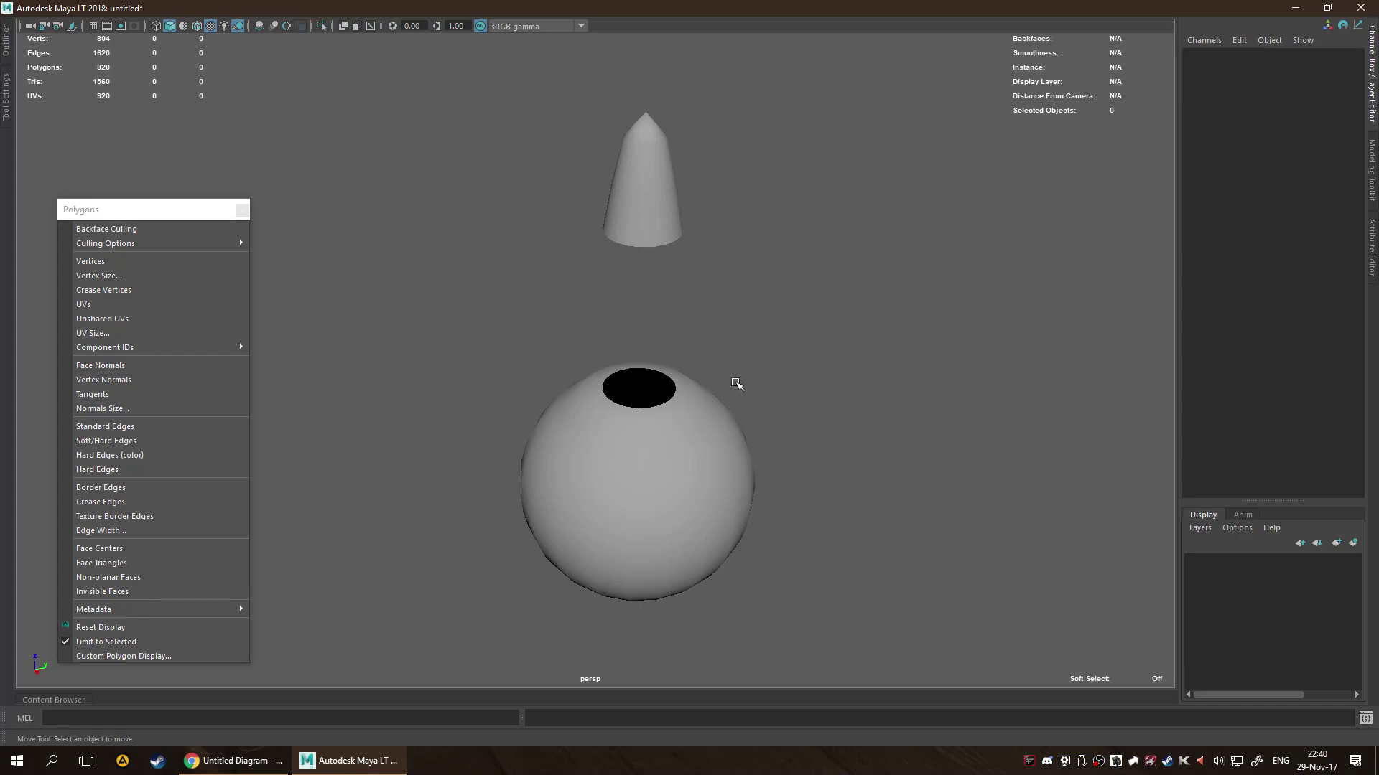
Select the combined cone and sphere mesh, display its vertex normals, and clear the selection.
scroll(764, 445, up, 6)
alt+drag(760, 463, 804, 453)
scroll(852, 387, down, 4)
click(769, 398)
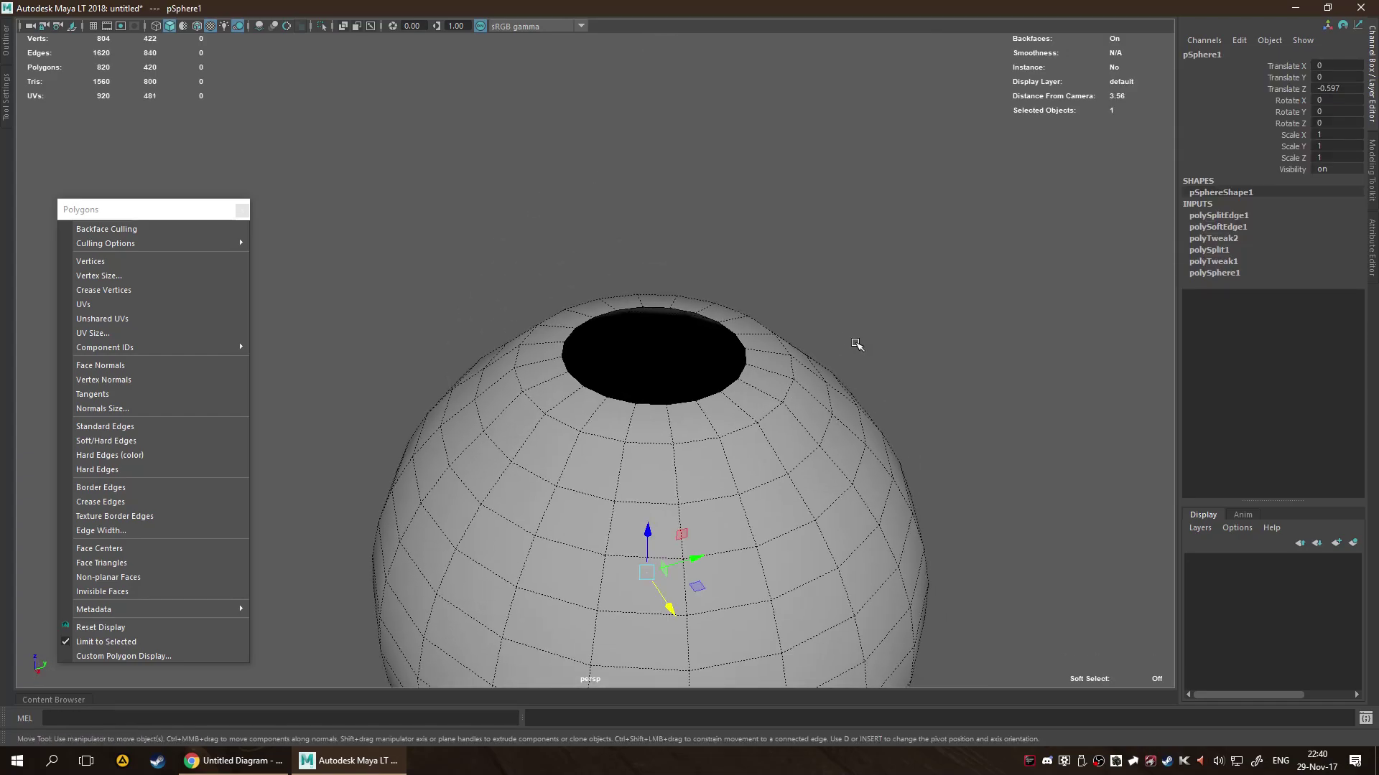
scroll(816, 339, down, 3)
scroll(811, 336, down, 3)
alt+drag(757, 298, 744, 340)
scroll(747, 334, up, 6)
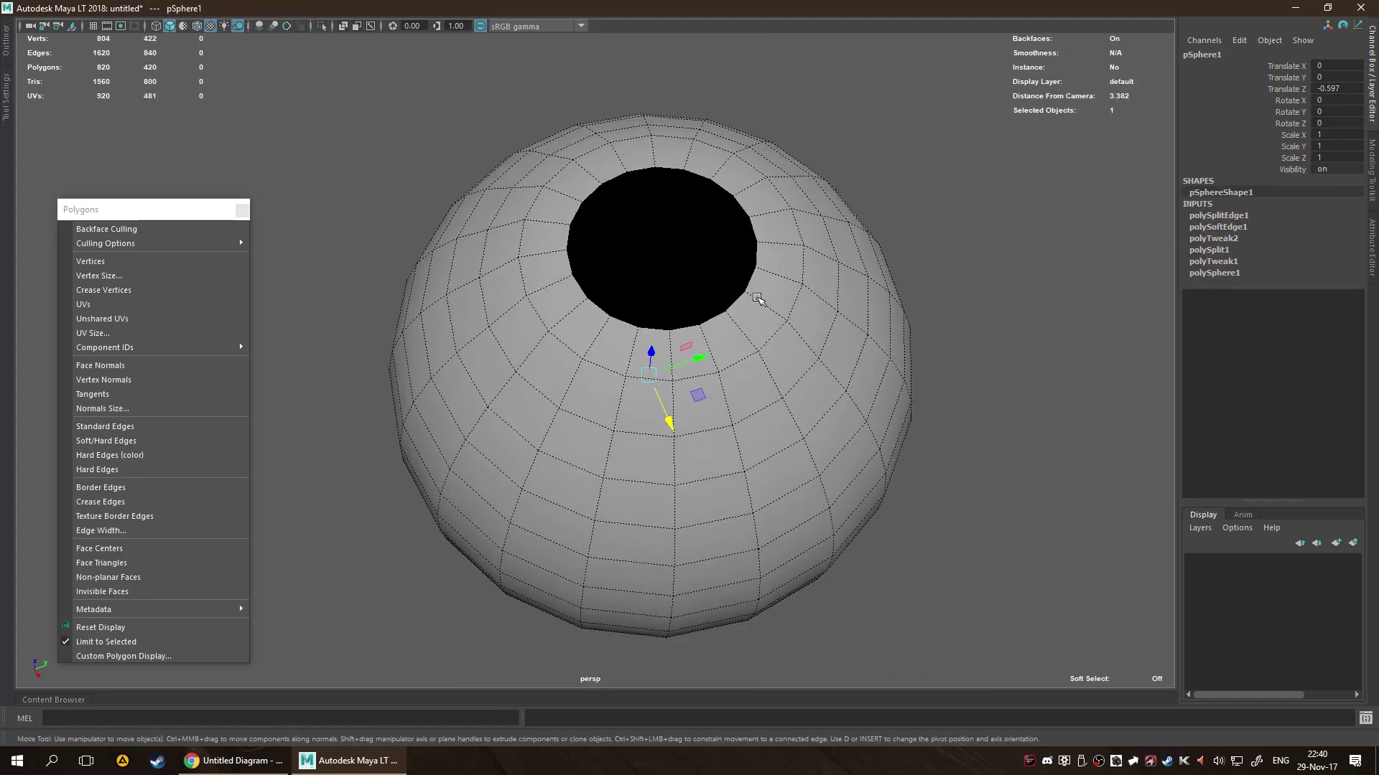
scroll(747, 298, down, 5)
click(226, 379)
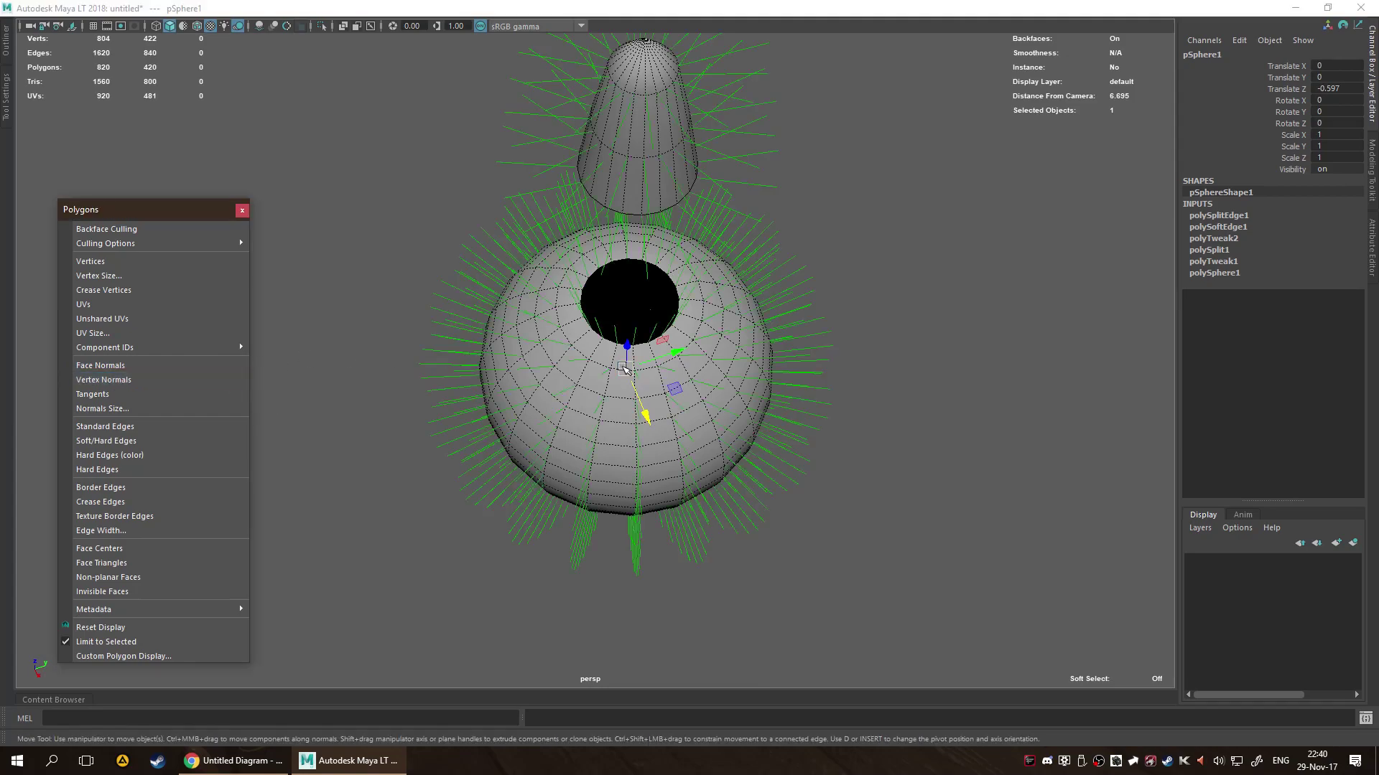
scroll(651, 298, up, 5)
scroll(687, 409, up, 3)
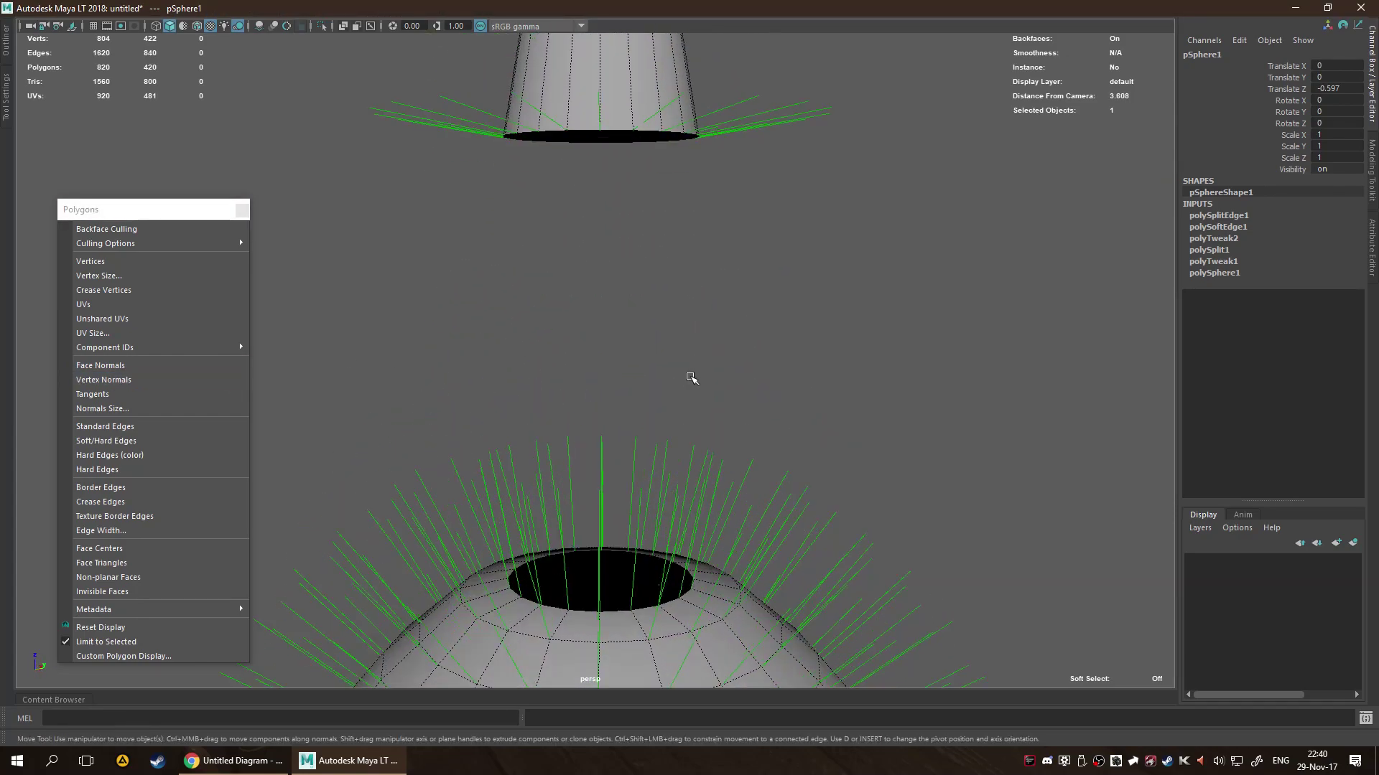
scroll(730, 250, down, 5)
click(692, 323)
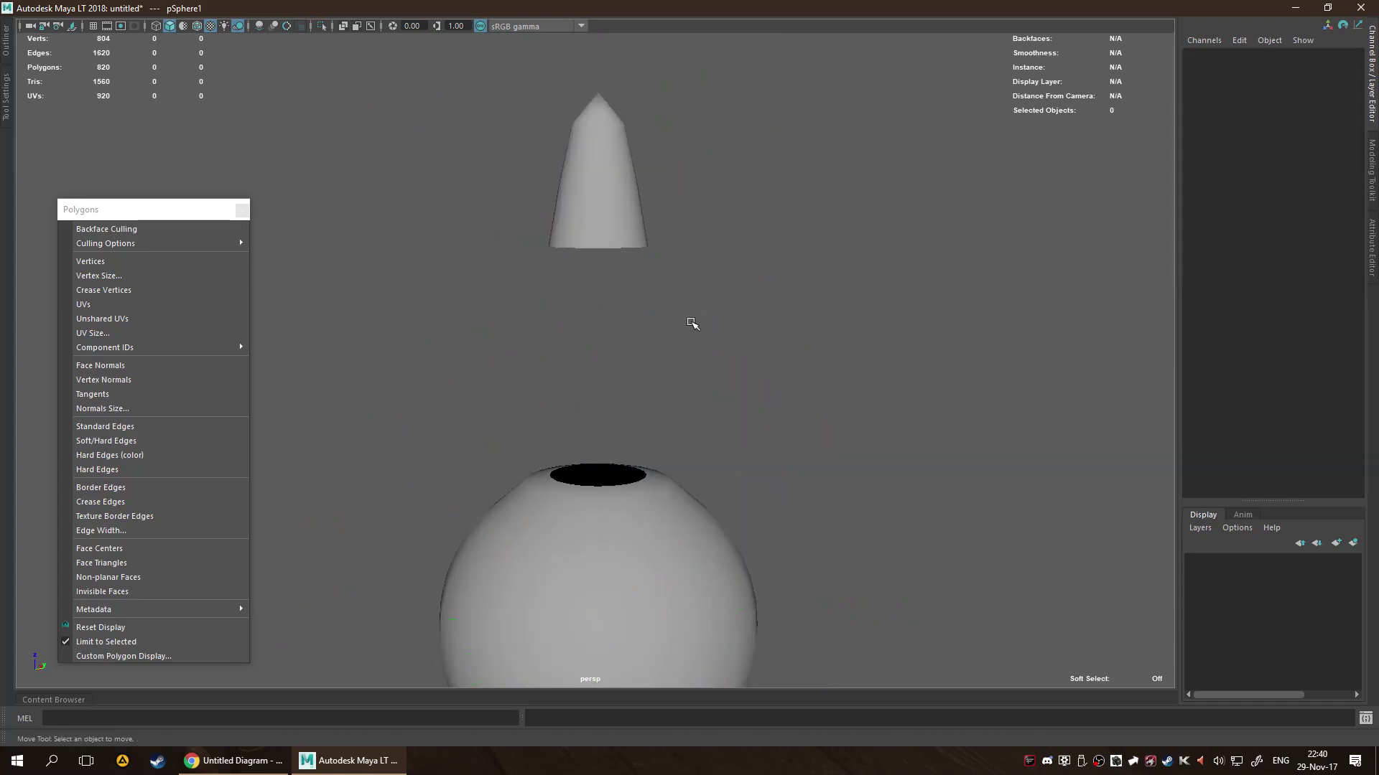
Try moving the combined cone and sphere mesh slightly upward, and undo the last change.
click(614, 624)
drag(595, 585, 596, 545)
click(734, 388)
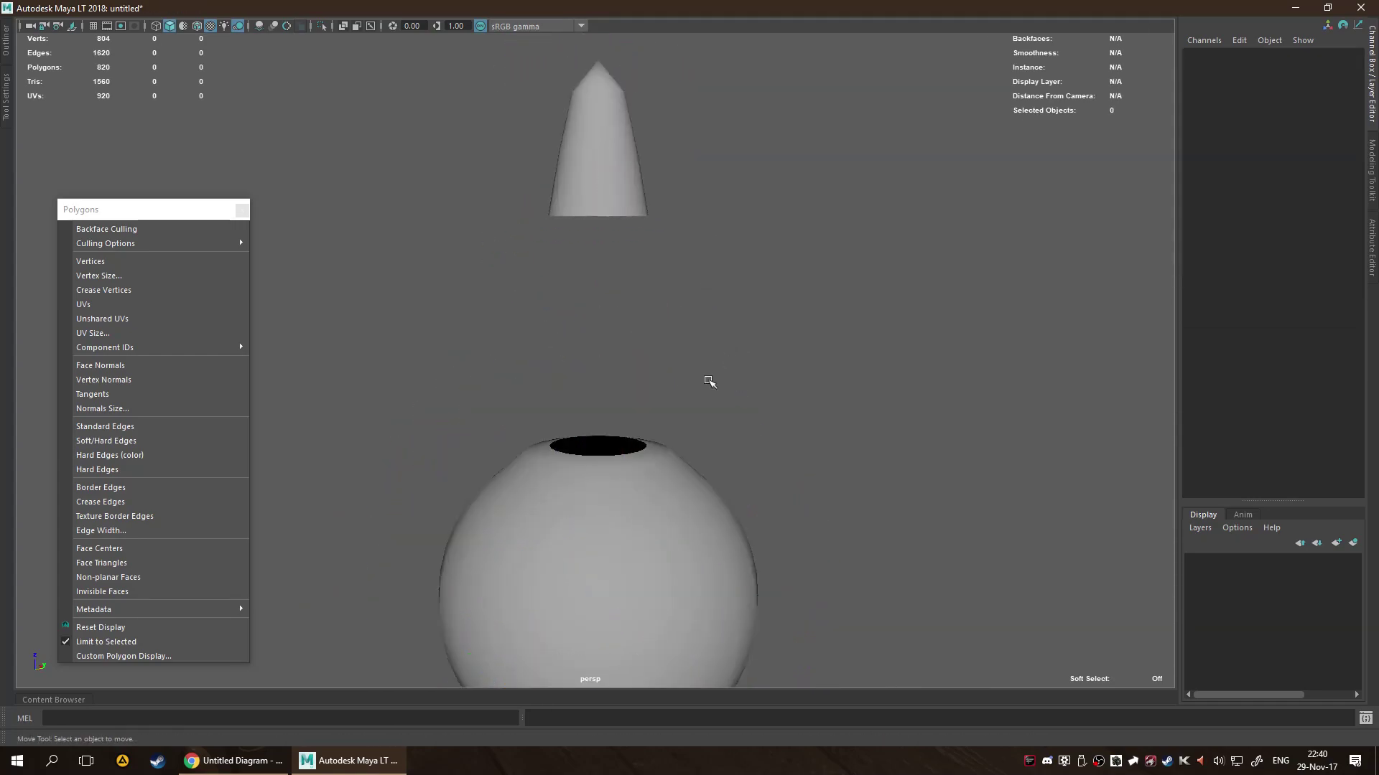
key(ctrl+z)
Separate the mesh into two objects and lower the cone onto the sphere's opening, to Translate Z -1.403.
alt+drag(772, 344, 705, 386)
shift+right_drag(642, 344, 630, 588)
click(507, 179)
drag(507, 179, 832, 263)
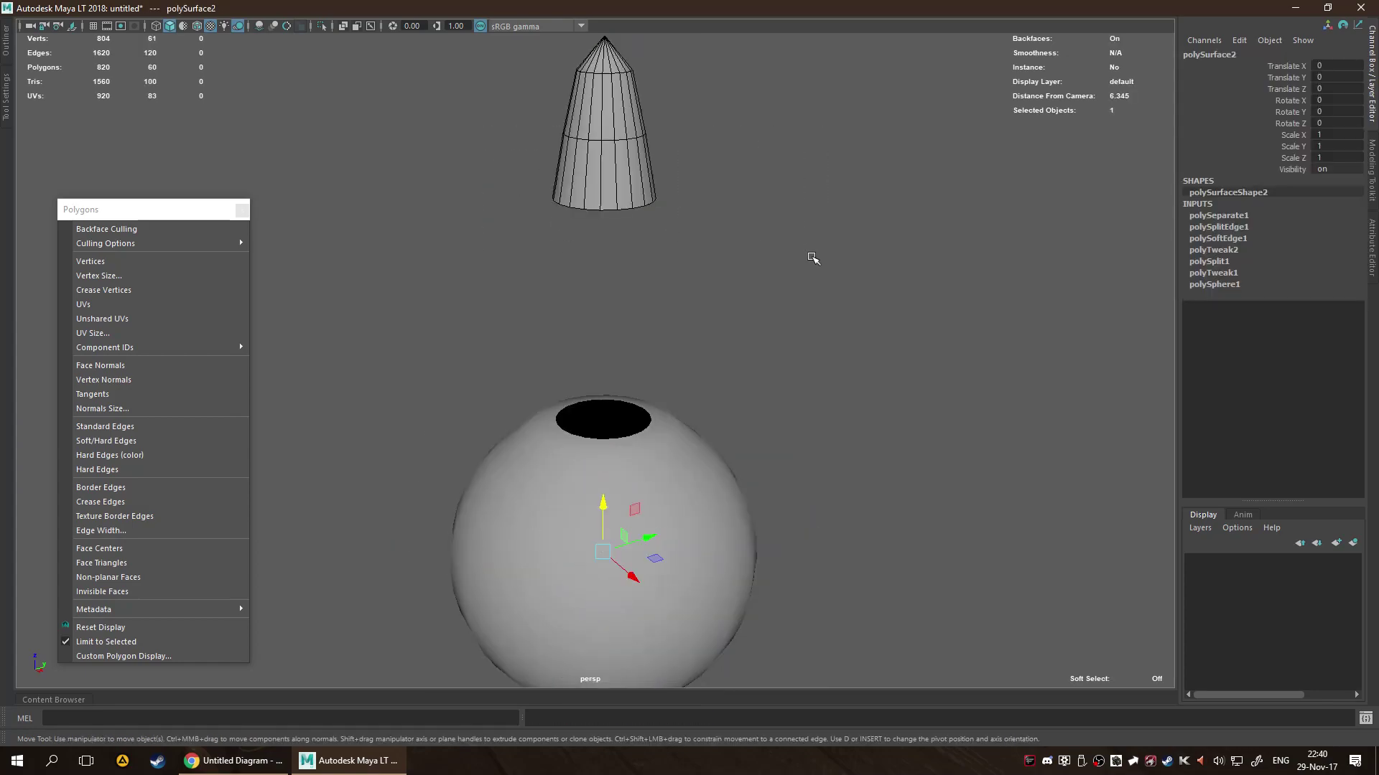
drag(601, 504, 571, 686)
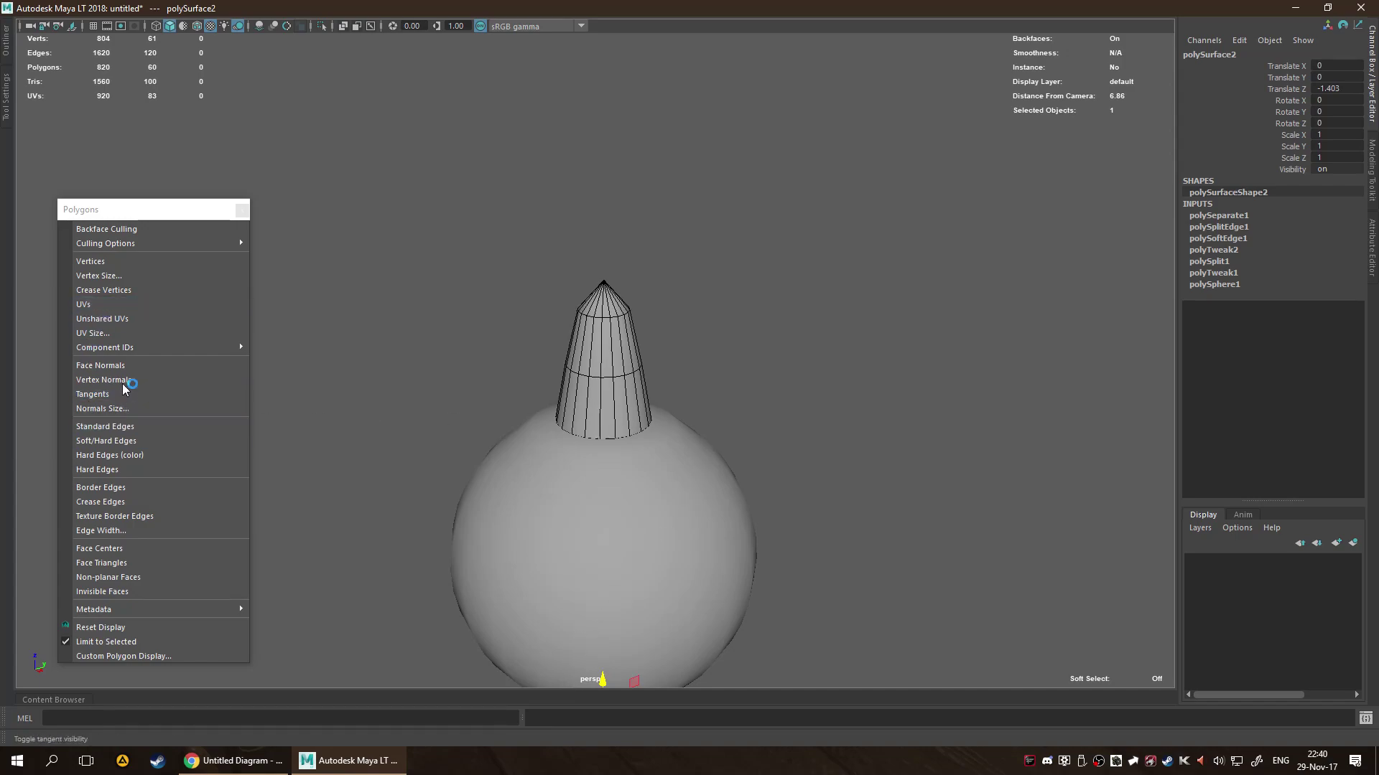
Display the vertex normals on the lowered cone.
click(153, 381)
alt+drag(413, 441, 502, 462)
scroll(502, 461, up, 3)
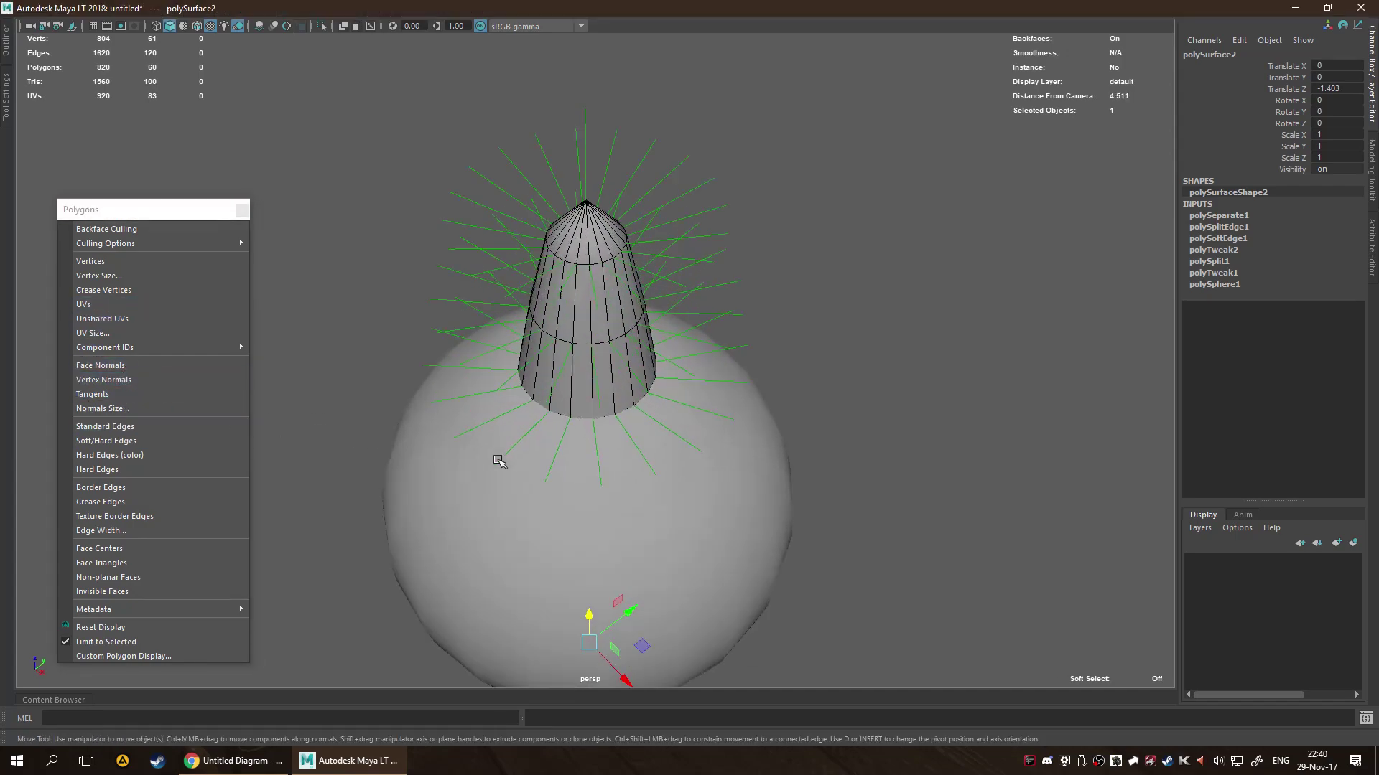
Try to show vertex normals with the cone and sphere selected together.
shift+click(734, 535)
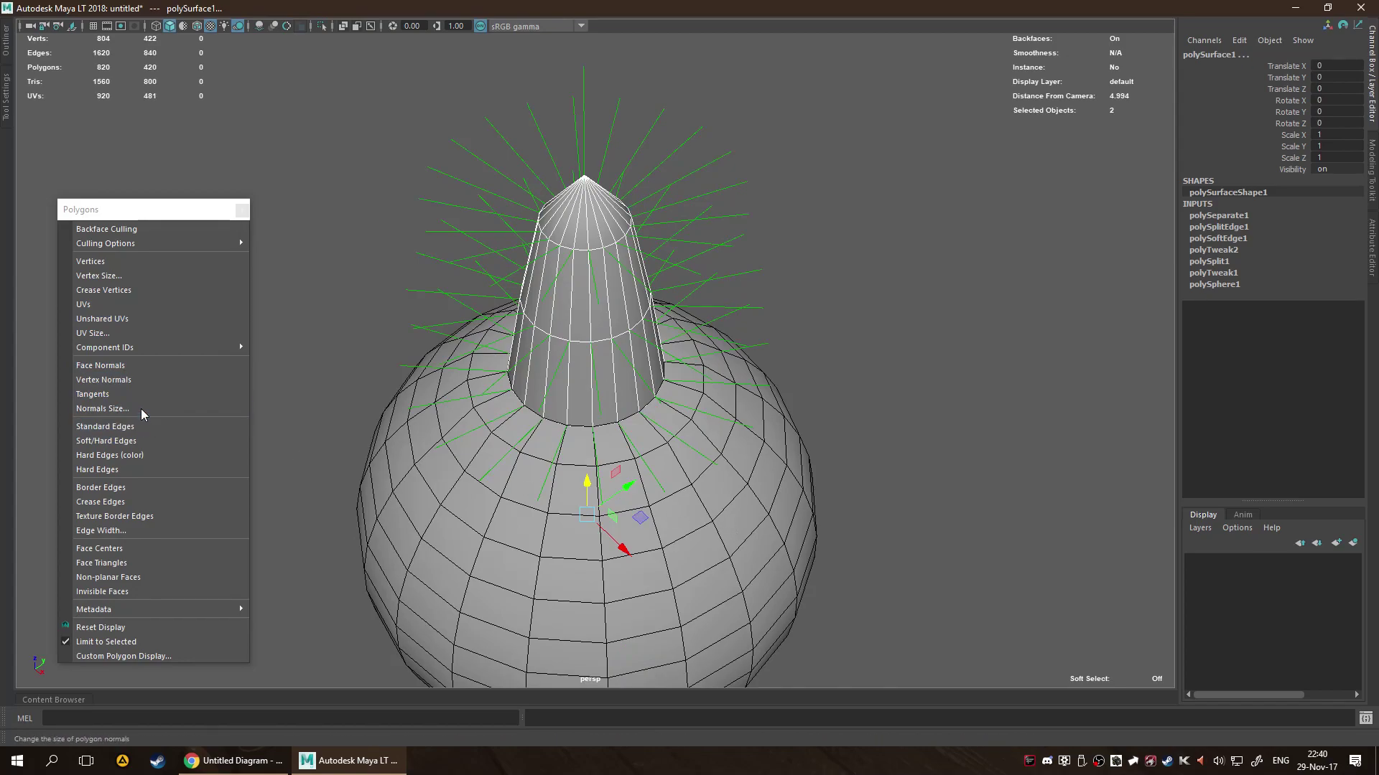
click(142, 384)
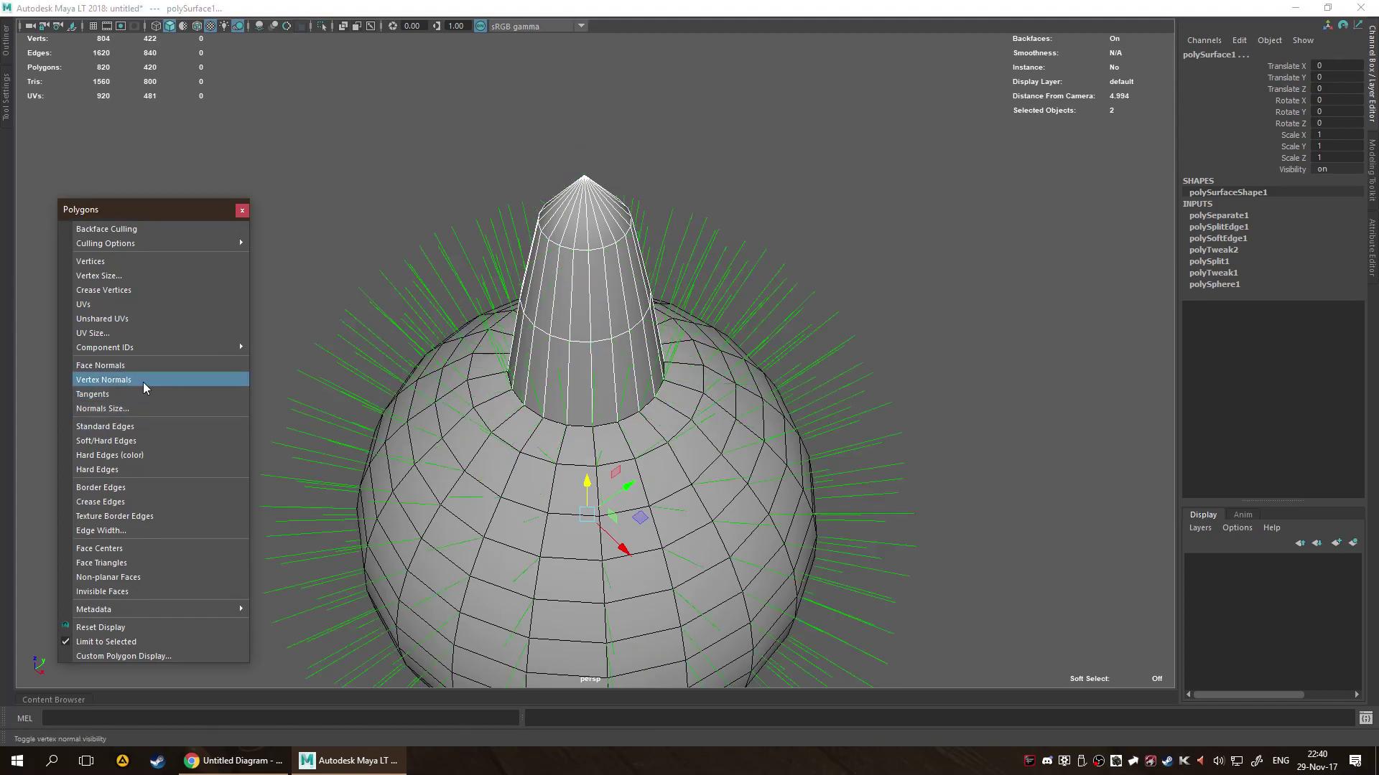
click(144, 382)
Display vertex normals on the sphere alone, and add the cone to the selection.
click(946, 467)
click(722, 499)
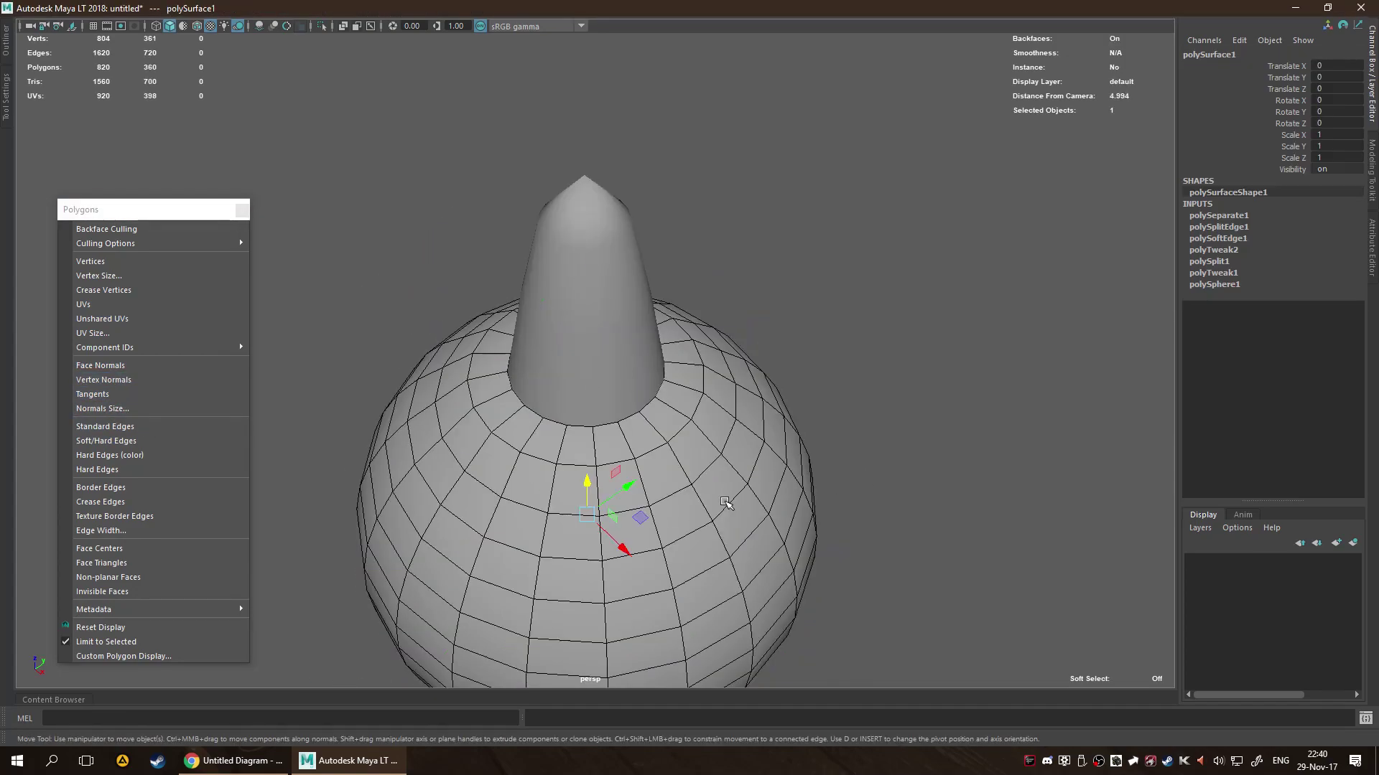
click(138, 379)
shift+click(540, 310)
scroll(825, 386, up, 10)
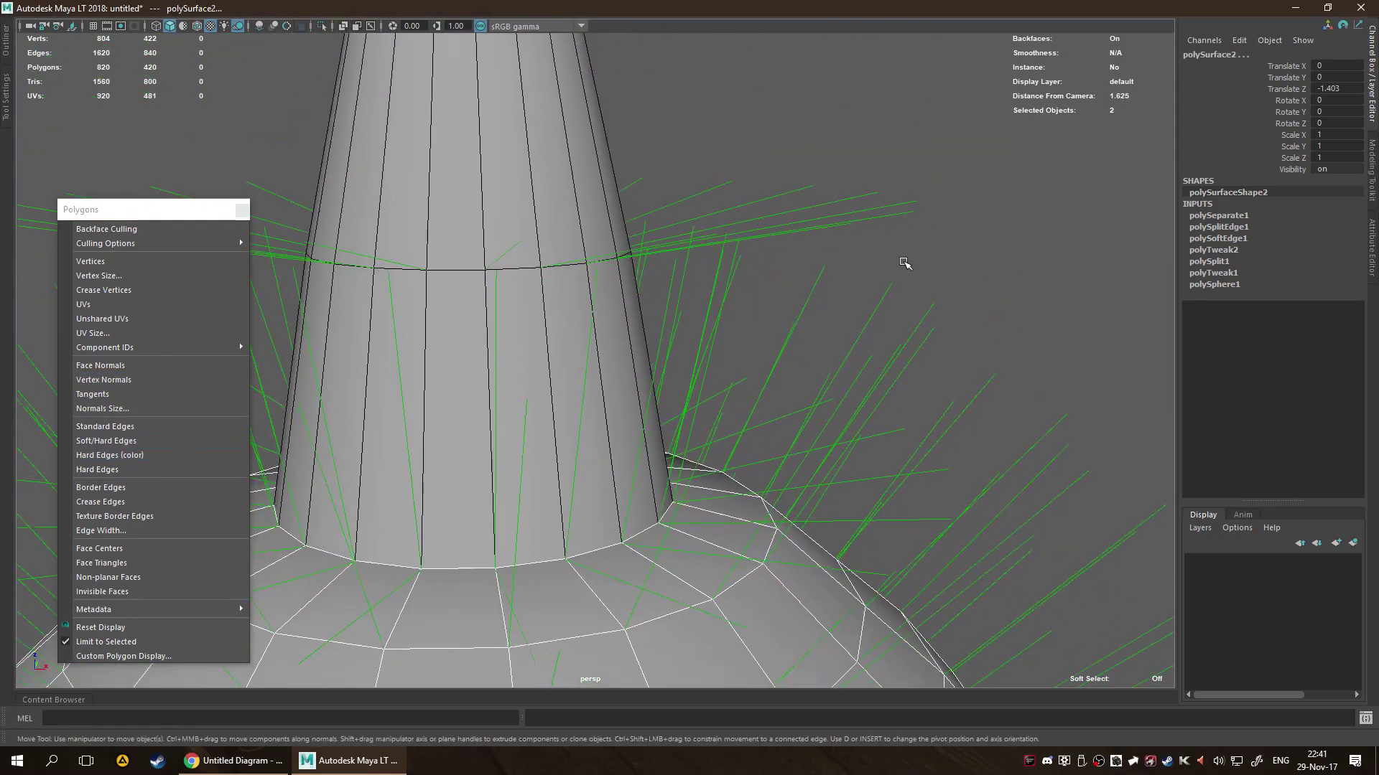
alt+middle_drag(826, 354, 905, 263)
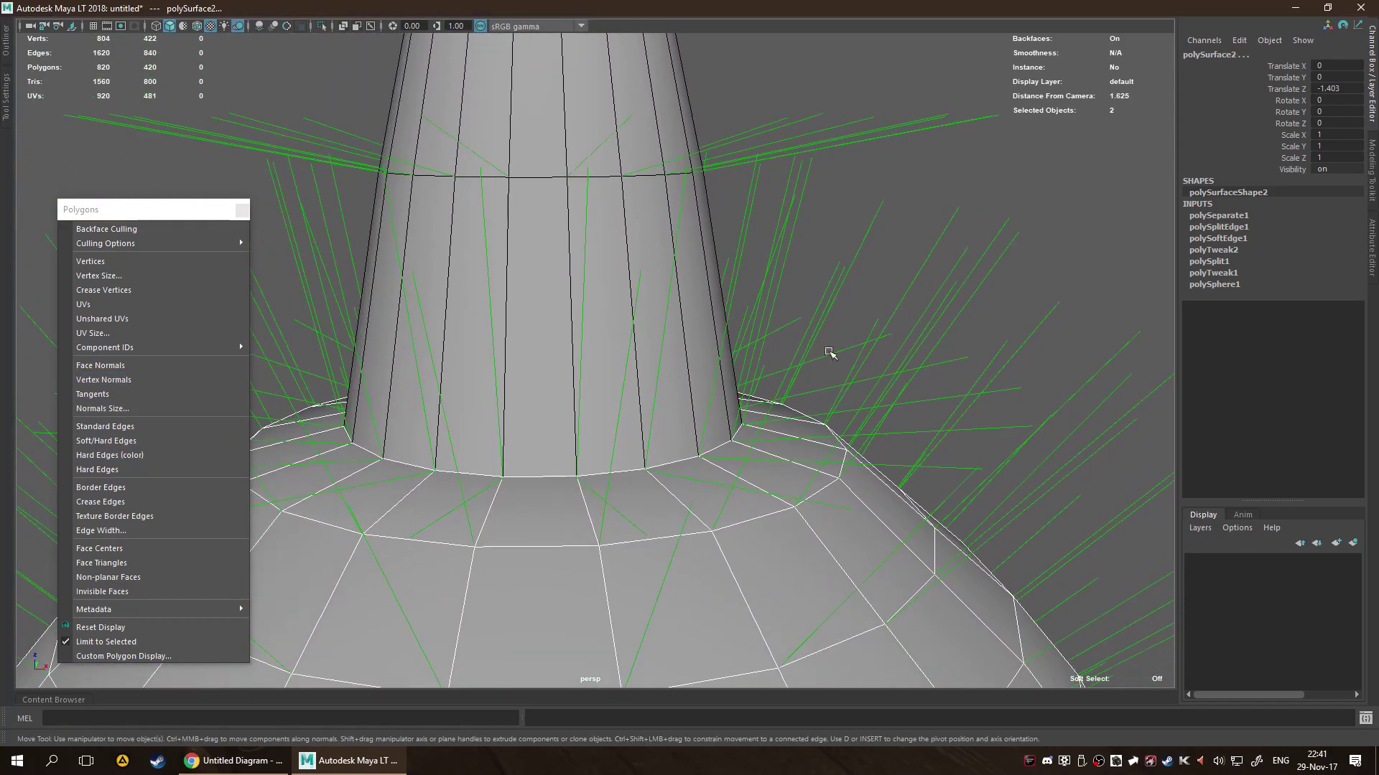
Nudge the cone to Translate Z -1.406, and add the sphere to the selection.
click(509, 310)
scroll(509, 310, down, 7)
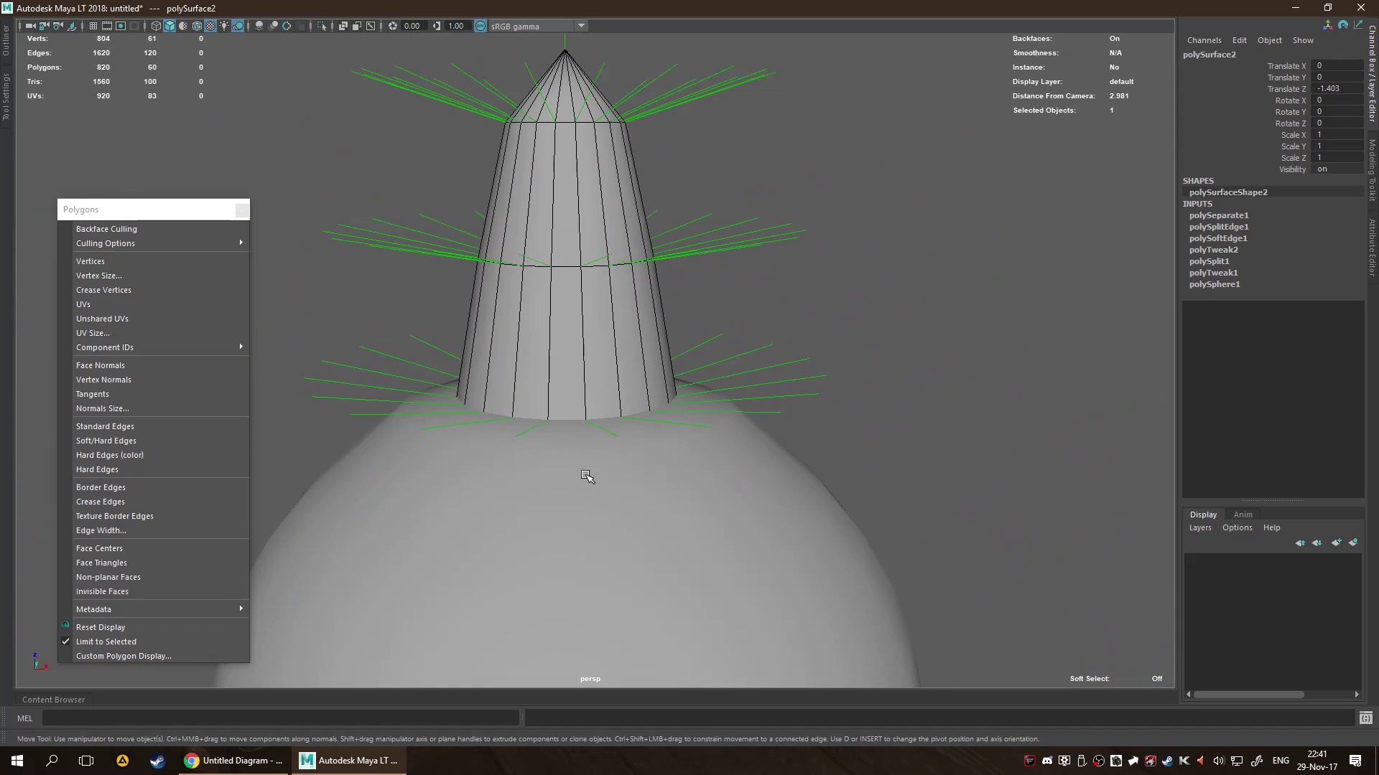
middle_drag(586, 476, 593, 472)
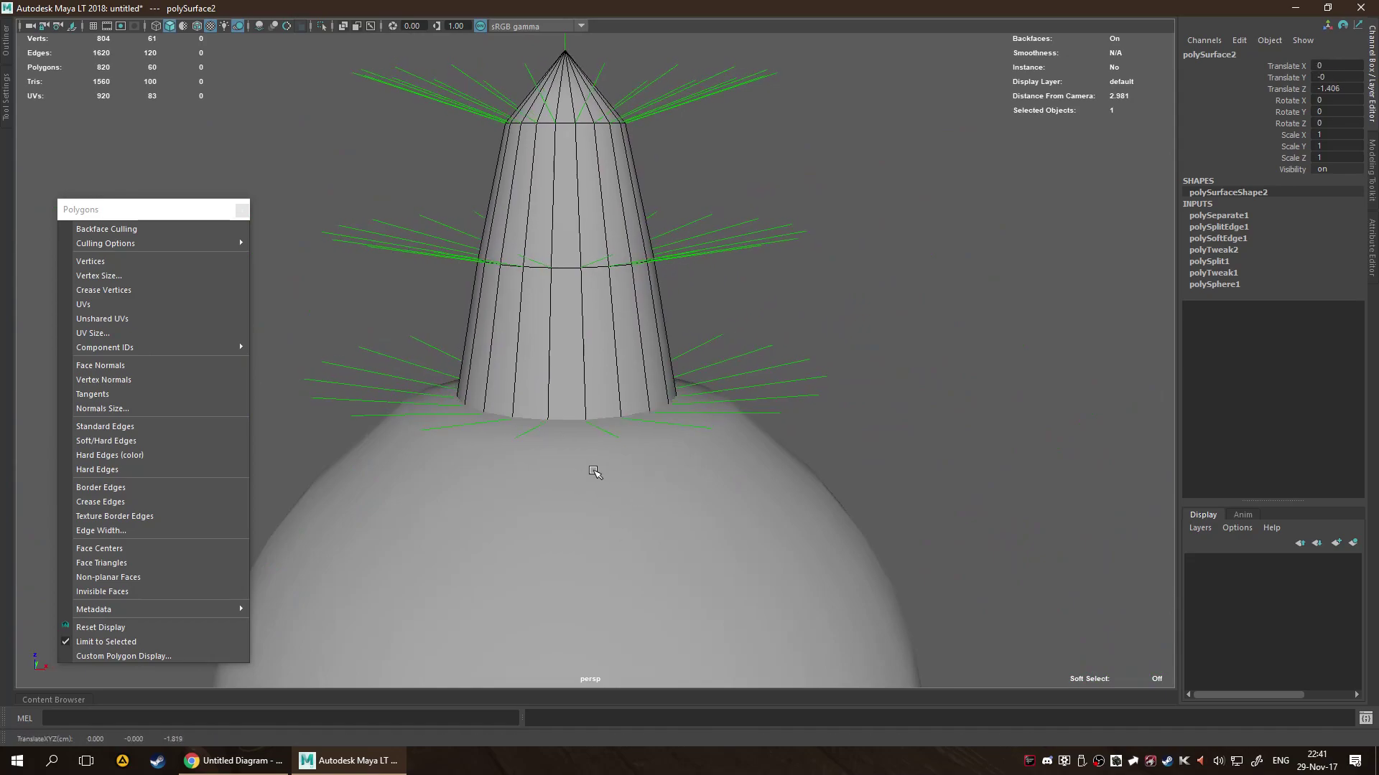
shift+click(651, 474)
Examine the directions of the vertex normals along the seam between the cone's base and the sphere's opening.
scroll(576, 338, up, 7)
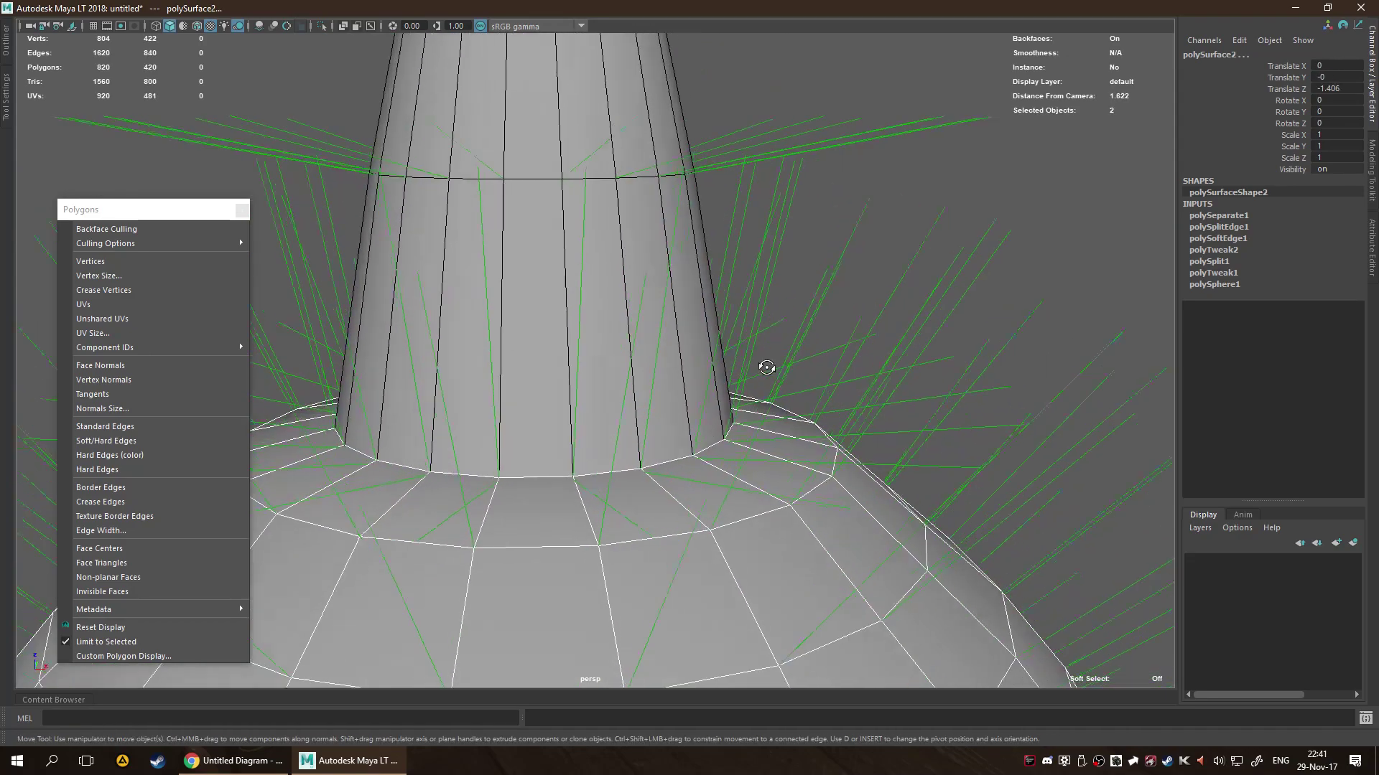
alt+drag(767, 368, 831, 357)
alt+middle_drag(657, 447, 756, 400)
scroll(756, 399, up, 3)
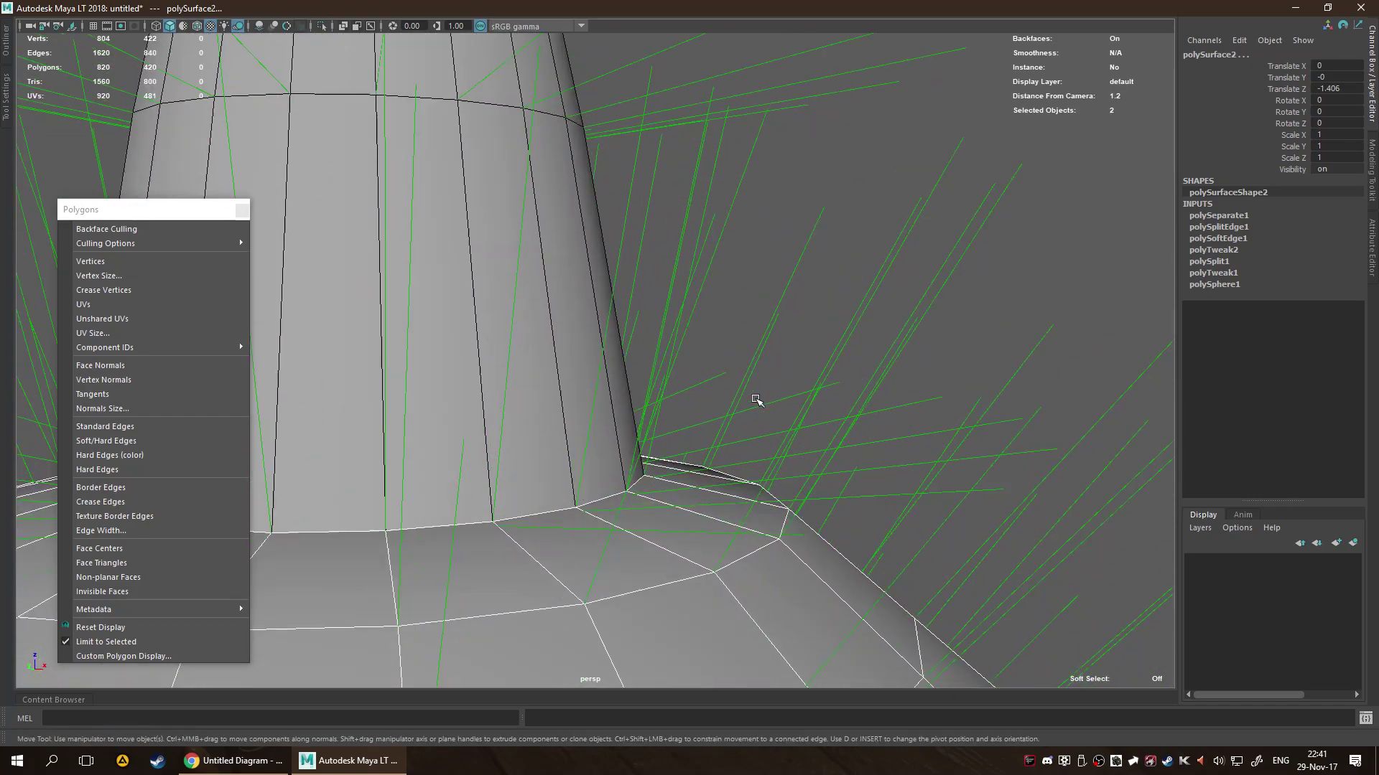
scroll(756, 400, up, 3)
scroll(795, 517, down, 5)
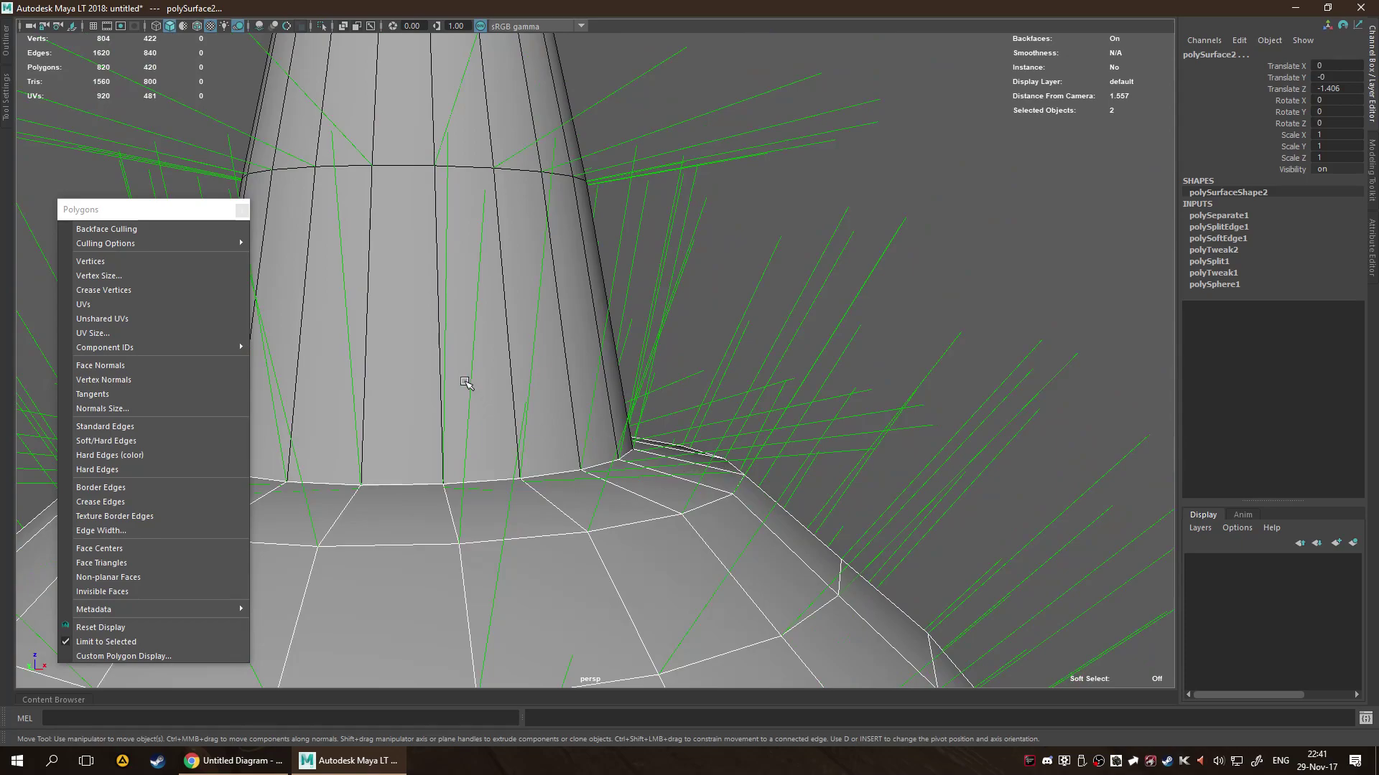
alt+drag(673, 371, 567, 409)
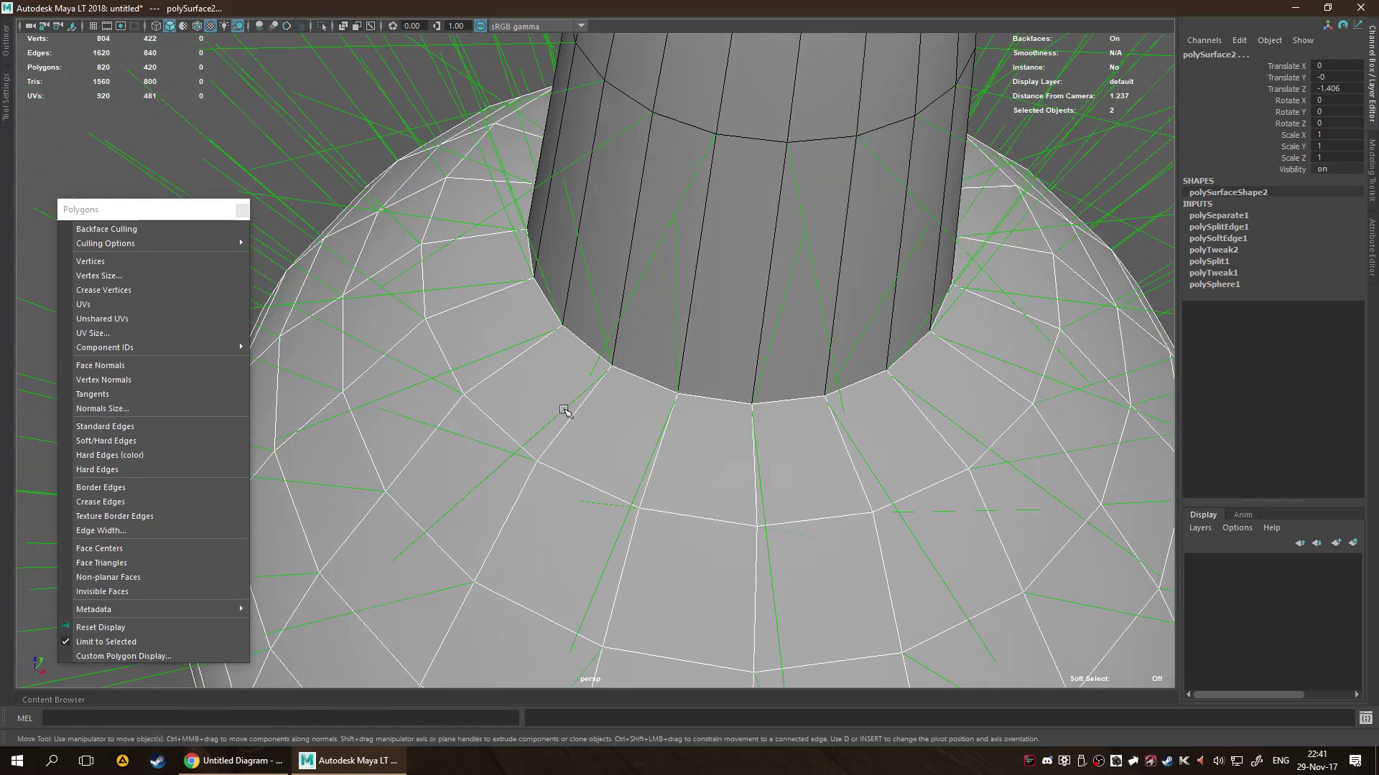
scroll(610, 429, down, 12)
alt+drag(658, 450, 676, 392)
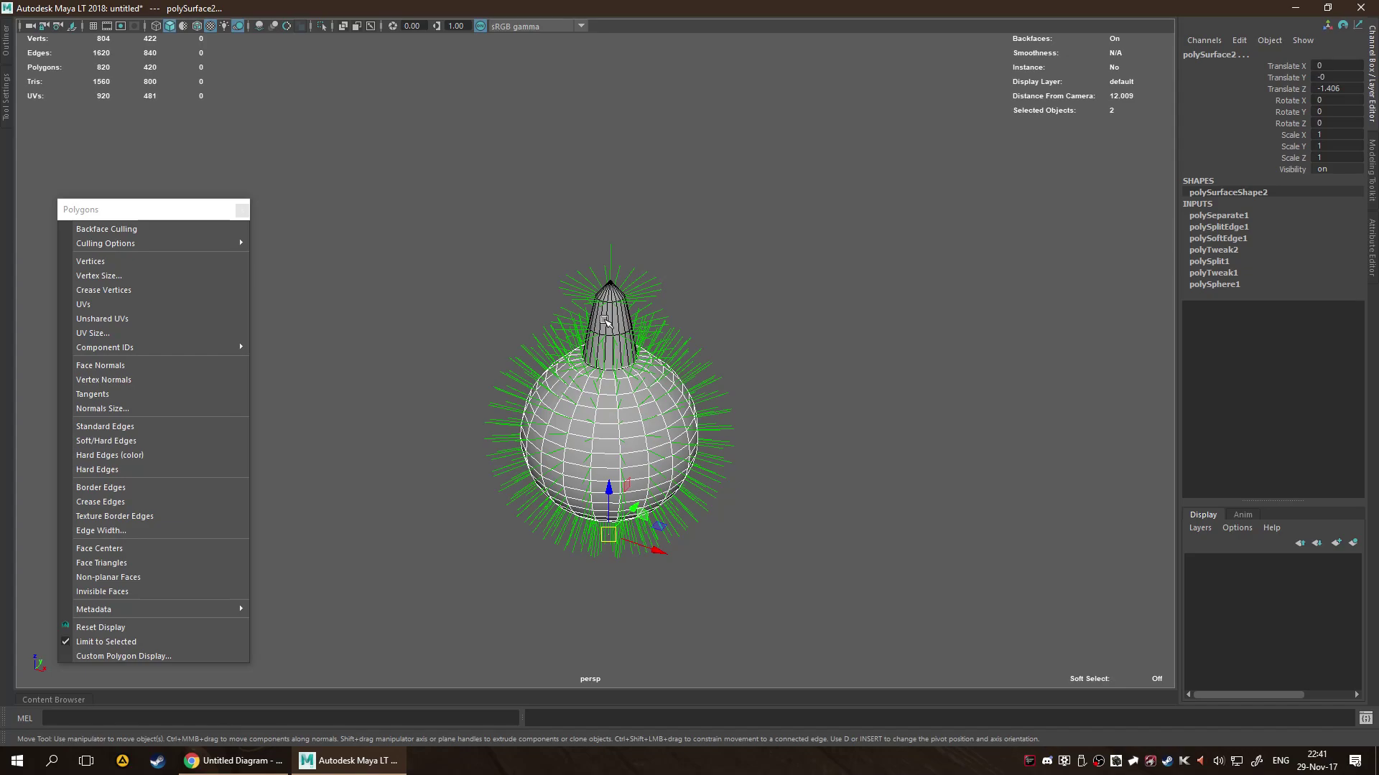
Switch to the draw.io diagram in Chrome, examine the links between Maya, Substance and Unreal Engine, and return to Maya LT.
click(233, 761)
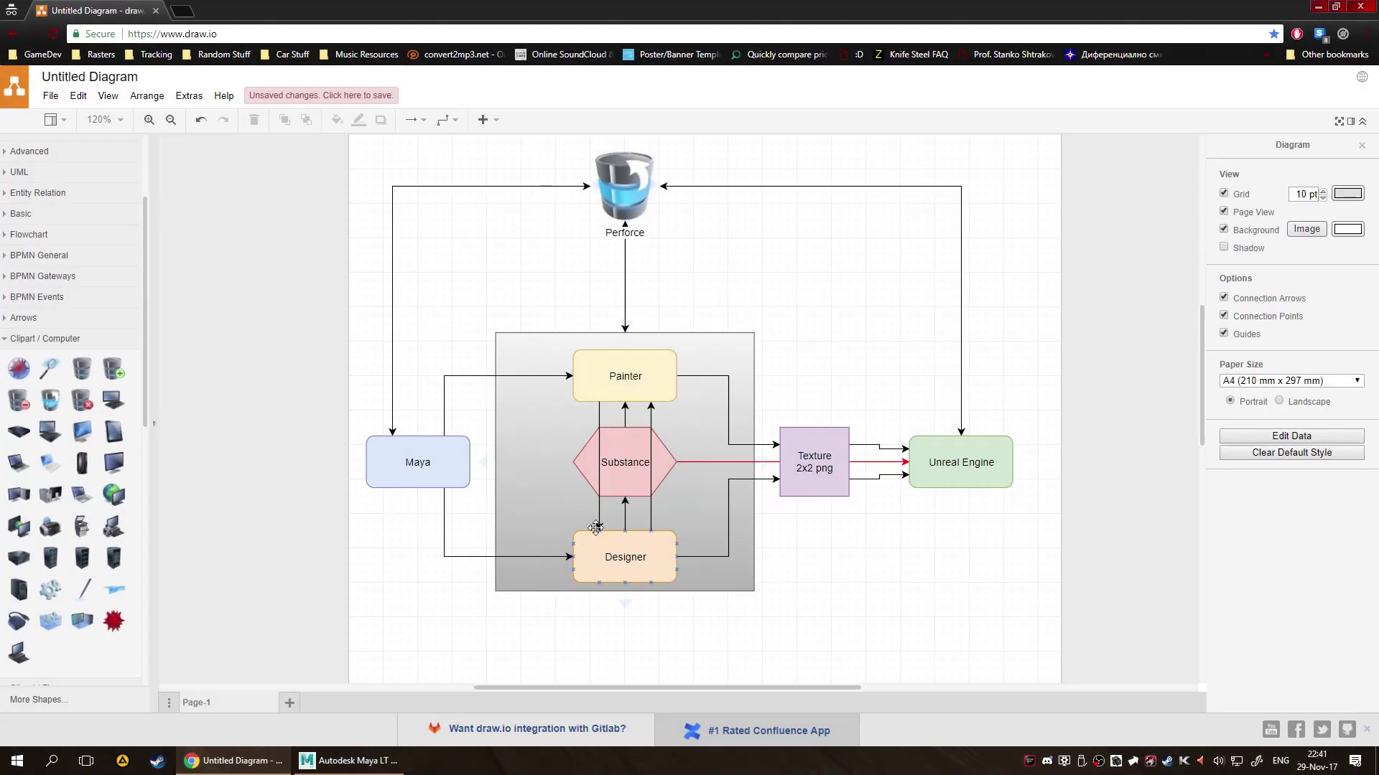
scroll(514, 511, up, 3)
scroll(515, 510, down, 4)
scroll(566, 442, up, 1)
click(257, 756)
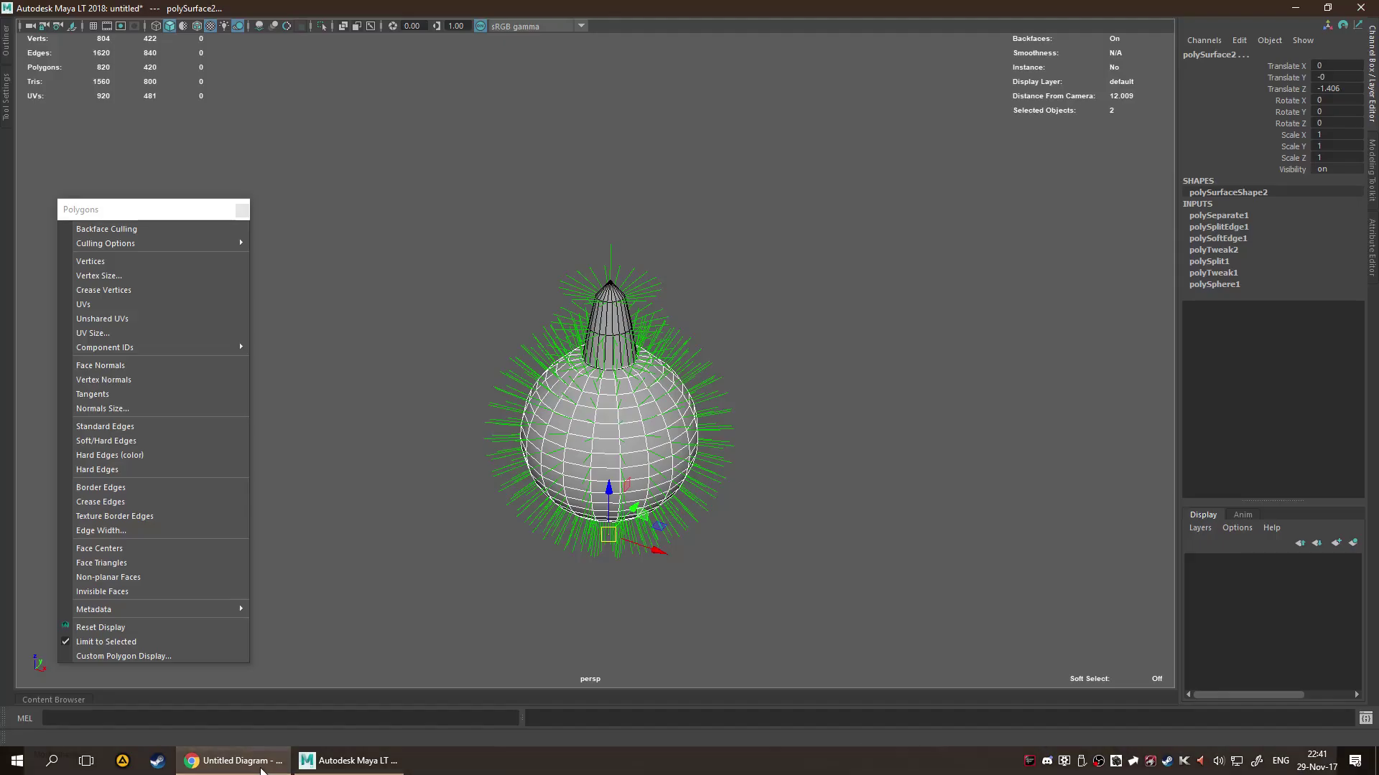
Delete the cone and the sphere together, and undo the deletion.
click(481, 377)
click(553, 413)
click(939, 390)
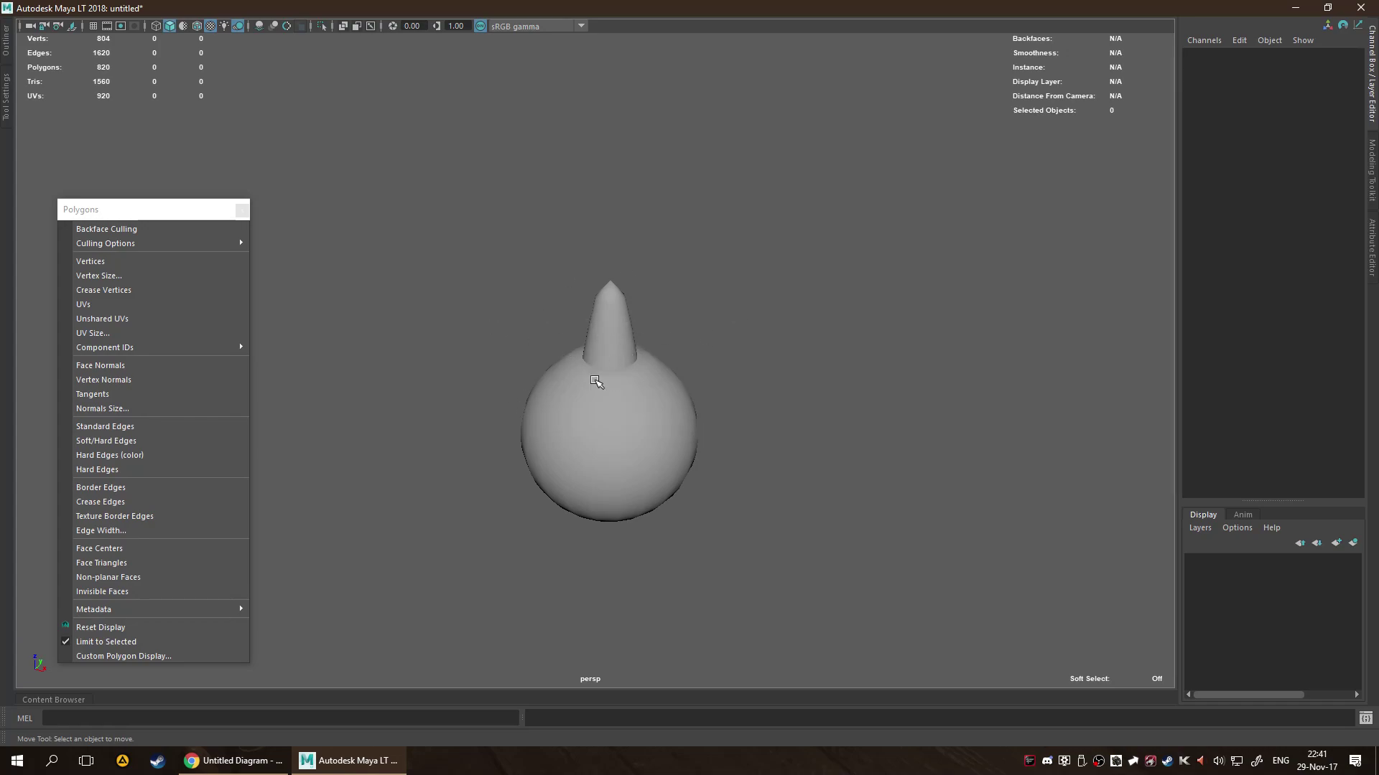
drag(504, 255, 1002, 514)
key(Delete)
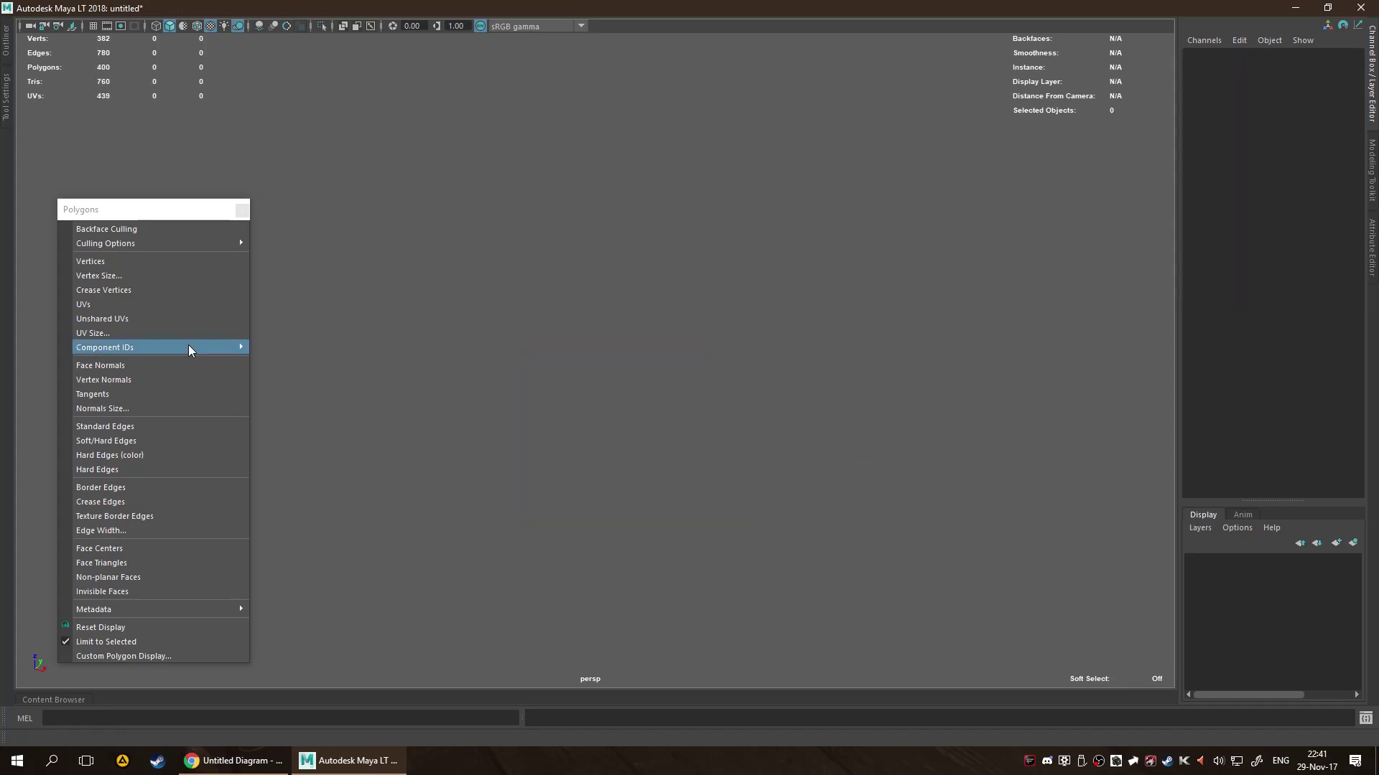
key(ctrl+z)
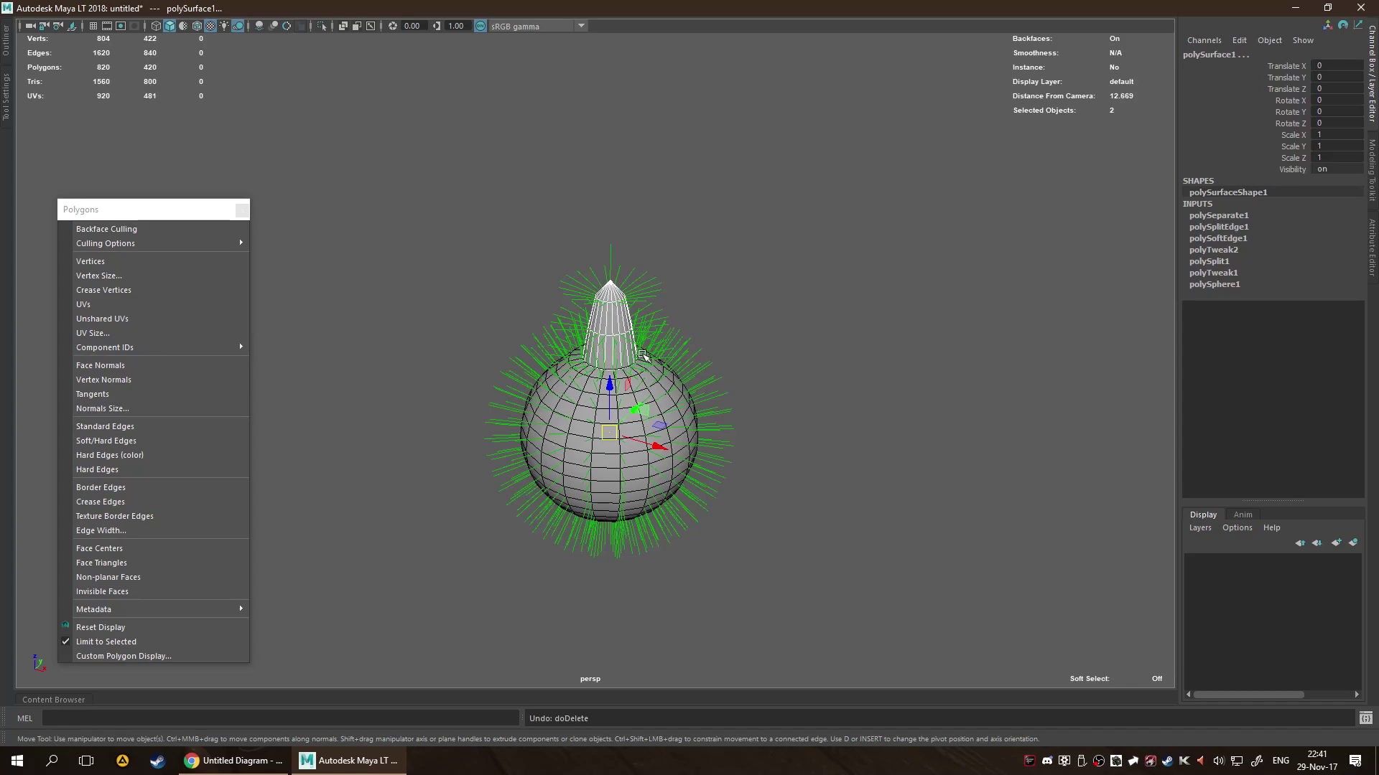
Select only the cone and display its tangents.
scroll(644, 356, up, 6)
click(950, 309)
scroll(702, 348, up, 3)
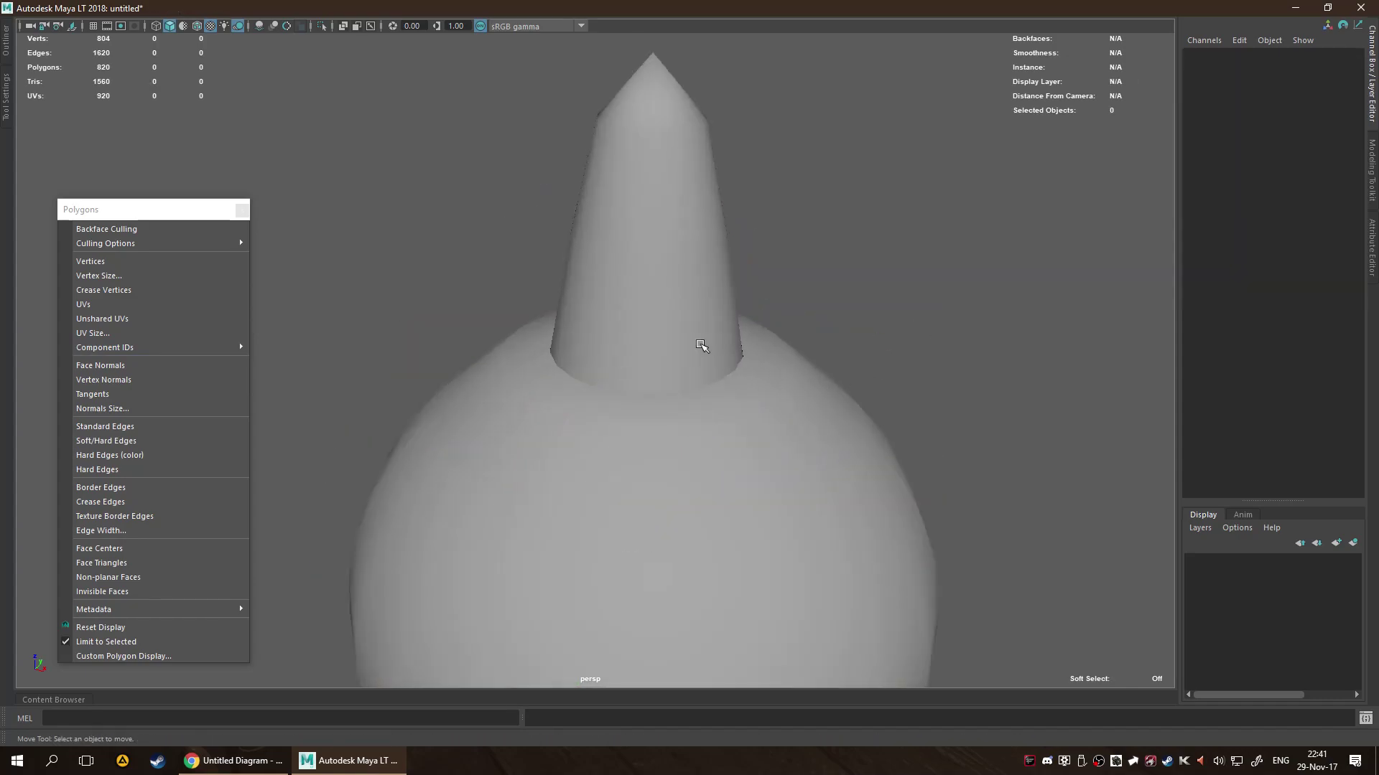
click(701, 348)
click(147, 393)
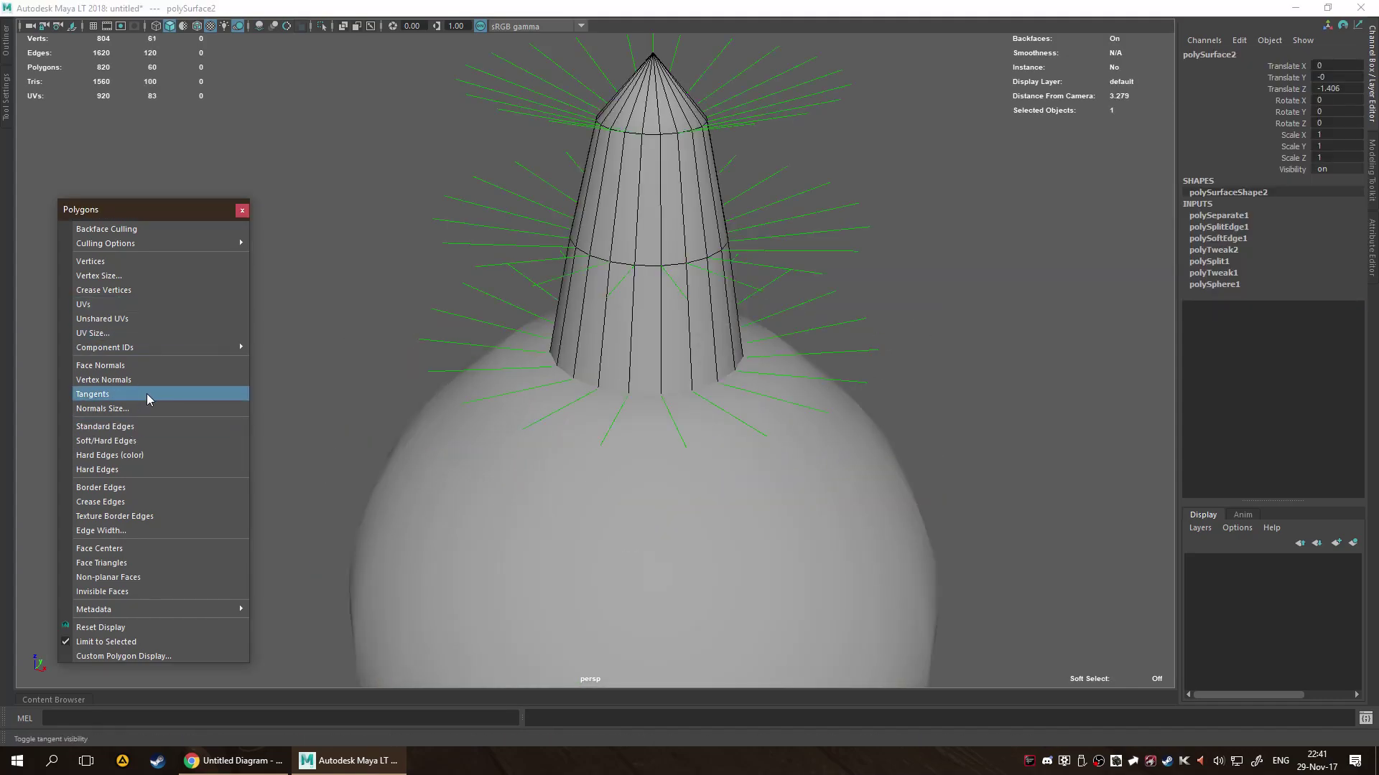
scroll(709, 308, down, 3)
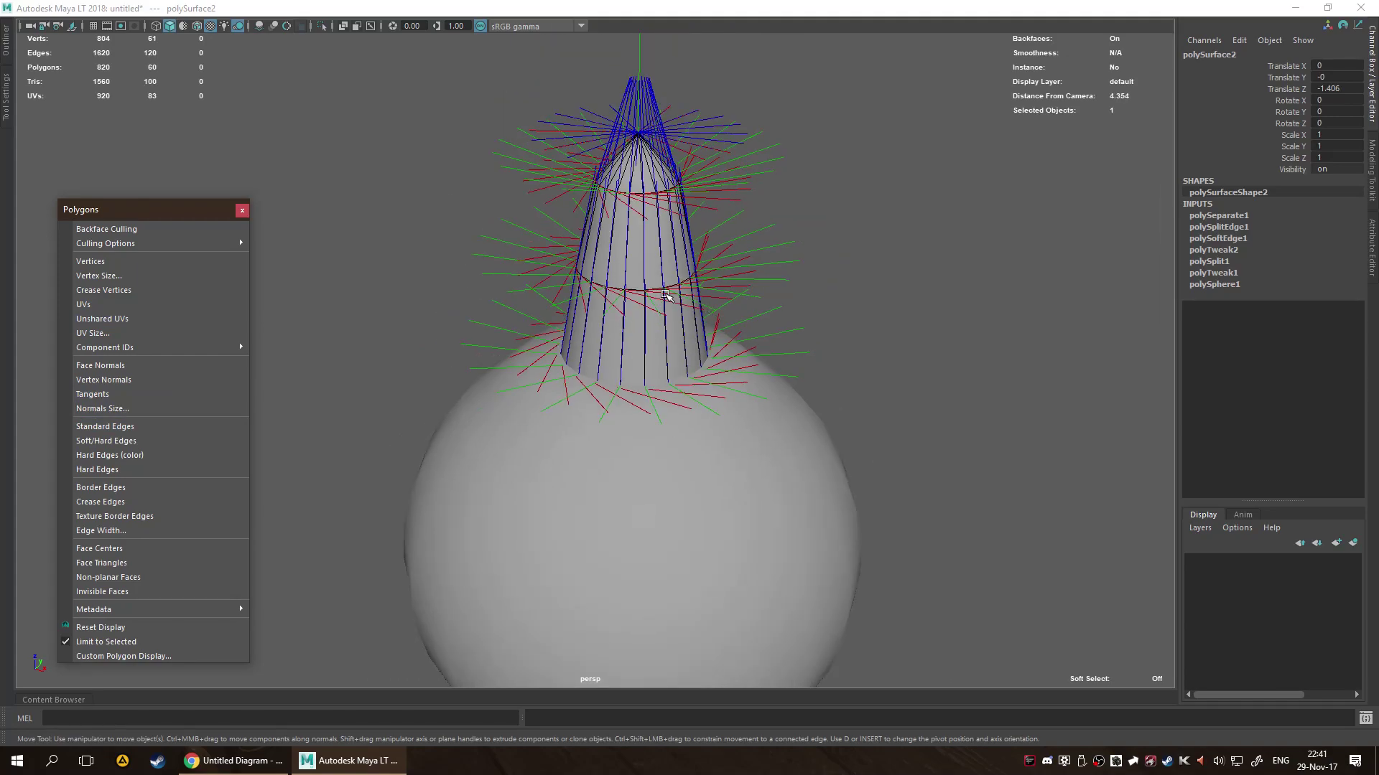
drag(661, 386, 657, 339)
alt+drag(816, 310, 802, 351)
scroll(805, 298, up, 5)
Hide the cone's vertex normals and move it off the opening to about Translate X -0.074, Y 0.084, Z -1.195.
click(156, 379)
alt+drag(647, 390, 931, 486)
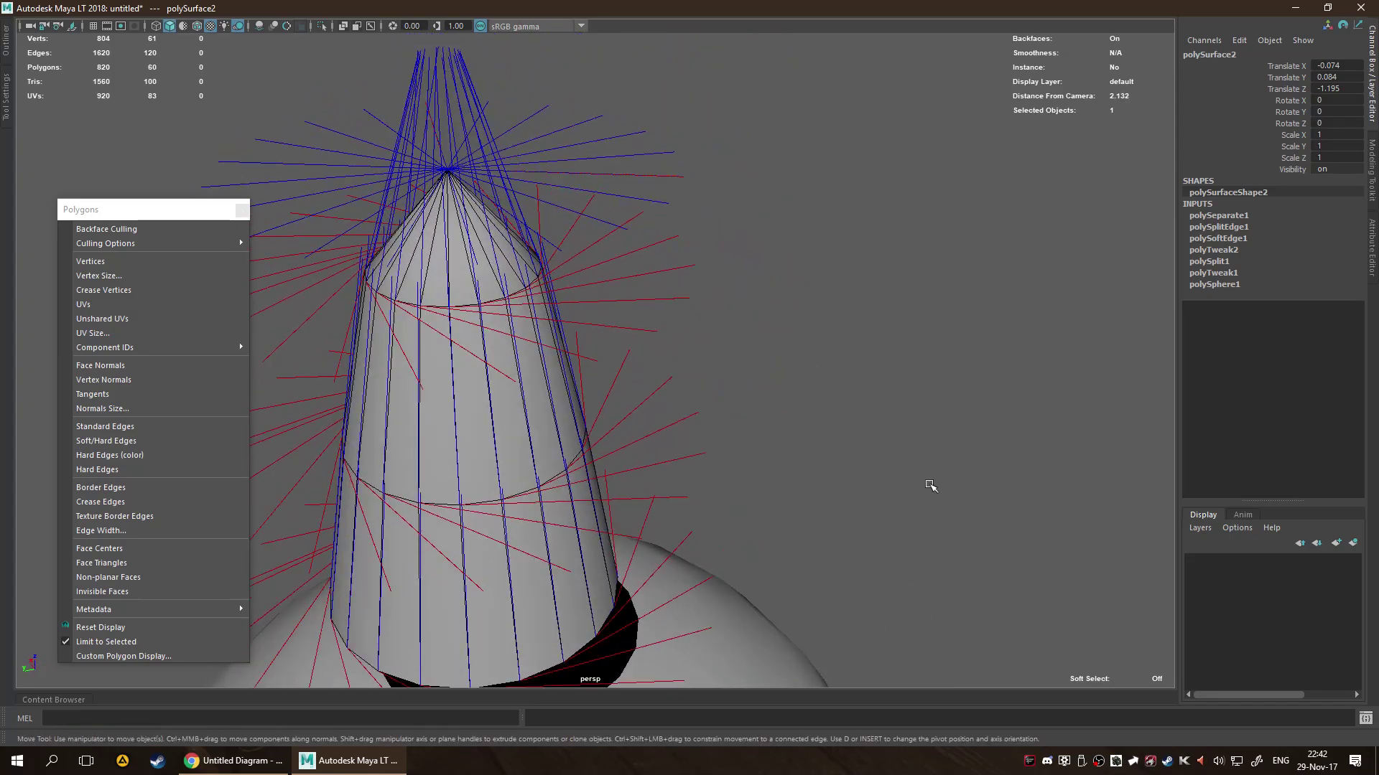
click(786, 470)
Select the sphere, hide its vertex normals, and display its tangents instead.
scroll(785, 507, down, 6)
click(629, 542)
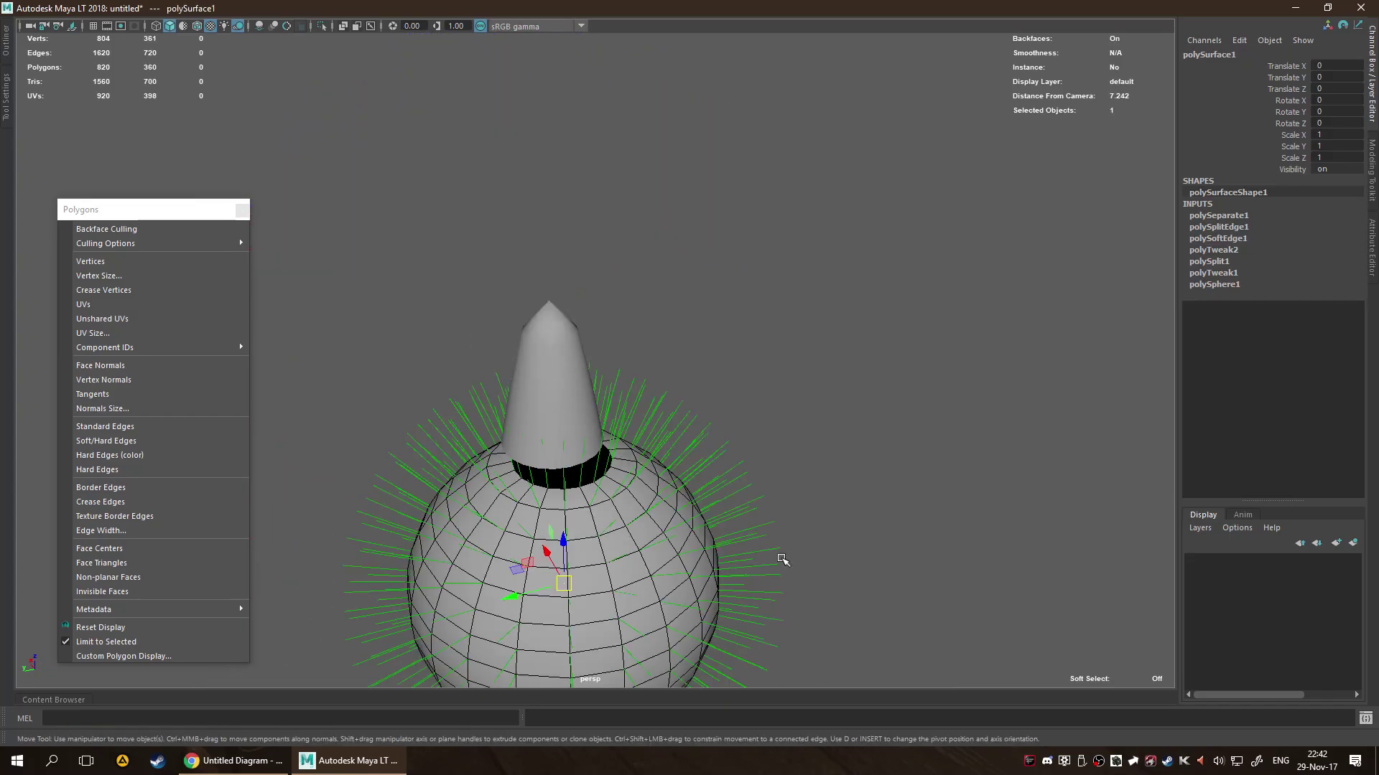
alt+drag(782, 558, 623, 568)
click(207, 382)
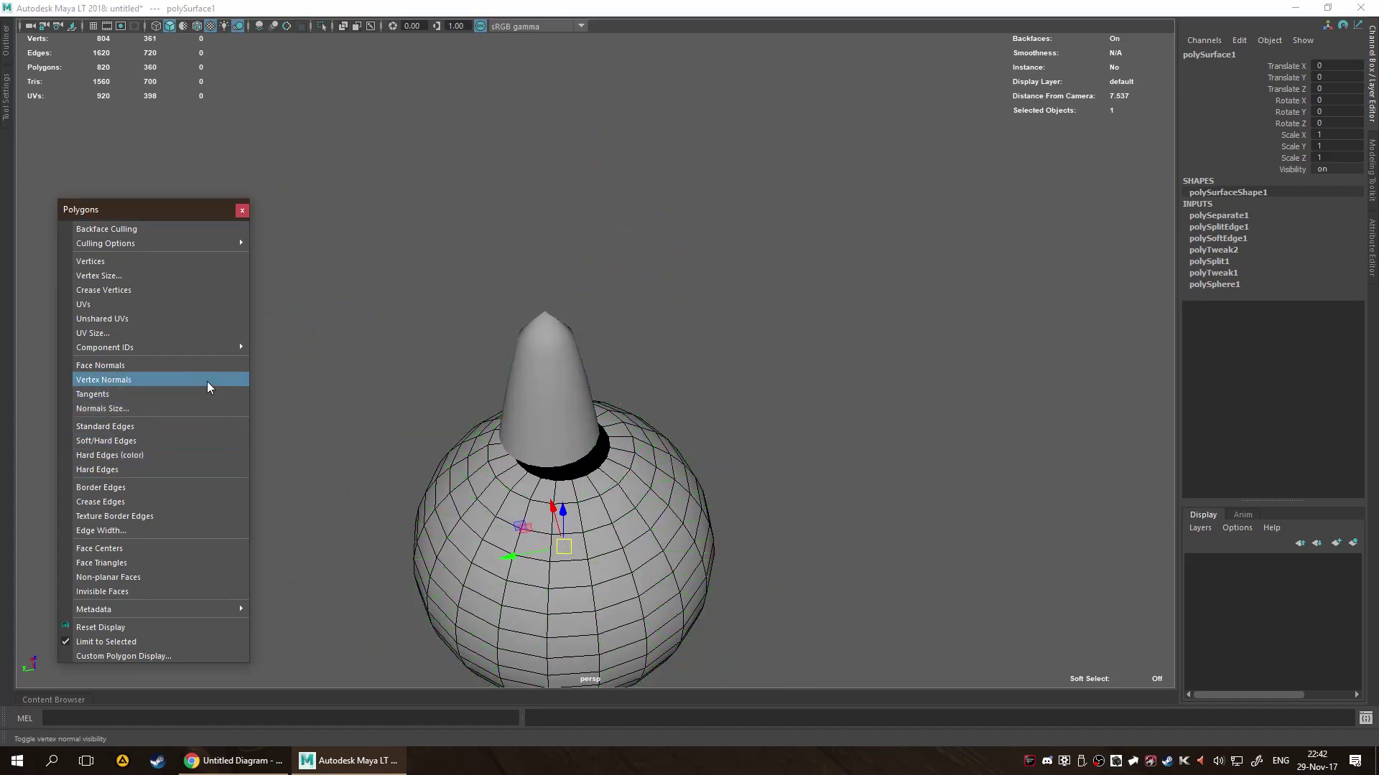
click(204, 393)
Examine the tangent and binormal directions across the sphere's side, opening and pole.
scroll(717, 455, up, 8)
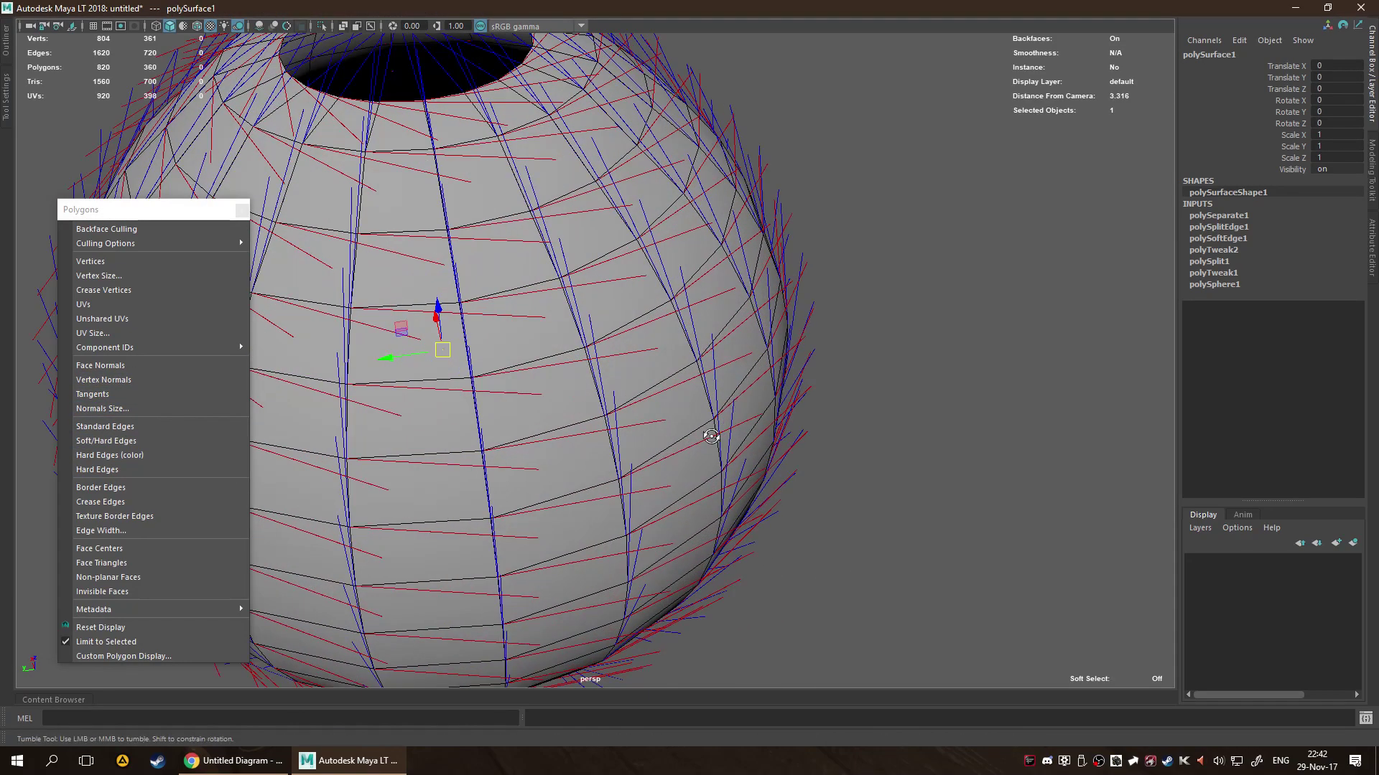
alt+drag(717, 456, 757, 437)
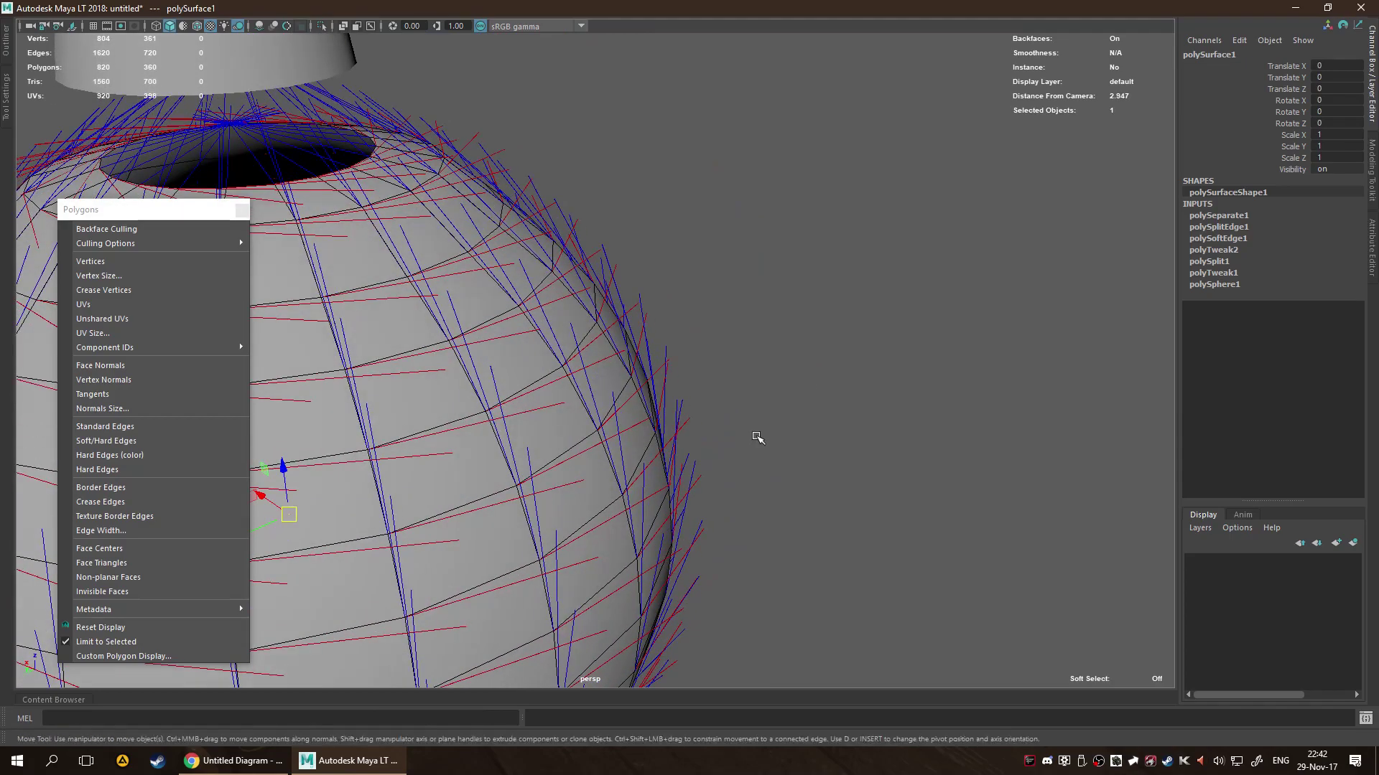
alt+drag(797, 581, 610, 389)
scroll(820, 456, down, 4)
alt+drag(802, 393, 794, 301)
scroll(758, 394, down, 7)
scroll(731, 361, up, 4)
scroll(731, 361, up, 3)
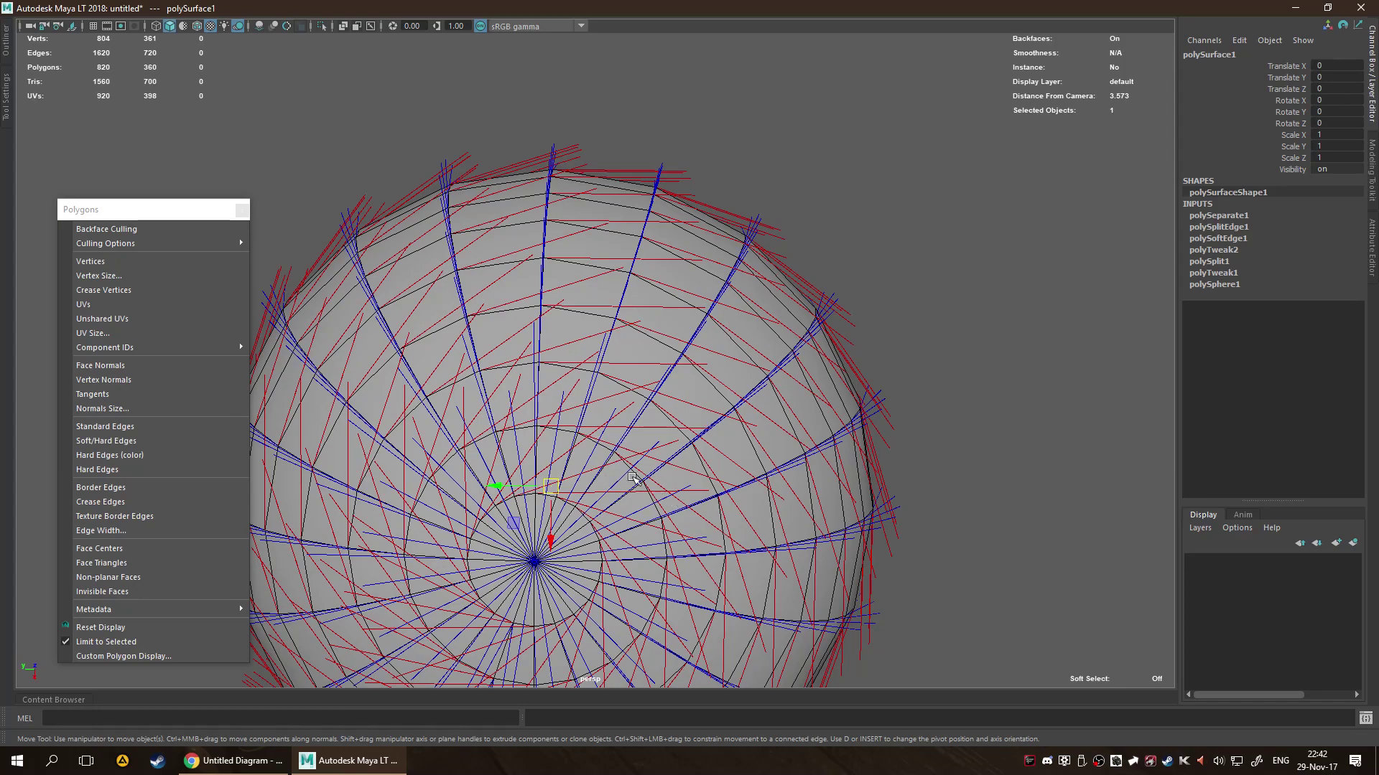
Hide the sphere's tangents, then select both the cone and the sphere and delete them.
alt+drag(632, 398, 711, 497)
scroll(728, 433, down, 6)
alt+drag(729, 433, 719, 465)
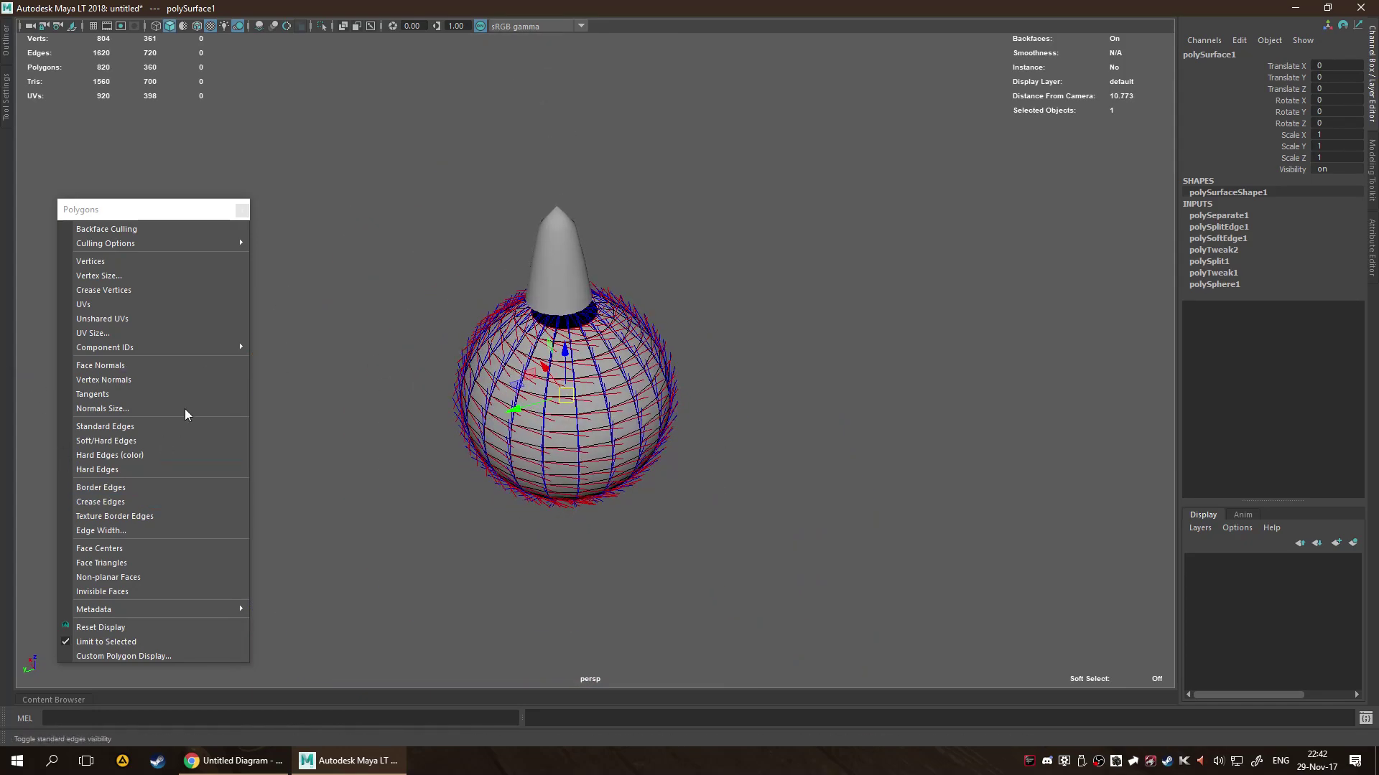
click(145, 393)
click(242, 209)
drag(285, 136, 922, 637)
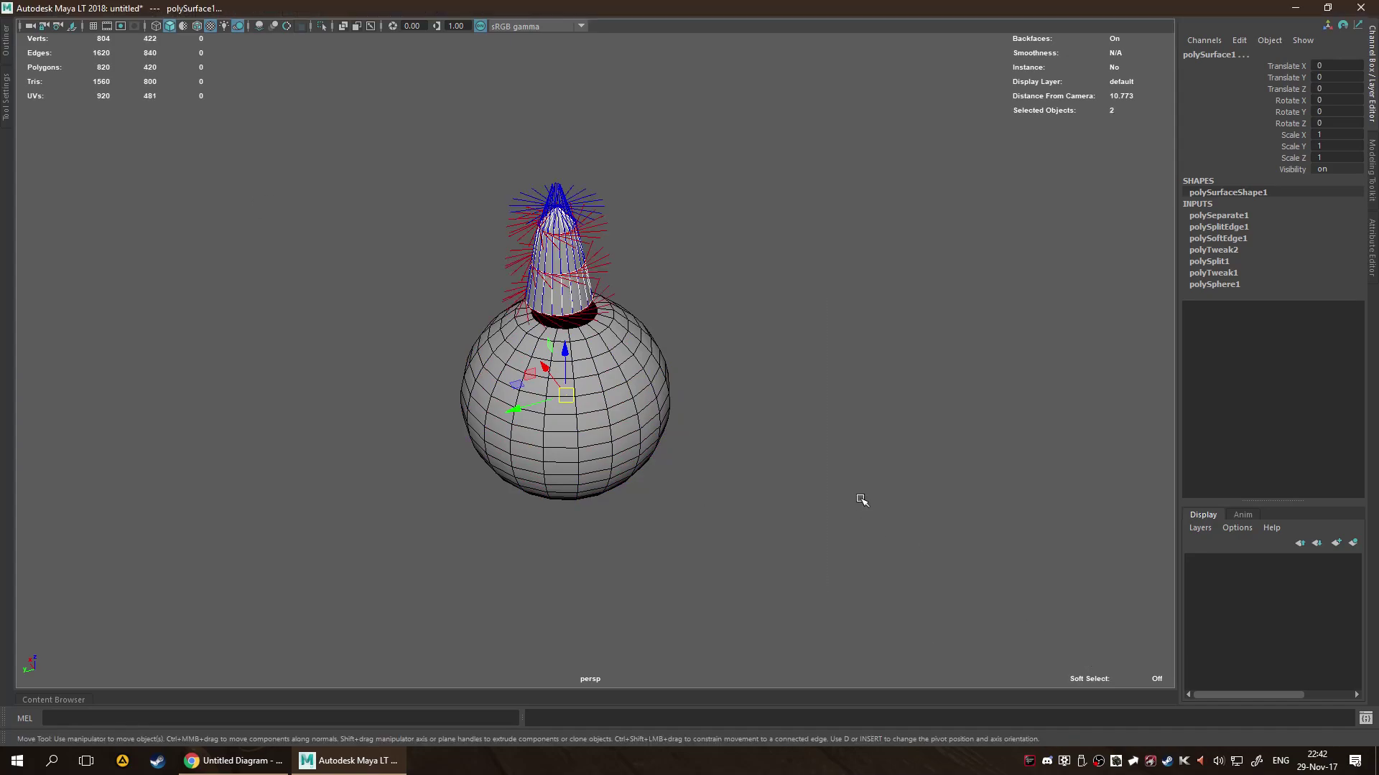
key(Delete)
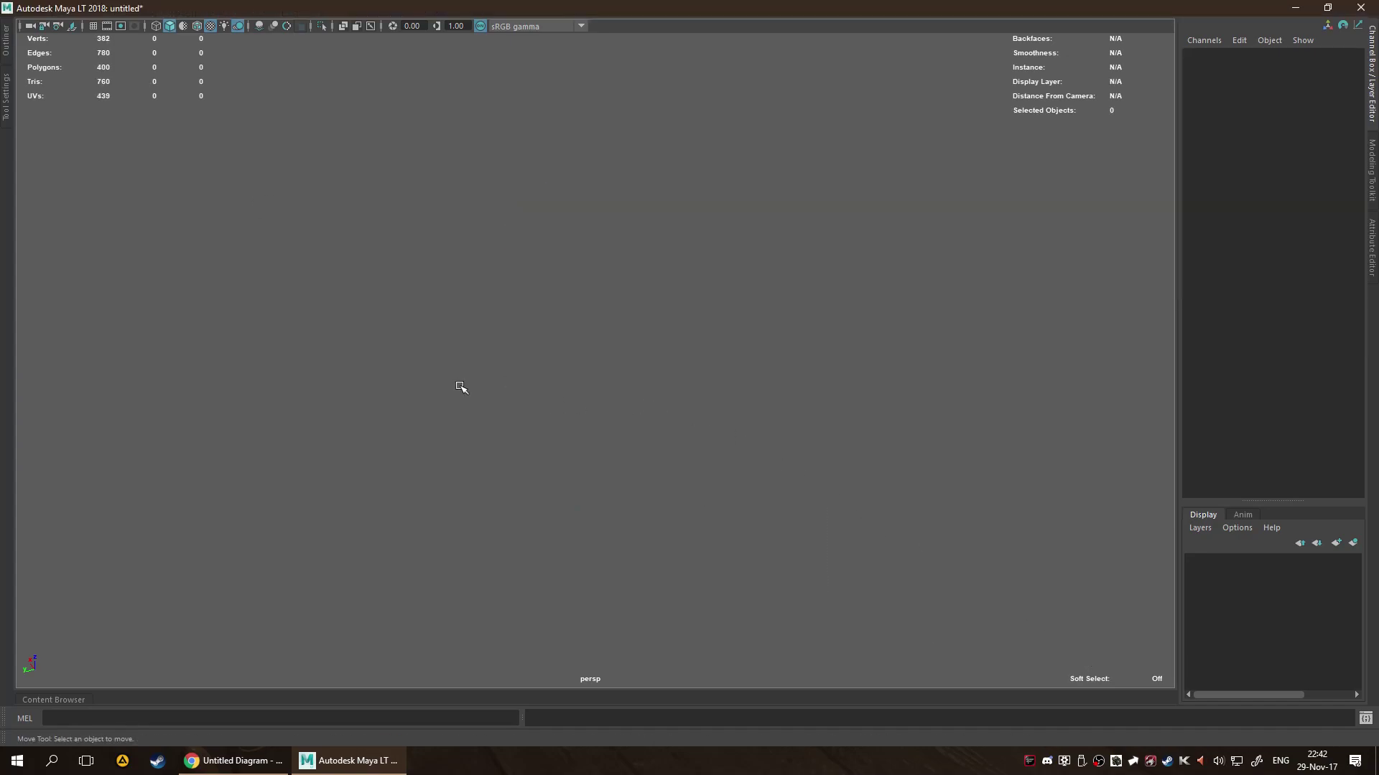
Create a new polygon sphere at the origin.
shift+right_click(514, 387)
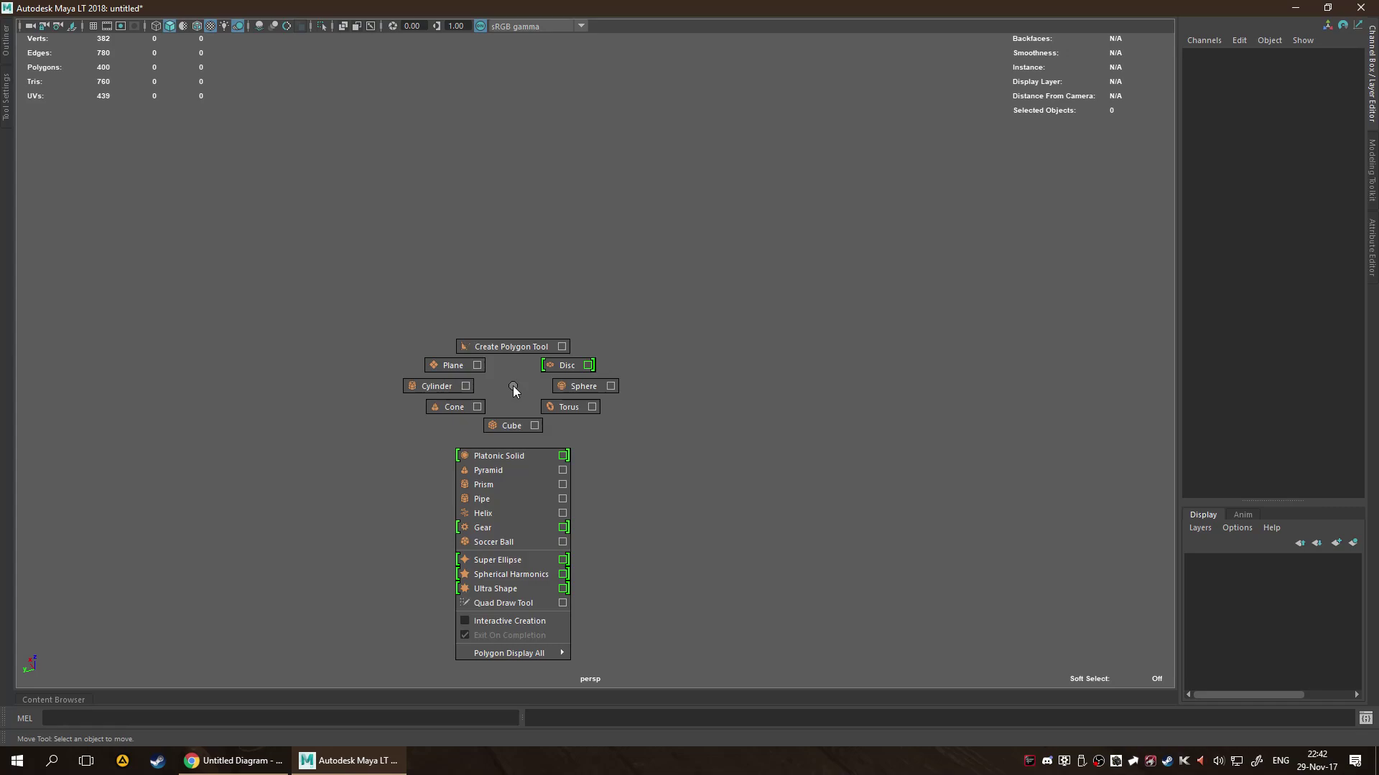
shift+right_drag(514, 389, 557, 388)
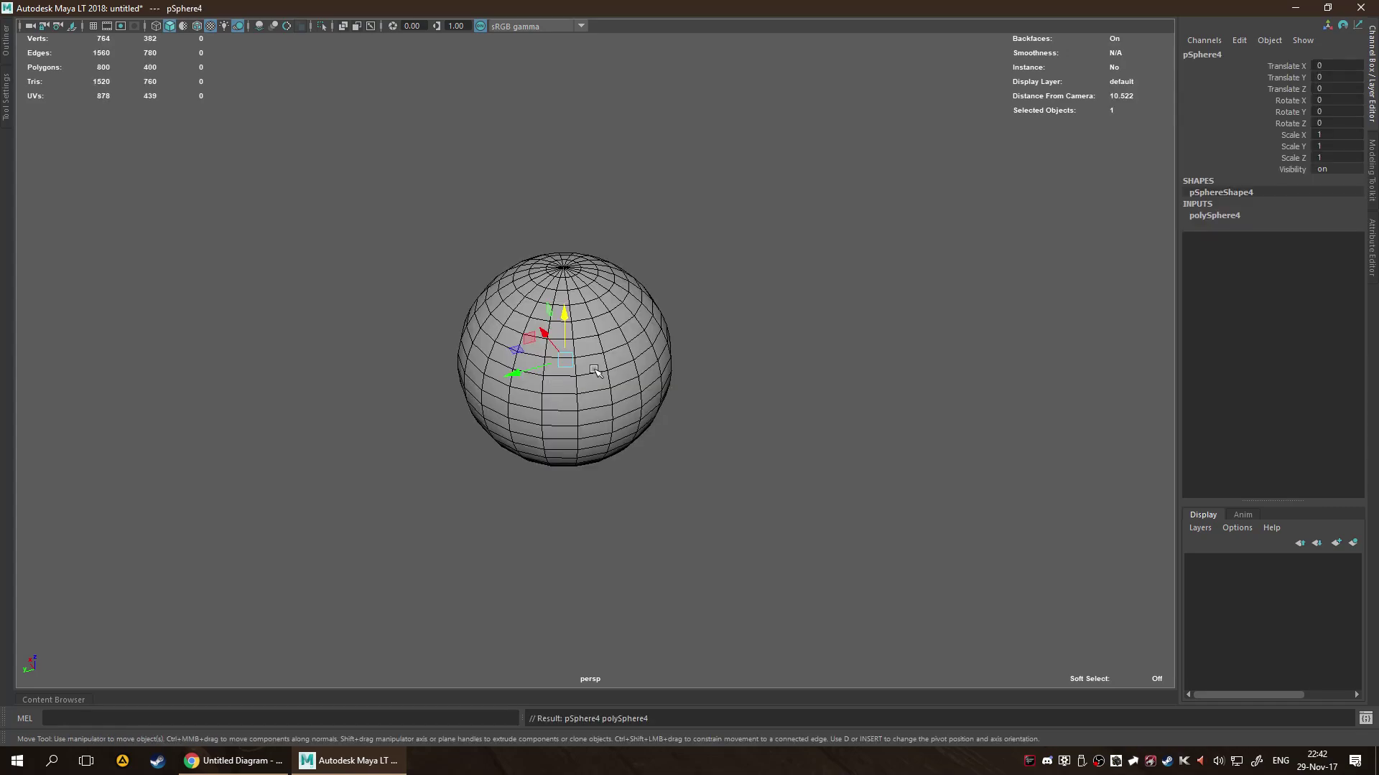
alt+drag(659, 377, 690, 369)
scroll(674, 371, down, 5)
scroll(650, 374, up, 5)
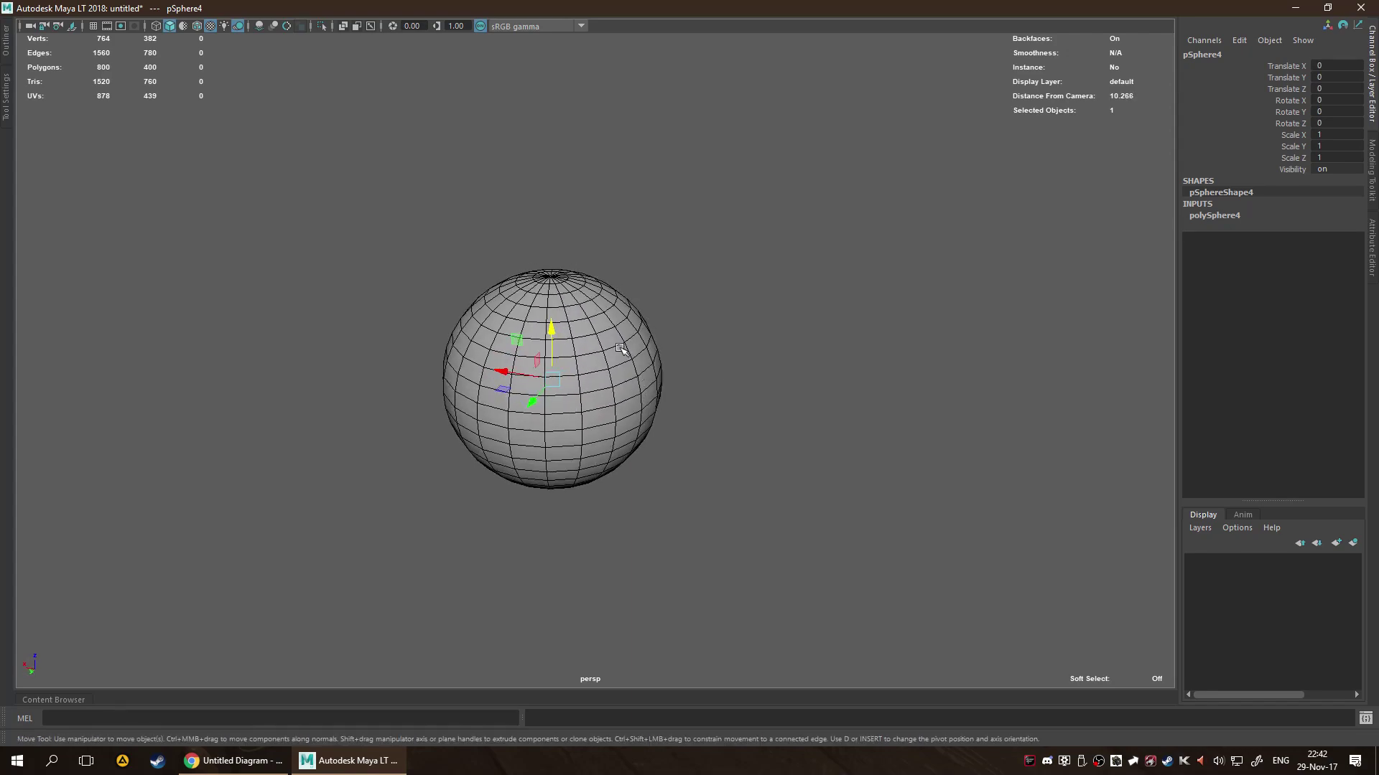
Select the sphere's top pole vertex, turn on soft selection and widen the falloff over the upper rings.
alt+drag(640, 311, 676, 354)
scroll(601, 329, up, 5)
alt+drag(597, 329, 632, 295)
key(F9)
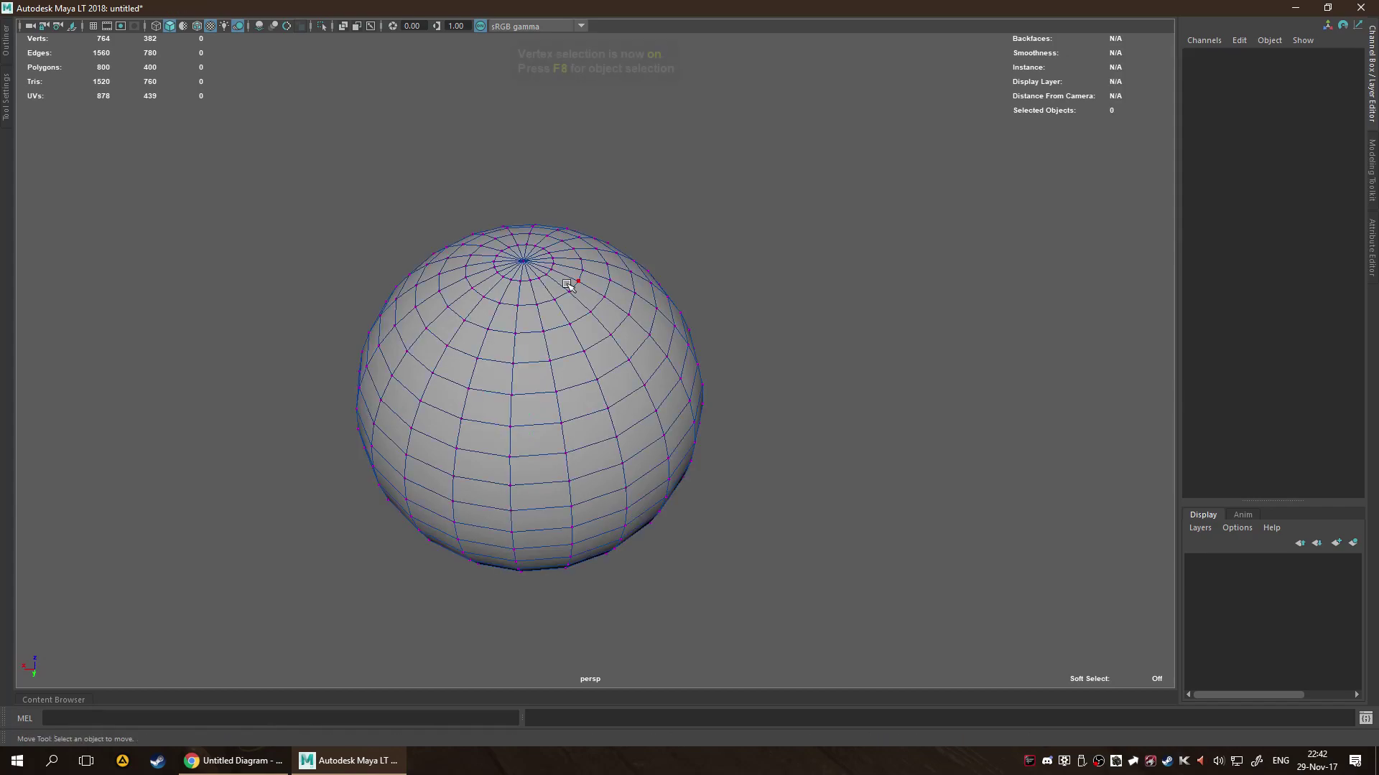
click(519, 262)
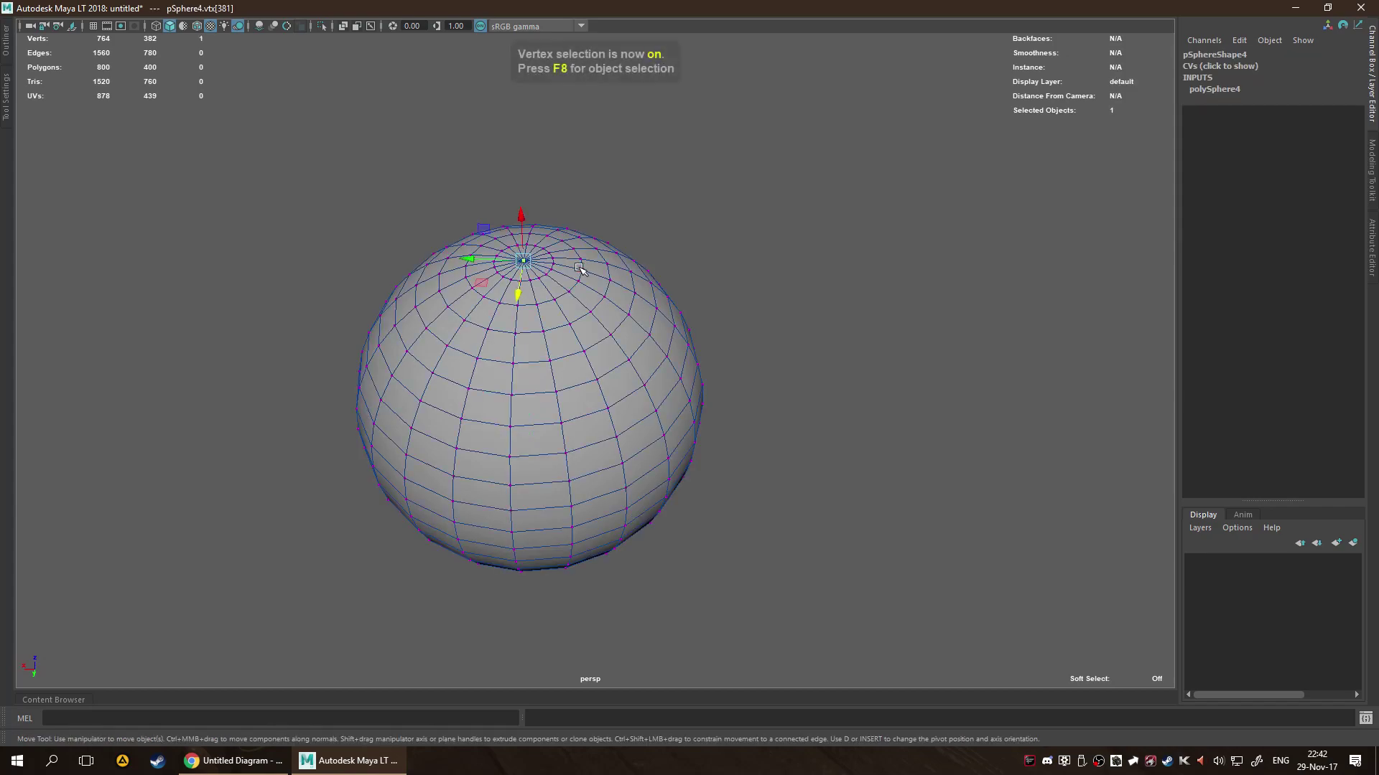
key(b)
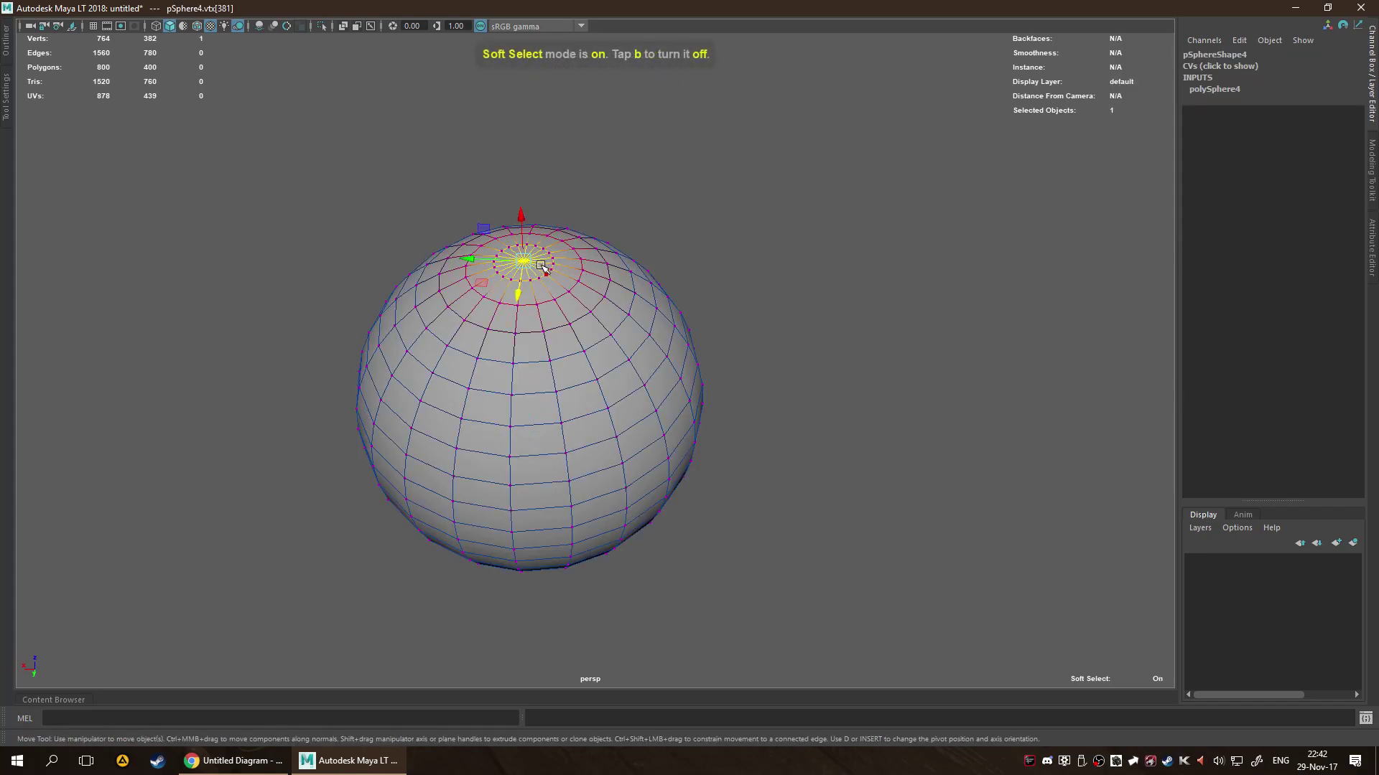
middle_drag(542, 267, 707, 295)
scroll(628, 269, down, 5)
Try to pull the soft-selected top pole vertex away from the sphere, and undo the move.
alt+drag(629, 268, 587, 117)
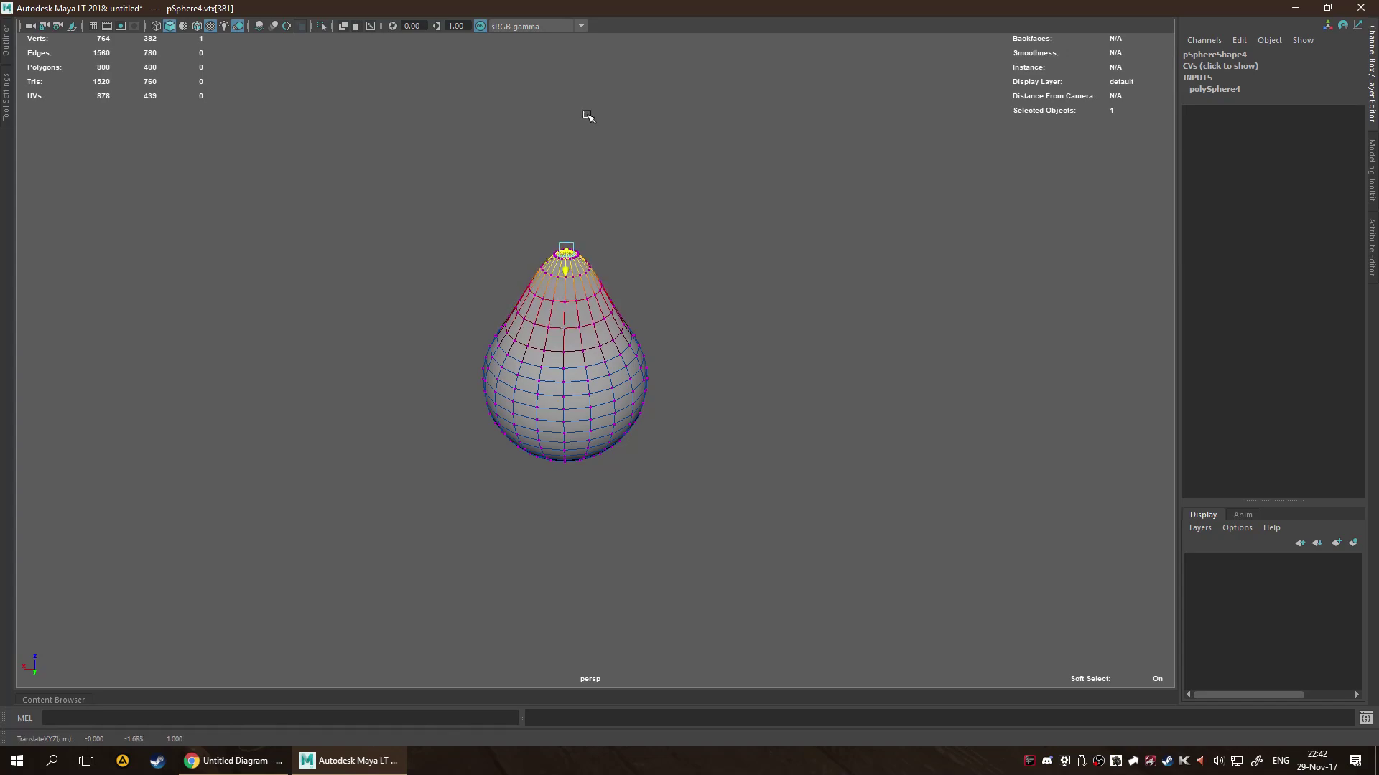
scroll(614, 372, up, 3)
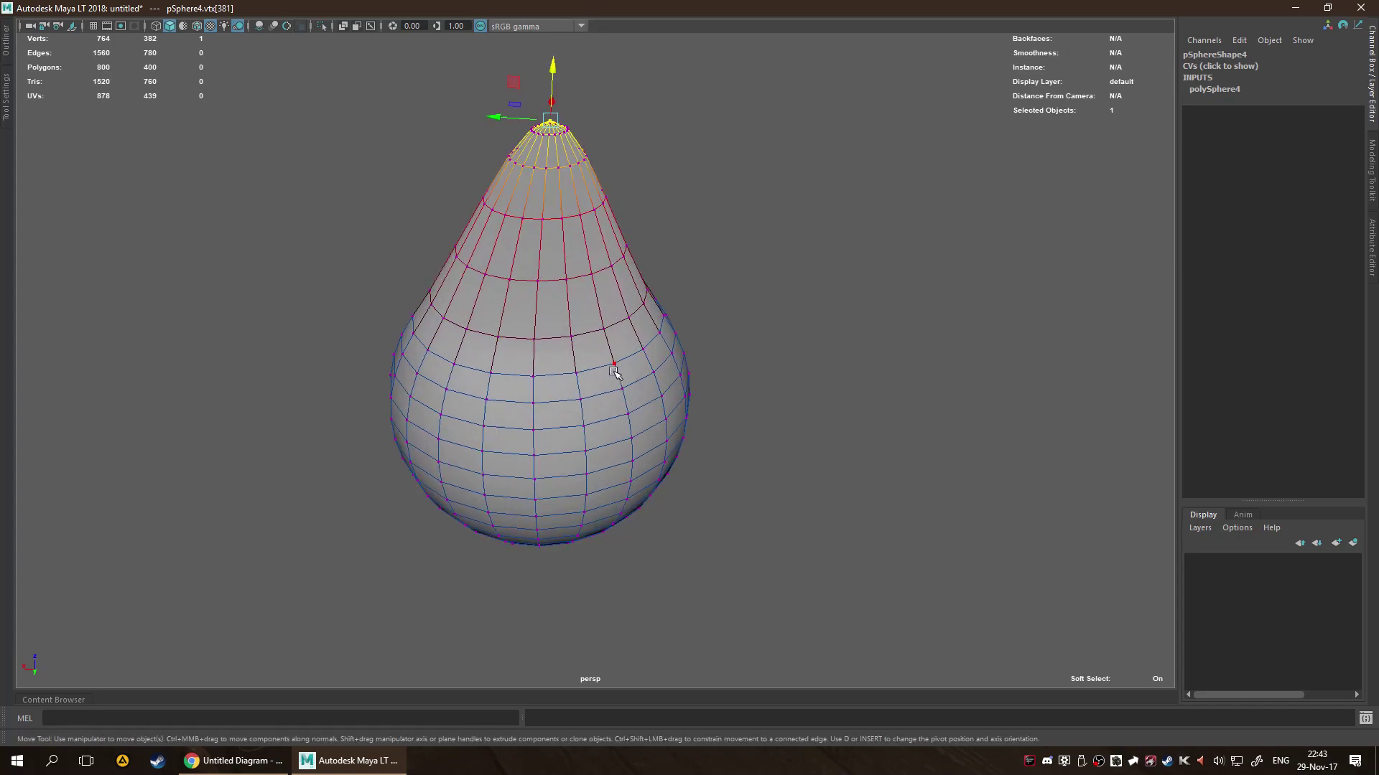
key(ctrl+z)
key(ctrl+z)
key(ctrl+z)
key(ctrl+z)
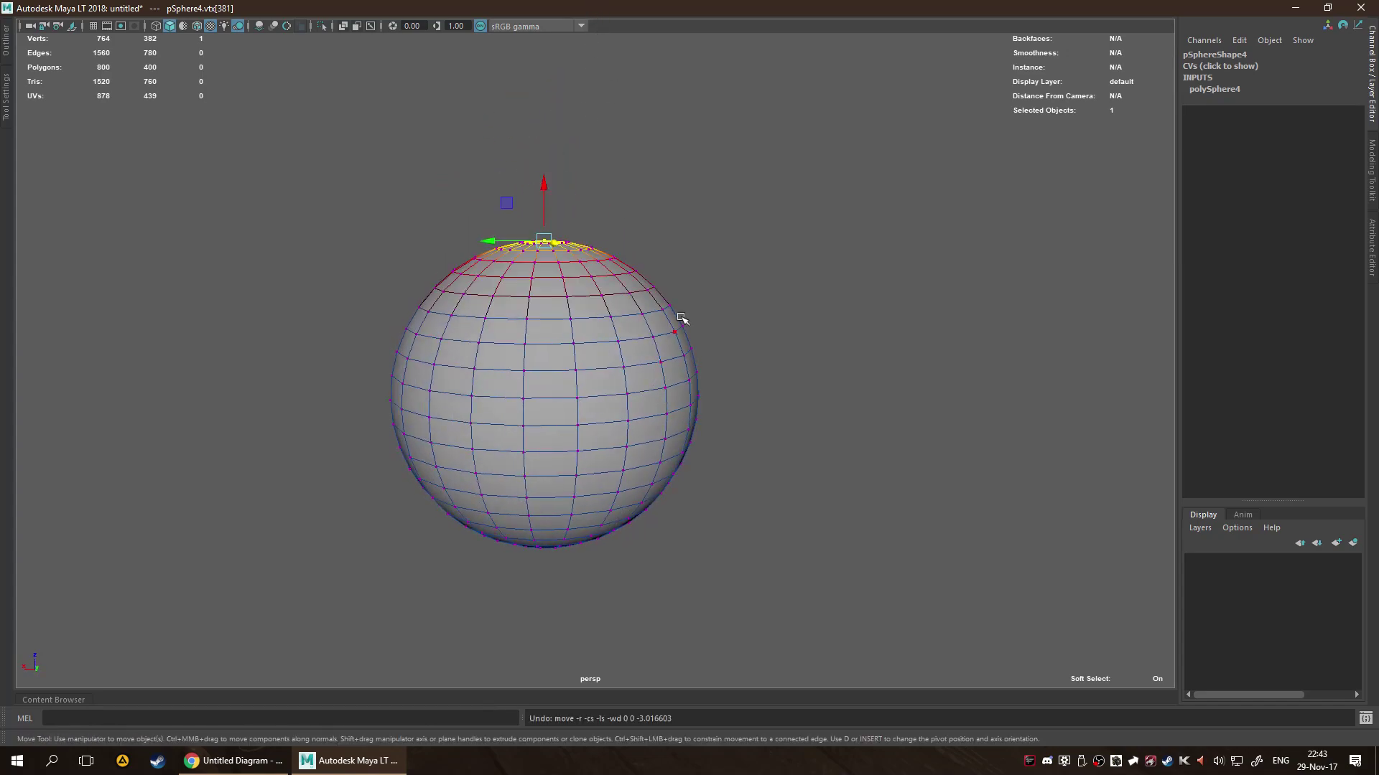
Raise the soft-selected top pole vertex straight up by about 2.22 cm in Z to form a tapered peak.
drag(540, 191, 539, 3)
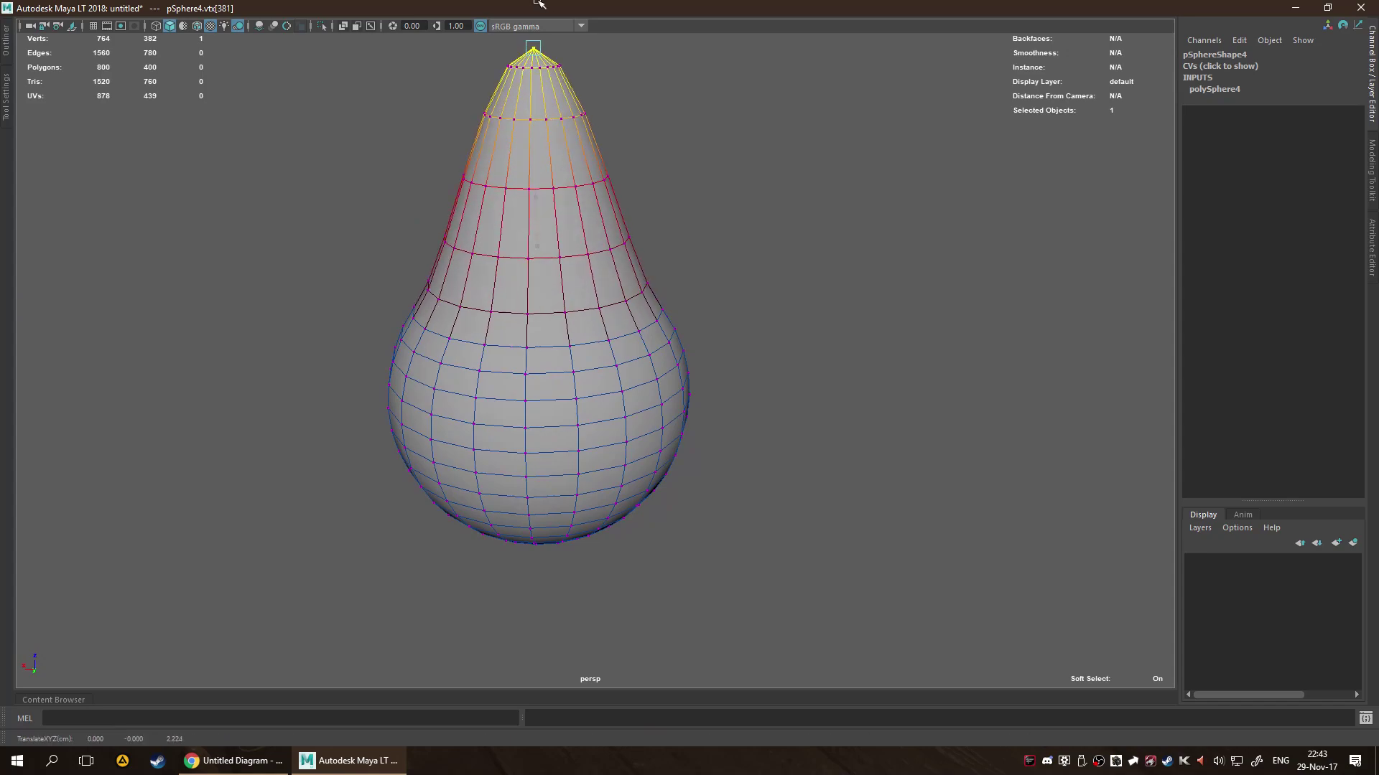
scroll(655, 163, down, 2)
scroll(657, 321, up, 4)
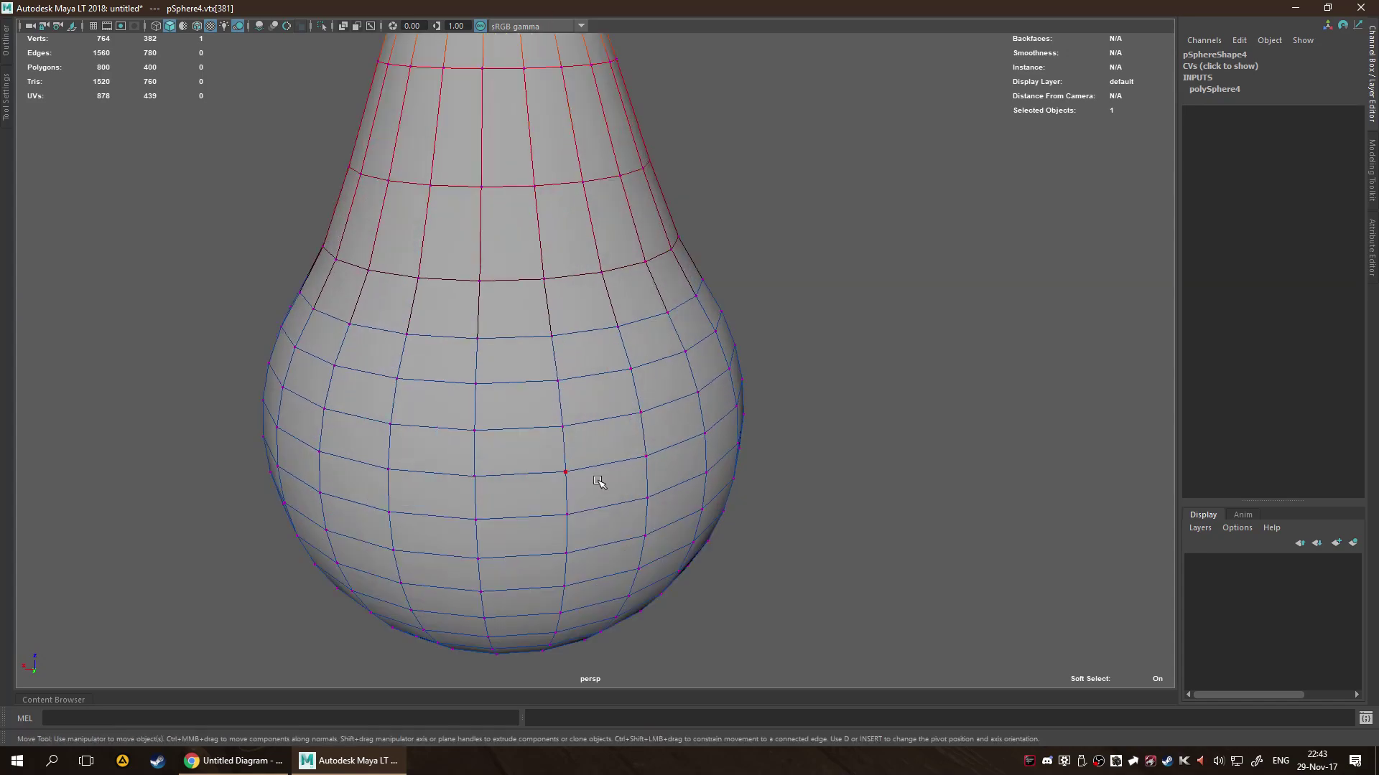
Select the equator edge loop with a narrower soft-selection falloff and scale it outward to about 1.5 in X and Y.
key(F10)
click(510, 516)
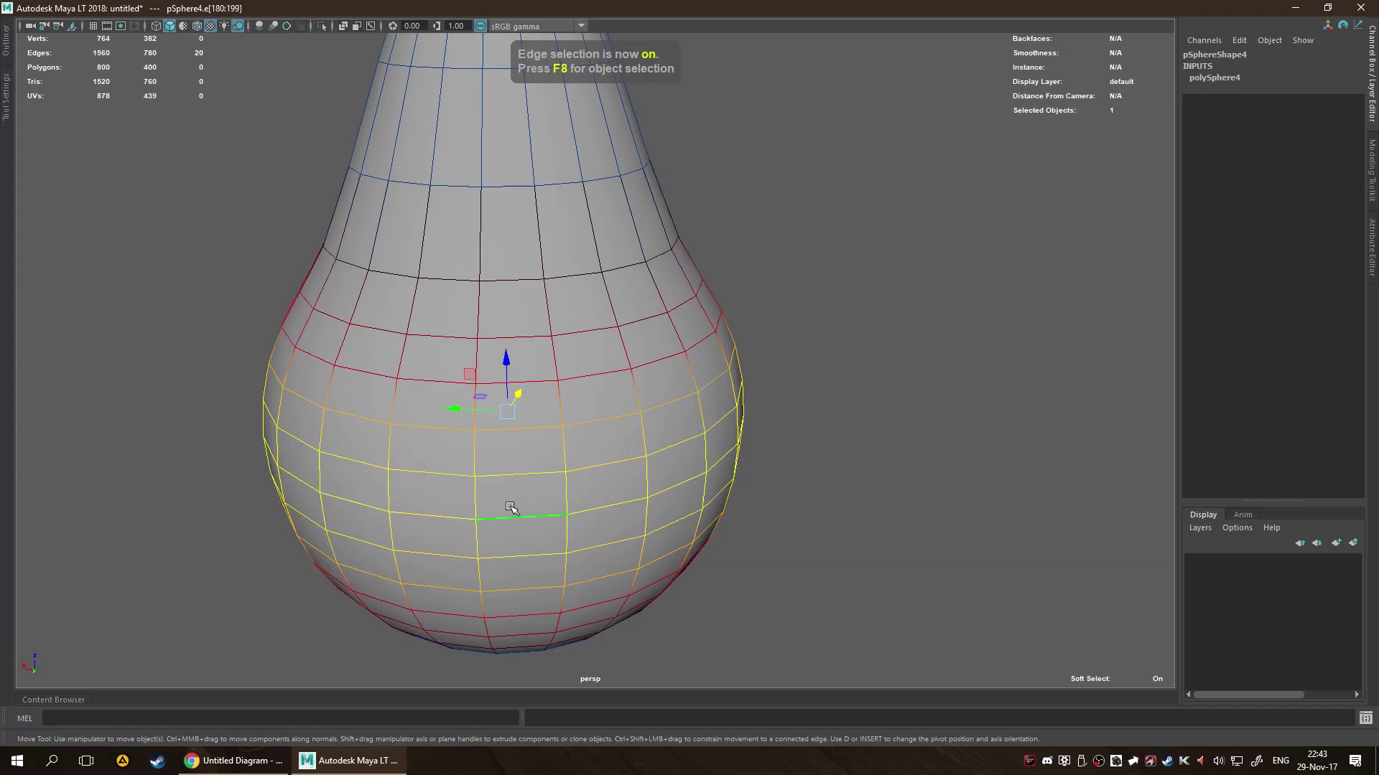
key(b)
double_click(514, 473)
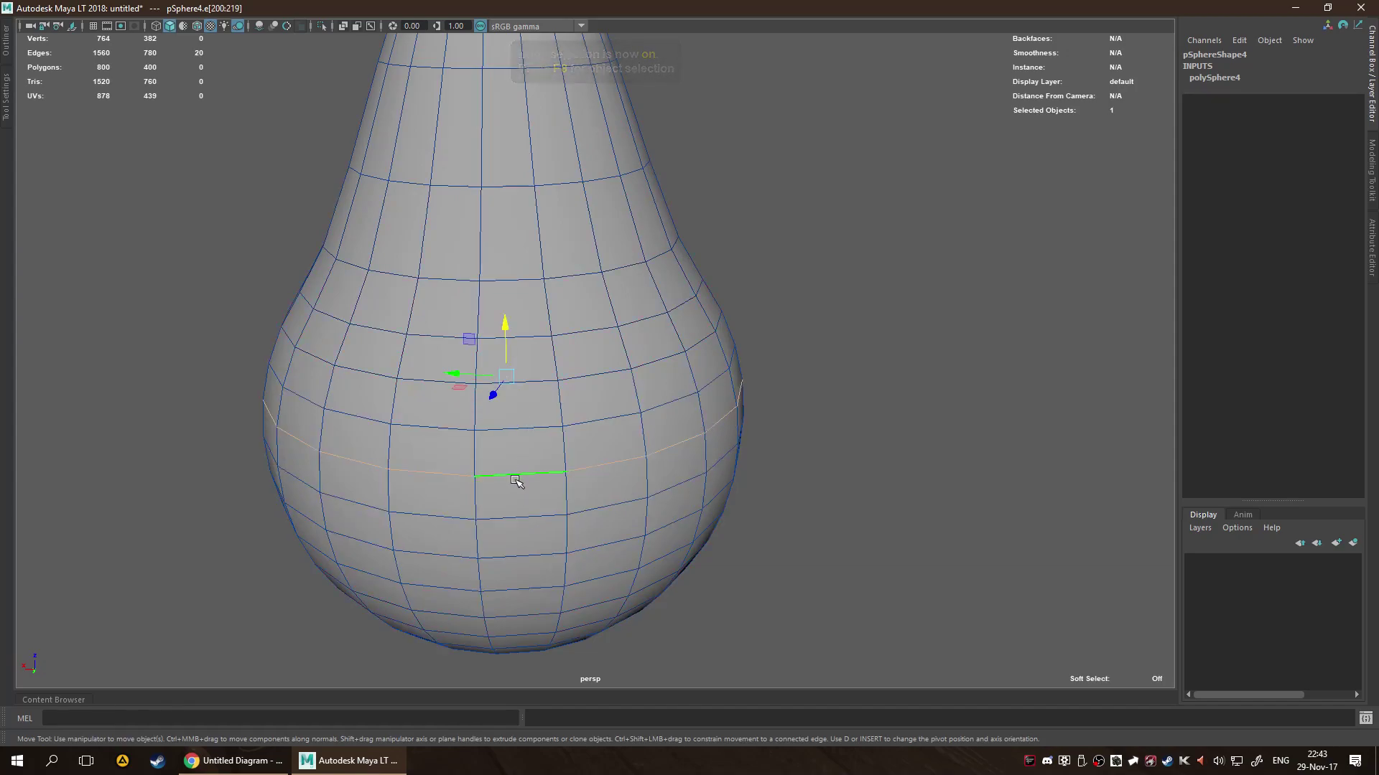
double_click(530, 516)
key(b)
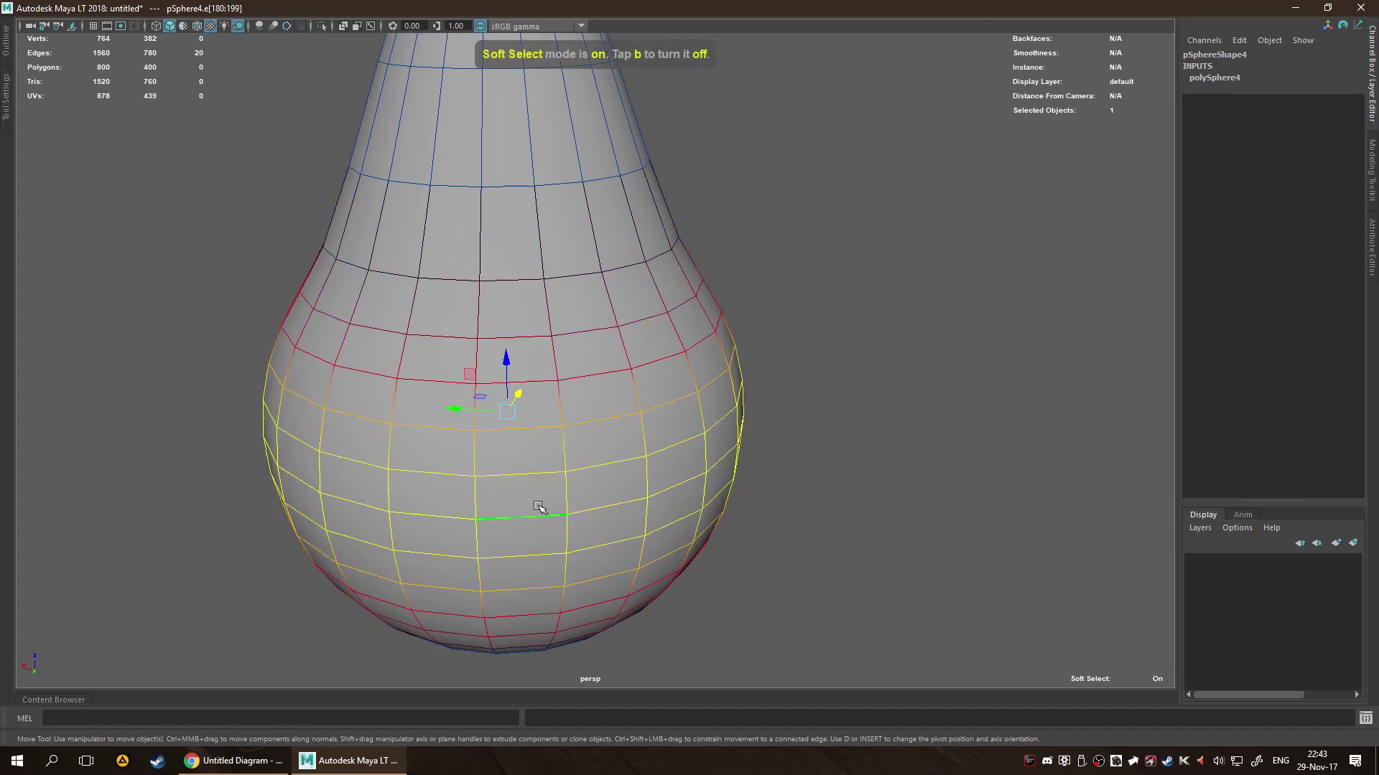
key(b)
drag(529, 491, 557, 501)
scroll(629, 513, down, 5)
key(r)
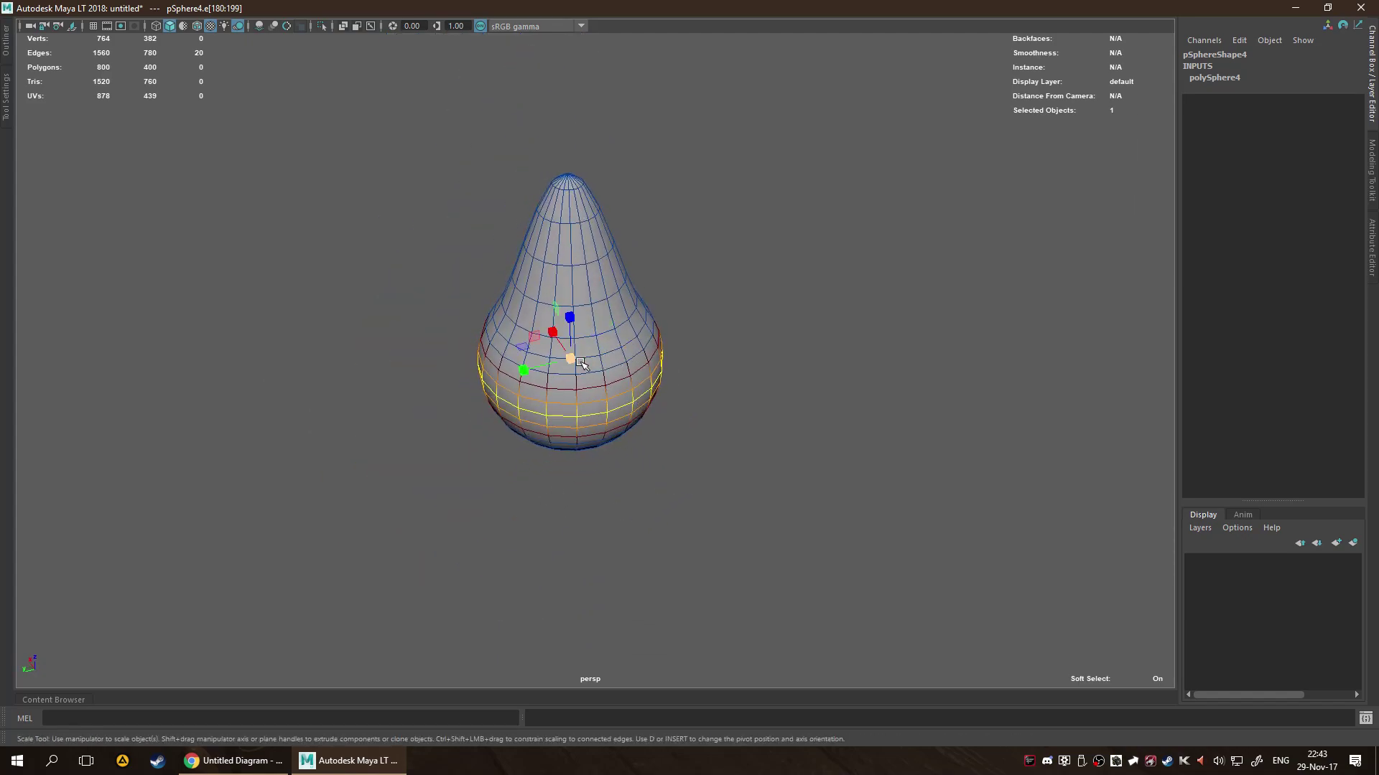
drag(580, 362, 646, 365)
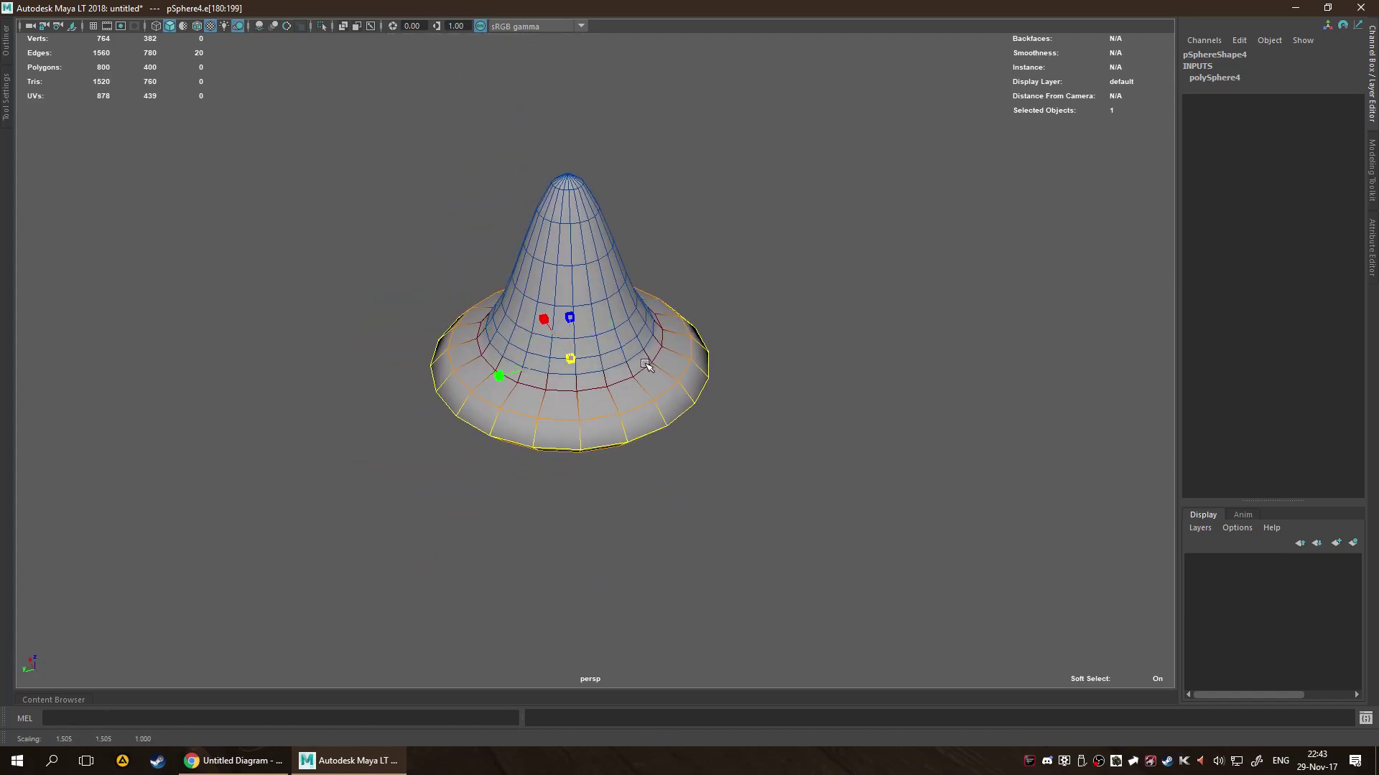
Try to scale the bottom pole vertex with soft selection and a wider falloff, and undo the scaling.
alt+drag(693, 513, 617, 509)
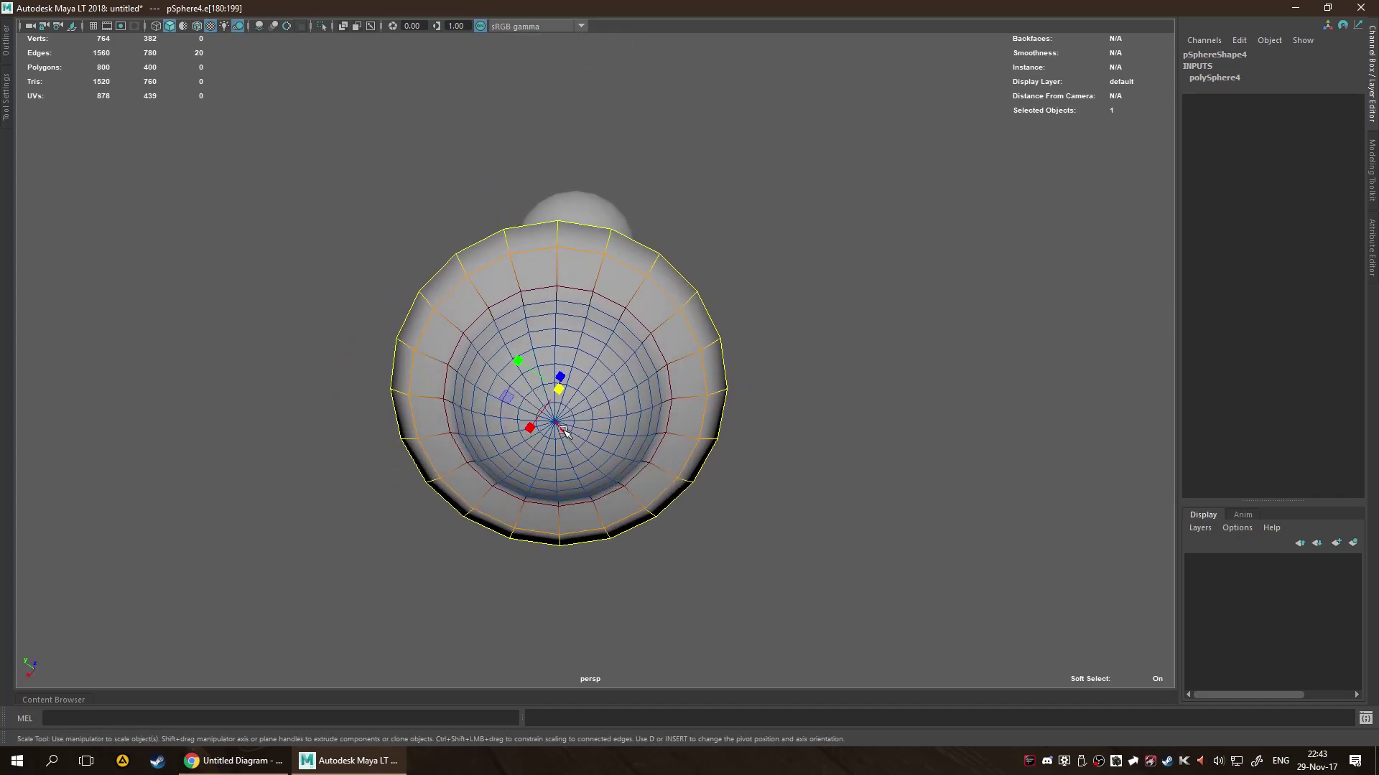
key(F9)
click(555, 423)
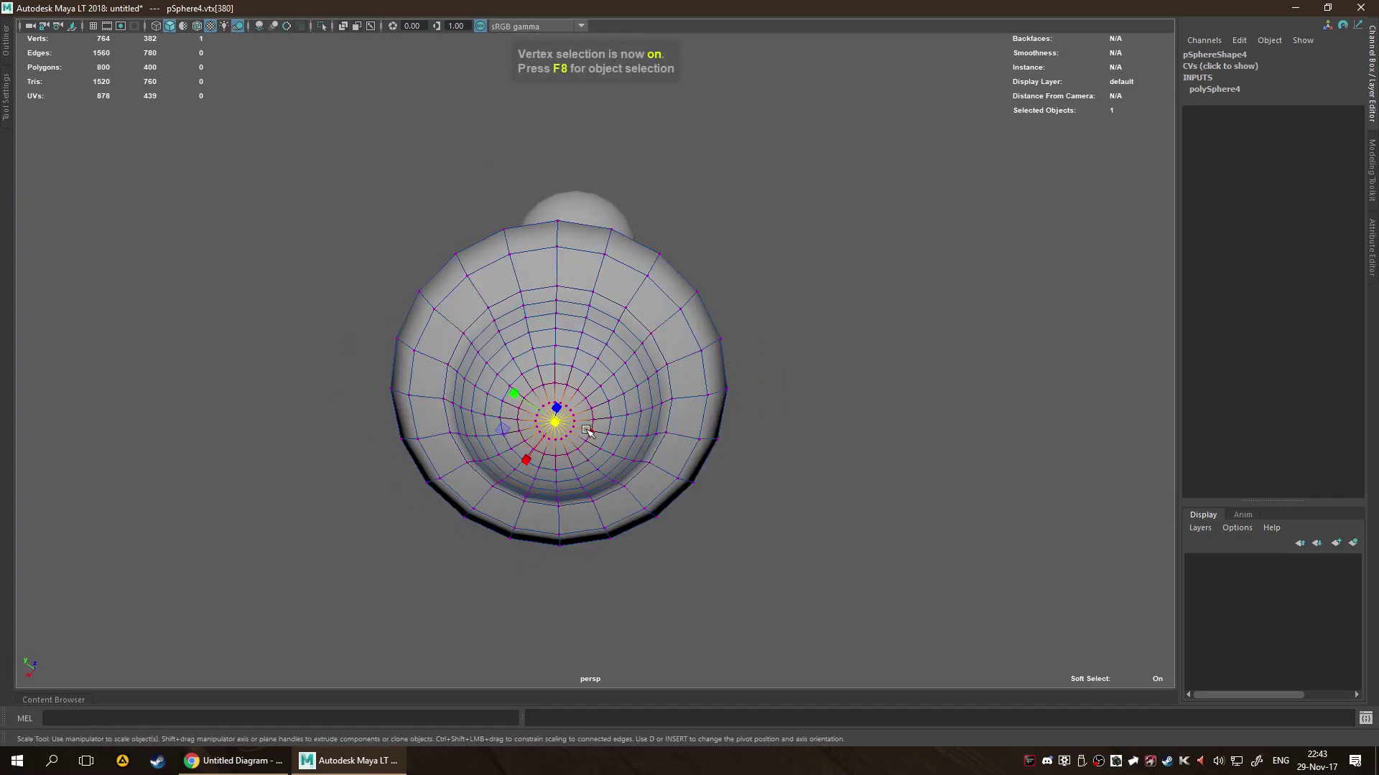
drag(553, 428, 659, 431)
key(ctrl+z)
key(b)
drag(555, 430, 530, 435)
alt+drag(643, 447, 607, 461)
key(ctrl+z)
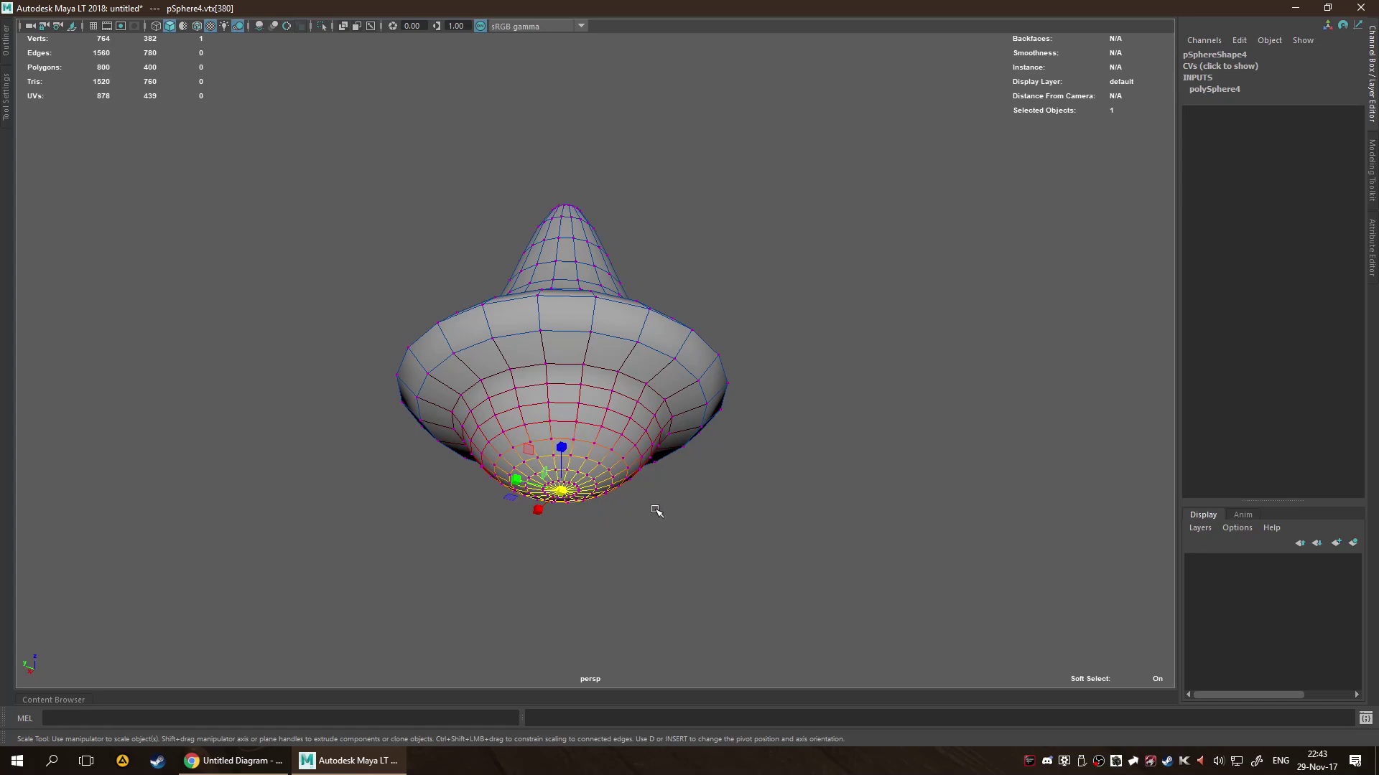
Select the third edge loop from the bottom pole and scale it inward with soft selection to narrow the underside.
key(F10)
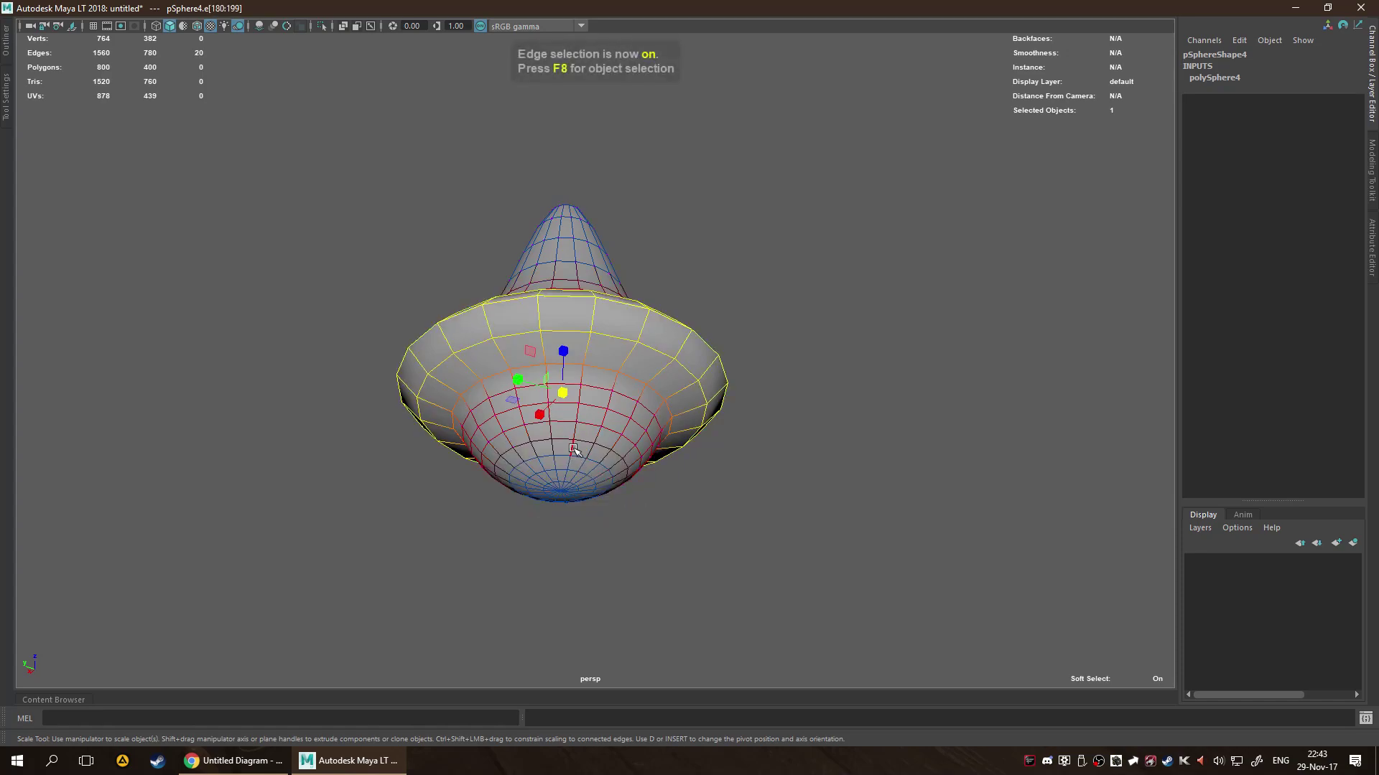
double_click(566, 459)
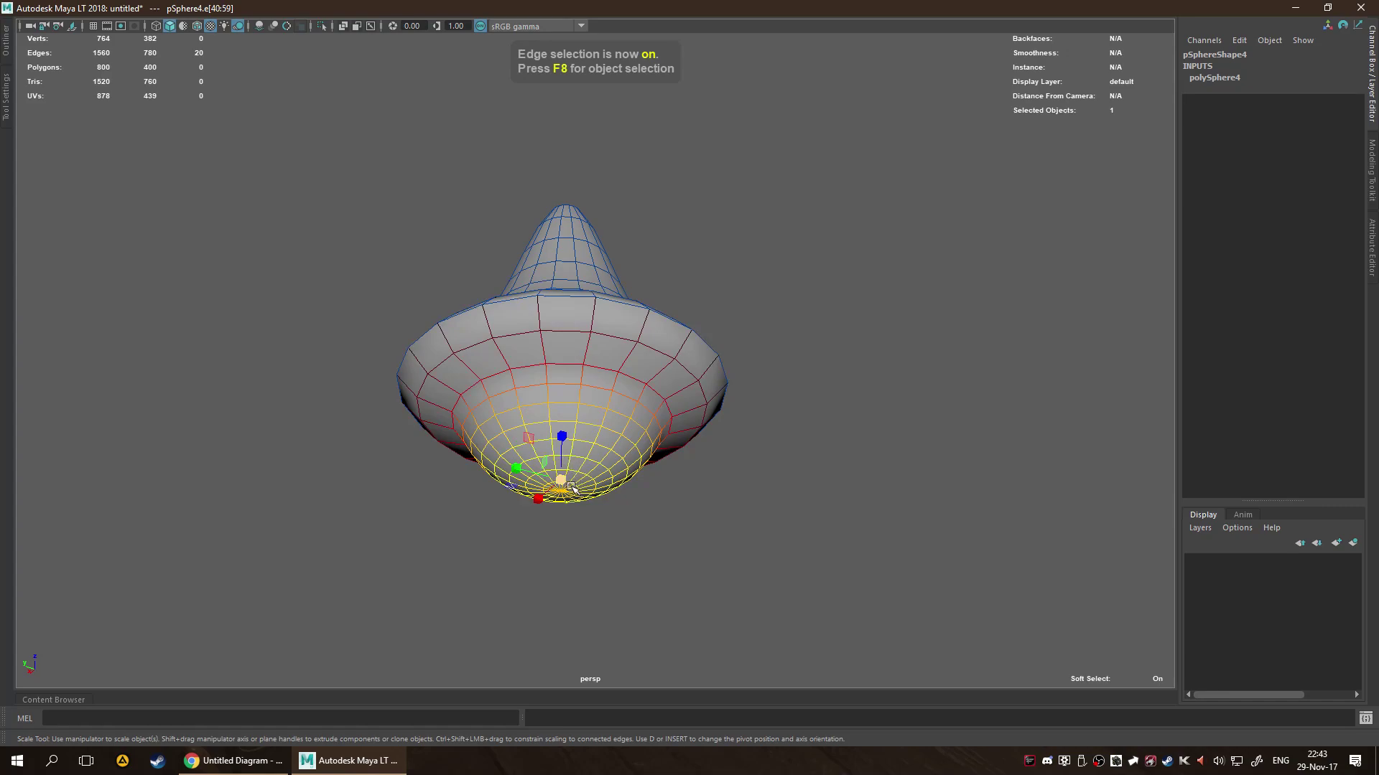
drag(571, 486, 713, 580)
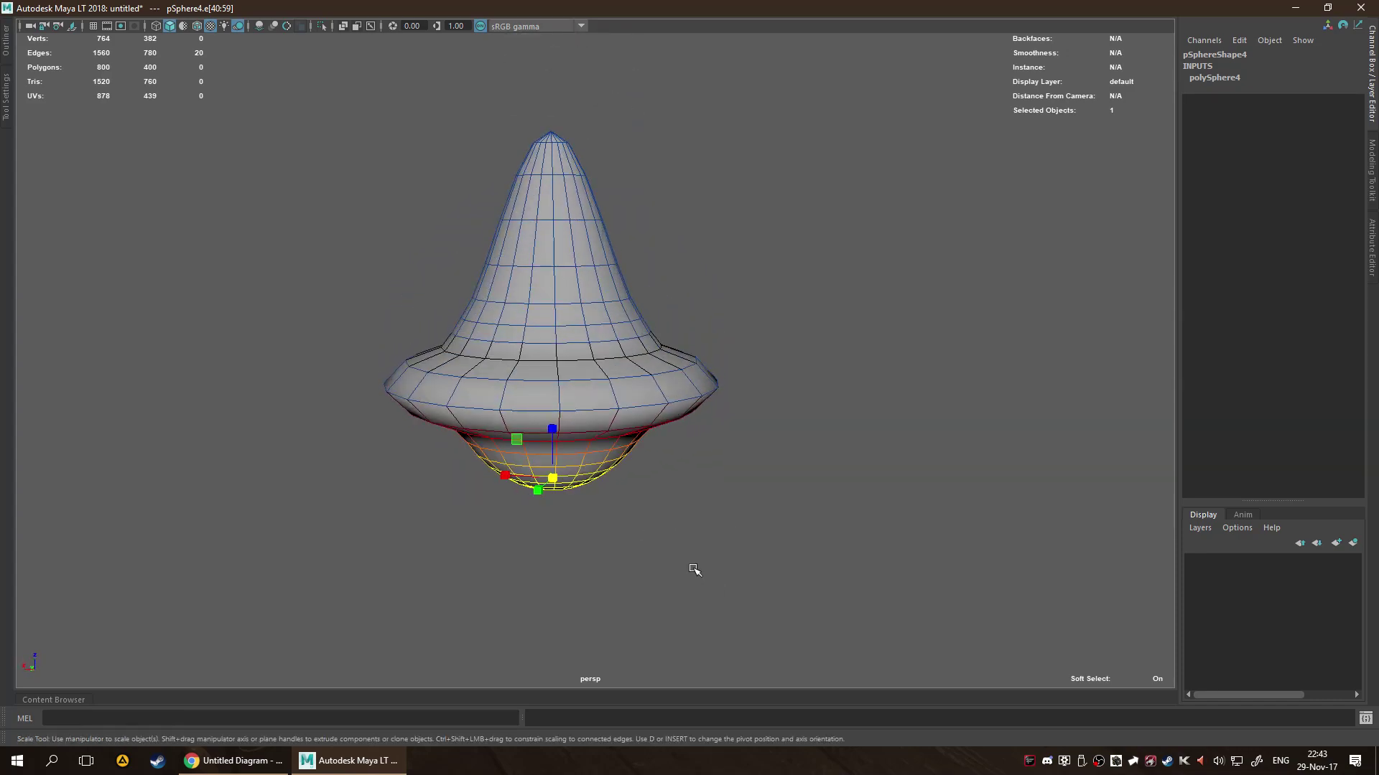
Turn off soft selection and select the sixth edge loop up from the bottom pole.
key(q)
scroll(698, 477, up, 8)
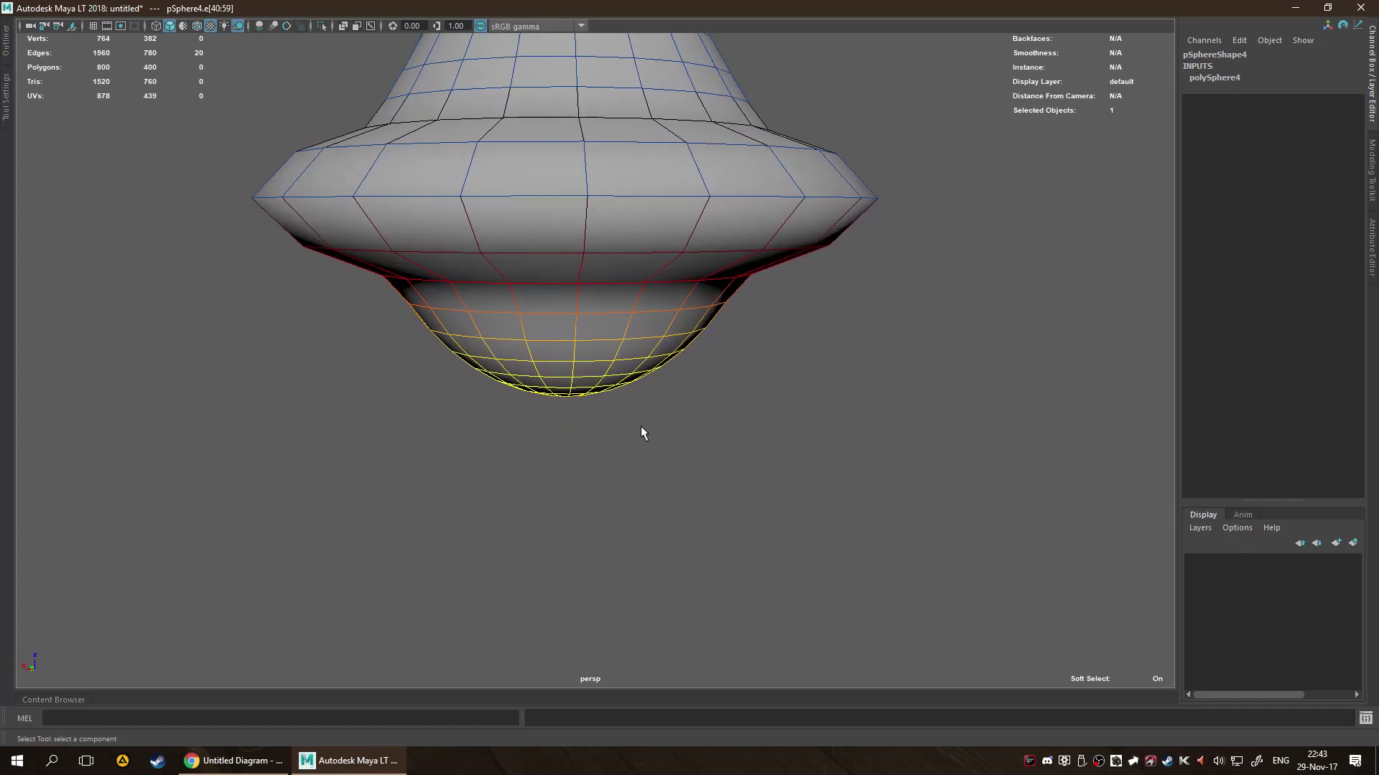
key(b)
double_click(543, 329)
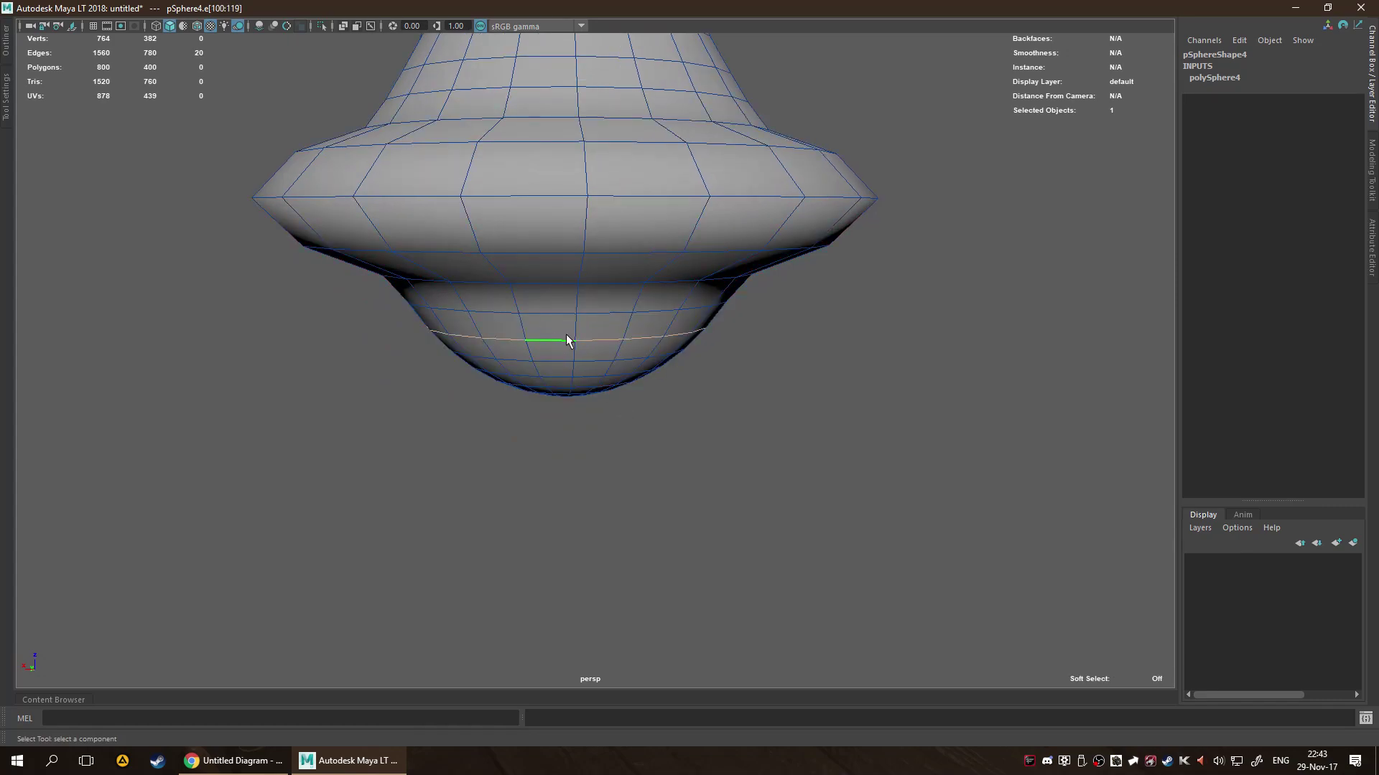
Try to scale the selected lower edge loop inward without soft selection, and undo it.
key(r)
drag(568, 327, 552, 330)
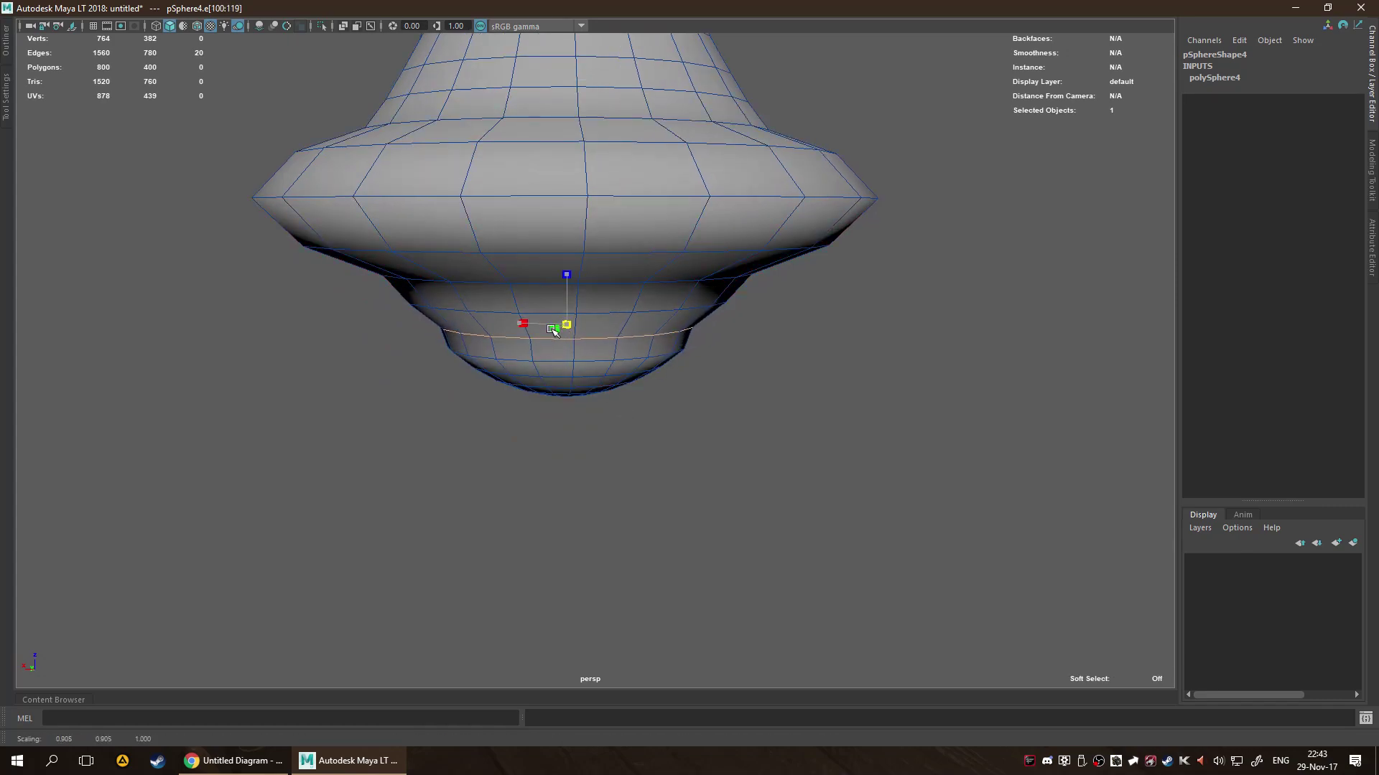
key(ctrl+z)
Turn on soft selection with a falloff radius of about 0.51 and scale the selected lower edge loop inward.
key(b)
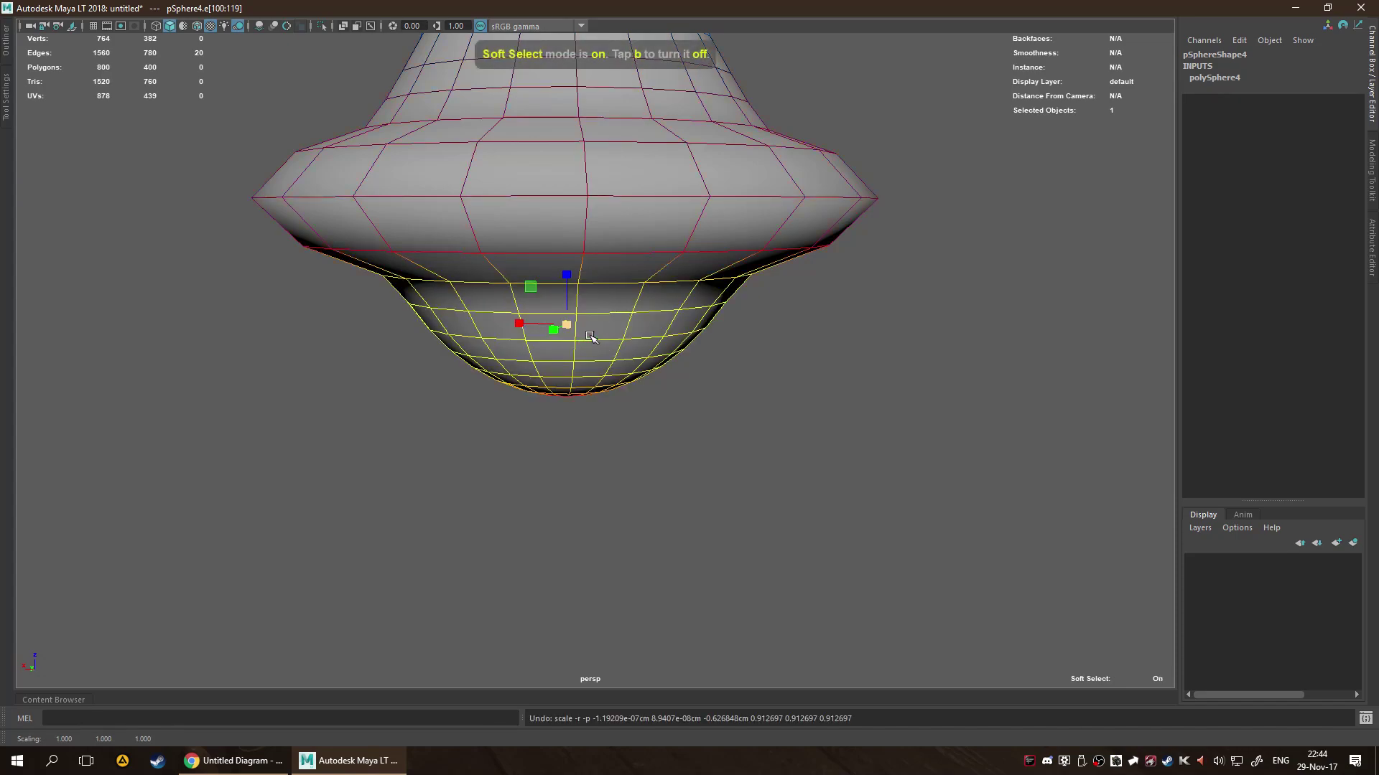
drag(601, 342, 429, 355)
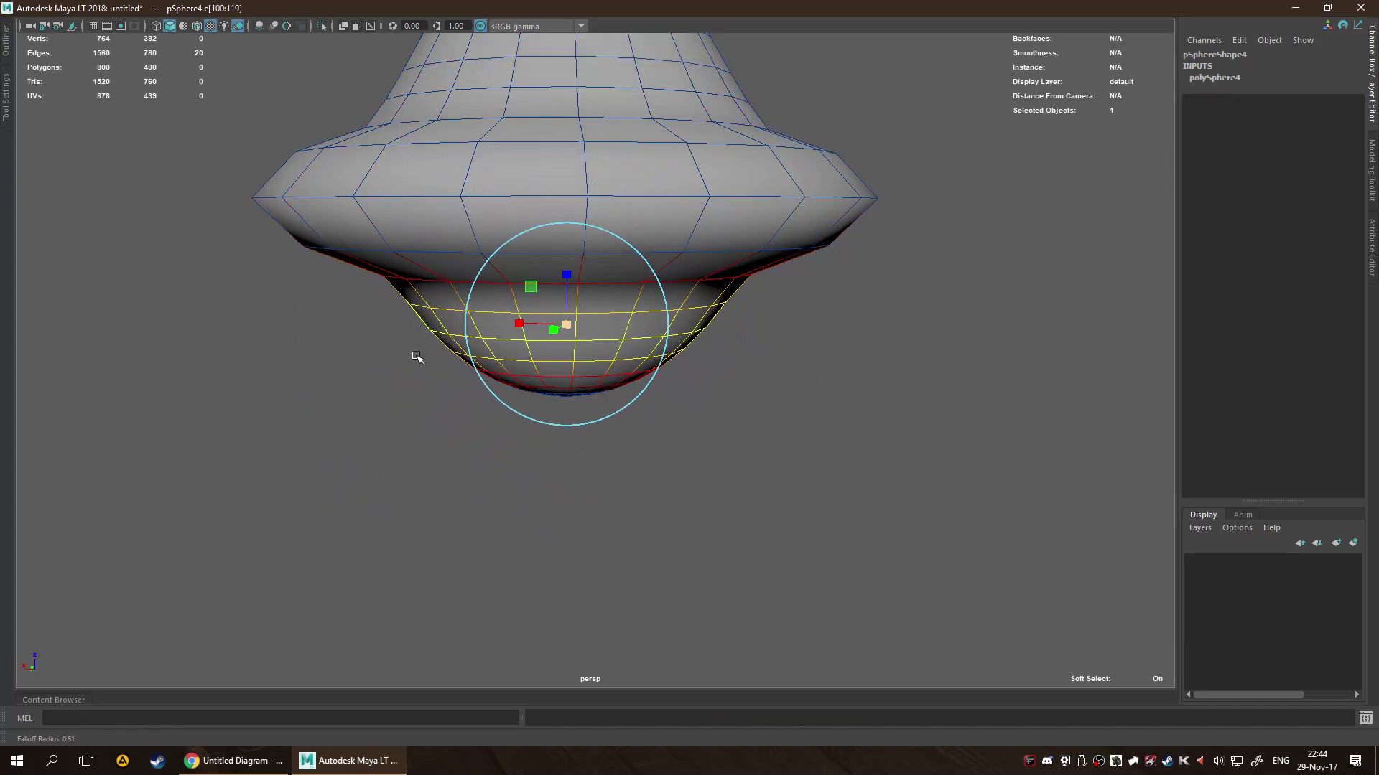
drag(575, 324, 501, 338)
key(ctrl+z)
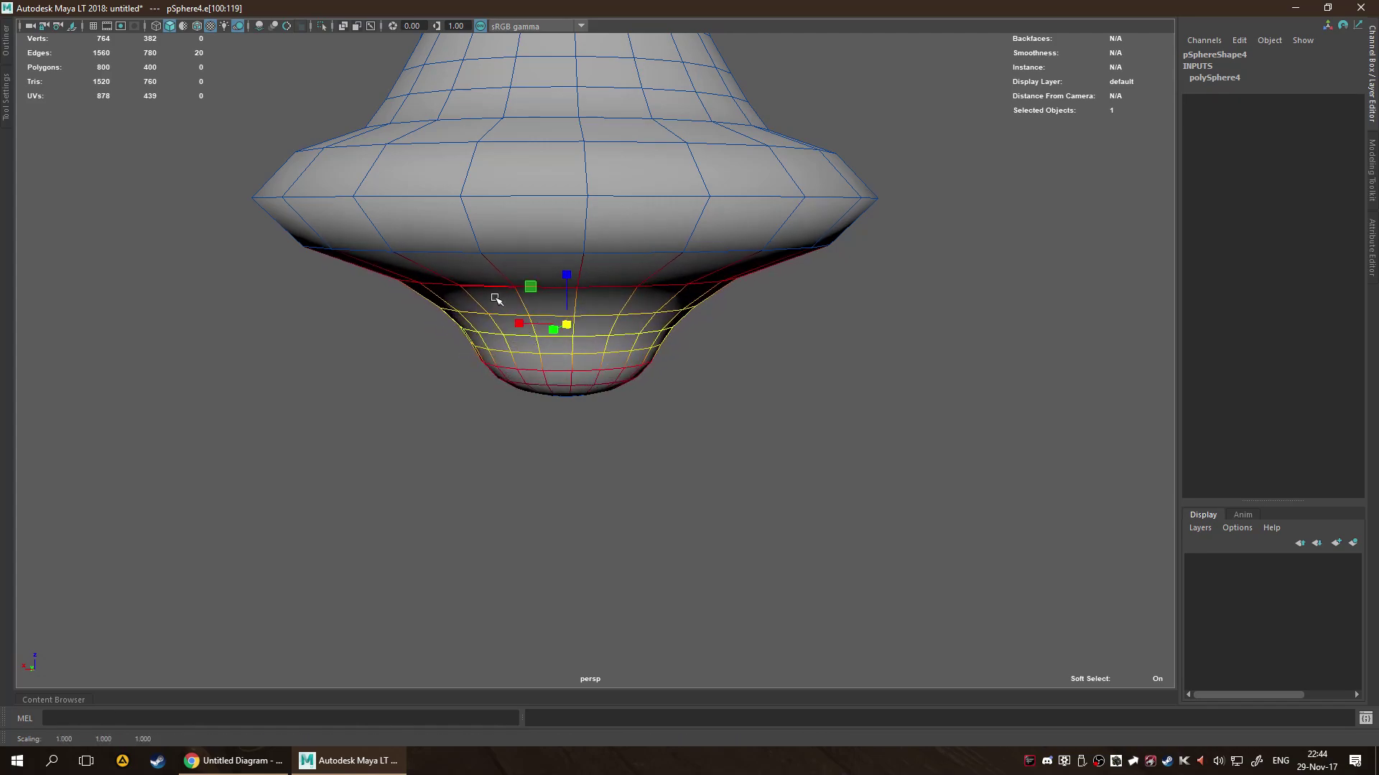
Turn off soft selection, scale the second edge loop below the widened rim slightly outward, and slide it slightly downward.
key(b)
double_click(465, 286)
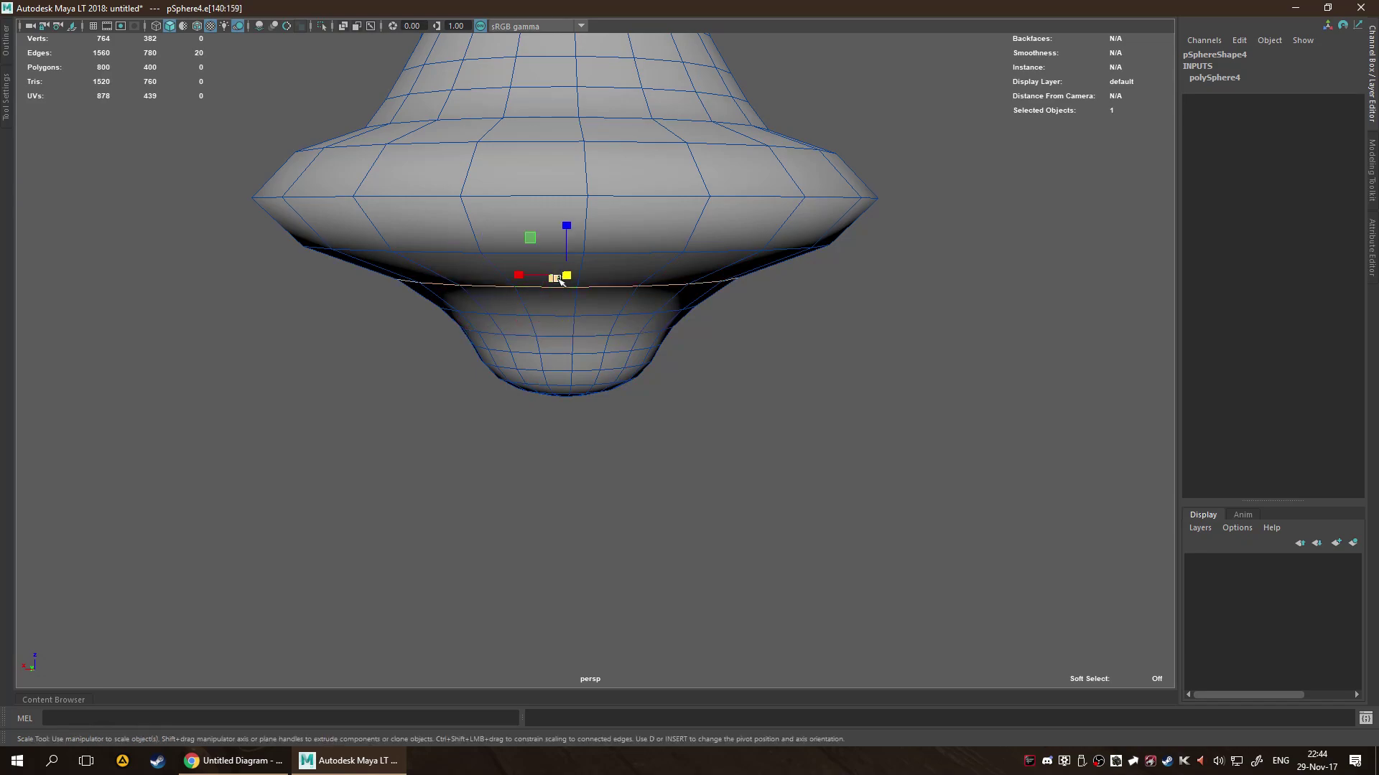
drag(567, 275, 573, 277)
mouse_move(751, 373)
alt+mouse_down()
mouse_move(797, 347)
mouse_move(772, 382)
alt+mouse_up()
key(w)
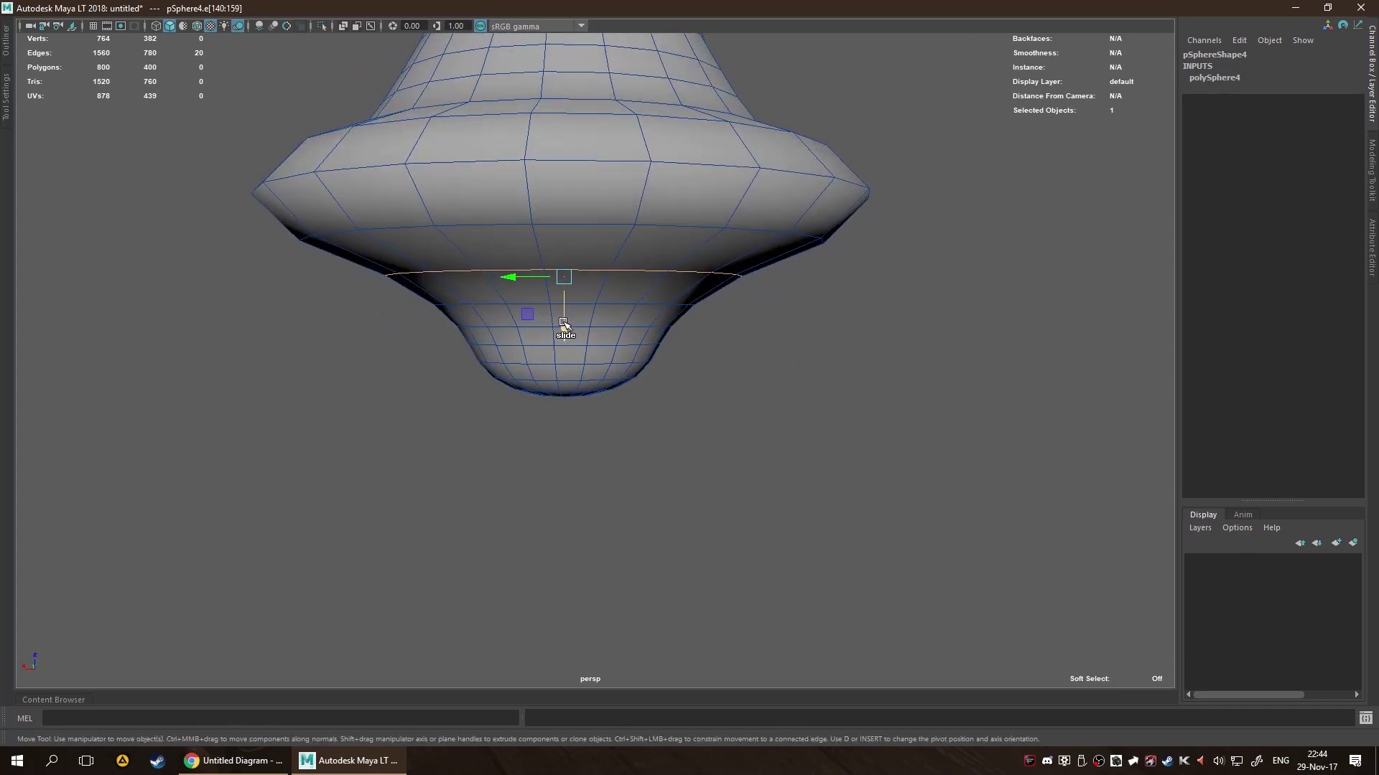
ctrl+shift+drag(563, 317, 564, 348)
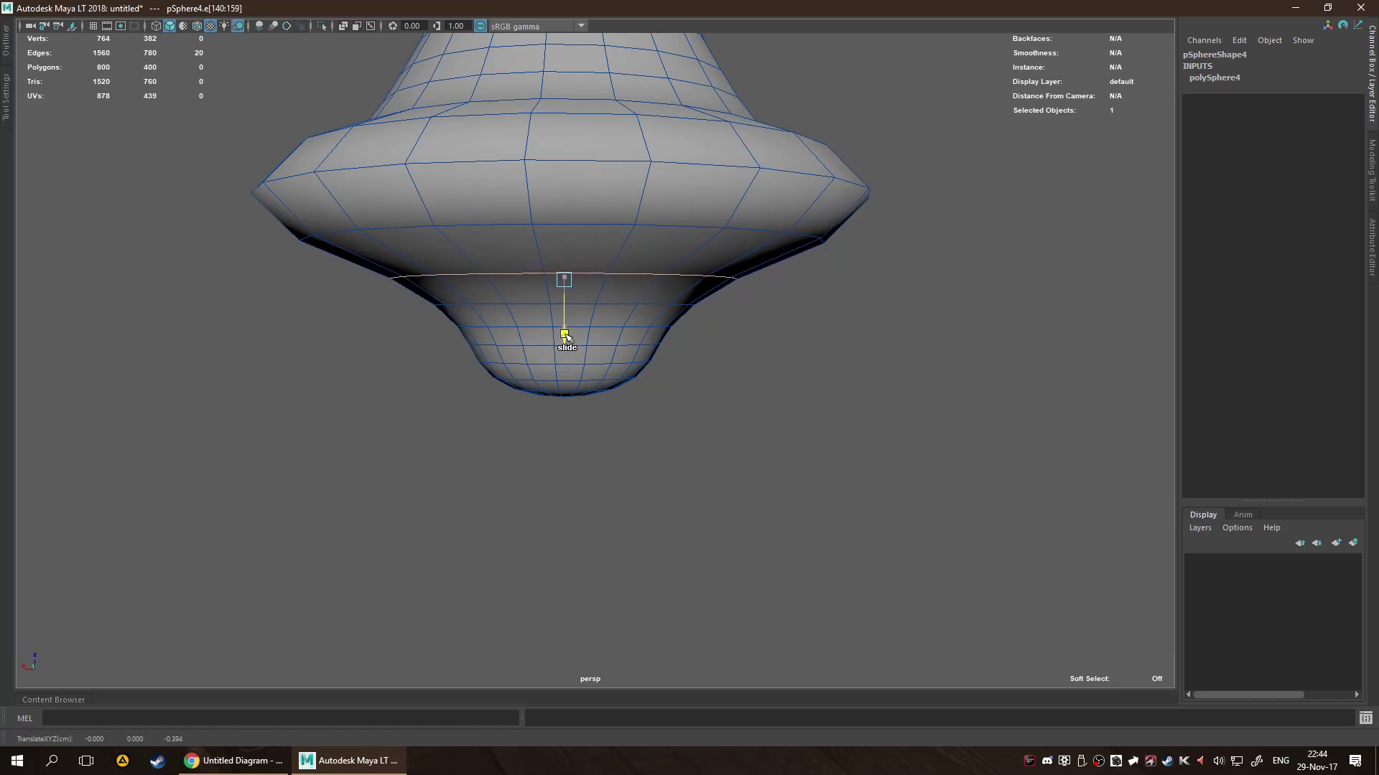
Slide the edge loop just below the widened rim slightly upward, scale it inward, and clear the selection.
double_click(541, 221)
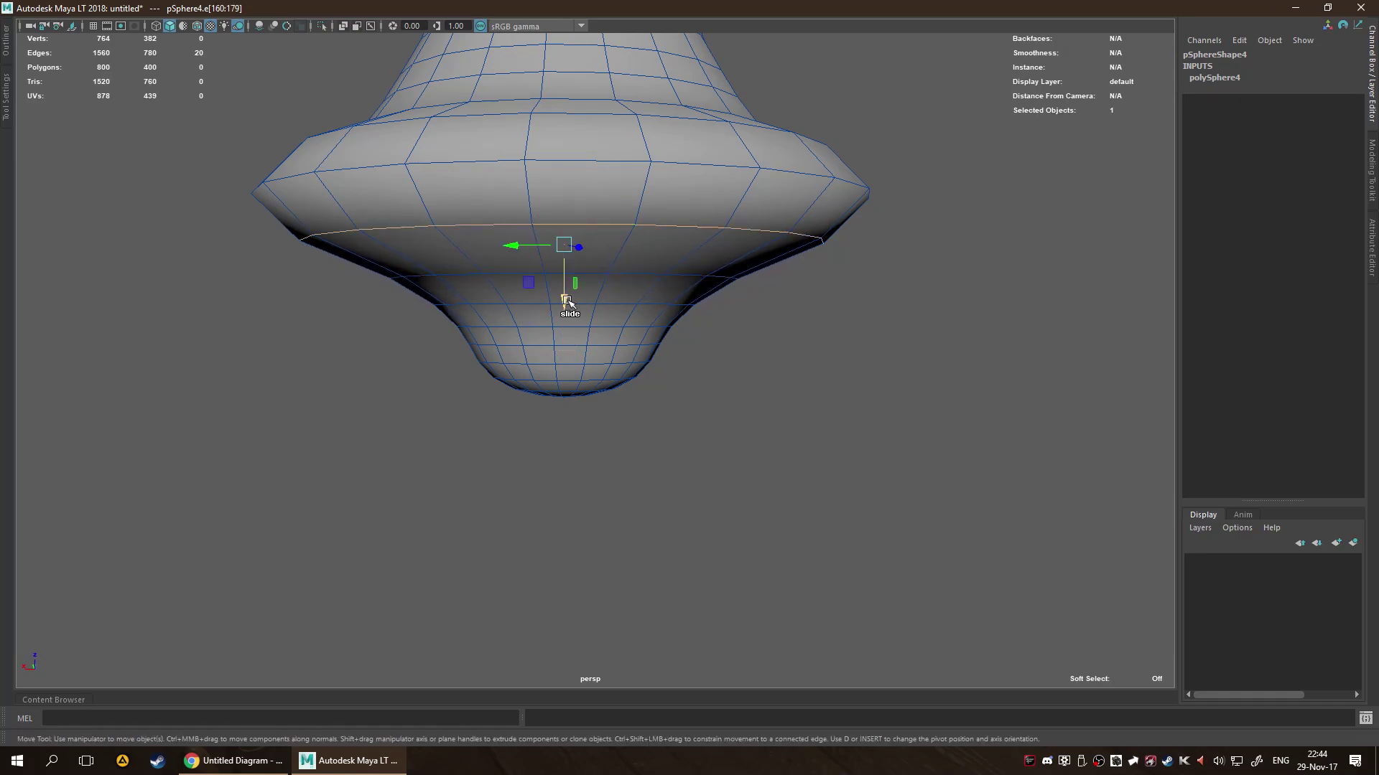
ctrl+shift+drag(566, 300, 574, 281)
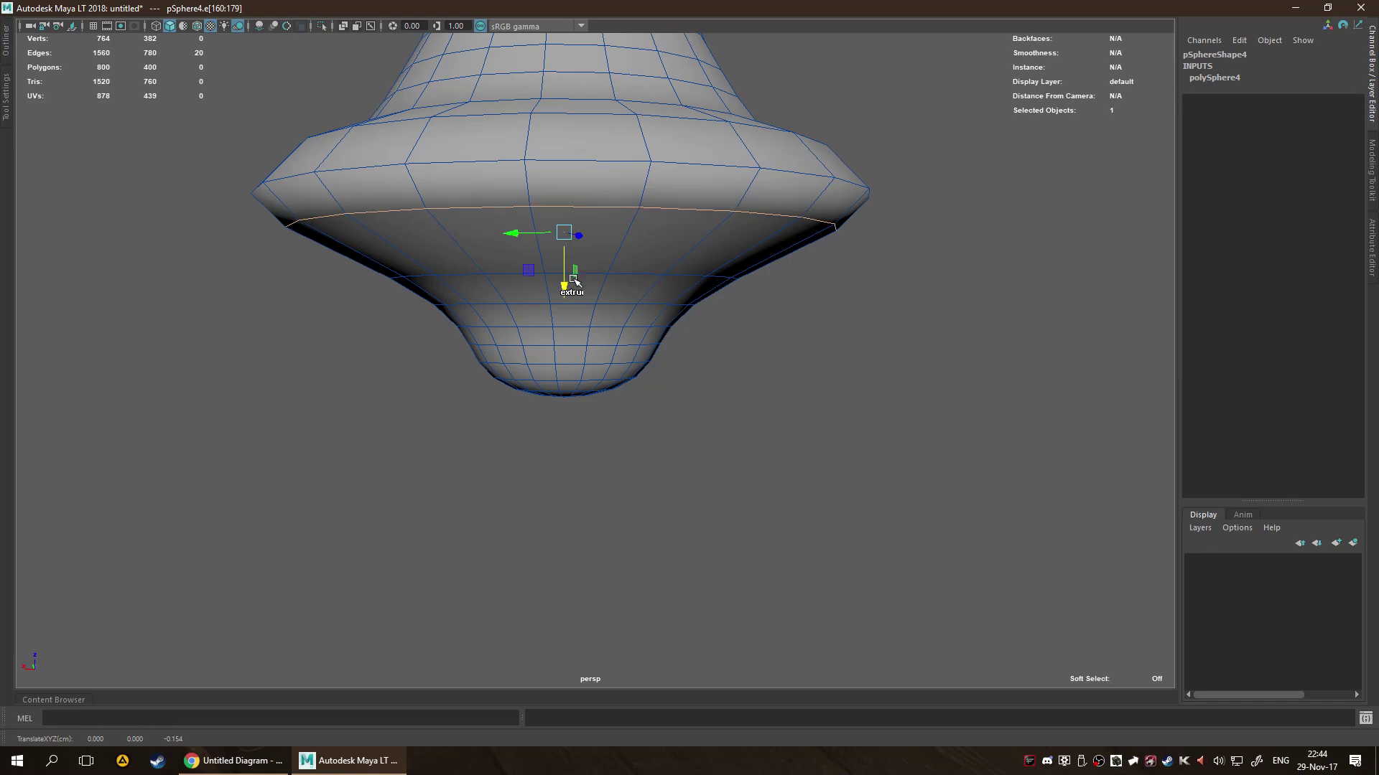
key(r)
drag(565, 233, 483, 241)
double_click(542, 276)
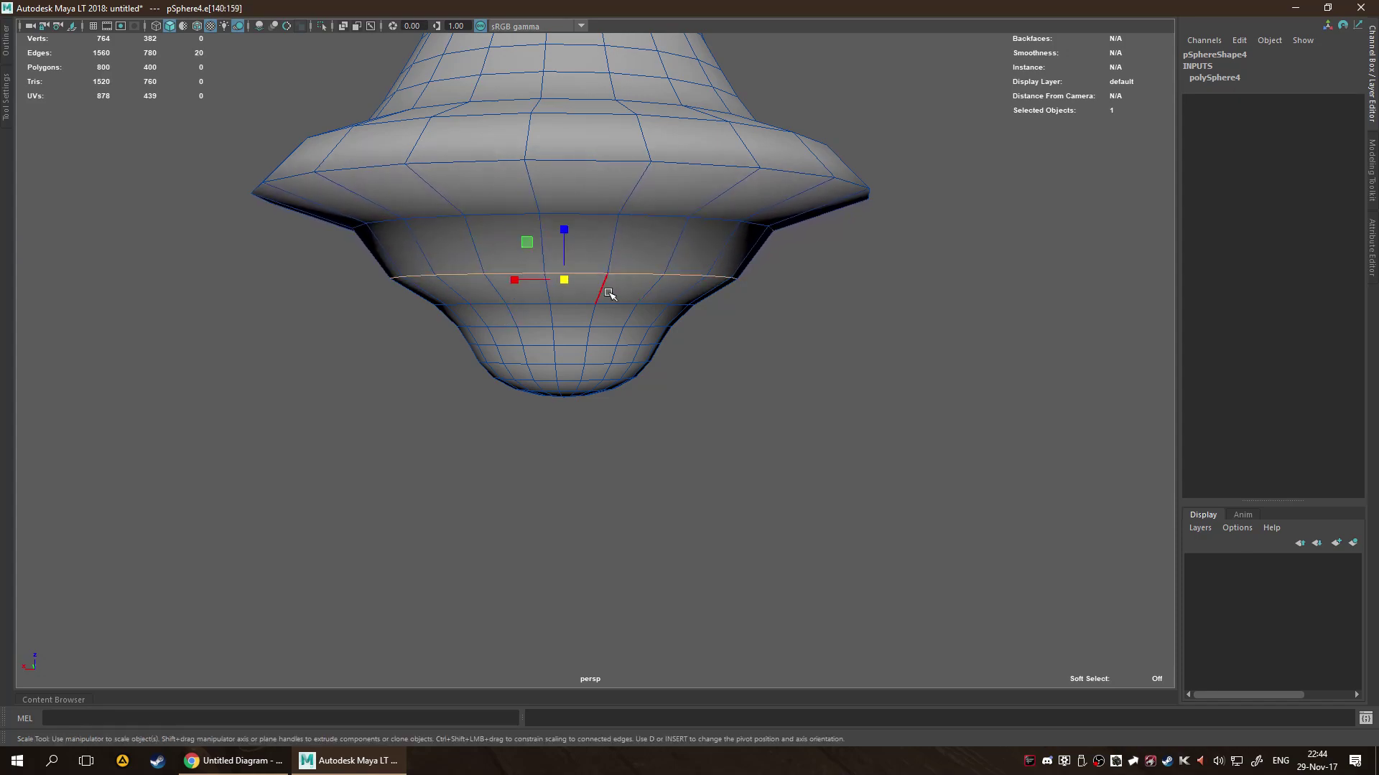
mouse_move(550, 289)
mouse_down()
mouse_move(531, 289)
mouse_move(568, 308)
mouse_move(555, 312)
mouse_up()
double_click(531, 297)
click(724, 390)
alt+drag(714, 447, 729, 391)
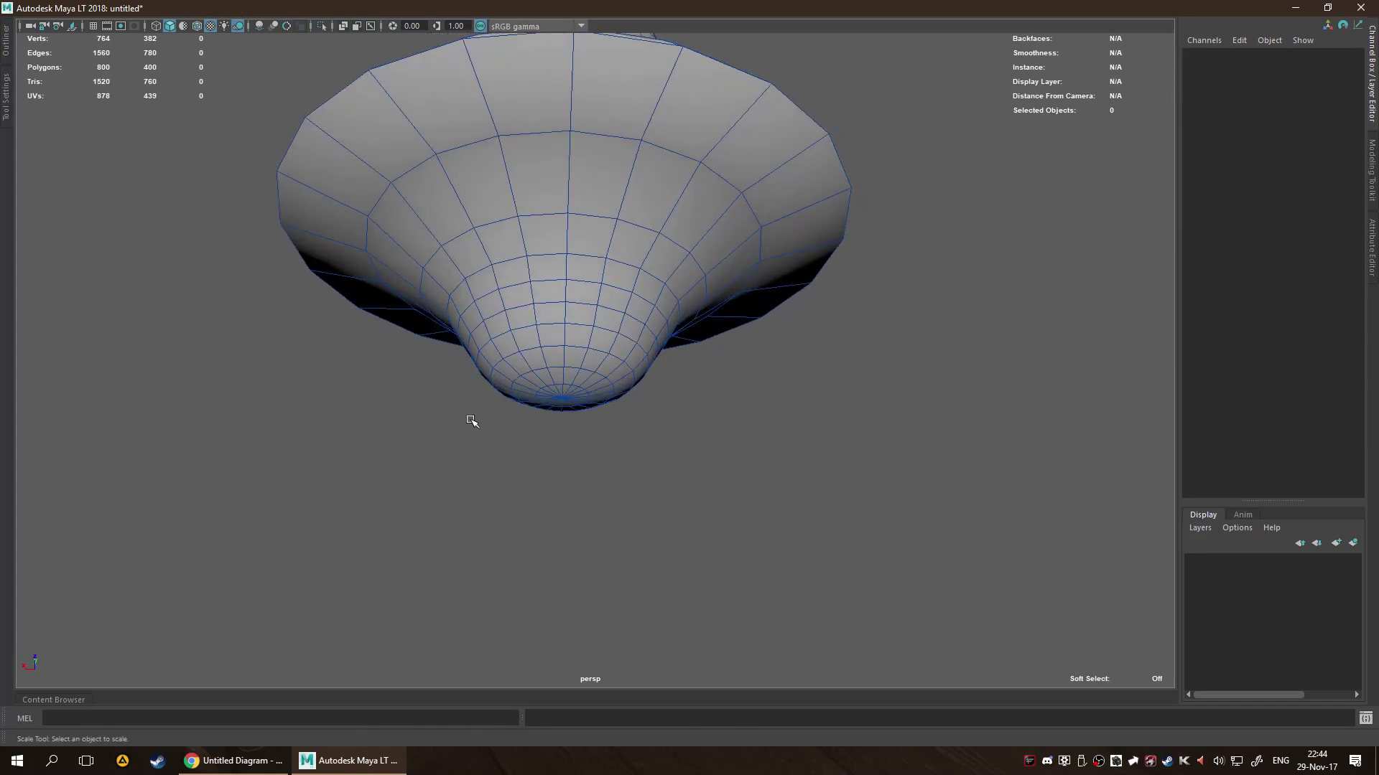
Turn on soft selection, show its falloff settings, and select the second edge loop up from the bottom pole.
key(b)
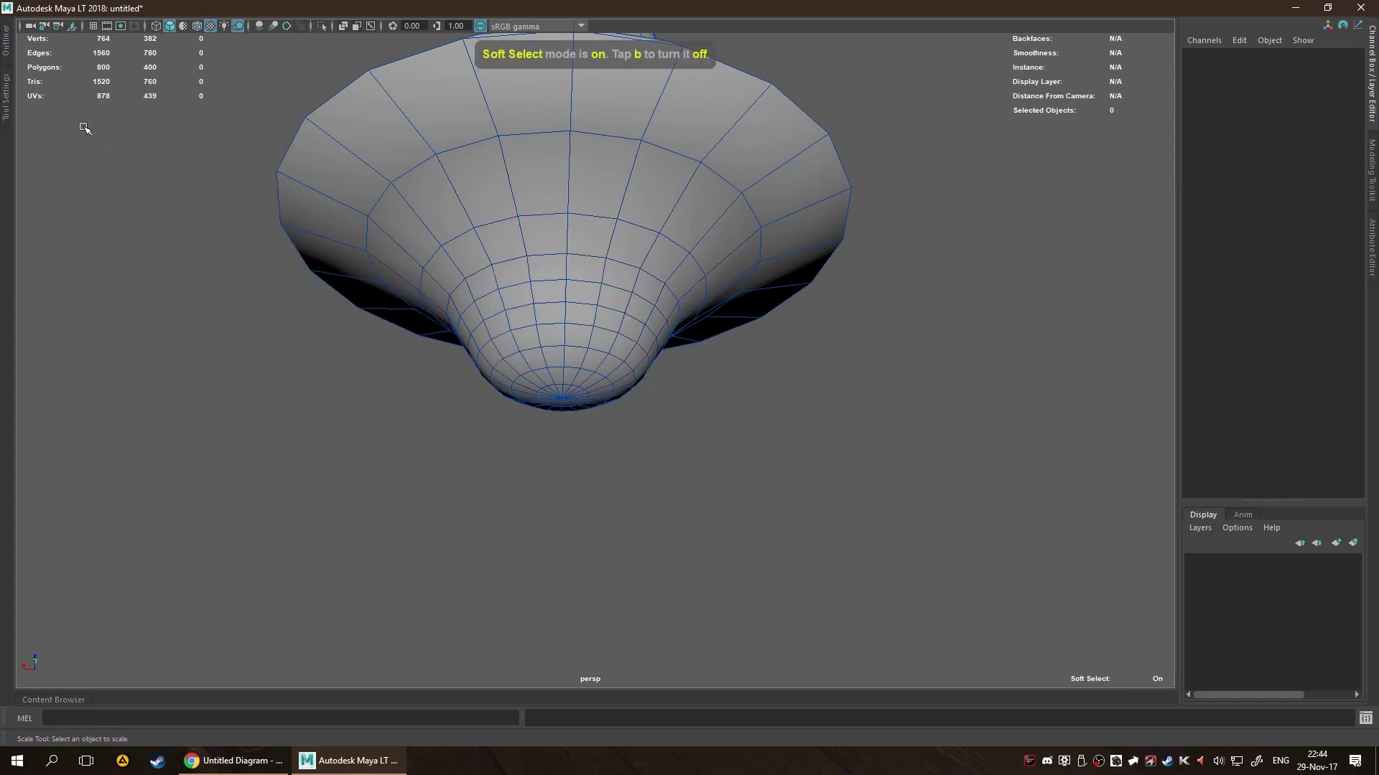
click(9, 102)
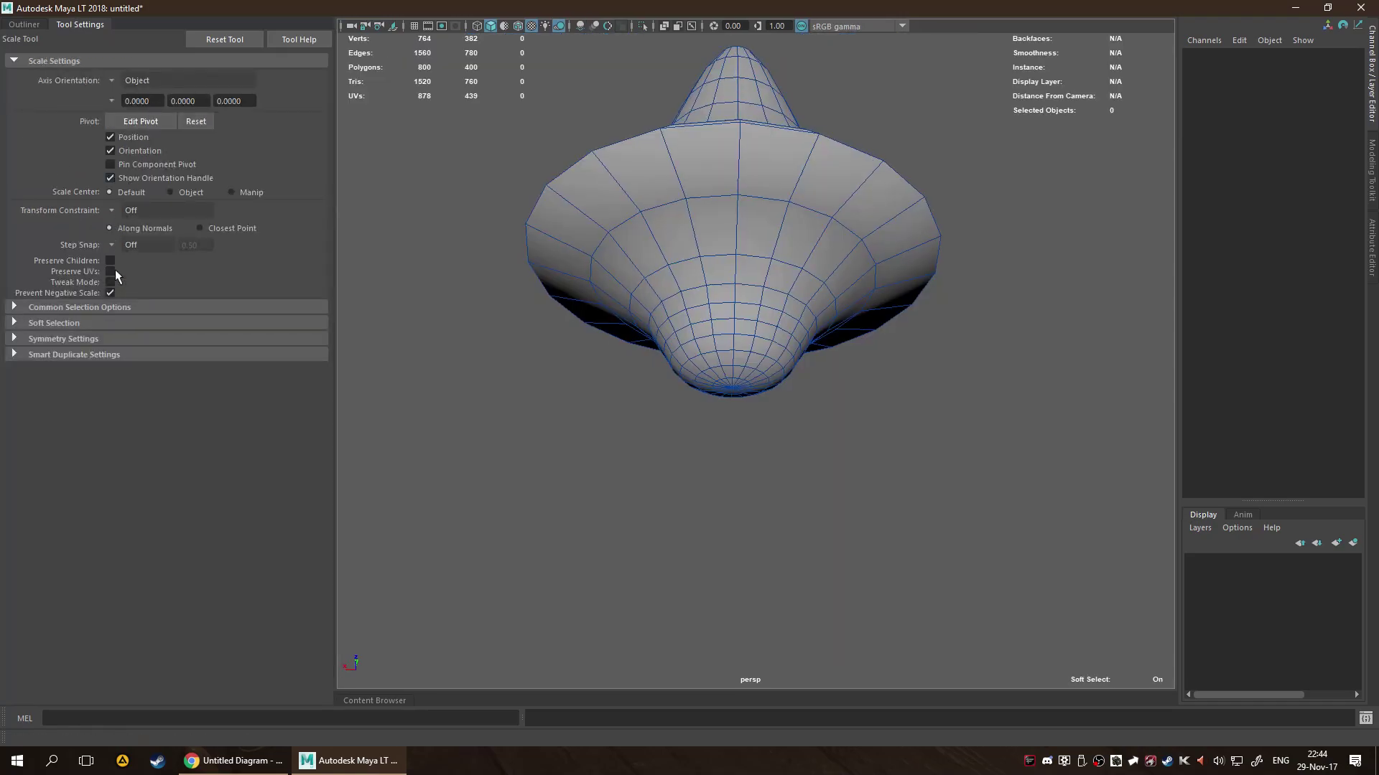
click(51, 322)
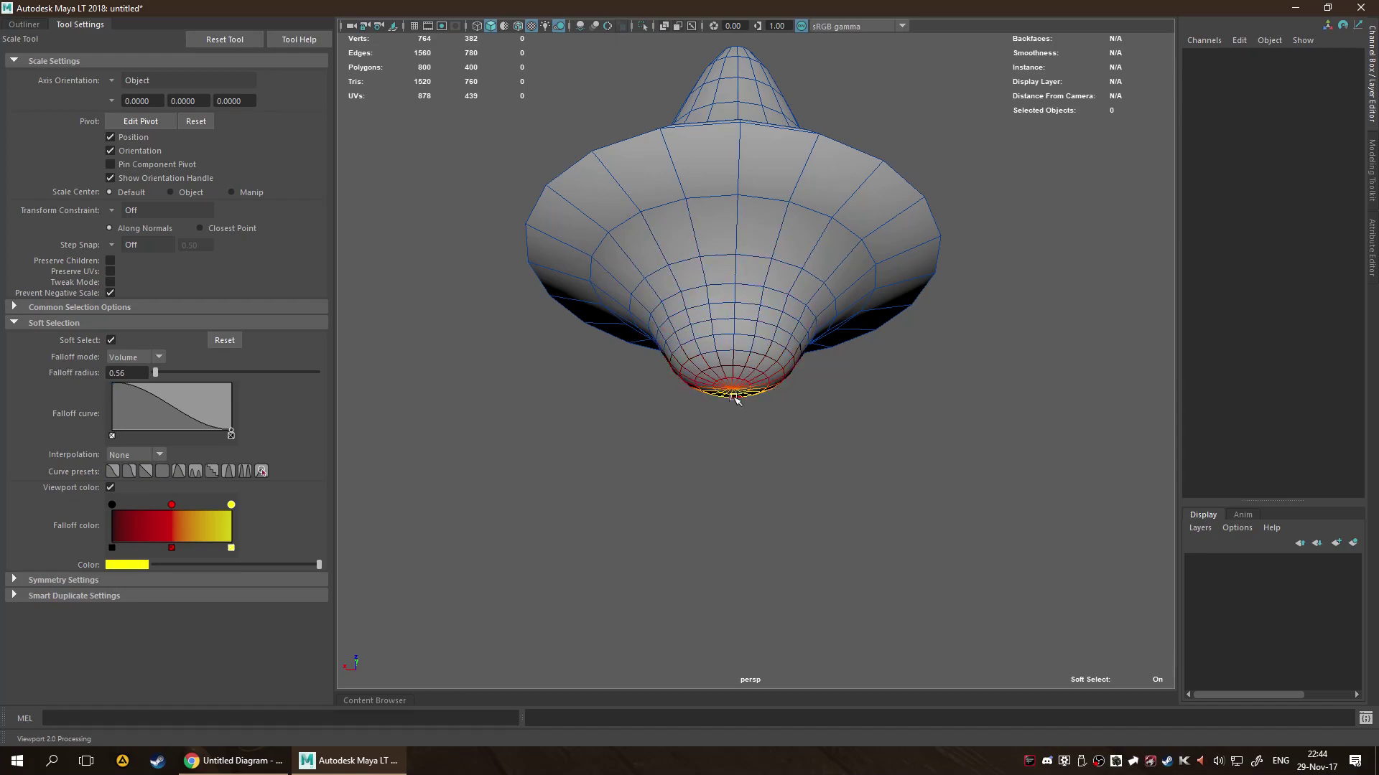
double_click(724, 366)
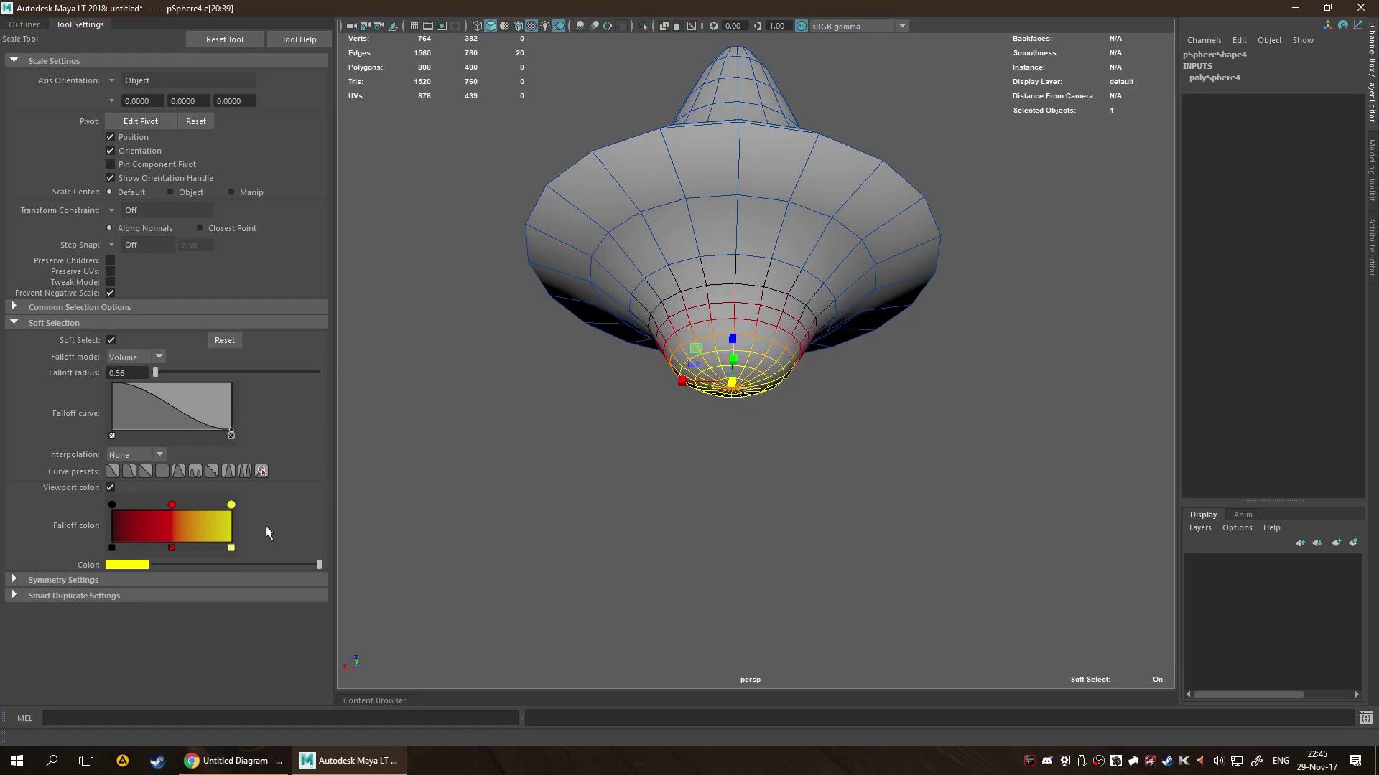
Choose the centred bell-shaped falloff curve preset and scale the selected loop so the falloff flares a ring outward above it.
click(179, 470)
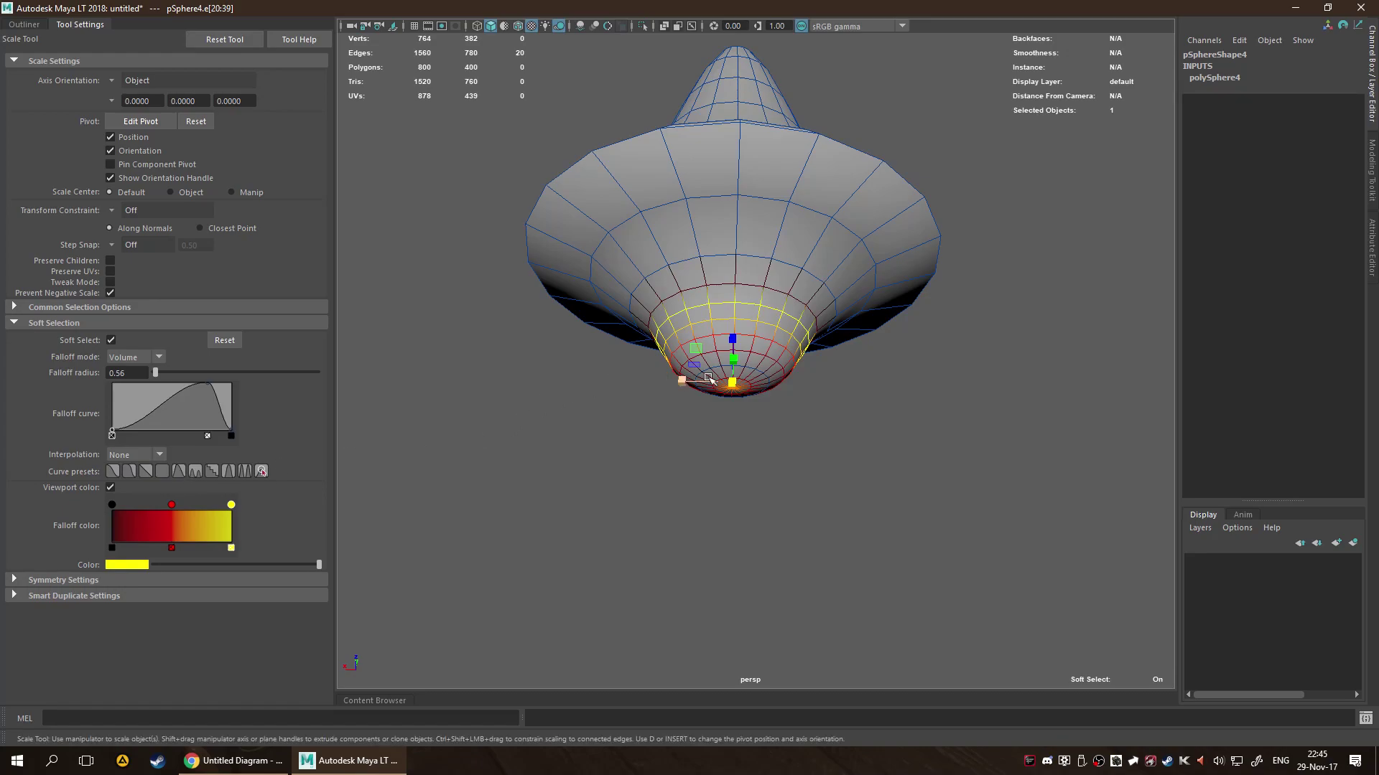
drag(735, 386, 730, 385)
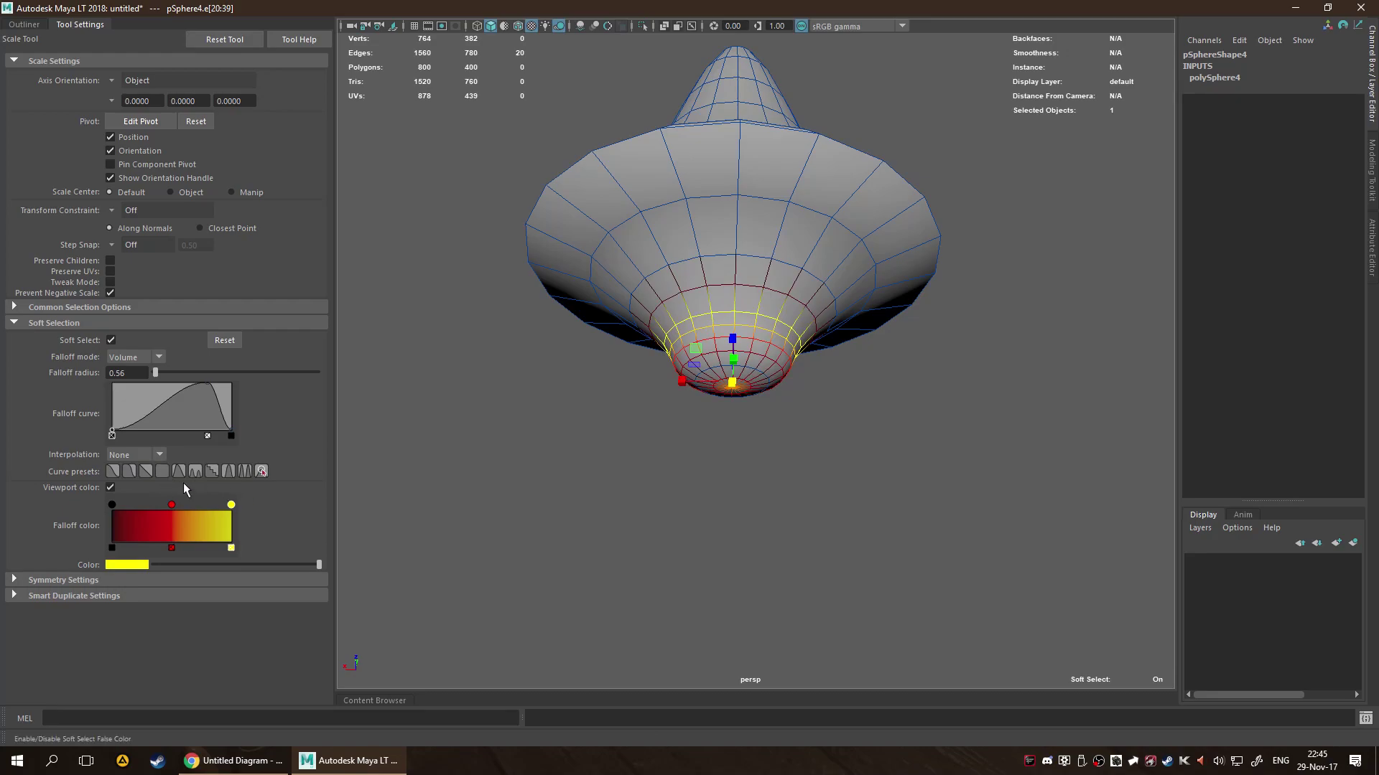
click(227, 474)
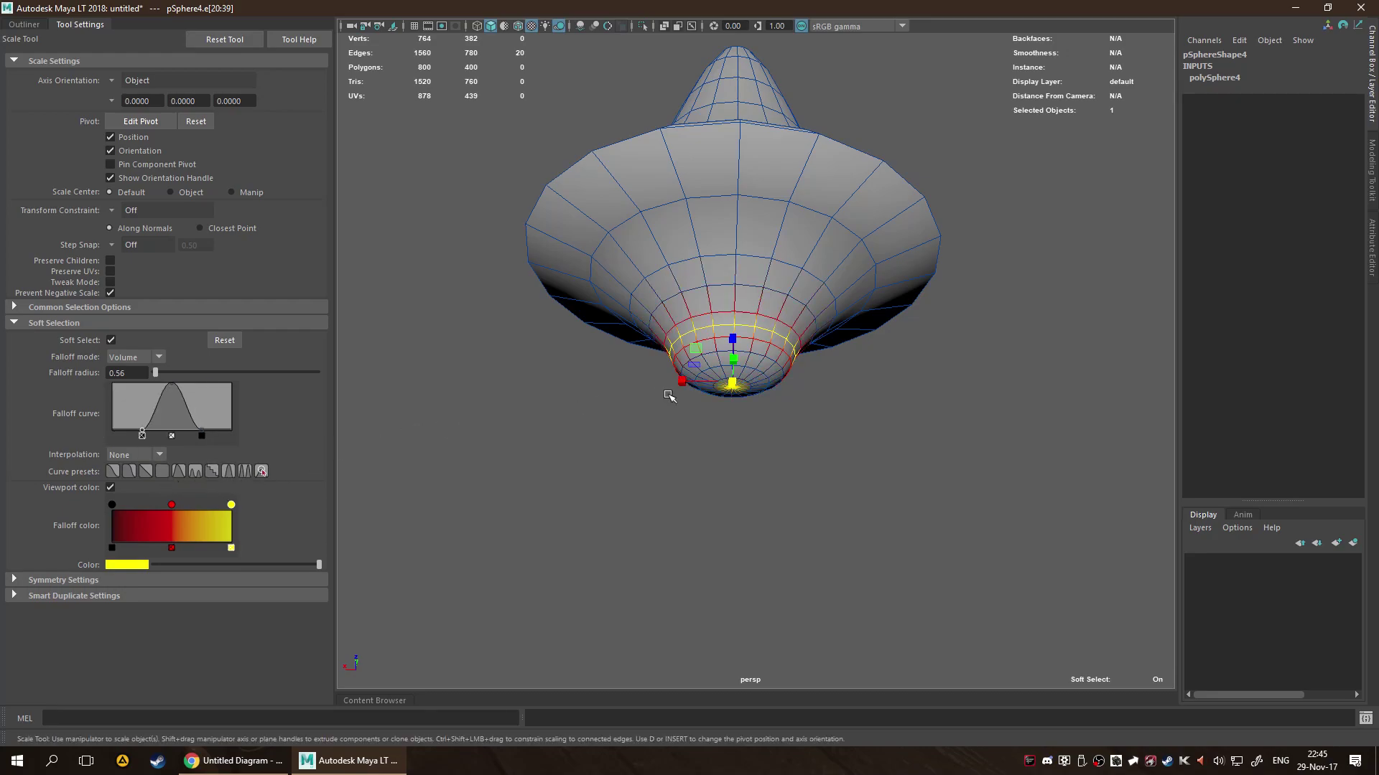
drag(734, 386, 883, 475)
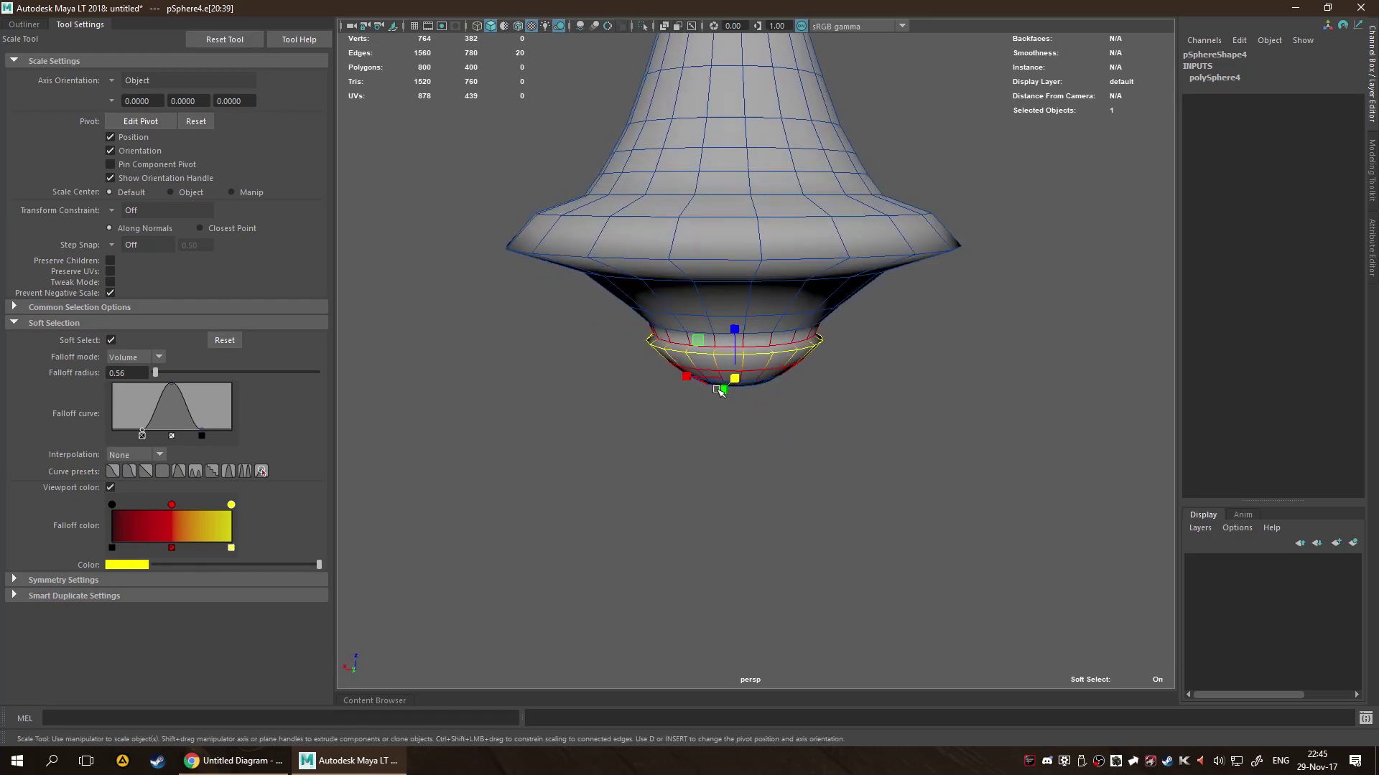
drag(734, 379, 761, 386)
click(781, 488)
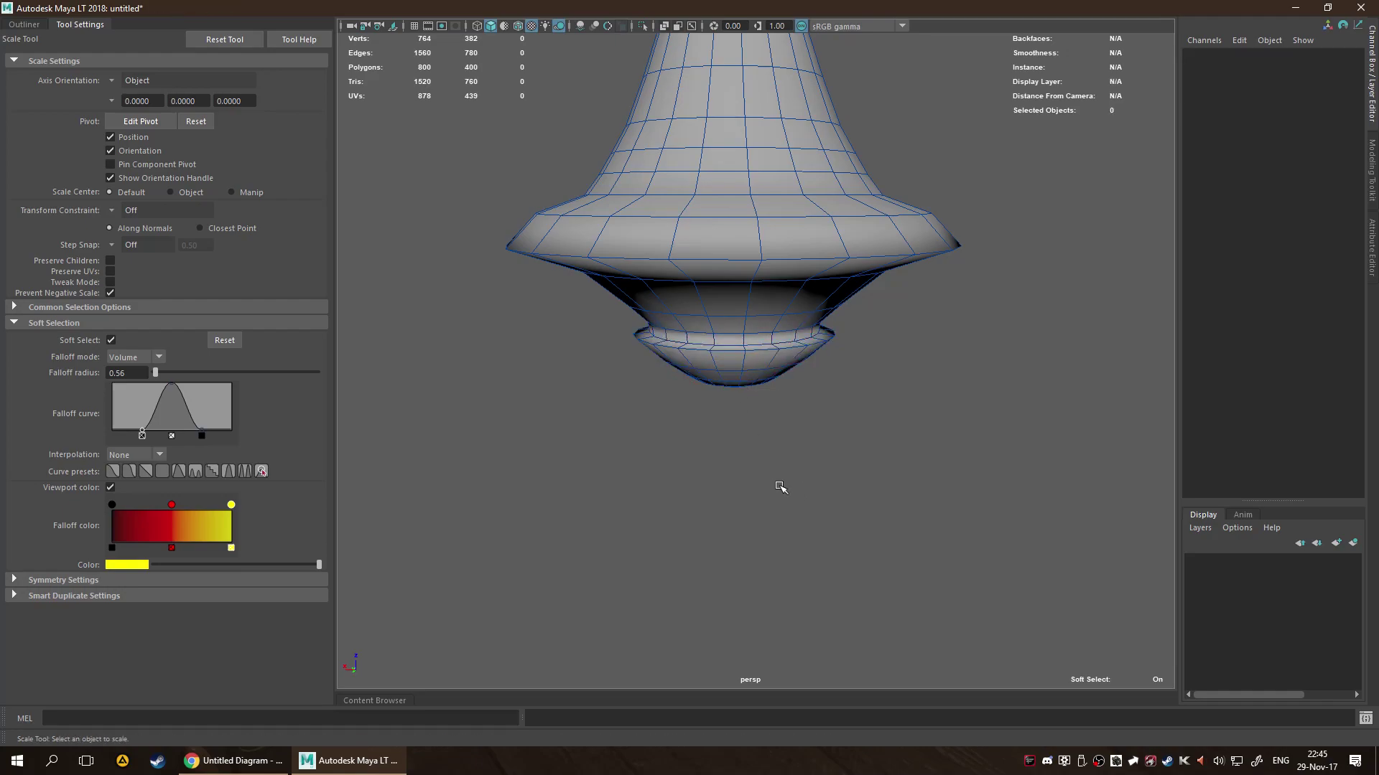
scroll(769, 462, up, 5)
scroll(804, 454, down, 2)
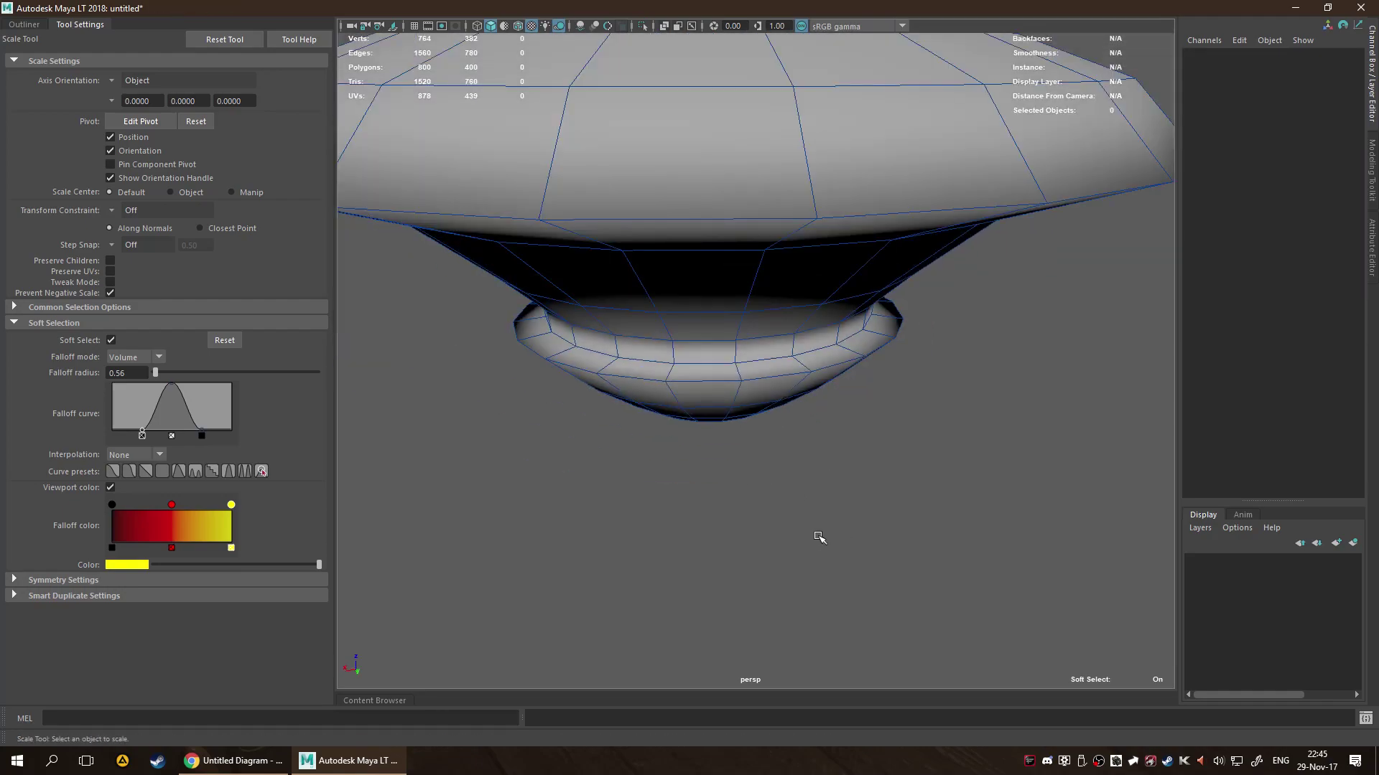
Hide the tool settings and scale the second edge loop above the rim inward using the bell-shaped falloff.
click(74, 33)
scroll(375, 270, down, 6)
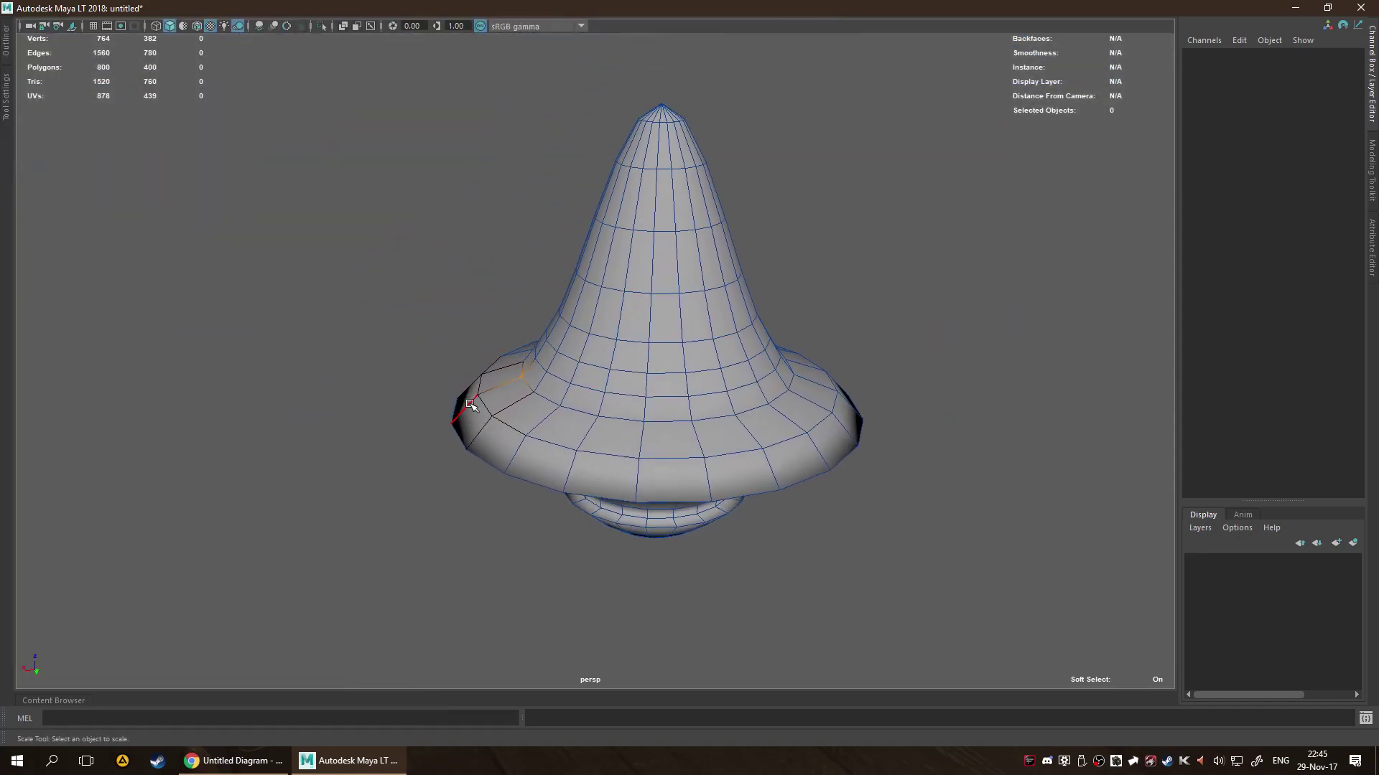
double_click(629, 399)
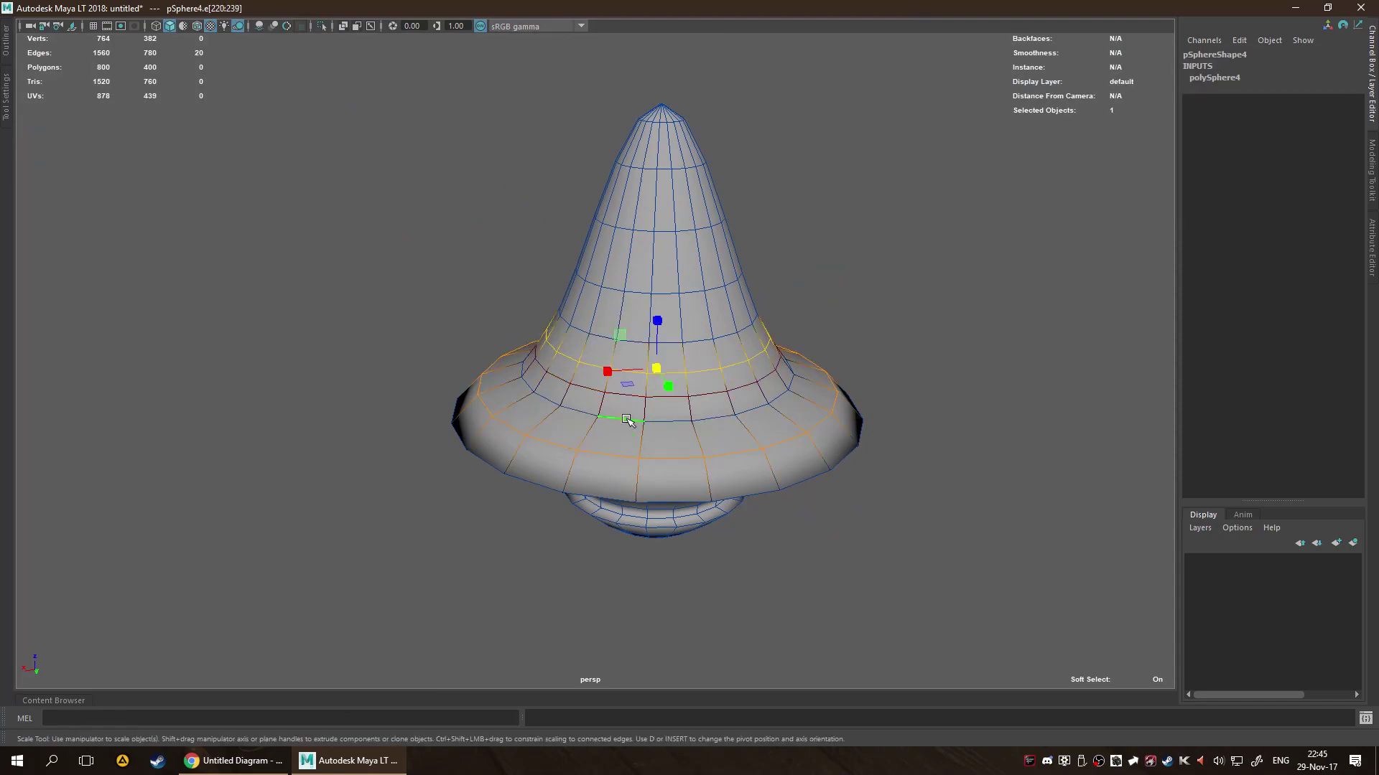
drag(656, 366, 609, 364)
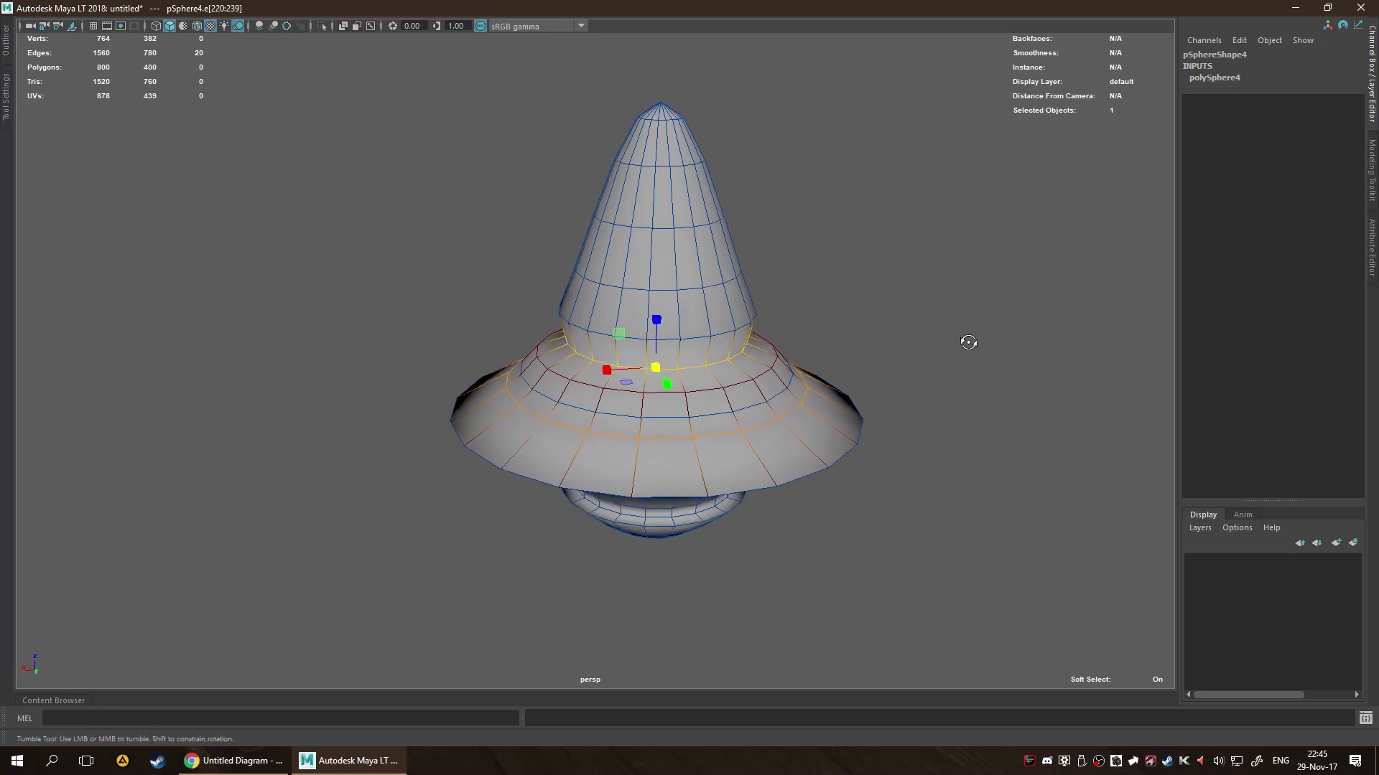
alt+drag(963, 342, 890, 333)
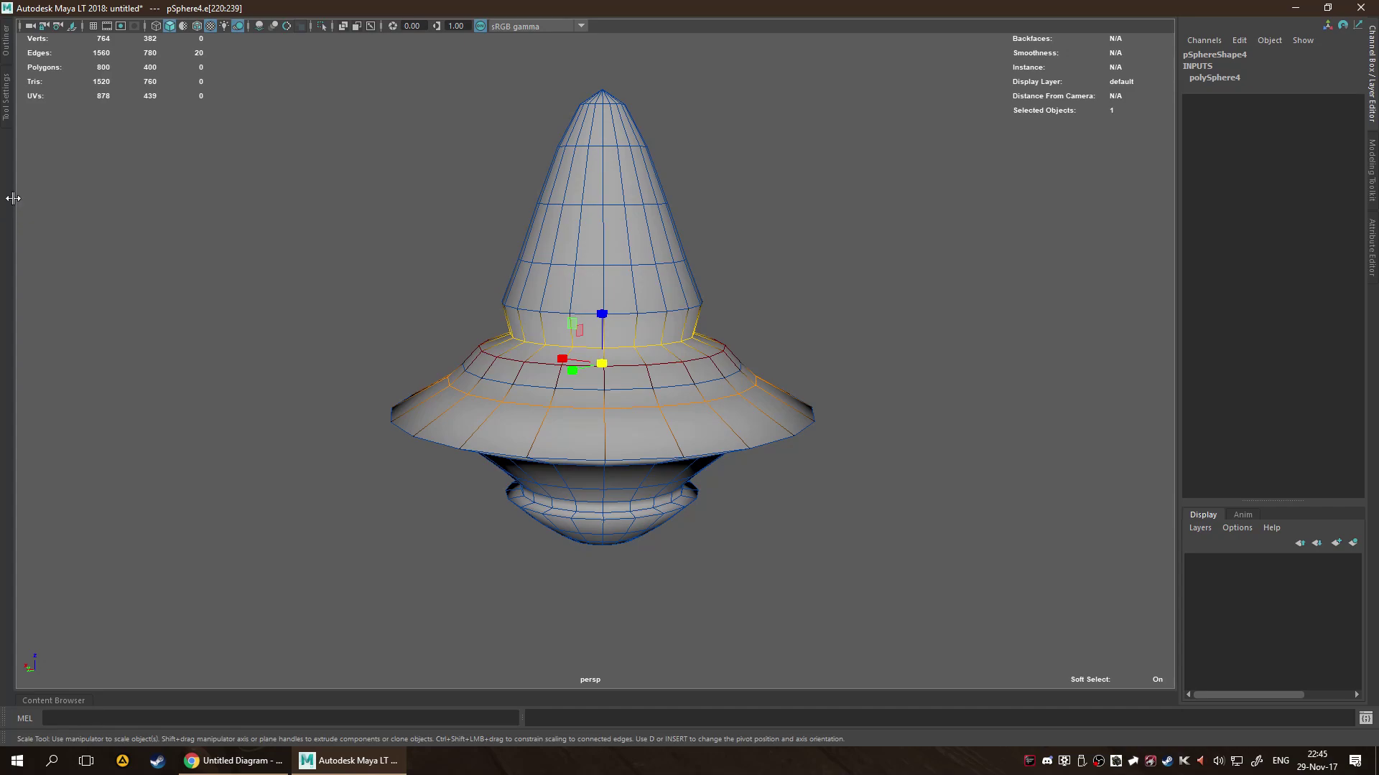
Restore the smooth descending falloff curve preset, turn off soft selection, and hide the tool settings.
click(5, 102)
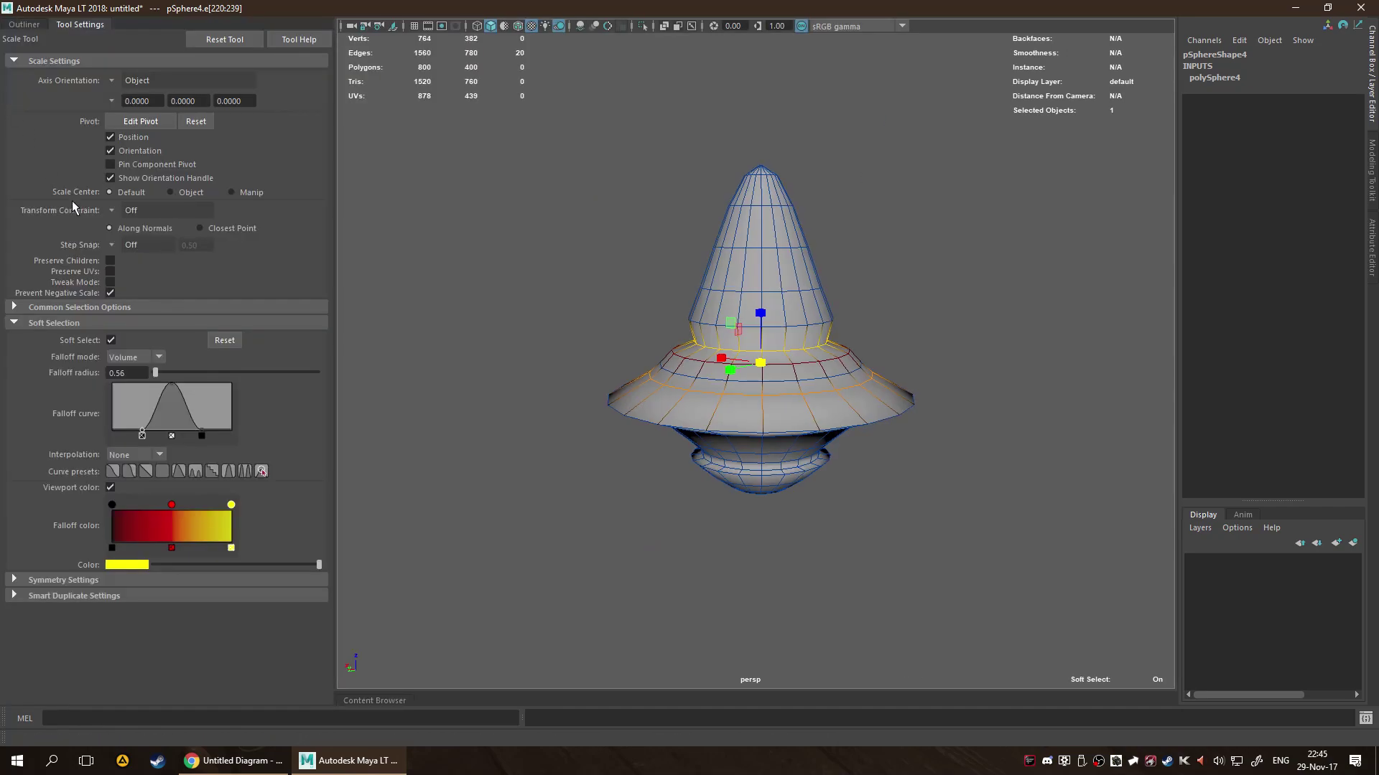
right_click(716, 313)
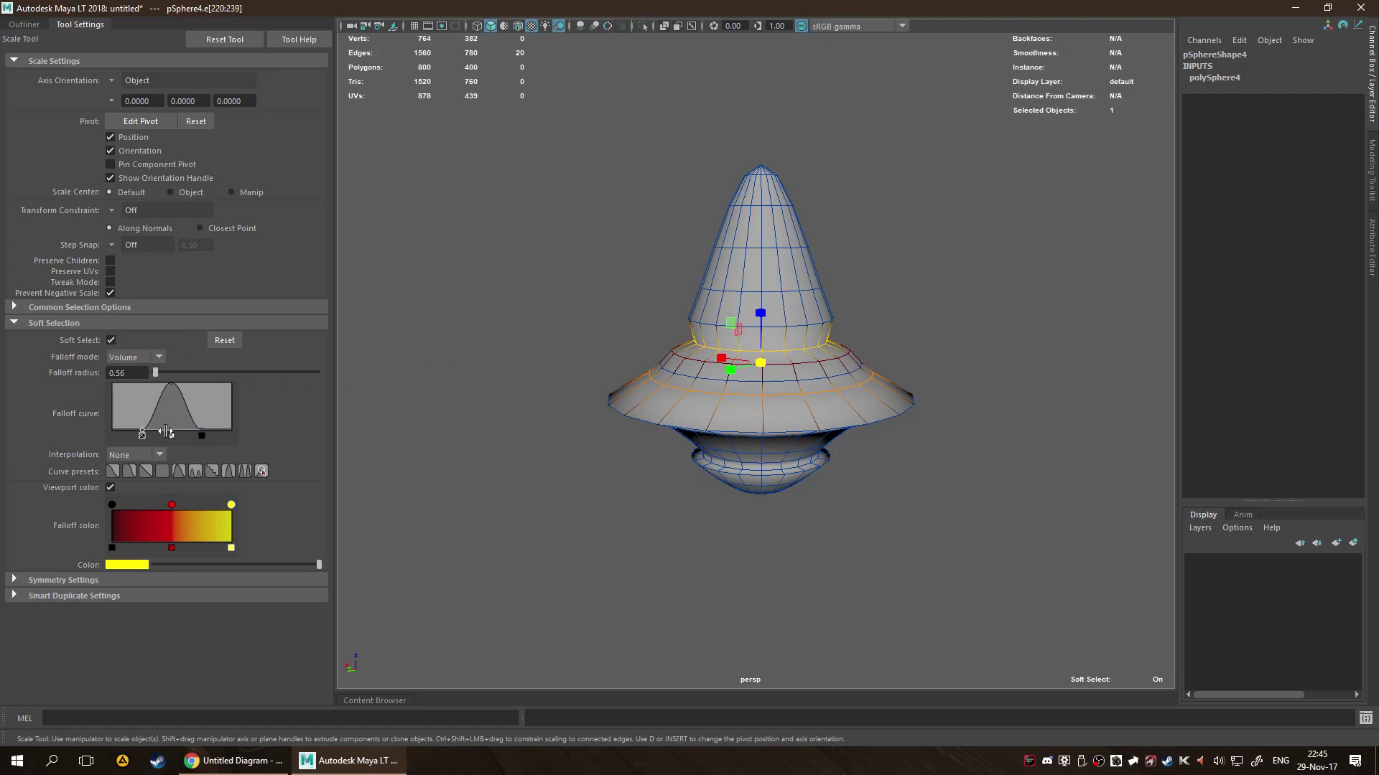
click(115, 470)
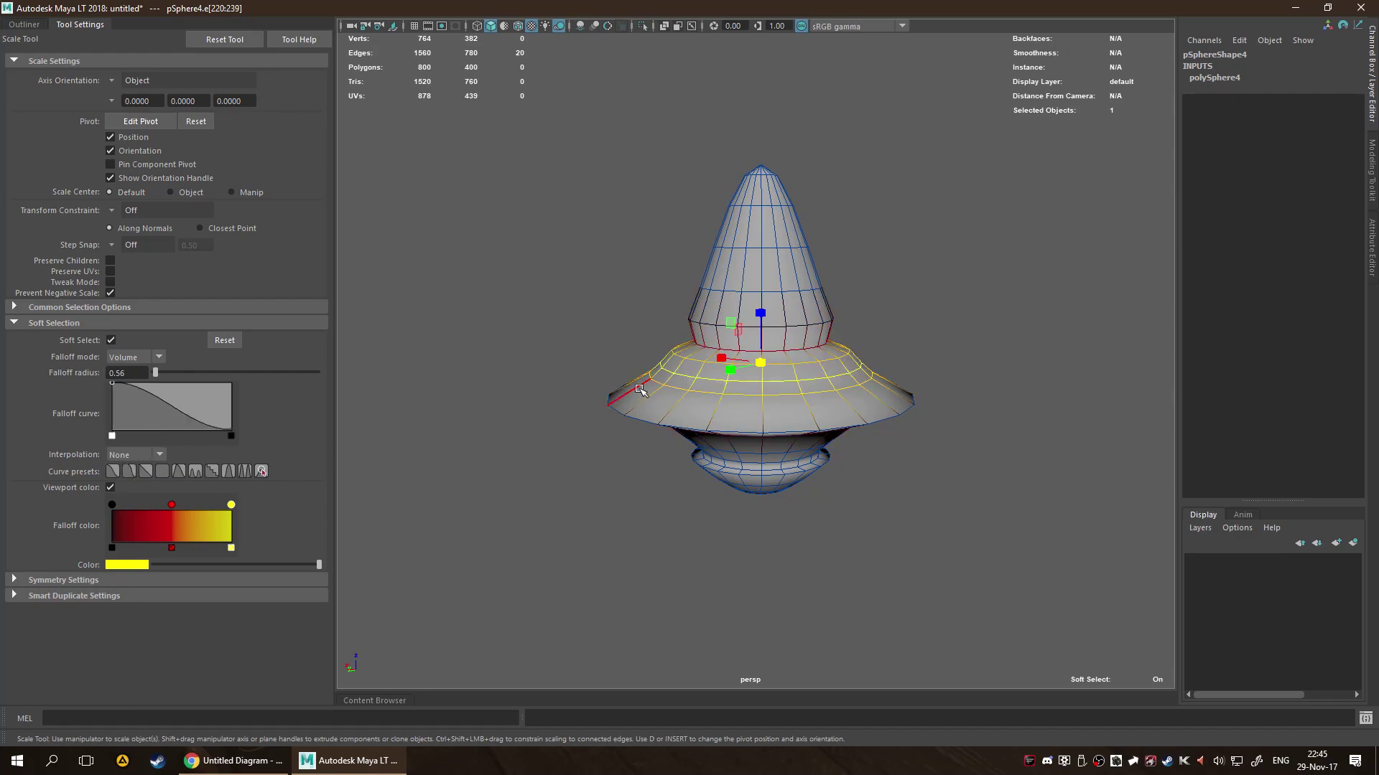
key(b)
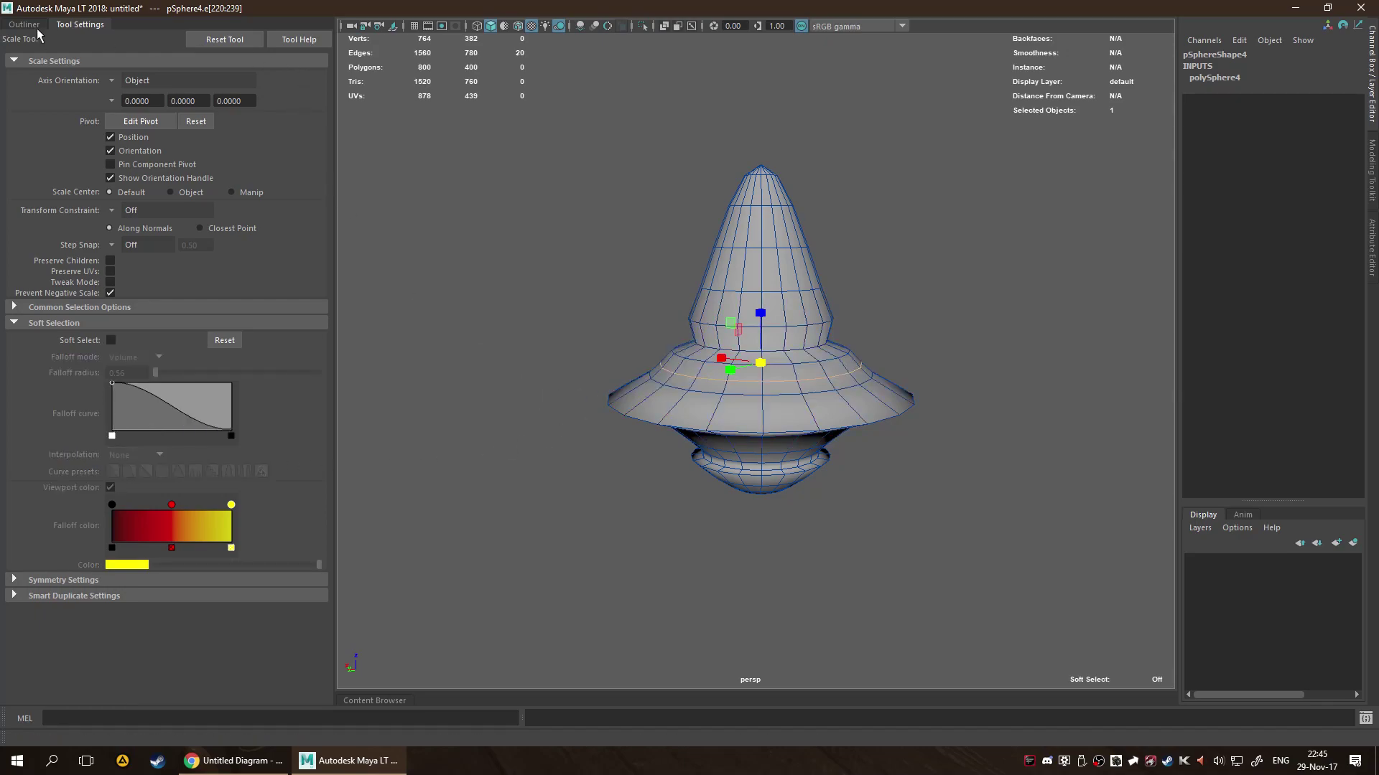
click(80, 23)
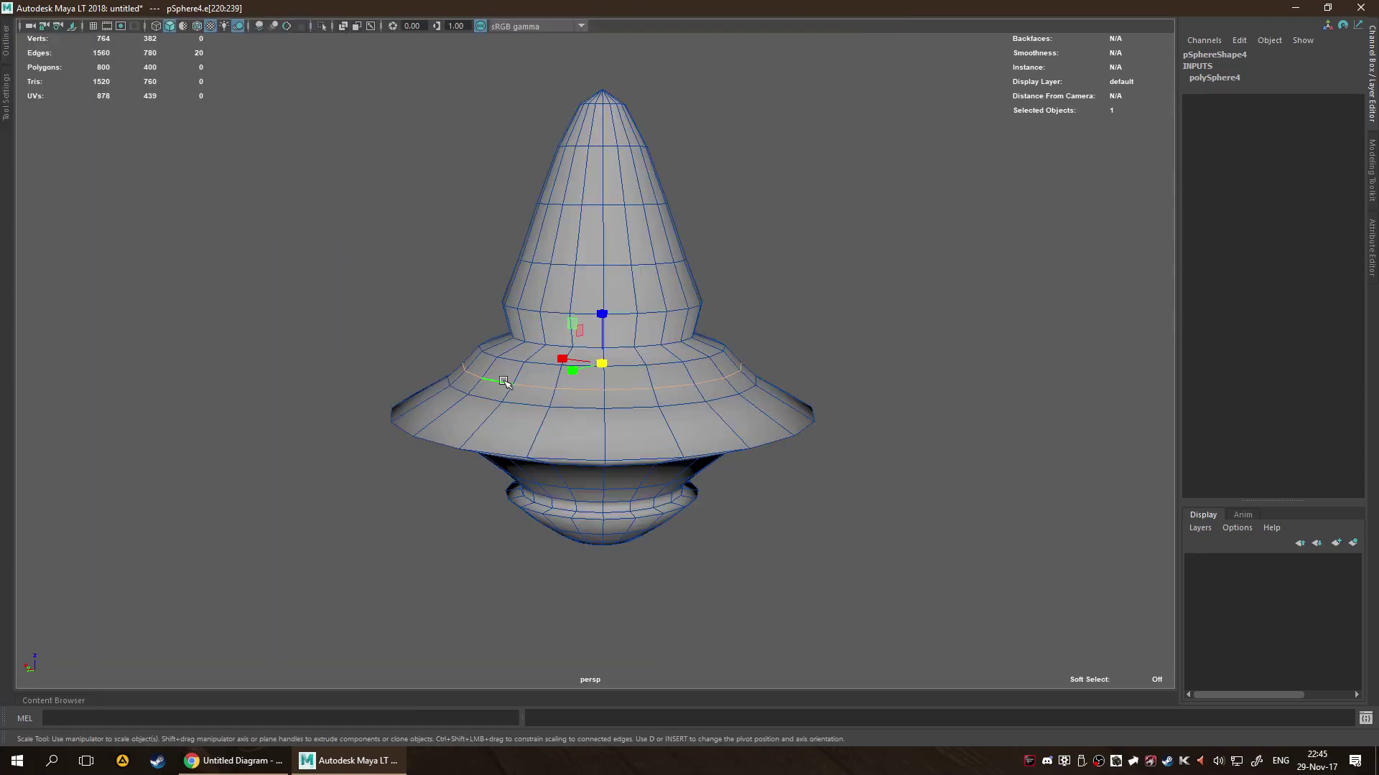
Scale the selected loop above the rim inward to about 0.96 without soft selection, and clear the selection.
scroll(514, 384, up, 3)
mouse_move(533, 402)
alt+mouse_down()
mouse_move(560, 389)
mouse_move(543, 411)
alt+mouse_up()
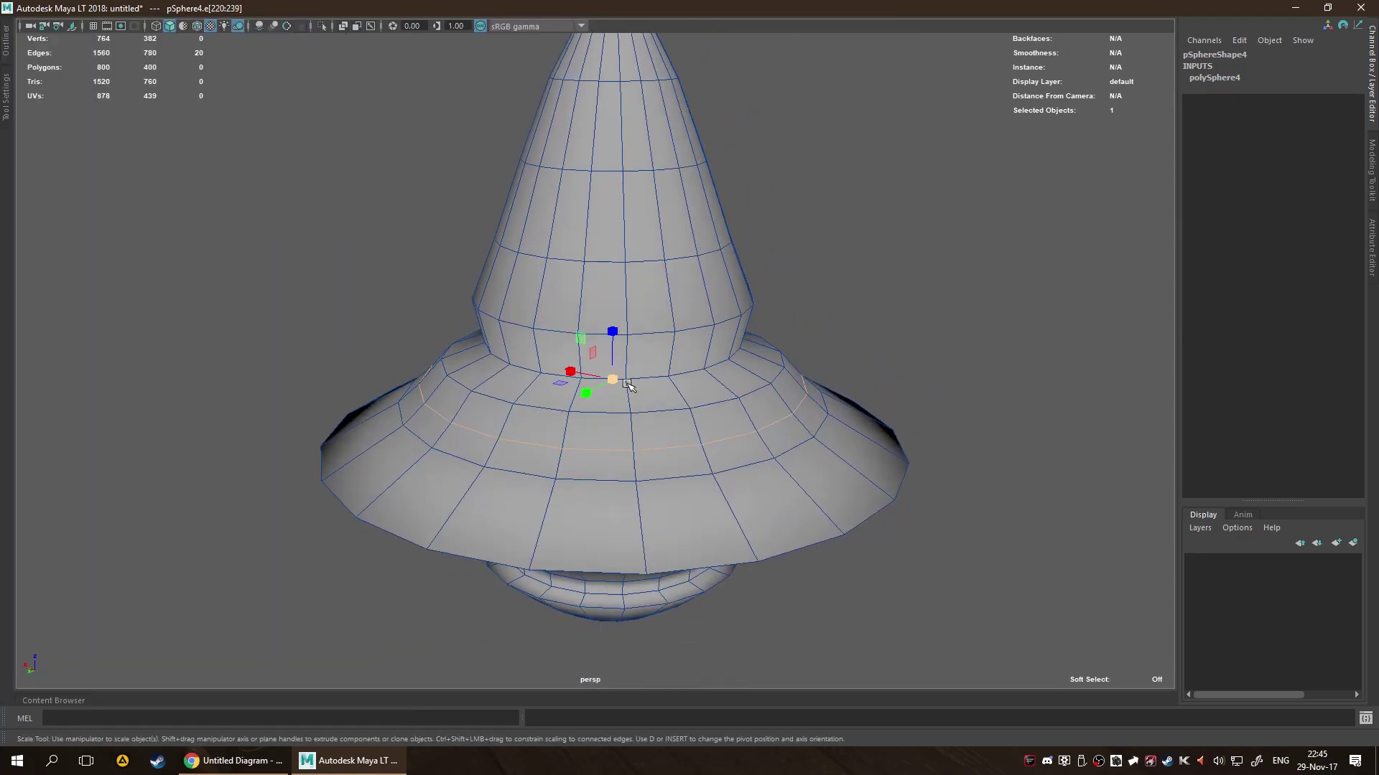
mouse_move(615, 381)
mouse_down()
mouse_move(592, 384)
mouse_move(610, 385)
mouse_up()
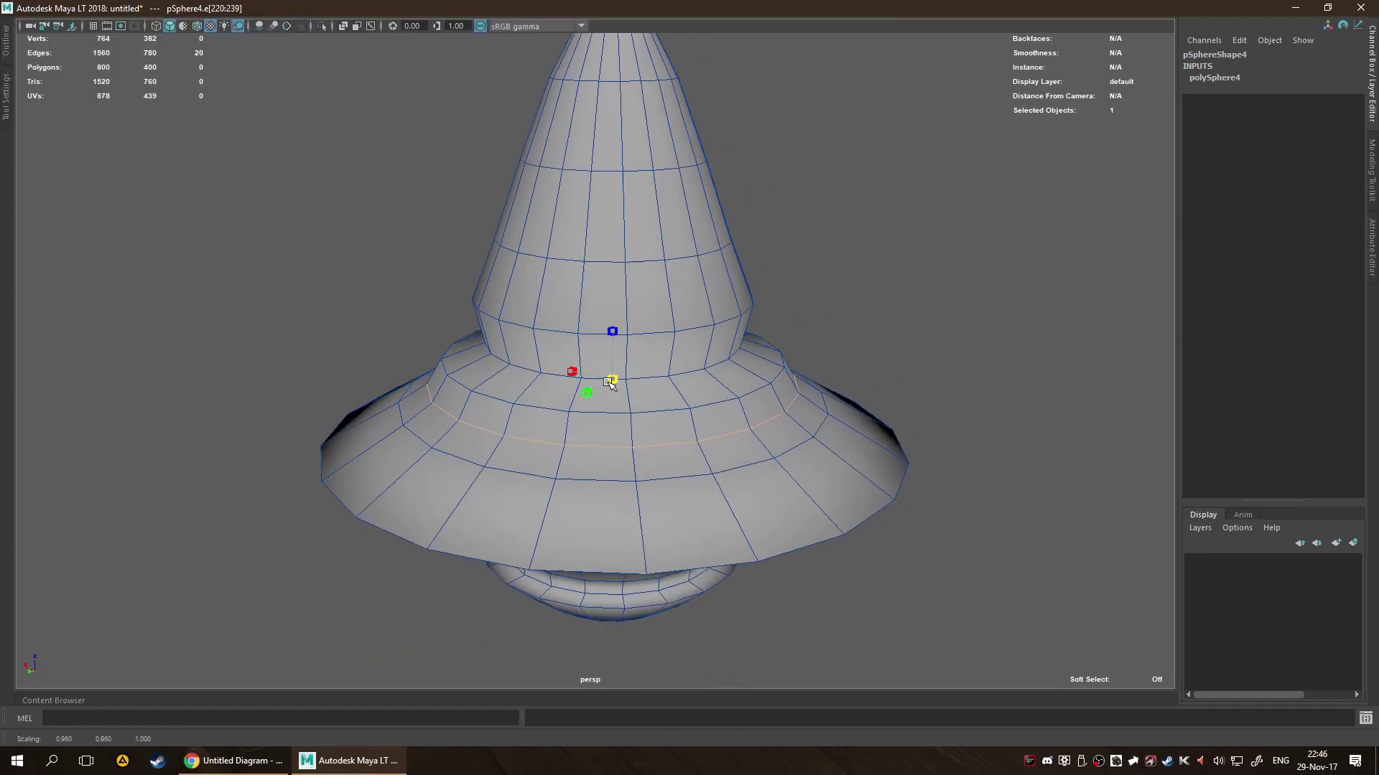
click(1053, 359)
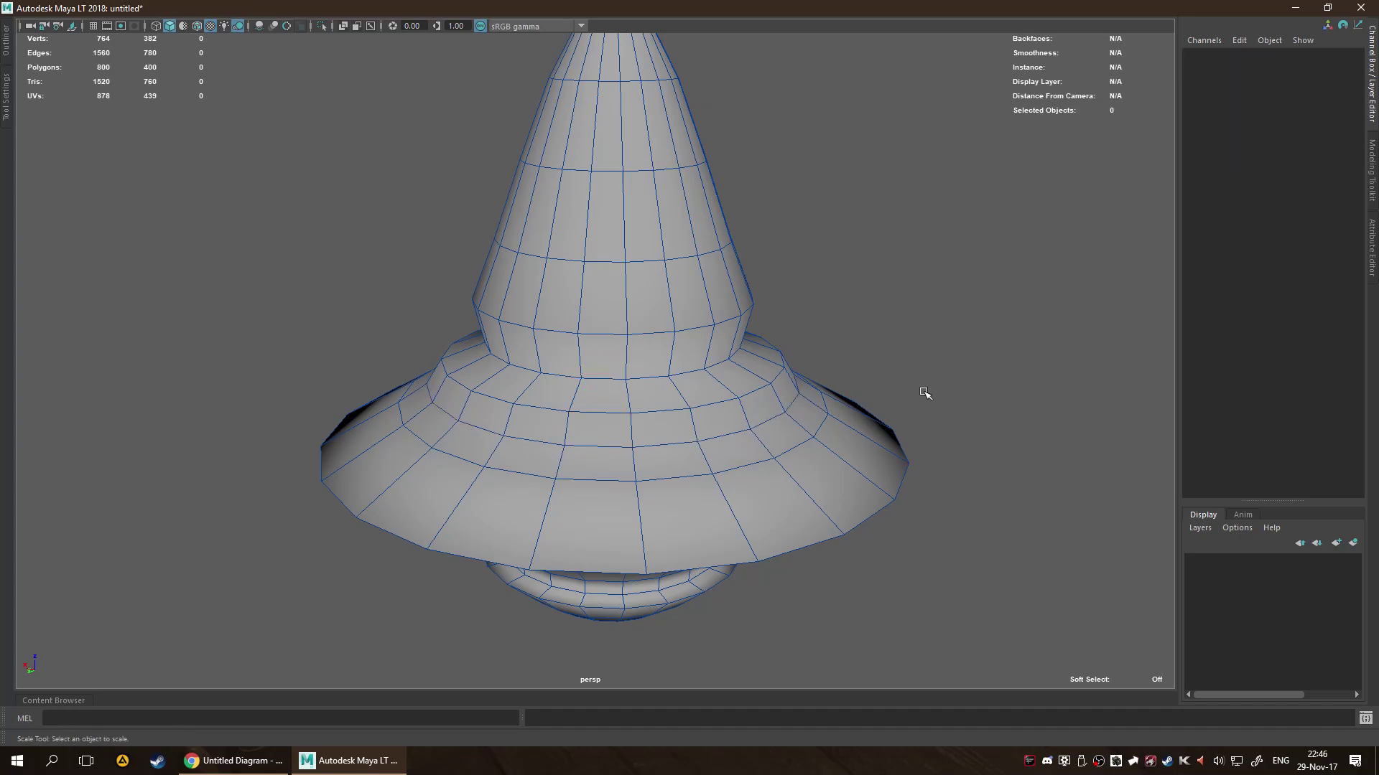
Return to object selection mode and select the whole reshaped sphere.
key(F8)
click(924, 393)
key(q)
click(593, 451)
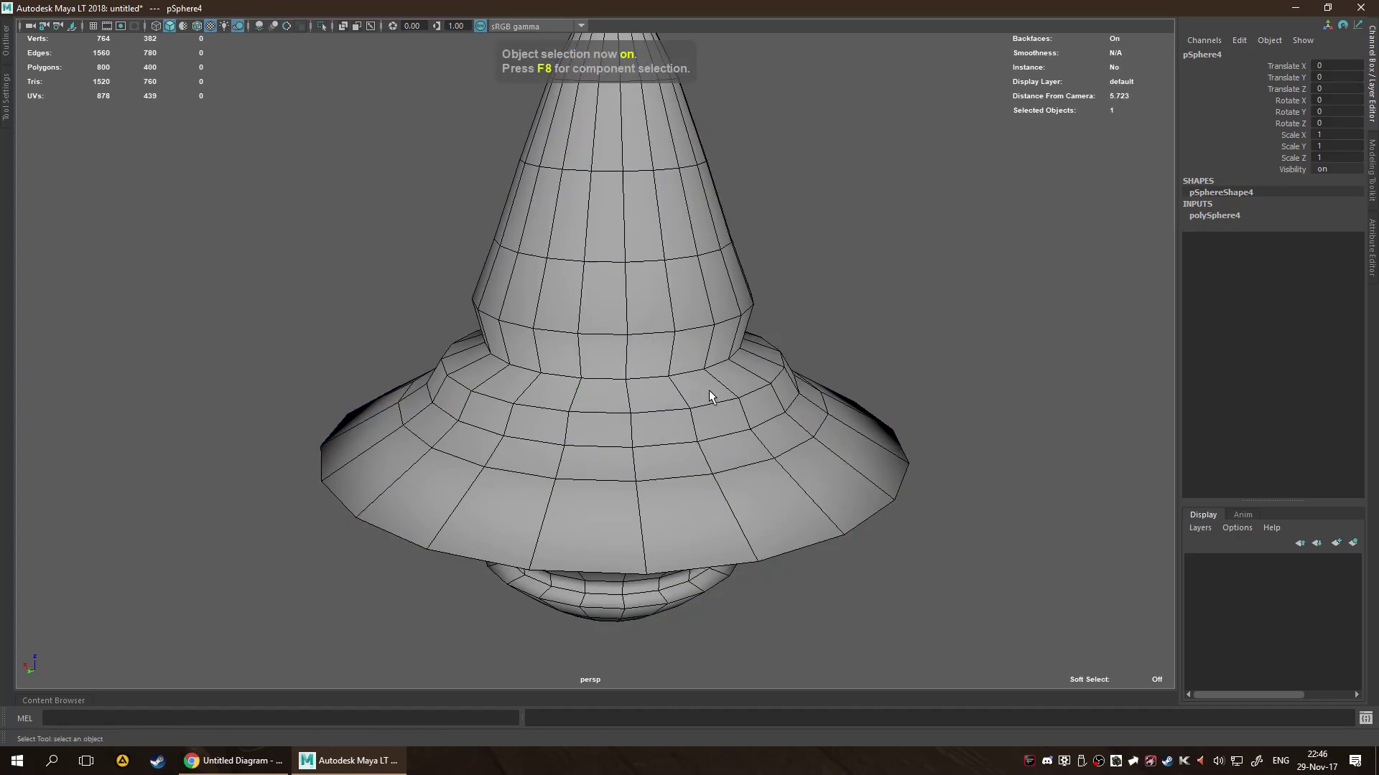
Examine the reshaped sphere's wireframe and continuous surface flow from several angles and distances.
alt+drag(925, 387, 811, 381)
scroll(738, 415, down, 9)
mouse_move(724, 406)
alt+mouse_down()
mouse_move(604, 367)
mouse_move(785, 394)
mouse_move(625, 403)
mouse_move(708, 421)
alt+mouse_up()
scroll(529, 381, up, 5)
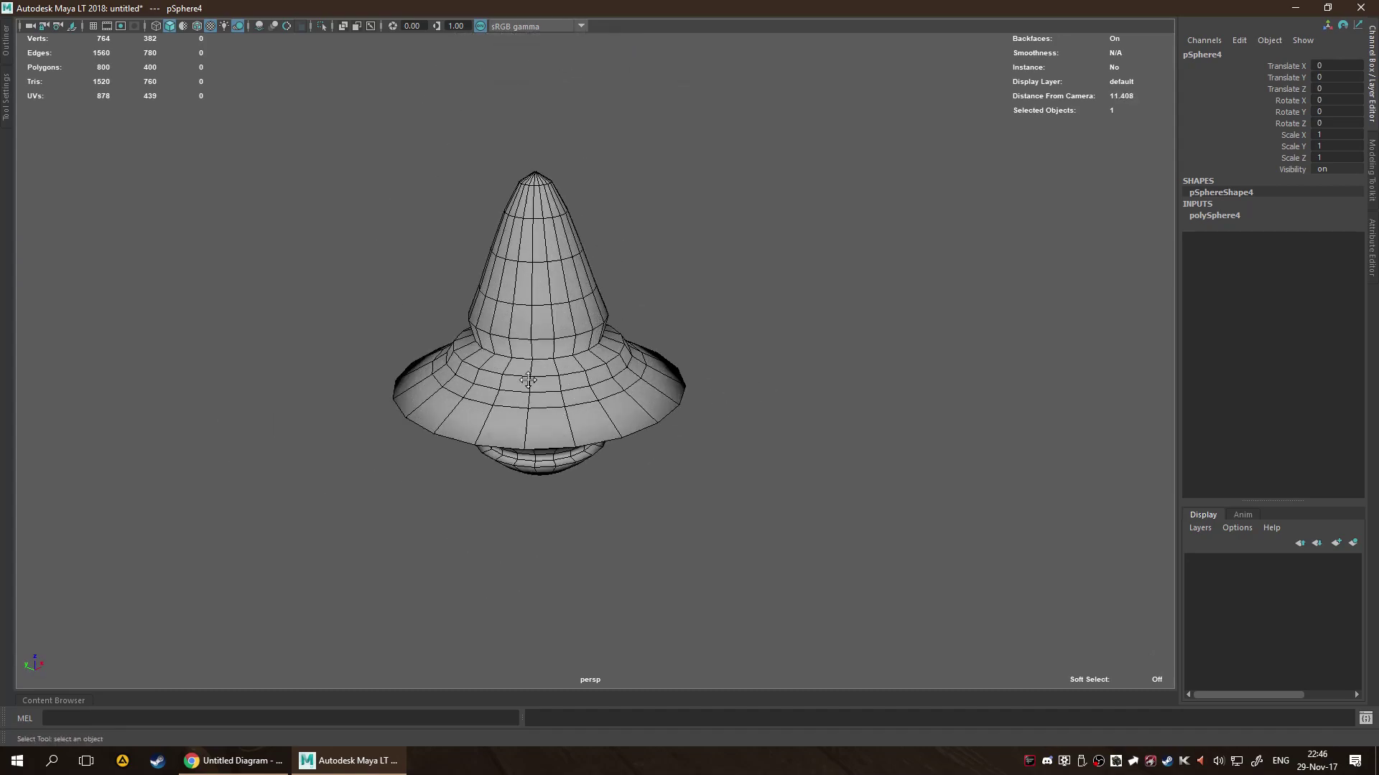
scroll(528, 380, up, 3)
alt+drag(856, 396, 963, 409)
alt+middle_drag(963, 409, 783, 382)
alt+drag(606, 378, 630, 357)
Delete the unmodified sphere with displayed normals above the reshaped one.
scroll(631, 363, down, 10)
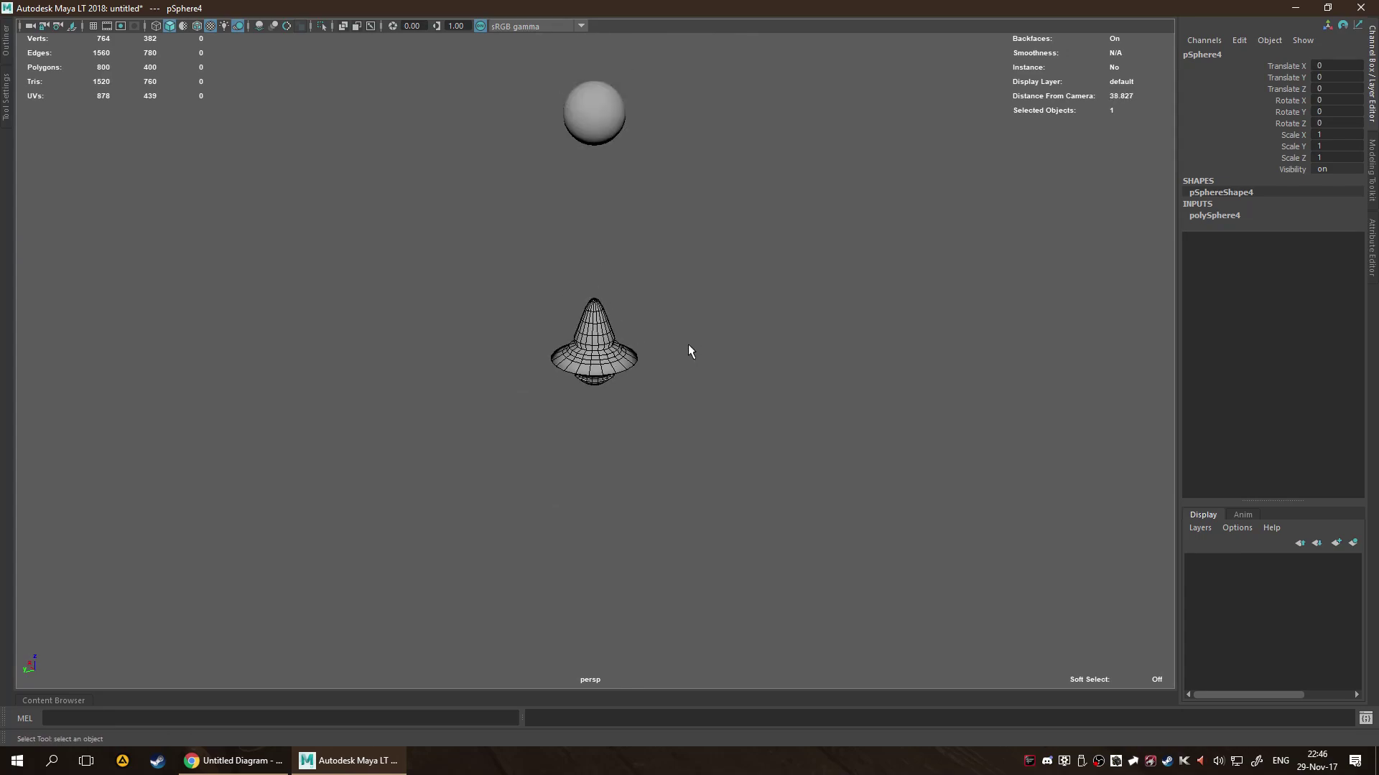
click(603, 122)
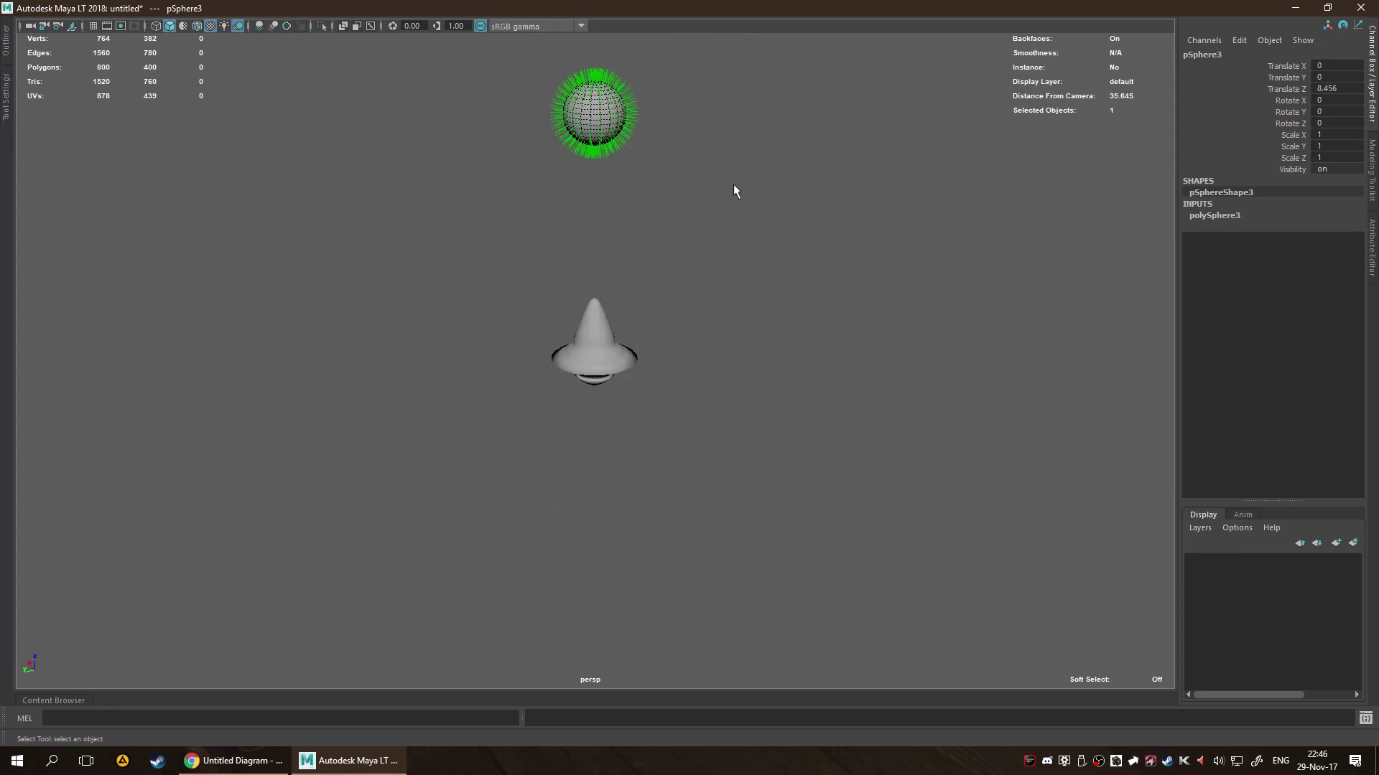
key(Delete)
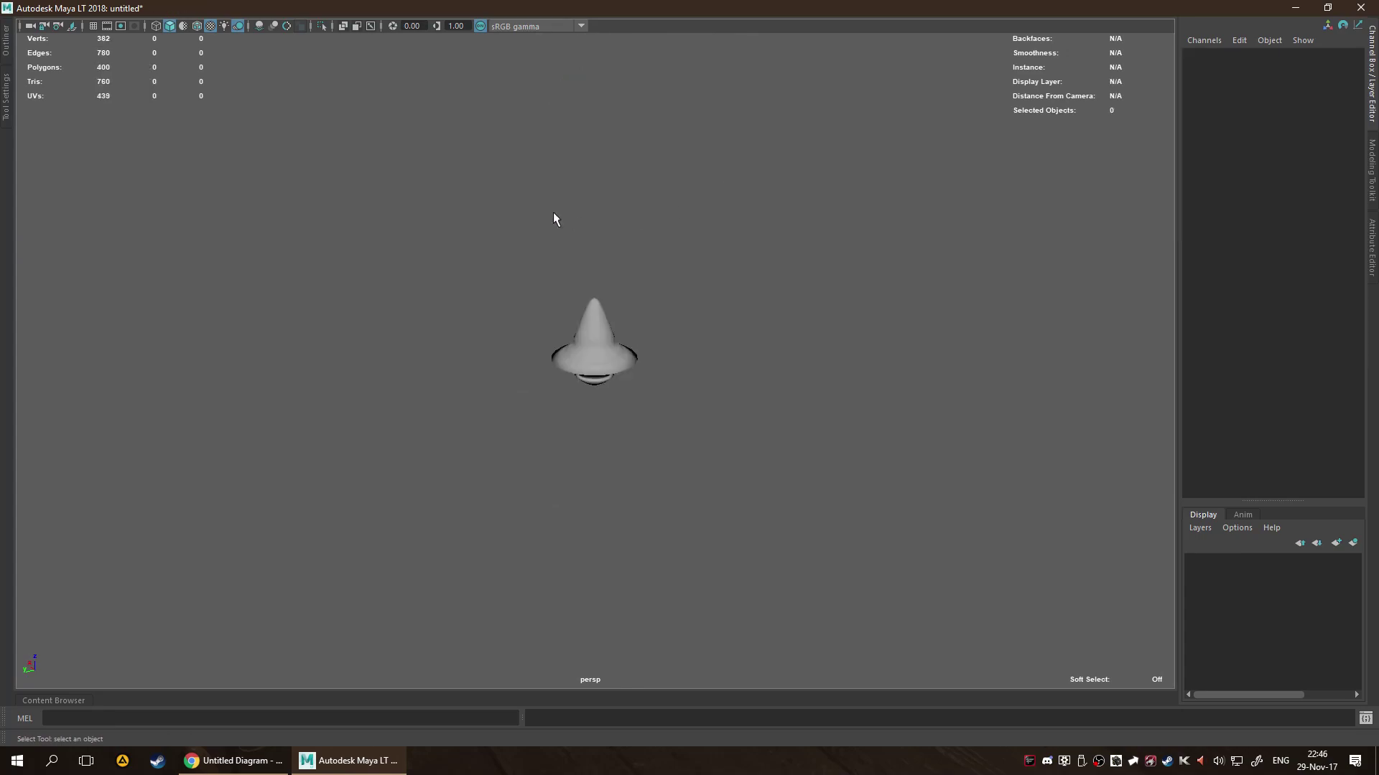
Inspect the remaining reshaped sphere's smooth shading, switch briefly to edge selection, and select the whole object in object selection mode.
scroll(613, 300, up, 3)
scroll(613, 296, up, 3)
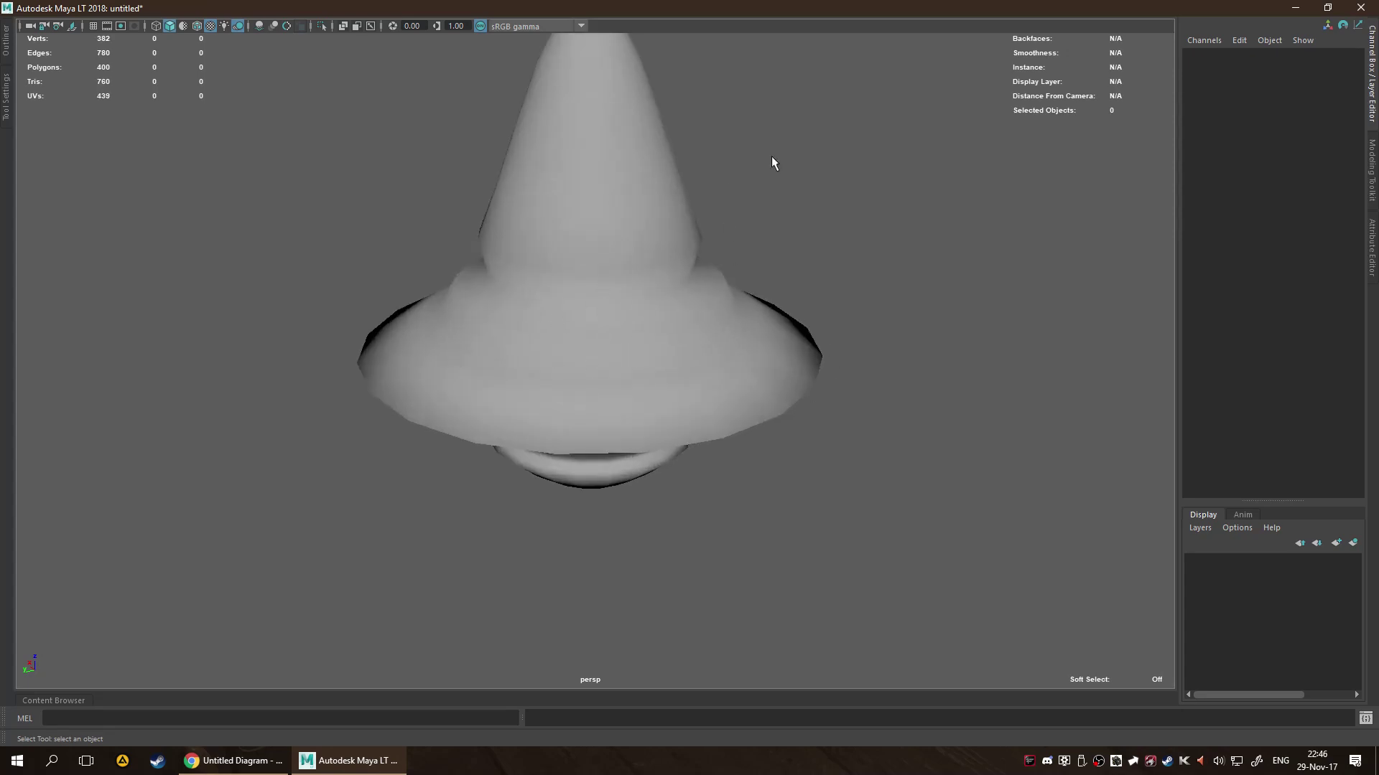
mouse_move(795, 324)
alt+mouse_down()
mouse_move(723, 339)
mouse_move(797, 332)
alt+mouse_up()
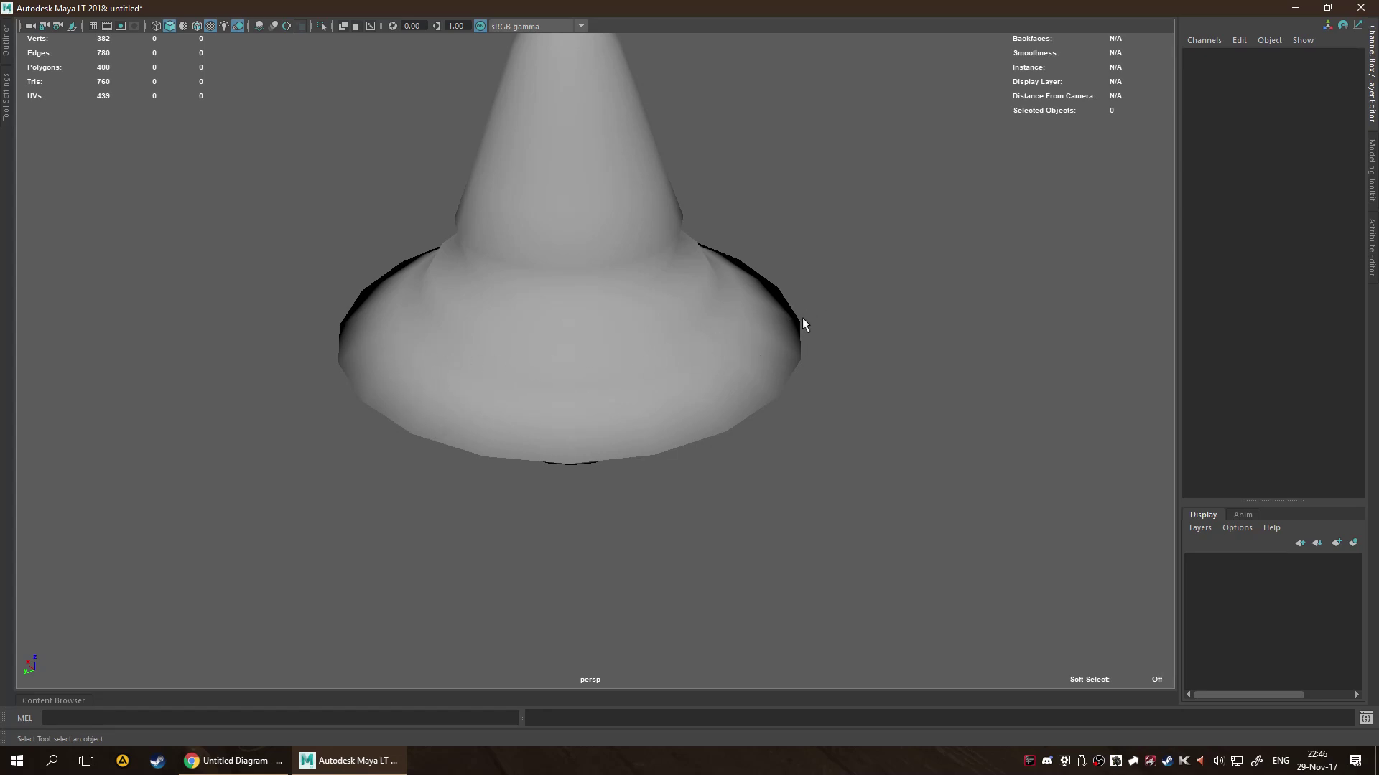
alt+drag(803, 324, 613, 378)
key(F10)
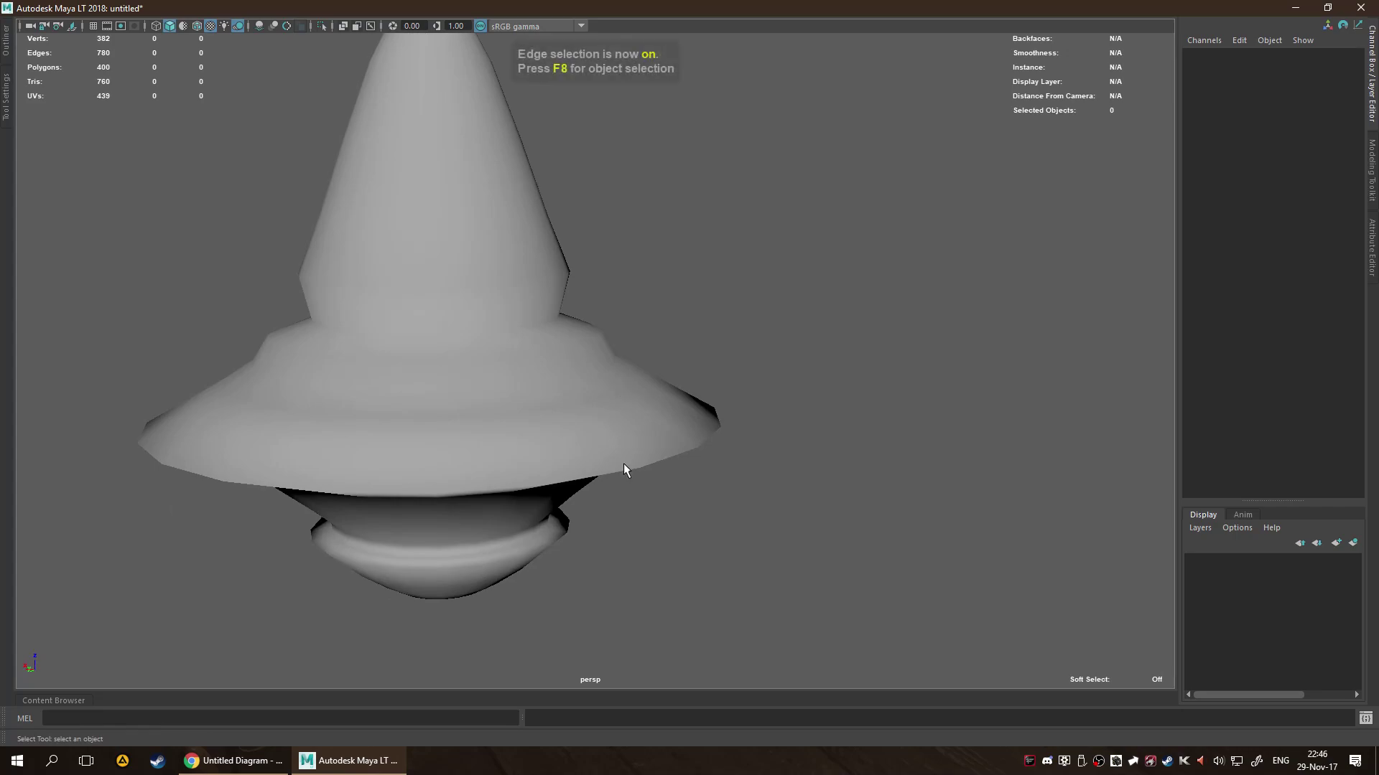
click(540, 389)
key(F8)
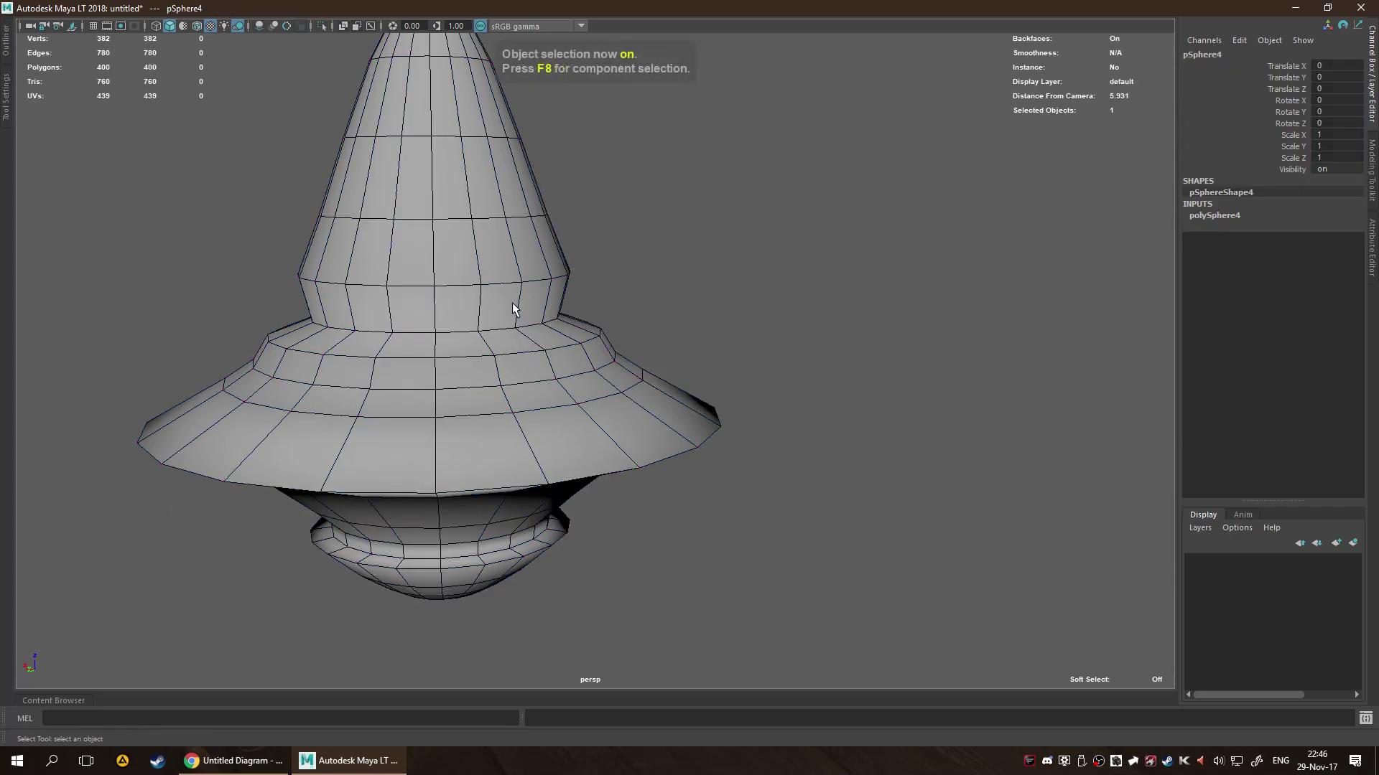
Switch the reshaped sphere to edge selection and display its soft edges as dotted lines.
key(F8)
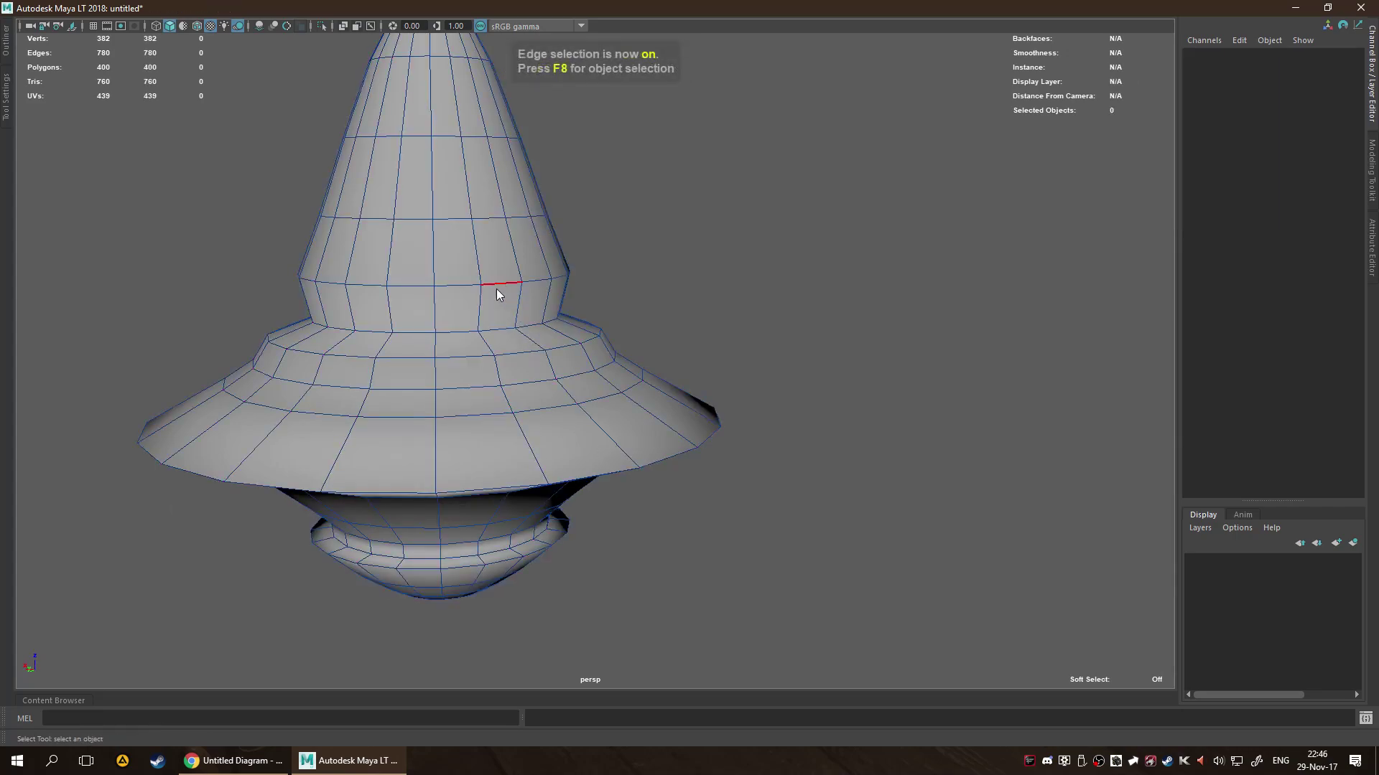
shift+right_click(497, 289)
shift+right_drag(497, 291, 565, 367)
alt+drag(641, 307, 603, 338)
Detach the polygon display options, toggle between standard and soft/hard edge display, leave Soft/Hard Edges on, and close them.
key(space)
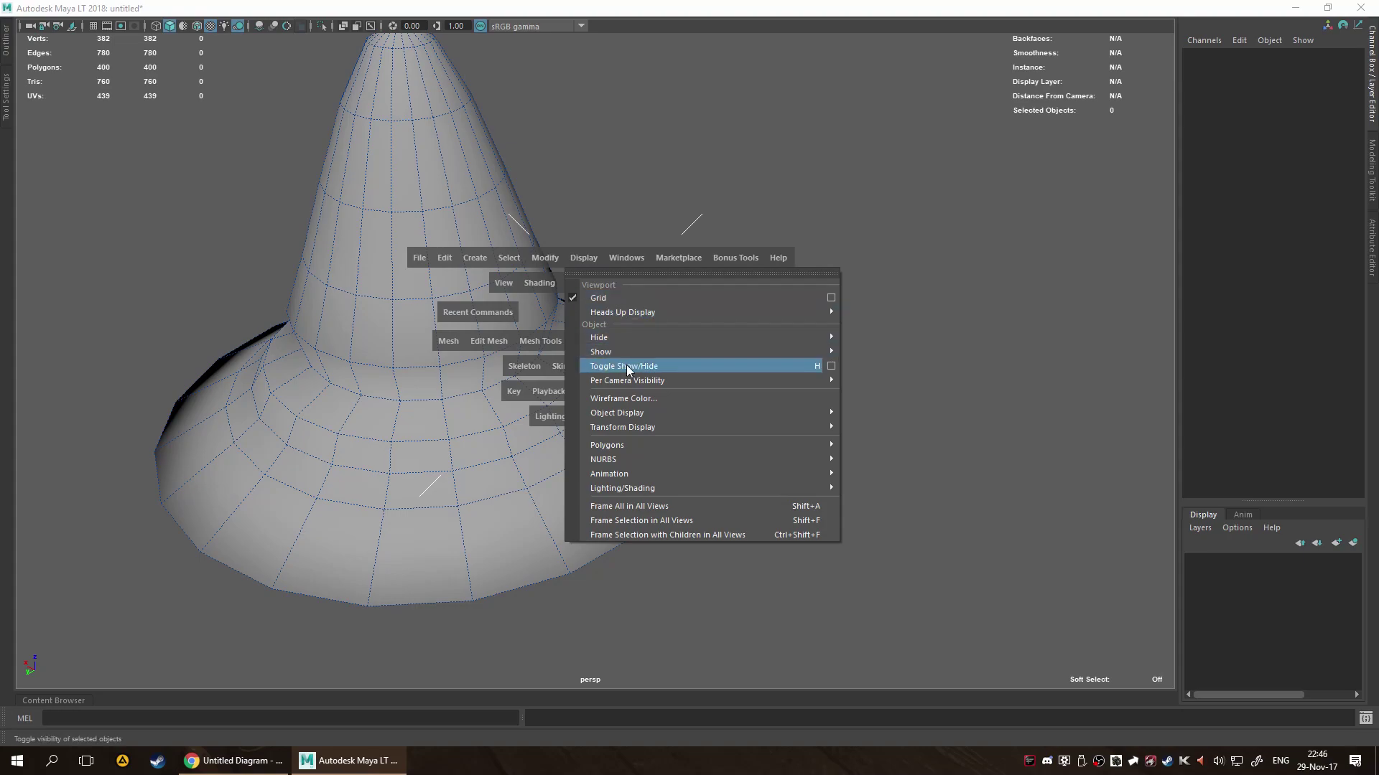
mouse_move(651, 445)
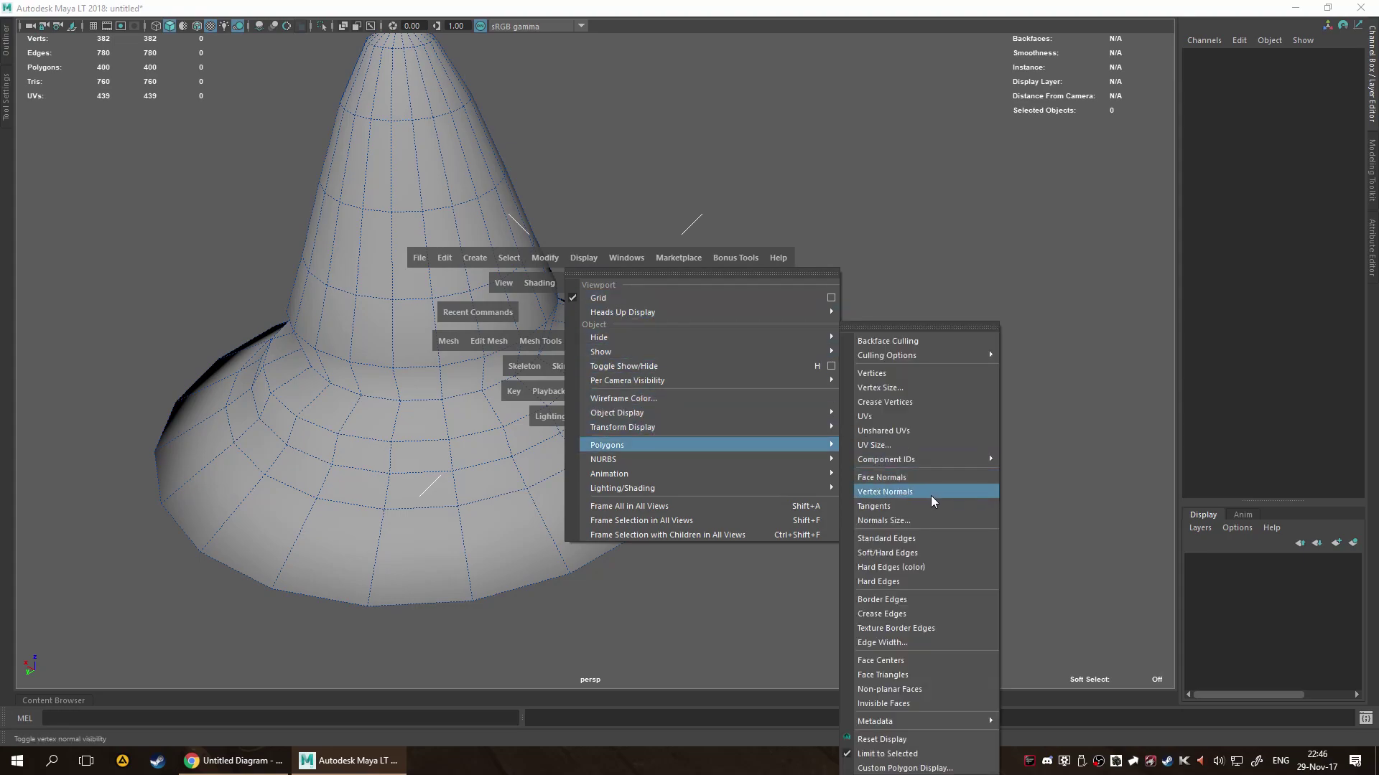
click(894, 326)
drag(894, 307, 926, 164)
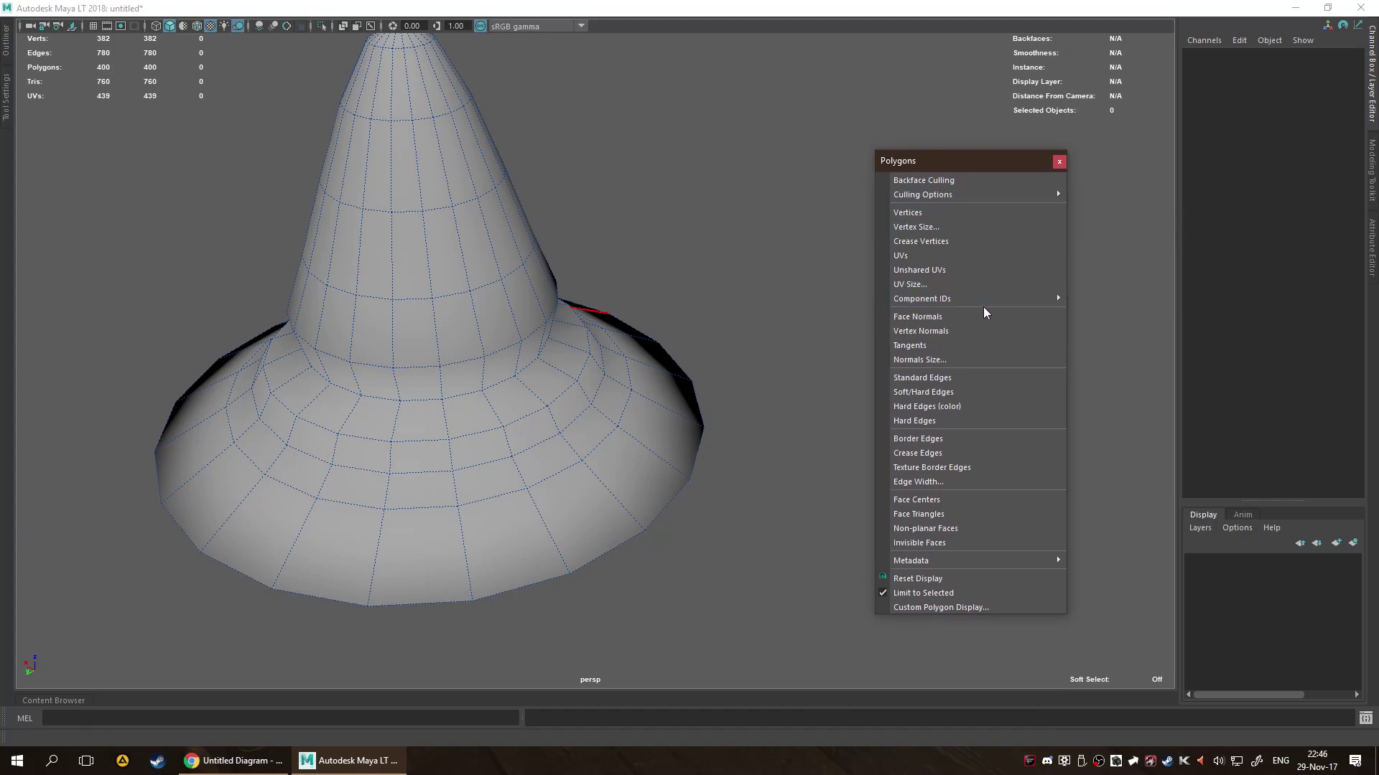
click(997, 407)
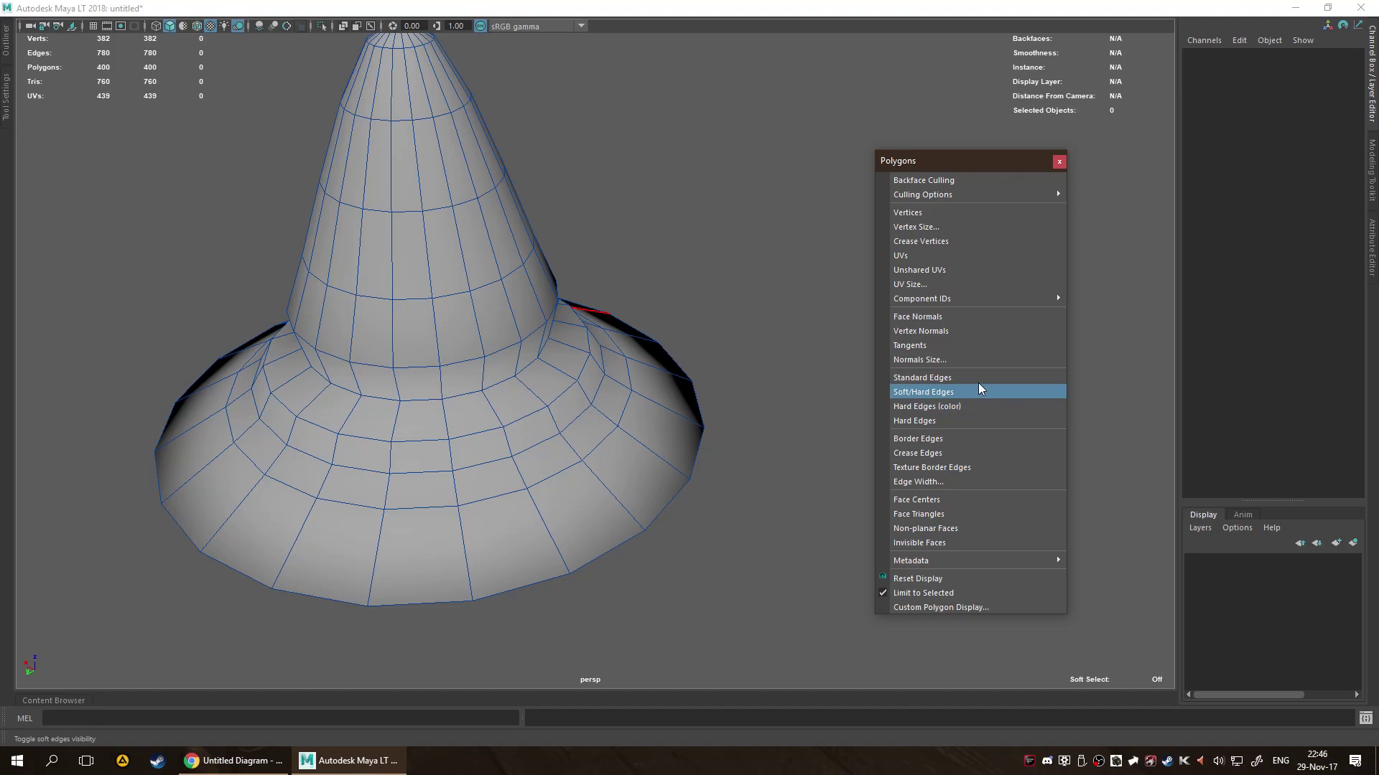
click(981, 391)
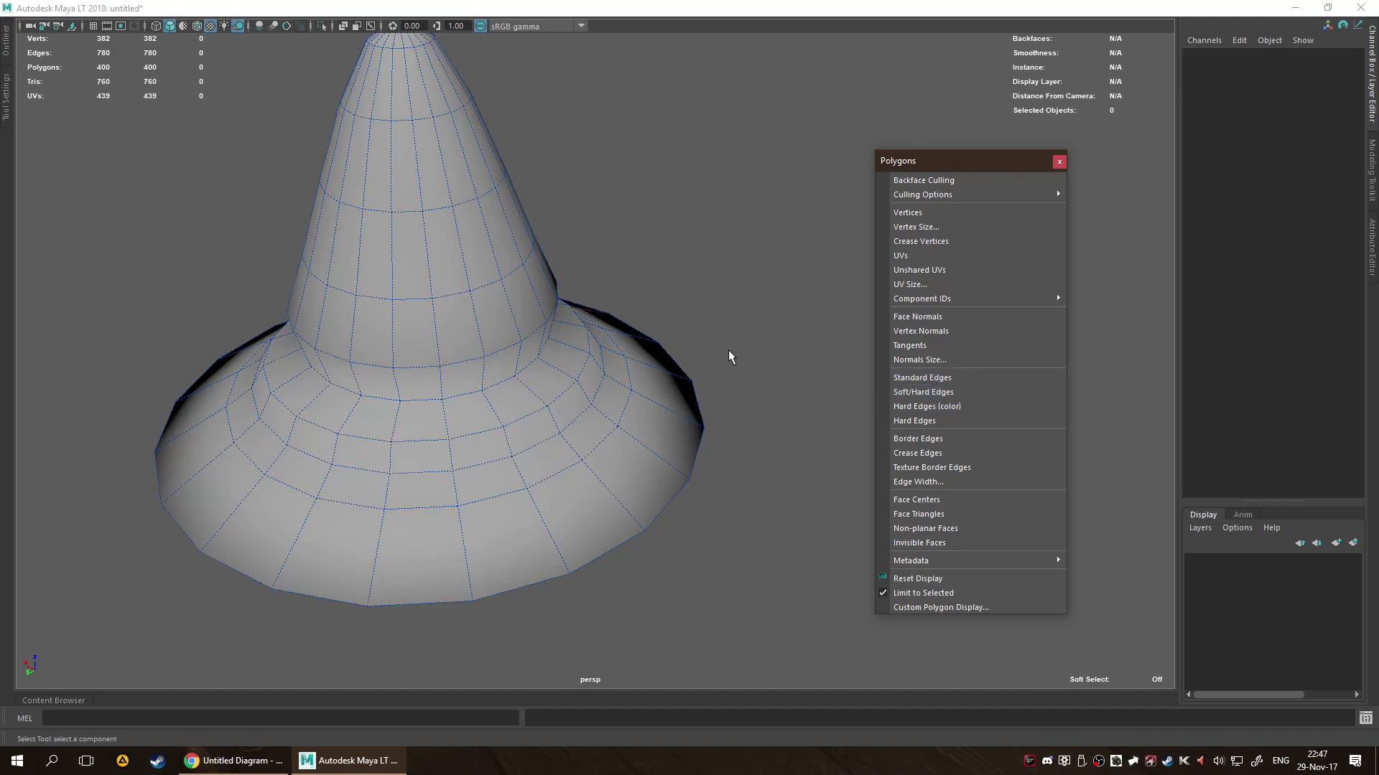
click(1059, 162)
Examine the dotted soft edges on the reshaped sphere's brim from the side and from above.
alt+drag(652, 253, 692, 292)
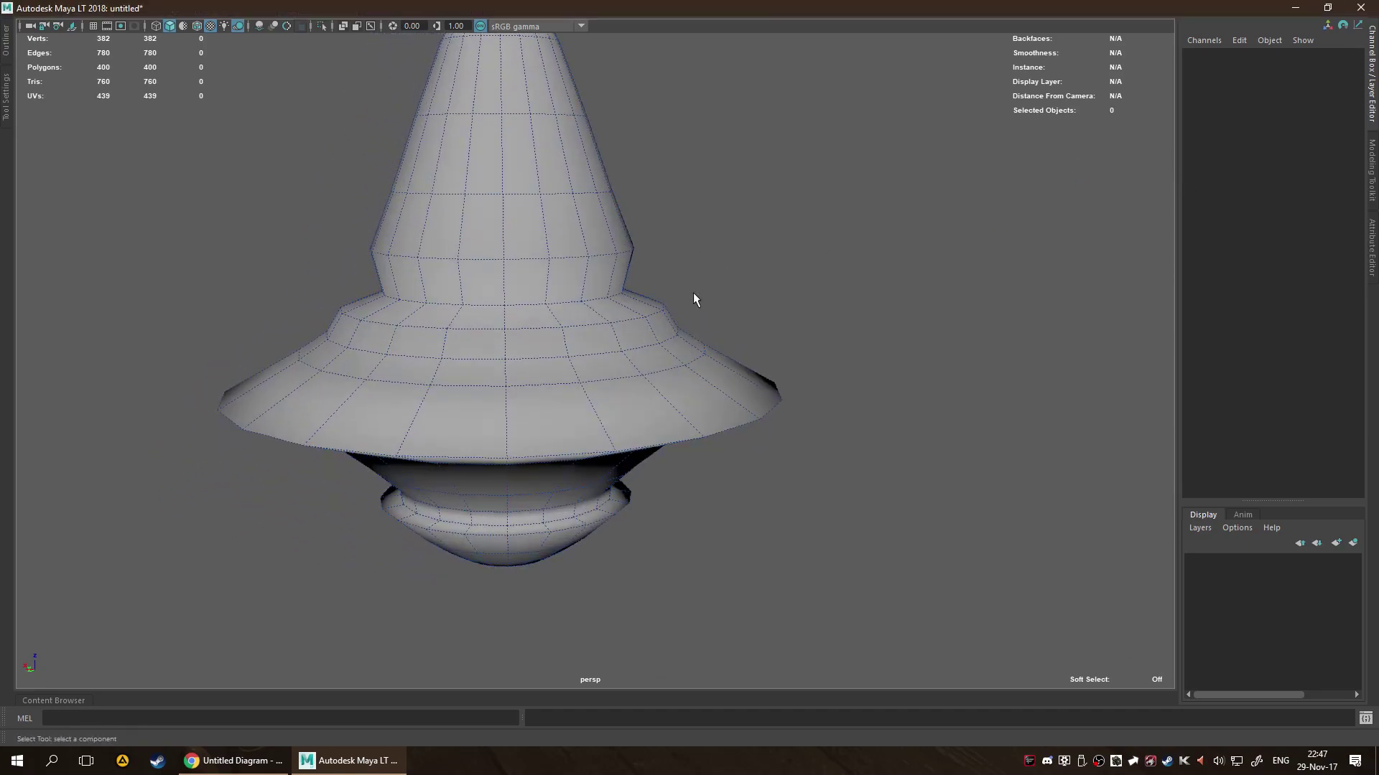
double_click(549, 438)
alt+drag(716, 430, 804, 359)
click(827, 355)
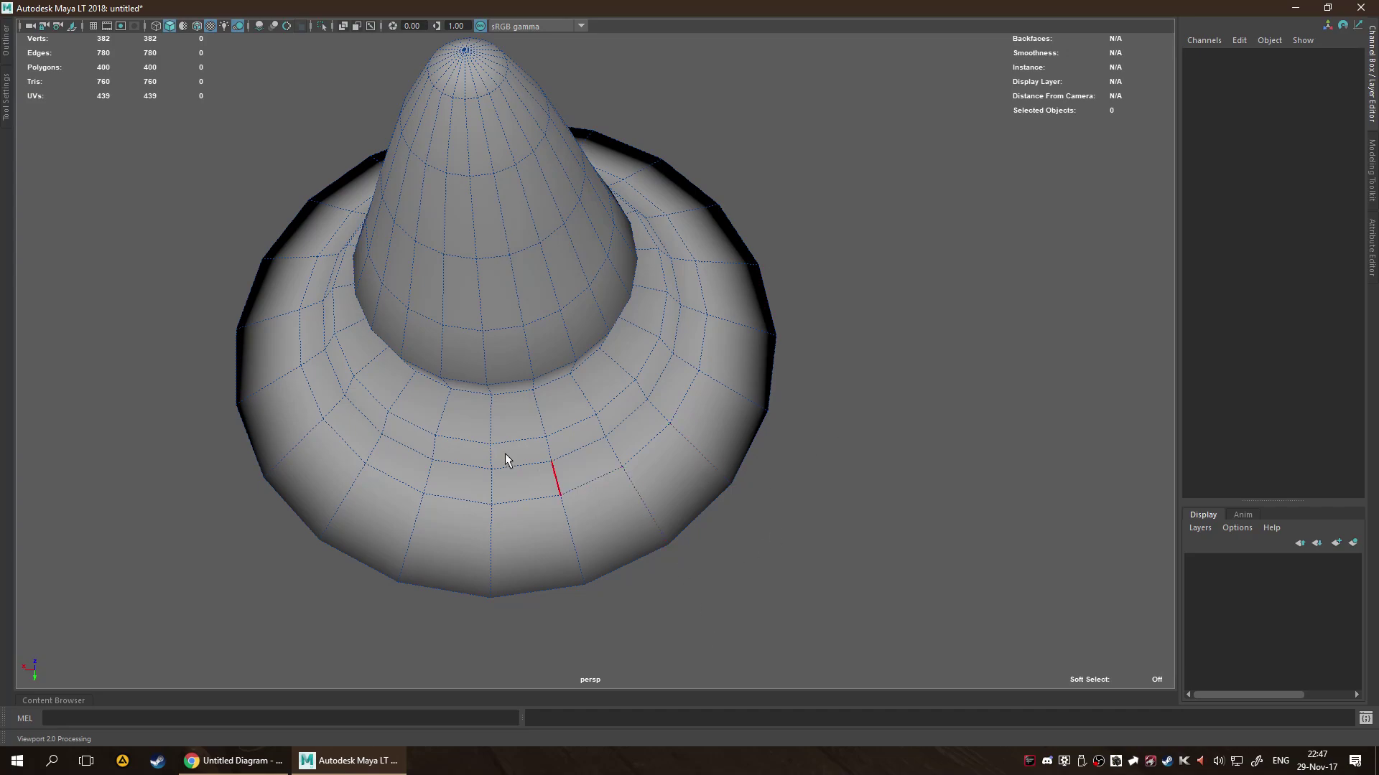
Duplicate the whole reshaped sphere in object selection mode and isolate the copy in the viewport.
key(F8)
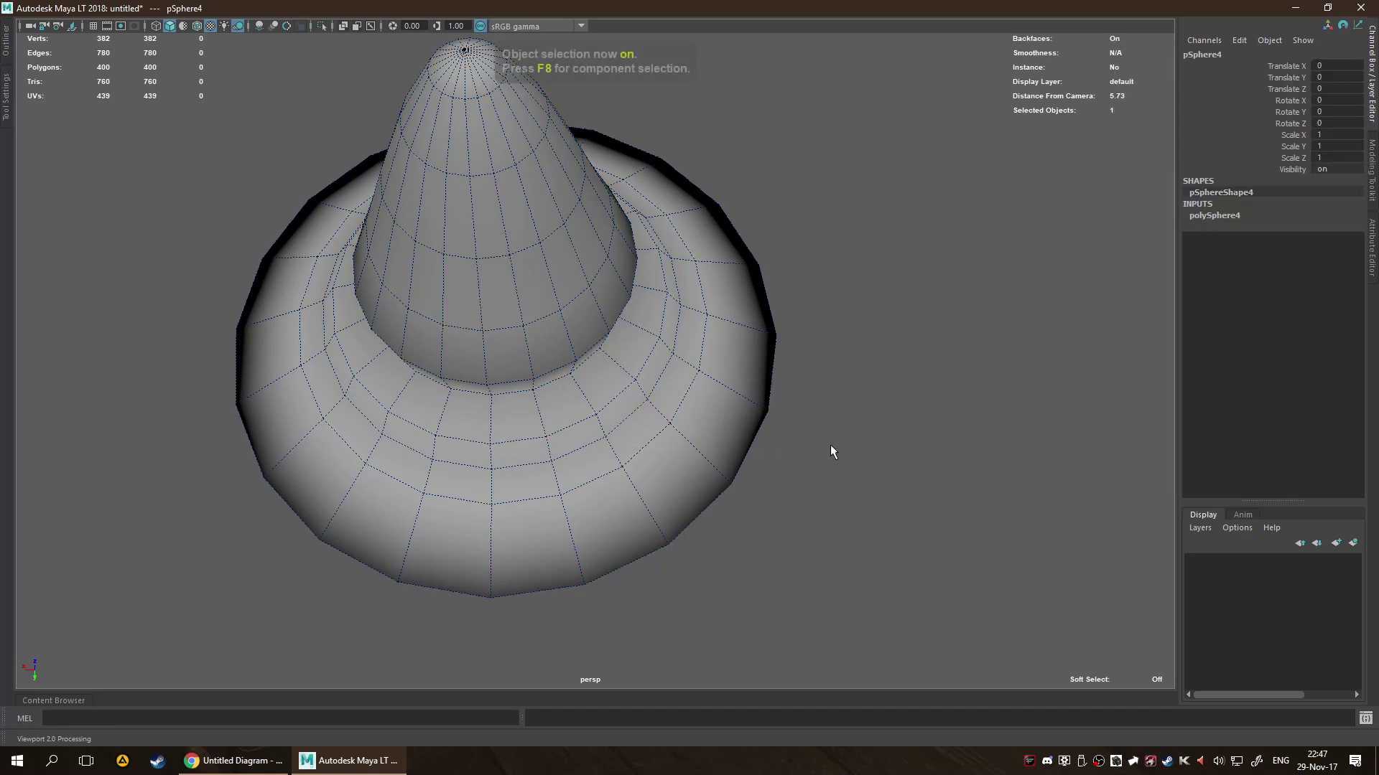
click(833, 444)
scroll(840, 441, down, 5)
click(601, 359)
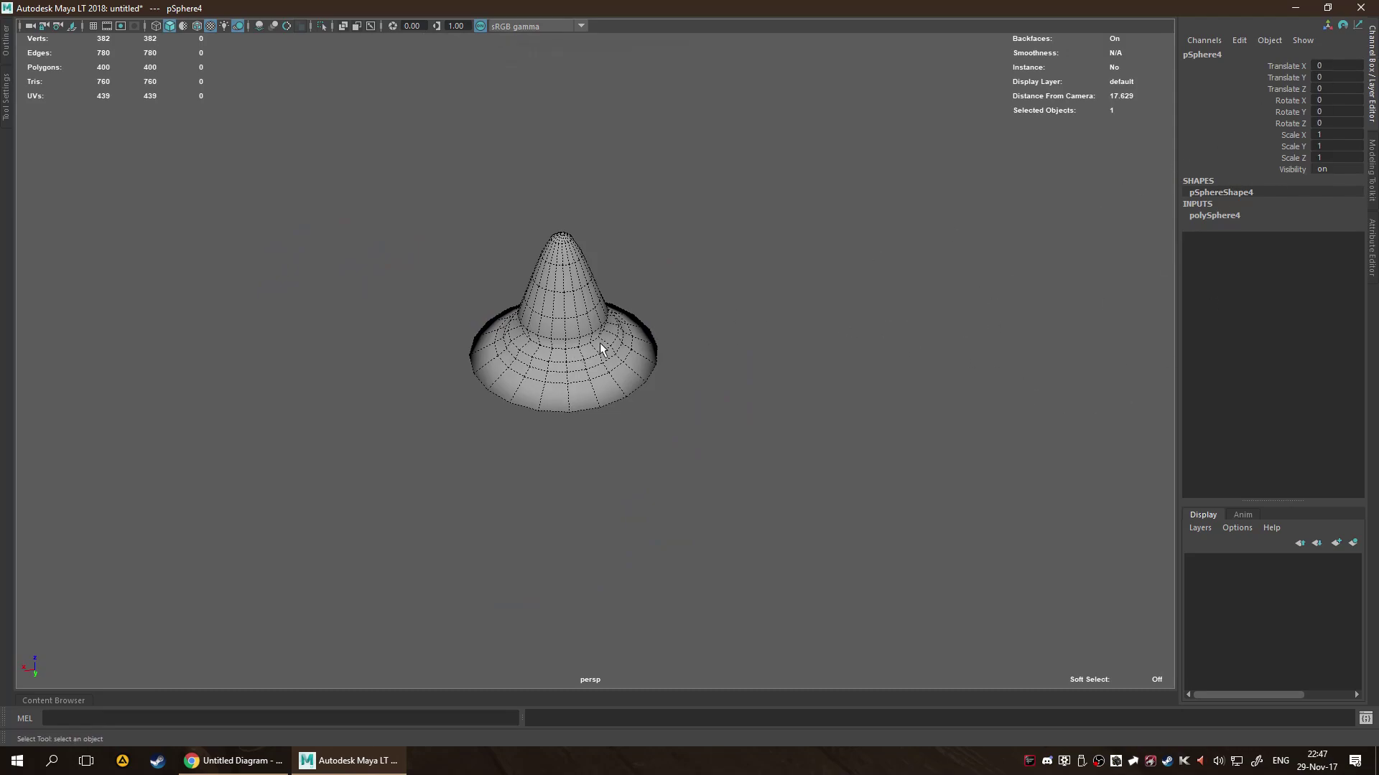
key(ctrl+d)
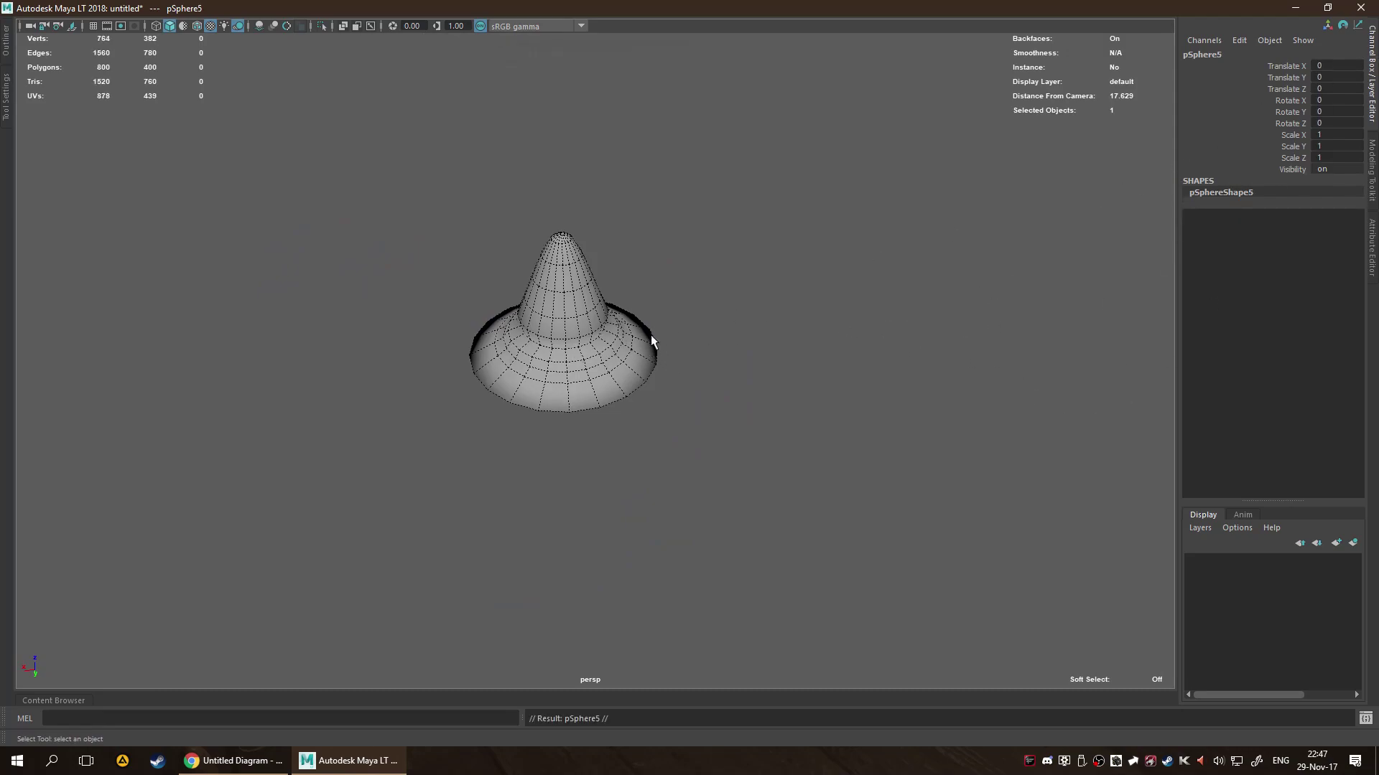
key(ctrl+1)
scroll(655, 319, up, 3)
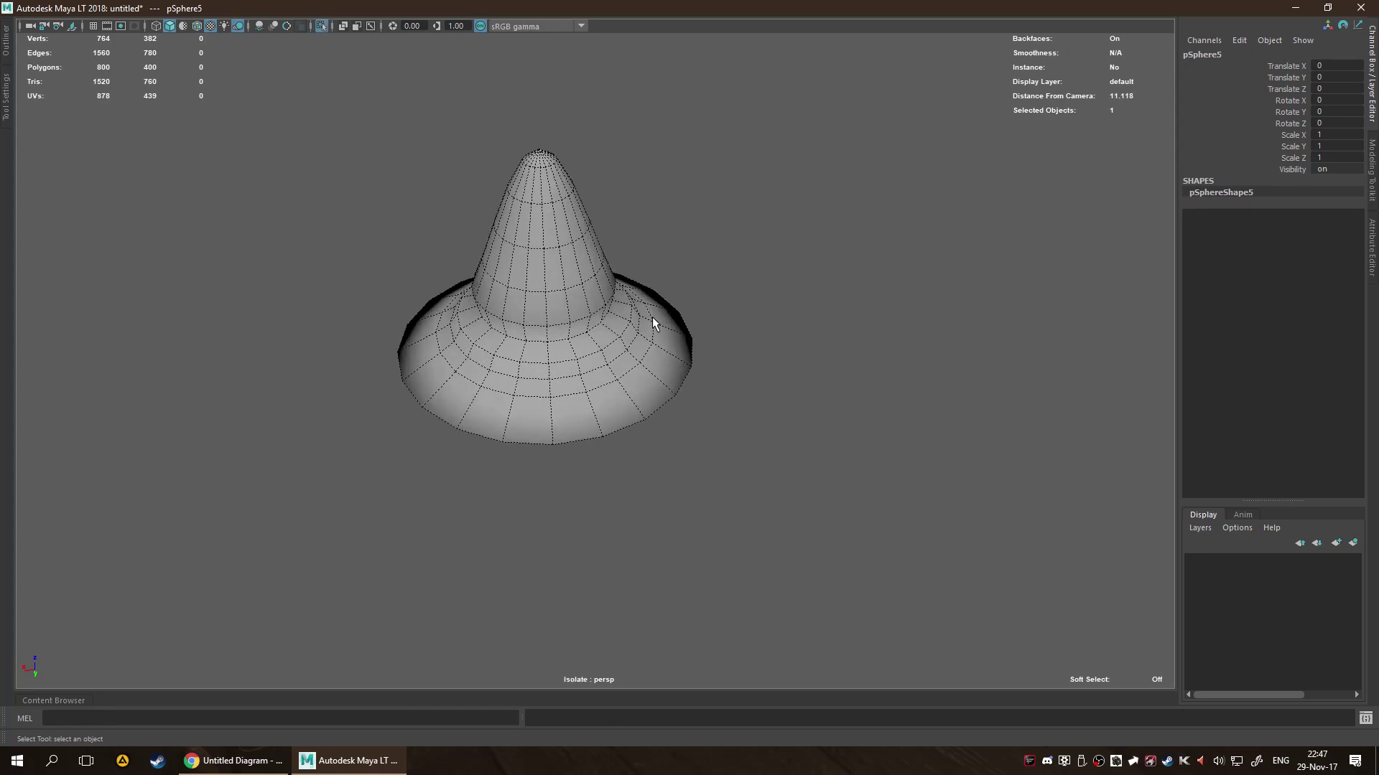
Harden all edges of the isolated copy, inspect its faceted shading without selection, and reselect it.
scroll(702, 311, up, 3)
alt+drag(702, 311, 705, 279)
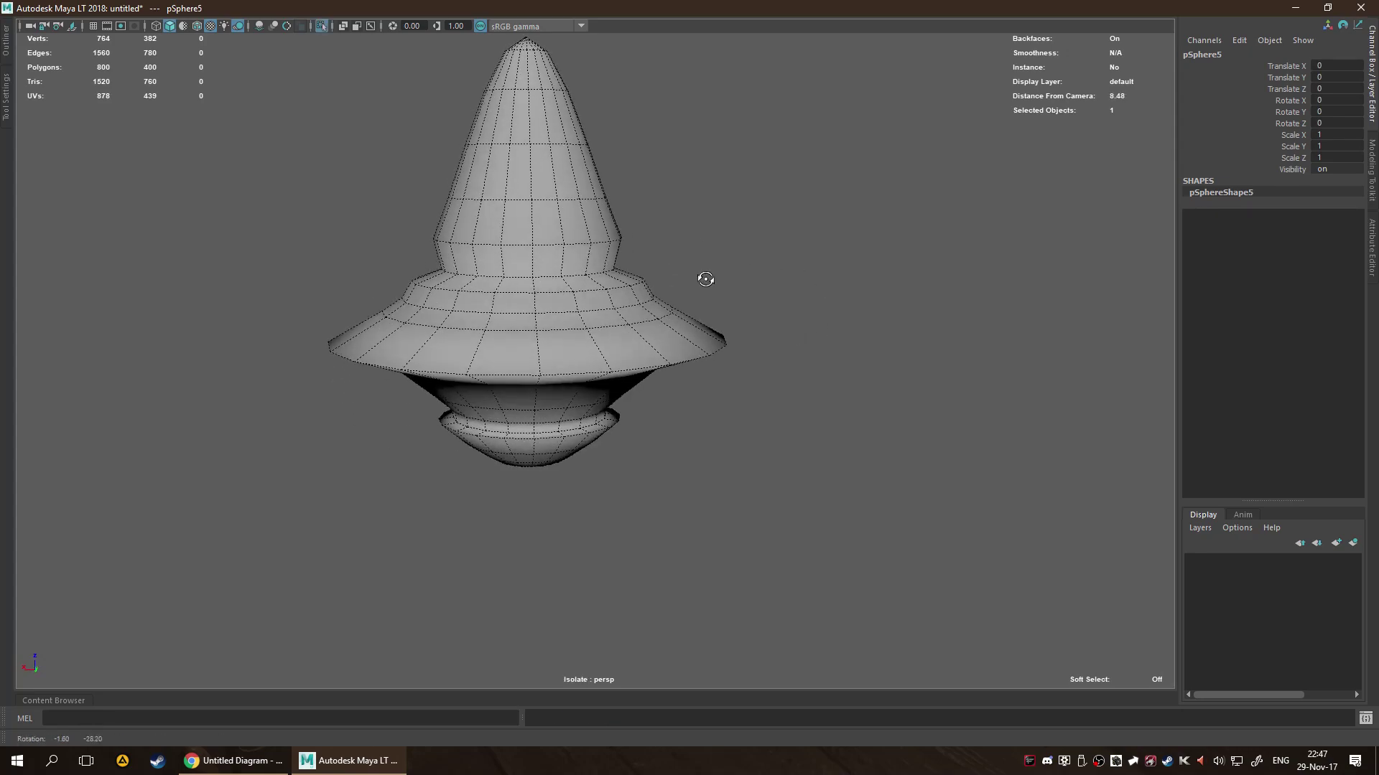
scroll(689, 342, up, 1)
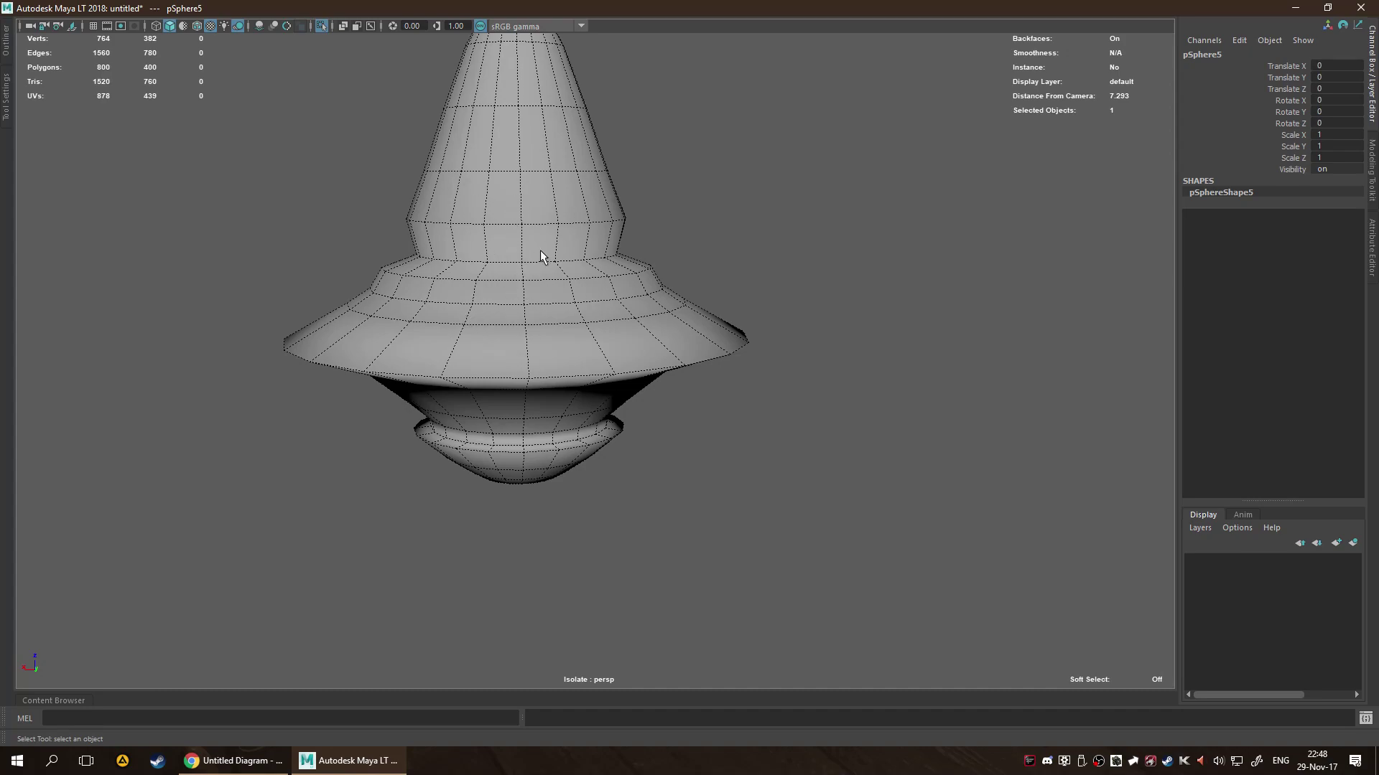
shift+right_drag(508, 257, 638, 304)
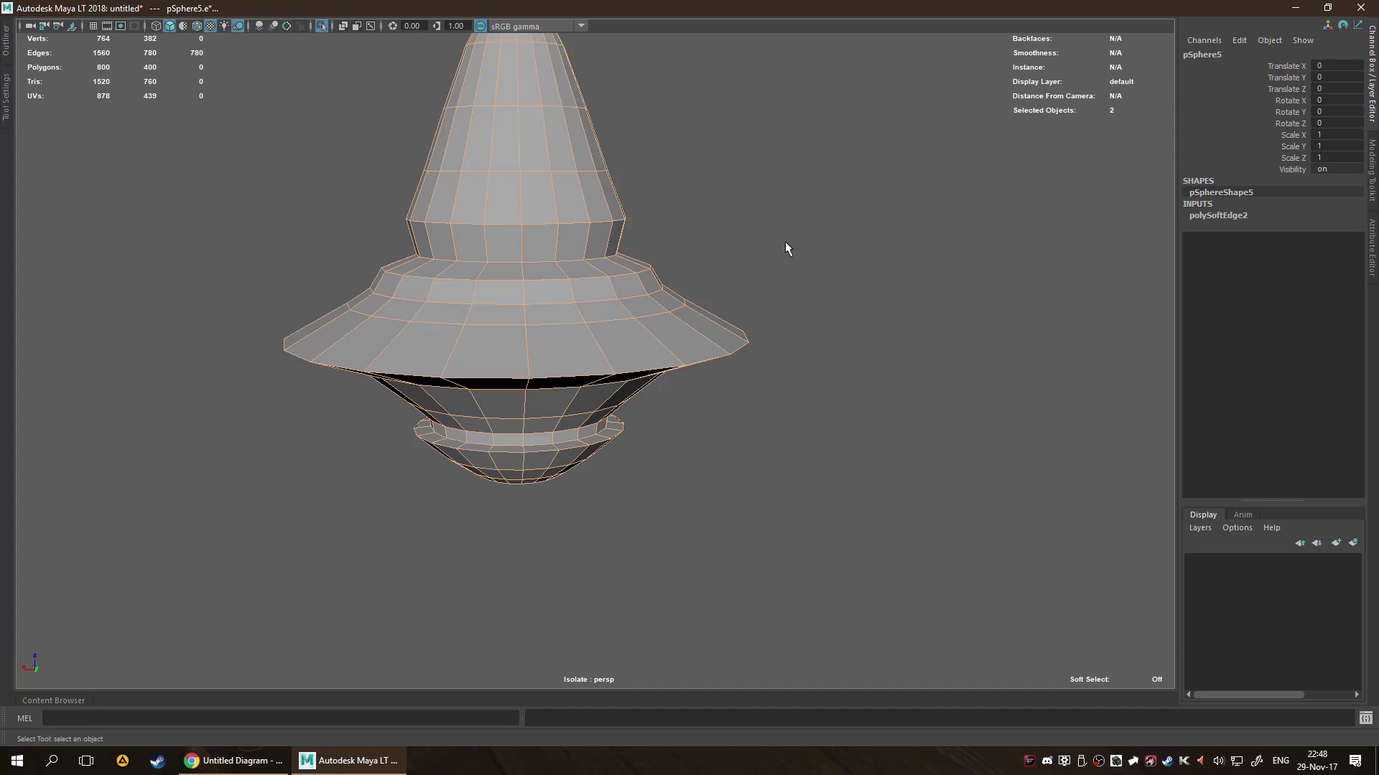
alt+drag(786, 241, 756, 262)
click(755, 263)
scroll(732, 260, up, 4)
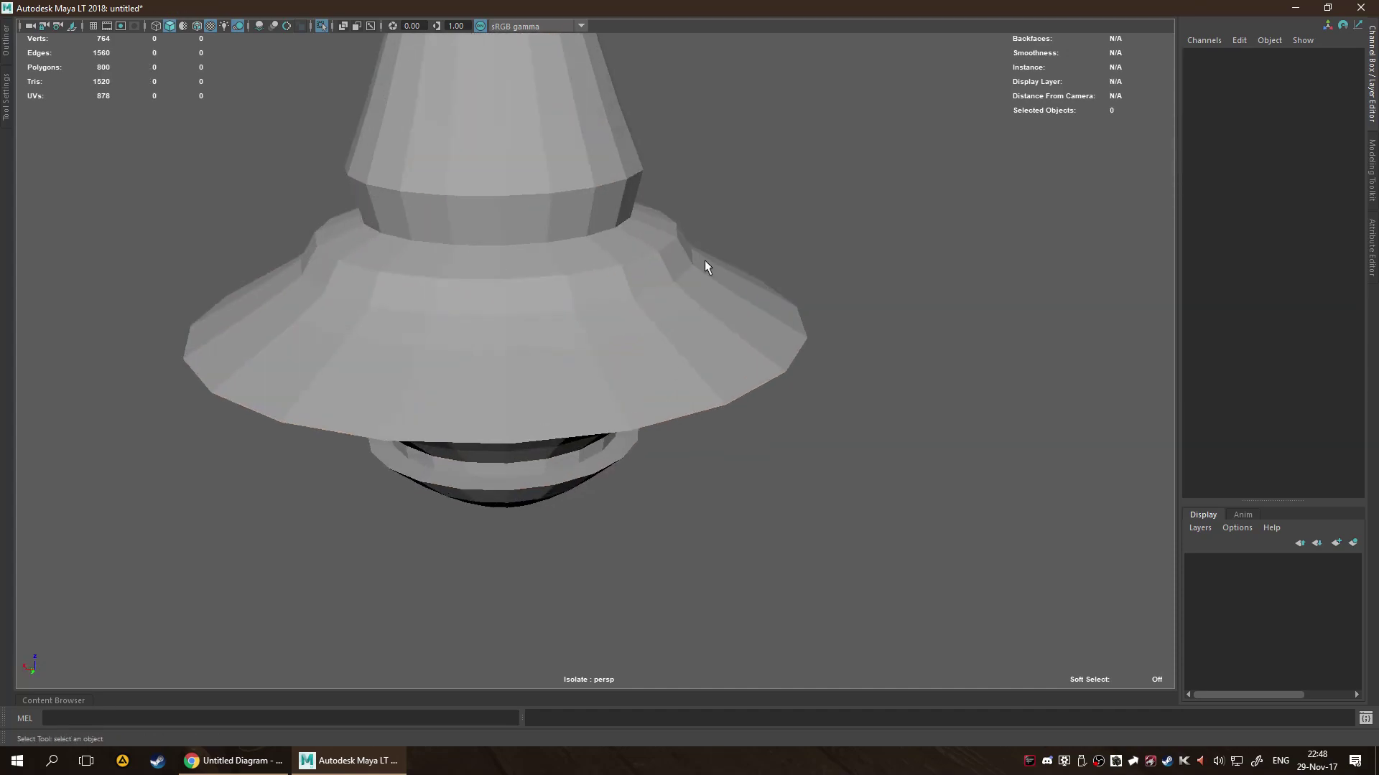
scroll(564, 251, down, 4)
click(534, 233)
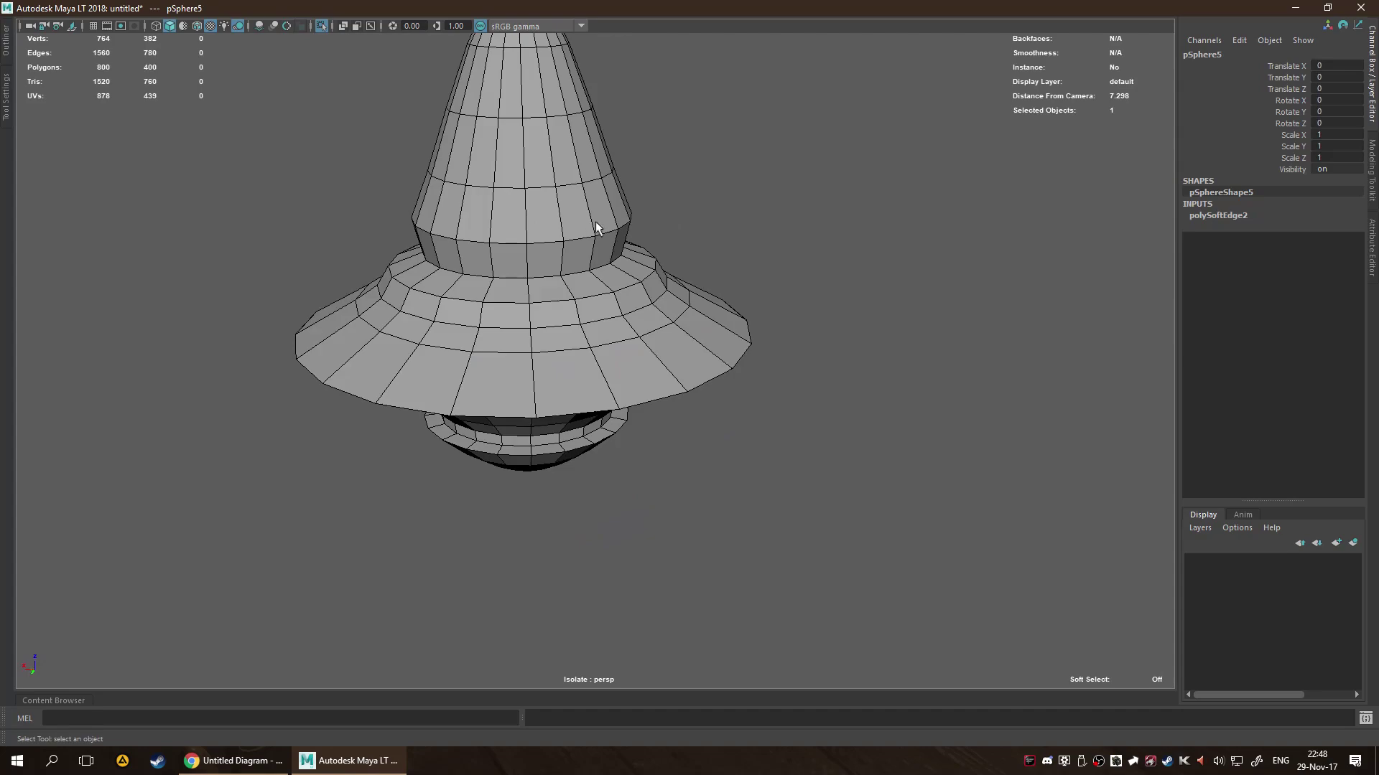
Set the copy's soft edge angle to 30 and inspect the resulting mix of hard and soft shading.
click(1239, 216)
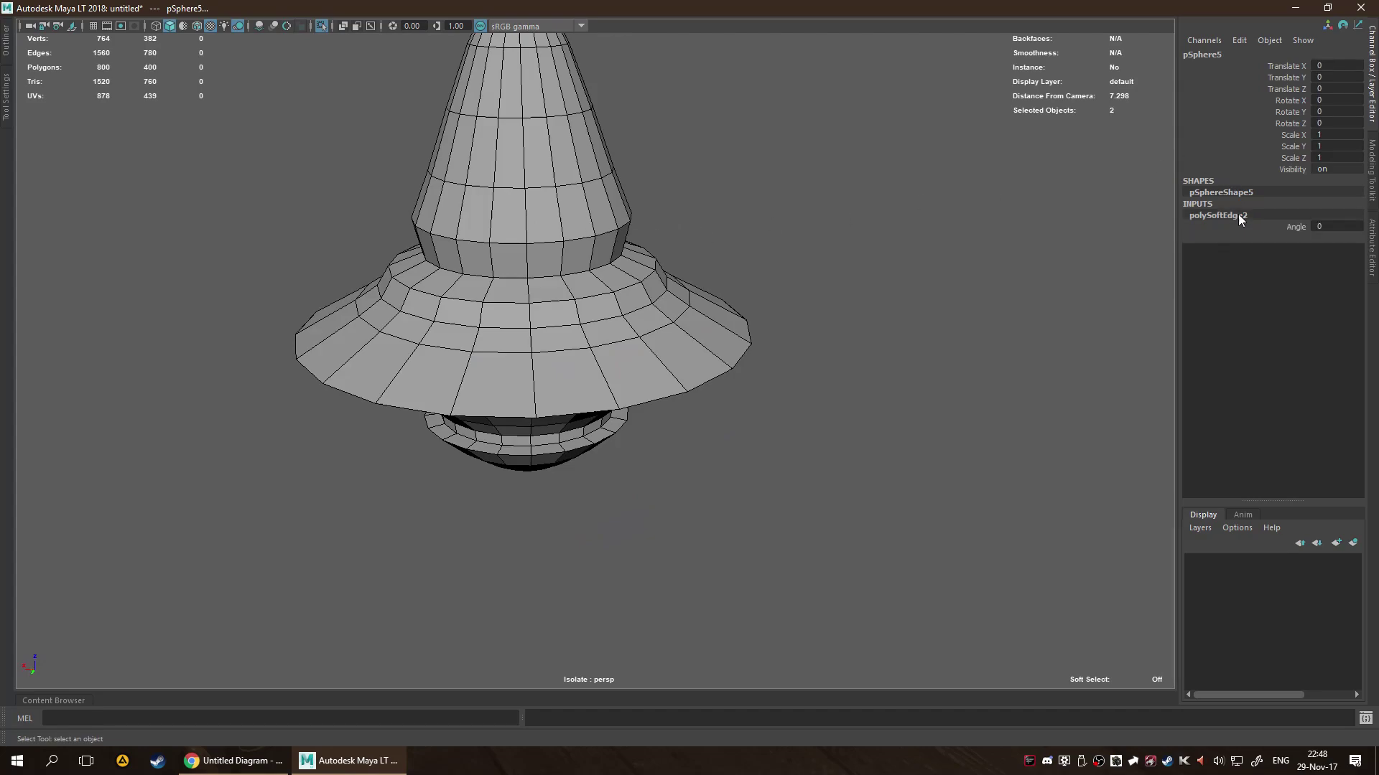
click(1317, 228)
text(30)
key(Return)
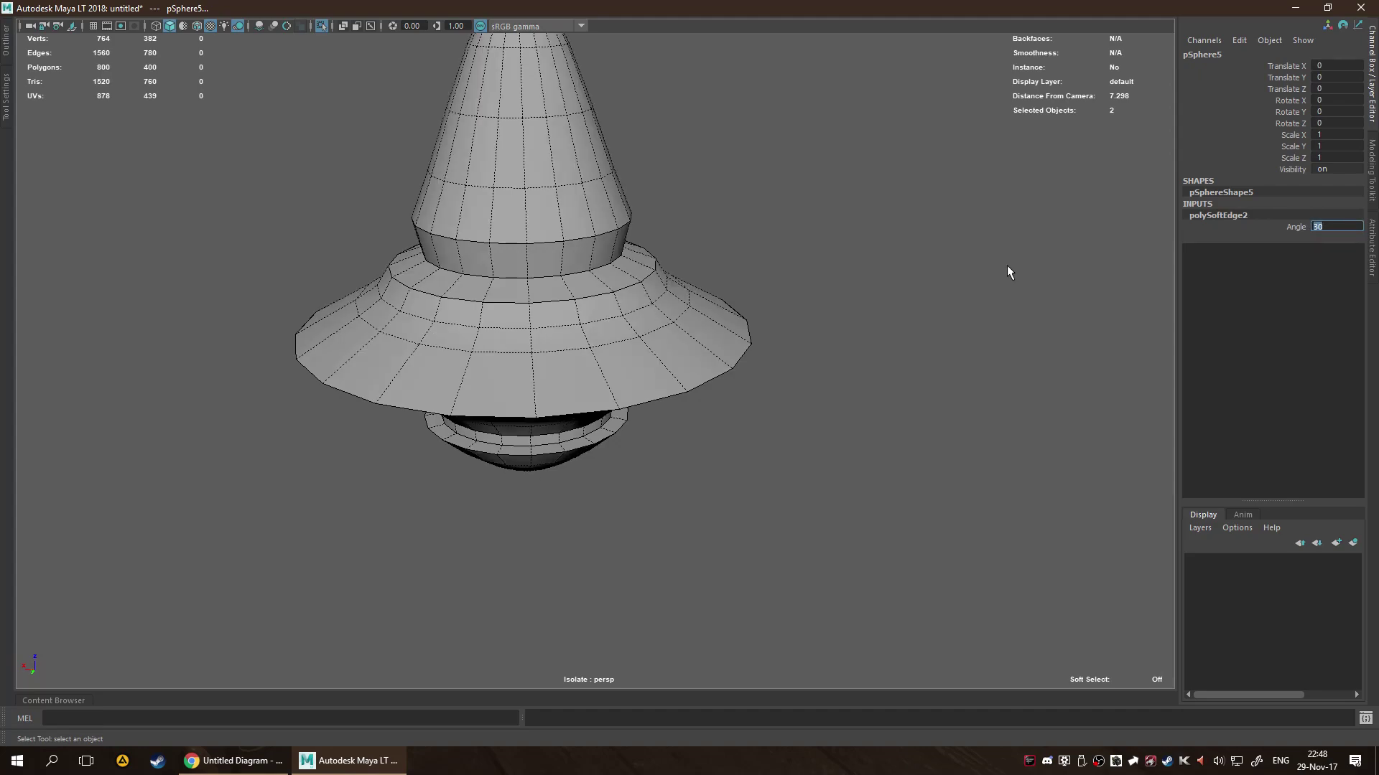
click(1006, 265)
alt+drag(745, 289, 803, 283)
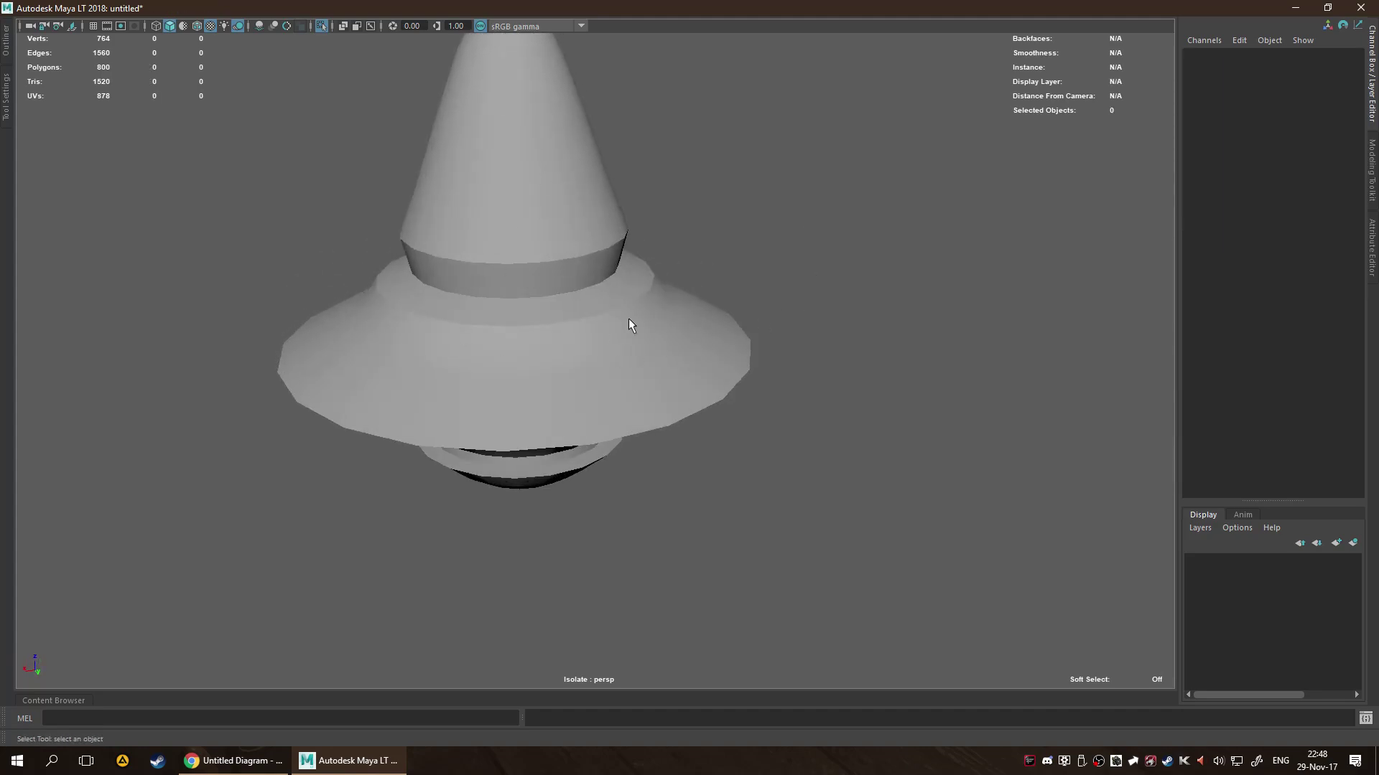
Select the isolated copy and delete its non-deformer history.
click(544, 239)
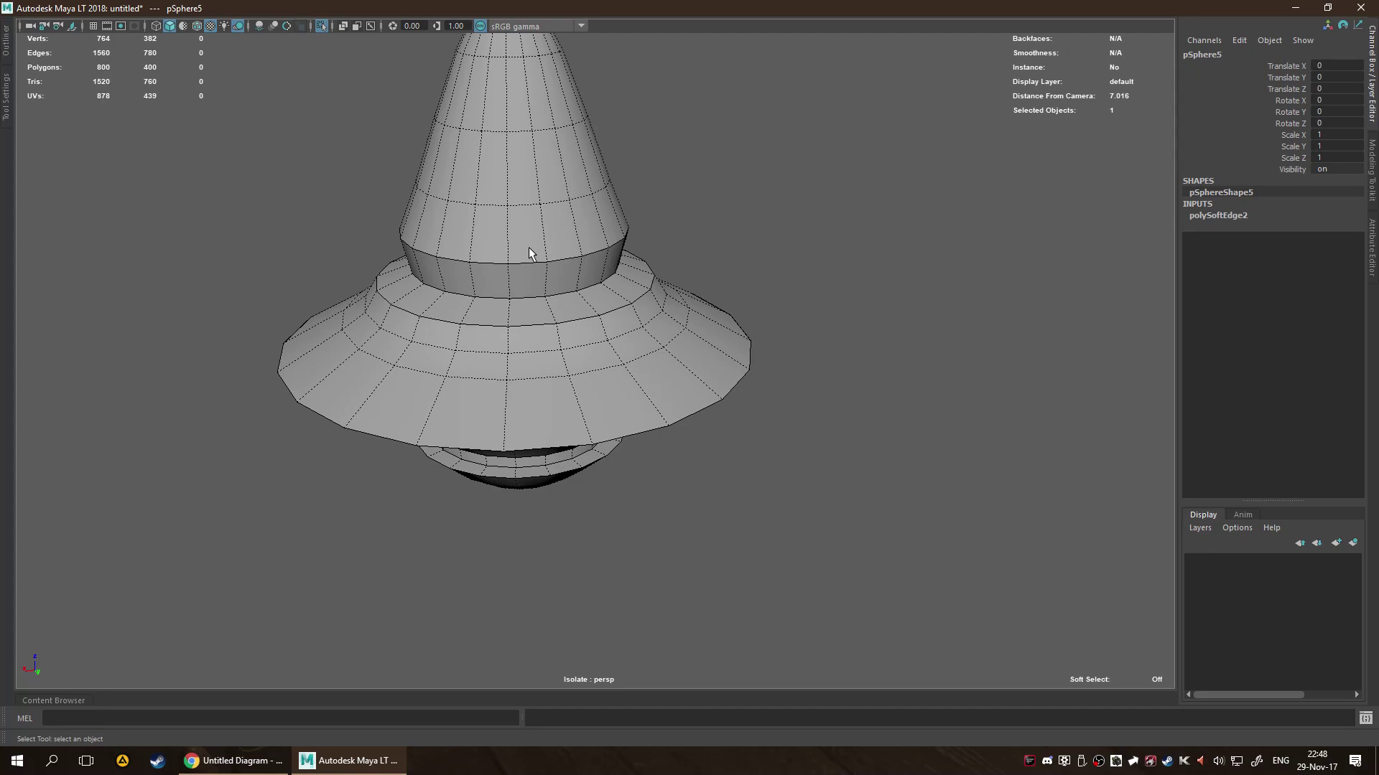
key(space)
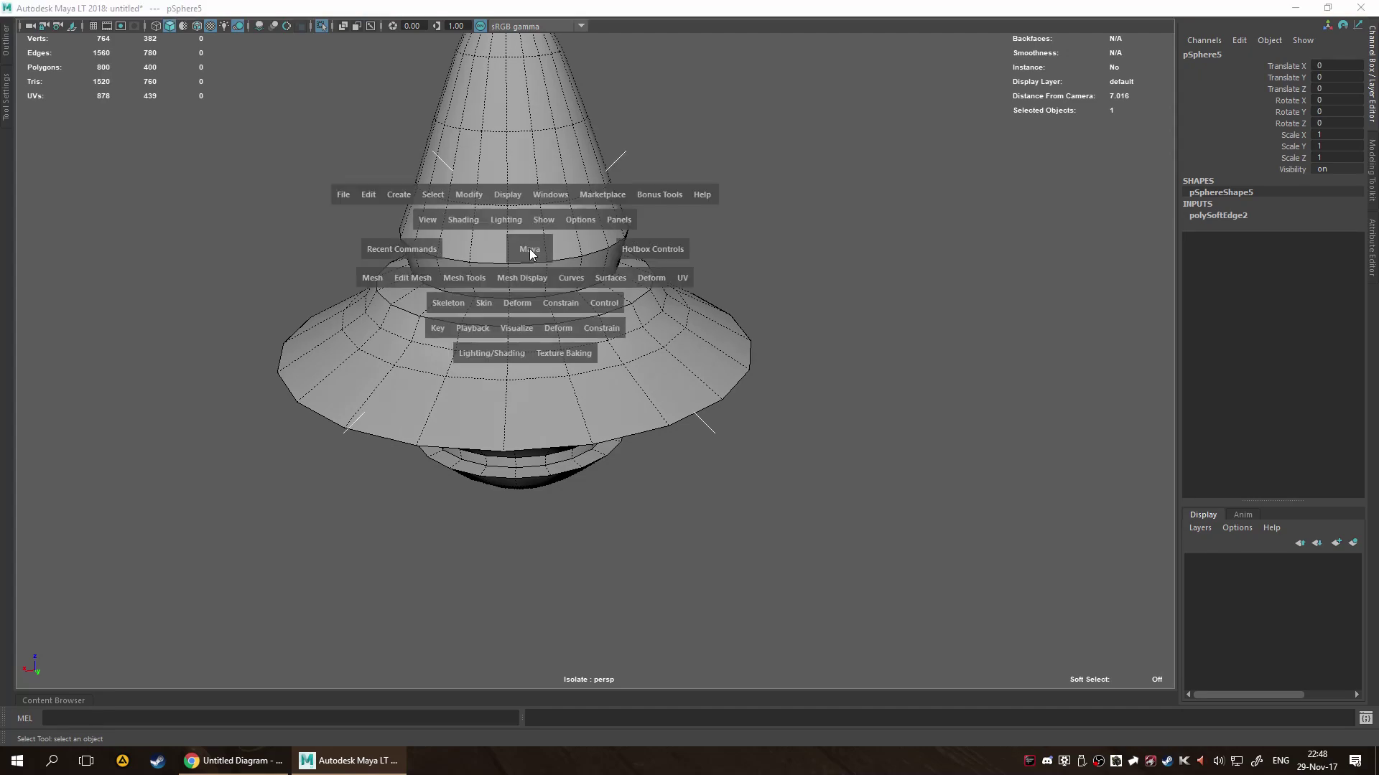
click(369, 195)
mouse_move(464, 380)
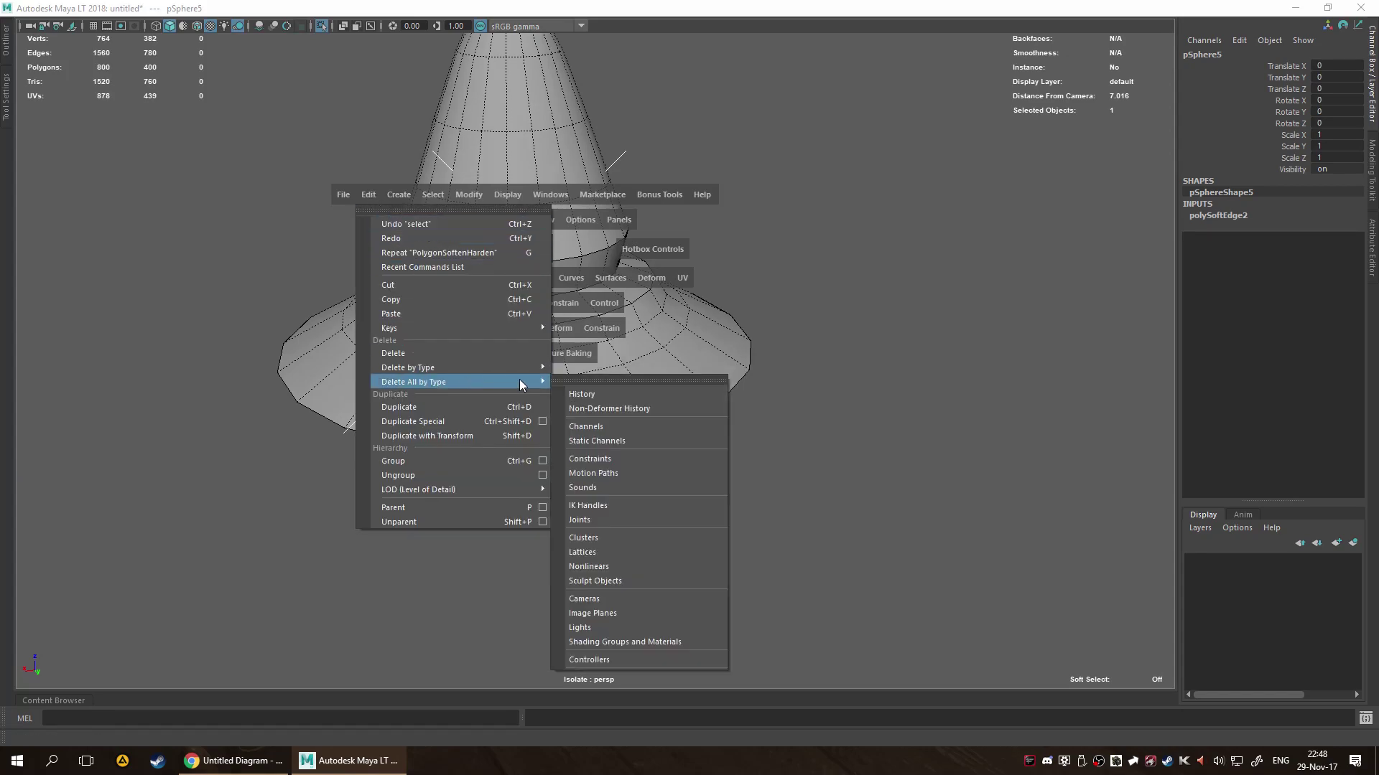
mouse_move(508, 372)
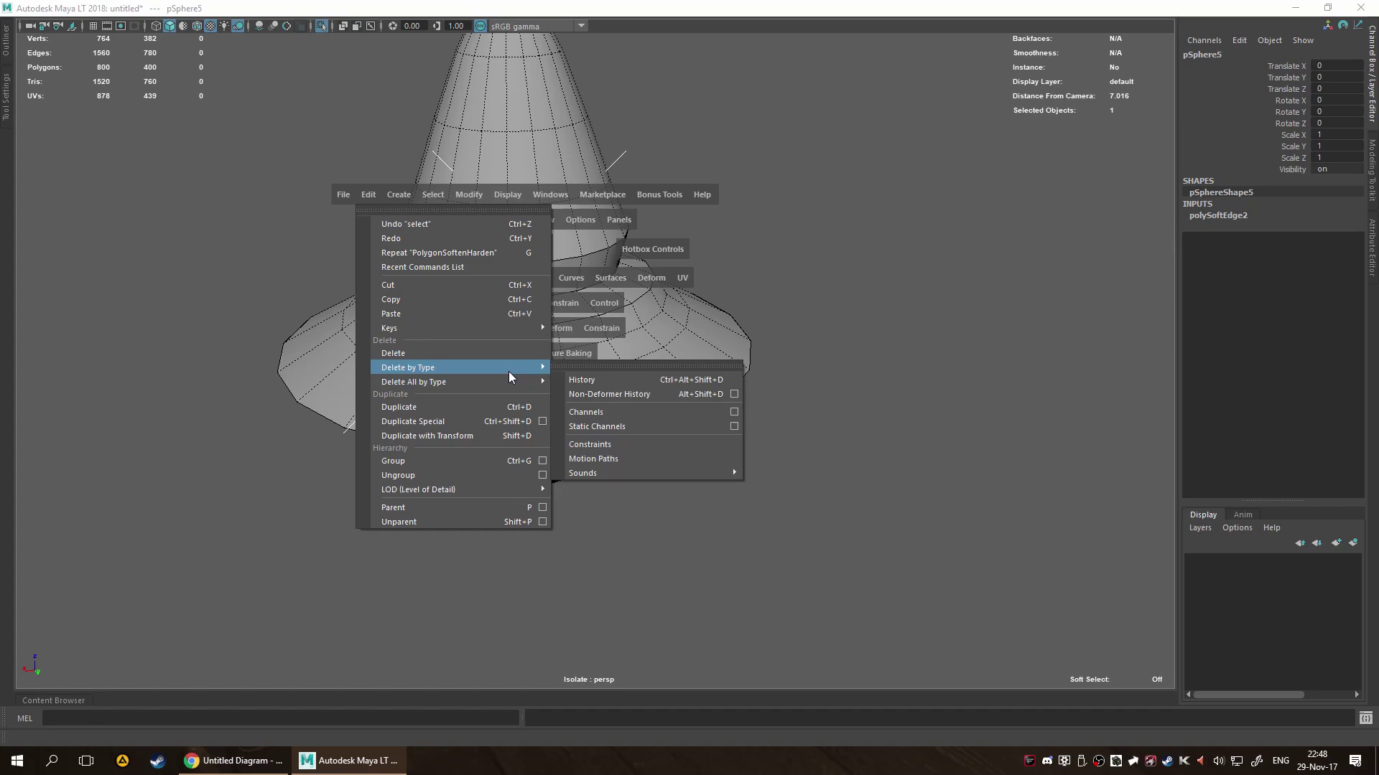
key(Escape)
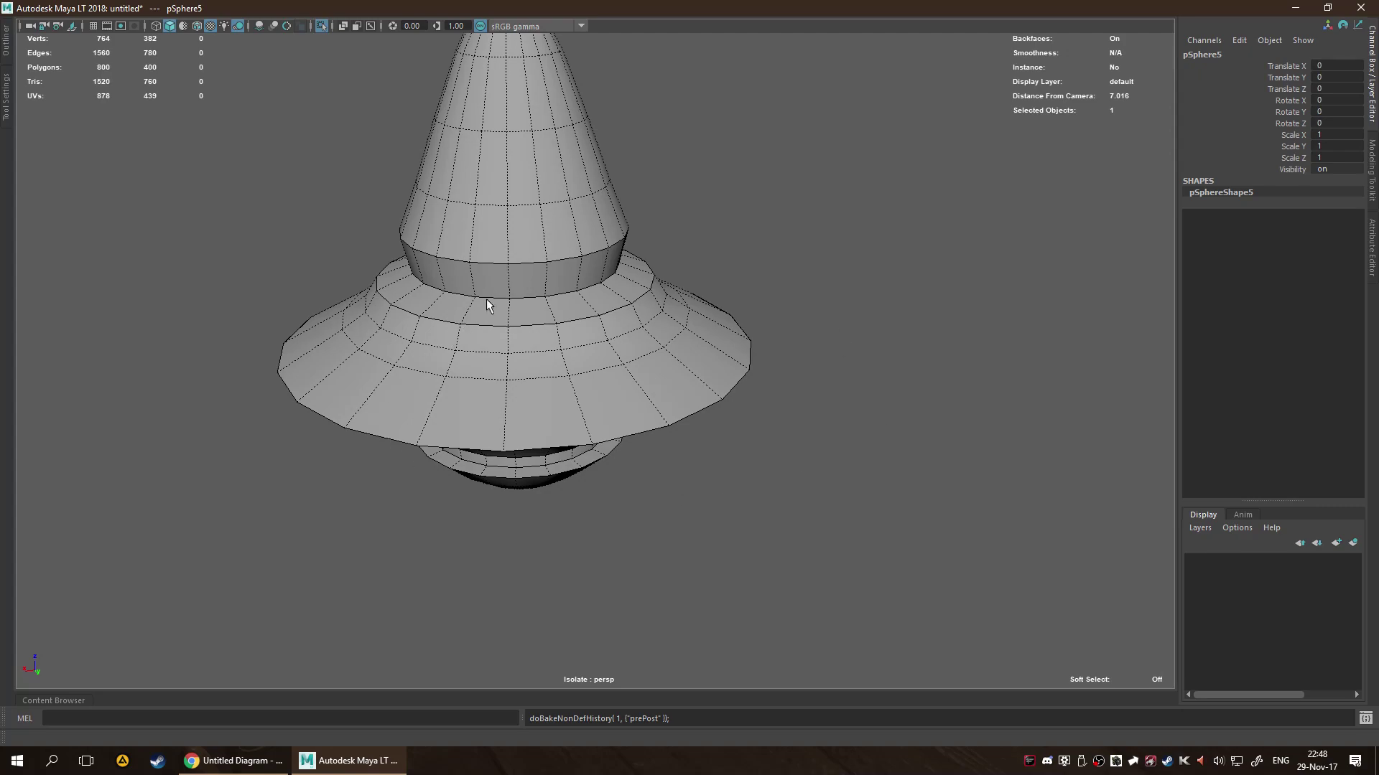
shift+right_click(518, 272)
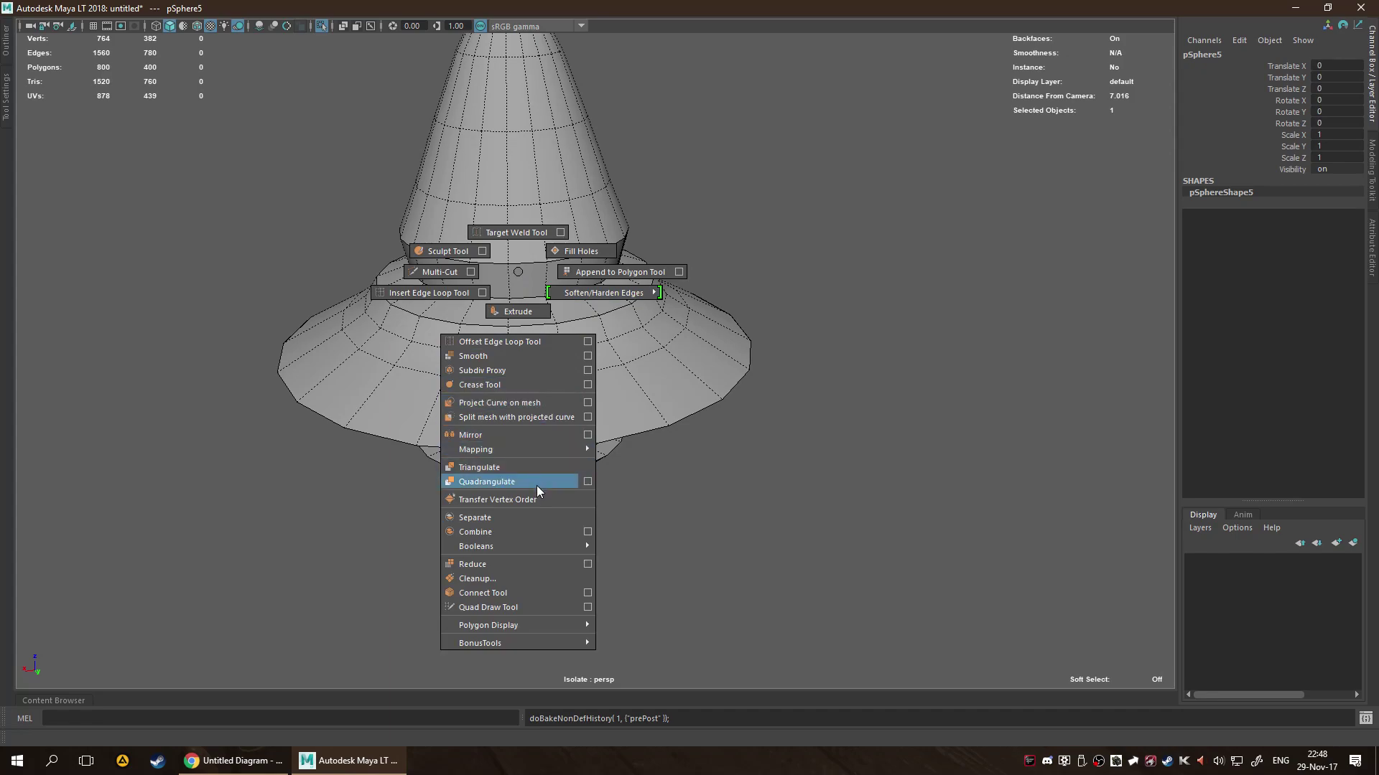
click(587, 355)
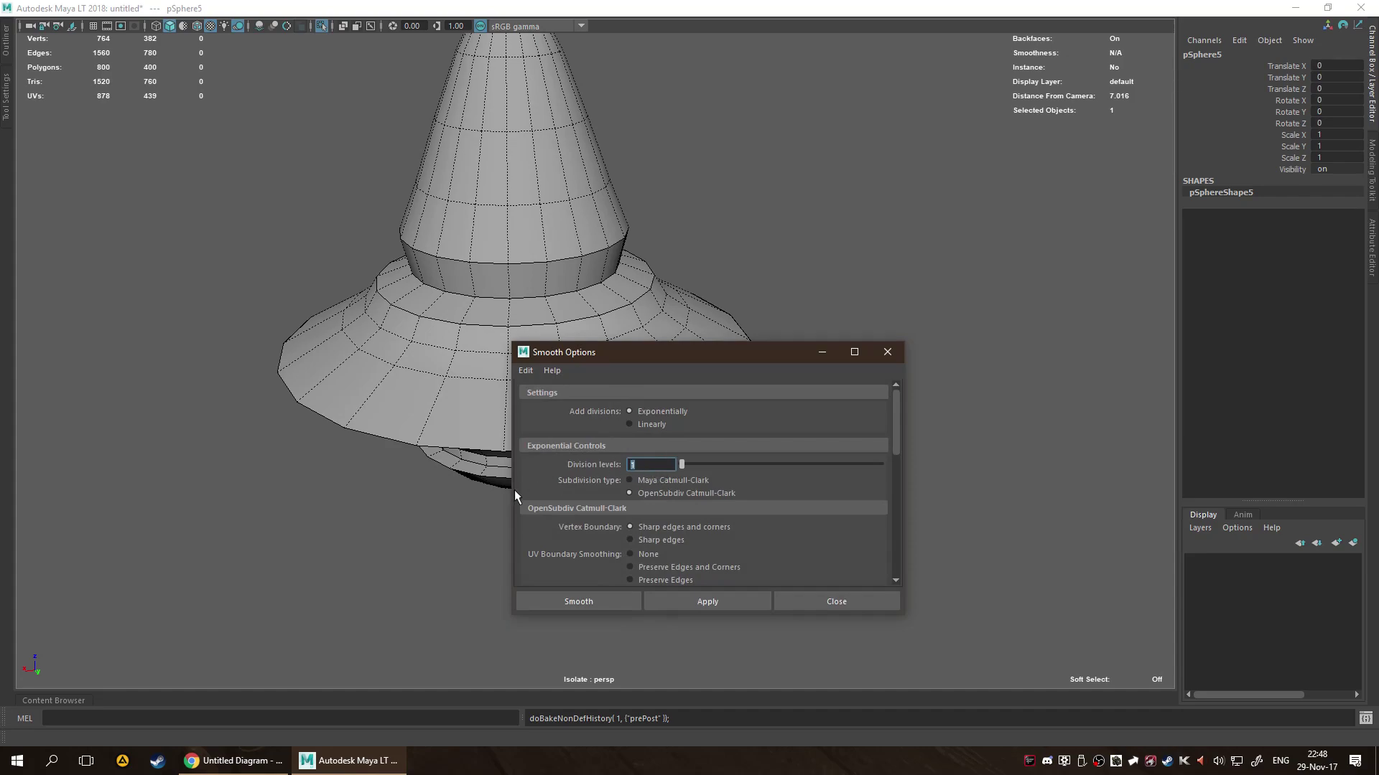
text(4)
key(BackSpace)
text(3)
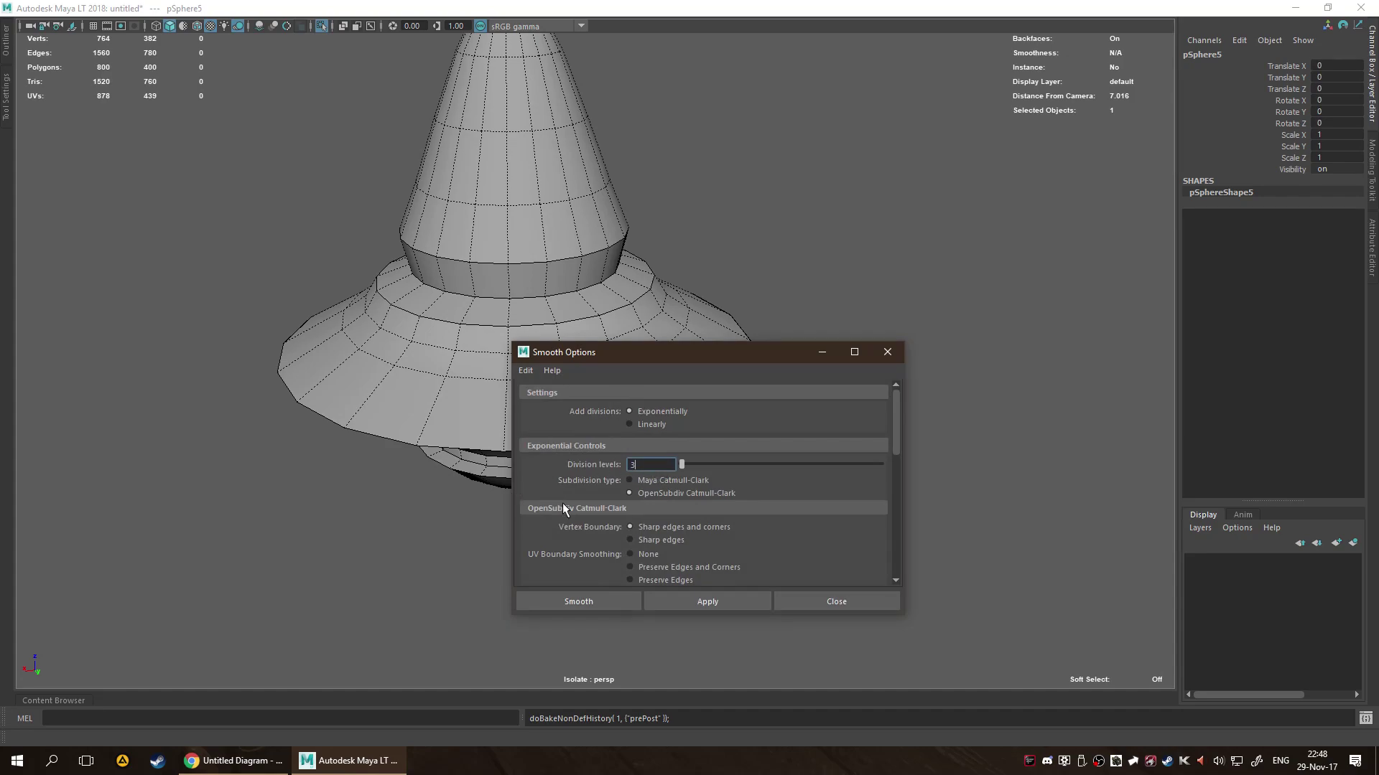
click(852, 601)
Smooth the isolated copy, raise the Smooth divisions to 4, and examine the dense rounded mesh up close.
shift+right_drag(545, 250, 543, 334)
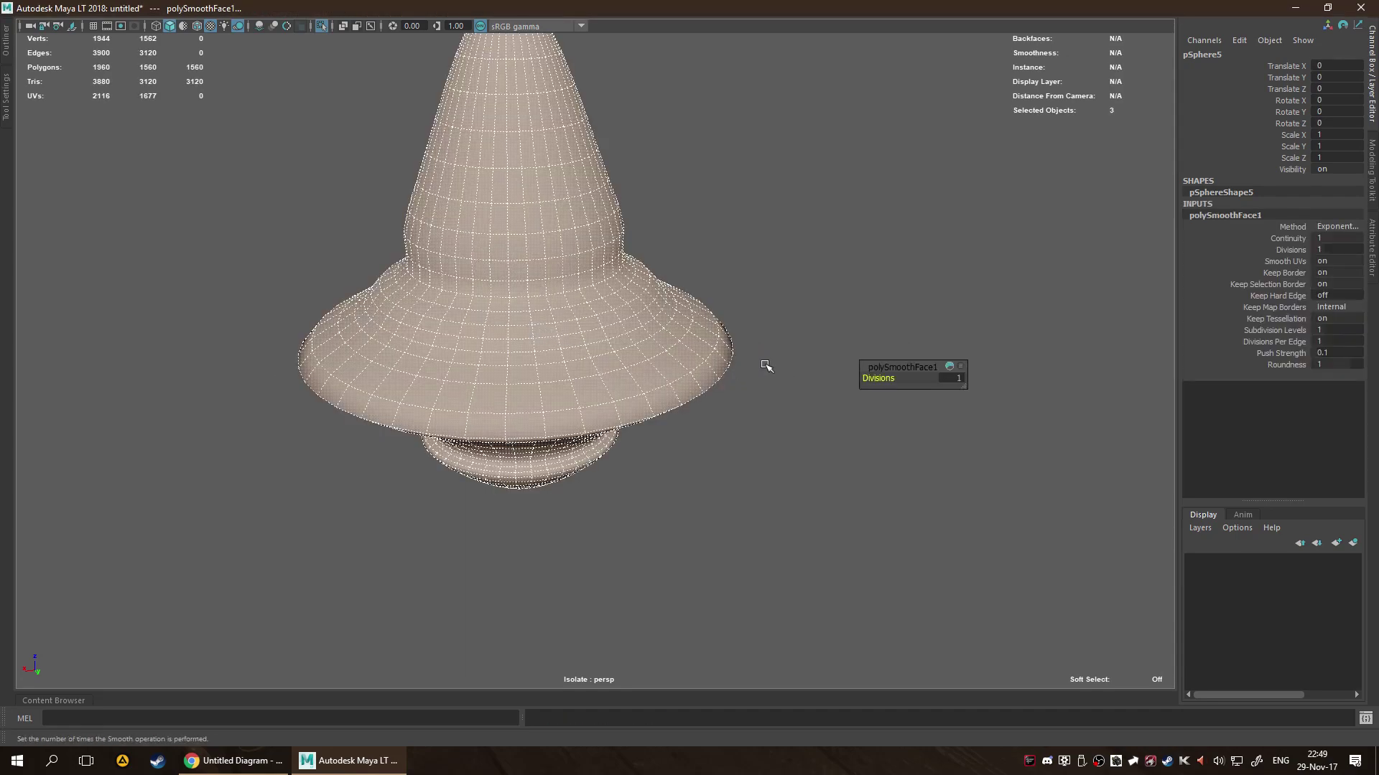
middle_drag(761, 363, 785, 367)
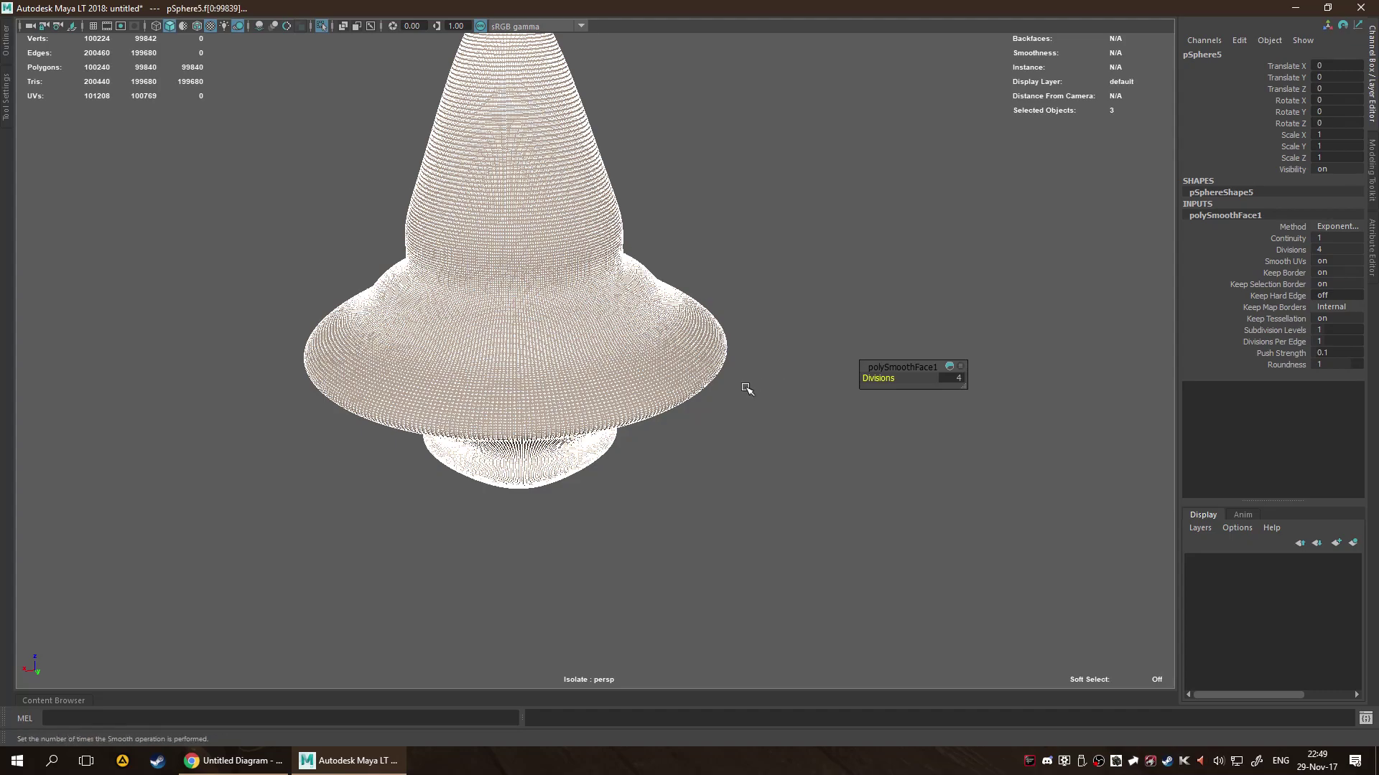
alt+drag(739, 385, 630, 372)
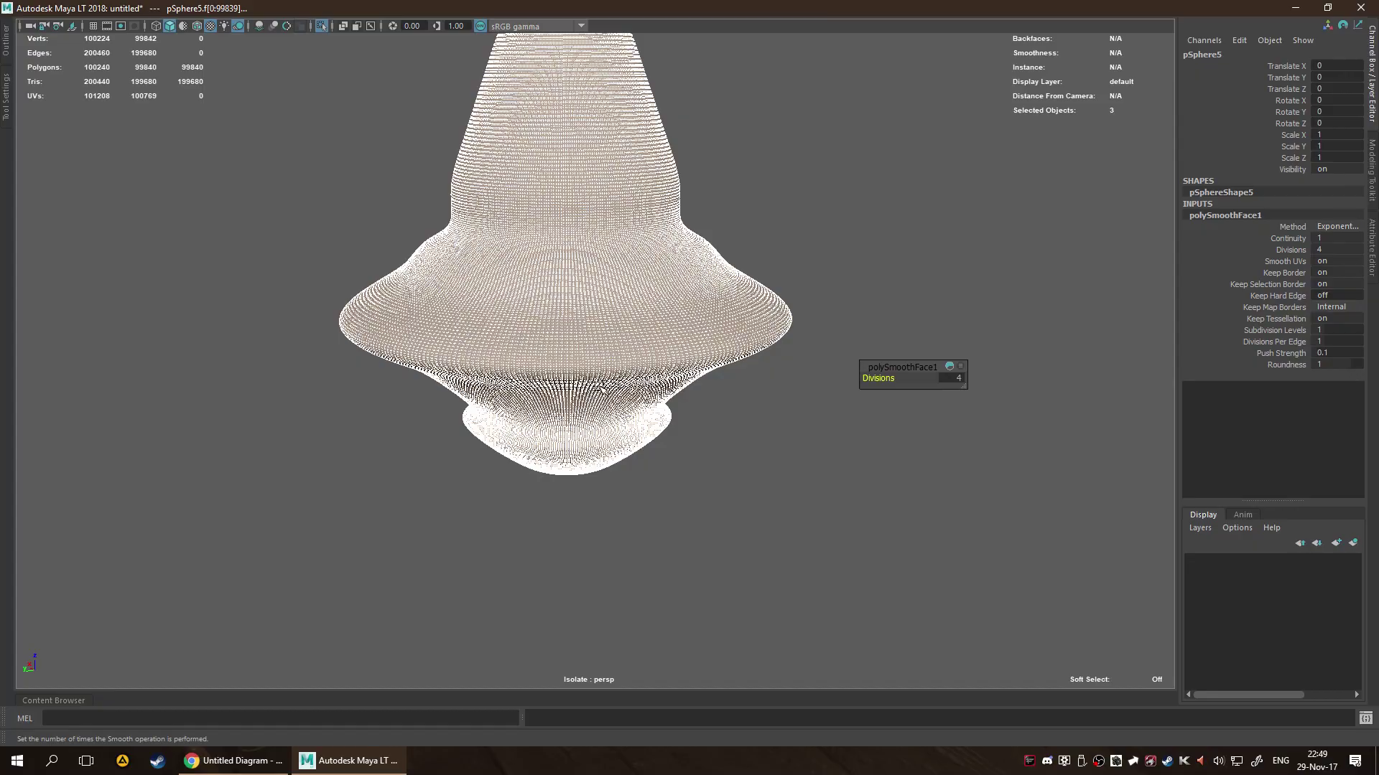
scroll(599, 385, up, 2)
scroll(599, 386, up, 6)
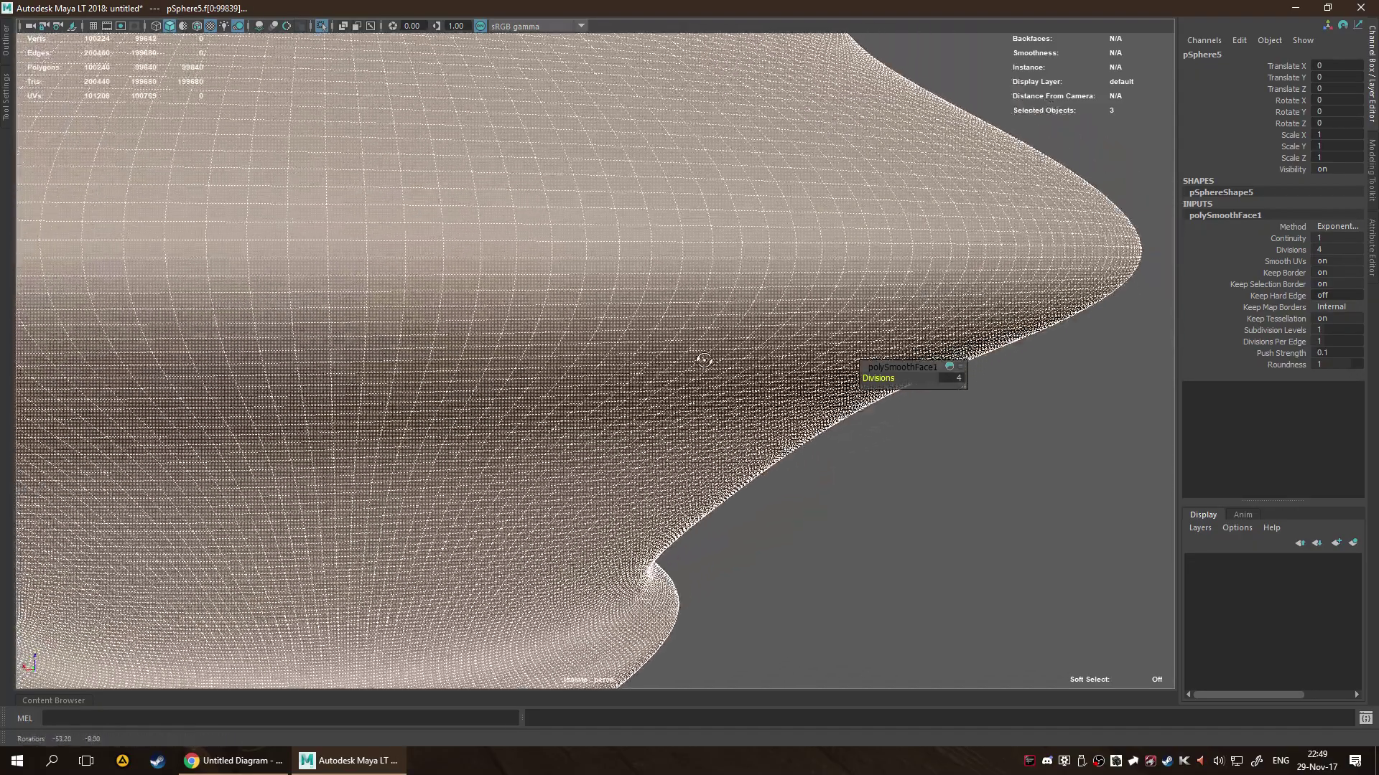
scroll(707, 362, down, 3)
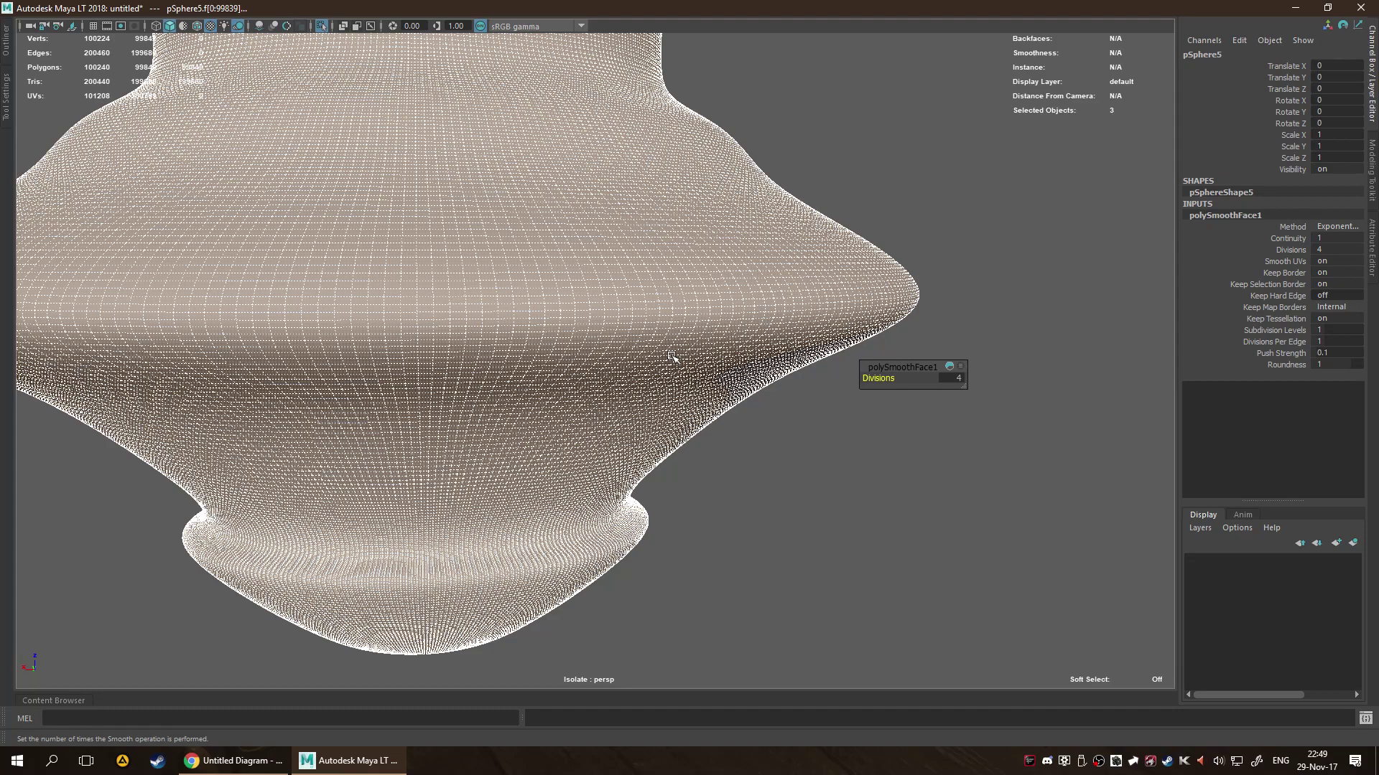
scroll(671, 357, down, 1)
scroll(492, 483, down, 1)
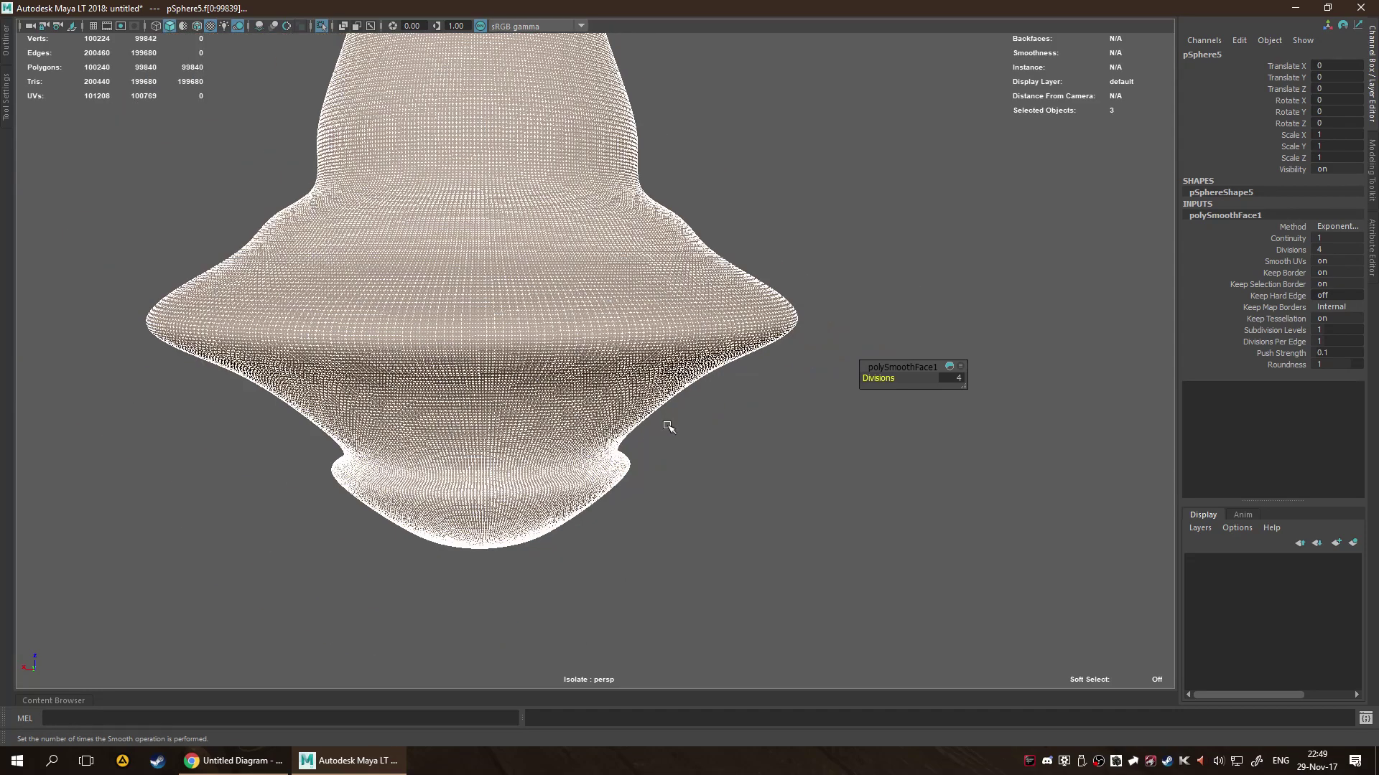
Set the Smooth divisions to 0 and reselect the isolated copy as an object.
middle_drag(656, 422, 632, 423)
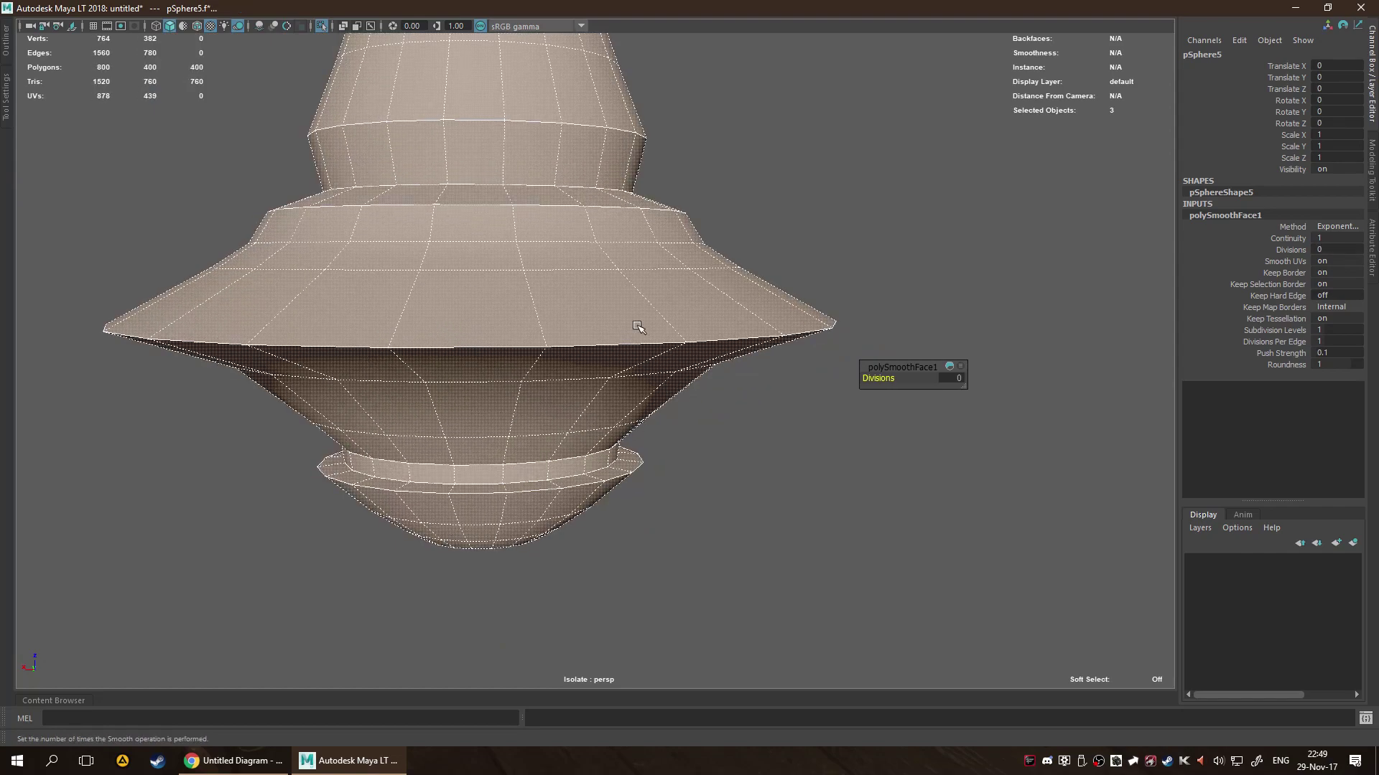
click(715, 468)
click(564, 331)
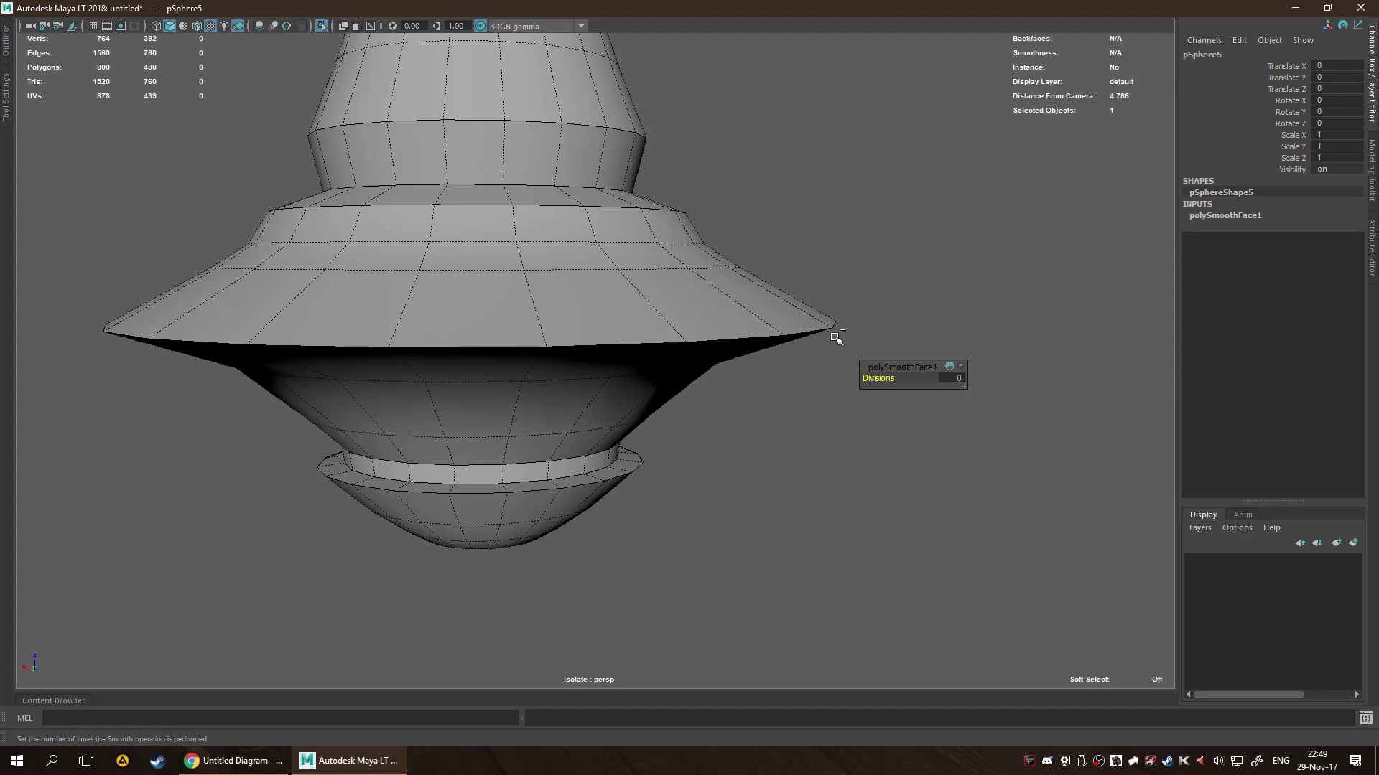
Delete the isolated copy's non-deformer history to bake in the Smooth result.
key(alt+shift+d)
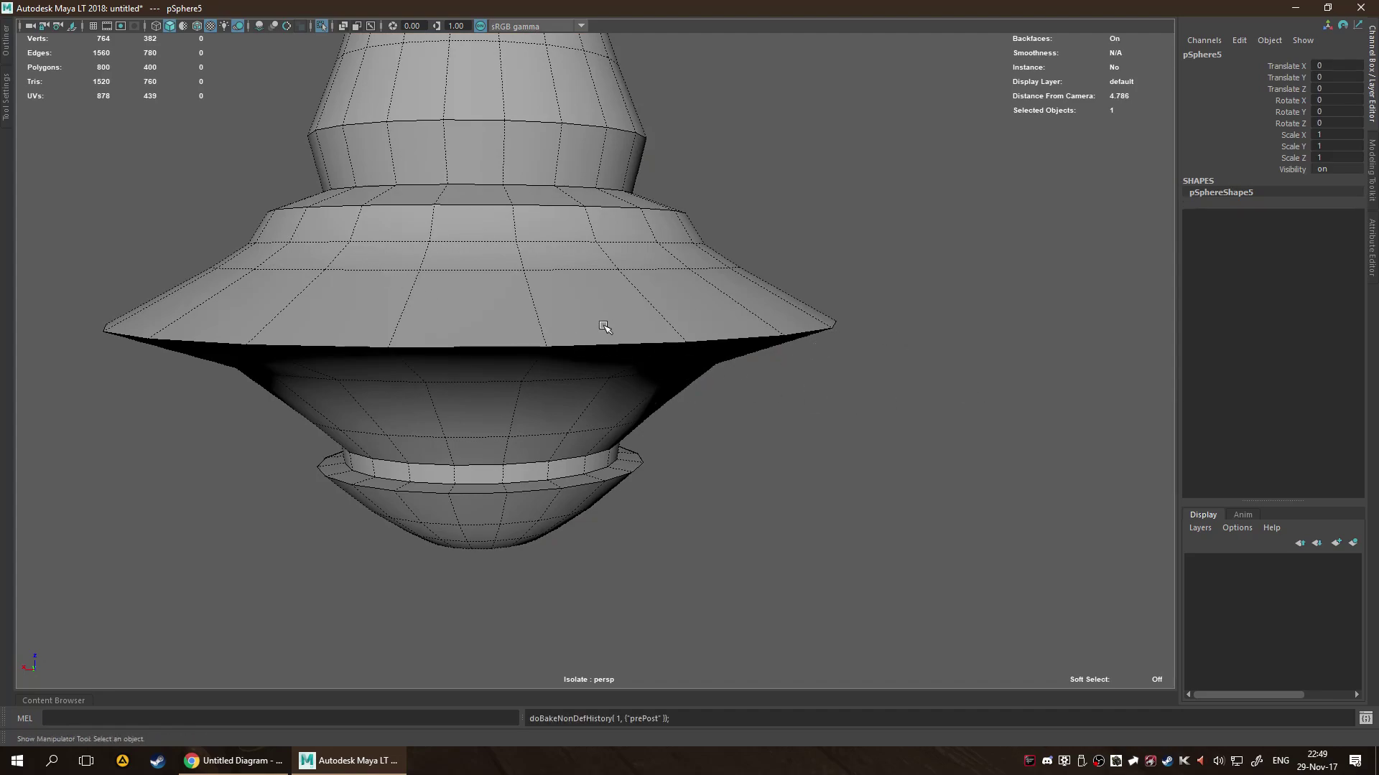
alt+drag(606, 329, 574, 354)
alt+drag(506, 410, 594, 295)
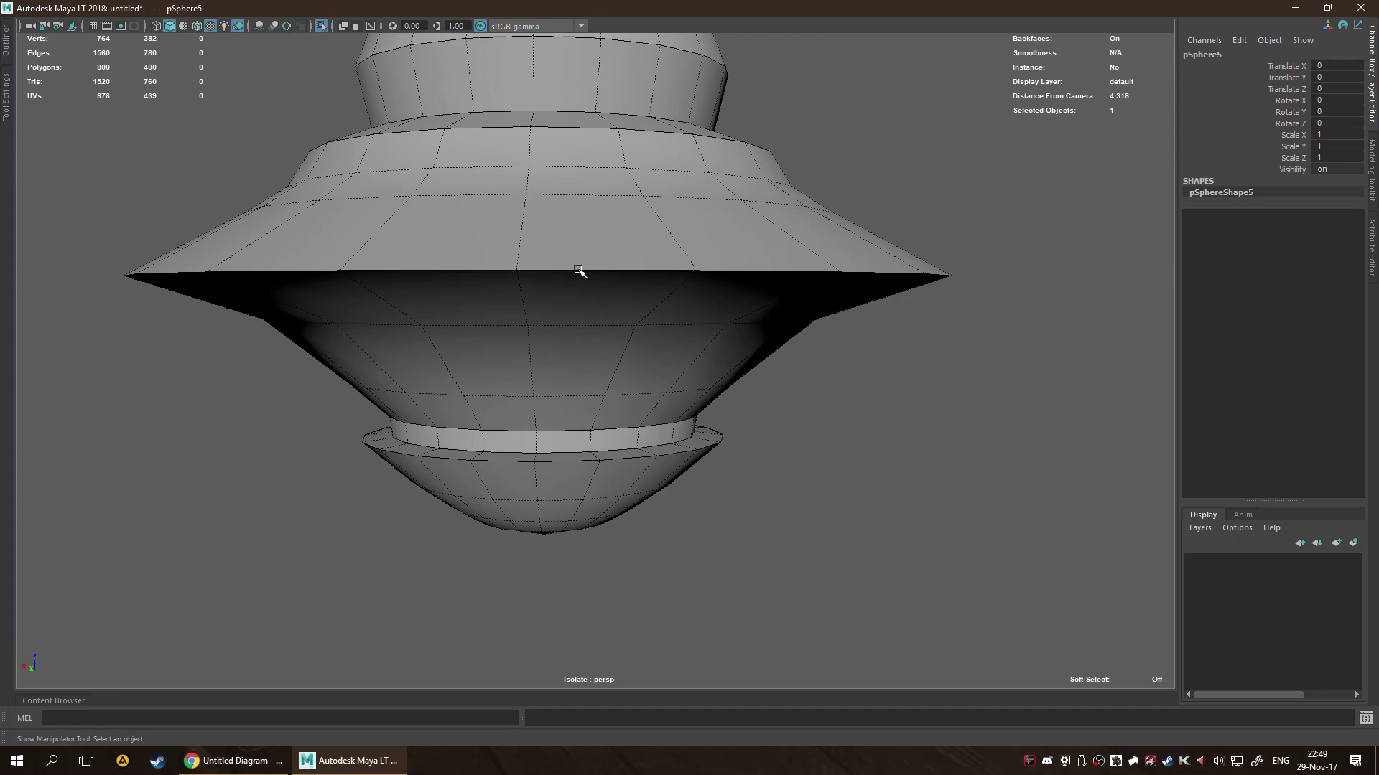
Select the brim's outermost edge loop, try a crease on it with the Crease Tool, and undo the crease.
key(F10)
double_click(578, 270)
shift+right_click(610, 283)
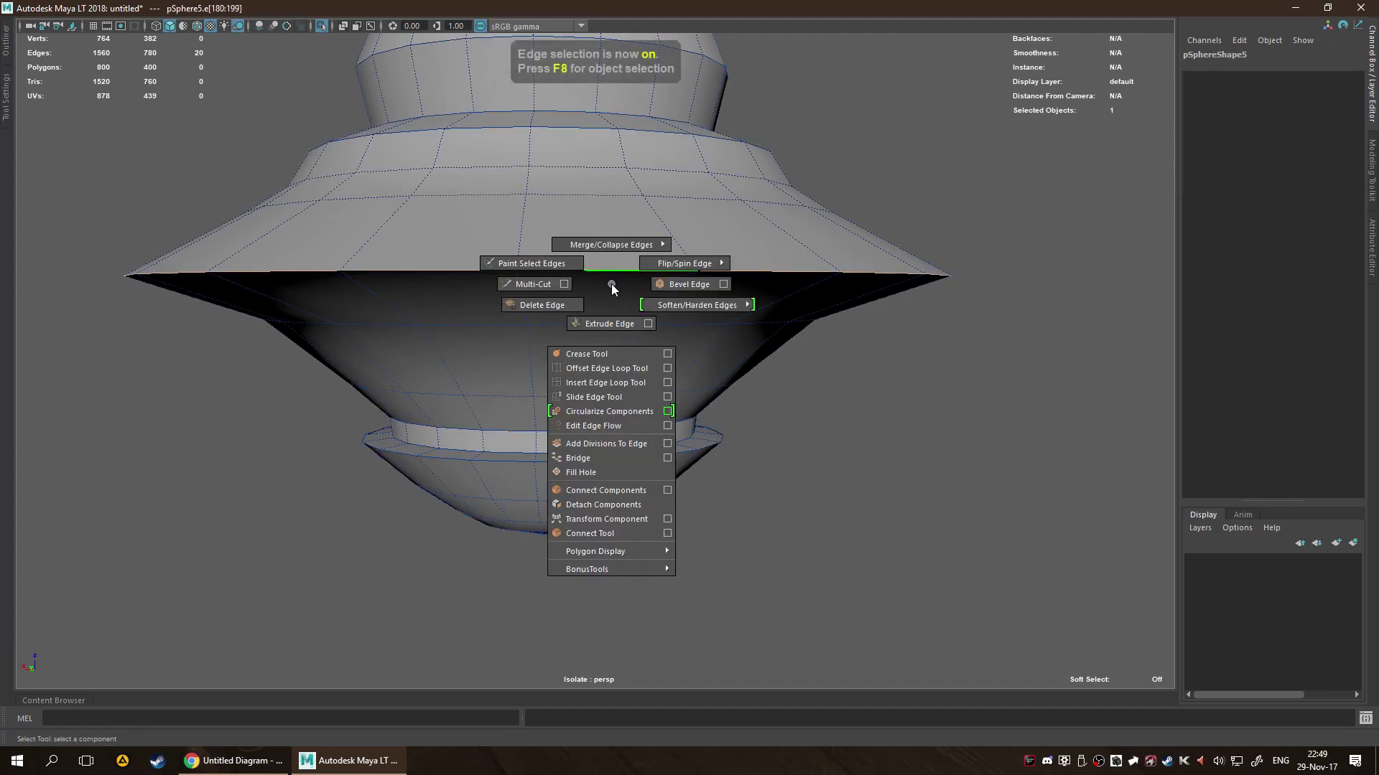
click(602, 351)
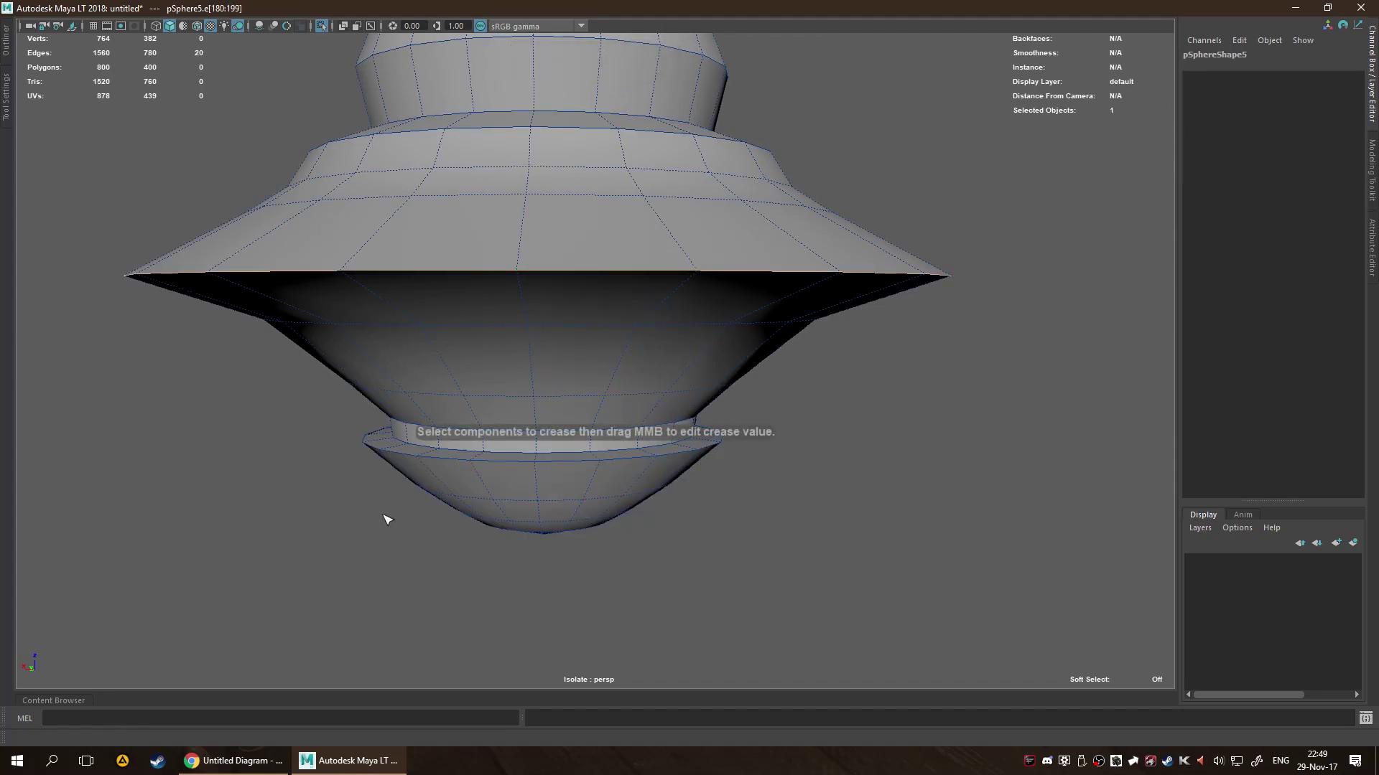
key(ctrl+z)
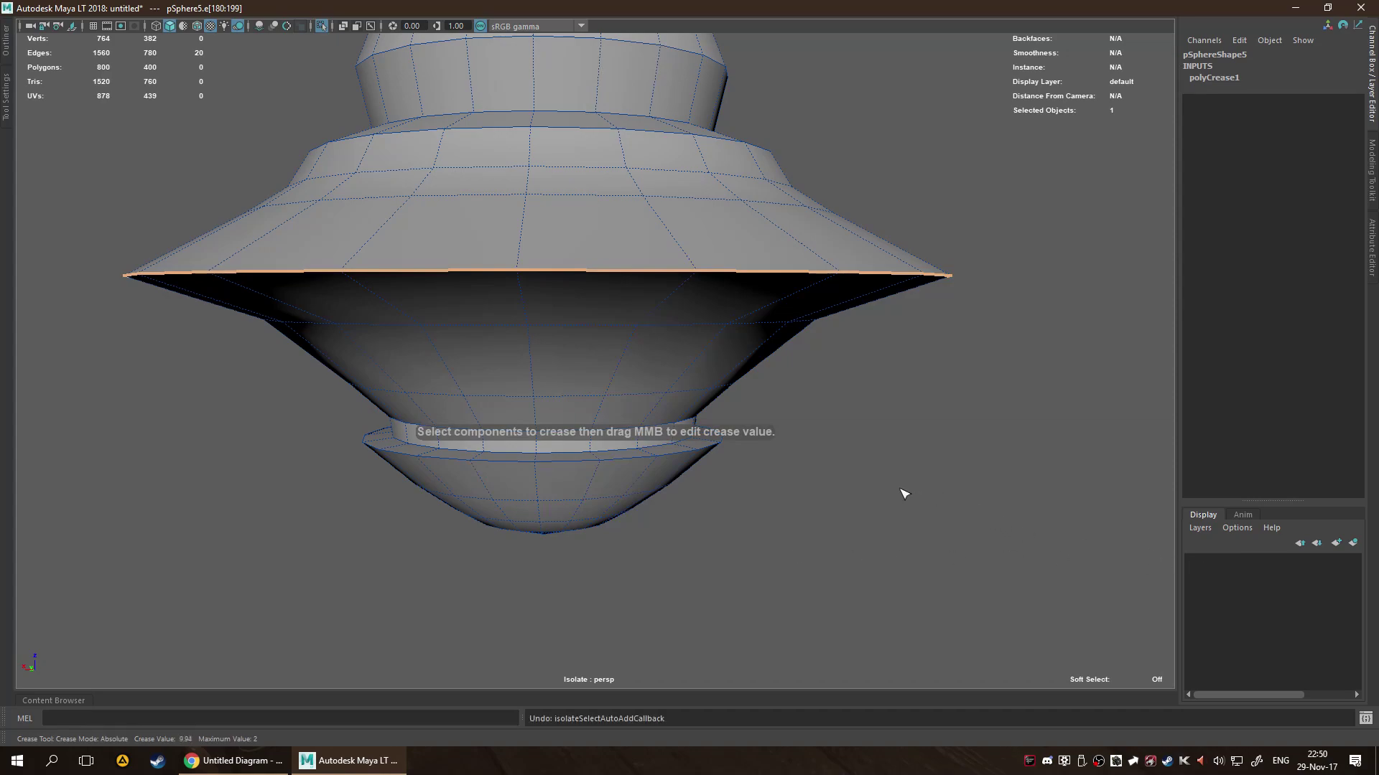
key(q)
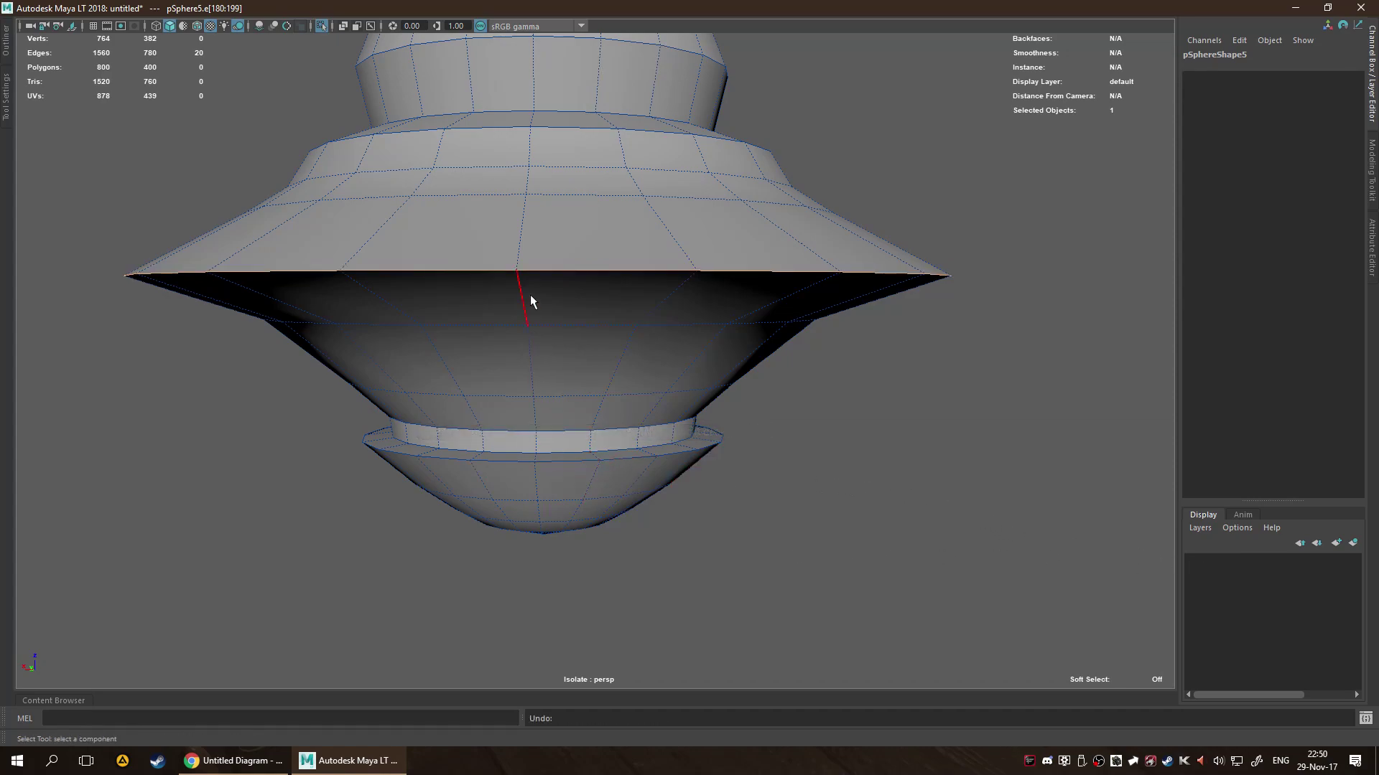
Add the three edge loops of the small lower collar and the three defining the neck above the brim to the selection.
shift+double_click(569, 461)
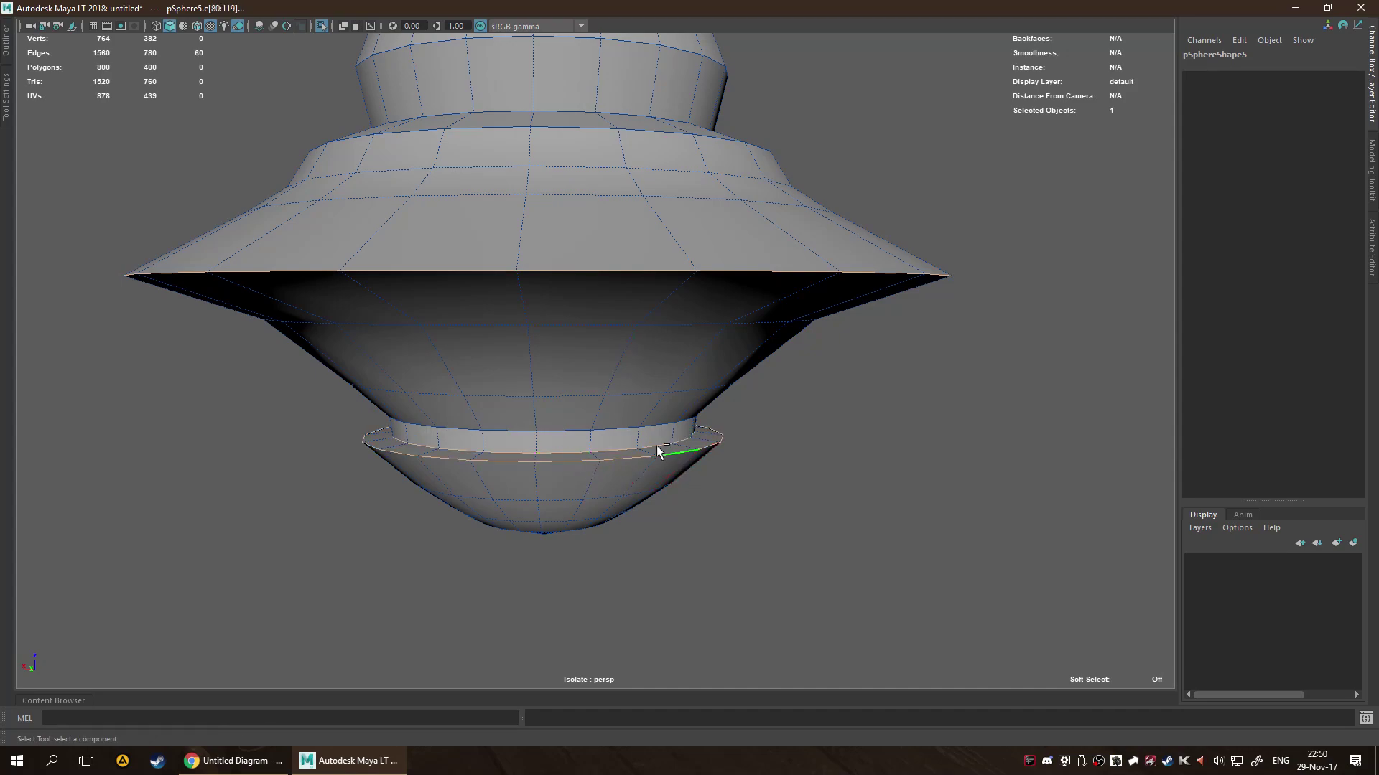
shift+double_click(571, 430)
alt+middle_drag(718, 273, 743, 522)
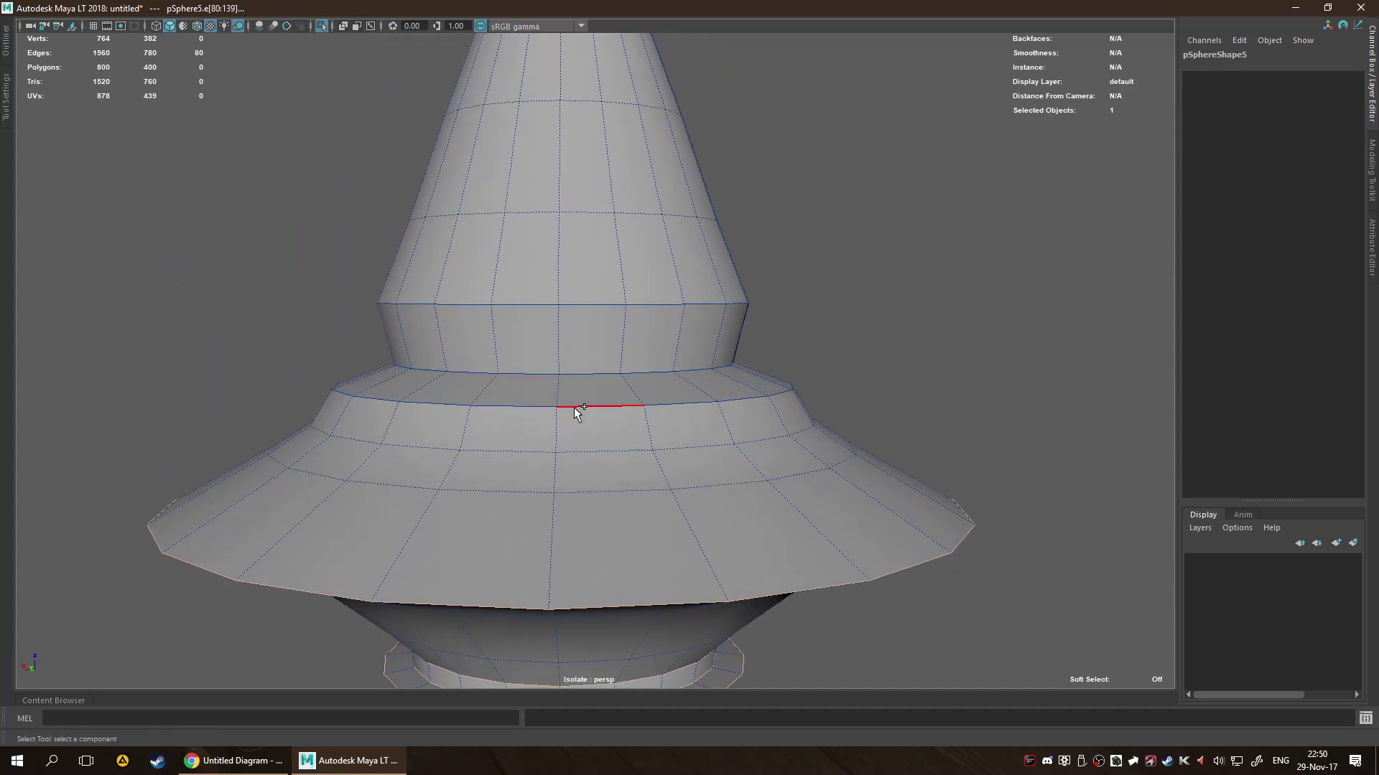
shift+double_click(576, 406)
shift+double_click(568, 372)
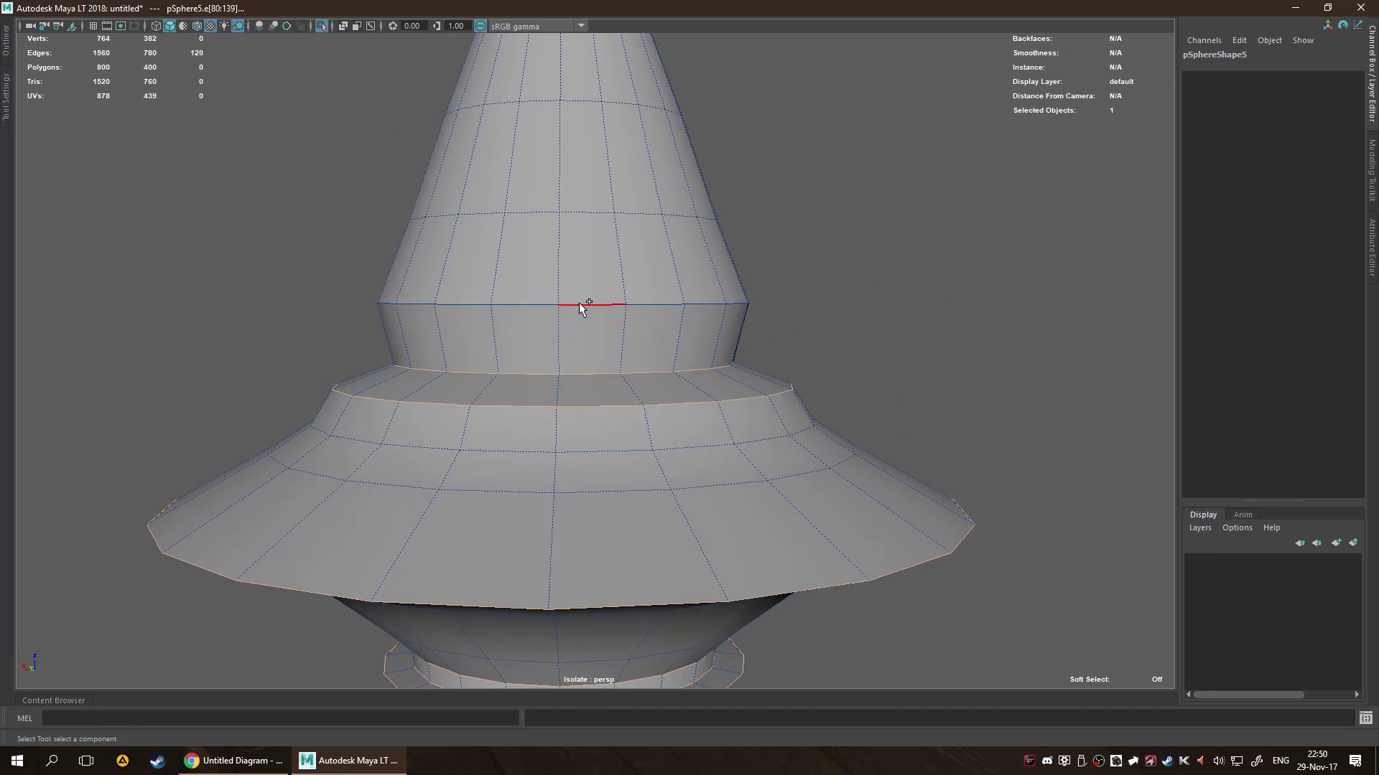
shift+double_click(583, 305)
Examine the Polygon Selection Constraint options for edges, including location and smoothing, and close them without applying any.
key(space)
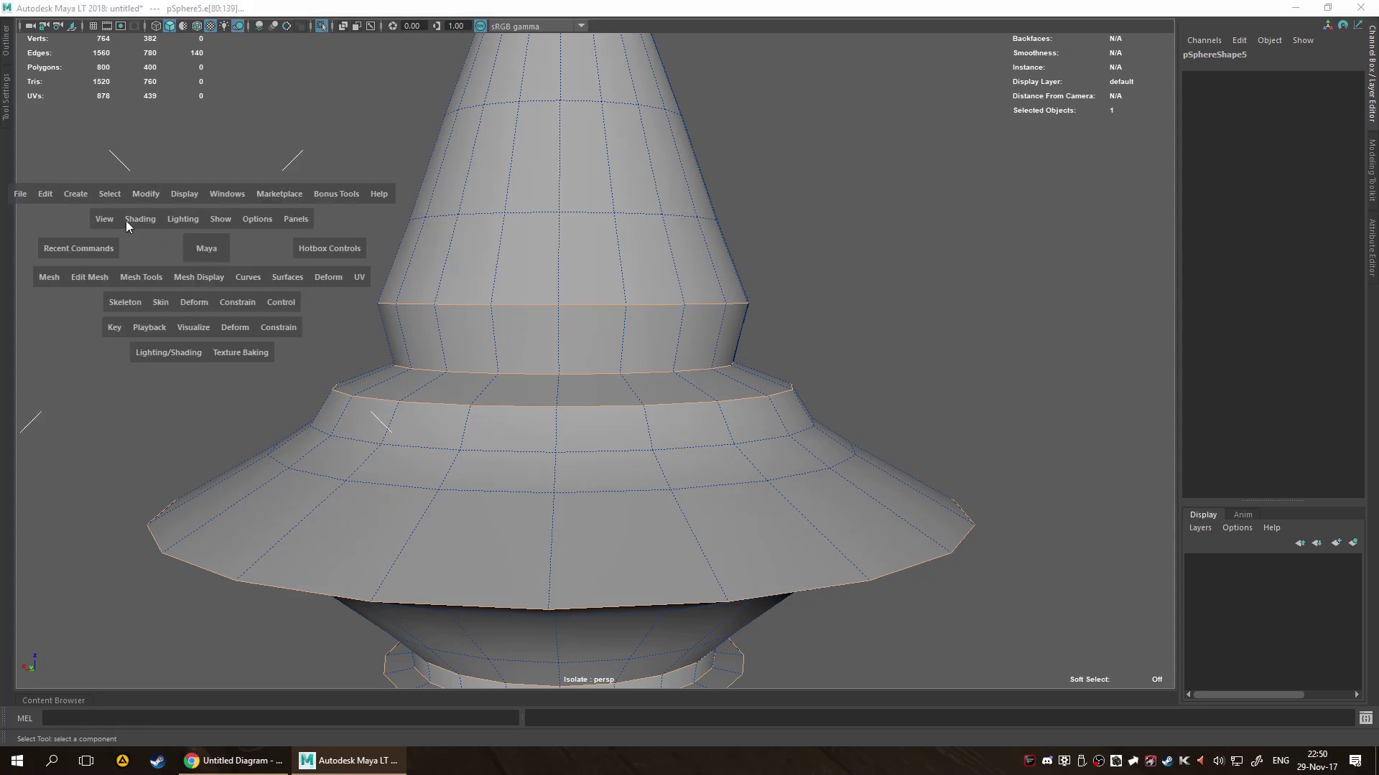
click(40, 196)
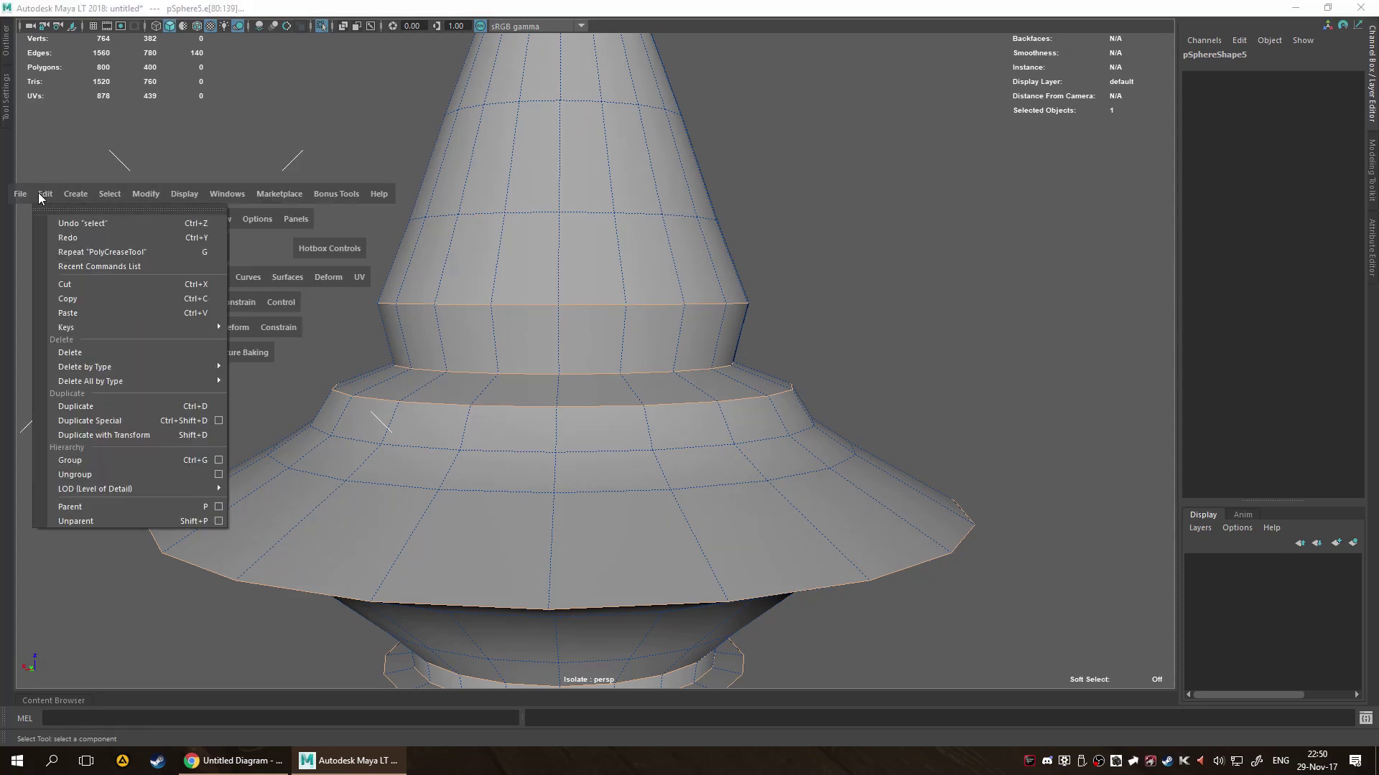
click(118, 195)
click(140, 207)
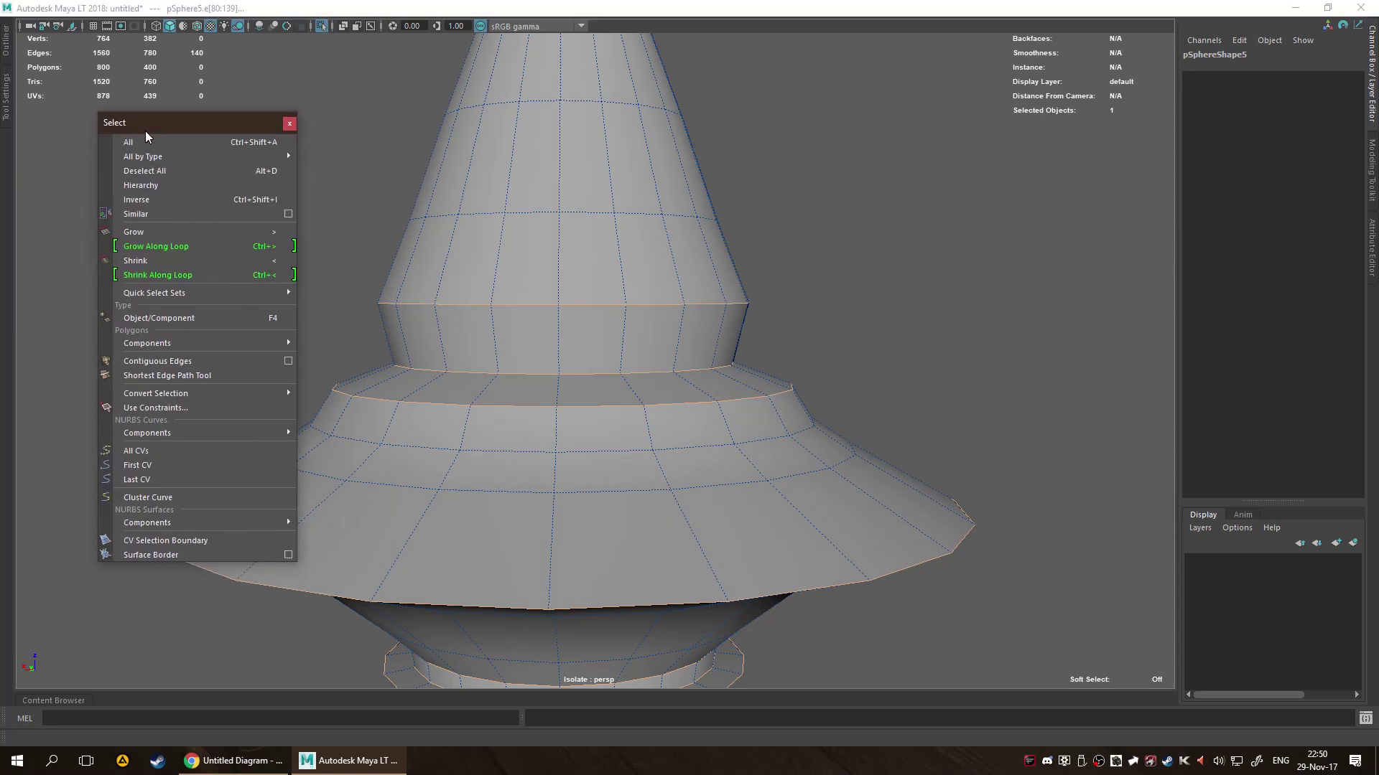
mouse_move(187, 157)
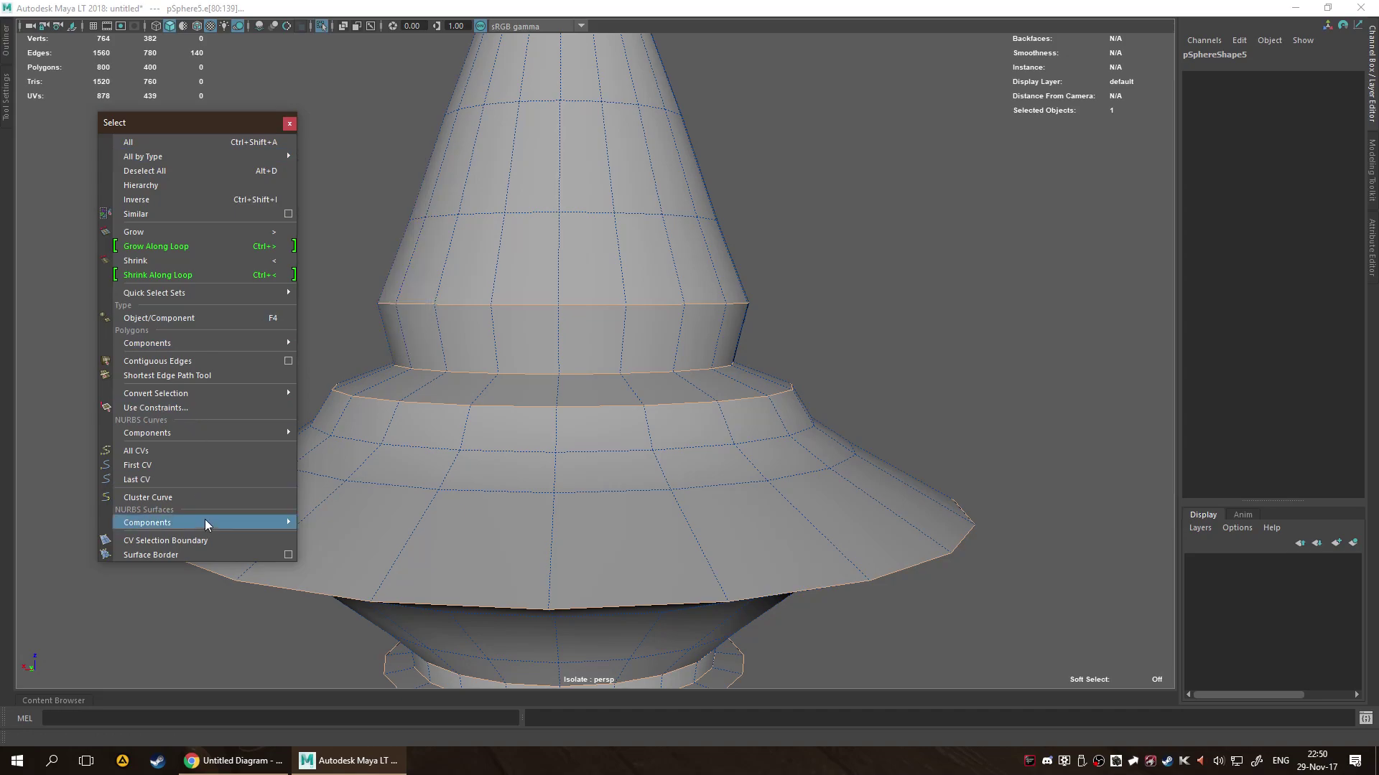
mouse_move(205, 519)
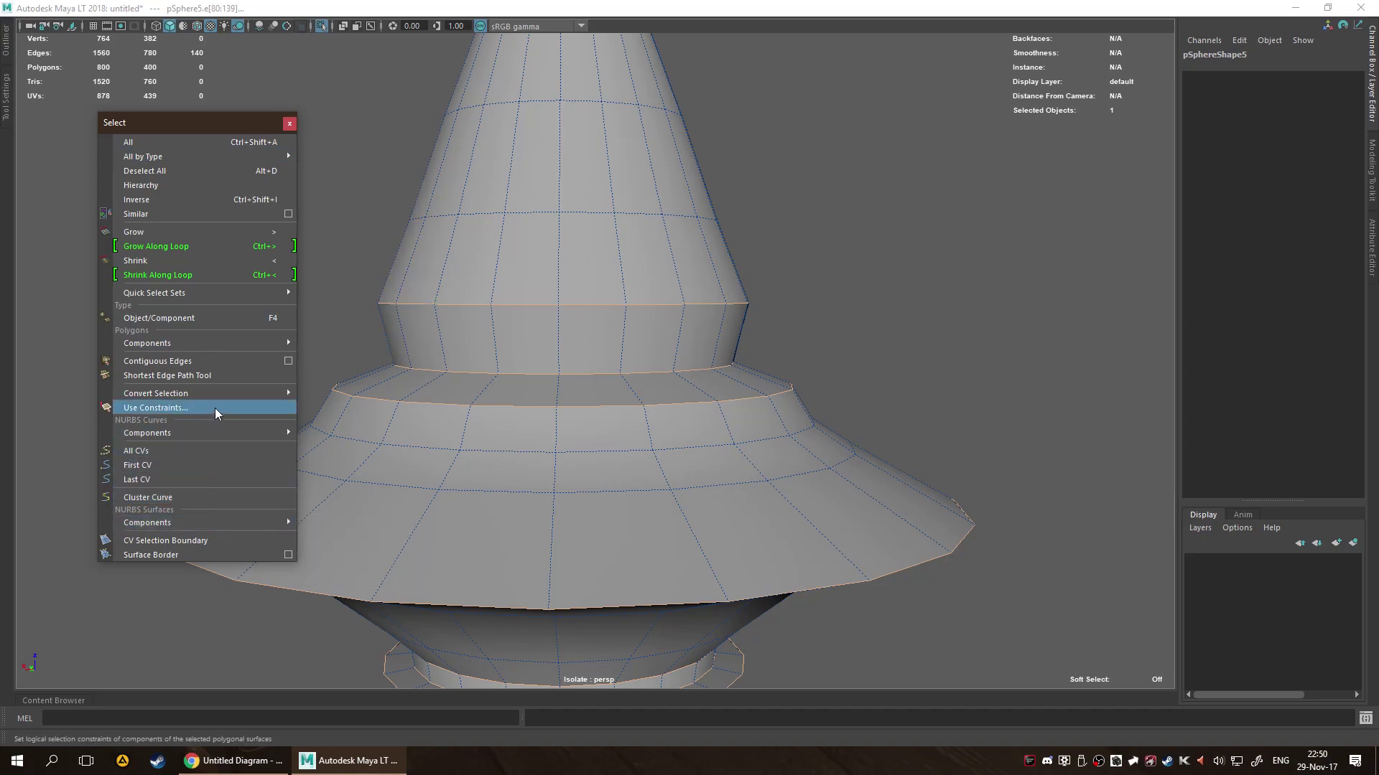
mouse_move(218, 397)
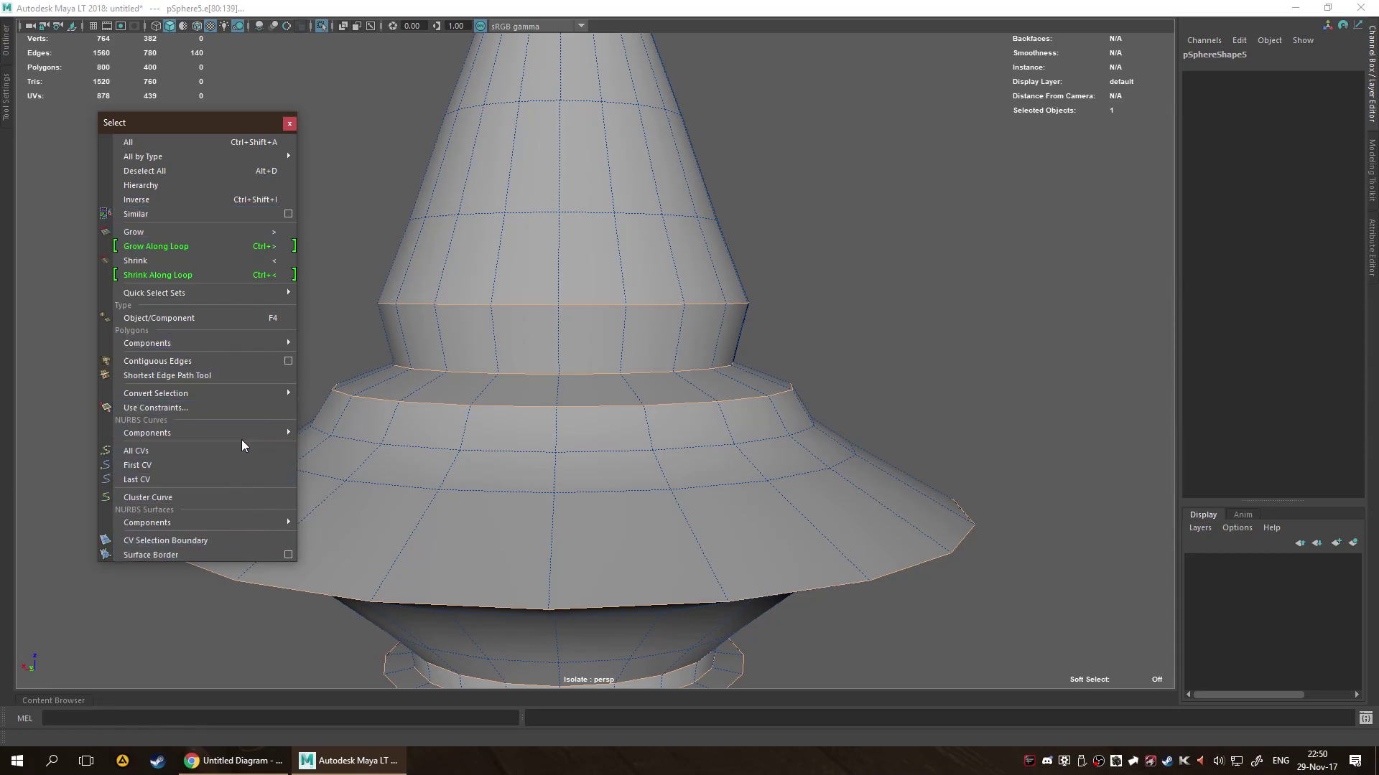
click(236, 410)
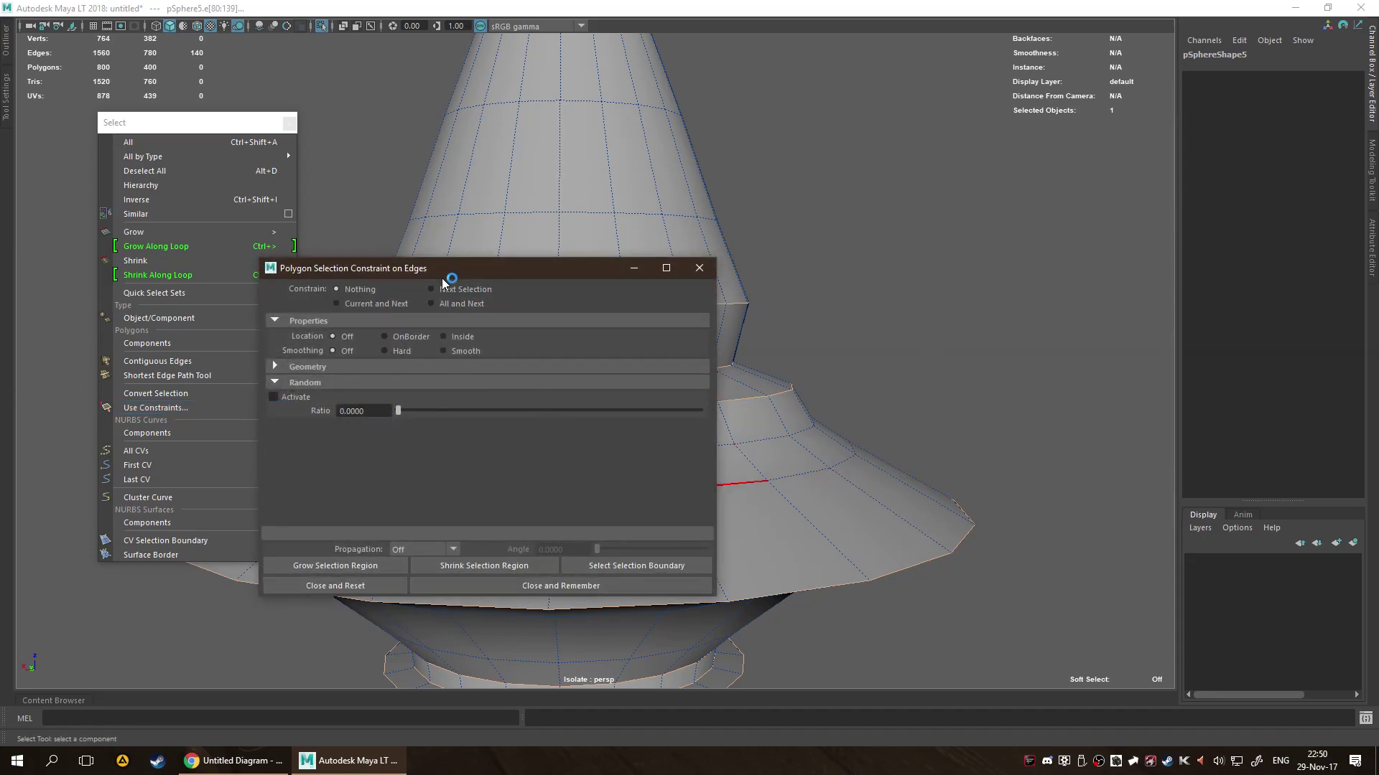
drag(444, 279, 598, 219)
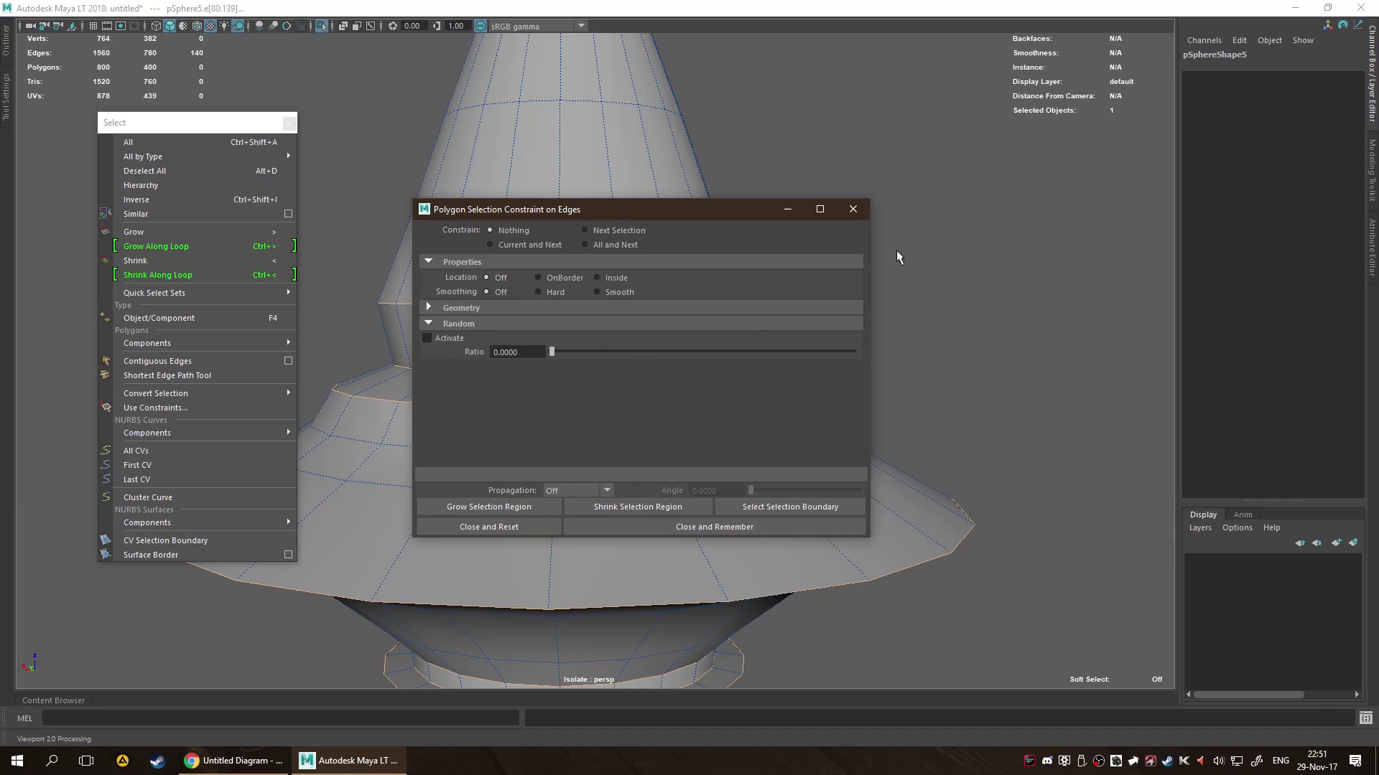
click(853, 209)
click(290, 125)
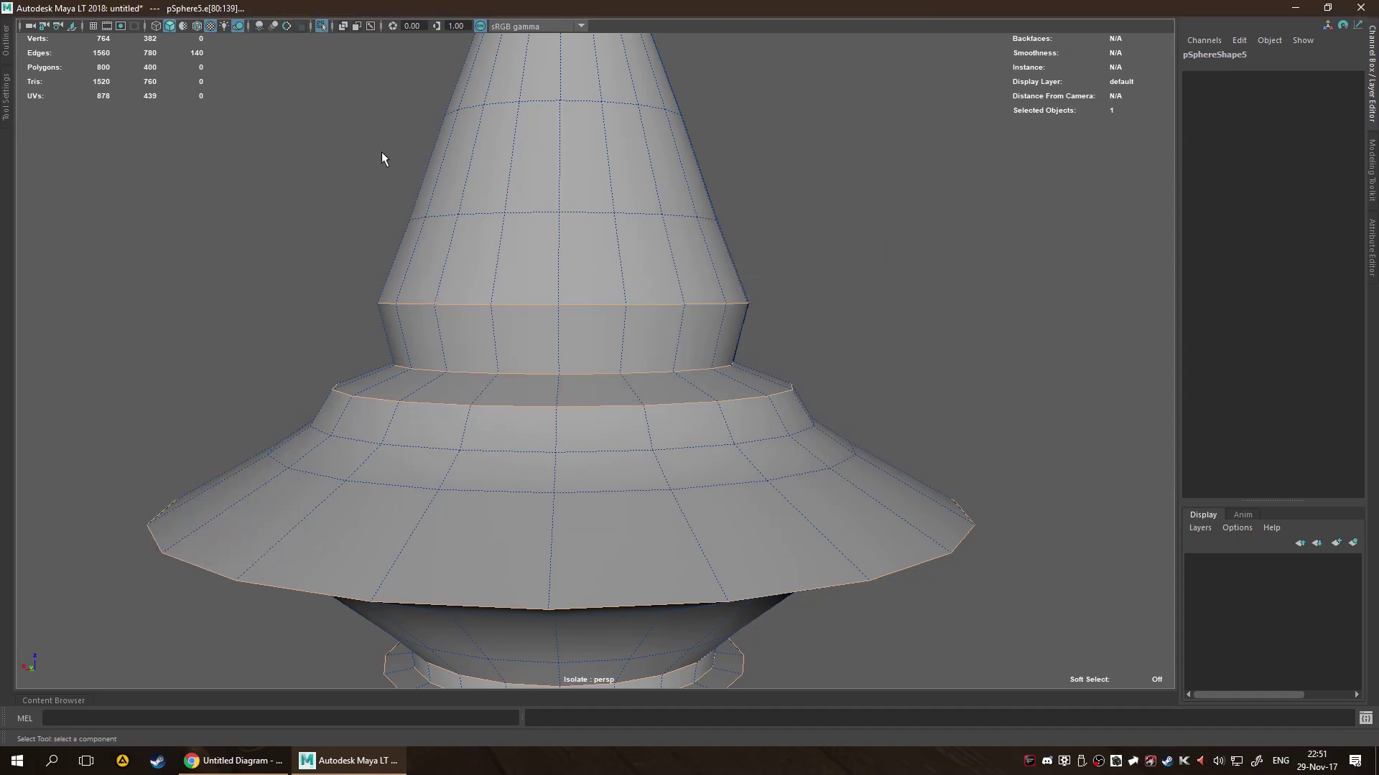
Crease the selected edge loops to a value of about 8.8 with the Crease Tool and reselect the mesh as an object.
alt+drag(779, 379, 690, 323)
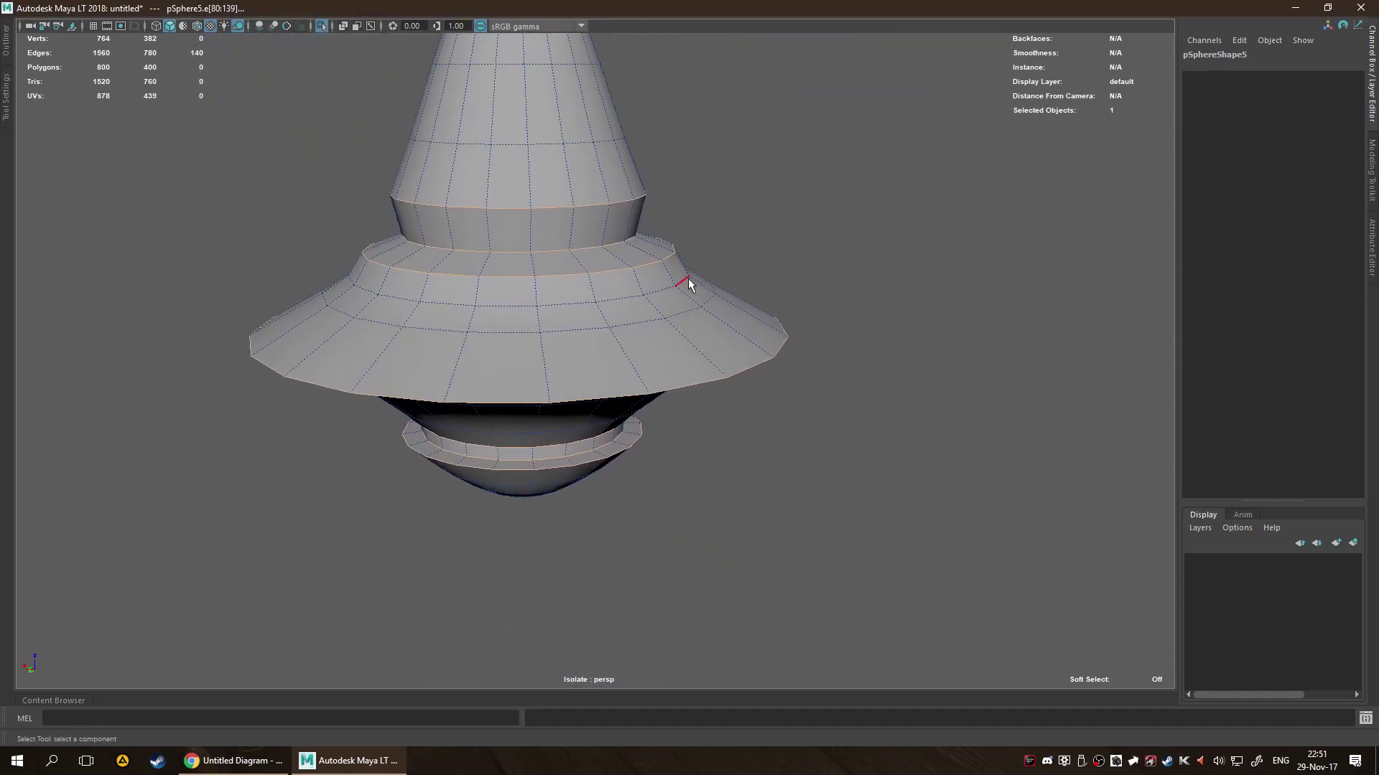
shift+right_drag(732, 252, 726, 322)
middle_drag(727, 321, 1008, 313)
click(820, 307)
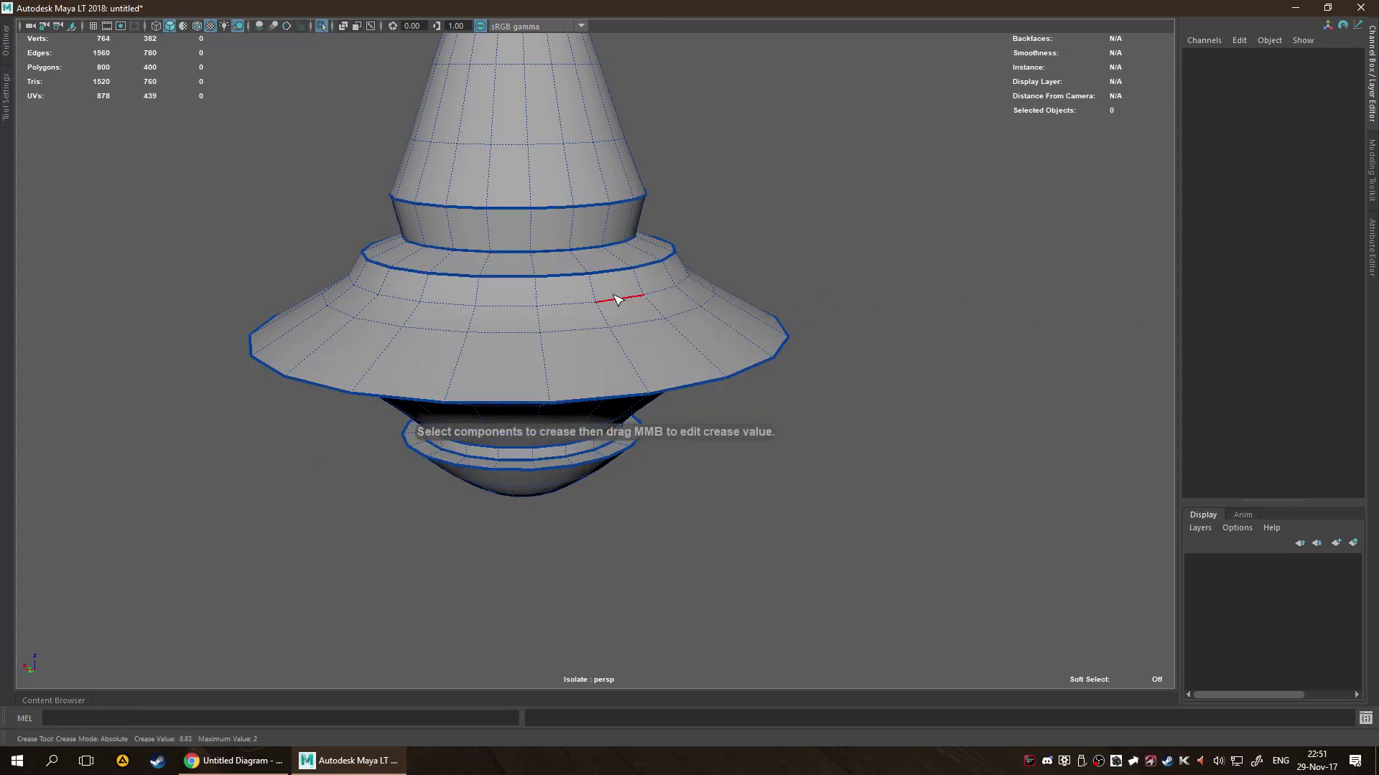
key(F8)
key(q)
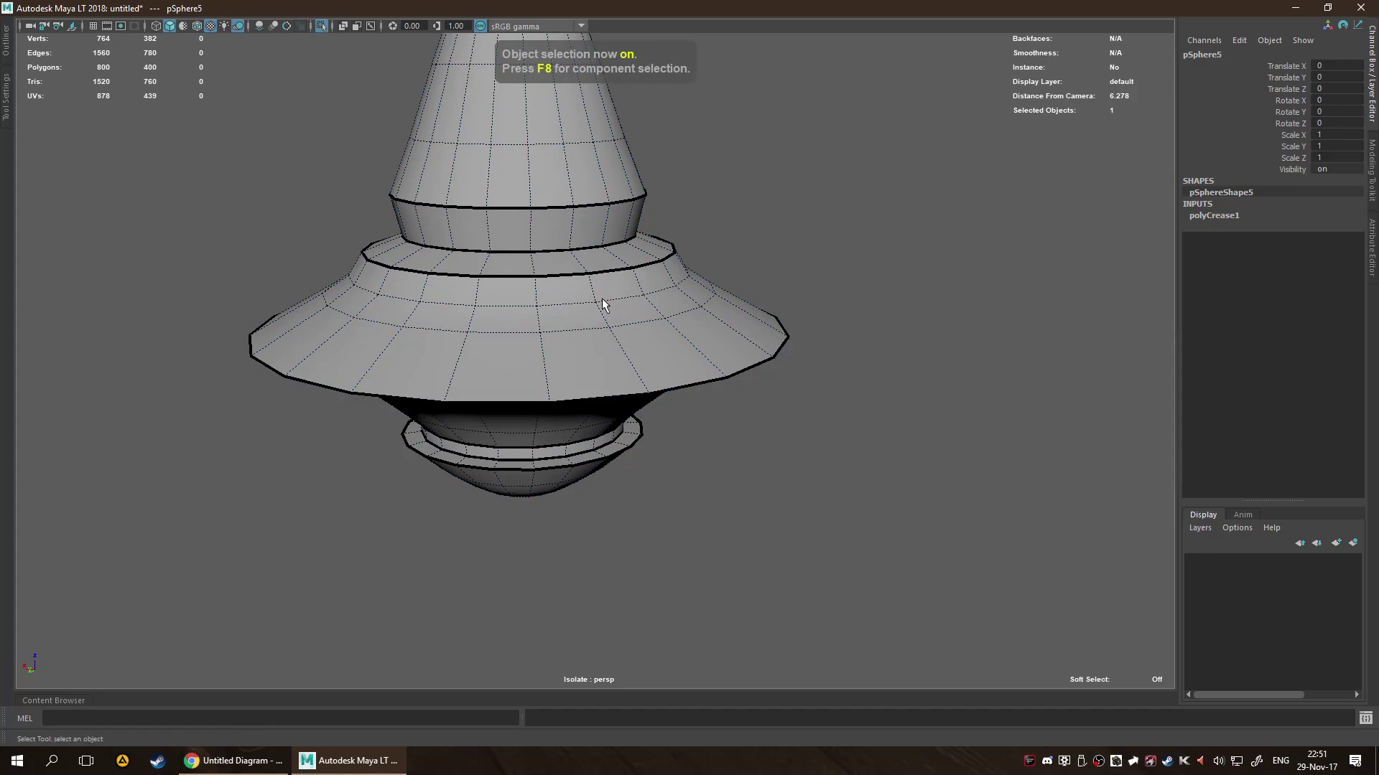
Create a Subdiv Proxy from the creased mesh and move the original cage about 3.09 units along negative X.
shift+right_drag(603, 305, 604, 305)
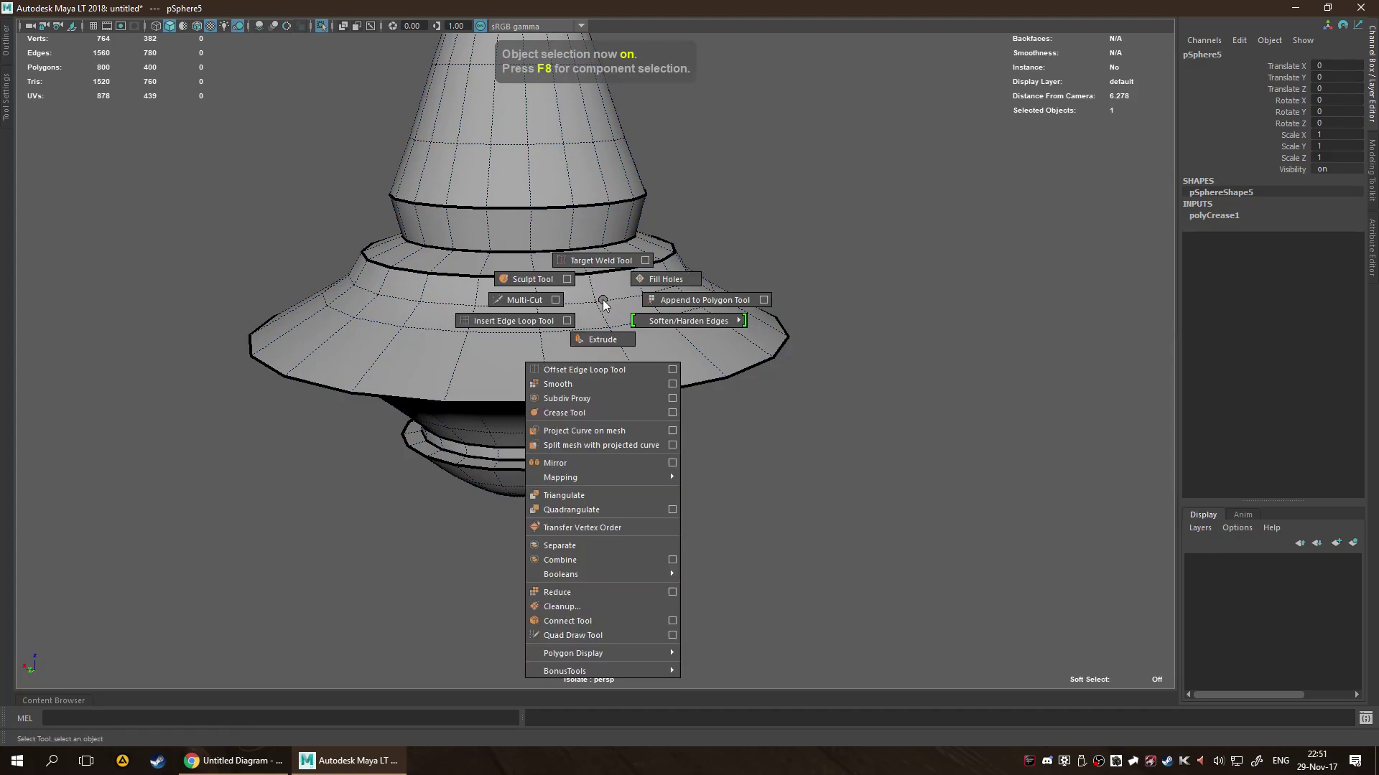
click(587, 396)
key(w)
drag(495, 331, 781, 537)
drag(779, 366, 919, 382)
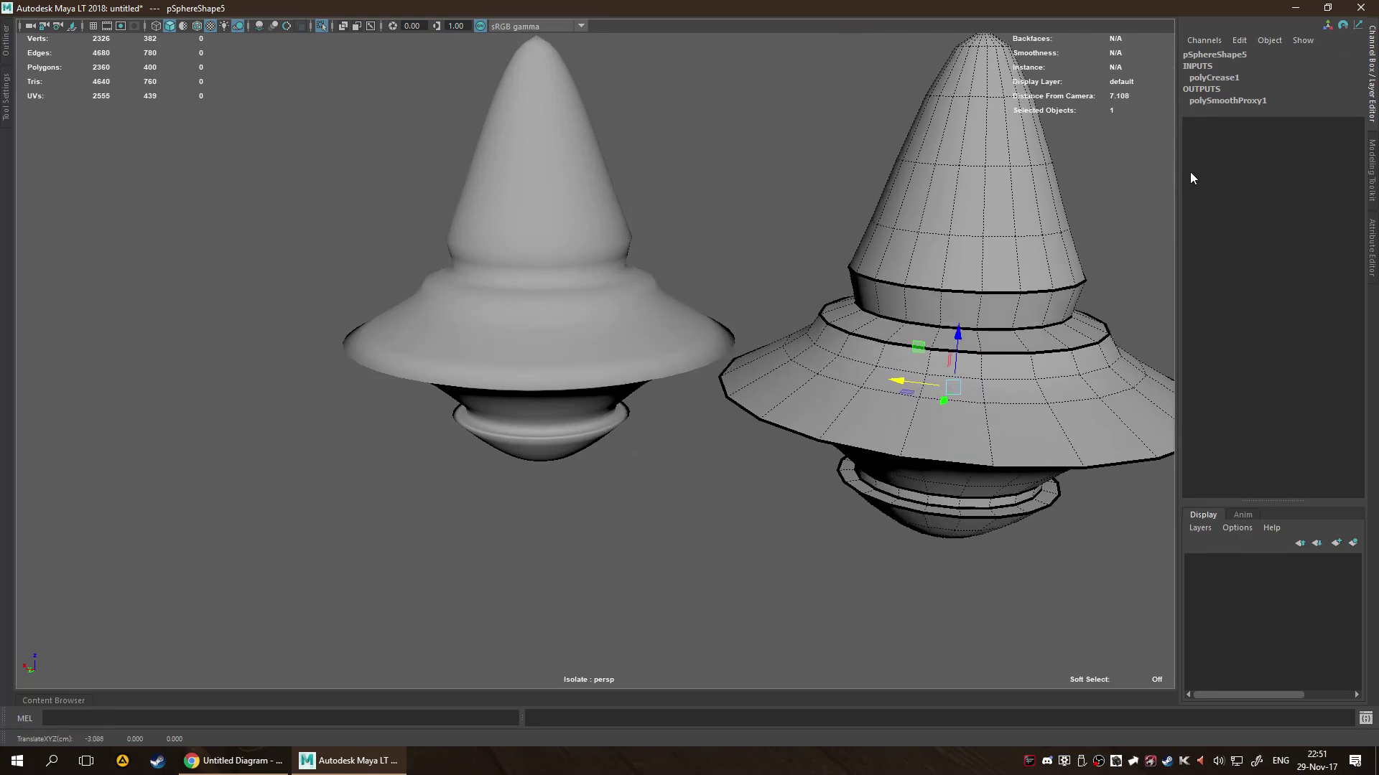
Set the smooth proxy's Exponential Level to 4 and compare the dense mesh with its low-poly cage.
click(1232, 101)
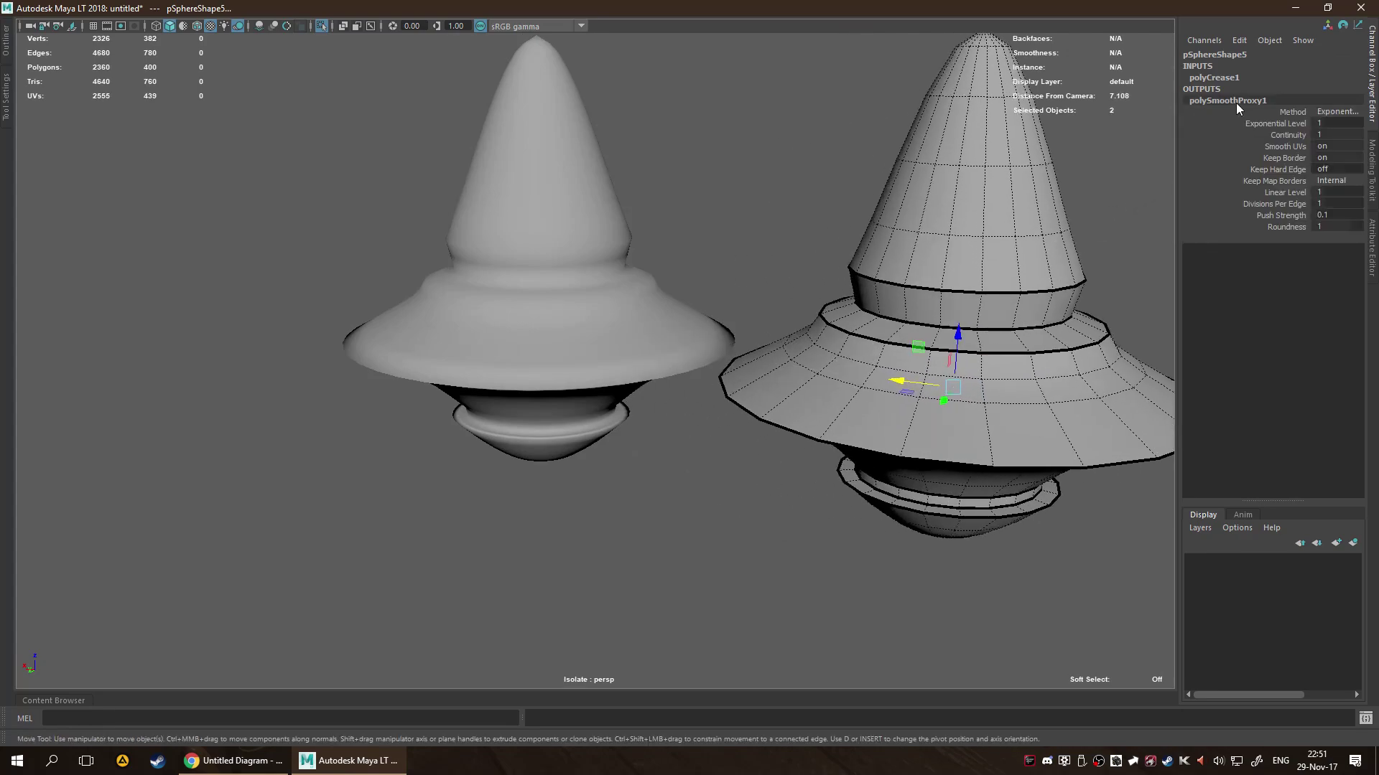
click(1291, 122)
middle_drag(767, 219, 789, 218)
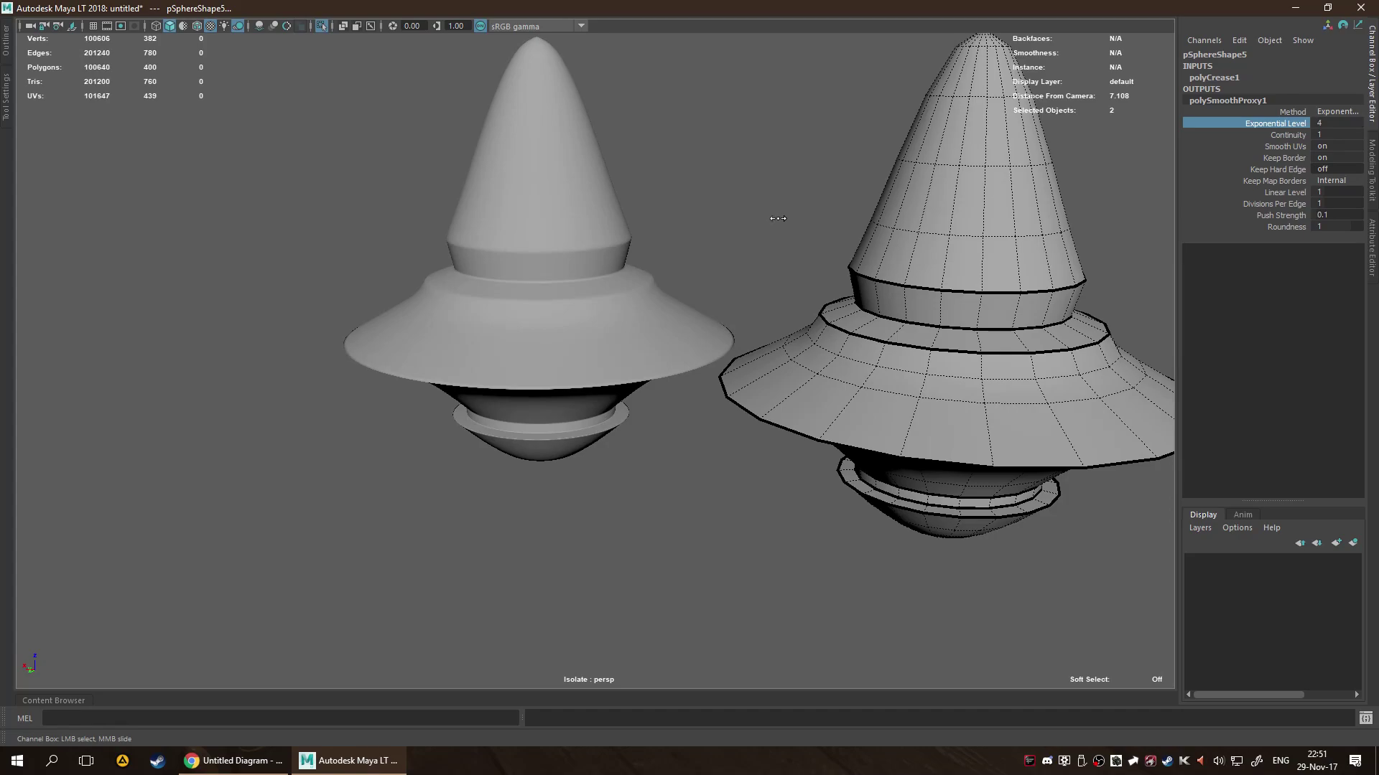
click(500, 263)
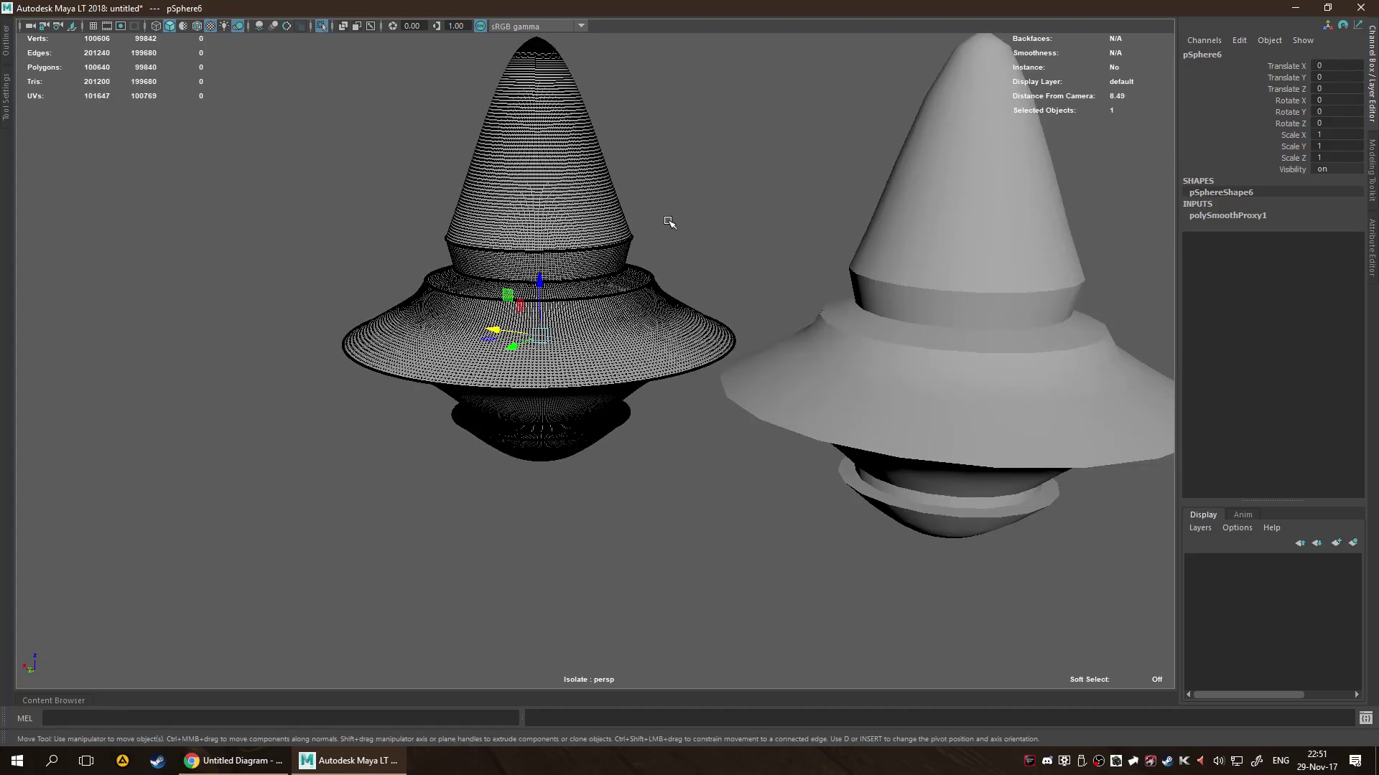
alt+drag(669, 222, 733, 231)
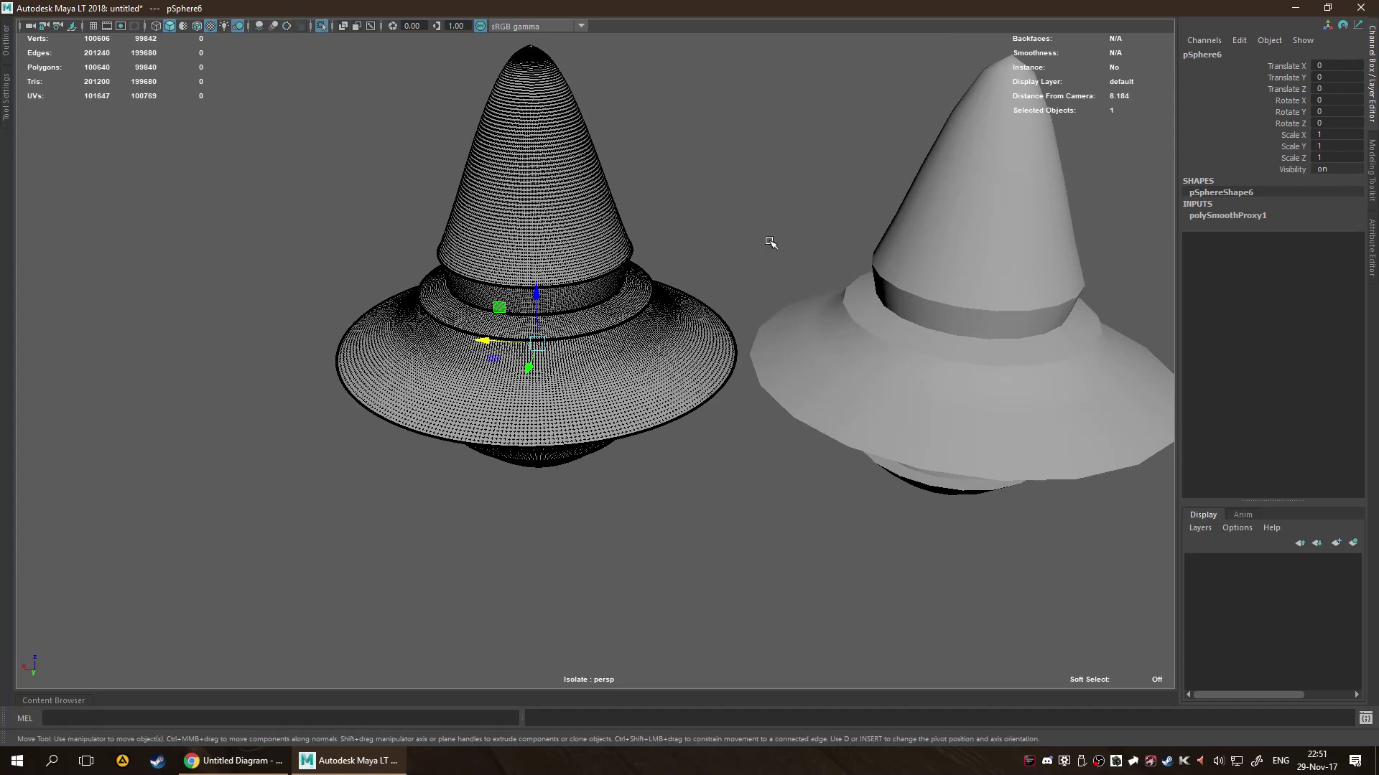
click(912, 251)
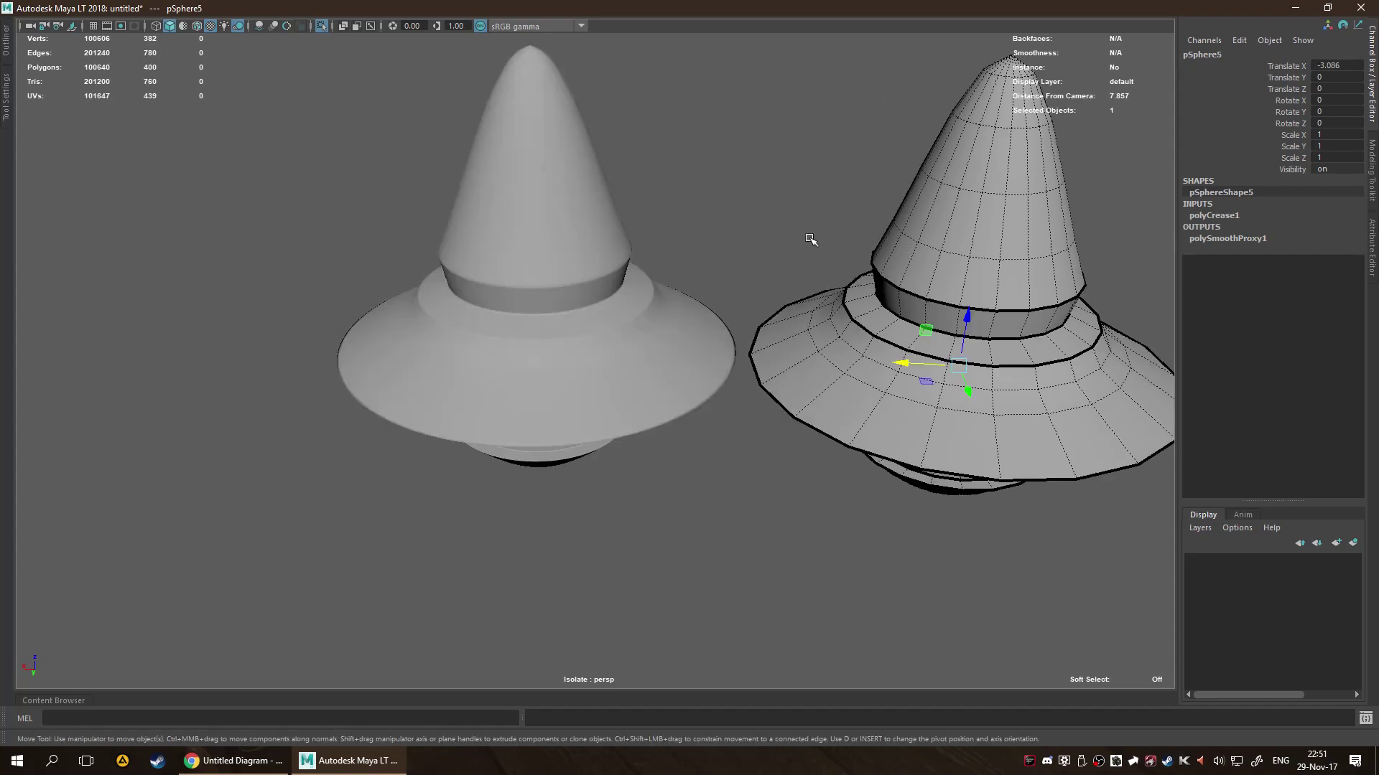
Delete the dense smoothed mesh's non-deformer history and remove the low-poly creased cage.
click(448, 297)
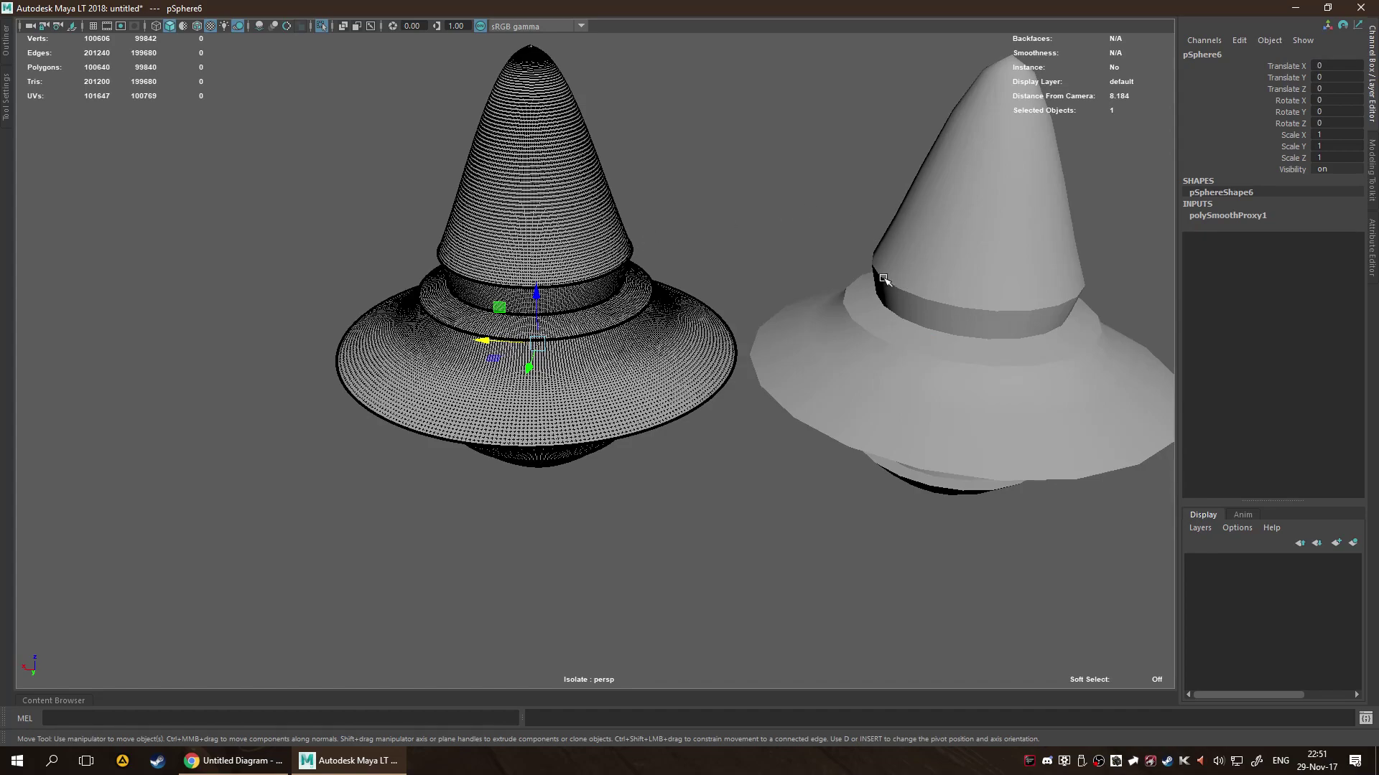
click(895, 318)
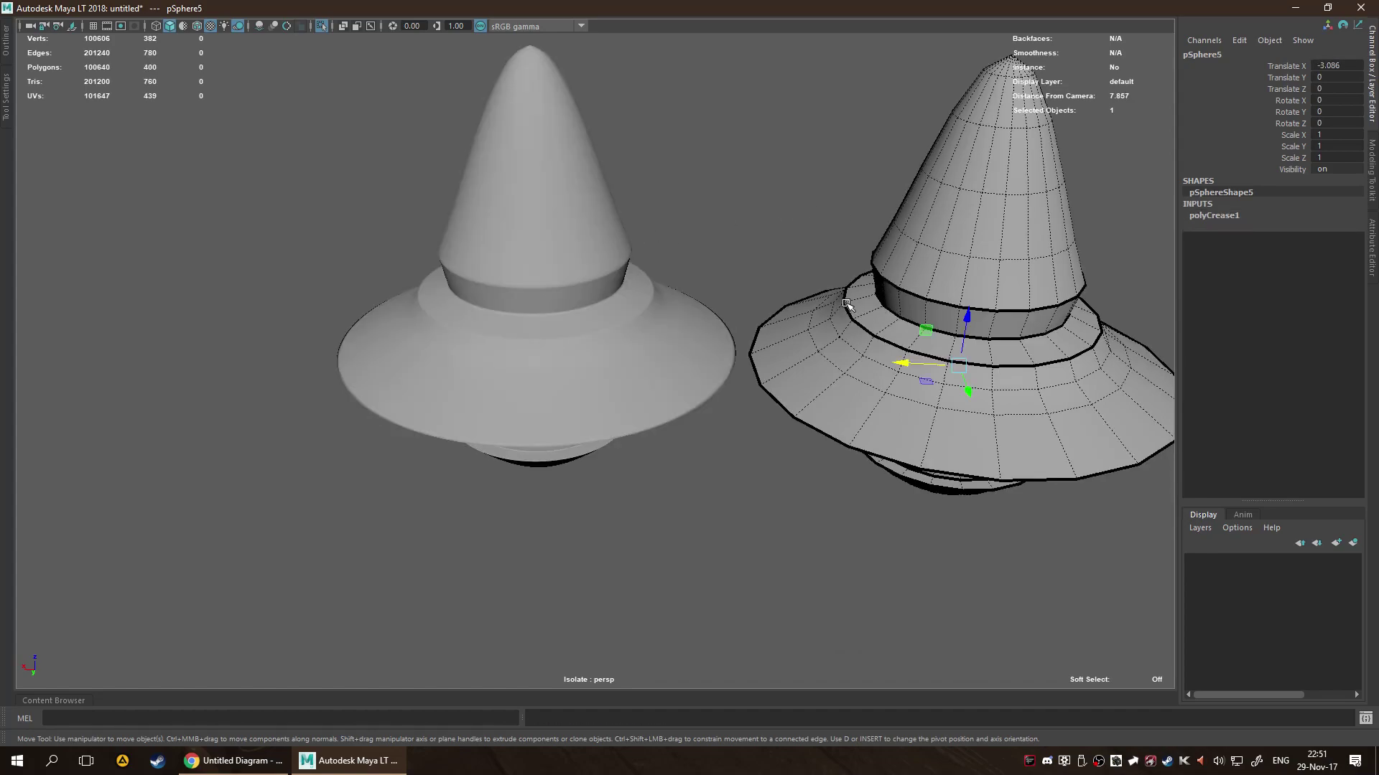
click(597, 302)
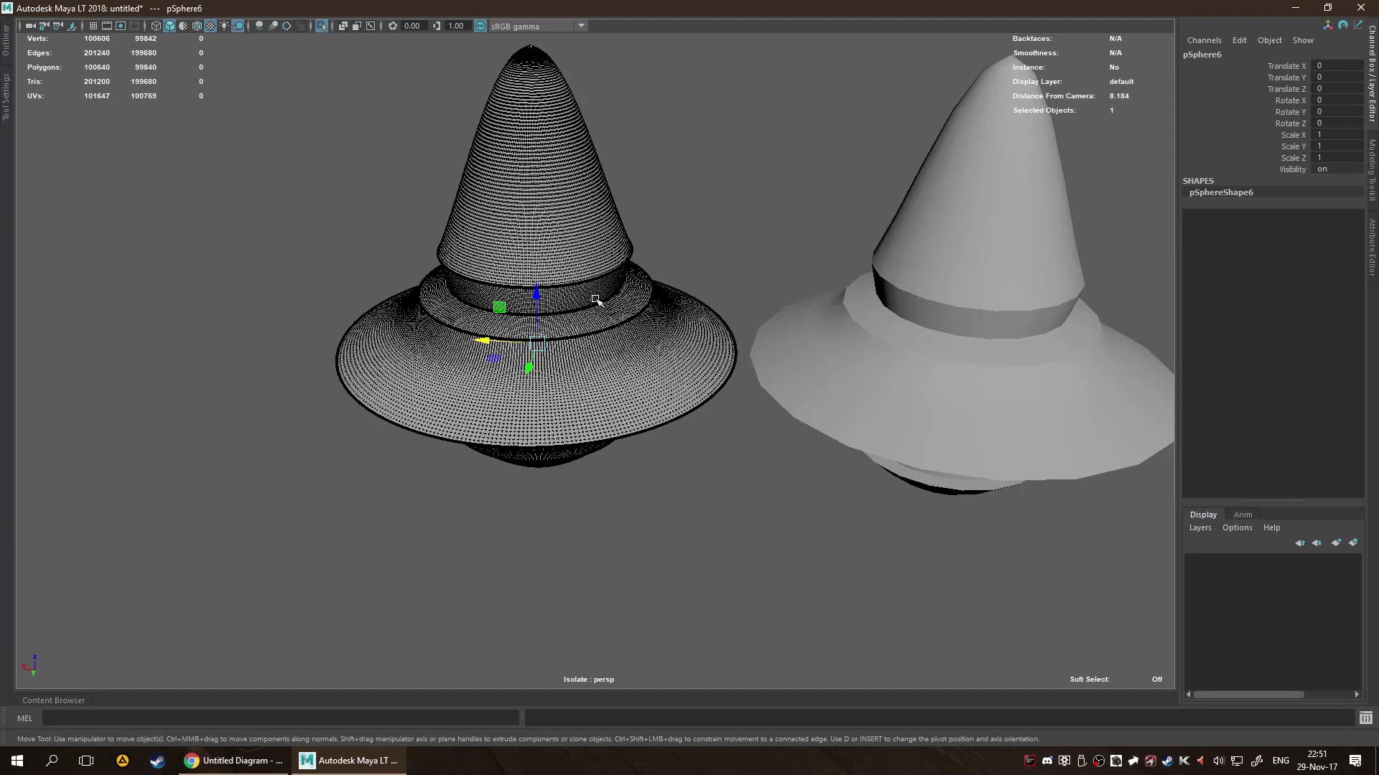
click(838, 324)
key(Delete)
Inspect the remaining smoothed mesh up close, reselect it, and turn off its isolation.
scroll(714, 285, up, 5)
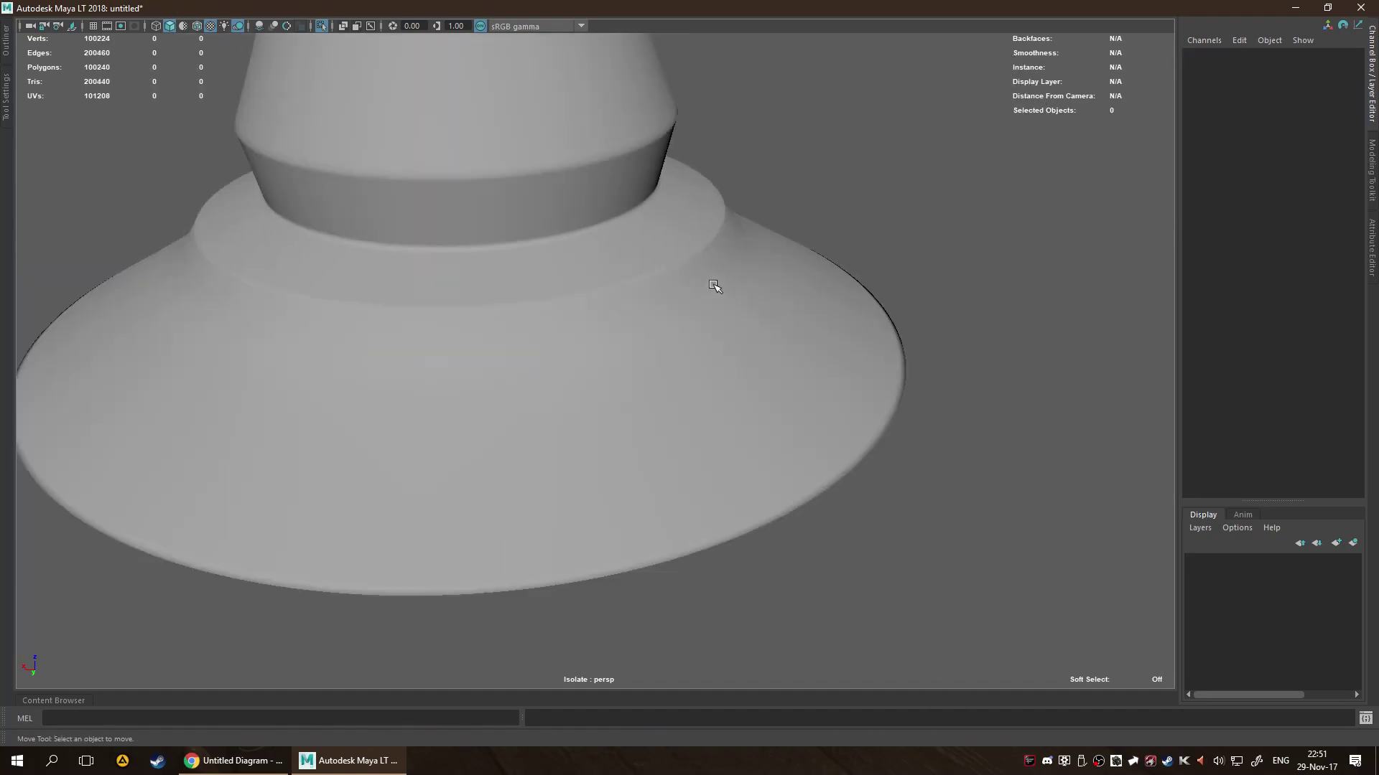
scroll(715, 285, down, 5)
scroll(630, 328, down, 2)
click(695, 354)
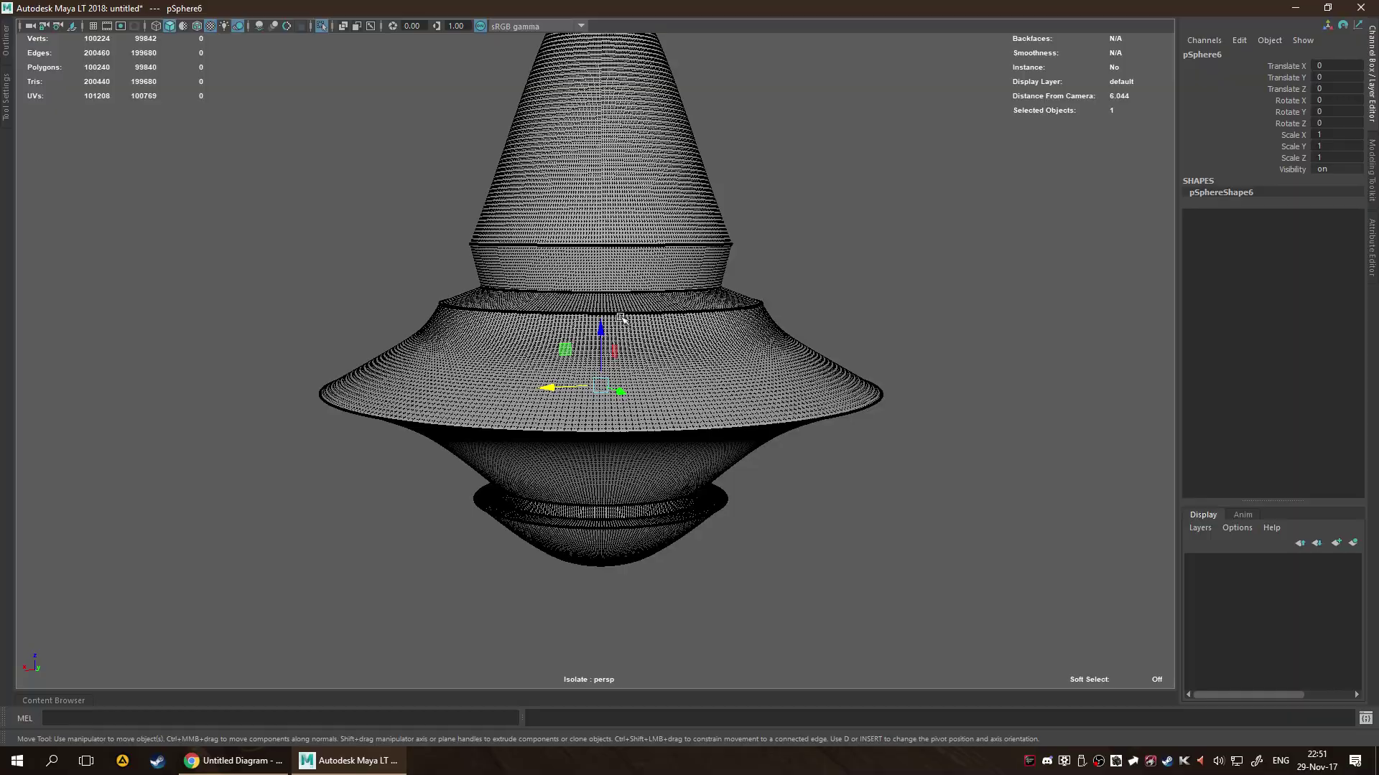
alt+drag(690, 261, 674, 305)
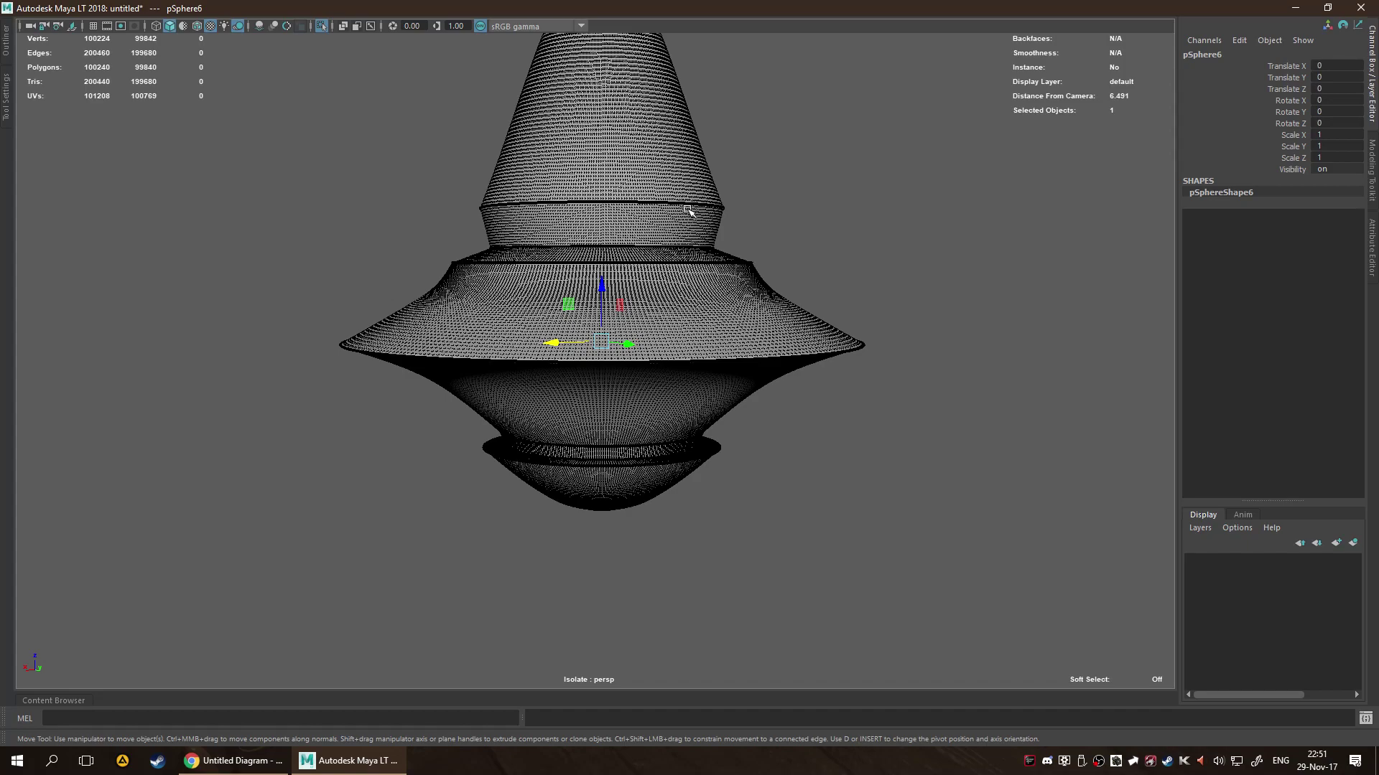
key(ctrl+1)
scroll(772, 316, down, 3)
Try to move the dense smoothed mesh about 3.05 units along Y.
drag(626, 350, 790, 494)
key(ctrl+z)
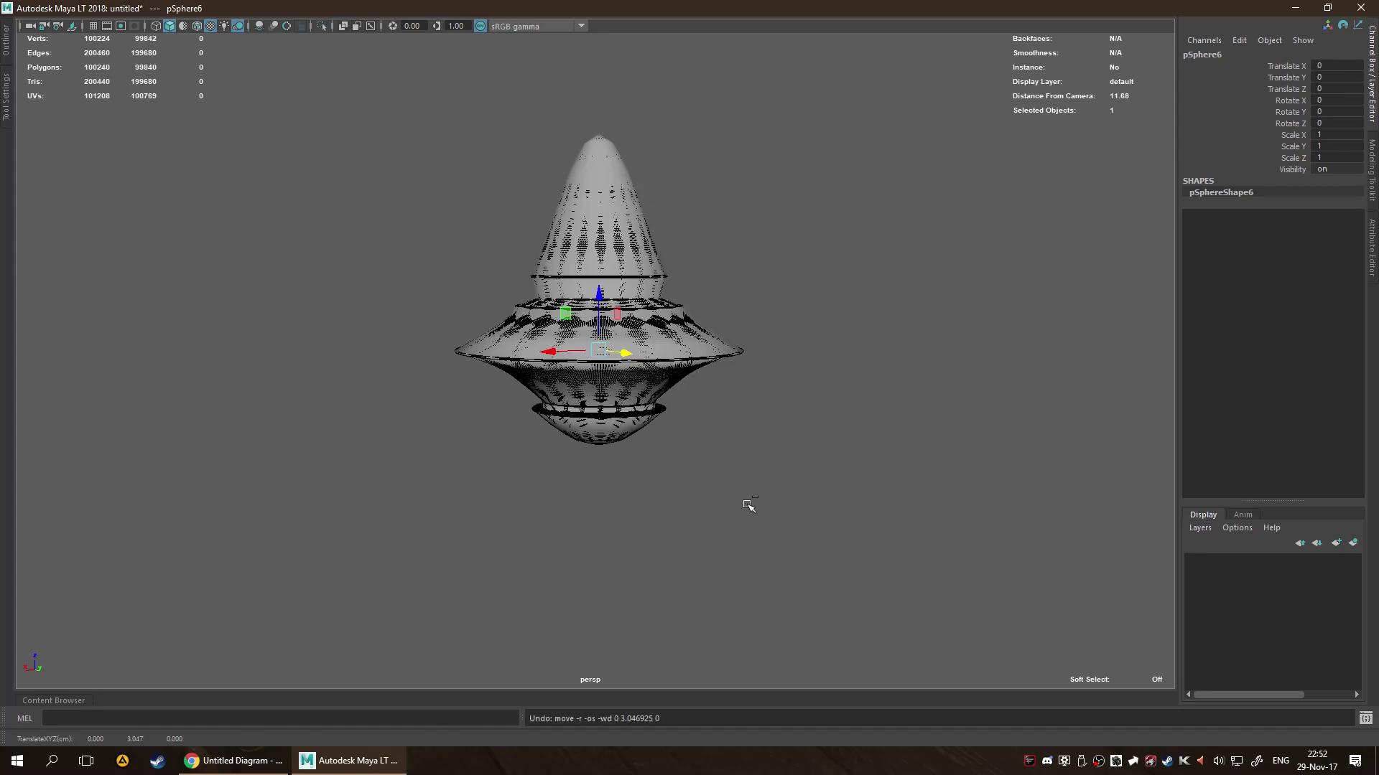
scroll(744, 502, up, 5)
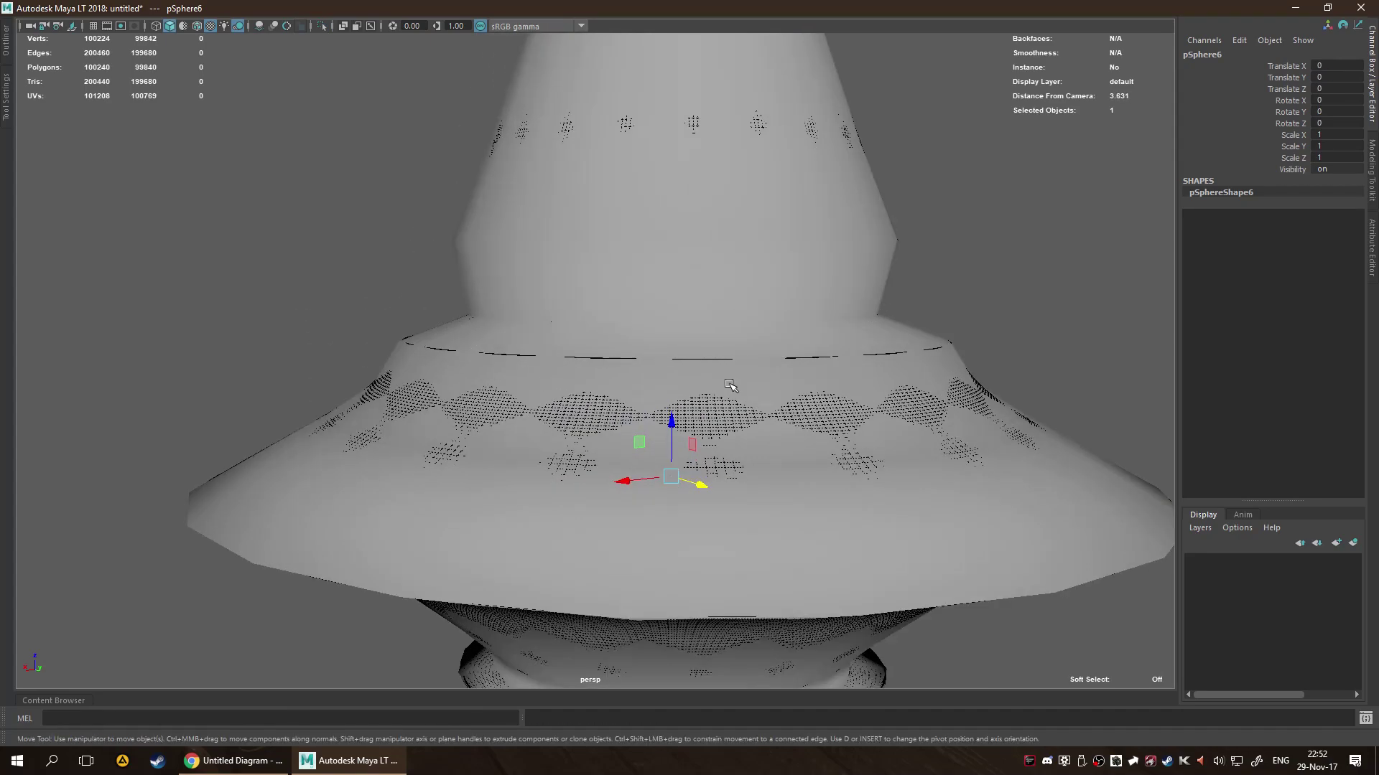
Isolate the dense smoothed mesh and apply another Smooth operation to it.
alt+drag(683, 386, 726, 370)
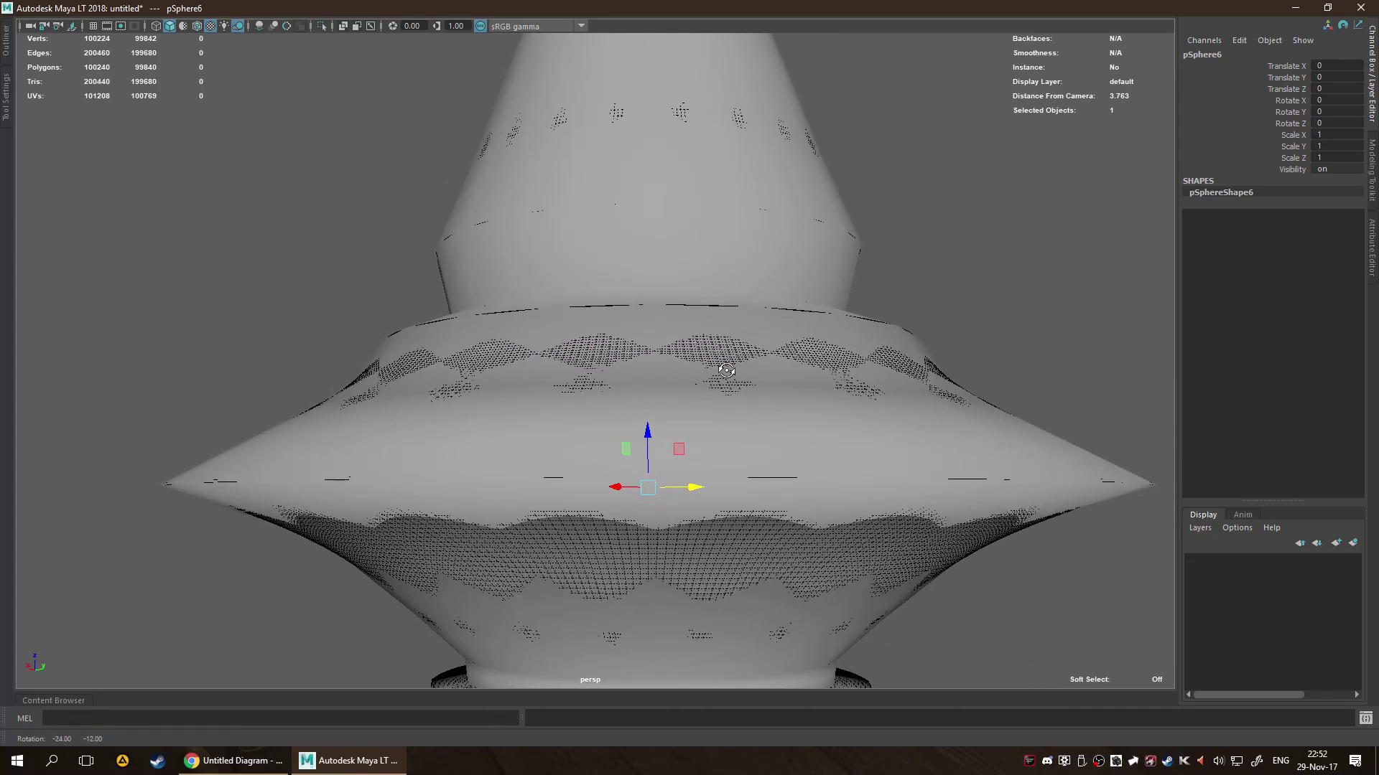
alt+drag(685, 426, 603, 417)
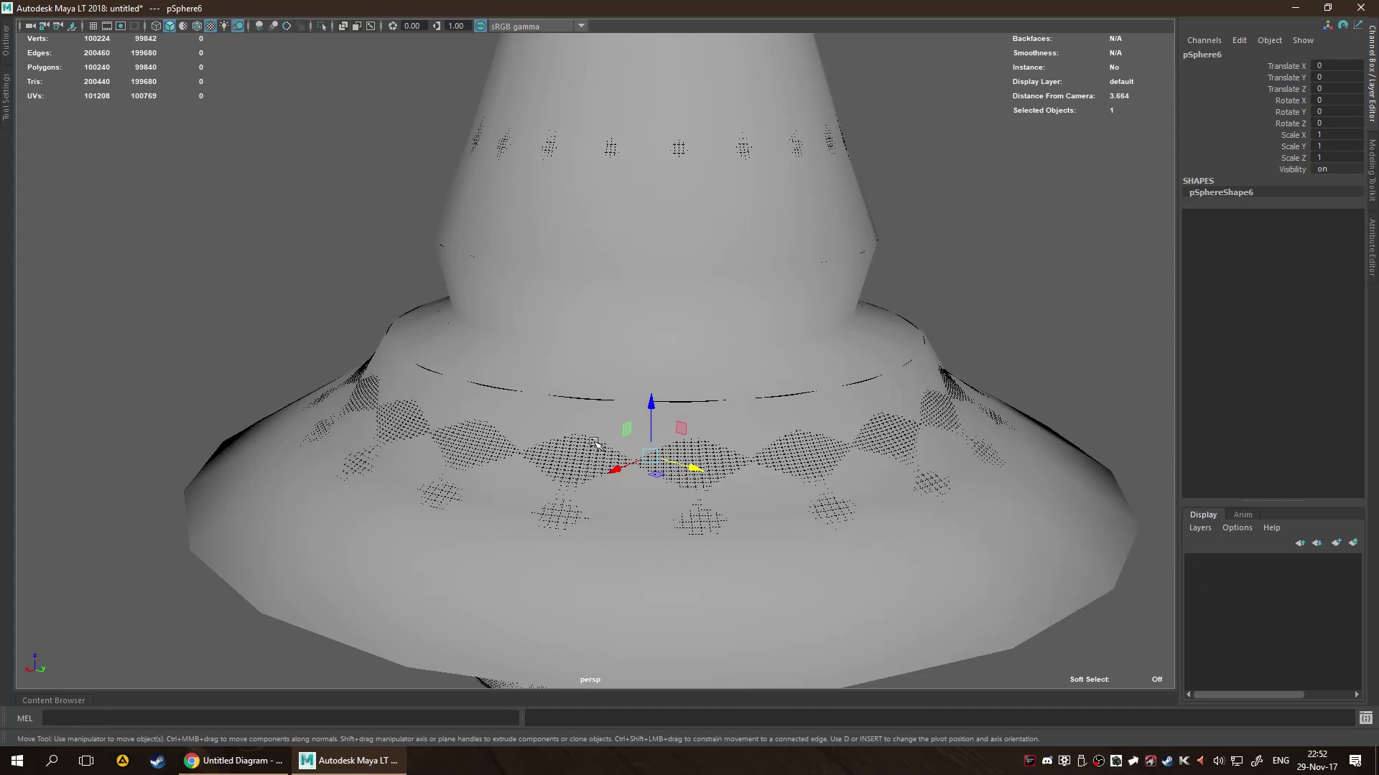
key(ctrl+1)
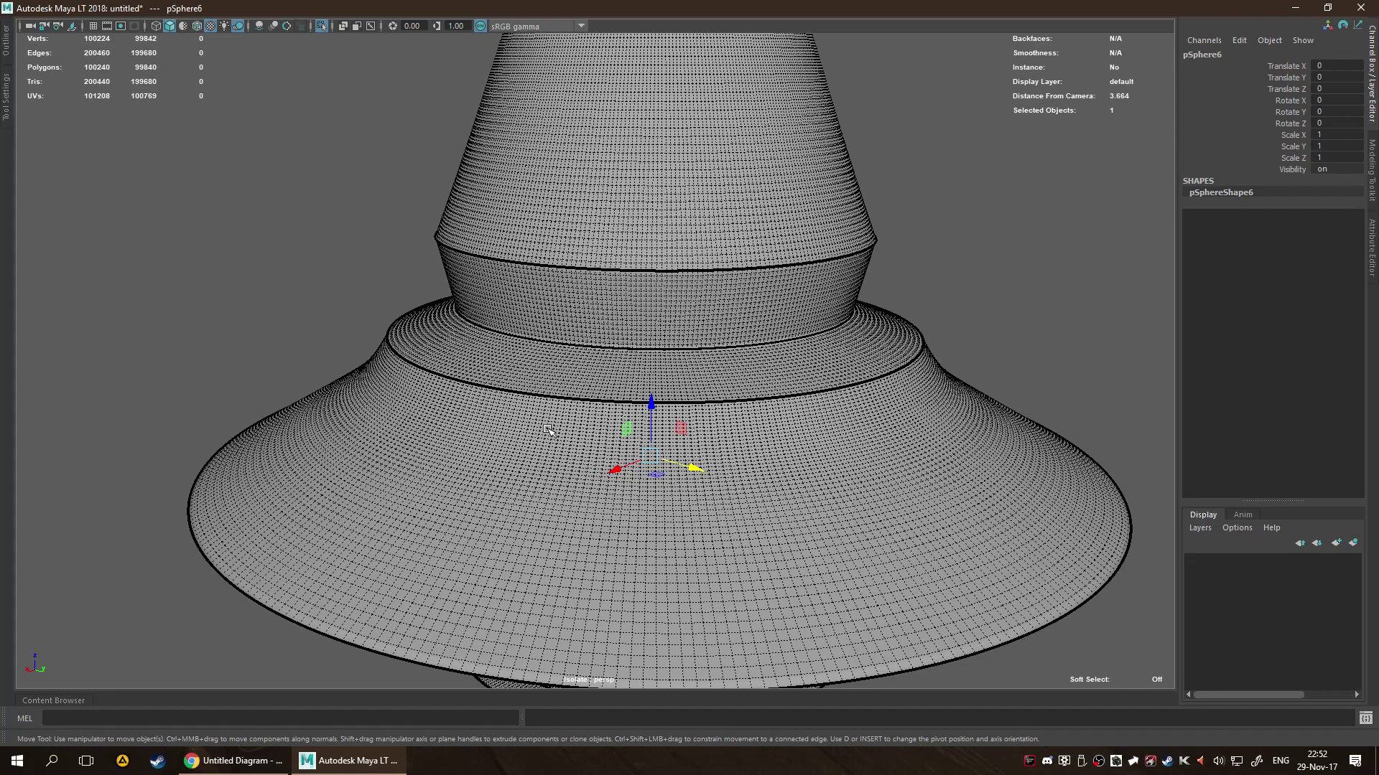
shift+right_drag(547, 390, 574, 473)
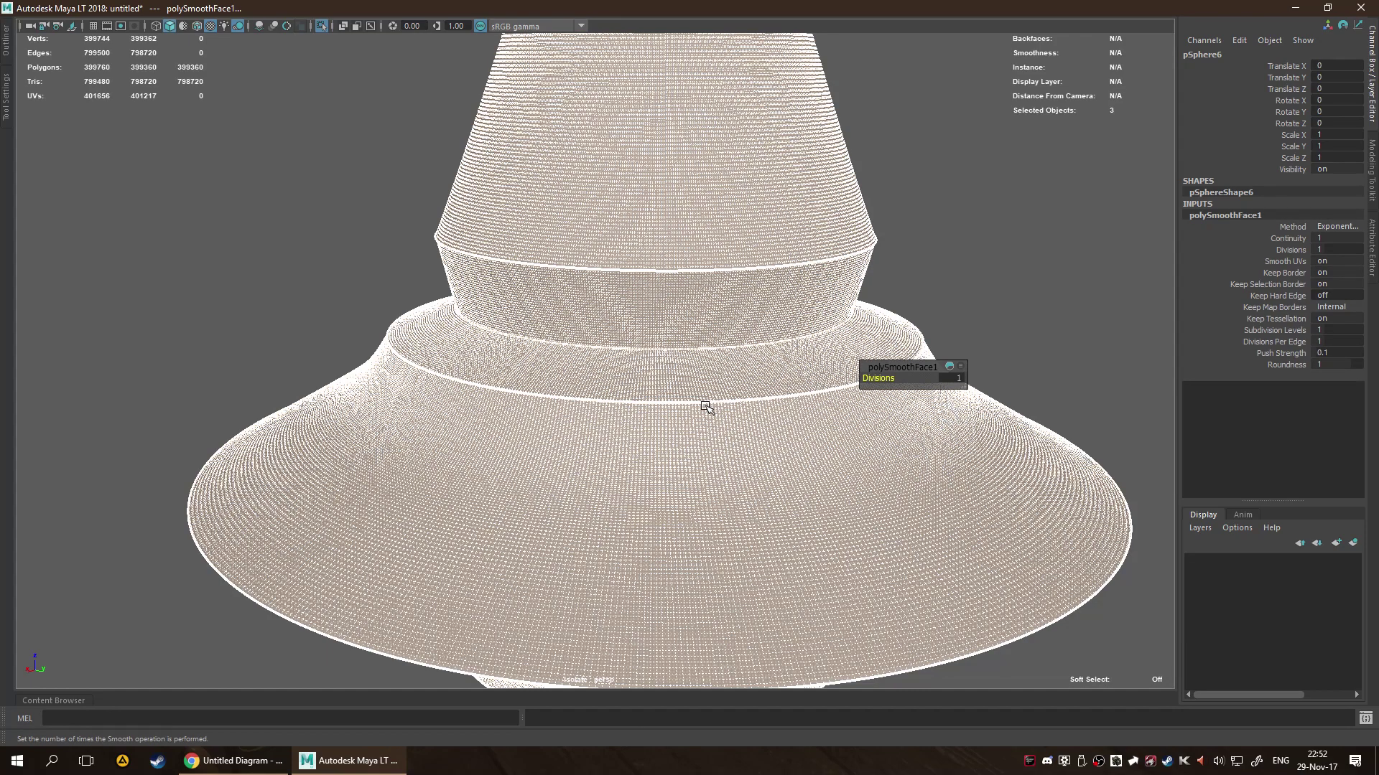
Set the new Smooth operation's Divisions to 2 and deselect the mesh.
scroll(708, 410, down, 8)
scroll(710, 420, up, 4)
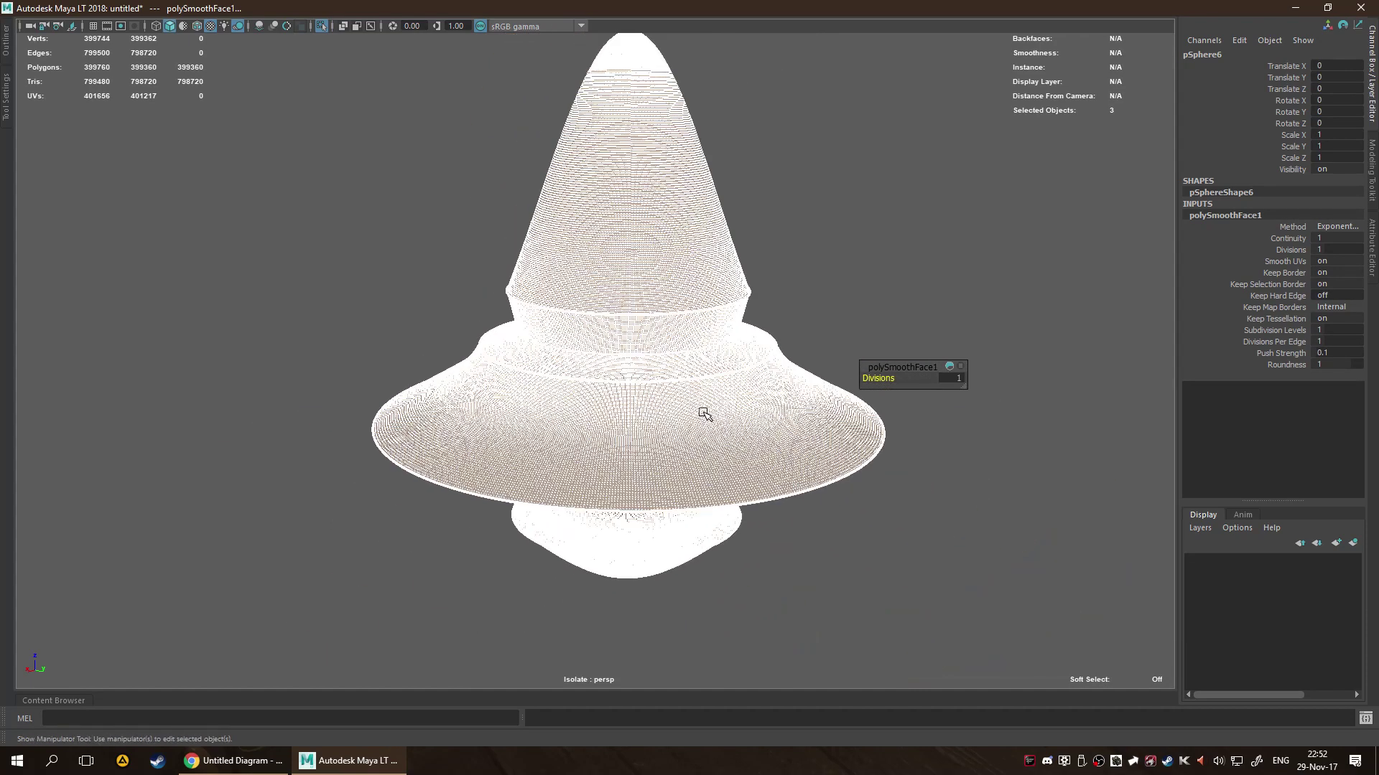
scroll(704, 414, down, 5)
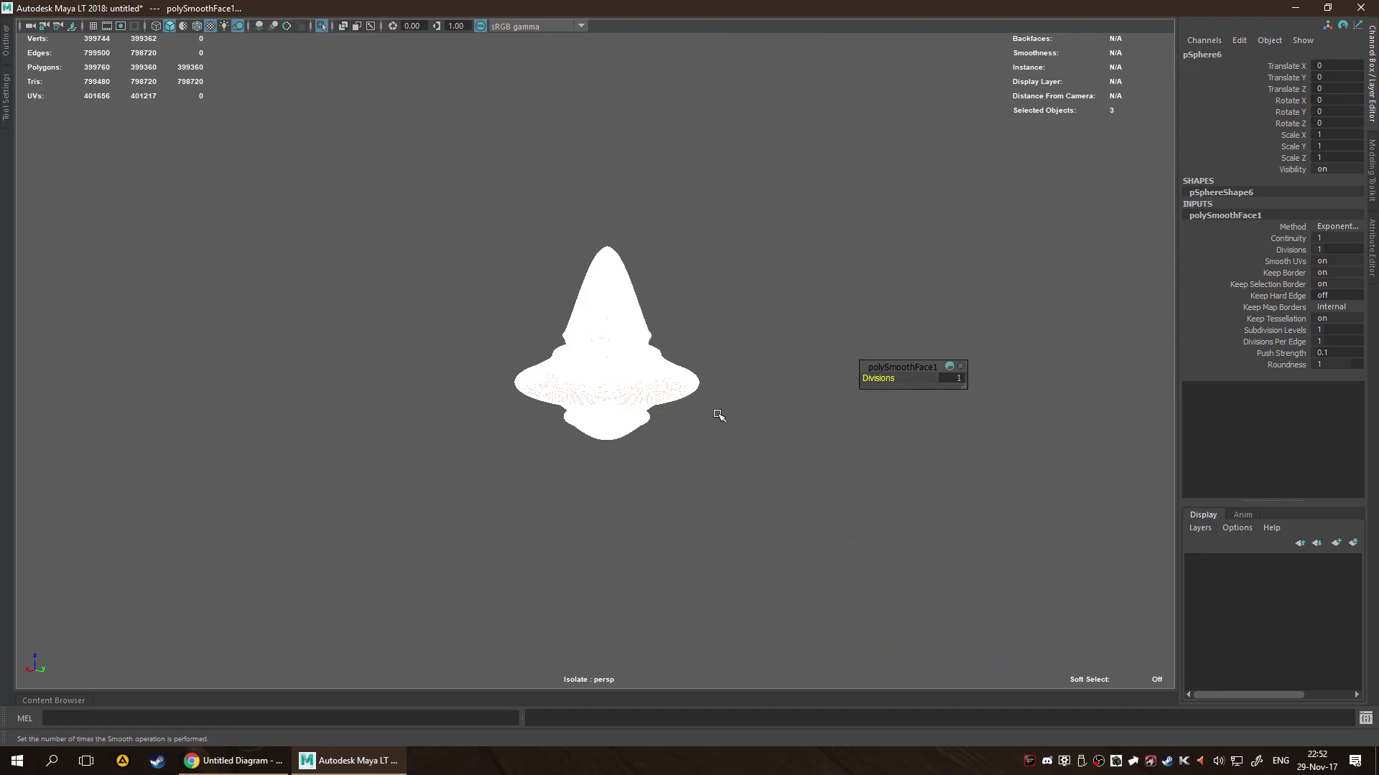
scroll(719, 415, down, 2)
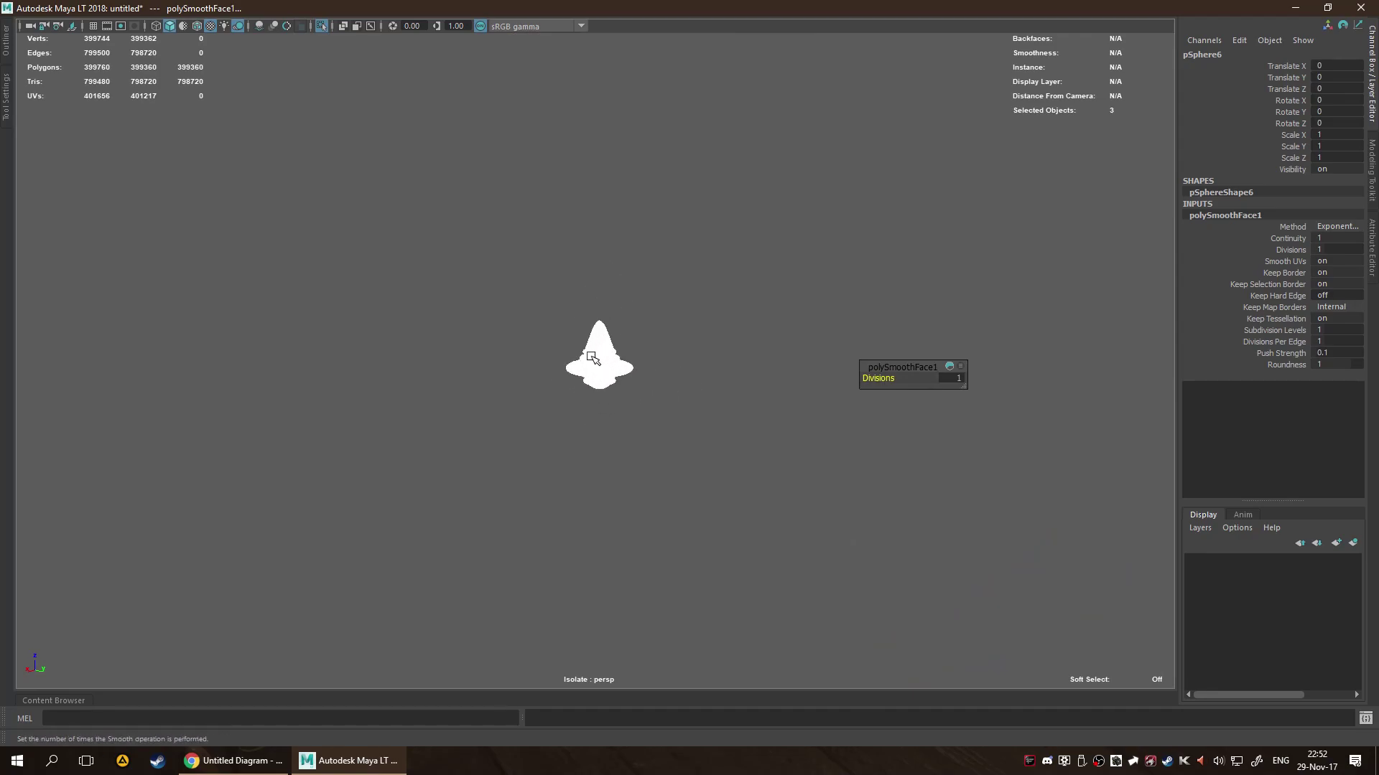
scroll(603, 380, up, 10)
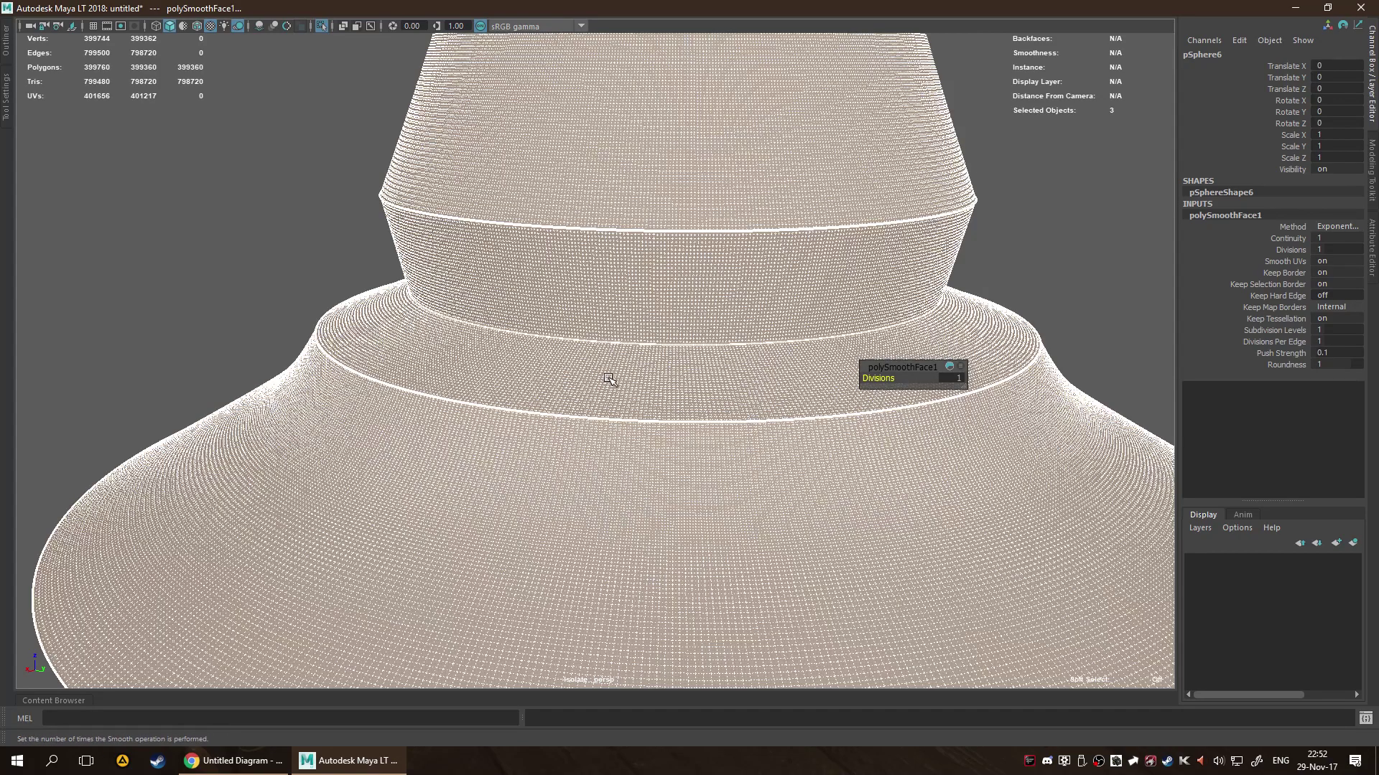
click(951, 379)
text(2)
key(Return)
click(1077, 320)
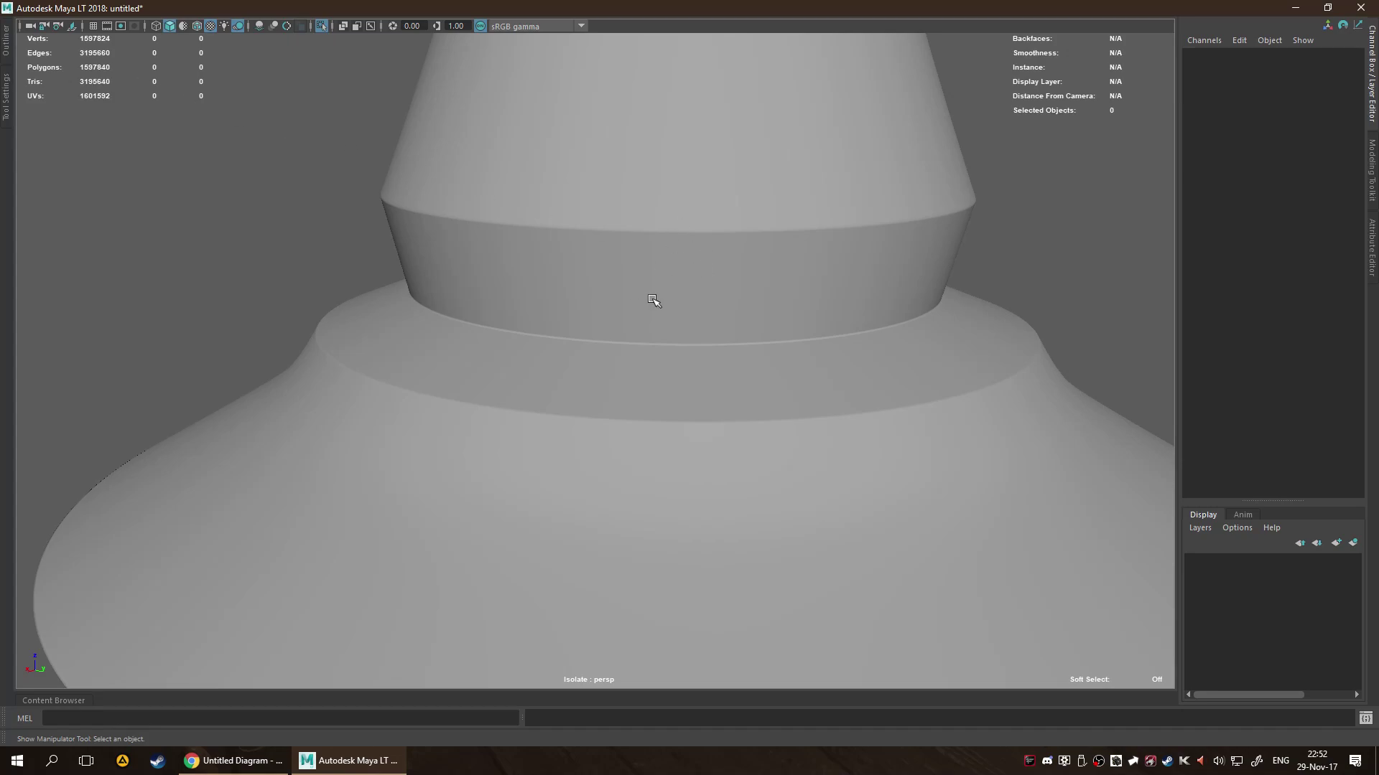
Reselect the smoothed mesh and activate the Sculpt Tool on it.
scroll(653, 300, down, 5)
mouse_move(702, 305)
alt+mouse_down()
mouse_move(717, 385)
mouse_move(721, 272)
mouse_move(708, 329)
alt+mouse_up()
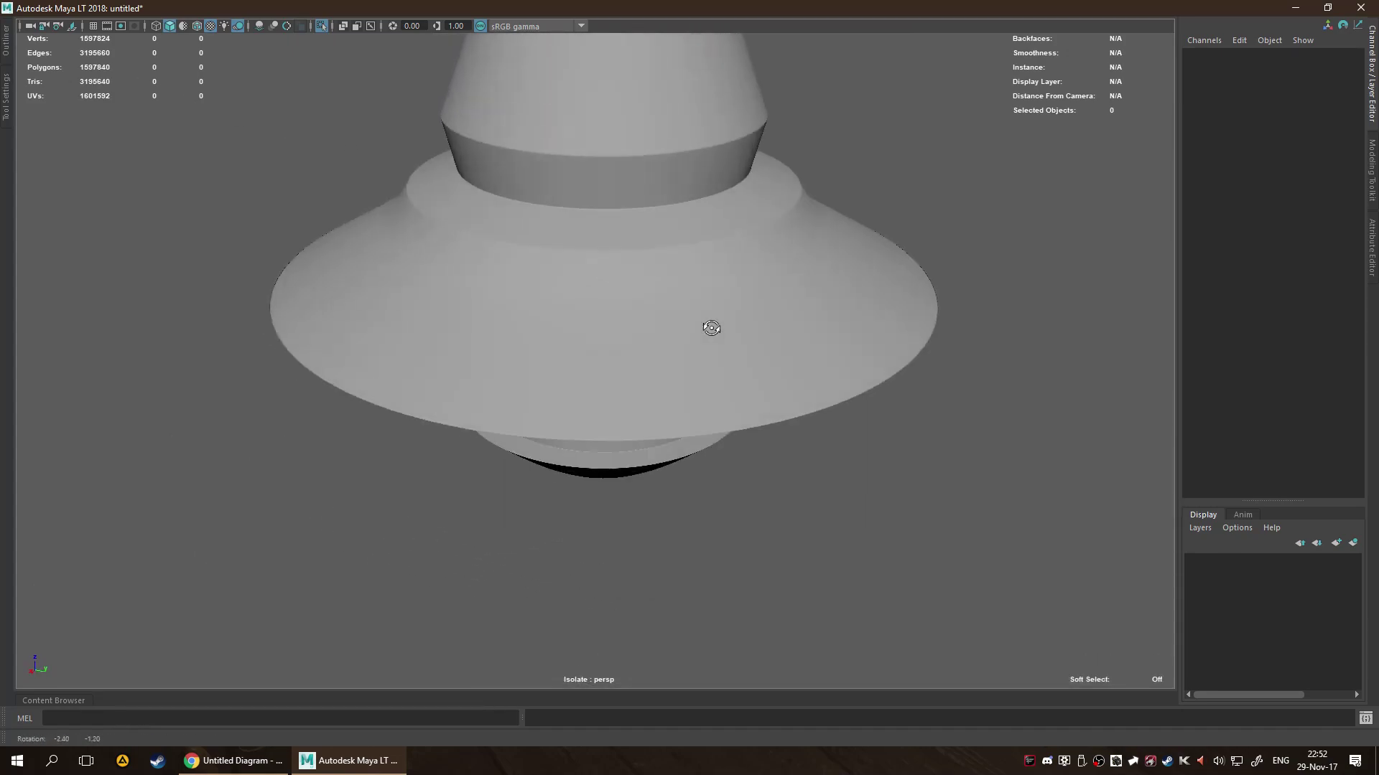
shift+right_click(589, 282)
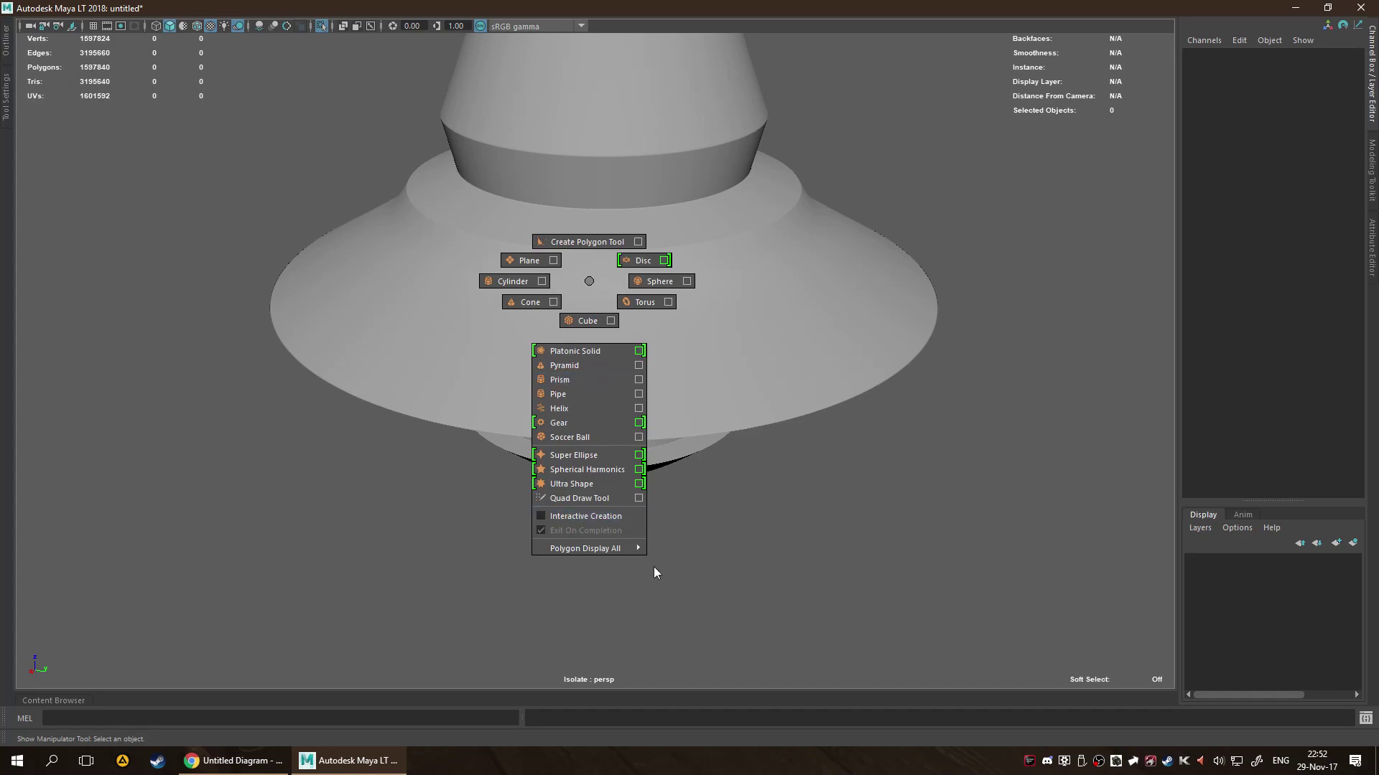
click(590, 281)
click(588, 281)
shift+right_click(588, 282)
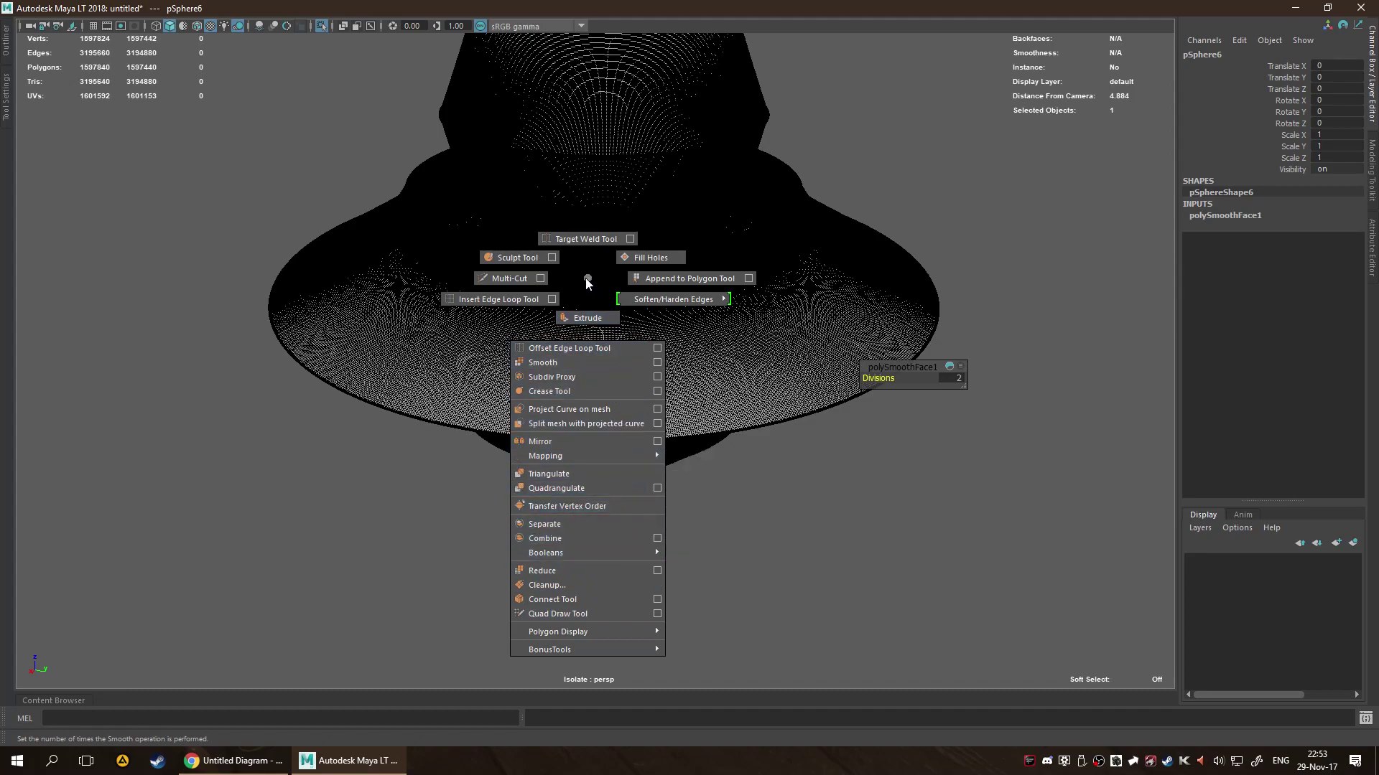
mouse_move(585, 277)
shift+right_down()
mouse_move(528, 247)
mouse_move(544, 260)
shift+right_up()
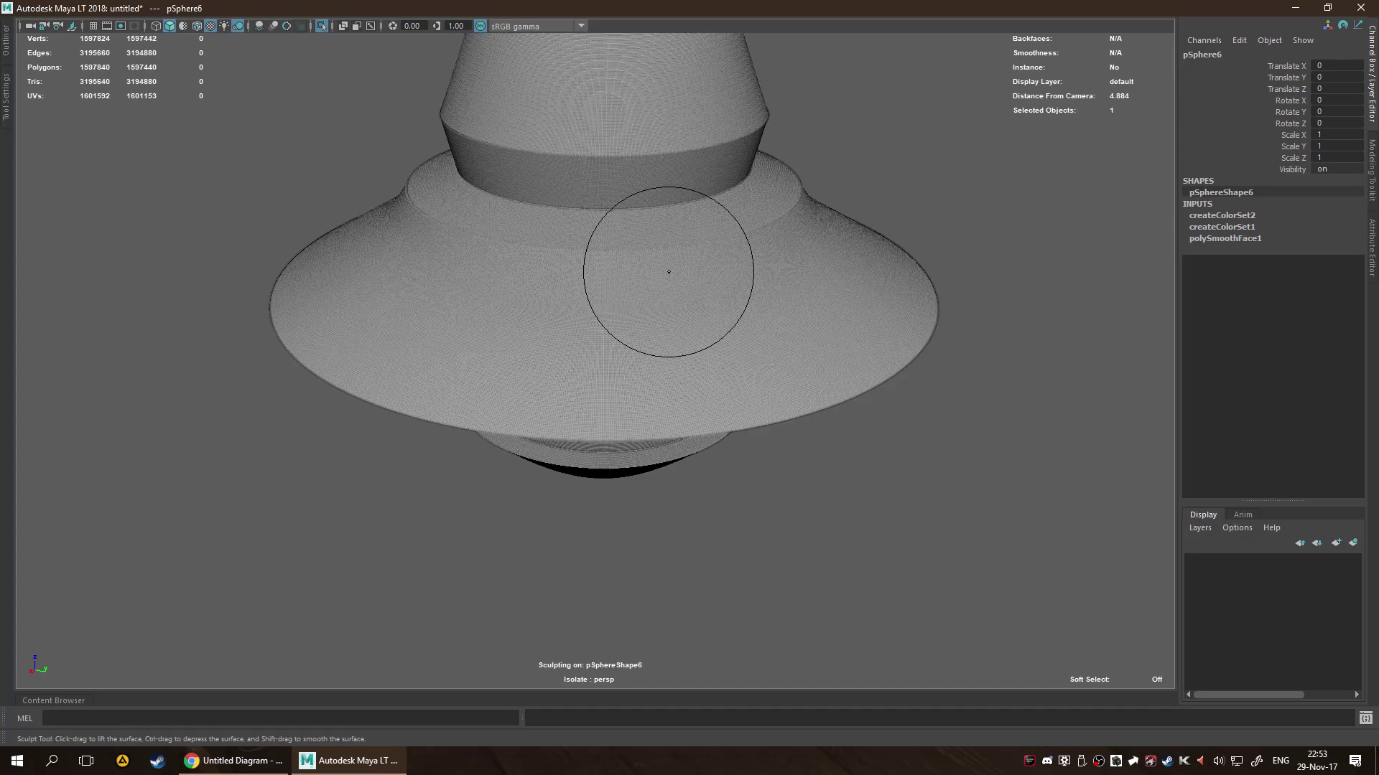
Leave sculpting for object selection, reselect the mesh, and delete its non-deformer history.
key(F8)
key(F8)
click(957, 409)
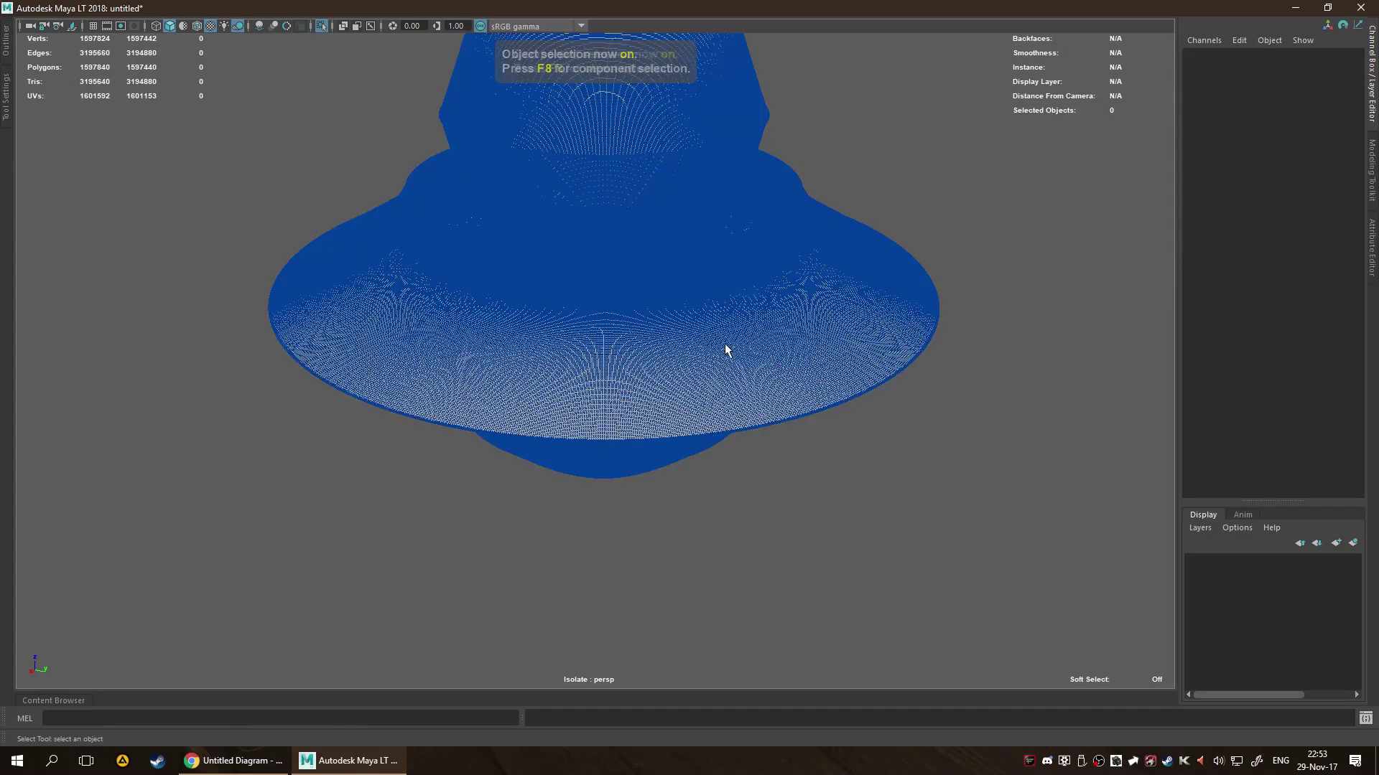
click(673, 327)
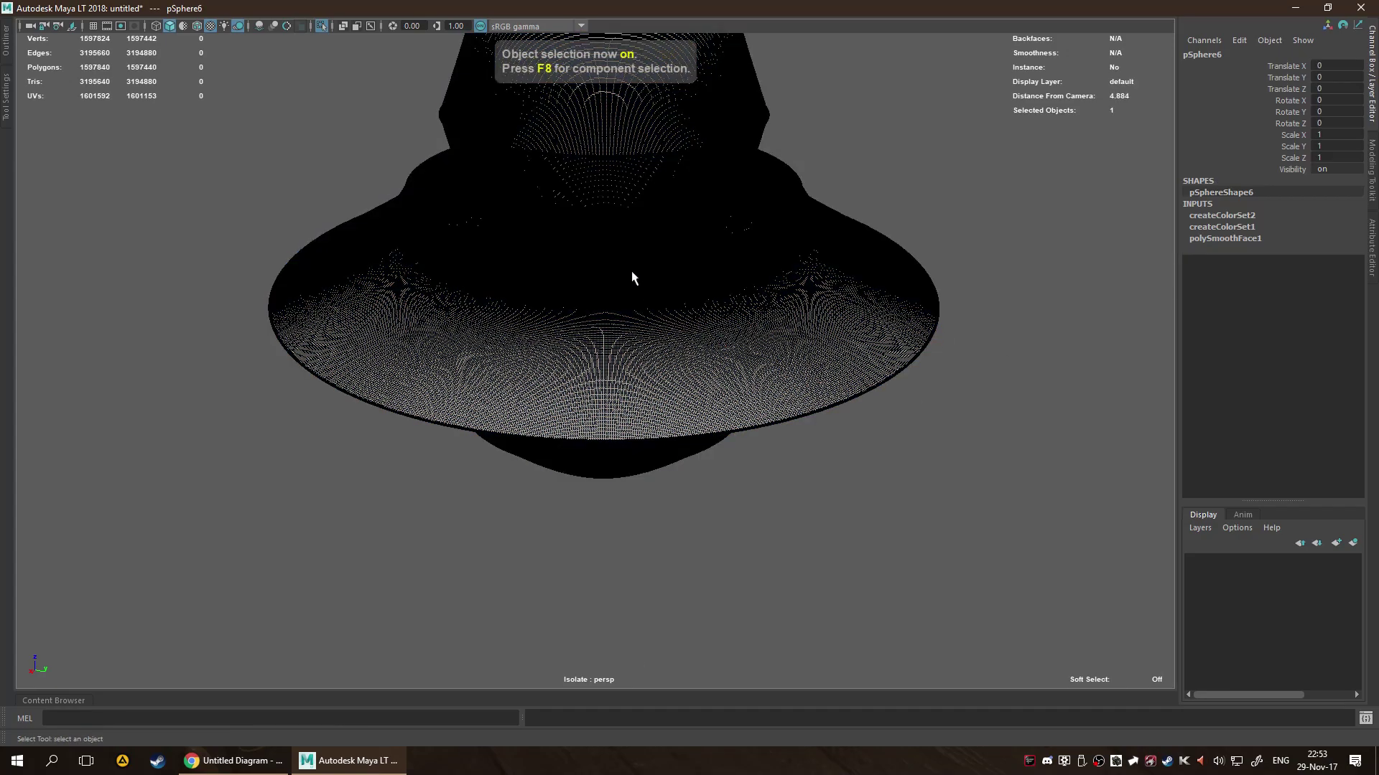
key(ctrl+alt+shift+d)
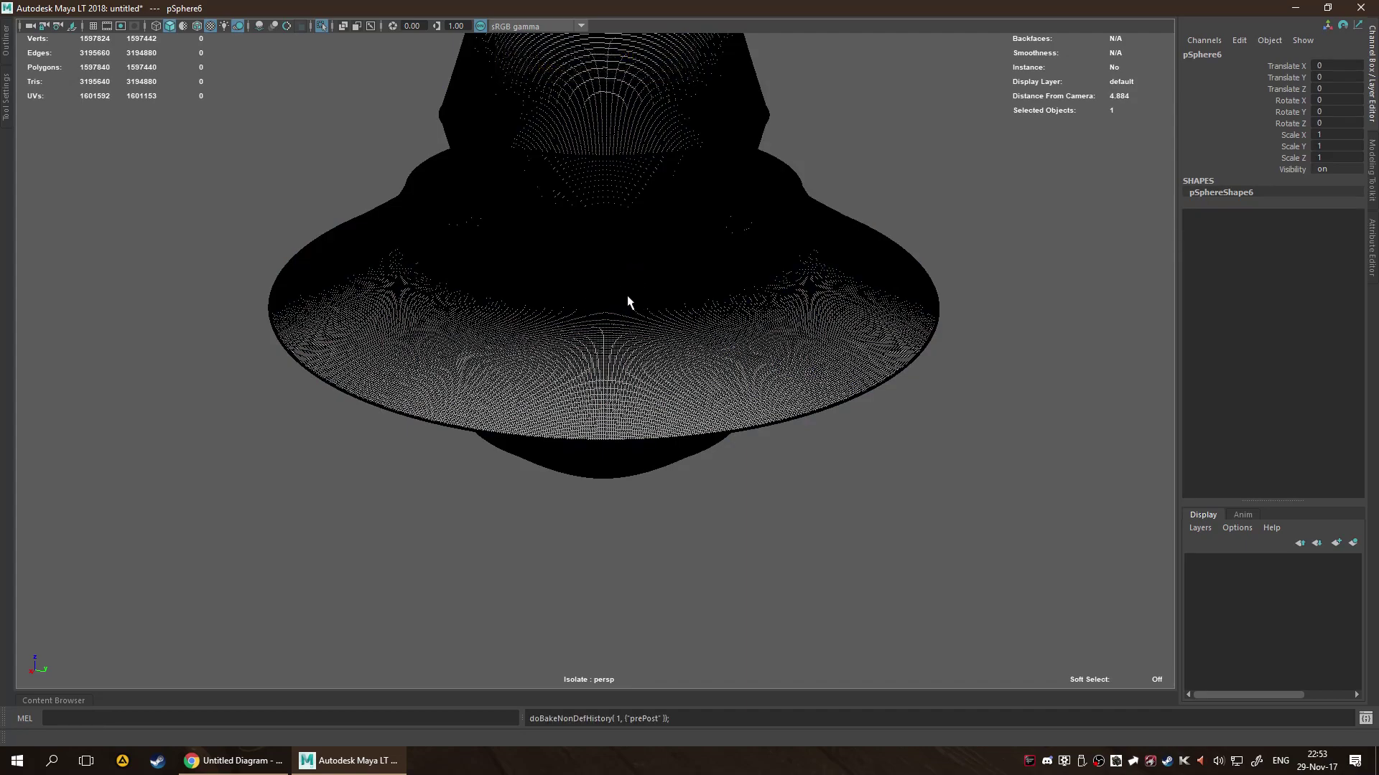
Resume sculpting on the cleaned mesh and switch the brush to Wax.
key(y)
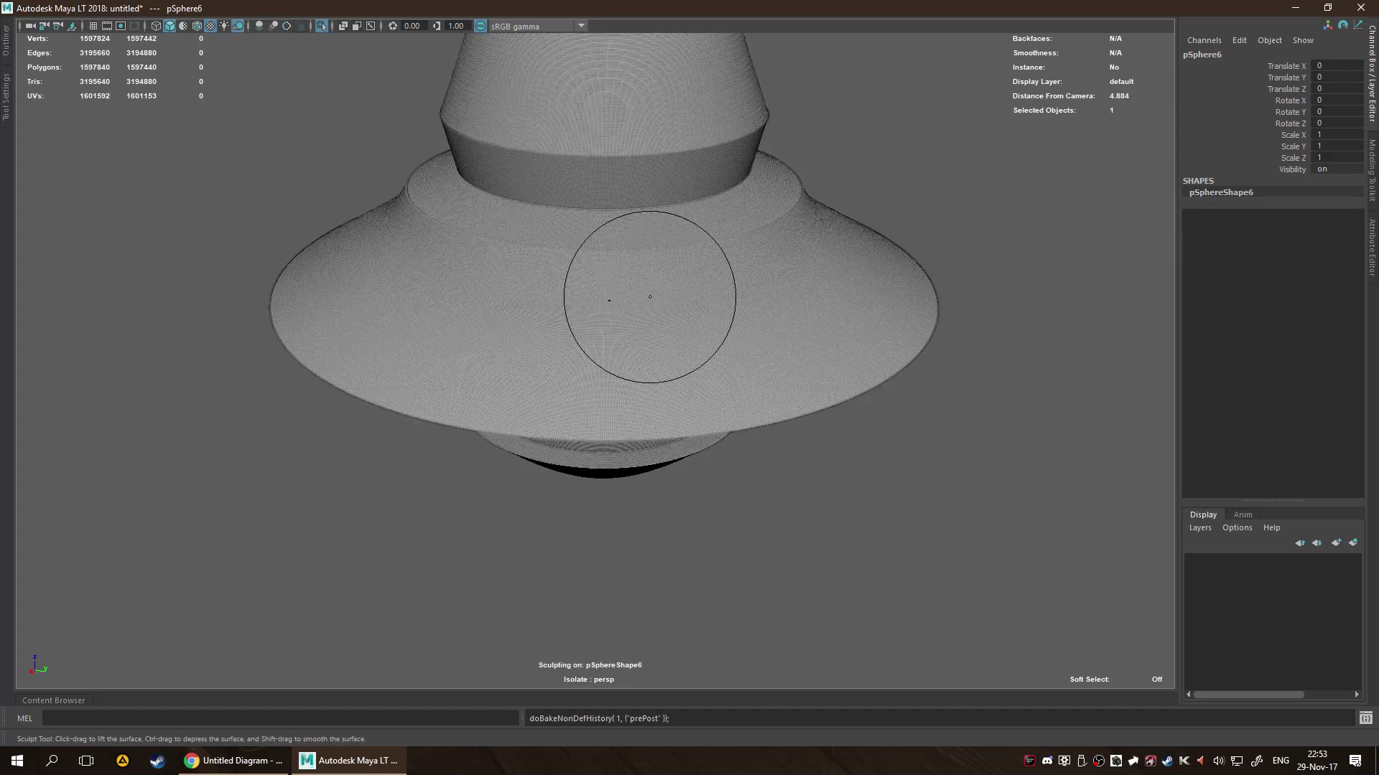
scroll(611, 287, up, 3)
scroll(613, 294, down, 1)
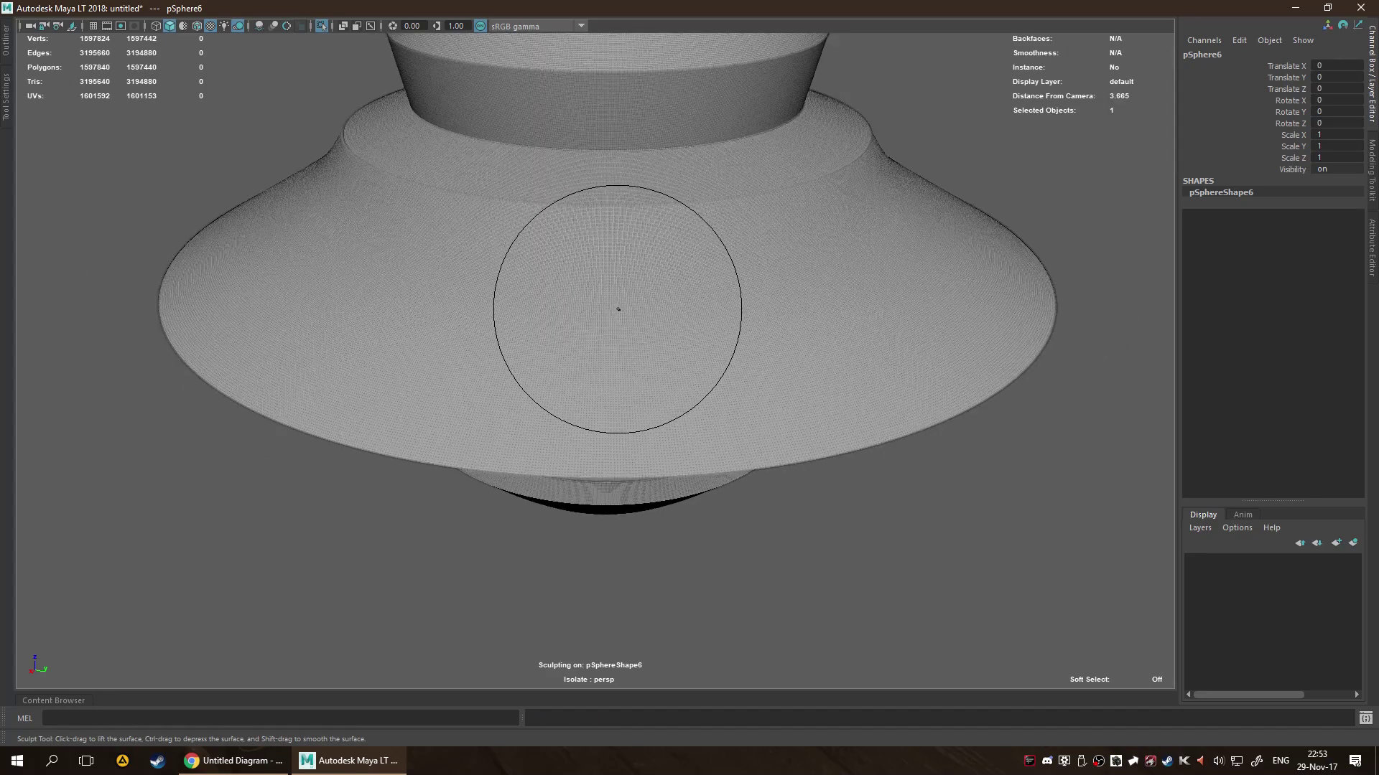
right_click(632, 299)
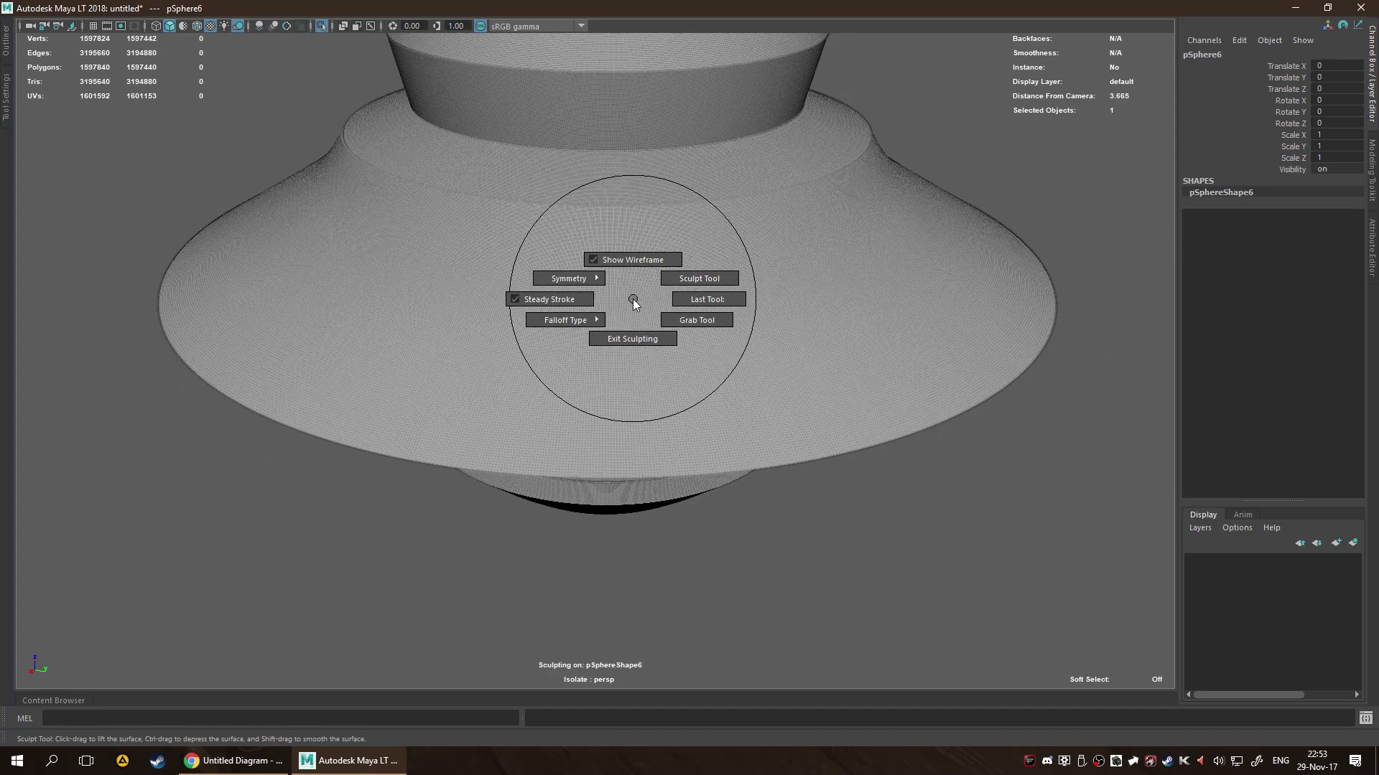
ctrl+right_click(632, 299)
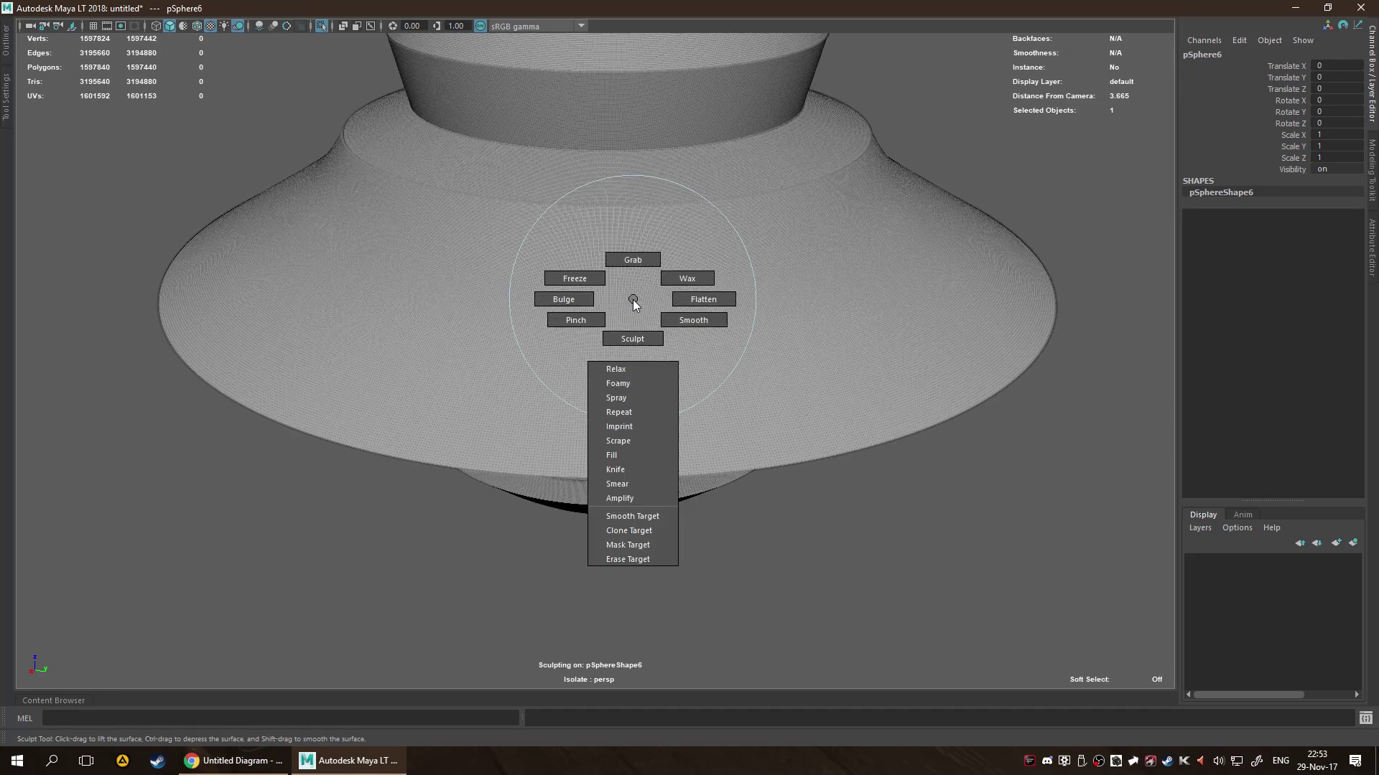
click(675, 281)
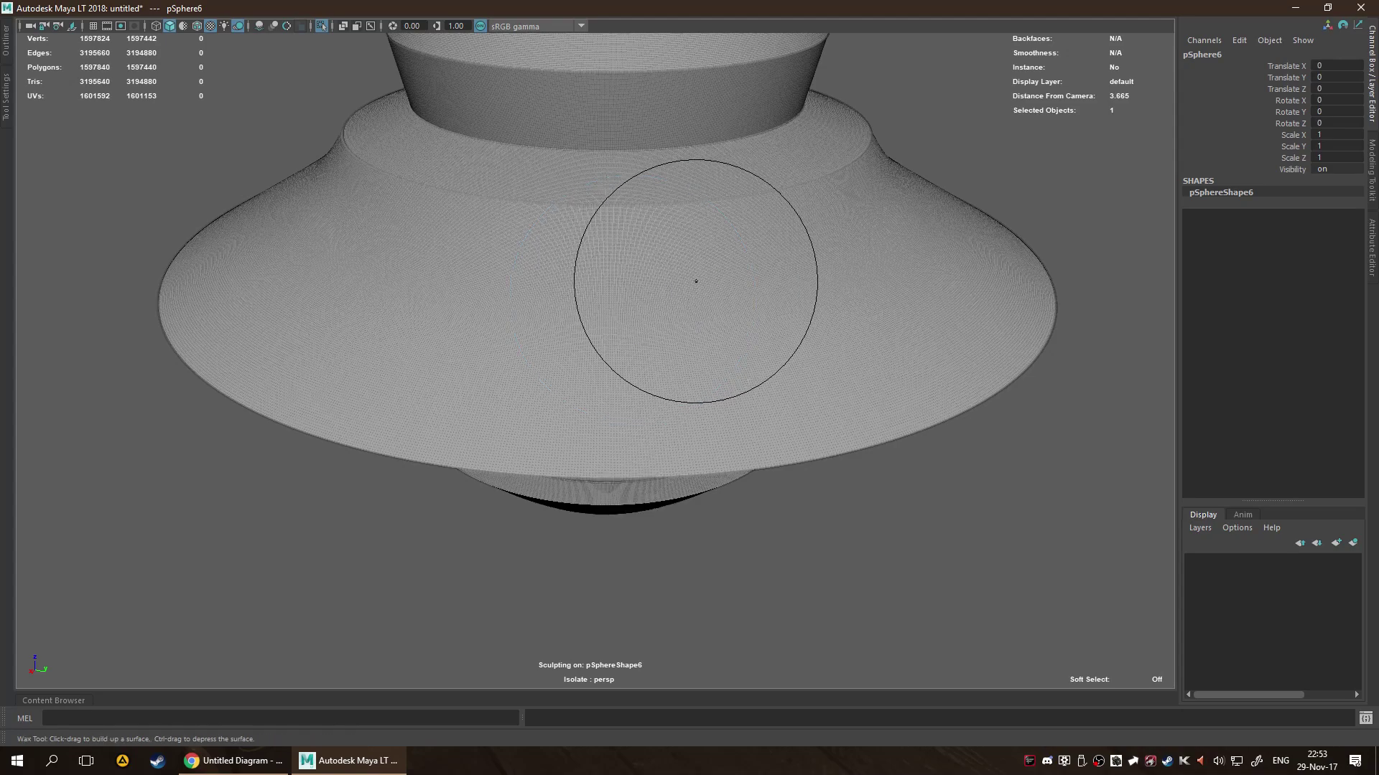
Show the Wax Tool's settings and enable Use Stamp for the brush.
ctrl+right_click(624, 307)
right_click(623, 308)
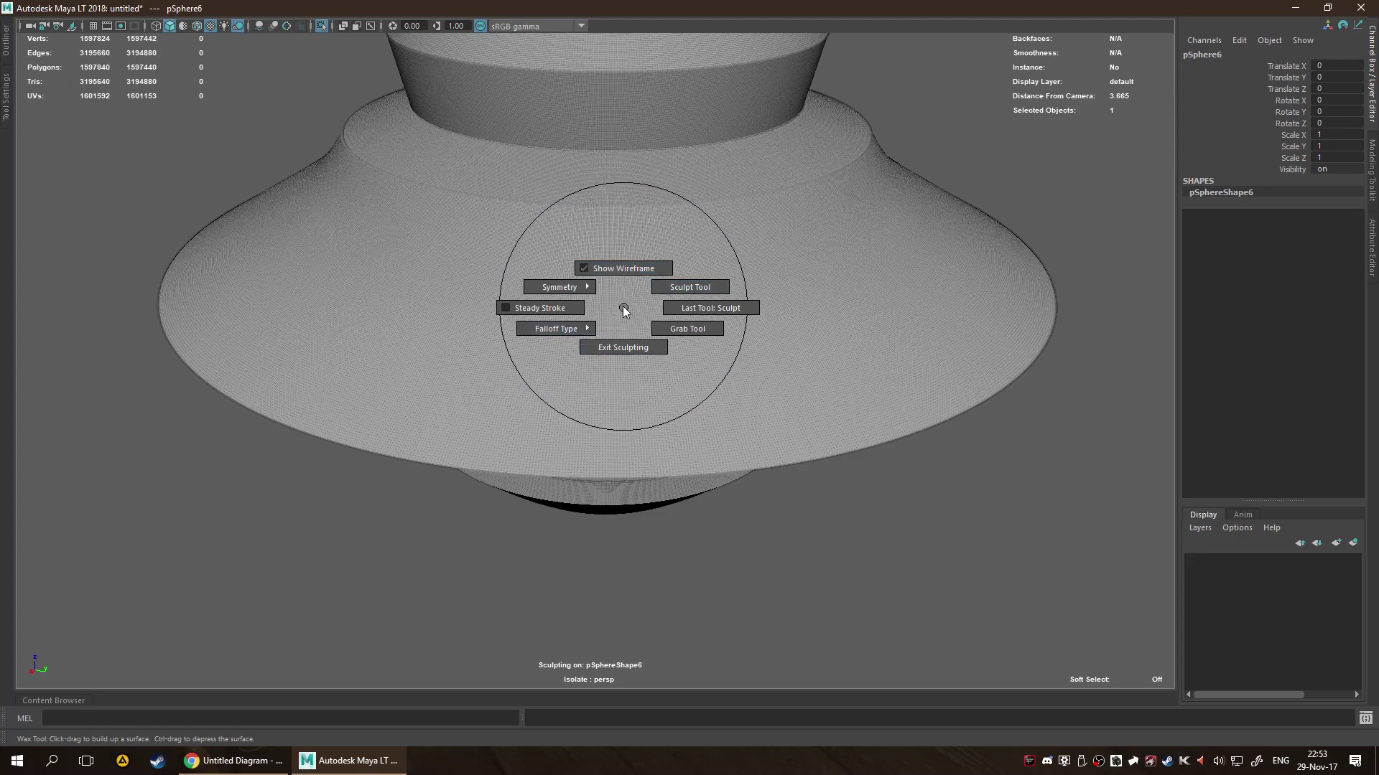
click(622, 307)
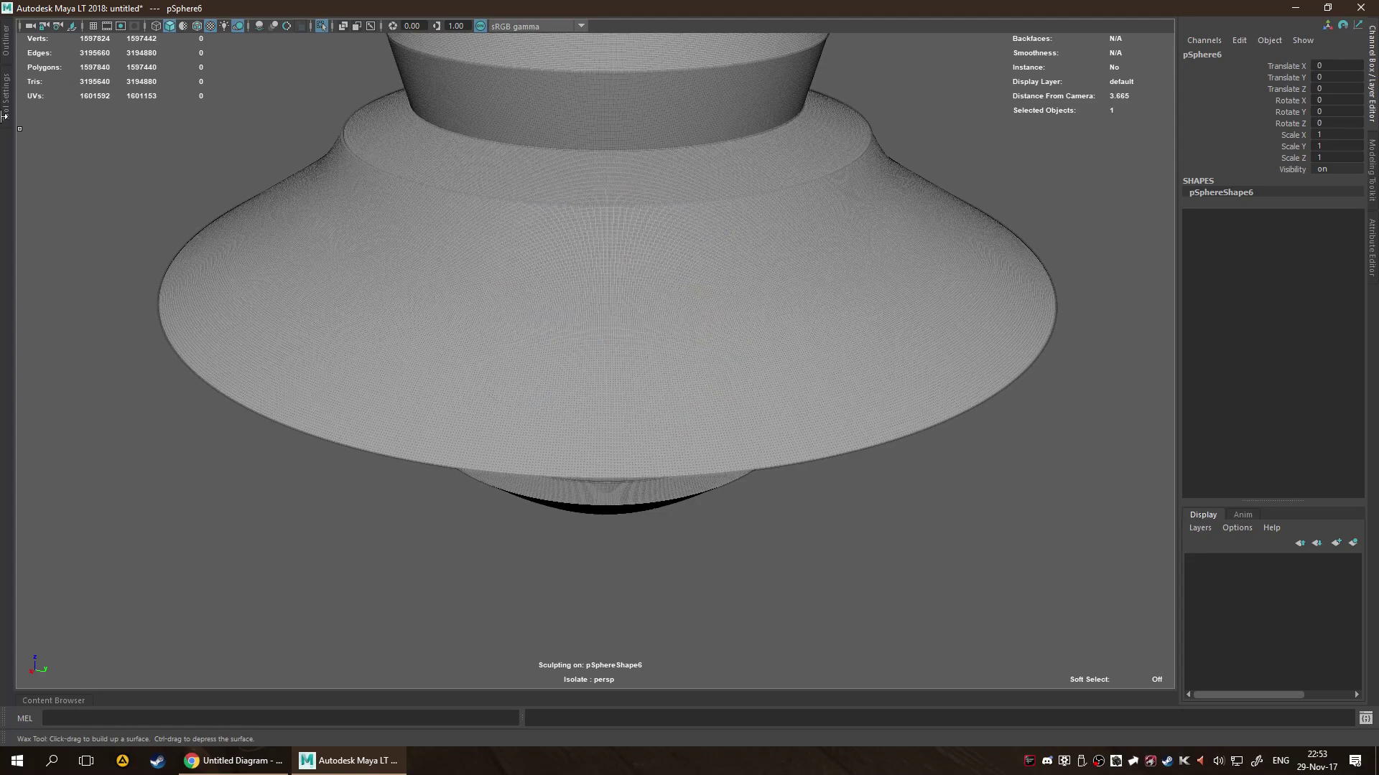
click(6, 83)
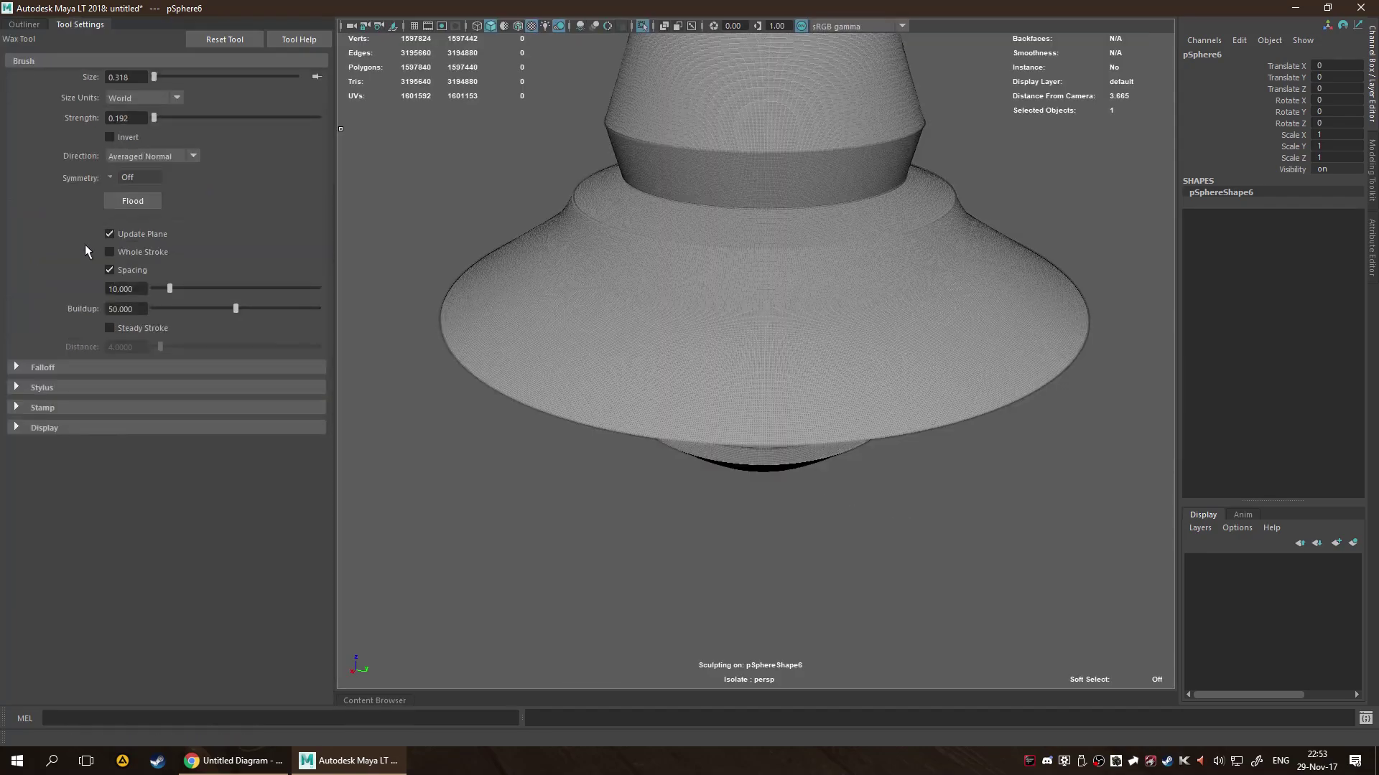
click(81, 388)
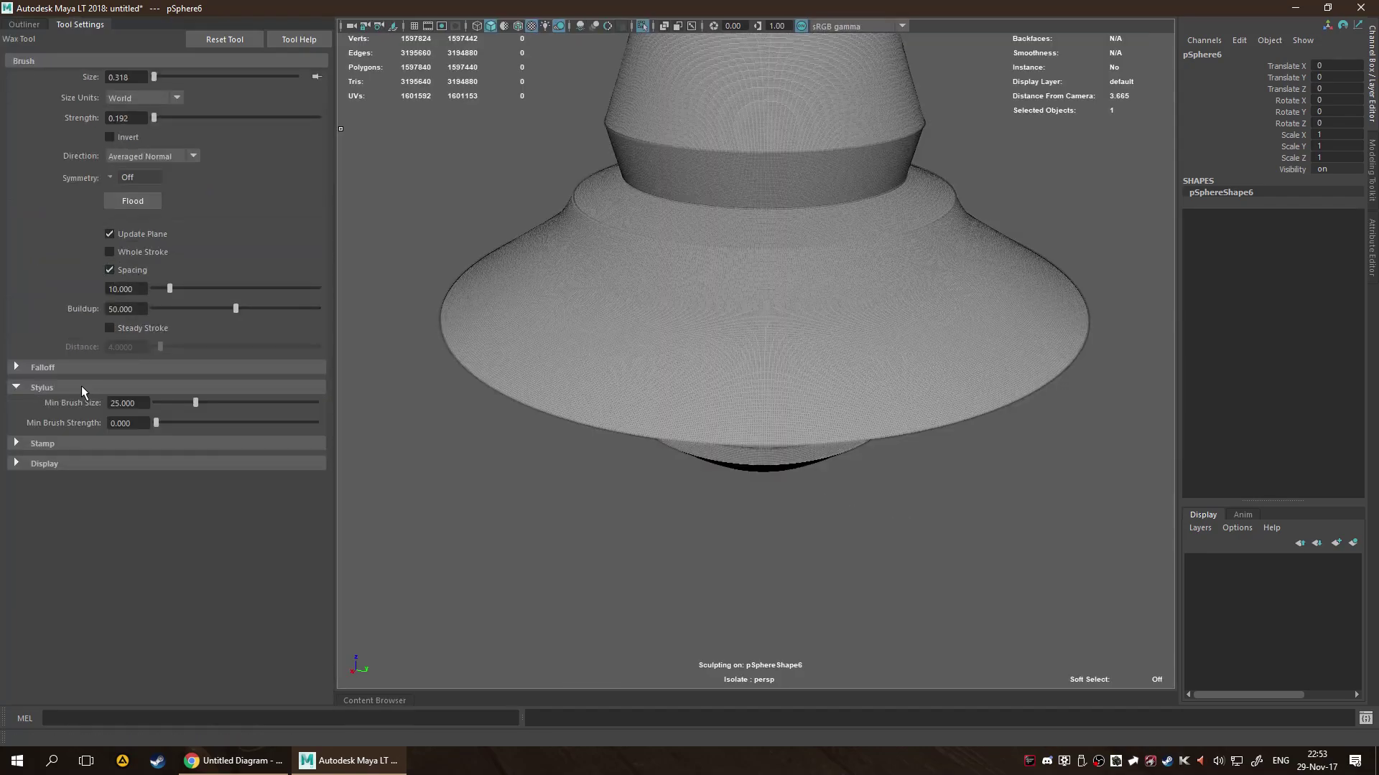
click(80, 386)
click(75, 403)
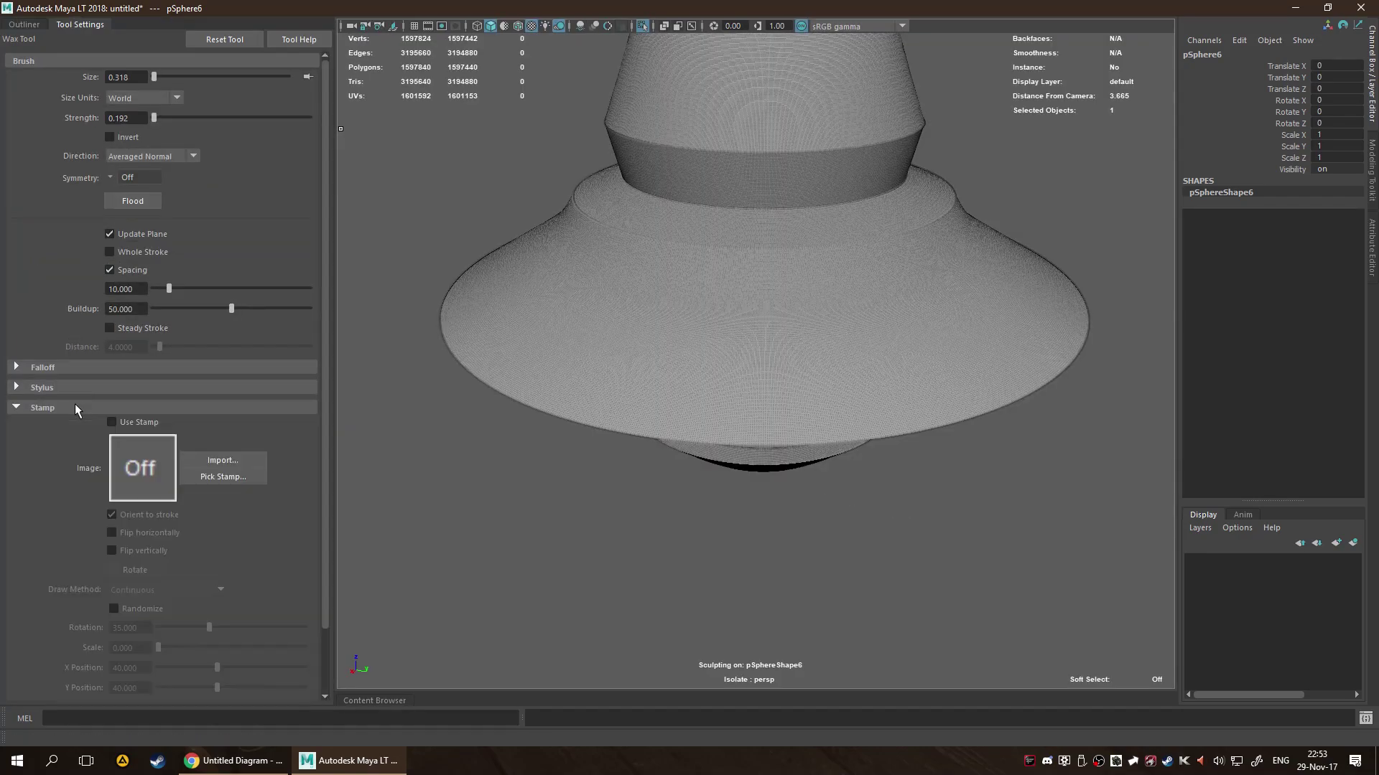
click(119, 425)
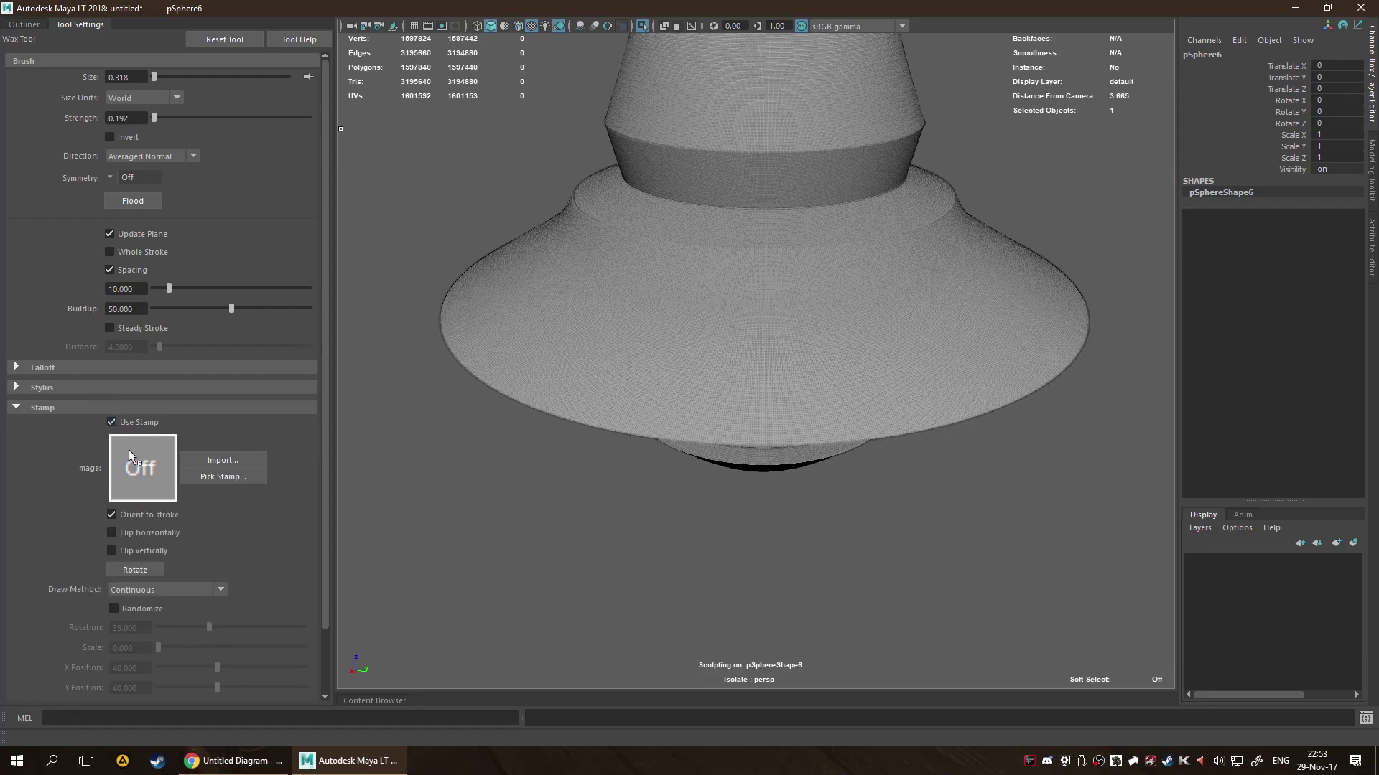
Browse the example Sculpting Stamps and pick rgb_mudCracks.tif as the Wax brush's stamp image.
click(221, 477)
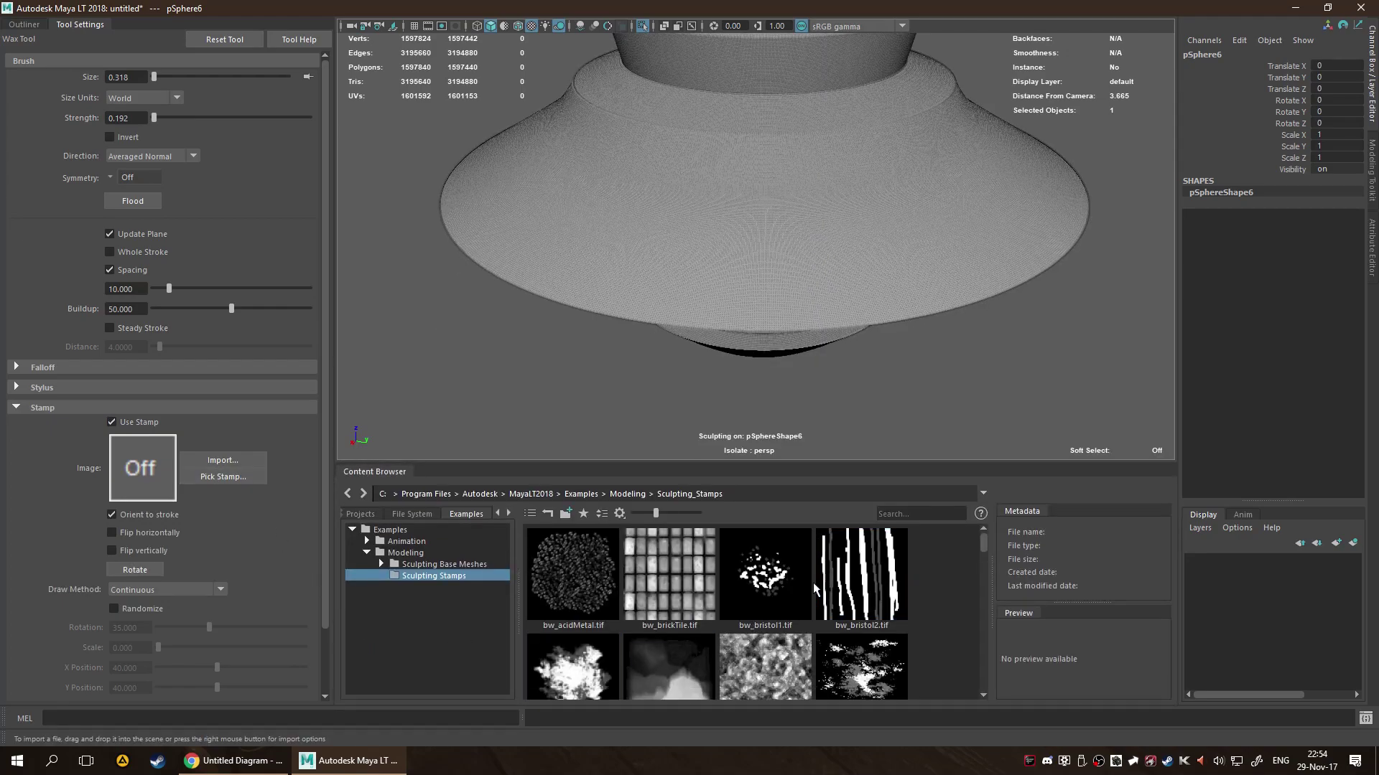
scroll(817, 596, down, 5)
scroll(830, 617, down, 5)
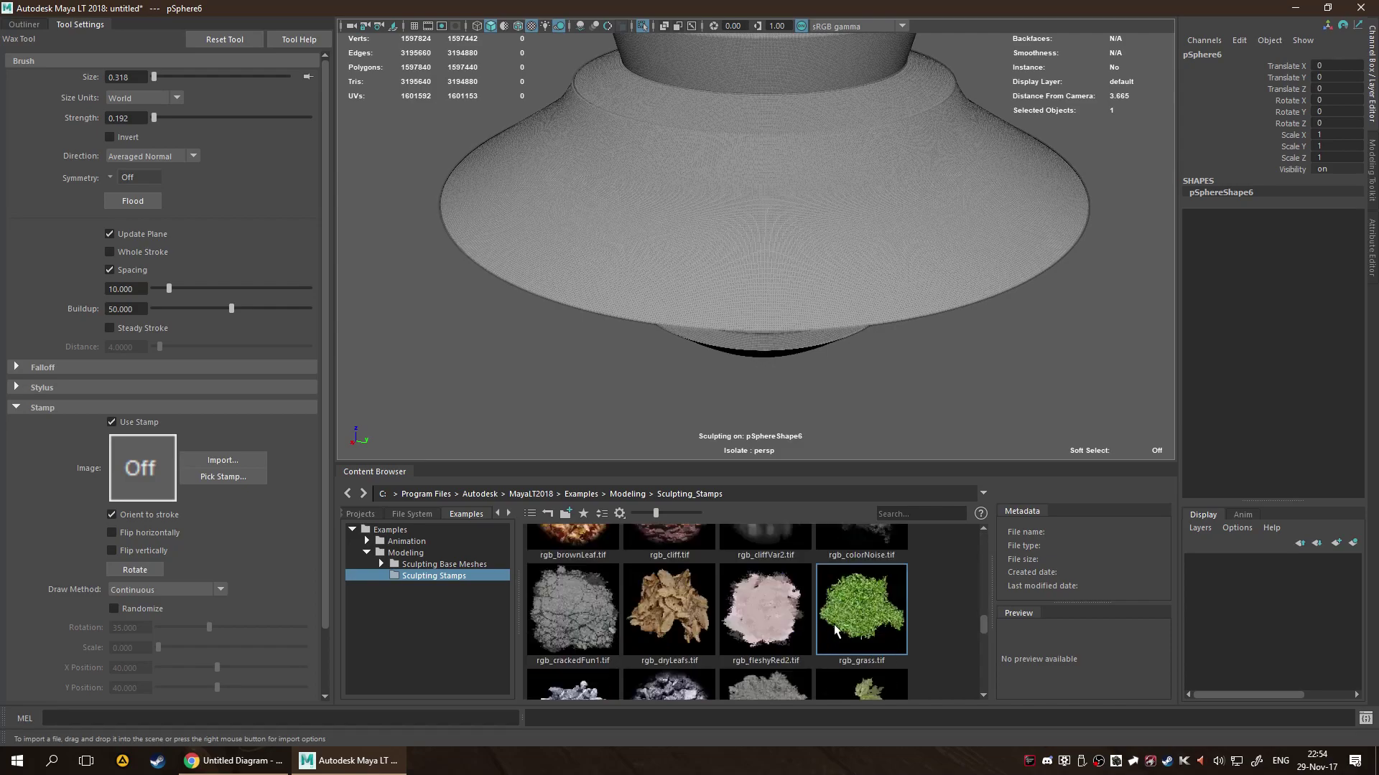
scroll(834, 623, up, 5)
scroll(838, 630, down, 5)
scroll(841, 632, down, 3)
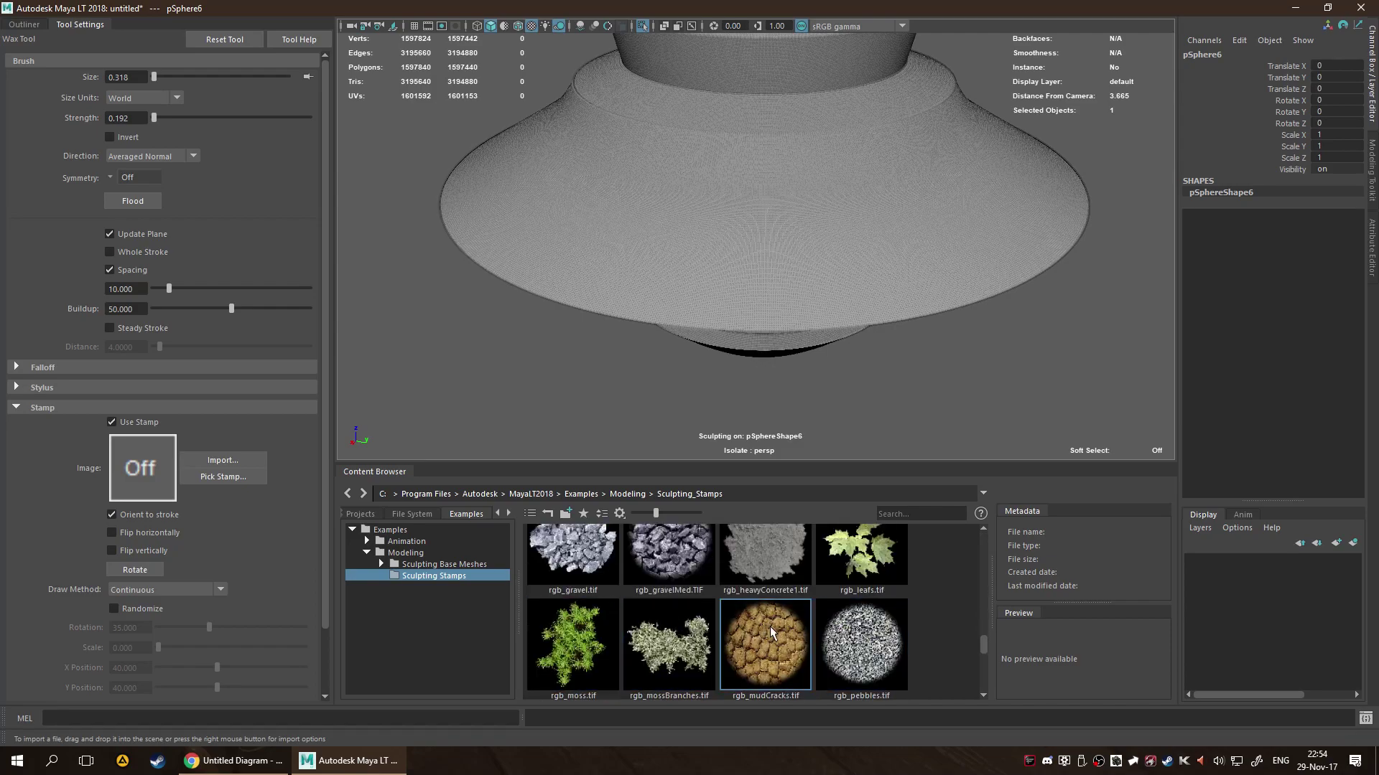
scroll(770, 626, up, 3)
scroll(770, 626, down, 3)
scroll(755, 617, down, 4)
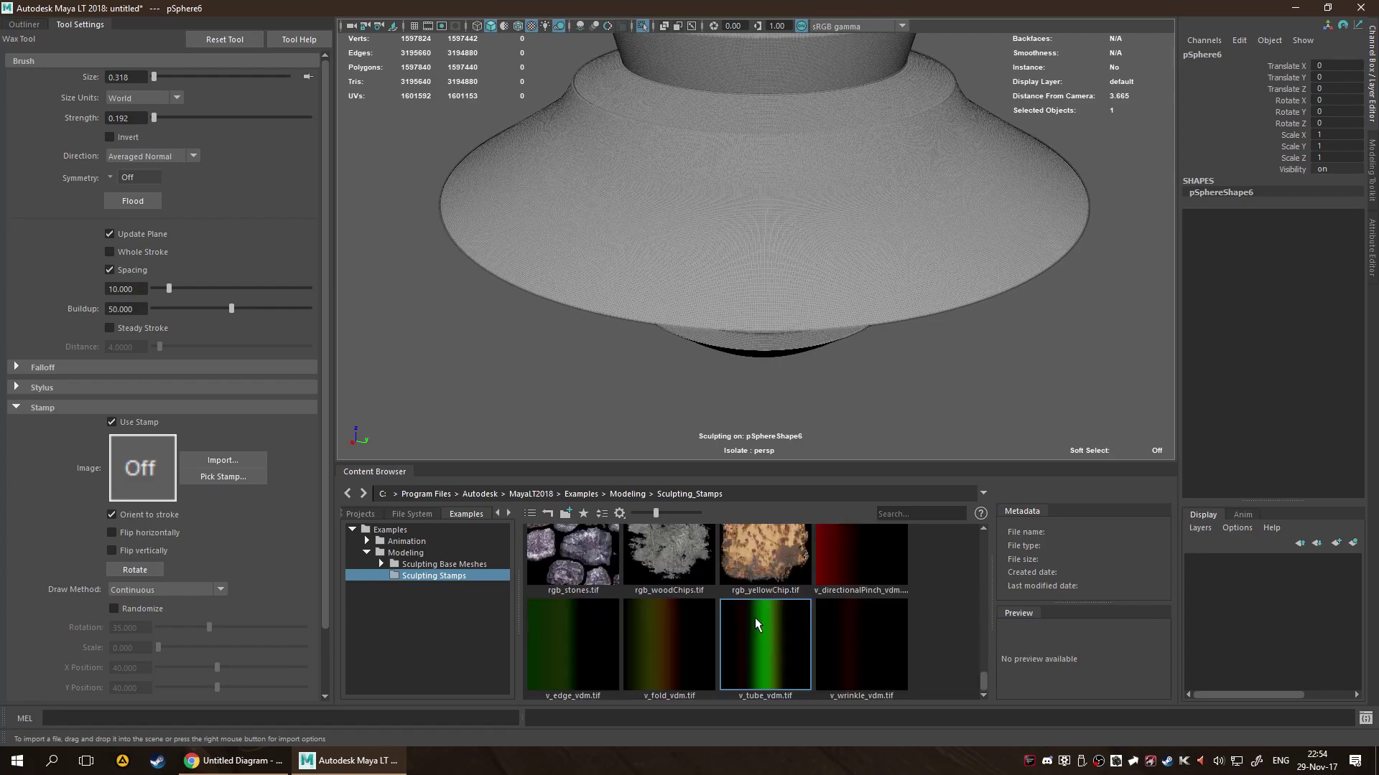
scroll(754, 630, up, 2)
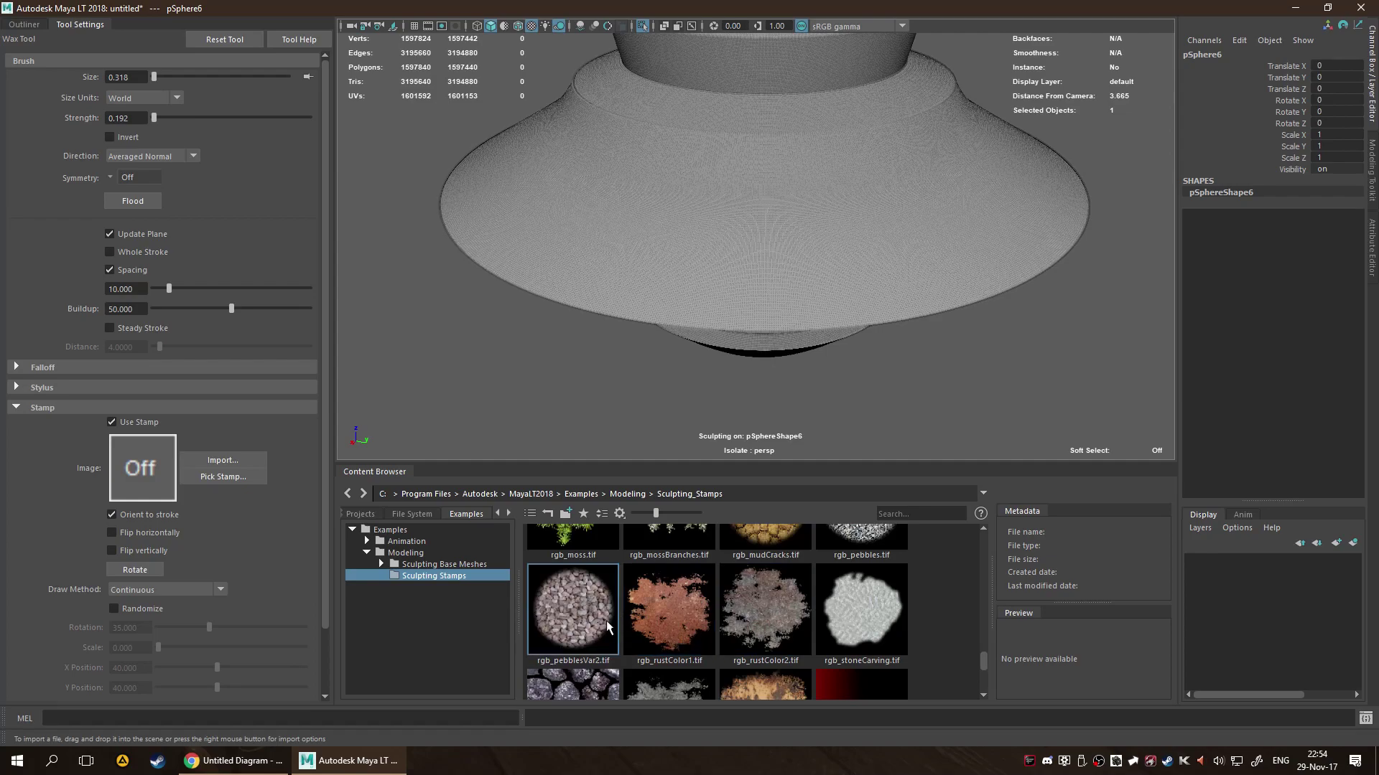
scroll(619, 610, up, 4)
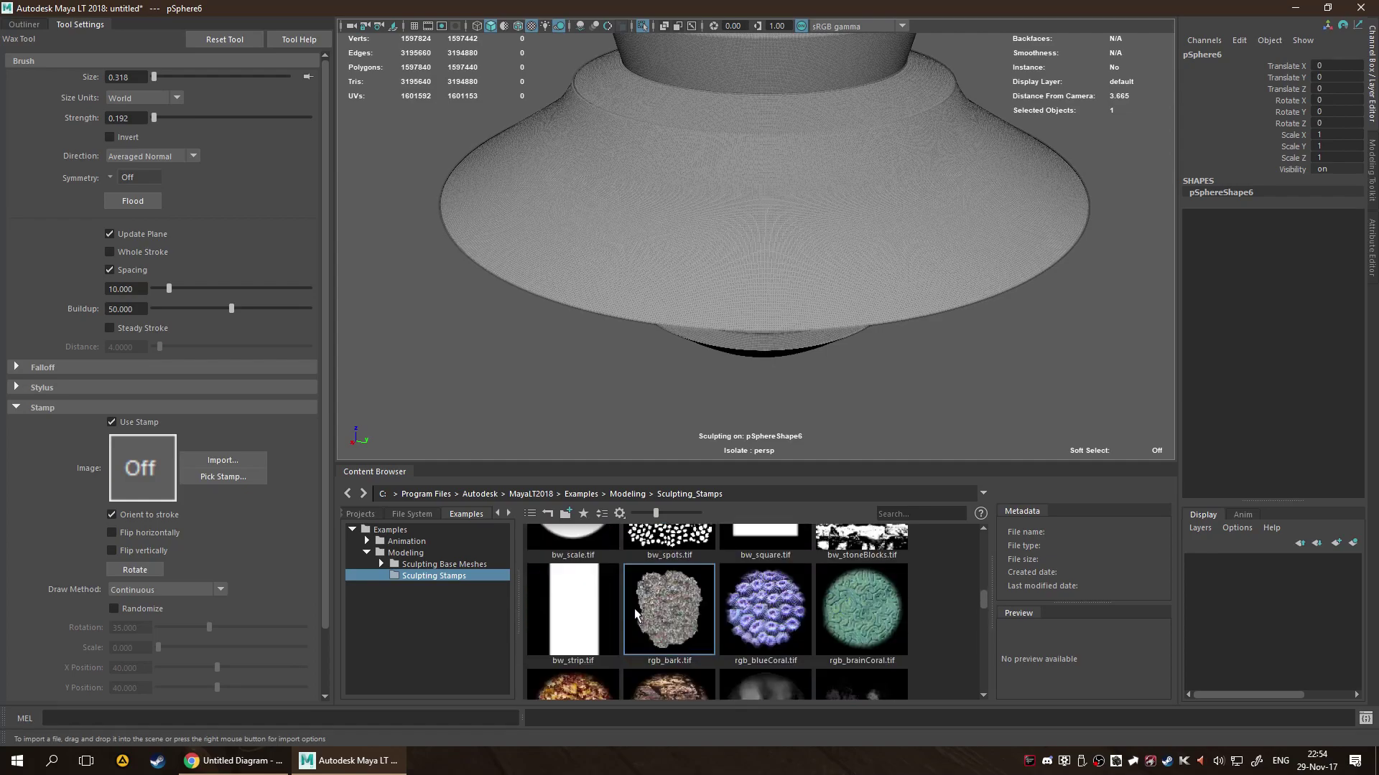
scroll(637, 619, down, 2)
scroll(636, 615, down, 2)
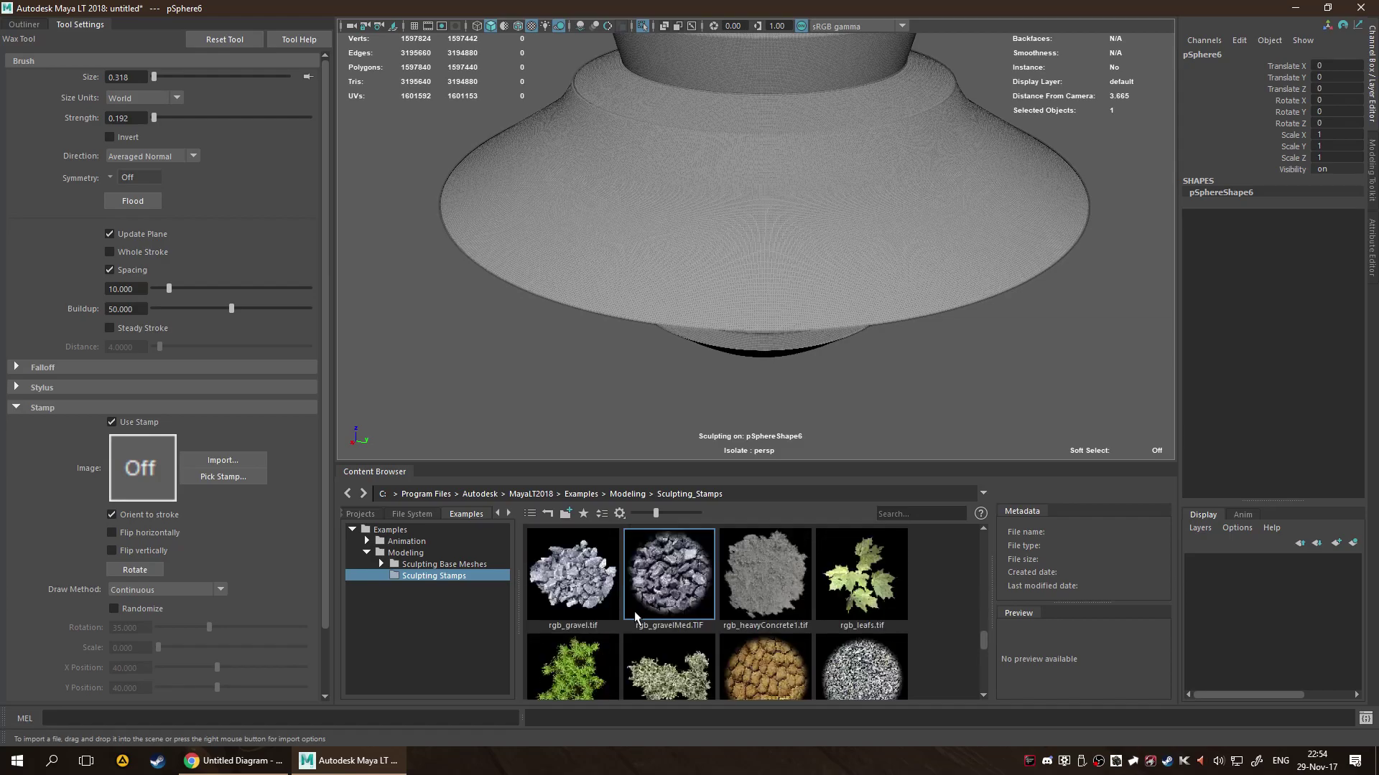
click(755, 648)
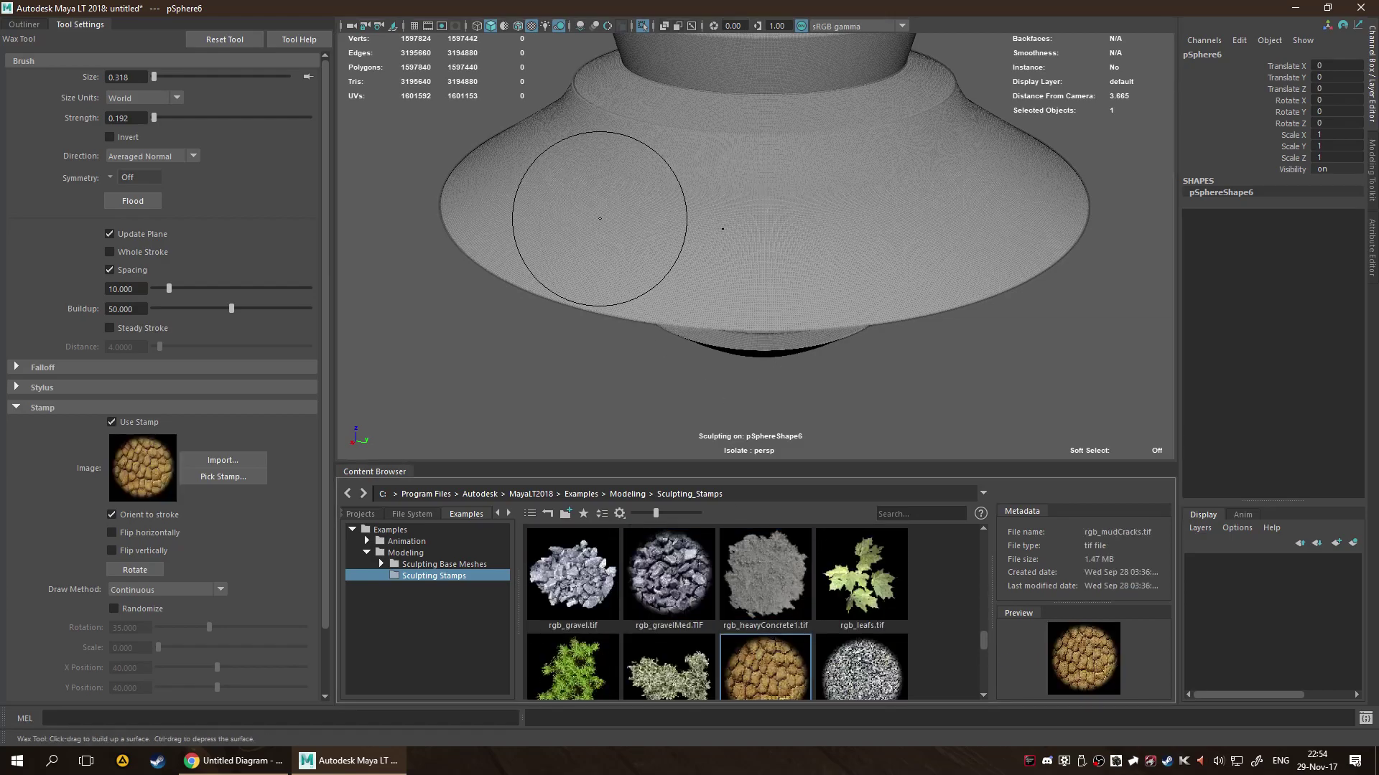
scroll(670, 220, up, 5)
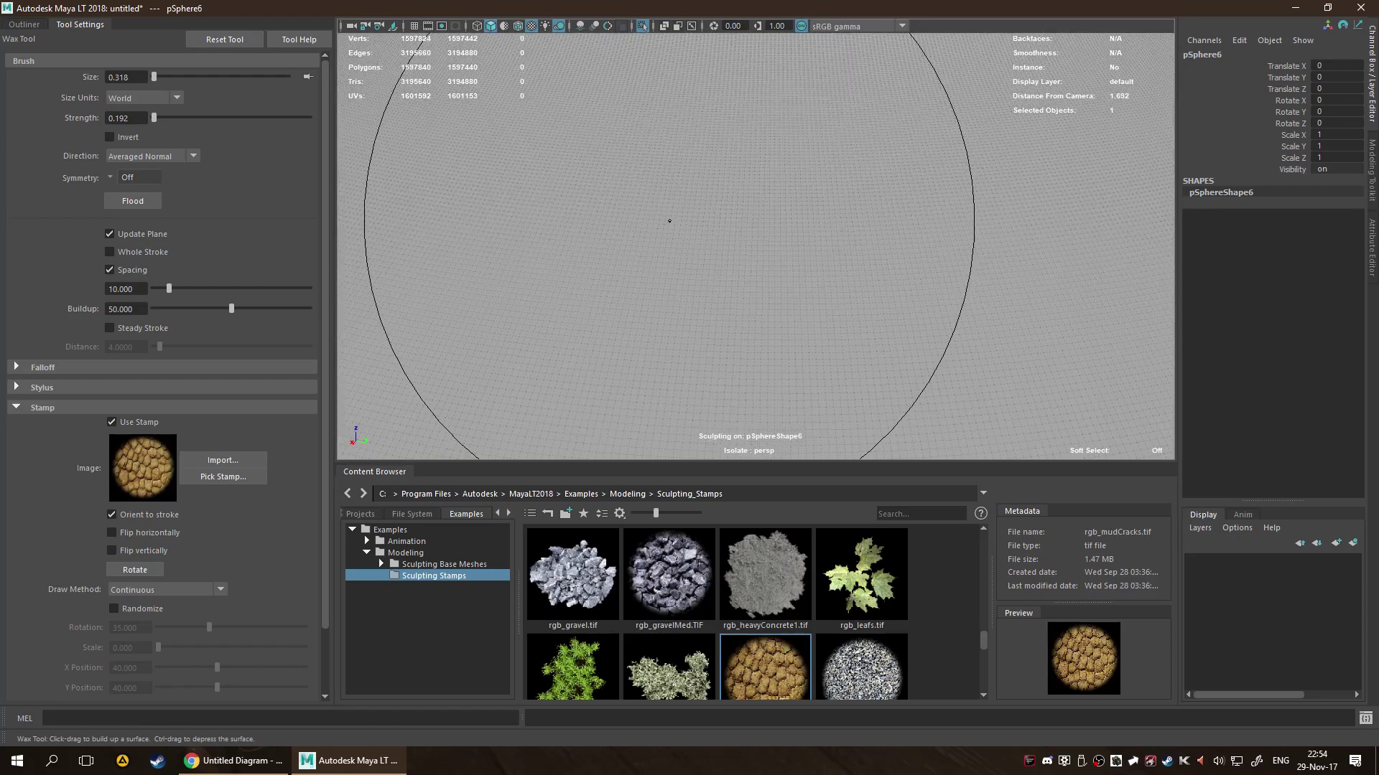
Try a mud-cracks stamp stroke on the shape's wide brim and undo it.
scroll(657, 241, down, 5)
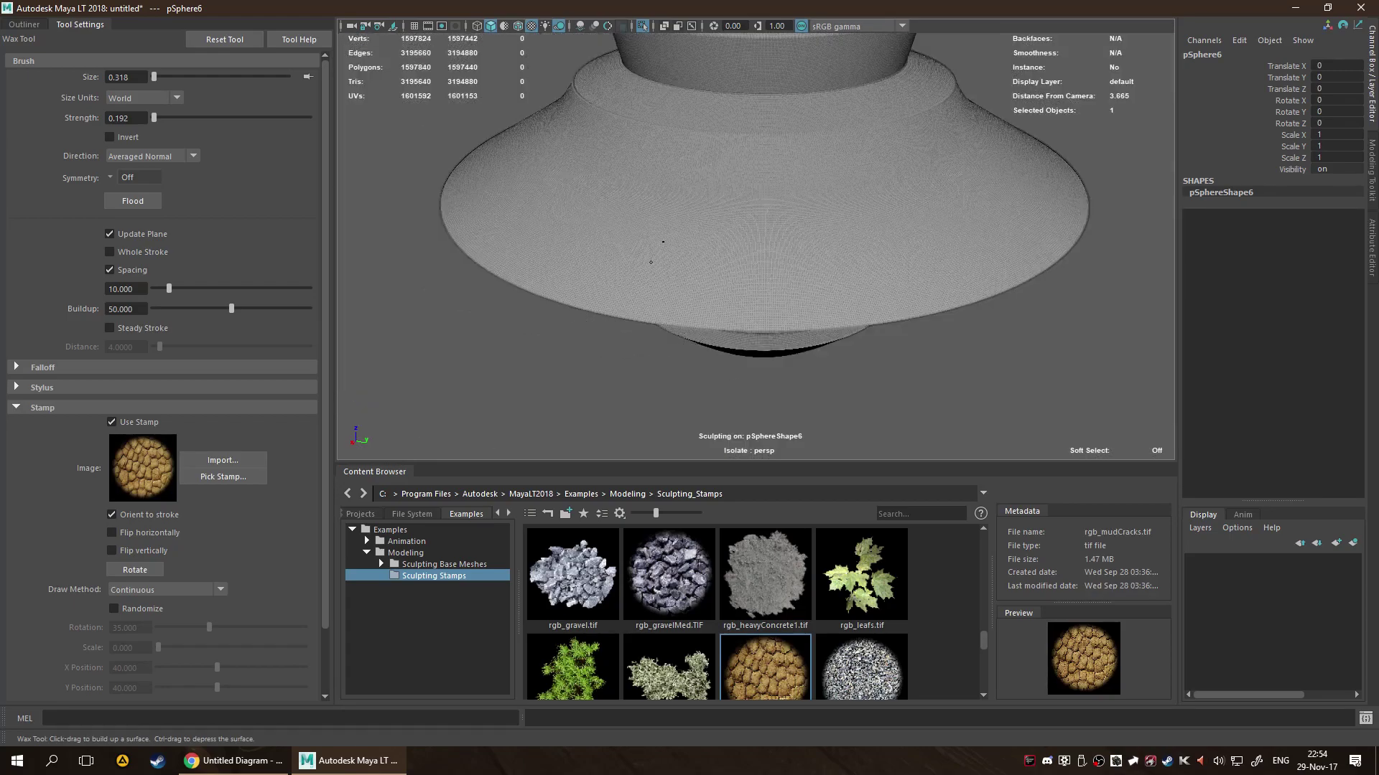
drag(651, 262, 737, 154)
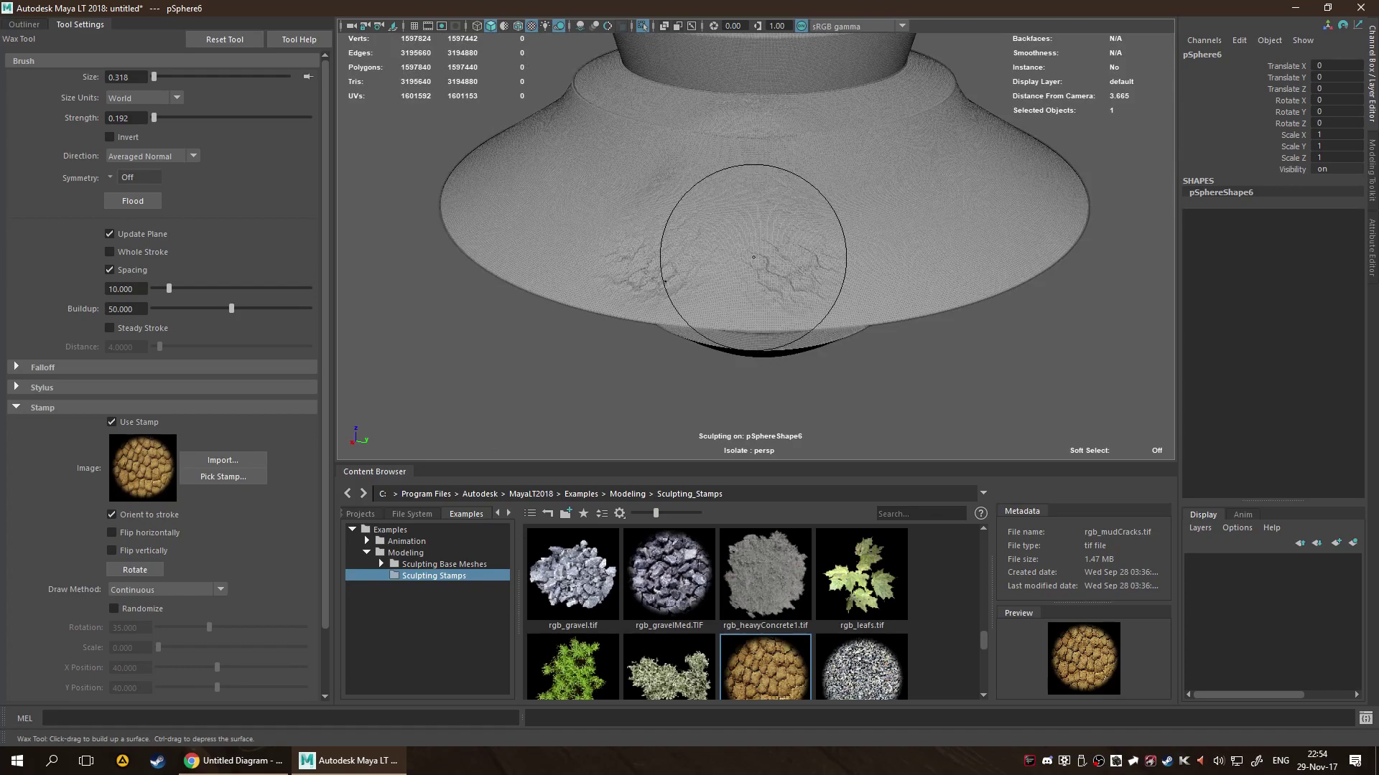
key(ctrl+z)
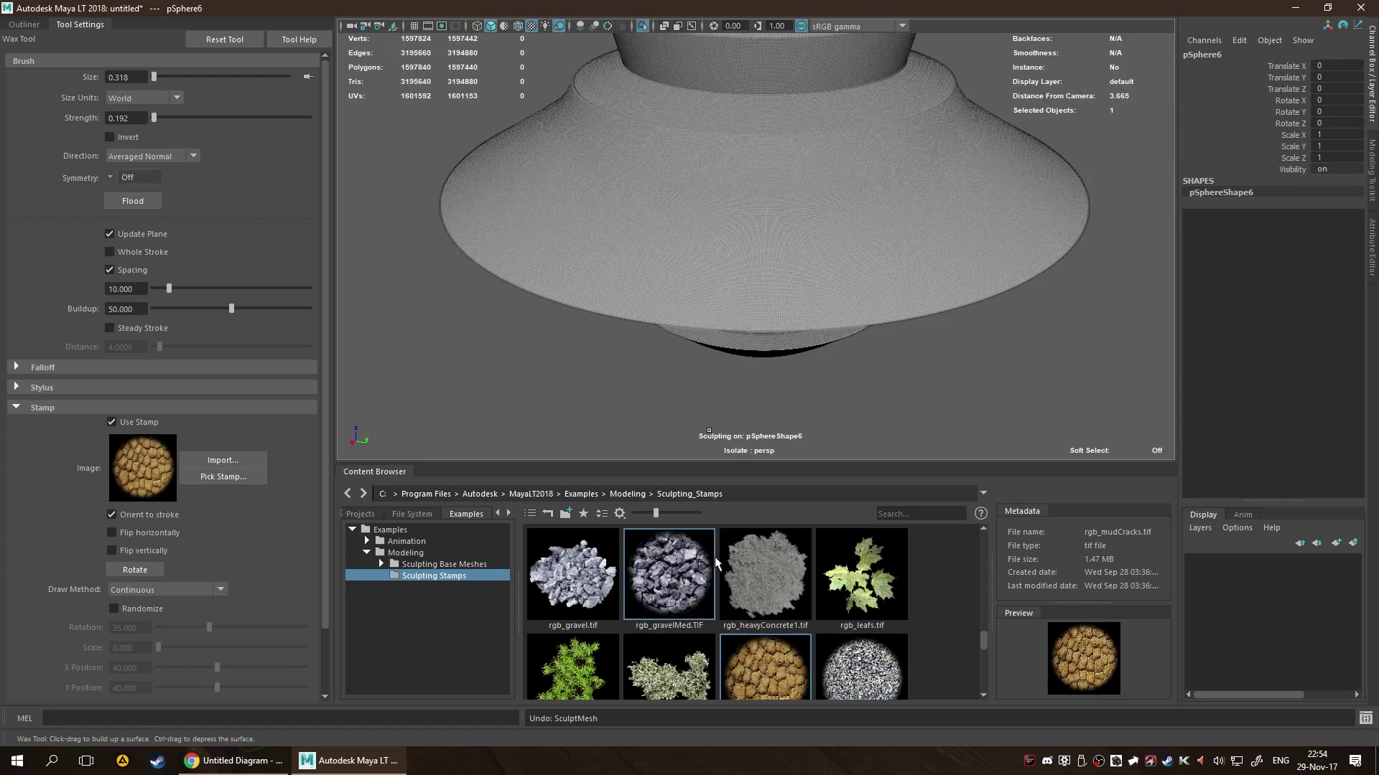
Replace the brush's stamp image with bw_bristol1.tif from the example Sculpting Stamps.
scroll(718, 567, up, 3)
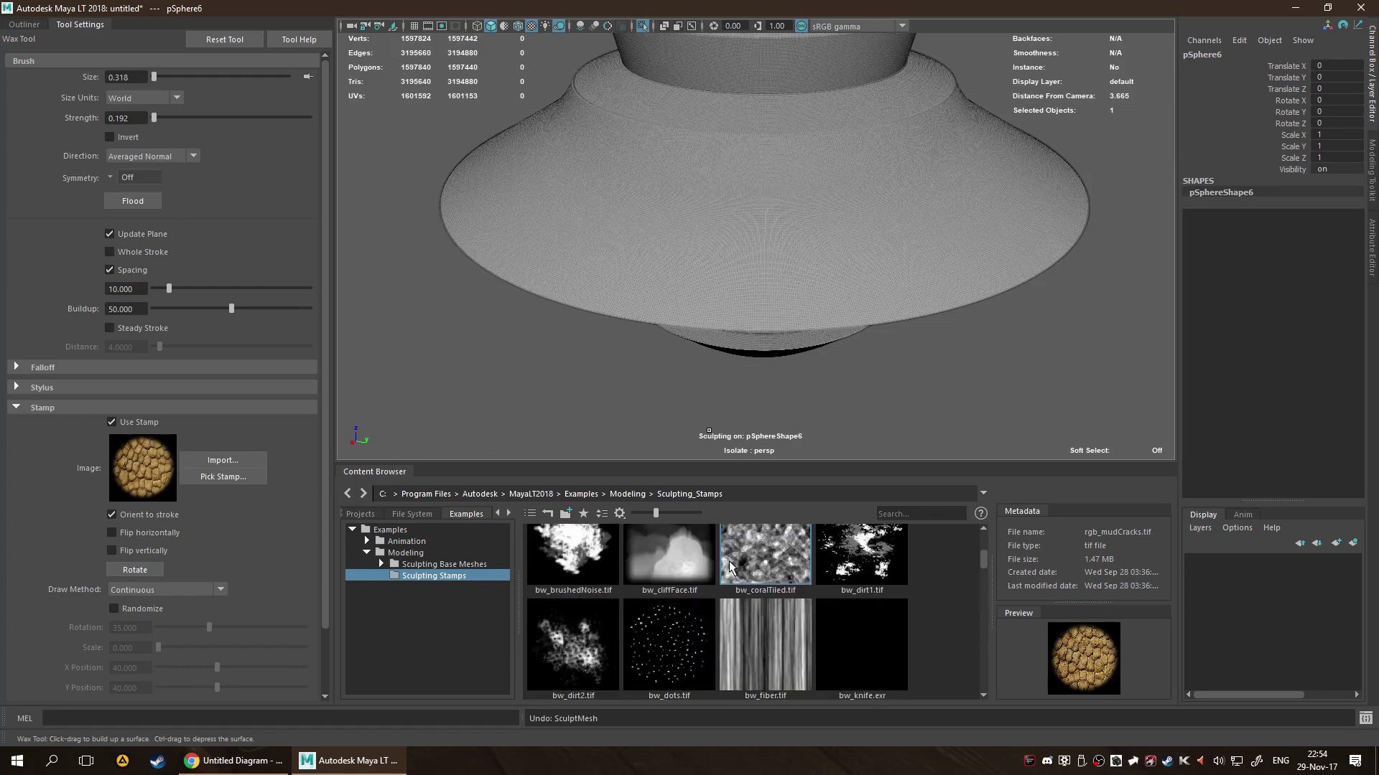
scroll(730, 561, up, 3)
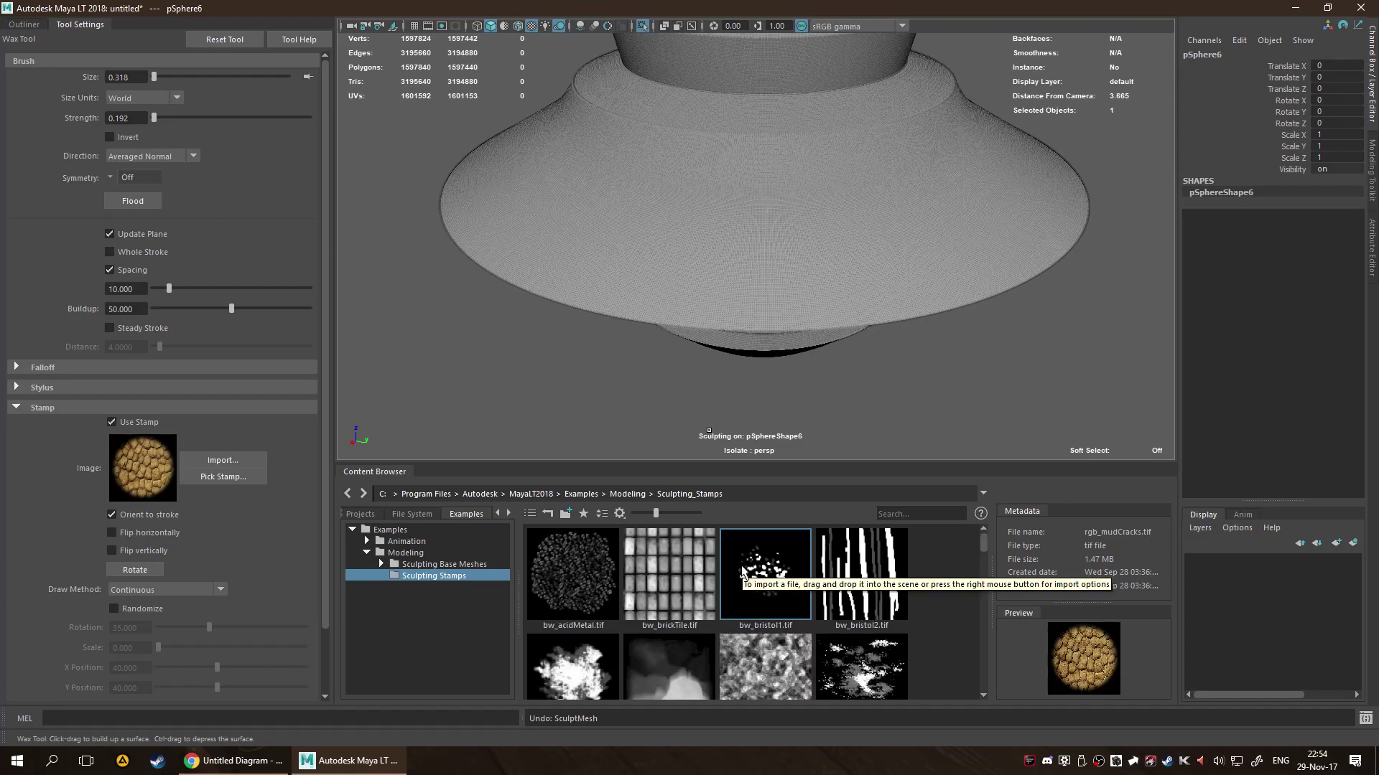
click(741, 572)
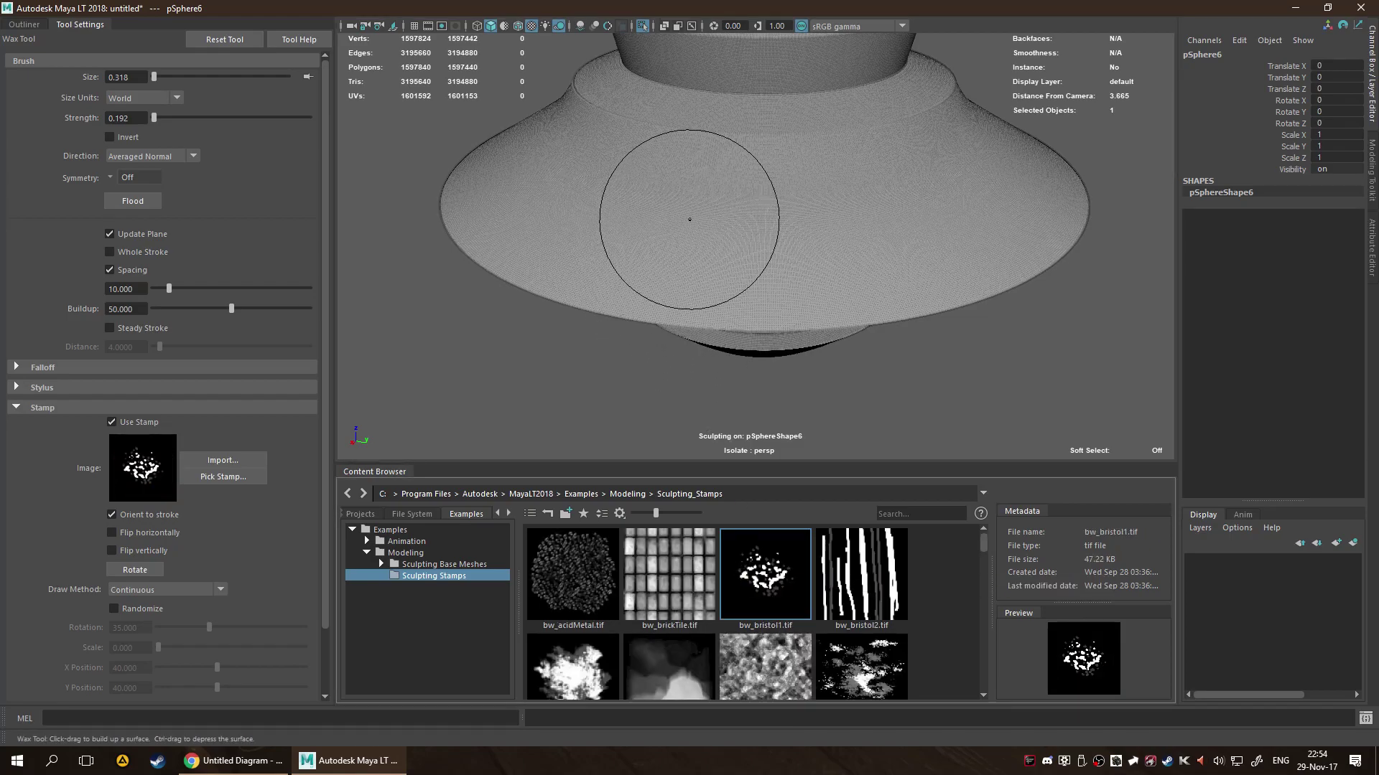
Set the Wax brush size to 0.360 and enable Randomize for its stamp.
key(b)
mouse_move(689, 220)
mouse_down()
mouse_move(738, 226)
mouse_move(719, 244)
mouse_up()
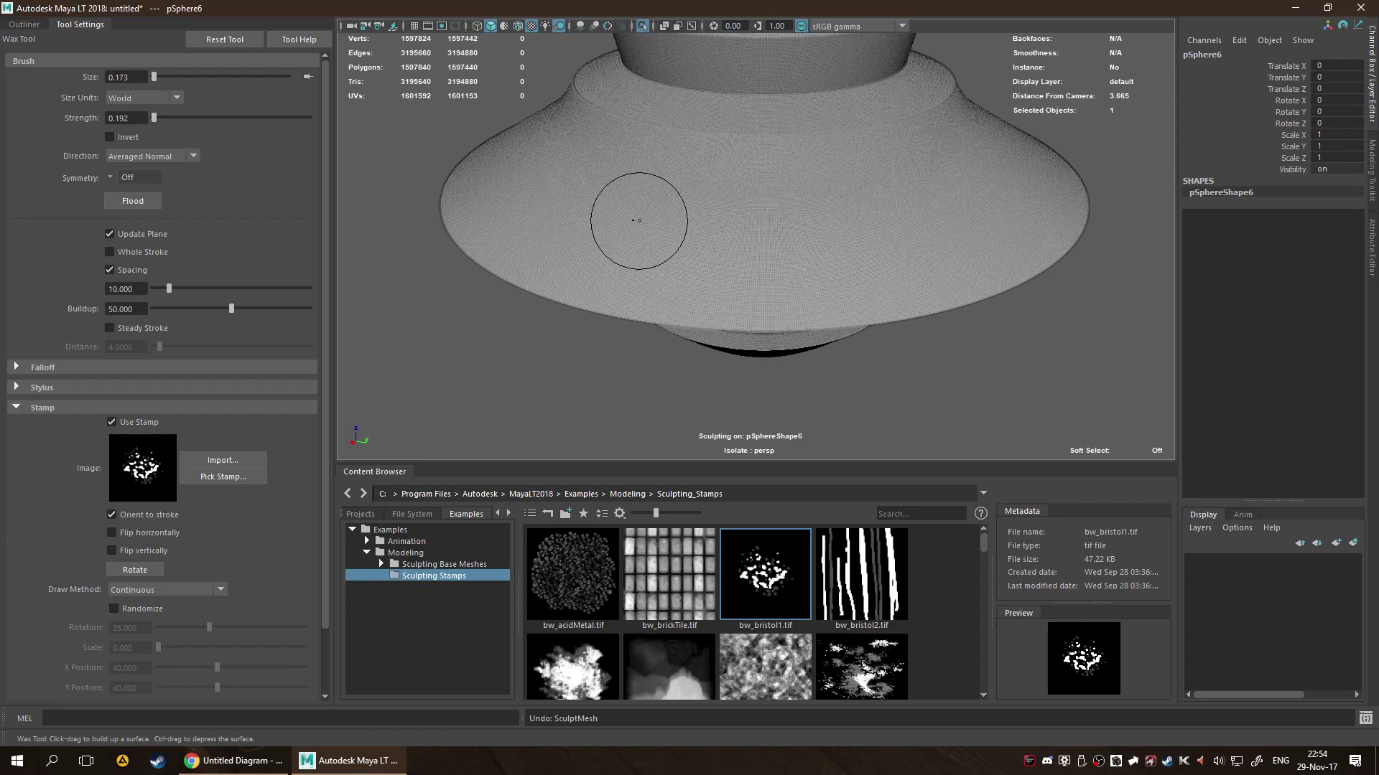
mouse_move(608, 204)
mouse_down()
mouse_move(743, 232)
mouse_move(690, 236)
mouse_up()
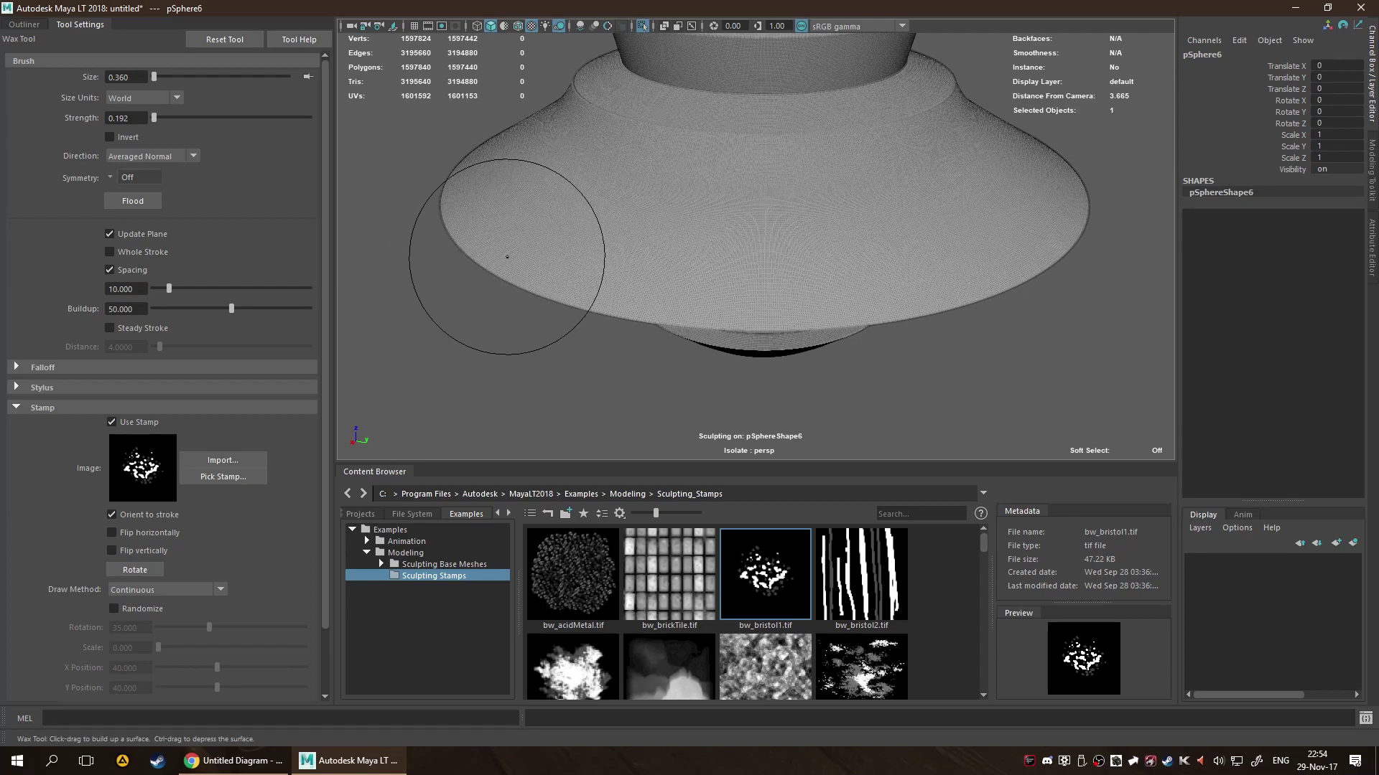
scroll(203, 467, down, 2)
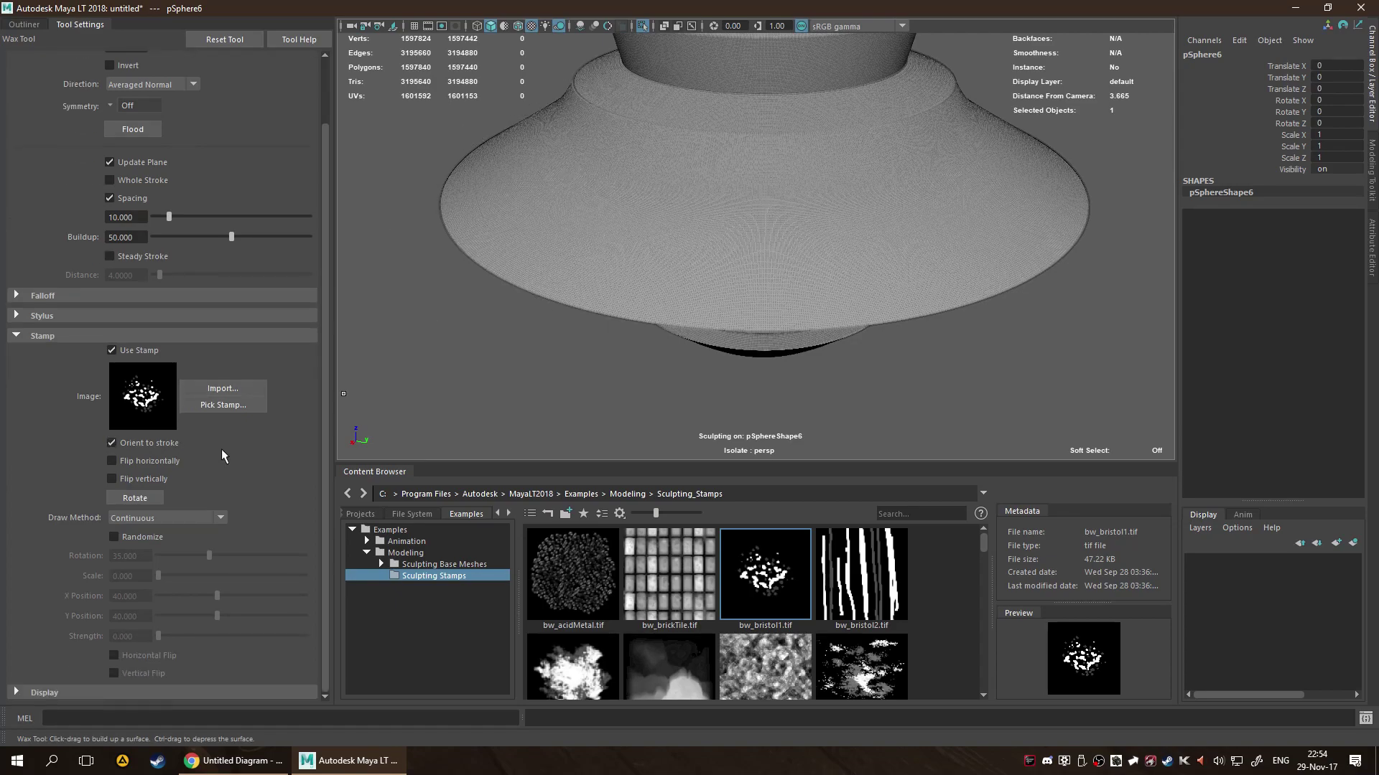
click(135, 540)
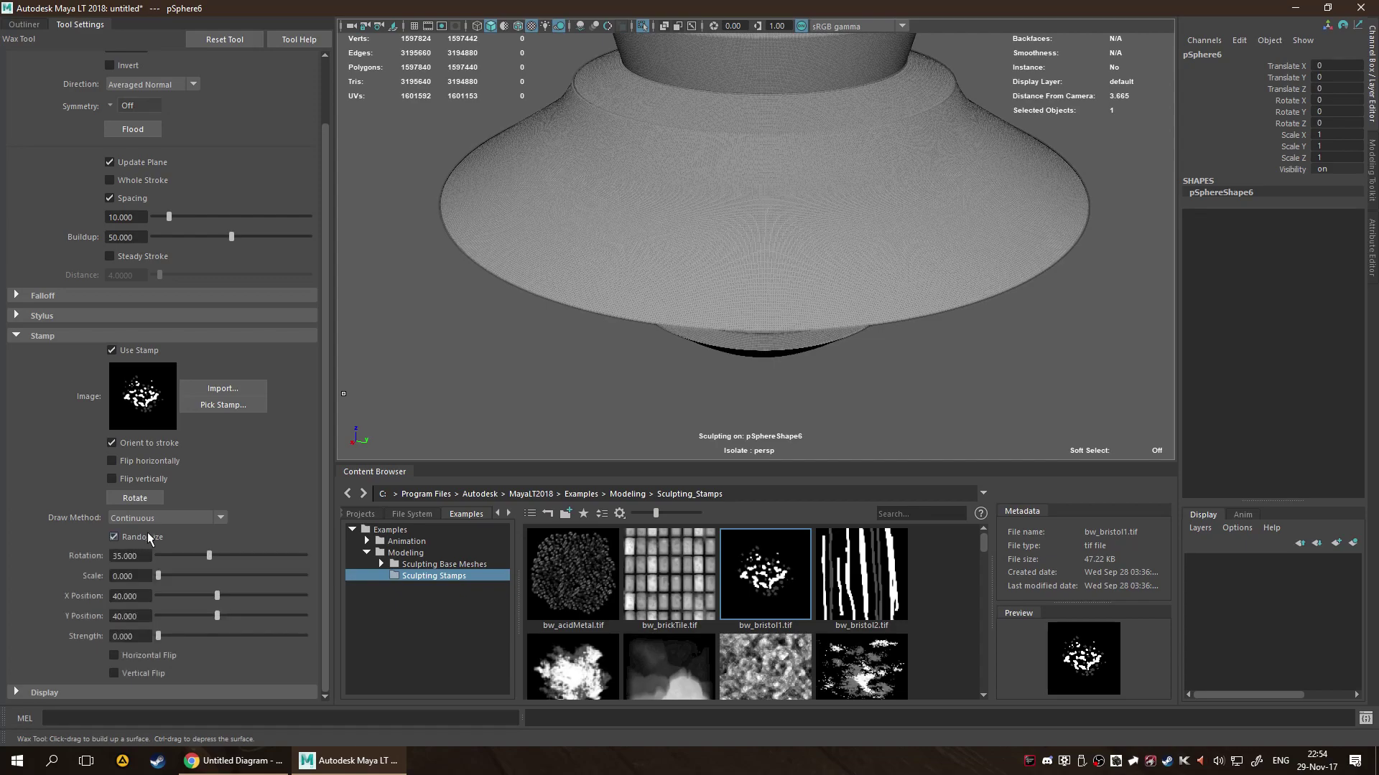
Try randomized stamp strokes around the brim's upper surface and undo the heavy result.
scroll(670, 198, up, 2)
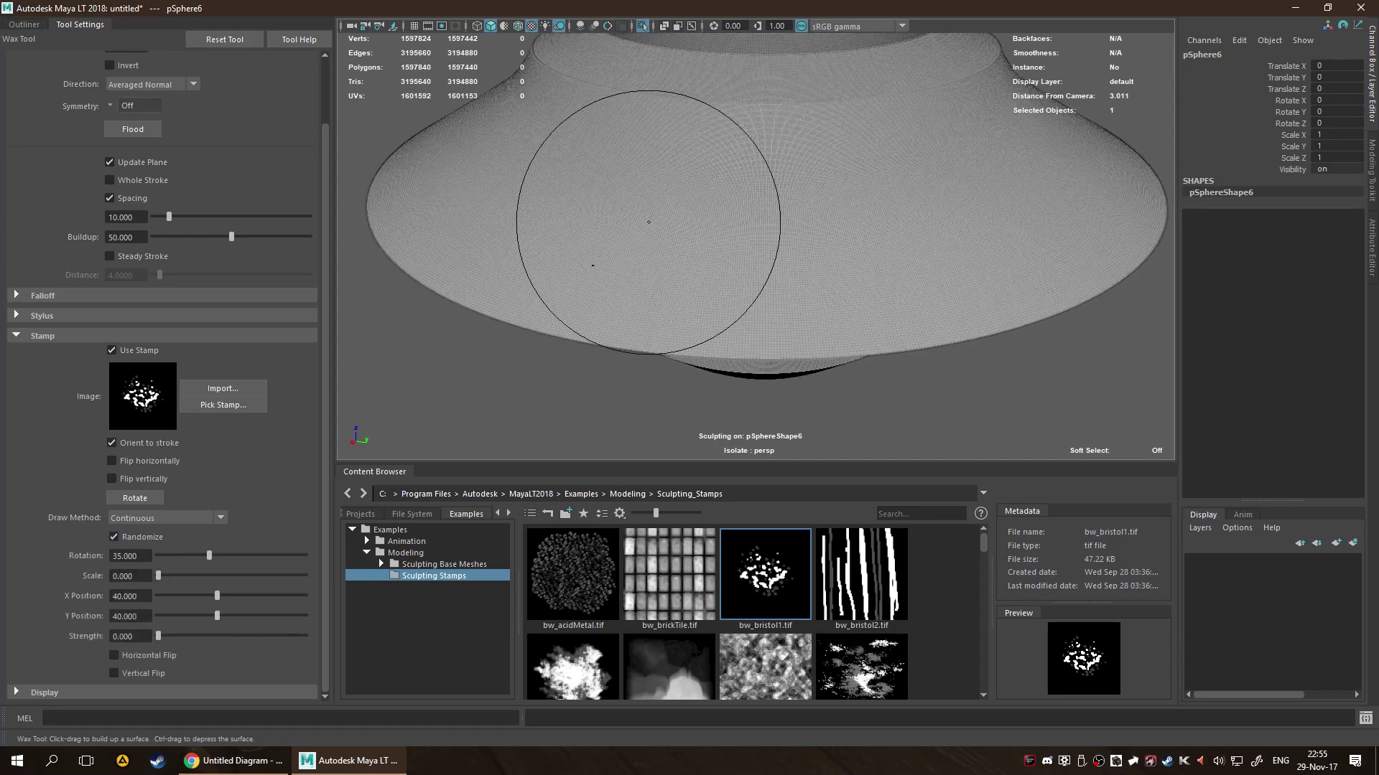
alt+middle_drag(646, 222, 590, 279)
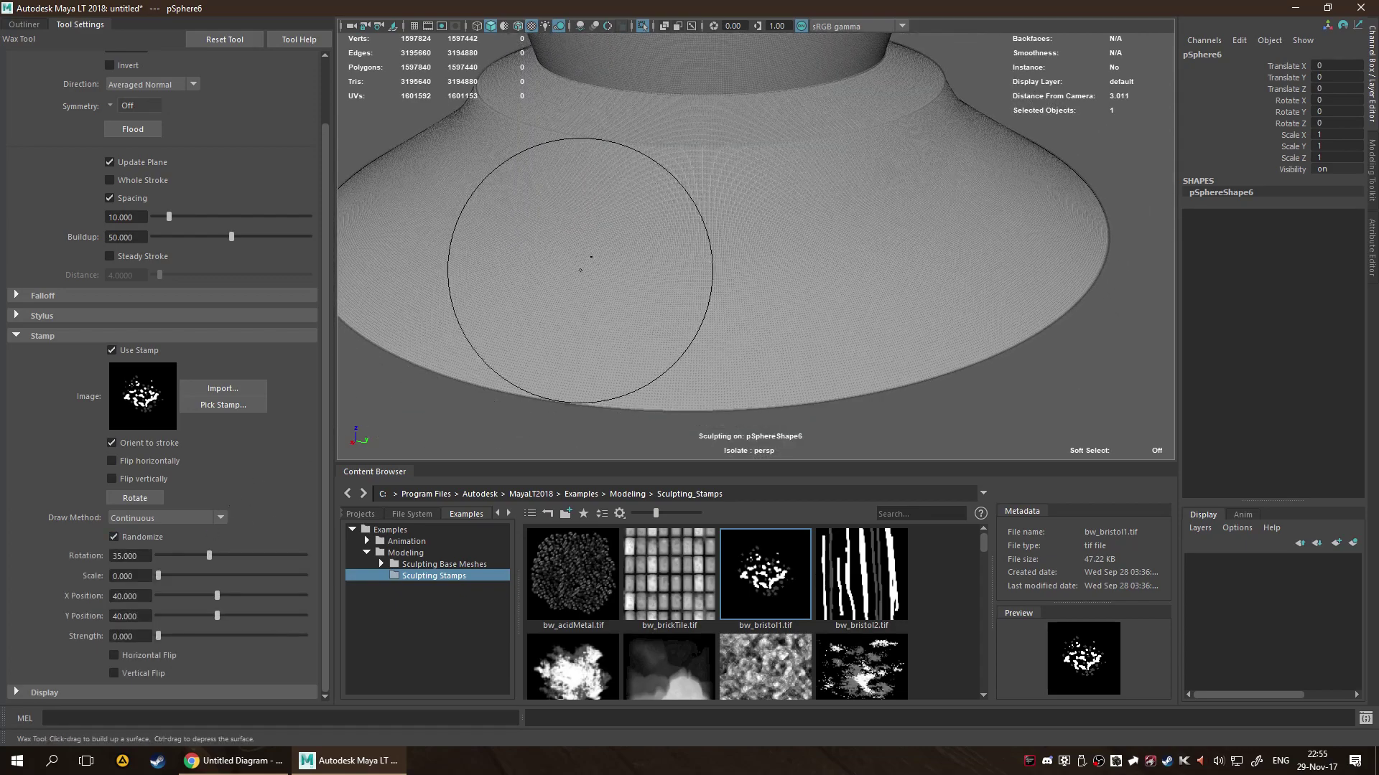
drag(605, 269, 912, 258)
alt+middle_drag(930, 260, 687, 301)
scroll(687, 301, down, 2)
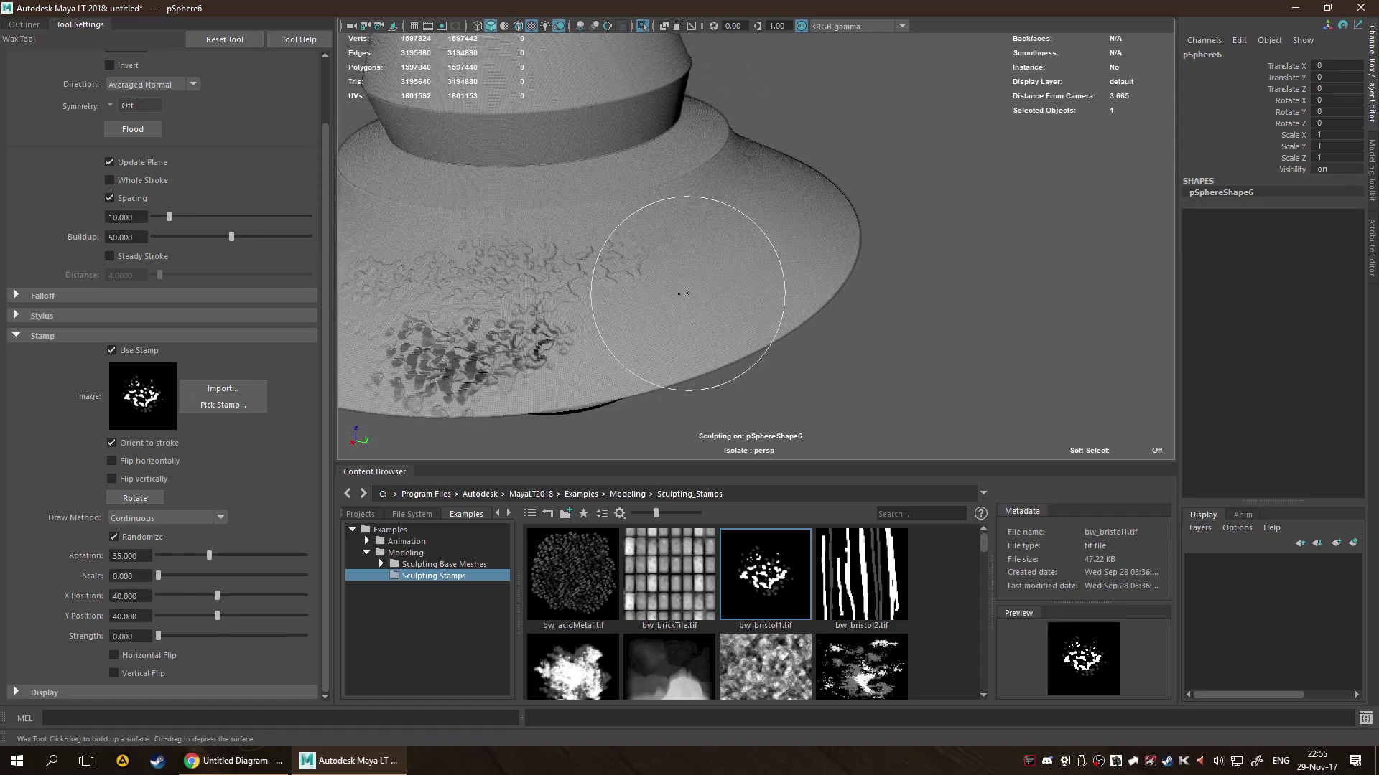
key(ctrl+z)
Stamp scattered patches of randomized detail across the top of the brim and up the side of the cone.
mouse_move(549, 308)
mouse_down()
mouse_move(570, 292)
mouse_move(800, 294)
mouse_up()
alt+middle_drag(591, 334, 821, 303)
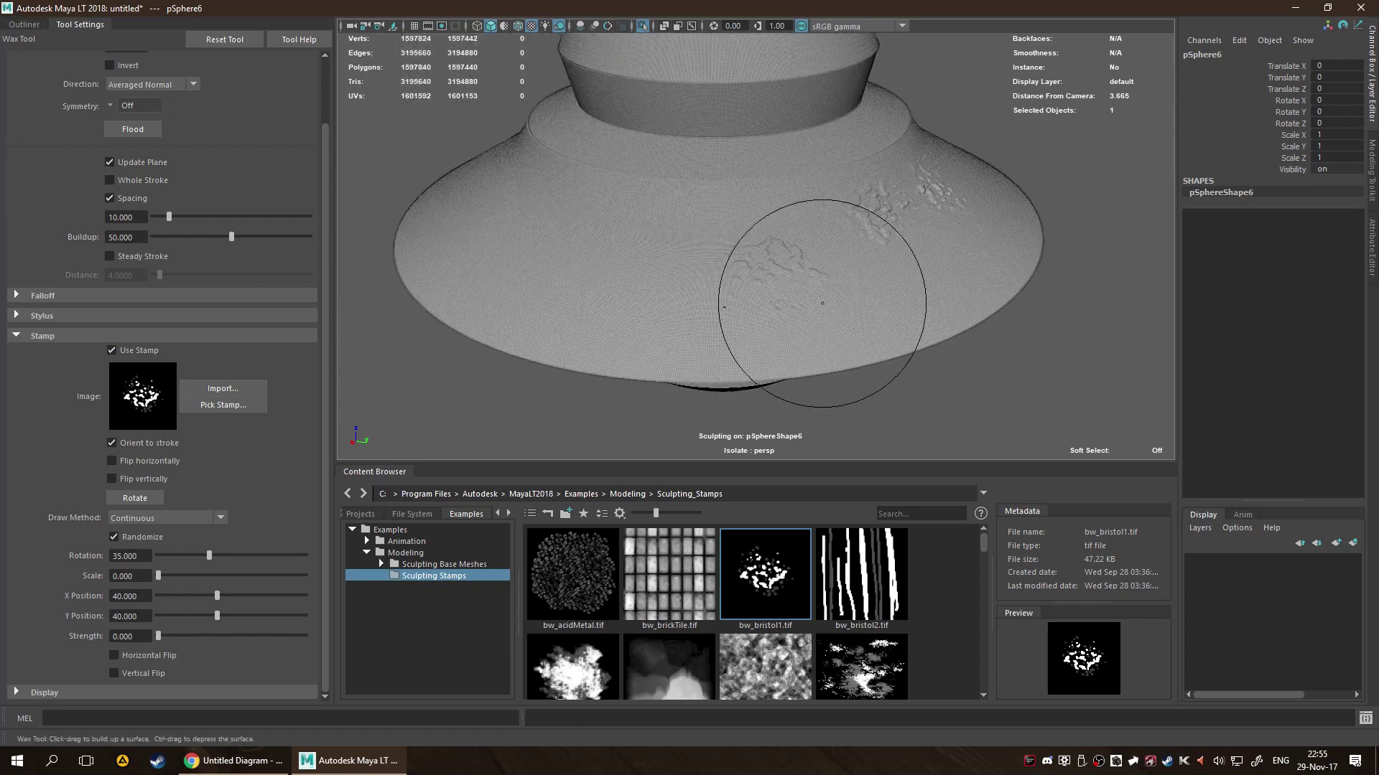
drag(608, 263, 757, 273)
alt+right_drag(855, 262, 697, 258)
alt+middle_drag(696, 259, 647, 366)
drag(665, 118, 697, 201)
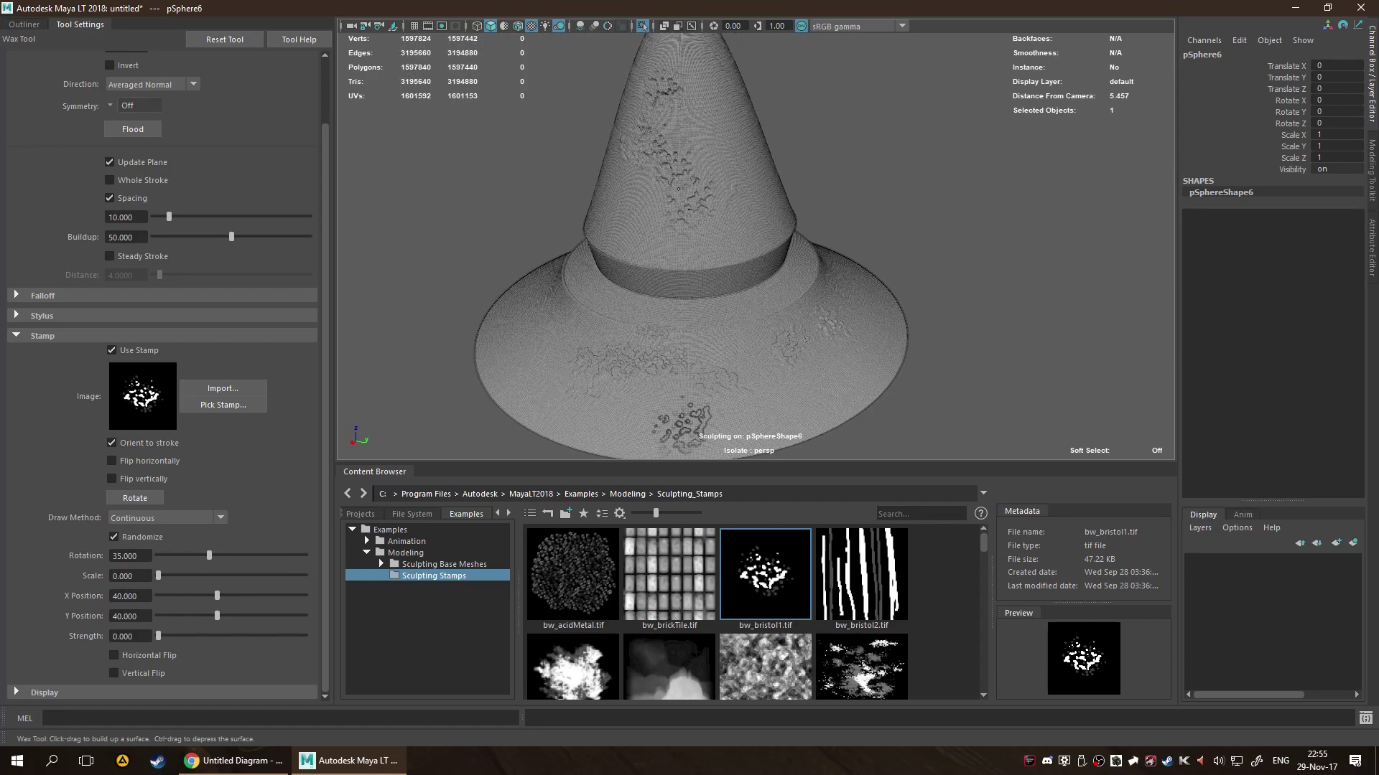
Set the stamp's random Scale to 3.448 and shrink the Wax brush.
mouse_move(754, 240)
alt+mouse_down()
mouse_move(742, 196)
mouse_move(793, 148)
alt+mouse_up()
key(b)
drag(646, 361, 666, 365)
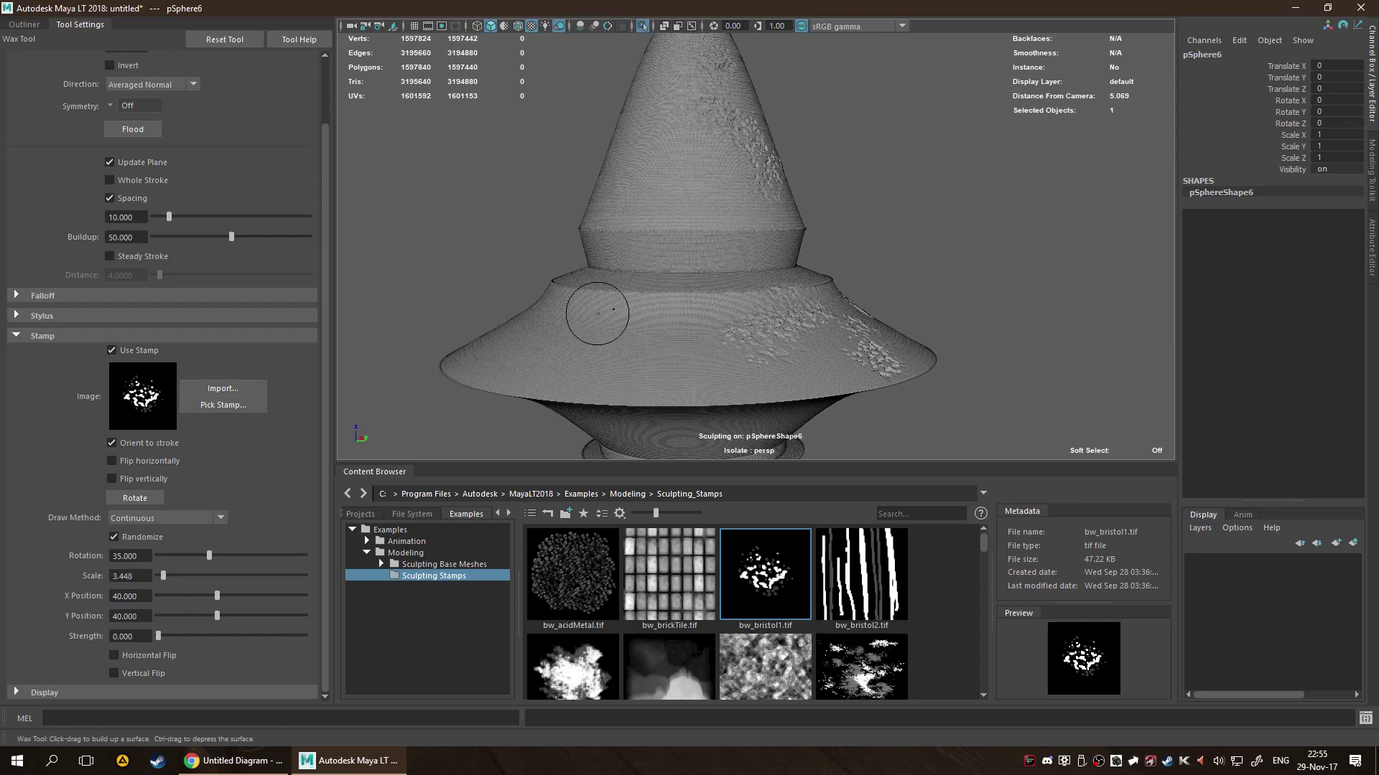
Stamp small patches of detail on the brim's upper surface with the smaller brush.
scroll(690, 384, up, 8)
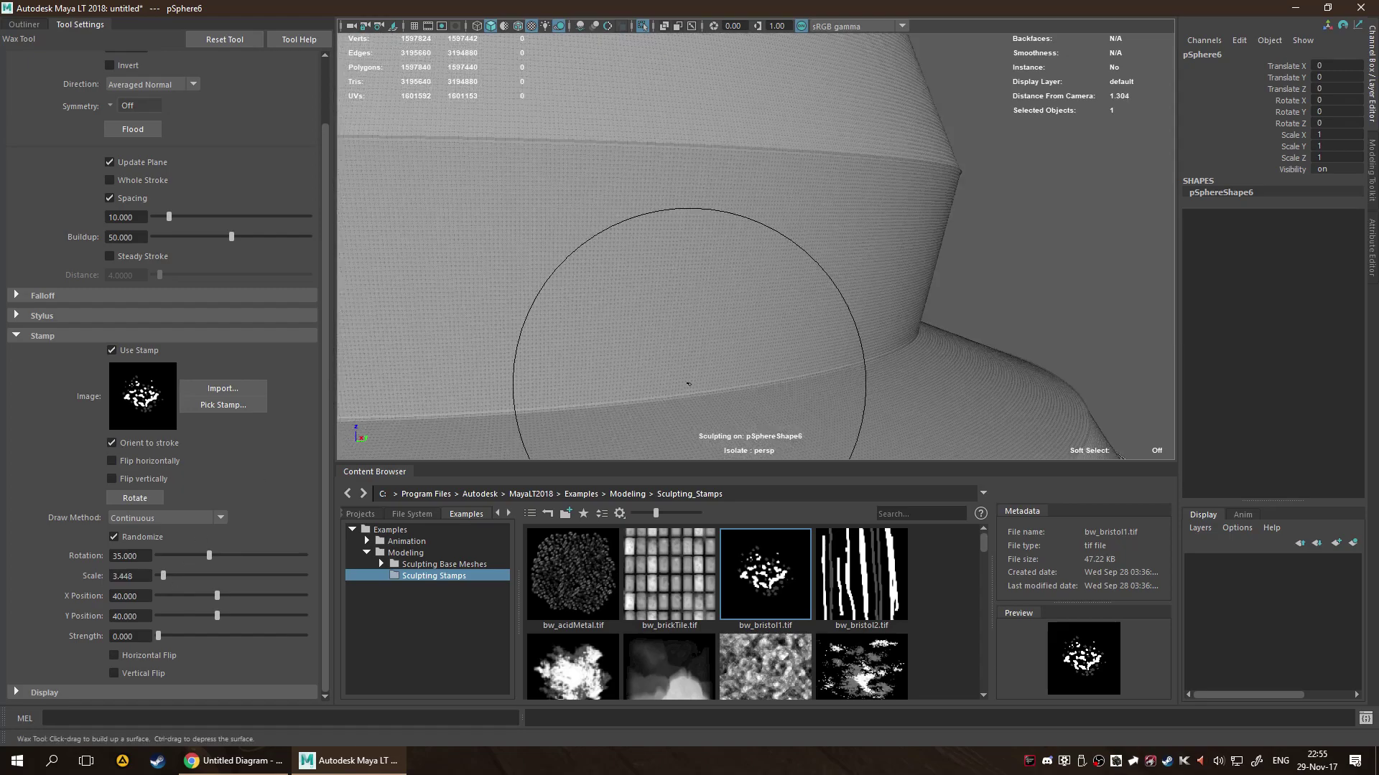
scroll(689, 384, down, 7)
drag(627, 165, 653, 209)
mouse_move(763, 302)
alt+mouse_down()
mouse_move(747, 305)
mouse_move(726, 363)
alt+mouse_up()
alt+drag(845, 227, 795, 205)
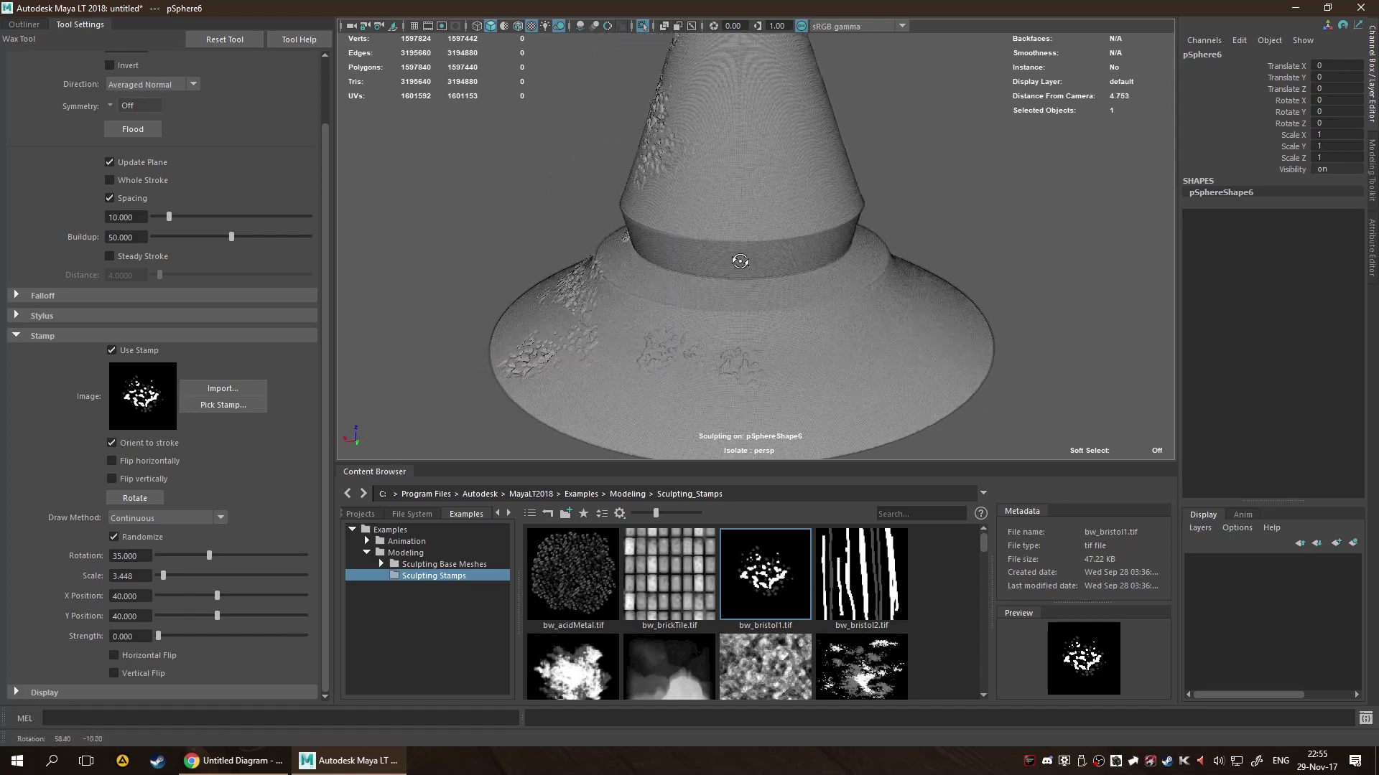
Stamp clusters of fine detail across the underside of the brim.
mouse_move(825, 334)
alt+mouse_down()
mouse_move(818, 359)
mouse_move(843, 323)
alt+mouse_up()
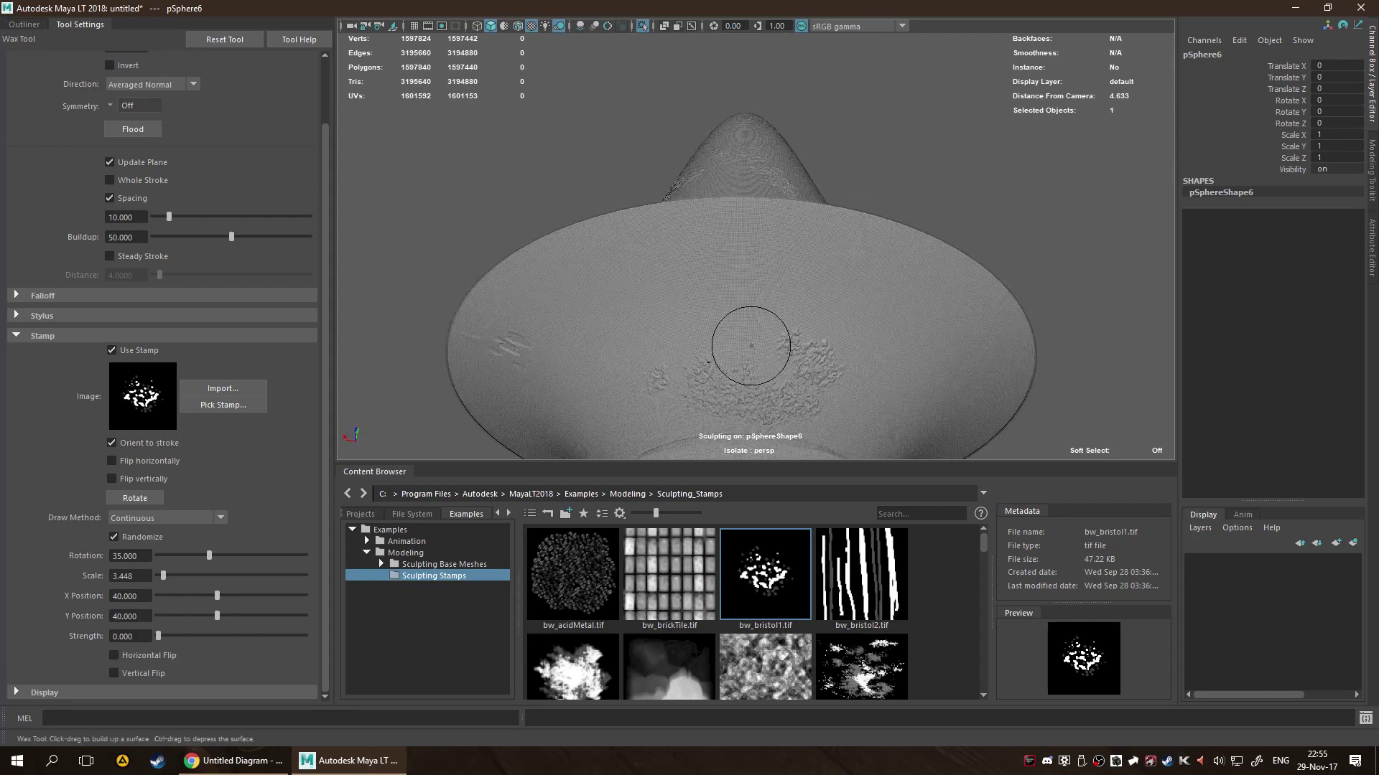
scroll(726, 366, down, 6)
mouse_move(711, 391)
alt+mouse_down()
mouse_move(777, 402)
mouse_move(784, 230)
alt+mouse_up()
scroll(761, 395, up, 7)
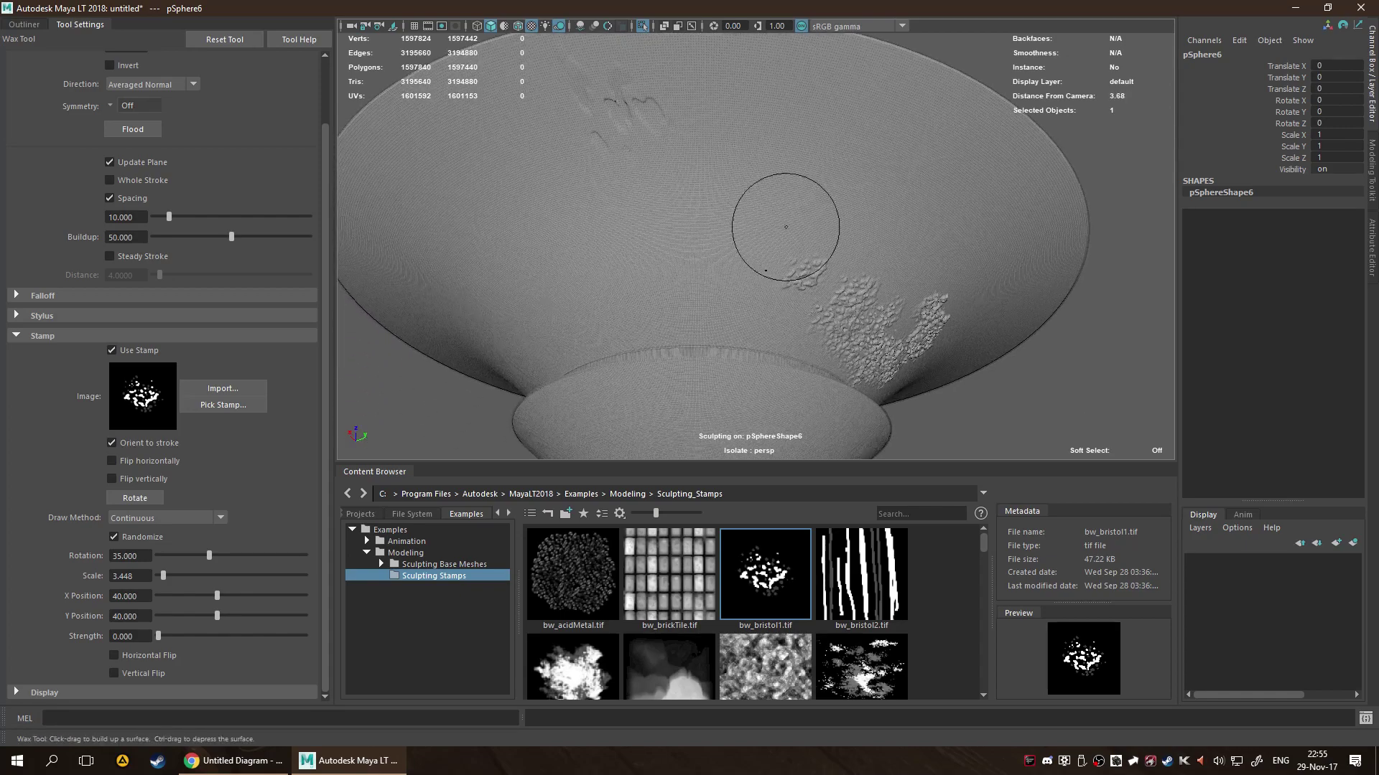
drag(535, 240, 446, 307)
mouse_move(638, 234)
alt+mouse_down()
mouse_move(684, 262)
mouse_move(718, 260)
alt+mouse_up()
drag(471, 251, 445, 337)
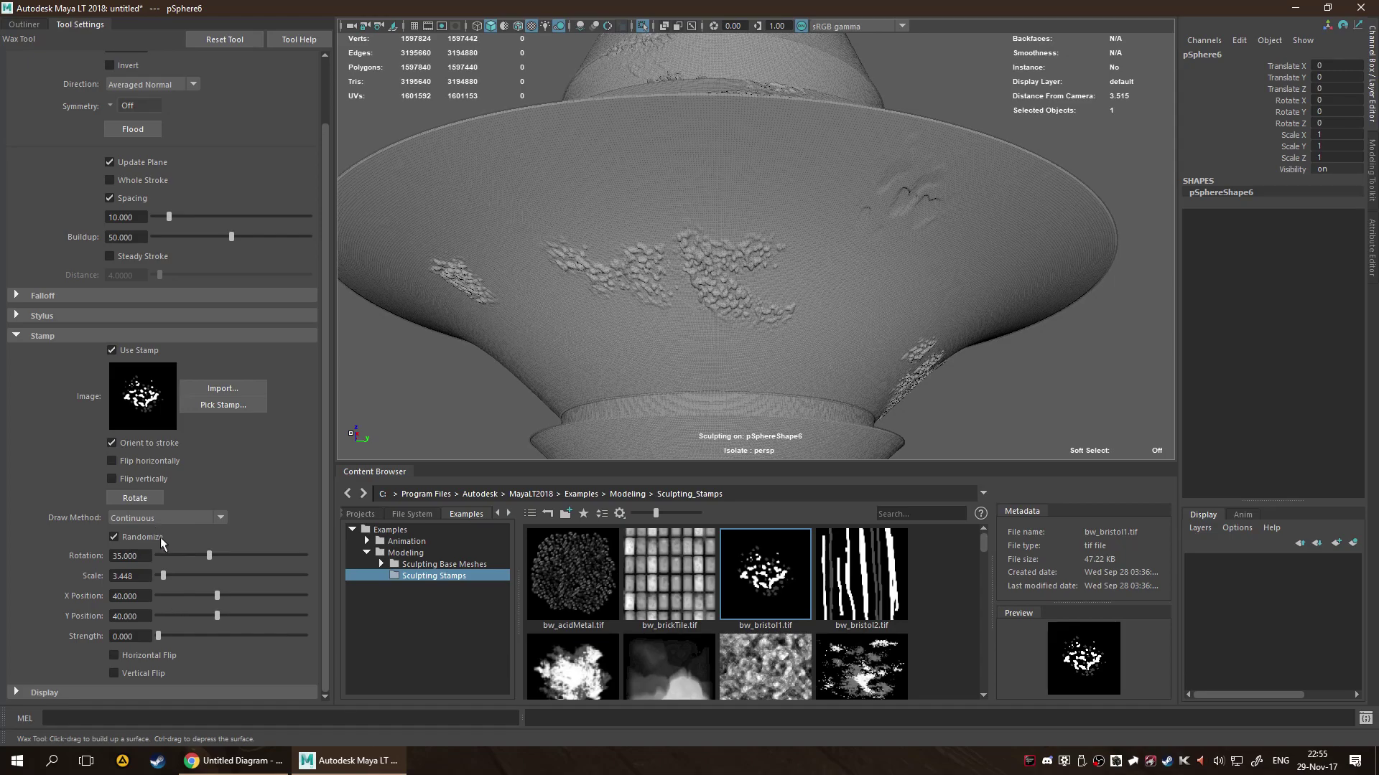
Stamp more detail on the upper side of the brim, resize the brush, and undo the last heavy stroke.
alt+drag(593, 289, 618, 354)
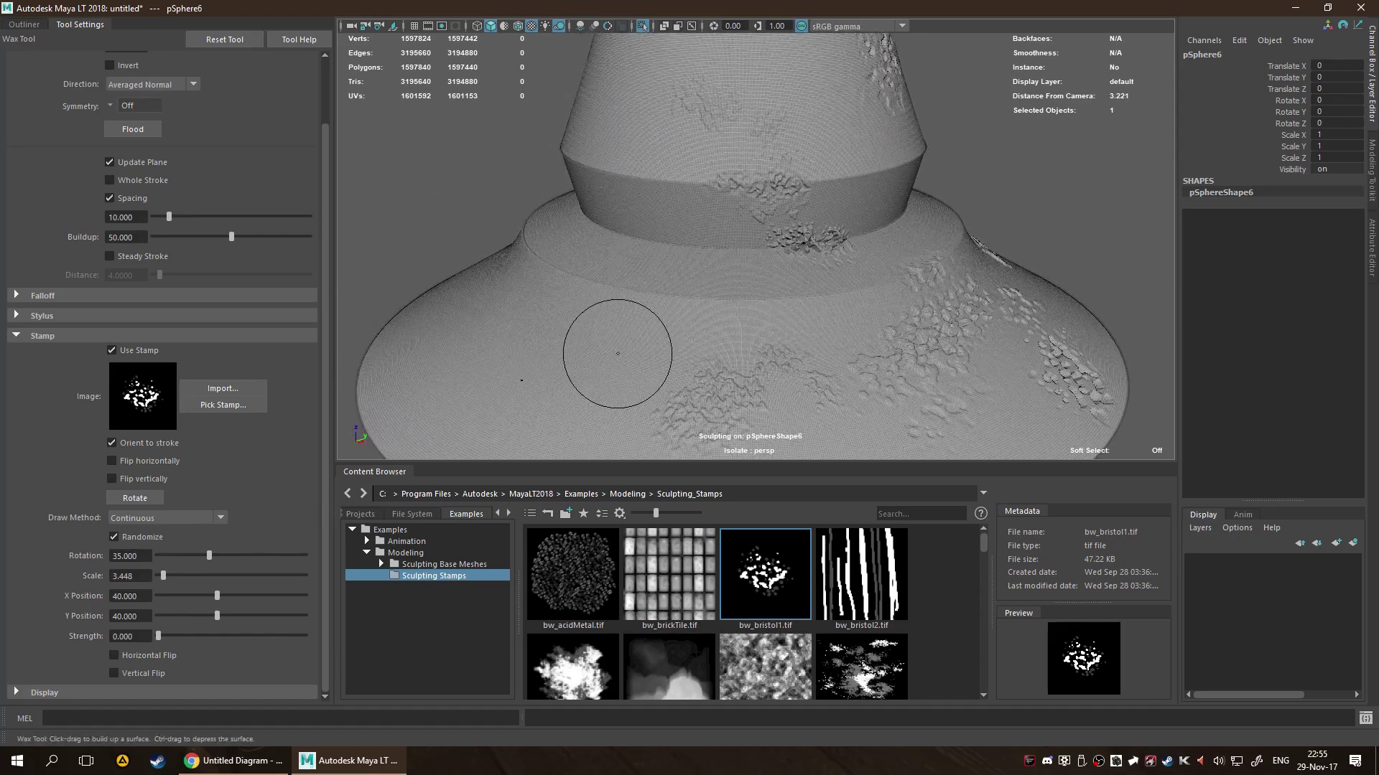
drag(453, 419, 440, 405)
scroll(496, 326, down, 3)
mouse_move(625, 334)
alt+mouse_down()
mouse_move(653, 364)
mouse_move(868, 370)
mouse_move(667, 379)
mouse_move(714, 375)
alt+mouse_up()
key(b)
key(b)
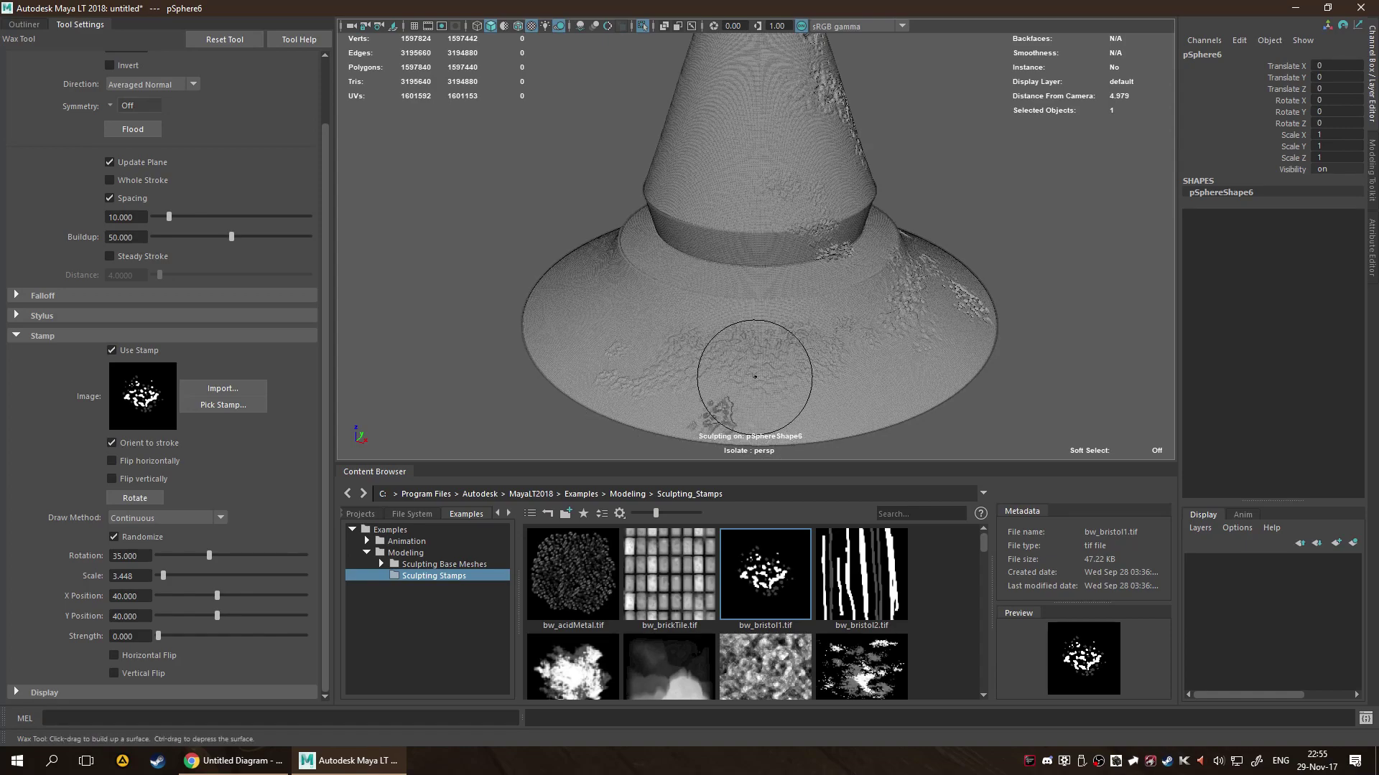
key(ctrl+z)
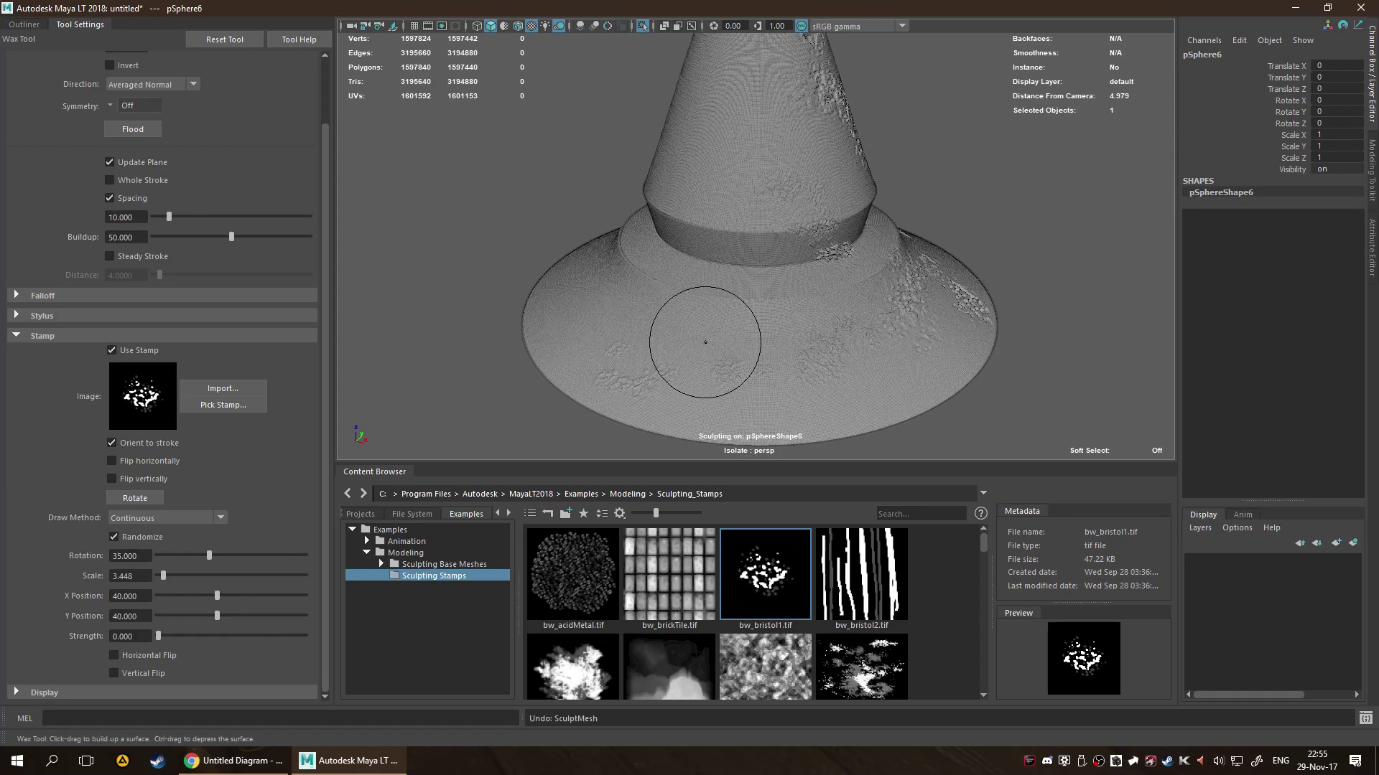
Adjust the Wax brush's strength and size, and stamp compact patches on the brim near the cone's base.
key(m)
drag(697, 339, 725, 345)
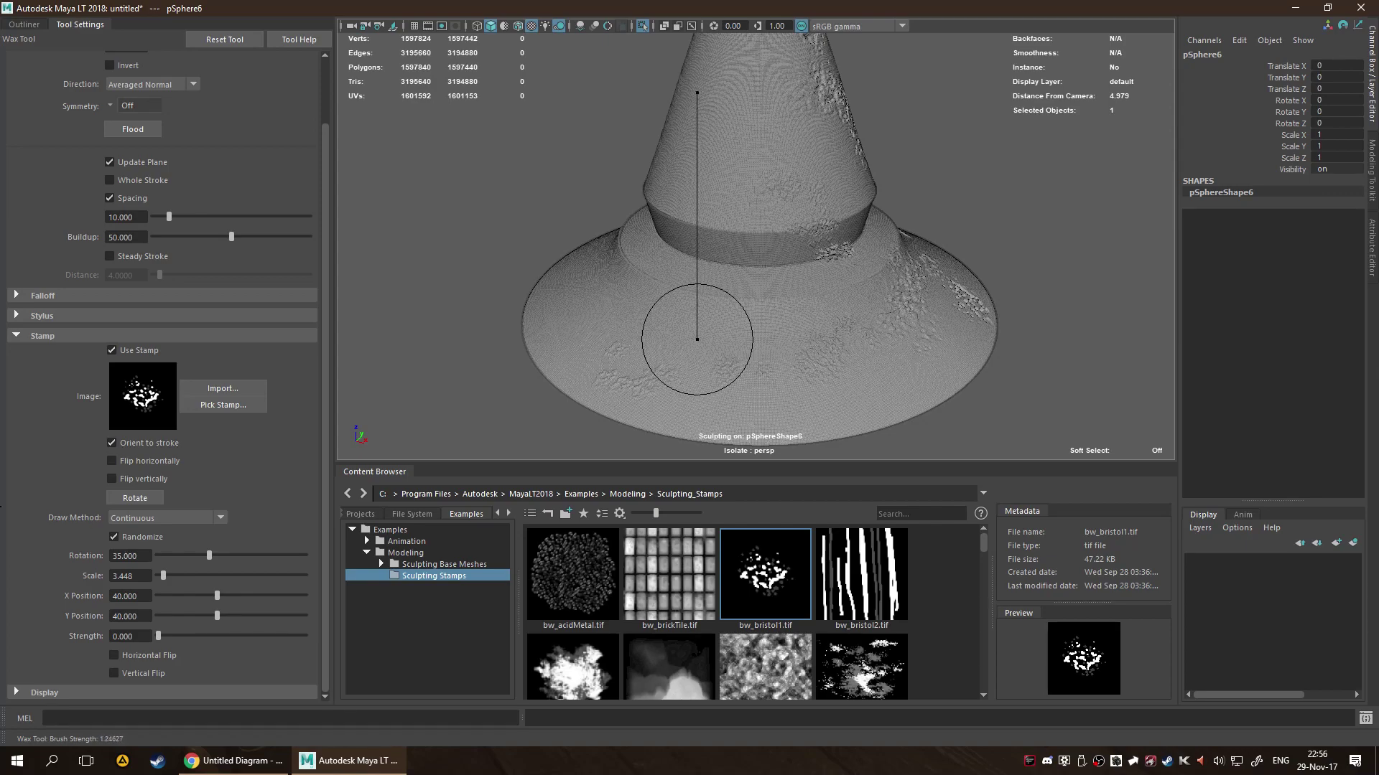
drag(955, 394, 962, 393)
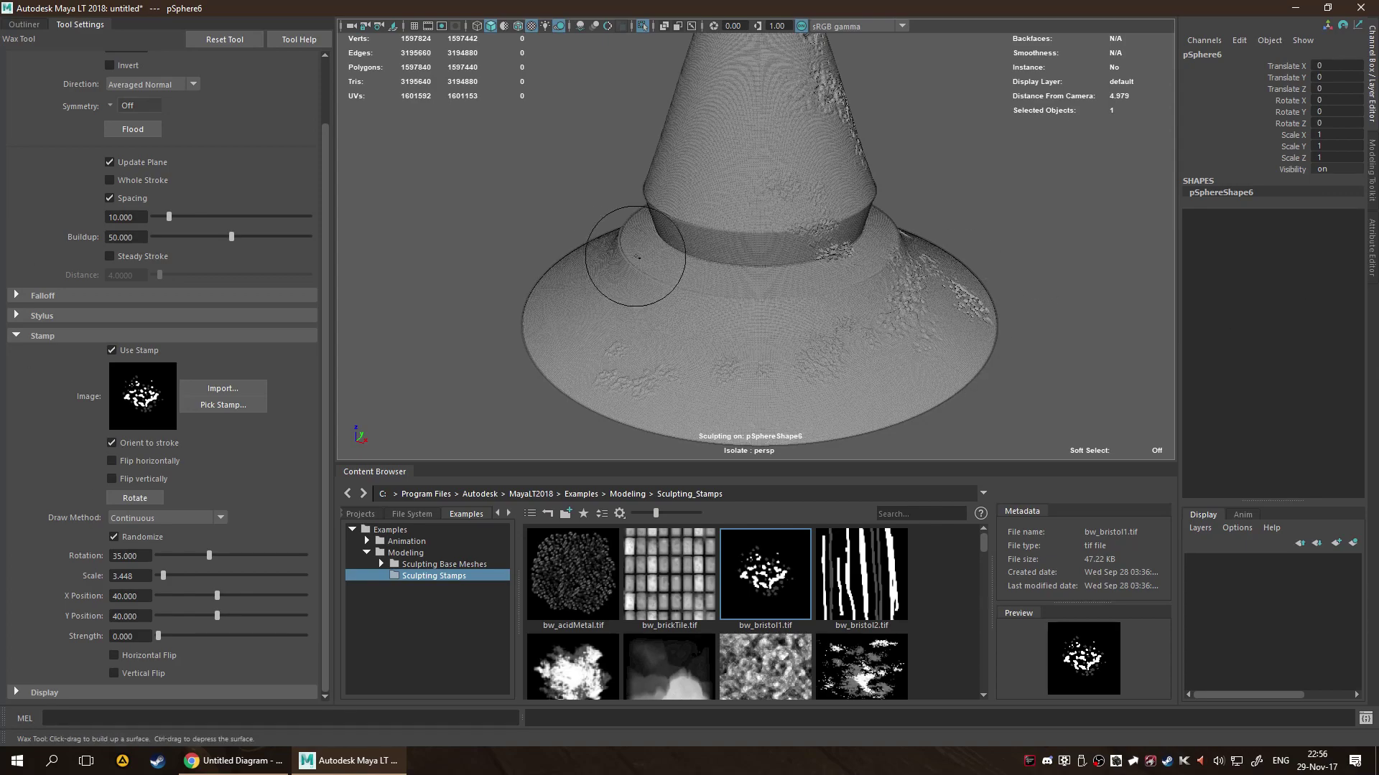
key(b)
drag(639, 256, 616, 291)
drag(803, 259, 808, 261)
drag(680, 325, 681, 349)
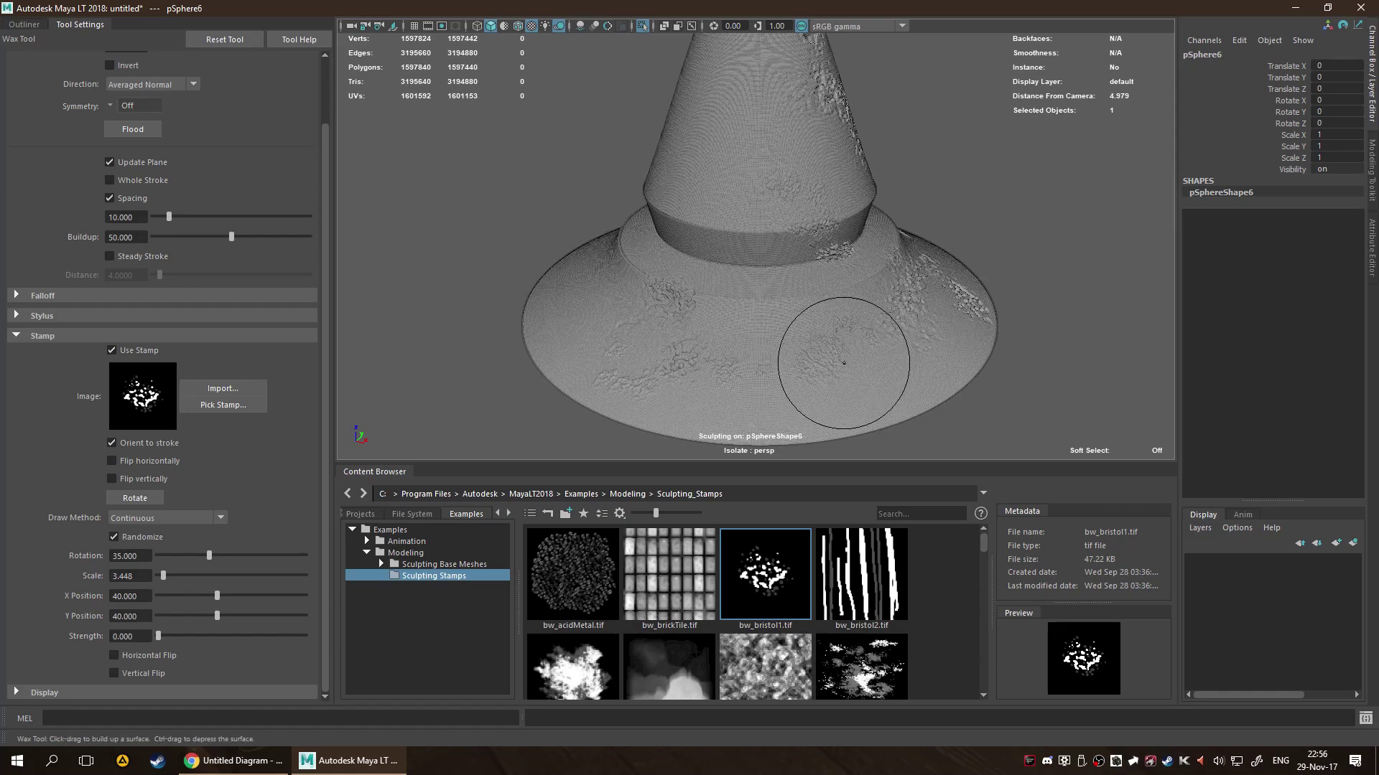
Try smoothing the stamped detail on the brim and undo that stroke.
alt+right_drag(843, 362, 820, 413)
alt+middle_drag(820, 413, 731, 246)
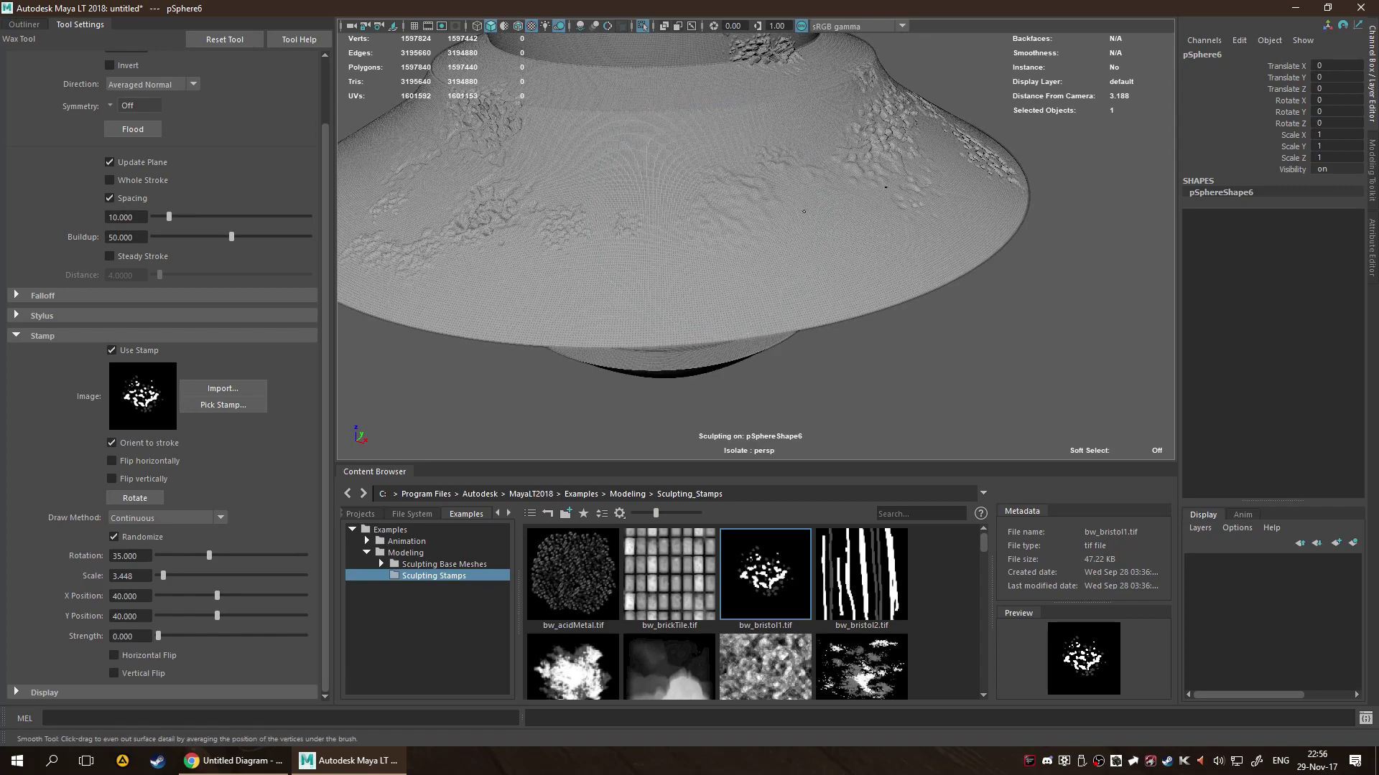
scroll(717, 263, down, 5)
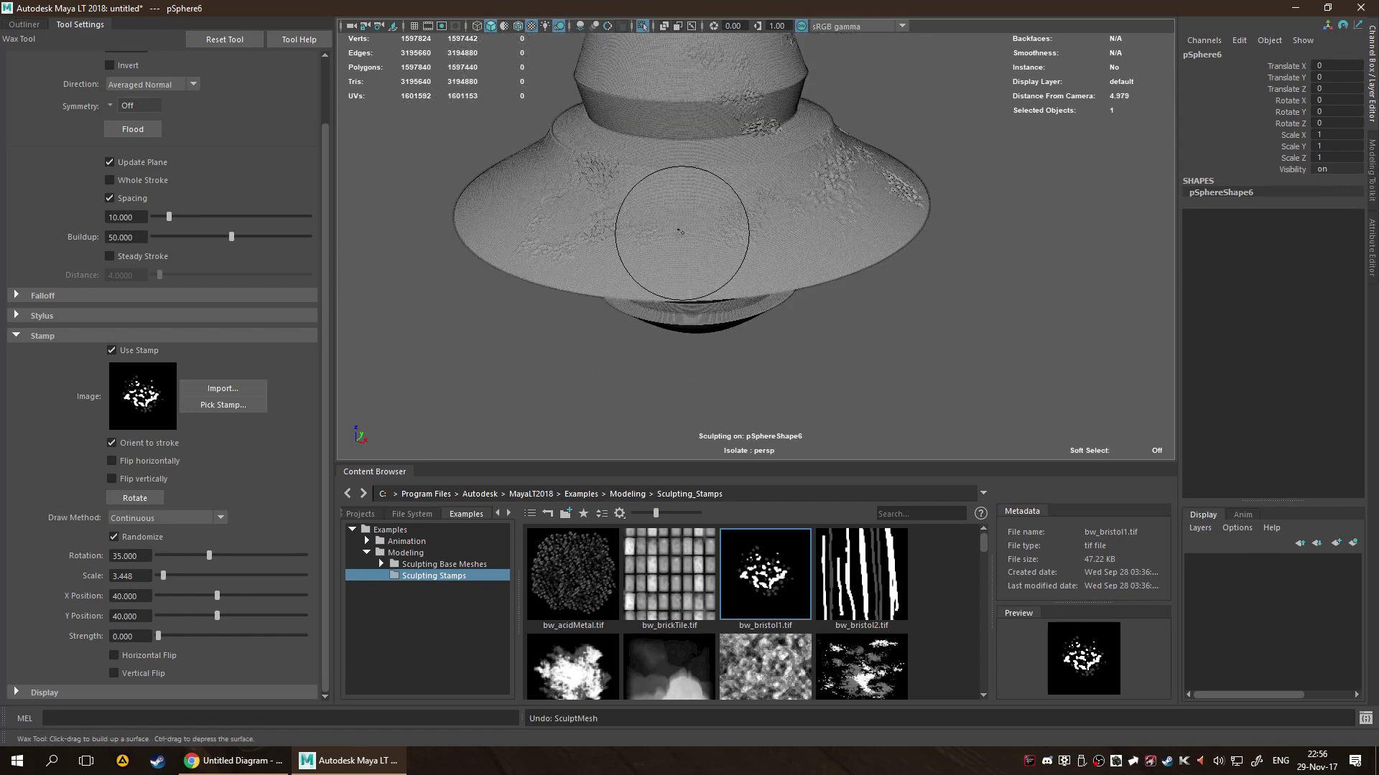
Inspect the stamped shape from several sides, stamp further patches on the underside of the brim, and reduce the brush size.
alt+drag(689, 240, 750, 124)
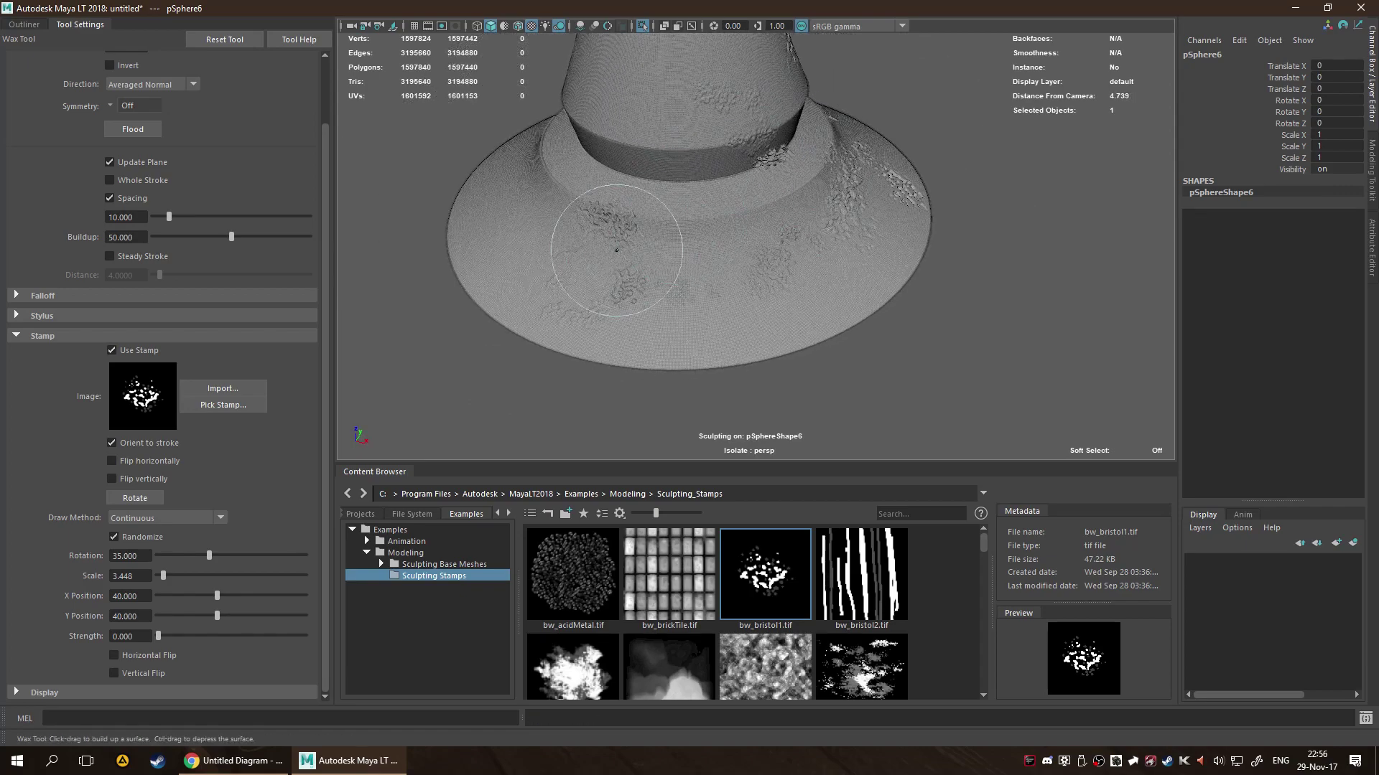
alt+drag(642, 312, 831, 323)
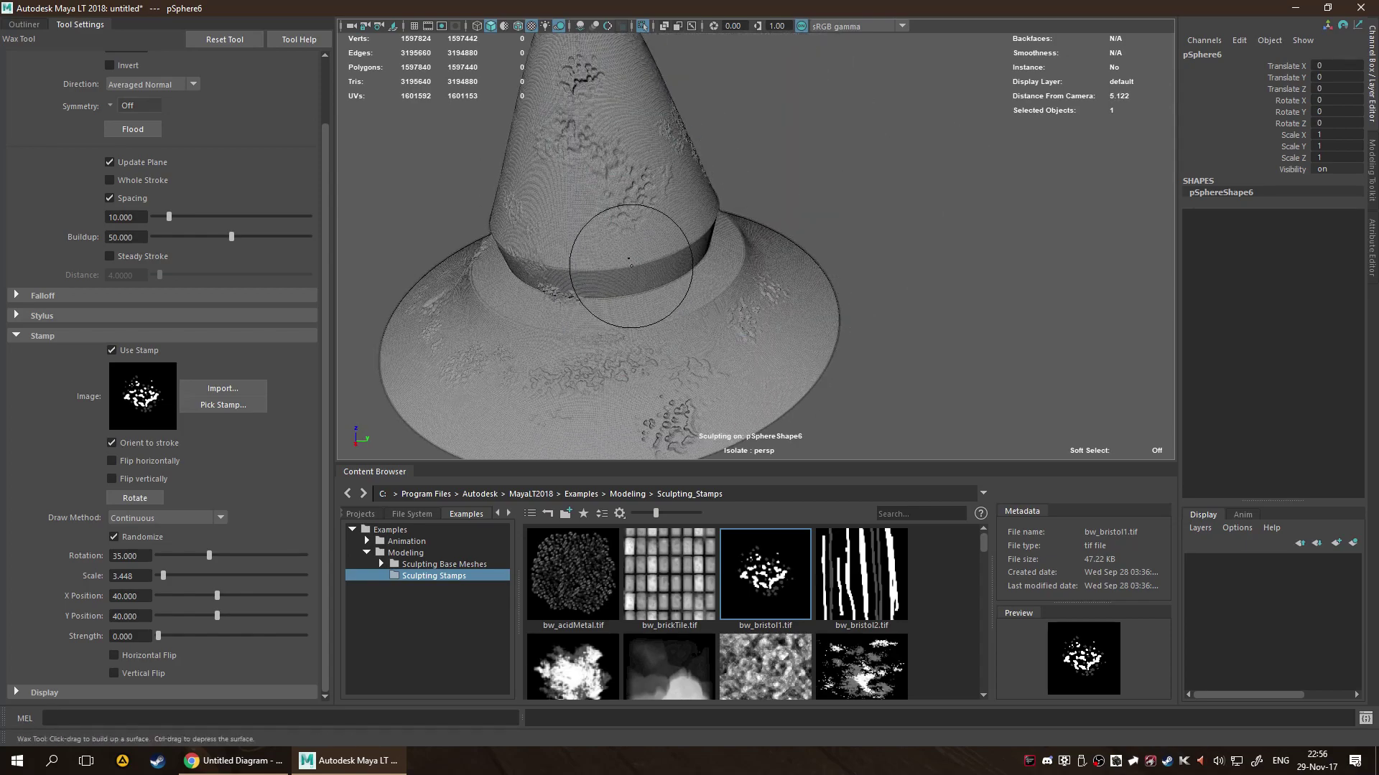
scroll(631, 266, up, 2)
alt+middle_drag(638, 355, 675, 233)
shift+drag(650, 332, 876, 326)
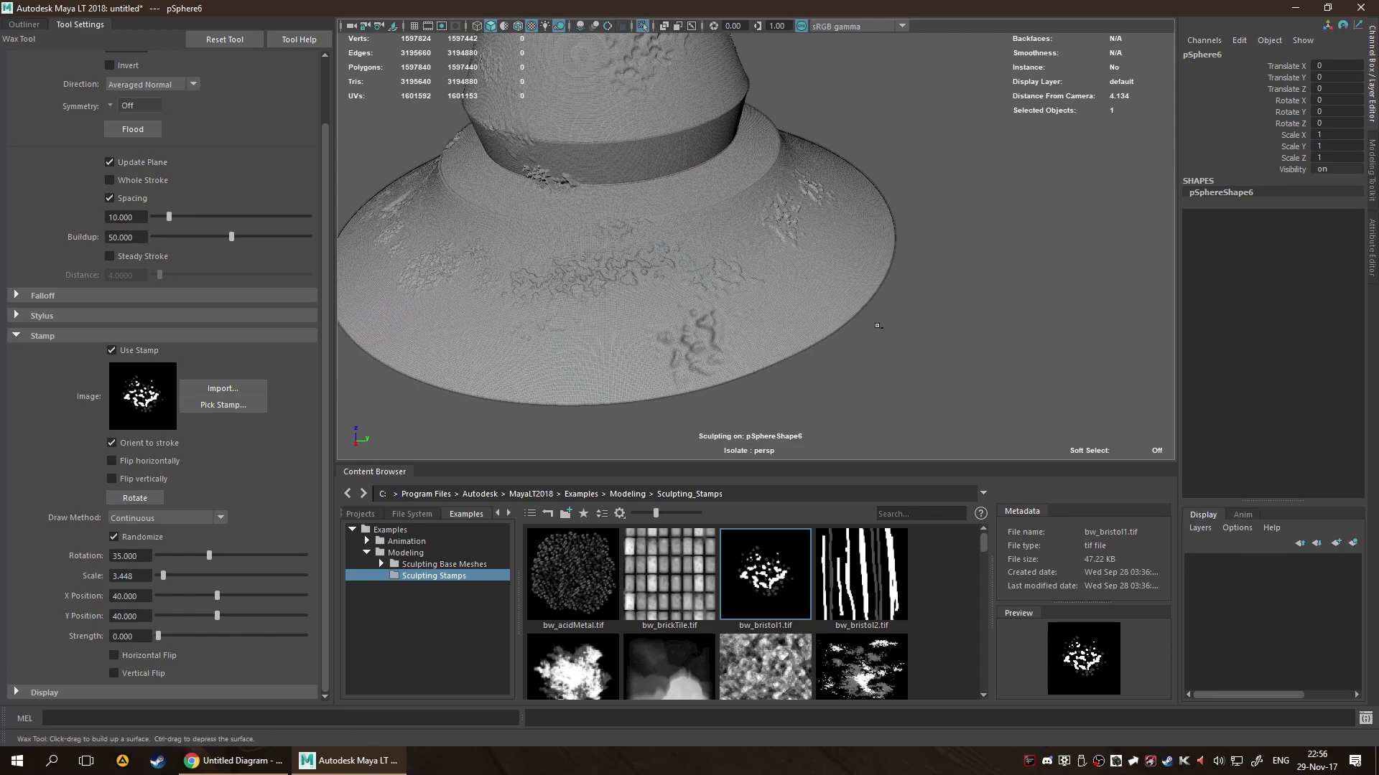
scroll(877, 326, down, 2)
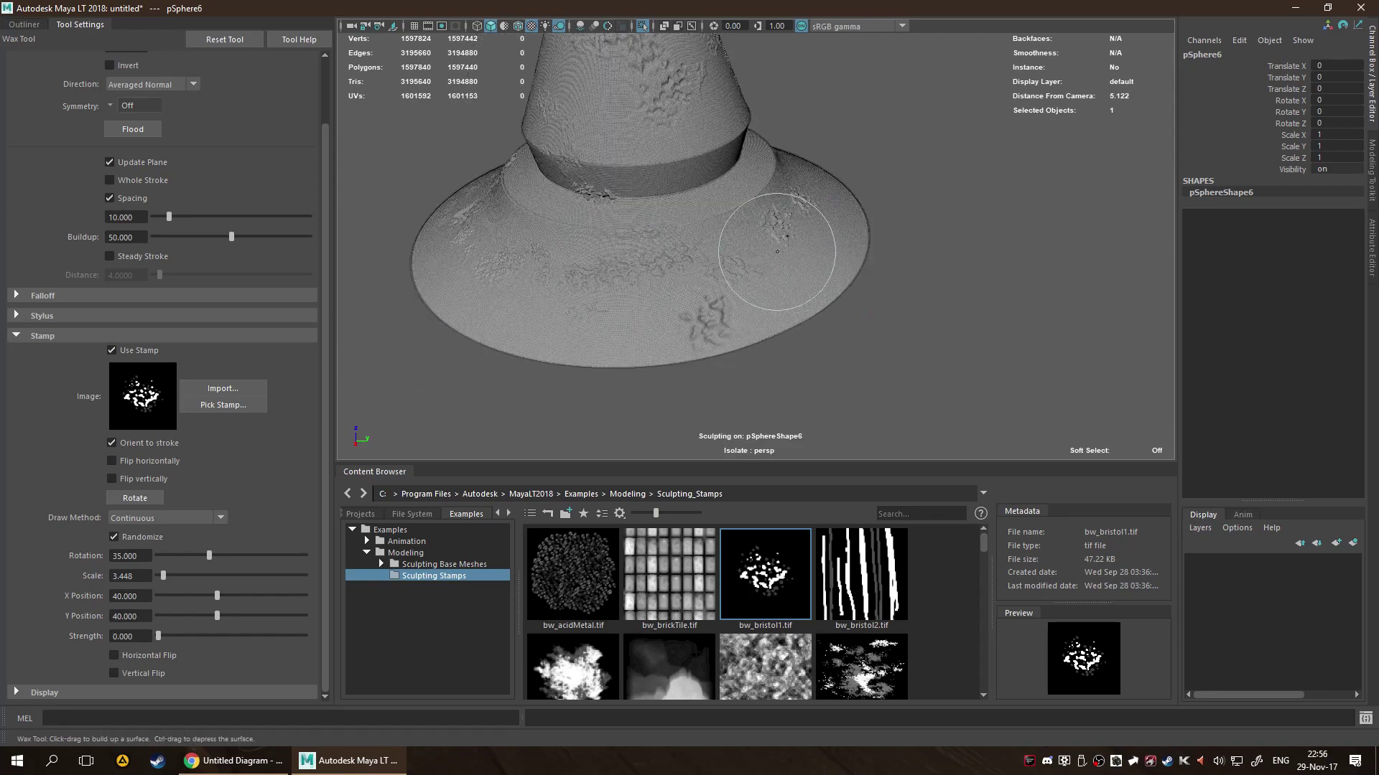
alt+drag(670, 290, 742, 209)
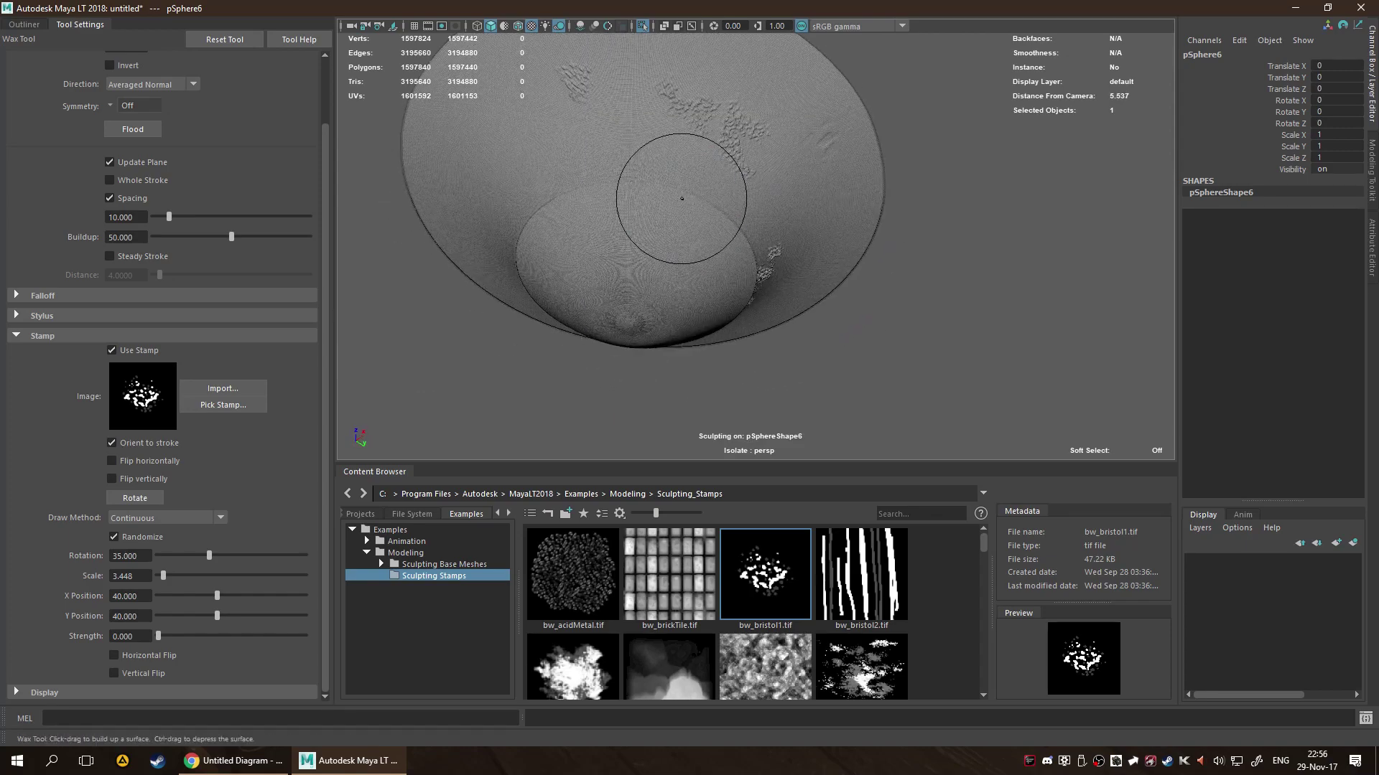
mouse_move(631, 201)
alt+mouse_down()
mouse_move(631, 185)
mouse_move(575, 227)
mouse_move(529, 153)
alt+mouse_up()
key(b)
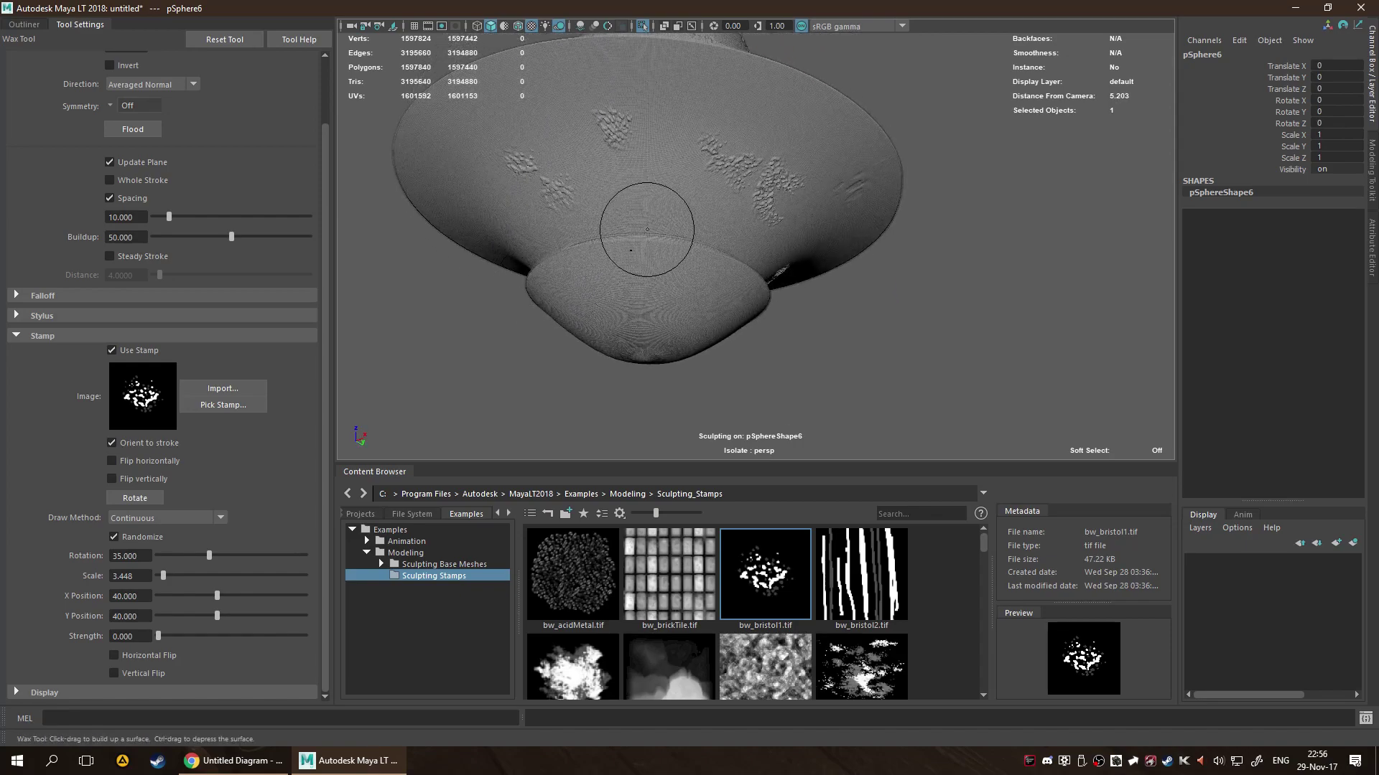
Stamp more bw_bristol1.tif detail across the upper brim, the band at the cone's base, and the cone's surface.
mouse_move(647, 230)
alt+mouse_down()
mouse_move(649, 216)
mouse_move(750, 305)
mouse_move(917, 384)
alt+mouse_up()
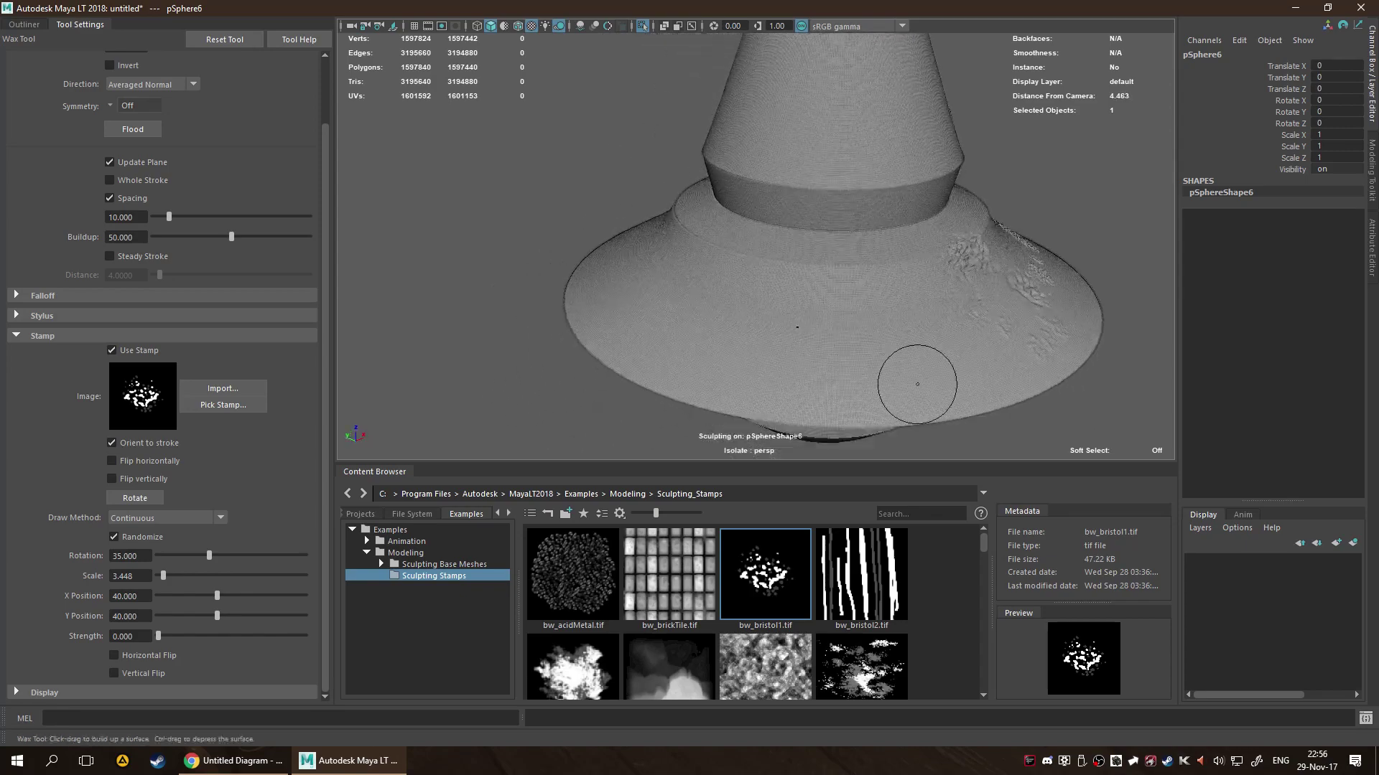
mouse_move(644, 300)
mouse_down()
mouse_move(759, 218)
mouse_move(812, 147)
mouse_up()
scroll(847, 165, down, 2)
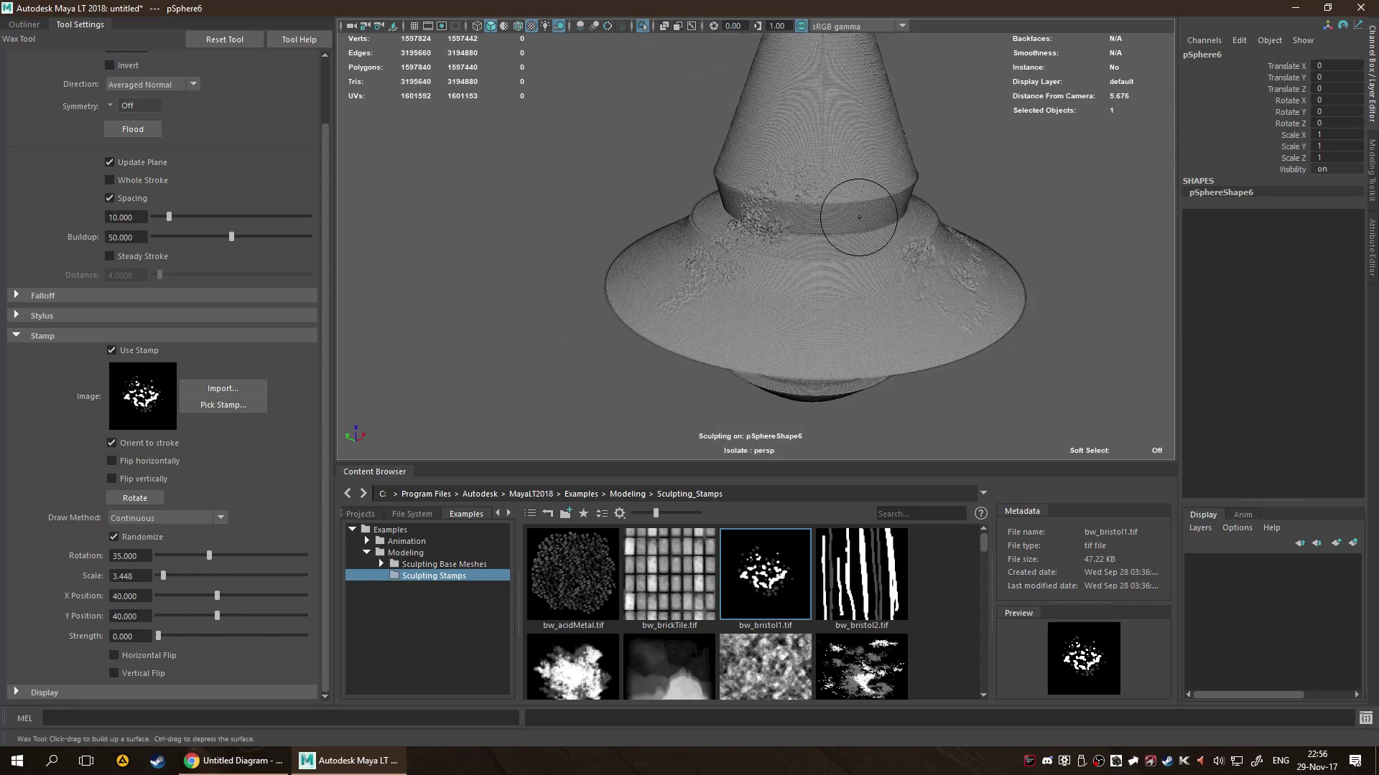
alt+drag(859, 218, 861, 236)
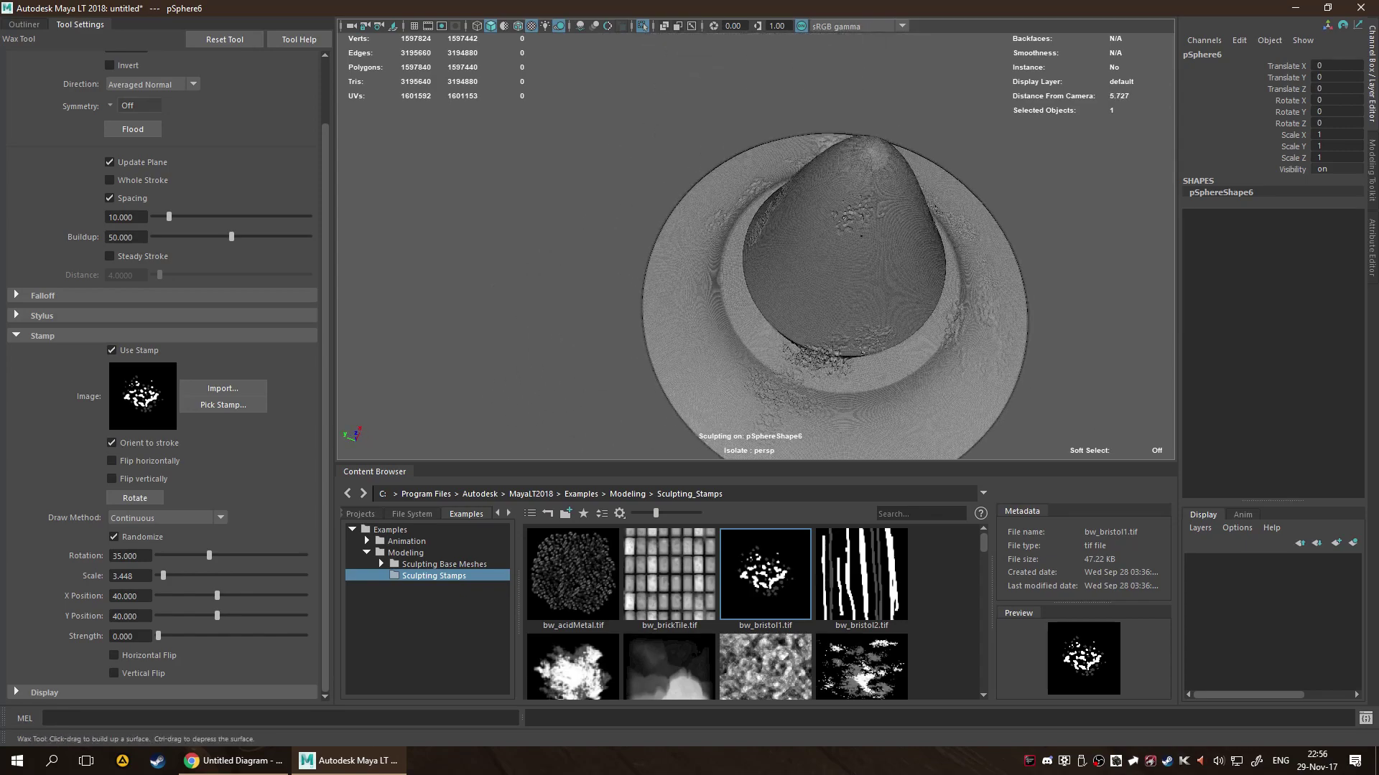
alt+drag(957, 399, 947, 396)
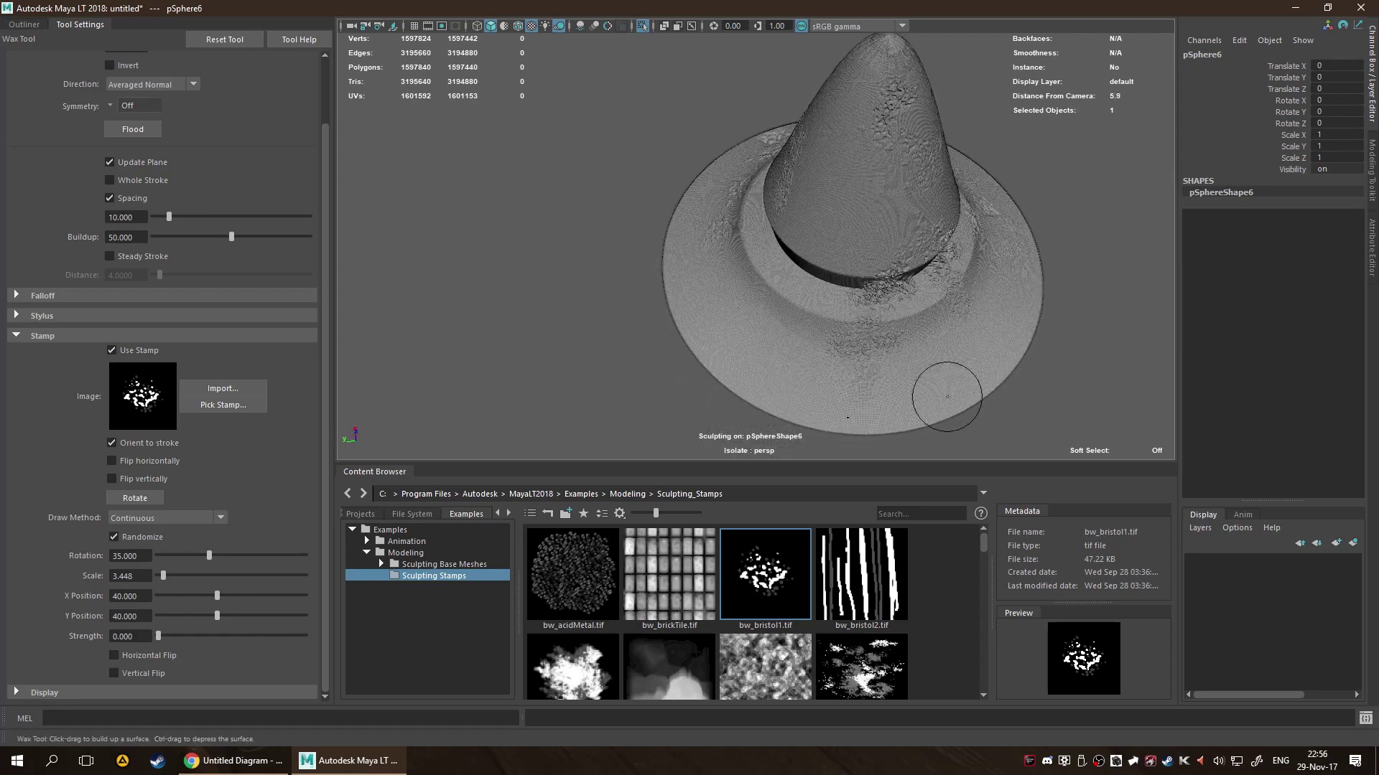
Switch the Wax brush's stamp image to bw_dirt2.tif.
scroll(624, 588, down, 3)
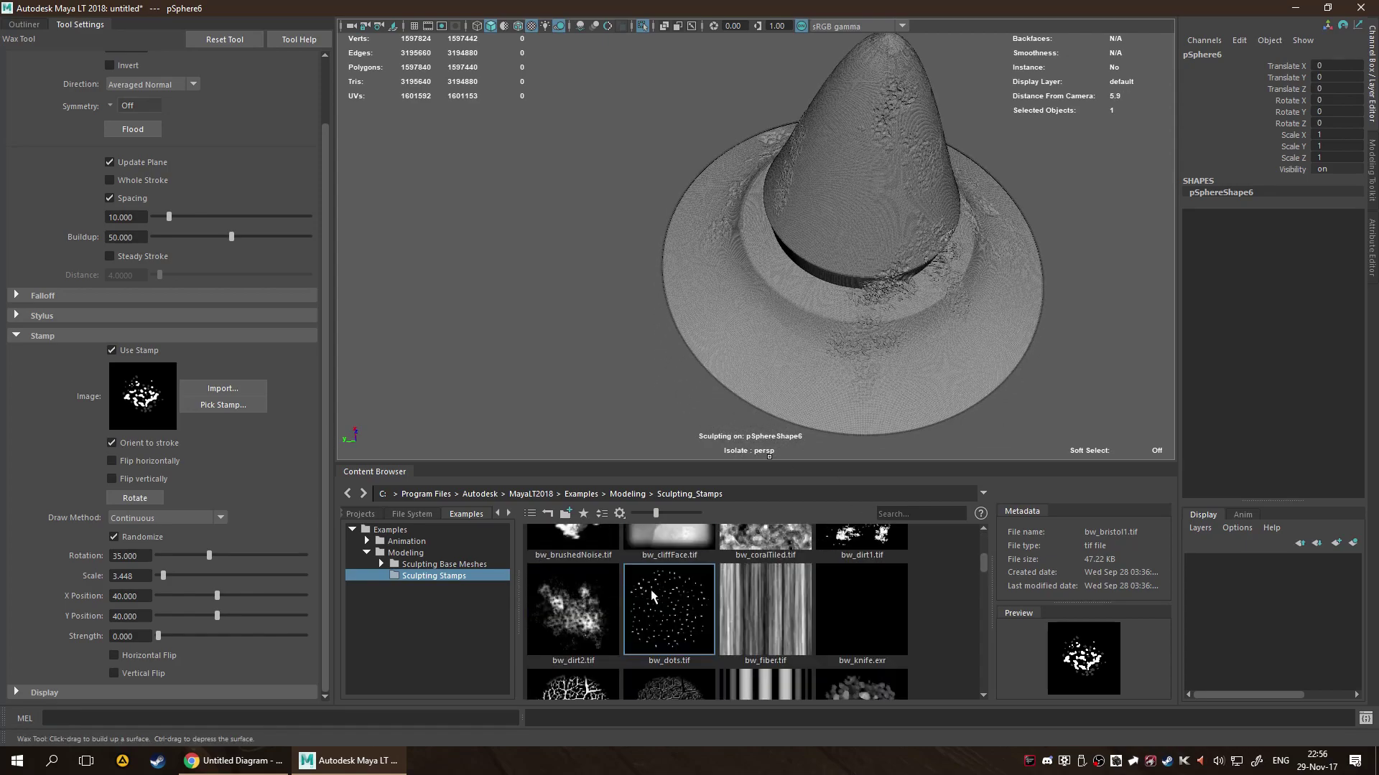
click(563, 619)
Try a large stamped stroke along the brim's outer edge, inspect it up close, and undo the stroke.
drag(752, 329, 848, 171)
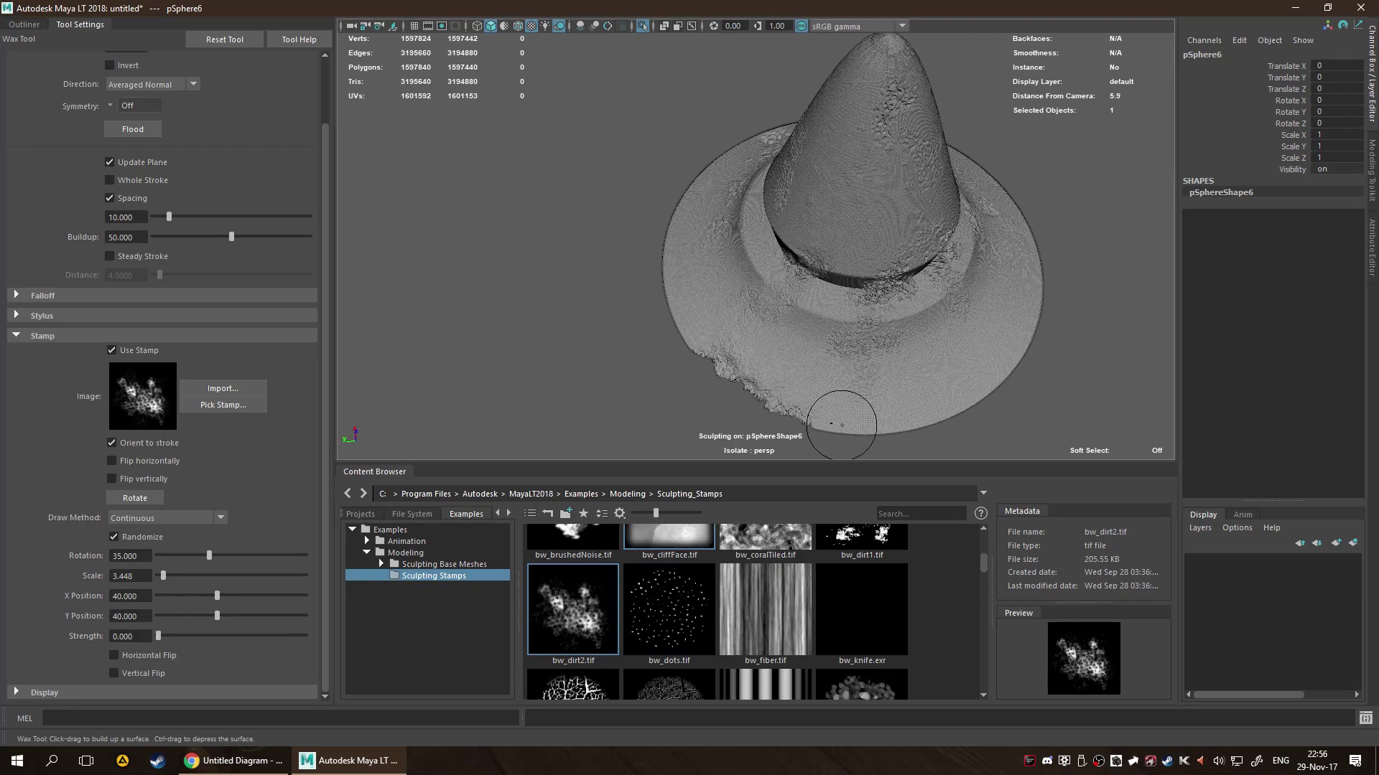
alt+drag(825, 375, 857, 311)
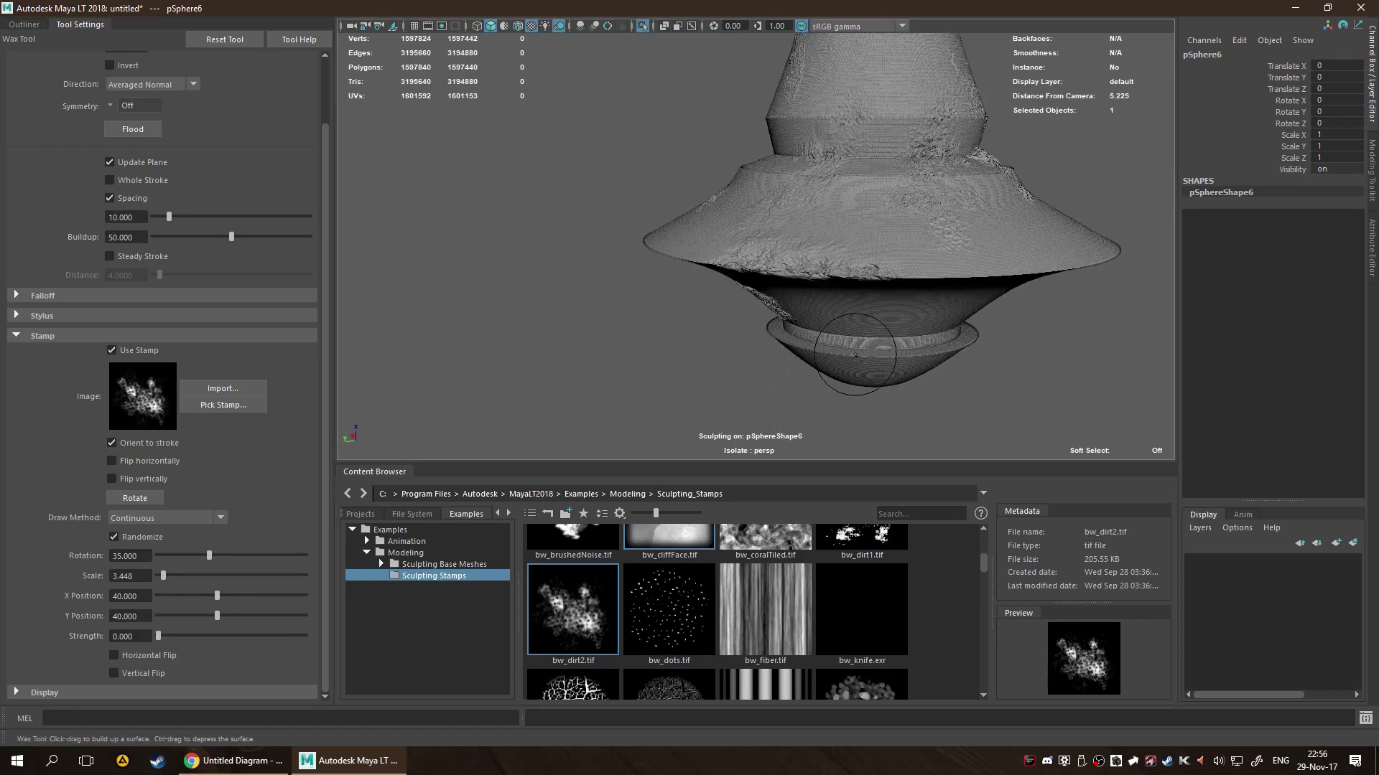
scroll(848, 330, up, 4)
scroll(884, 373, down, 1)
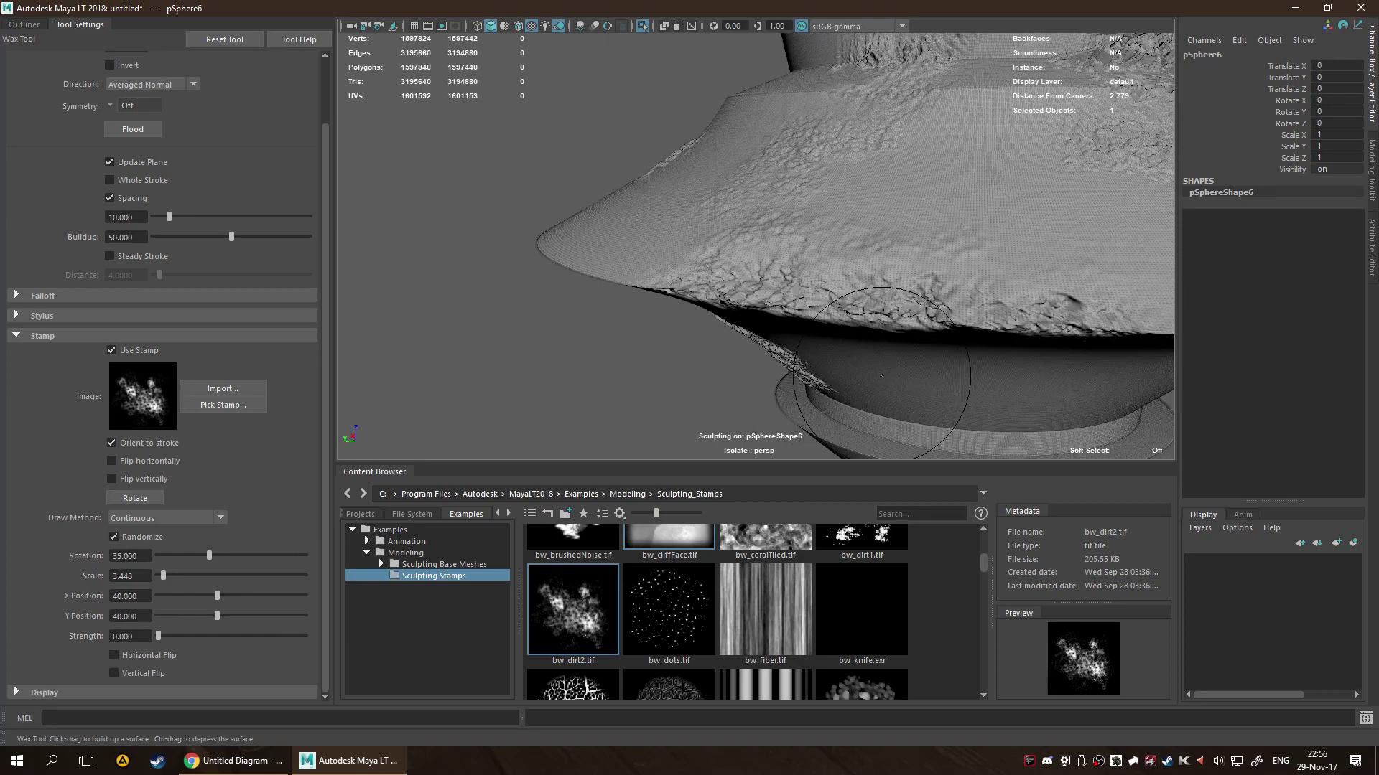
alt+drag(881, 375, 657, 400)
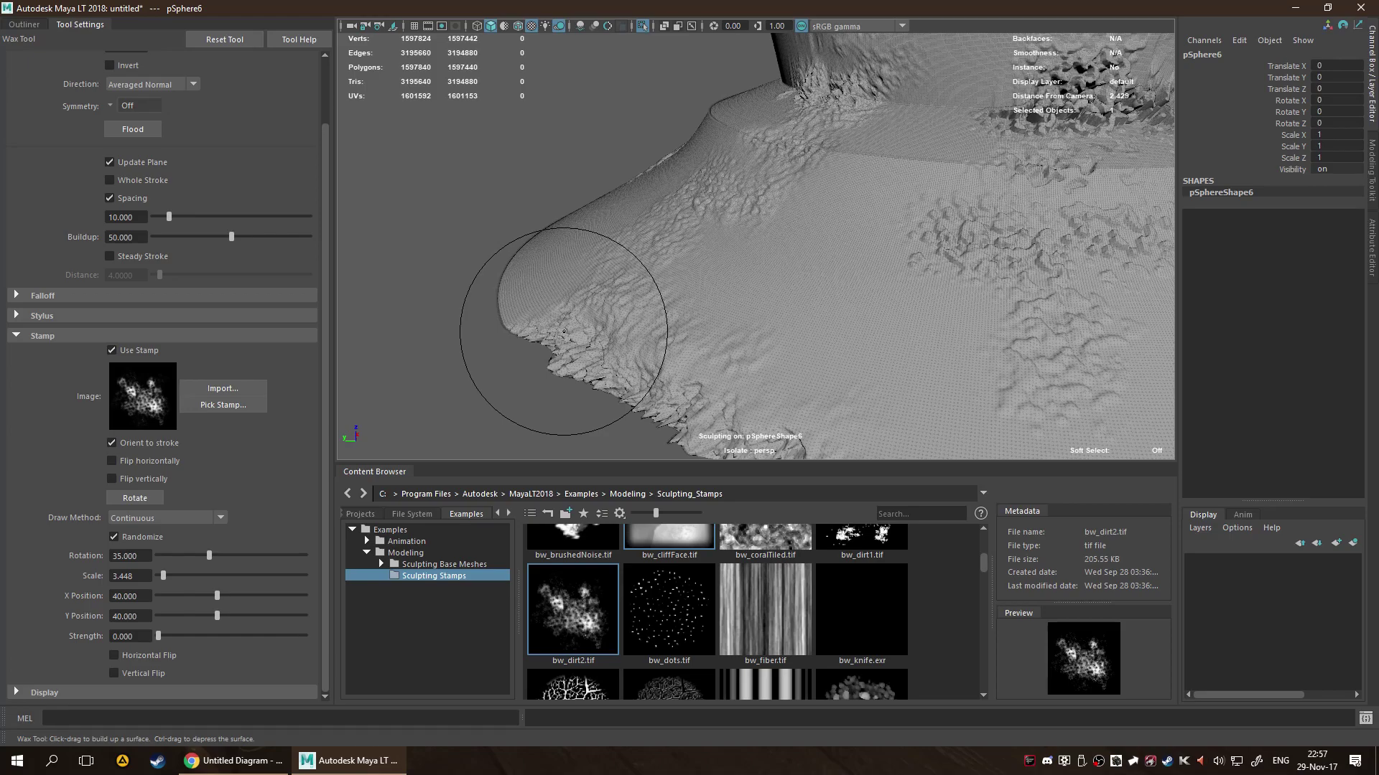
key(ctrl+z)
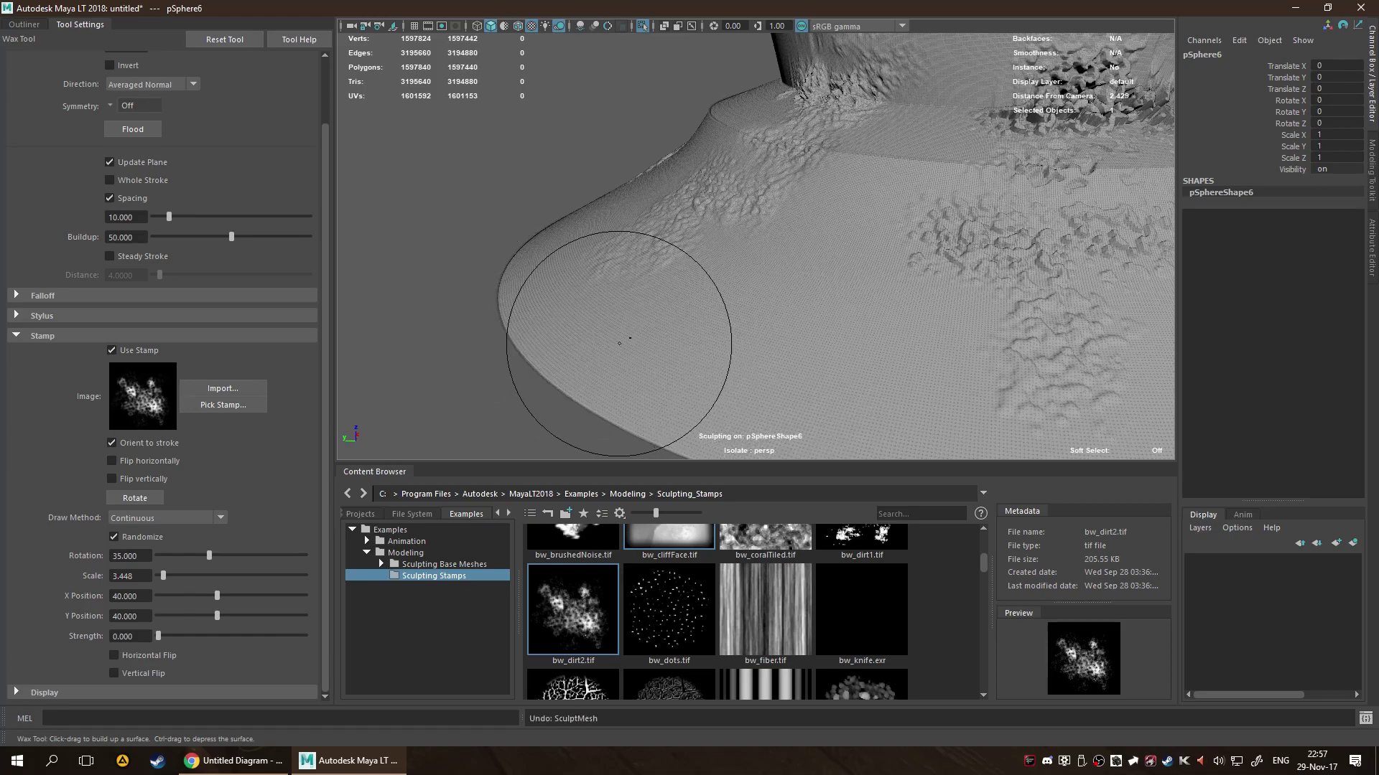
Reduce the brush size and stamp finer detail across the upper side of the brim, checking the relief up close.
key(b)
mouse_move(635, 331)
mouse_down()
mouse_move(560, 332)
mouse_move(784, 324)
mouse_move(868, 208)
mouse_up()
mouse_move(820, 421)
mouse_down()
mouse_move(731, 311)
mouse_move(632, 248)
mouse_up()
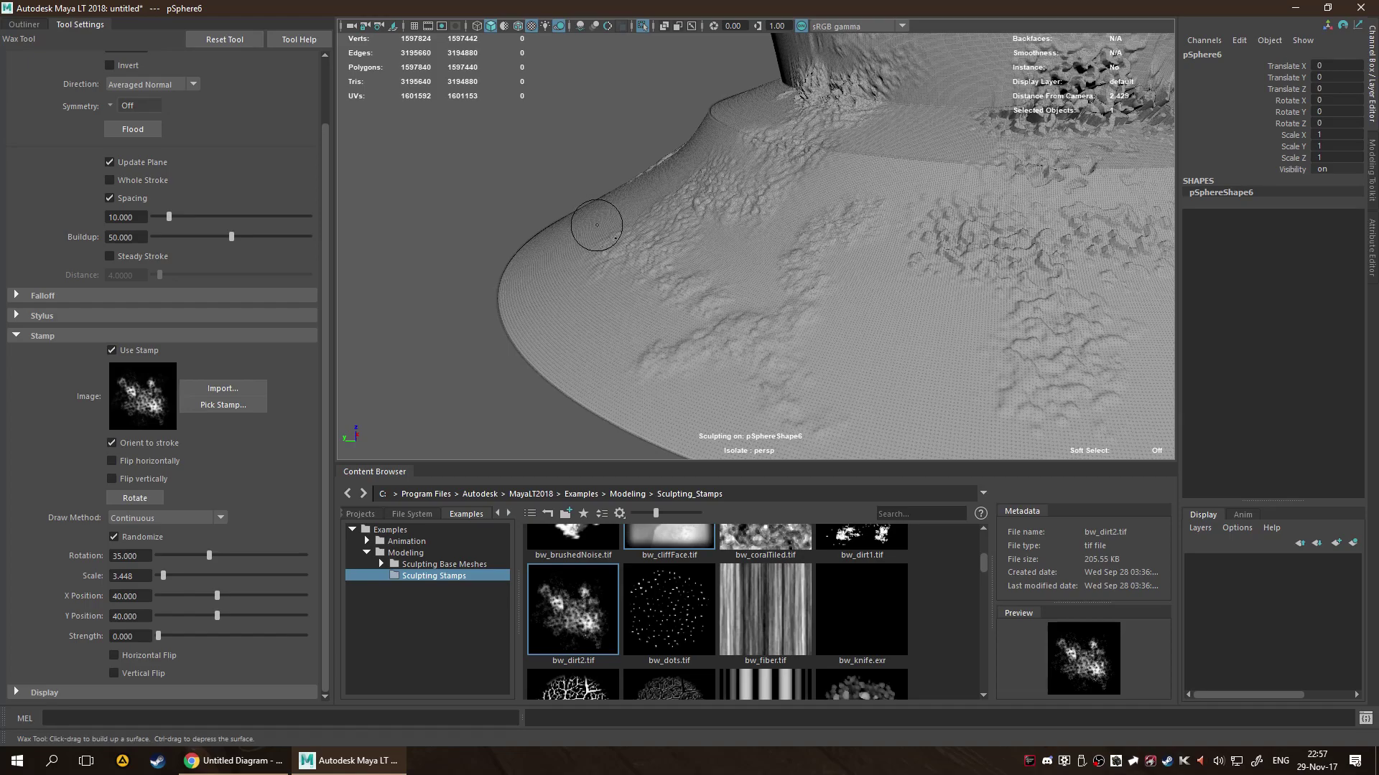
alt+right_drag(596, 225, 503, 219)
alt+drag(675, 251, 720, 283)
alt+drag(806, 297, 781, 271)
alt+right_drag(781, 271, 1013, 291)
alt+middle_drag(1013, 290, 905, 293)
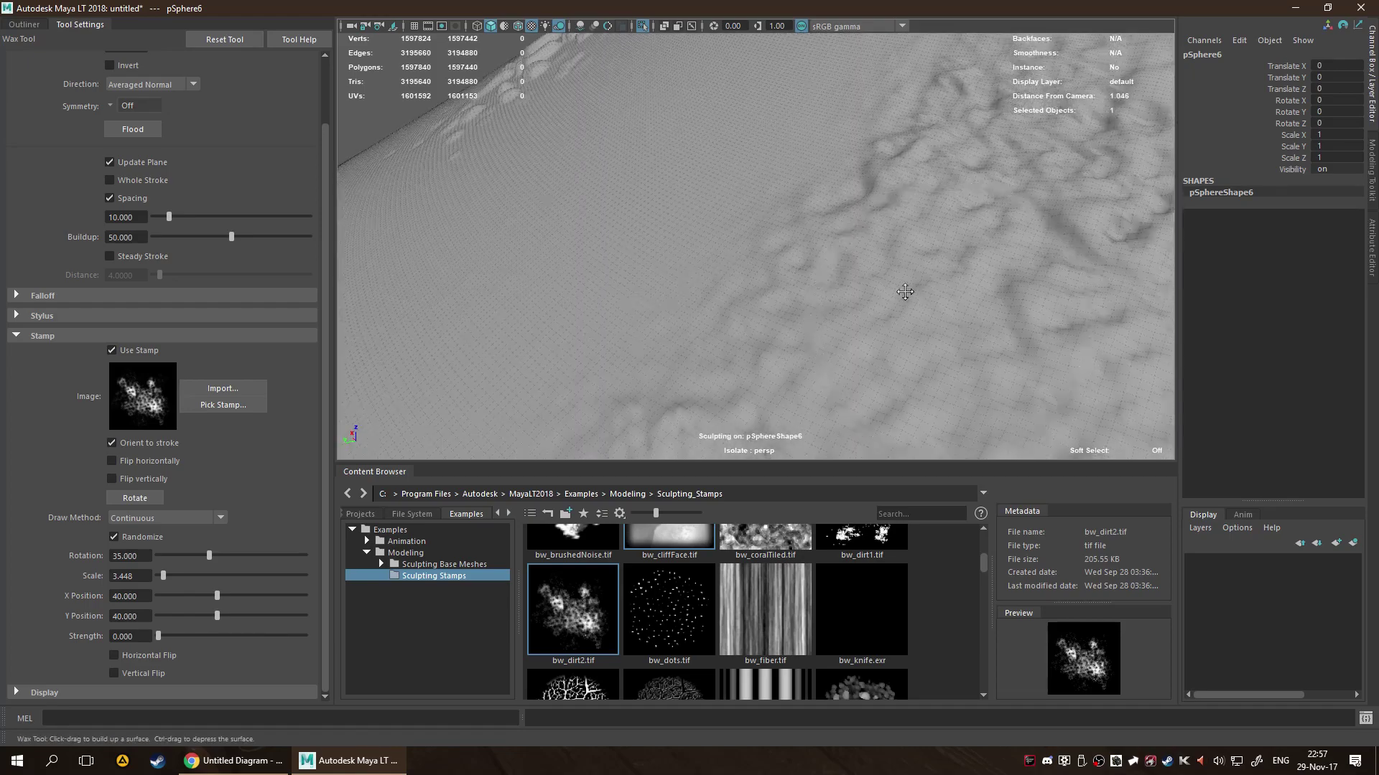
Work around the brim from other sides, stamping scattered patches between its outer edge and the cone's base.
scroll(905, 291, down, 8)
alt+drag(914, 290, 757, 267)
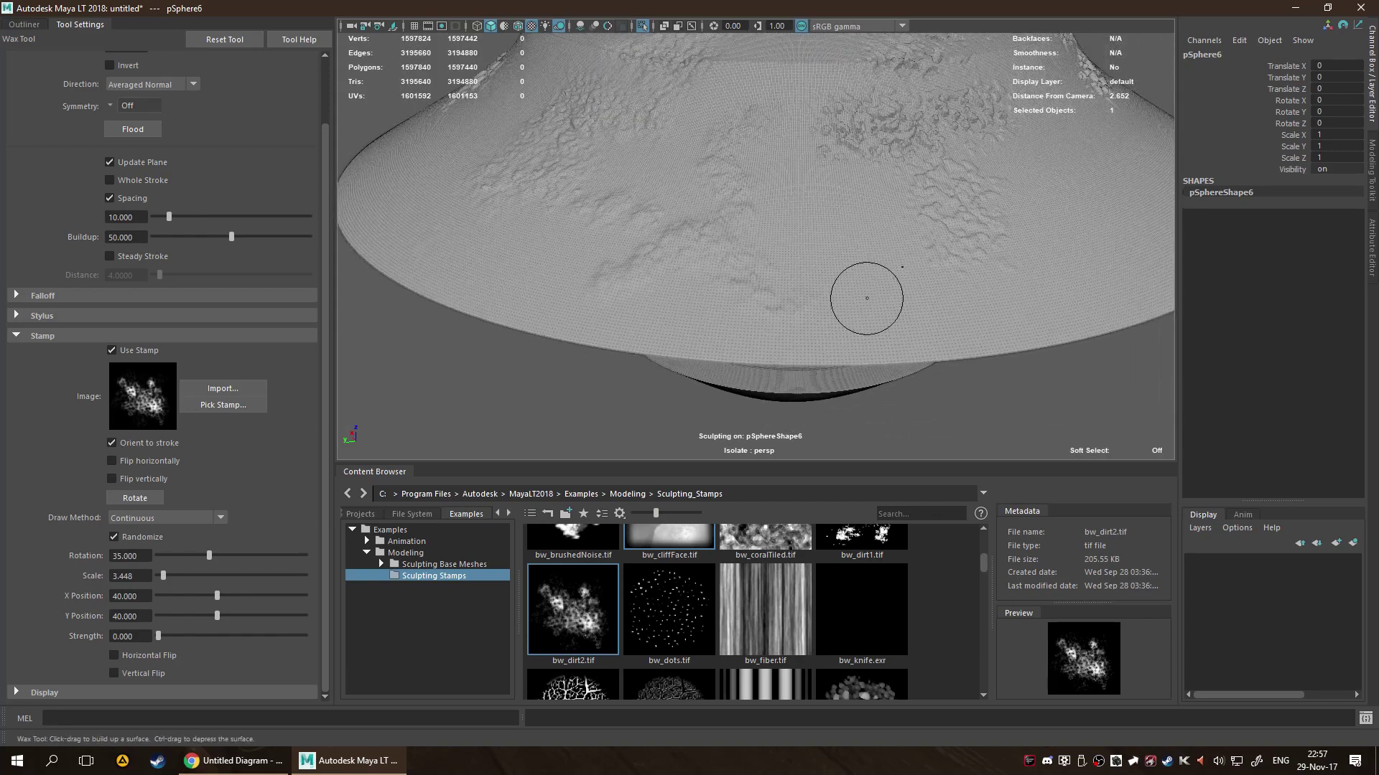
alt+drag(867, 298, 649, 333)
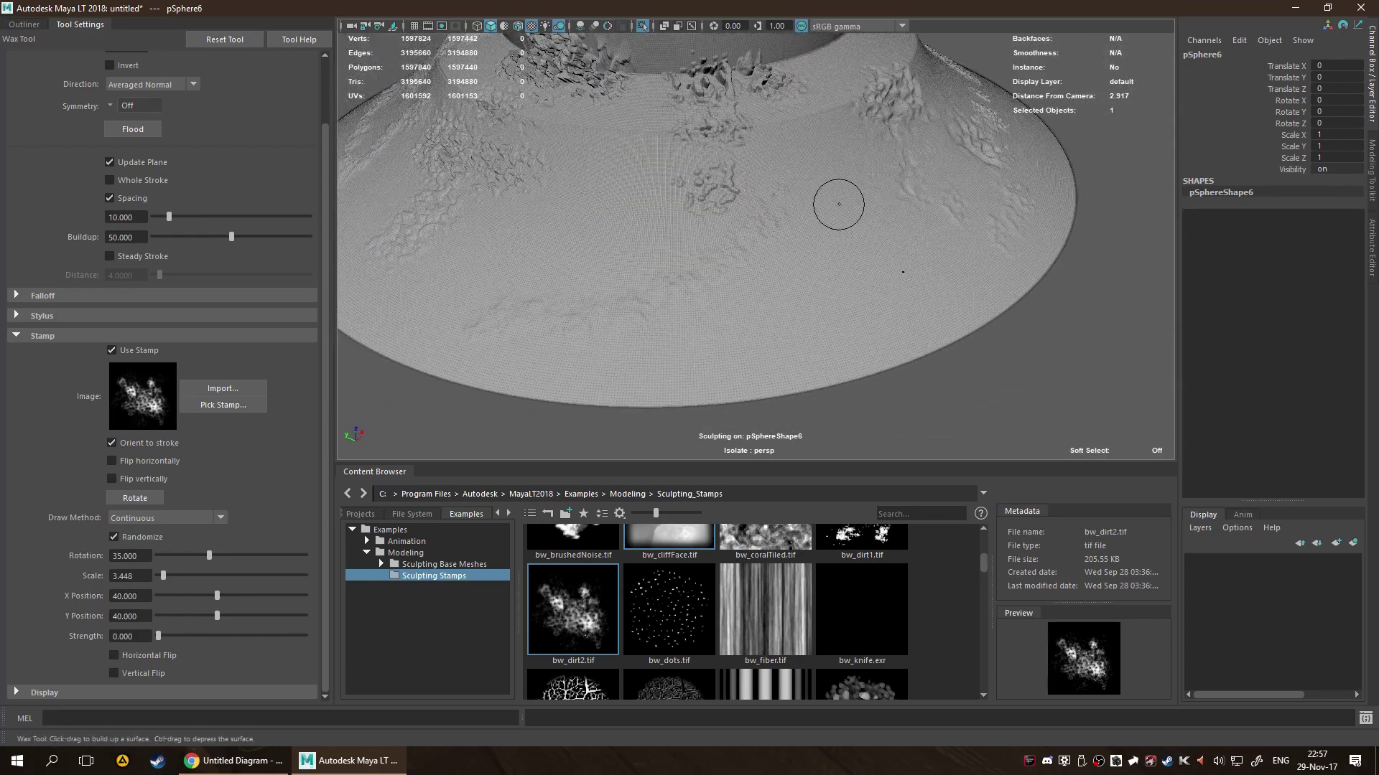
alt+right_drag(733, 207, 717, 253)
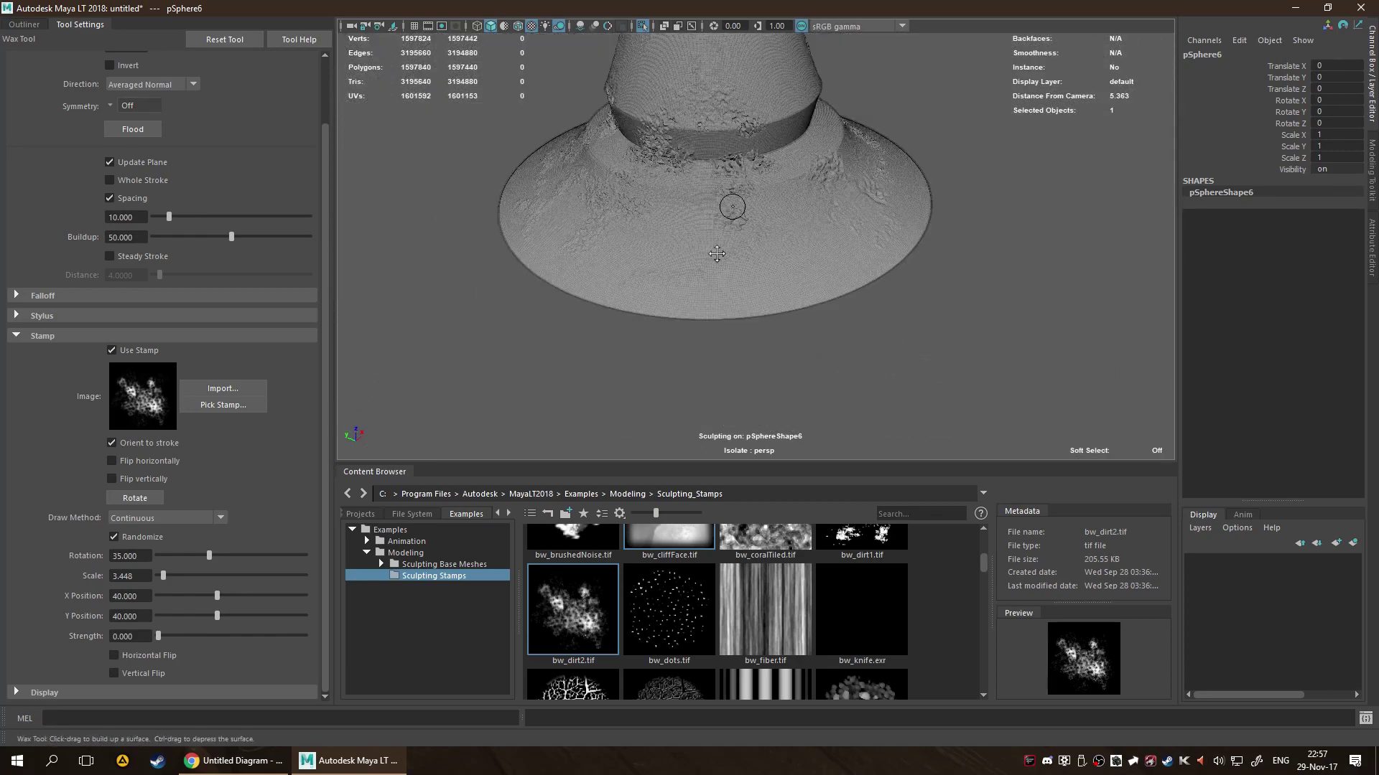
alt+middle_drag(716, 253, 677, 361)
scroll(677, 360, up, 5)
mouse_move(677, 360)
alt+mouse_down()
mouse_move(762, 214)
mouse_move(825, 262)
mouse_move(932, 236)
mouse_move(877, 277)
mouse_move(861, 251)
mouse_move(936, 235)
mouse_move(890, 257)
mouse_move(707, 222)
alt+mouse_up()
scroll(718, 237, down, 5)
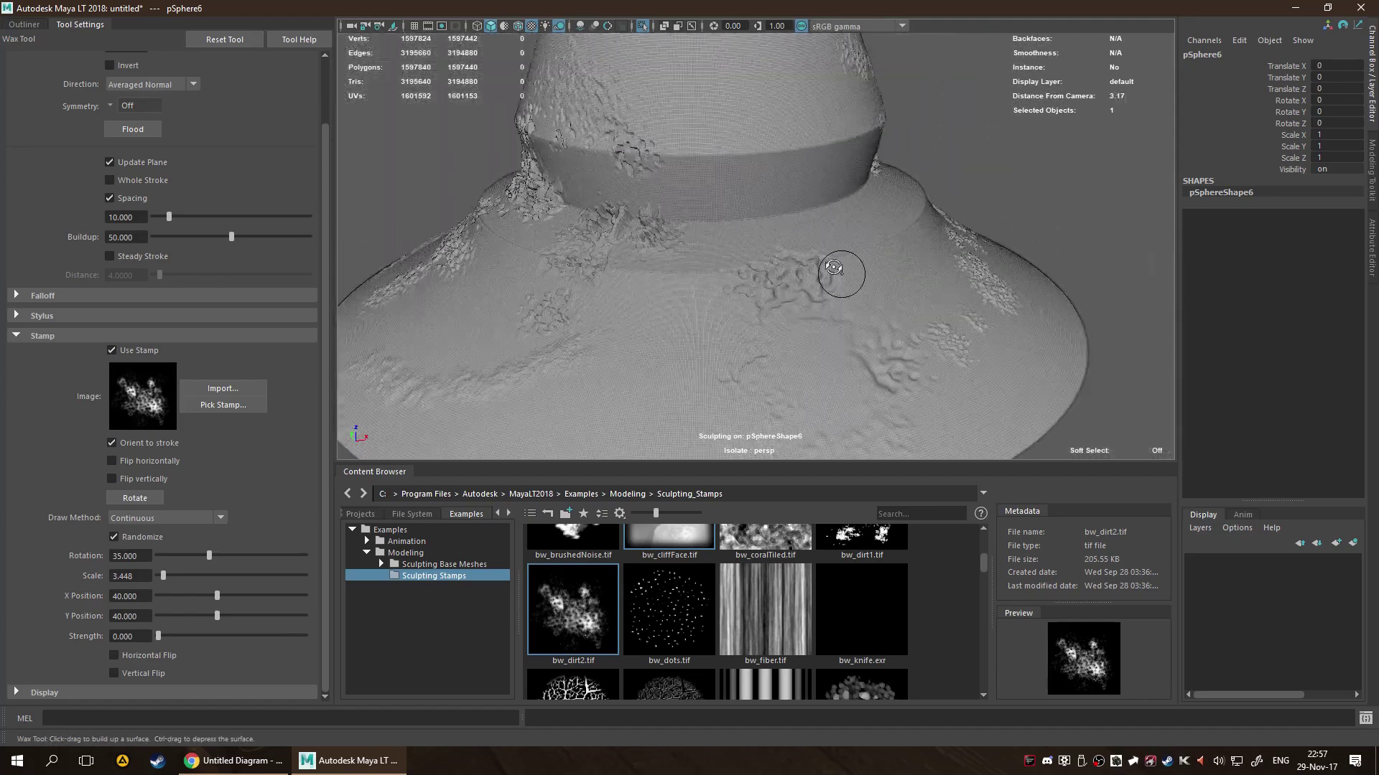
alt+drag(833, 267, 597, 317)
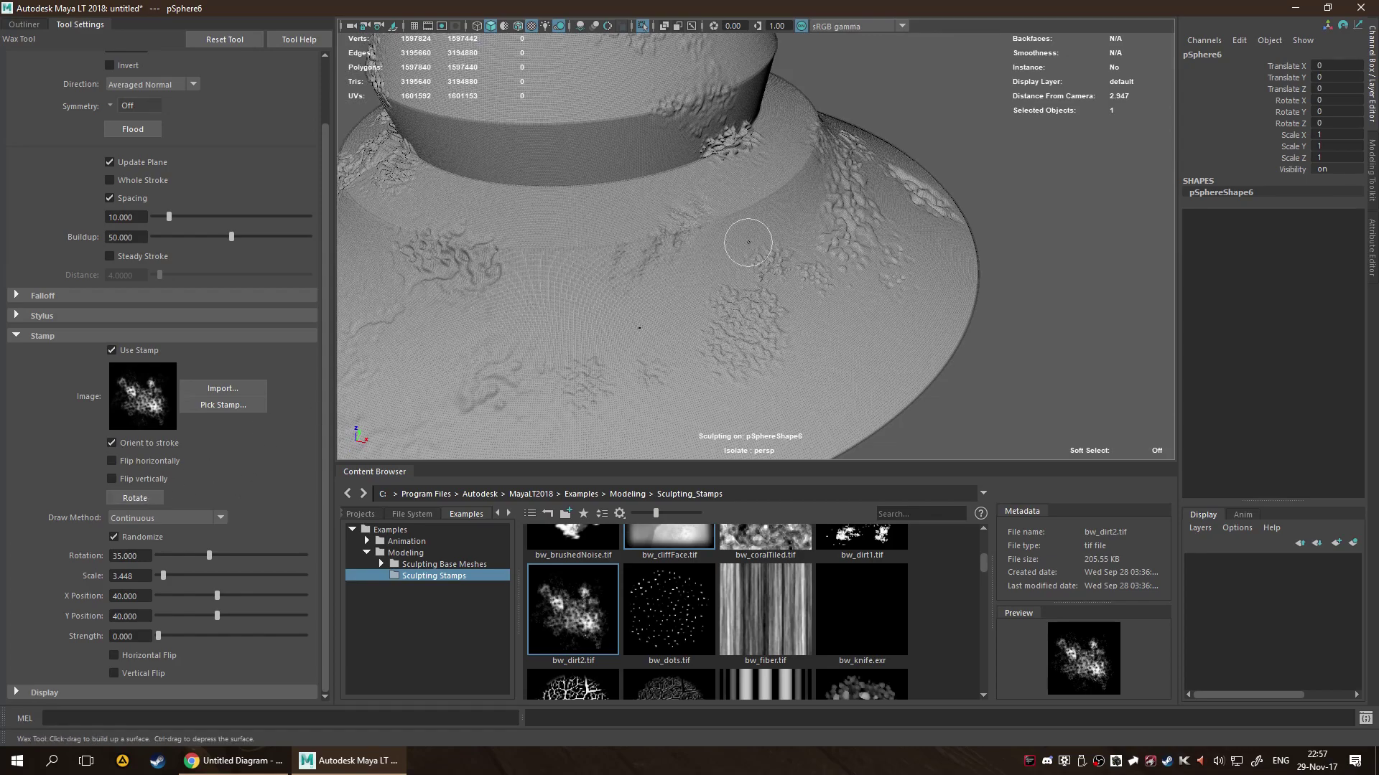
Stamp small patches onto the band at the cone's base and continue the stamped detail up the cone.
click(549, 152)
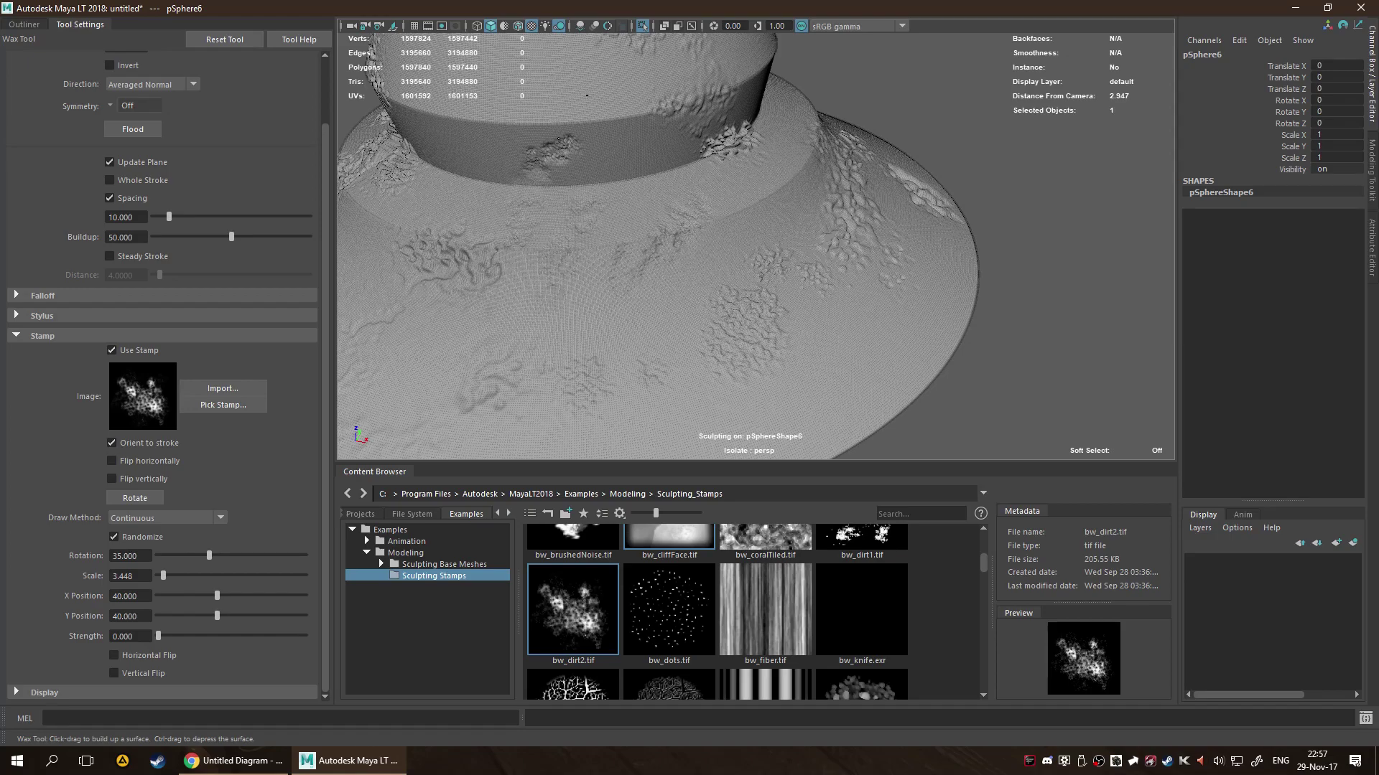
drag(559, 138, 601, 57)
scroll(786, 171, down, 3)
alt+drag(778, 182, 731, 217)
drag(575, 117, 700, 54)
drag(557, 150, 603, 51)
scroll(718, 136, down, 5)
alt+drag(751, 182, 708, 173)
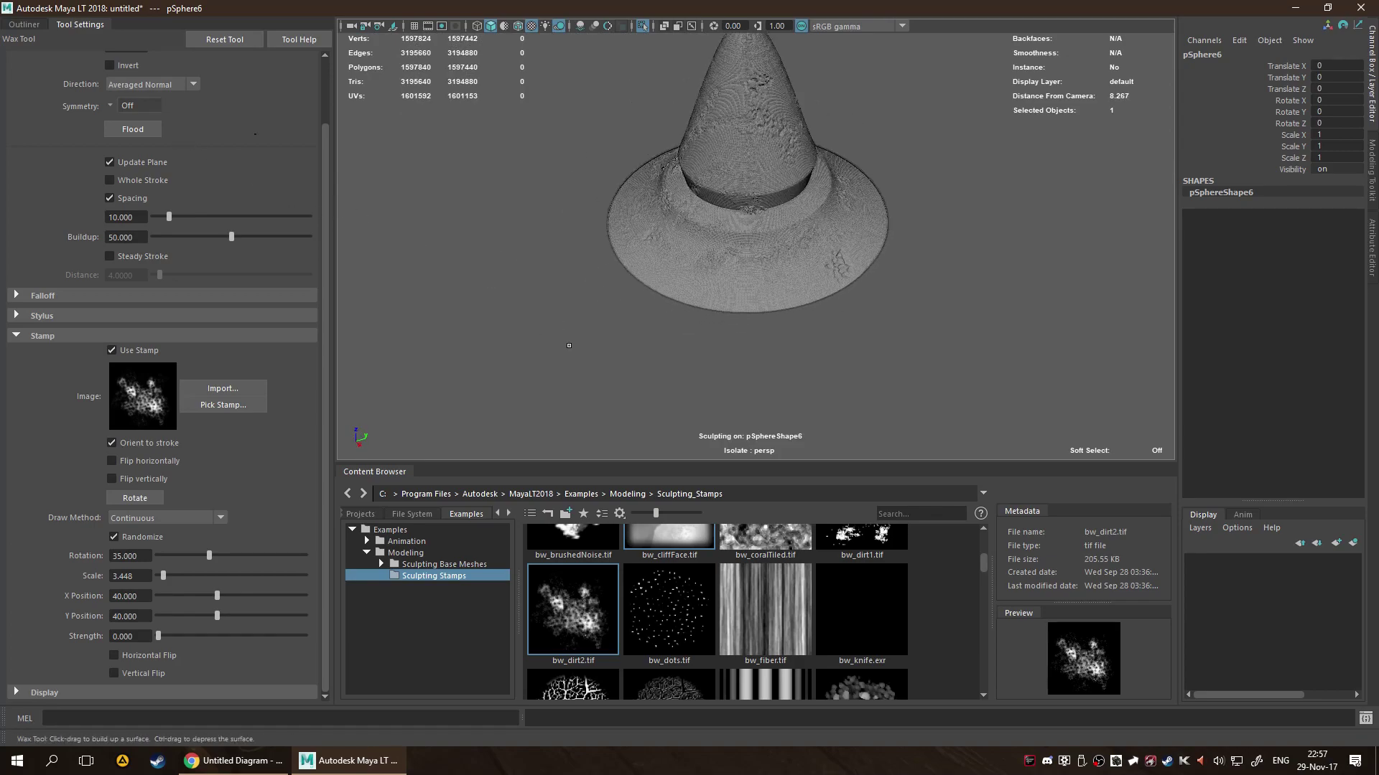
Exit the Wax tool to the Select tool, deselect the sculpted mesh, and view its surface without the wireframe.
key(q)
click(619, 349)
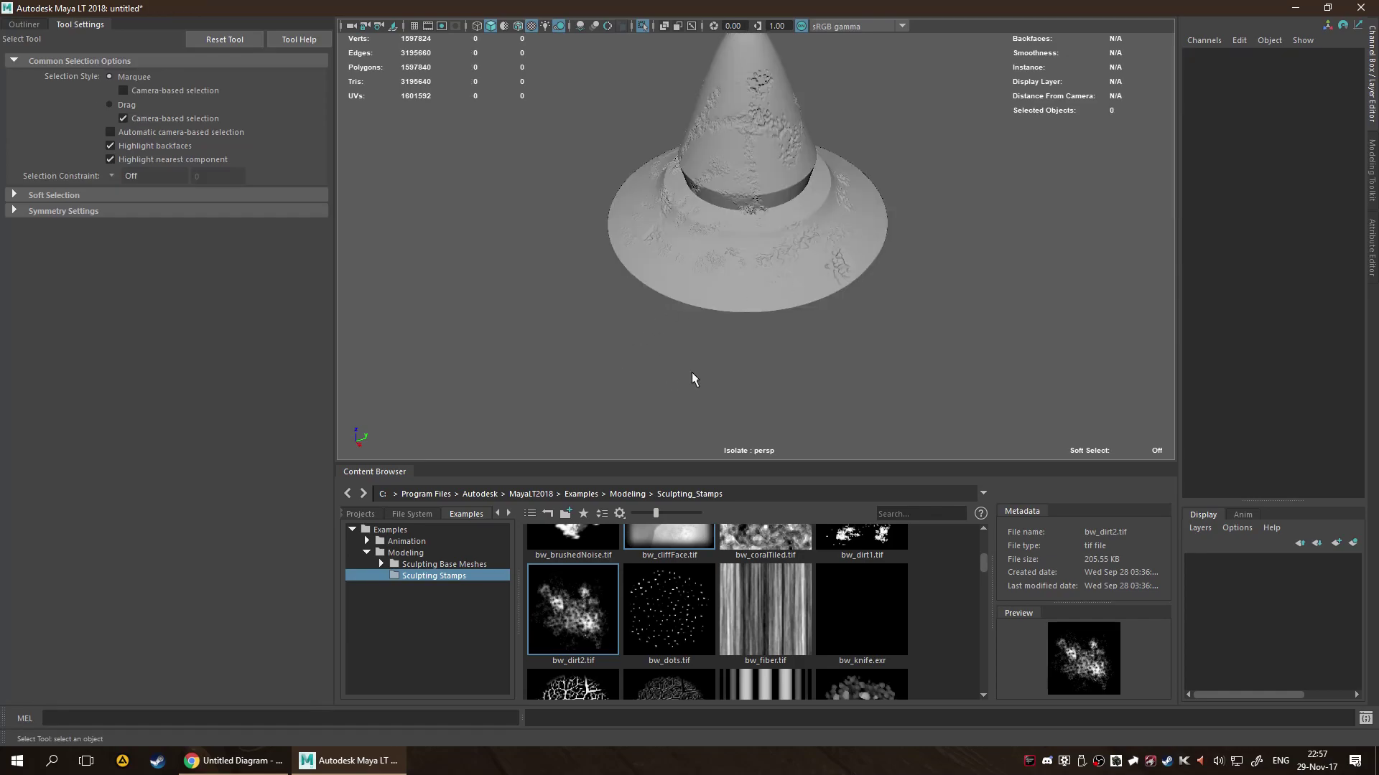
alt+drag(692, 378, 756, 332)
Collapse the Tool Settings and Content Browser to enlarge the viewport, and inspect the whole sculpted hat from another side.
click(79, 24)
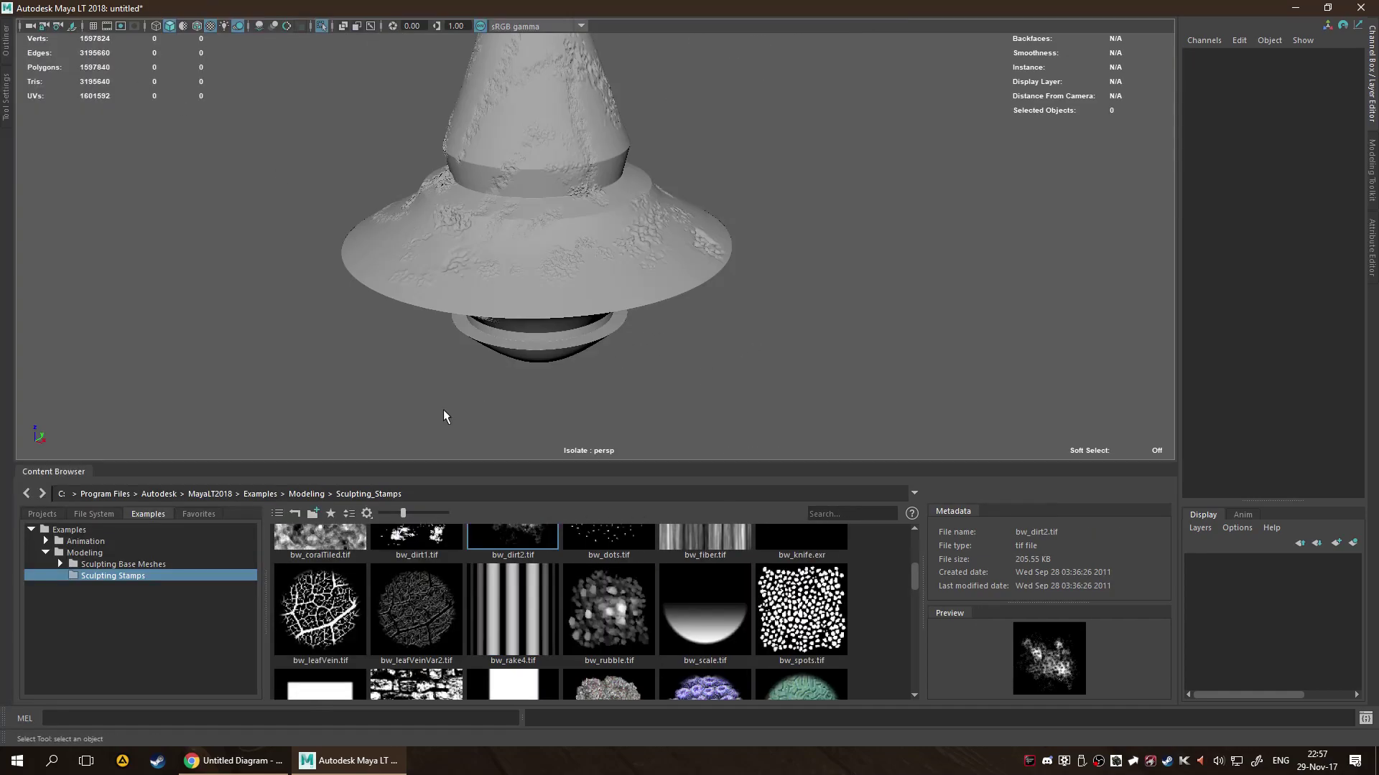
click(41, 474)
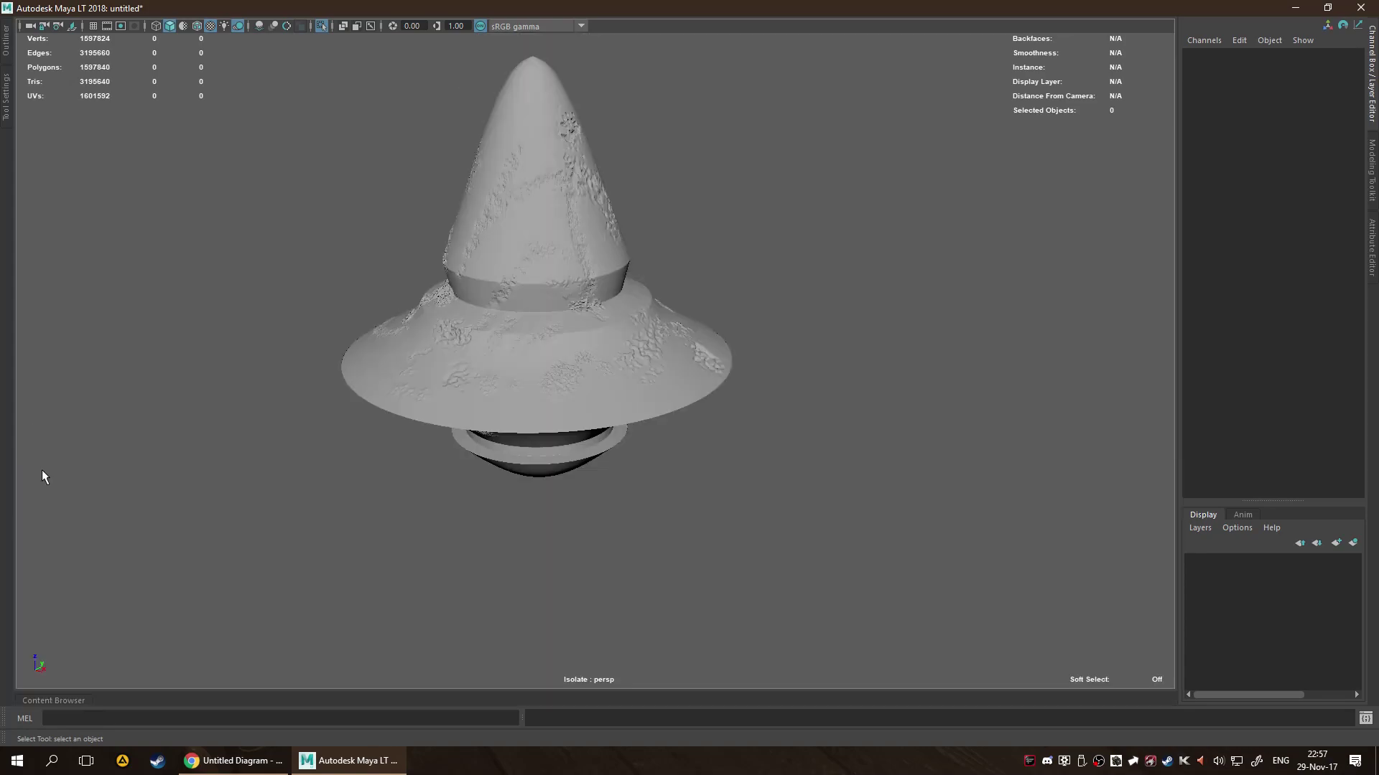
alt+drag(227, 440, 425, 442)
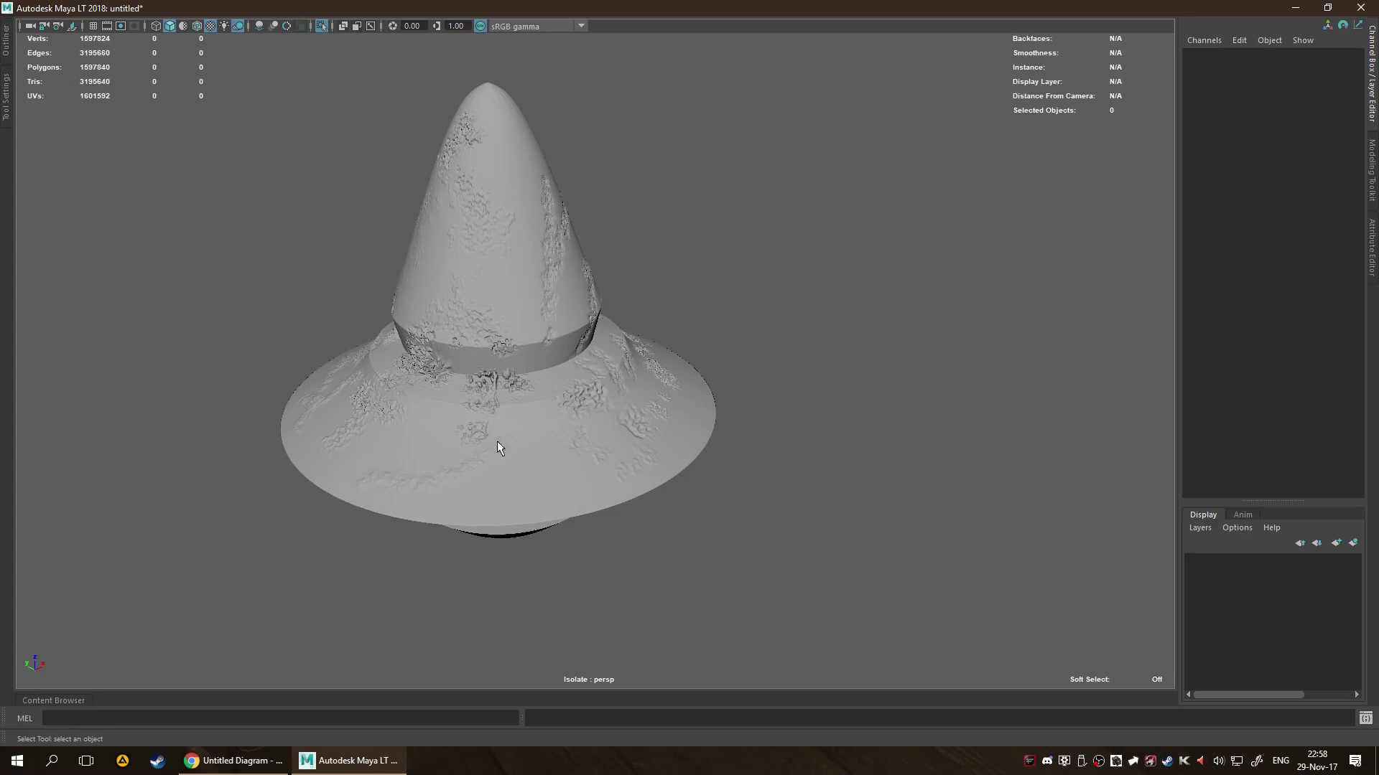
Exit the isolated view to show all meshes, select the sculpted hat mesh to check it, and clear the selection.
key(ctrl+1)
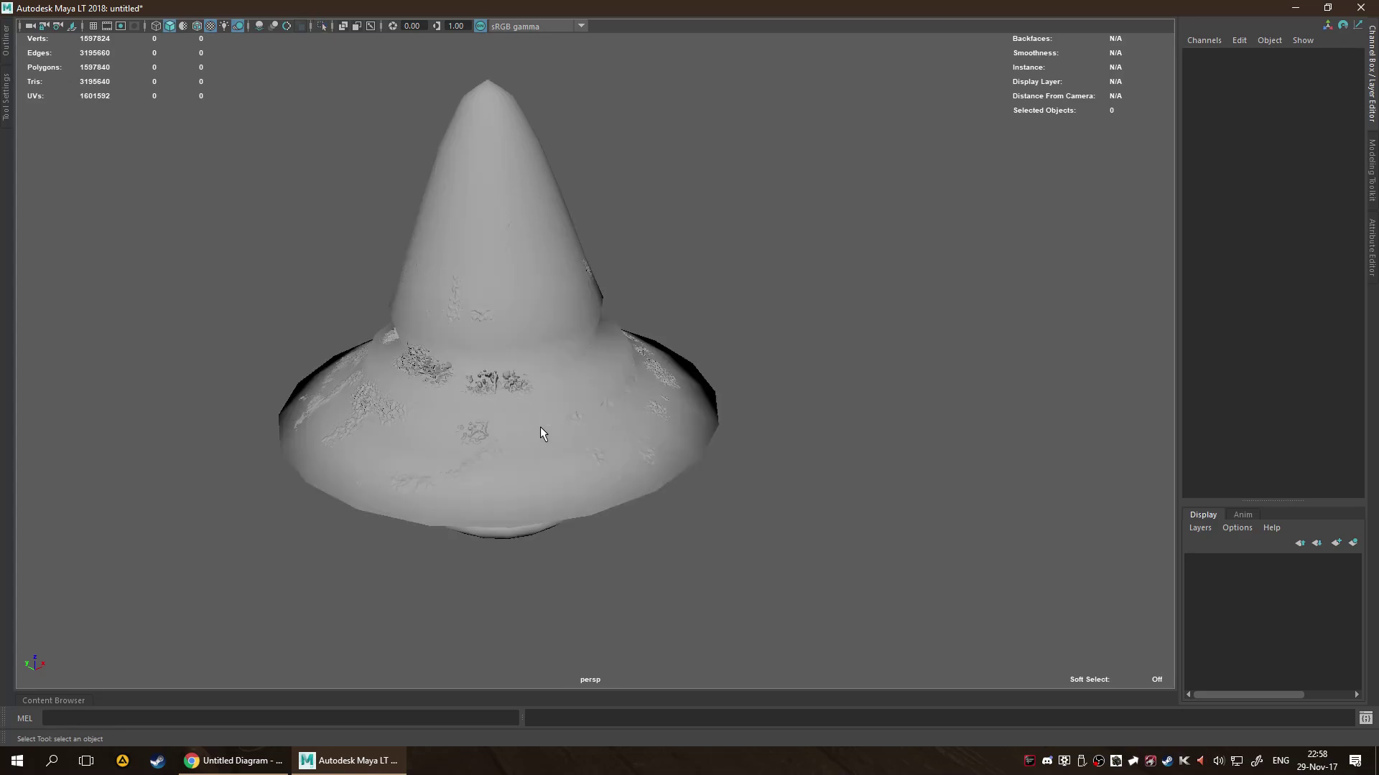
click(493, 382)
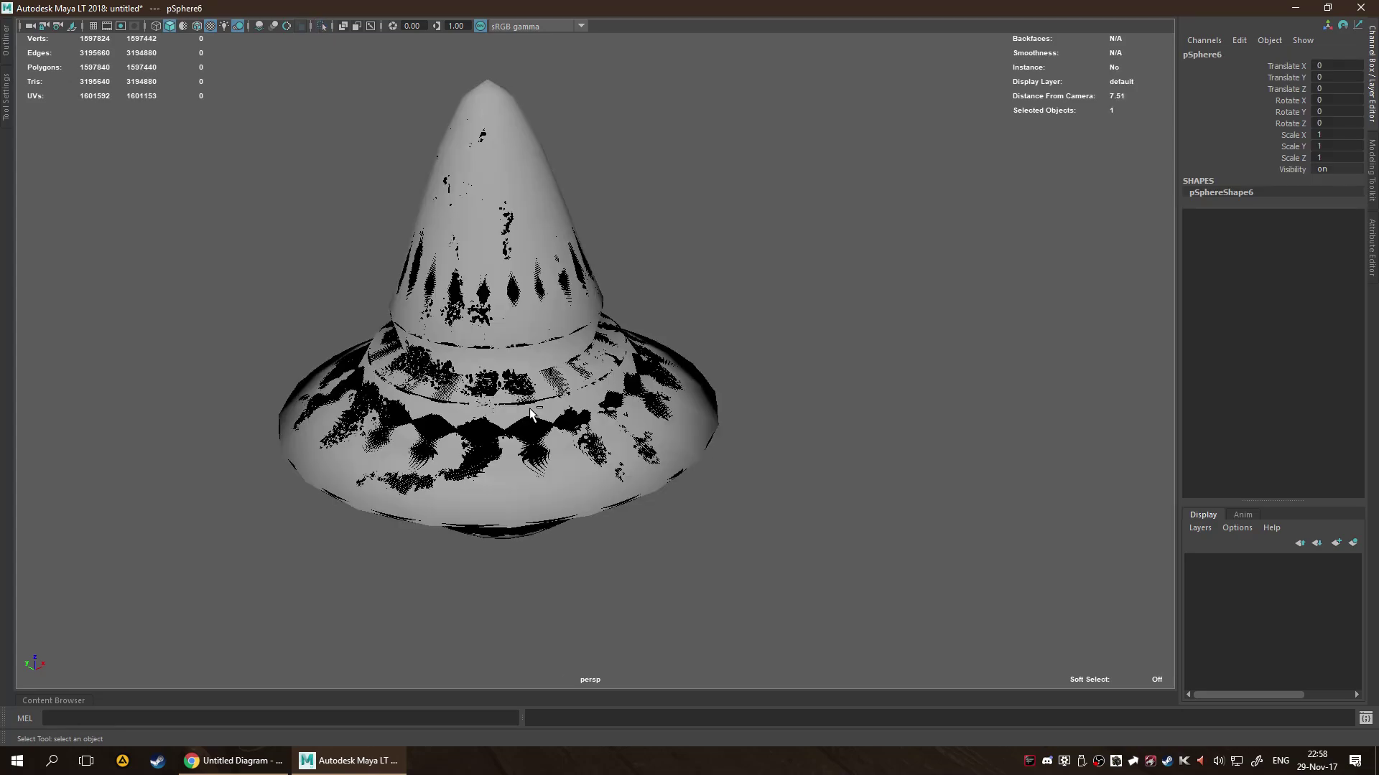
click(634, 501)
click(597, 491)
click(935, 451)
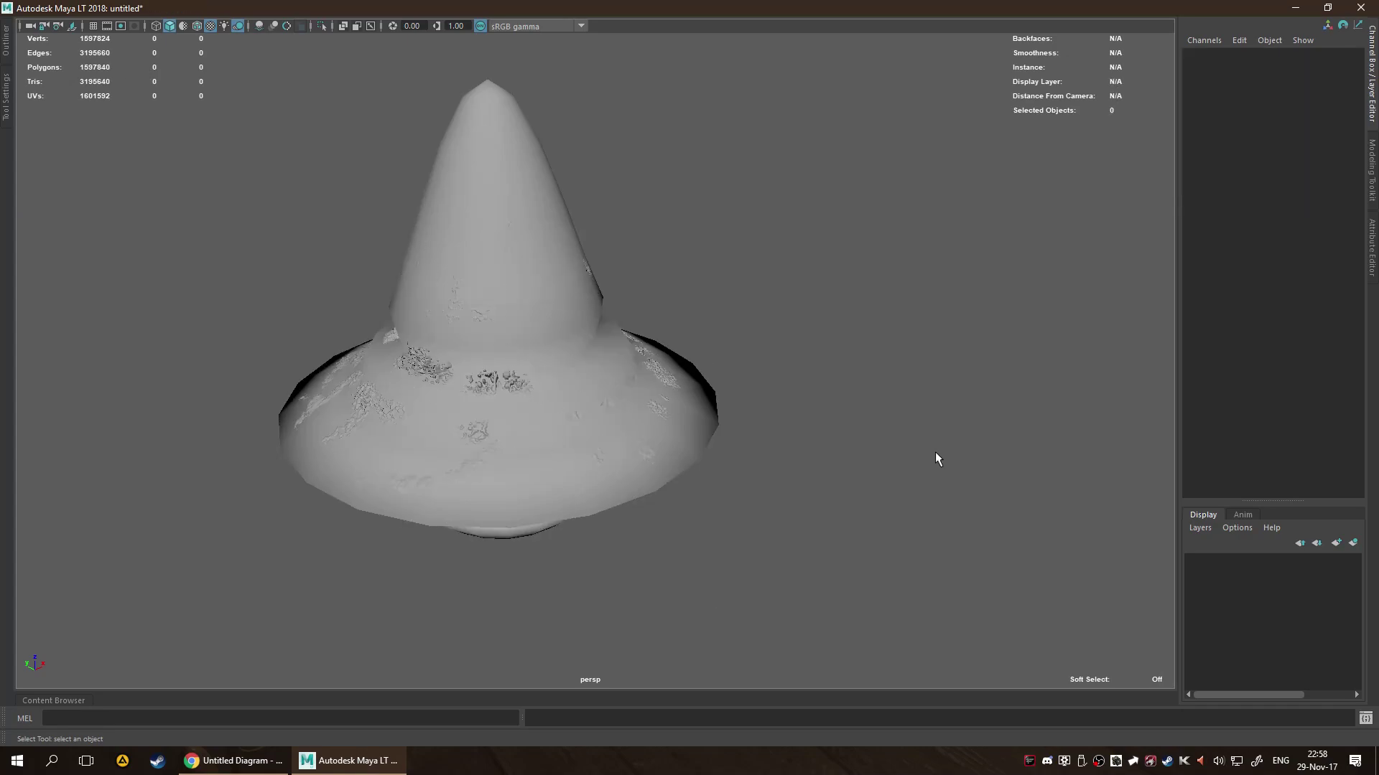
Open the Outliner and identify pSphere4 by switching its visibility off and on.
click(5, 54)
click(57, 158)
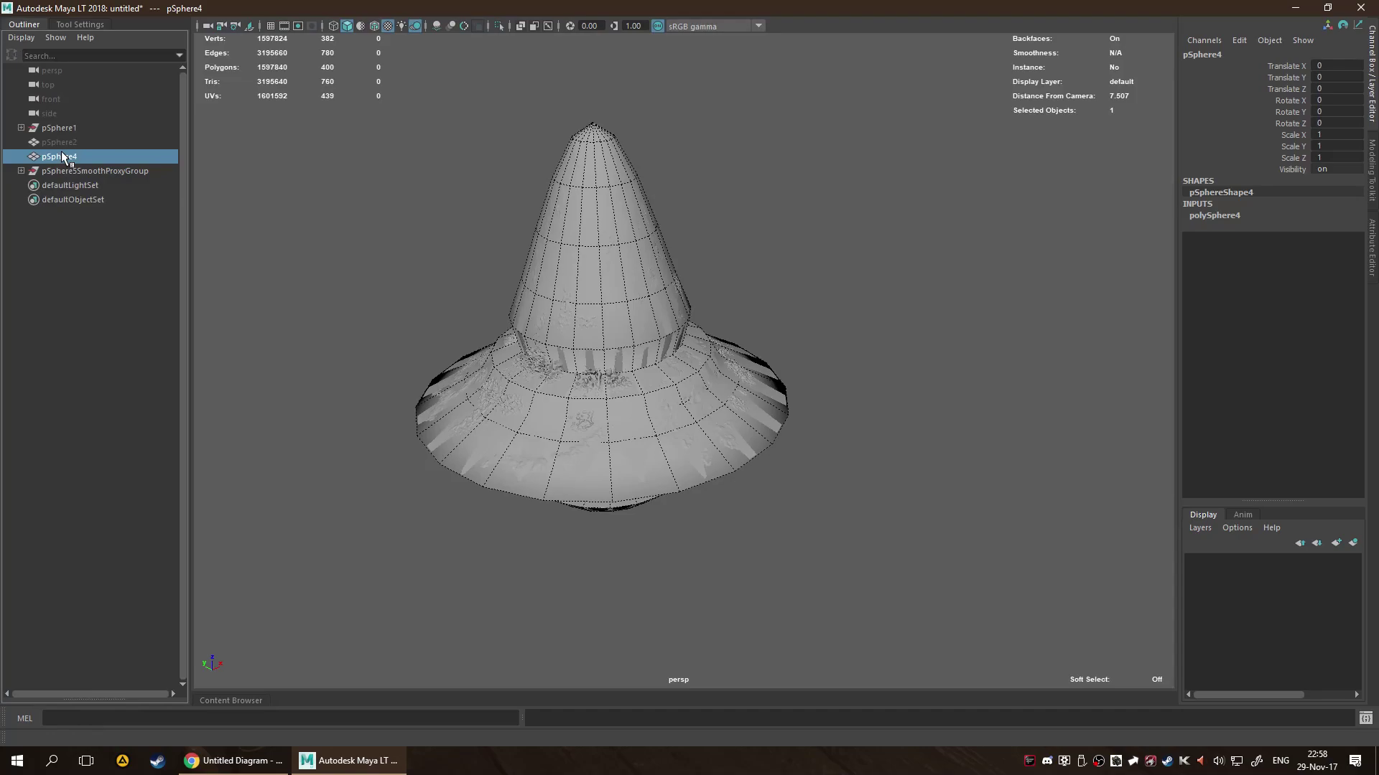
key(h)
key(h)
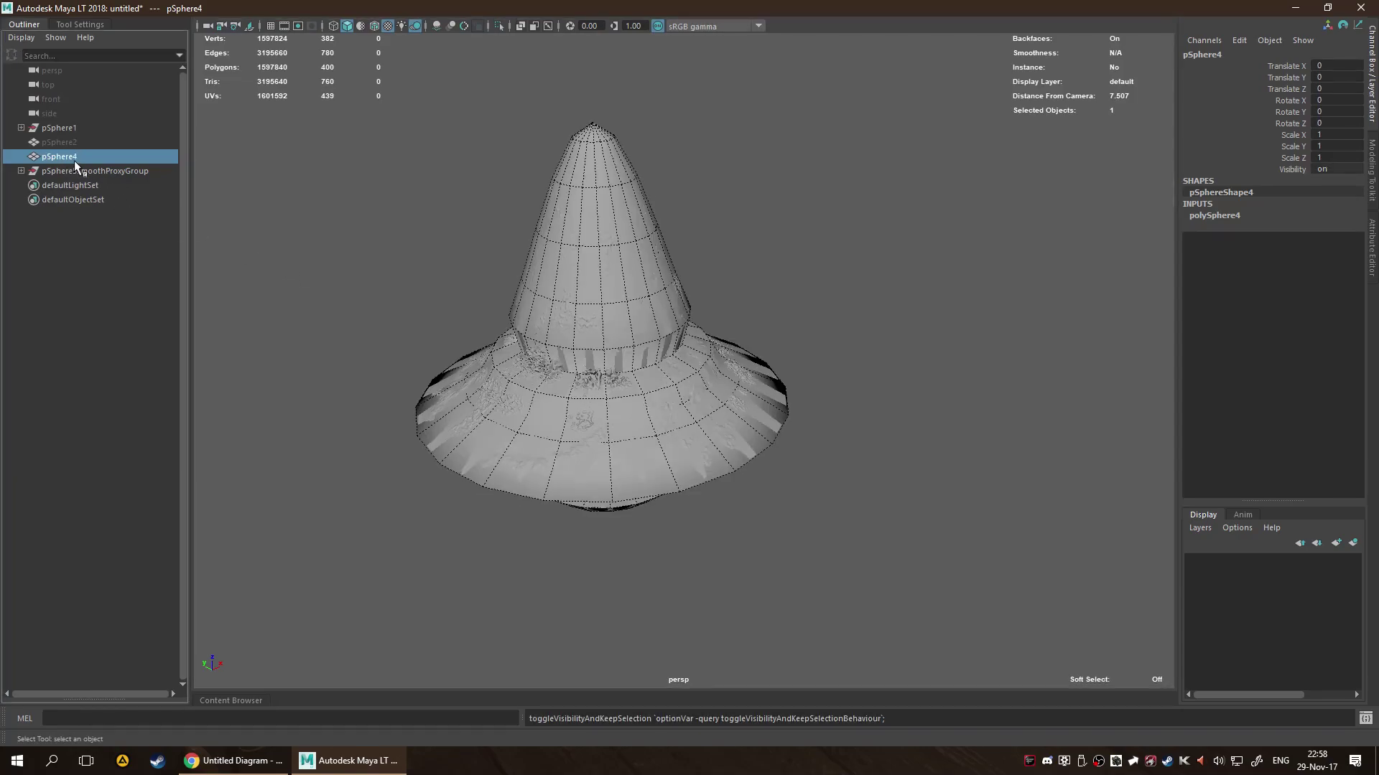
Check pSphere2 by toggling its visibility and delete it from the scene.
click(86, 143)
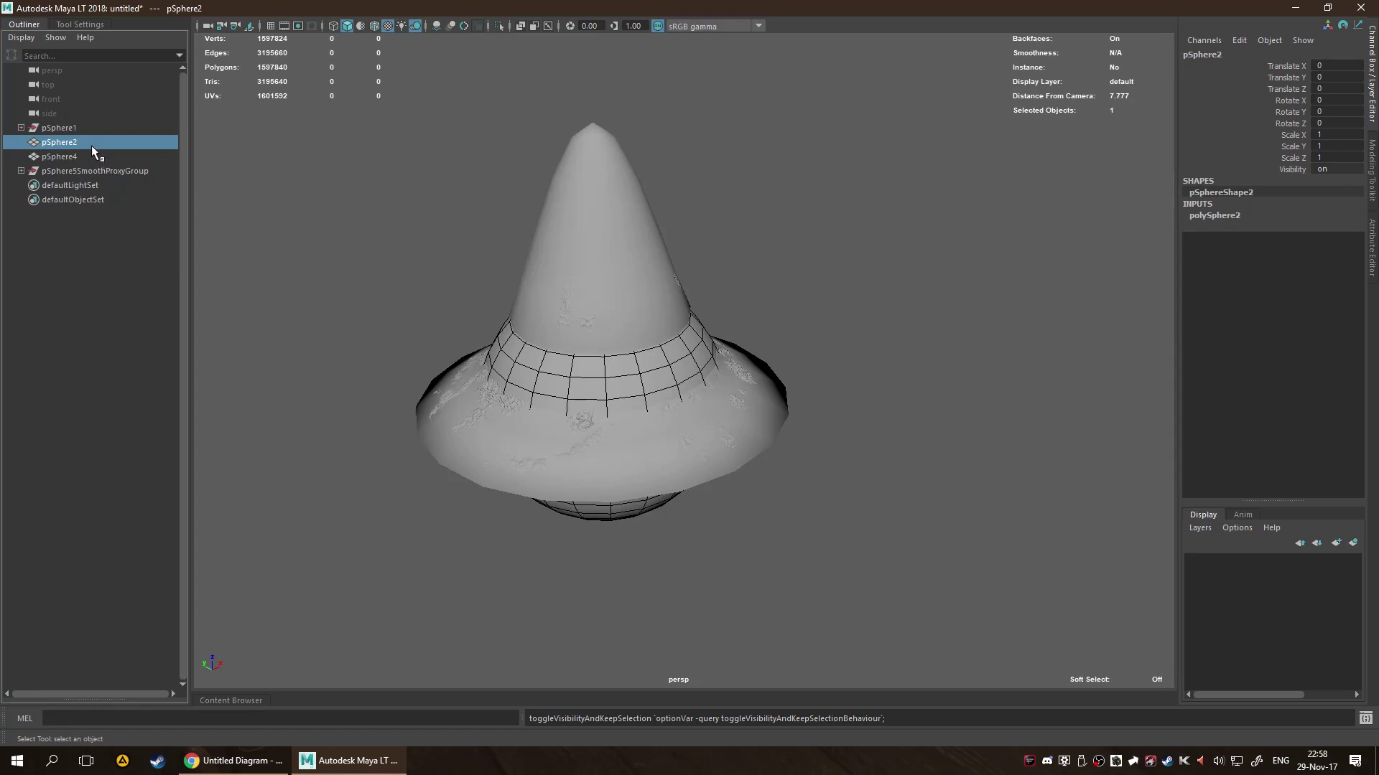
key(h)
key(h)
key(Delete)
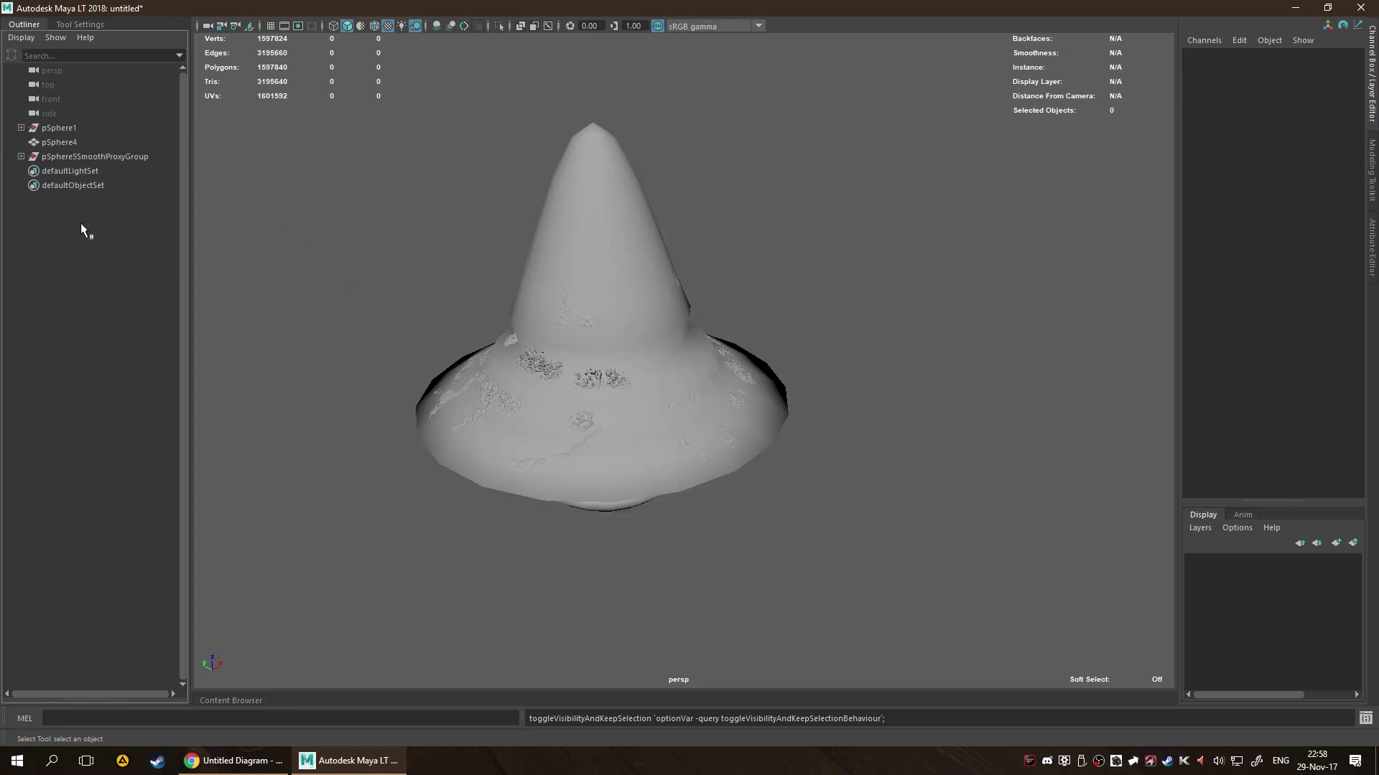
Hide and reshow pSphere4 to compare the low-poly hat with the sculpted mesh beneath it.
click(73, 142)
key(h)
key(h)
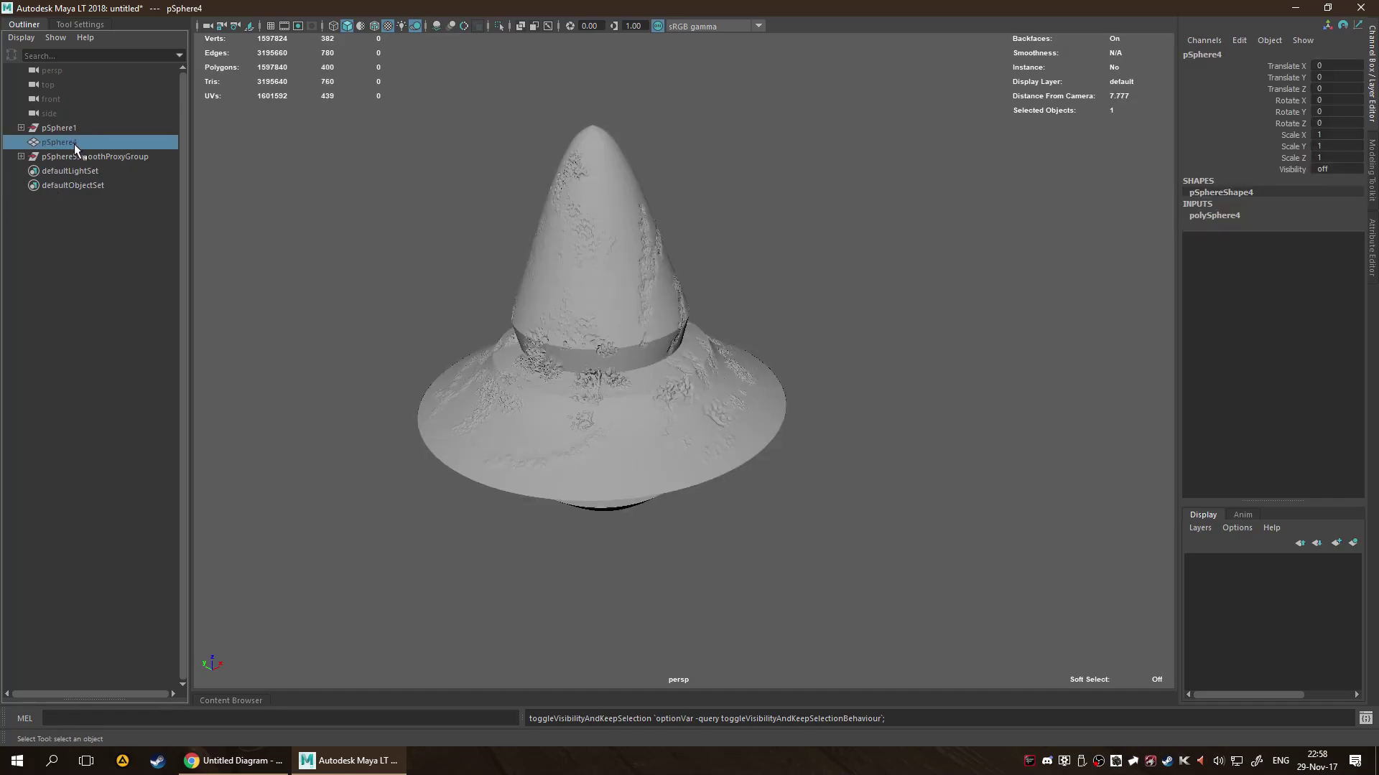
Expand pSphere1 to check its child transform1 and delete the whole pSphere1 hierarchy.
click(77, 127)
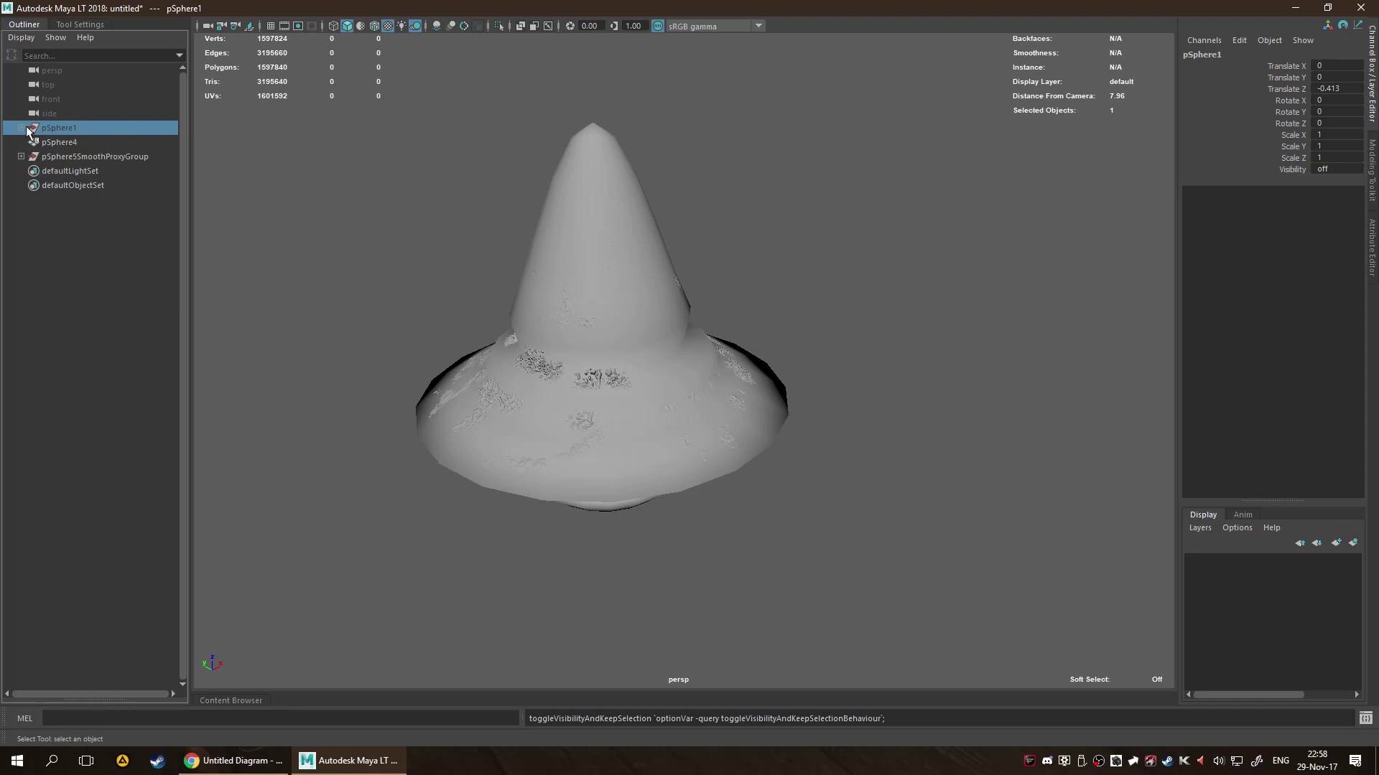
click(21, 128)
click(68, 143)
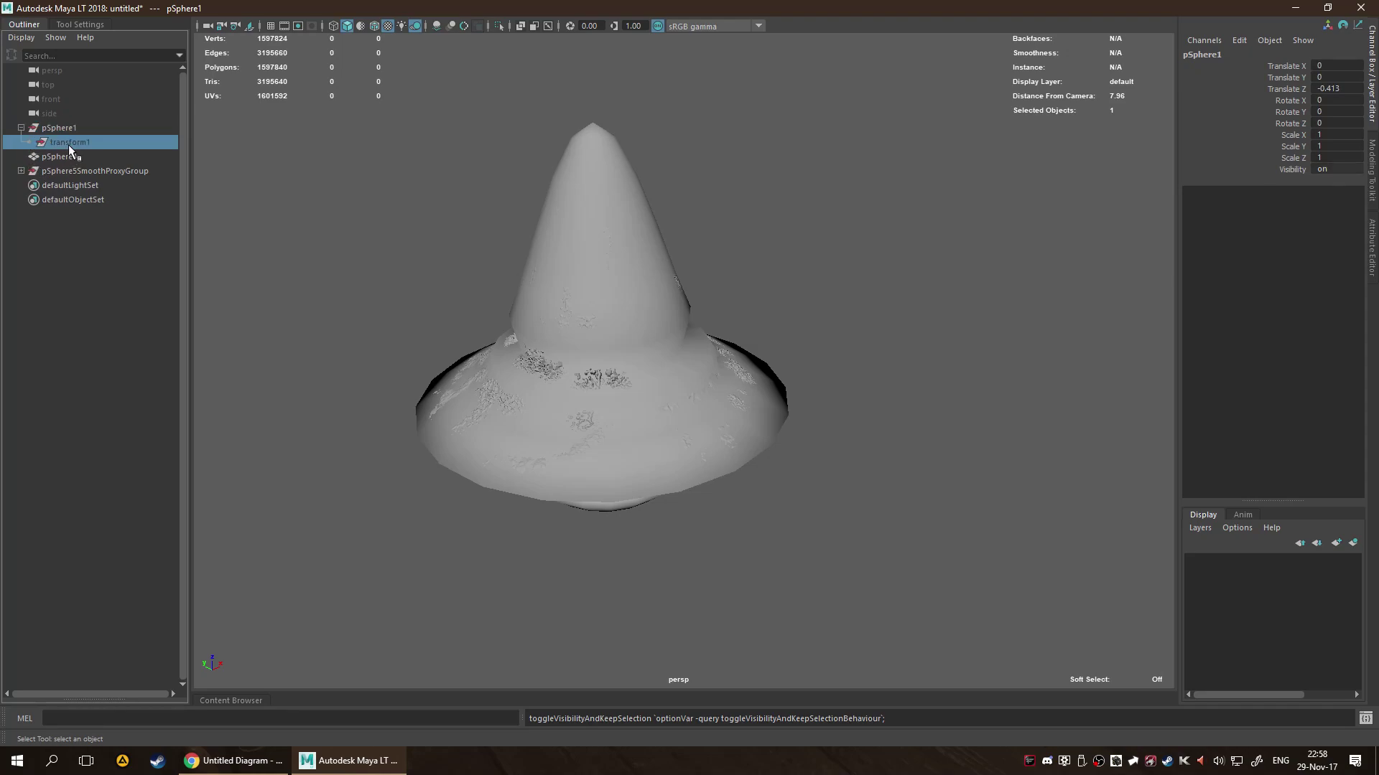
click(45, 128)
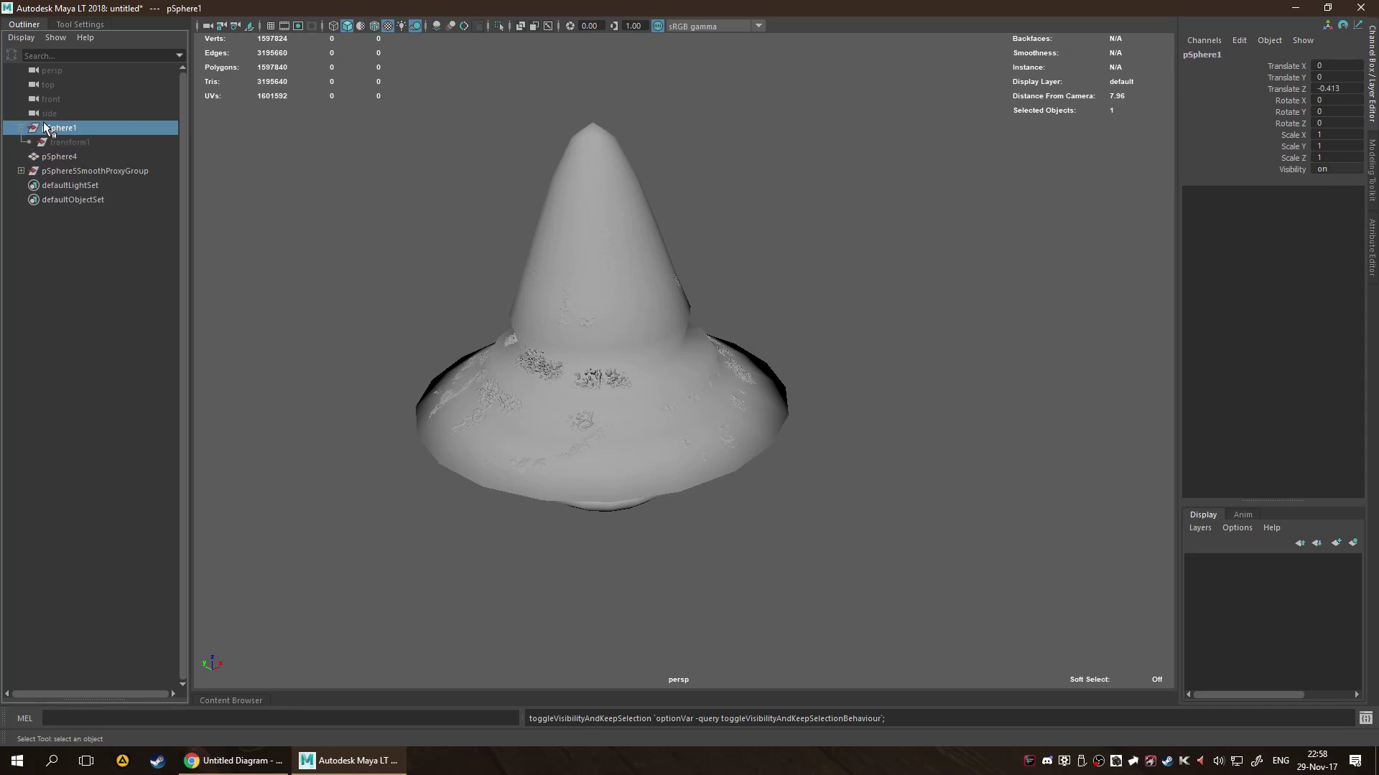
key(Delete)
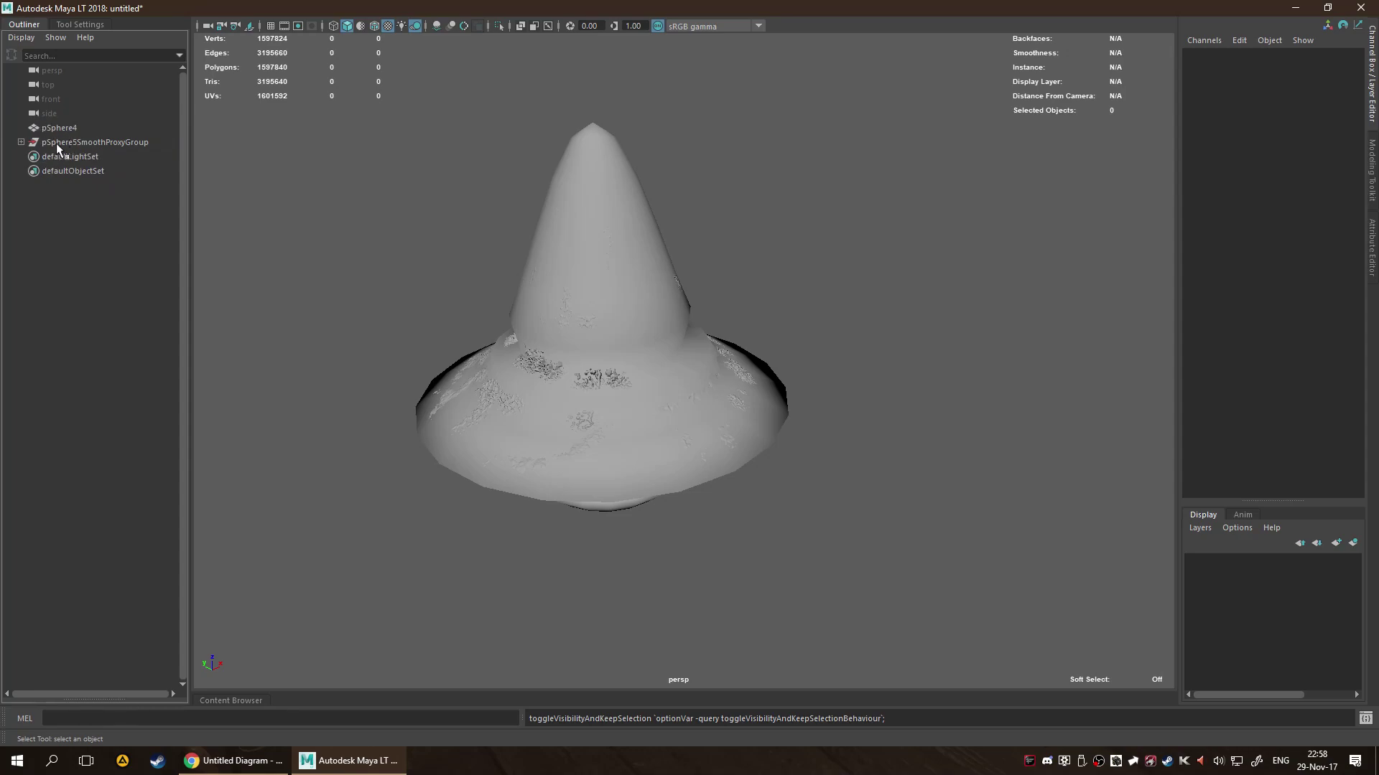
Move pSphere6 out of pSphere5SmoothProxyGroup to the scene's top level and delete the emptied group.
click(56, 143)
click(17, 142)
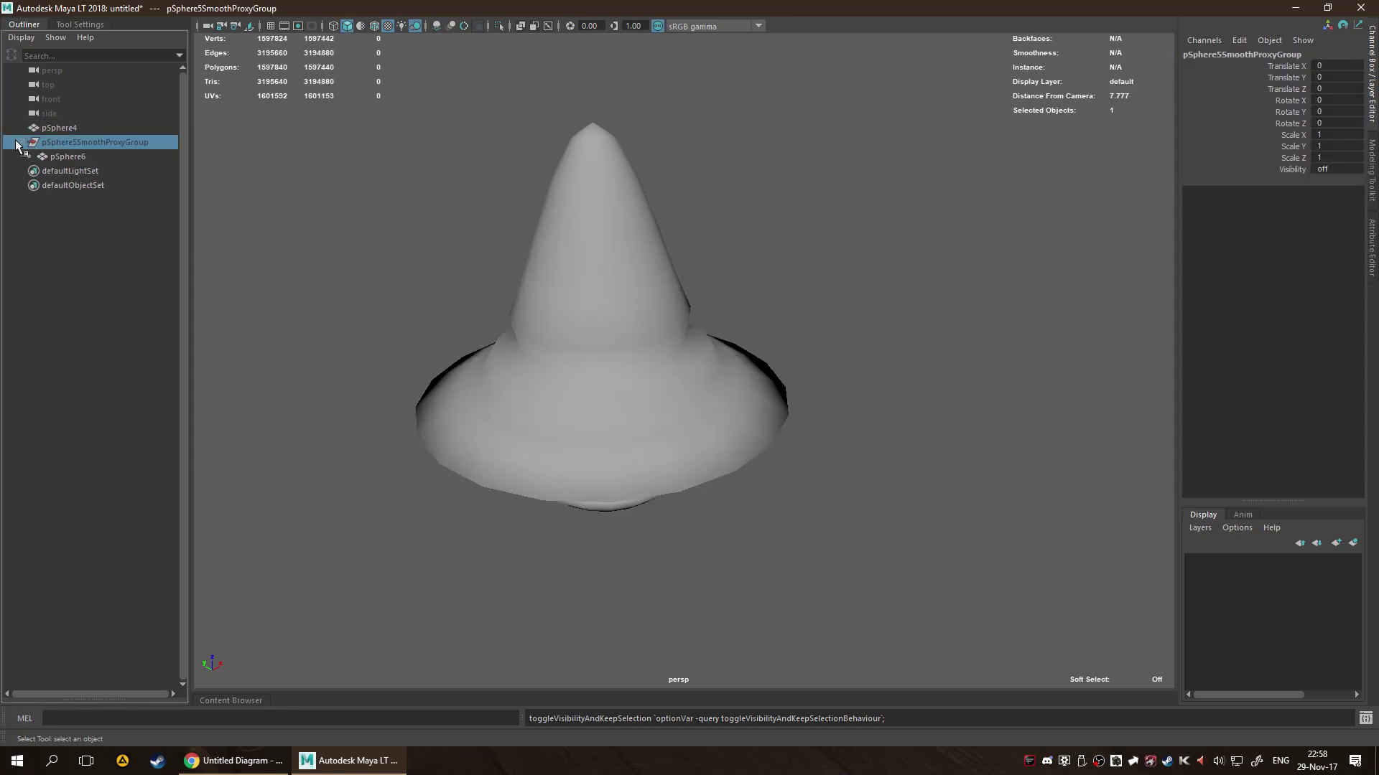
click(58, 155)
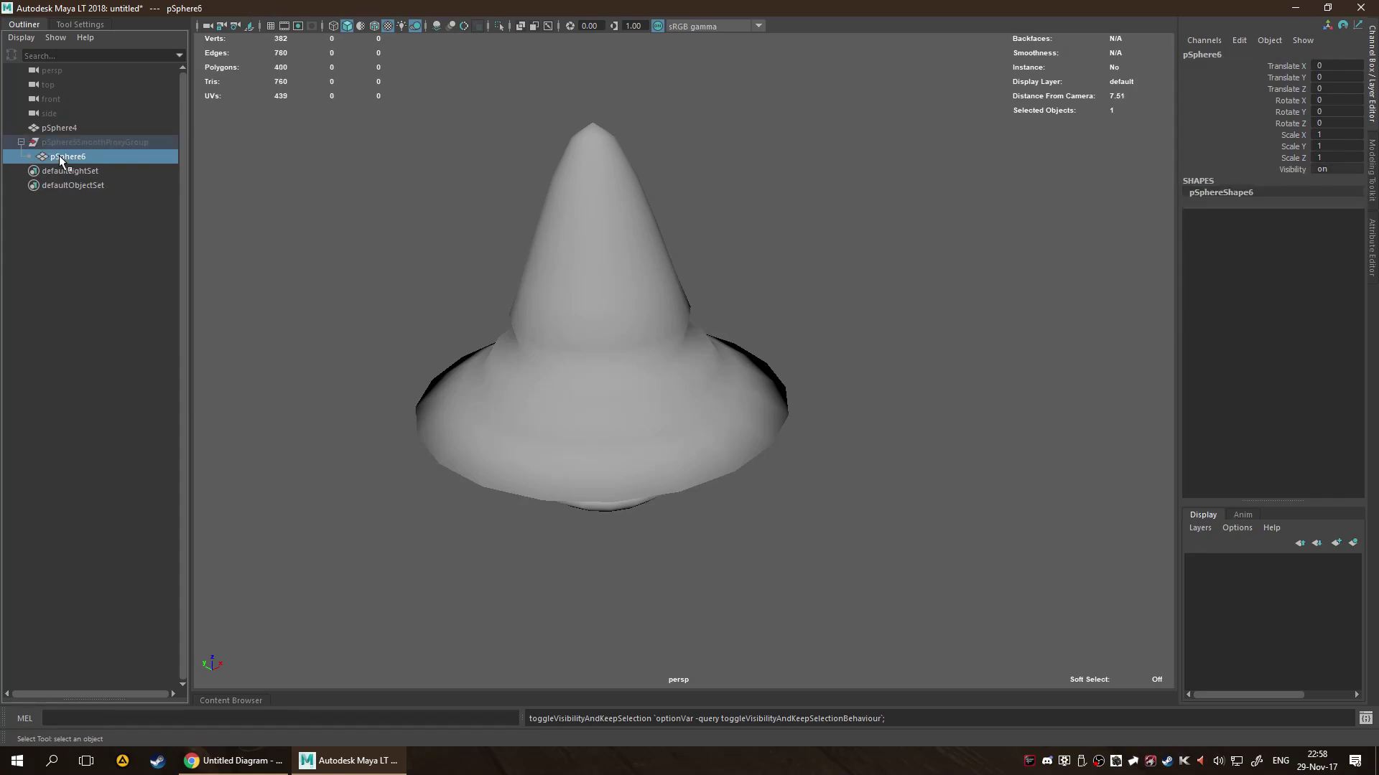
drag(77, 153, 74, 118)
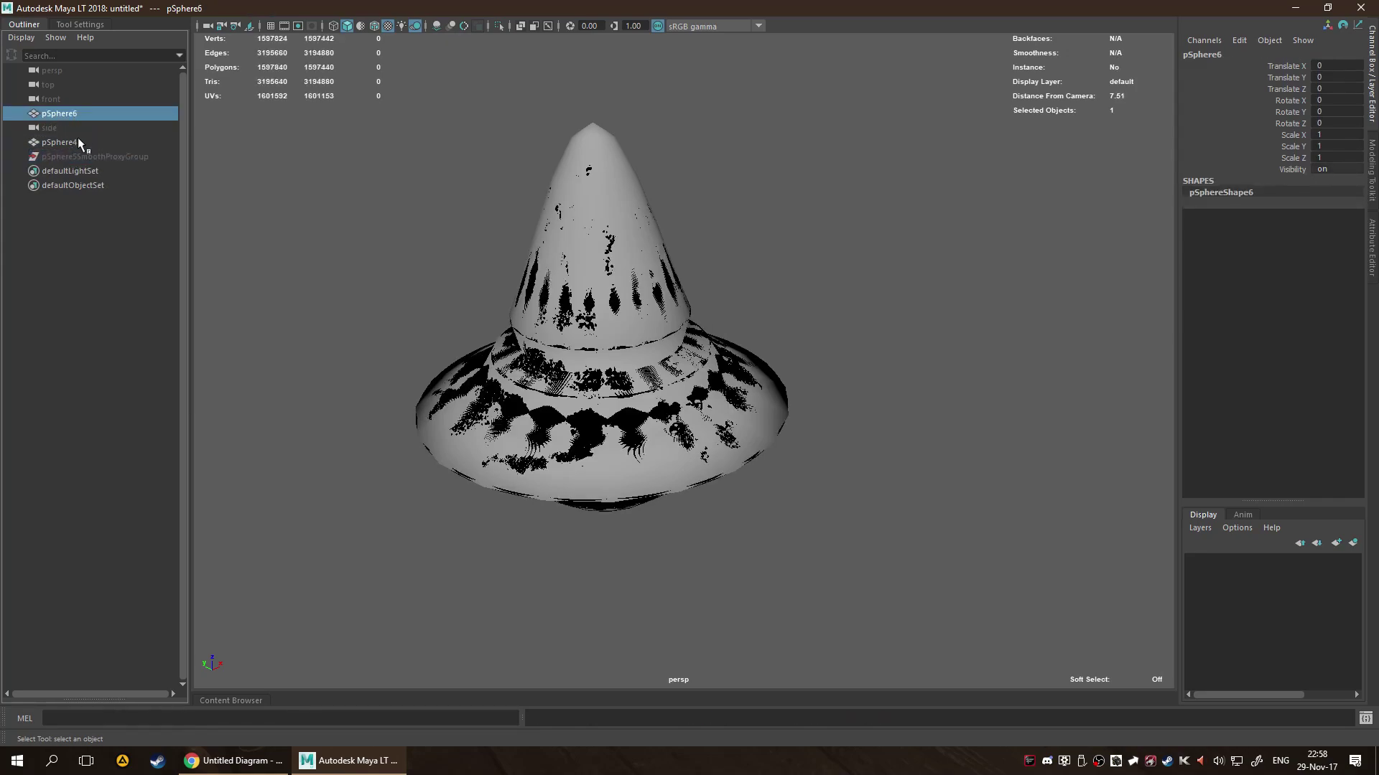
click(78, 138)
click(95, 157)
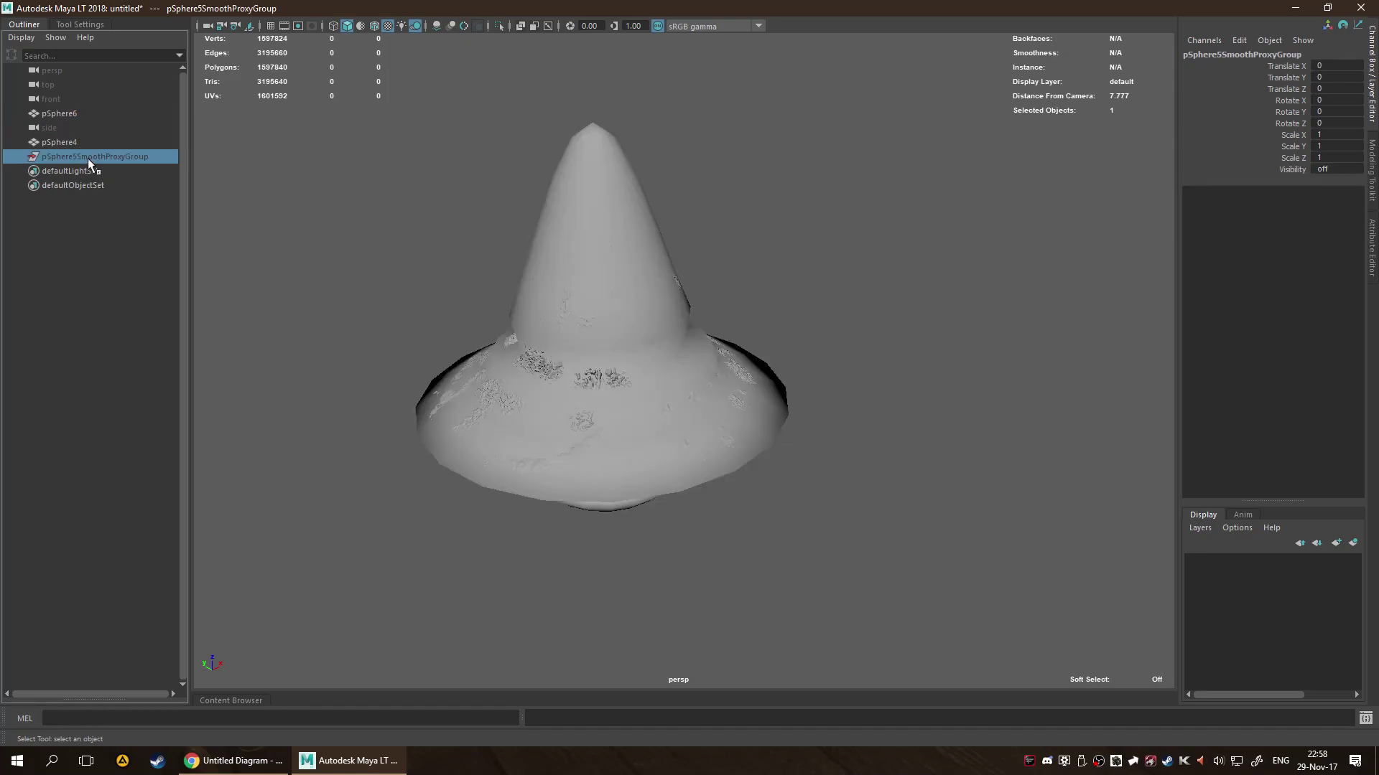
key(Delete)
Place pSphere6 directly after pSphere4 in the Outliner and hide it.
drag(83, 115, 79, 148)
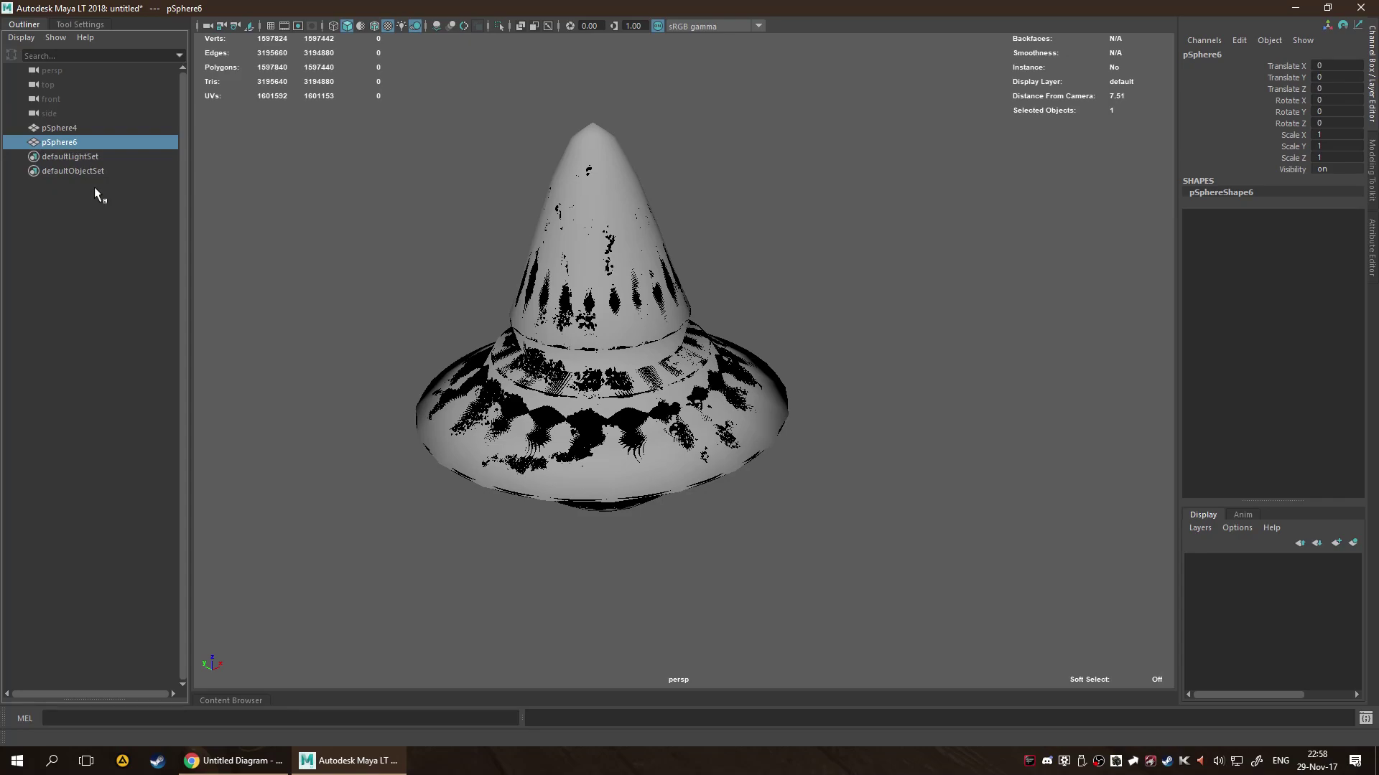
key(h)
Rename pSphere4 as Top_low and pSphere6 as Top_high.
double_click(82, 127)
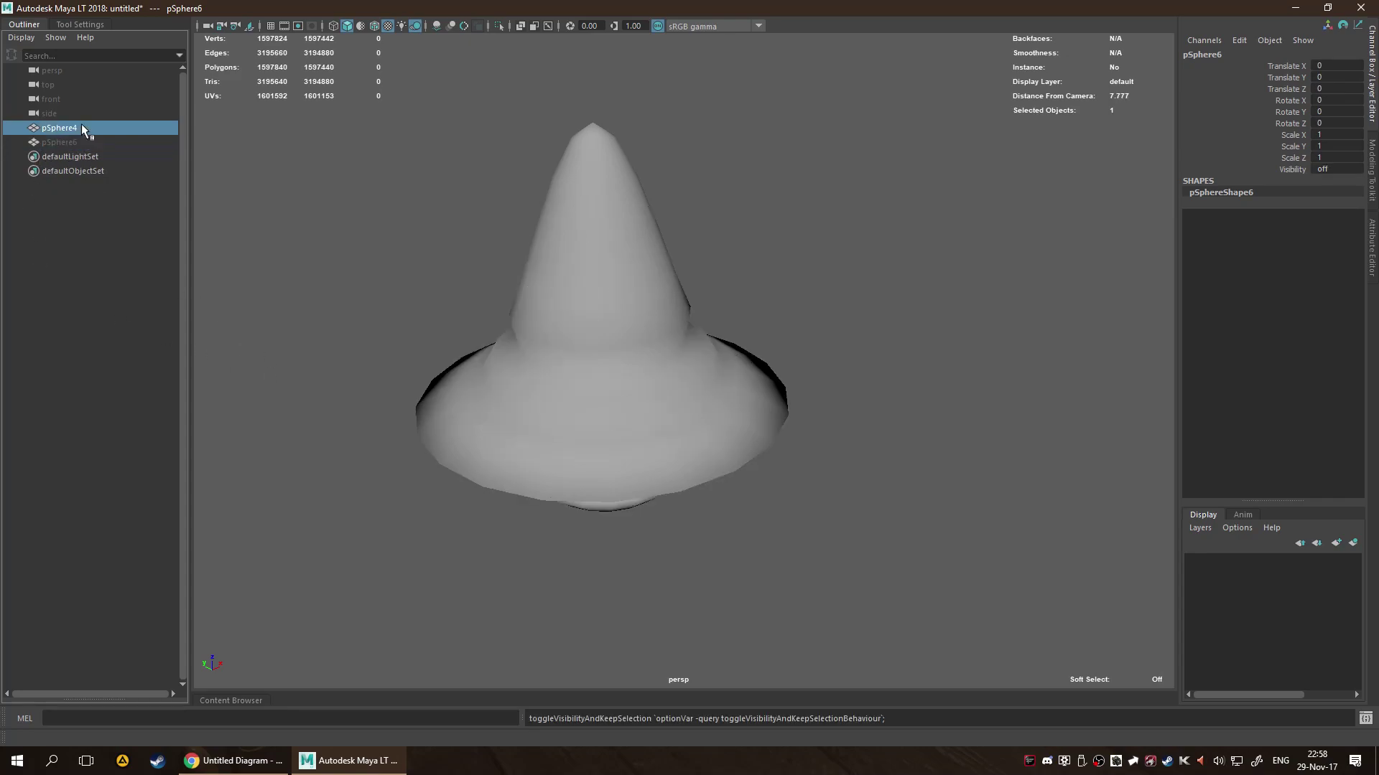
text(T)
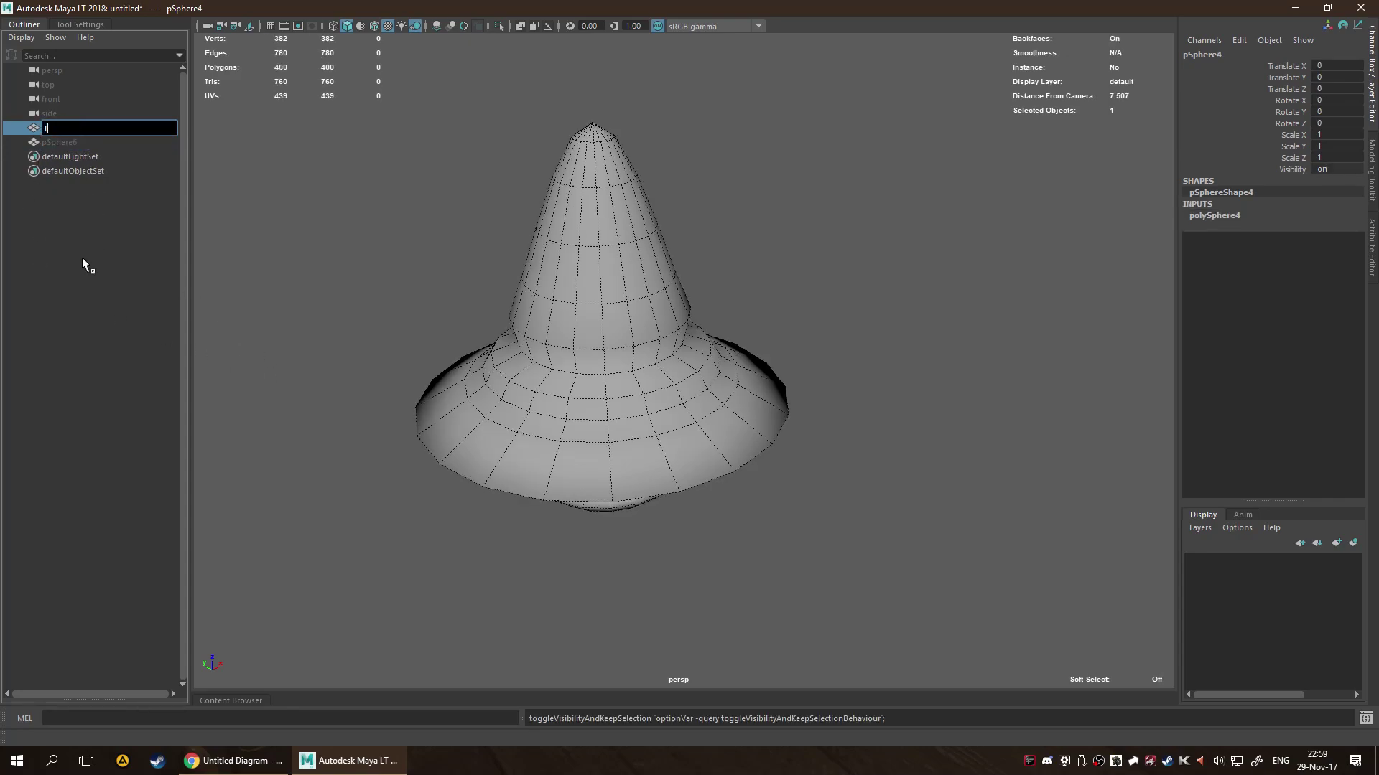
text(op_low)
key(Return)
double_click(64, 141)
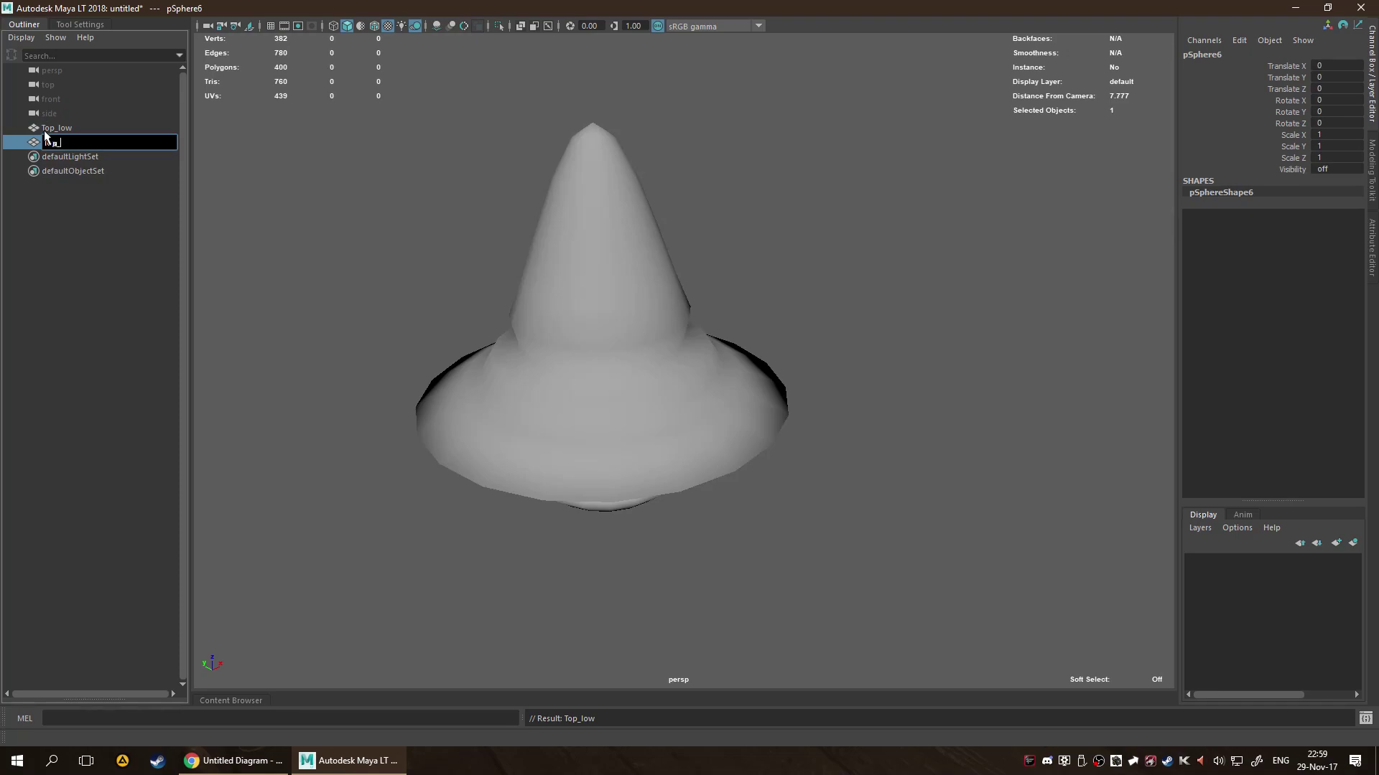
text(Top_high)
key(Return)
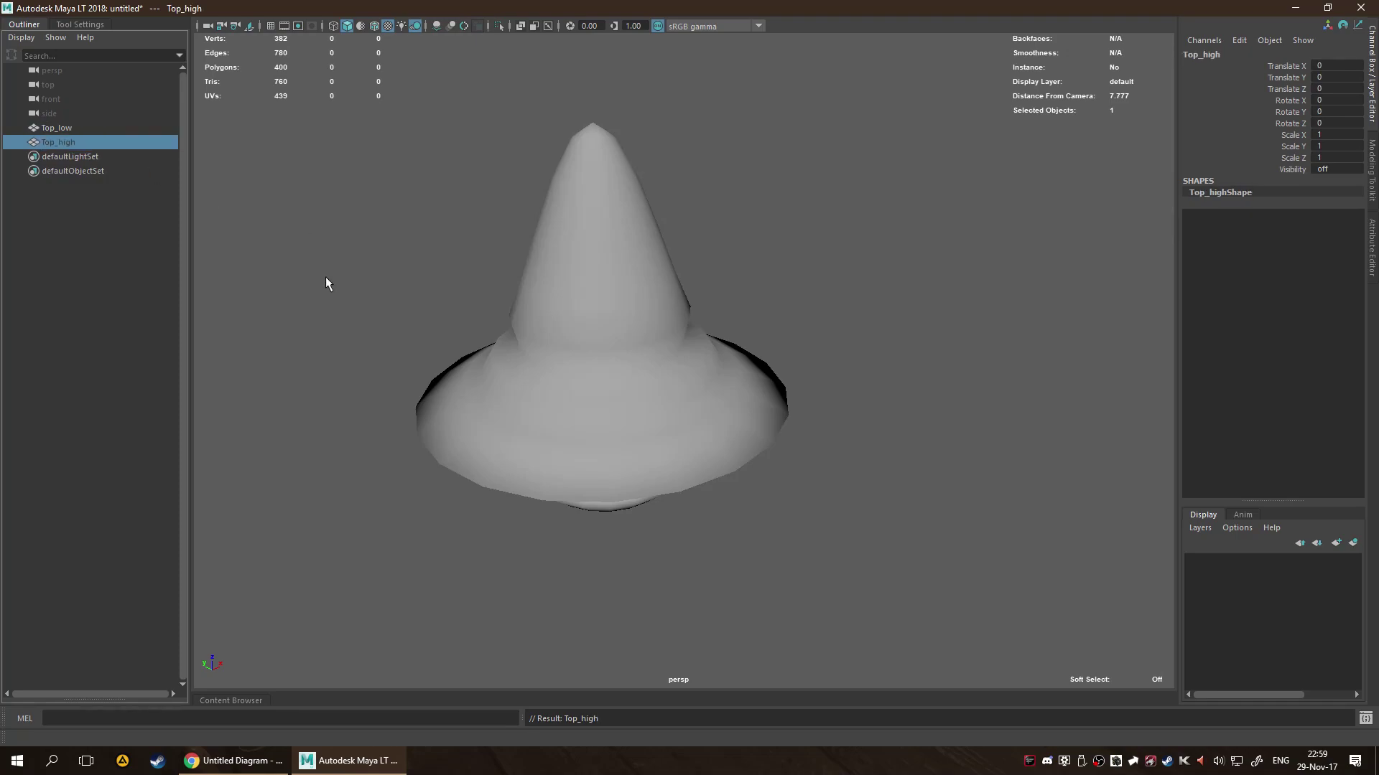
Select the Top_low mesh and duplicate it three times in place.
click(295, 249)
click(481, 438)
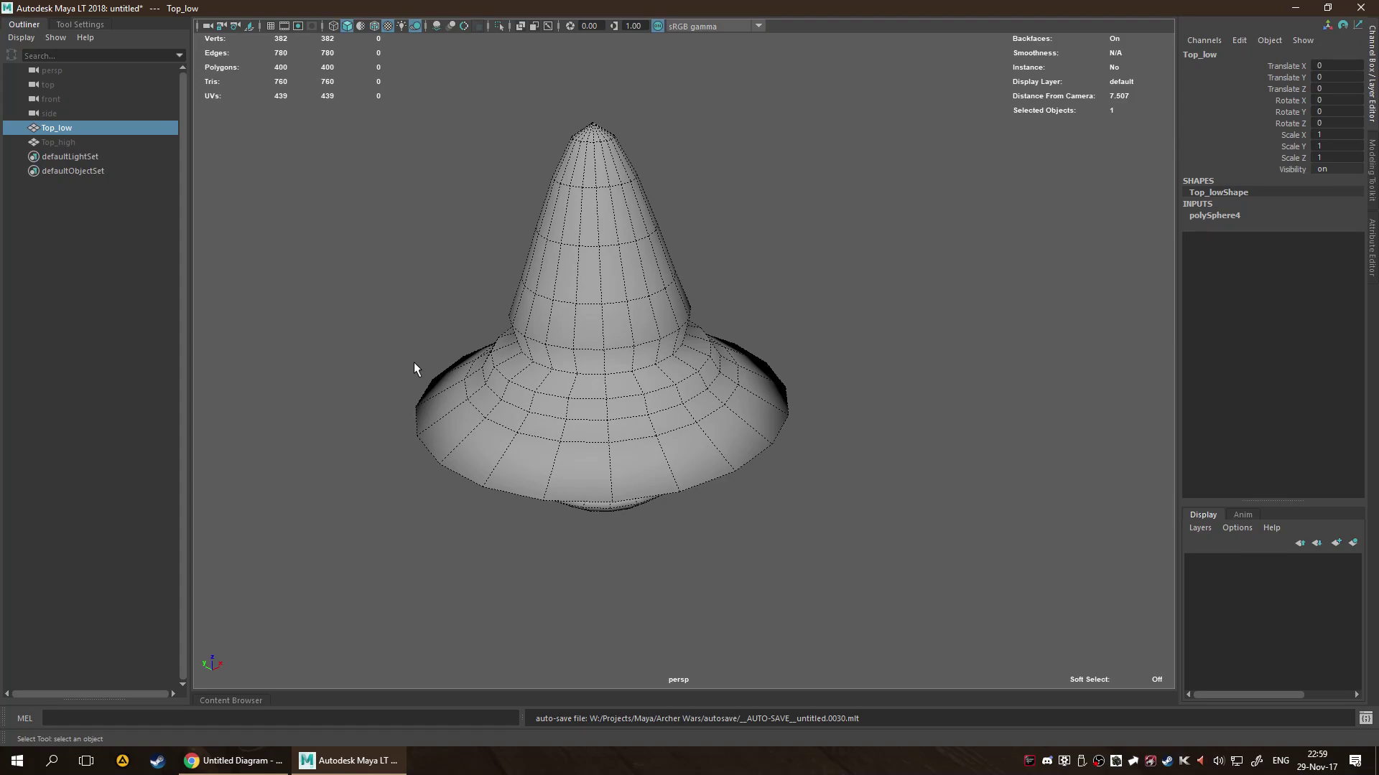
key(ctrl+d)
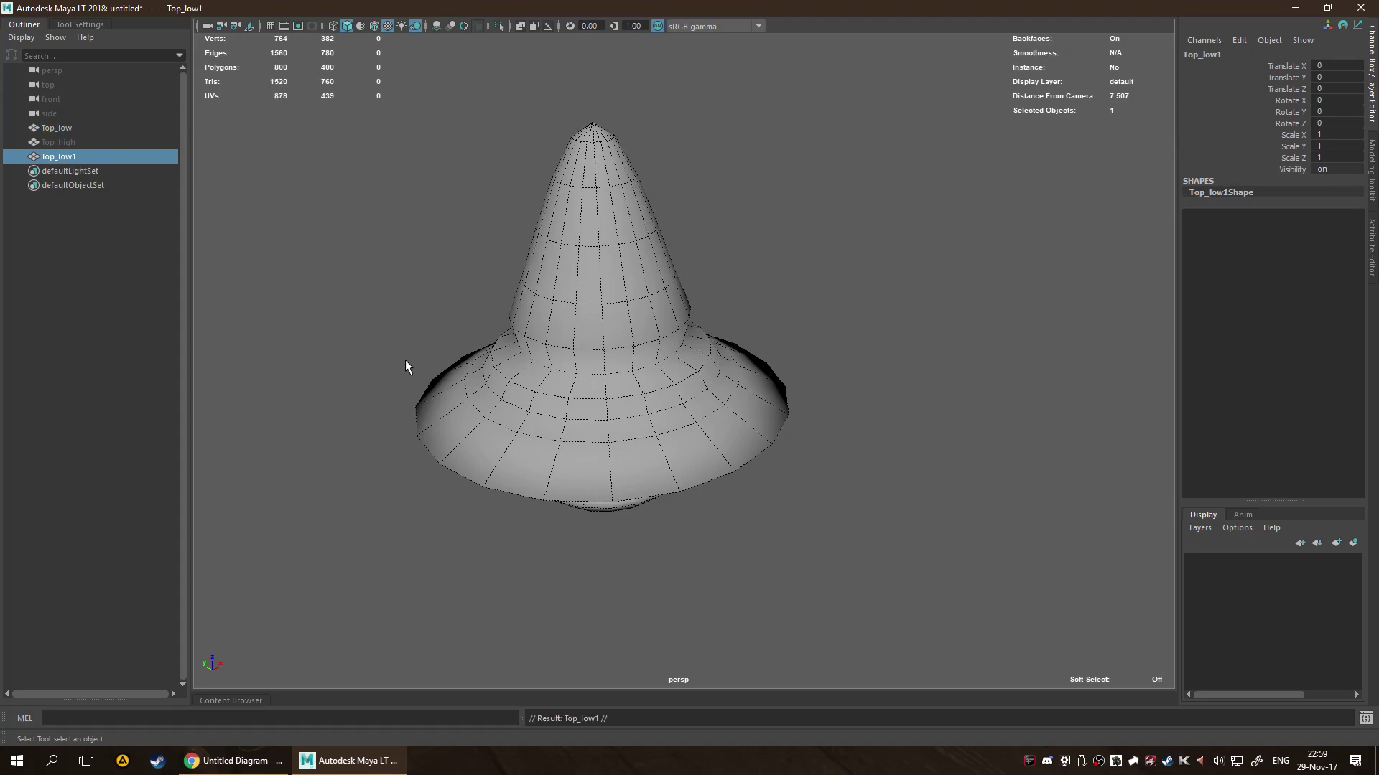
key(ctrl+d)
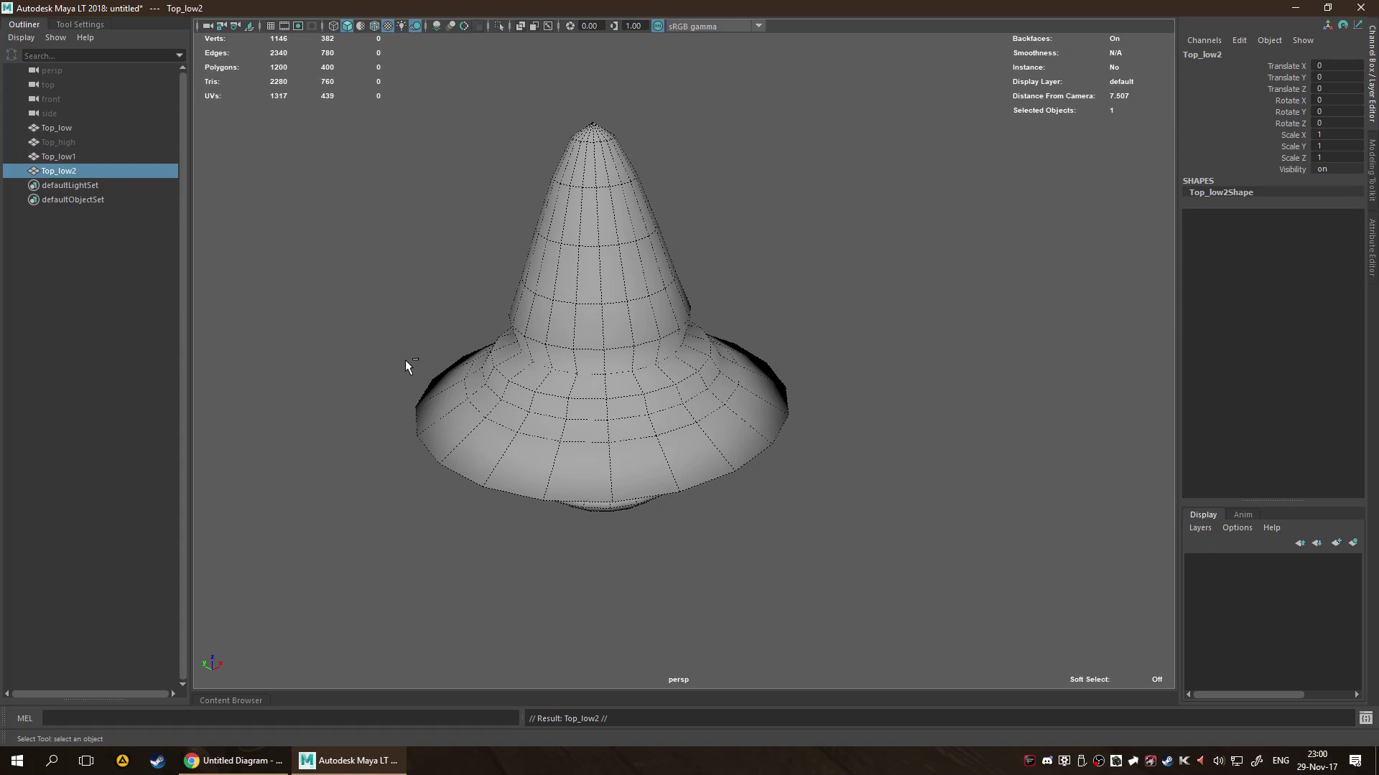
key(ctrl+d)
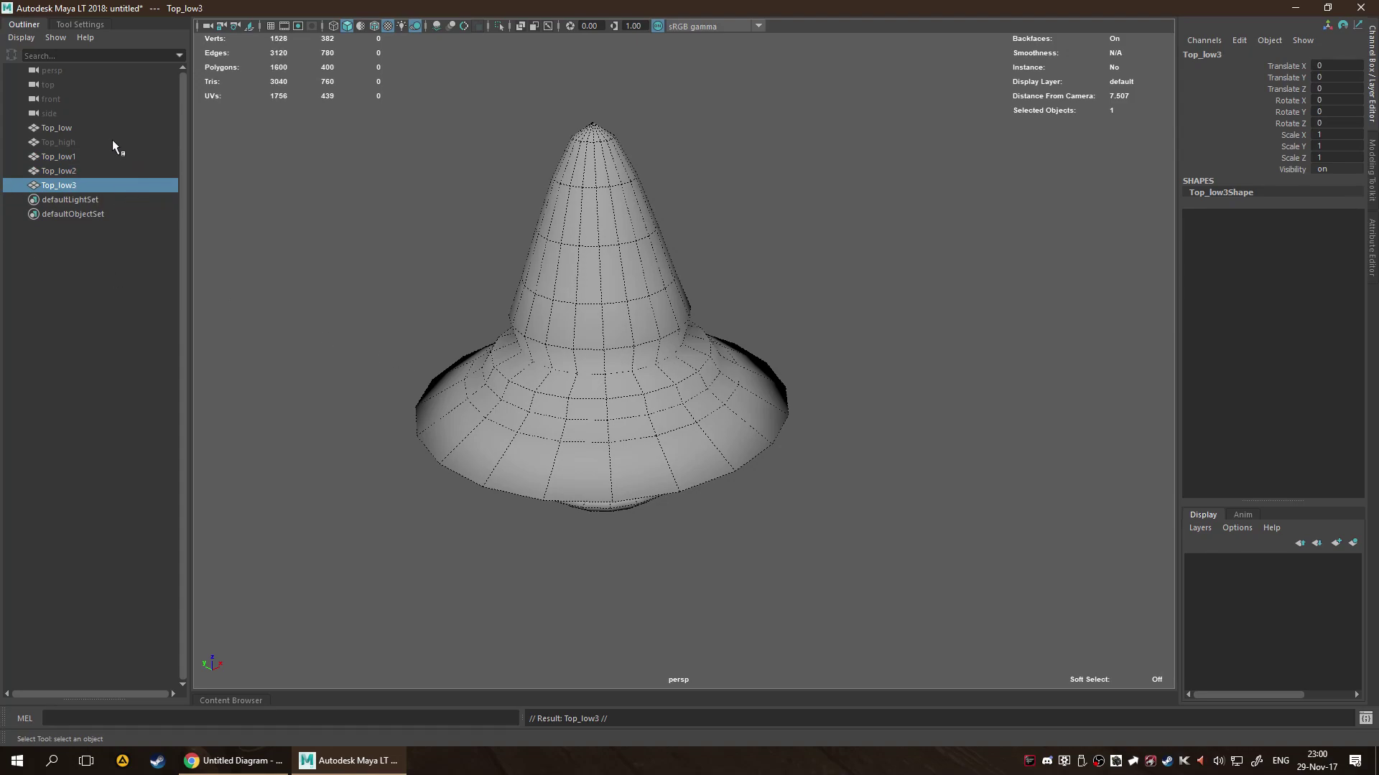
Select the copies Top_low1, Top_low2 and Top_low3 together and hide them.
click(106, 156)
shift+click(111, 173)
shift+click(102, 184)
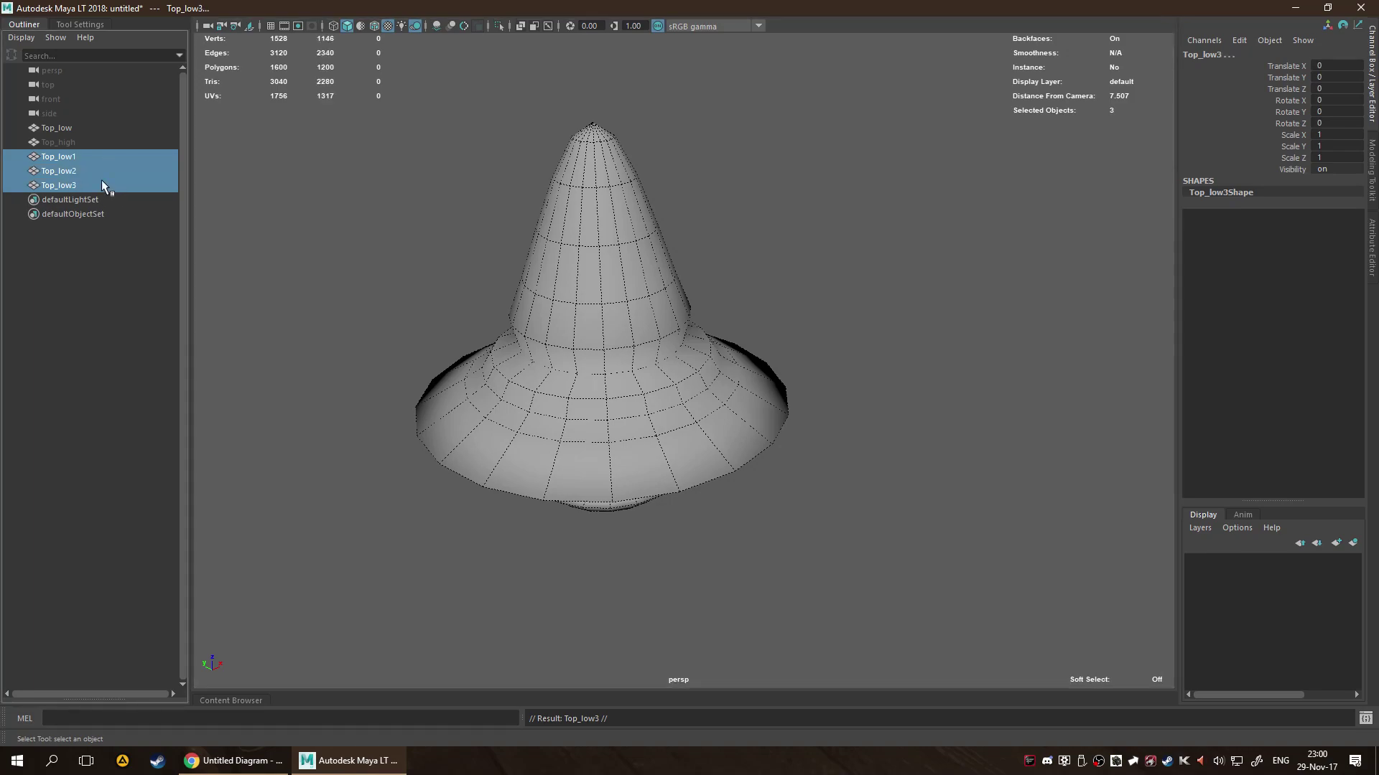
key(h)
Hide the original Top_low mesh and show the copy Top_low1 in its place.
click(593, 317)
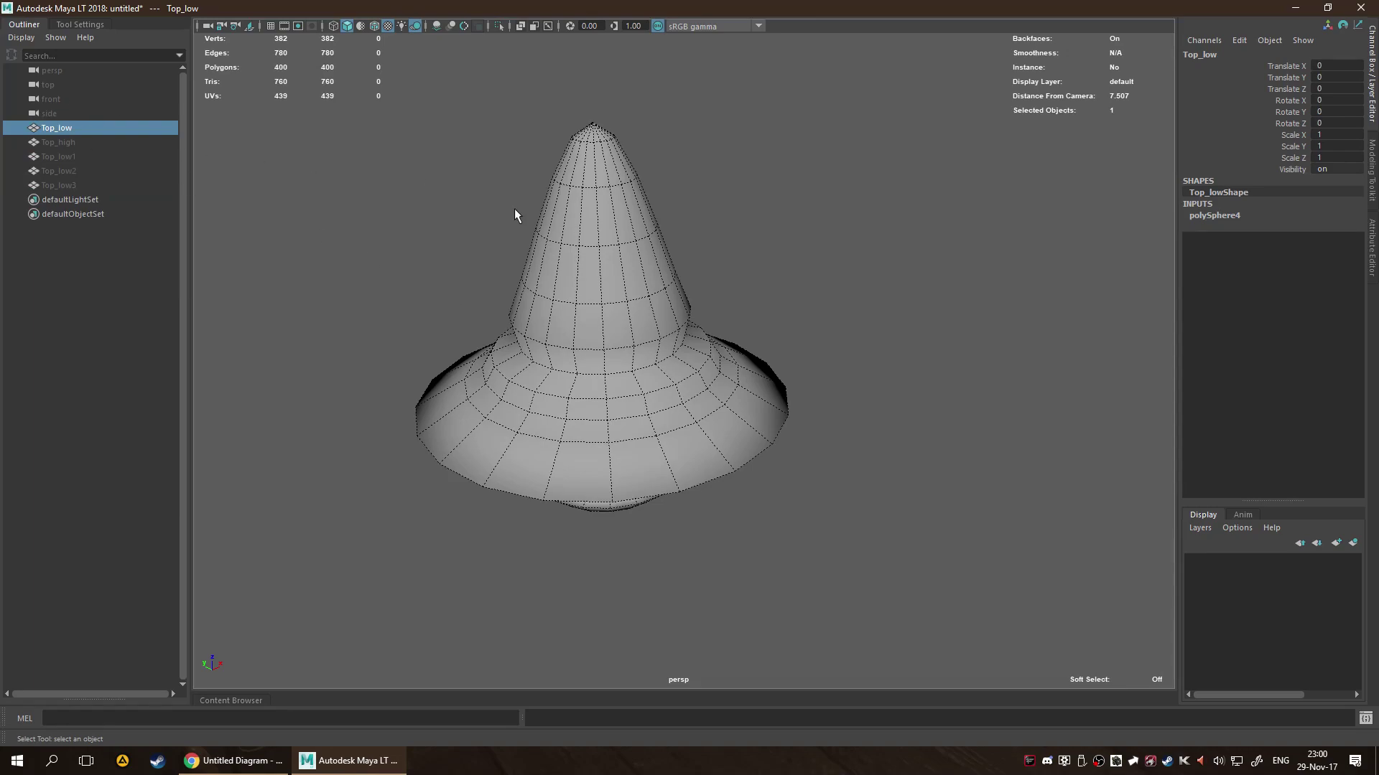
key(h)
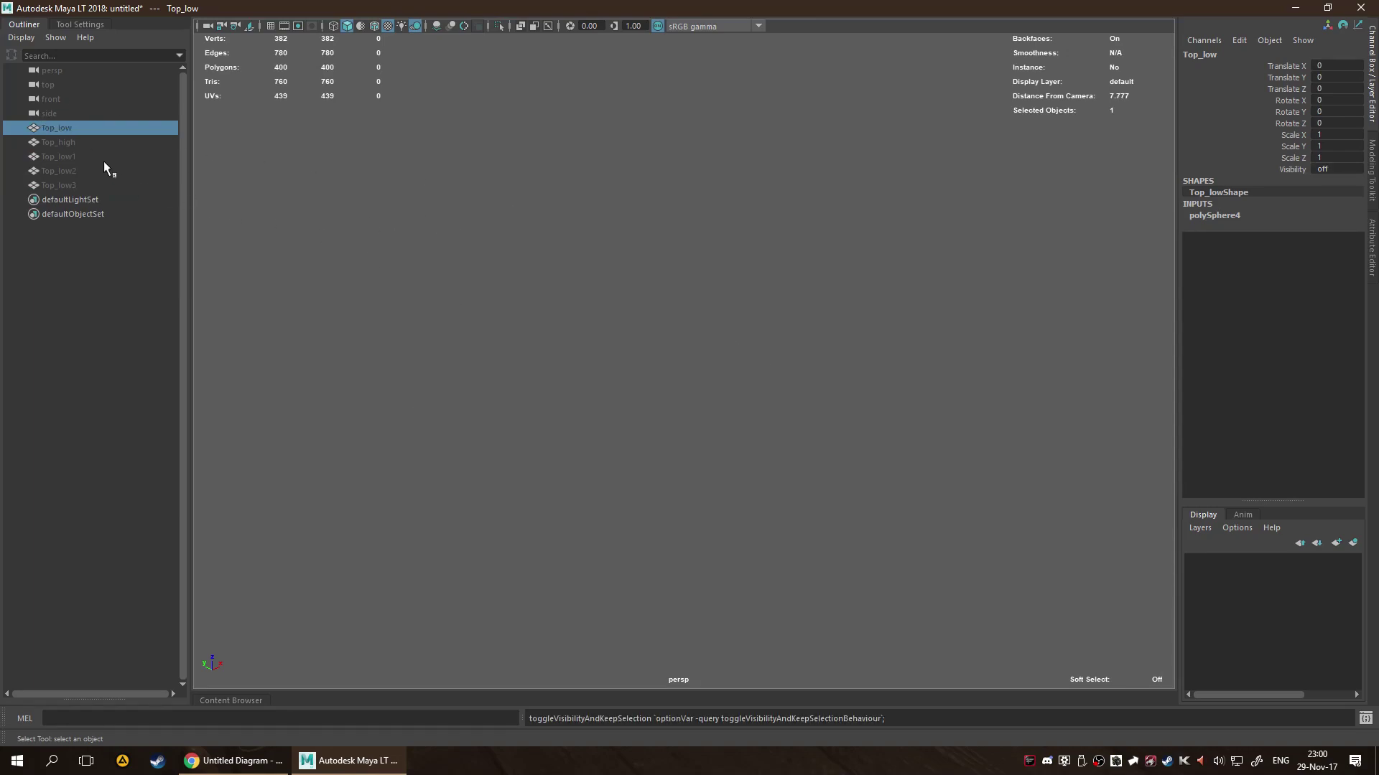
click(103, 158)
key(h)
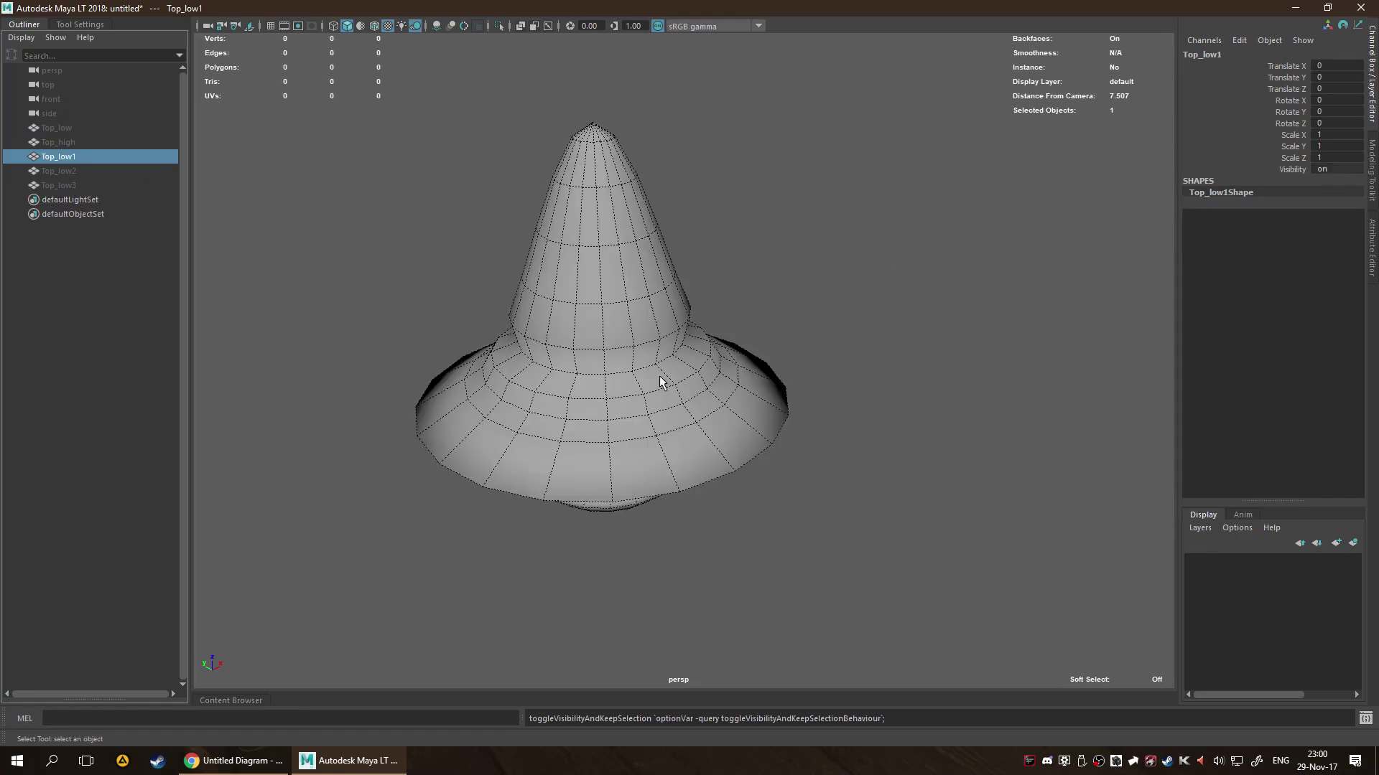
Open the UV Editor for Top_low1.
alt+drag(440, 335, 484, 328)
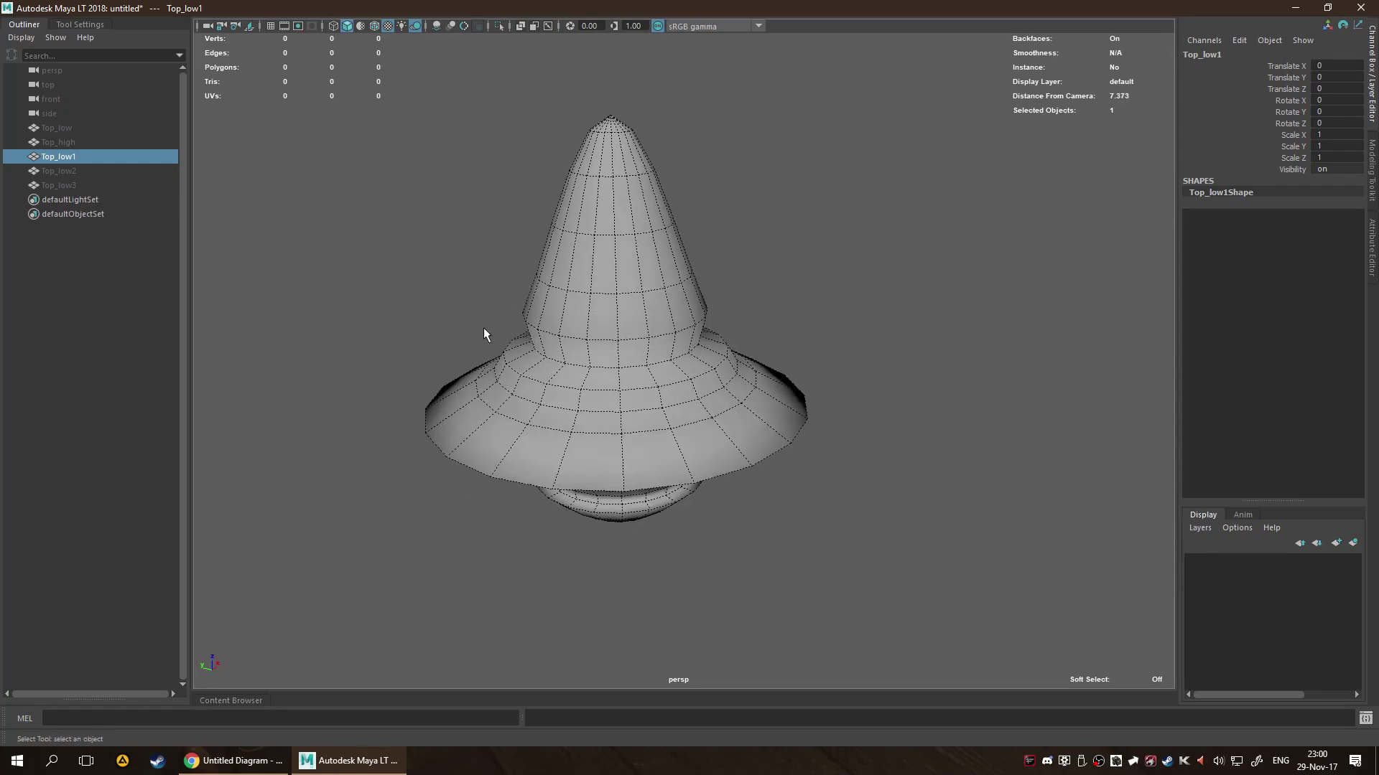
key(space)
click(673, 350)
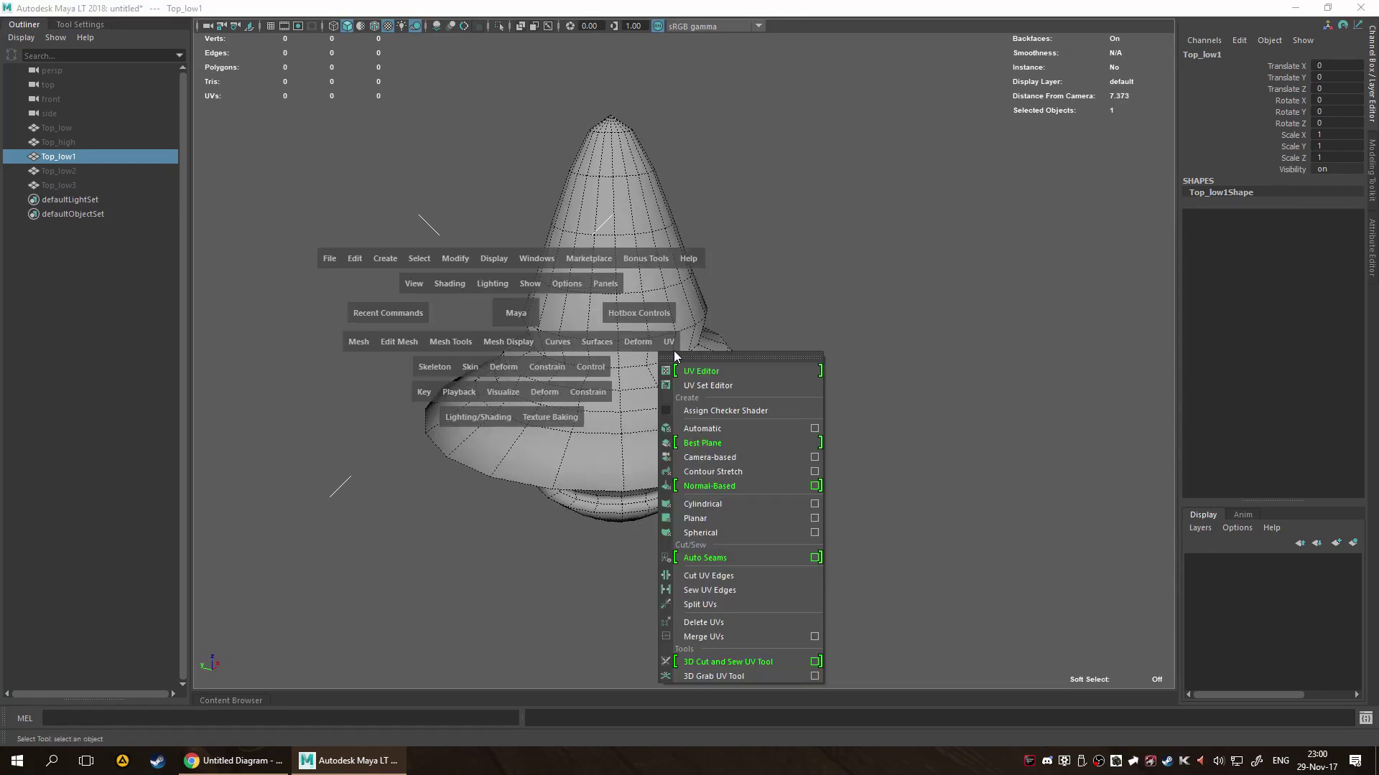
click(698, 371)
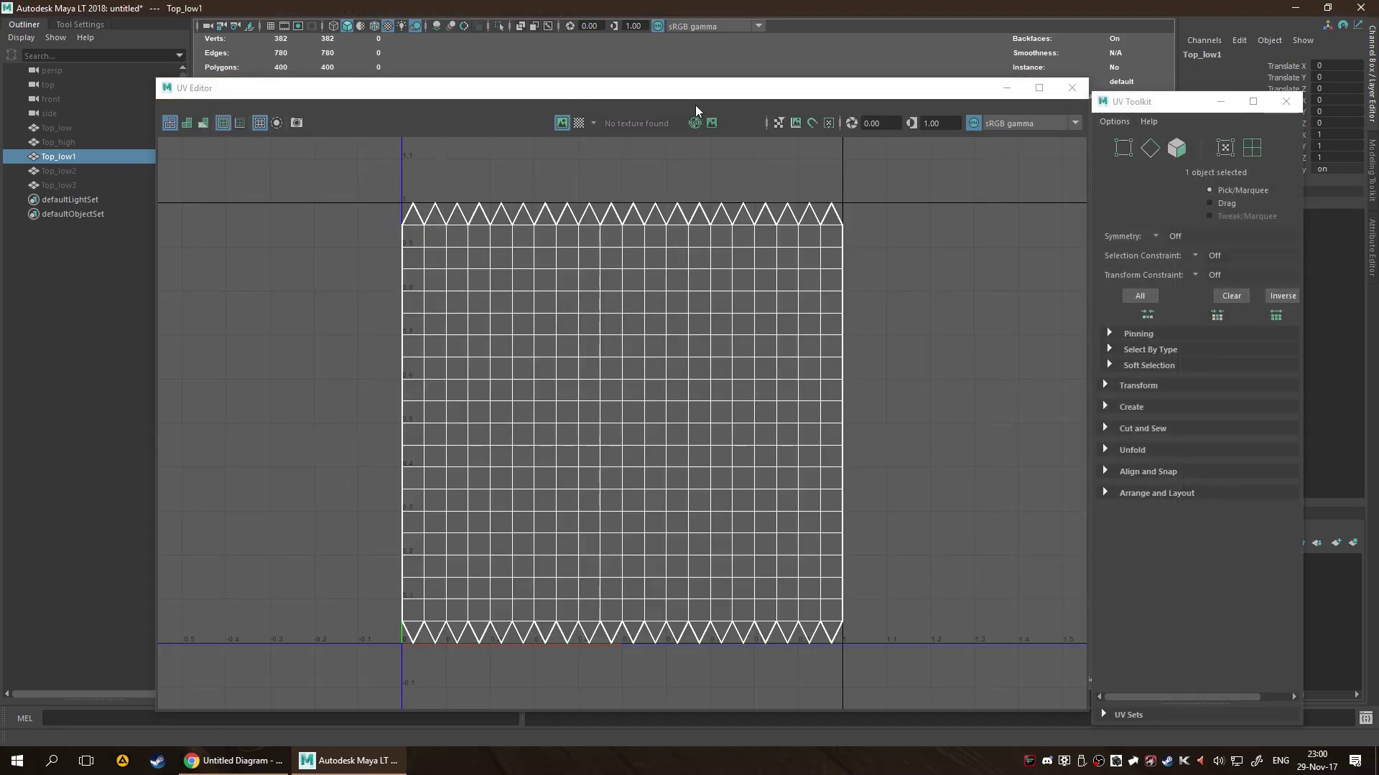
Dock the UV Toolkit with the UV Editor in one window and arrange it beside the hat mesh in the viewport.
mouse_move(695, 105)
mouse_down()
mouse_move(727, 103)
mouse_move(639, 164)
mouse_move(748, 347)
mouse_move(852, 569)
mouse_move(737, 222)
mouse_move(733, 163)
mouse_move(673, 153)
mouse_move(695, 131)
mouse_up()
drag(1138, 105, 1075, 232)
drag(809, 126, 992, 532)
alt+drag(840, 330, 793, 323)
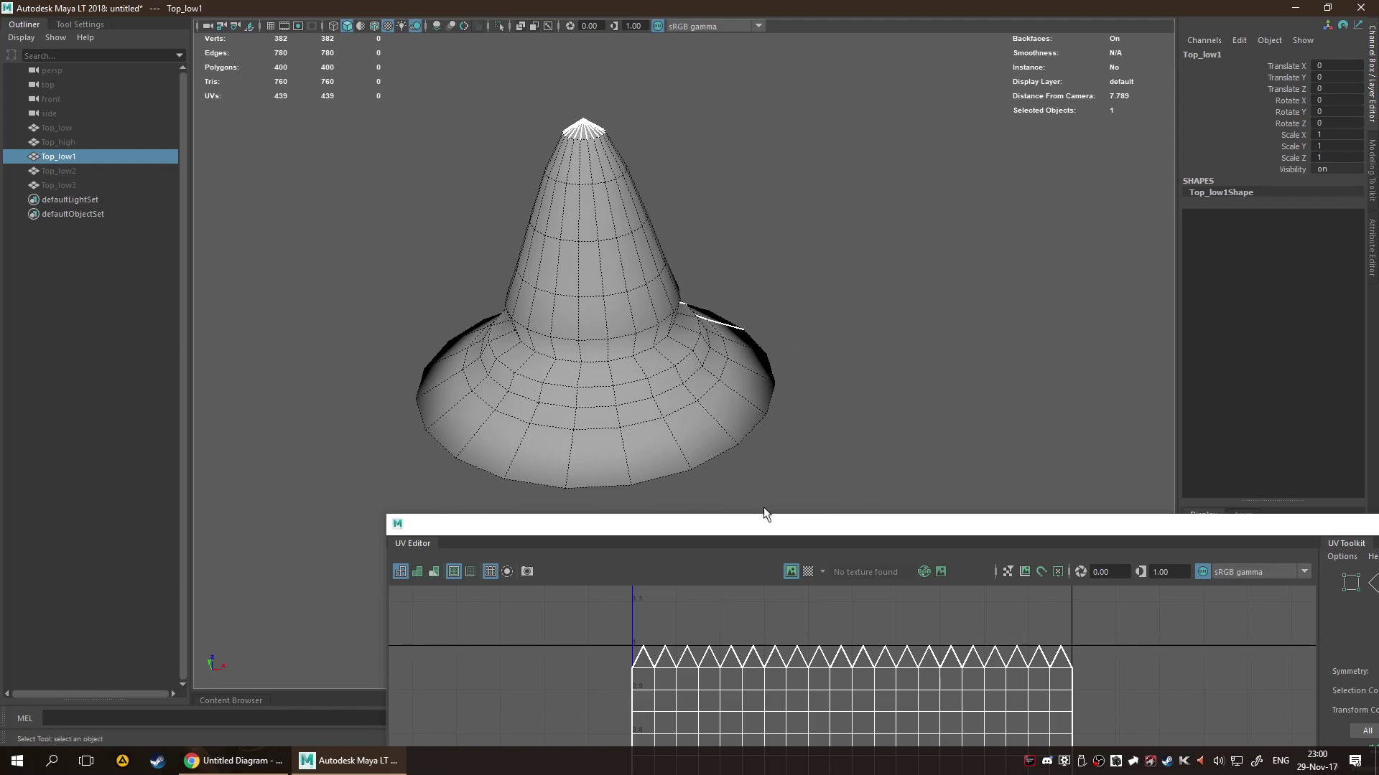
drag(708, 532, 996, 185)
scroll(563, 304, down, 3)
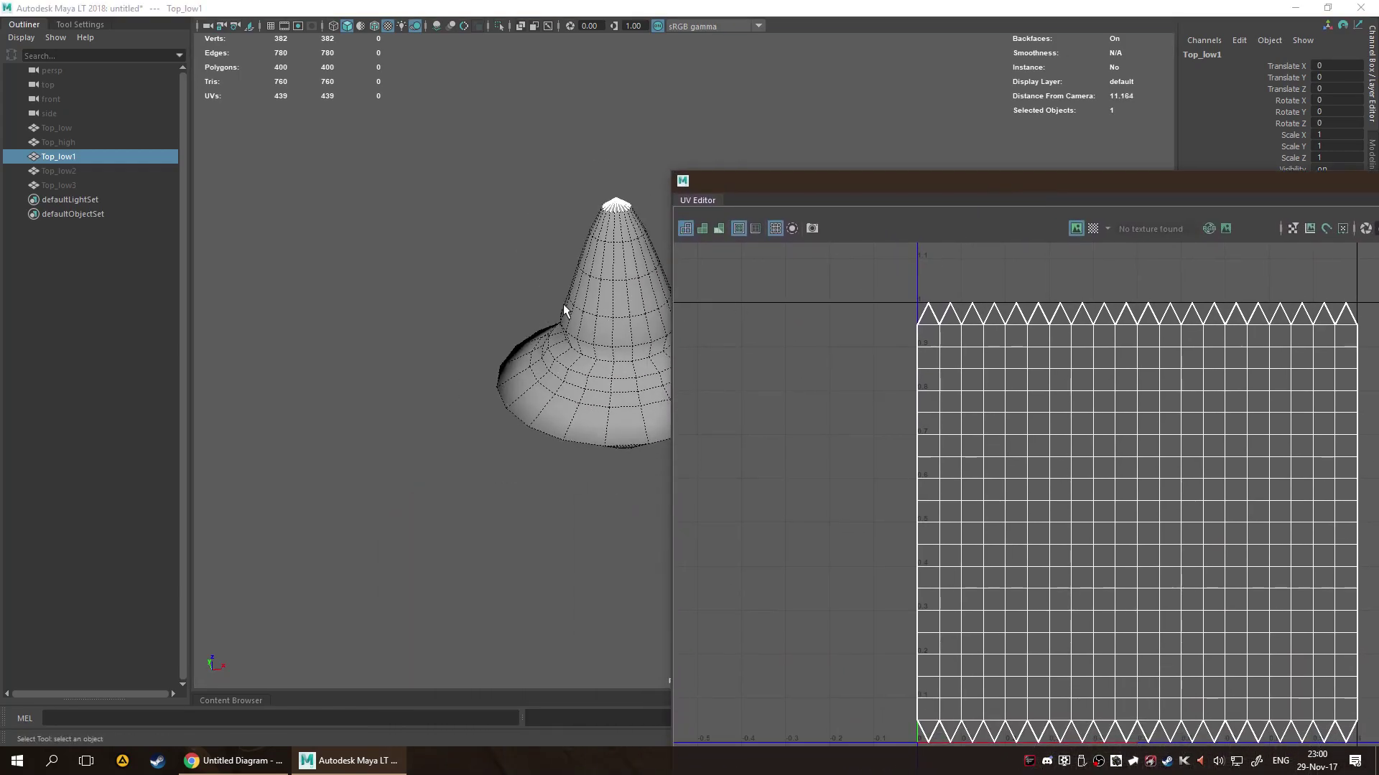
alt+middle_drag(563, 304, 519, 330)
scroll(519, 330, up, 3)
alt+drag(519, 330, 511, 307)
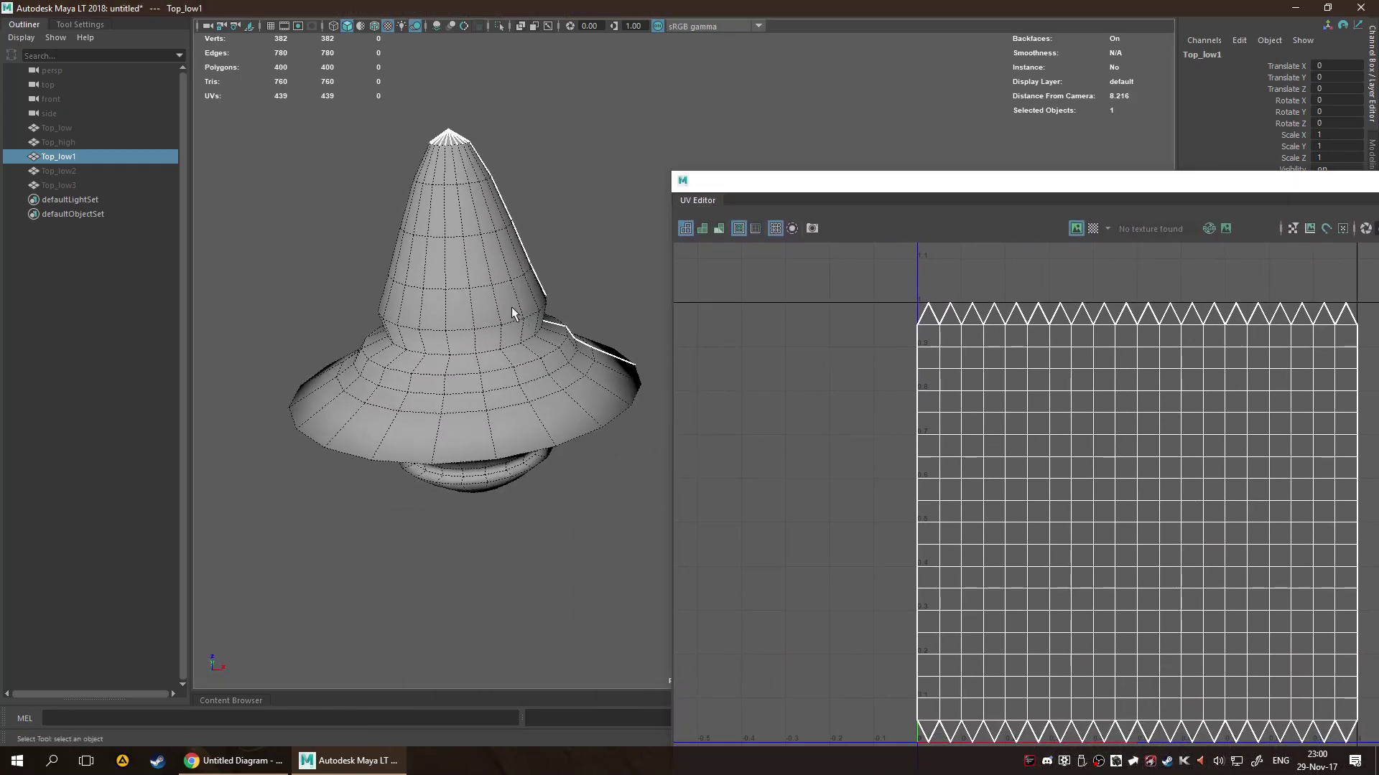
Rename the visible hat copy Top_low1 as Top_low_base.
double_click(72, 153)
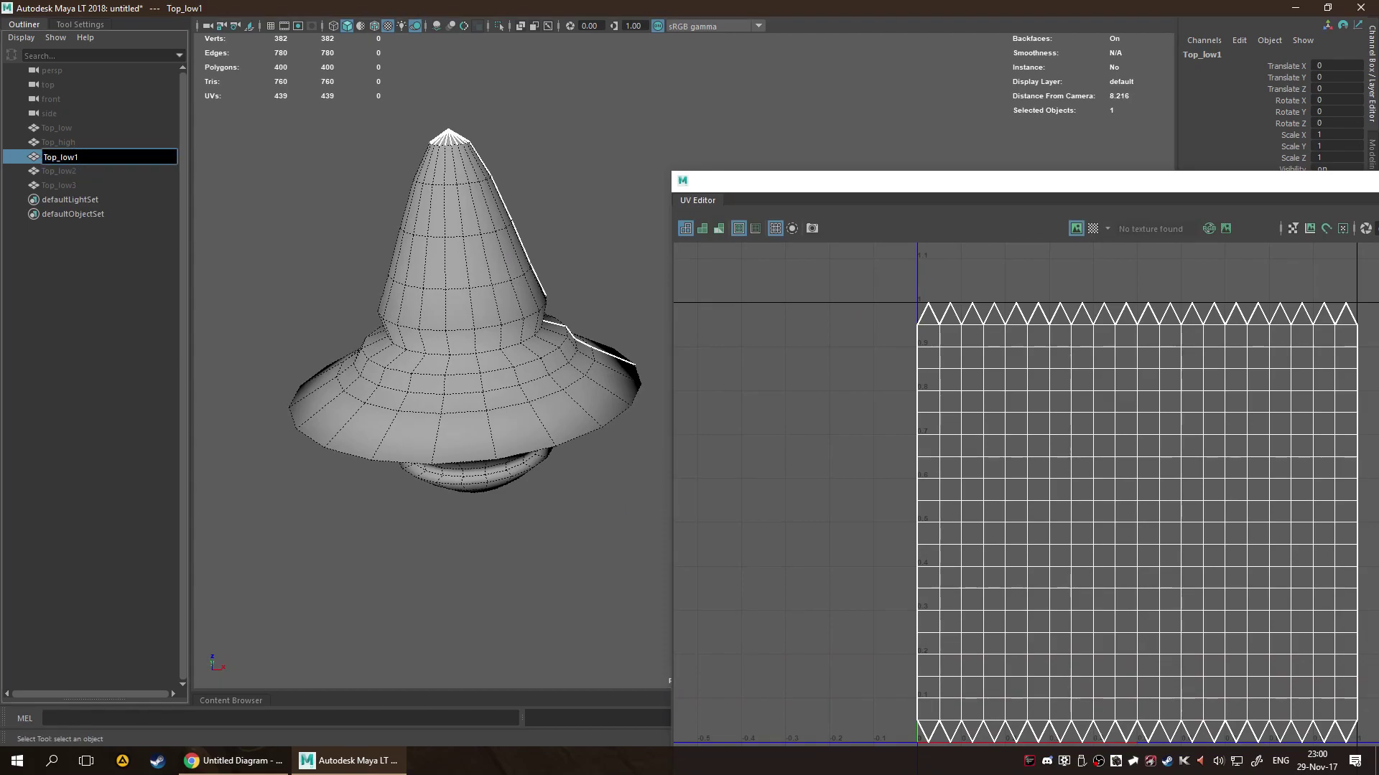
key(BackSpace)
text(ase)
key(Return)
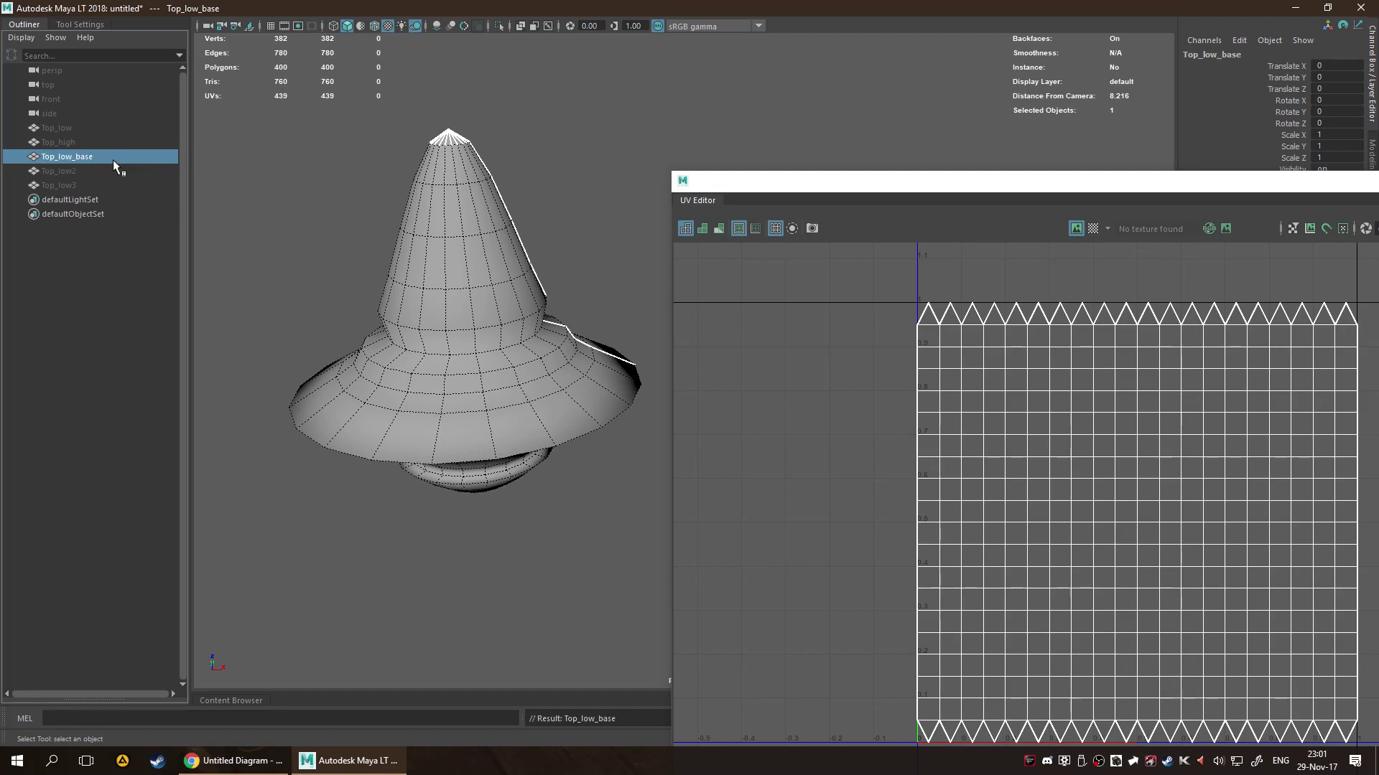
Hide Top_low_base and show the copy Top_low2 in its place.
key(h)
click(59, 171)
key(h)
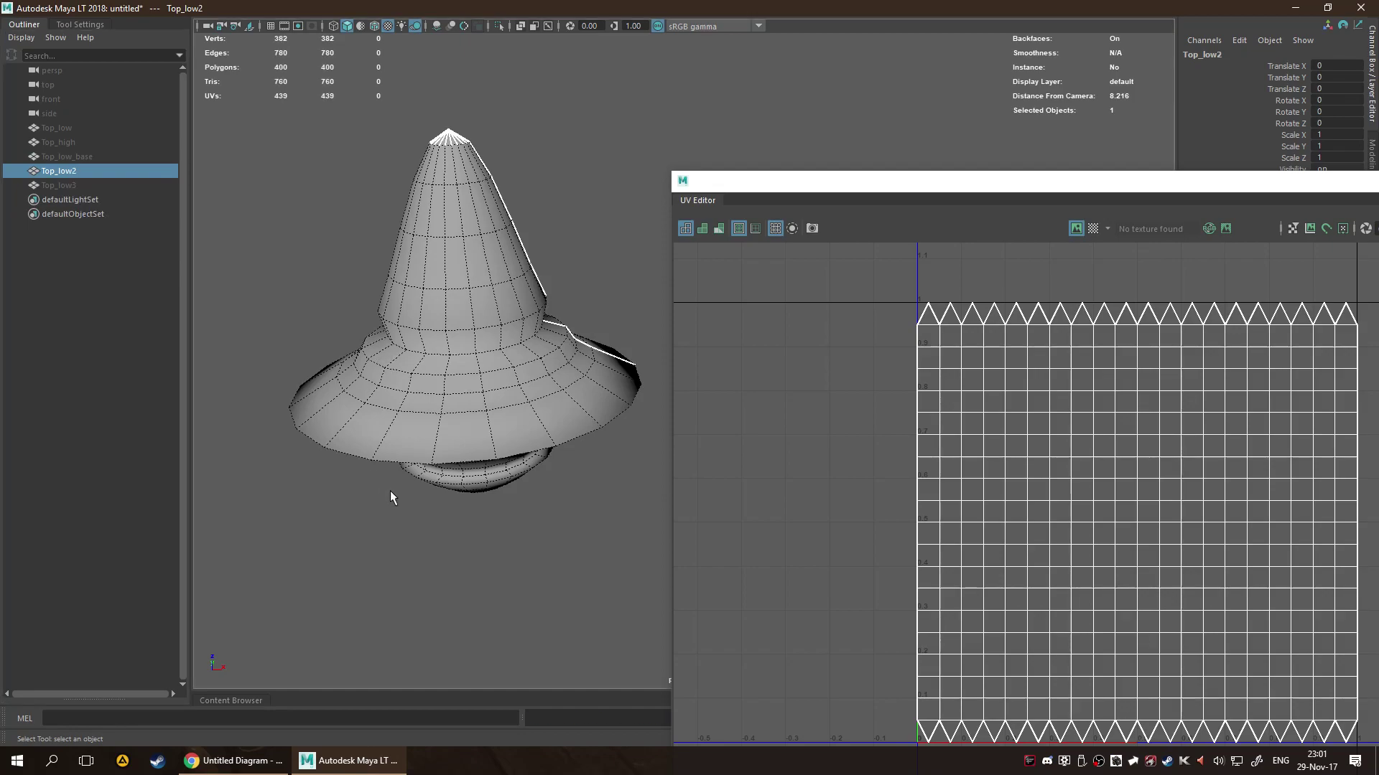
Move the UV Editor window until its window controls are reachable, and minimize it to clear the viewport.
alt+drag(517, 445, 490, 416)
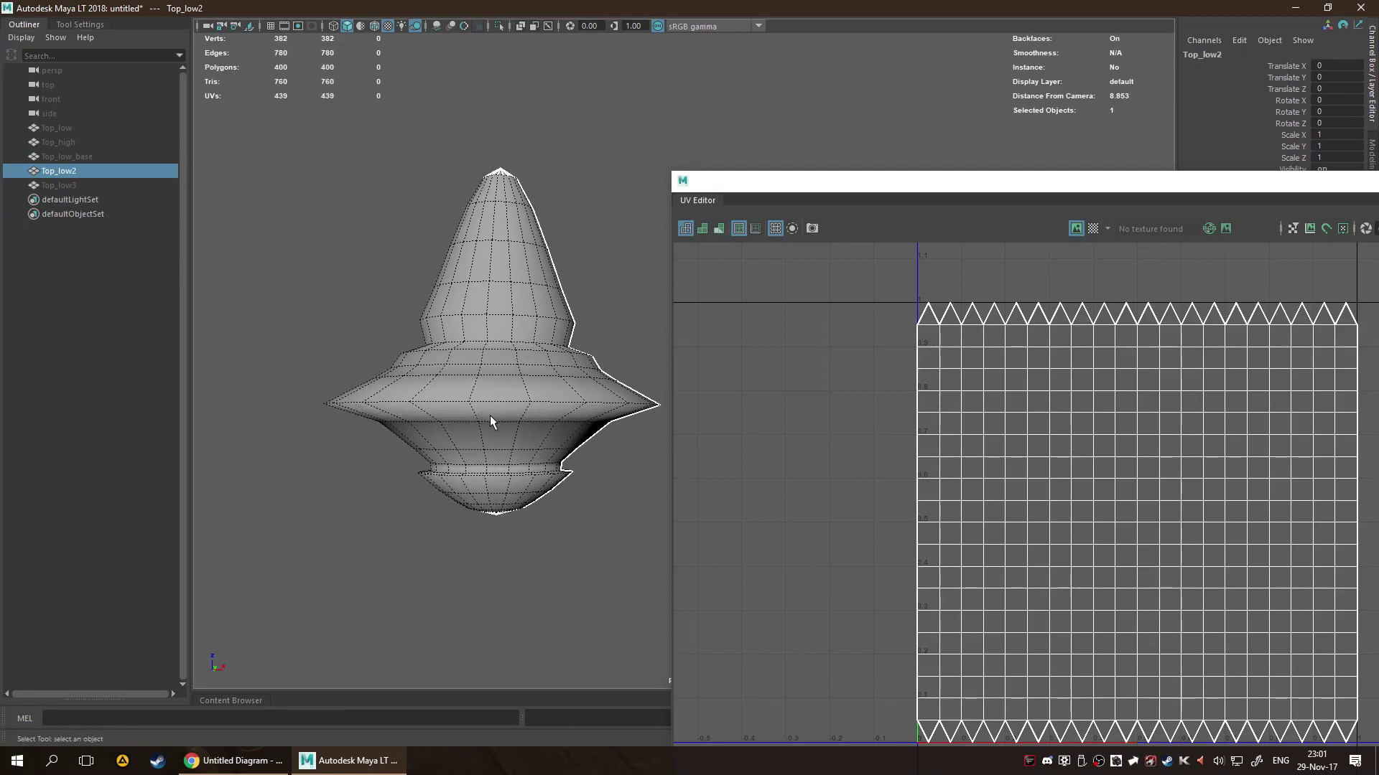
double_click(883, 184)
drag(1088, 172, 812, 172)
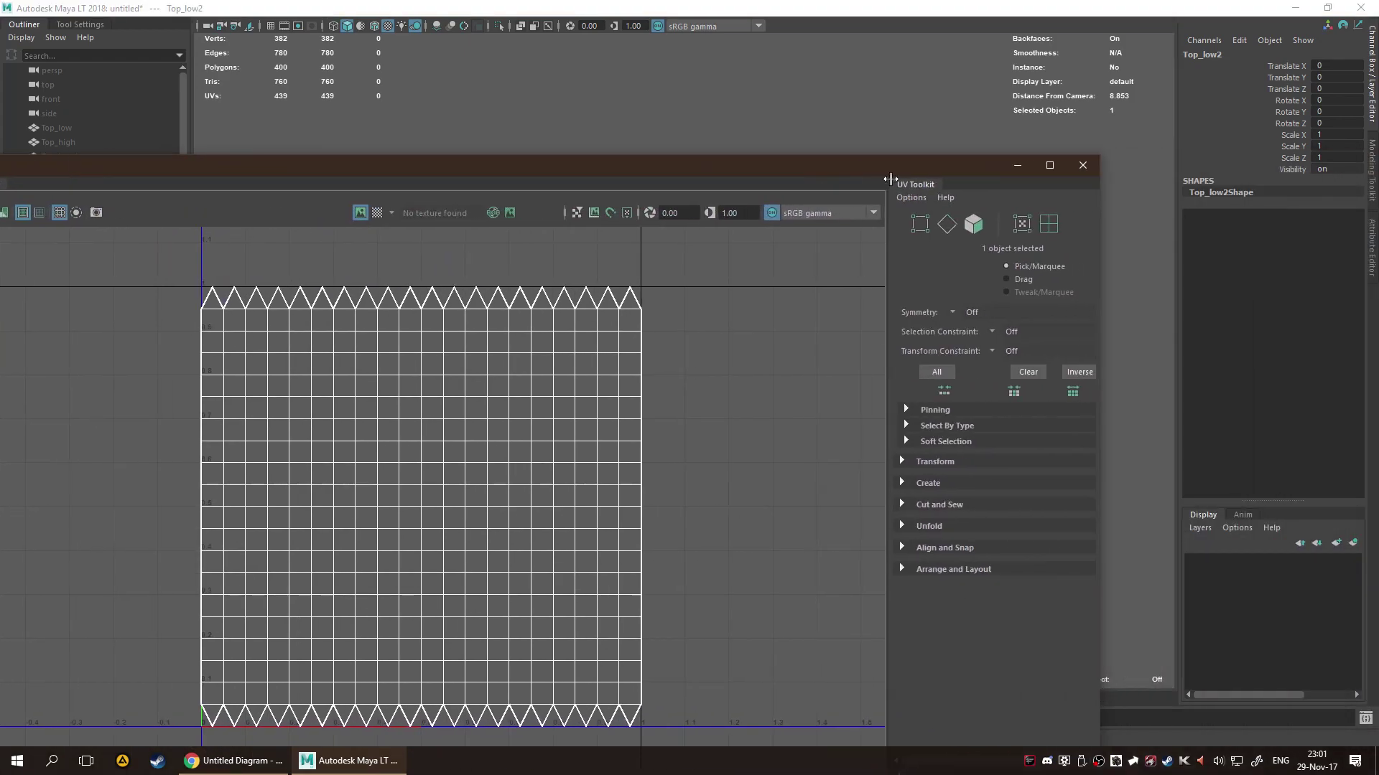
click(1012, 164)
Apply Soften/Harden Edges to Top_low2 with an angle of 30, and check the shading with the mesh deselected.
scroll(438, 350, up, 5)
alt+middle_drag(439, 354, 713, 351)
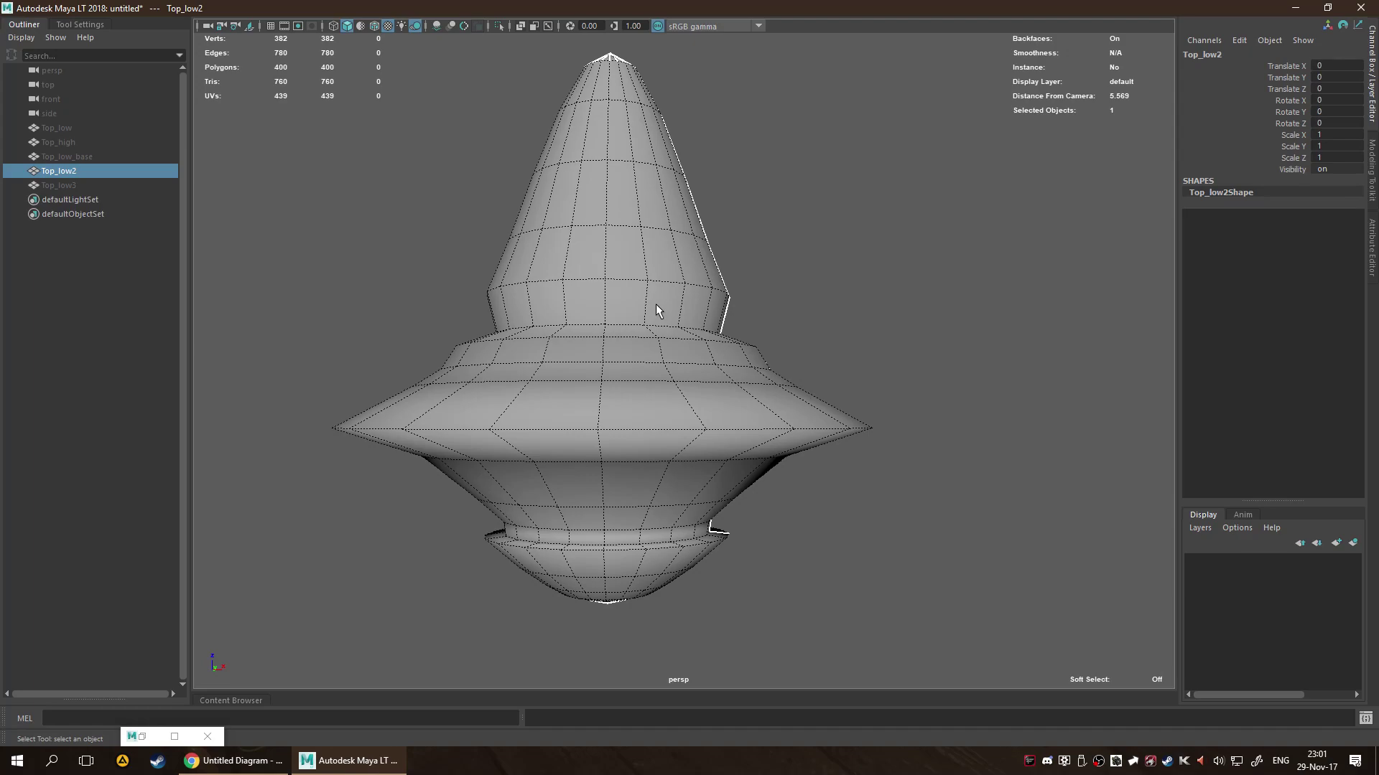
shift+right_drag(656, 303, 763, 328)
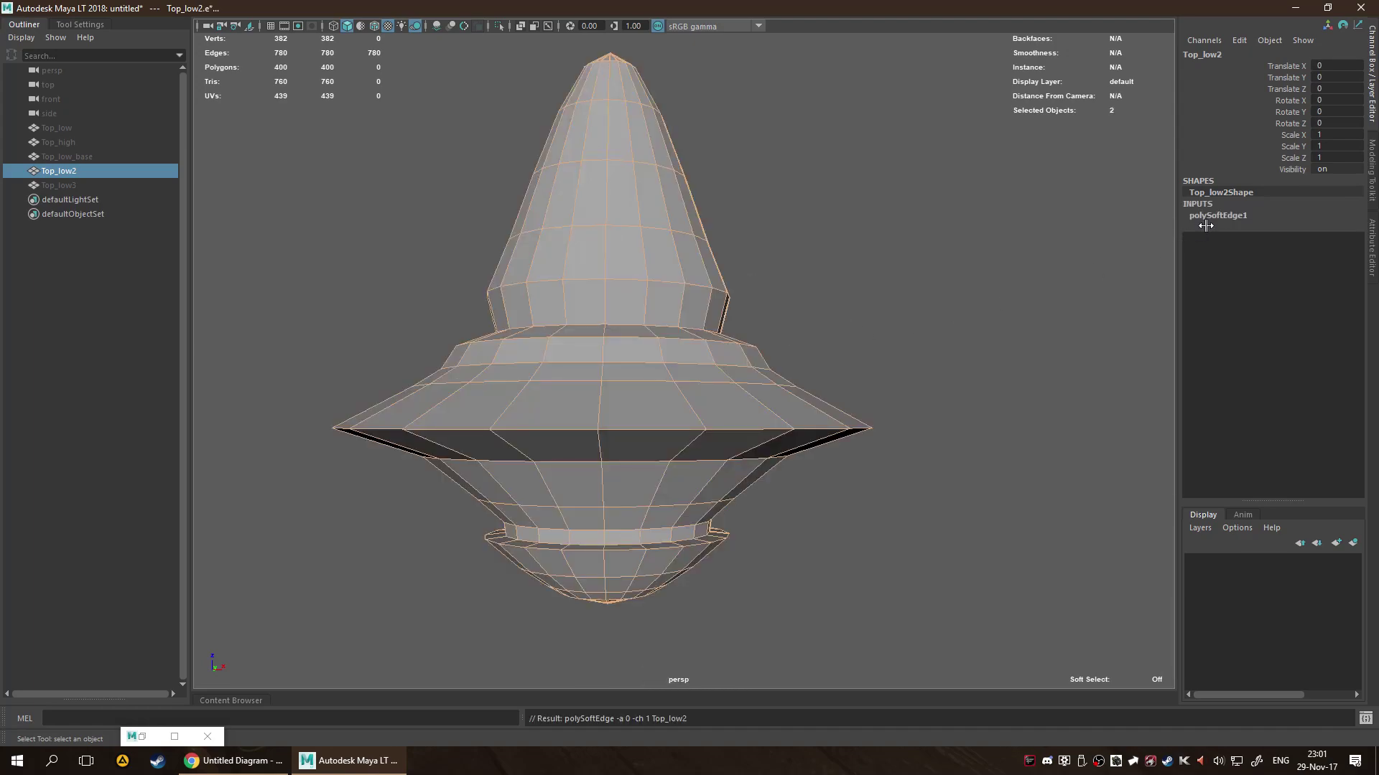
key(ctrl+z)
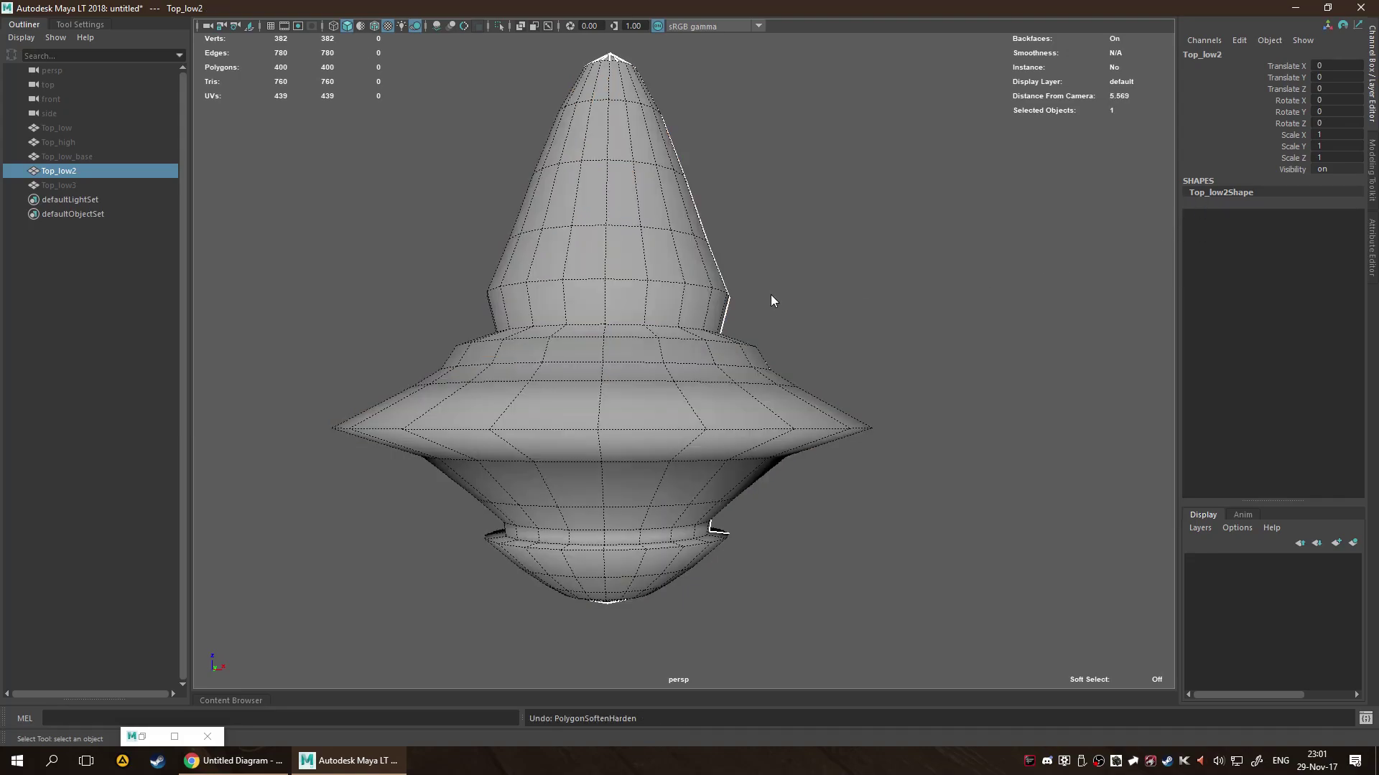
shift+right_drag(769, 294, 1001, 317)
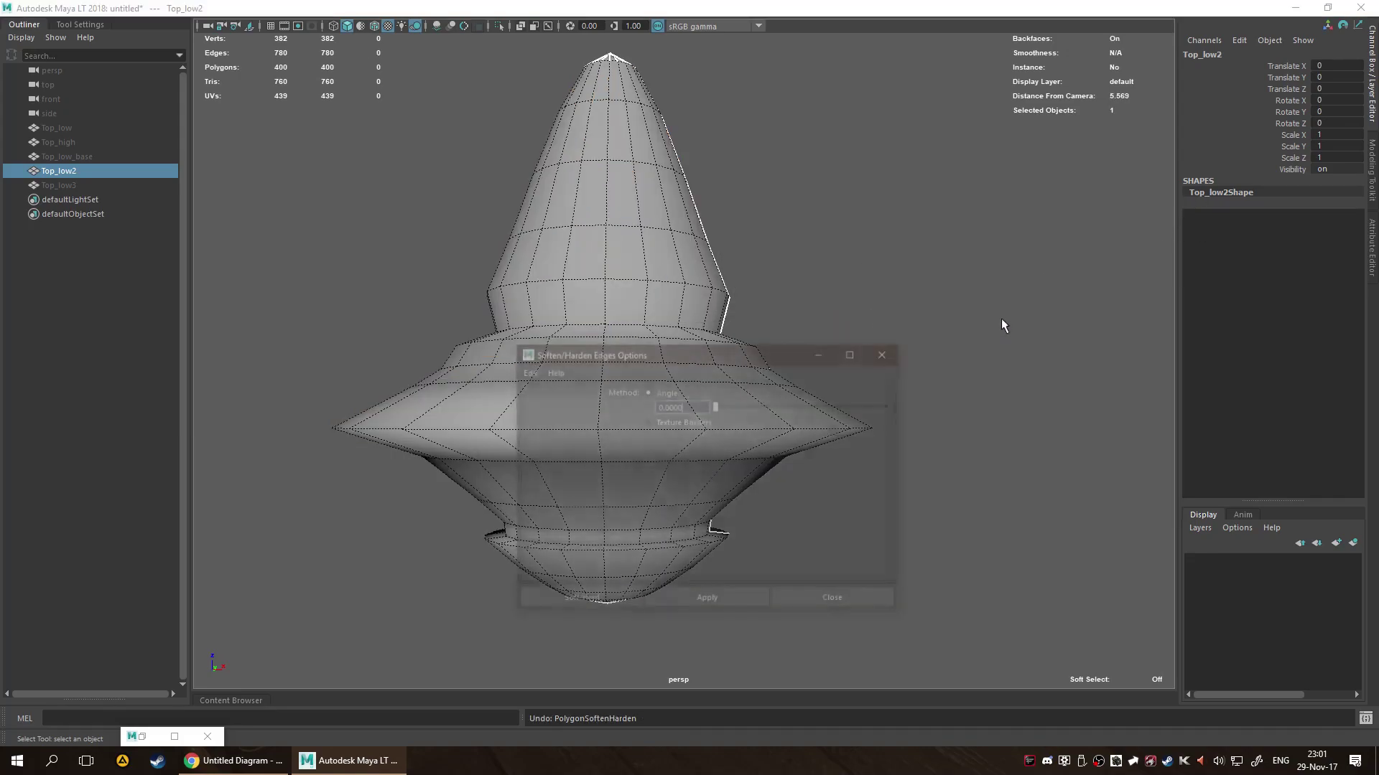
double_click(701, 405)
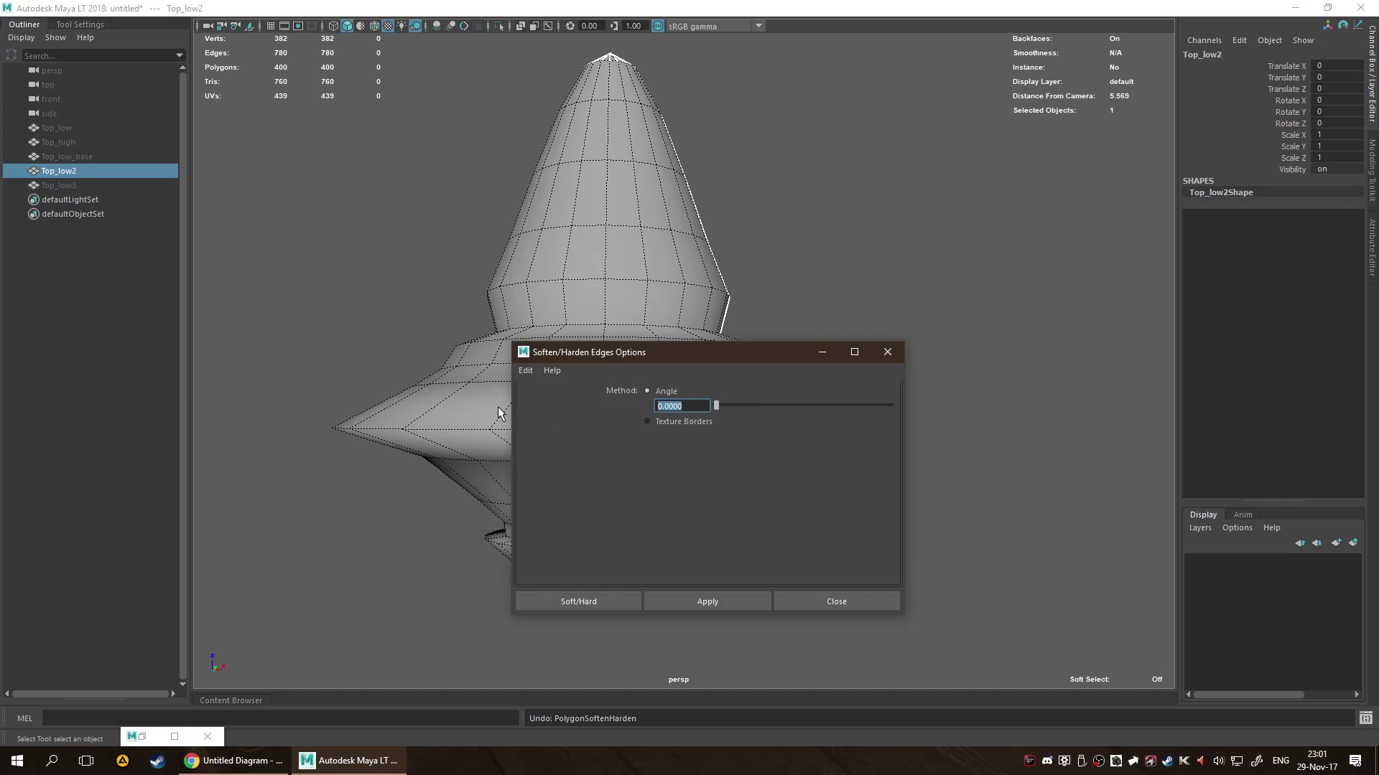
text(30)
click(523, 371)
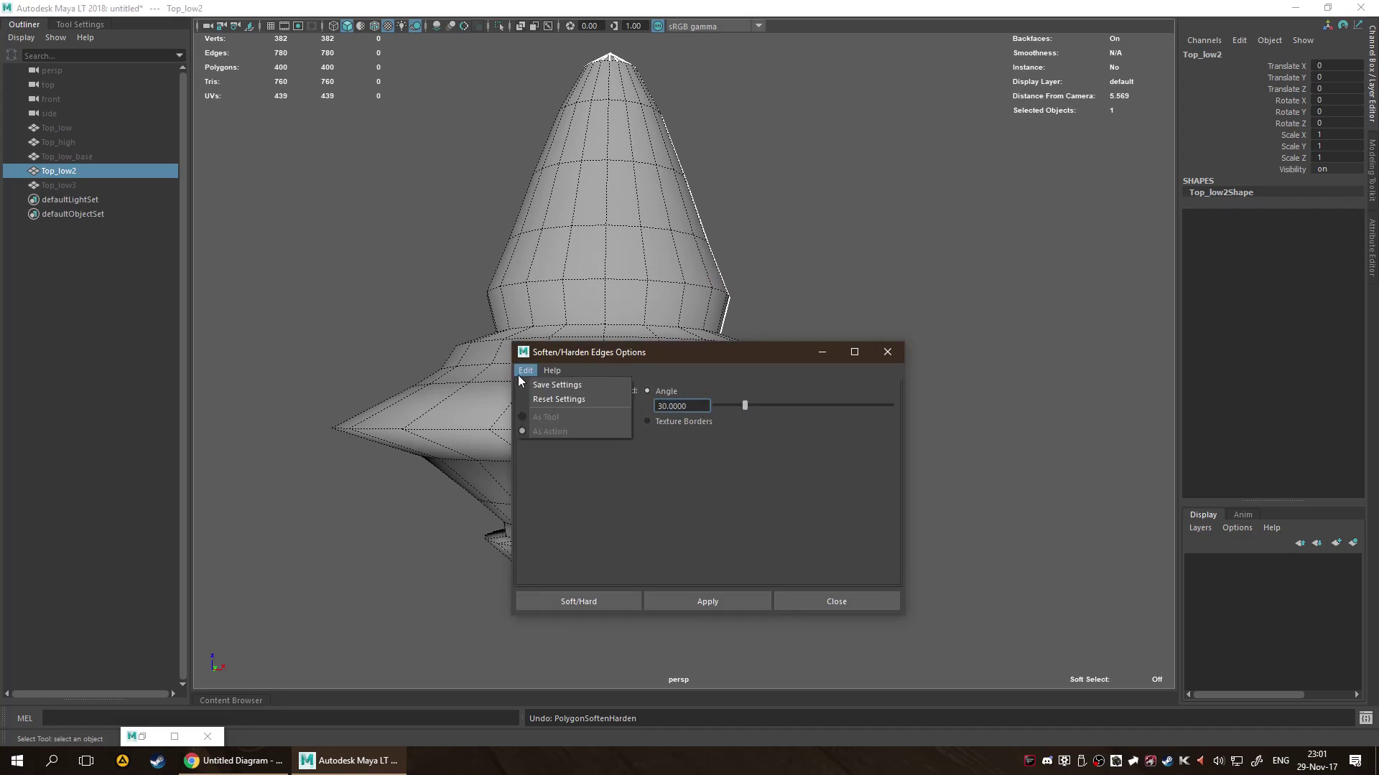
click(539, 400)
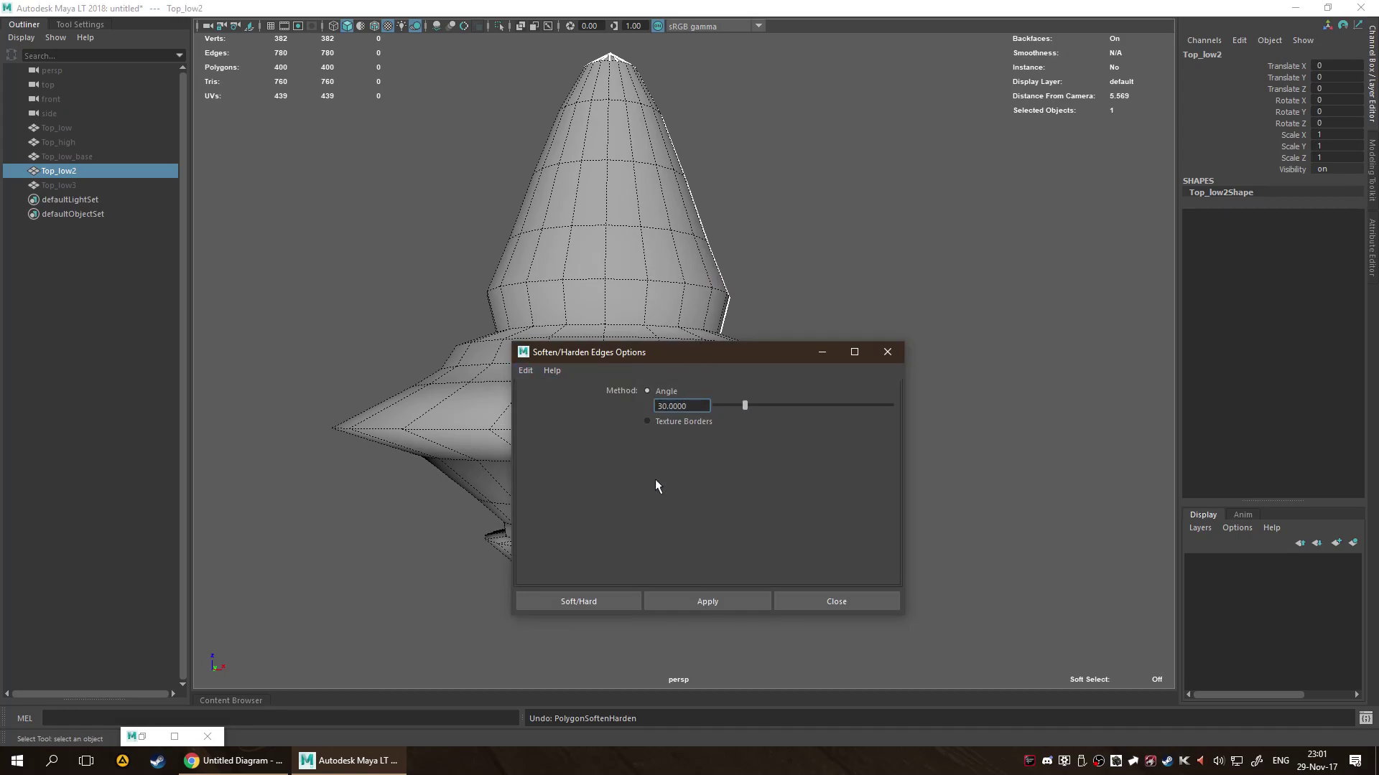
click(598, 601)
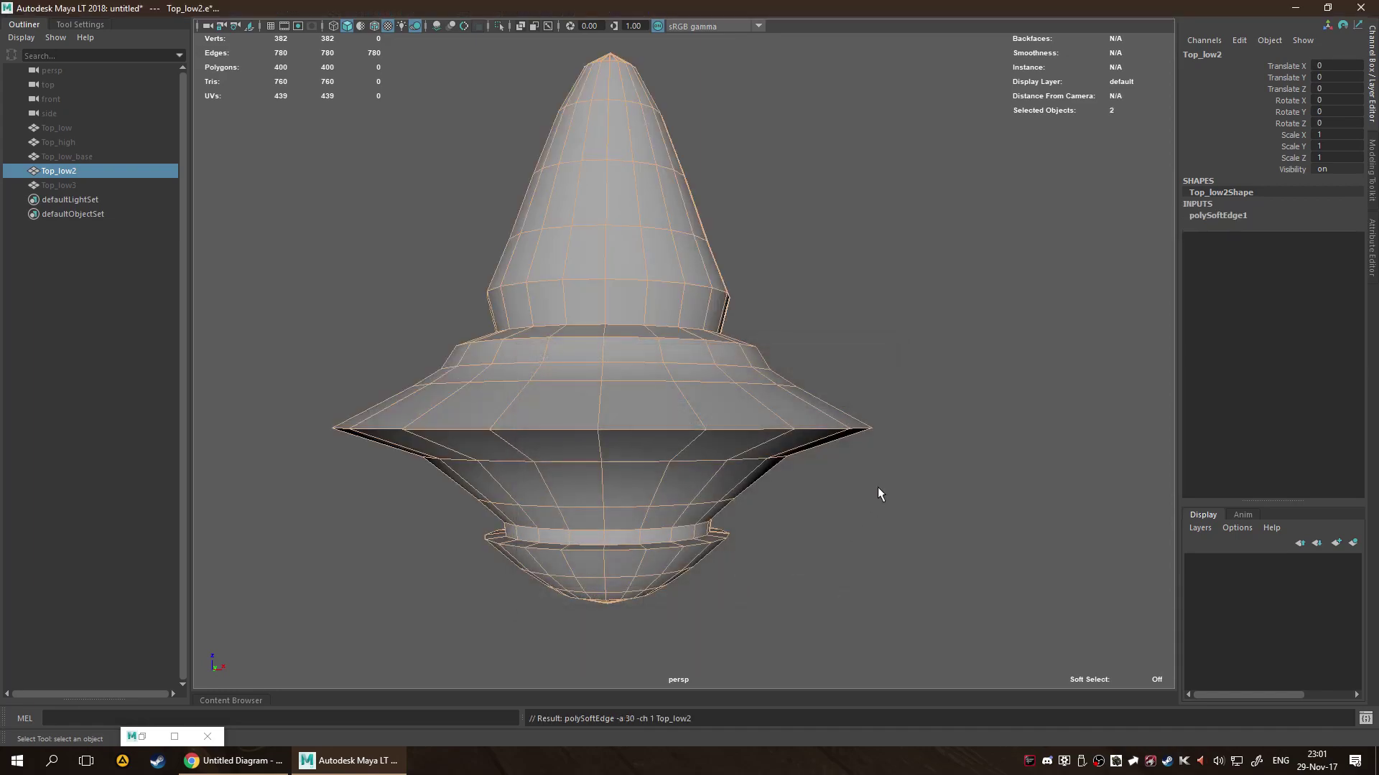
click(924, 389)
alt+drag(924, 390, 882, 402)
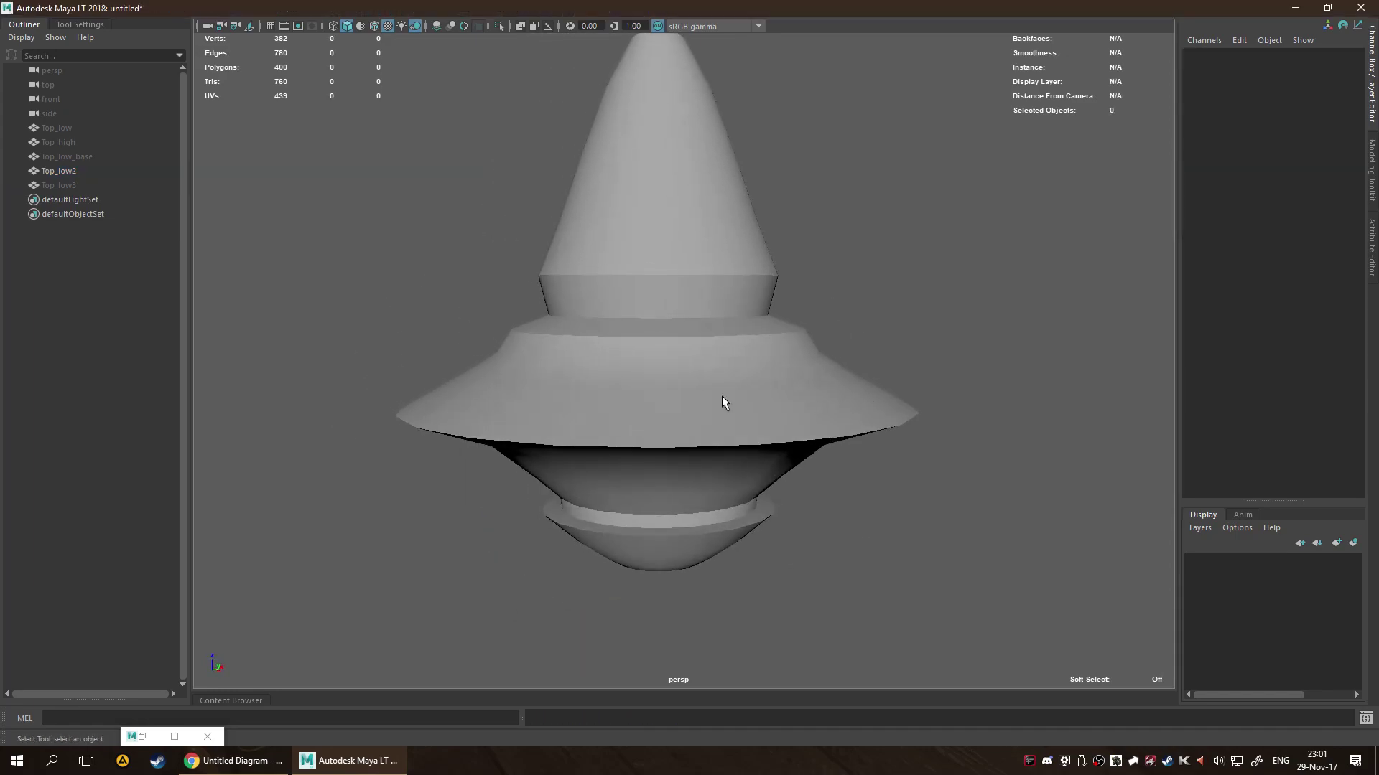
Select the hat with the hardened edges and rename it from Top_low2 to Top_low_crapUV.
click(842, 406)
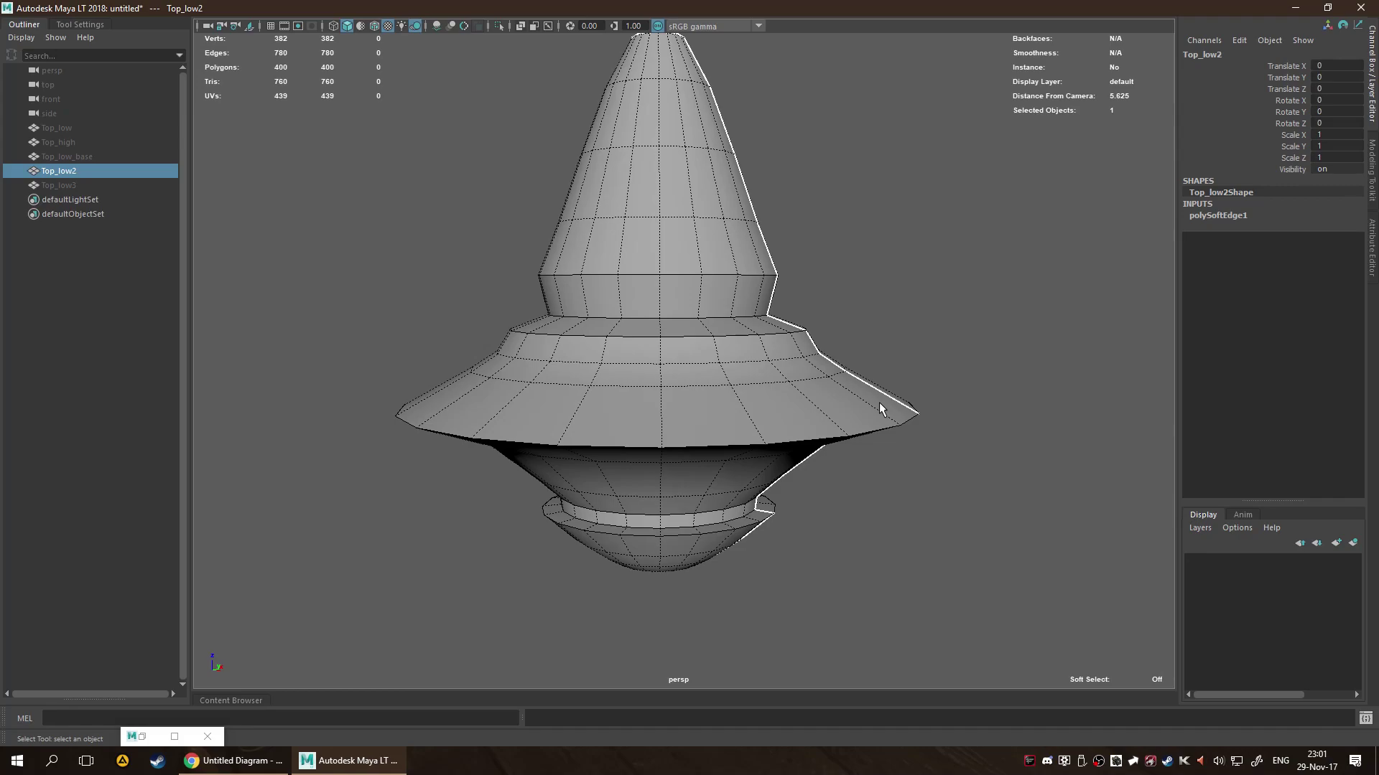
alt+drag(692, 256, 801, 238)
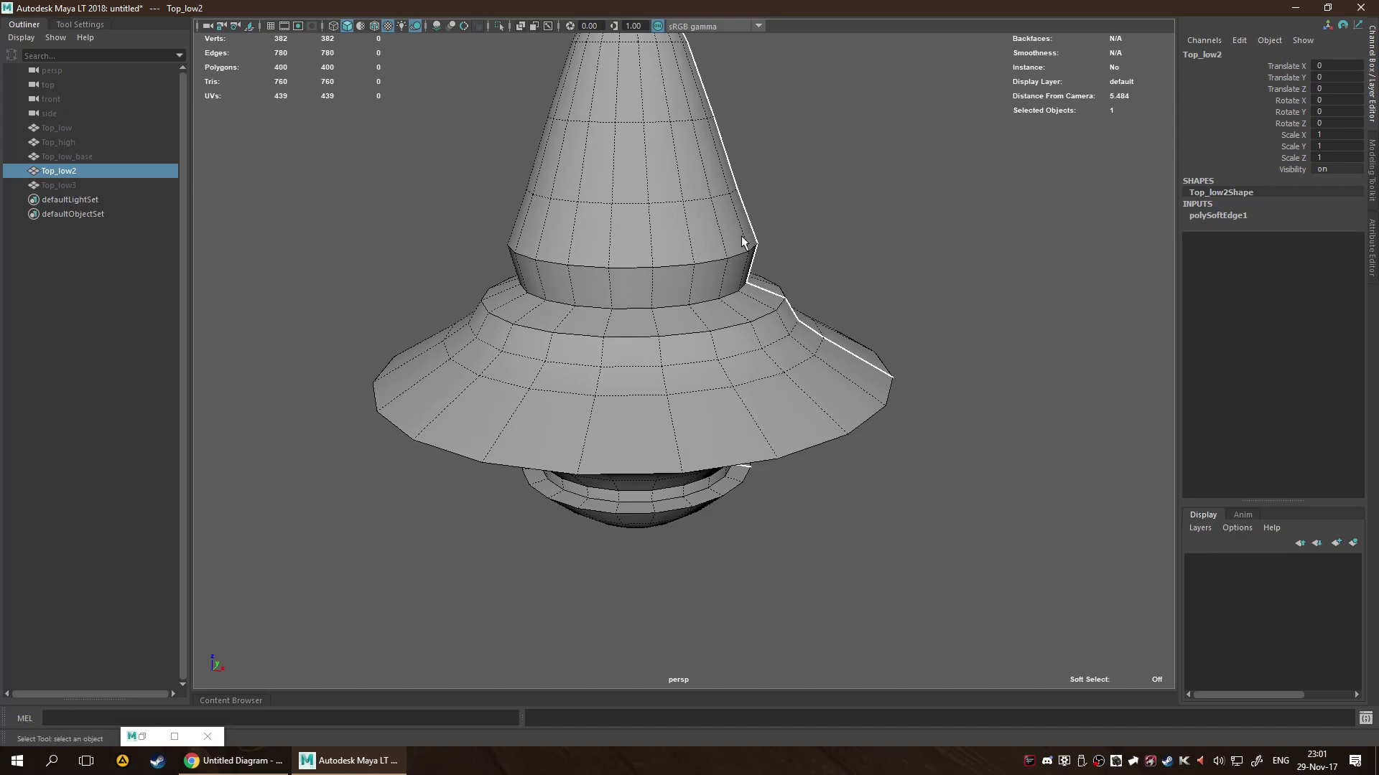
double_click(88, 170)
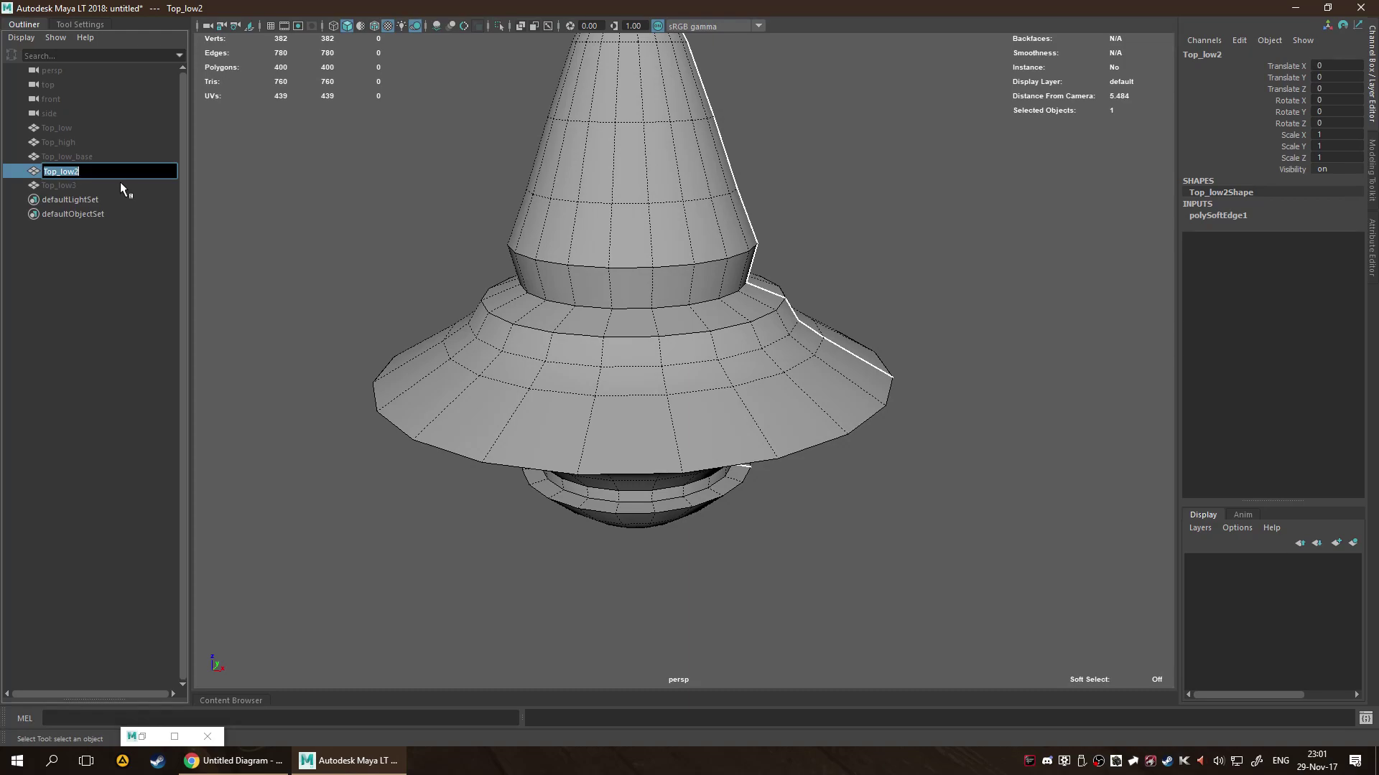
key(Right)
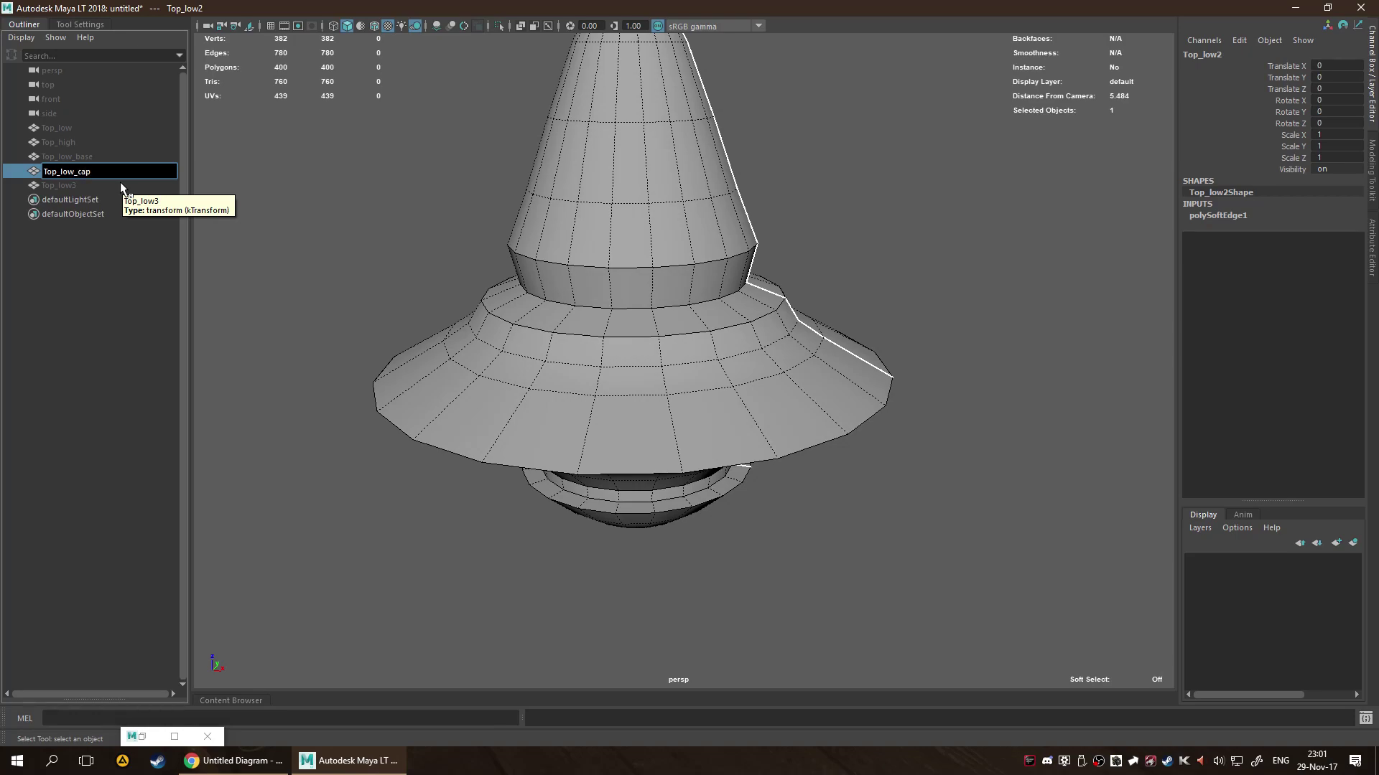
key(Return)
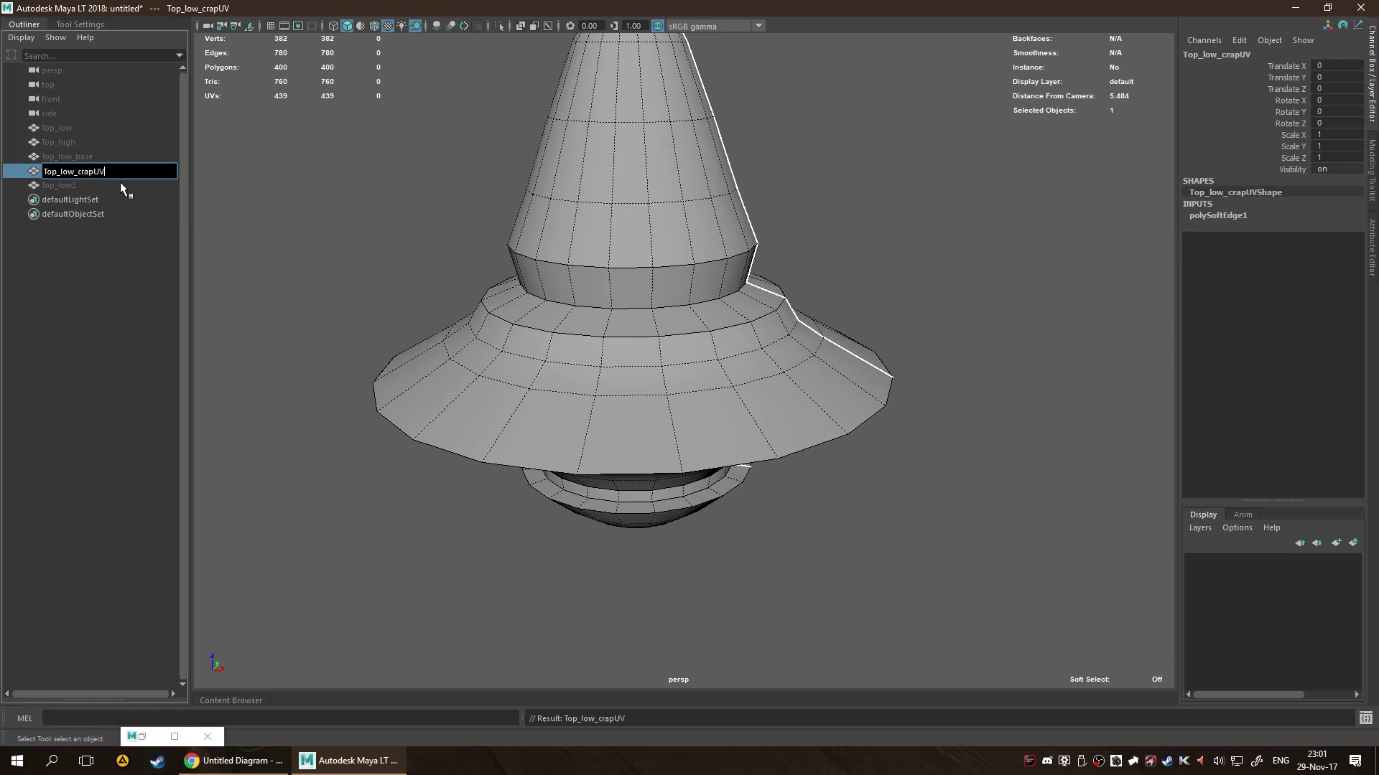
Hide Top_low_crapUV and show the copy Top_low3 in its place.
key(h)
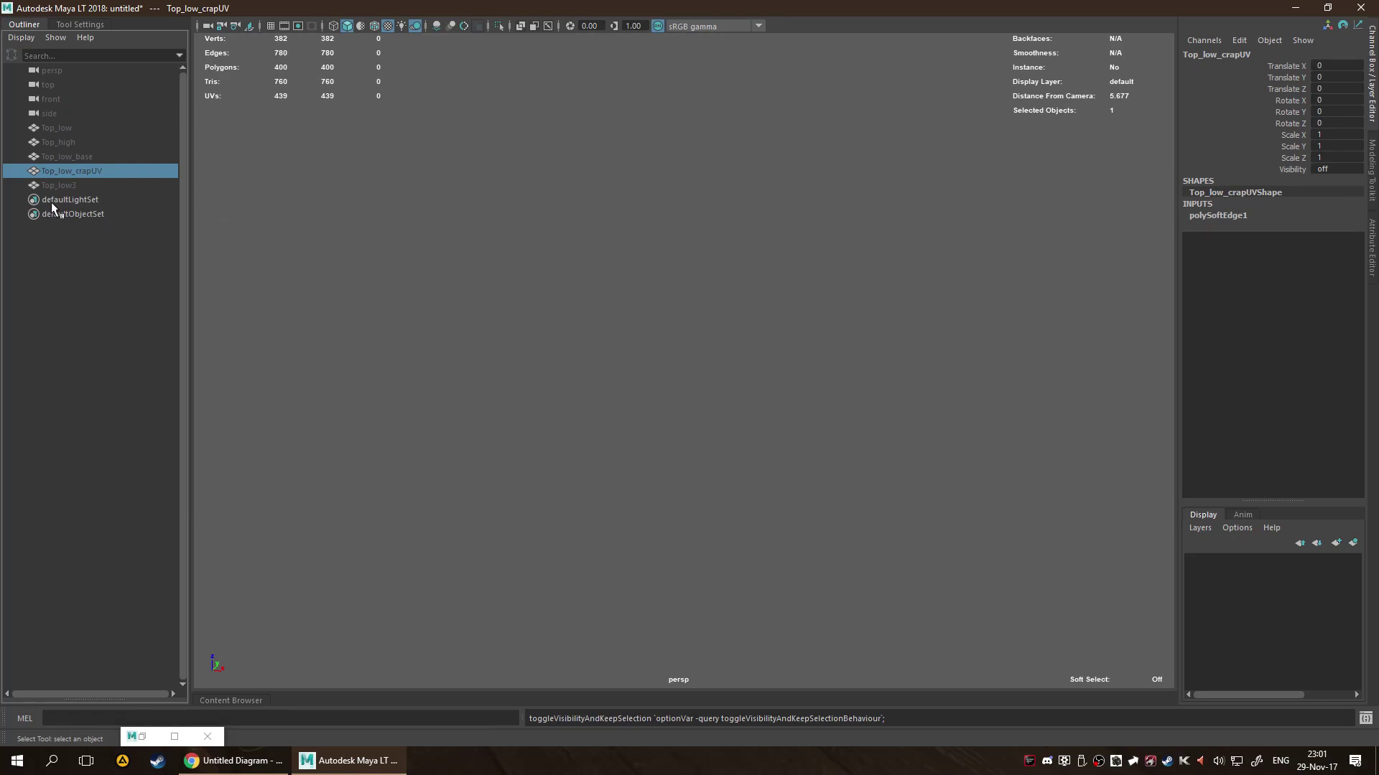
click(73, 188)
key(h)
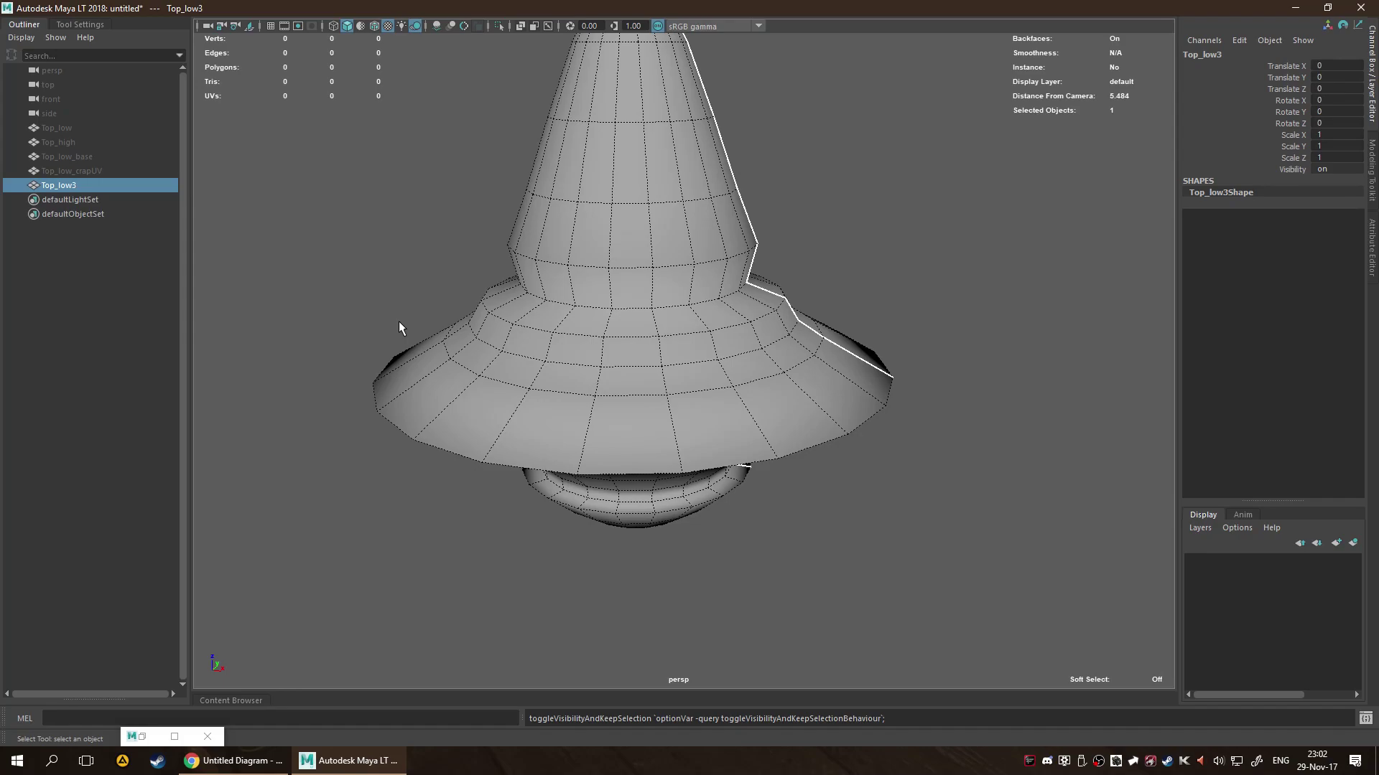
Select all faces of Top_low3 and apply an automatic UV mapping to them.
scroll(668, 266, down, 1)
alt+drag(677, 264, 693, 239)
alt+middle_drag(693, 239, 705, 292)
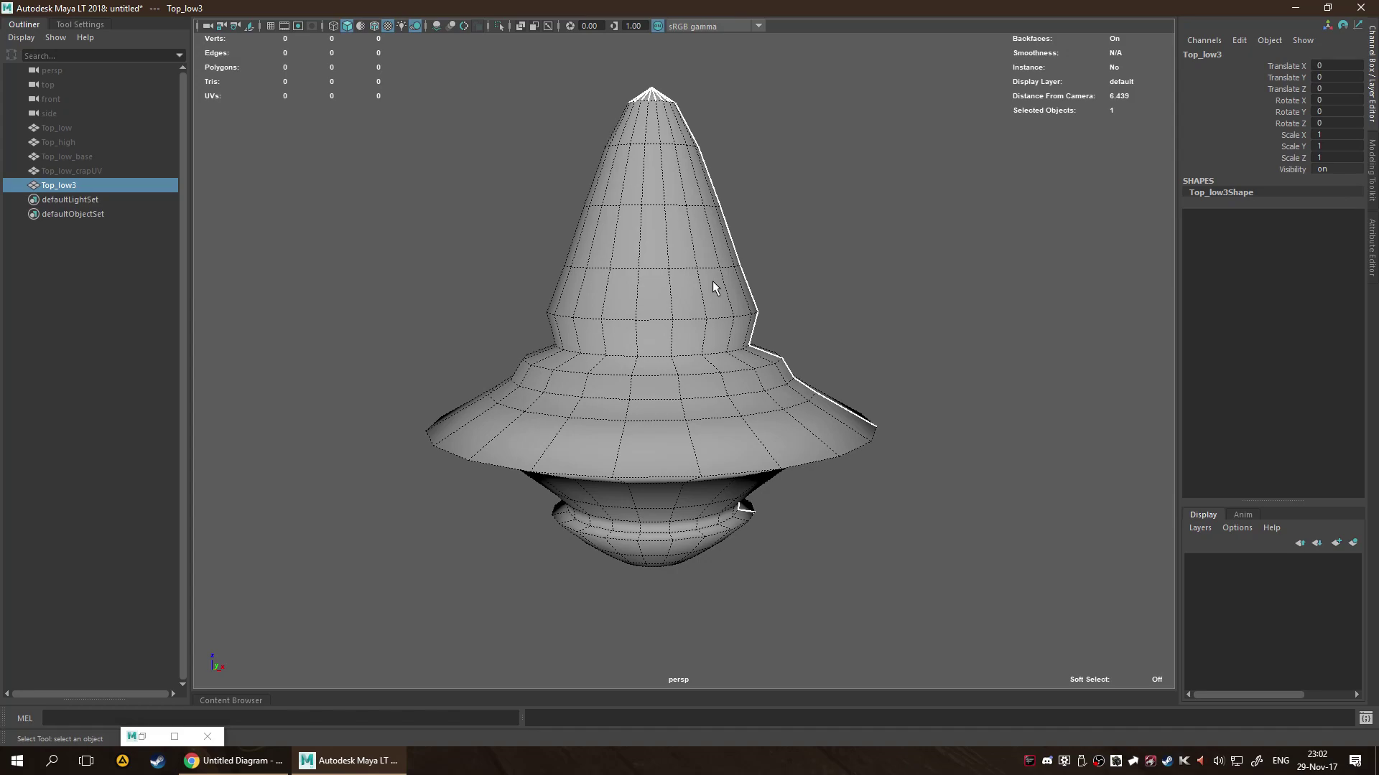
shift+right_click(662, 268)
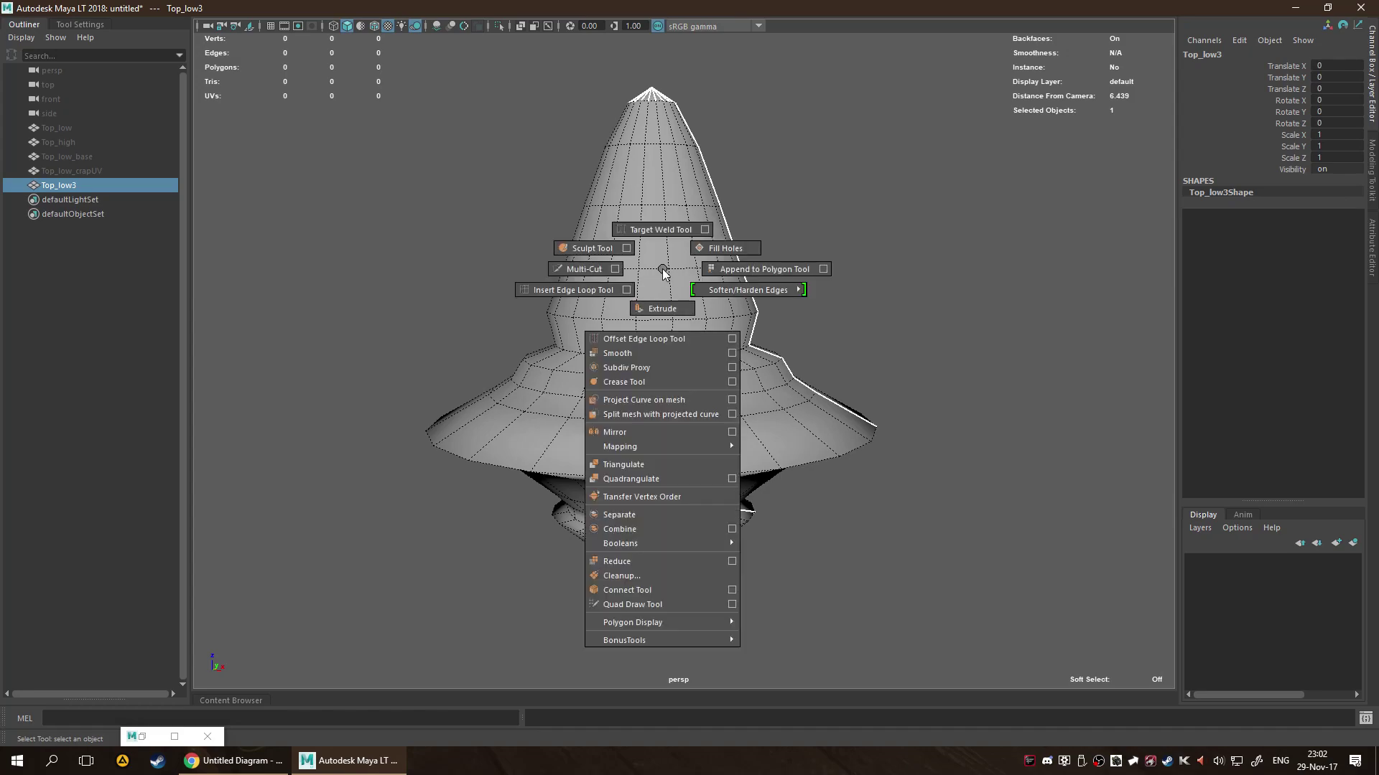
right_click(662, 270)
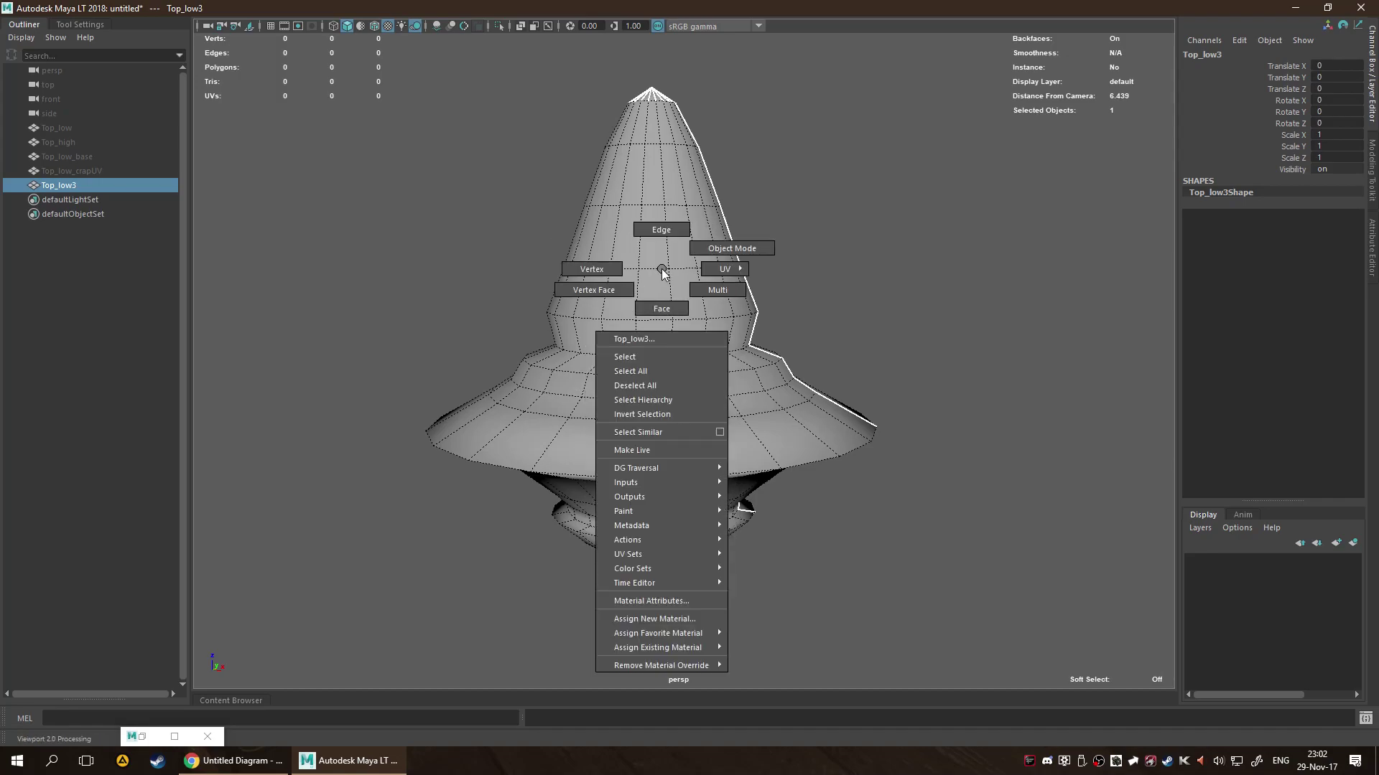
right_drag(662, 269, 714, 311)
click(662, 291)
right_click(662, 280)
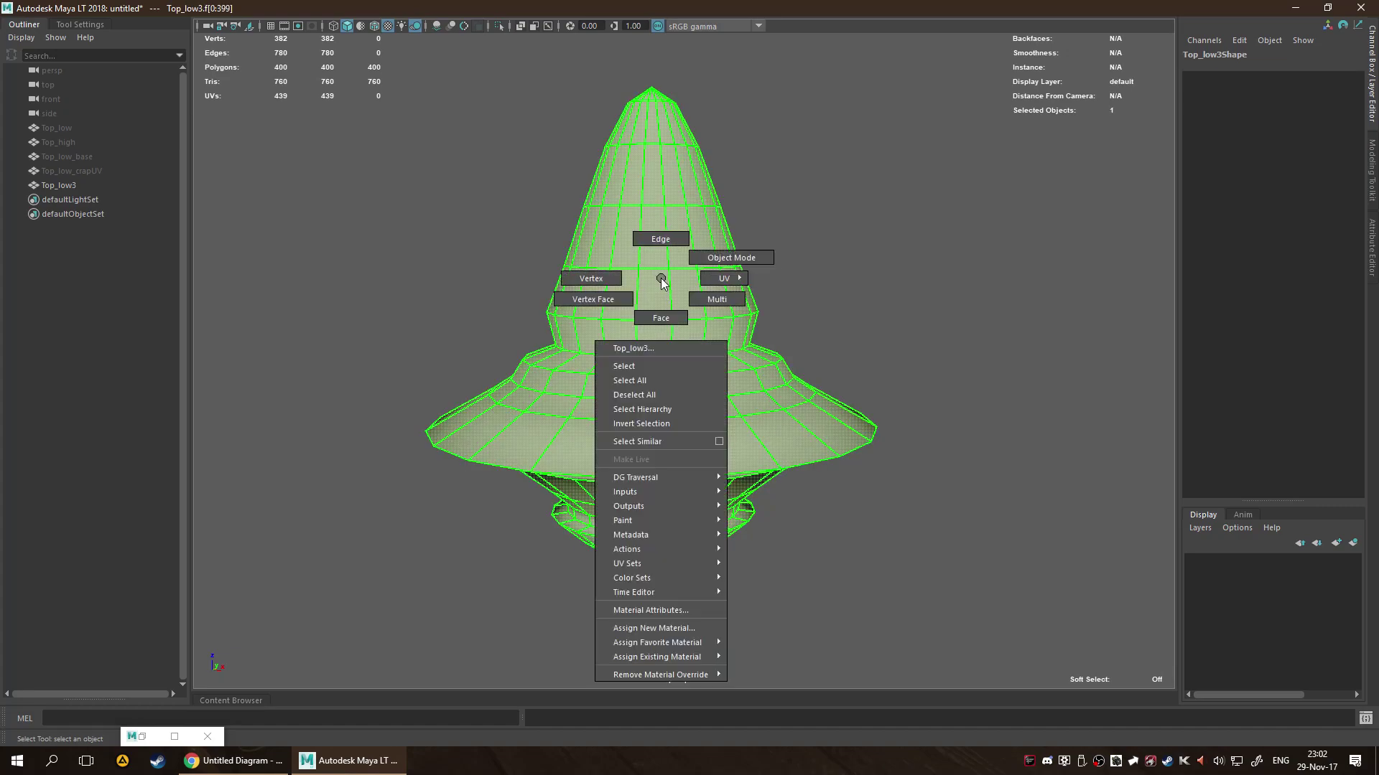
shift+right_click(662, 280)
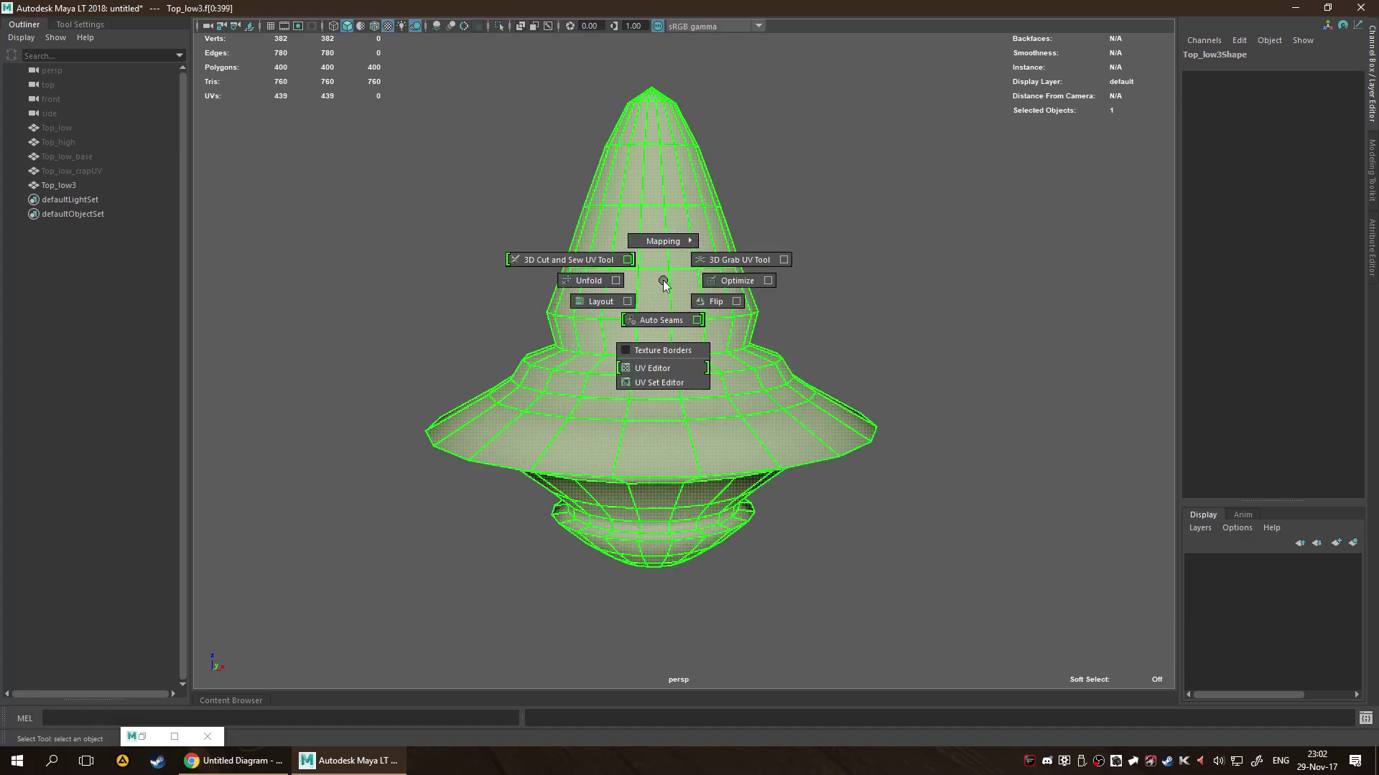
shift+right_drag(662, 280, 611, 206)
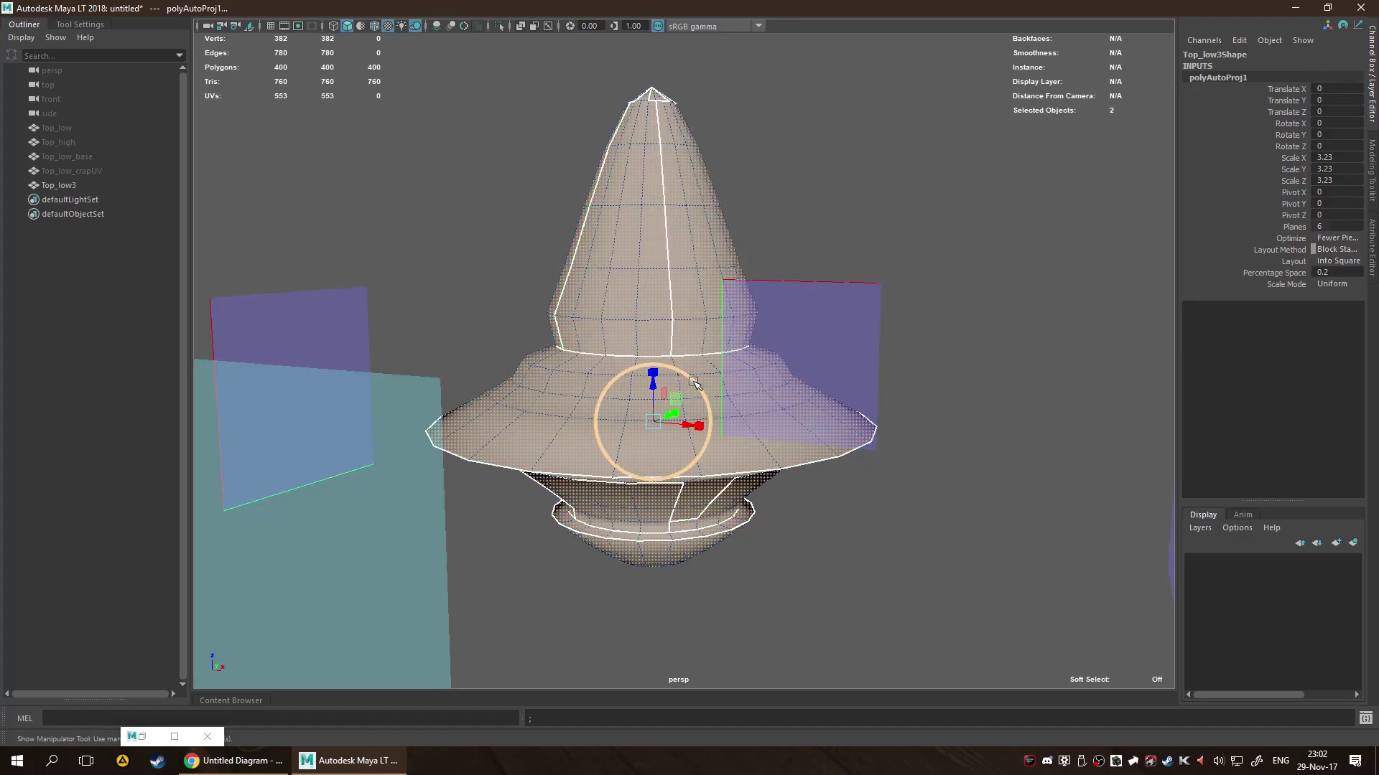
Examine the automatically mapped UV shells in the UV Editor, minimize it, and inspect the seams on the deselected hat.
mouse_move(976, 396)
alt+mouse_down()
mouse_move(926, 420)
mouse_move(1019, 405)
mouse_move(1056, 434)
mouse_move(1055, 498)
mouse_move(1047, 451)
mouse_move(1087, 394)
mouse_move(1074, 302)
mouse_move(981, 382)
alt+mouse_up()
click(142, 737)
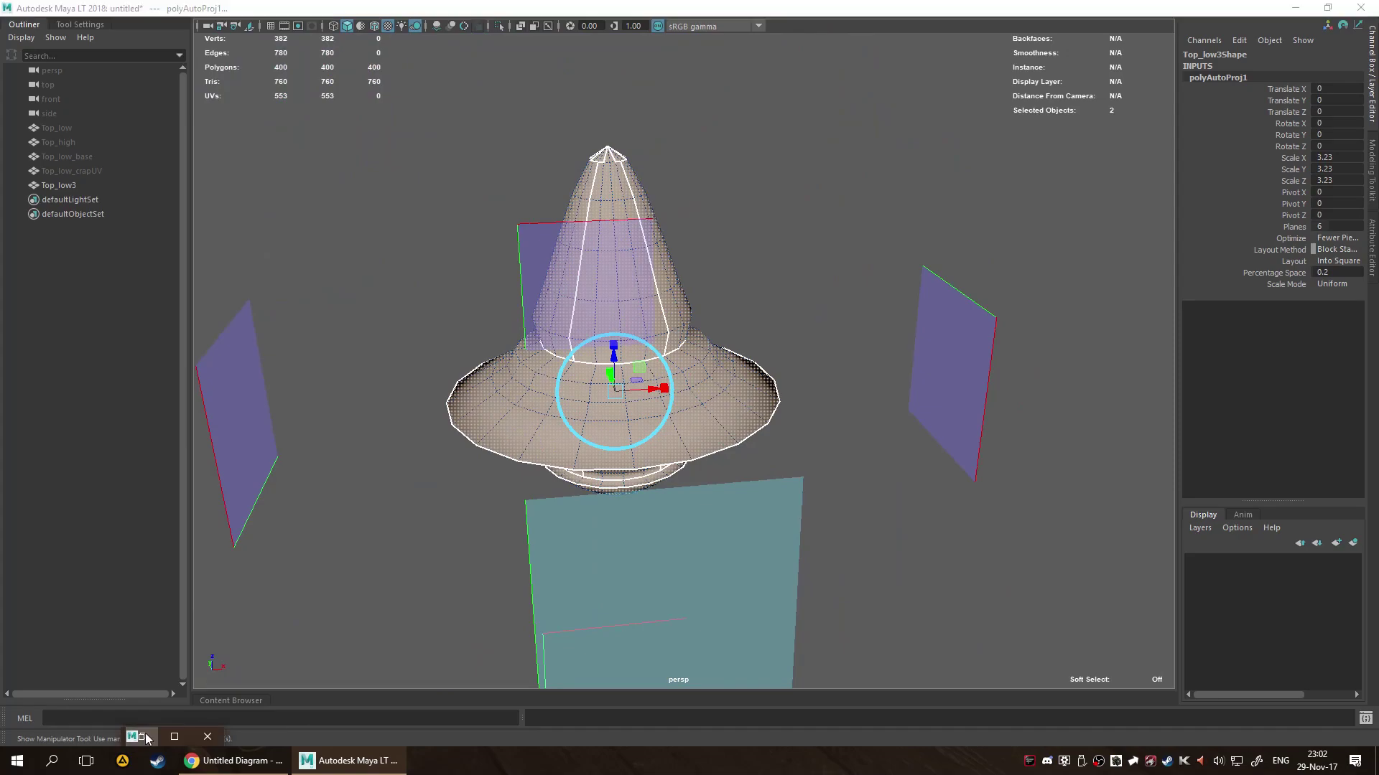
scroll(717, 467, up, 3)
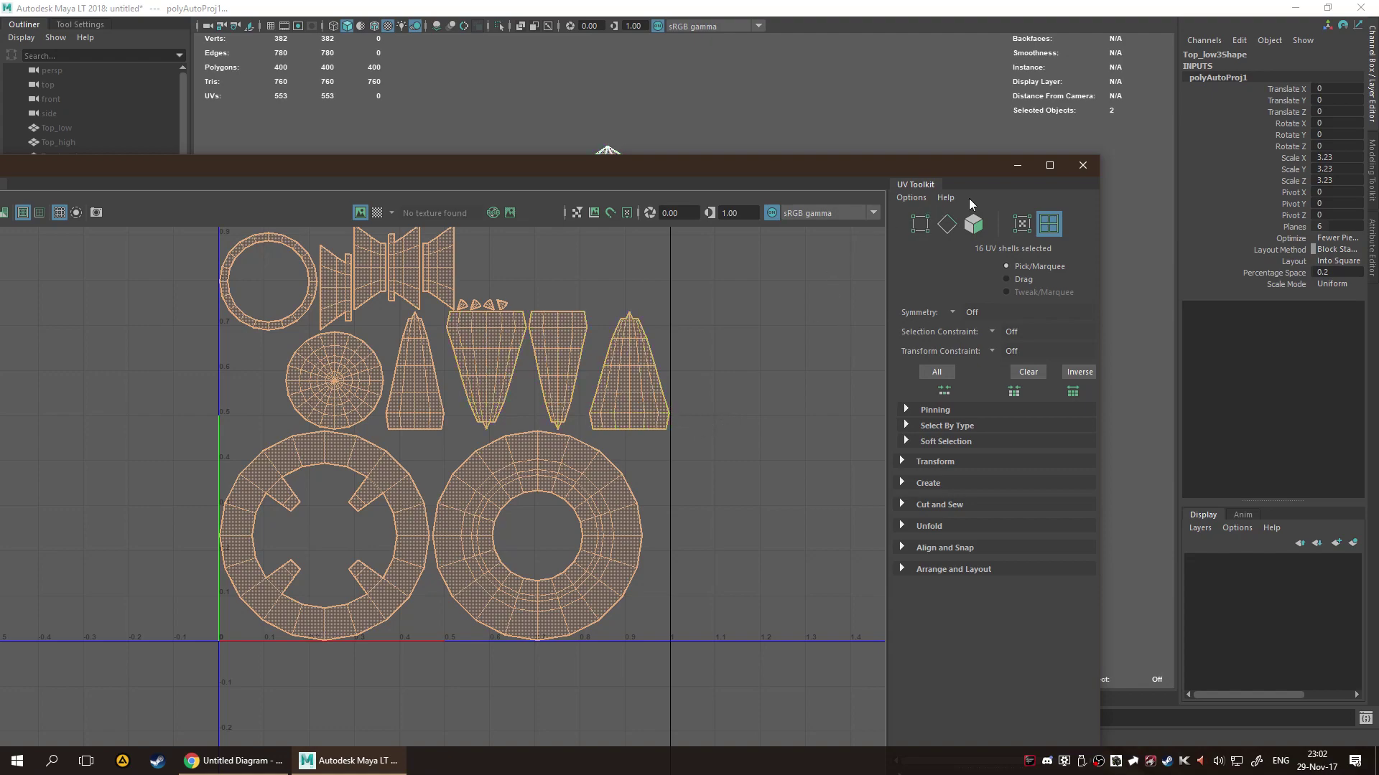
click(1018, 170)
click(911, 172)
scroll(900, 199, down, 4)
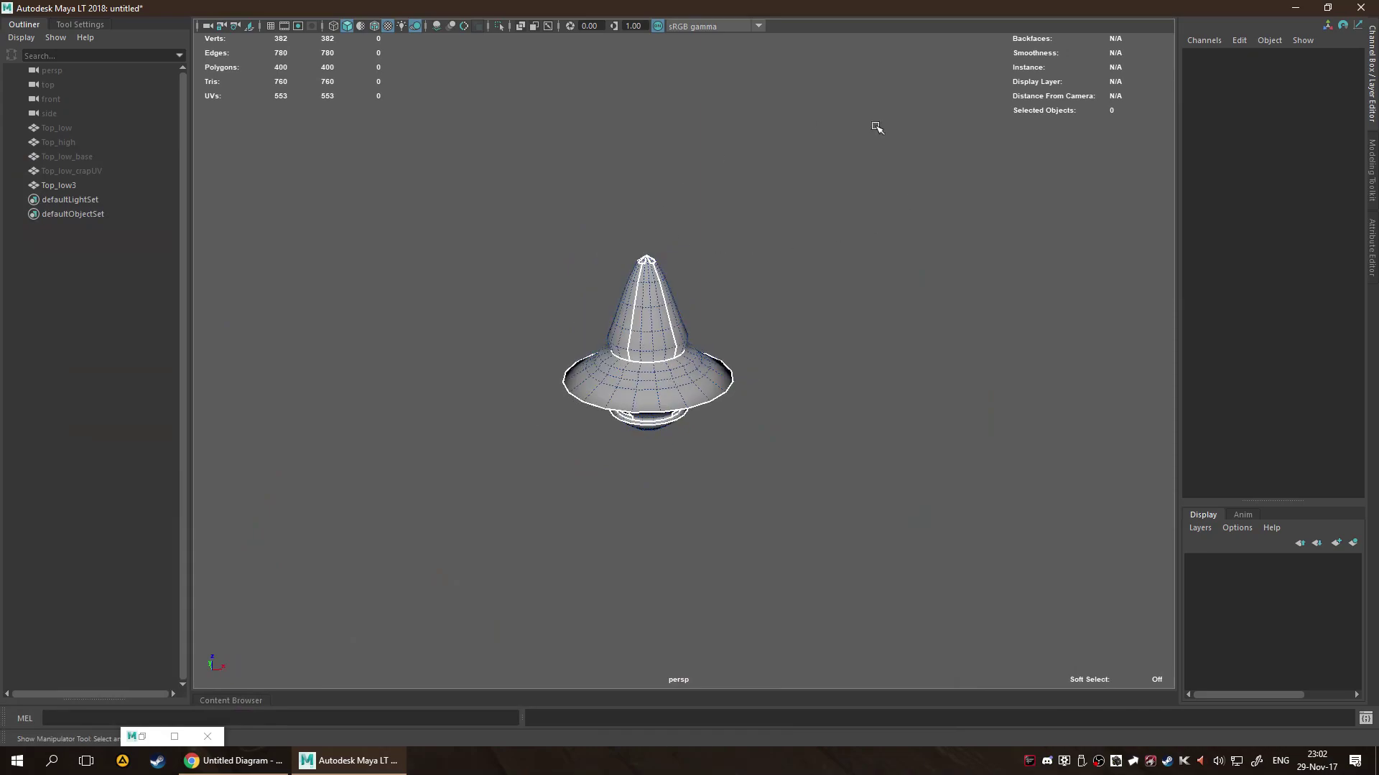
scroll(758, 291, up, 3)
alt+drag(760, 293, 791, 268)
scroll(788, 265, up, 3)
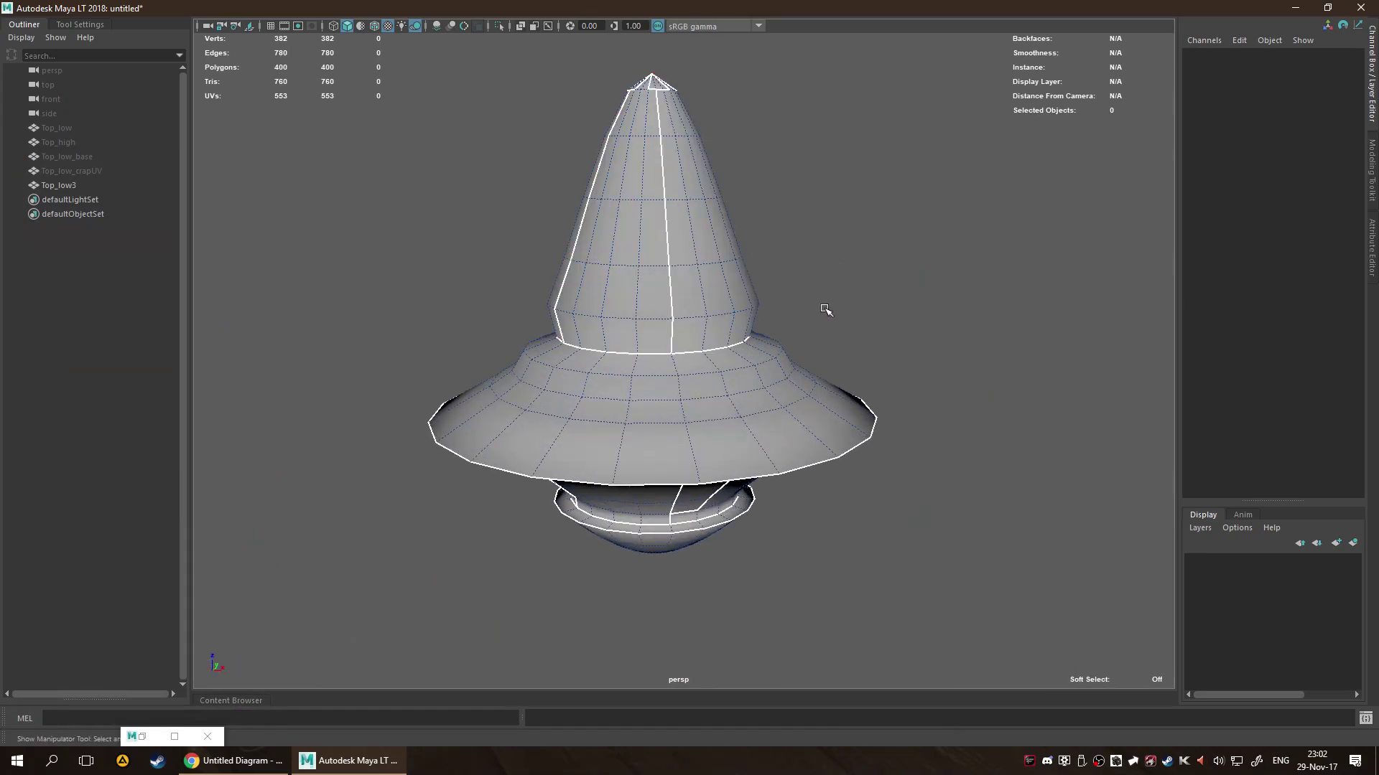
Rename the automatically mapped hat Top_low3 as Top_low_auto.
double_click(66, 185)
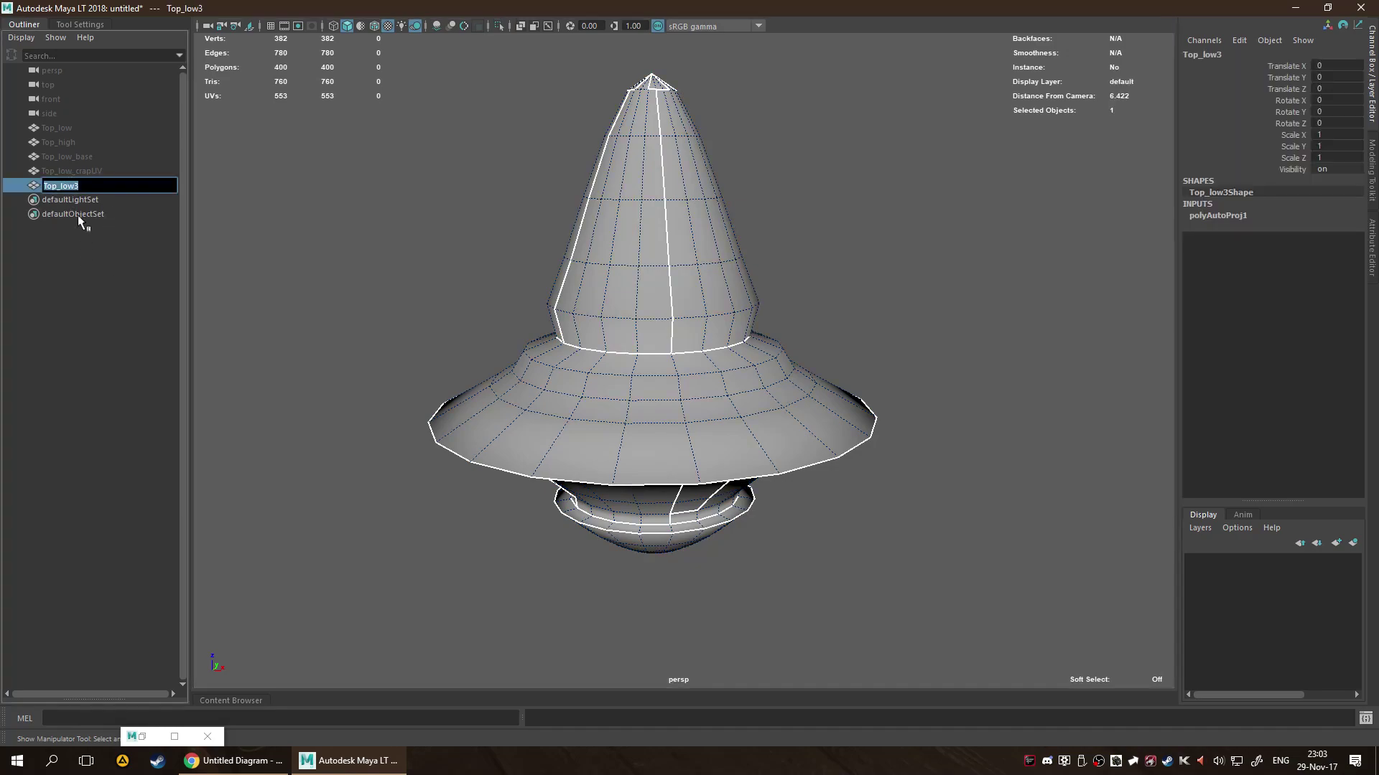
key(Right)
key(Return)
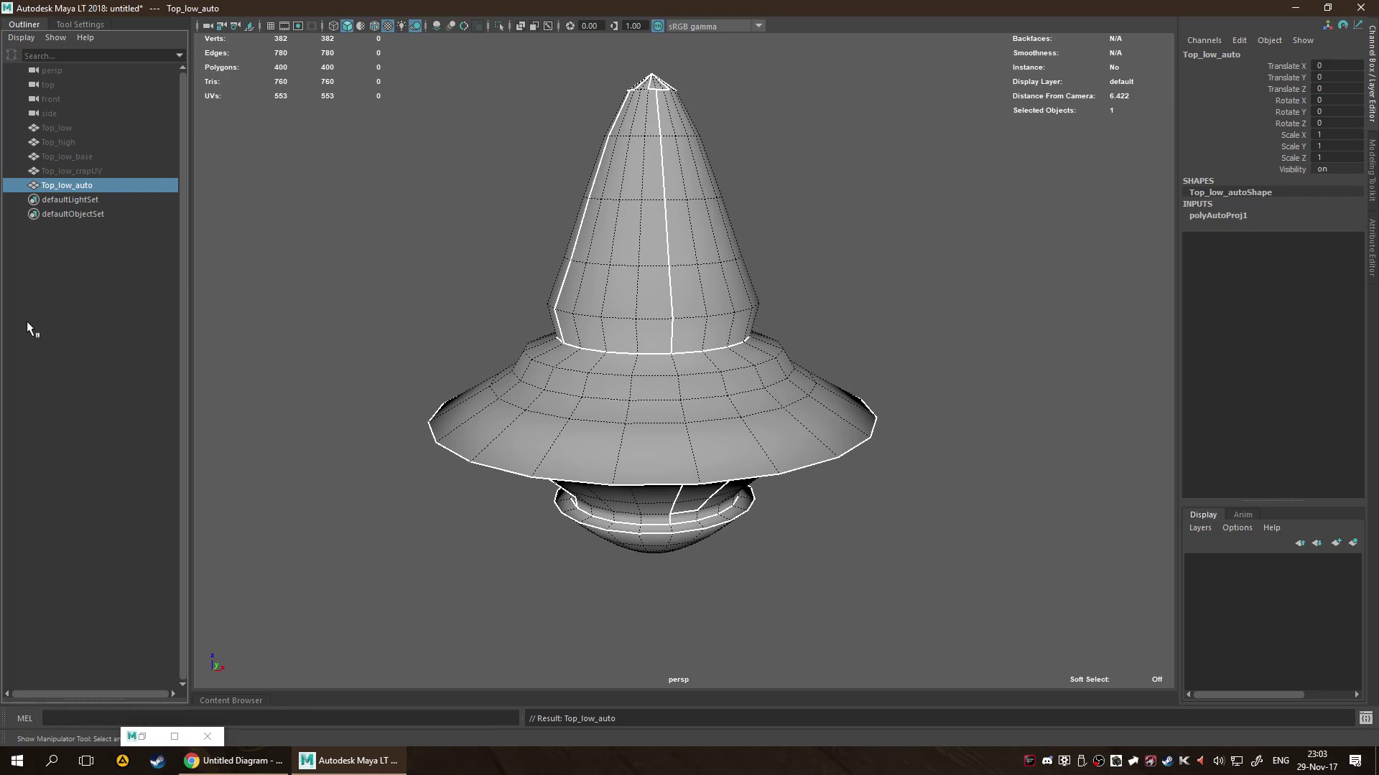
Duplicate Top_low_auto and hide the original, leaving the copy visible.
key(ctrl+d)
click(97, 188)
key(h)
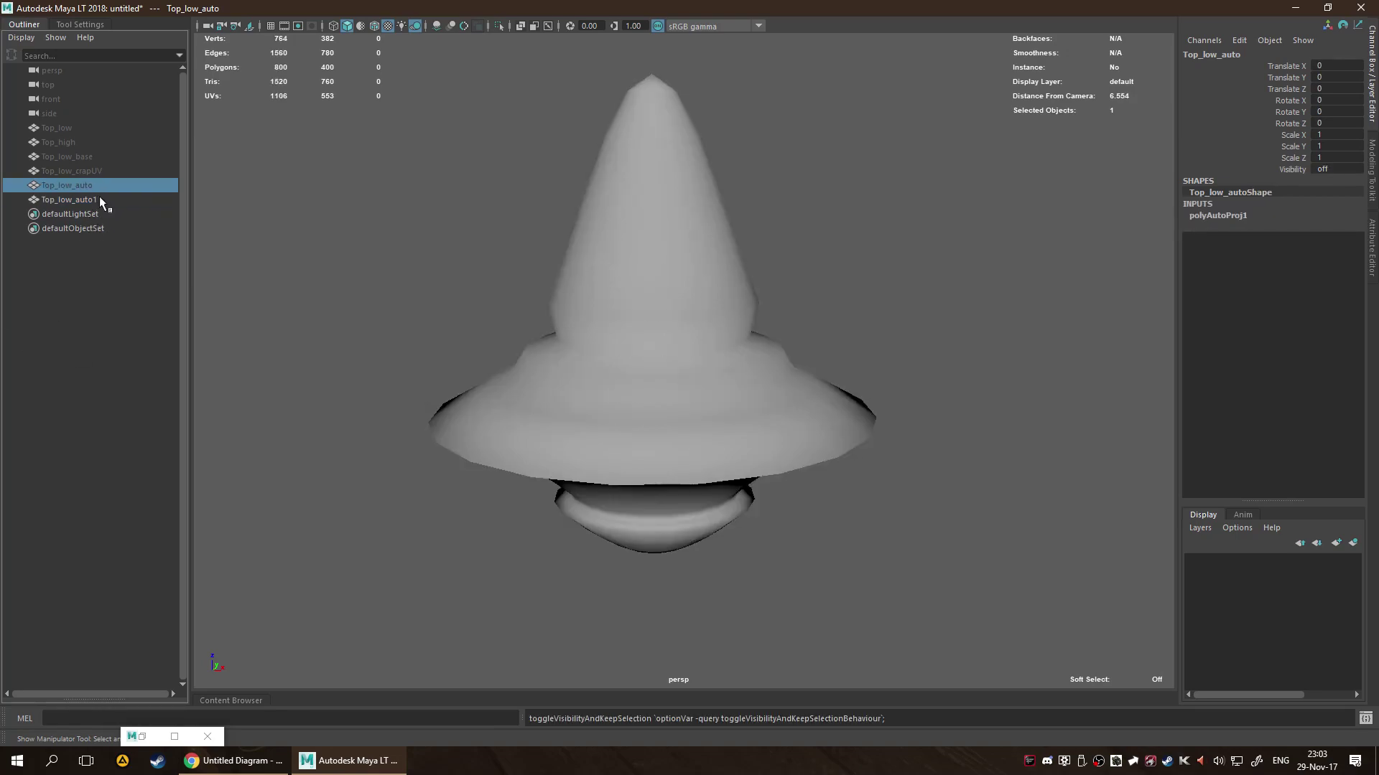
Rename the visible duplicate hat as Top_low_auto_badEdges.
double_click(99, 196)
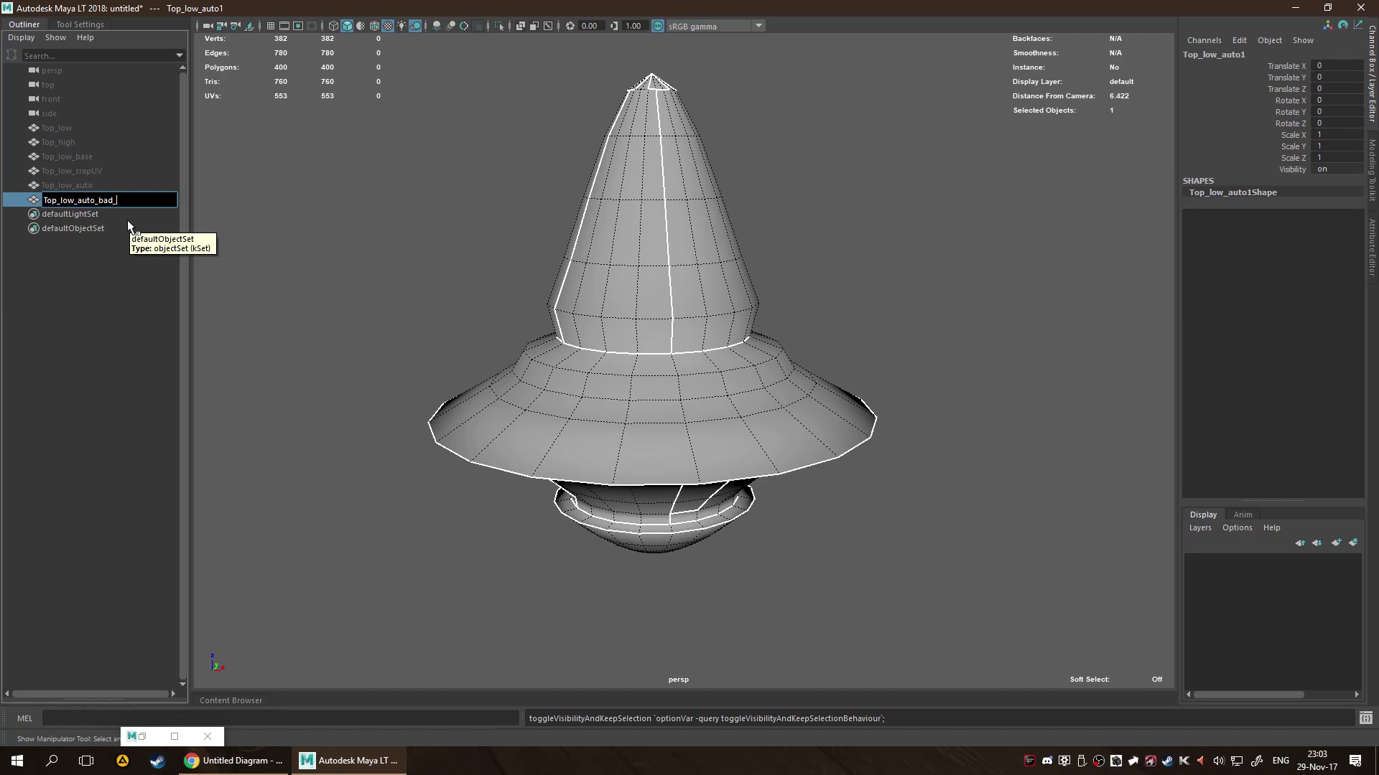
key(BackSpace)
text(e)
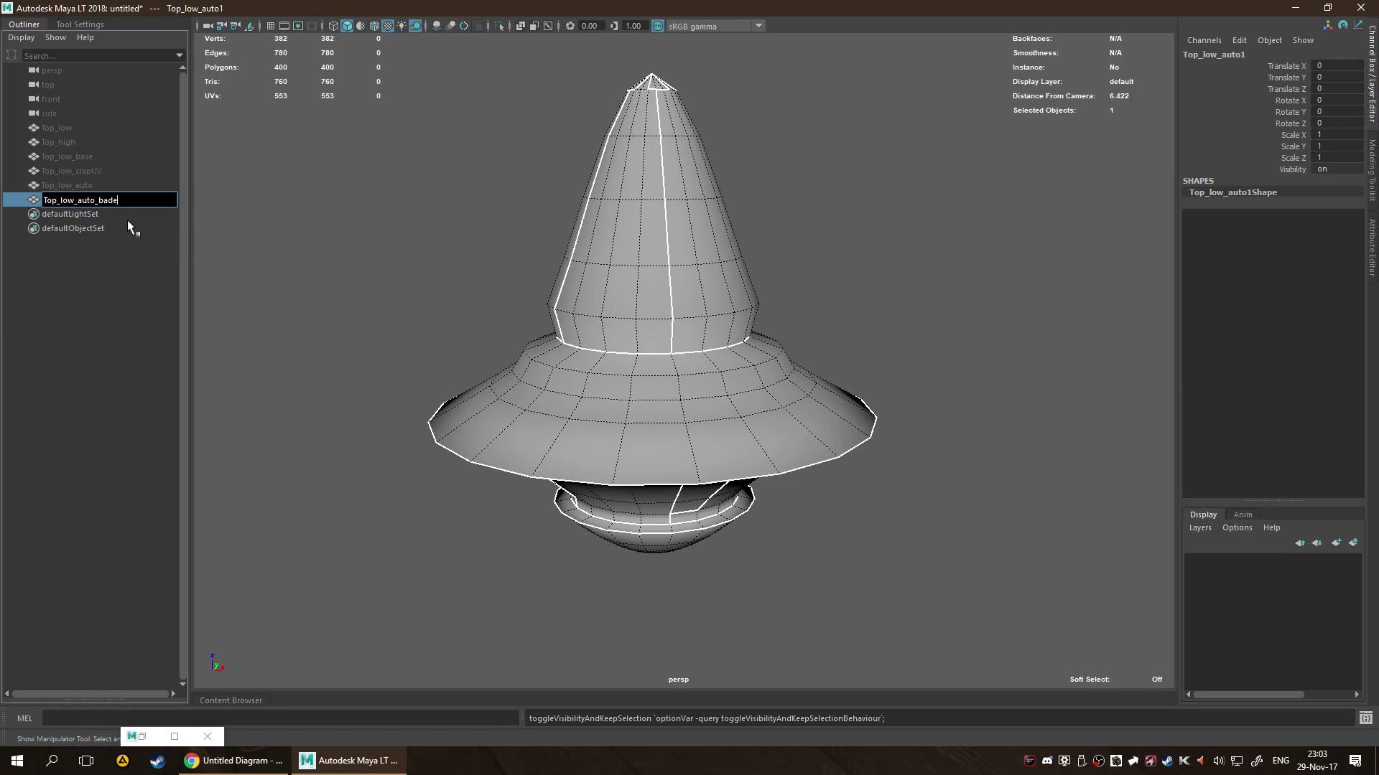
text(dges)
key(Return)
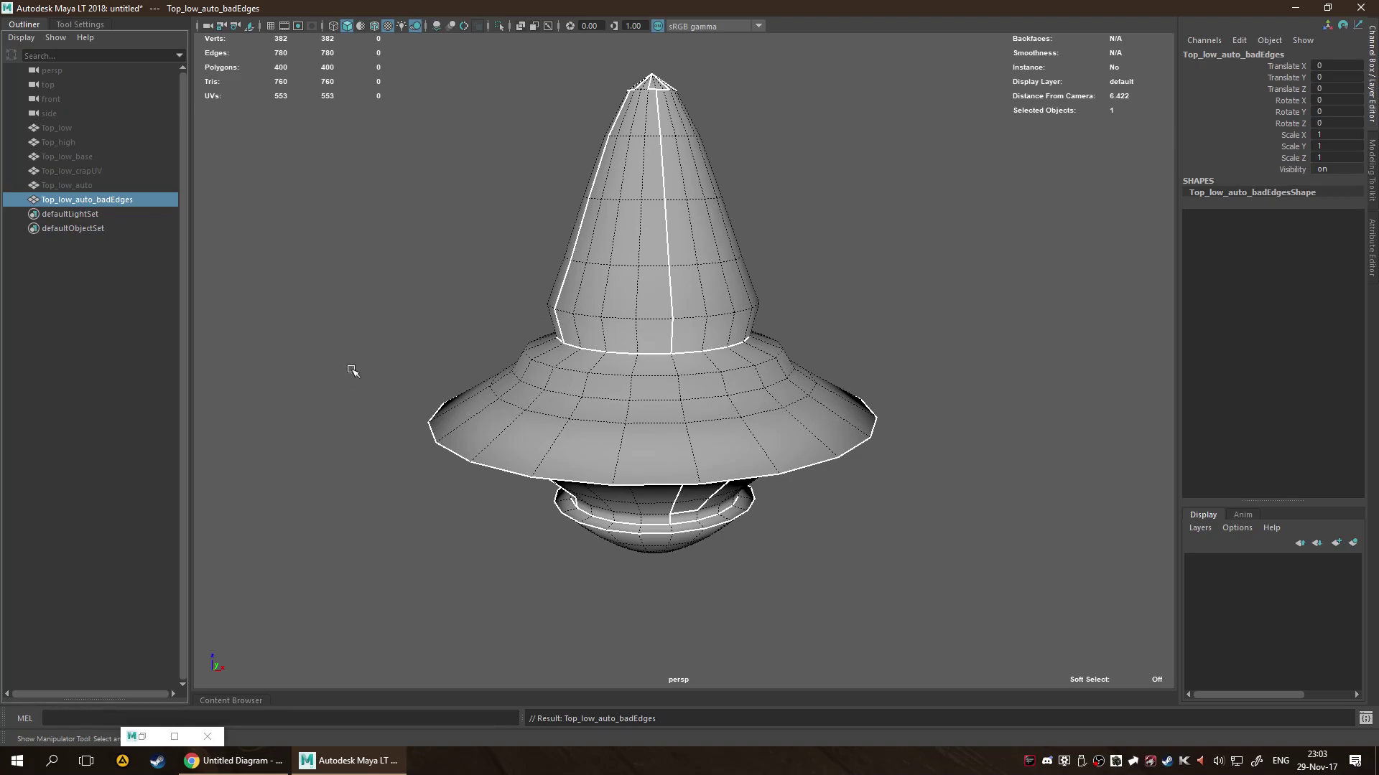
Shade the UV shells of Top_low_auto_badEdges in multiple colors in the UV Editor, then minimize the editor.
alt+drag(631, 428, 712, 399)
click(143, 738)
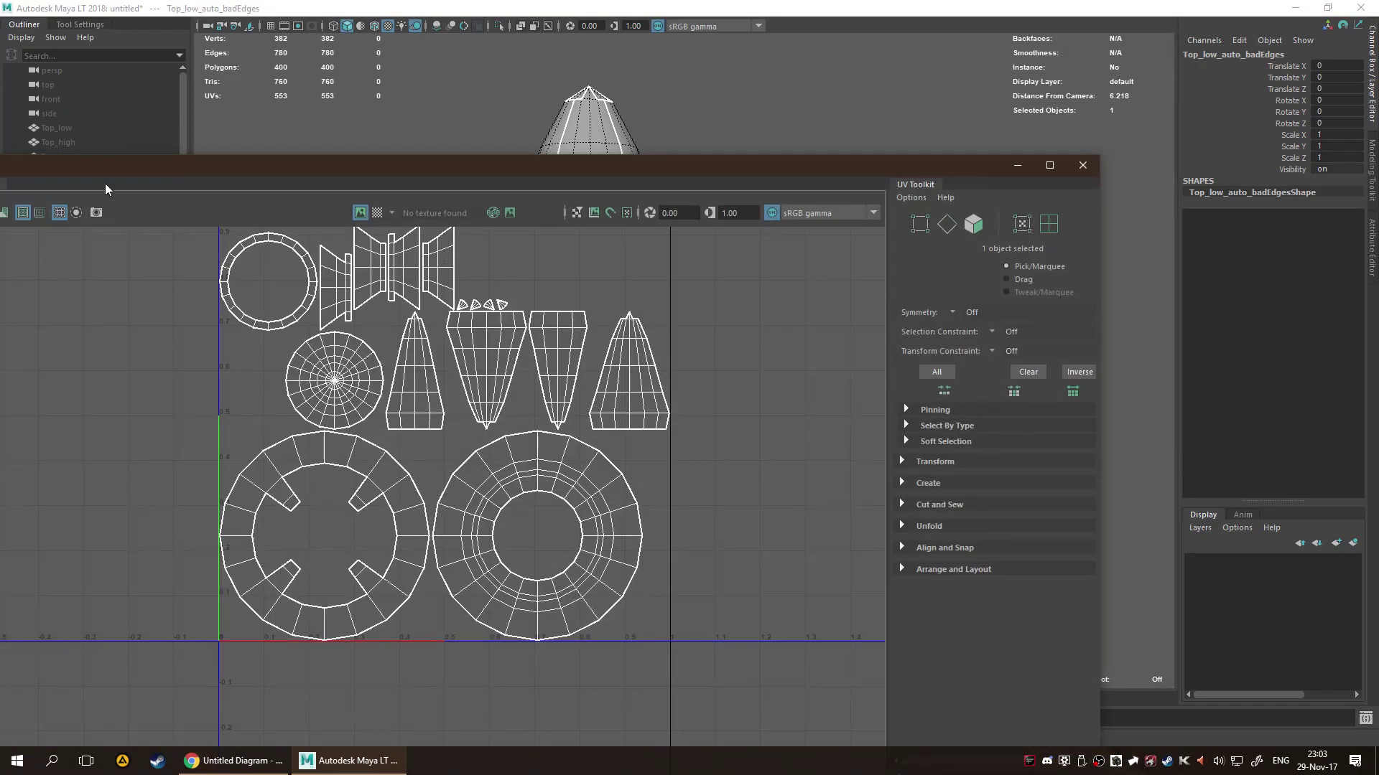
drag(105, 183, 616, 282)
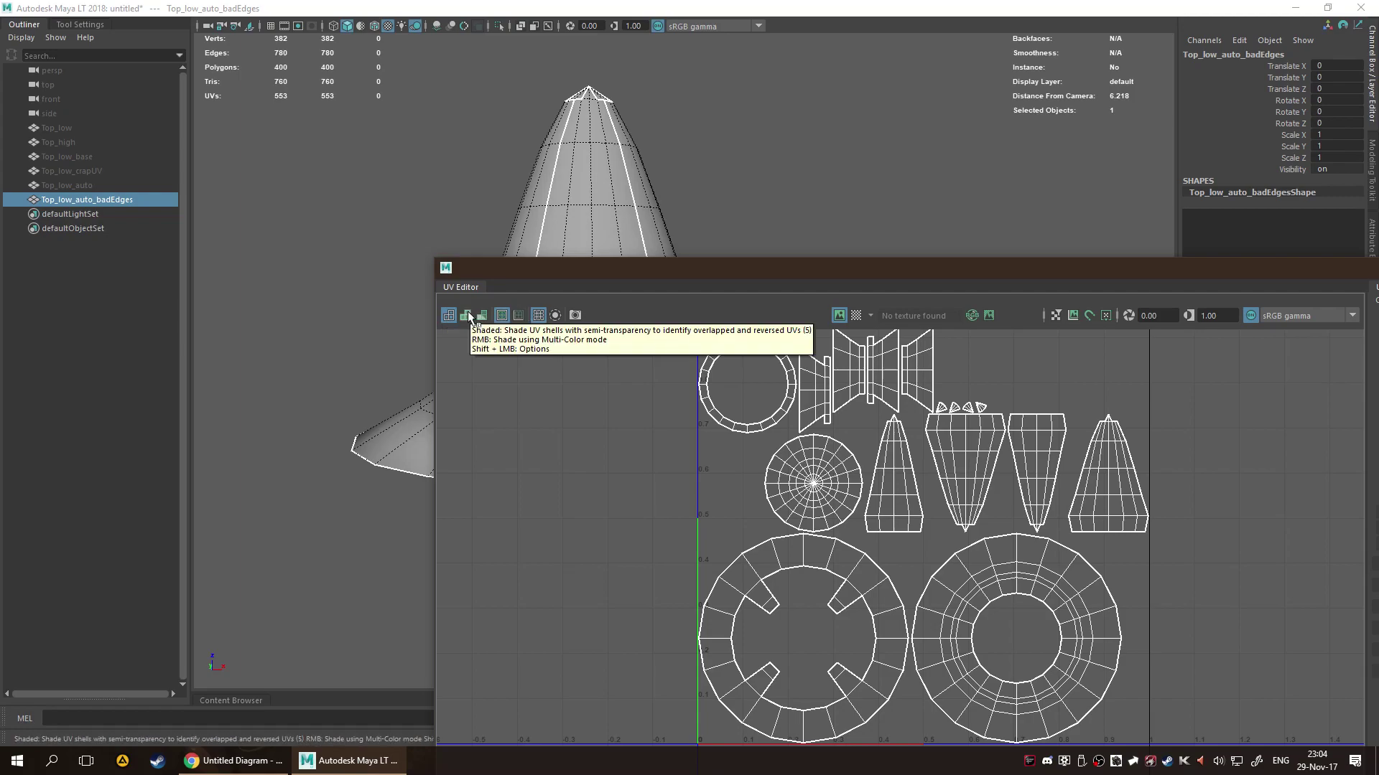
right_click(467, 315)
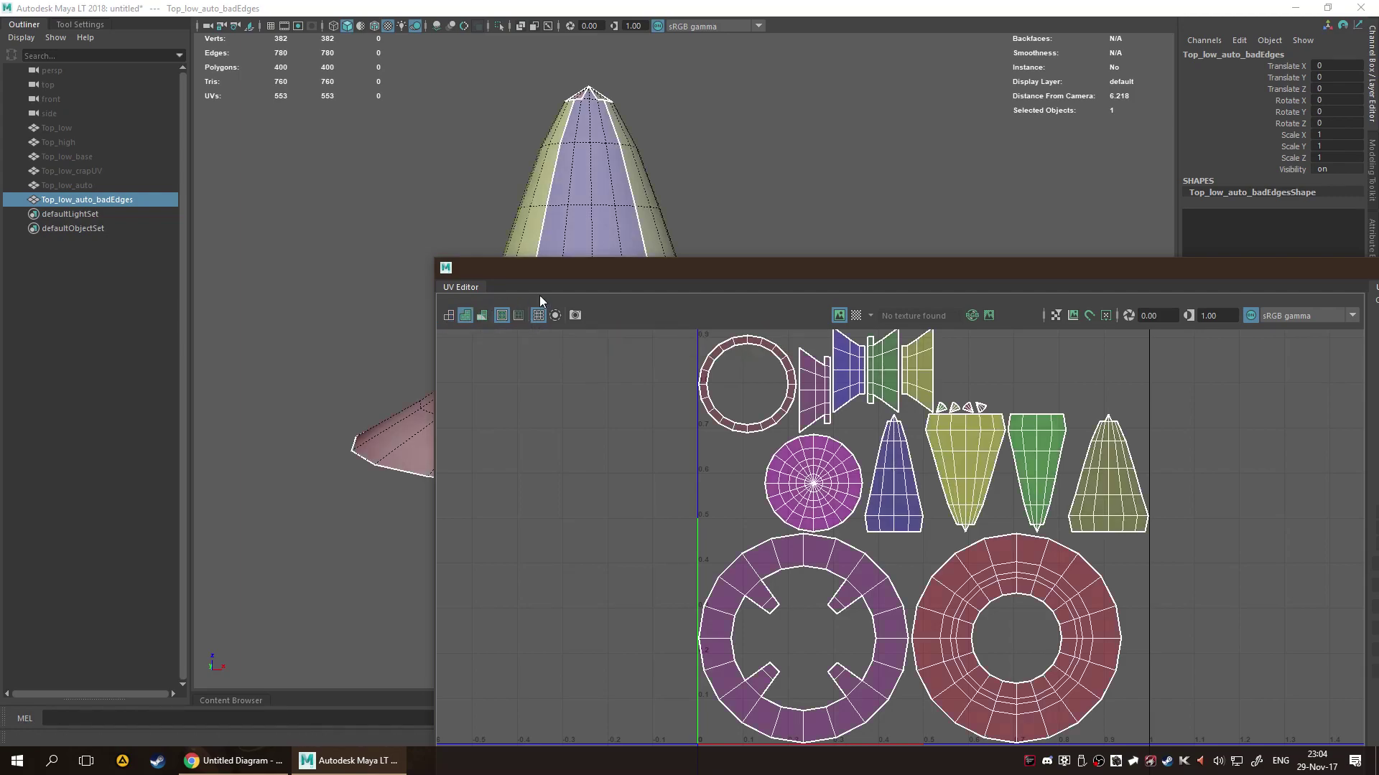
drag(641, 274, 217, 278)
click(1071, 275)
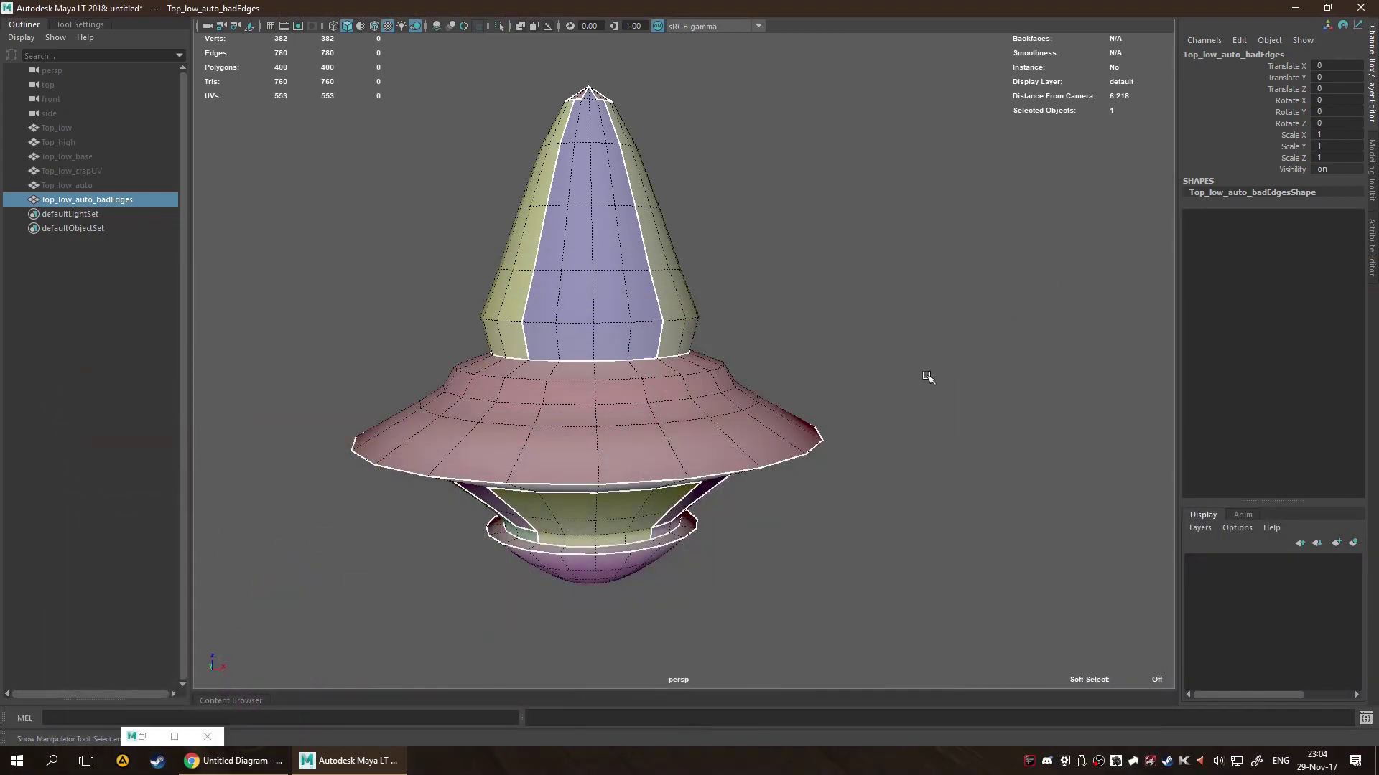
Select the full edge loop around the upper part of the hat's brim, inside its UV shell, and harden it.
alt+drag(726, 351, 517, 445)
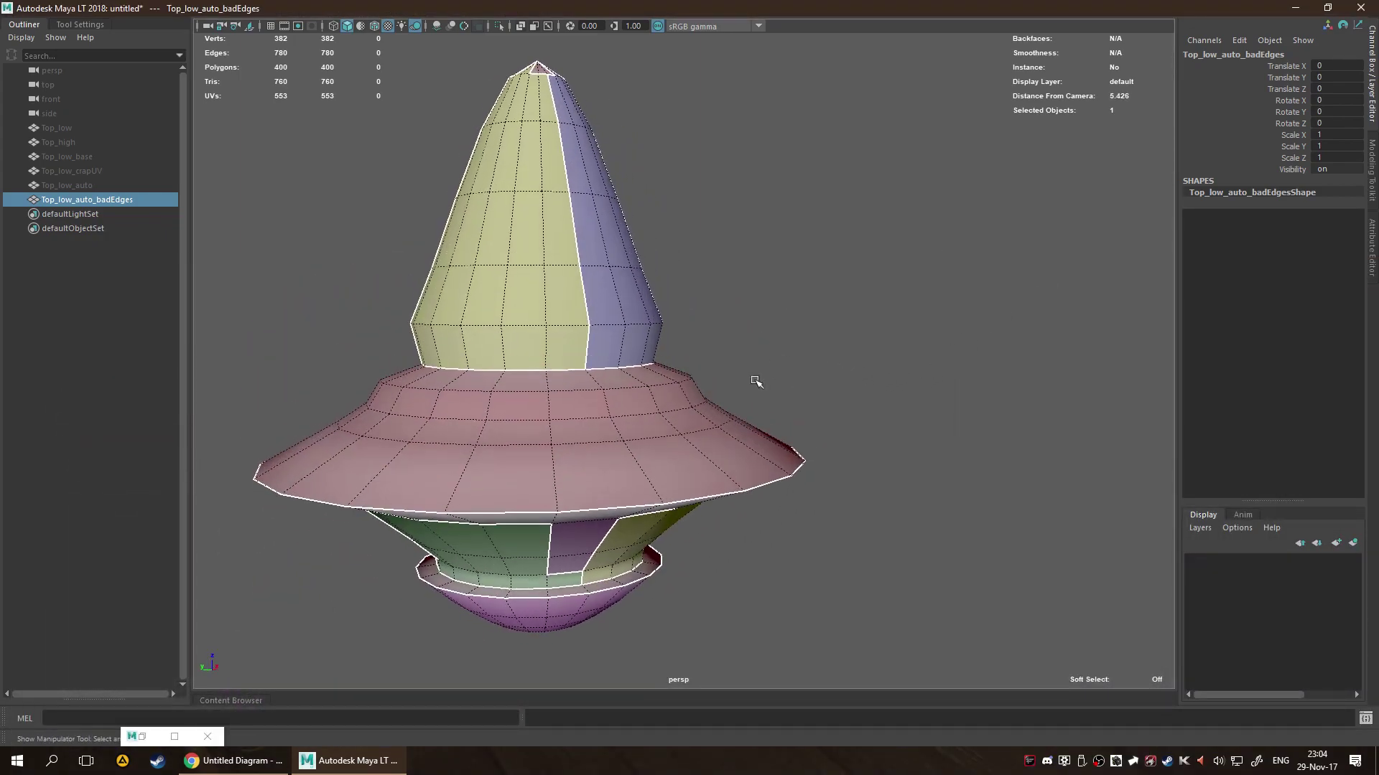
alt+right_drag(517, 445, 599, 472)
alt+drag(599, 472, 697, 373)
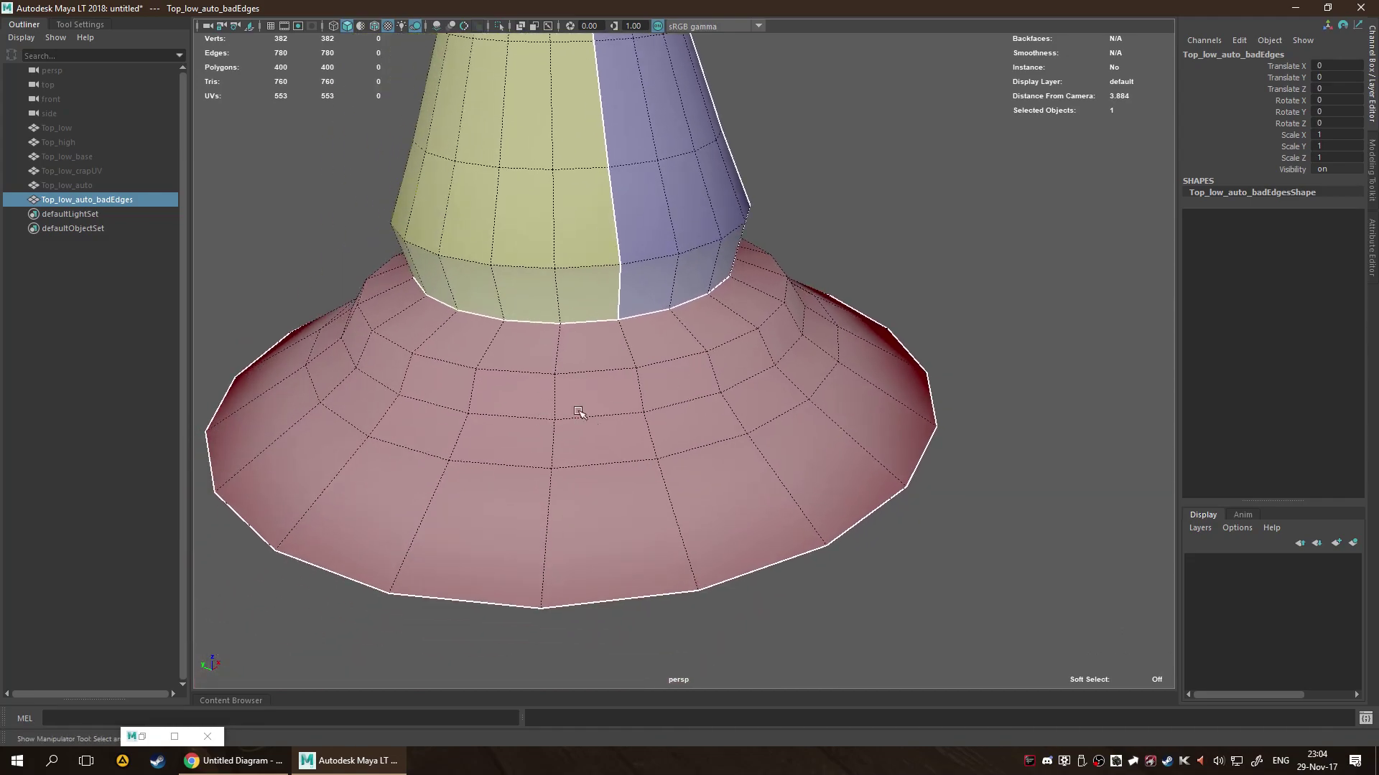
alt+drag(467, 392, 431, 345)
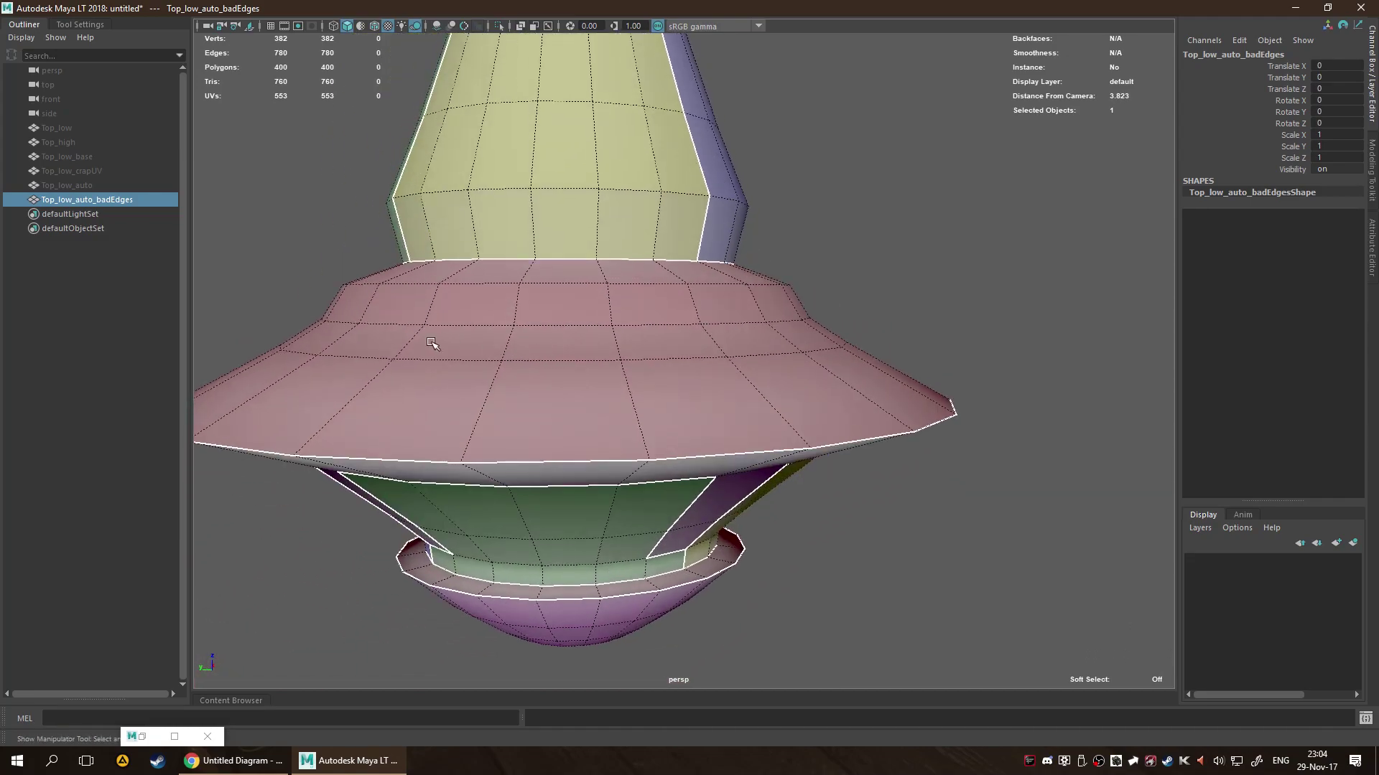
mouse_move(525, 334)
alt+mouse_down()
mouse_move(553, 305)
mouse_move(514, 338)
alt+mouse_up()
key(F10)
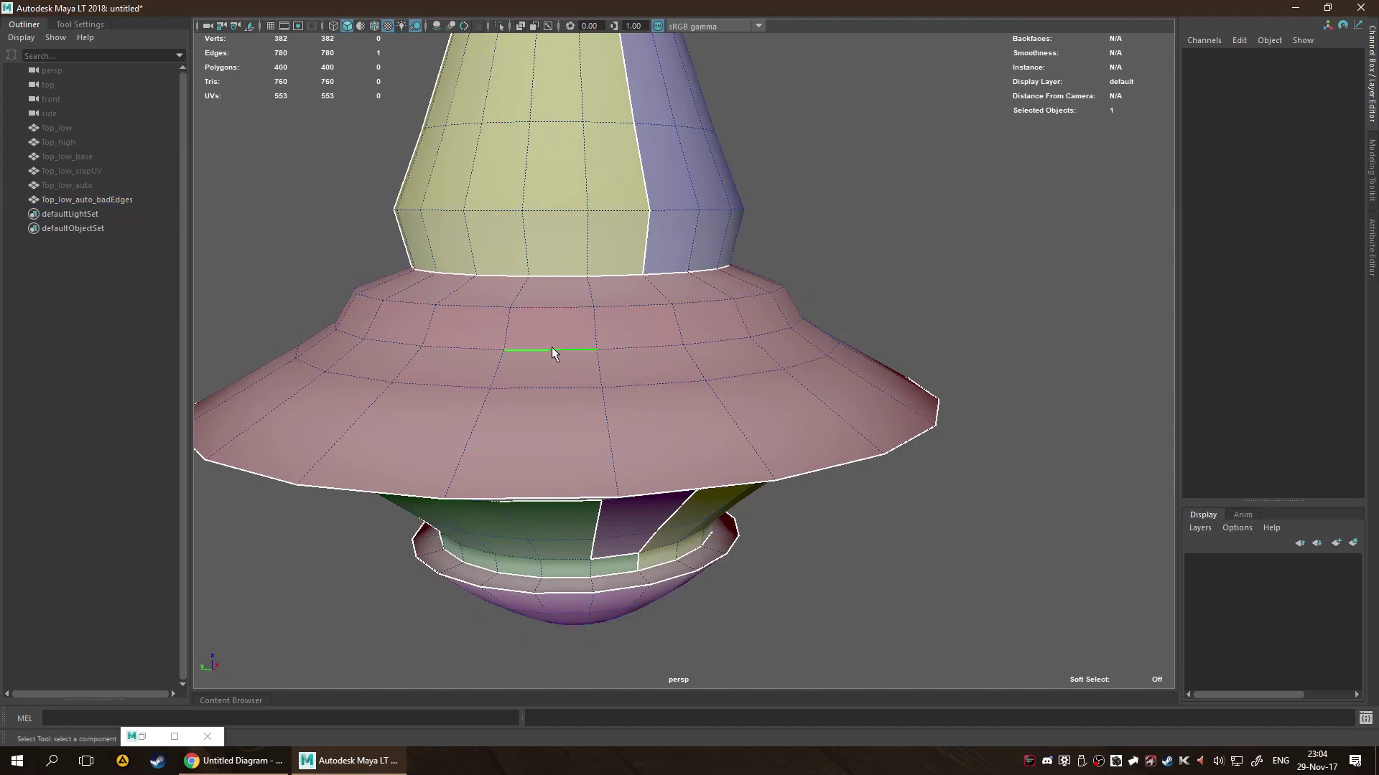
double_click(551, 347)
shift+right_drag(553, 347, 670, 412)
alt+drag(665, 424, 843, 385)
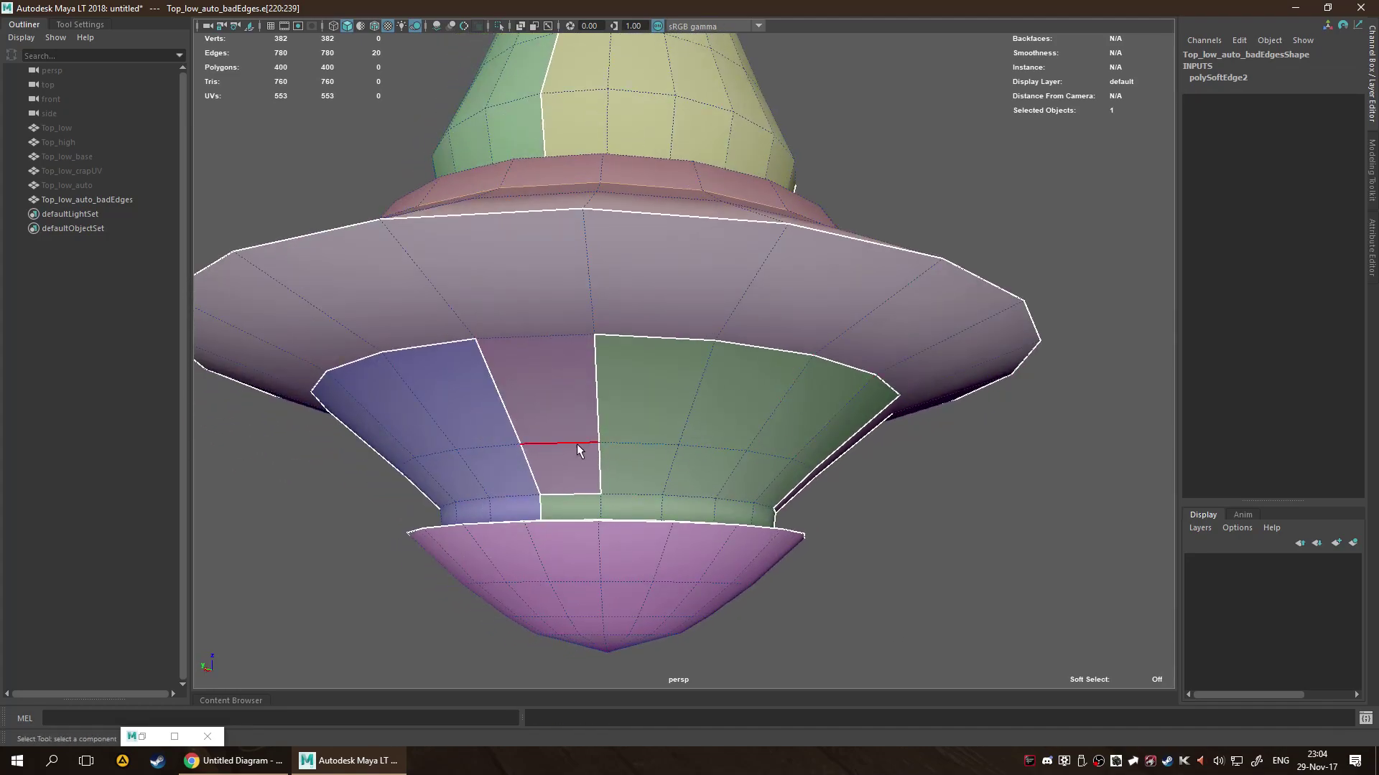
Harden the edge loop around the tapered section under the brim and the small loop near the bottom tip.
double_click(548, 442)
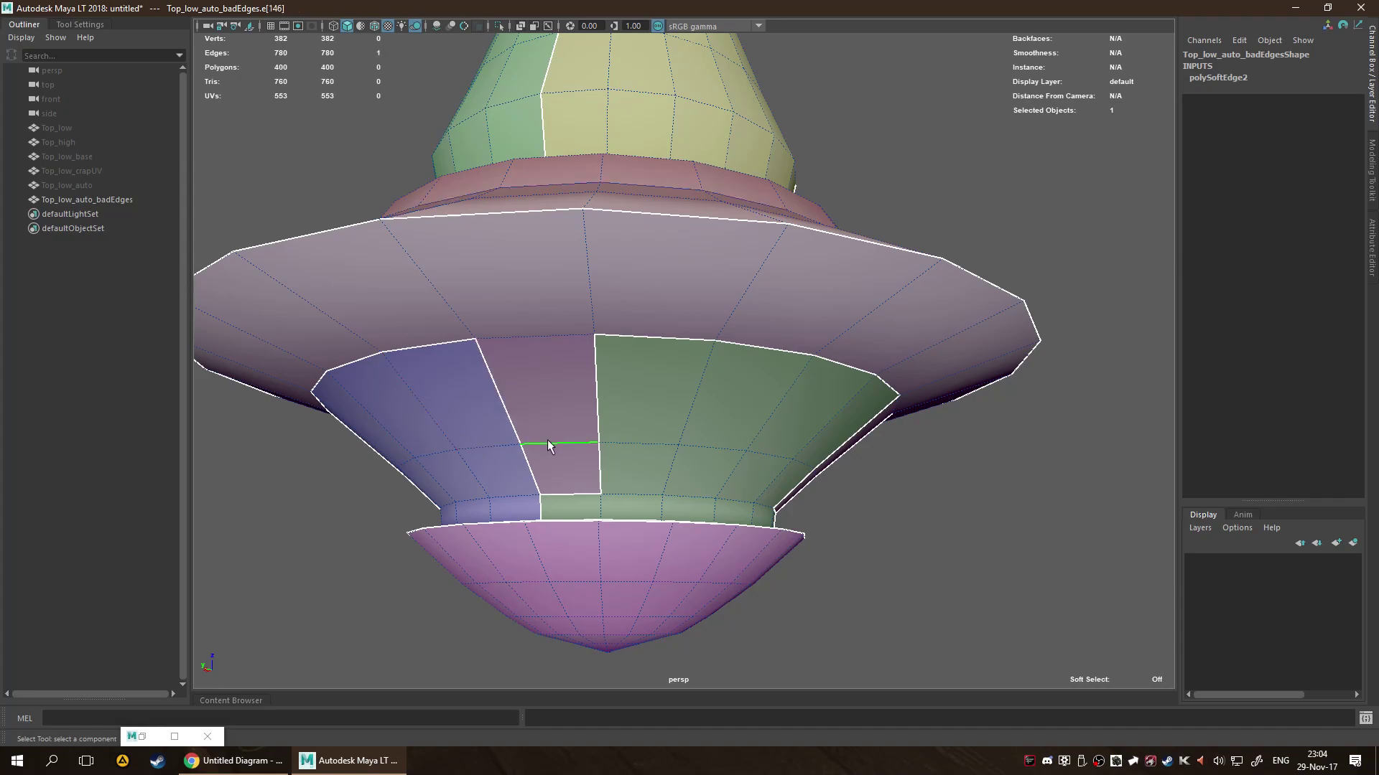
shift+right_drag(548, 440, 656, 471)
alt+drag(684, 463, 610, 491)
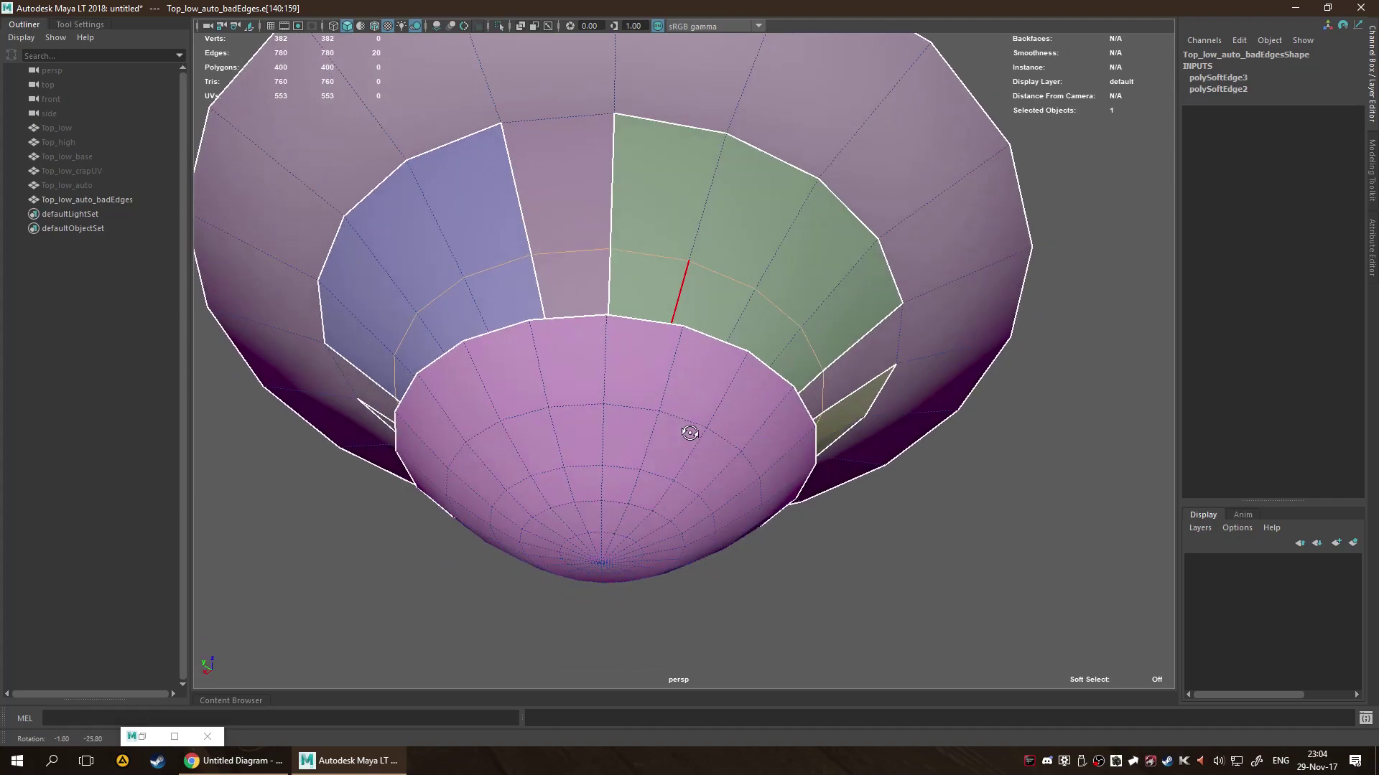
double_click(610, 491)
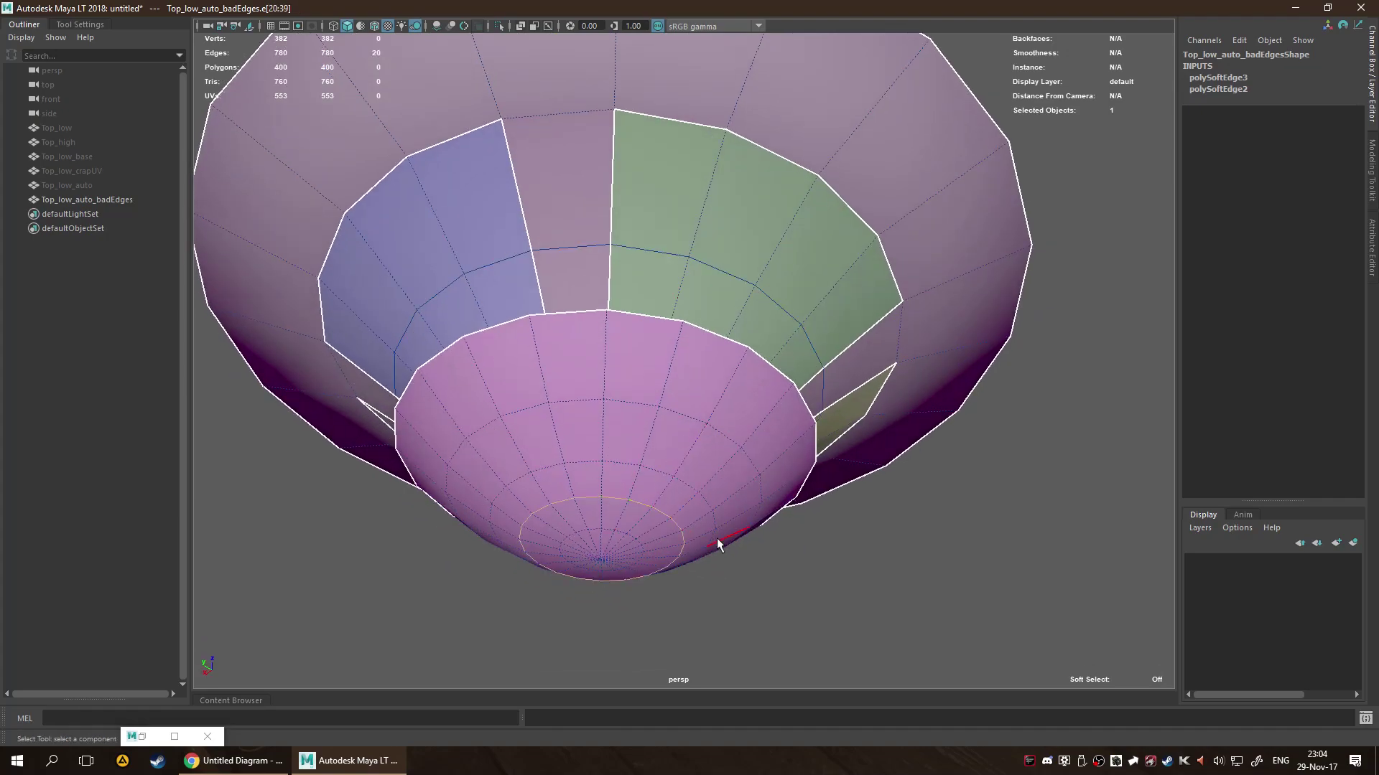
key(g)
alt+drag(893, 585, 859, 608)
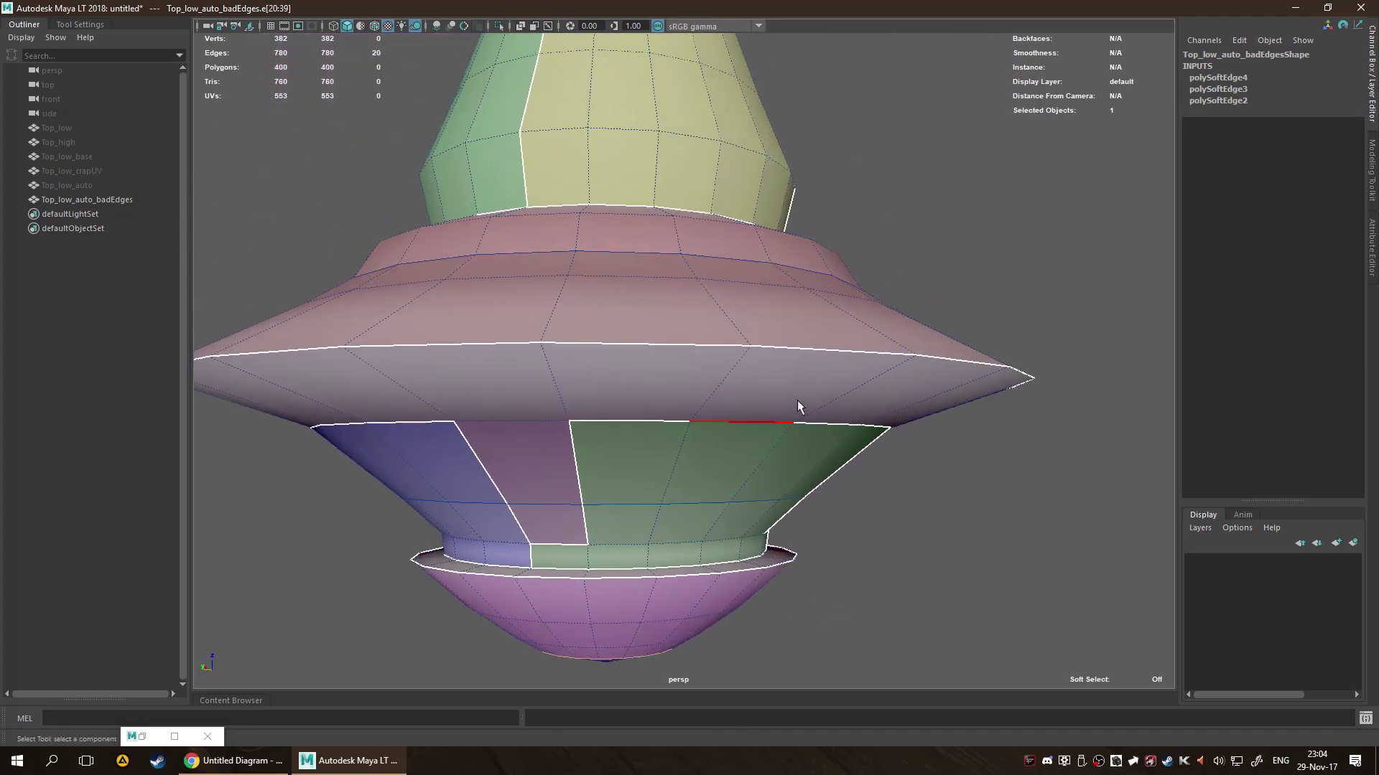
Harden the horizontal edge loop around the upper cone, one loop below the ring of UV seams at the peak.
scroll(867, 342, down, 6)
alt+drag(868, 343, 829, 382)
scroll(829, 380, up, 1)
scroll(818, 393, up, 7)
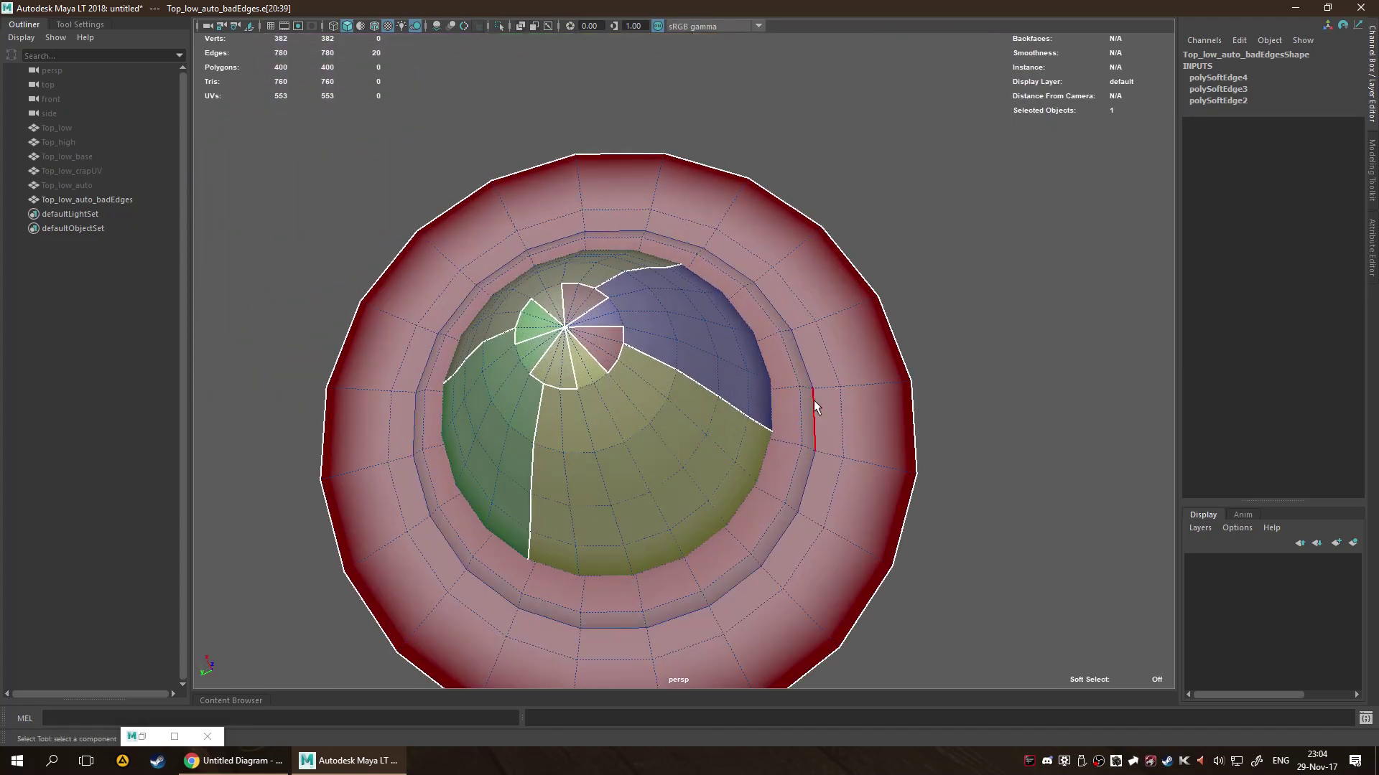
alt+drag(748, 398, 798, 399)
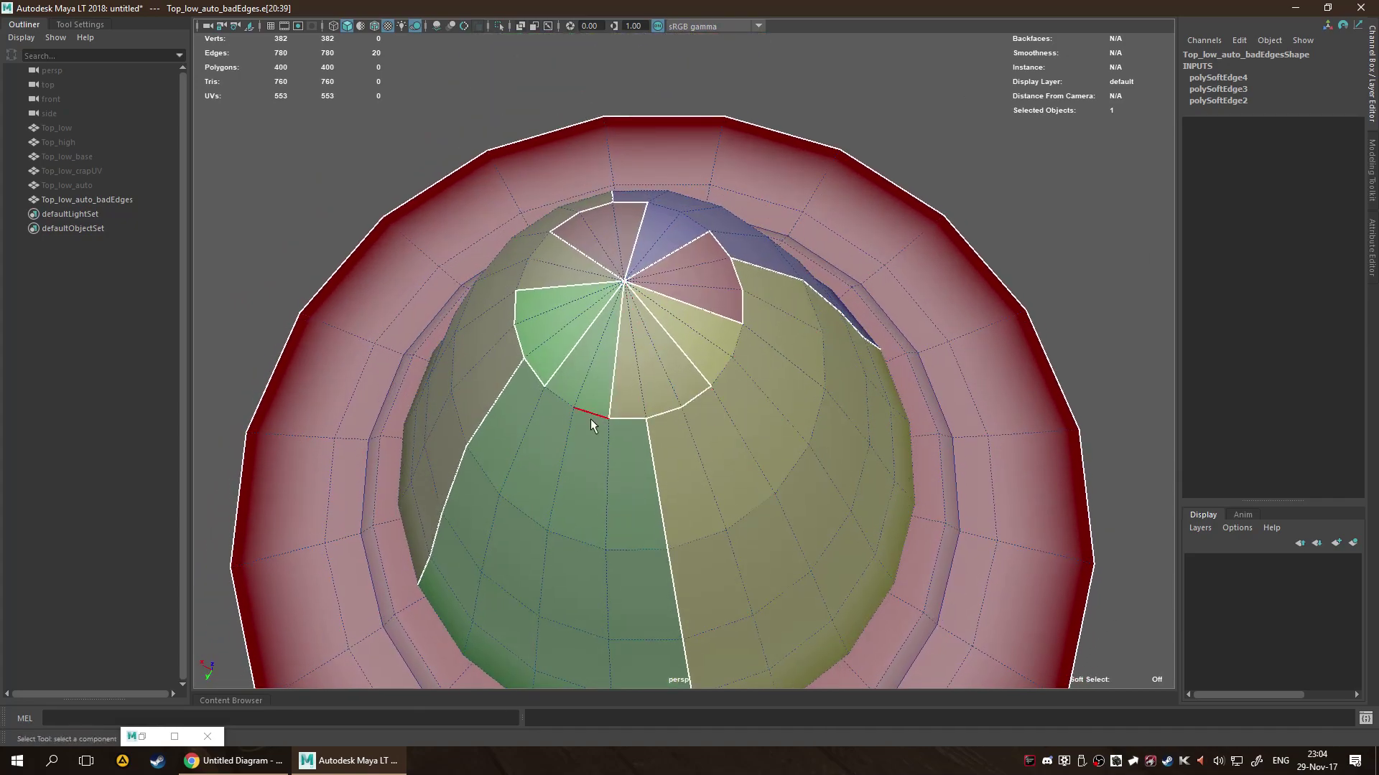
alt+drag(590, 424, 655, 441)
double_click(552, 434)
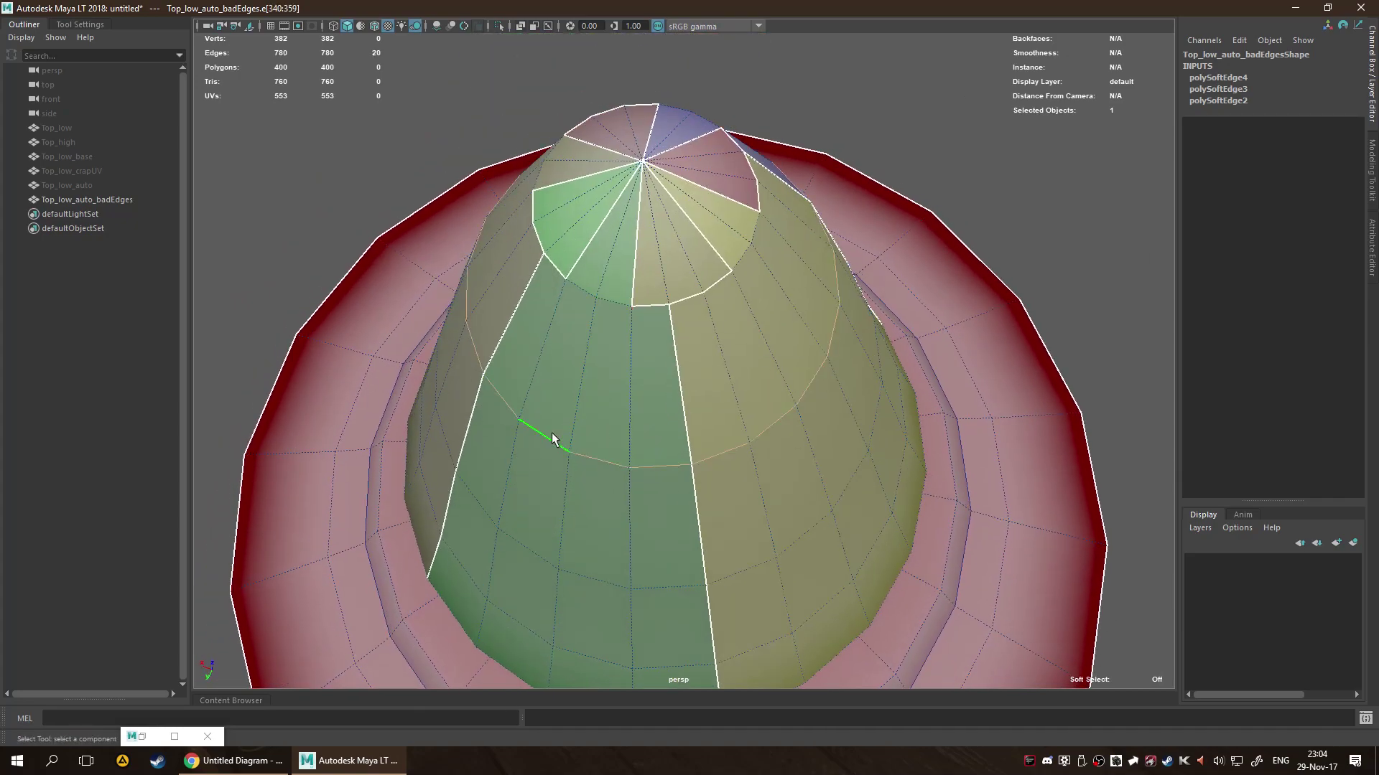
key(g)
alt+drag(1032, 325, 880, 253)
scroll(936, 298, down, 5)
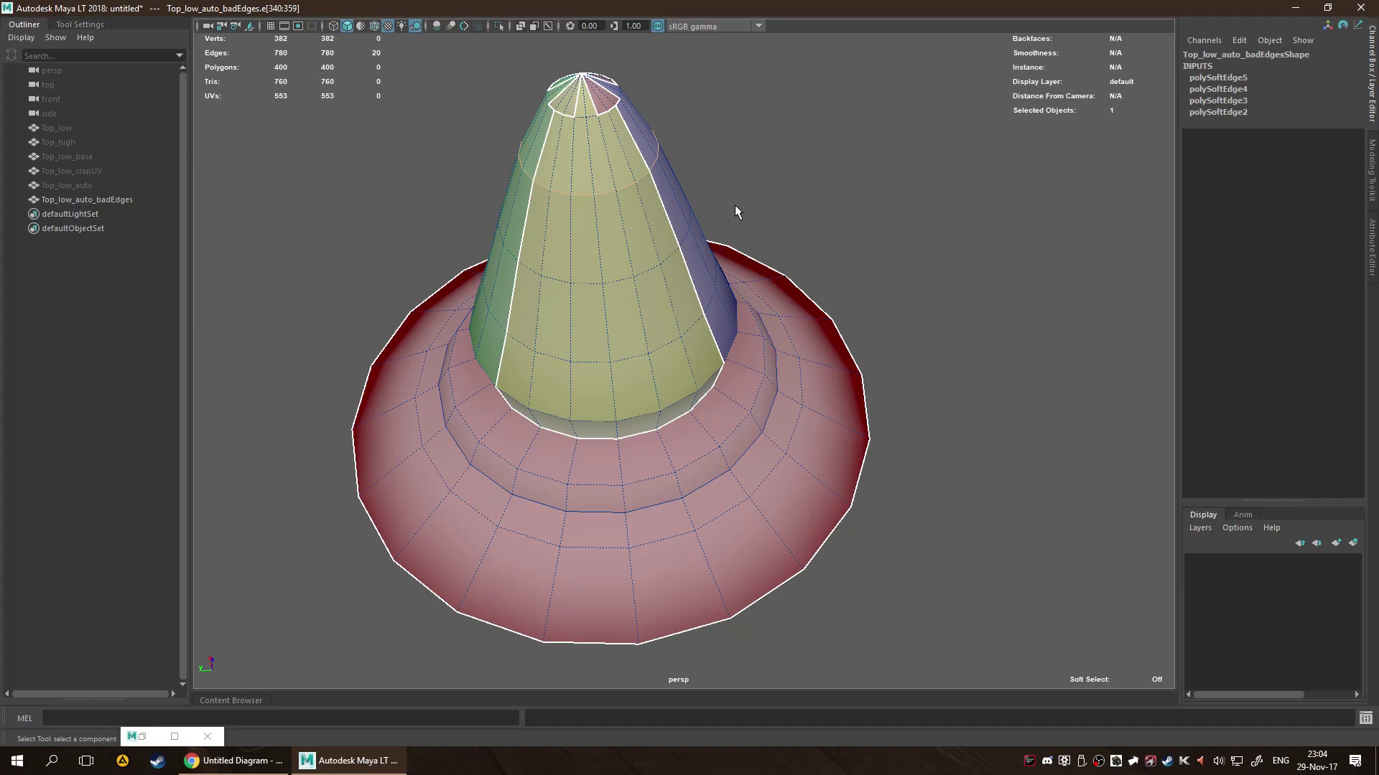
Hide Top_low_auto_badEdges, then show Top_low and deselect it to inspect its shading.
click(107, 200)
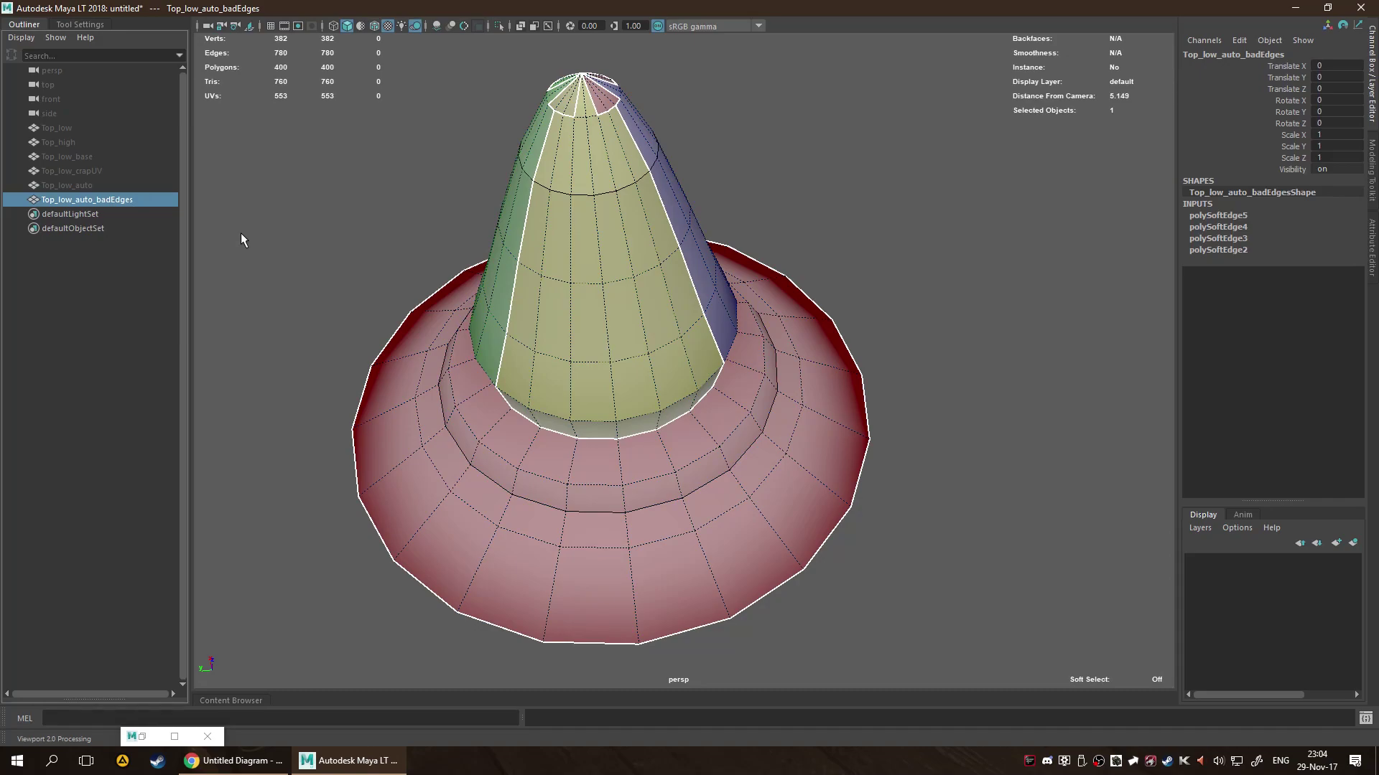
key(ctrl+h)
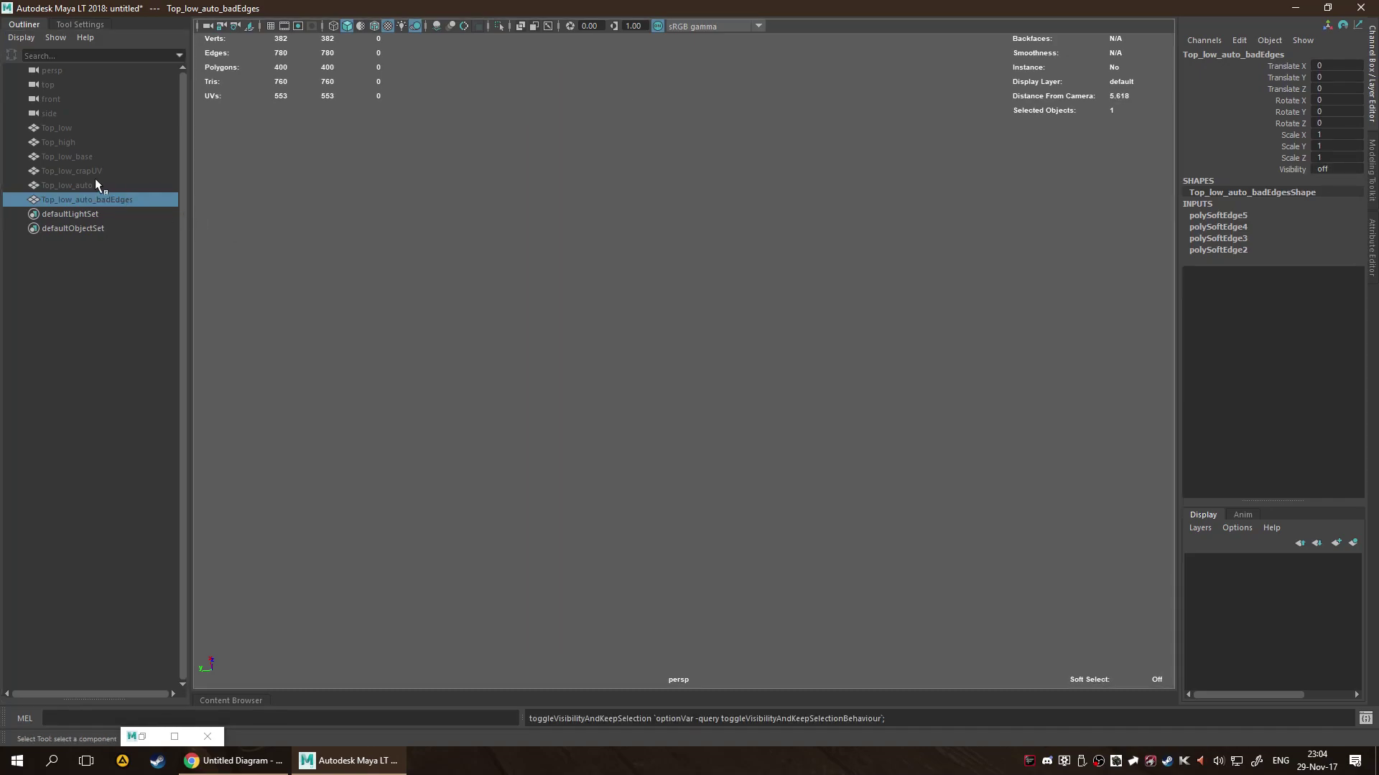
click(105, 127)
key(ctrl+h)
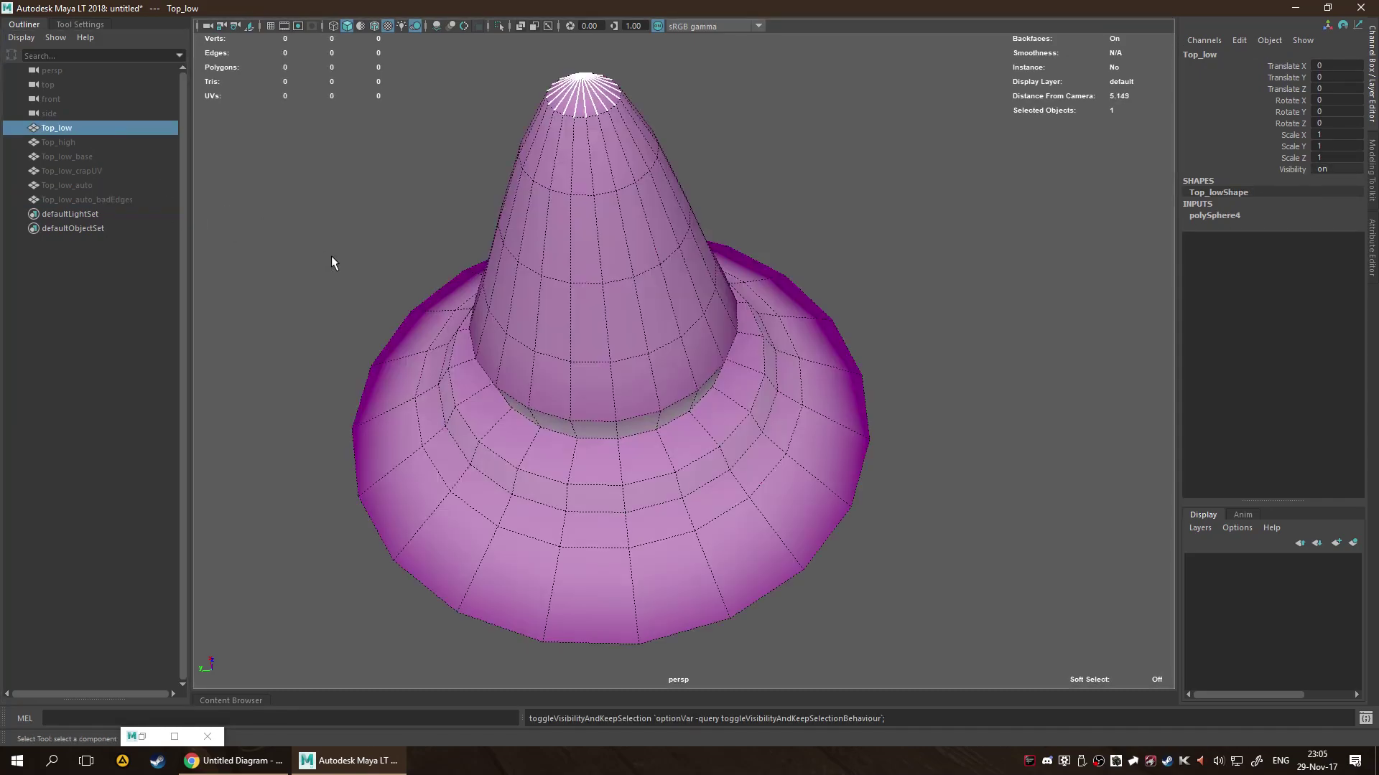
click(310, 237)
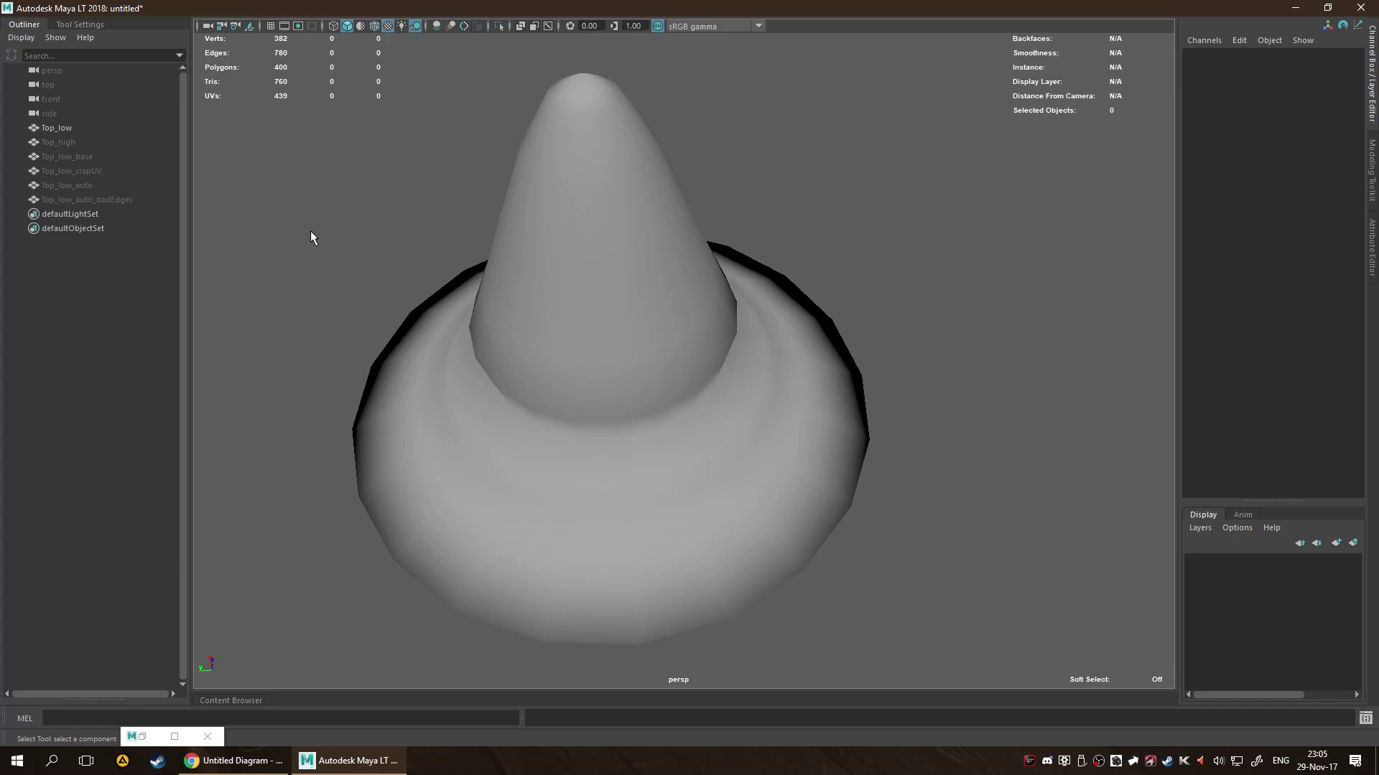
Hide Top_low and select the five hat objects from Top_high through Top_low_auto_badEdges.
click(56, 128)
key(ctrl+h)
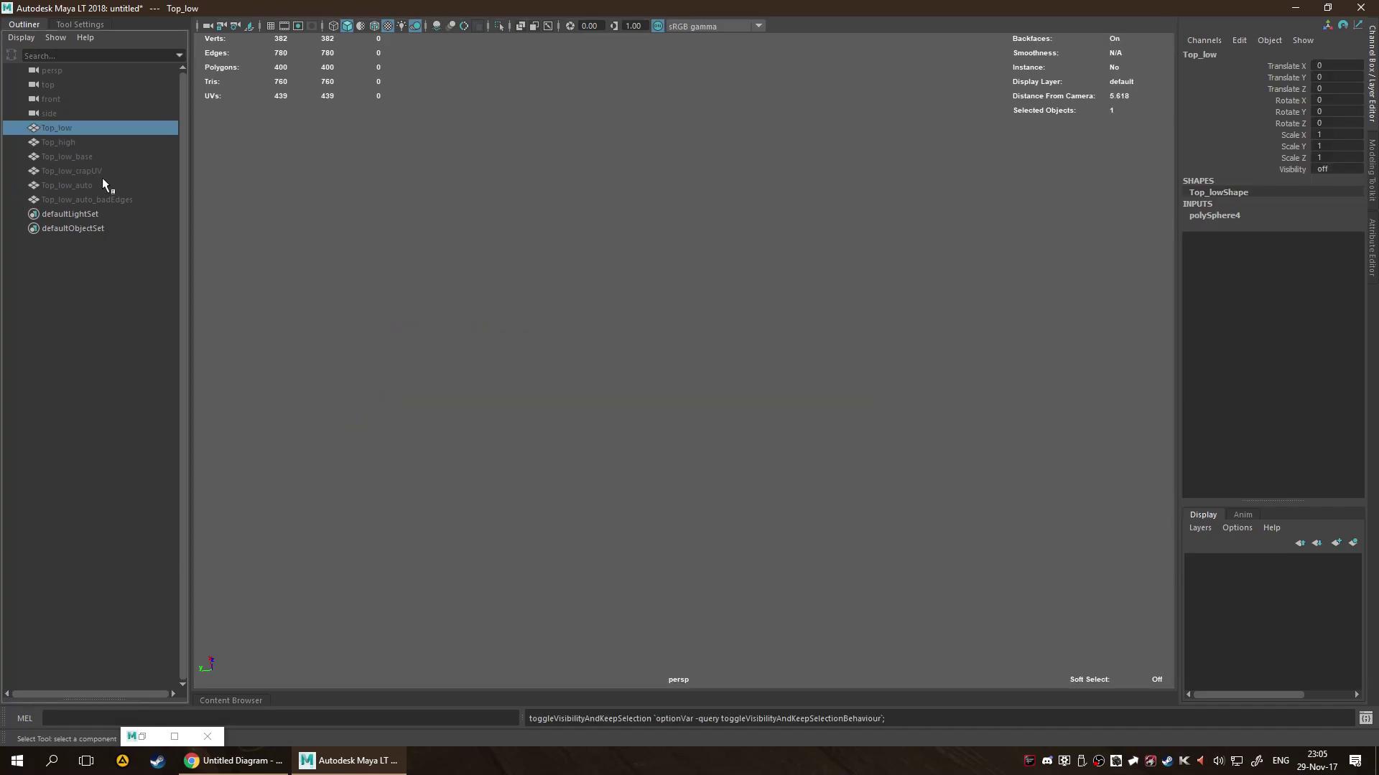
click(80, 143)
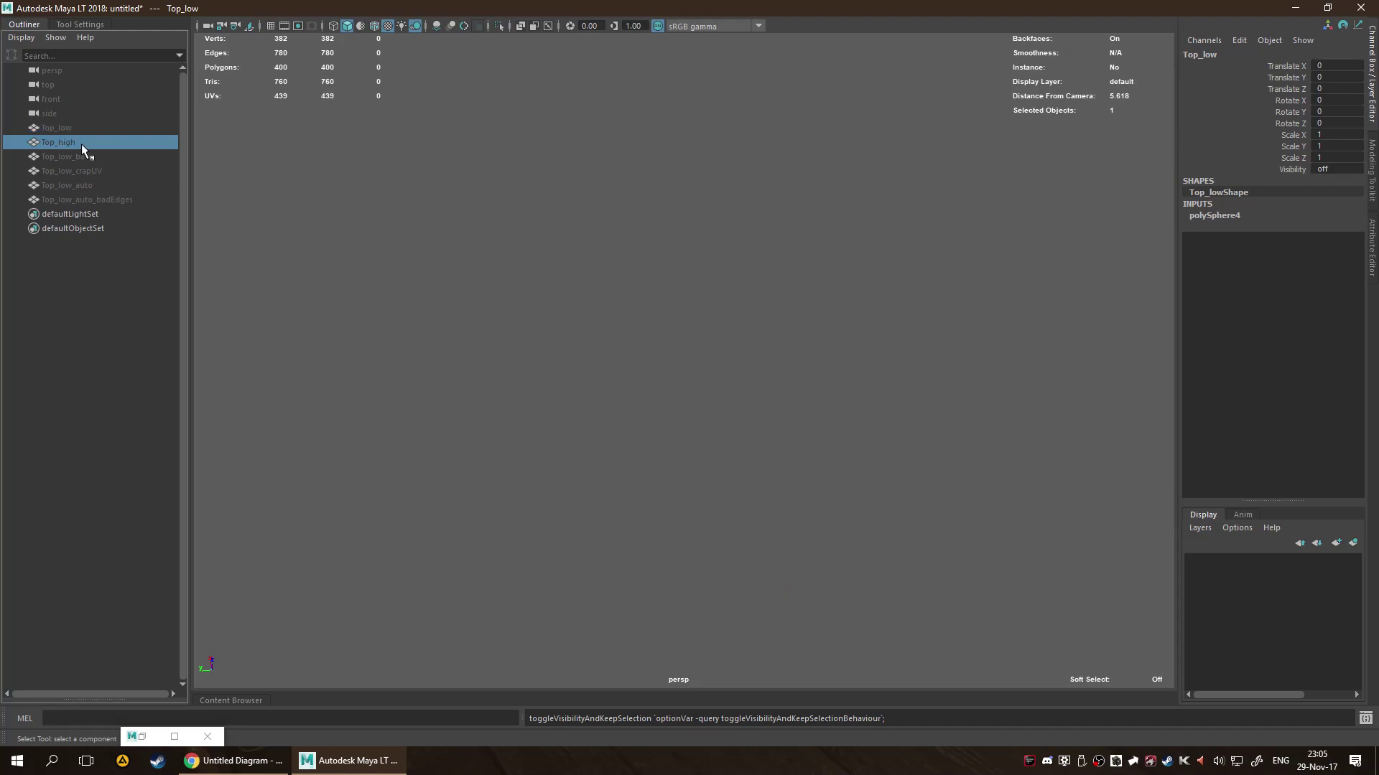
shift+click(107, 198)
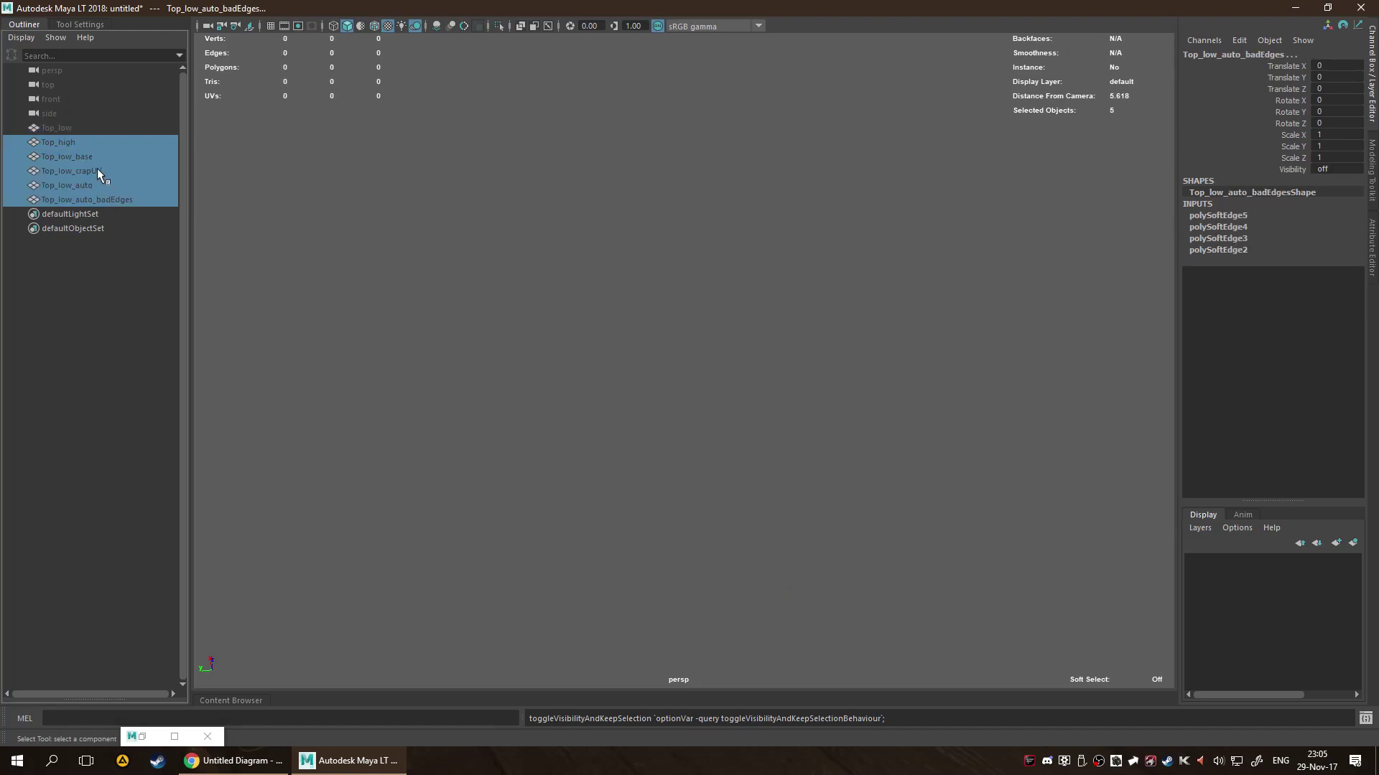
key(space)
click(327, 153)
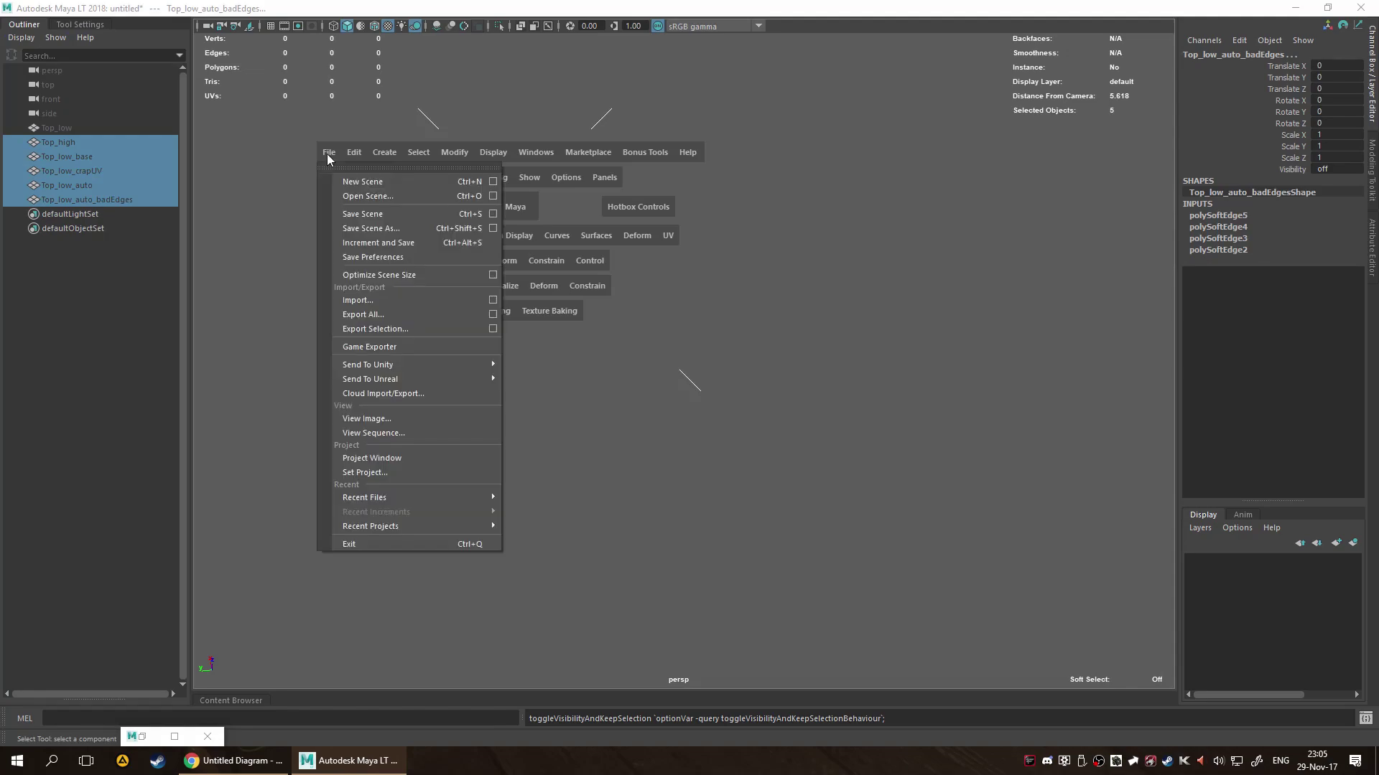
click(493, 331)
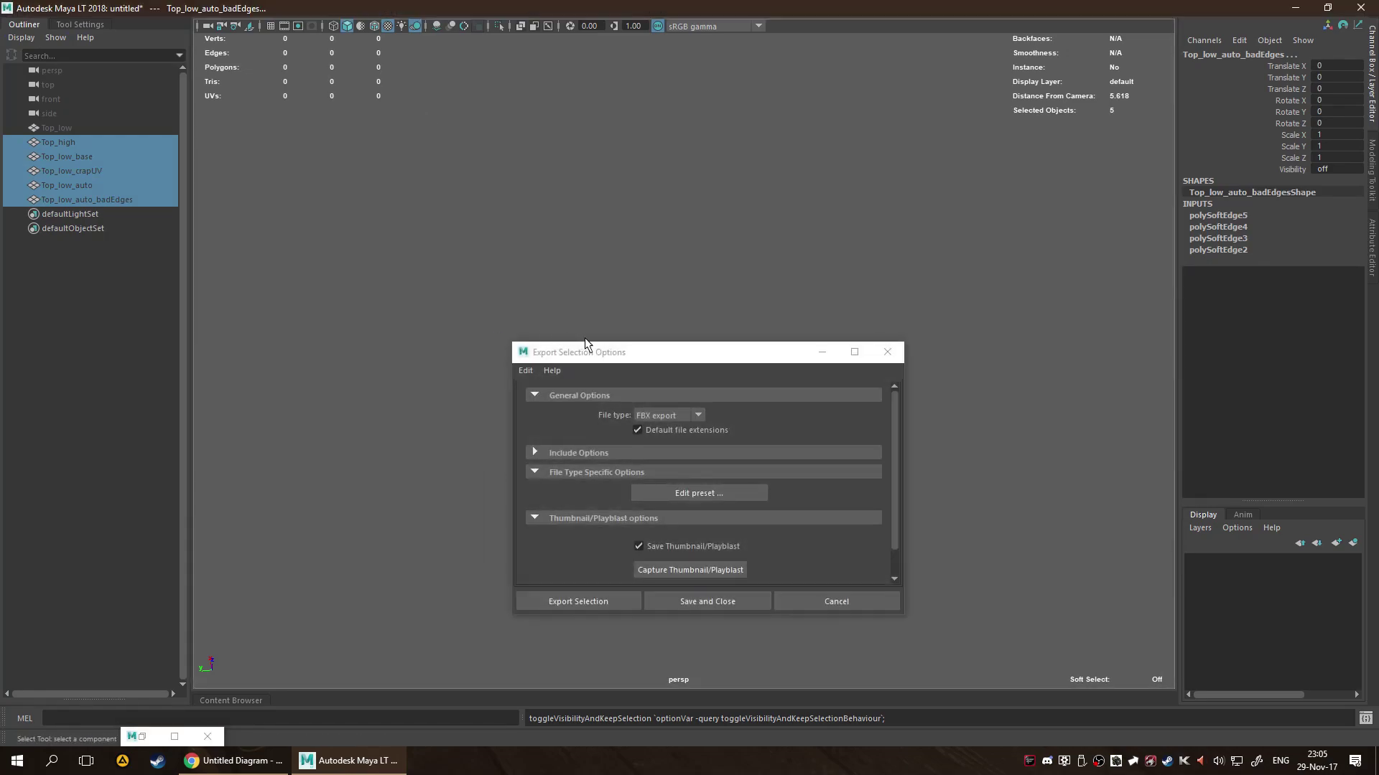
drag(583, 343, 490, 238)
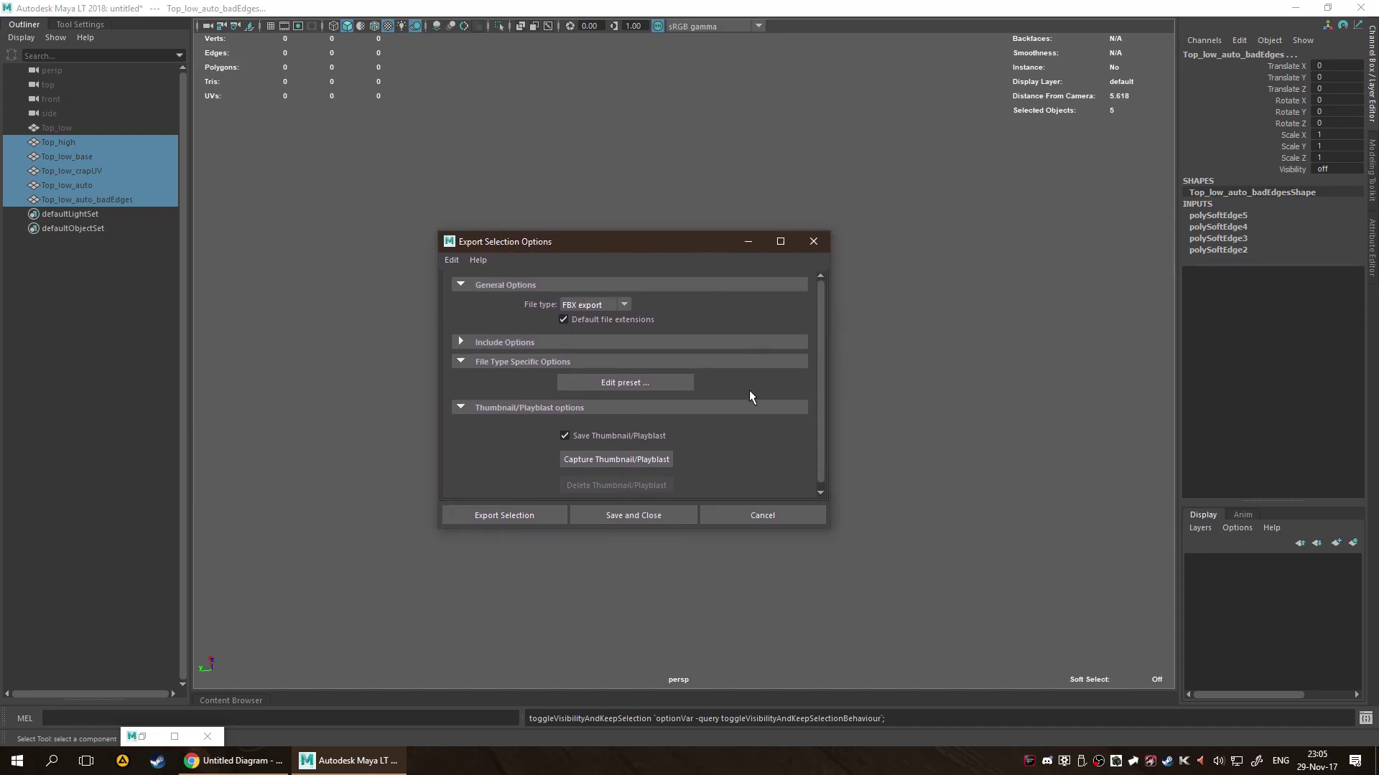
scroll(735, 372, down, 1)
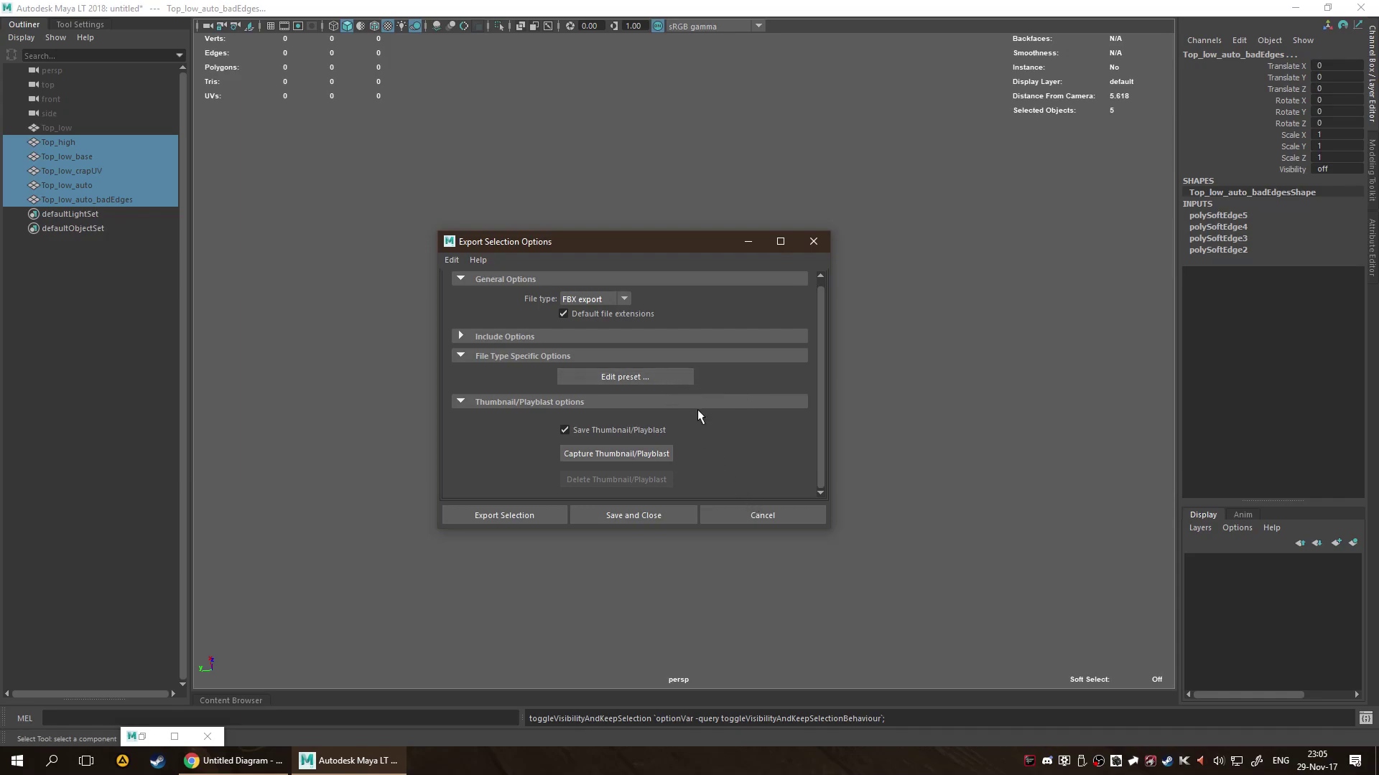
click(460, 336)
click(460, 335)
click(813, 242)
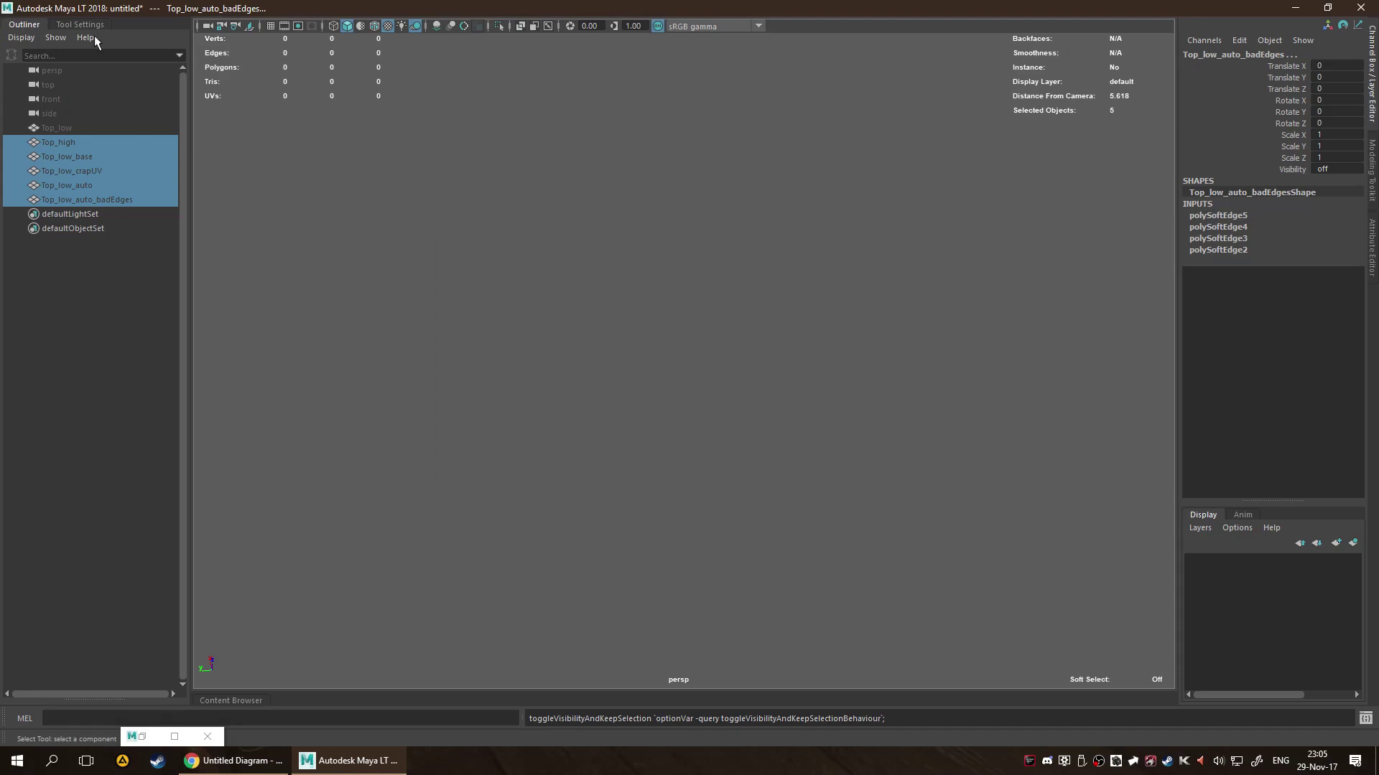
Open the Game Exporter for the selected hat meshes.
key(space)
click(535, 261)
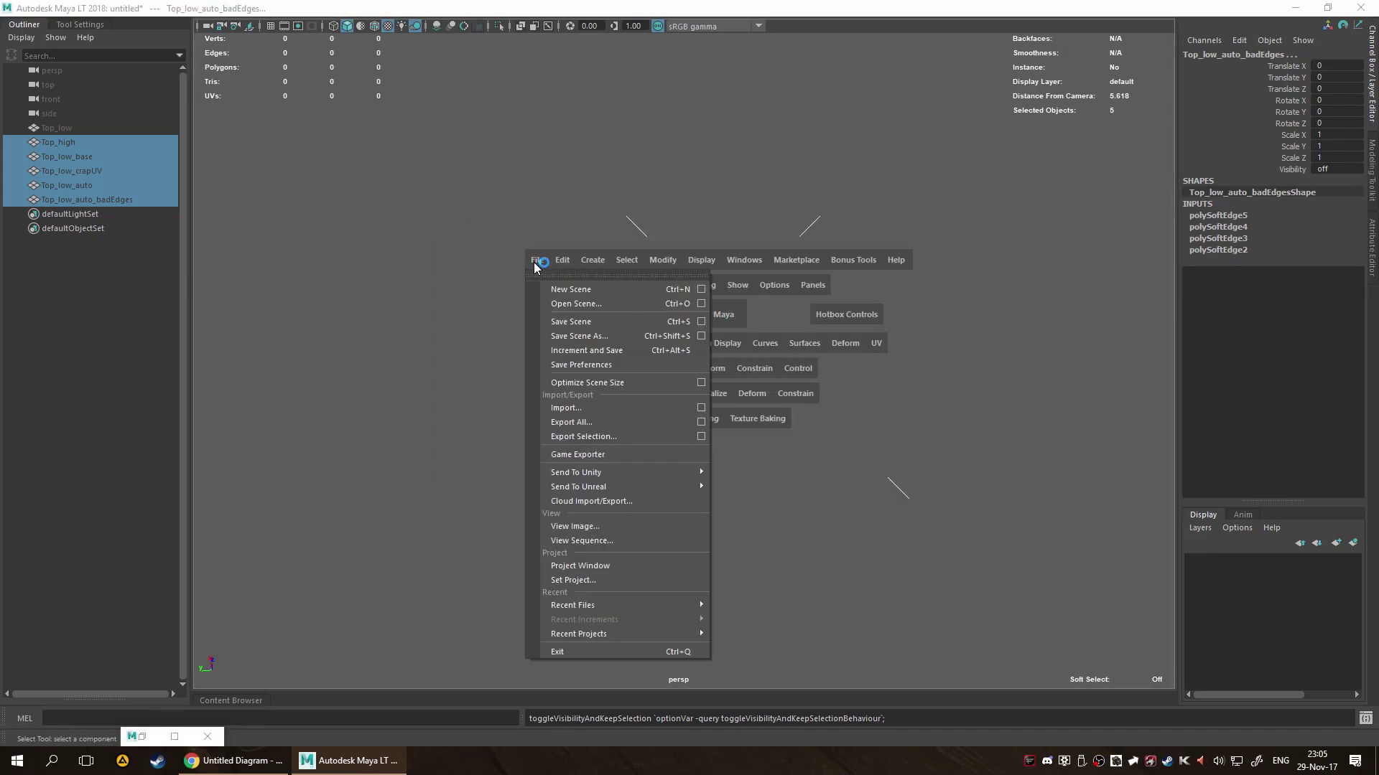
click(618, 454)
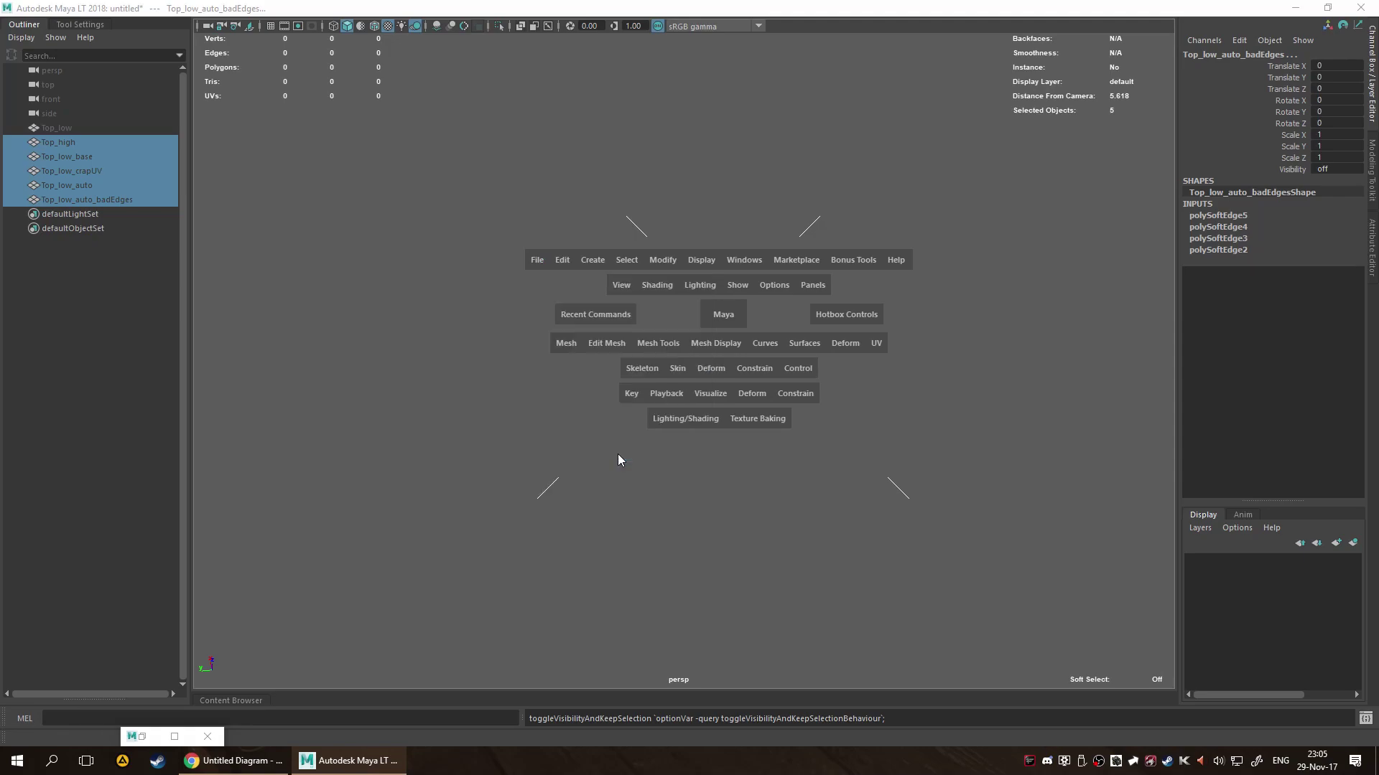
click(650, 377)
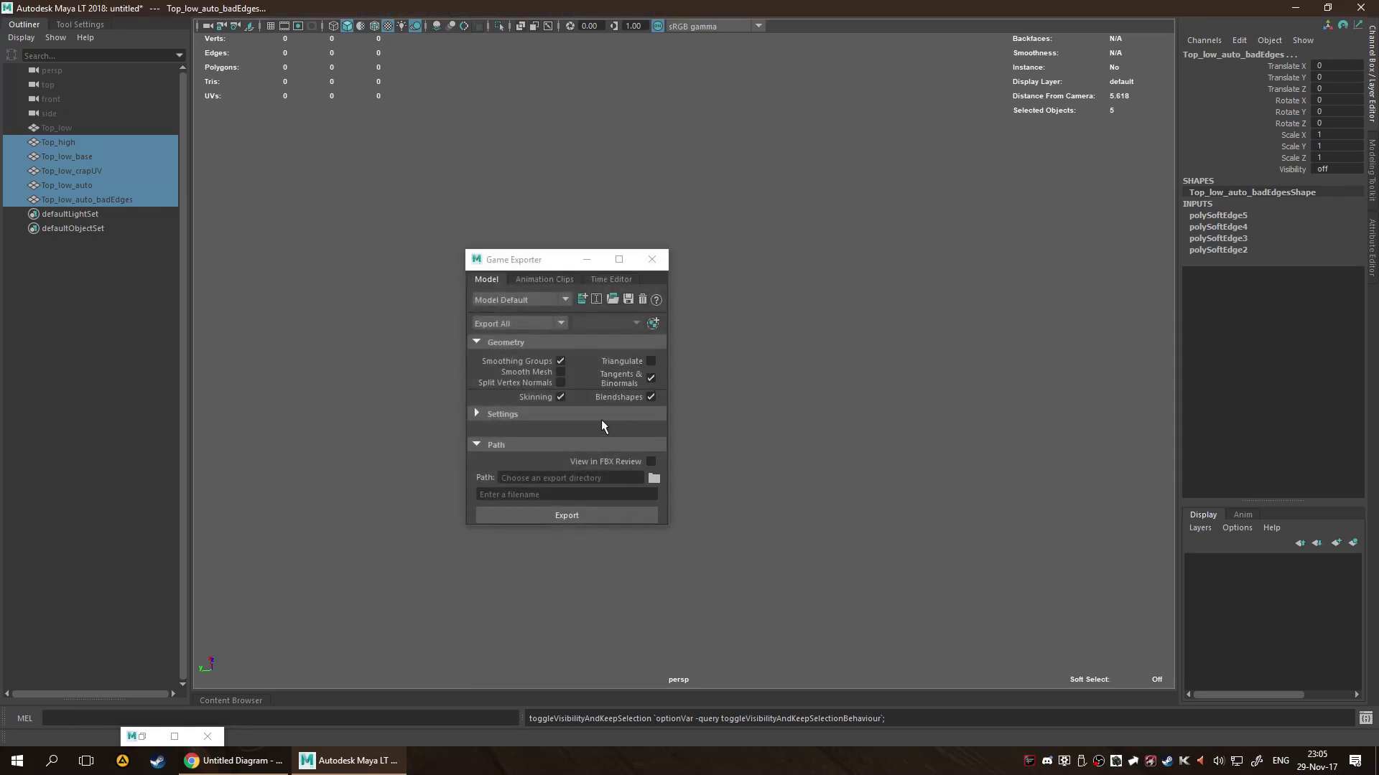
Set the Game Exporter to export only the selected objects with the Export Selection option.
click(549, 301)
click(549, 300)
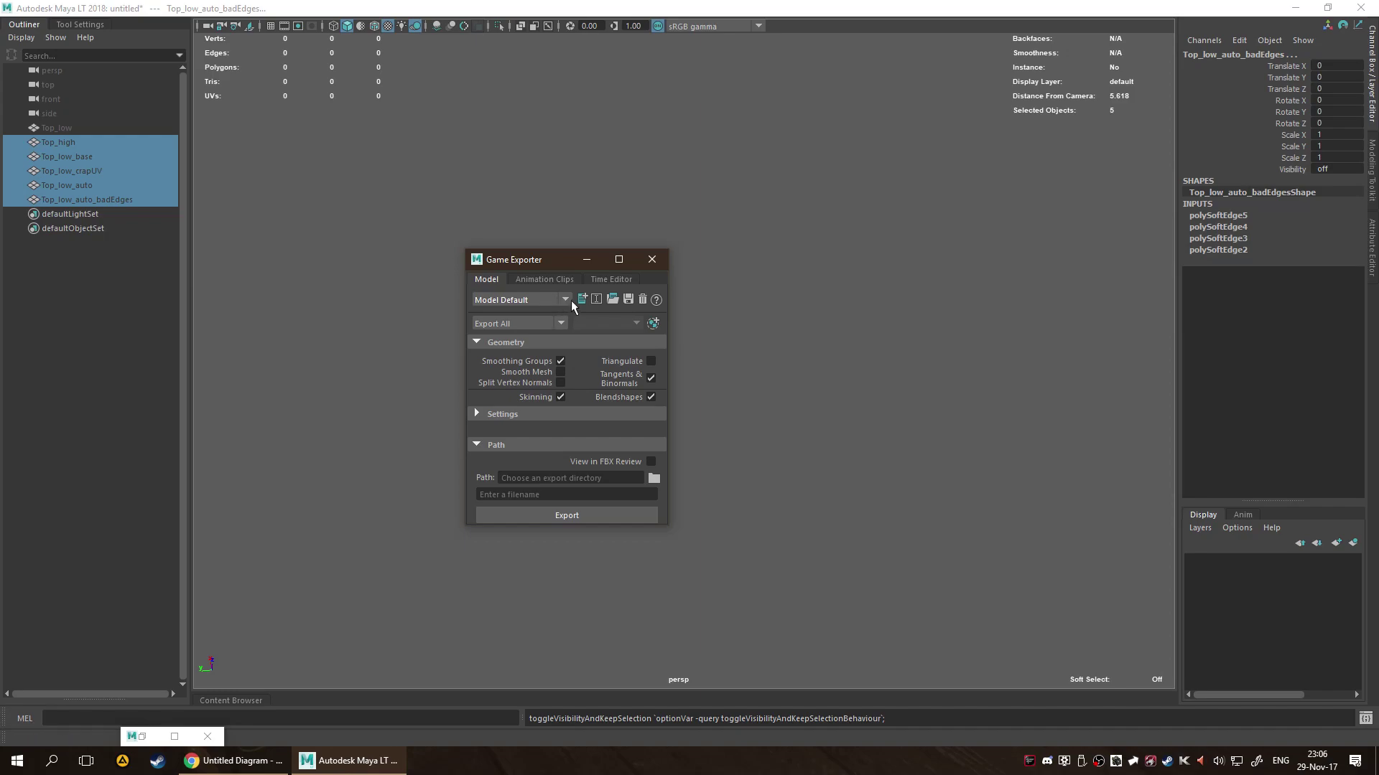
click(561, 321)
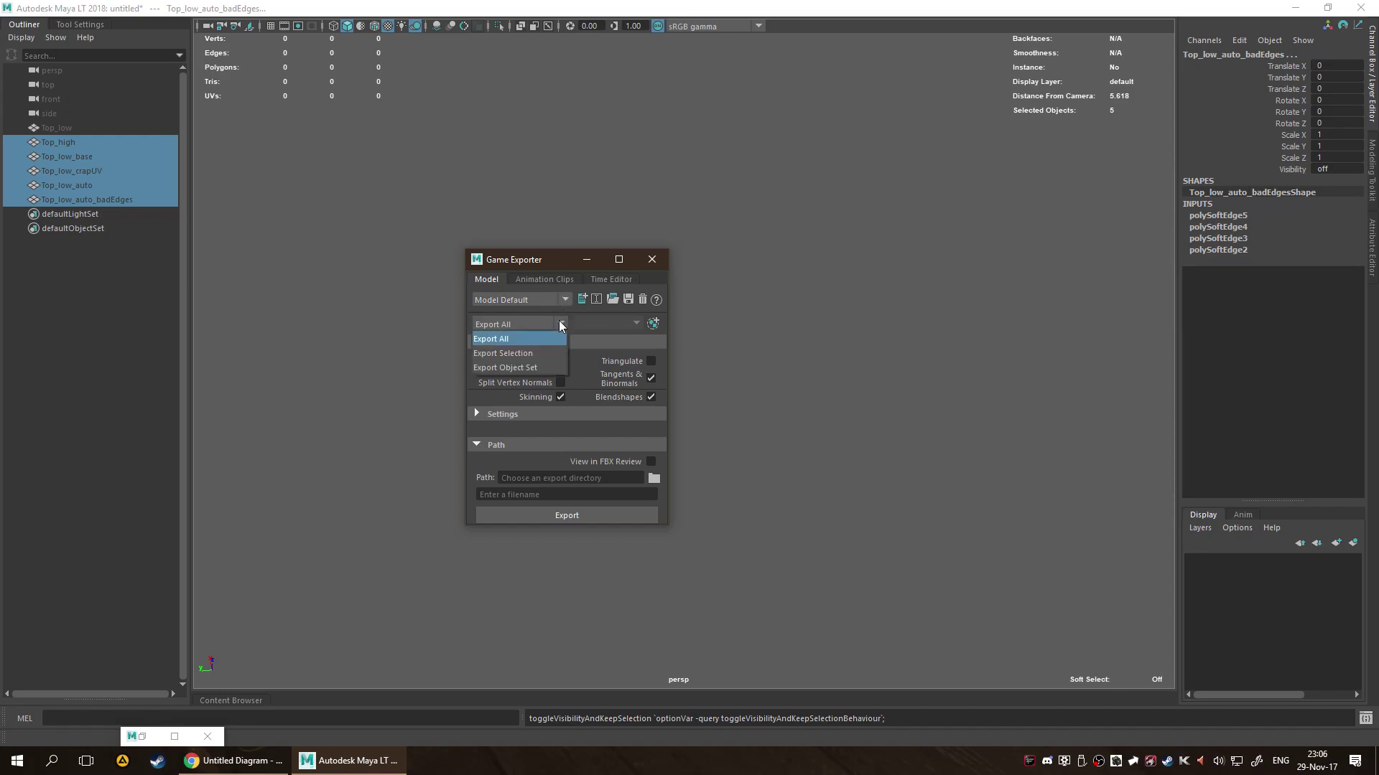
click(541, 368)
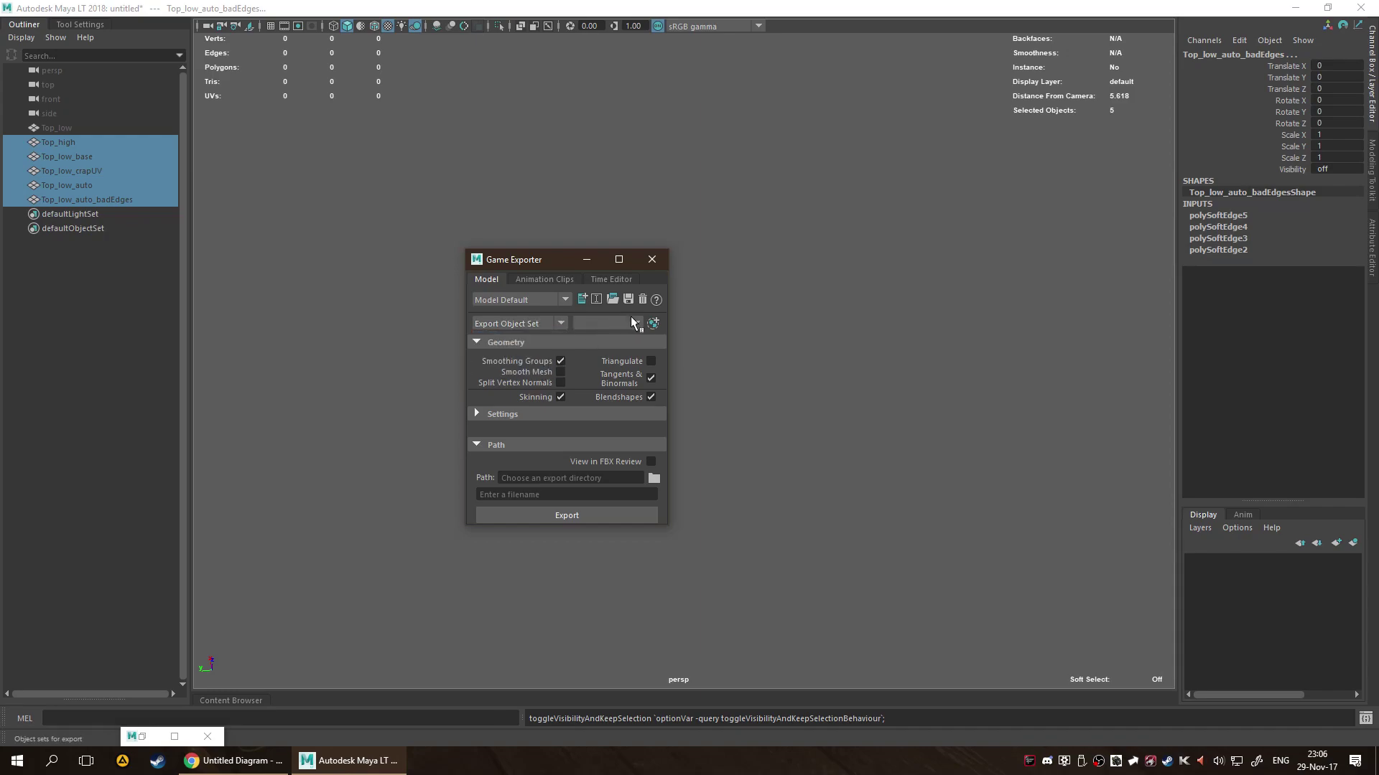
click(561, 324)
click(546, 356)
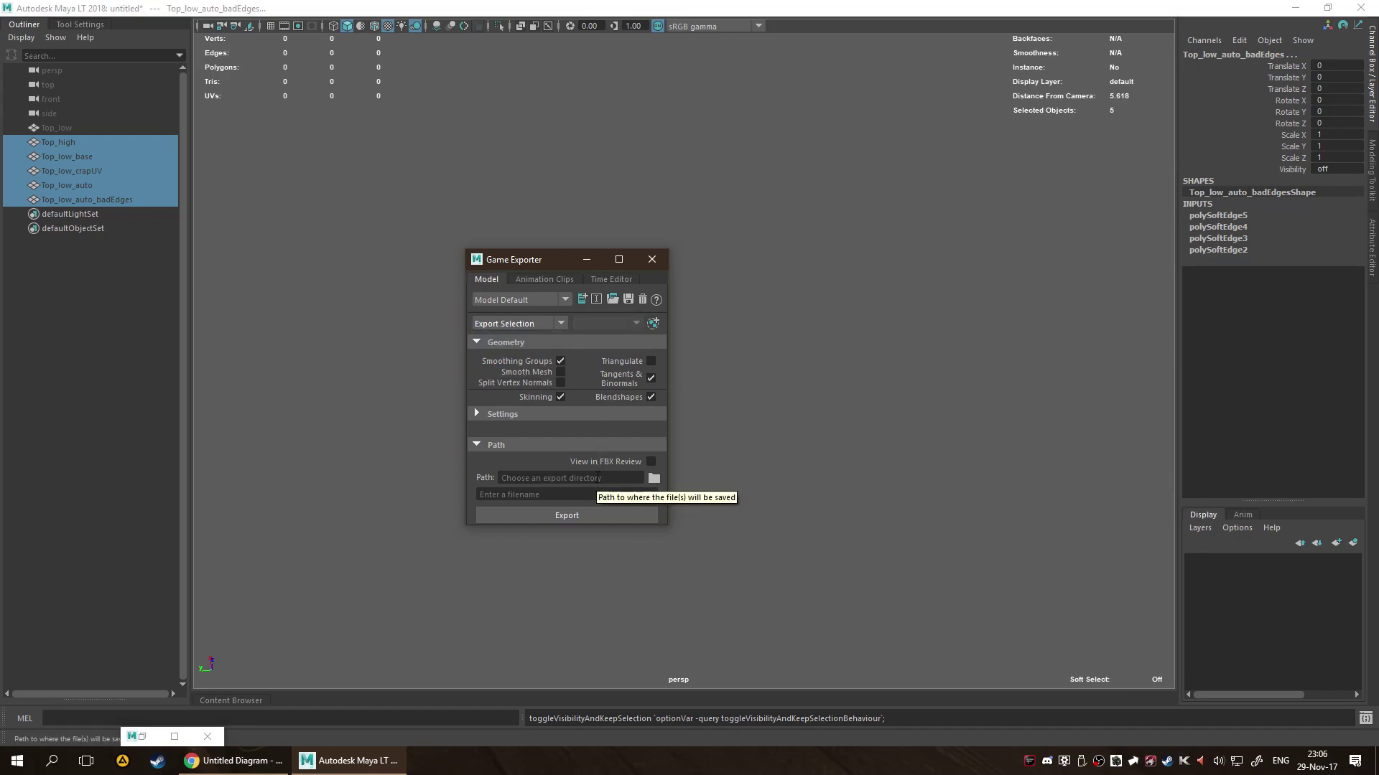
Expand the export settings and switch the output to Export to Multiple Files.
click(545, 411)
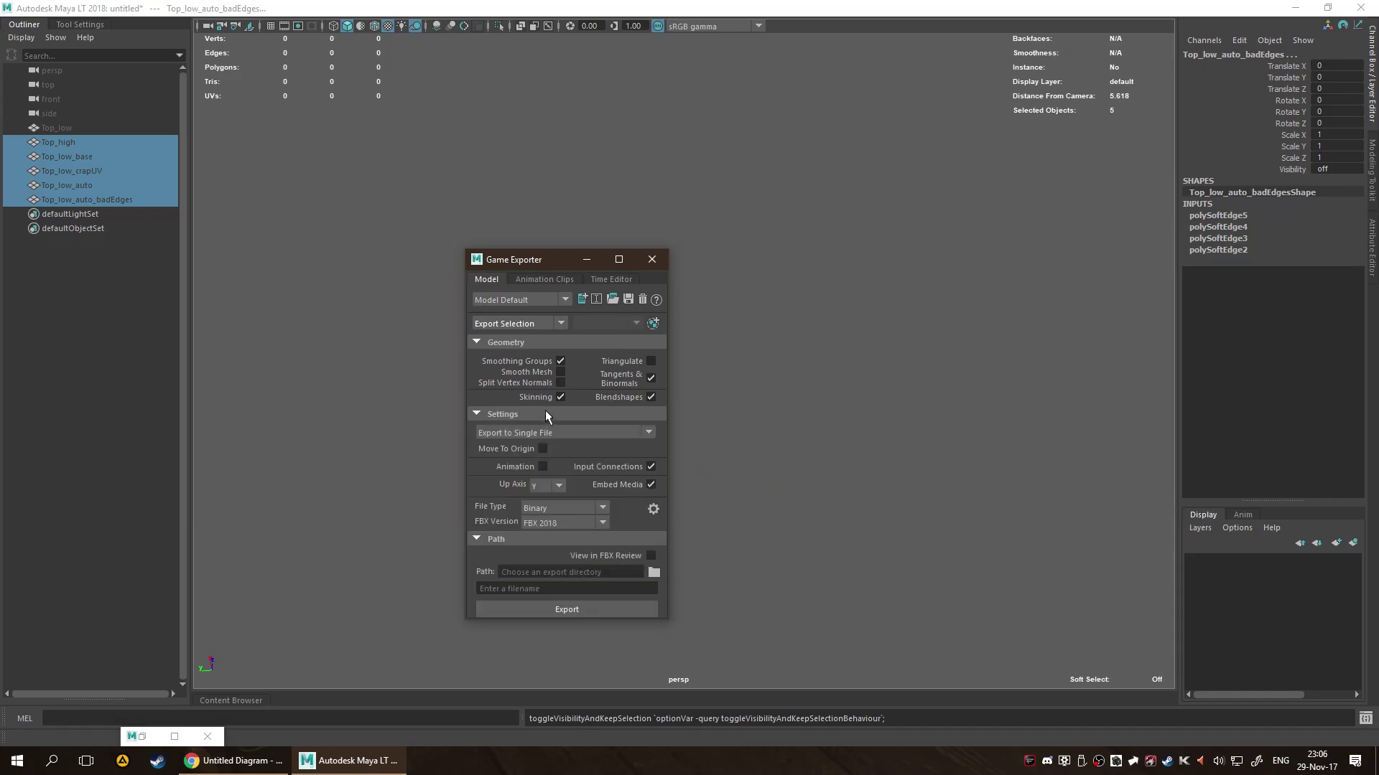
click(575, 432)
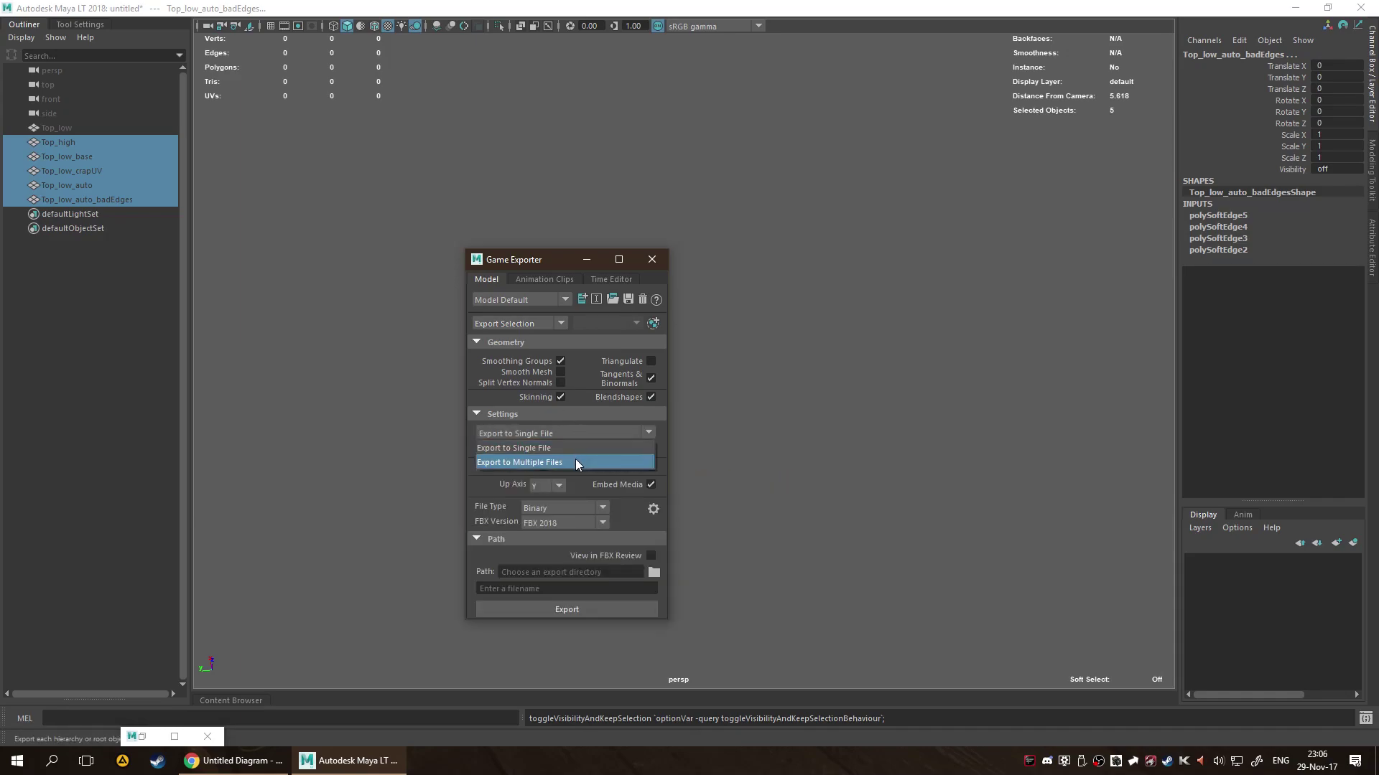
click(576, 462)
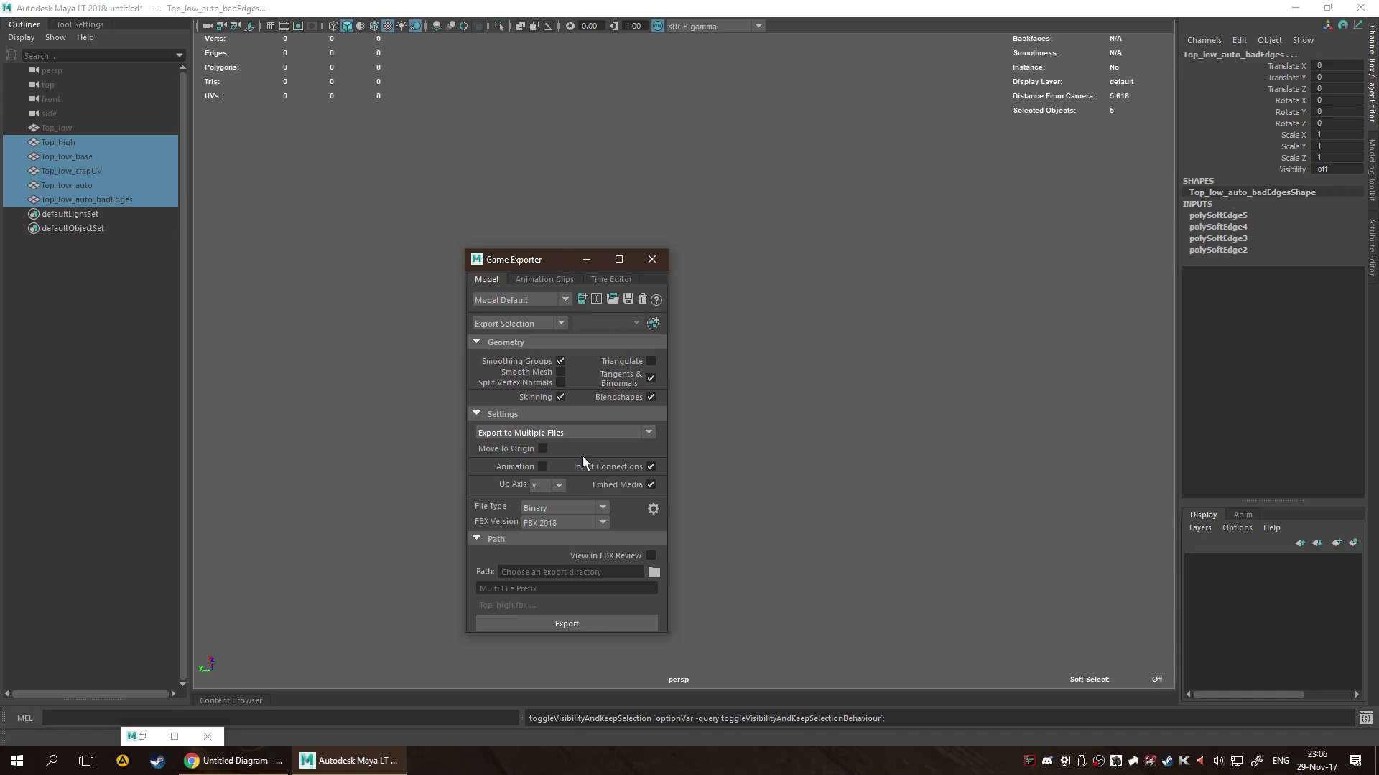
drag(570, 266, 678, 228)
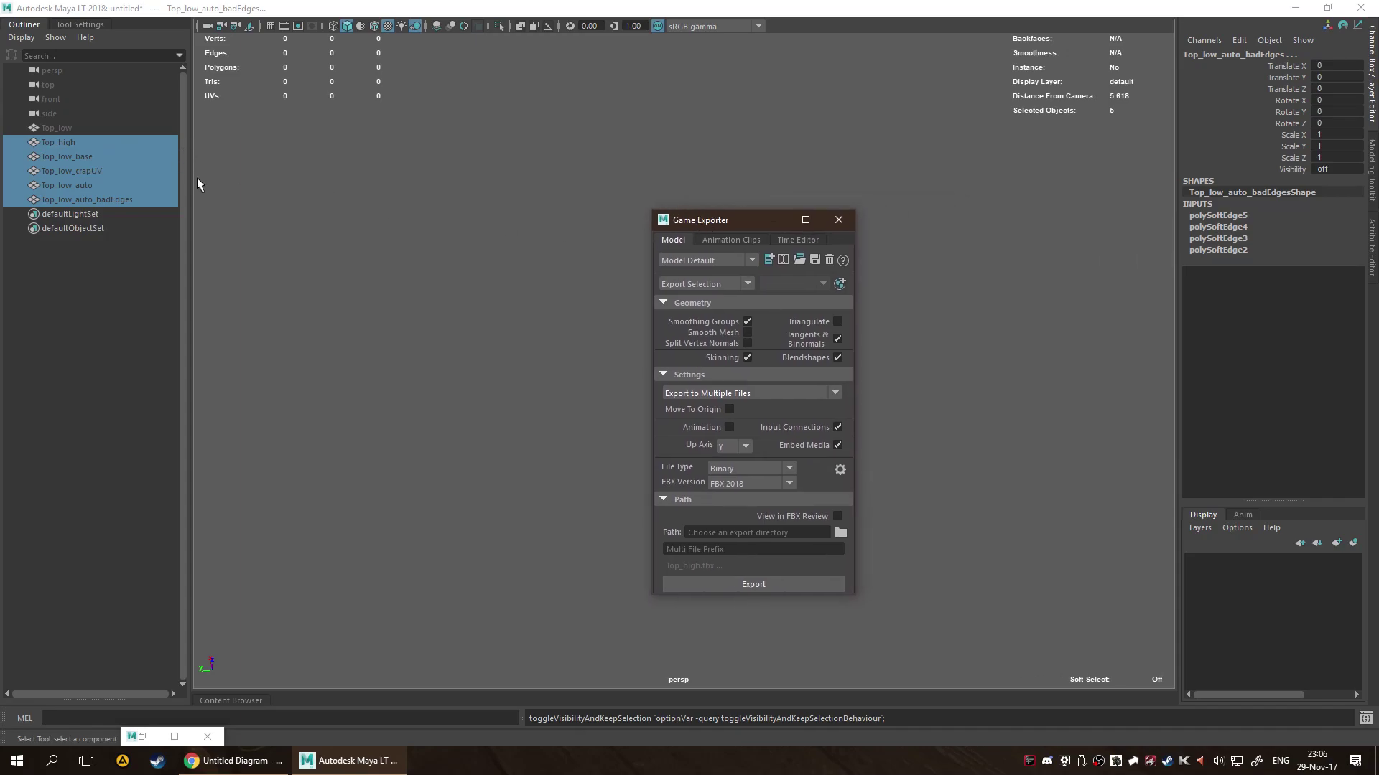
Close the exporter, delete the non-deformer history of the five selected hats, and briefly show them for inspection before hiding them again.
click(837, 220)
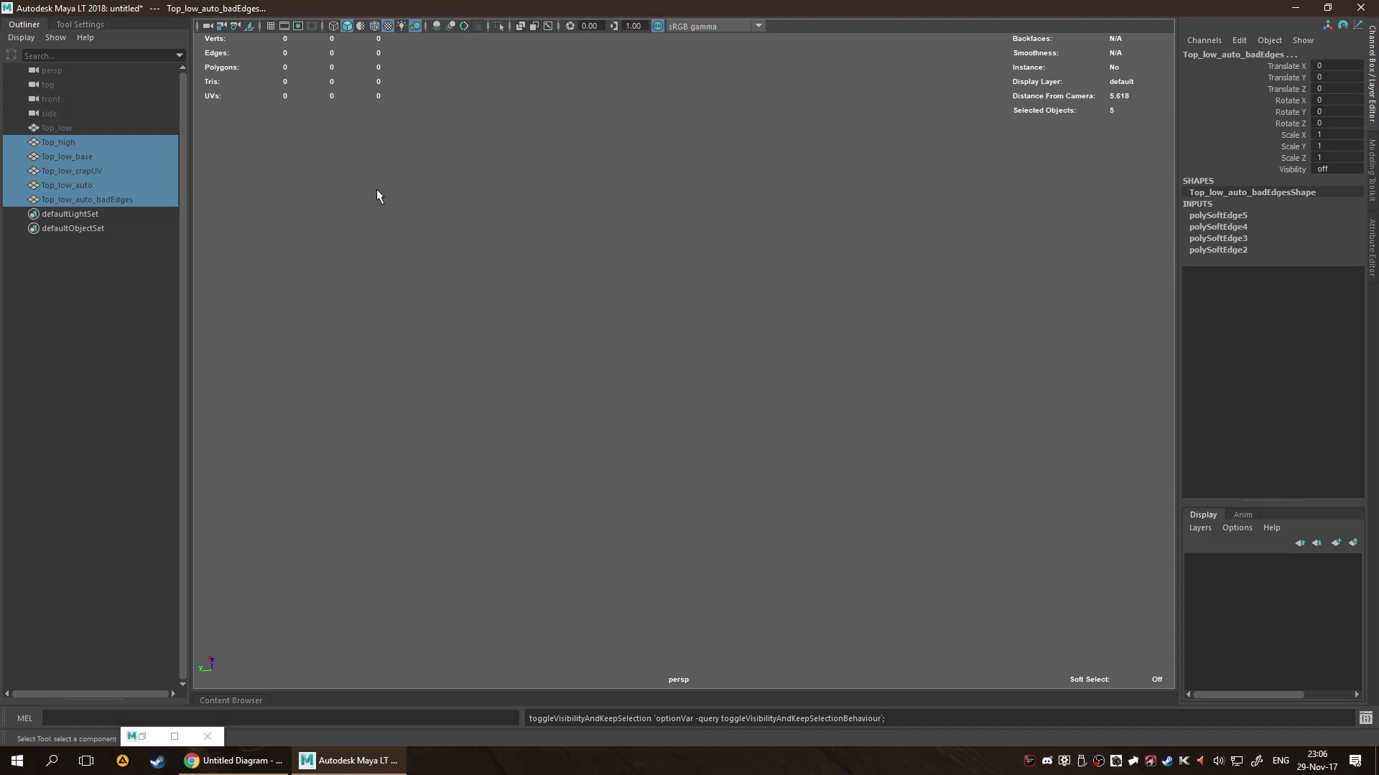
key(alt+shift+d)
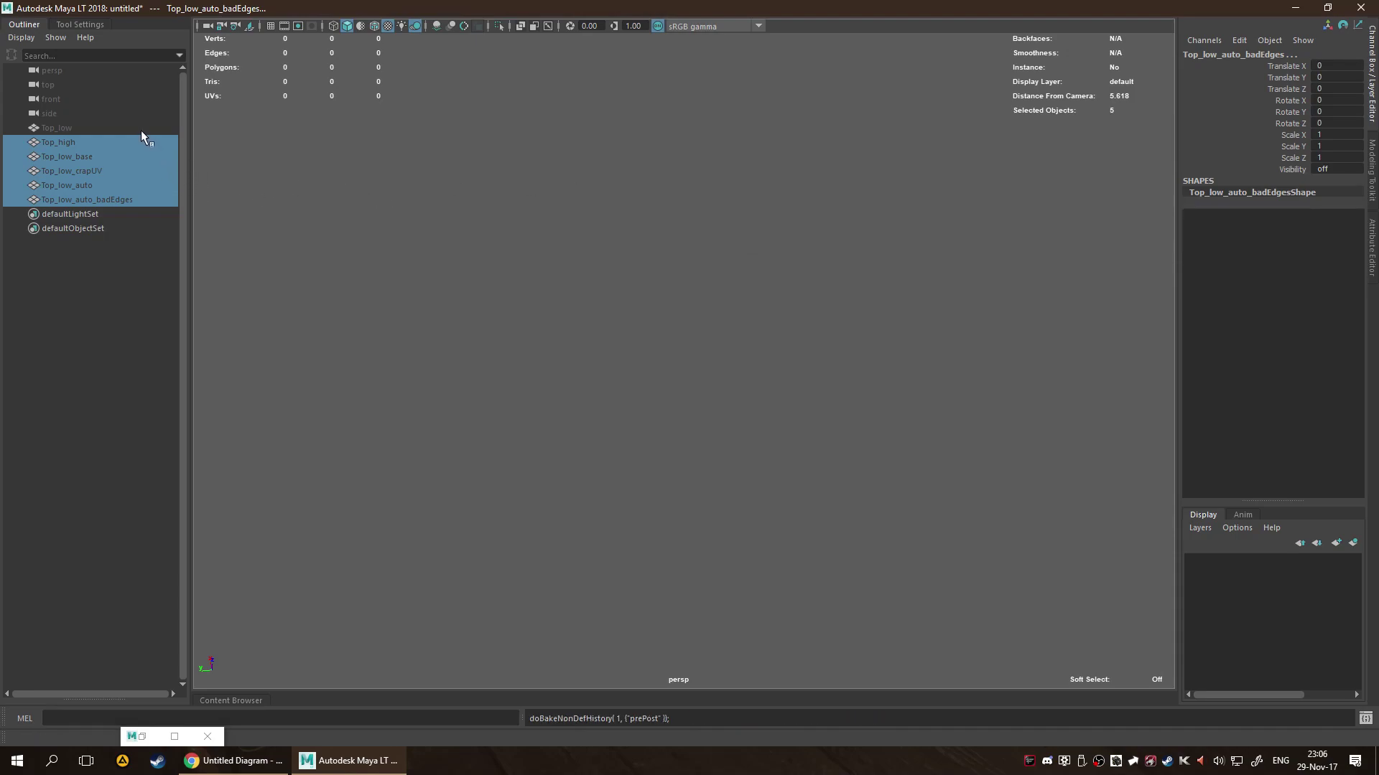
key(h)
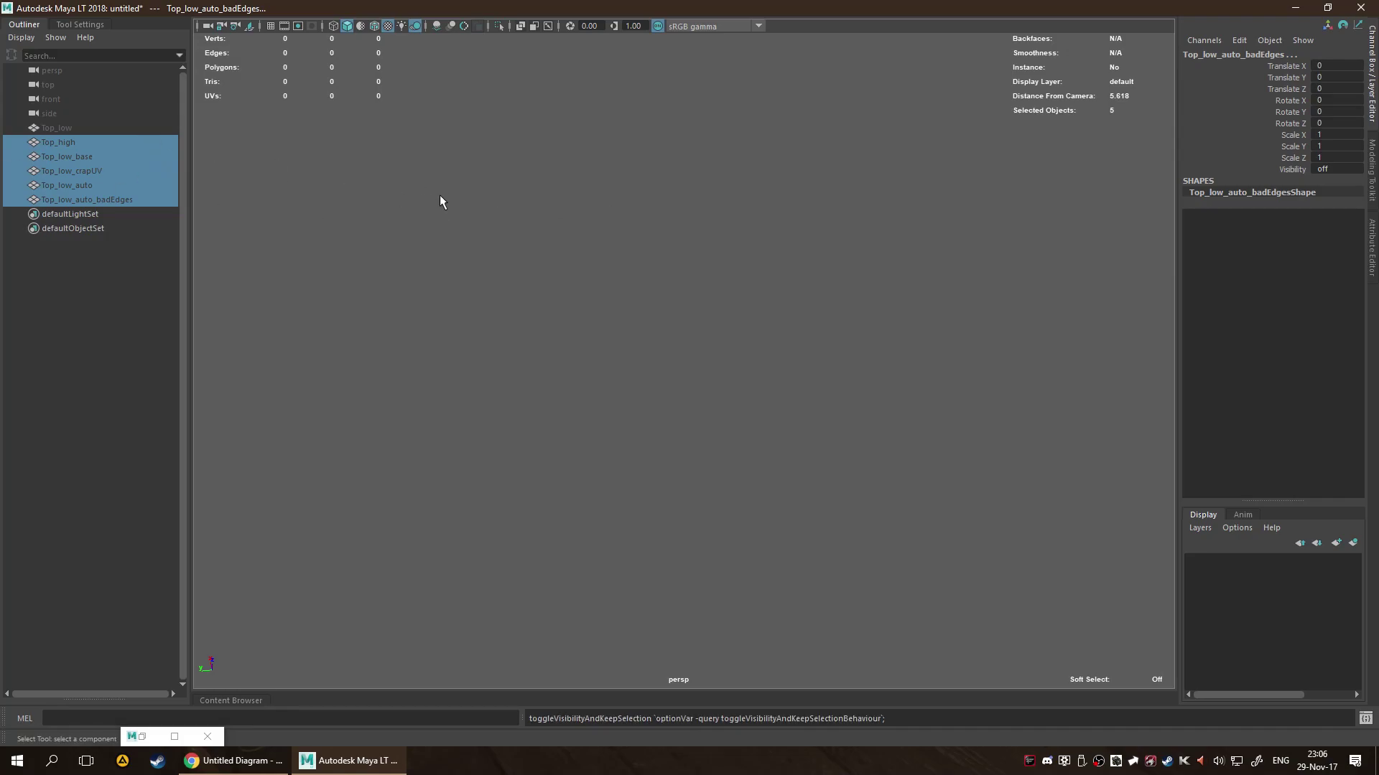
key(h)
scroll(583, 246, up, 10)
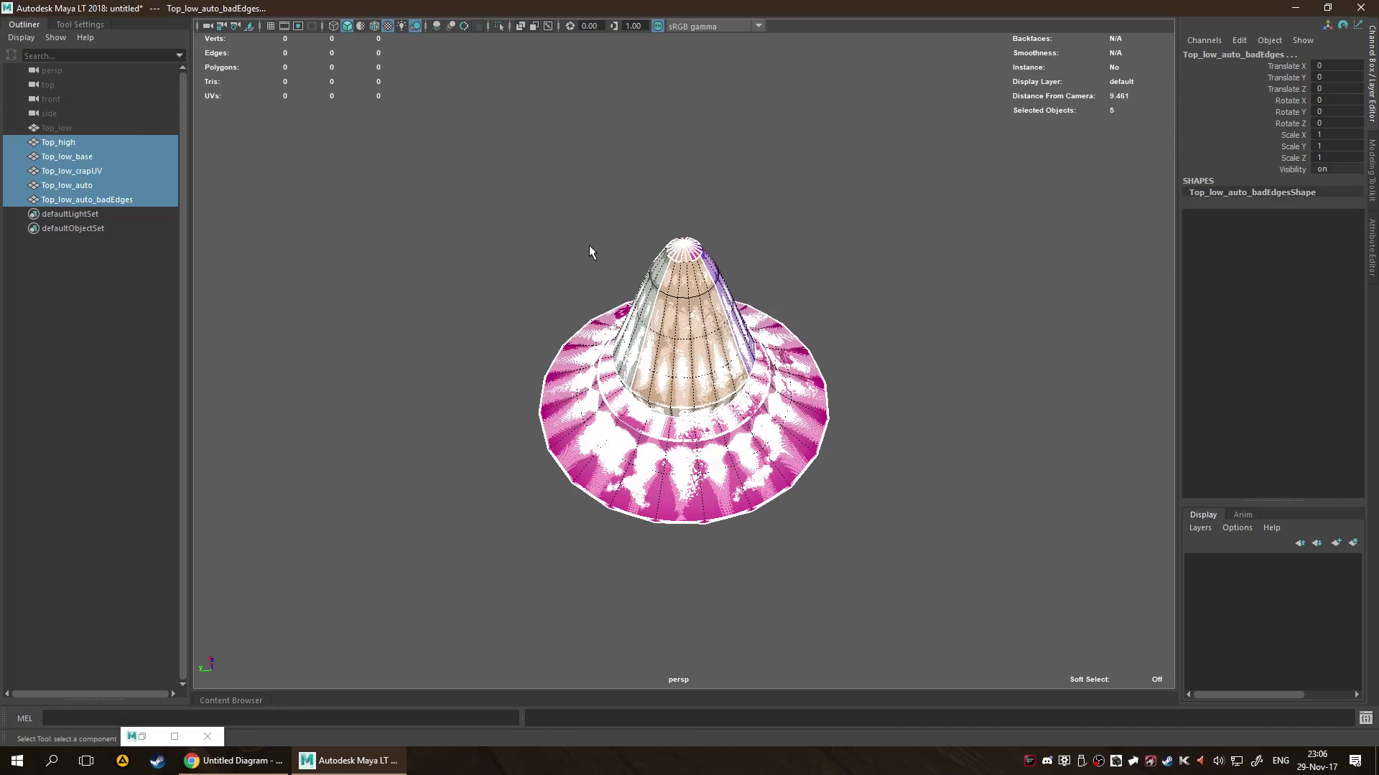
alt+drag(469, 311, 502, 259)
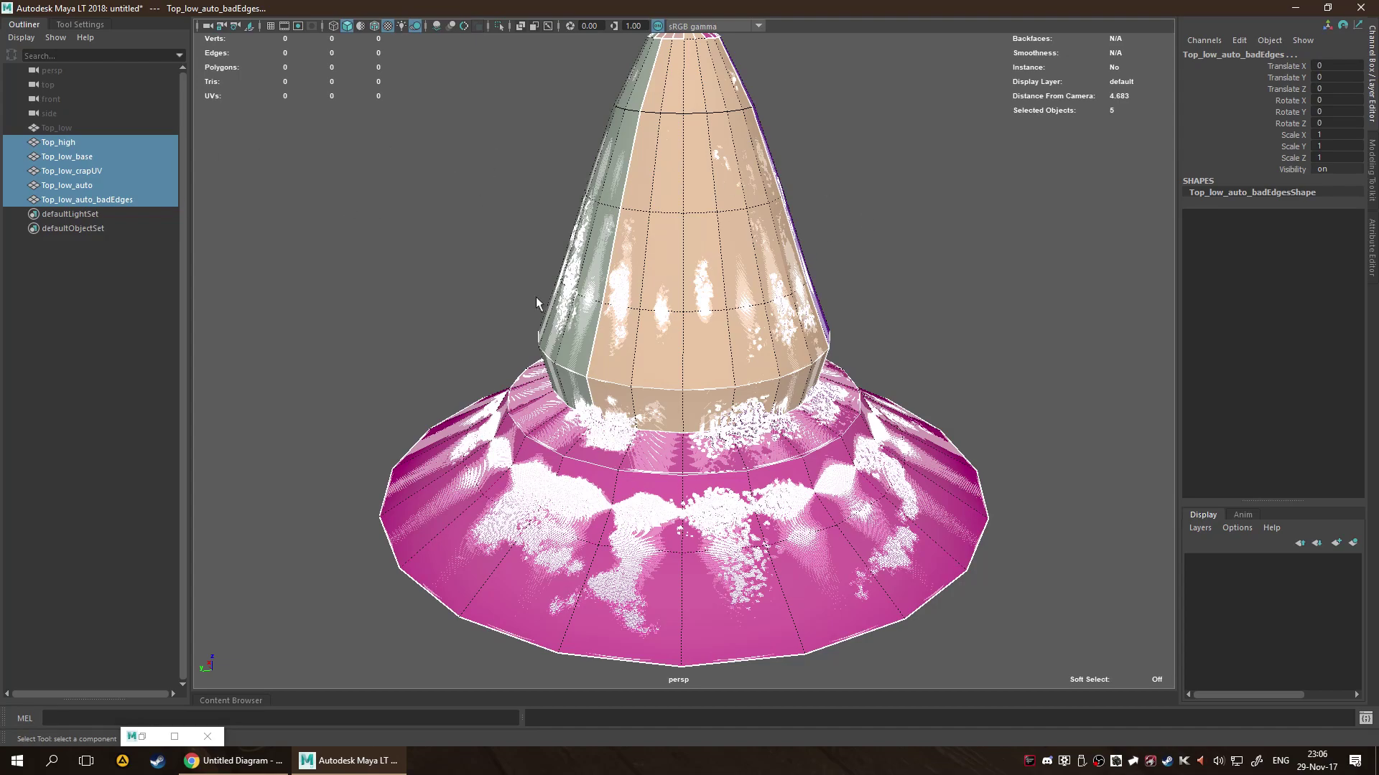
key(h)
Reopen the Game Exporter, disable Tangents & Binormals, Blendshapes, Skinning and Input Connections, and set the up axis to Z.
key(space)
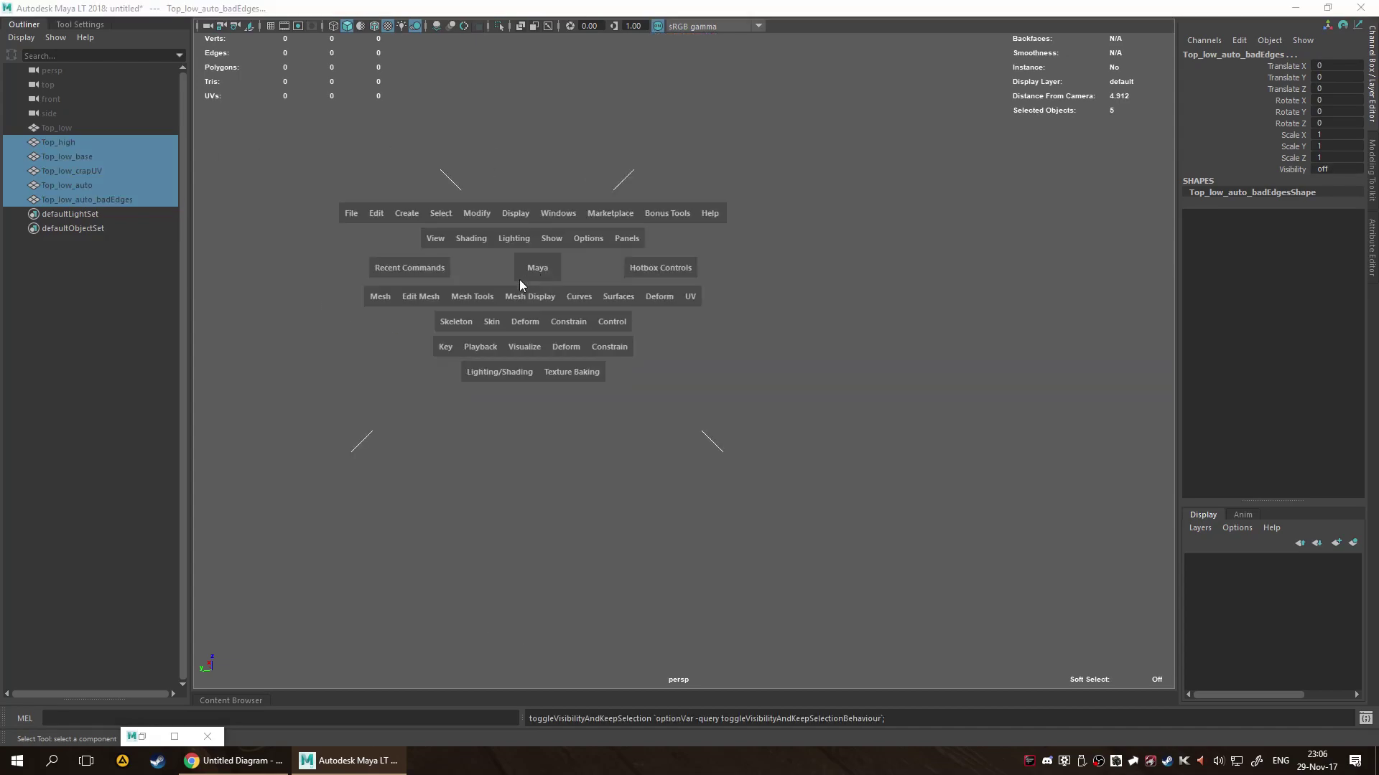
click(352, 213)
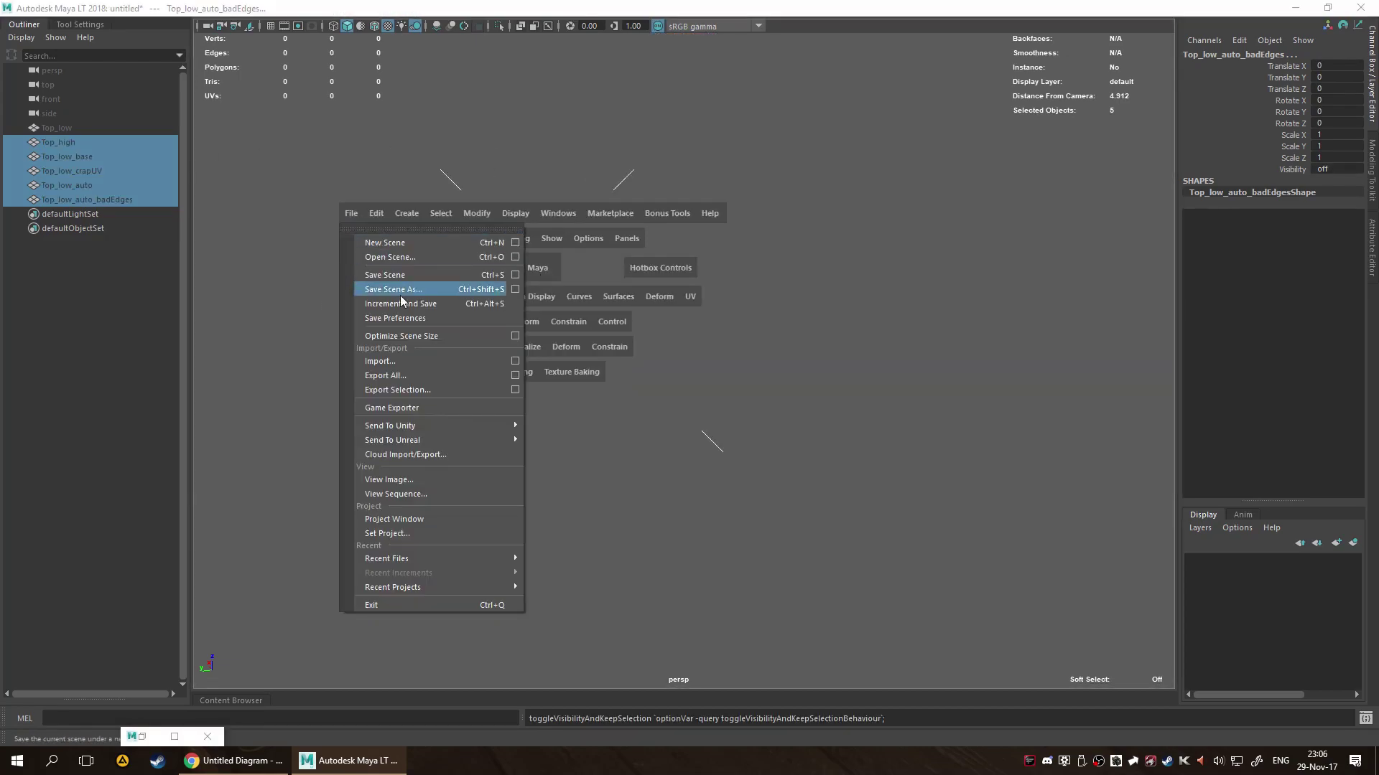
click(486, 408)
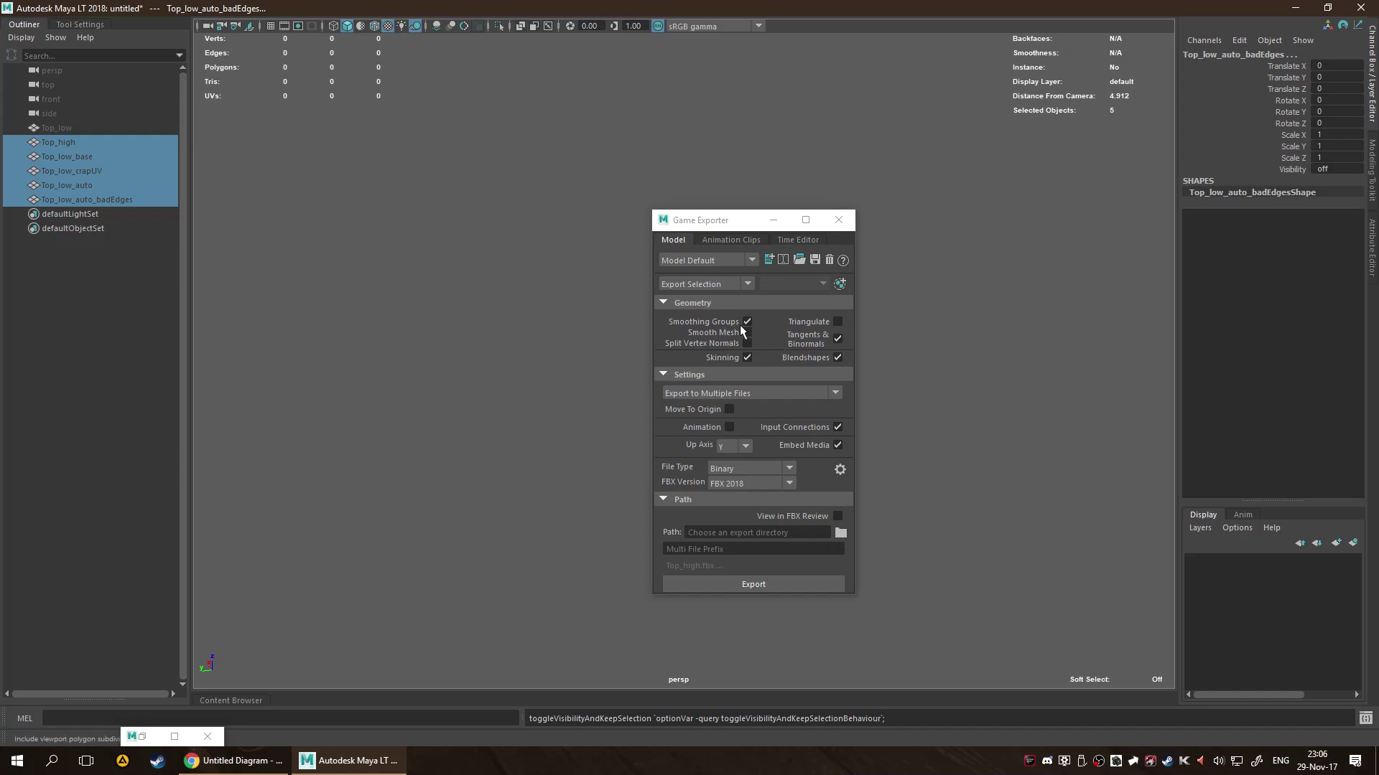
click(837, 339)
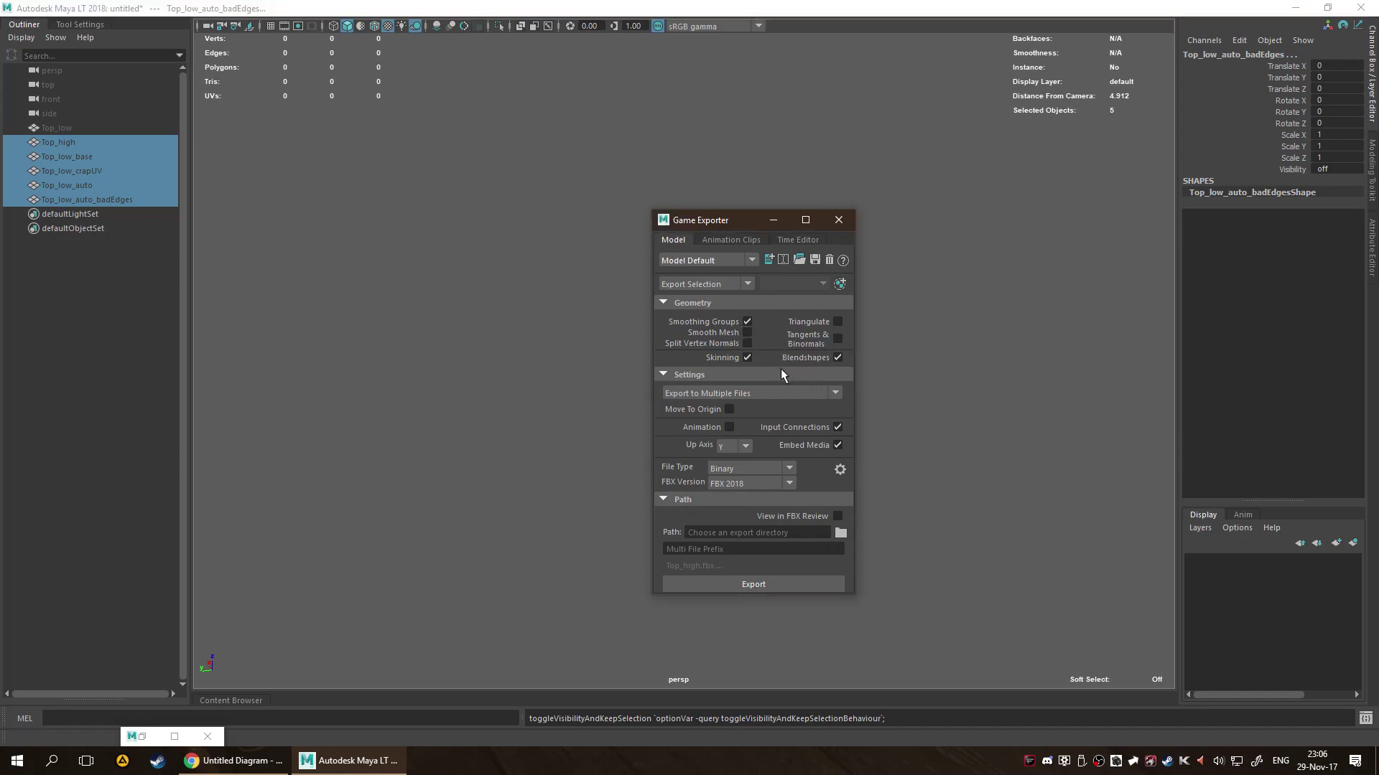
click(837, 358)
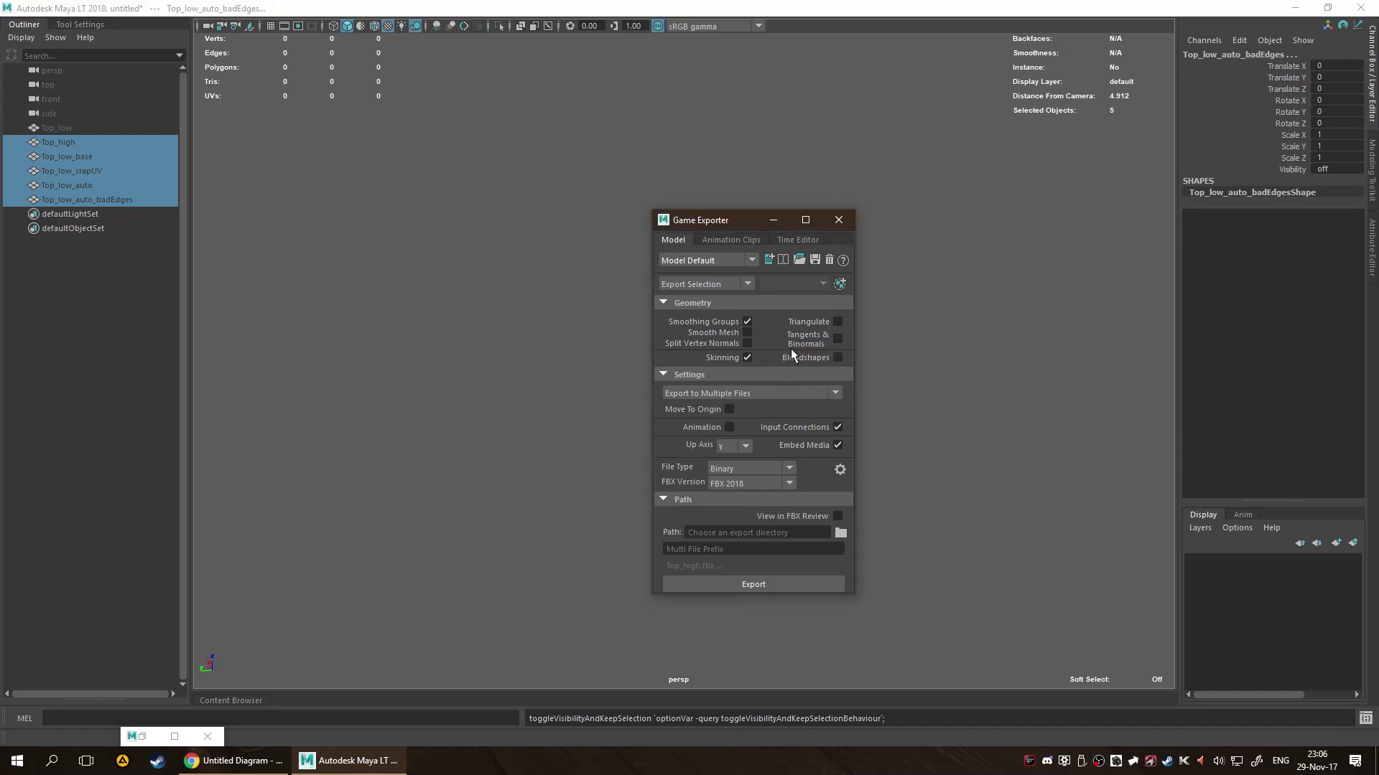
click(747, 355)
click(837, 428)
click(772, 481)
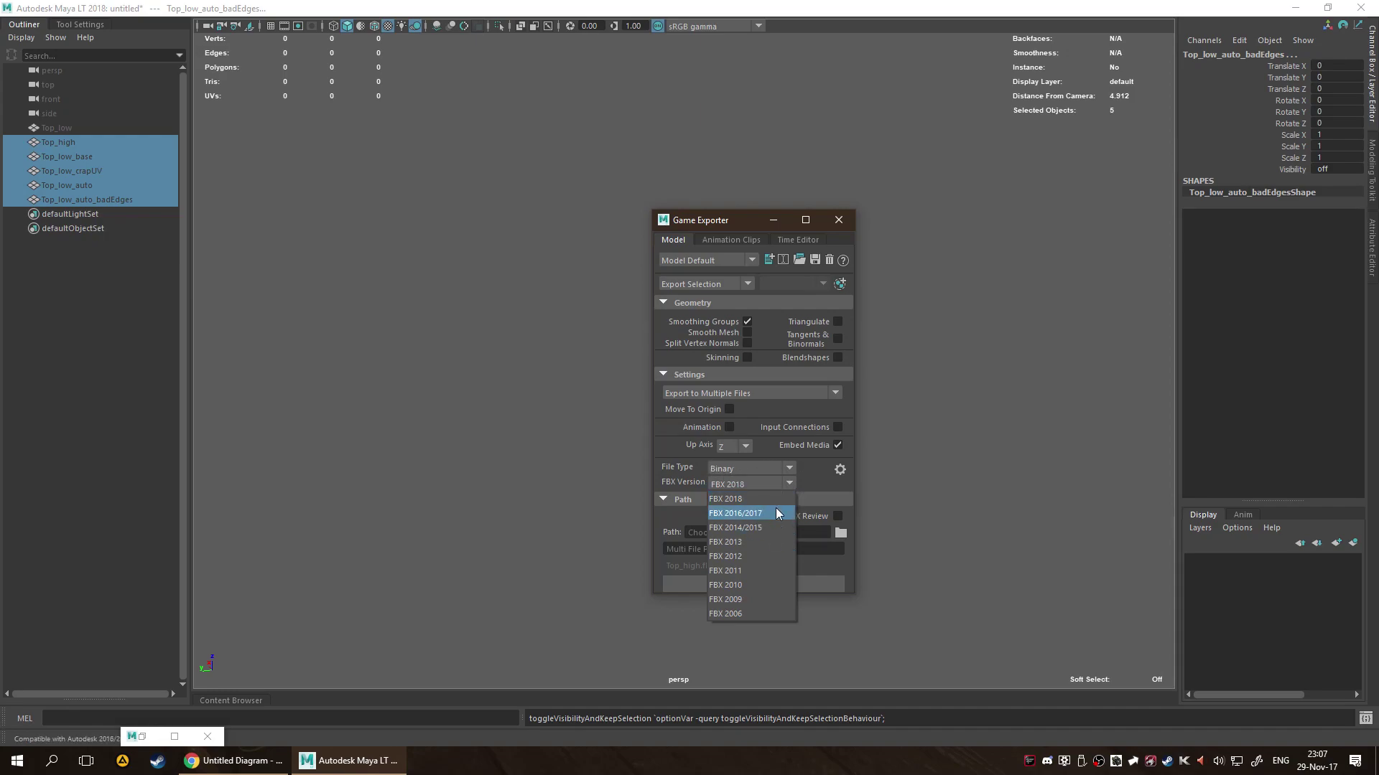
click(825, 475)
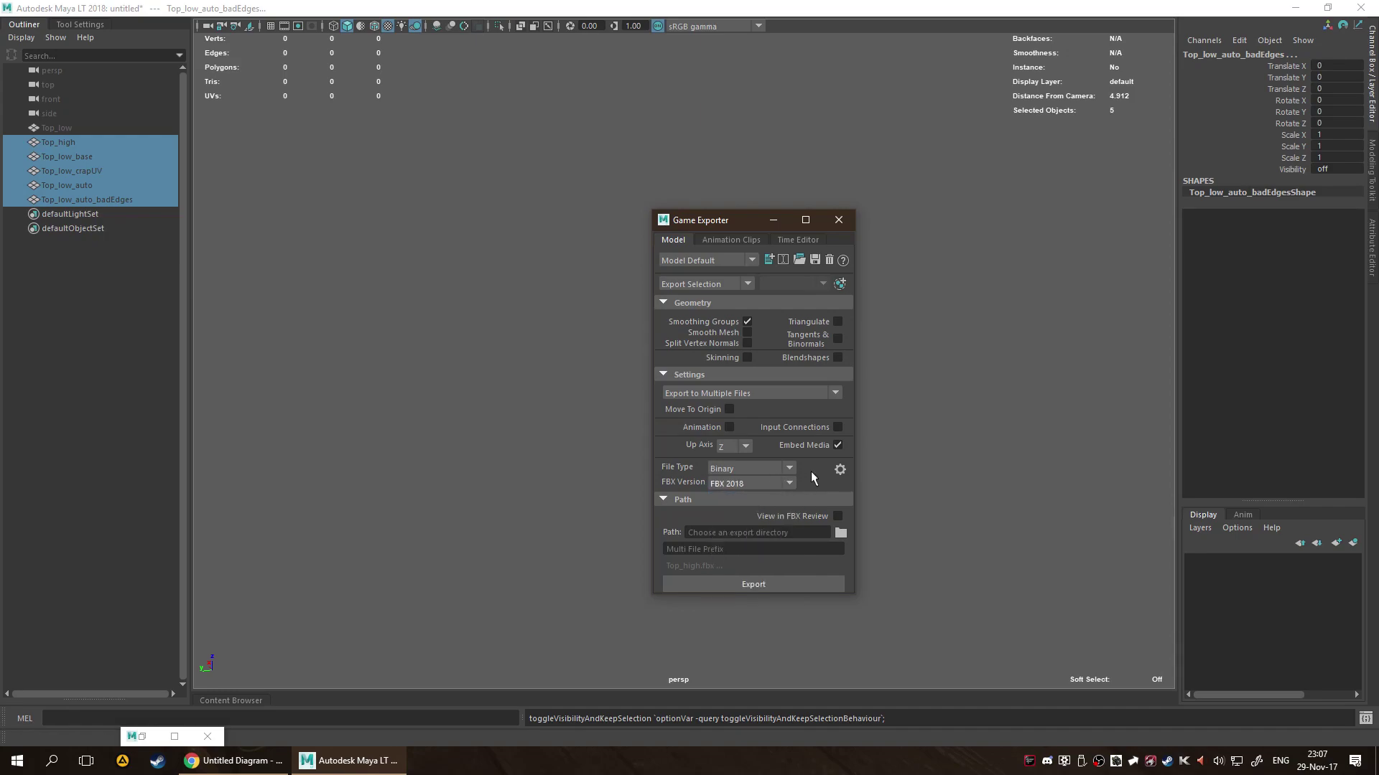
Review the exporter's advanced settings from geometry to FBX file format, then close them without changes.
click(840, 471)
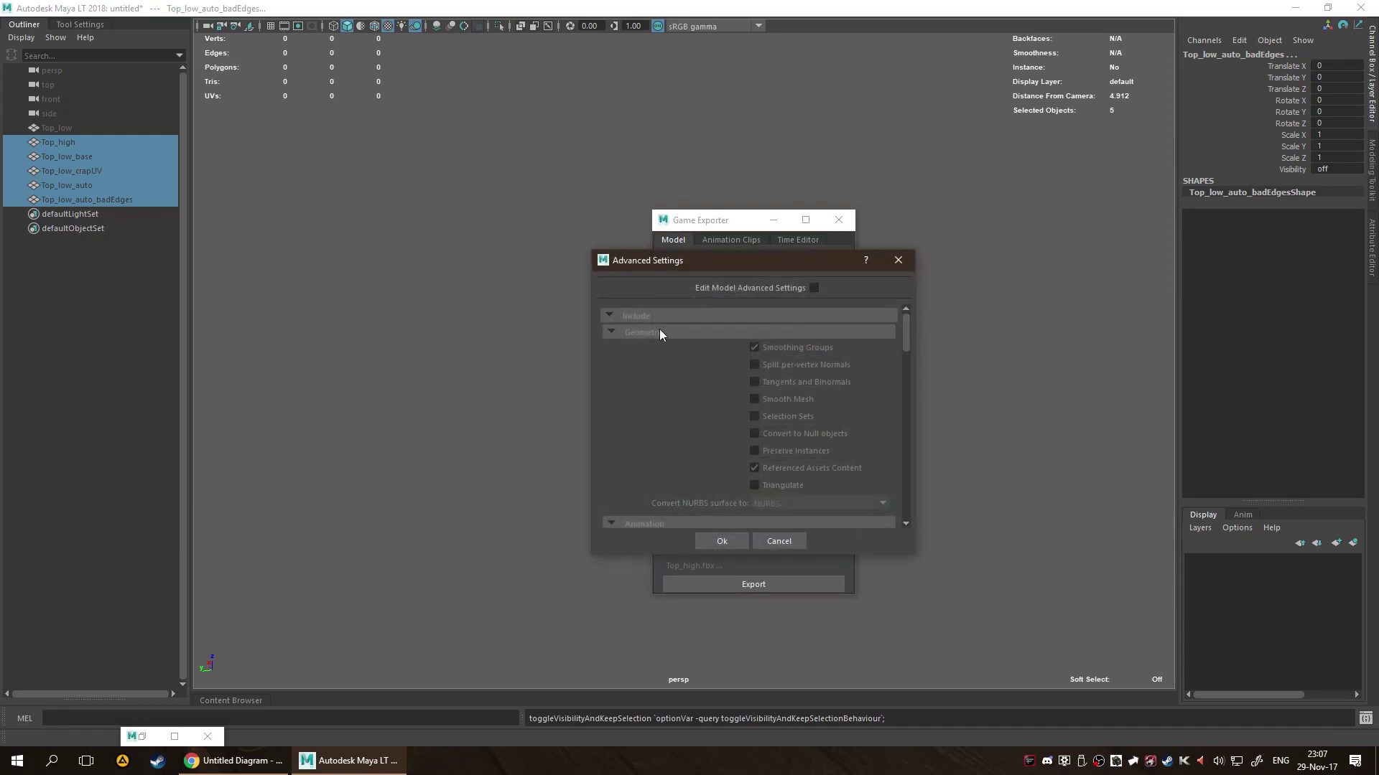
scroll(757, 376, down, 2)
scroll(747, 395, up, 2)
scroll(748, 385, down, 3)
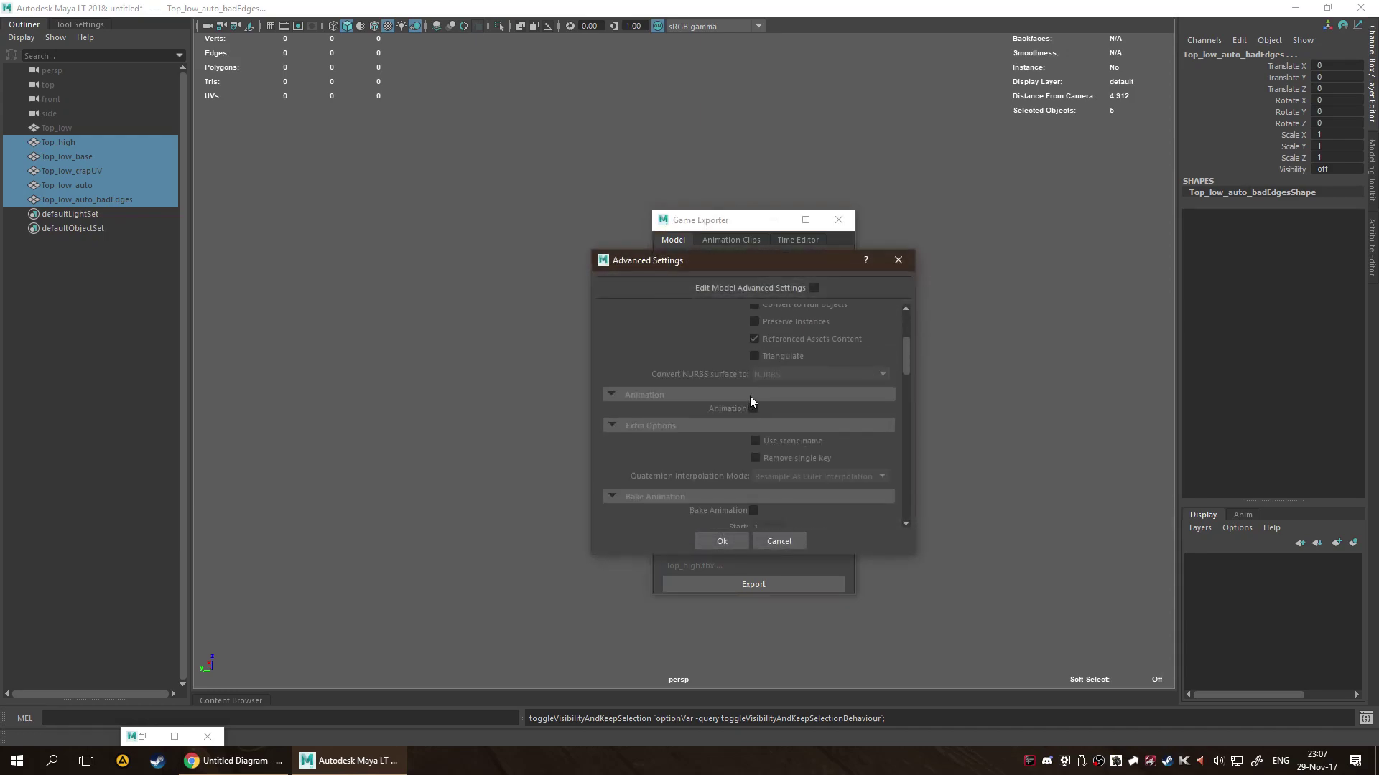
scroll(754, 402, down, 6)
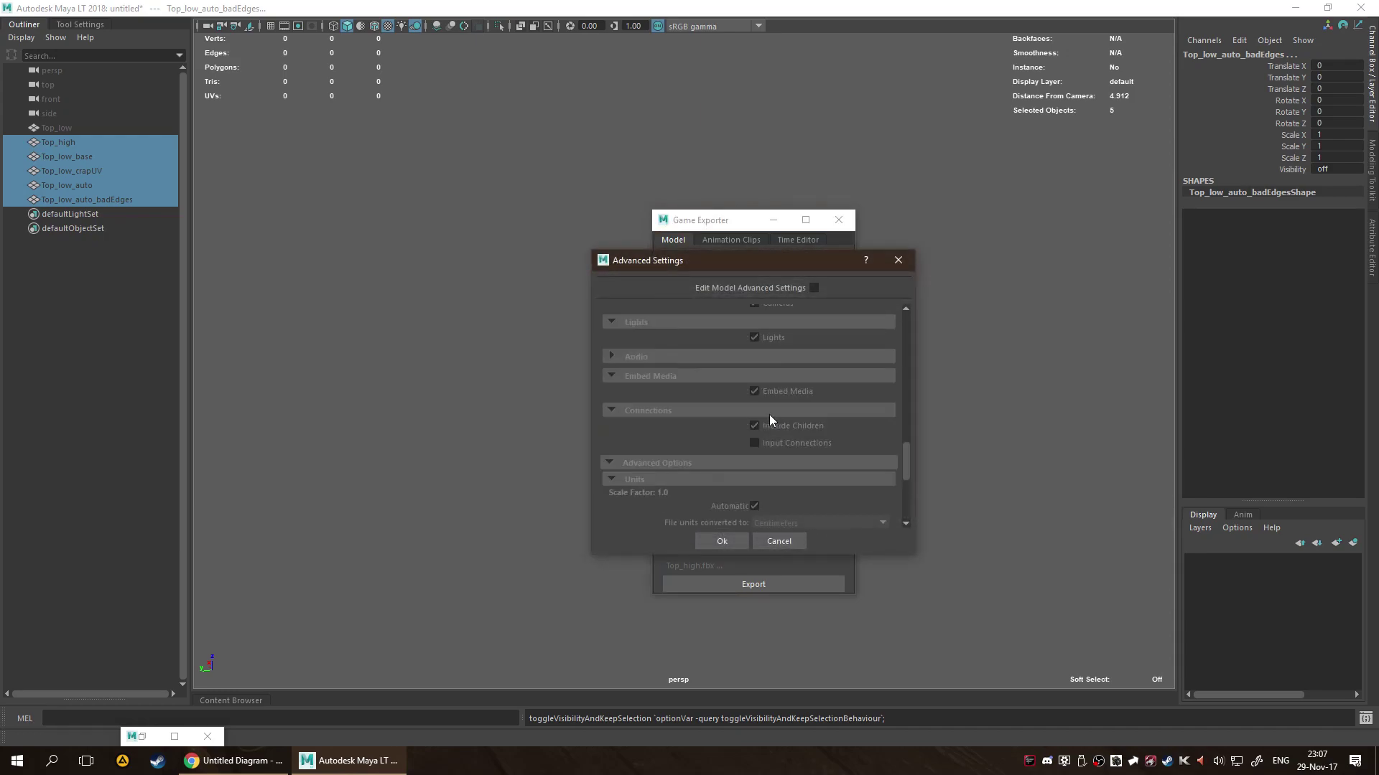
scroll(792, 418, up, 4)
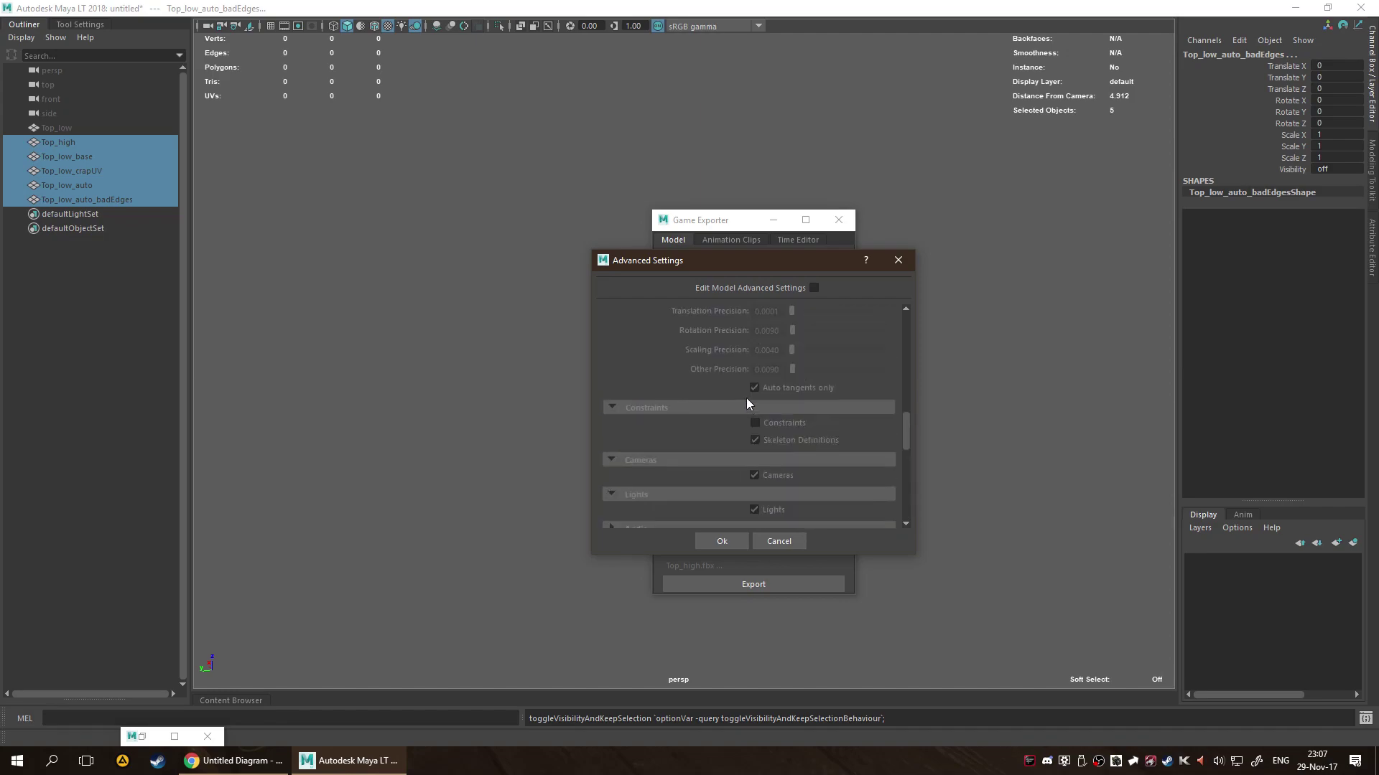
scroll(765, 381, up, 4)
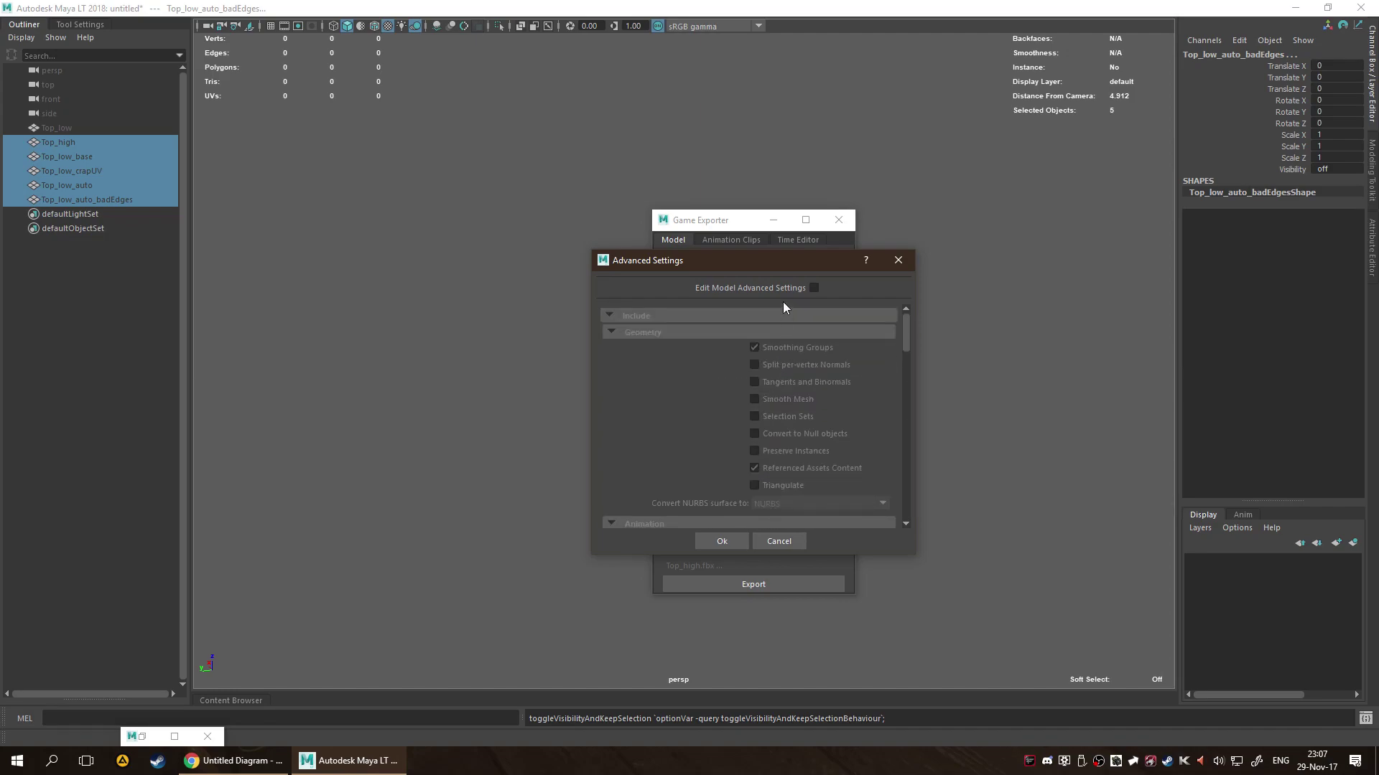
scroll(786, 334, down, 4)
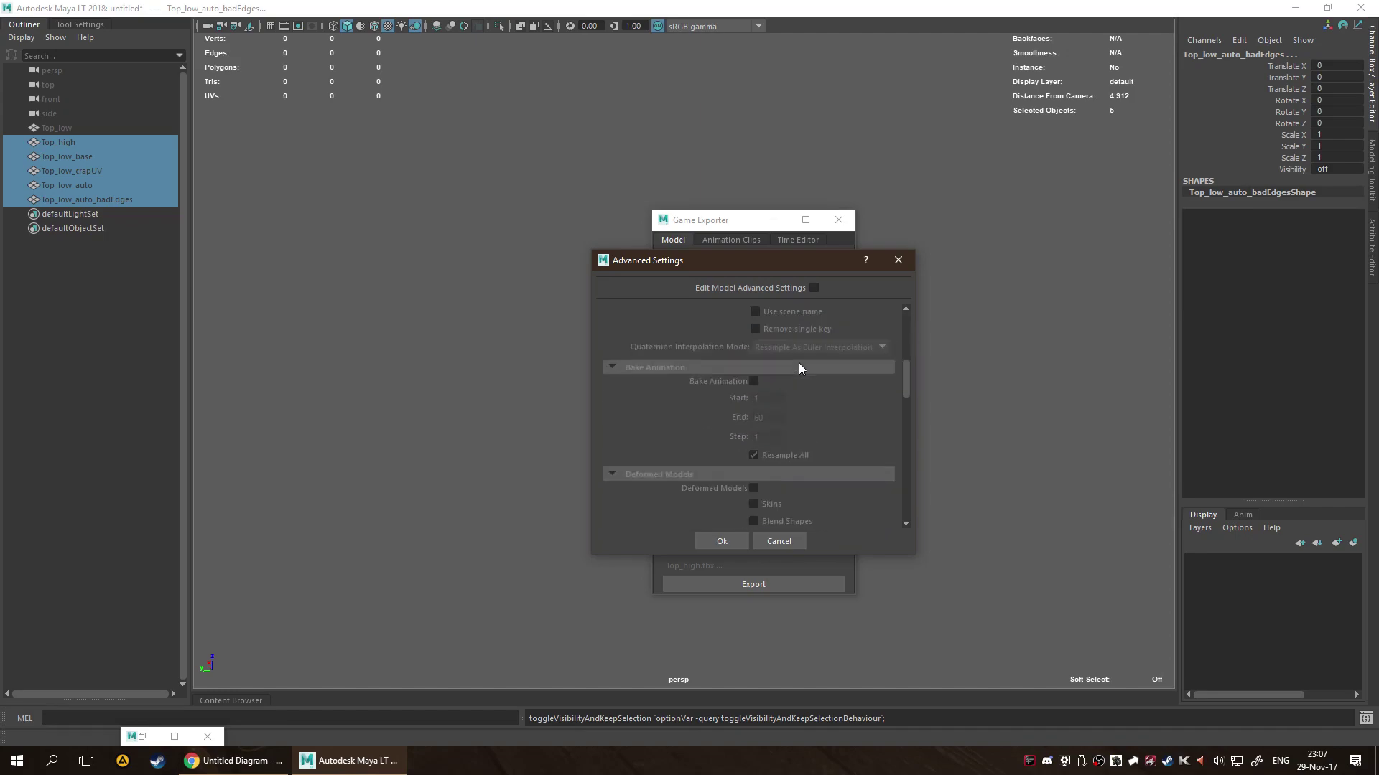
scroll(792, 377, down, 5)
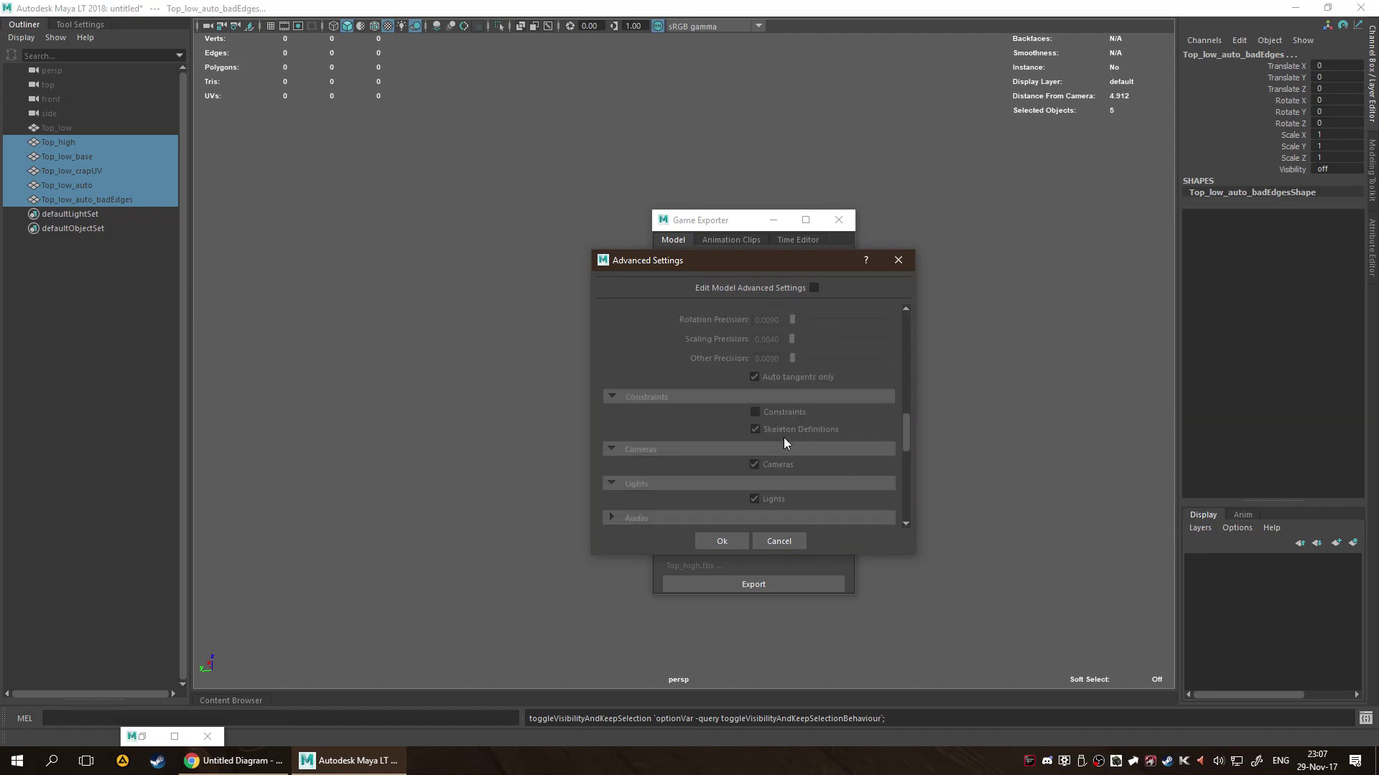
scroll(778, 400, down, 1)
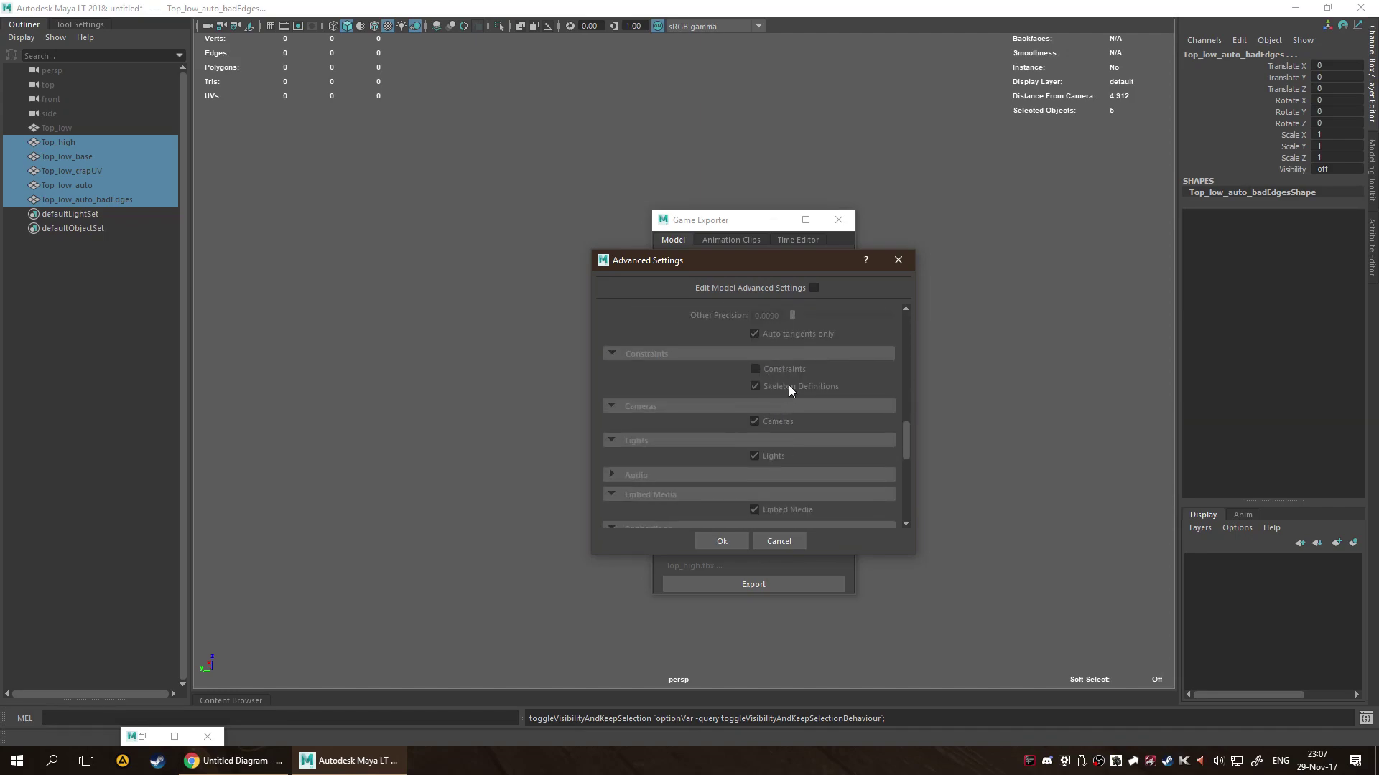
scroll(777, 415, down, 3)
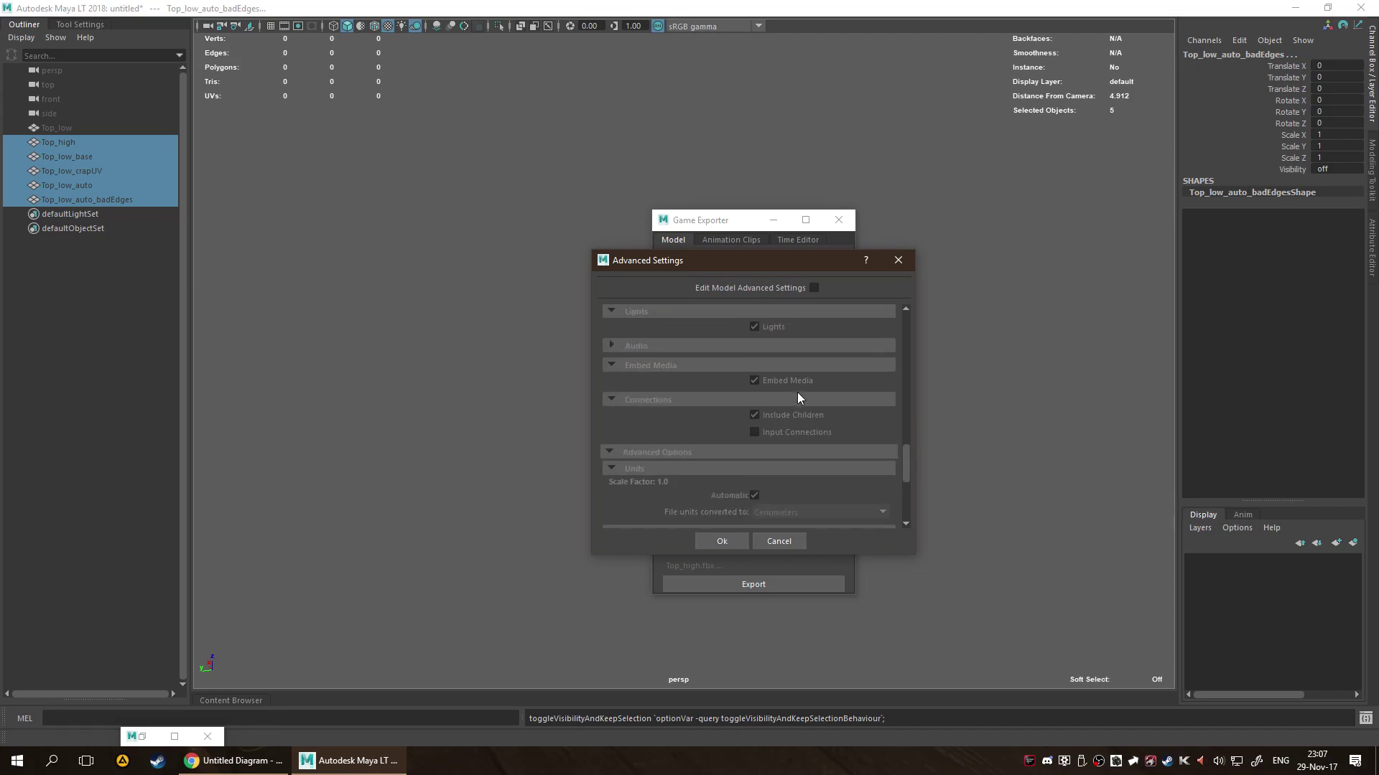
scroll(786, 379, down, 3)
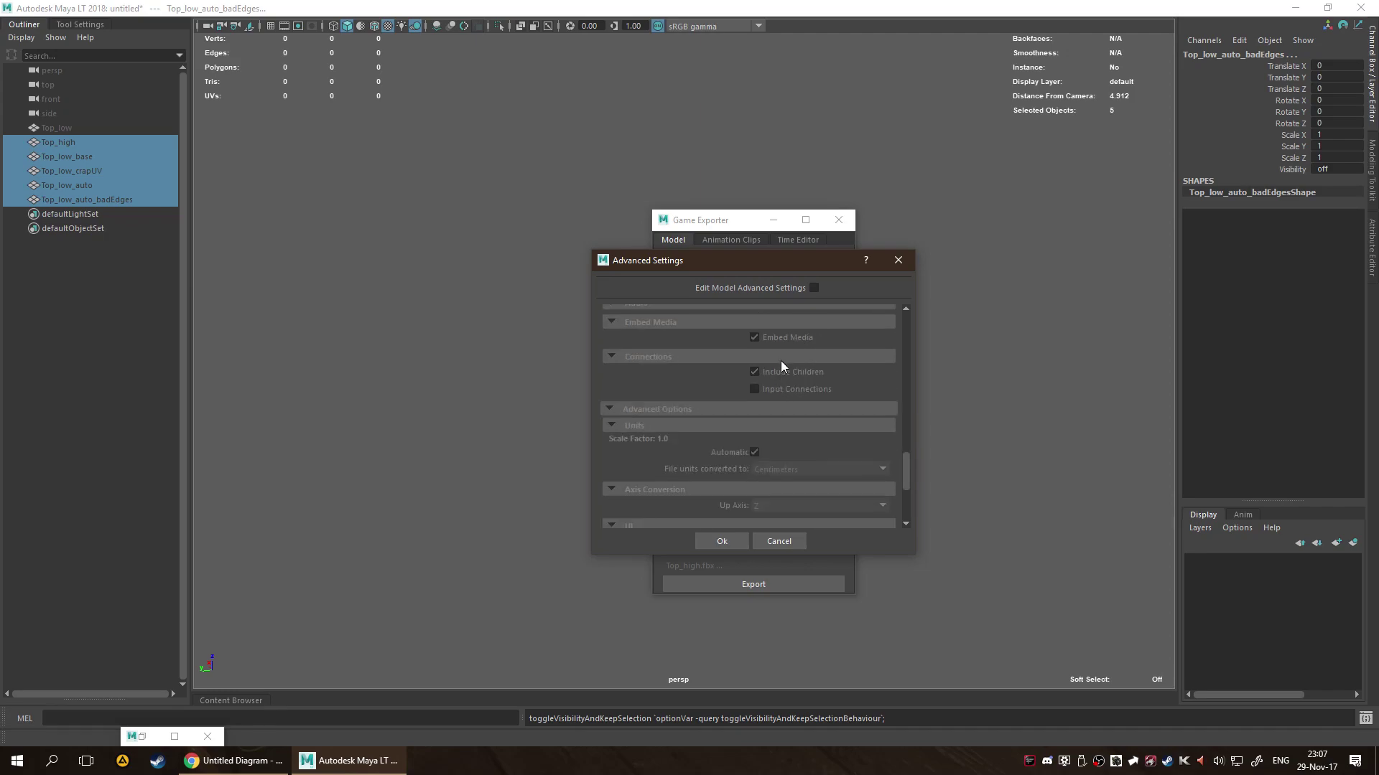
scroll(798, 394, down, 2)
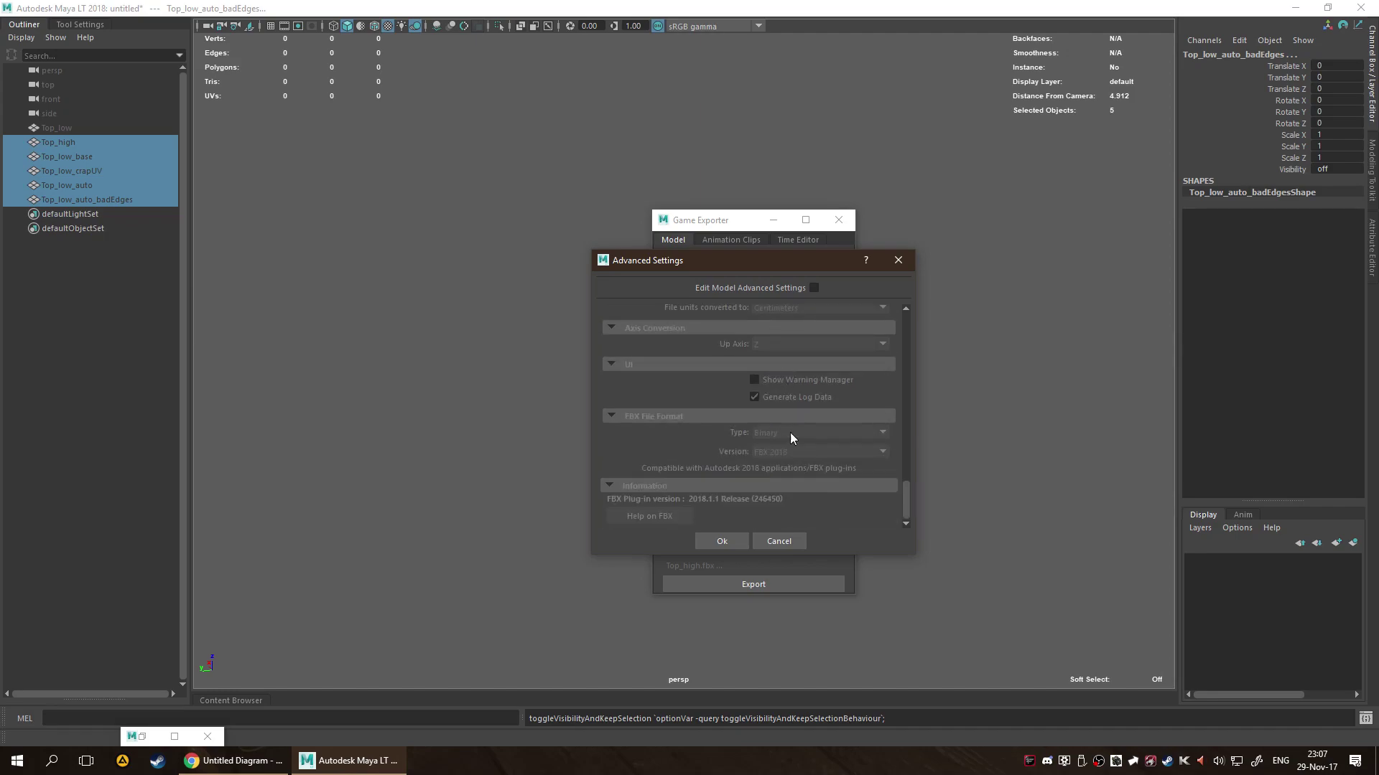
click(779, 542)
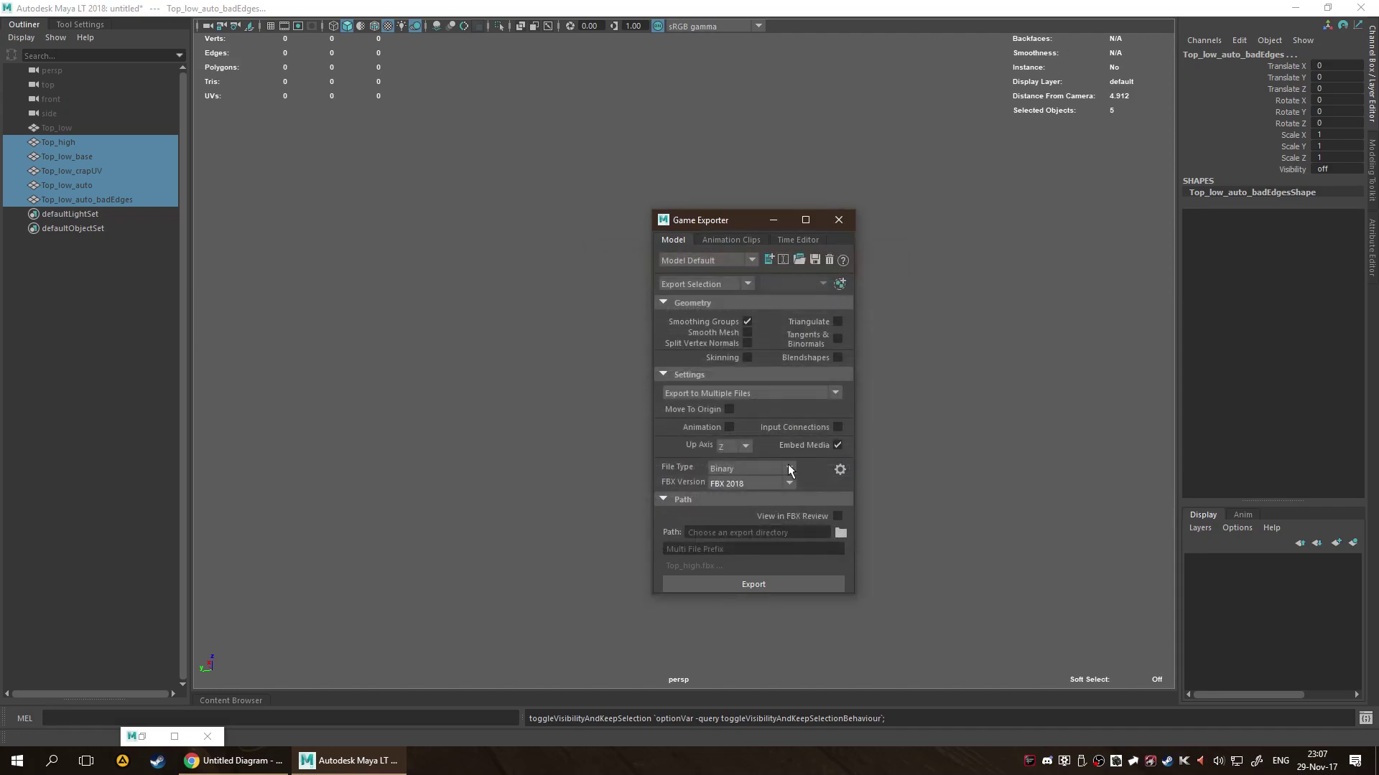
Choose the test folder on the Desktop as the export directory.
click(840, 532)
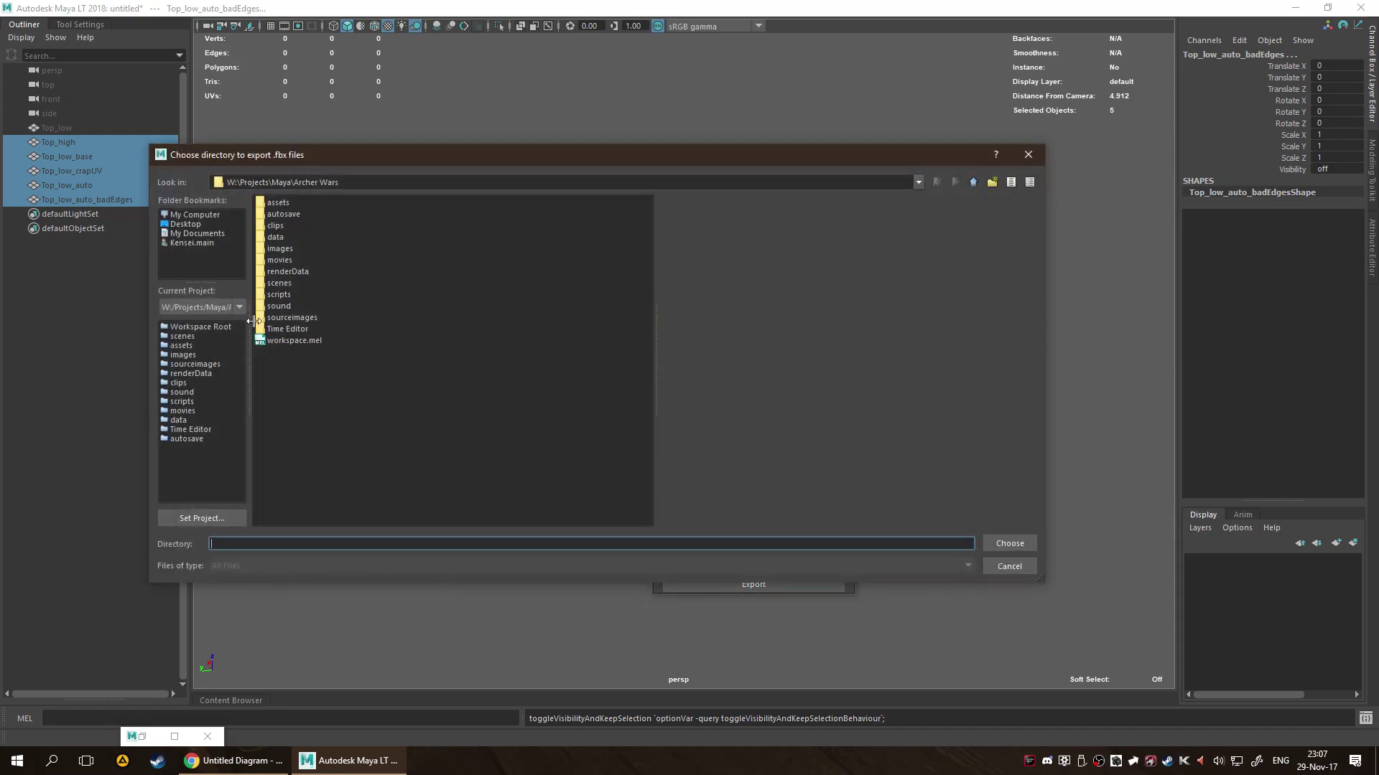
click(188, 224)
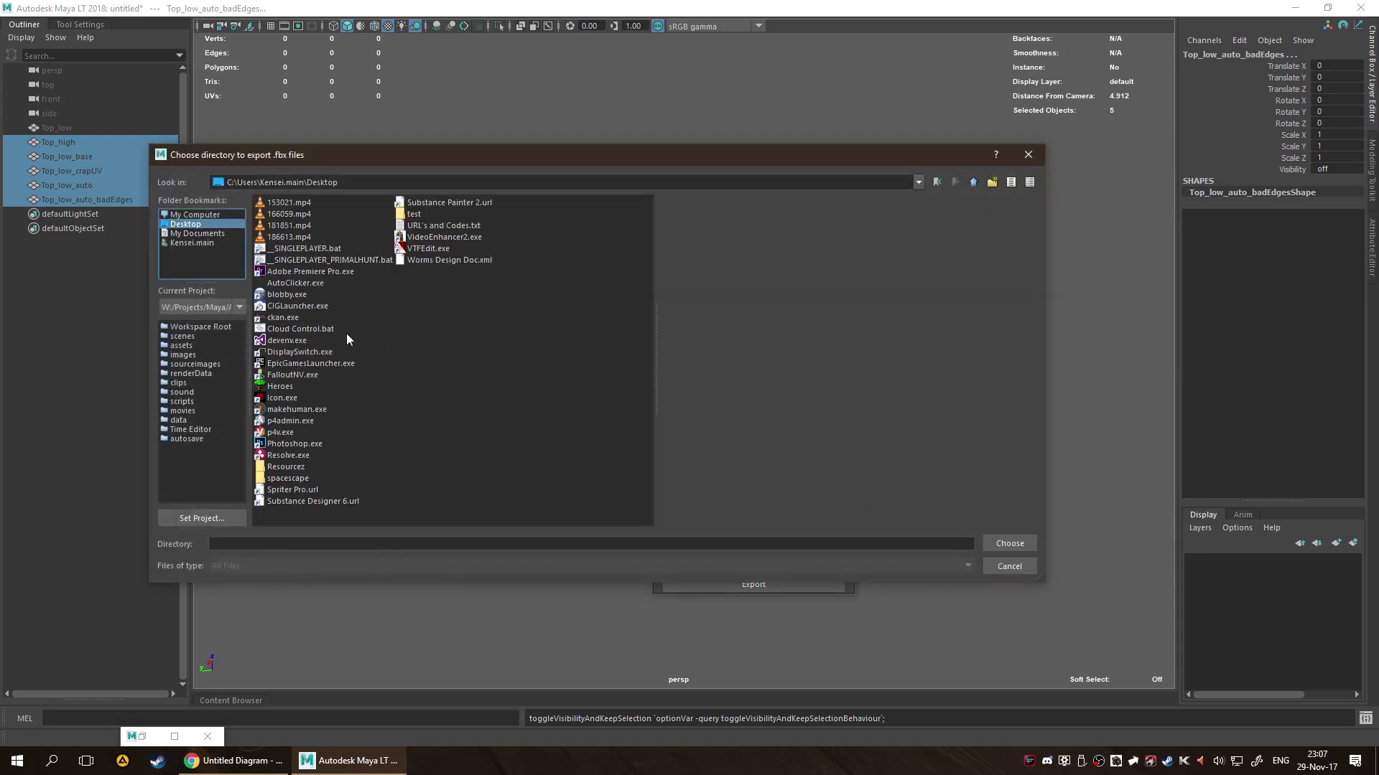
double_click(419, 213)
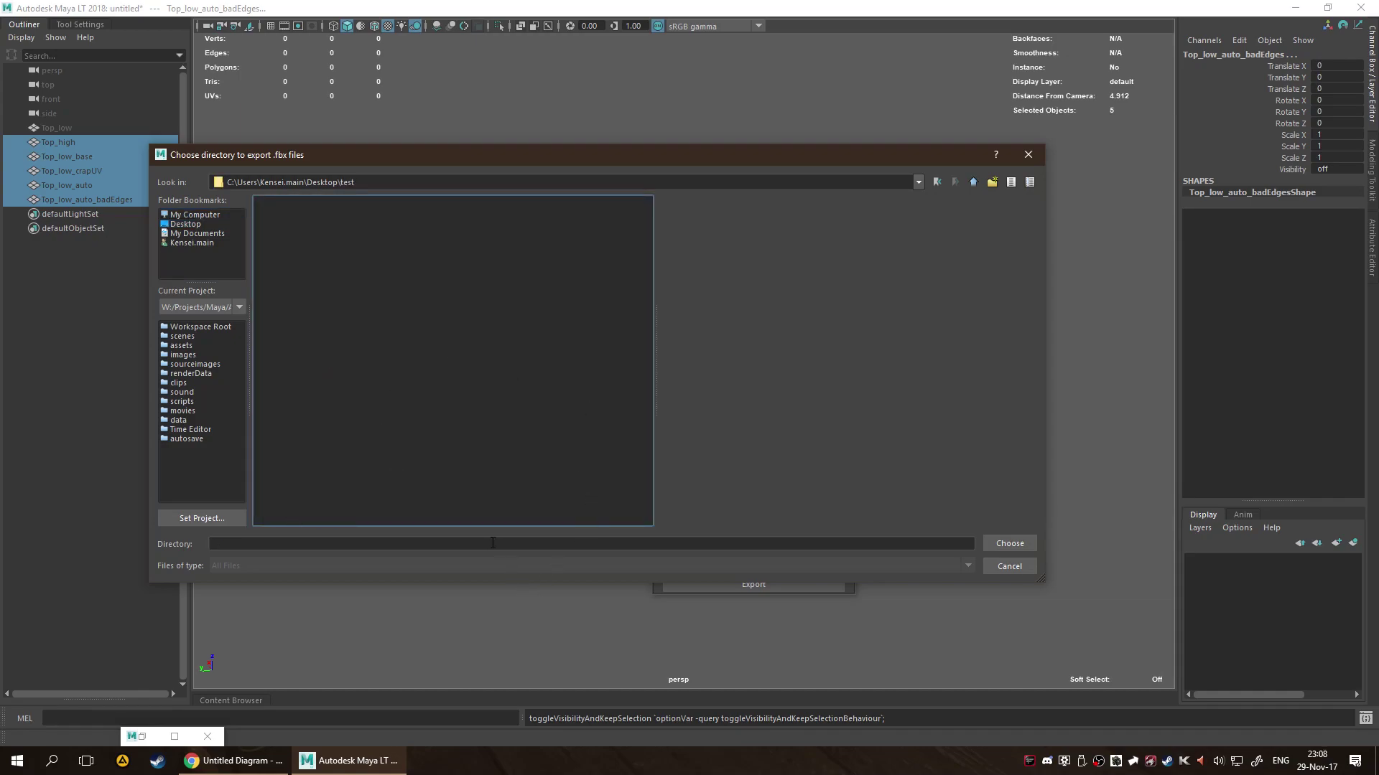
click(1010, 544)
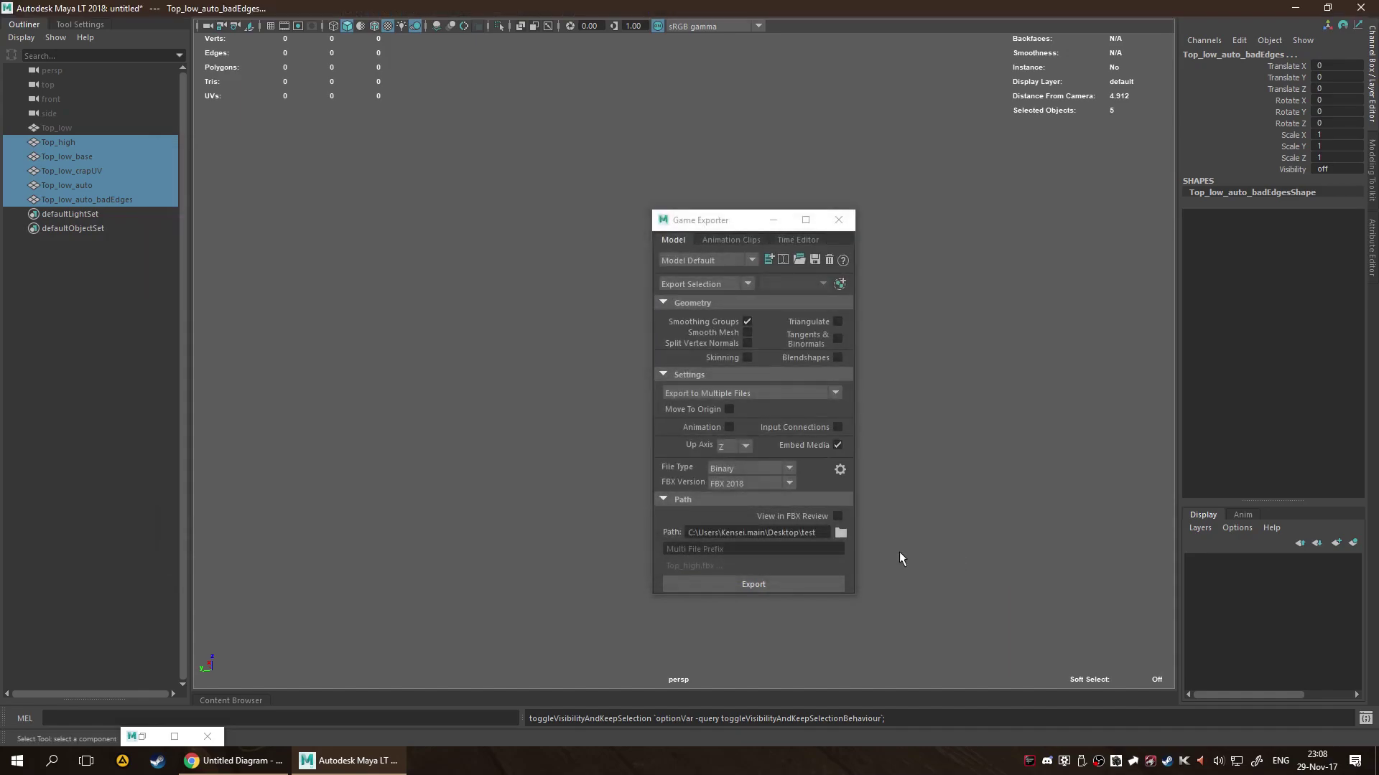
Try to export the five selected hats as separate FBX files to the test folder, and close the Game Exporter.
click(714, 549)
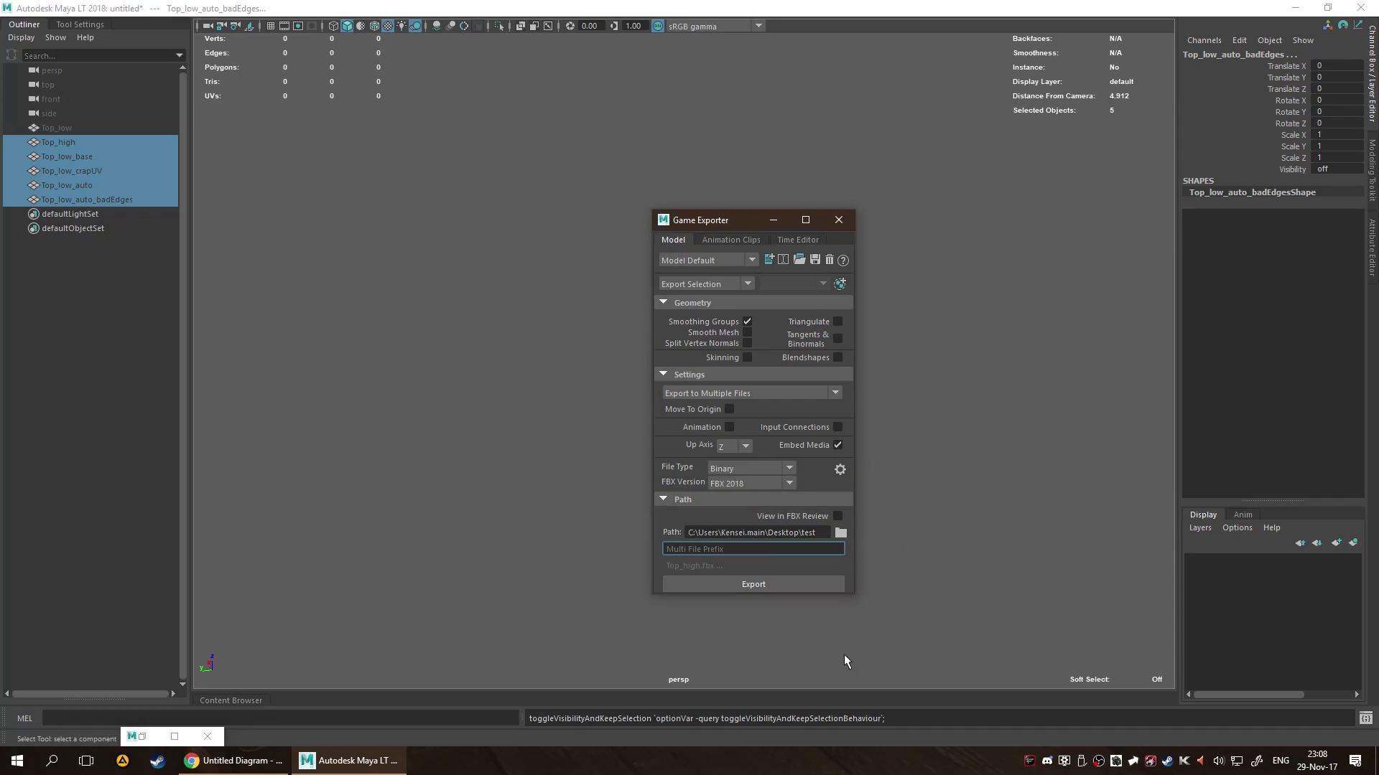
click(806, 584)
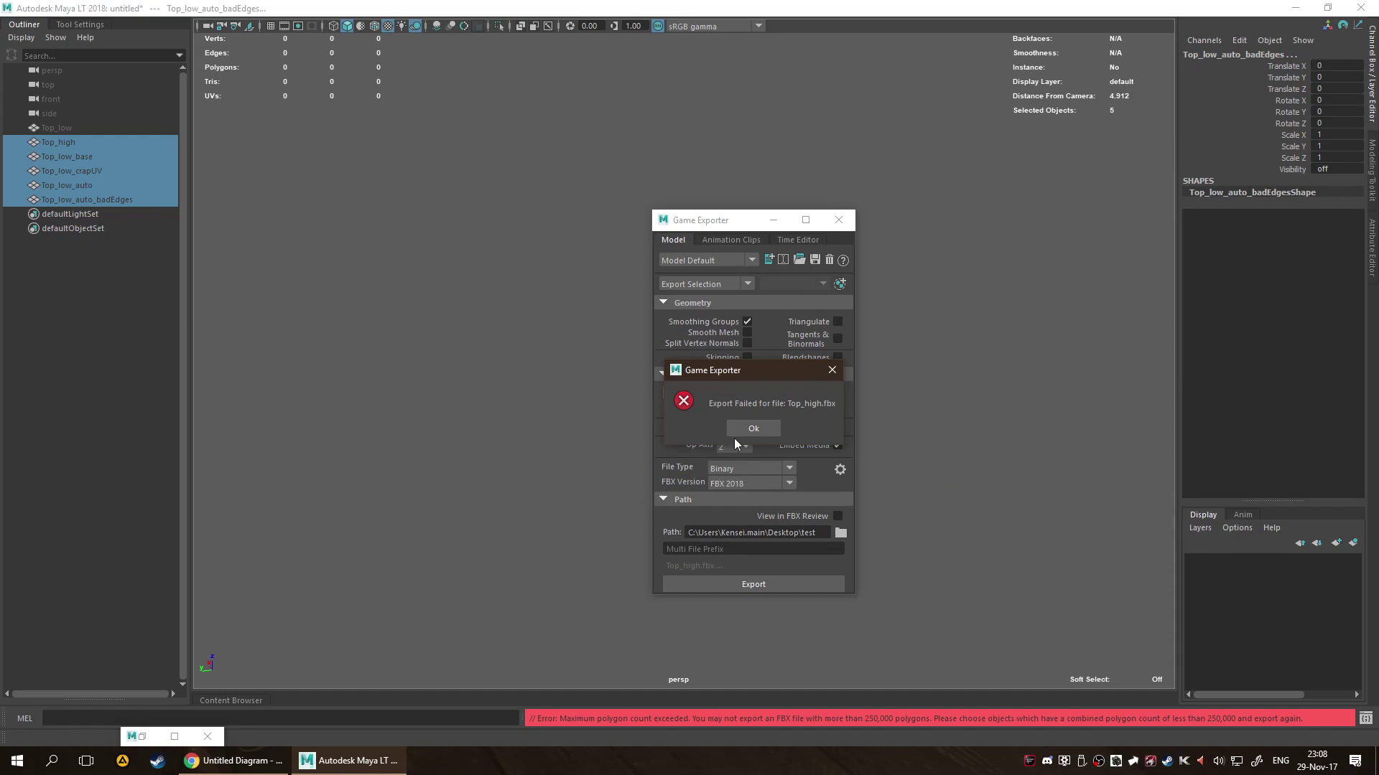
click(767, 426)
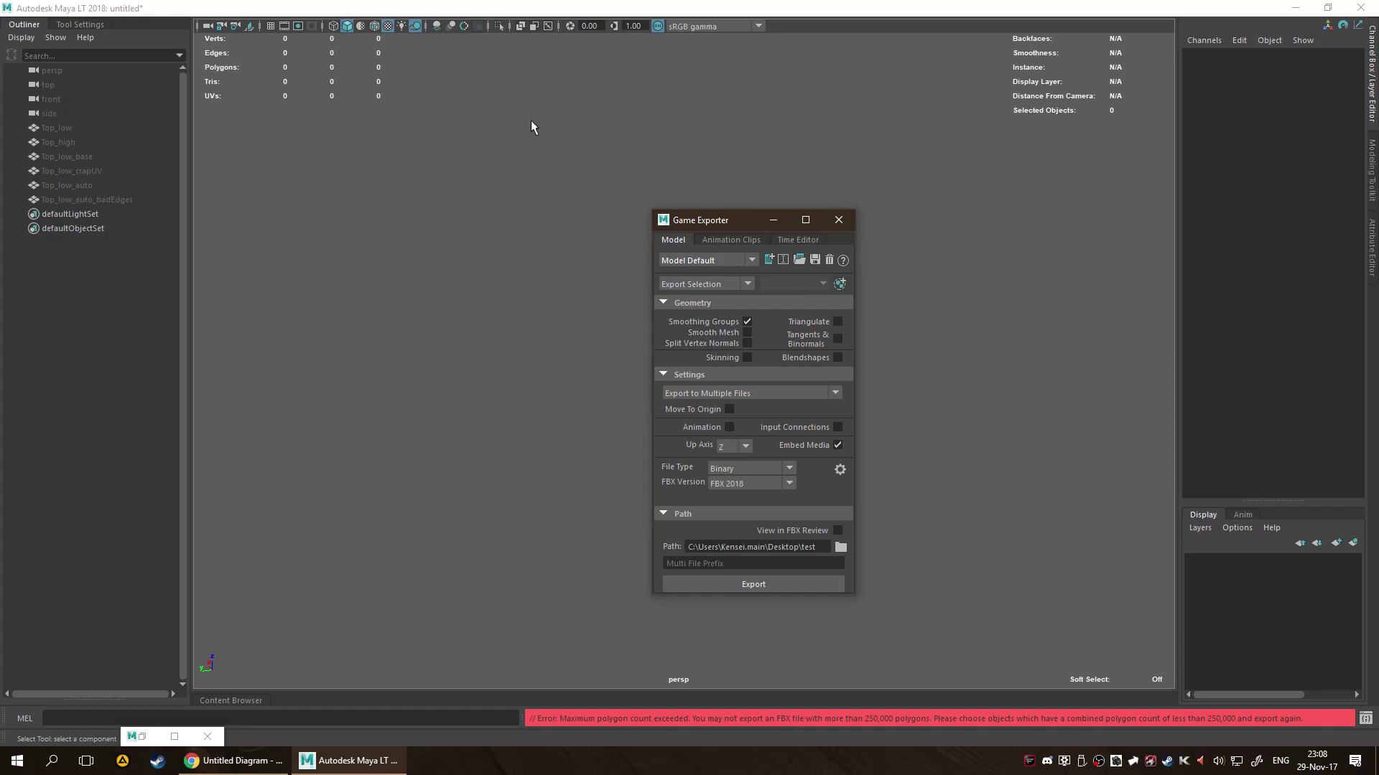
click(839, 221)
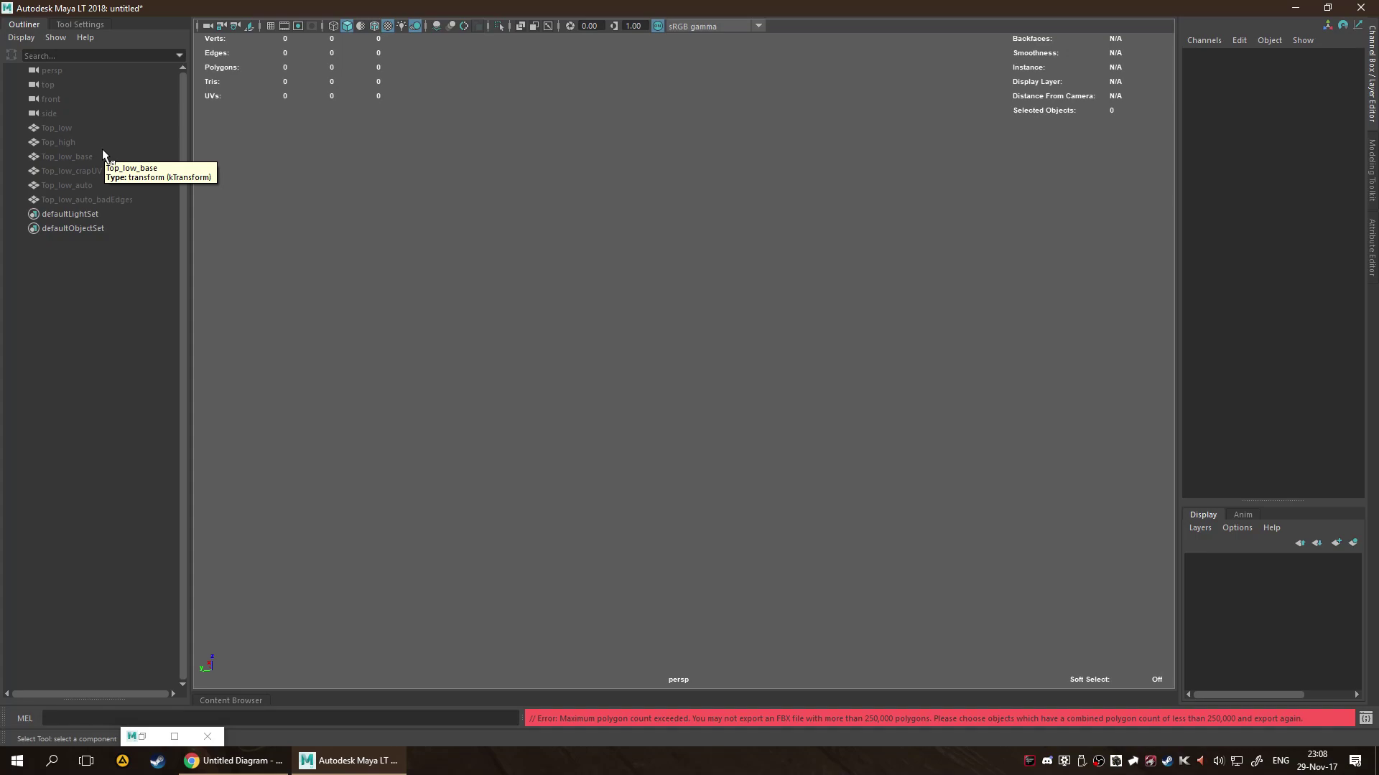
Try to set the Desktop test folder as the Unreal project for sending FBX assets.
key(space)
click(443, 152)
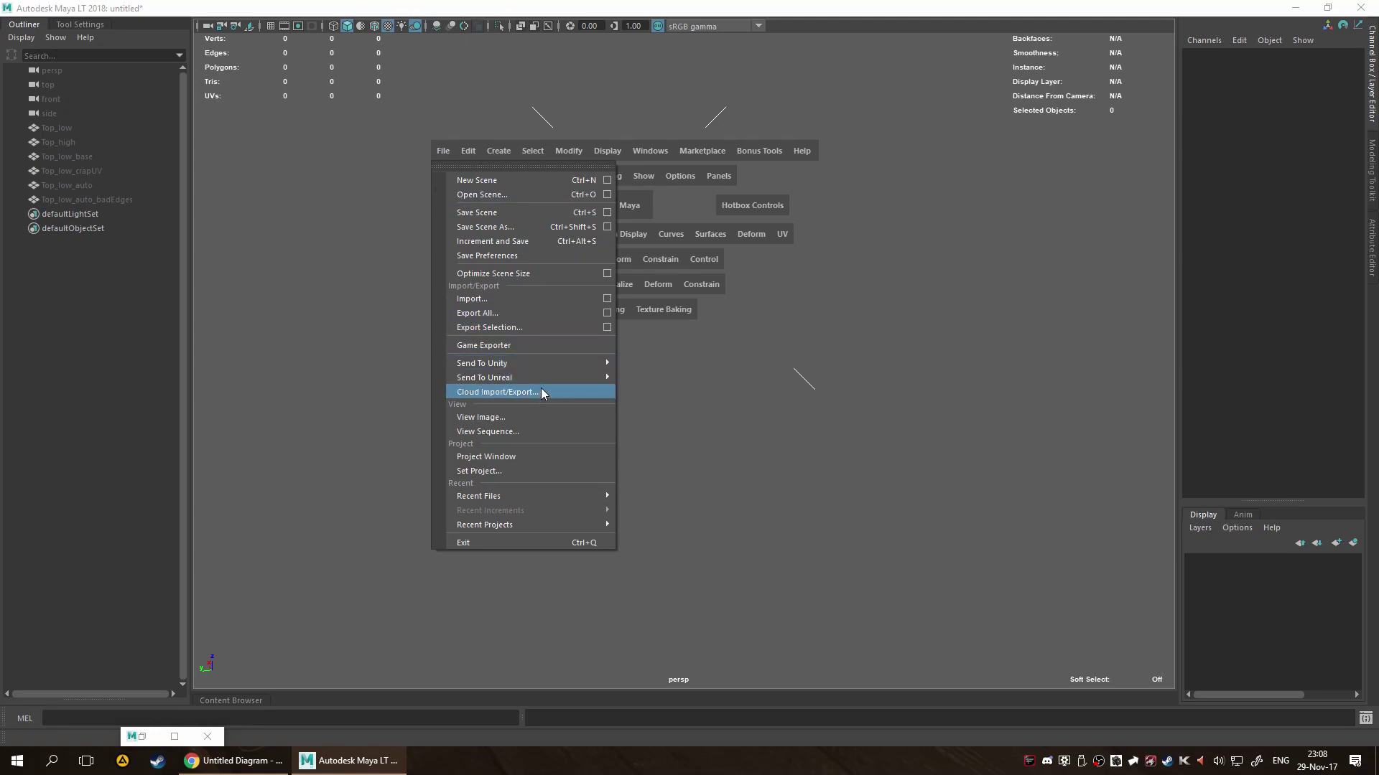
mouse_move(548, 379)
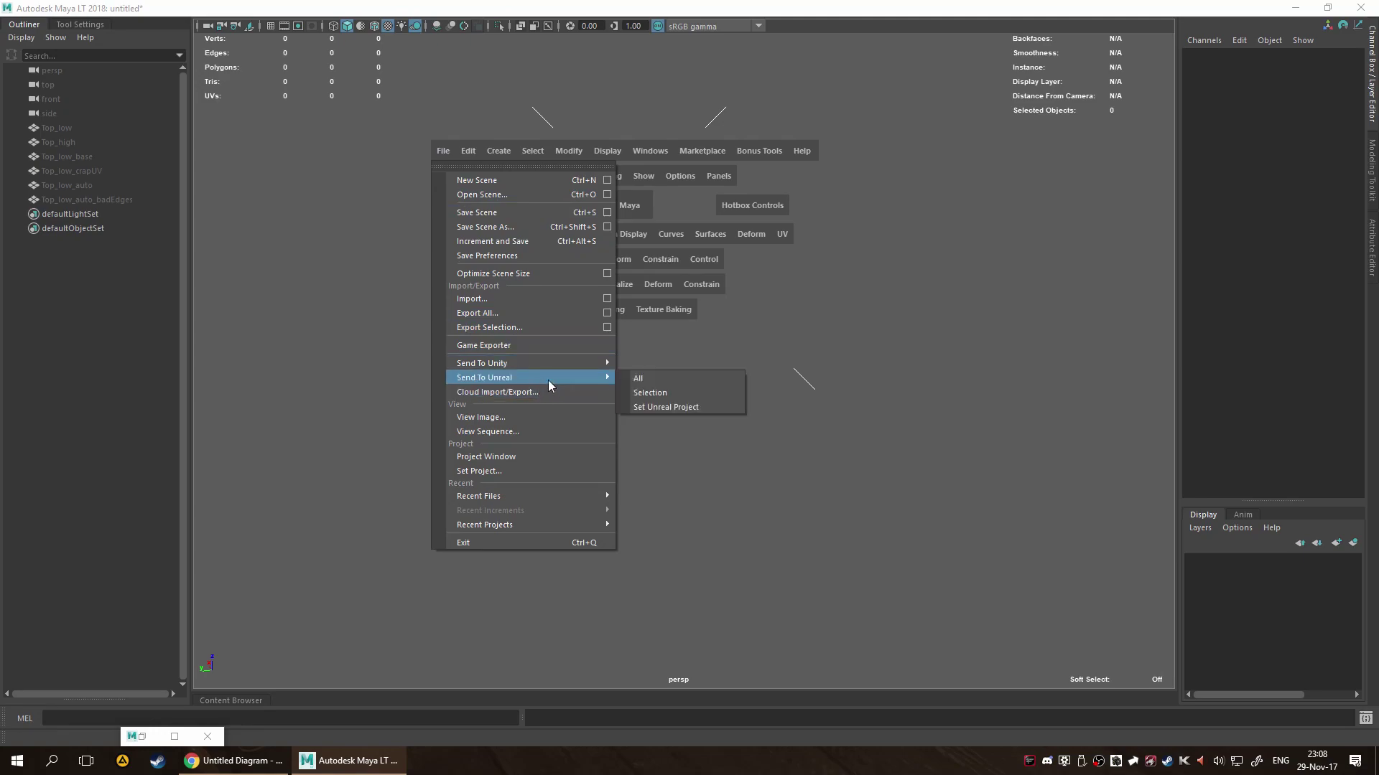
click(686, 406)
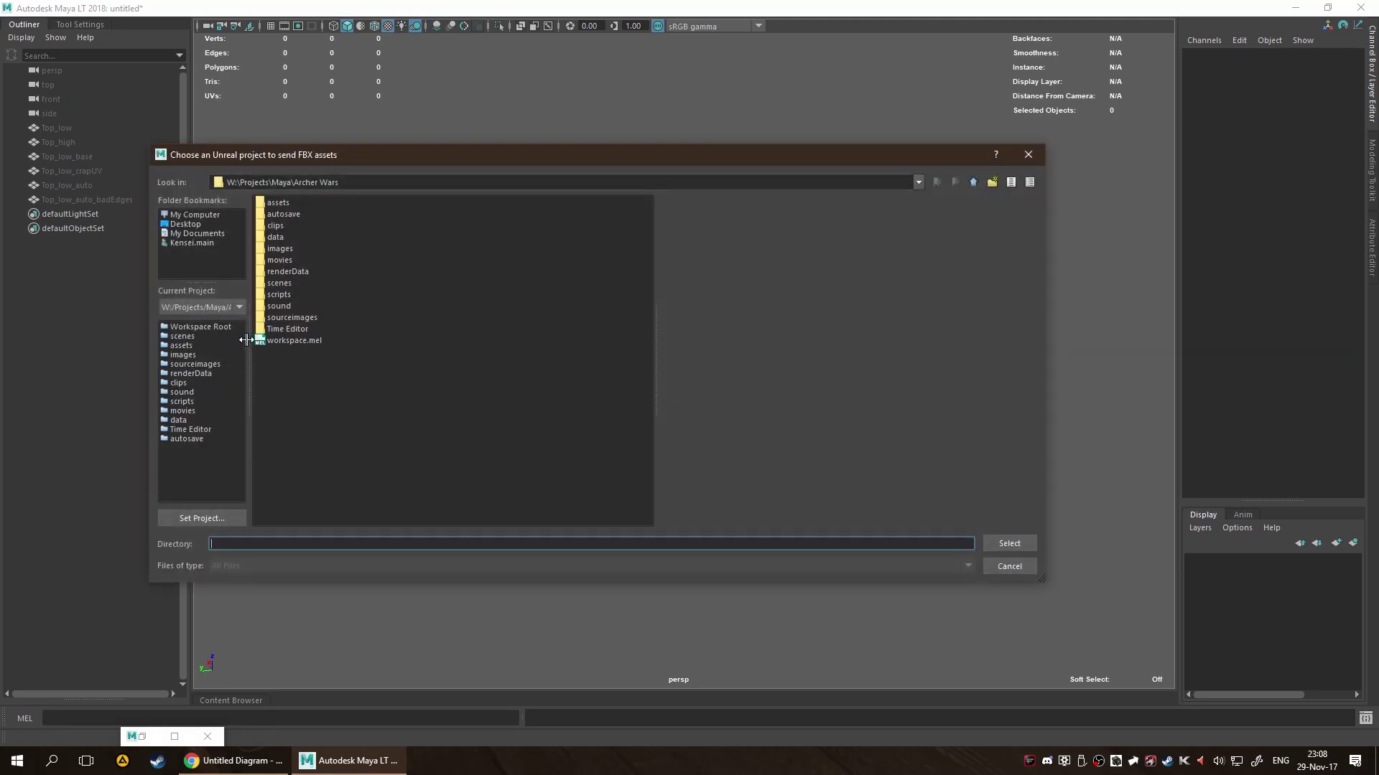
click(183, 224)
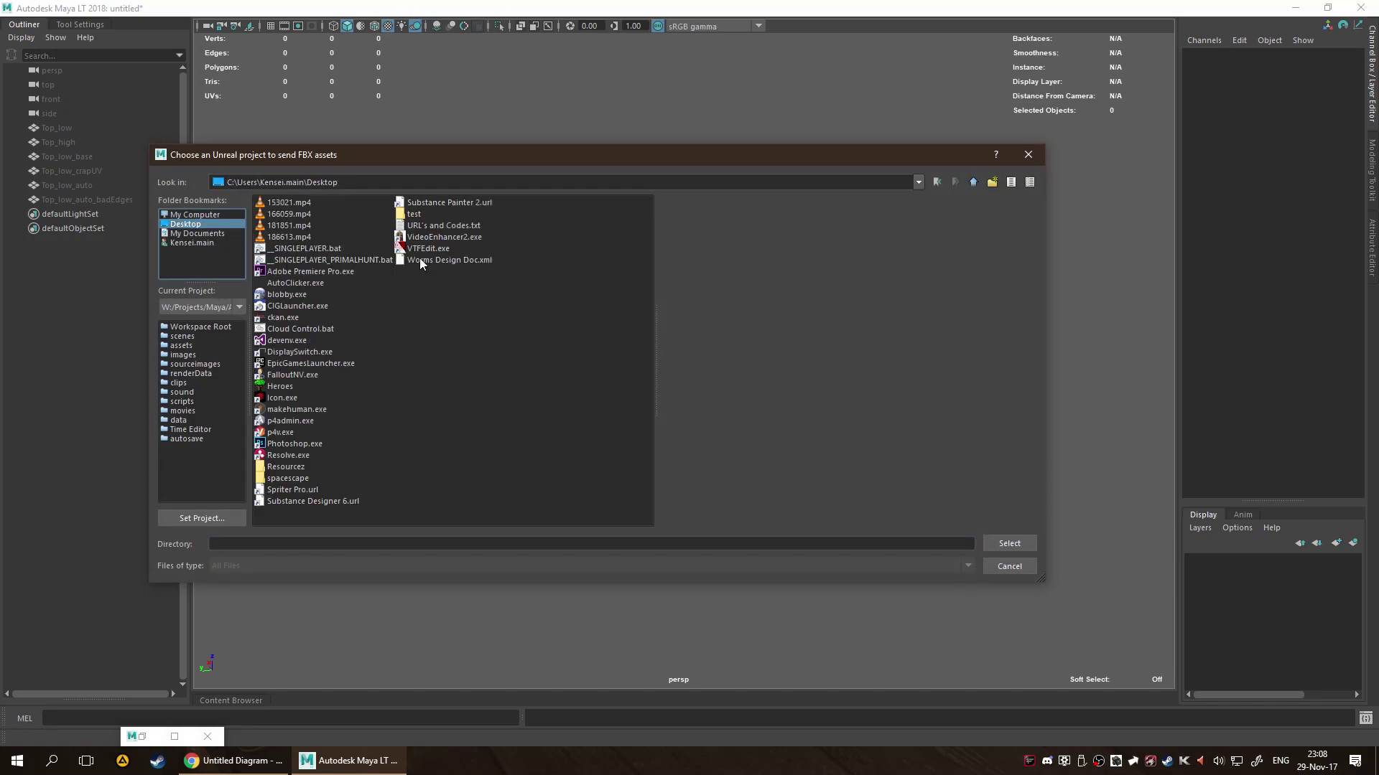
double_click(415, 214)
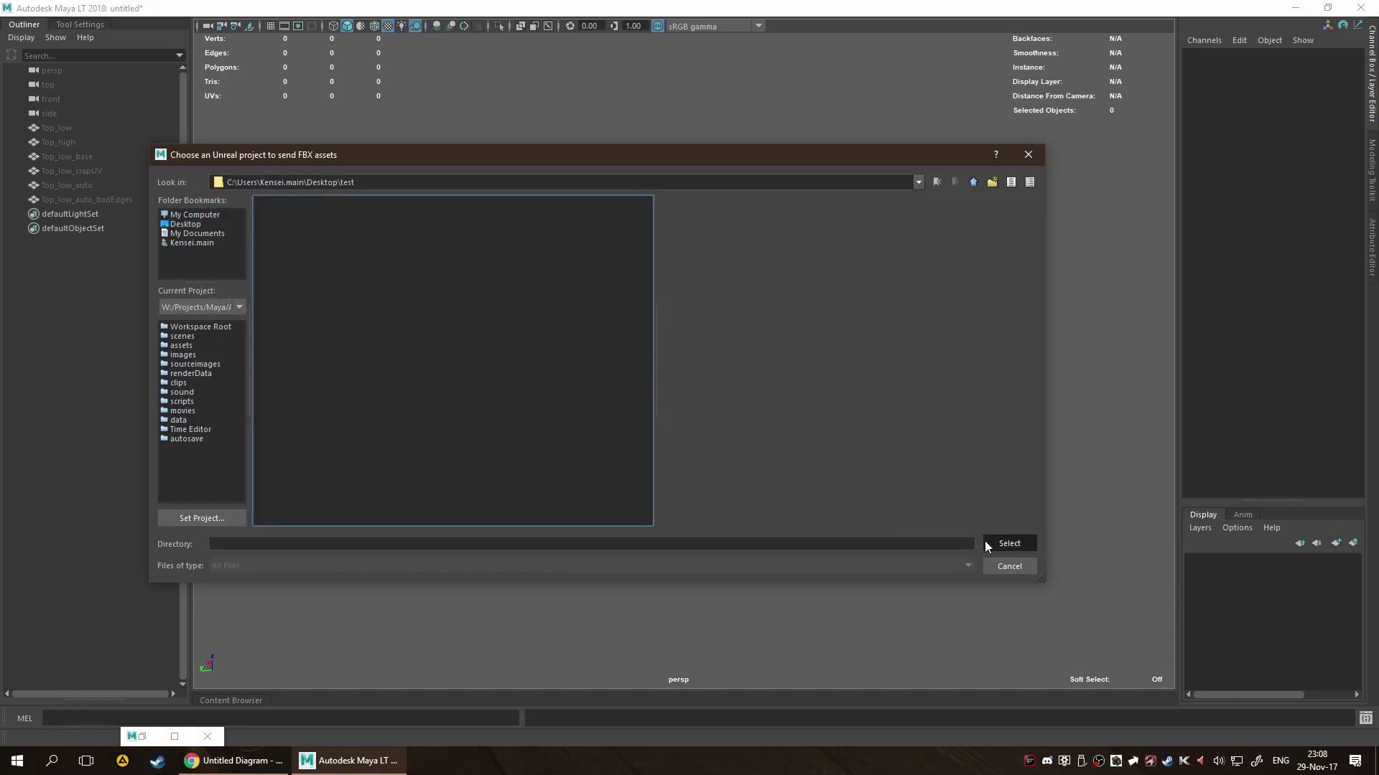
click(984, 544)
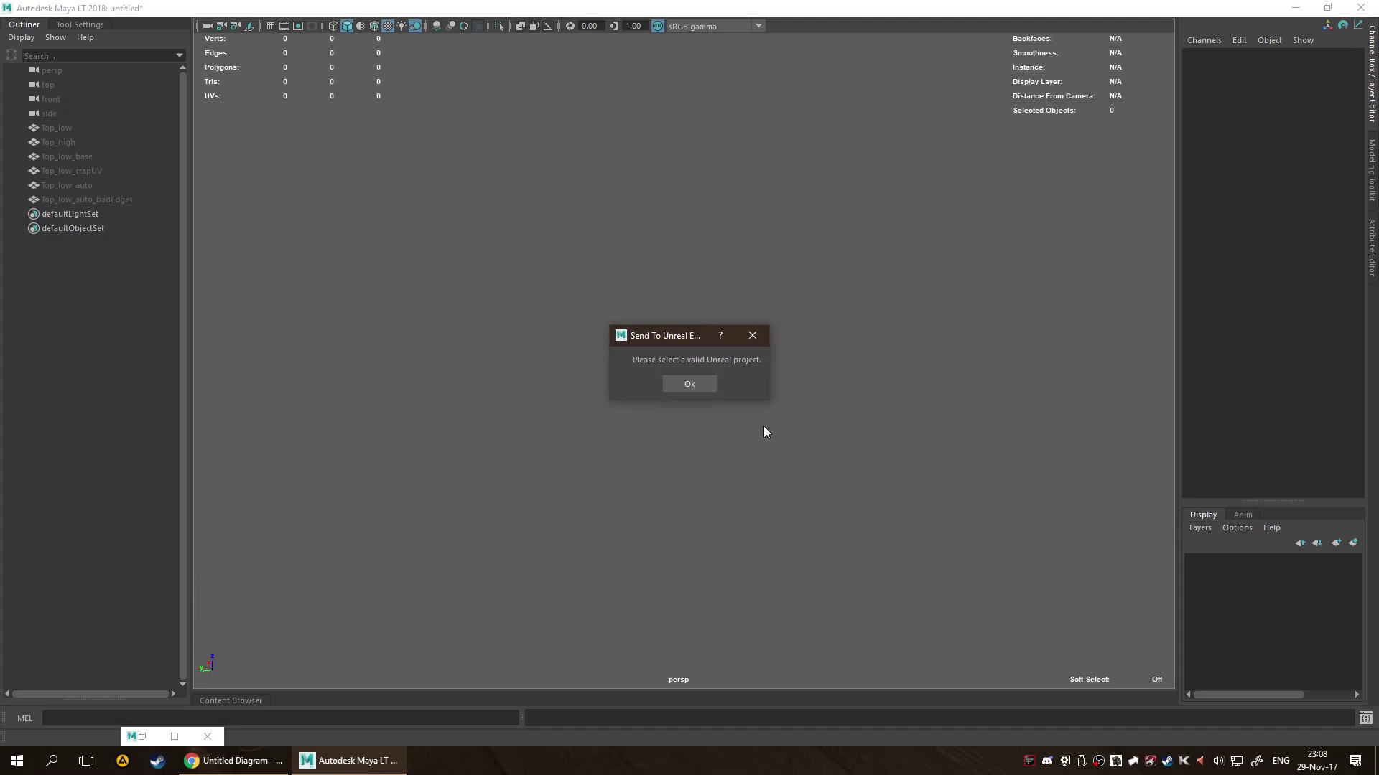
click(687, 380)
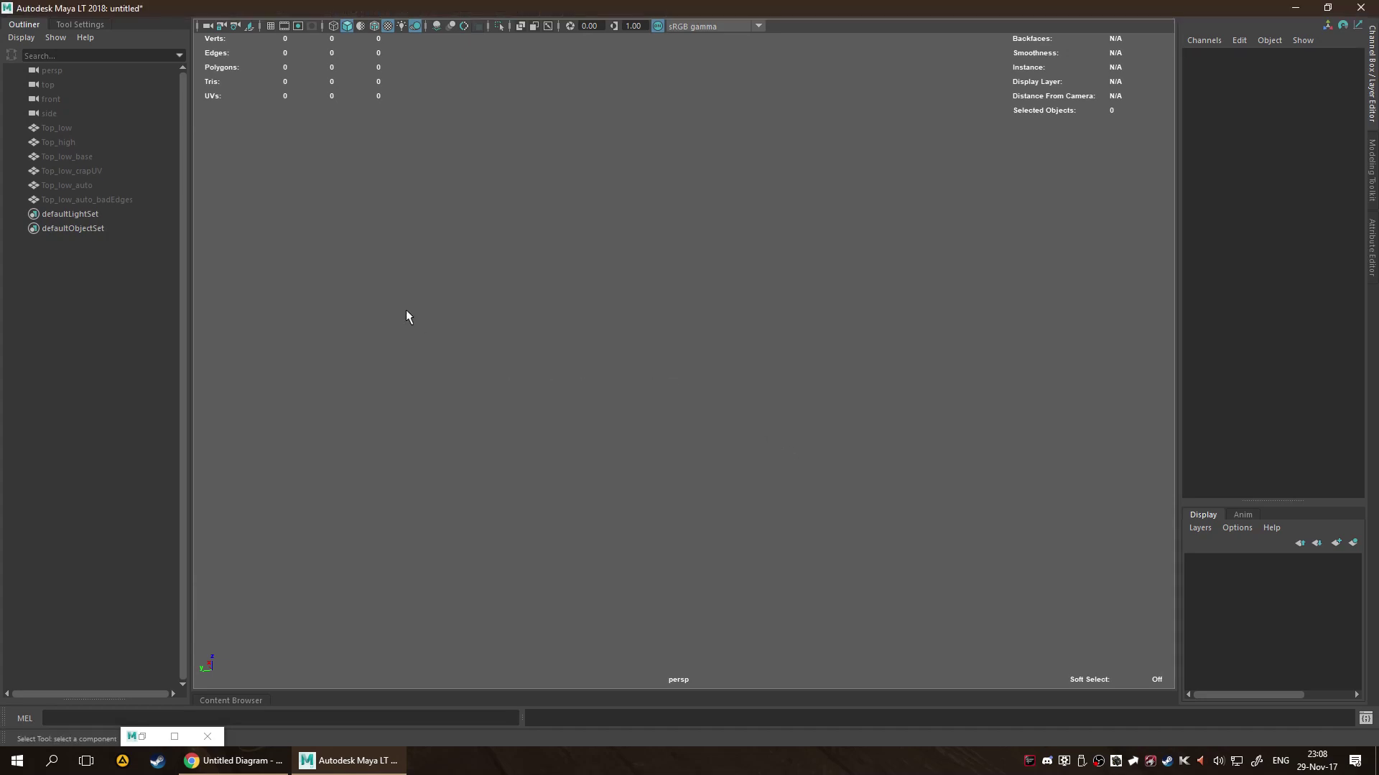
Set the Unreal project for sending FBX assets to W:\GameDev\Titspace\Worms\Volleyball.
key(space)
click(227, 101)
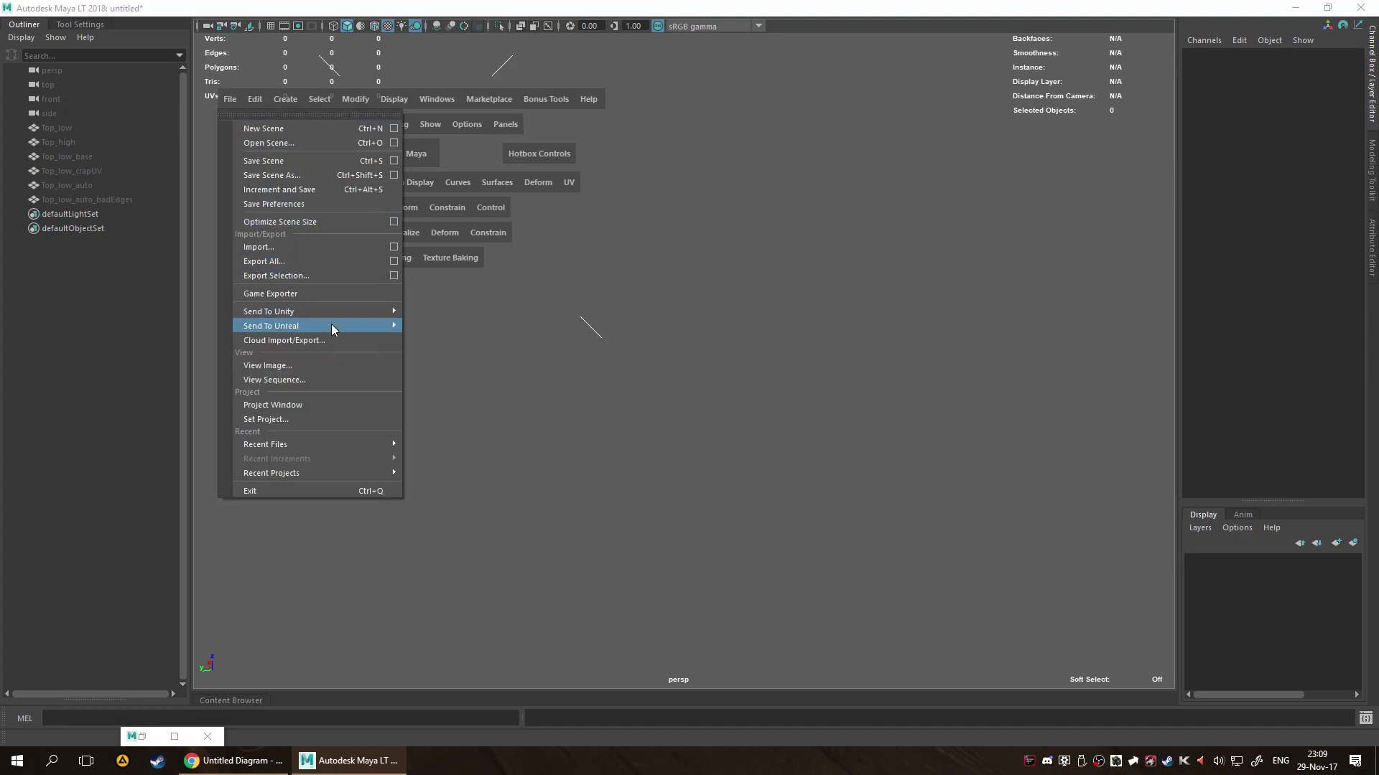
mouse_move(355, 326)
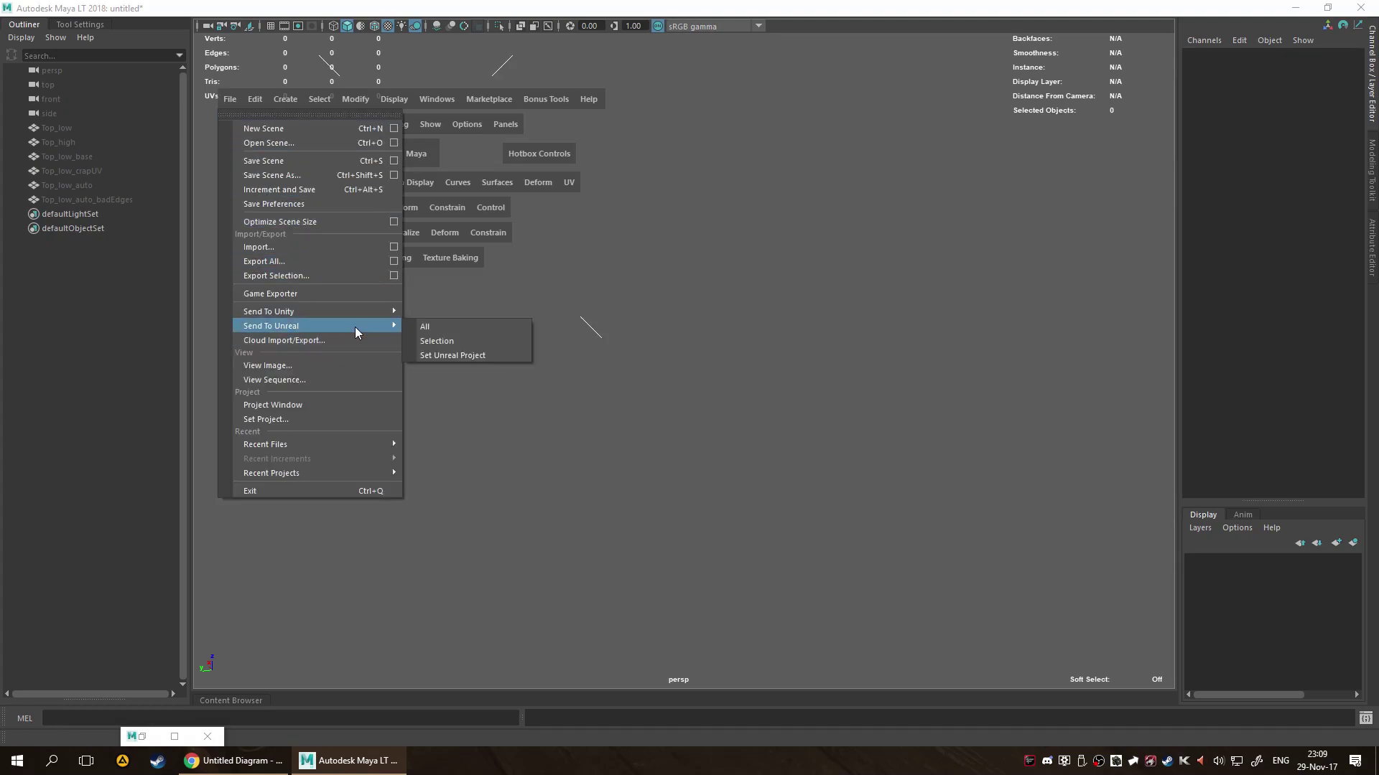
click(477, 354)
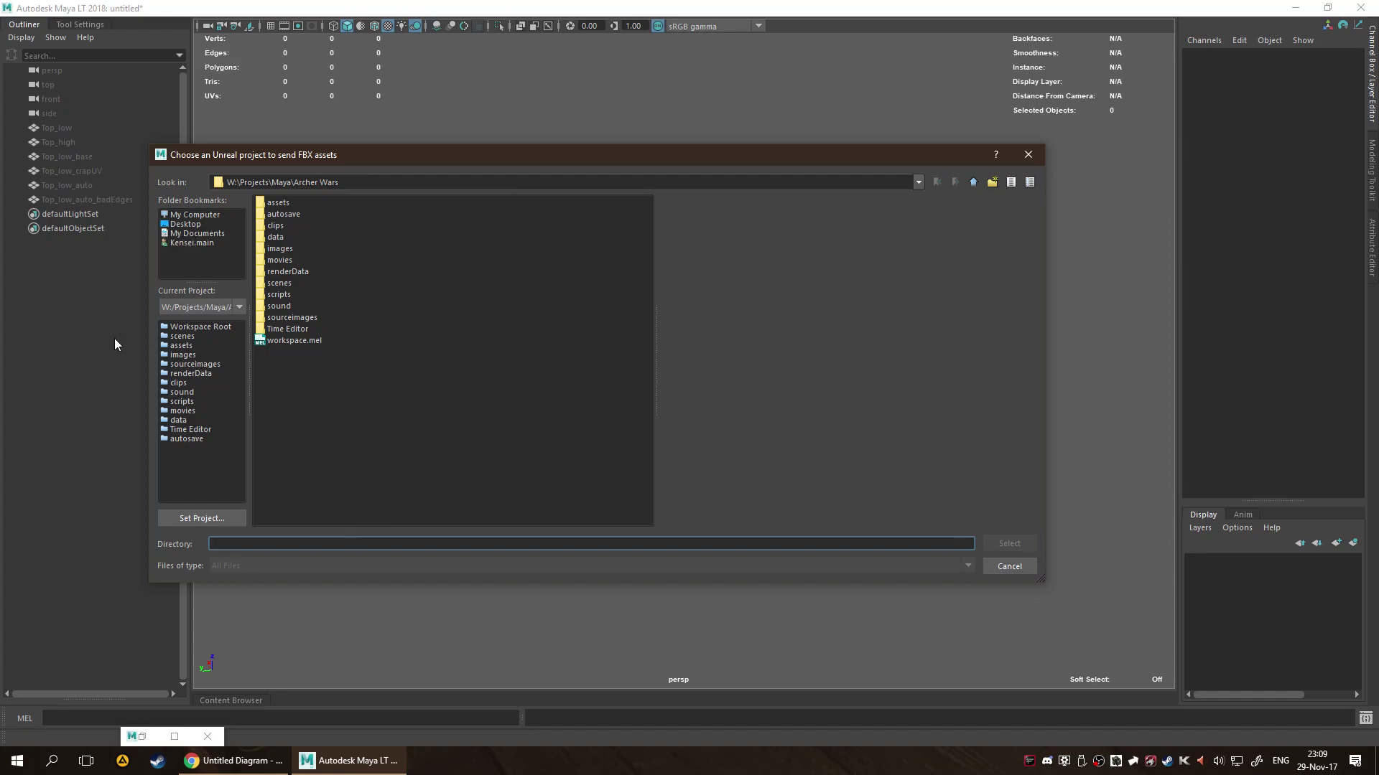
click(187, 215)
double_click(299, 308)
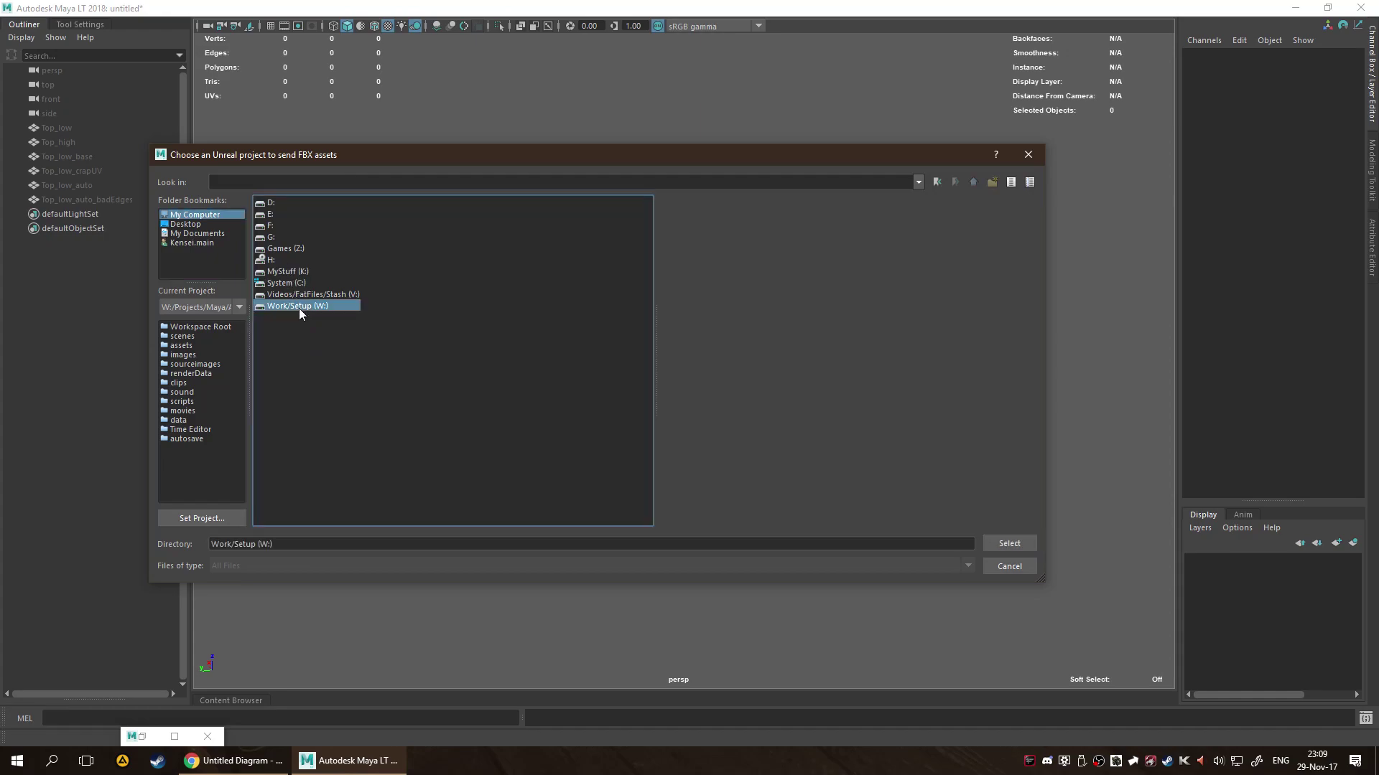
double_click(282, 237)
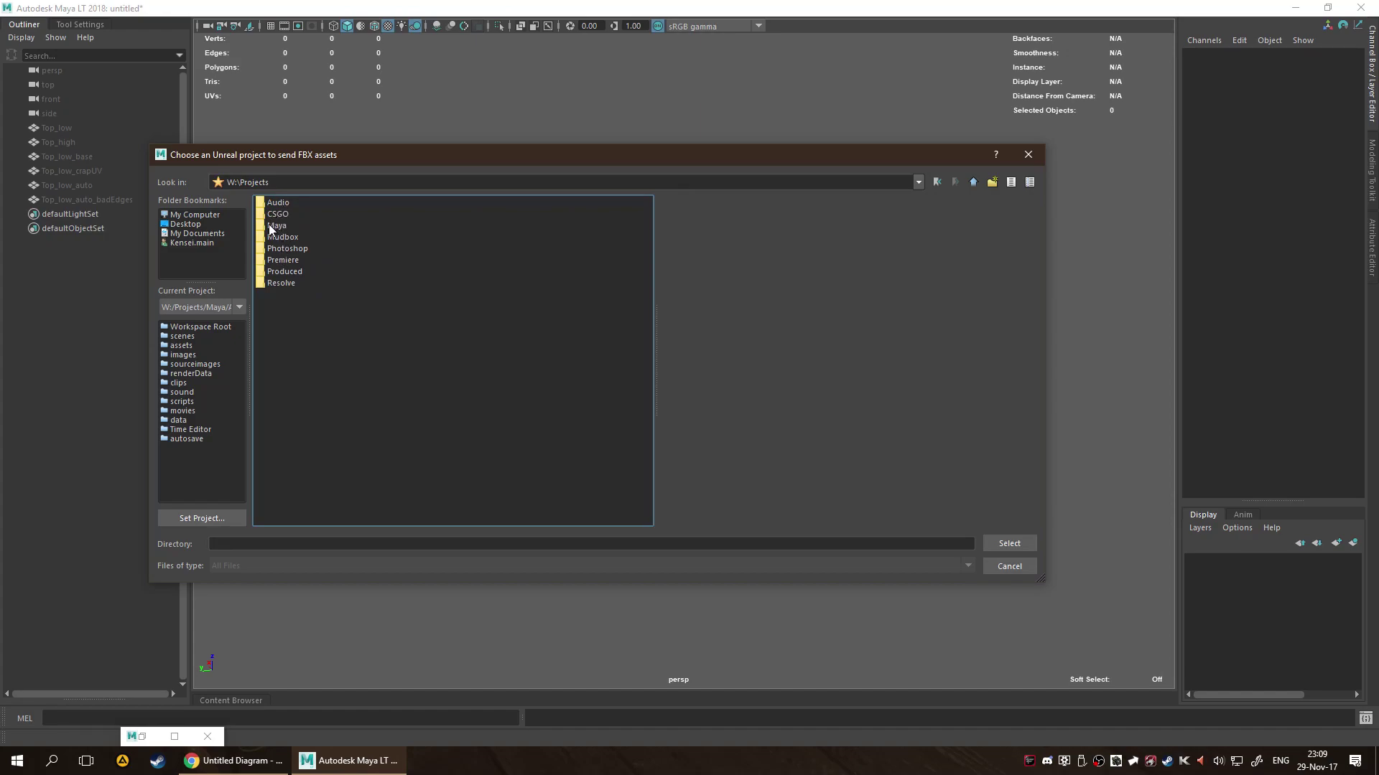
click(973, 183)
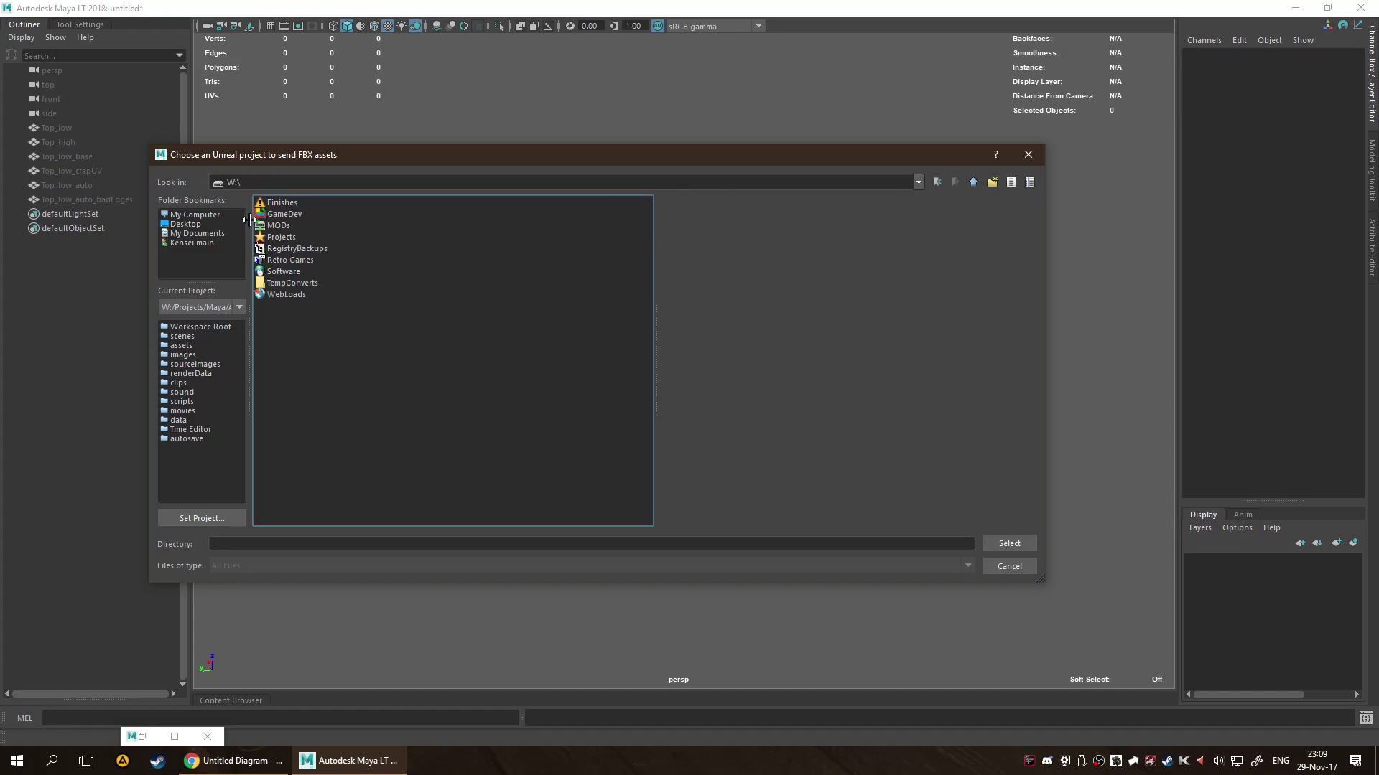
double_click(291, 213)
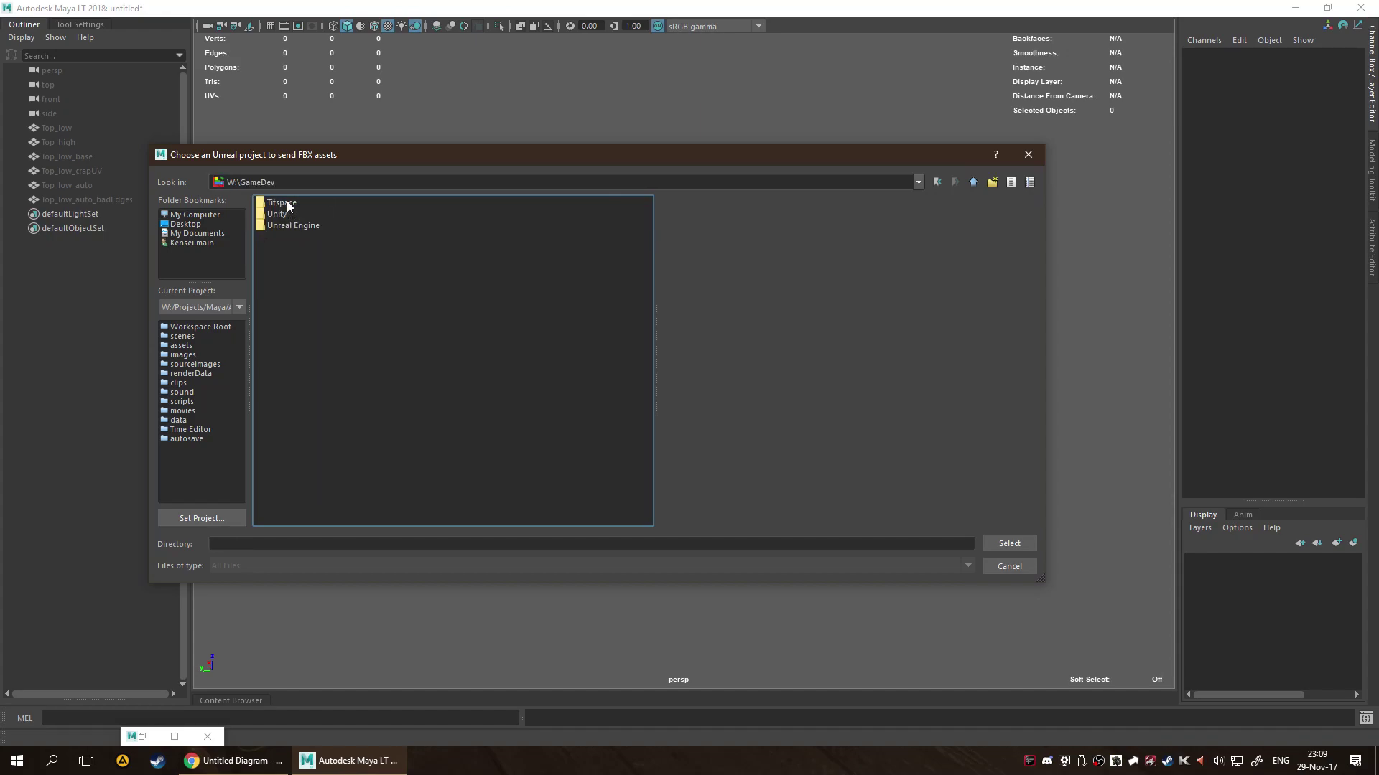
double_click(281, 202)
double_click(280, 203)
double_click(285, 203)
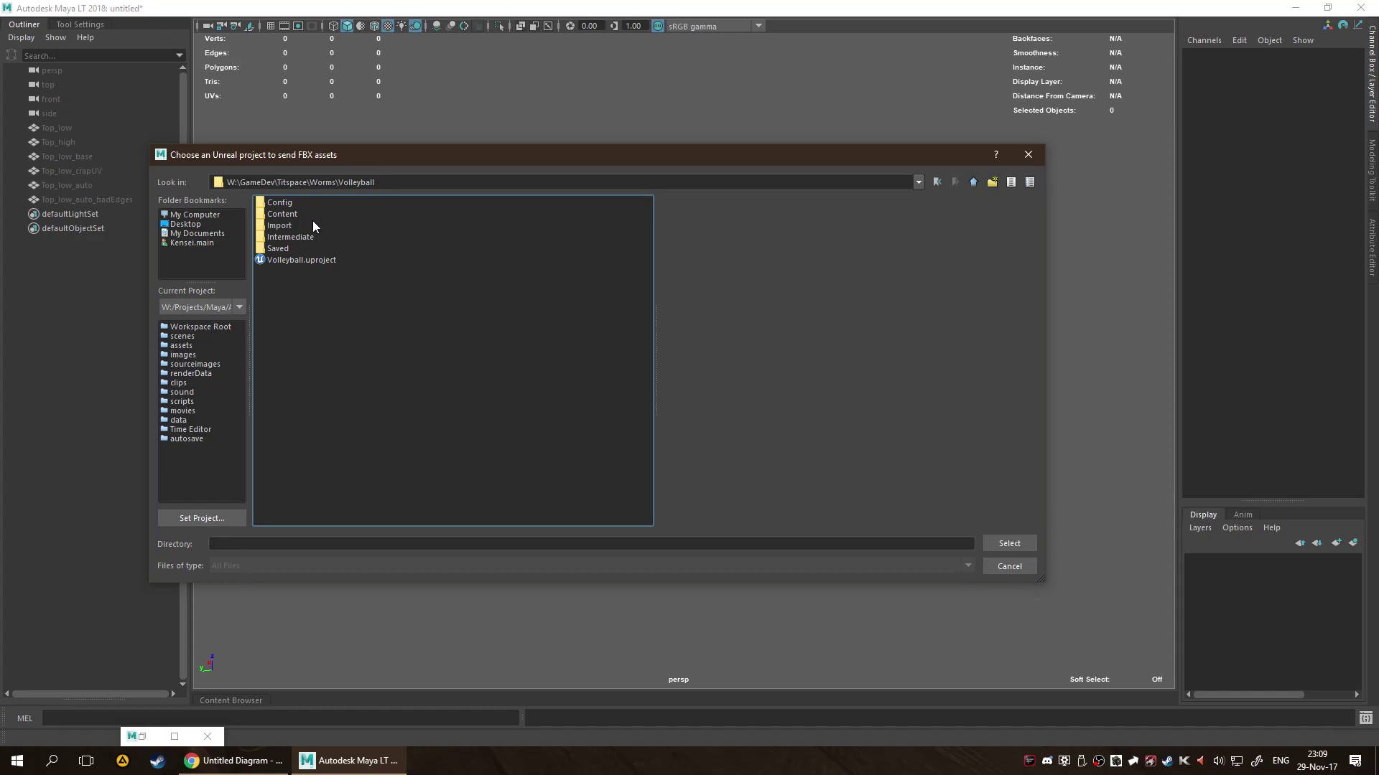
click(1011, 543)
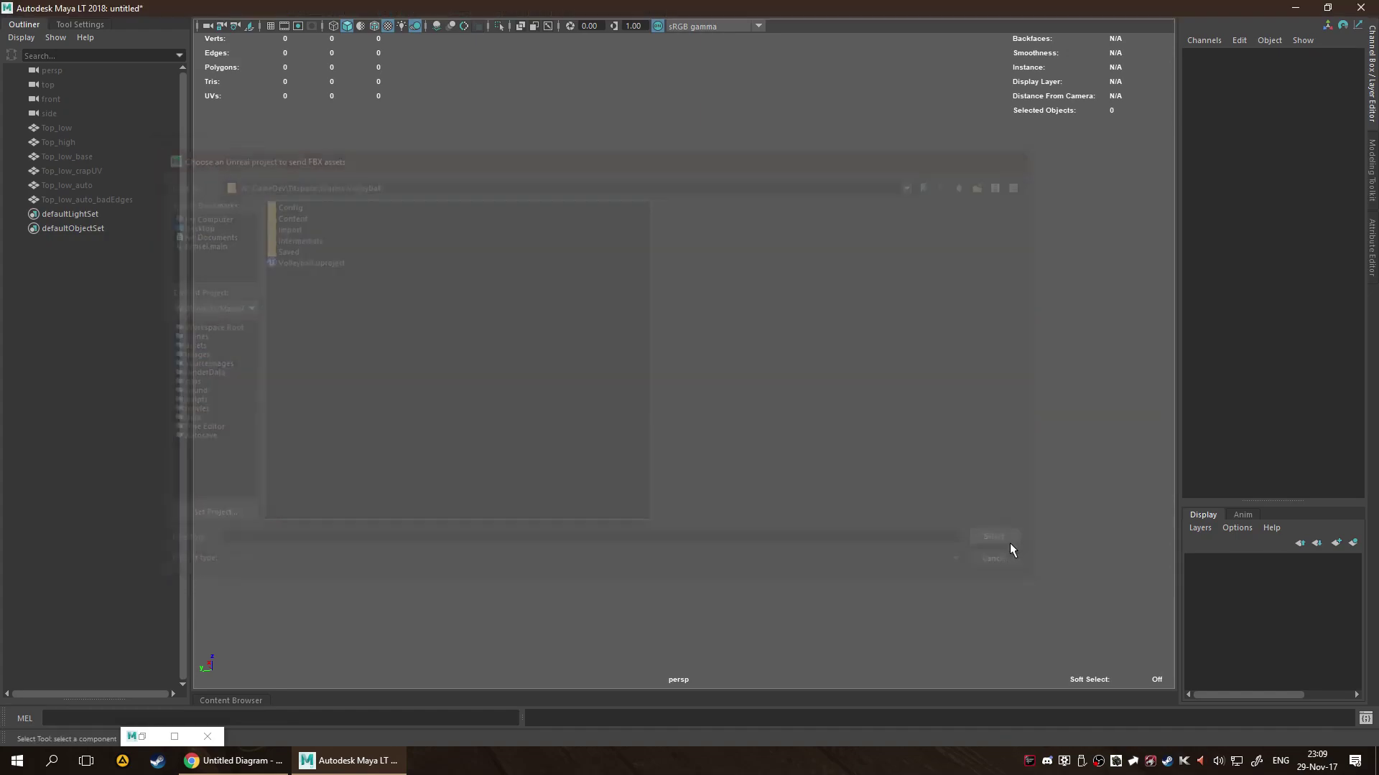
Export Top_low_base, Top_low_crapUV, Top_low_auto and Top_low_auto_badEdges as separate FBX files to the Desktop test folder with the Game Exporter.
key(space)
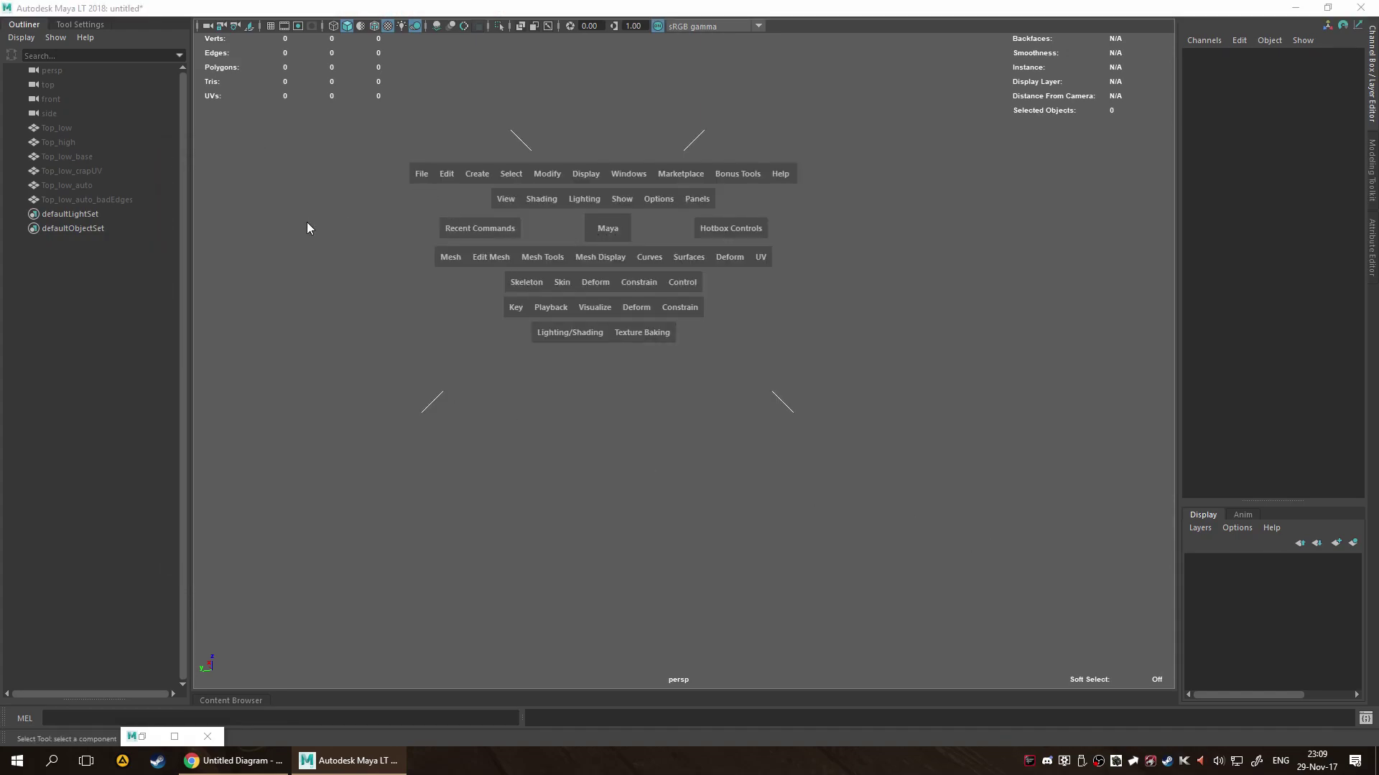
click(76, 158)
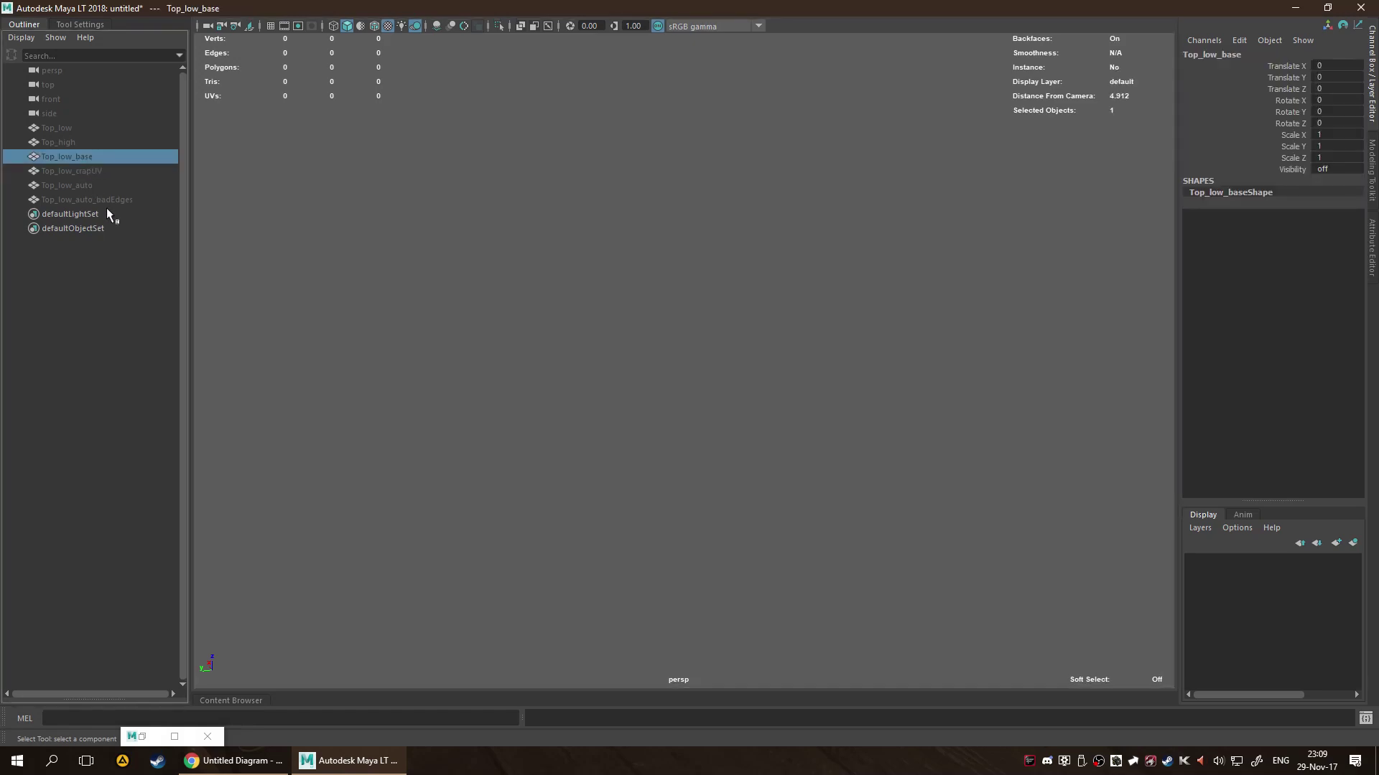
click(115, 201)
click(71, 158)
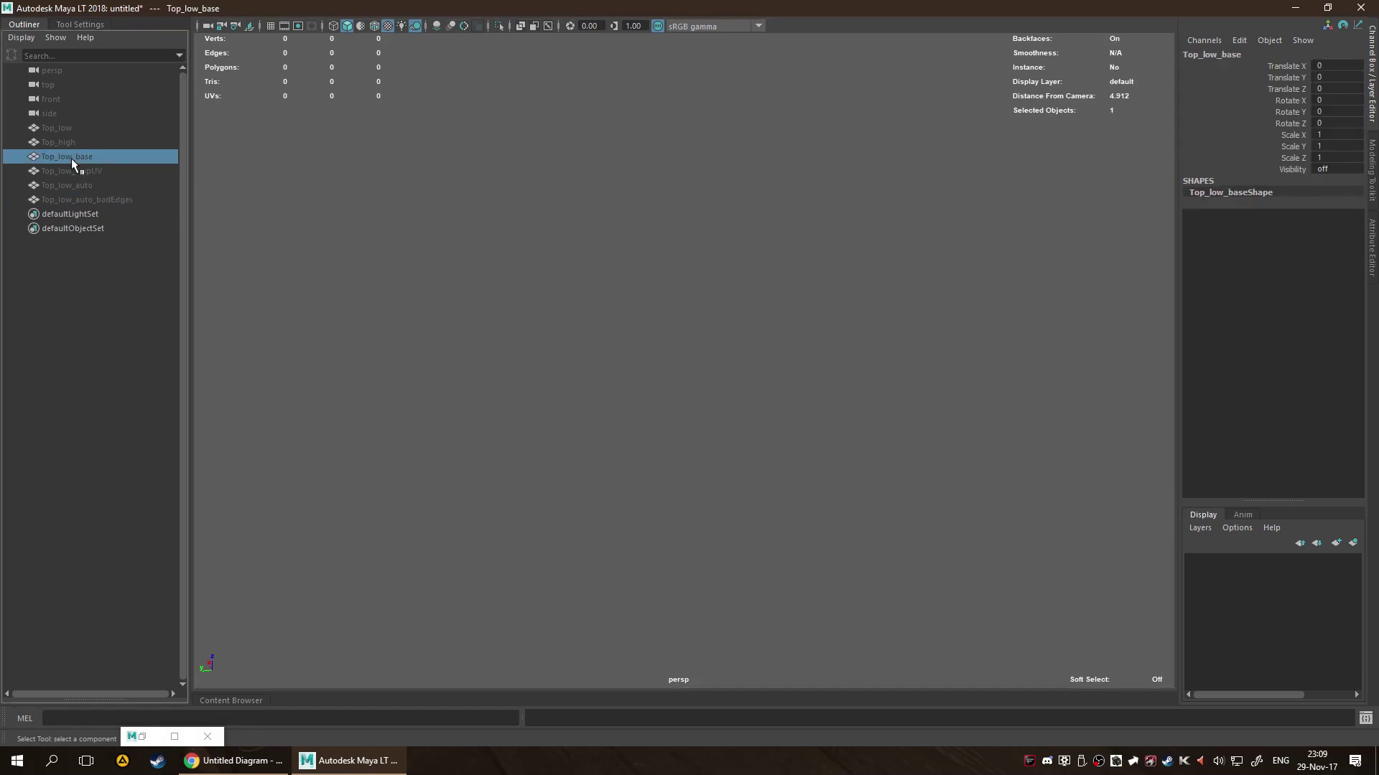
shift+click(101, 199)
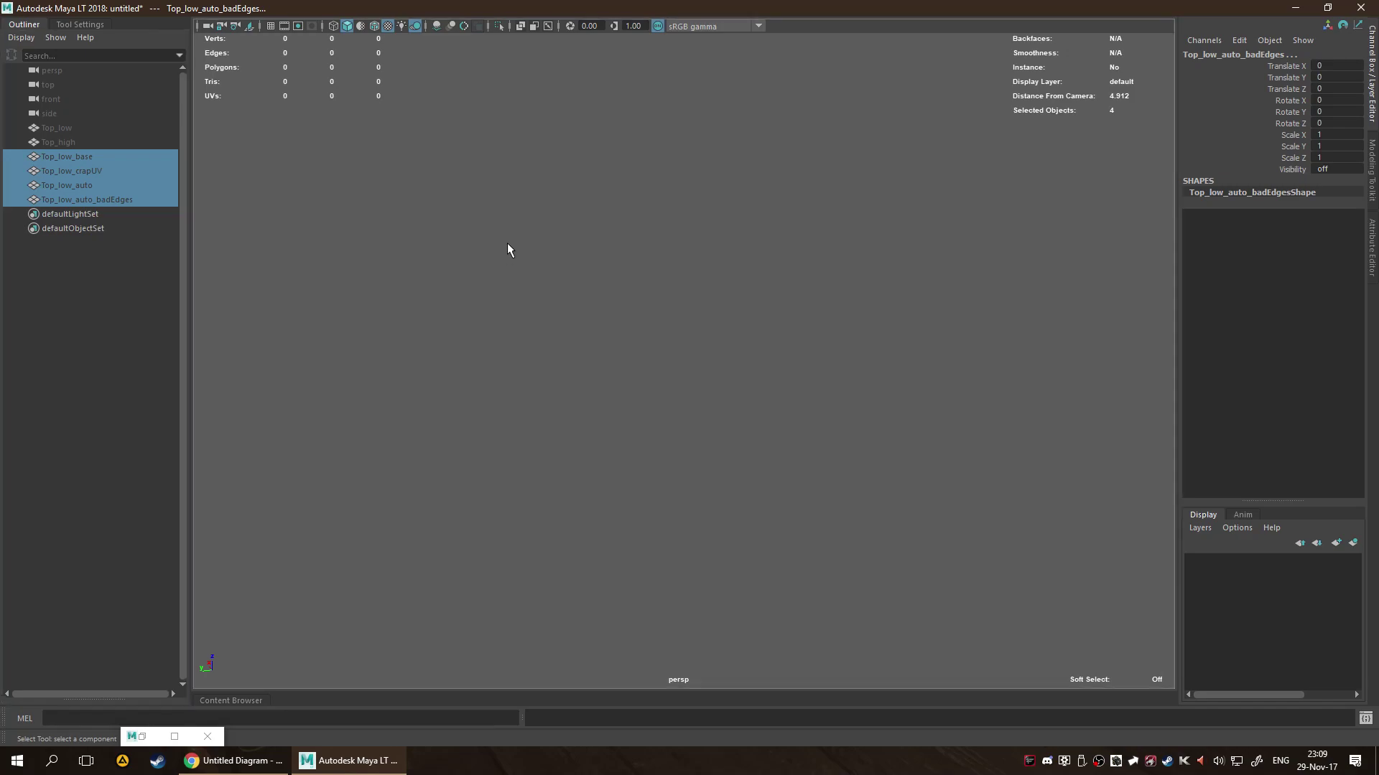
right_click(506, 244)
key(space)
click(322, 189)
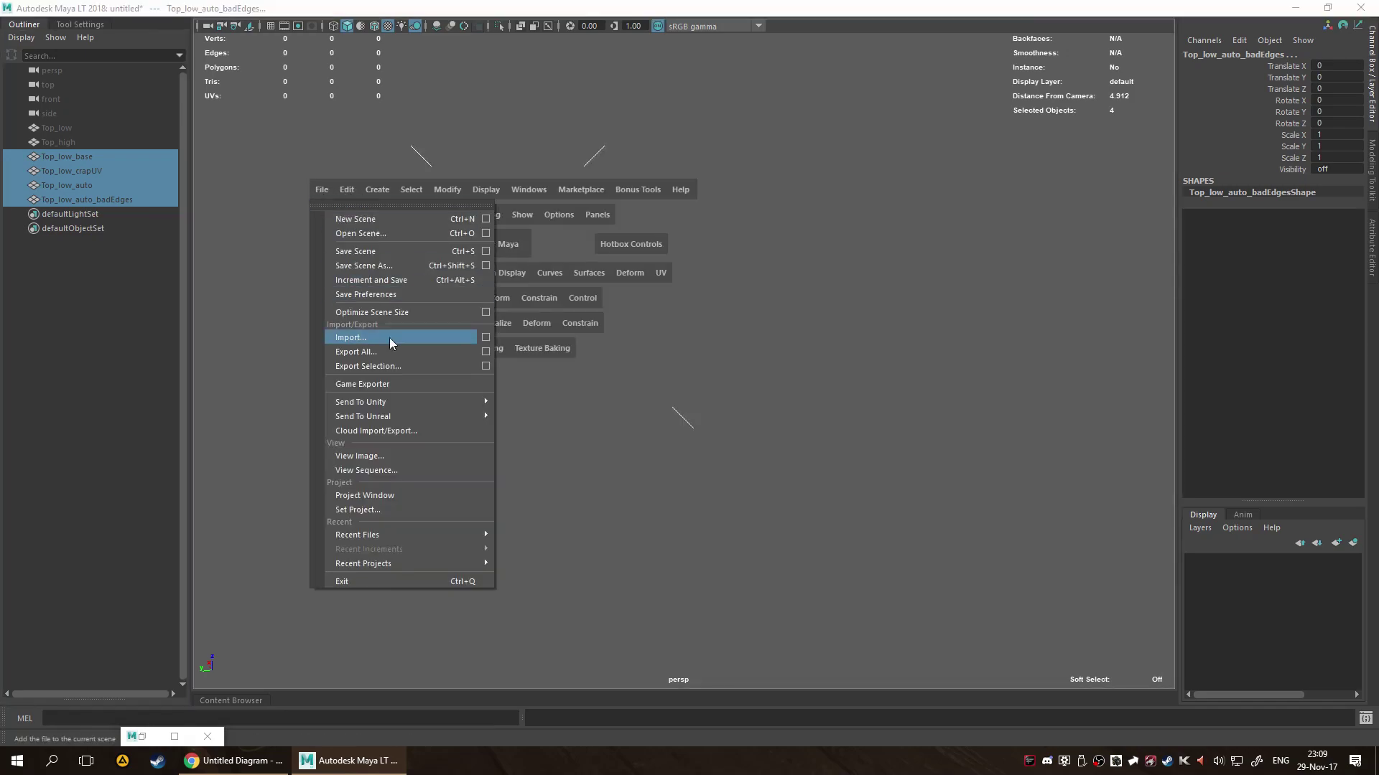
click(463, 385)
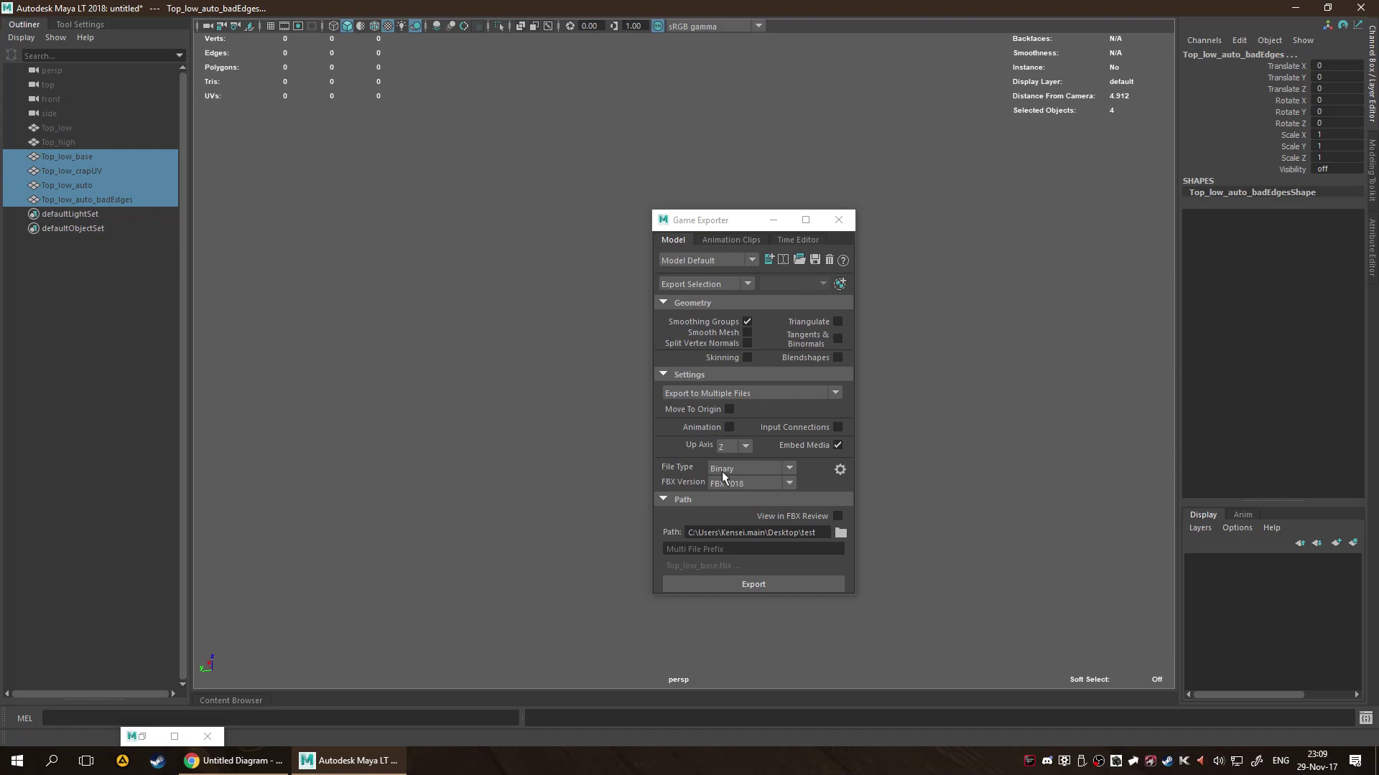
click(747, 584)
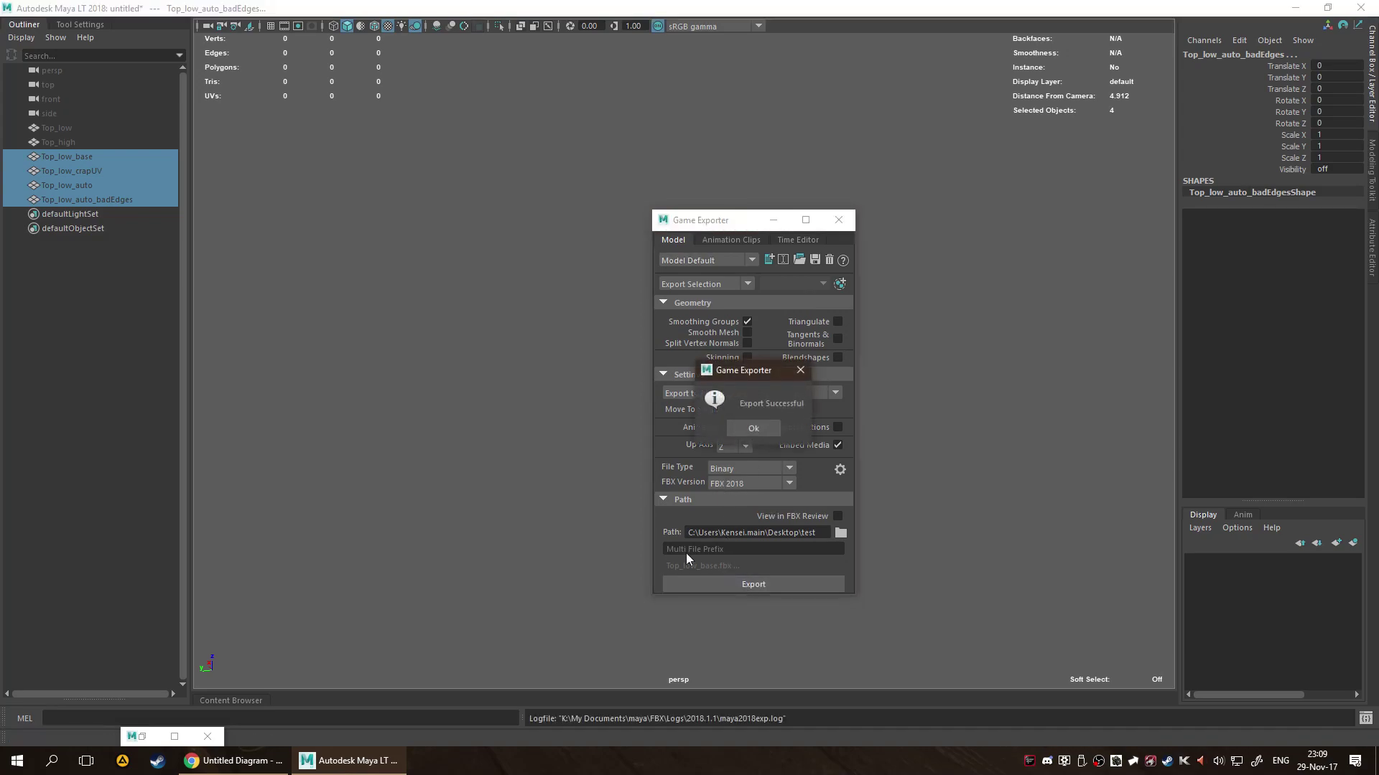
click(748, 429)
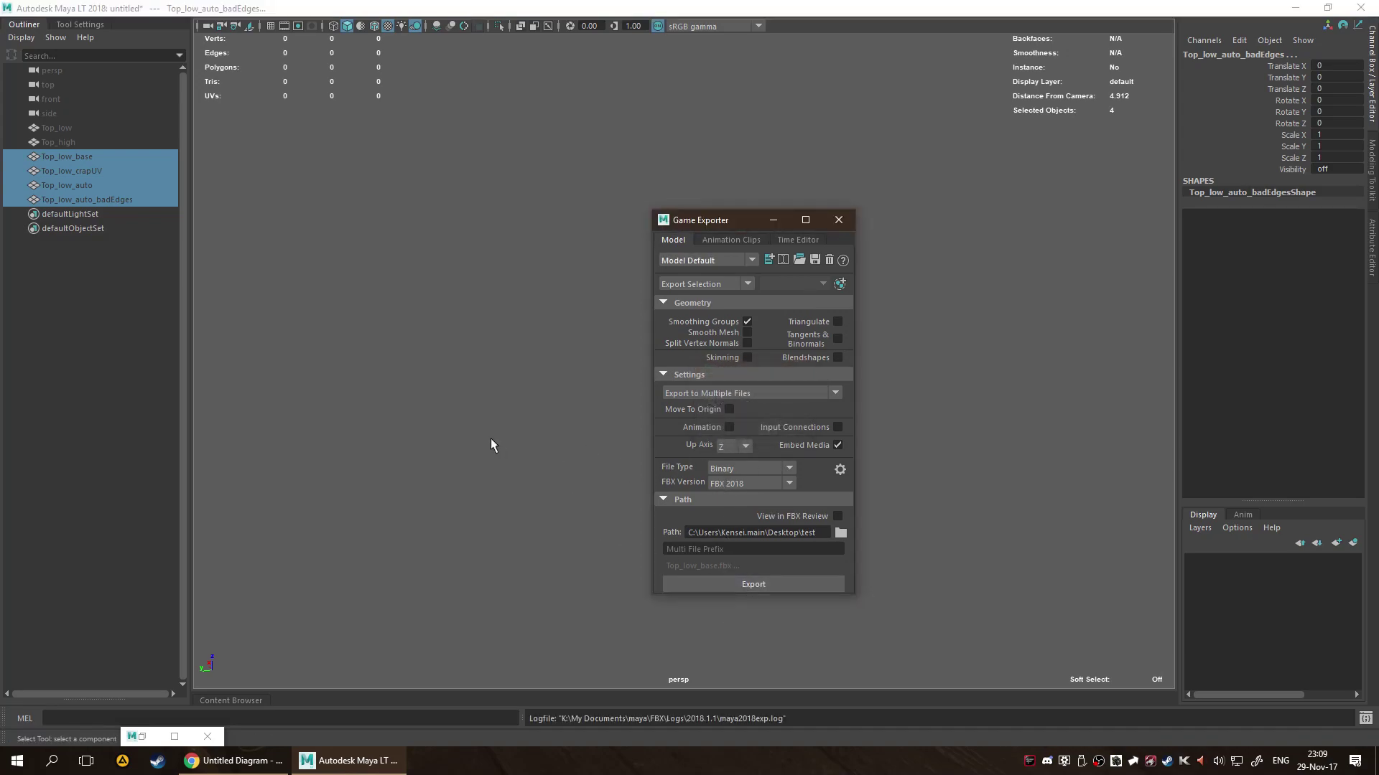
Check the exported FBX files in the Desktop test folder, and return to Maya LT to close the Game Exporter.
key(super+d)
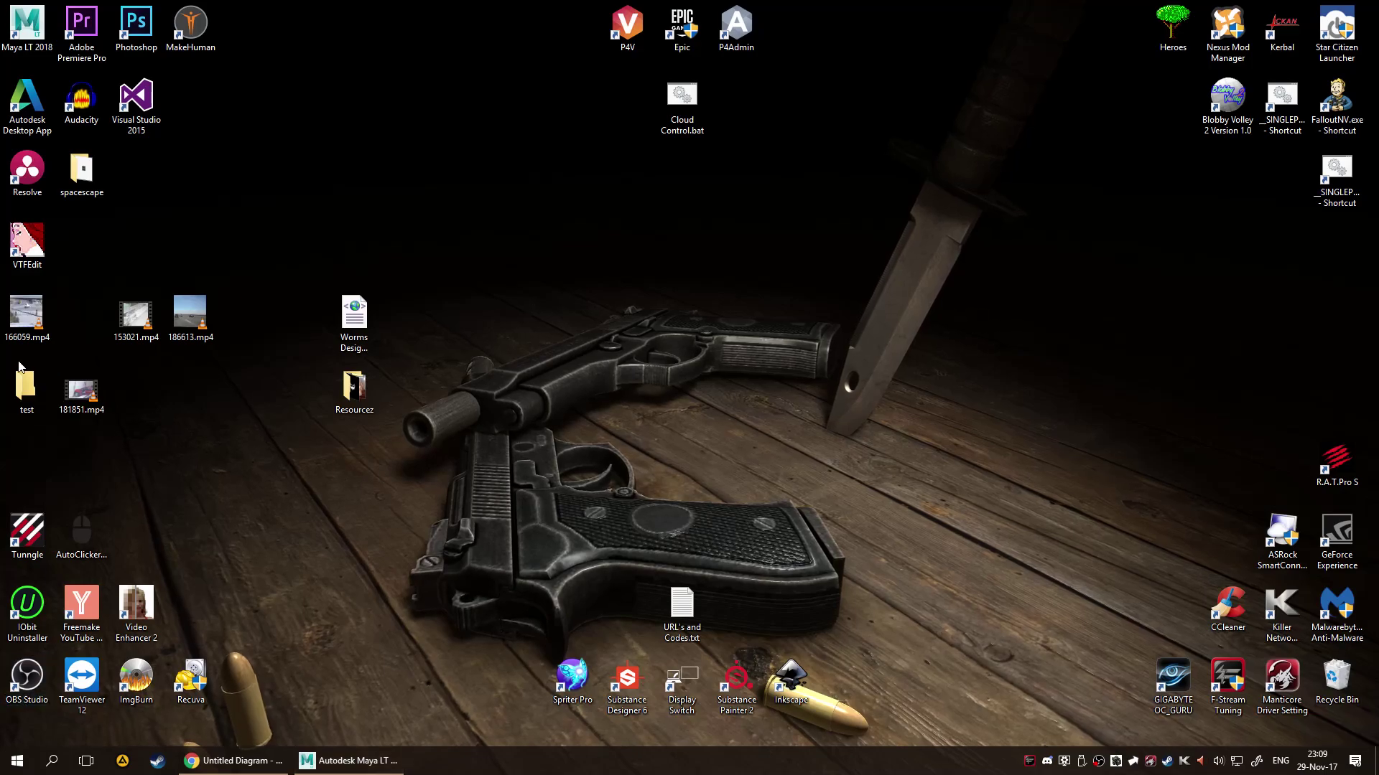
double_click(25, 385)
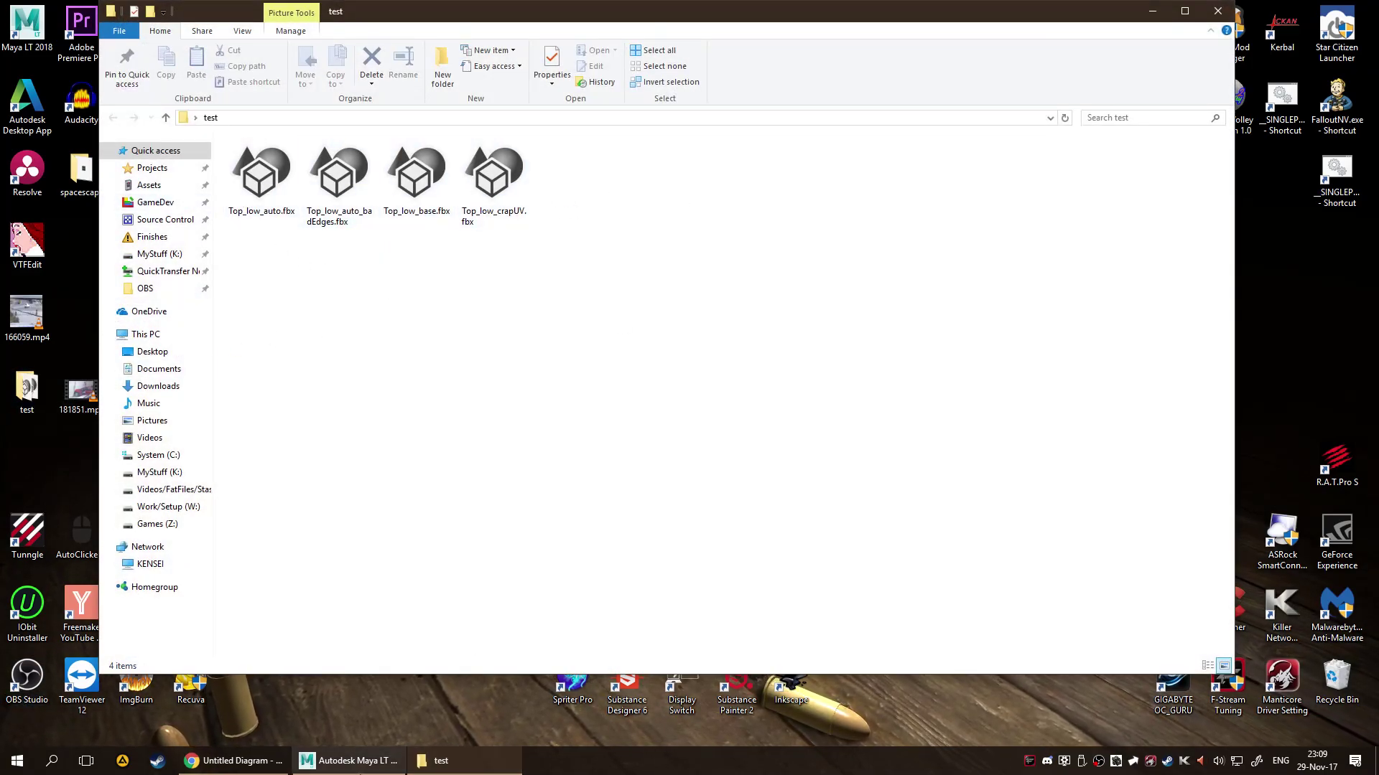
click(349, 760)
click(1073, 273)
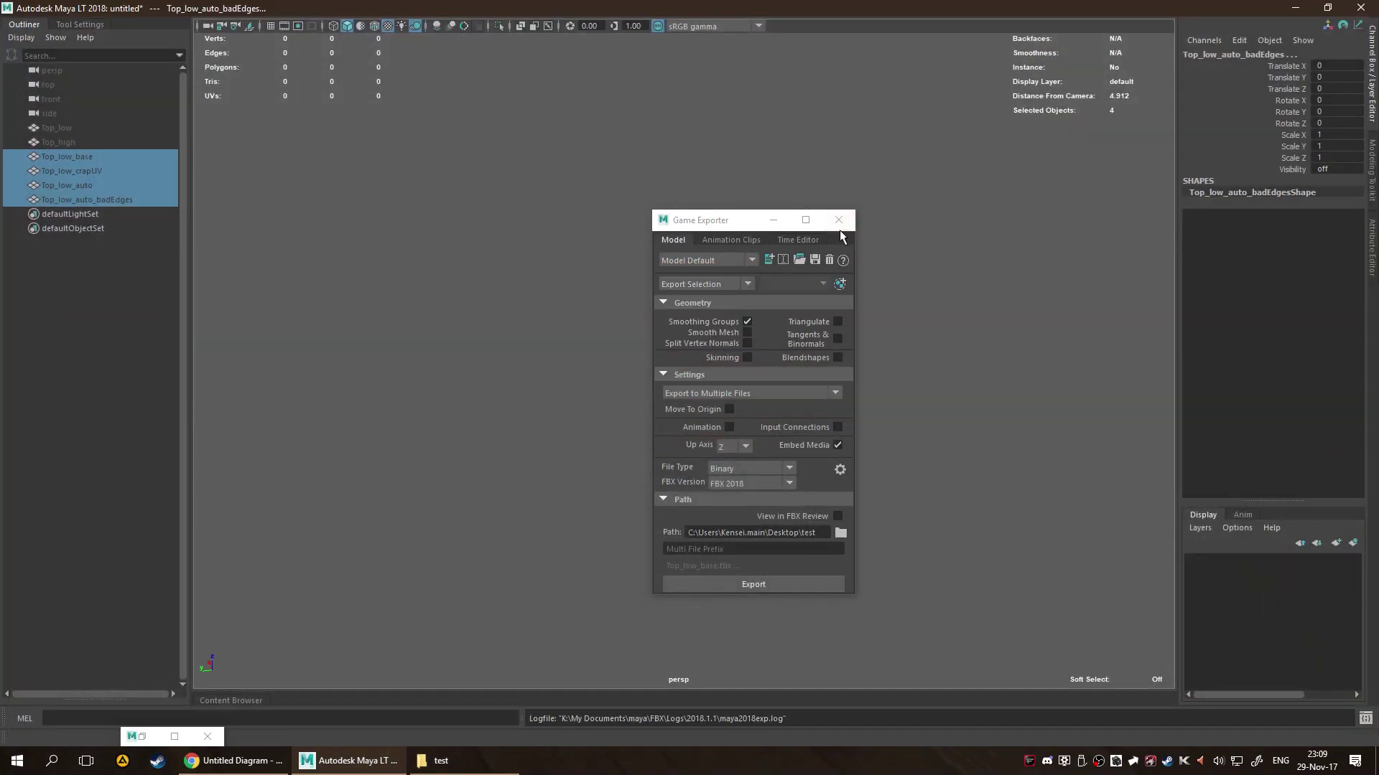
click(838, 220)
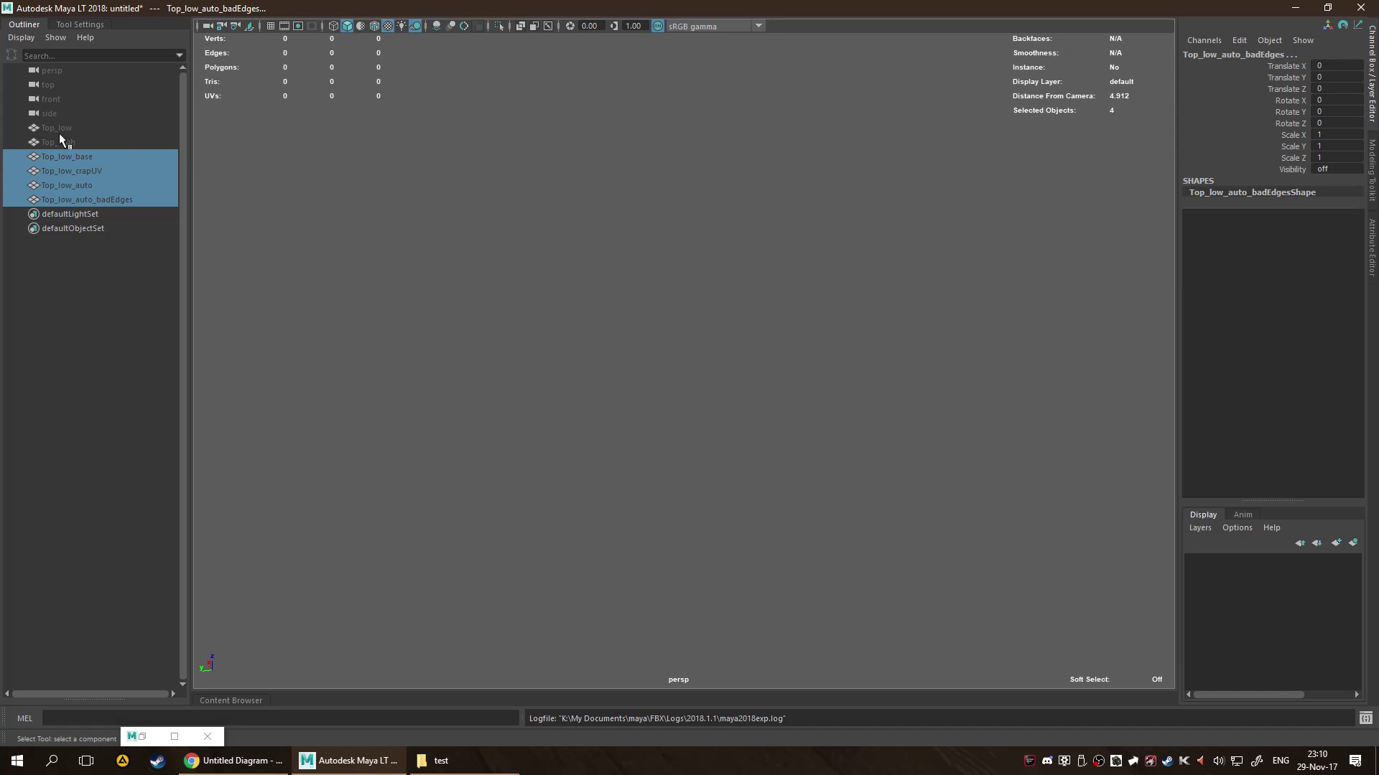
Select only the Top_high mesh in the Outliner.
click(92, 138)
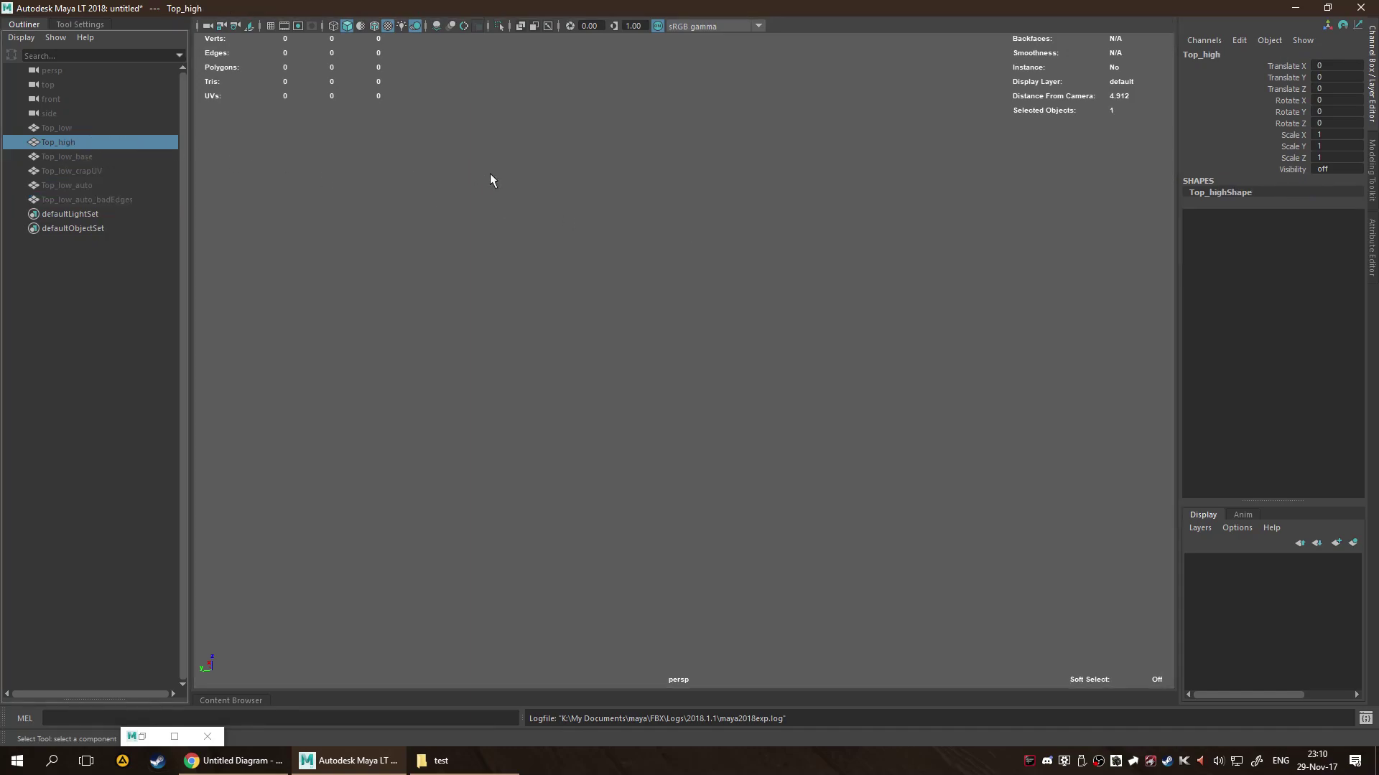
key(space)
click(418, 162)
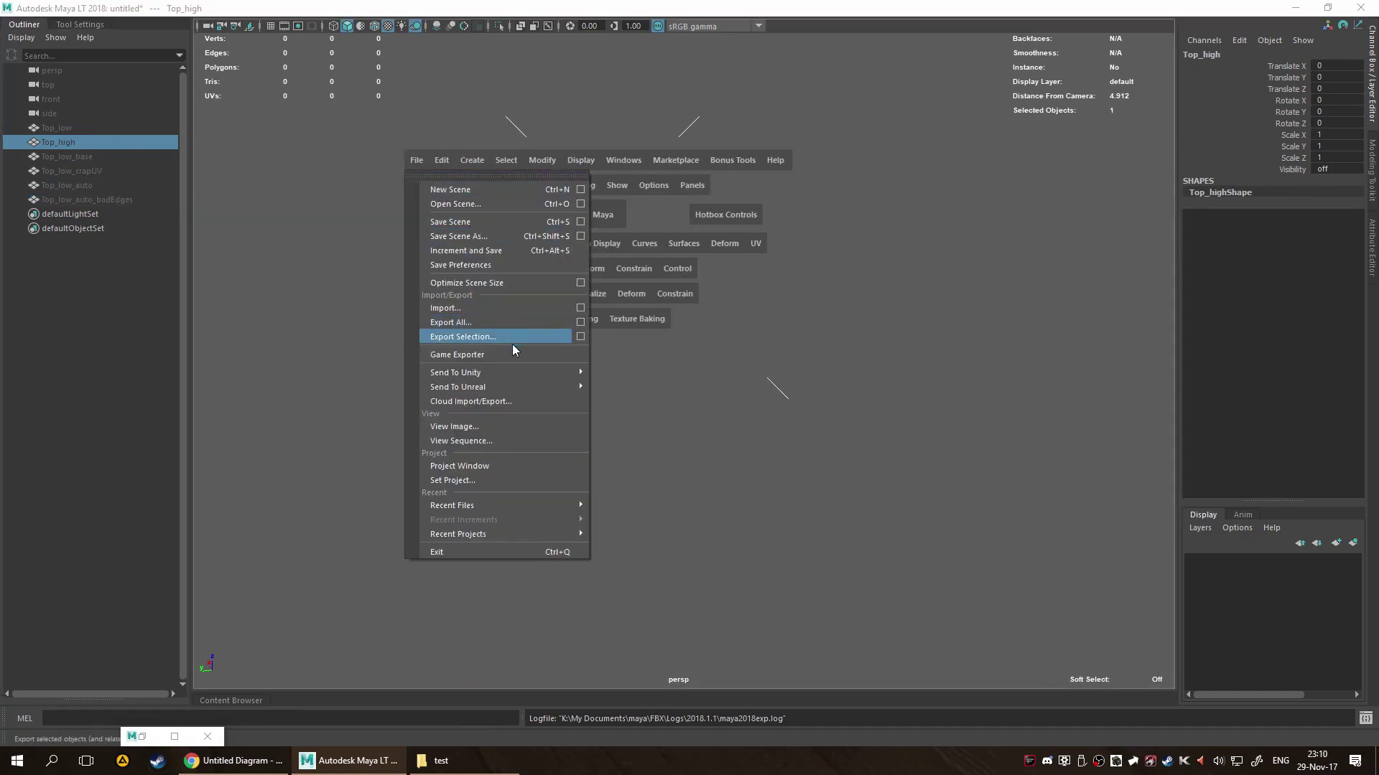
mouse_move(542, 386)
click(646, 417)
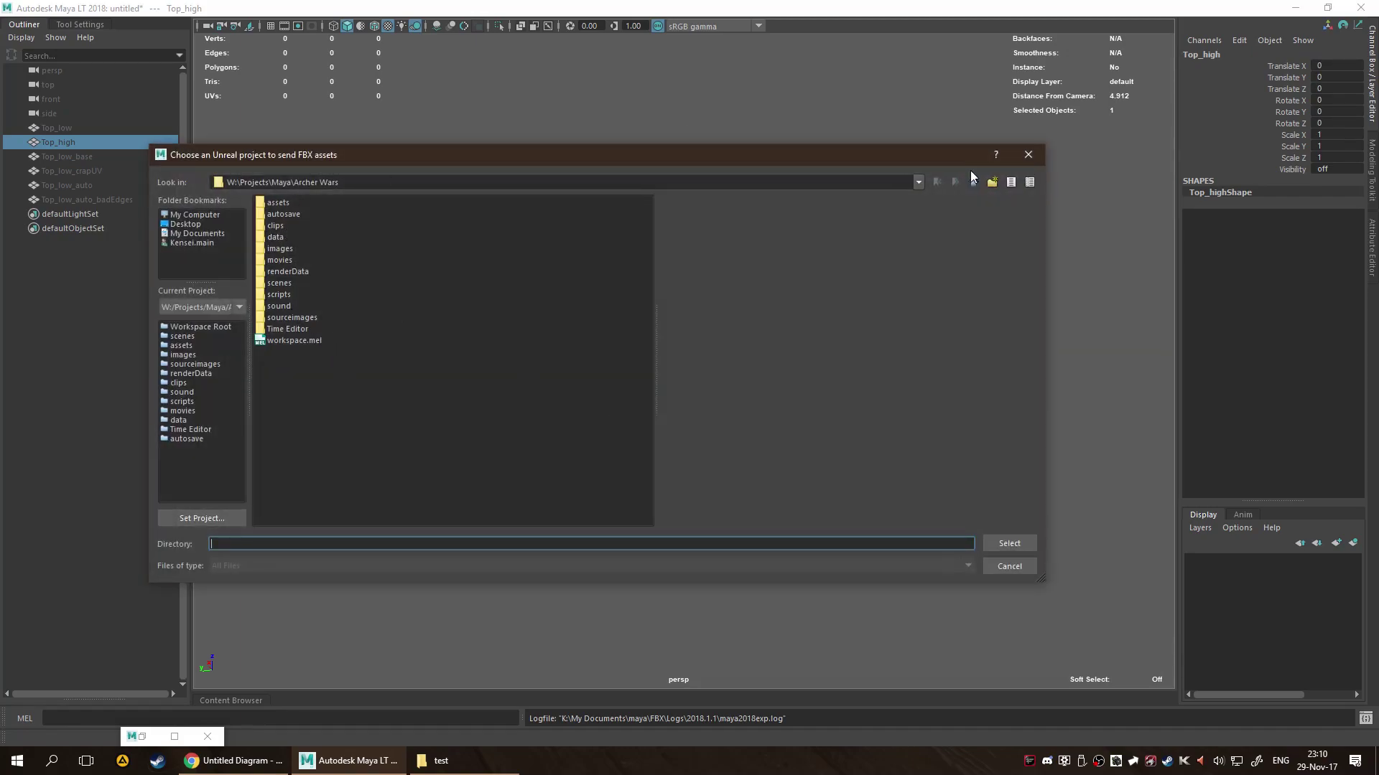
click(1028, 155)
Send the selected Top_high mesh to Unreal as a selection export and name the FBX file Top_high.
key(space)
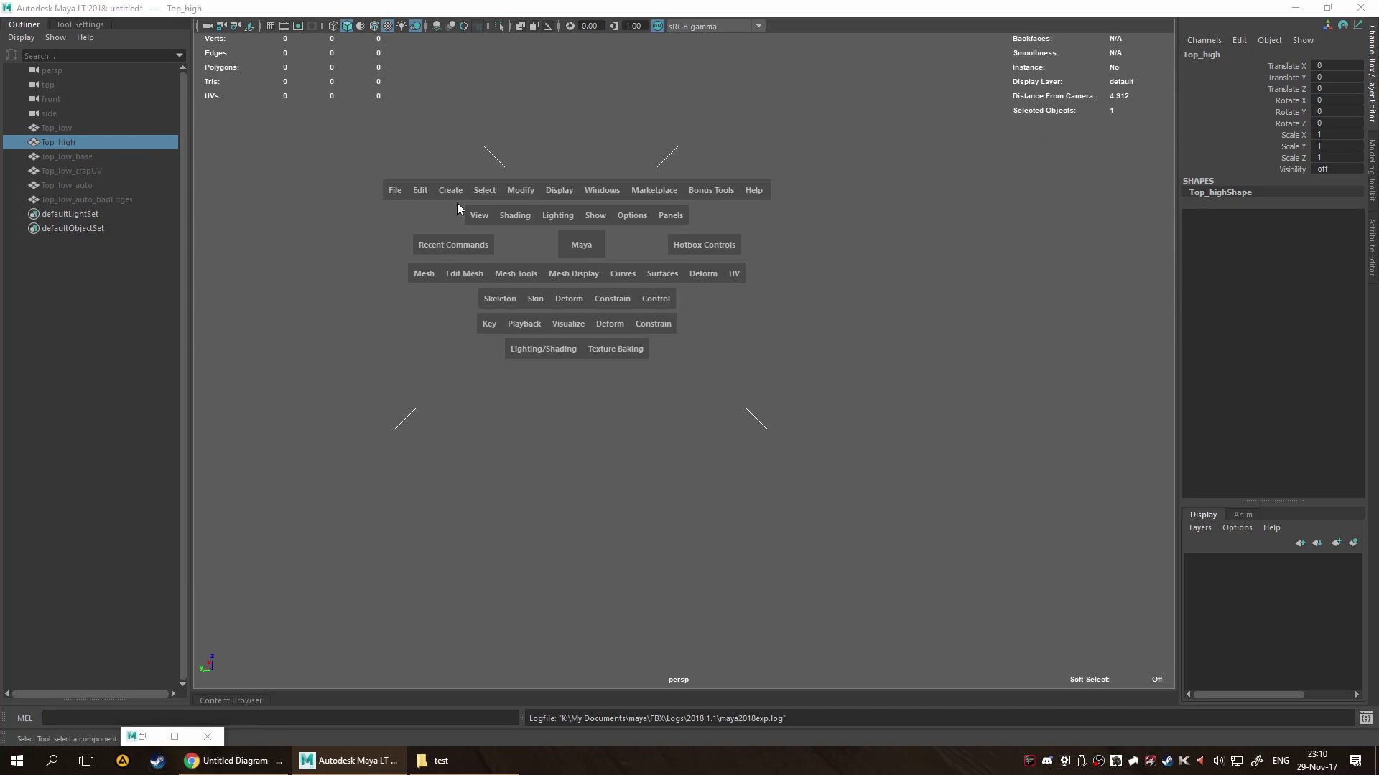
click(423, 194)
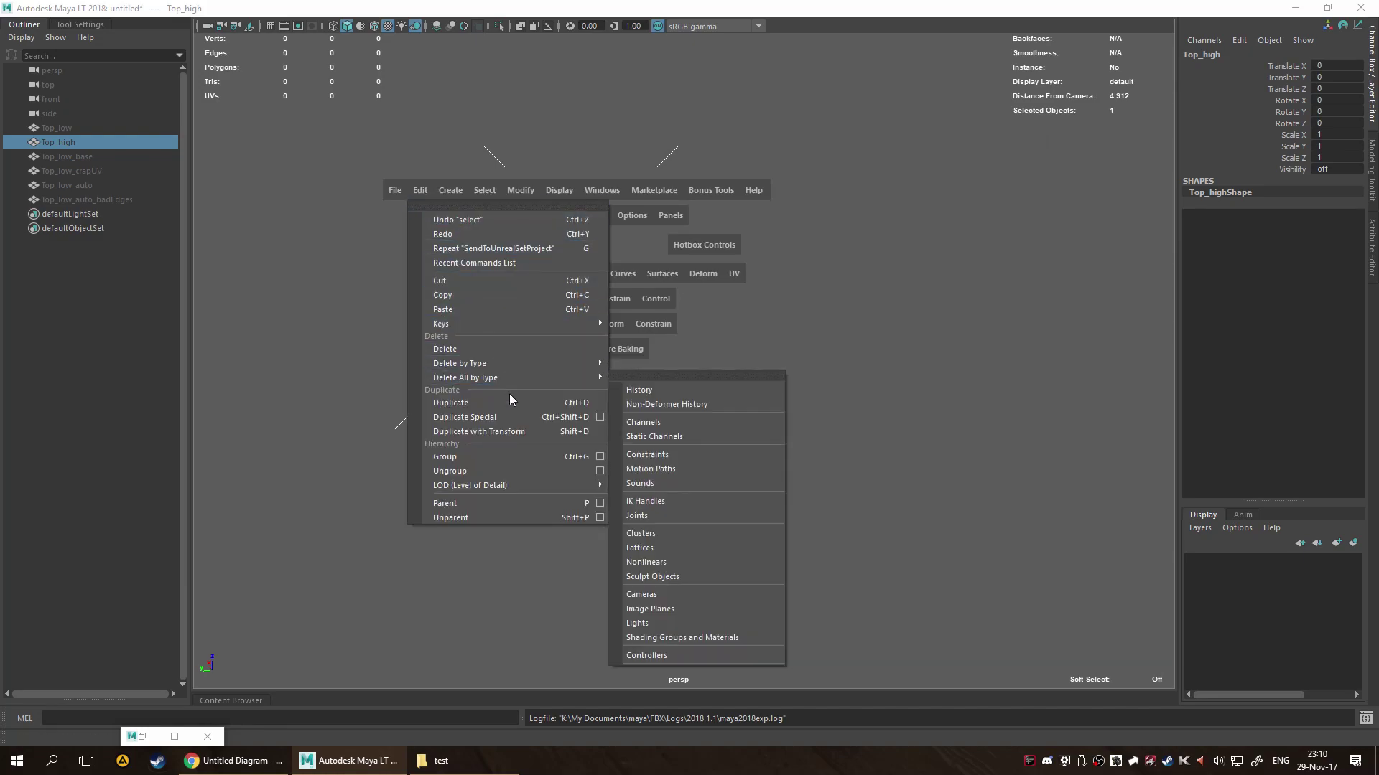
click(395, 190)
mouse_move(467, 417)
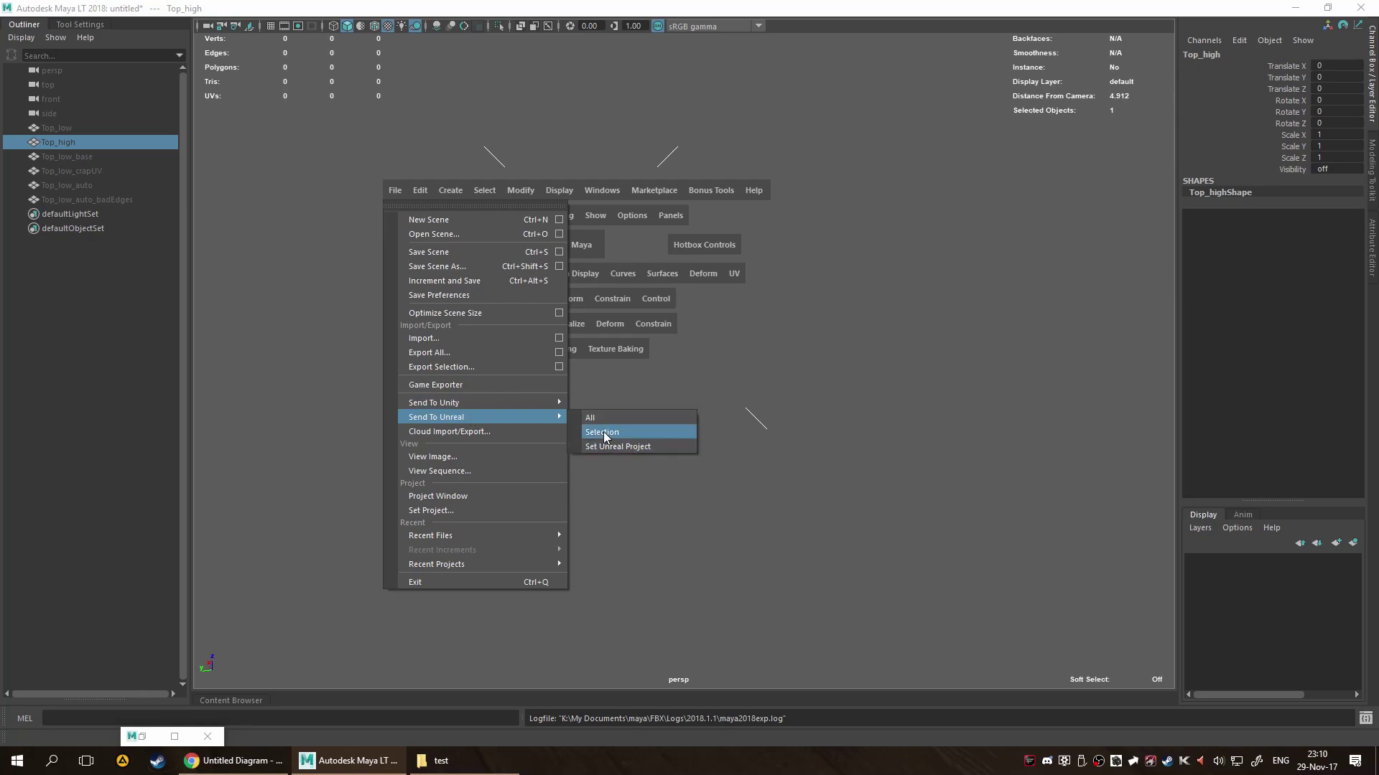
click(603, 433)
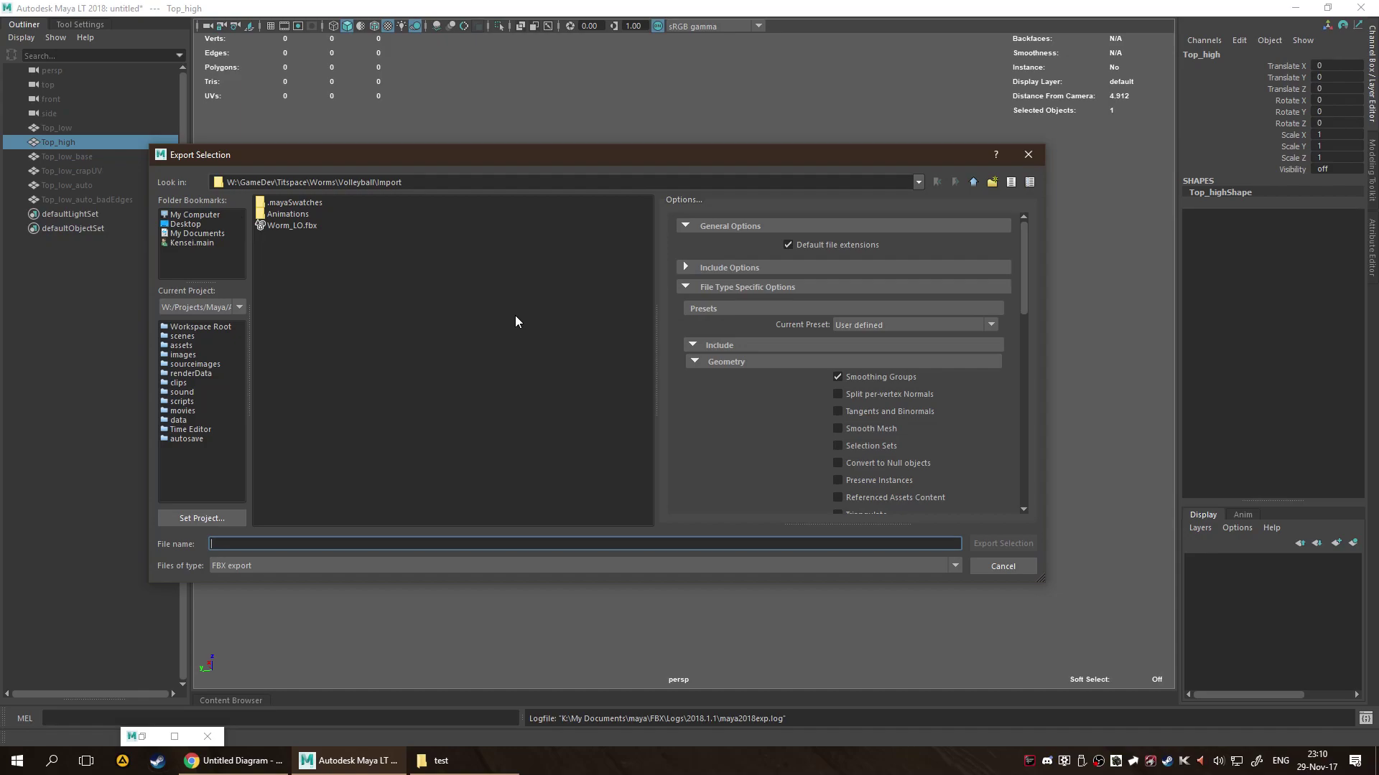
text(Top_)
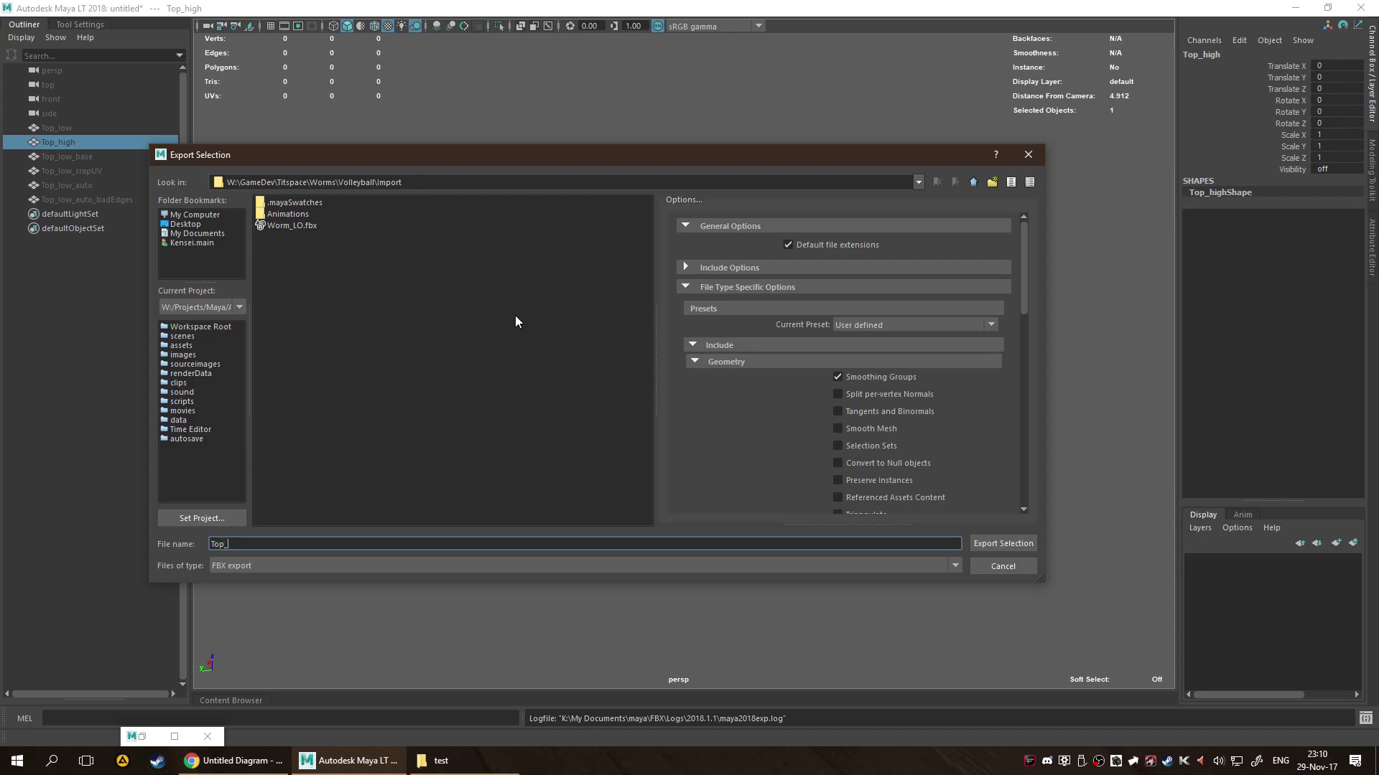
text(High)
key(BackSpace)
key(BackSpace)
key(BackSpace)
key(BackSpace)
text(high)
Turn off Include Children and Input Connections in the FBX export options.
scroll(767, 425, down, 1)
scroll(774, 402, down, 4)
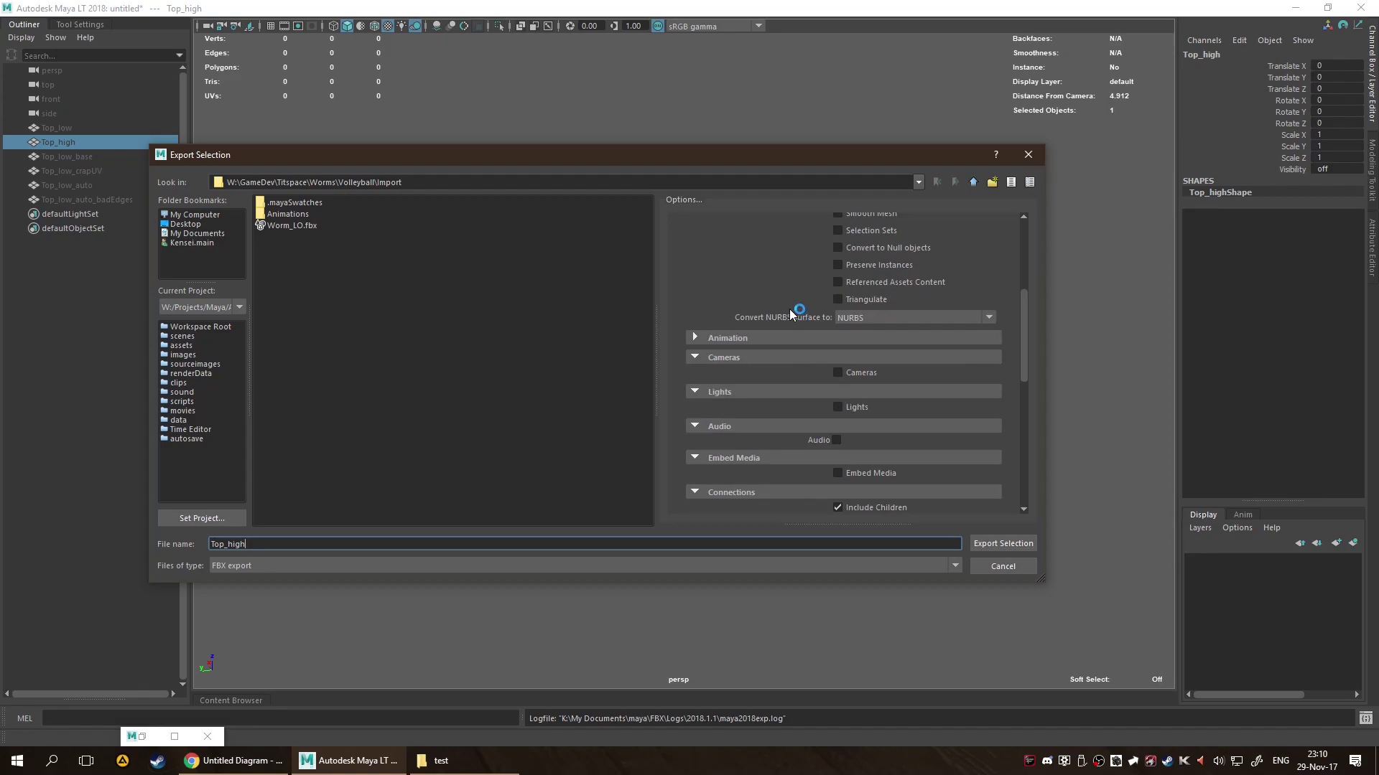
scroll(782, 337, down, 10)
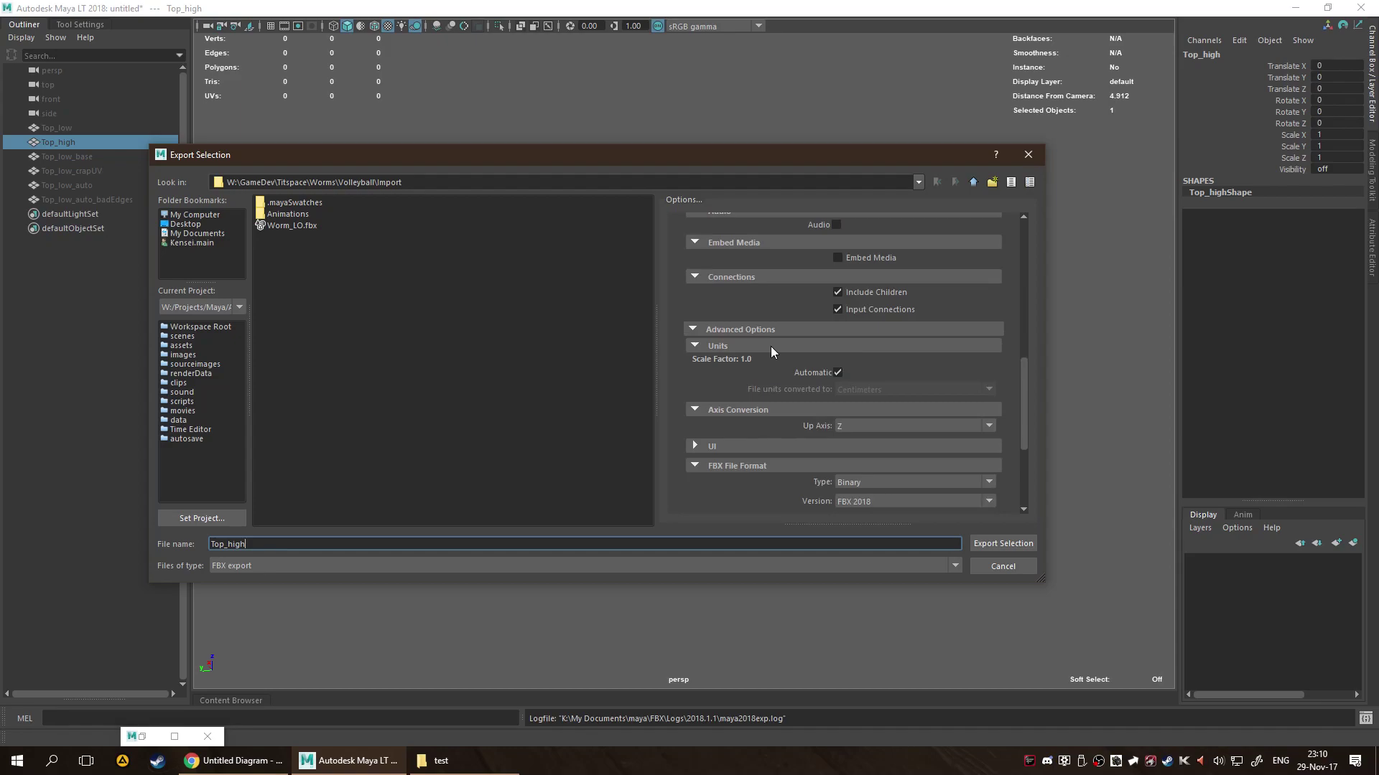
scroll(778, 355, up, 4)
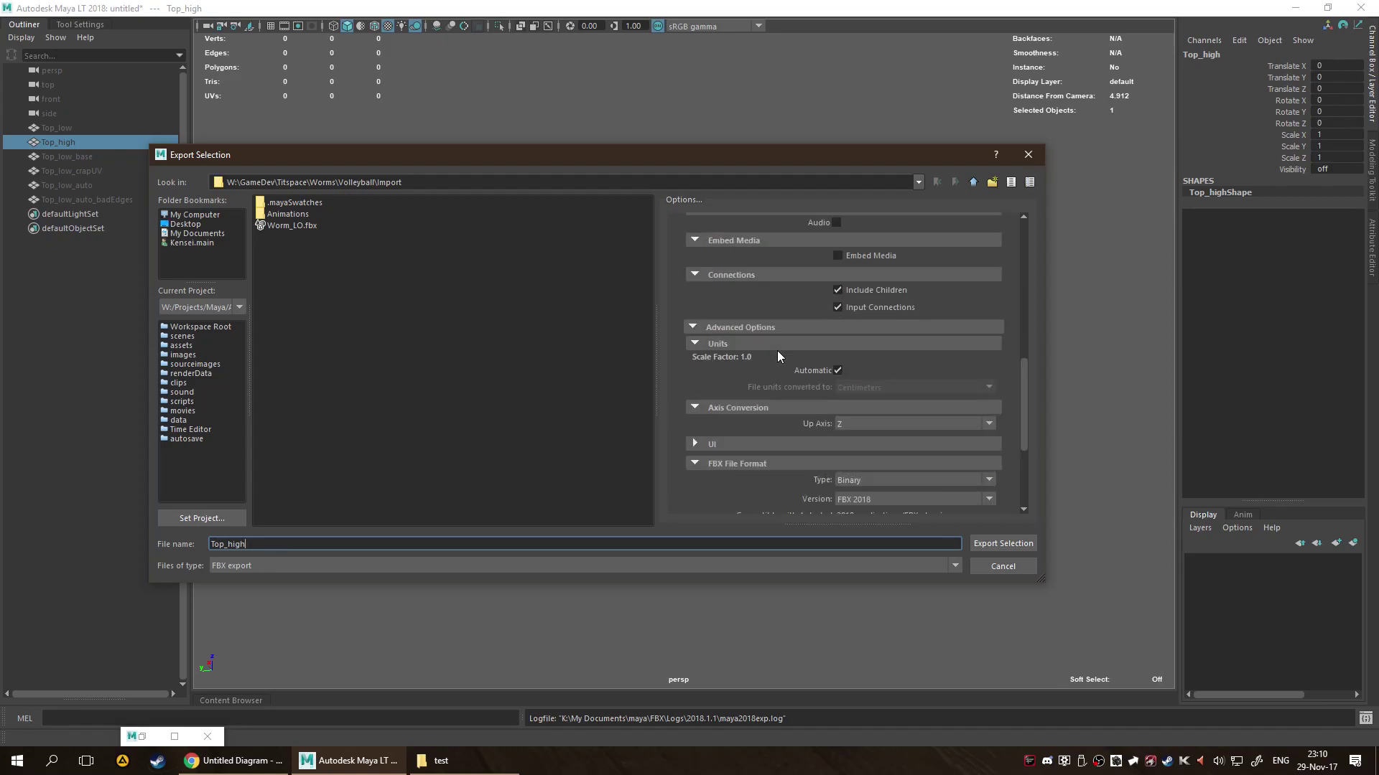
scroll(779, 355, up, 2)
scroll(779, 356, up, 2)
scroll(781, 361, down, 1)
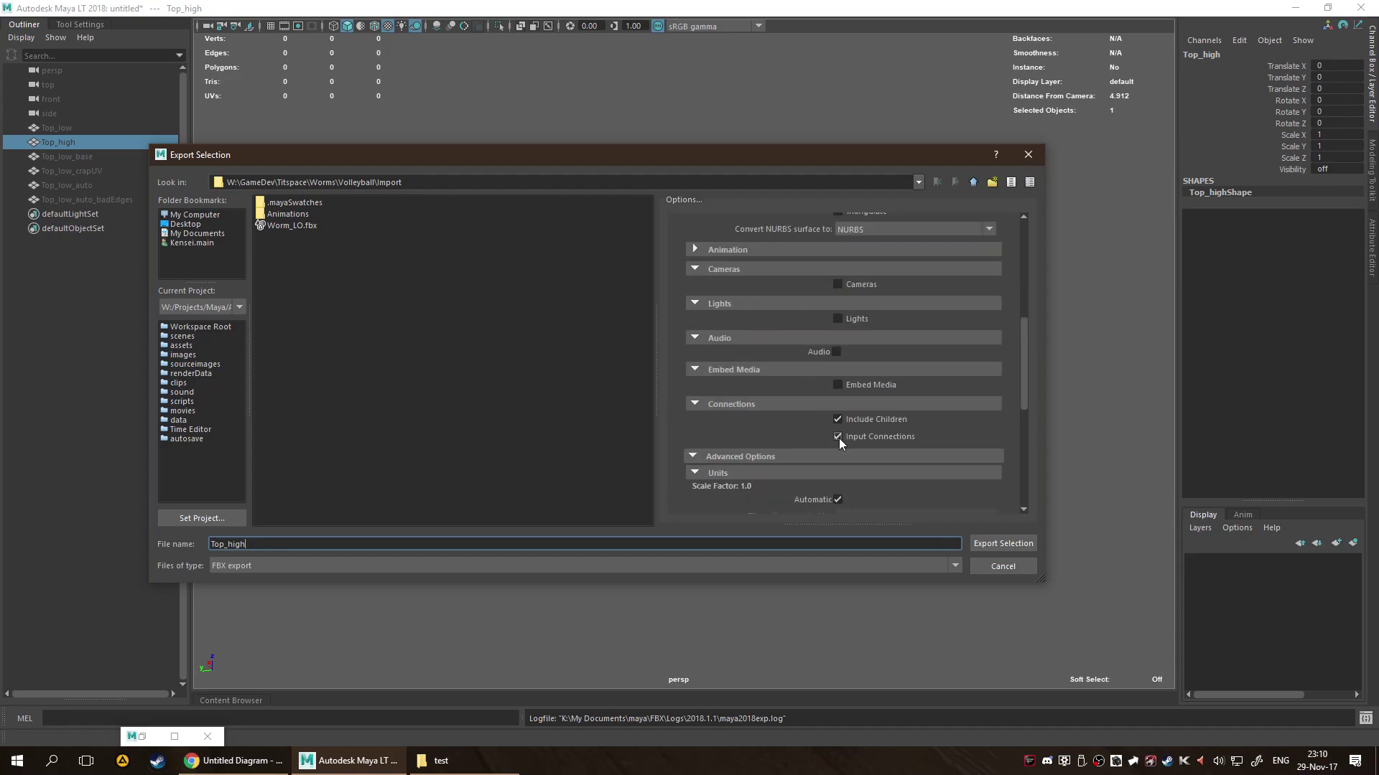
click(837, 419)
click(838, 436)
Export Top_high as an FBX file to the Import folder of the Volleyball project.
scroll(841, 445, up, 6)
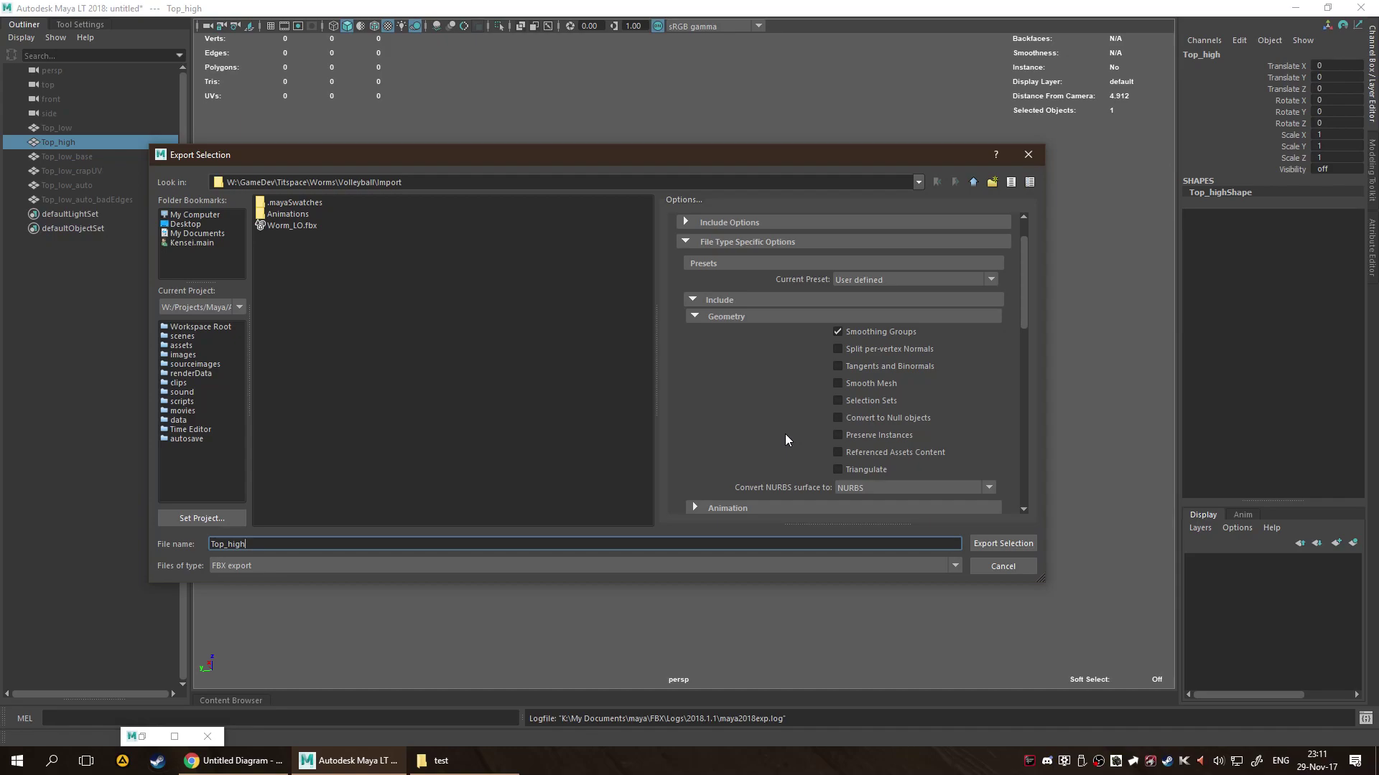
scroll(786, 440, up, 1)
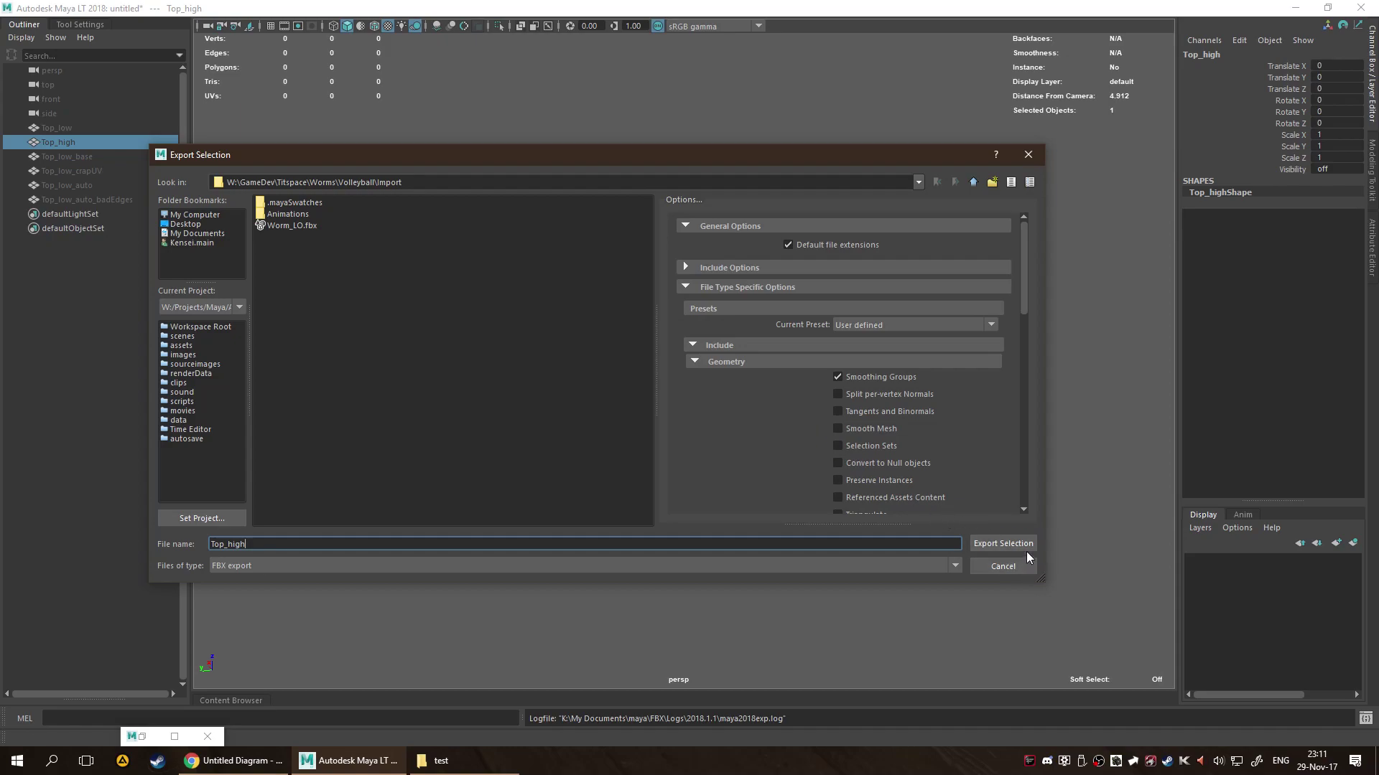
scroll(915, 513, down, 3)
click(980, 543)
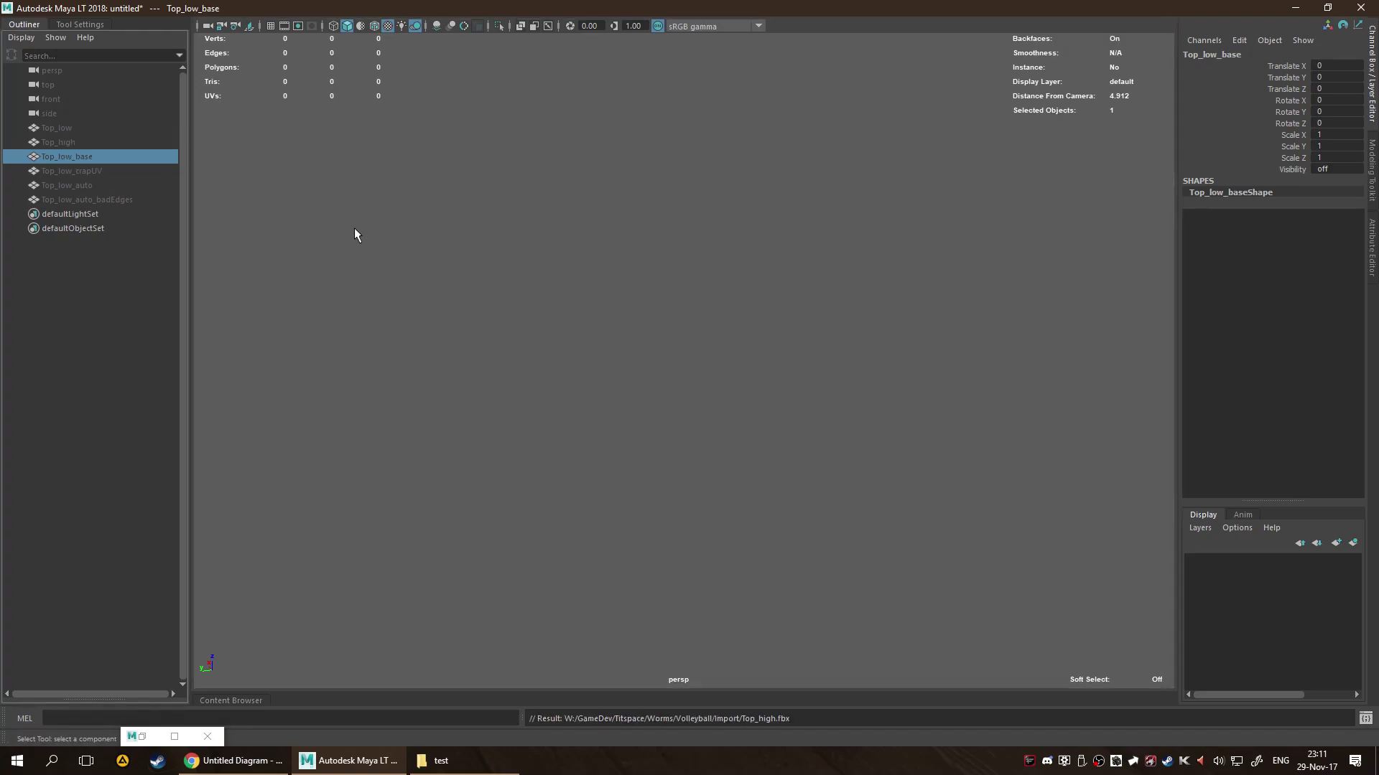
Switch to the Desktop test folder in File Explorer and delete the four low-poly FBX files.
click(434, 760)
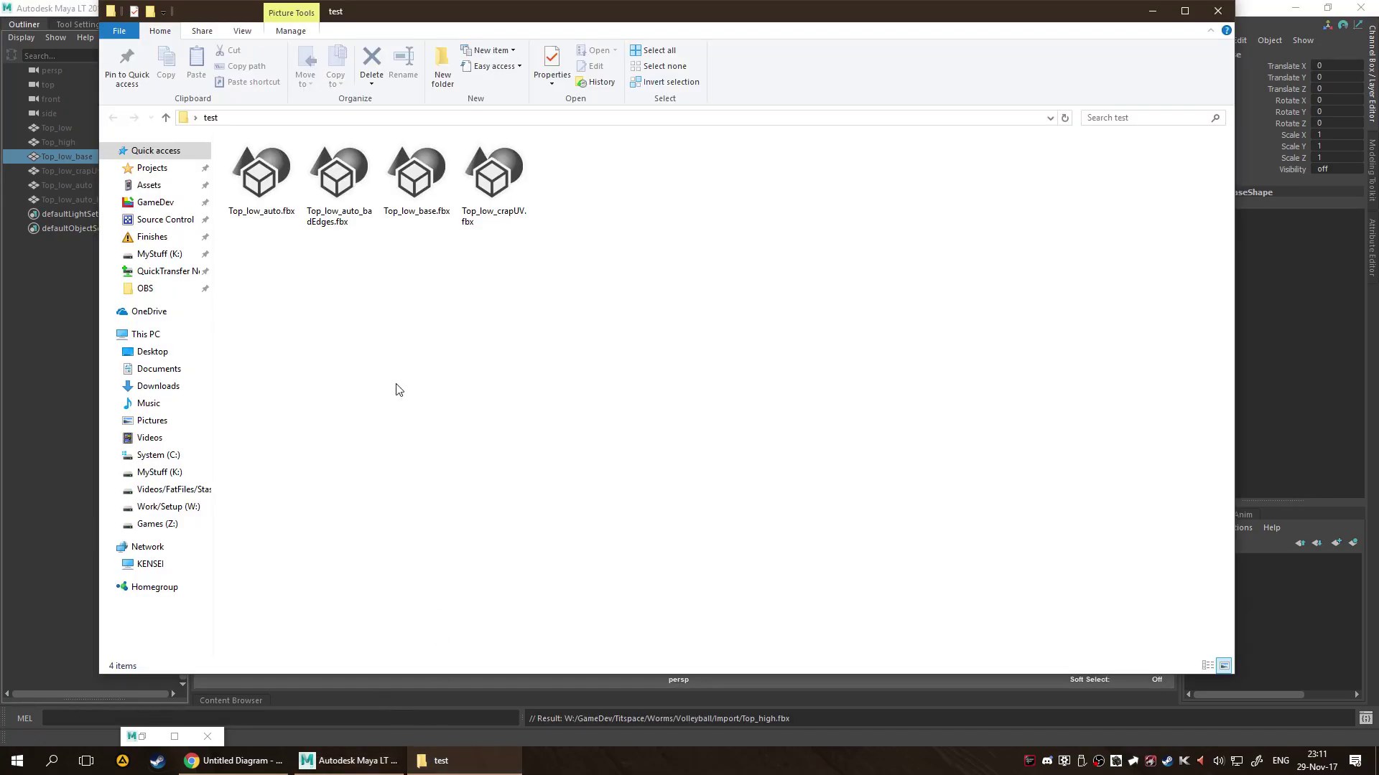
drag(731, 355, 388, 226)
key(Delete)
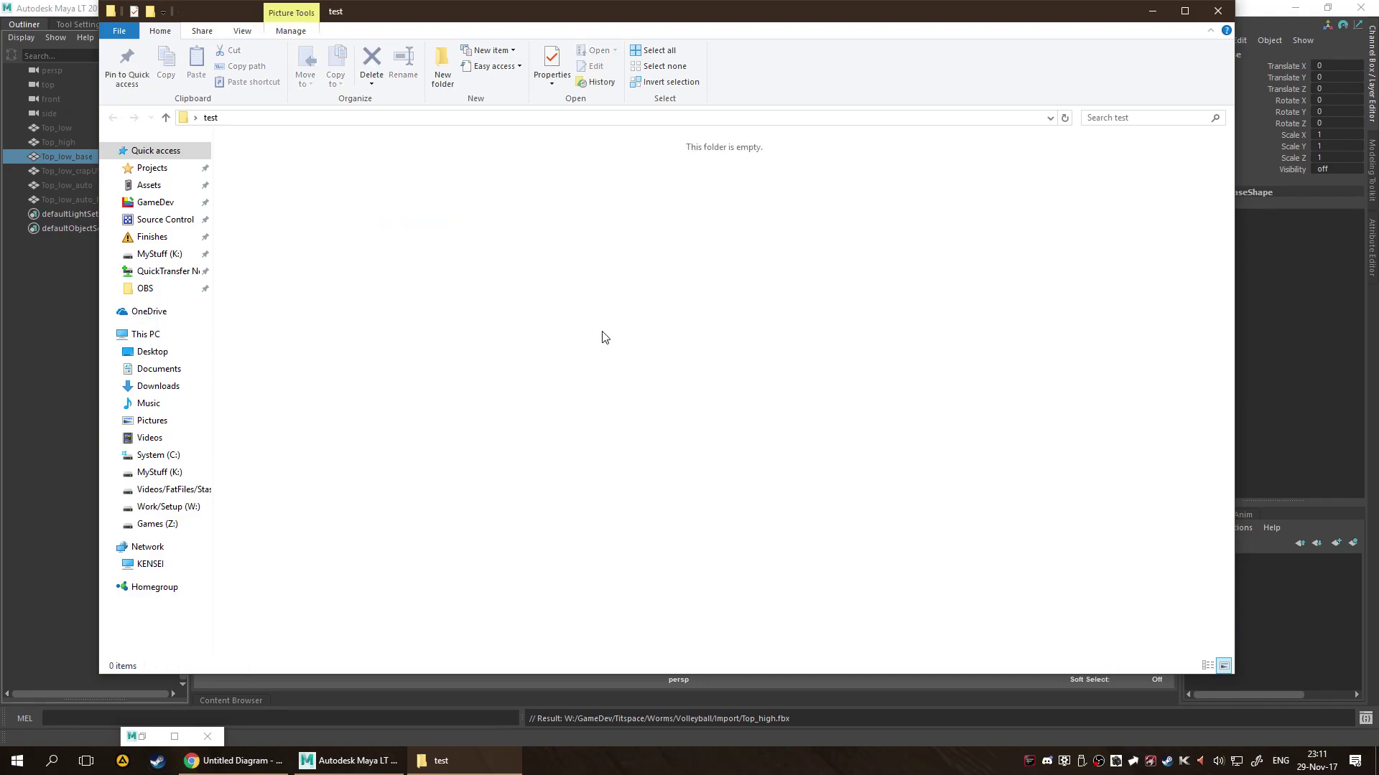
Return to Maya LT and select Top_low_base, Top_low_crapUV, Top_low_auto and Top_low_auto_badEdges.
click(40, 296)
click(76, 157)
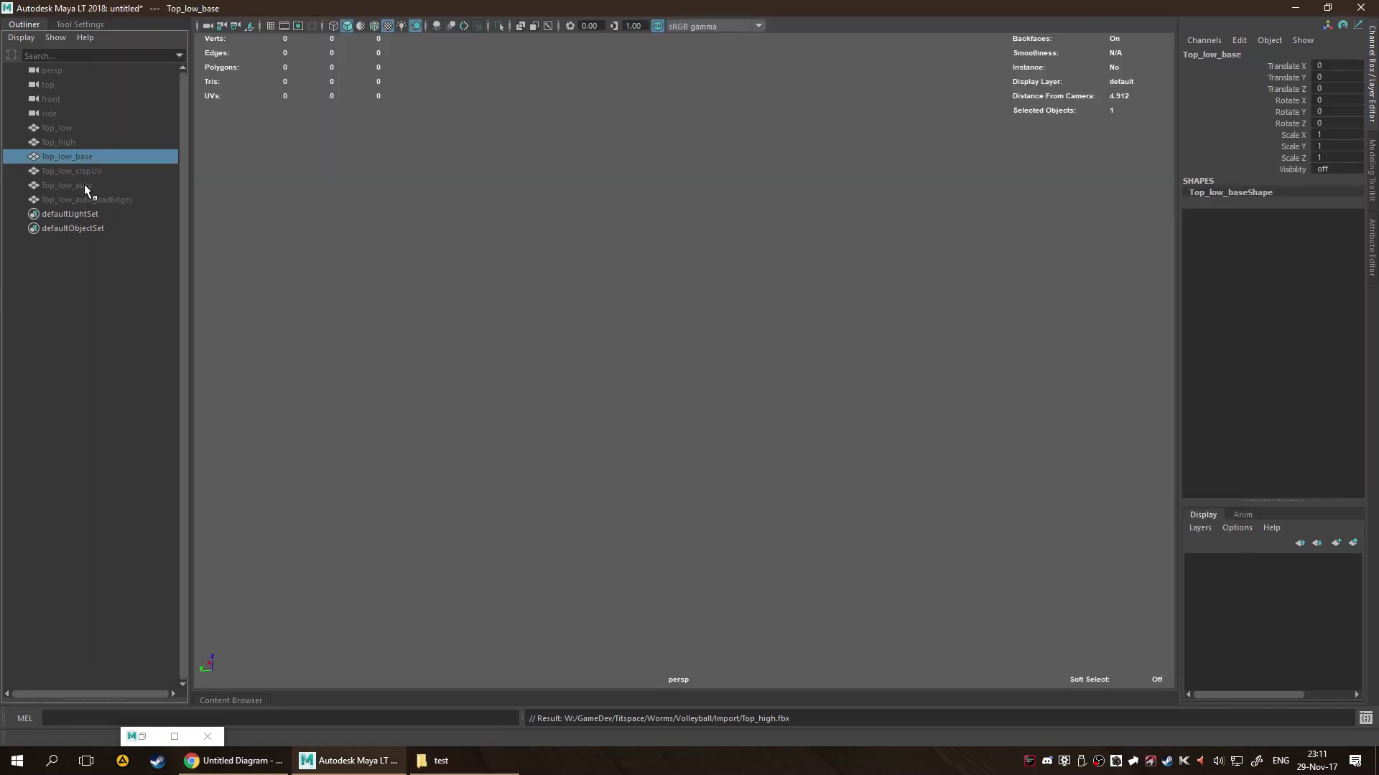
shift+click(101, 201)
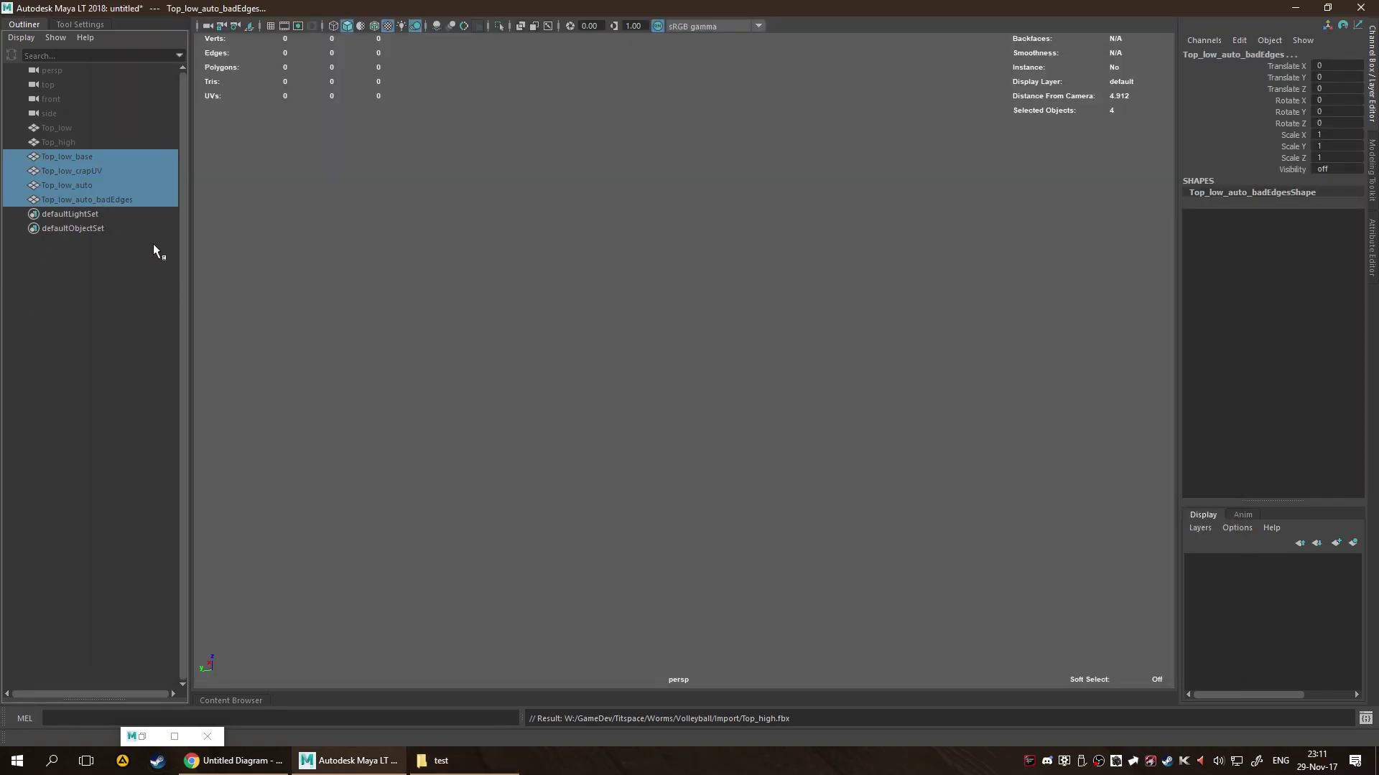
key(space)
click(454, 194)
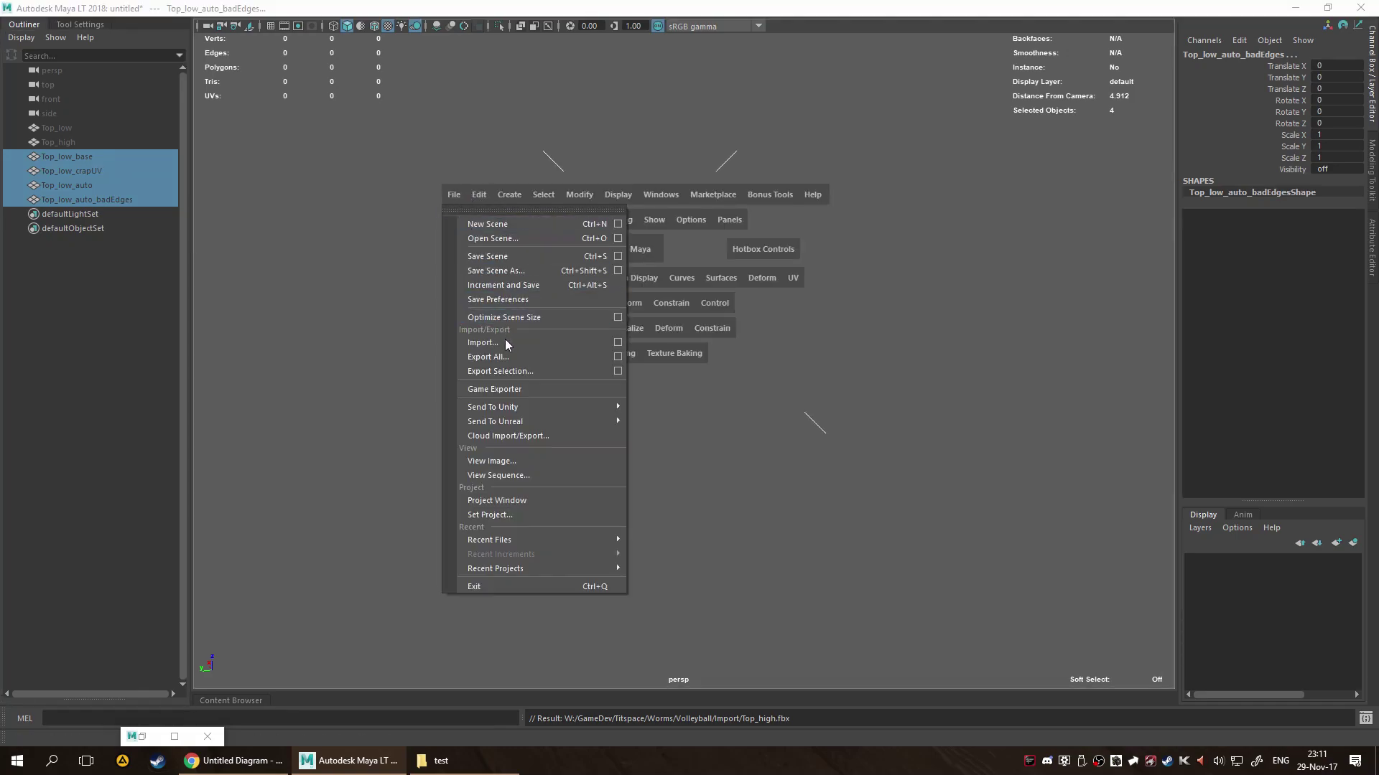
click(535, 394)
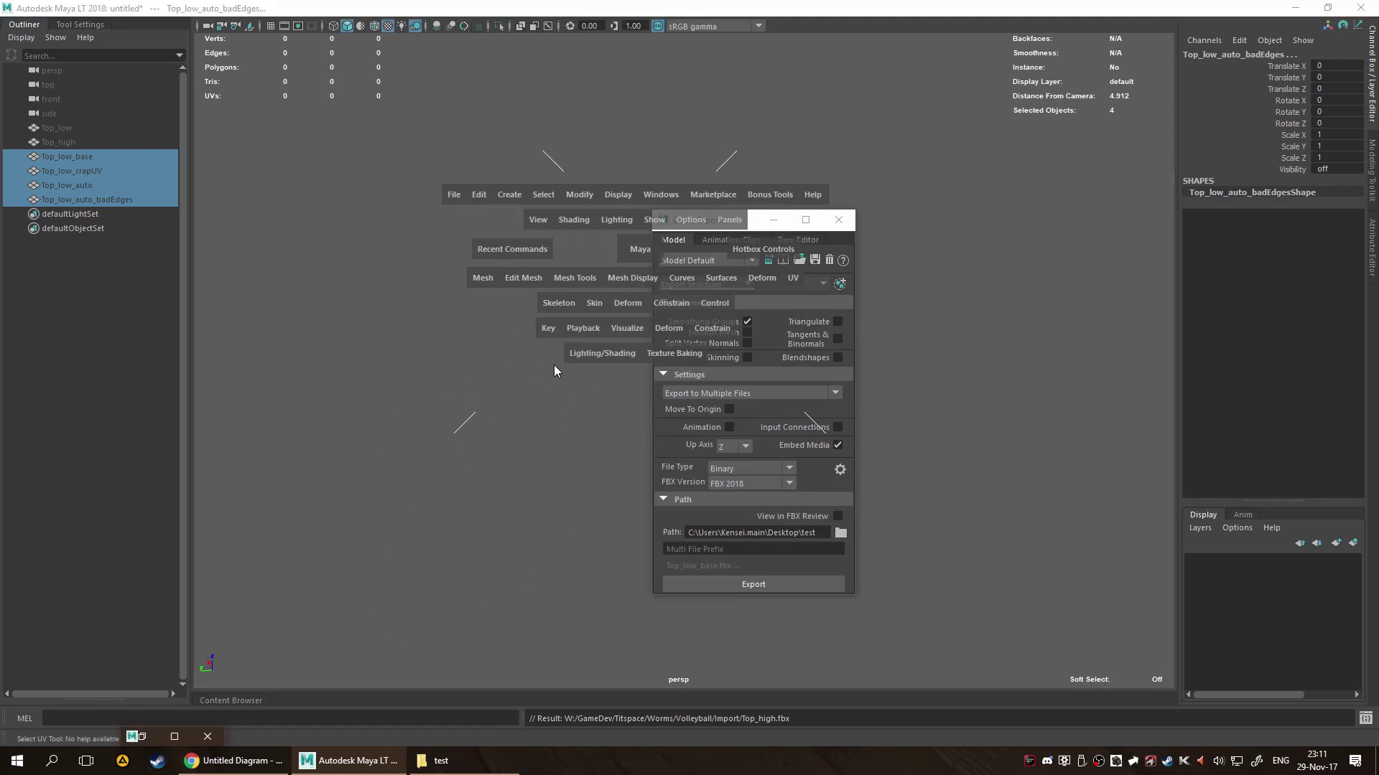
click(324, 217)
click(342, 235)
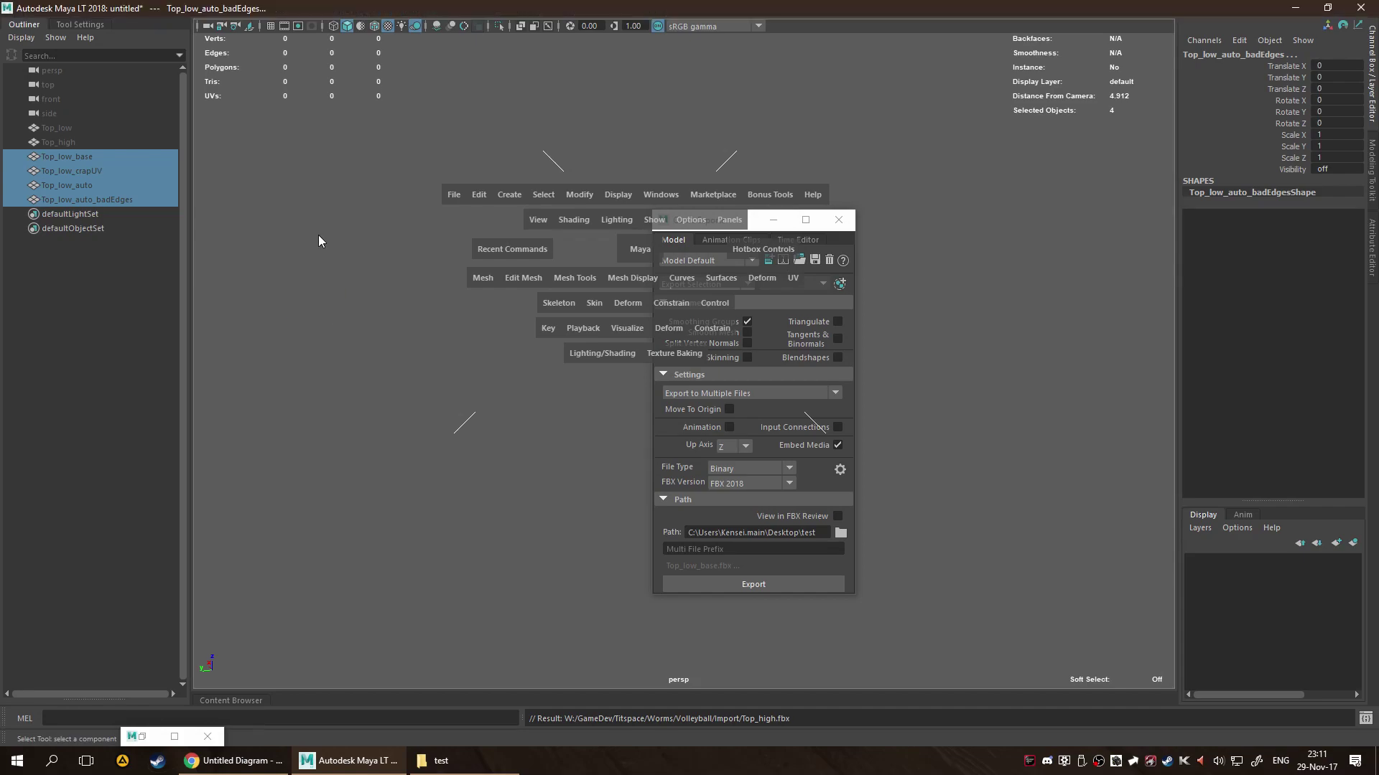
click(318, 236)
click(839, 221)
key(space)
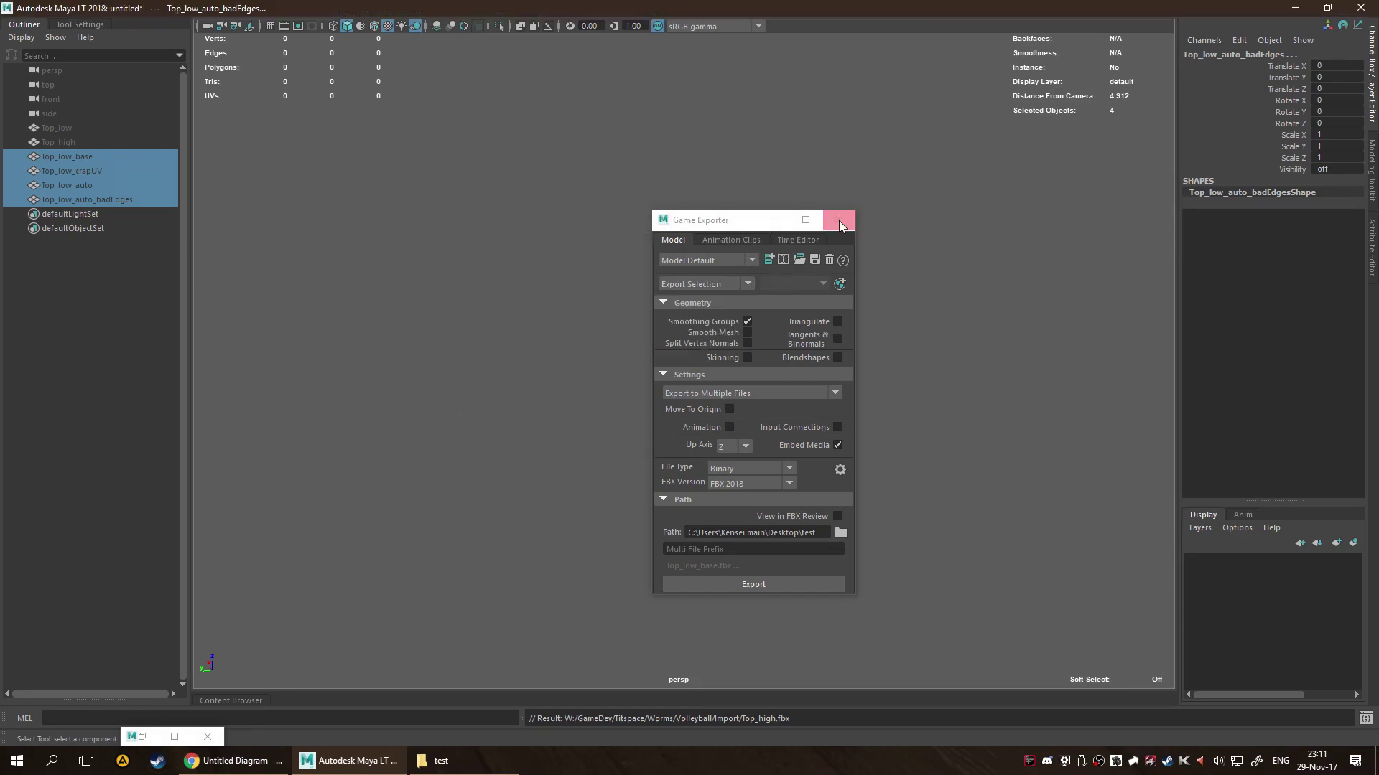
click(842, 226)
Export the four selected low-poly variants to the Desktop test folder with the Game Exporter, with Triangulate enabled.
key(space)
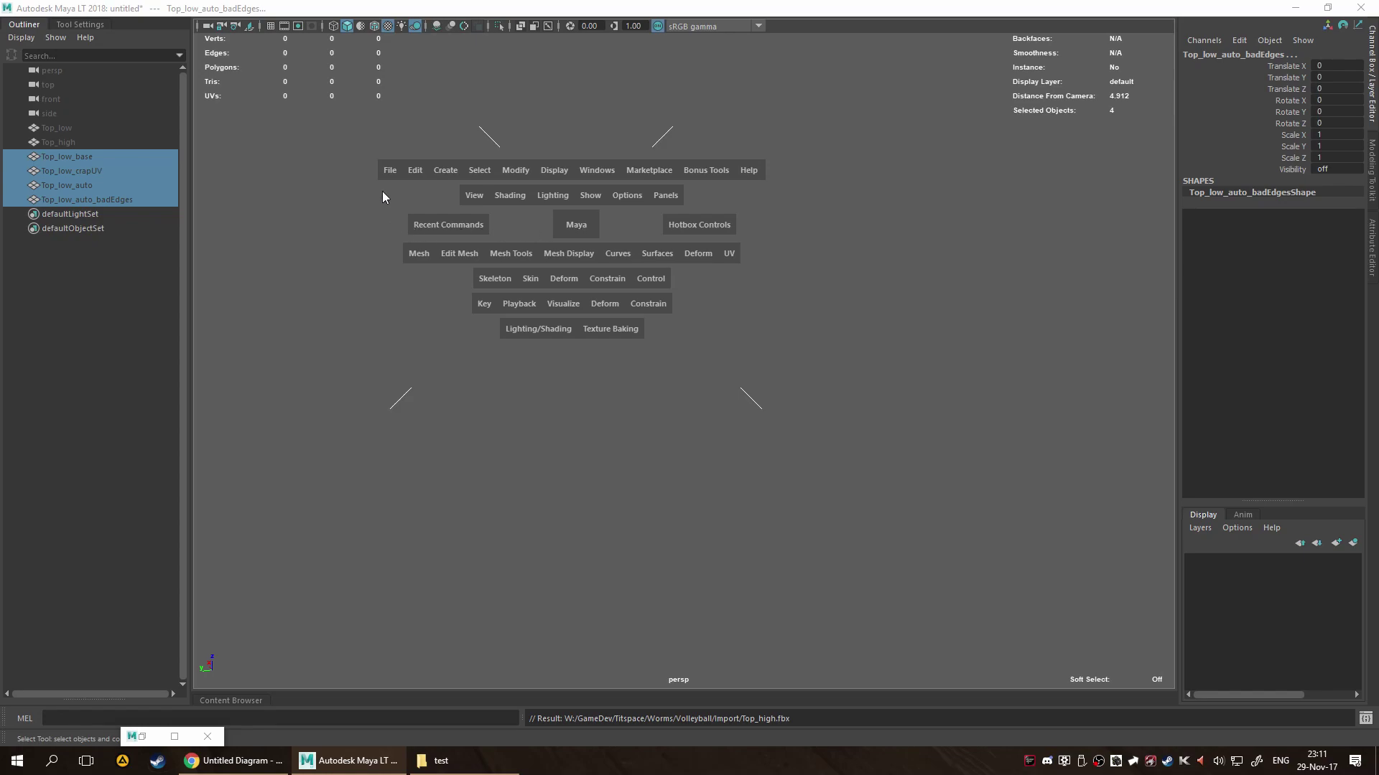
click(390, 170)
click(490, 371)
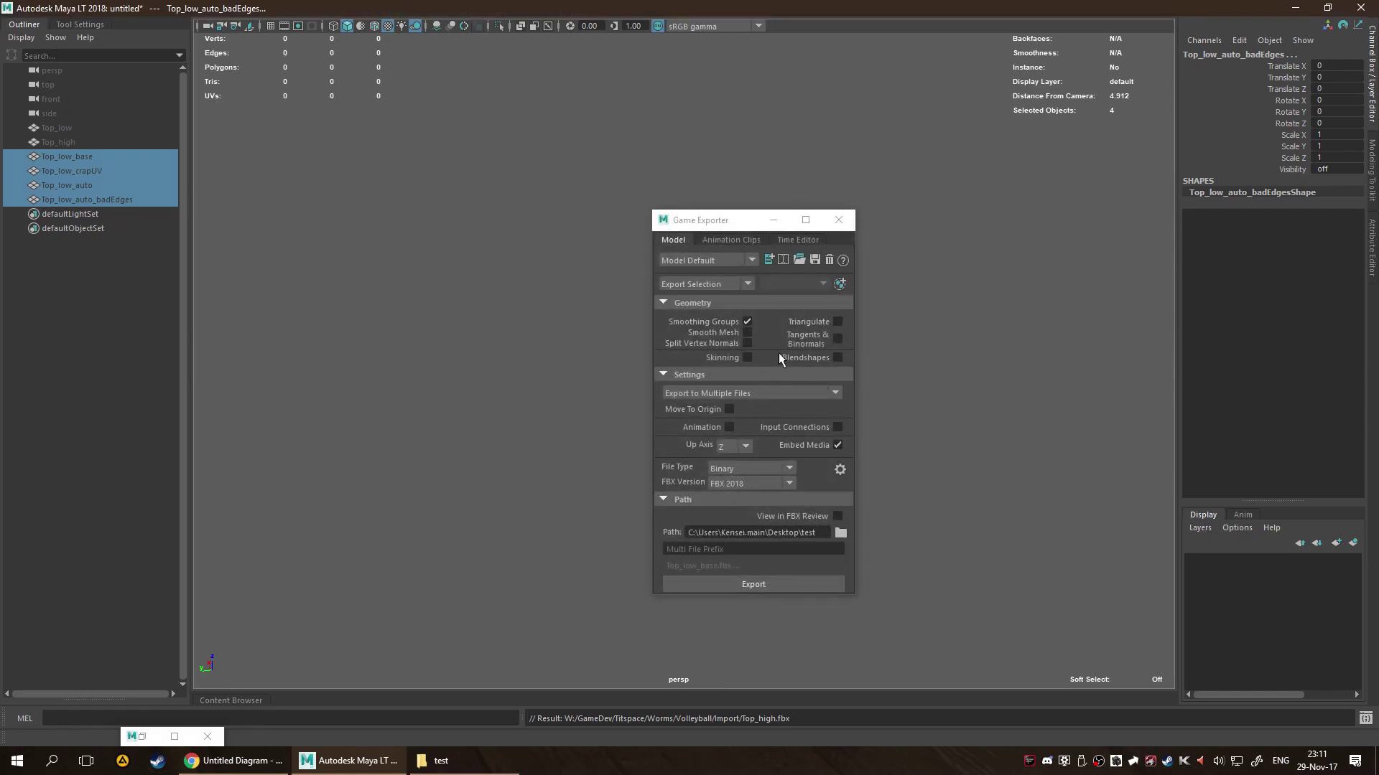
click(837, 322)
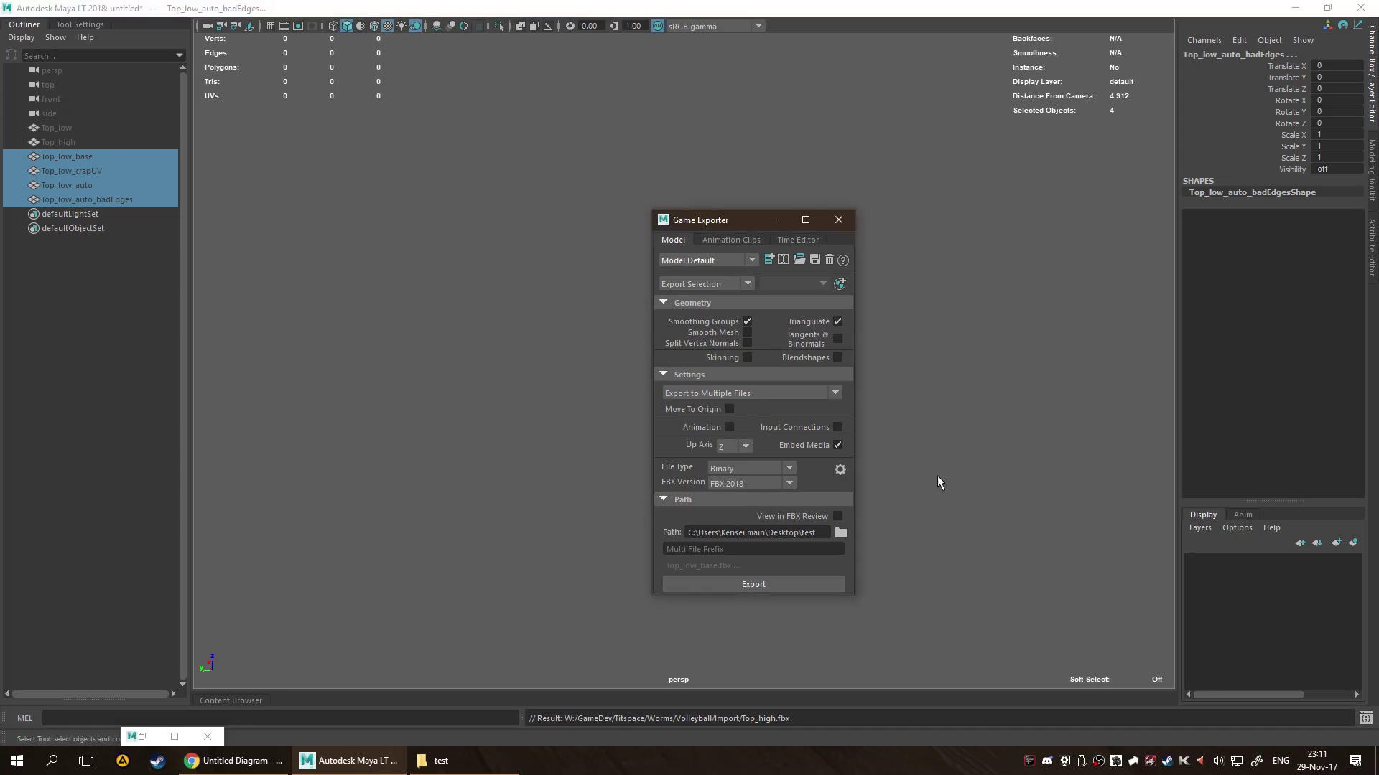
click(777, 591)
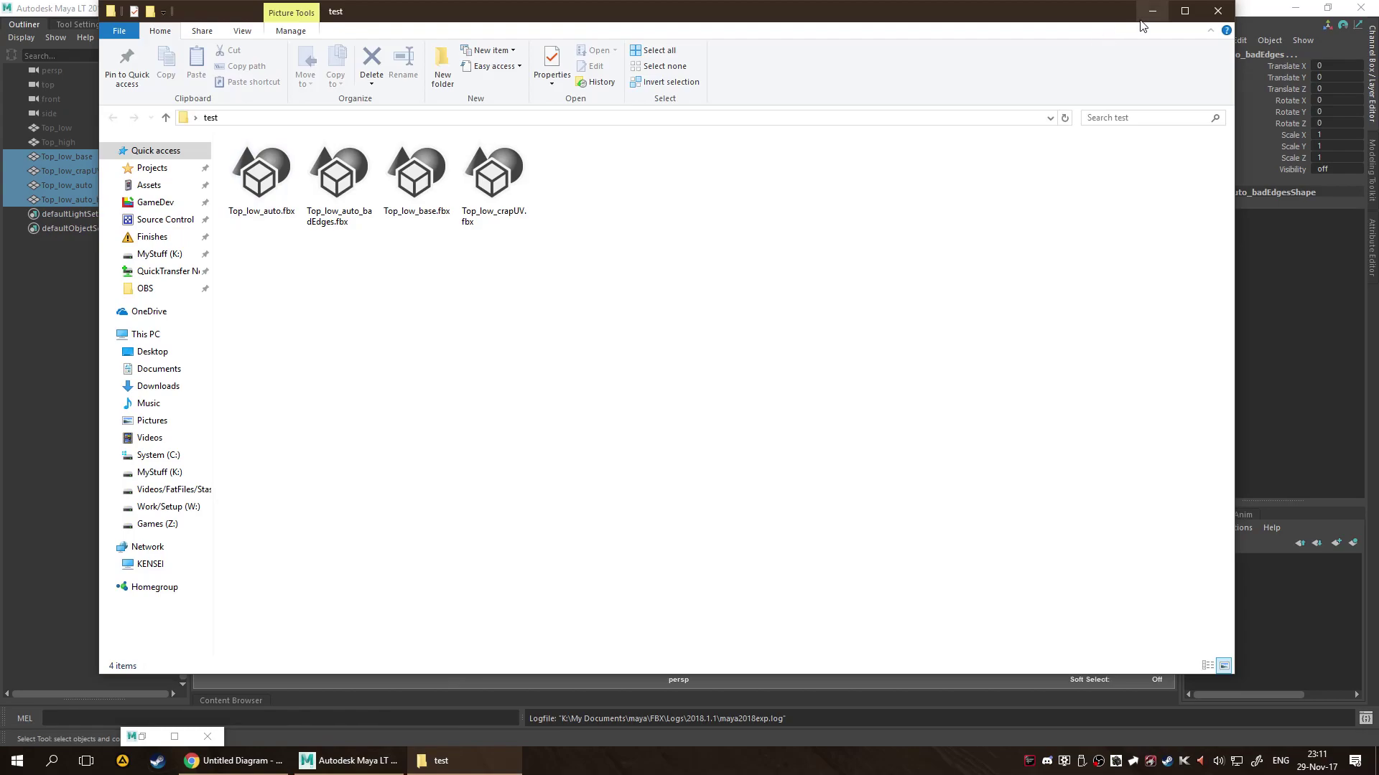
Bring Top_high.fbx from W:\GameDev\Titspace\Worms\Volleyball\Import into the Desktop test folder using File Explorer.
key(super+e)
click(173, 220)
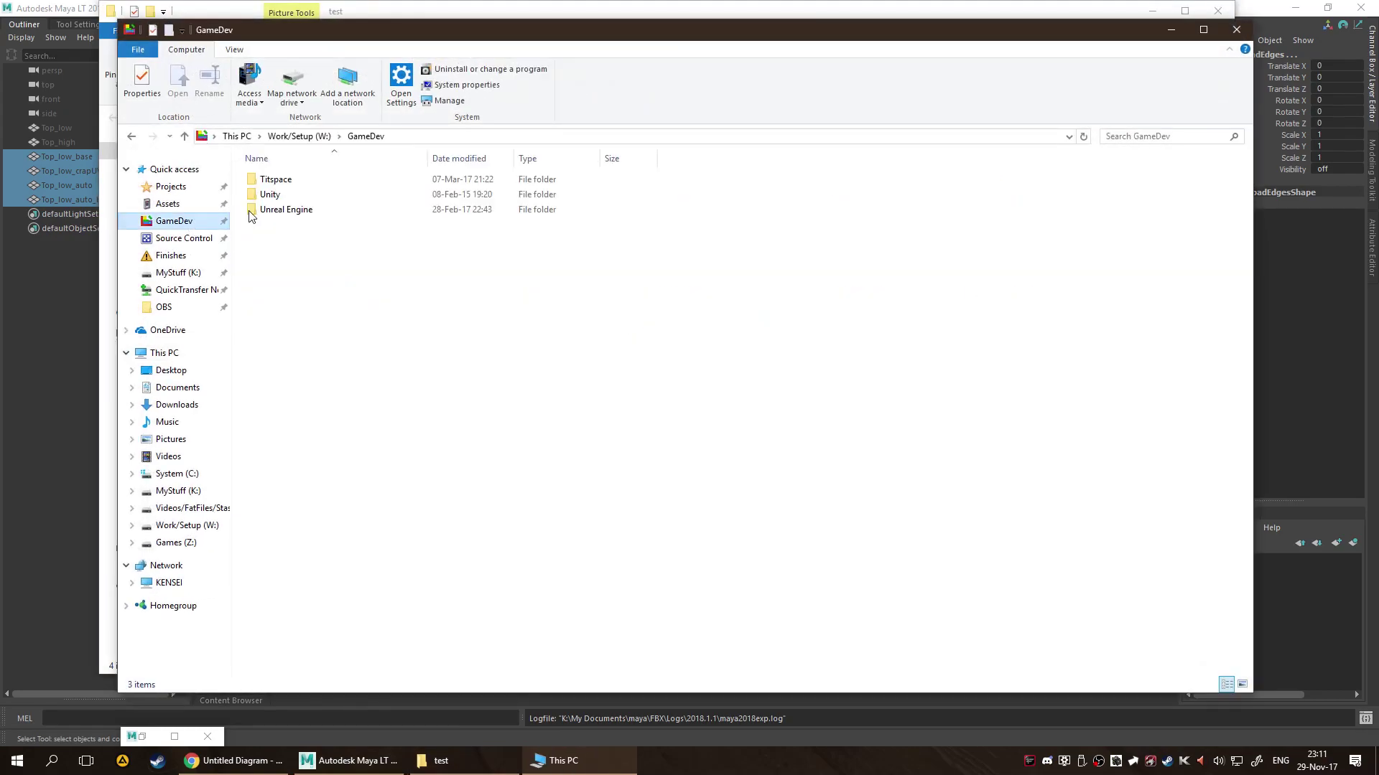
double_click(349, 184)
double_click(349, 184)
double_click(350, 184)
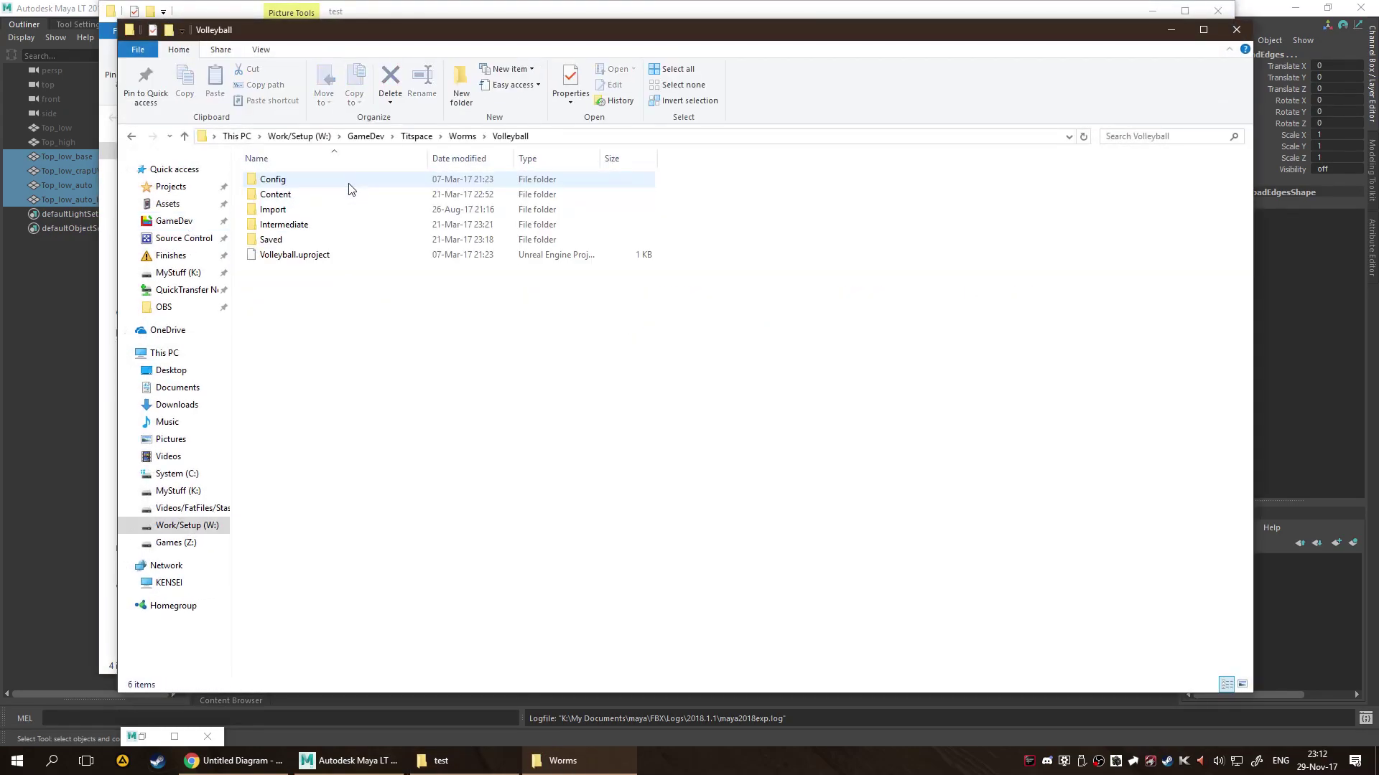
double_click(348, 209)
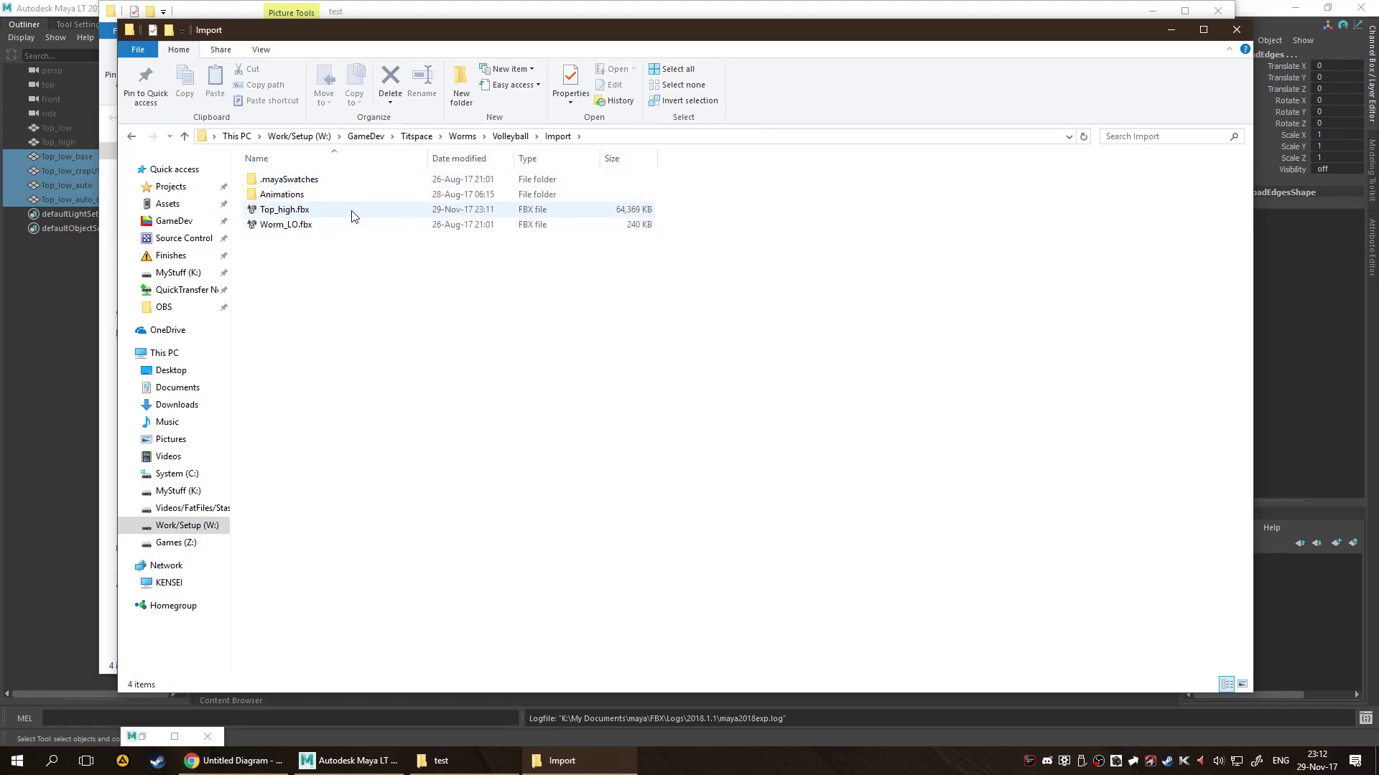
click(352, 215)
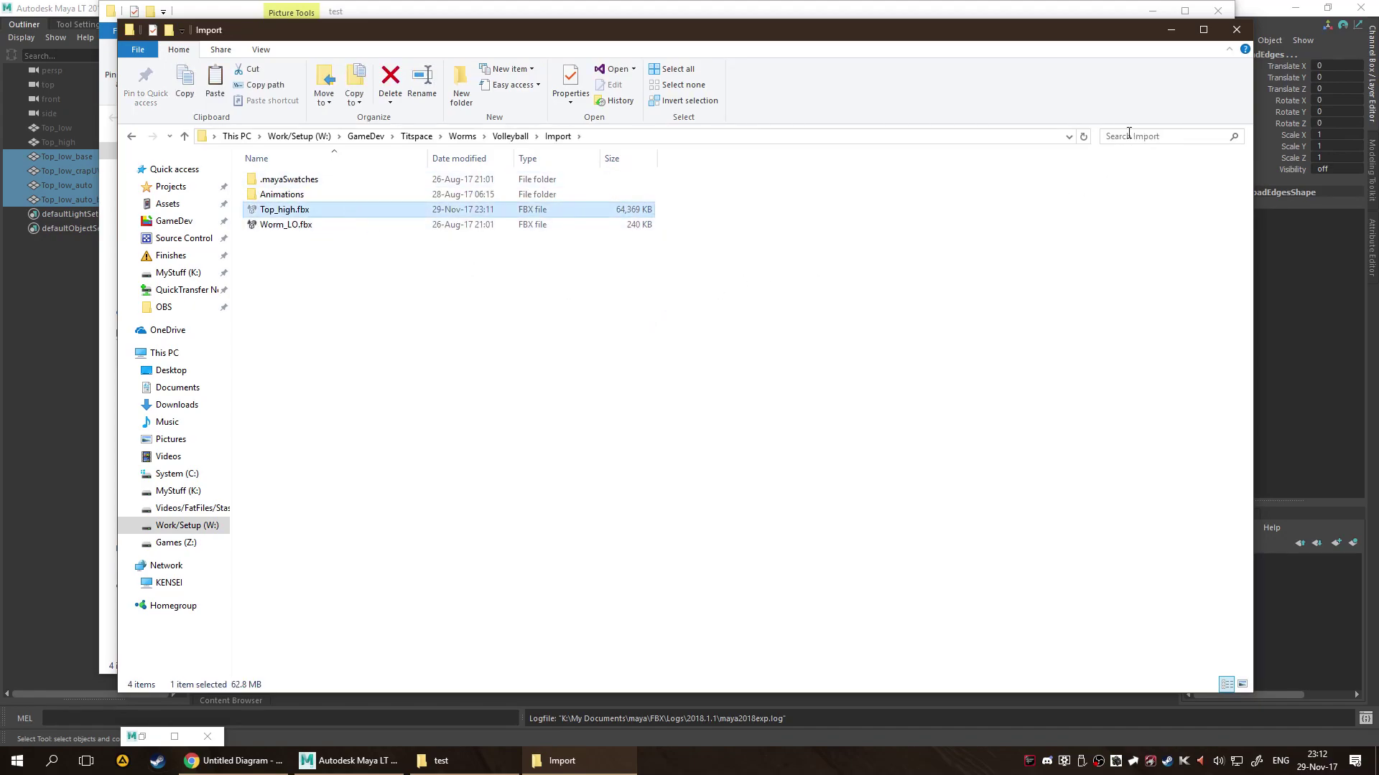
click(1236, 30)
key(ctrl+v)
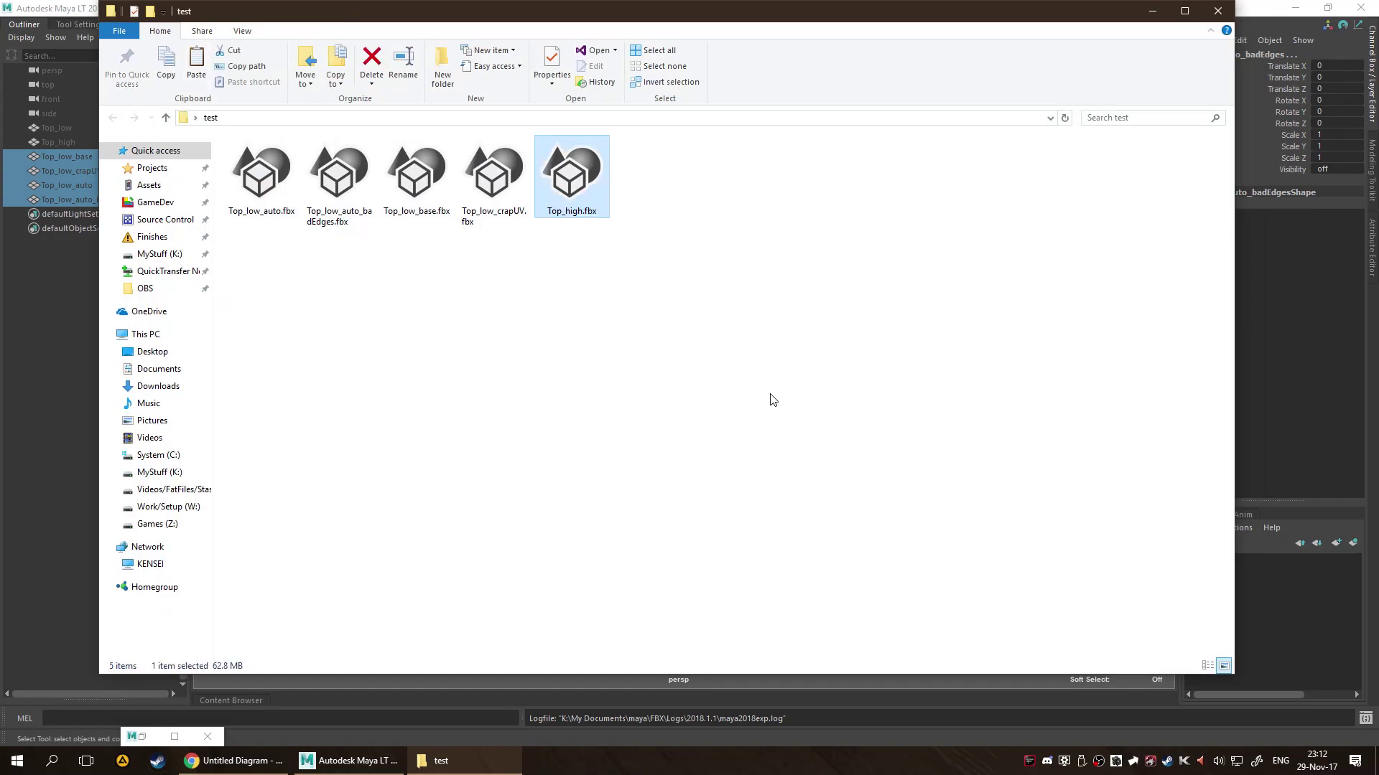
click(772, 399)
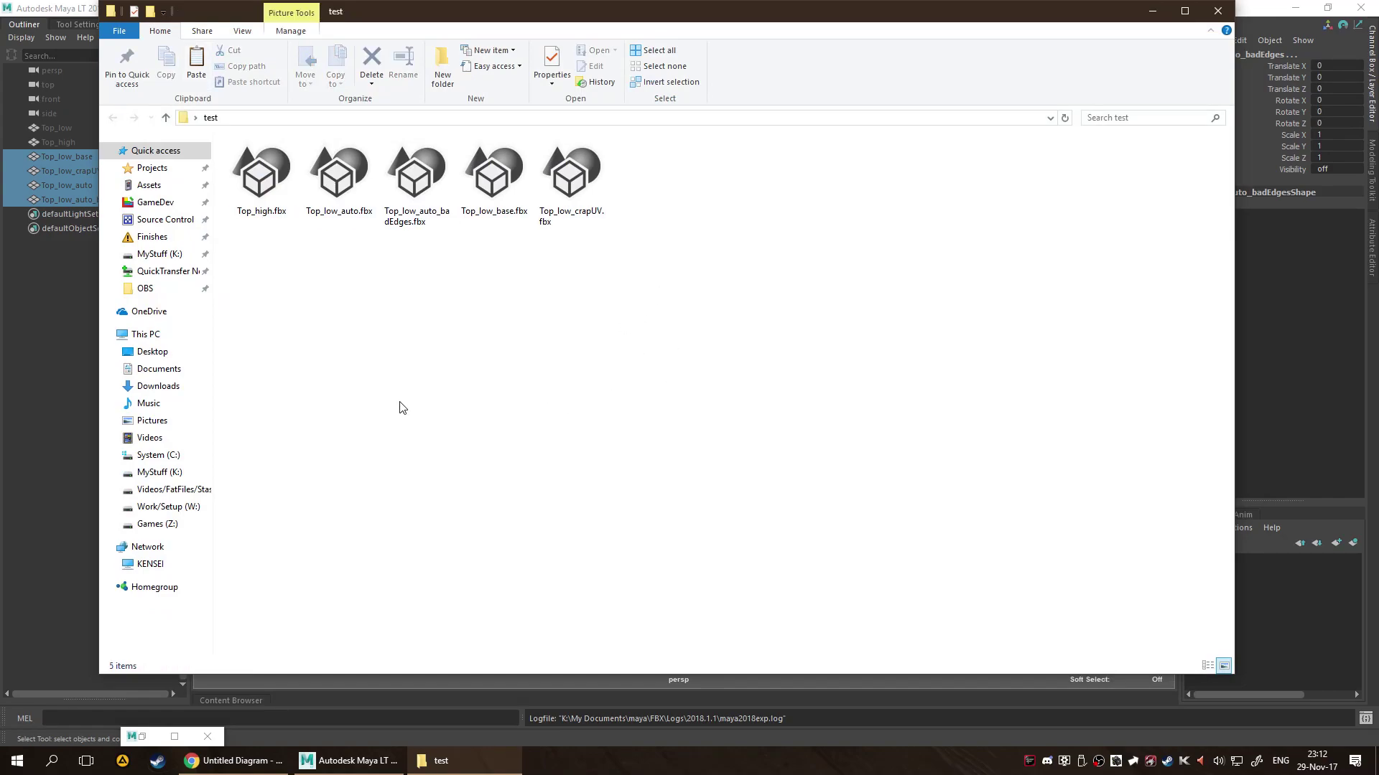
Check the high-poly and low-poly FBX files in the Desktop test folder, and return to Maya LT.
drag(334, 382, 766, 157)
click(824, 376)
click(241, 193)
click(346, 212)
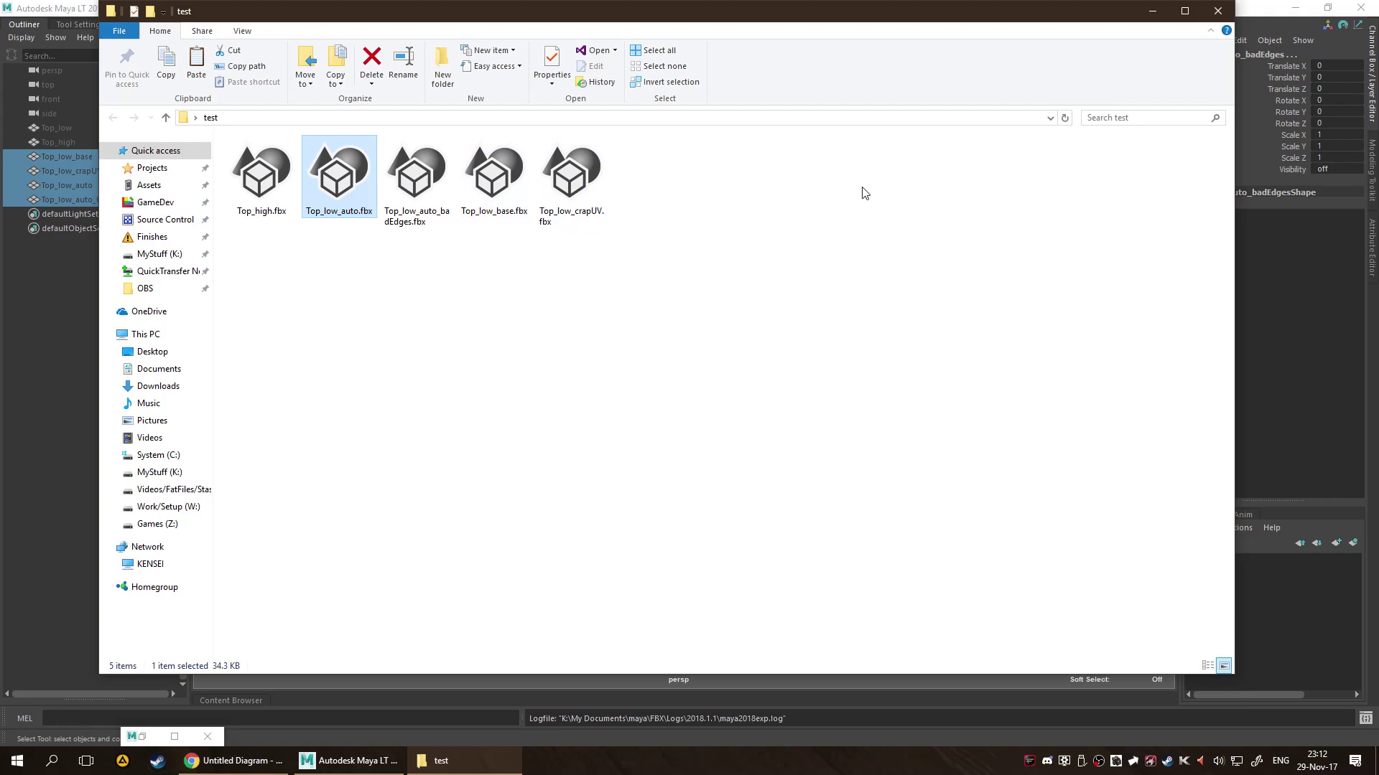
click(1151, 13)
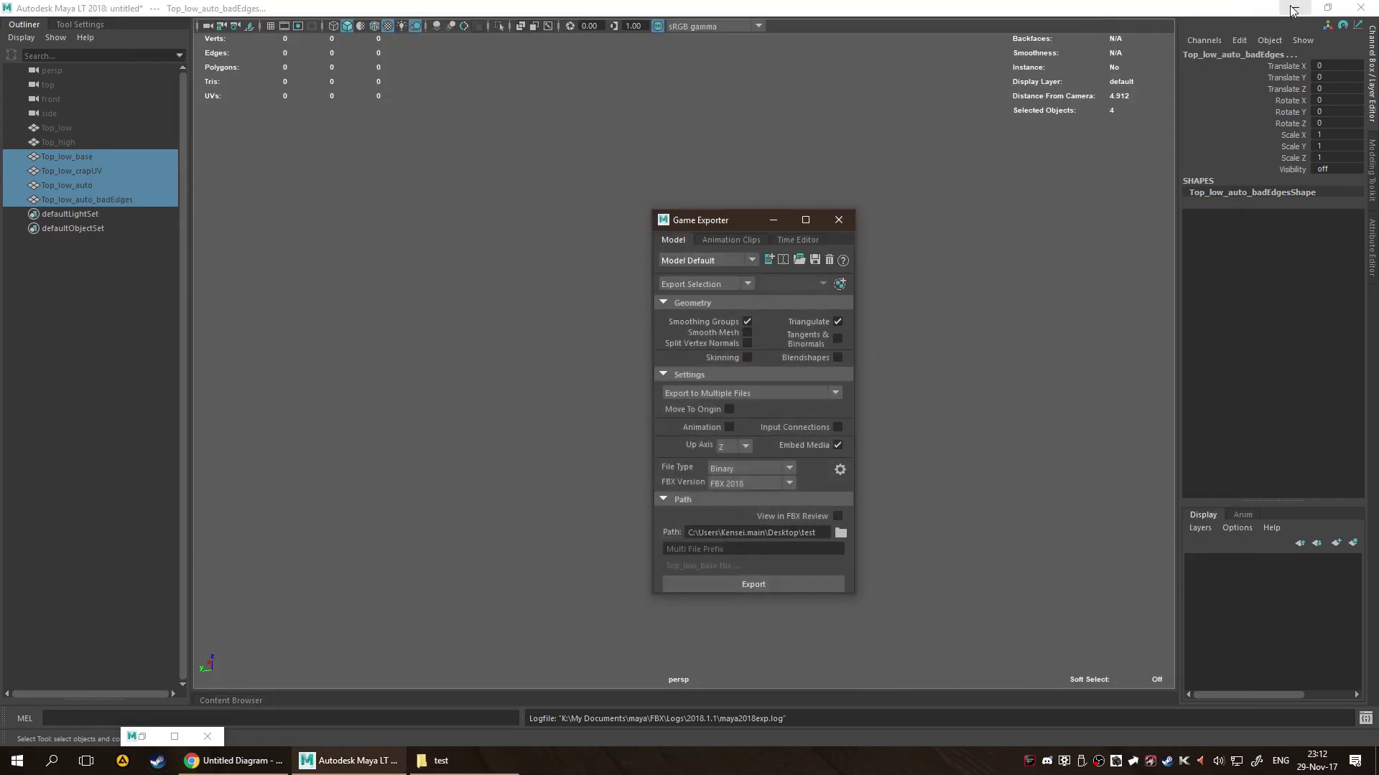
Close the Game Exporter and minimize the UV Editor window in Maya LT.
click(1293, 10)
click(349, 760)
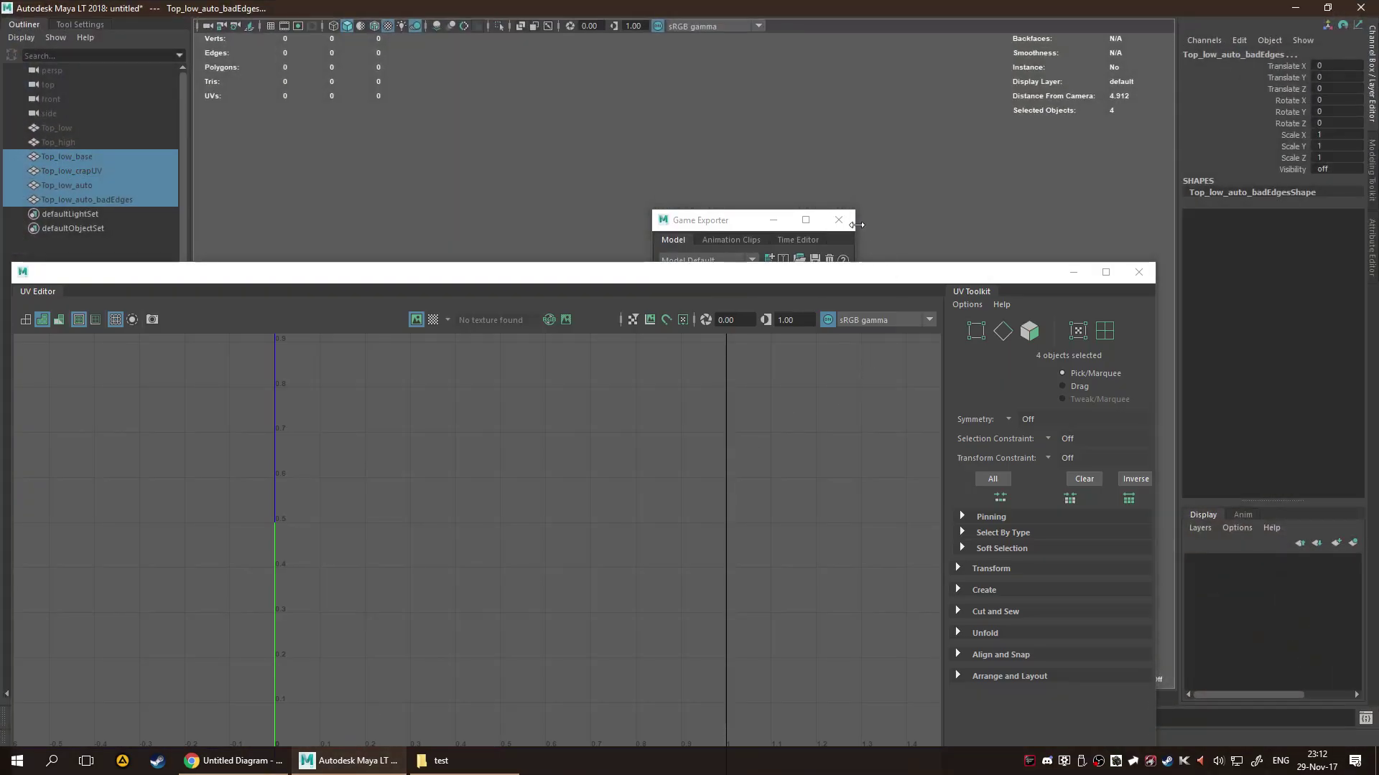
click(833, 220)
click(842, 220)
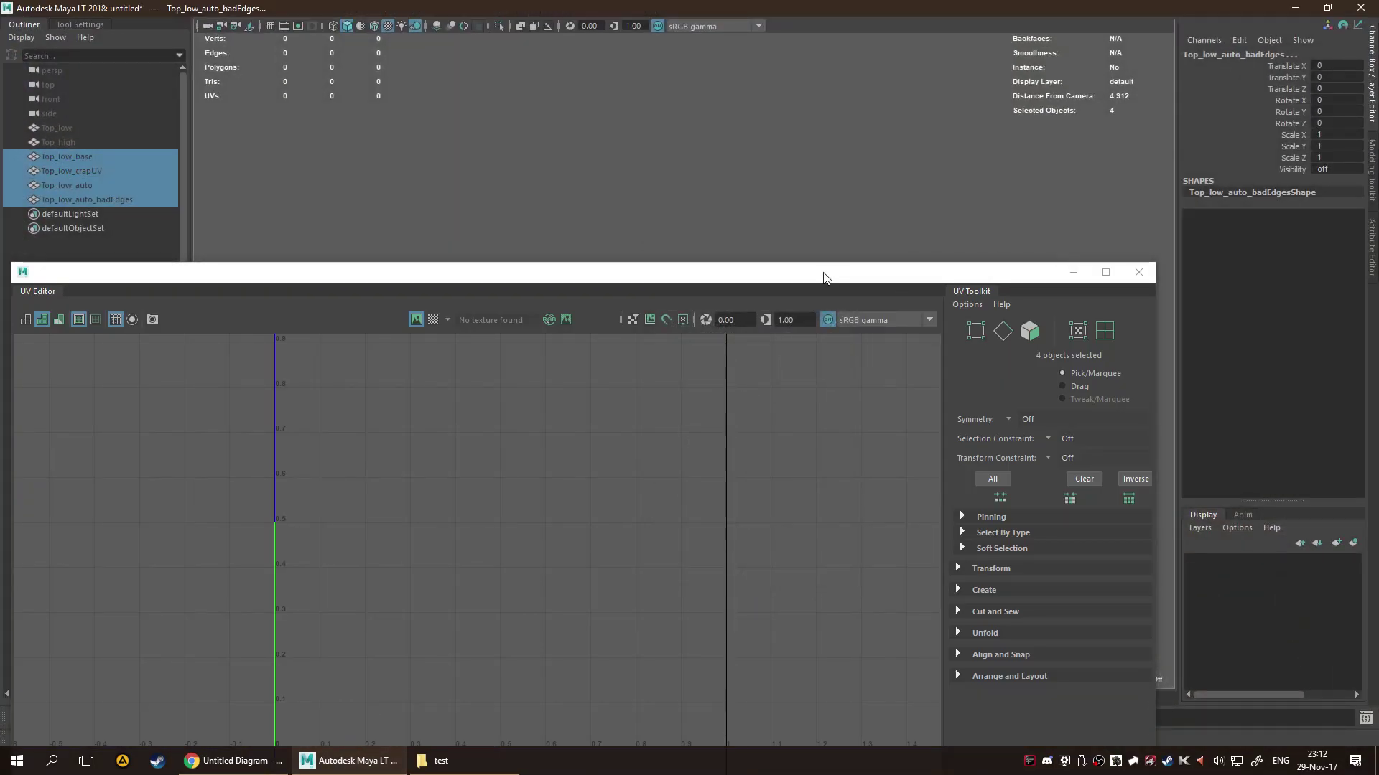
drag(823, 272, 865, 247)
click(1115, 247)
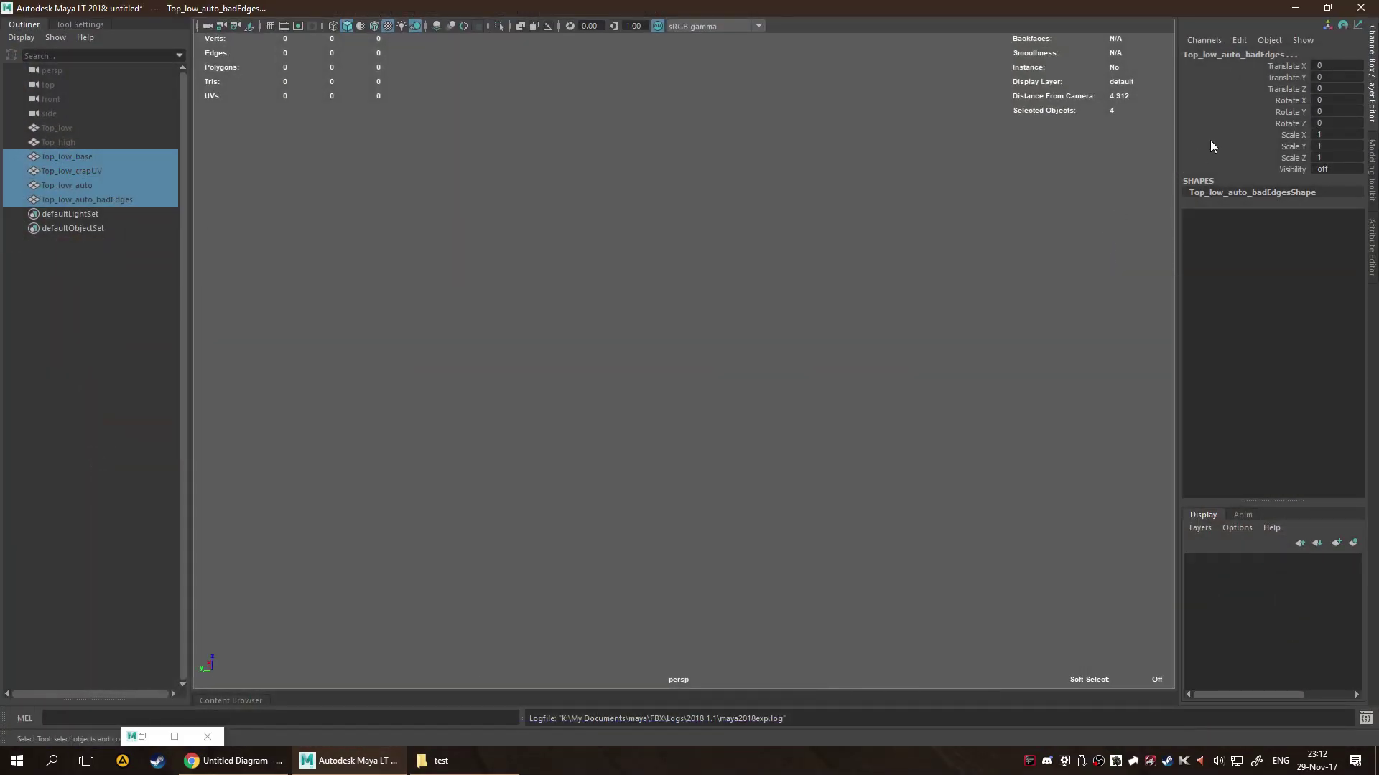
Switch to the desktop and launch Substance Painter, declining the 2017.4.0 update and dismissing the welcome window.
click(1295, 9)
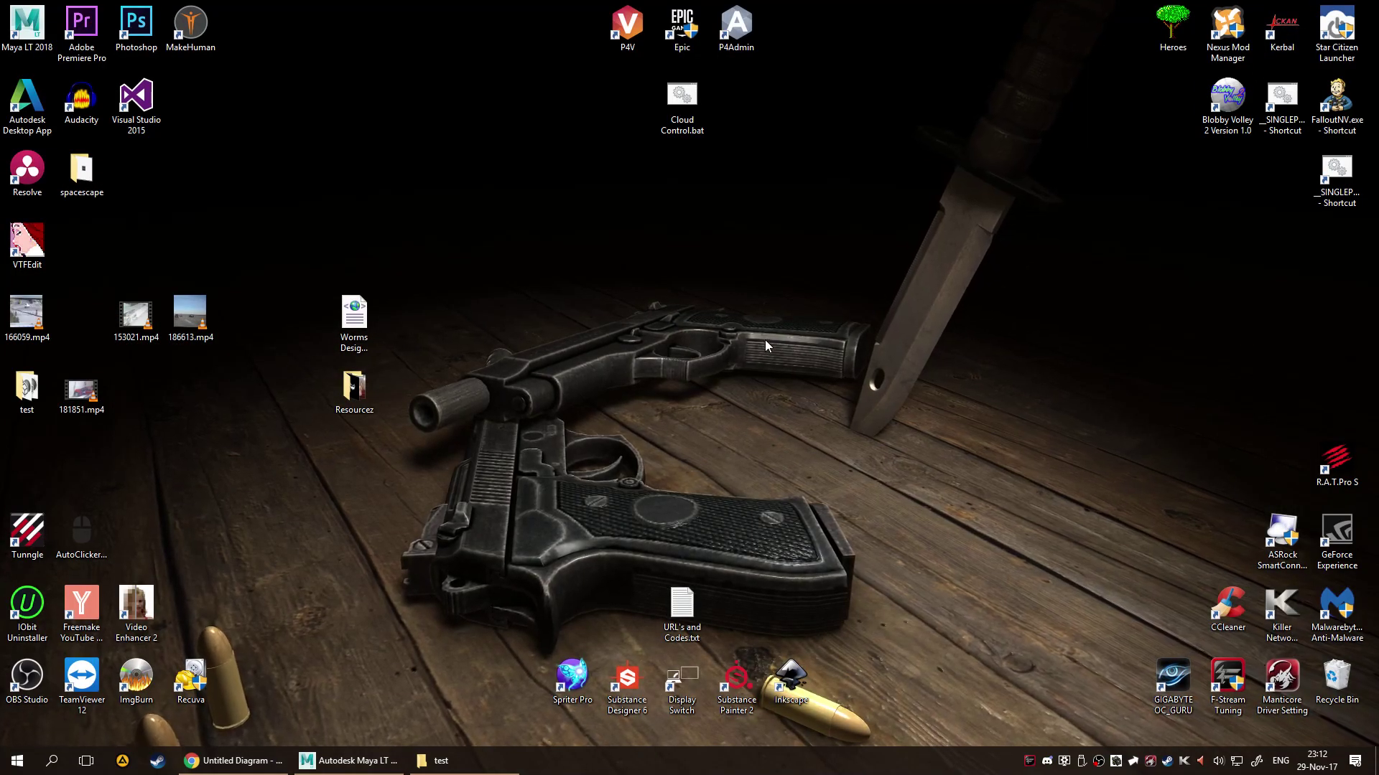
double_click(737, 679)
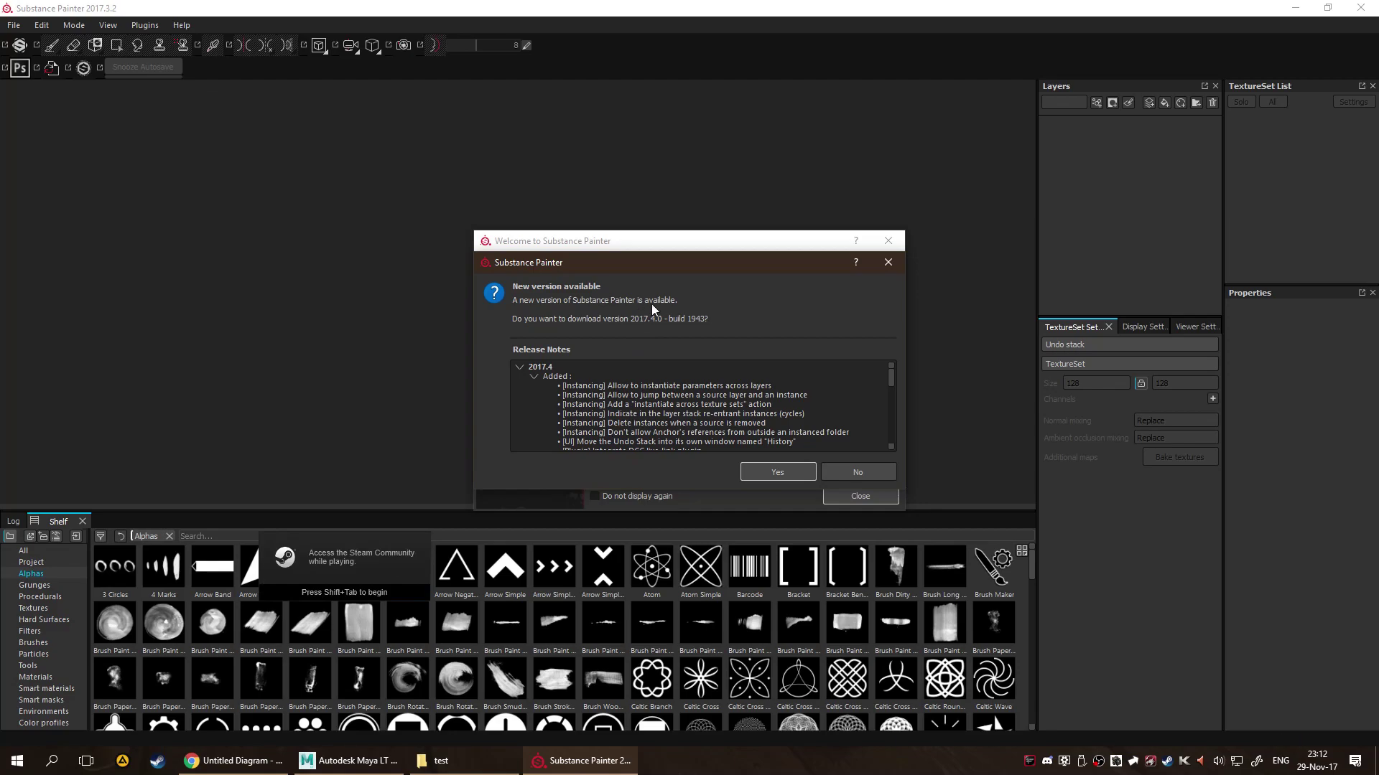
scroll(766, 412, down, 5)
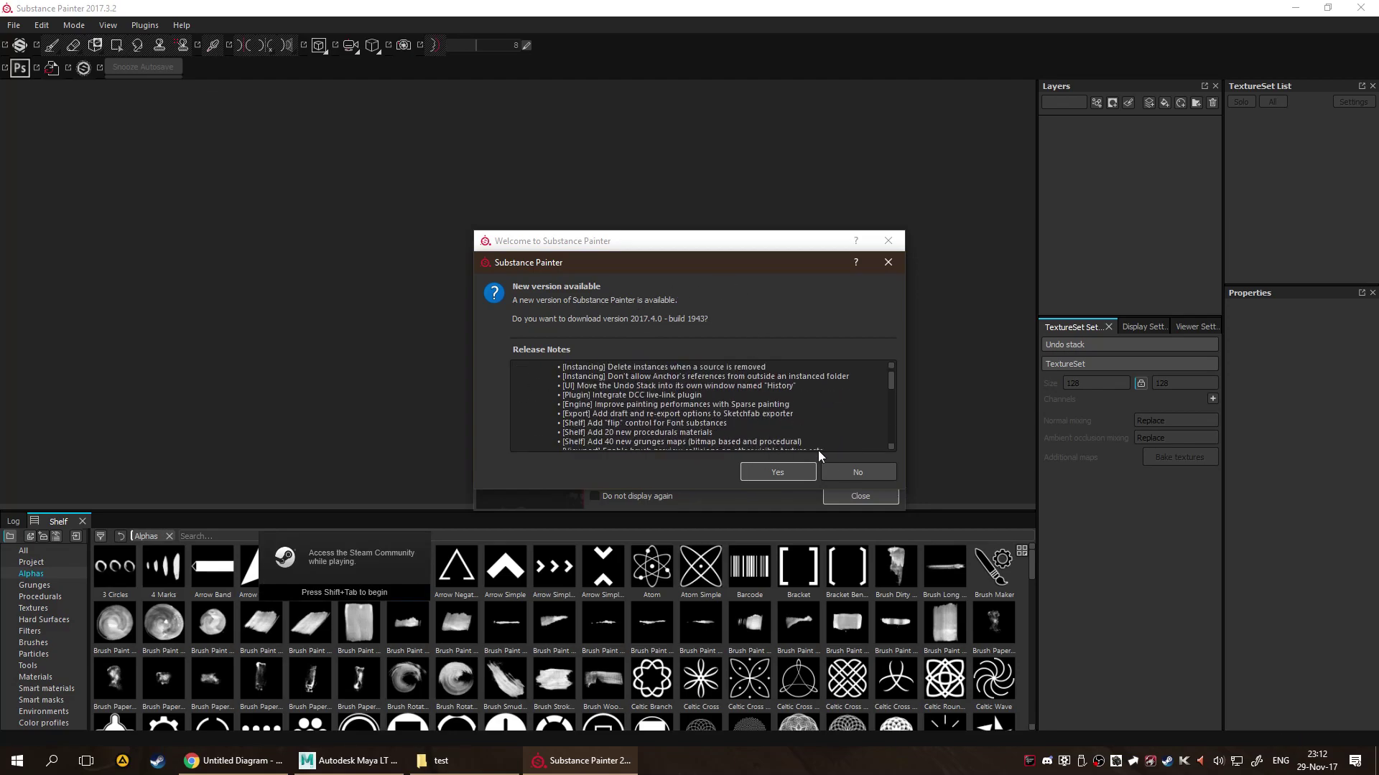
click(852, 472)
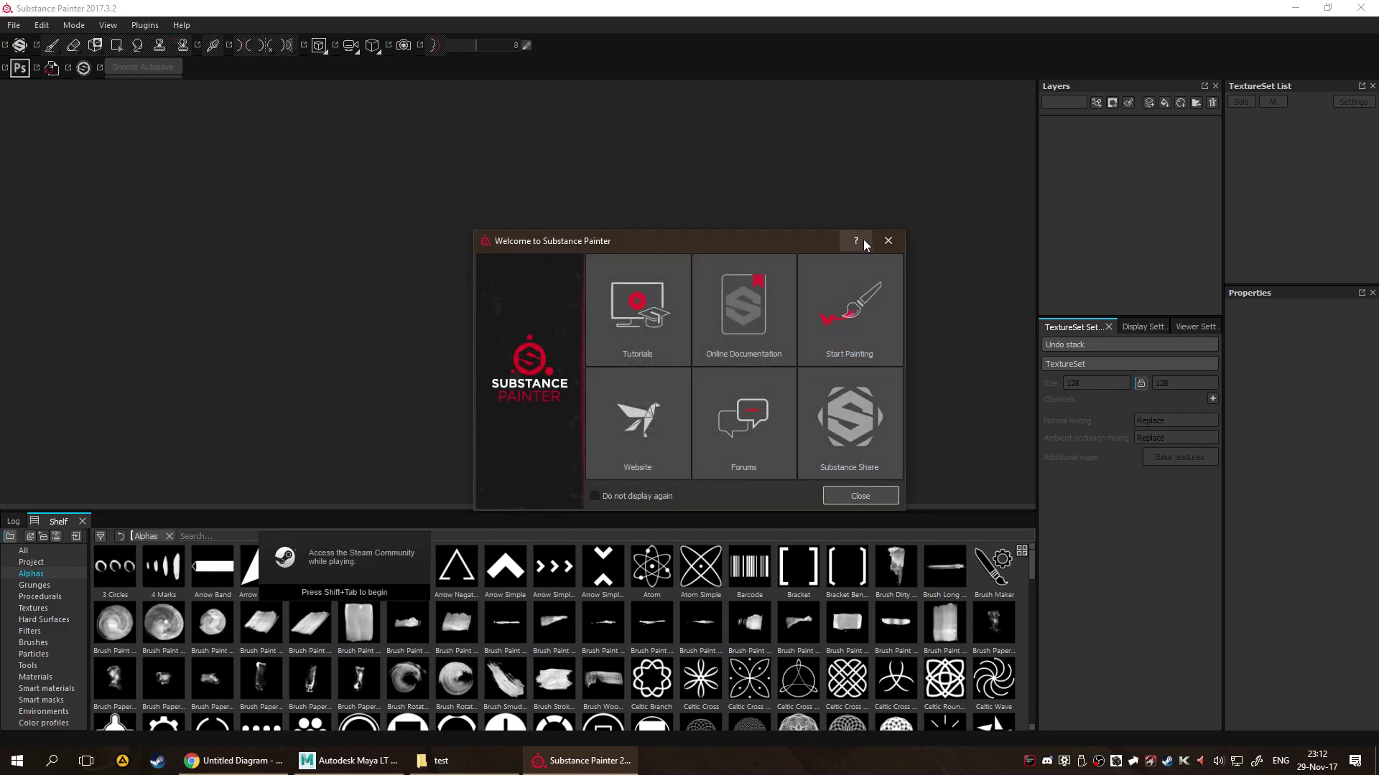
click(888, 241)
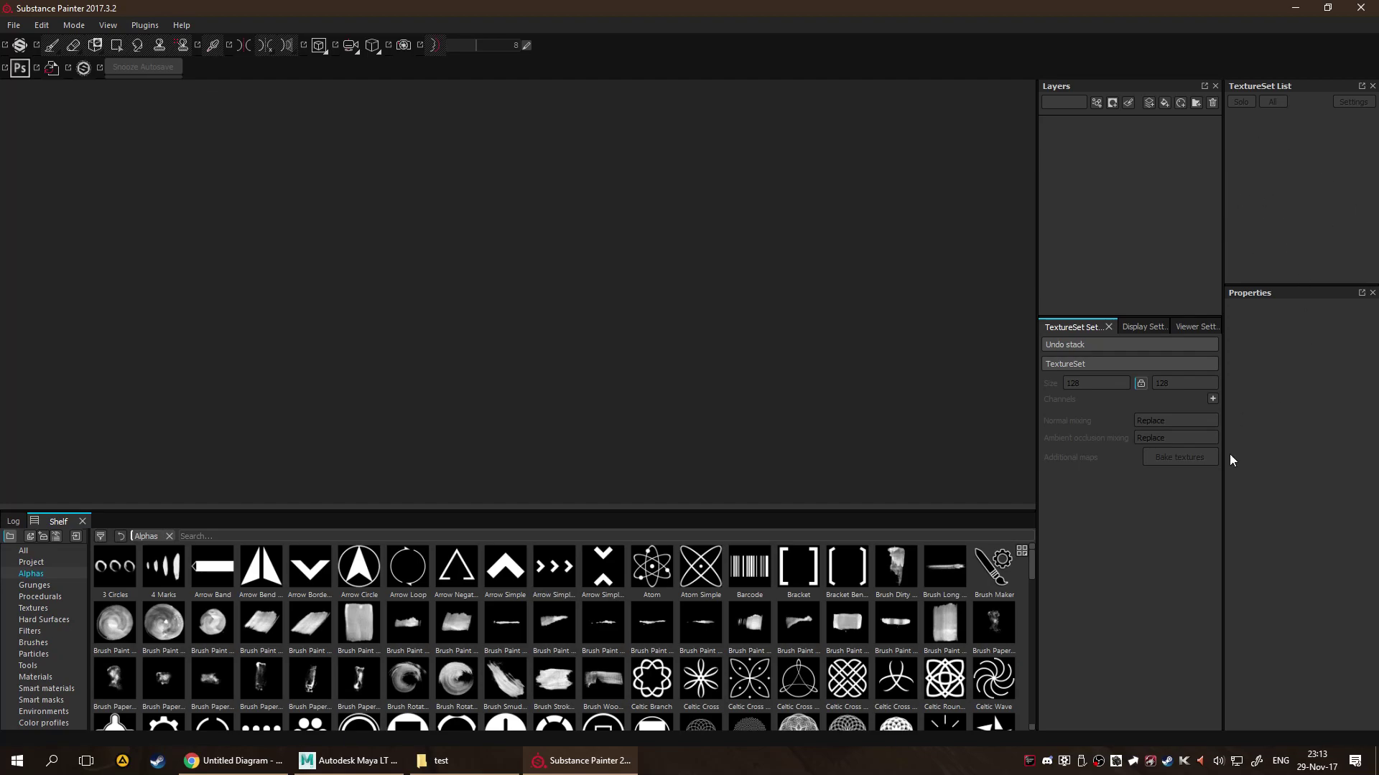
scroll(1177, 333, down, 2)
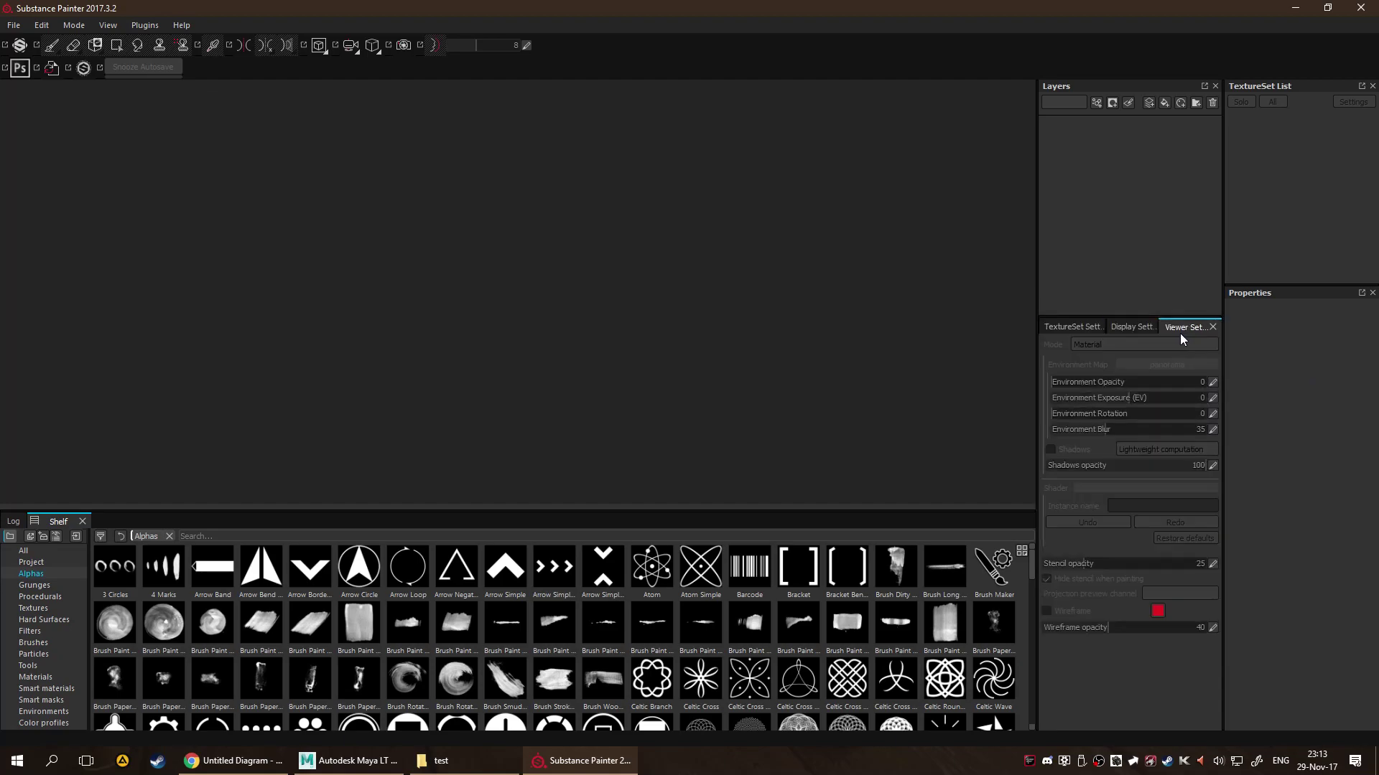
scroll(1177, 324, up, 2)
scroll(1159, 331, down, 2)
scroll(1158, 331, up, 2)
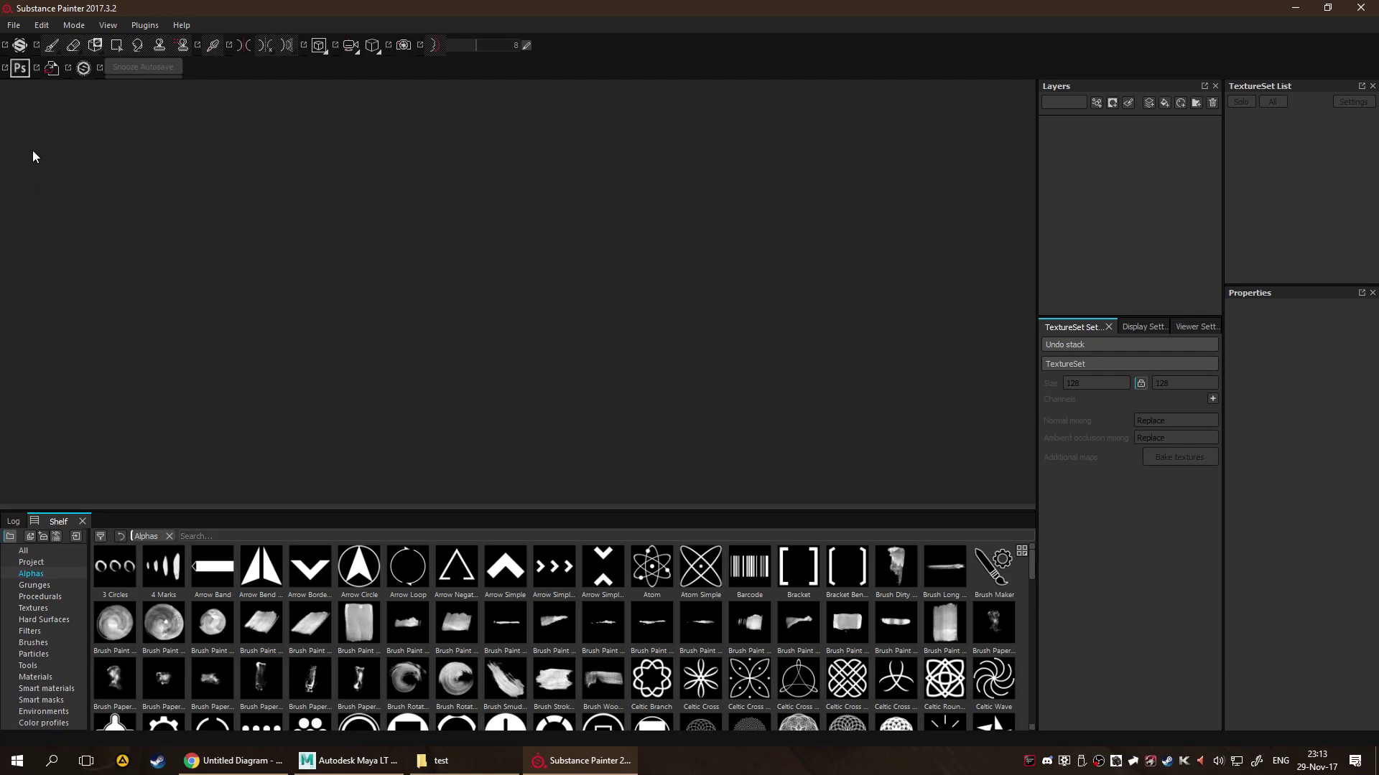
Open Substance Source, browse the New Assets materials, and close its window.
click(20, 69)
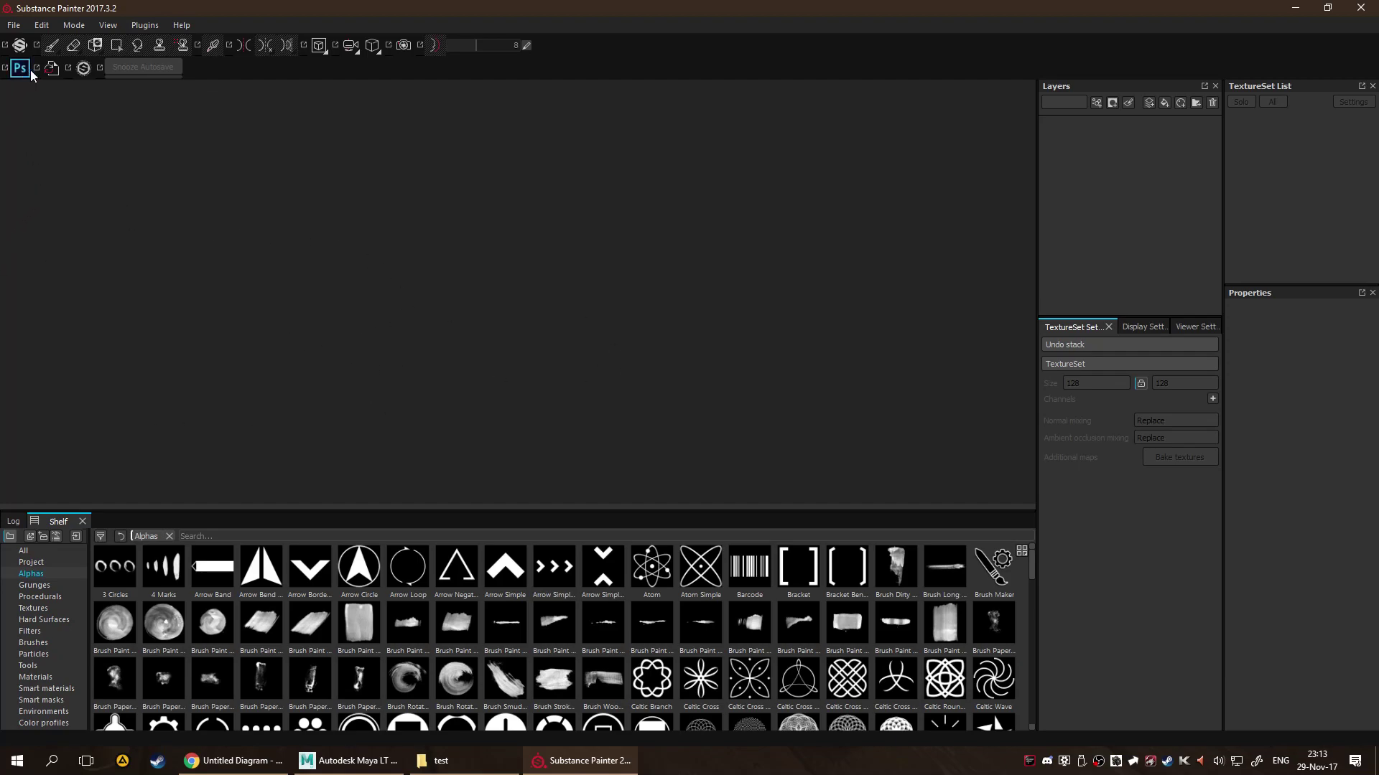
click(91, 74)
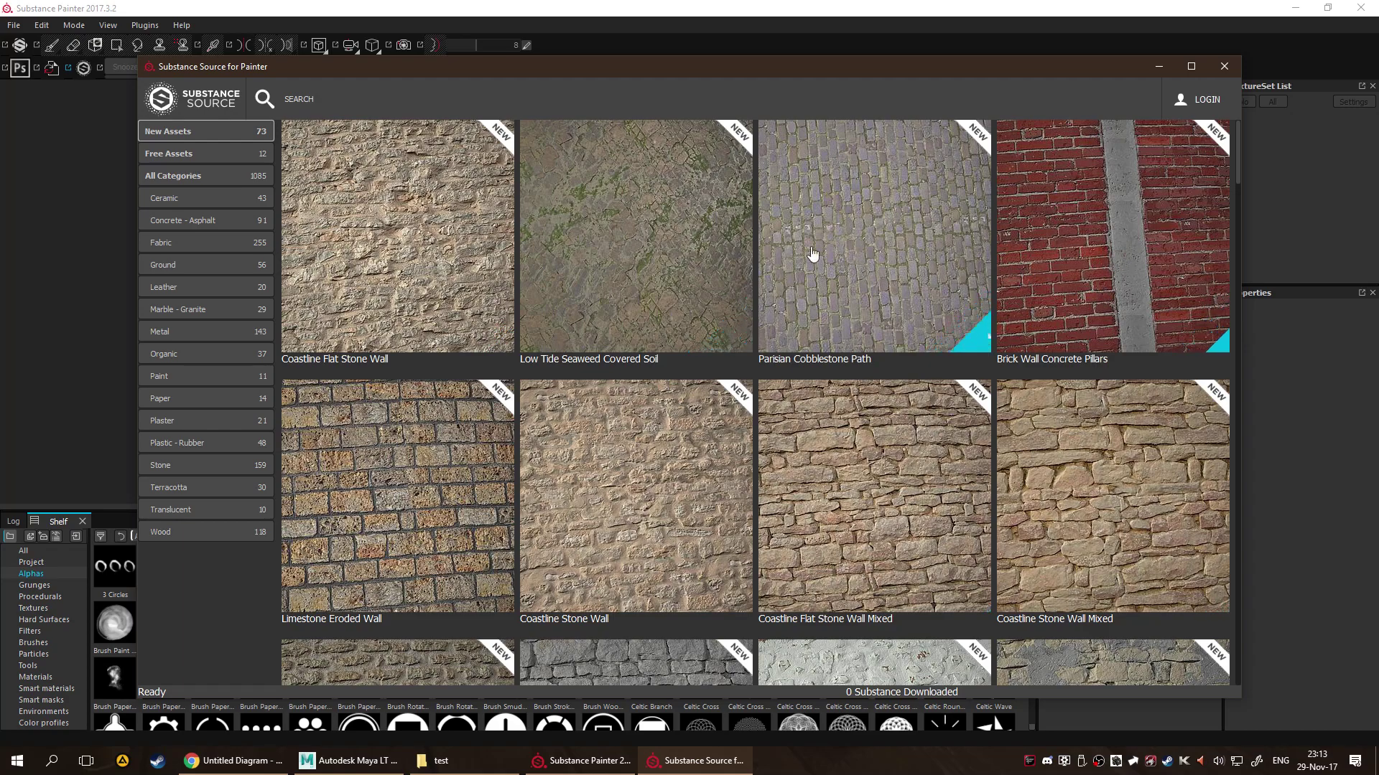
scroll(702, 256, down, 5)
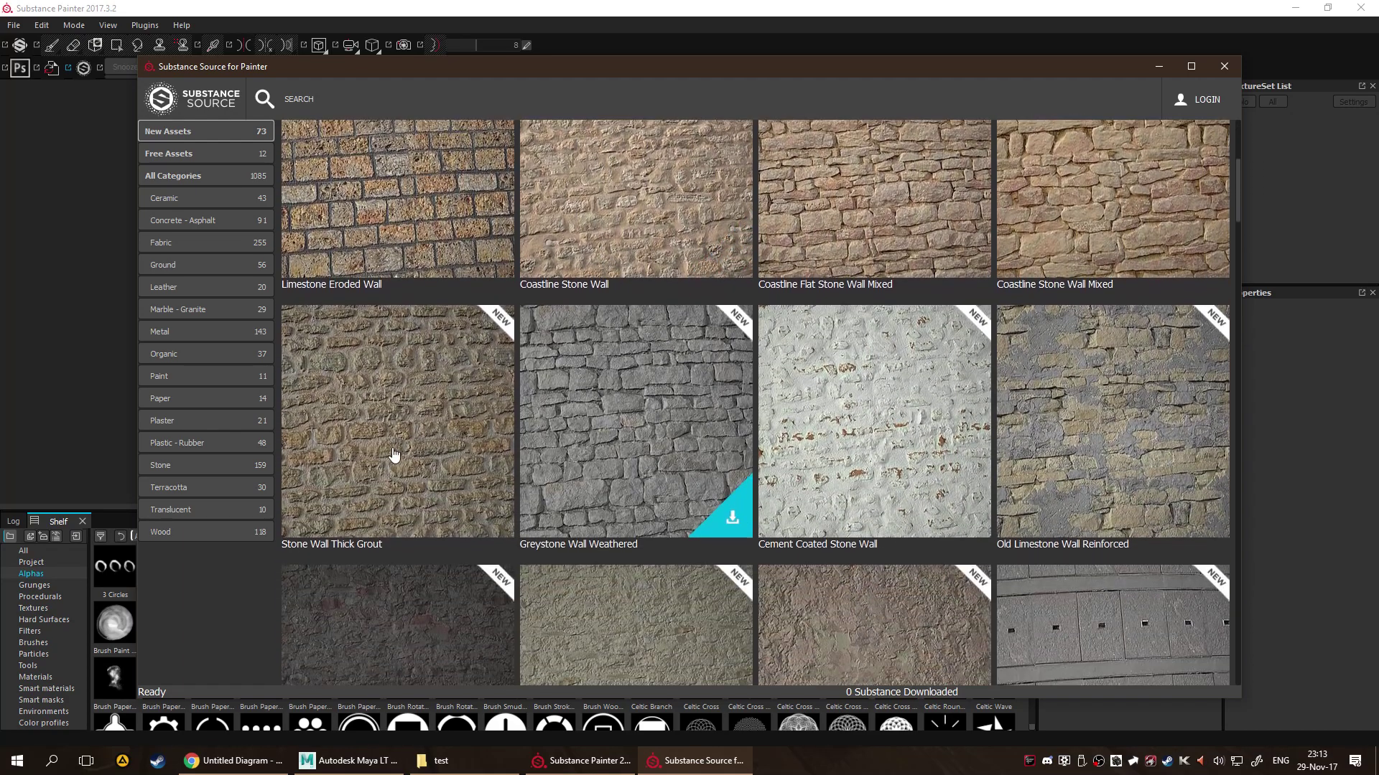
scroll(937, 436, down, 10)
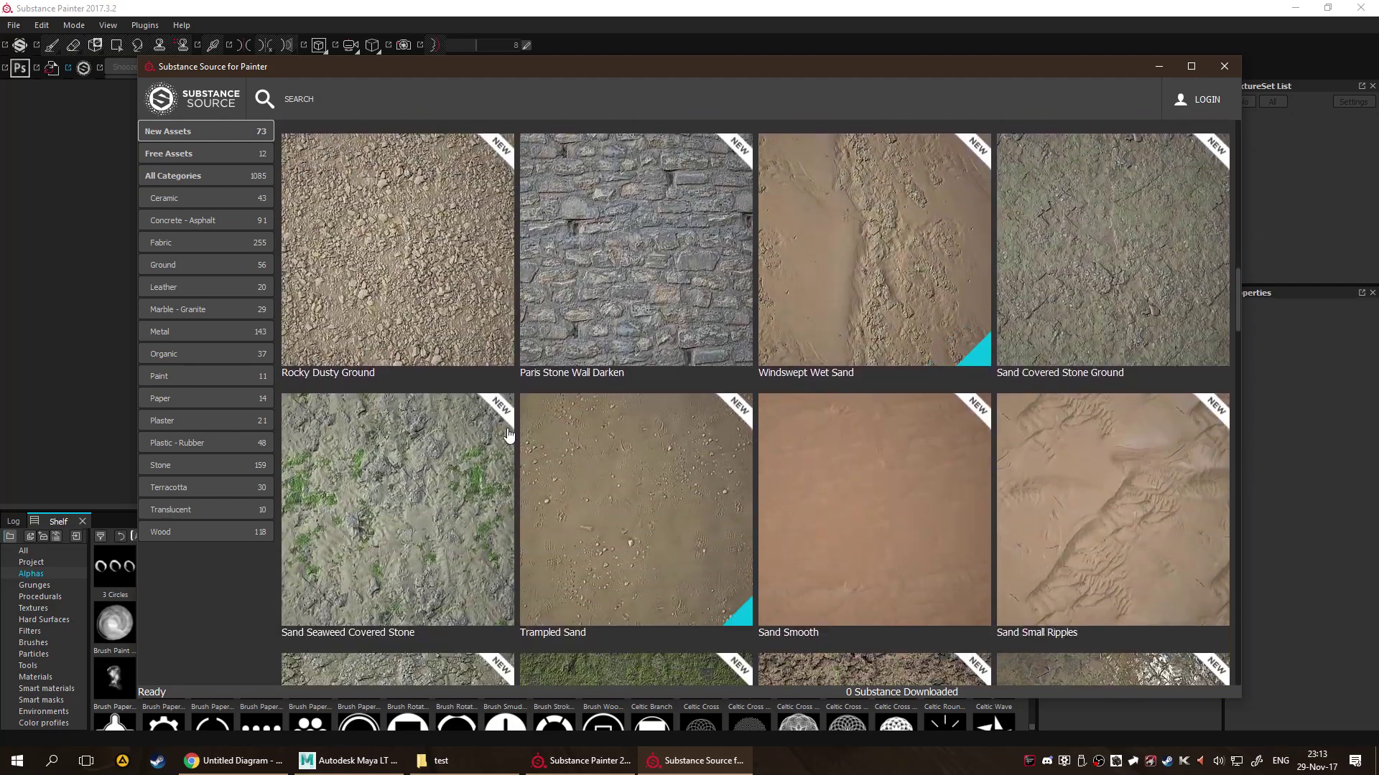
scroll(824, 452, down, 1)
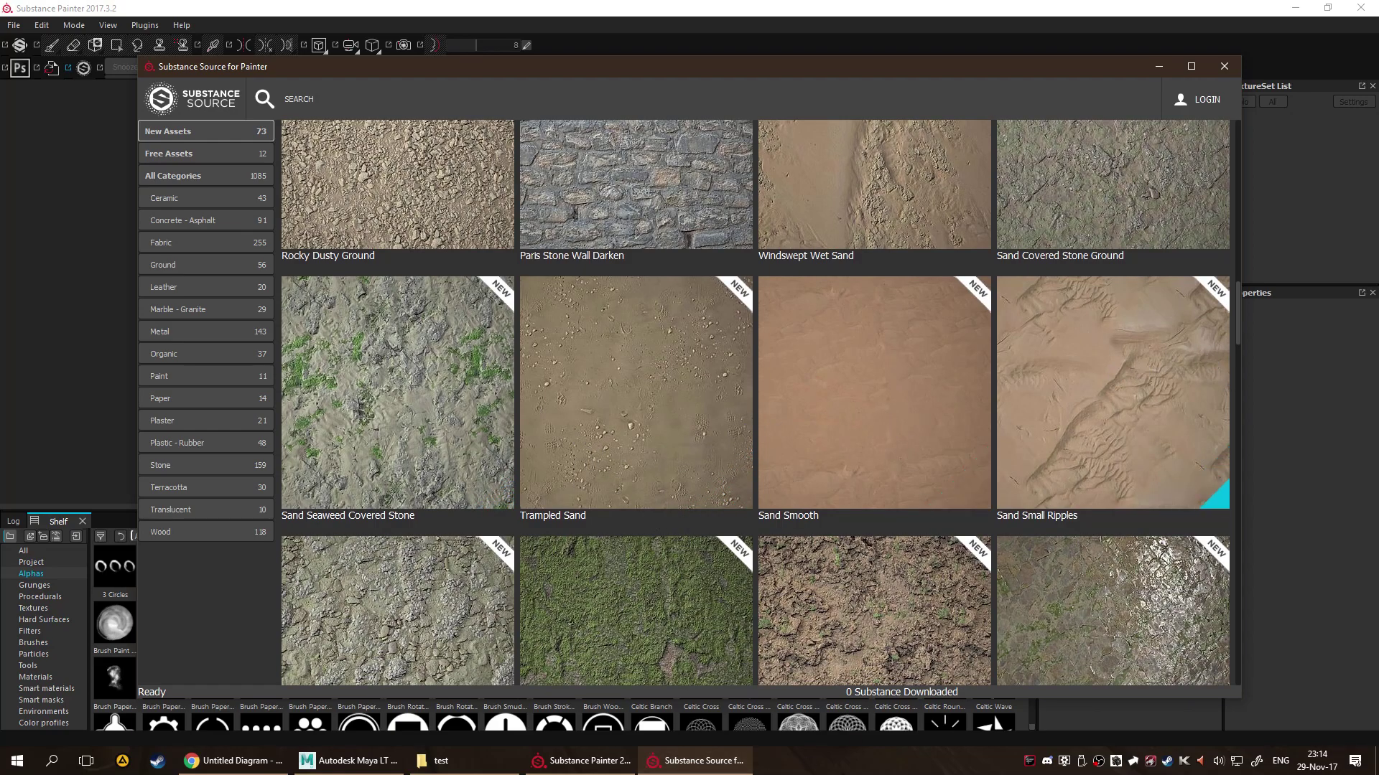
scroll(431, 388, down, 1)
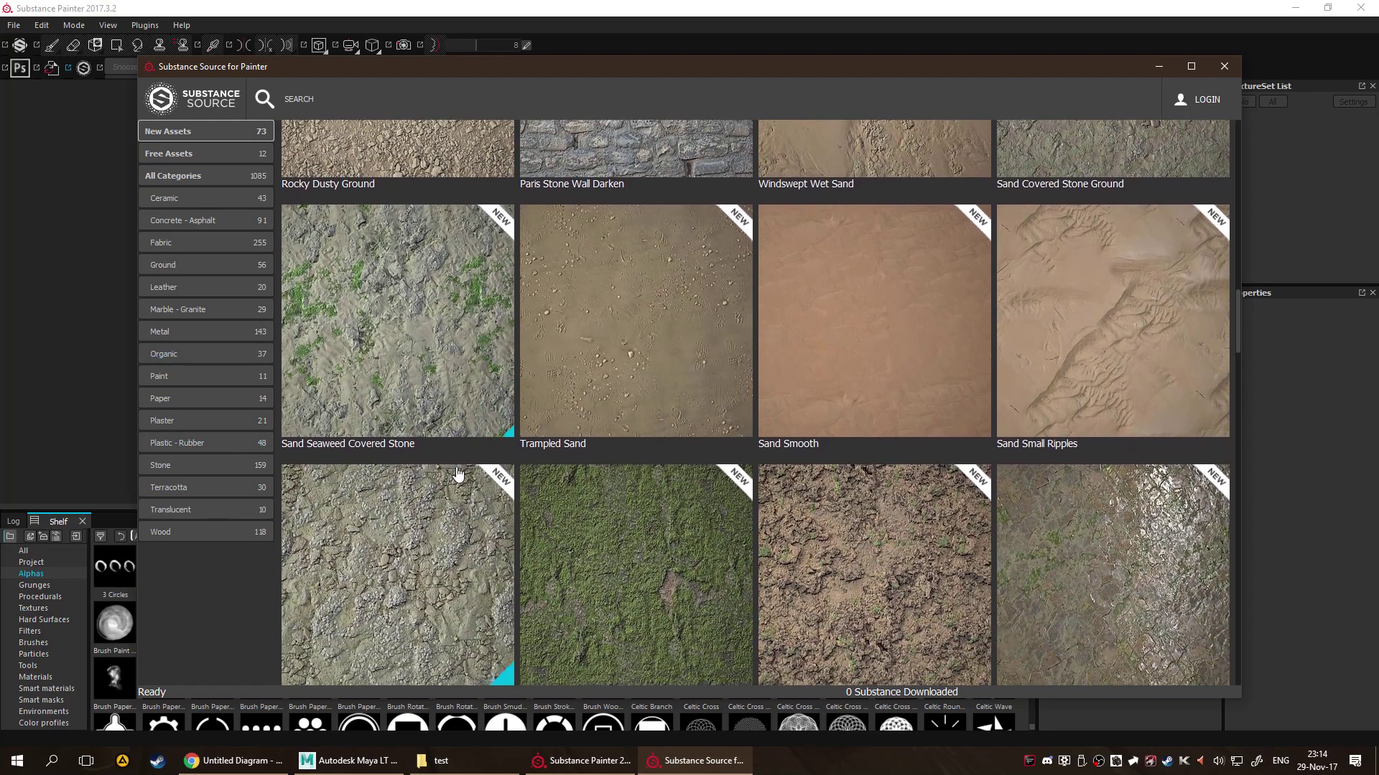
mouse_move(481, 399)
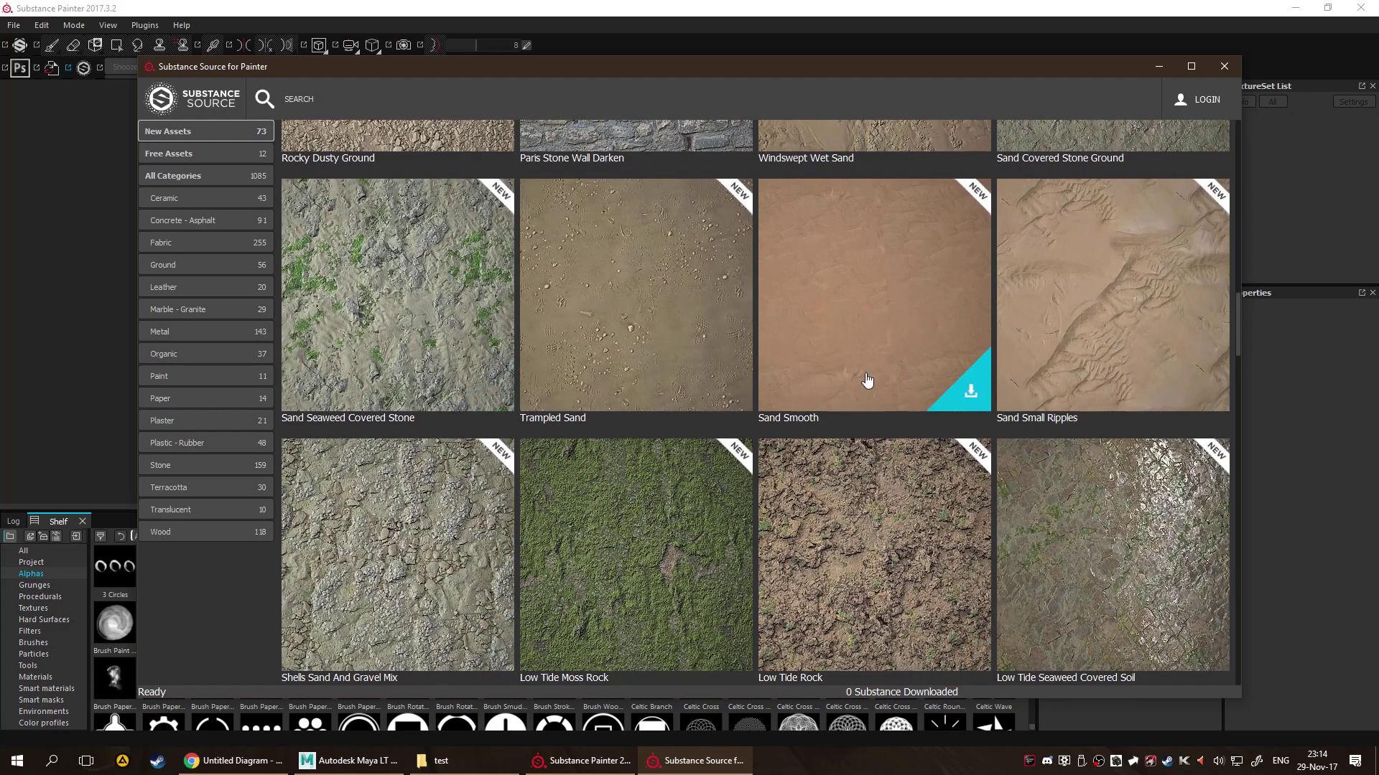
click(1224, 66)
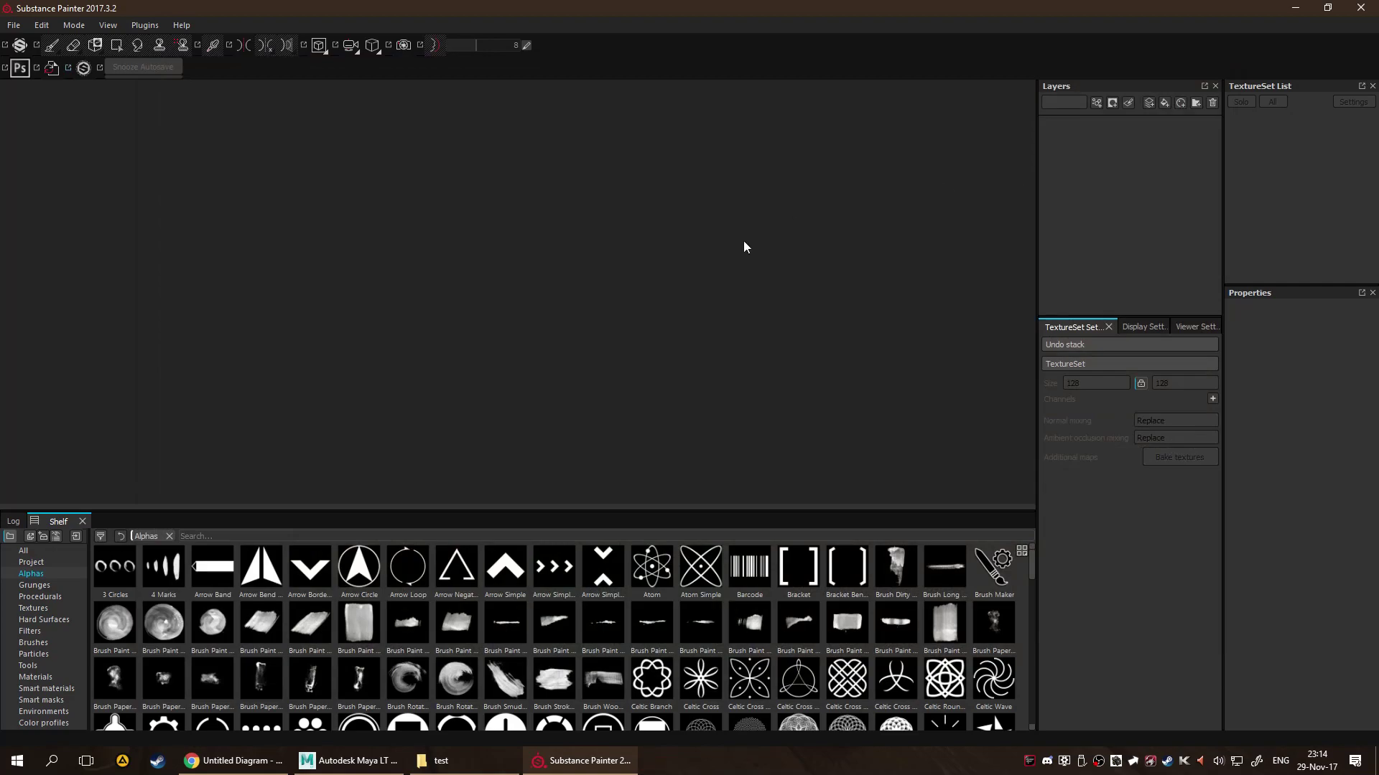
Start a new project with the Unreal Engine 4 template and select Top_low_base.fbx from the Desktop test folder as its mesh.
click(16, 28)
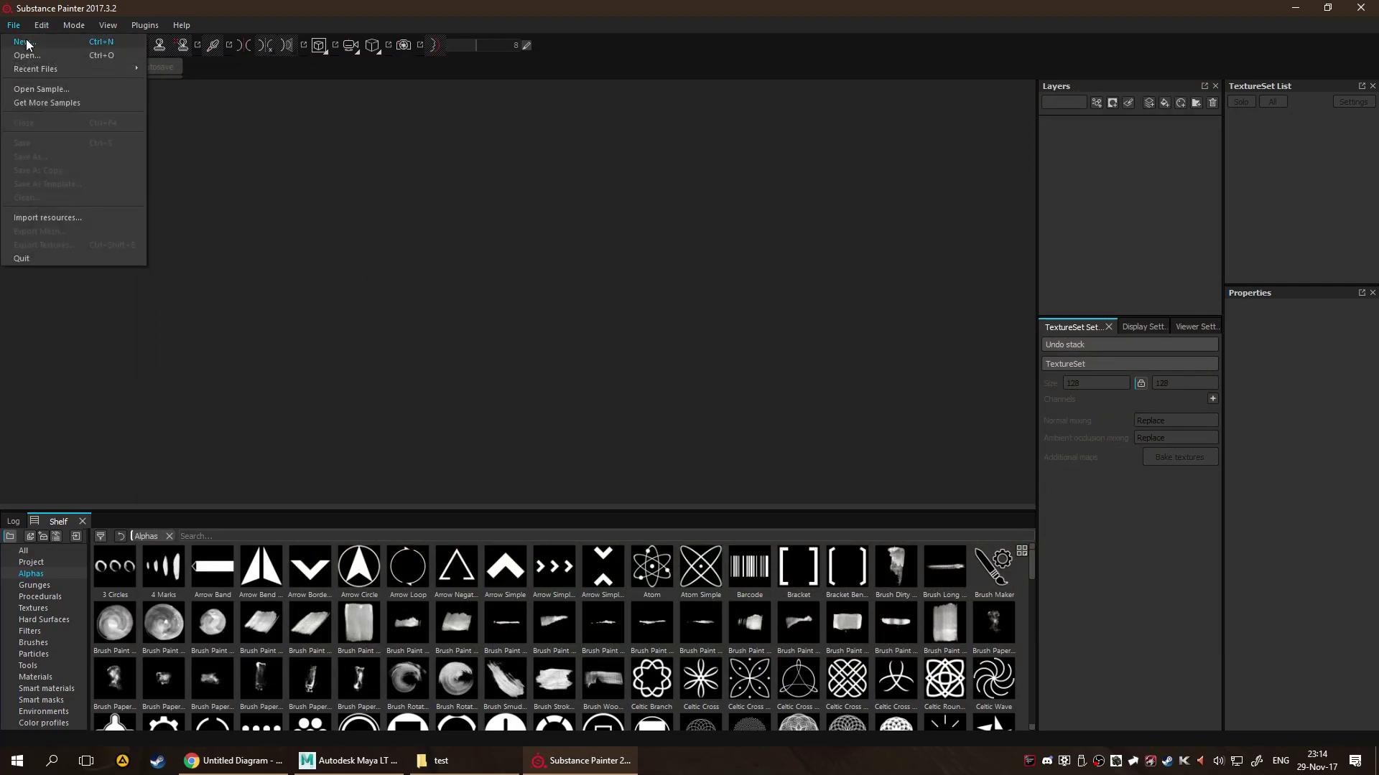
click(25, 43)
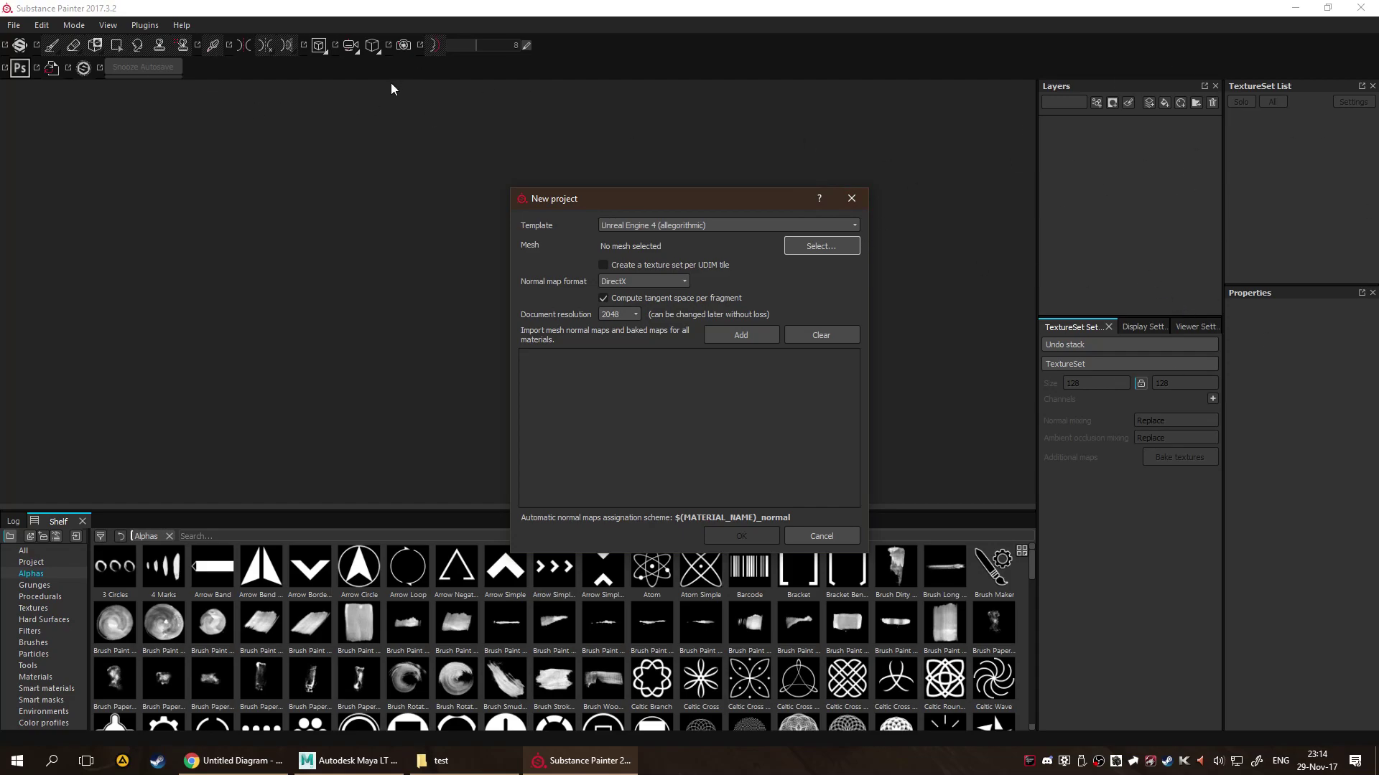
click(811, 248)
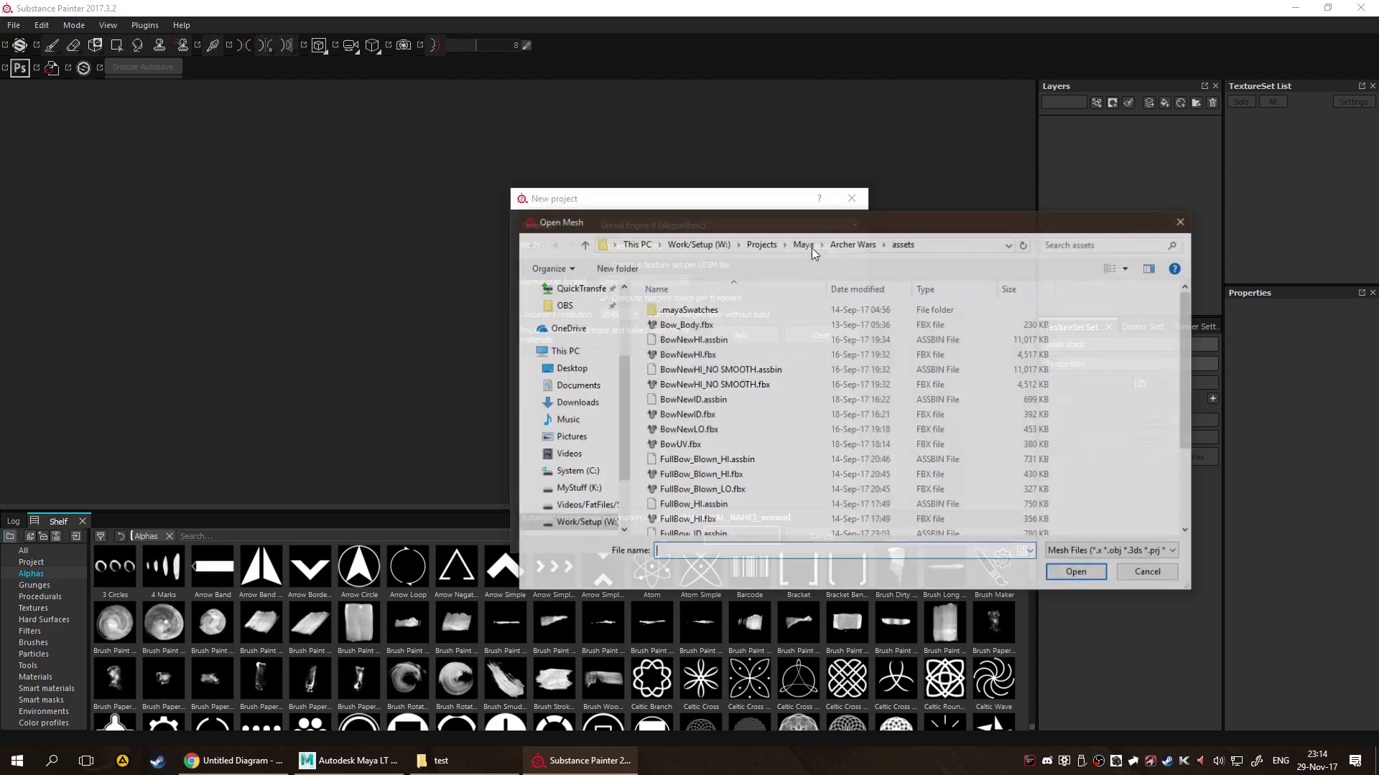
click(696, 244)
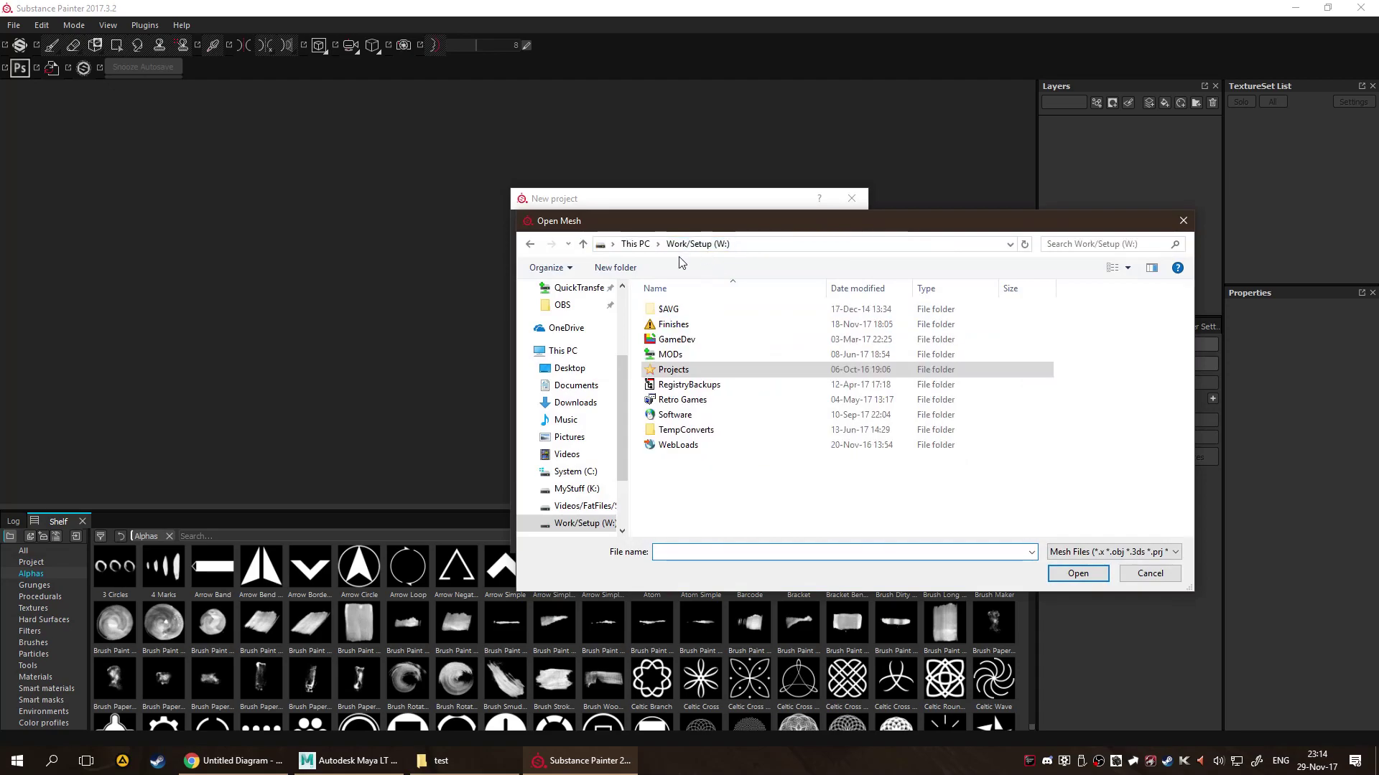
scroll(568, 431, up, 3)
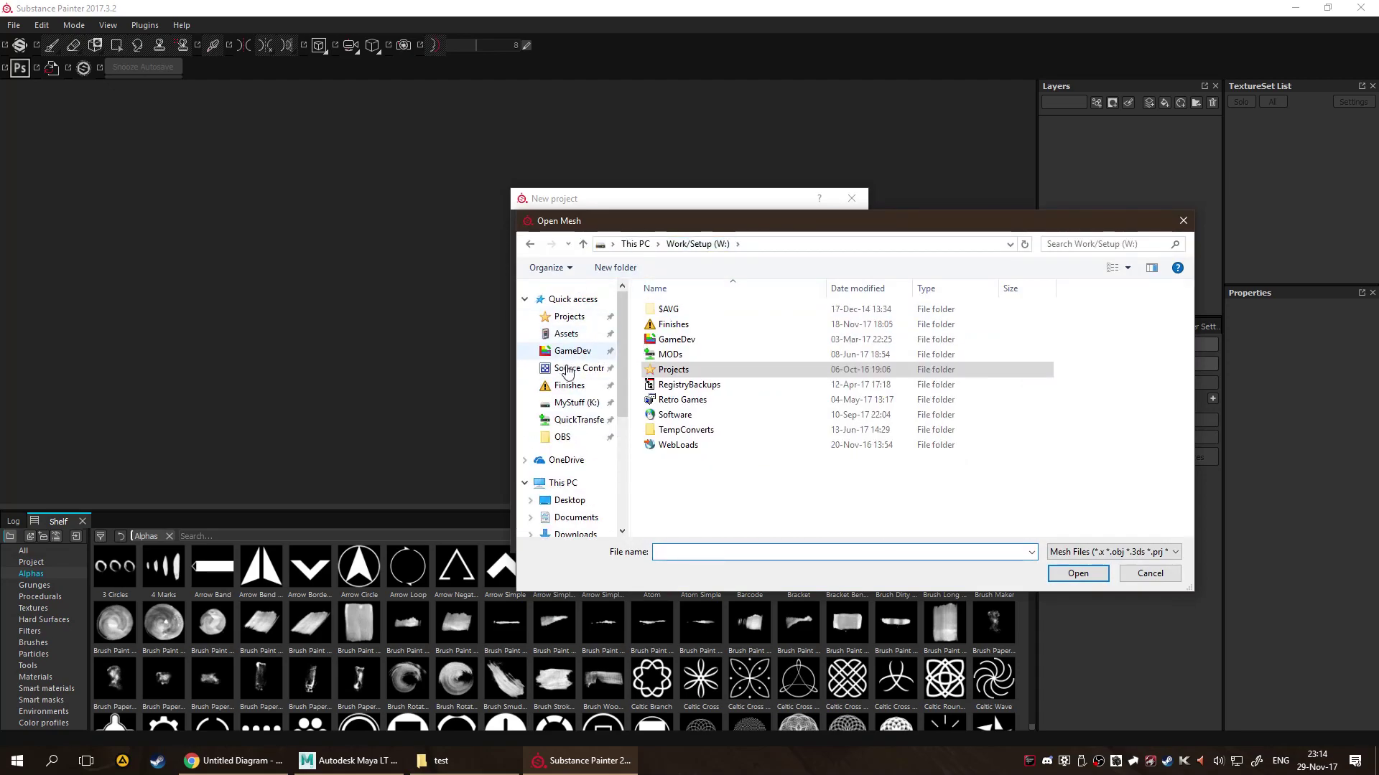
scroll(556, 394, down, 3)
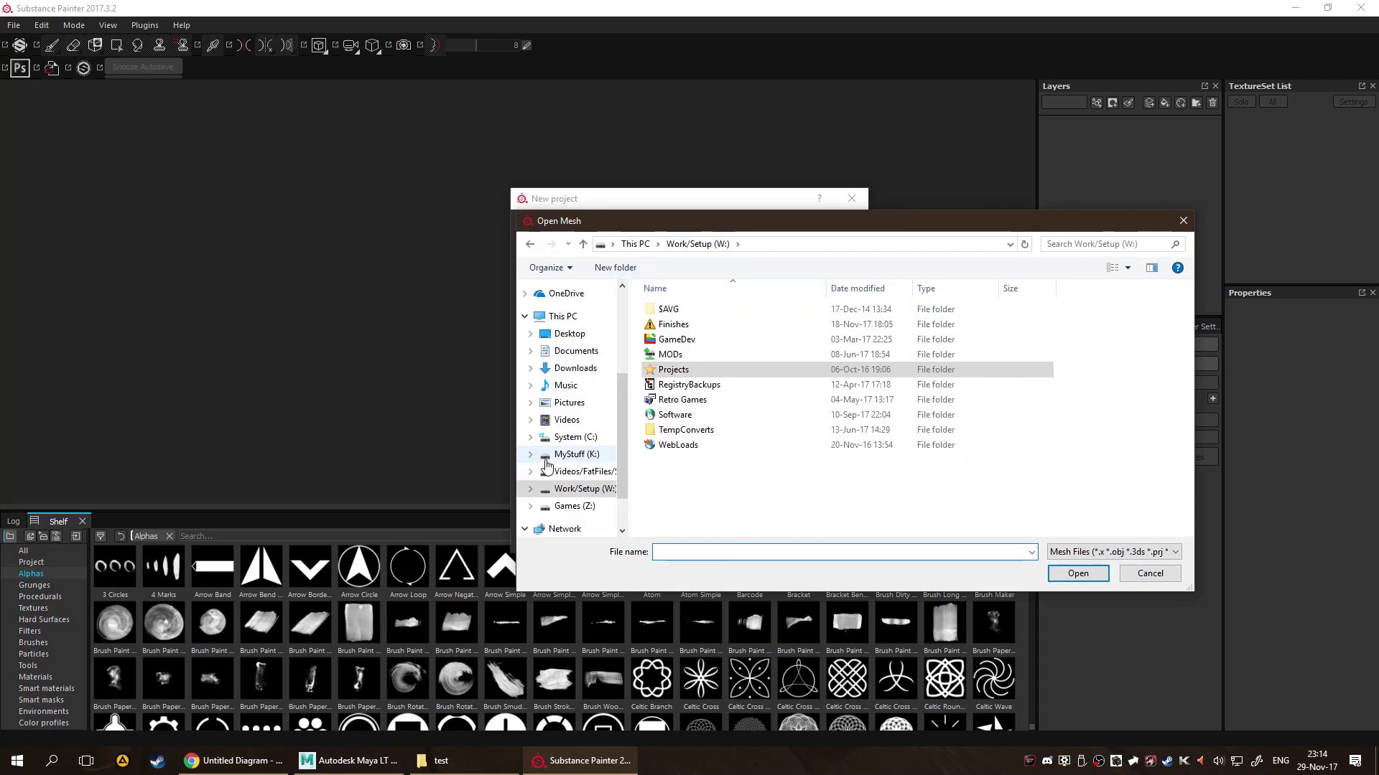
click(560, 332)
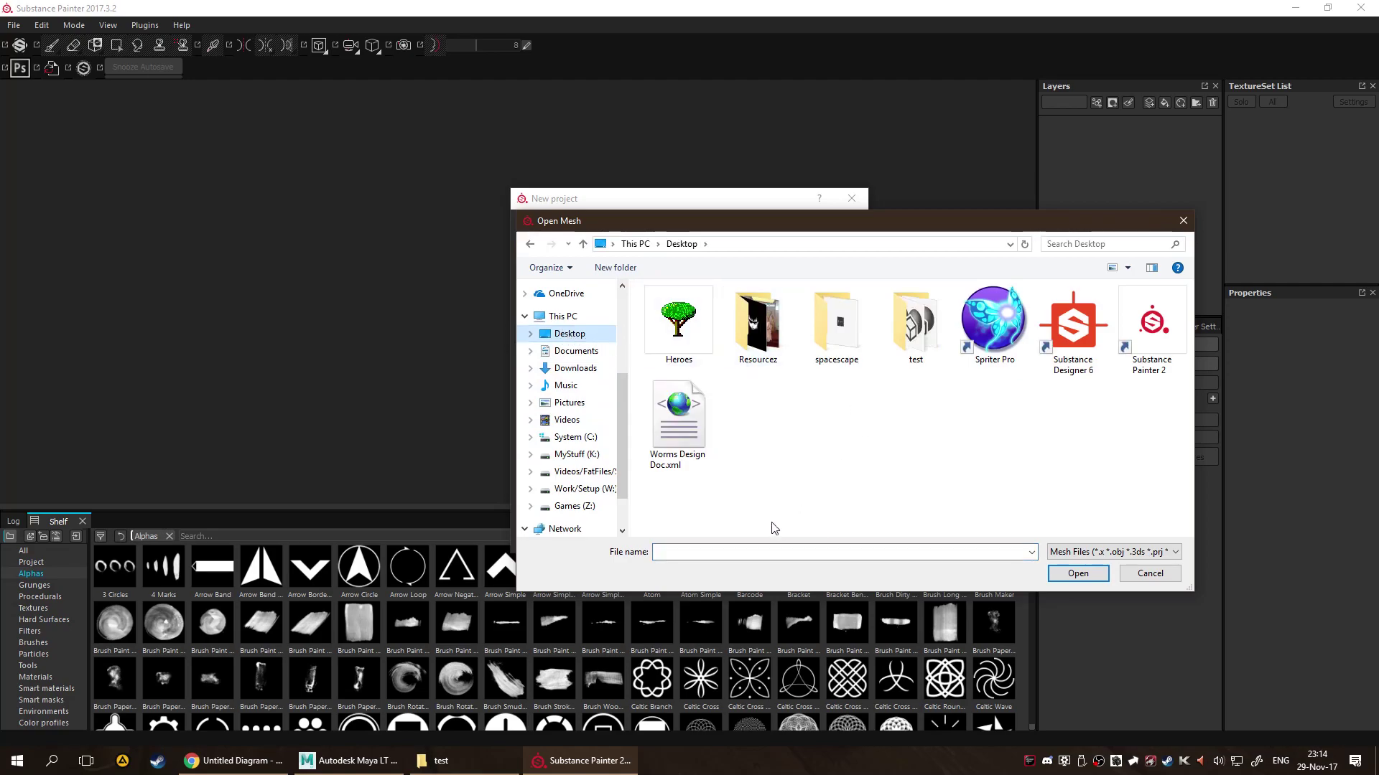
click(890, 357)
double_click(891, 358)
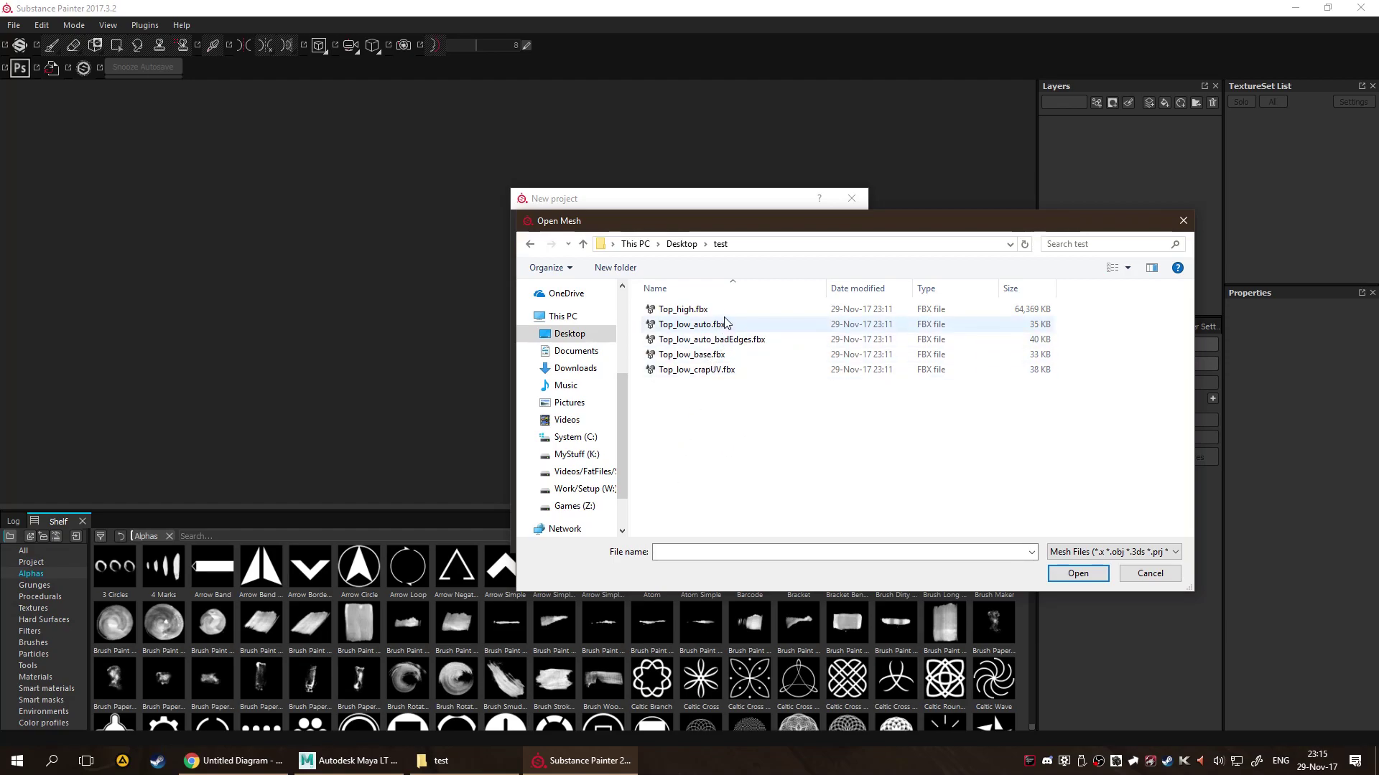
double_click(779, 355)
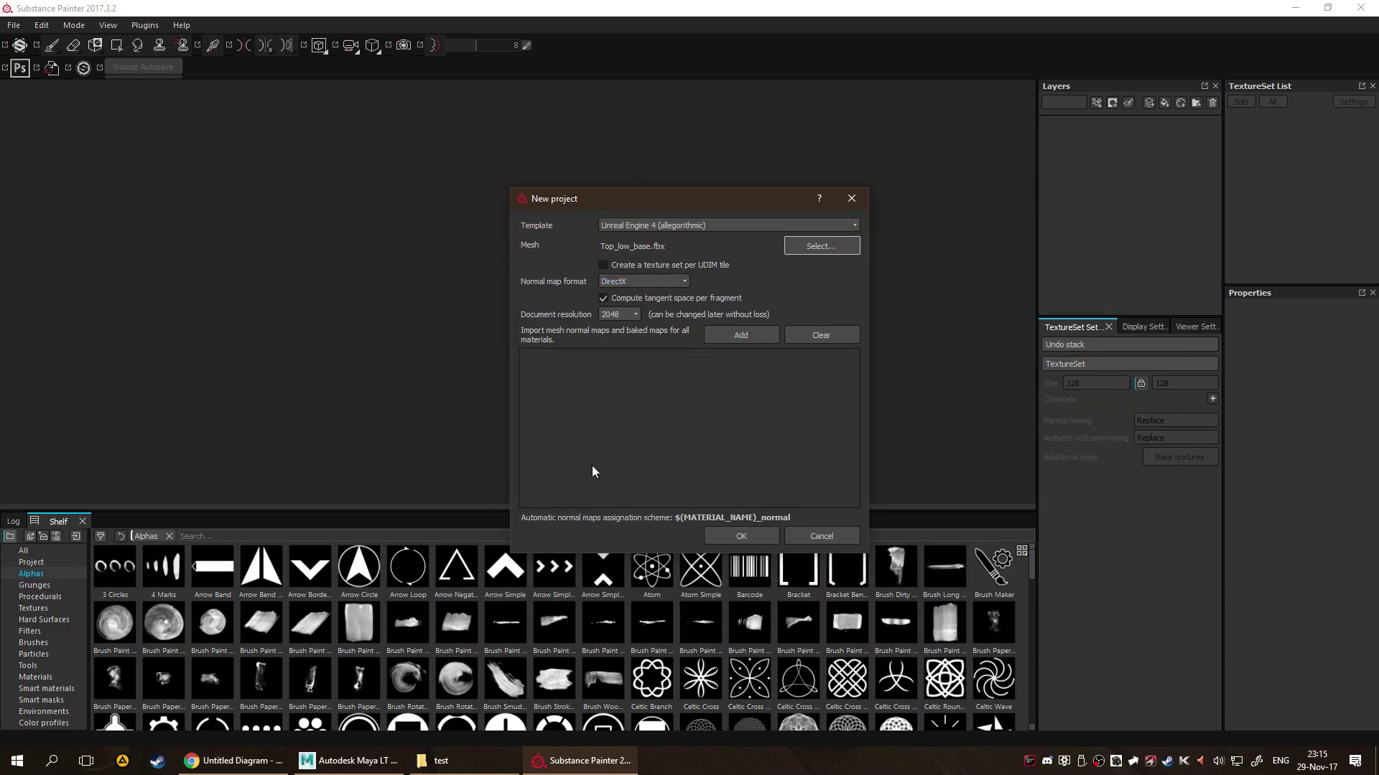
Keep the document resolution at 2048 and create the project.
click(617, 317)
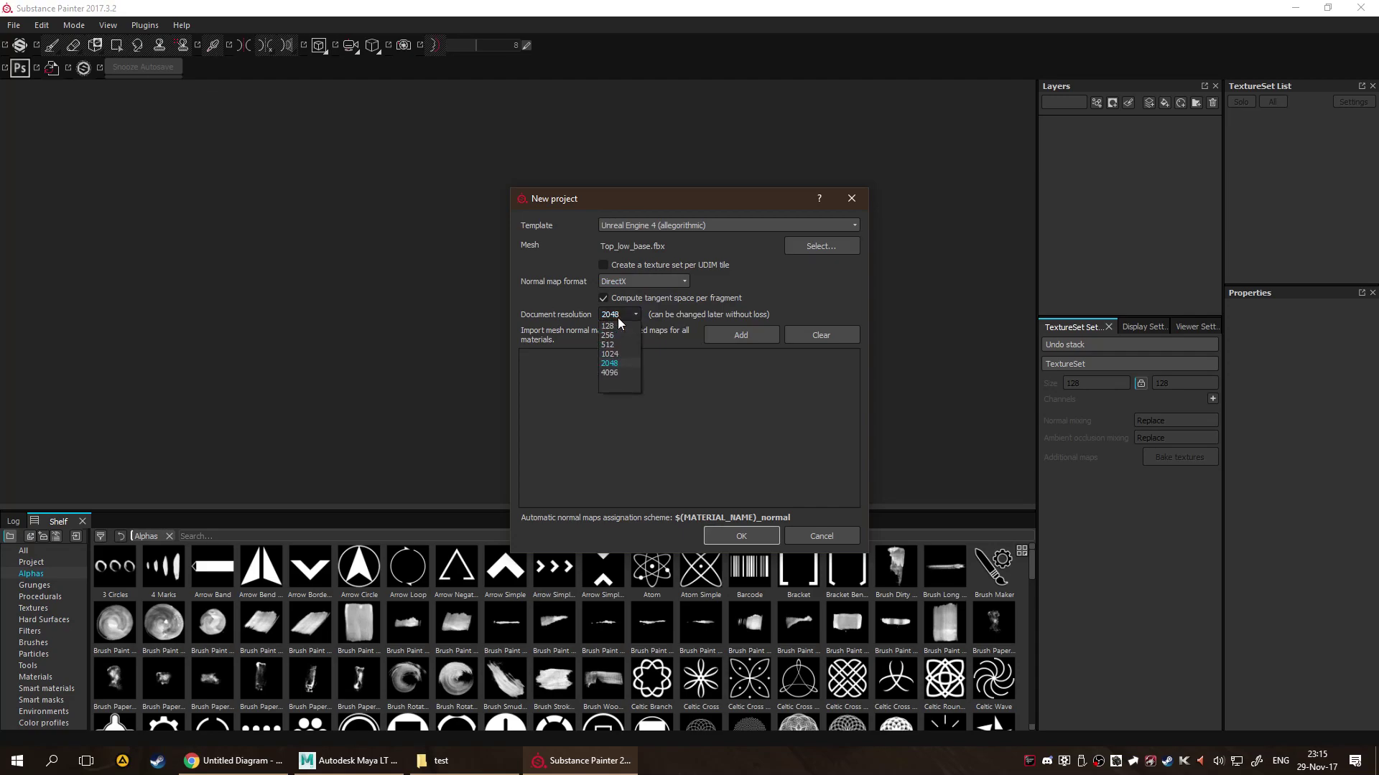
click(617, 317)
click(742, 536)
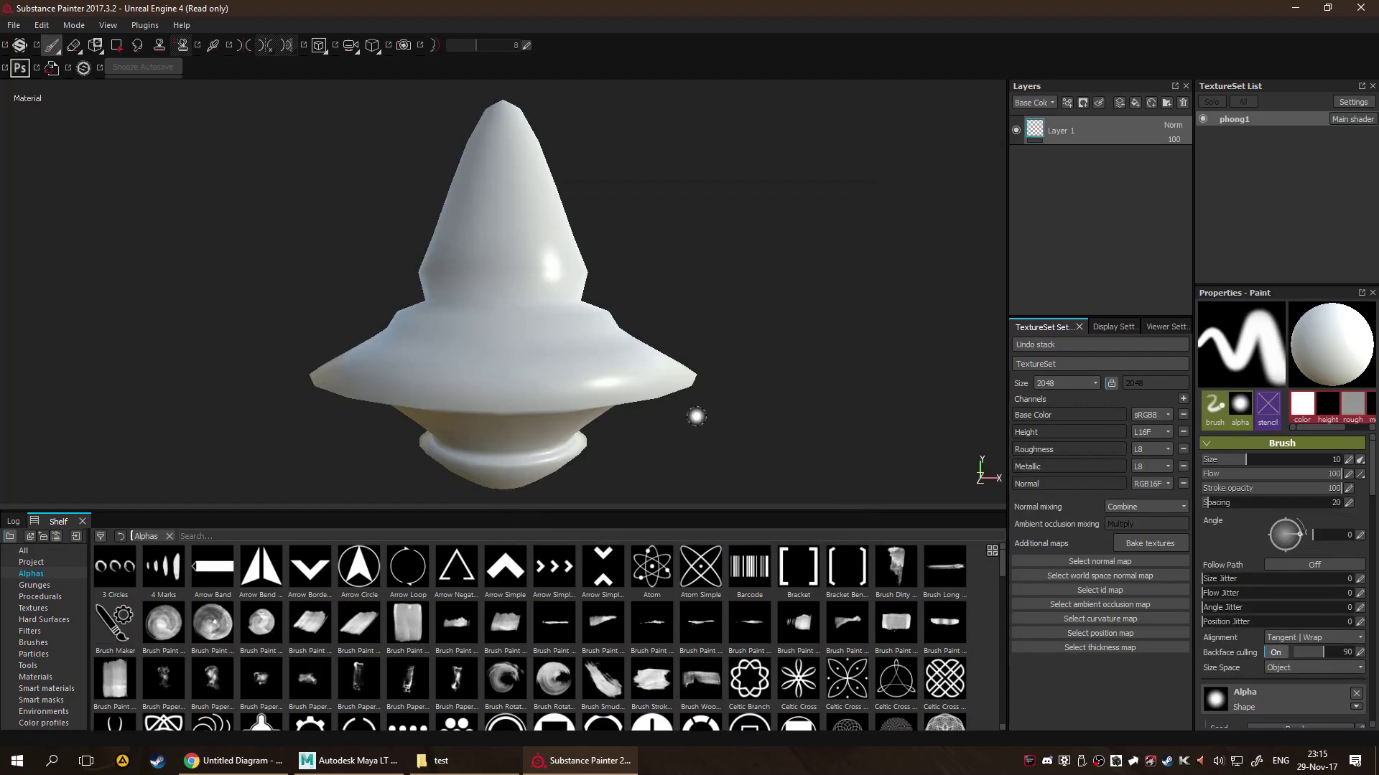
Delete Layer 1 from the hat's layer stack.
alt+drag(549, 376, 526, 389)
click(543, 366)
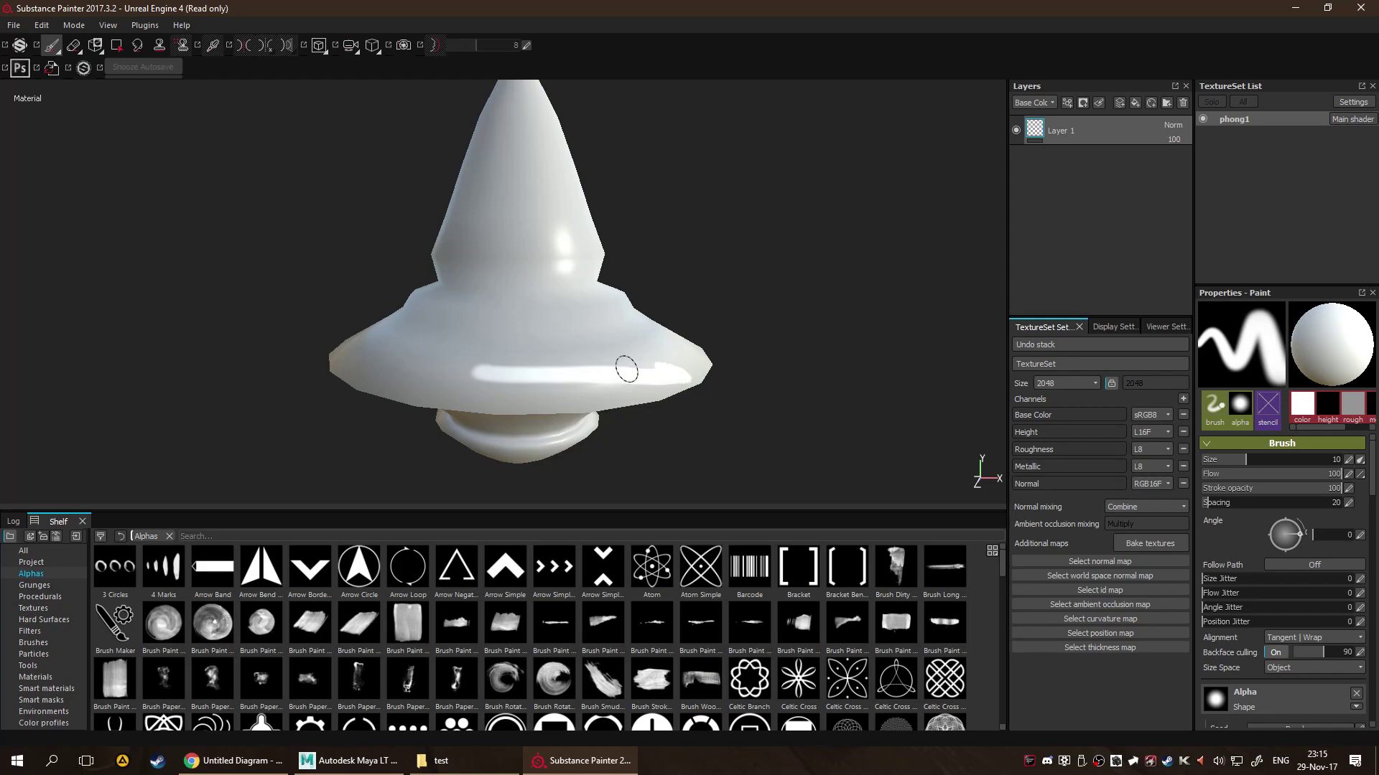
mouse_move(738, 356)
alt+mouse_down()
mouse_move(449, 360)
mouse_move(696, 360)
mouse_move(396, 340)
mouse_move(553, 356)
mouse_move(465, 354)
mouse_move(634, 337)
mouse_move(754, 360)
mouse_move(453, 320)
mouse_move(606, 340)
alt+mouse_up()
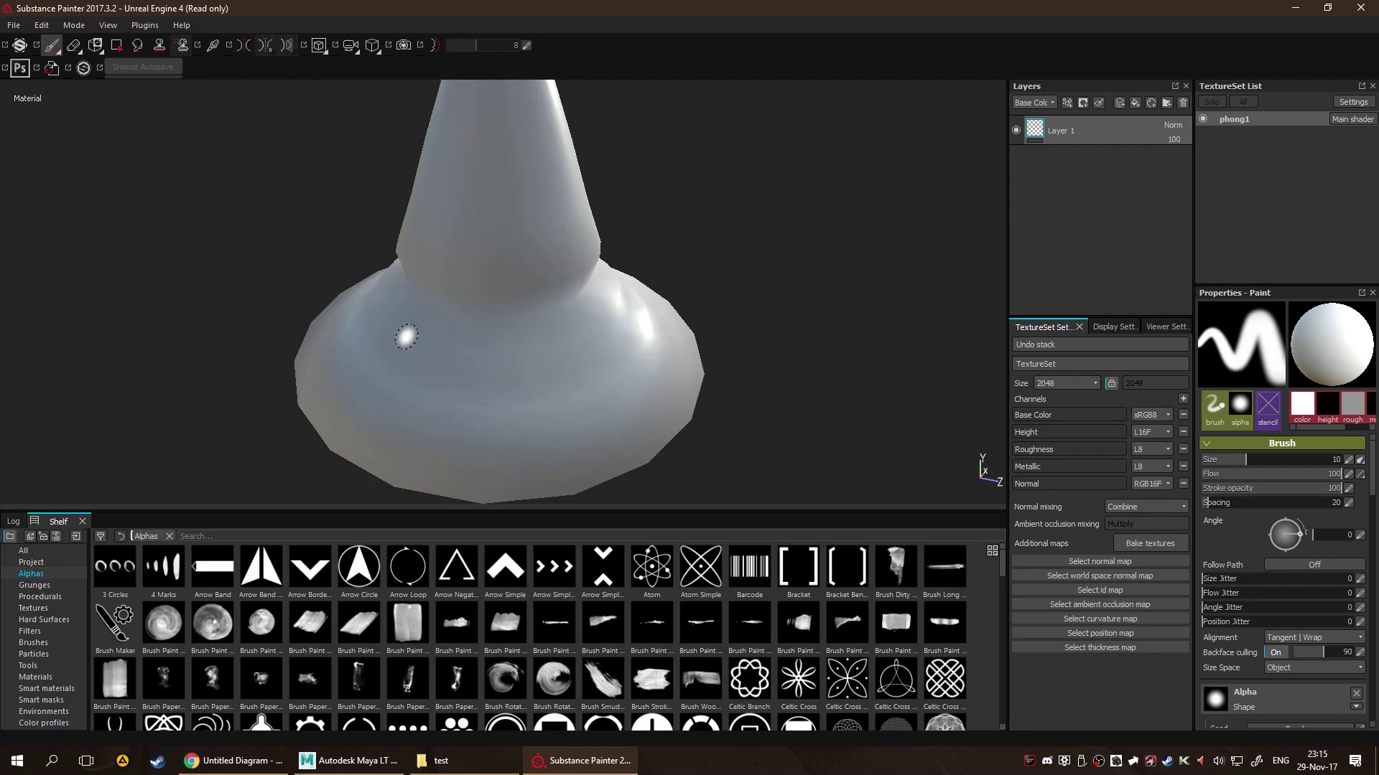
mouse_move(569, 372)
alt+mouse_down()
mouse_move(539, 317)
mouse_move(548, 299)
alt+mouse_up()
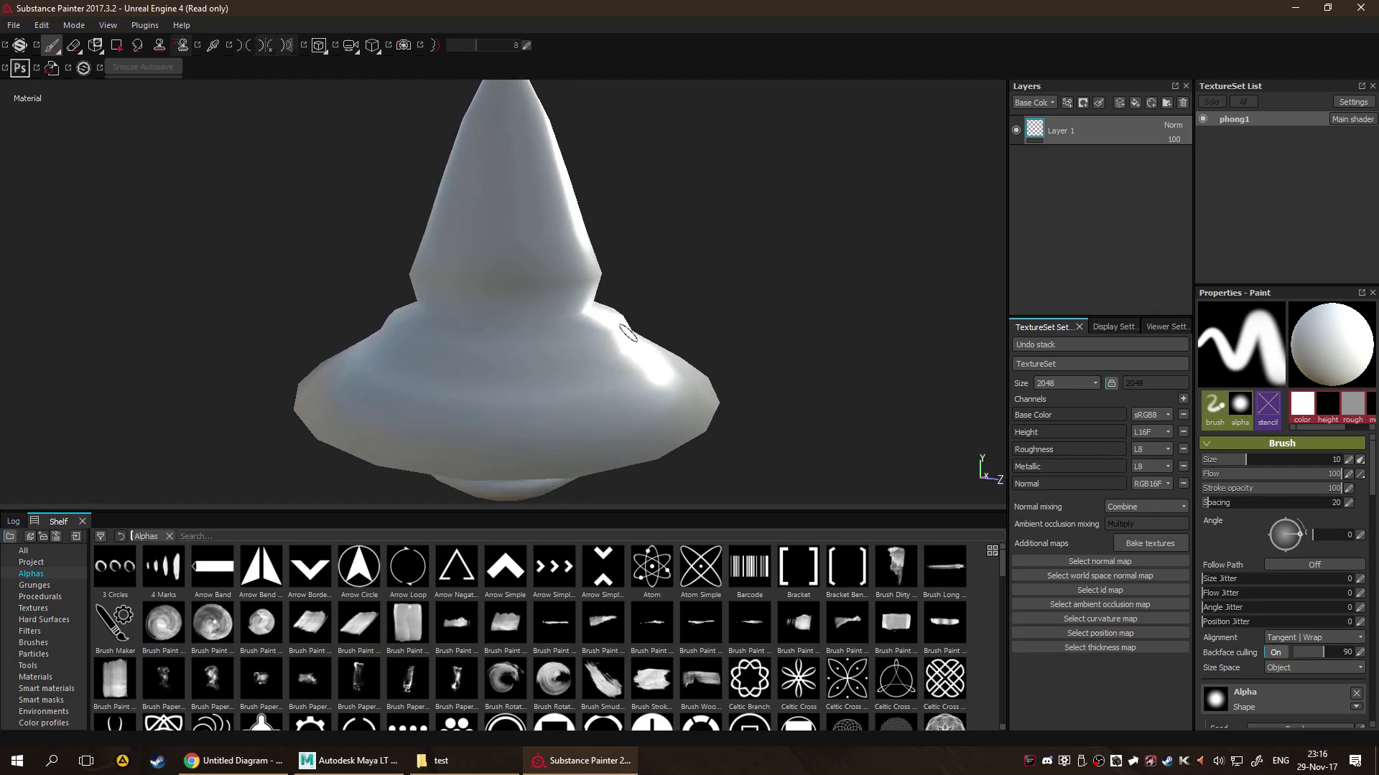
alt+drag(629, 333, 546, 287)
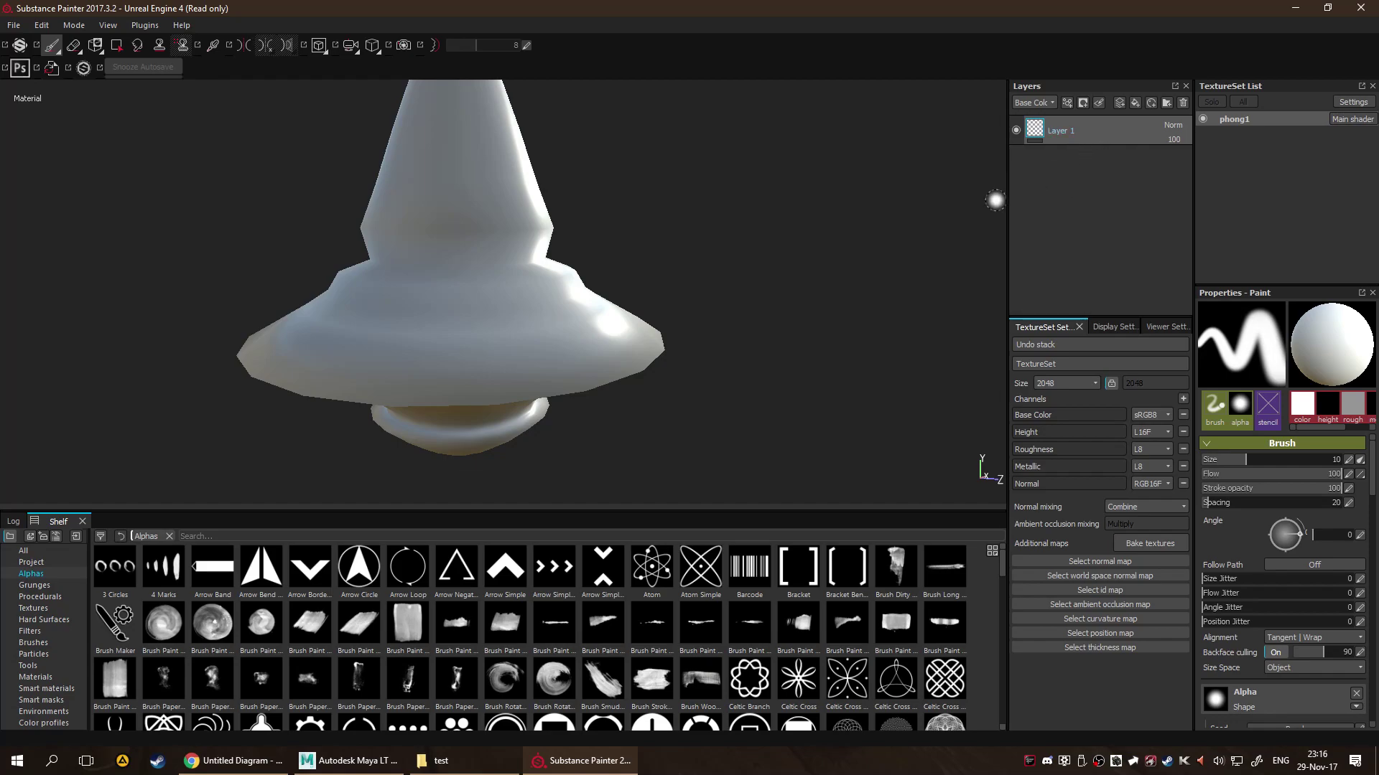
key(Delete)
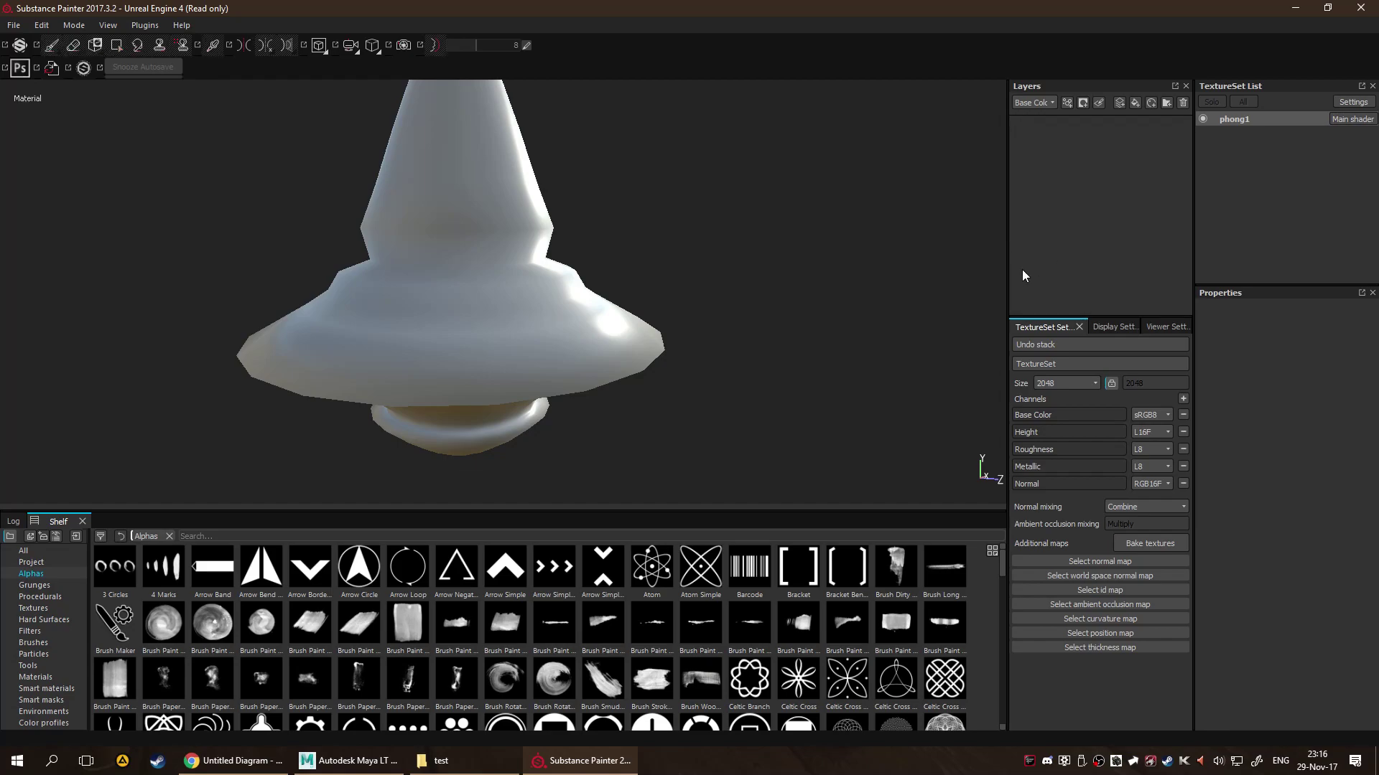
Rotate the environment lighting around the hat to about 229.
click(505, 325)
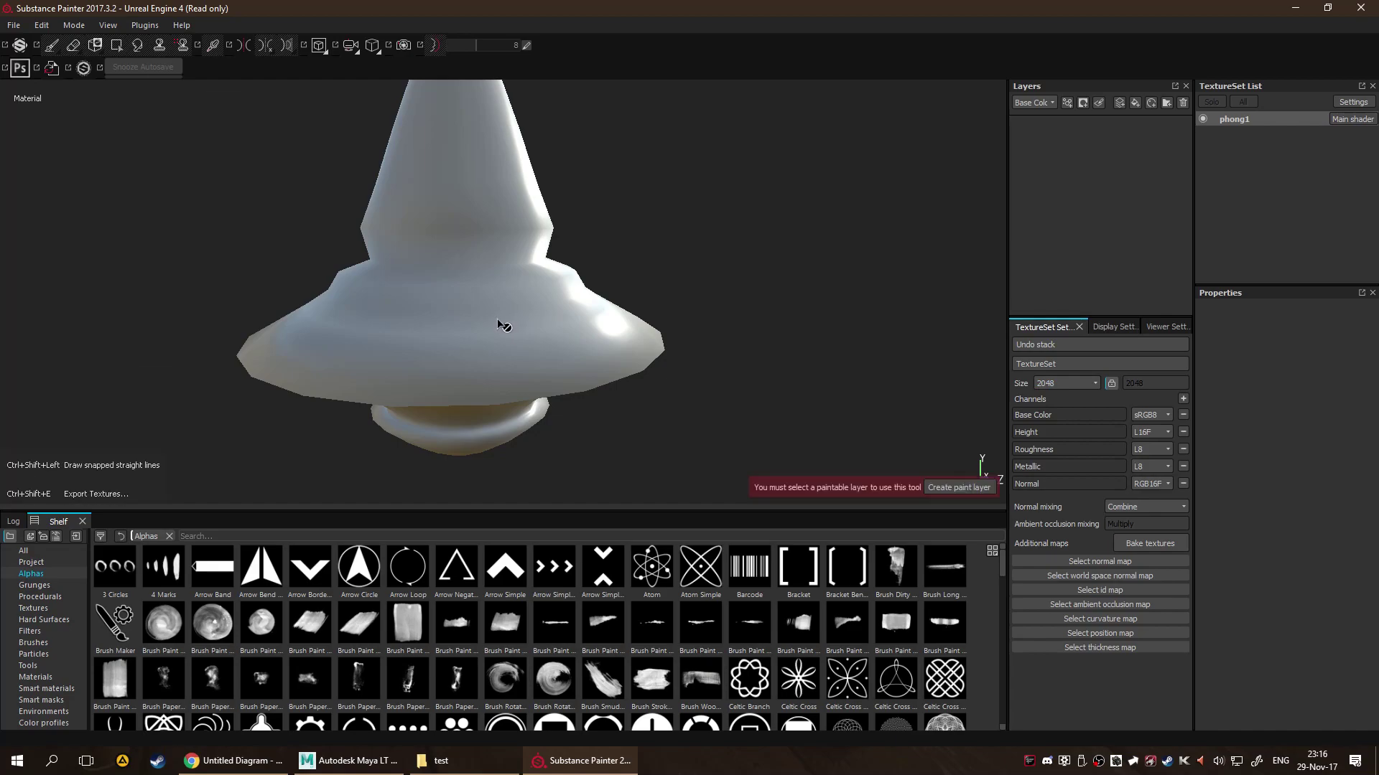
key(shift)
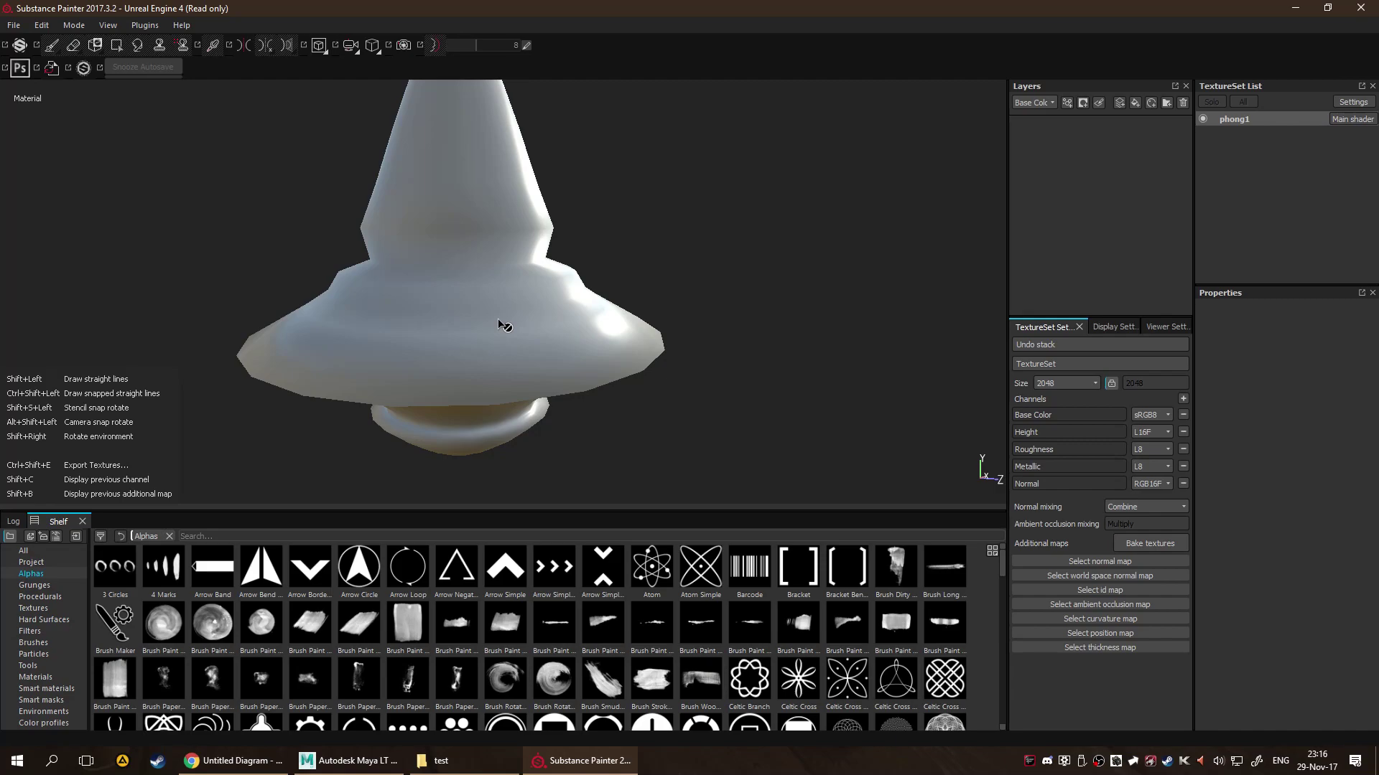
shift+right_drag(504, 326, 565, 457)
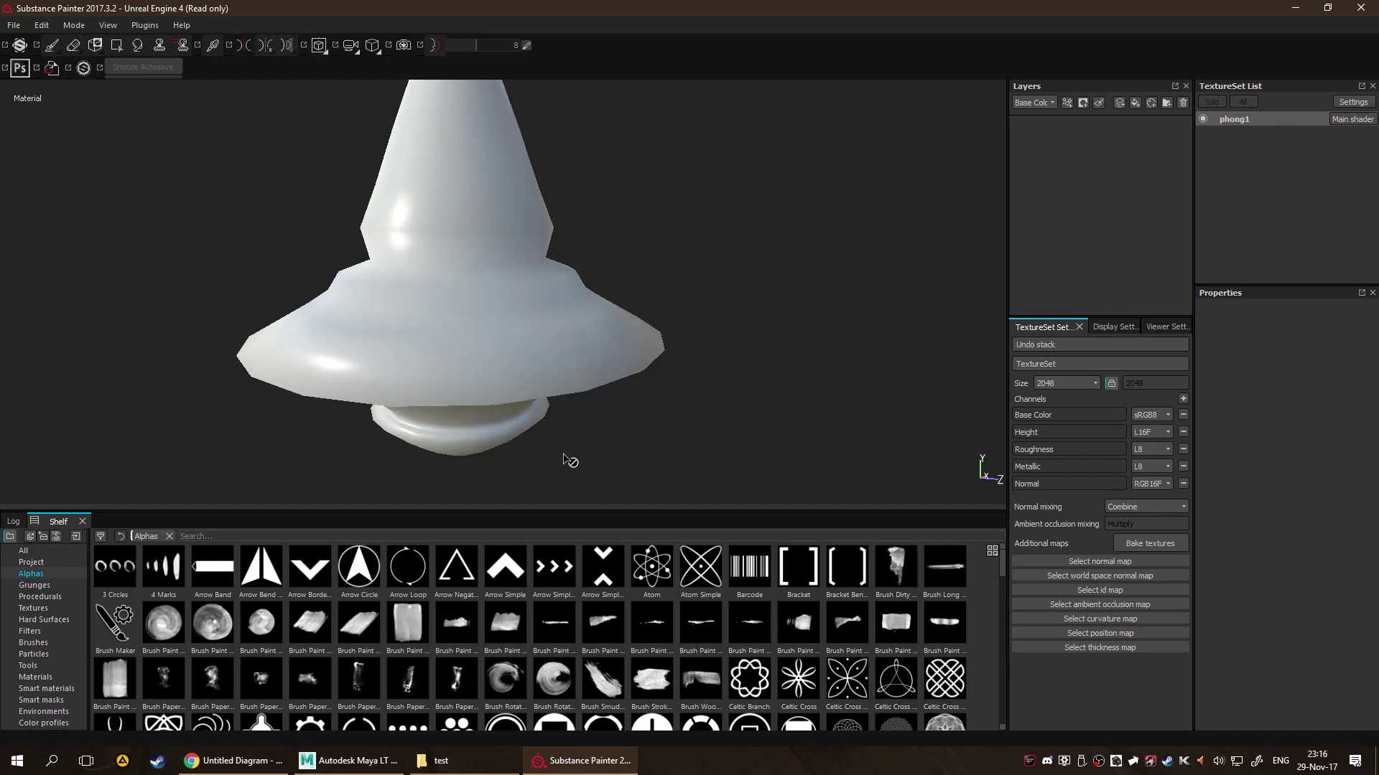
mouse_move(419, 360)
shift+right_down()
mouse_move(384, 348)
mouse_move(394, 360)
mouse_move(391, 345)
mouse_move(455, 333)
mouse_move(384, 338)
mouse_move(425, 354)
mouse_move(409, 373)
shift+right_up()
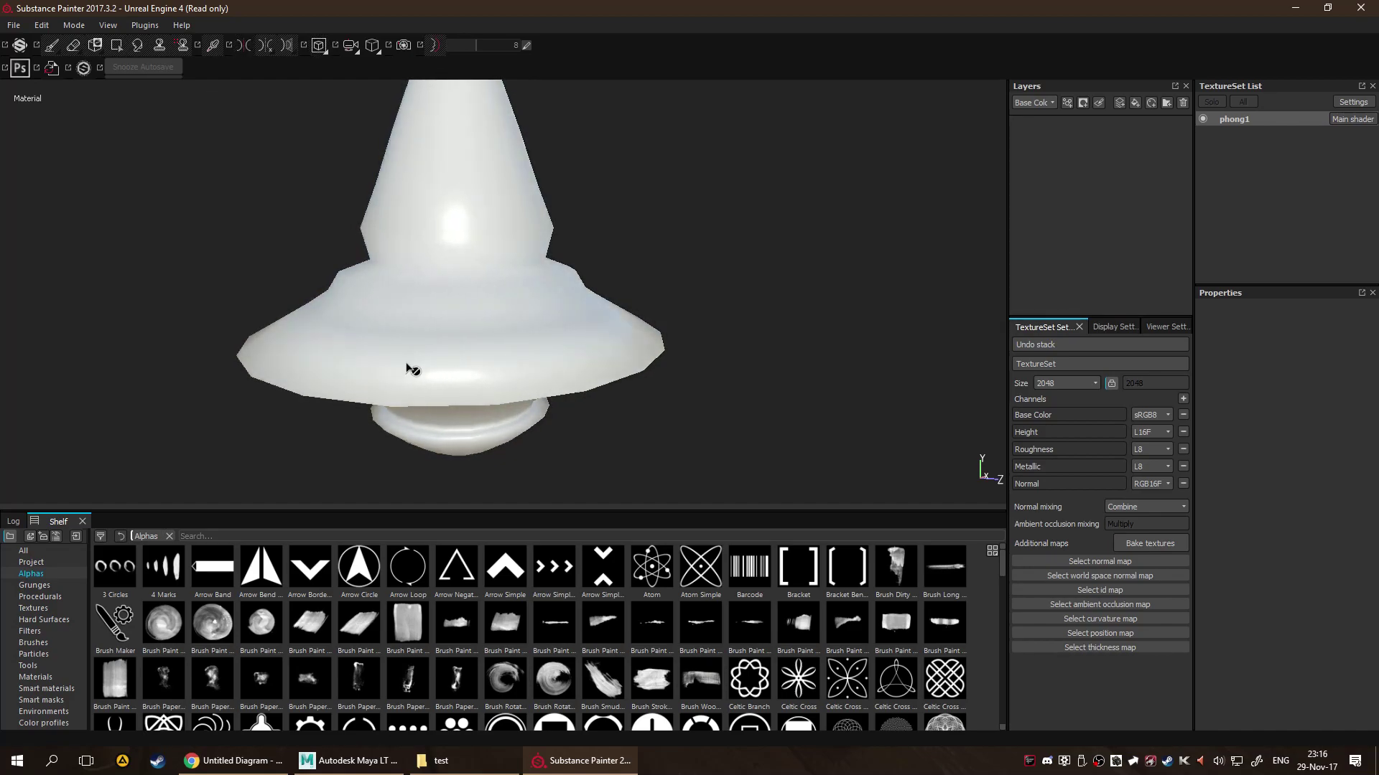
Set the environment opacity to 100 and return to the TextureSet settings.
click(1145, 326)
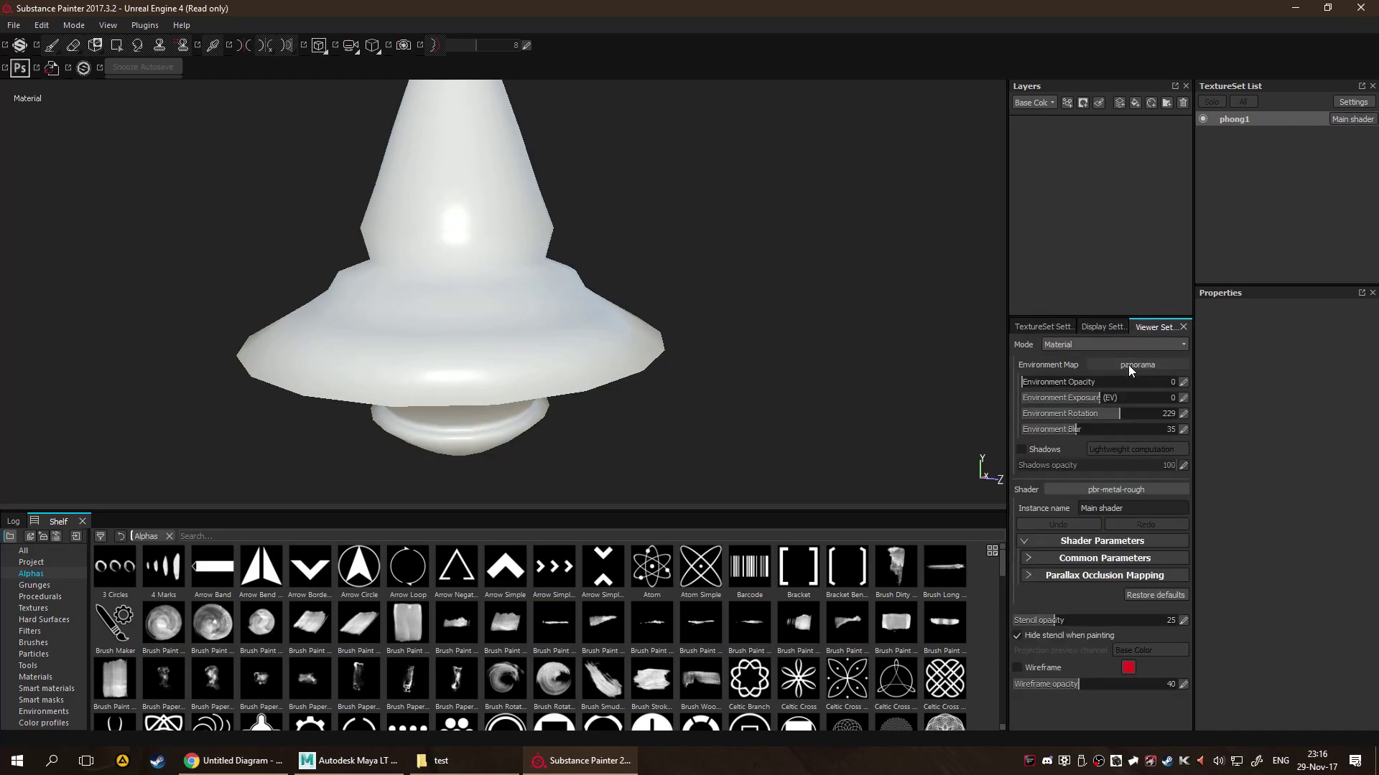
drag(1034, 381, 1192, 391)
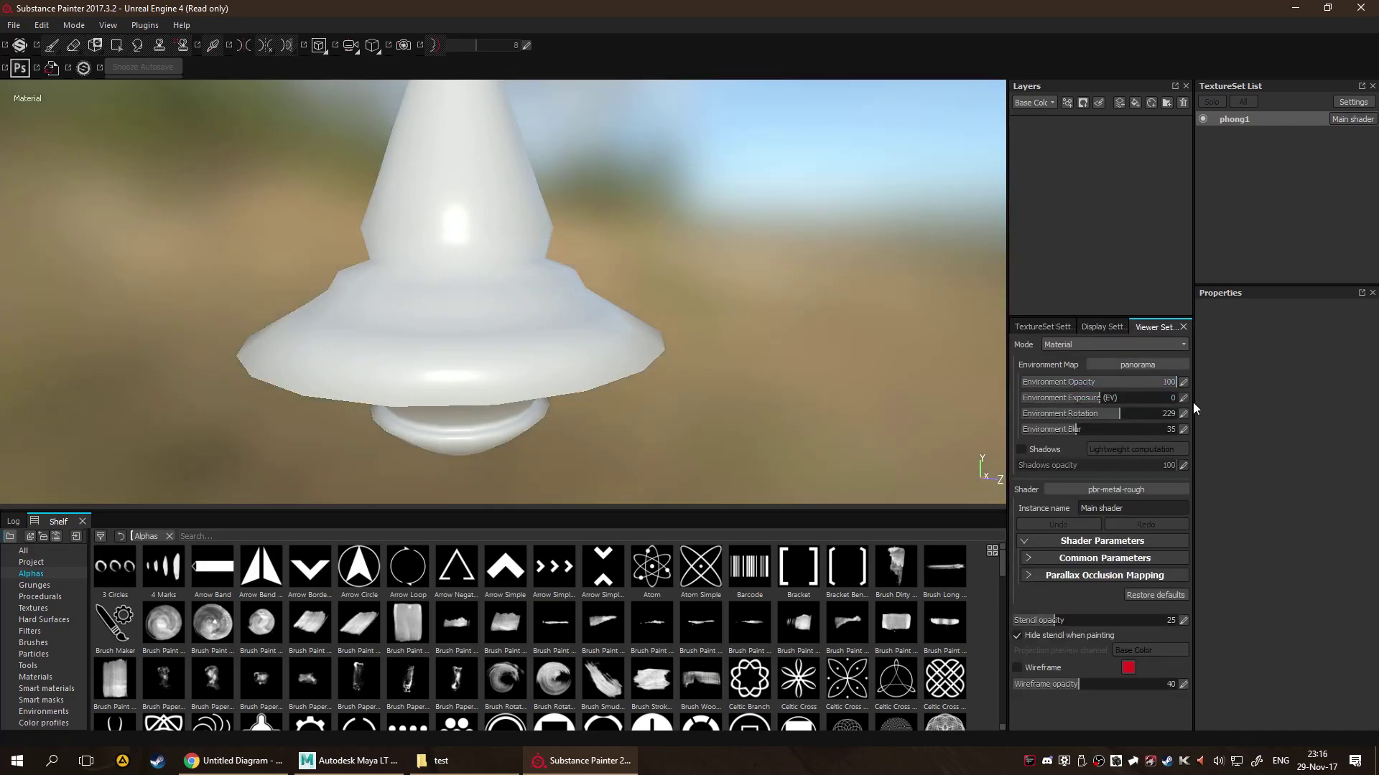
alt+drag(818, 412, 778, 409)
click(1042, 327)
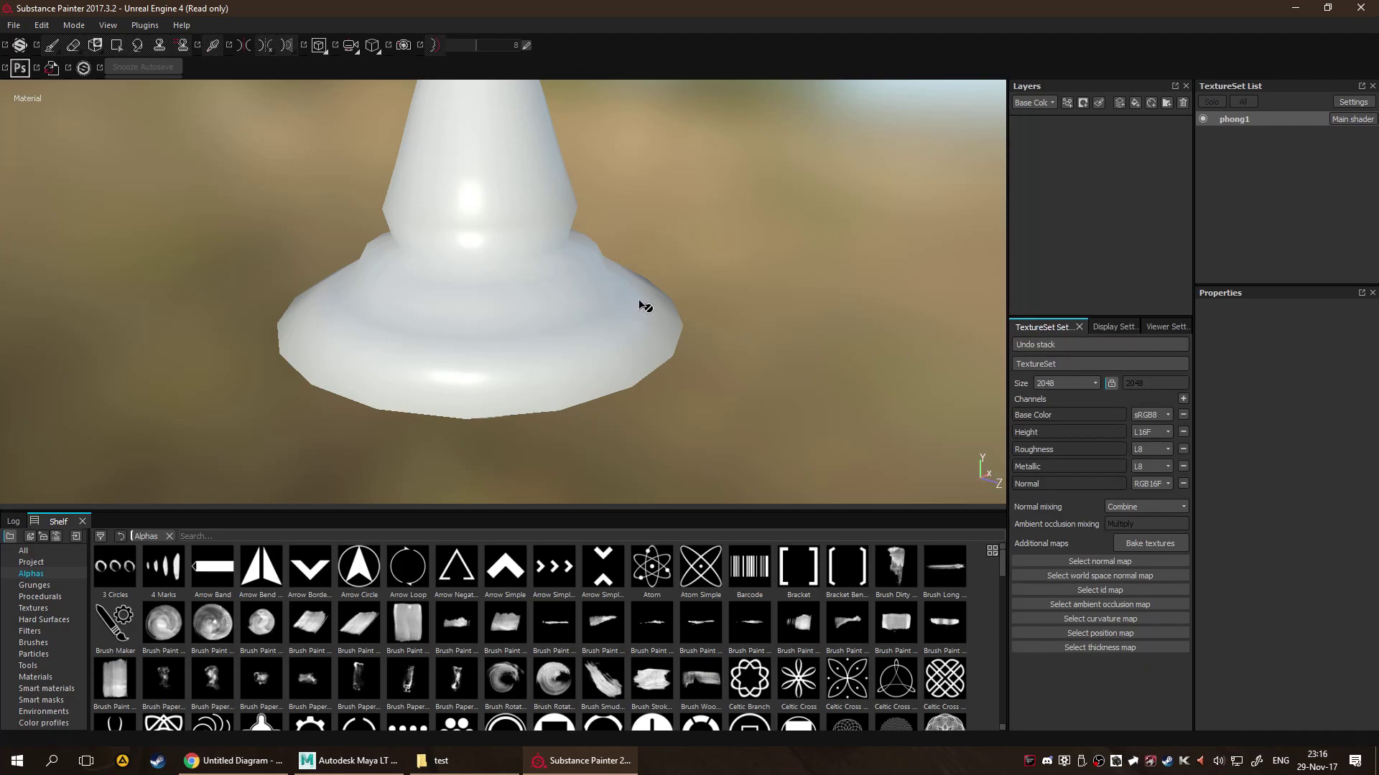
Shrink the shelf slightly to enlarge the 3D viewport and inspect the hat's cone and brim.
middle_drag(673, 209, 714, 403)
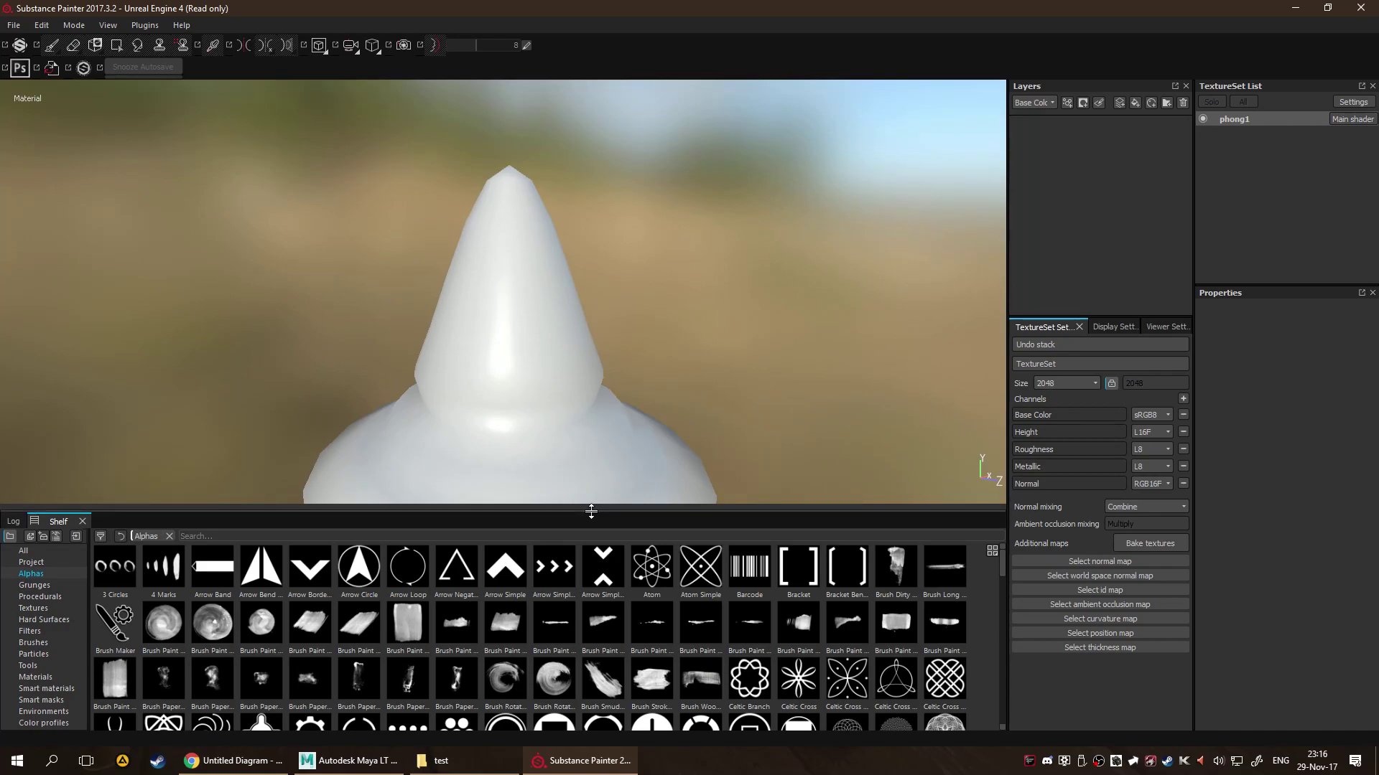
drag(593, 509, 595, 544)
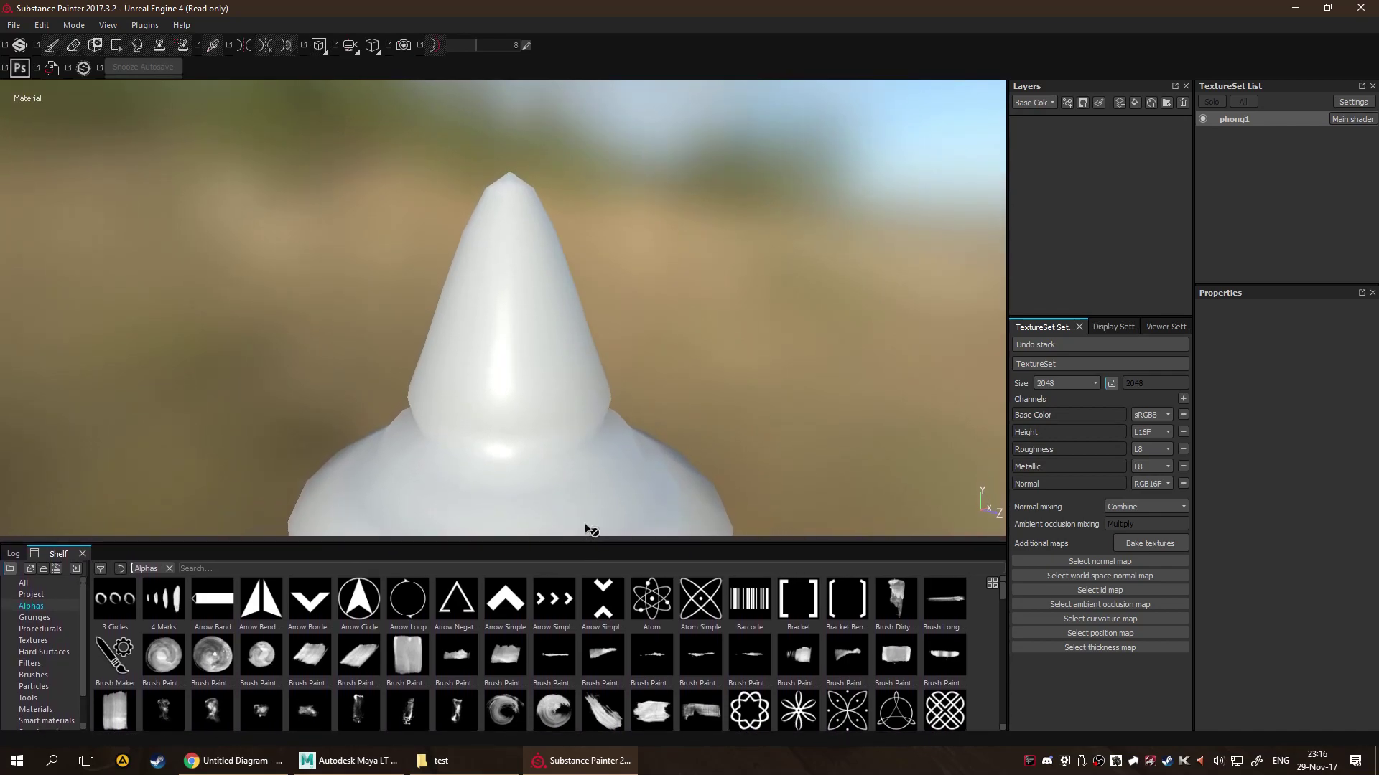
mouse_move(705, 378)
alt+mouse_down()
mouse_move(716, 354)
mouse_move(707, 386)
alt+mouse_up()
alt+middle_drag(707, 386, 672, 121)
middle_drag(687, 207, 677, 363)
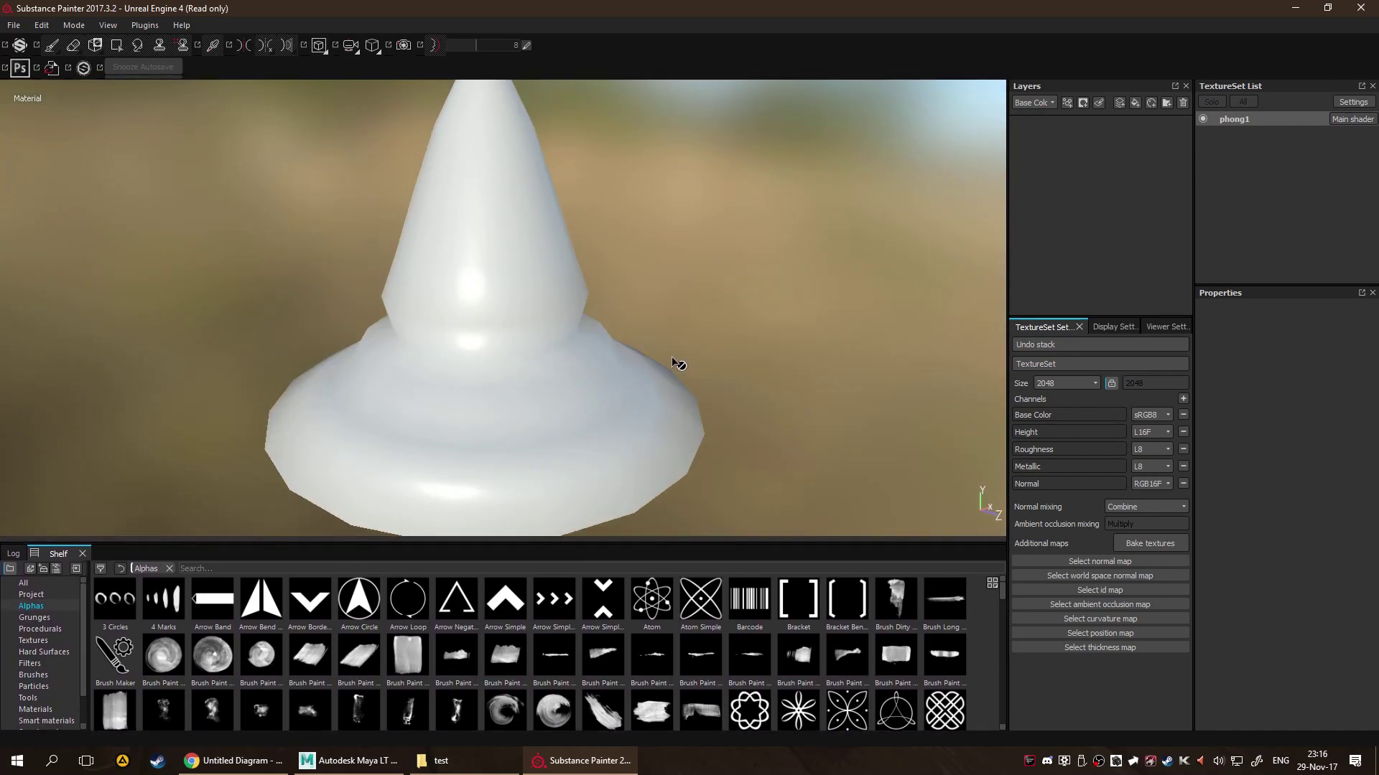
Review the common and high-poly parameters in the texture baking settings, including the mesh suffixes, and close them without baking.
alt+drag(762, 337, 669, 350)
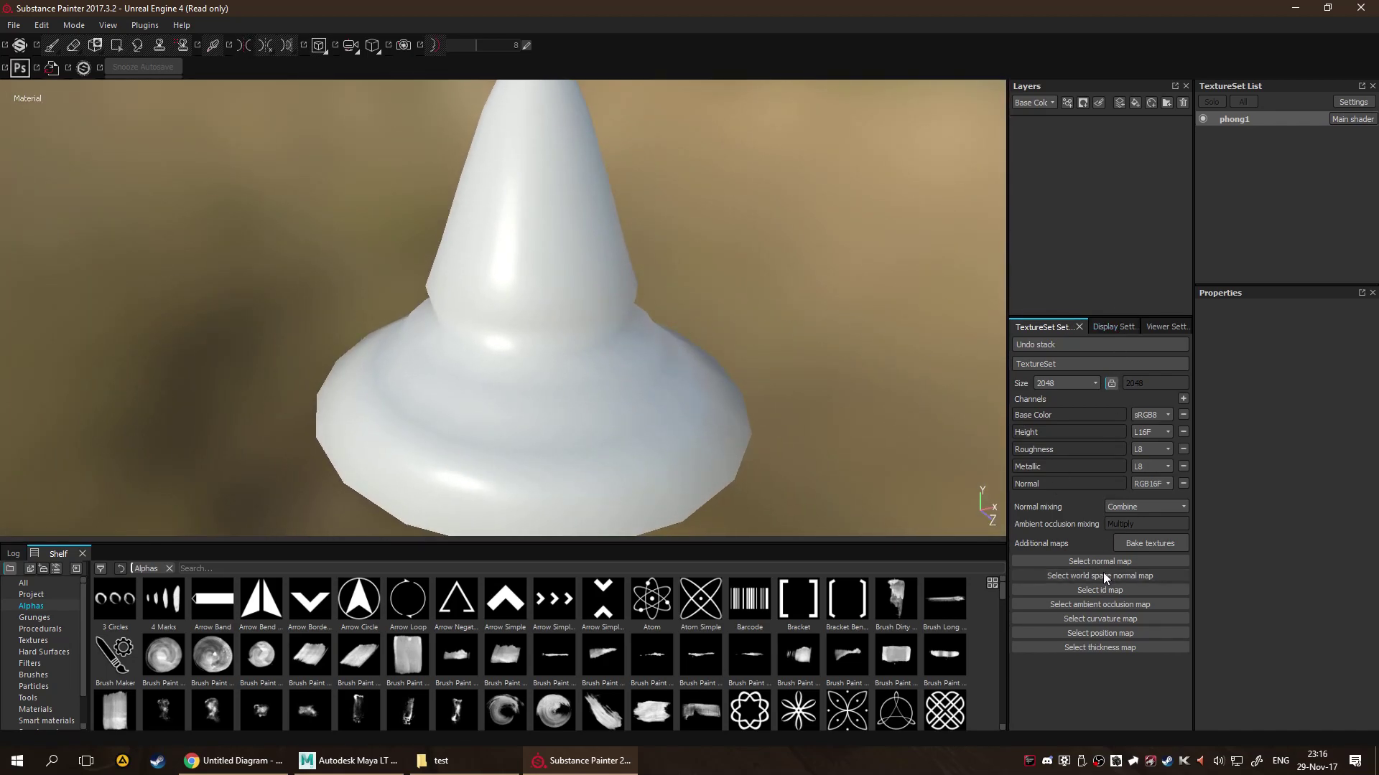
click(1149, 544)
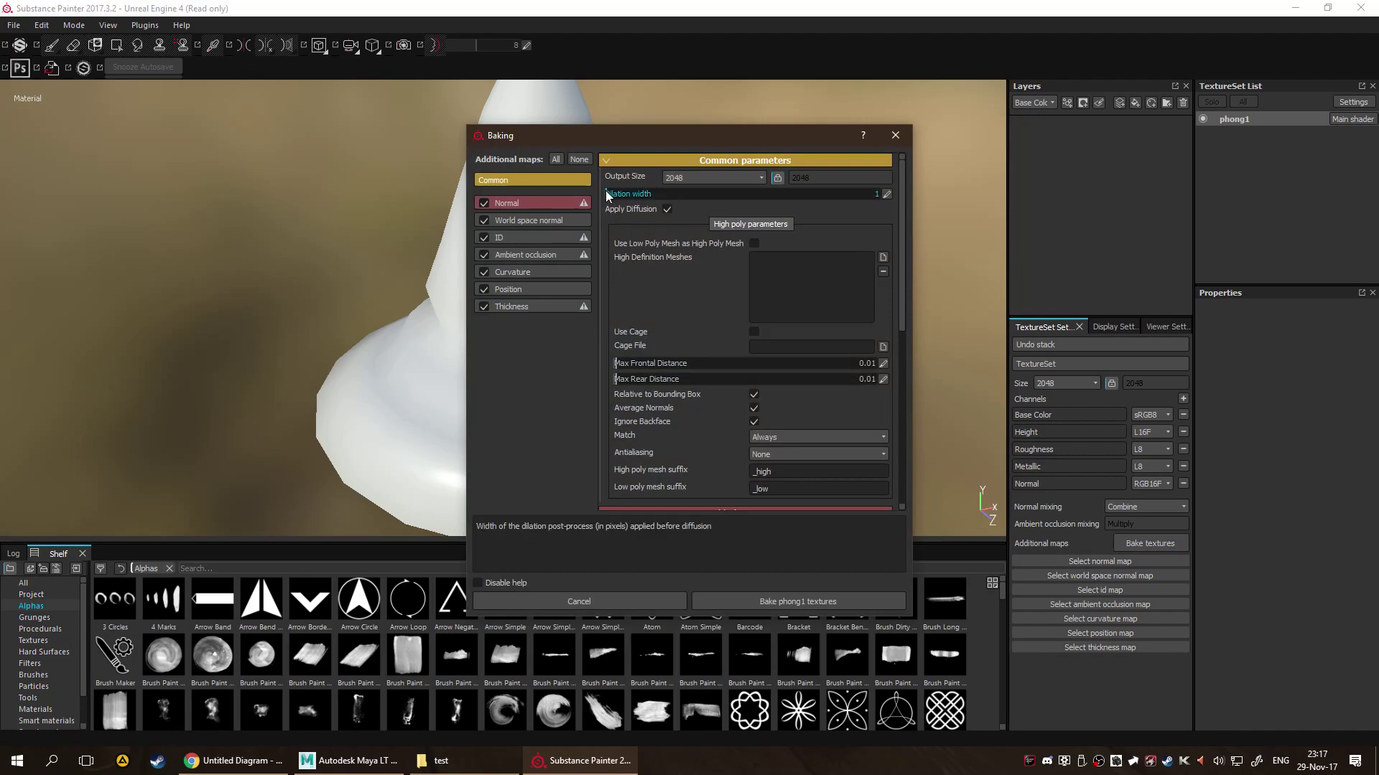
scroll(802, 247, down, 2)
scroll(802, 247, up, 2)
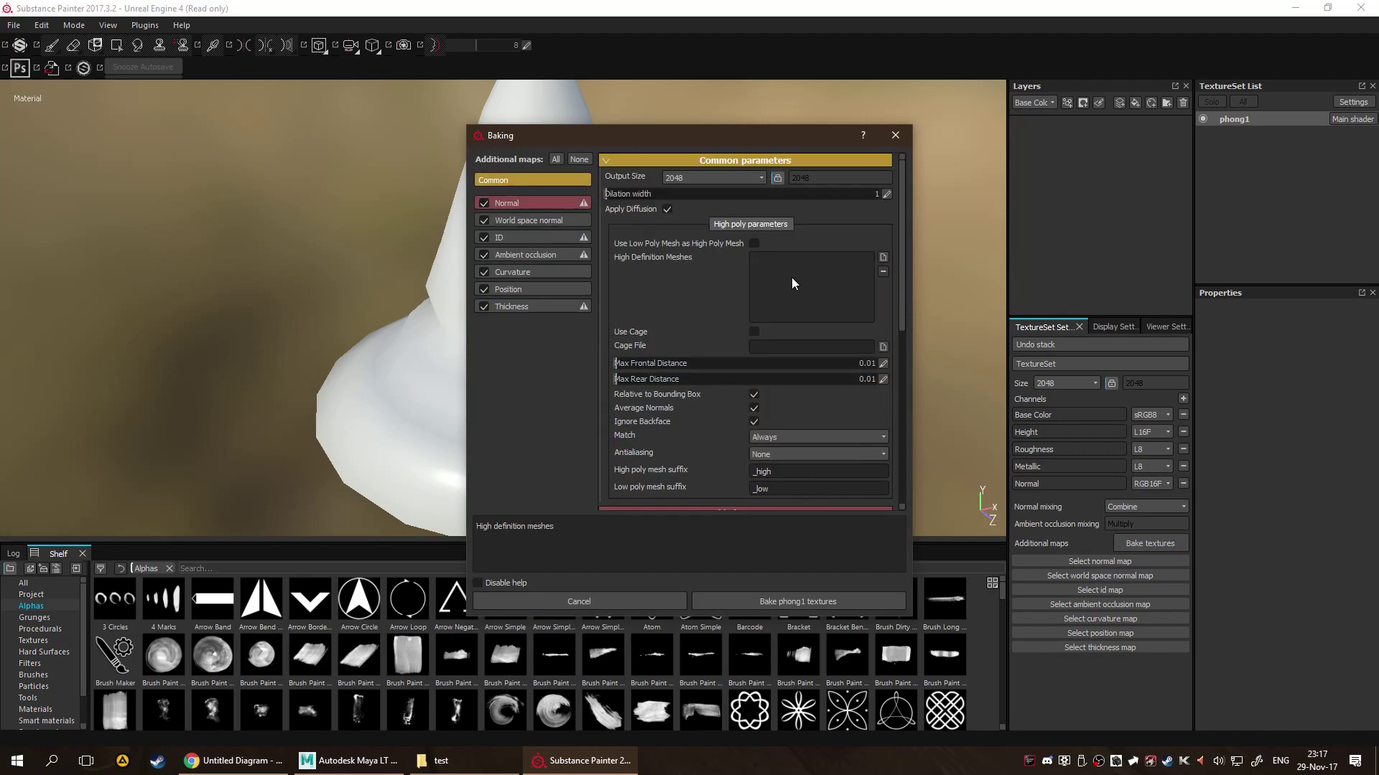
scroll(792, 278, down, 1)
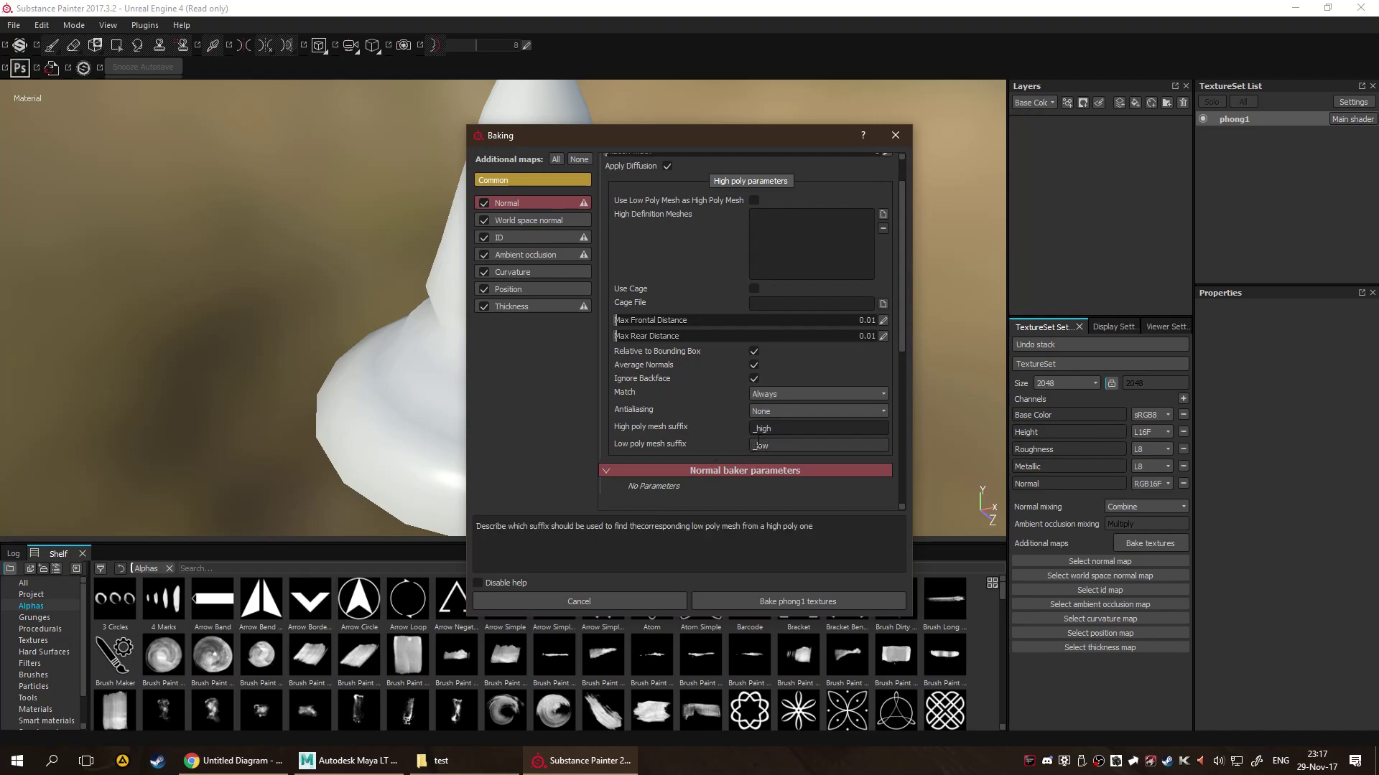
scroll(729, 443, up, 1)
drag(707, 135, 1131, 169)
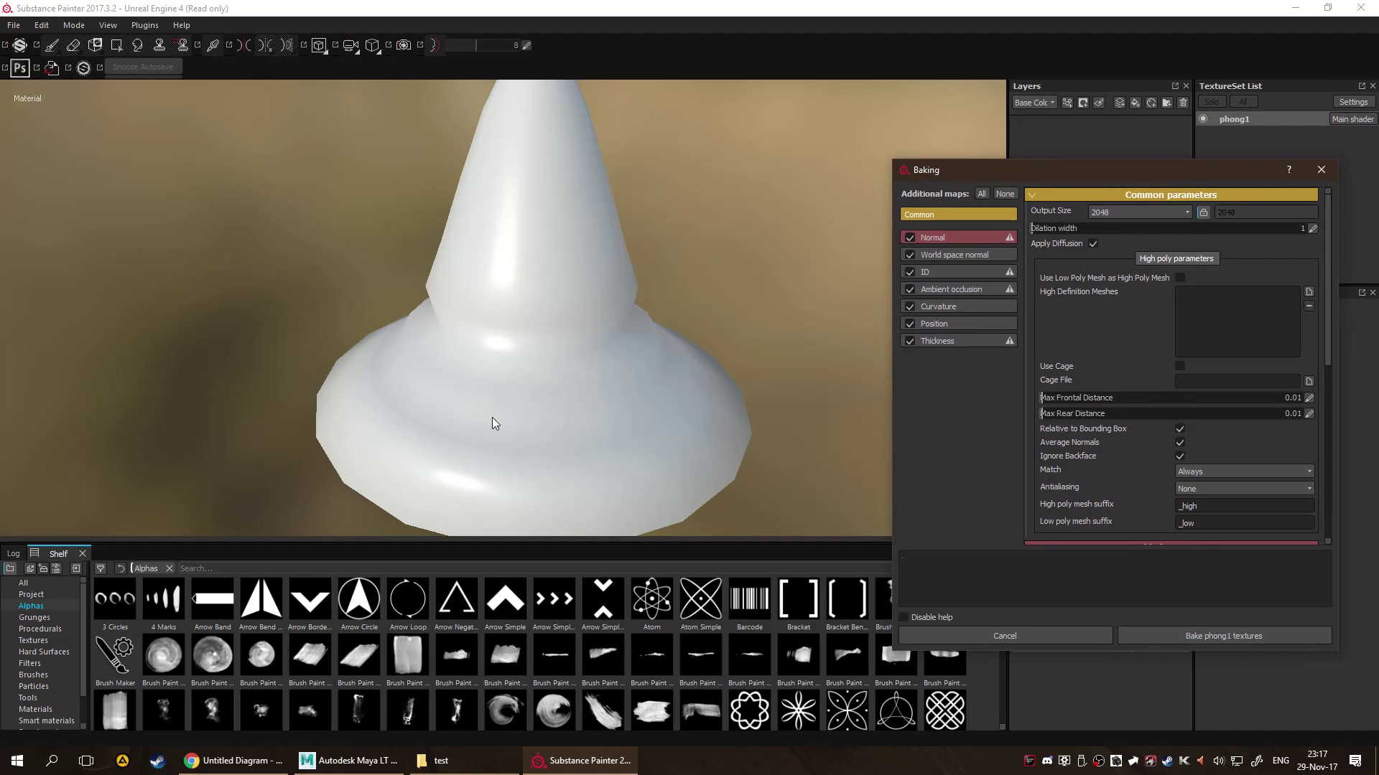
click(1321, 170)
Search the whole shelf for "woo" and add the Wood american cherry material as a fill layer on the hat.
alt+drag(553, 329, 610, 284)
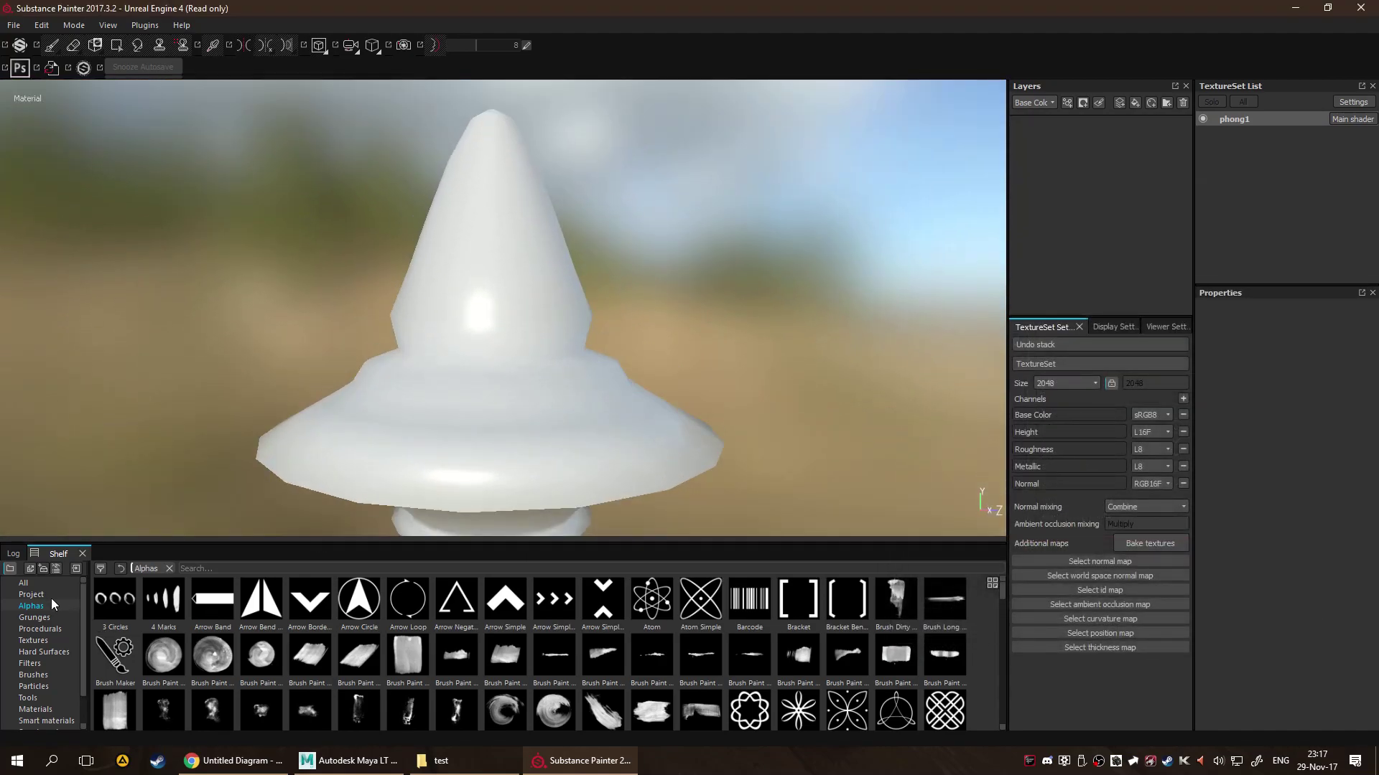
click(24, 583)
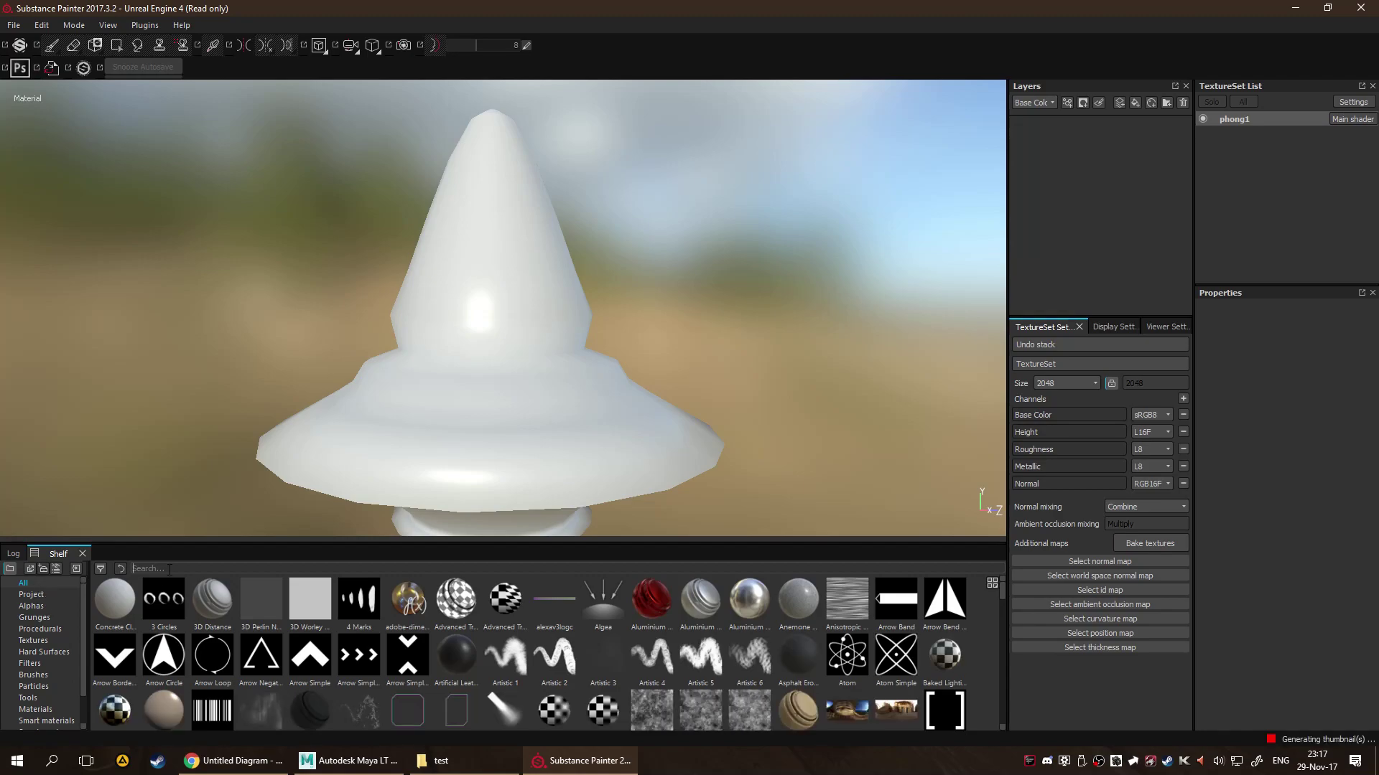
text(woo)
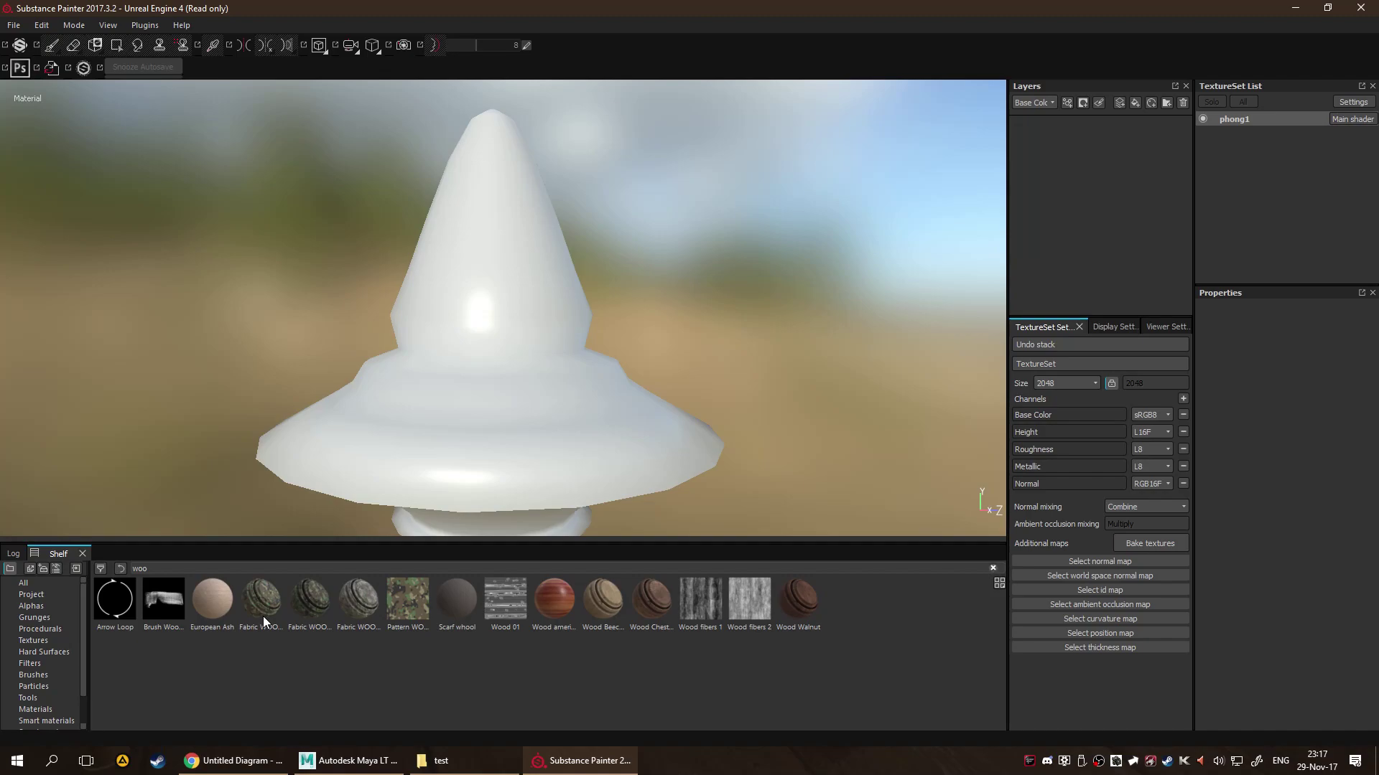
mouse_move(263, 617)
drag(555, 614, 1099, 201)
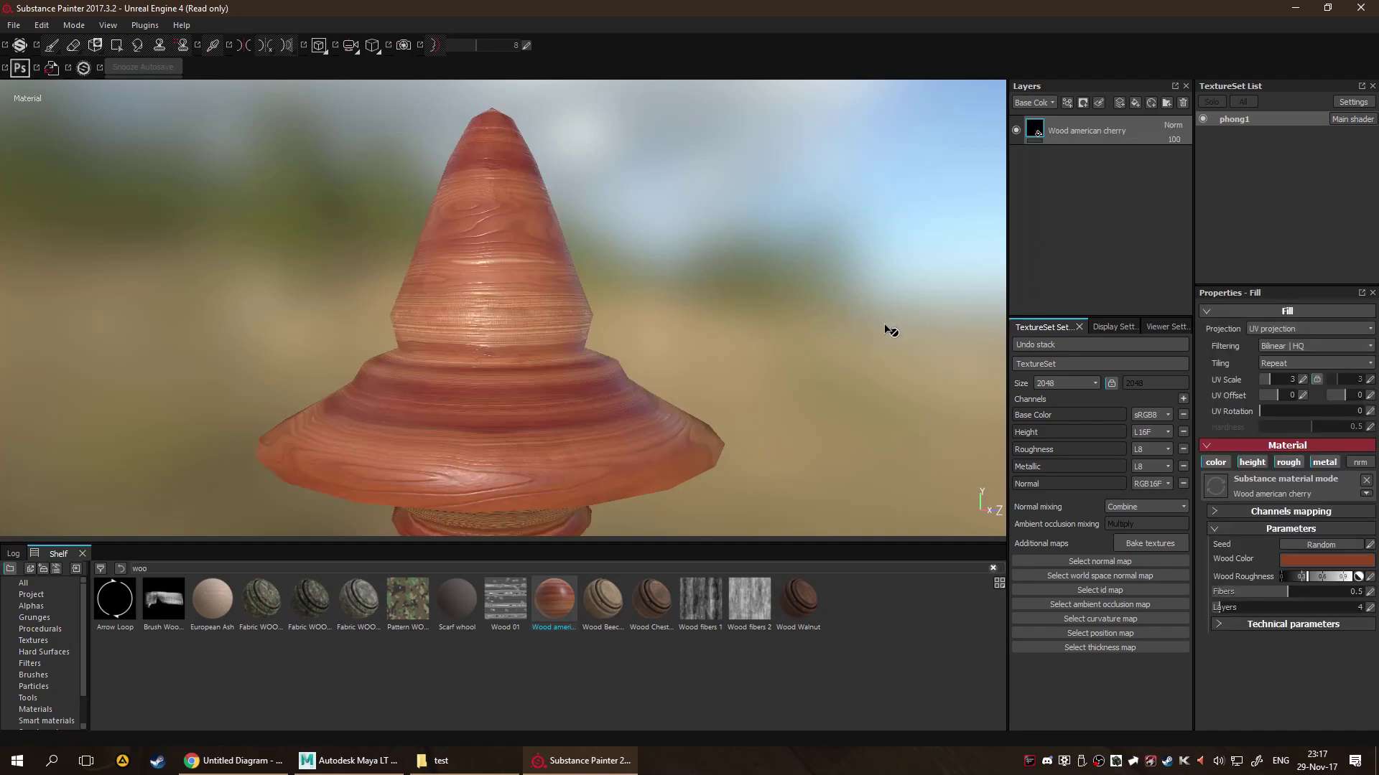
alt+right_drag(890, 331, 864, 354)
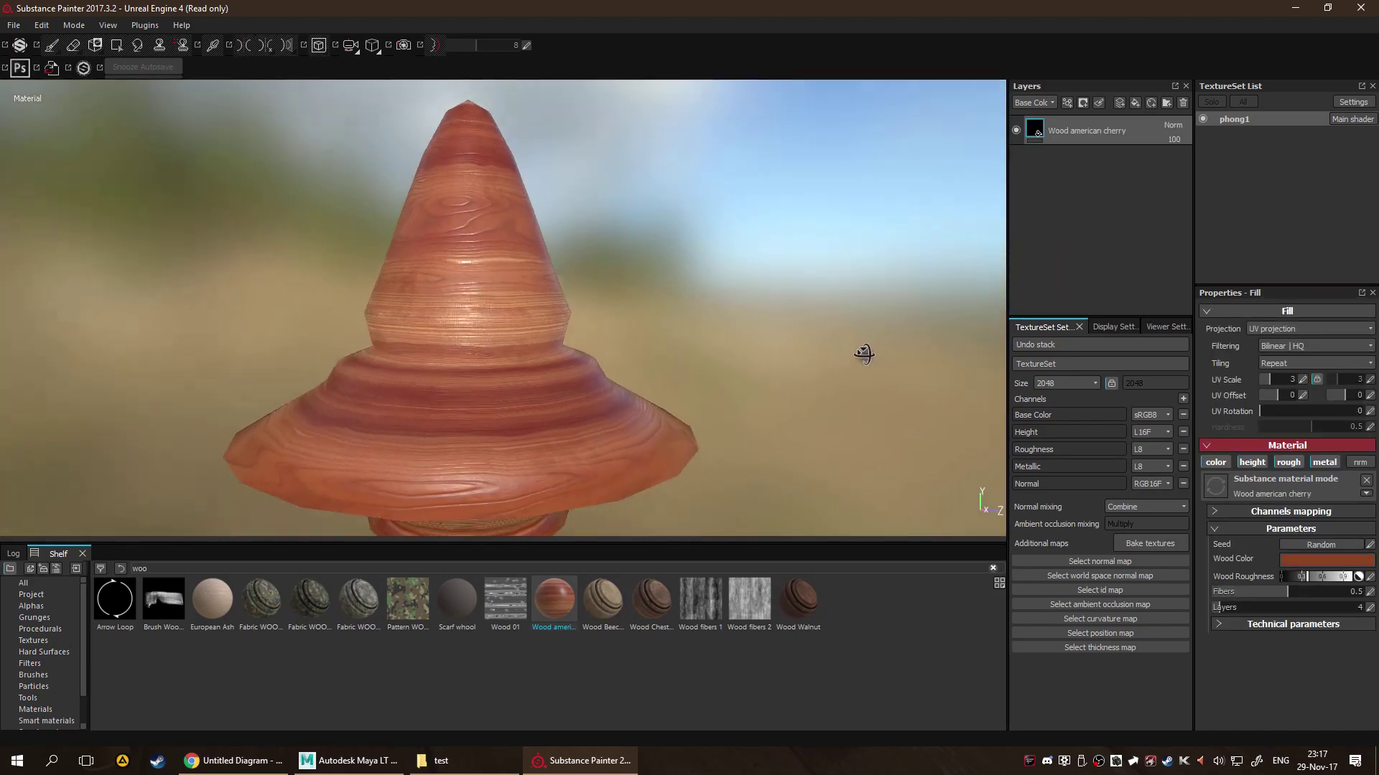
alt+drag(864, 354, 484, 517)
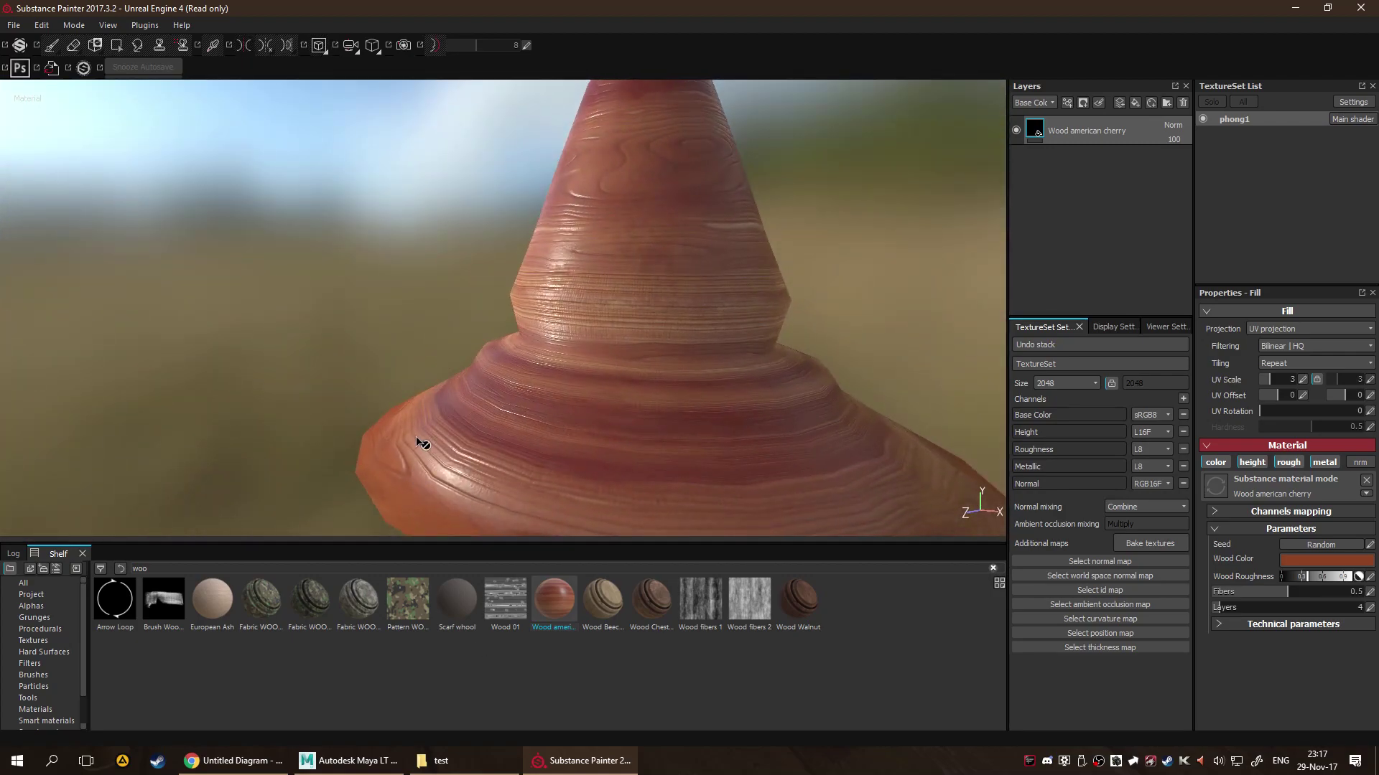
scroll(416, 438, down, 4)
alt+drag(416, 438, 506, 394)
Switch to Maya LT, minimize the UV Editor and unhide only the Top_low_base mesh.
click(333, 761)
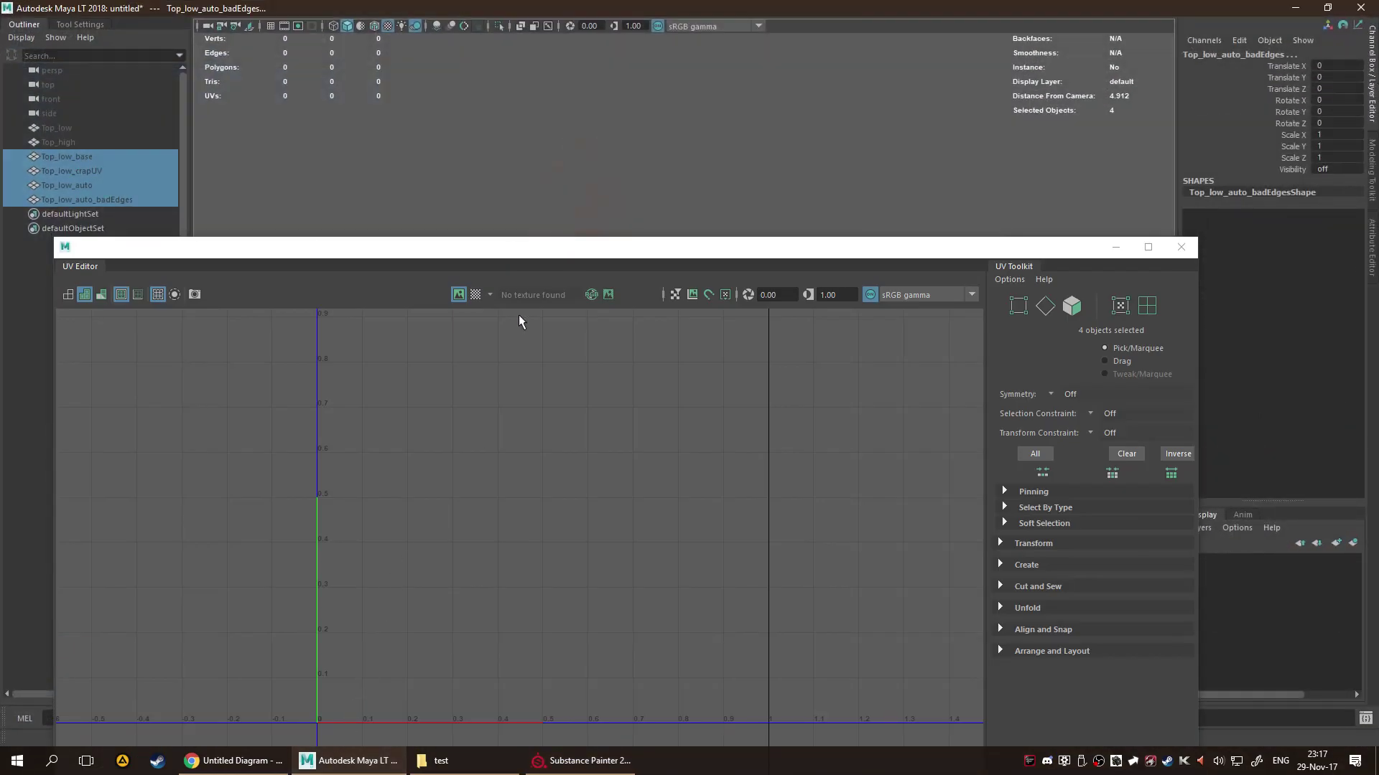
click(1116, 247)
click(90, 310)
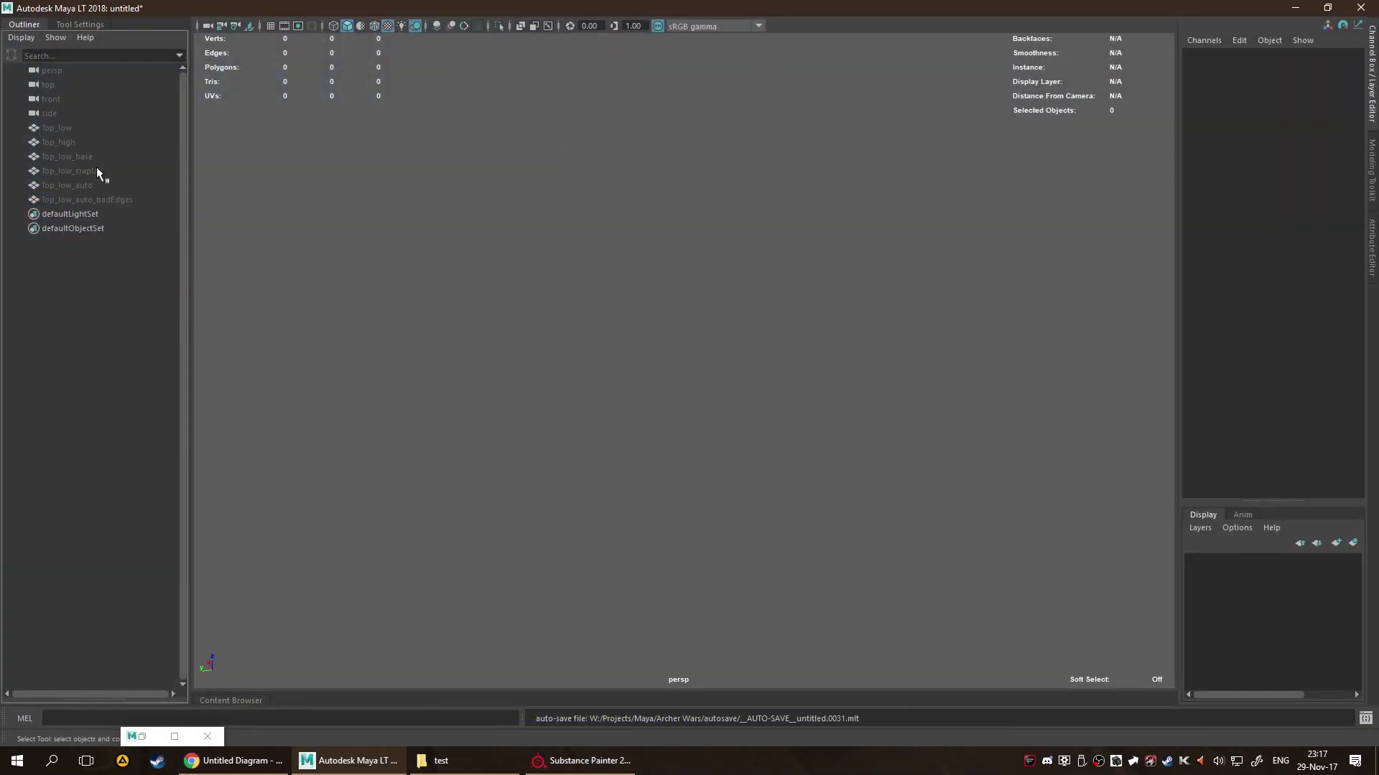
click(90, 157)
key(h)
scroll(689, 331, down, 3)
alt+drag(740, 452, 754, 406)
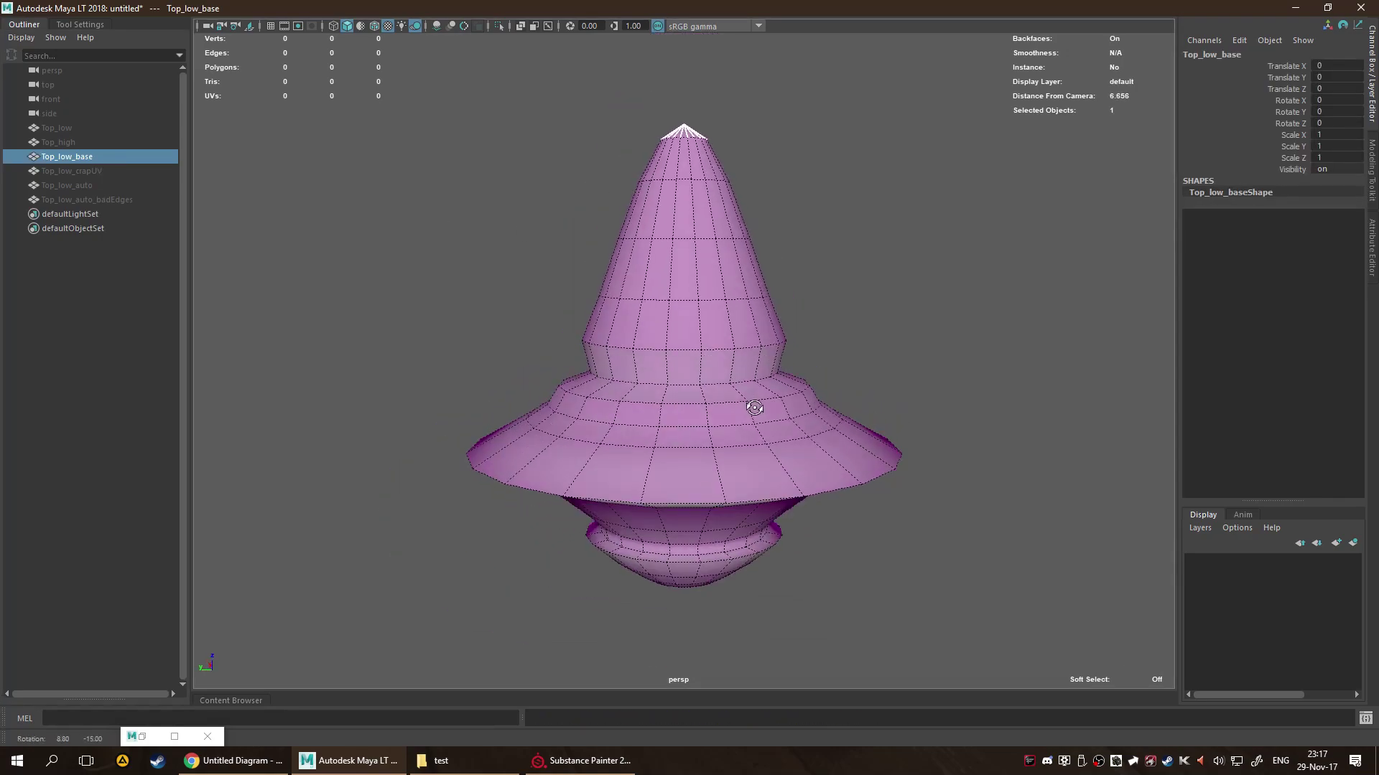
Examine the edges of Top_low_base around the junction between the cone and the brim.
click(1000, 311)
alt+drag(1002, 317, 711, 428)
click(668, 429)
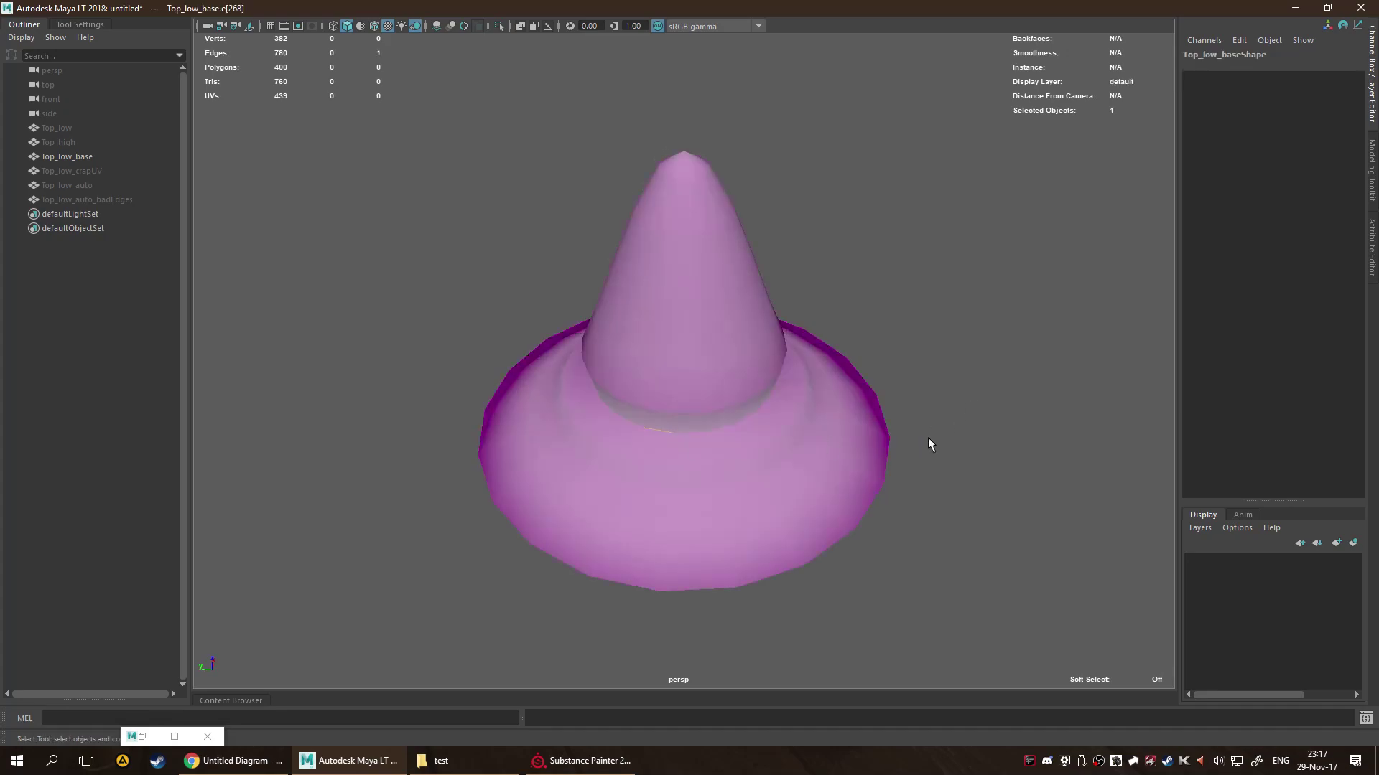
click(927, 441)
click(762, 428)
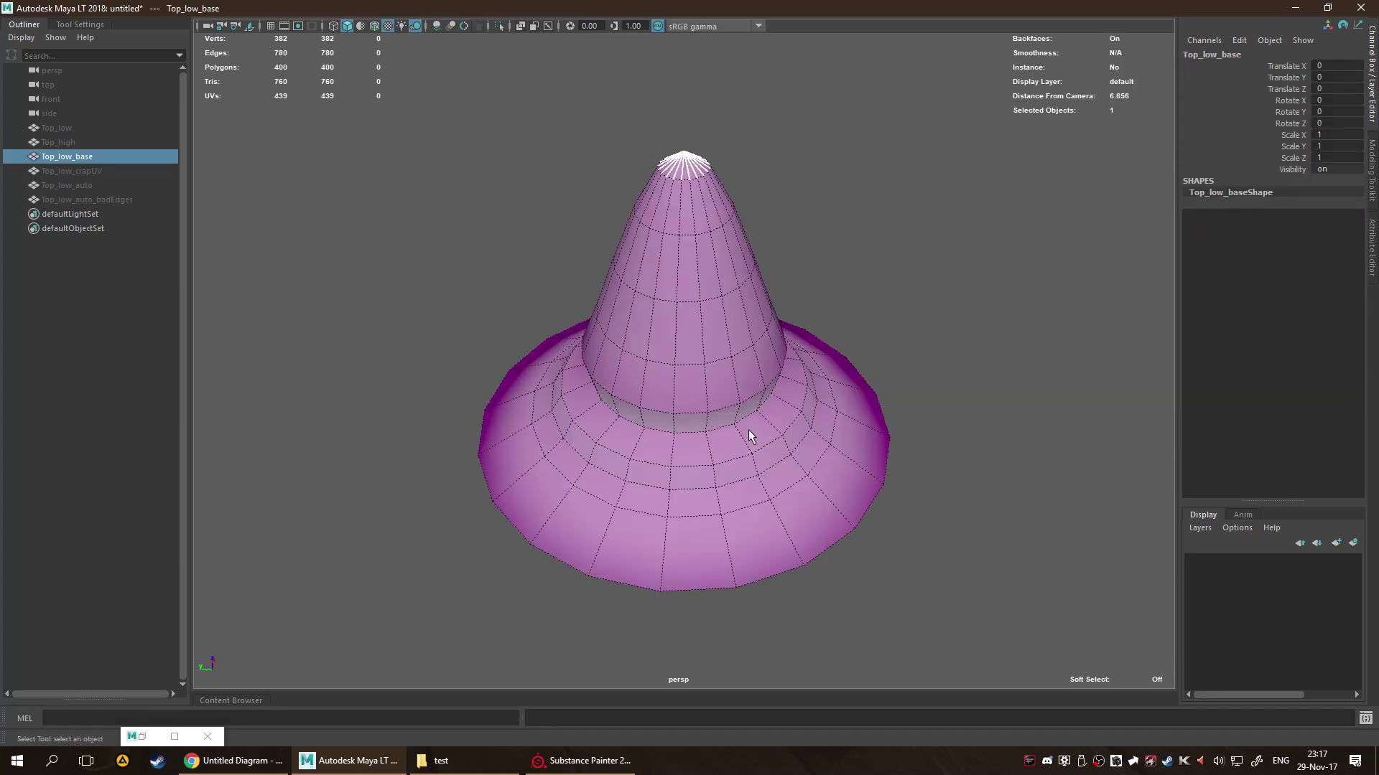
alt+drag(940, 432, 1006, 395)
scroll(948, 445, up, 4)
alt+drag(948, 444, 911, 431)
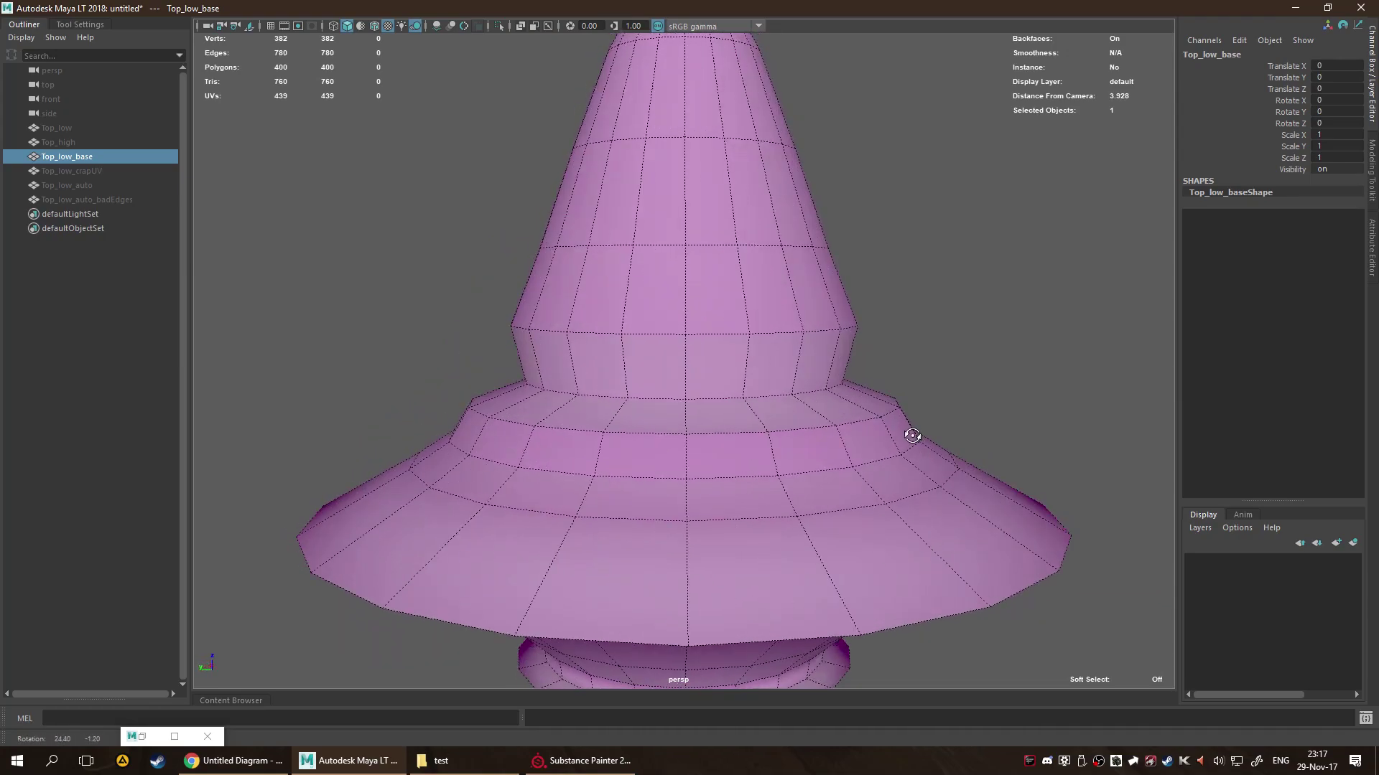
alt+middle_drag(911, 431, 958, 416)
alt+drag(958, 417, 941, 355)
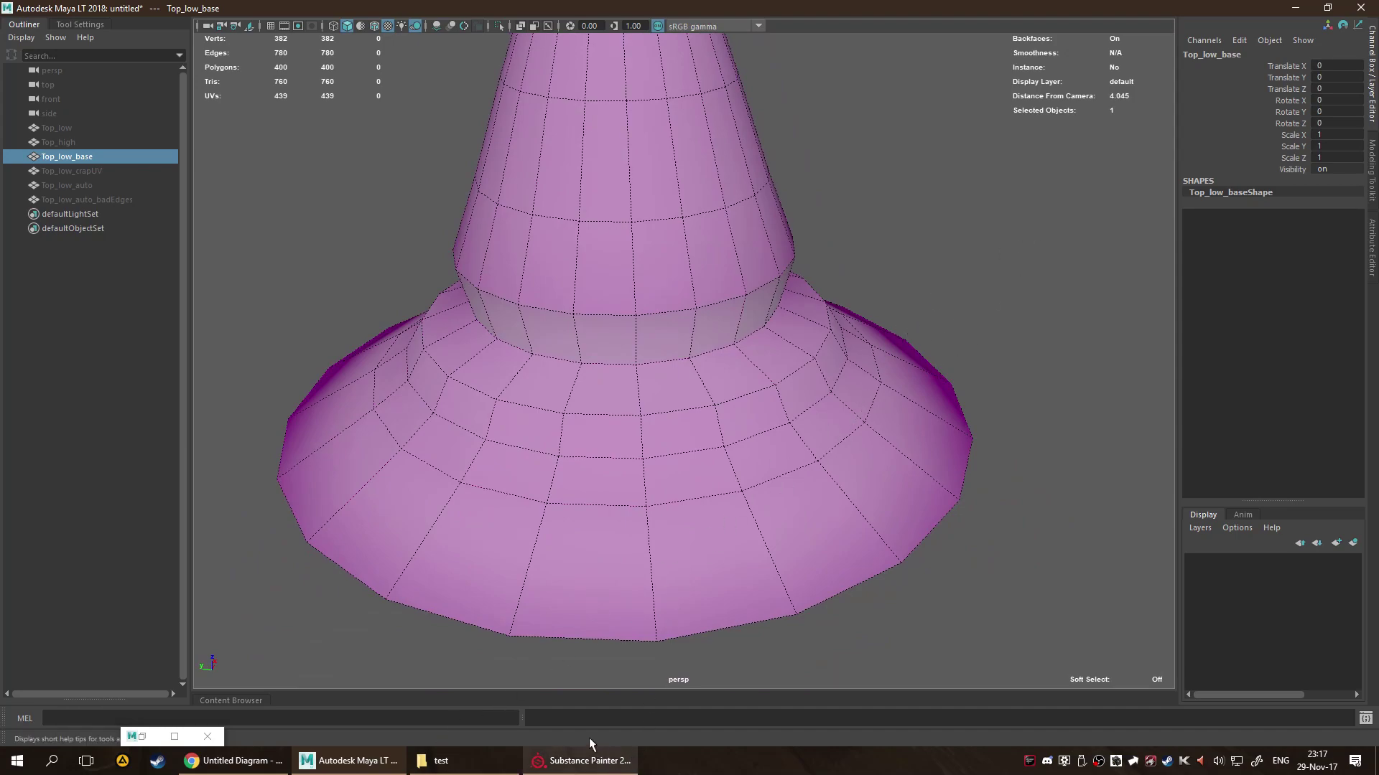
Return to Substance Painter and hide the Wood american cherry layer to show the plain hat.
click(582, 760)
alt+drag(750, 351, 816, 433)
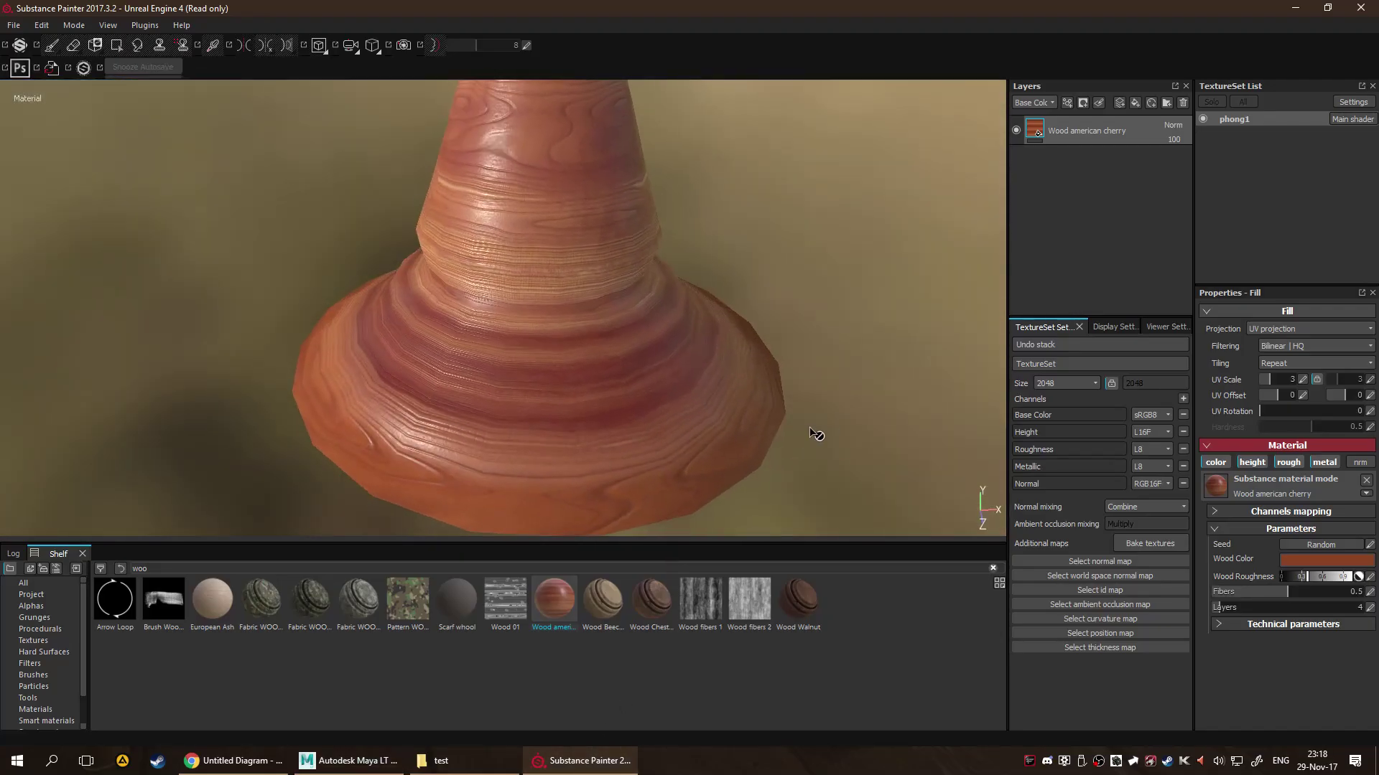
scroll(697, 395, up, 1)
click(1013, 130)
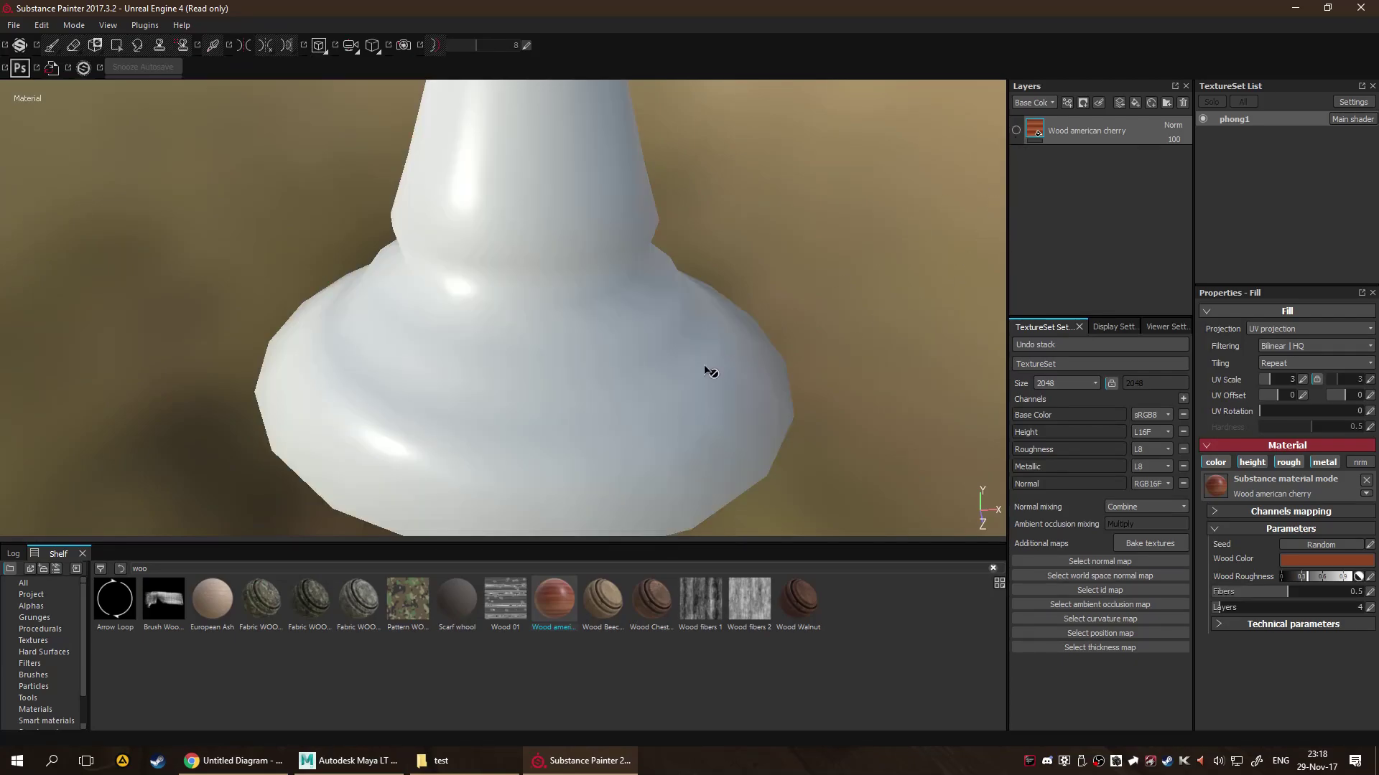
alt+drag(678, 363, 666, 305)
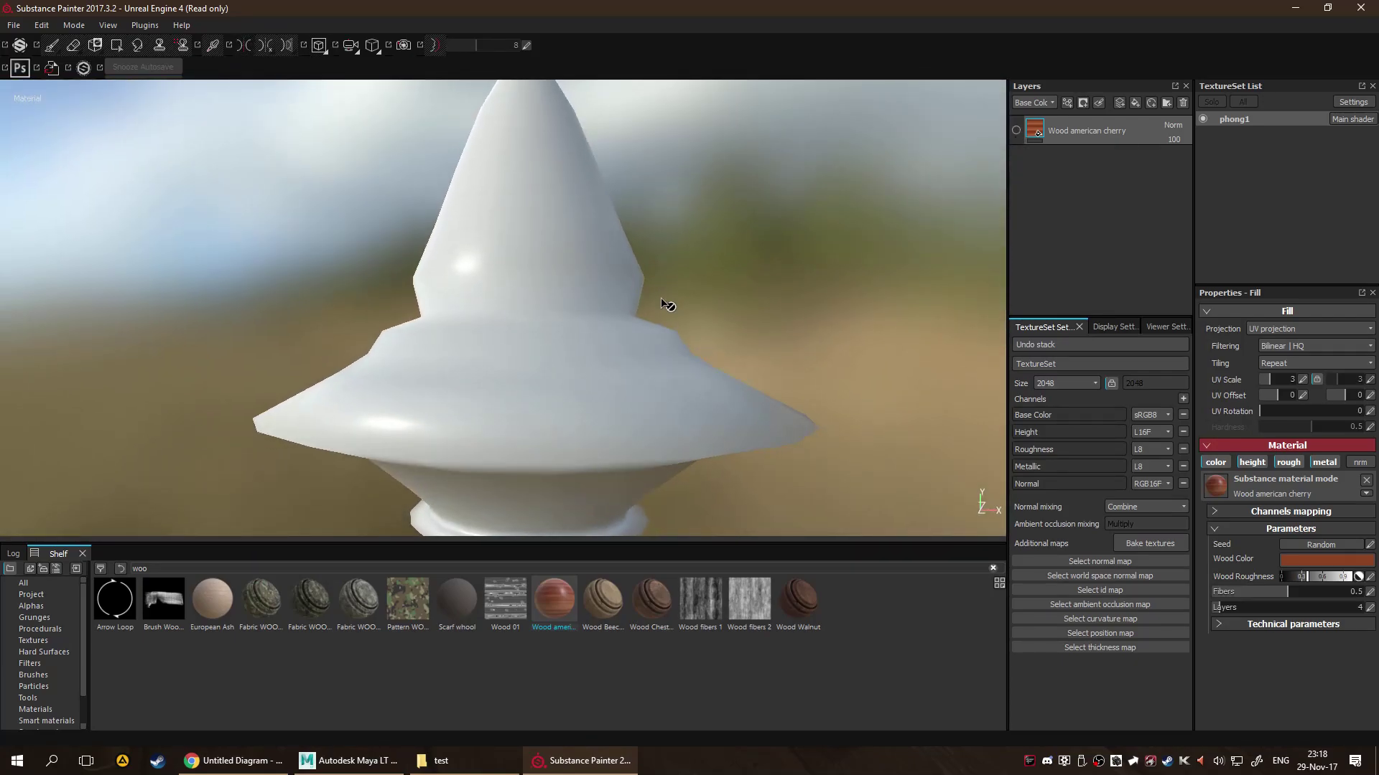
Open the texture baking settings and load Top_high.fbx as the high definition mesh.
click(1142, 544)
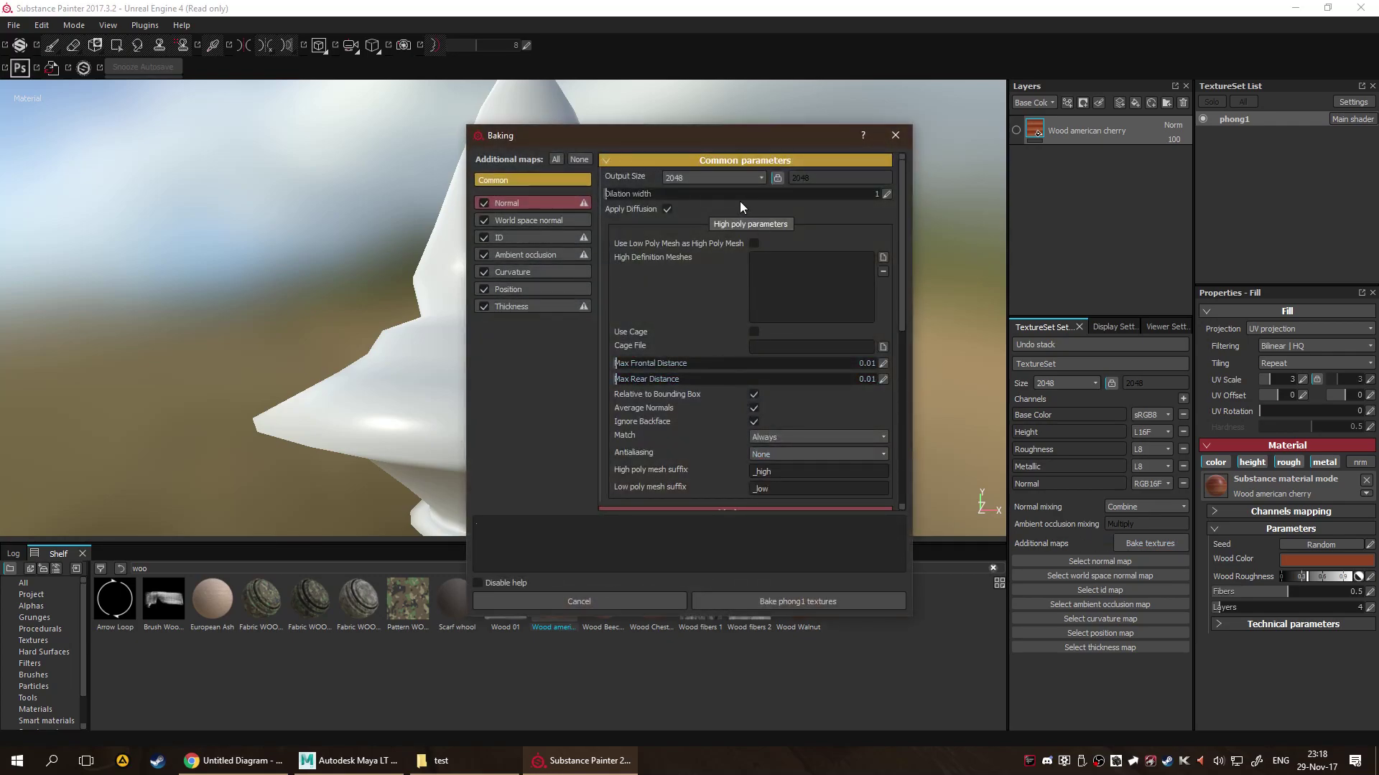
click(883, 257)
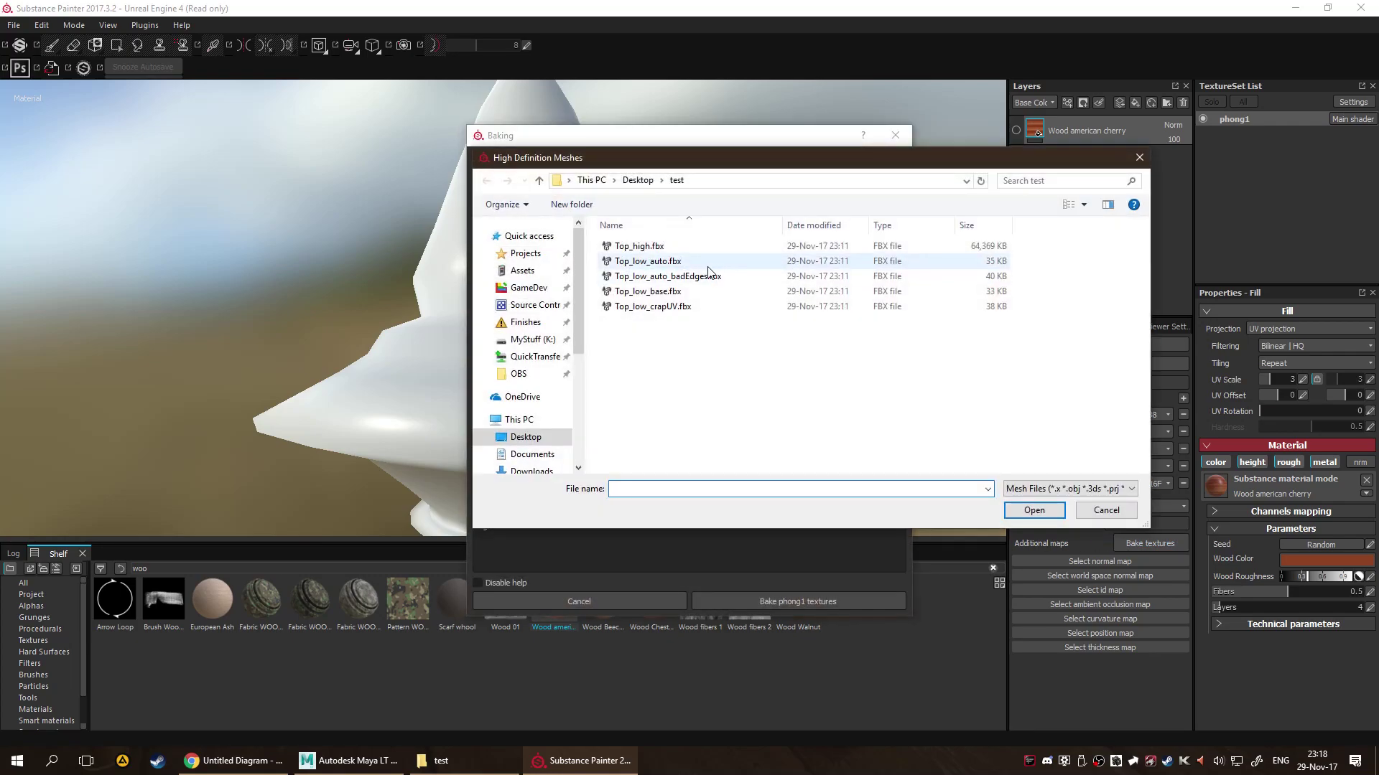
double_click(699, 252)
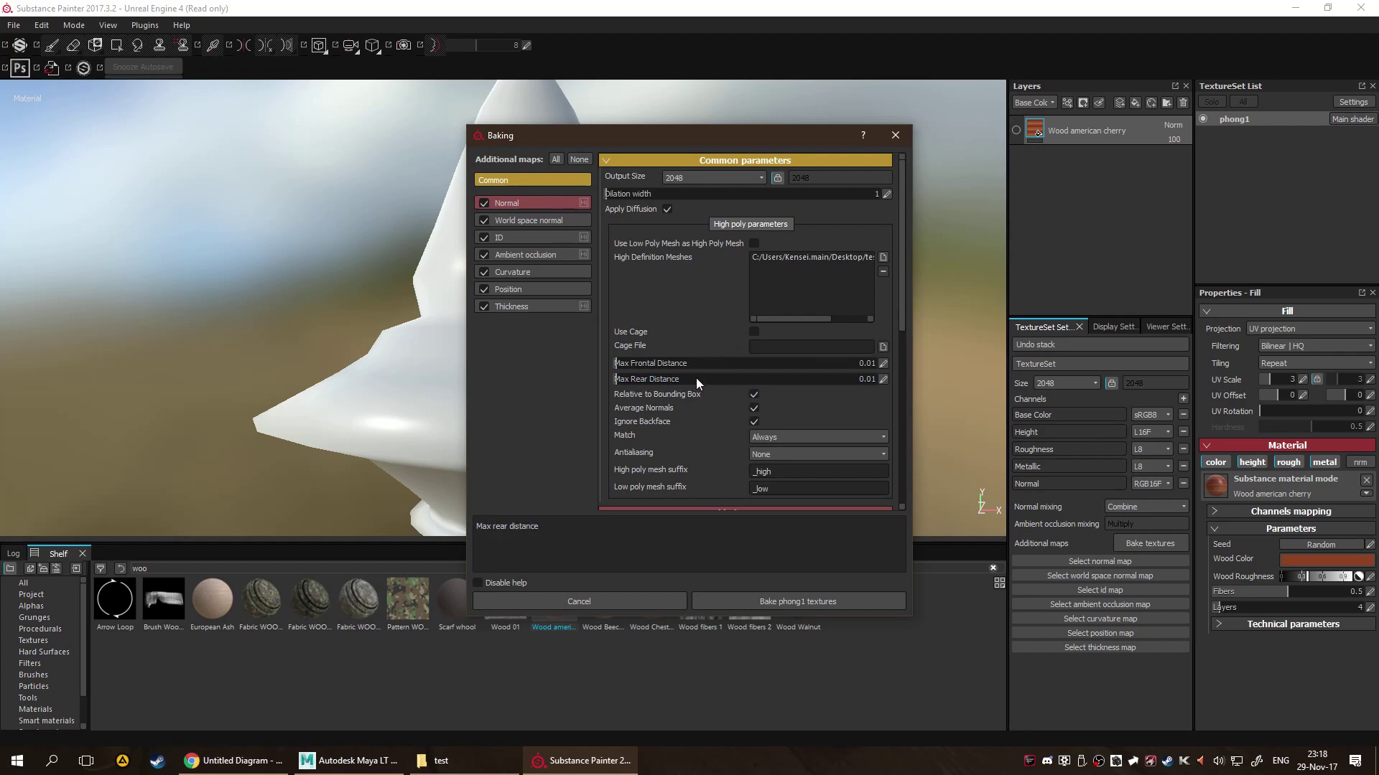
Set the bake's antialiasing to Subsampling 2x2.
scroll(786, 402, down, 3)
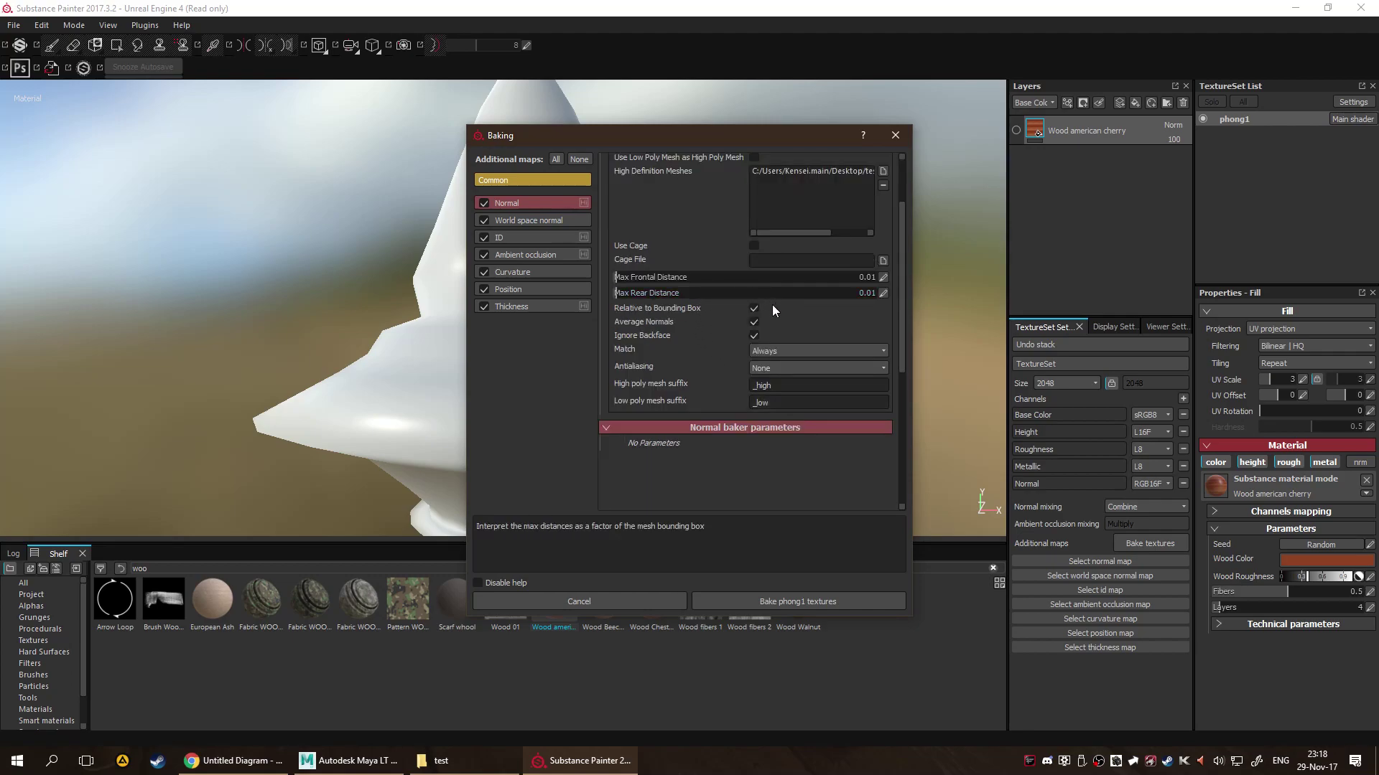
click(779, 368)
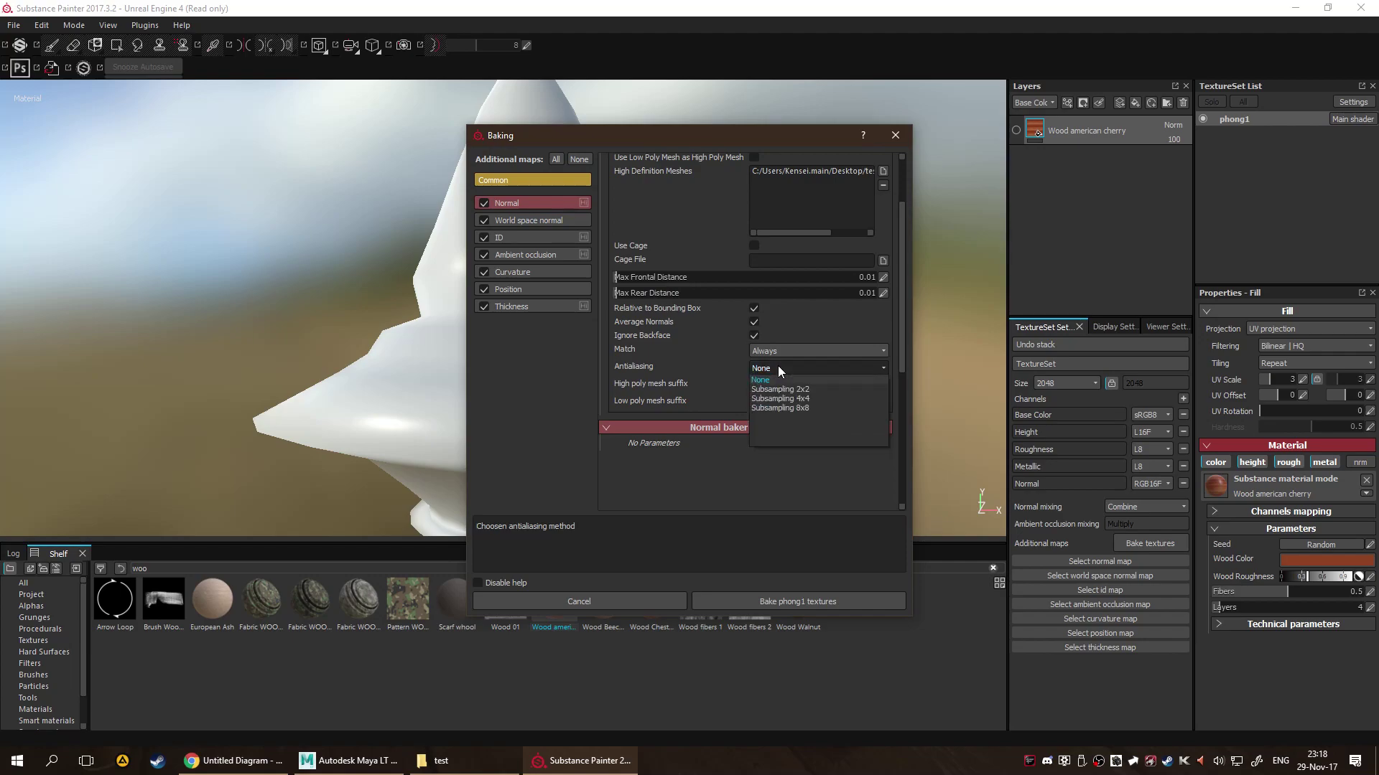
click(800, 399)
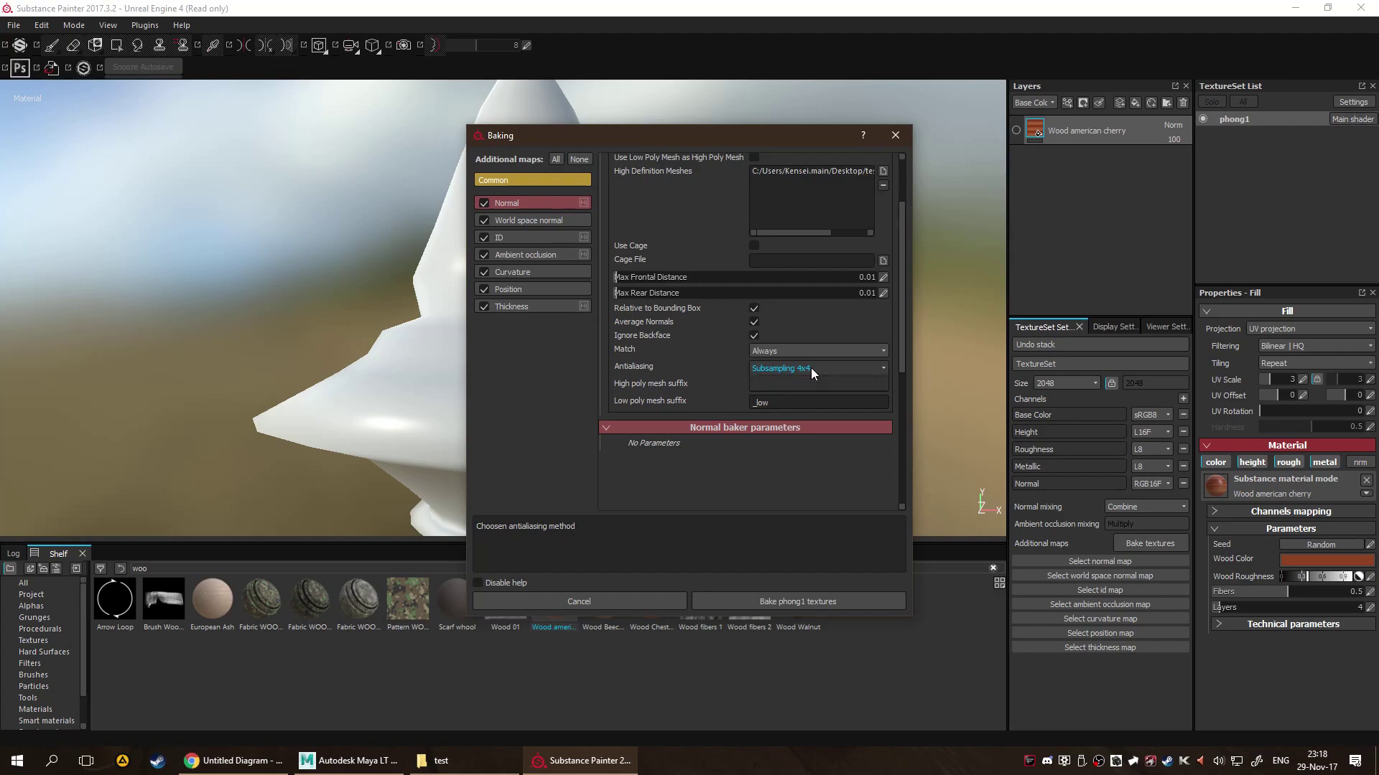
click(811, 368)
click(810, 369)
click(834, 370)
click(836, 385)
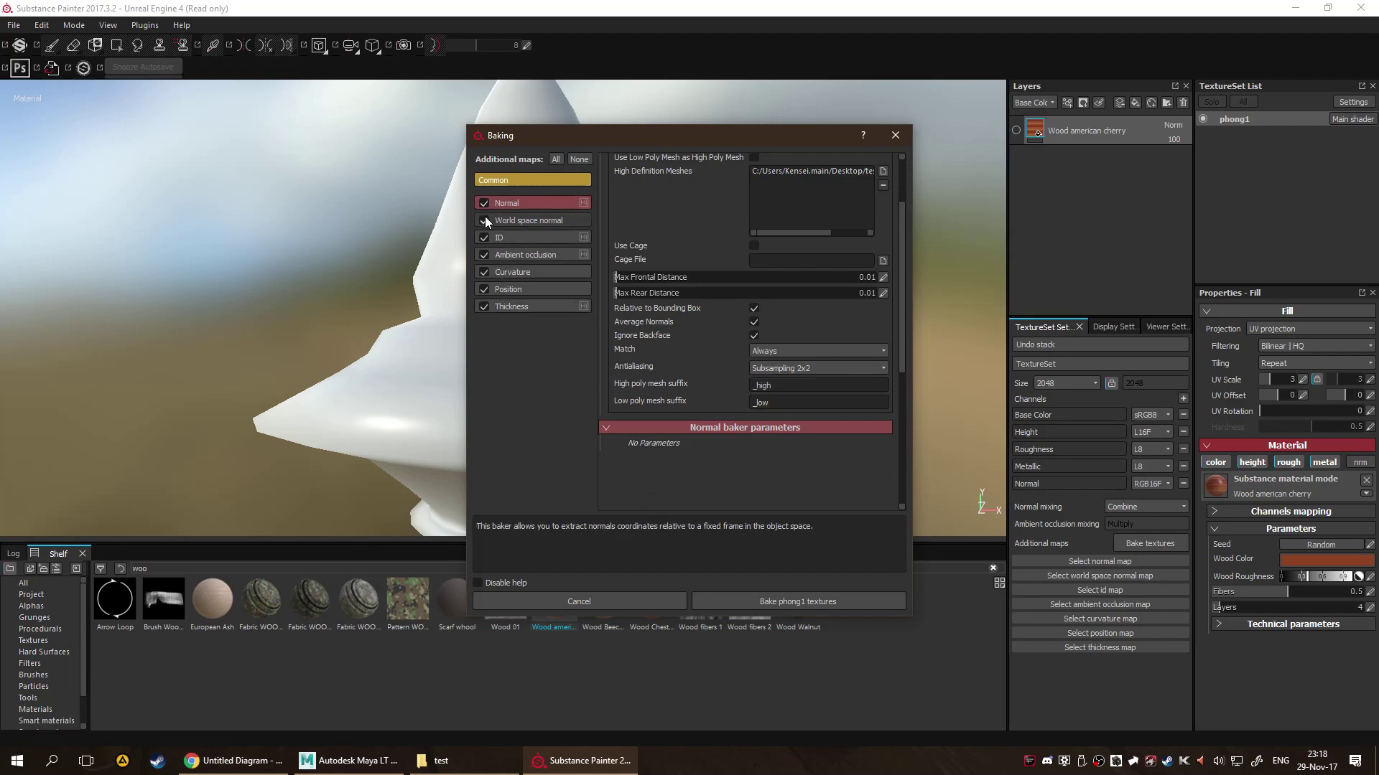
Limit the bake to the Normal map only and bake the phong1 textures.
click(576, 160)
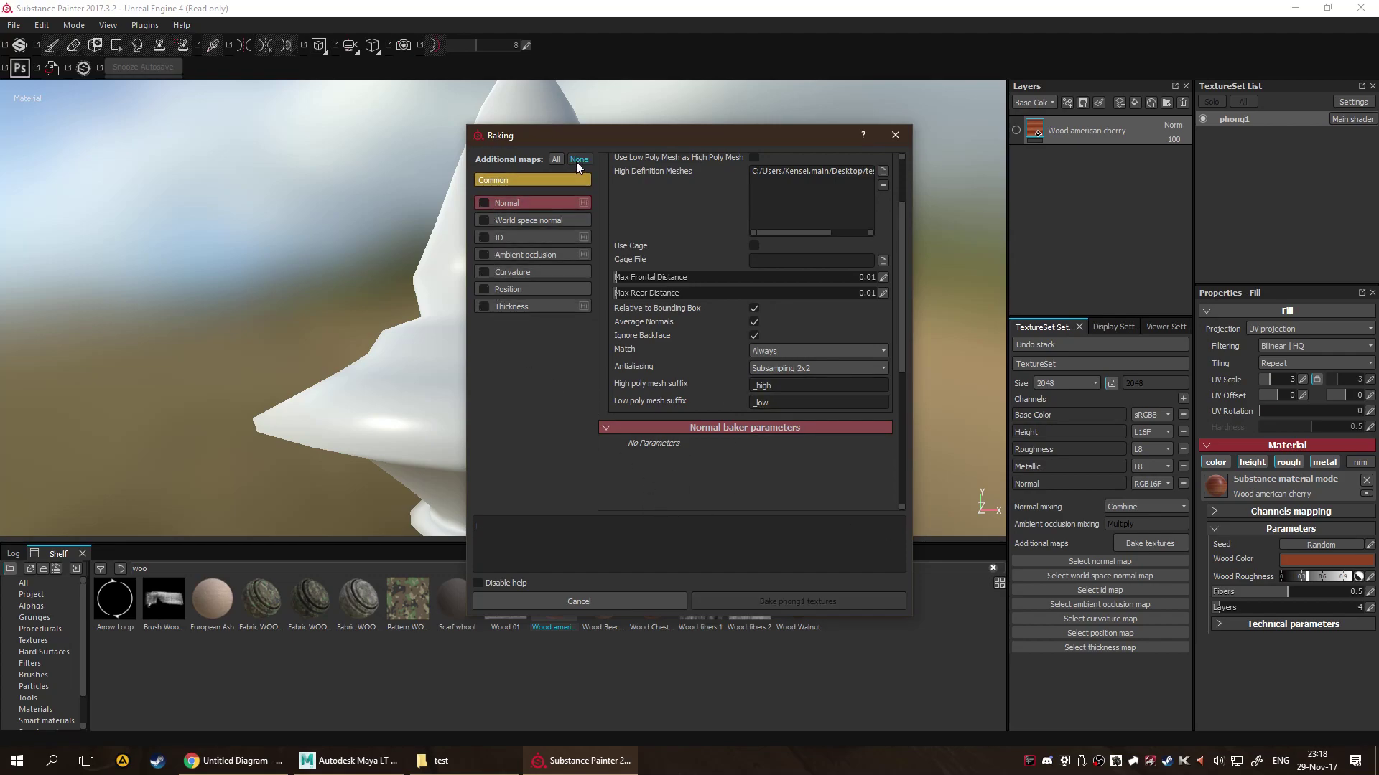
click(482, 203)
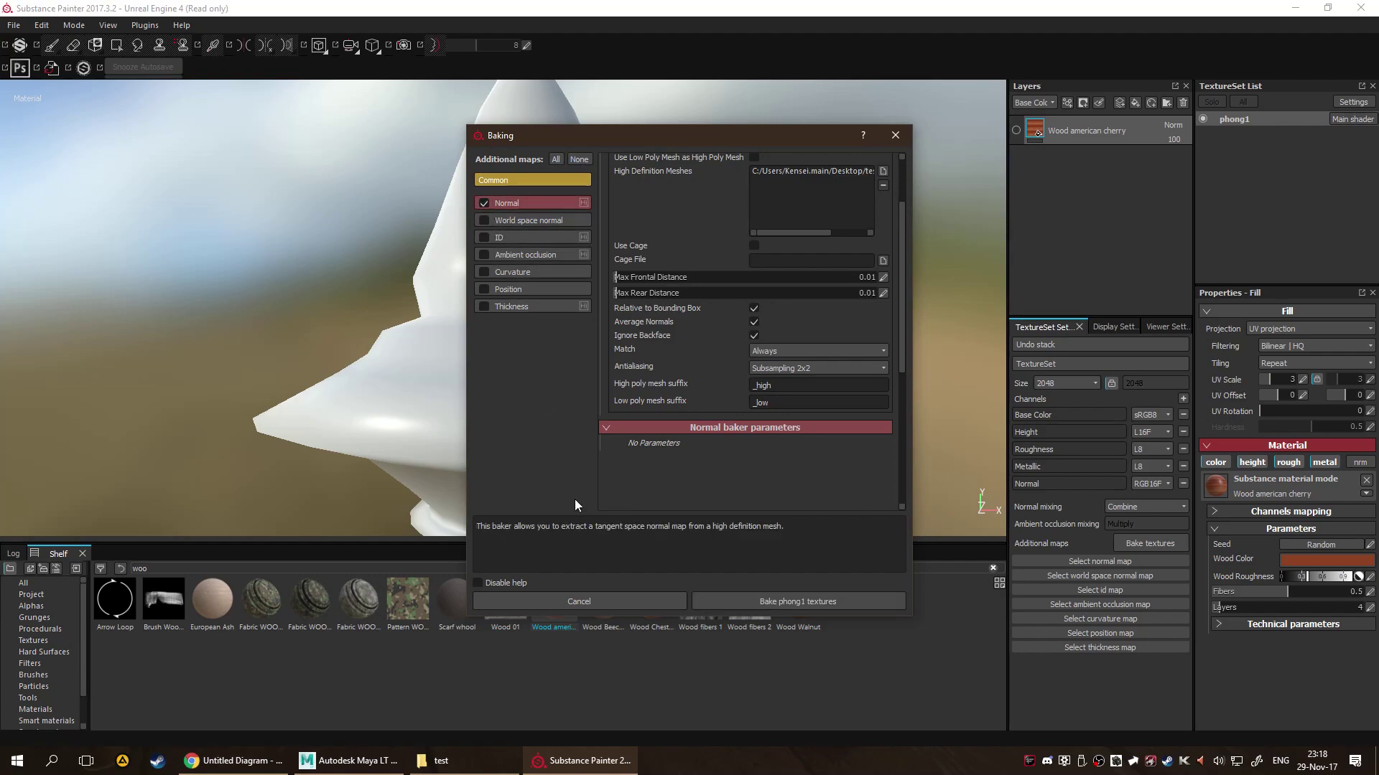
click(790, 605)
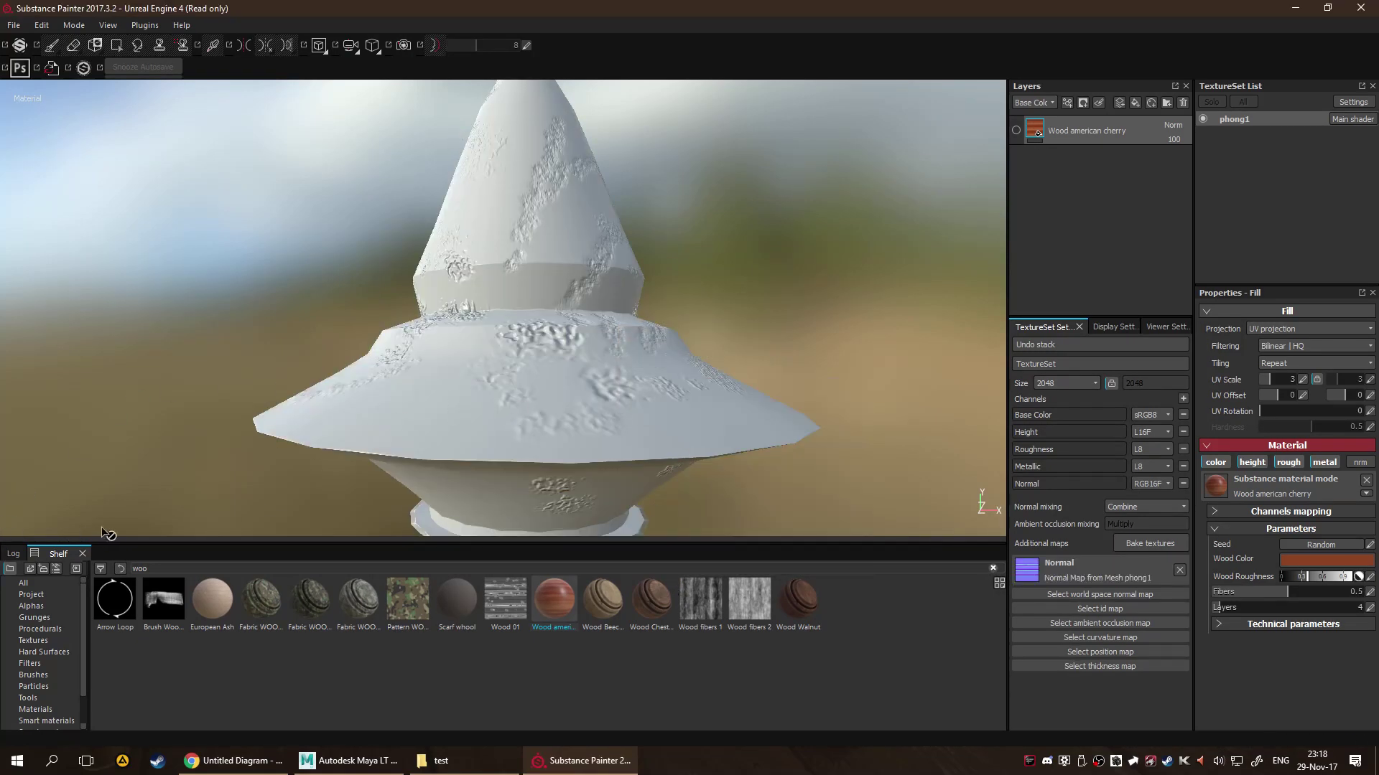
Inspect the baked hat's surface and cycle the viewport channels to the Normal + Height + Base normal display.
alt+drag(431, 319, 495, 317)
scroll(494, 317, up, 3)
alt+middle_drag(494, 317, 647, 285)
alt+drag(646, 285, 668, 323)
alt+middle_drag(668, 324, 602, 311)
key(c)
key(c)
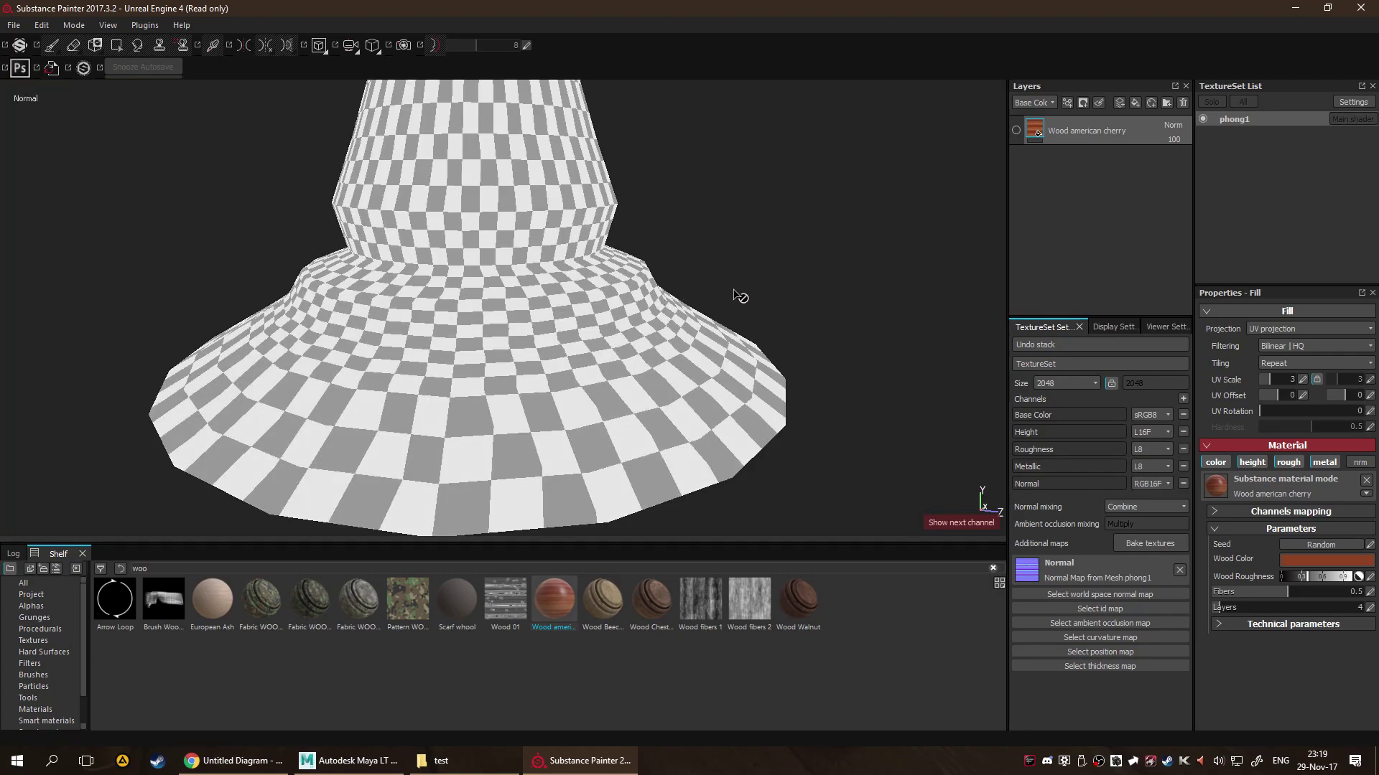
alt+drag(735, 290, 657, 281)
scroll(720, 277, down, 3)
key(c)
scroll(744, 287, up, 3)
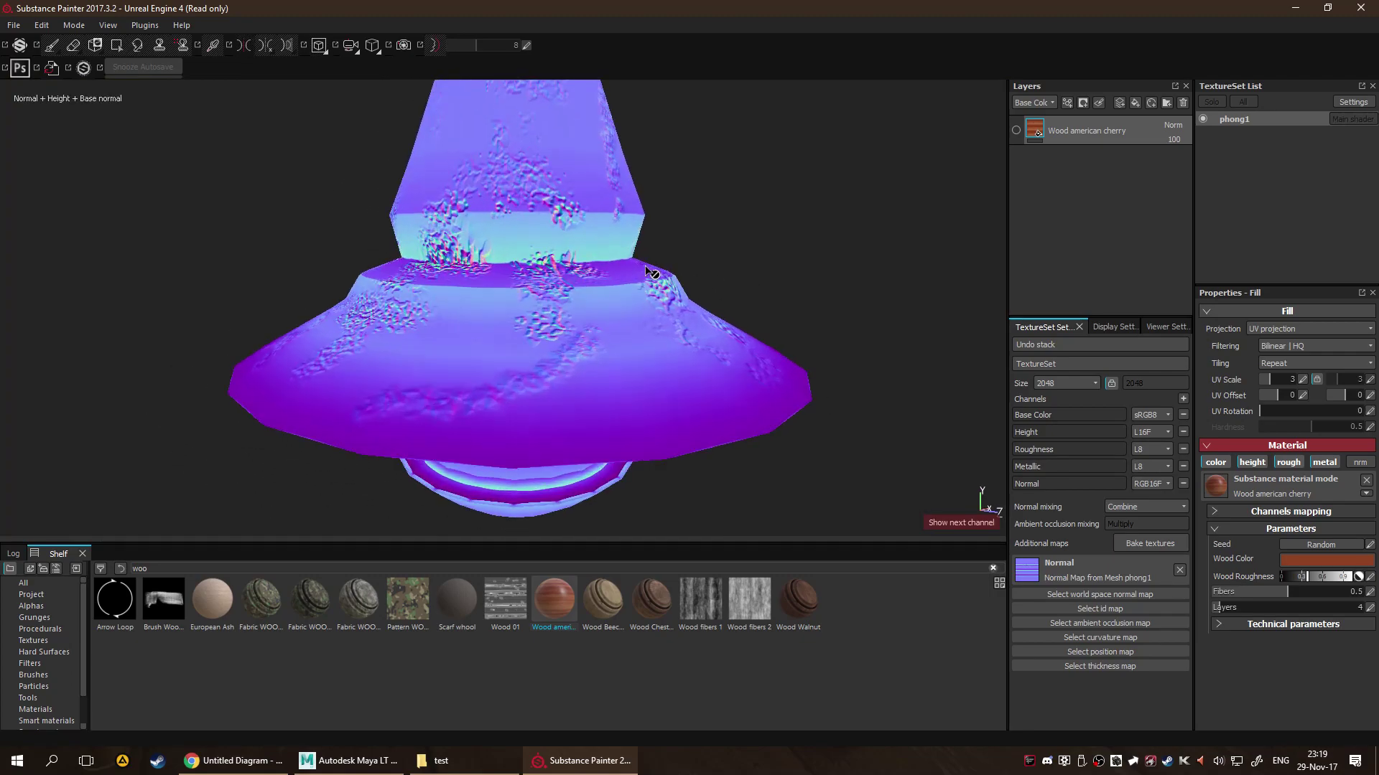
Examine the baked normals across the hat's cone, brim edge and underside from several angles.
alt+middle_drag(653, 273, 719, 371)
scroll(732, 356, up, 2)
mouse_move(684, 351)
alt+mouse_down()
mouse_move(813, 393)
mouse_move(683, 331)
alt+mouse_up()
alt+middle_drag(761, 387, 539, 323)
alt+drag(539, 323, 631, 269)
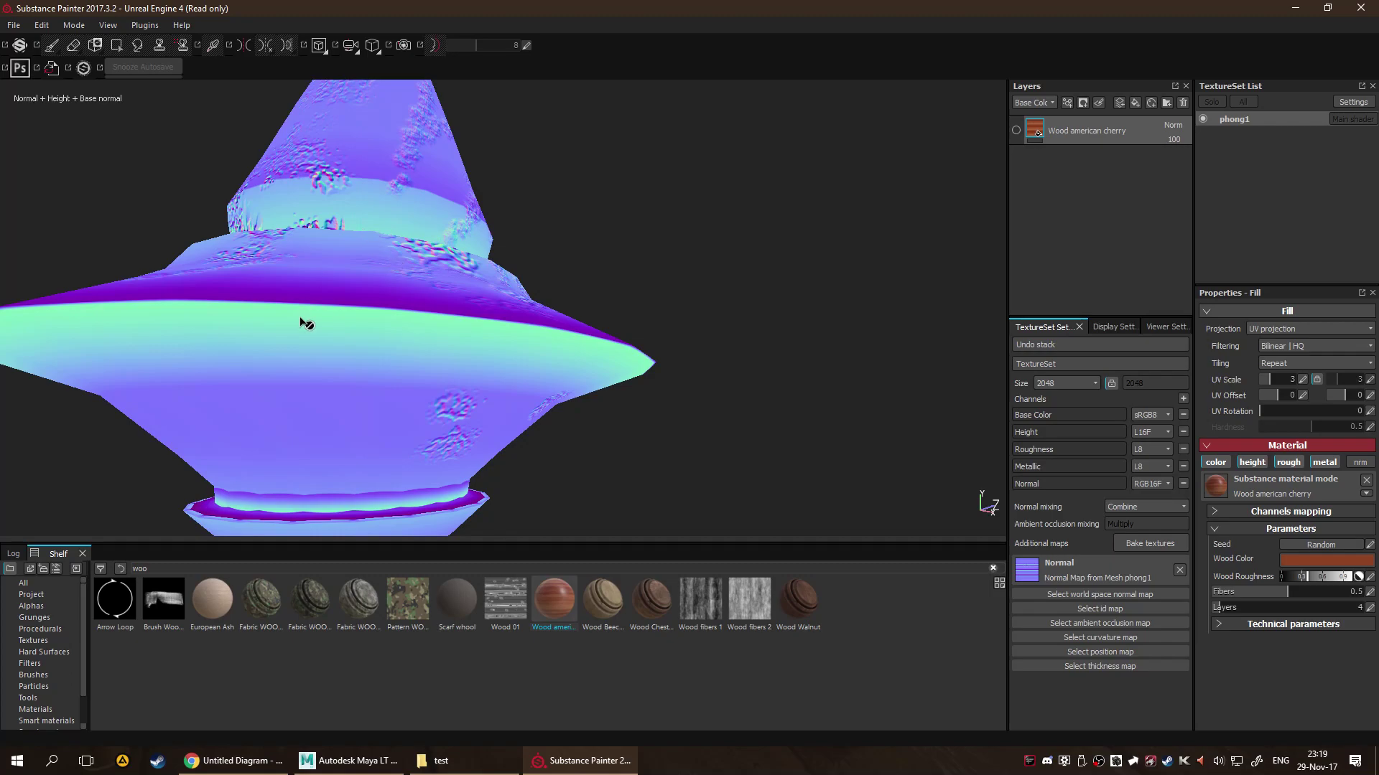
alt+drag(234, 320, 301, 398)
alt+middle_drag(339, 355, 496, 377)
alt+drag(456, 247, 532, 173)
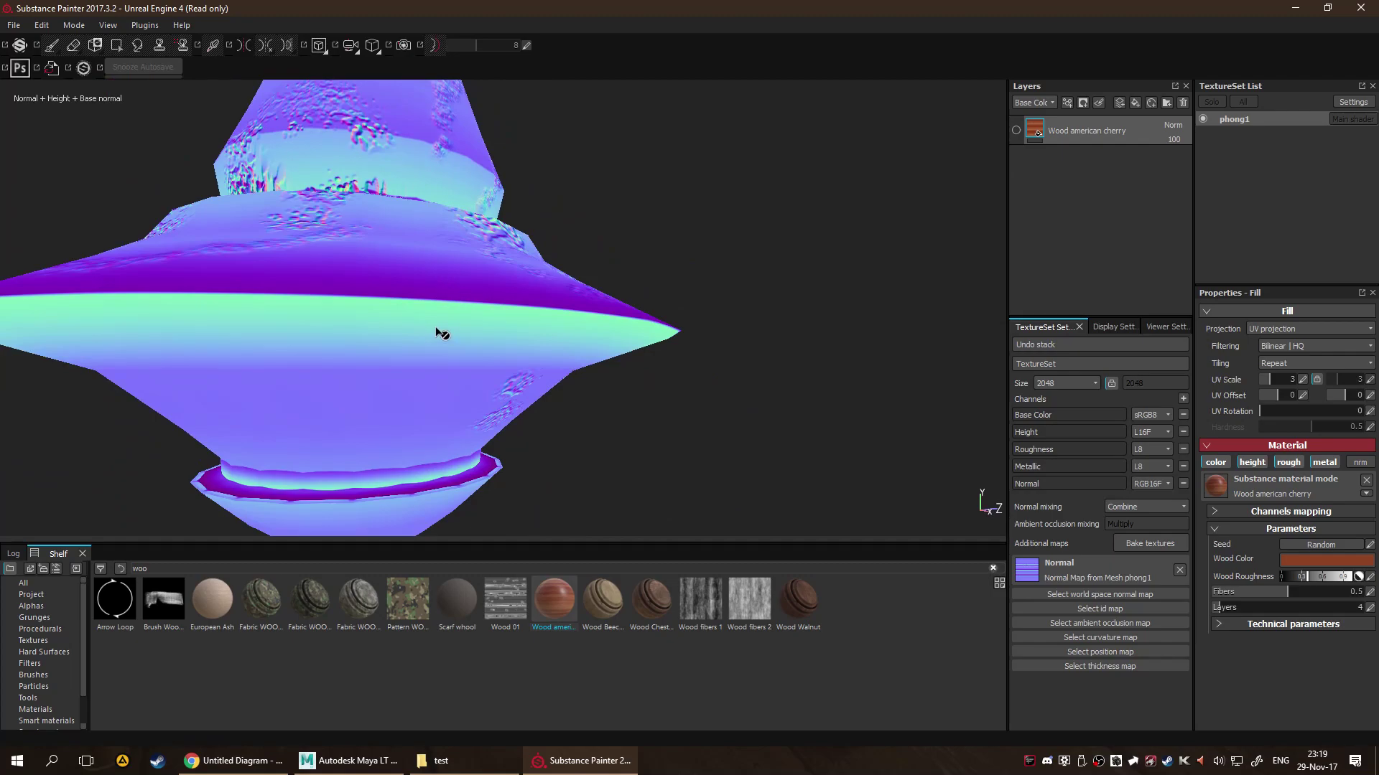
Cycle the viewport through the individual texture channels and return it to the Material display.
alt+drag(495, 298, 470, 334)
key(c)
key(c)
key(c)
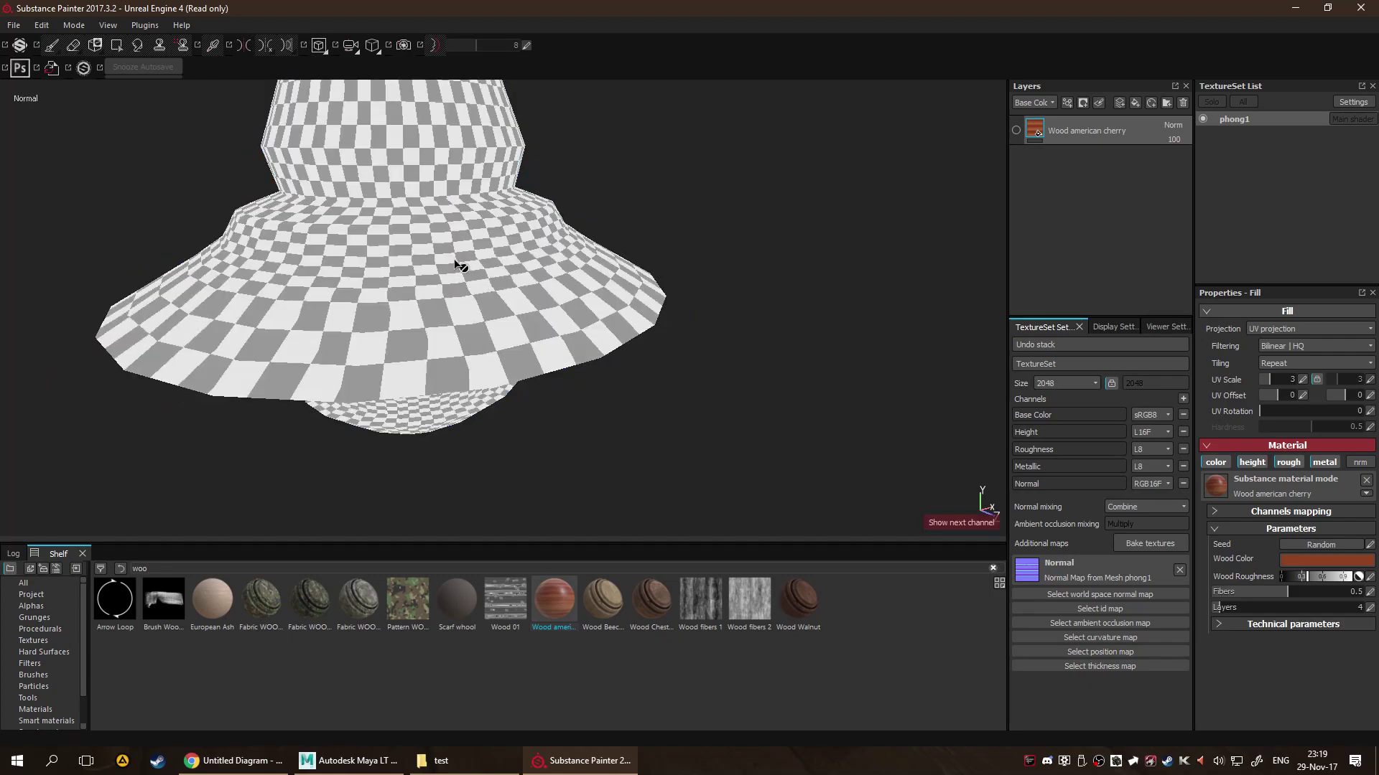
key(c)
key(c)
key(c)
key(c)
key(c)
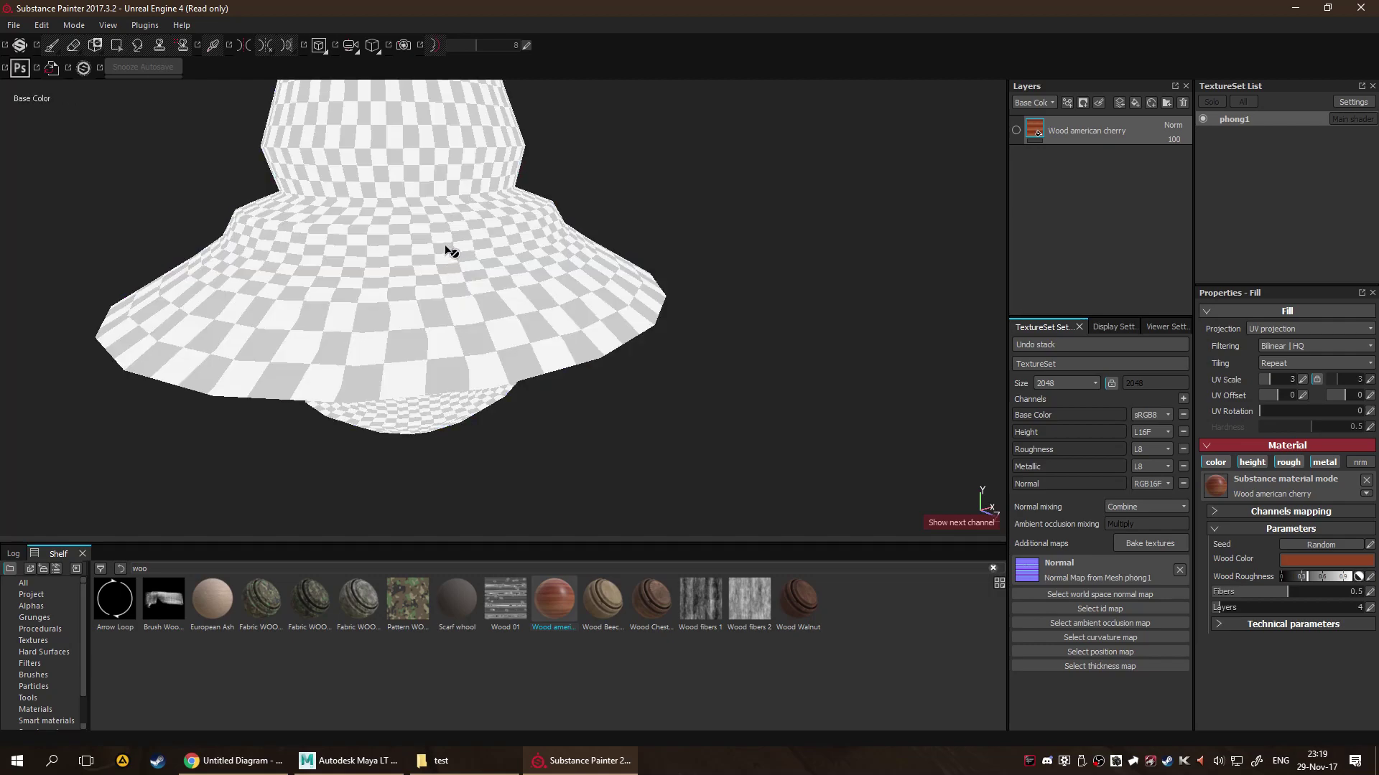
key(m)
alt+drag(457, 228, 474, 222)
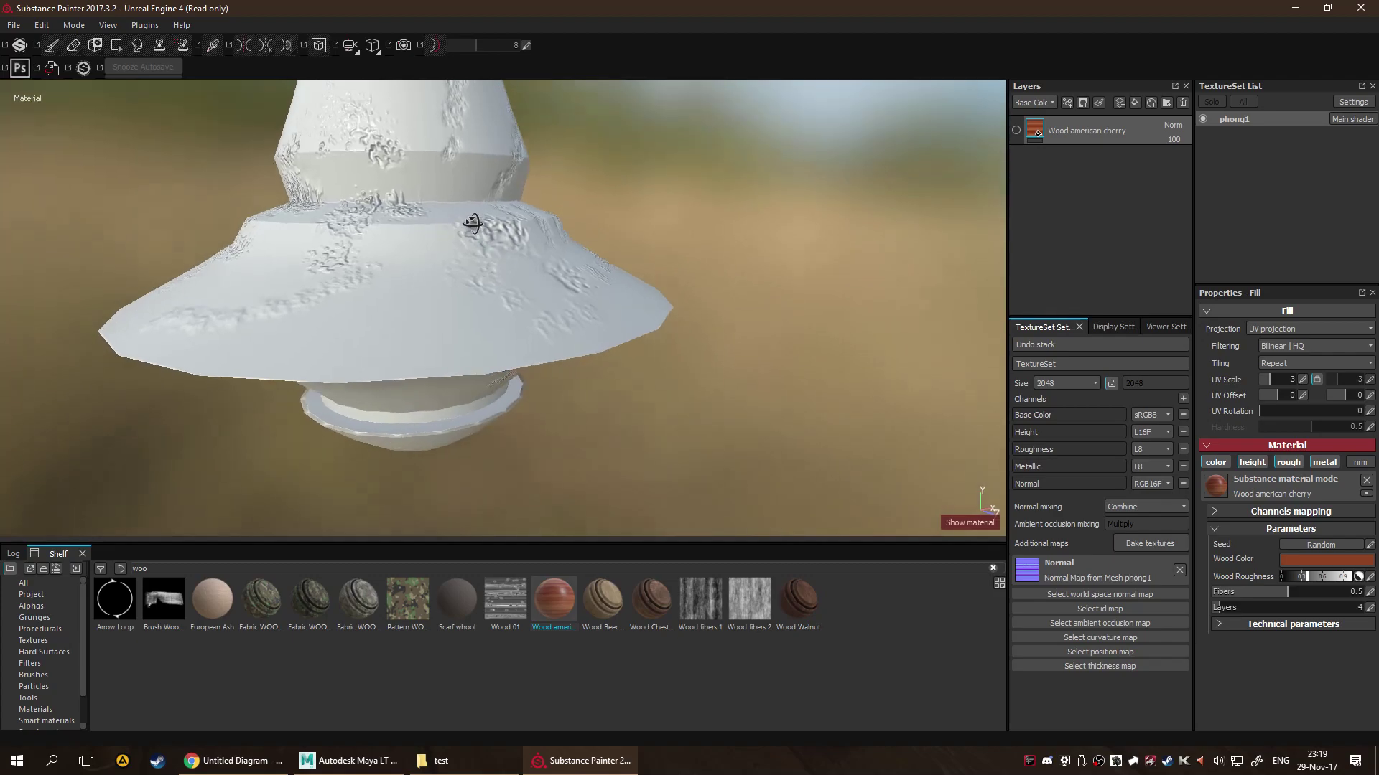
Examine the baked surface detail on the hat's cone, neck and brim in the Material display from several angles.
alt+middle_drag(474, 222, 563, 354)
alt+right_drag(563, 354, 591, 330)
alt+middle_drag(590, 329, 642, 232)
alt+drag(642, 232, 593, 302)
mouse_move(593, 302)
shift+right_down()
mouse_move(462, 283)
mouse_move(633, 310)
mouse_move(607, 310)
shift+right_up()
alt+drag(609, 311, 797, 261)
scroll(645, 325, down, 3)
scroll(790, 257, up, 3)
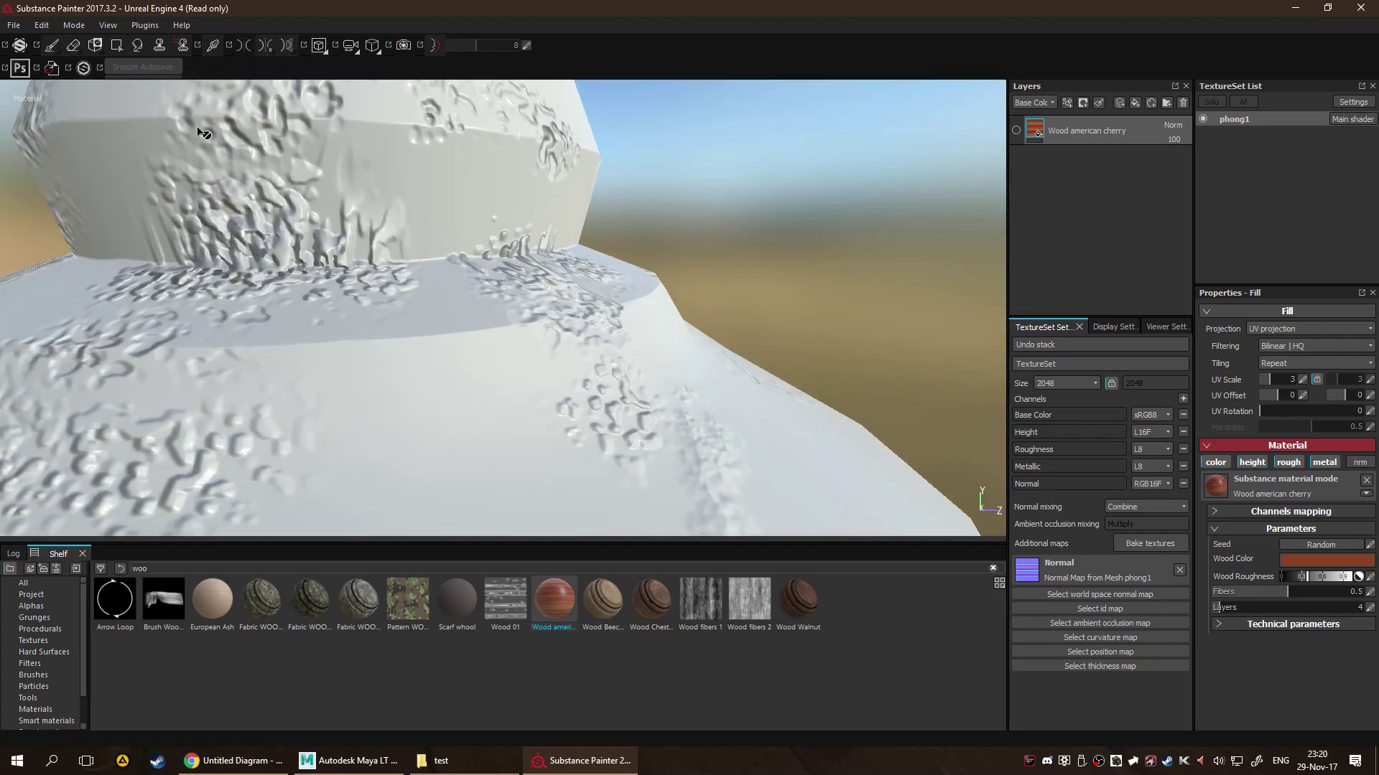
click(565, 246)
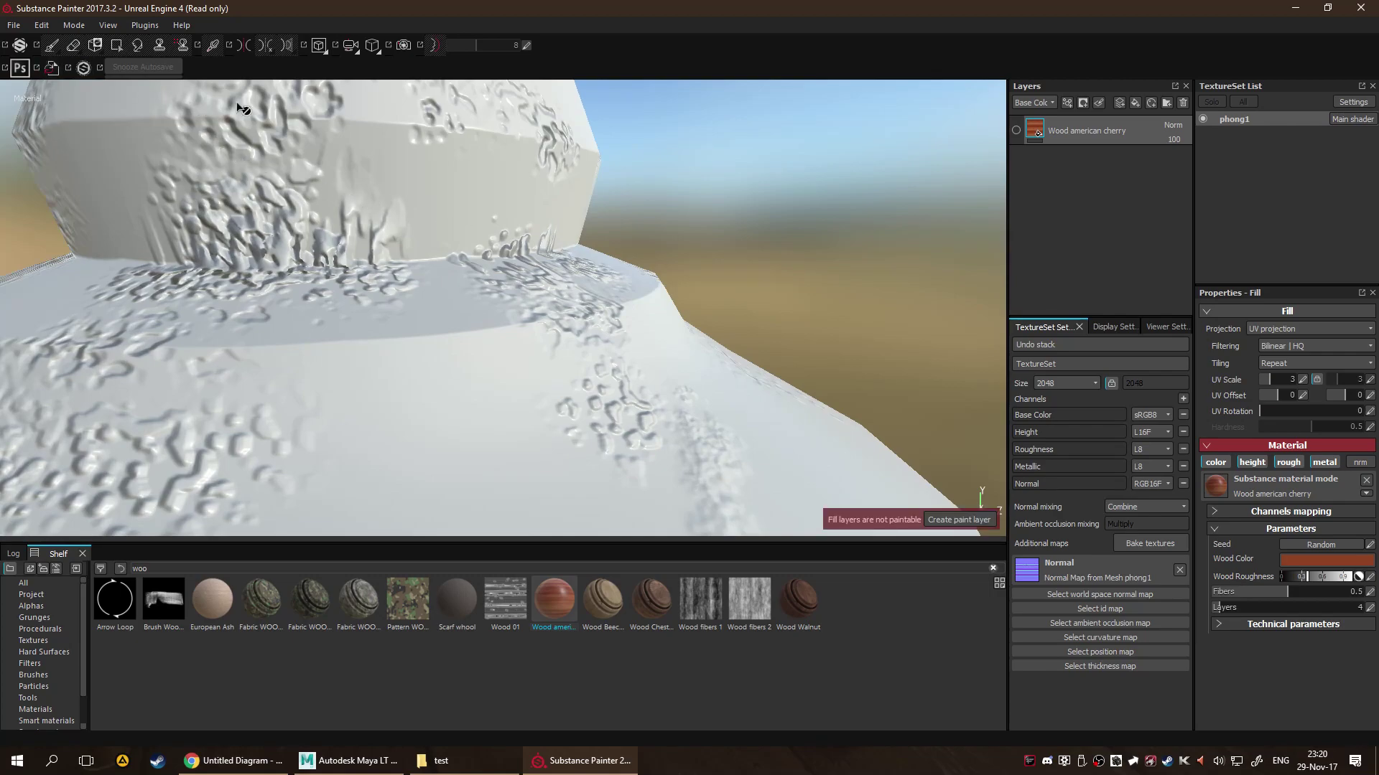
Switch between the viewport layouts and examine the baked result in the 2D-only view.
key(F3)
key(F2)
key(F1)
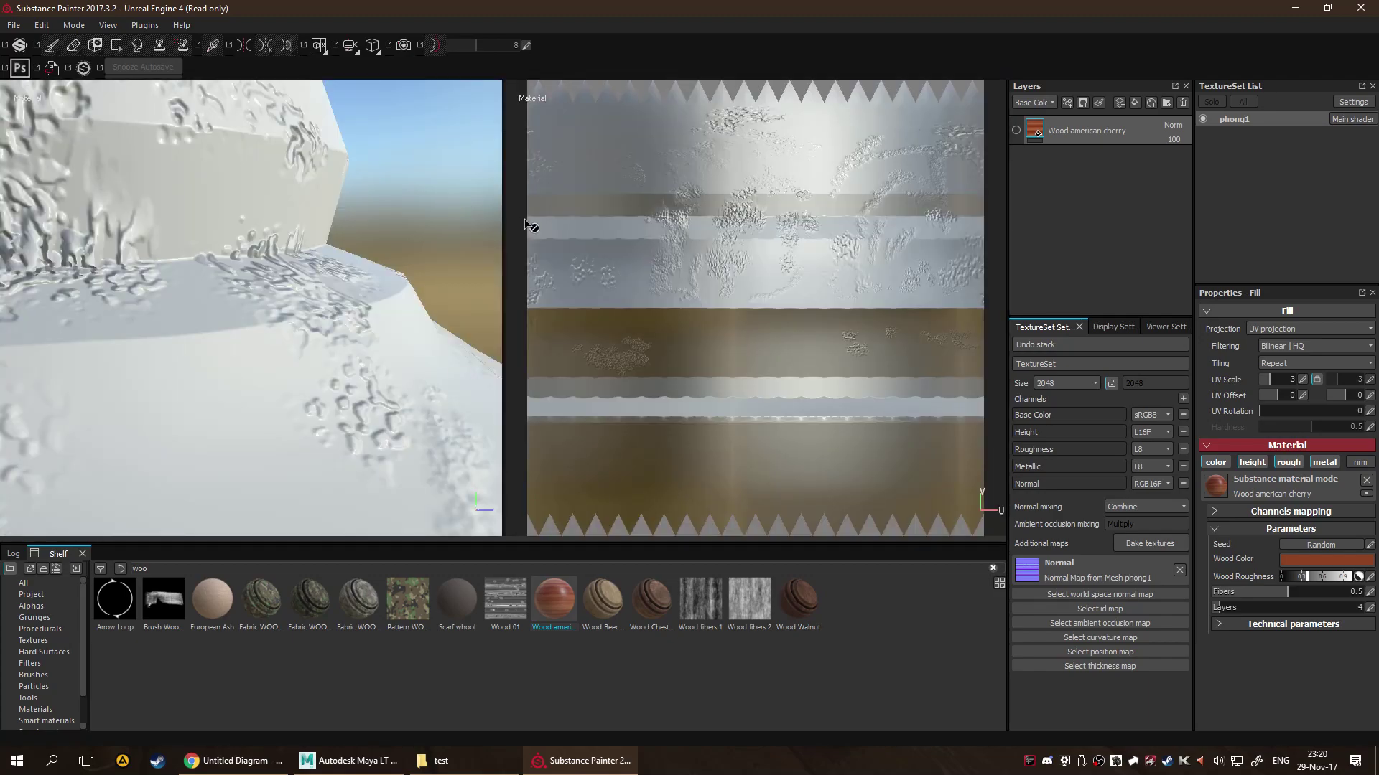
key(F3)
scroll(494, 271, up, 4)
scroll(496, 282, down, 2)
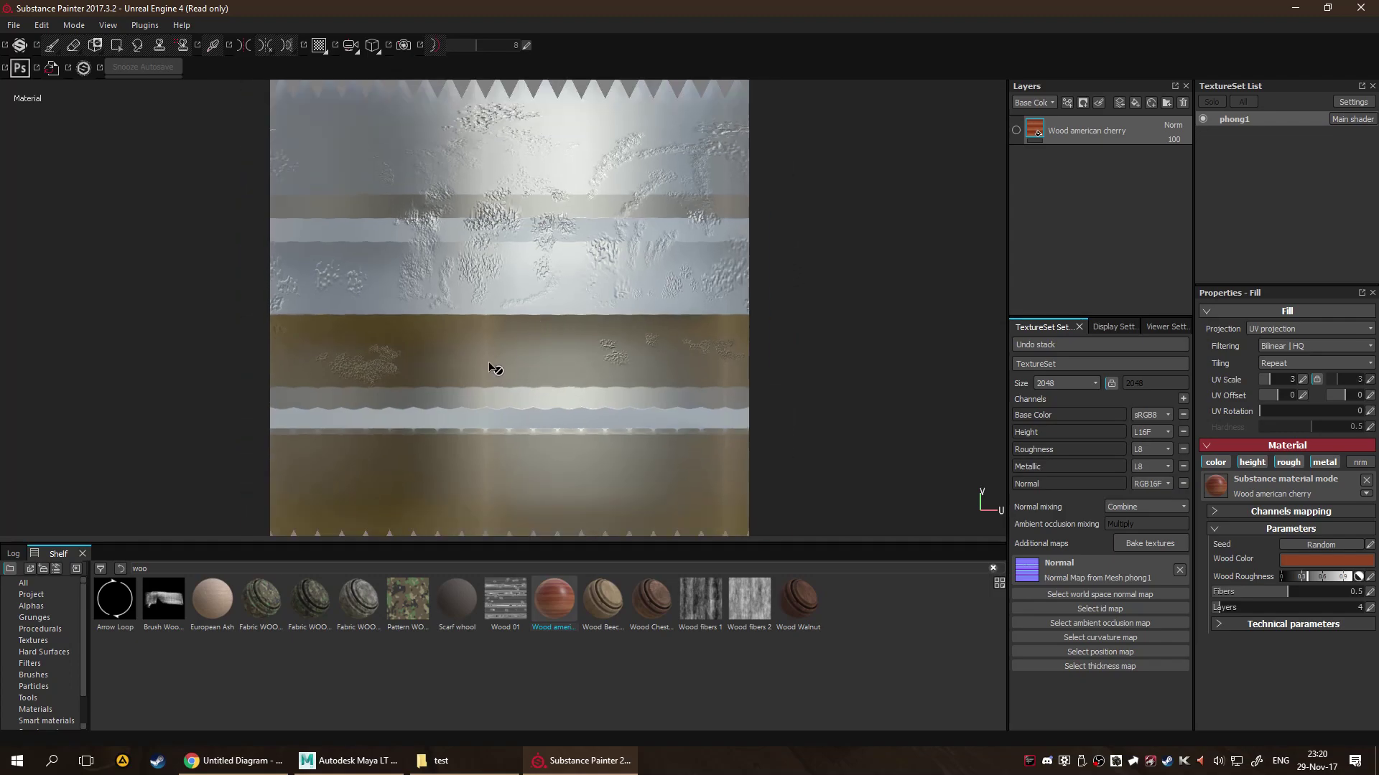
Show the 3D and 2D views side by side and examine the brim's underside and the lower rim.
key(F1)
alt+drag(221, 367, 286, 238)
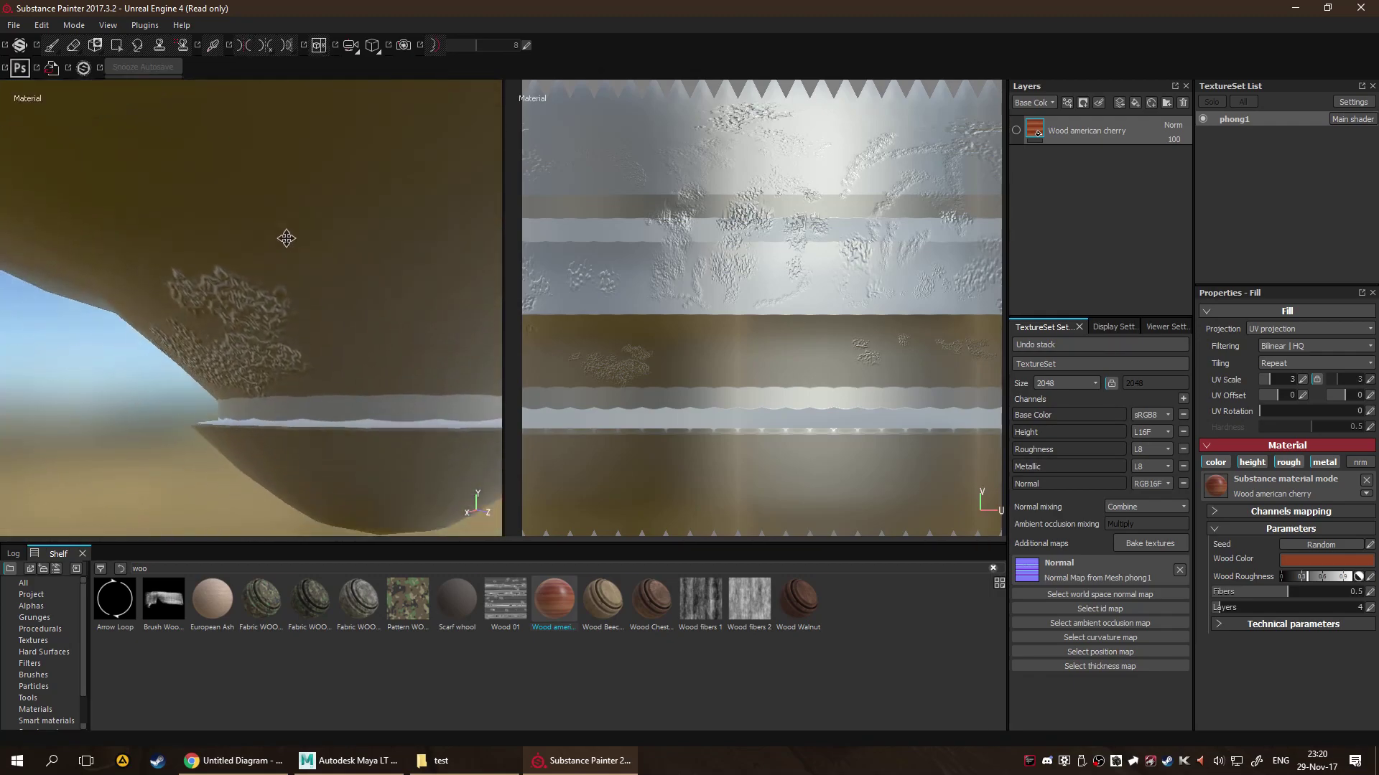
alt+drag(256, 329, 73, 362)
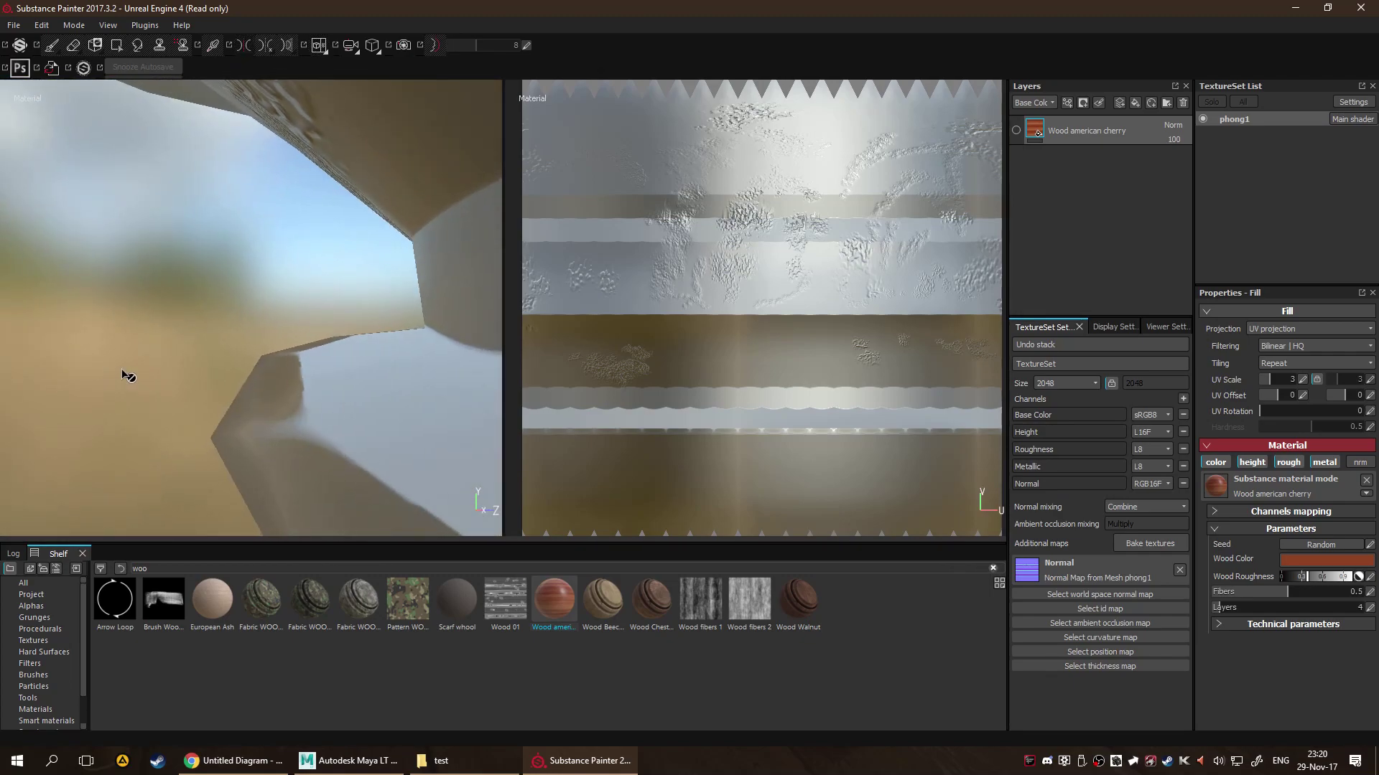
alt+middle_drag(129, 376, 93, 382)
alt+middle_drag(342, 372, 347, 380)
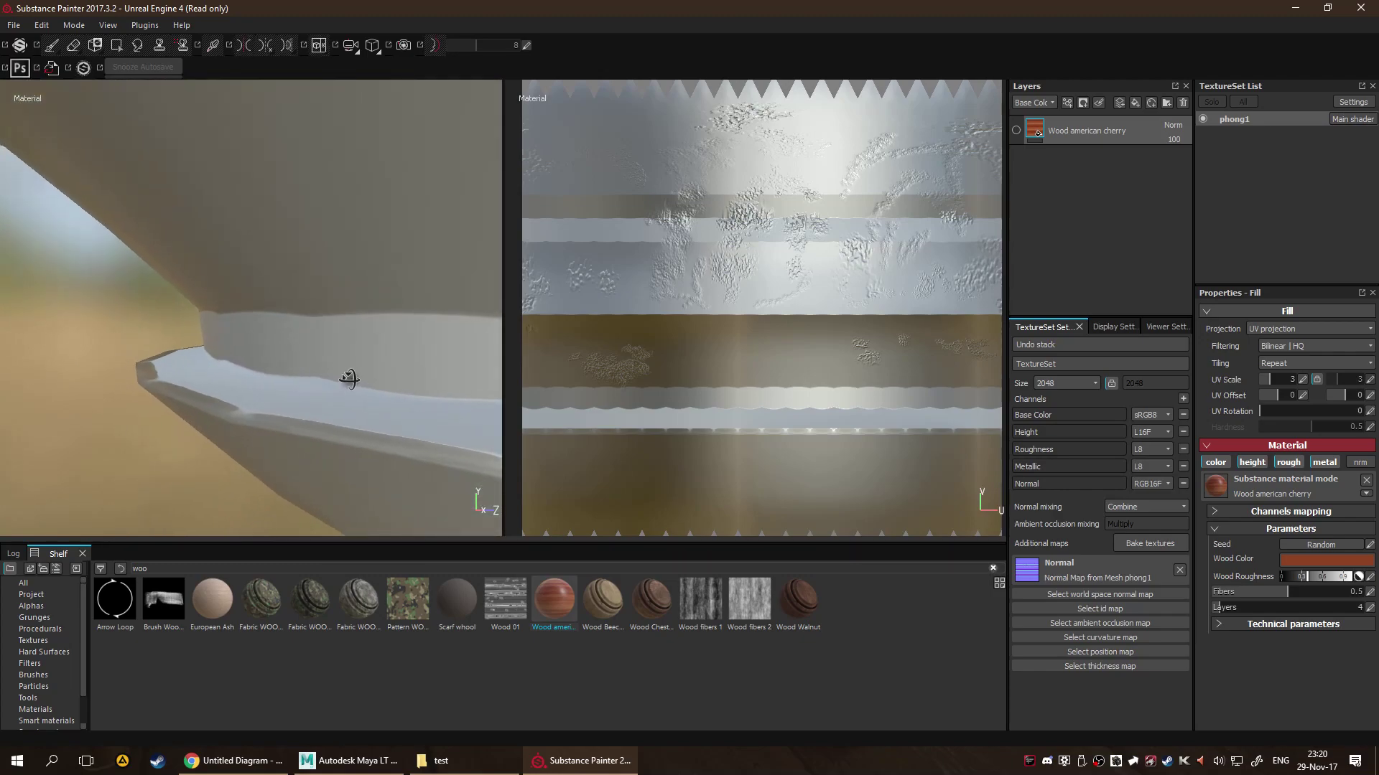
alt+drag(395, 368, 95, 354)
alt+middle_drag(95, 353, 105, 361)
alt+drag(104, 360, 197, 382)
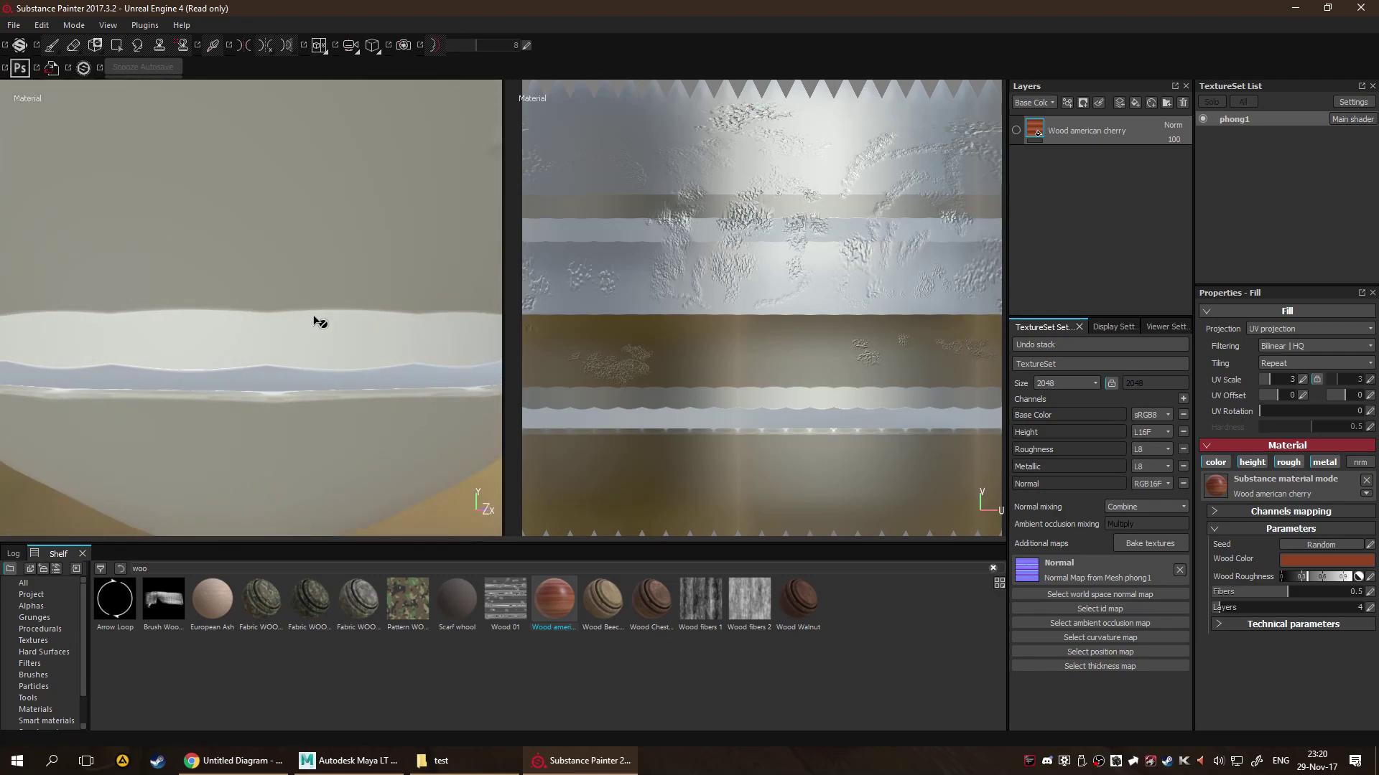
Examine the cone tip's shading in the 3D-only view and compare it with the tip edges of Top_low_base in Maya LT.
key(F2)
alt+drag(316, 316, 453, 280)
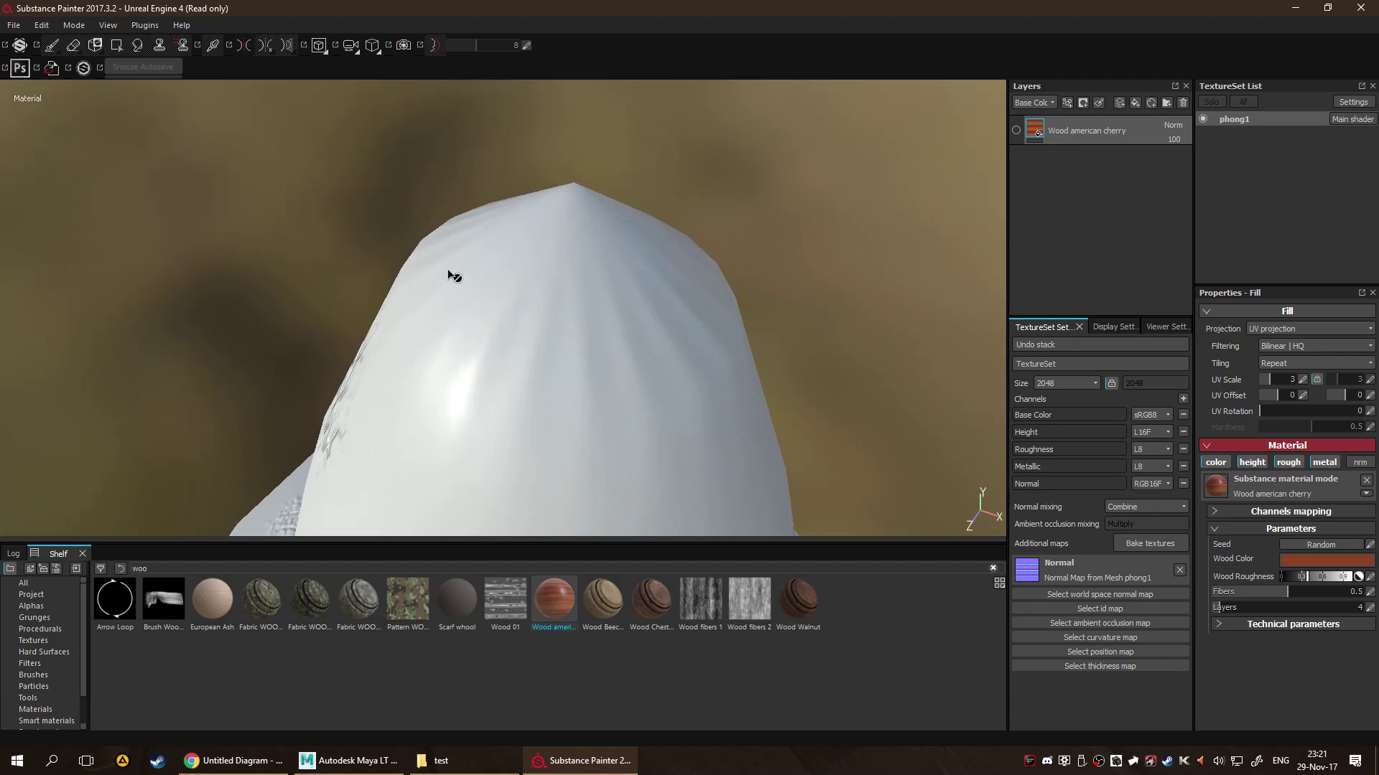
click(351, 760)
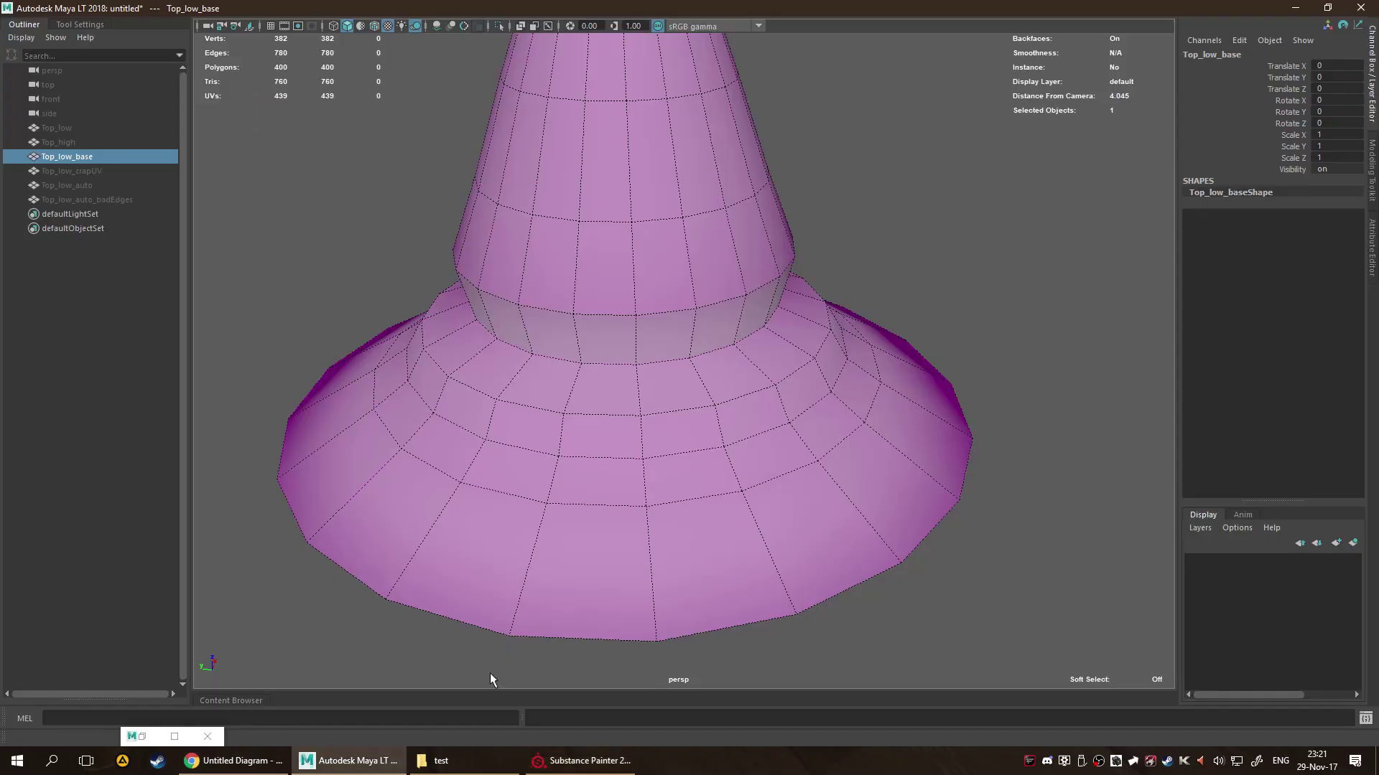
mouse_move(493, 585)
alt+mouse_down()
mouse_move(785, 329)
mouse_move(834, 332)
mouse_move(809, 252)
alt+mouse_up()
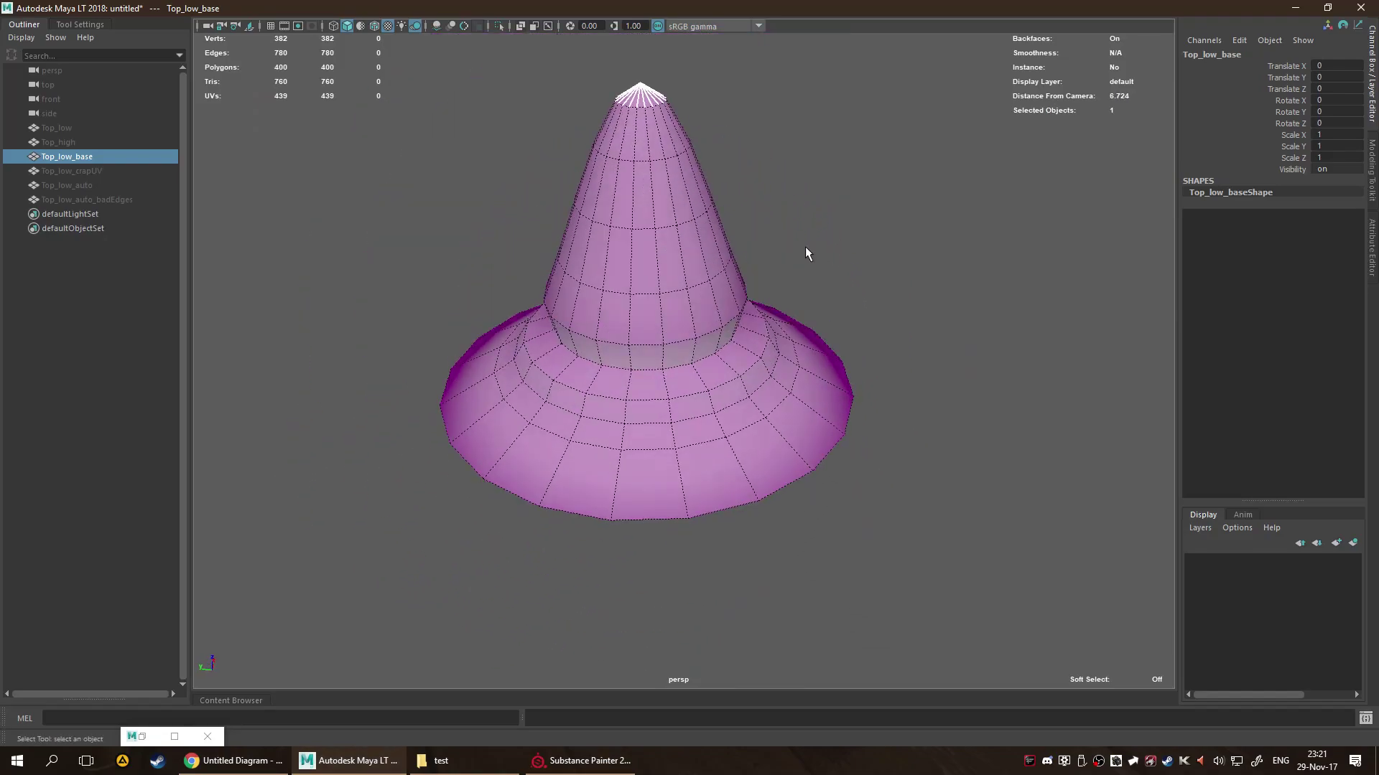
alt+right_drag(843, 153, 861, 322)
alt+drag(861, 322, 825, 381)
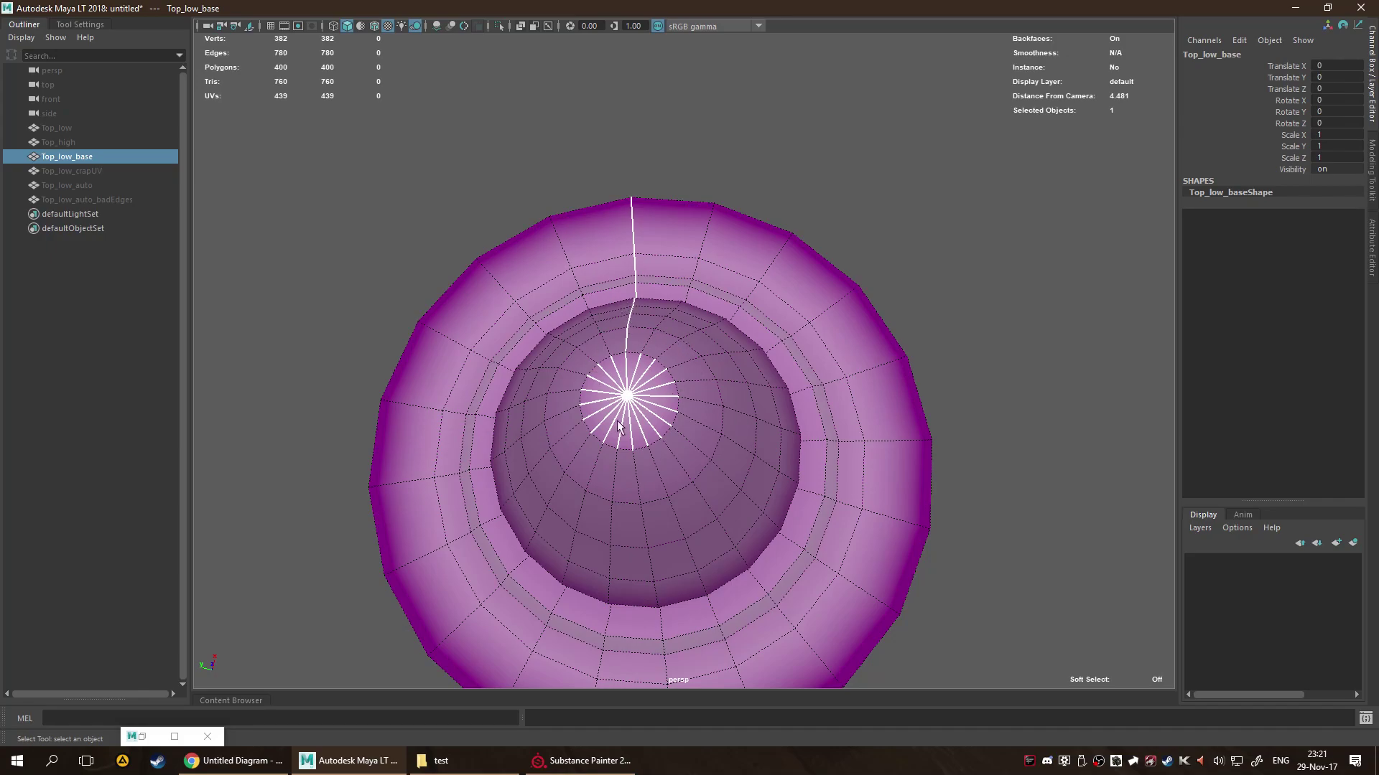
click(583, 761)
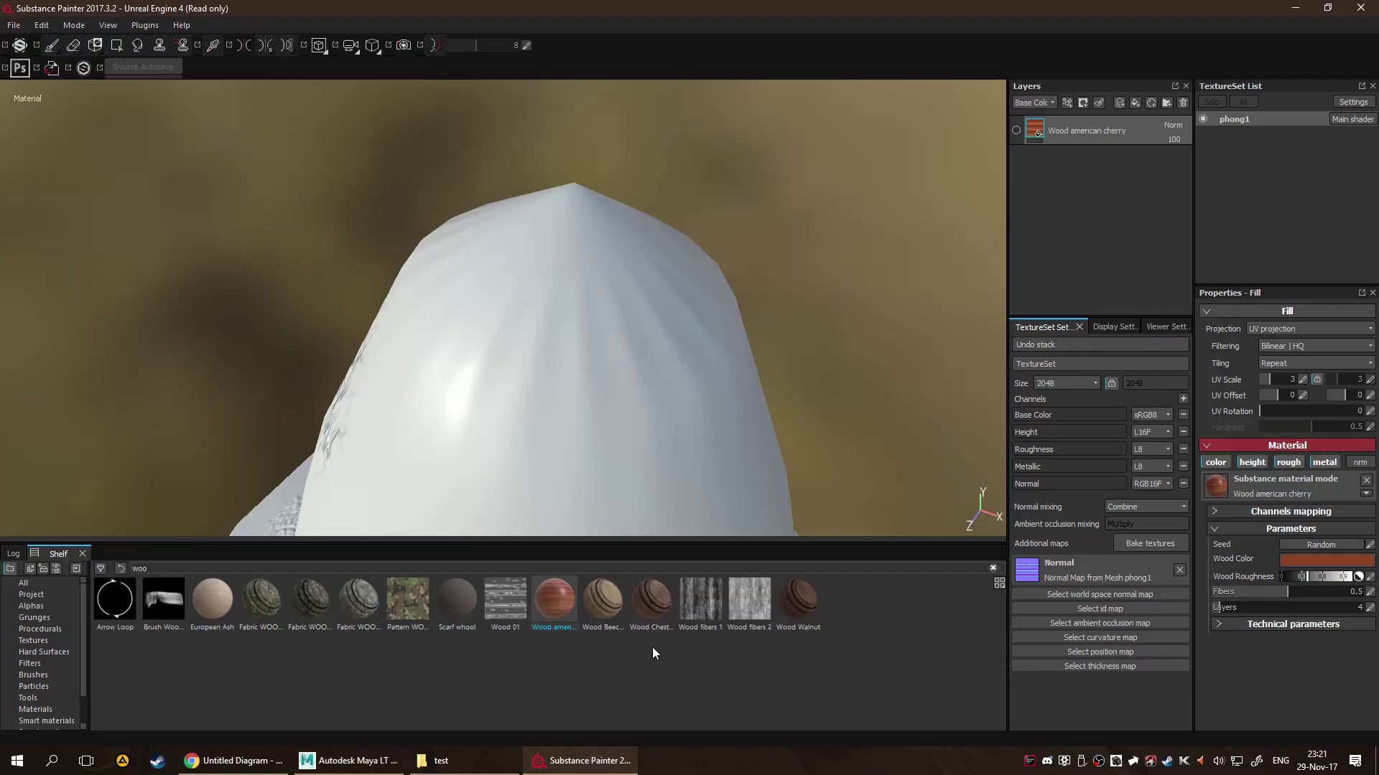
alt+drag(641, 341, 594, 294)
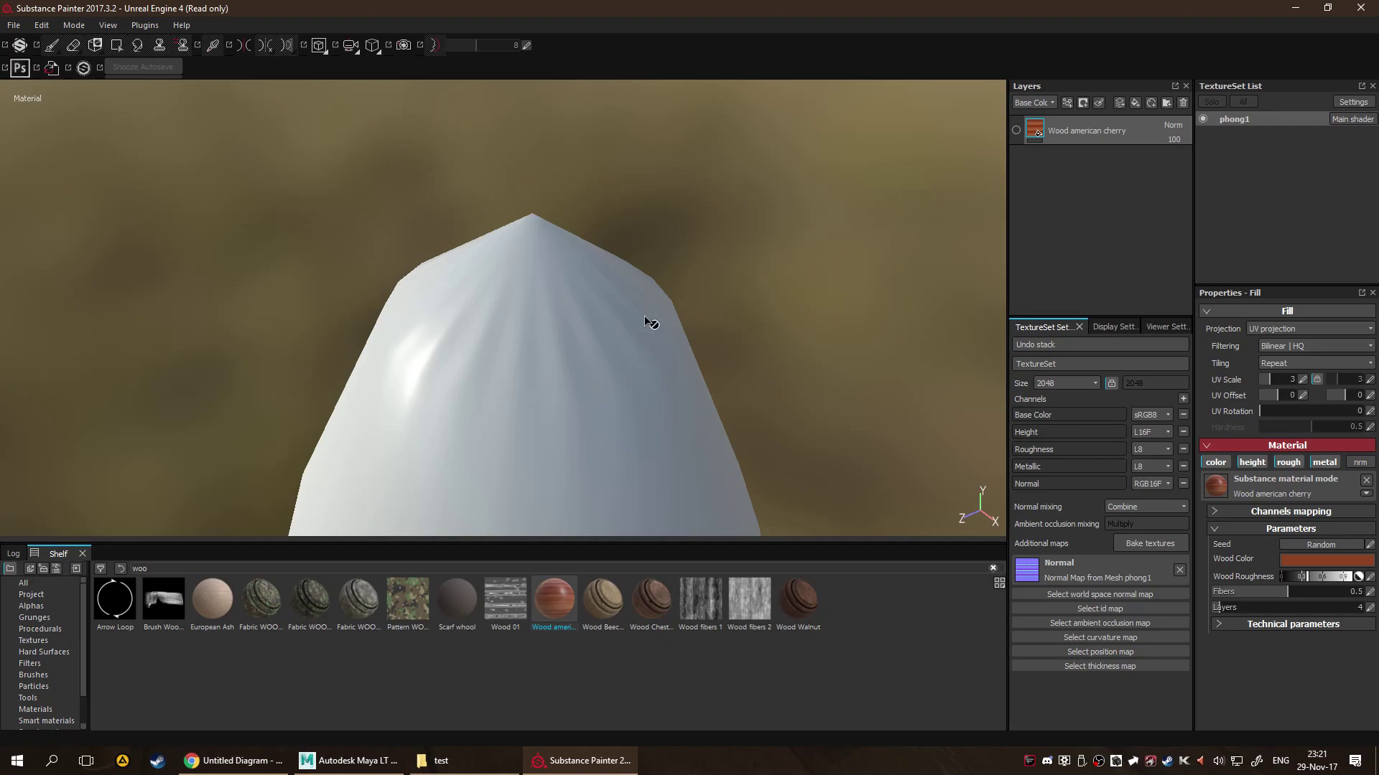
Make the Wood american cherry layer visible and examine the wood over the baked detail from the cone tip to the brim.
click(1016, 131)
alt+drag(788, 290, 483, 175)
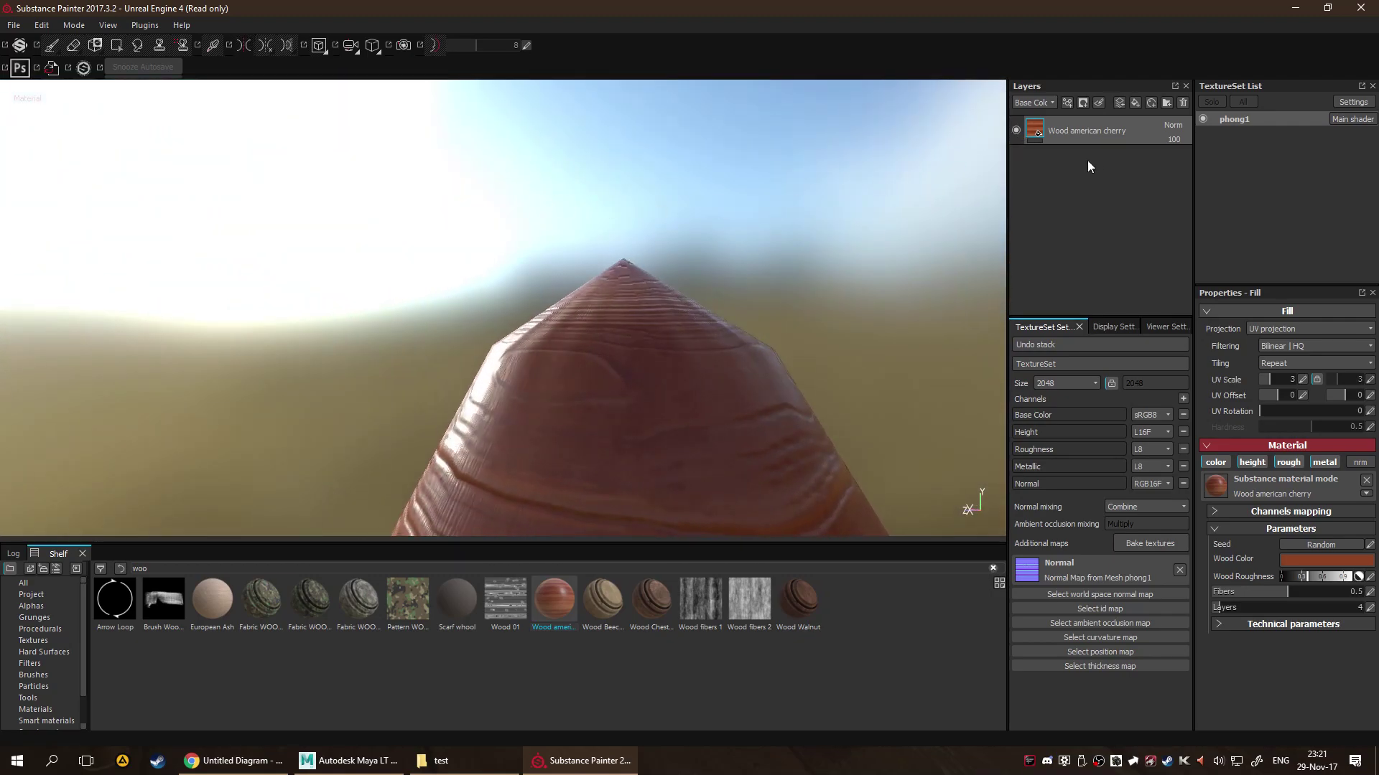
alt+drag(946, 236, 624, 292)
shift+right_drag(624, 292, 630, 341)
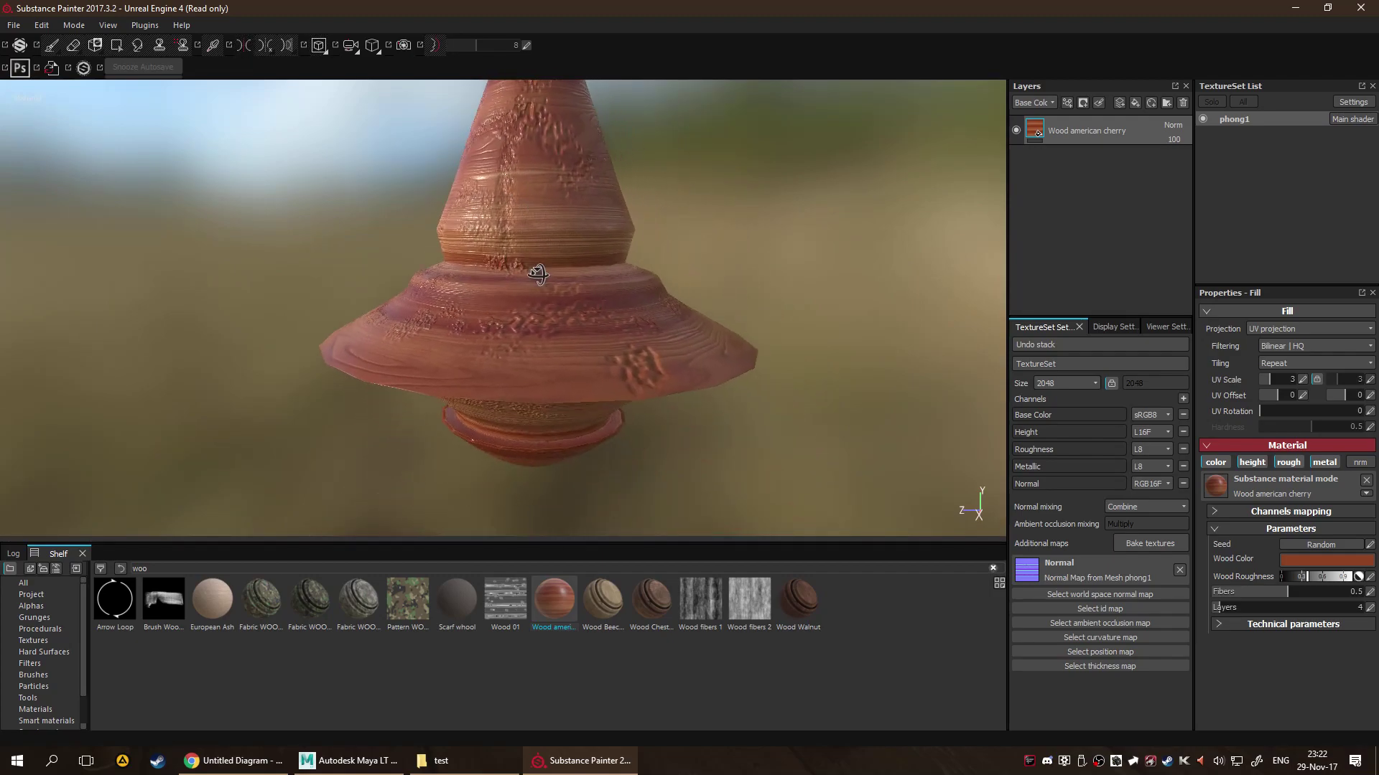
scroll(537, 273, up, 3)
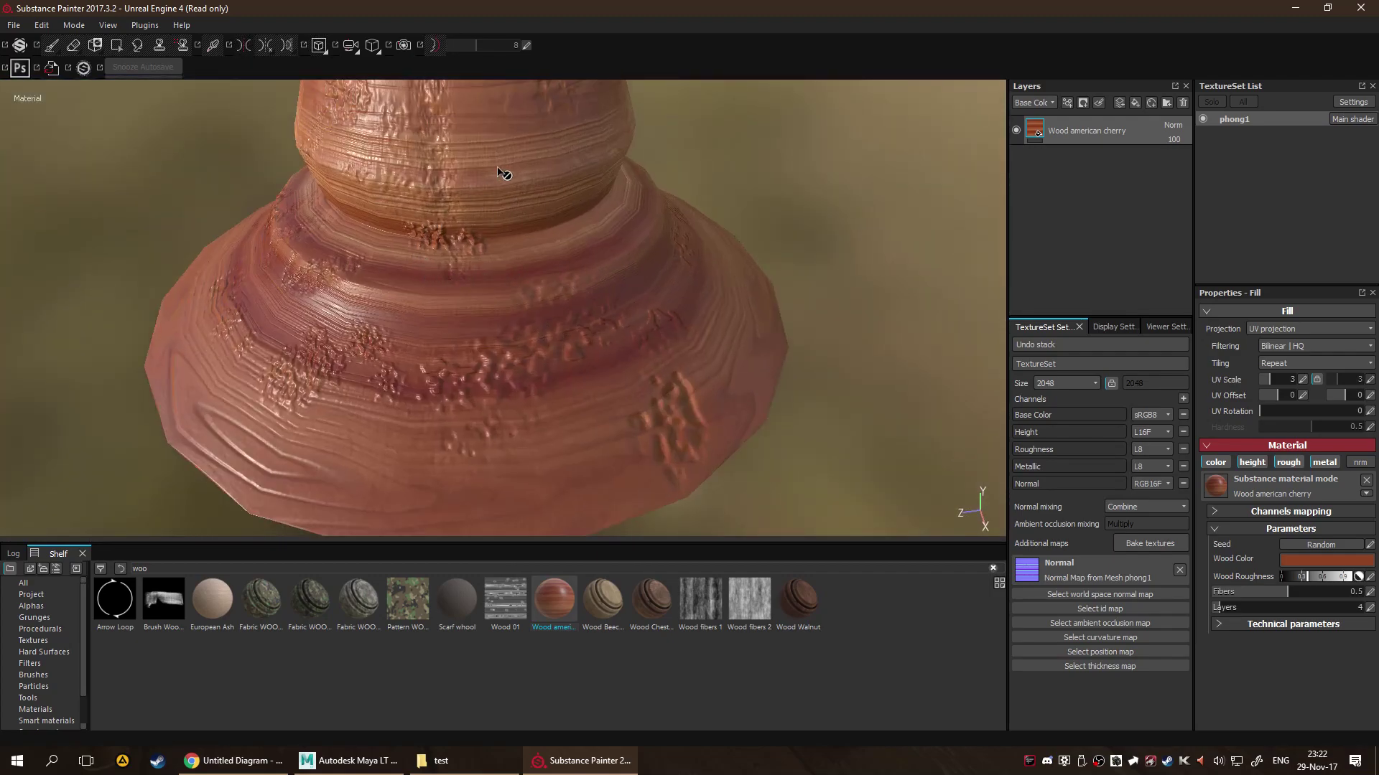
scroll(467, 243, up, 3)
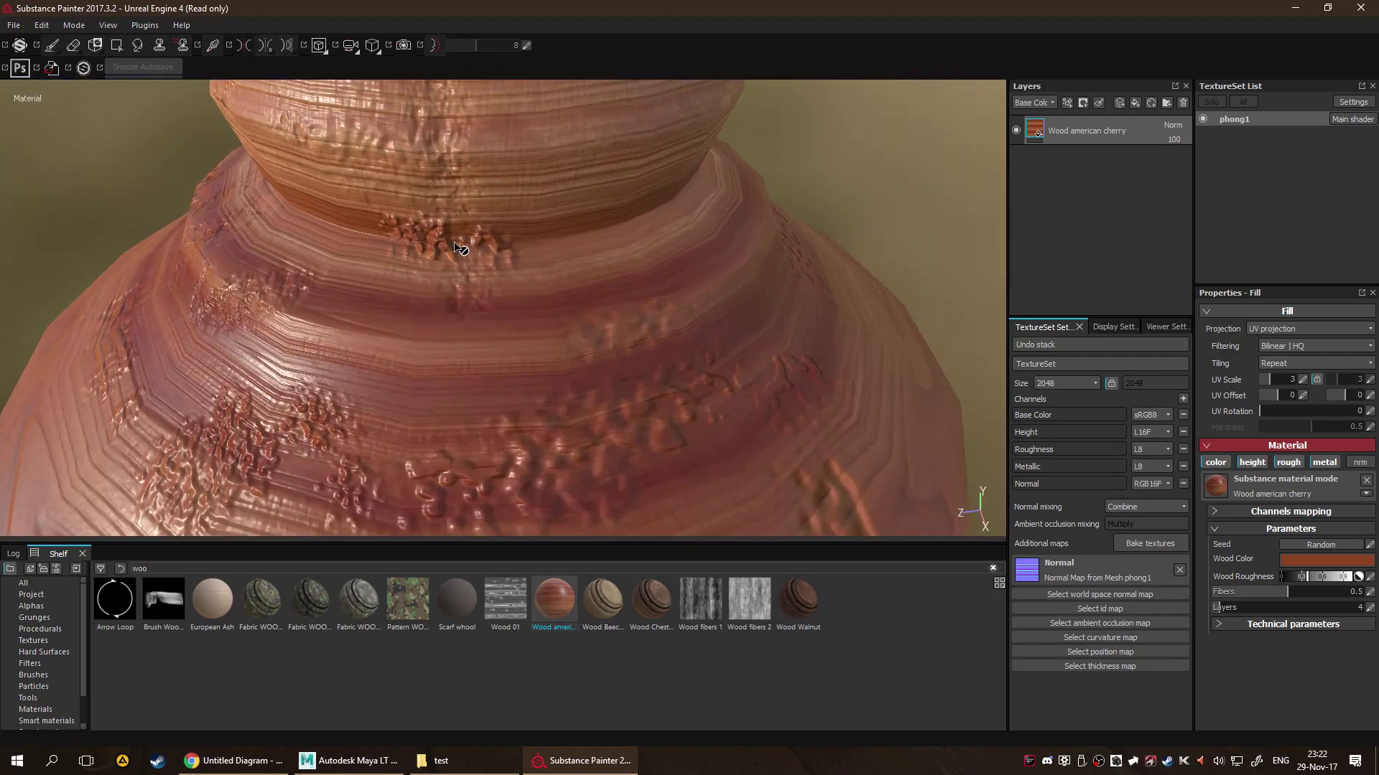
scroll(446, 296, down, 3)
alt+drag(397, 328, 511, 314)
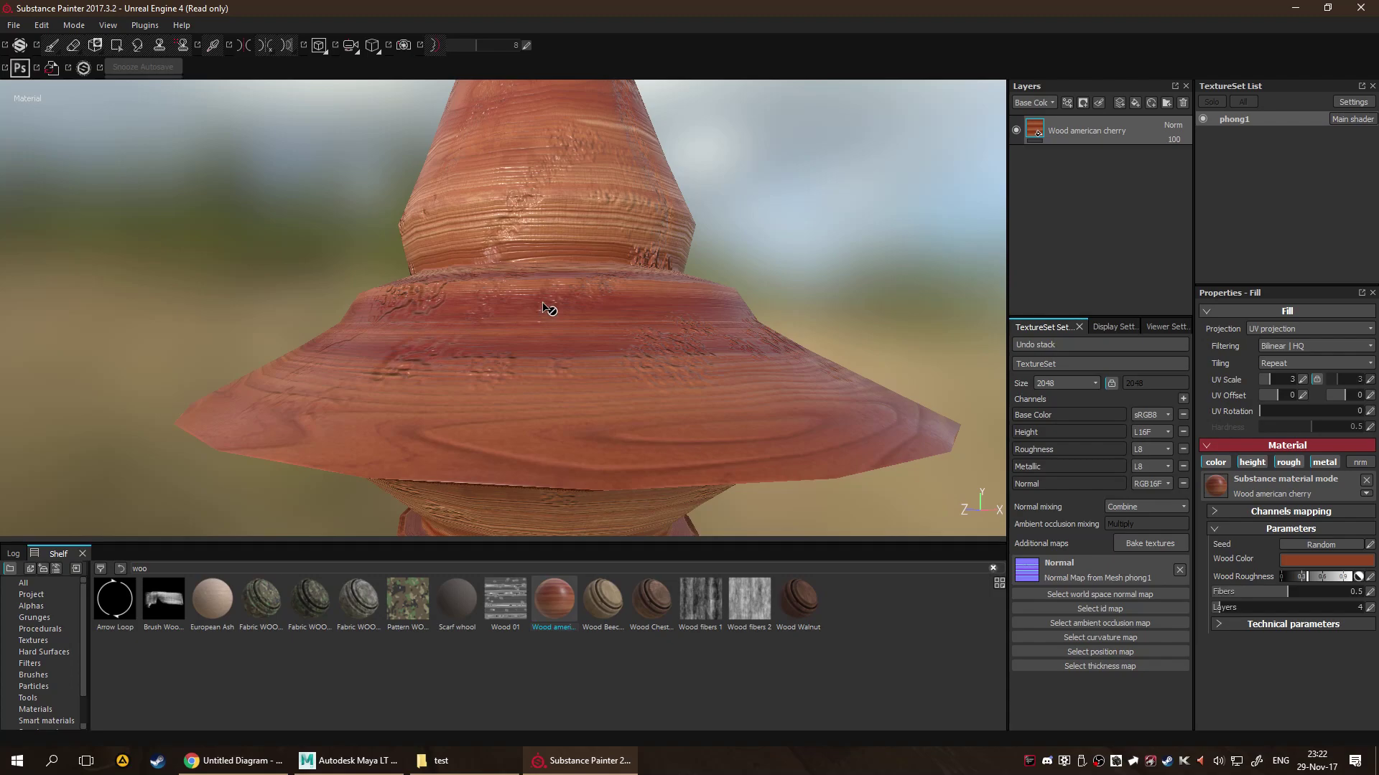
Switch the viewport to the Normal + Height + Base normal display and examine the wood grain combined with the baked normals.
key(c)
key(c)
key(c)
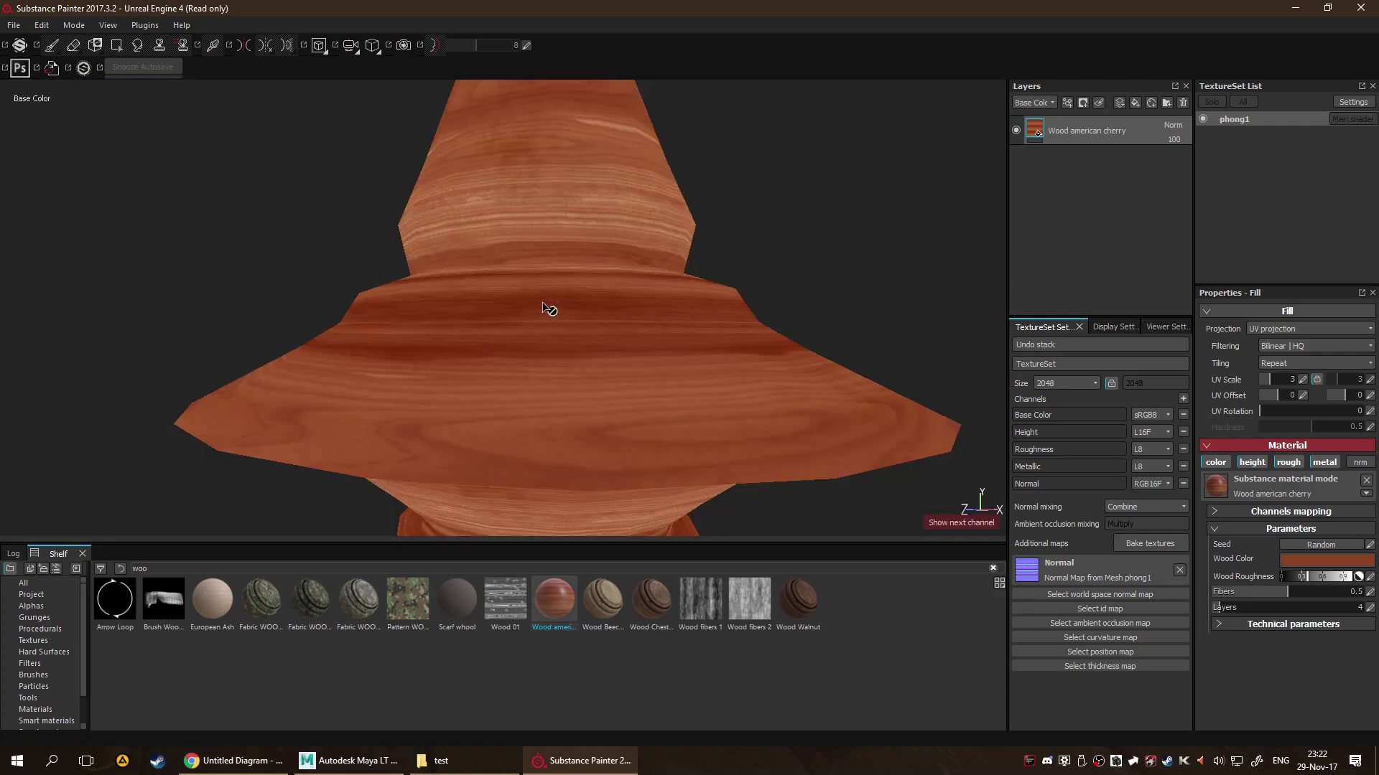
key(c)
key(c)
key(c)
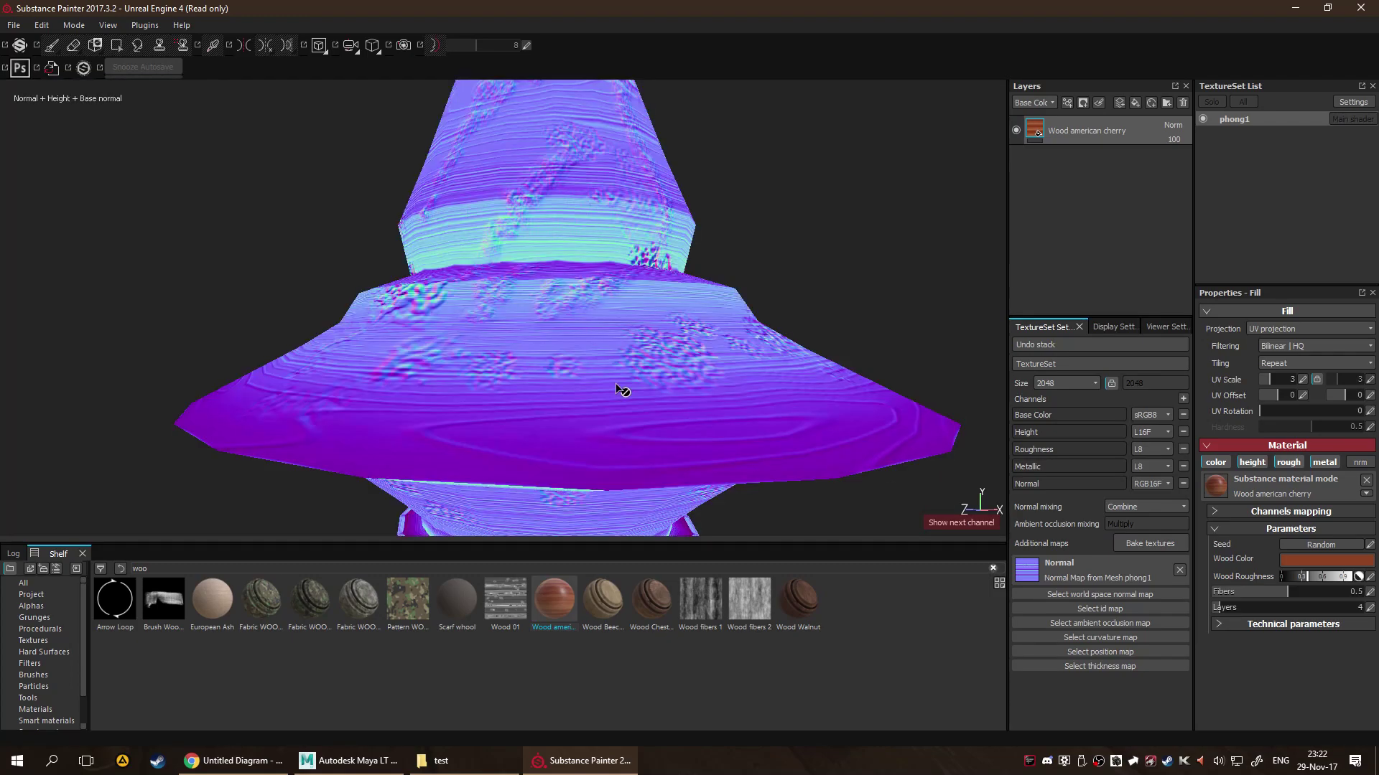
alt+drag(622, 391, 688, 351)
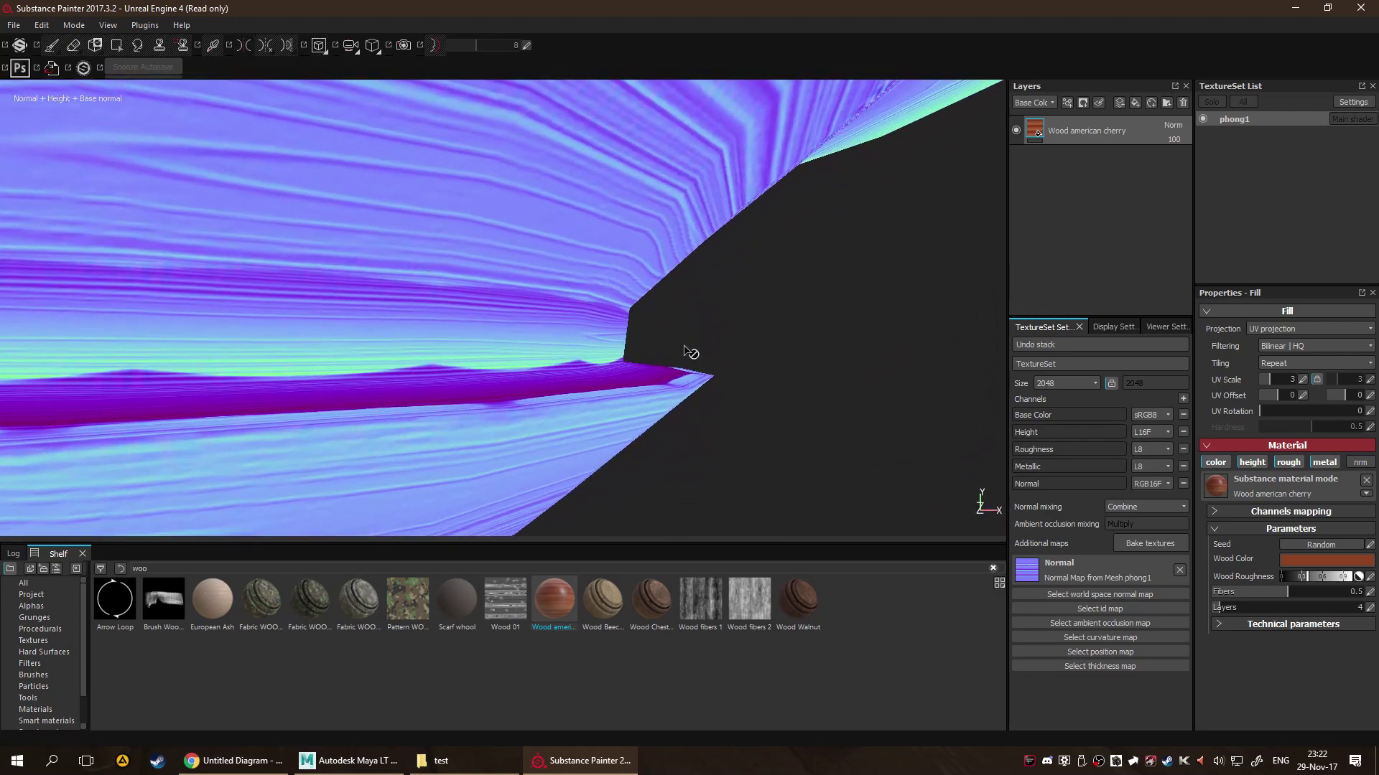
alt+drag(424, 378, 592, 394)
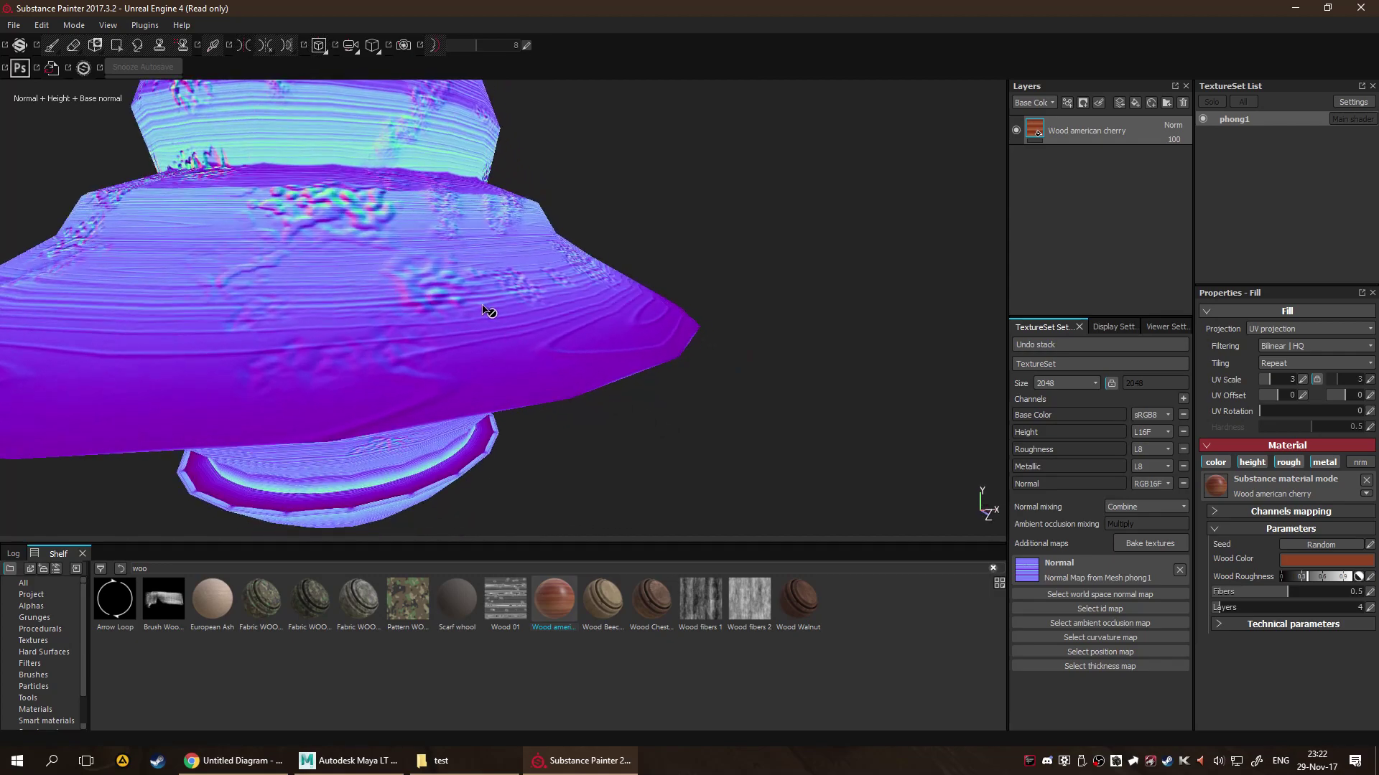
alt+drag(485, 311, 721, 295)
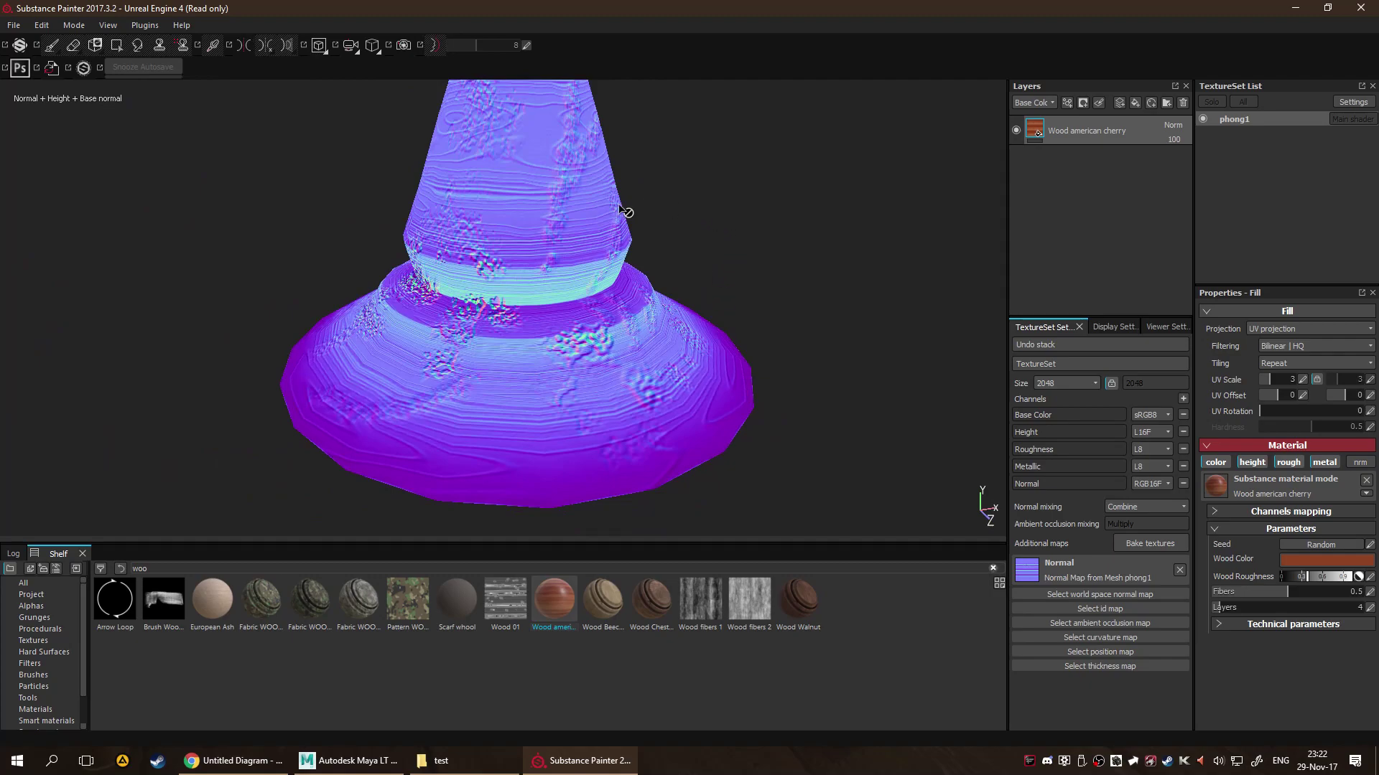
Create a new project from the Unreal Engine 4 (allegorithmic) template with the mesh Top_low_crapUV.fbx.
click(16, 26)
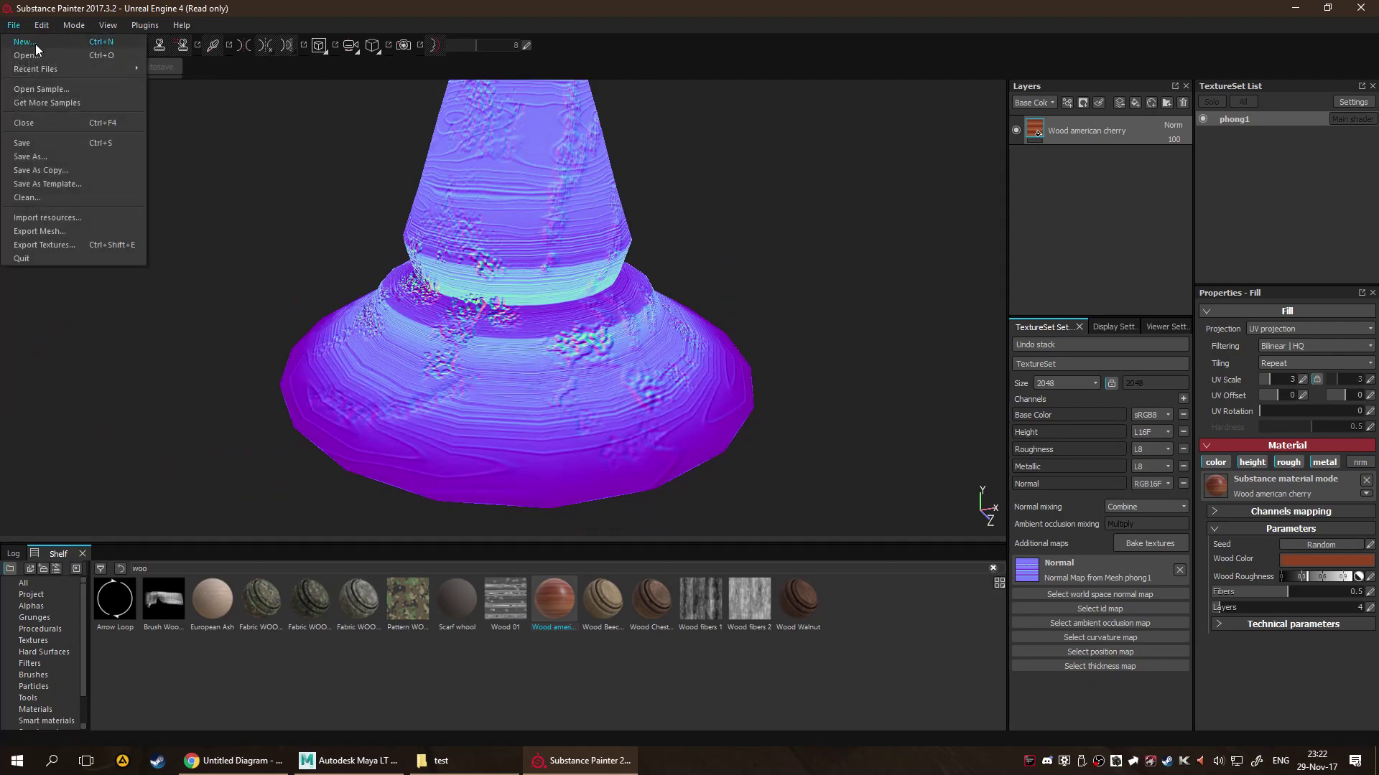
click(121, 88)
click(643, 400)
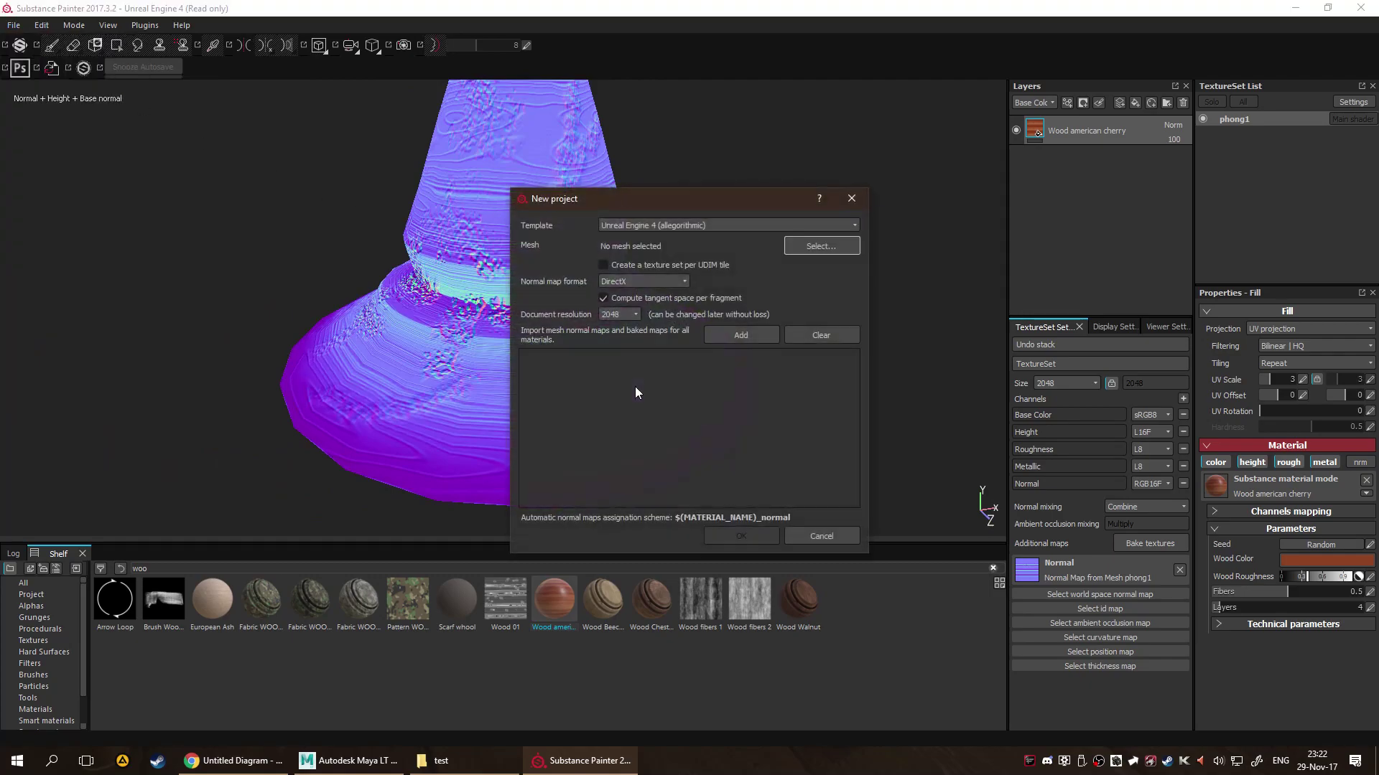
click(799, 247)
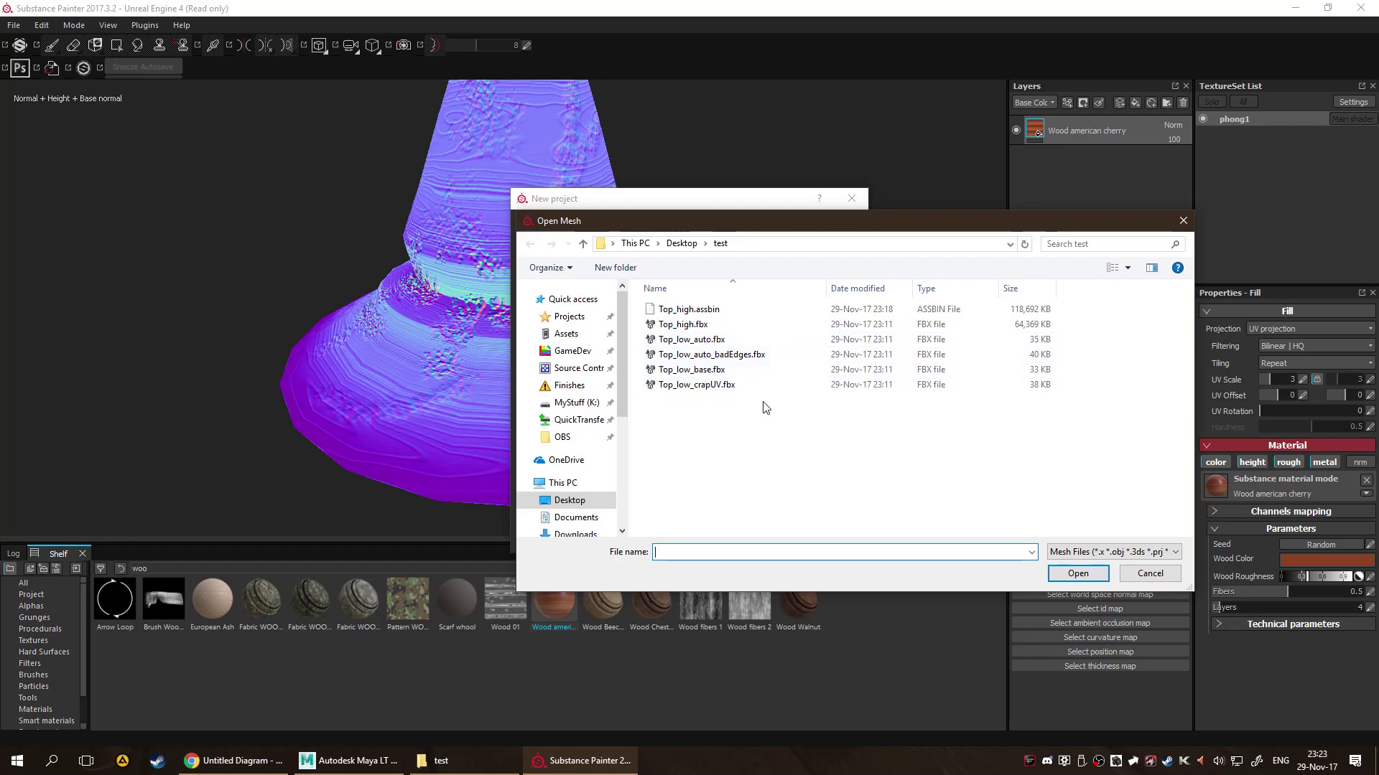
click(347, 760)
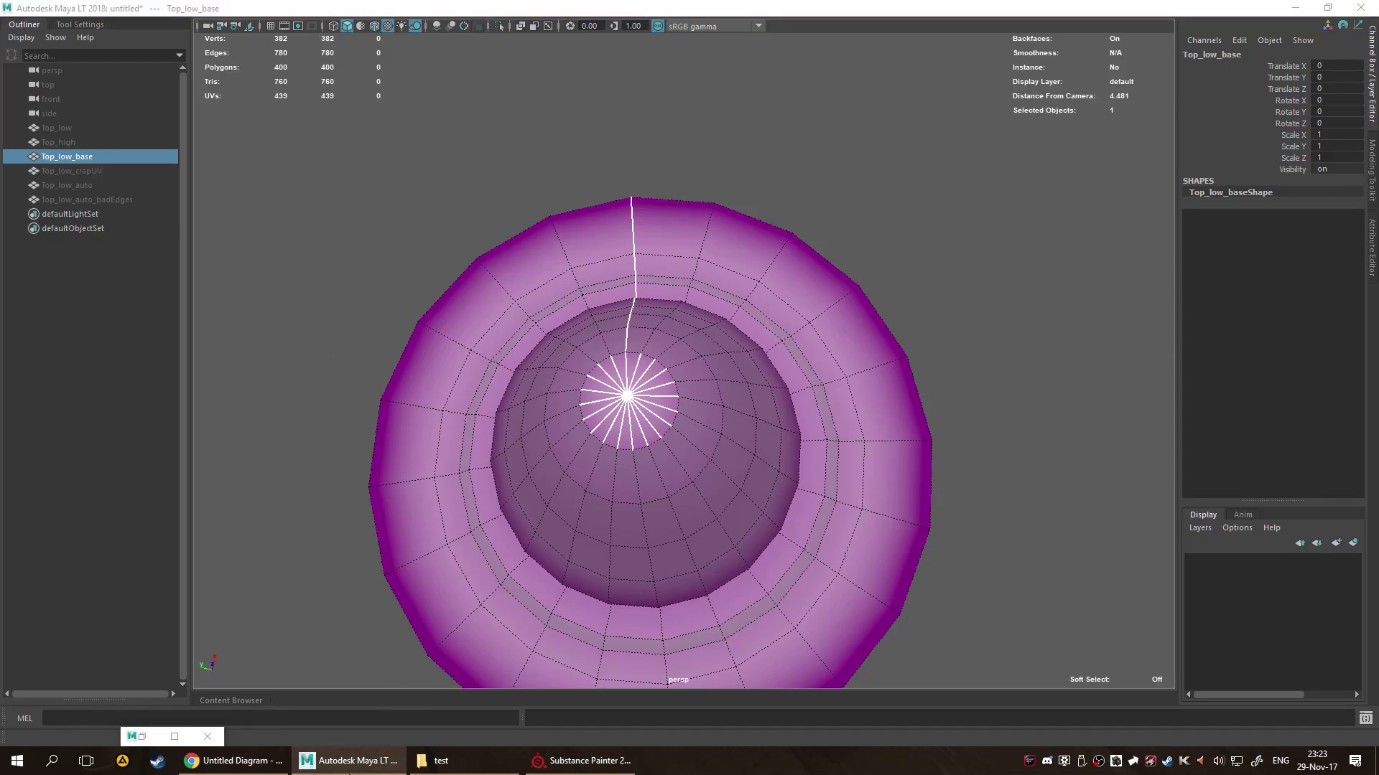
key(alt+Tab)
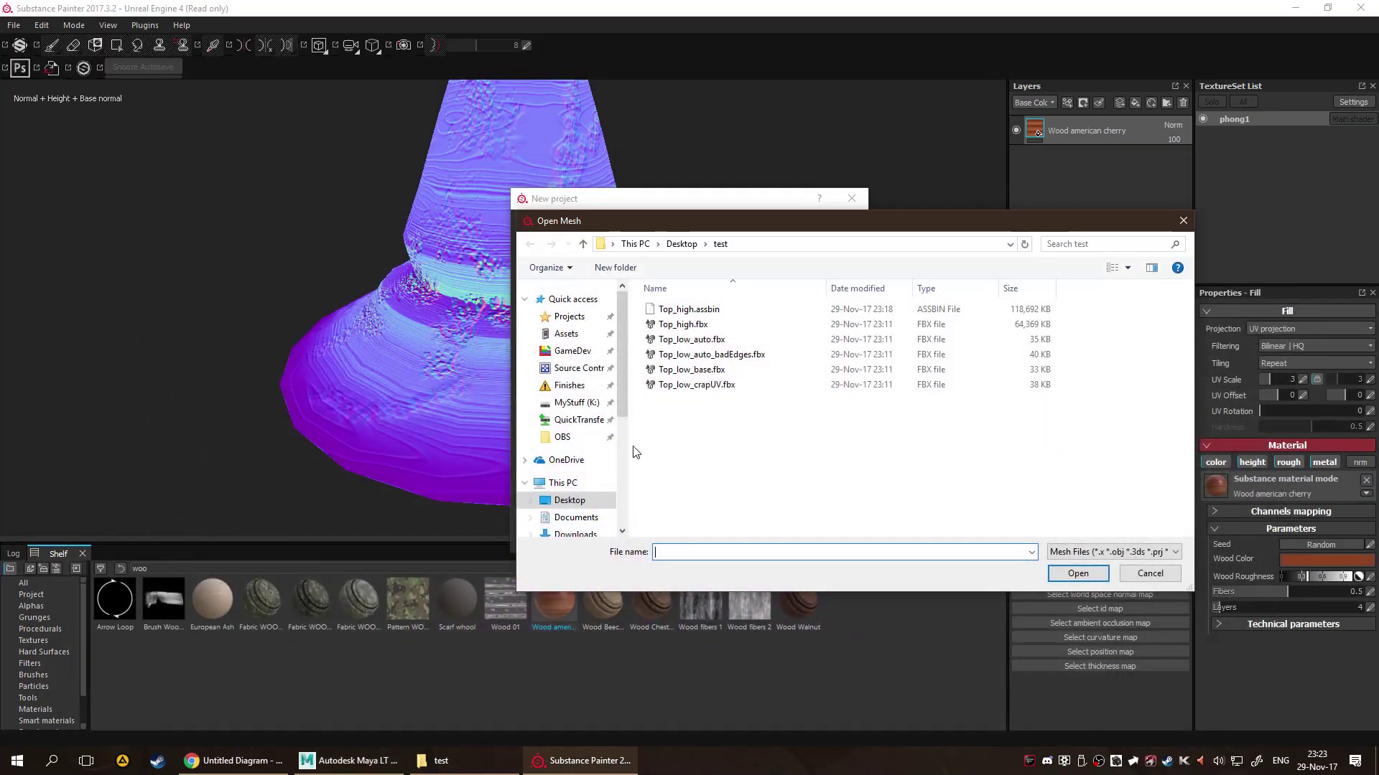
double_click(748, 384)
click(743, 538)
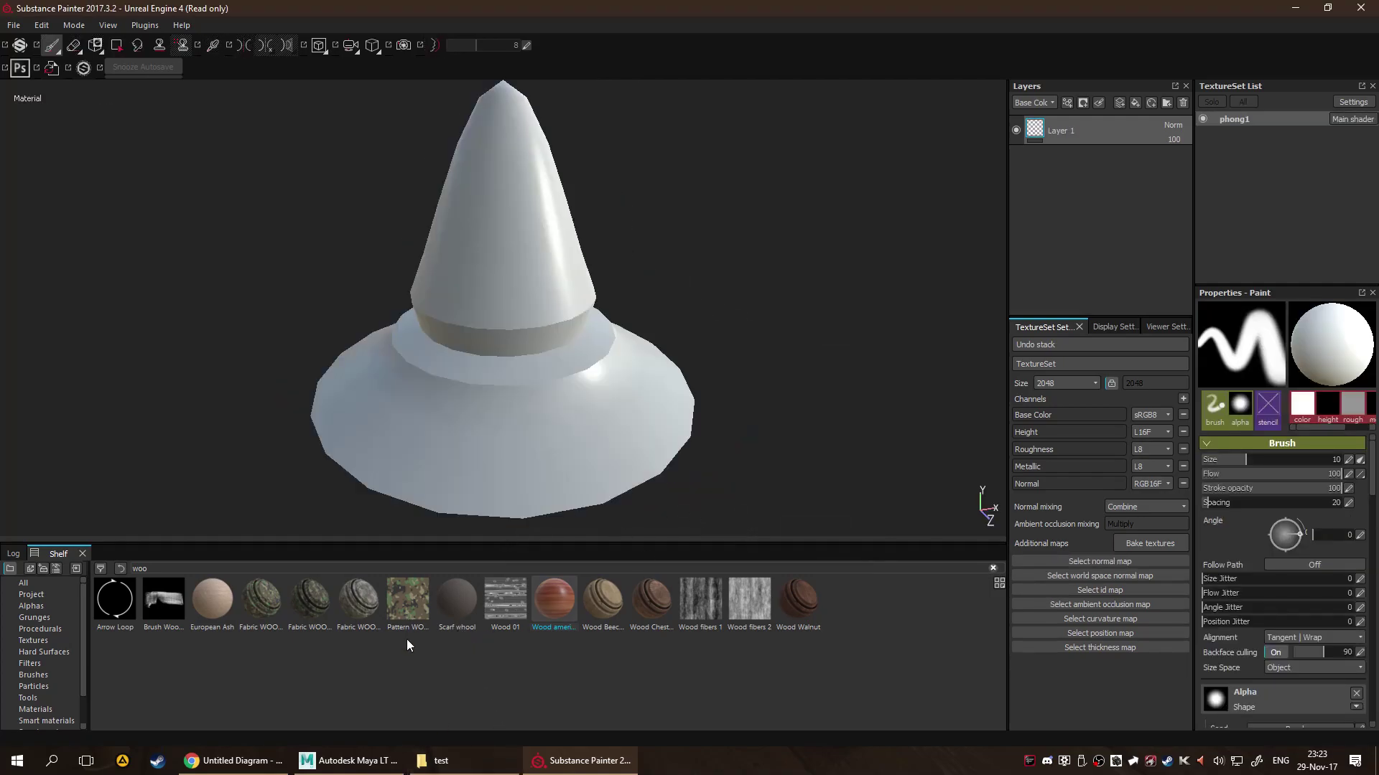
In Maya LT, minimise the UV Editor, hide Top_low_base and show Top_low_crapUV.
click(348, 763)
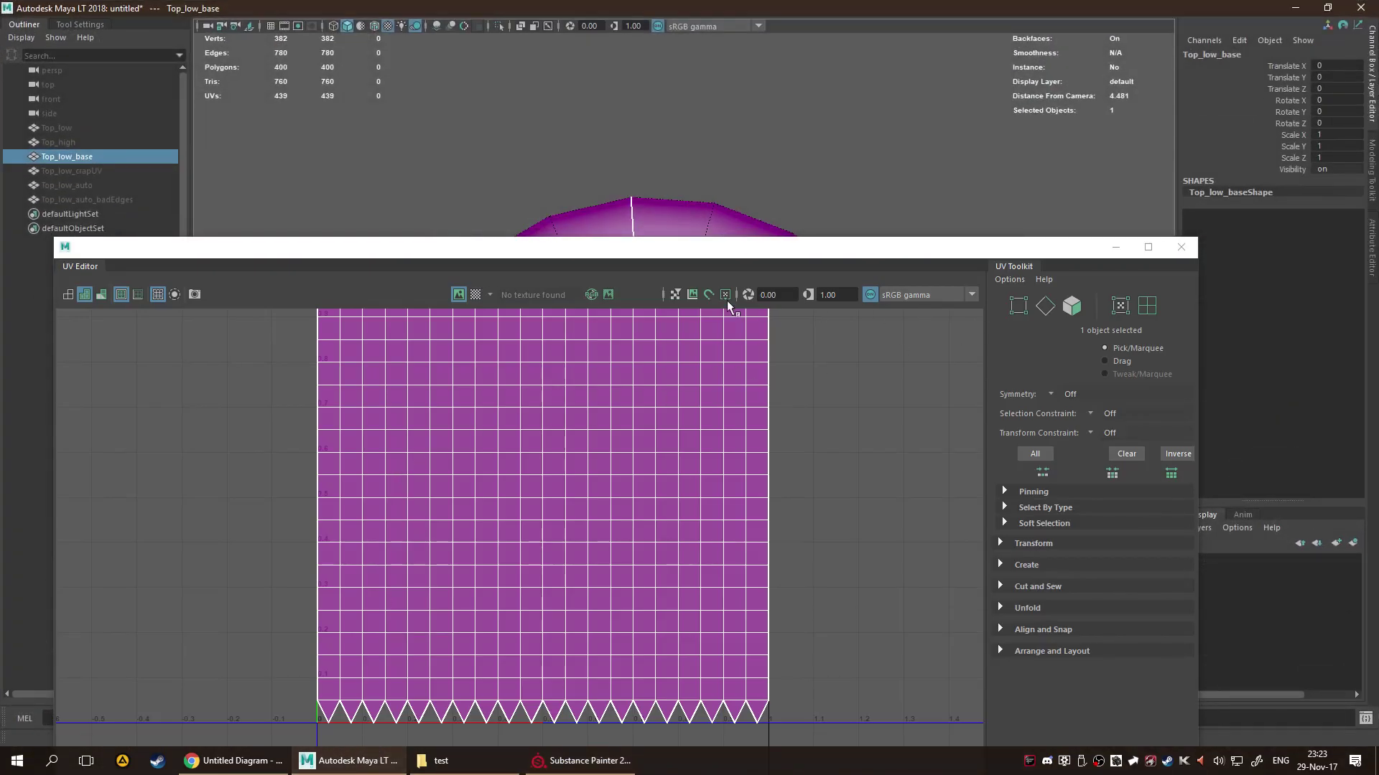
click(1115, 247)
key(h)
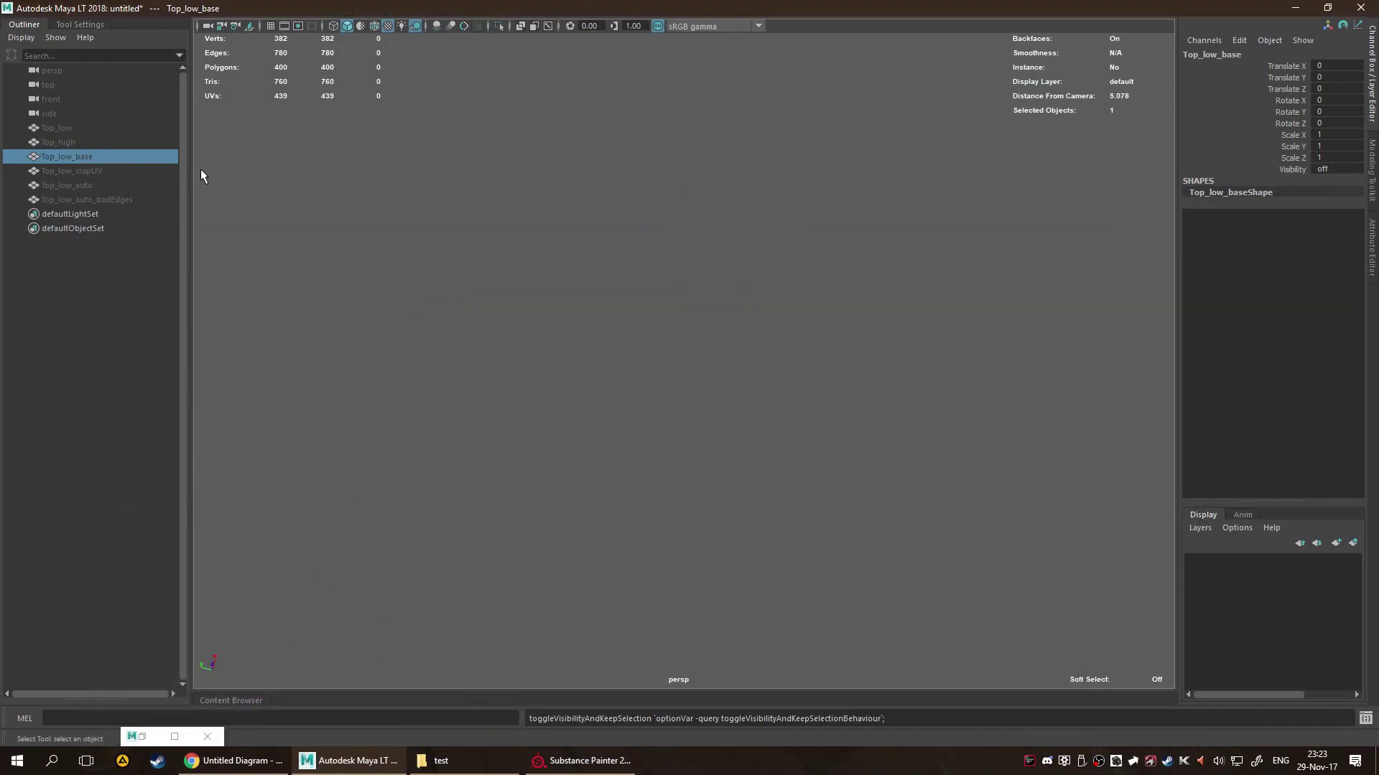
click(96, 173)
key(h)
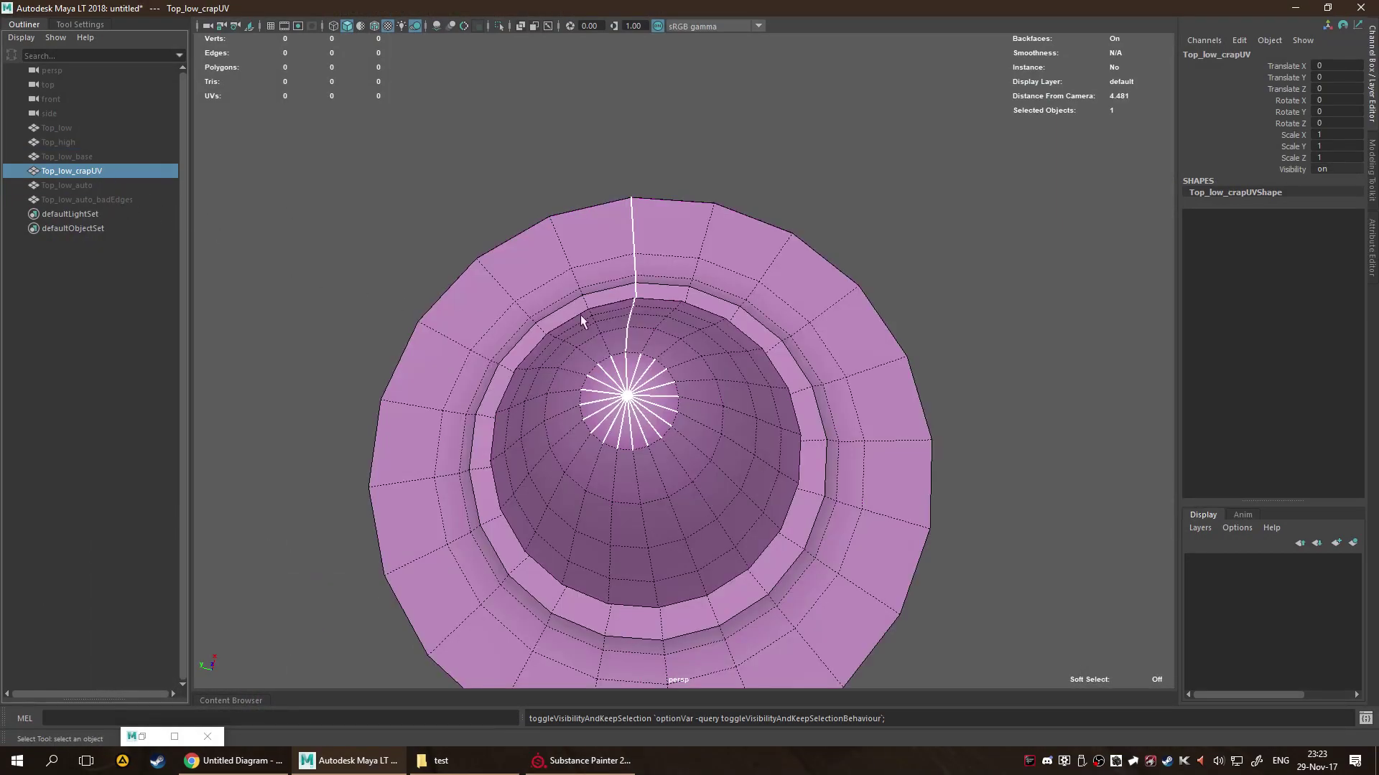
Examine the Top_low_crapUV mesh from several angles and view its grid-like layout in the UV Editor.
alt+drag(904, 441, 855, 369)
click(855, 369)
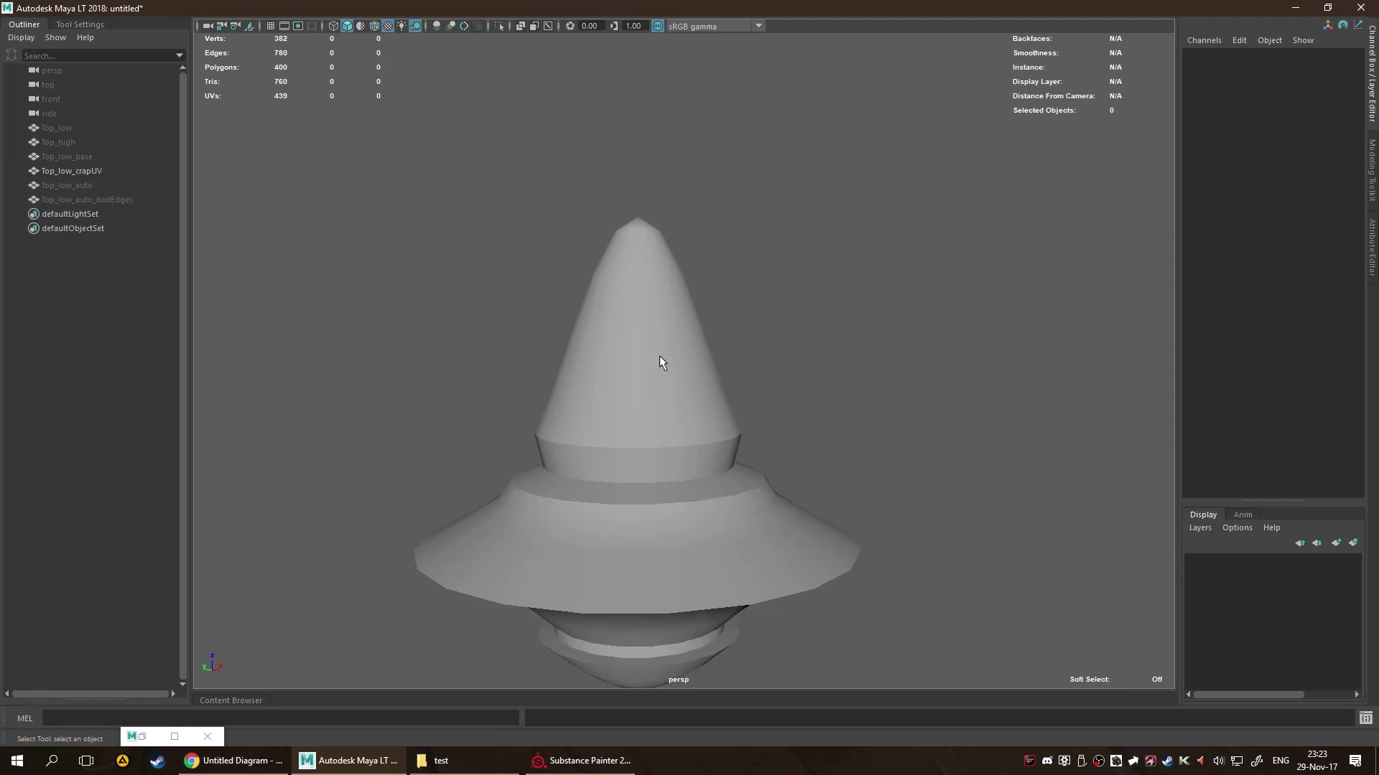
click(486, 528)
alt+drag(486, 528, 766, 401)
scroll(788, 418, up, 5)
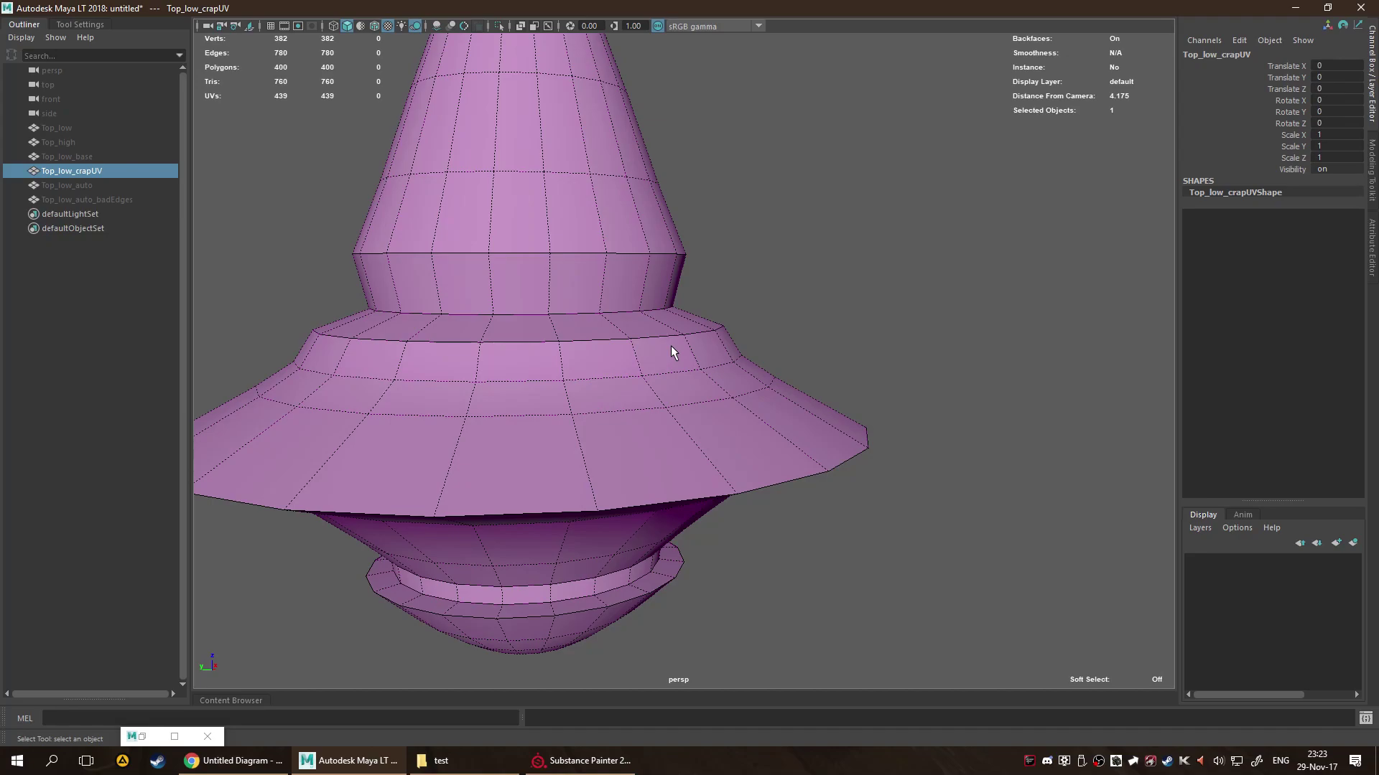
click(144, 739)
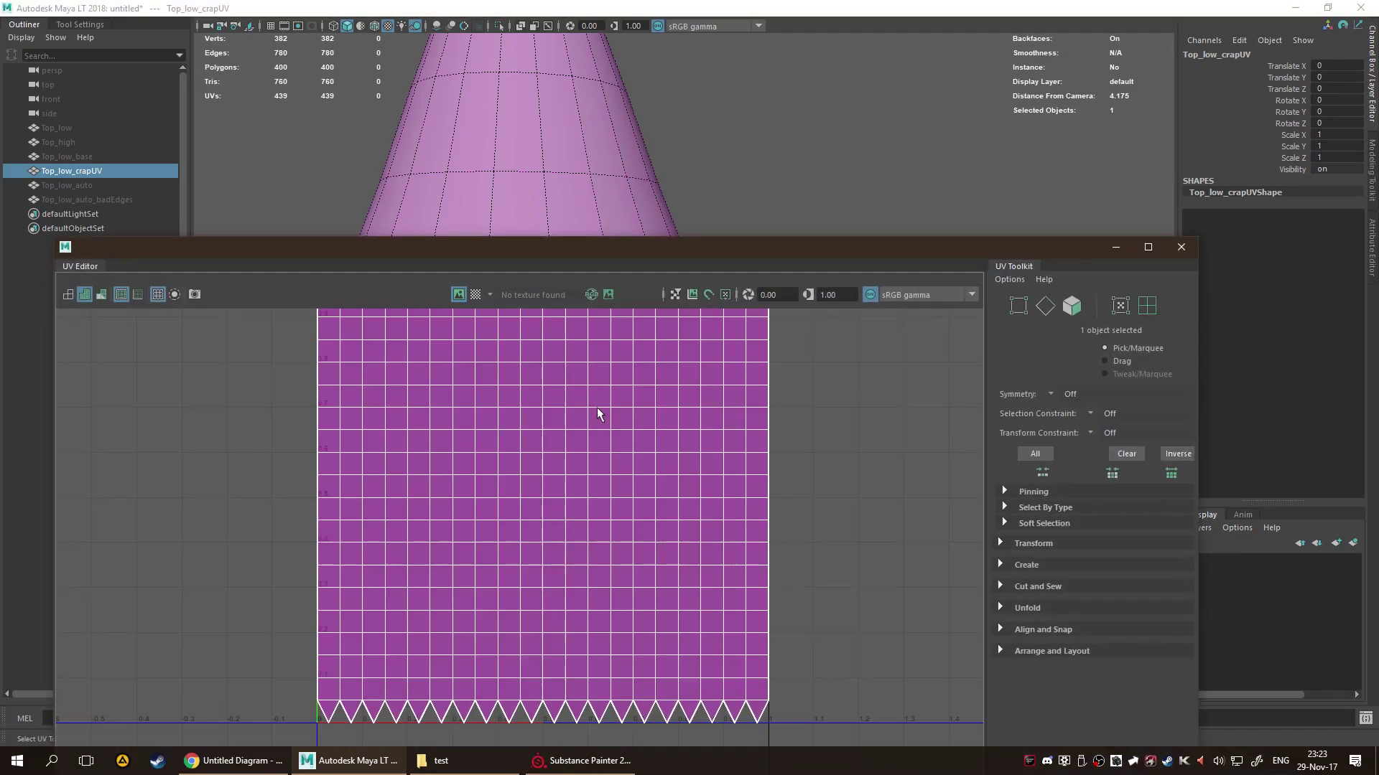
click(1114, 248)
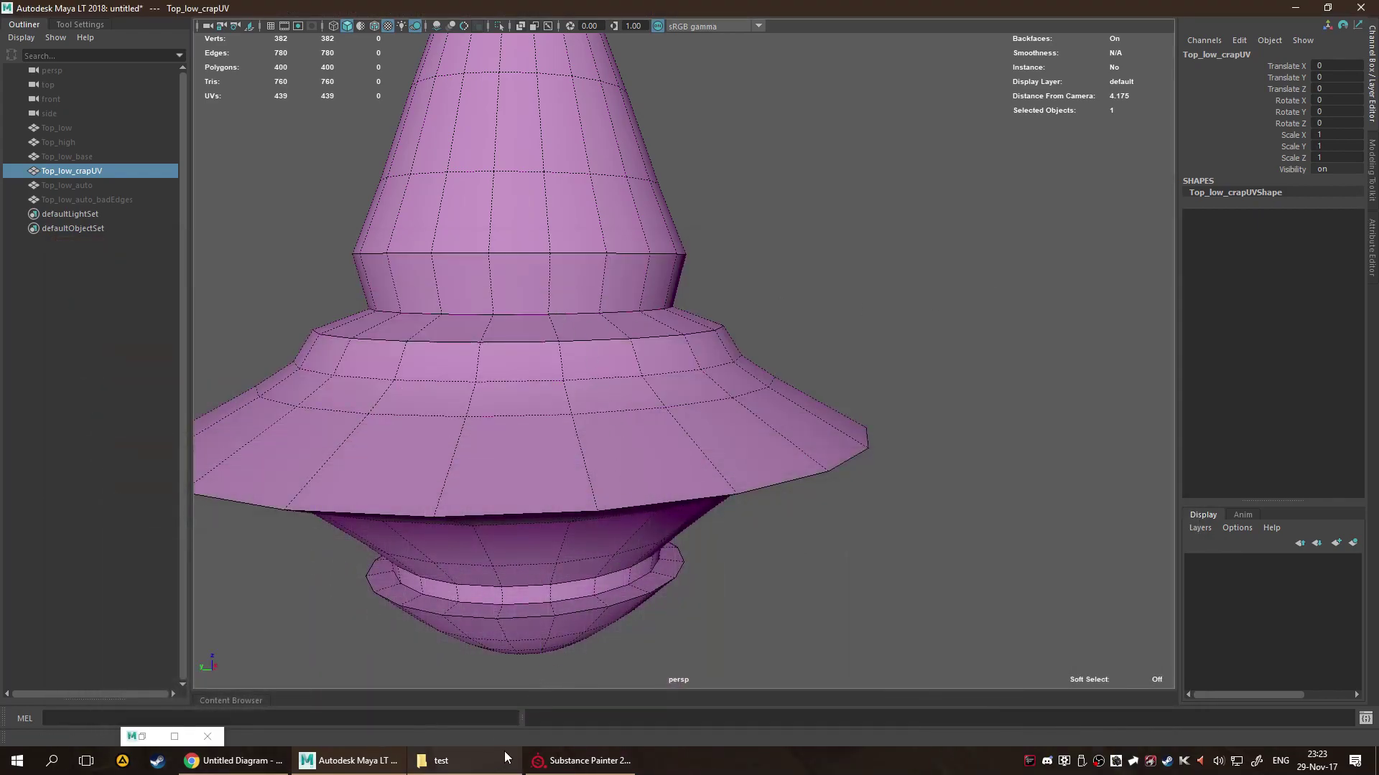
In Substance Painter, set up texture baking with only the Normal map enabled and load the high-poly hat as the high definition mesh.
click(584, 763)
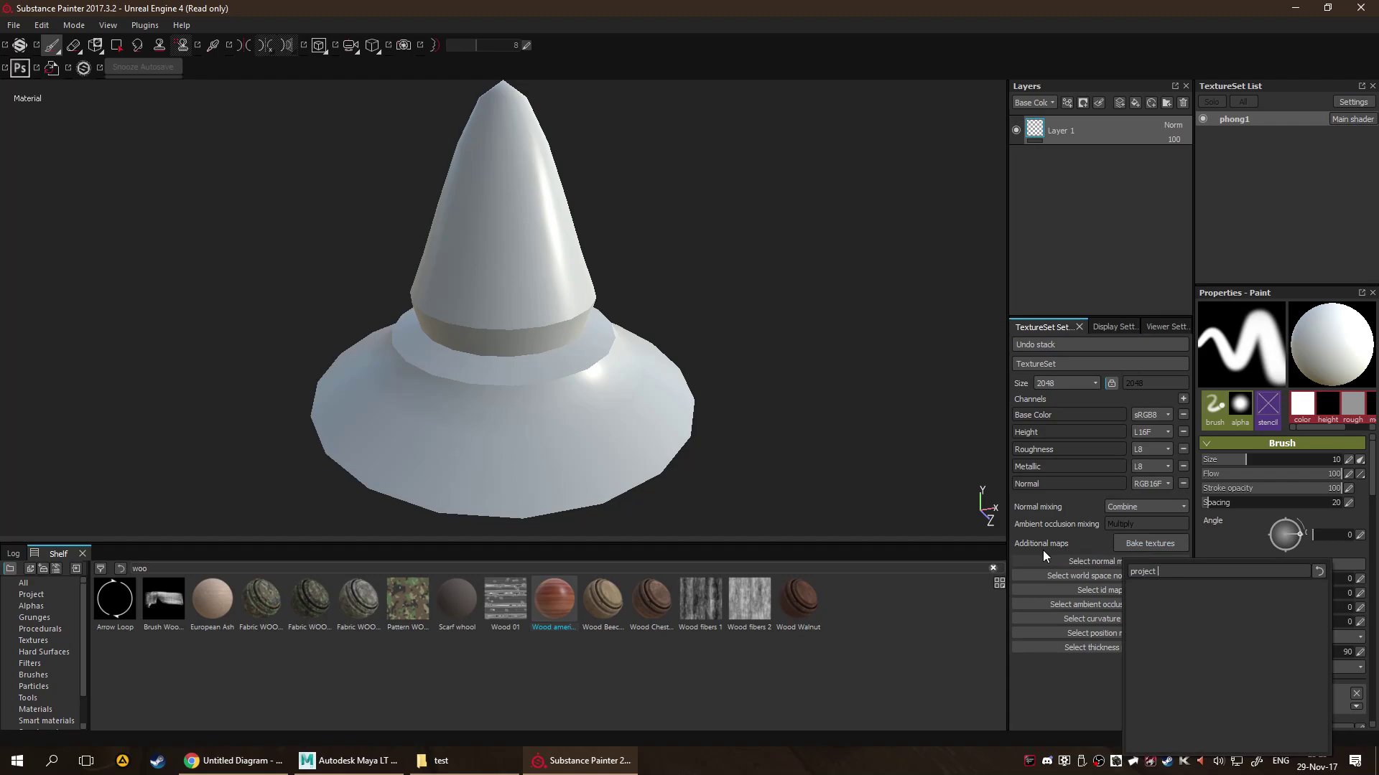
click(1151, 547)
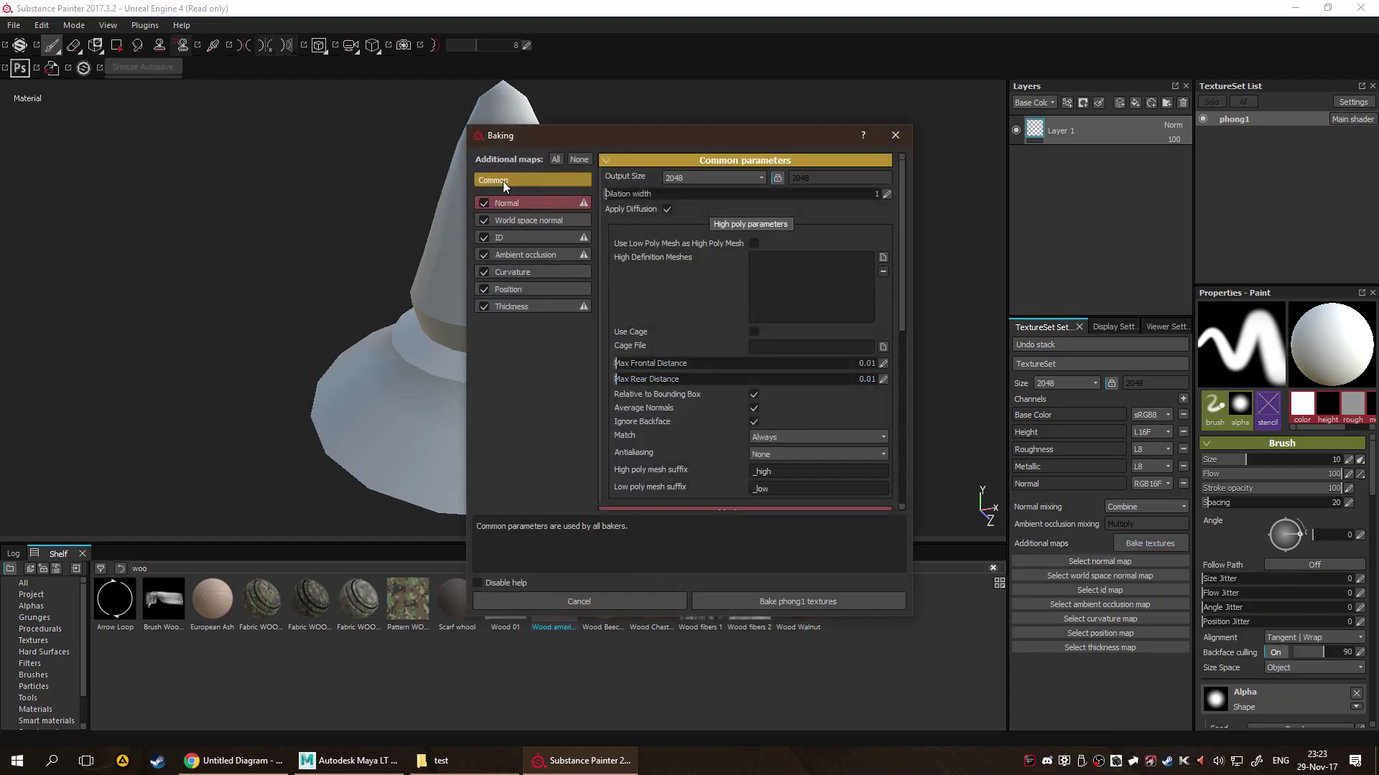
click(579, 159)
click(484, 204)
scroll(705, 458, down, 3)
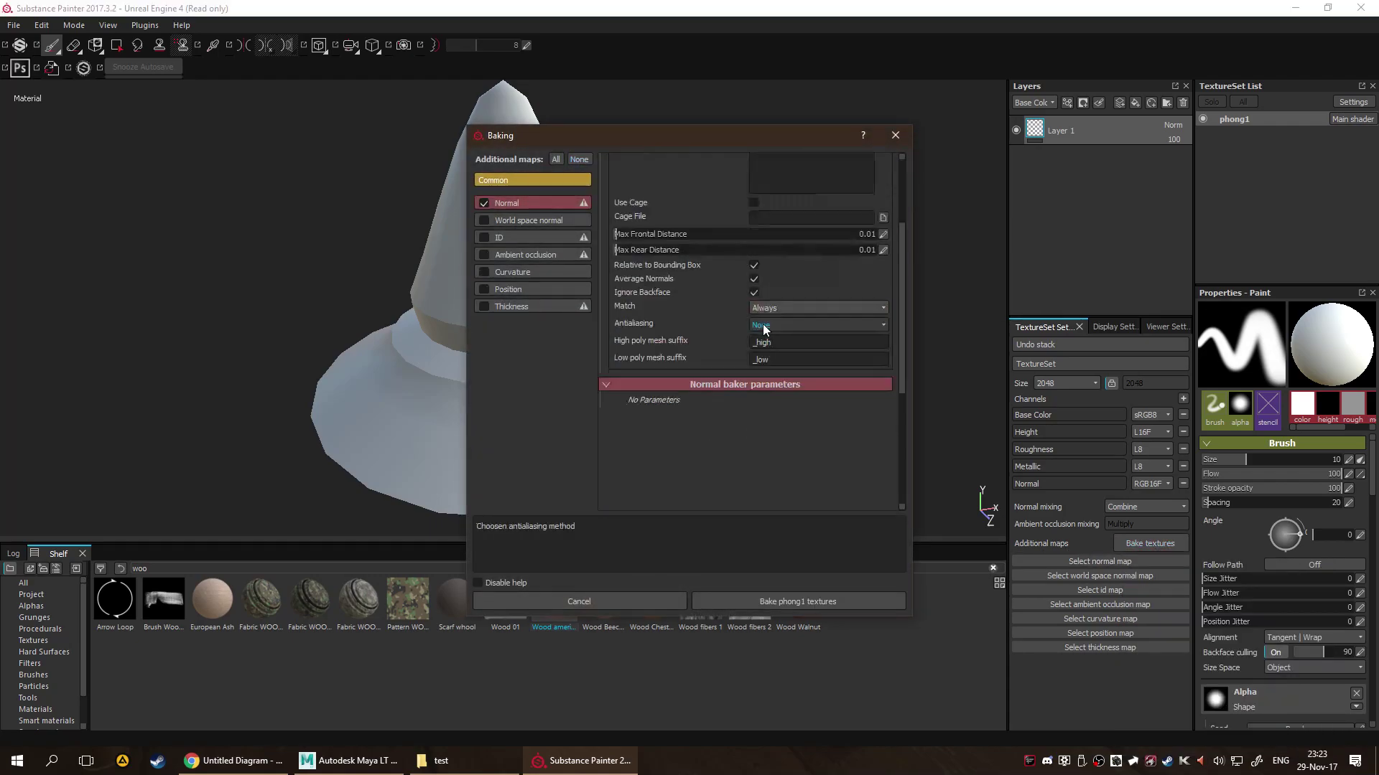
scroll(778, 318, up, 3)
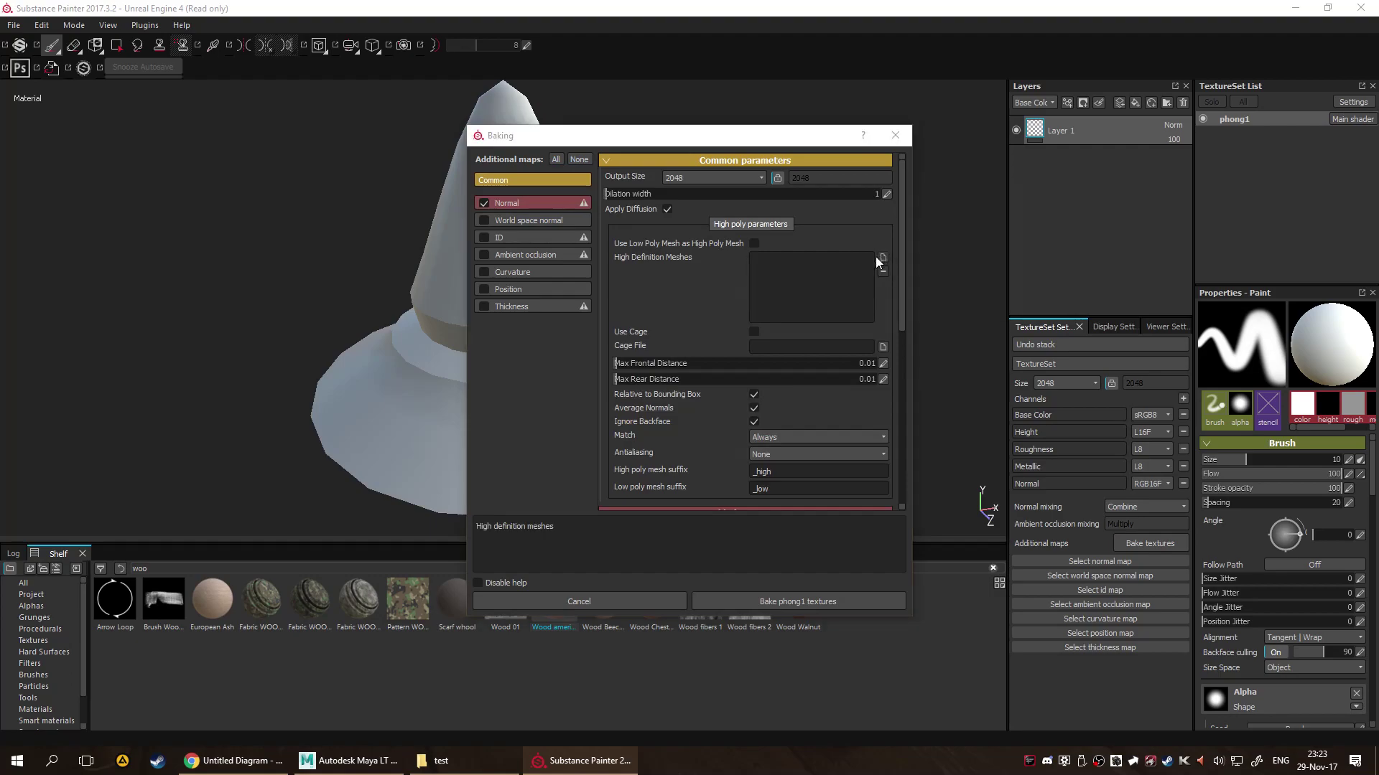
click(882, 257)
double_click(631, 263)
Set the bake's antialiasing to Subsampling 8x8 and bake the phong1 textures.
scroll(733, 431, down, 3)
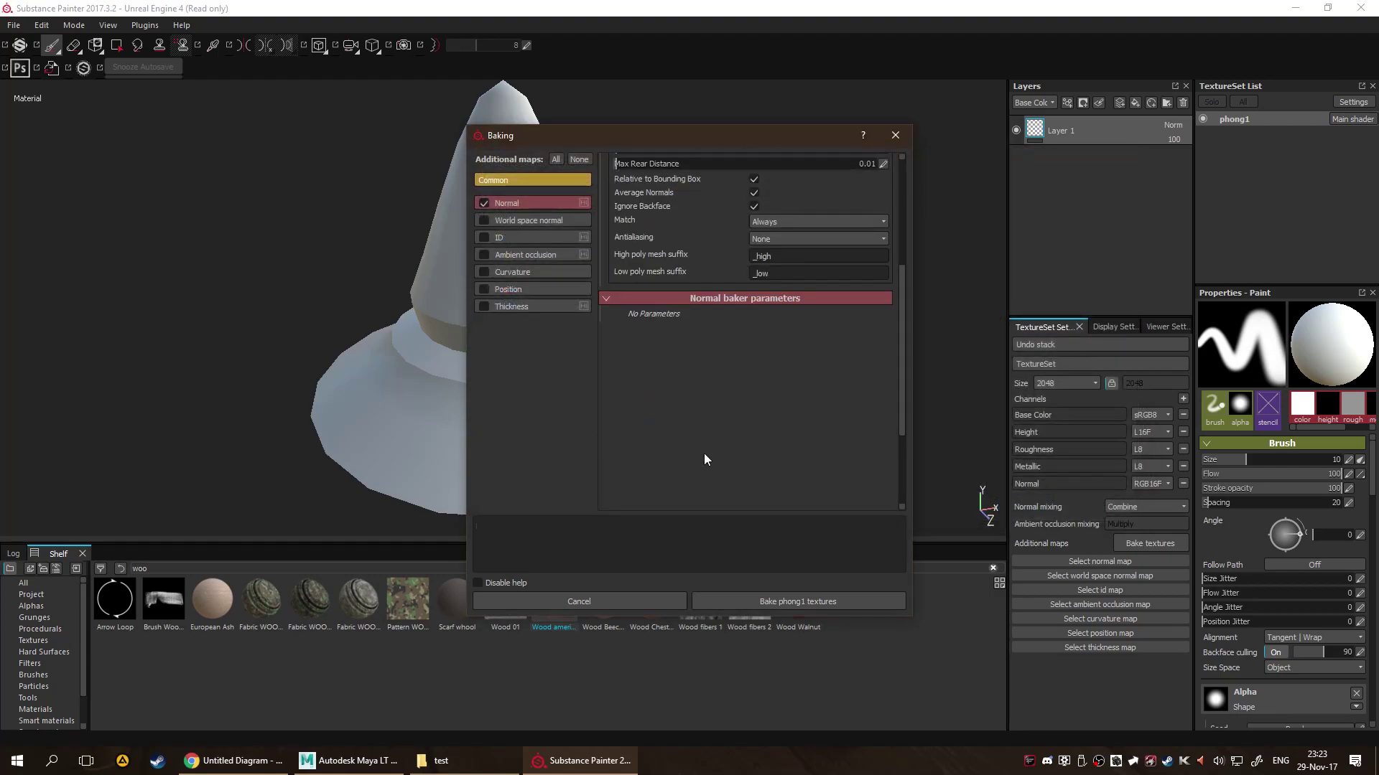
scroll(799, 446, up, 3)
click(799, 452)
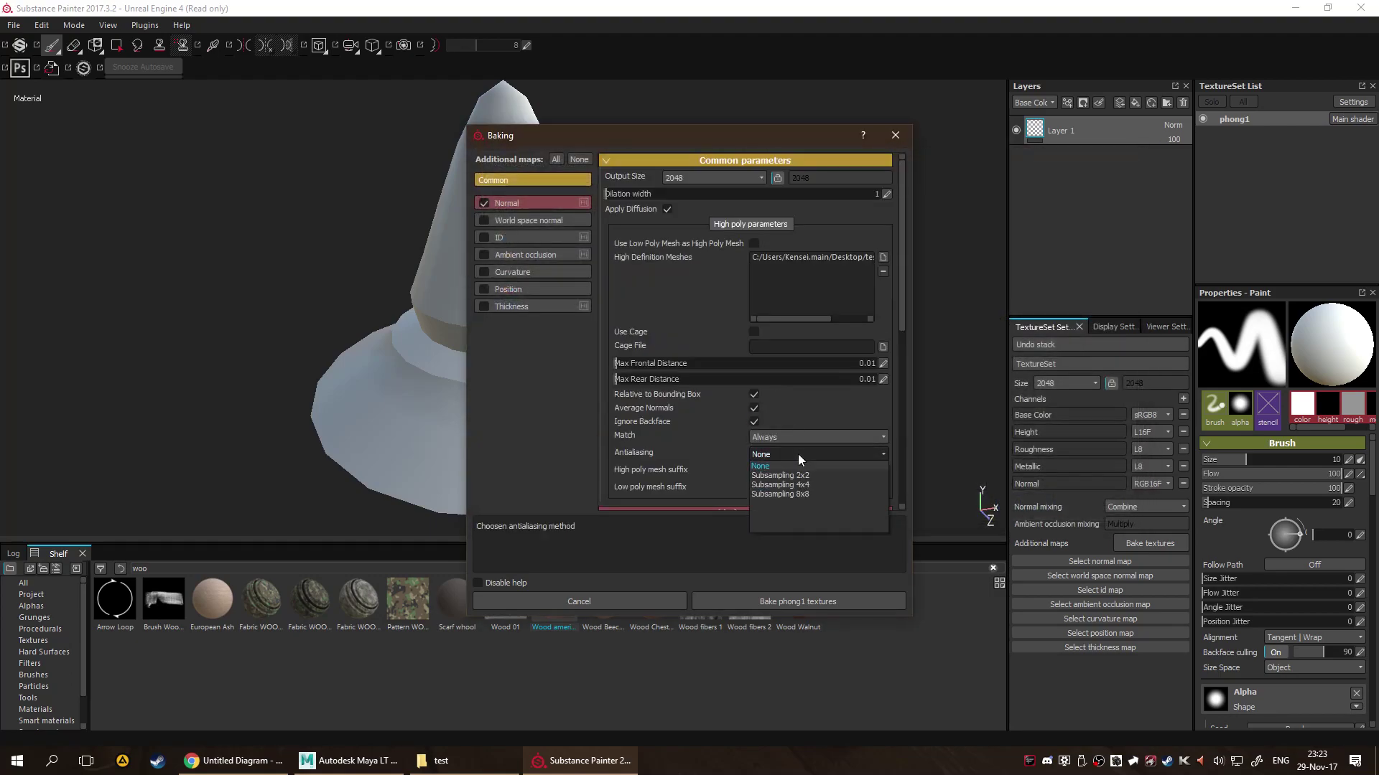
click(810, 494)
scroll(709, 461, down, 2)
scroll(711, 454, up, 2)
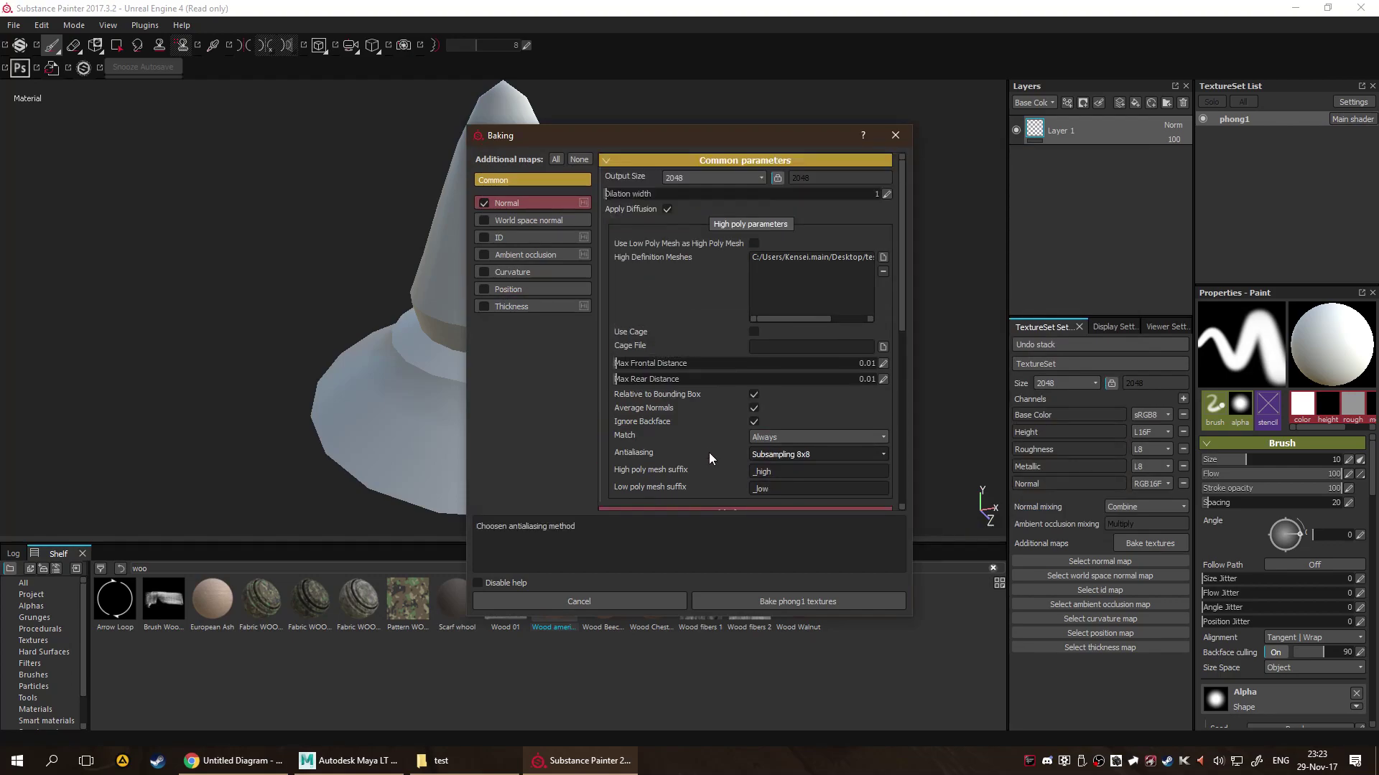
scroll(725, 442, down, 1)
click(808, 413)
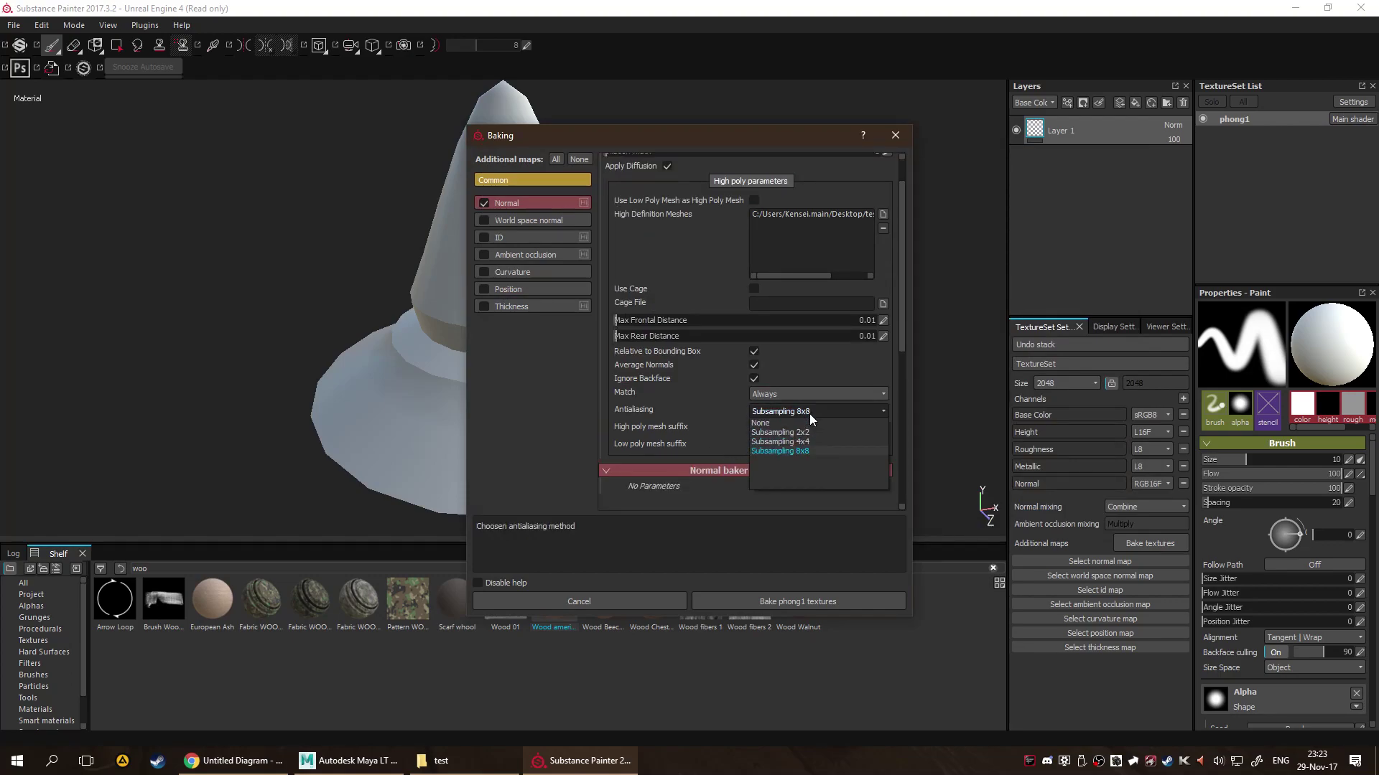
click(793, 450)
click(743, 600)
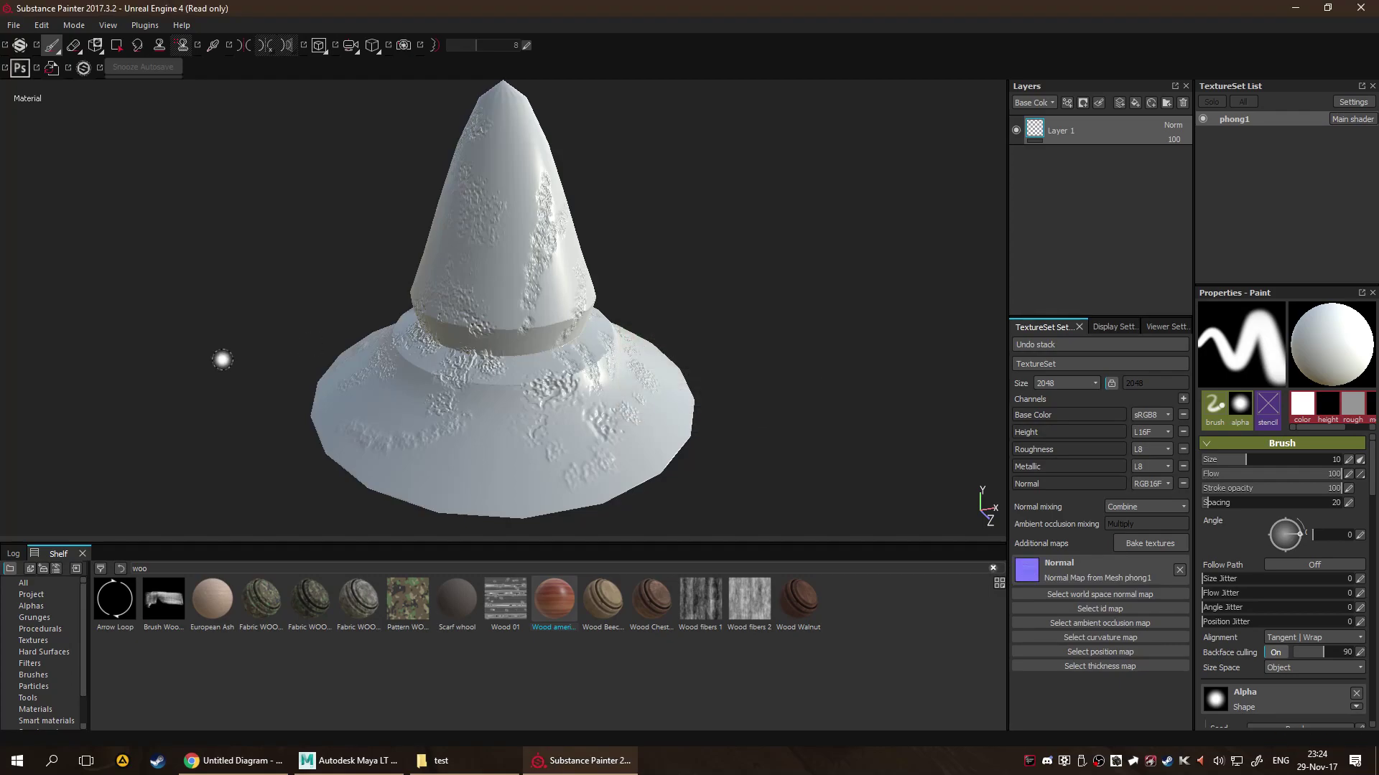
Examine the baked normal detail up close where the hat's cone collar meets the brim.
alt+drag(309, 457, 497, 405)
scroll(483, 388, up, 5)
alt+middle_drag(518, 378, 621, 398)
scroll(622, 397, up, 5)
mouse_move(622, 397)
alt+mouse_down()
mouse_move(614, 362)
mouse_move(729, 363)
mouse_move(594, 306)
mouse_move(588, 340)
mouse_move(495, 338)
mouse_move(540, 360)
alt+mouse_up()
alt+middle_drag(540, 360, 607, 271)
scroll(502, 394, up, 3)
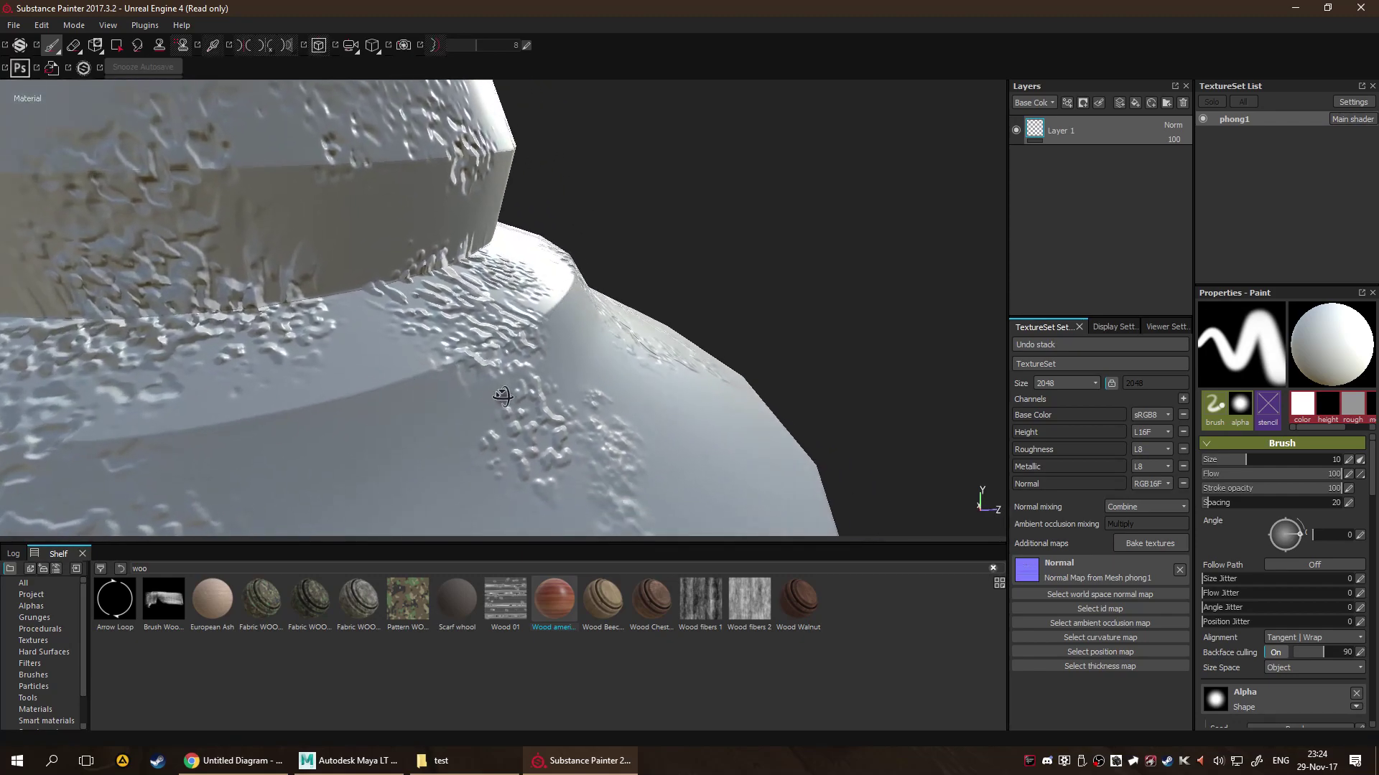
mouse_move(502, 394)
alt+mouse_down()
mouse_move(191, 324)
mouse_move(610, 405)
alt+mouse_up()
scroll(617, 404, up, 5)
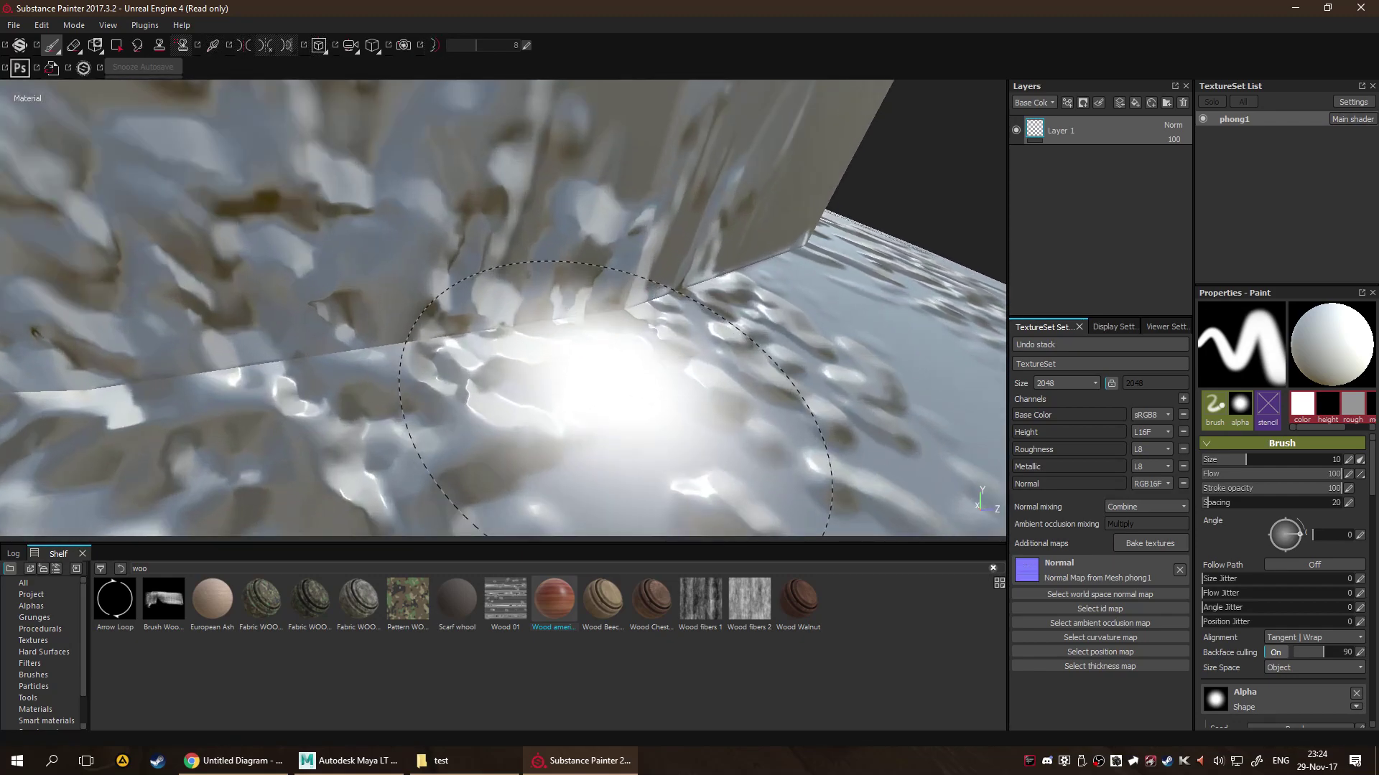
Hide Layer 1 and inspect the baked normals around the collar seam and across the brim.
alt+drag(253, 308, 545, 309)
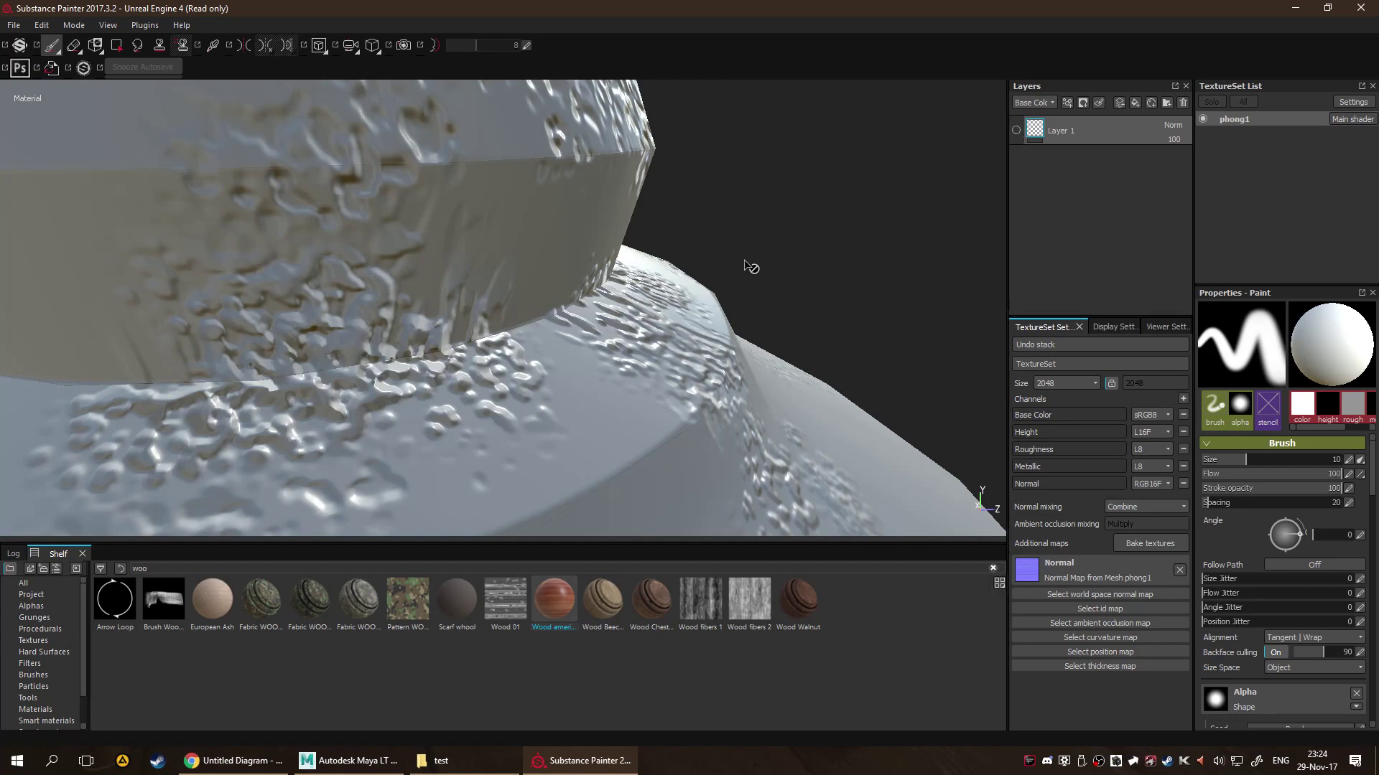
alt+drag(445, 376, 747, 329)
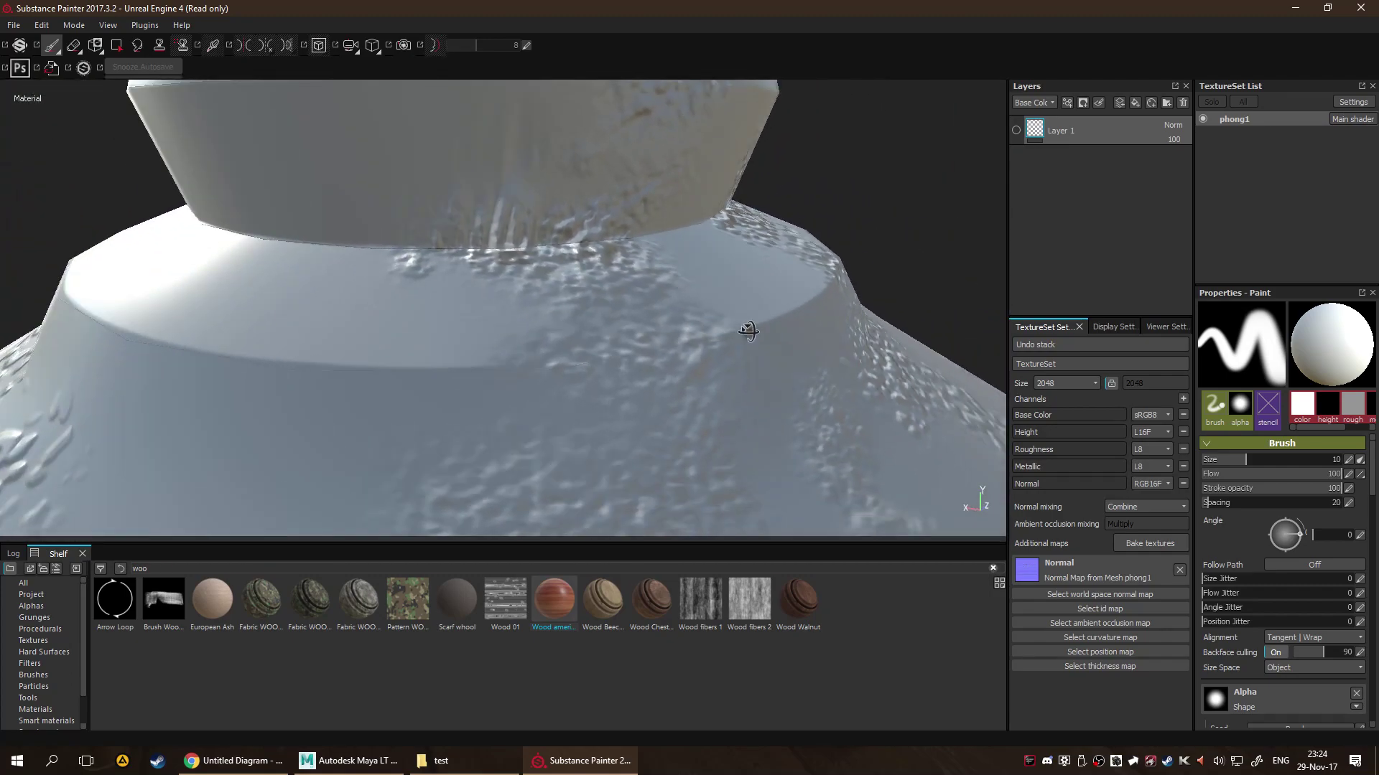
alt+middle_drag(748, 329, 761, 420)
alt+drag(761, 419, 591, 326)
scroll(524, 318, up, 8)
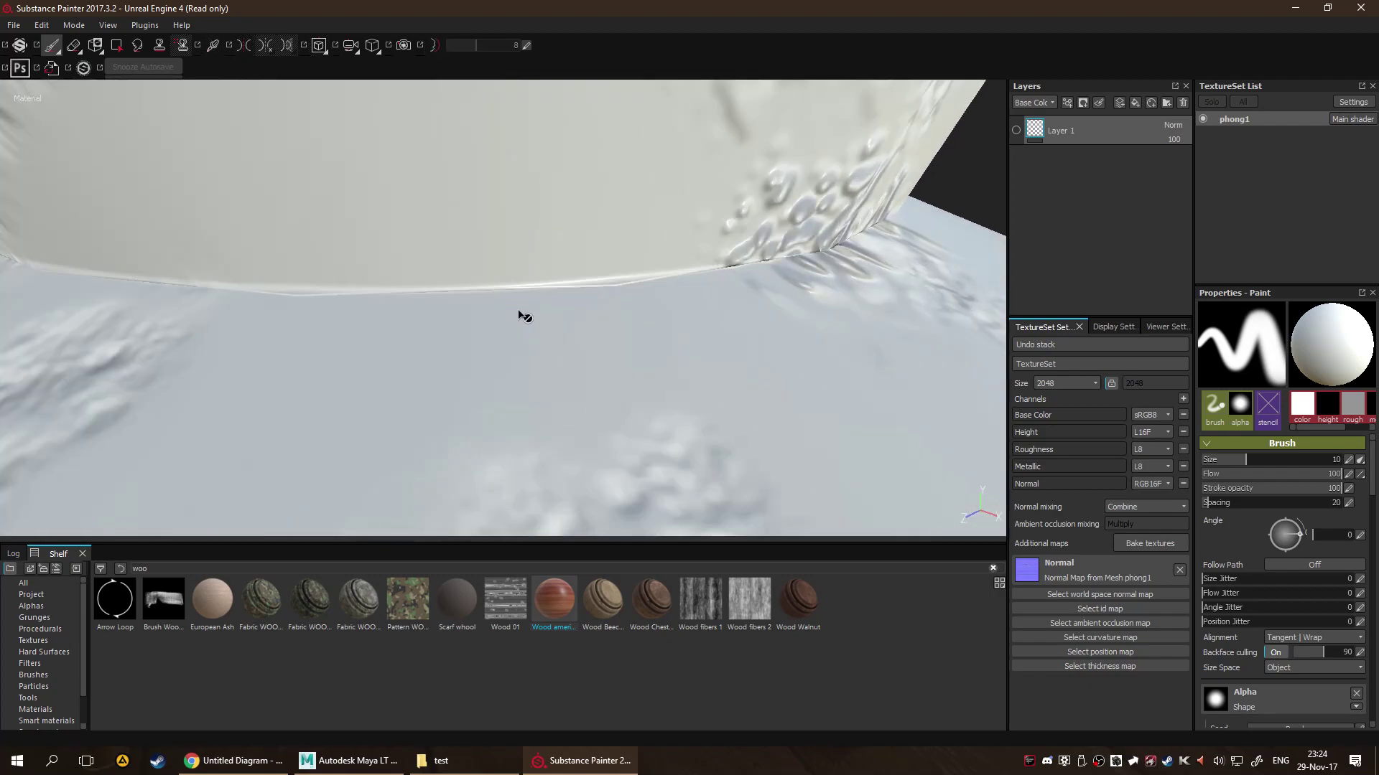
alt+drag(494, 326, 622, 517)
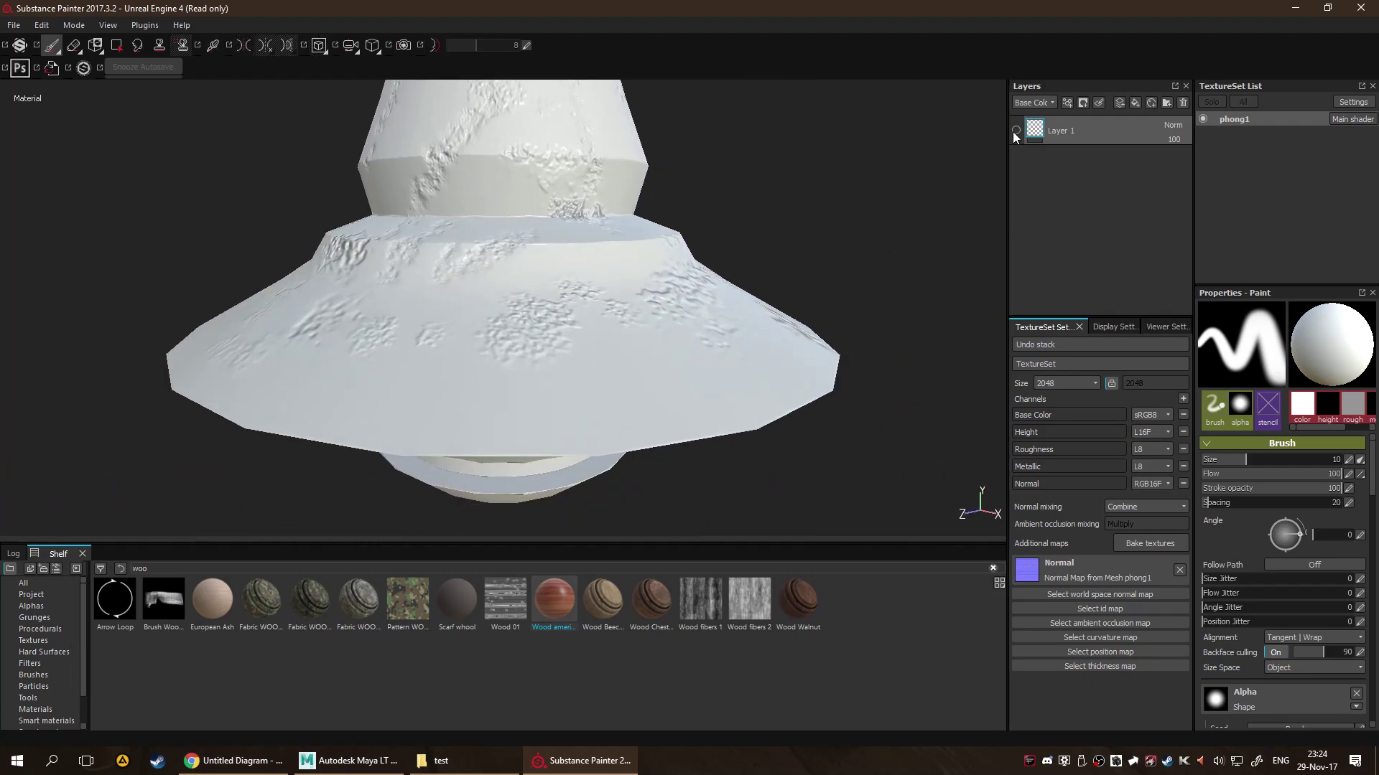
Add the Wood american cherry material as a fill layer below Layer 1 and examine the grain on the collar and brim.
click(559, 610)
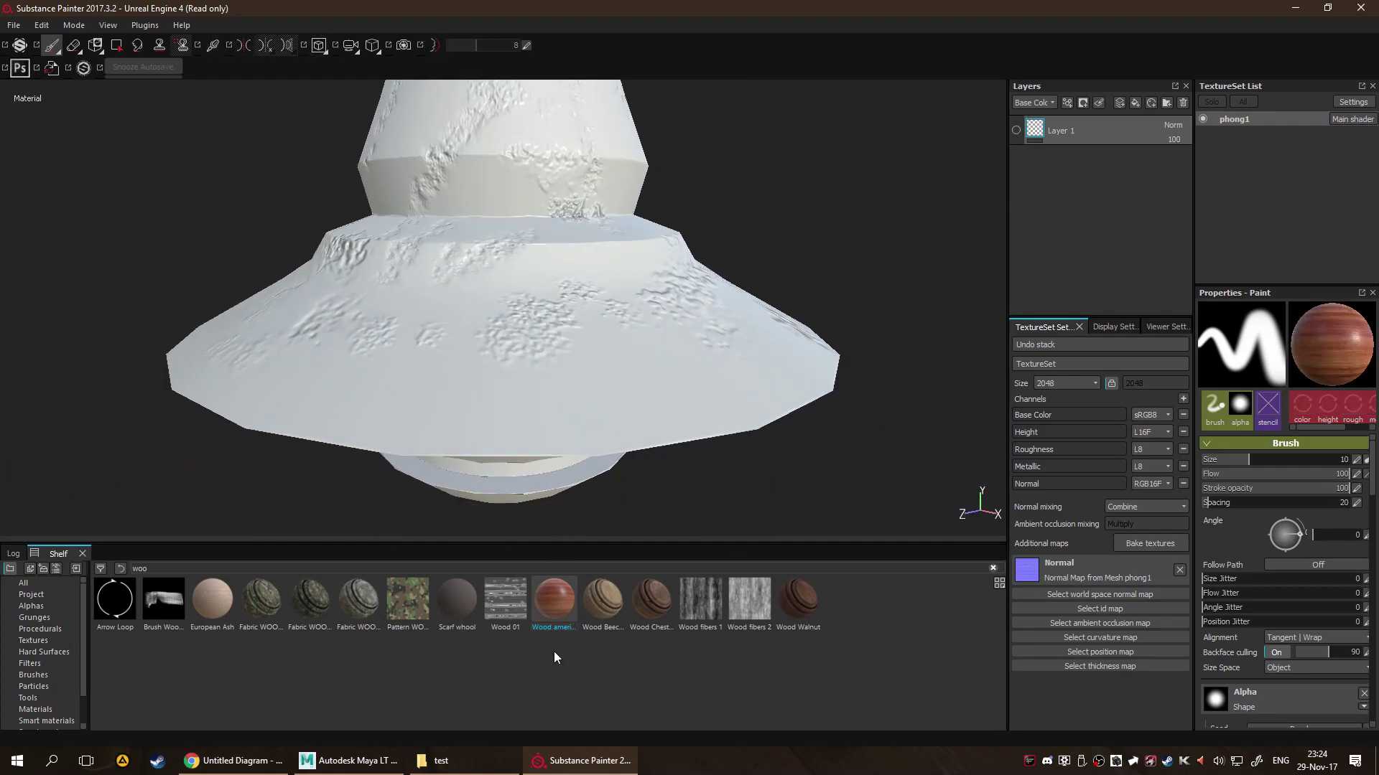
drag(554, 611, 511, 368)
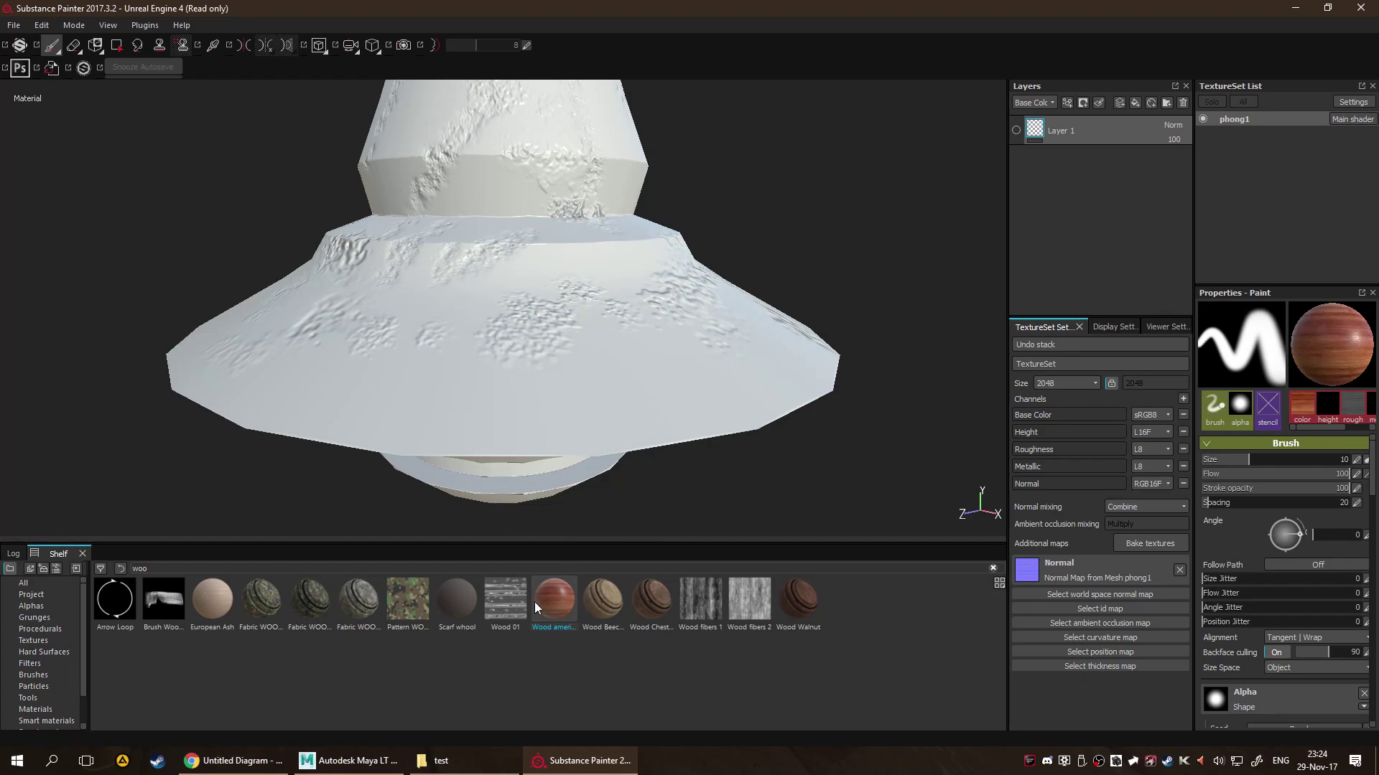
drag(535, 609, 1096, 218)
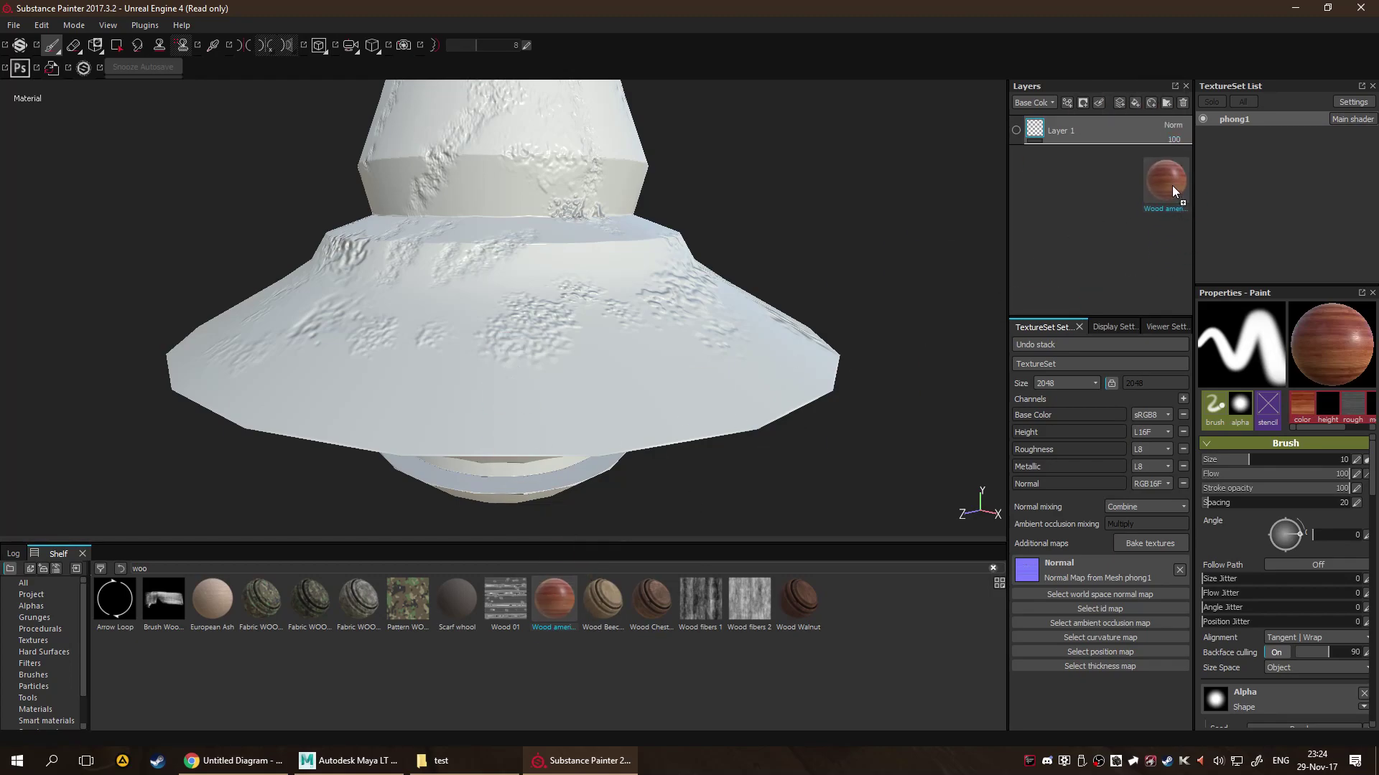
drag(1172, 185, 1084, 158)
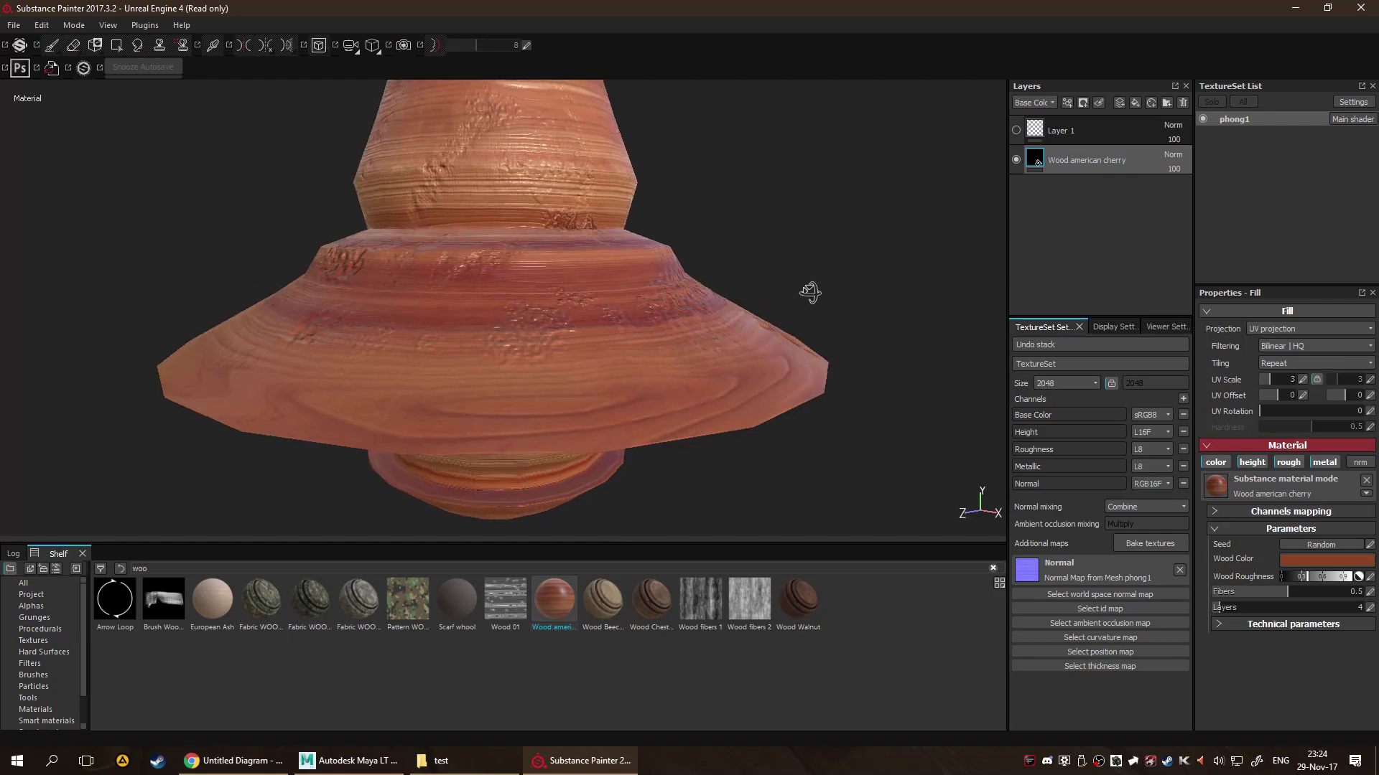
alt+drag(810, 292, 862, 291)
alt+right_drag(715, 362, 704, 309)
alt+middle_drag(704, 309, 890, 388)
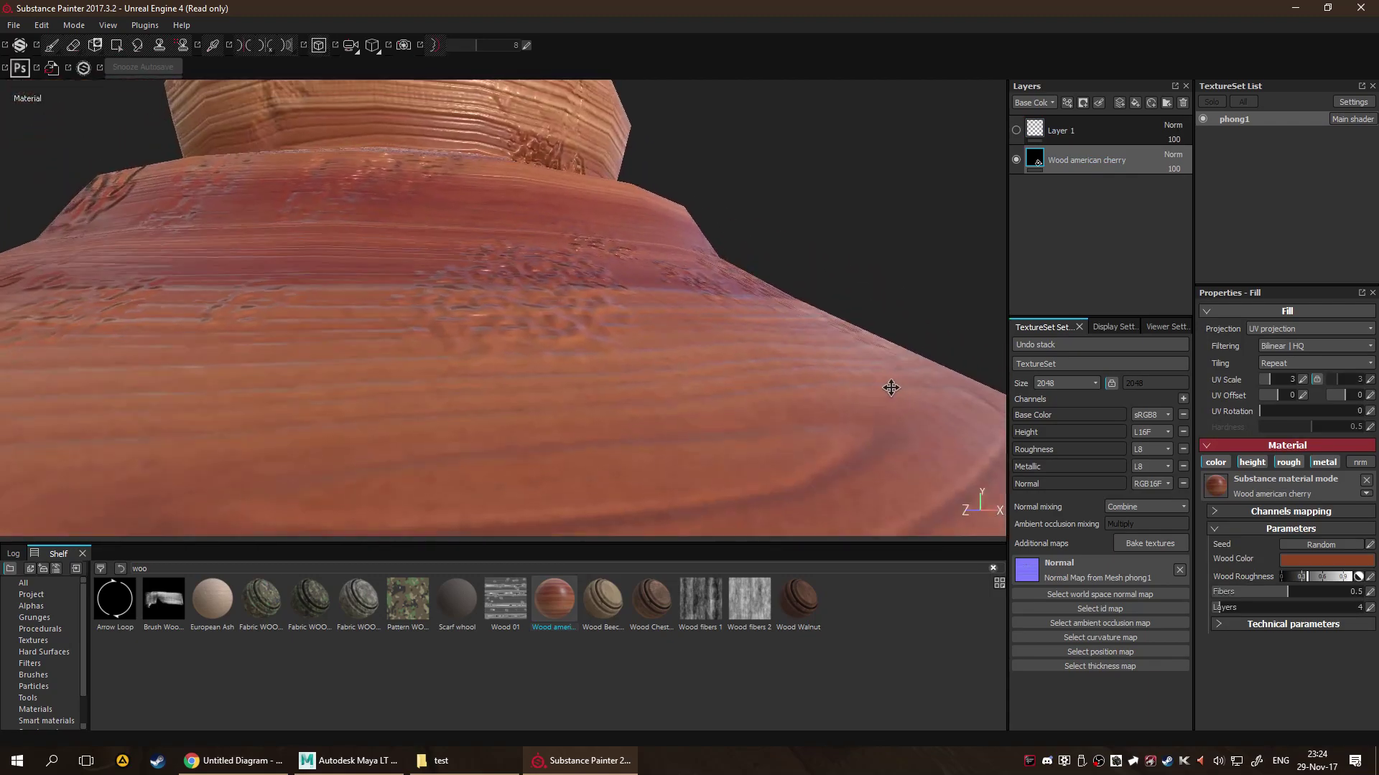
alt+drag(890, 388, 648, 358)
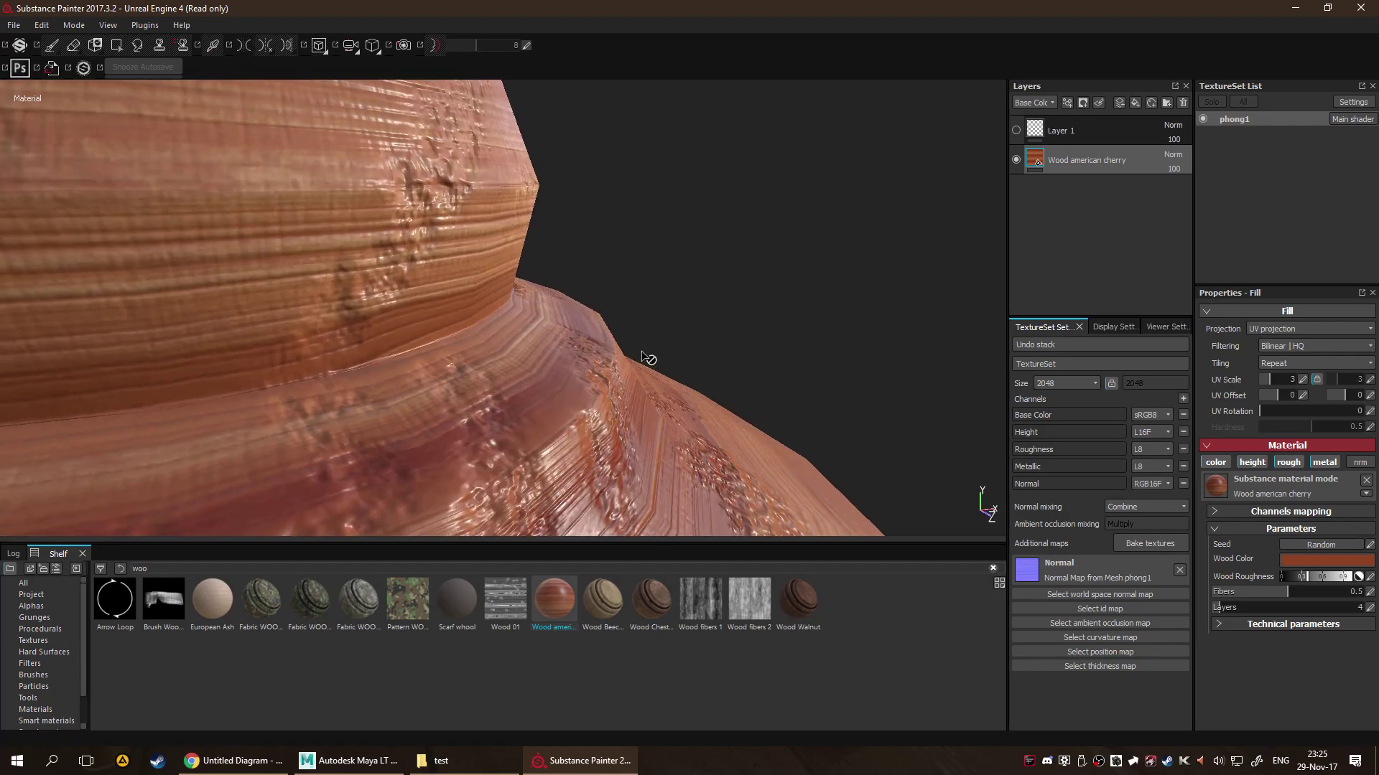
Set the Wood american cherry layer's projection to Tri-planar projection and inspect the grain around the collar and cone.
click(1294, 330)
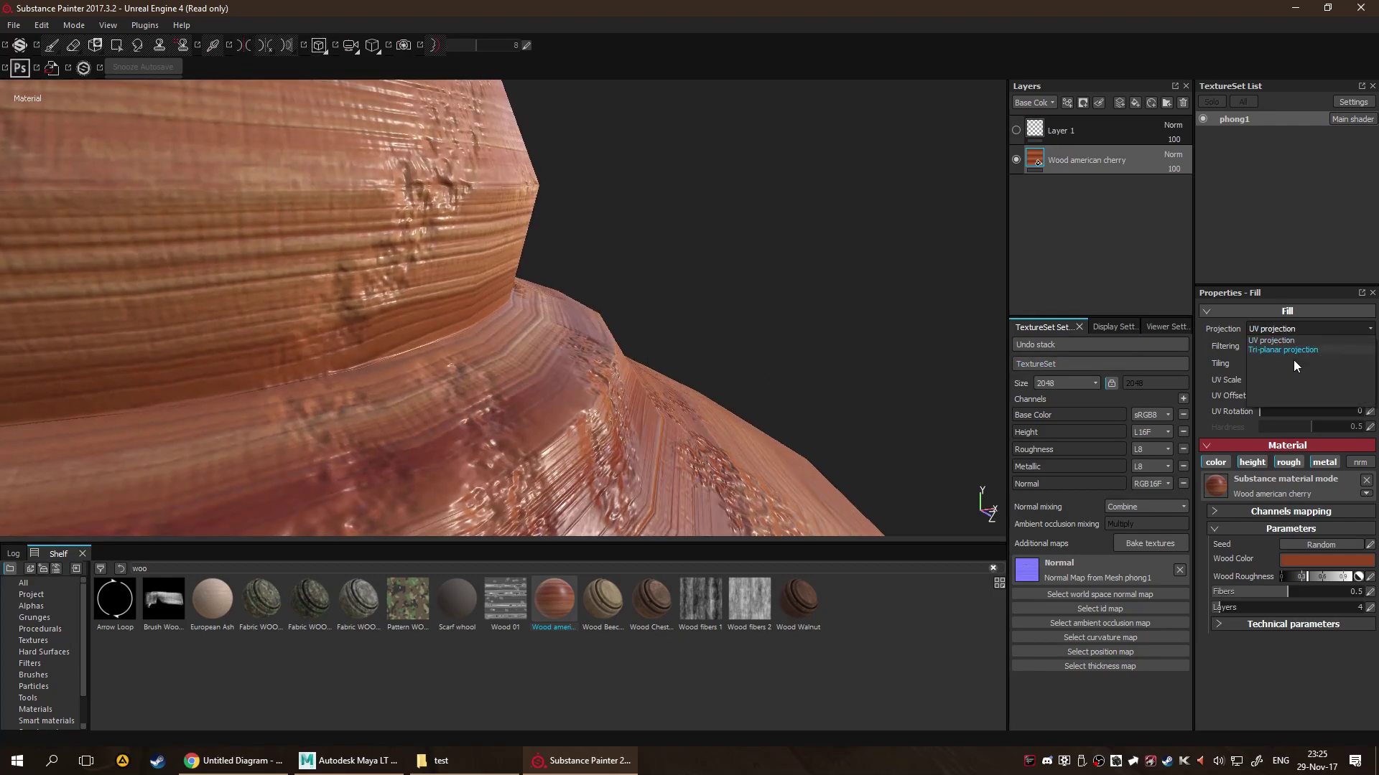
click(1285, 349)
alt+drag(637, 386, 658, 363)
scroll(484, 403, up, 5)
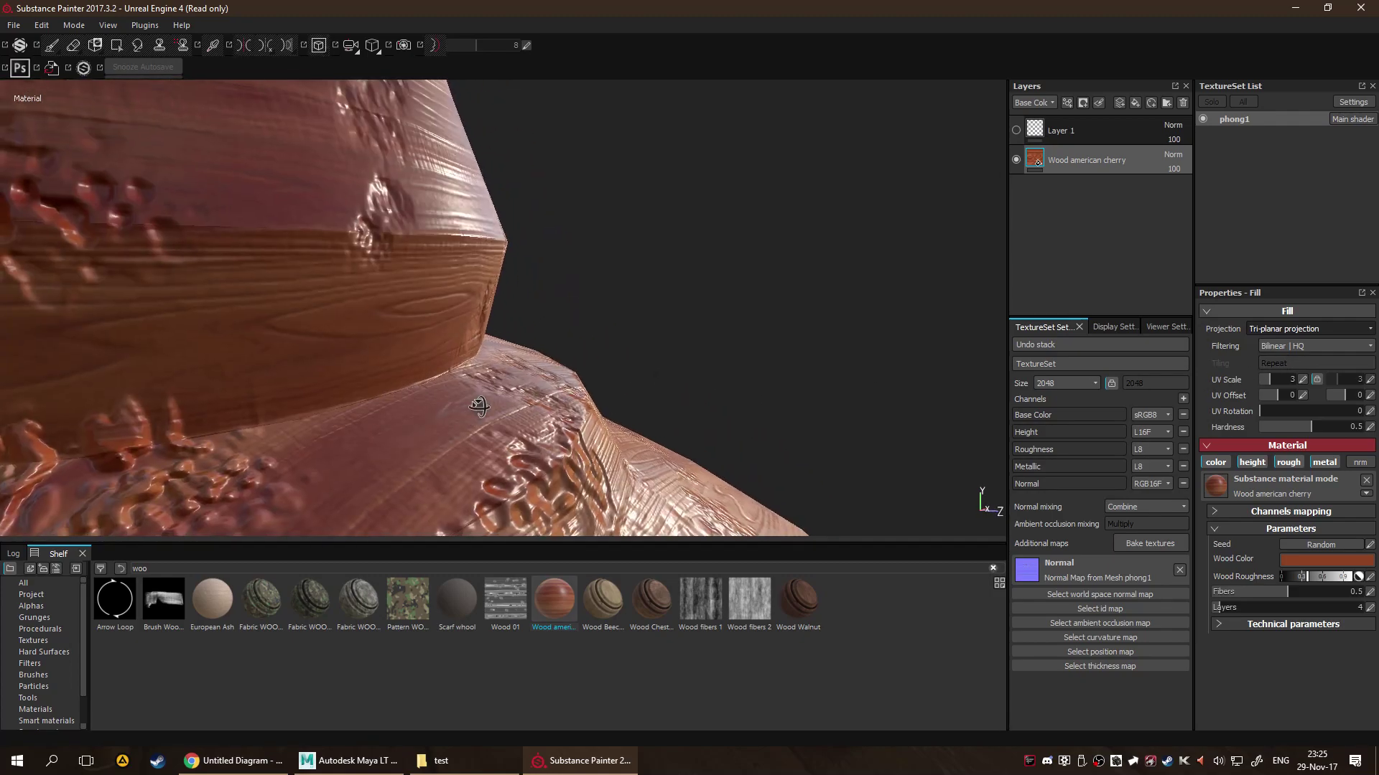
alt+drag(483, 403, 354, 408)
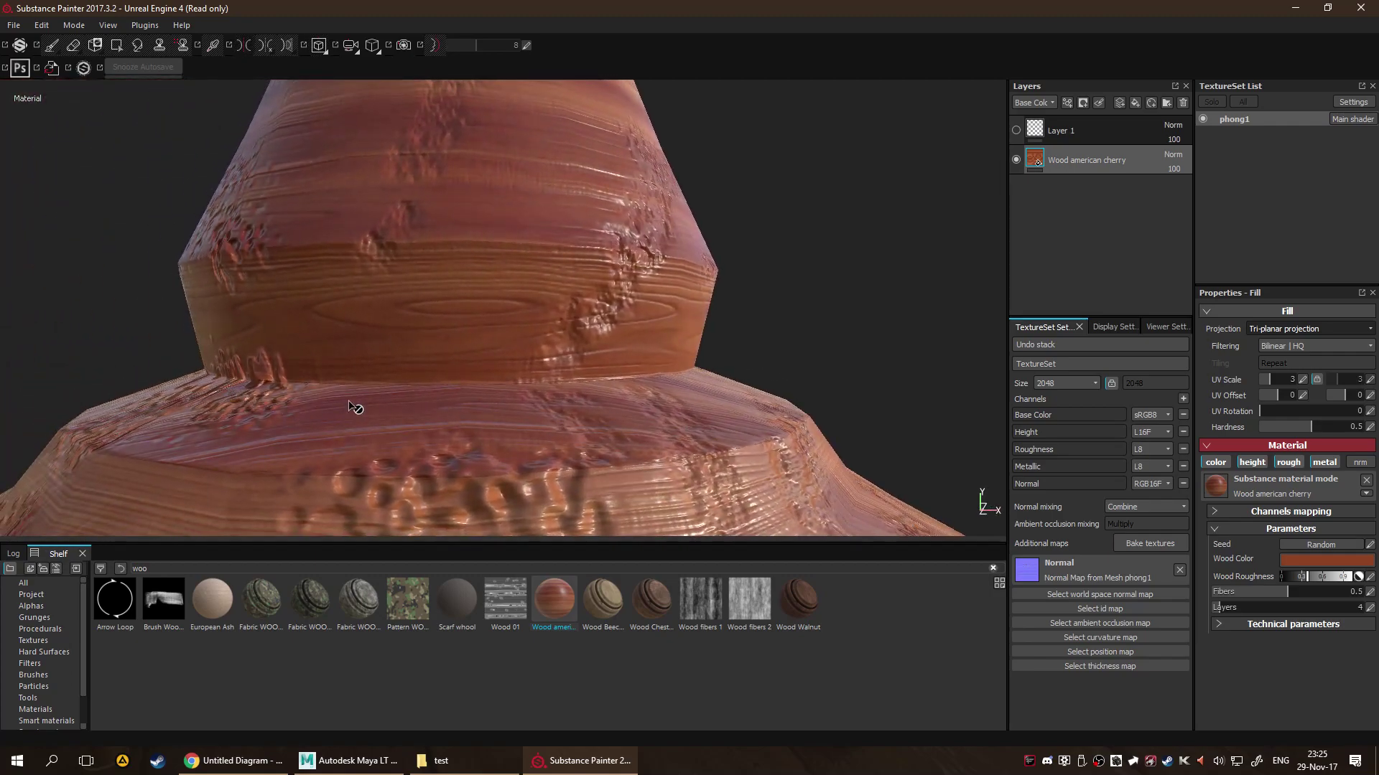
scroll(354, 407, down, 4)
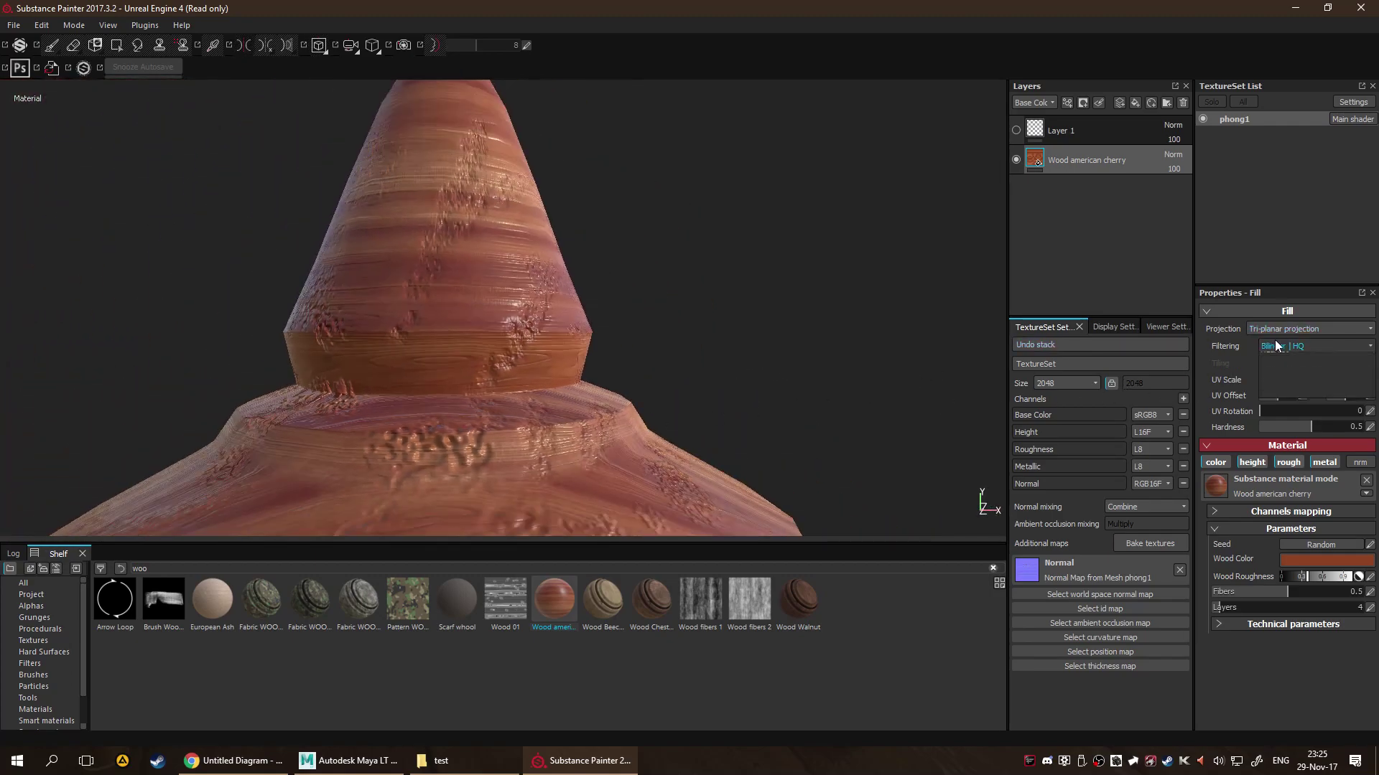
Try Bilinear | Sharp filtering on the wood fill, inspect the collar up close, and restore Bilinear | HQ.
click(1314, 346)
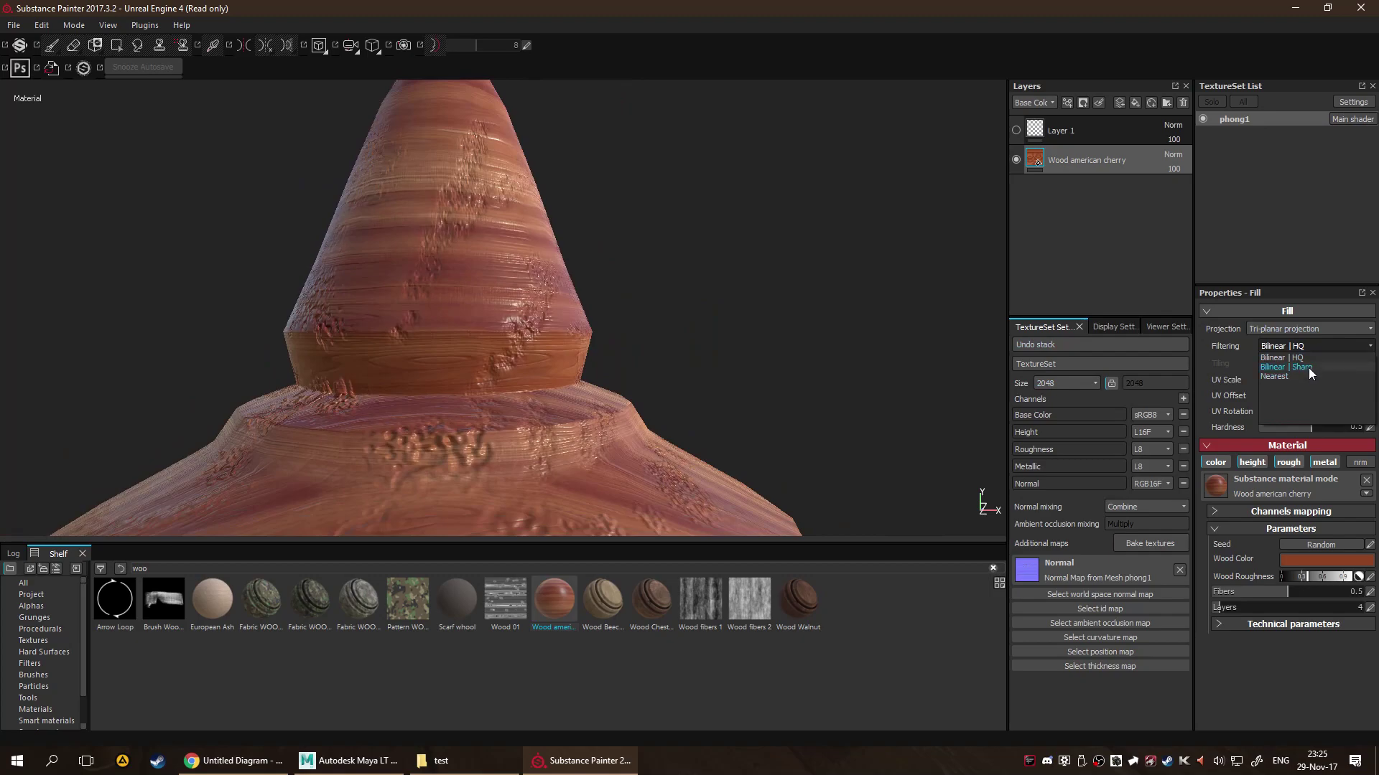
click(1306, 367)
alt+drag(893, 403, 477, 340)
alt+middle_drag(492, 339, 627, 394)
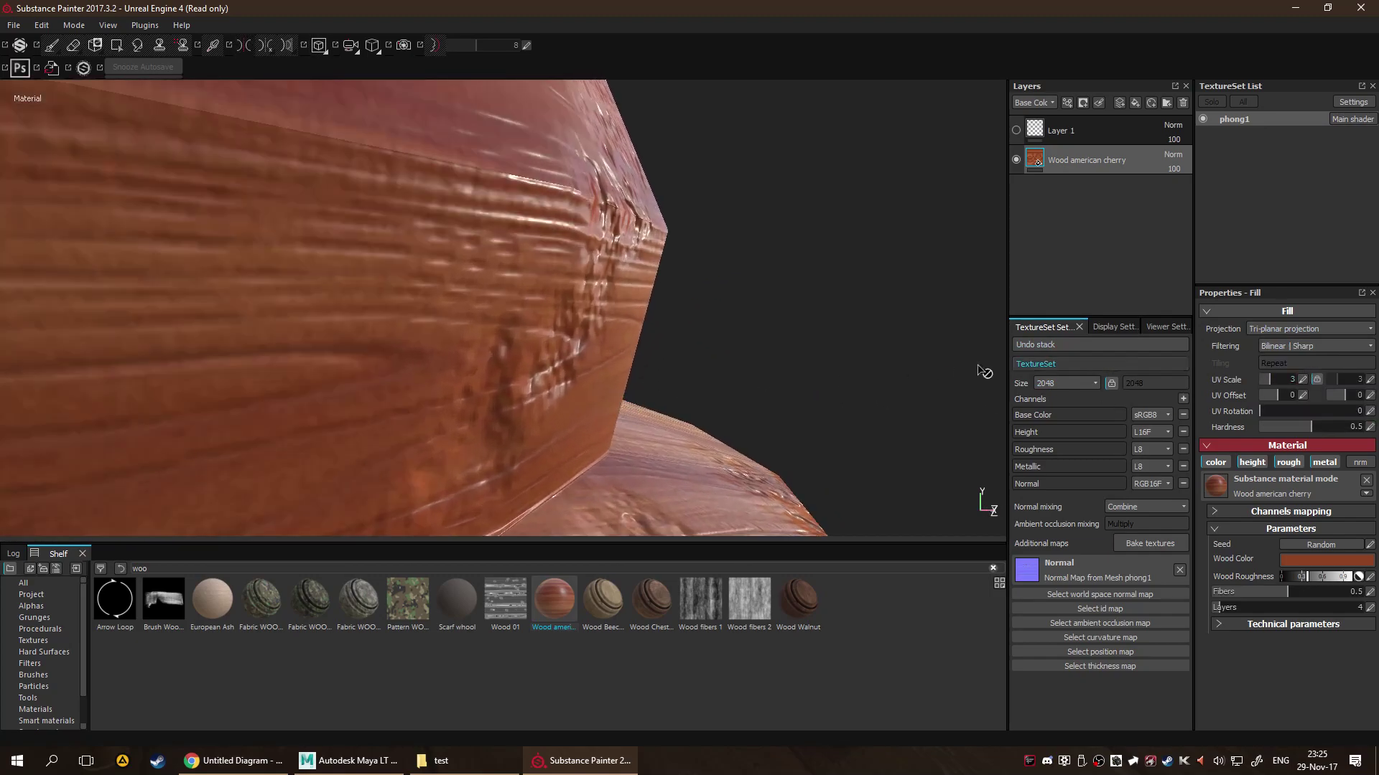
alt+drag(745, 368, 864, 354)
click(1314, 350)
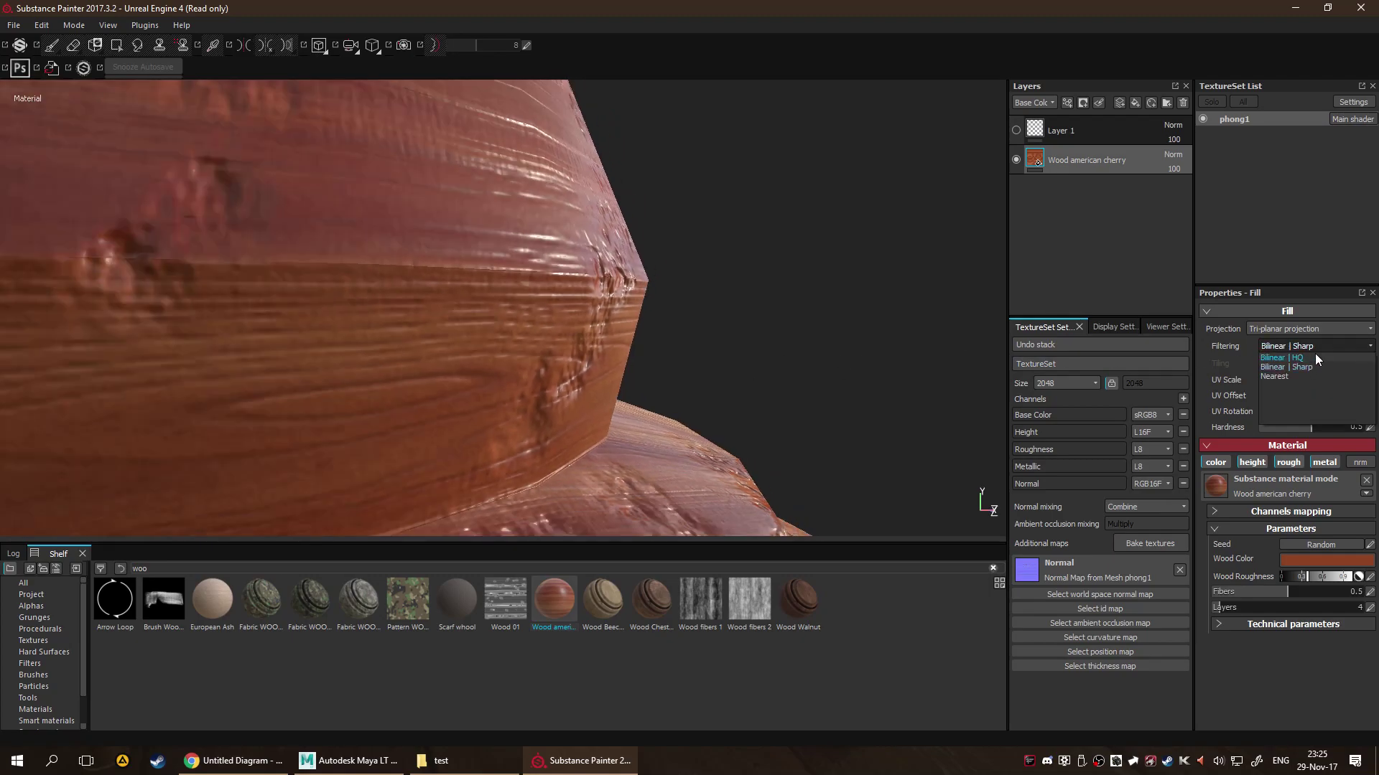
click(1316, 353)
click(1302, 333)
click(1302, 333)
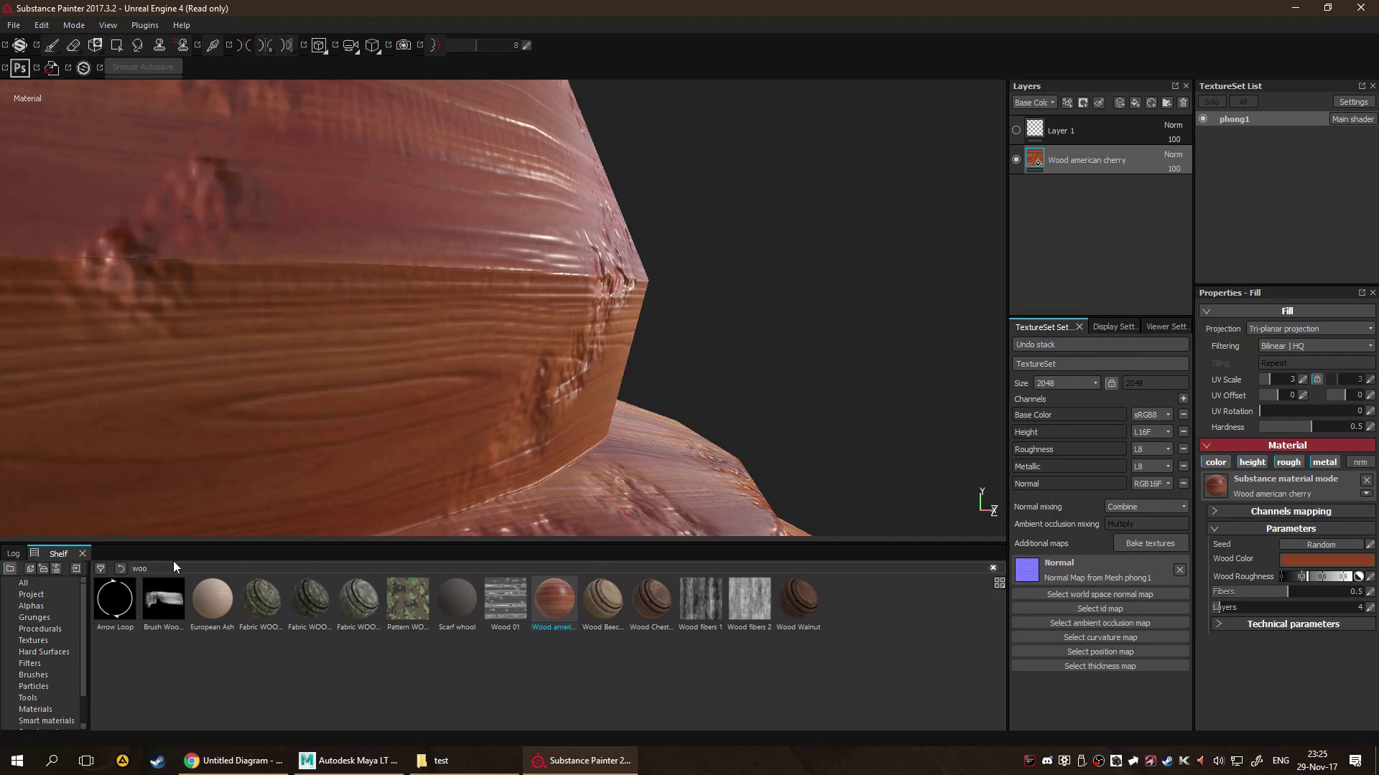
Search the shelf for "advance" and add the Advanced Tri-Planar filter as a layer below Wood american cherry.
click(122, 582)
text(advance)
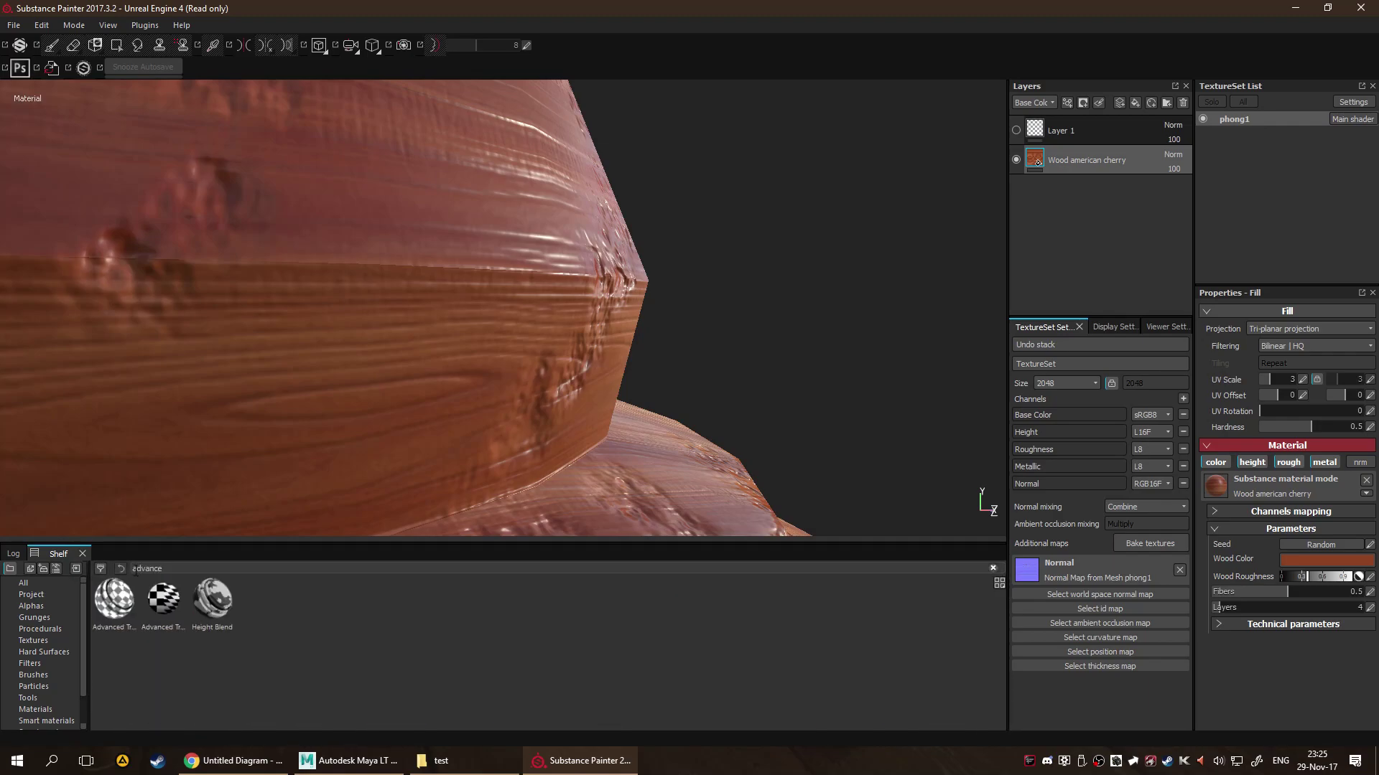
drag(164, 598, 1110, 174)
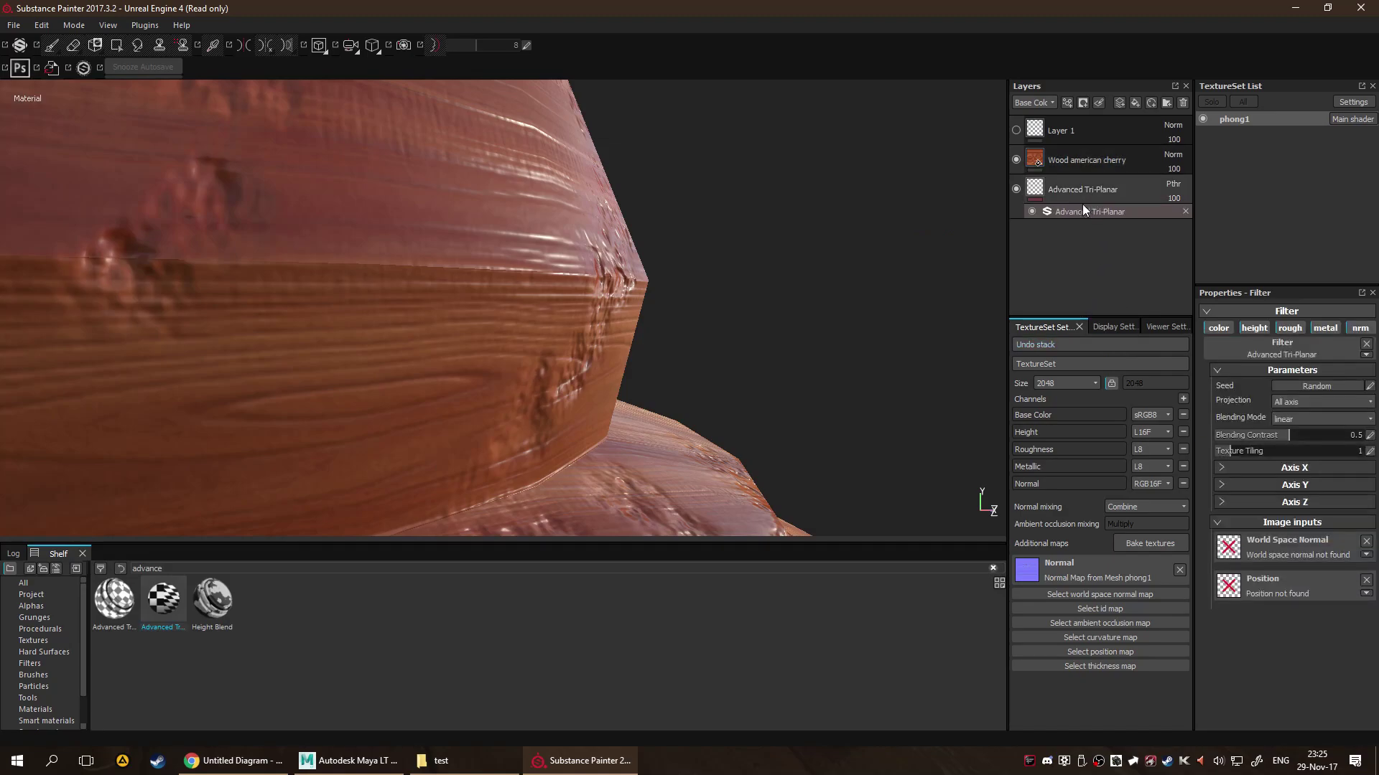
Add a filter to the Wood american cherry layer and set it to Advanced Tri-Planar.
right_click(1084, 164)
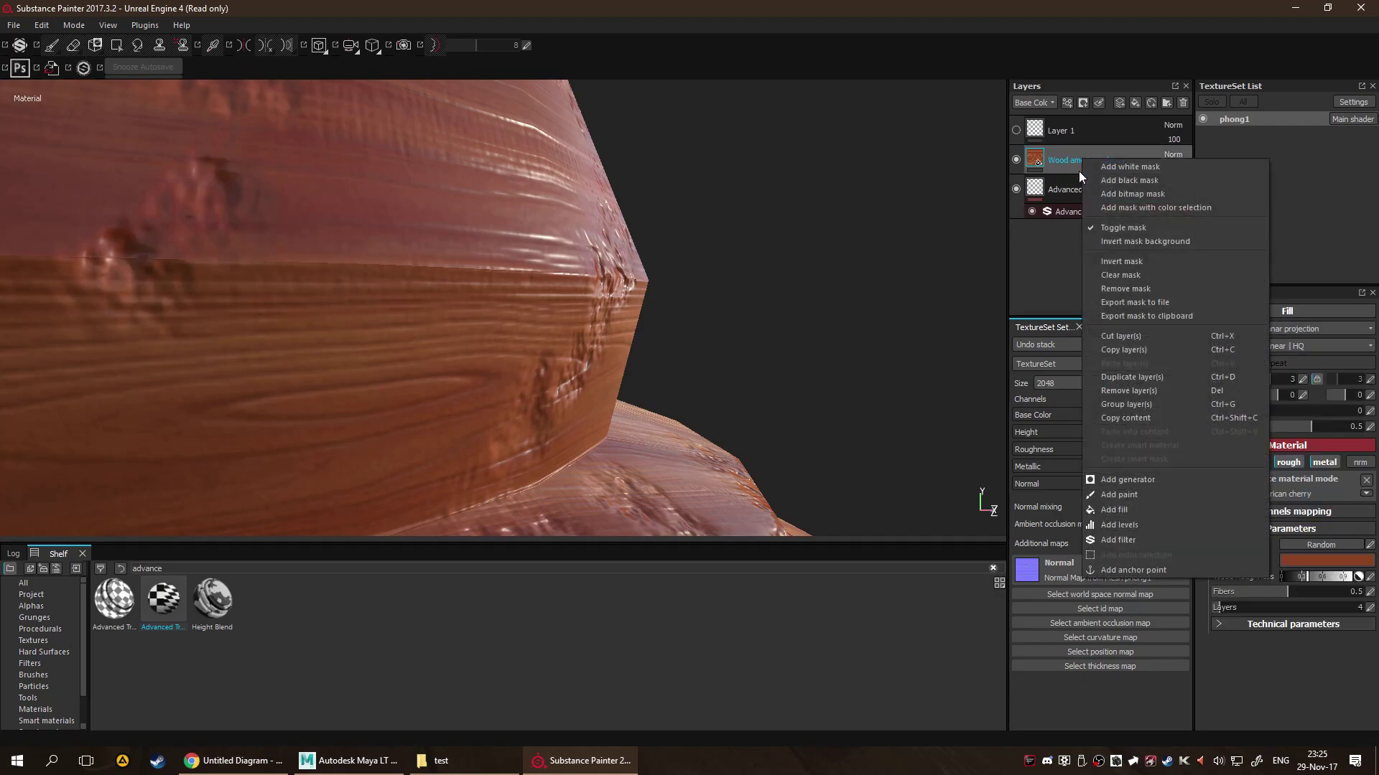
click(1166, 540)
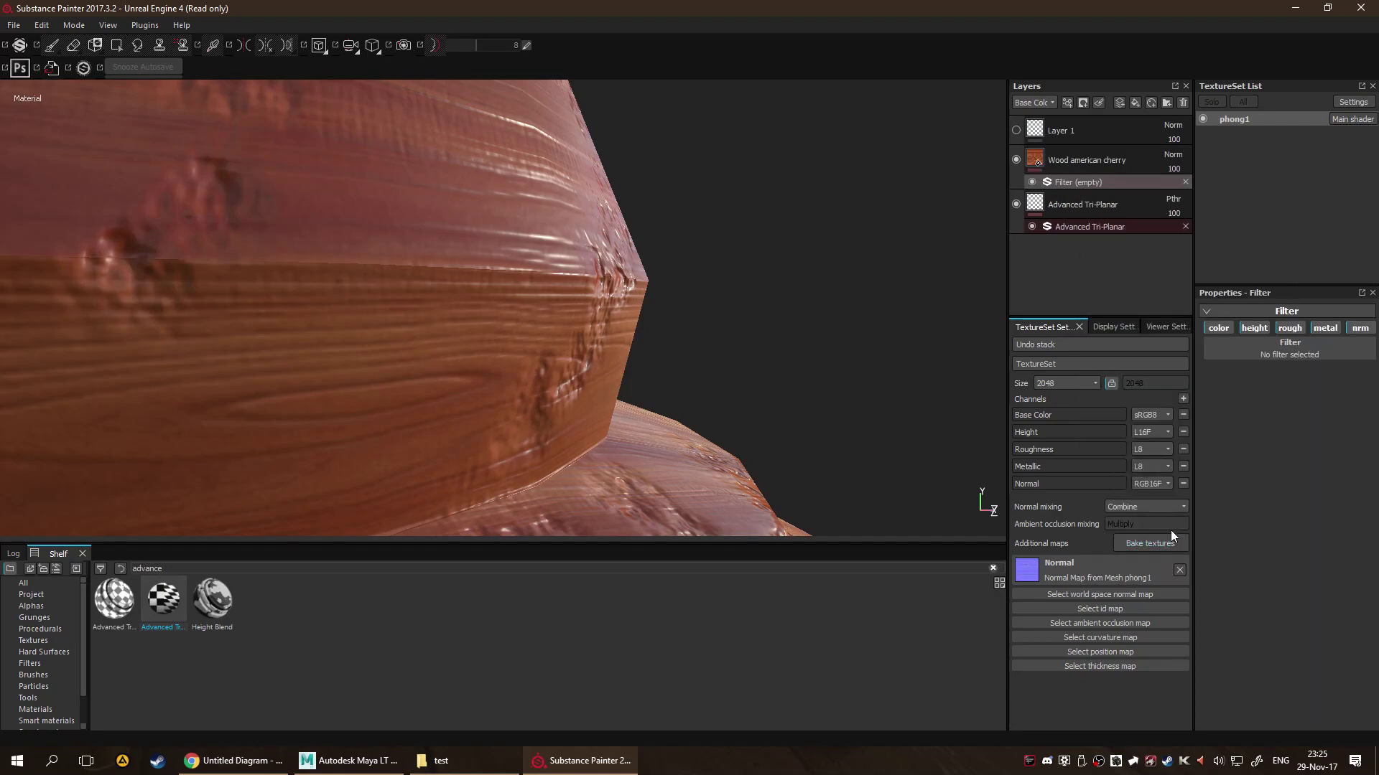
click(1270, 354)
text(adva)
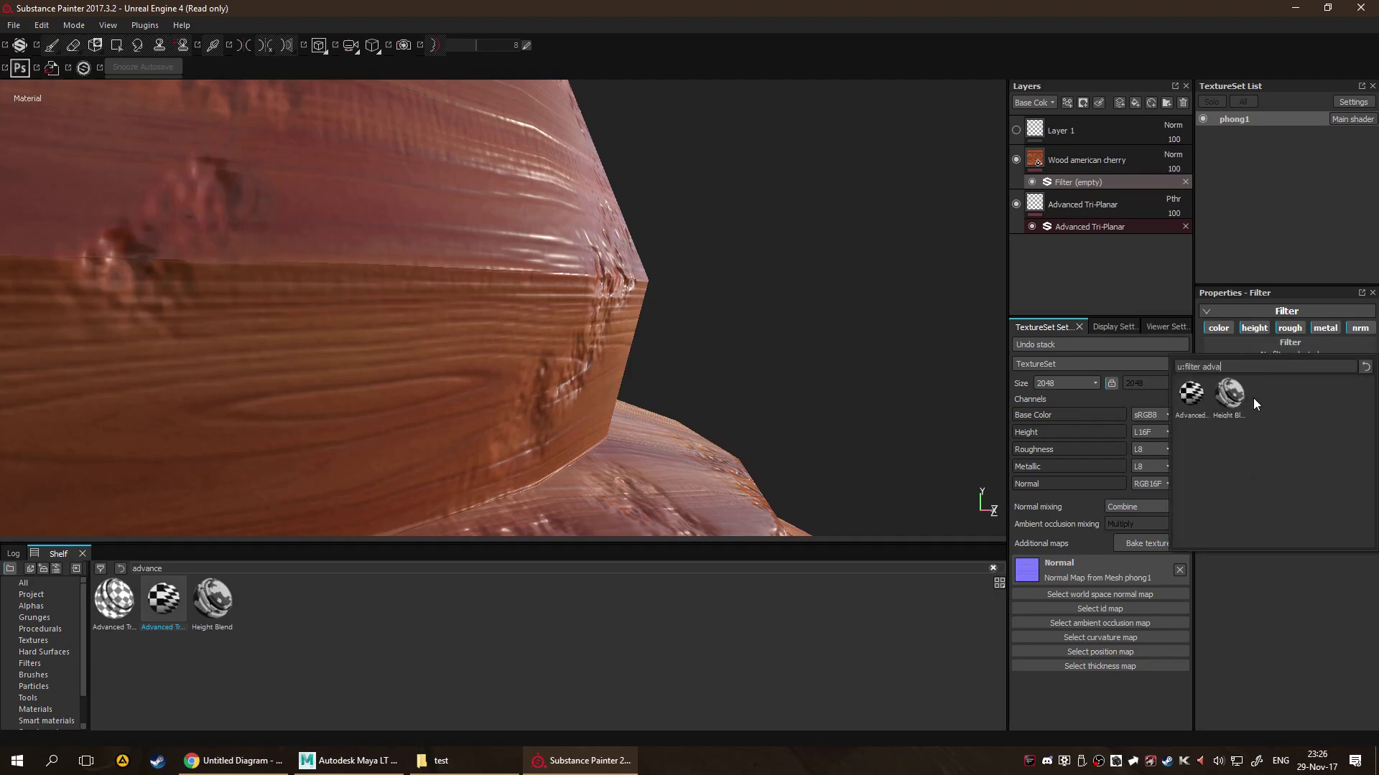
click(1185, 404)
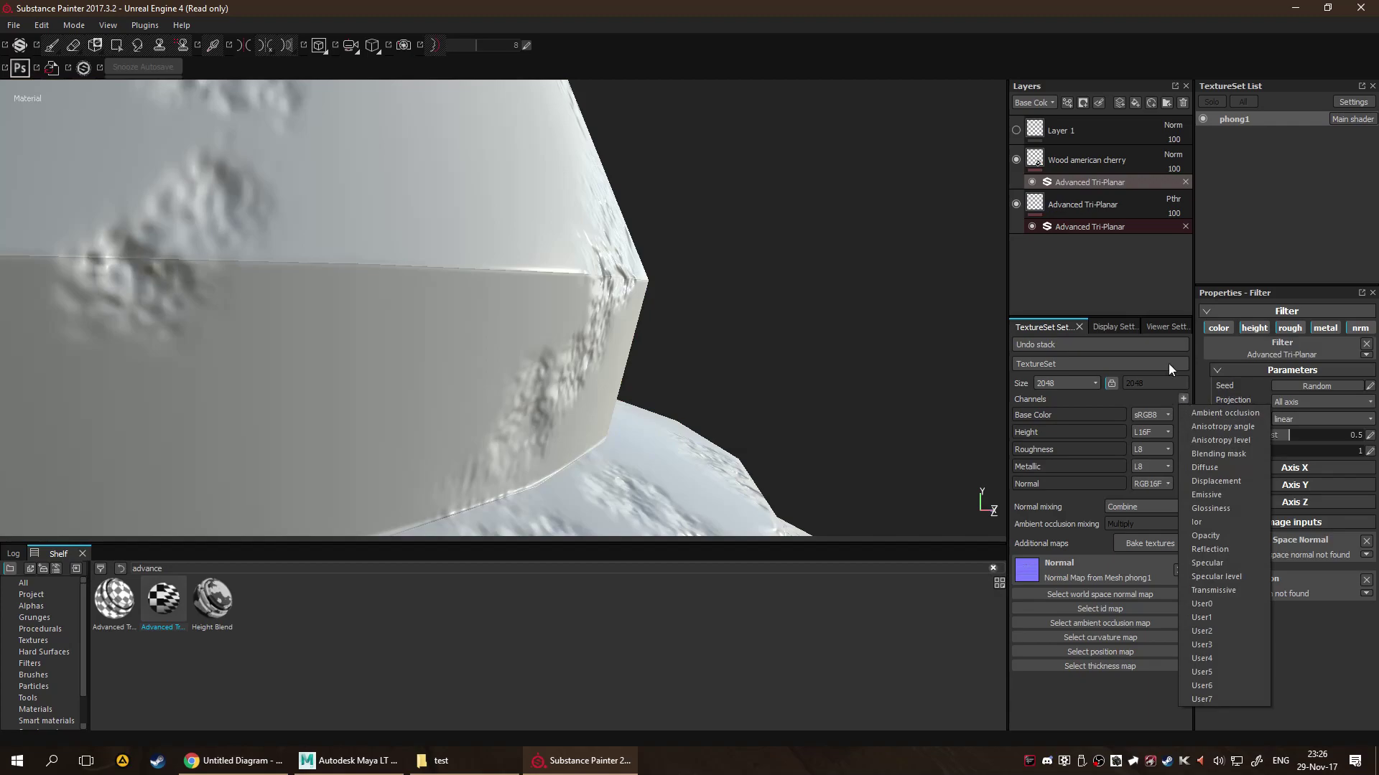
Delete the separate Advanced Tri-Planar layer below Wood american cherry, including its filter.
click(1186, 229)
click(1096, 207)
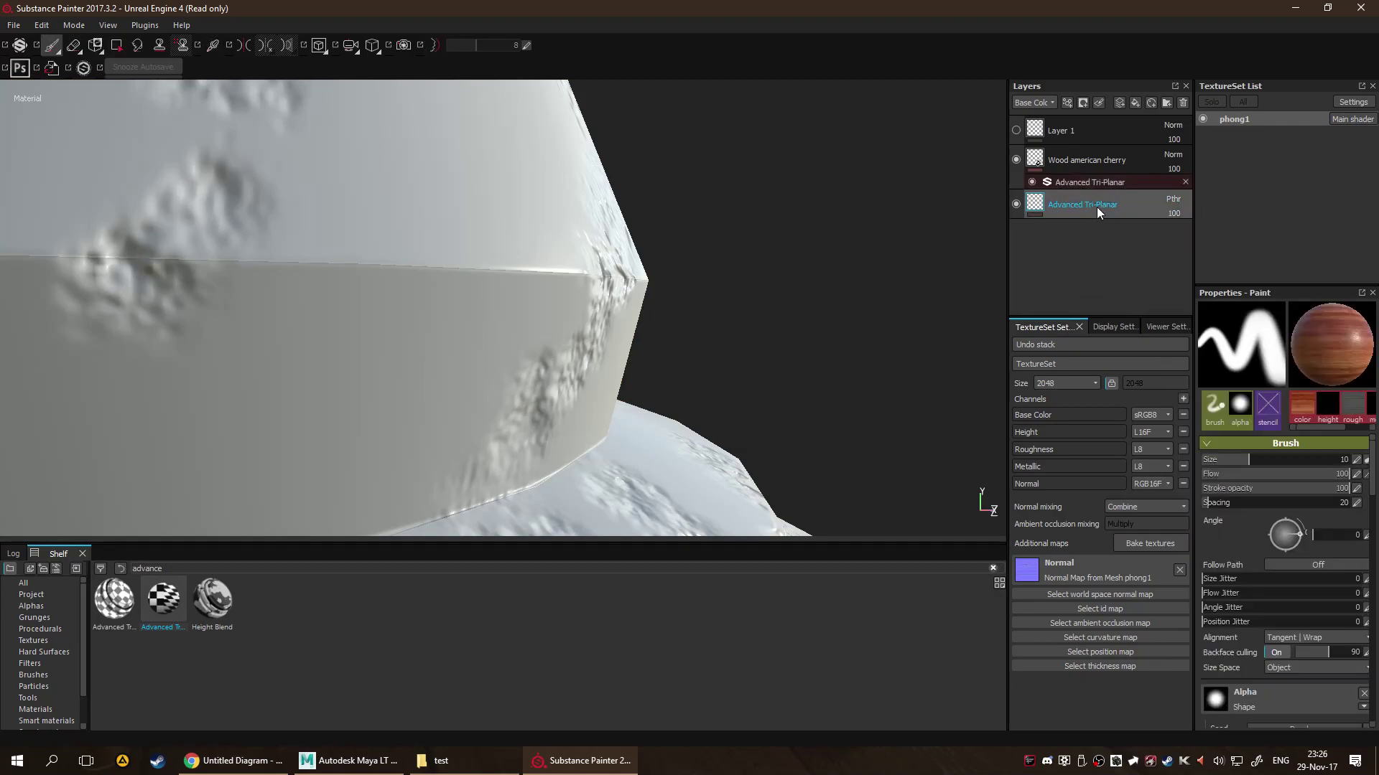
key(Delete)
Try Y only projection with advanced blending mode on the wood layer's Advanced Tri-Planar filter, and remove the filter.
click(1090, 187)
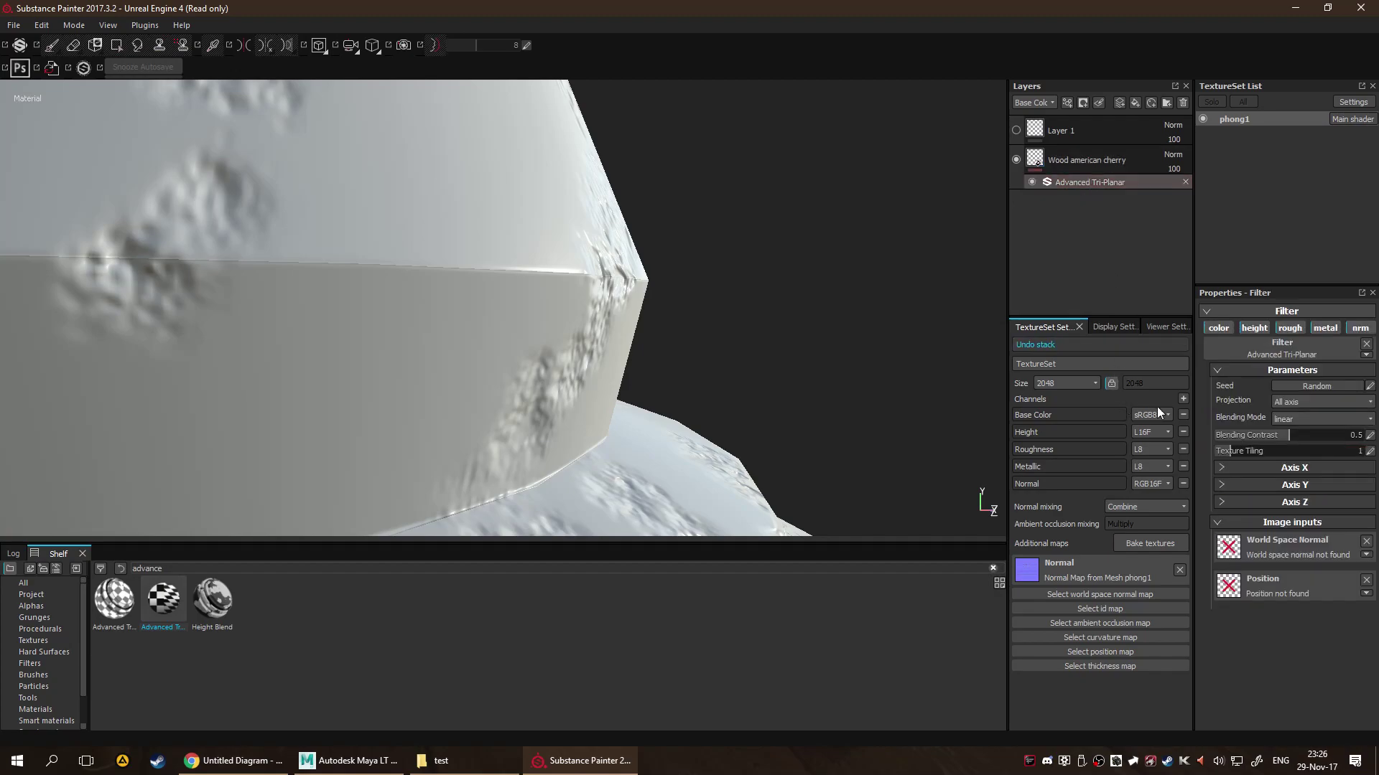
alt+drag(841, 392, 711, 385)
alt+middle_drag(711, 385, 844, 390)
scroll(845, 391, down, 4)
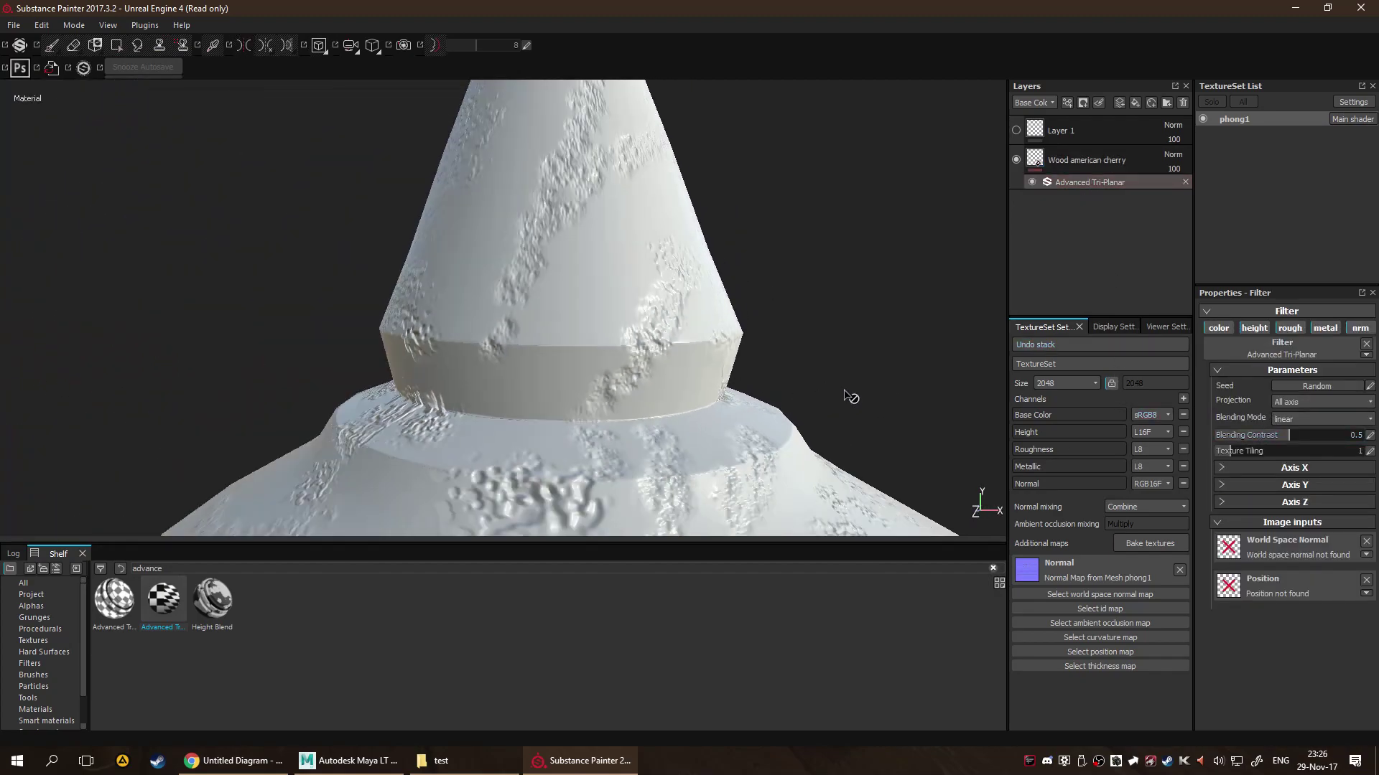
click(1299, 406)
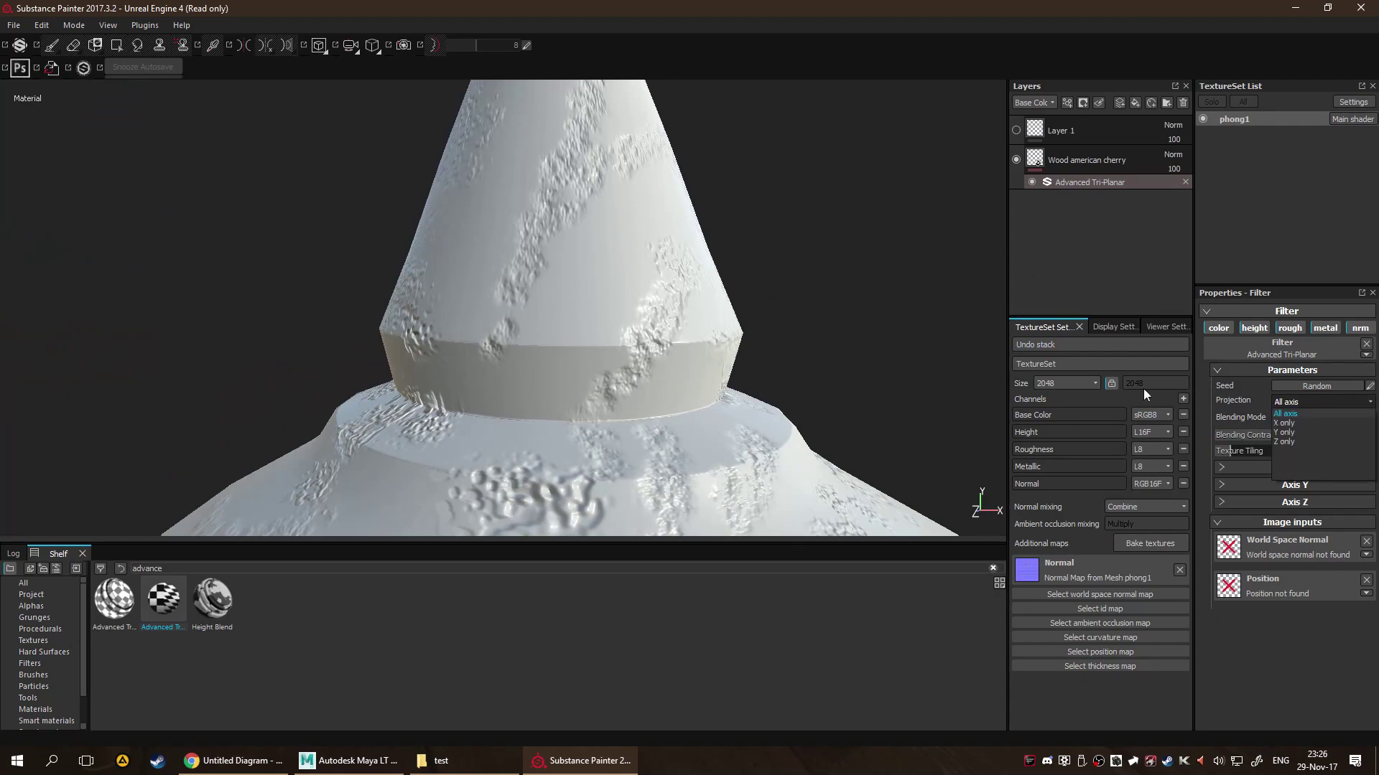
click(1295, 433)
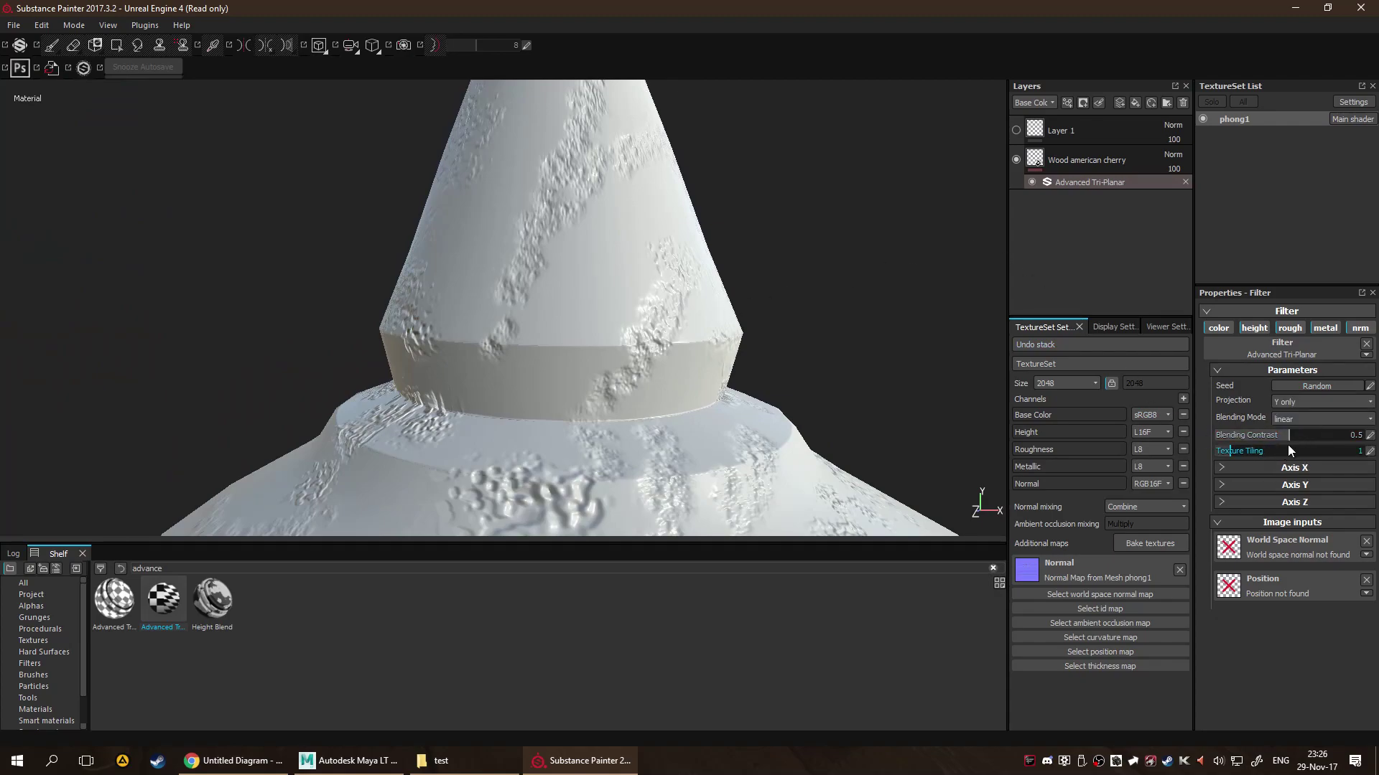
click(1311, 420)
click(1307, 441)
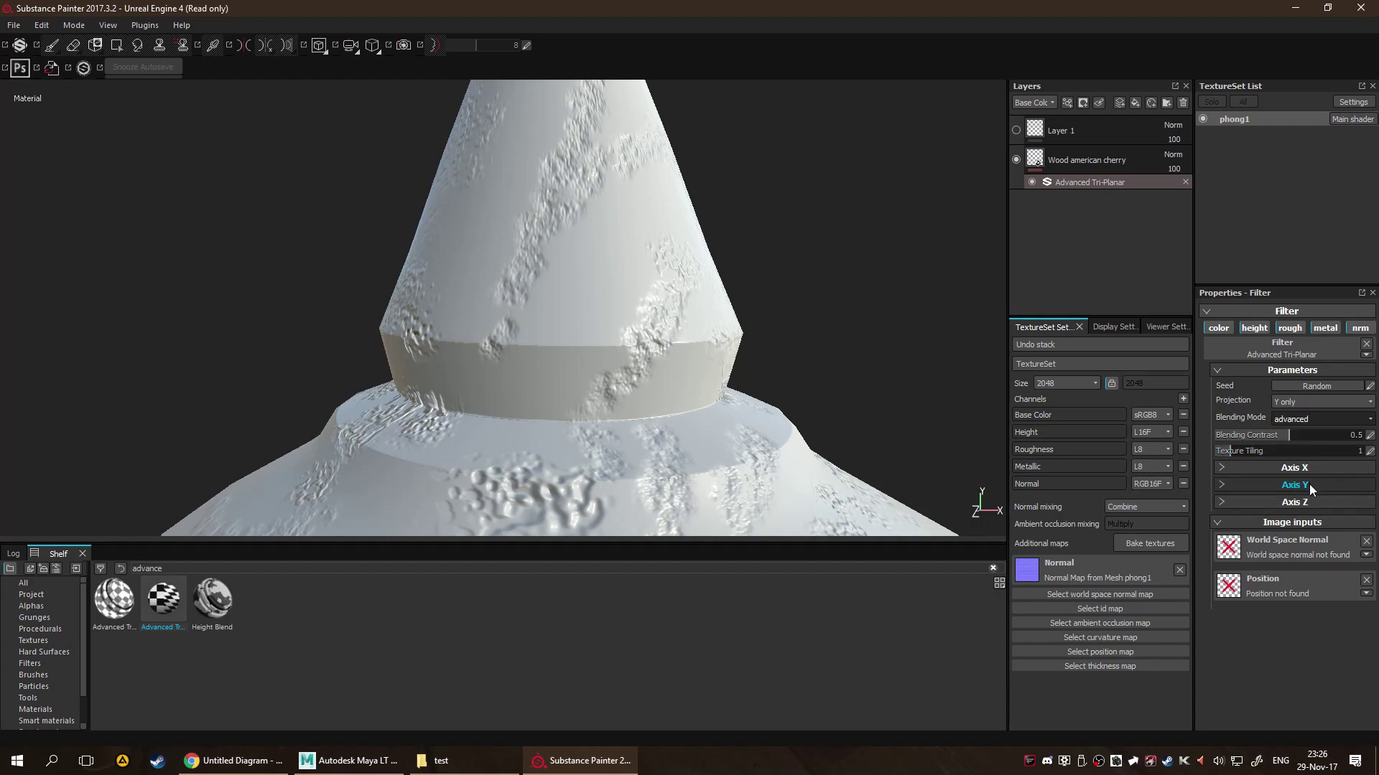
click(1229, 466)
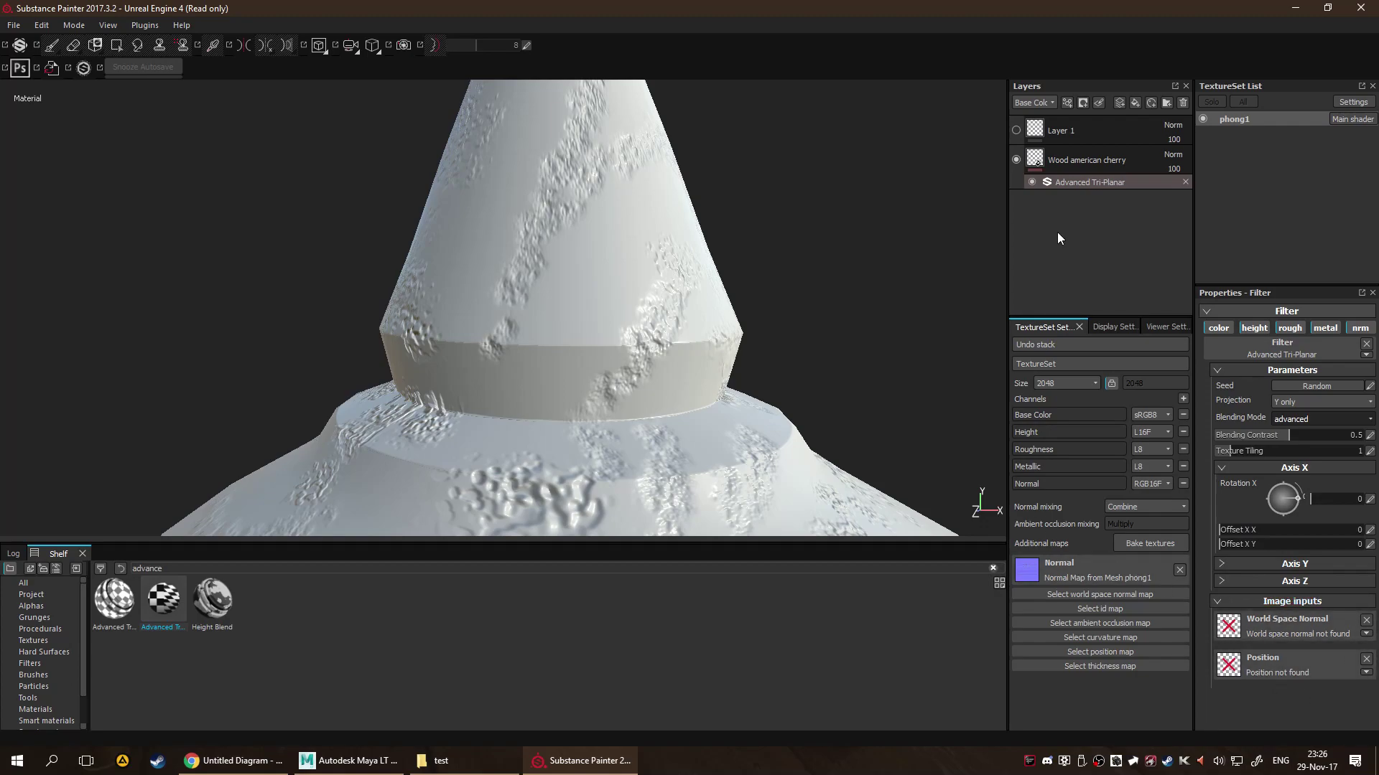
click(1184, 183)
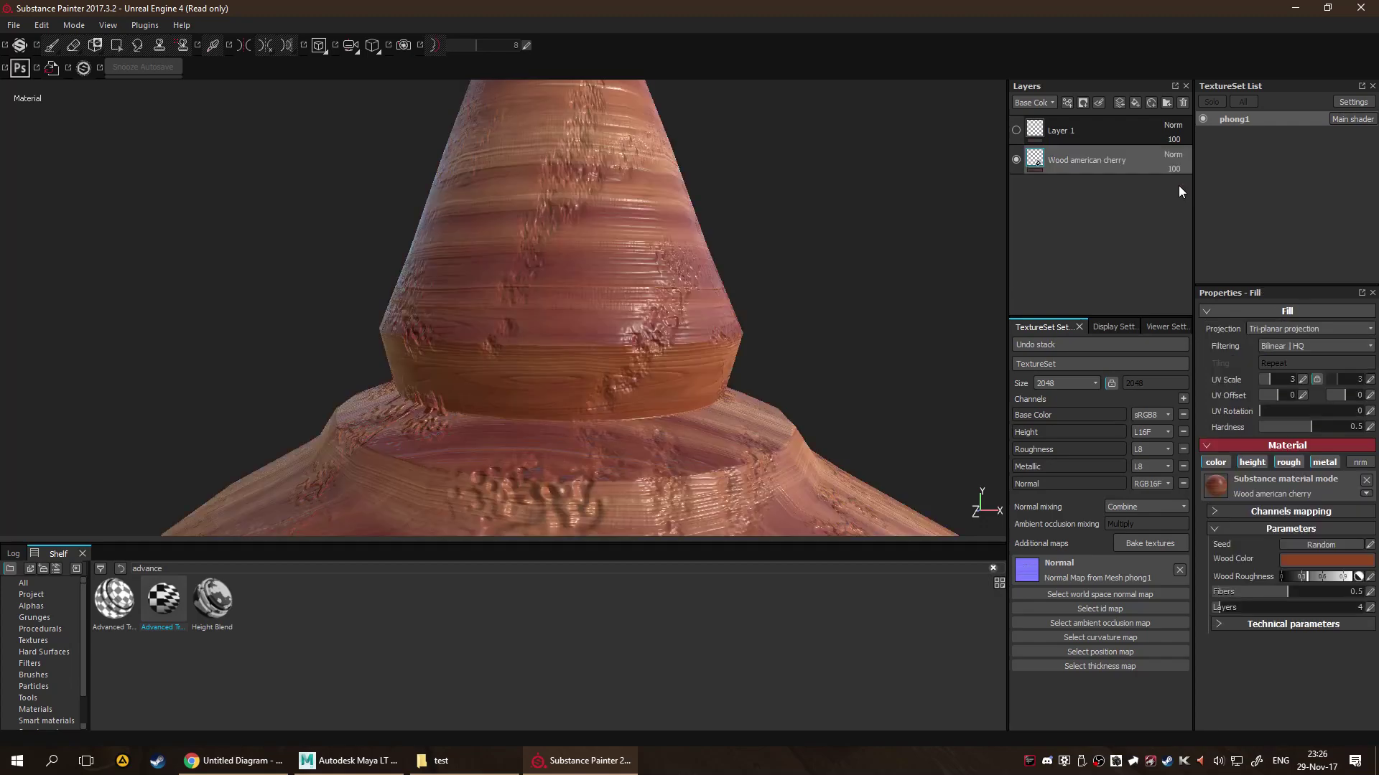
Examine how the tri-planar wood grain is laid out across the UV islands in the 2D view.
alt+drag(825, 321, 618, 351)
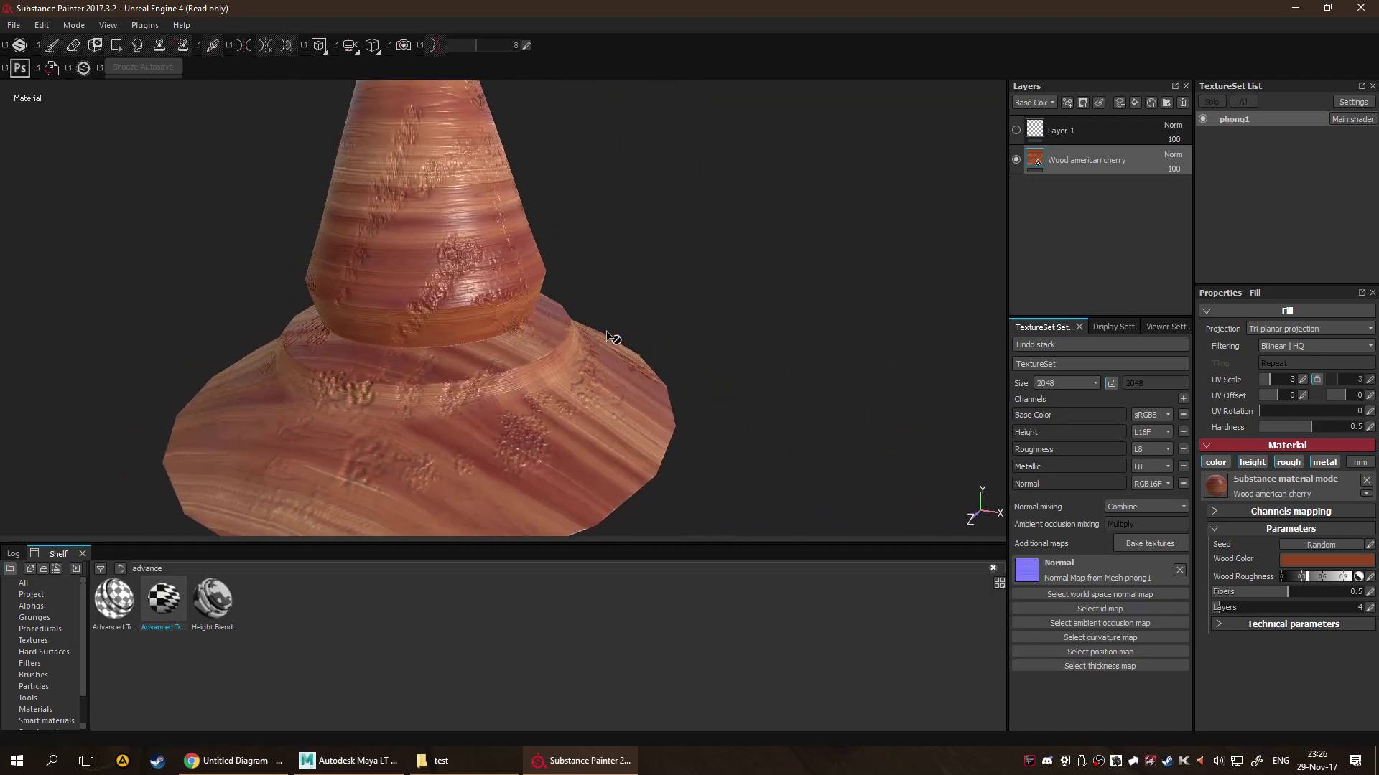
key(F2)
scroll(528, 340, up, 5)
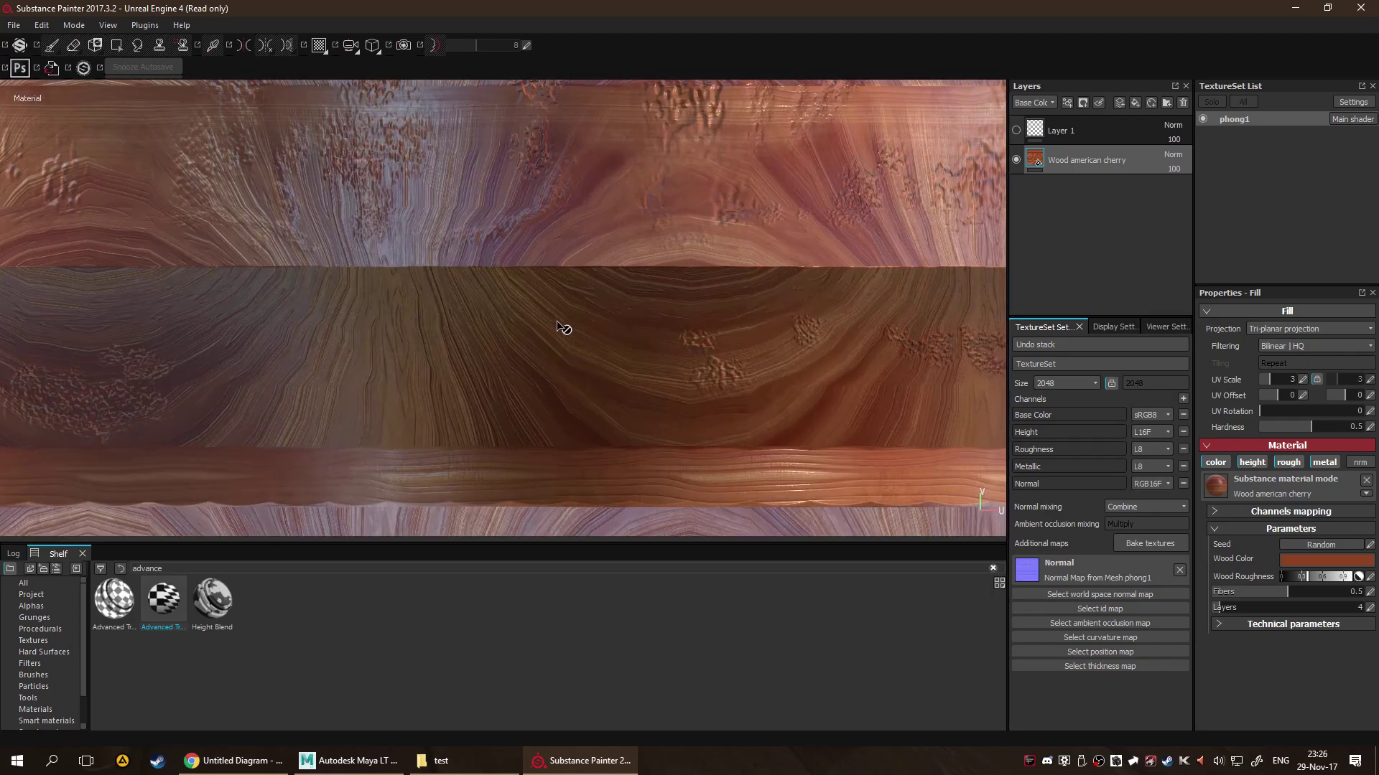
alt+middle_drag(557, 324, 637, 378)
scroll(488, 352, down, 2)
alt+right_drag(457, 336, 589, 397)
middle_drag(732, 307, 616, 395)
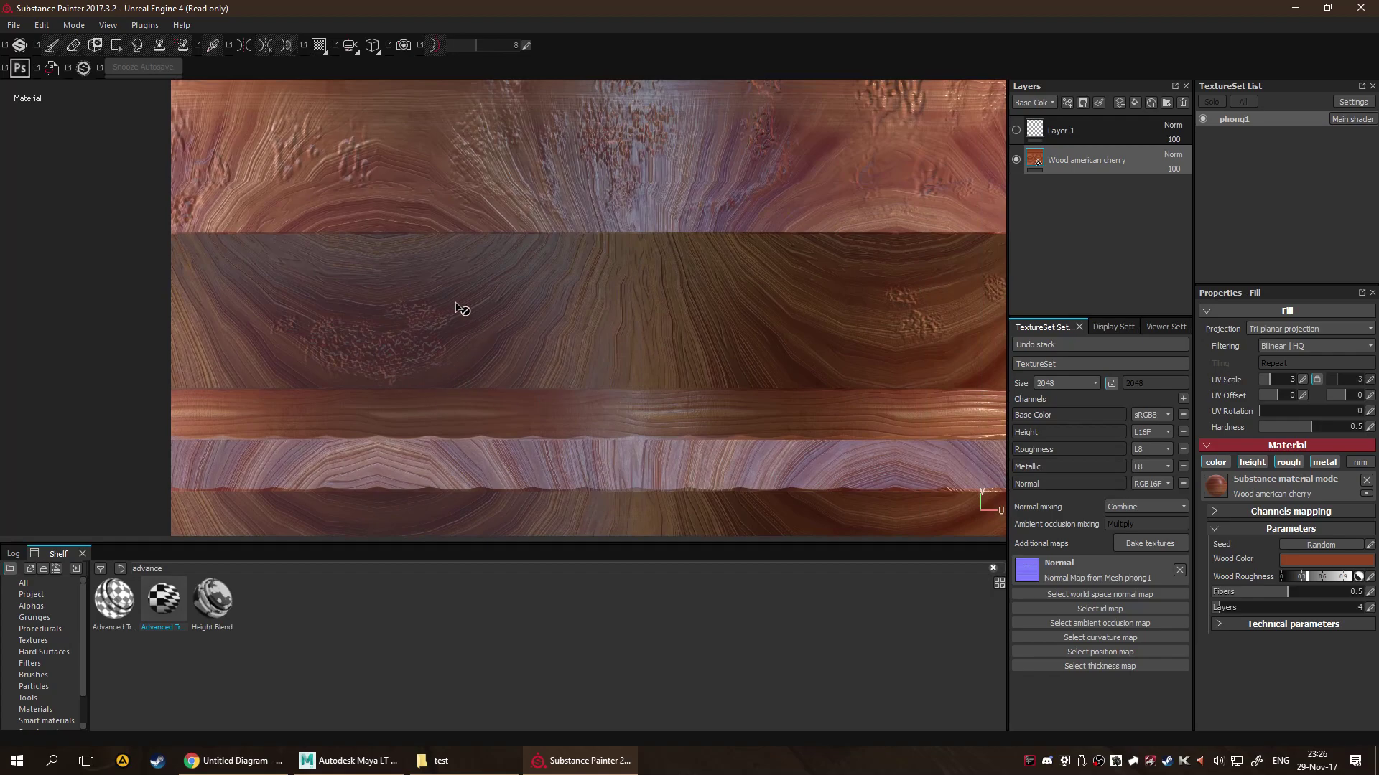
scroll(498, 325, down, 5)
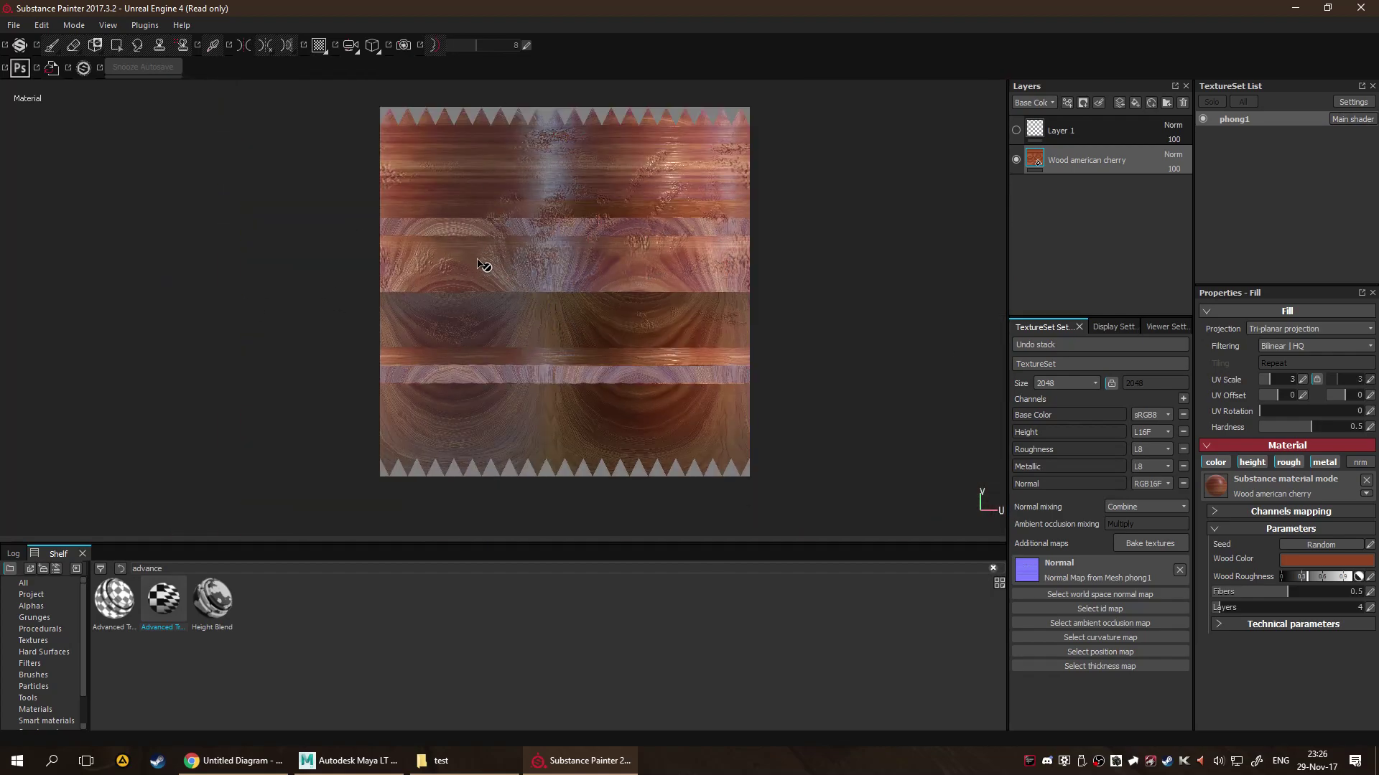
scroll(478, 263, up, 3)
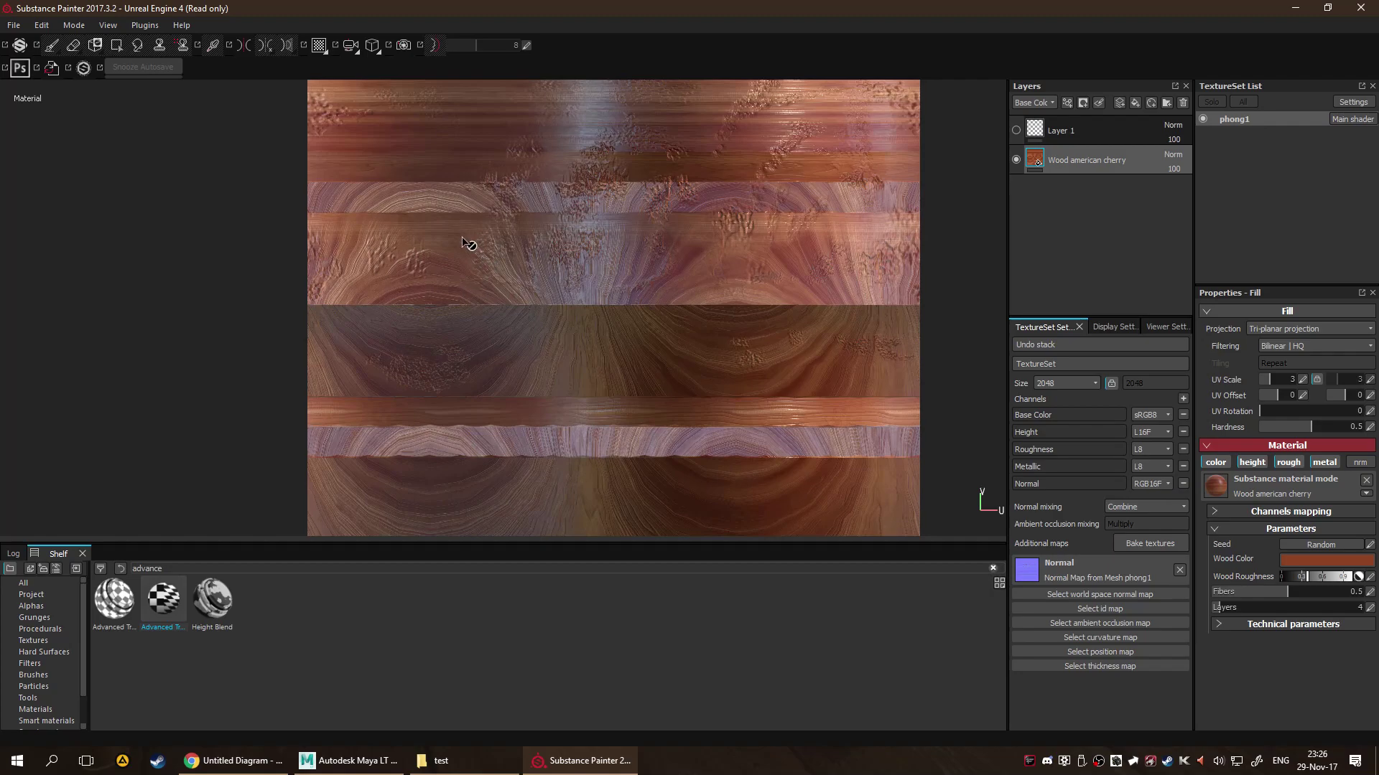
scroll(462, 237, up, 4)
scroll(496, 258, down, 3)
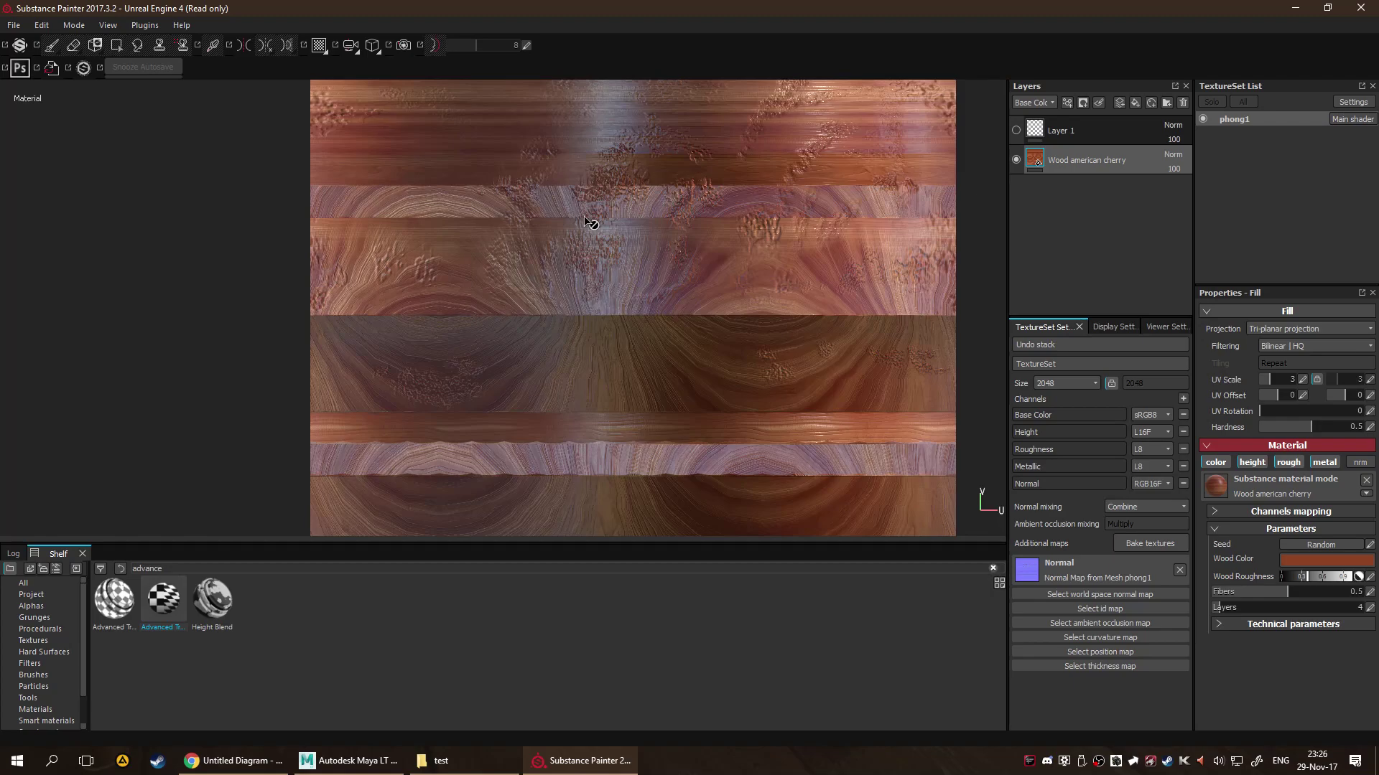
Compare the wood grain on the hat with its UV layout in the side-by-side 3D and 2D views.
key(m)
key(F1)
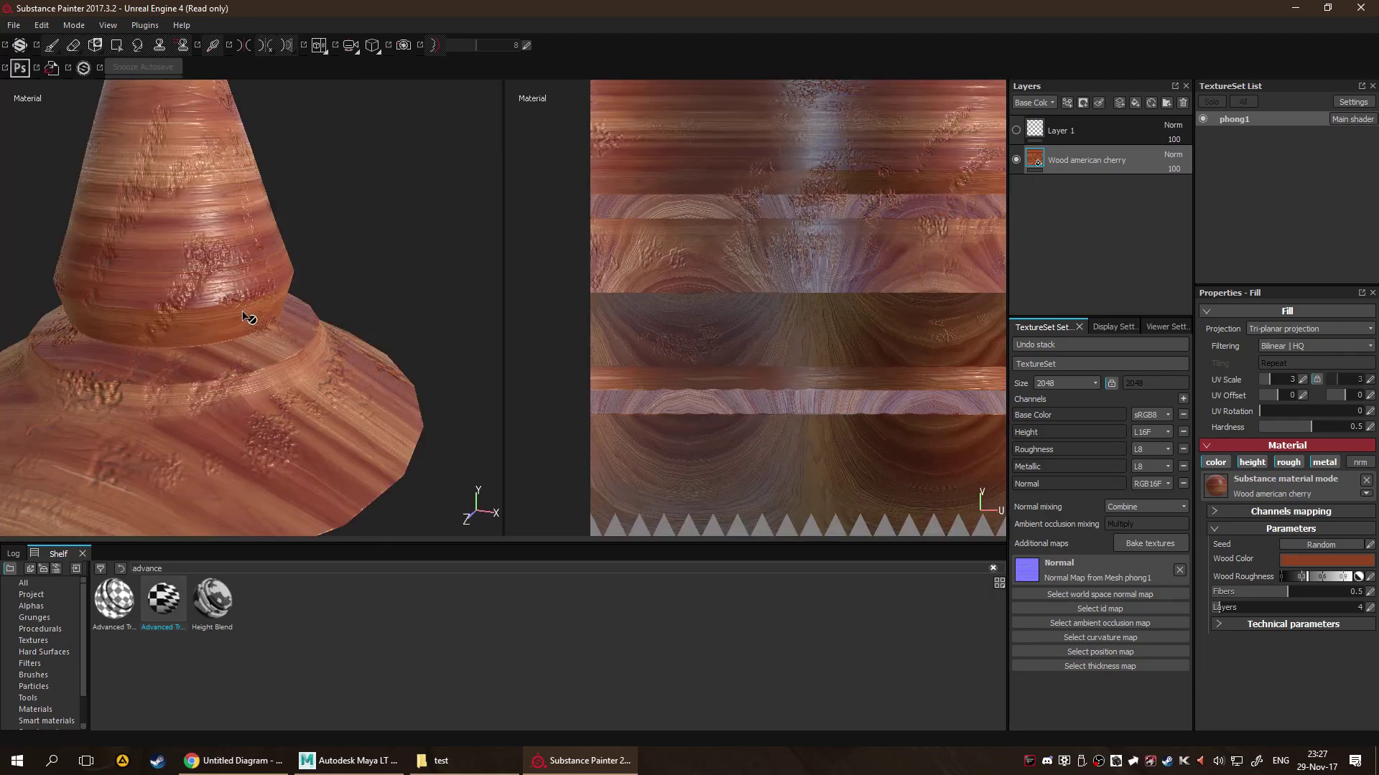
scroll(274, 318, down, 10)
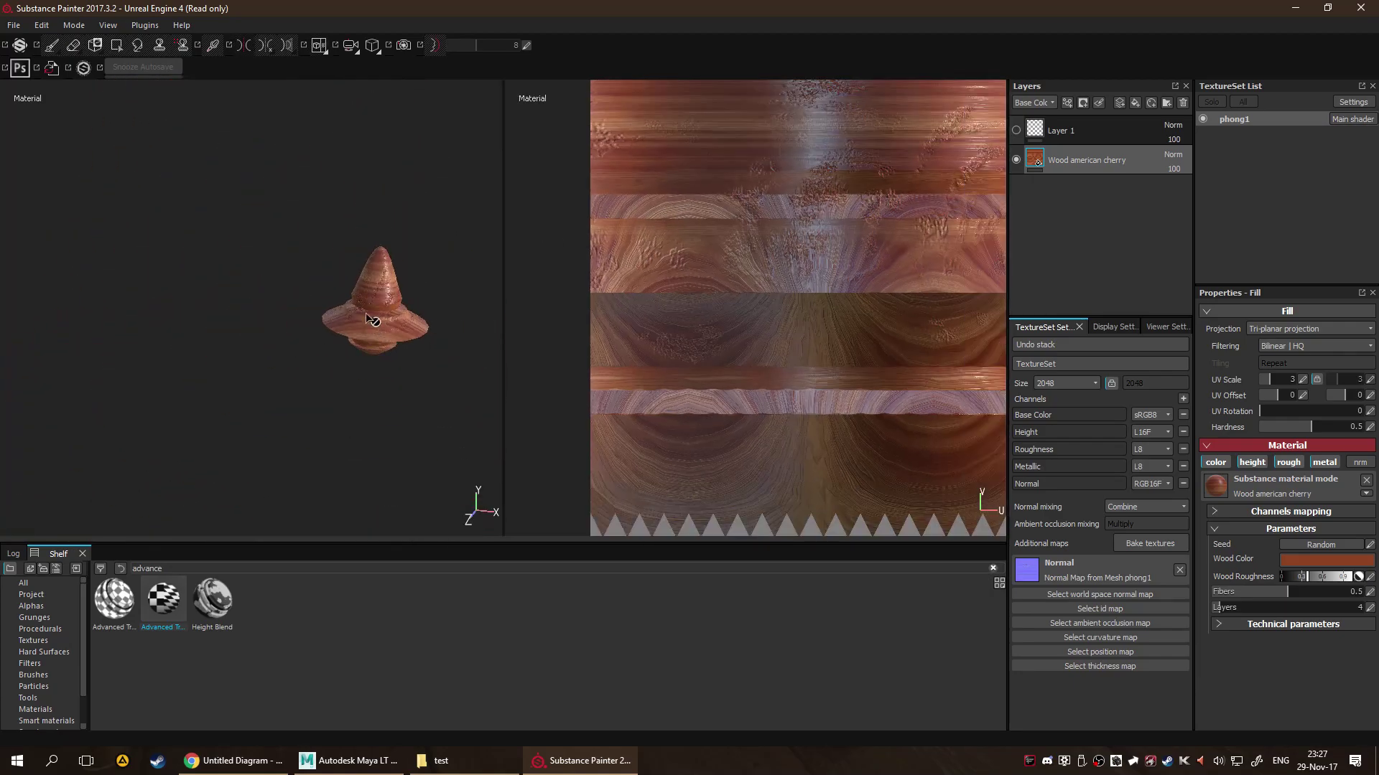
scroll(271, 399, down, 2)
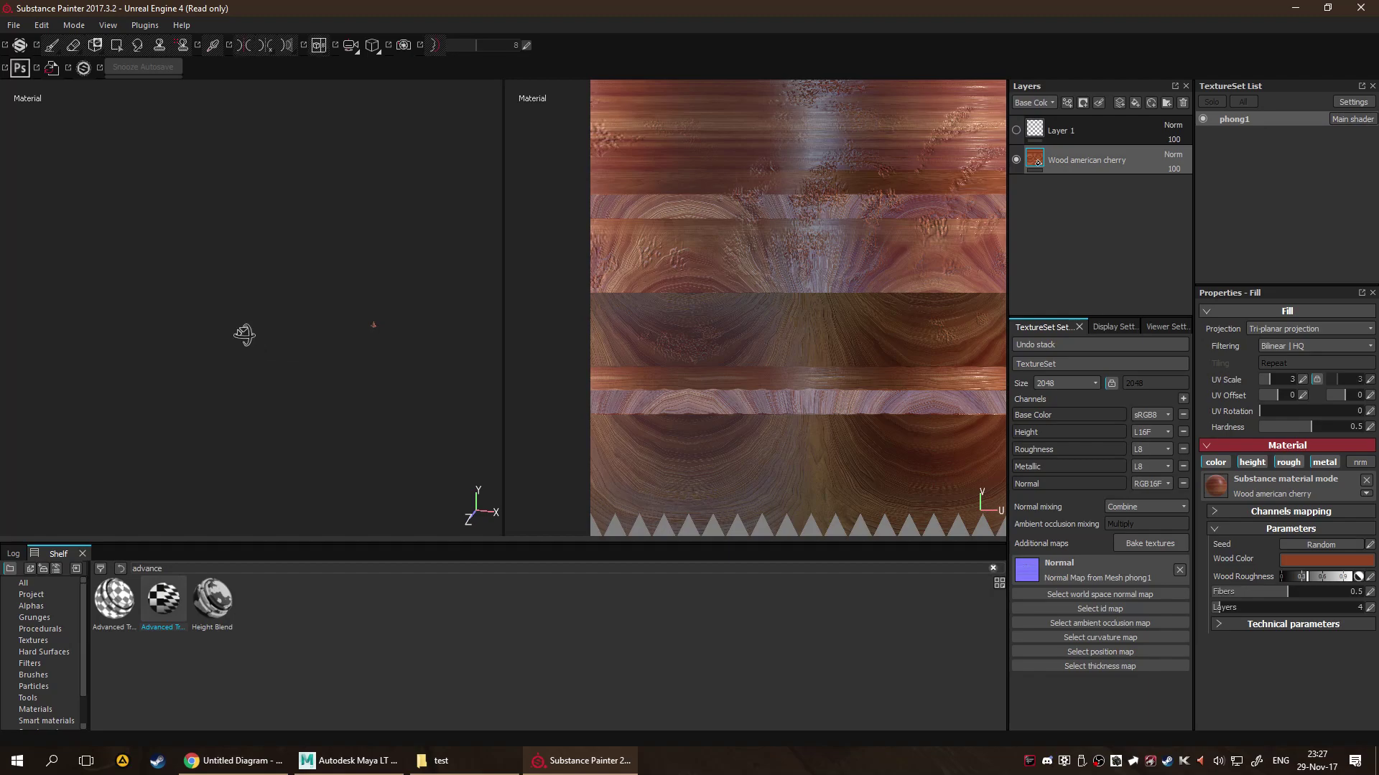
mouse_move(247, 332)
alt+mouse_down()
mouse_move(163, 332)
mouse_move(222, 345)
alt+mouse_up()
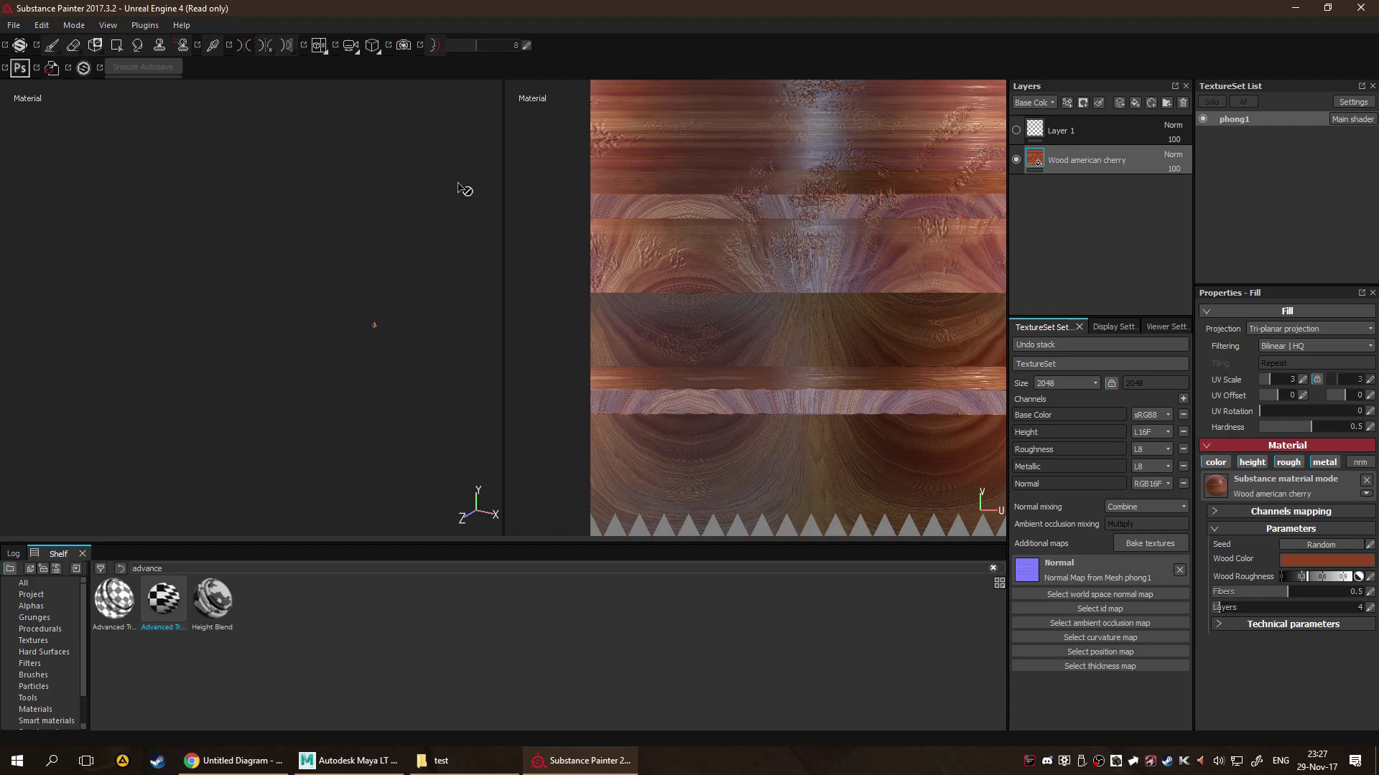
scroll(409, 363, up, 10)
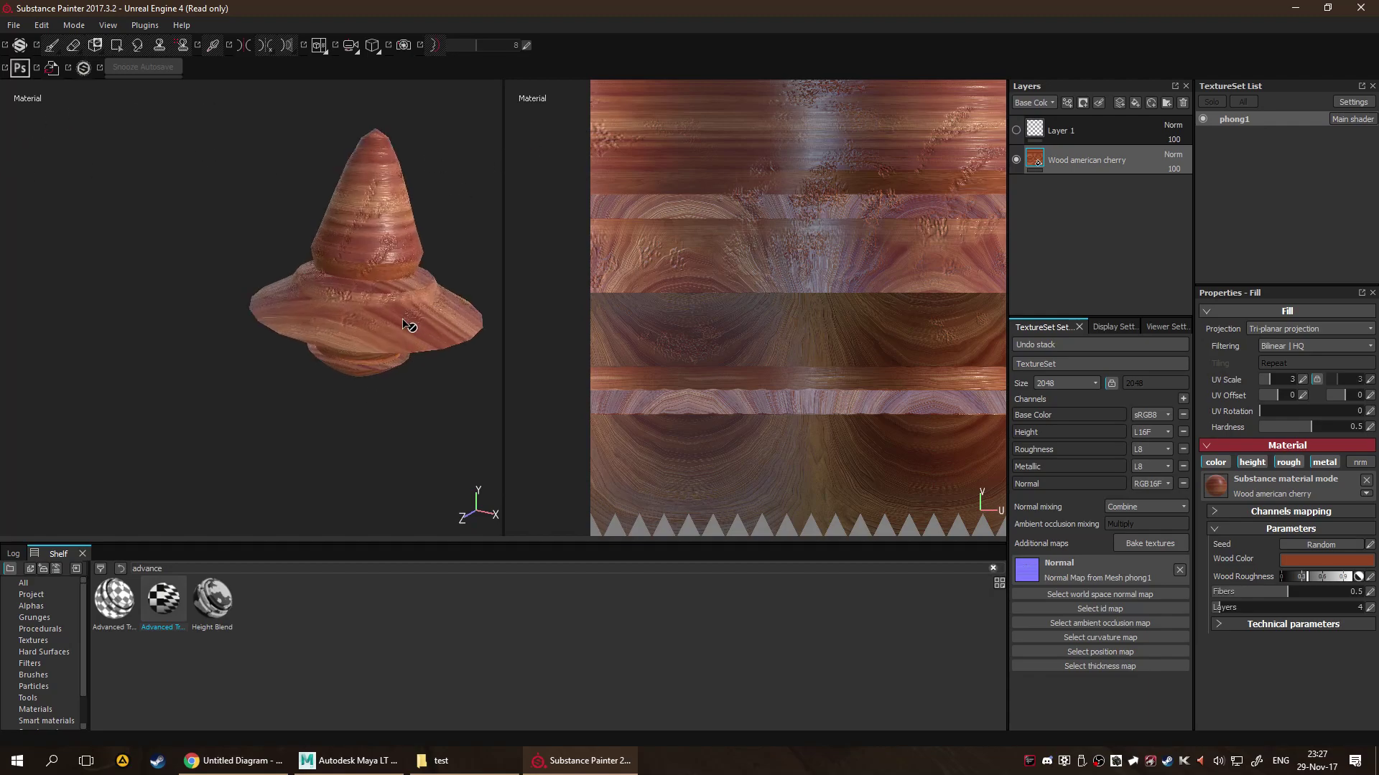
scroll(379, 331, up, 2)
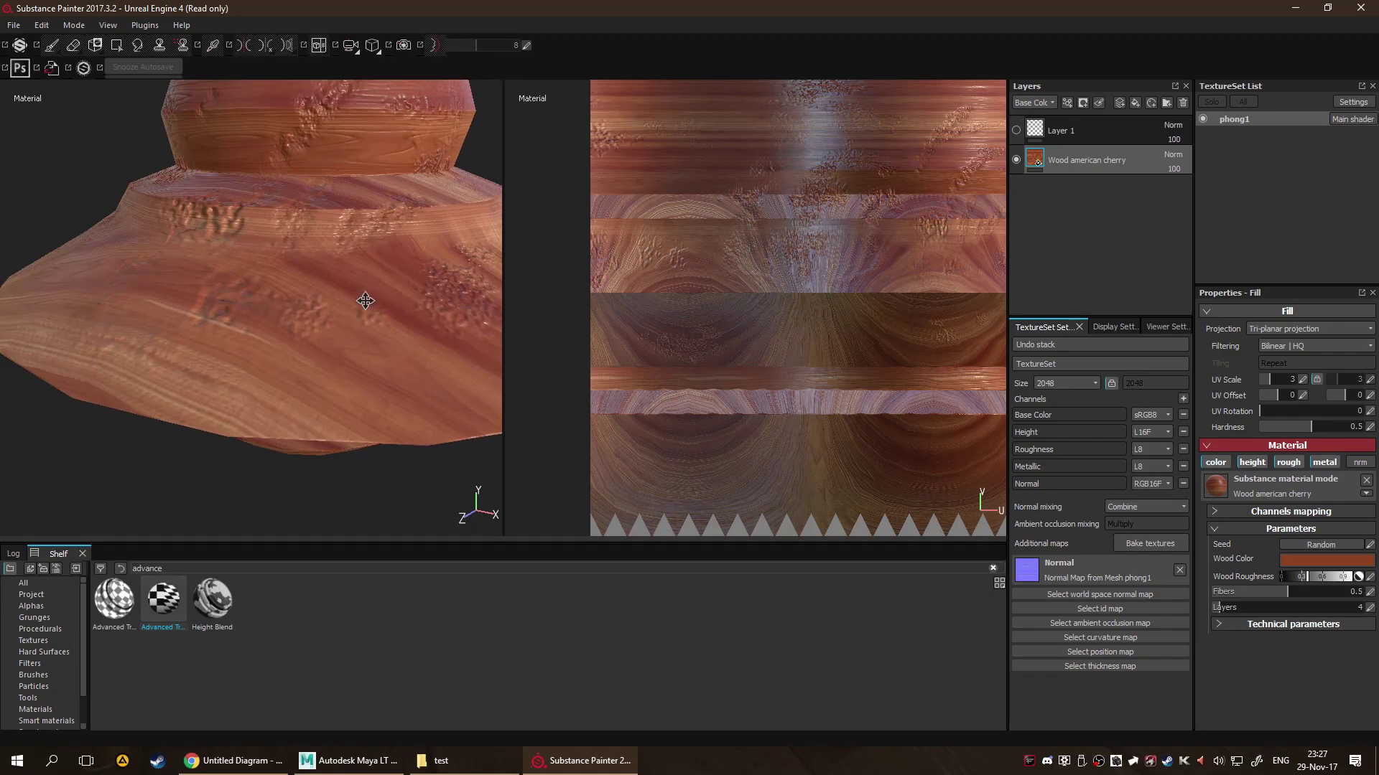
alt+drag(363, 302, 305, 354)
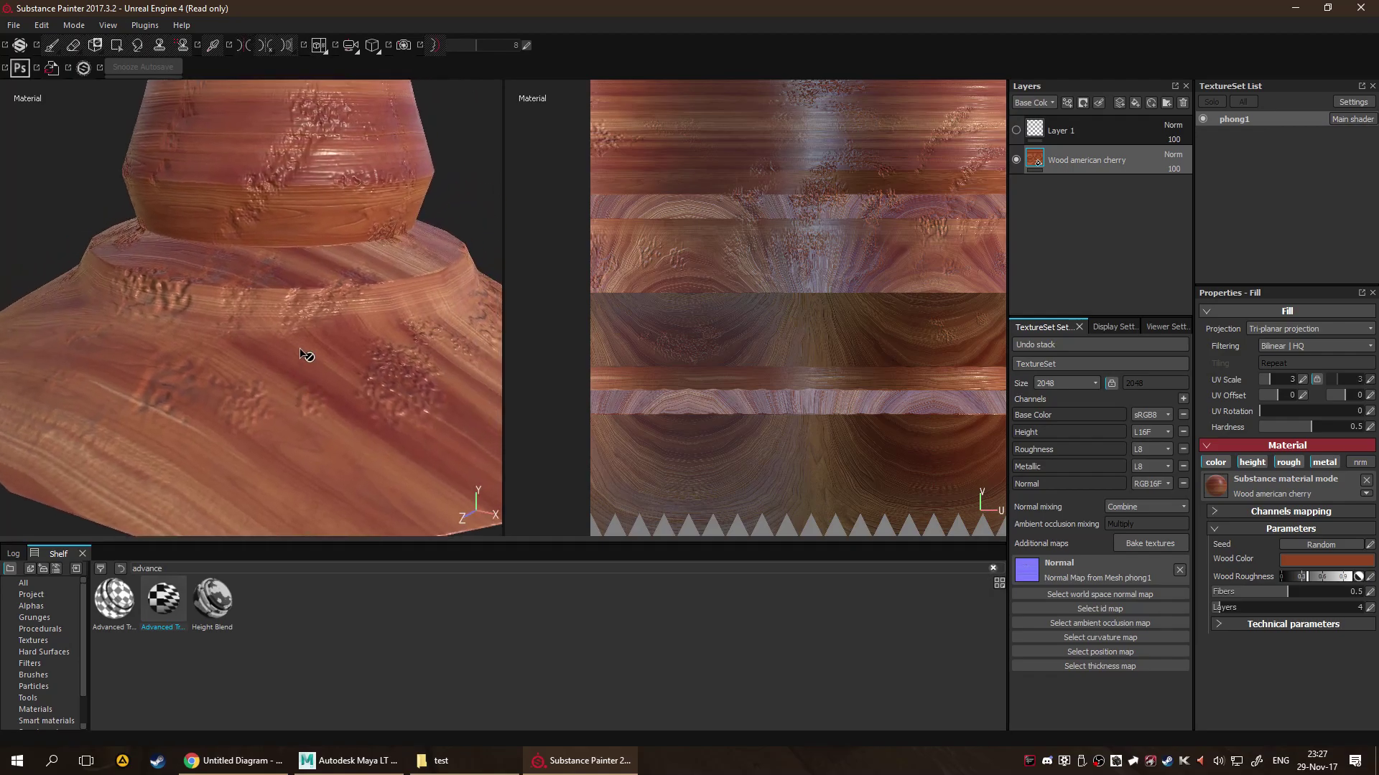
key(F2)
key(F3)
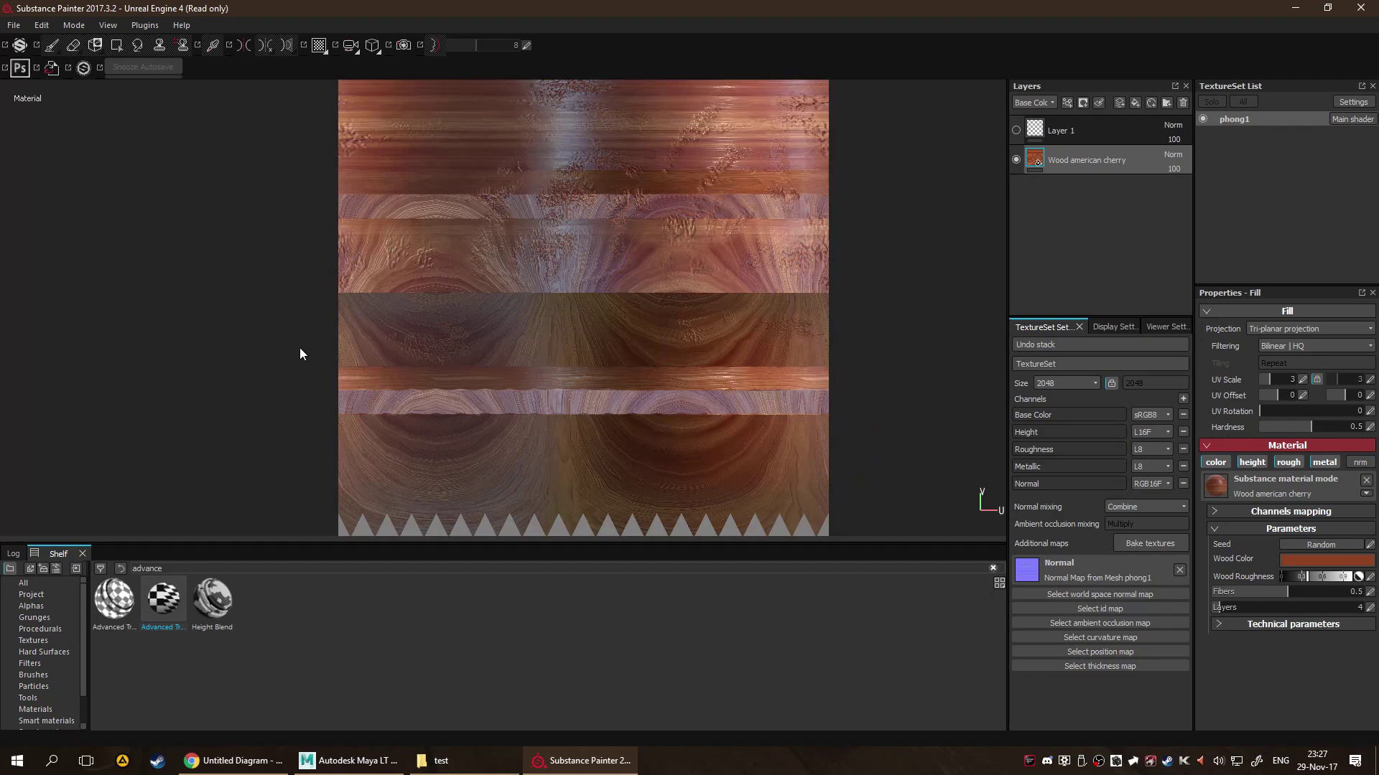
key(F2)
key(F1)
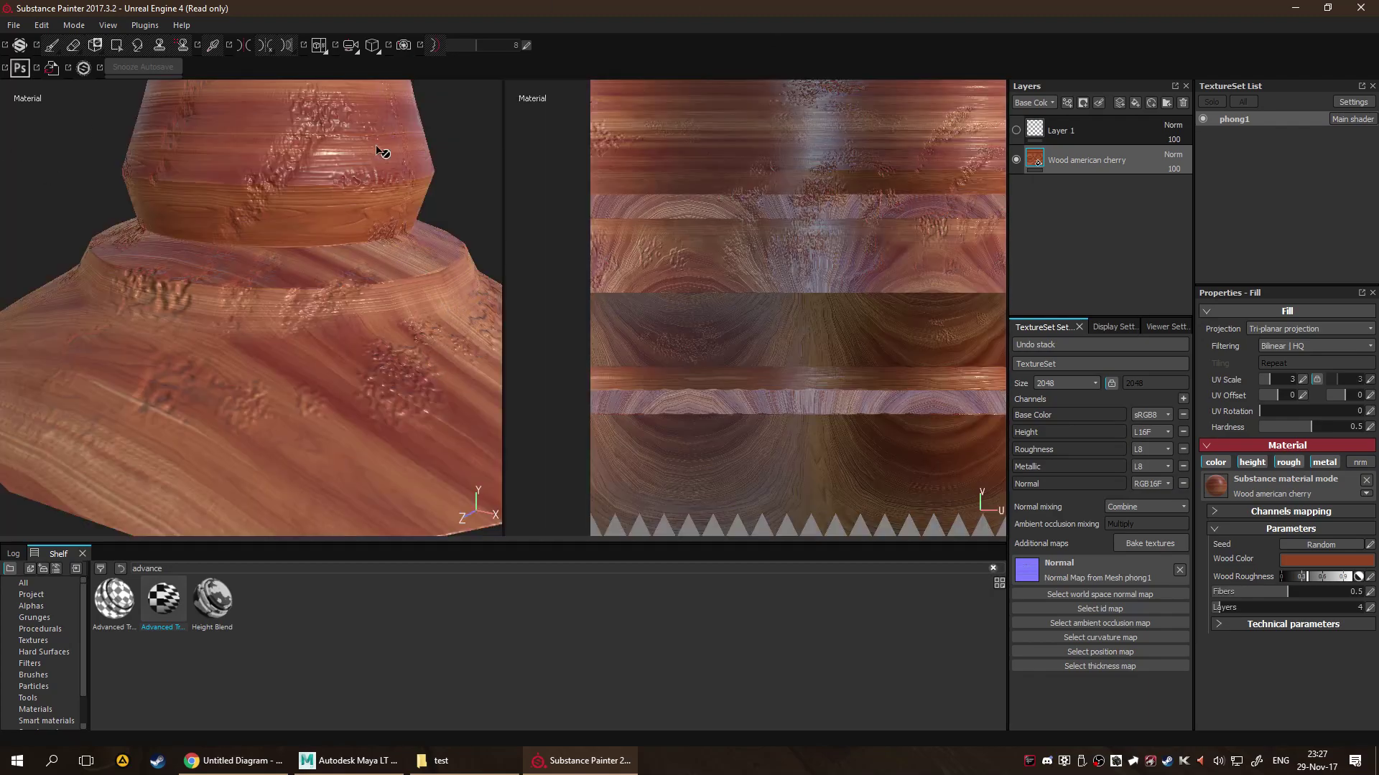
Show only the 3D view, frame the whole hat, and inspect the wood grain on the underside and lower rim.
key(F2)
key(f)
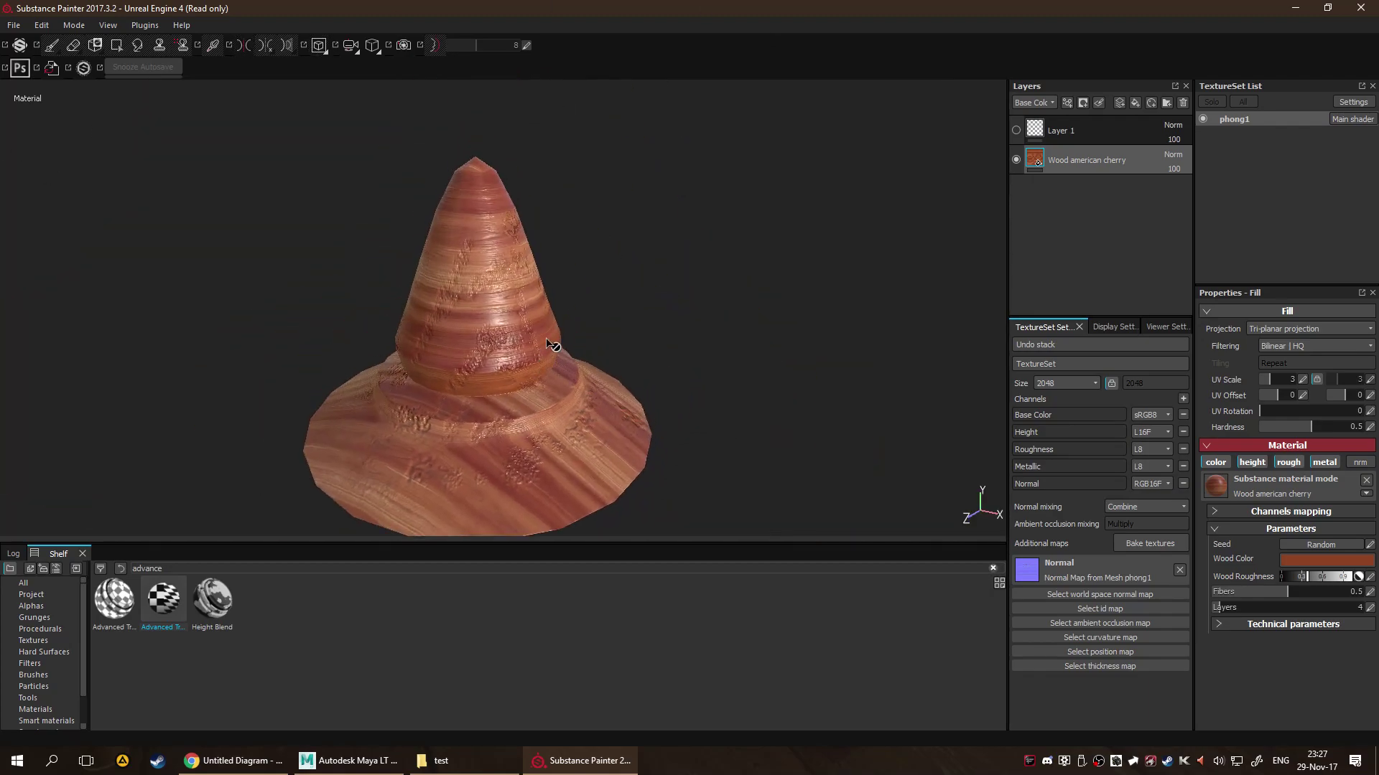
alt+drag(551, 345, 703, 195)
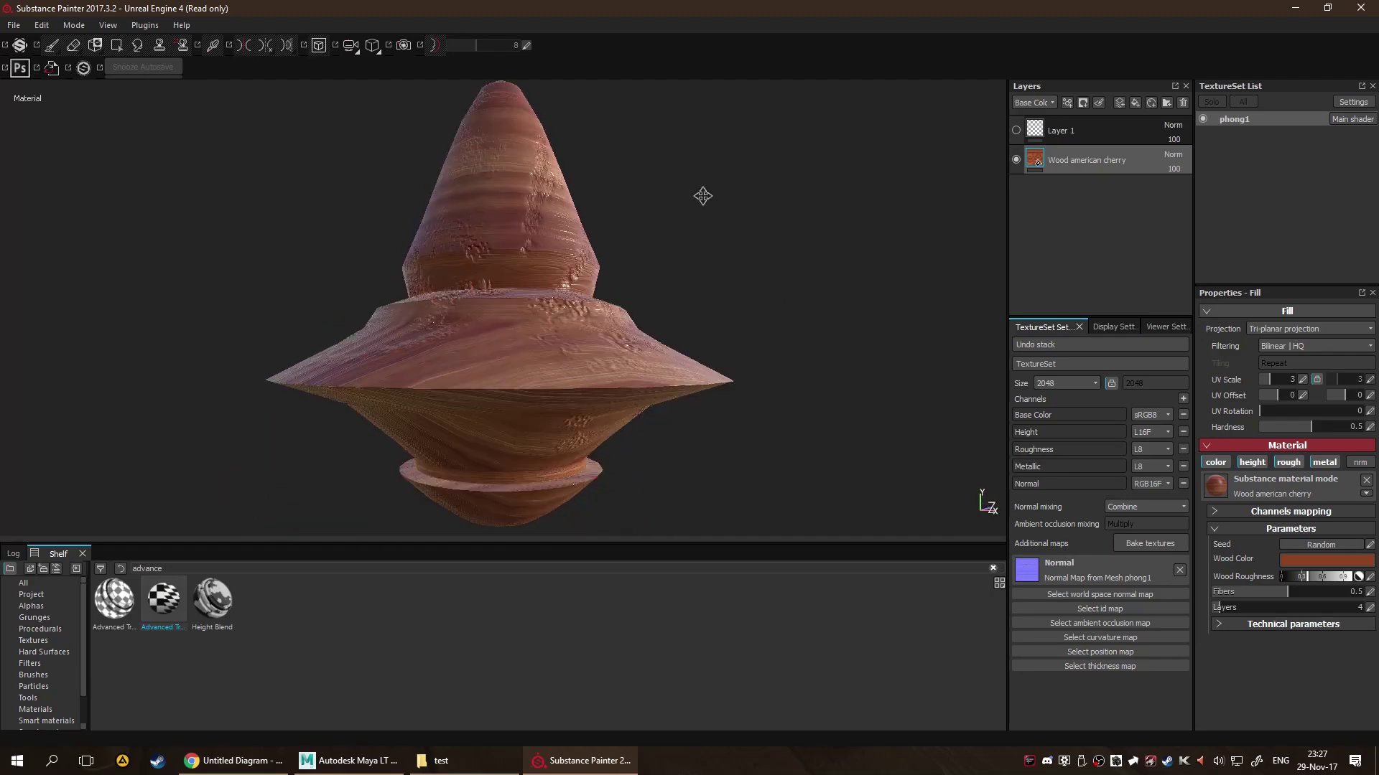
alt+middle_drag(703, 195, 720, 66)
alt+right_drag(674, 289, 532, 427)
alt+middle_drag(700, 269, 750, 222)
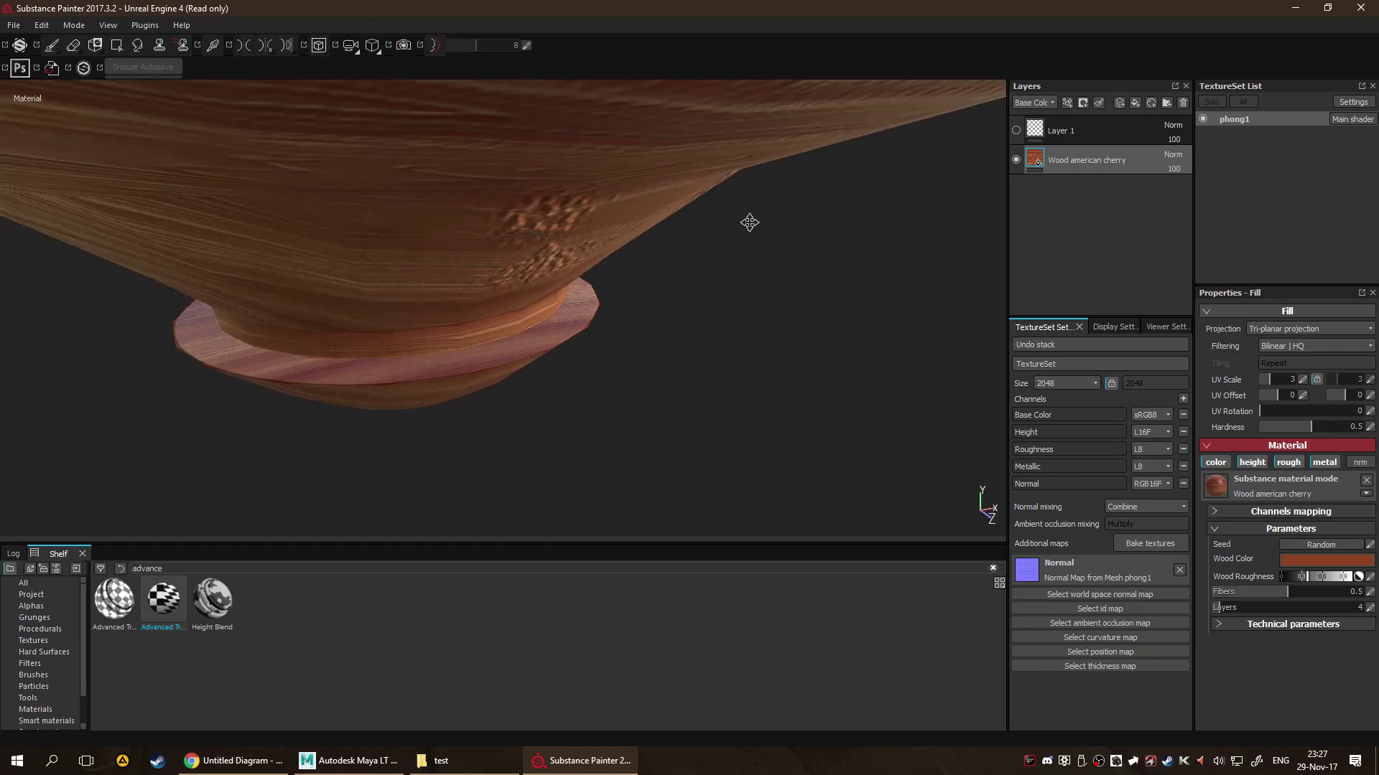
alt+drag(748, 223, 691, 305)
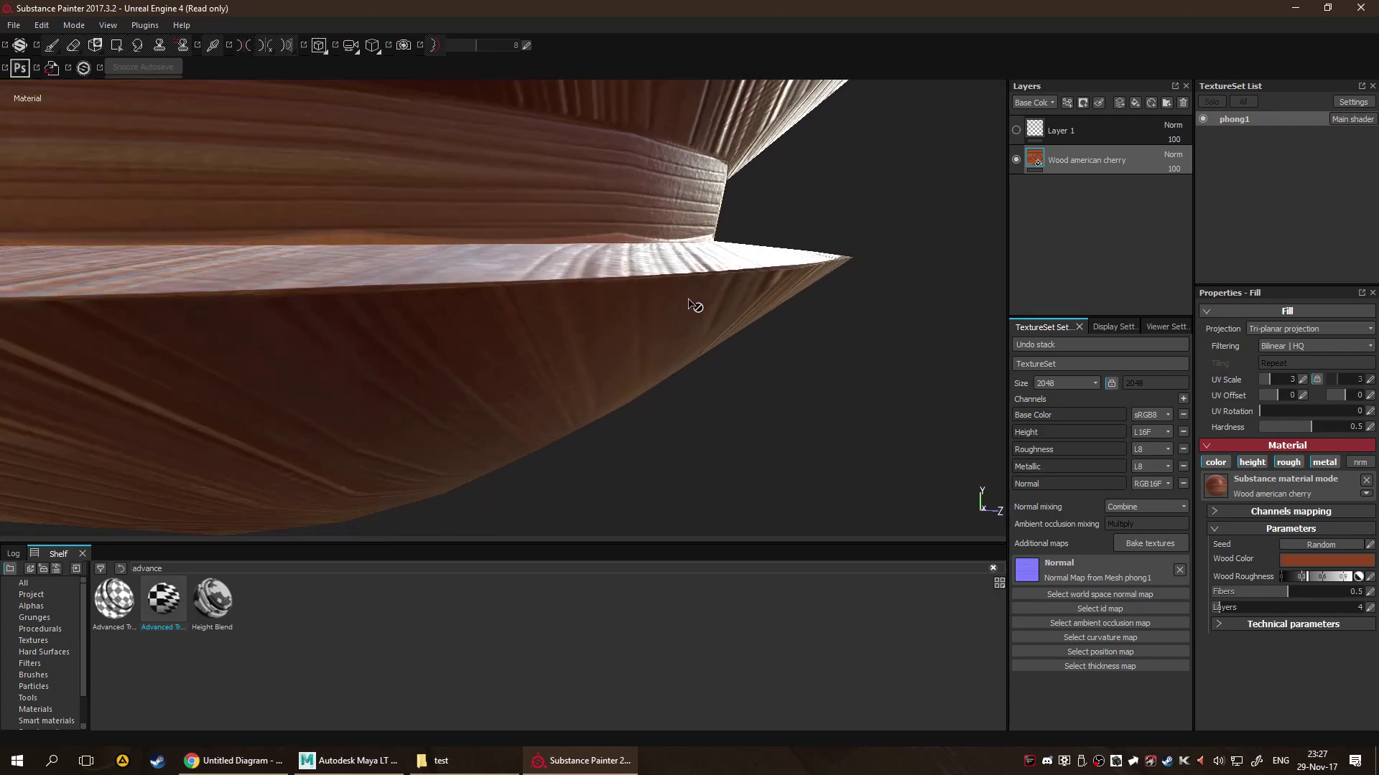
Cycle the viewport through the wood's individual channels, from Base Color to Metallic, at the lower rim.
key(c)
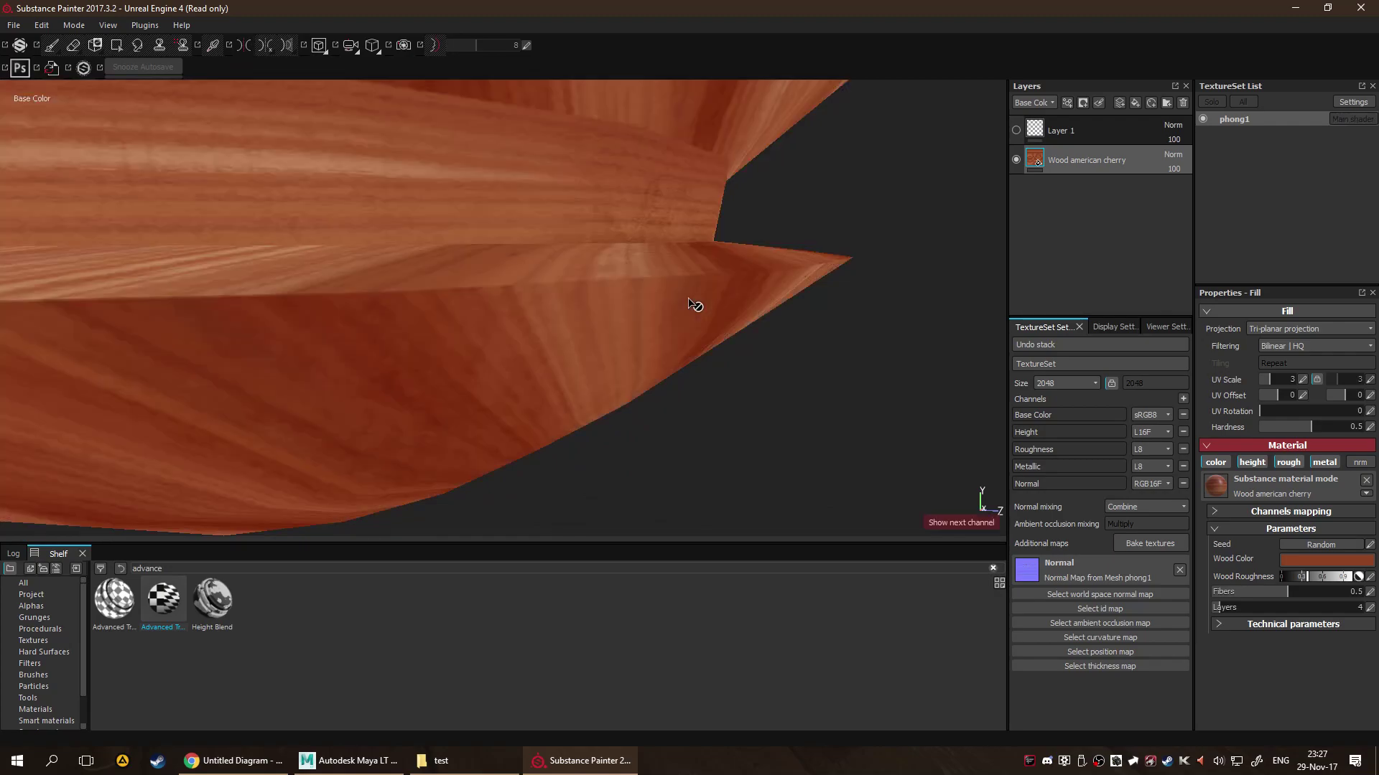
alt+drag(694, 305, 658, 380)
key(c)
key(c)
key(c)
key(c)
key(c)
key(c)
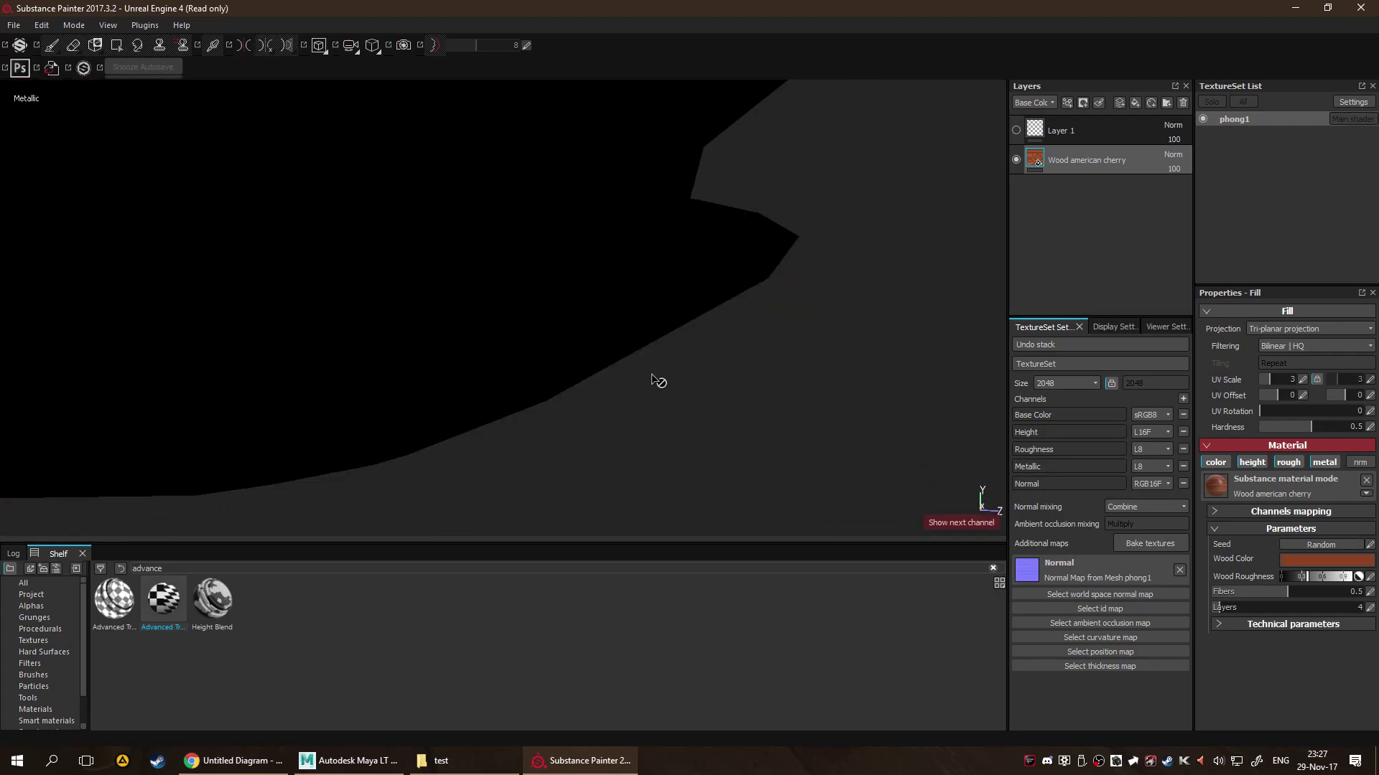
Inspect the lower rim in the Normal + Height + Base normal channel, and hide the Wood american cherry layer.
alt+drag(492, 301, 572, 328)
alt+drag(482, 302, 601, 340)
scroll(590, 336, up, 1)
scroll(445, 349, up, 2)
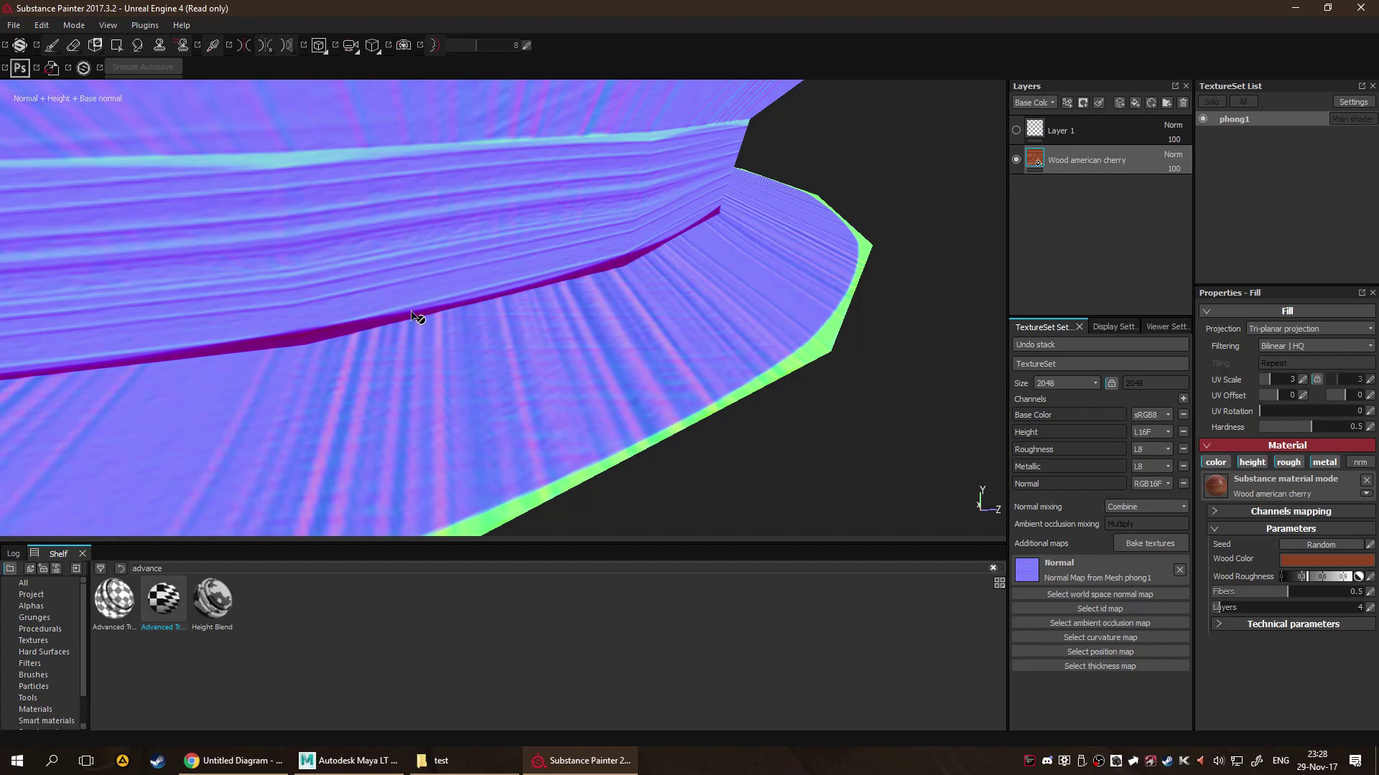
alt+drag(578, 303, 597, 230)
click(1016, 159)
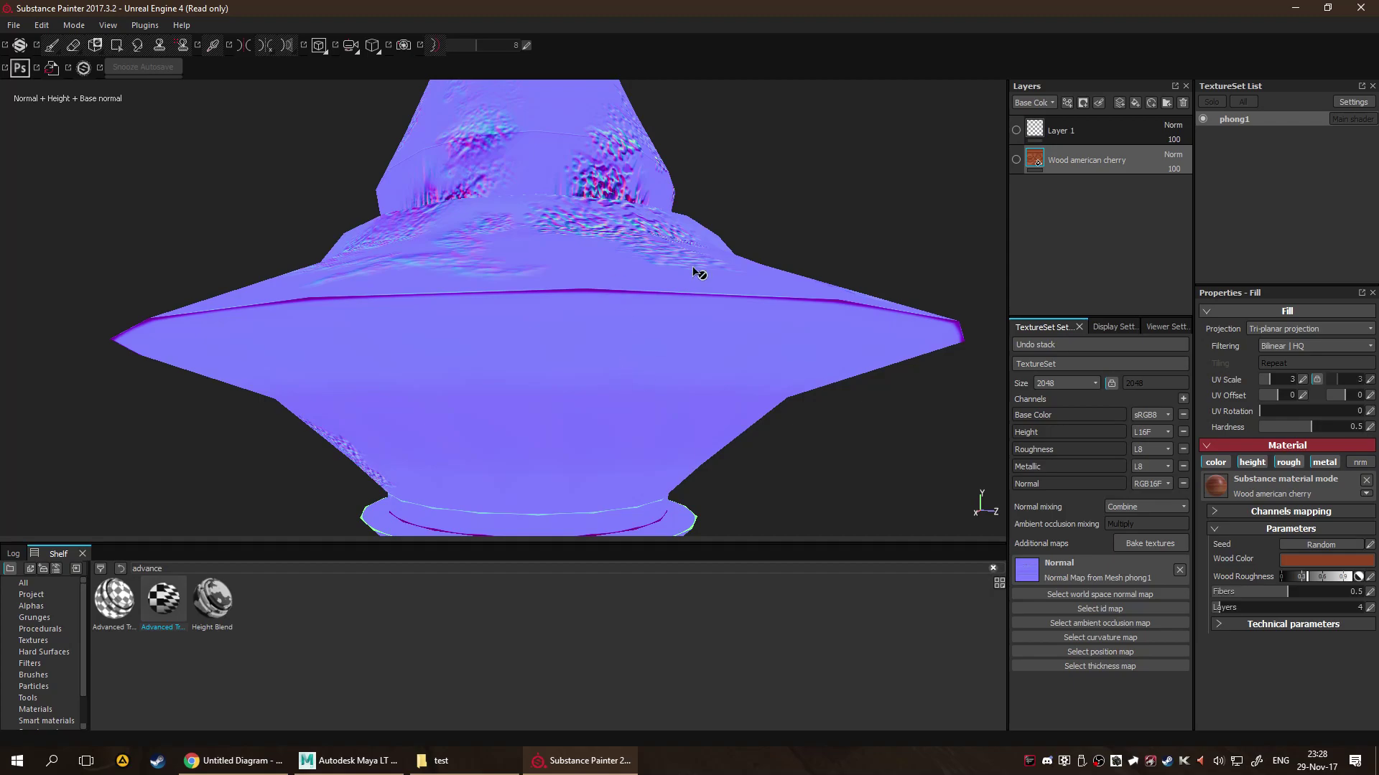
Inspect the hat's underside, tip and full silhouette in the Normal + Height + Base normal channel.
alt+drag(692, 443, 510, 274)
alt+drag(552, 341, 478, 350)
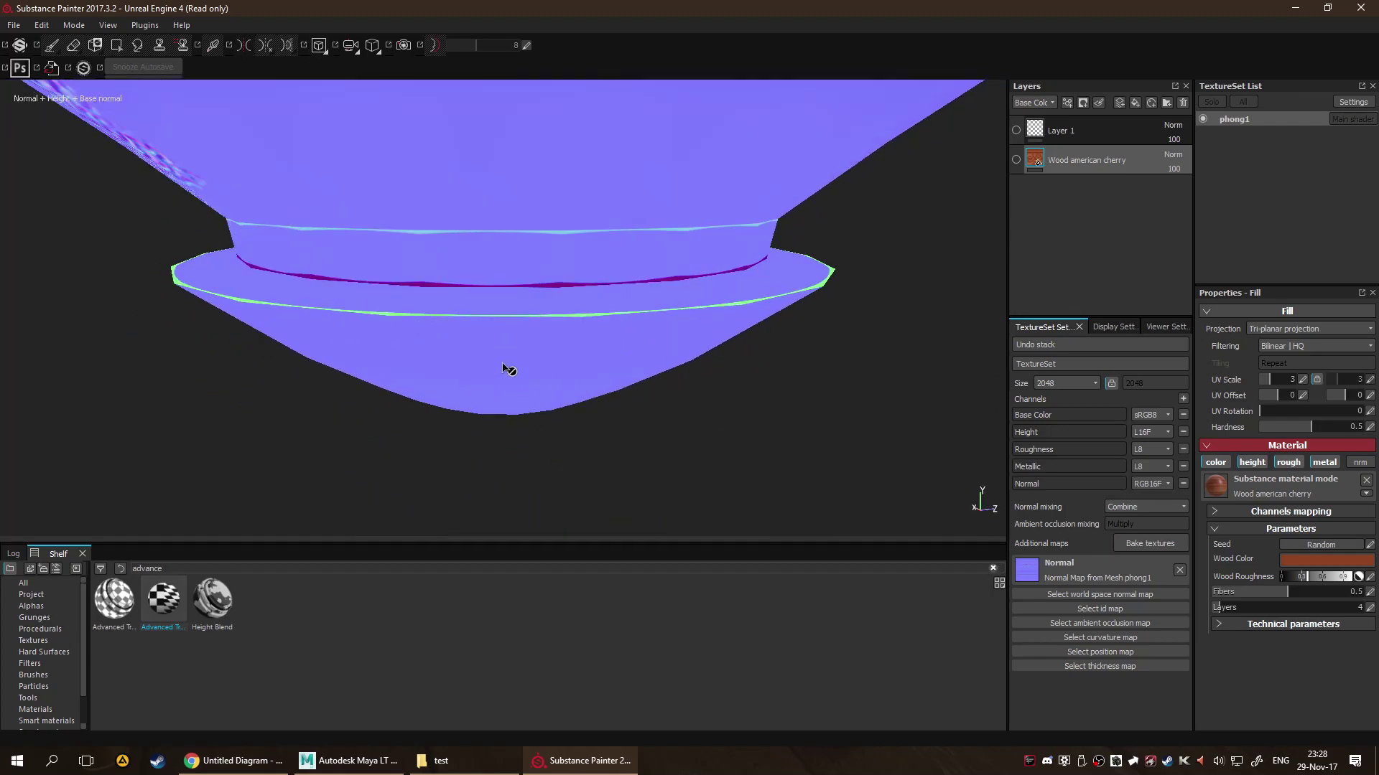
alt+drag(601, 260, 642, 230)
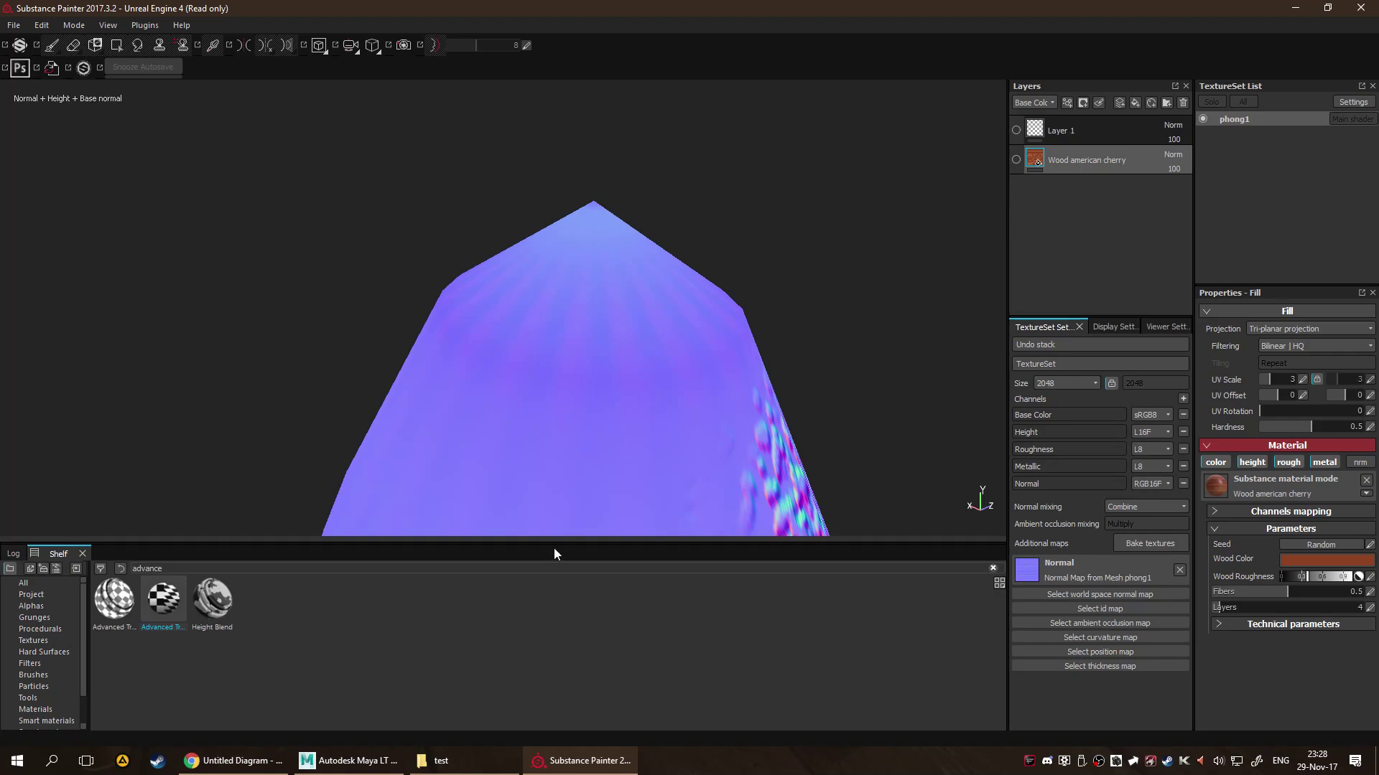
alt+right_drag(256, 289, 348, 345)
alt+middle_drag(349, 344, 323, 215)
alt+right_drag(323, 215, 554, 437)
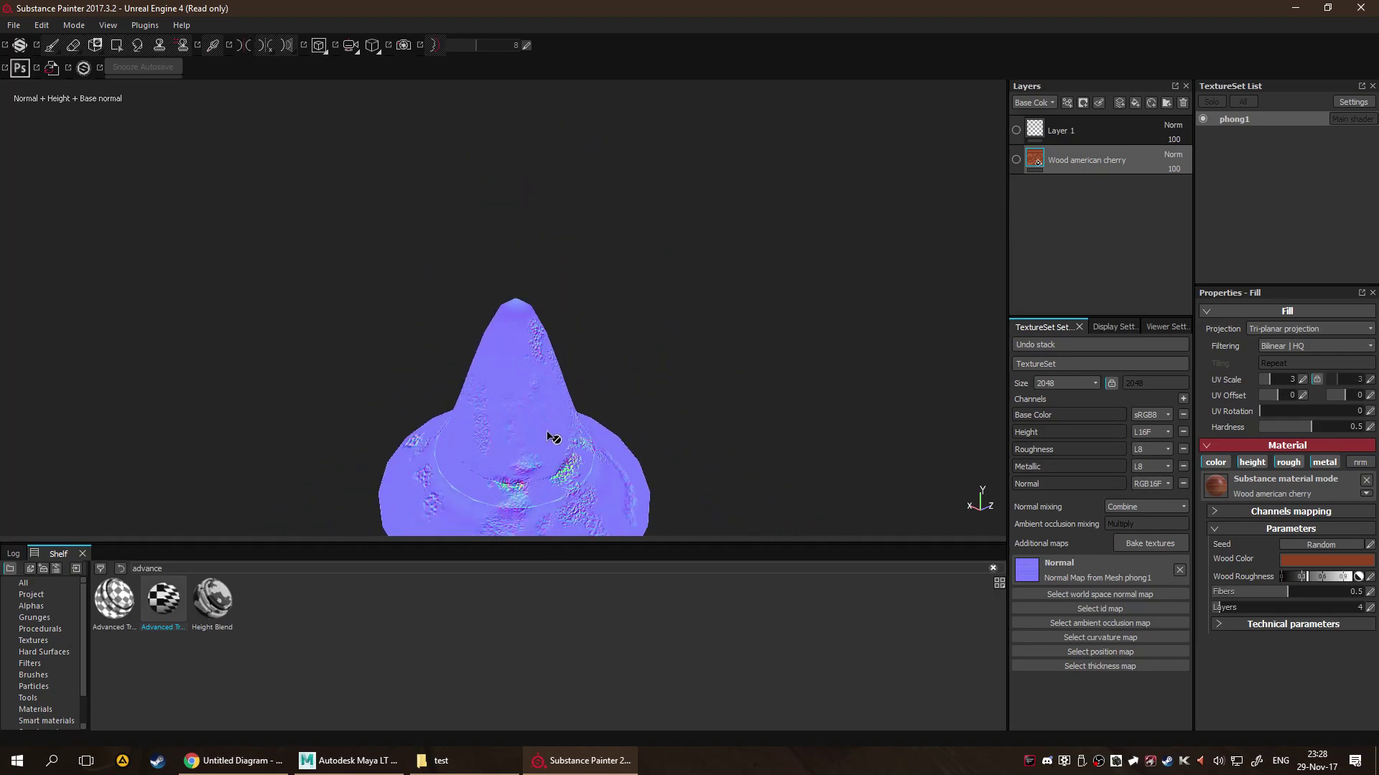
alt+middle_drag(553, 437, 558, 298)
mouse_move(558, 298)
alt+mouse_down()
mouse_move(551, 344)
mouse_move(549, 300)
alt+mouse_up()
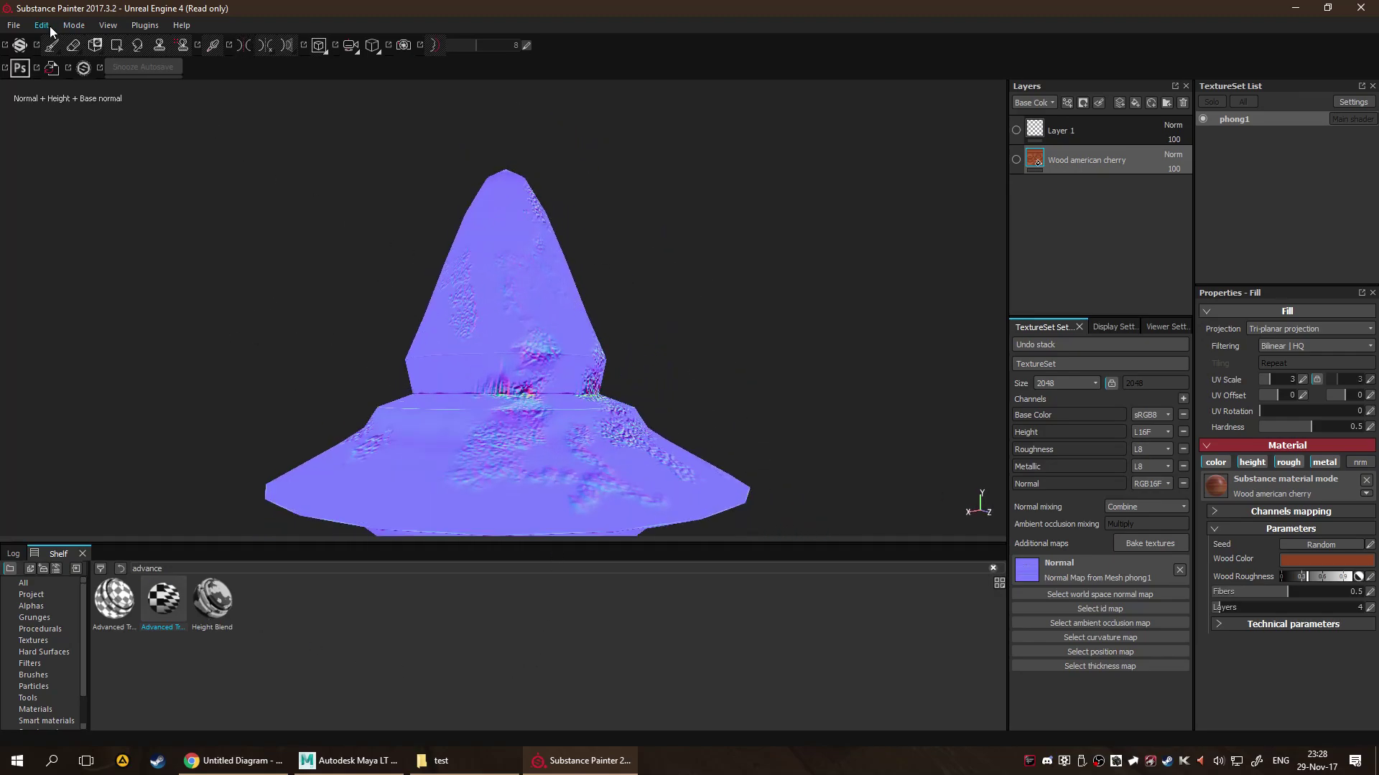
Start a new project with the mesh Top_low_auto.fbx, discarding the changes to the current project.
click(13, 27)
click(30, 43)
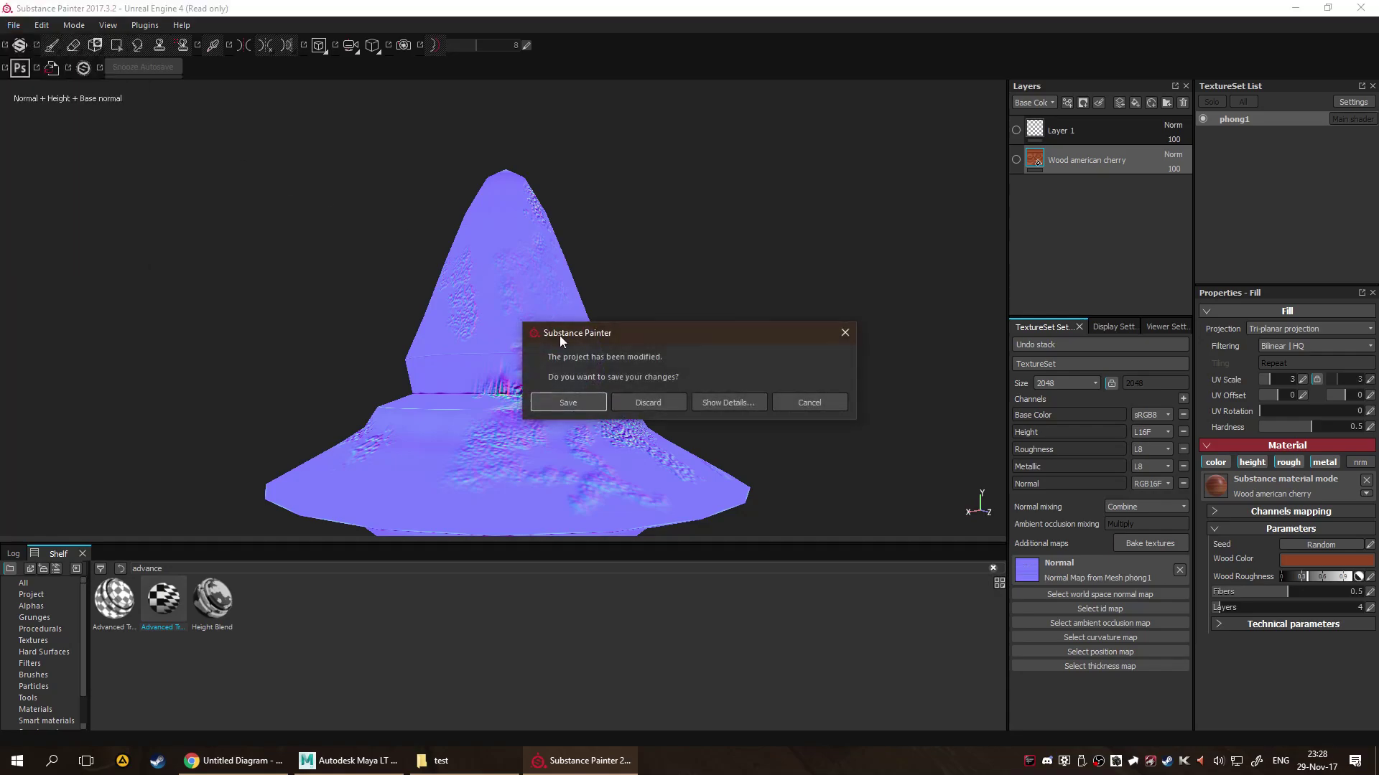
click(657, 402)
click(811, 247)
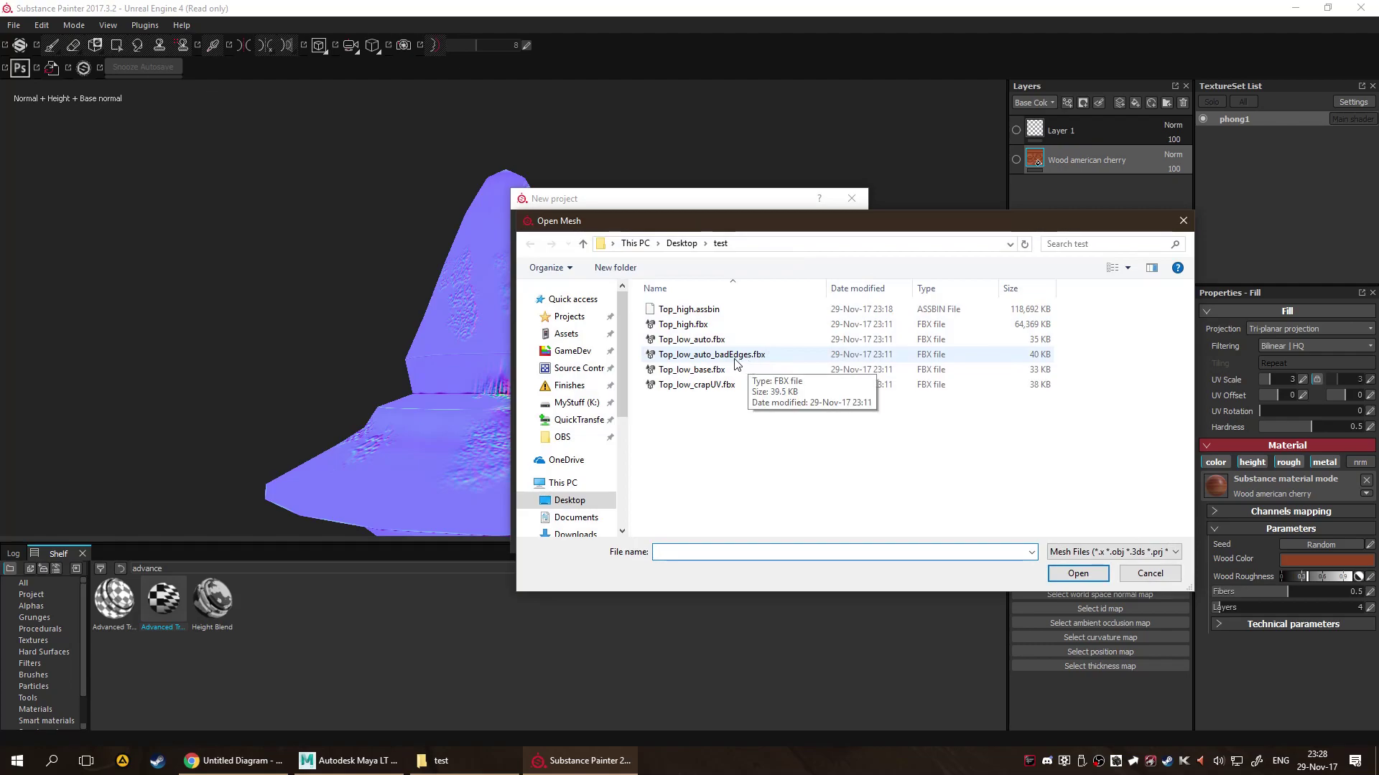
click(327, 761)
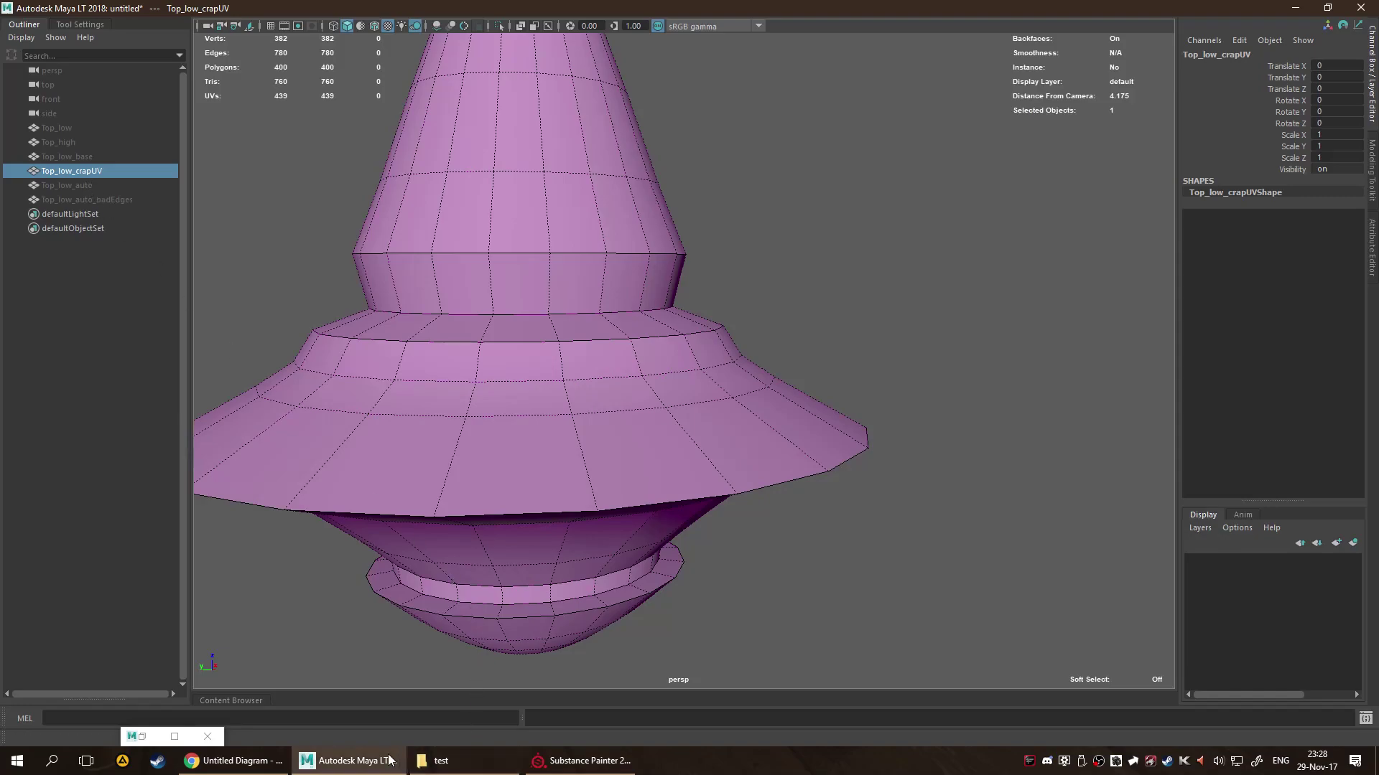
key(alt+Tab)
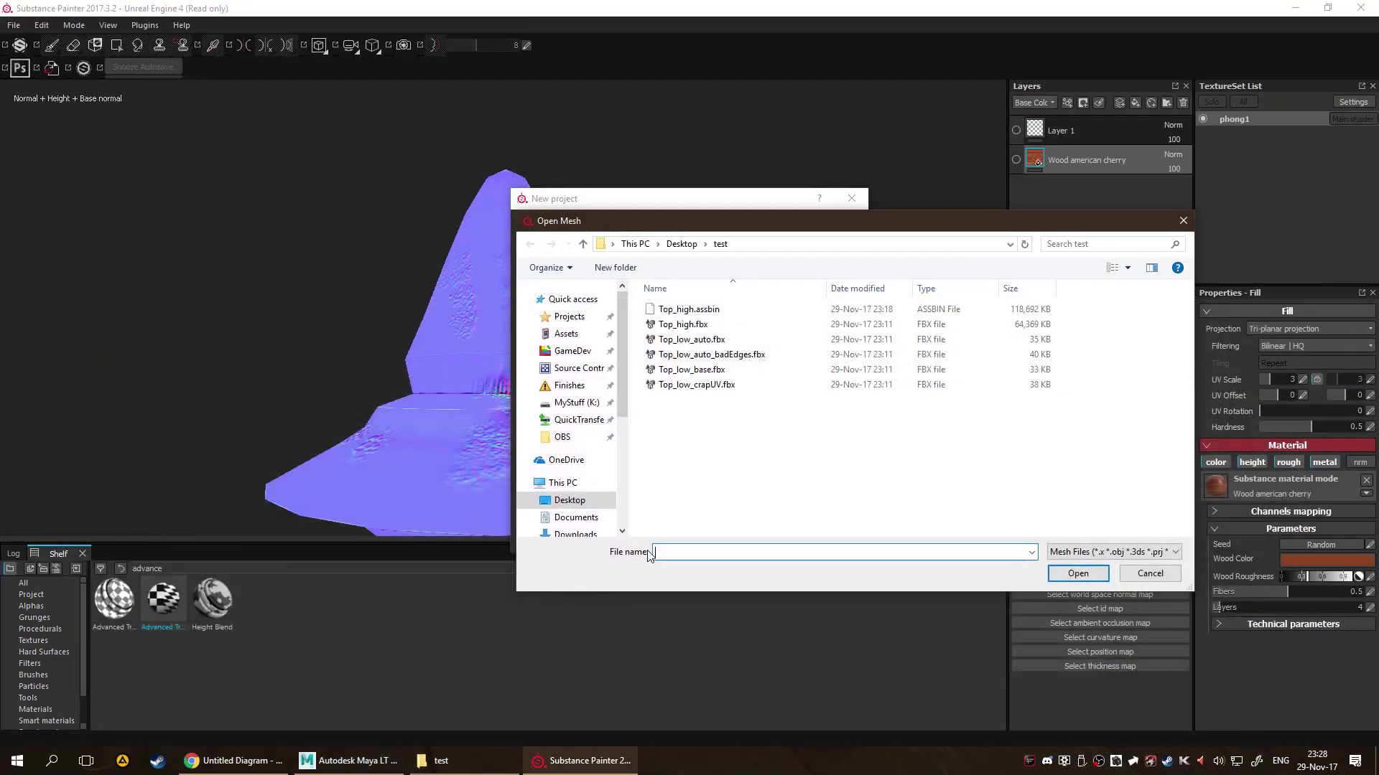
double_click(763, 339)
click(741, 538)
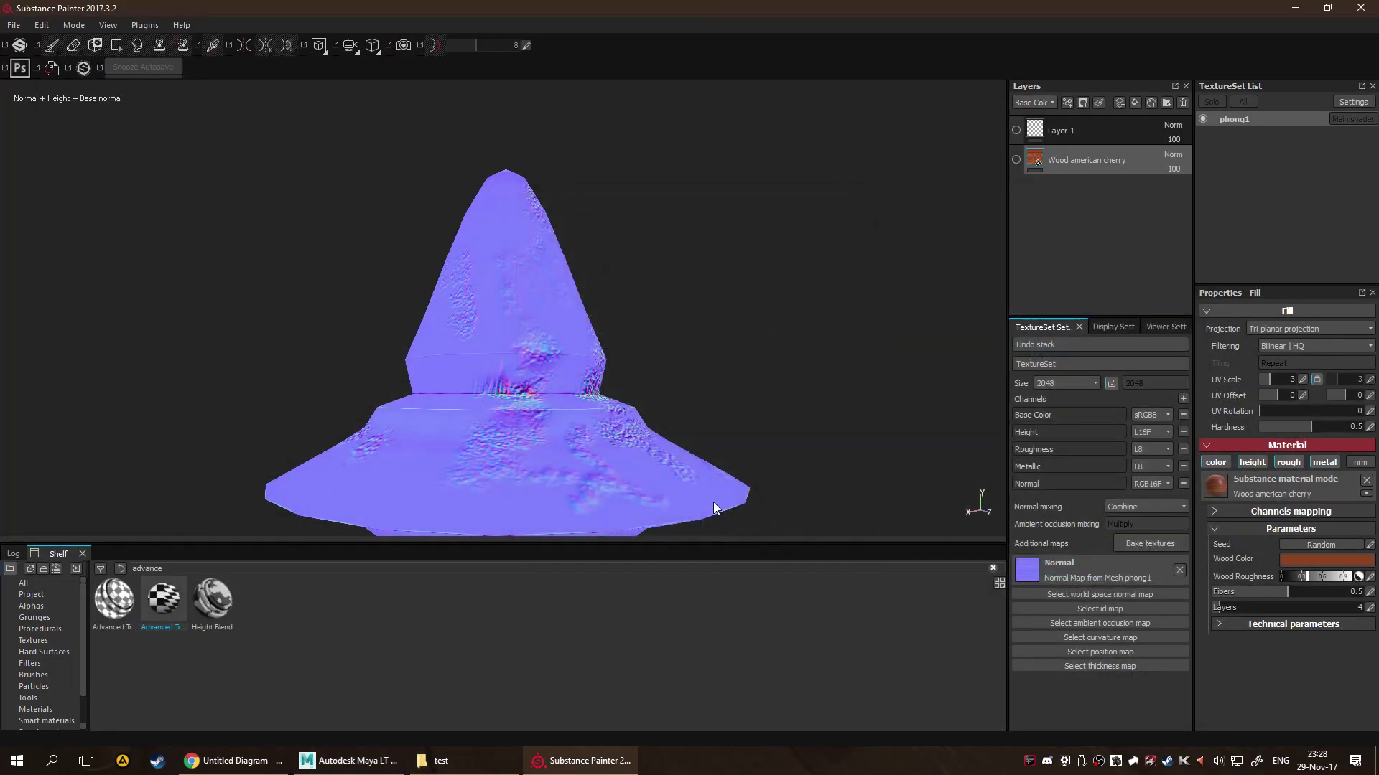
alt+drag(603, 332, 718, 414)
alt+middle_drag(452, 359, 746, 292)
alt+drag(637, 322, 534, 348)
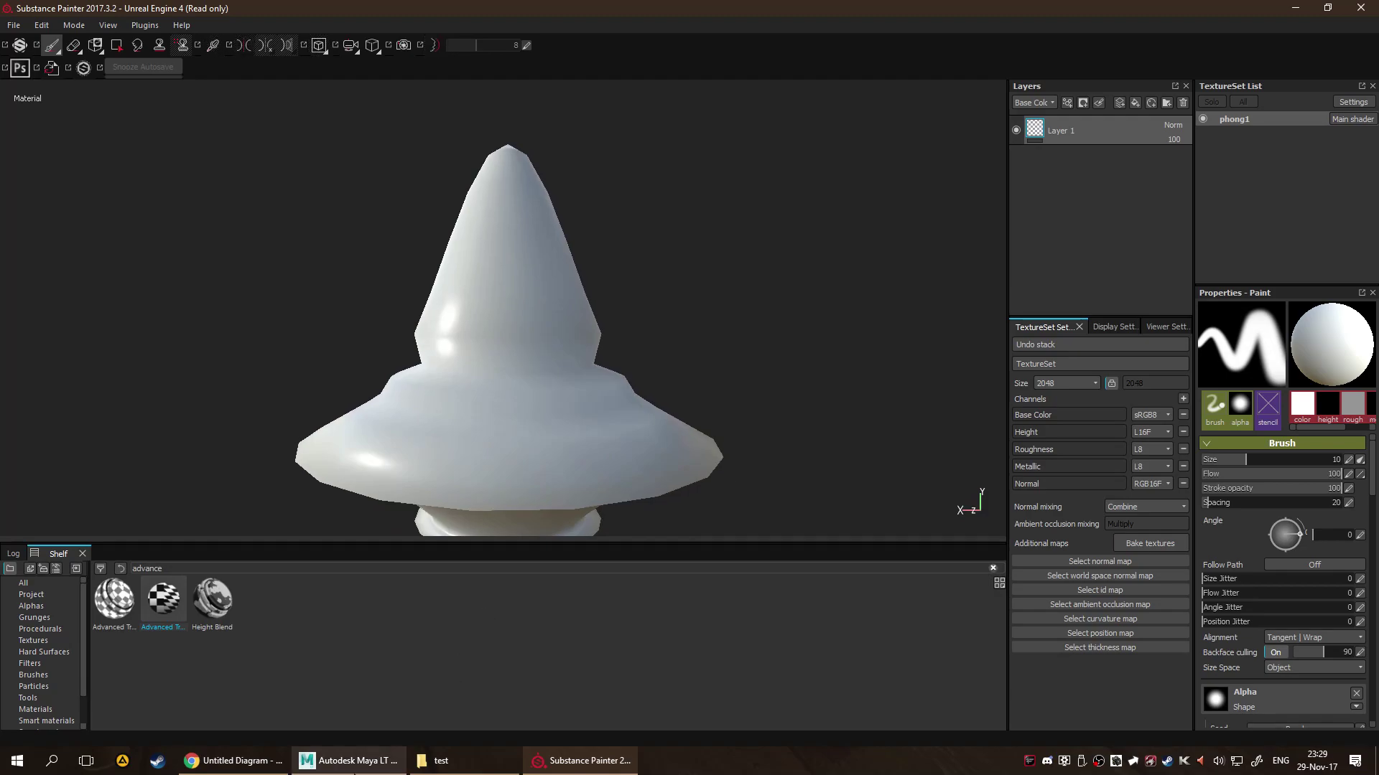
Switch to Maya LT, hide Top_low_crapUV and show Top_low_auto instead.
click(349, 761)
click(1122, 247)
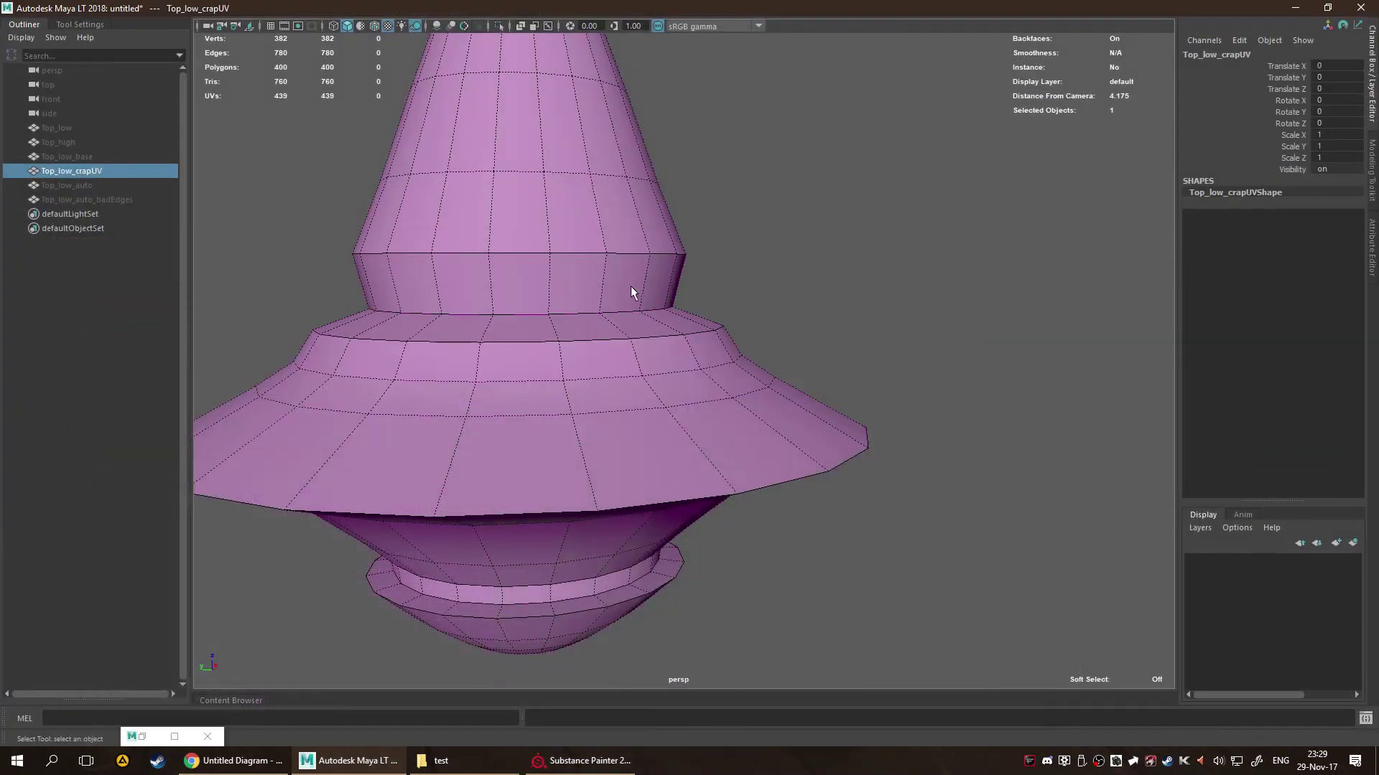
key(h)
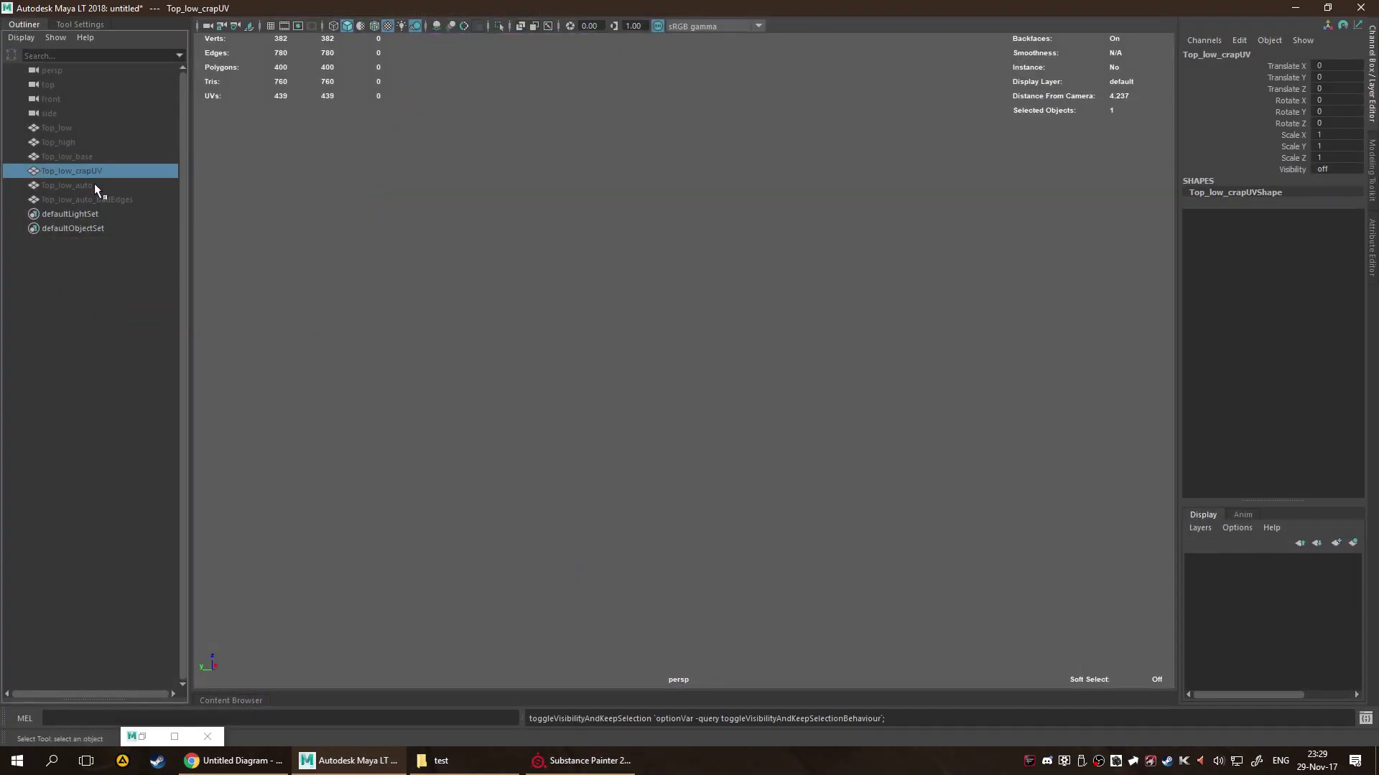
click(93, 185)
key(h)
Examine how the coloured UV shells and seam borders of Top_low_auto run over the cone, tip and brim.
scroll(621, 313, down, 5)
scroll(622, 315, up, 7)
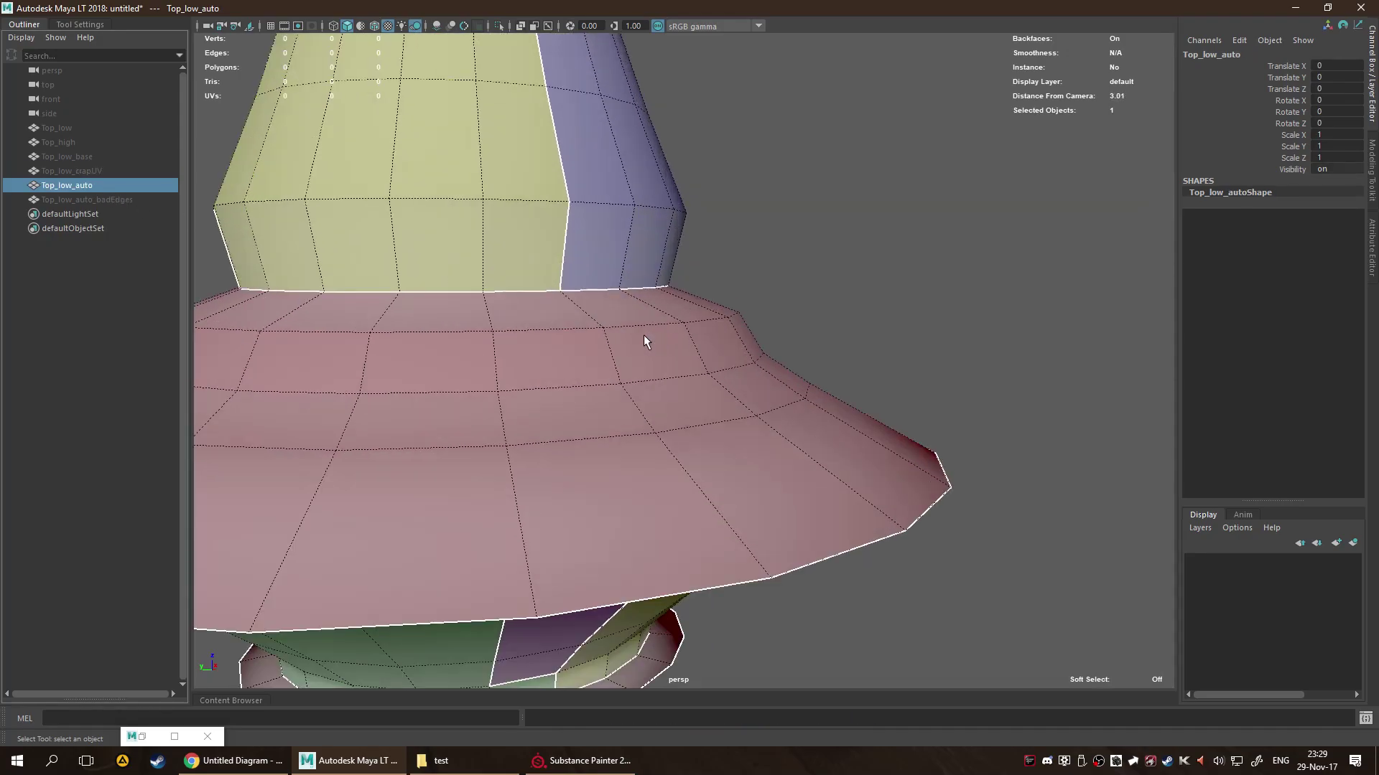
mouse_move(762, 381)
alt+mouse_down()
mouse_move(814, 306)
mouse_move(847, 317)
mouse_move(794, 385)
mouse_move(847, 231)
mouse_move(782, 349)
mouse_move(707, 321)
mouse_move(693, 306)
mouse_move(708, 302)
mouse_move(661, 338)
mouse_move(741, 388)
alt+mouse_up()
scroll(709, 321, down, 5)
scroll(726, 314, down, 5)
scroll(742, 389, up, 3)
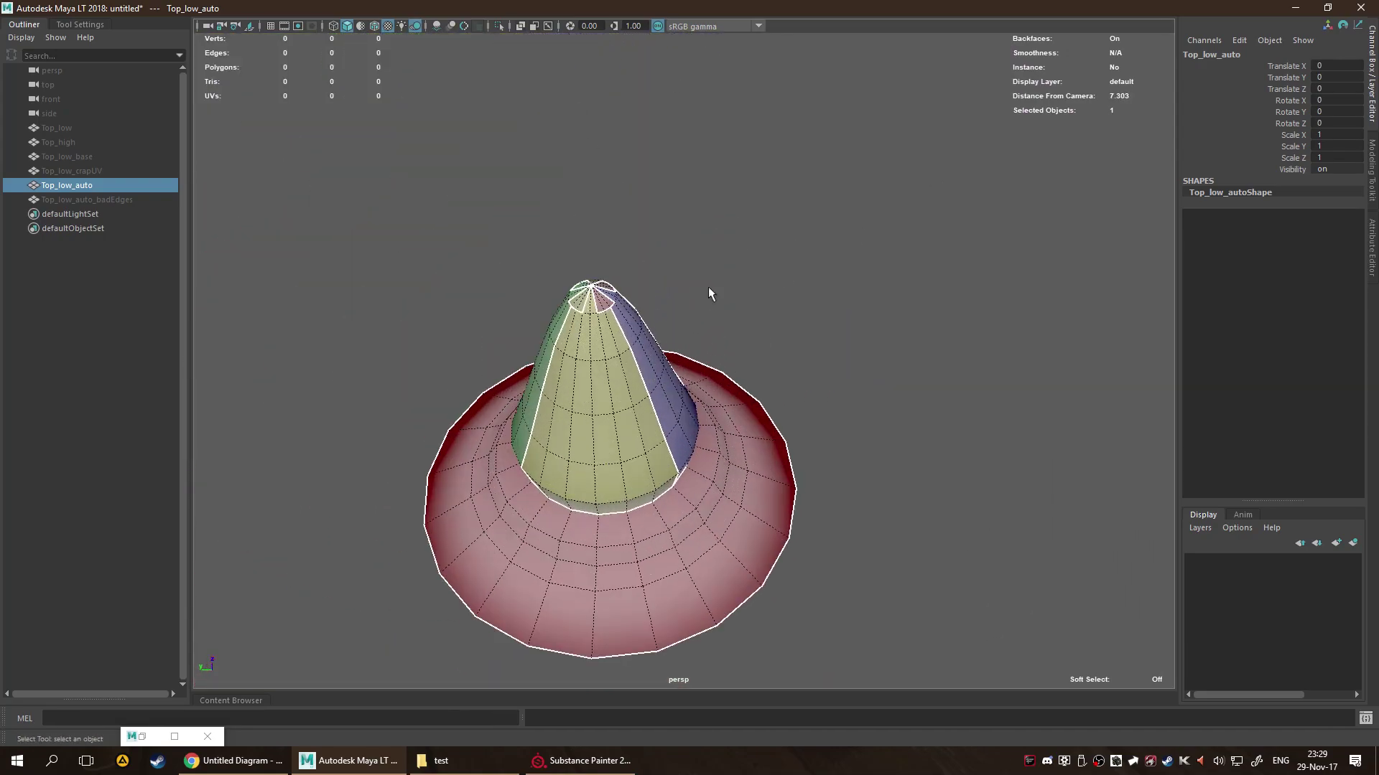
scroll(728, 252, up, 3)
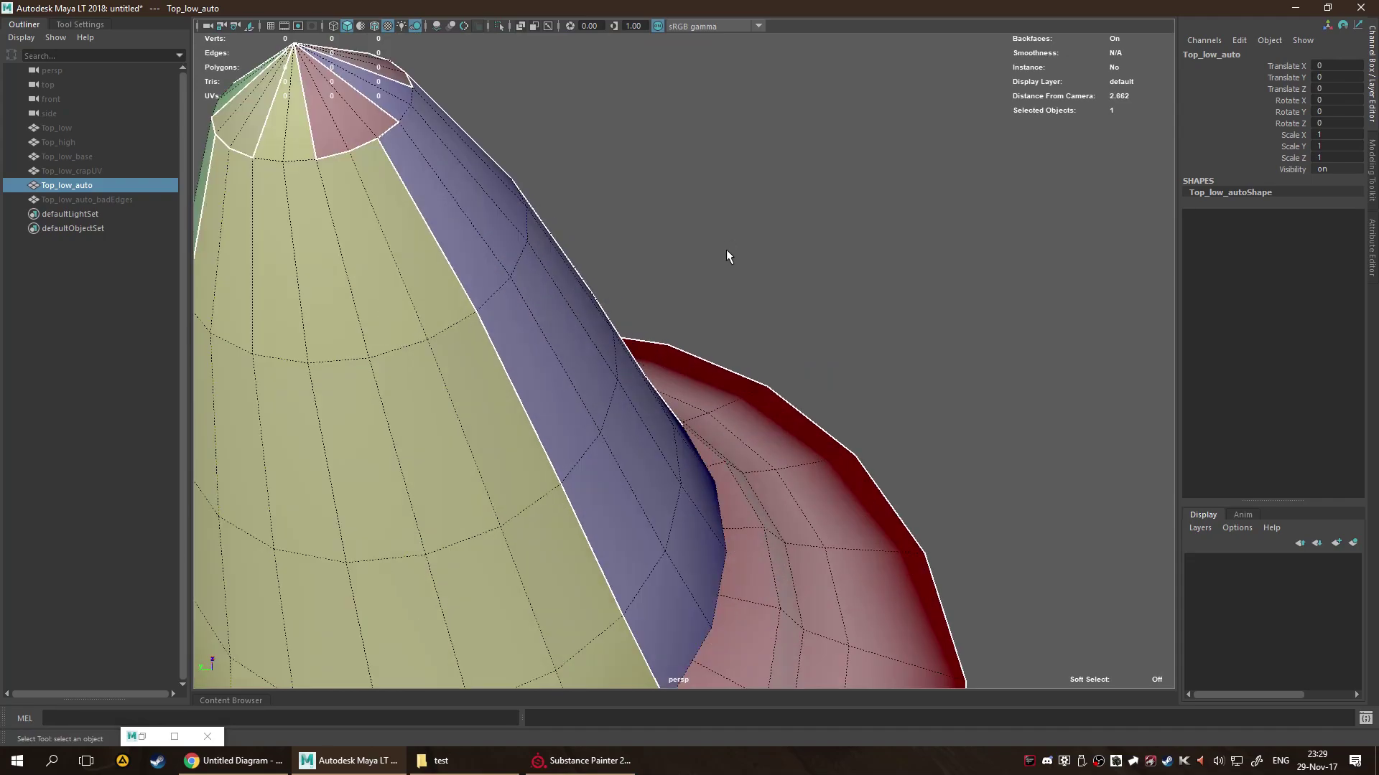
scroll(726, 248, down, 4)
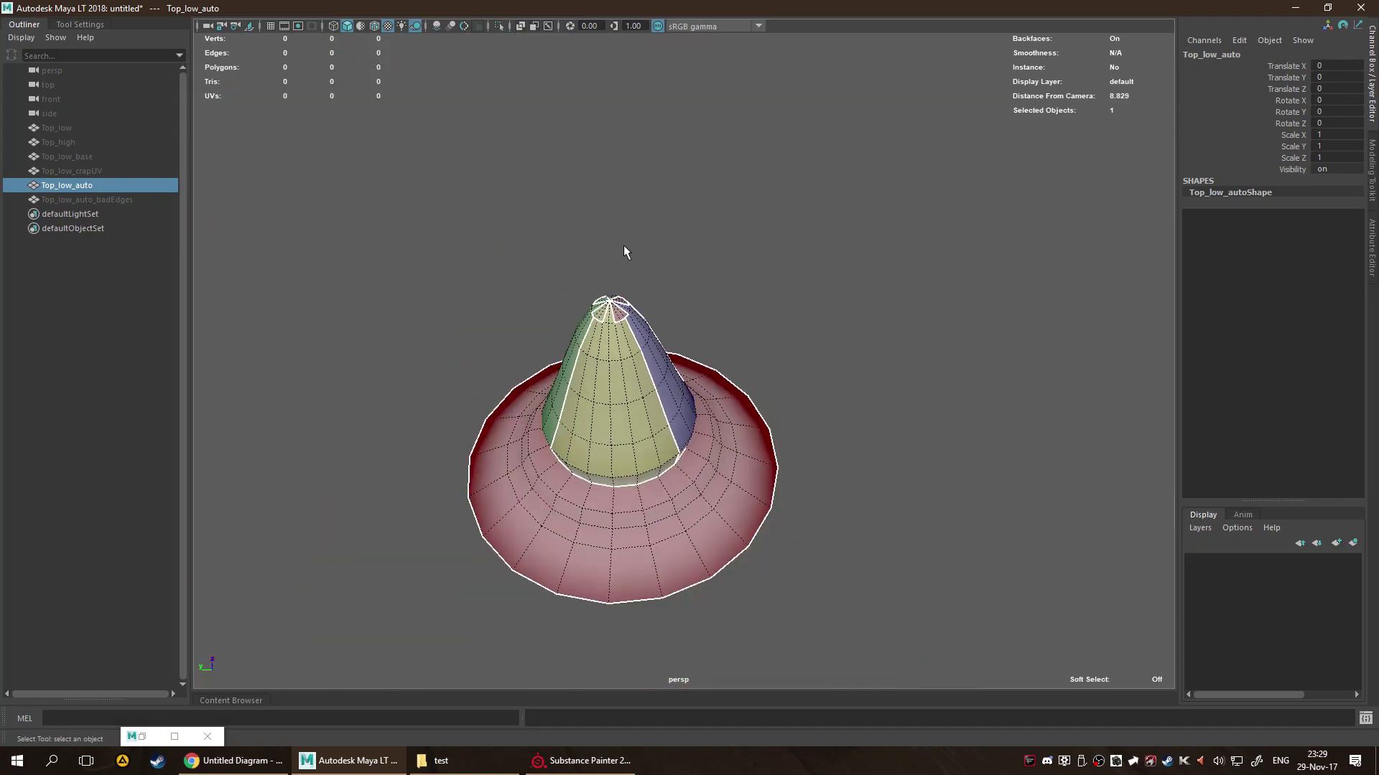
alt+drag(625, 430, 661, 329)
scroll(662, 328, up, 3)
scroll(659, 330, up, 2)
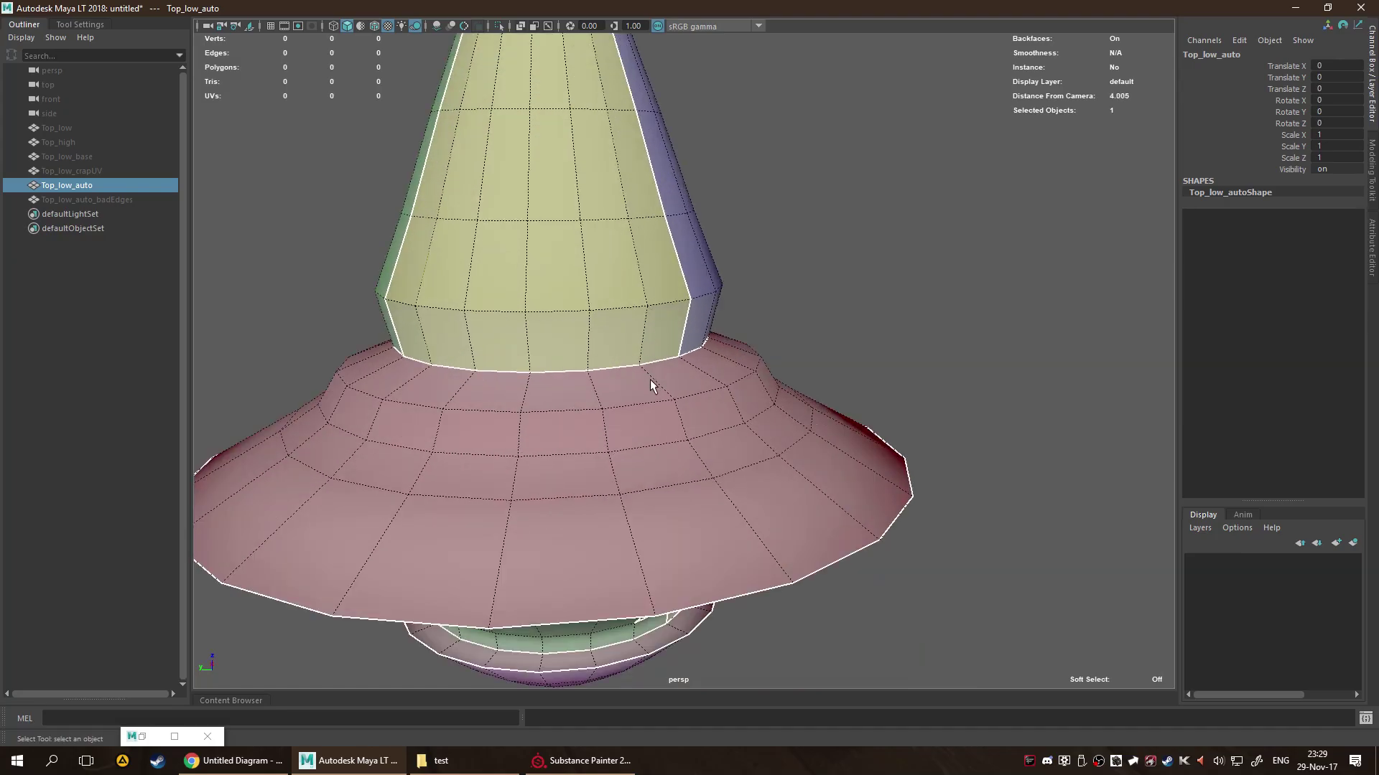
alt+drag(649, 382, 702, 364)
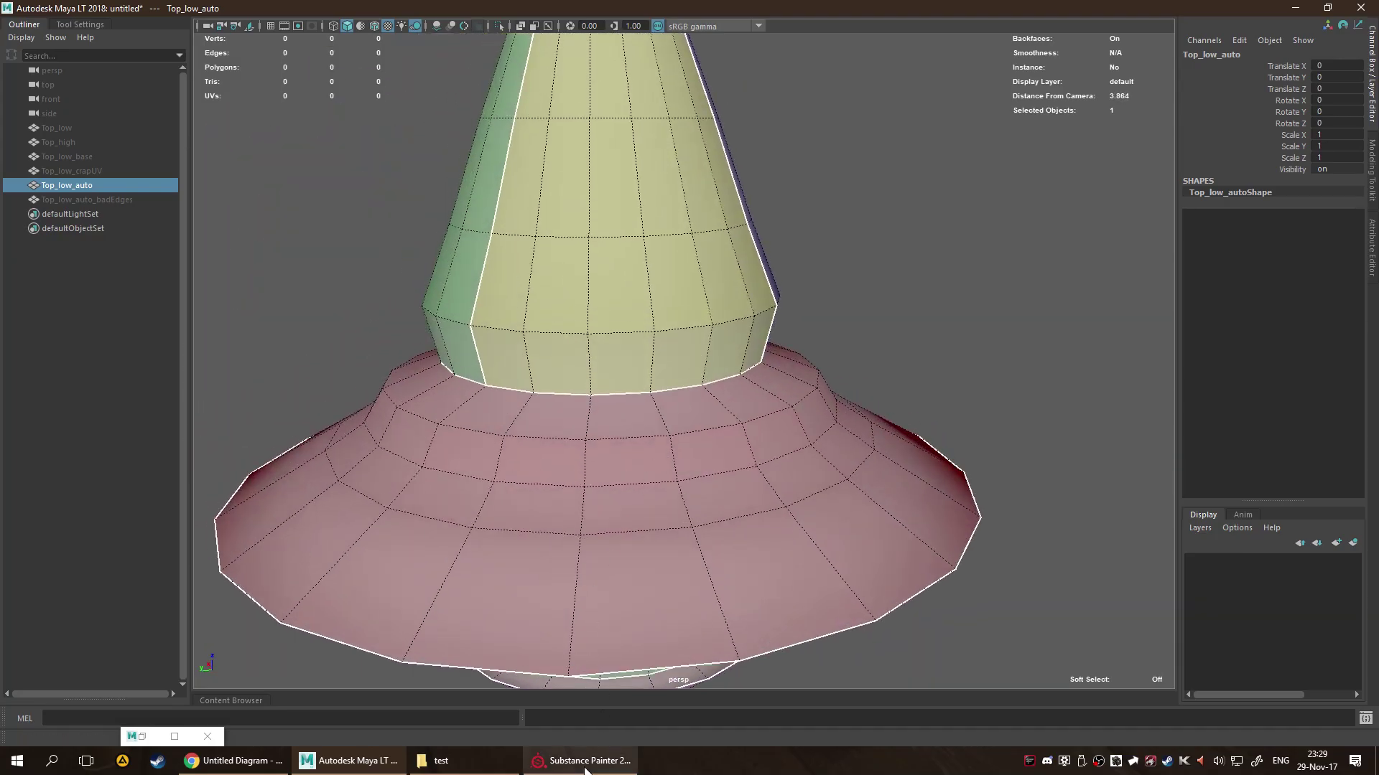
Switch to Substance Painter and delete Layer 1 from the new project.
click(582, 760)
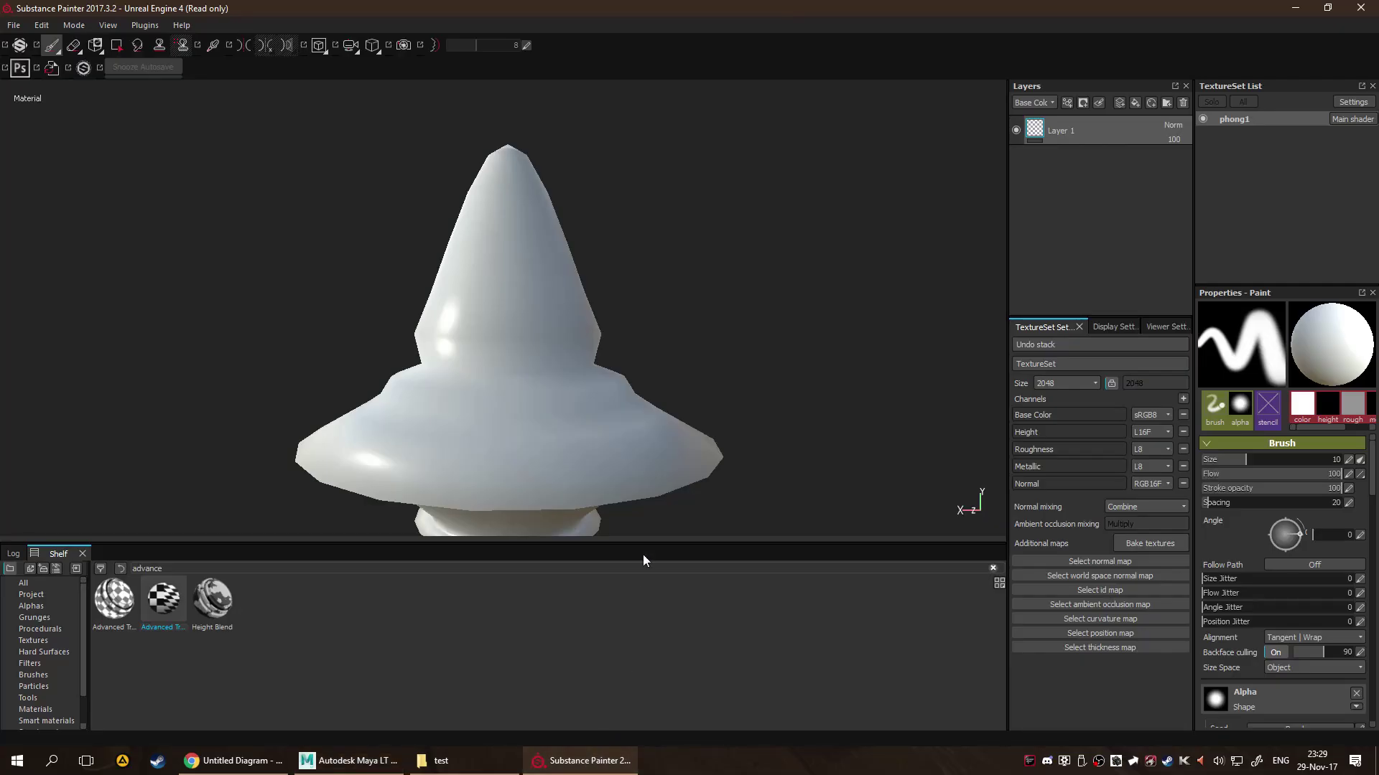
click(1169, 544)
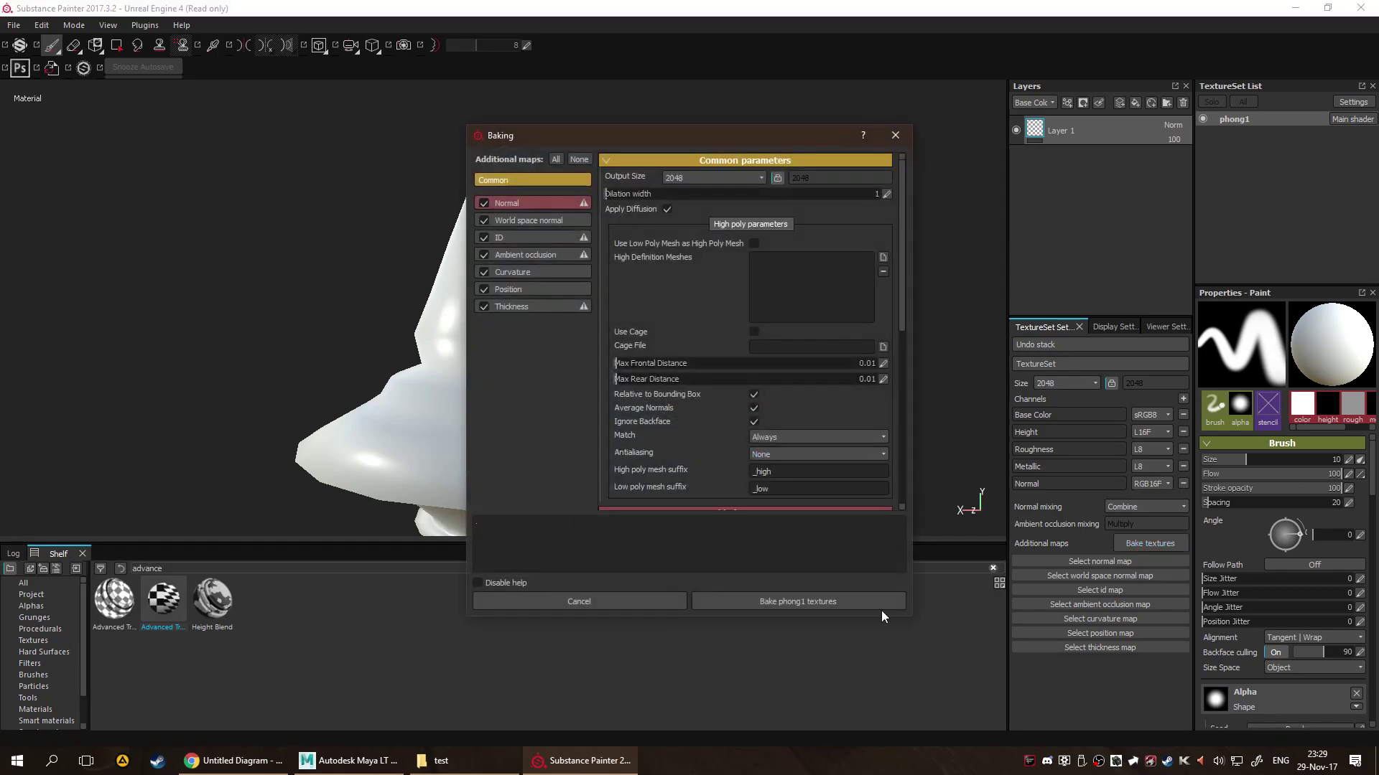
click(895, 135)
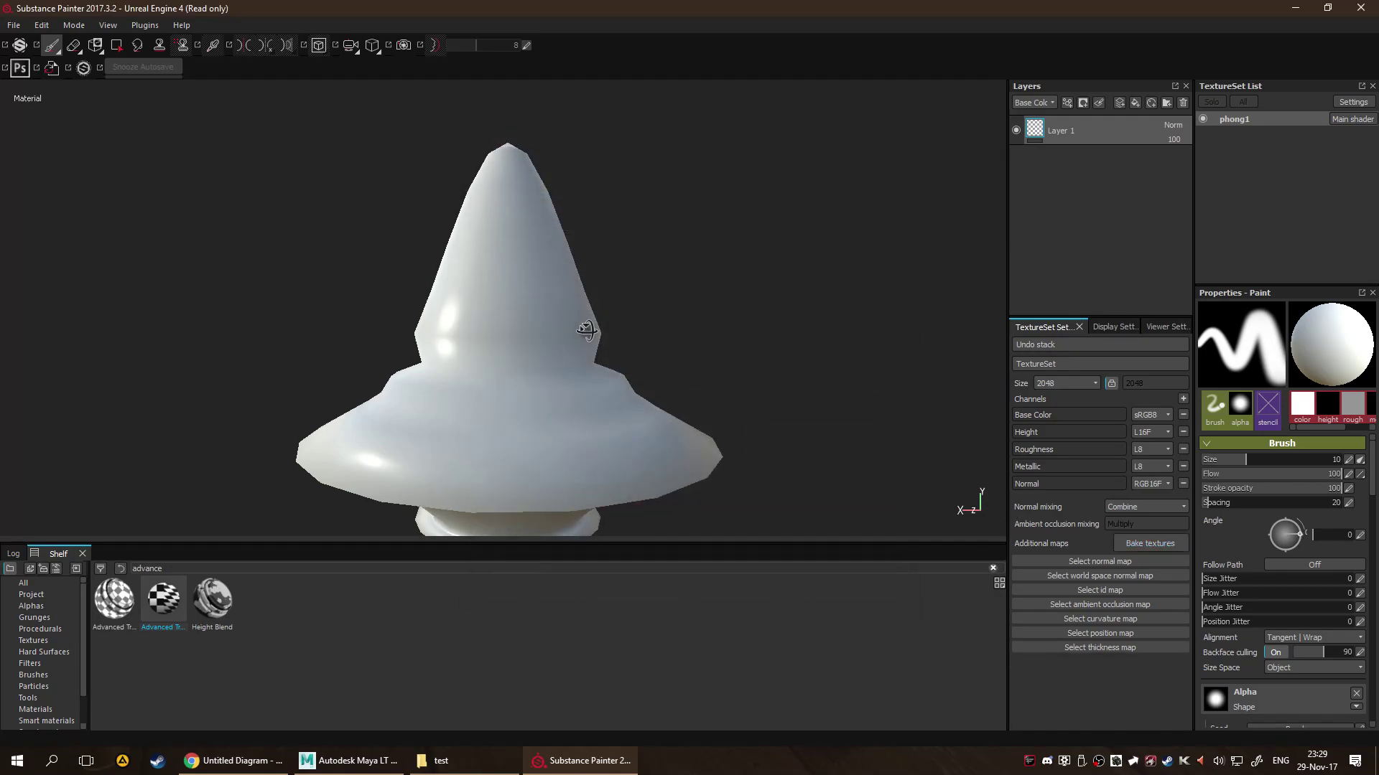
scroll(598, 403, up, 3)
alt+middle_drag(420, 451, 614, 274)
scroll(625, 273, up, 5)
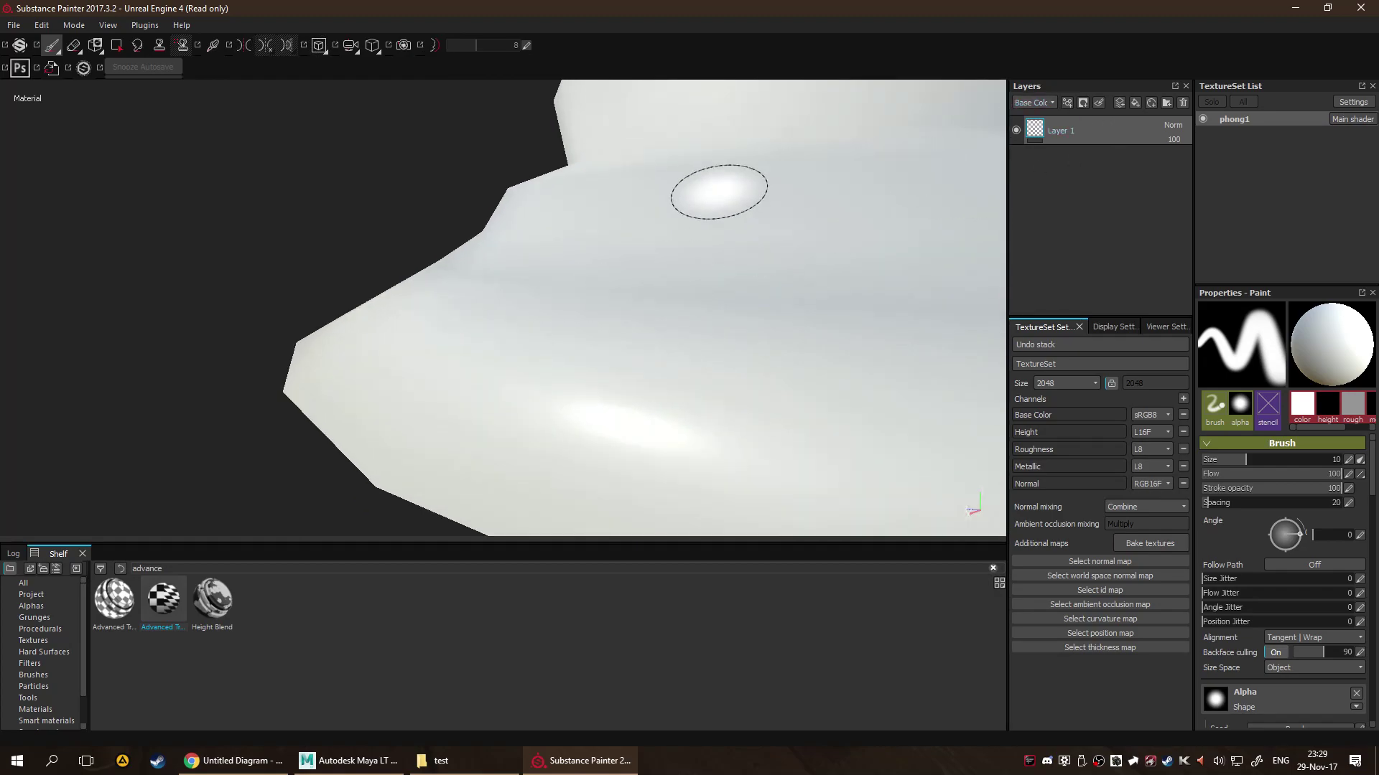
key(Delete)
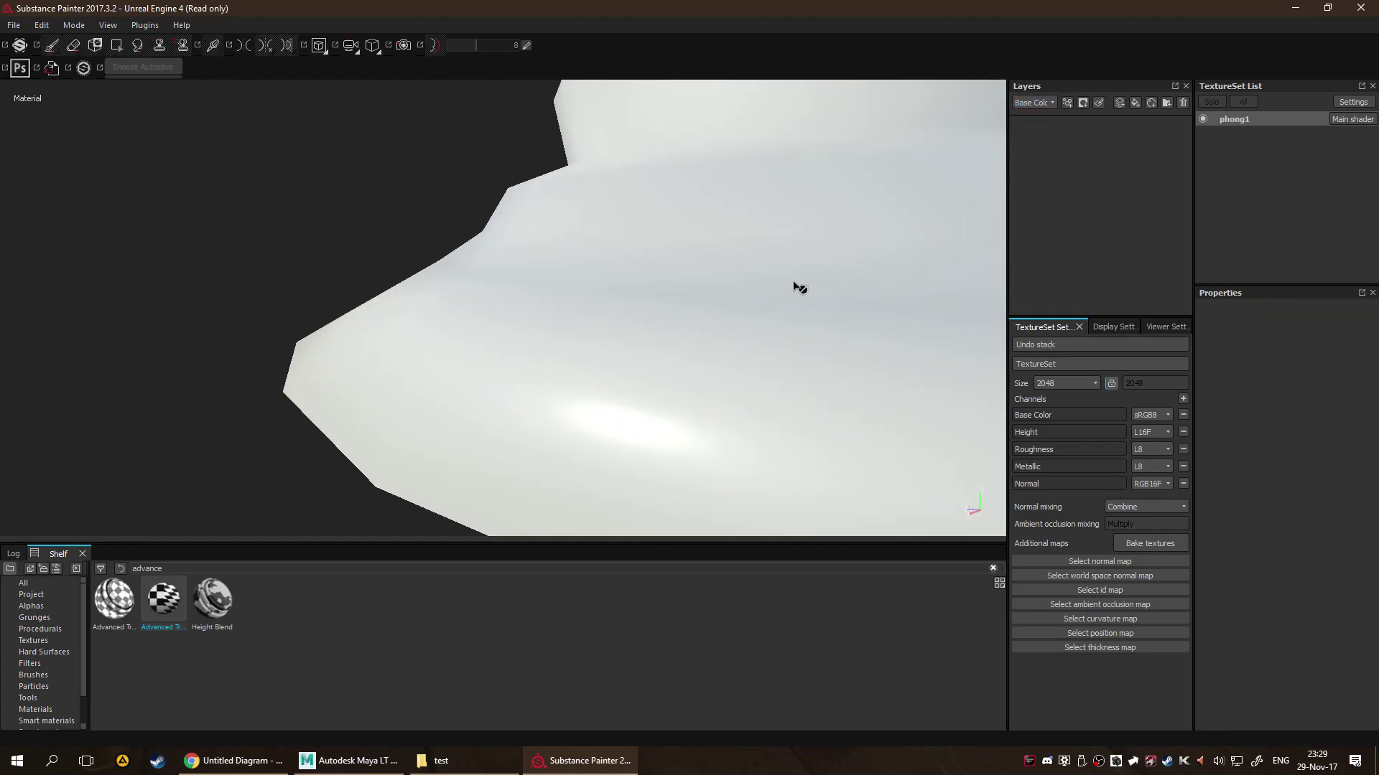
Search the shelf for wood.
click(215, 565)
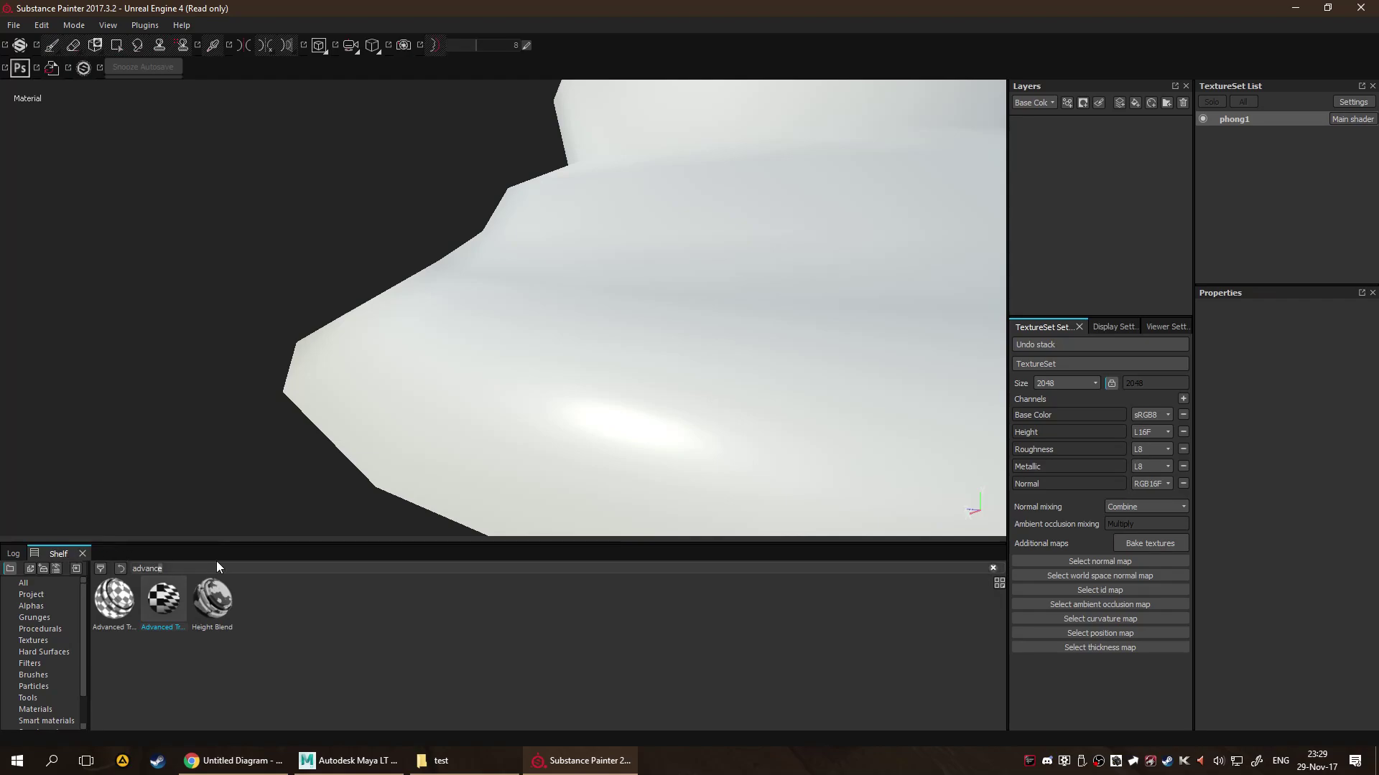
key(BackSpace)
key(BackSpace)
key(BackSpace)
key(BackSpace)
key(BackSpace)
key(BackSpace)
key(BackSpace)
text(wood)
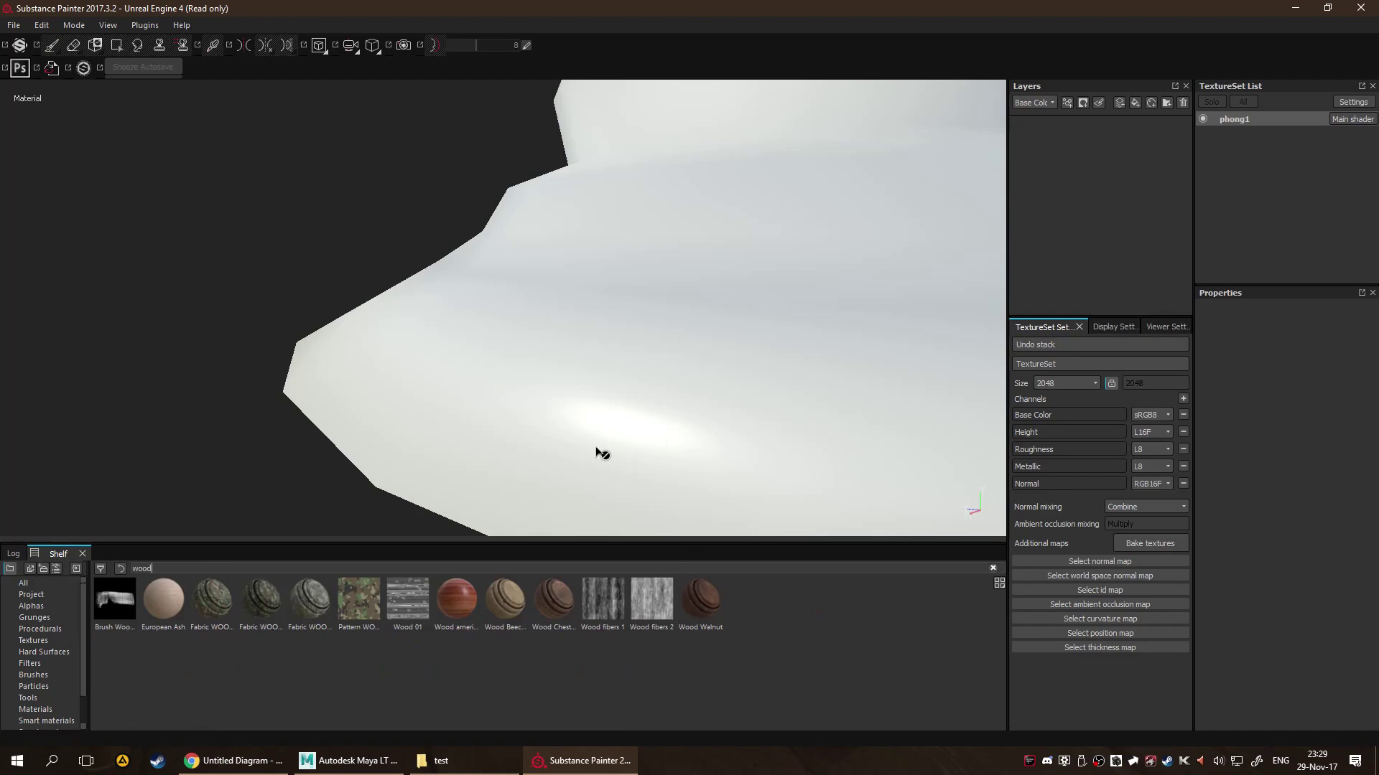
Inspect the shading of the blank hat around the brim edge and underside.
click(662, 449)
scroll(662, 438, down, 2)
mouse_move(751, 398)
alt+mouse_down()
mouse_move(570, 340)
mouse_move(606, 341)
mouse_move(548, 369)
mouse_move(742, 305)
mouse_move(748, 317)
mouse_move(575, 311)
mouse_move(538, 329)
mouse_move(550, 338)
alt+mouse_up()
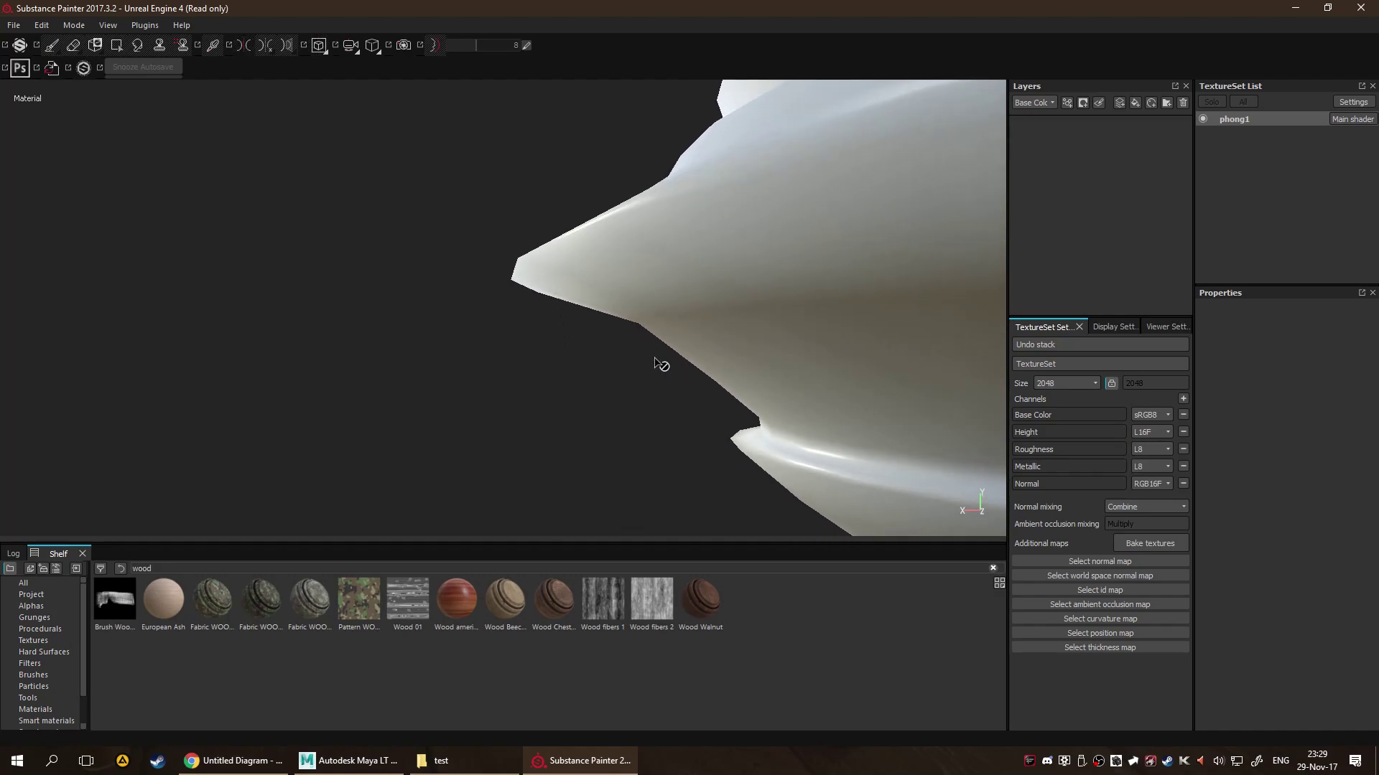
alt+drag(655, 359, 598, 428)
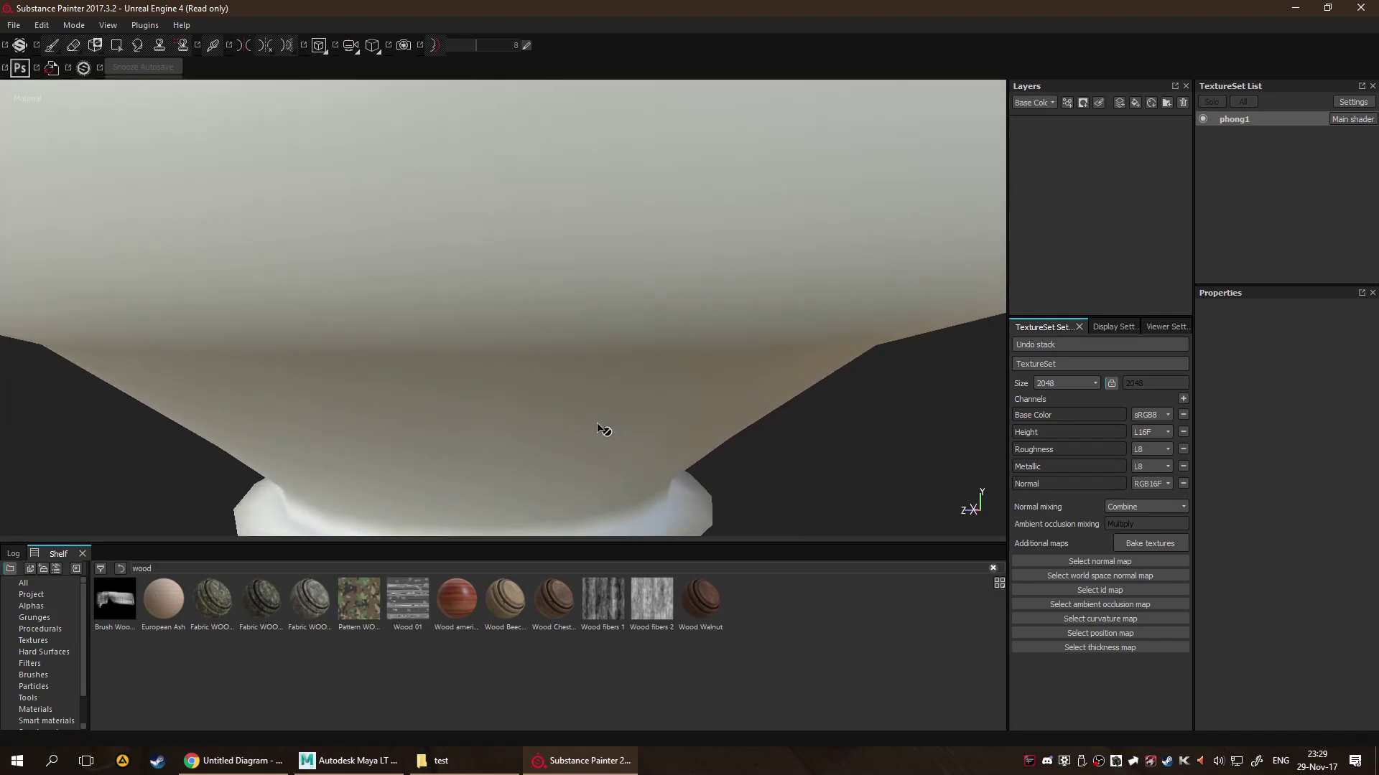
scroll(619, 392, down, 4)
Examine the hat's UV islands in the 2D view, return to the 3D view alone and look over the cone.
key(F3)
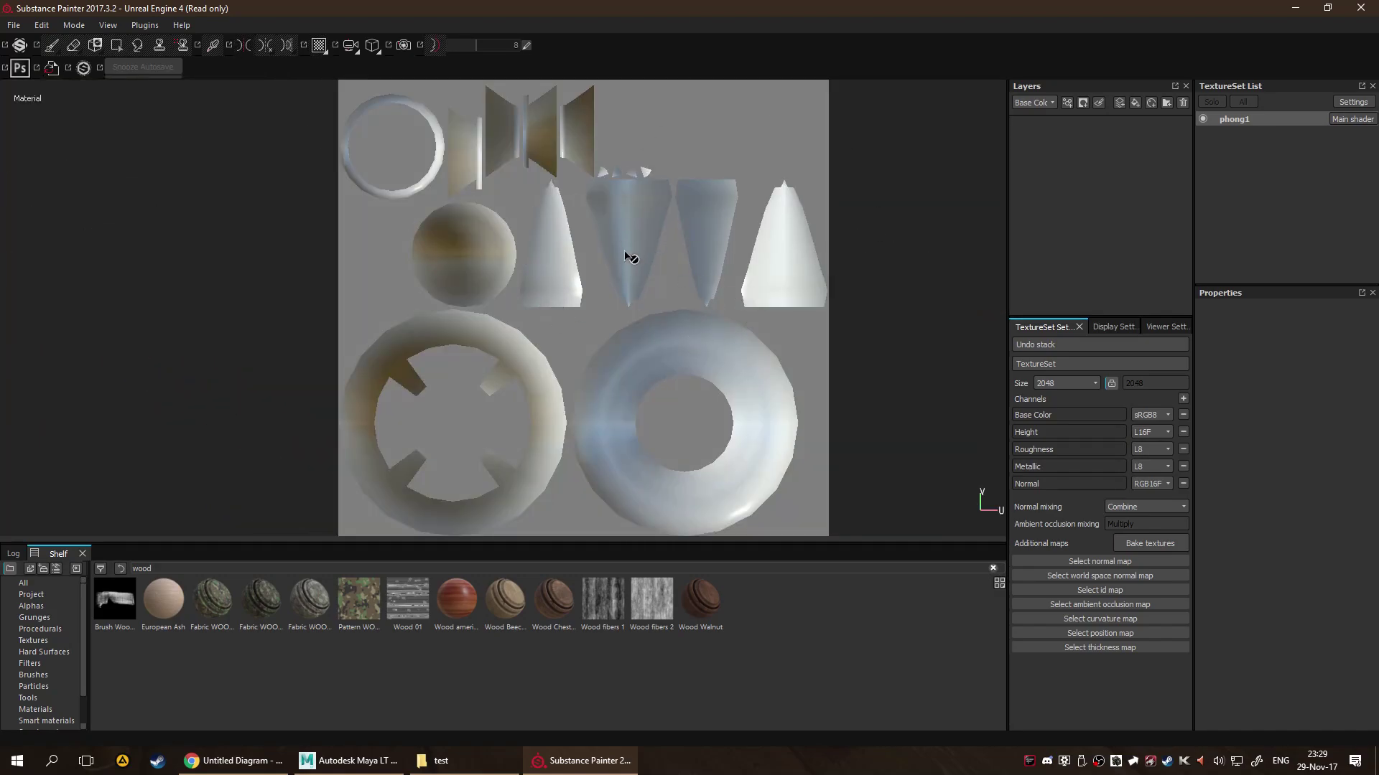
key(F1)
key(F3)
key(F2)
alt+drag(391, 227, 582, 459)
alt+drag(608, 308, 646, 305)
alt+middle_drag(461, 431, 549, 198)
alt+right_drag(483, 371, 477, 267)
alt+drag(452, 337, 754, 381)
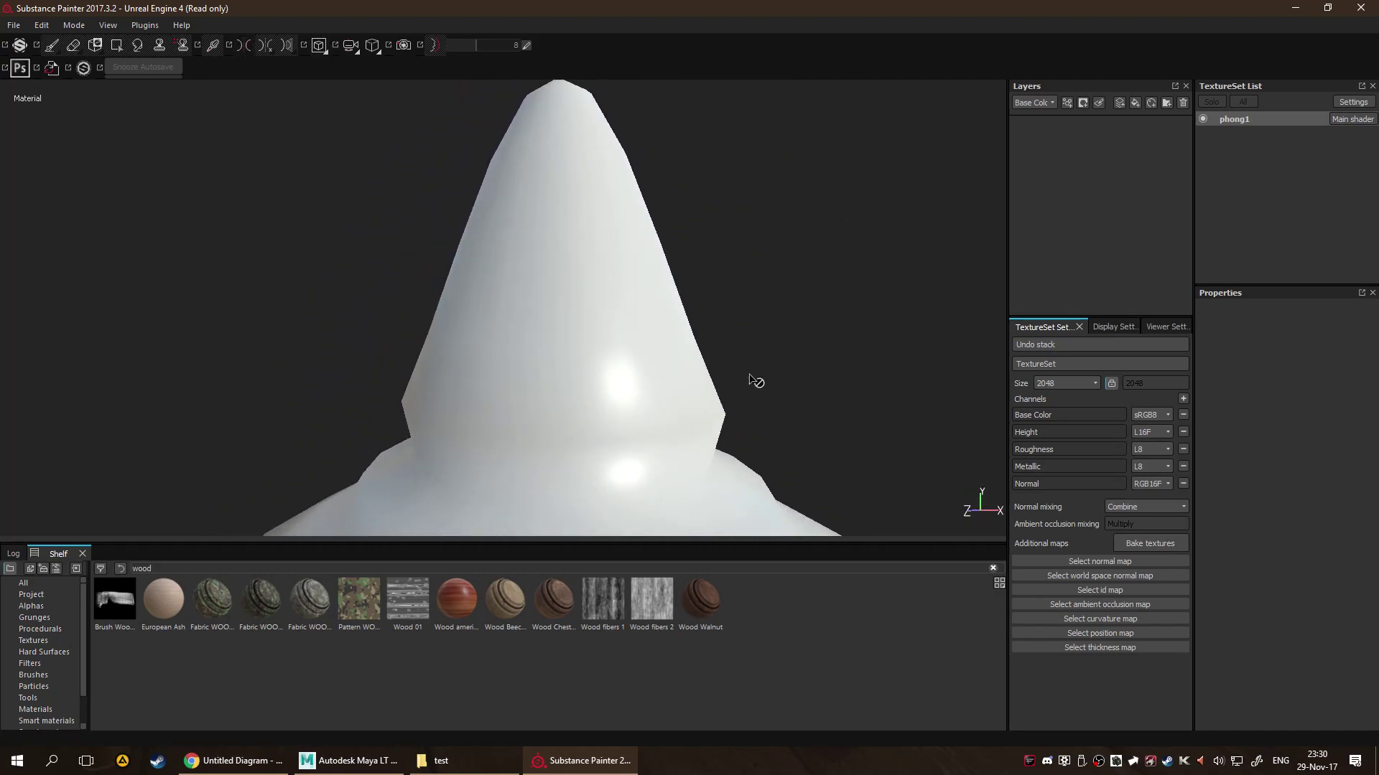
Set up a bake of only the Normal map, with Top_high.fbx as the high definition mesh.
click(1148, 544)
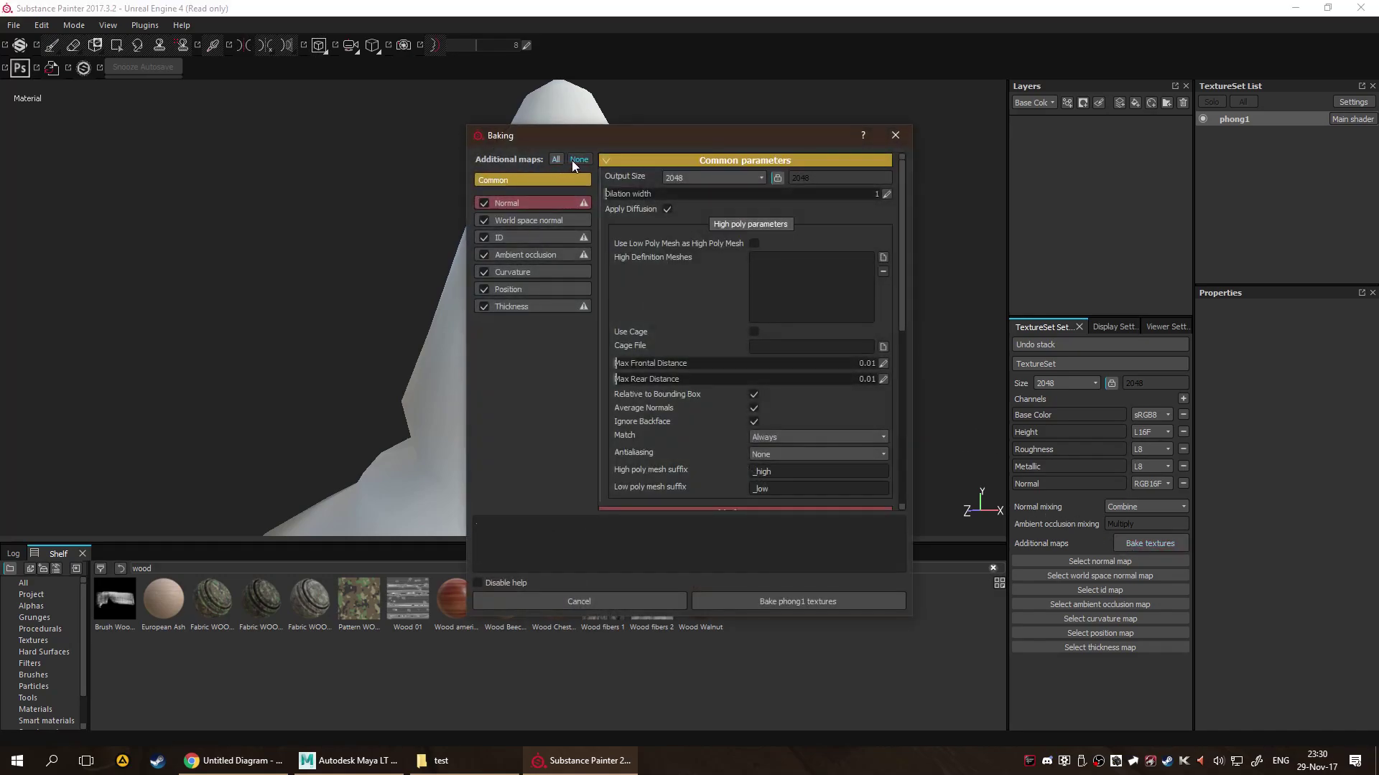
click(578, 159)
click(483, 203)
click(881, 257)
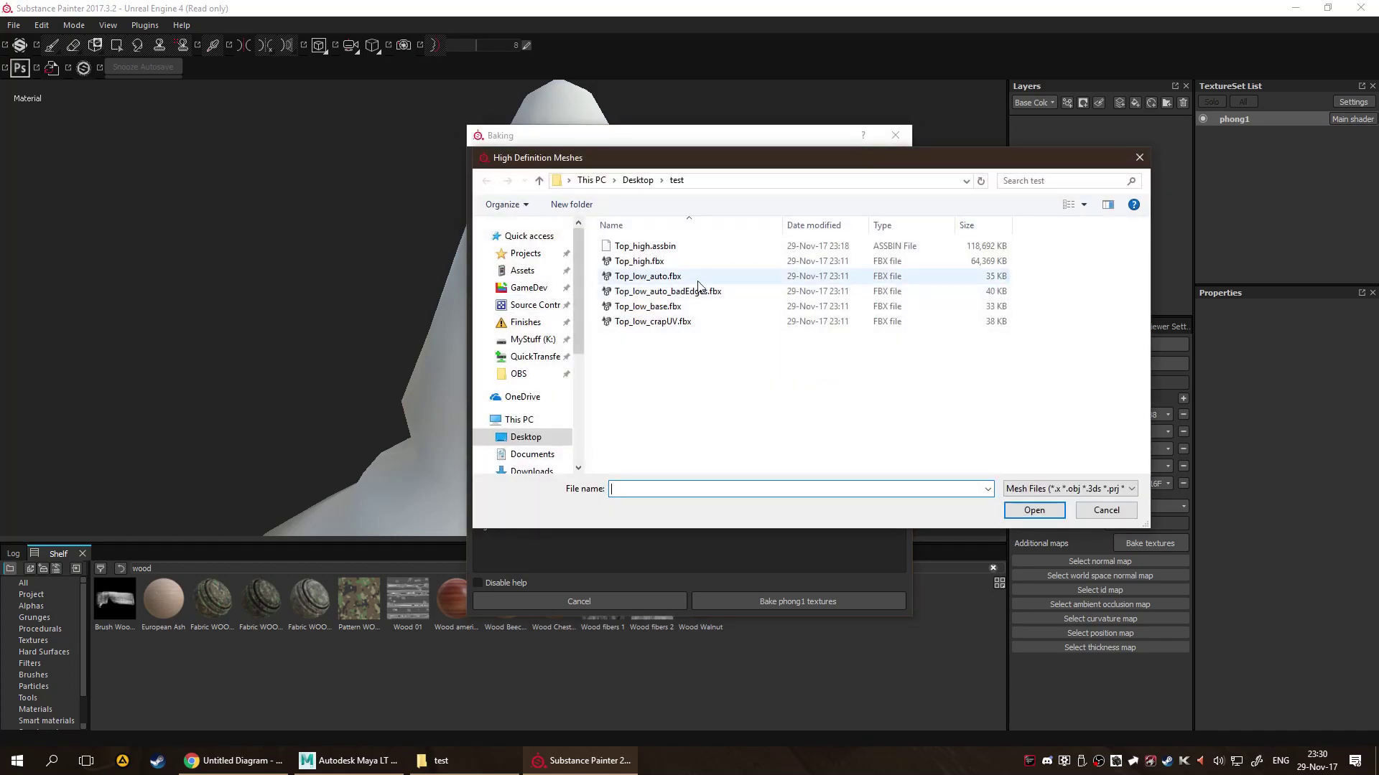
double_click(631, 260)
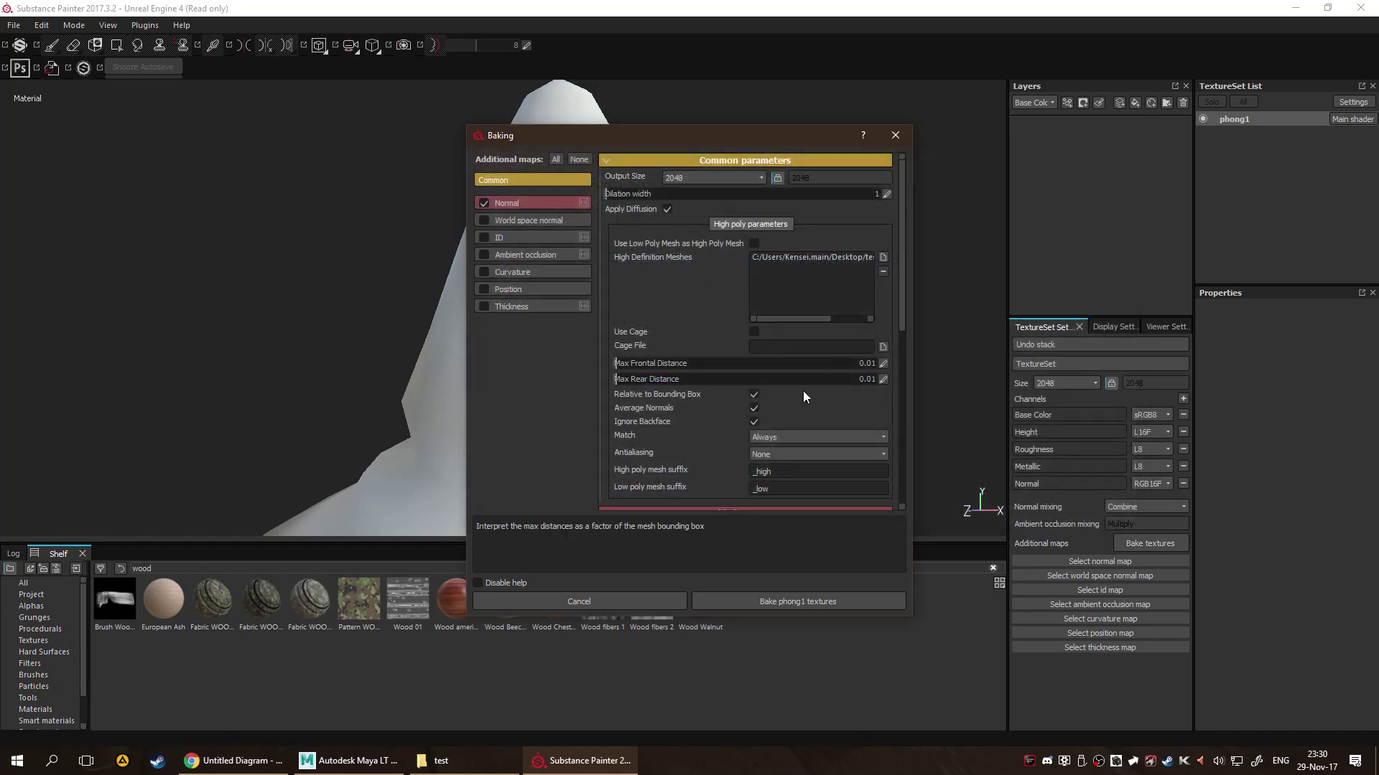
Keep mesh matching at Always, set antialiasing to Subsampling 4x4 and bake the phong1 textures.
scroll(801, 395, down, 4)
click(783, 266)
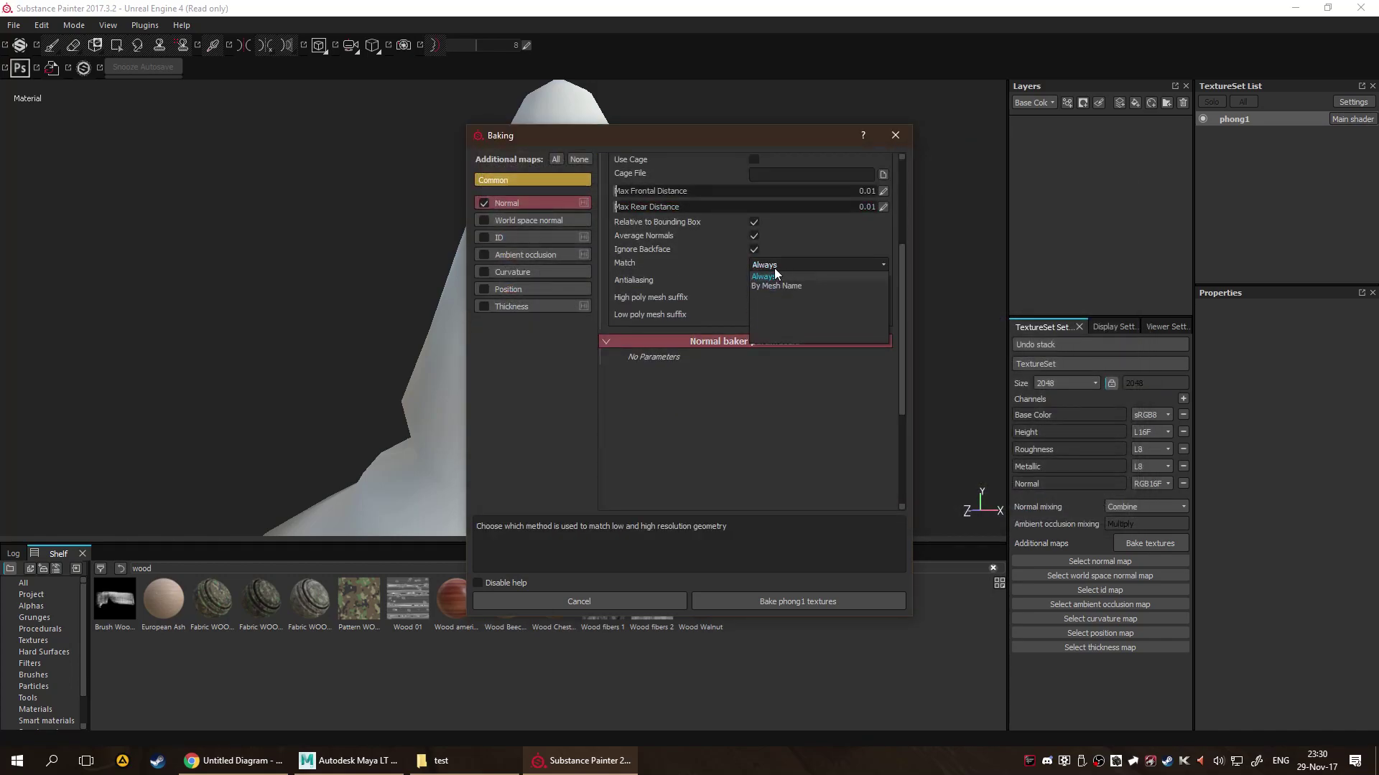
click(776, 276)
click(775, 282)
click(783, 312)
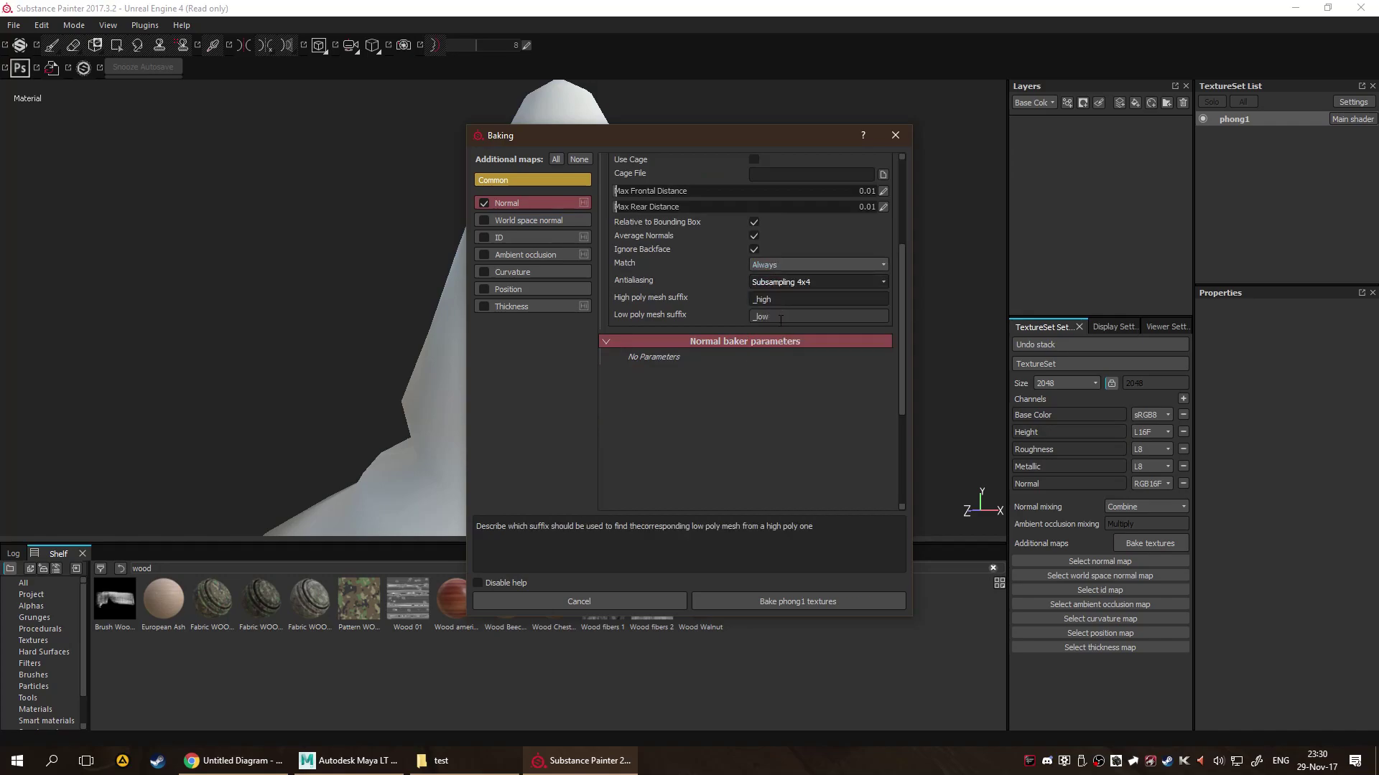
click(775, 602)
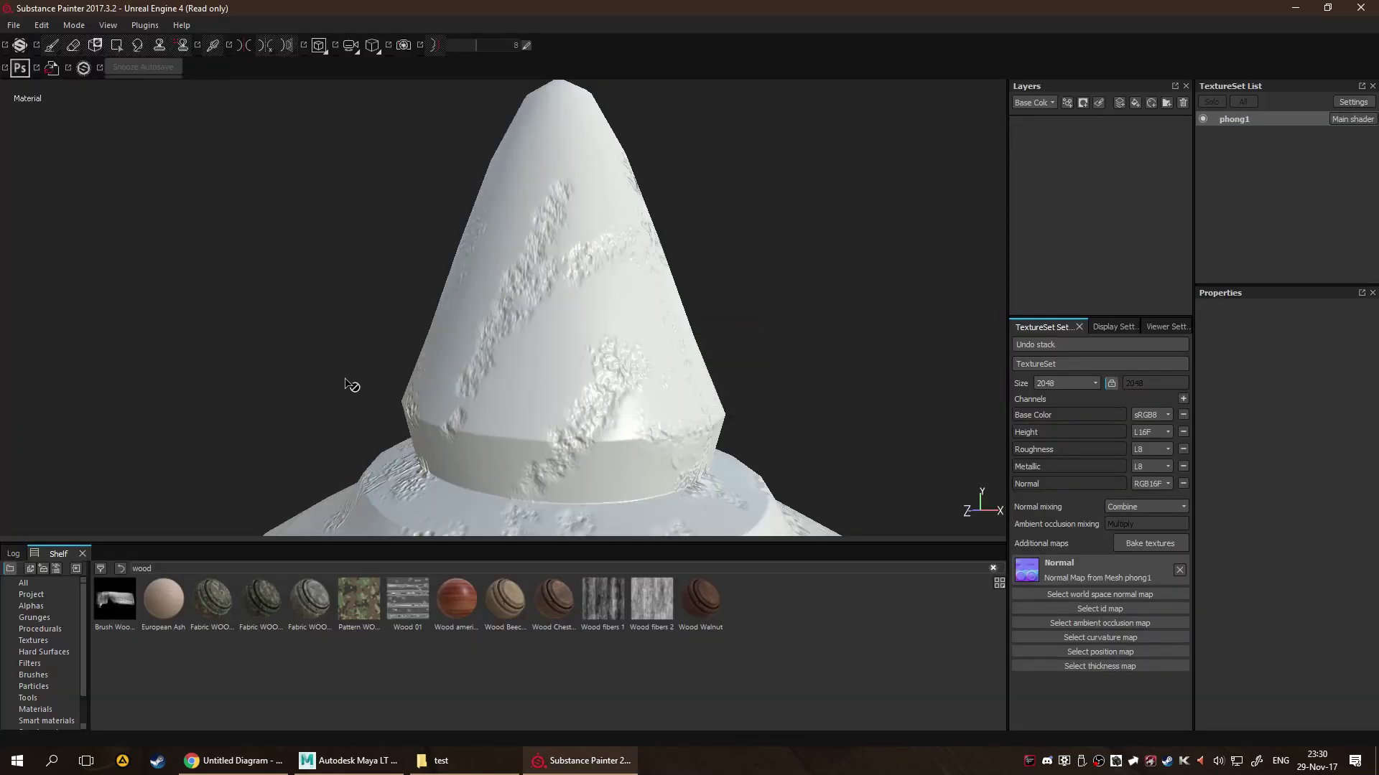
Inspect the baked normal shading on the cone, the band at its base and the upper side of the brim.
scroll(348, 384, down, 2)
scroll(486, 387, up, 3)
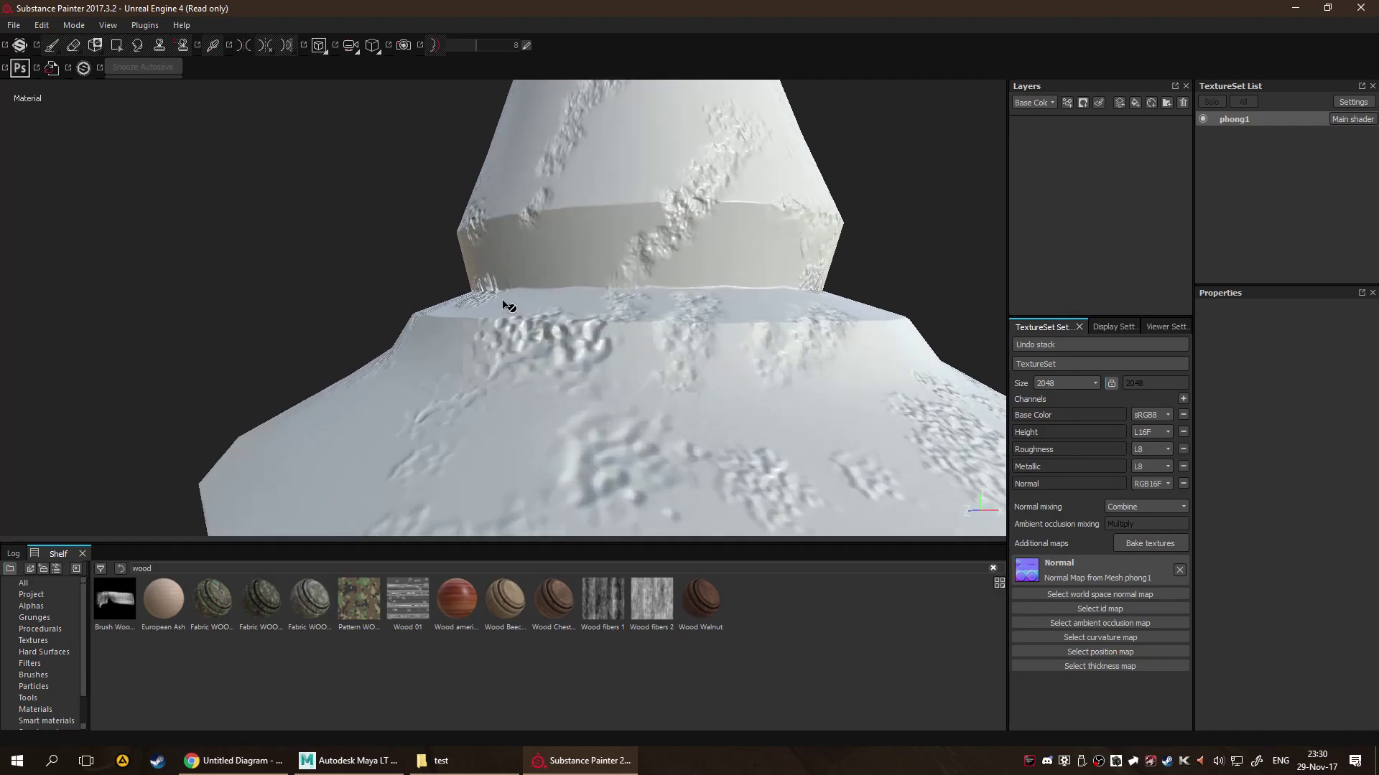
alt+drag(502, 308, 707, 340)
scroll(707, 336, up, 1)
alt+middle_drag(733, 268, 644, 397)
scroll(643, 397, up, 1)
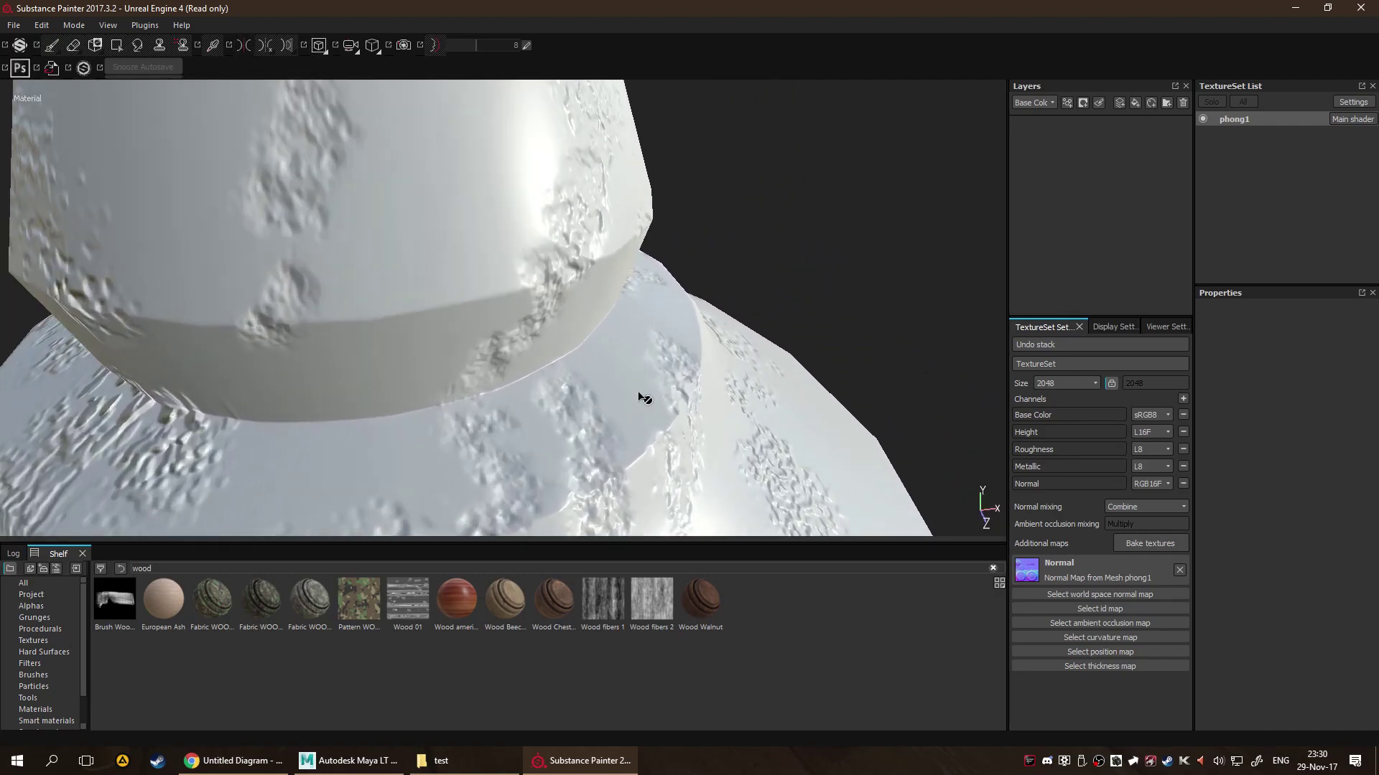
scroll(578, 392, up, 2)
alt+drag(575, 390, 408, 334)
Display the Normal + Height + Base normal channel and examine the ring-shaped brim islands in the 2D view.
key(c)
key(c)
key(c)
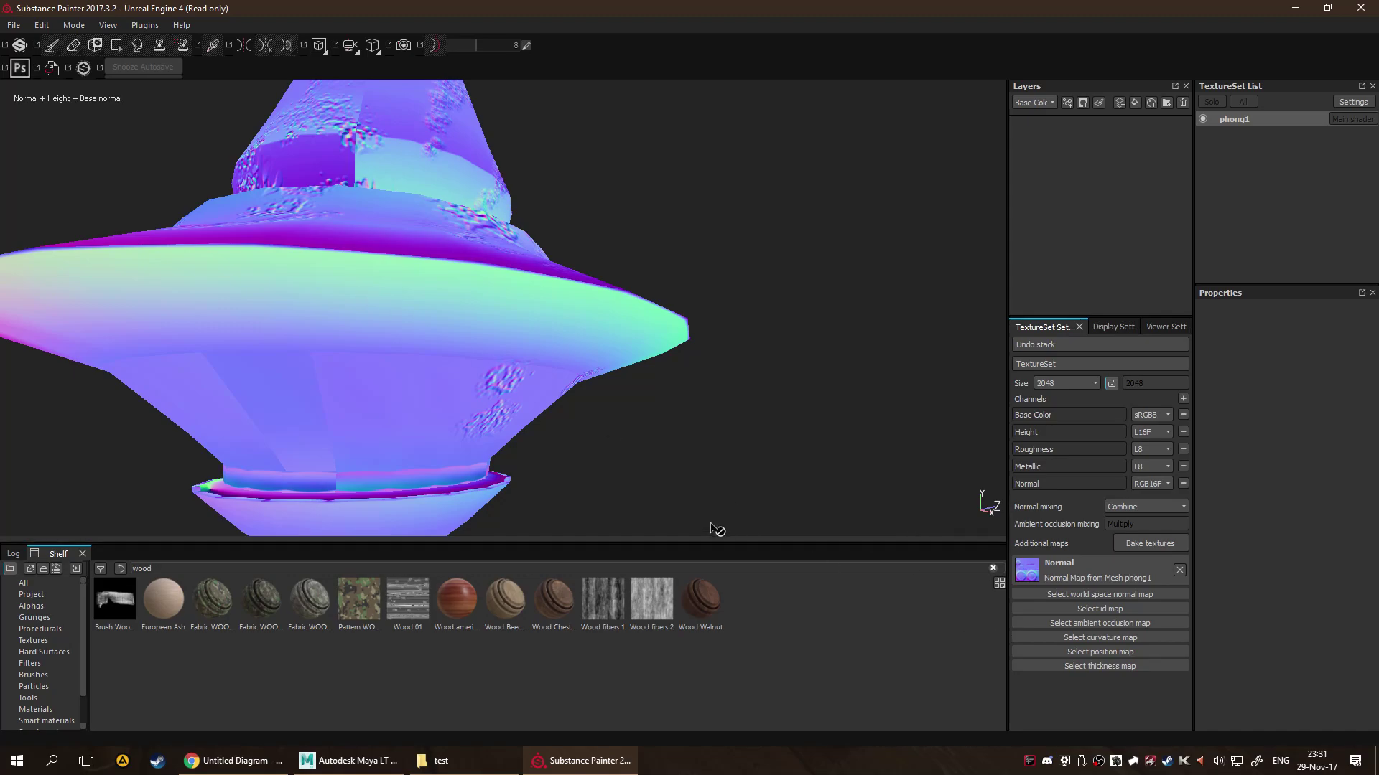
key(F2)
scroll(647, 394, up, 5)
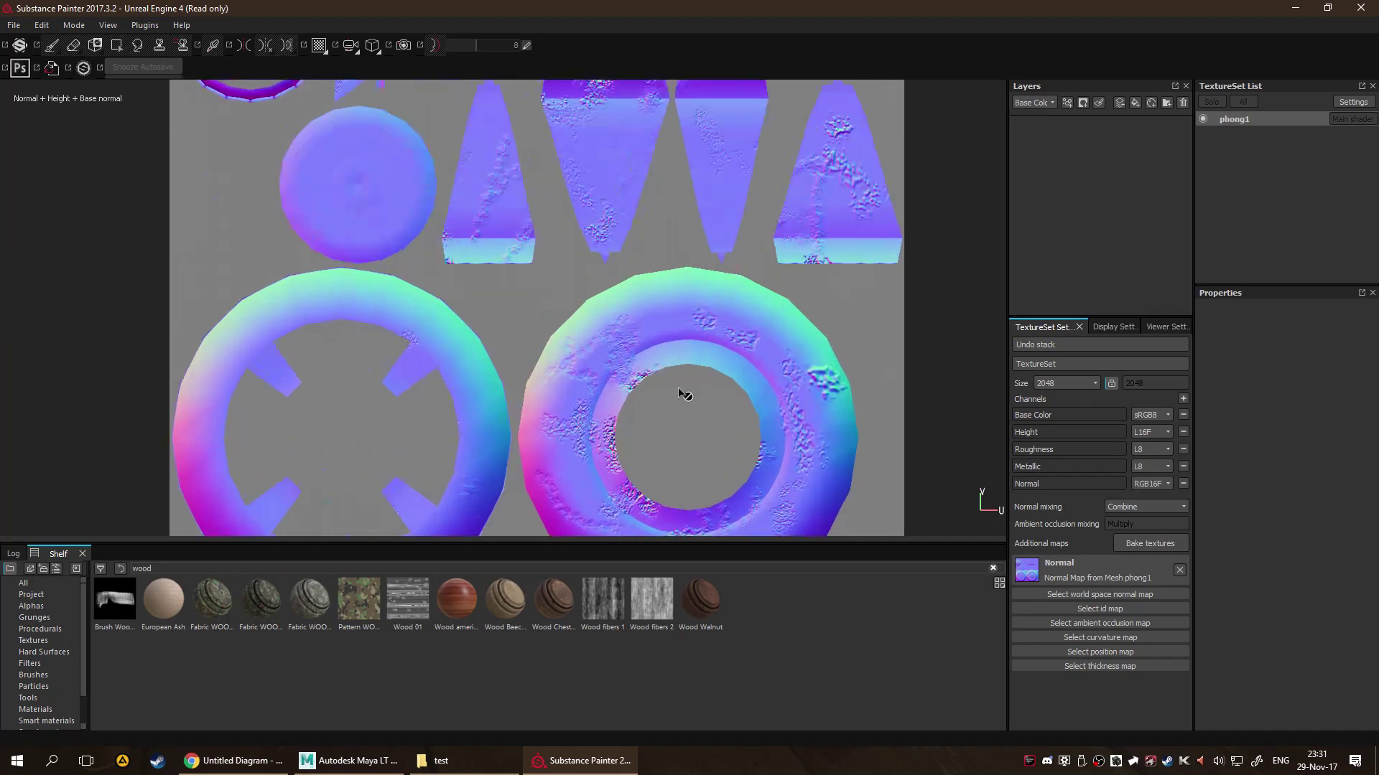
alt+middle_drag(659, 388, 527, 497)
scroll(623, 360, down, 3)
mouse_move(595, 372)
alt+middle_down()
mouse_move(696, 249)
mouse_move(744, 221)
mouse_move(581, 369)
alt+middle_up()
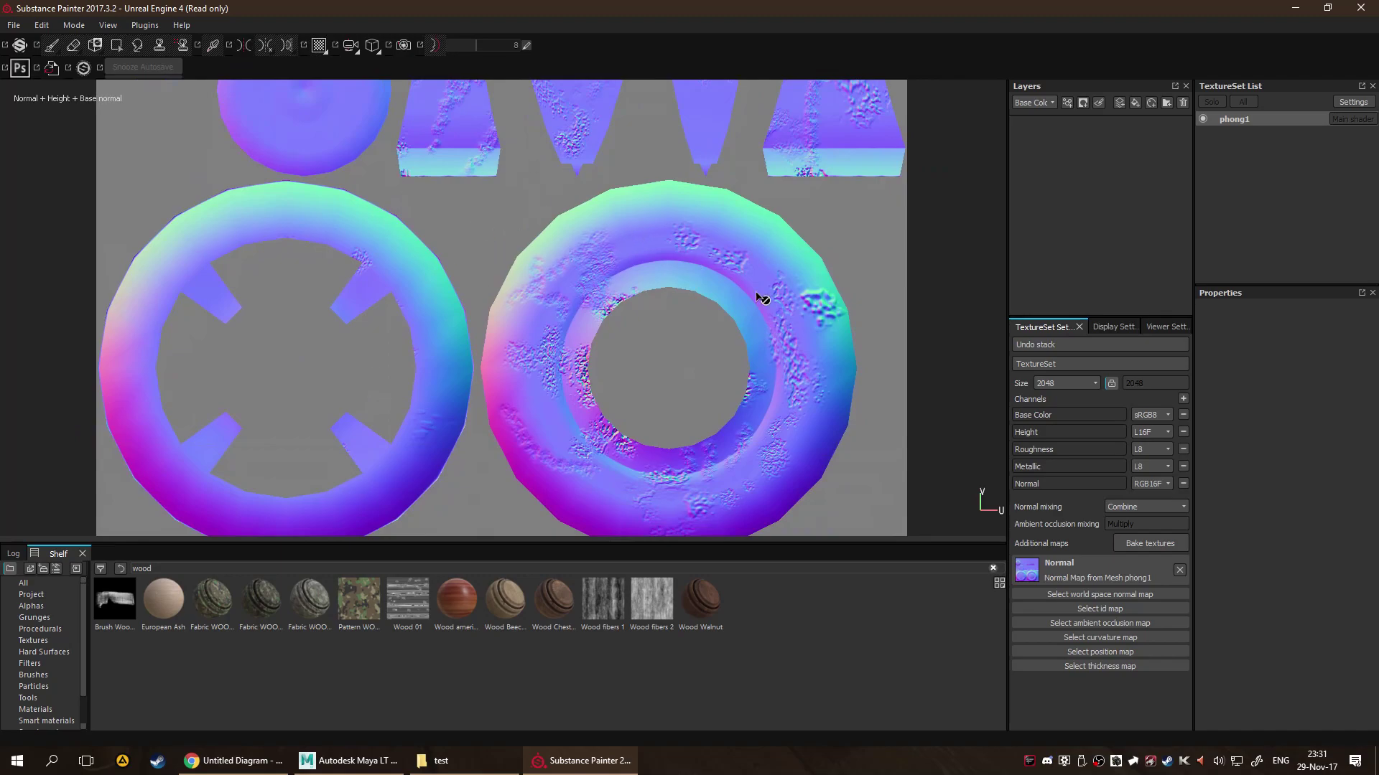
Return to the 3D view and inspect the normal map seams around the hat's underside, between the brim and the lower rim.
key(F1)
key(F2)
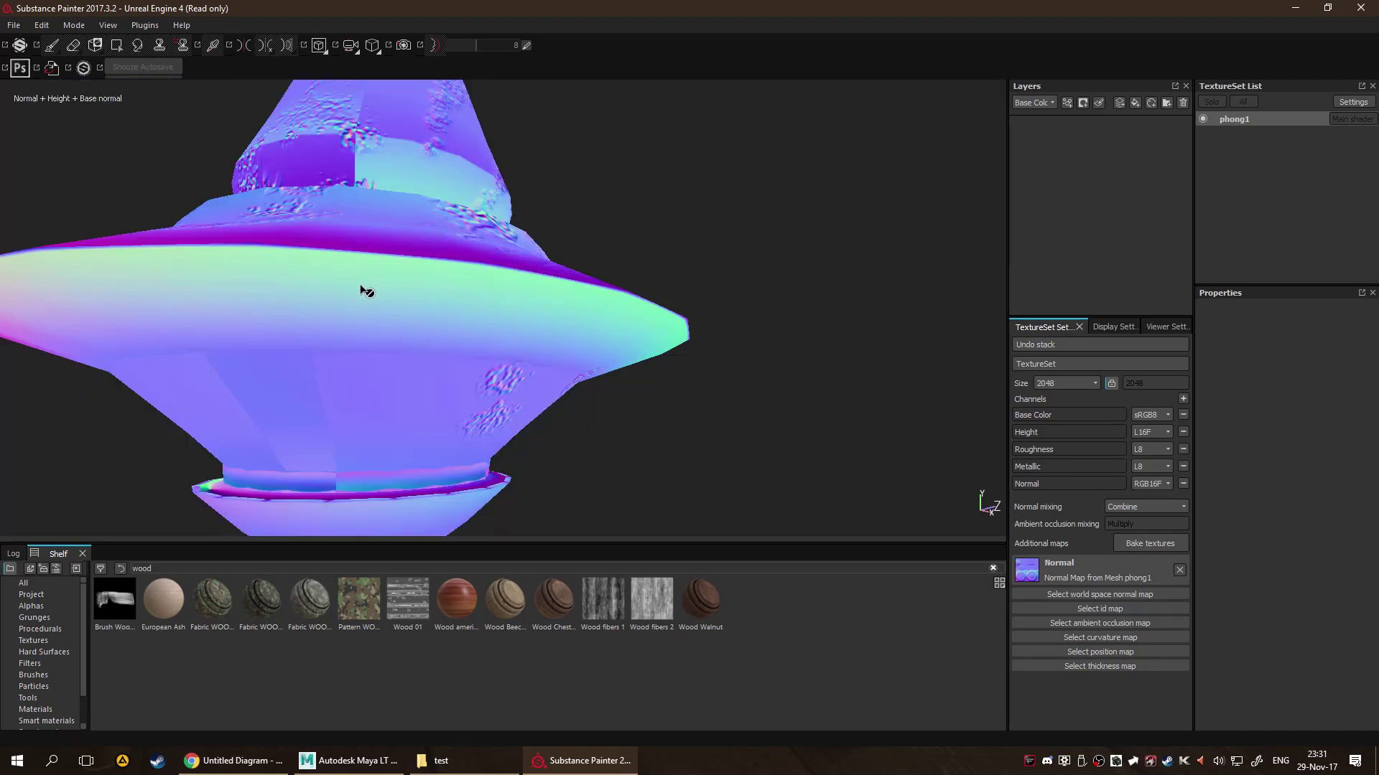
alt+drag(500, 299, 603, 353)
alt+scroll(622, 261, up, 5)
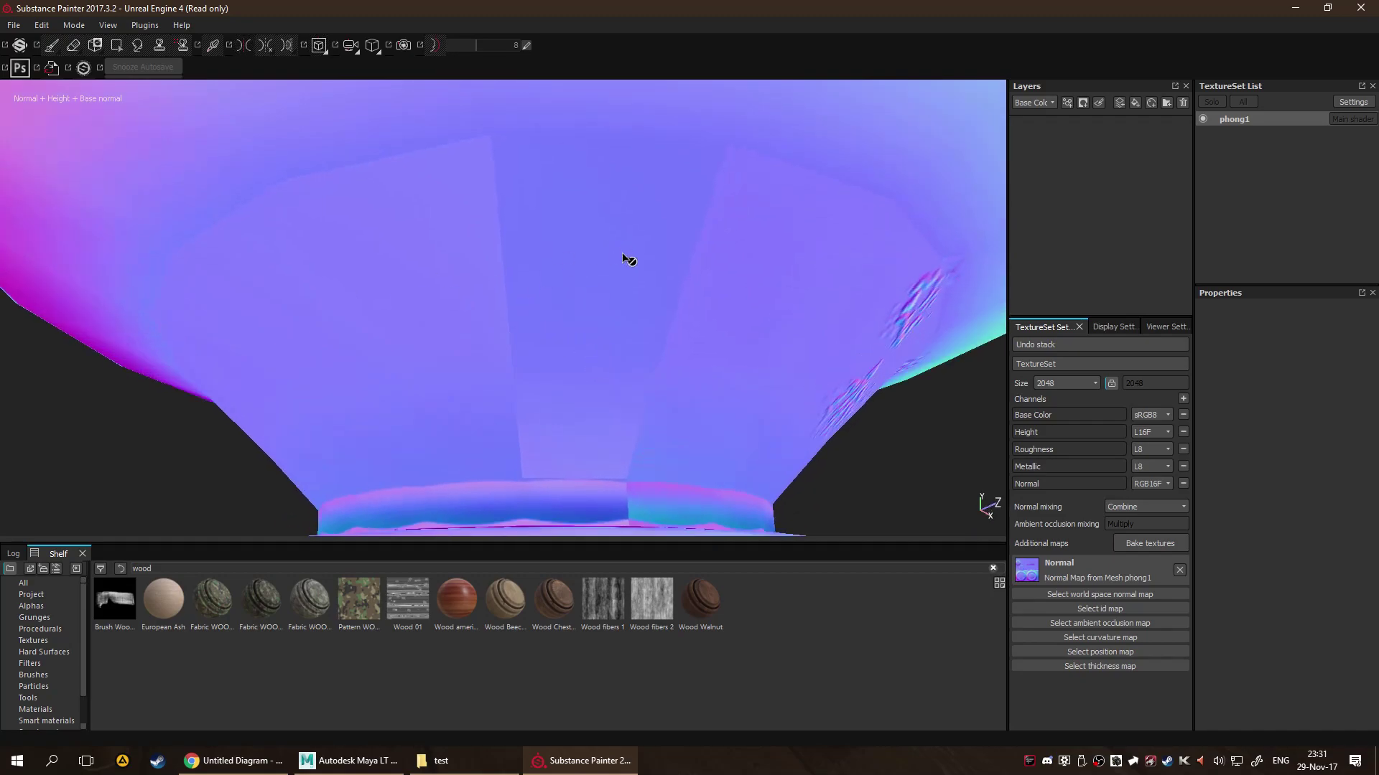
alt+drag(604, 251, 673, 292)
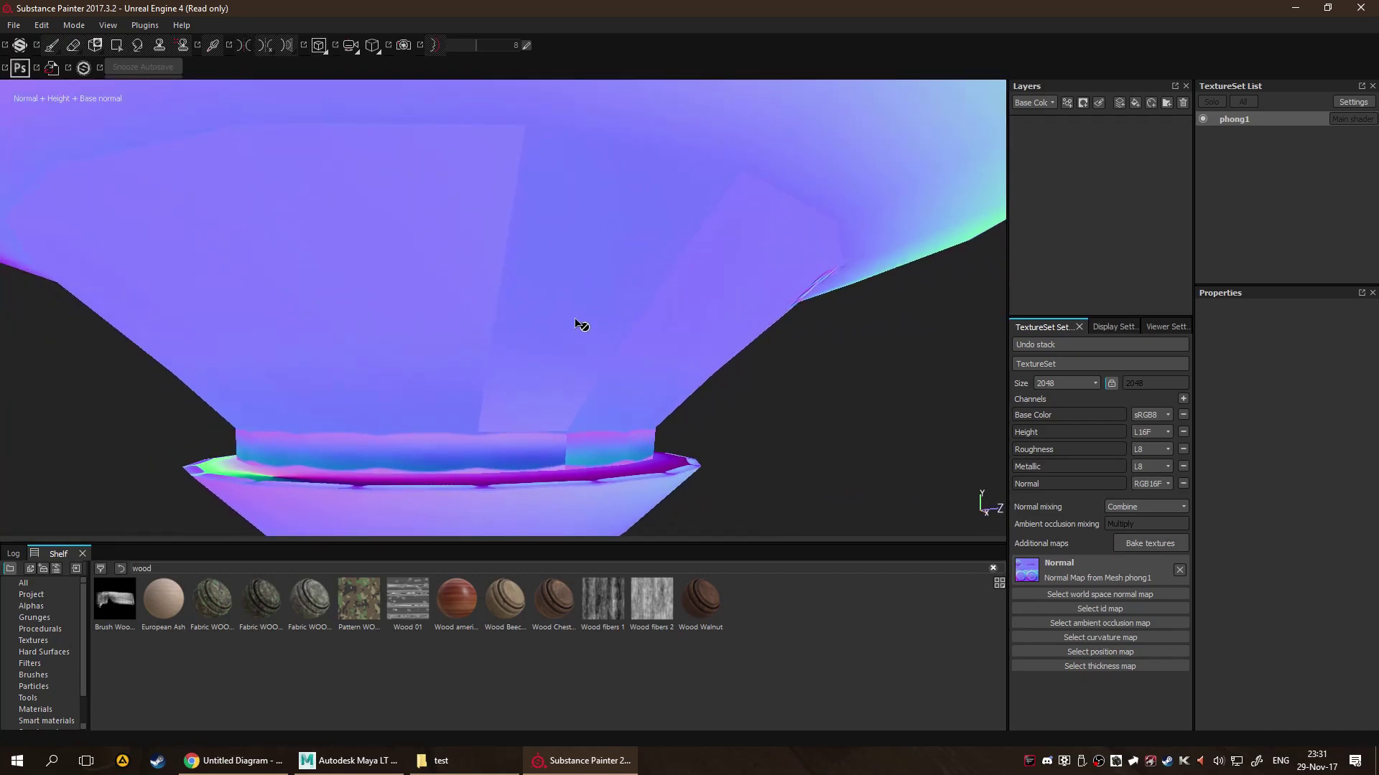
scroll(496, 349, down, 5)
alt+middle_drag(287, 361, 434, 367)
alt+drag(433, 366, 440, 333)
scroll(558, 330, up, 5)
alt+drag(549, 382, 742, 403)
scroll(683, 367, down, 3)
scroll(718, 373, up, 4)
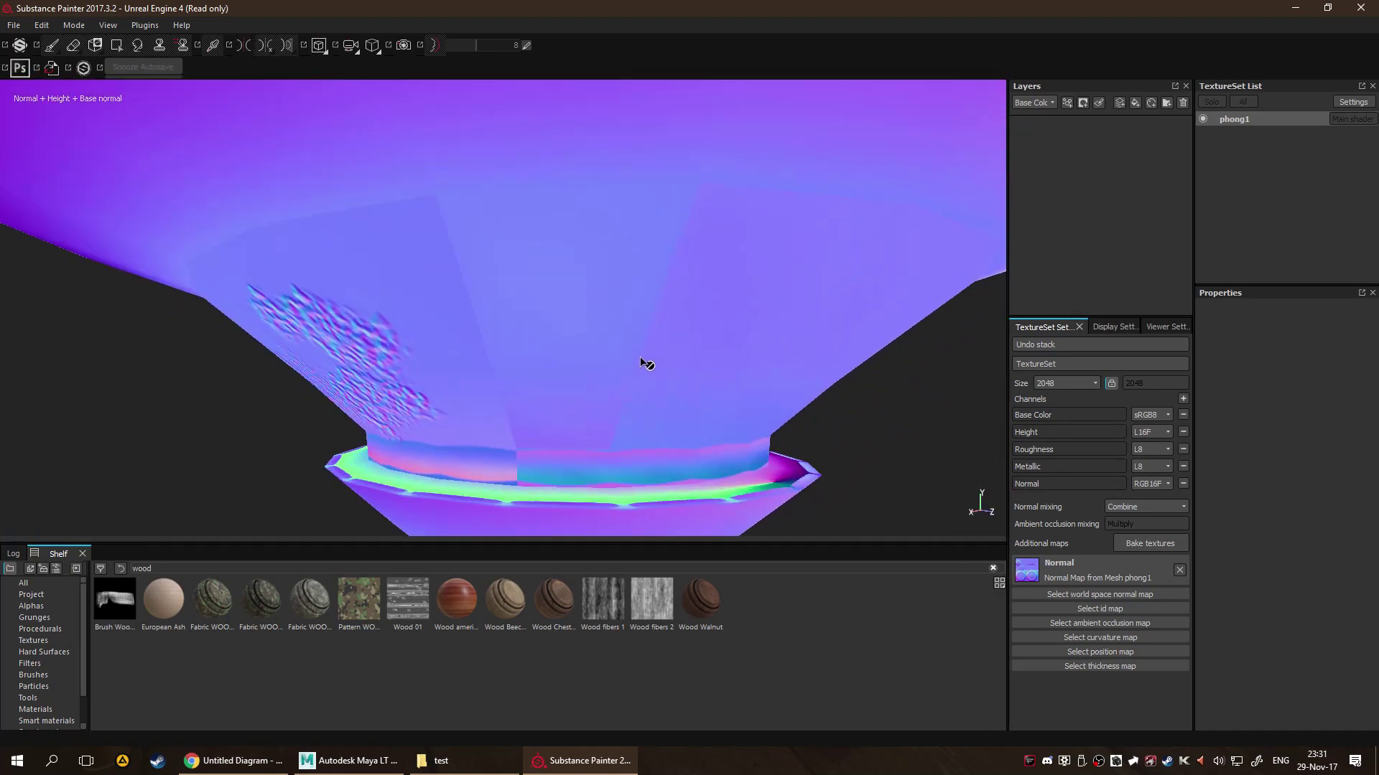
Compare the small side-wall, cone and brim islands of the normal map in the 2D view, and return to the 3D view.
key(F3)
scroll(552, 240, down, 6)
alt+middle_drag(641, 224, 676, 451)
scroll(586, 412, up, 3)
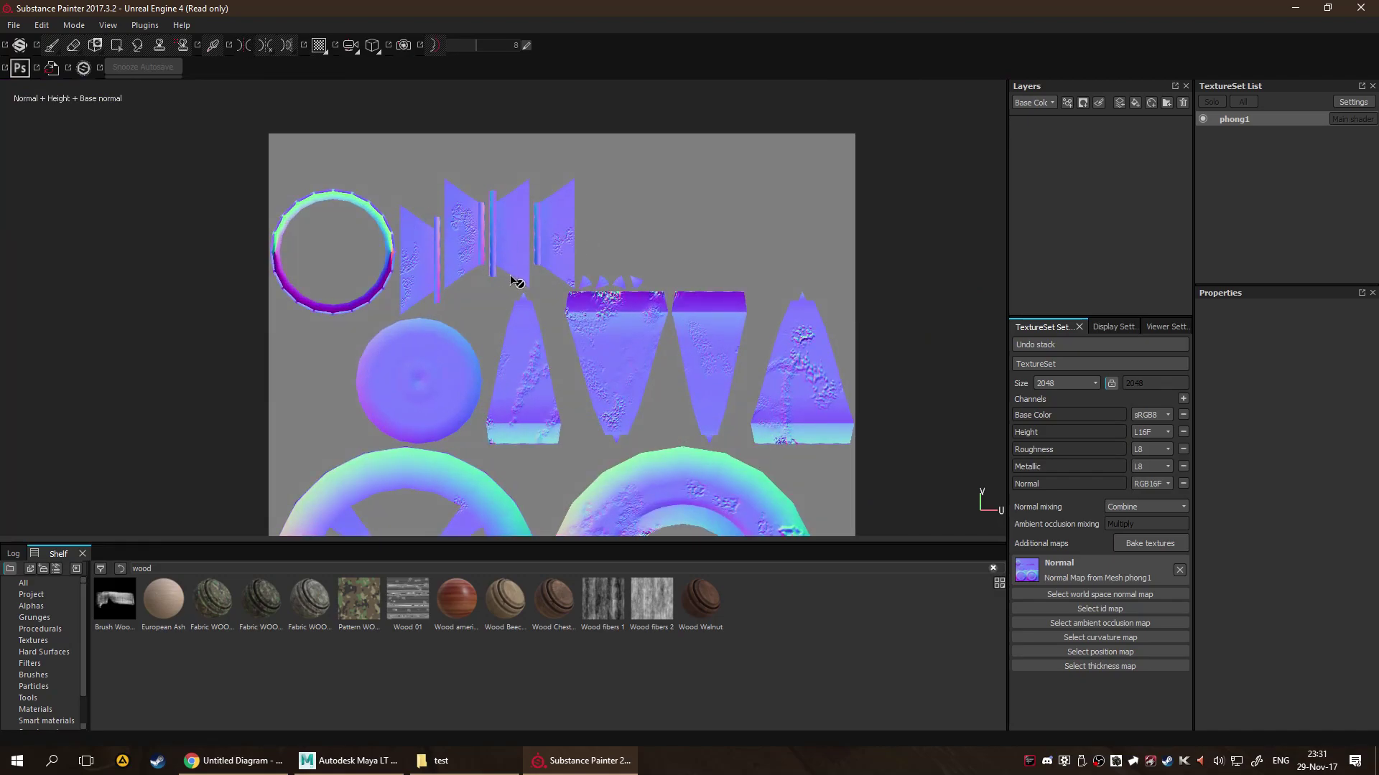
alt+right_drag(513, 278, 620, 433)
alt+right_drag(383, 370, 634, 307)
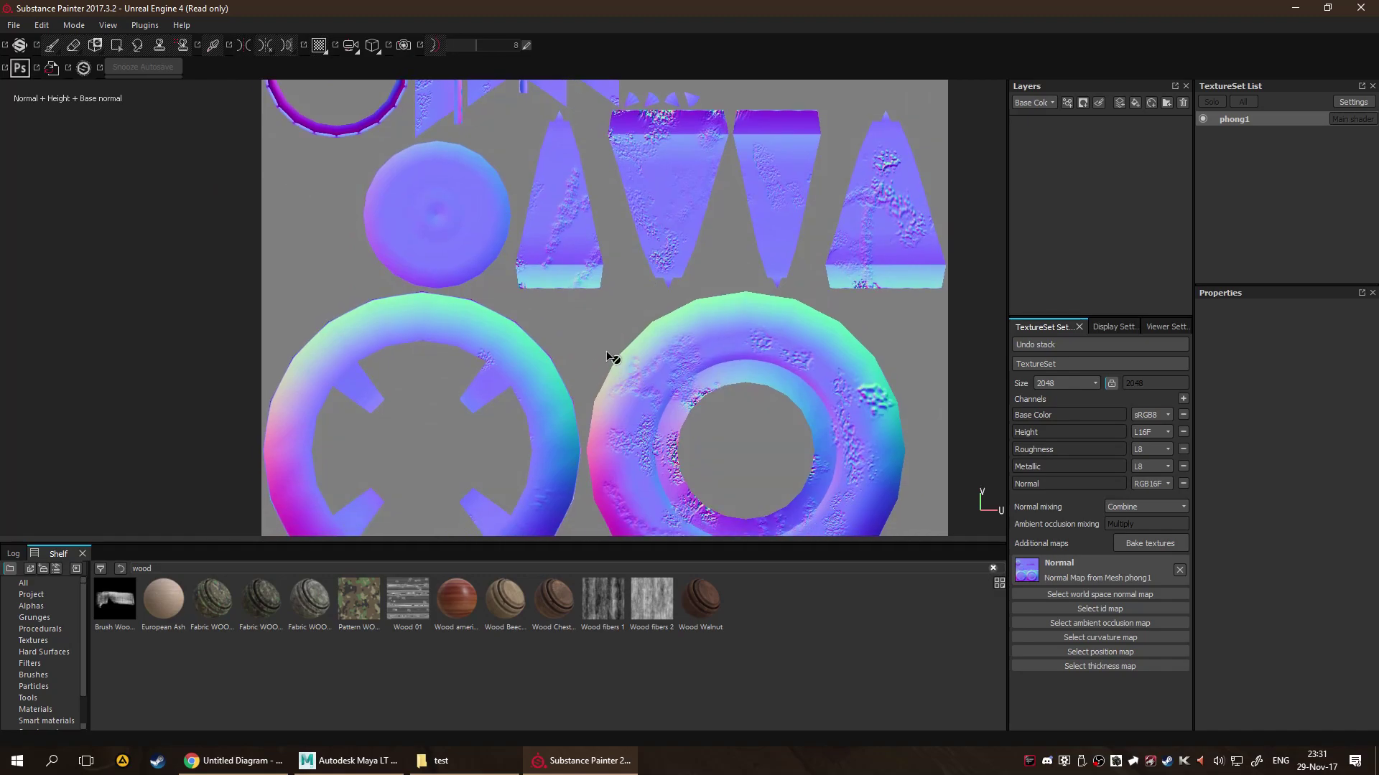
key(F2)
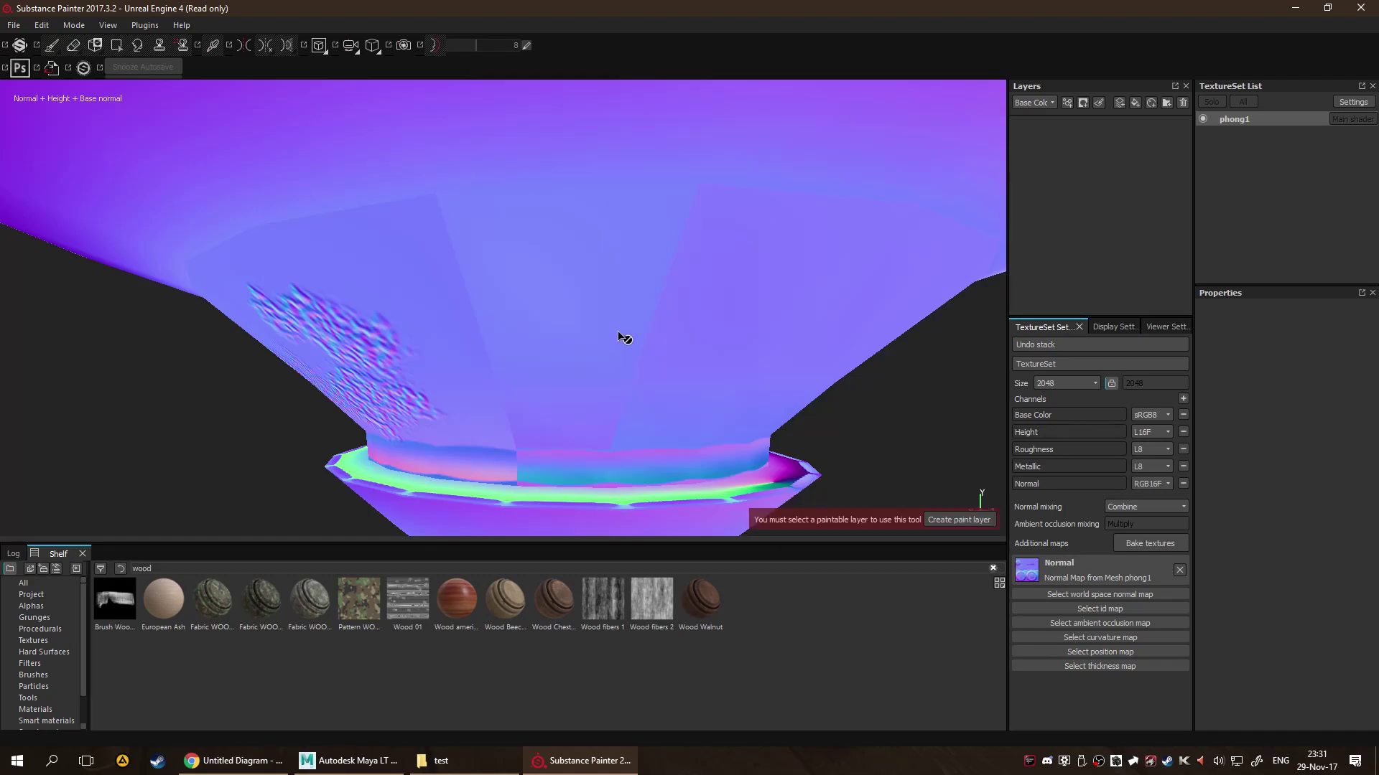
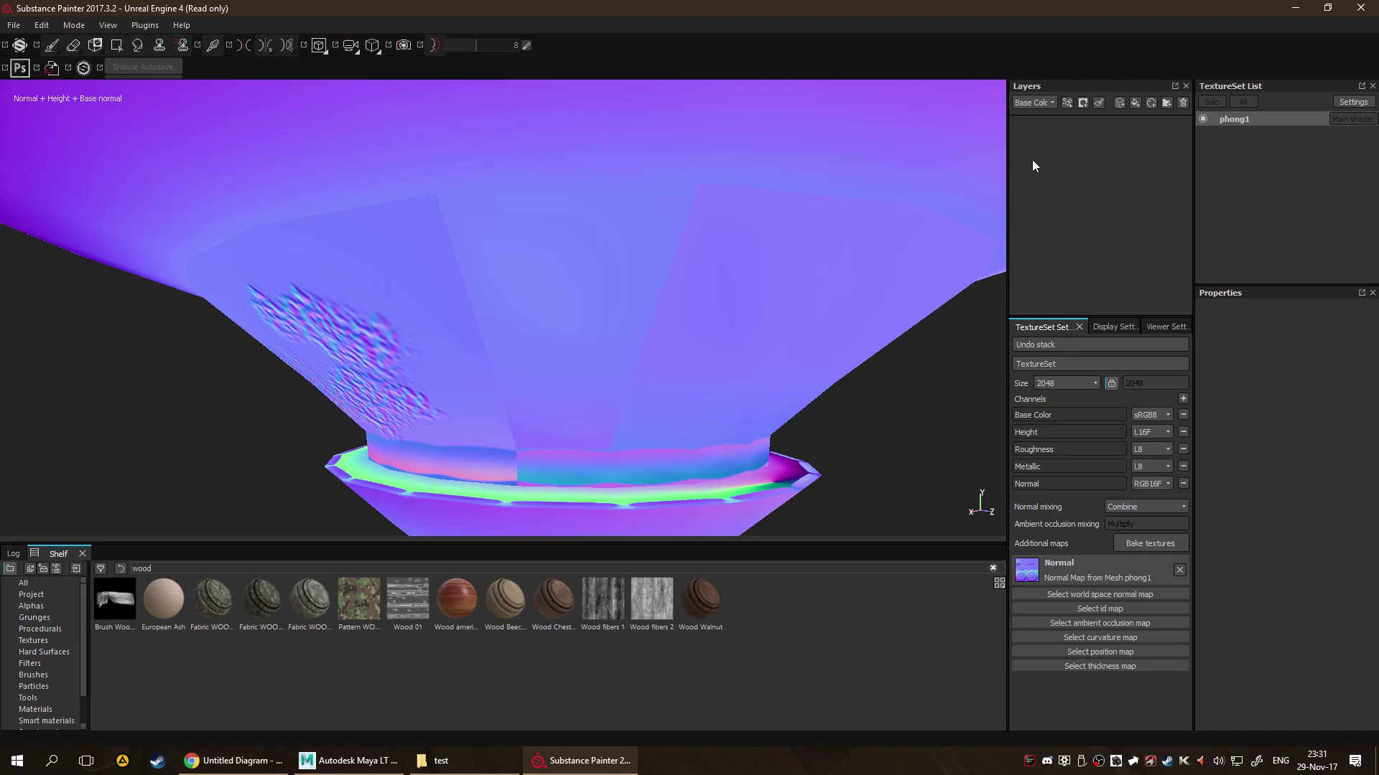
Create a paint layer and fill one quad on the hat's underside white with Polygon Fill, displaying the Base Color channel.
click(526, 231)
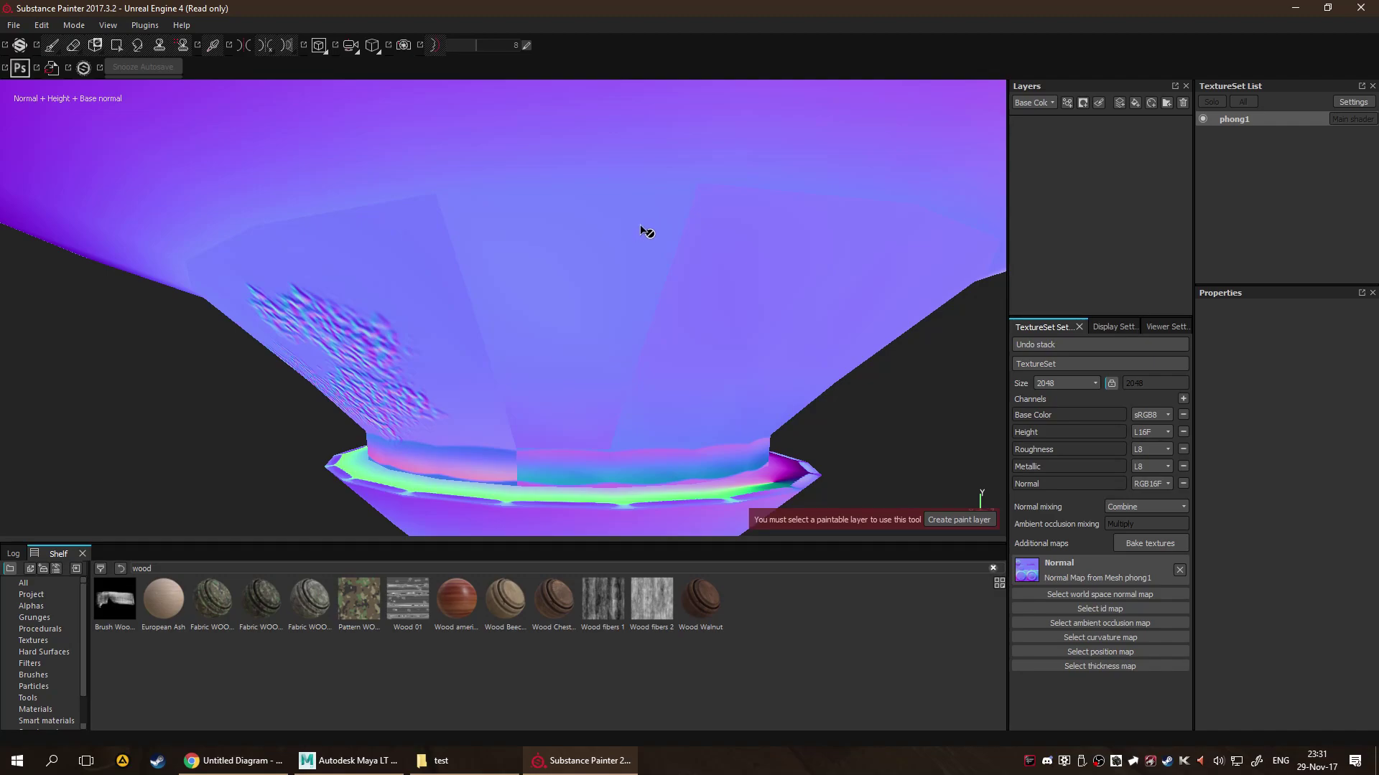
click(958, 519)
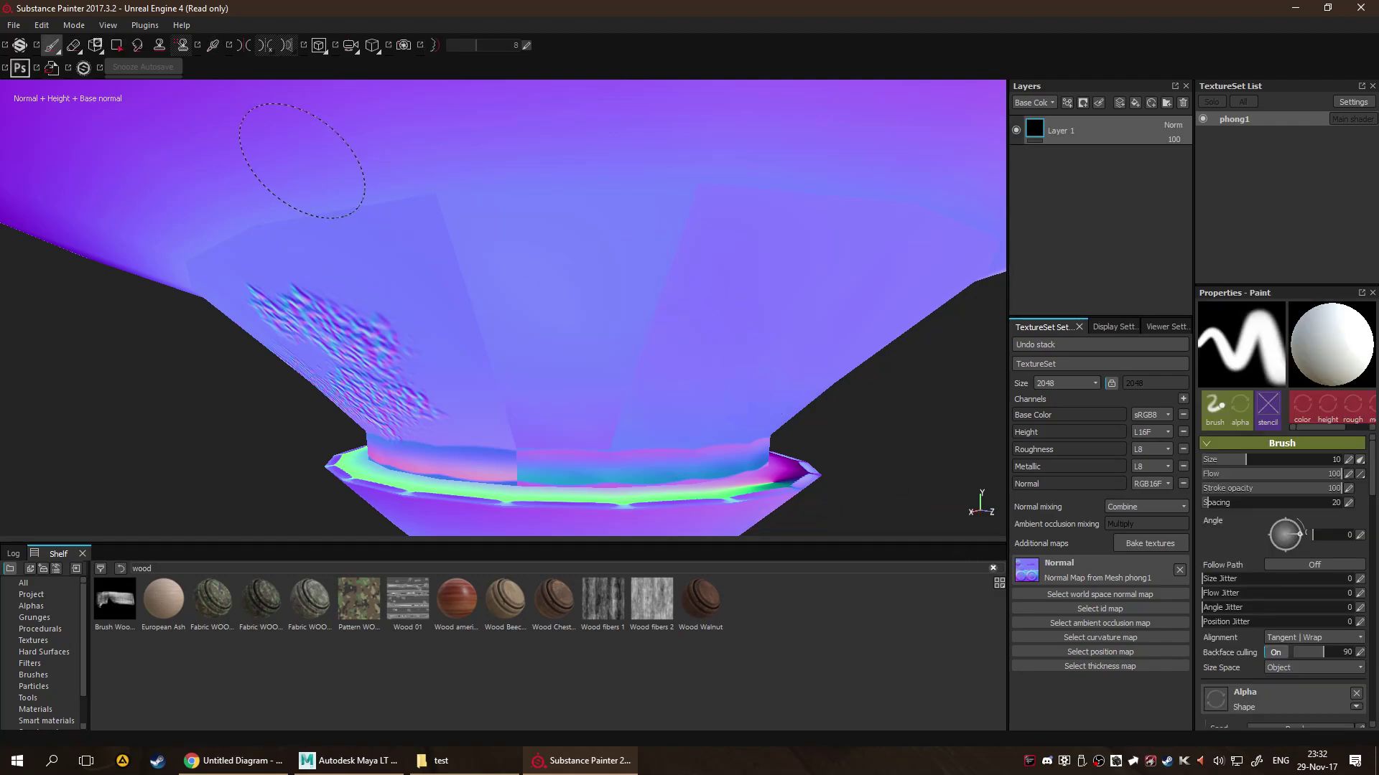
click(116, 46)
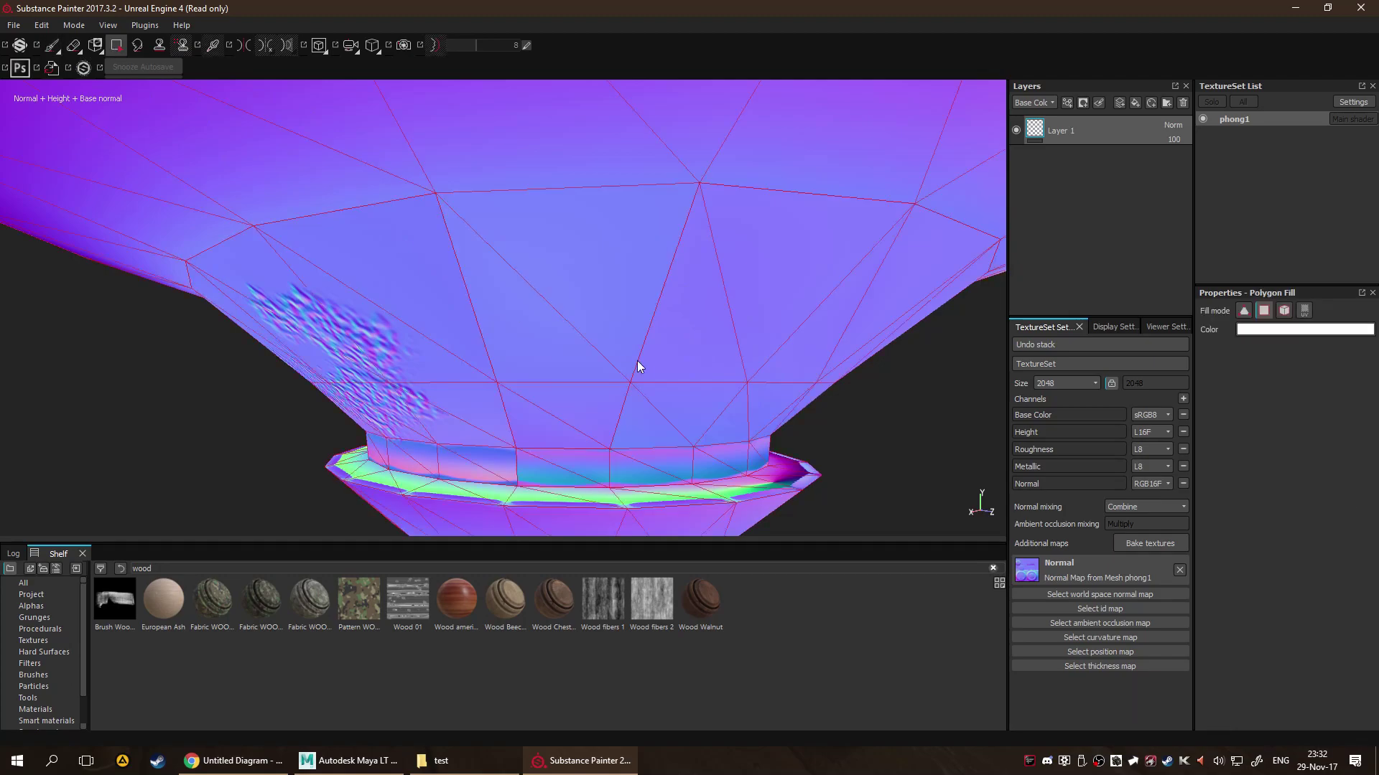
mouse_move(551, 327)
alt+mouse_down()
mouse_move(702, 308)
mouse_move(579, 271)
mouse_move(572, 326)
mouse_move(756, 267)
mouse_move(548, 283)
mouse_move(668, 323)
mouse_move(565, 343)
alt+mouse_up()
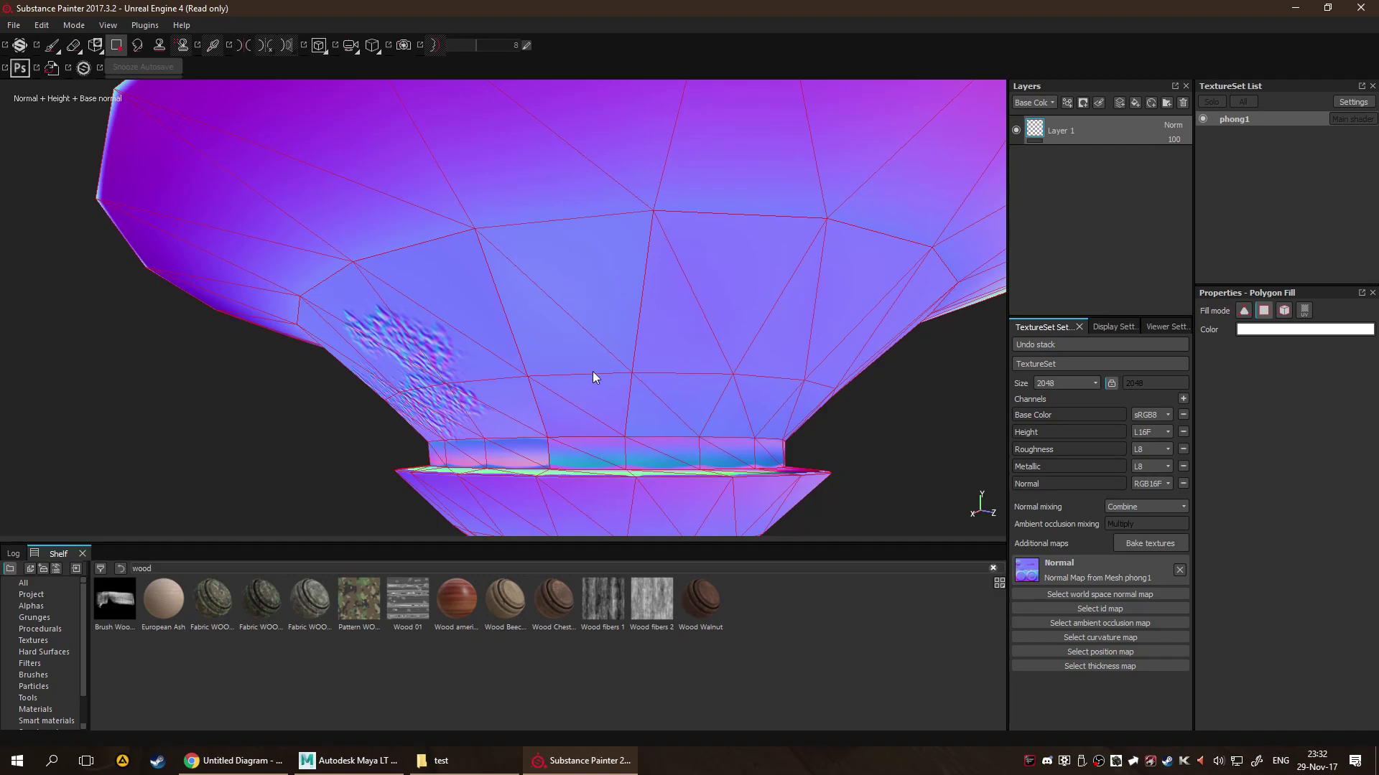
scroll(623, 313, down, 4)
key(c)
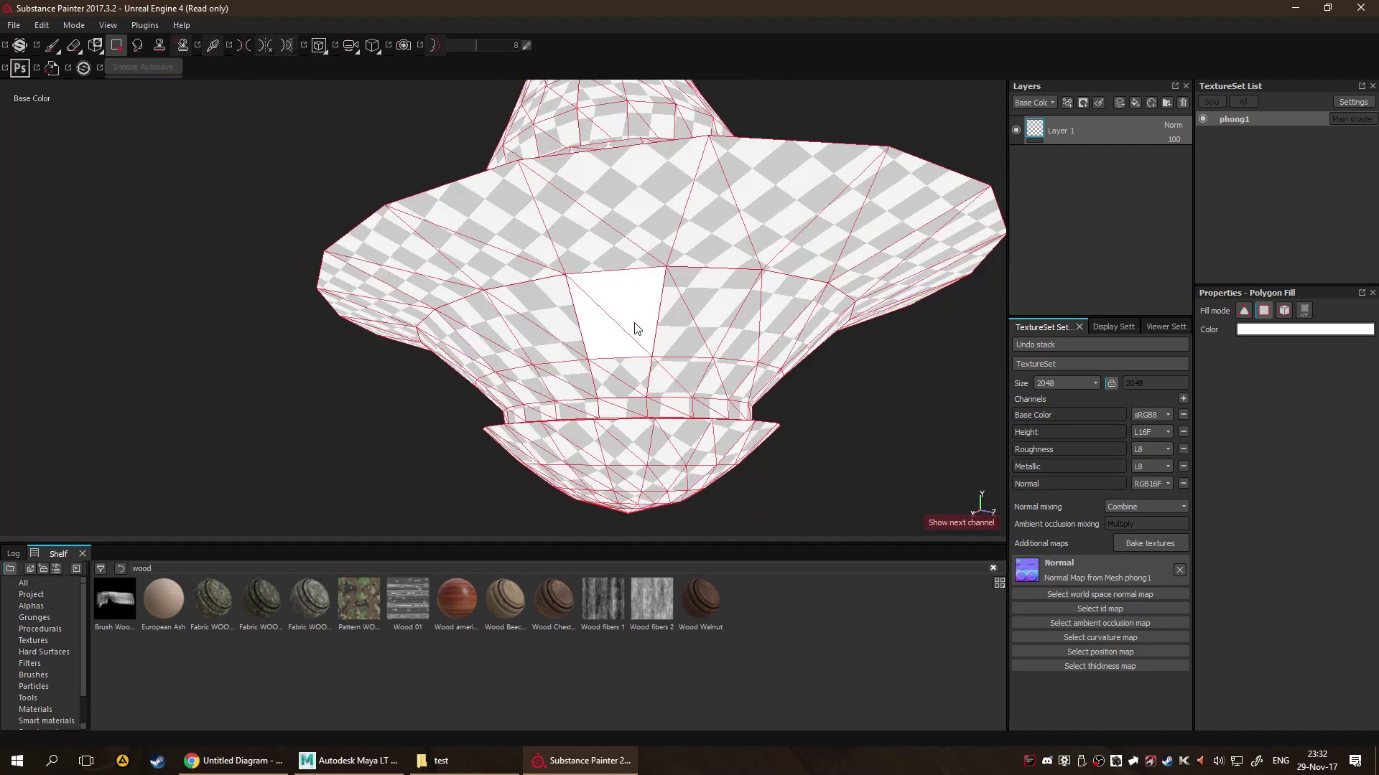
Compare the underside's normal map in the 3D view with its islands in the 2D view, using the Normal + Height + Base normal channel.
scroll(640, 324, up, 4)
alt+drag(641, 324, 706, 343)
key(c)
key(c)
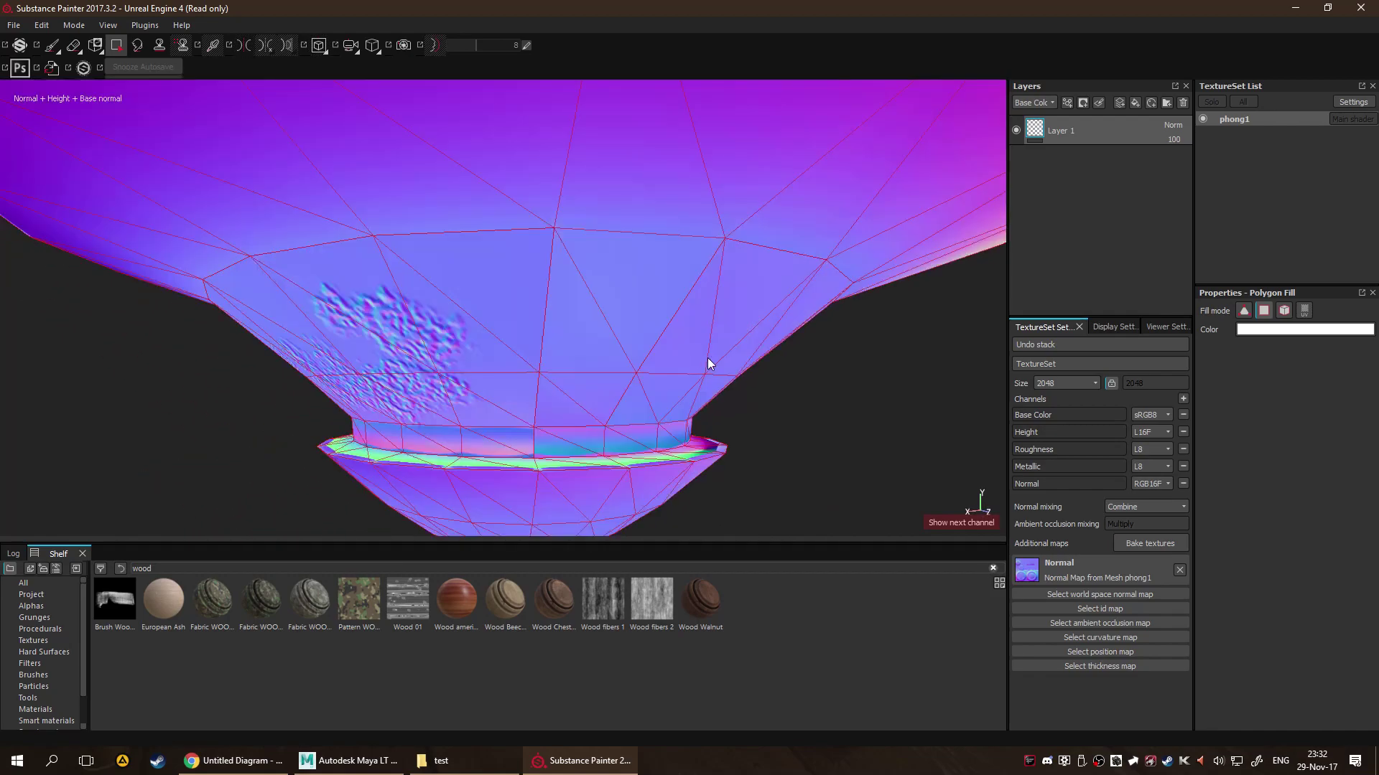
key(F2)
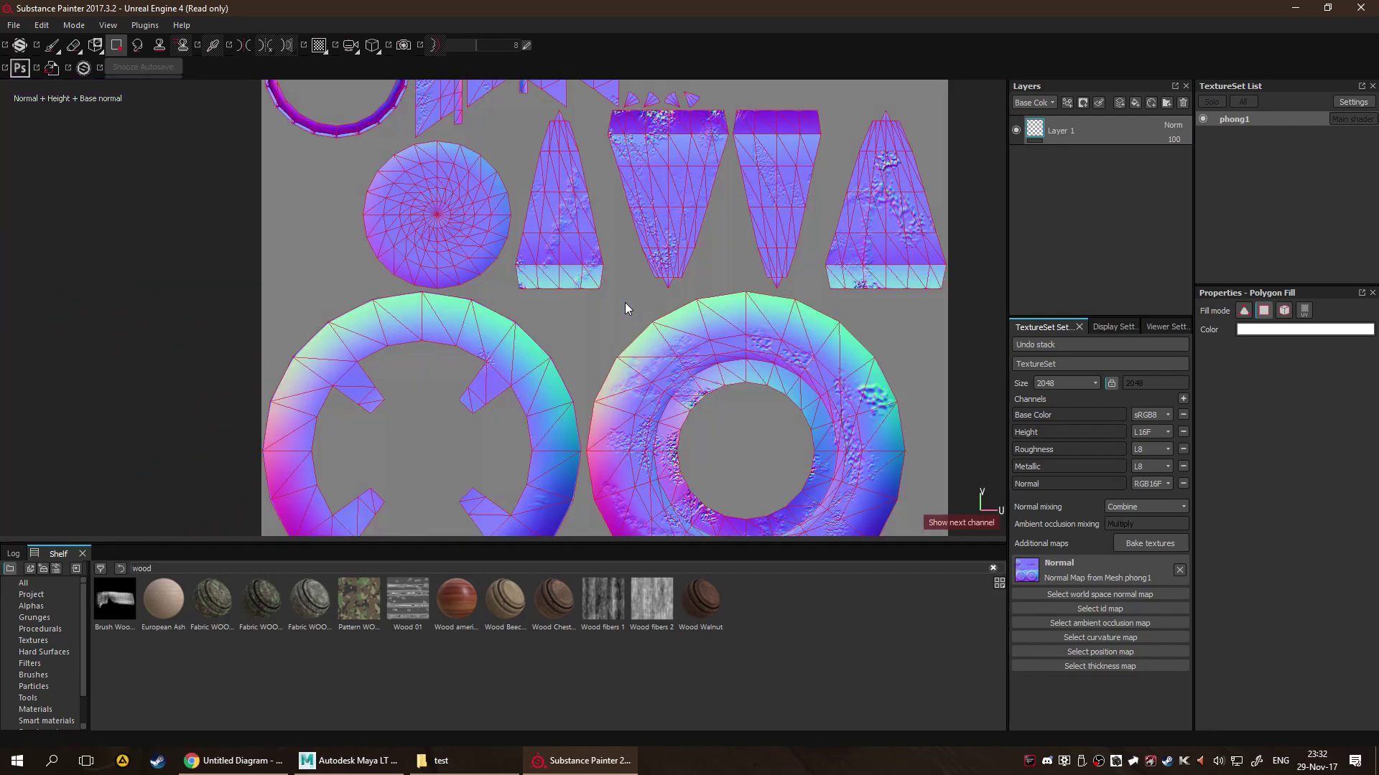
key(c)
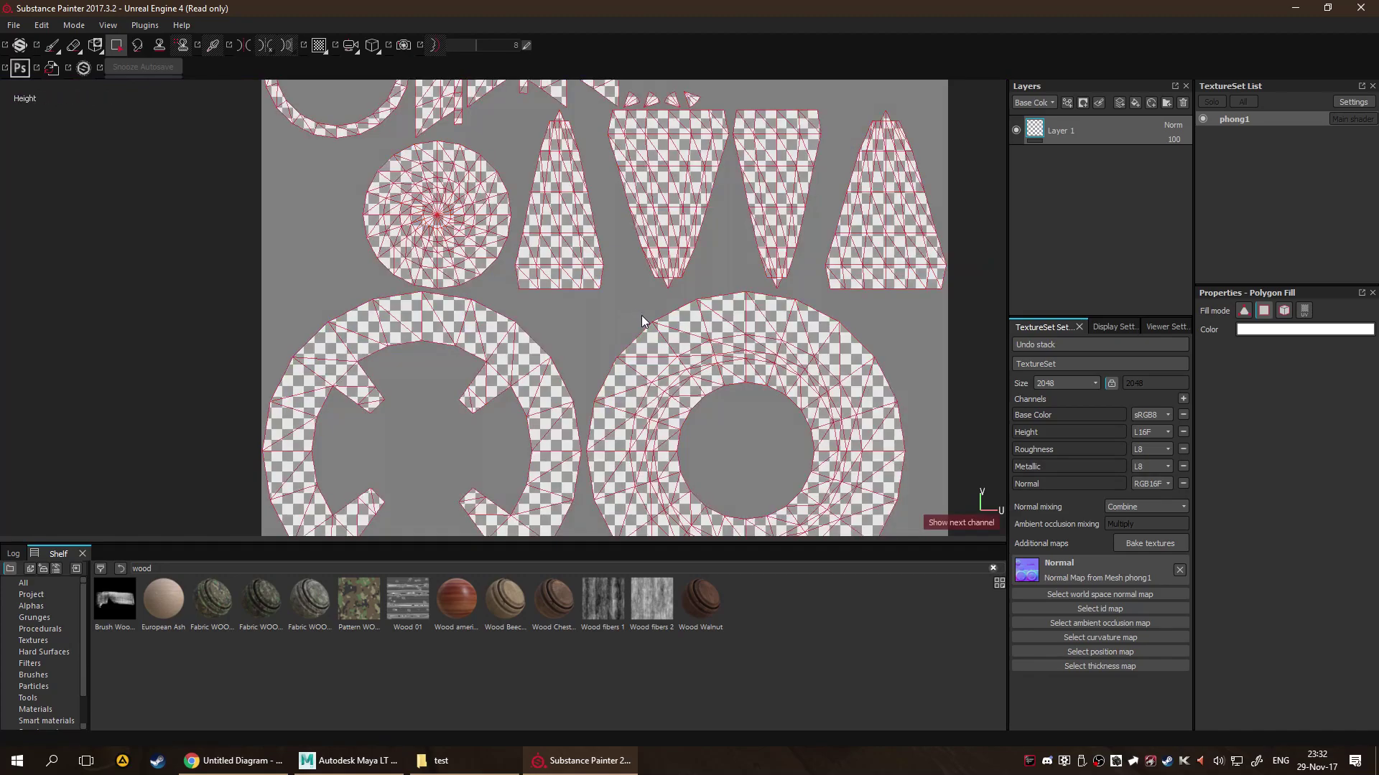
key(c)
key(c)
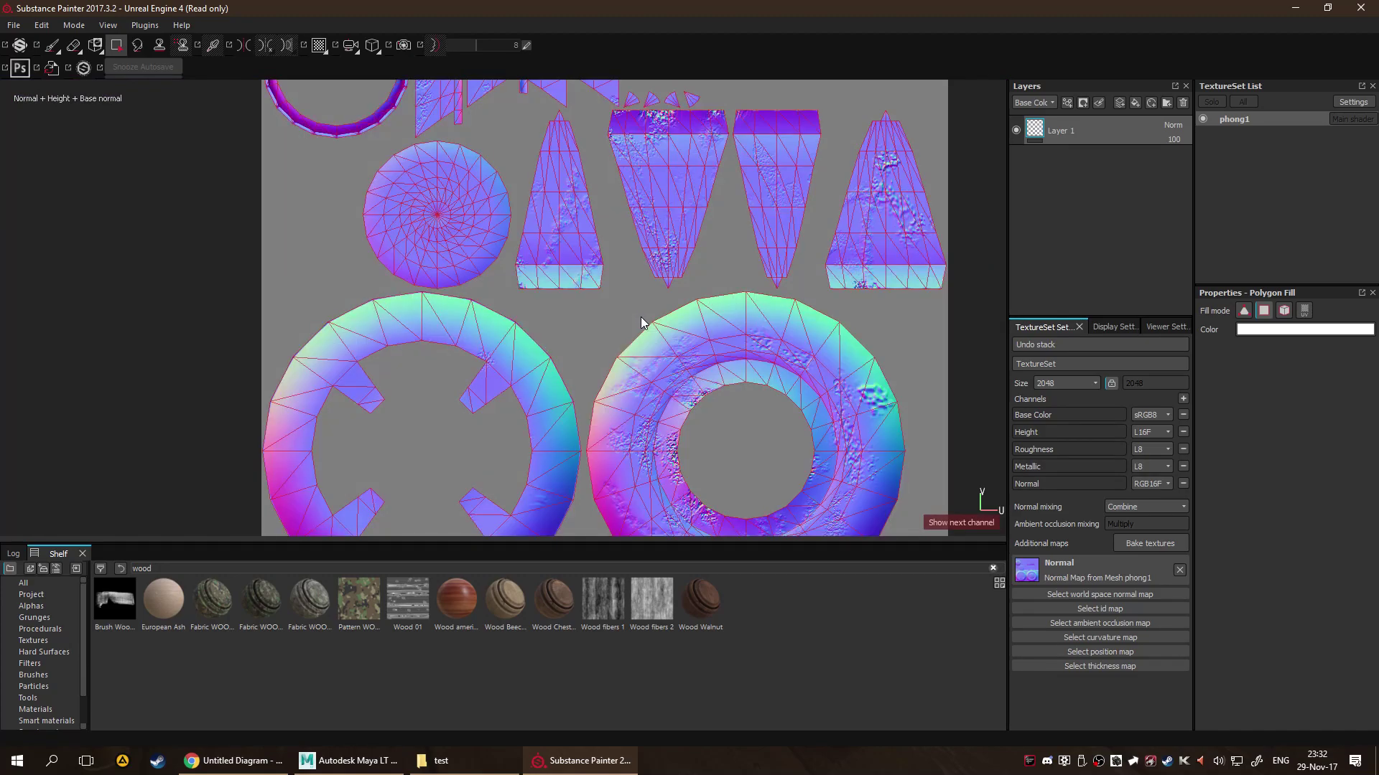
key(F1)
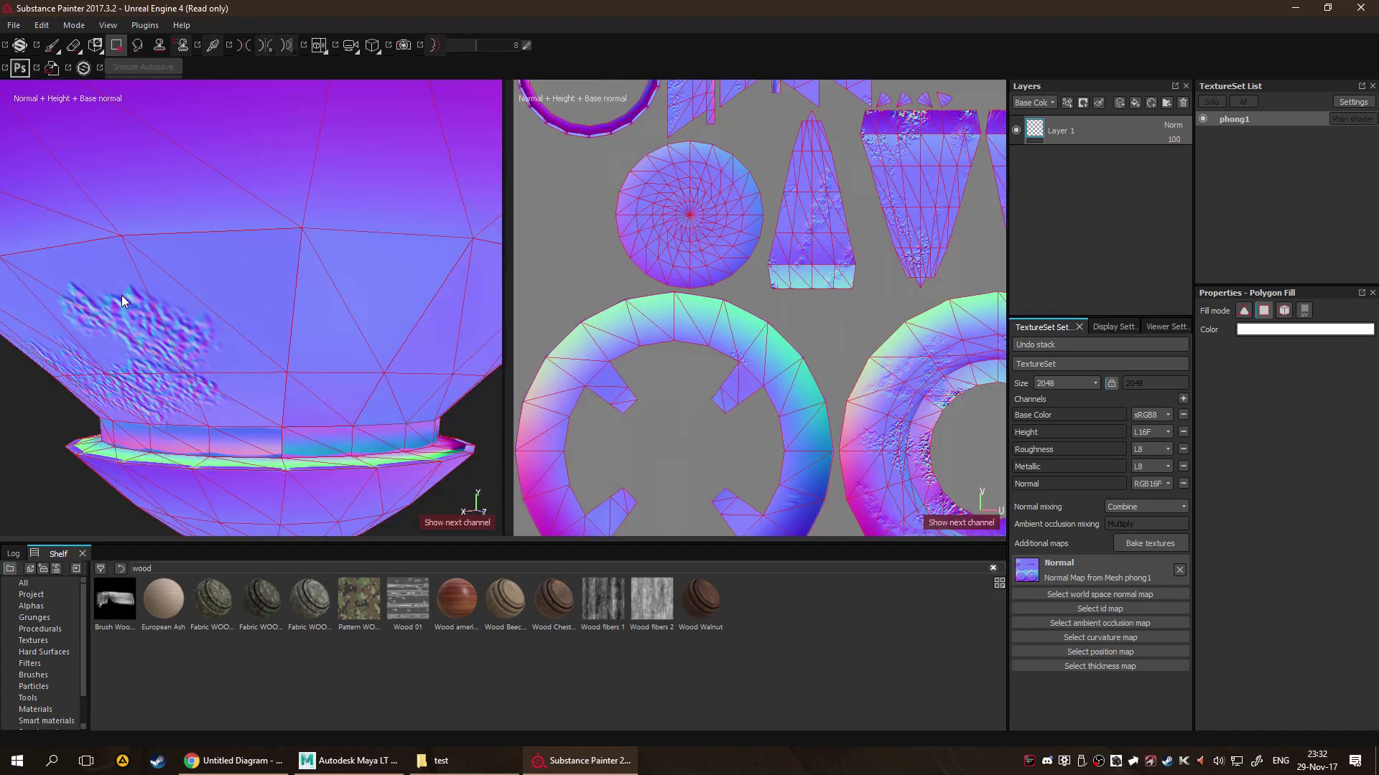
Return to the 3D view in Base Color and fill the neighbouring quad on the hat's underside white.
key(F2)
key(c)
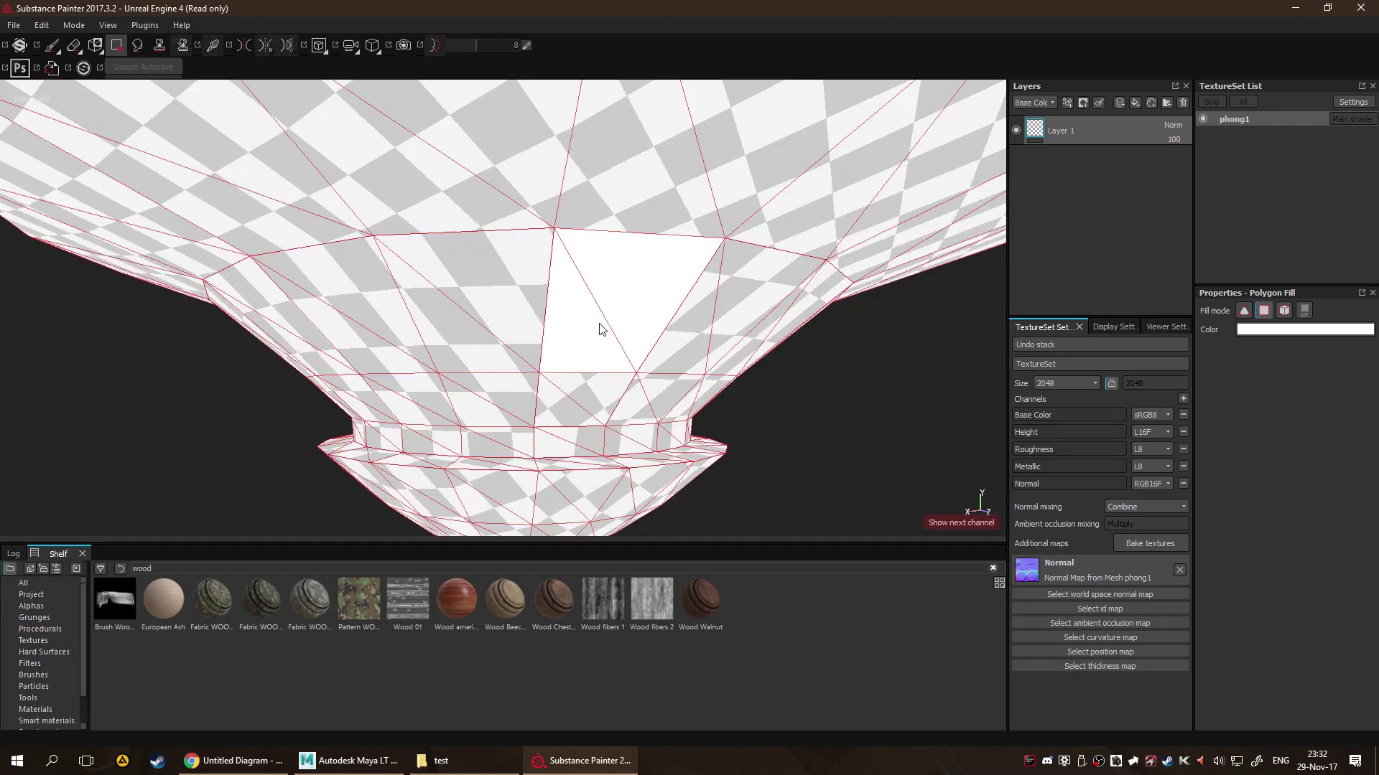
click(430, 311)
click(508, 308)
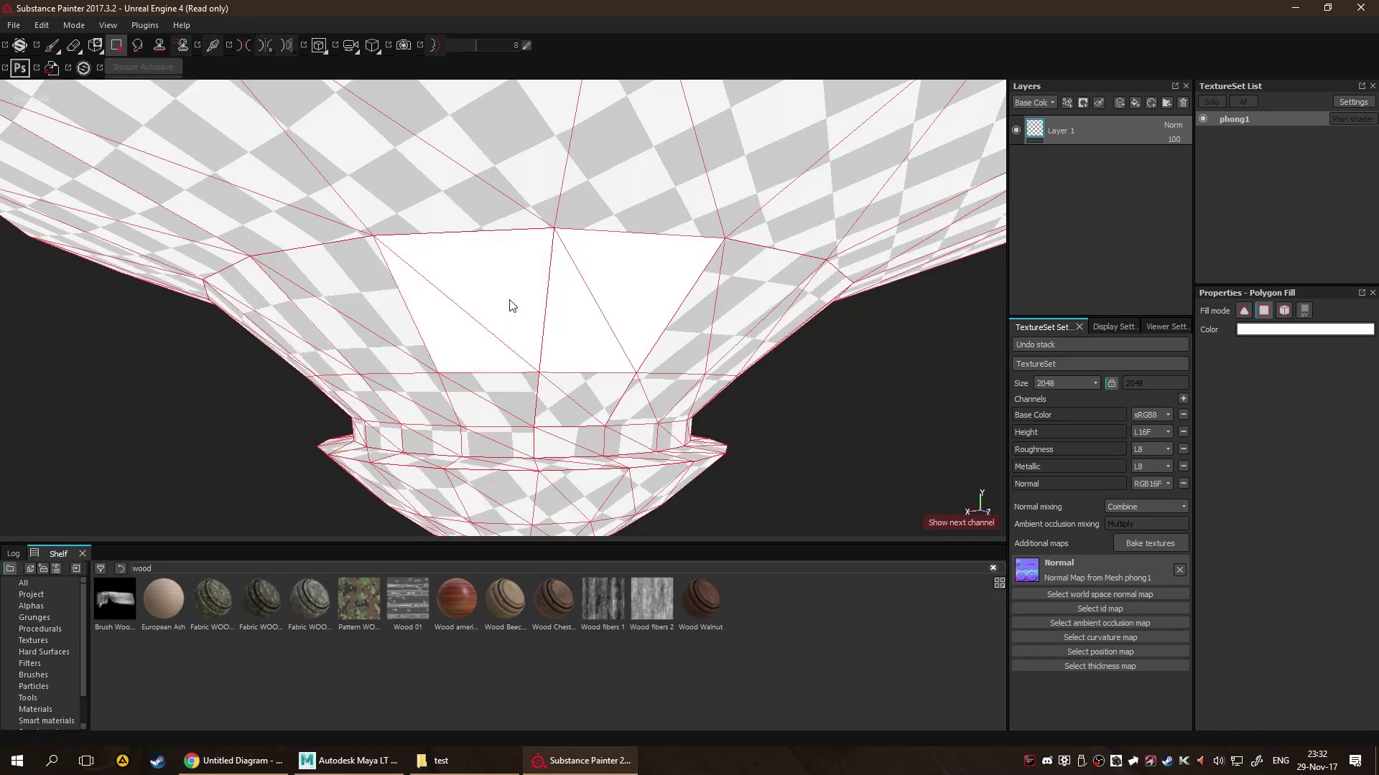
right_click(510, 300)
click(432, 314)
drag(449, 341, 503, 300)
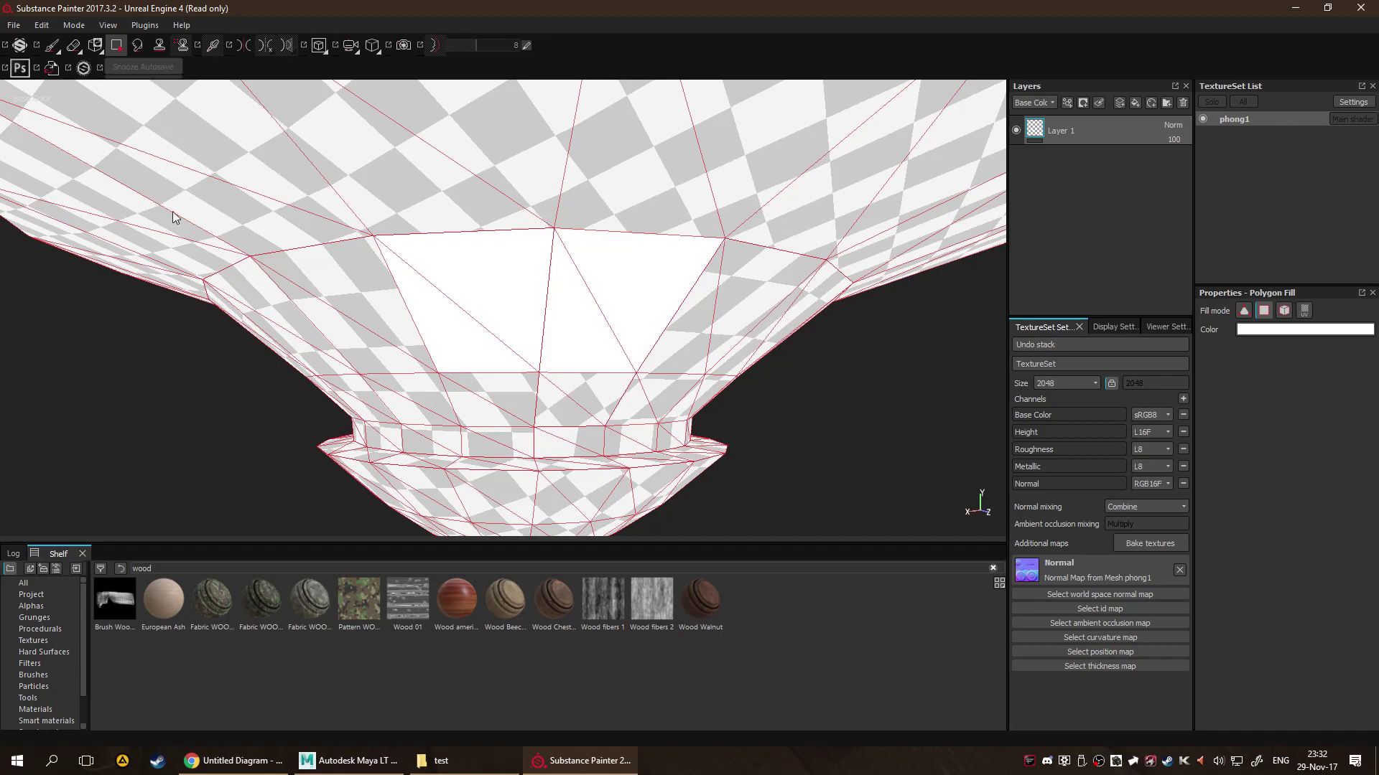
Erase the white fill from the hat's underside, check the checker pattern at the seams, and delete Layer 1.
click(70, 48)
mouse_move(553, 317)
mouse_down()
mouse_move(462, 287)
mouse_move(345, 309)
mouse_move(555, 341)
mouse_move(570, 271)
mouse_move(594, 292)
mouse_up()
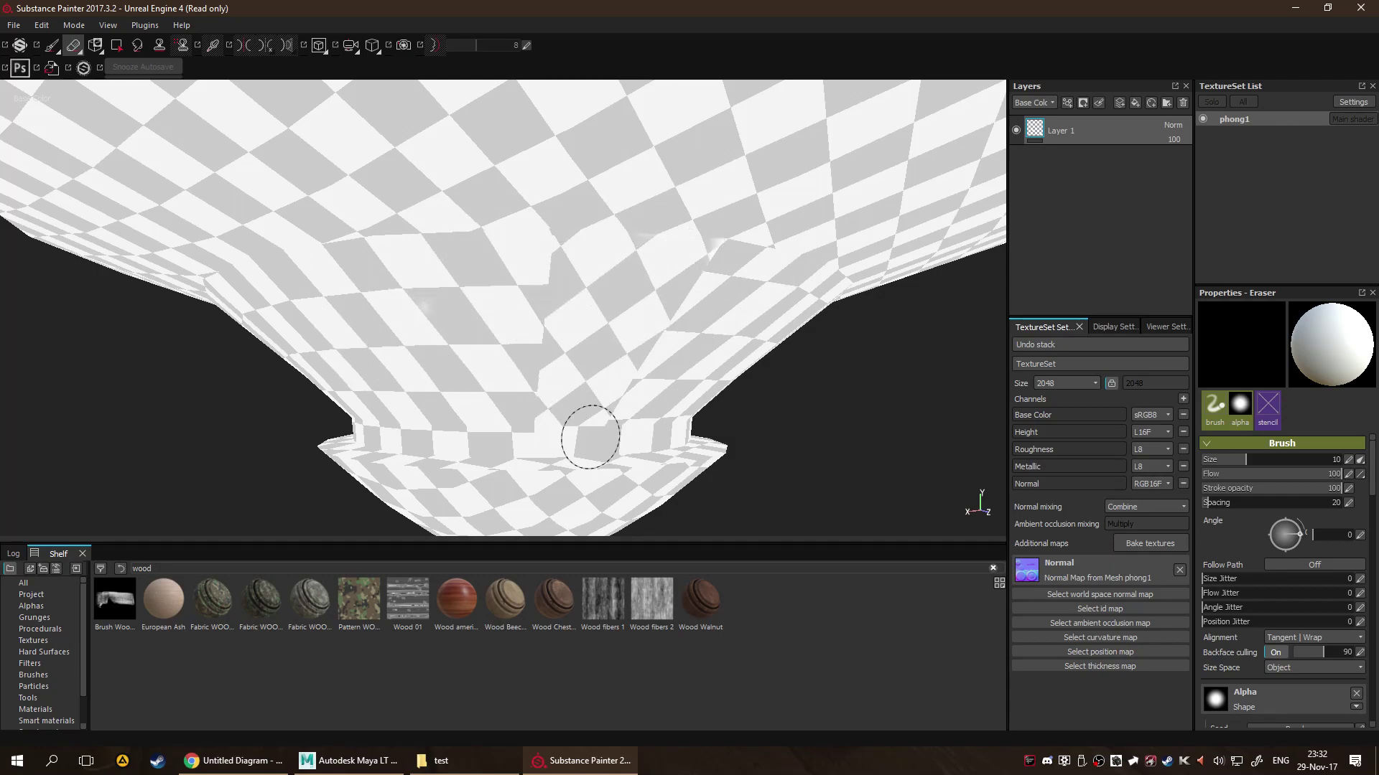
mouse_move(643, 283)
mouse_down()
mouse_move(734, 280)
mouse_move(606, 224)
mouse_move(661, 292)
mouse_up()
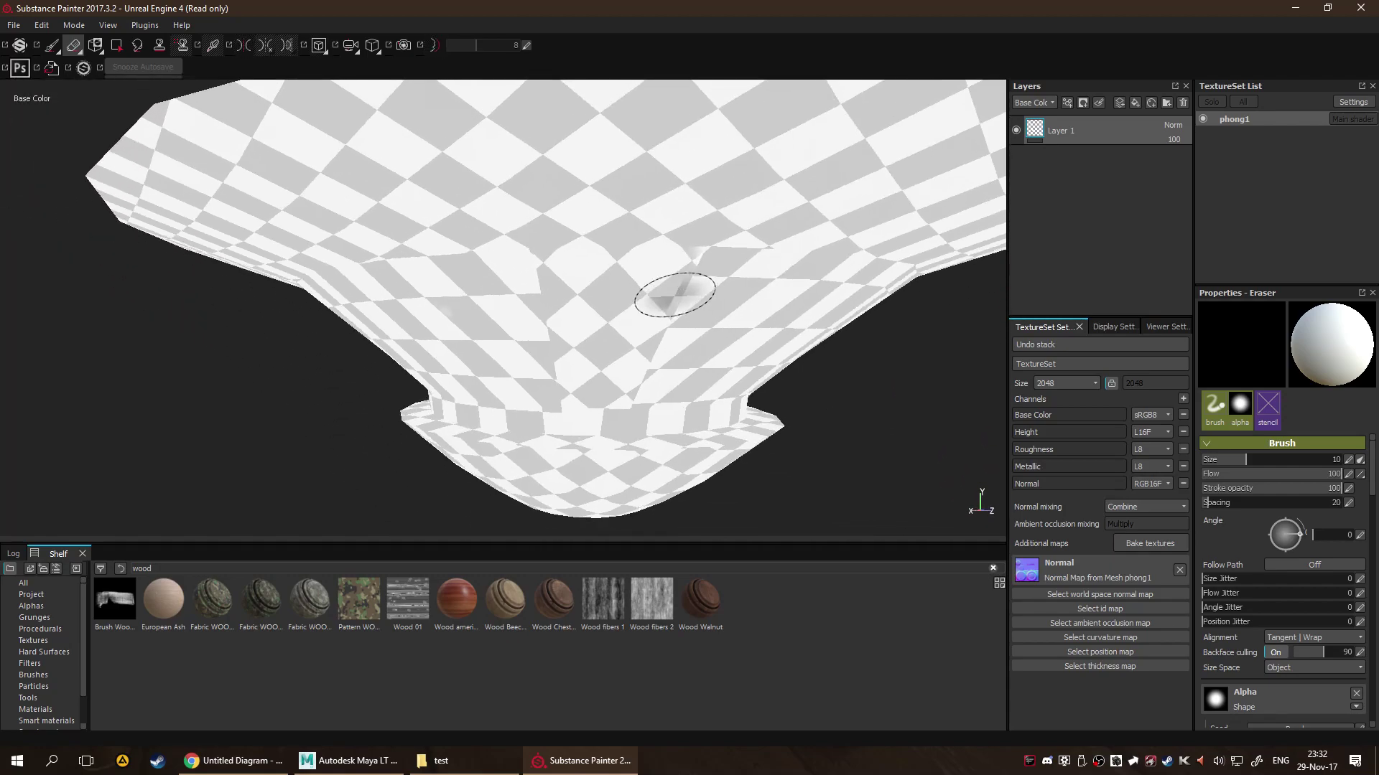
scroll(707, 328, up, 3)
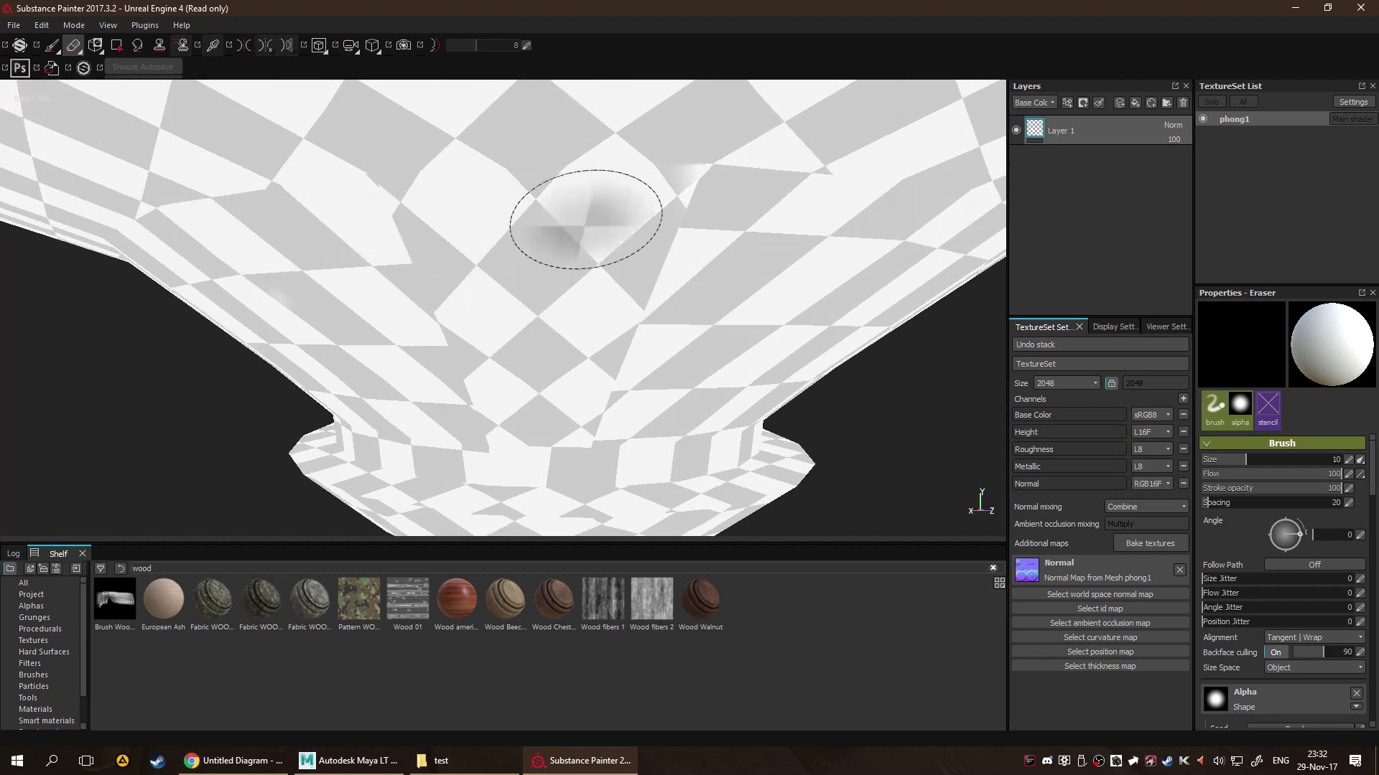
scroll(601, 354, down, 3)
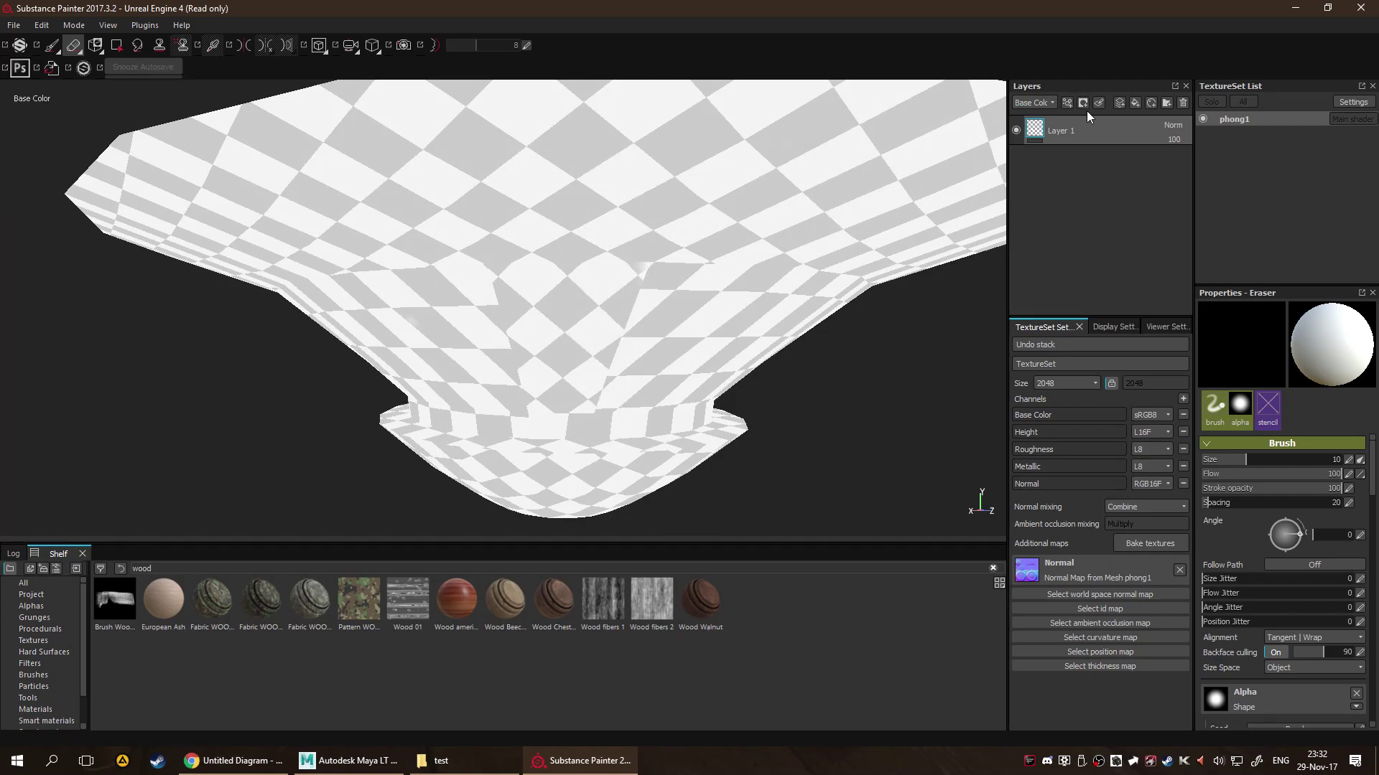
key(Delete)
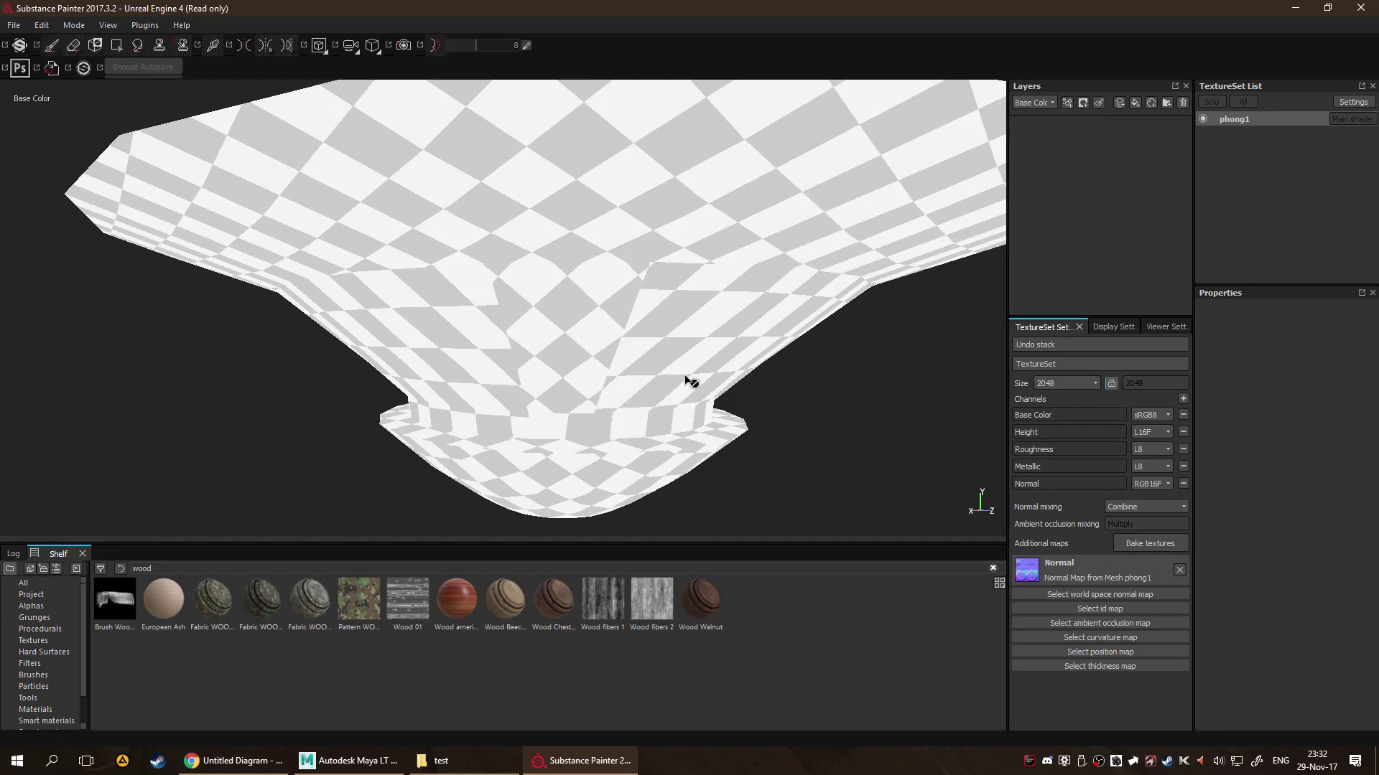
Add Wood american cherry as a fill layer and view the grain at the seams on the hat's underside.
alt+drag(583, 364, 633, 352)
drag(457, 600, 1095, 194)
alt+drag(607, 384, 594, 296)
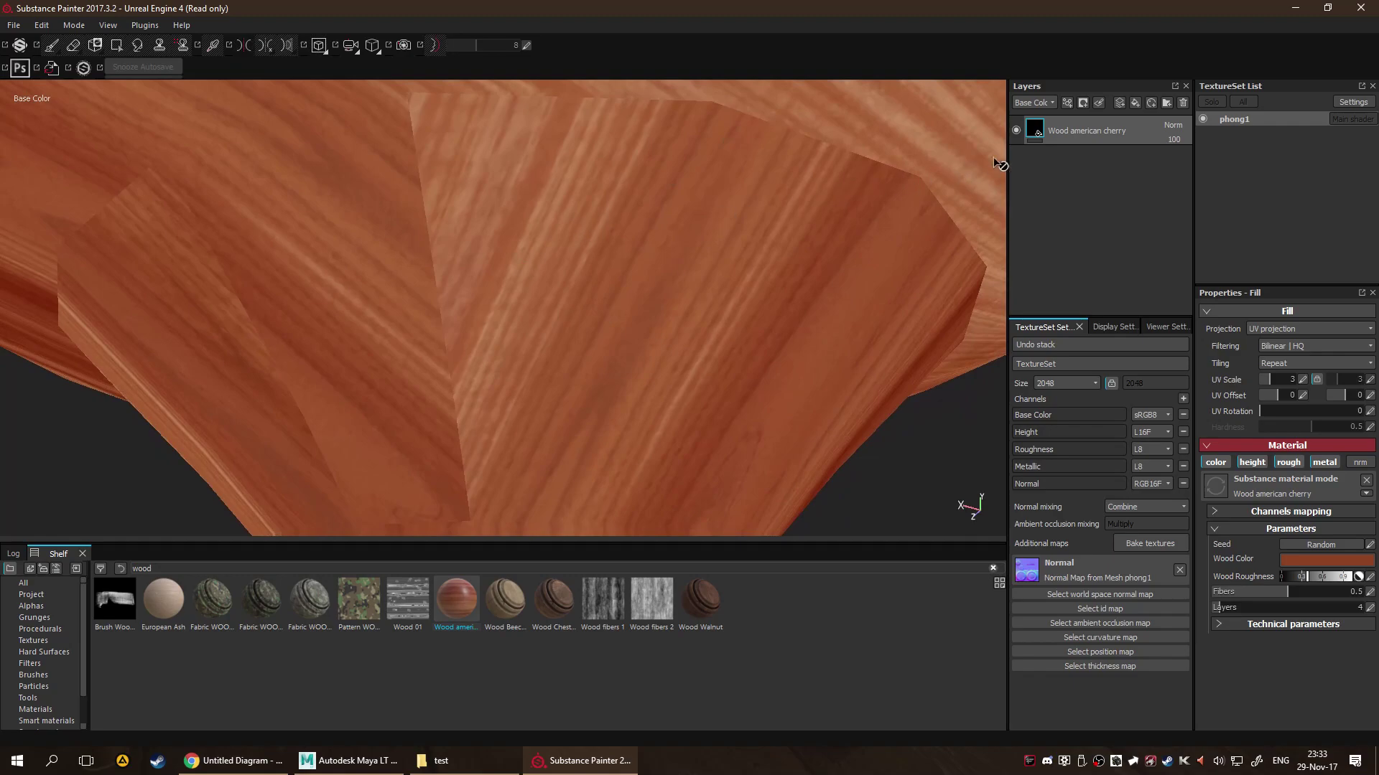
Compare the wood grain direction on the UV islands in the 2D view with the seams in the split 3D/2D view.
key(F3)
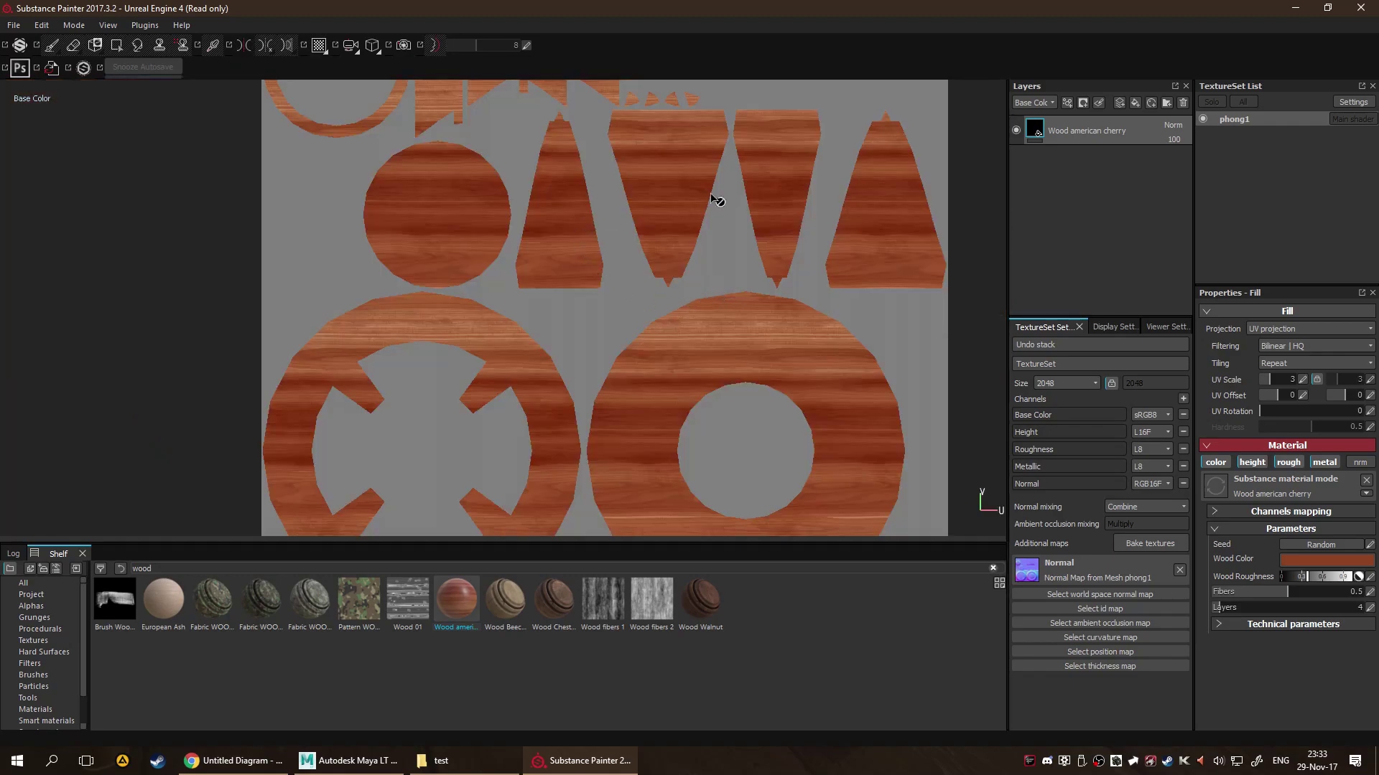
key(f)
scroll(615, 260, up, 2)
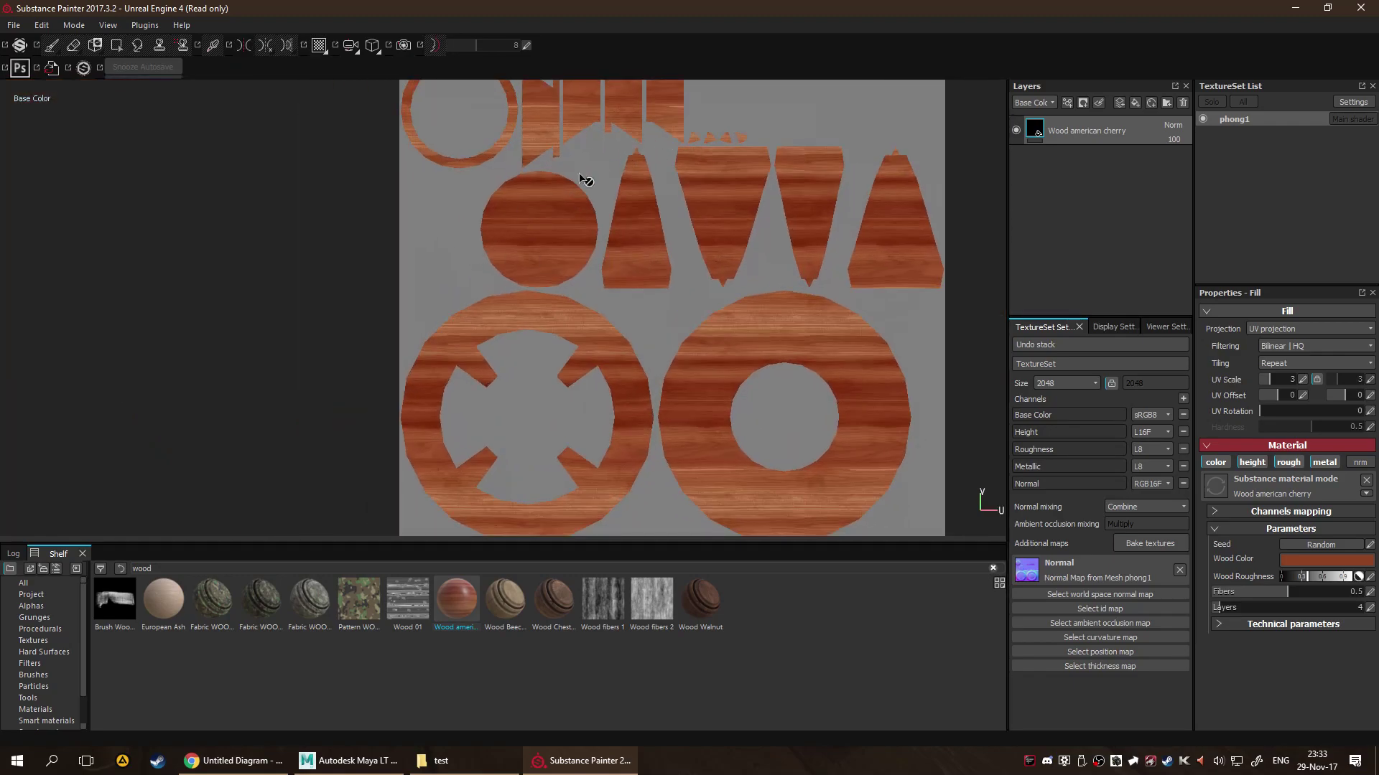
key(F1)
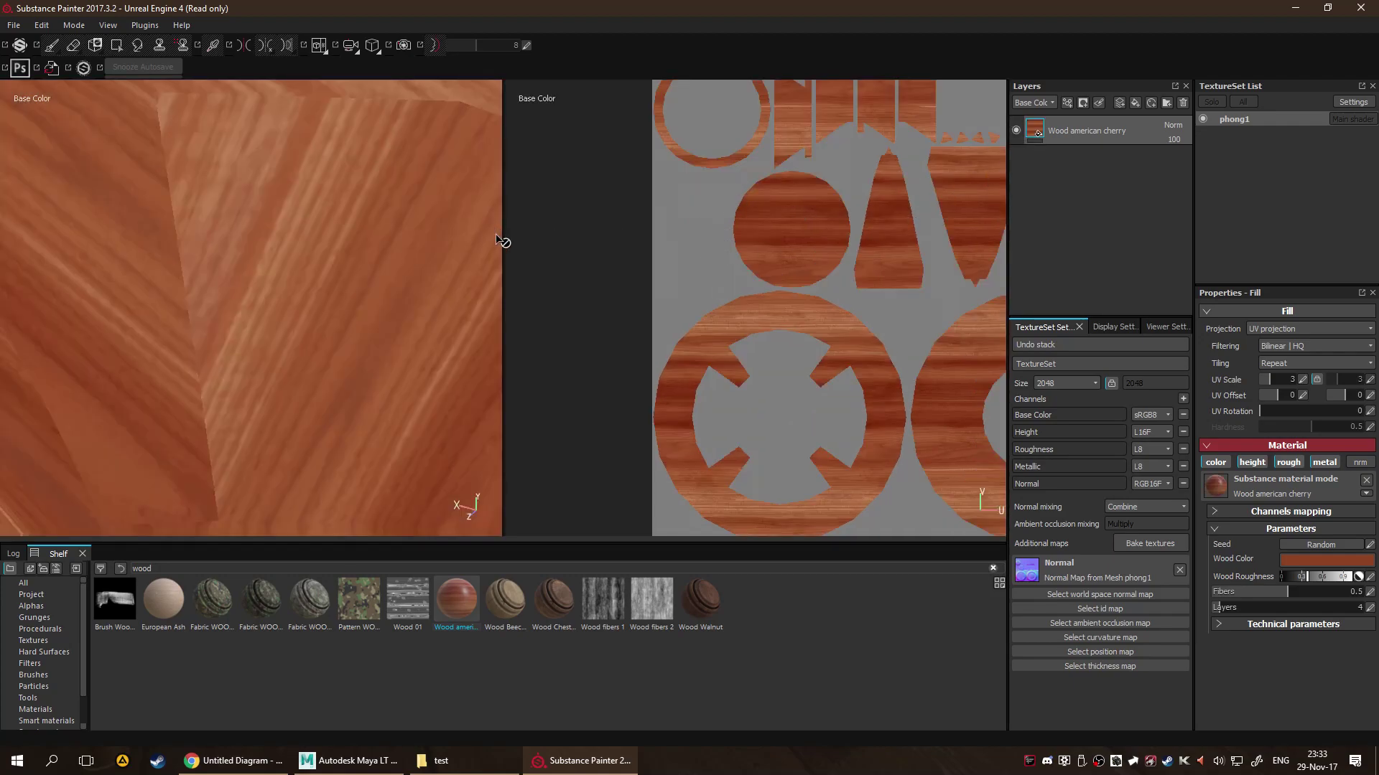
scroll(520, 247, down, 2)
Delete the Wood american cherry layer, return to the 3D view, and create a paint layer with the Paint tool active.
key(Delete)
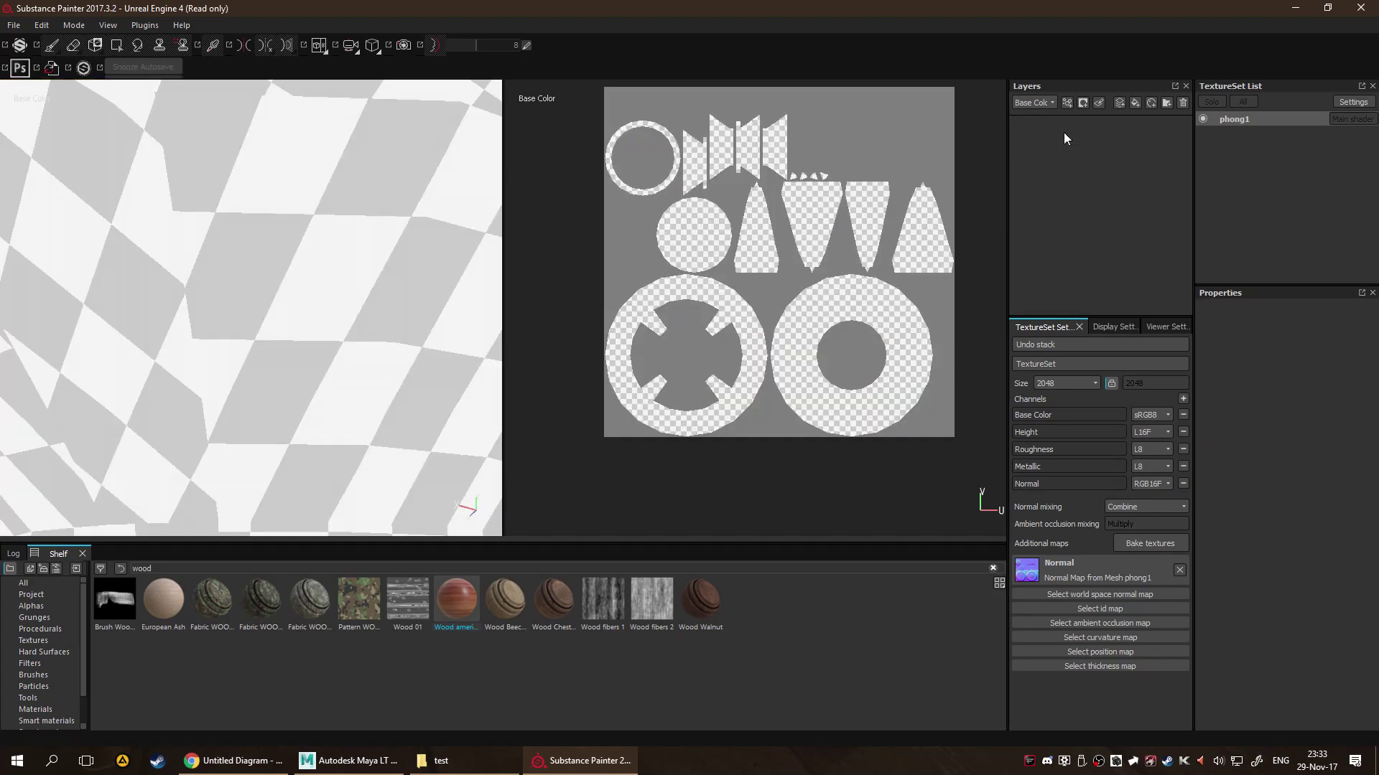
key(F2)
click(449, 350)
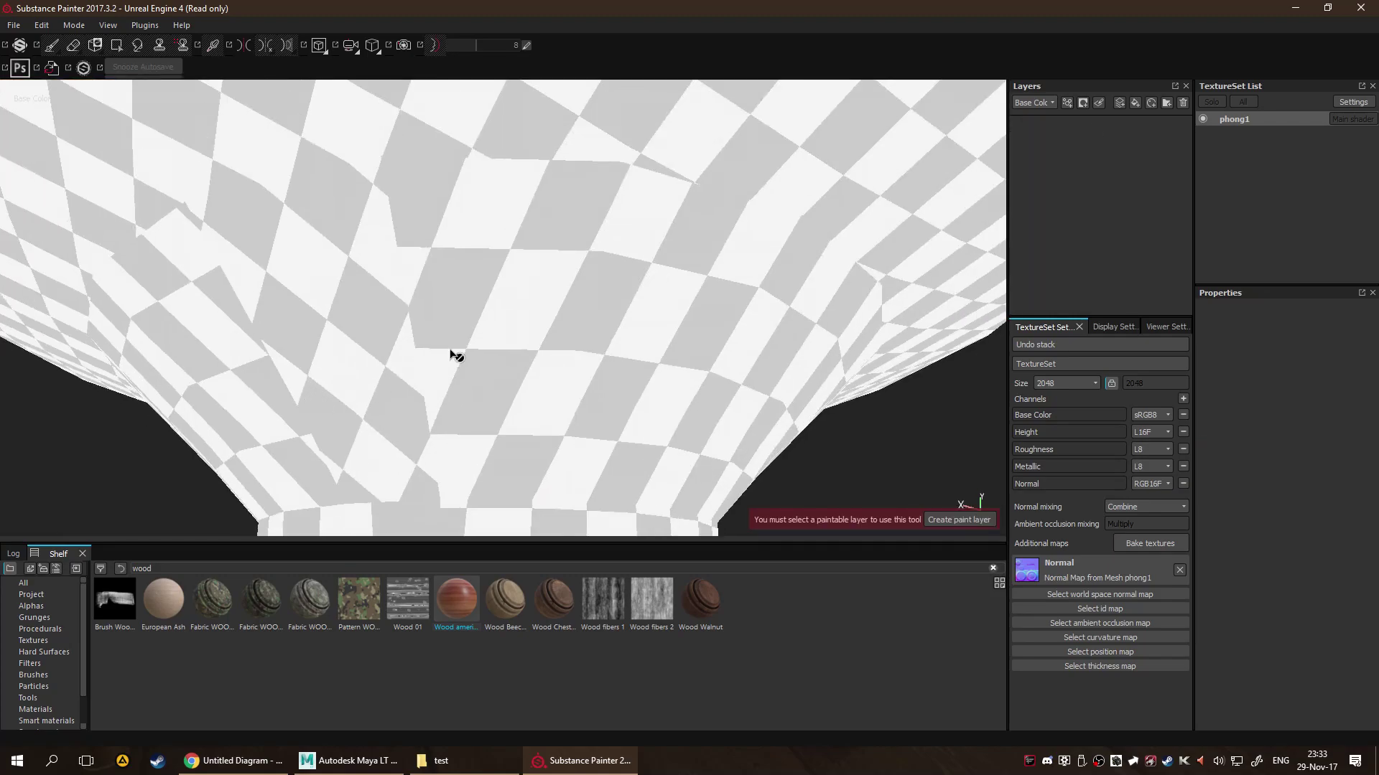
mouse_move(451, 349)
alt+mouse_down()
mouse_move(510, 362)
mouse_move(431, 359)
mouse_move(482, 271)
alt+mouse_up()
click(948, 524)
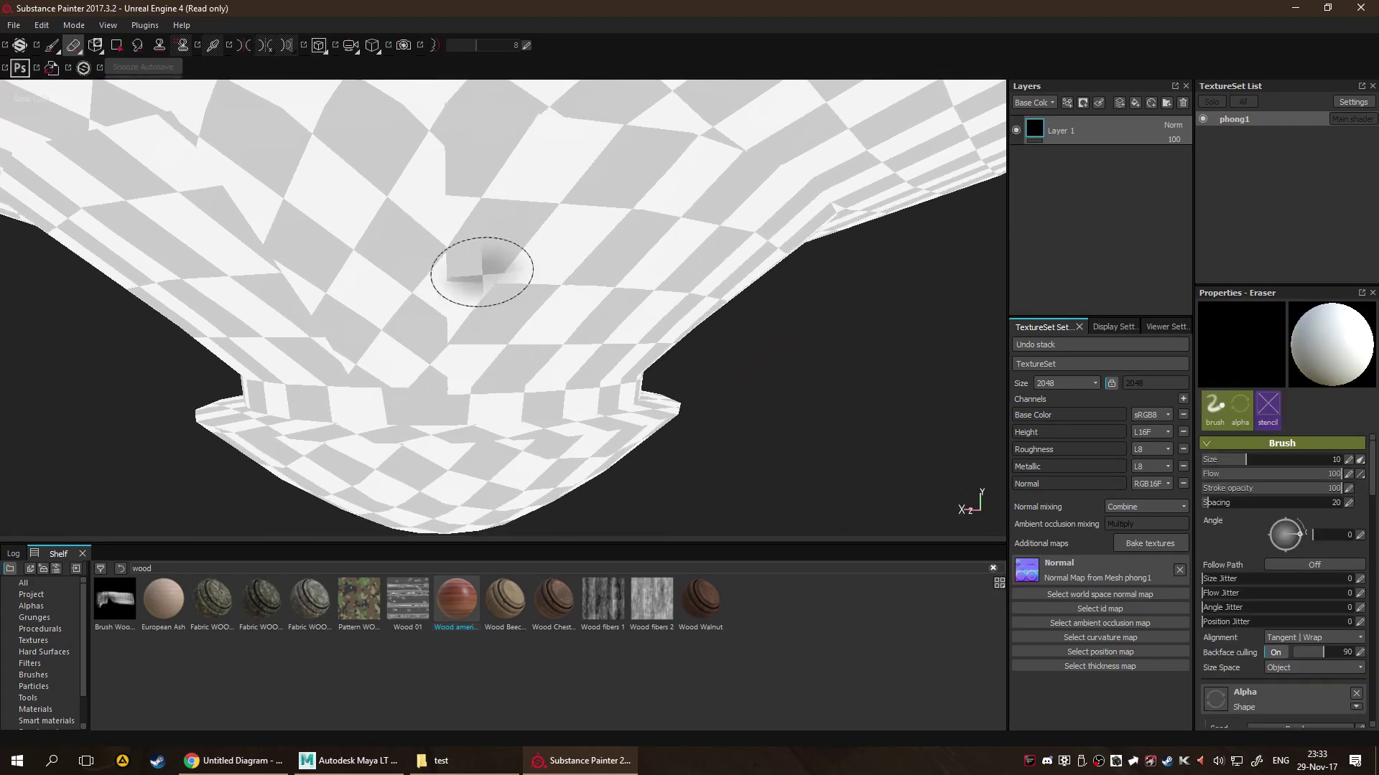
click(52, 44)
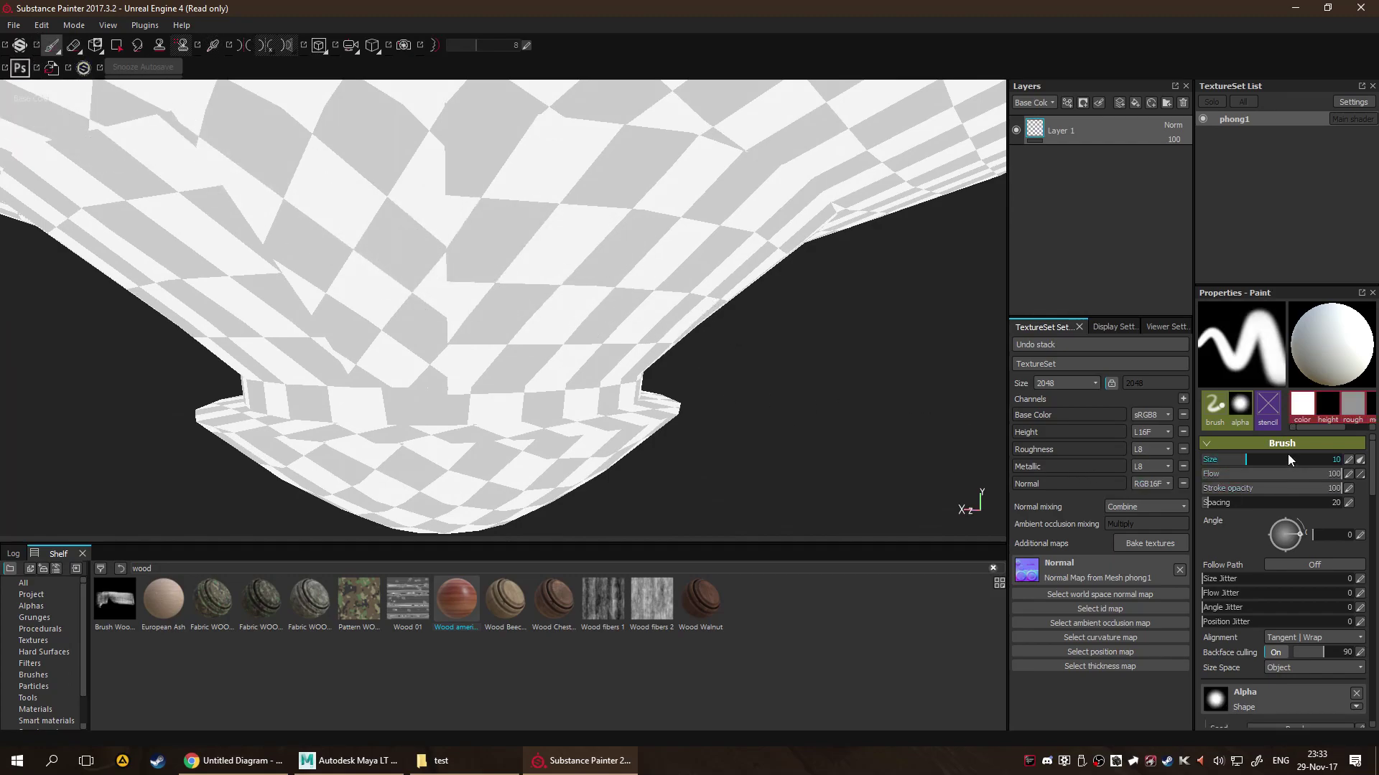
Restrict the brush material to the color channel by disabling height, metal, nrm and rough, and set its base color to red.
click(1227, 365)
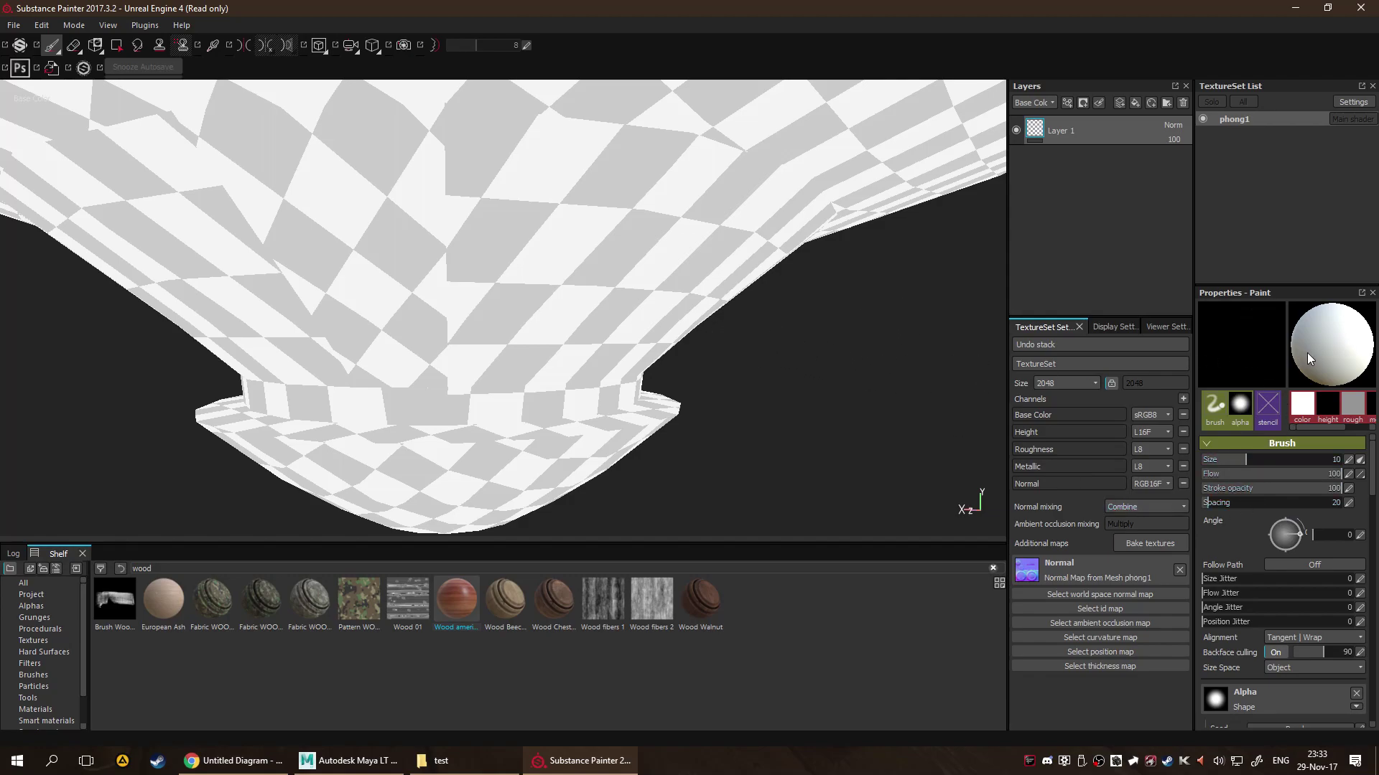
click(1300, 407)
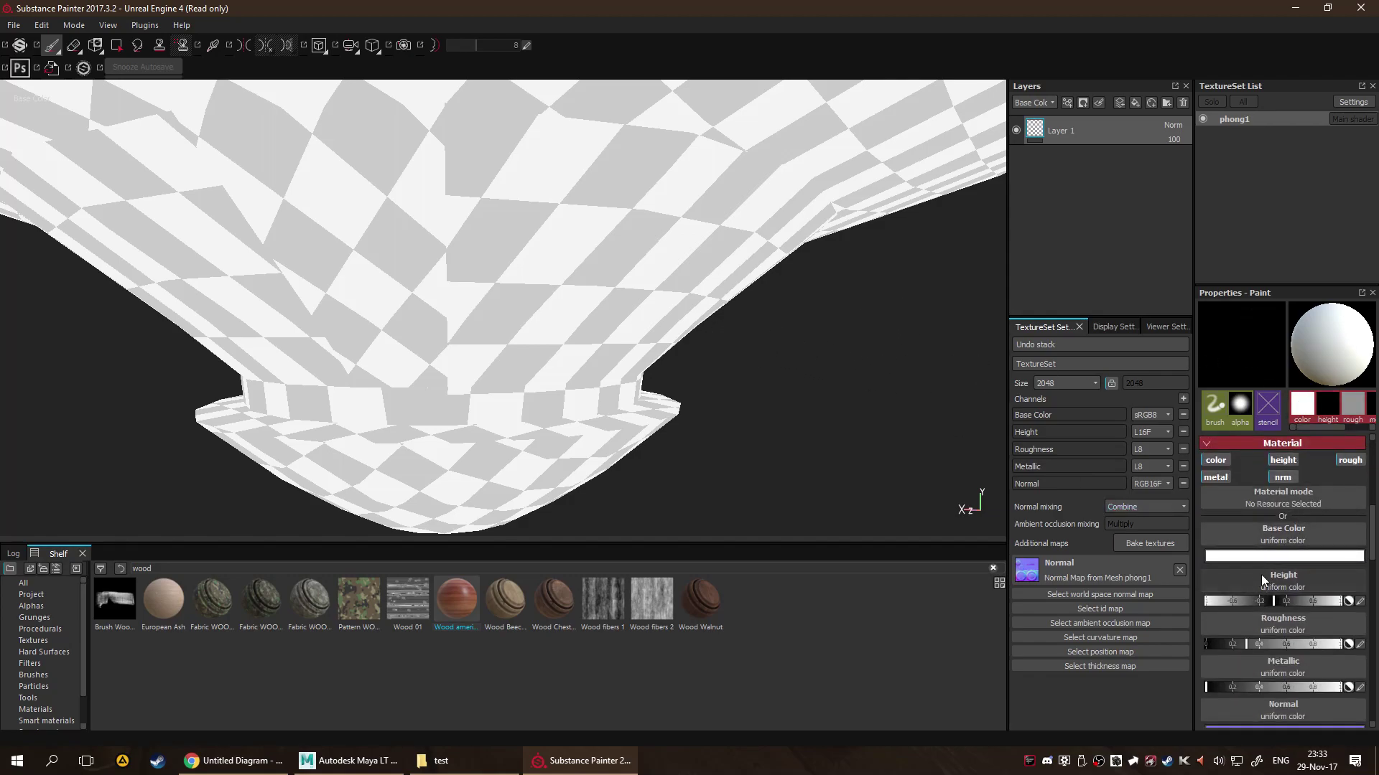
click(1285, 590)
click(1287, 596)
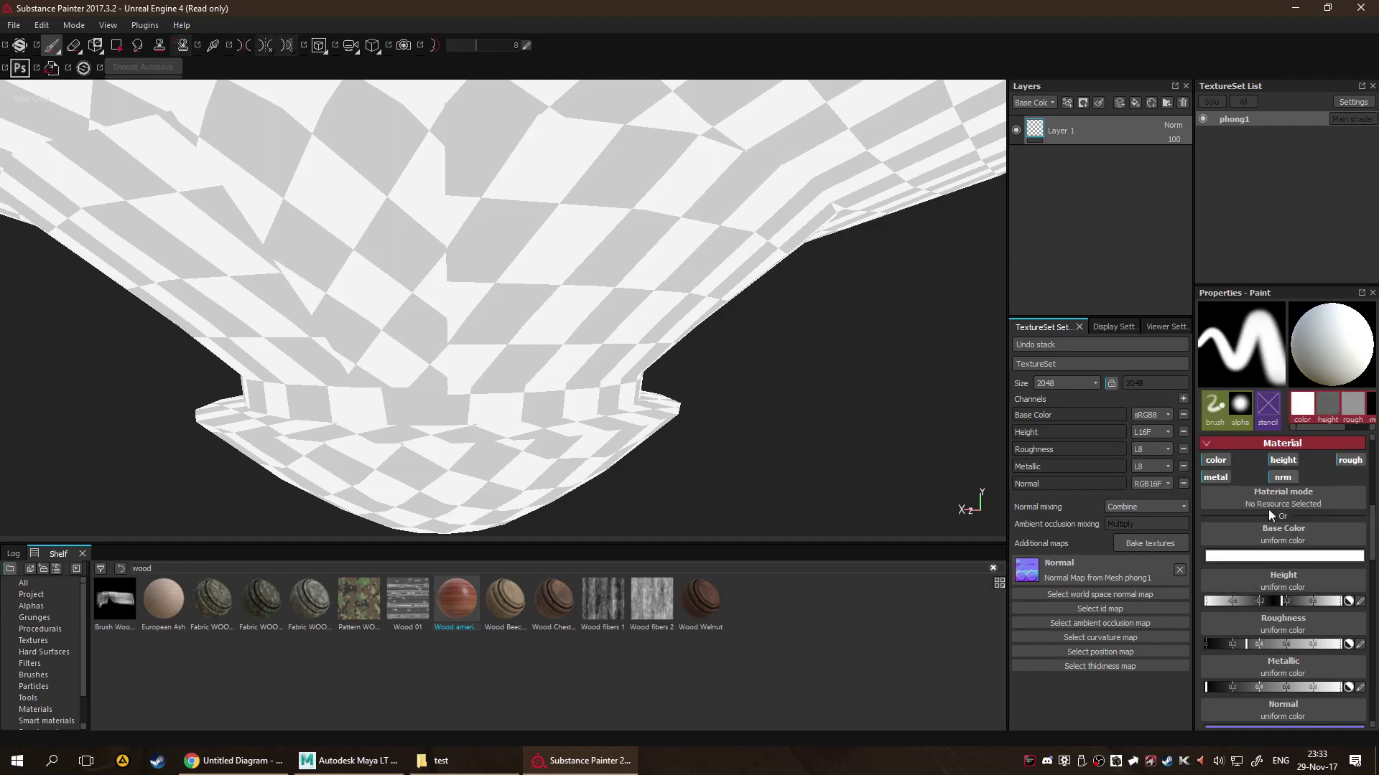
click(1282, 461)
click(1215, 477)
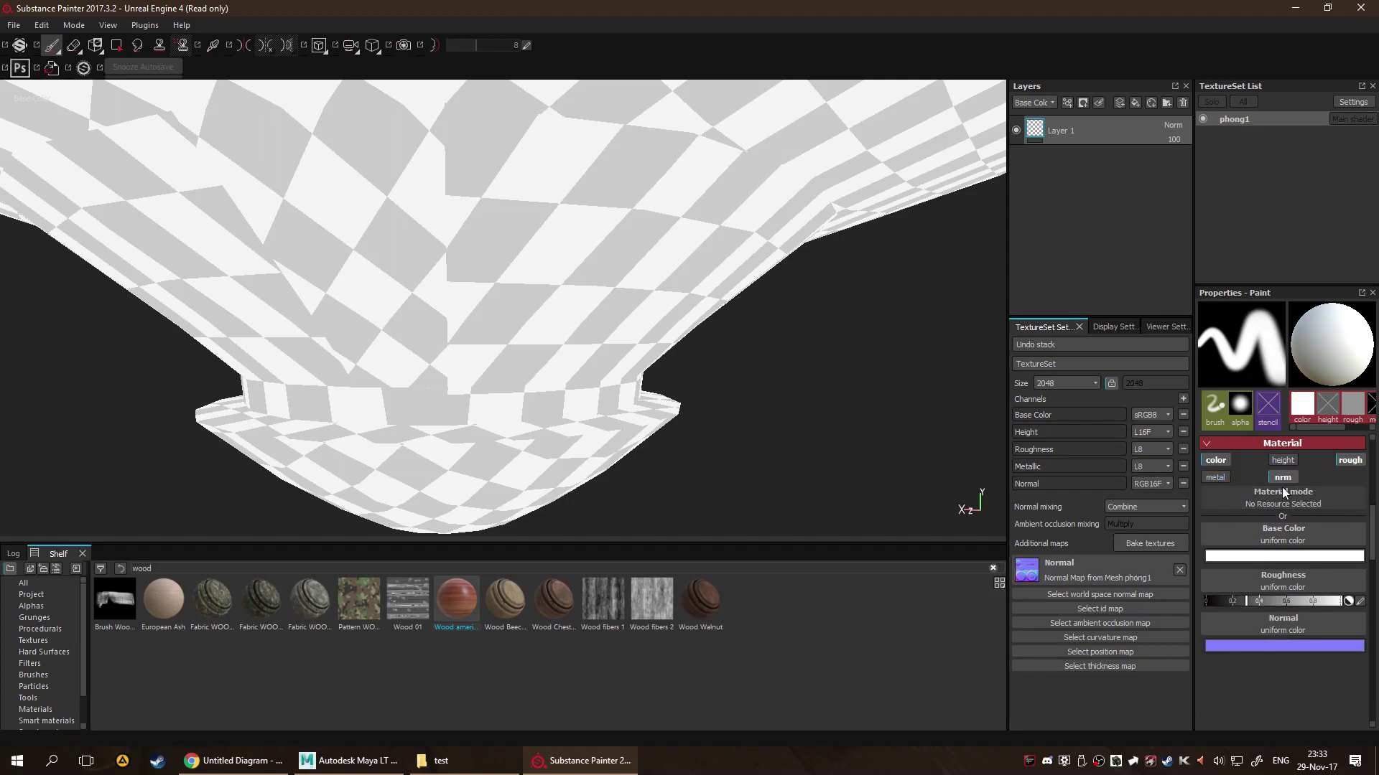
click(1282, 478)
click(1350, 460)
click(1281, 556)
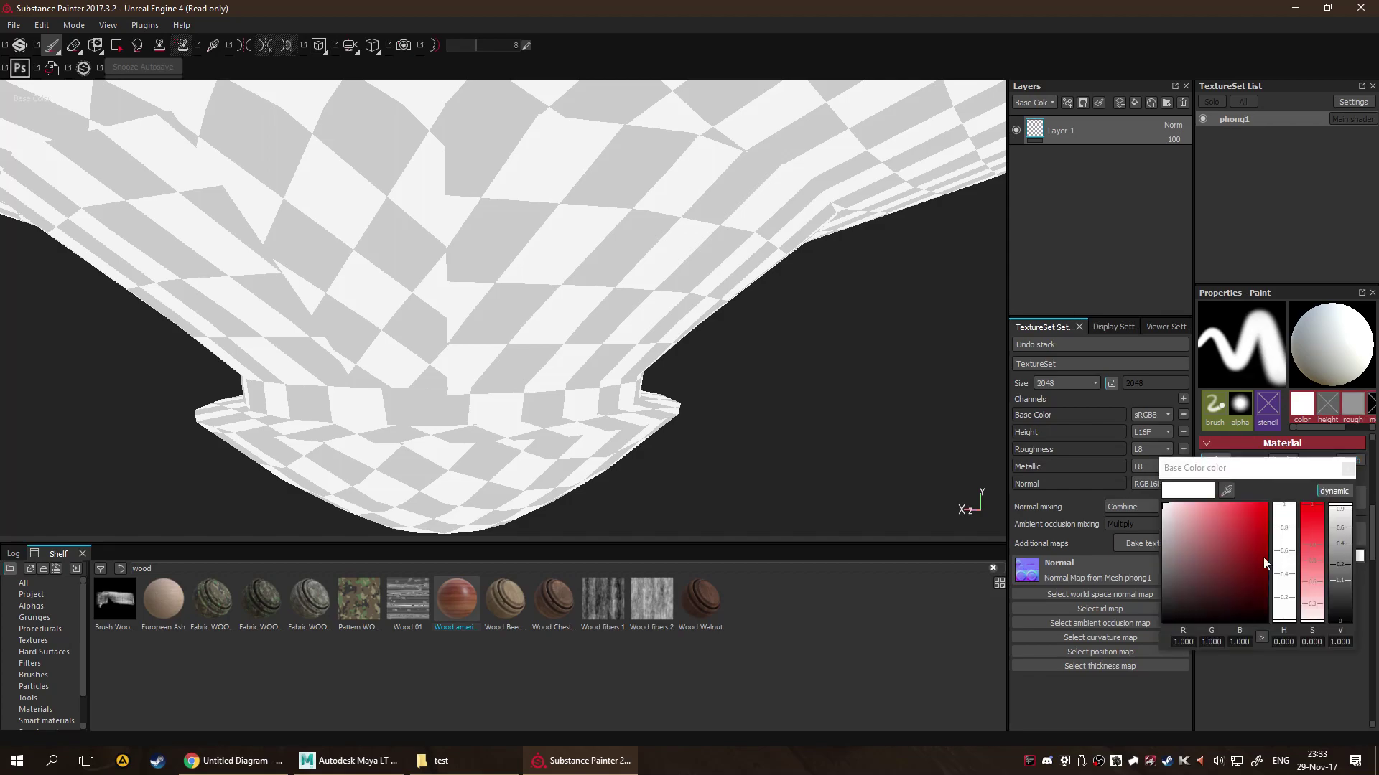
click(1266, 505)
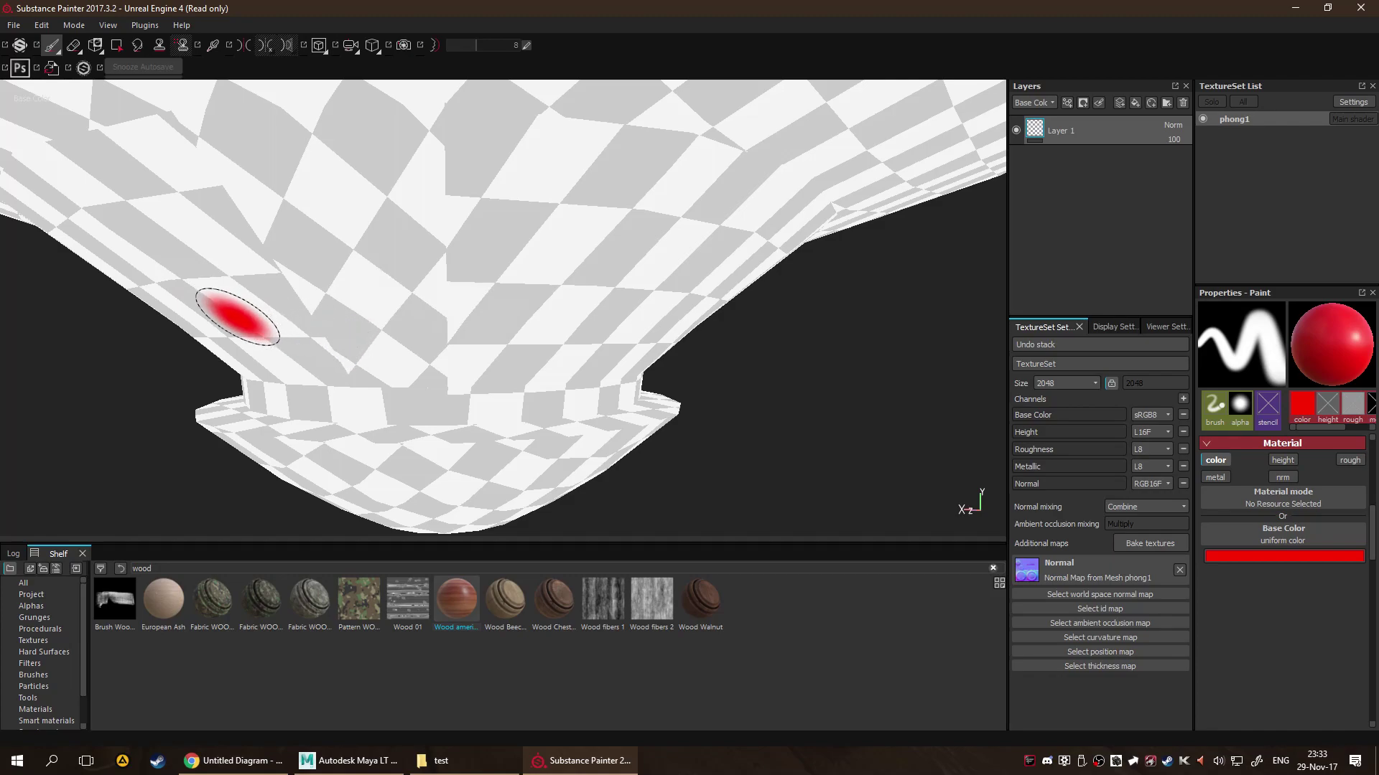
Paint a red test stroke across the seams of the hat's underside and undo it.
drag(230, 314, 619, 282)
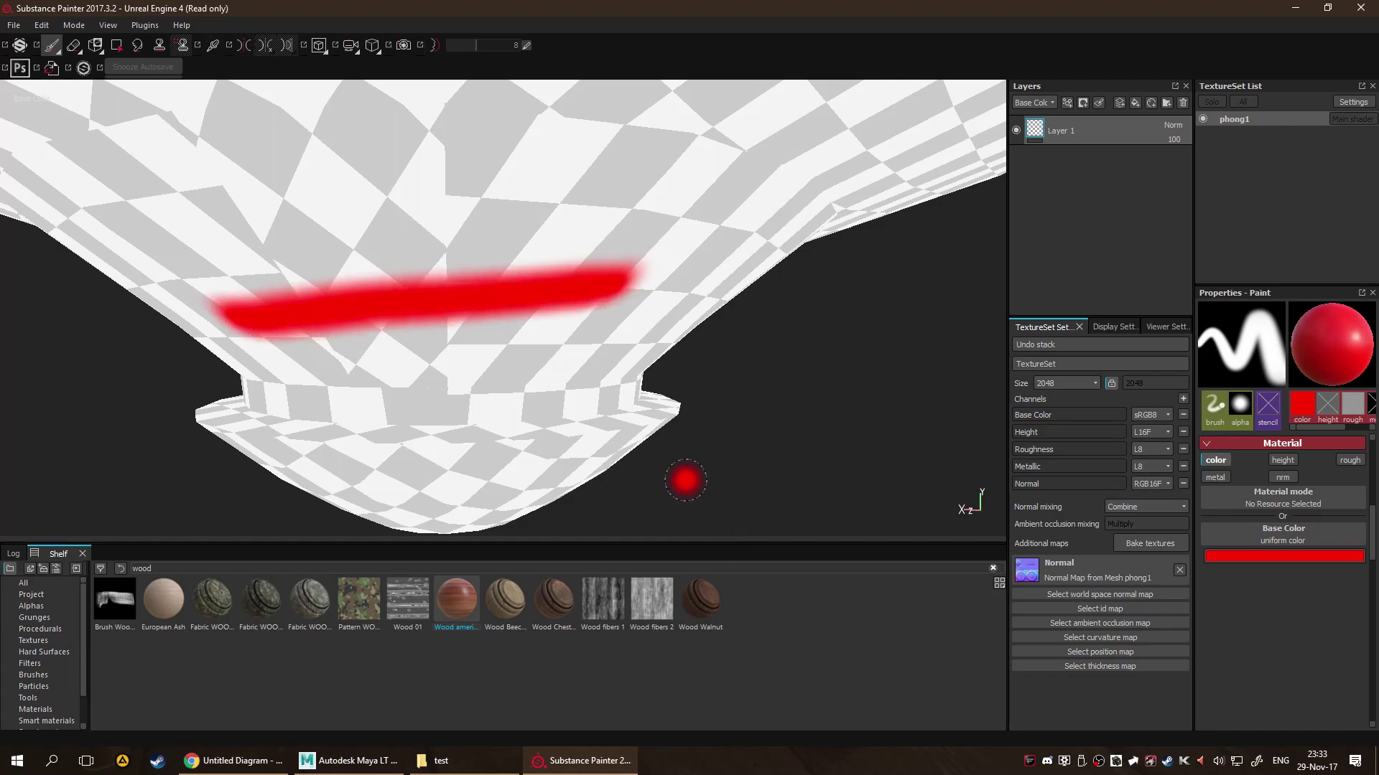
key(ctrl+z)
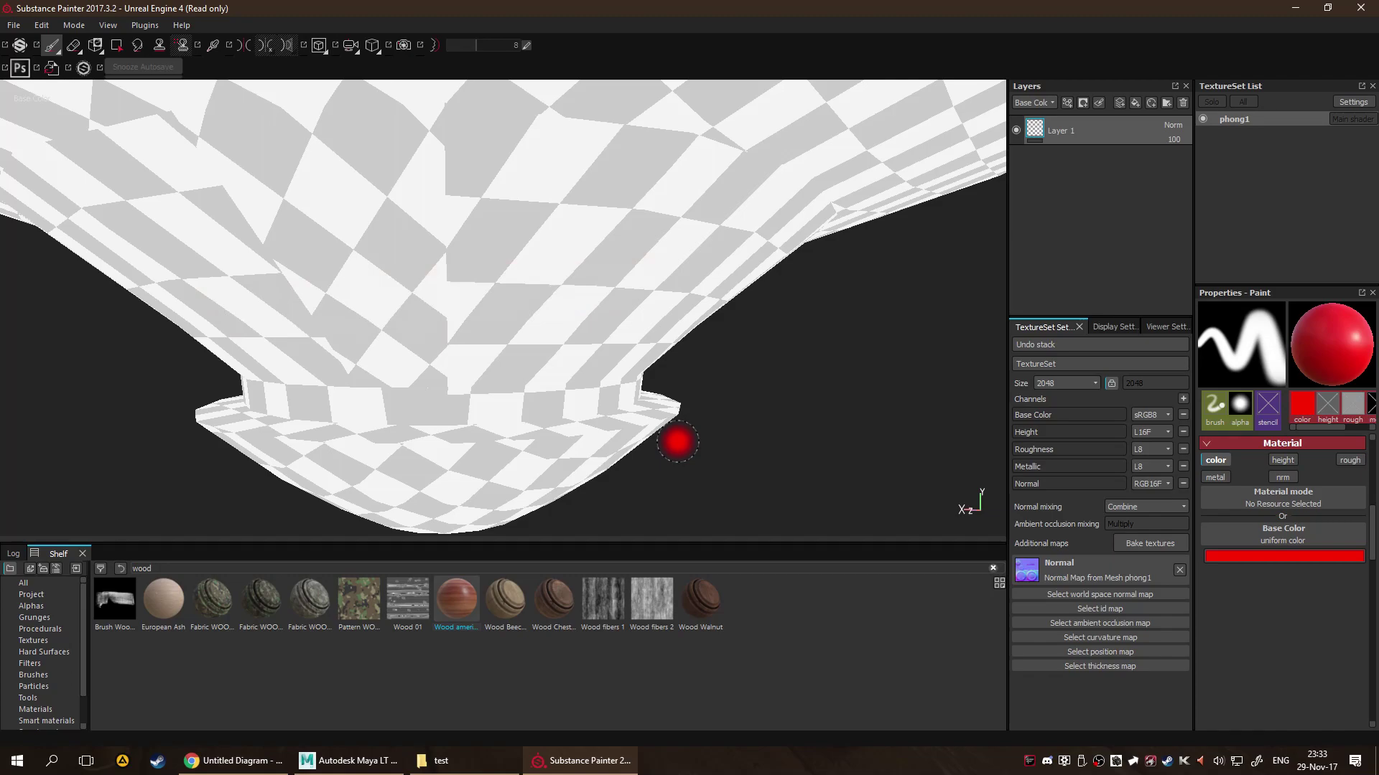
Load the Wood american cherry material into the brush and paint two strokes across the seams of the hat's underside.
drag(456, 617, 1304, 368)
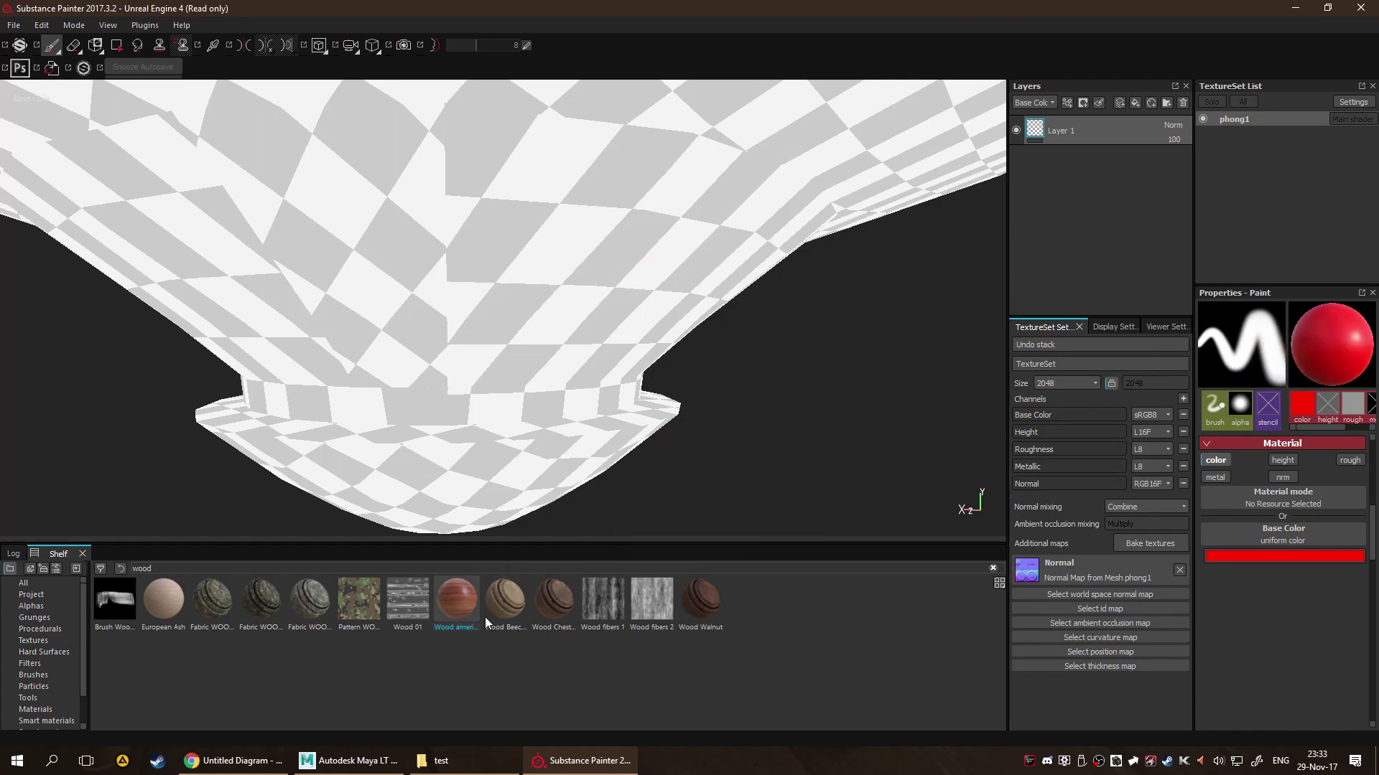
drag(501, 617, 1160, 410)
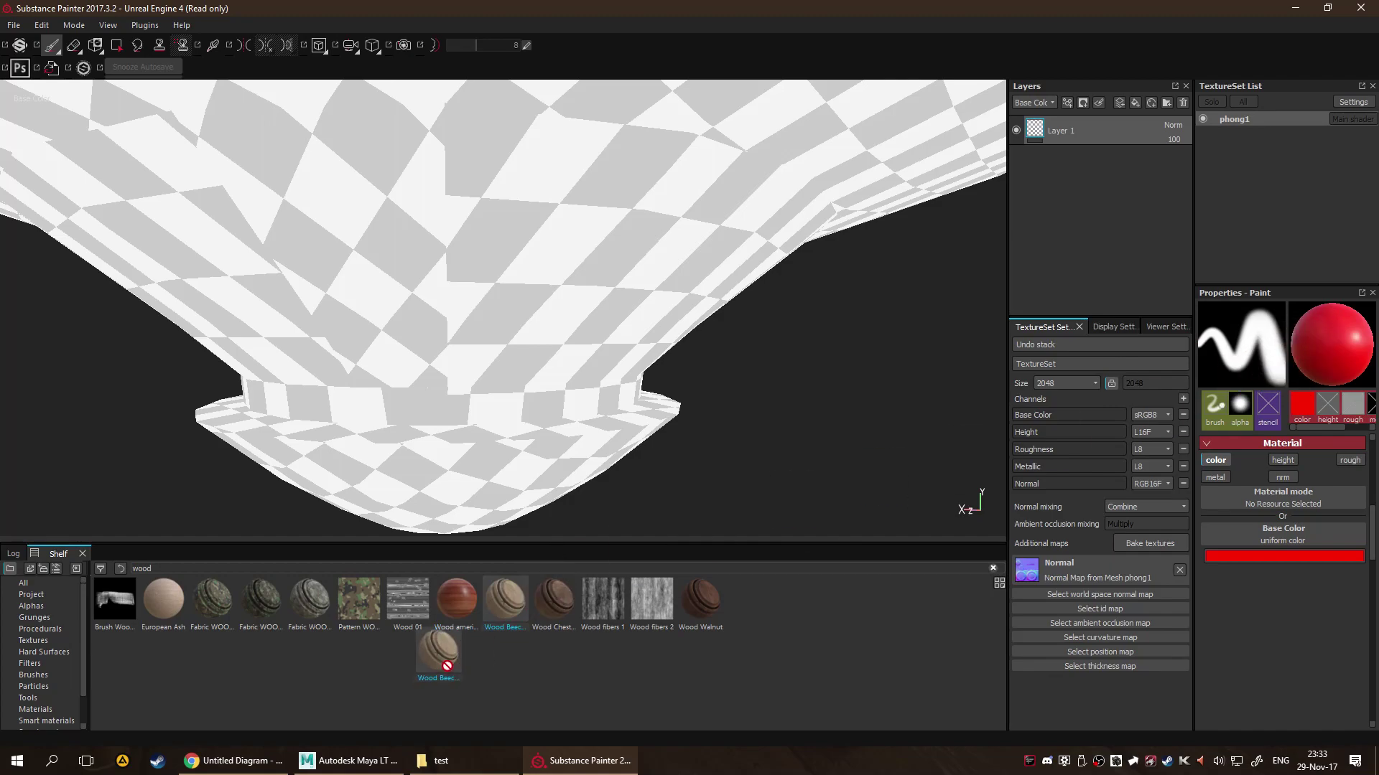
scroll(1300, 467, up, 2)
click(1283, 443)
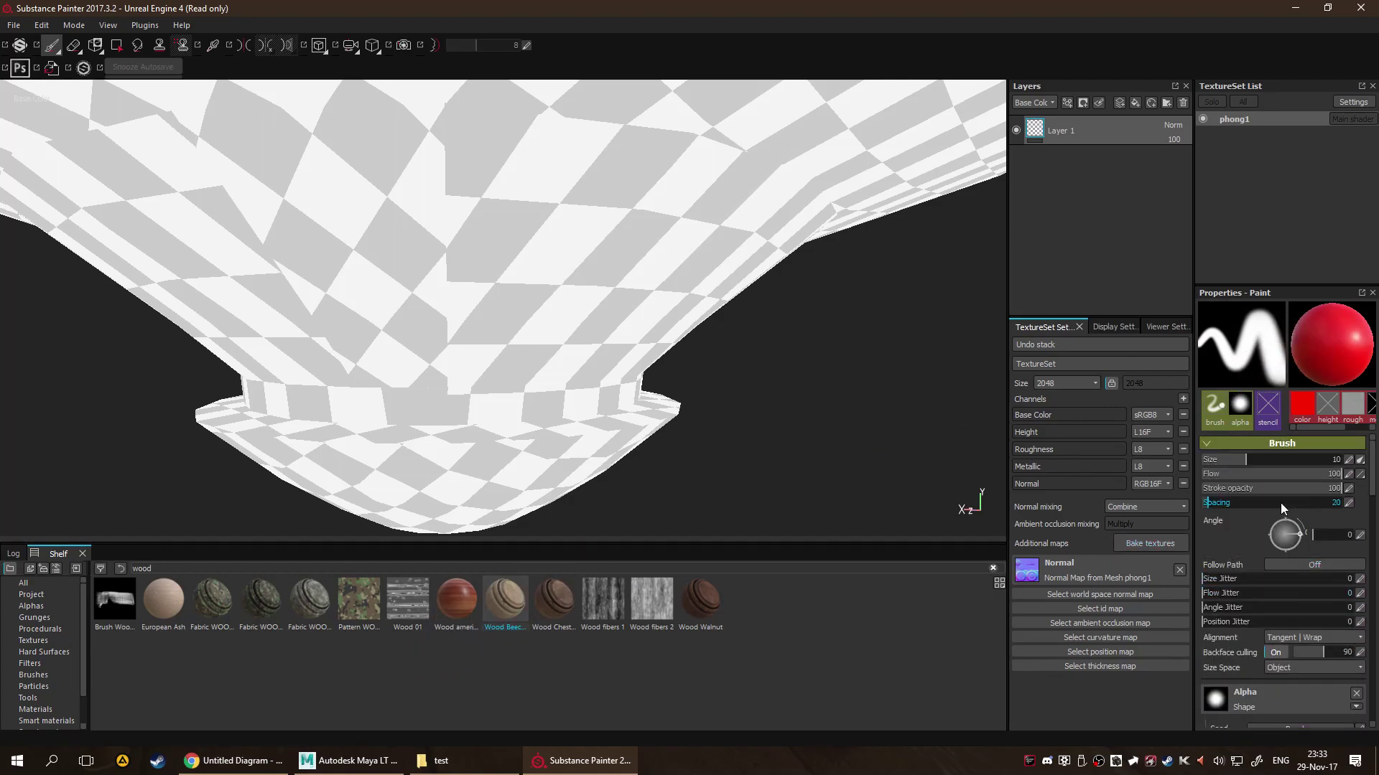
click(1256, 443)
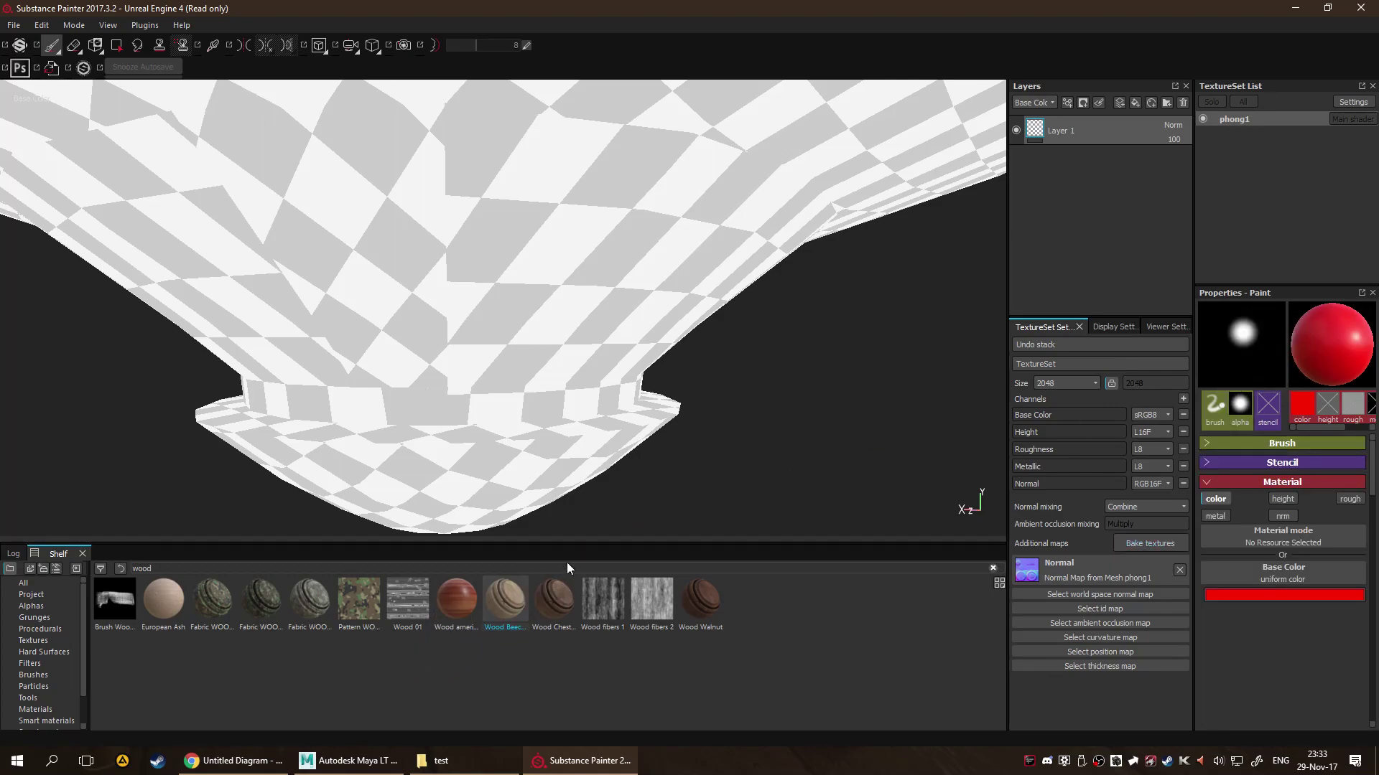
mouse_move(456, 602)
mouse_down()
mouse_move(1325, 385)
mouse_move(913, 516)
mouse_move(436, 609)
mouse_move(551, 490)
mouse_move(446, 308)
mouse_up()
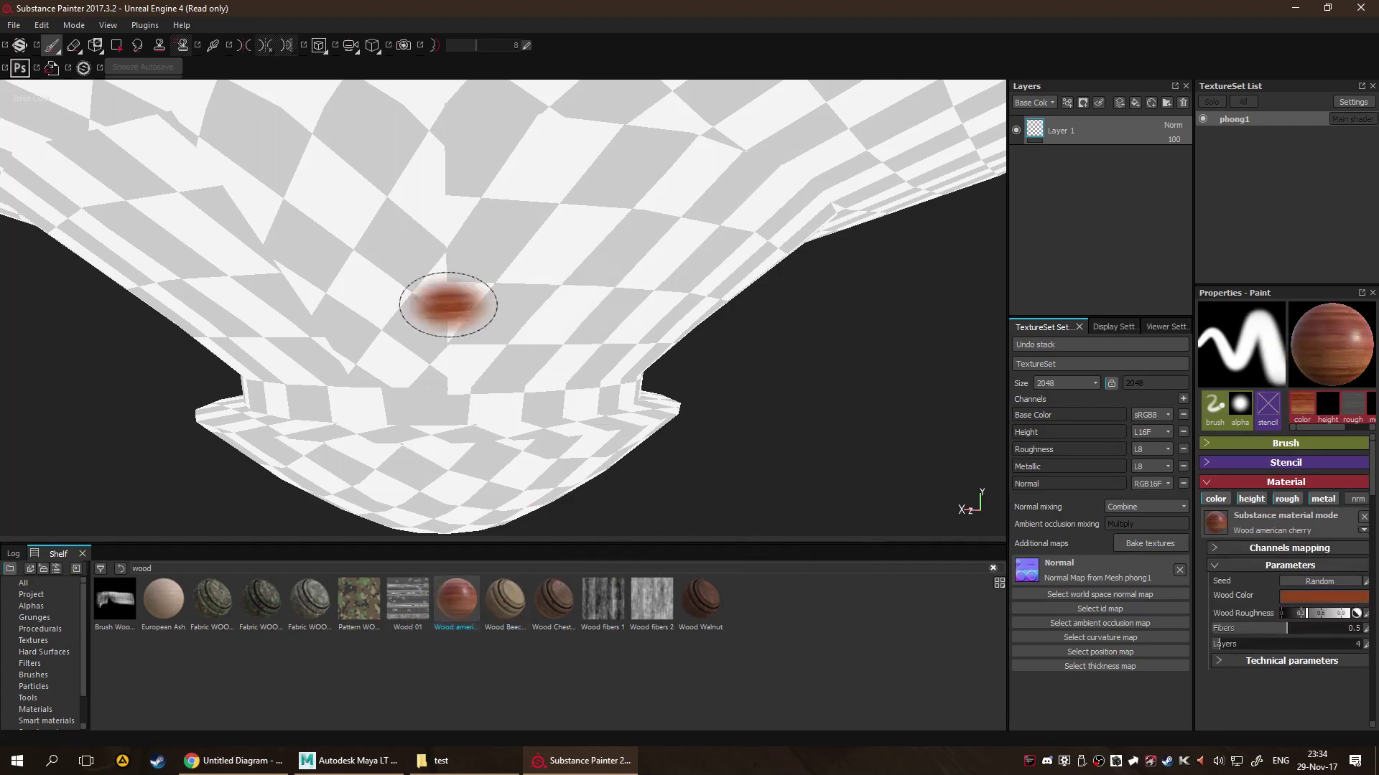
mouse_move(209, 314)
mouse_down()
mouse_move(455, 271)
mouse_move(771, 268)
mouse_up()
mouse_move(267, 374)
mouse_down()
mouse_move(421, 341)
mouse_move(662, 331)
mouse_up()
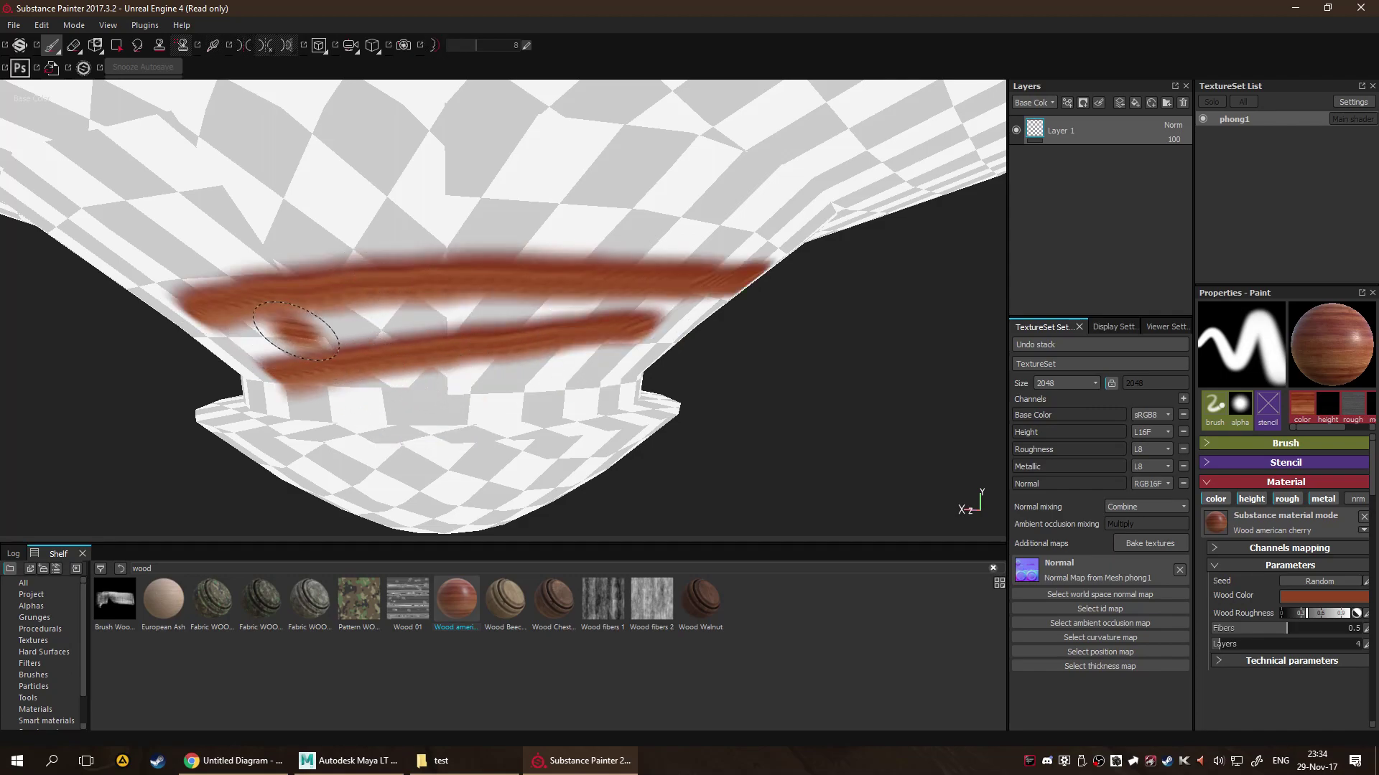
Cycle through the mesh maps and material channels on the hat's underside, then return to the base color display.
key(b)
click(325, 338)
key(b)
key(b)
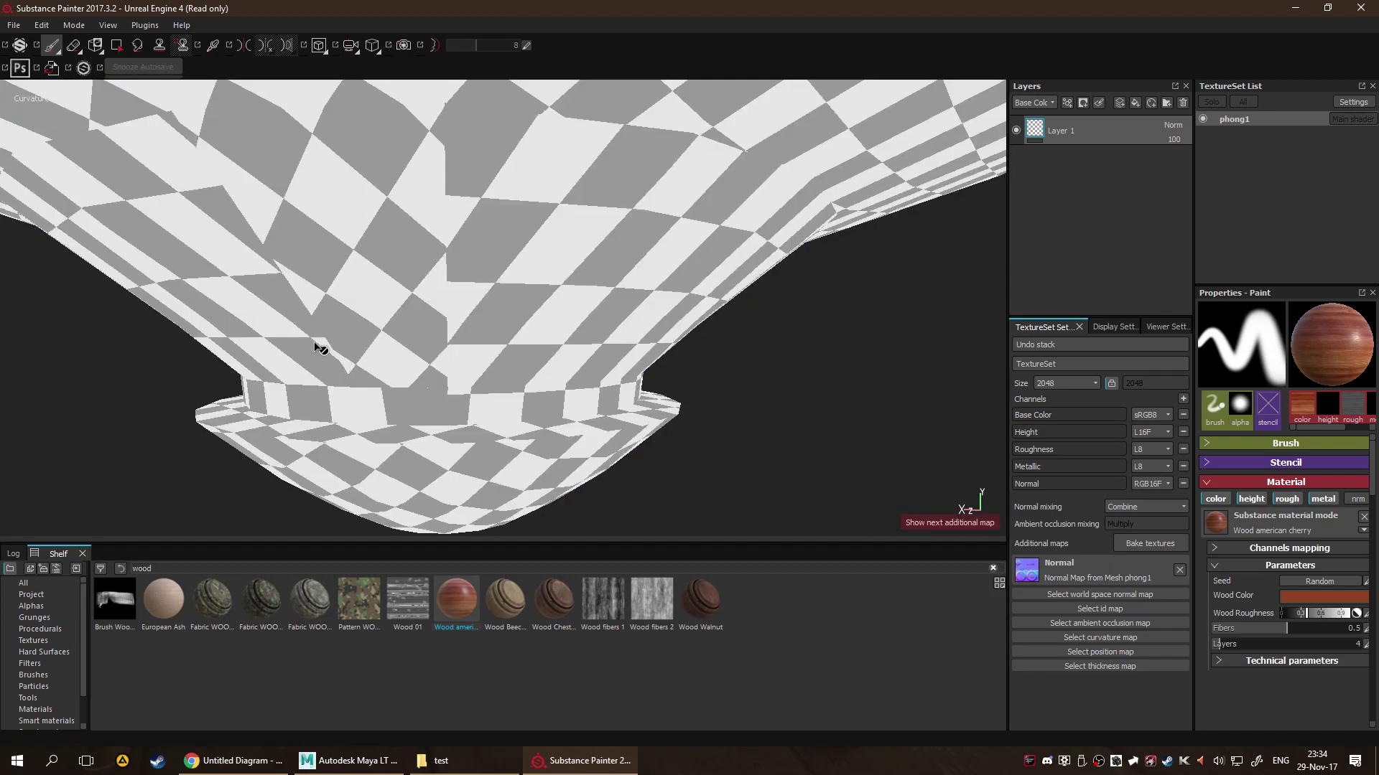
key(c)
key(c)
key(b)
key(b)
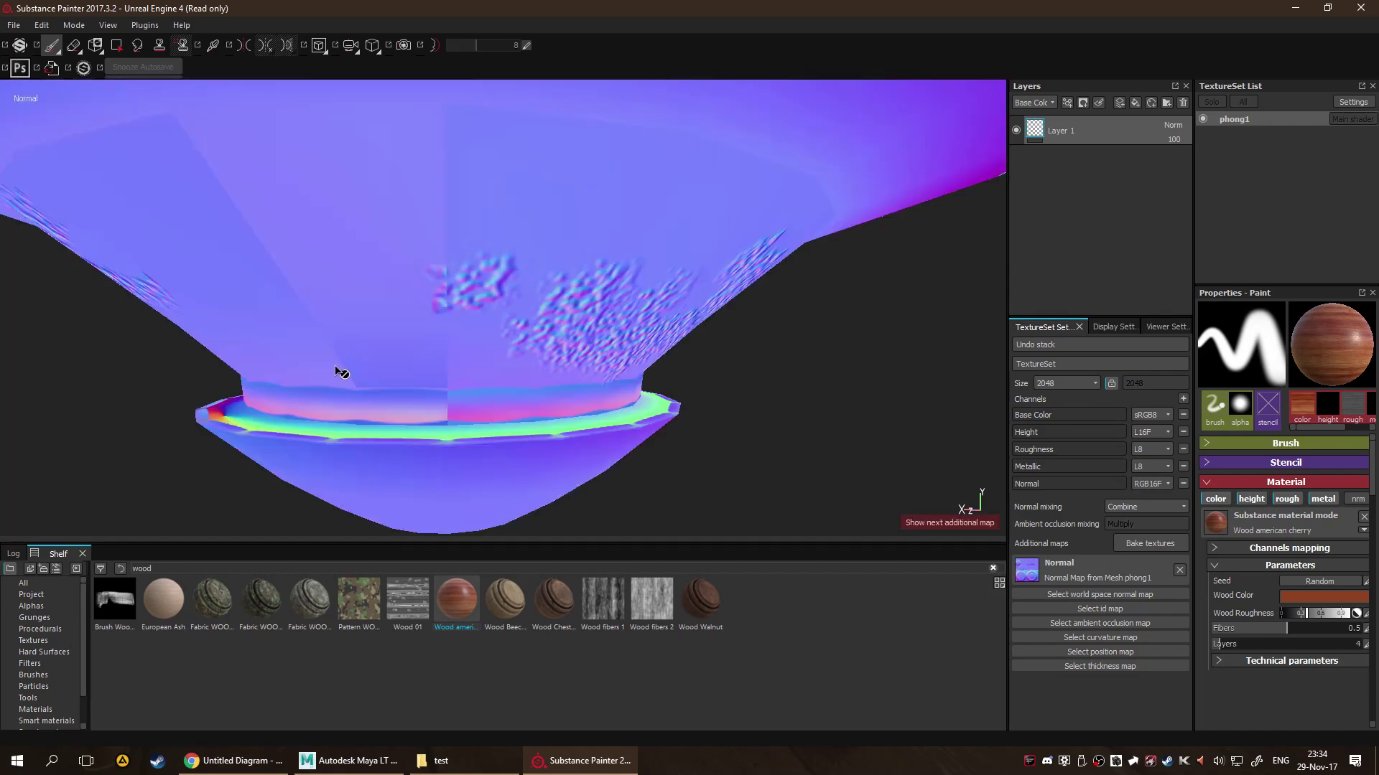
key(c)
key(c)
key(c)
key(c)
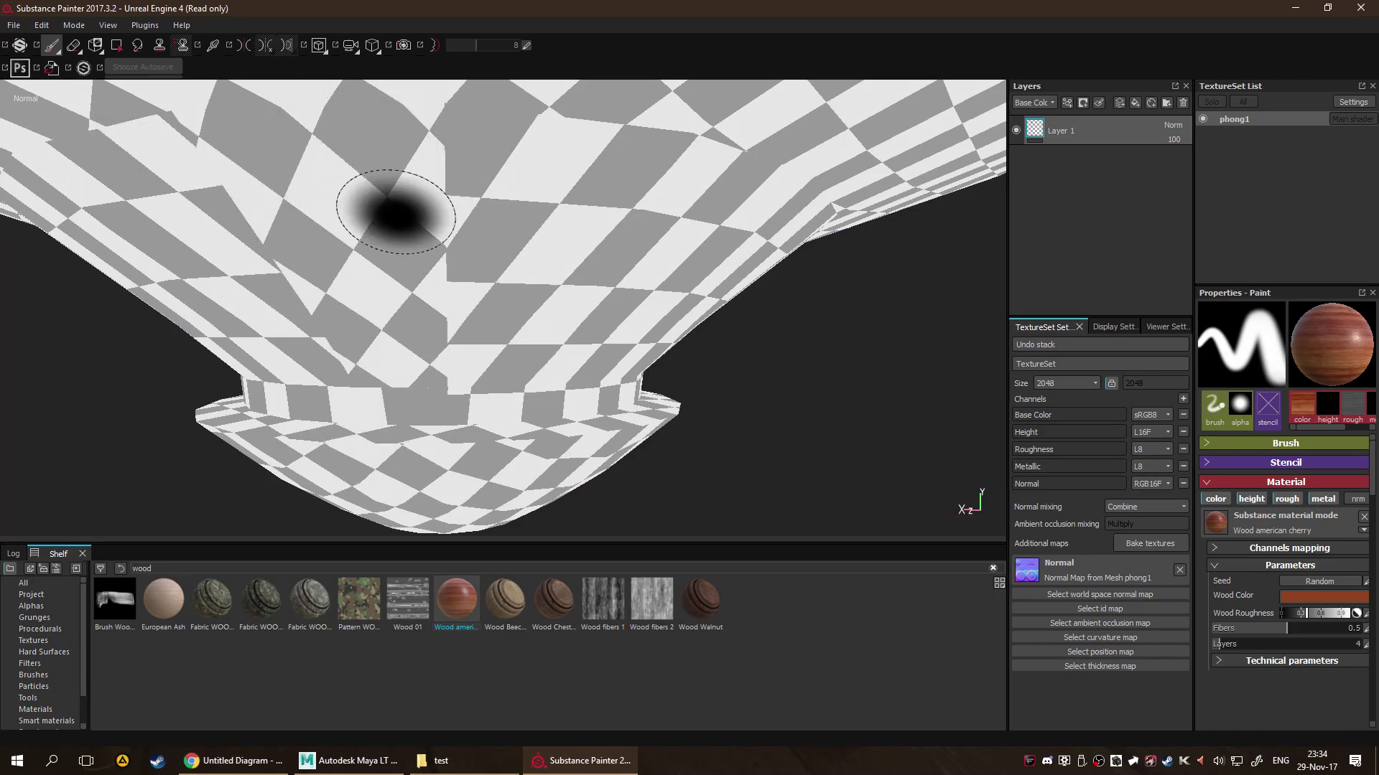
key(c)
key(c)
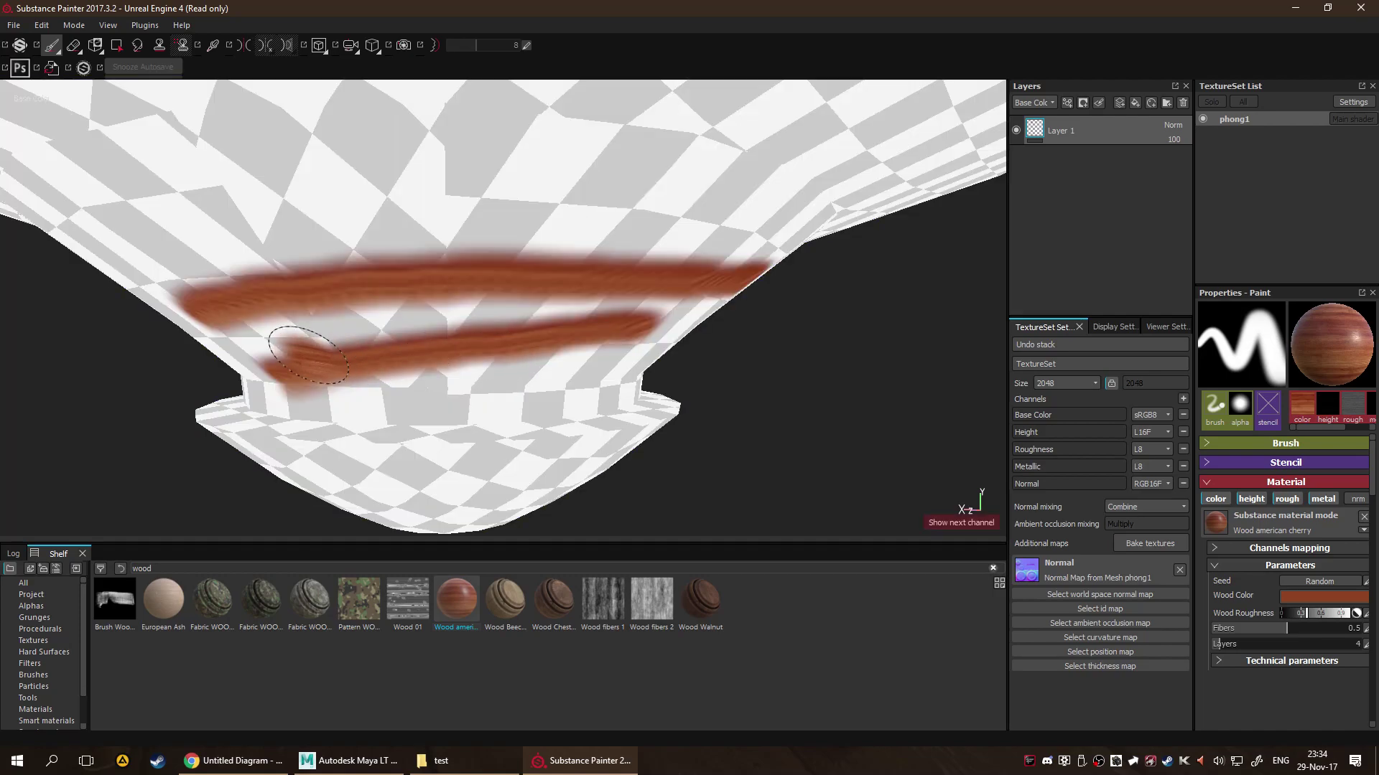
Paint more Wood american cherry strokes over the seams of the hat's underside, enlarging the brush to fill a wider area.
drag(191, 254, 586, 218)
drag(228, 281, 564, 271)
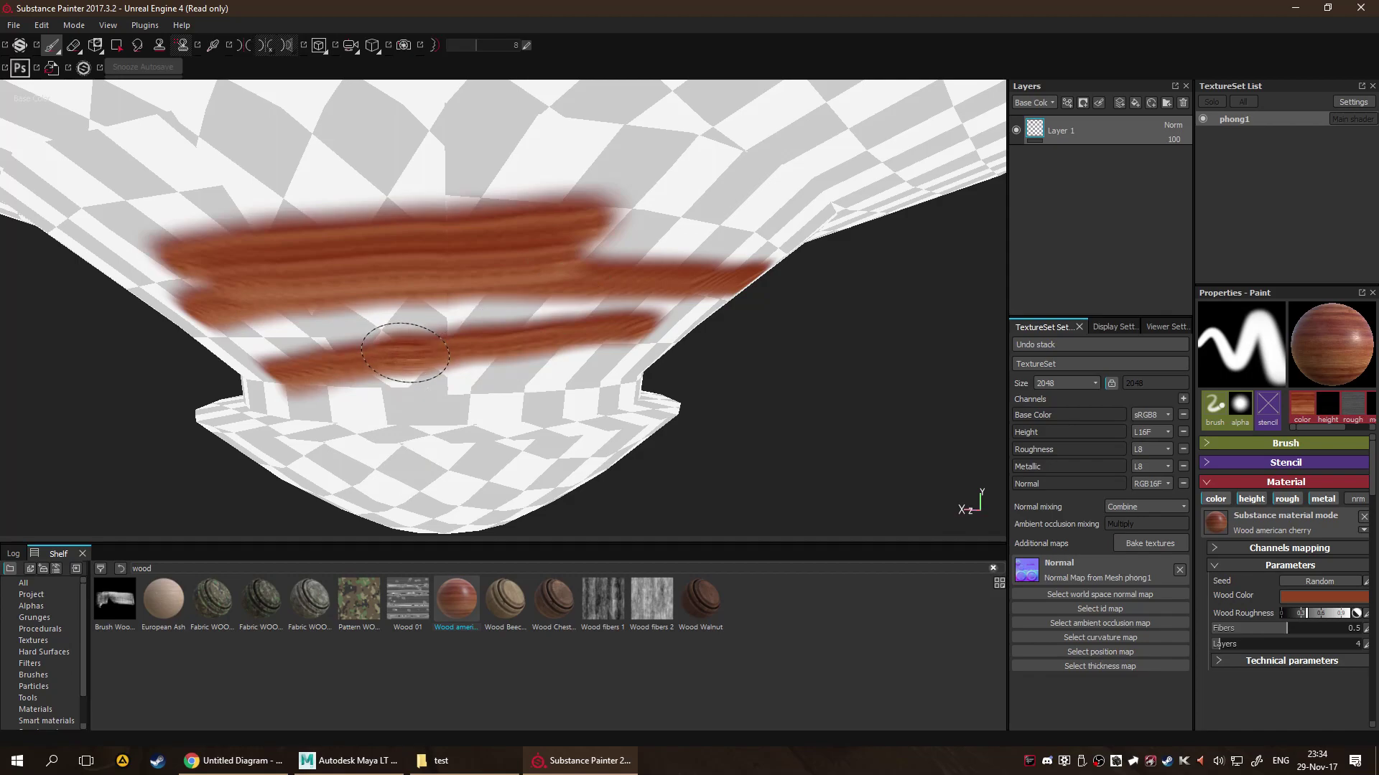
mouse_move(425, 327)
ctrl+right_down()
mouse_move(574, 326)
mouse_move(470, 327)
mouse_move(536, 327)
ctrl+right_up()
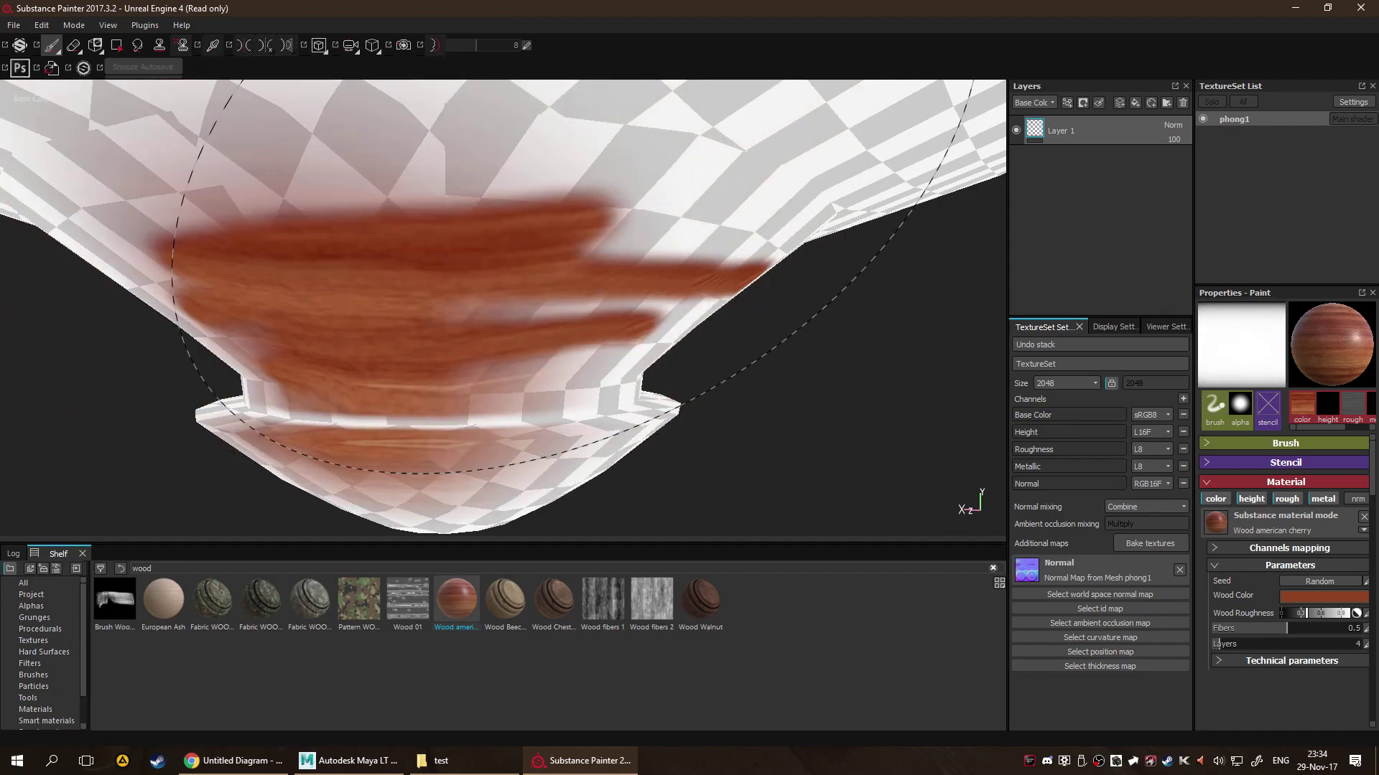
Examine the painted underside in the height, combined normal and baked normal displays, then switch back to the material display.
scroll(445, 357, down, 5)
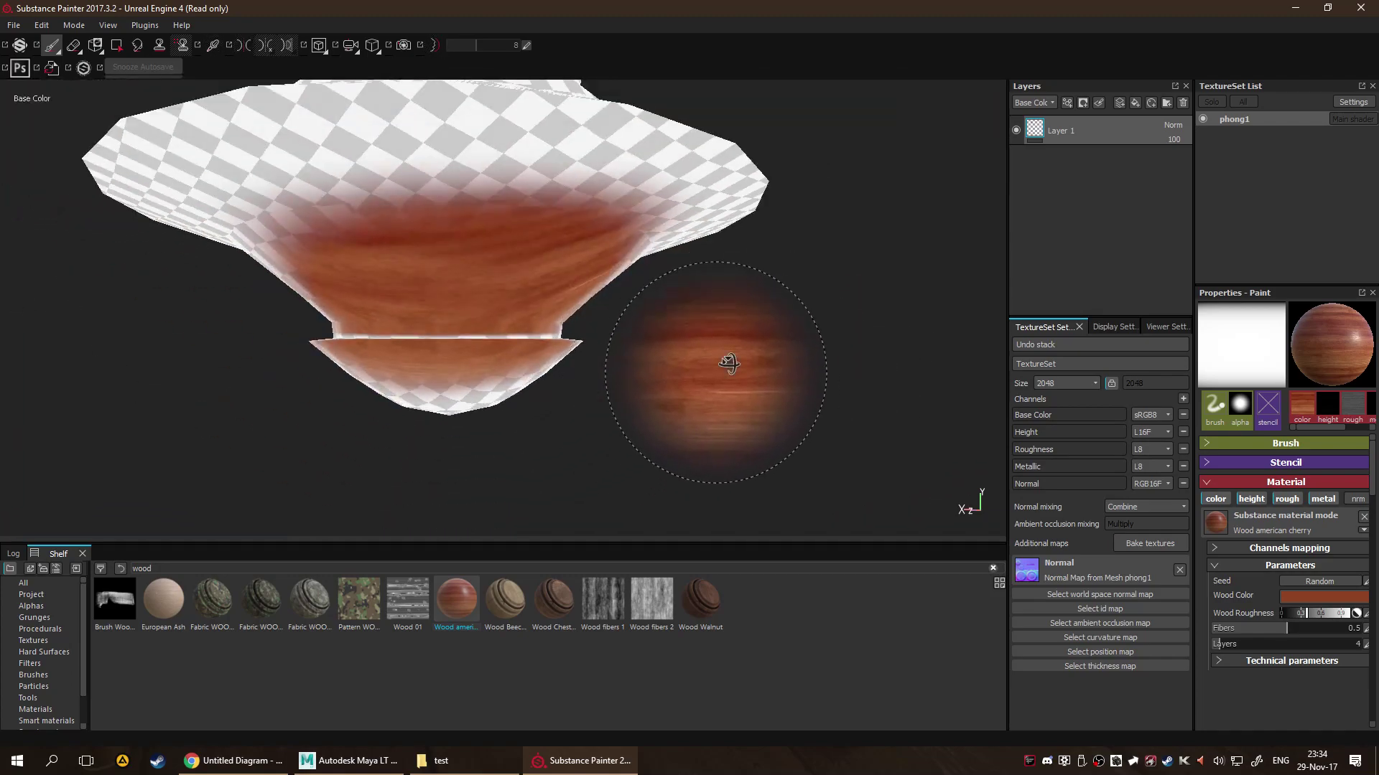
mouse_move(729, 363)
alt+mouse_down()
mouse_move(914, 286)
mouse_move(400, 394)
mouse_move(493, 381)
mouse_move(667, 403)
mouse_move(674, 419)
mouse_move(608, 361)
alt+mouse_up()
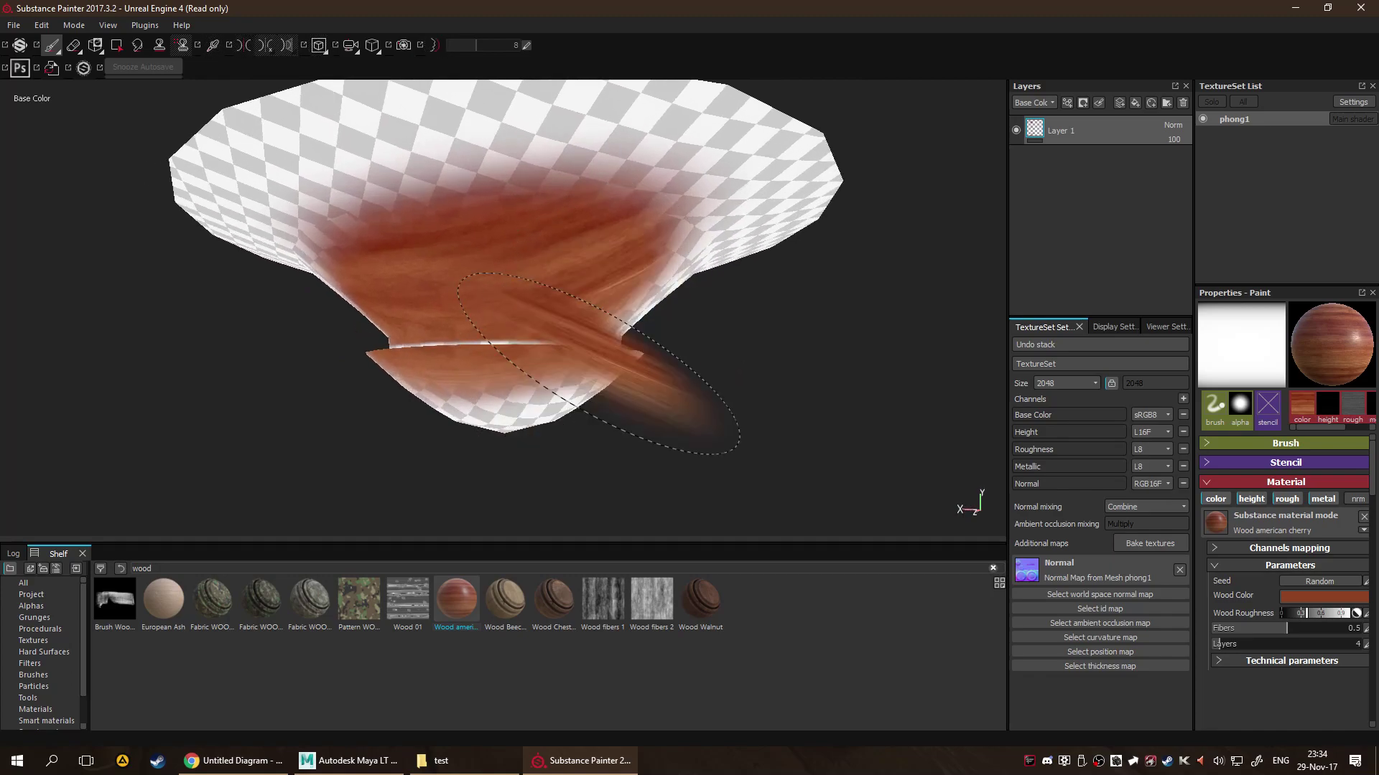
key(c)
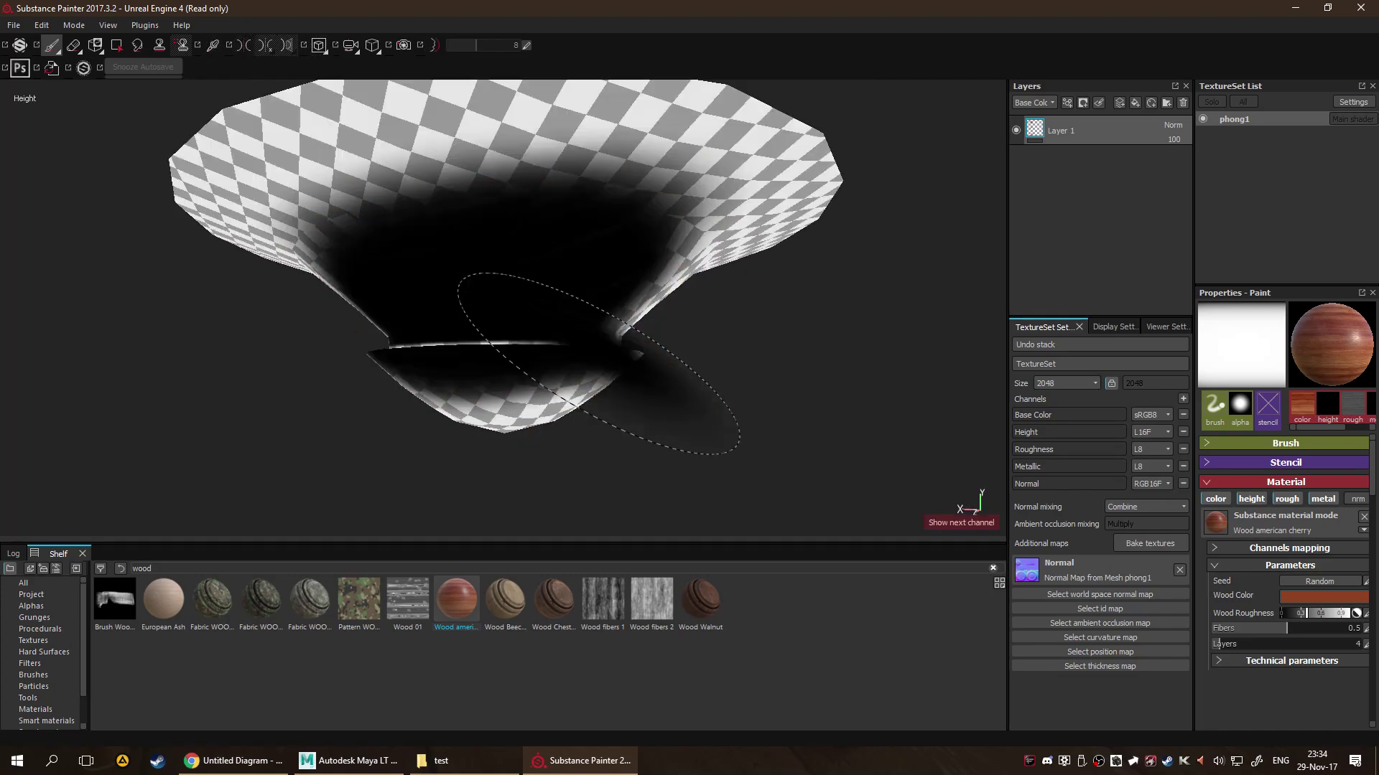
key(b)
key(c)
key(c)
key(c)
key(c)
key(b)
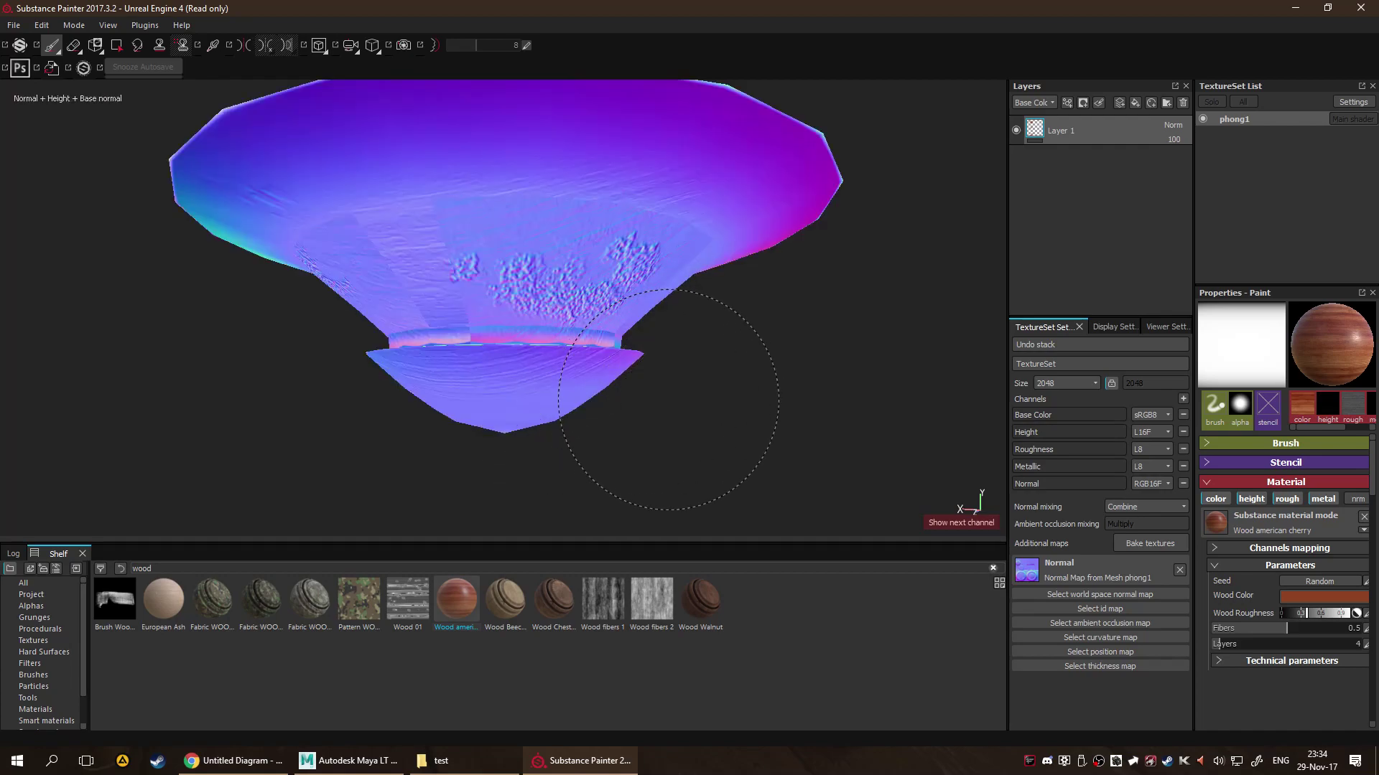
key(b)
key(b)
key(b)
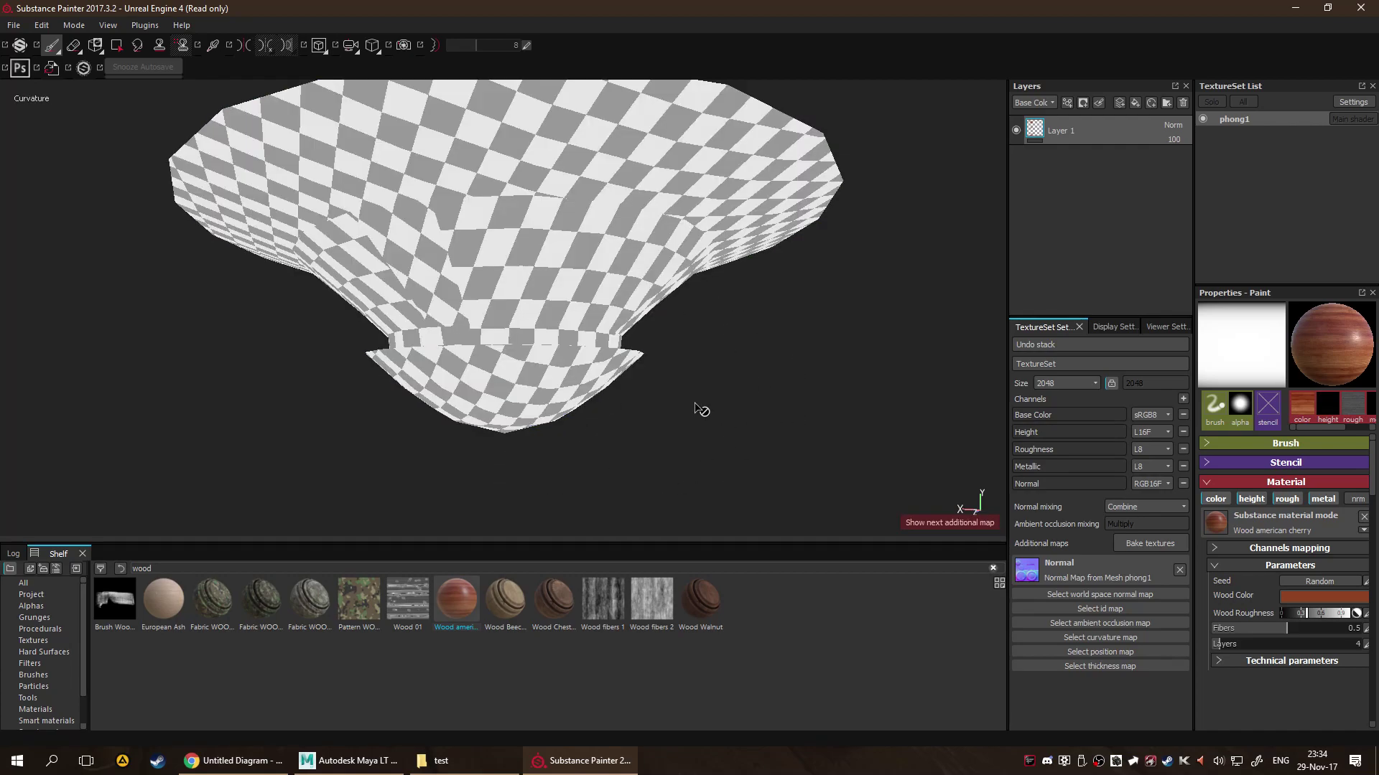
key(b)
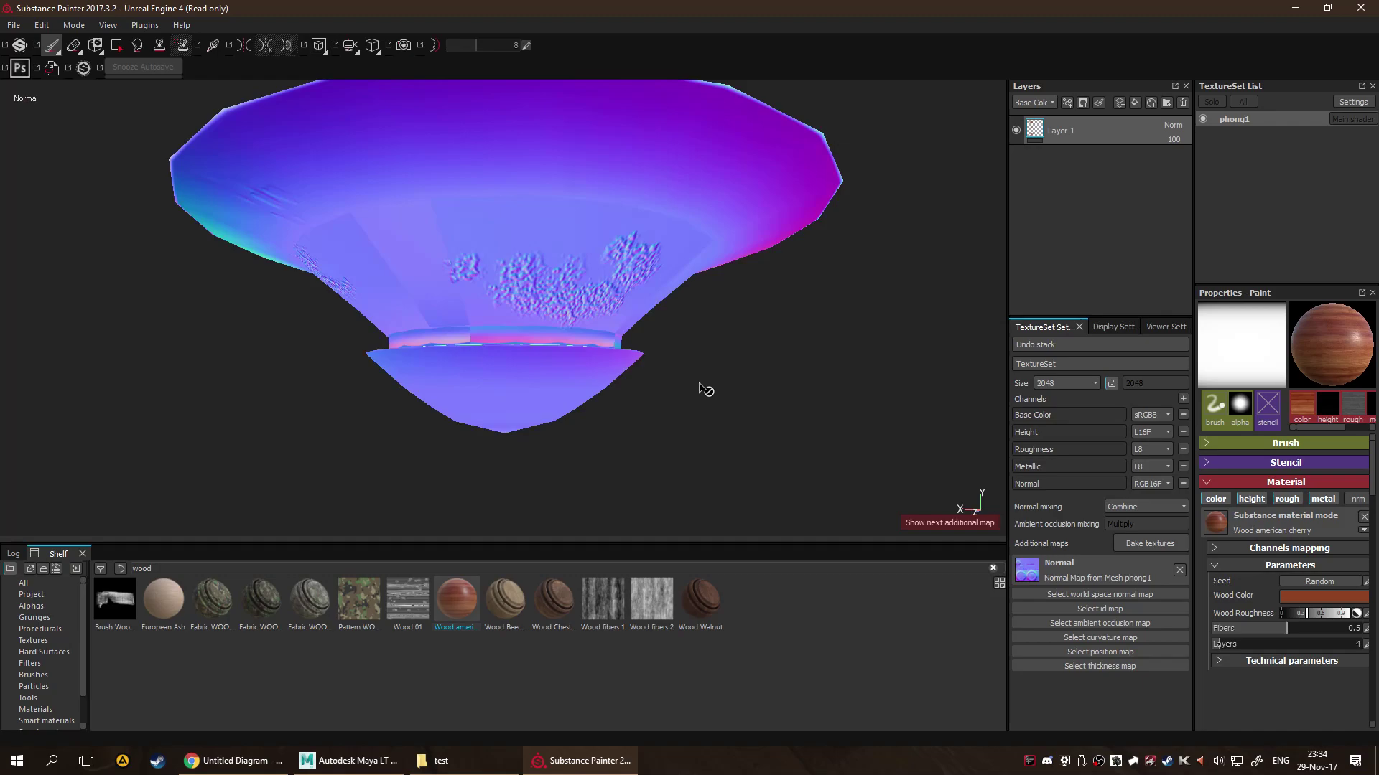
mouse_move(706, 390)
alt+mouse_down()
mouse_move(692, 345)
mouse_move(720, 377)
alt+mouse_up()
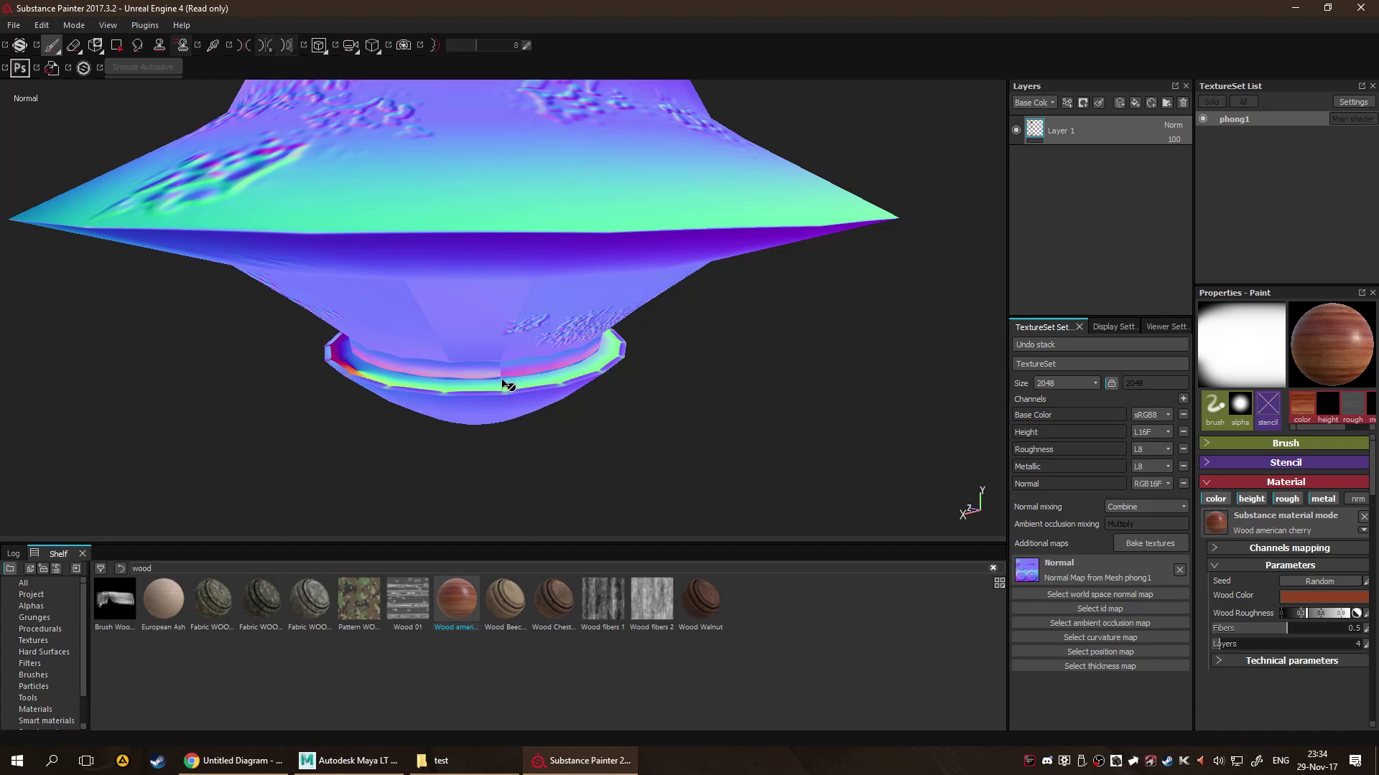
key(m)
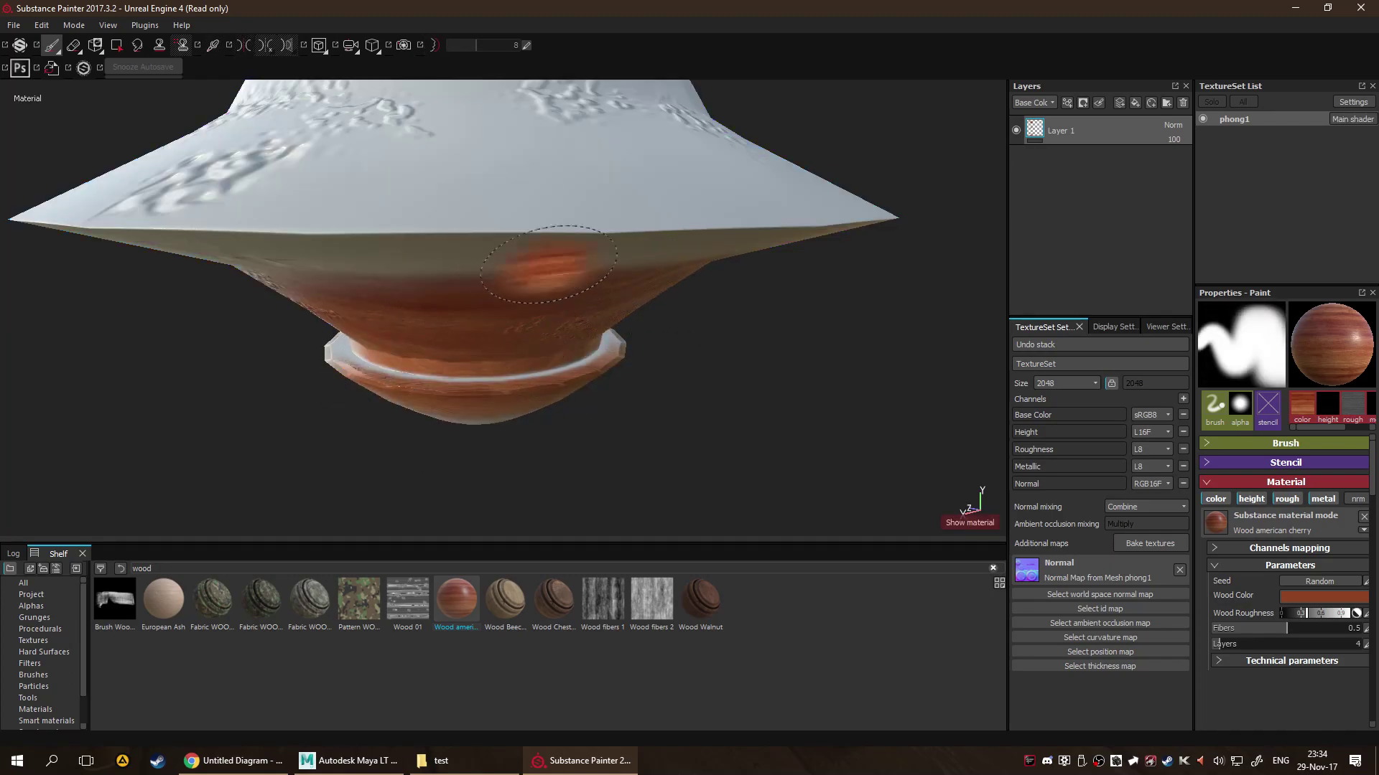
Paint a Wood american cherry test stroke across the base of the cone and the brim, then undo it.
mouse_move(539, 287)
alt+mouse_down()
mouse_move(548, 256)
mouse_move(486, 164)
mouse_move(503, 394)
alt+mouse_up()
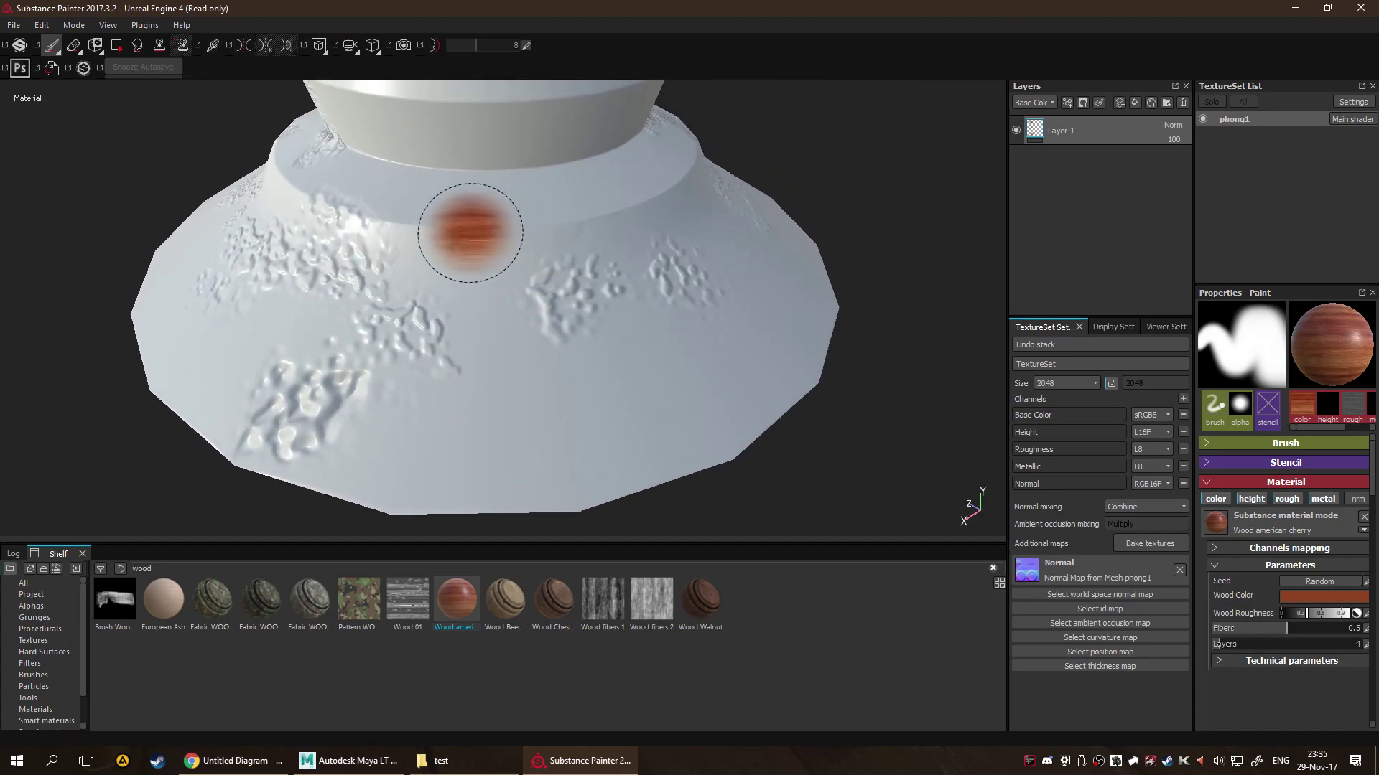
mouse_move(434, 210)
mouse_down()
mouse_move(495, 79)
mouse_move(718, 208)
mouse_up()
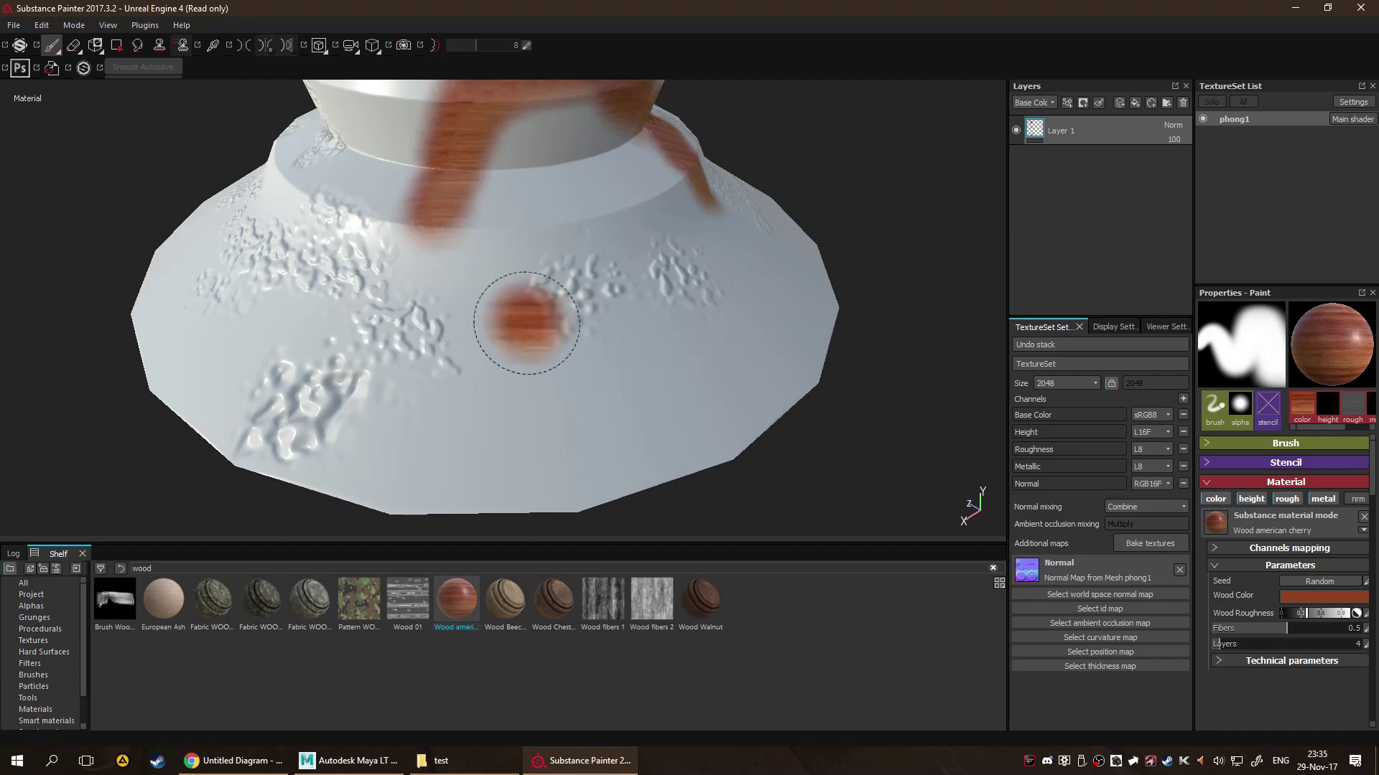
key(f)
key(ctrl+z)
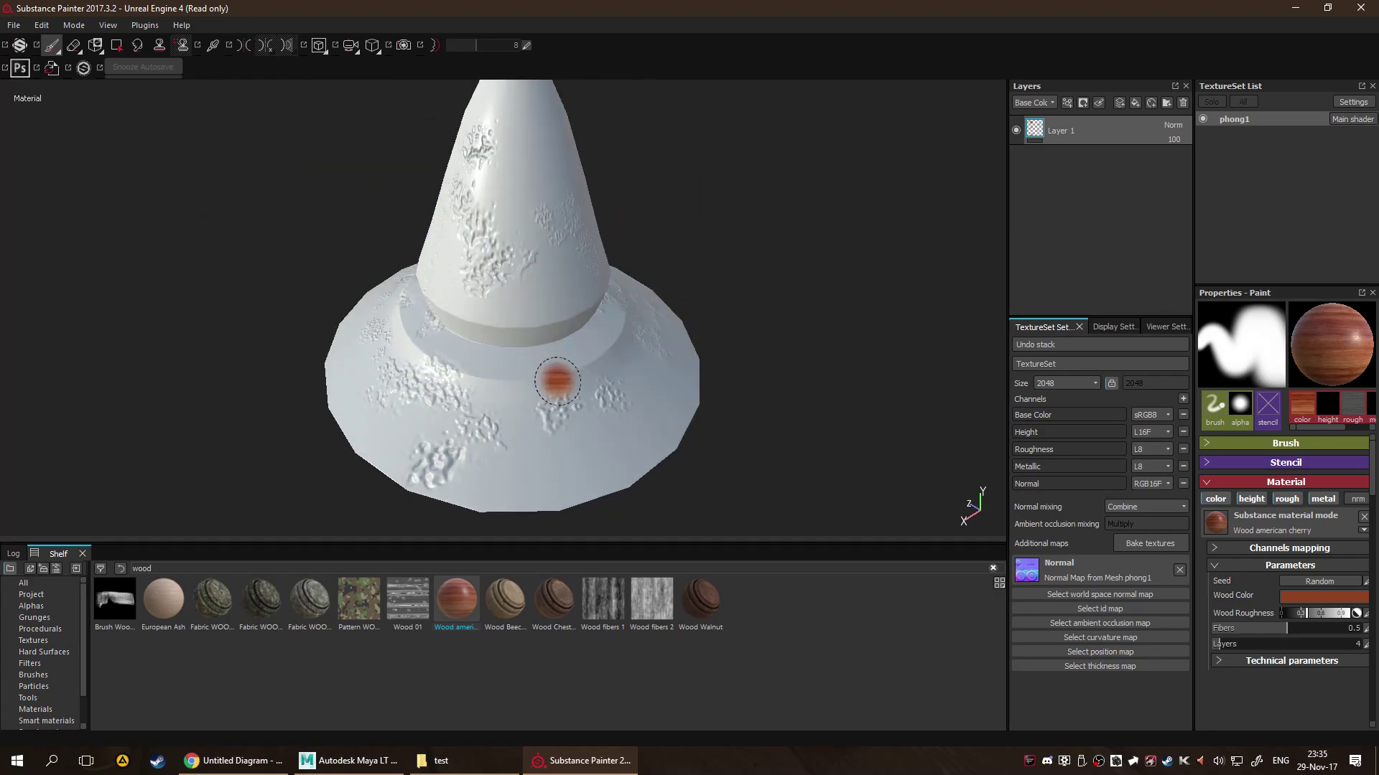
Delete the paint layer Layer 1.
scroll(553, 373, up, 5)
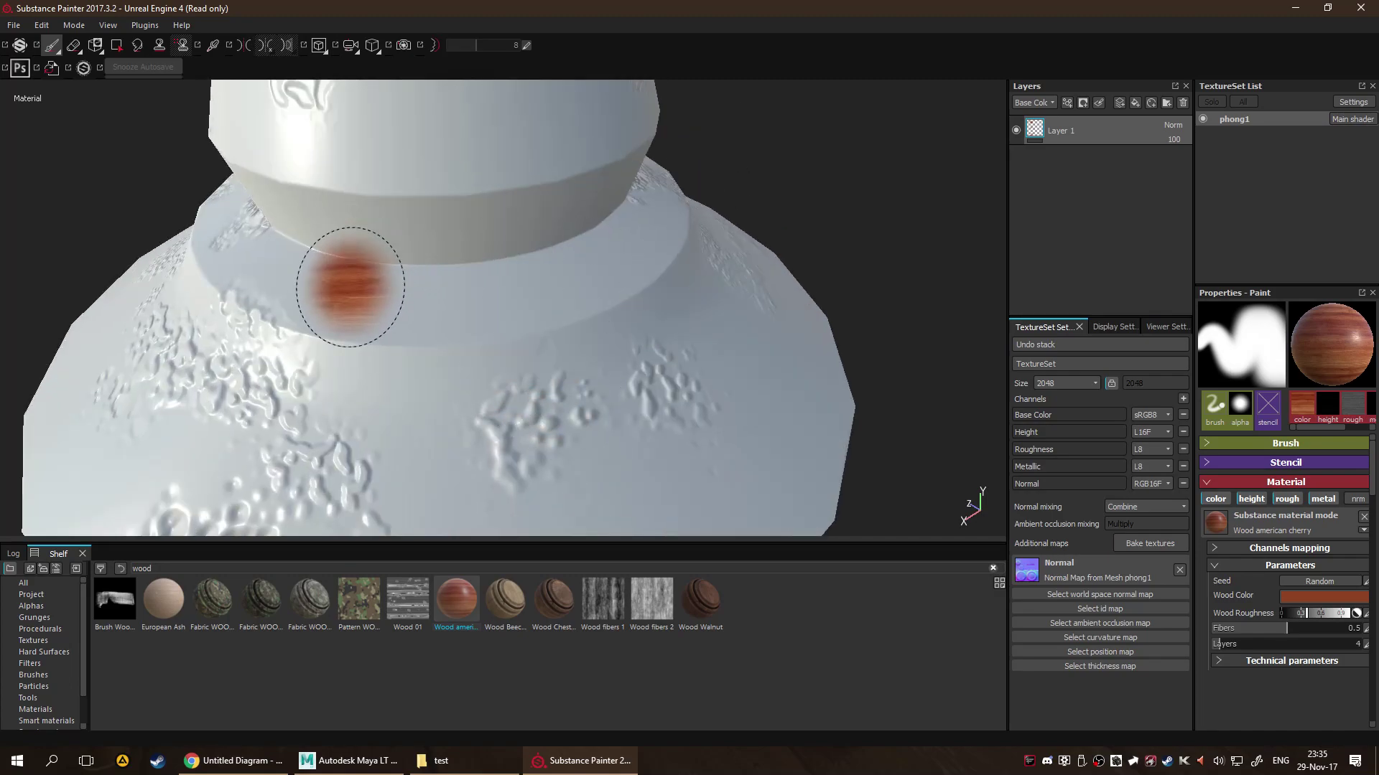
scroll(368, 274, down, 3)
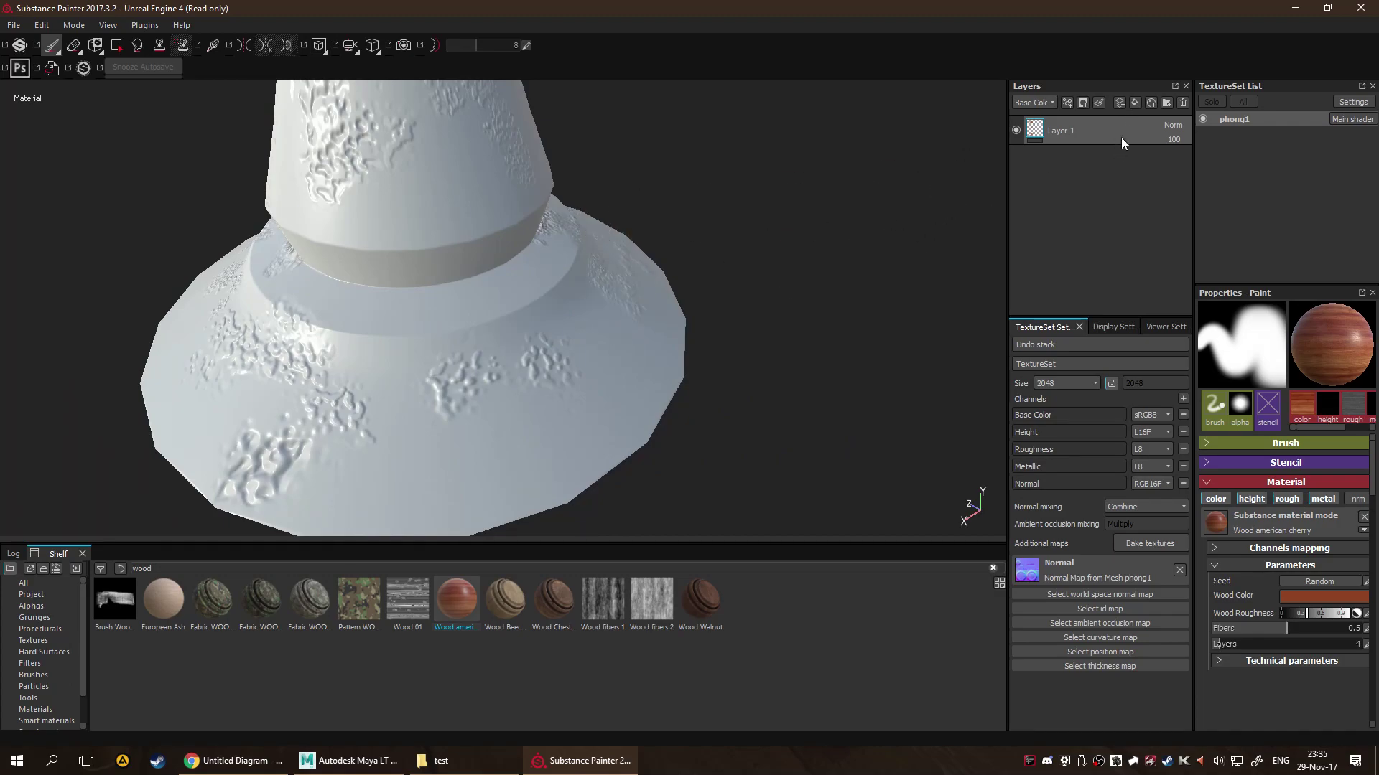
key(Delete)
Examine the baked normal details on the hat's brim and cone, comparing the different viewport layouts.
alt+drag(775, 371, 694, 438)
alt+right_drag(690, 435, 640, 301)
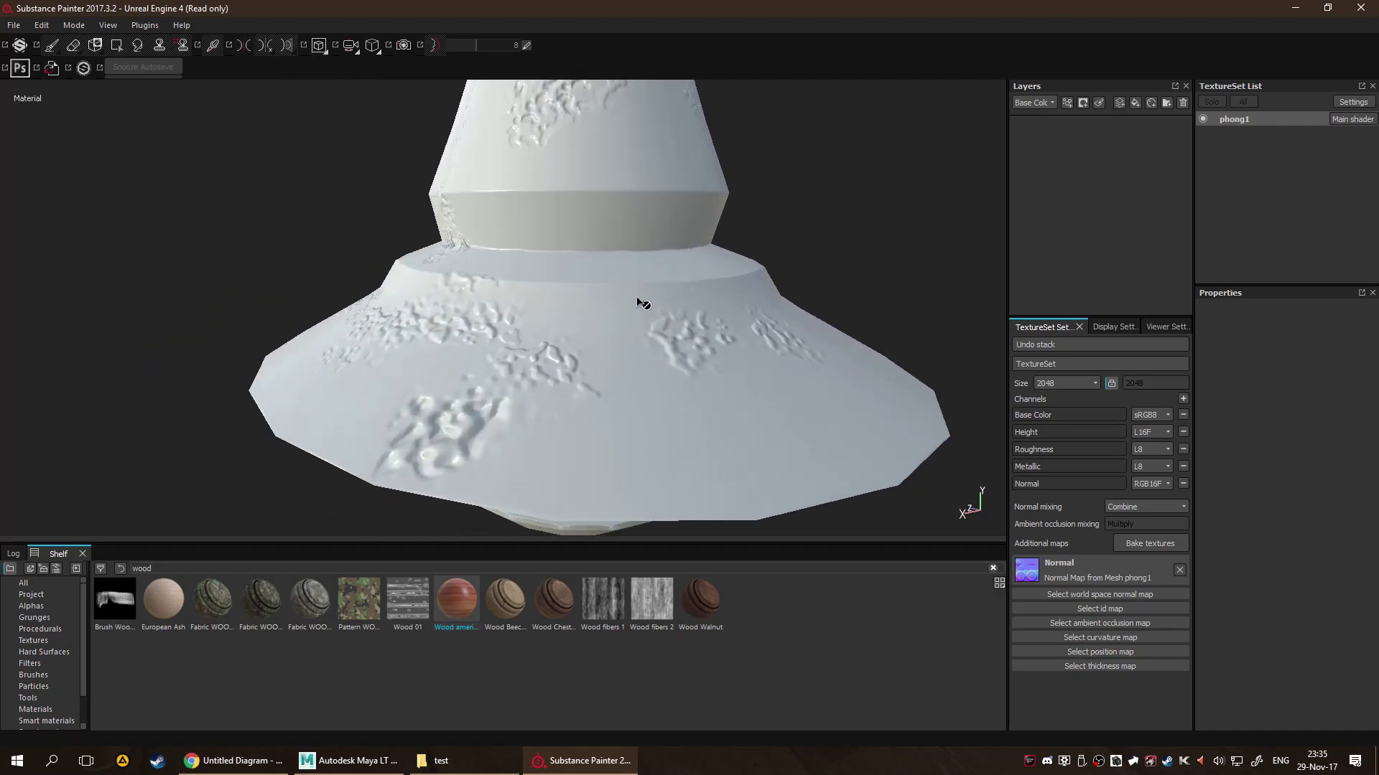
alt+drag(703, 459, 777, 495)
alt+middle_drag(759, 418, 559, 215)
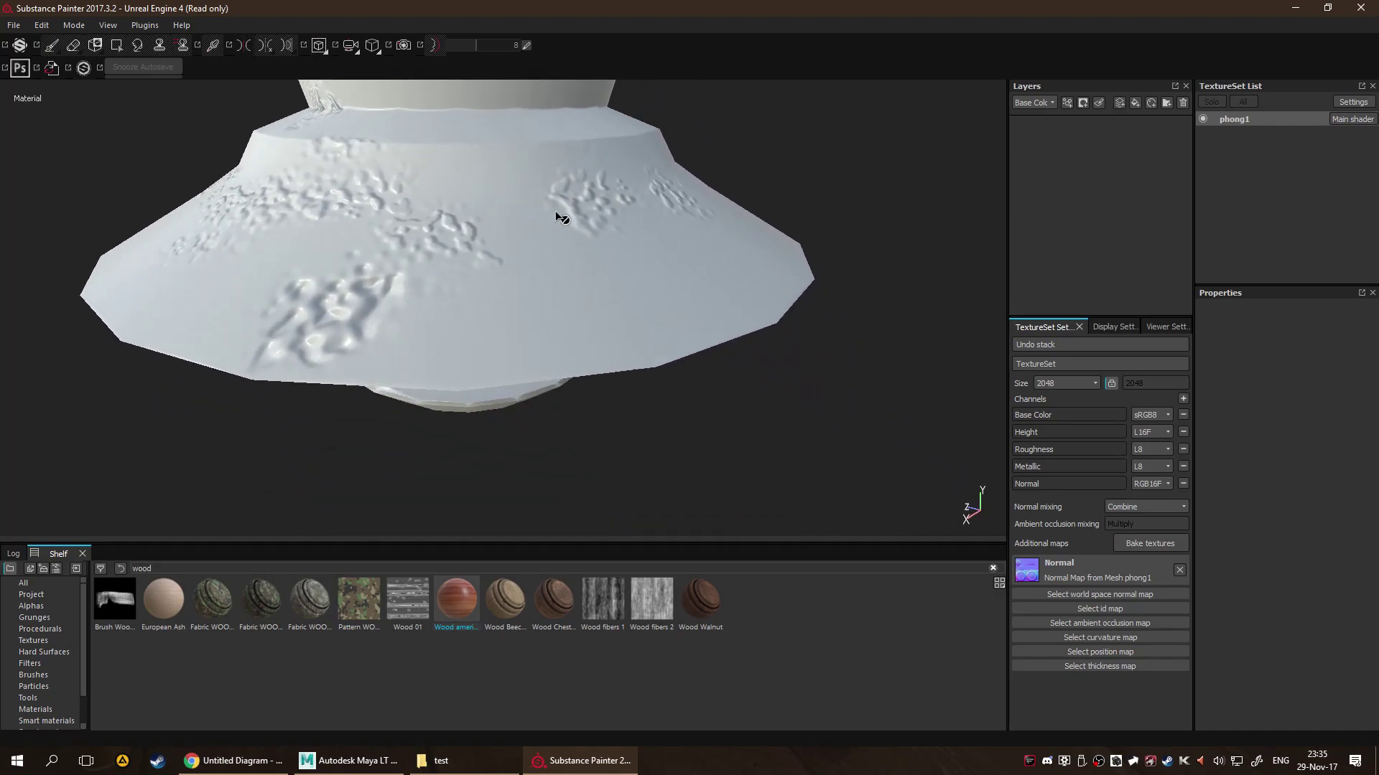
key(F3)
key(F1)
key(F2)
alt+drag(600, 298, 634, 369)
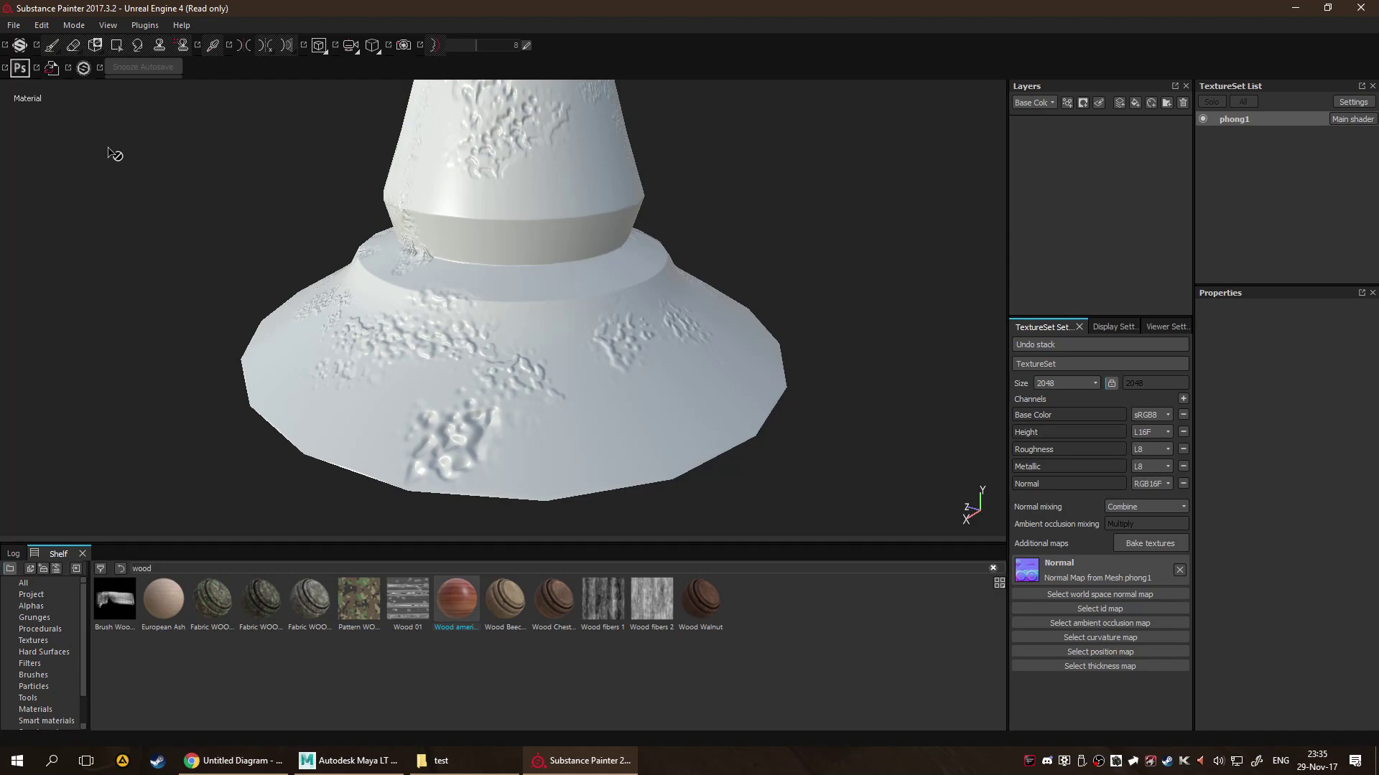
alt+middle_drag(625, 173, 634, 438)
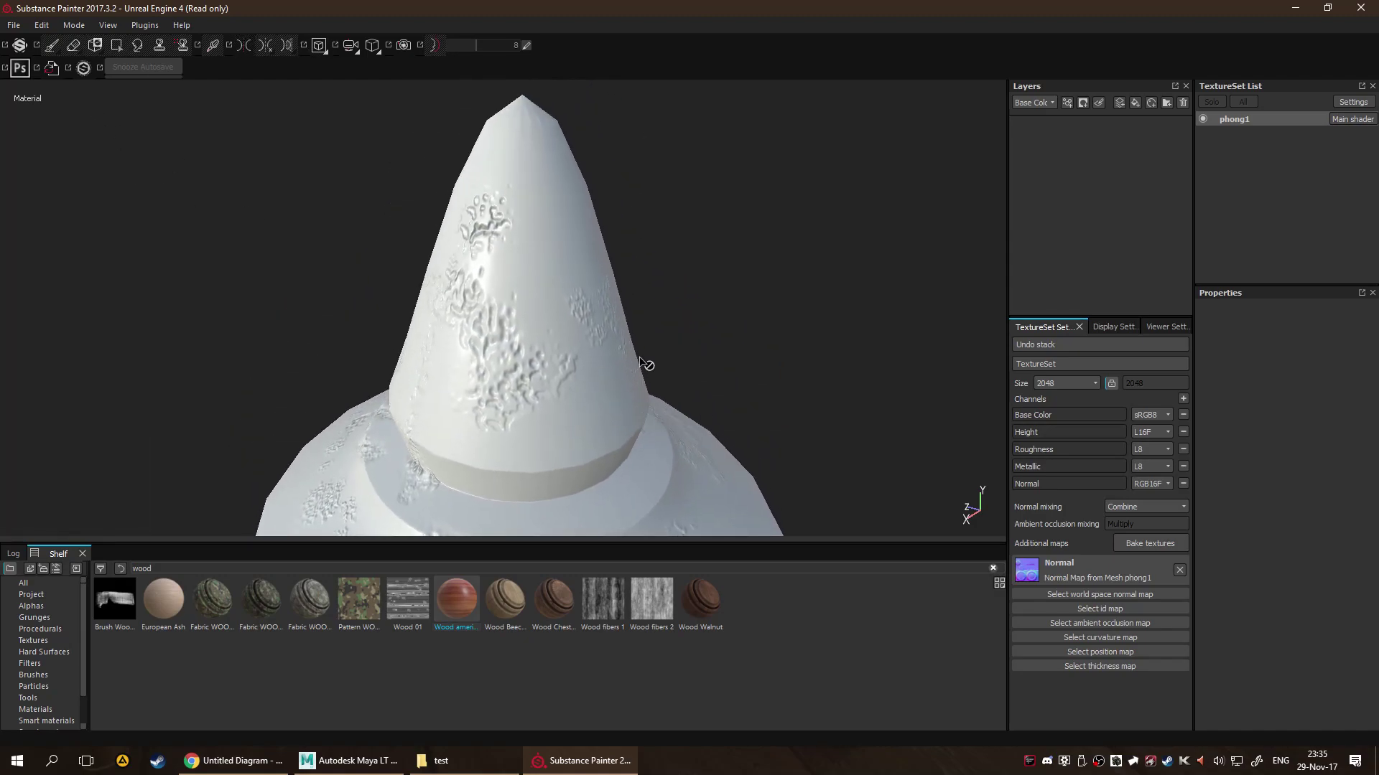
click(639, 357)
mouse_move(493, 175)
alt+mouse_down()
mouse_move(591, 342)
mouse_move(579, 259)
mouse_move(492, 283)
mouse_move(657, 268)
mouse_move(529, 299)
mouse_move(622, 391)
mouse_move(580, 310)
alt+mouse_up()
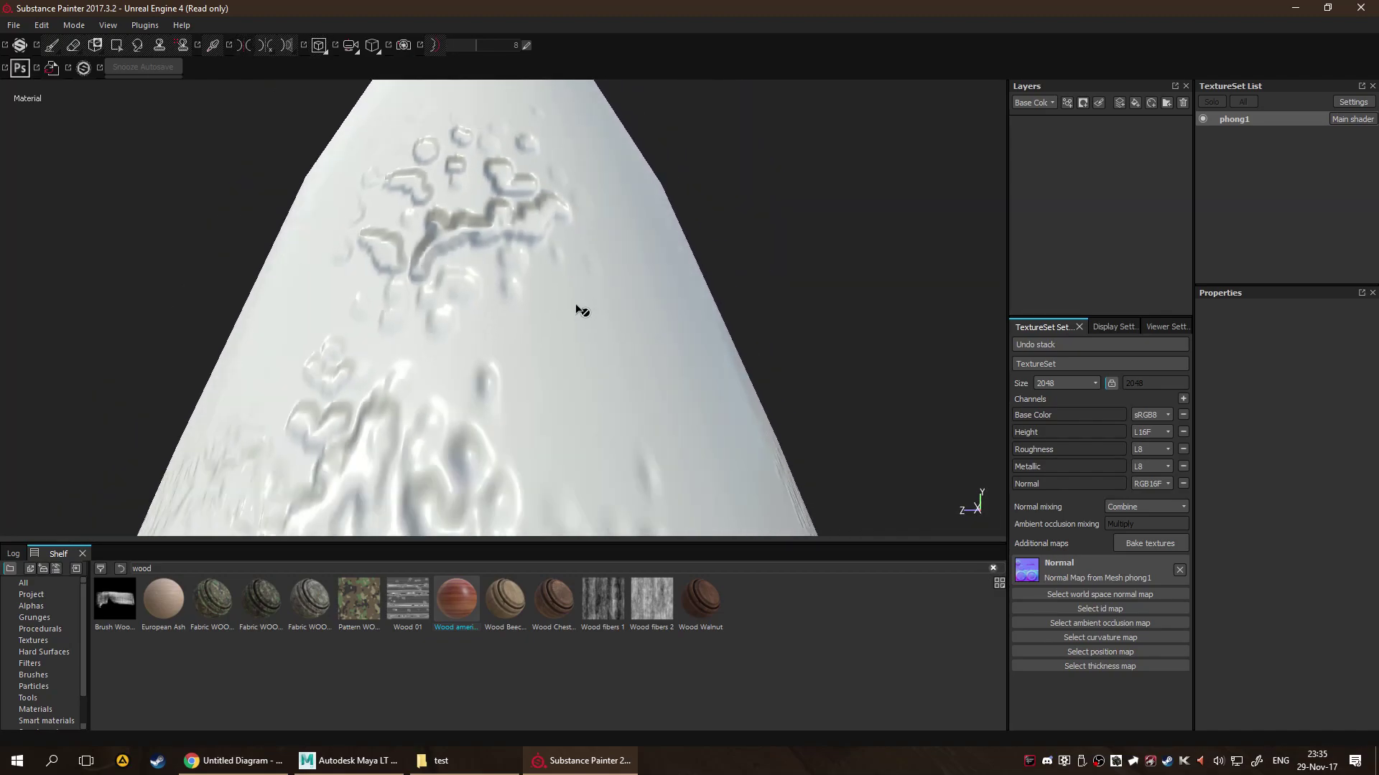
alt+right_drag(576, 305, 686, 466)
Create a new Unreal Engine 4 project from Top_low_auto_badEdges.fbx with DirectX normals and 2048 resolution, and view the whole hat.
click(19, 26)
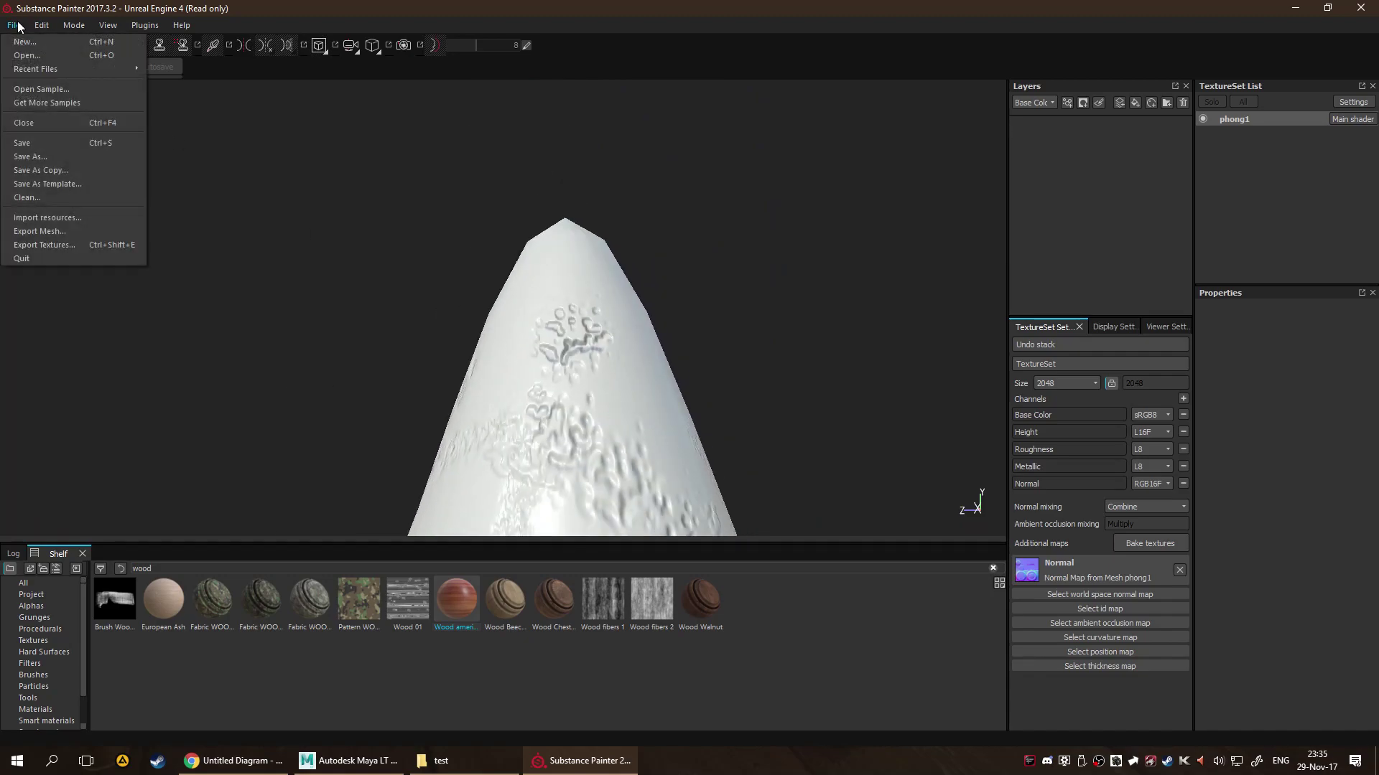
click(24, 42)
click(642, 398)
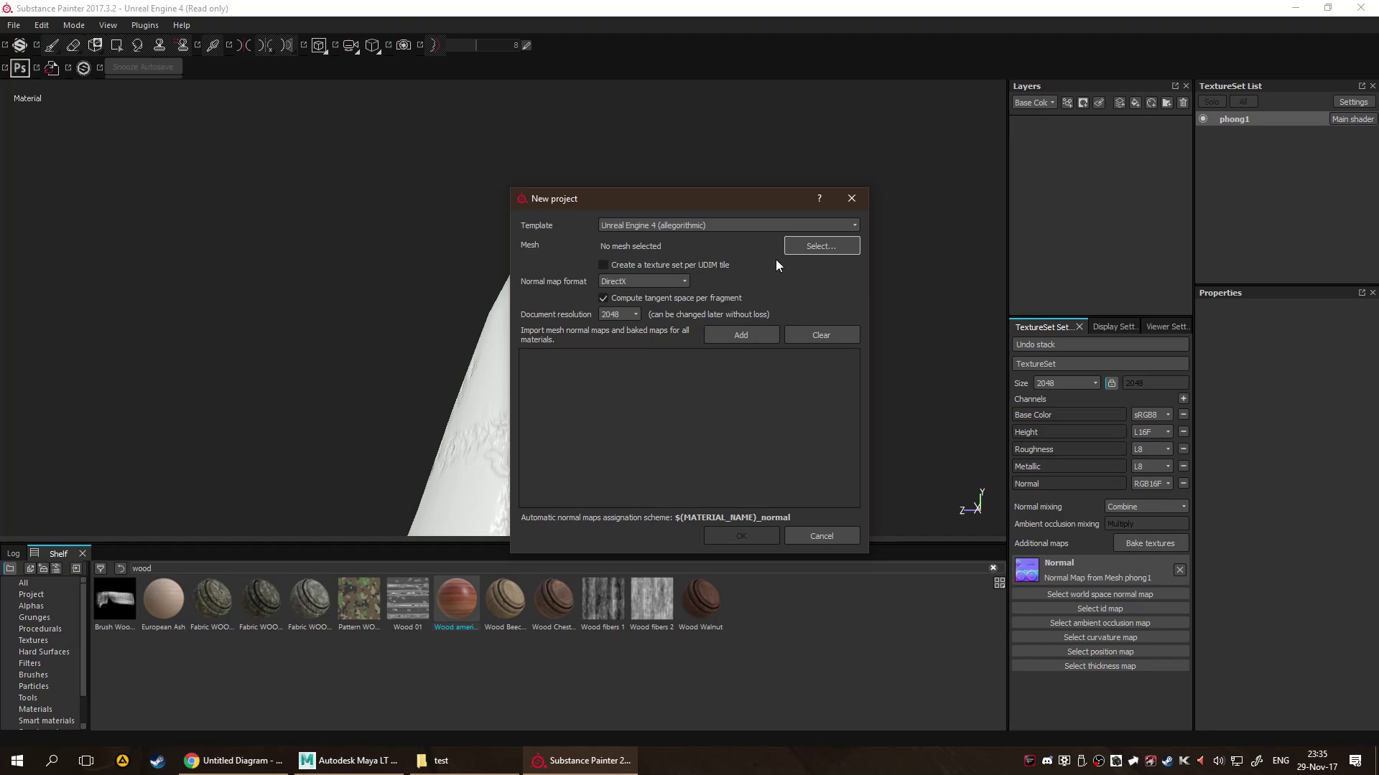
click(800, 248)
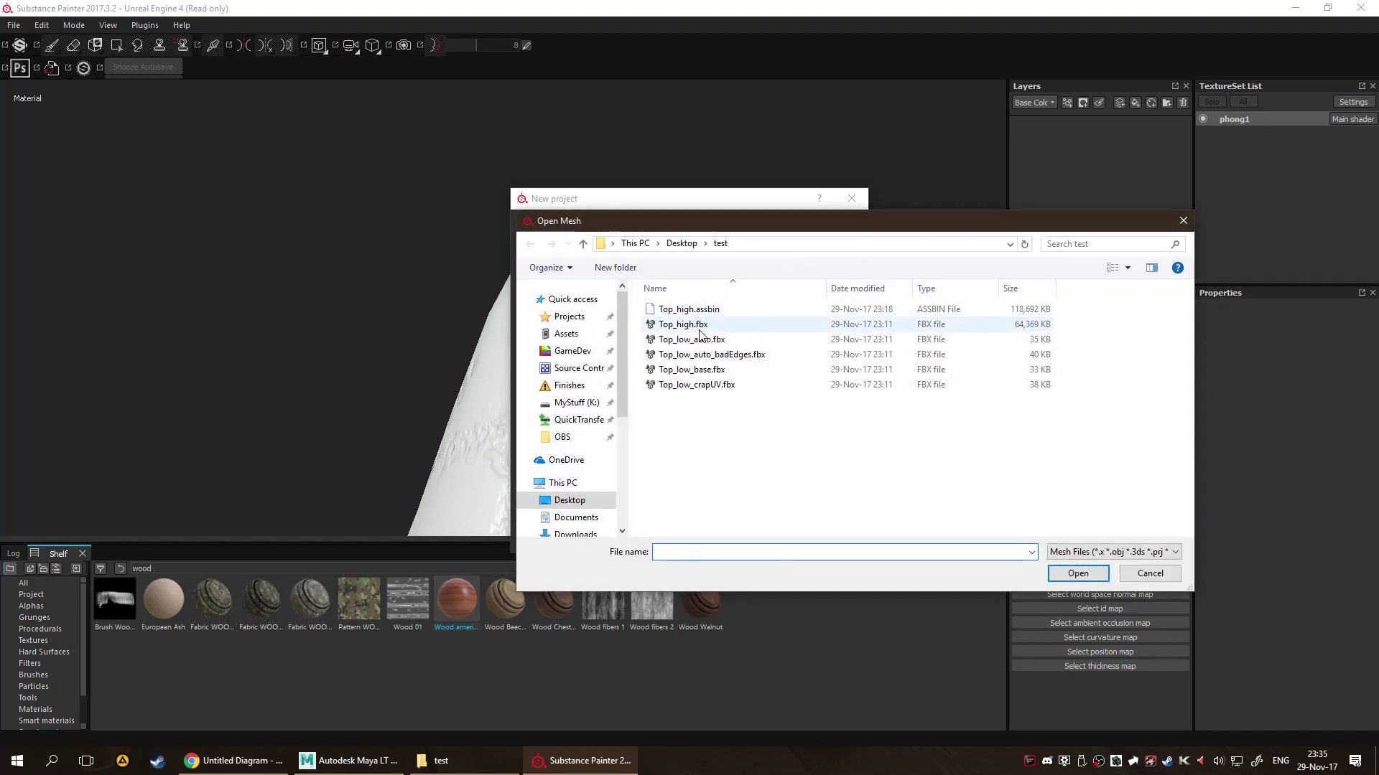
double_click(750, 355)
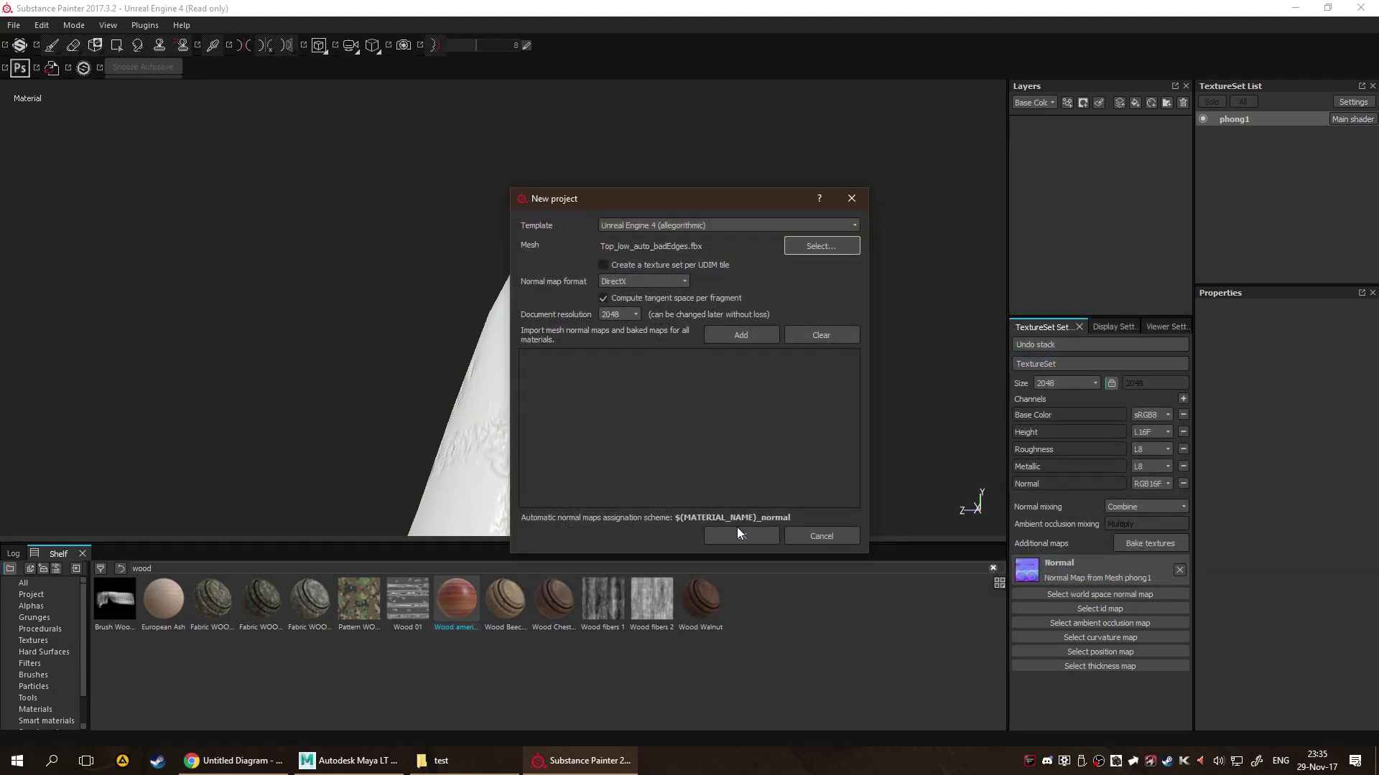
click(738, 535)
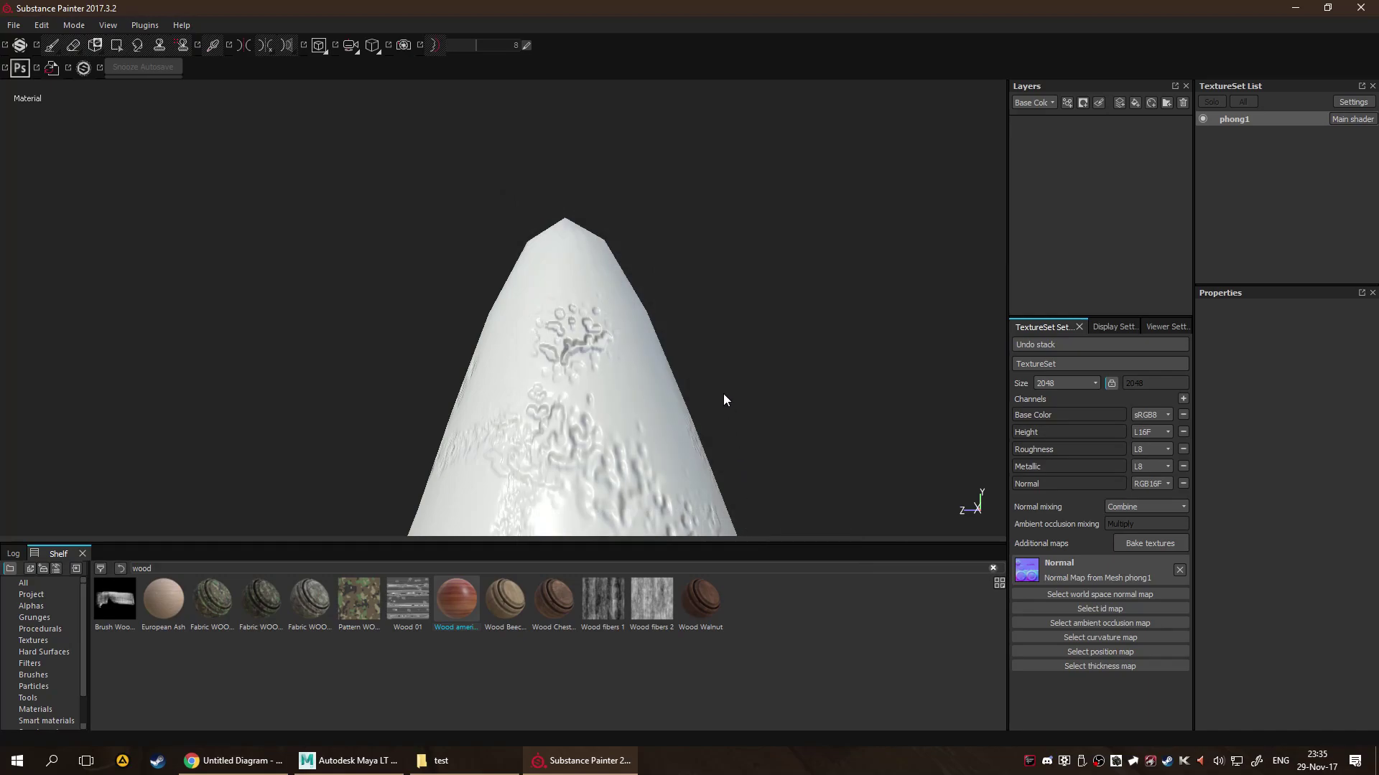
alt+drag(672, 321, 646, 348)
scroll(689, 265, down, 5)
scroll(646, 347, up, 4)
alt+middle_drag(647, 347, 628, 266)
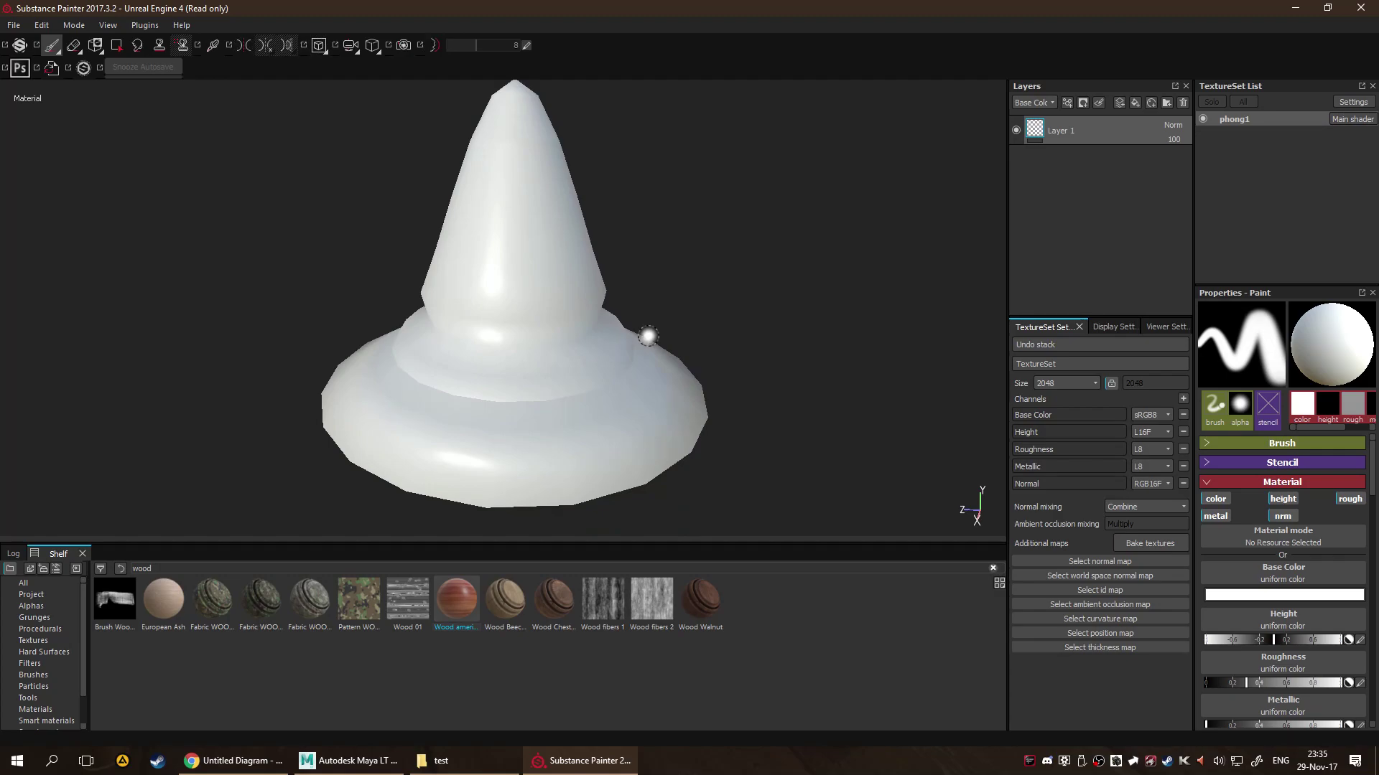
Delete the paint layer Layer 1 and add the Wood american cherry material as a fill layer.
alt+drag(648, 336, 682, 302)
scroll(572, 367, up, 5)
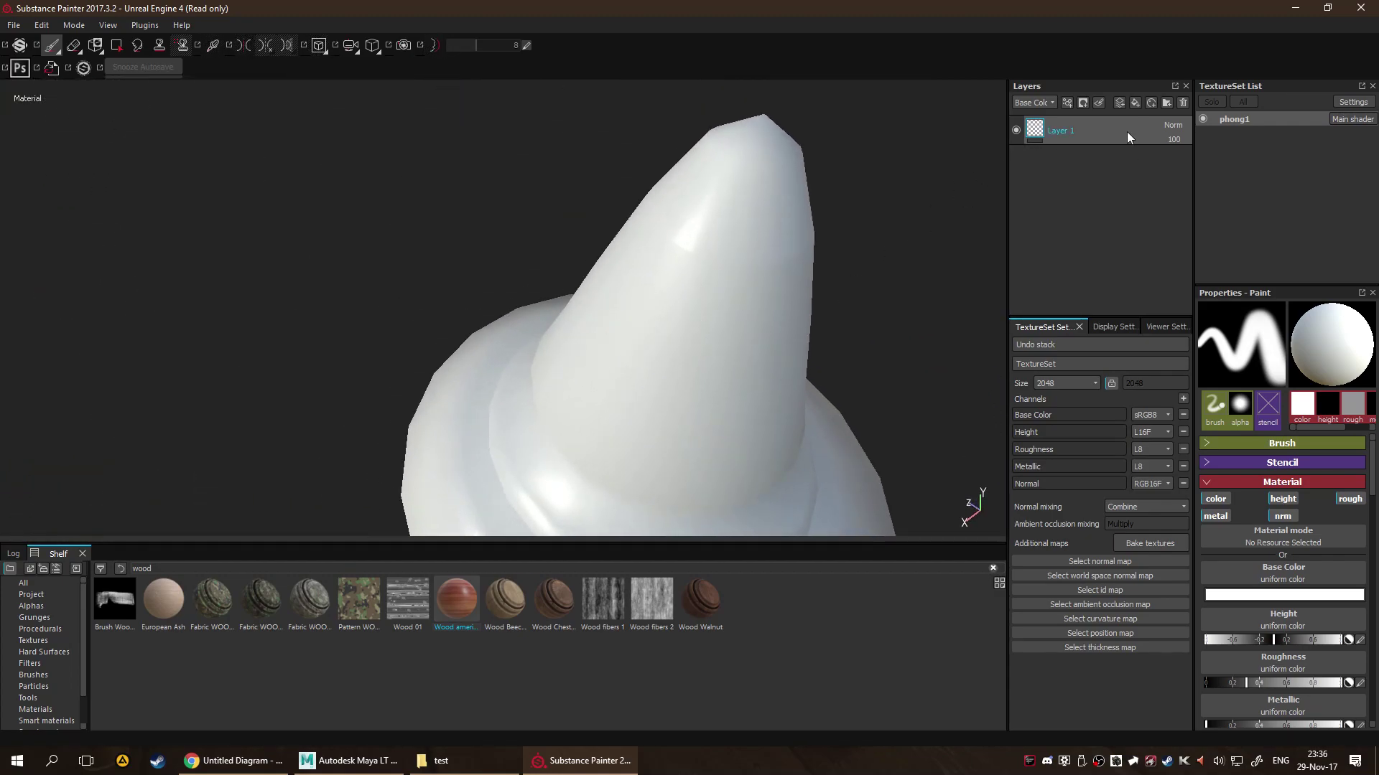
key(Delete)
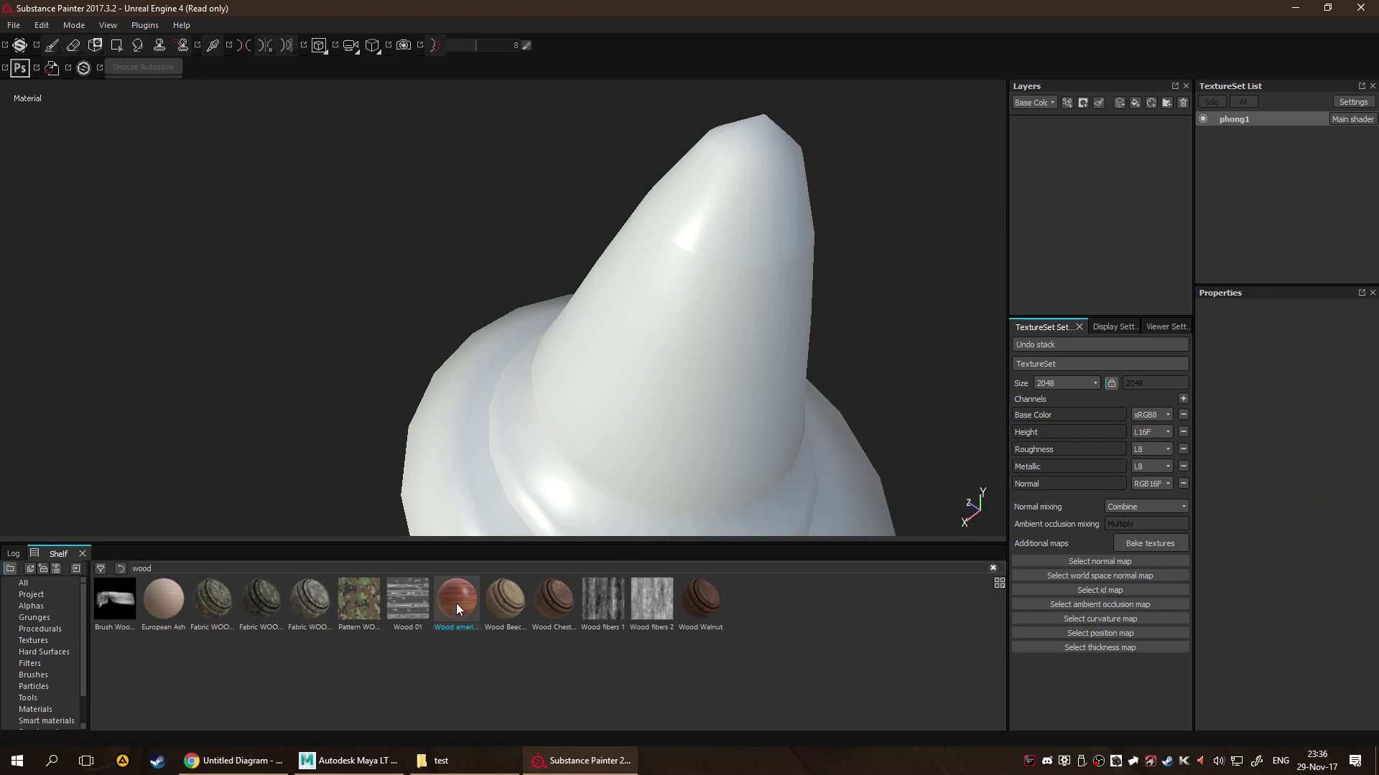
drag(456, 609, 1056, 173)
Examine the wood material in the UV layout and along the ridge where the cone meets the brim.
alt+drag(849, 388, 649, 311)
key(F2)
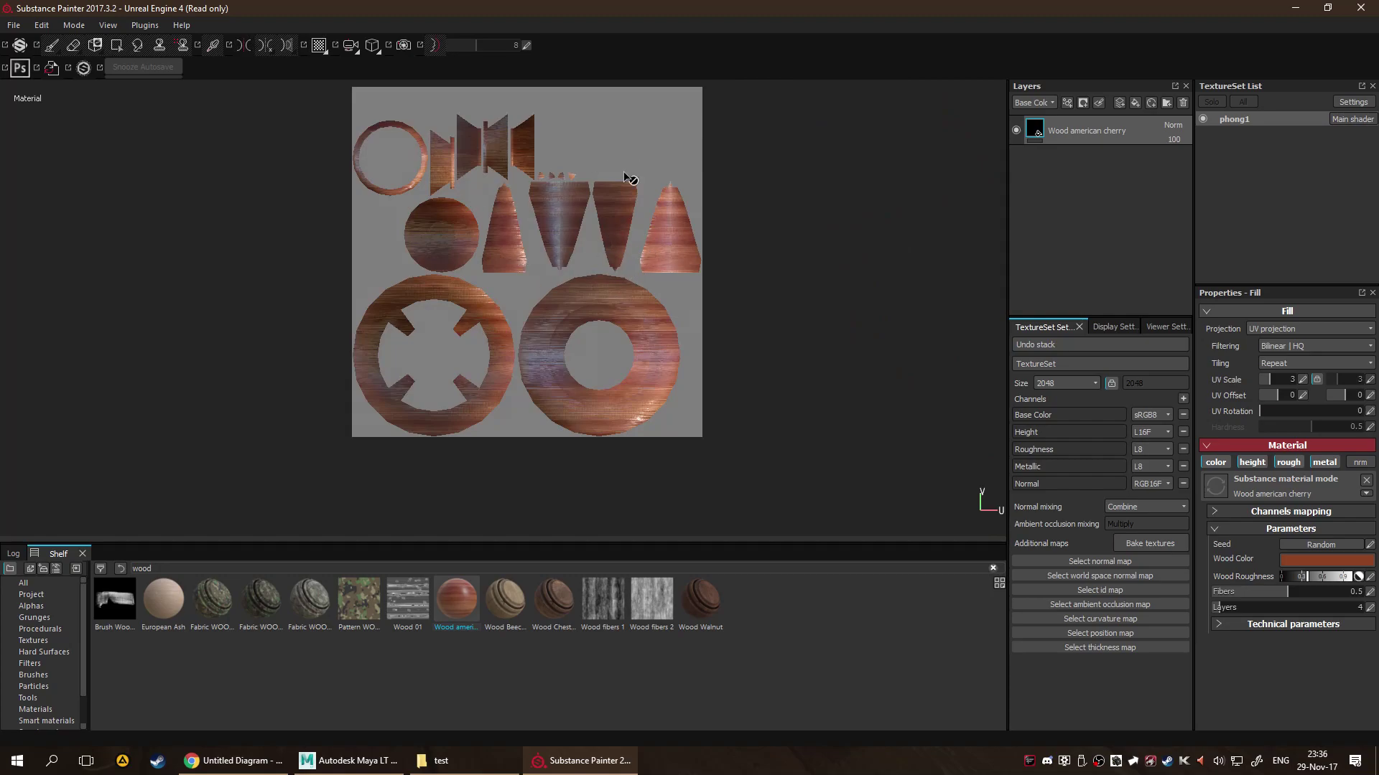
key(F1)
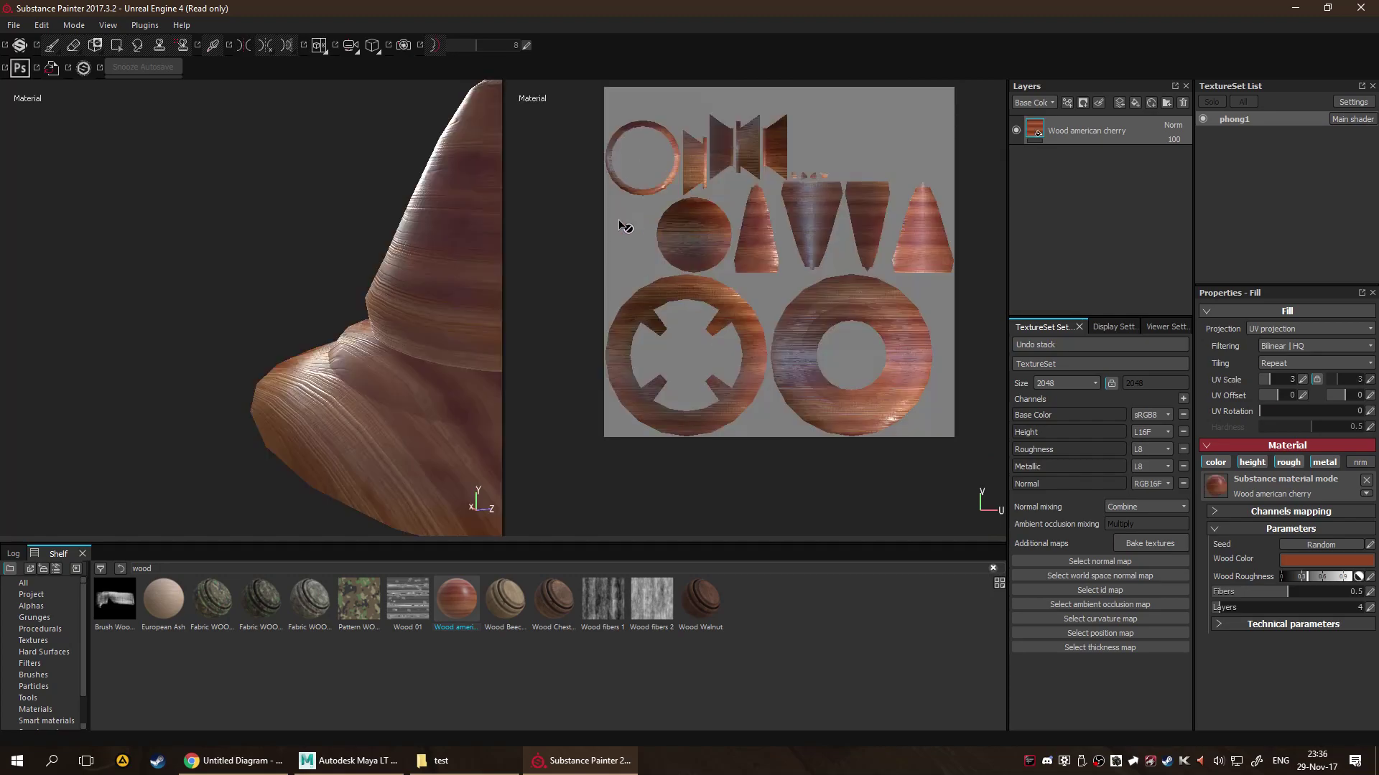
key(F2)
alt+drag(475, 306, 797, 415)
alt+right_drag(797, 415, 494, 457)
alt+drag(497, 462, 460, 291)
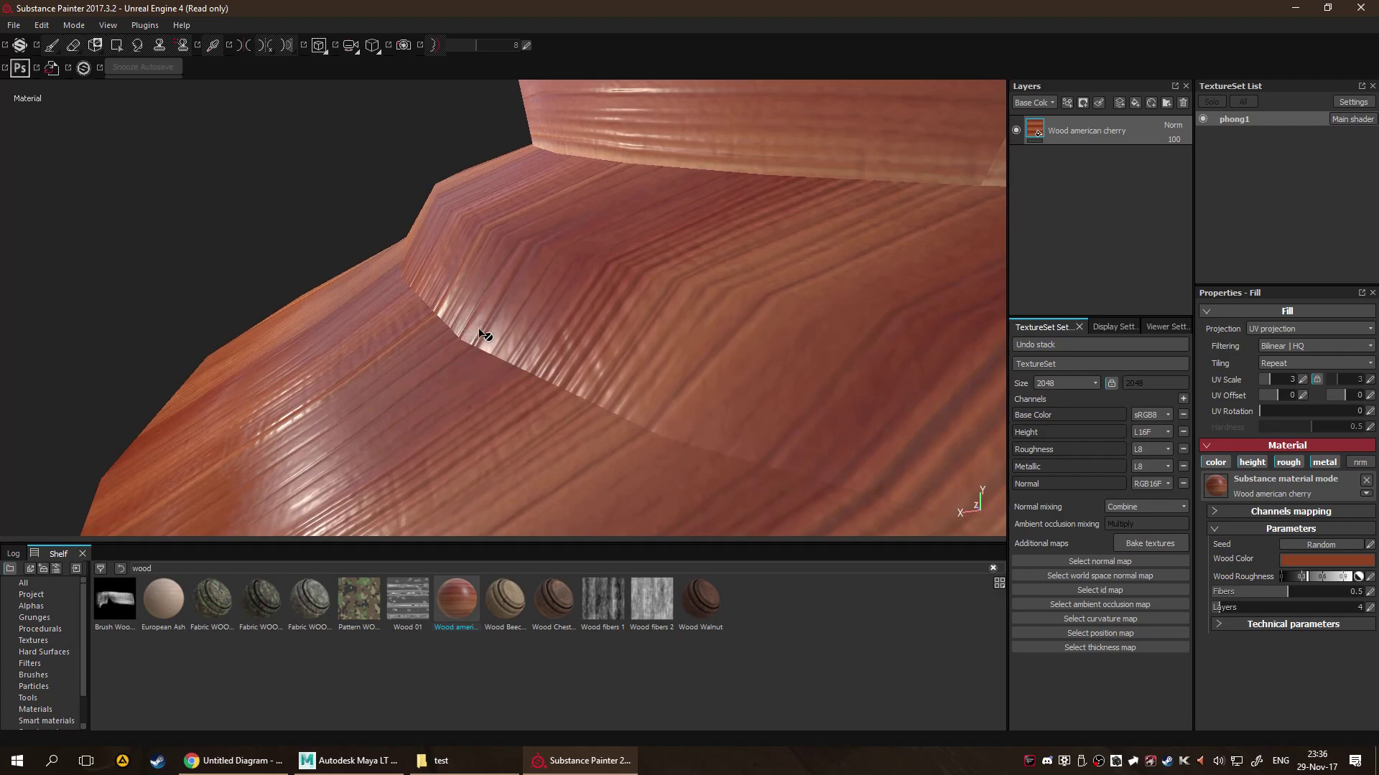
Switch to Maya LT, hide Top_low_auto and show Top_low_auto_badEdges.
click(351, 760)
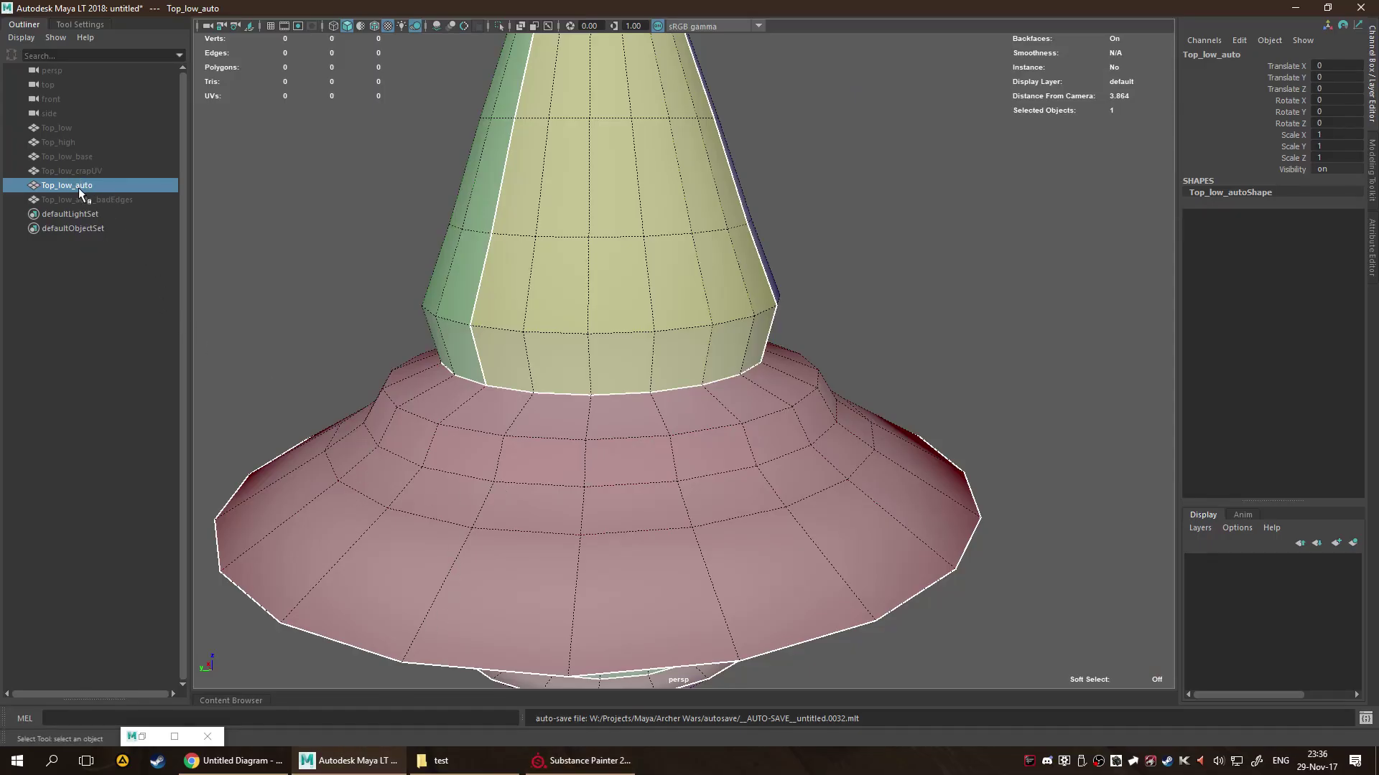
key(ctrl+h)
click(116, 201)
key(ctrl+h)
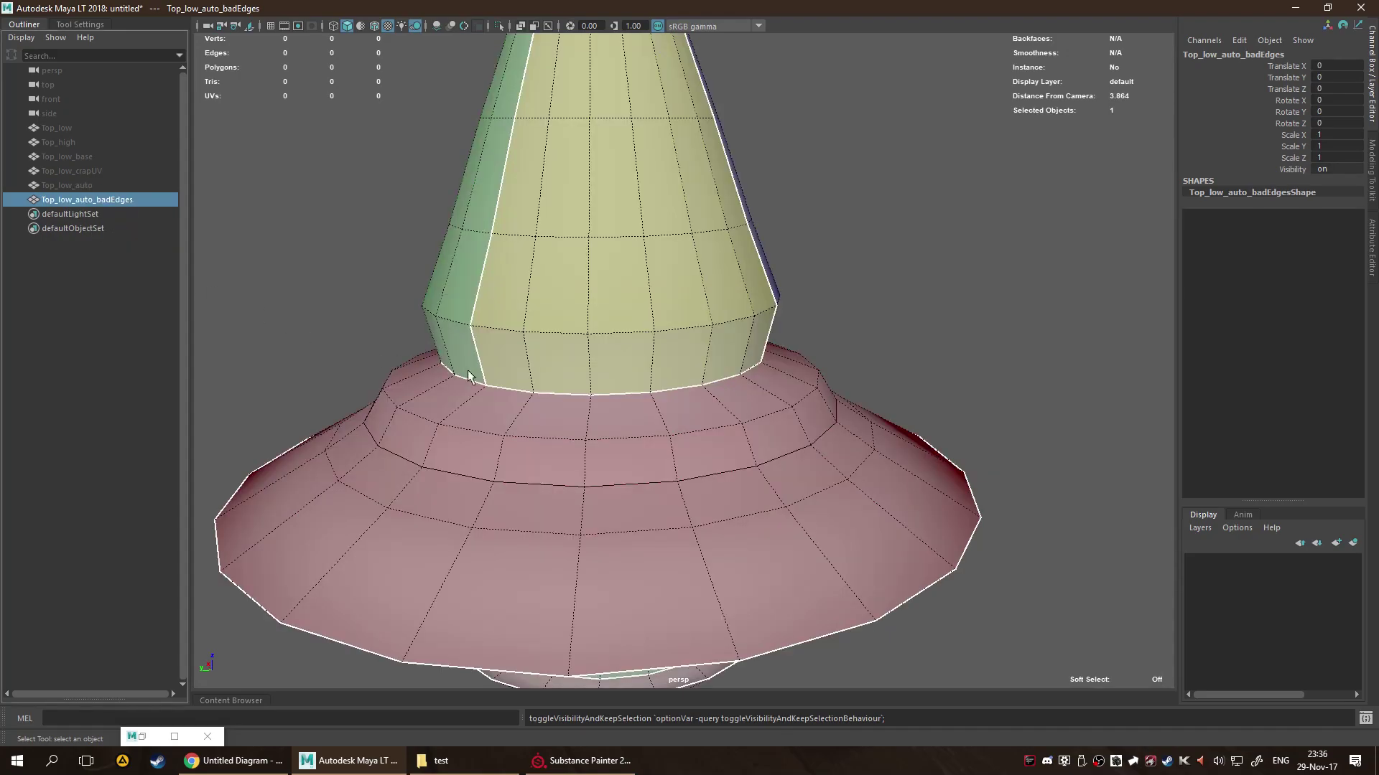
Select an edge on the hard edge loop around the brim's ridge and inspect that loop.
alt+drag(470, 377, 794, 452)
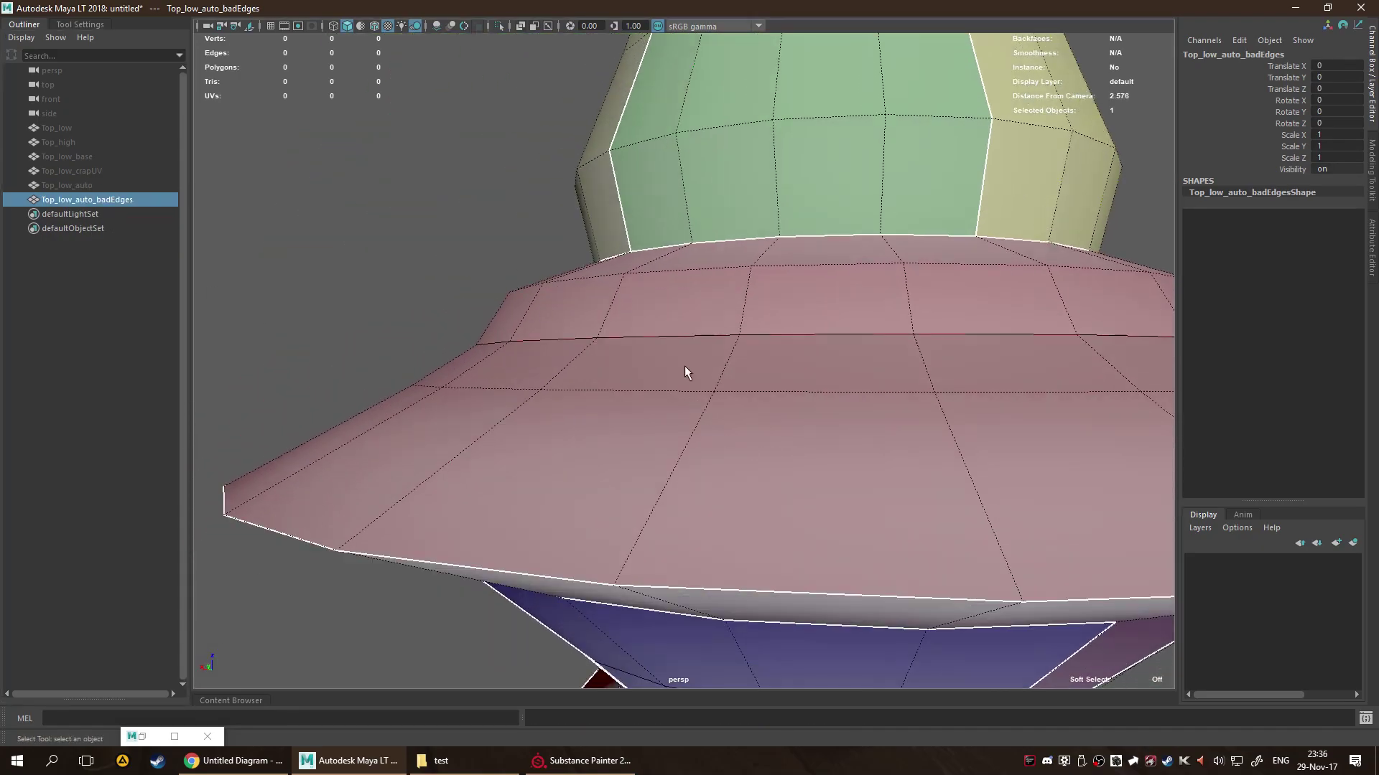
alt+drag(687, 376, 413, 421)
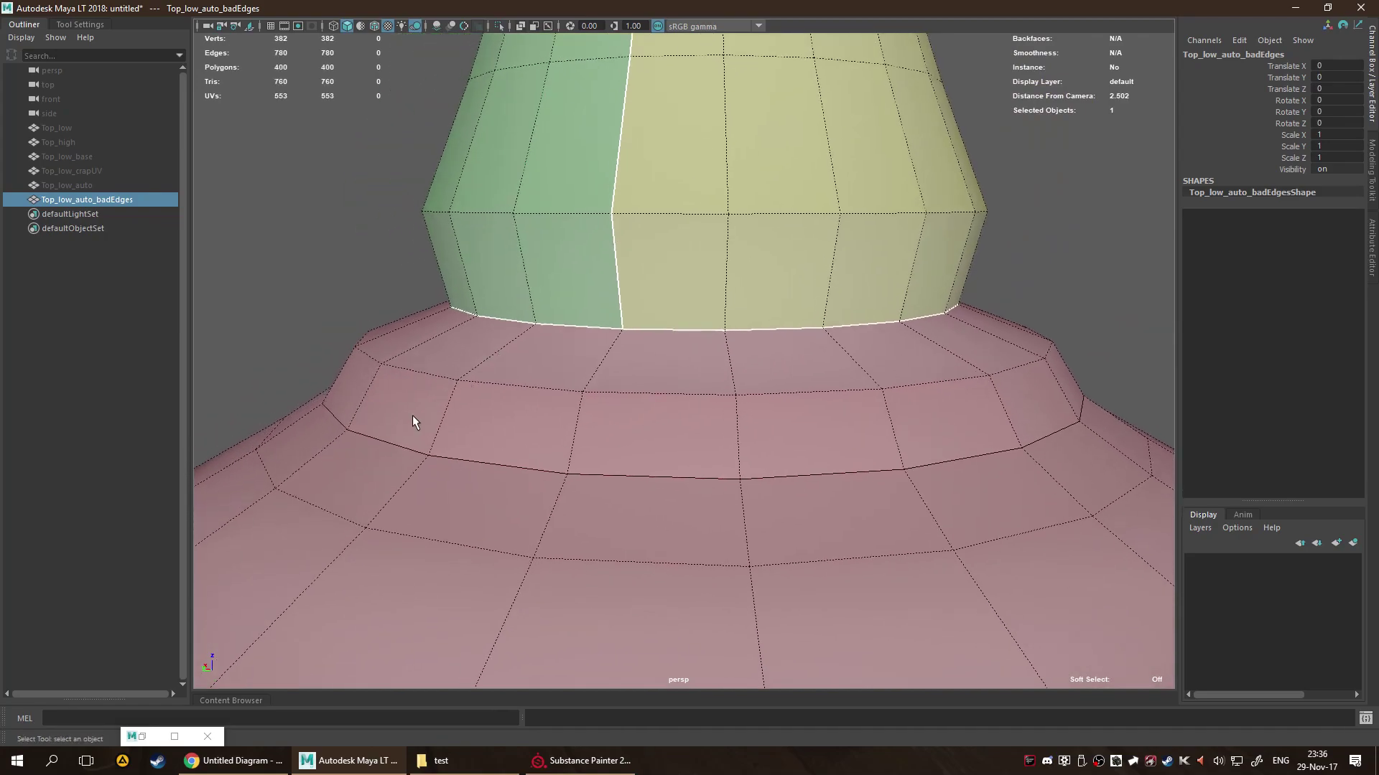
key(F10)
click(408, 446)
key(f)
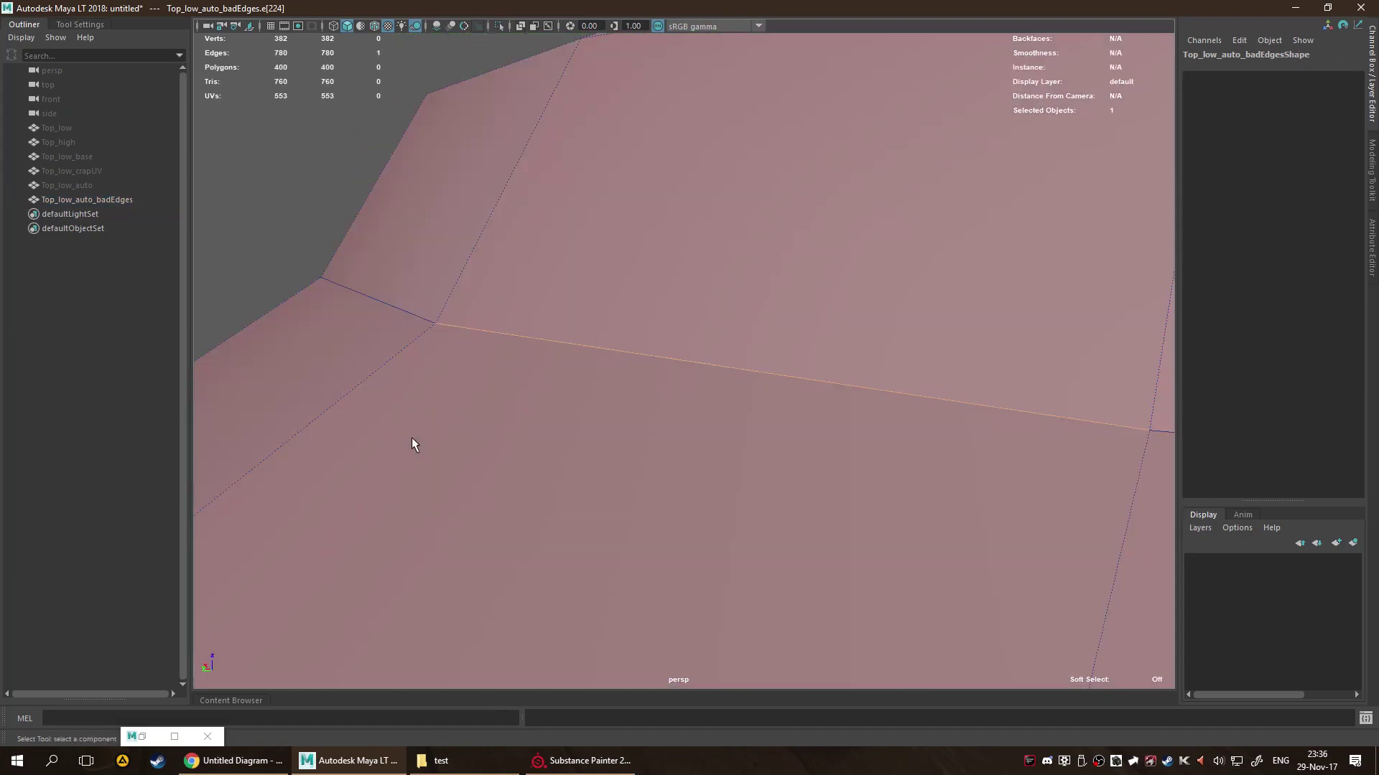
key(a)
scroll(678, 434, up, 5)
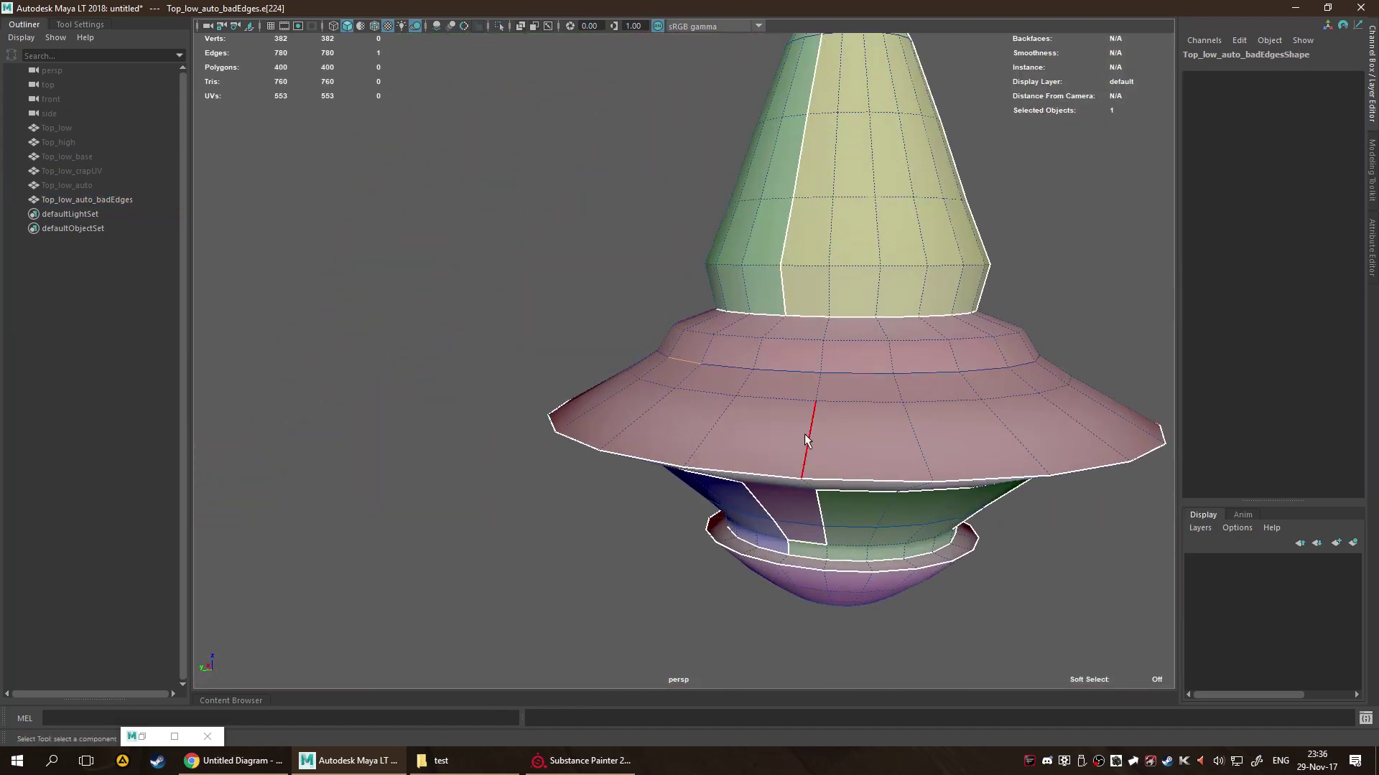
alt+middle_drag(804, 433, 586, 412)
scroll(586, 412, up, 2)
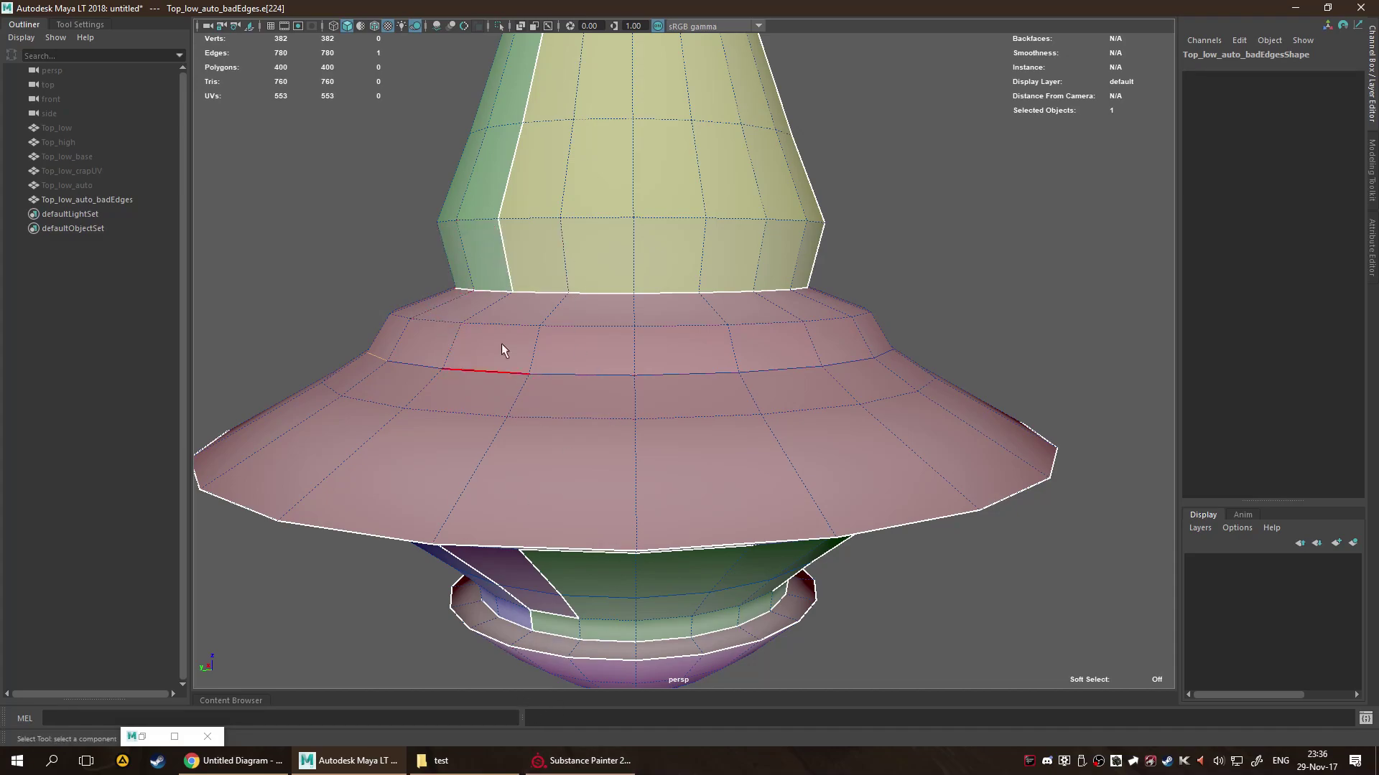
Compare the brim ridge's wood shading in Substance Painter with the Top_low and Top_low_auto_badEdges meshes in Maya LT.
click(574, 762)
alt+drag(590, 330, 694, 320)
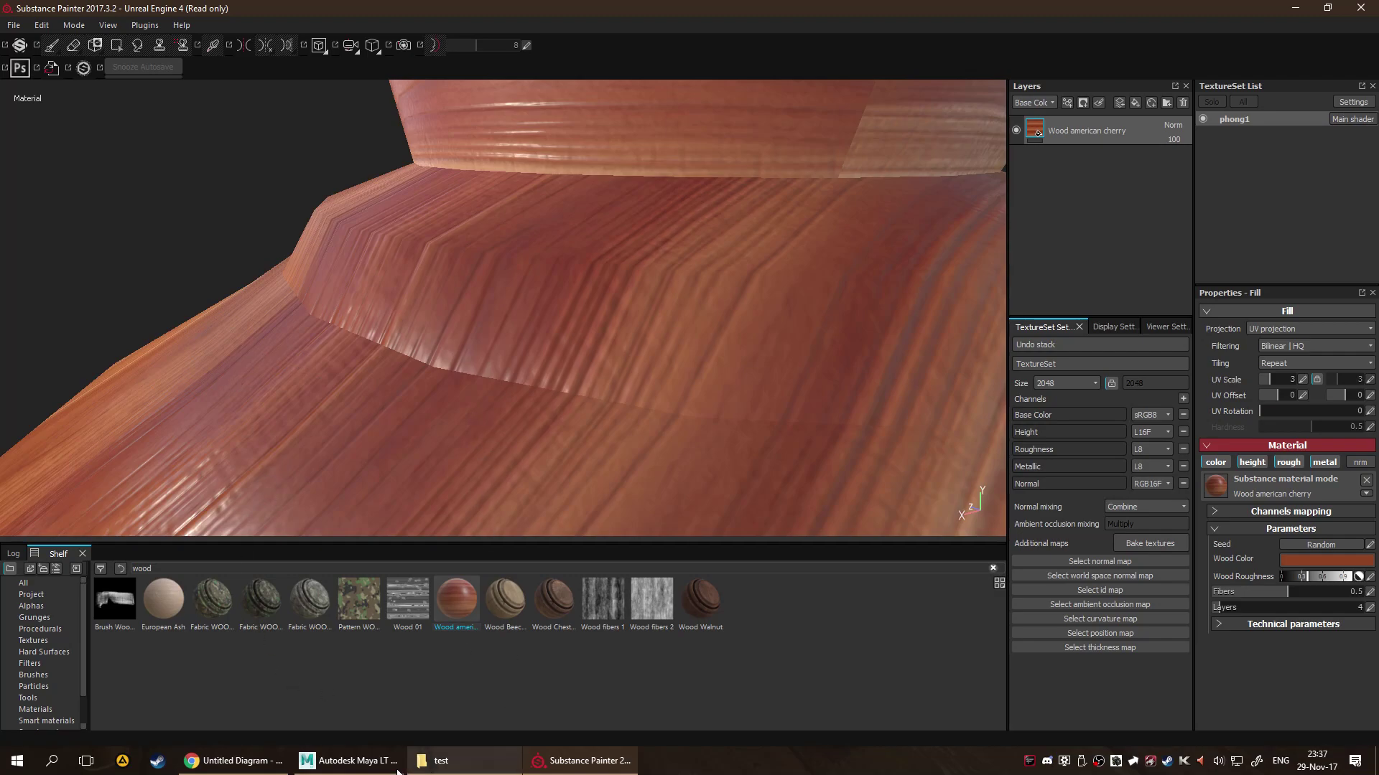
click(348, 760)
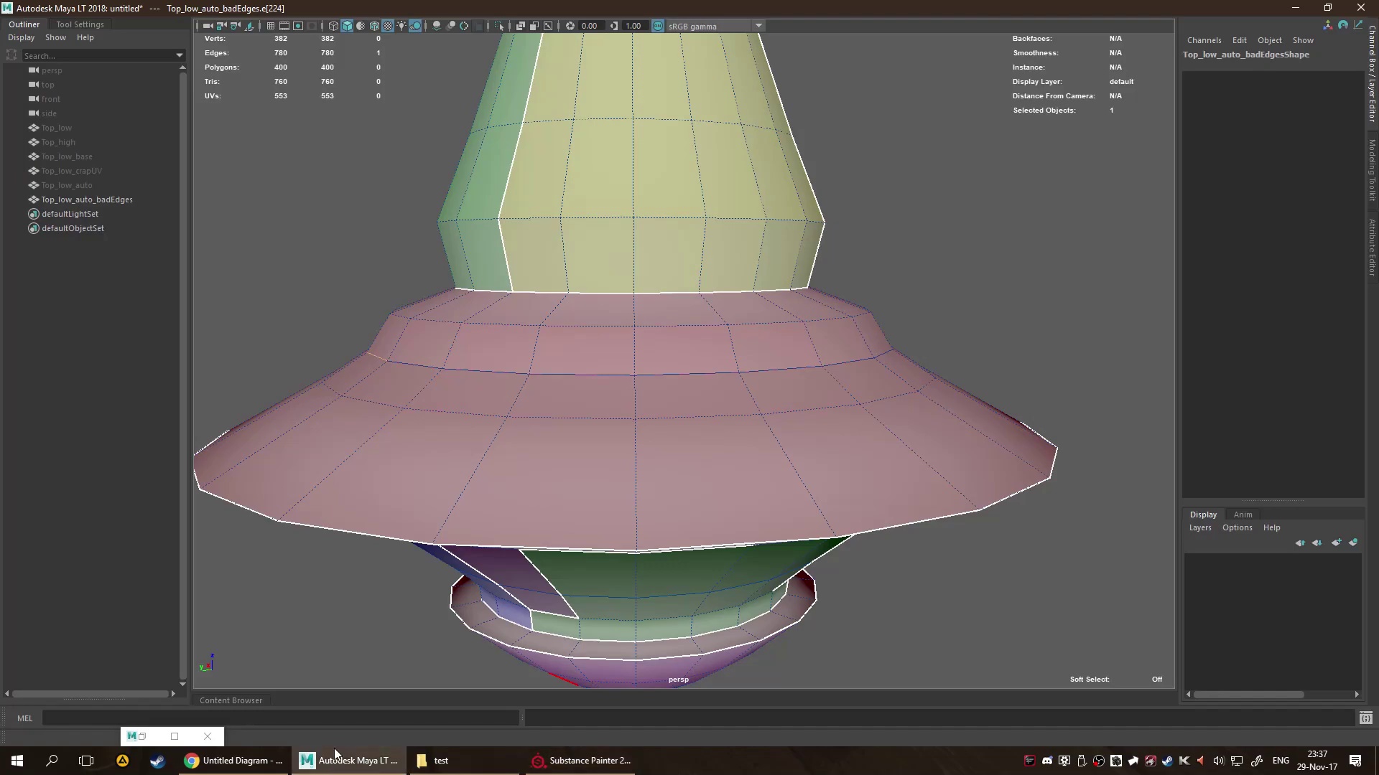
click(72, 131)
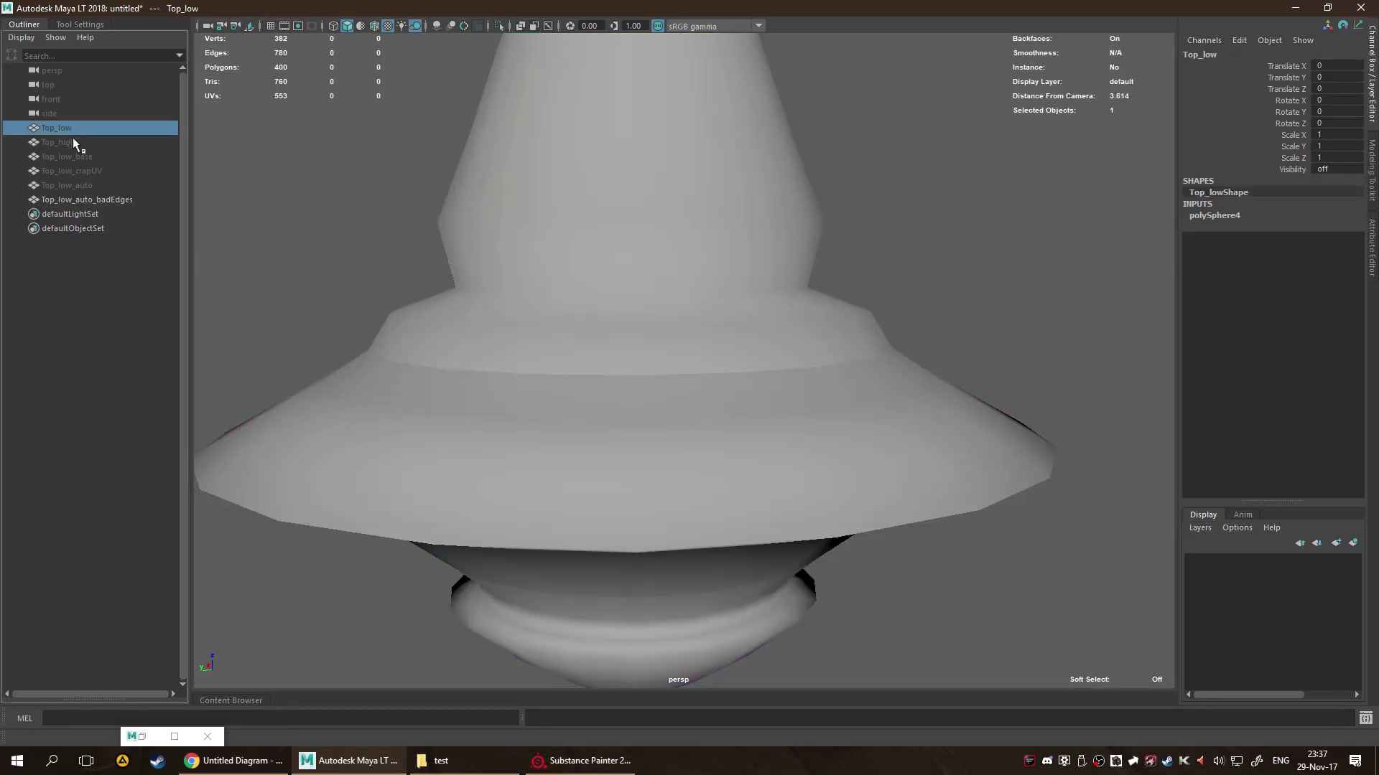
click(79, 199)
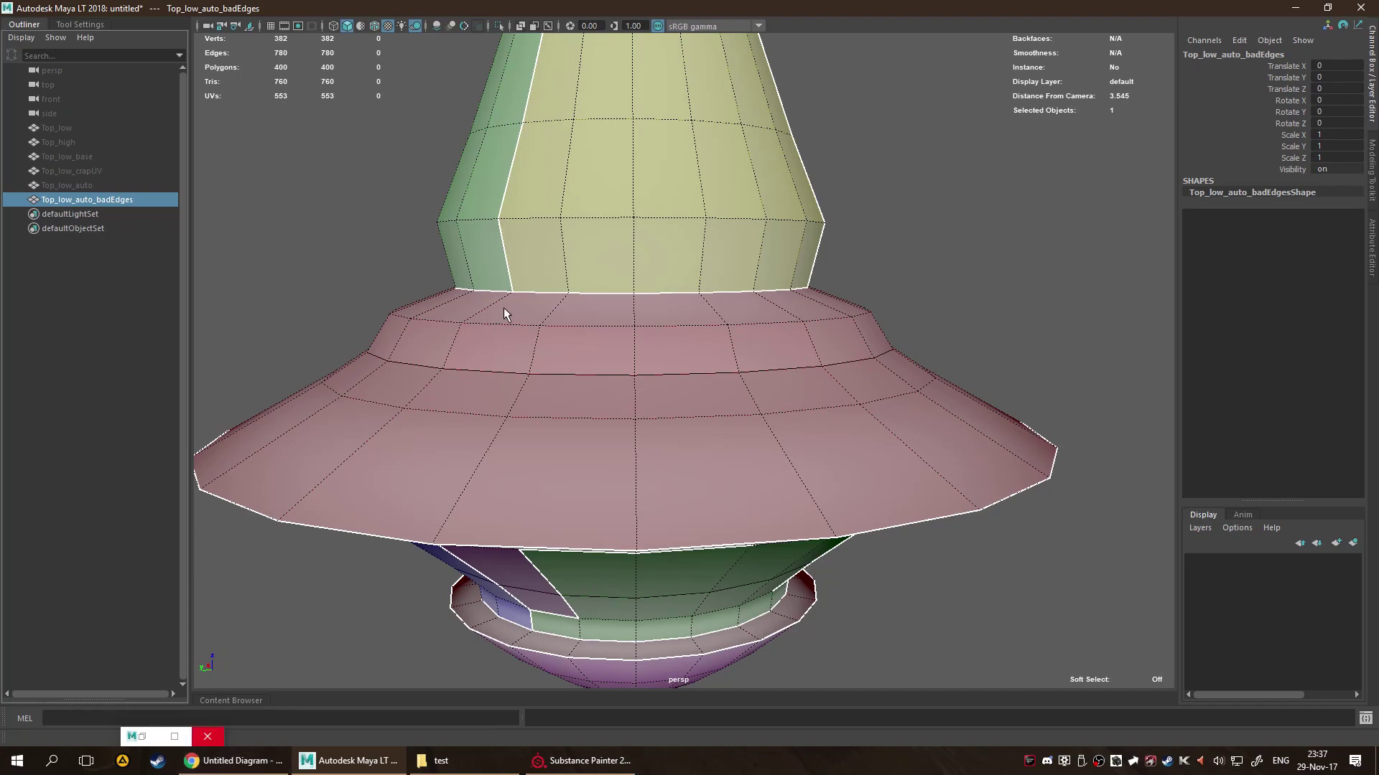
Inspect the UV shell borders and hard edges of Top_low_auto_badEdges at the cone's tip and around the brim.
scroll(517, 307, down, 5)
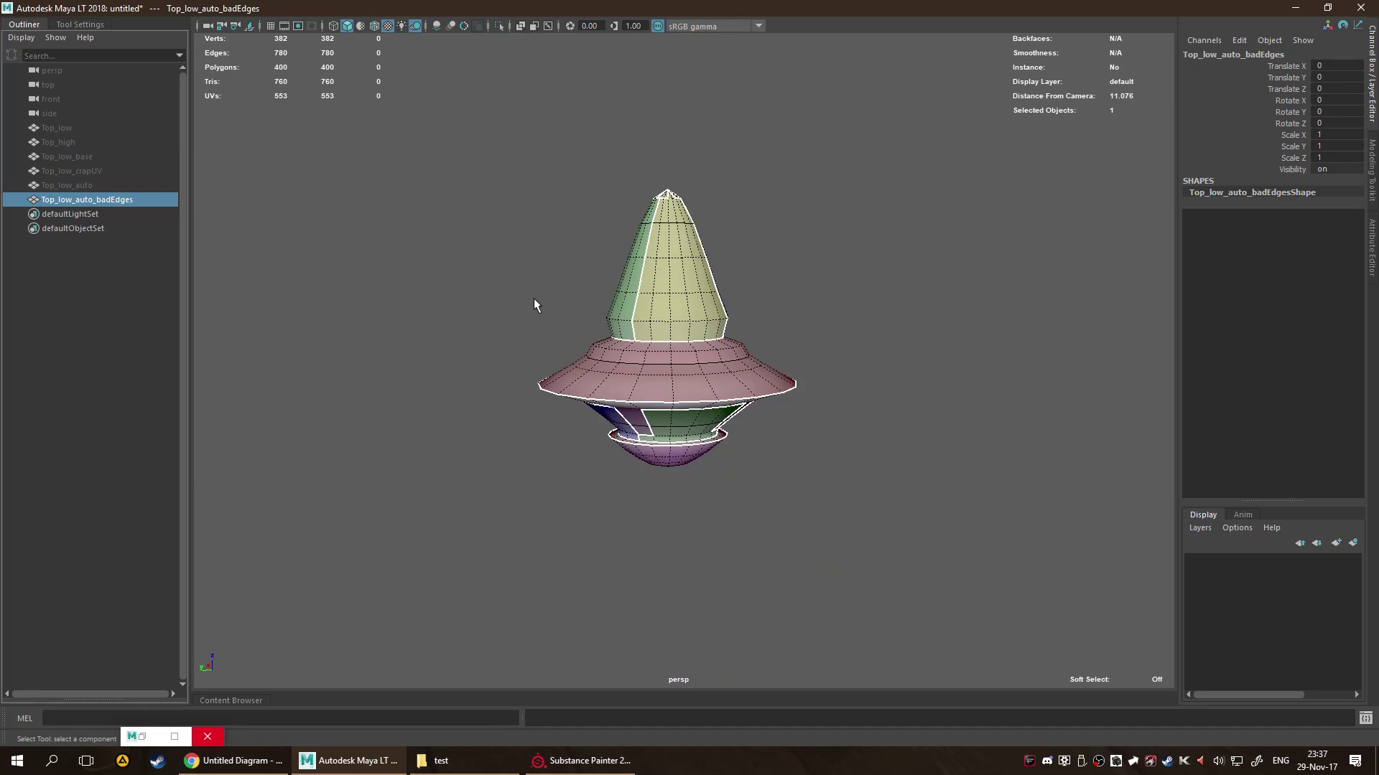
scroll(533, 299, up, 4)
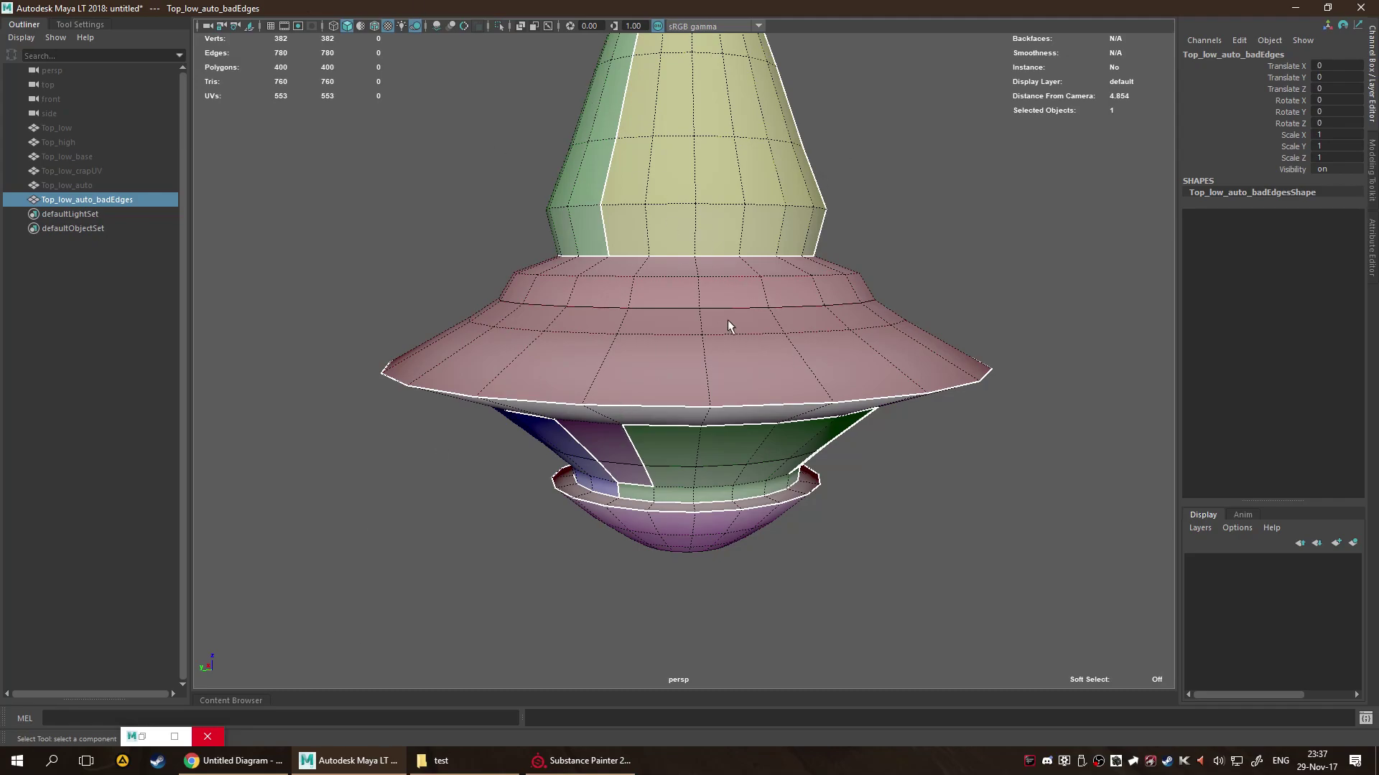
scroll(762, 262, down, 5)
alt+drag(772, 183, 763, 308)
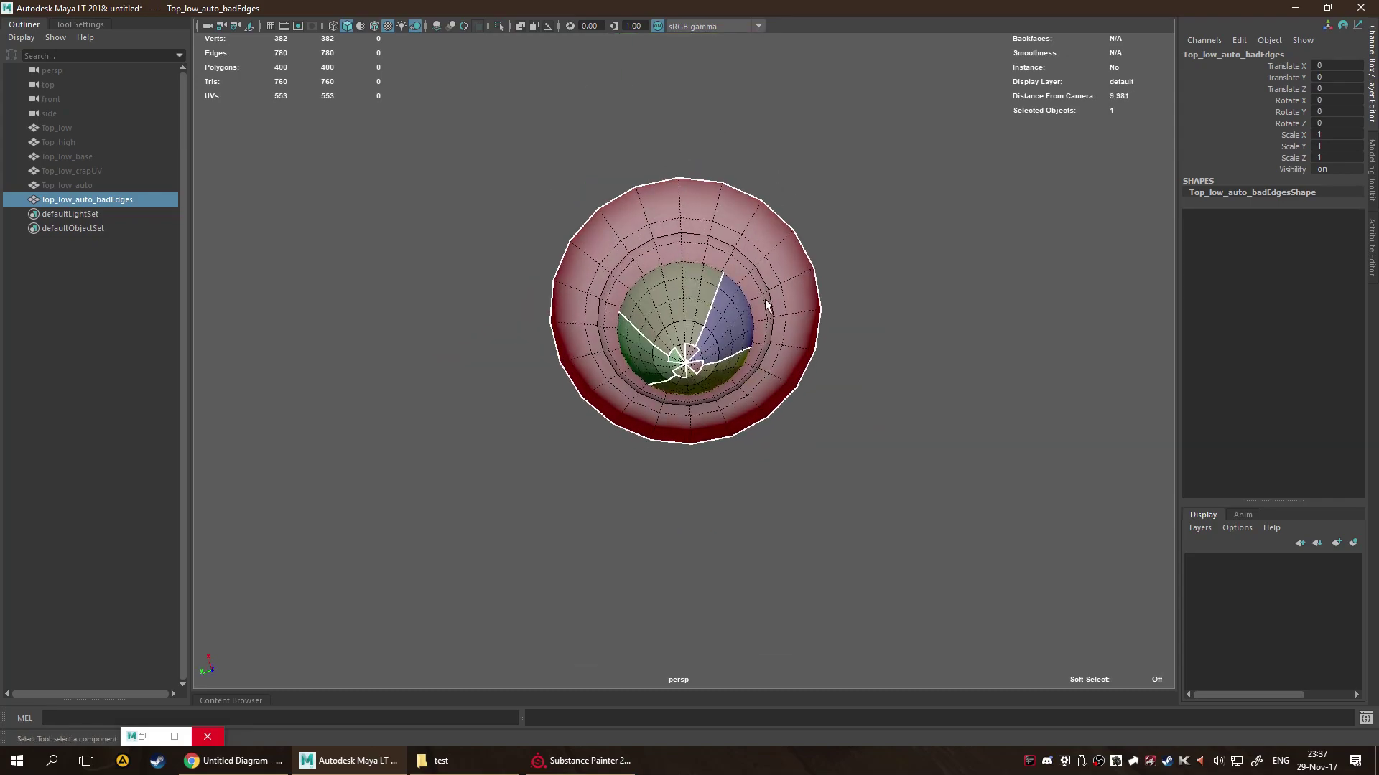
scroll(764, 308, up, 10)
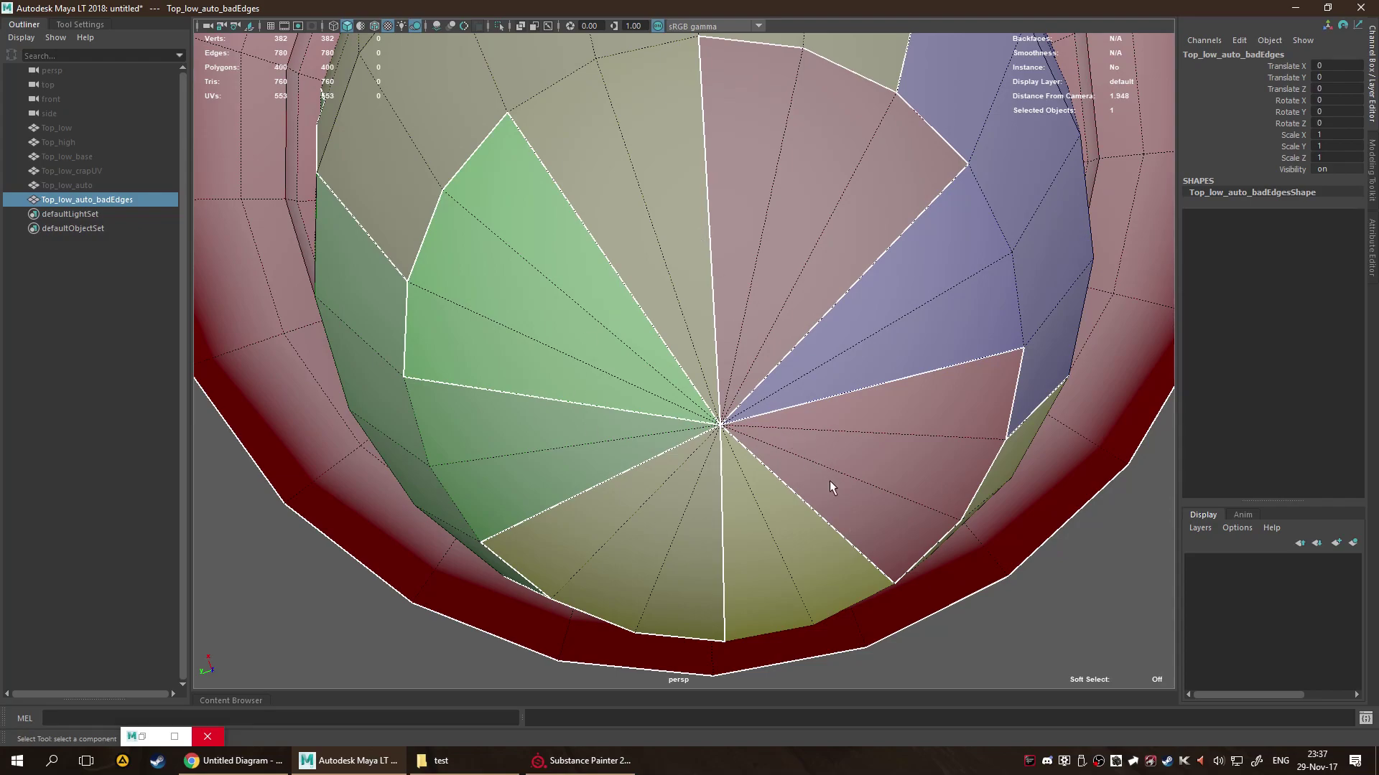
alt+drag(859, 572, 837, 431)
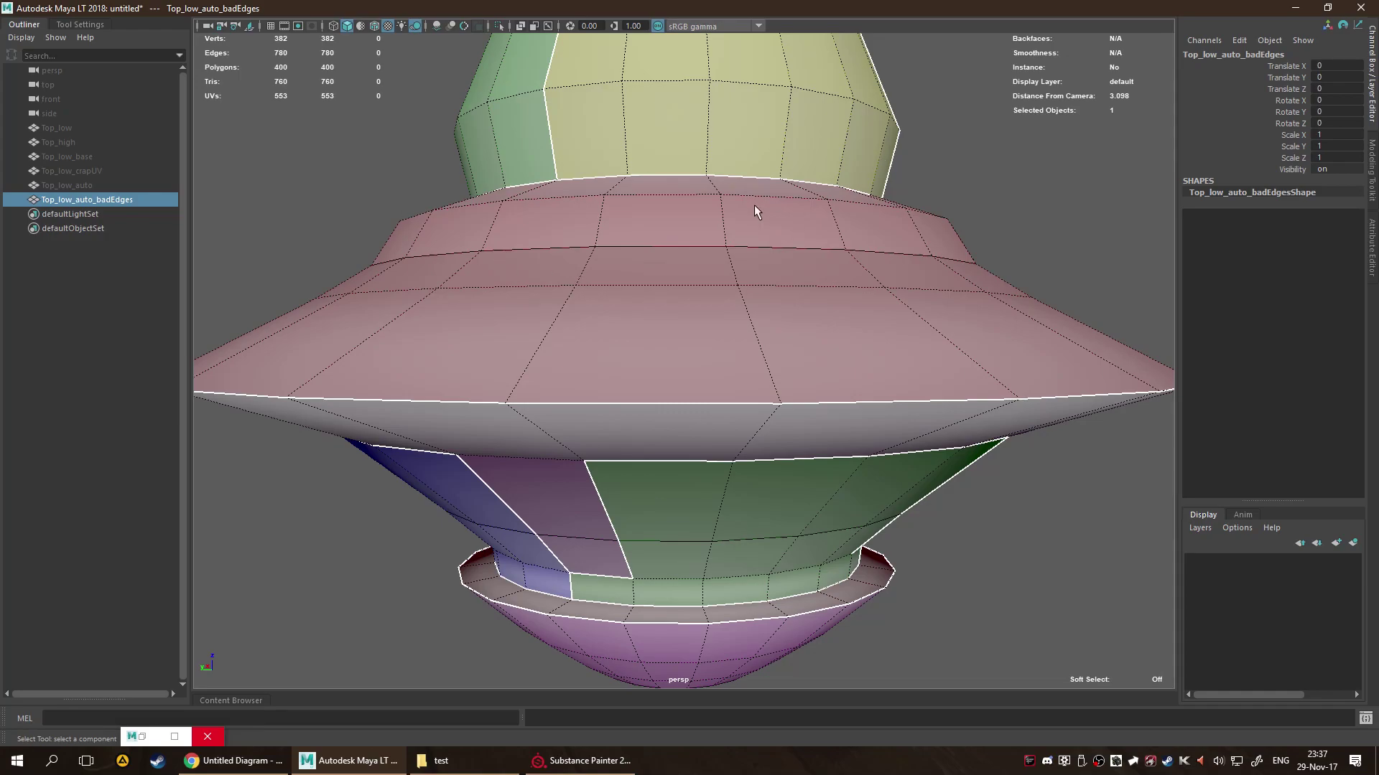
Switch to Substance Painter and hide the Wood american cherry layer.
click(580, 760)
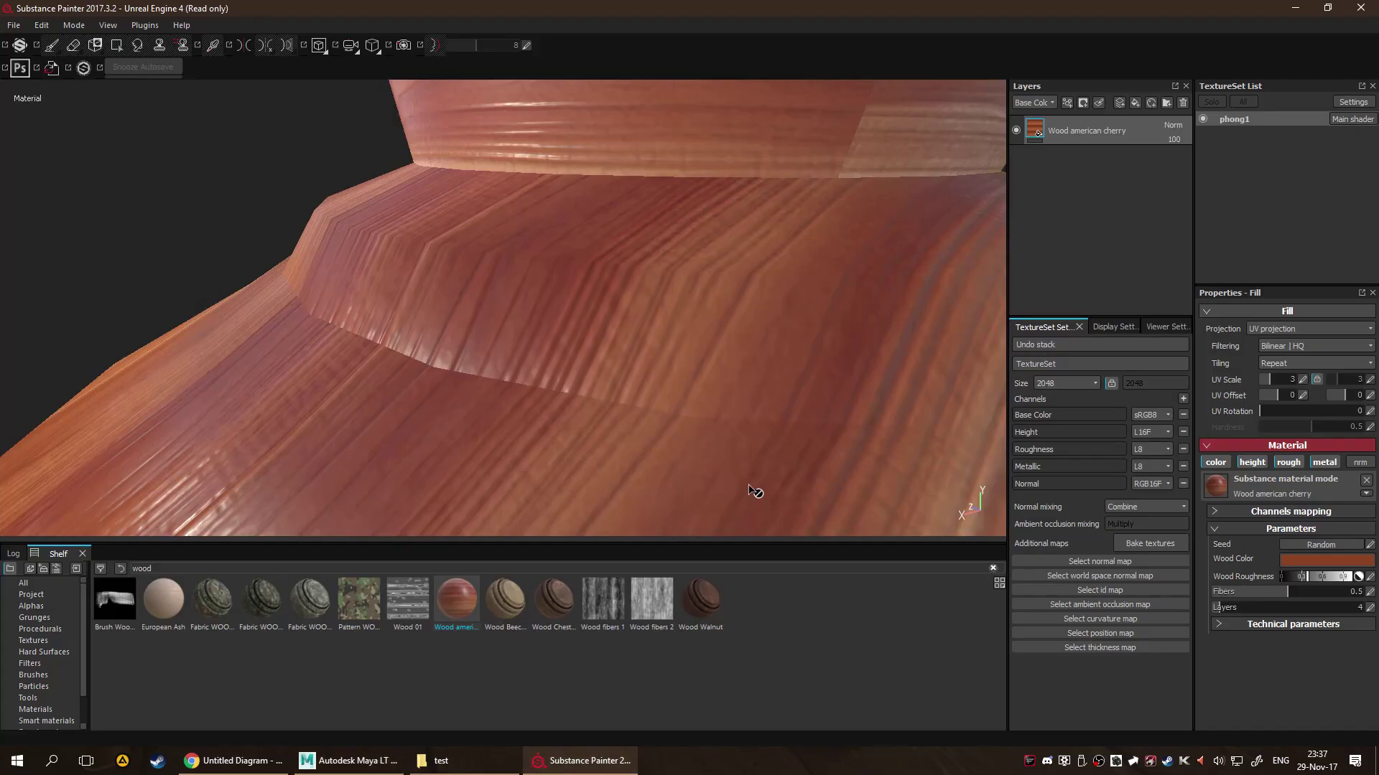
click(1015, 130)
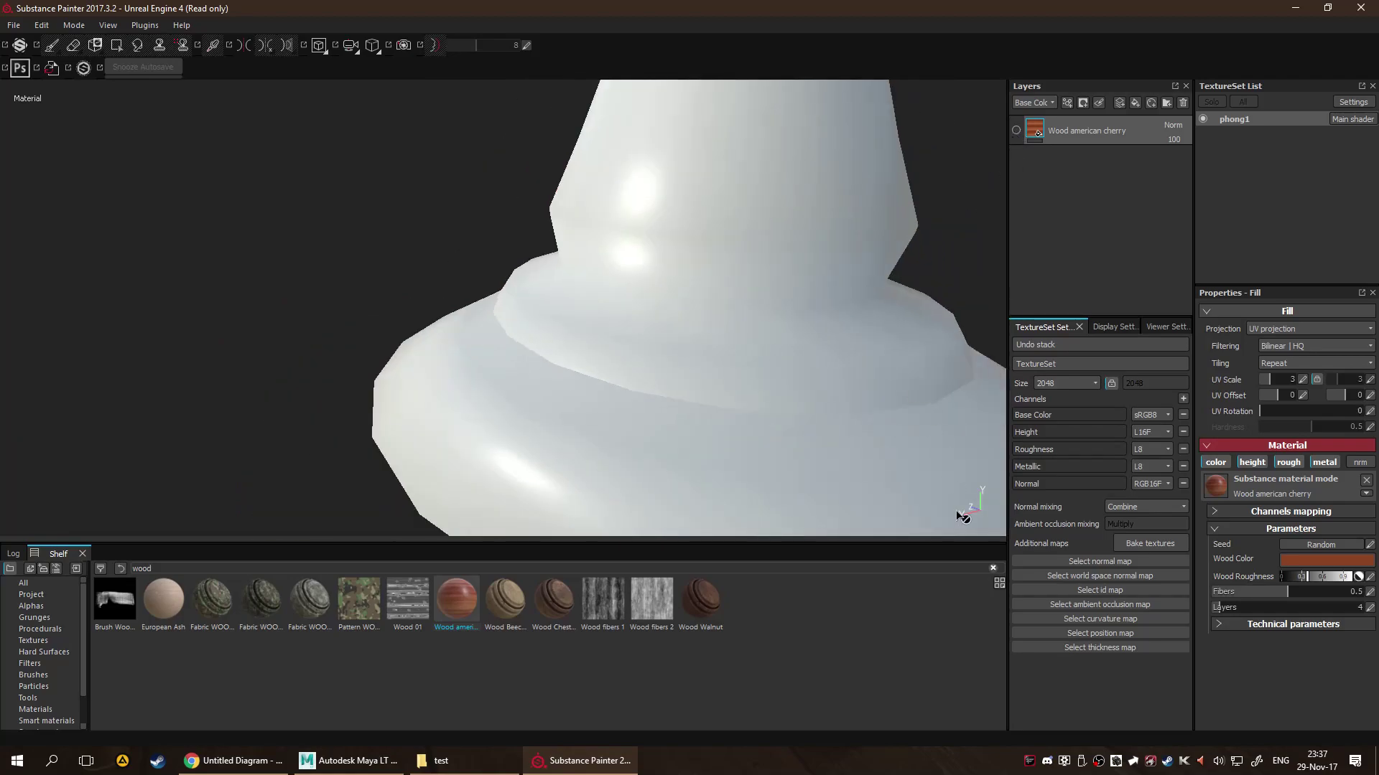
Set up a bake of only the Normal map with Top_high.assbin as the high definition mesh.
click(1158, 543)
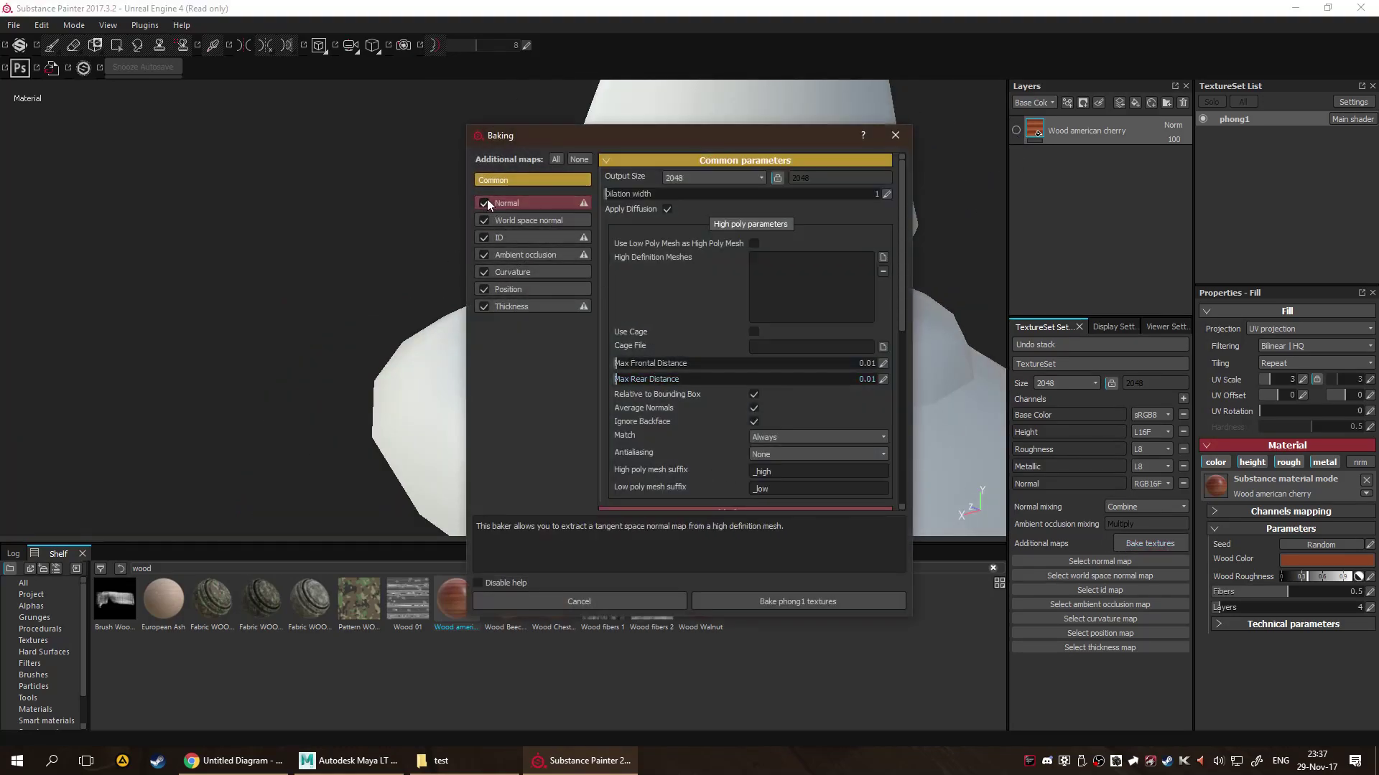
click(579, 159)
click(491, 203)
scroll(719, 370, down, 3)
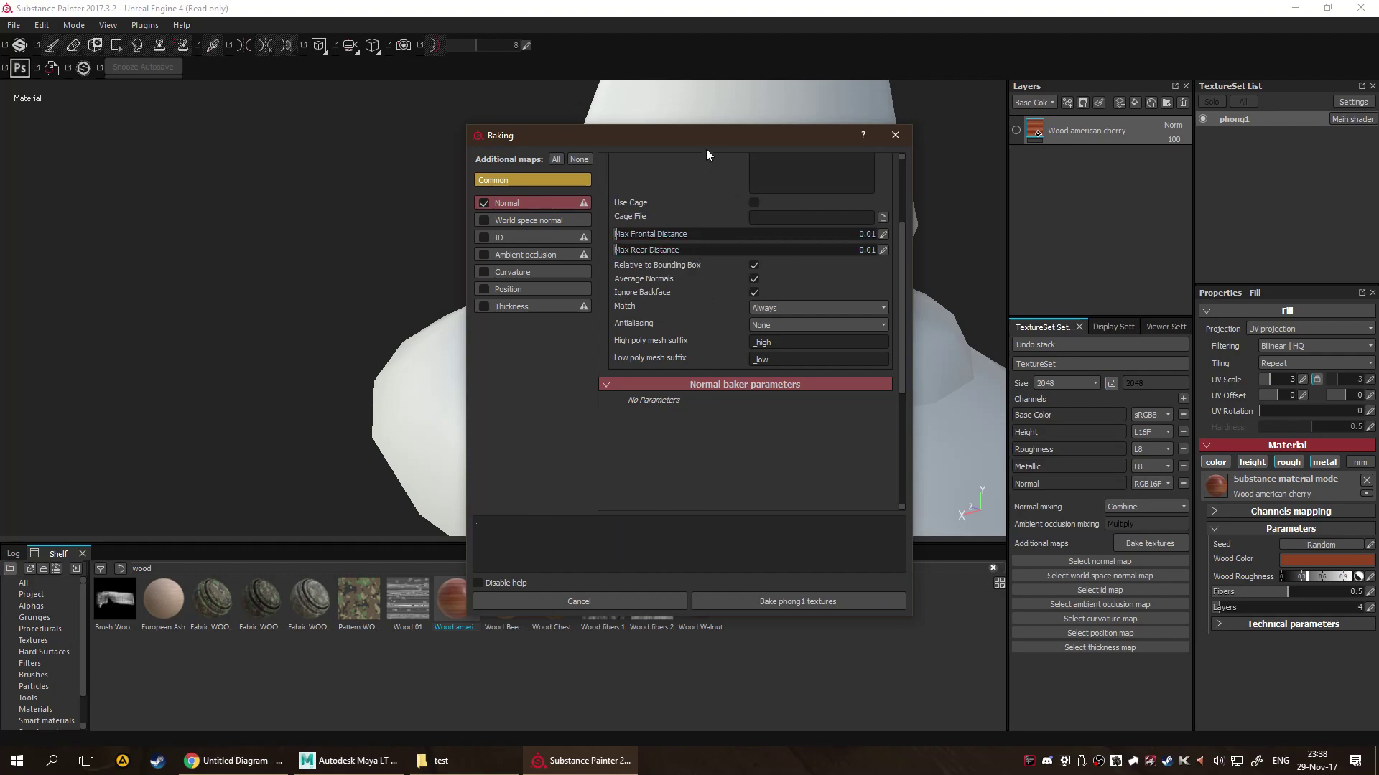
scroll(715, 270, up, 3)
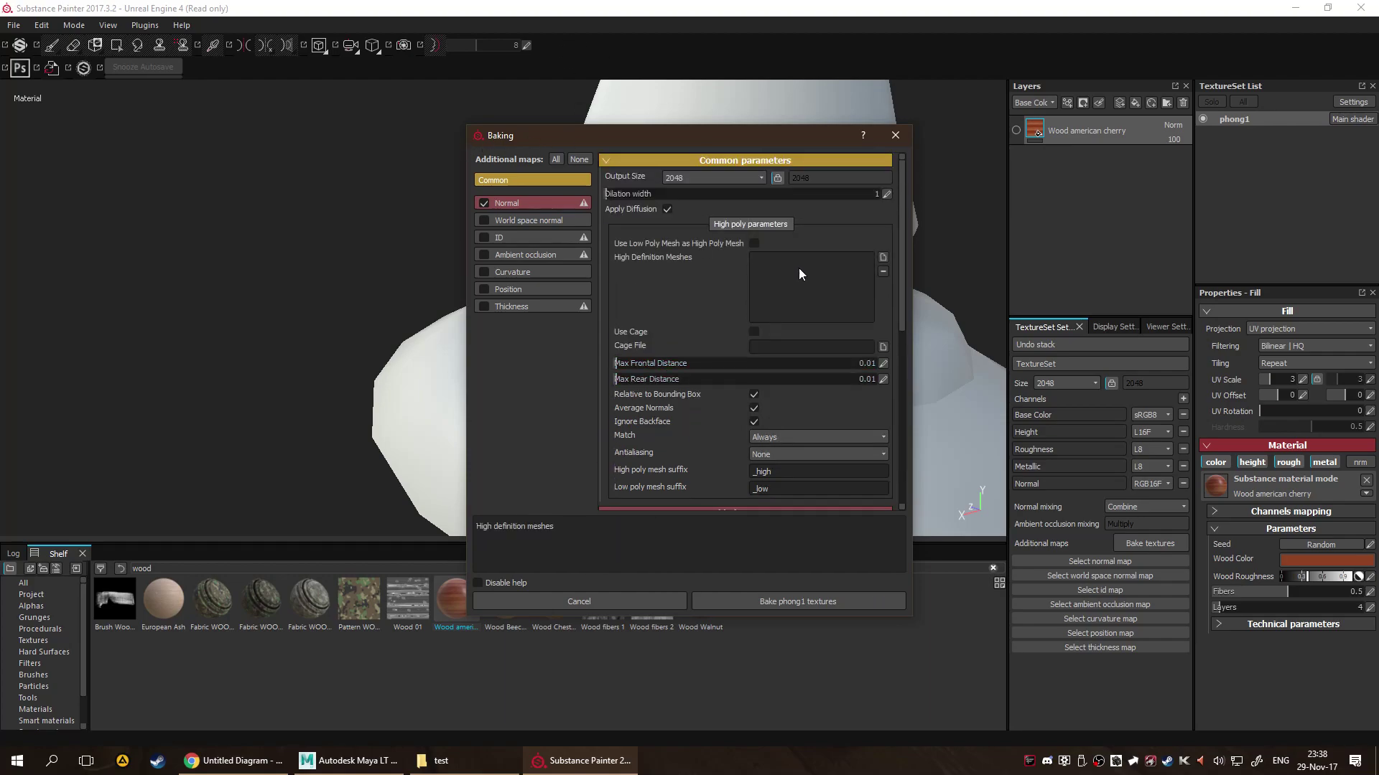
click(883, 257)
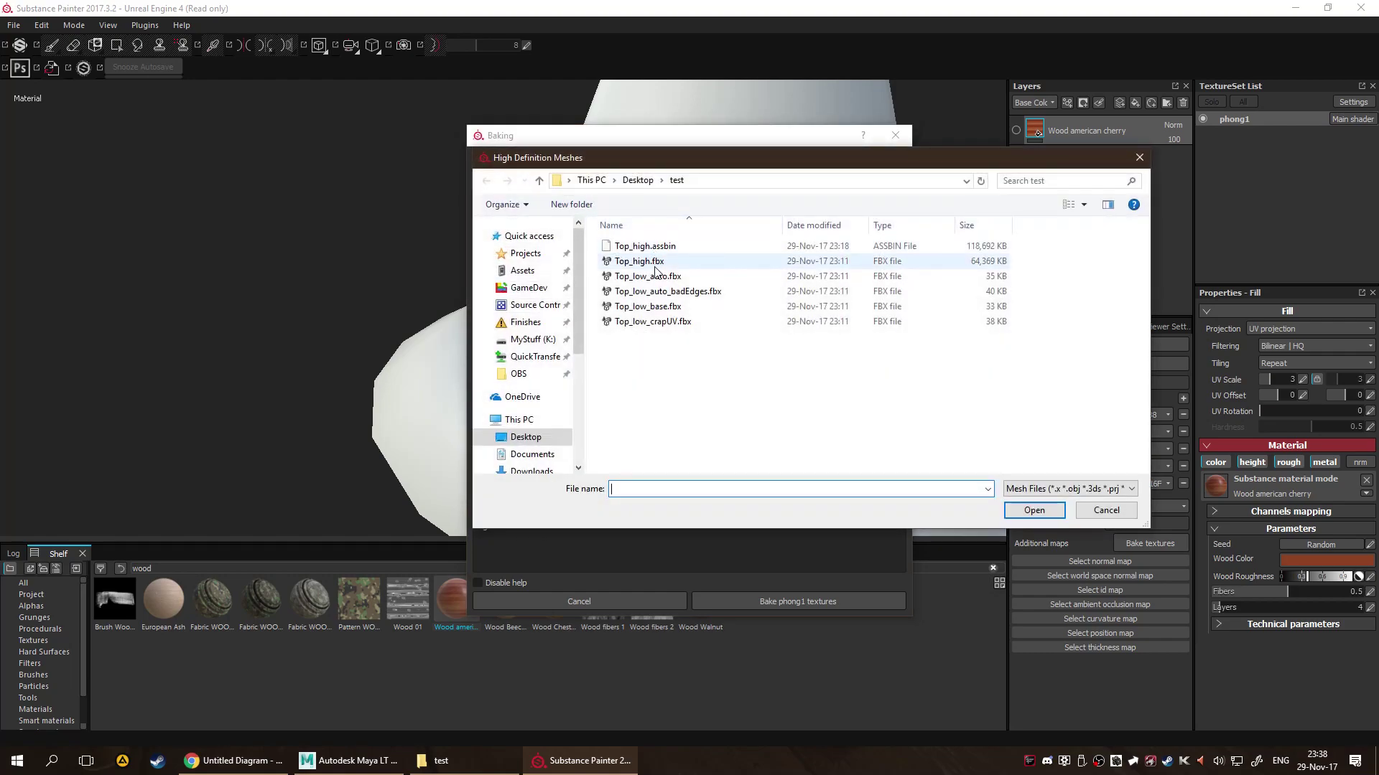
double_click(671, 244)
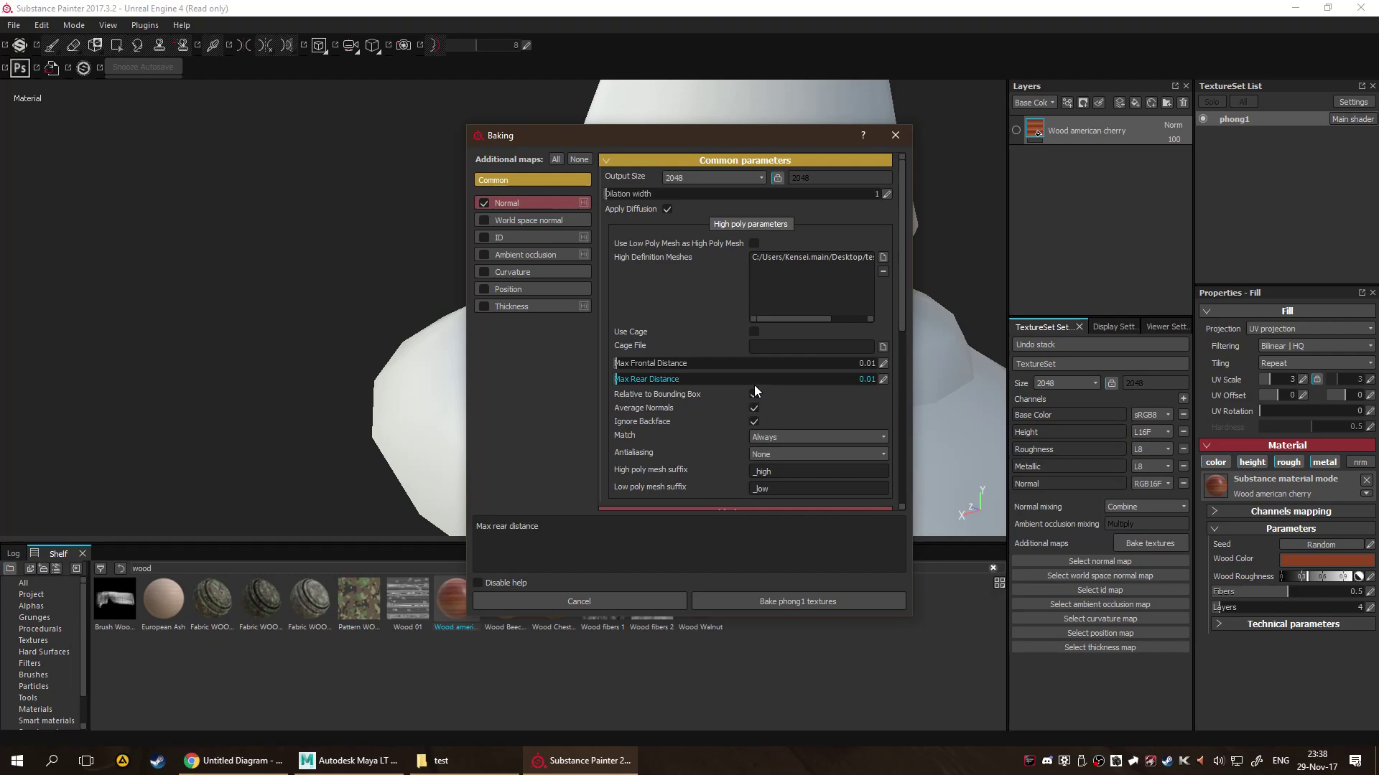
drag(711, 135, 273, 89)
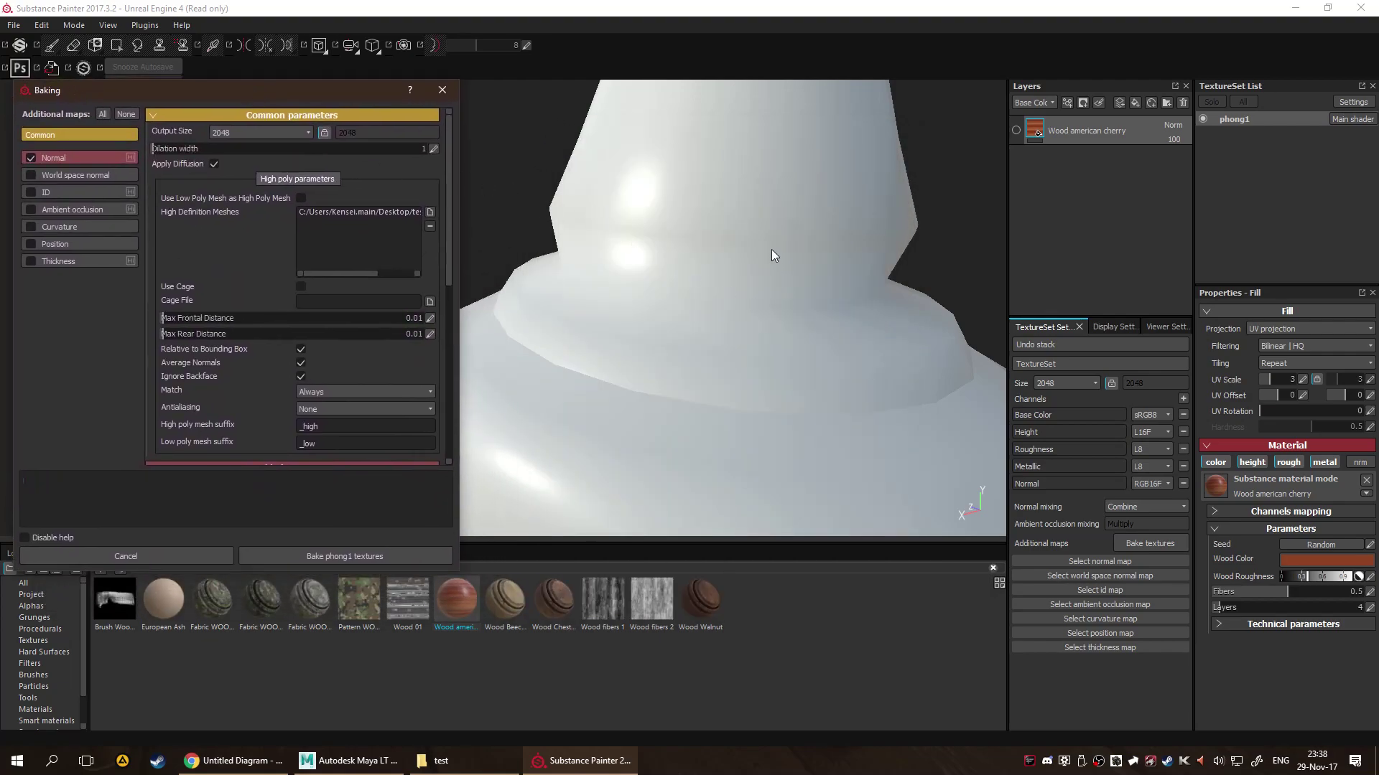
Set the bake's antialiasing to Subsampling 4x4 and then 8x8, and close the bake settings without baking.
click(359, 416)
click(350, 443)
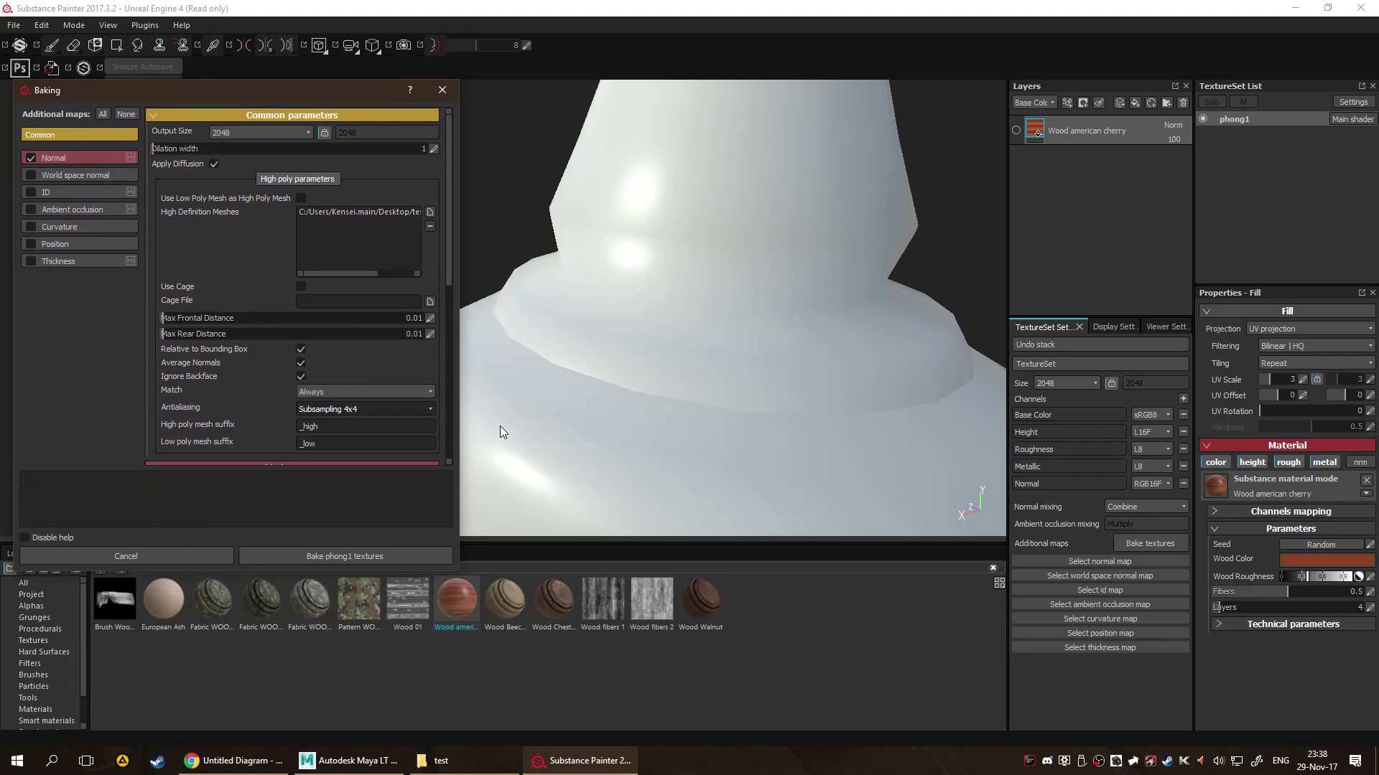
click(332, 410)
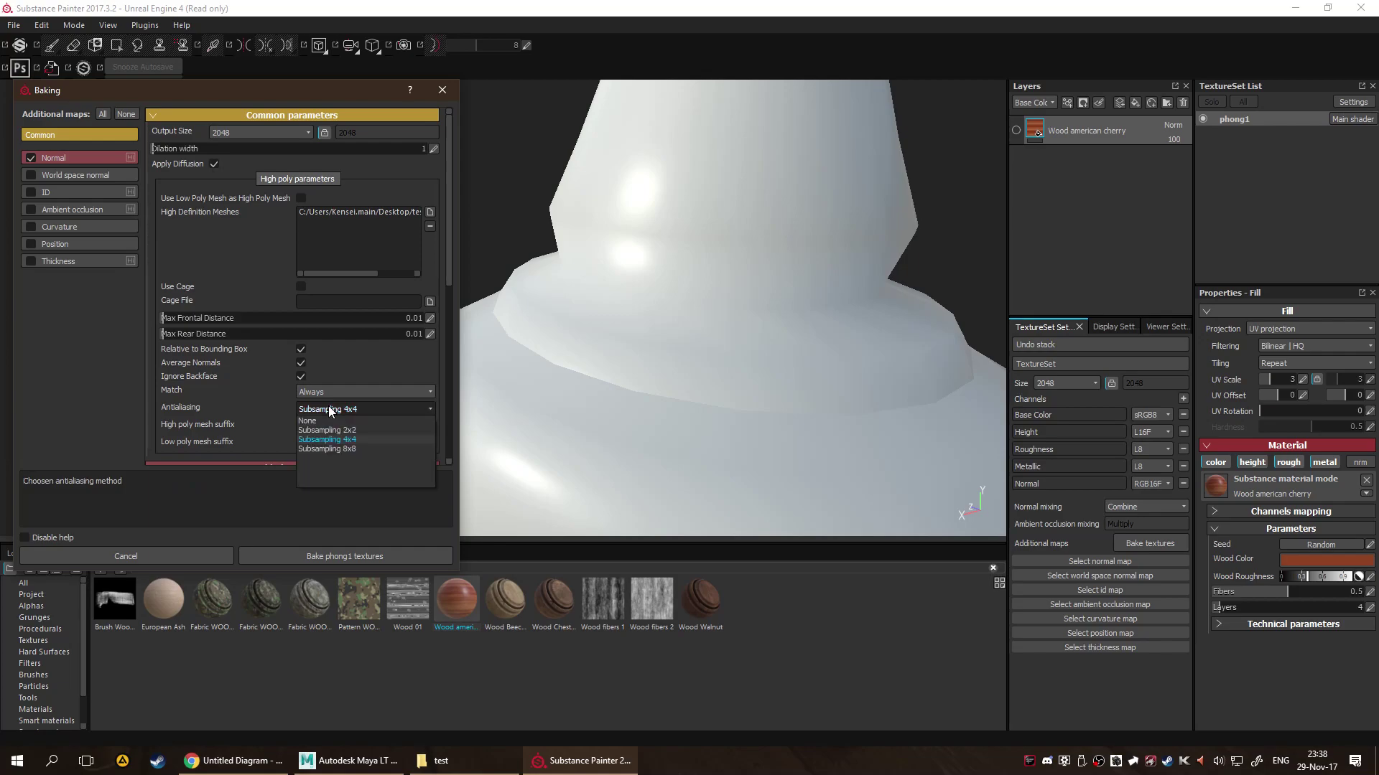
click(360, 449)
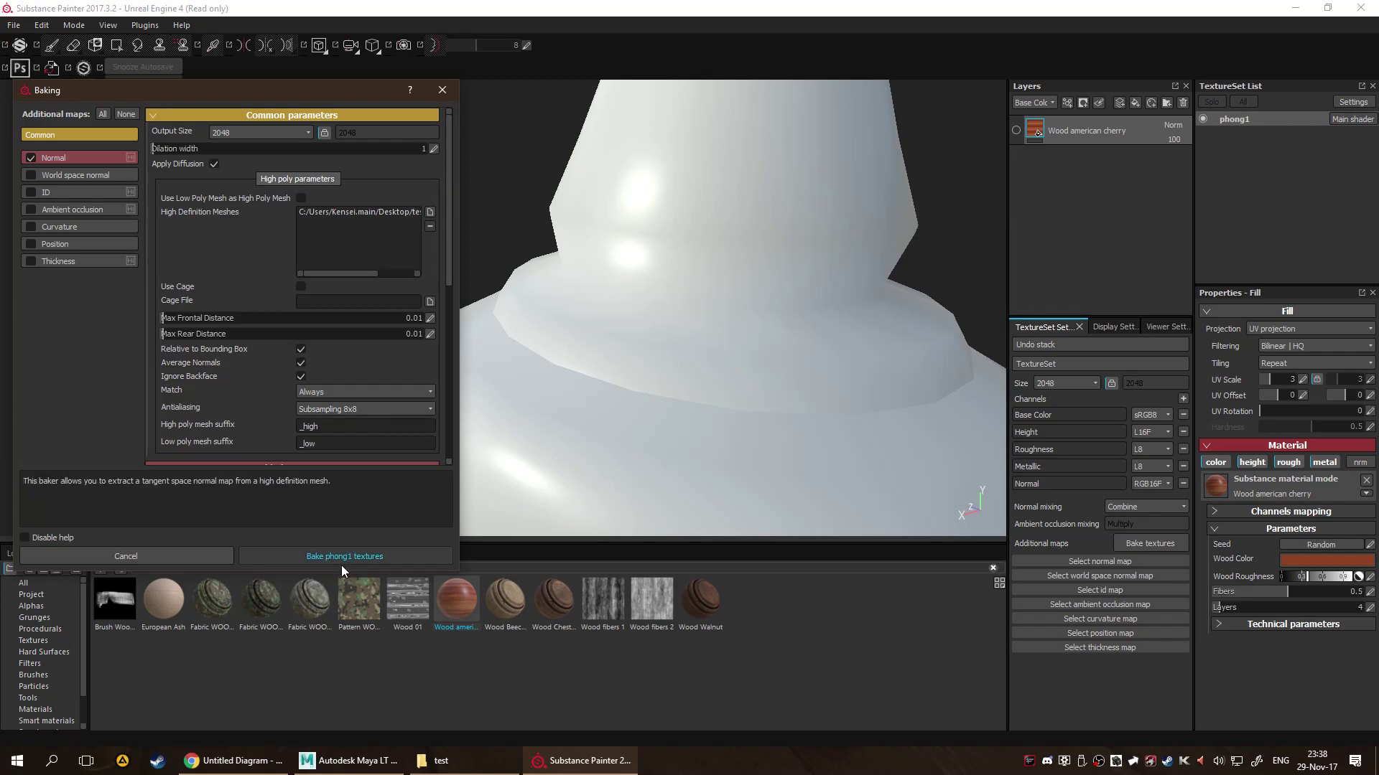
click(445, 92)
scroll(670, 285, down, 7)
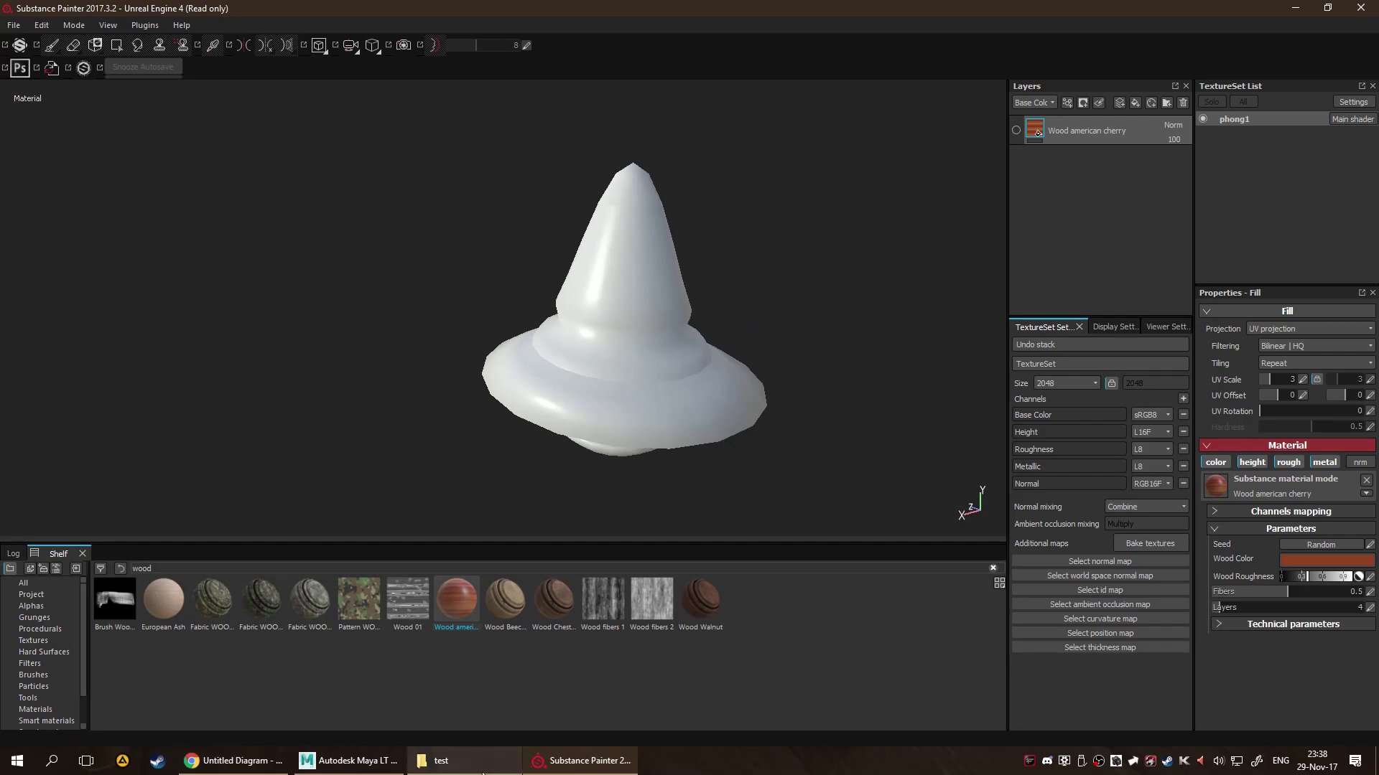
Switch to Maya and show the Top_high mesh together with Top_low_auto_badEdges.
click(373, 763)
scroll(529, 364, down, 3)
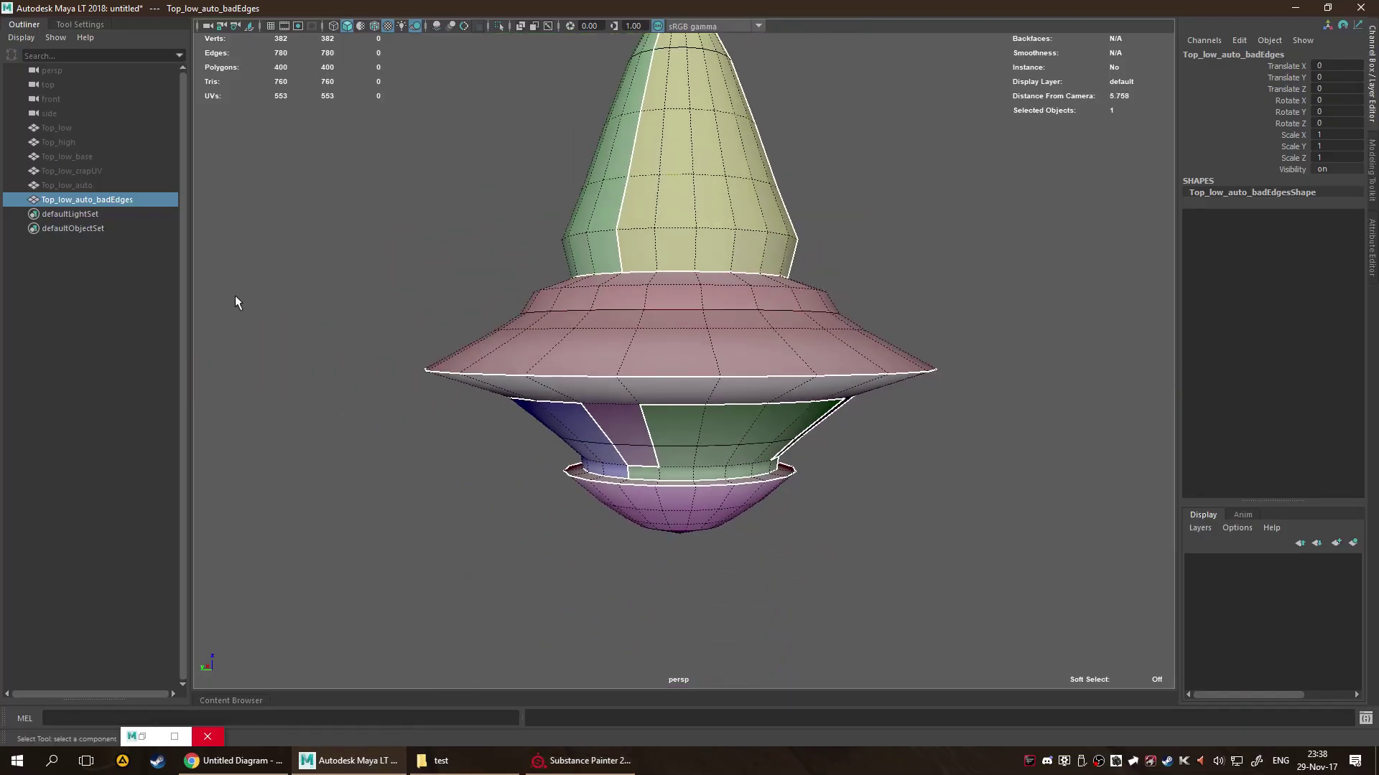
click(61, 143)
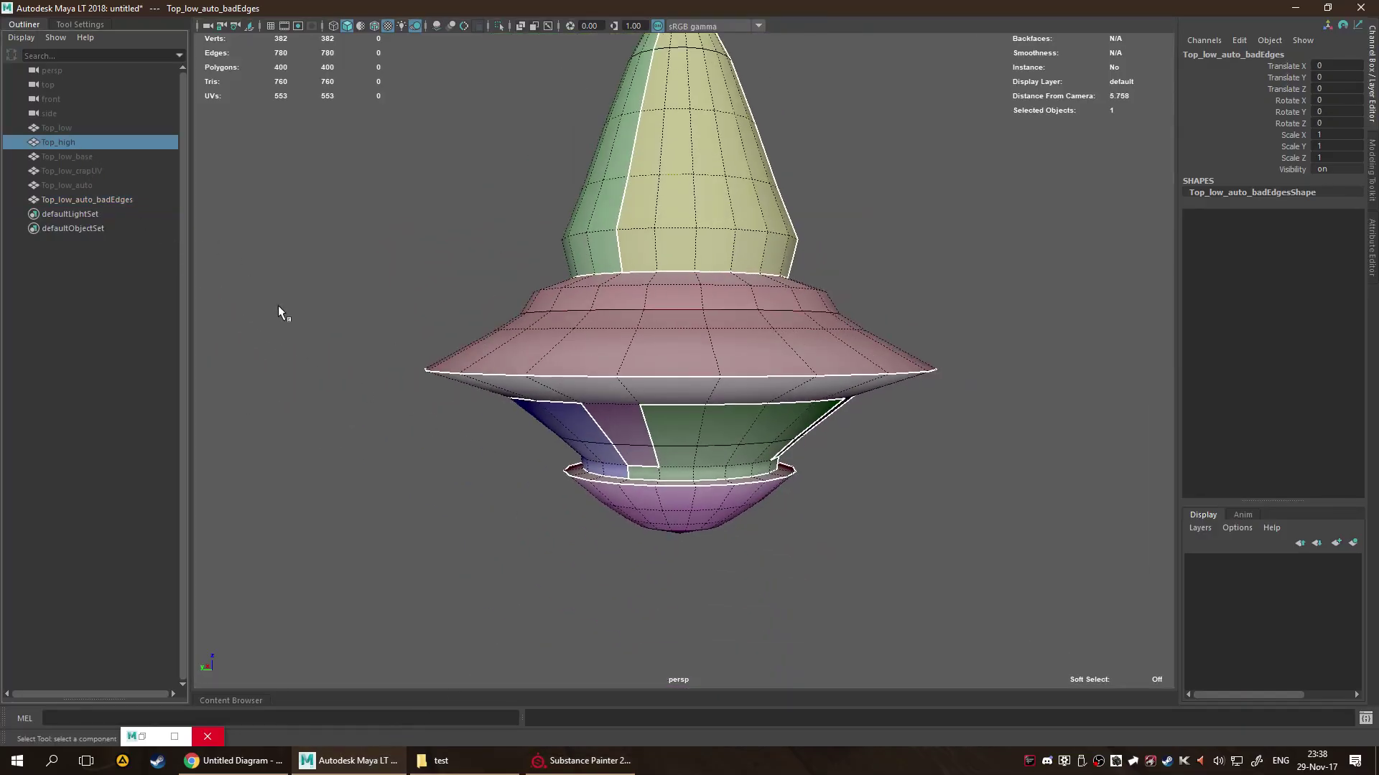
key(h)
key(h)
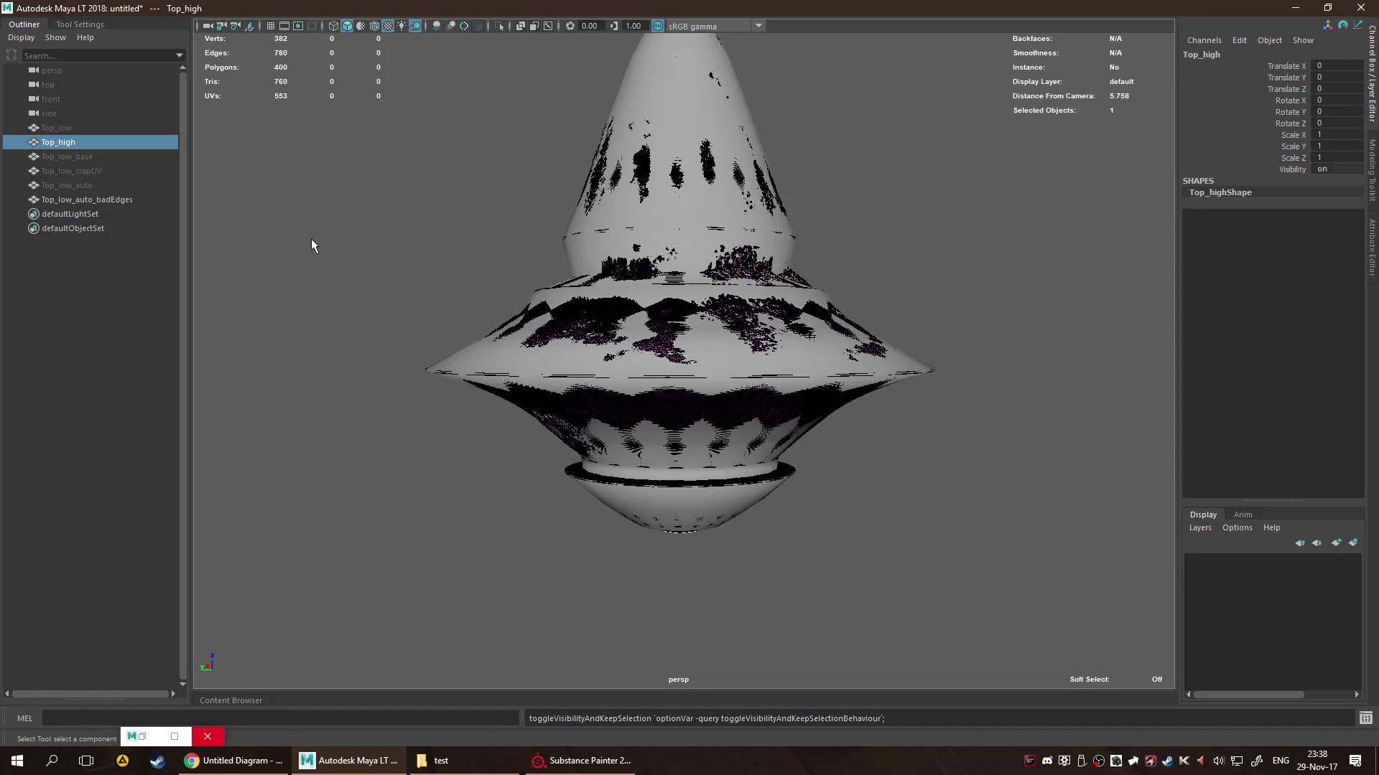
Inspect where Top_high's sculpted detail overlaps the low-poly surface around the cone base and brim, and hide Top_high again.
alt+drag(270, 400, 351, 441)
alt+right_drag(351, 441, 784, 442)
alt+drag(796, 441, 810, 395)
alt+drag(741, 228, 715, 347)
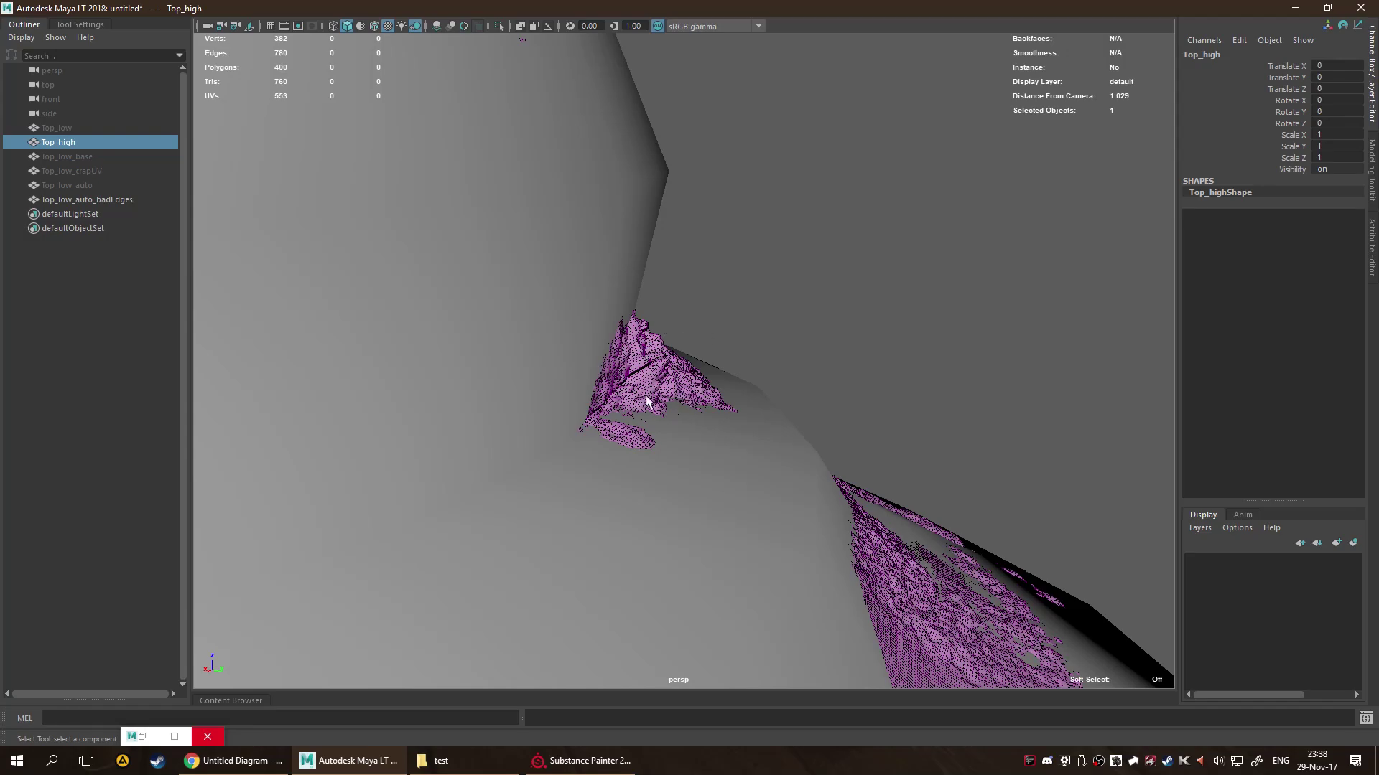
scroll(711, 417, down, 5)
scroll(741, 439, down, 3)
scroll(728, 438, up, 4)
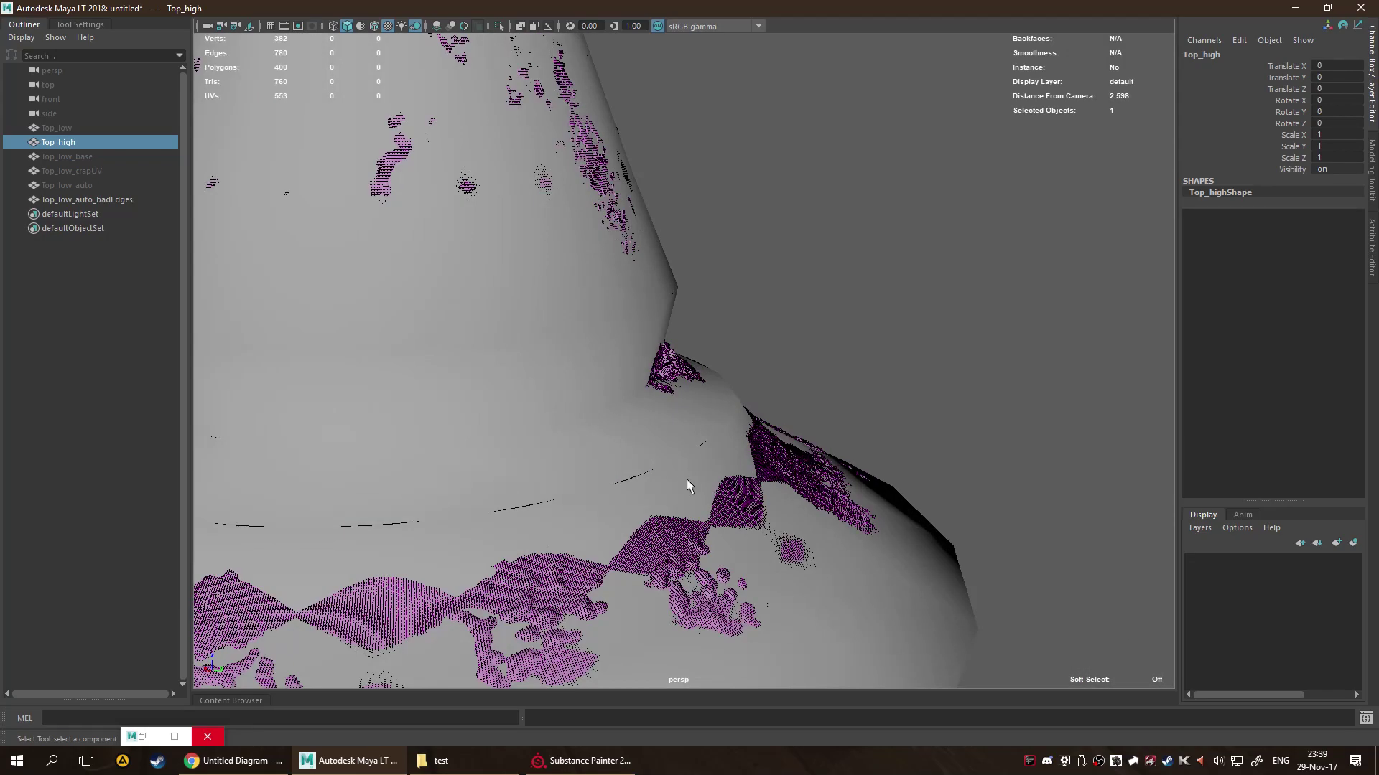
alt+middle_drag(734, 511, 766, 373)
scroll(632, 363, up, 5)
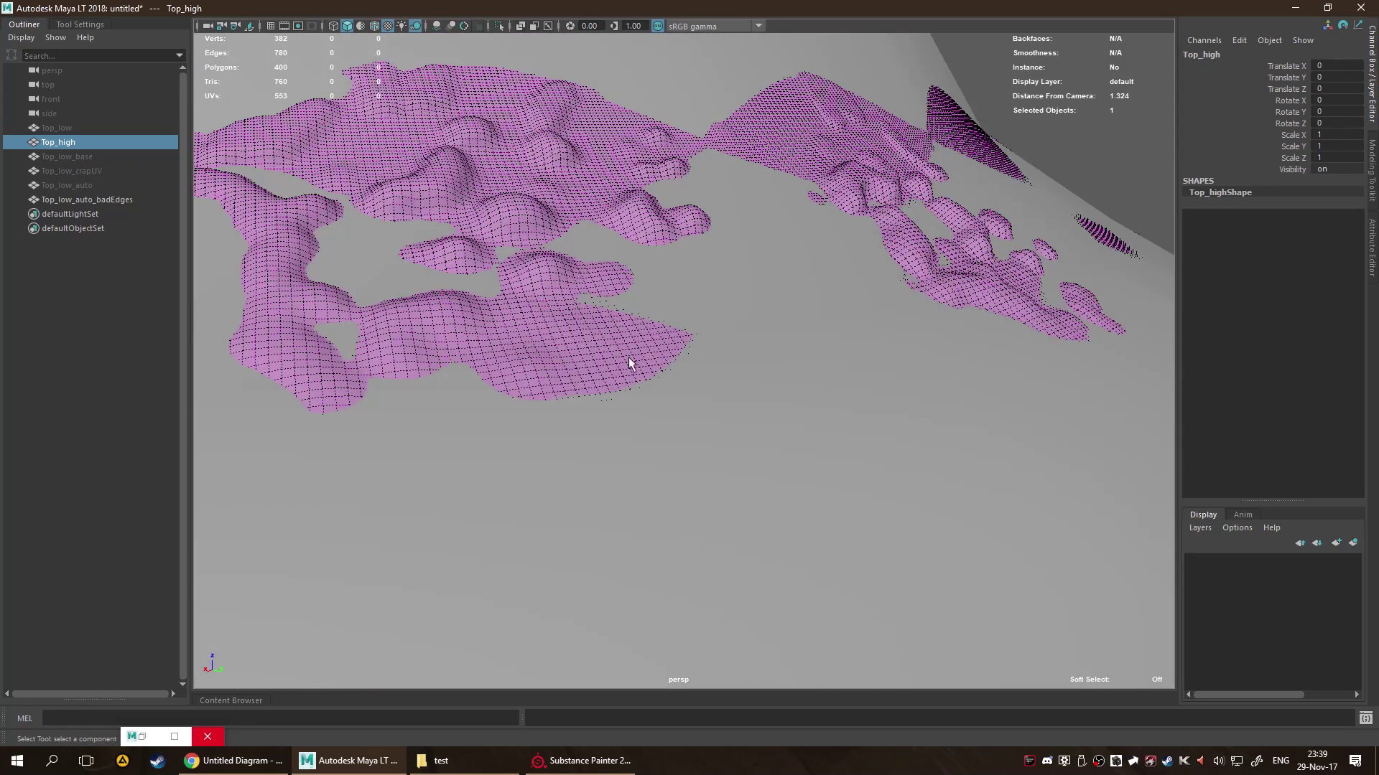
alt+drag(631, 364, 680, 369)
alt+middle_drag(733, 392, 675, 386)
alt+drag(675, 386, 576, 311)
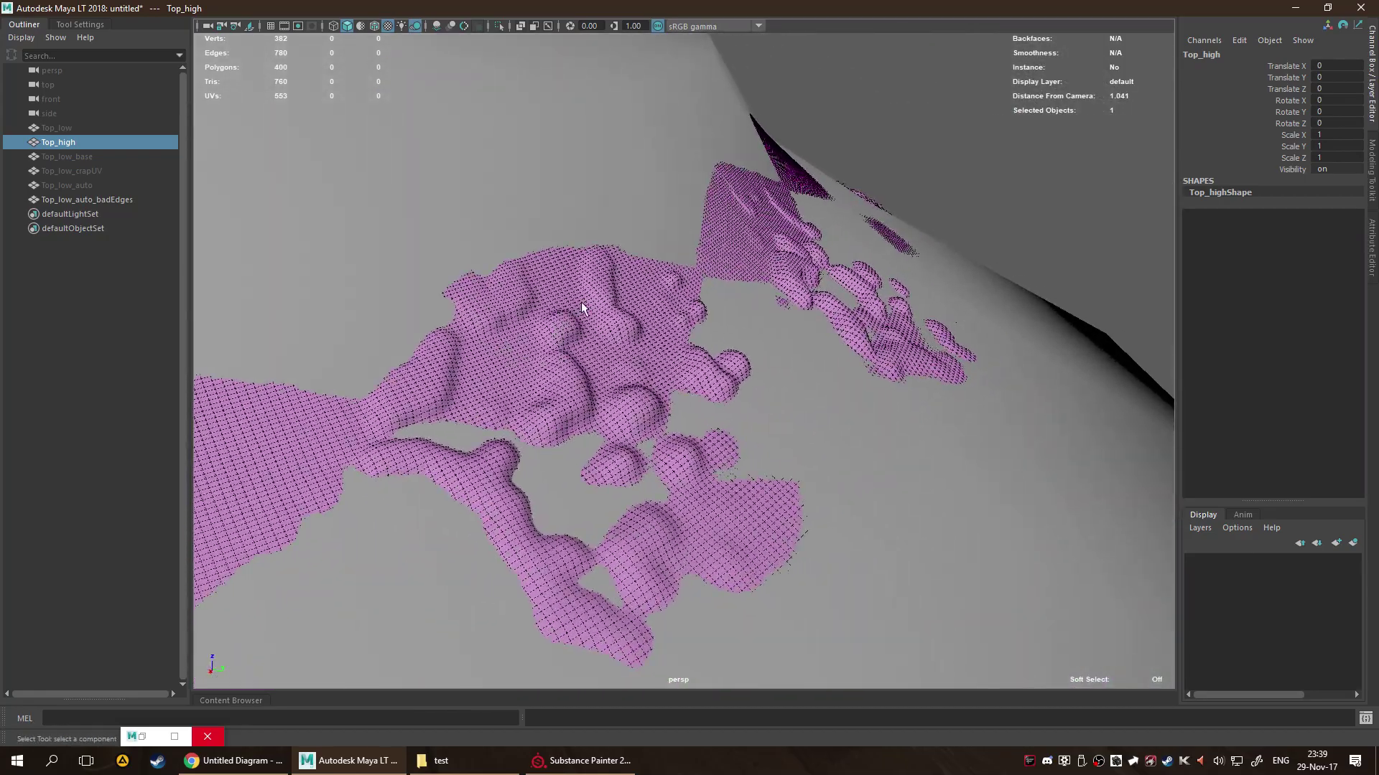
scroll(575, 311, up, 5)
scroll(704, 258, down, 5)
scroll(583, 370, down, 5)
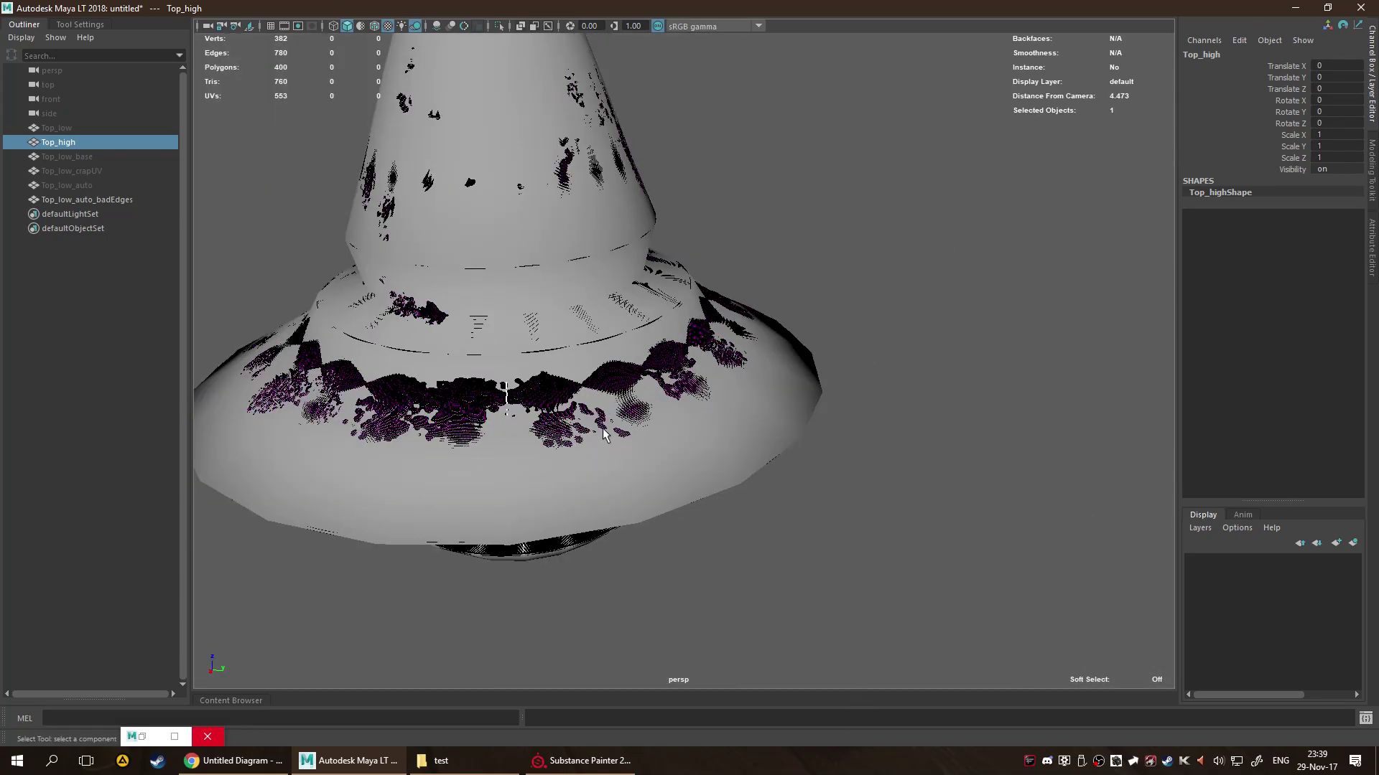
scroll(524, 438, up, 3)
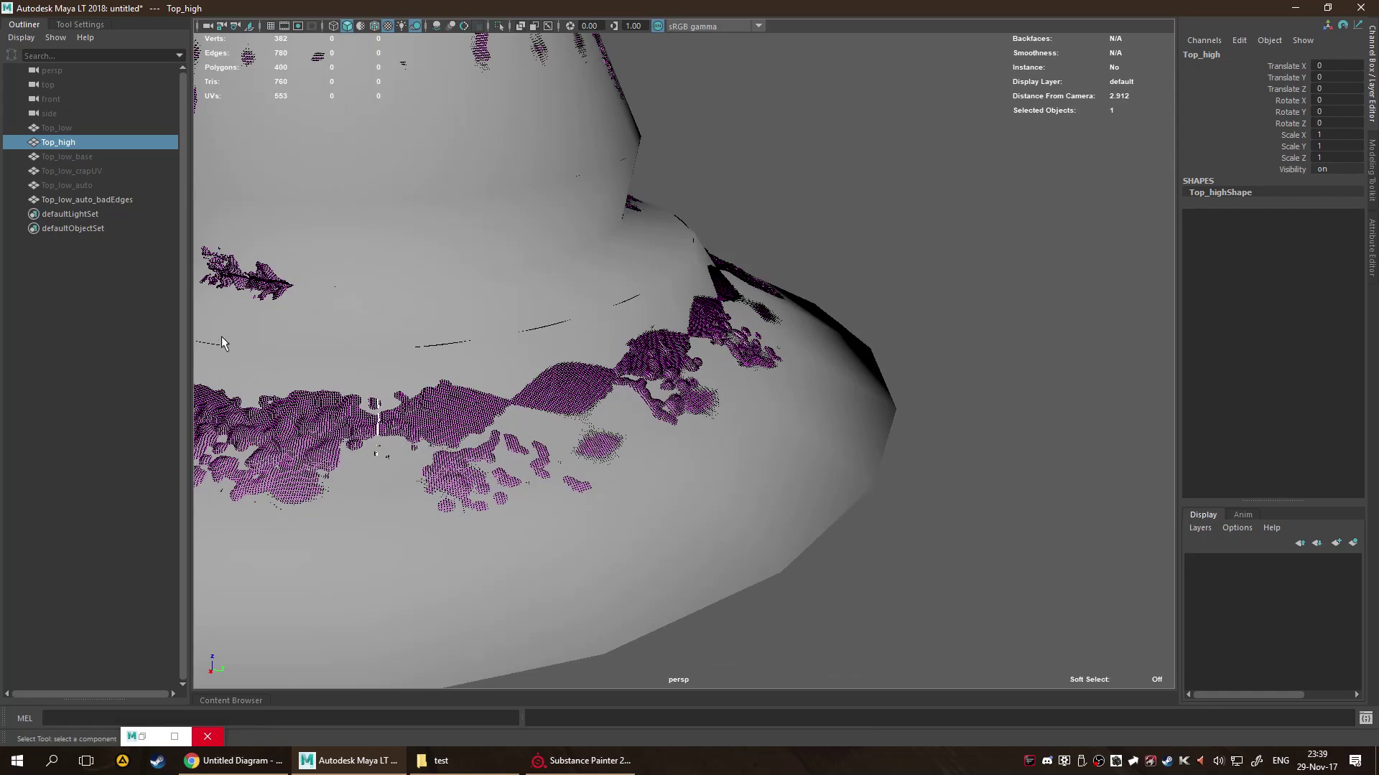
key(h)
Switch to Substance Painter and set up a bake of only the Normal map with Top_high.fbx as the high definition mesh.
click(535, 761)
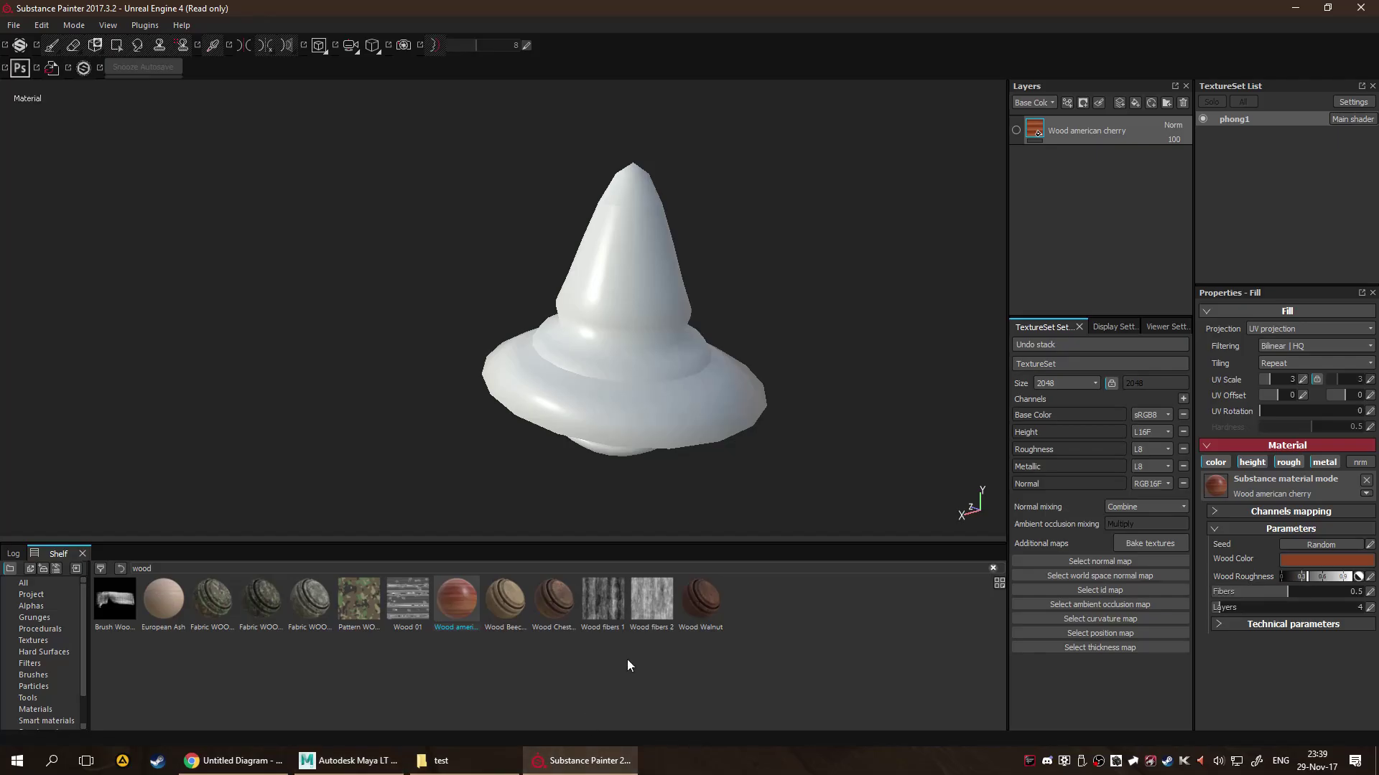
click(1148, 543)
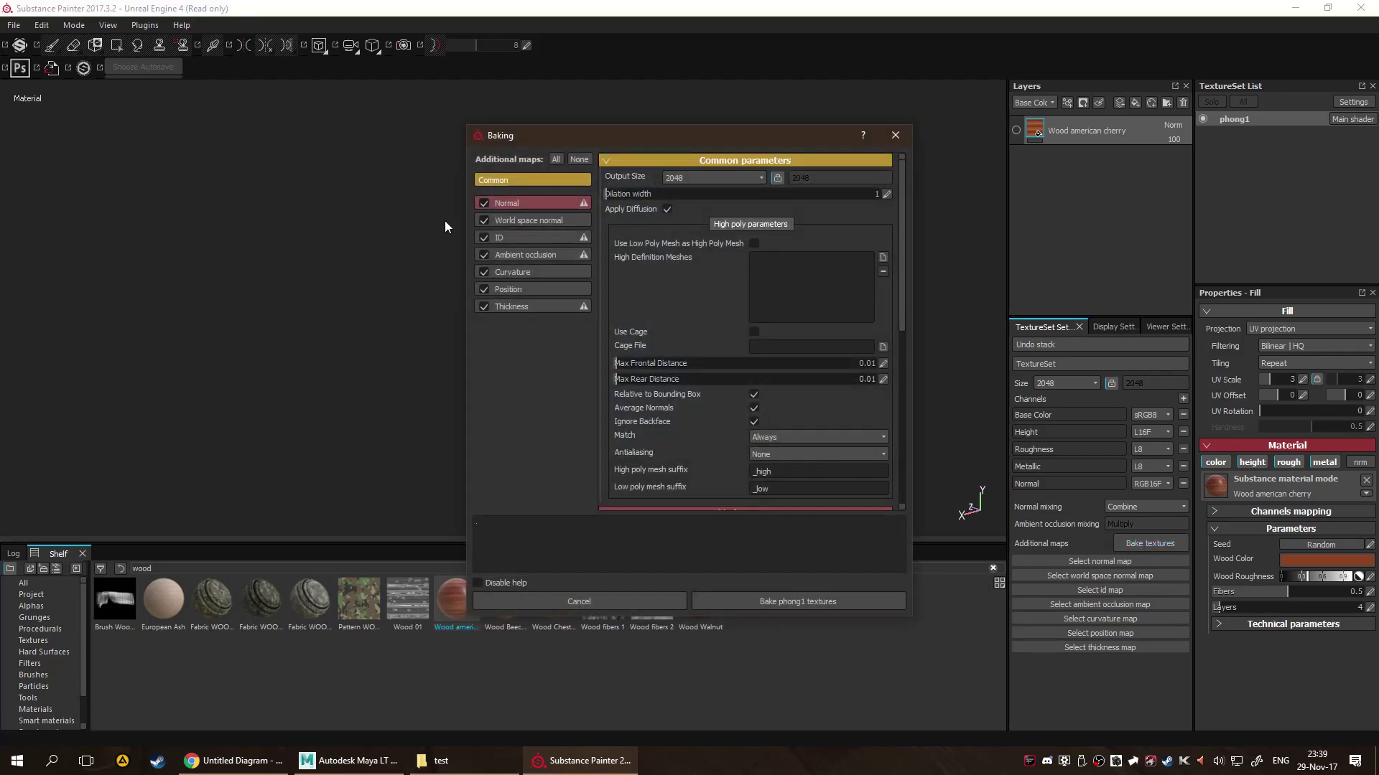
click(578, 159)
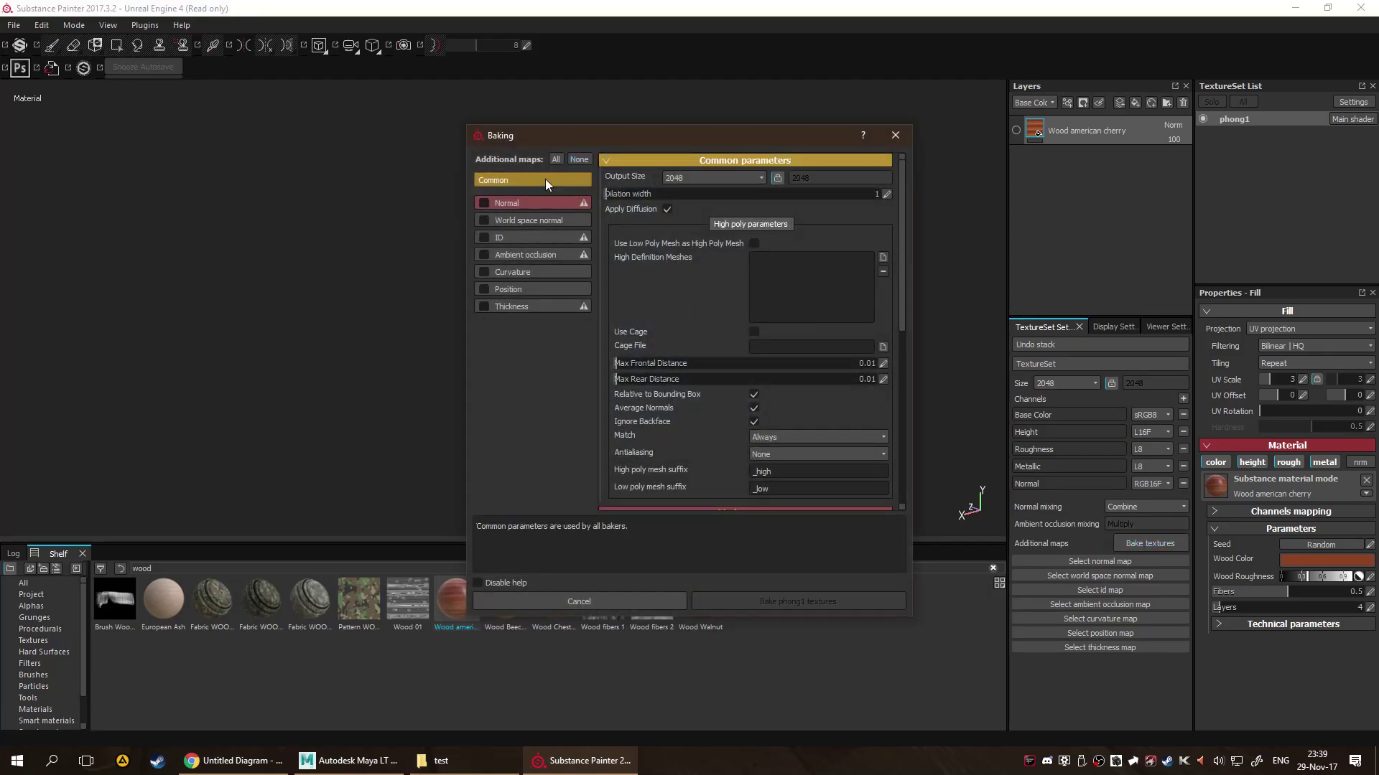
click(883, 257)
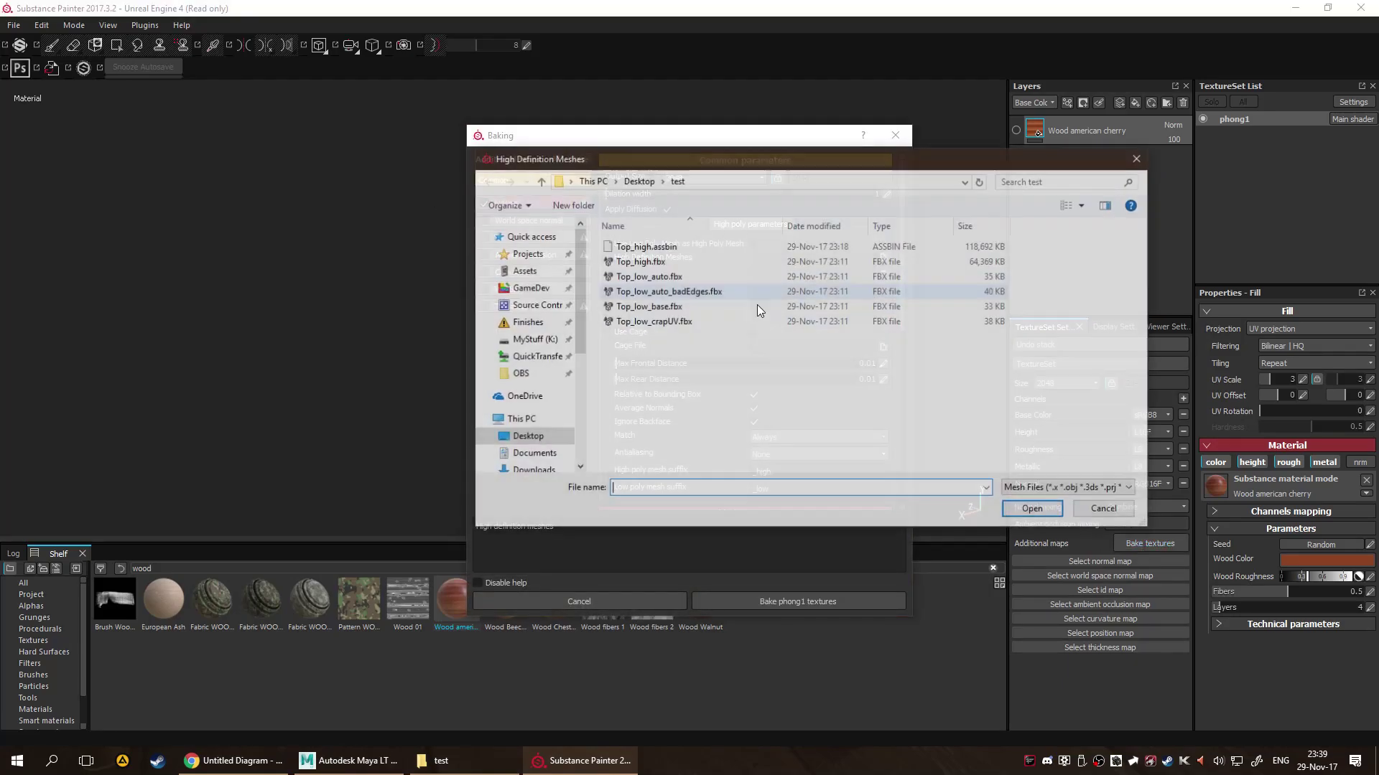
double_click(634, 263)
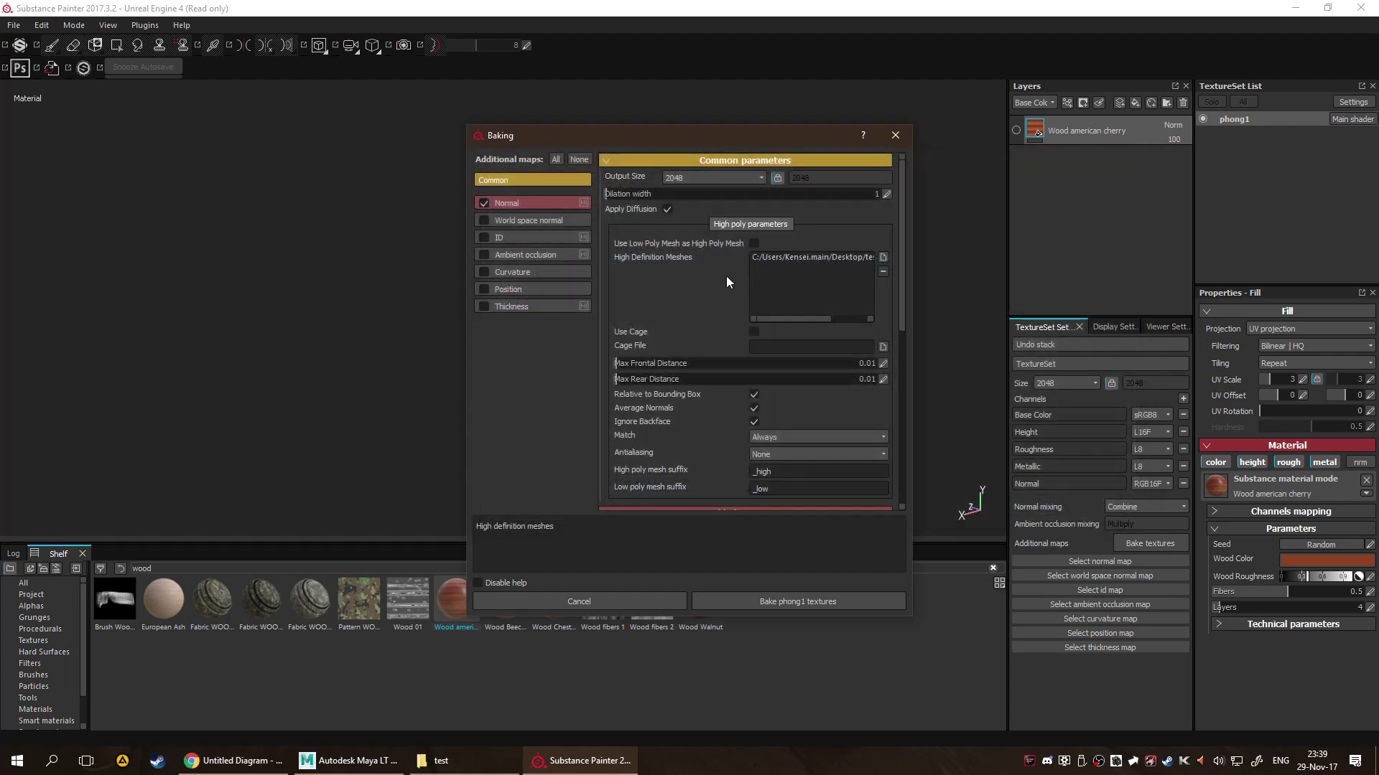
Set the bake's antialiasing to Subsampling 8x8 and bake the phong1 textures.
scroll(726, 281, down, 2)
click(786, 284)
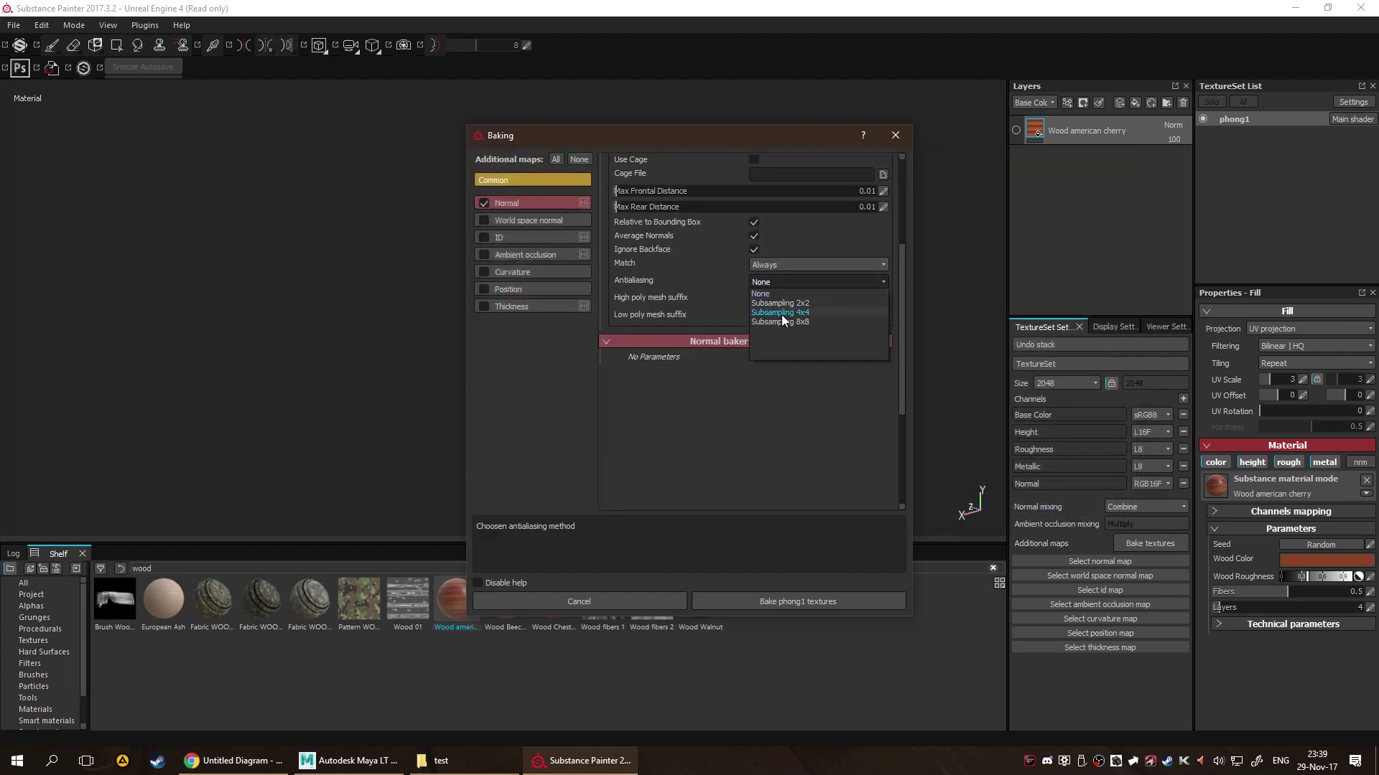
click(781, 321)
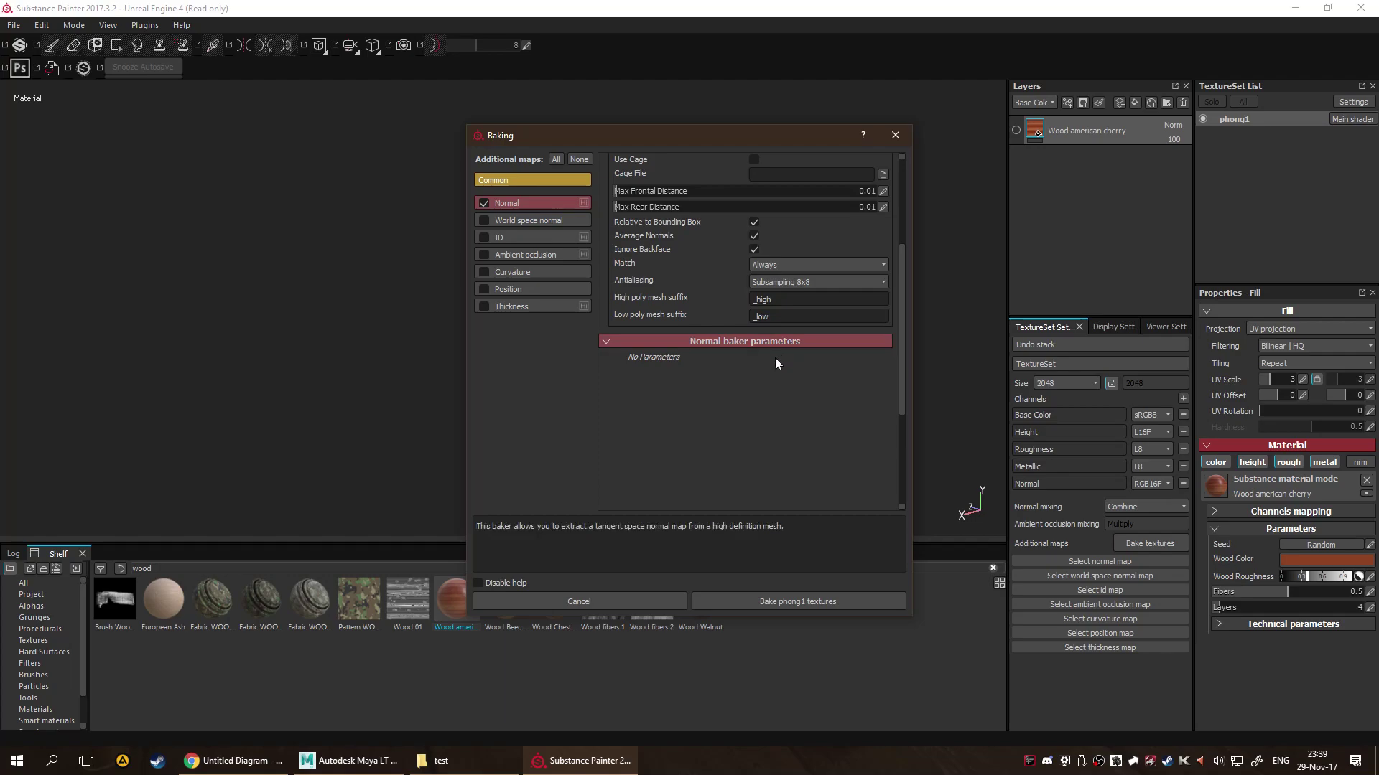
scroll(774, 357, up, 2)
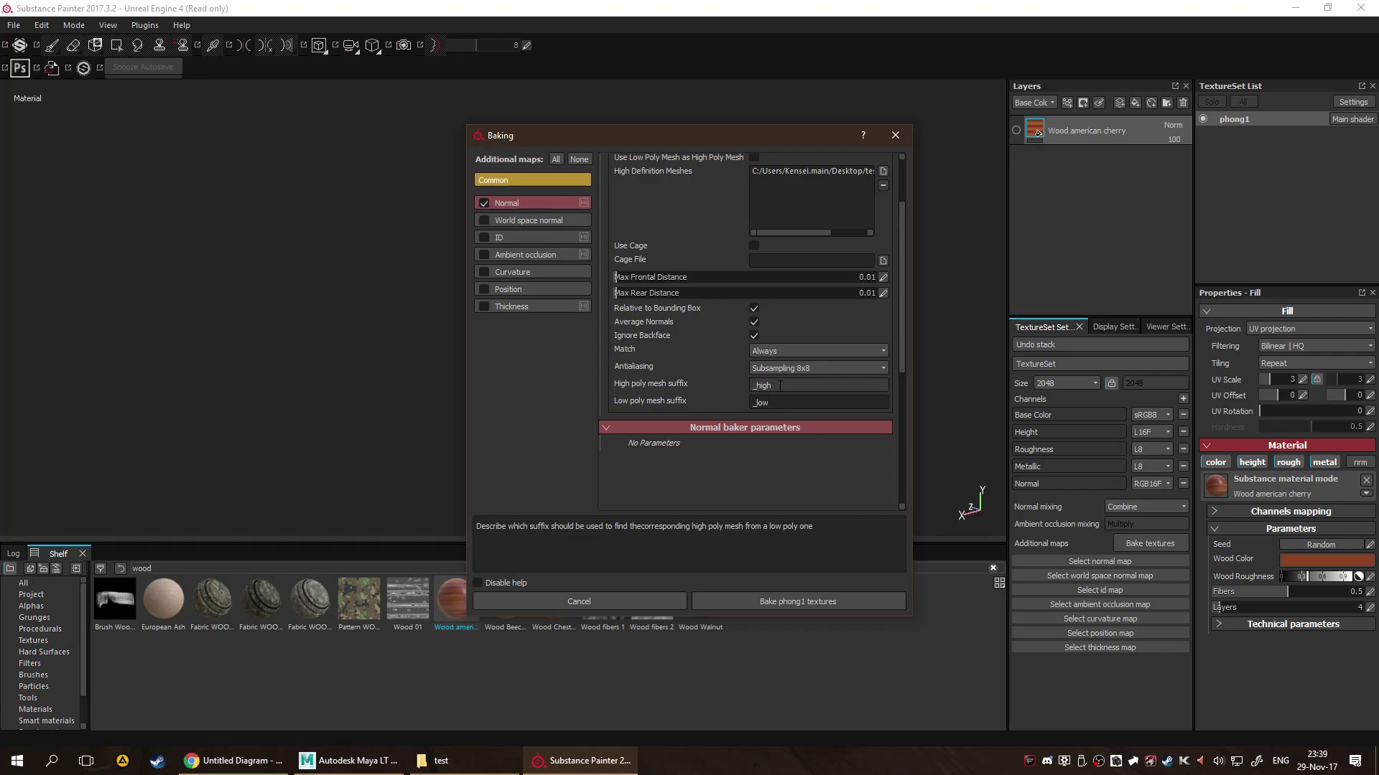
click(828, 383)
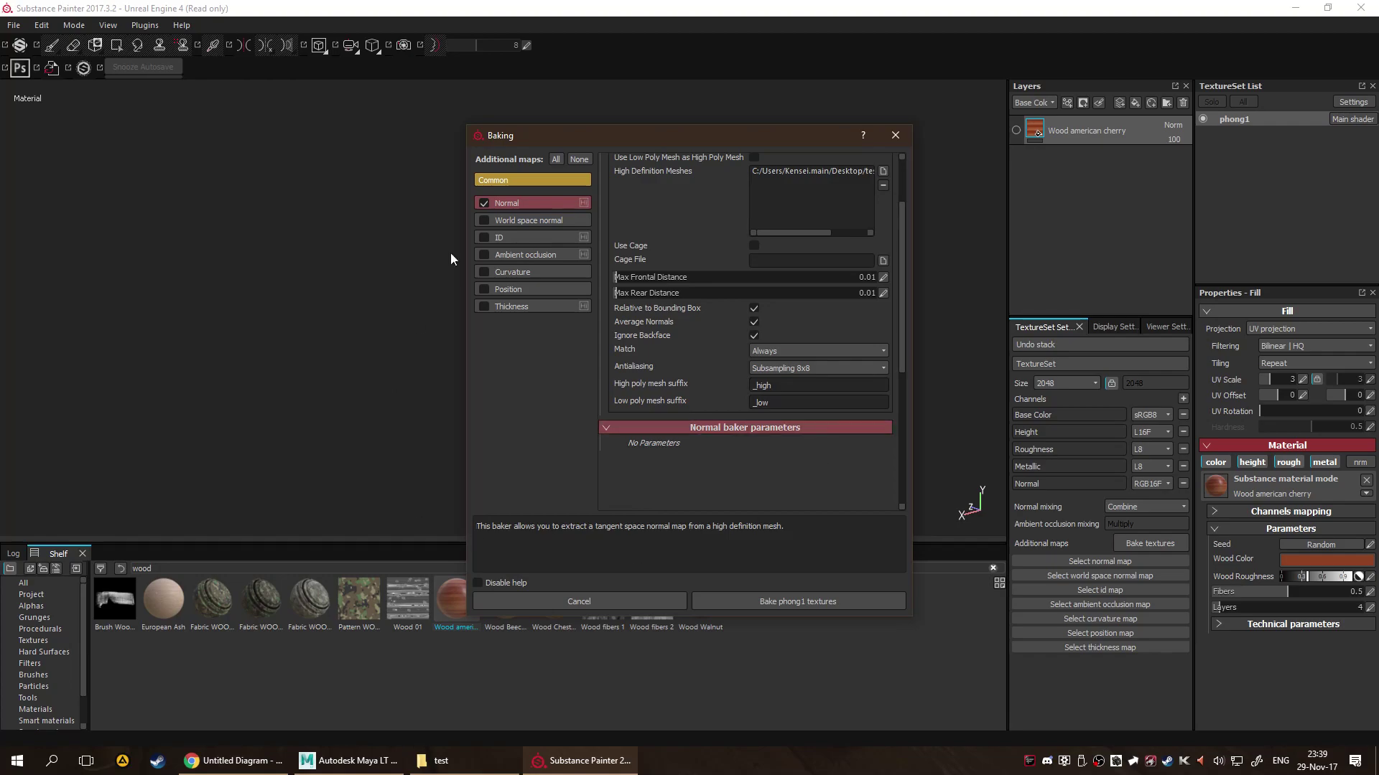
click(821, 606)
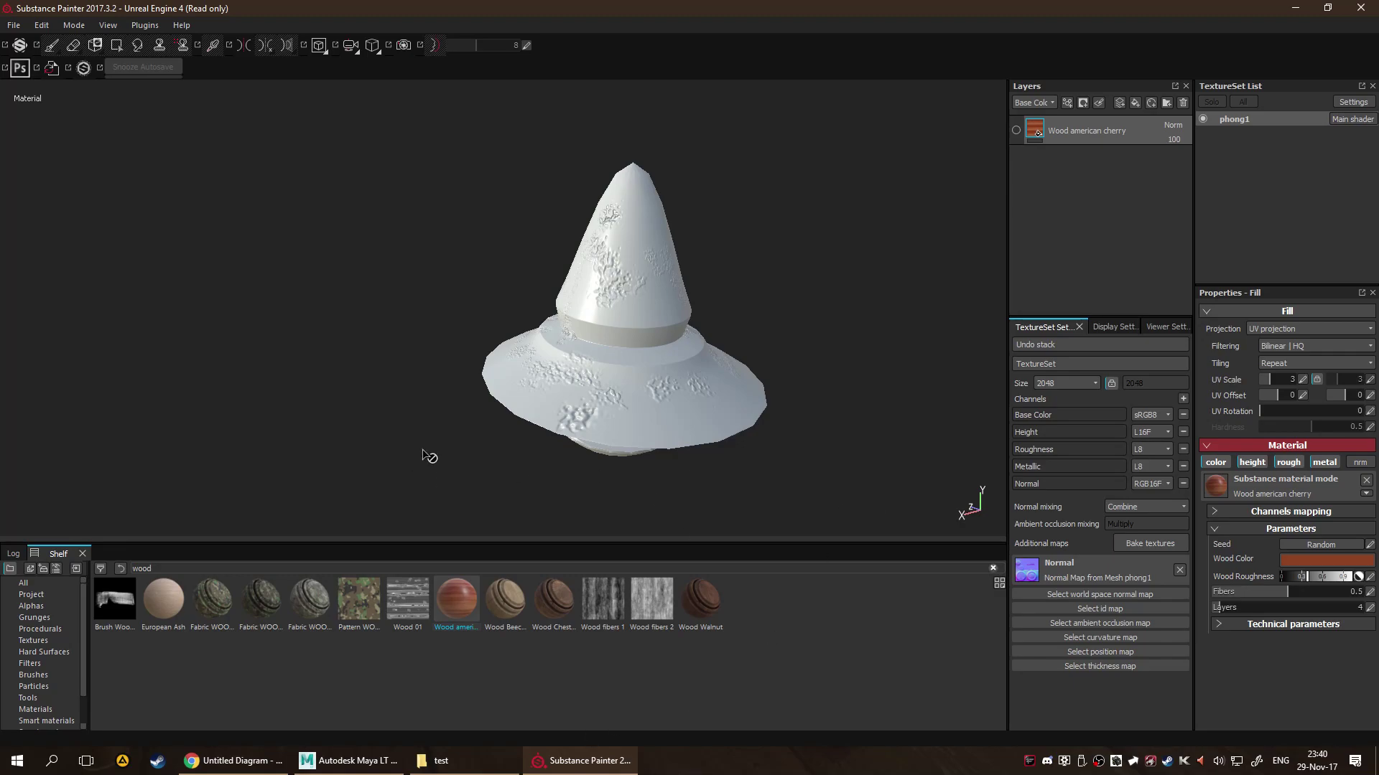
Examine the baked normal detail and edge shading on the brim, the cone base and up the cone.
alt+drag(354, 456, 568, 473)
alt+right_drag(567, 474, 592, 420)
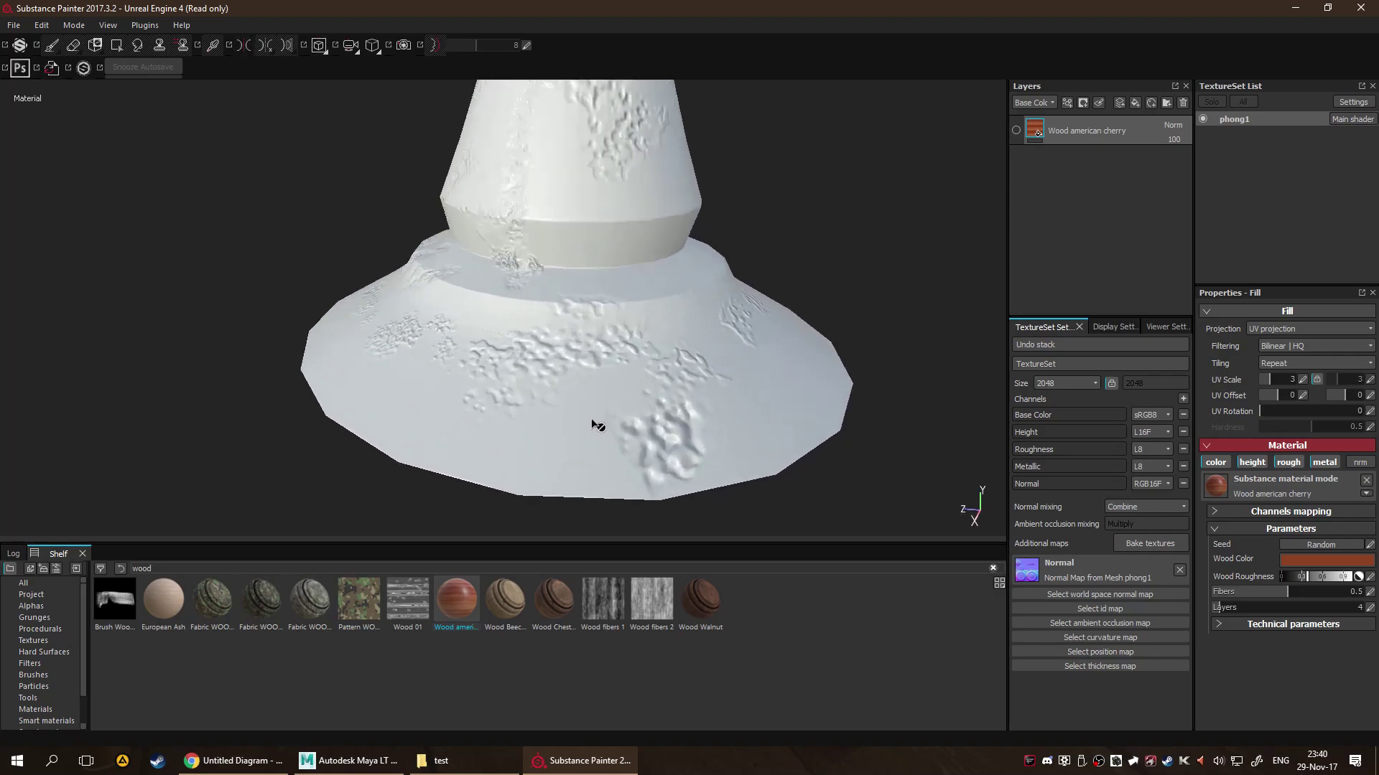
scroll(598, 425, up, 8)
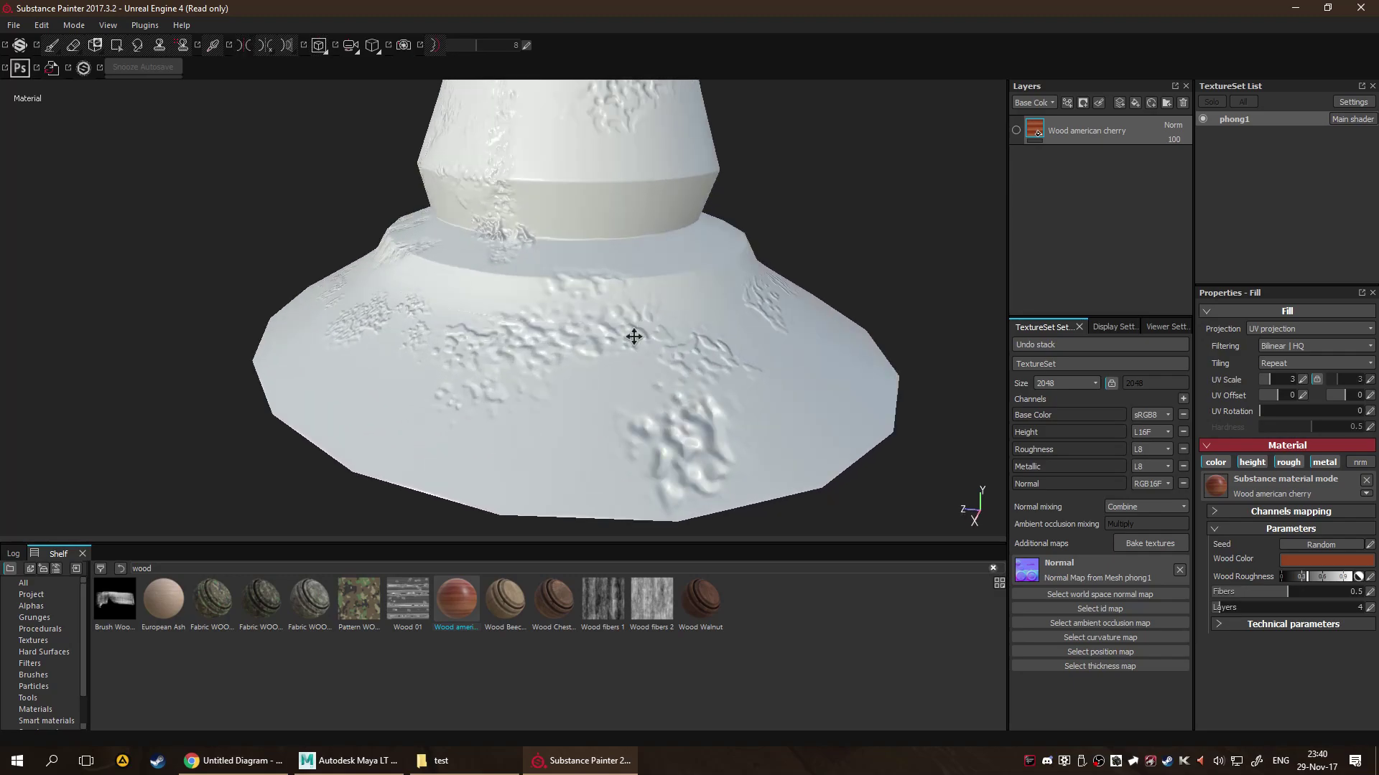
scroll(710, 412, up, 2)
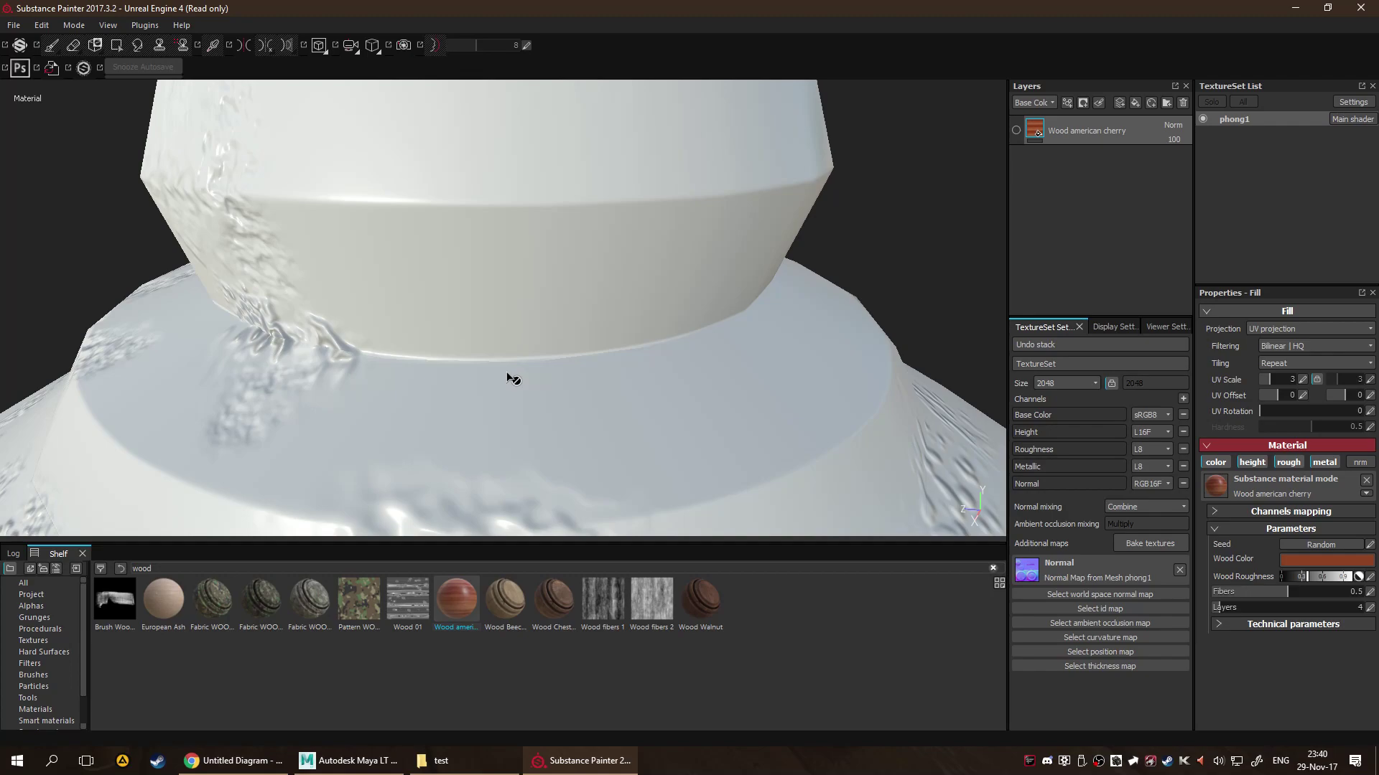
alt+drag(502, 376, 665, 366)
scroll(661, 342, up, 6)
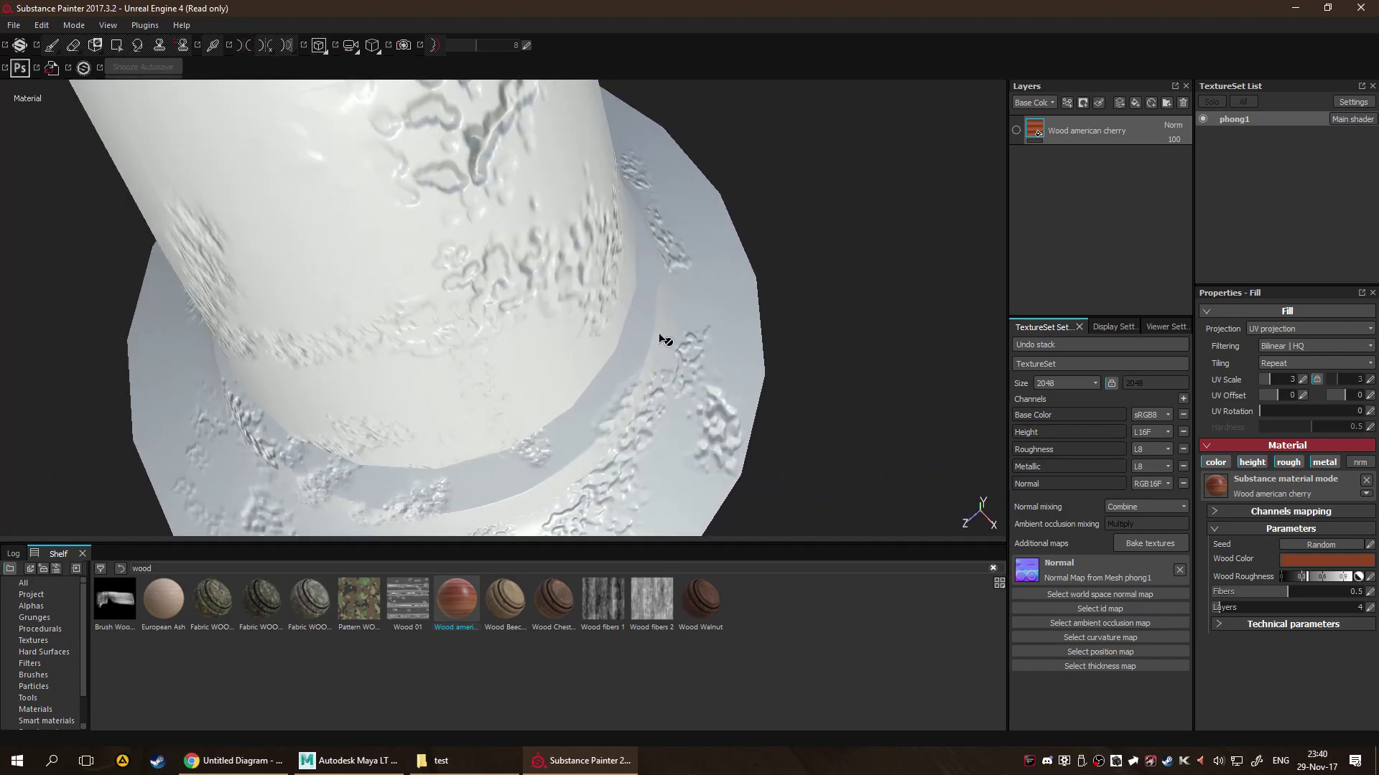
alt+drag(572, 320, 409, 299)
alt+drag(615, 378, 538, 265)
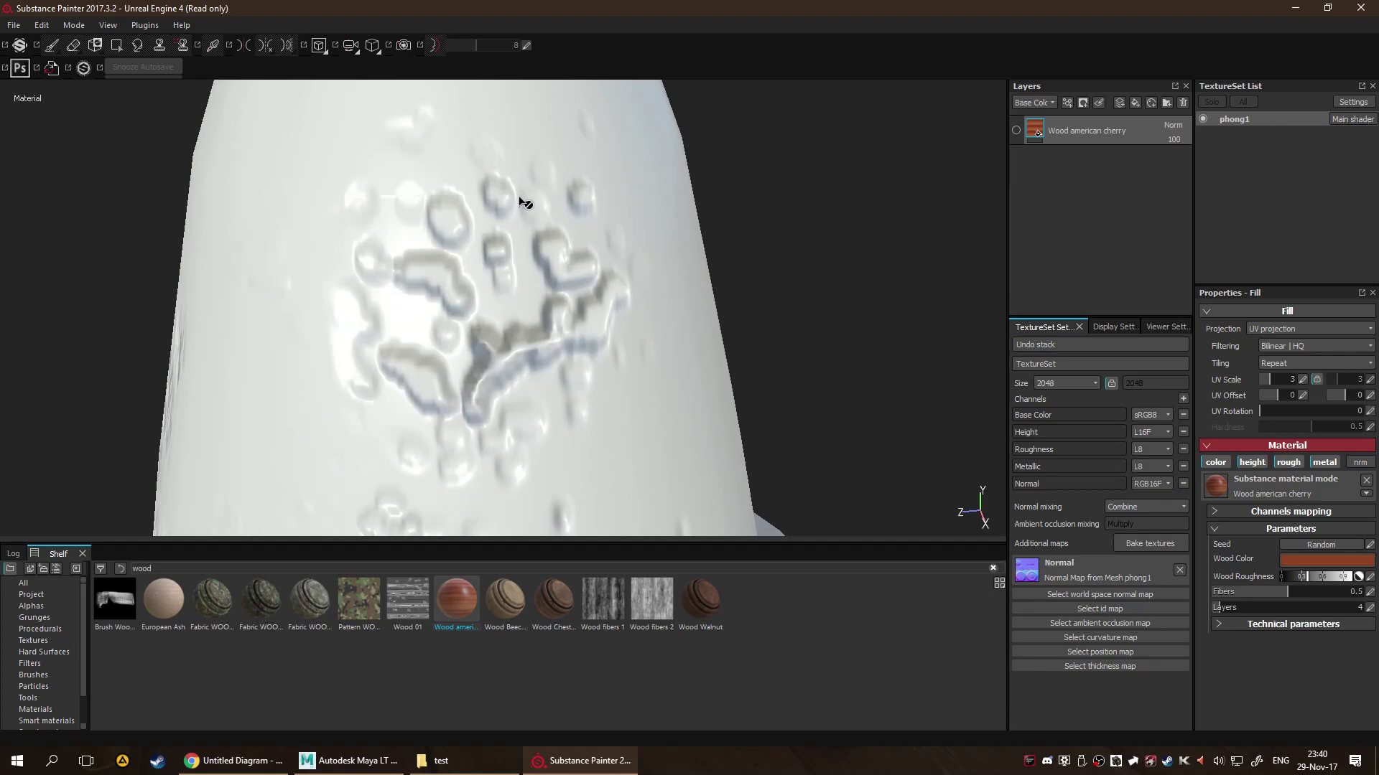
View the application settings and the project configuration, closing both without changes.
click(12, 25)
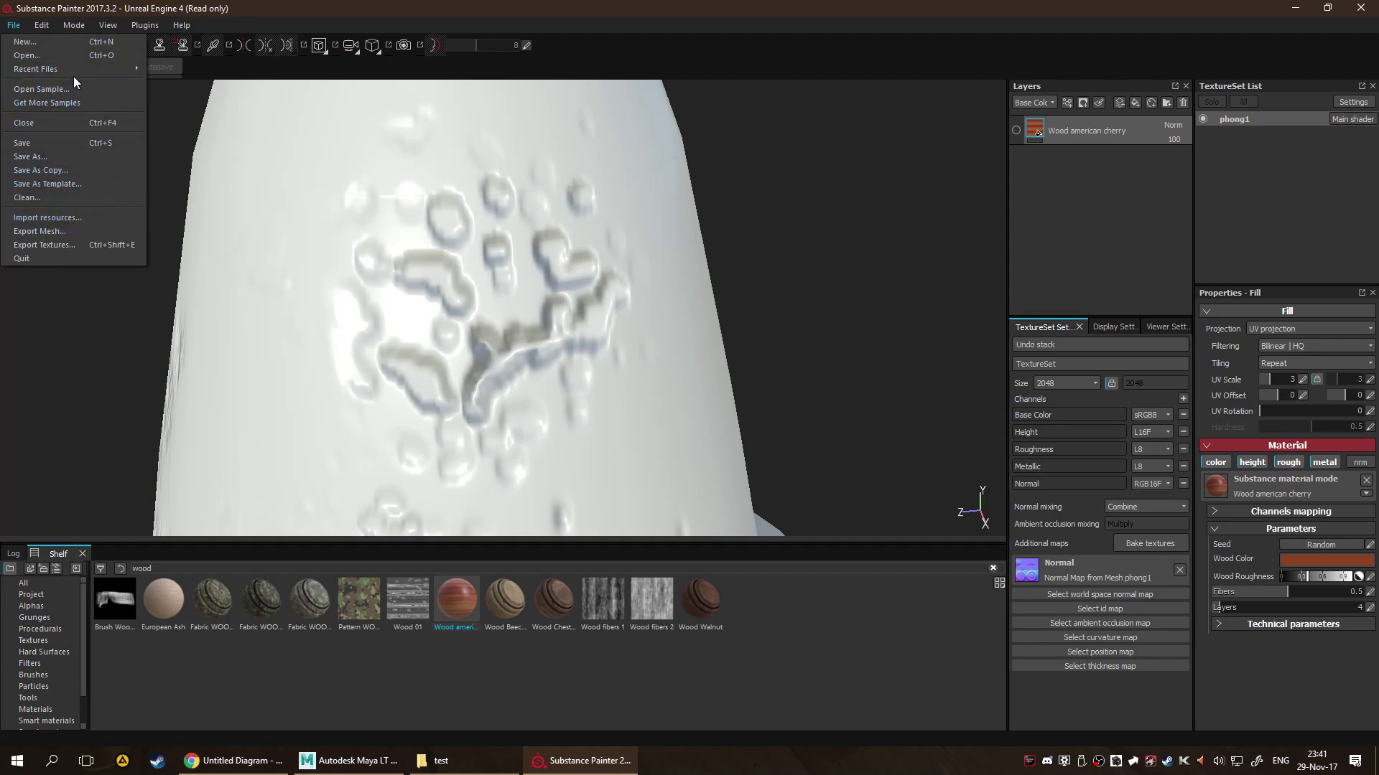
mouse_move(42, 32)
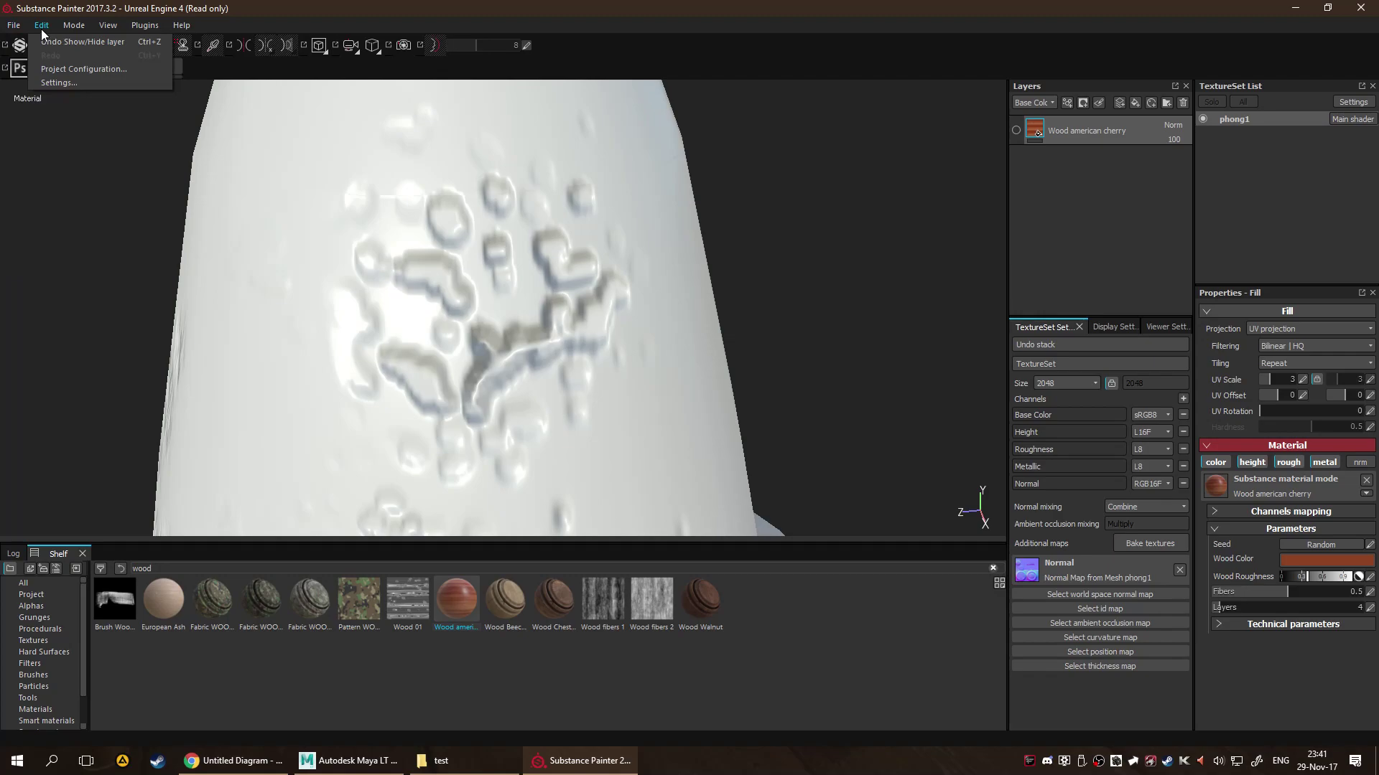
click(66, 81)
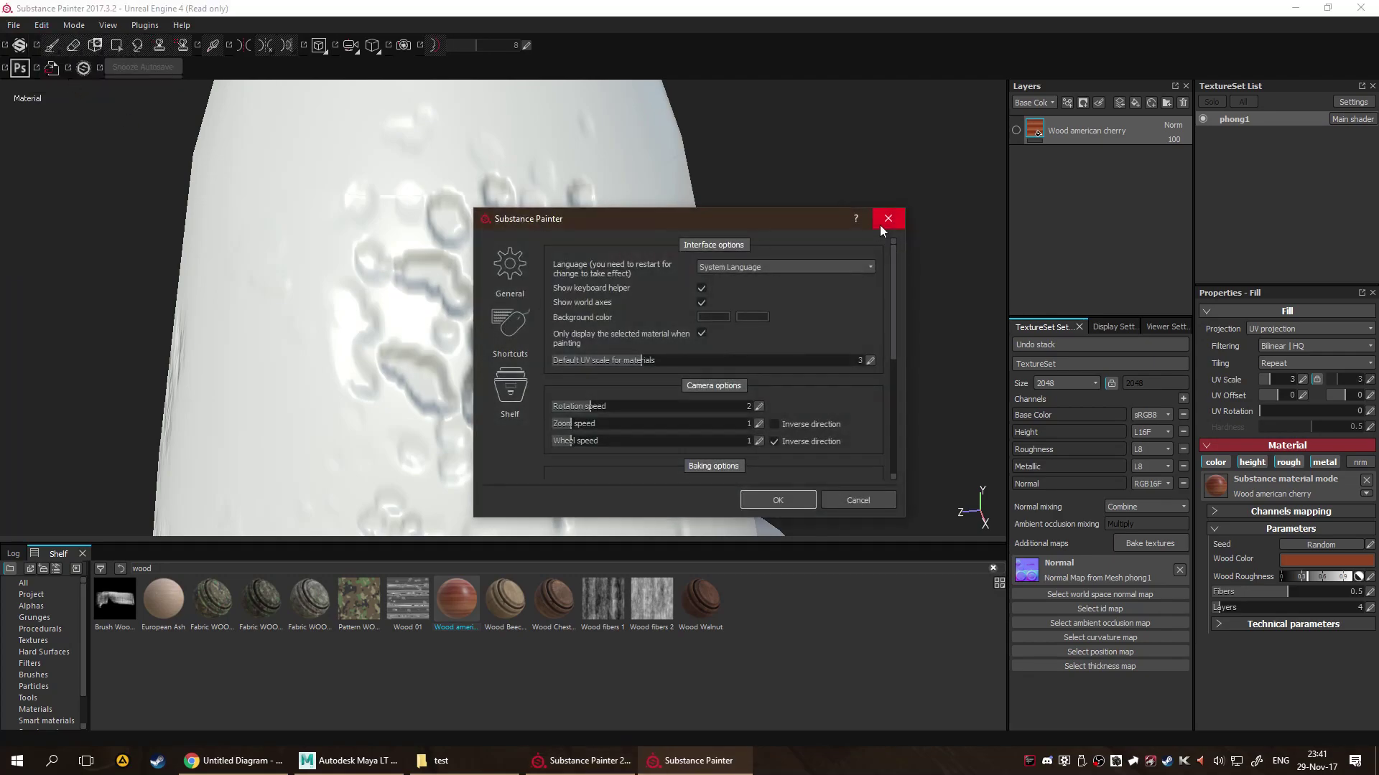
click(888, 219)
click(51, 68)
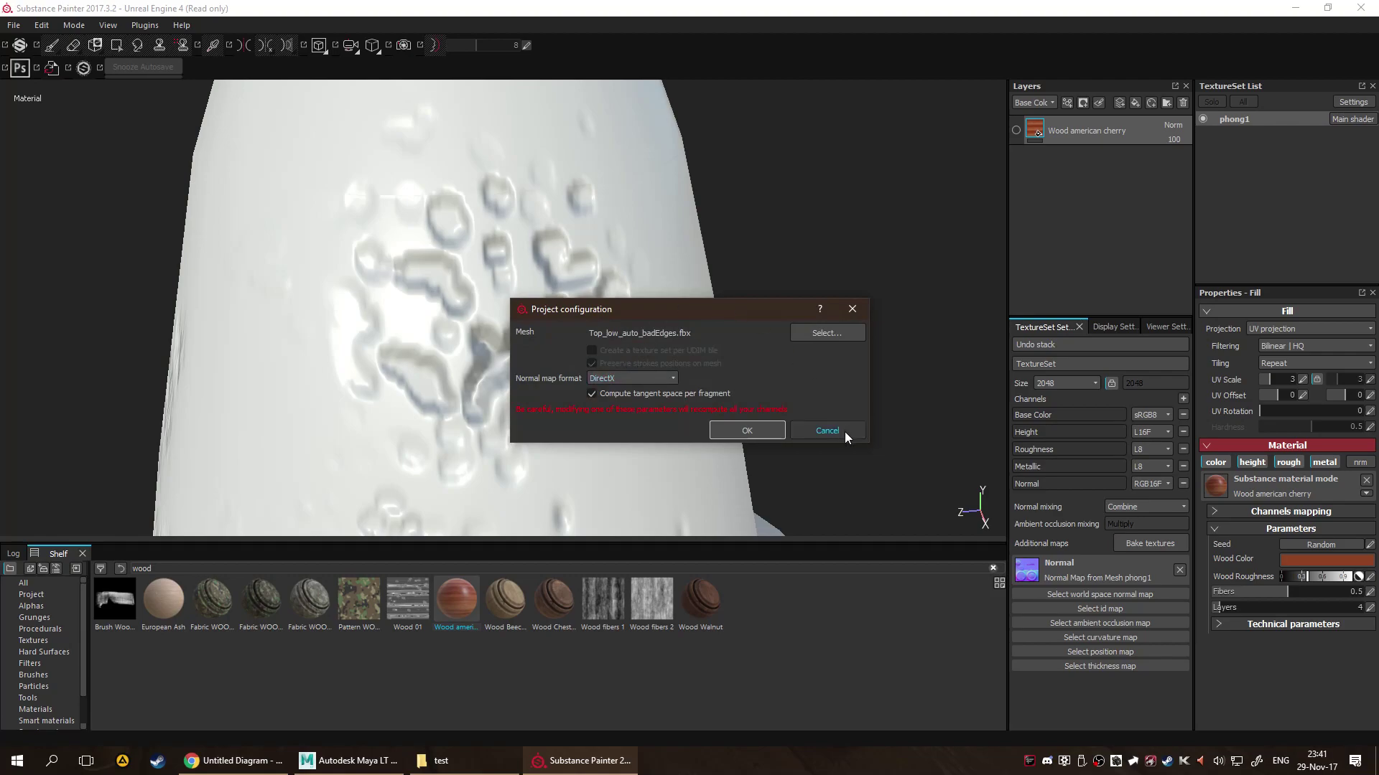
click(827, 431)
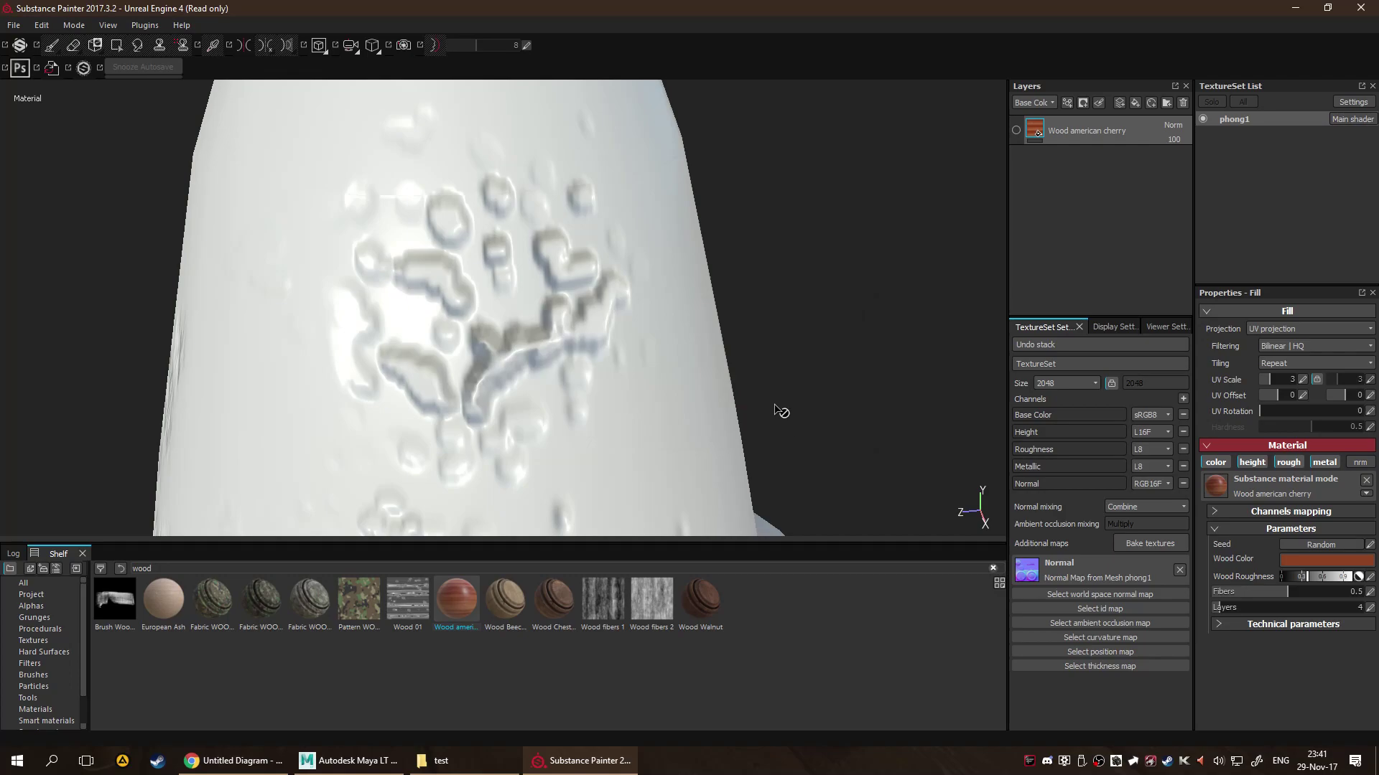
Set the texture set size to 4096 and inspect the baked detail on the cone up close.
click(1053, 385)
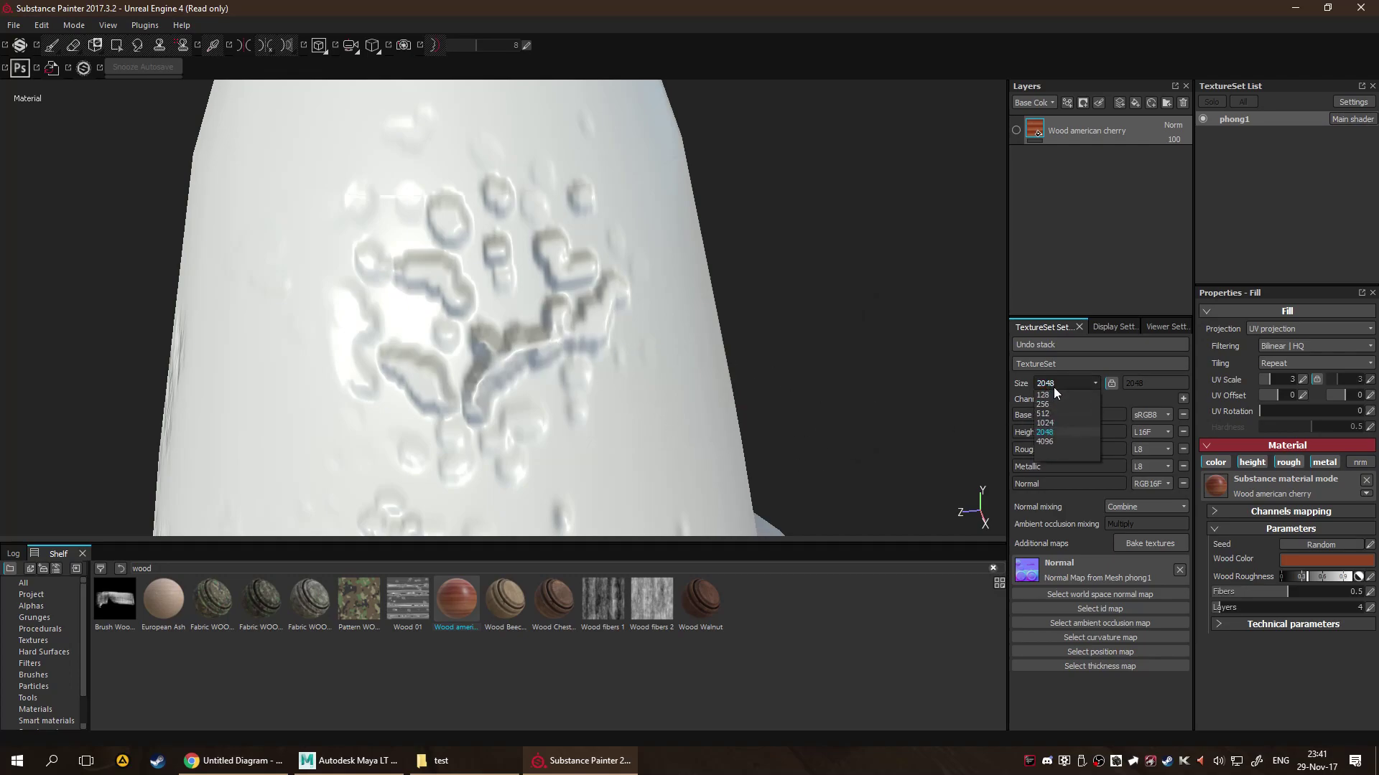
click(1048, 441)
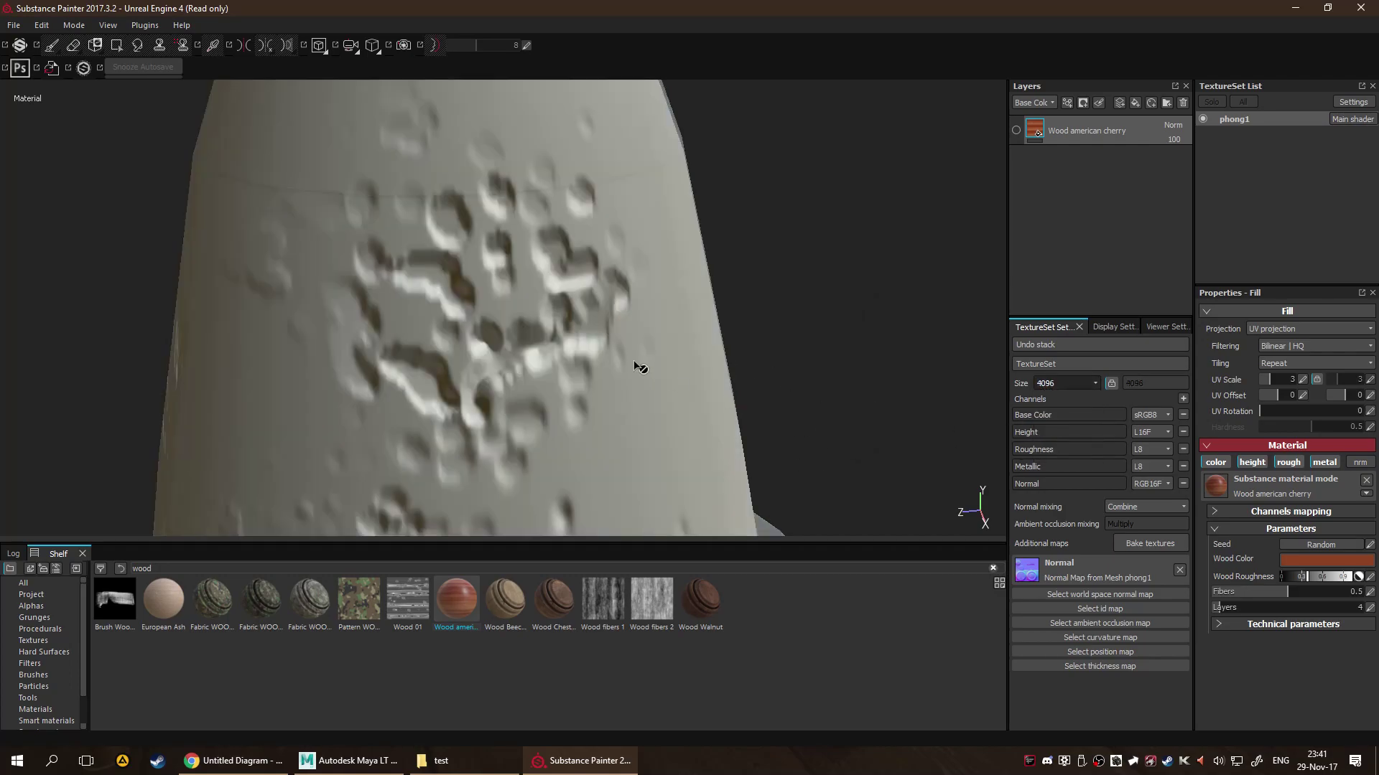
mouse_move(650, 336)
alt+mouse_down()
mouse_move(216, 299)
mouse_move(631, 326)
mouse_move(837, 302)
mouse_move(729, 289)
mouse_move(647, 332)
alt+mouse_up()
scroll(648, 331, down, 10)
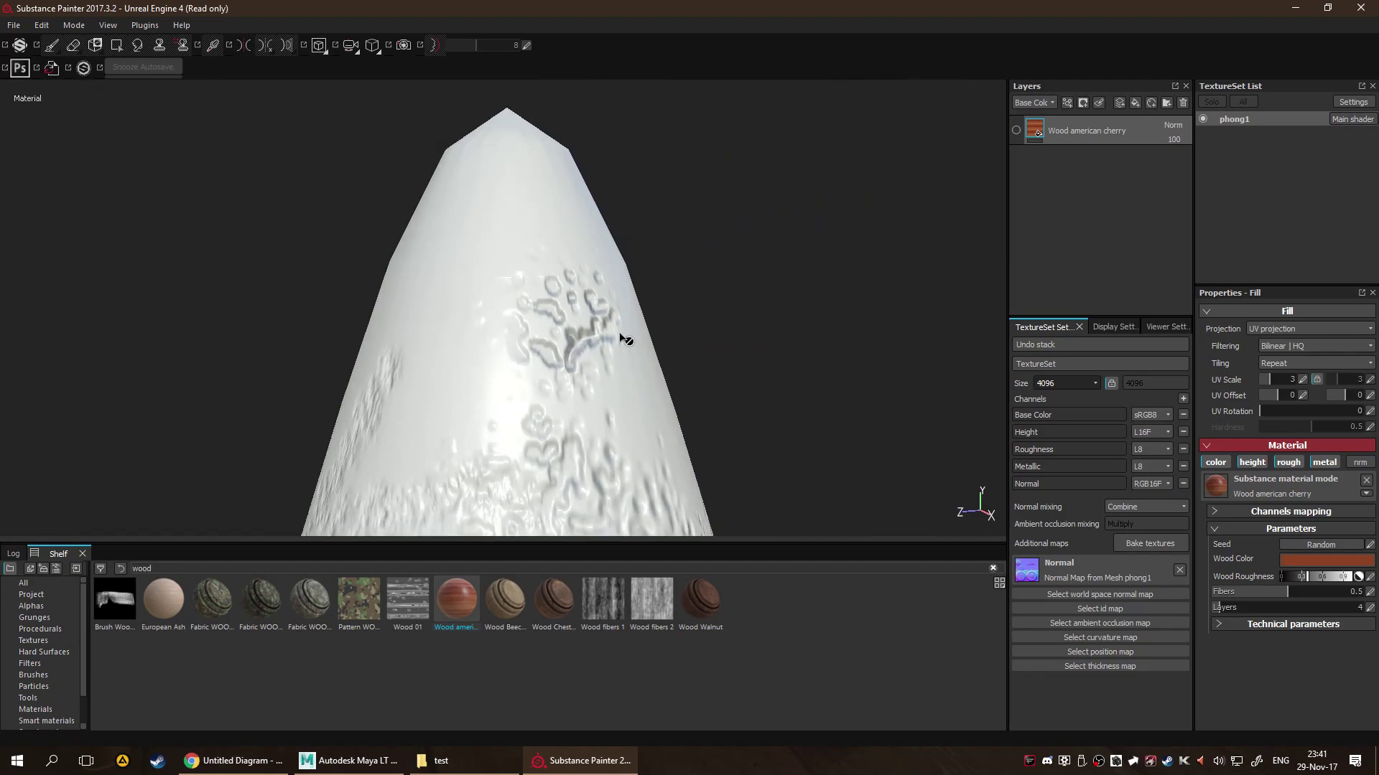
scroll(631, 405, up, 10)
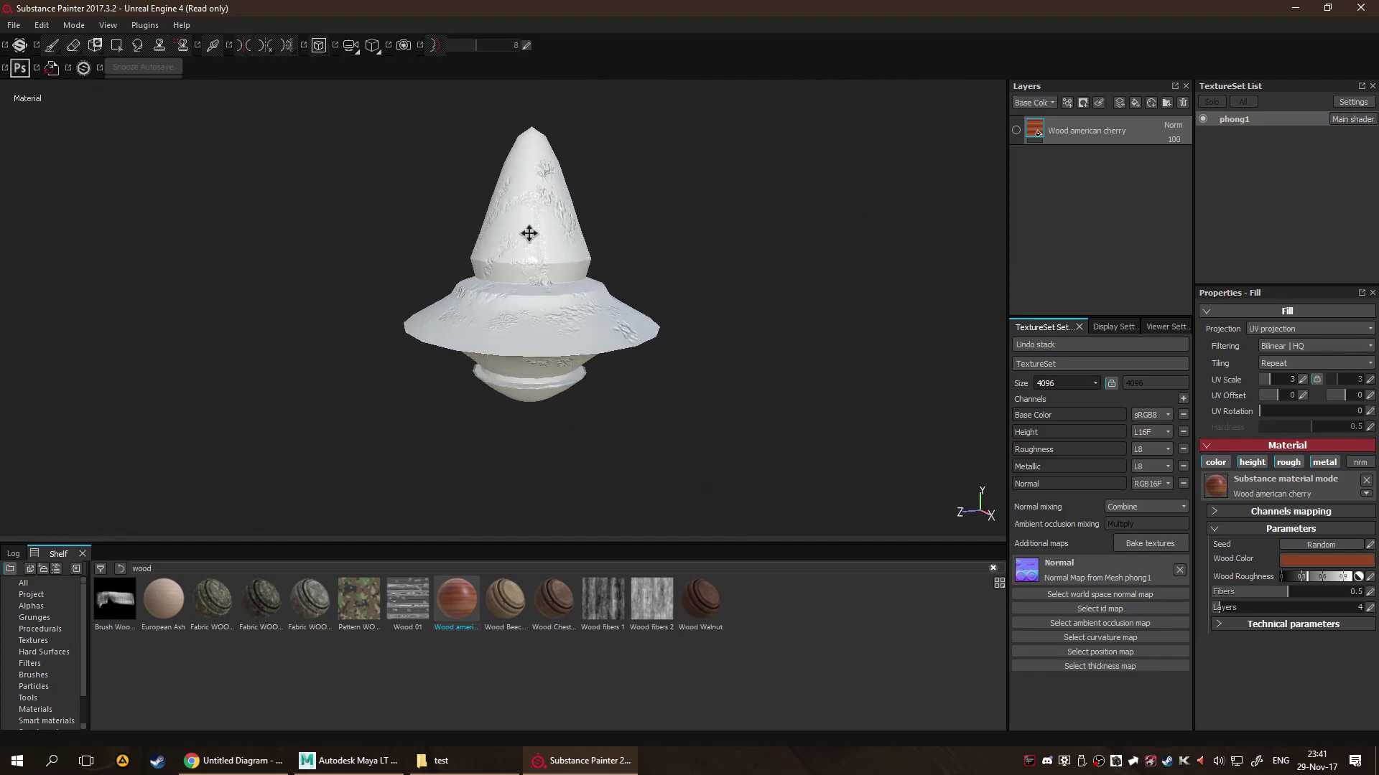
scroll(644, 311, up, 4)
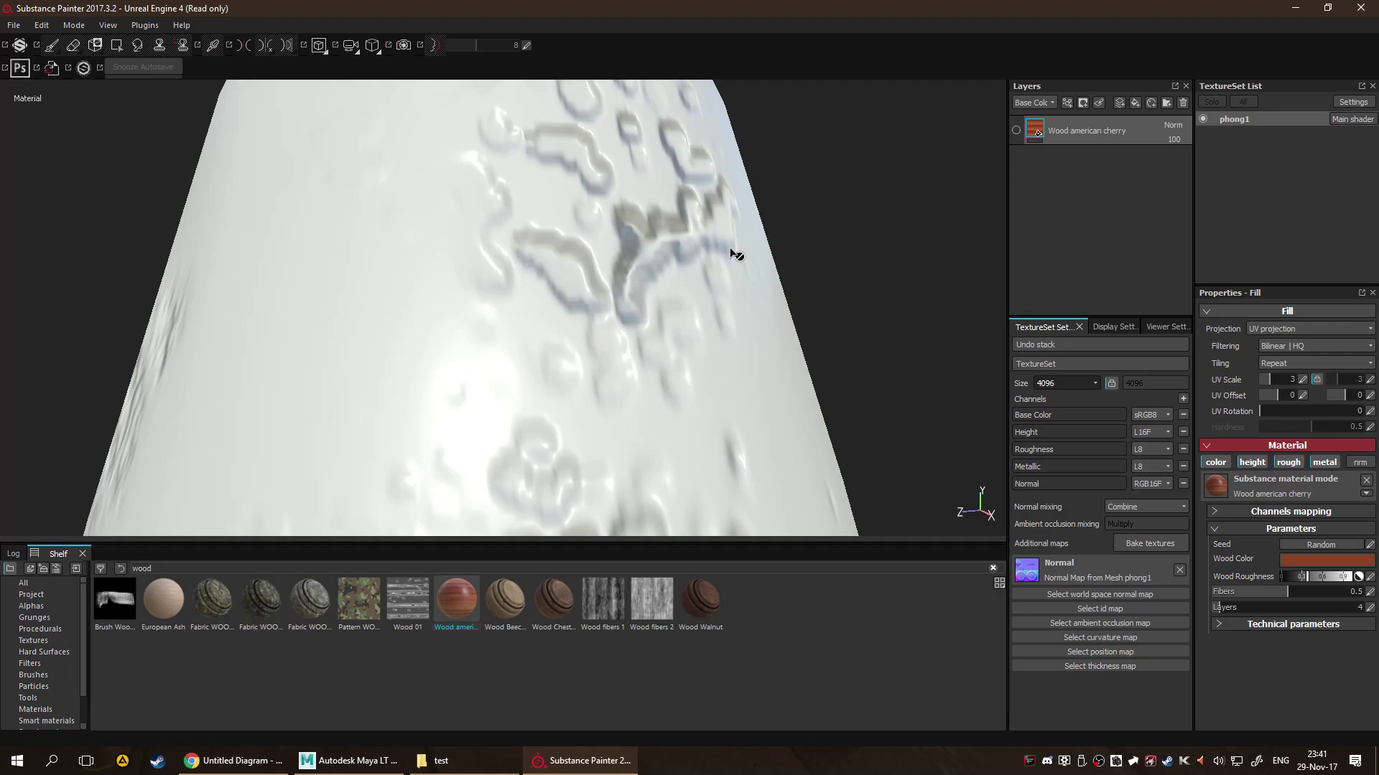
scroll(727, 257, up, 2)
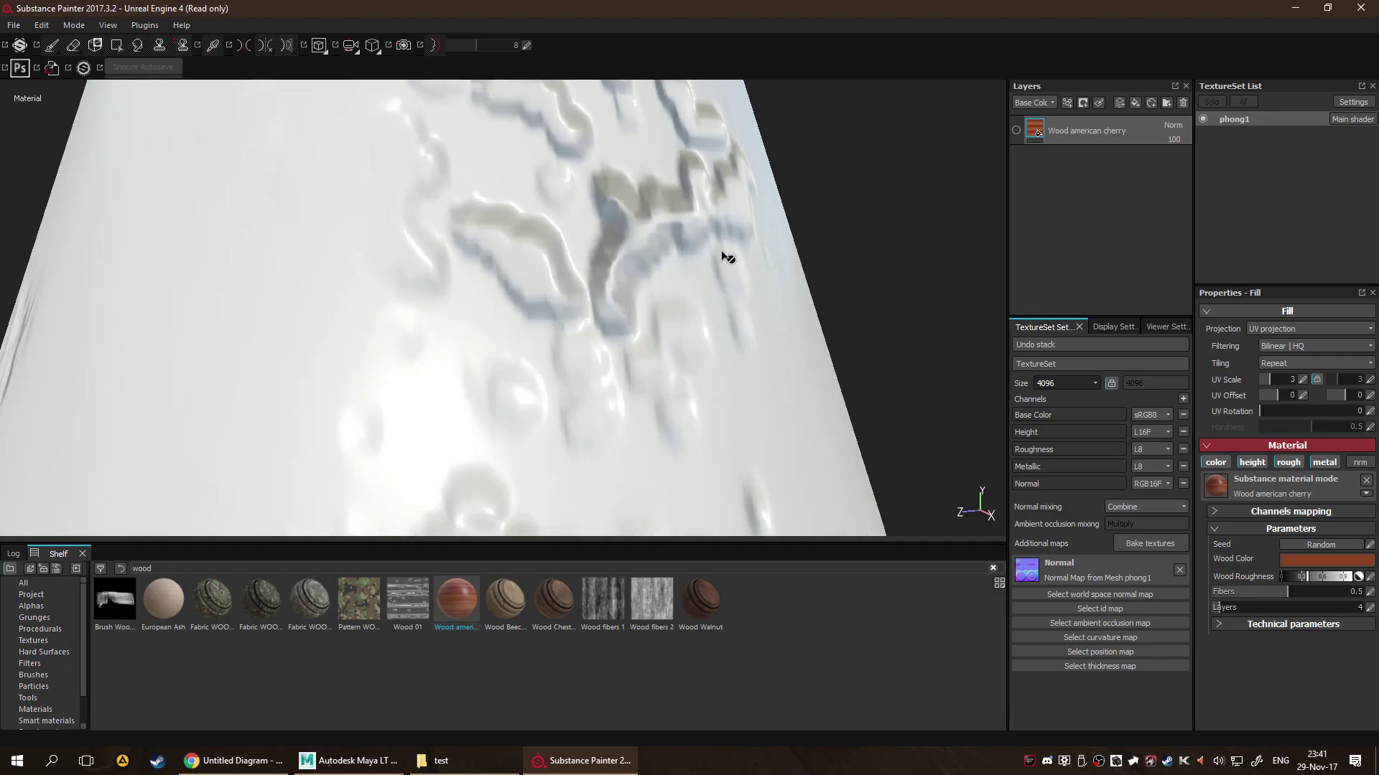
alt+drag(727, 257, 993, 322)
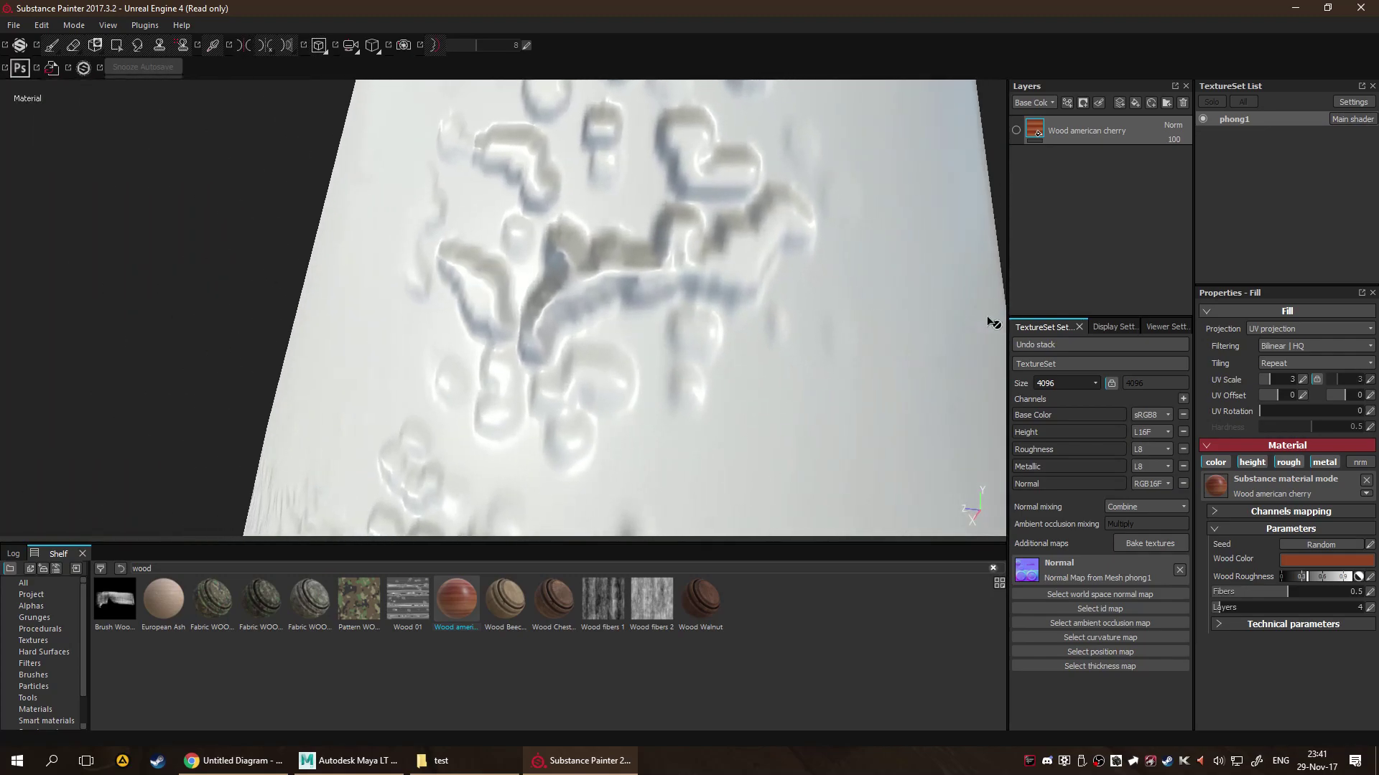
Set the texture set size to 128, 256 and 512 in turn to compare the baked detail on the cone.
click(1064, 385)
click(1064, 399)
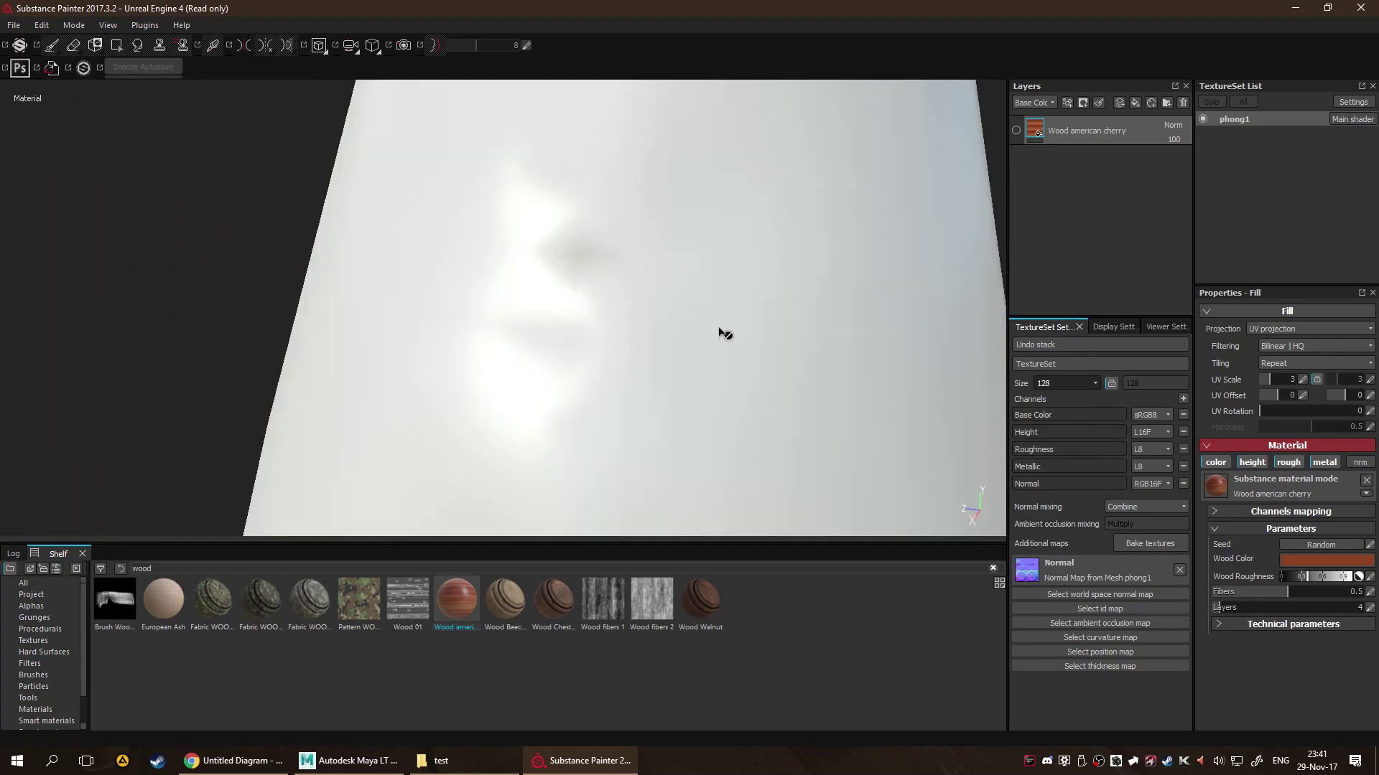
alt+drag(723, 333, 783, 345)
click(1064, 383)
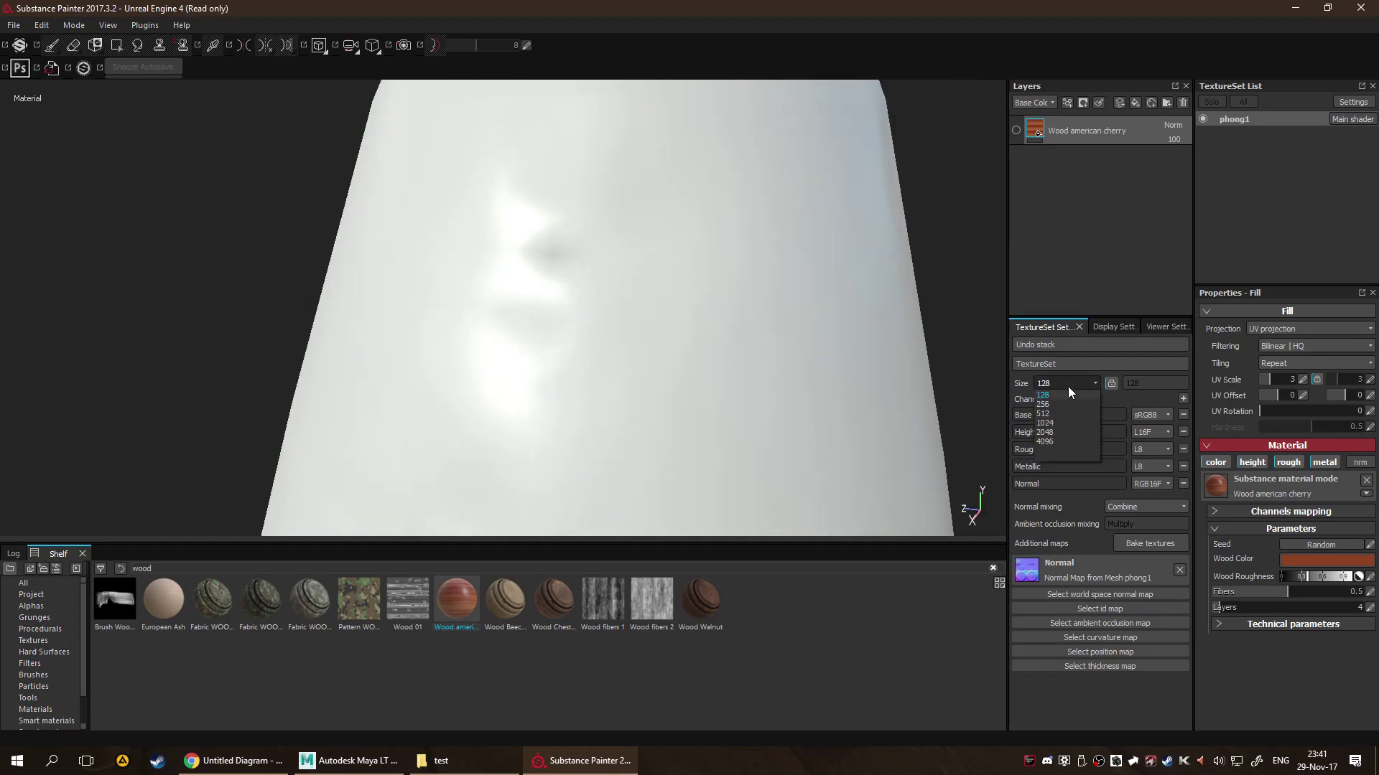
click(1062, 406)
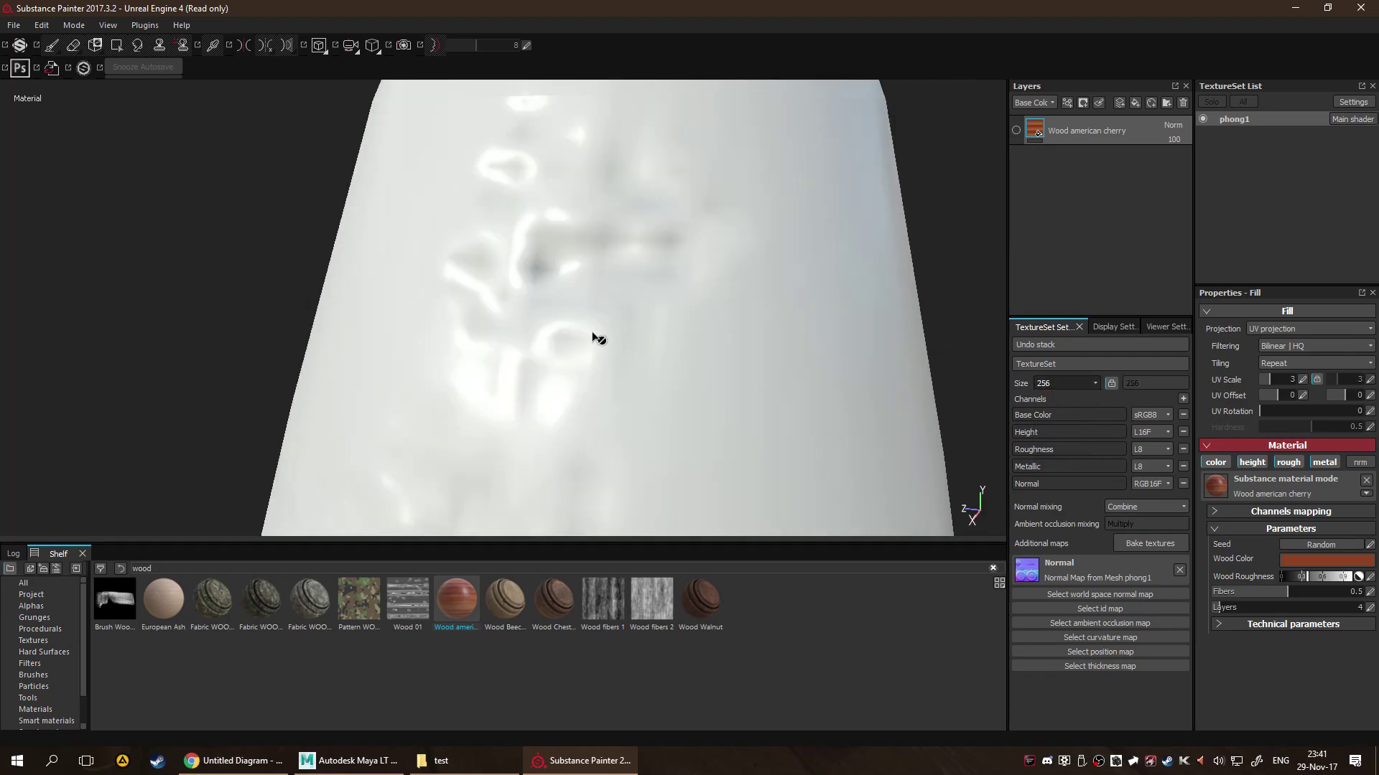
click(1065, 382)
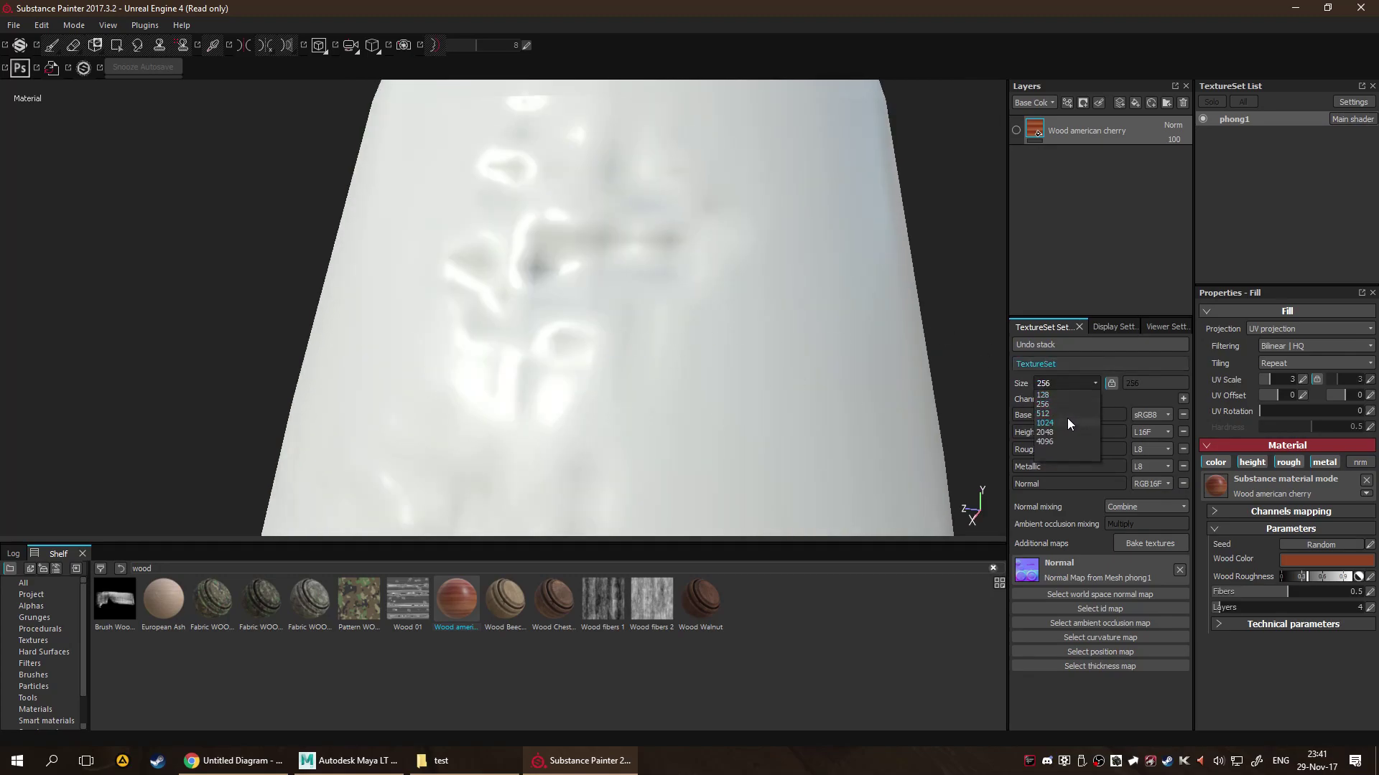
click(1068, 414)
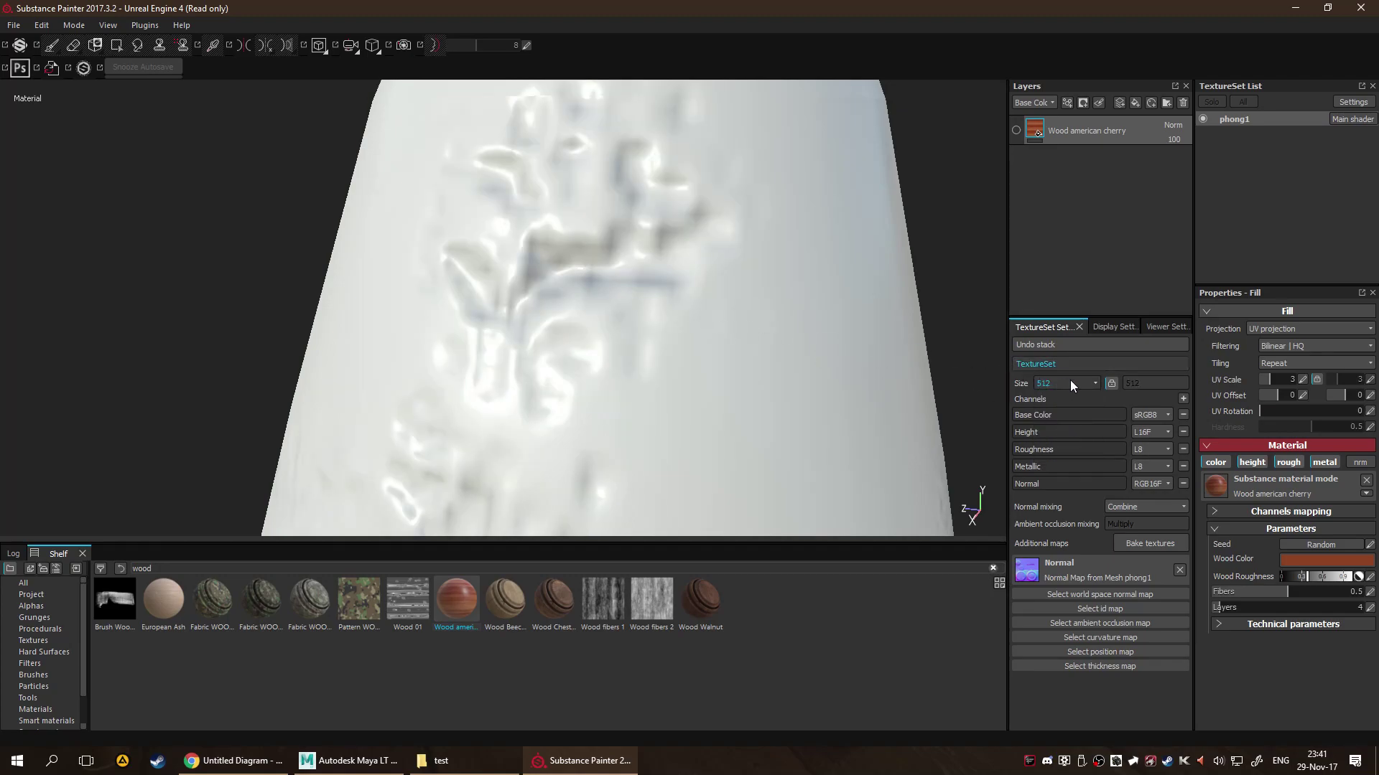
Step the texture set size up through 1024, 2048 and 4096 to compare the cone's baked detail.
click(1070, 381)
click(1066, 423)
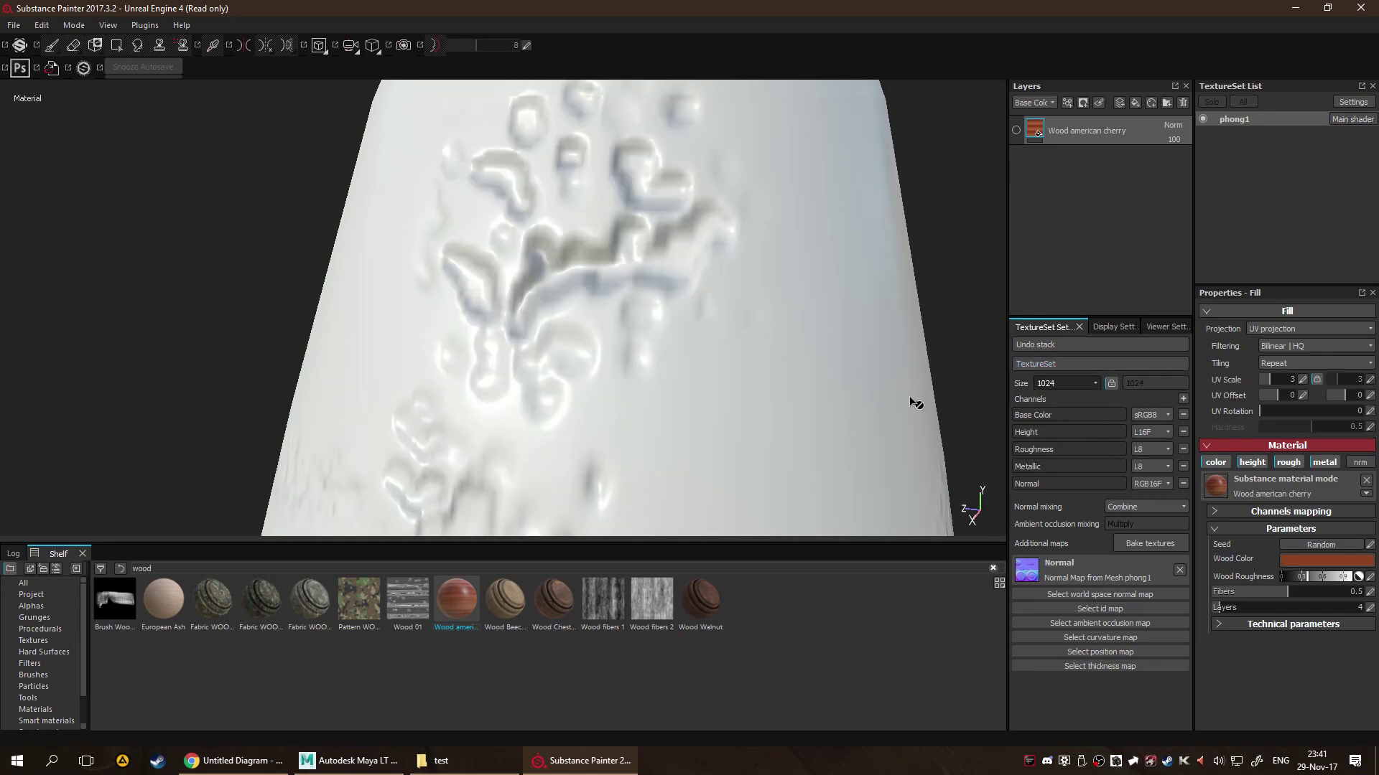
click(1090, 383)
click(1084, 432)
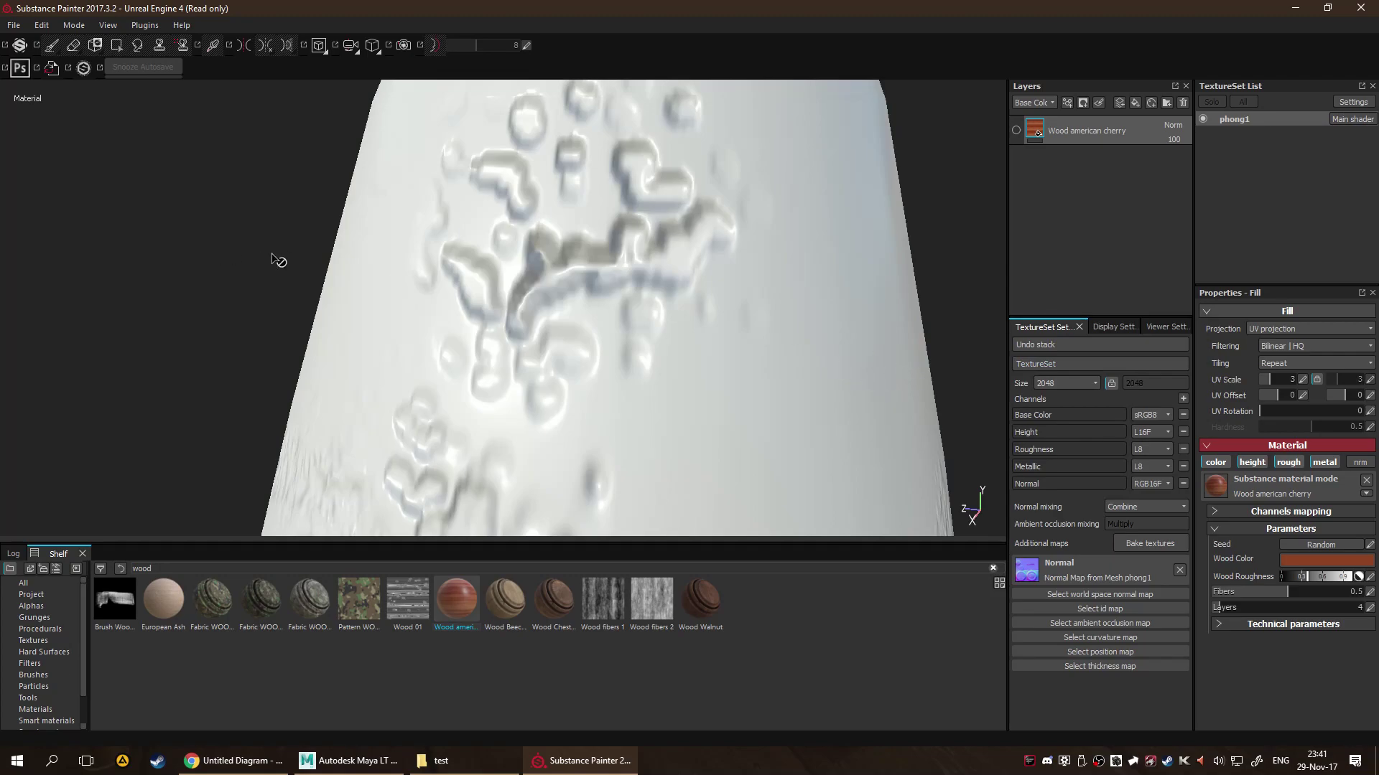
click(1064, 383)
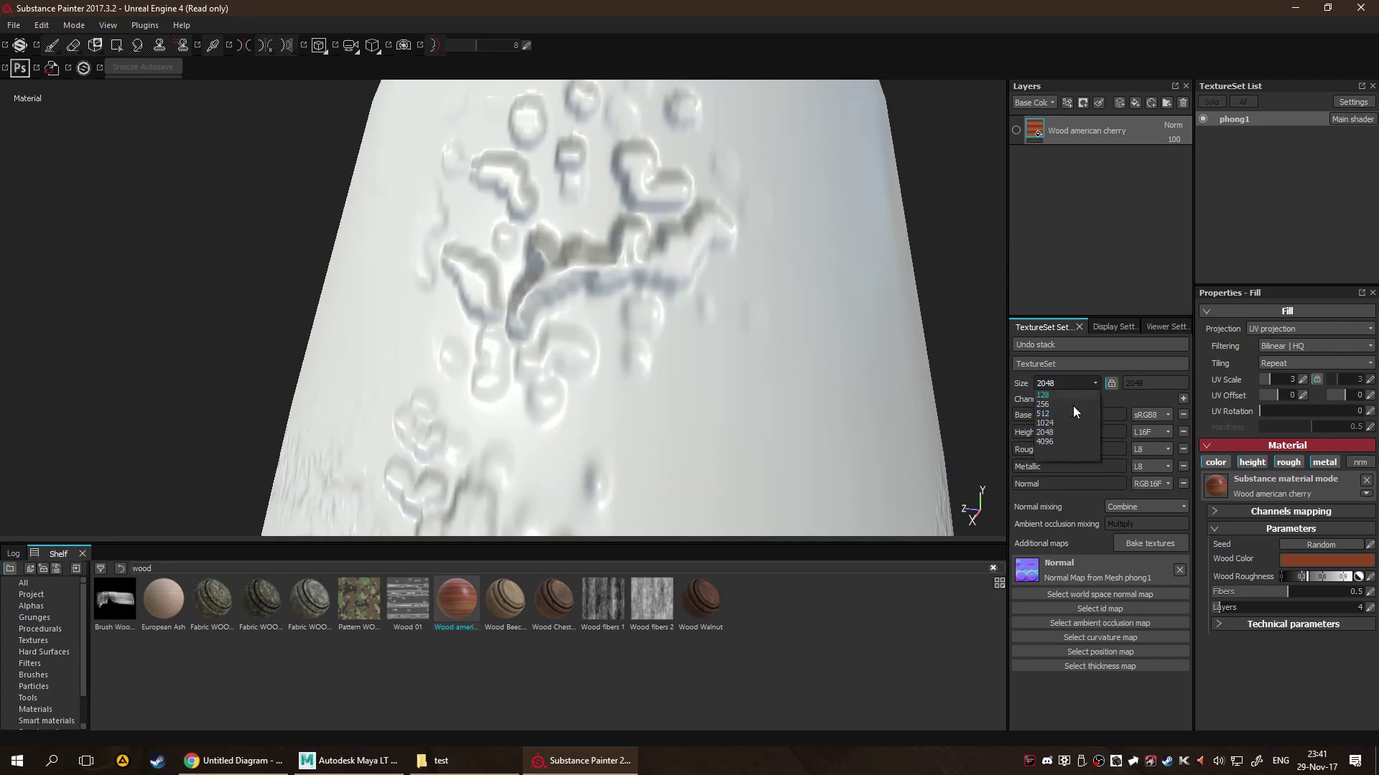
click(1065, 442)
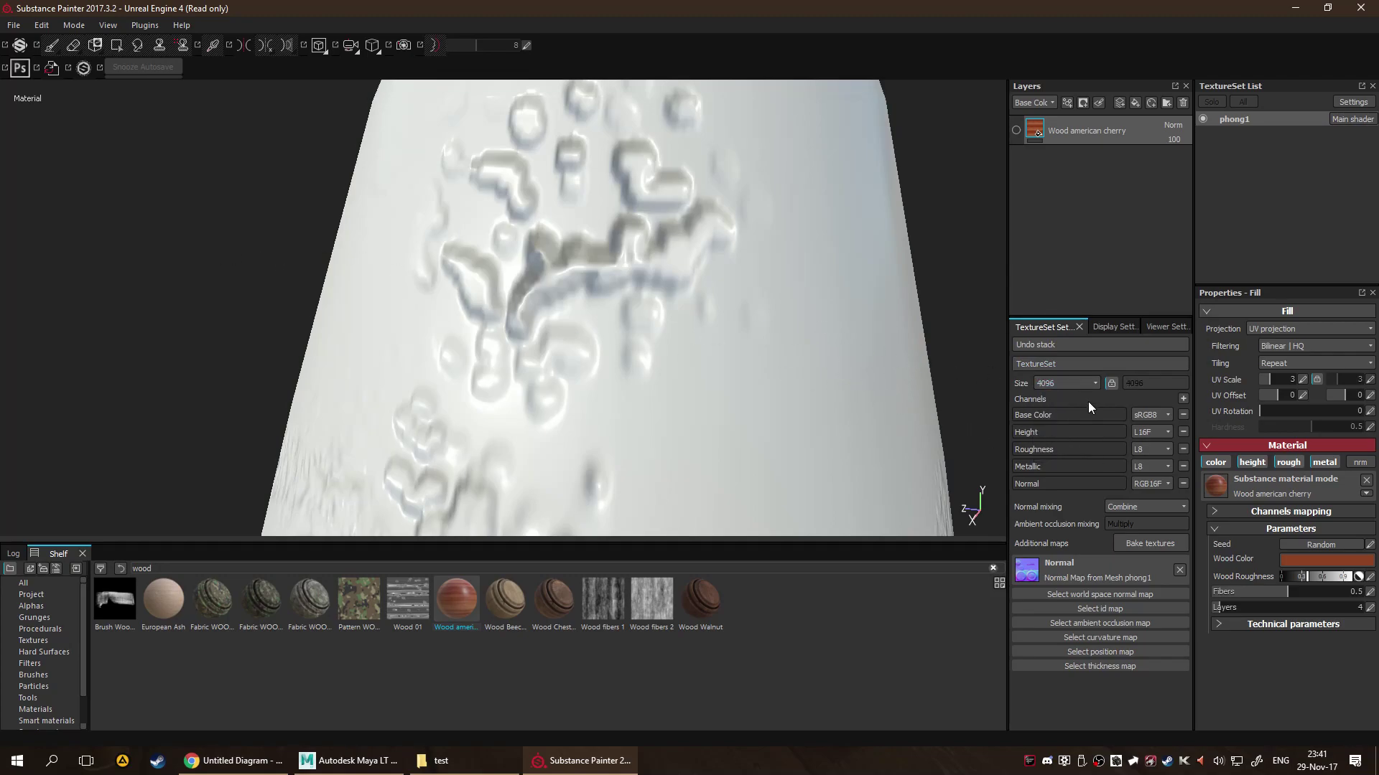
Set the texture set size to 2048 and view the whole hat.
click(1072, 388)
click(1087, 431)
alt+drag(788, 391, 683, 270)
scroll(549, 337, down, 4)
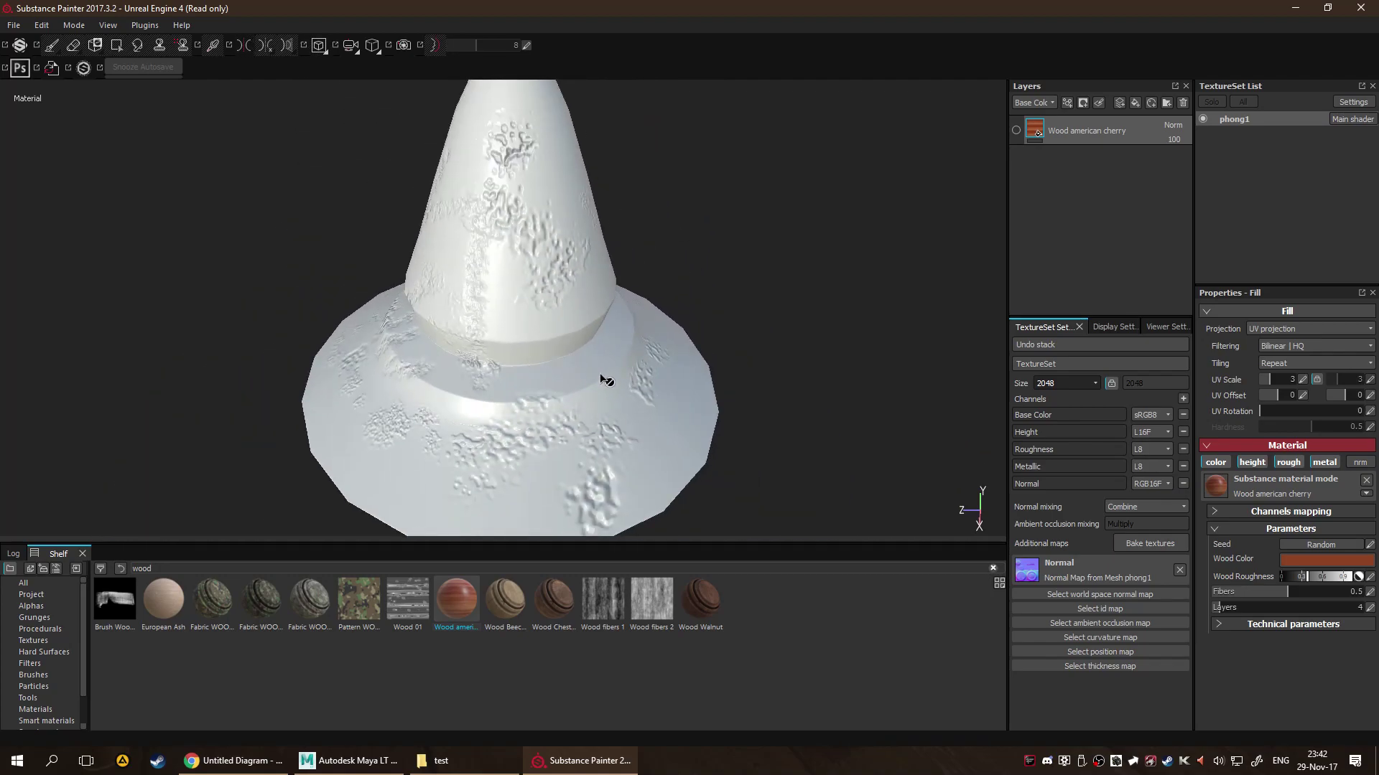
Examine the baked normal detail and shading on the brim and around the cone base.
scroll(529, 378, up, 3)
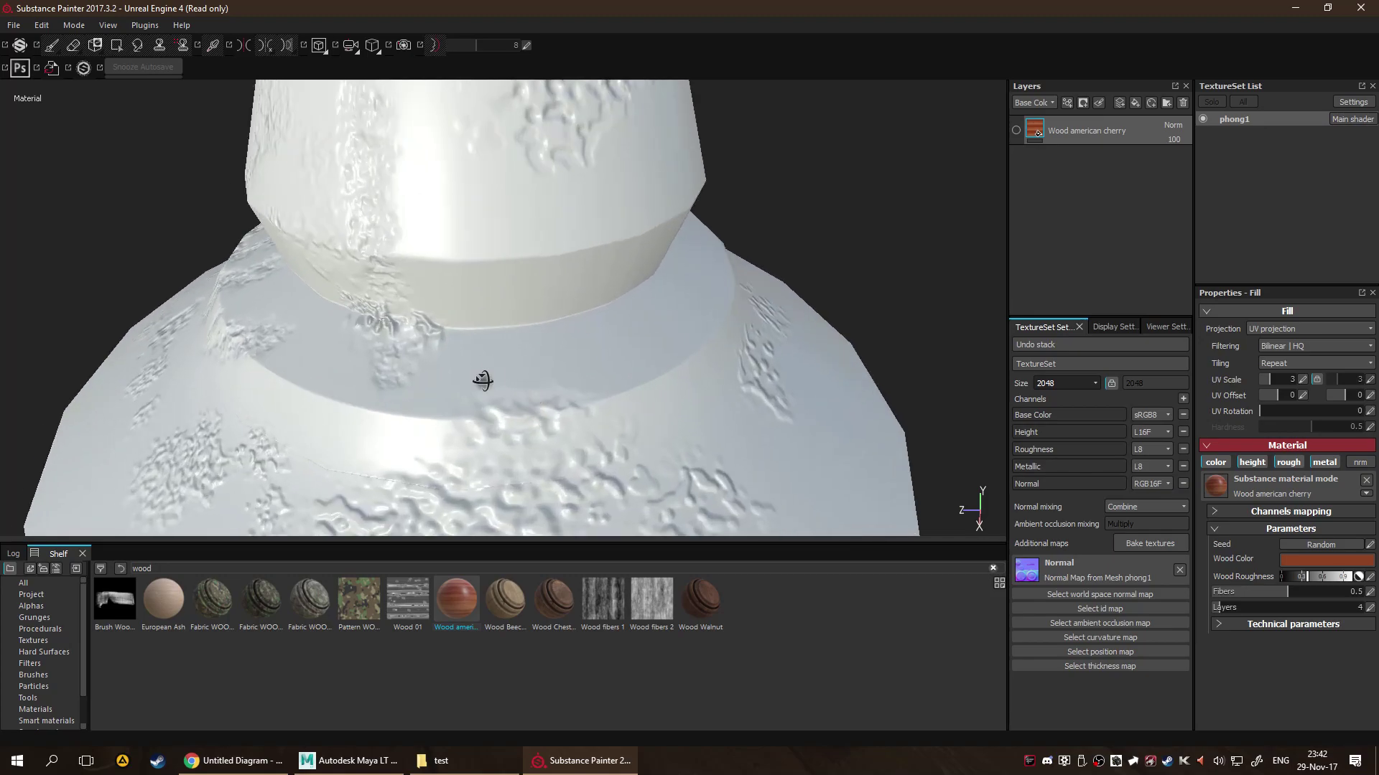
alt+drag(477, 378, 420, 359)
scroll(668, 316, down, 4)
alt+middle_drag(467, 345, 376, 326)
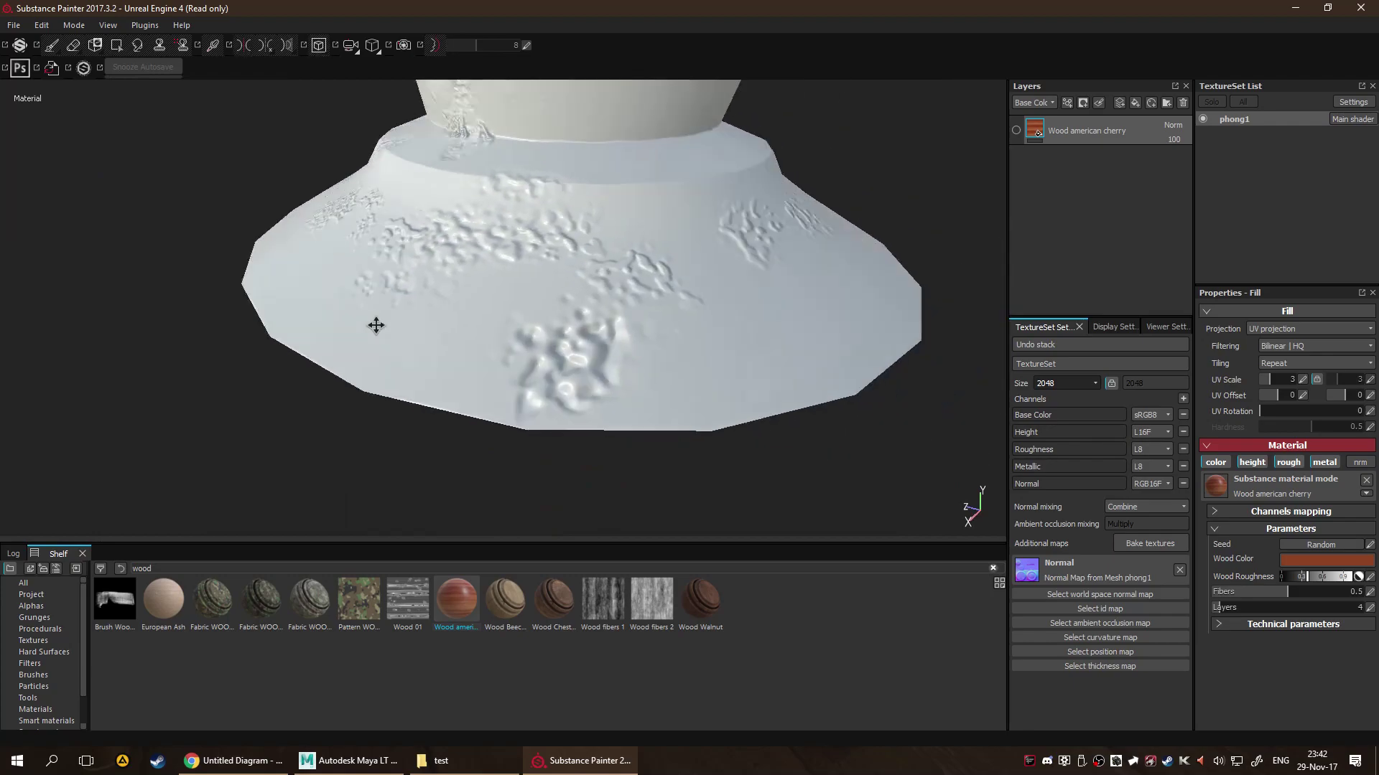
scroll(531, 323, up, 3)
scroll(555, 330, down, 3)
mouse_move(584, 328)
alt+mouse_down()
mouse_move(674, 317)
mouse_move(570, 317)
alt+mouse_up()
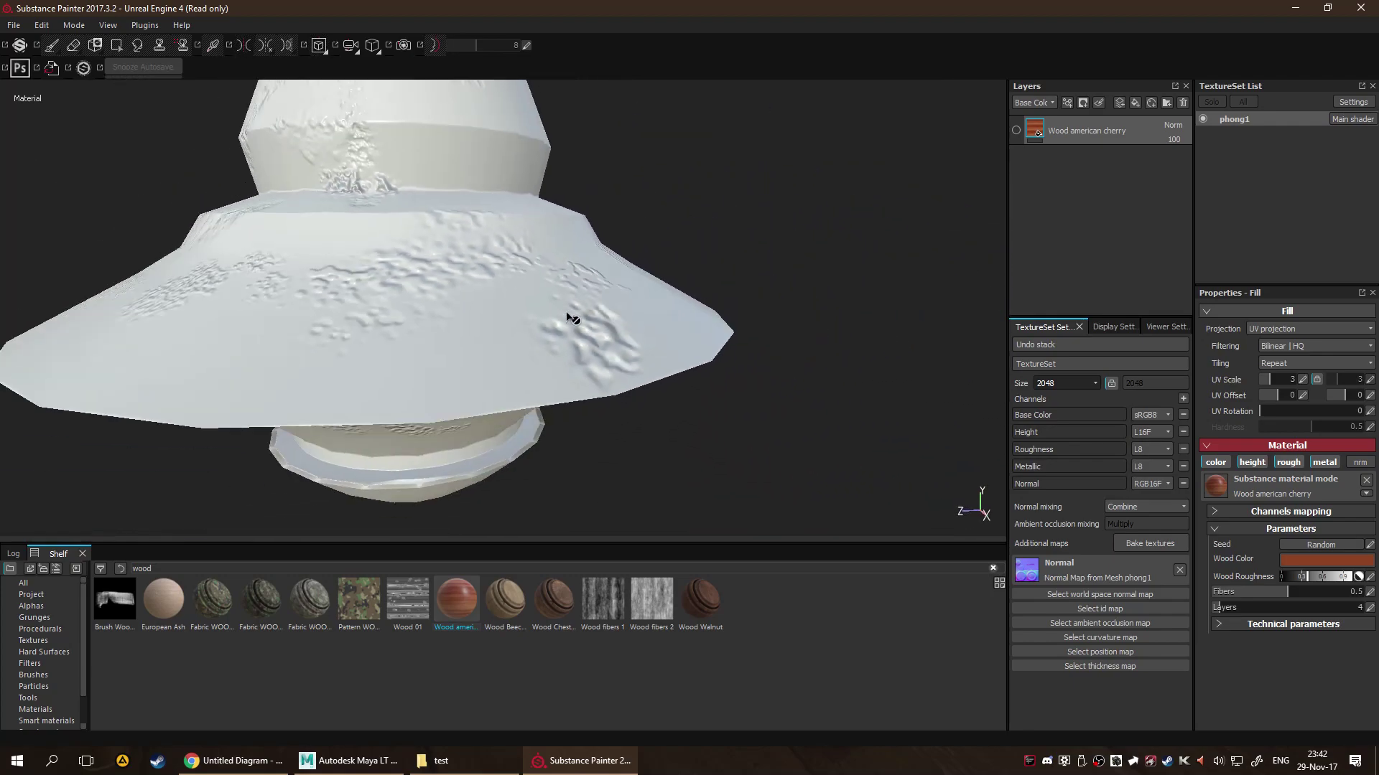
alt+middle_drag(569, 317, 652, 425)
alt+middle_drag(586, 202, 614, 427)
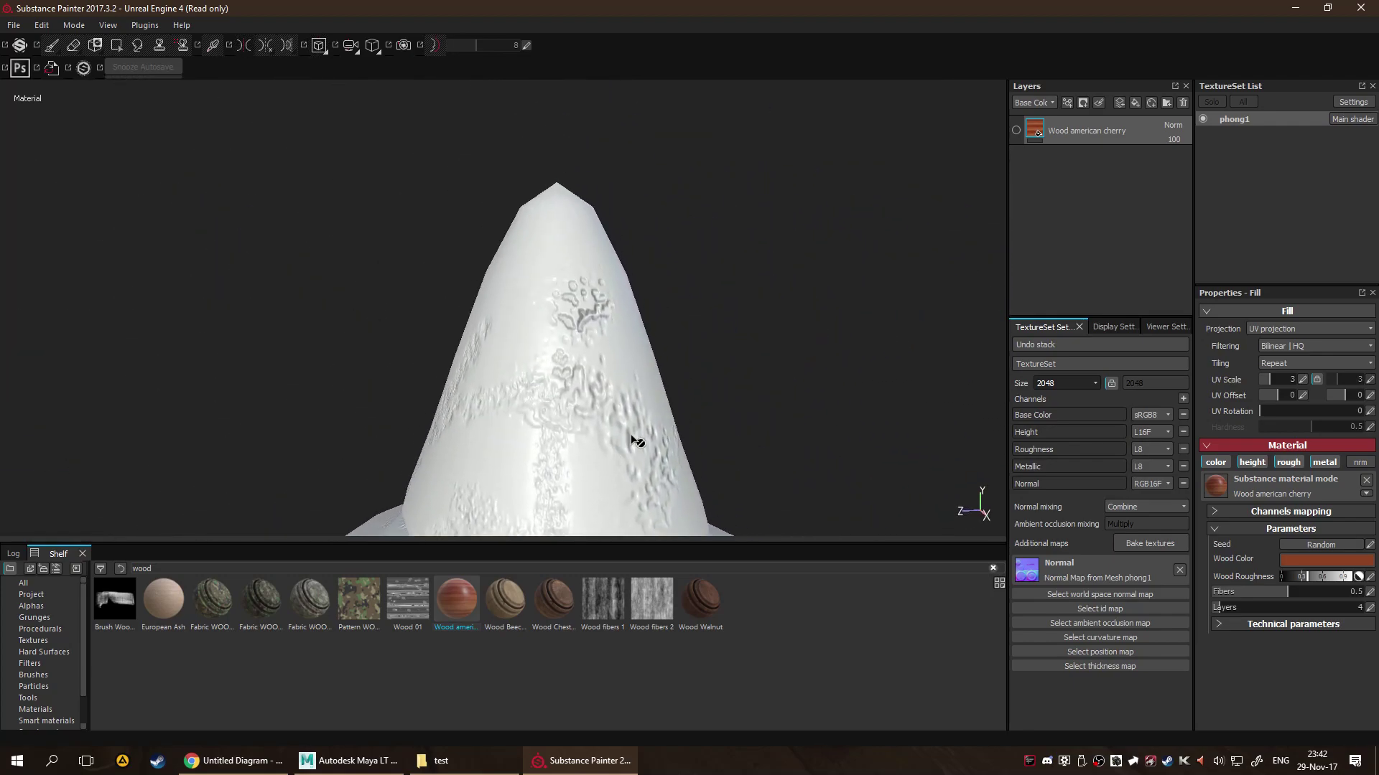
Inspect the baked detail up close from the upper cone down to where the cone meets the brim.
scroll(565, 267, up, 2)
scroll(567, 271, up, 5)
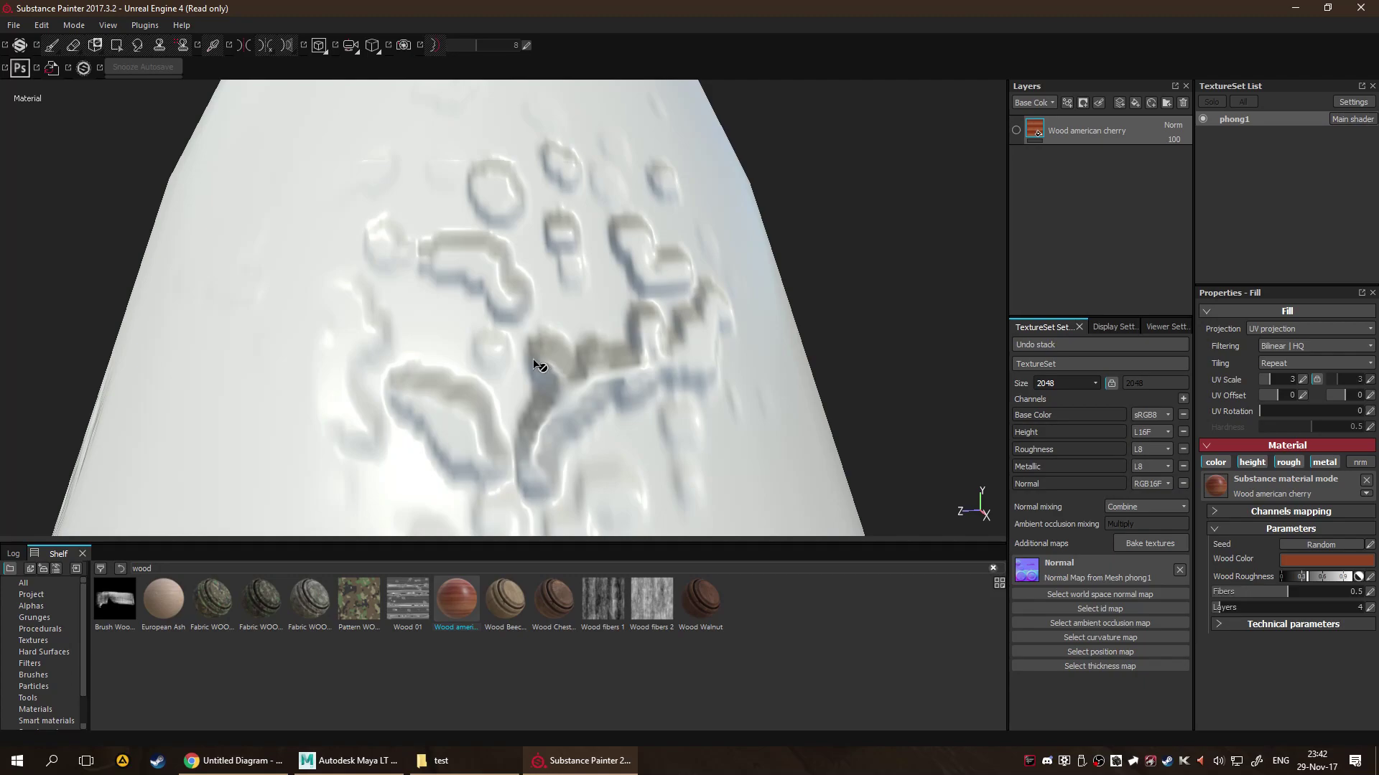
scroll(538, 367, down, 6)
alt+middle_drag(461, 431, 474, 180)
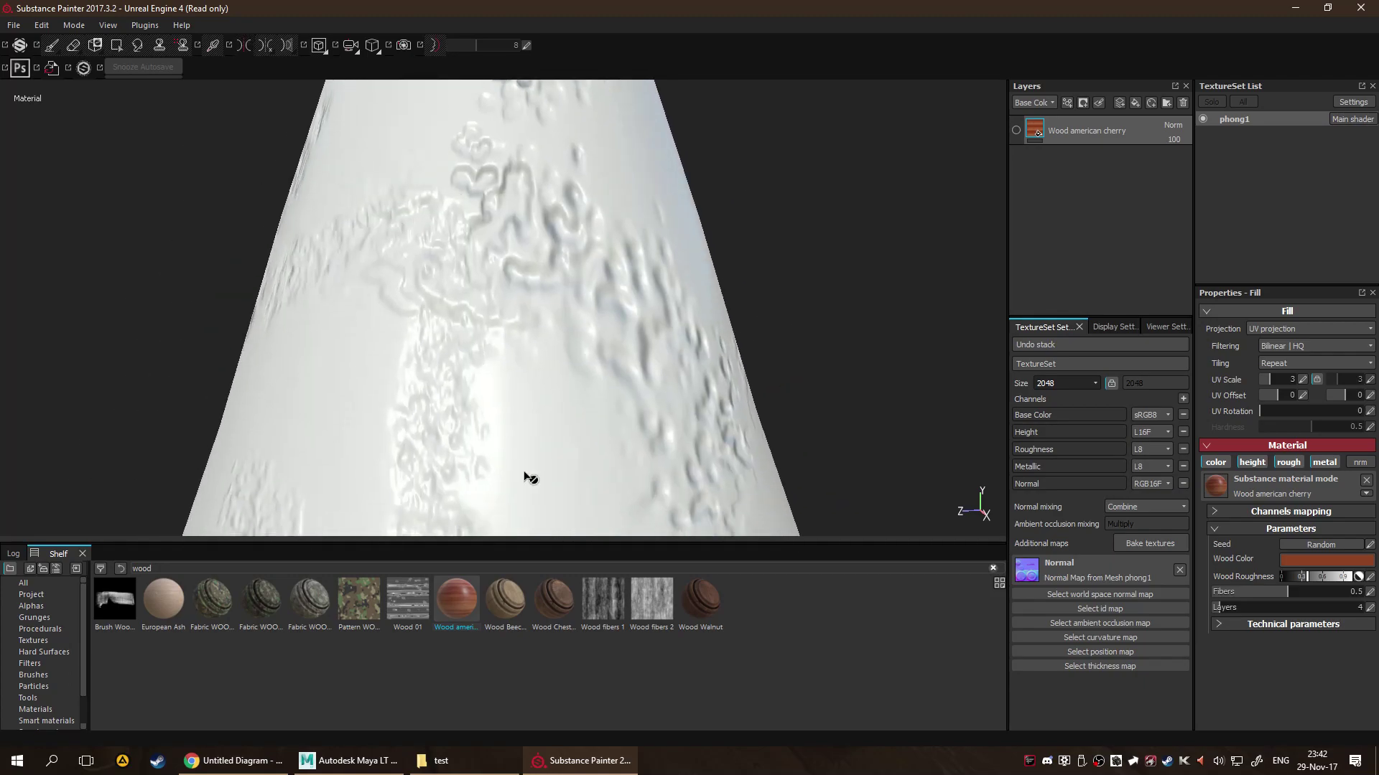
alt+middle_drag(531, 479, 583, 248)
alt+drag(567, 345, 622, 249)
alt+middle_drag(459, 356, 436, 314)
alt+drag(567, 388, 600, 498)
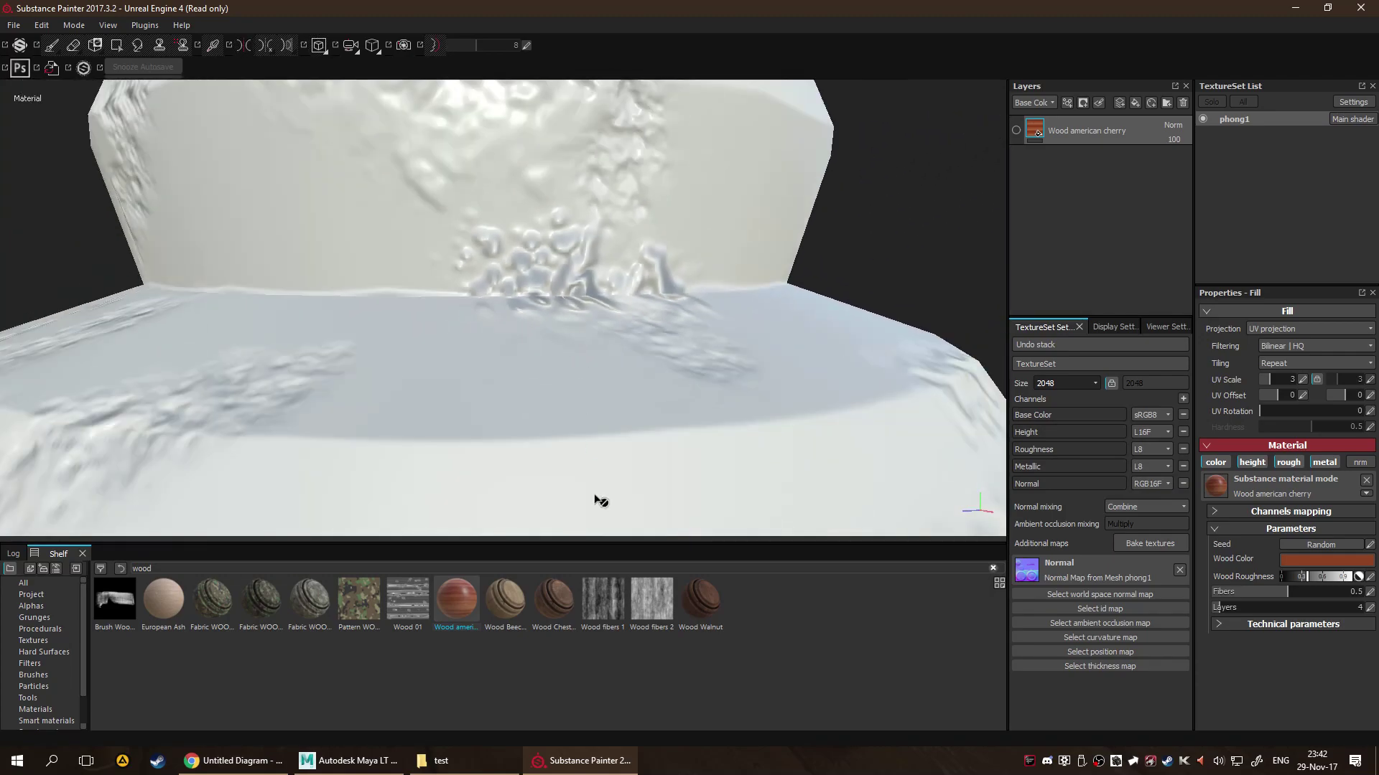
Switch to Maya LT, unhide Top_high to inspect its sculpted detail around the cone base, and hide it again.
click(352, 761)
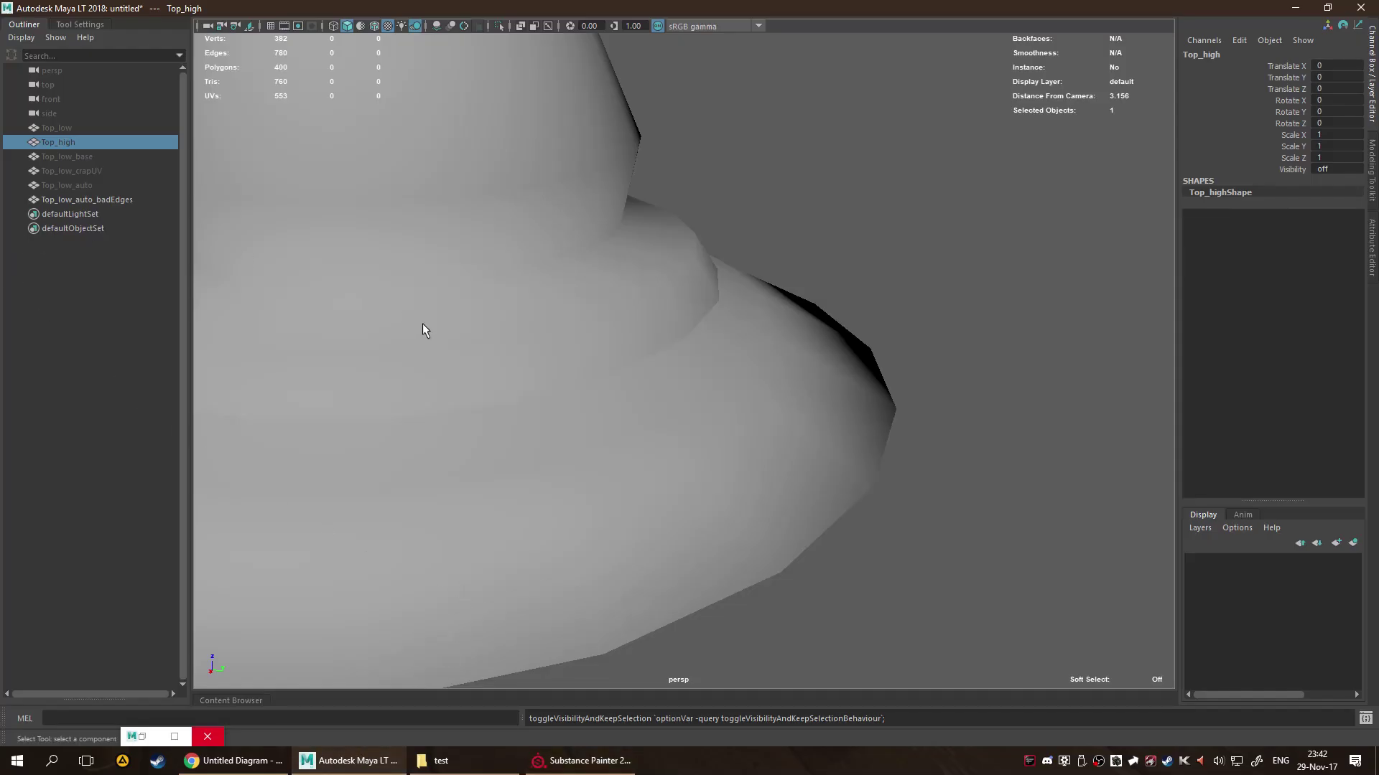
key(h)
alt+drag(609, 343, 548, 256)
scroll(548, 255, up, 3)
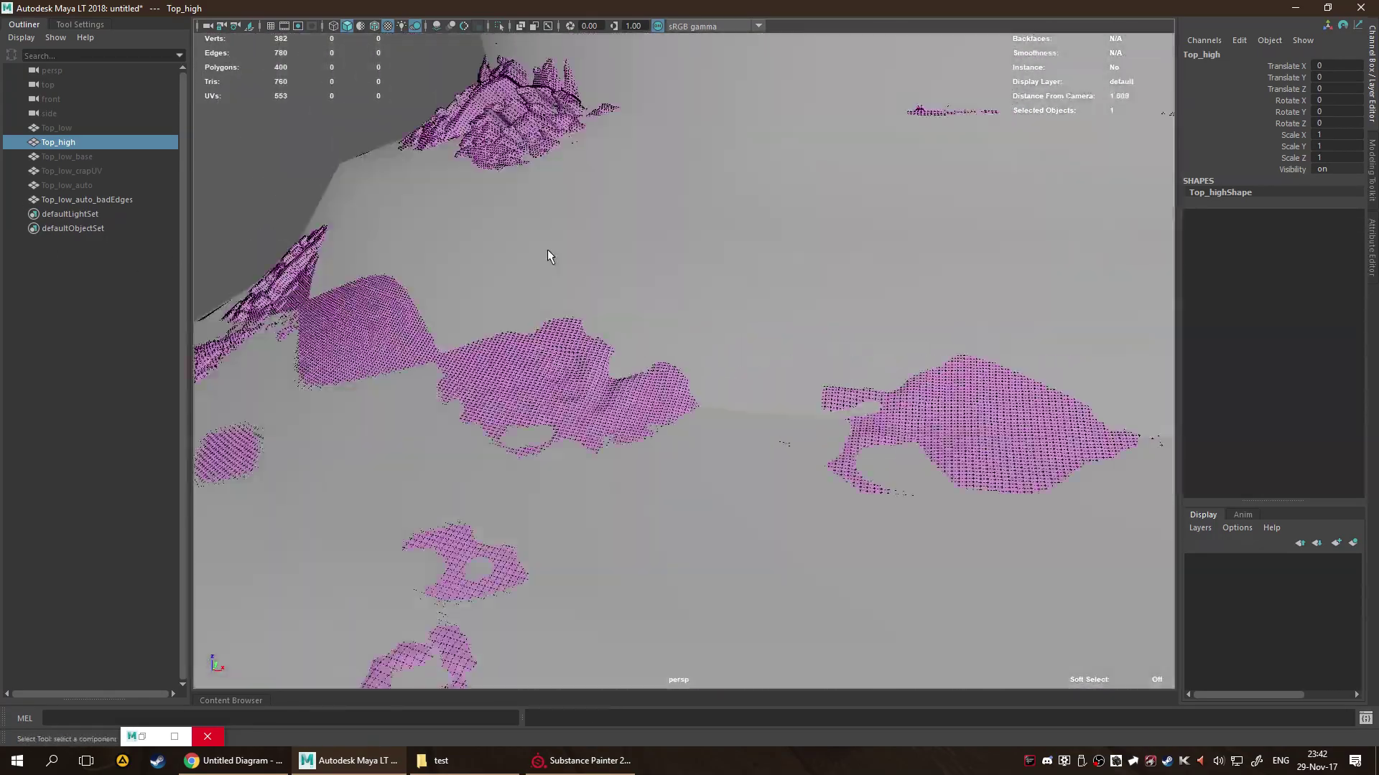
scroll(541, 231, up, 3)
alt+middle_drag(542, 230, 659, 361)
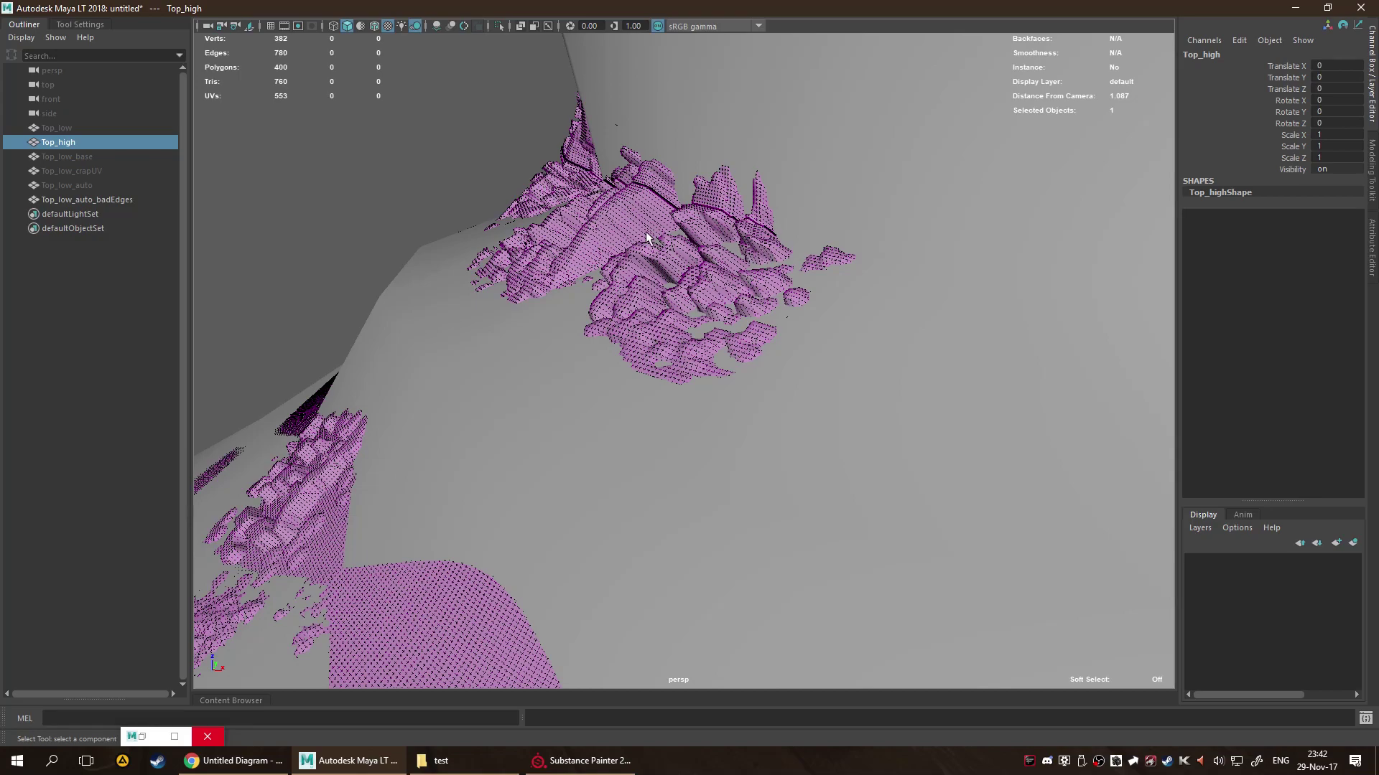
key(h)
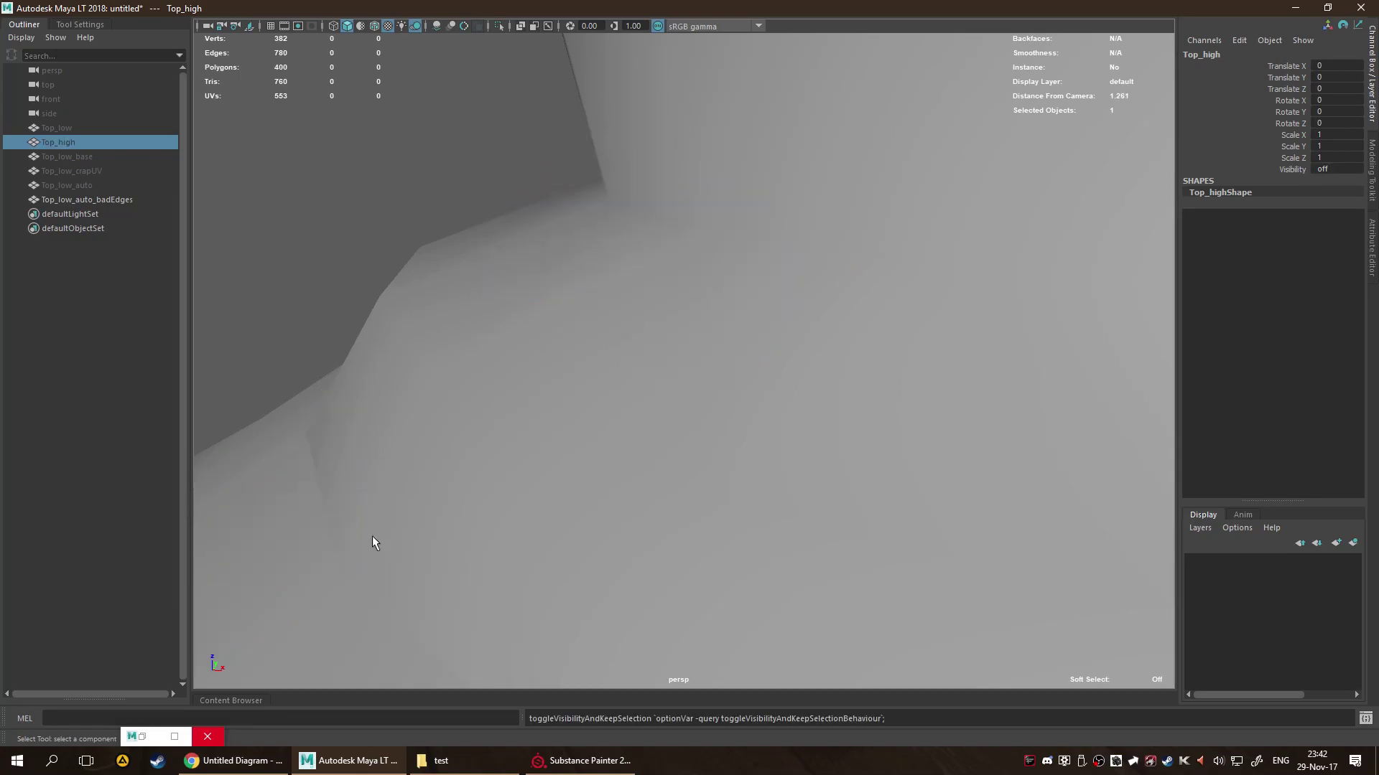
Return to Substance Painter and examine the baked detail along the edge between the cone and the brim.
key(alt+Tab)
alt+drag(553, 348, 572, 231)
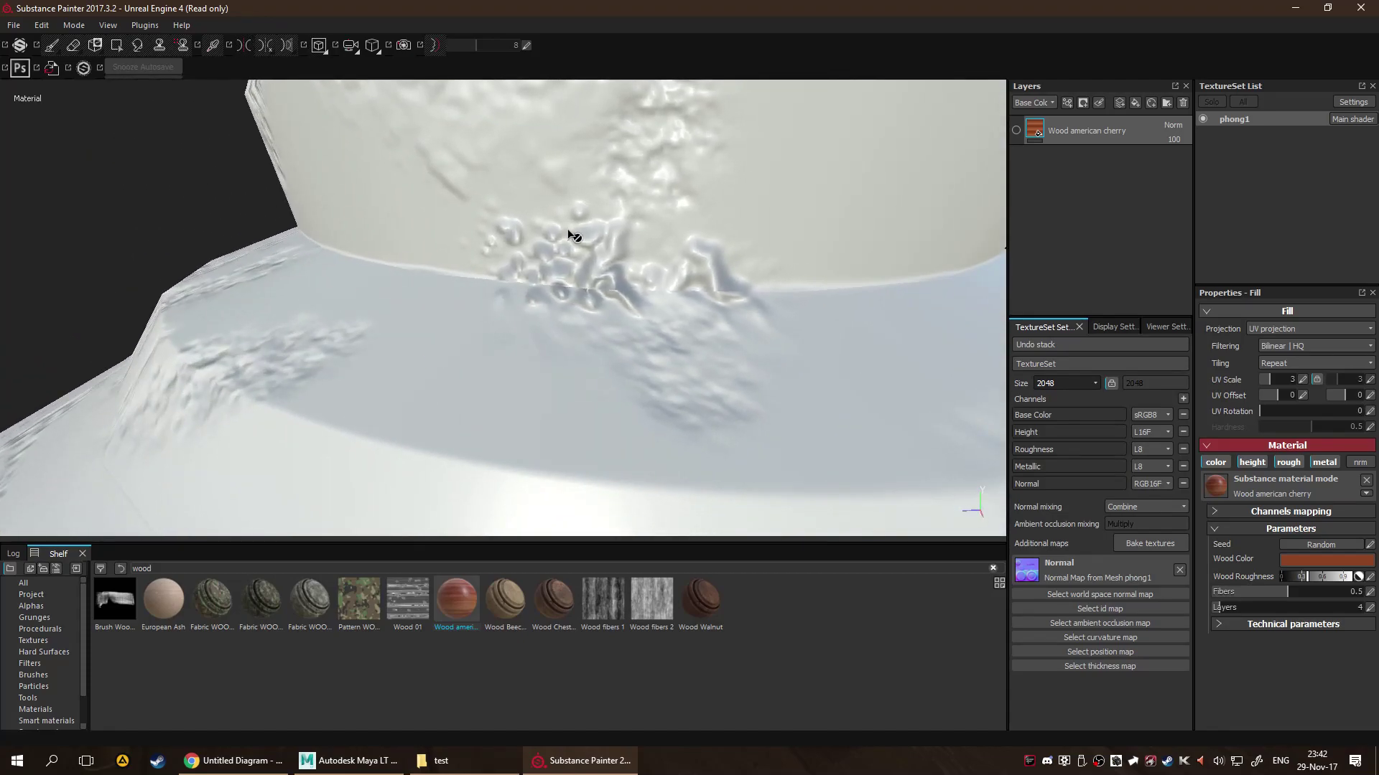
alt+drag(833, 311, 747, 311)
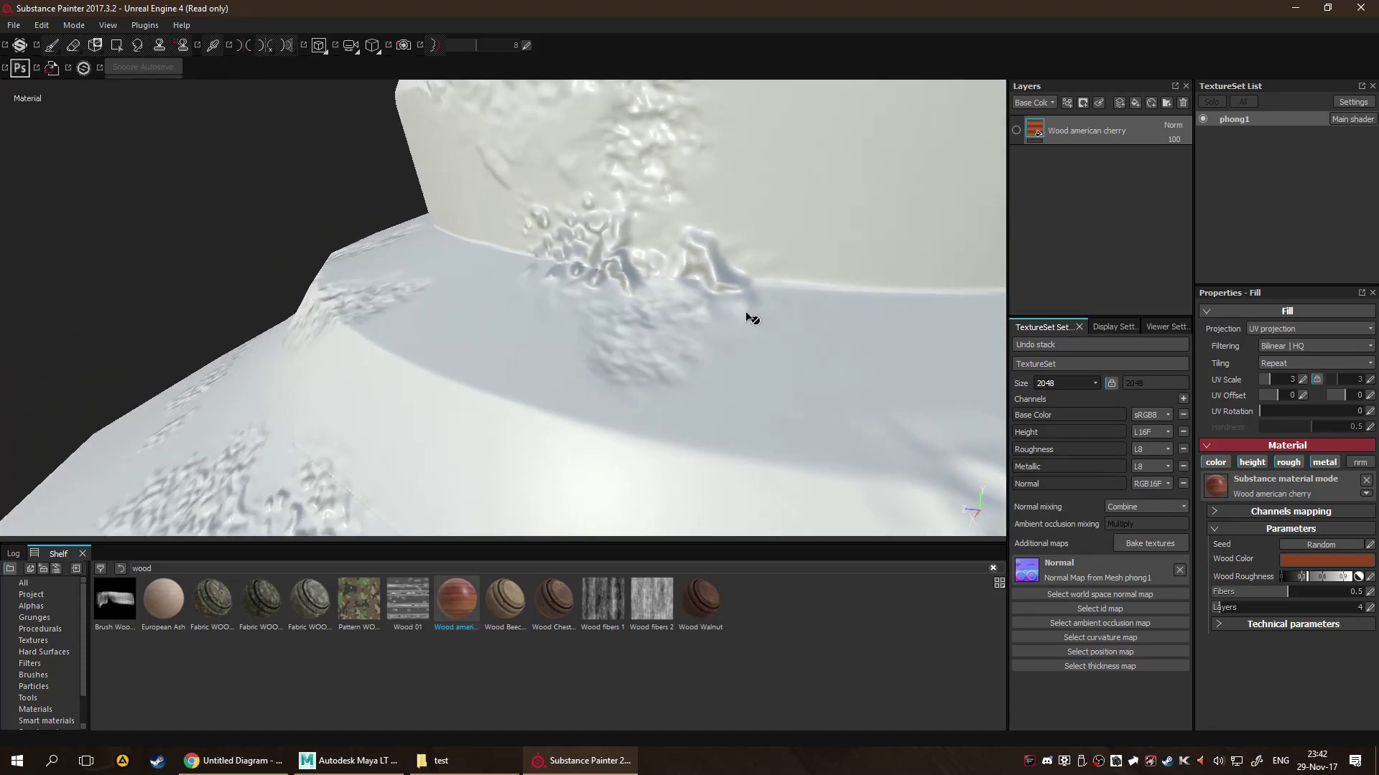
Show the Wood american cherry layer, inspect the wood on the hat down to the brim's underside, and hide the layer.
click(1016, 131)
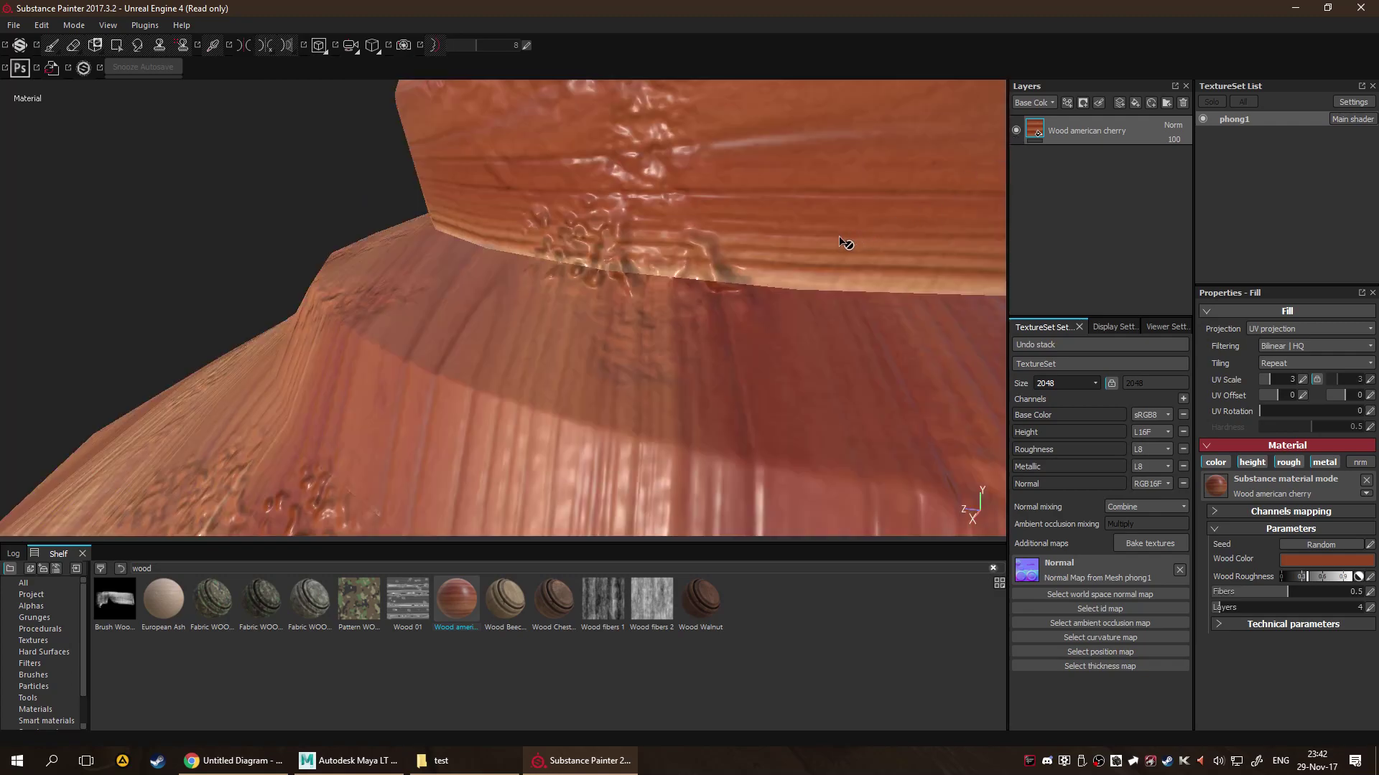
alt+drag(837, 237, 695, 361)
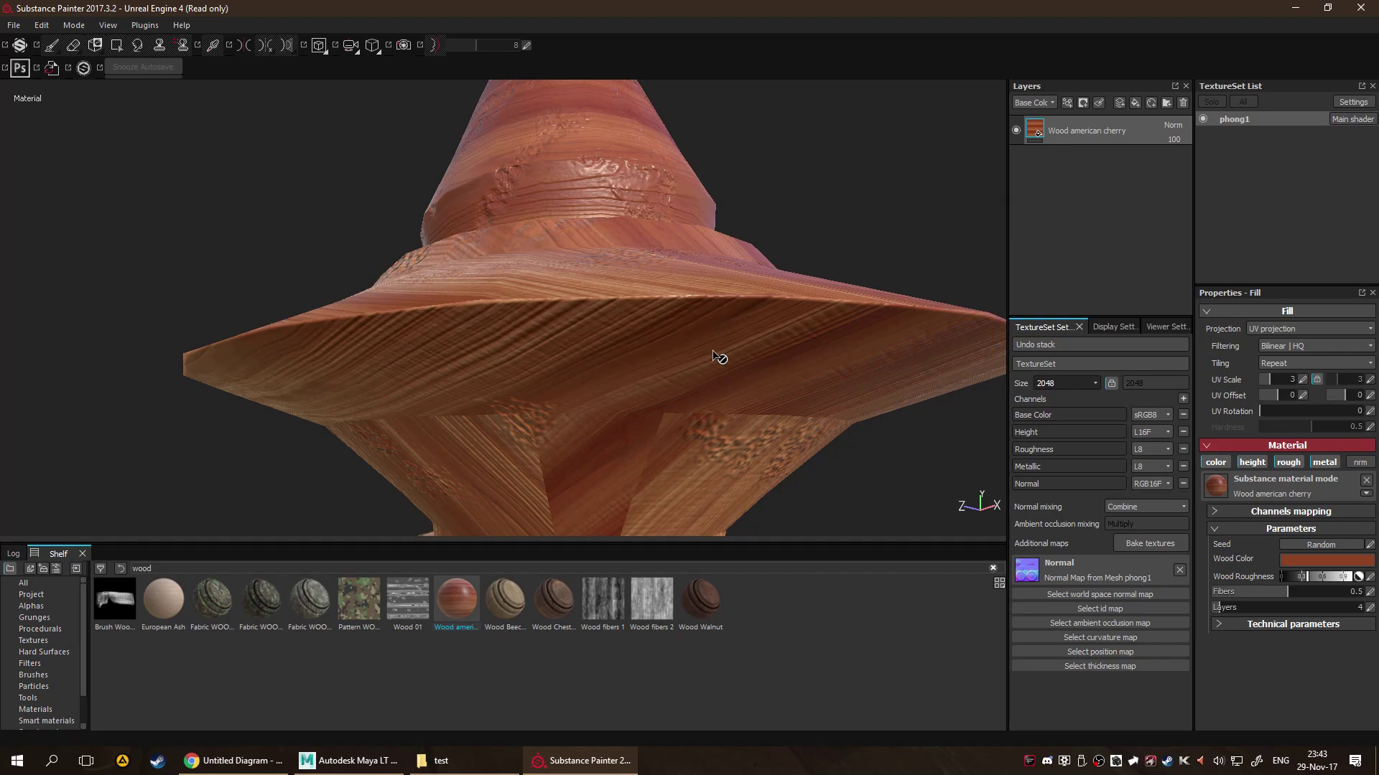
click(1015, 130)
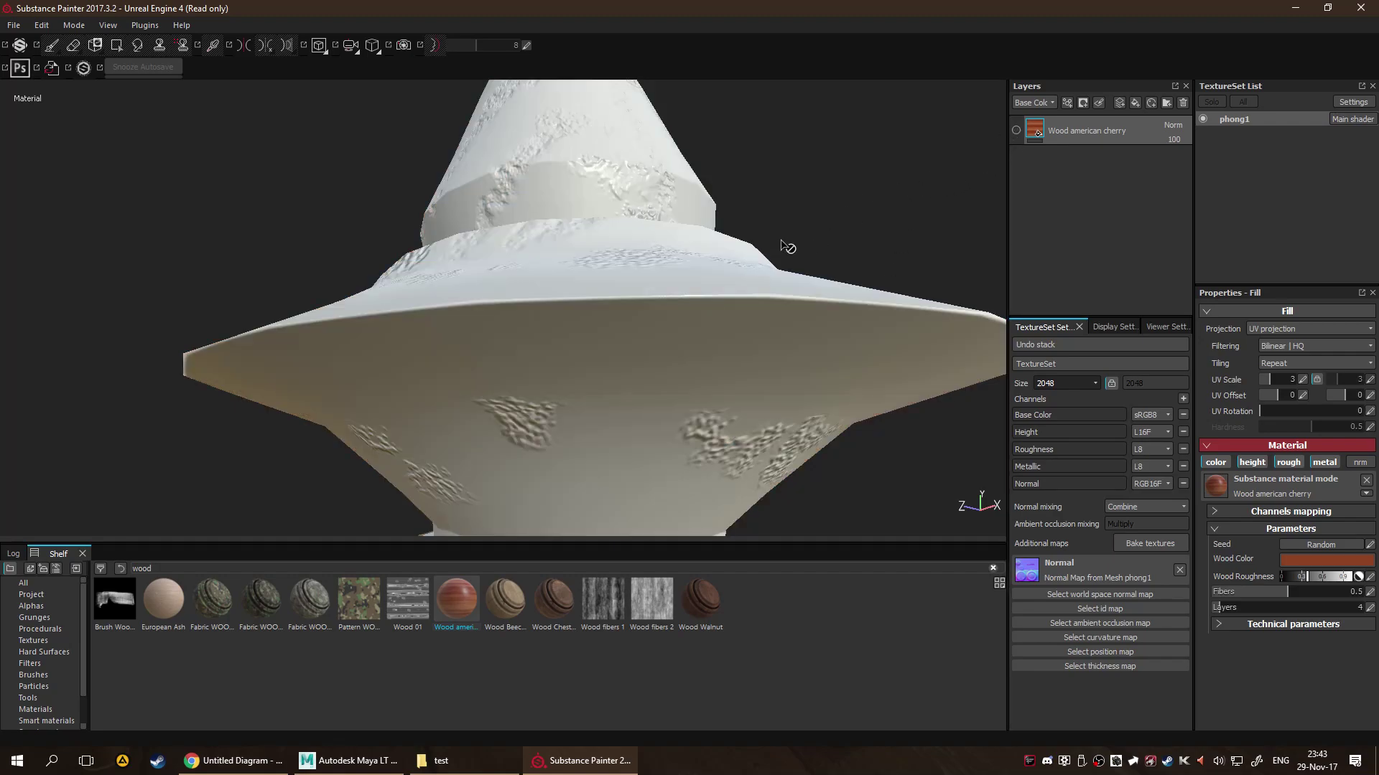
Display the Normal + Height + Base normal channel and examine the brim's underside and the hat from several sides.
key(c)
key(c)
key(c)
key(c)
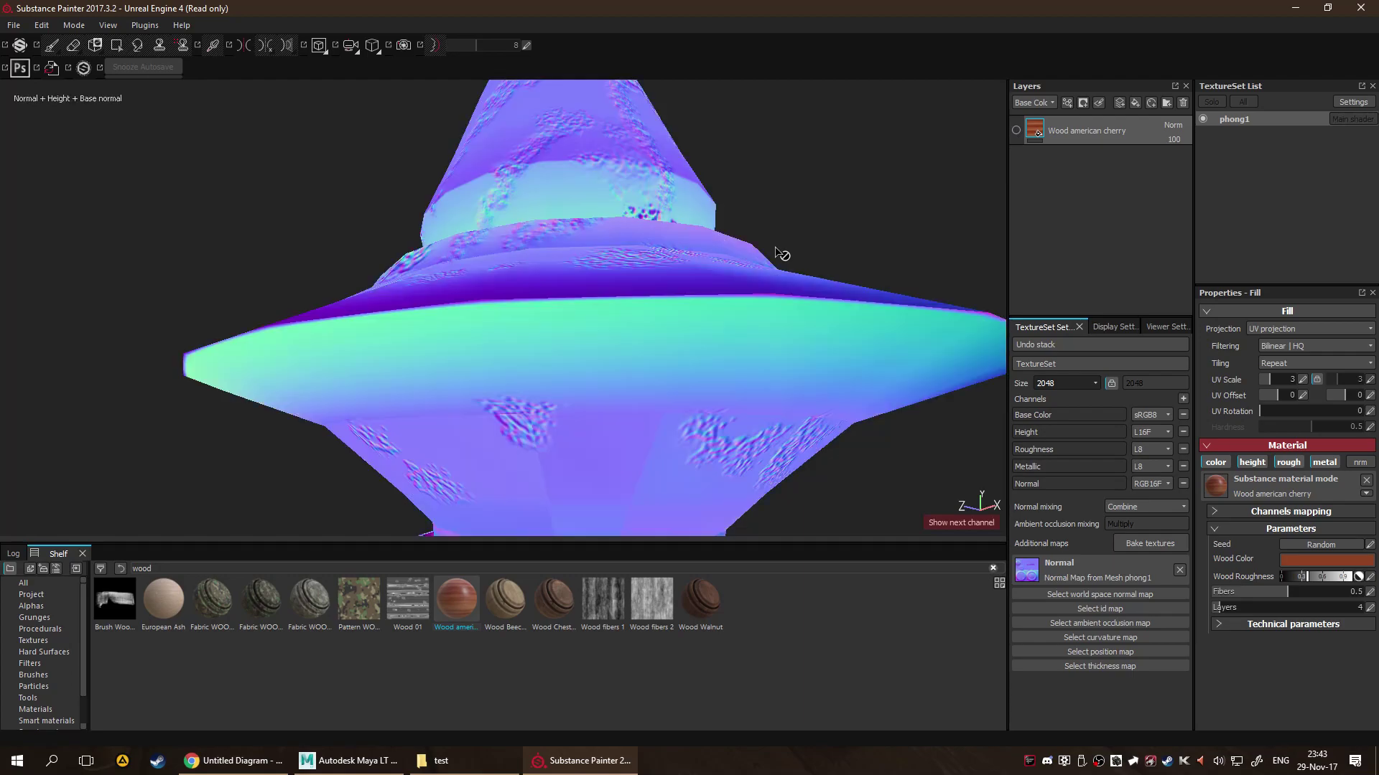
alt+drag(779, 257, 779, 345)
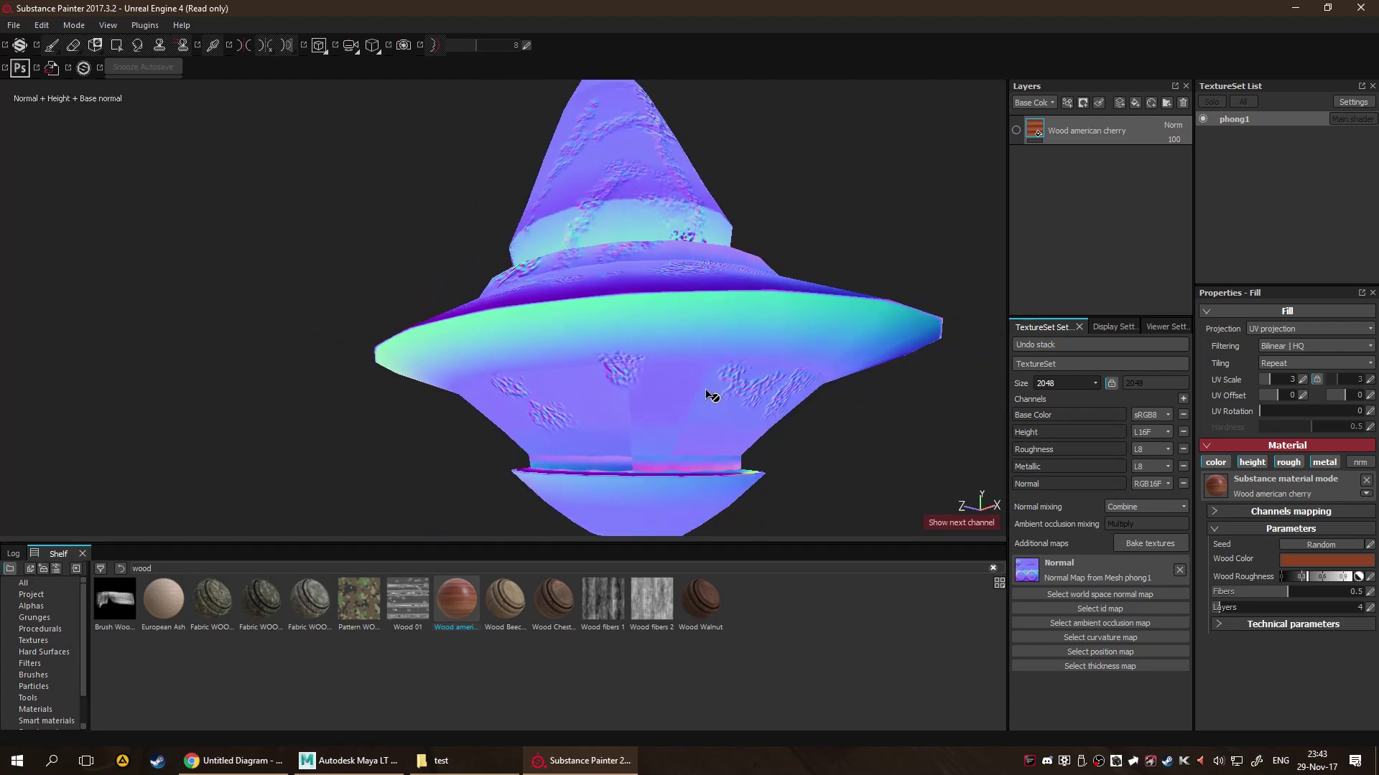
alt+drag(714, 390, 765, 395)
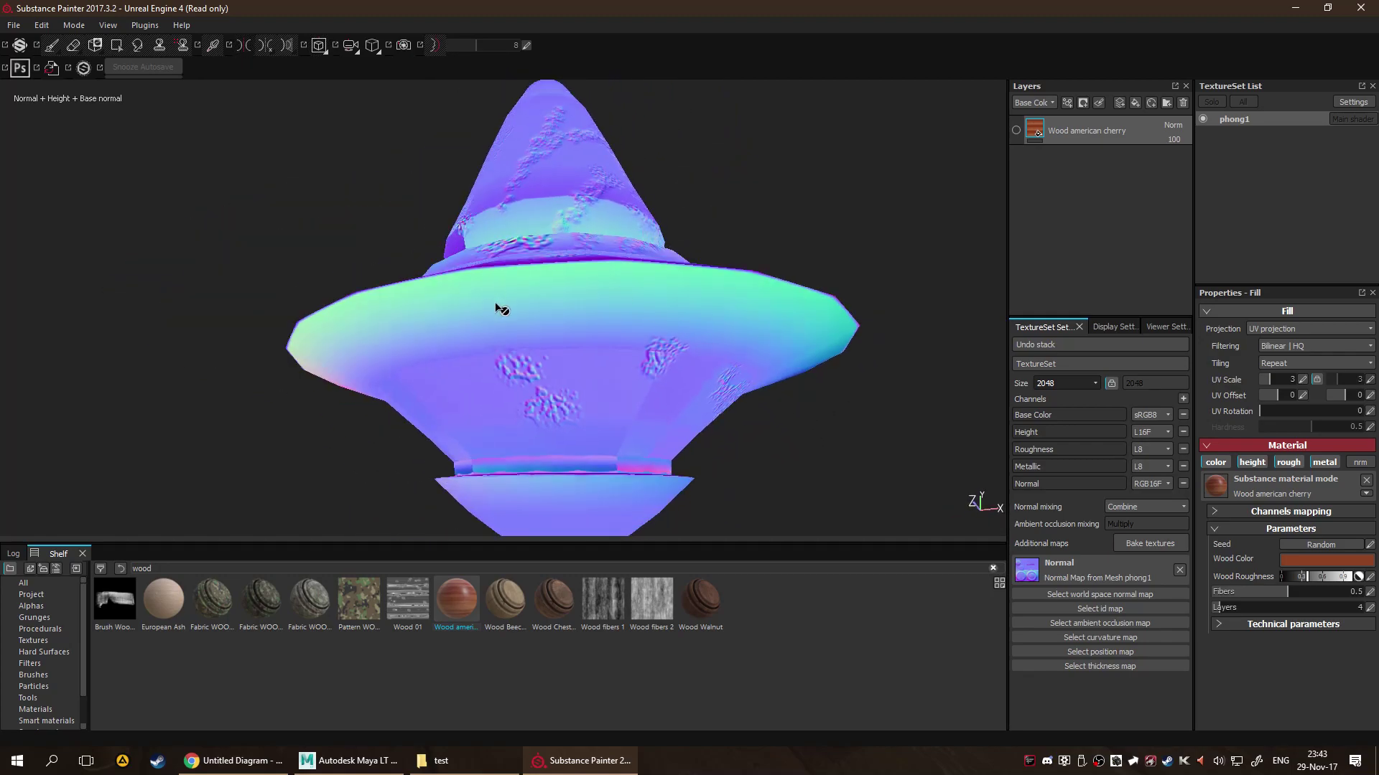
alt+drag(477, 314, 574, 376)
Inspect the seam edges on top of the brim up close, cycling the channels back to Normal + Height + Base normal.
scroll(523, 225, up, 10)
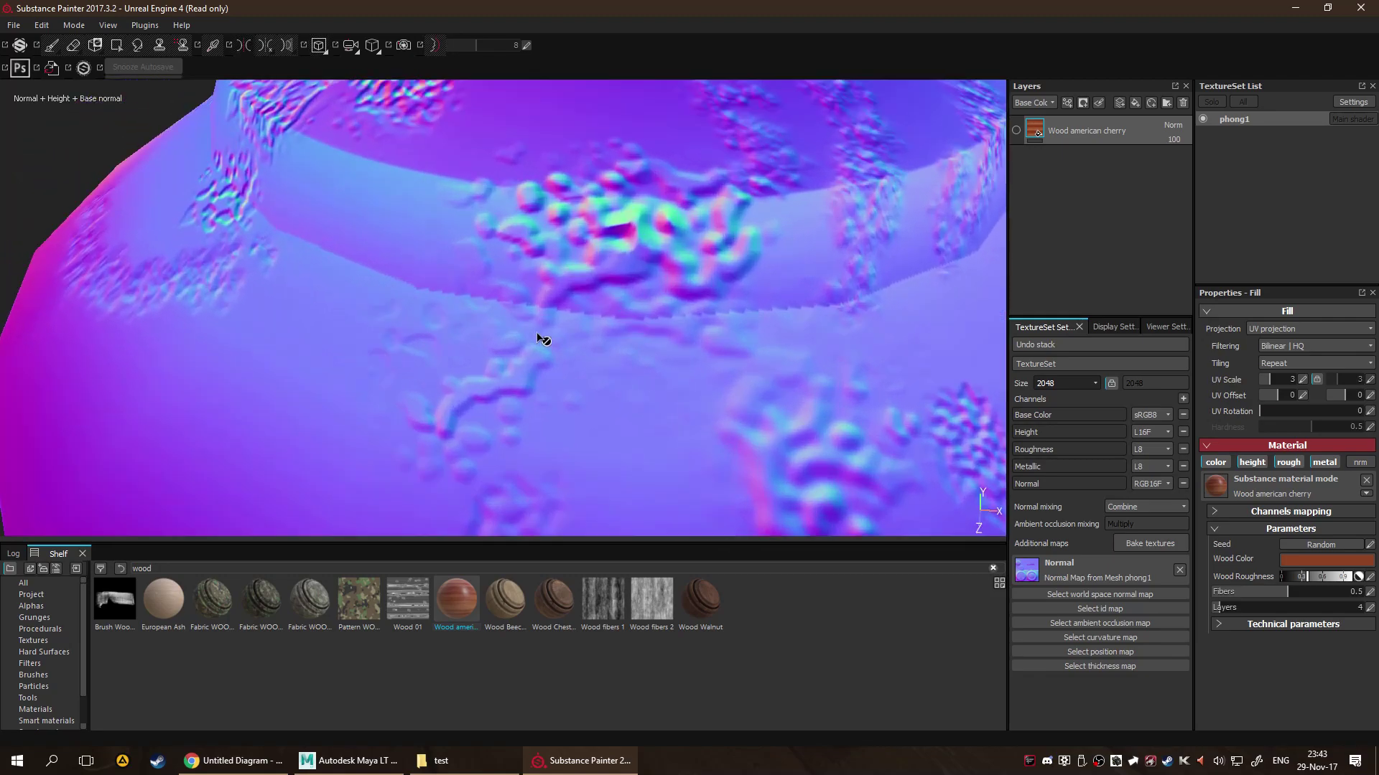
scroll(544, 339, up, 6)
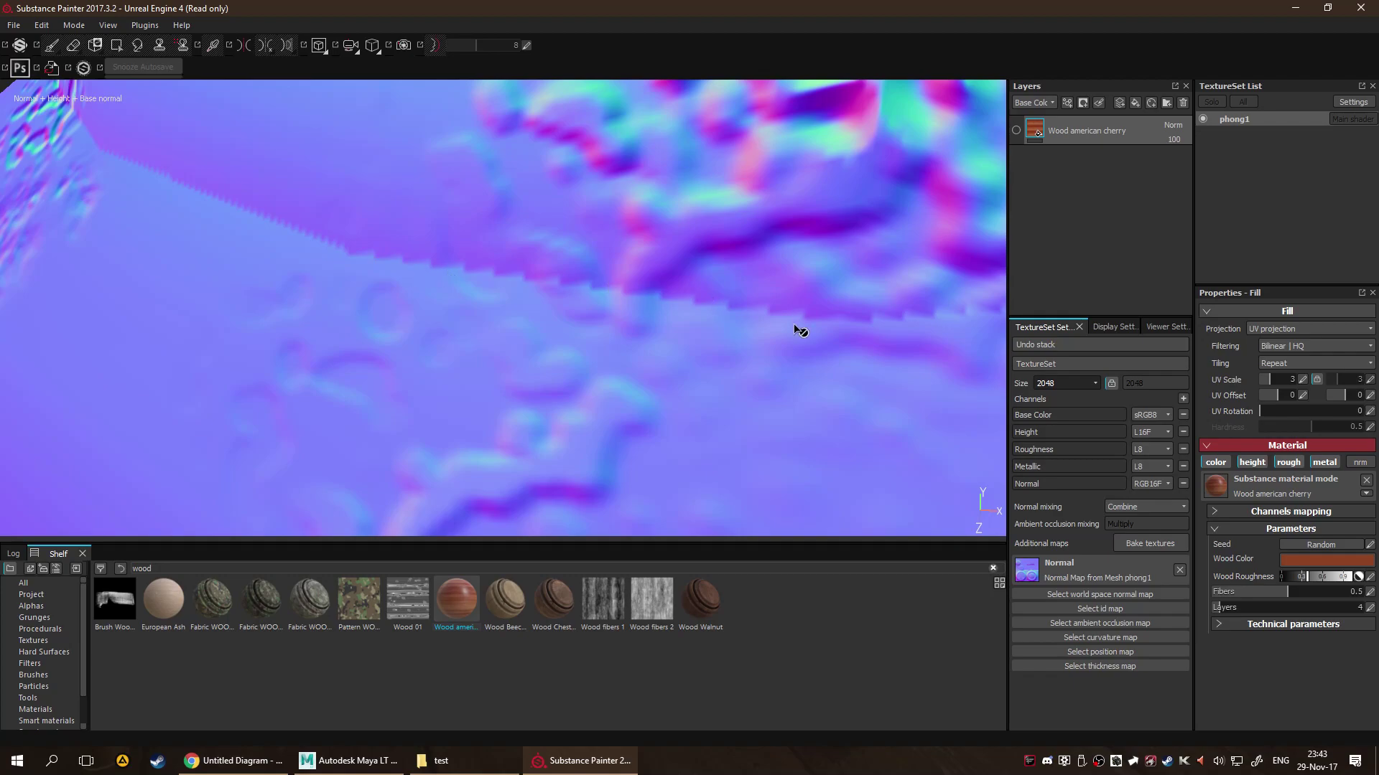
scroll(783, 318, down, 3)
alt+middle_drag(843, 320, 341, 323)
scroll(551, 295, up, 3)
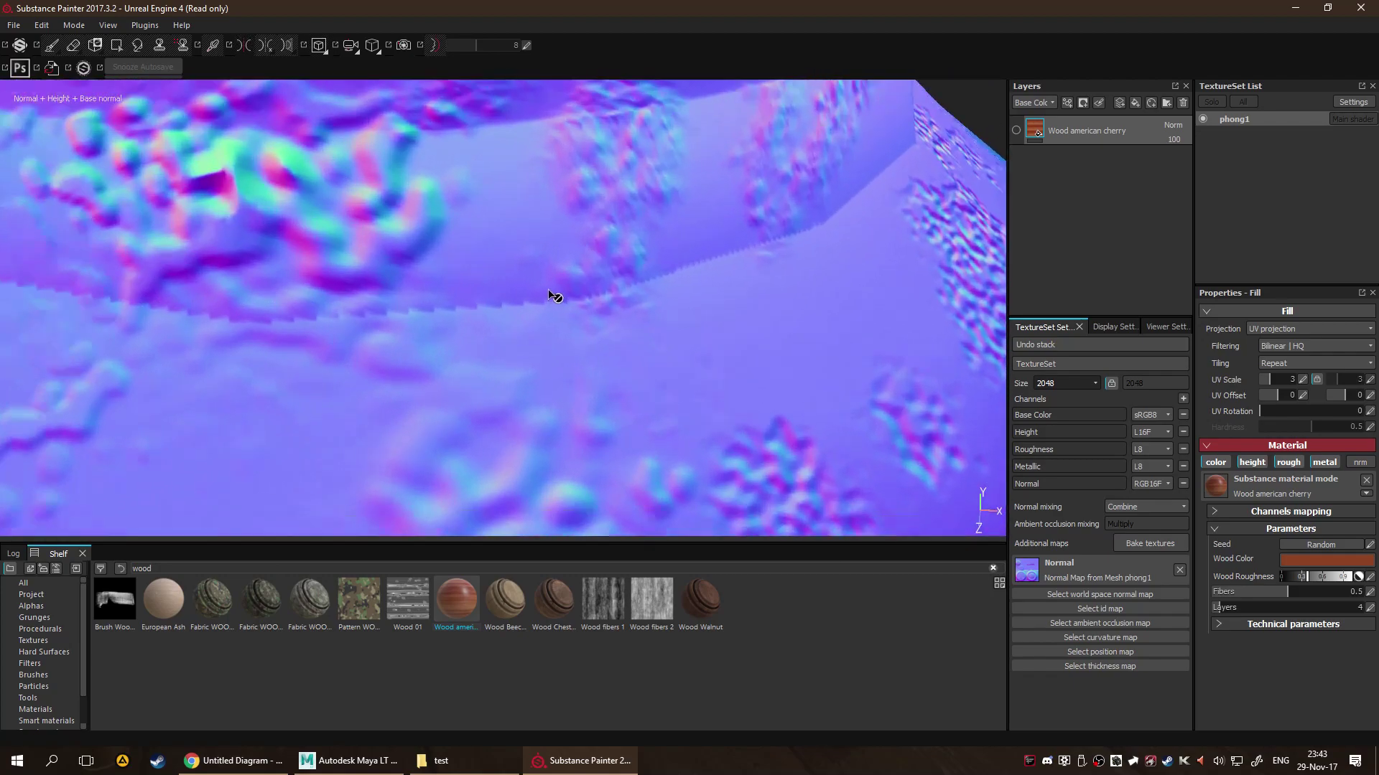
alt+drag(389, 321, 476, 235)
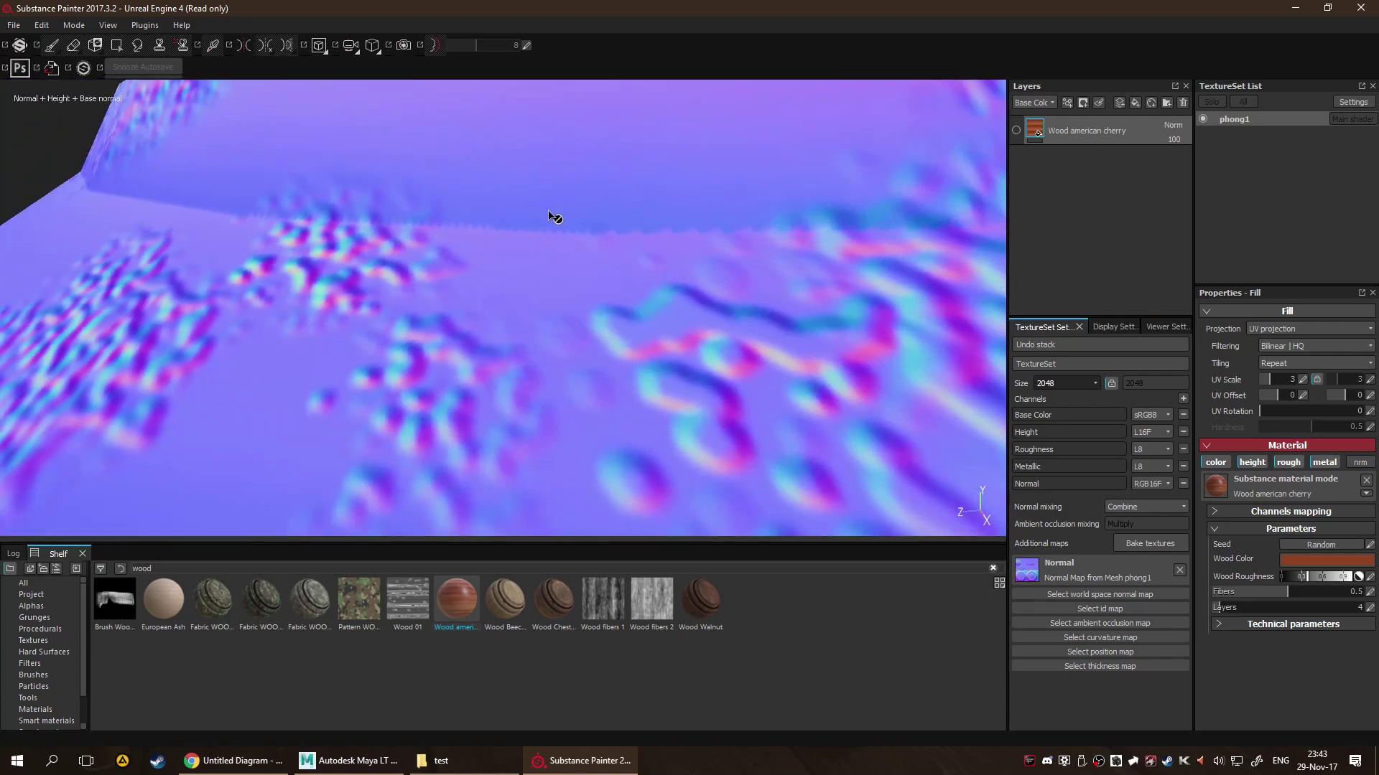
alt+drag(552, 215, 457, 322)
key(c)
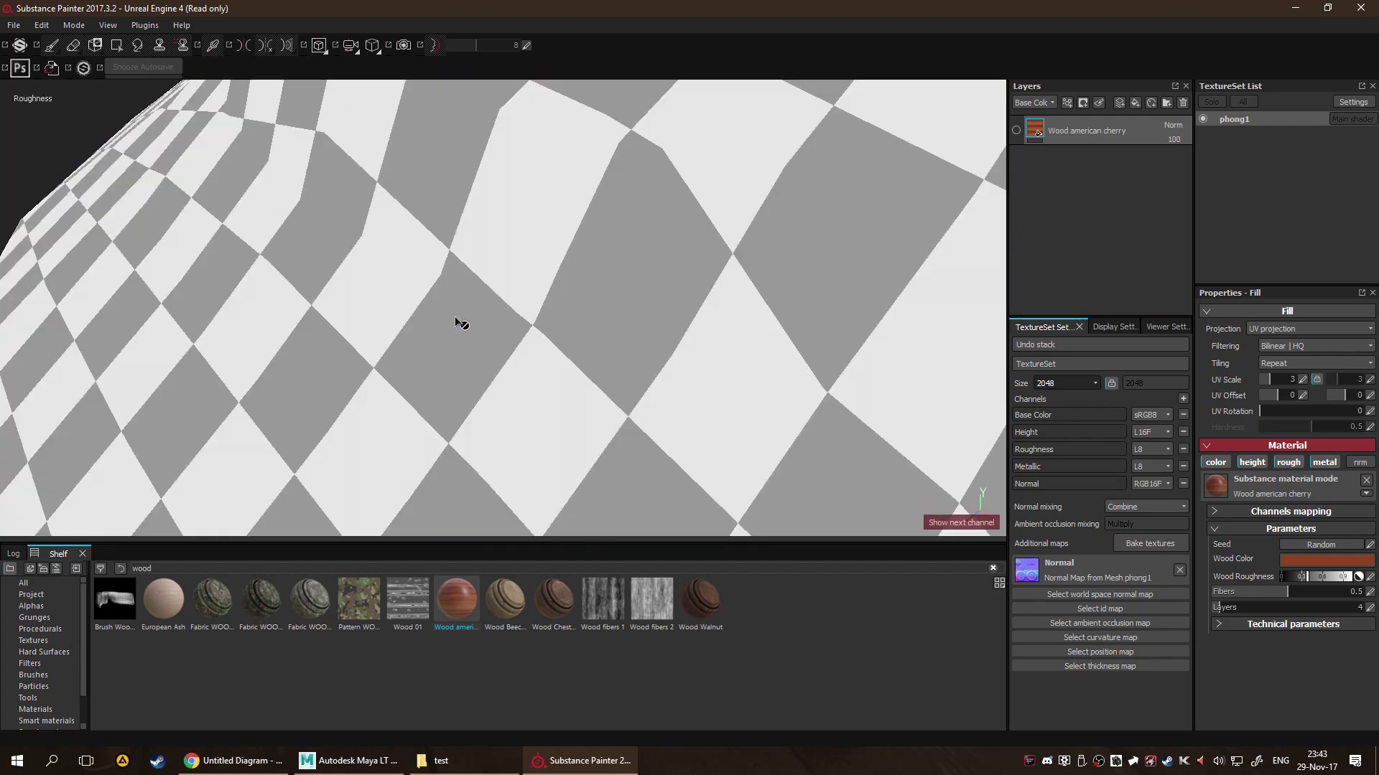
key(c)
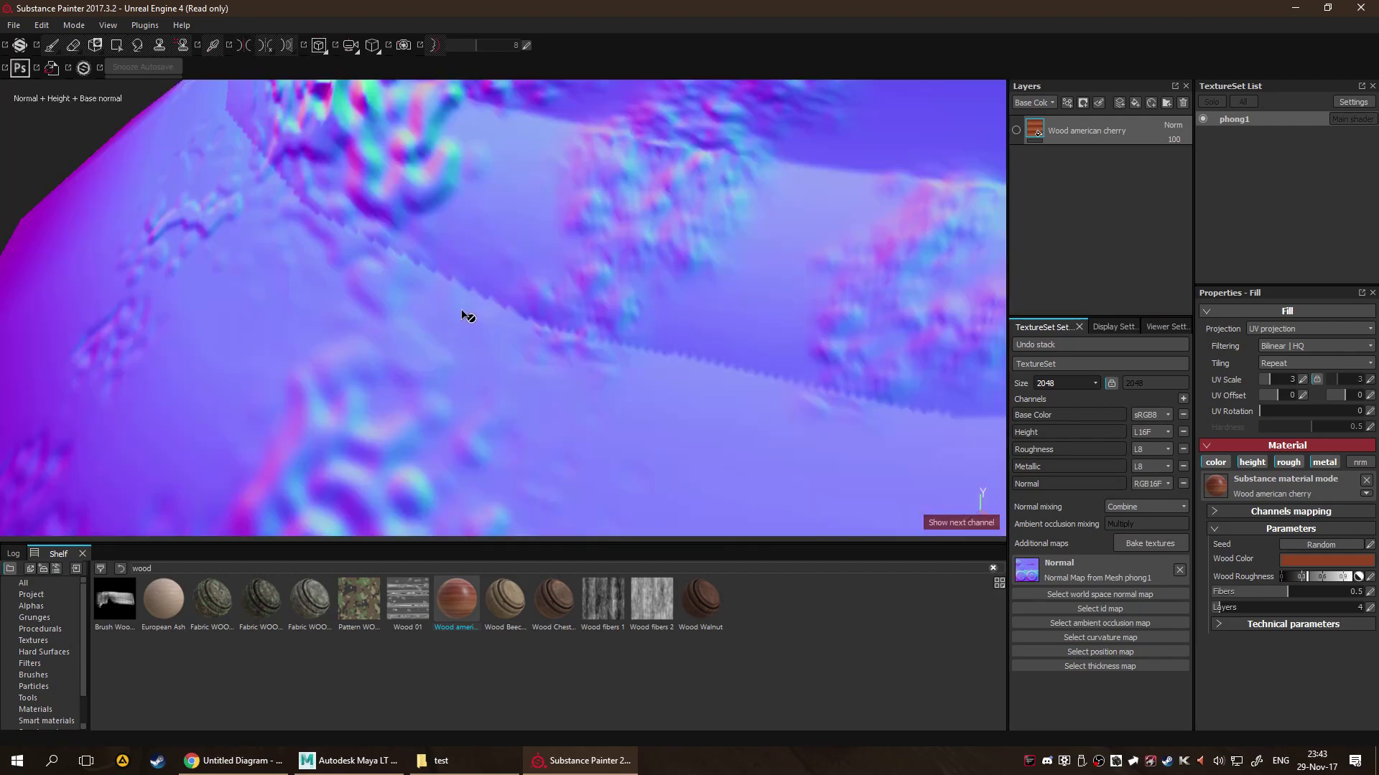
Return to the material view, show the Wood american cherry layer, and inspect the seam where the cone meets the brim.
key(m)
alt+drag(564, 333, 1000, 262)
click(1017, 132)
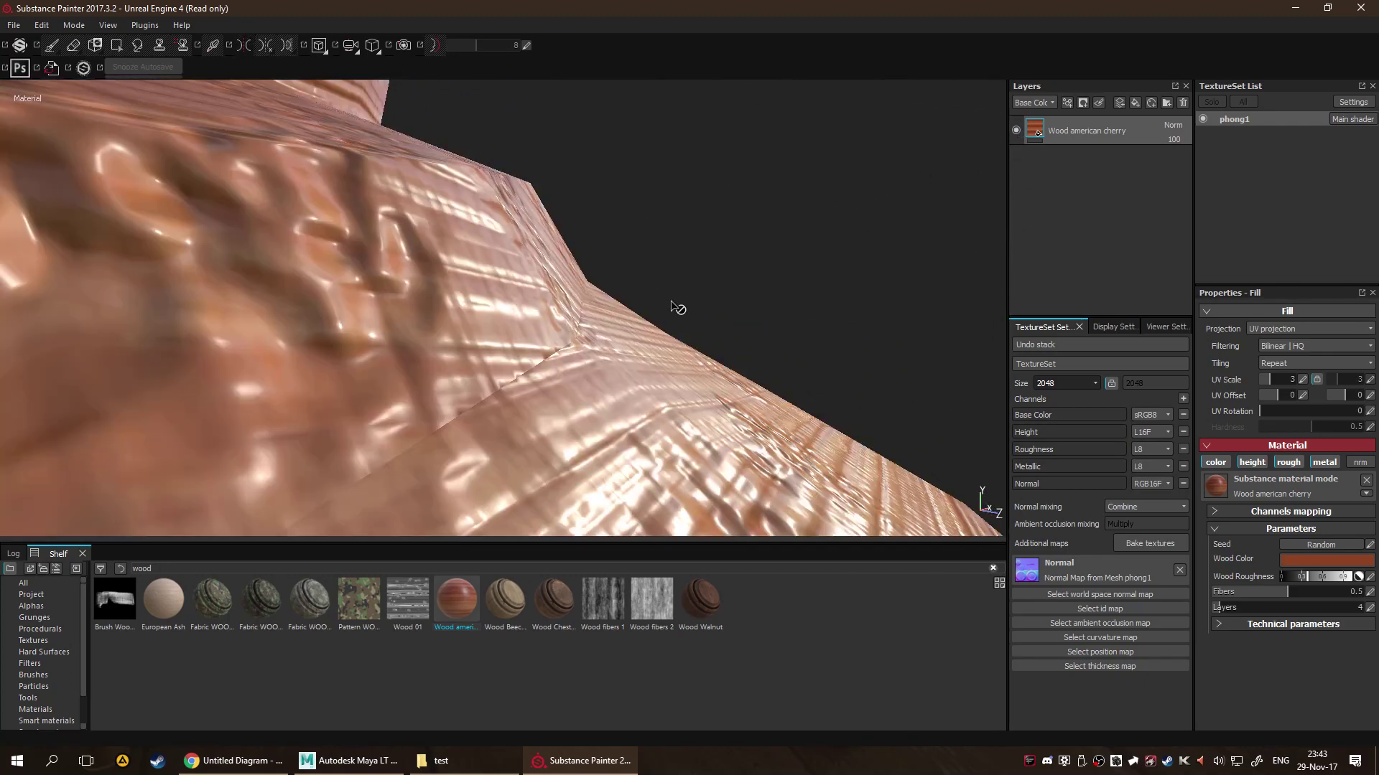
alt+drag(678, 307, 659, 340)
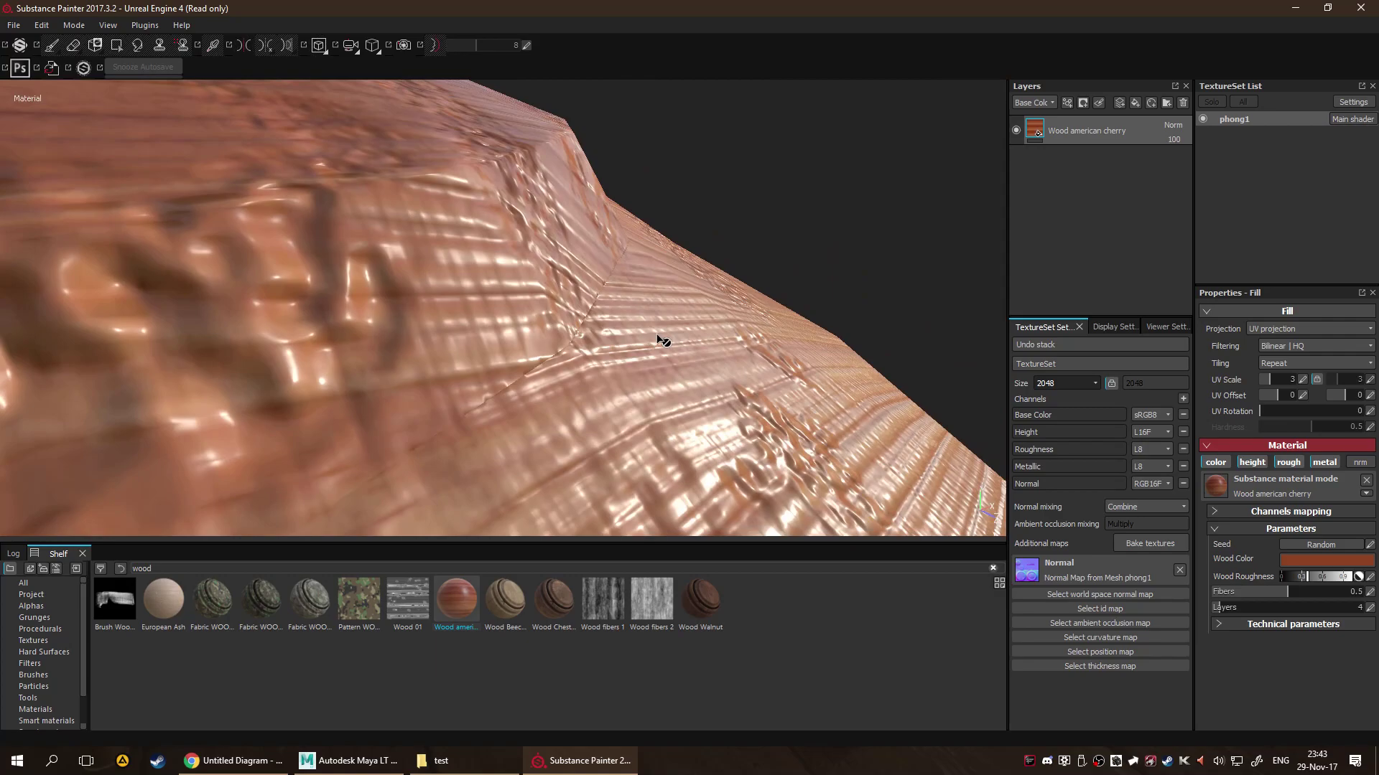
mouse_move(658, 339)
shift+right_down()
mouse_move(626, 333)
mouse_move(674, 326)
mouse_move(629, 337)
mouse_move(649, 336)
shift+right_up()
scroll(540, 438, up, 3)
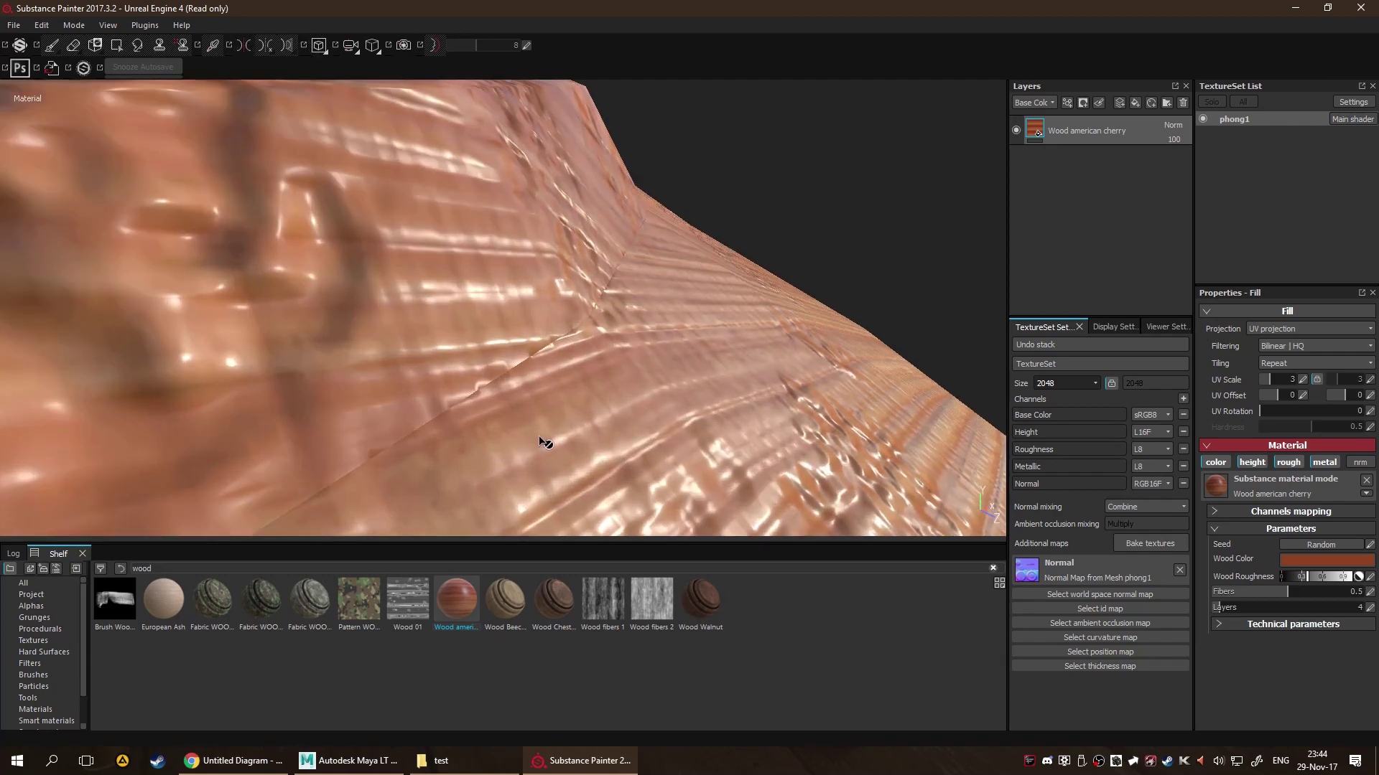
alt+drag(543, 442, 508, 357)
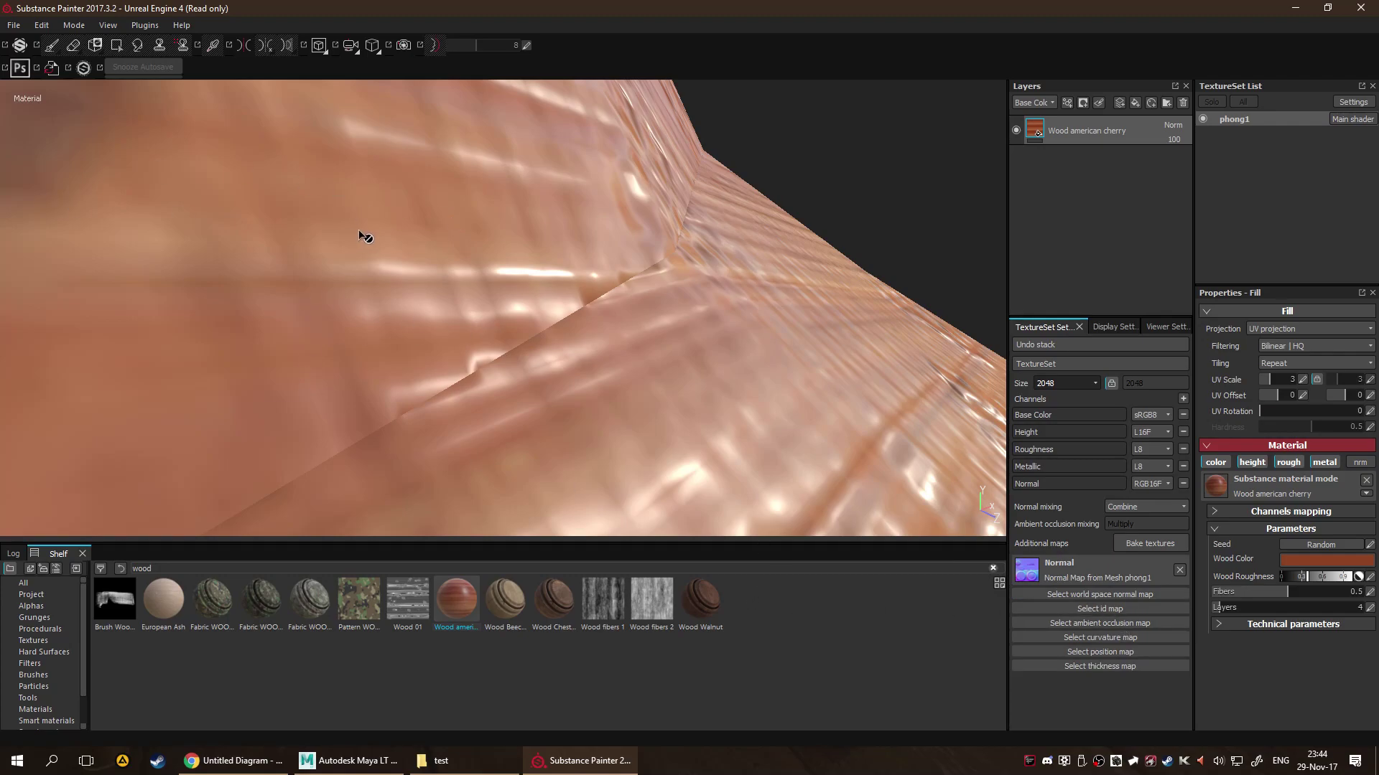
alt+drag(564, 271, 511, 302)
scroll(505, 296, down, 4)
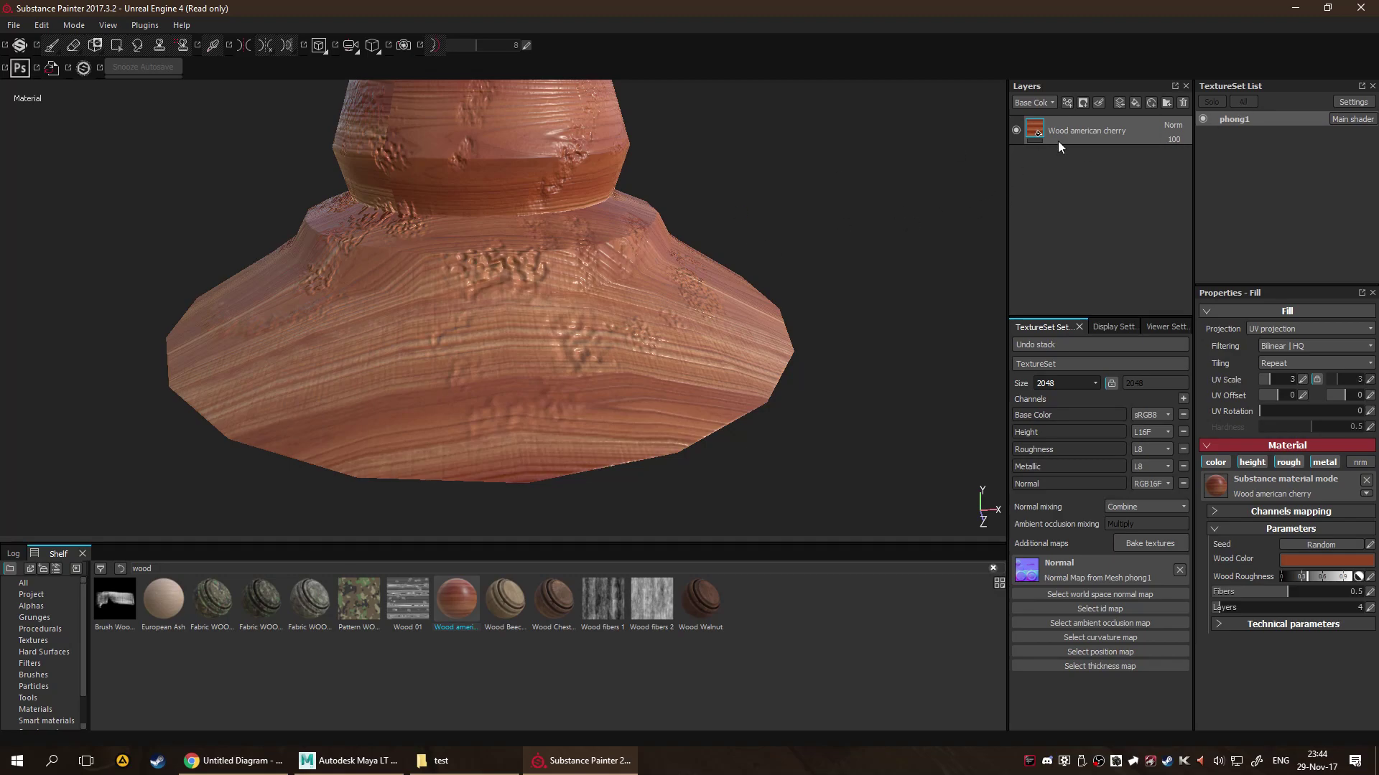
Delete the Wood american cherry layer and apply the Wood Walnut smart material to the hat instead.
key(Delete)
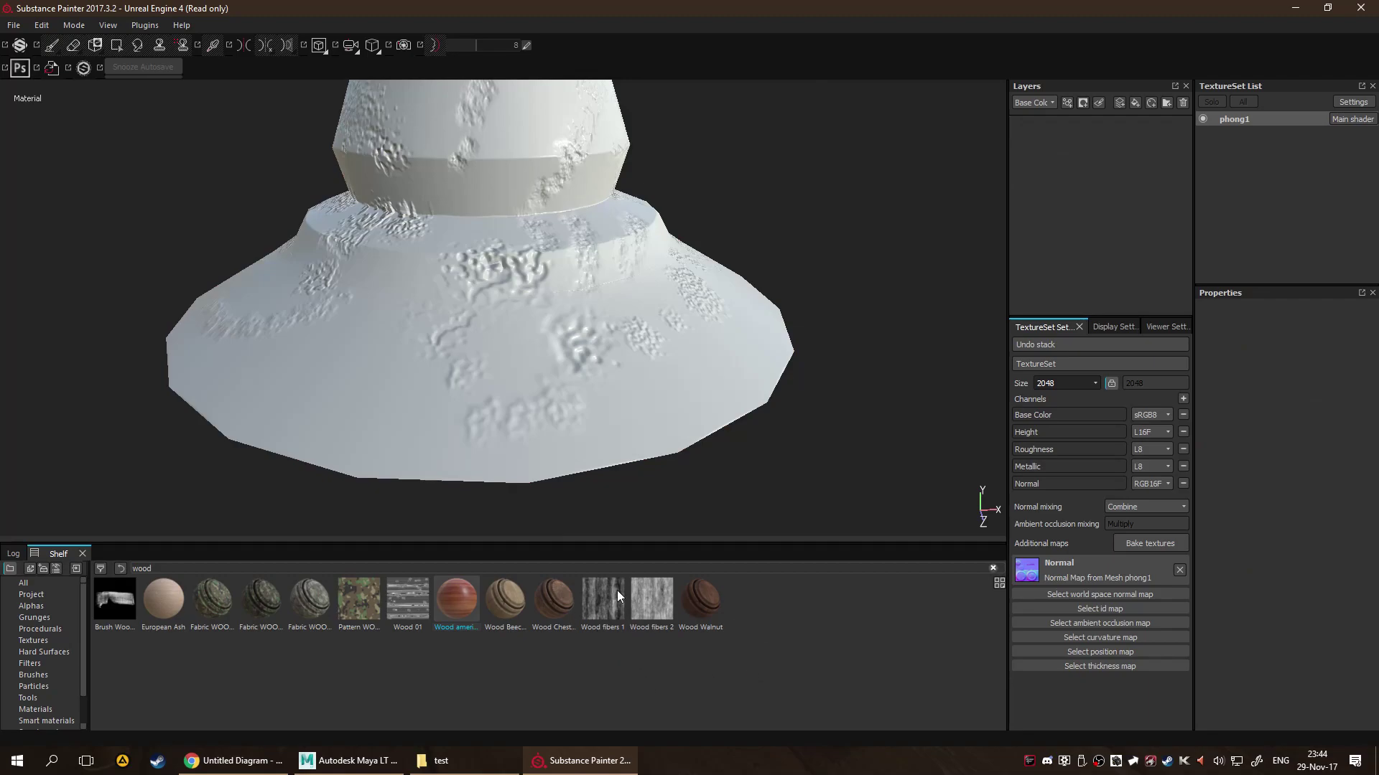
drag(699, 603, 1093, 247)
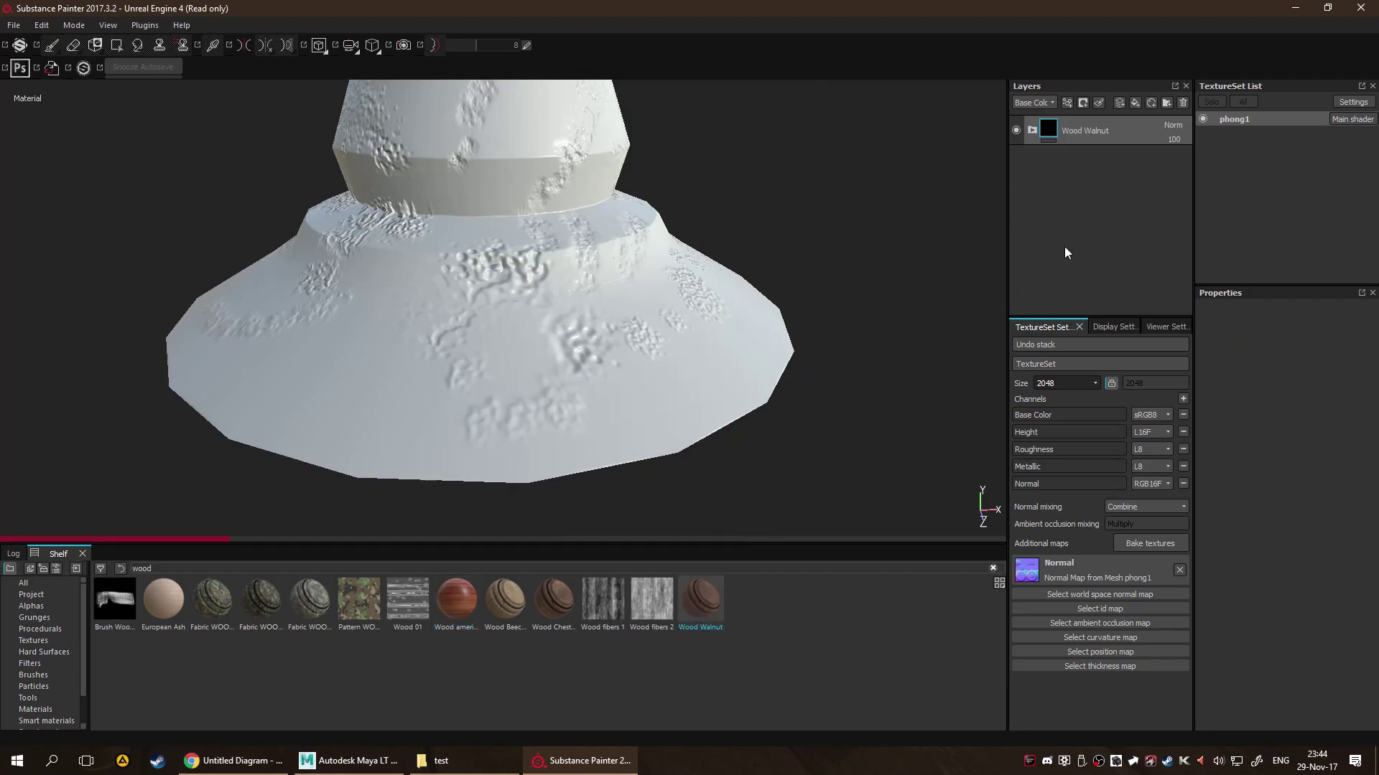
alt+drag(717, 322, 728, 358)
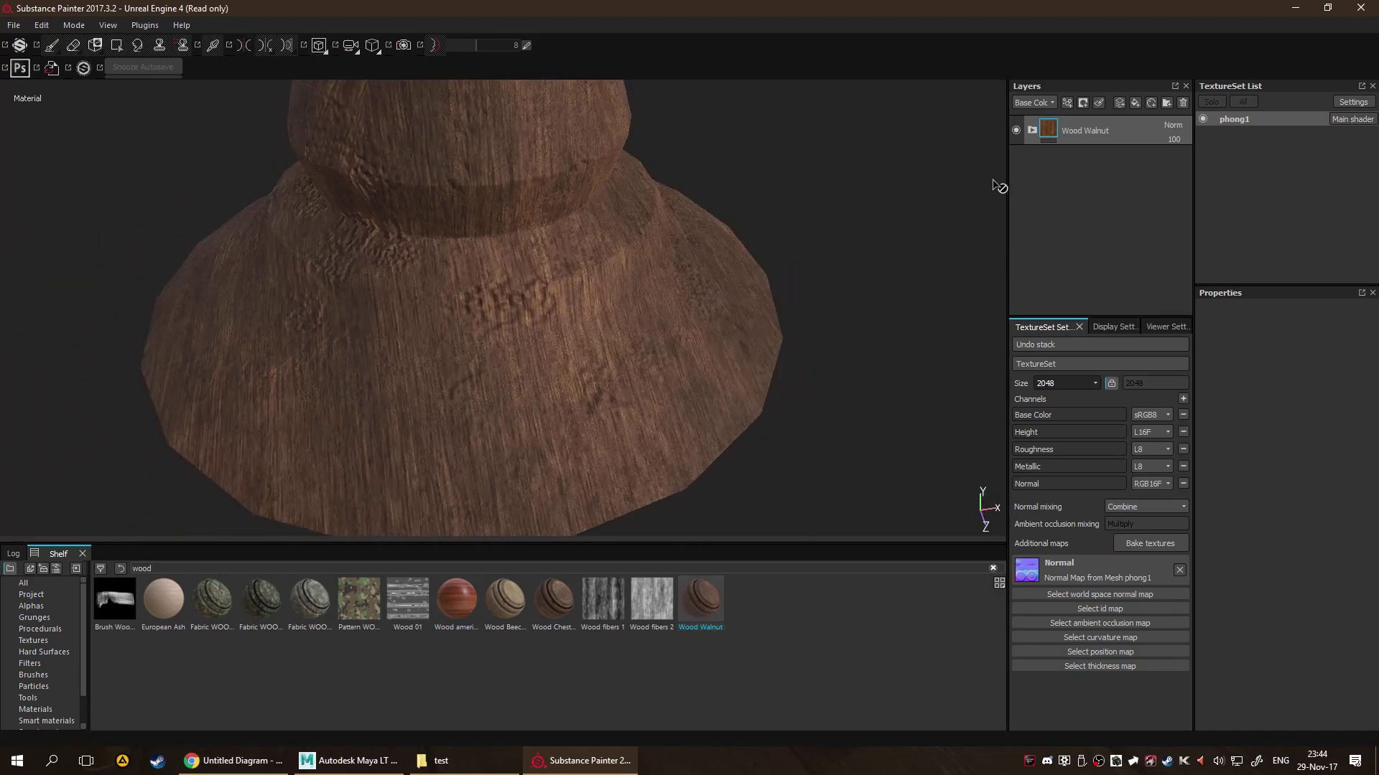
Expand the Wood Walnut group and set the Wood Fibers layer's projection to Tri-planar.
click(1029, 131)
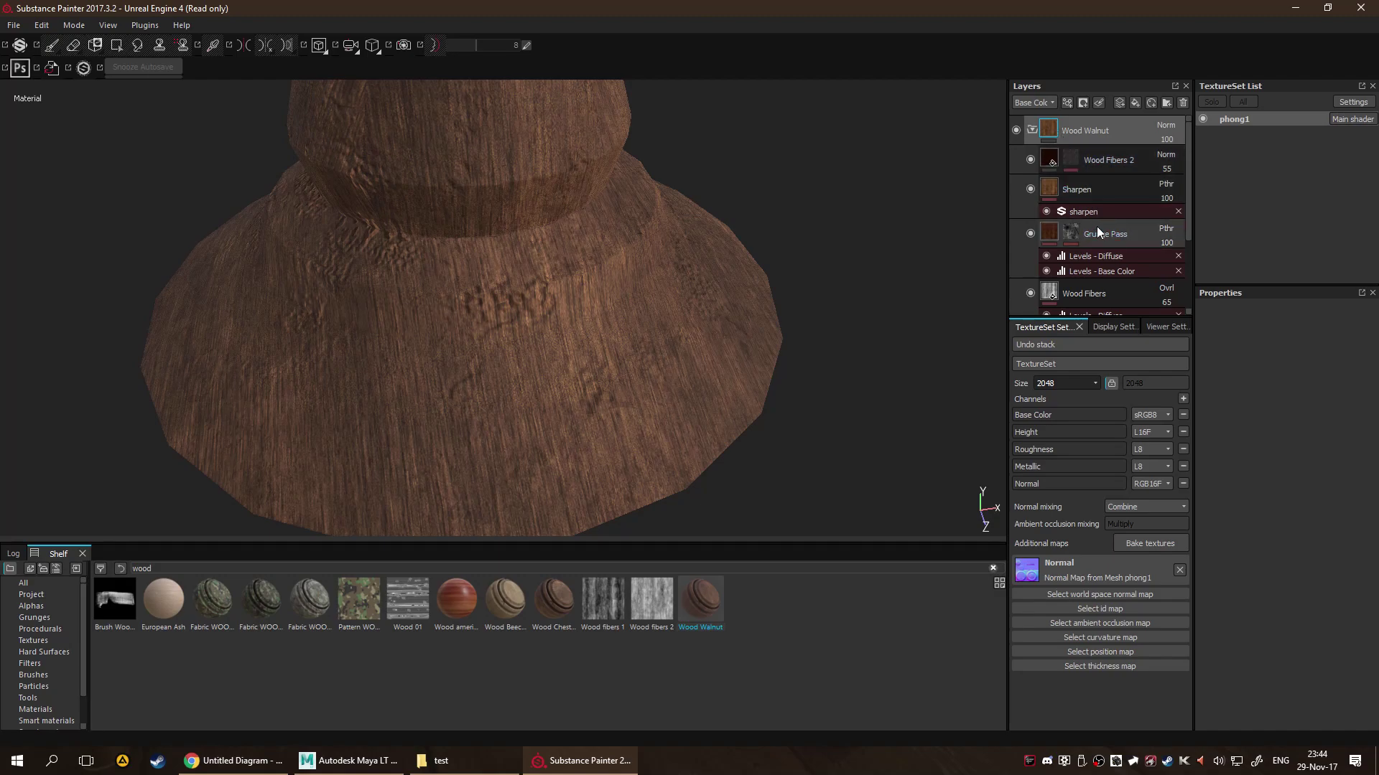
scroll(1087, 195, down, 2)
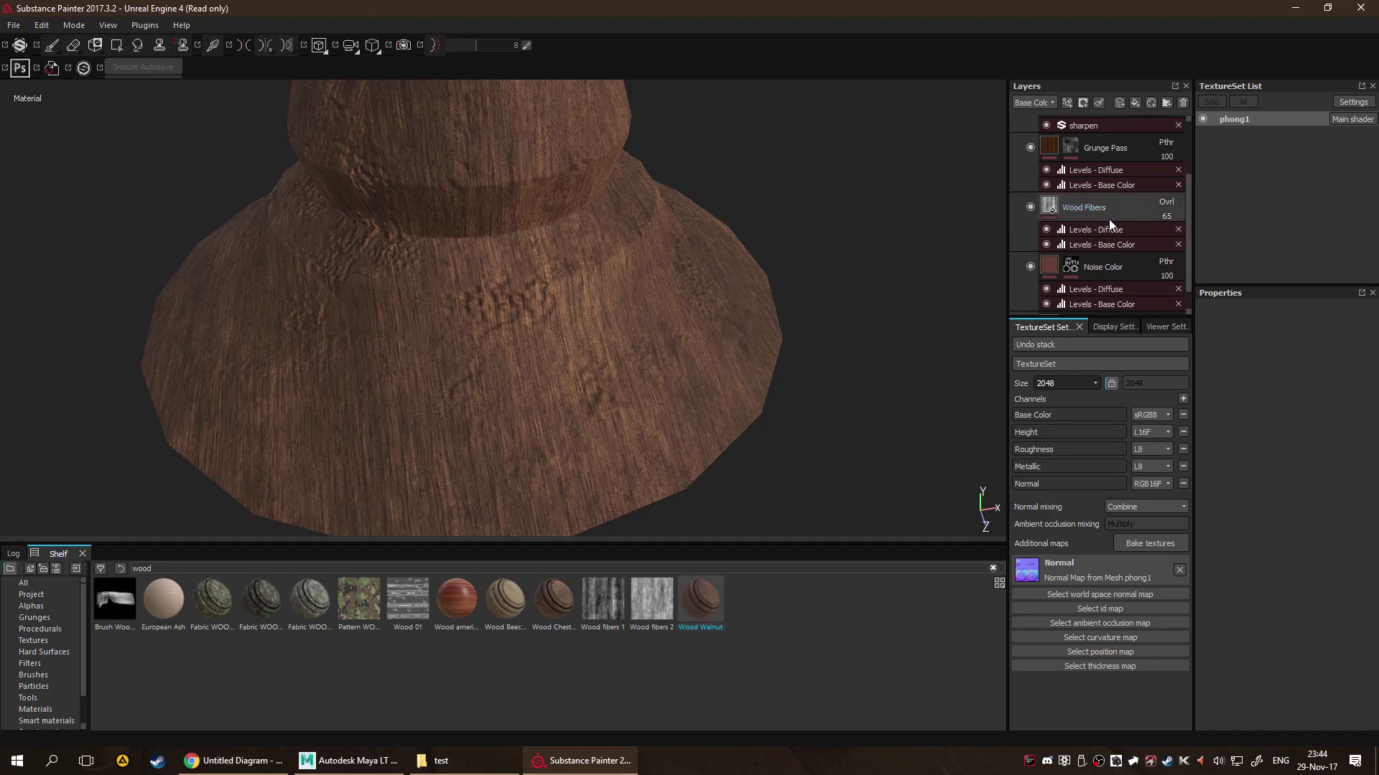
click(1113, 208)
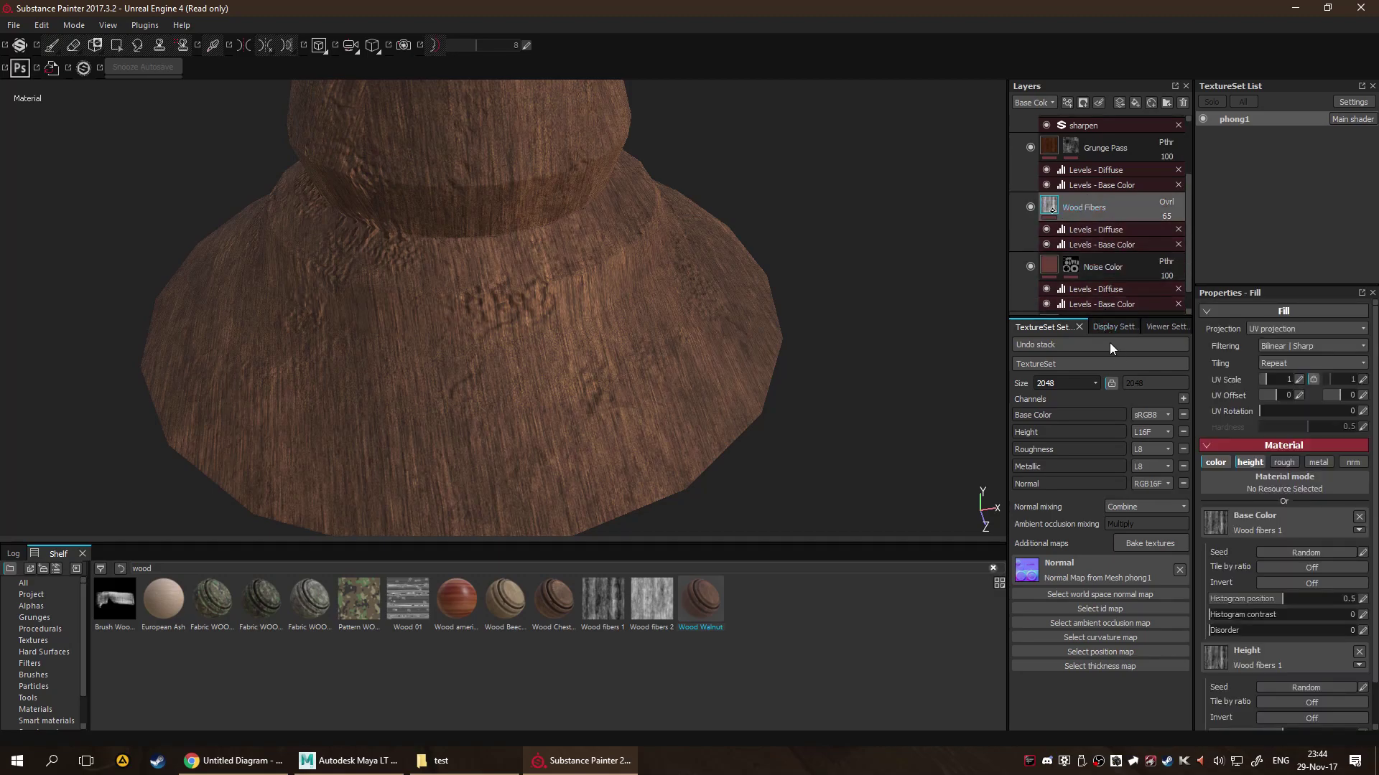
click(1294, 328)
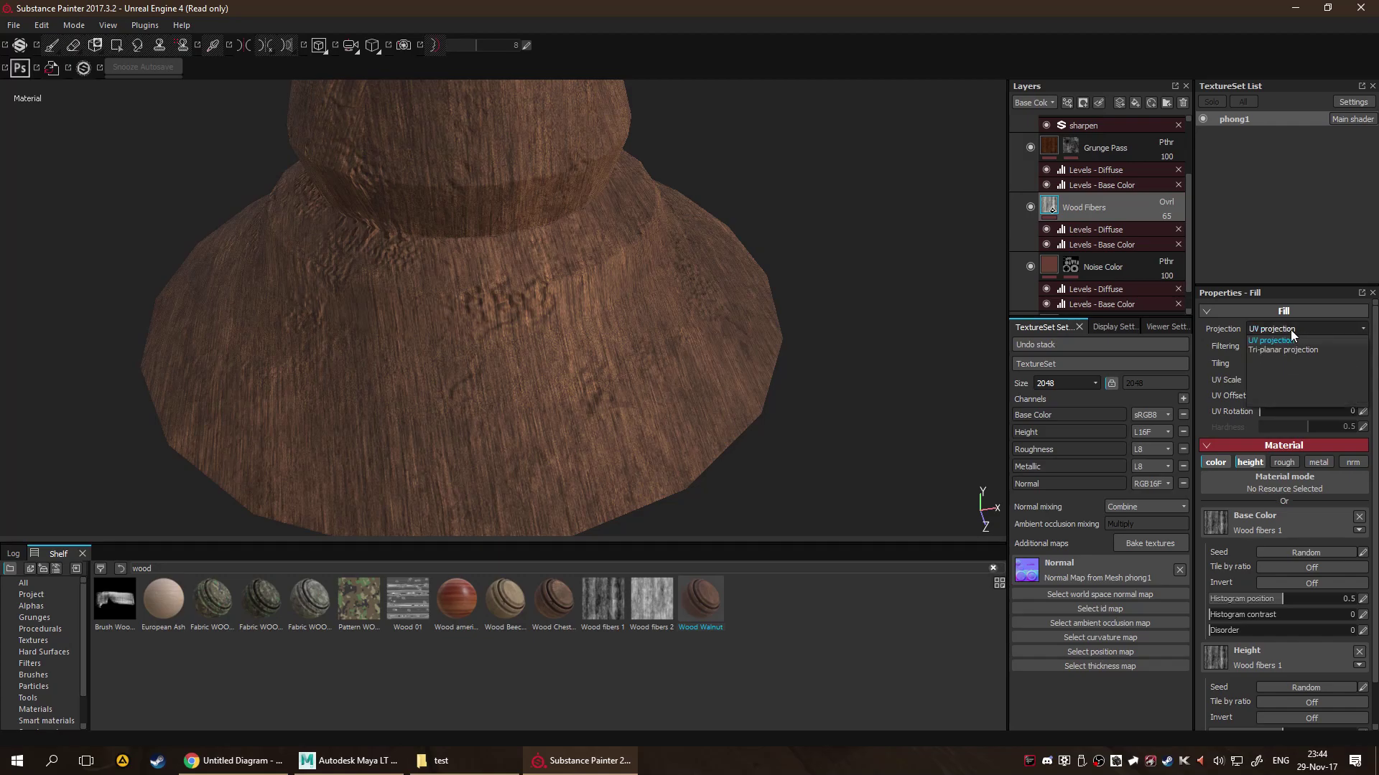
click(1297, 351)
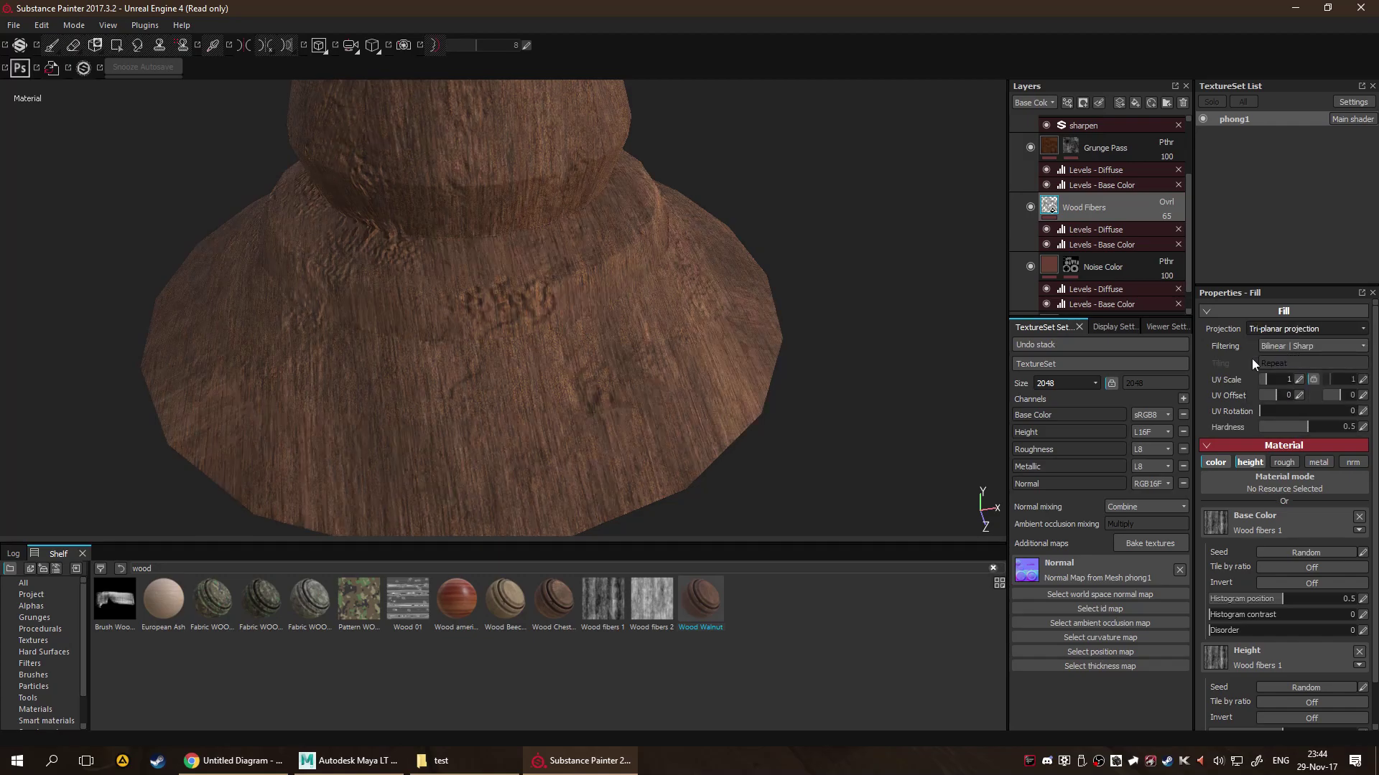
Check the Noise Color and Grunge Pass layers, and set the Base layer's projection to Tri-planar.
scroll(786, 341, up, 3)
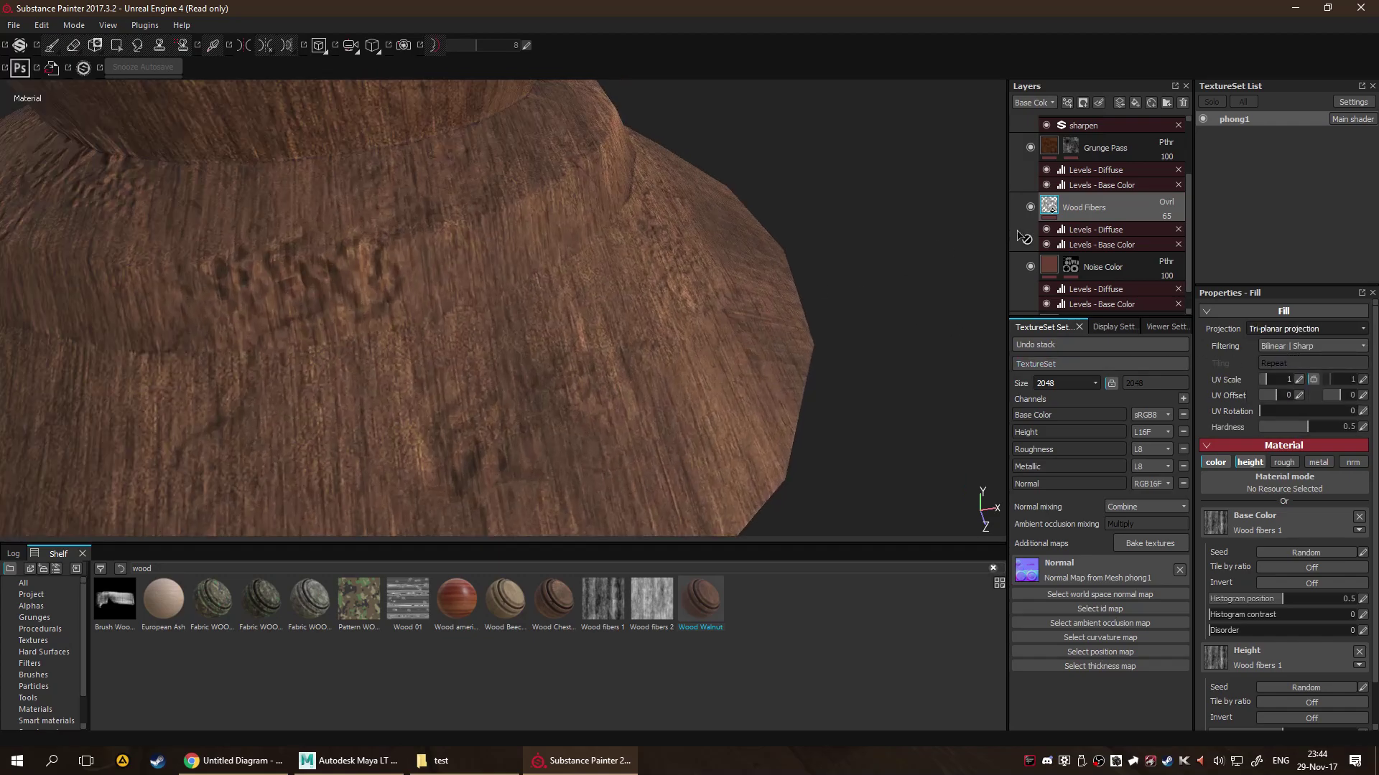
scroll(1117, 244, down, 1)
click(1123, 246)
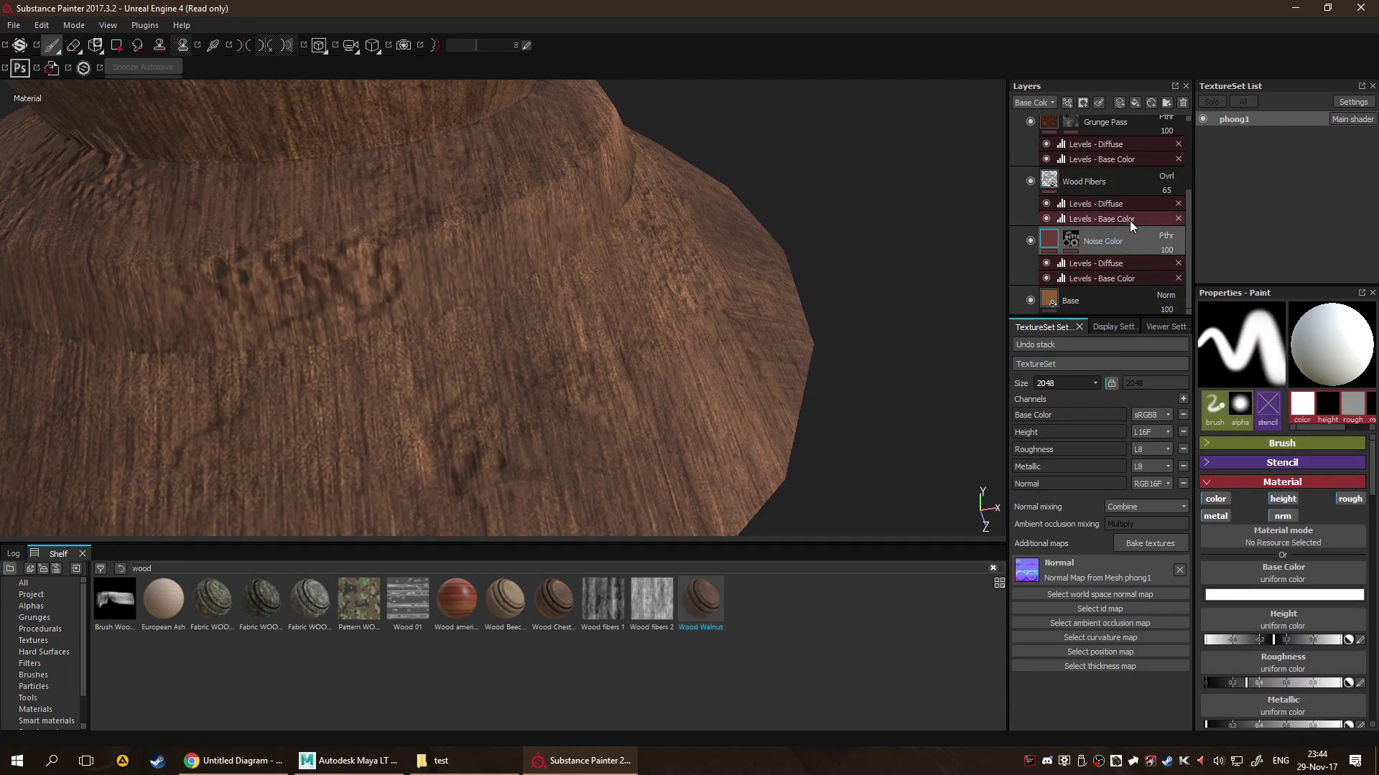
scroll(1113, 183, up, 1)
click(1114, 163)
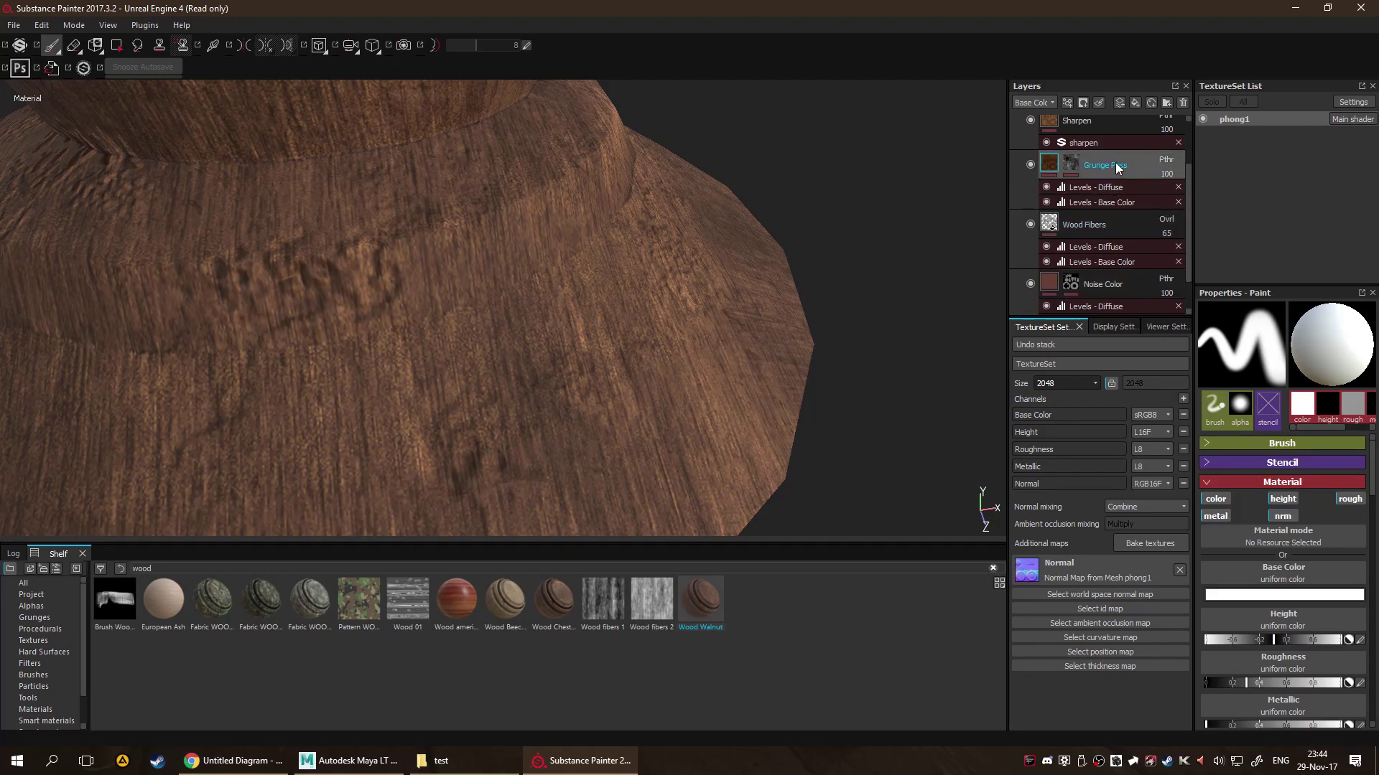
scroll(1113, 173, down, 1)
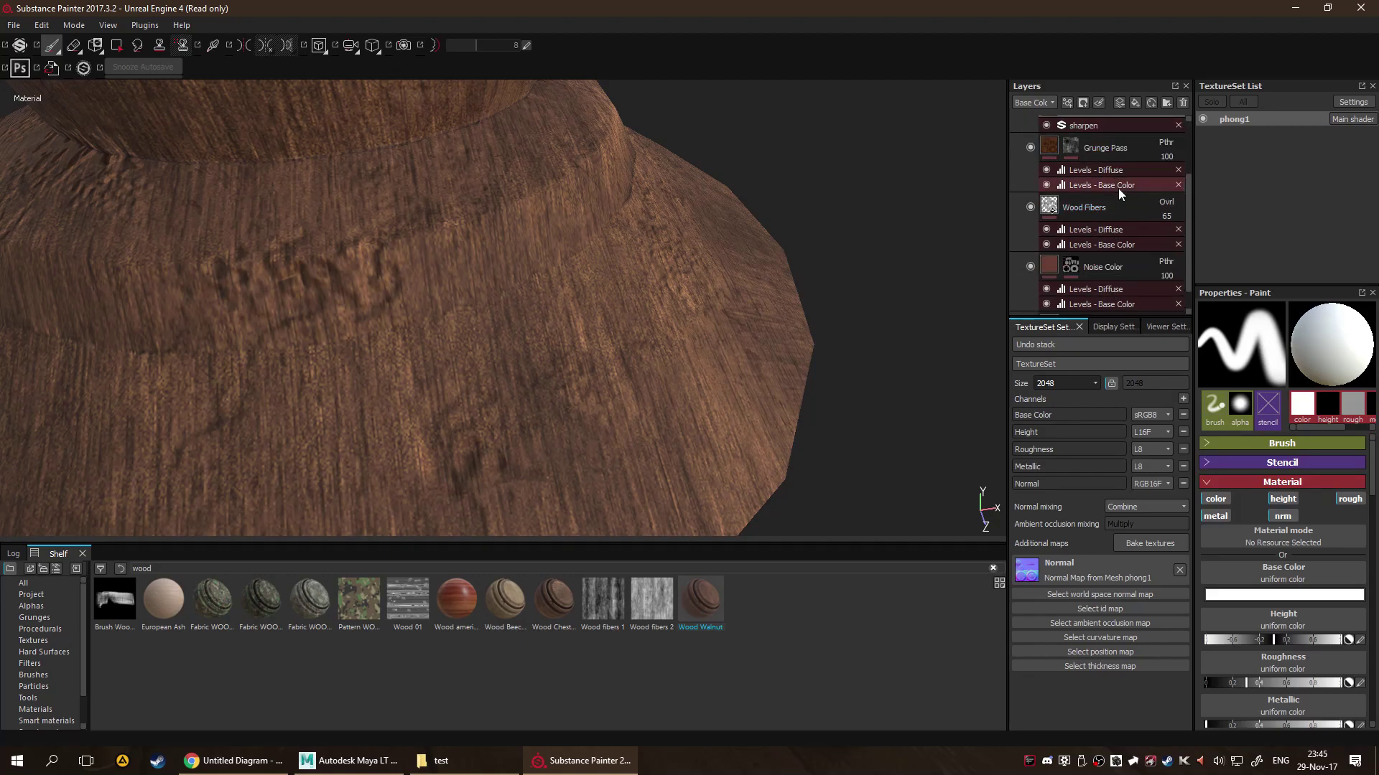
scroll(1117, 193, down, 1)
click(1120, 298)
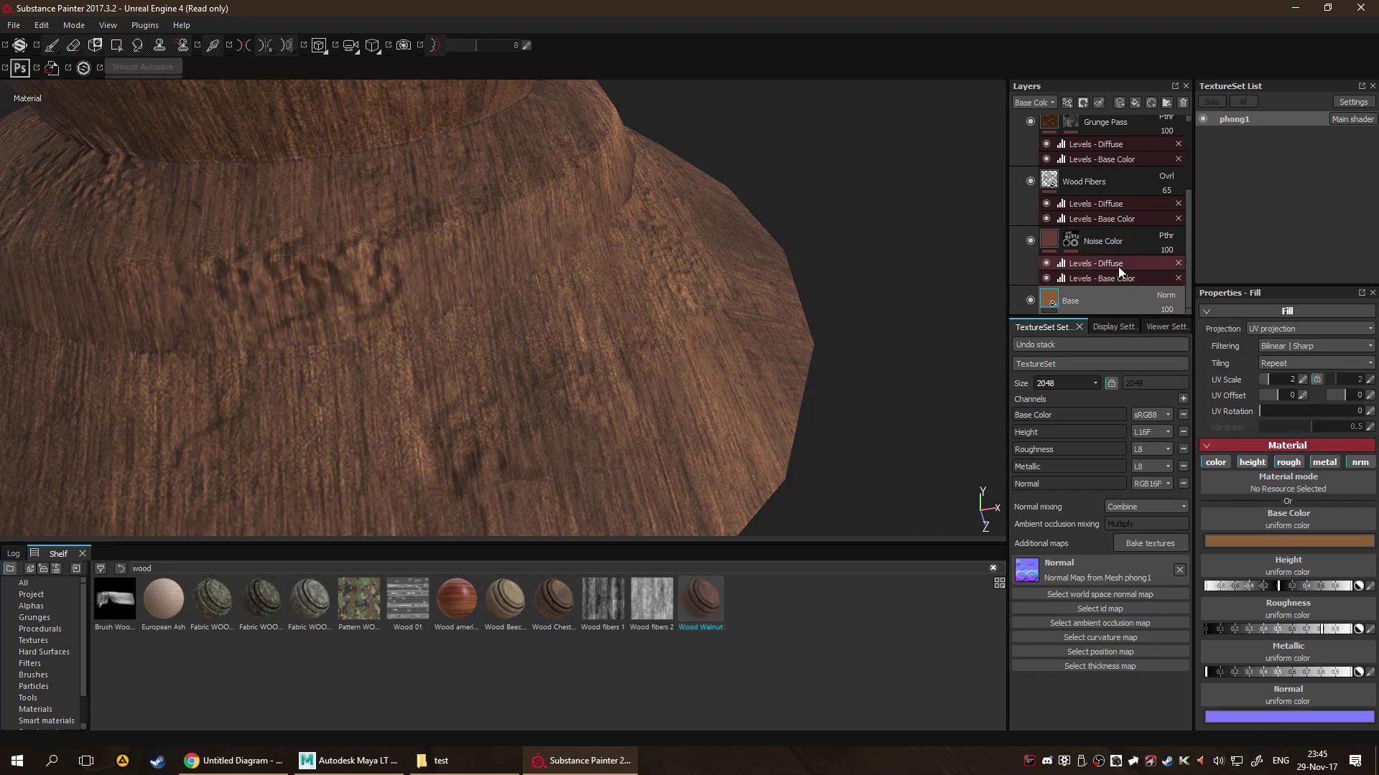
click(1317, 345)
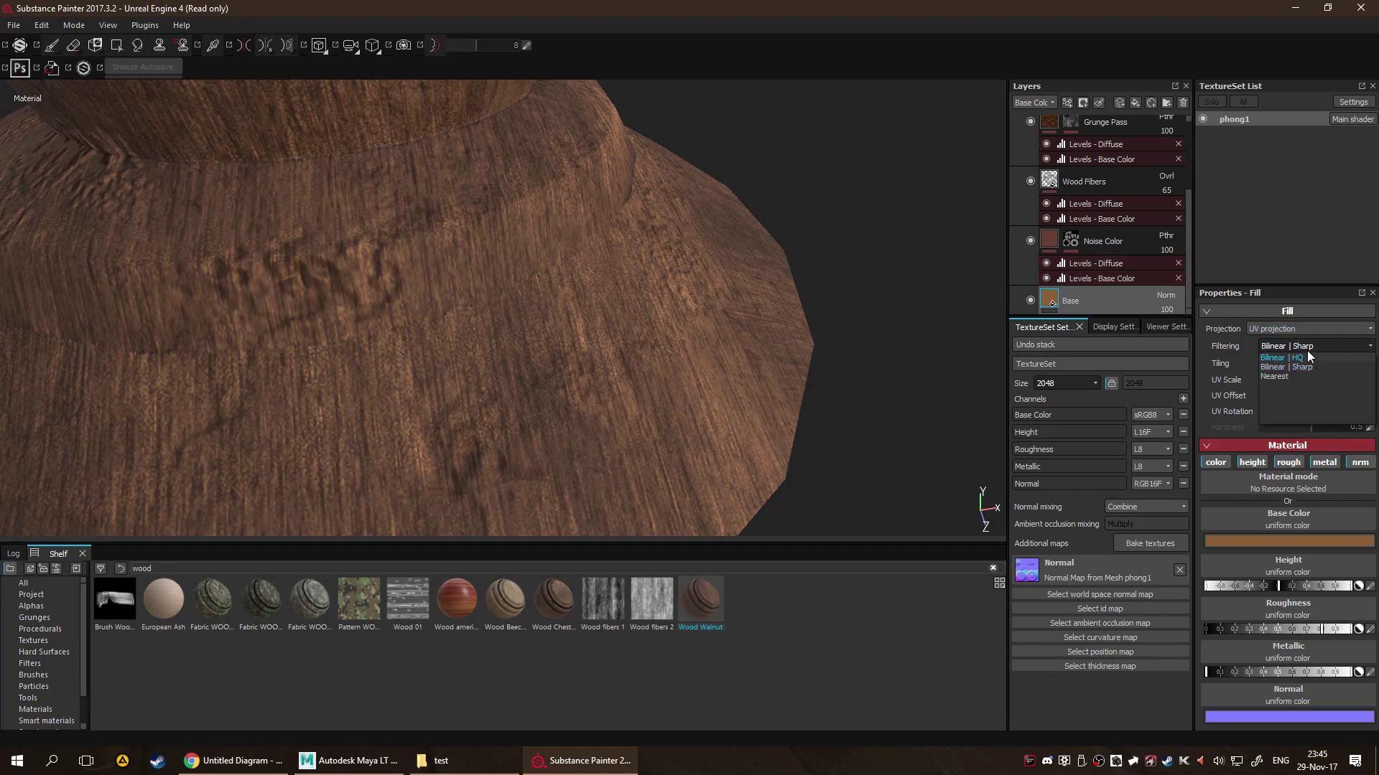
click(1303, 330)
click(1297, 347)
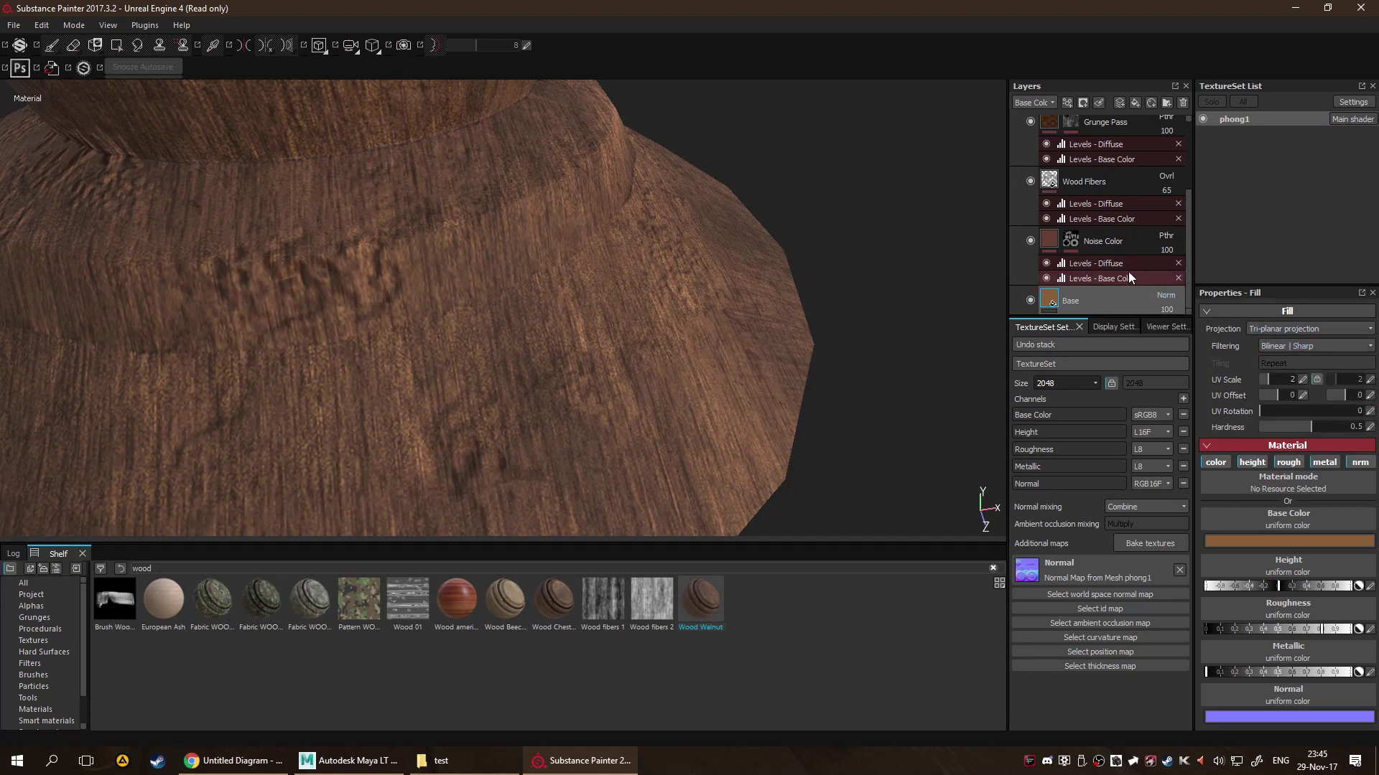
Select the Noise Color layer and inspect the walnut wood up close along the edge where the brim bends.
click(1093, 243)
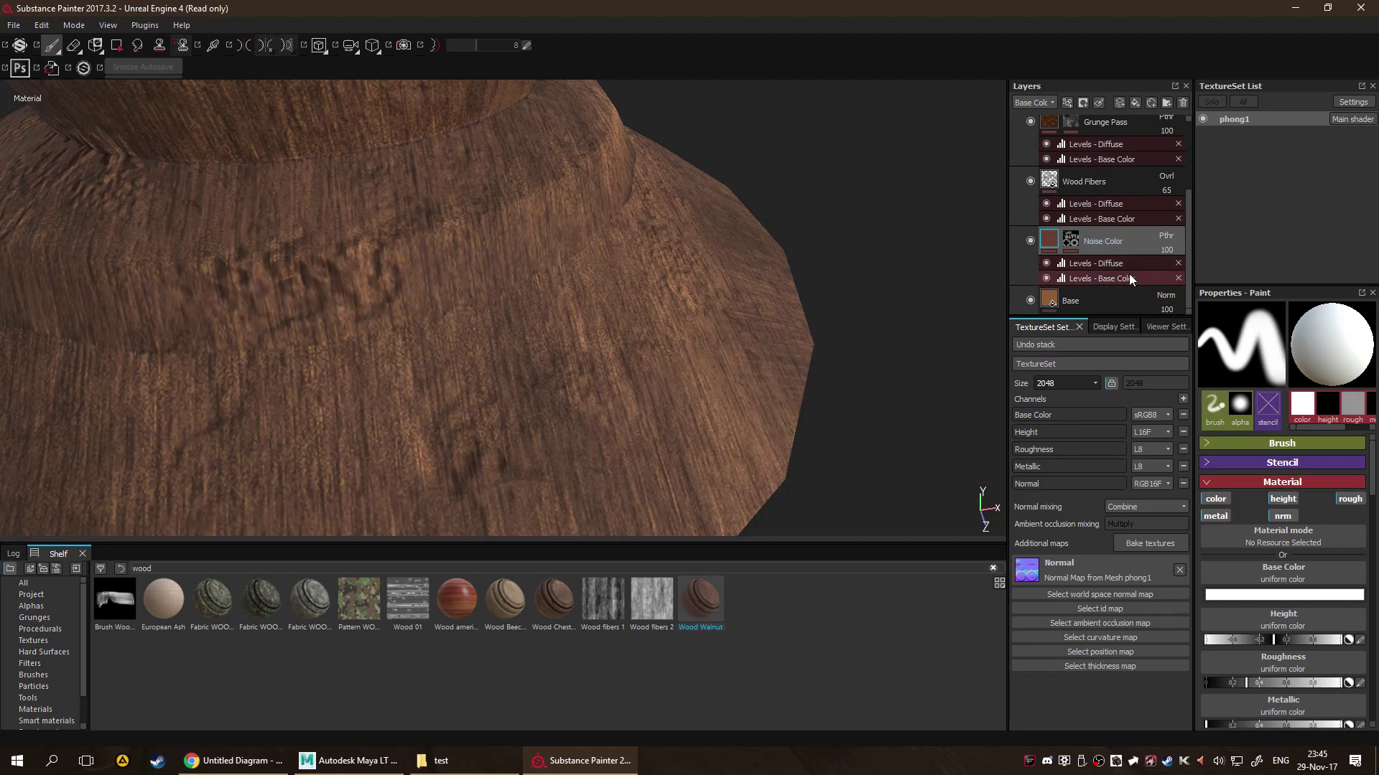
scroll(1132, 266, up, 2)
alt+drag(969, 283, 847, 235)
scroll(841, 238, up, 3)
mouse_move(770, 273)
alt+middle_down()
mouse_move(846, 223)
mouse_move(817, 249)
mouse_move(774, 256)
mouse_move(831, 233)
alt+middle_up()
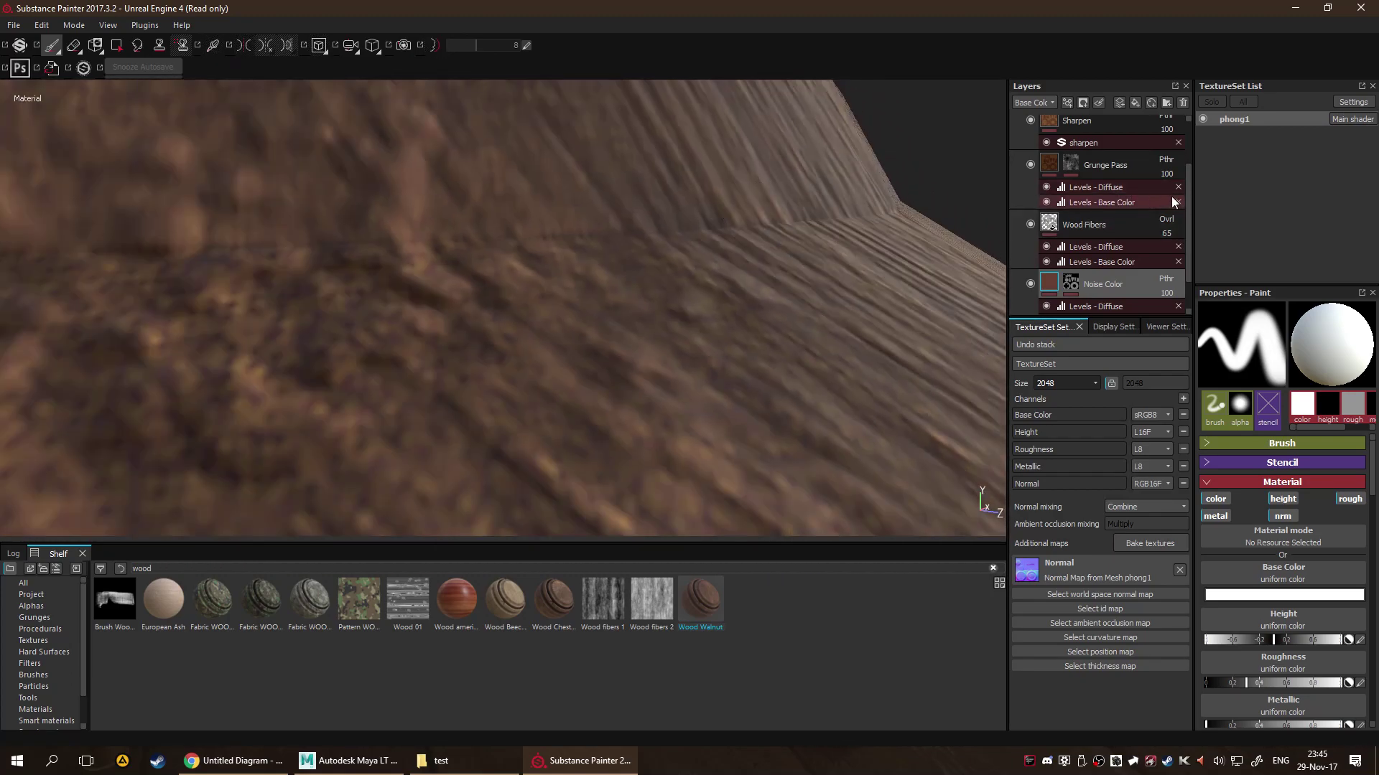
Delete the Wood Walnut group and apply the Wood Beech Veined smart material in its place.
scroll(1170, 196, up, 2)
click(1136, 119)
key(Delete)
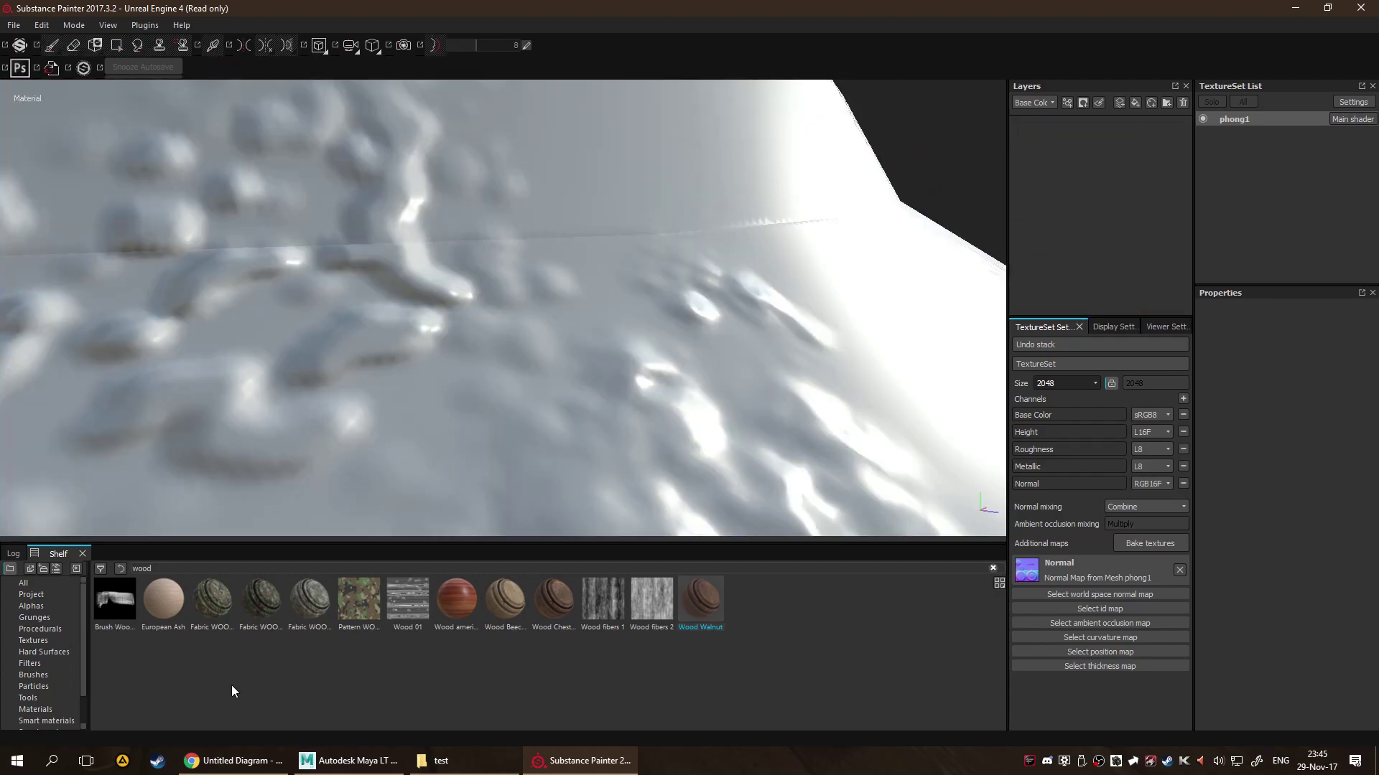
drag(510, 615, 1088, 225)
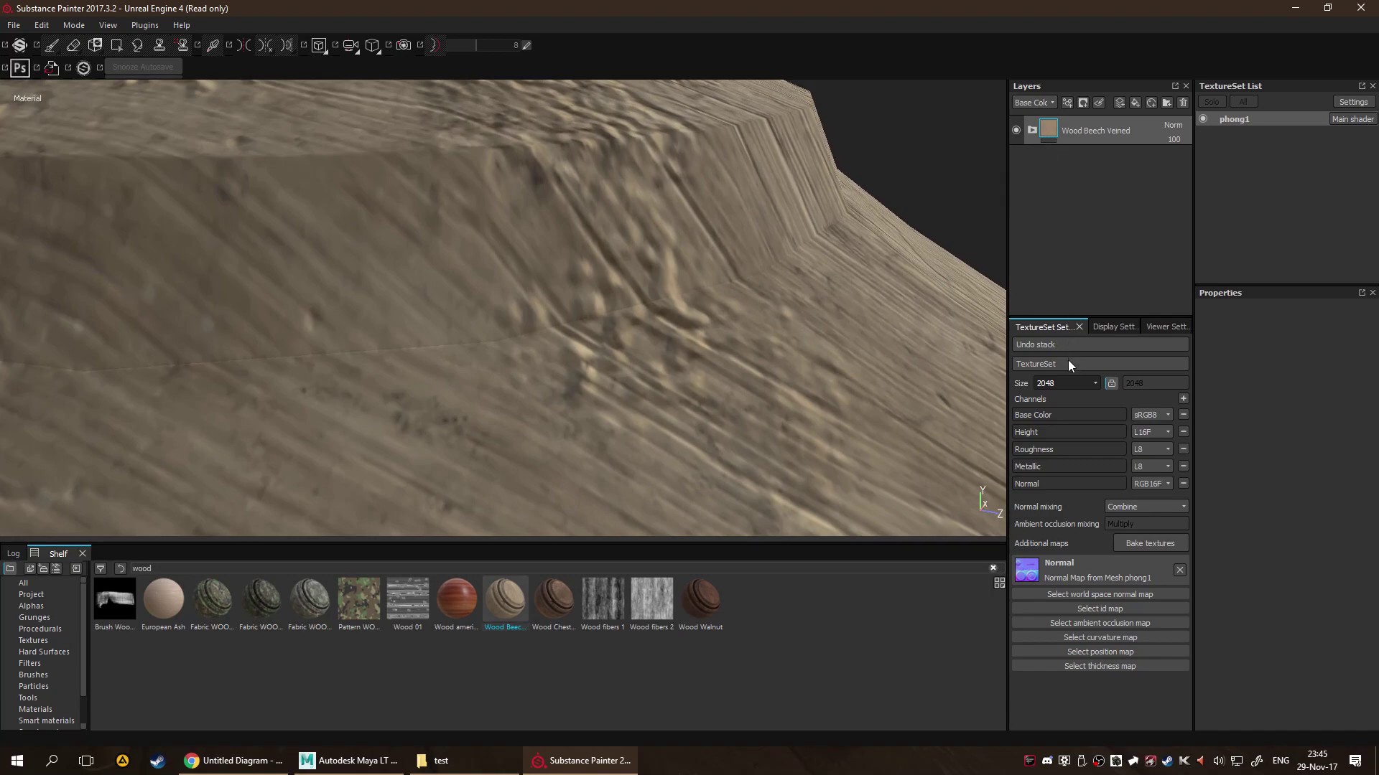
Expand the Wood Beech Veined group and set the Wood Veins layer's projection to Tri-planar.
right_click(1080, 123)
click(1047, 127)
right_click(1047, 126)
click(1009, 209)
click(1031, 130)
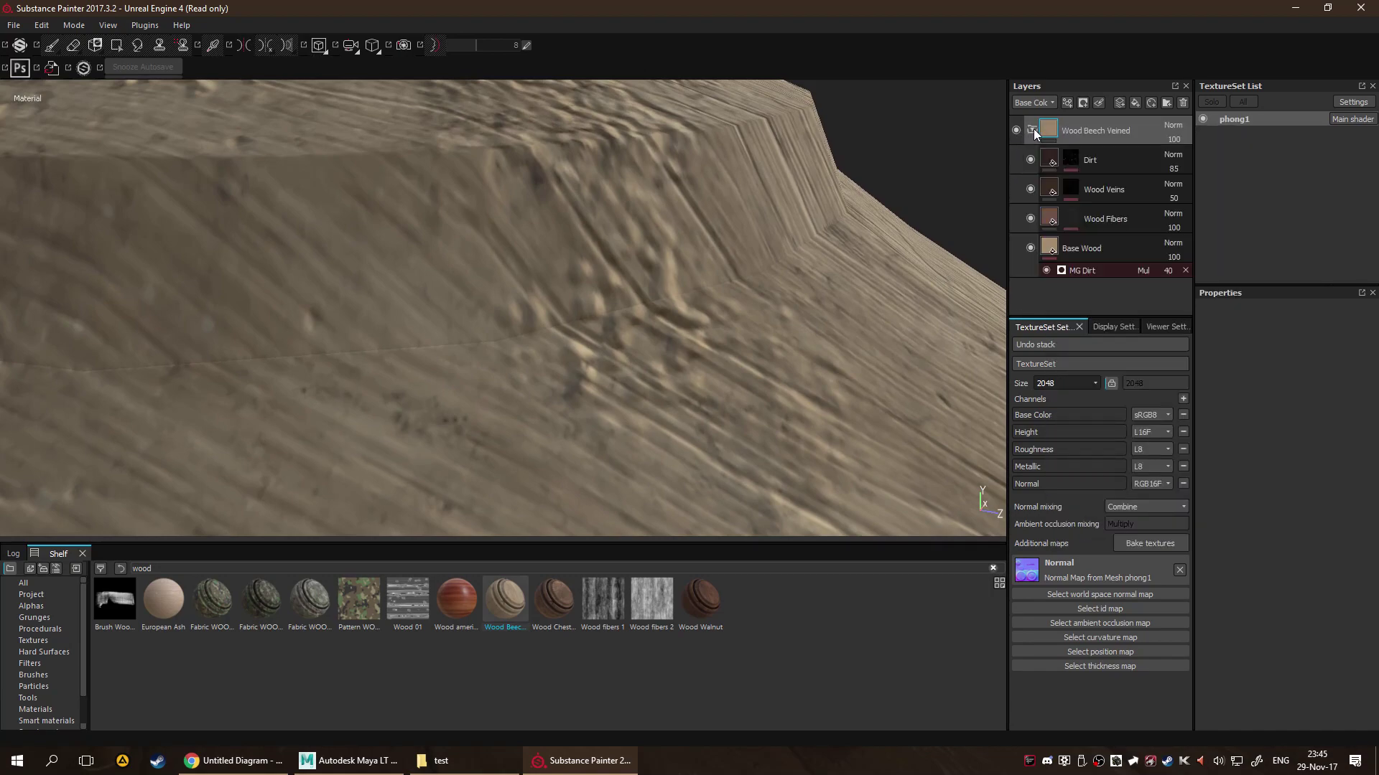
click(1103, 248)
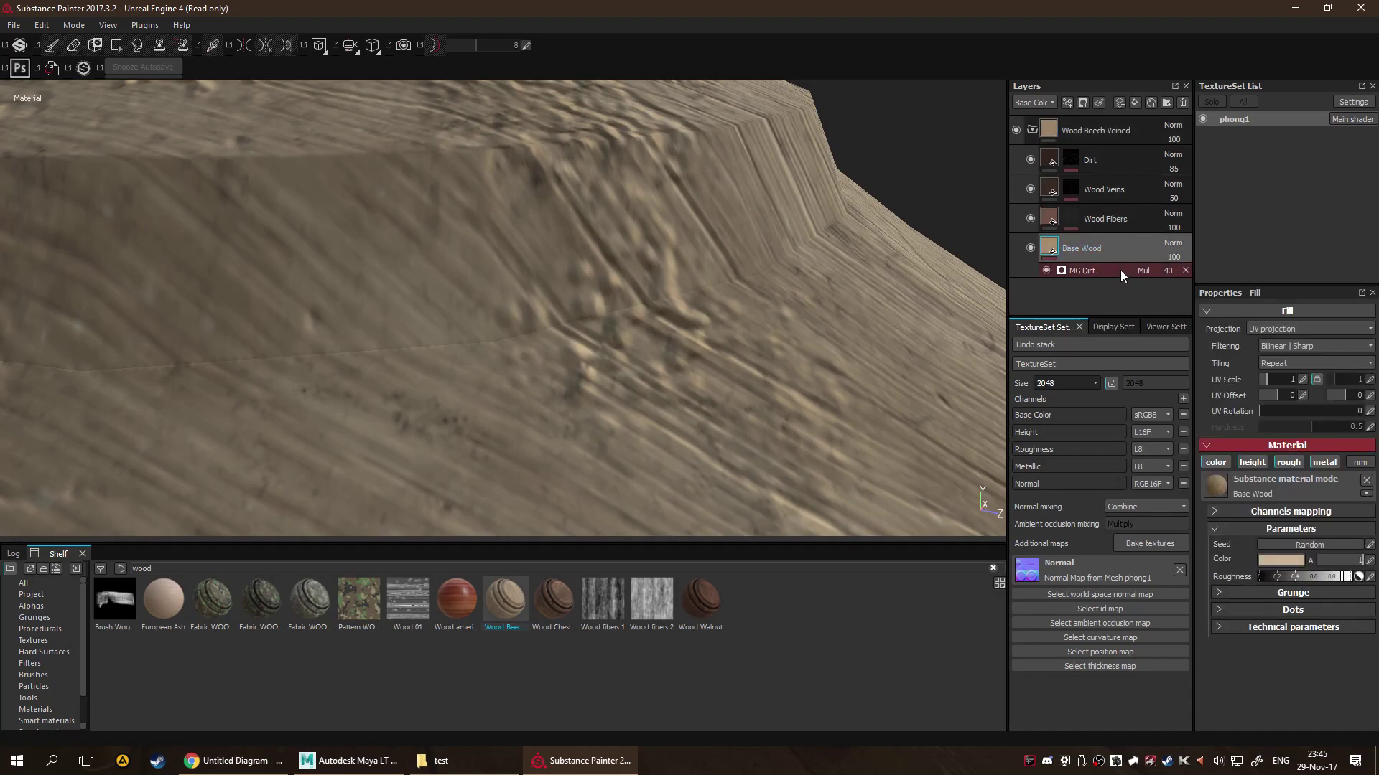
click(1122, 195)
click(1273, 330)
click(1271, 351)
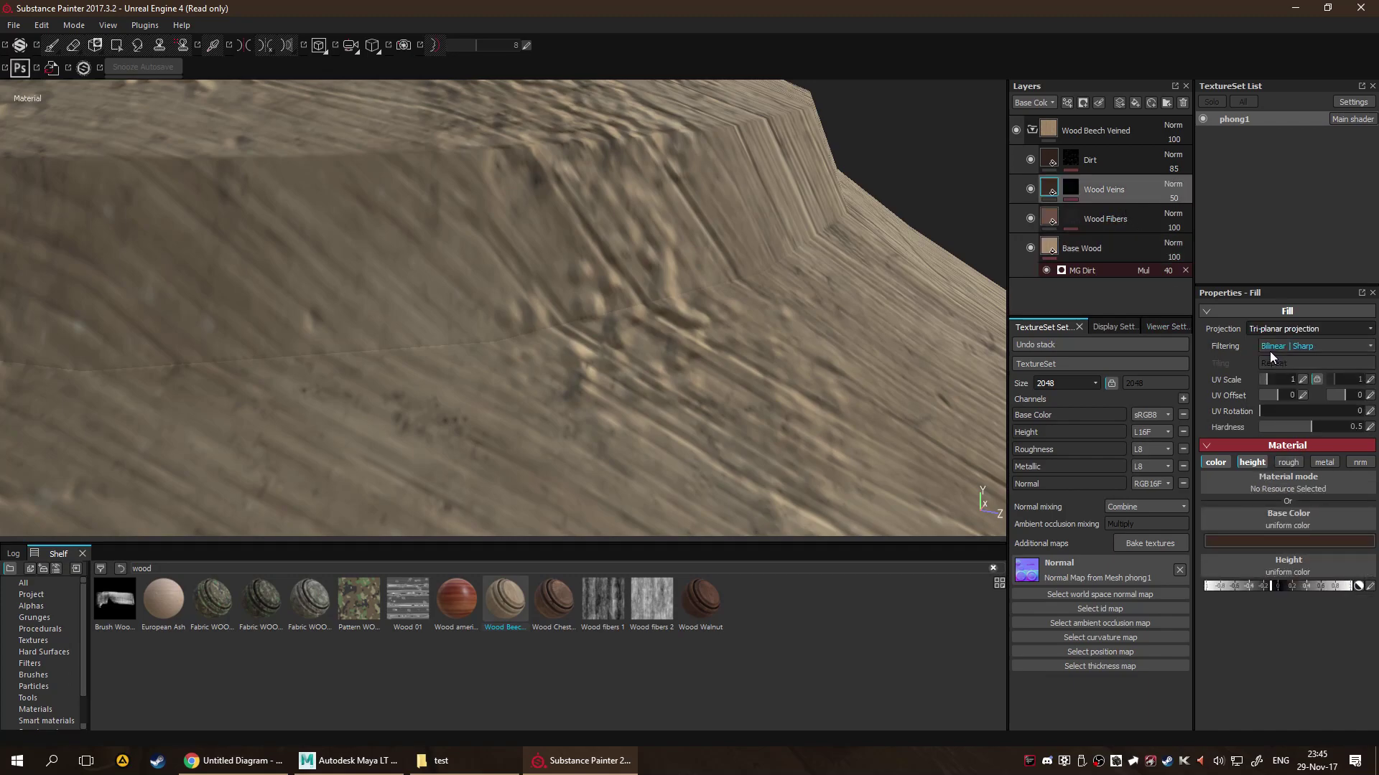
Set the projection of the Wood Fibers and Dirt layers to Tri-planar.
click(1097, 209)
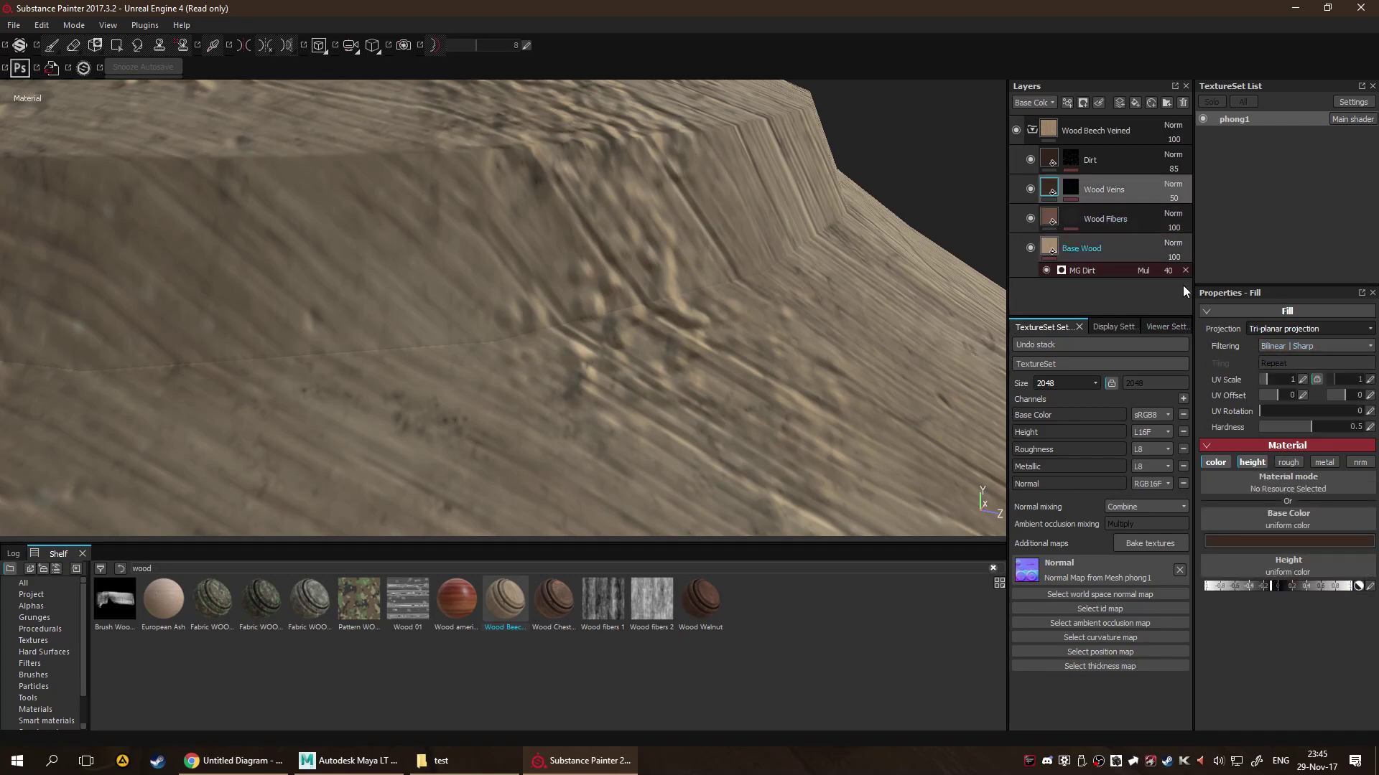
click(1279, 328)
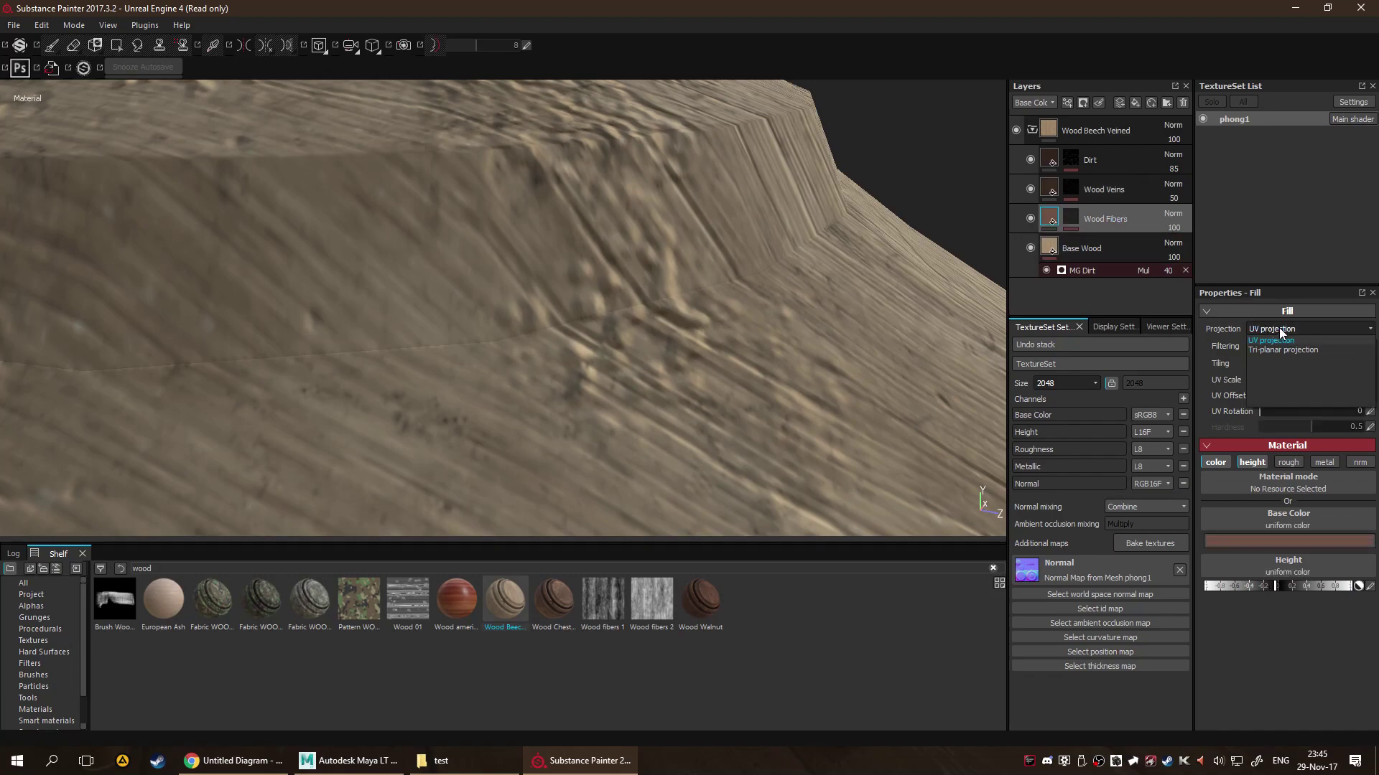
click(1277, 351)
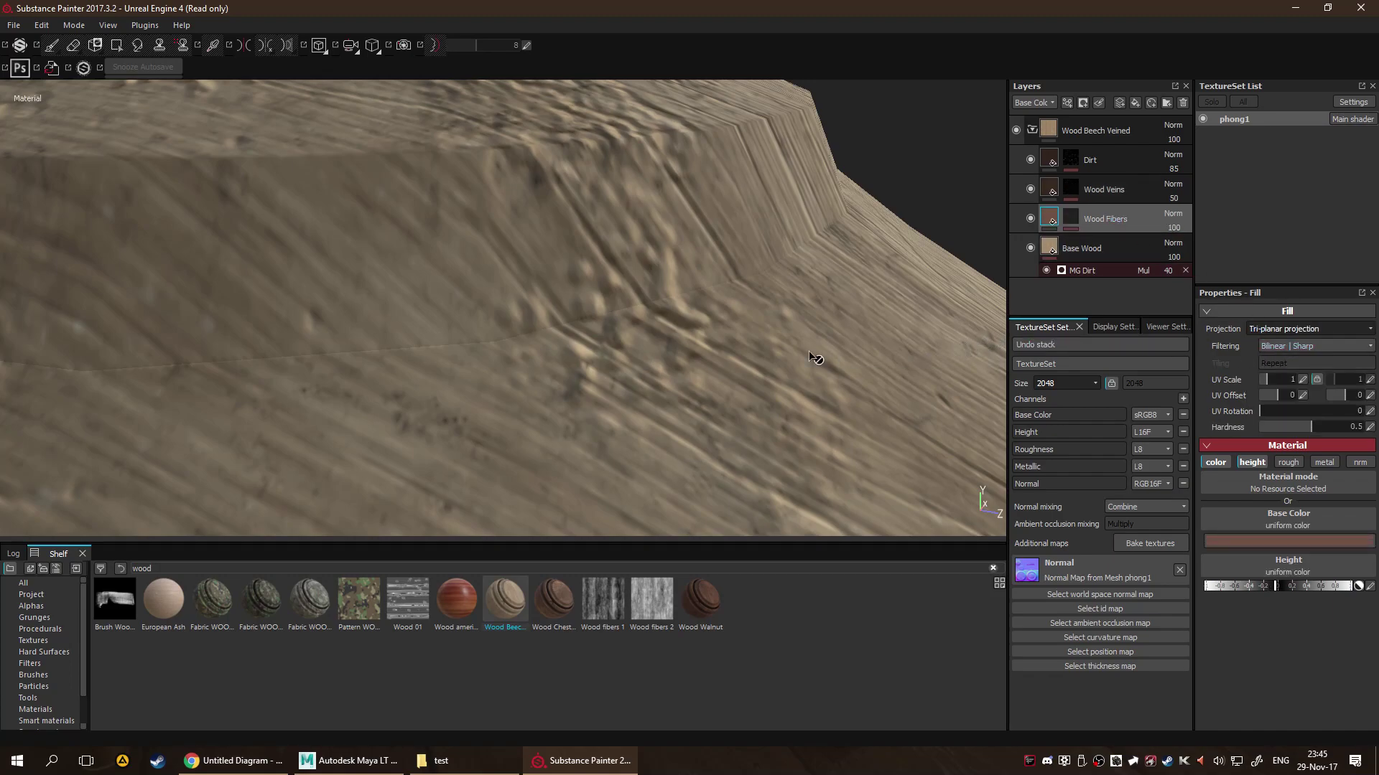
click(1101, 161)
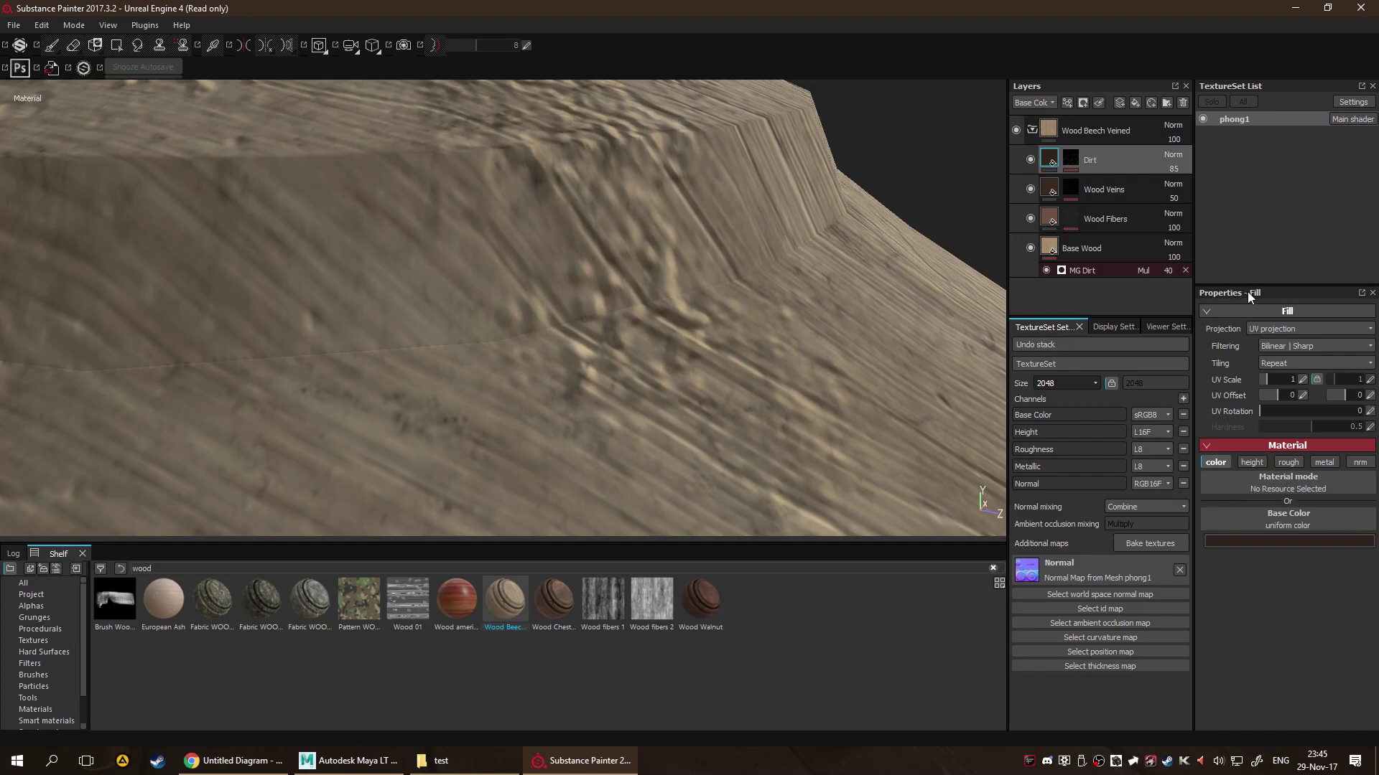
click(1277, 330)
click(1276, 351)
Set the Base Wood layer's projection to Tri-planar, check the wood around the brim, and select the Dirt layer.
click(1123, 239)
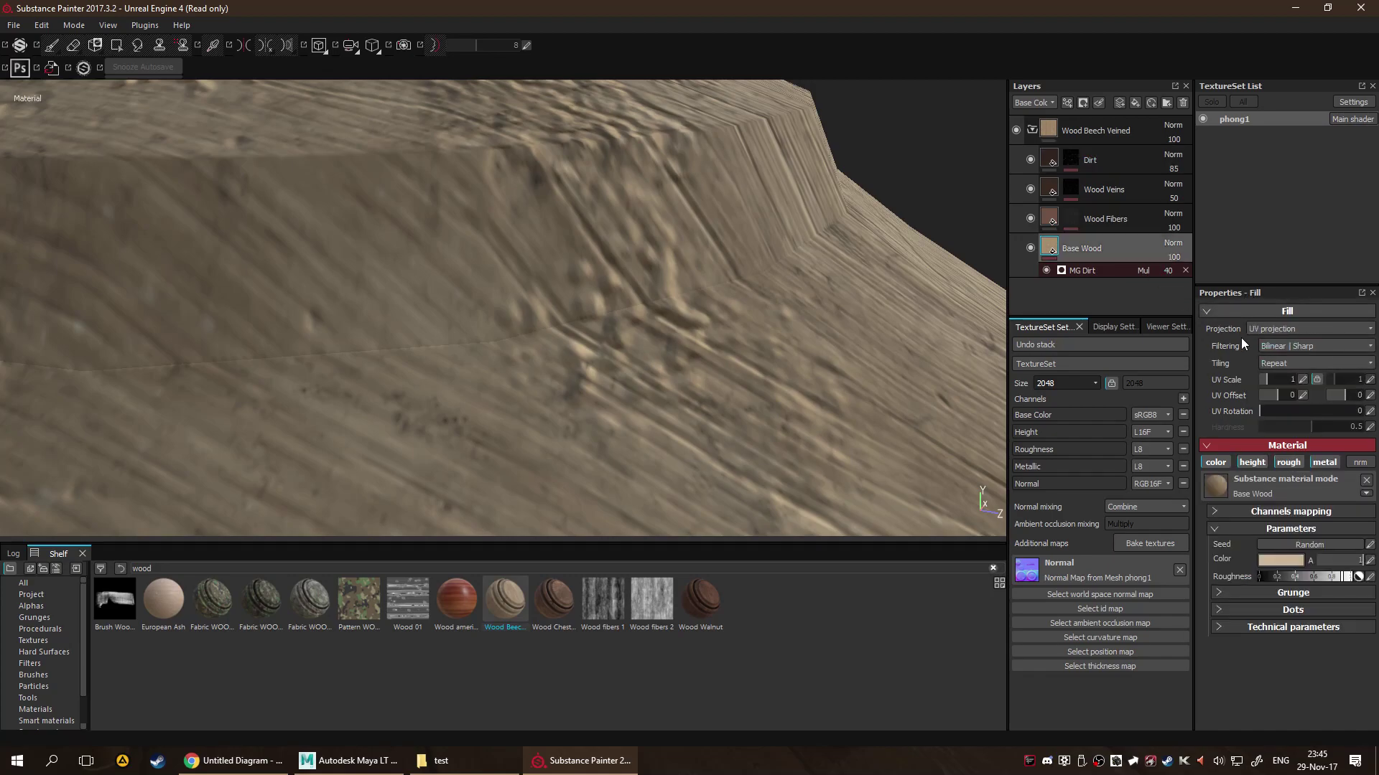
click(1279, 330)
click(1278, 350)
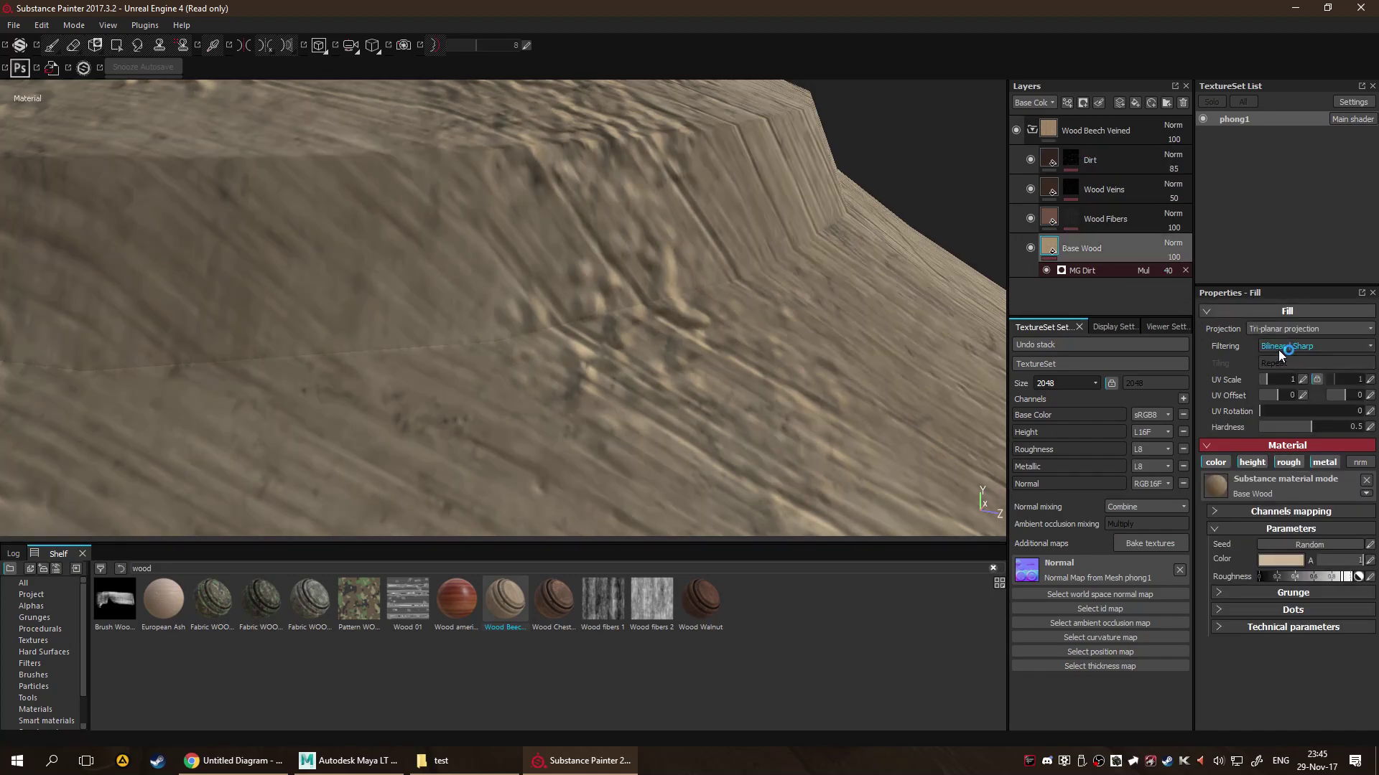
mouse_move(807, 339)
alt+mouse_down()
mouse_move(824, 316)
mouse_move(883, 311)
mouse_move(815, 326)
alt+mouse_up()
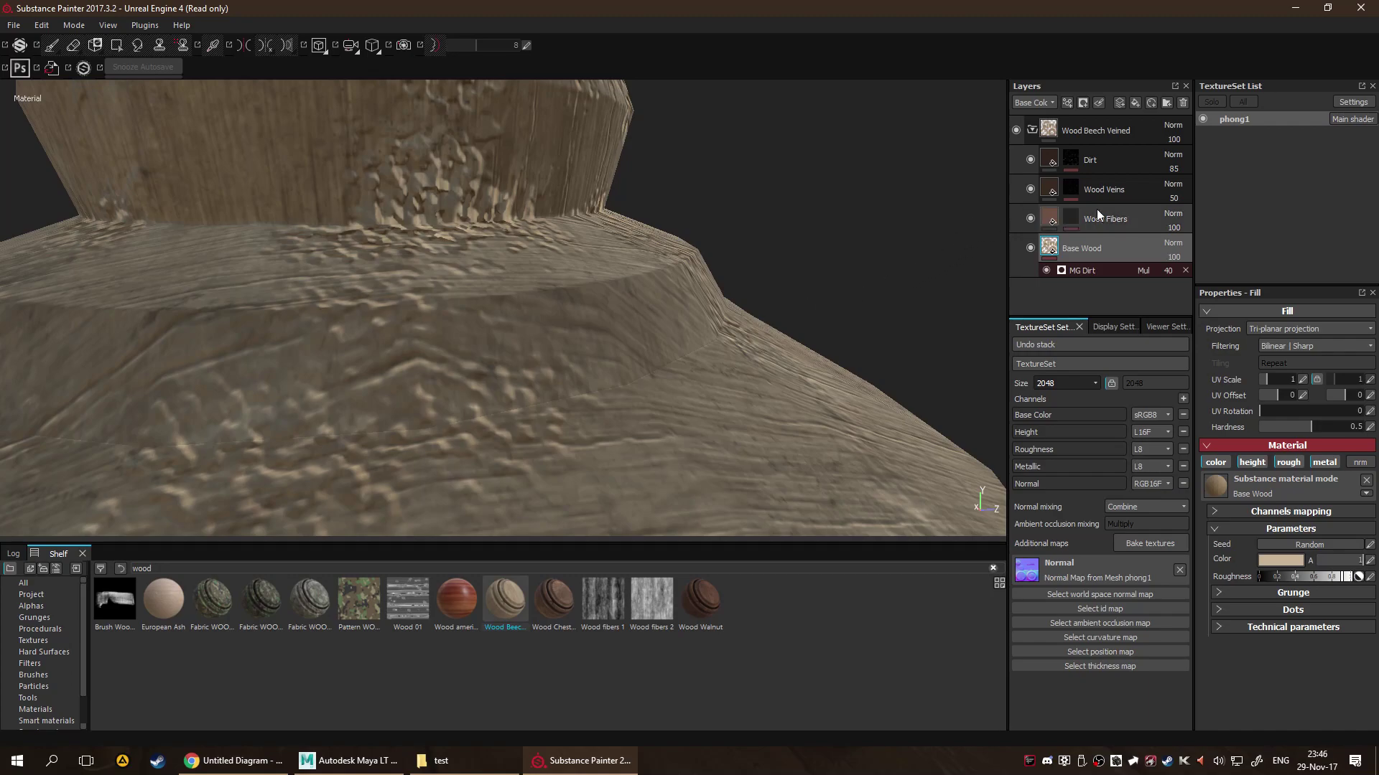
click(1136, 164)
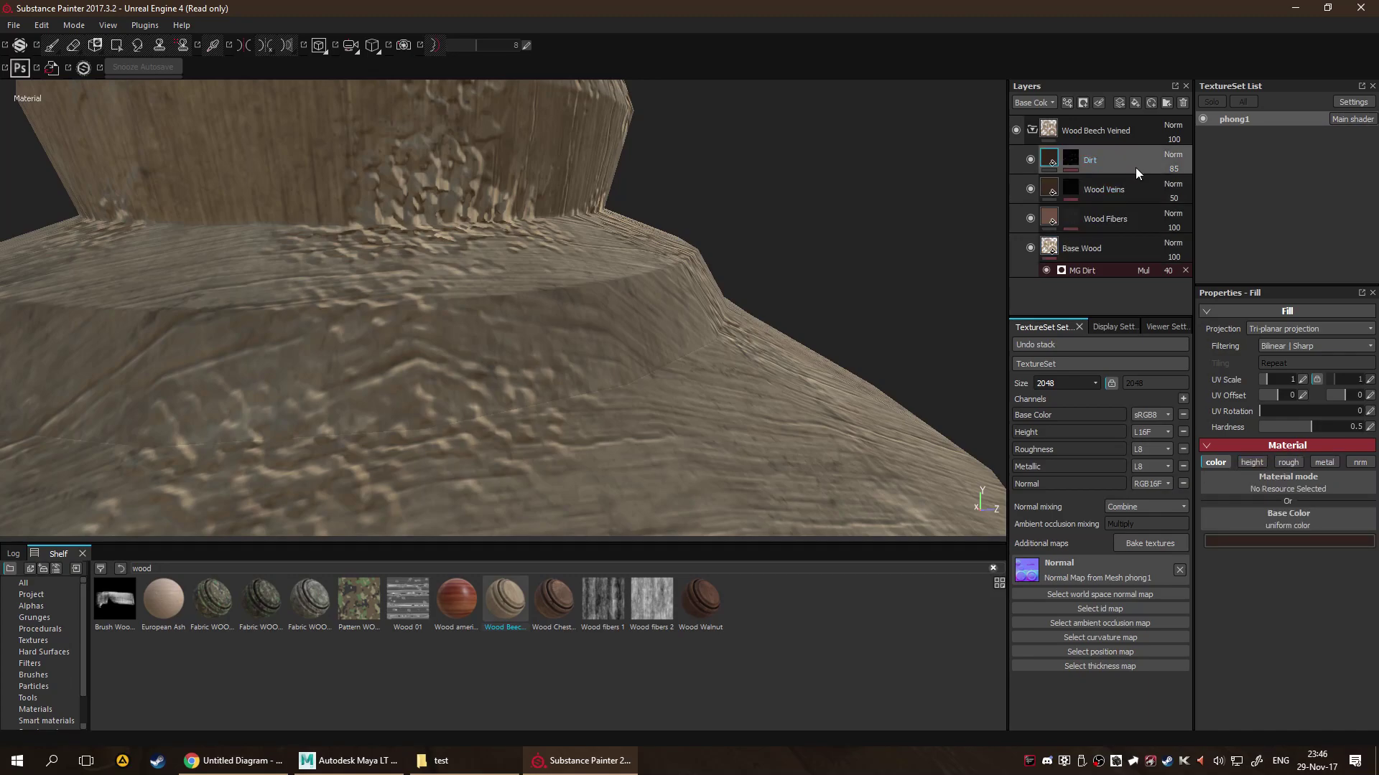
Collapse the Wood Beech Veined group and delete it from the layer stack.
shift+click(1111, 247)
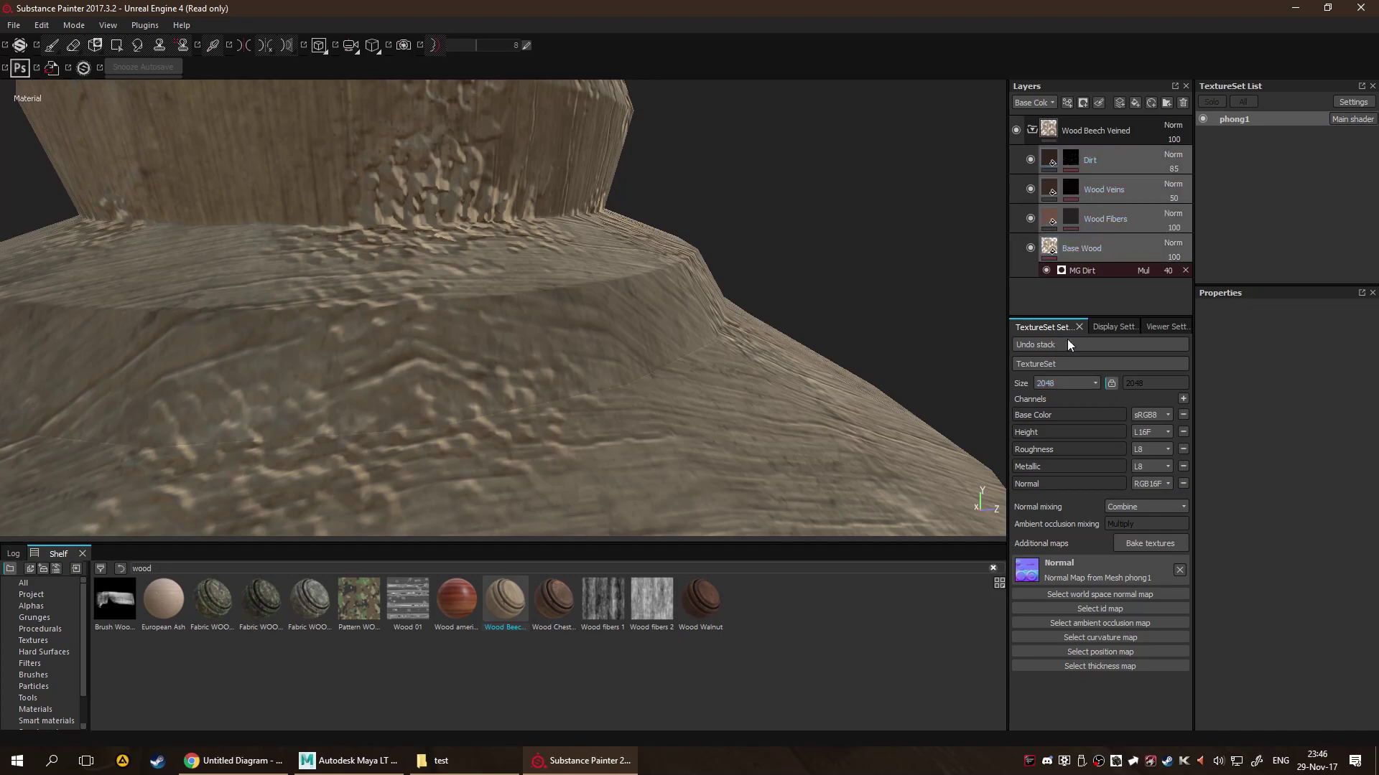
click(1031, 135)
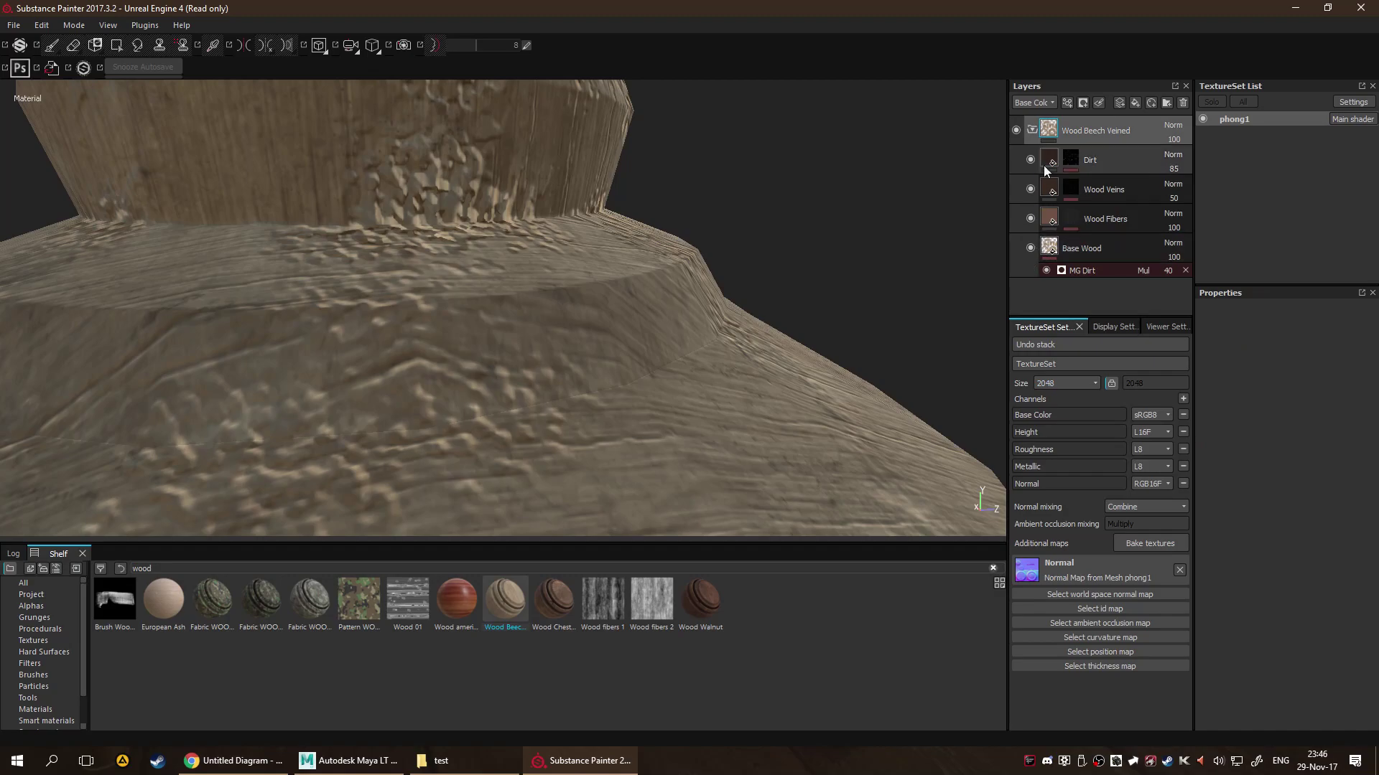
click(1032, 129)
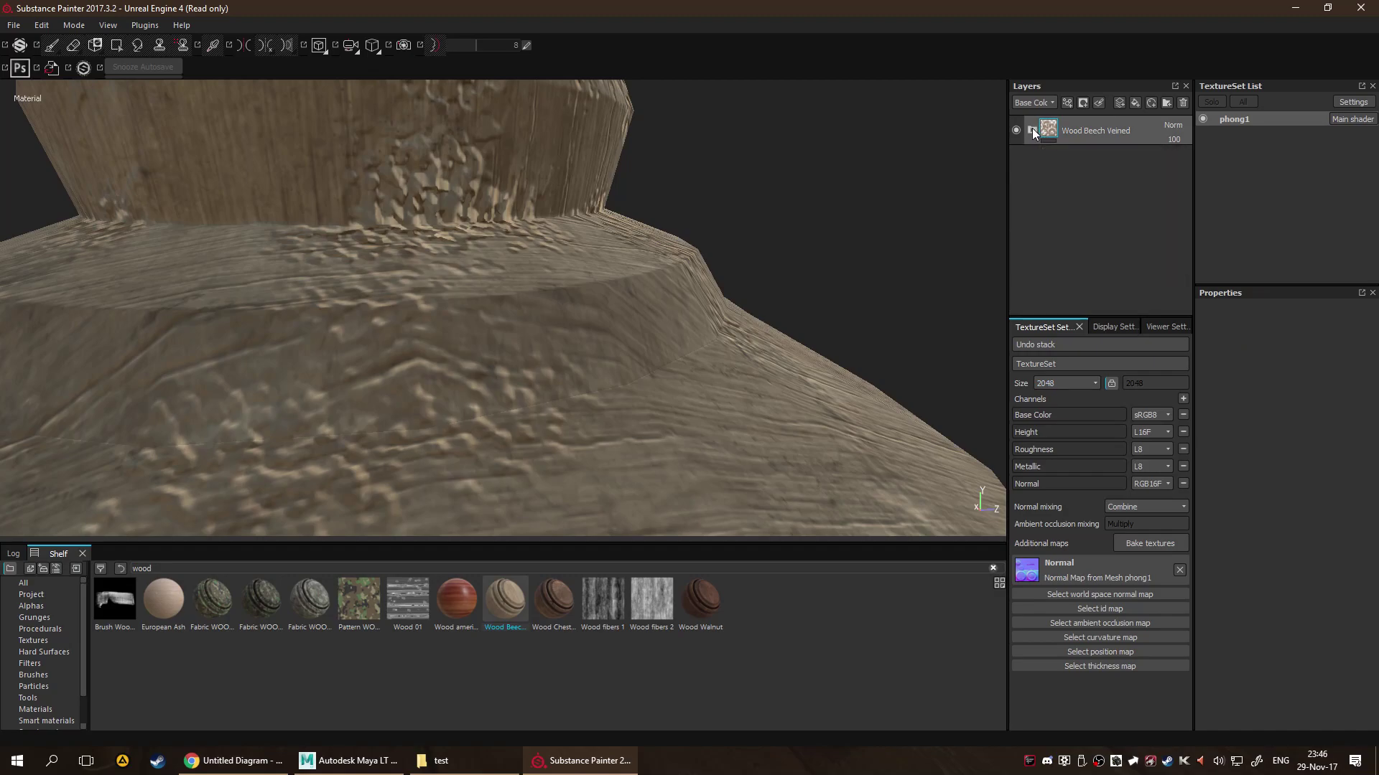
right_click(1088, 132)
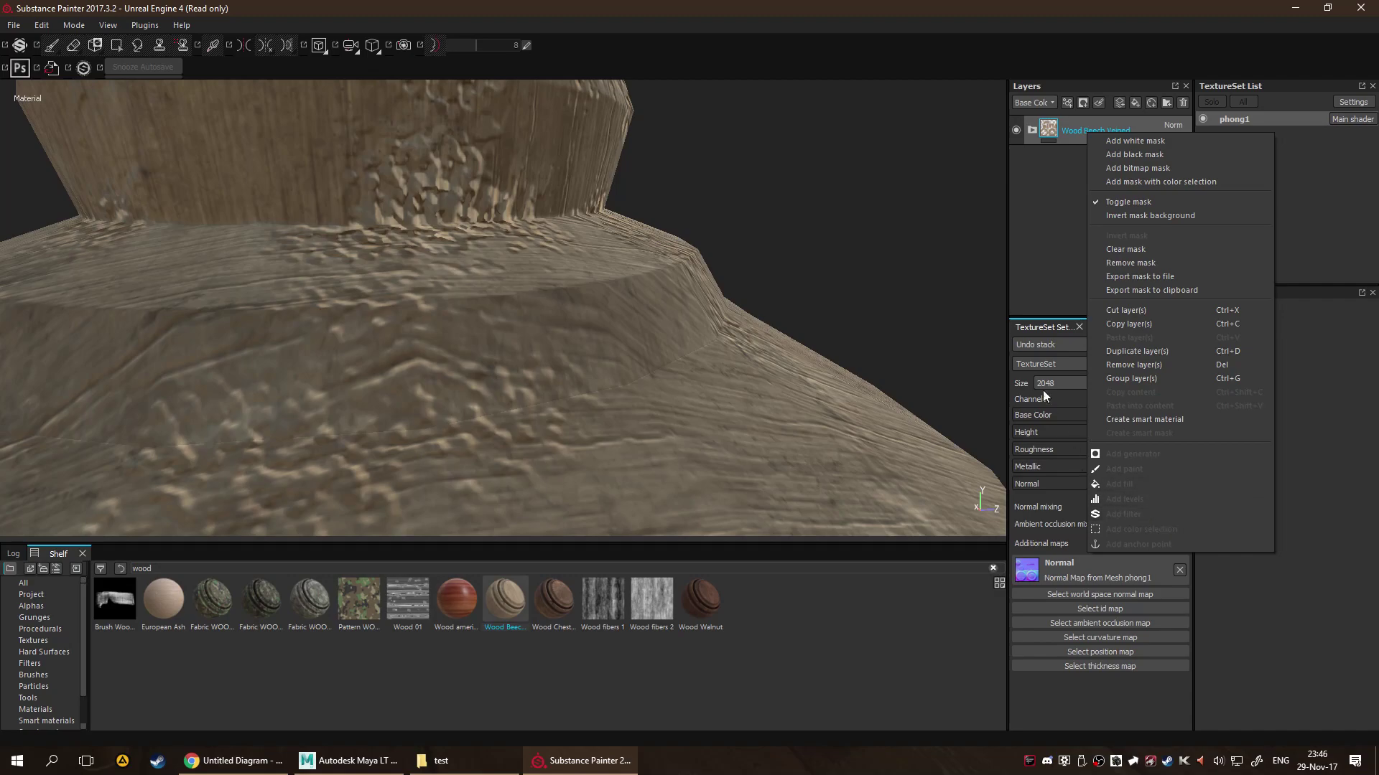
click(1042, 244)
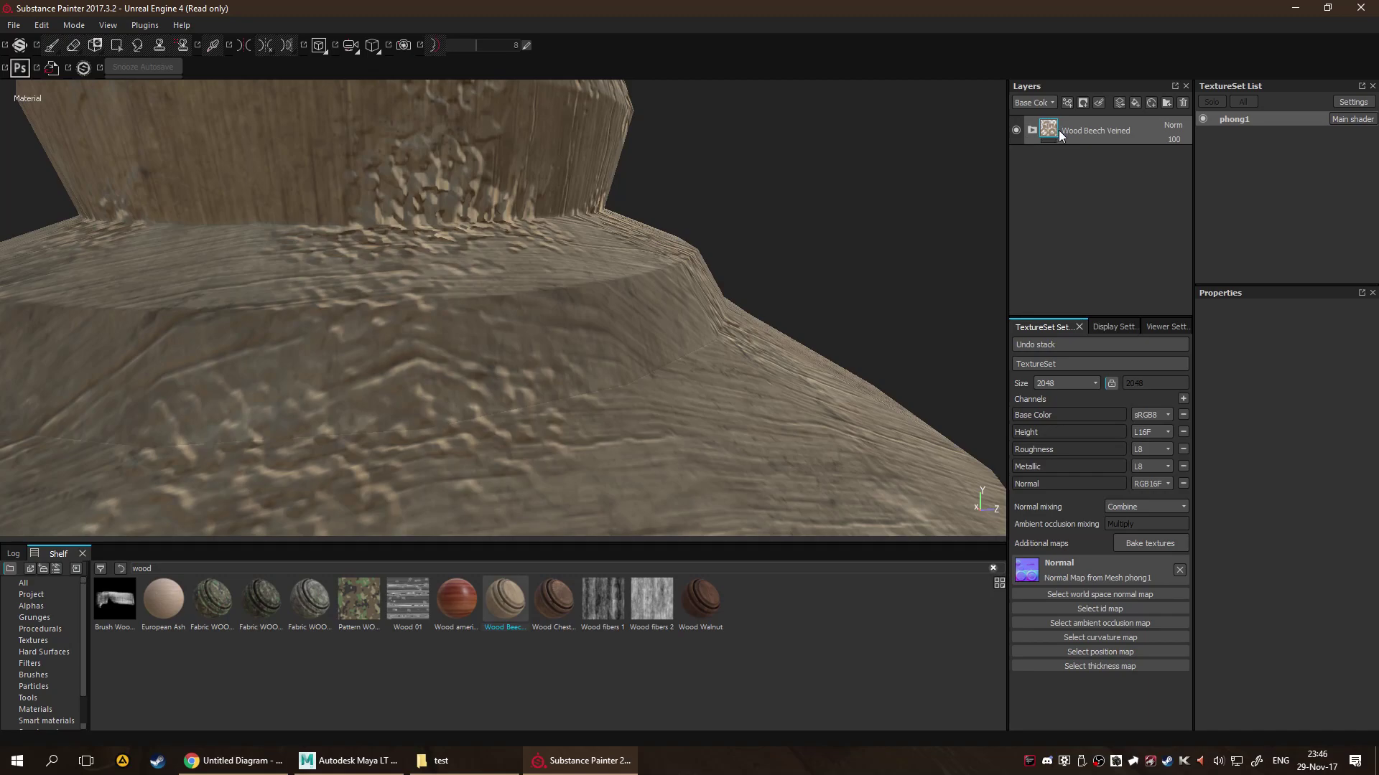
key(Delete)
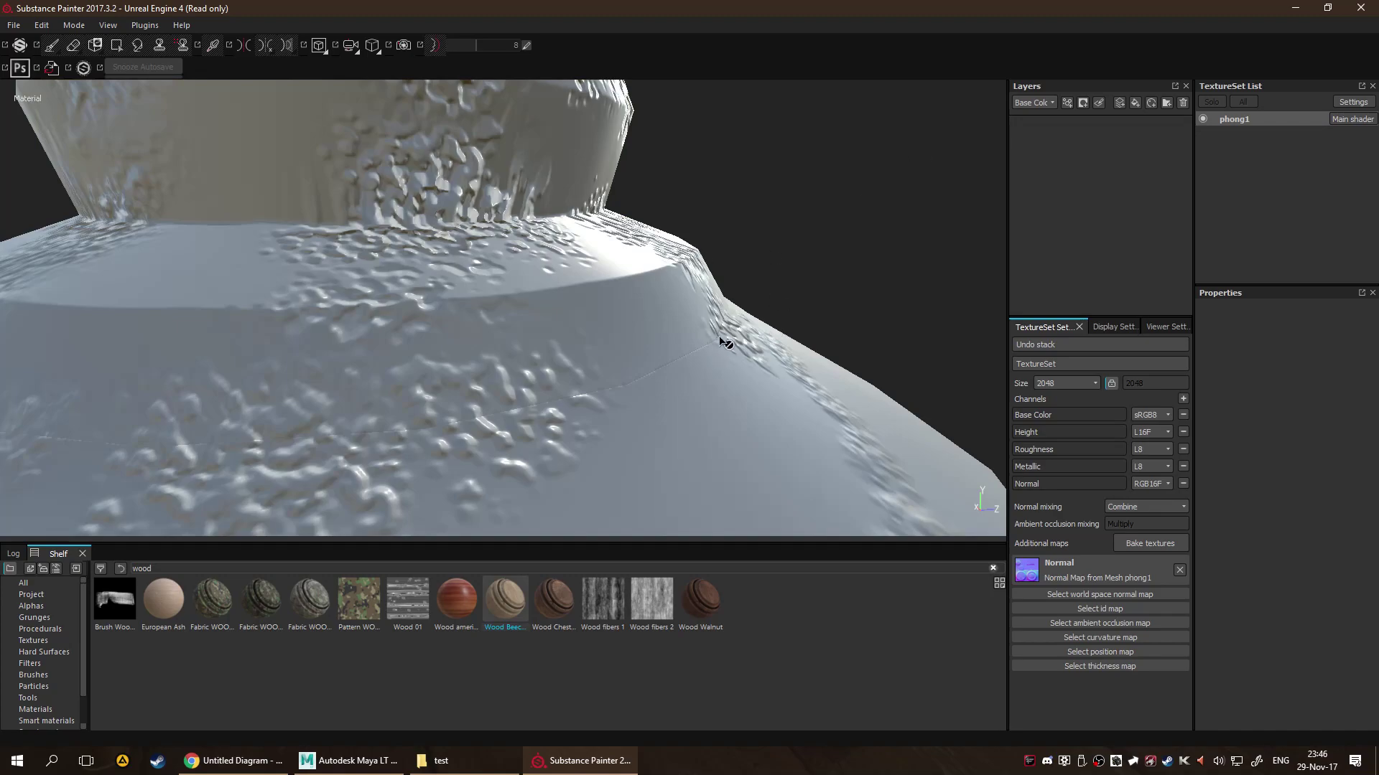
Examine the bare baked normal map on the hat's brim, underside and lower rim for shading errors and jagged edges.
alt+drag(779, 331, 603, 342)
scroll(604, 340, down, 5)
alt+drag(625, 293, 919, 273)
mouse_move(809, 310)
alt+mouse_down()
mouse_move(548, 361)
mouse_move(544, 307)
mouse_move(608, 345)
alt+mouse_up()
alt+right_drag(608, 344, 726, 386)
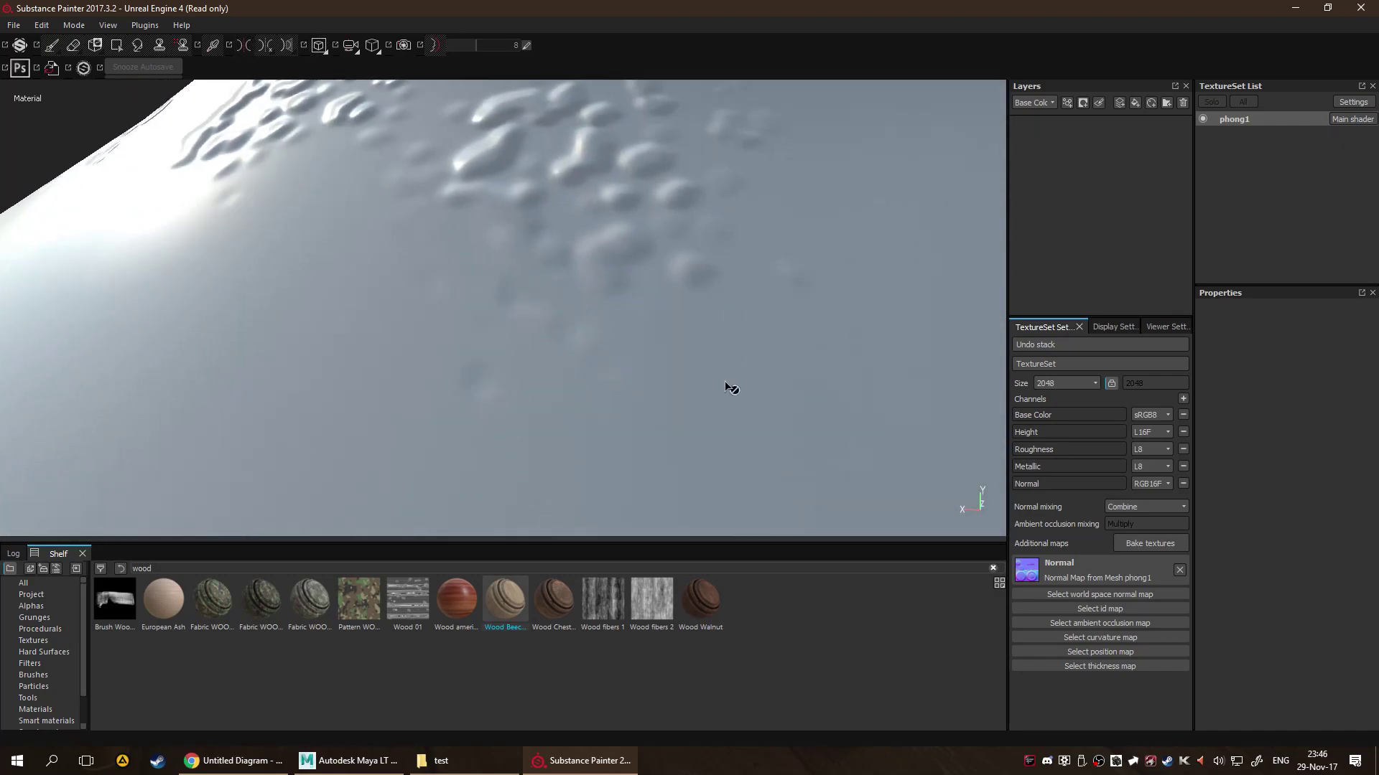
alt+drag(726, 388, 774, 328)
alt+middle_drag(774, 327, 592, 172)
alt+right_drag(593, 172, 723, 403)
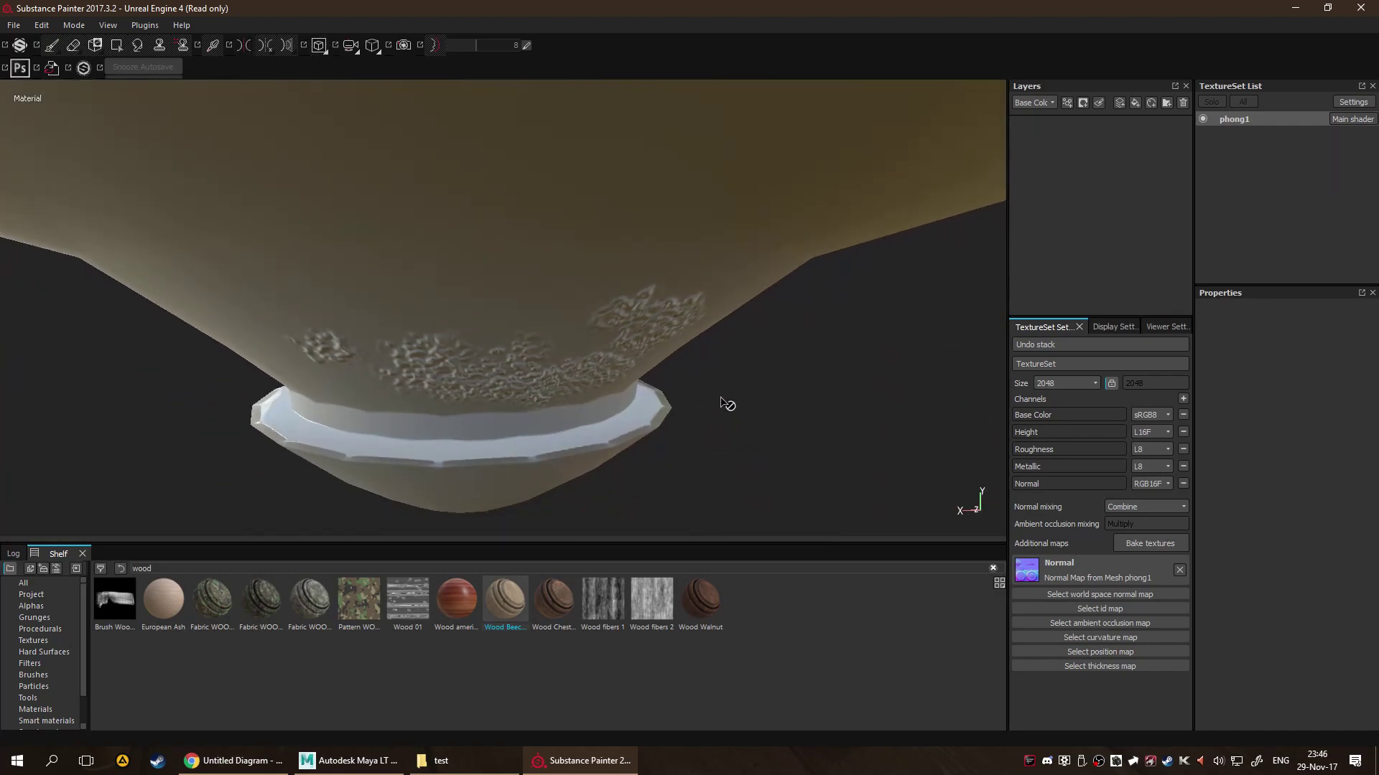
alt+drag(727, 404, 820, 344)
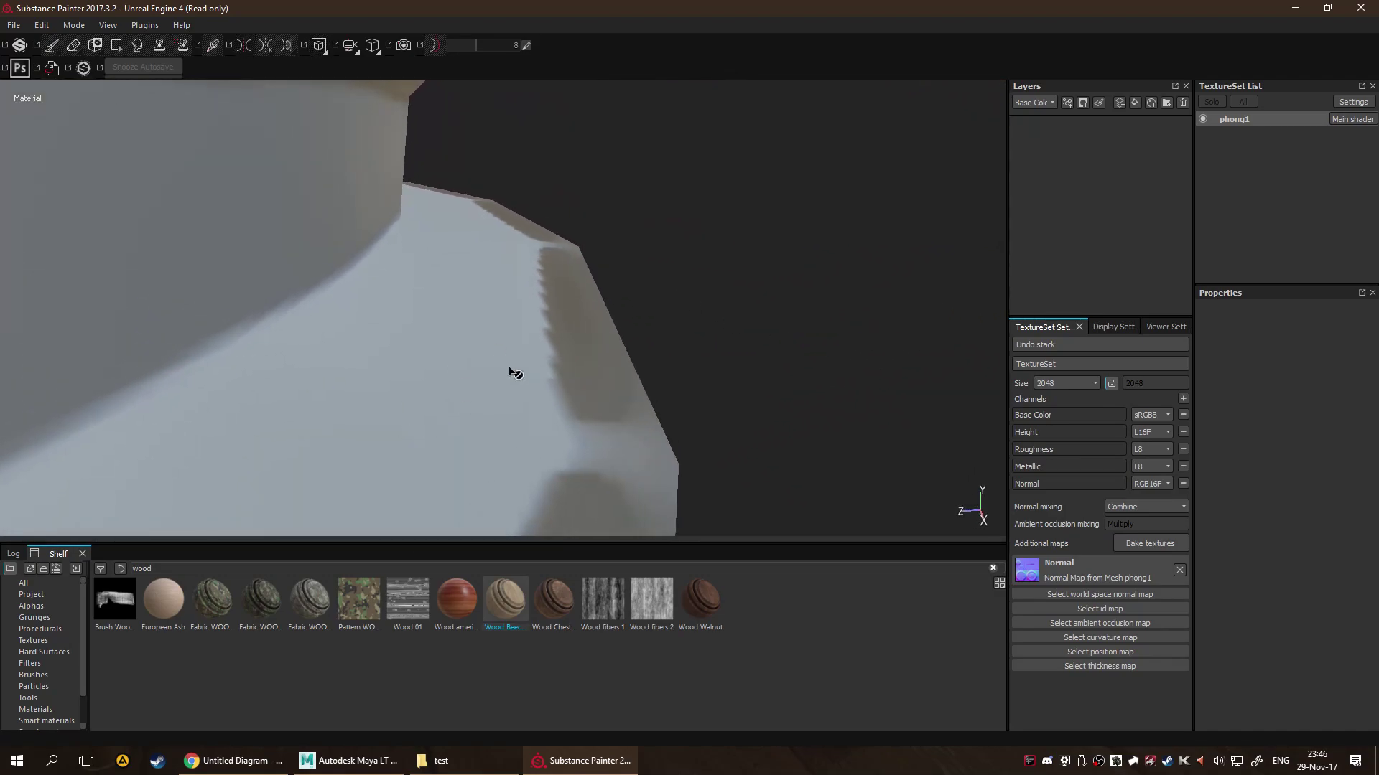
alt+drag(598, 388, 458, 300)
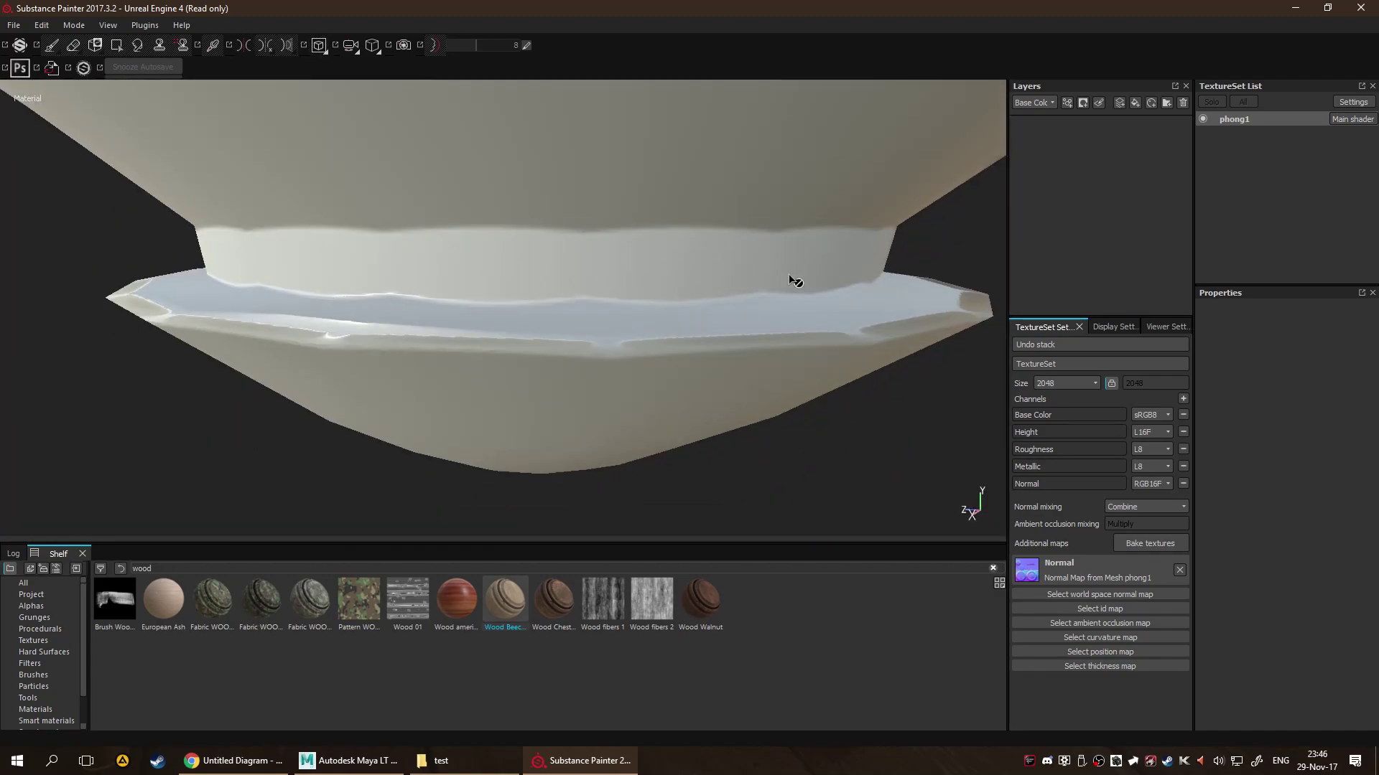
mouse_move(795, 281)
alt+mouse_down()
mouse_move(283, 326)
mouse_move(262, 262)
mouse_move(509, 268)
mouse_move(323, 332)
mouse_move(455, 326)
mouse_move(606, 345)
mouse_move(638, 371)
mouse_move(381, 330)
mouse_move(578, 373)
mouse_move(587, 361)
mouse_move(394, 375)
mouse_move(495, 363)
mouse_move(563, 436)
mouse_move(516, 273)
mouse_move(502, 308)
mouse_move(536, 323)
mouse_move(486, 321)
mouse_move(655, 354)
mouse_move(634, 373)
mouse_move(952, 342)
mouse_move(769, 326)
mouse_move(647, 431)
alt+mouse_up()
scroll(489, 360, up, 6)
scroll(531, 295, down, 3)
Switch to Maya LT and examine the hat model's smooth shading around the cone and brim.
click(528, 751)
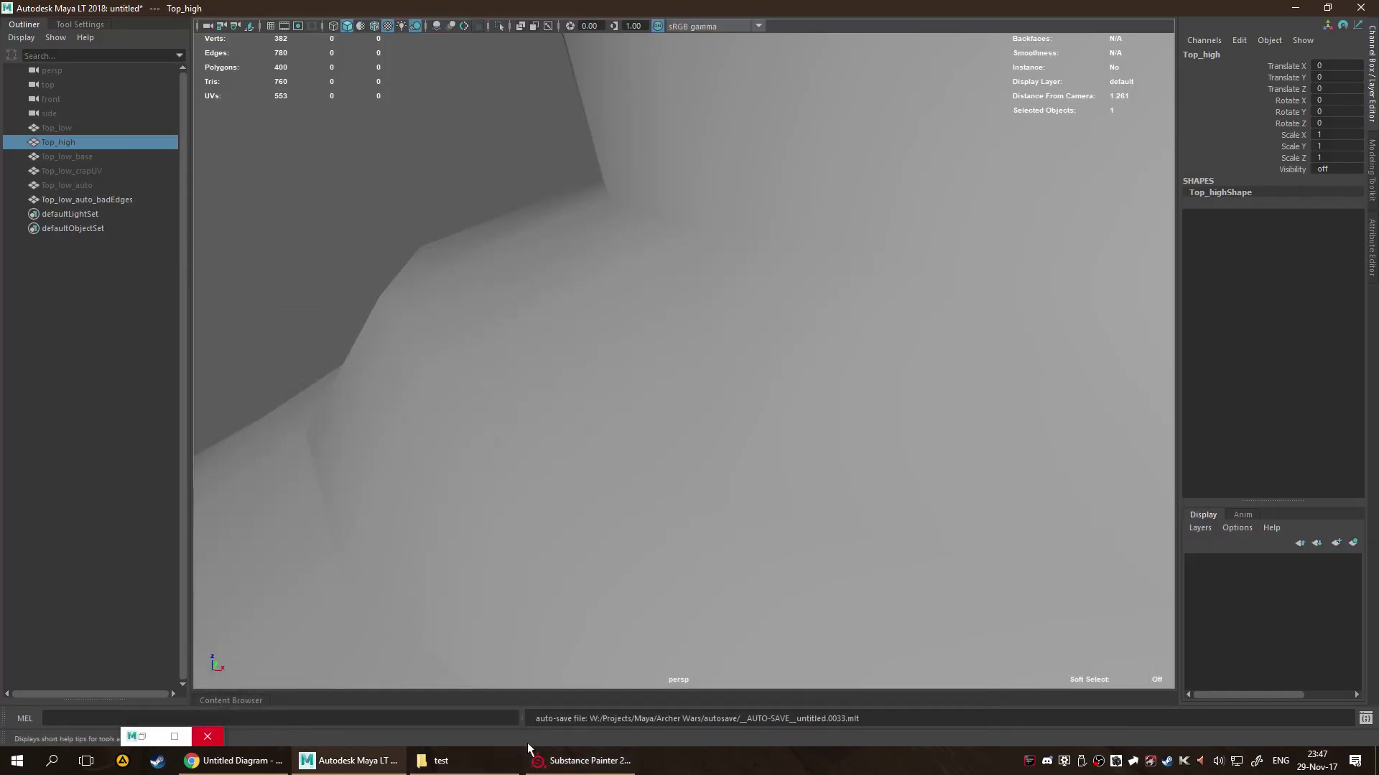
scroll(707, 372, down, 10)
alt+drag(744, 318, 828, 305)
alt+middle_drag(829, 306, 679, 376)
scroll(646, 384, up, 5)
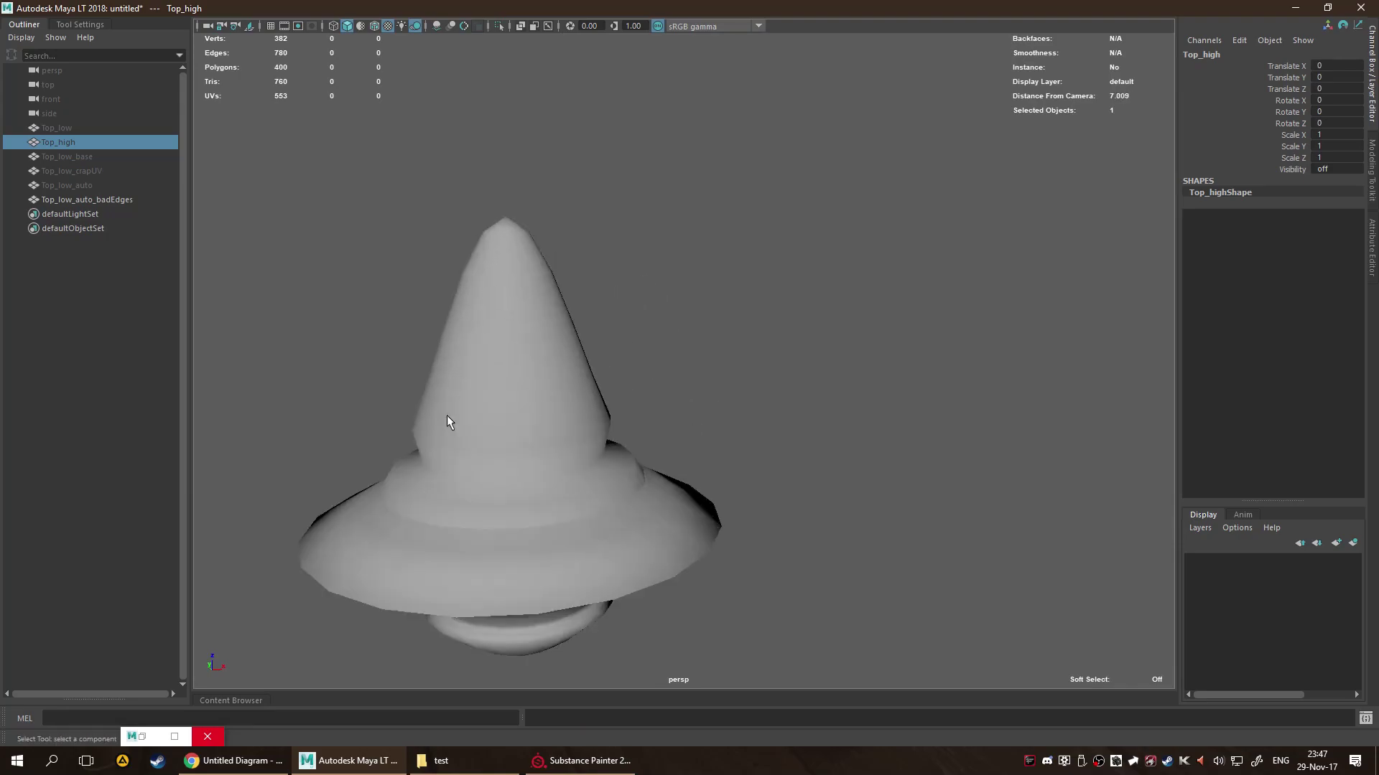
right_drag(474, 448, 487, 409)
key(f)
scroll(634, 324, up, 5)
alt+drag(644, 334, 797, 339)
scroll(727, 388, up, 5)
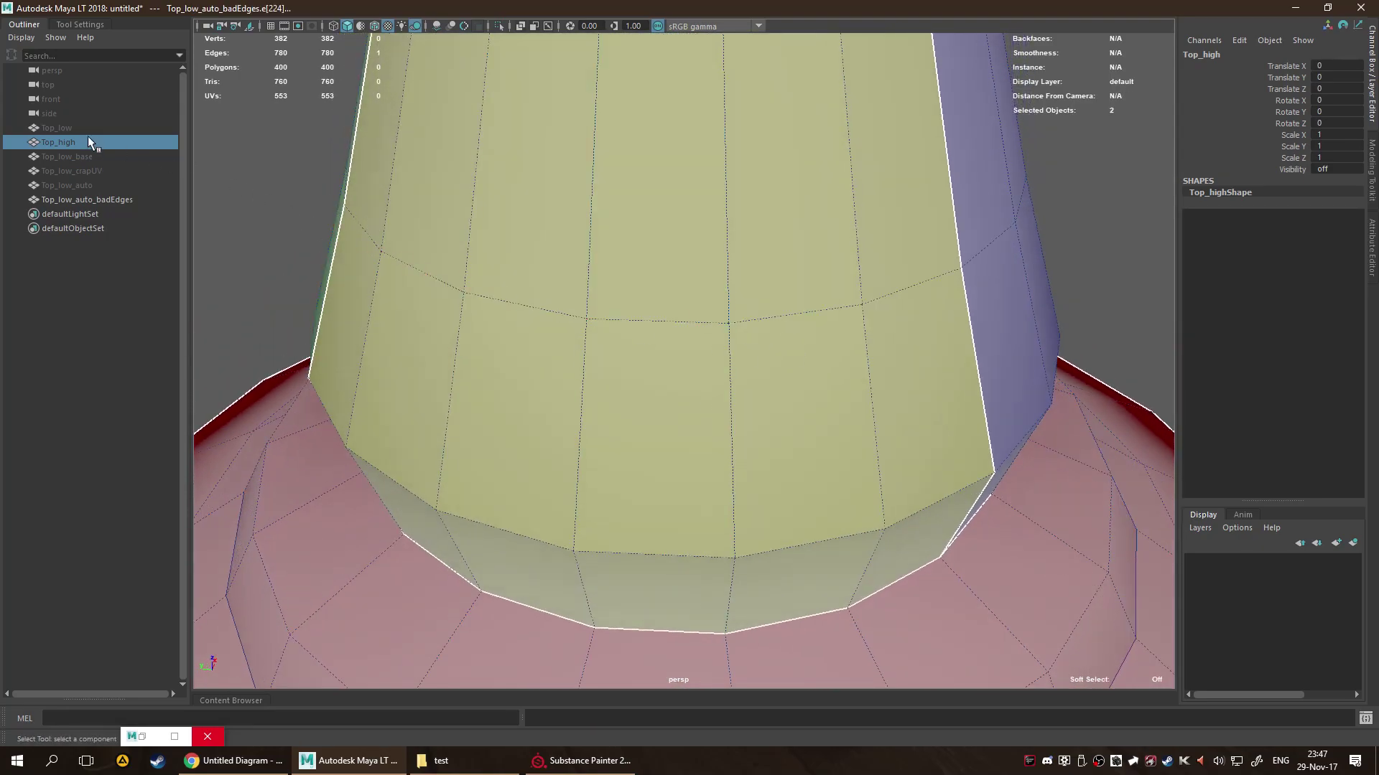
Select Top_low_auto_badEdges and examine its UV shells and edges around the cone base and the brim's underside.
click(100, 186)
click(114, 199)
key(f)
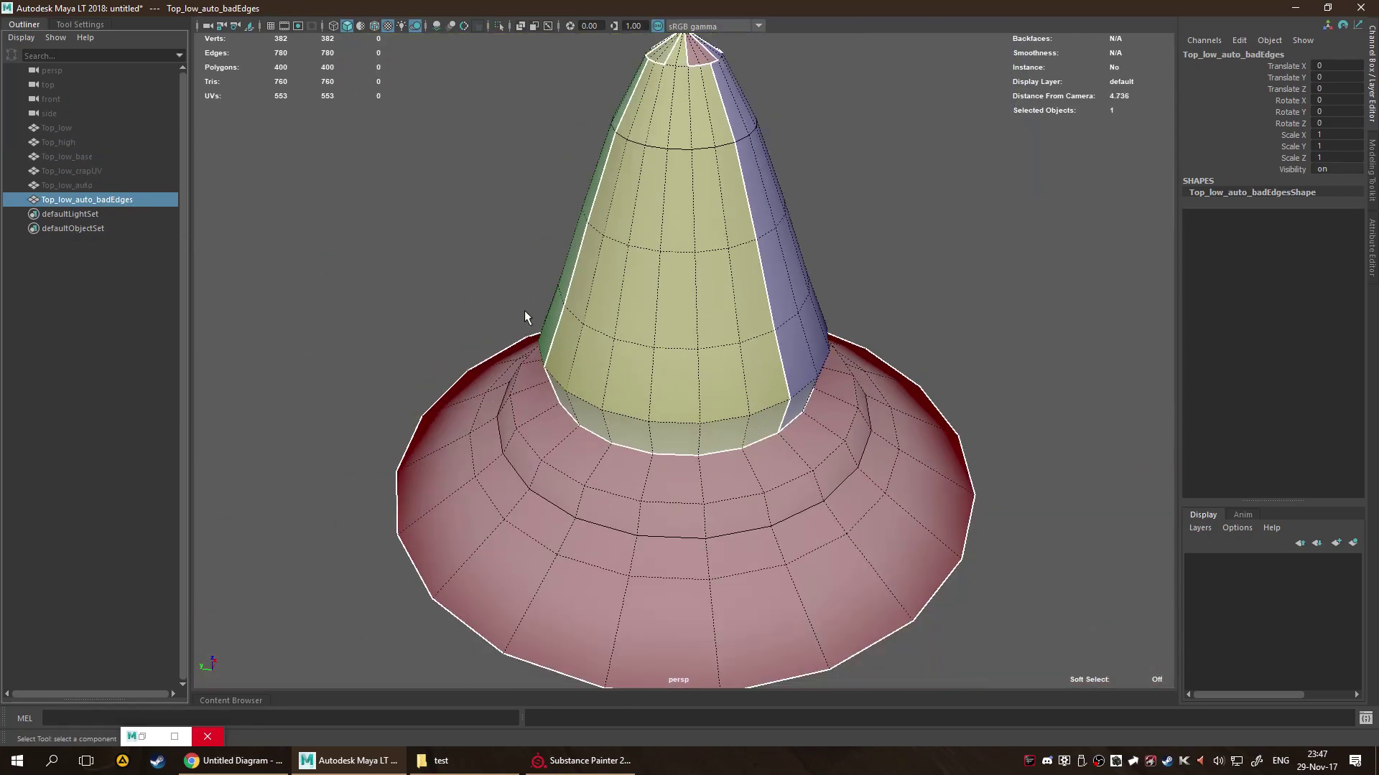
alt+drag(524, 310, 725, 252)
scroll(728, 250, up, 5)
scroll(703, 327, down, 1)
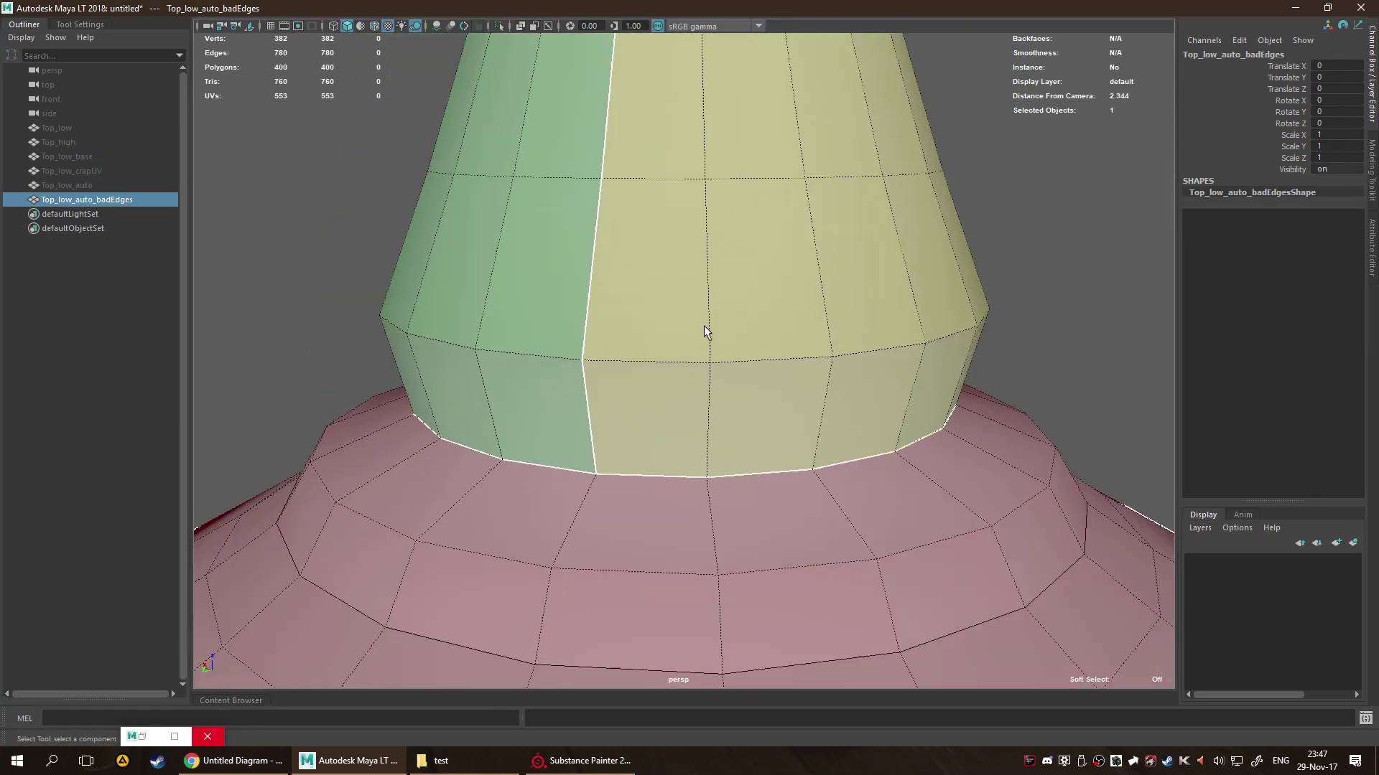
key(f)
alt+drag(717, 558, 751, 508)
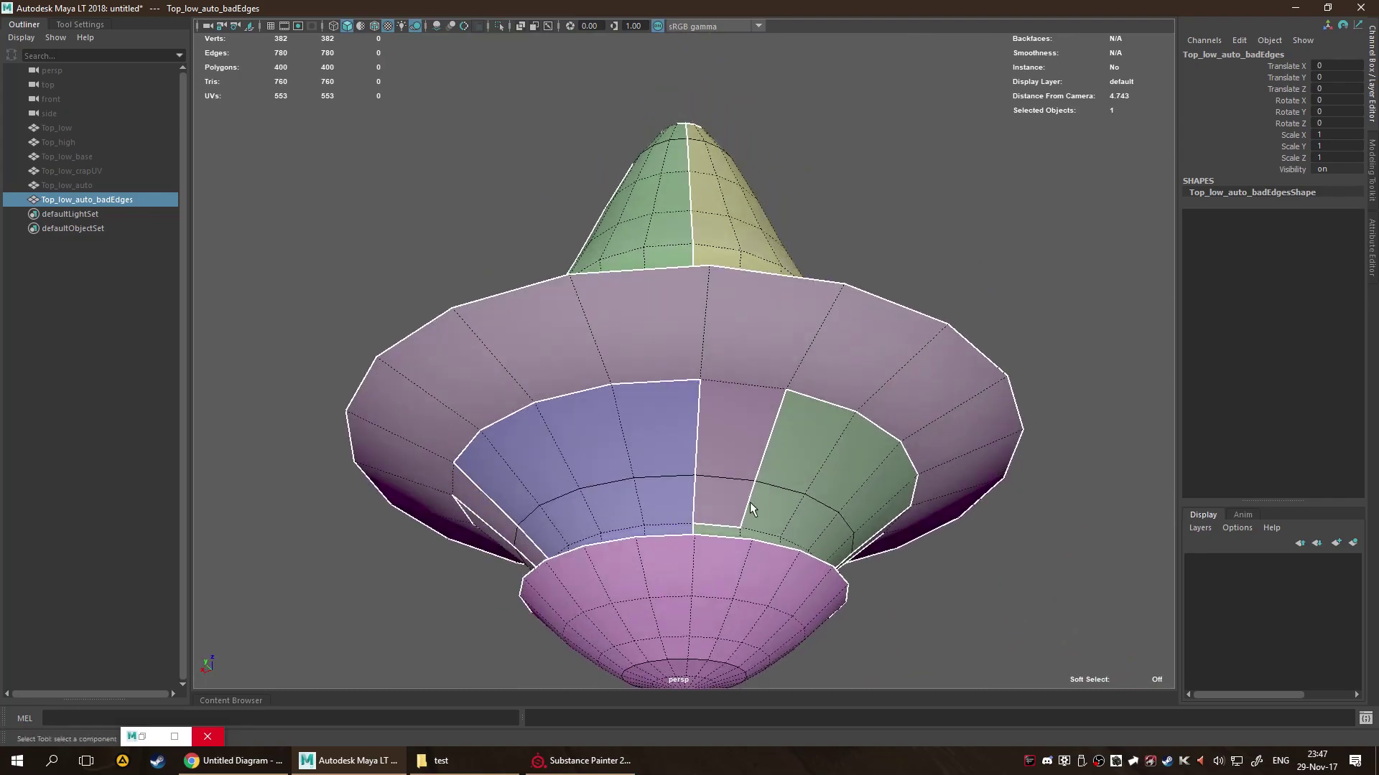
Switch back to Substance Painter and examine the baked detail on the underside and lower rim of the hat.
click(537, 758)
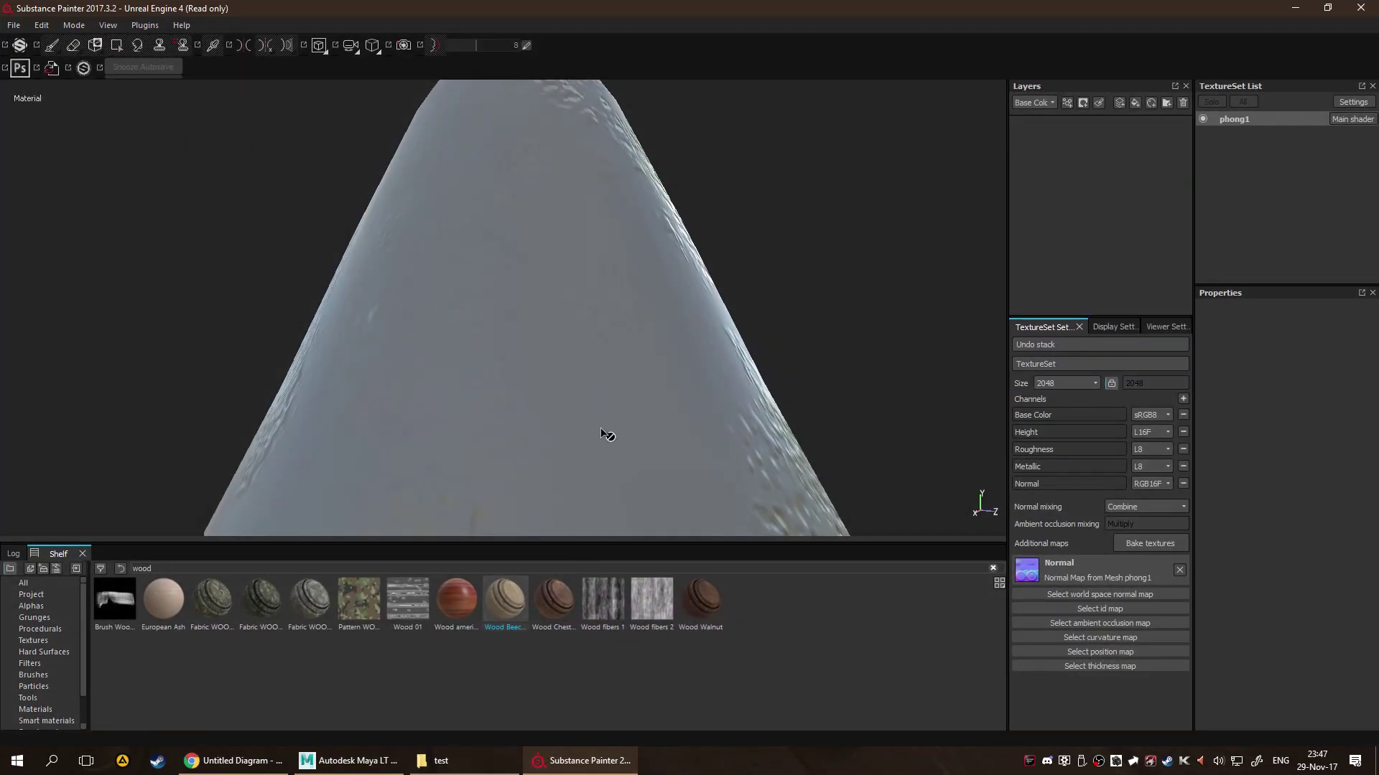
alt+middle_drag(603, 430, 605, 147)
scroll(675, 316, down, 6)
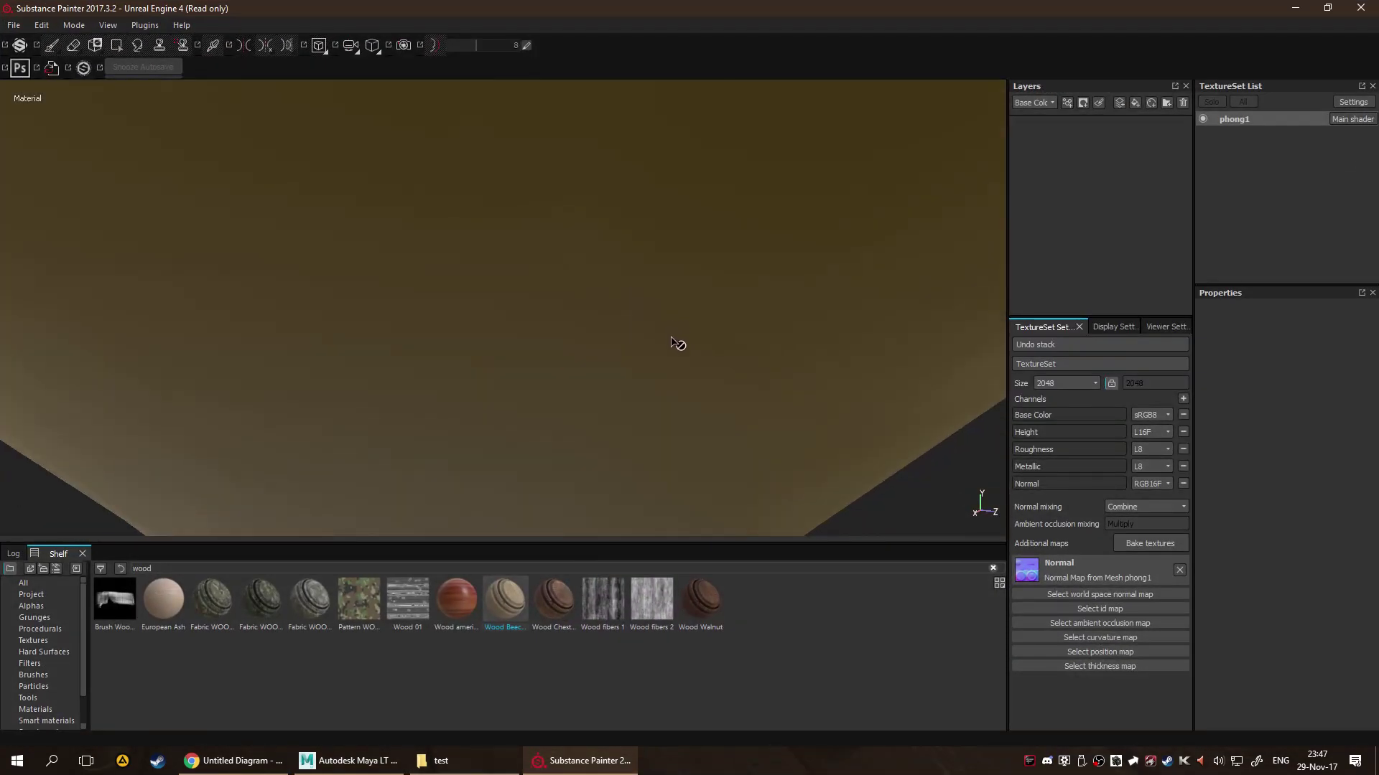
scroll(698, 344, down, 2)
alt+drag(698, 345, 696, 350)
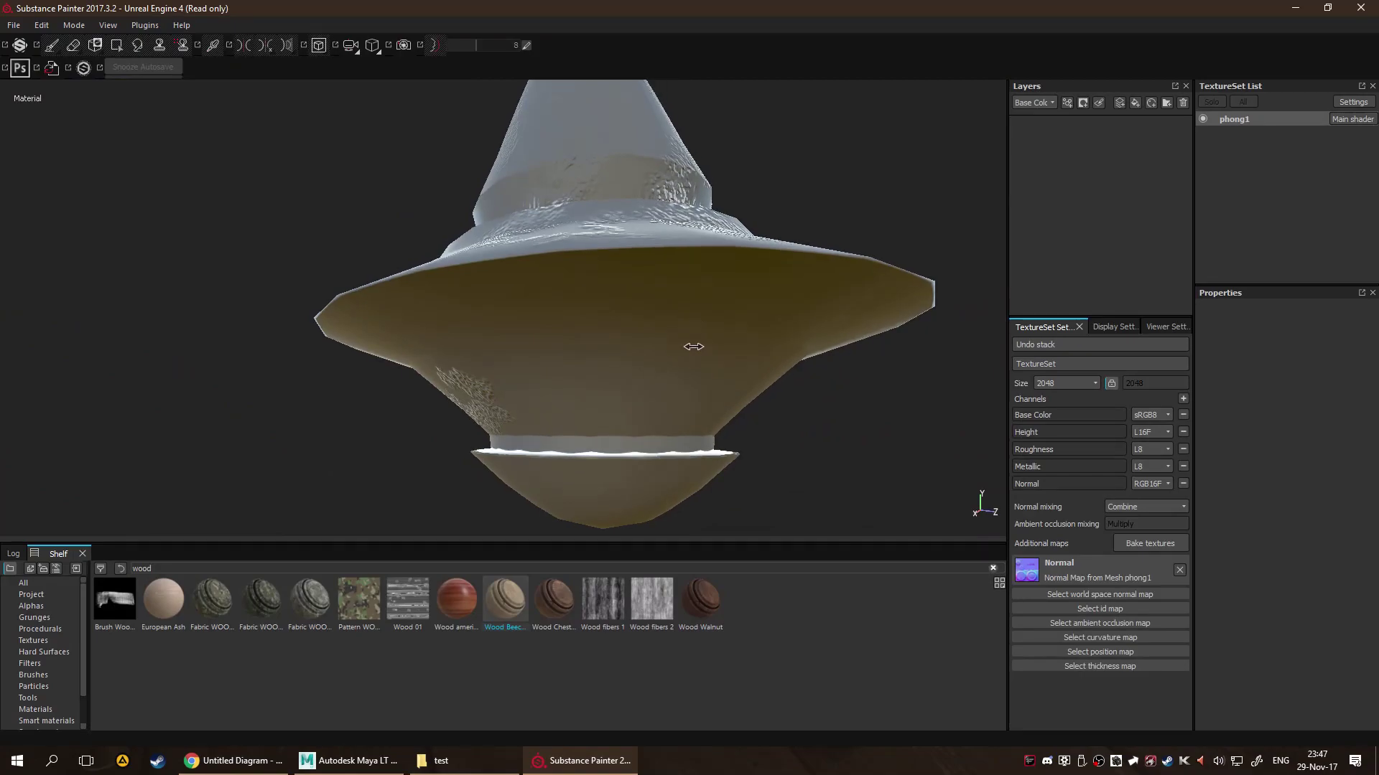
shift+right_drag(705, 468, 574, 438)
scroll(575, 426, up, 3)
alt+drag(575, 425, 984, 423)
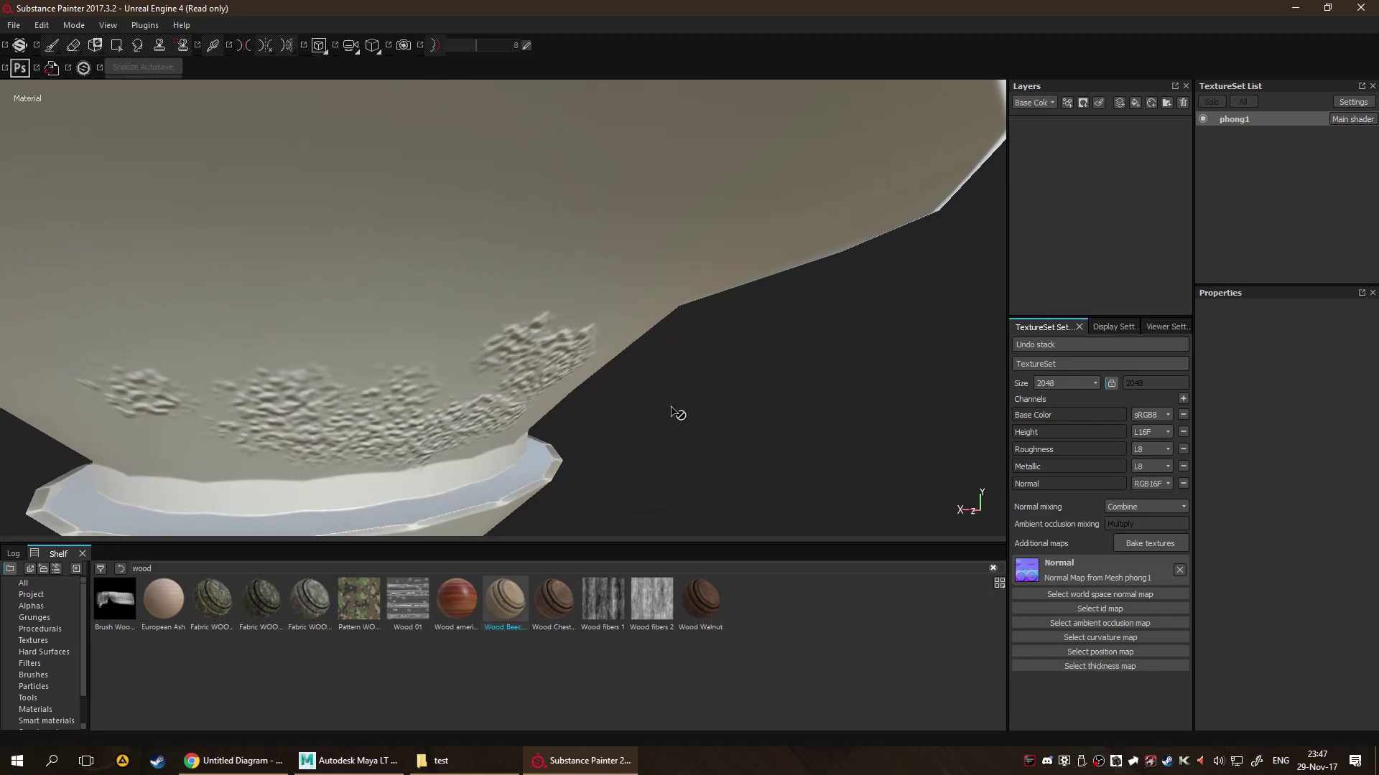
scroll(703, 403, up, 2)
alt+drag(721, 406, 636, 384)
scroll(812, 363, down, 4)
shift+right_drag(636, 385, 741, 367)
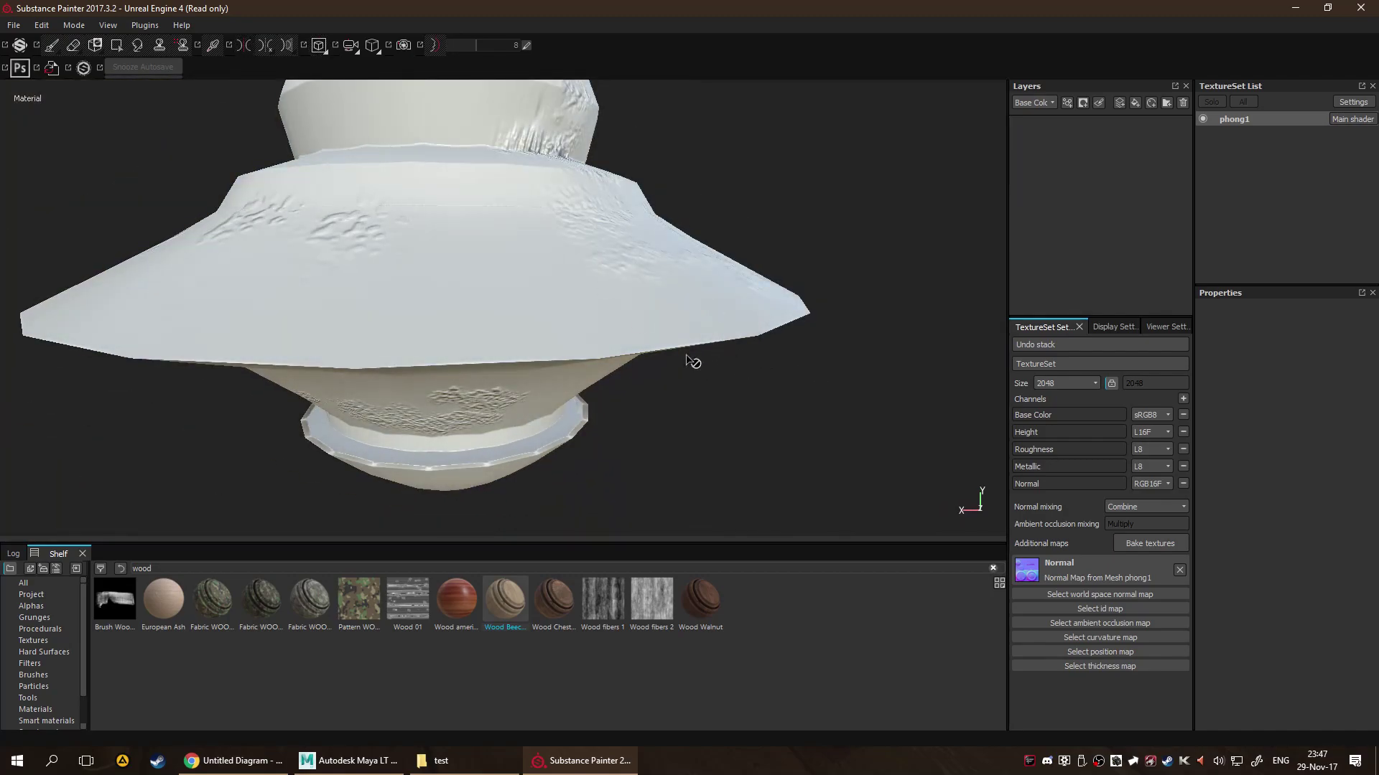
alt+drag(804, 398, 897, 355)
shift+right_drag(778, 369, 815, 401)
Open the viewer settings, examine the baked result in the 2D UV layout, and return to the 3D-only view.
click(1126, 327)
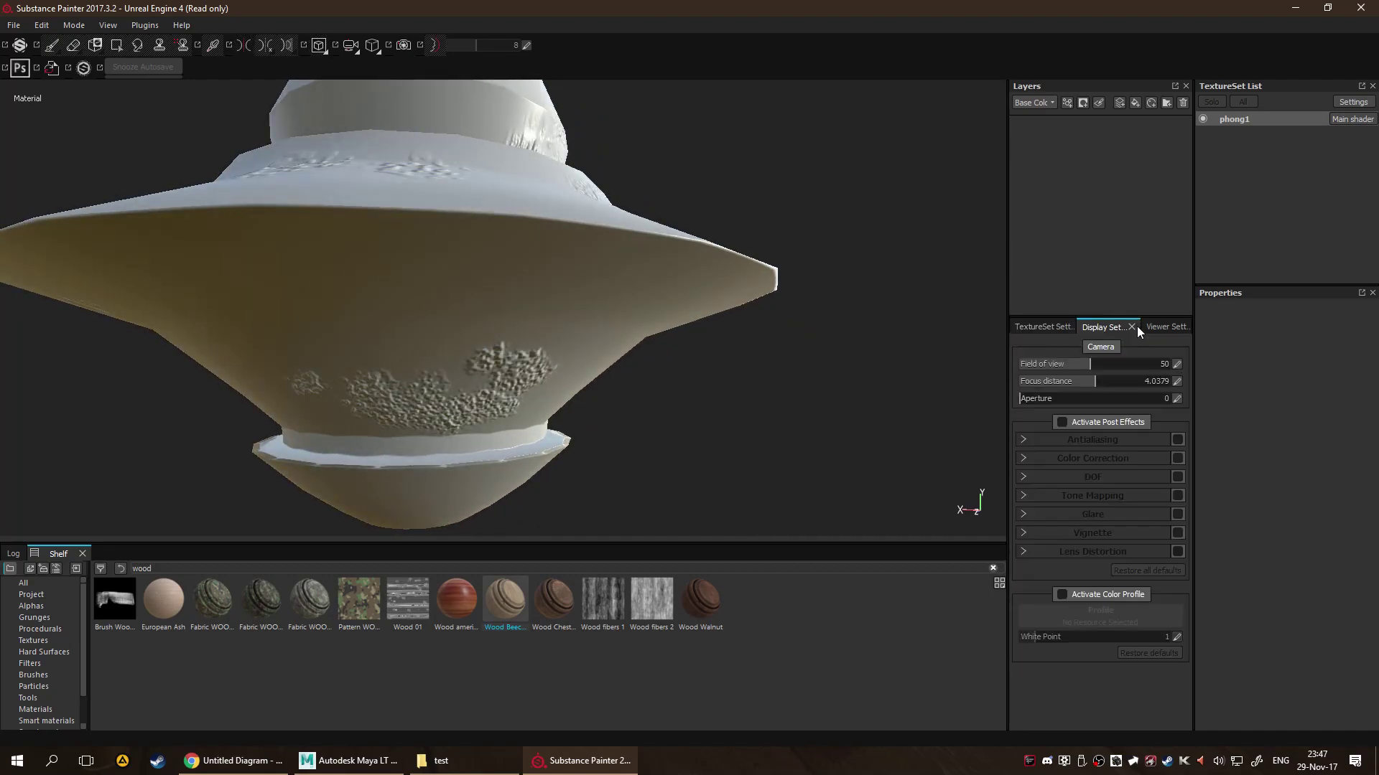
click(1145, 327)
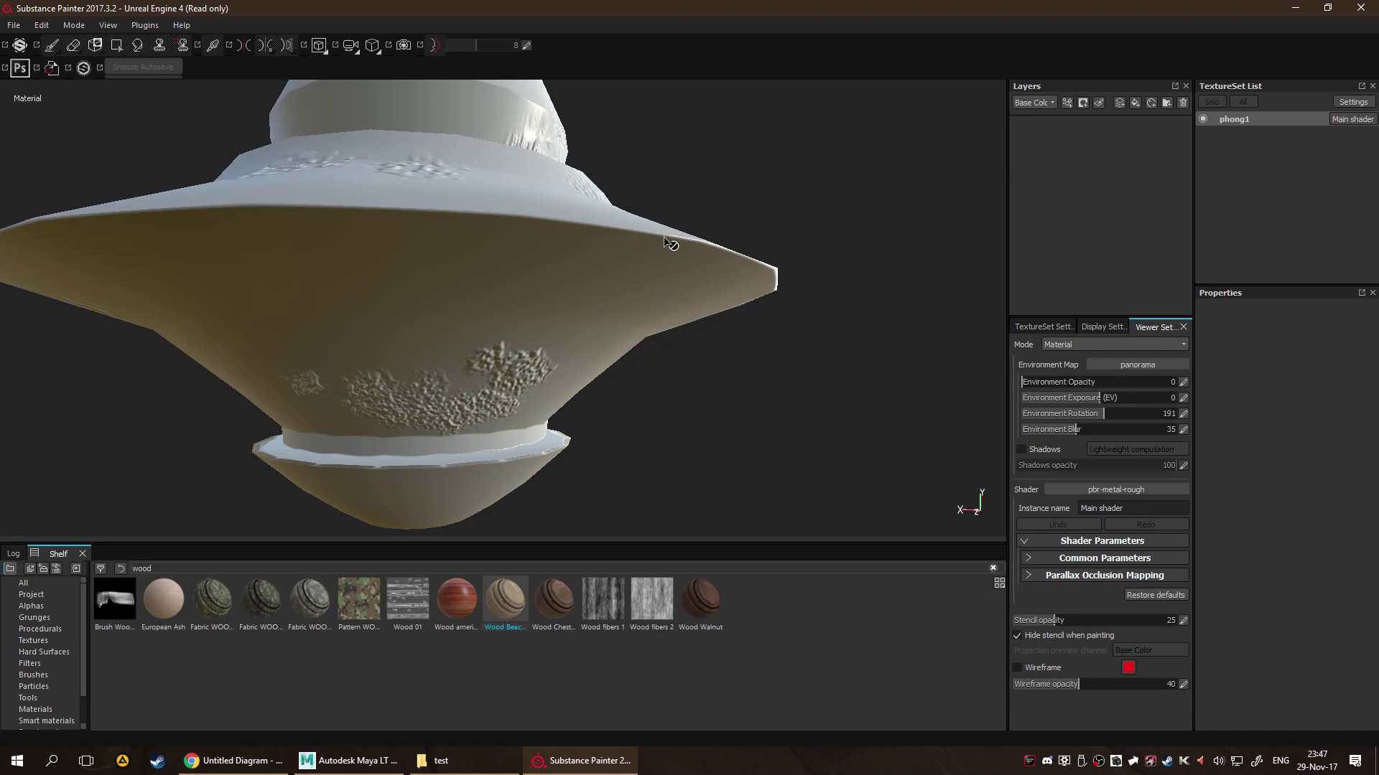
key(F3)
scroll(489, 285, up, 6)
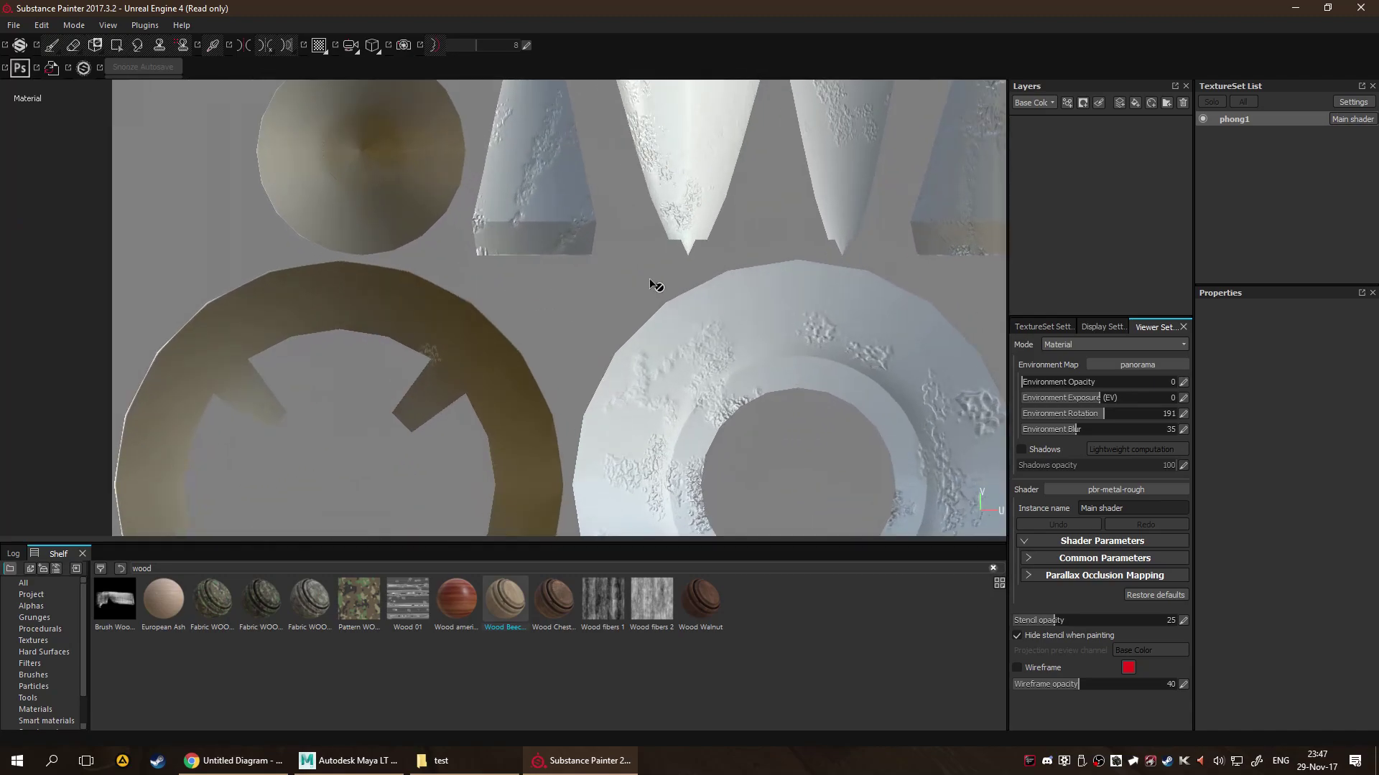
scroll(793, 297, down, 3)
alt+middle_drag(779, 307, 627, 335)
key(F1)
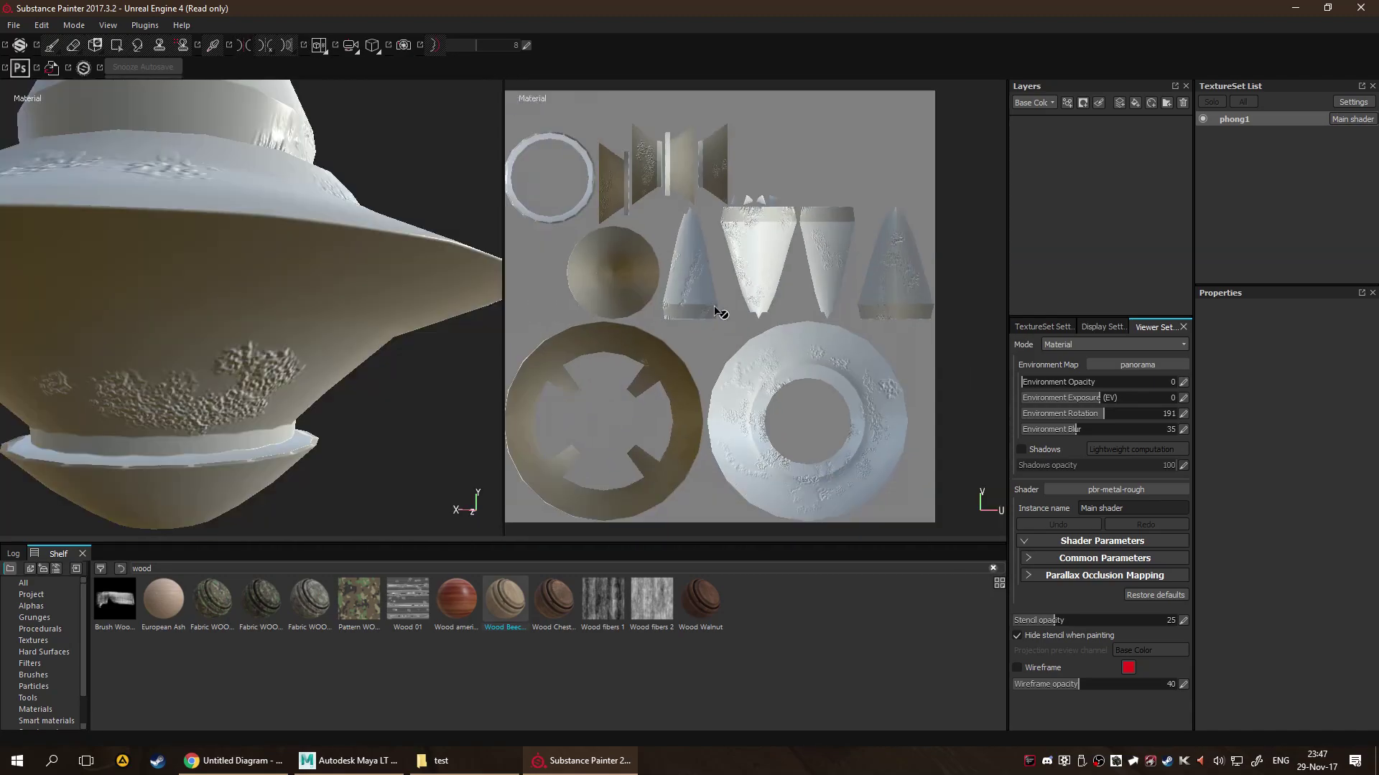
key(F2)
scroll(660, 274, down, 3)
alt+drag(647, 237, 638, 266)
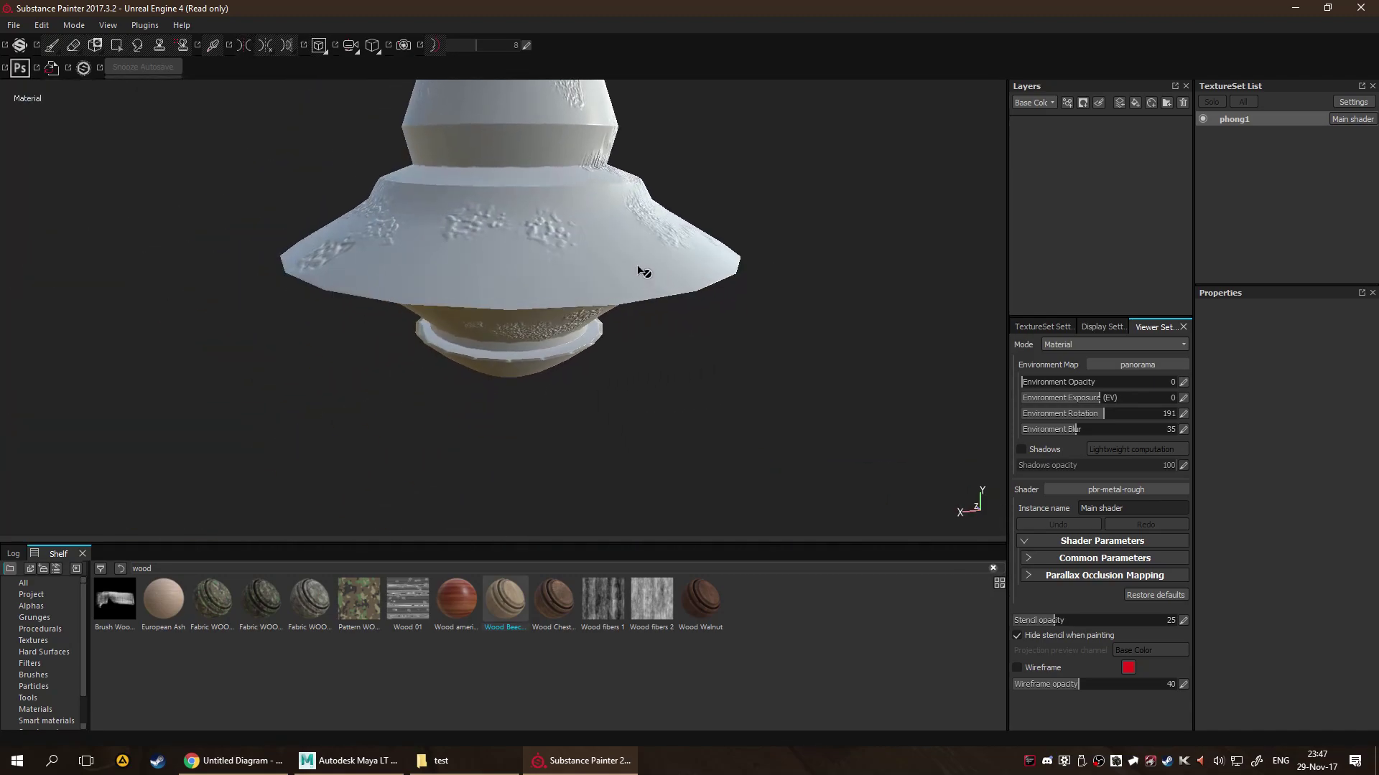
scroll(635, 258, down, 3)
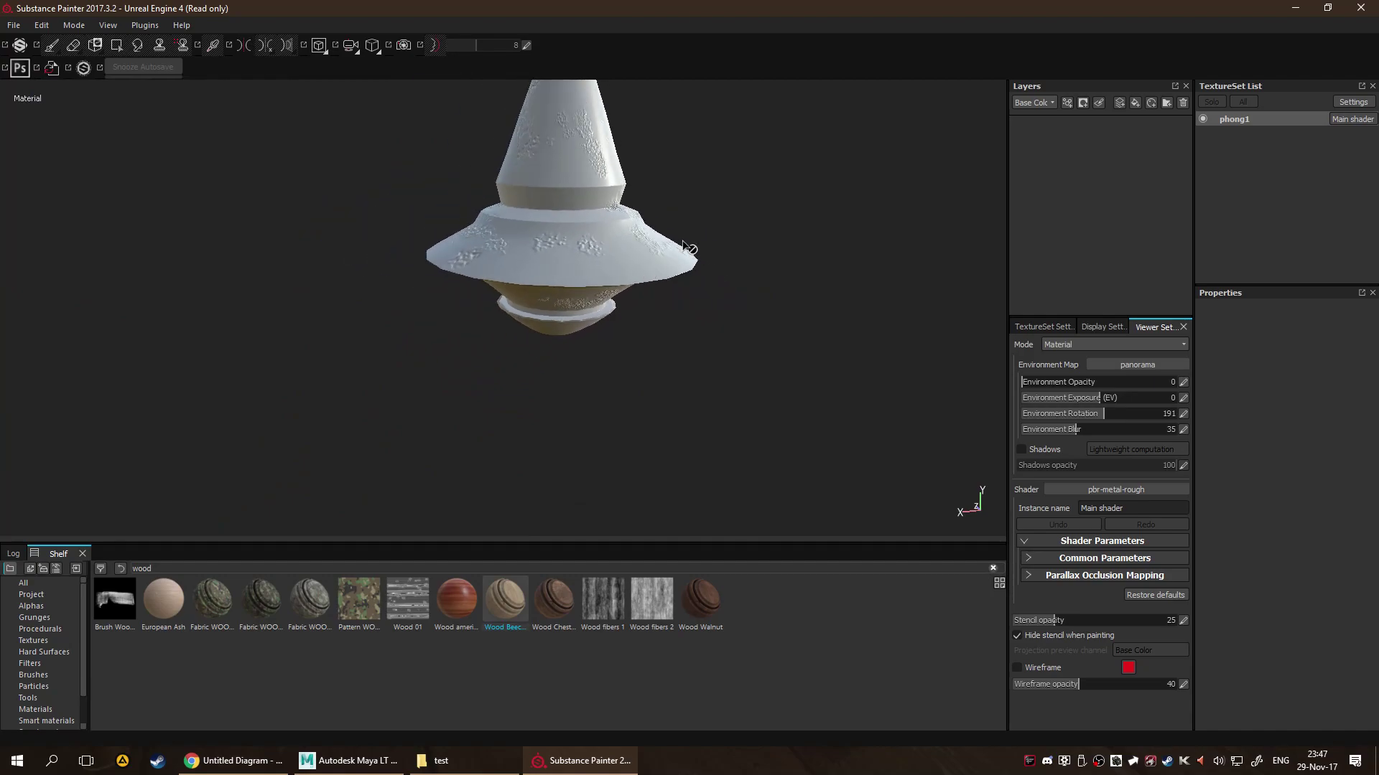
Switch to Maya LT, select Top_low, and examine the shading along the cone and its tip.
click(310, 761)
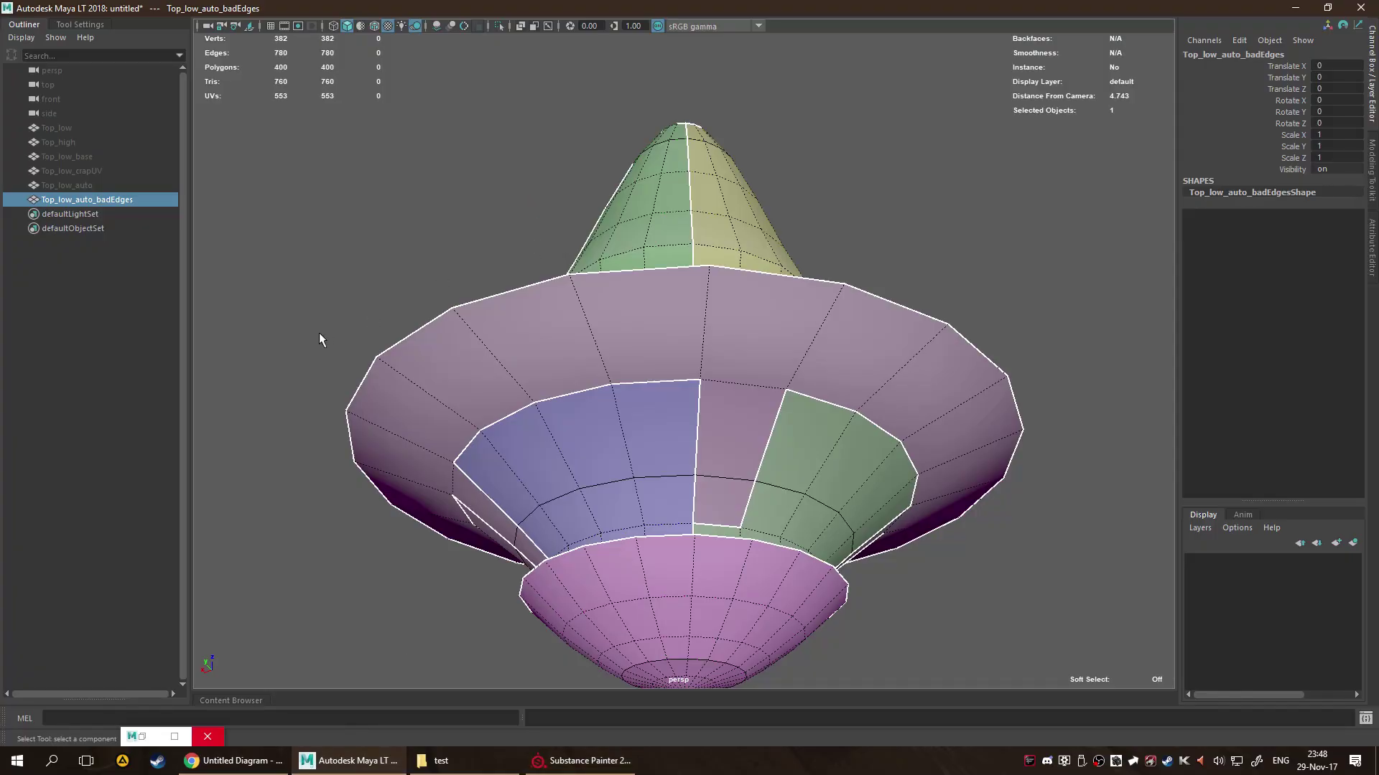
click(63, 128)
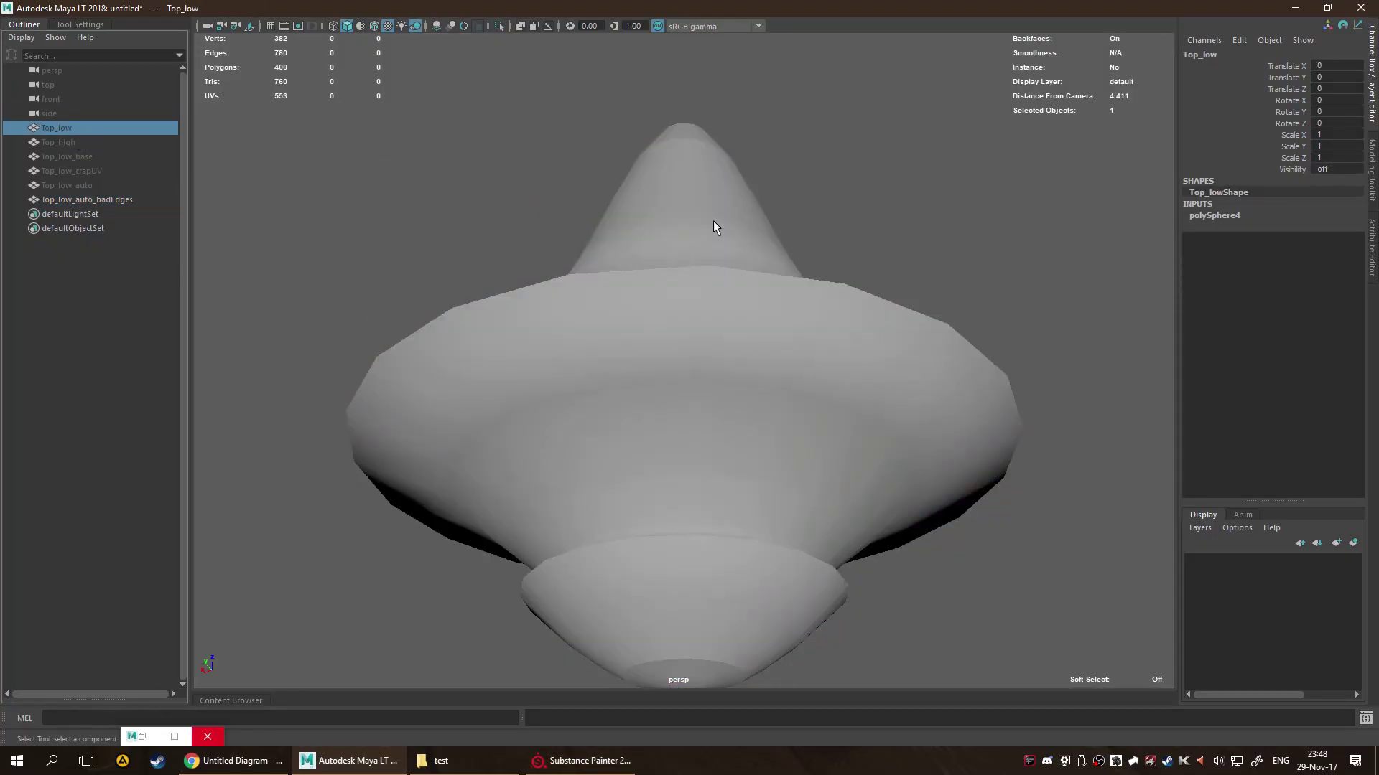
alt+drag(713, 221, 769, 310)
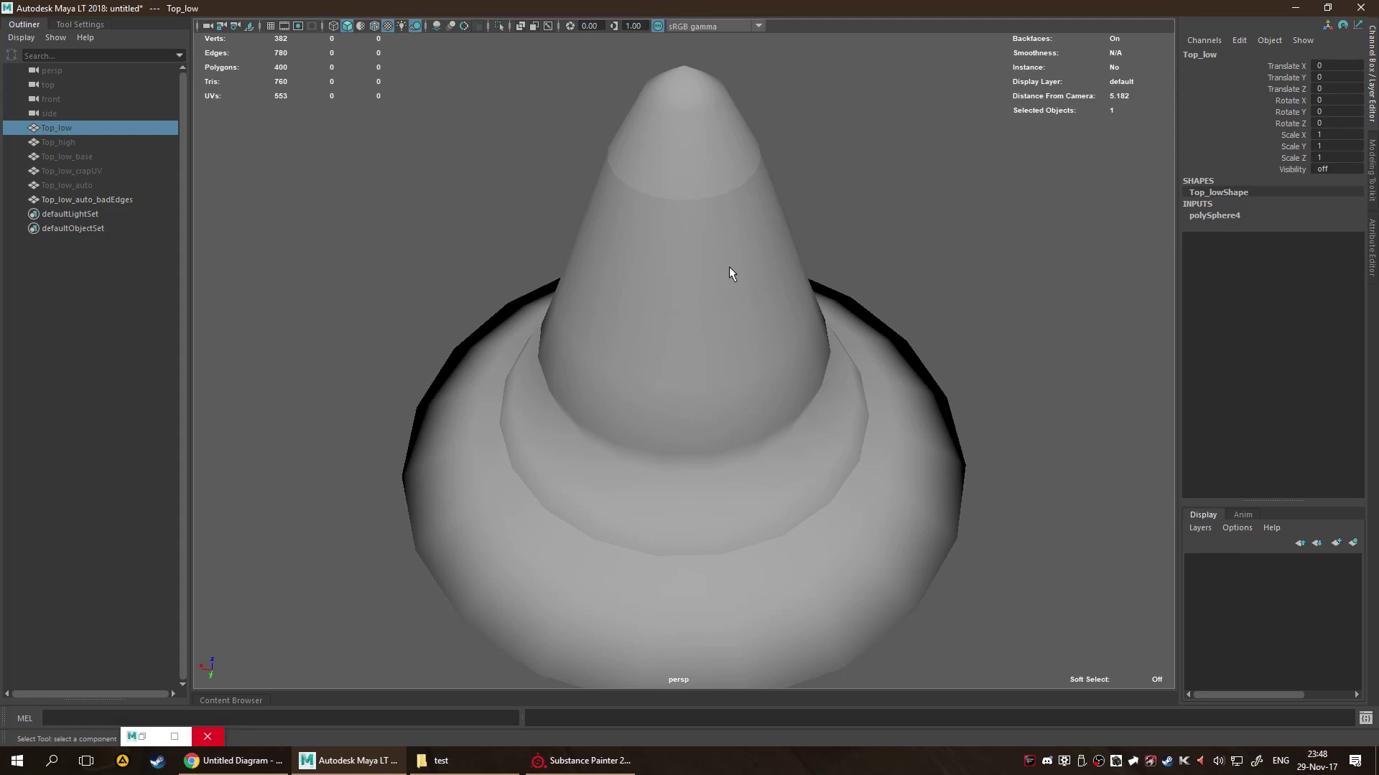
alt+drag(713, 197, 744, 147)
alt+middle_drag(713, 118, 699, 257)
scroll(689, 248, up, 4)
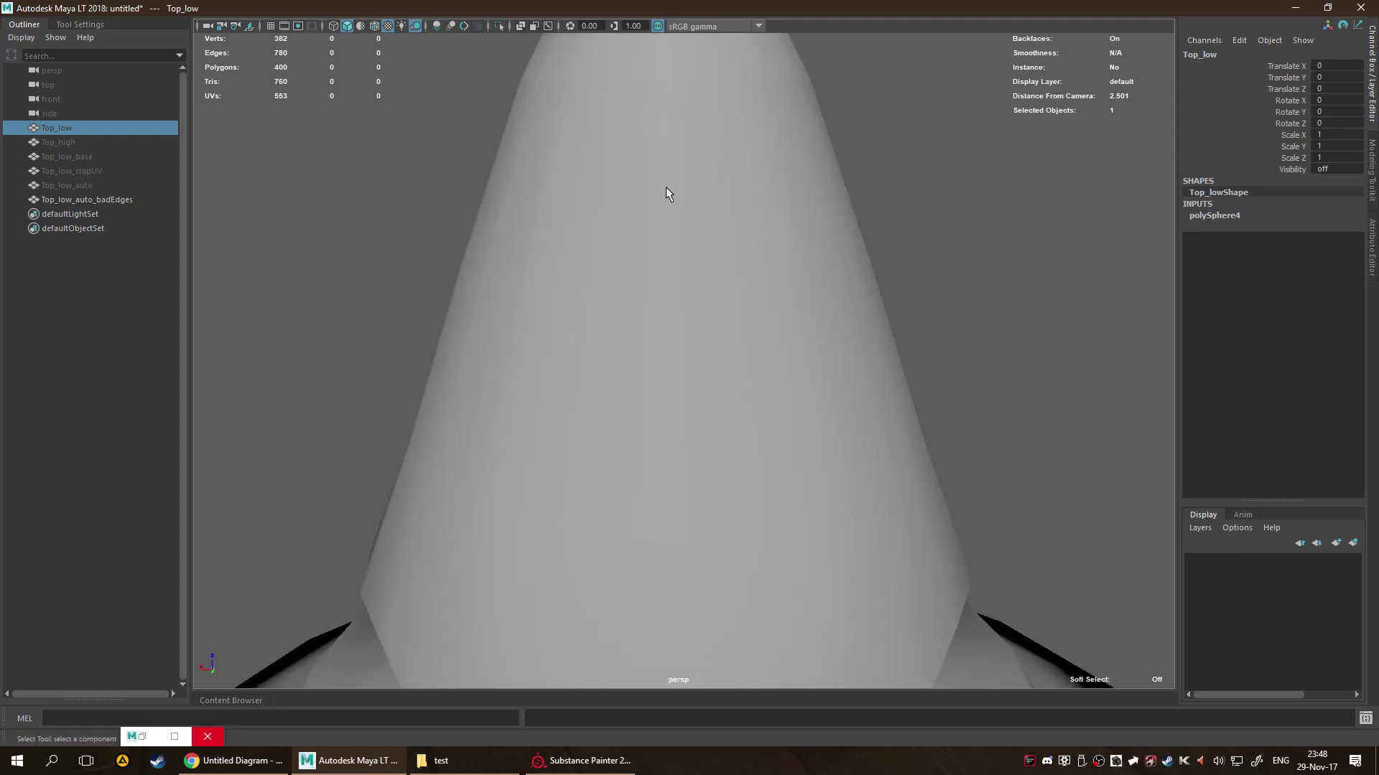
alt+drag(606, 125, 517, 174)
Switch to Substance Painter and examine the cone's seams and edges in the solo Normal + Height + Base normal view.
click(574, 759)
alt+drag(631, 165, 621, 230)
alt+middle_drag(621, 230, 650, 395)
scroll(665, 308, up, 5)
alt+middle_drag(626, 448, 628, 508)
alt+drag(627, 508, 640, 338)
key(c)
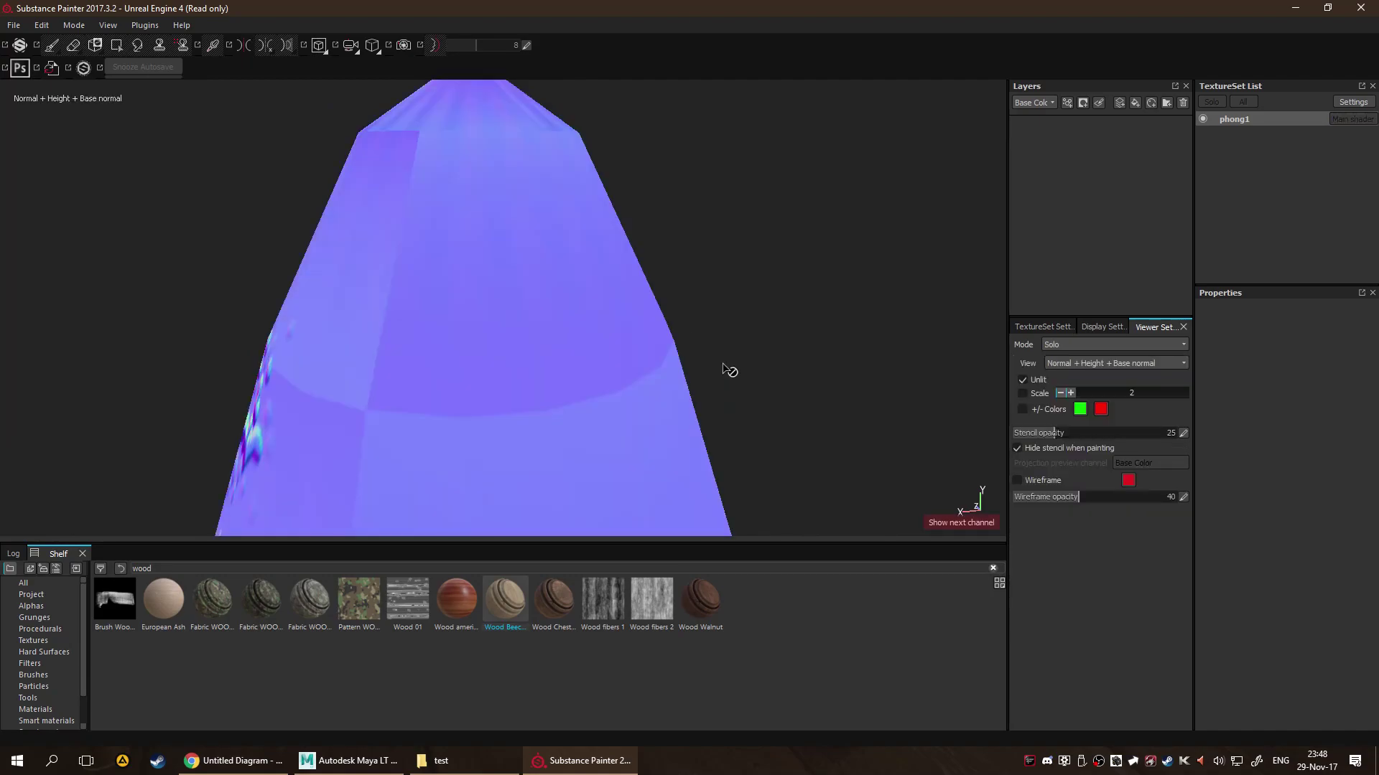
key(c)
alt+drag(499, 415, 711, 348)
key(c)
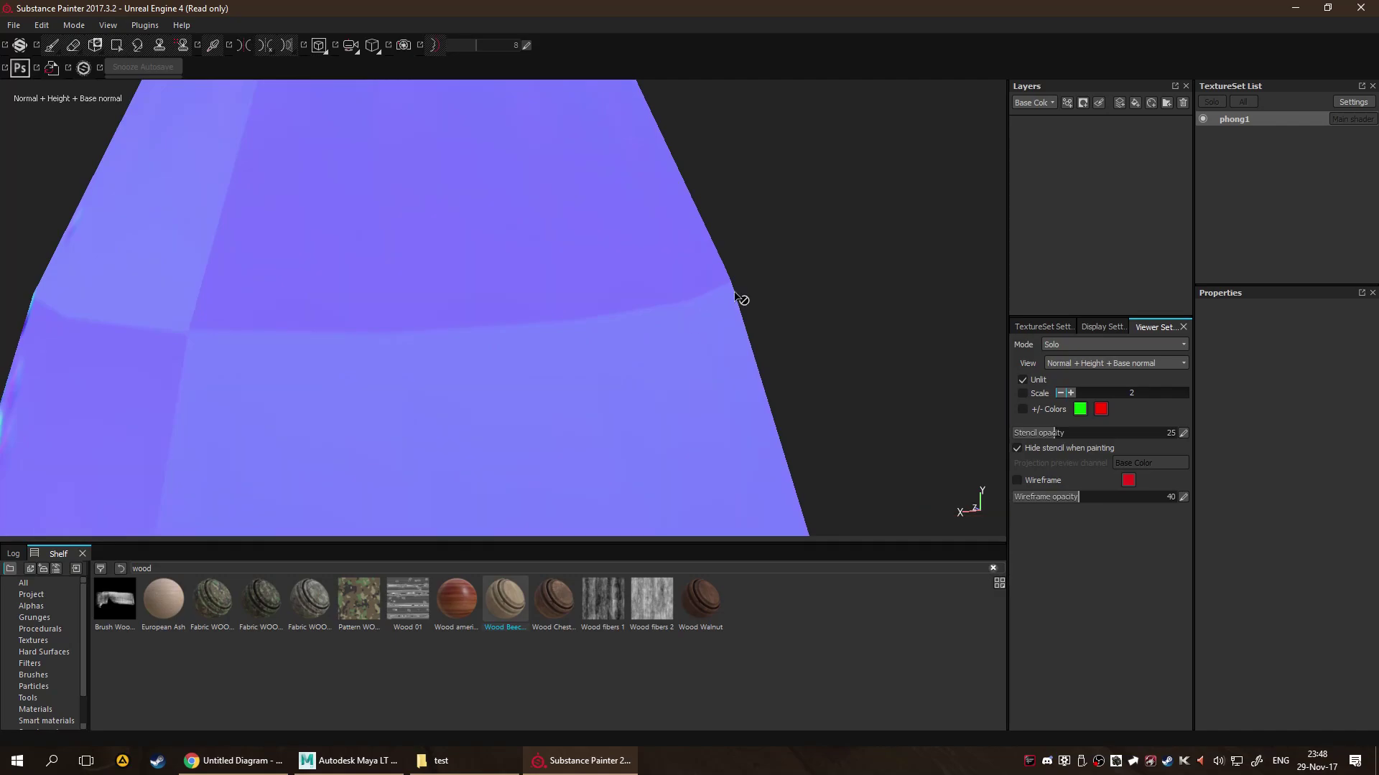
Compare the cone's combined Normal + Height + Base normal channel with its baked Normal map, with the texture set settings open.
alt+drag(708, 309, 512, 334)
key(c)
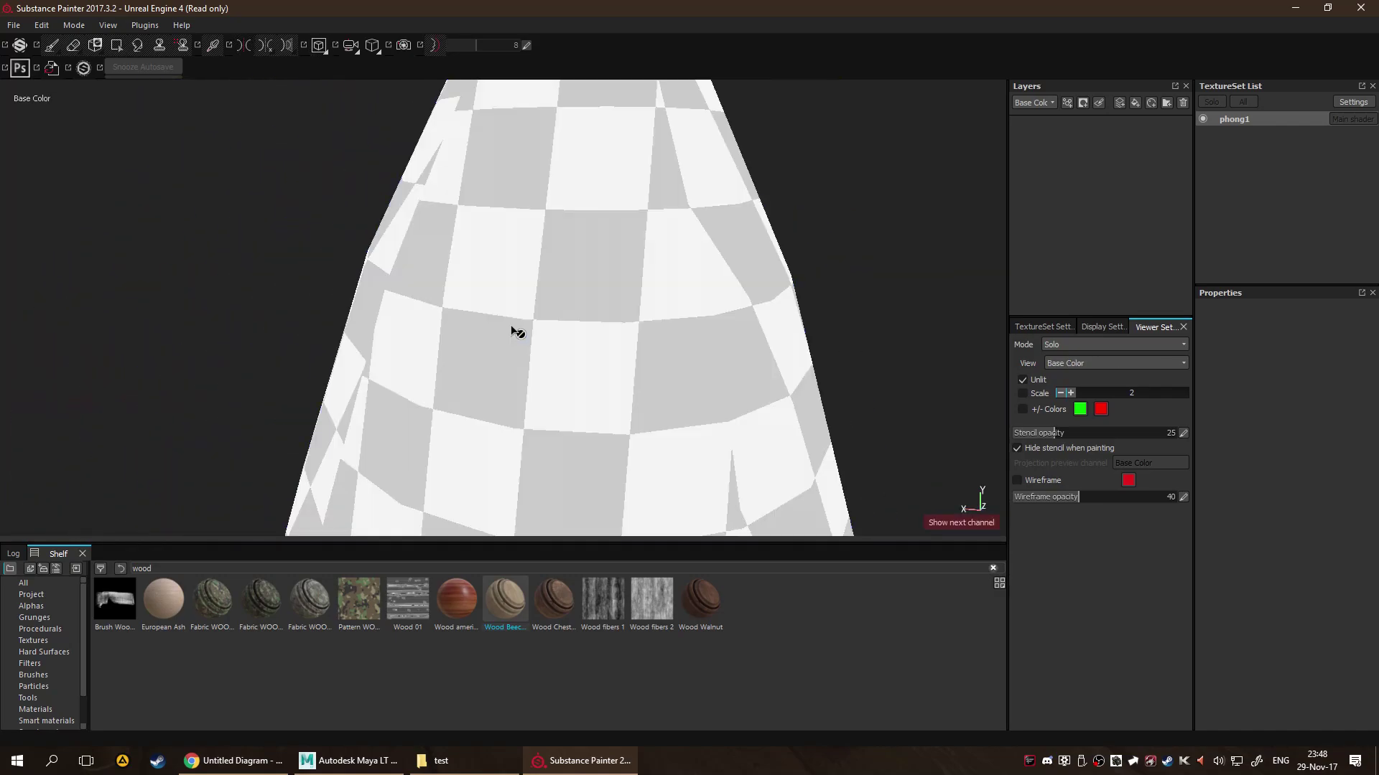
key(c)
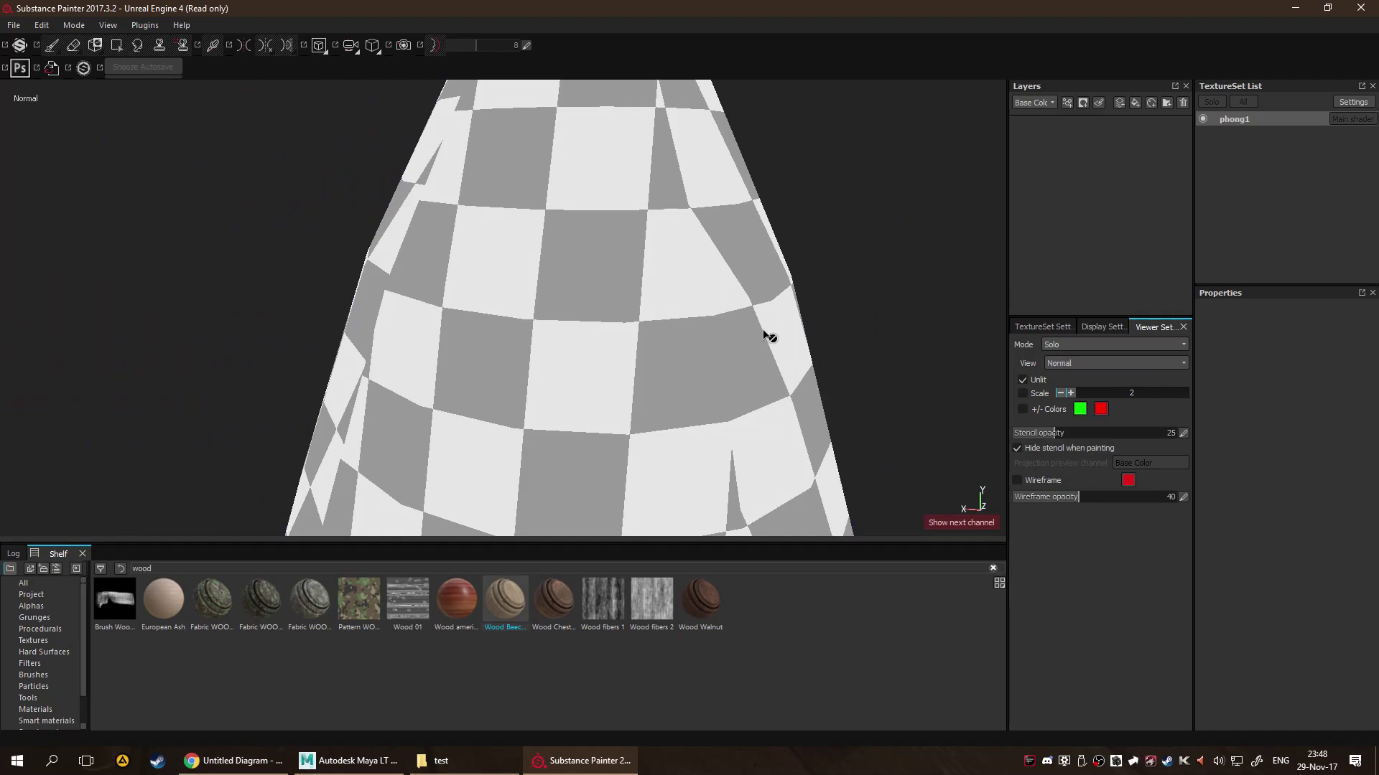
click(1020, 329)
key(c)
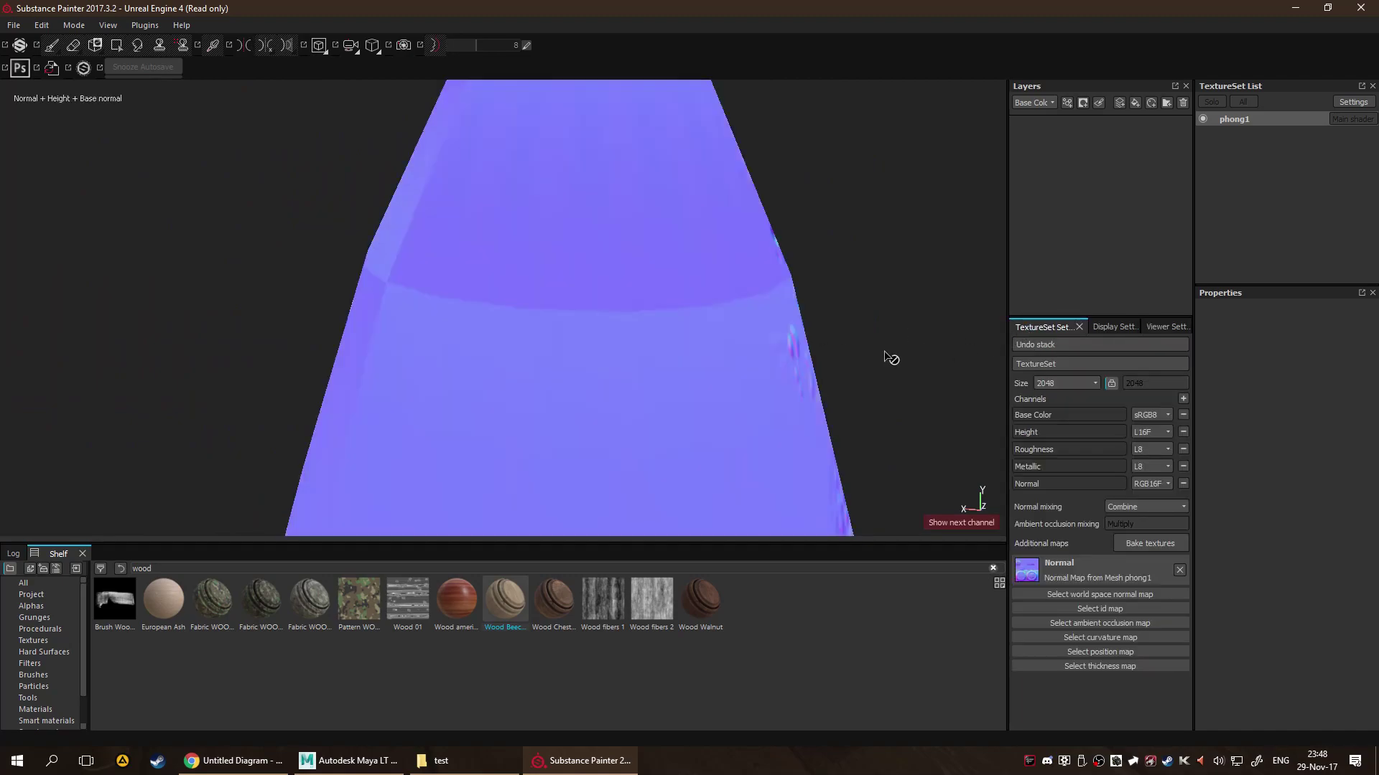
key(c)
key(b)
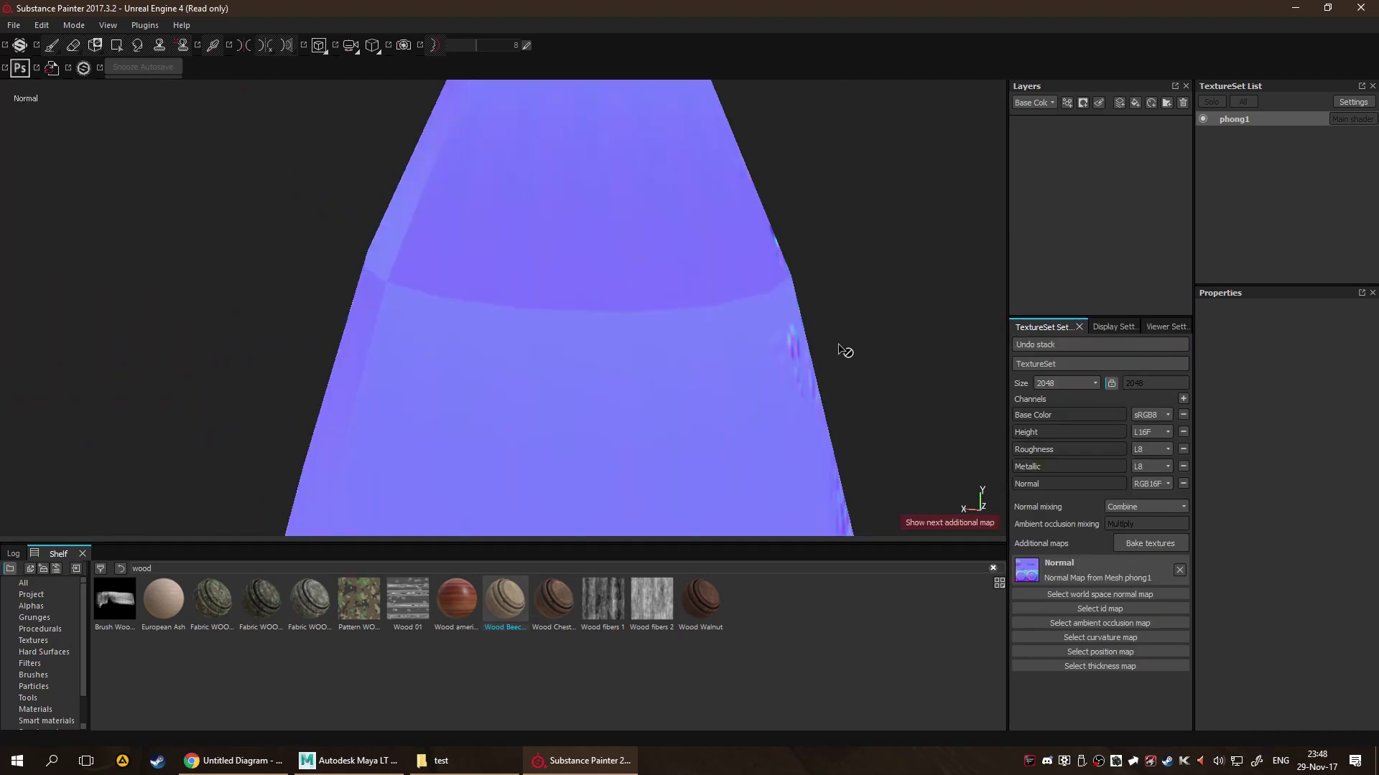
key(b)
Cycle through the material channels and additional maps on the cone, returning to the Normal + Height + Base normal view.
key(c)
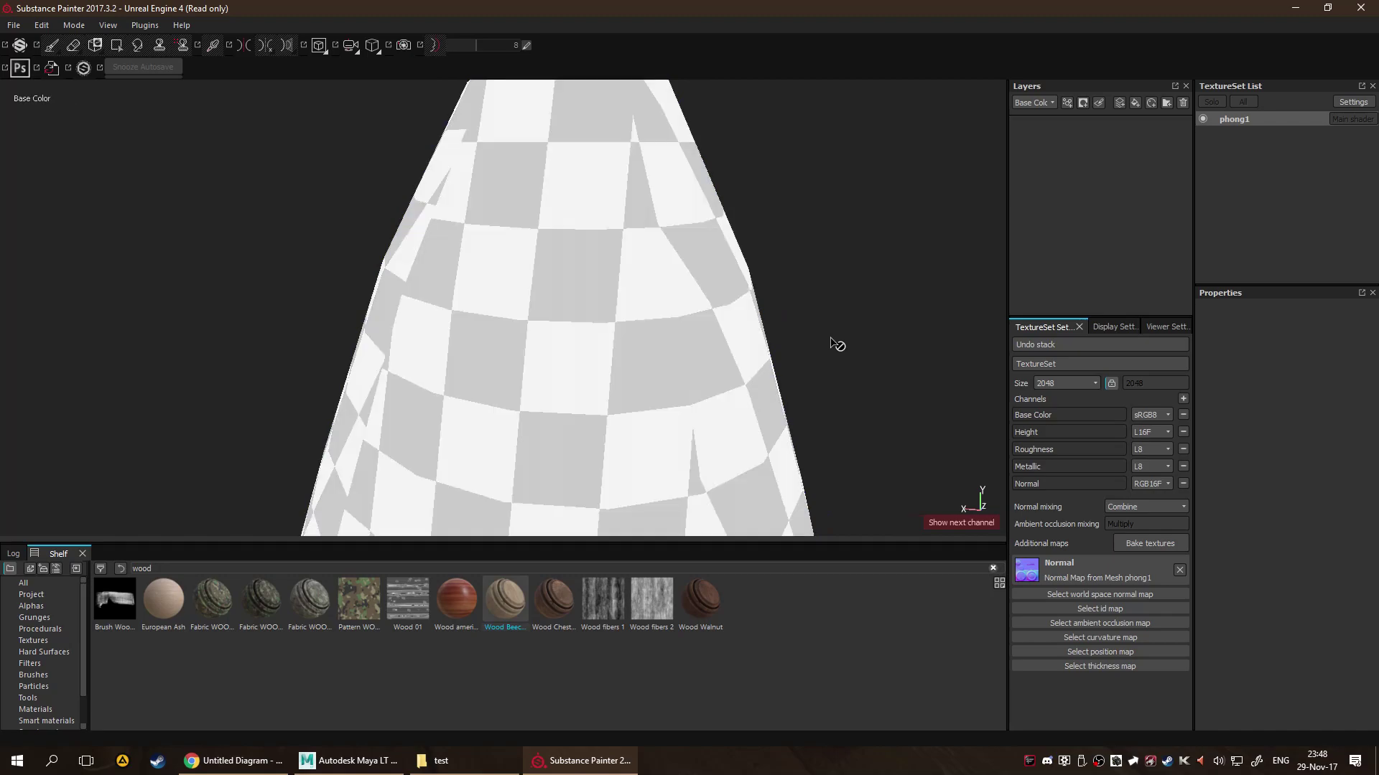
key(c)
key(c)
key(b)
key(b)
key(b)
key(b)
key(b)
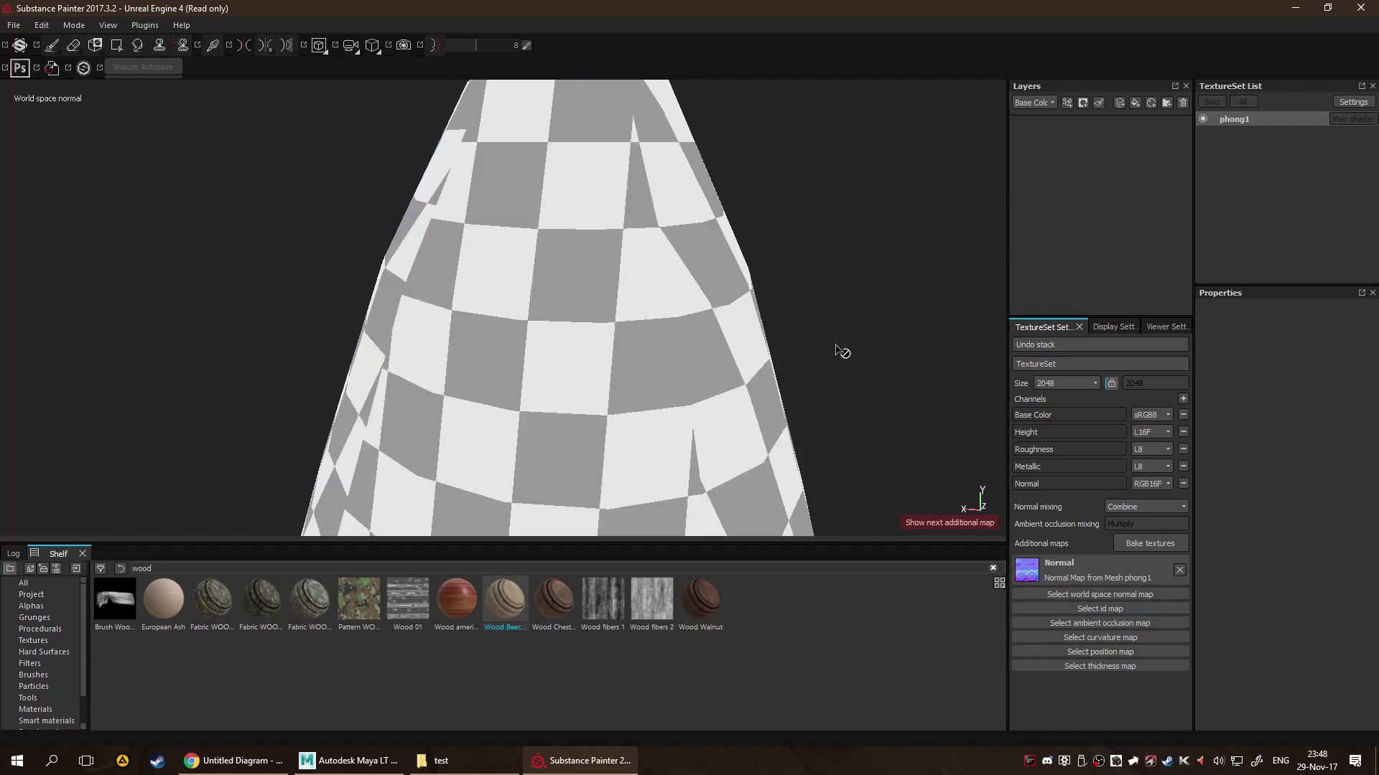
key(b)
key(b)
key(b)
key(b)
key(c)
Return to the full material view and apply the Wood Chest Stylized material to the hat.
key(c)
key(c)
key(c)
key(c)
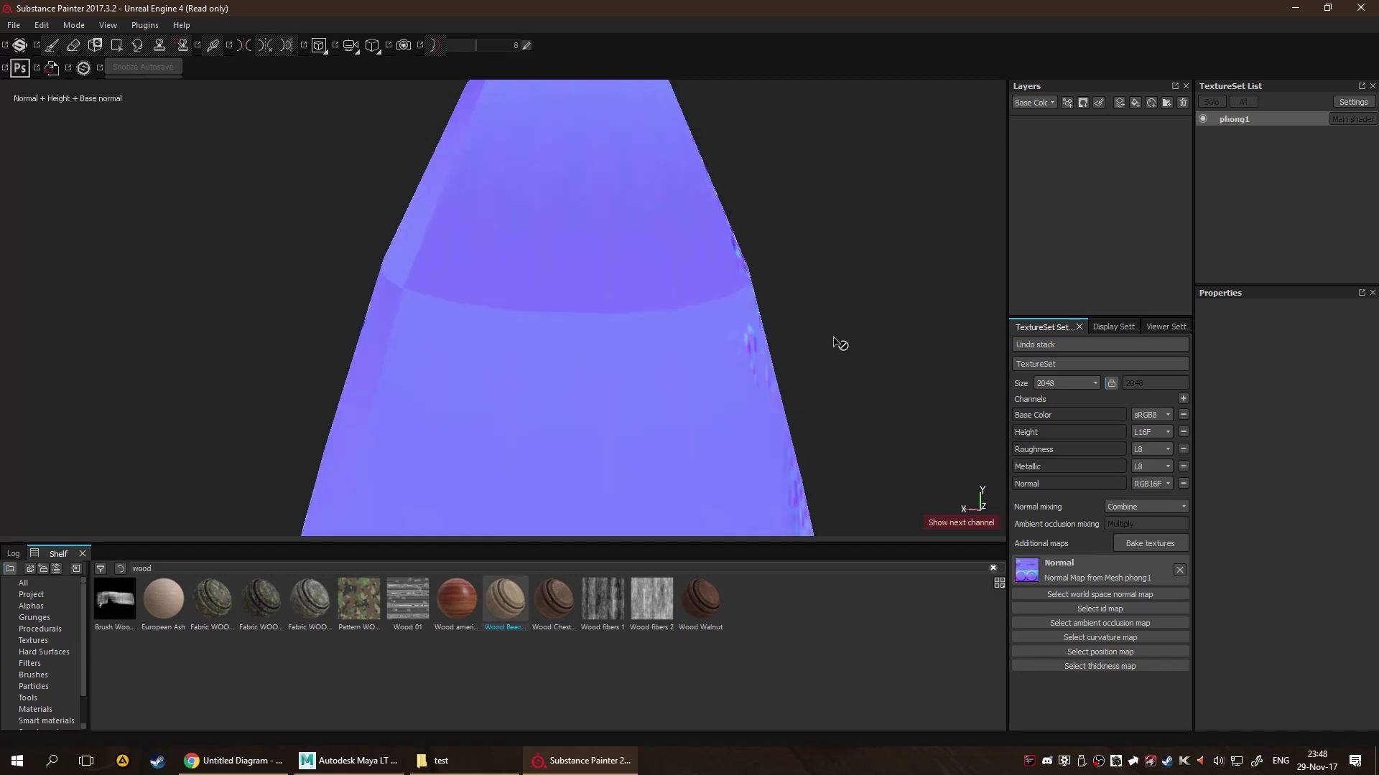
Examine the cone's baked seams and silhouette edges up close from several angles.
alt+drag(776, 301, 538, 299)
alt+right_drag(539, 298, 608, 431)
alt+middle_drag(607, 431, 600, 318)
alt+drag(600, 318, 822, 315)
scroll(656, 323, up, 3)
alt+drag(655, 321, 711, 386)
alt+middle_drag(711, 385, 661, 218)
scroll(666, 240, up, 3)
alt+drag(584, 274, 749, 219)
key(c)
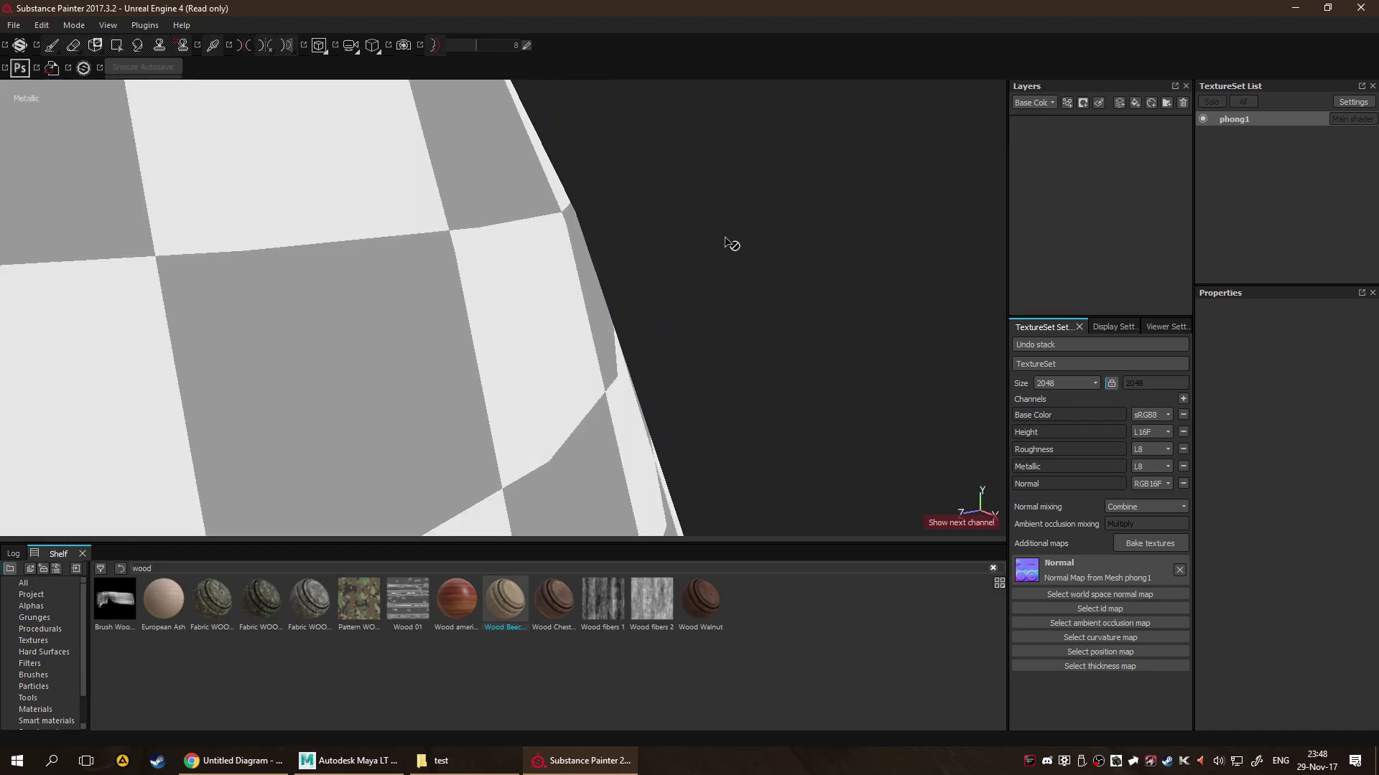
key(m)
alt+drag(637, 267, 591, 275)
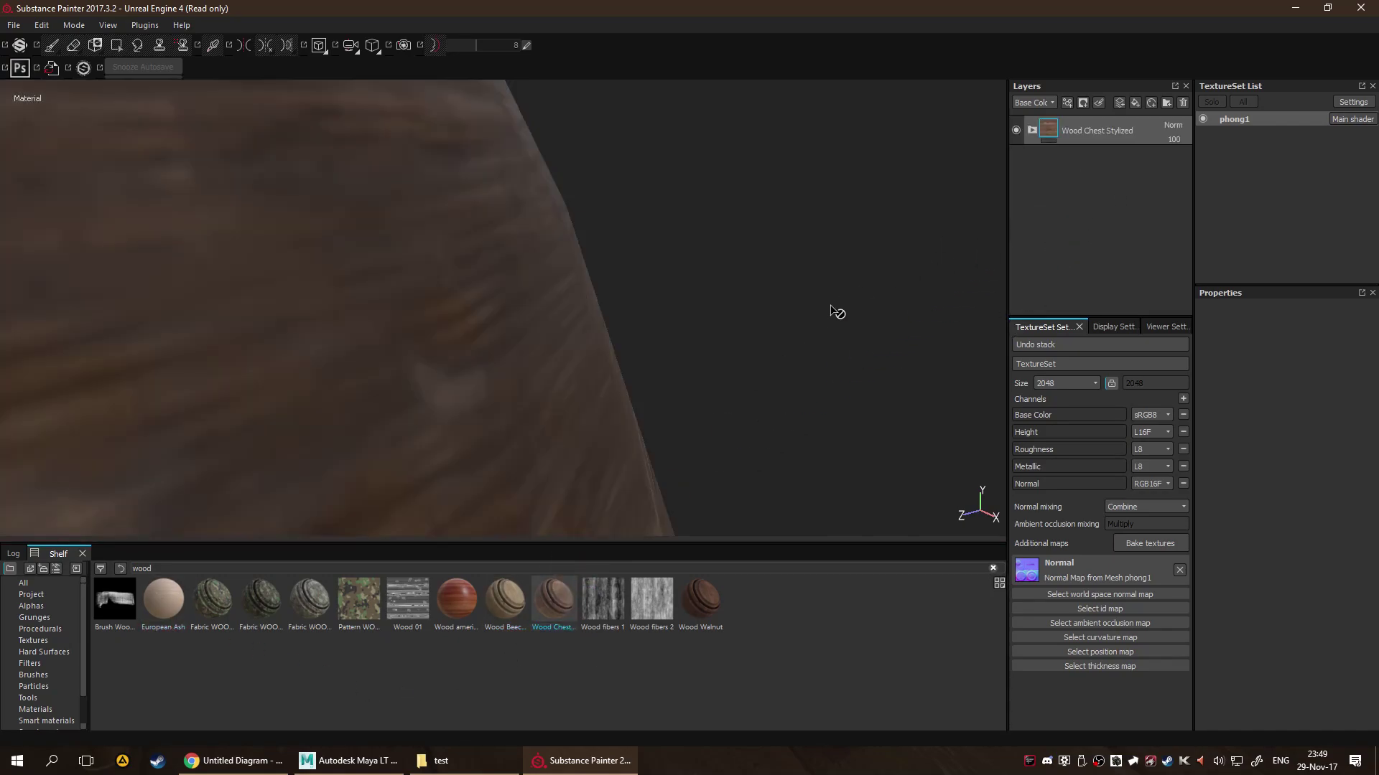
Examine how the wood material's grain and shading run across the cone's seams and edges.
scroll(761, 376, down, 4)
alt+drag(653, 383, 751, 347)
scroll(316, 330, up, 1)
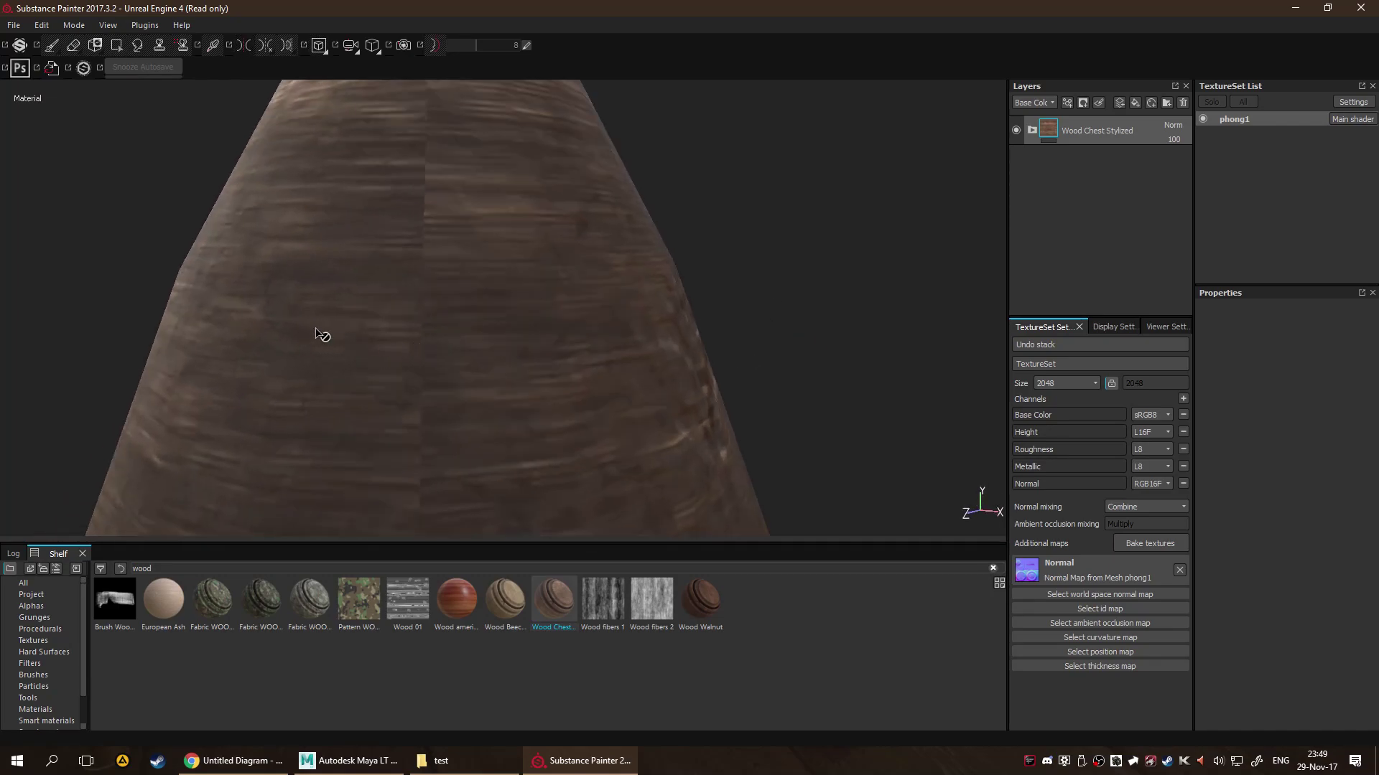
alt+drag(291, 333, 860, 319)
shift+right_drag(692, 290, 662, 355)
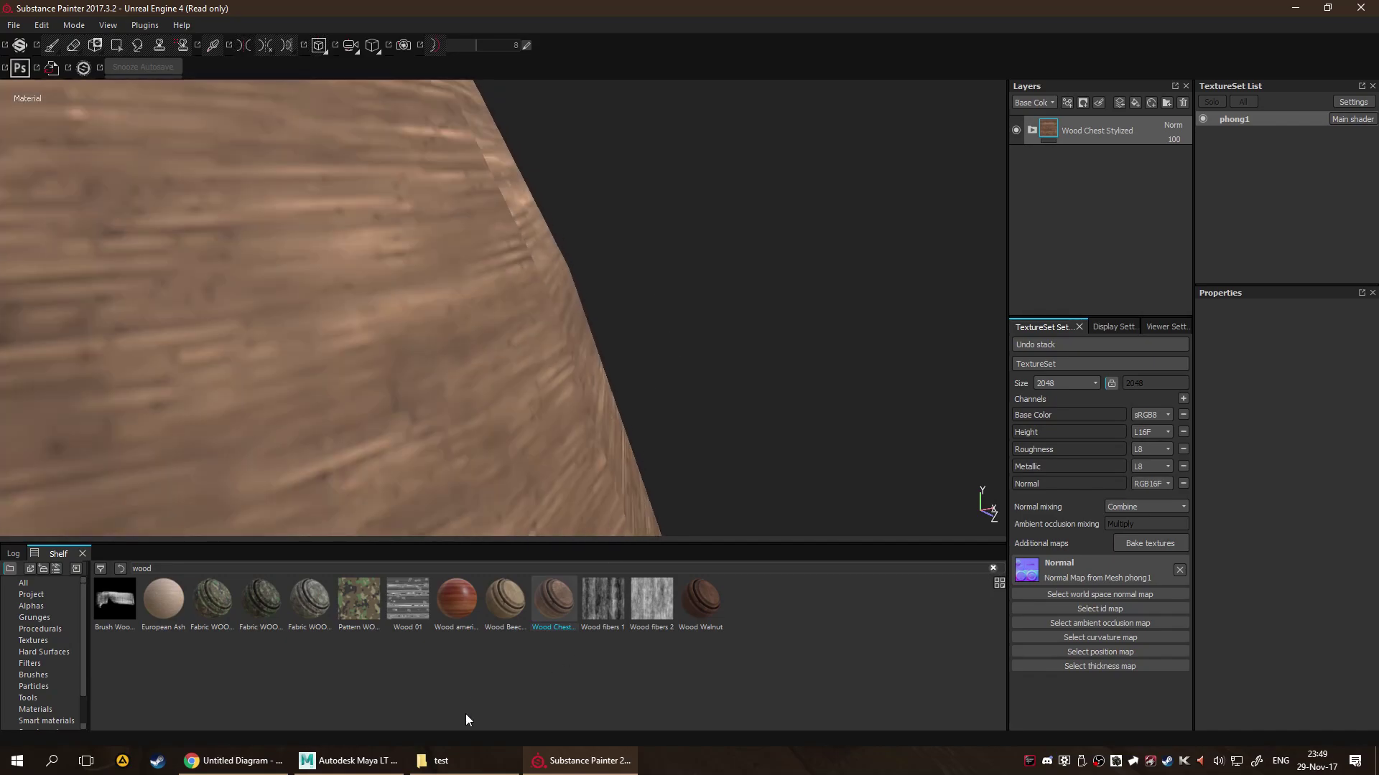
Switch to Maya LT and examine the low-poly hat's overall shape and the shading around its brim.
click(349, 760)
scroll(703, 435, down, 5)
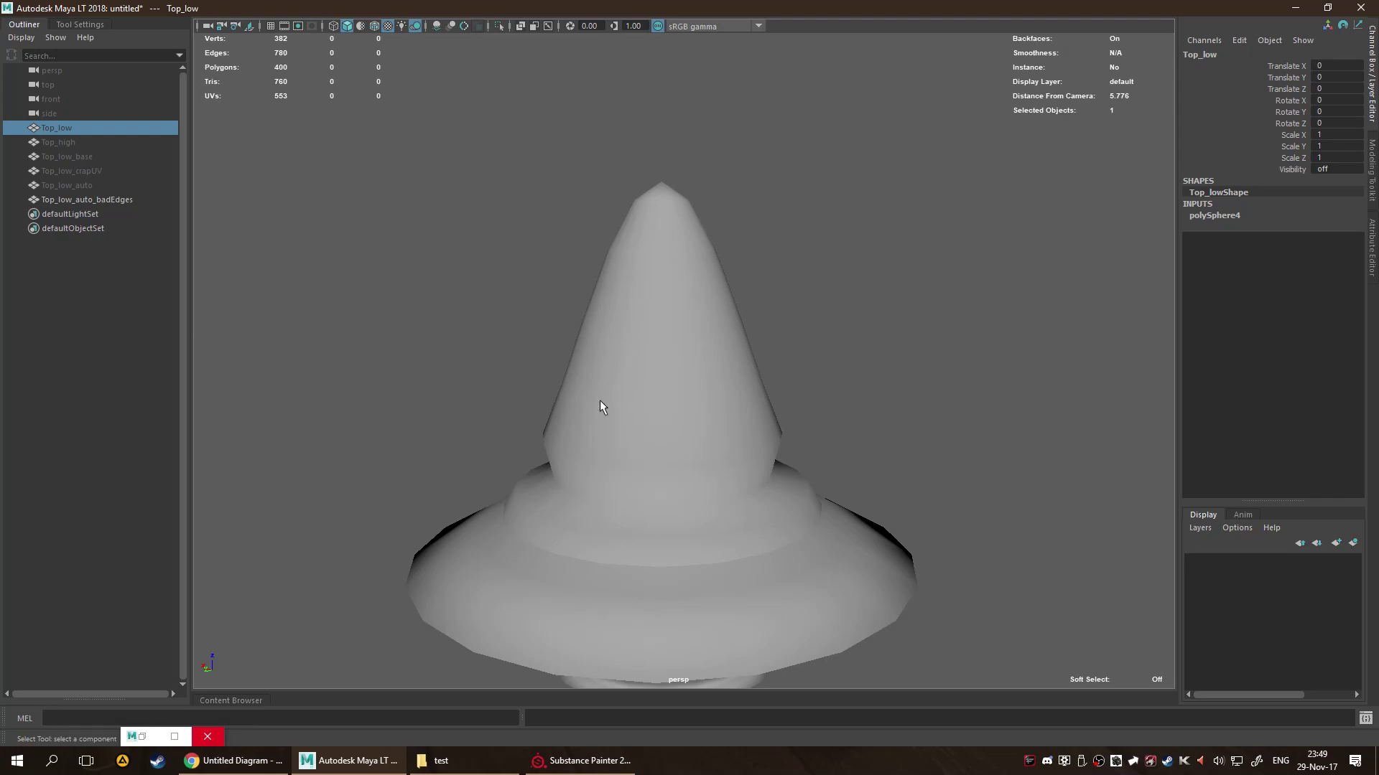
scroll(678, 380, down, 3)
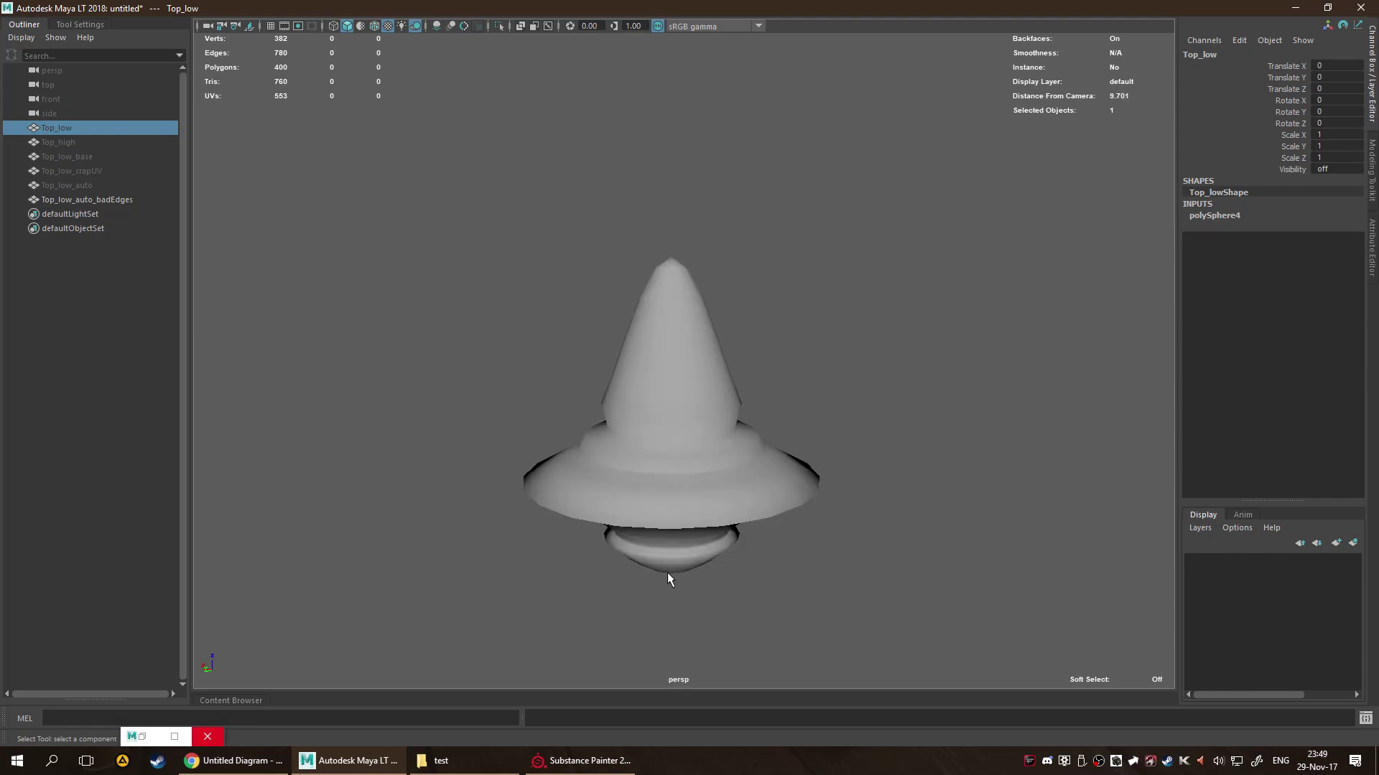
alt+middle_drag(667, 574, 654, 448)
scroll(721, 441, up, 8)
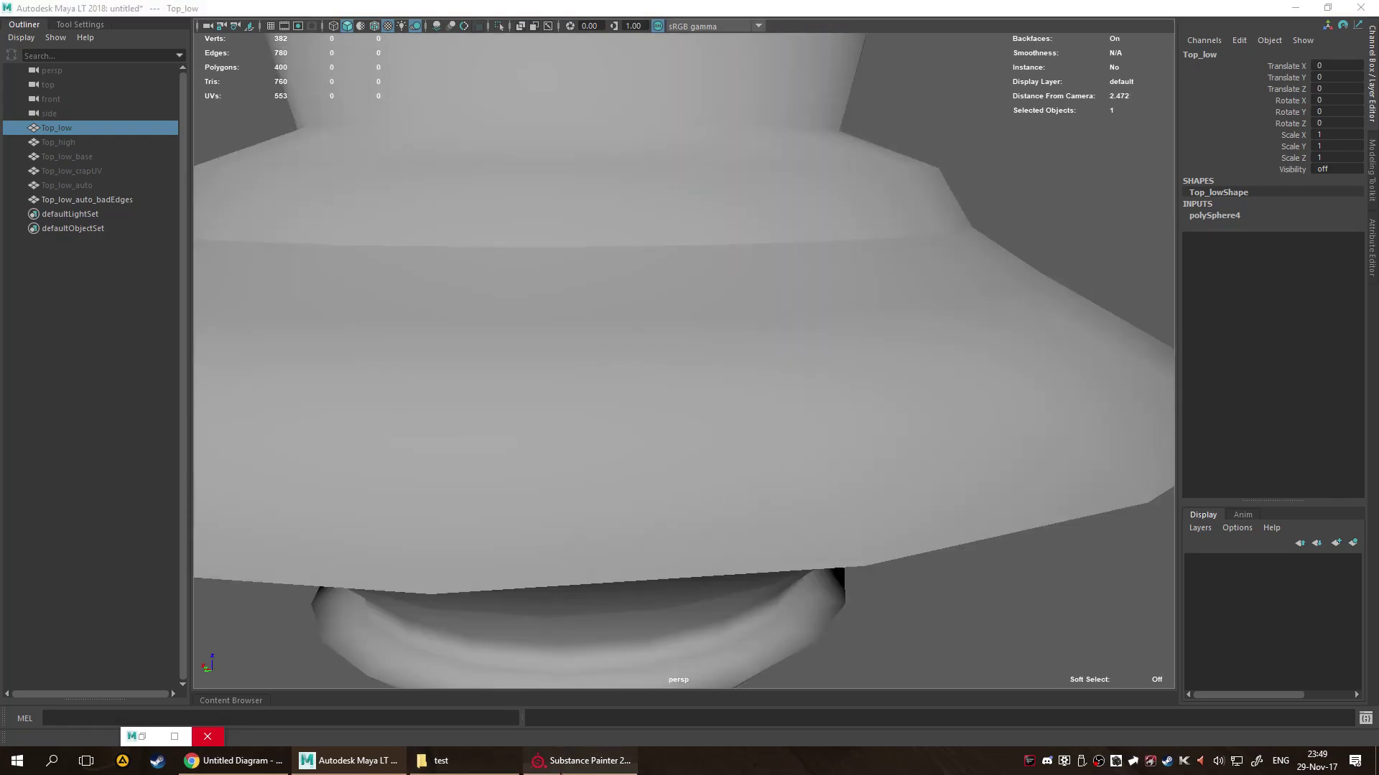
Switch to Substance Painter and examine the wood-covered brim and underside in the Normal + Height + Base normal channel.
click(581, 760)
mouse_move(415, 10)
alt+mouse_down()
mouse_move(615, 456)
mouse_move(308, 114)
mouse_move(631, 381)
mouse_move(554, 381)
mouse_move(558, 357)
mouse_move(446, 319)
mouse_move(348, 230)
mouse_move(538, 370)
alt+mouse_up()
key(c)
key(c)
key(c)
key(c)
key(c)
key(c)
key(c)
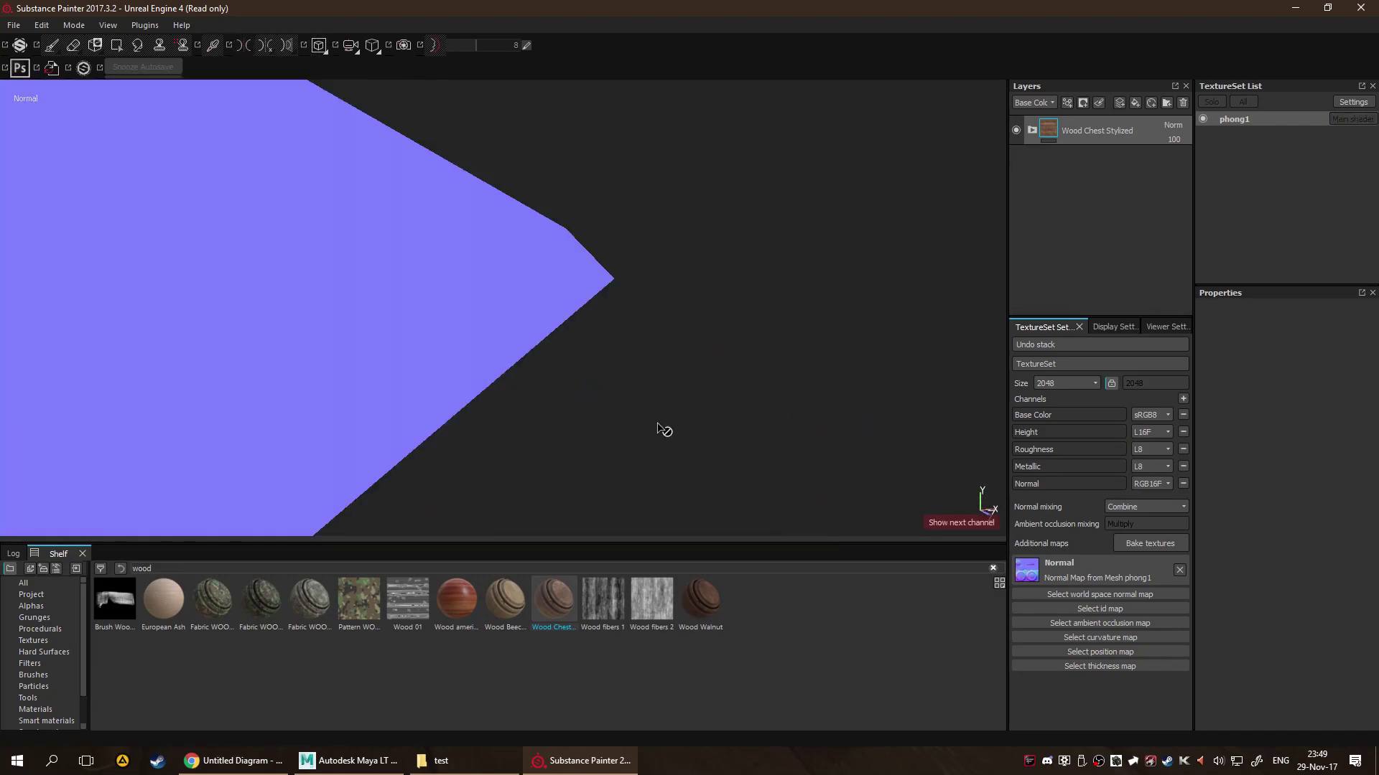
key(c)
alt+drag(641, 385, 317, 389)
scroll(575, 323, down, 5)
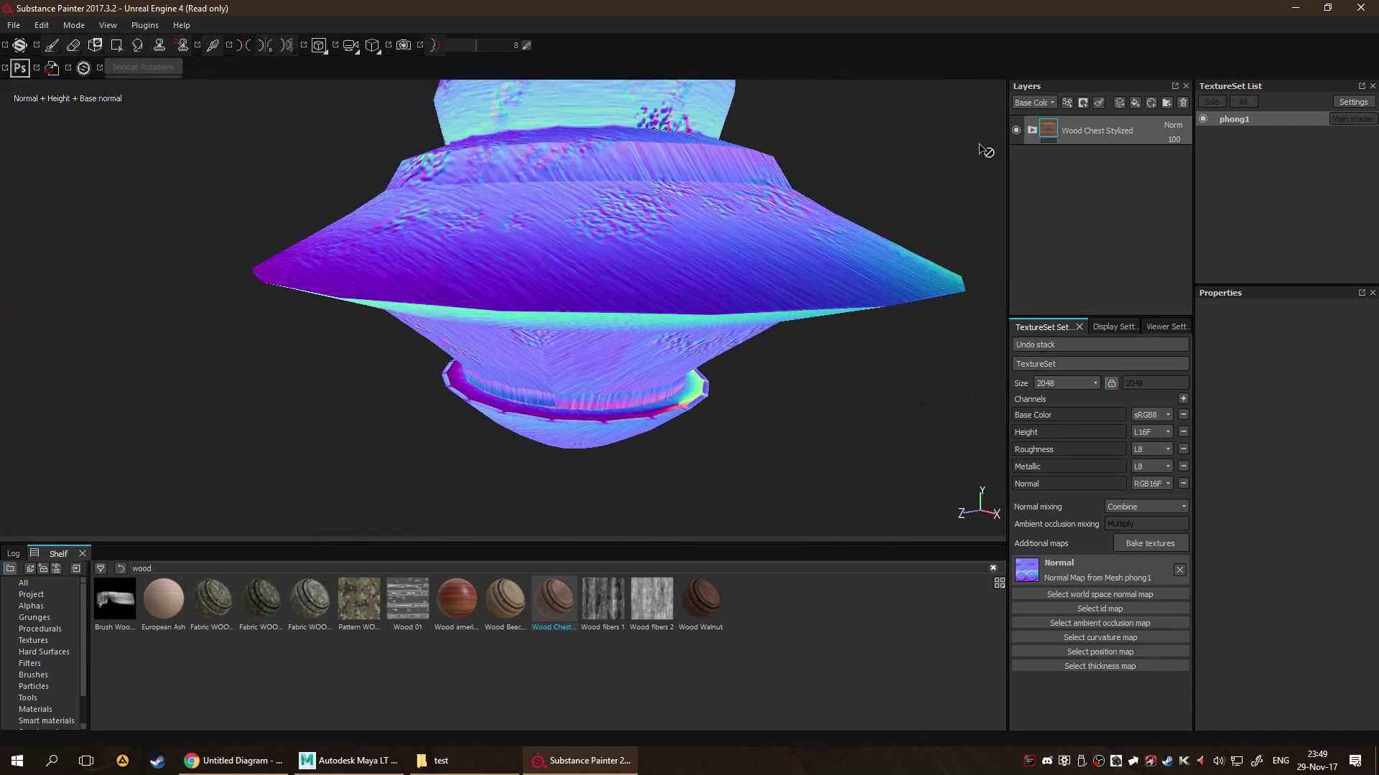
Hide the Wood Chest Stylized layer and examine the baked normals on the brim, underside and cone.
click(1015, 130)
mouse_move(723, 314)
alt+mouse_down()
mouse_move(969, 360)
mouse_move(821, 416)
mouse_move(701, 234)
mouse_move(737, 283)
mouse_move(735, 265)
mouse_move(668, 229)
mouse_move(655, 173)
mouse_move(514, 185)
mouse_move(428, 240)
mouse_move(259, 233)
mouse_move(699, 283)
mouse_move(624, 268)
mouse_move(668, 357)
mouse_move(538, 205)
alt+mouse_up()
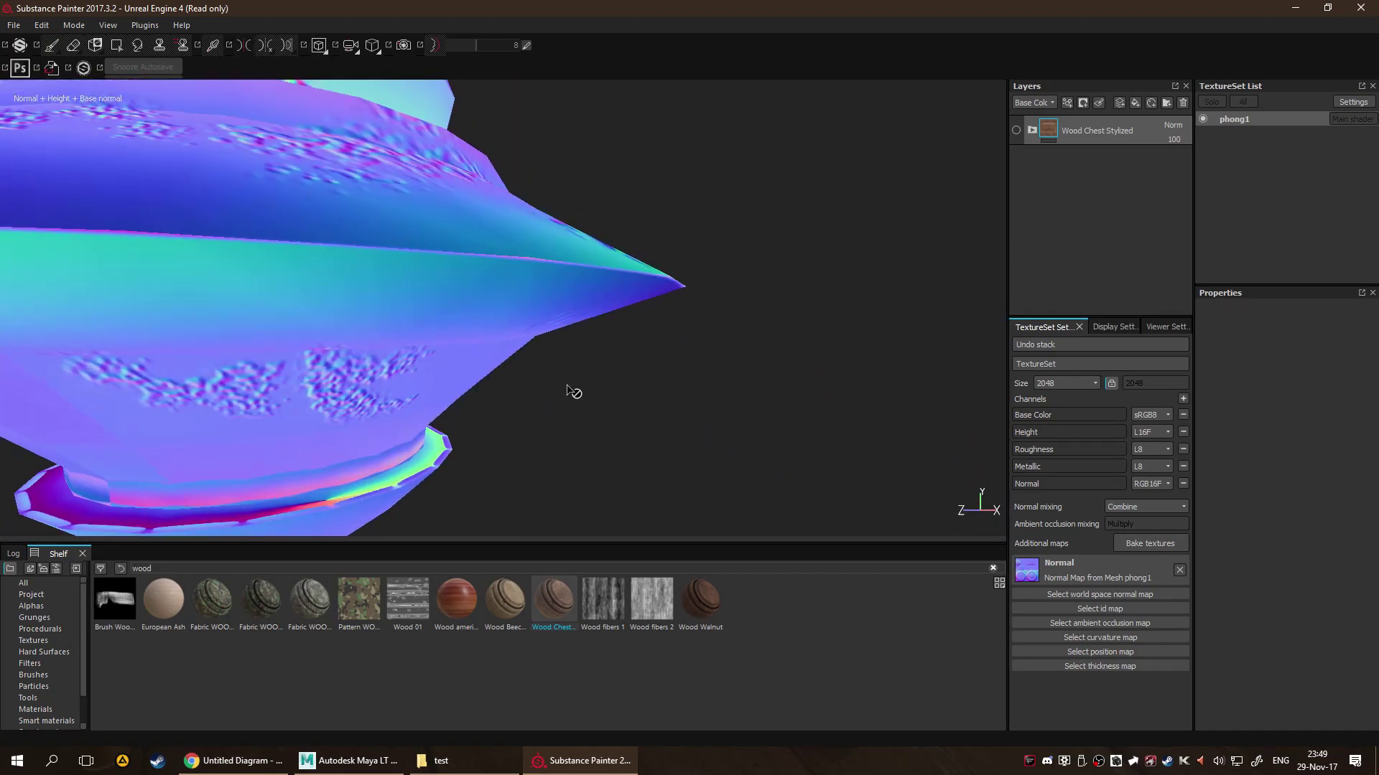
alt+drag(567, 391, 676, 370)
alt+drag(596, 309, 706, 286)
alt+drag(747, 433, 607, 362)
alt+middle_drag(608, 362, 638, 362)
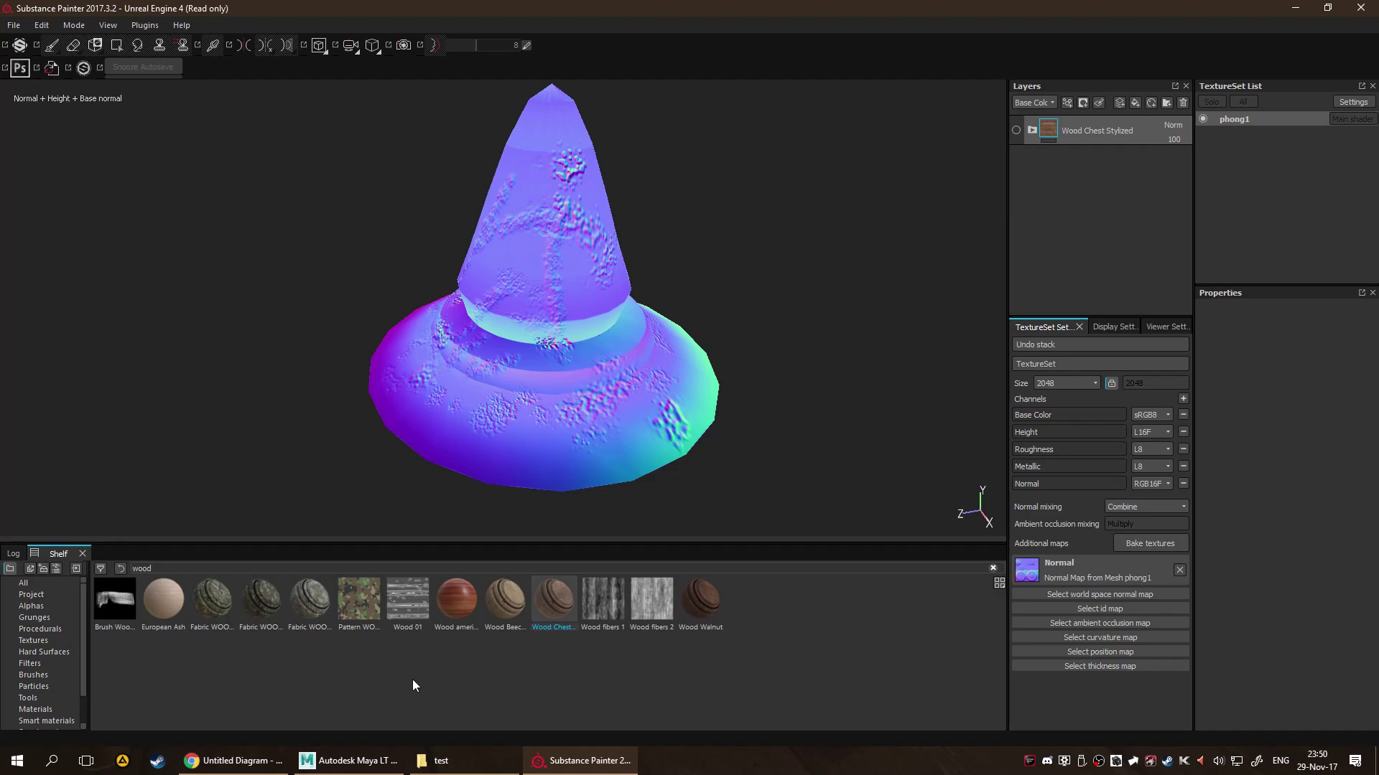
In Maya LT, hide Top_low_auto_badEdges and show Top_low to examine its edges and seam from above.
click(350, 761)
key(f)
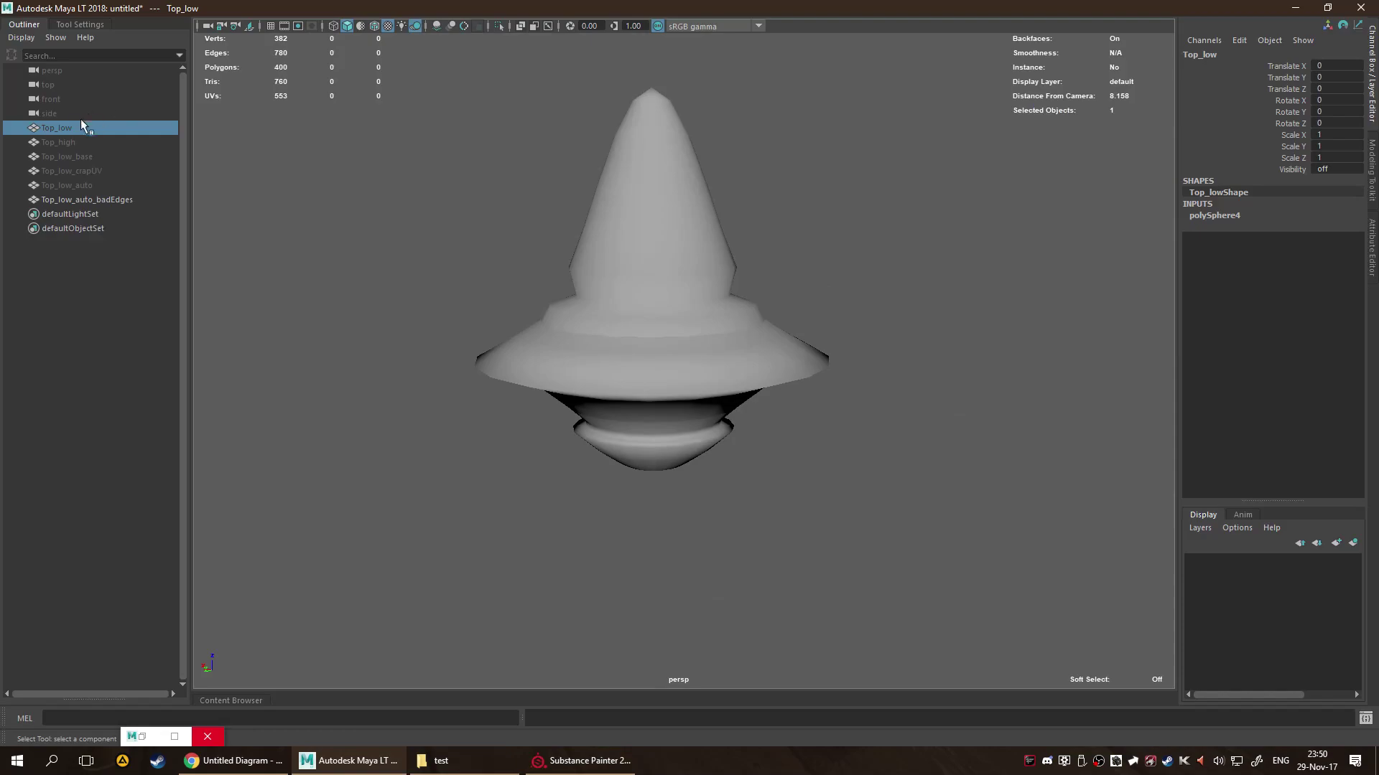
click(68, 201)
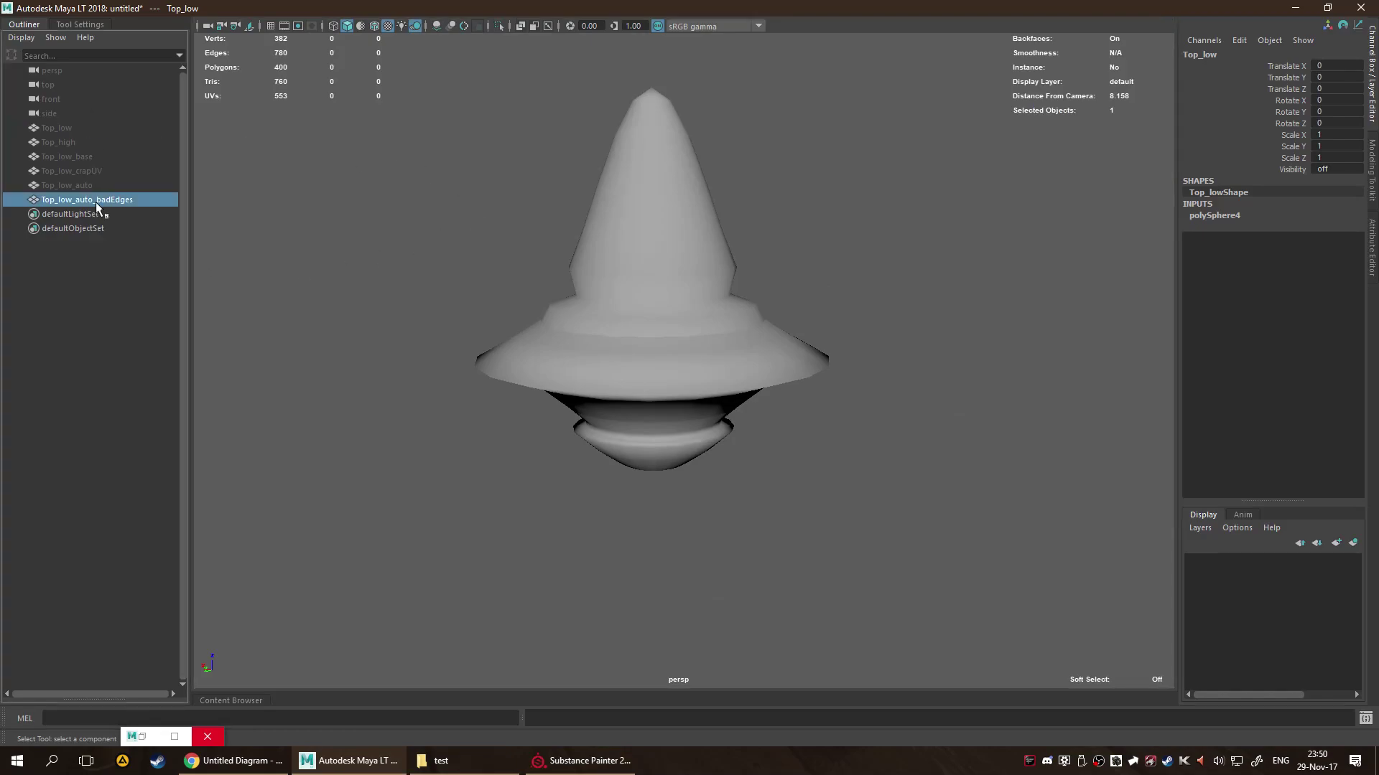
key(h)
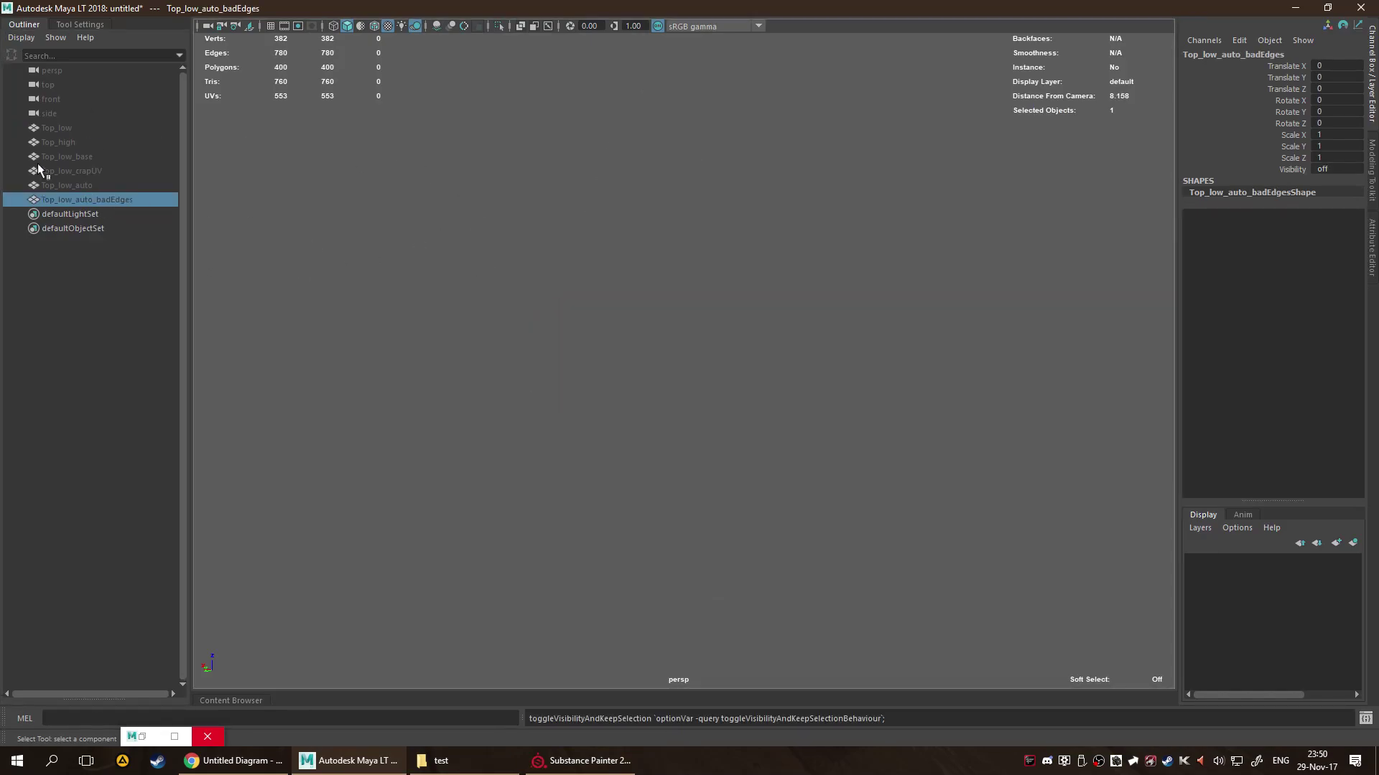
click(99, 131)
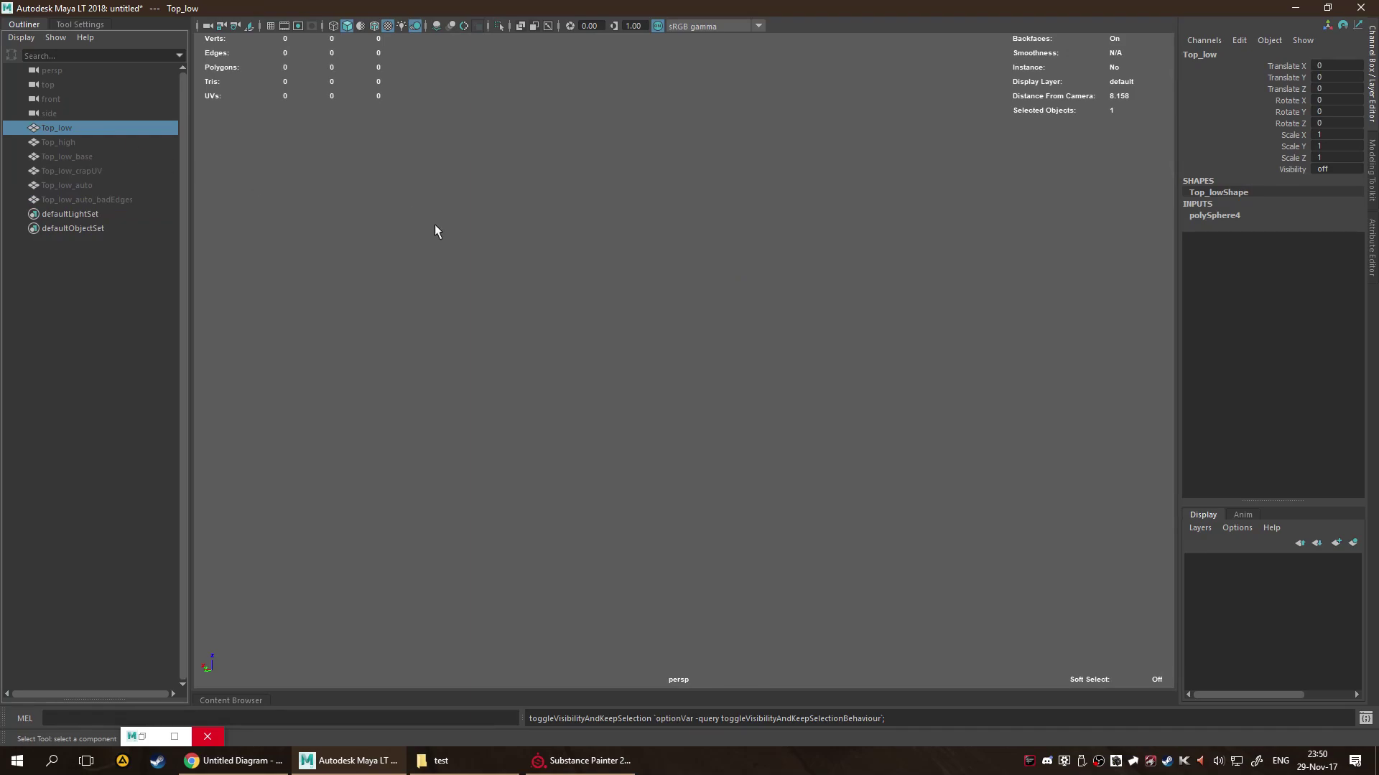
key(h)
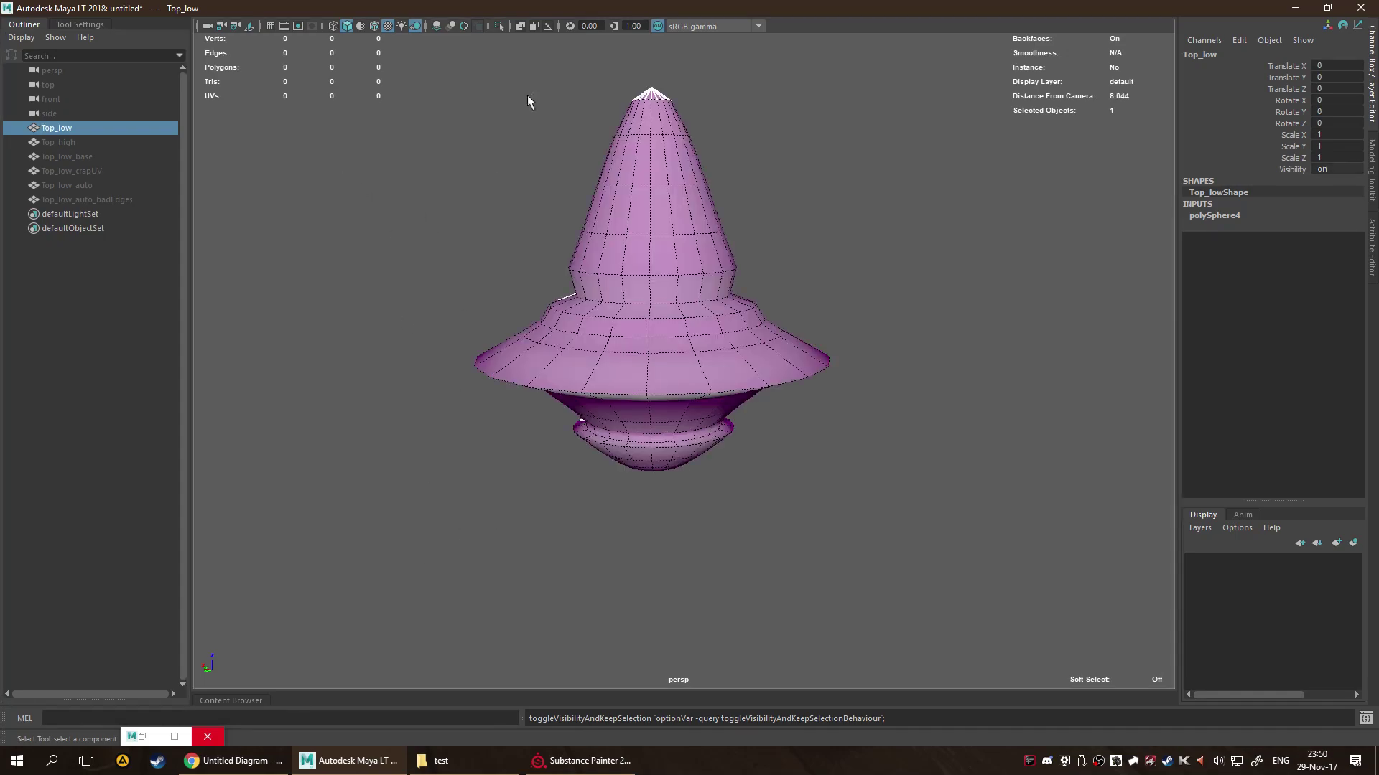
alt+drag(602, 422, 661, 448)
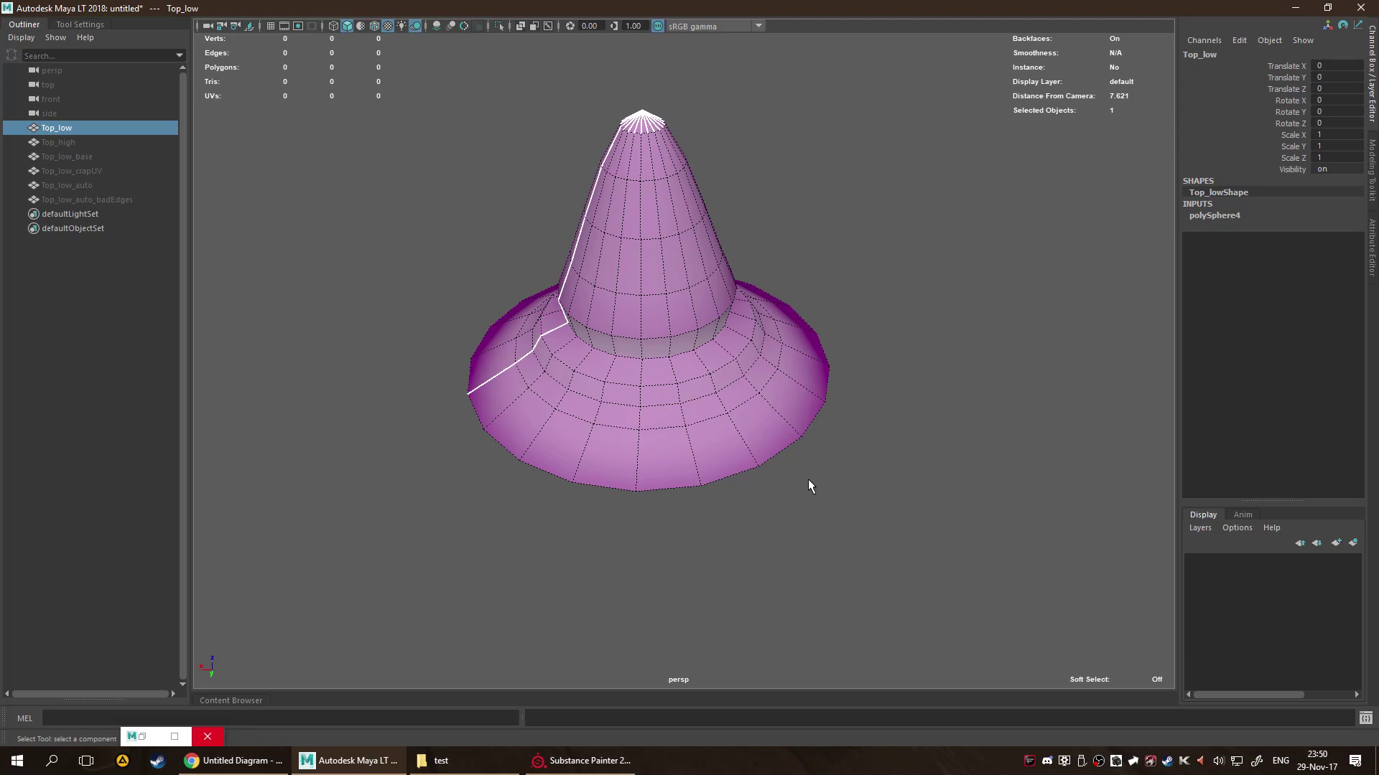
Switch back to Substance Painter to view the hat's baked normals.
click(584, 760)
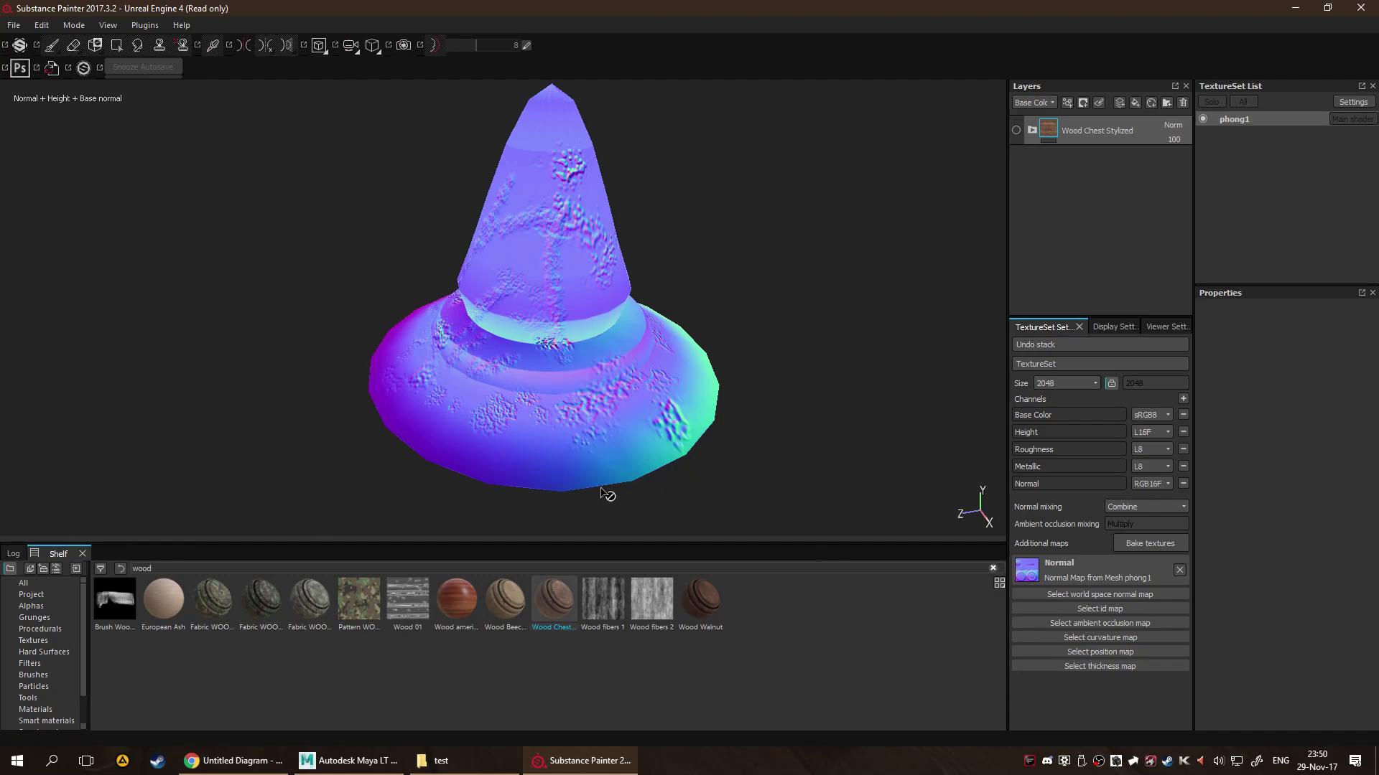
Close Substance Painter, discarding the unsaved changes to the hat project.
click(1360, 8)
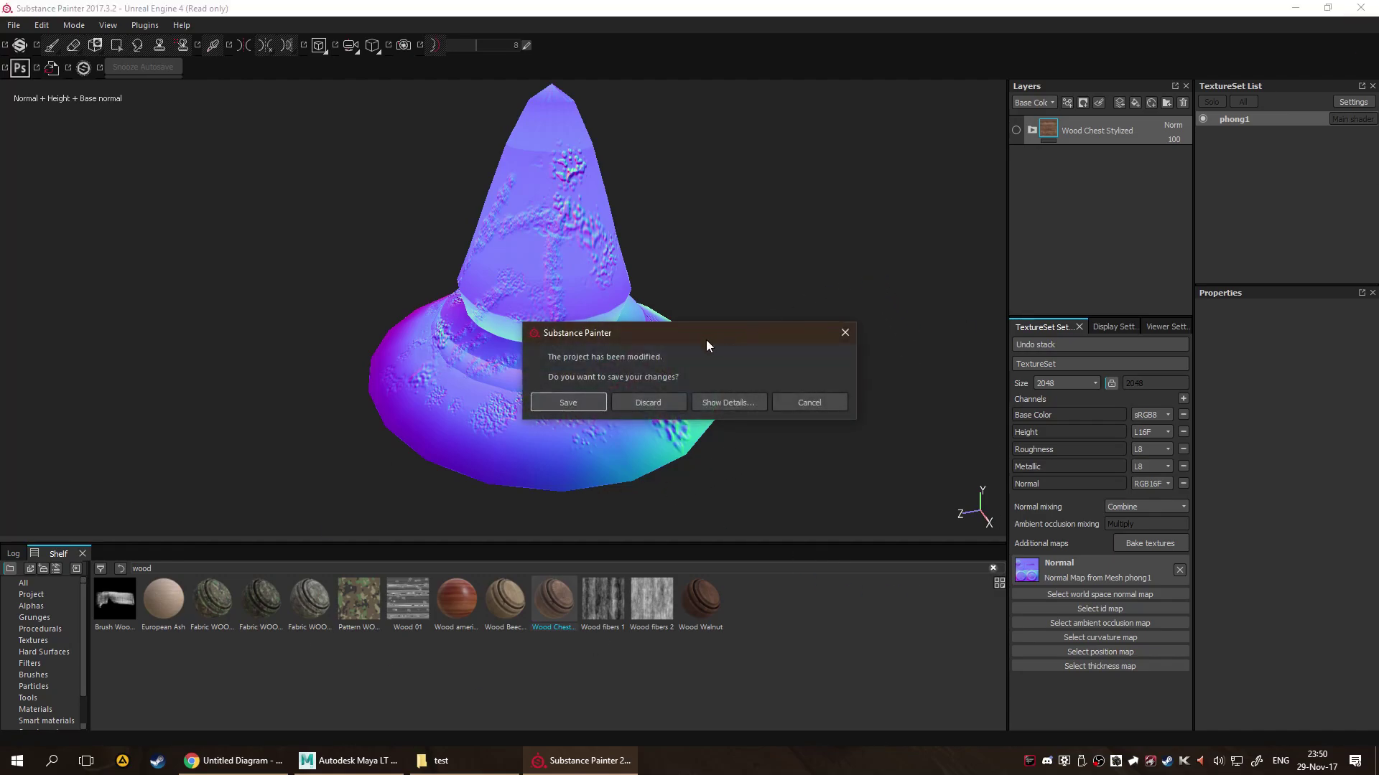
click(665, 407)
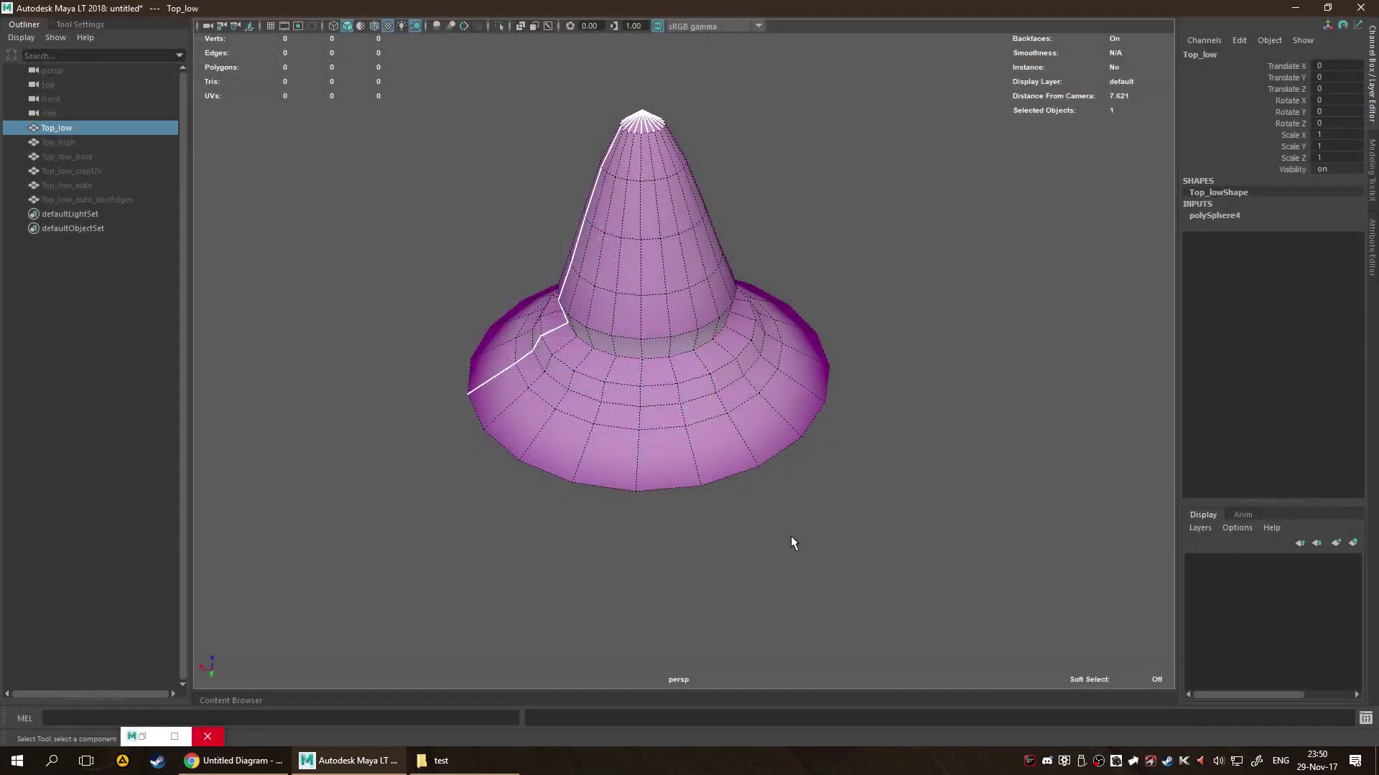
Examine the existing UV seams of Top_low on the 3D model and its layout in the UV Editor.
mouse_move(771, 507)
alt+mouse_down()
mouse_move(716, 462)
mouse_move(741, 441)
mouse_move(741, 456)
alt+mouse_up()
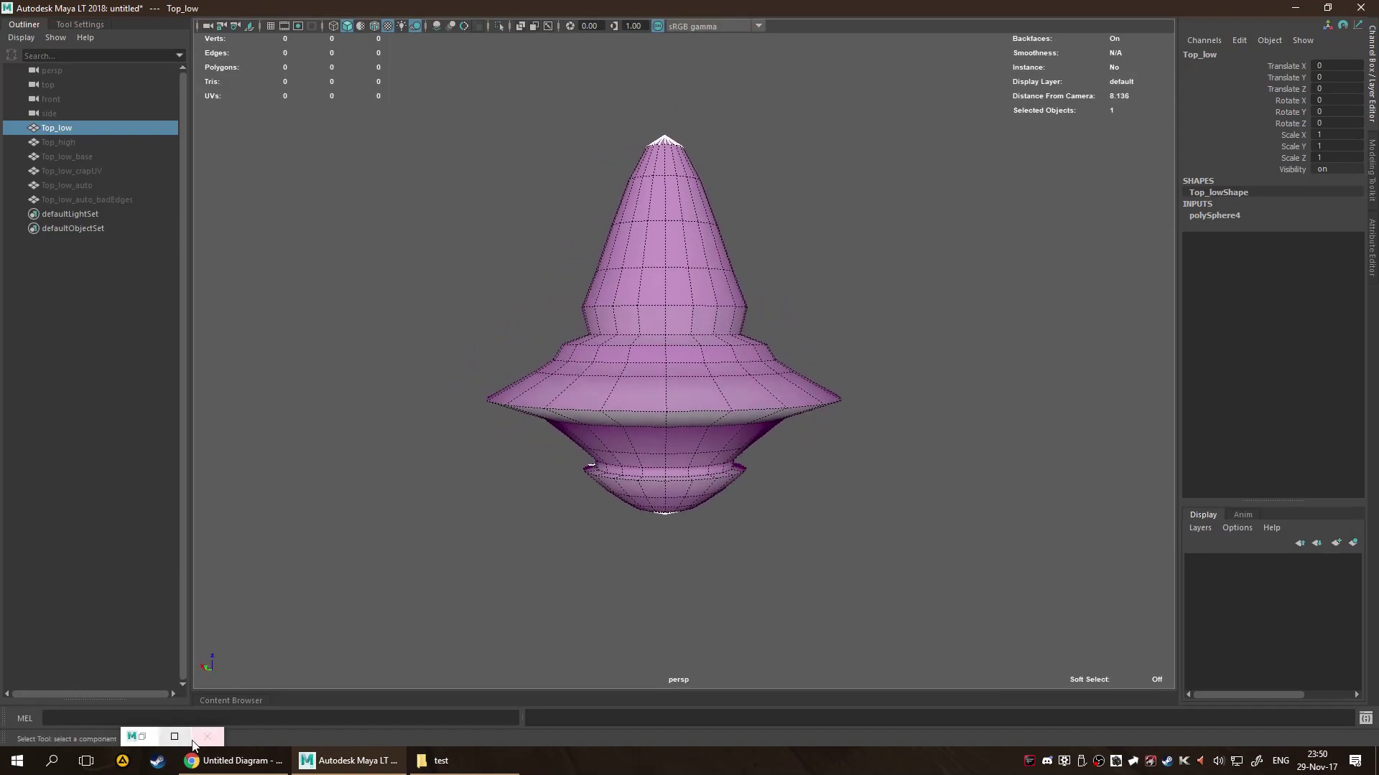
scroll(627, 351, up, 2)
alt+drag(625, 348, 631, 367)
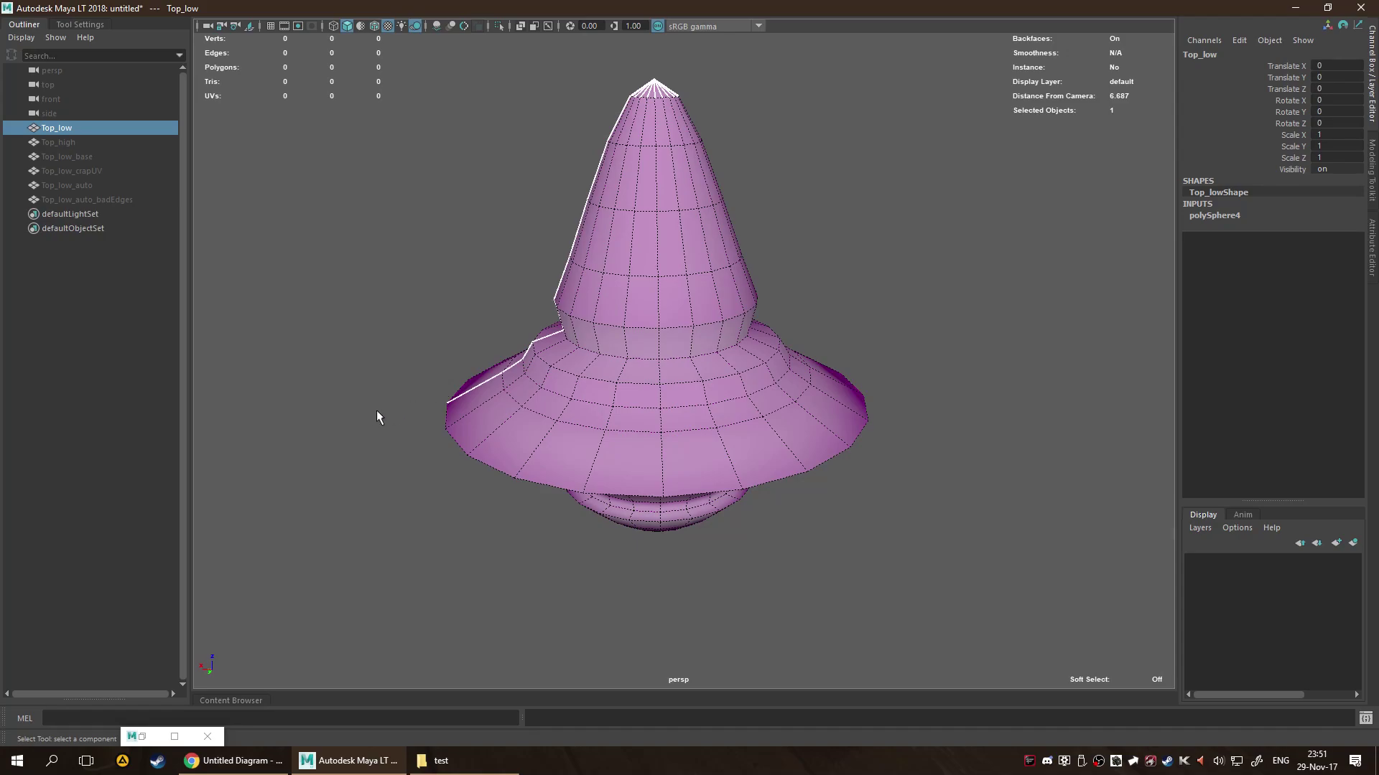
alt+drag(452, 403, 363, 532)
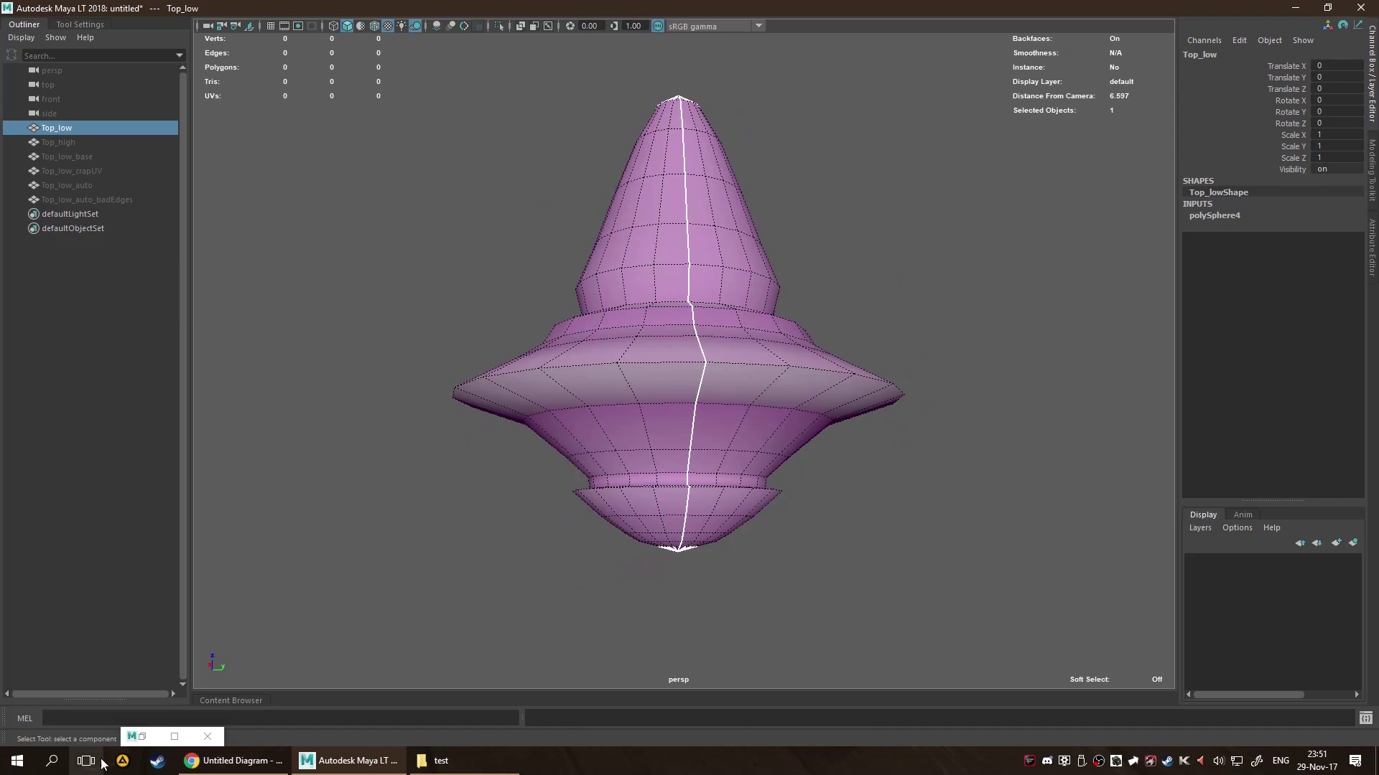
click(142, 737)
drag(693, 248, 720, 200)
scroll(787, 393, down, 5)
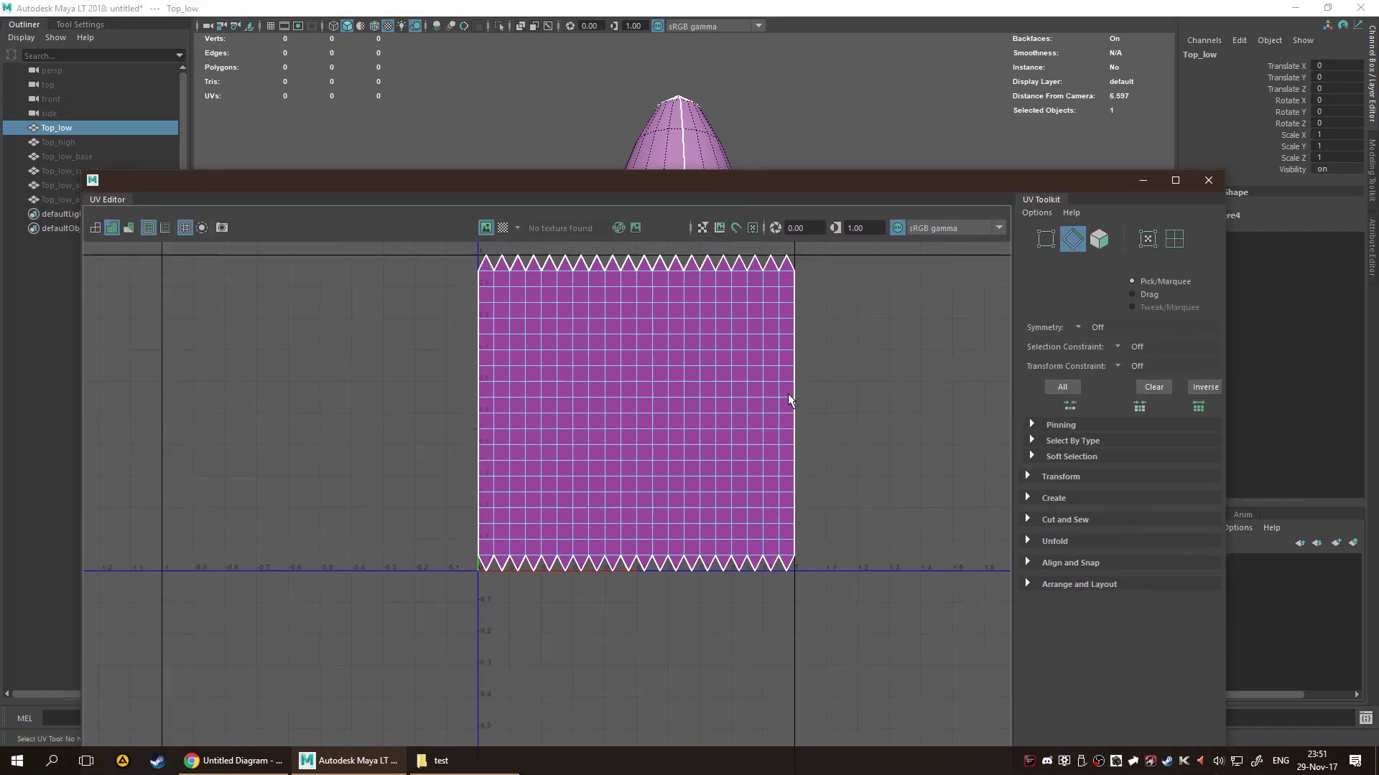
click(1141, 200)
Delete the existing UVs from the Top_low mesh.
key(space)
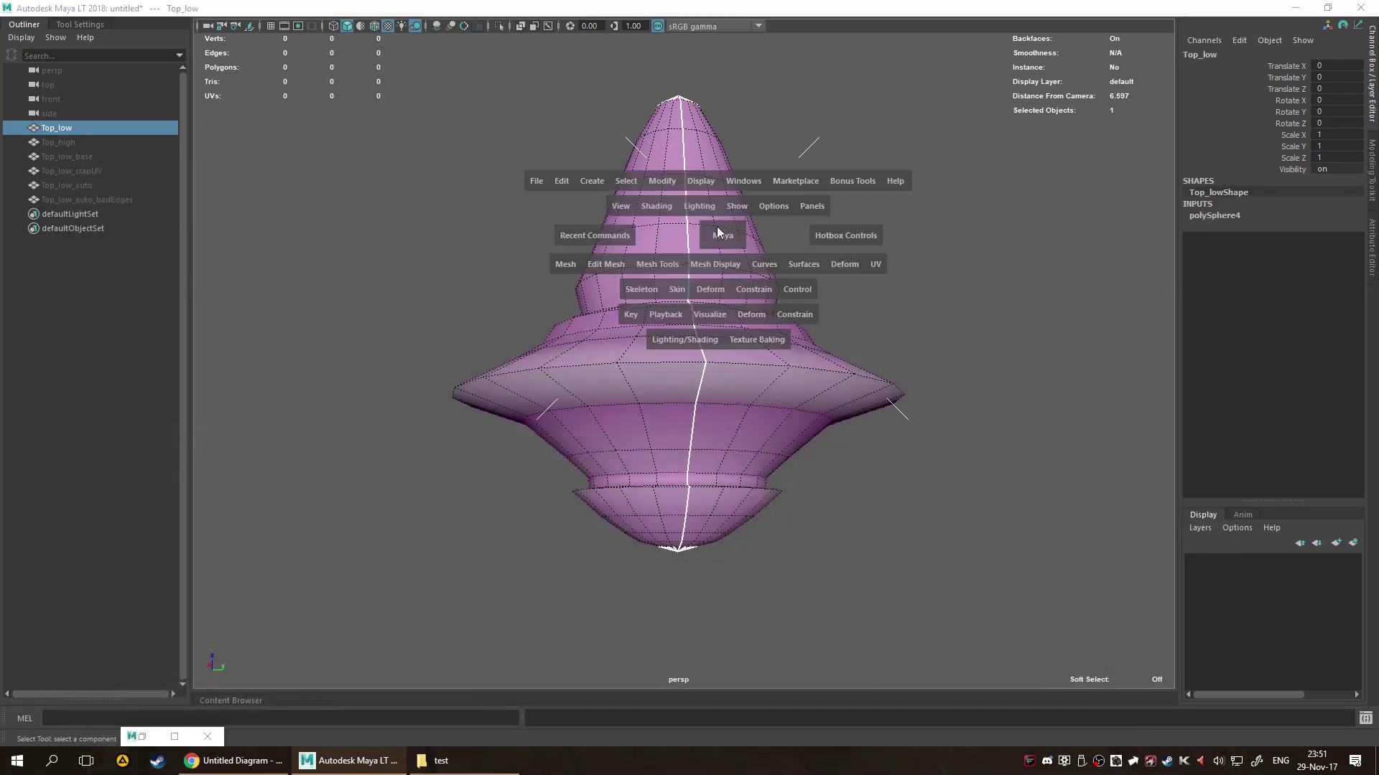
click(868, 268)
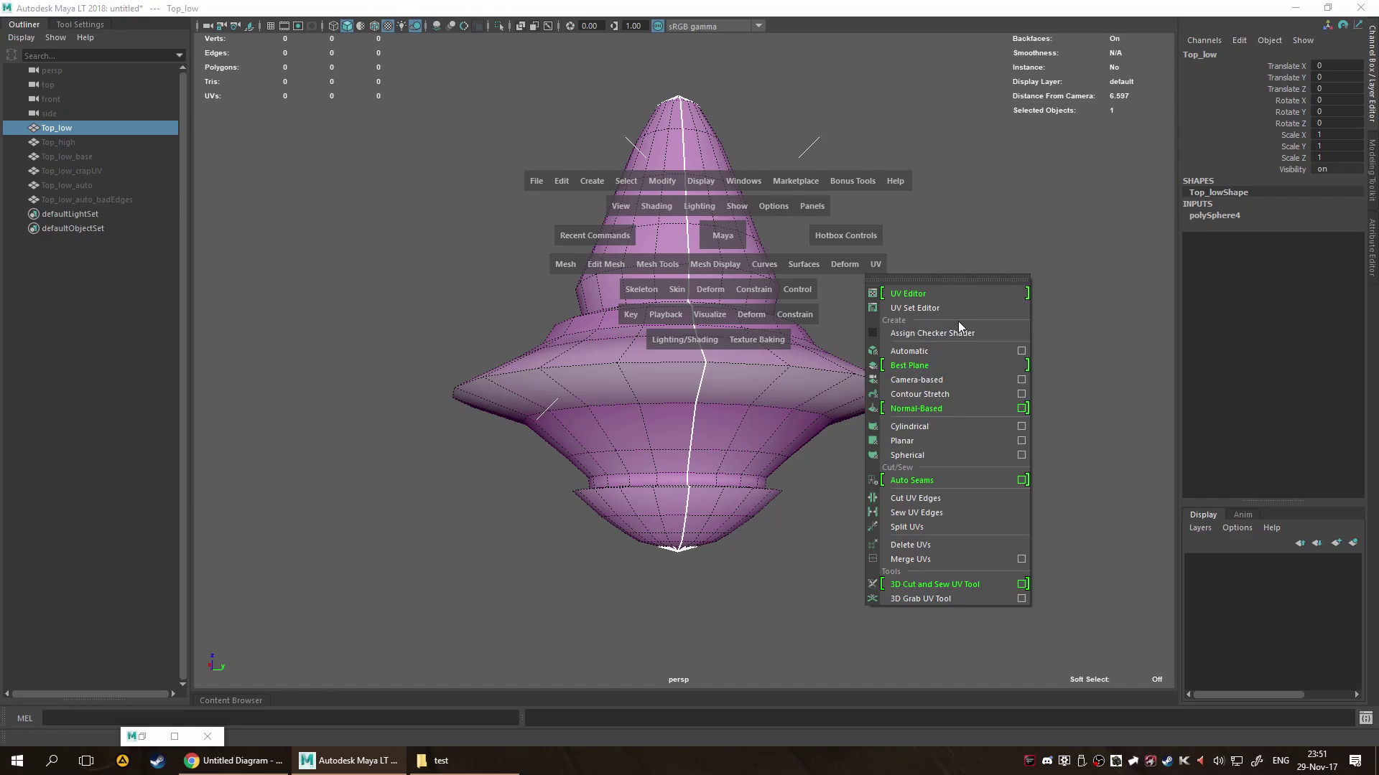
click(958, 545)
alt+drag(844, 290, 723, 310)
scroll(723, 311, down, 4)
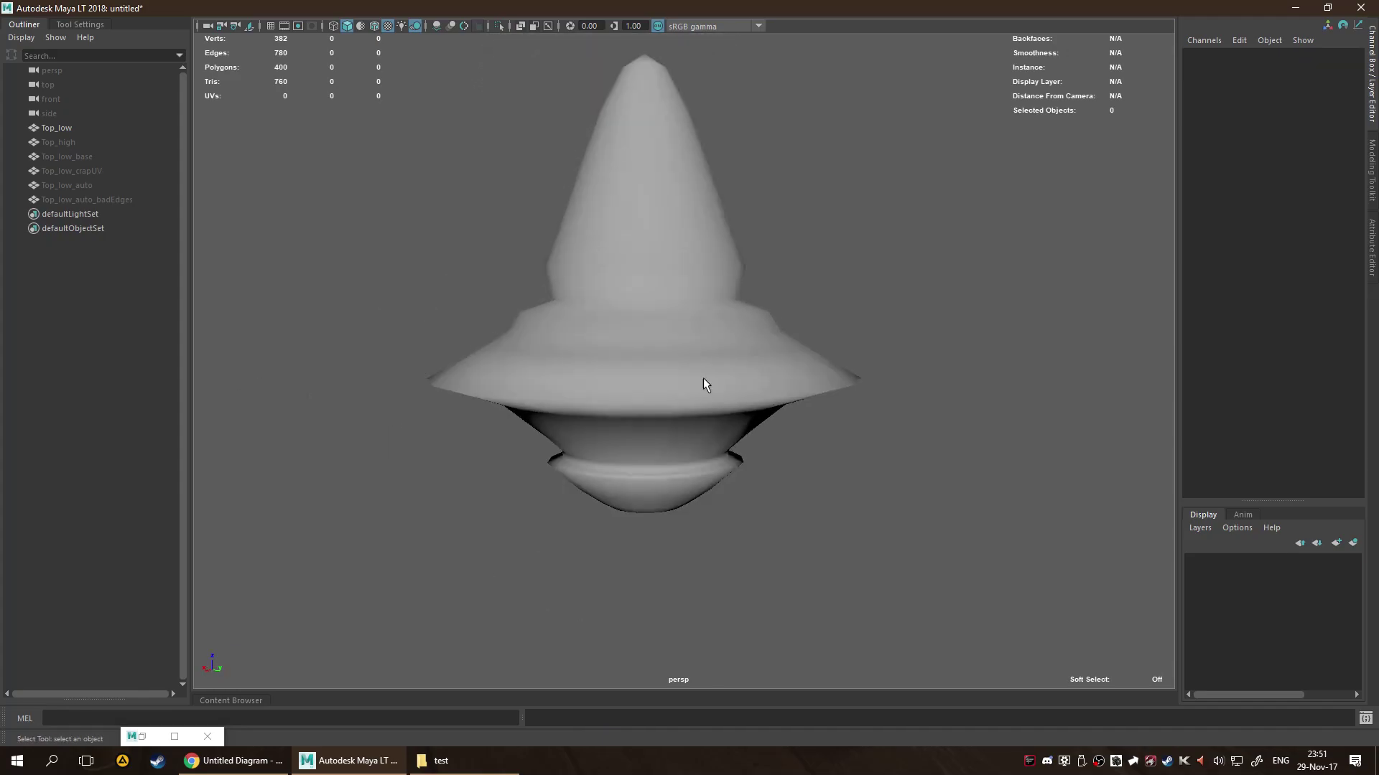
Select Top_low in object mode and delete its non-deformer construction history.
click(705, 381)
scroll(911, 361, up, 4)
alt+drag(805, 477, 772, 459)
scroll(754, 479, down, 4)
alt+drag(657, 460, 675, 510)
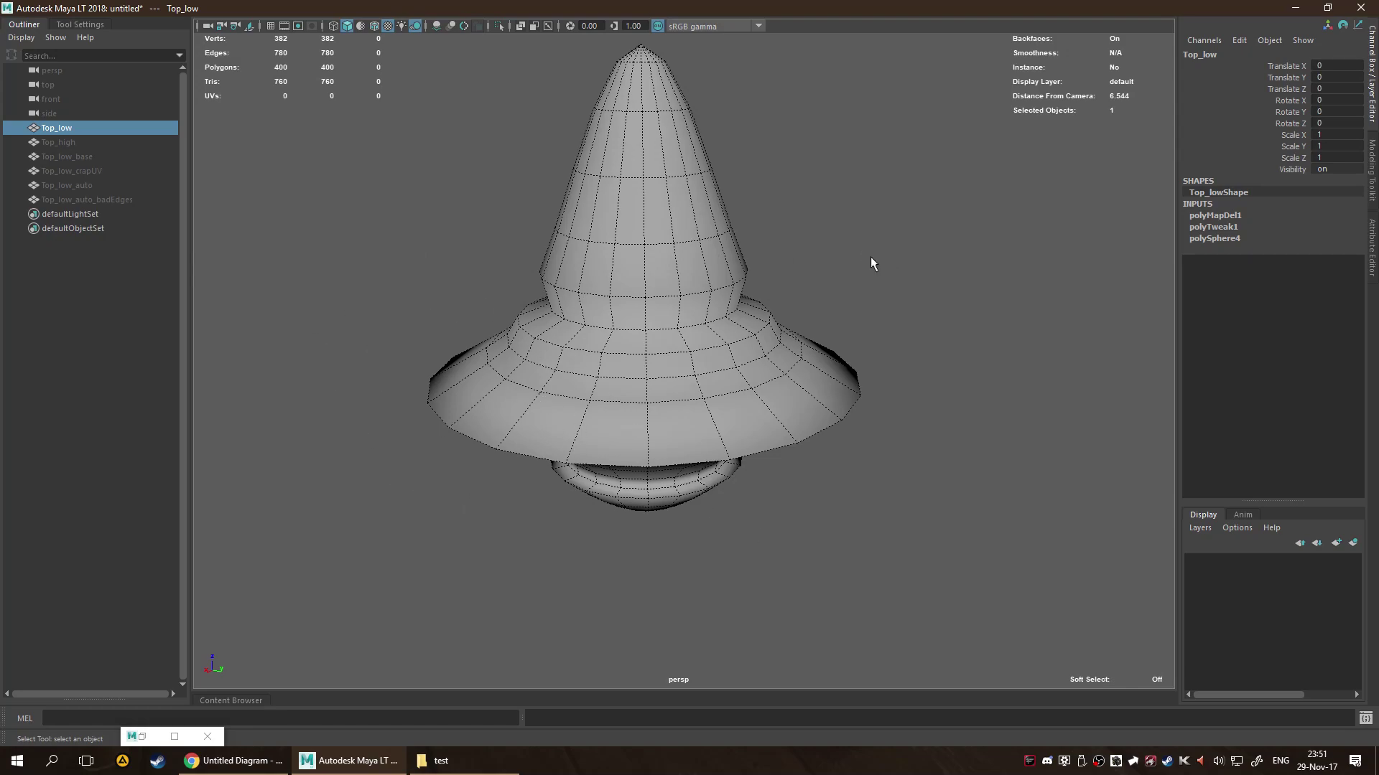
key(alt+shift+d)
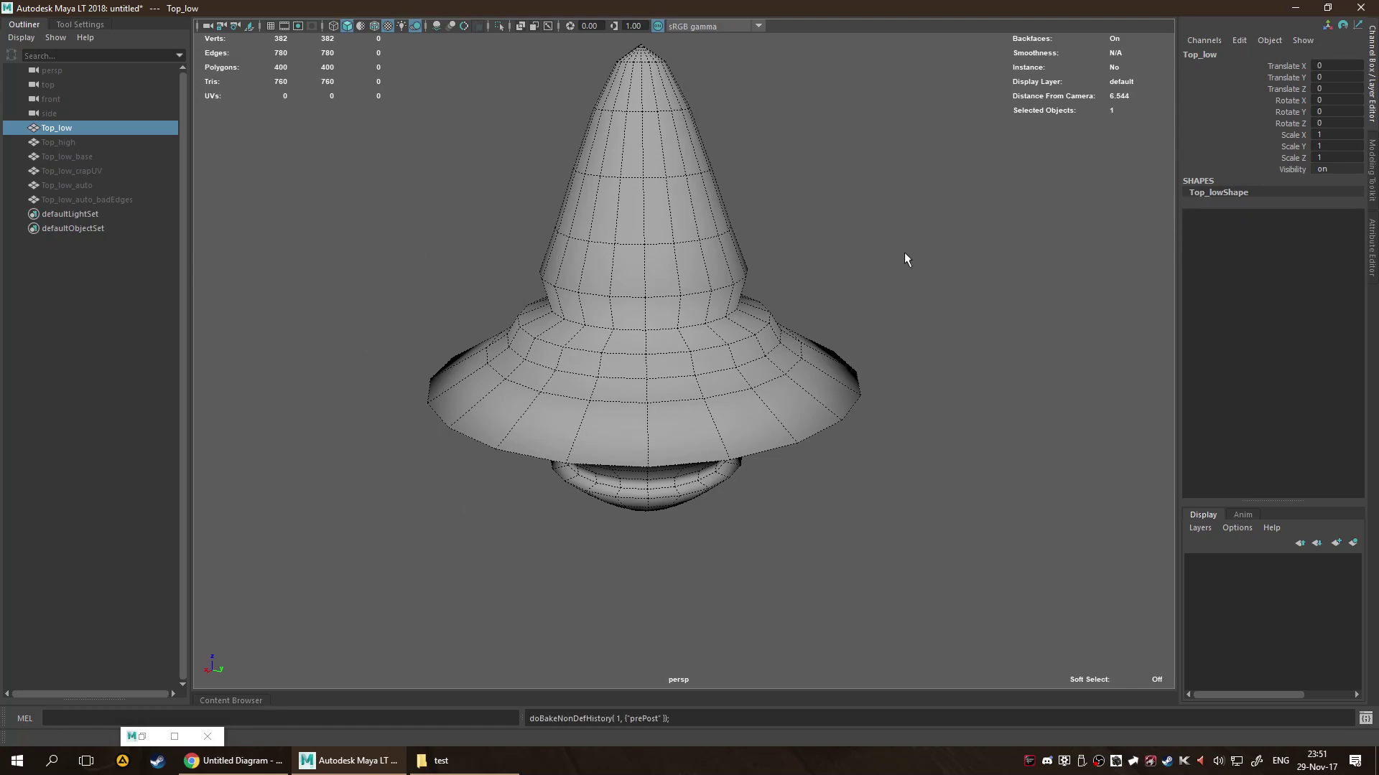
Create new UVs for Top_low with a camera-based projection from the current perspective view.
key(space)
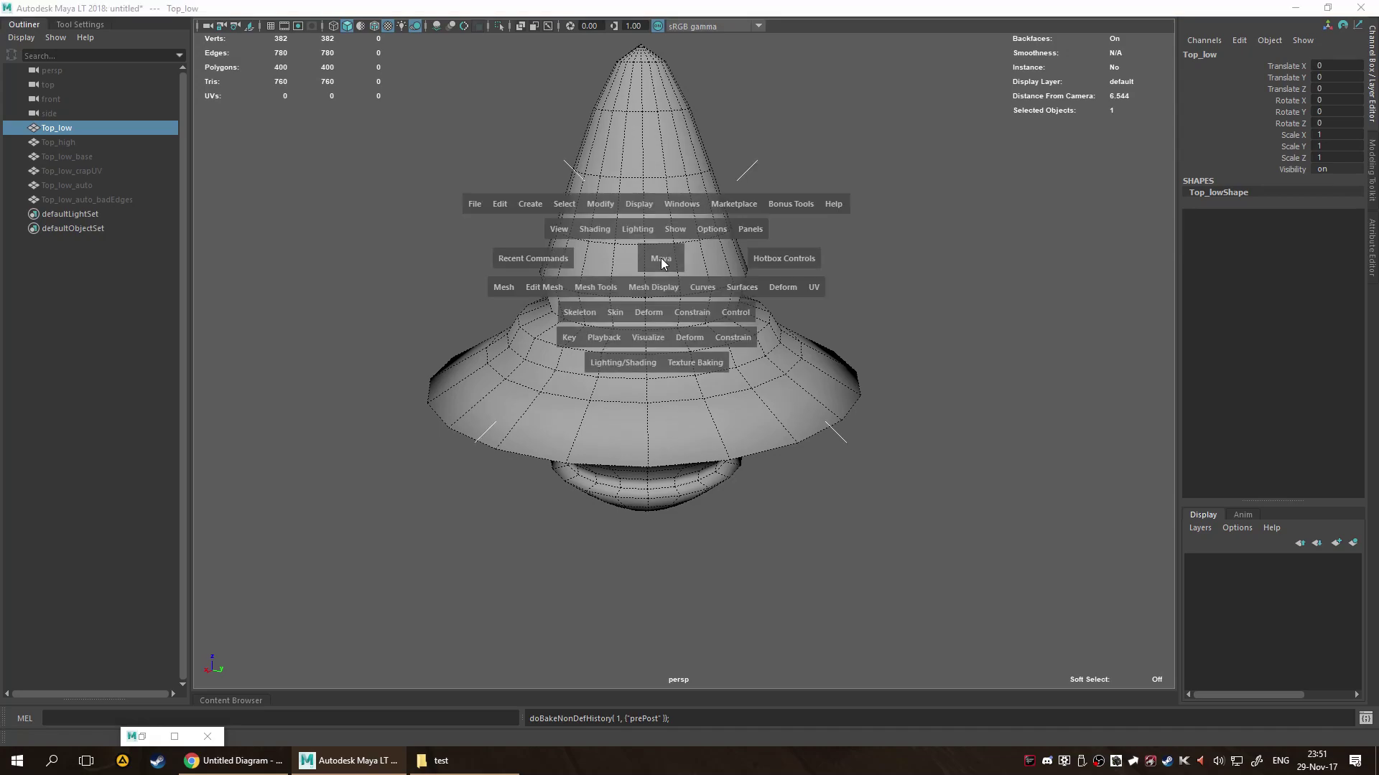
click(813, 286)
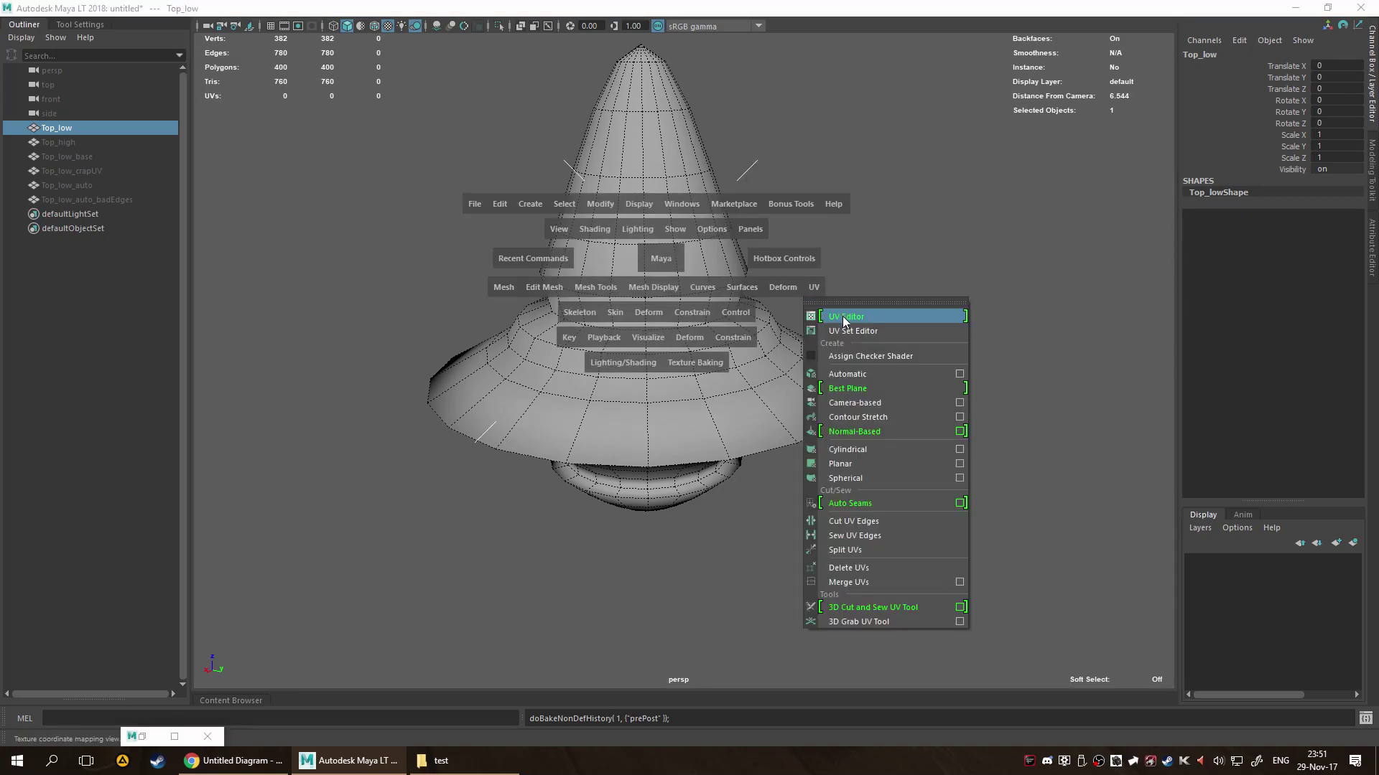
click(878, 403)
alt+drag(996, 399, 941, 395)
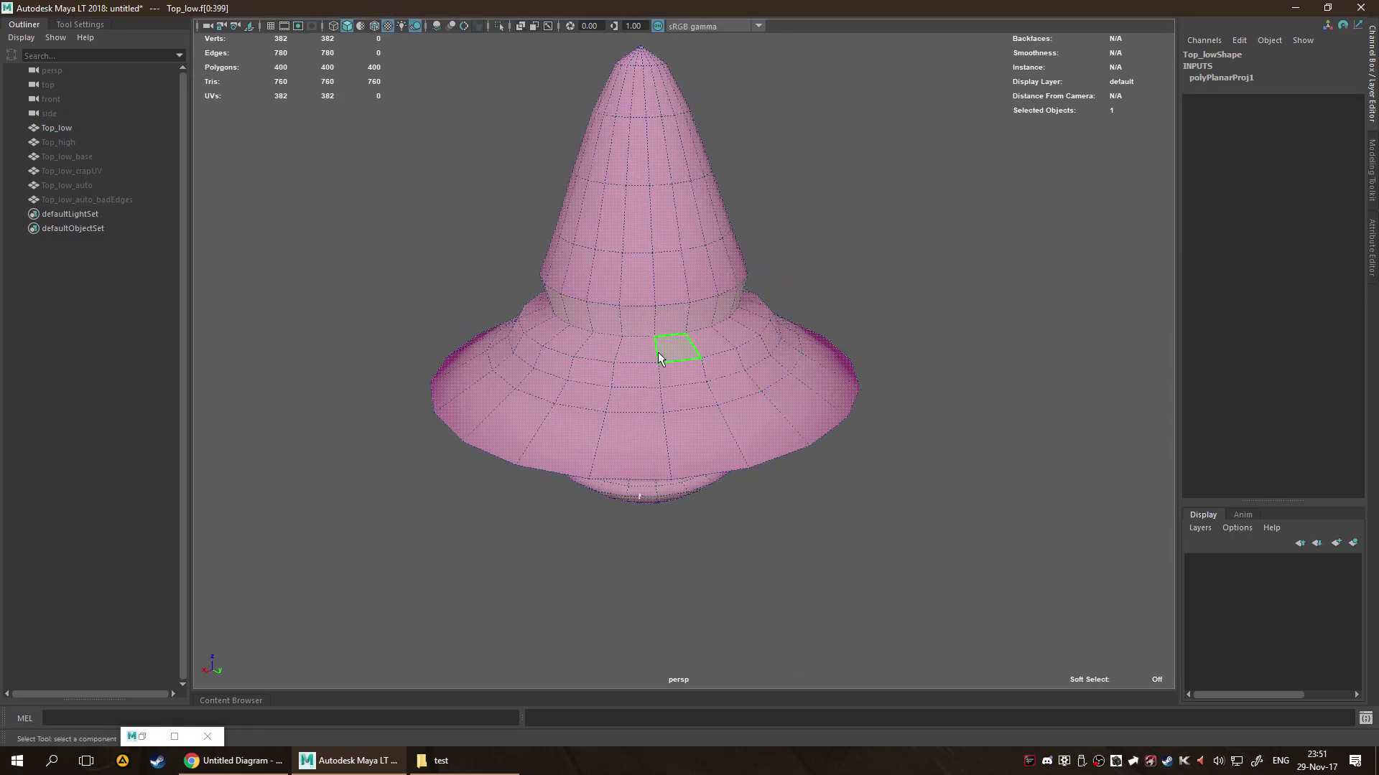
scroll(662, 354, down, 3)
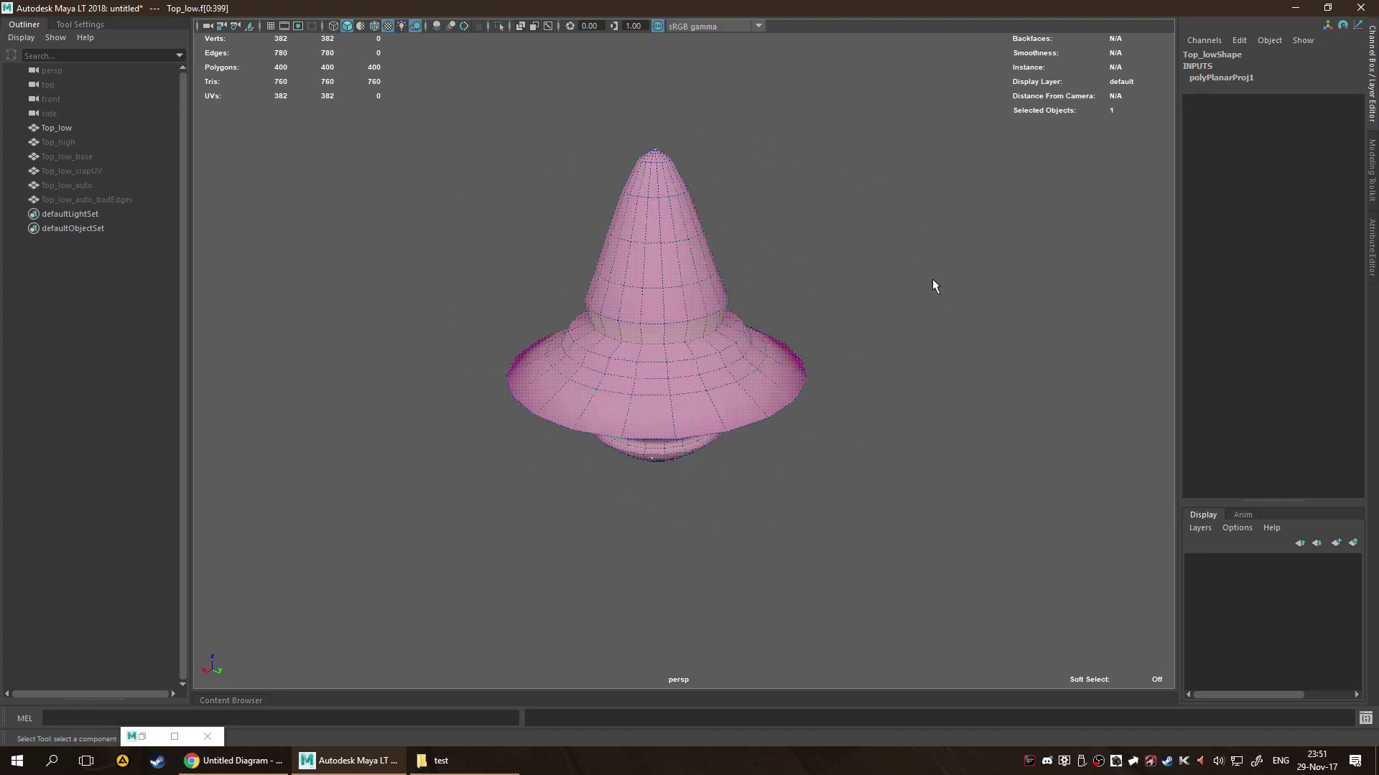
Inspect the camera-projected UV shell in the maximized UV Editor and minimize the editor again.
click(134, 734)
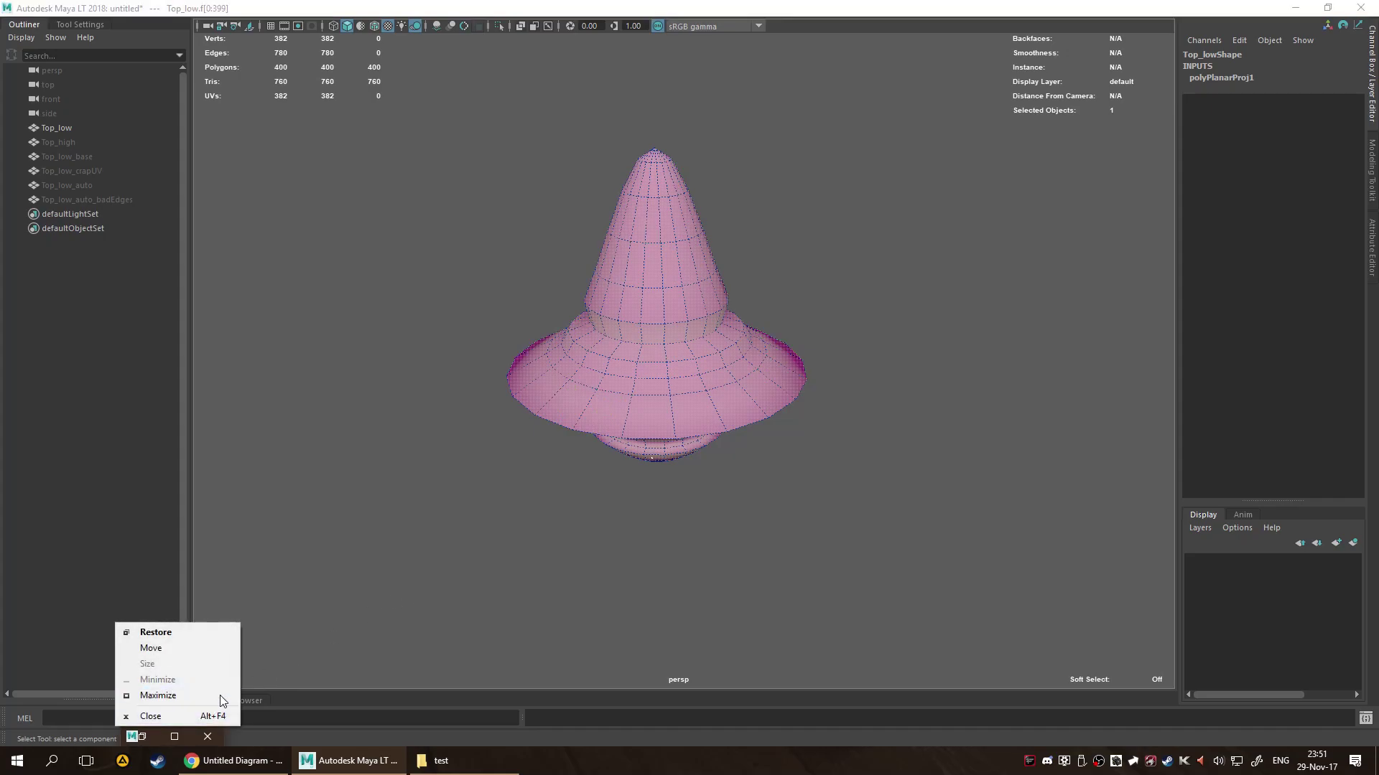
click(511, 552)
click(174, 739)
scroll(675, 485, down, 3)
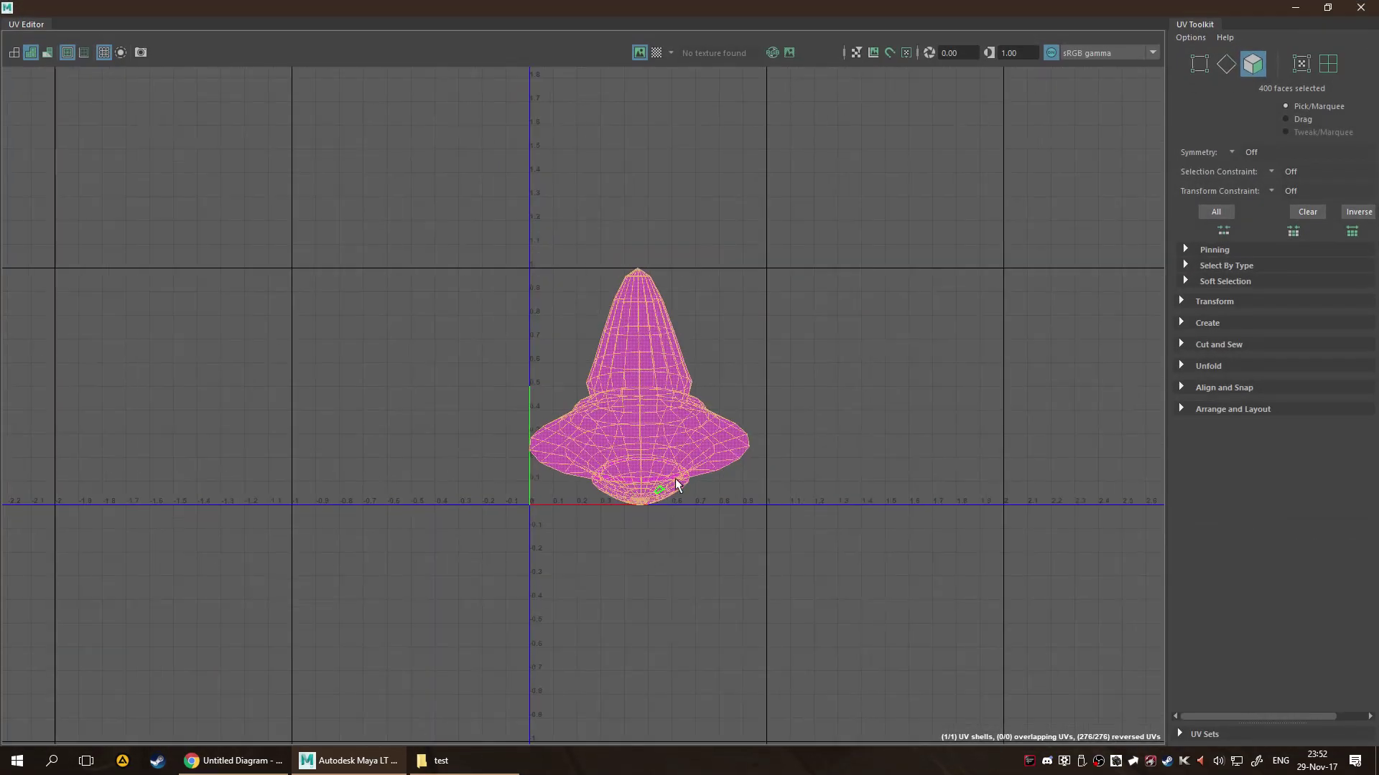
mouse_move(805, 393)
alt+middle_down()
mouse_move(751, 395)
mouse_move(791, 385)
alt+middle_up()
scroll(773, 433, up, 4)
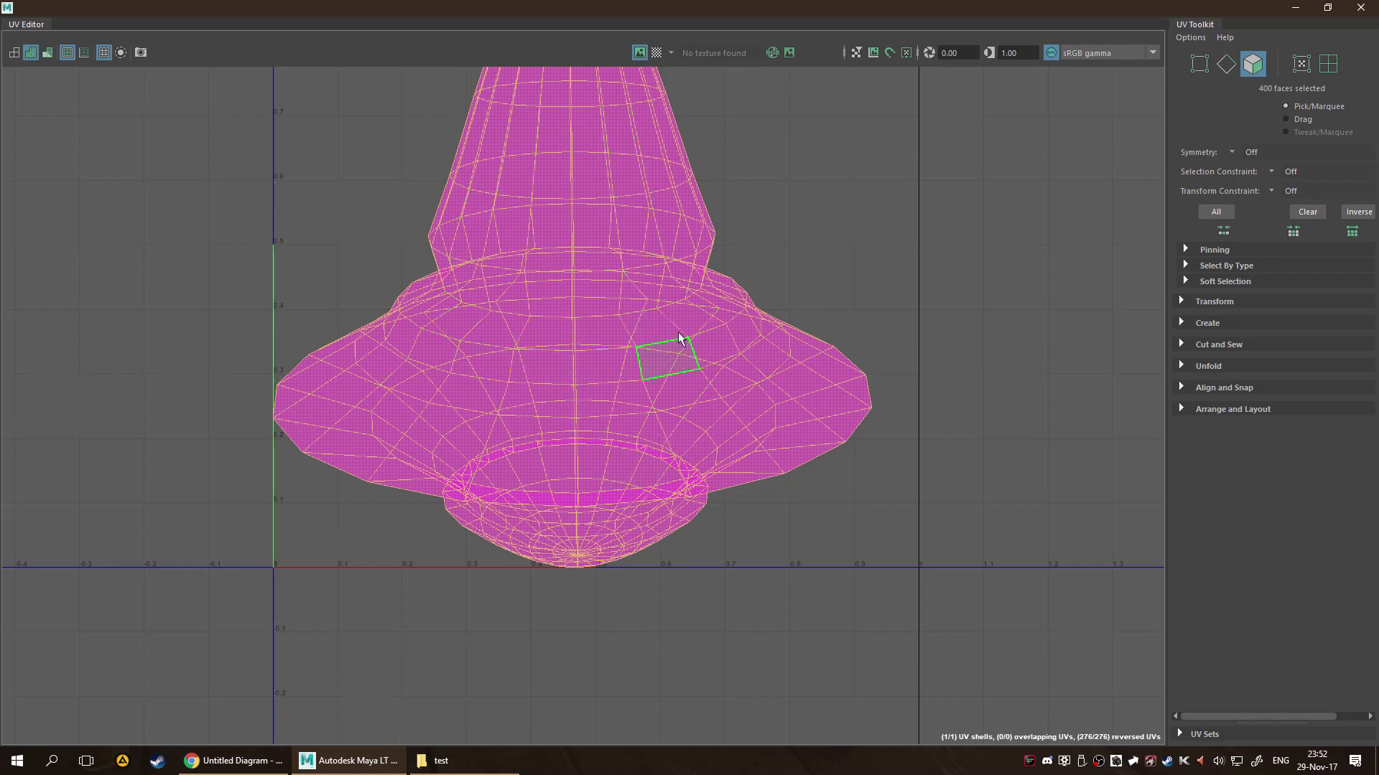
click(1294, 7)
Activate the 3D Cut and Sew UV Tool on the Top_low mesh.
scroll(735, 338, up, 5)
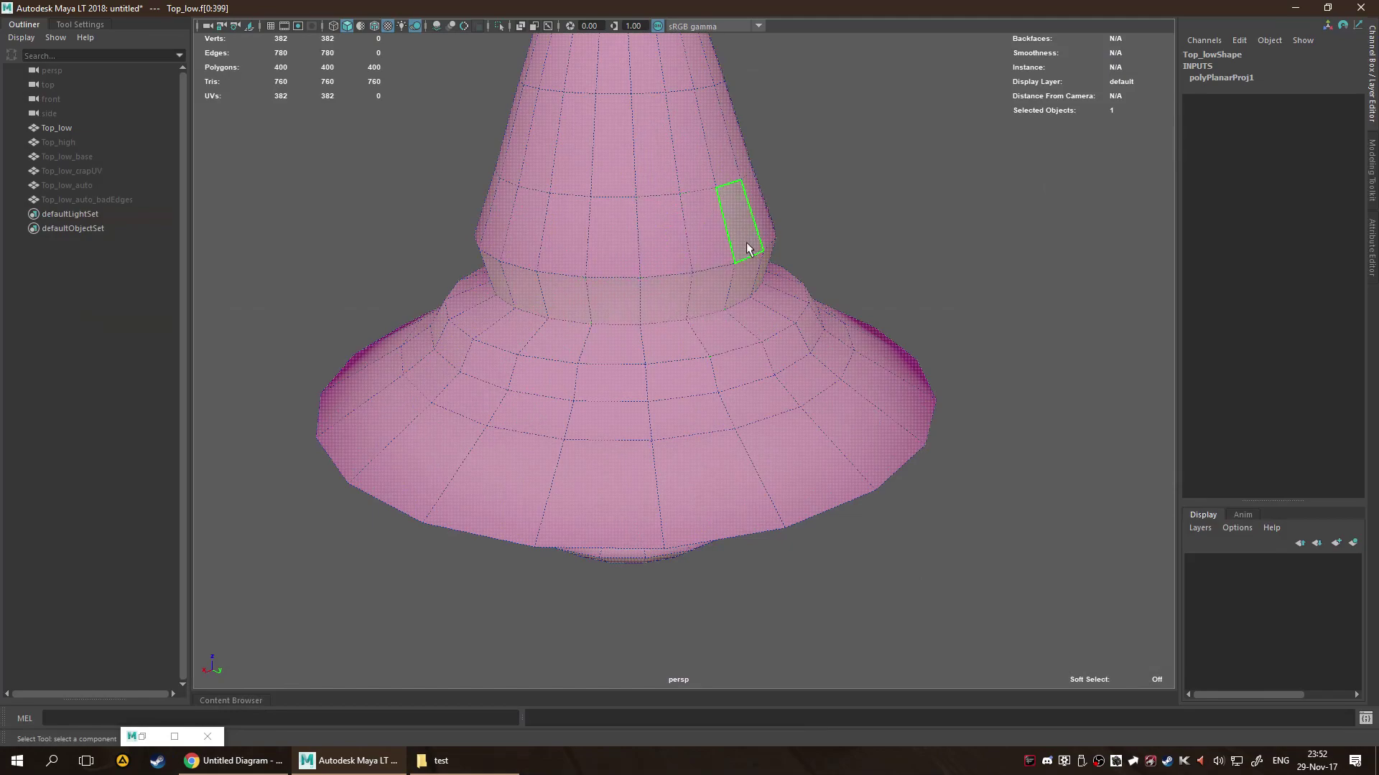
click(603, 308)
key(ctrl+z)
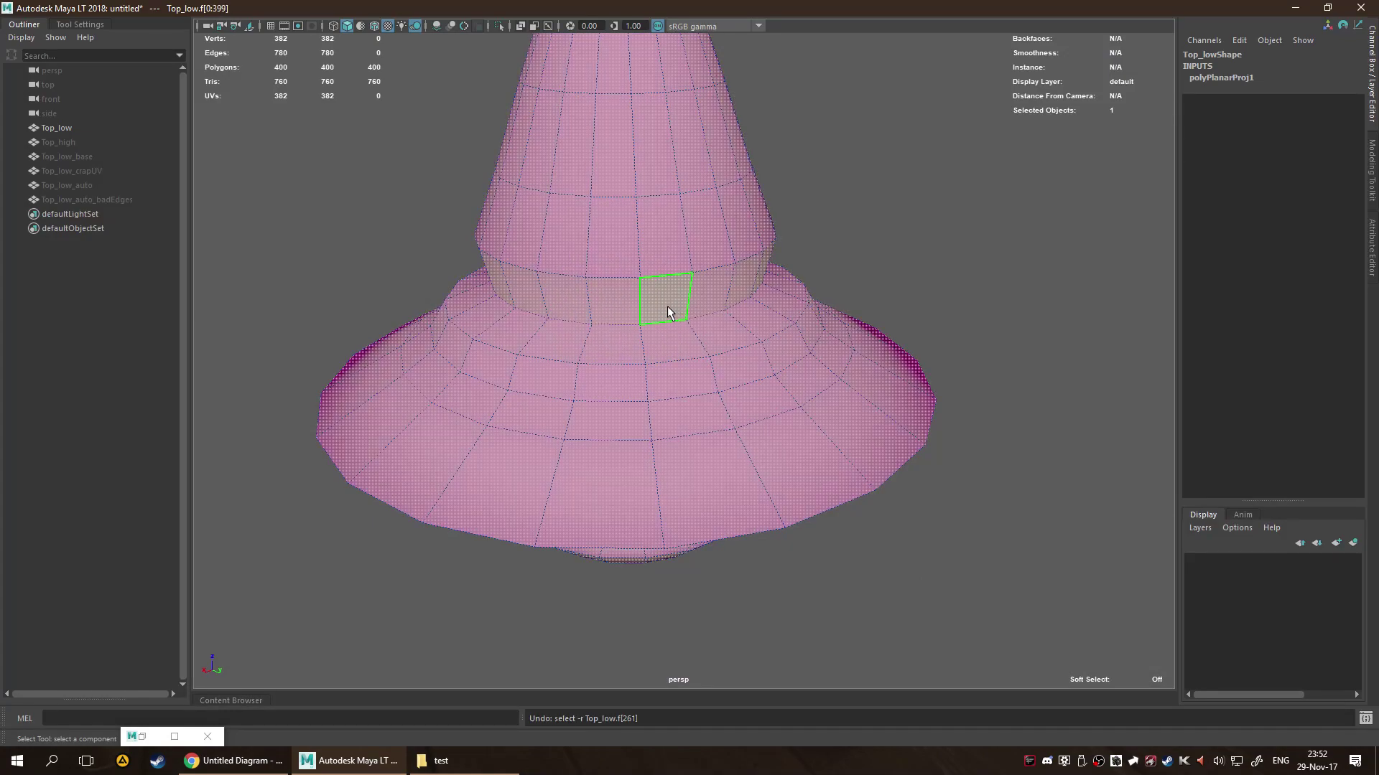
right_drag(585, 308, 671, 344)
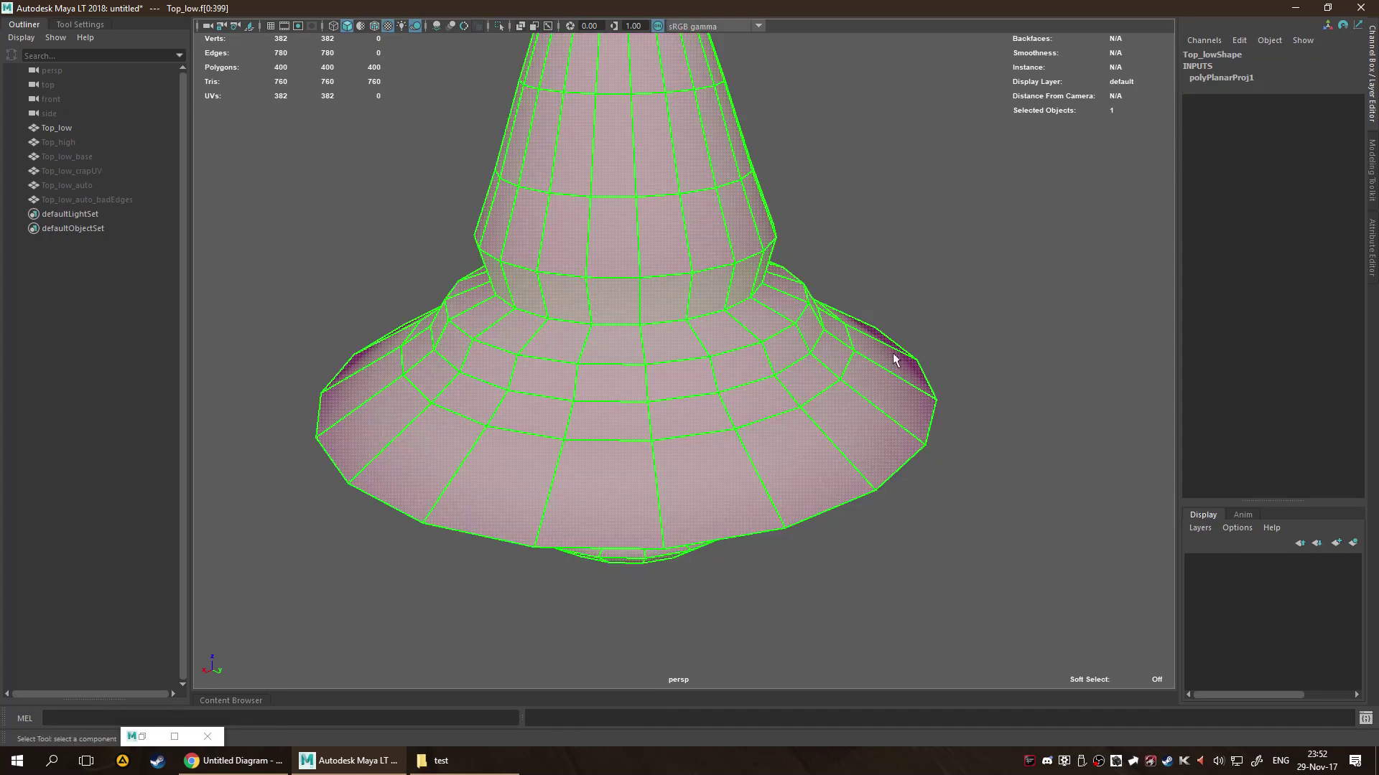
right_click(603, 328)
shift+right_click(603, 328)
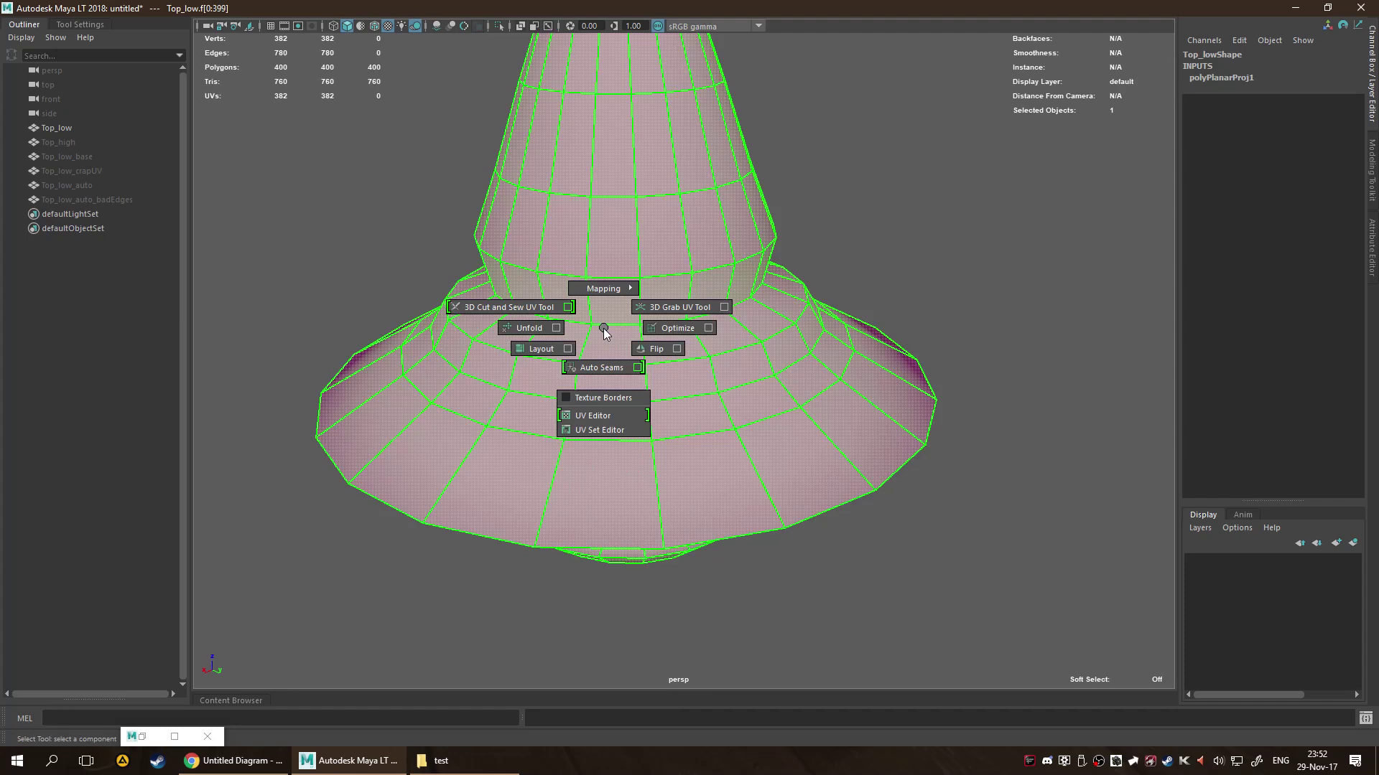
shift+right_drag(603, 331, 516, 307)
Try a seam cut around the cone's base with Steady Stroke enabled, undo it and disable Steady Stroke.
click(87, 22)
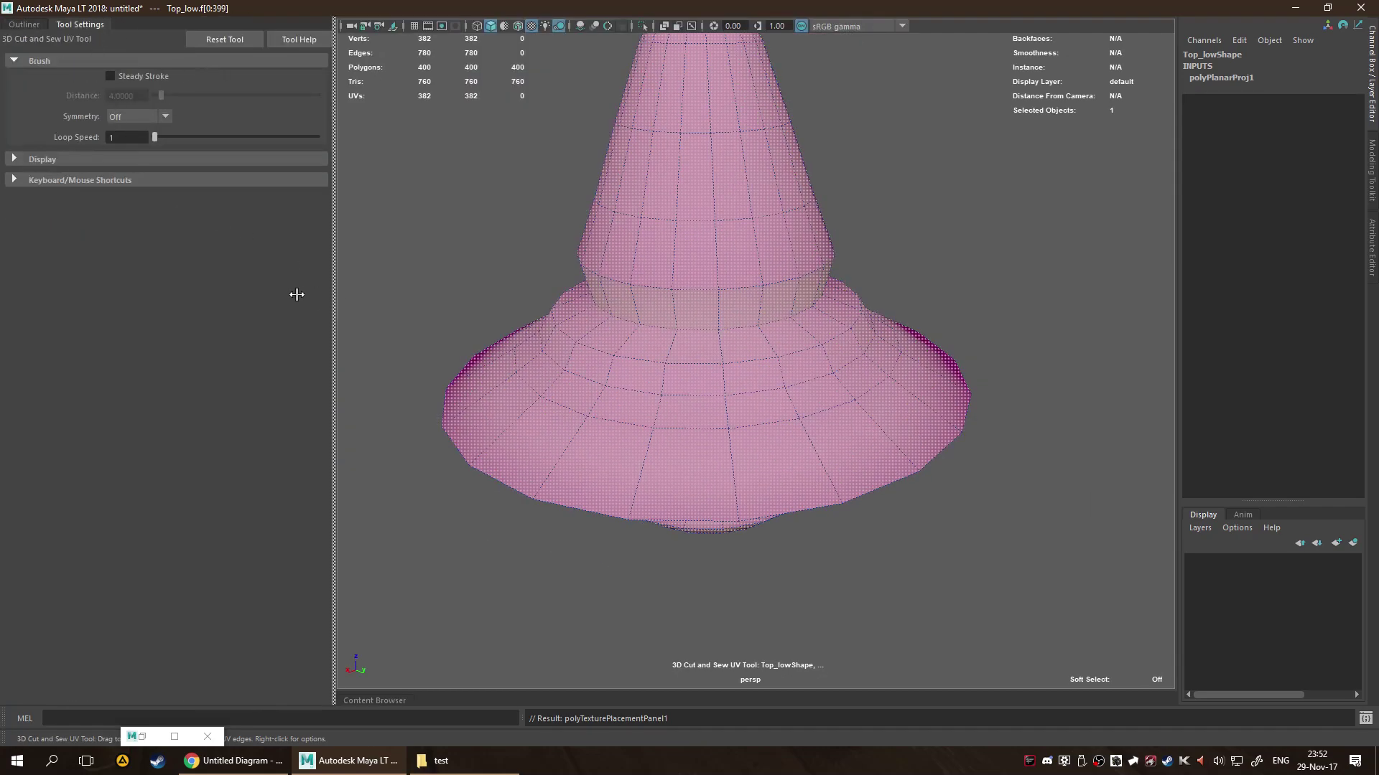
click(124, 75)
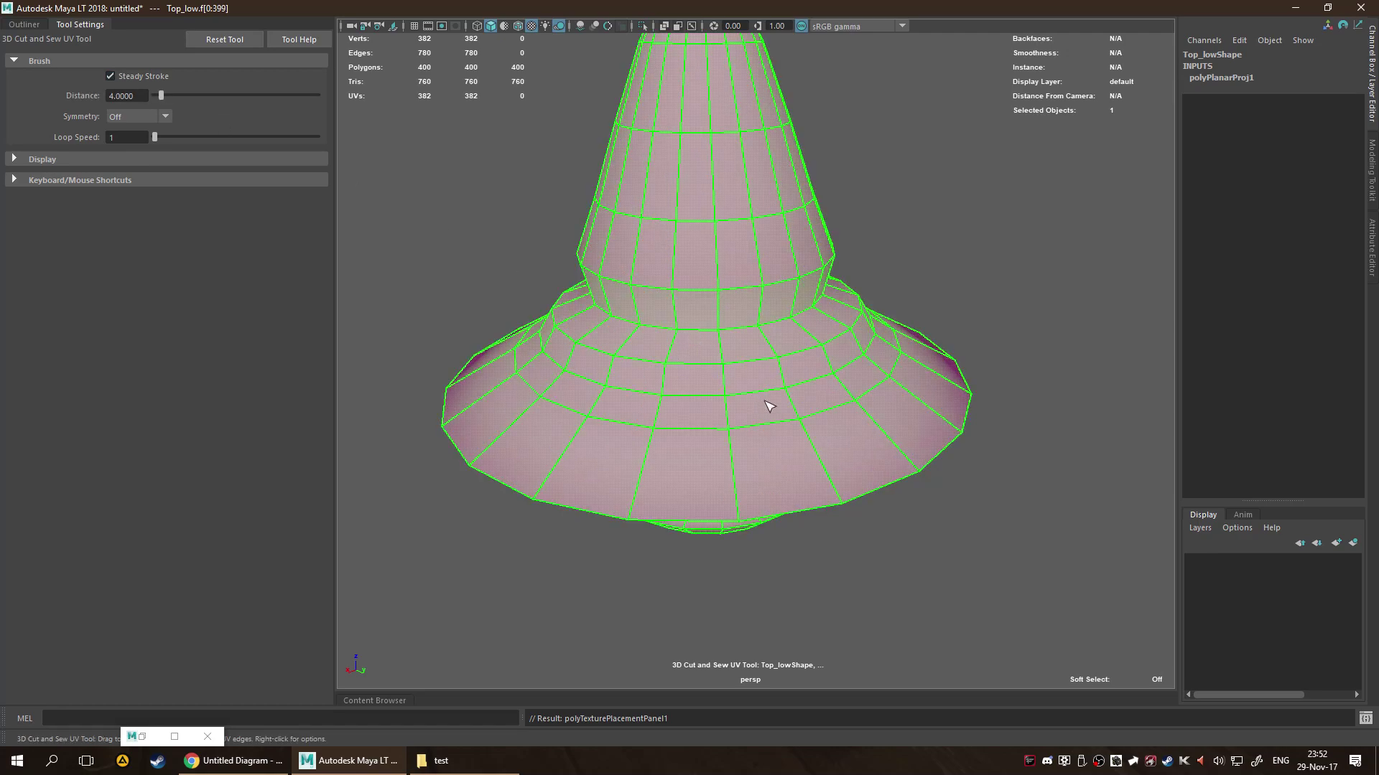
right_click(712, 347)
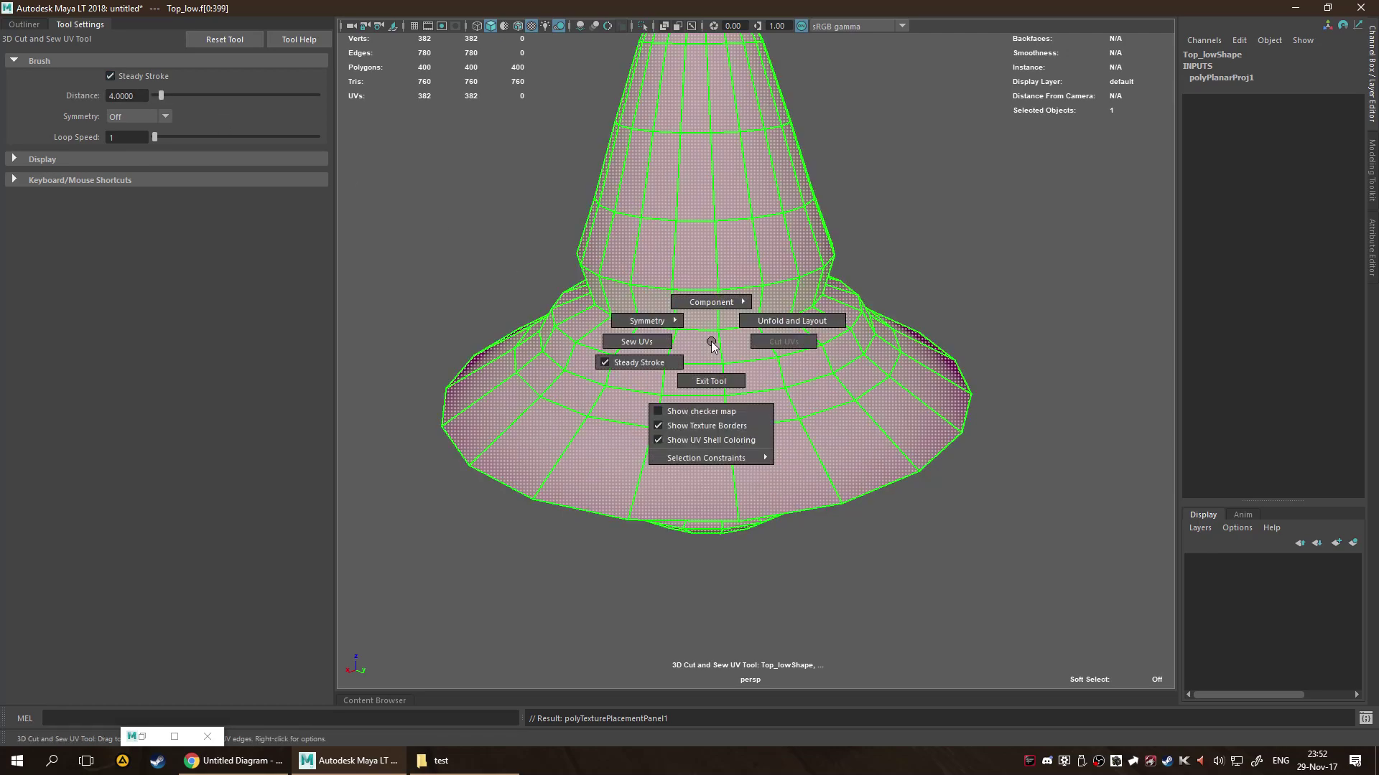
click(702, 334)
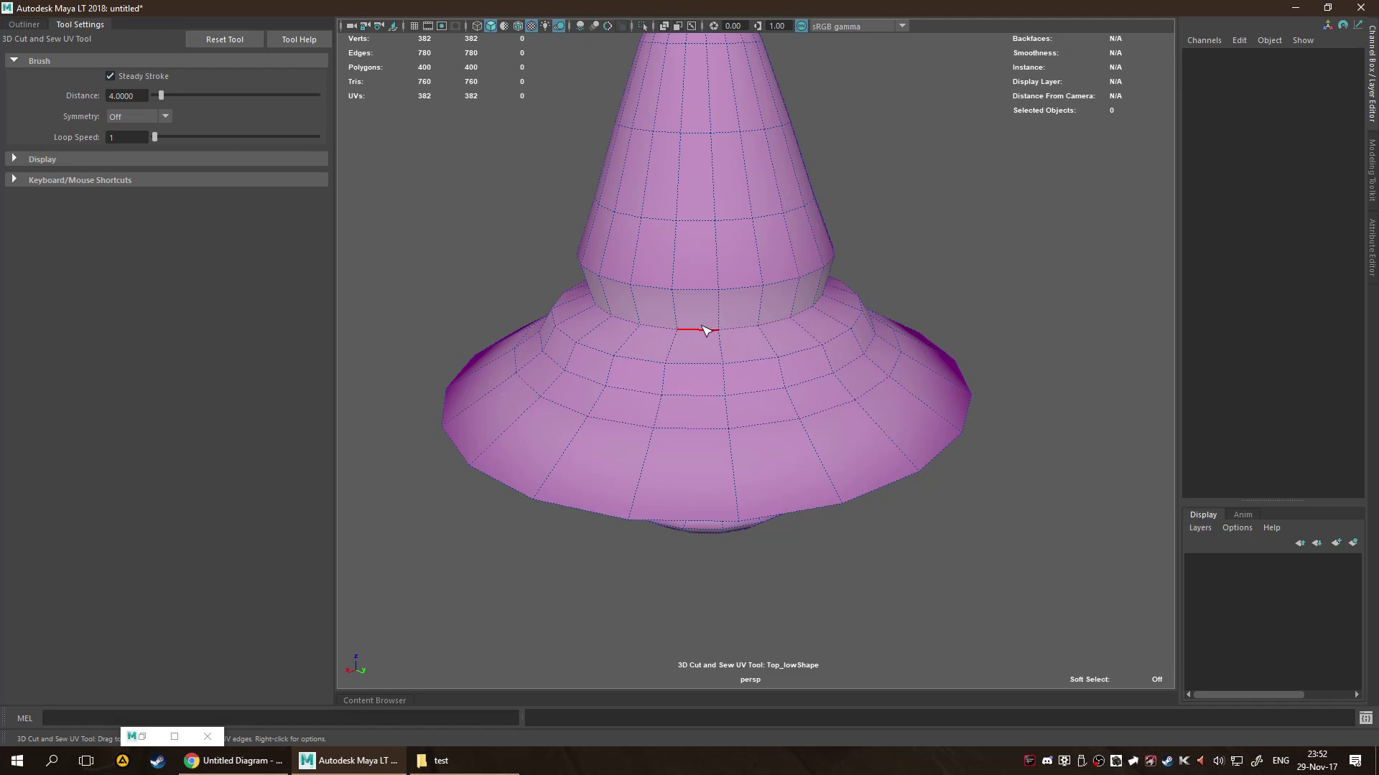
mouse_move(704, 327)
mouse_down()
mouse_move(764, 332)
mouse_move(852, 291)
mouse_up()
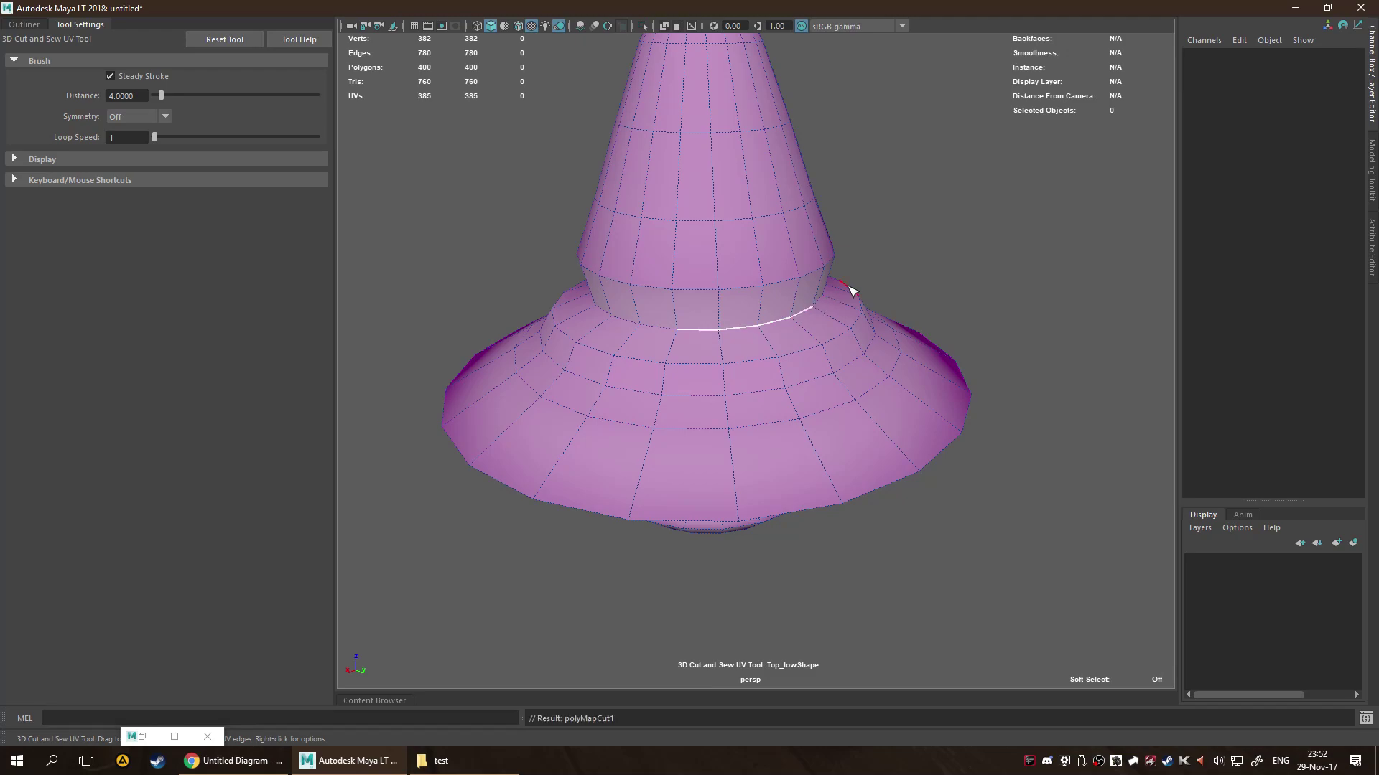
key(ctrl+z)
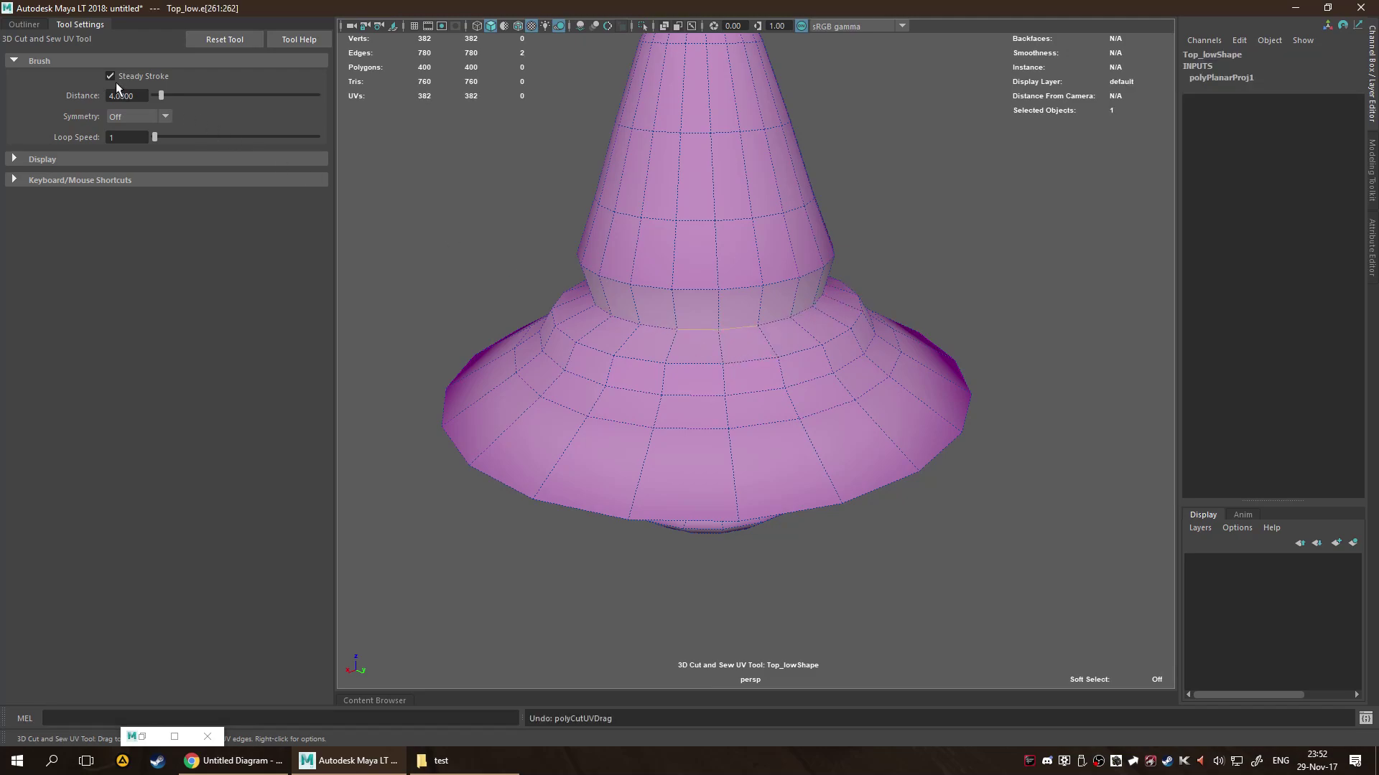
click(110, 75)
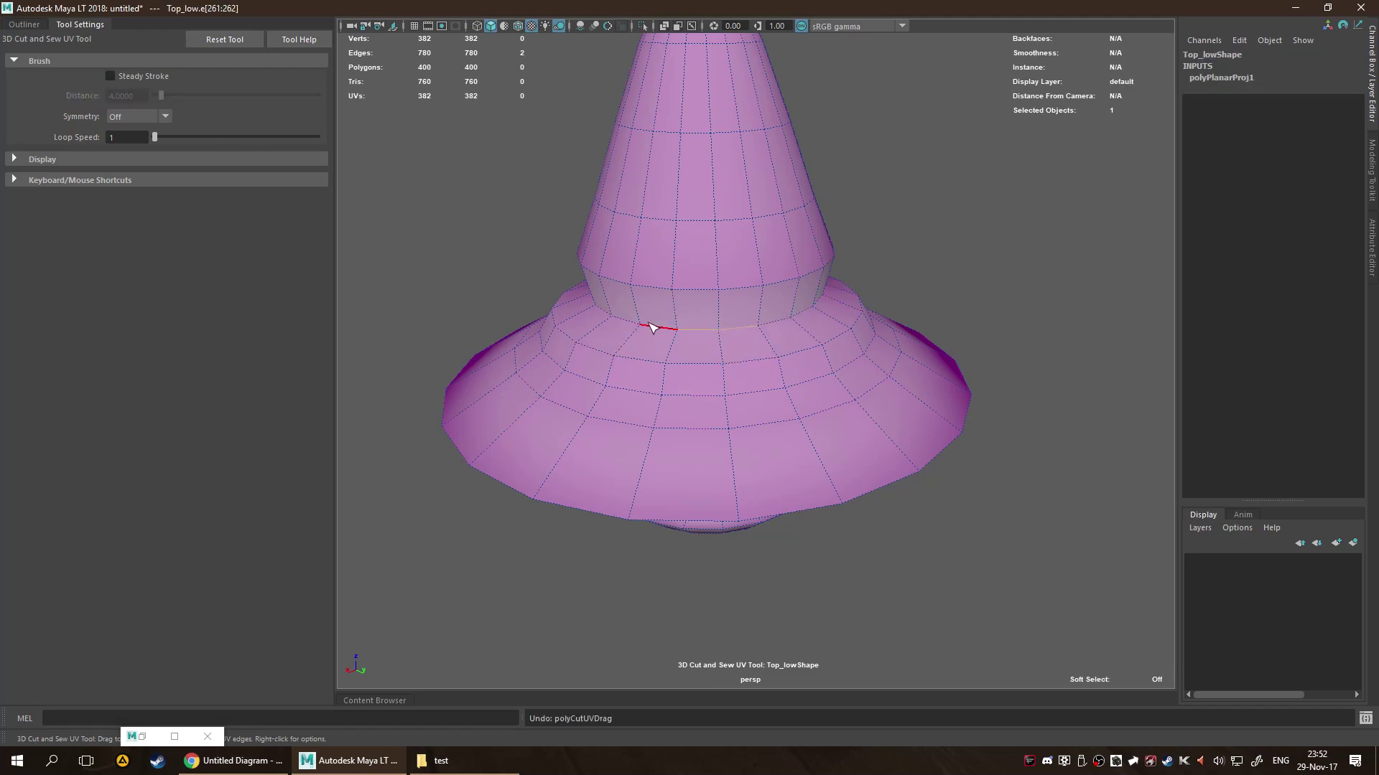
Try a freehand seam cut from the cone's base and a full edge-loop cut around it, undoing both.
mouse_move(722, 330)
mouse_down()
mouse_move(870, 295)
mouse_move(735, 195)
mouse_move(775, 113)
mouse_up()
key(ctrl+z)
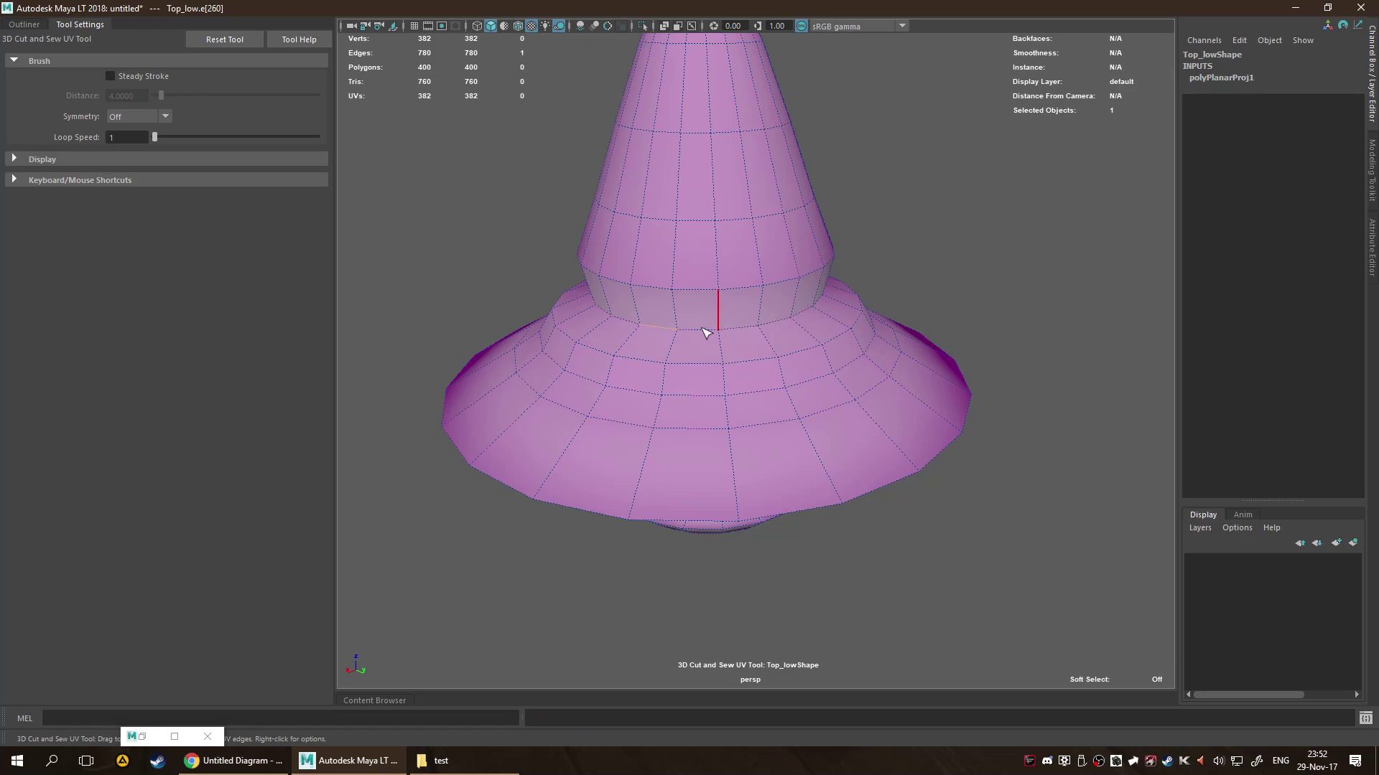
double_click(668, 332)
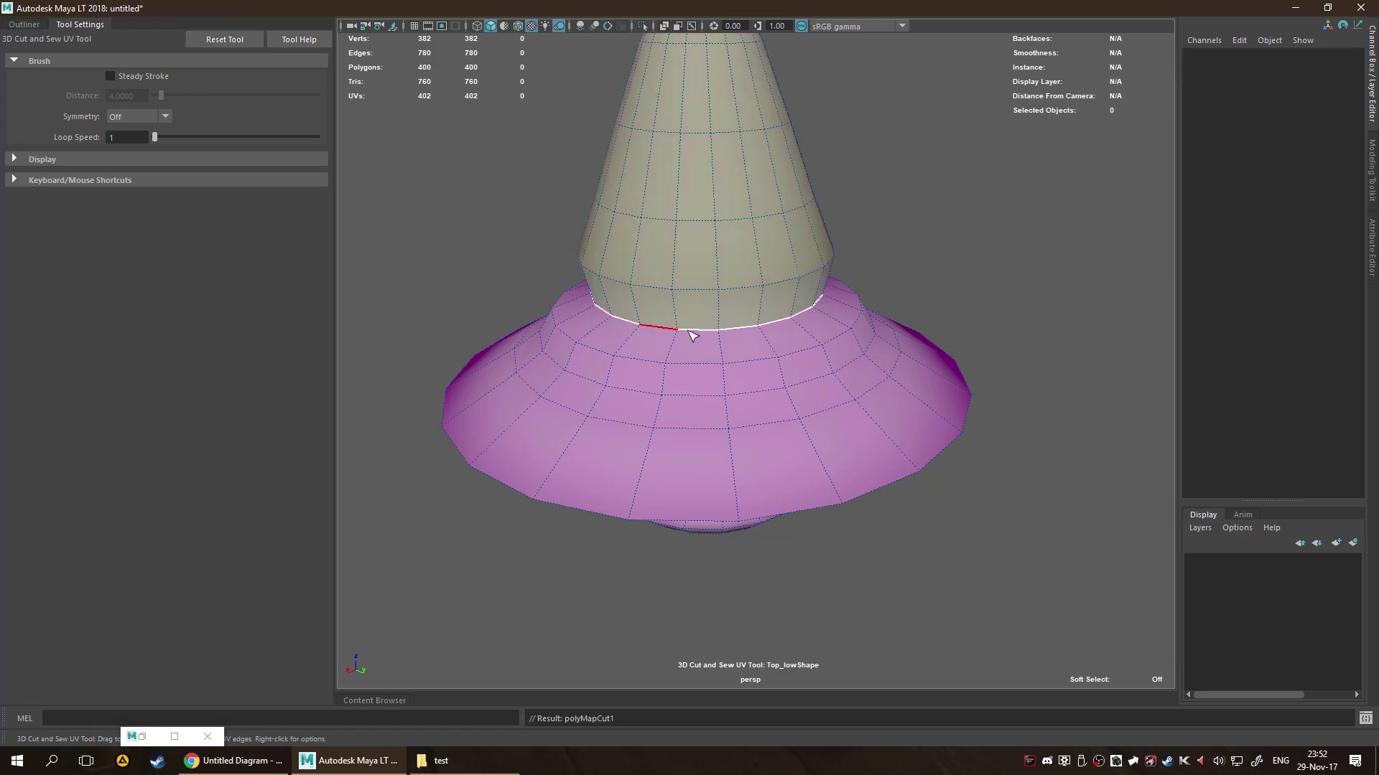
key(ctrl+z)
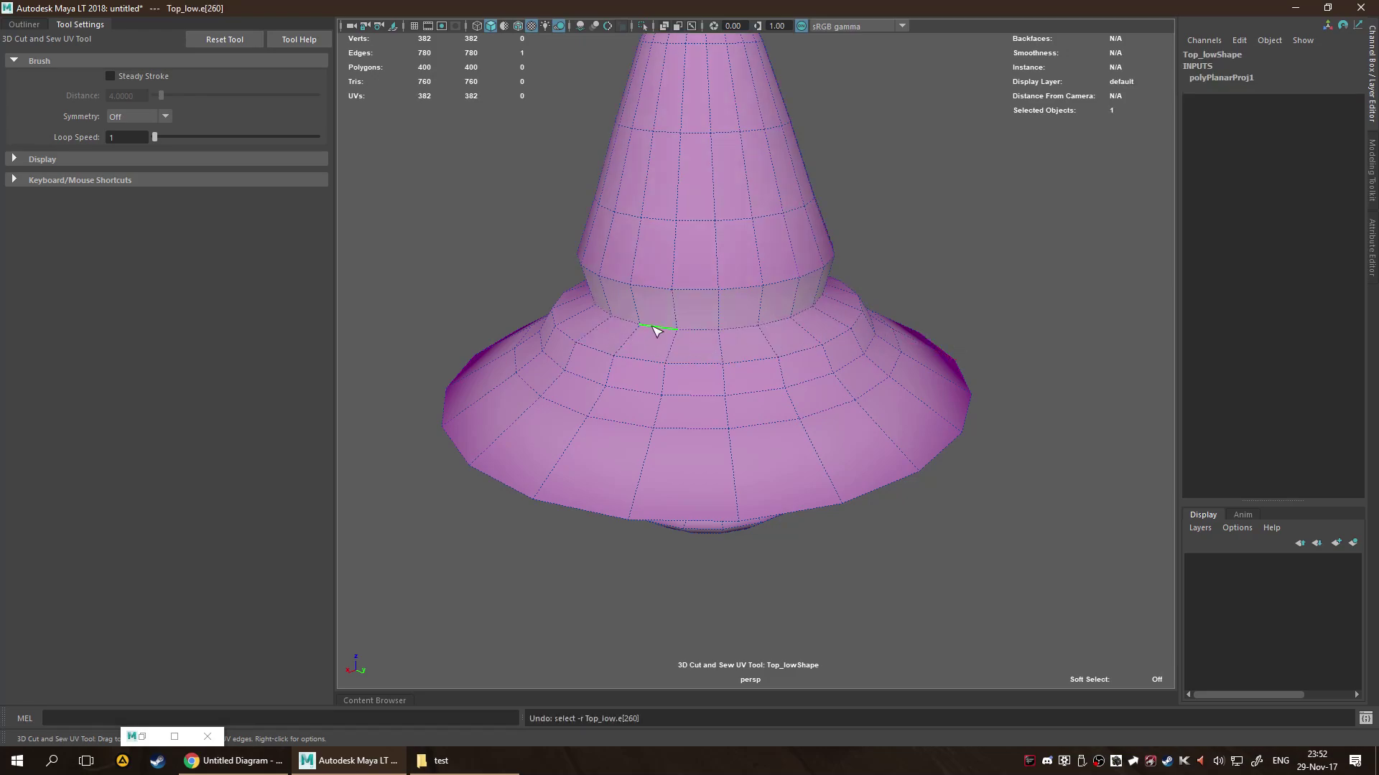
Try freehand seam cuts from the cone's base, undoing the first and sewing the second back together.
mouse_move(652, 327)
shift+mouse_down()
mouse_move(764, 325)
mouse_move(637, 329)
mouse_move(750, 334)
mouse_move(752, 348)
mouse_move(945, 338)
mouse_move(788, 344)
shift+mouse_up()
key(ctrl+z)
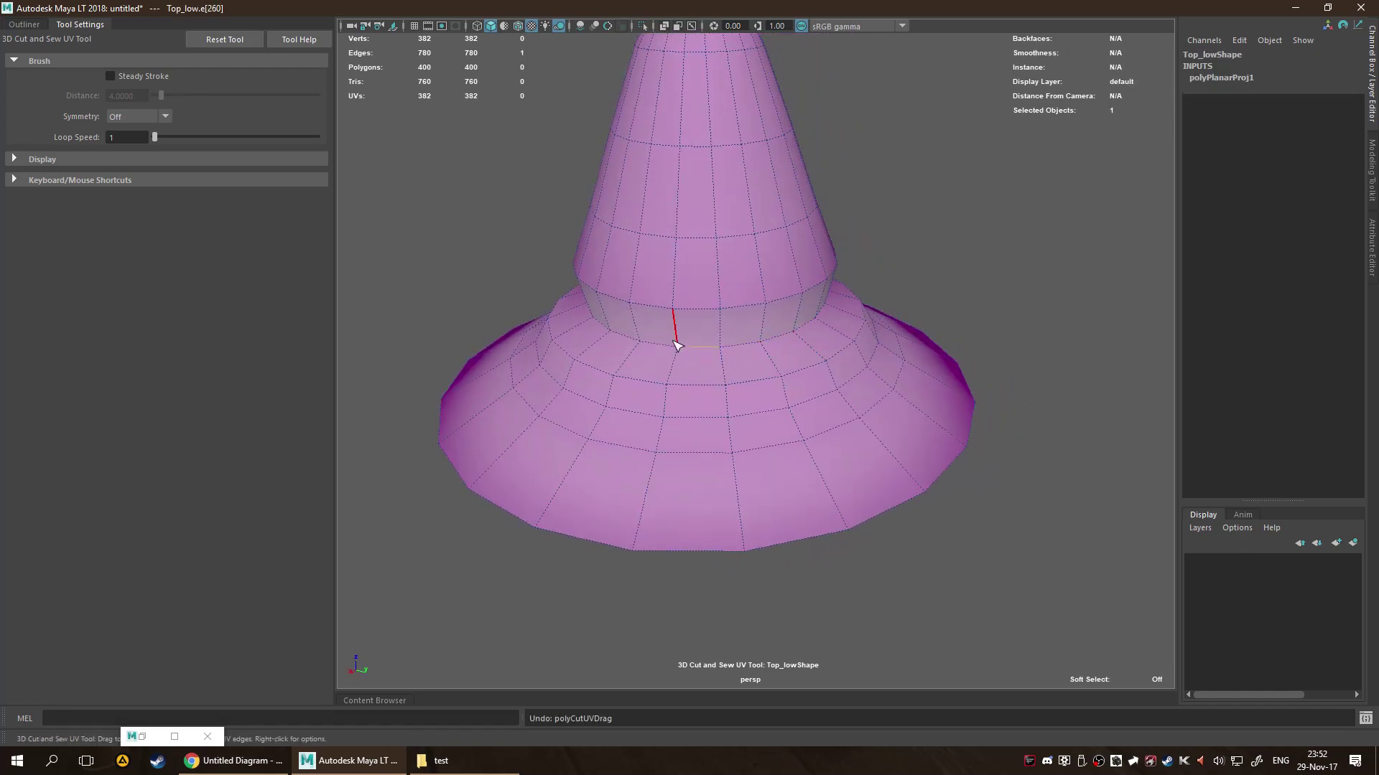
key(ctrl+z)
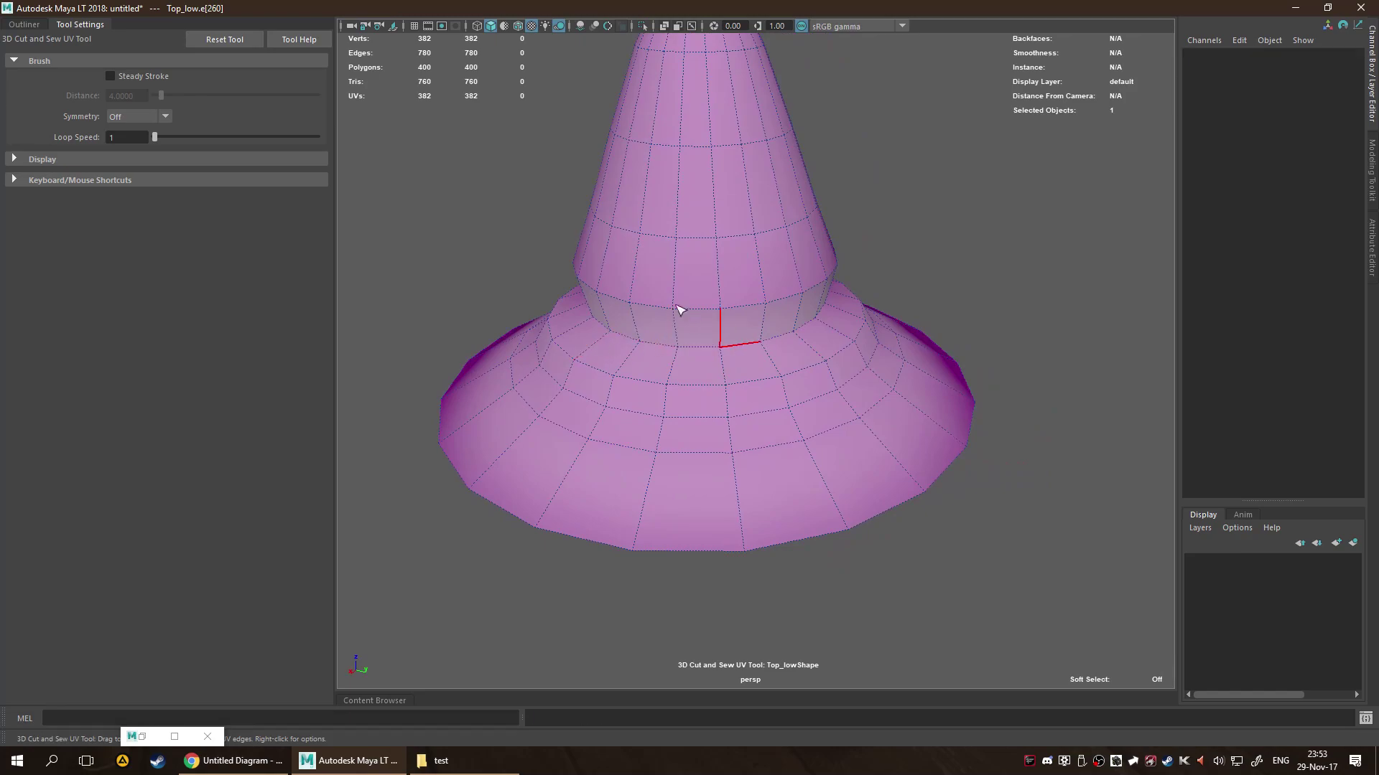
key(ctrl+z)
drag(677, 346, 734, 205)
mouse_move(658, 245)
ctrl+mouse_down()
mouse_move(738, 273)
mouse_move(798, 365)
mouse_move(659, 342)
ctrl+mouse_up()
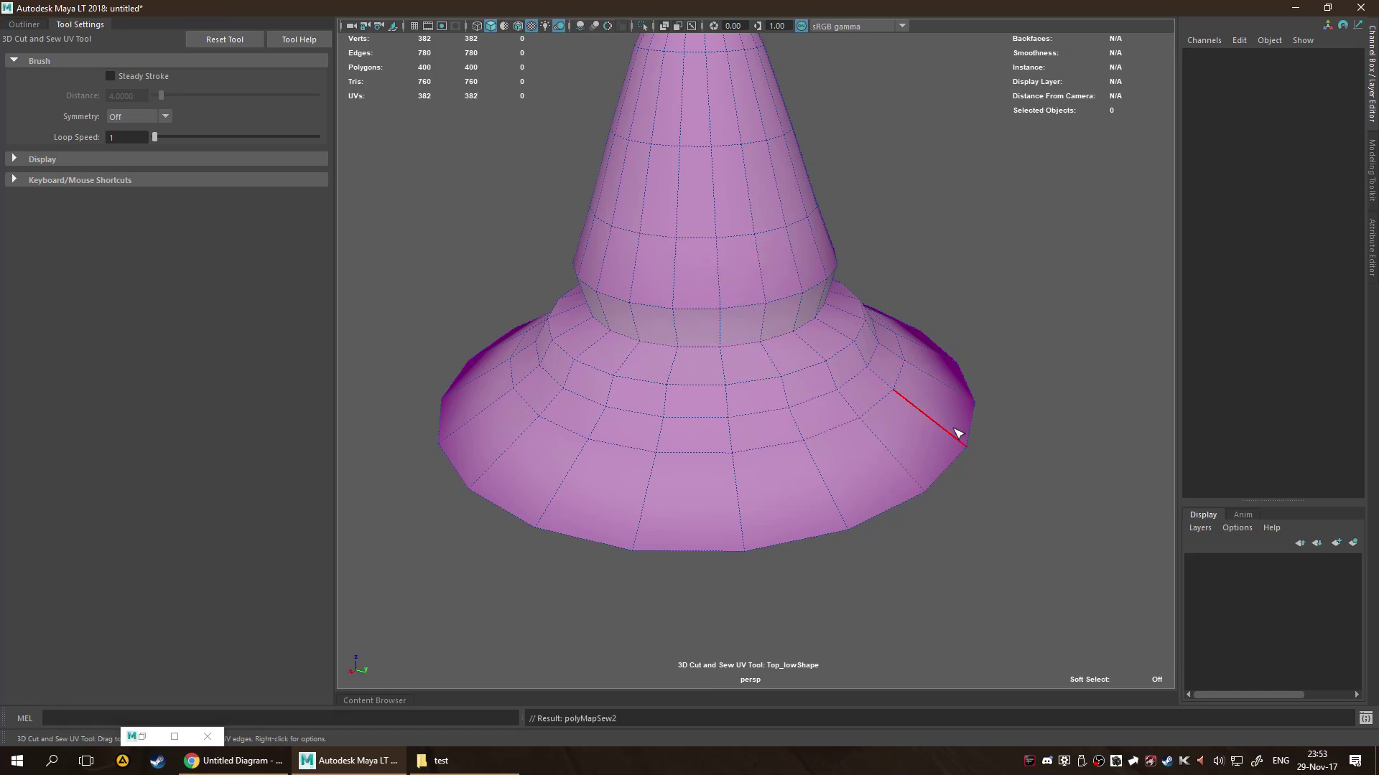
Cut edge-loop UV seams around the base of the cone and around the outer rim of the brim.
click(101, 26)
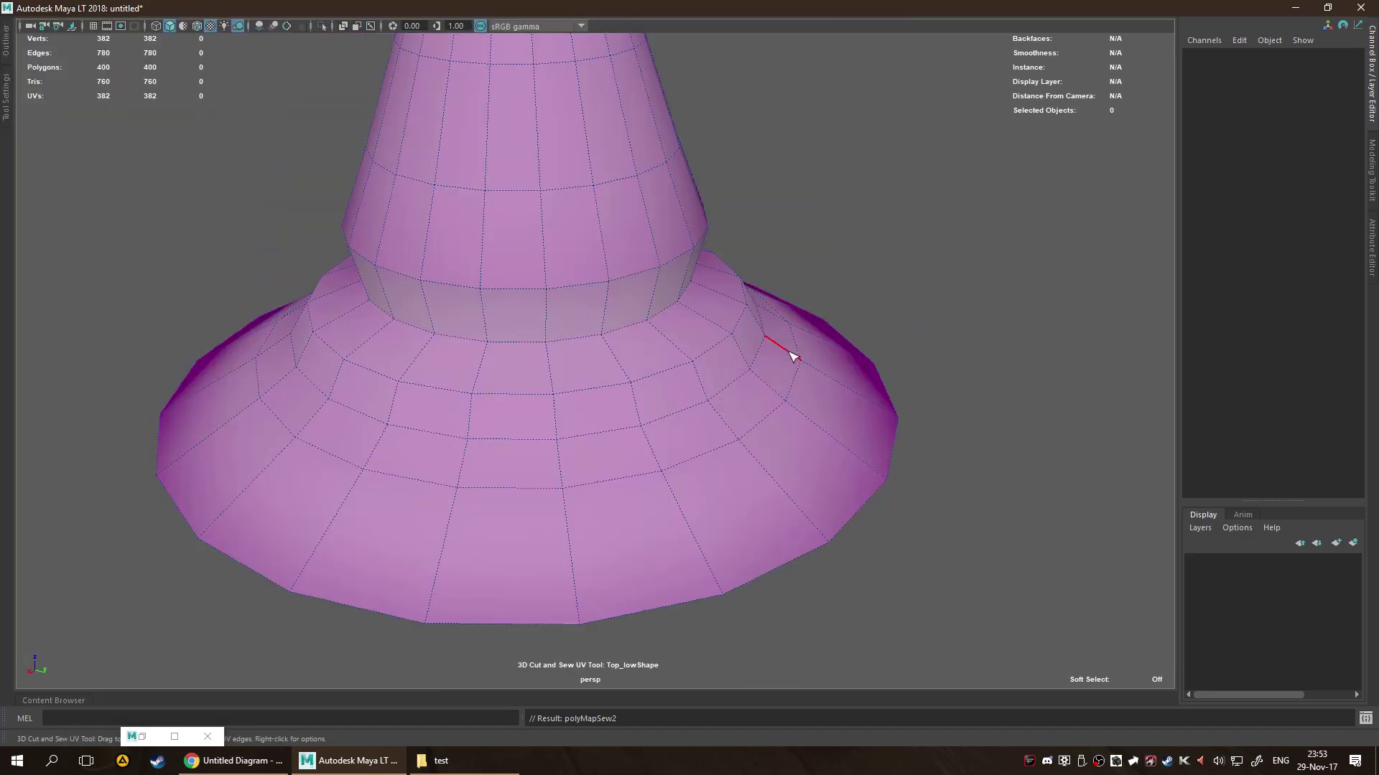
alt+drag(791, 357, 589, 323)
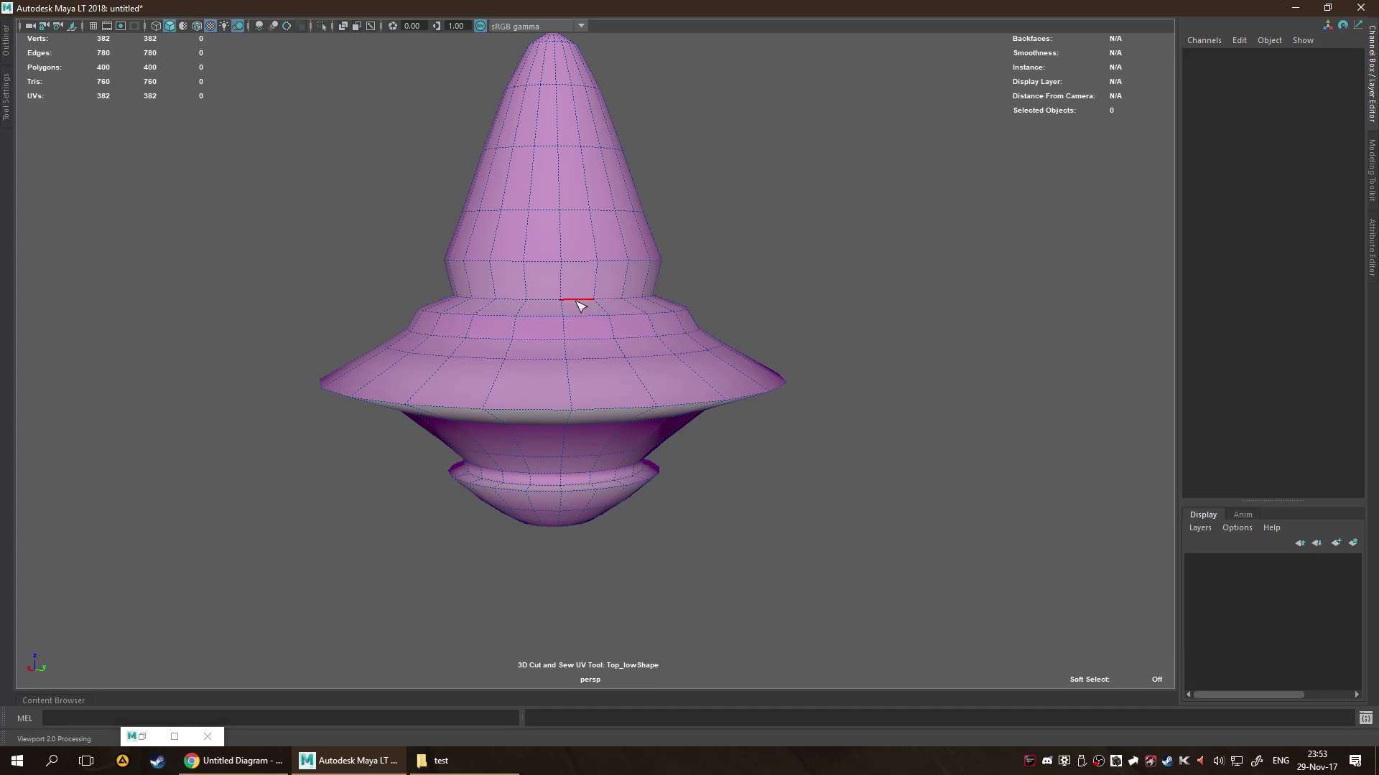
scroll(580, 307, up, 6)
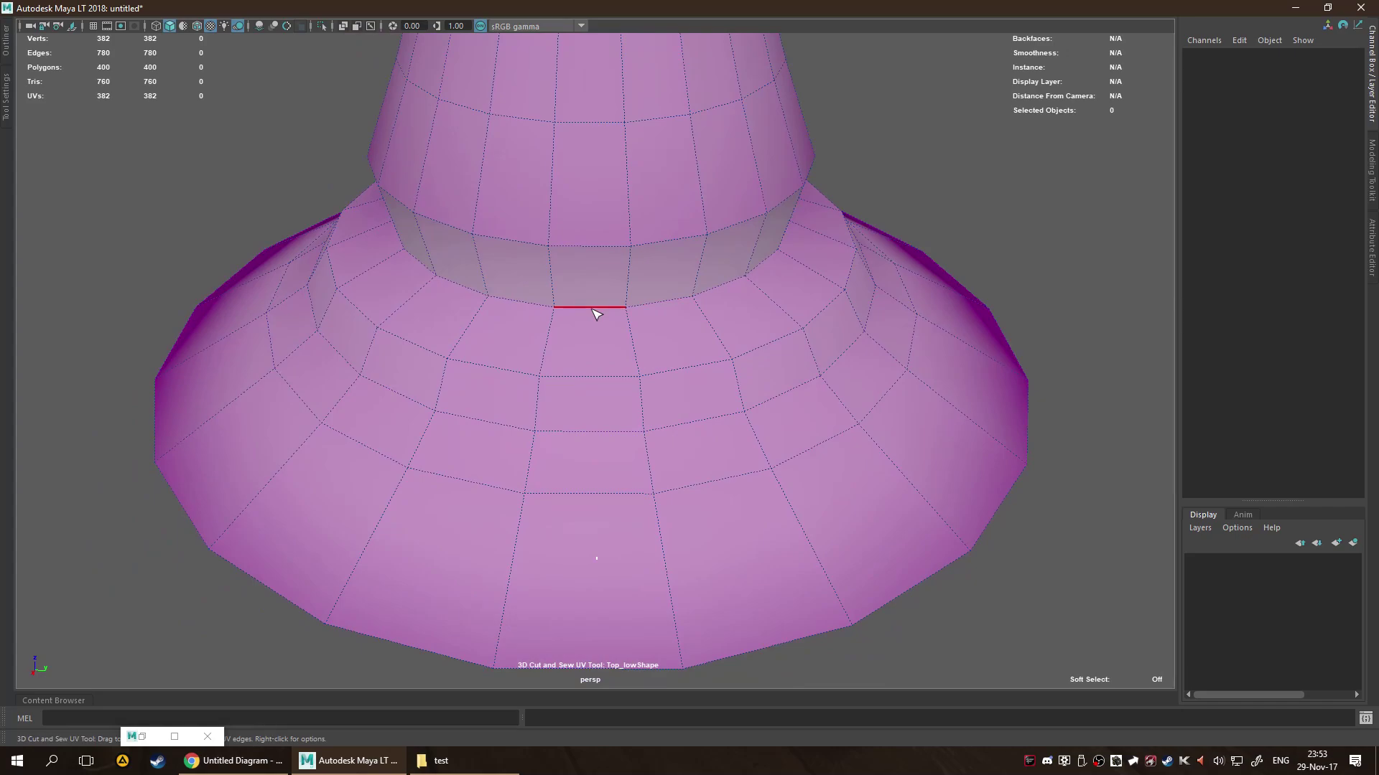
drag(595, 314, 743, 296)
alt+drag(739, 400, 718, 407)
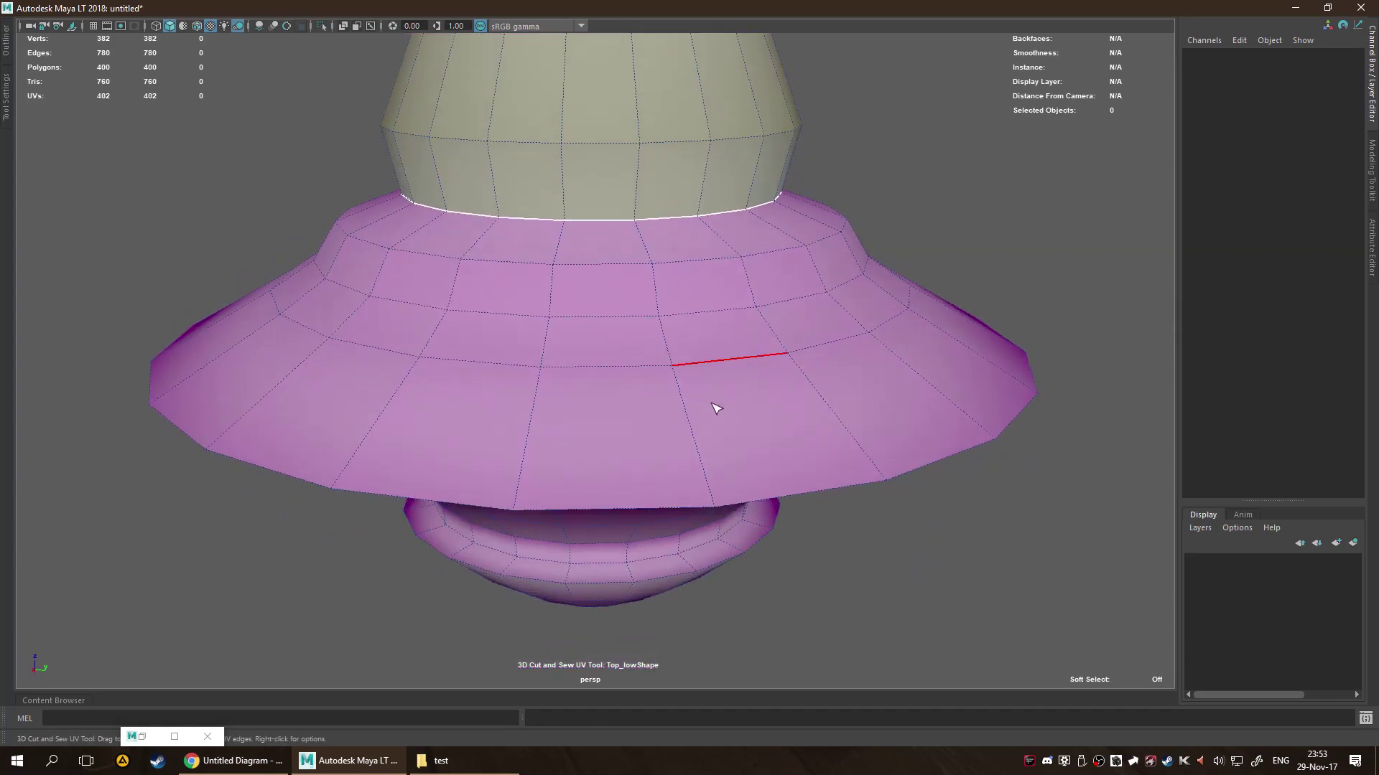
double_click(619, 507)
Cut seam loops around the brim's ring just outside the cone's base and around the cap at the cone's tip.
scroll(632, 474, down, 5)
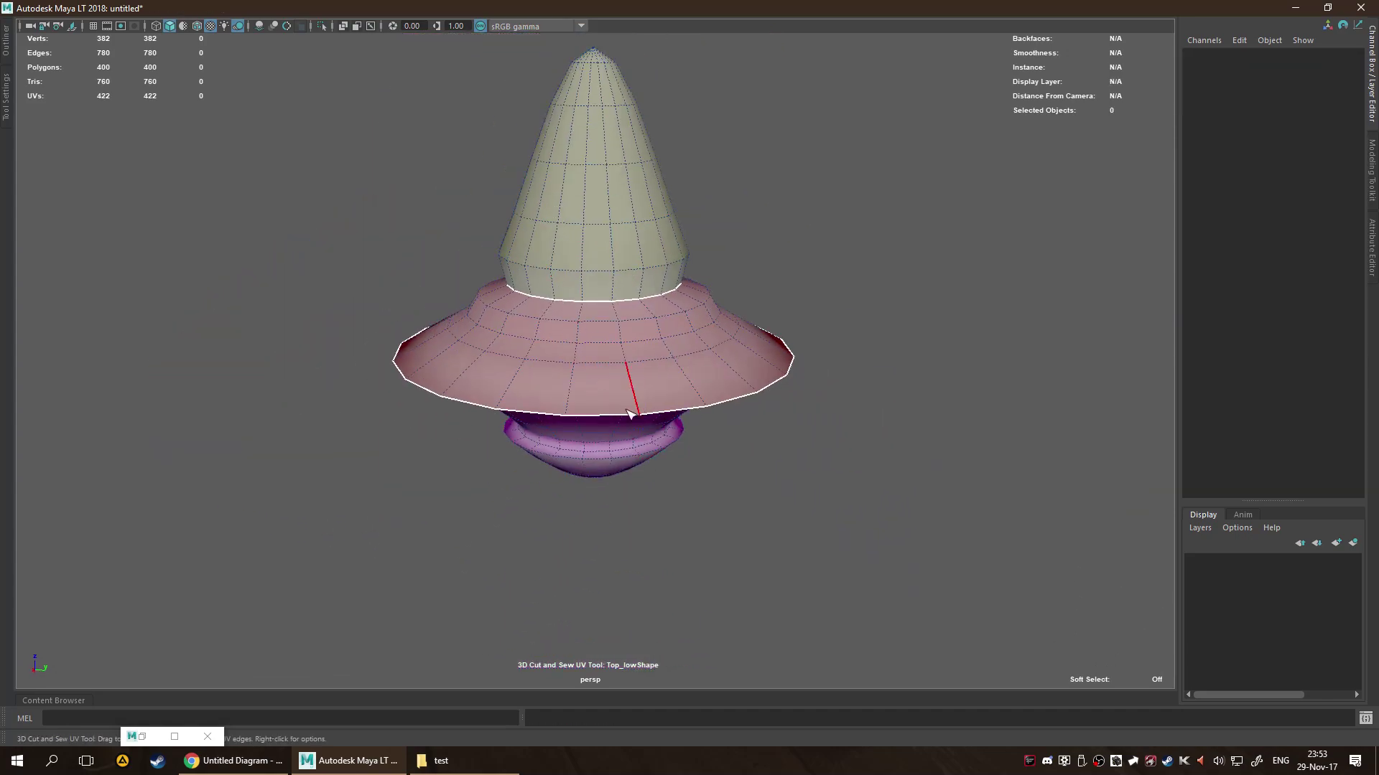
scroll(665, 338, up, 3)
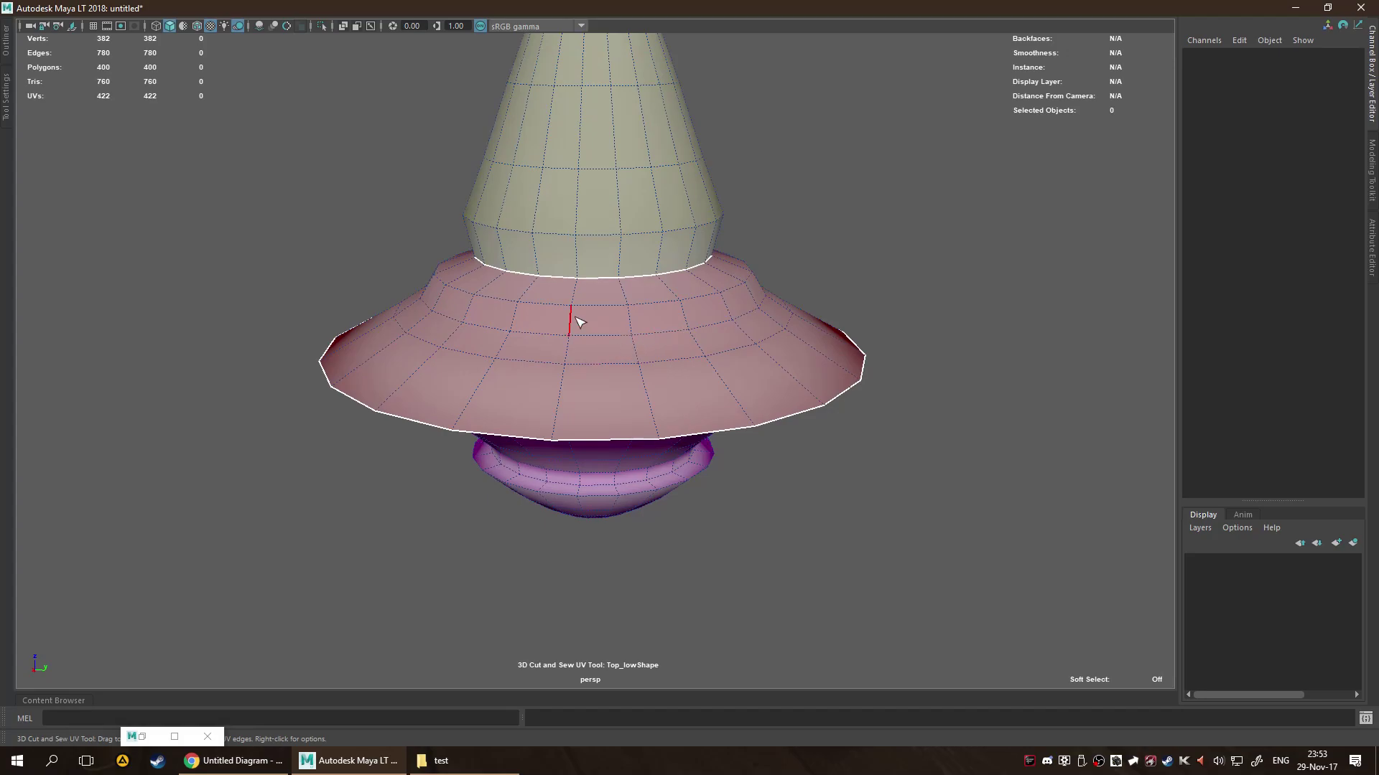
double_click(558, 304)
alt+drag(804, 327, 821, 361)
alt+middle_drag(686, 206, 690, 353)
scroll(707, 357, up, 2)
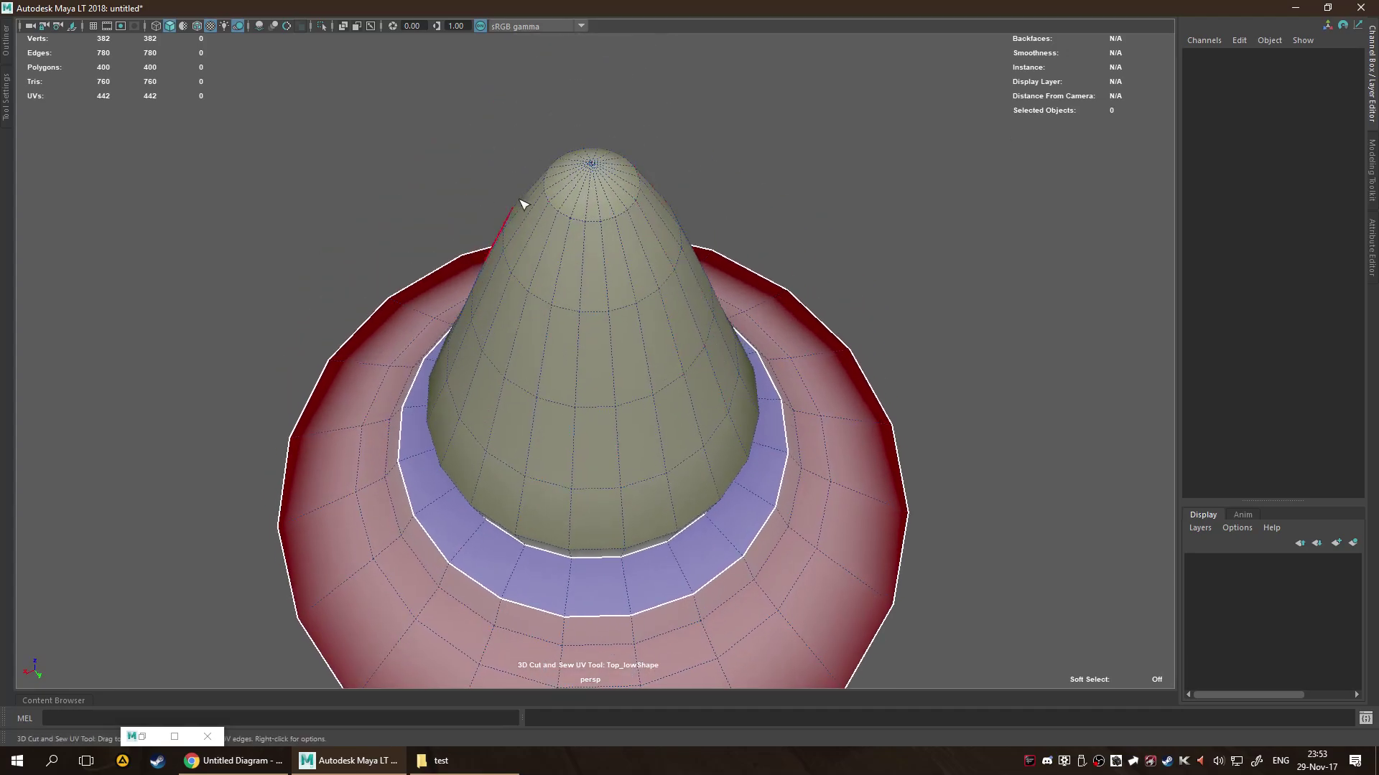
double_click(580, 219)
scroll(805, 249, up, 5)
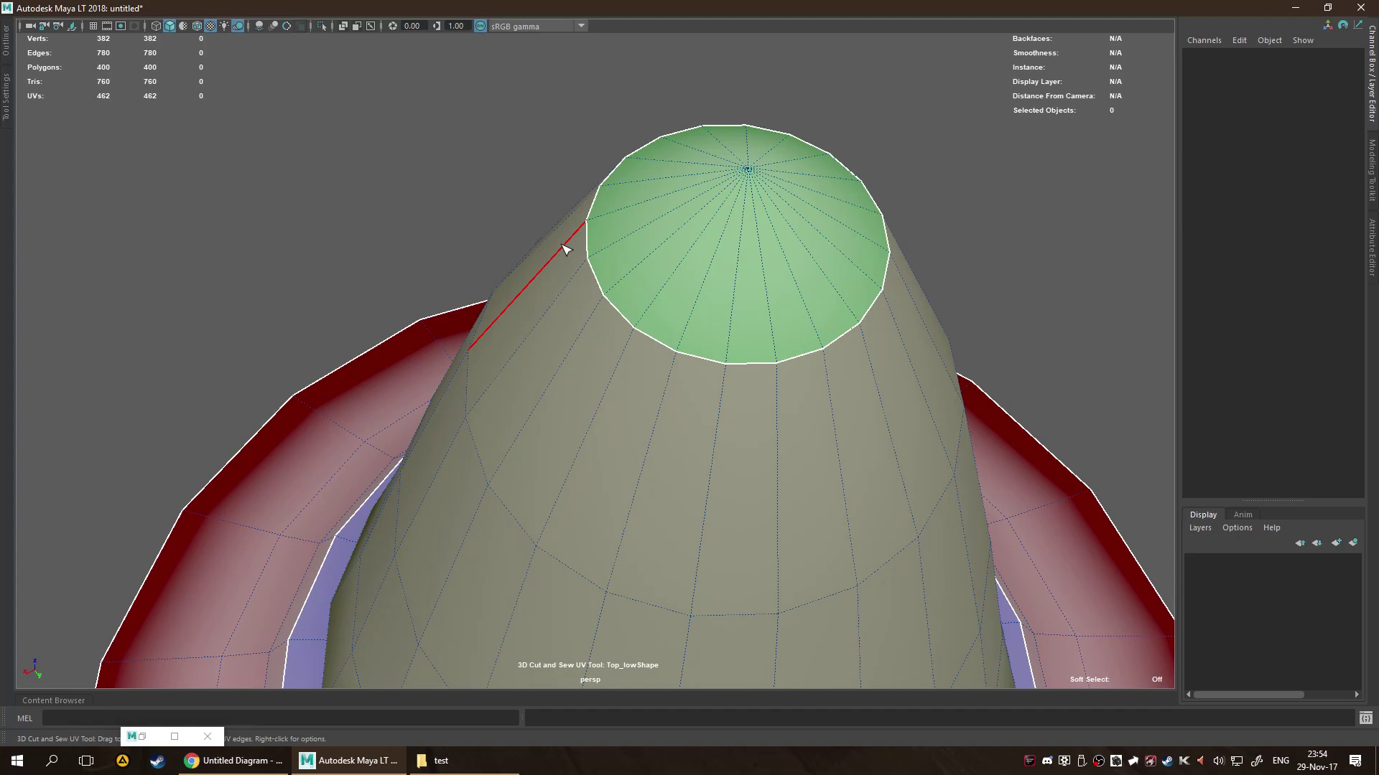
Examine the seams on the cone, collar and brim from several sides.
scroll(560, 265, down, 5)
alt+drag(680, 451, 668, 265)
scroll(667, 265, up, 6)
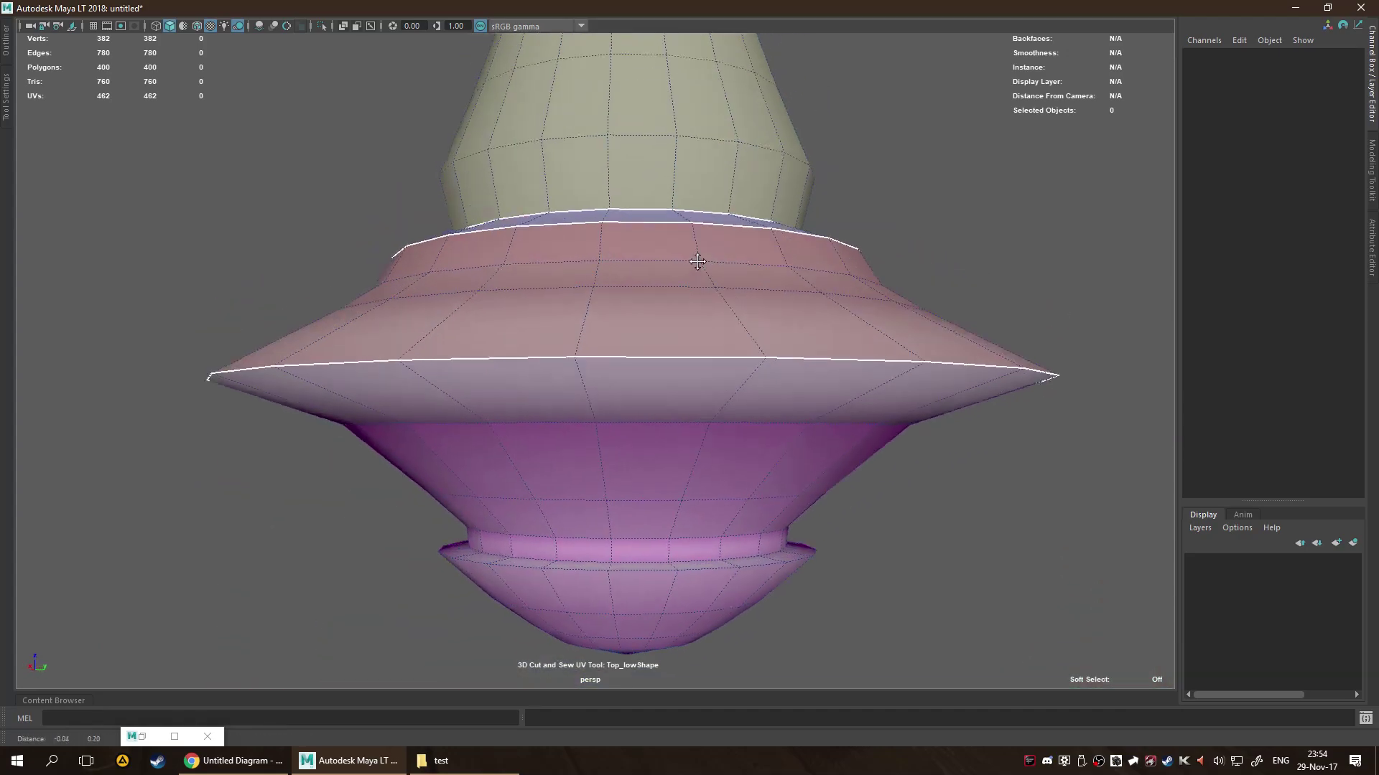
click(607, 154)
alt+drag(599, 154, 646, 329)
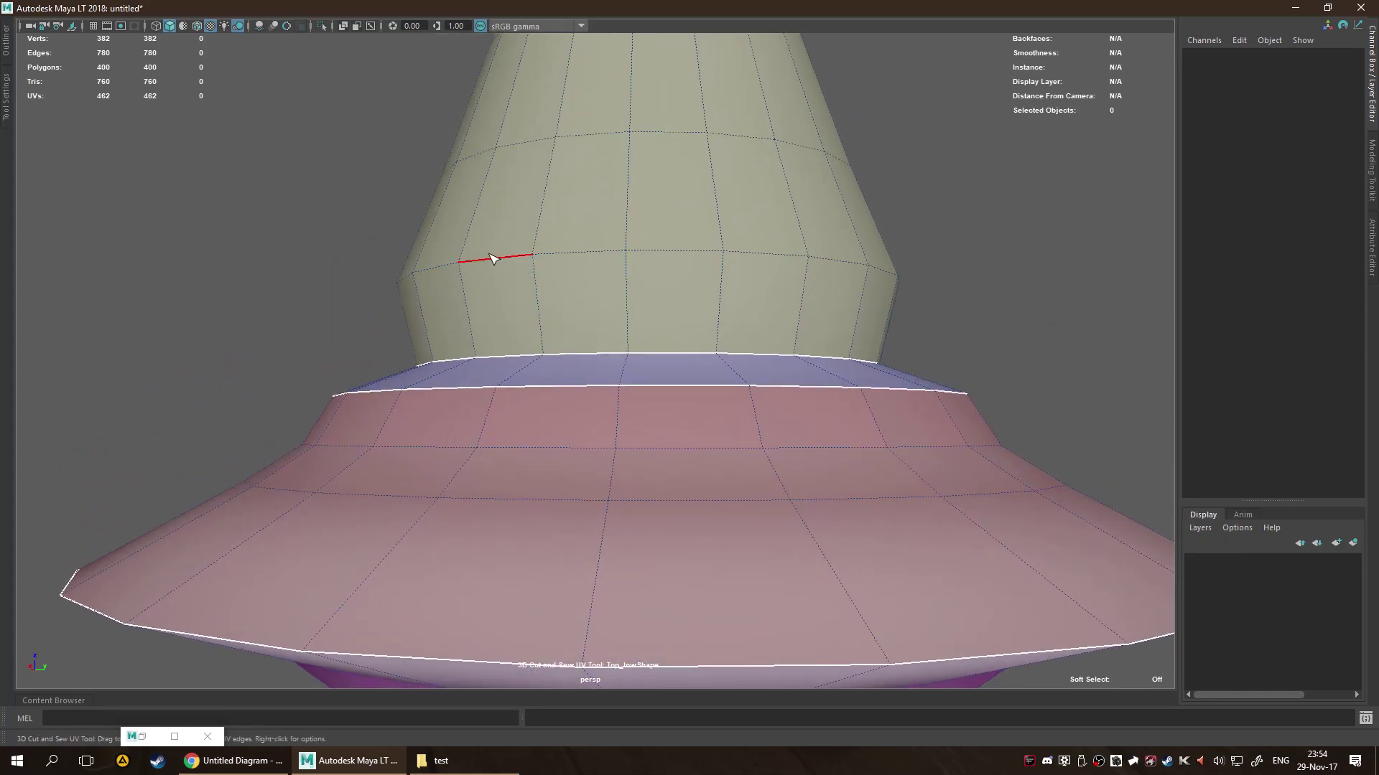
alt+drag(493, 259, 835, 340)
scroll(835, 342, down, 10)
alt+middle_drag(774, 346, 777, 304)
scroll(718, 413, up, 5)
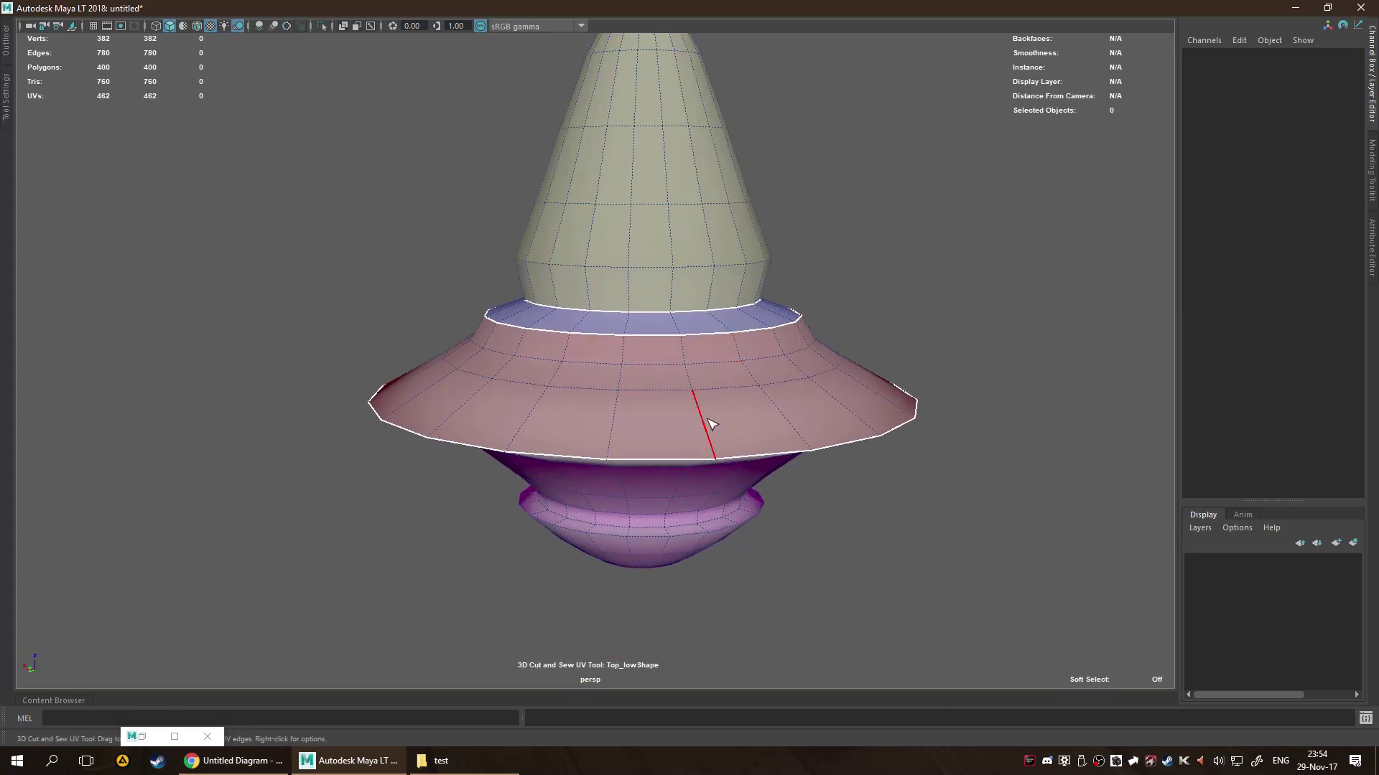
Cut three seam loops on the underside, around the neck and the lip above the bottom dome.
alt+drag(737, 440, 755, 405)
scroll(682, 431, up, 4)
alt+drag(683, 431, 719, 392)
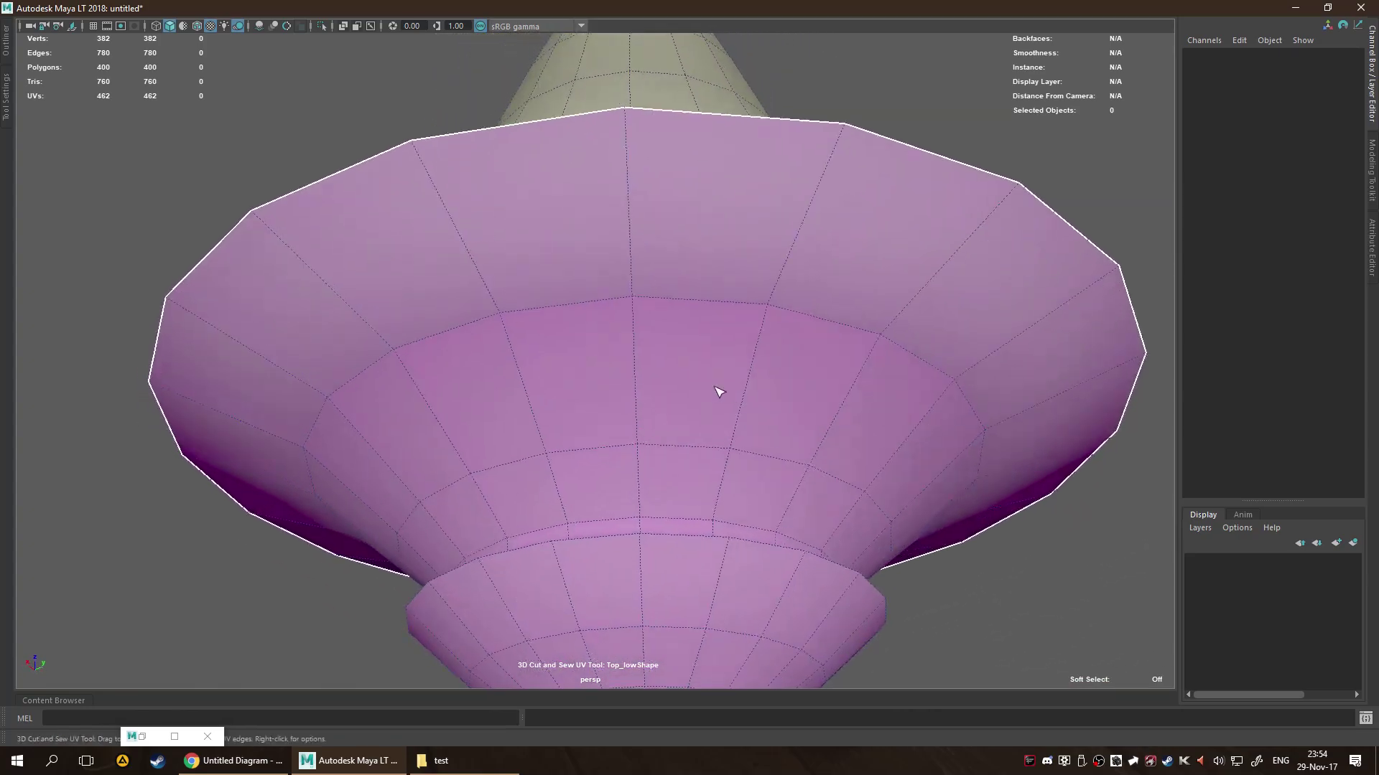
alt+drag(744, 468, 572, 529)
double_click(573, 540)
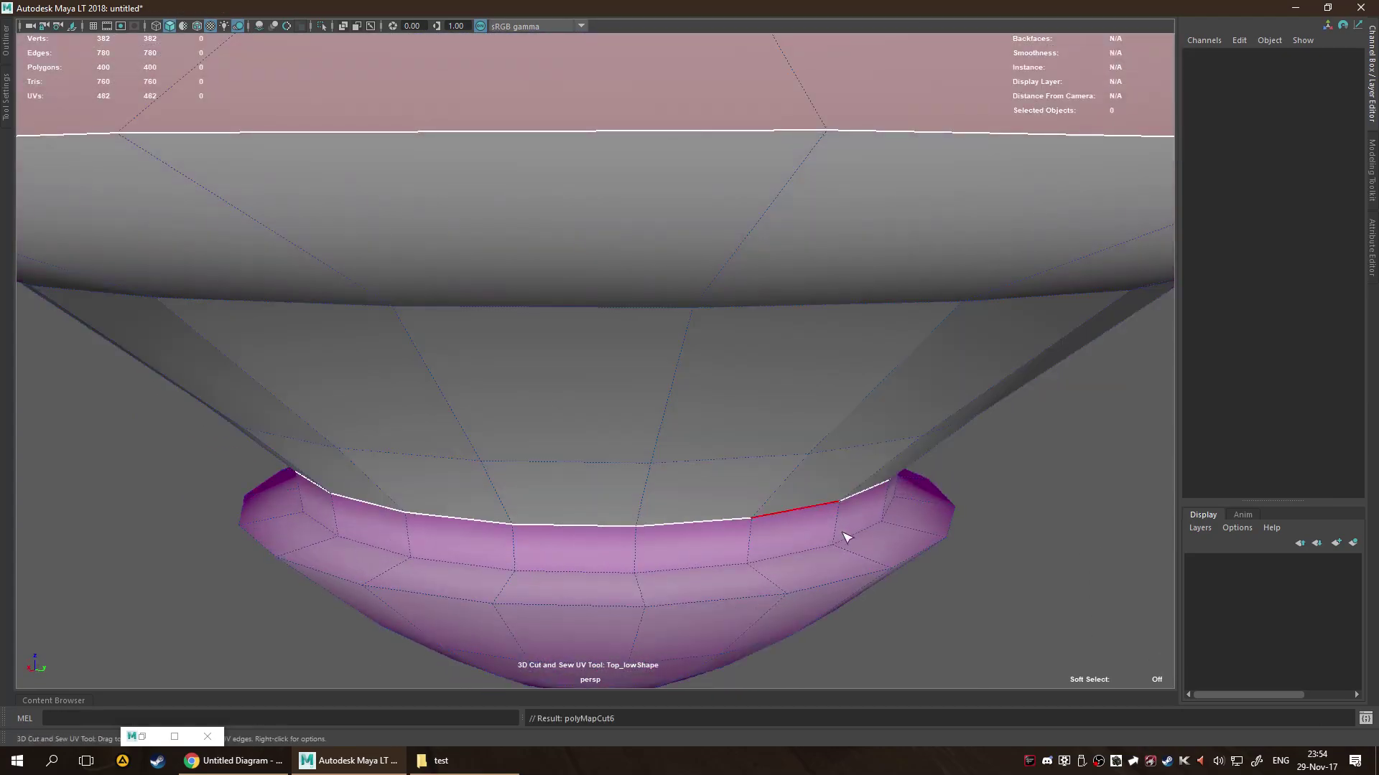
double_click(572, 566)
double_click(573, 607)
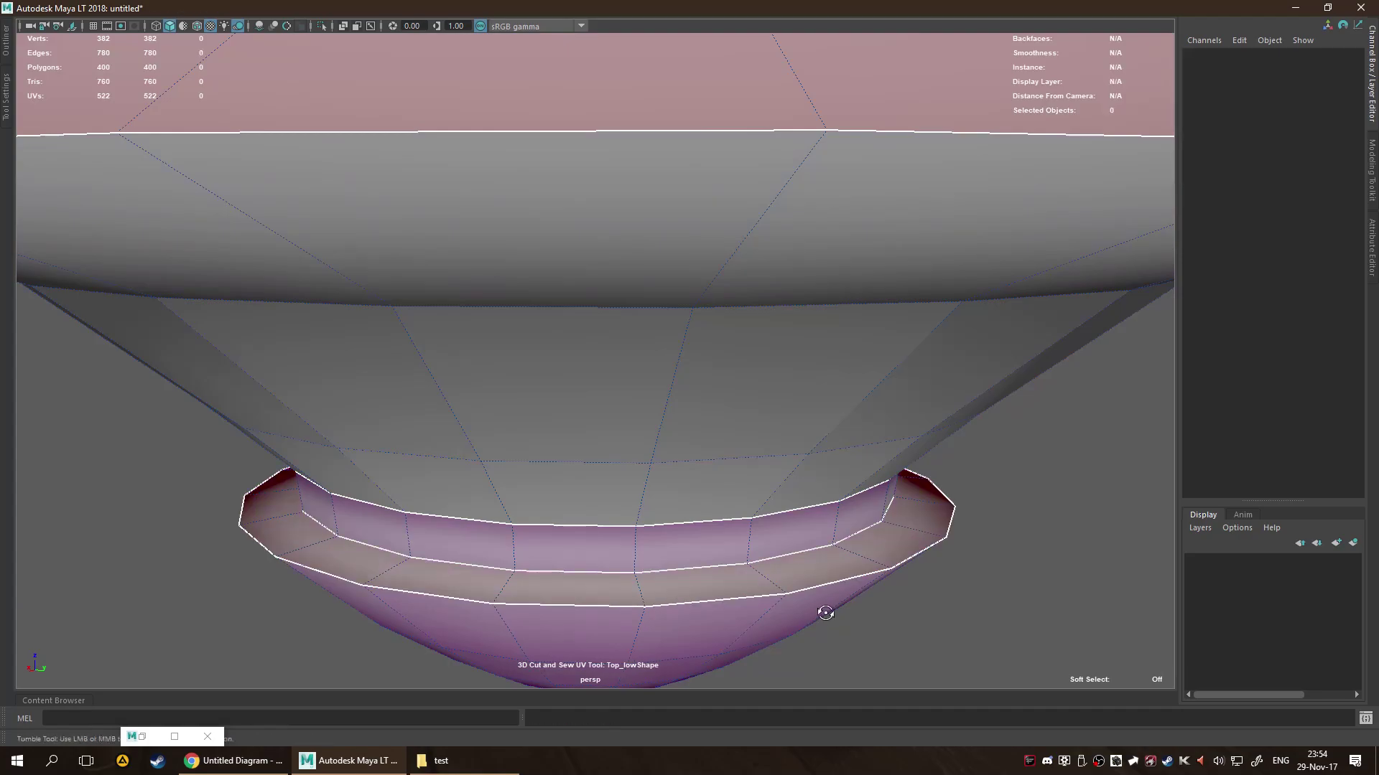
Cut a seam loop around the innermost ring at the centre of the bottom dome.
alt+drag(824, 606, 818, 471)
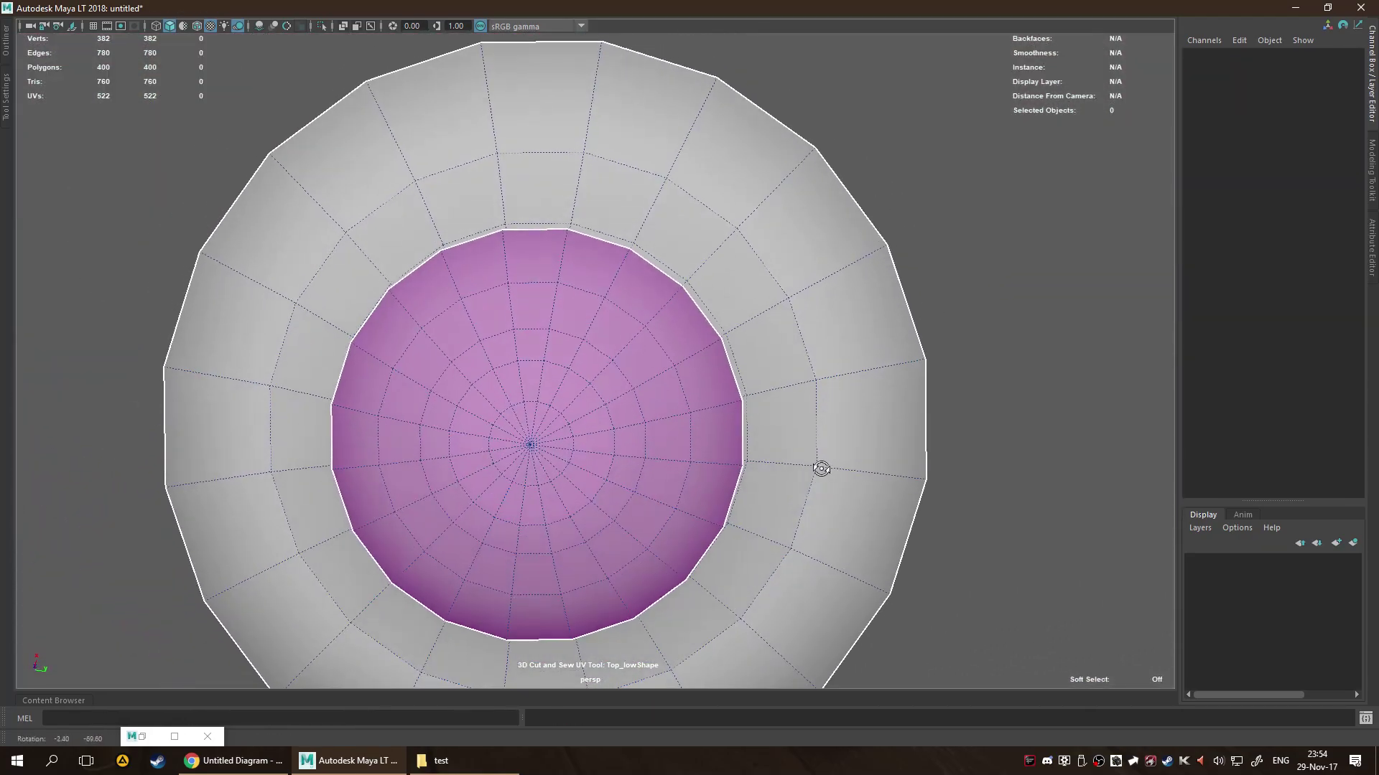
double_click(492, 436)
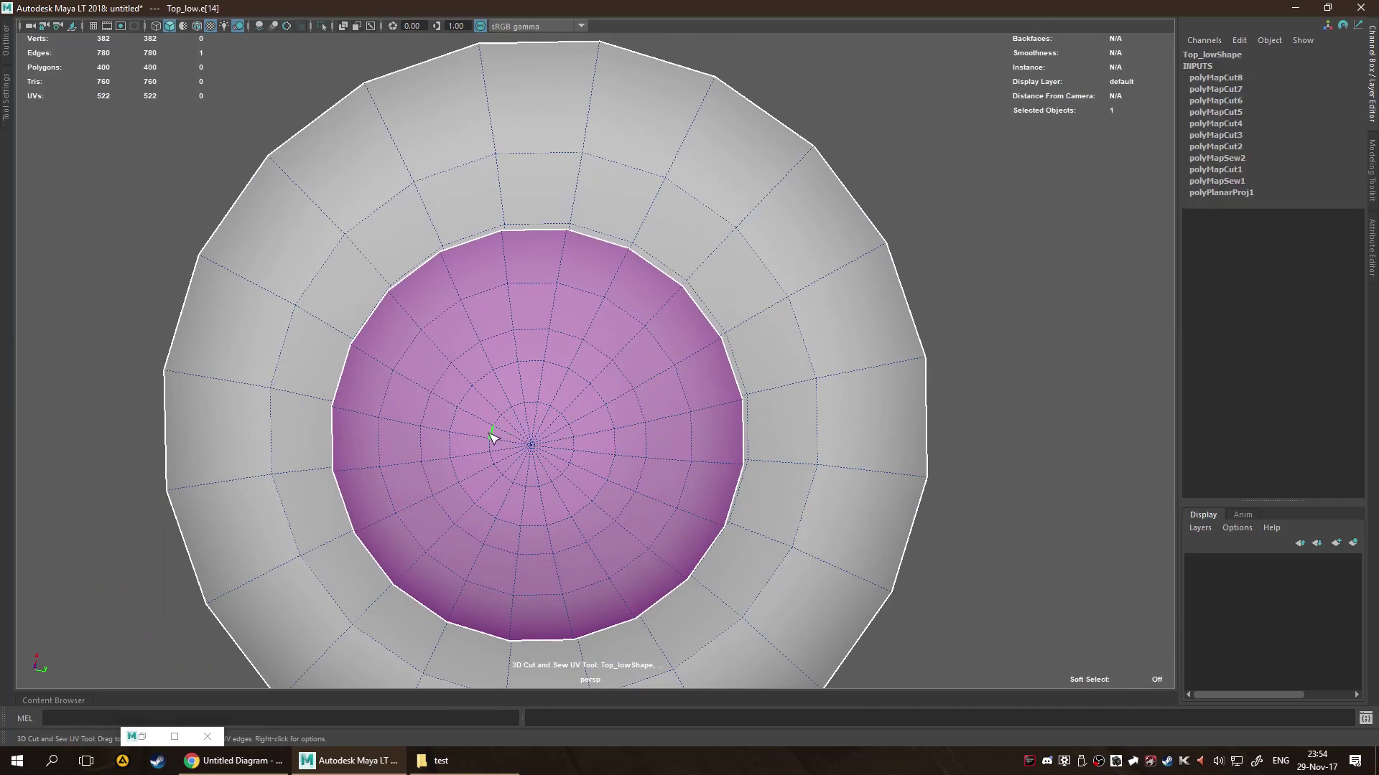
alt+drag(677, 452, 696, 493)
scroll(753, 529, down, 5)
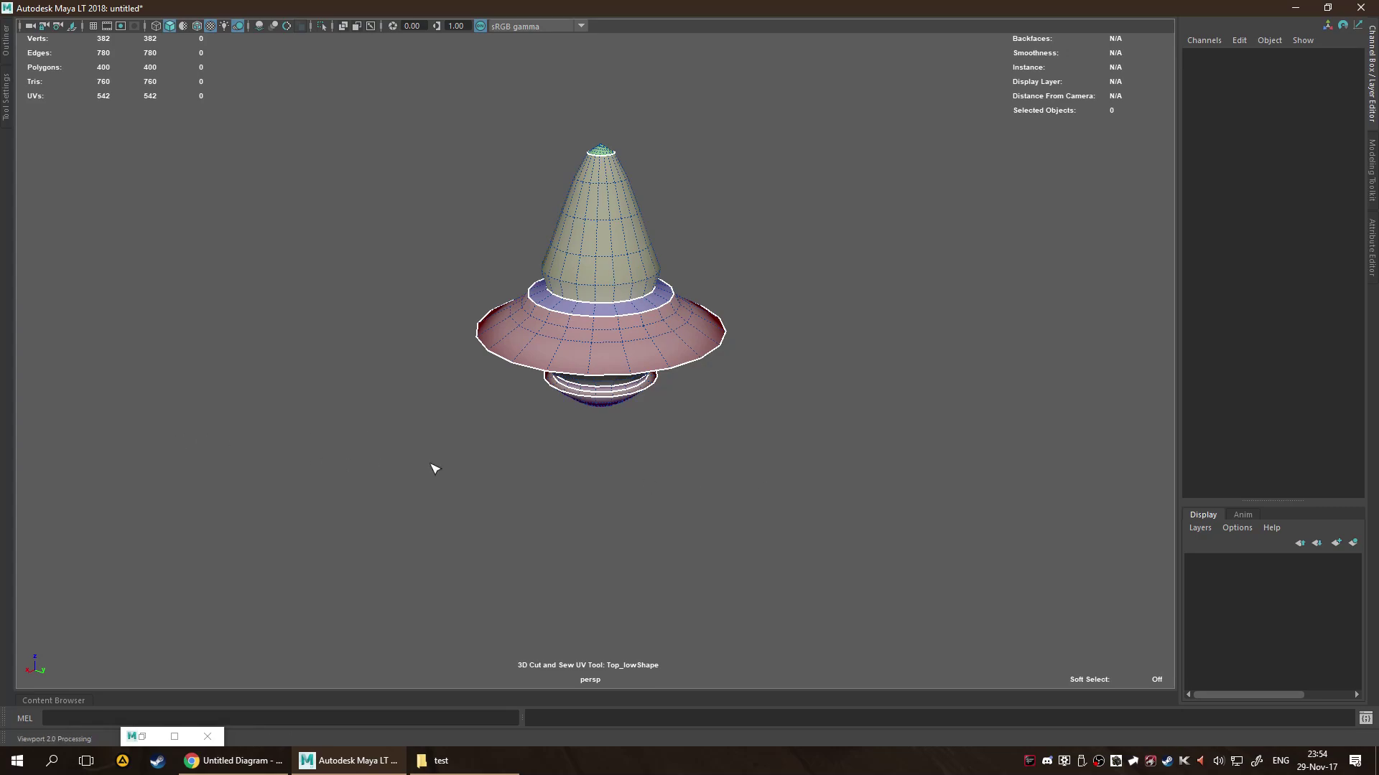
alt+drag(764, 400, 834, 320)
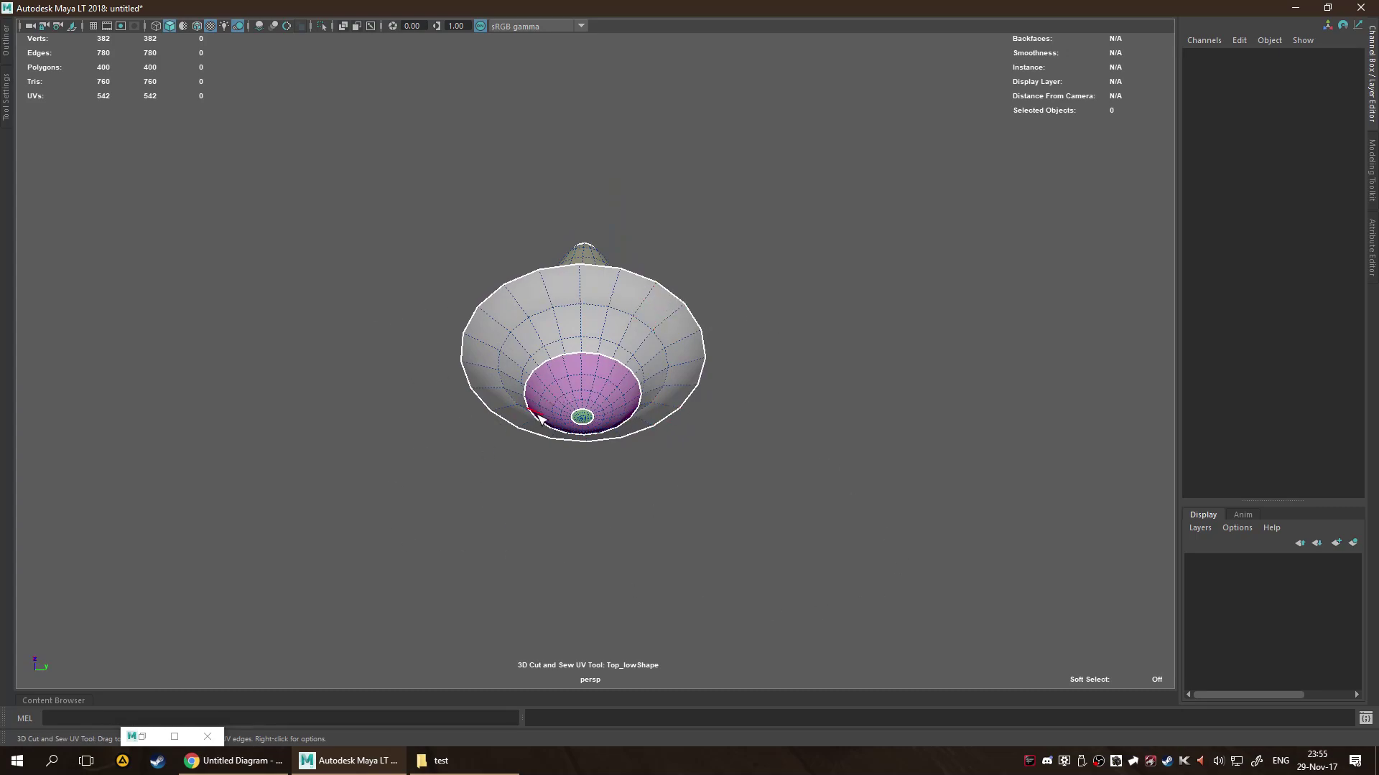
Select all faces of the hat and unfold and lay out its UVs.
right_click(635, 343)
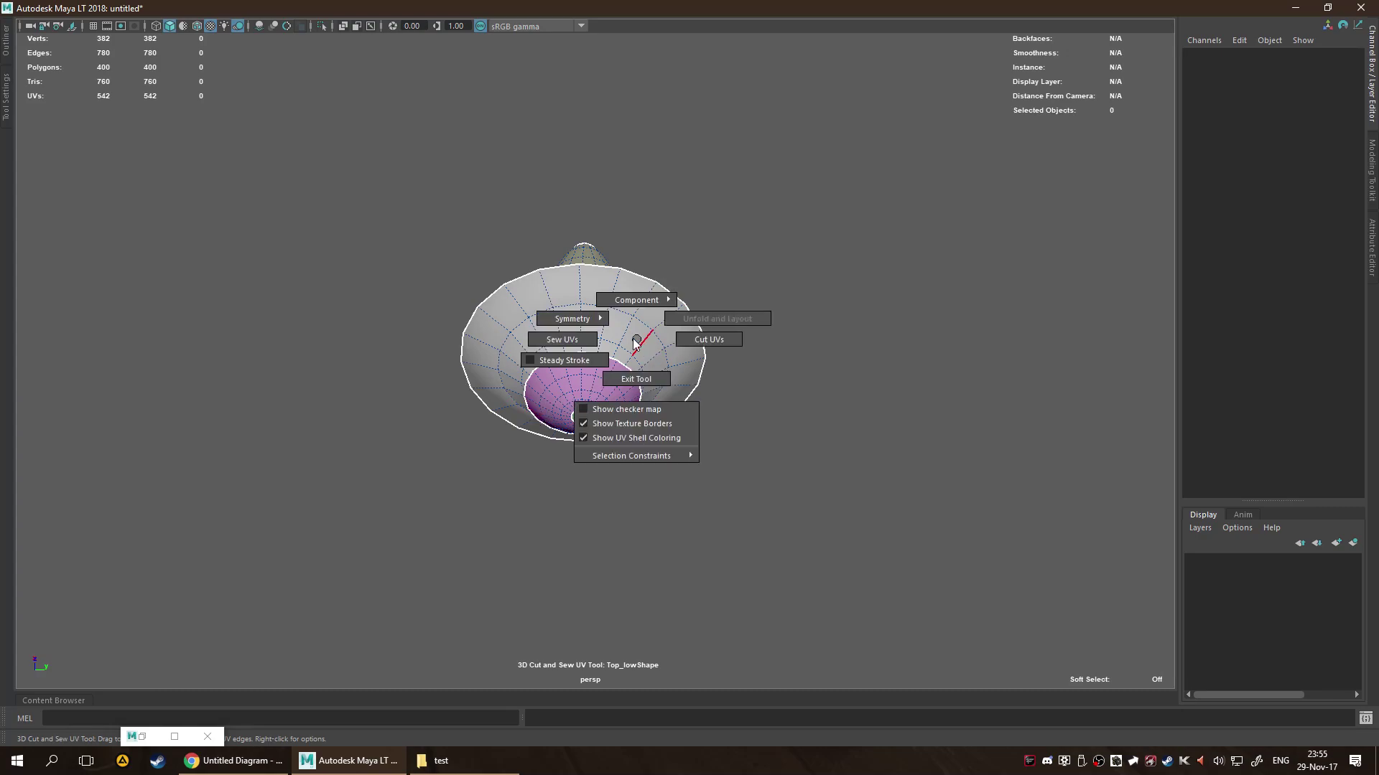
right_drag(635, 344, 729, 326)
alt+drag(730, 325, 683, 351)
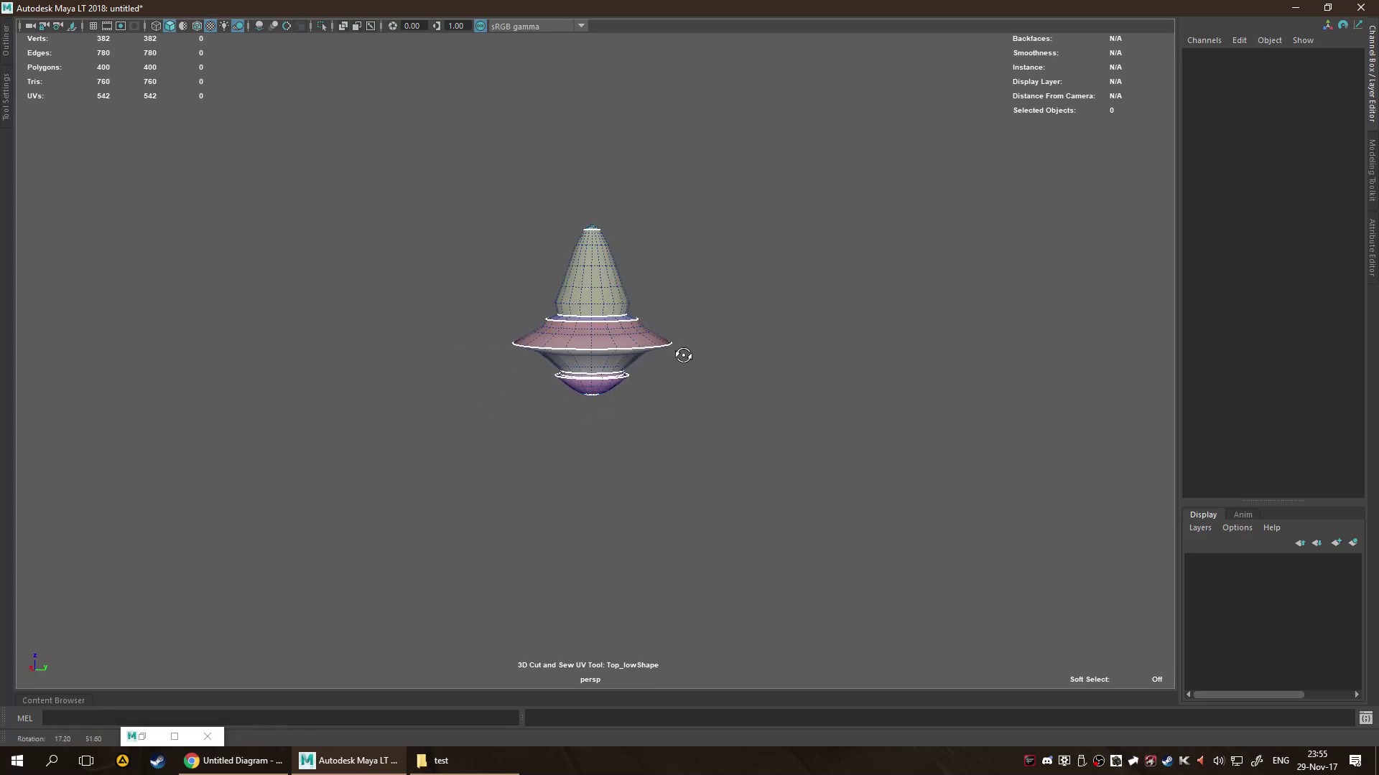
drag(363, 130, 966, 609)
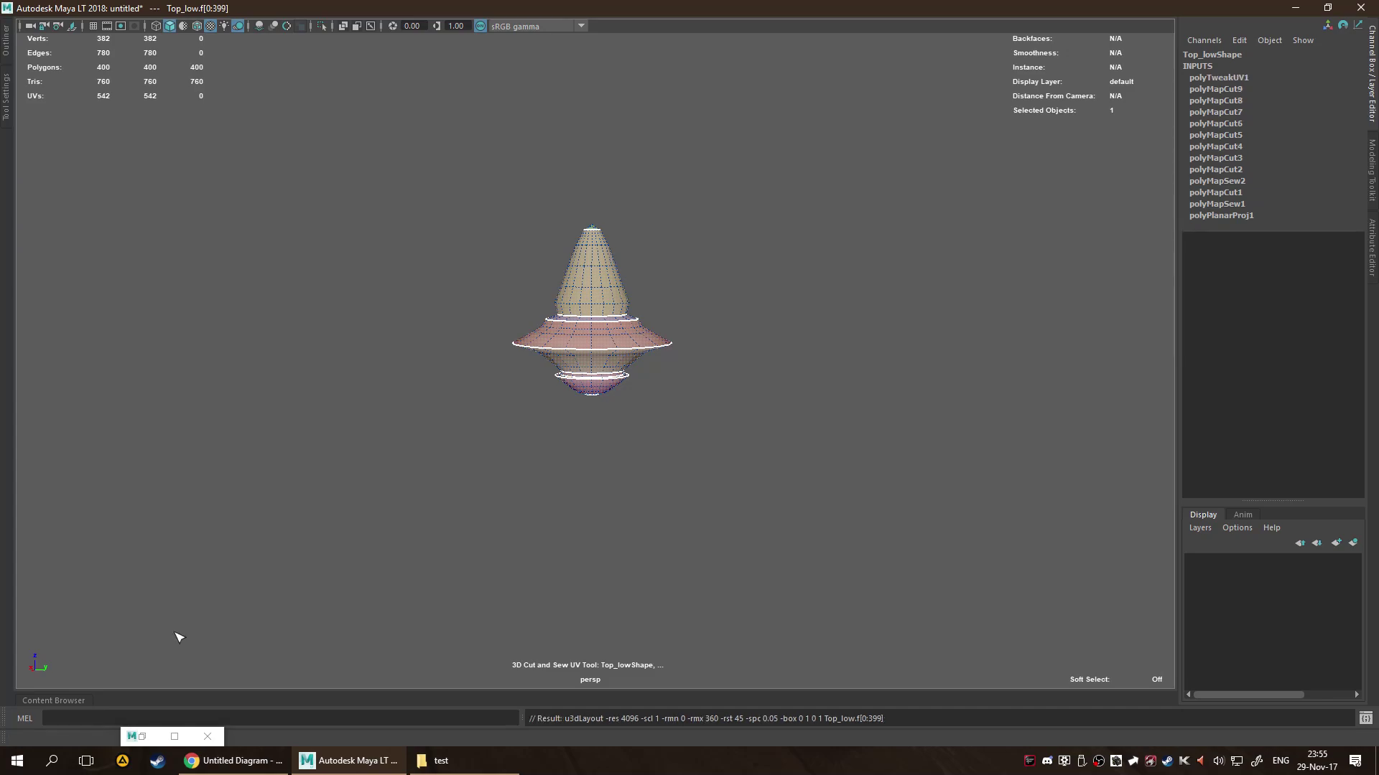
Restore the UV Editor window and place it beside the hat so the UV shells and mesh can be compared.
click(175, 737)
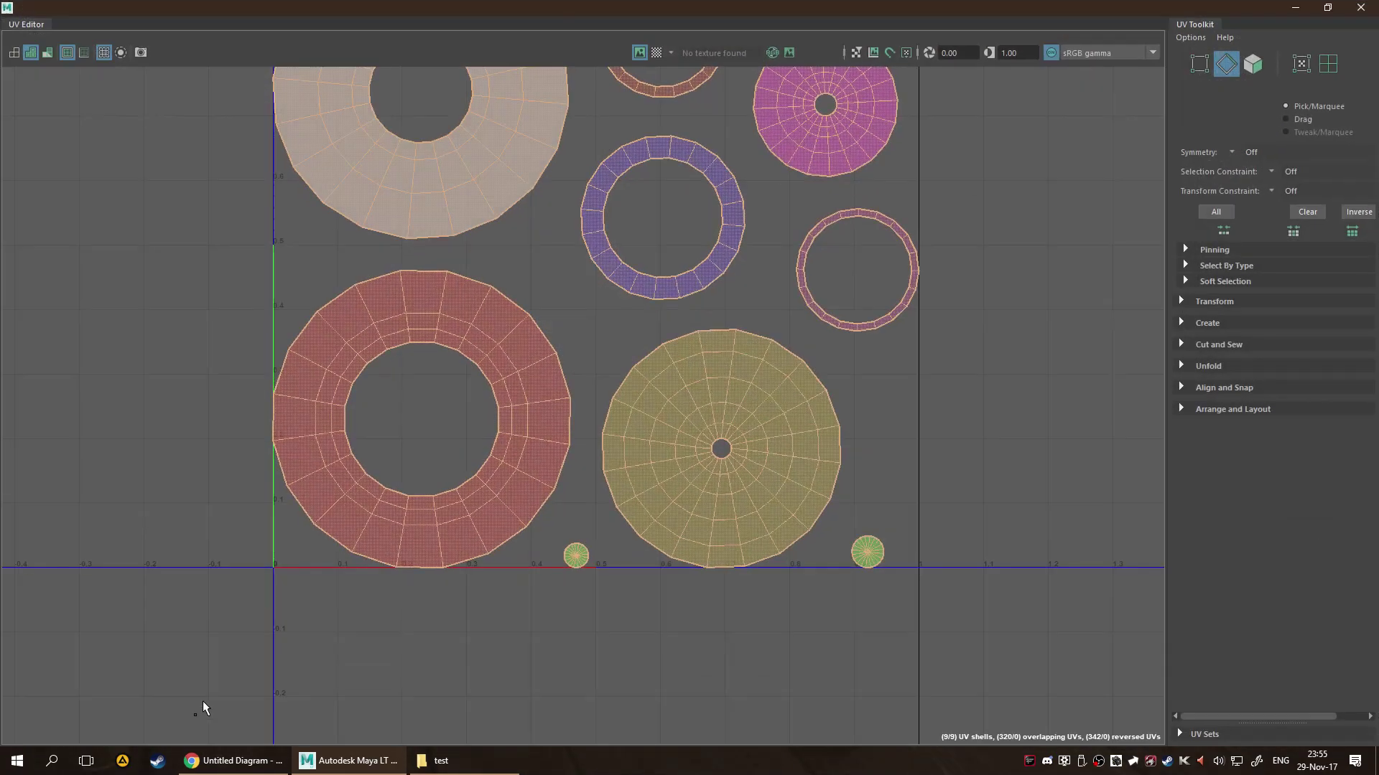
scroll(646, 646, down, 3)
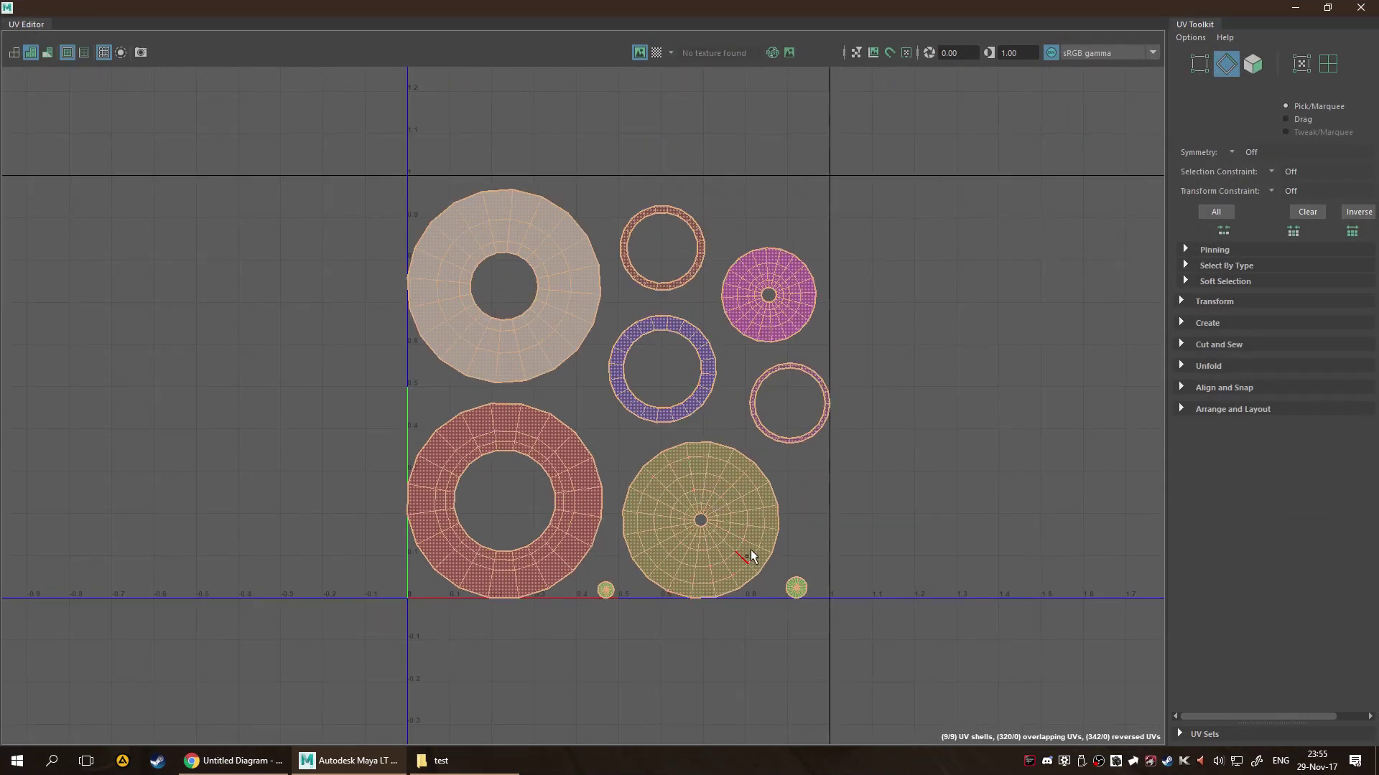
scroll(750, 551, up, 2)
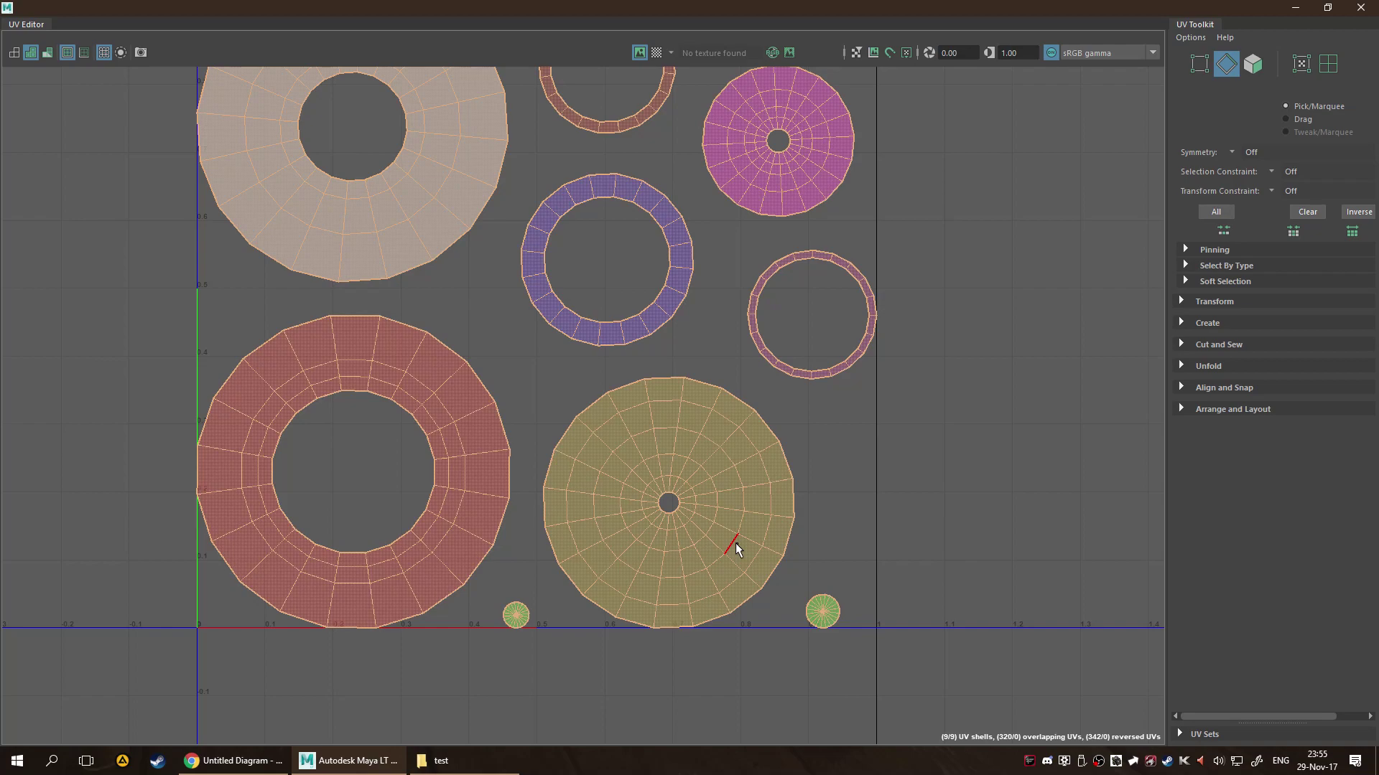
drag(388, 6, 731, 286)
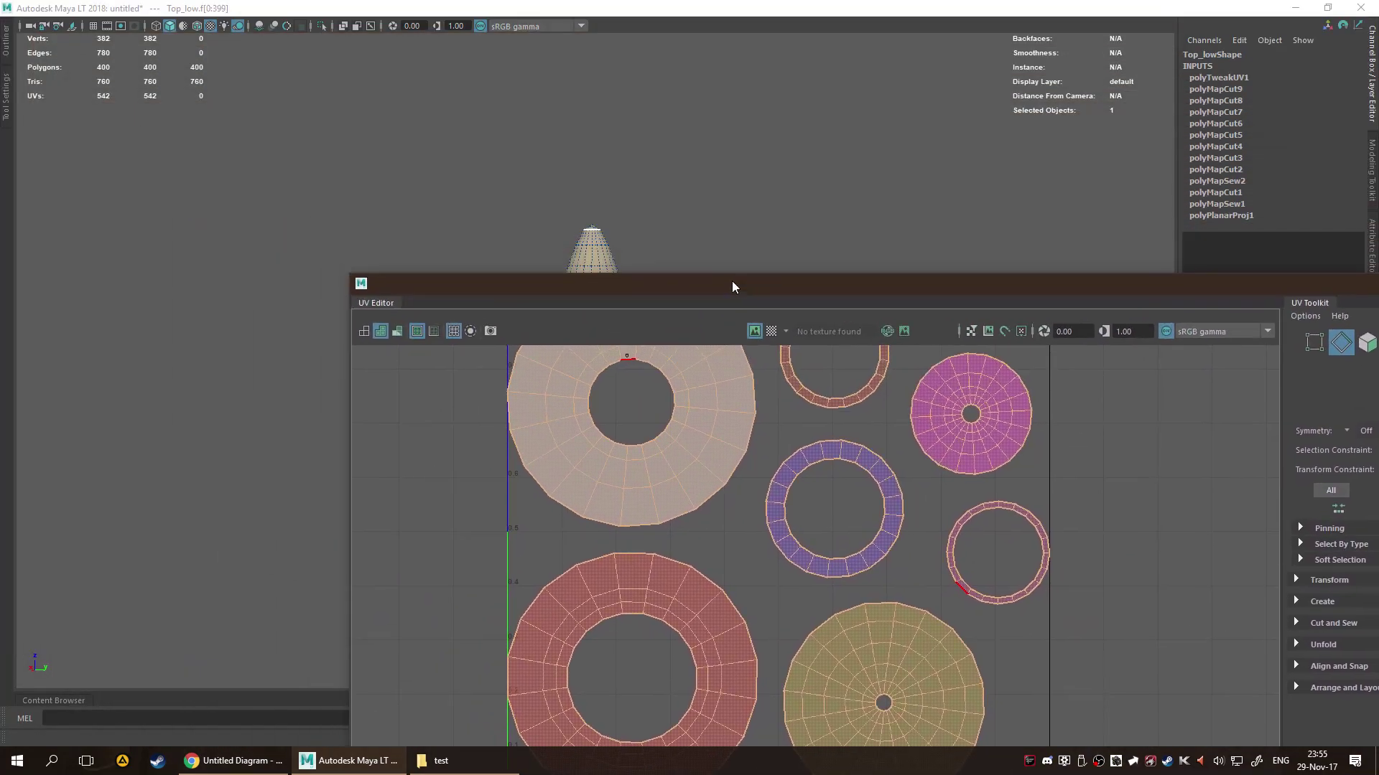
scroll(690, 209, up, 10)
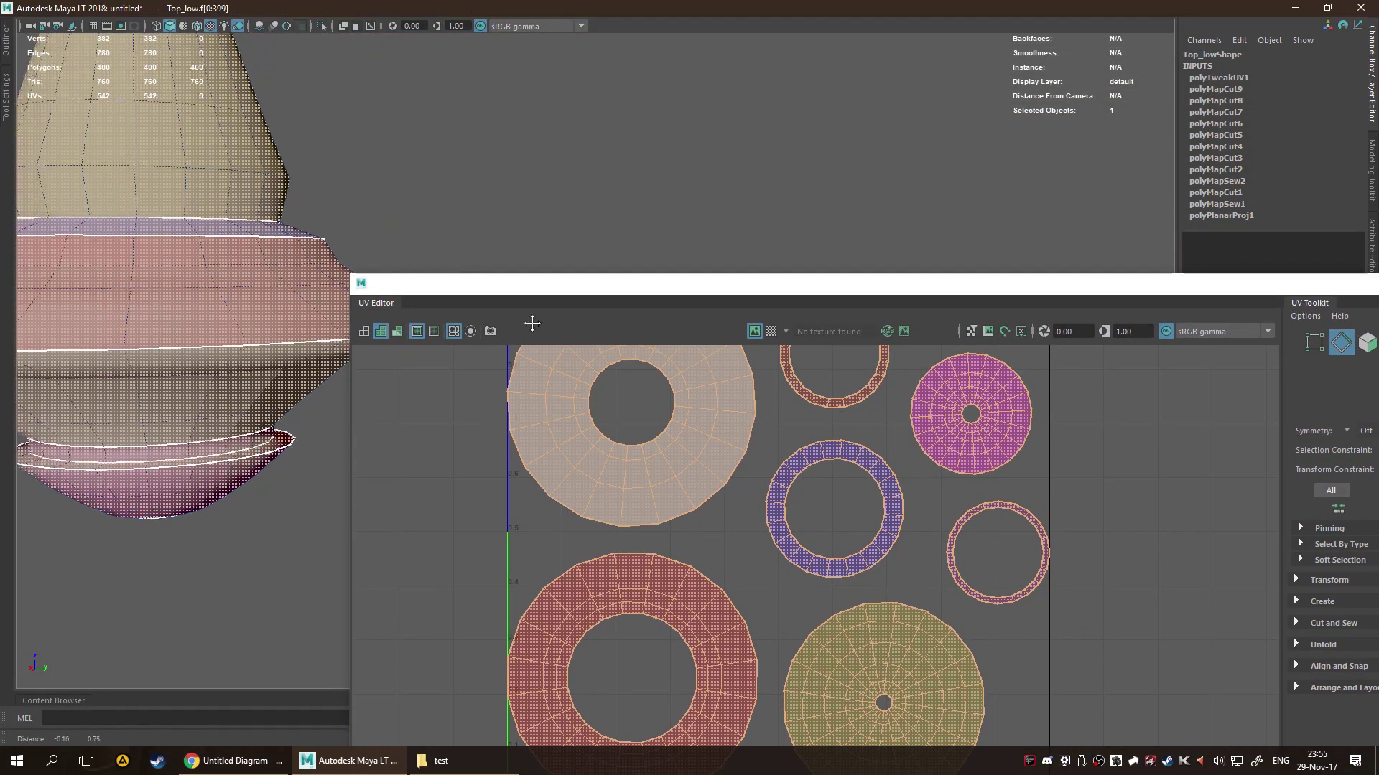
alt+middle_drag(532, 324, 541, 432)
alt+drag(280, 188, 294, 193)
click(507, 286)
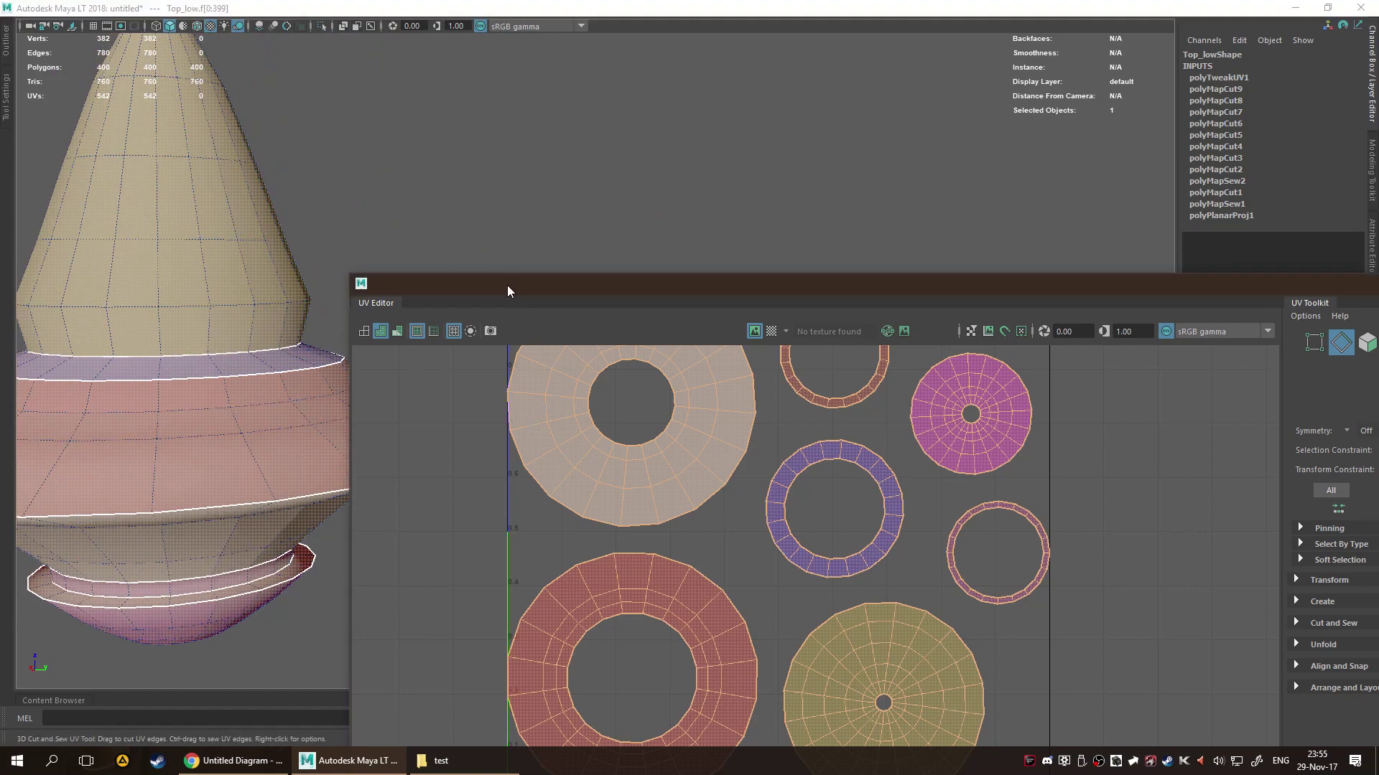
drag(507, 286, 543, 129)
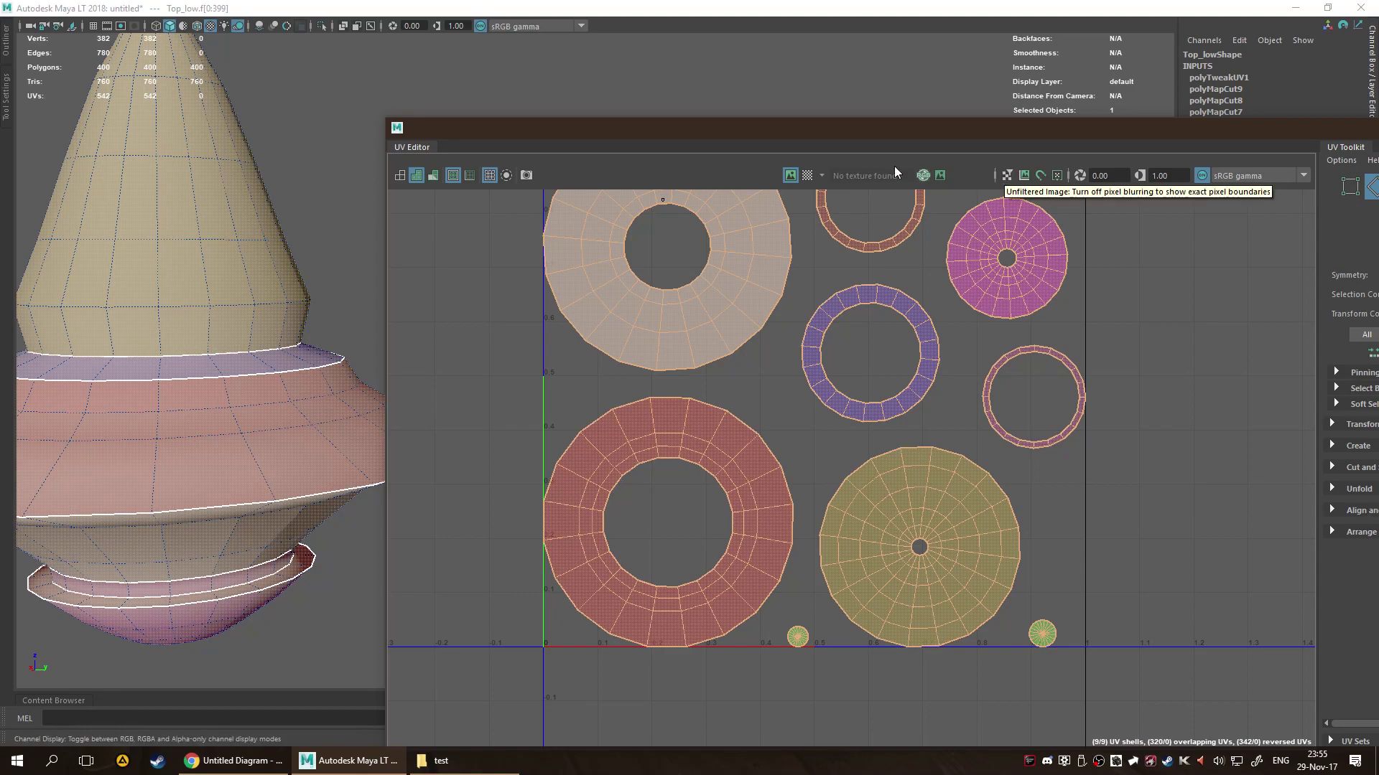
Apply the checker map and examine its pattern across the hat's cone, collar and brim.
click(807, 176)
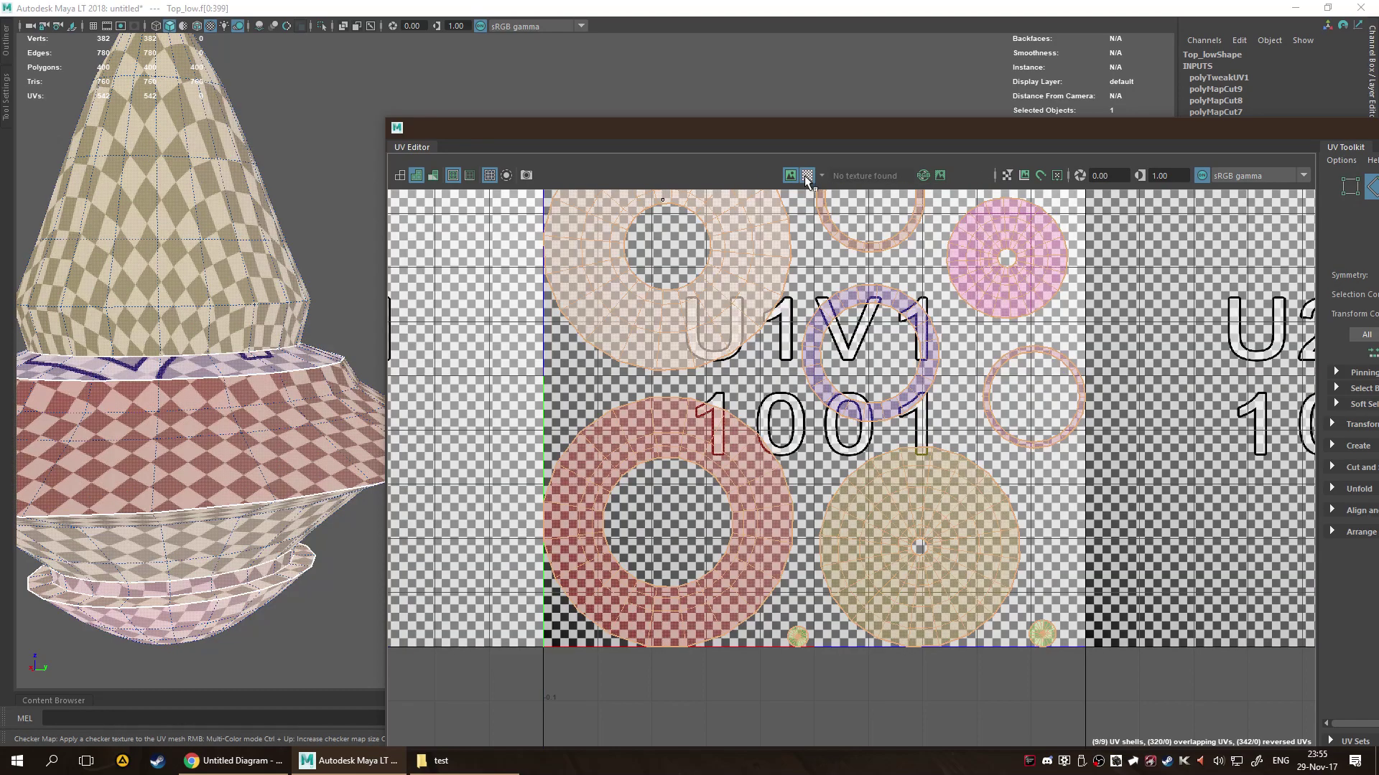
drag(576, 130, 873, 139)
alt+middle_drag(148, 257, 371, 271)
alt+drag(370, 271, 456, 331)
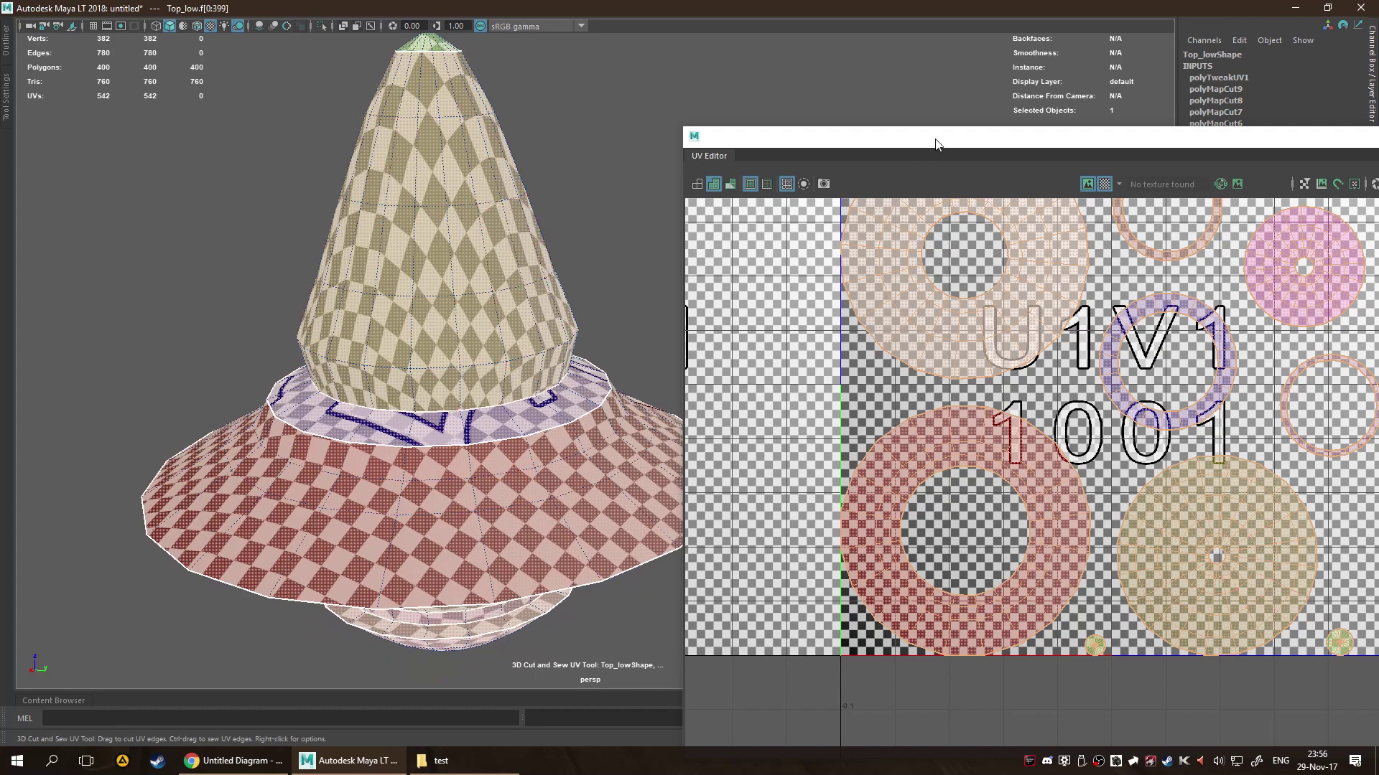
Enable UV distortion shading and examine the hat for stretched and compressed areas.
drag(935, 144, 666, 114)
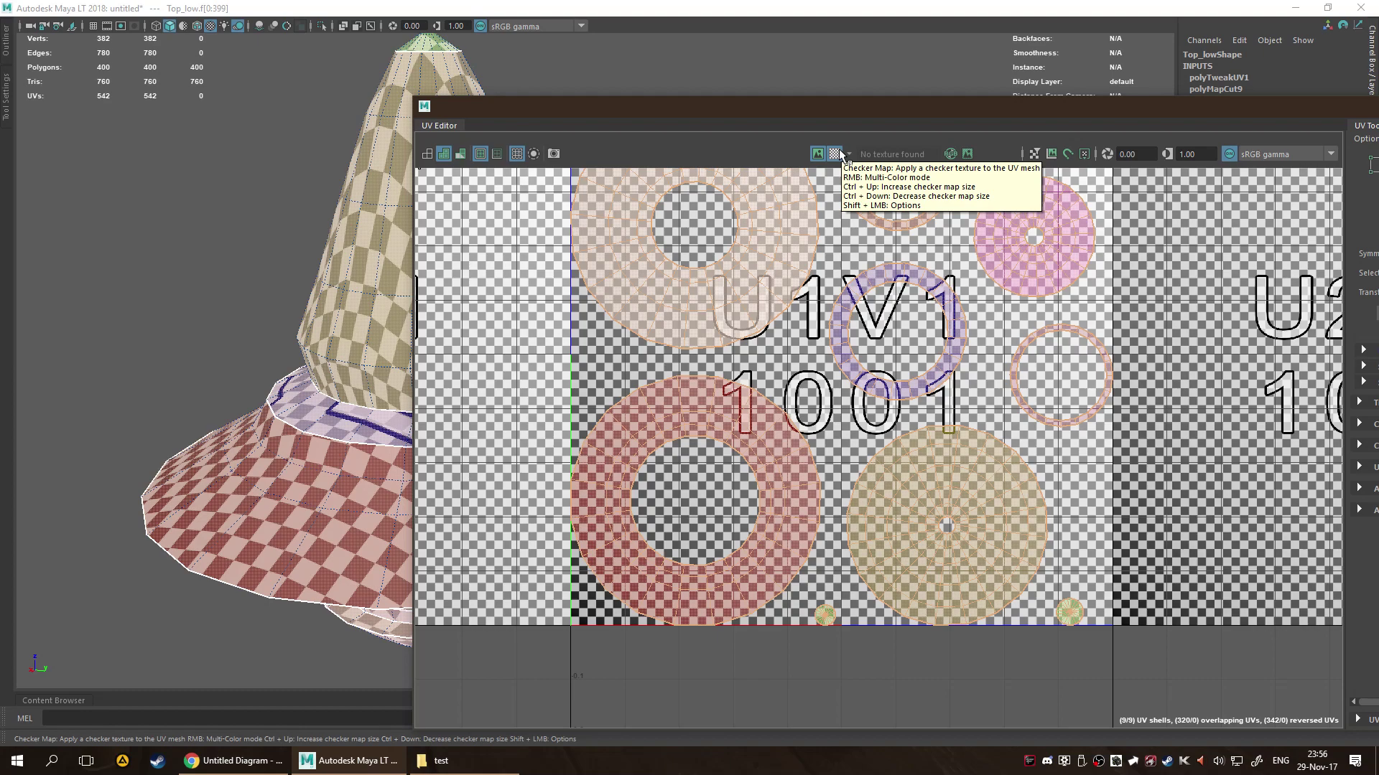
click(461, 153)
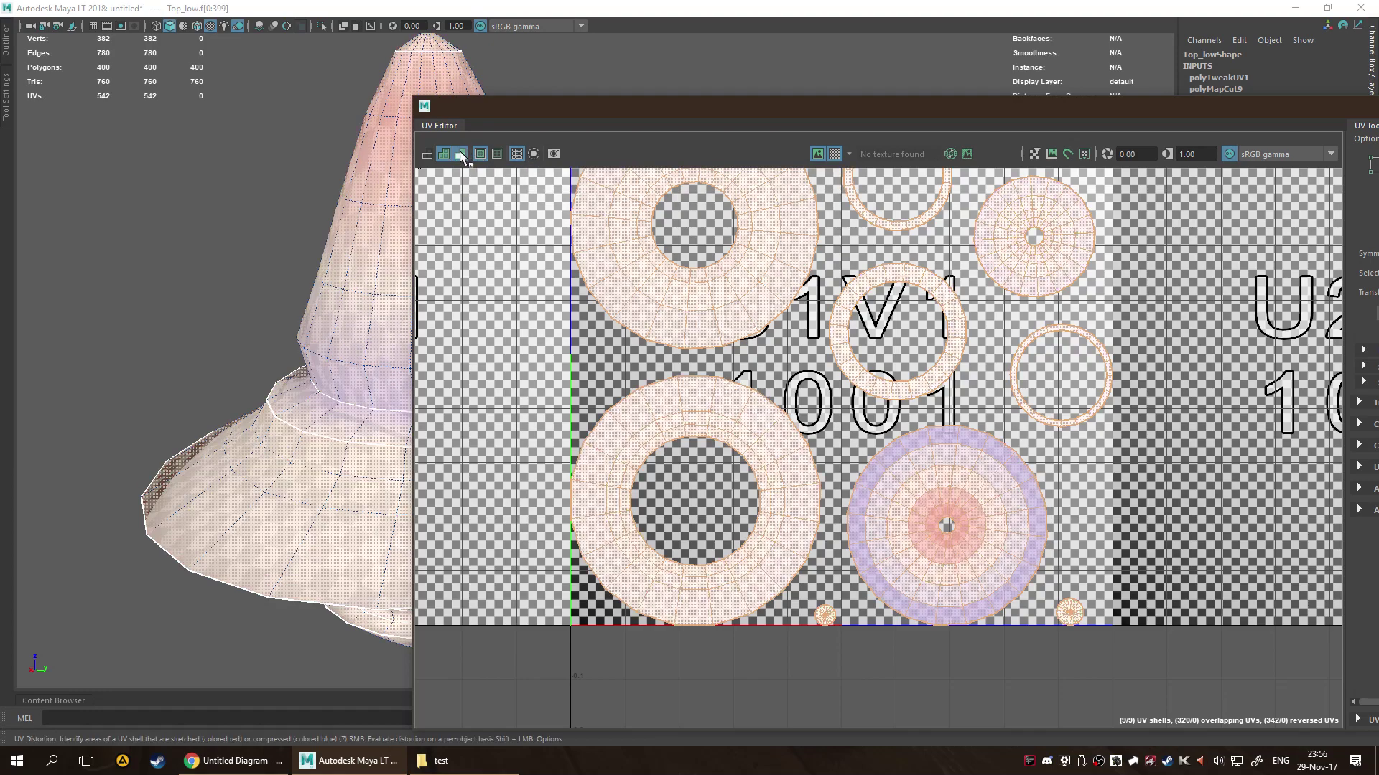
drag(549, 105, 902, 106)
alt+drag(345, 208, 412, 184)
alt+middle_drag(412, 184, 280, 168)
alt+drag(280, 168, 554, 240)
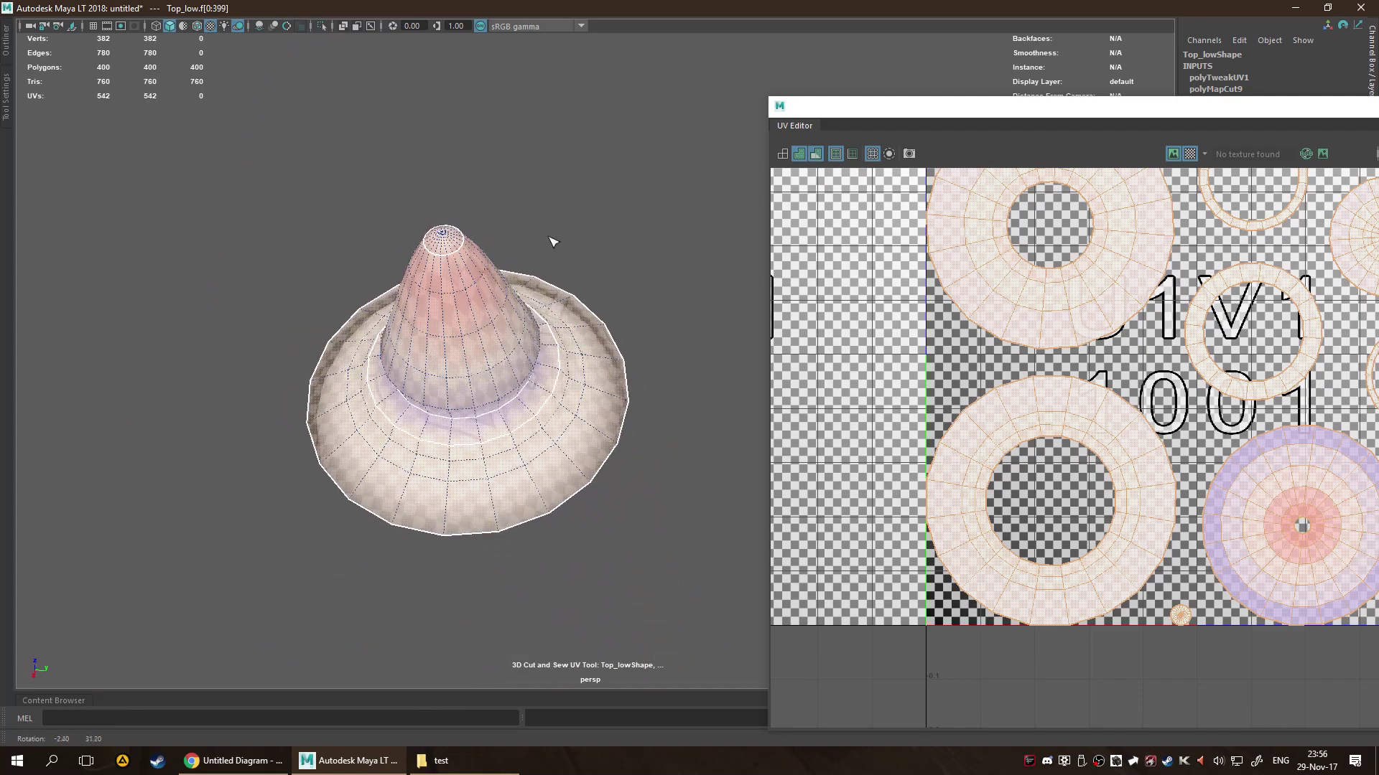
Turn off the UV distortion shading and checker map, and move the UV Editor clear of the cone.
click(815, 154)
drag(926, 106, 604, 102)
click(869, 153)
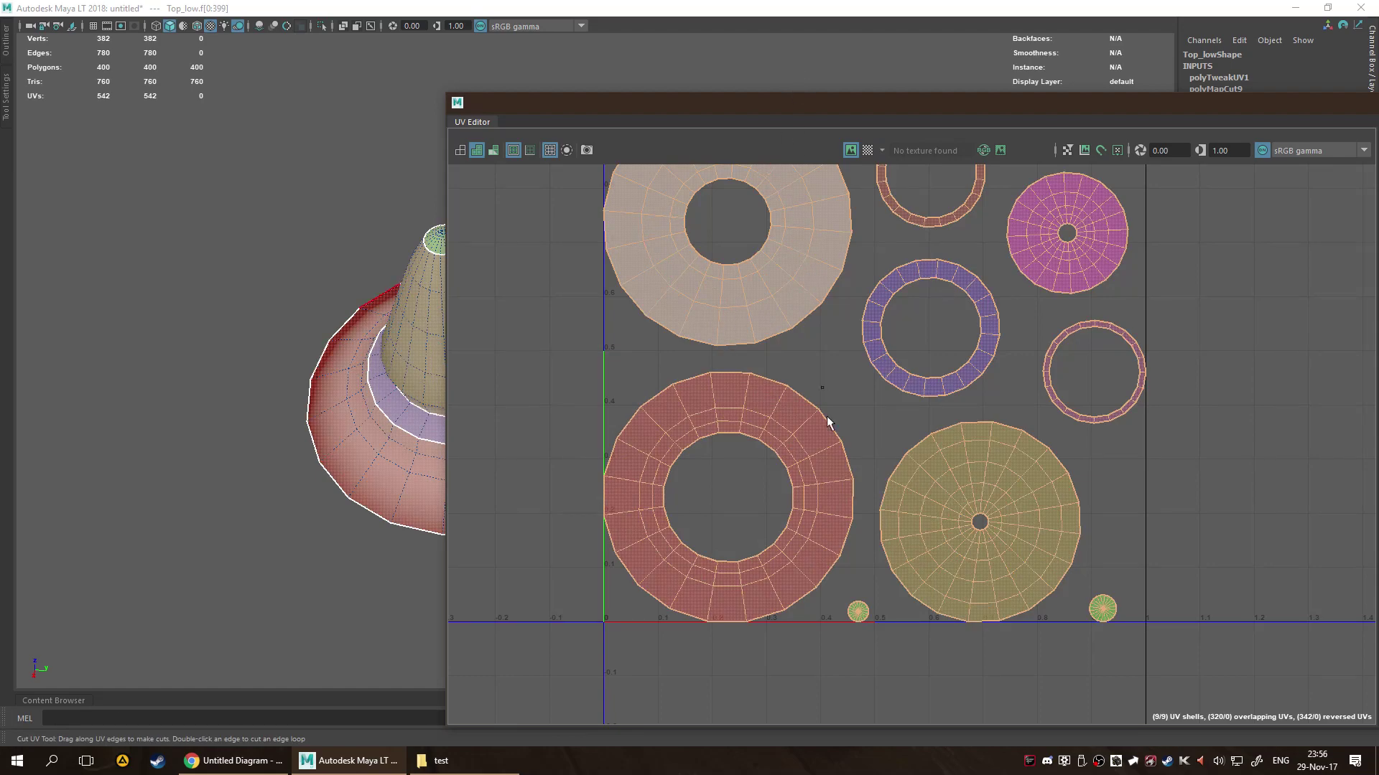
drag(830, 107, 957, 101)
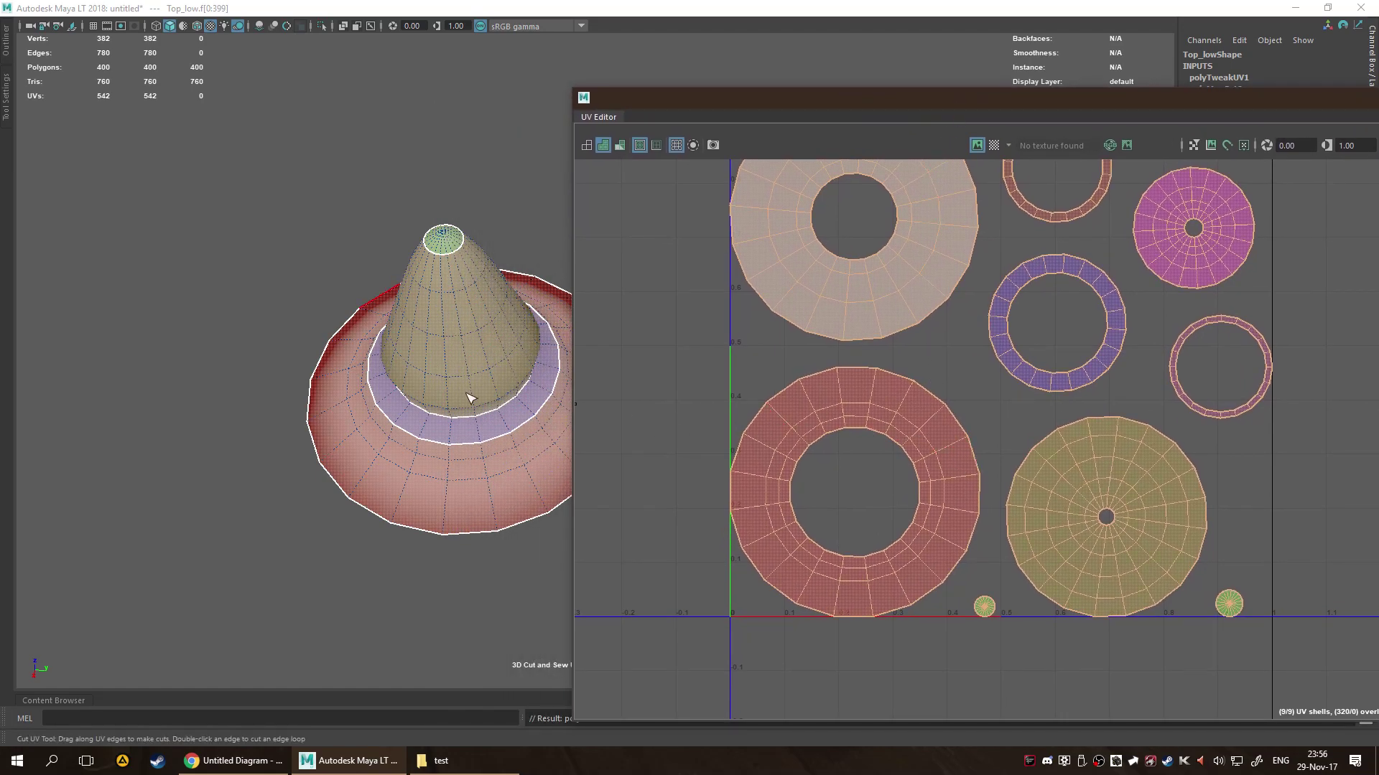
Examine the hat's coloured UV shells in the UV Editor and compare them with the cone, collar and brim of the mesh.
scroll(468, 398, up, 3)
scroll(431, 400, down, 2)
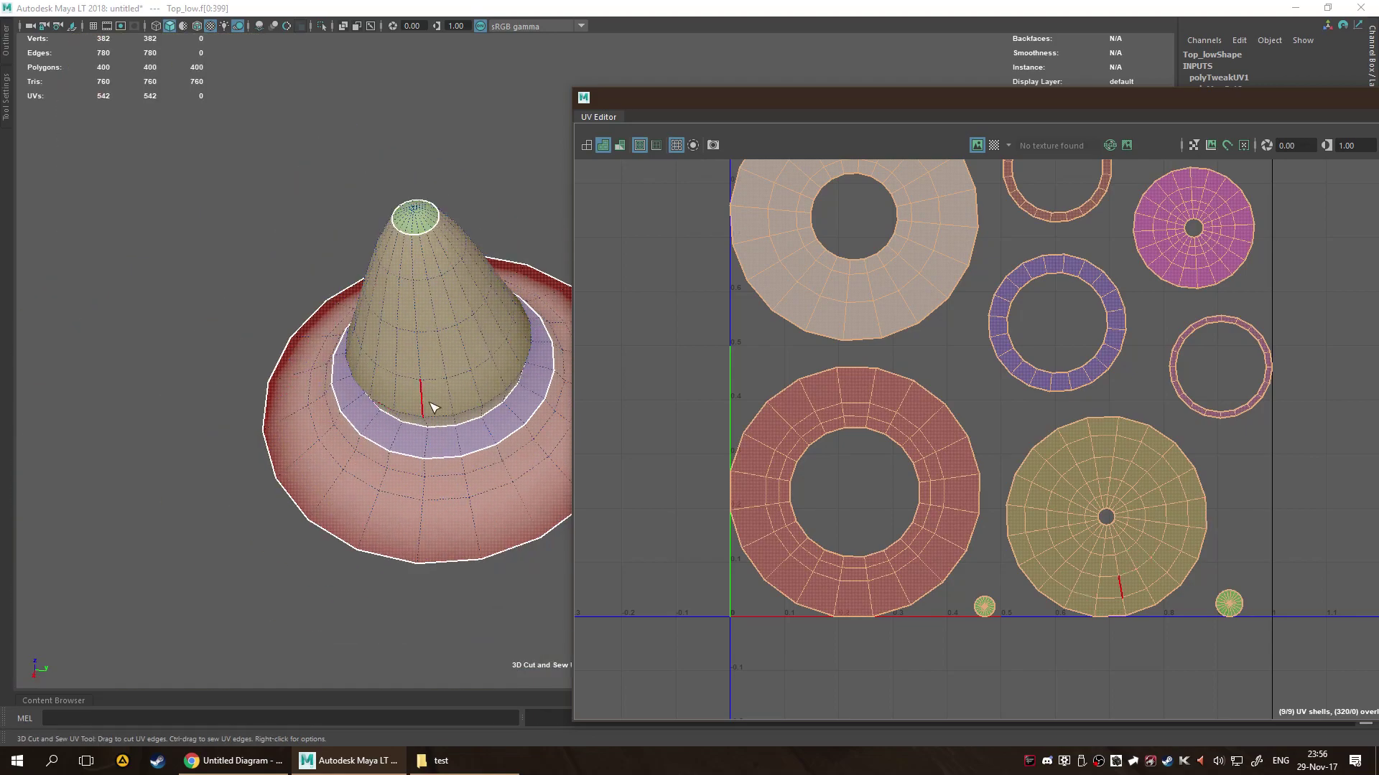
scroll(961, 495, down, 3)
scroll(928, 497, up, 4)
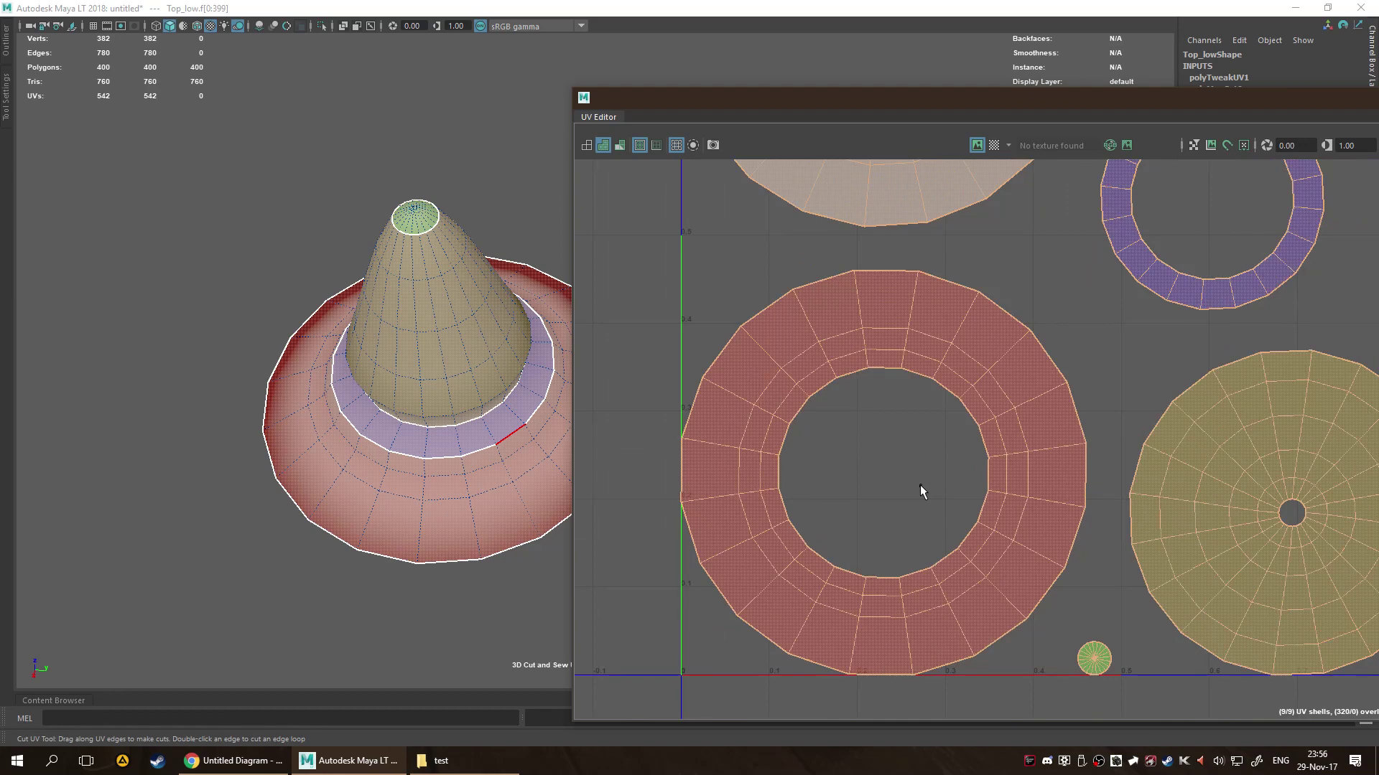
scroll(920, 484, down, 8)
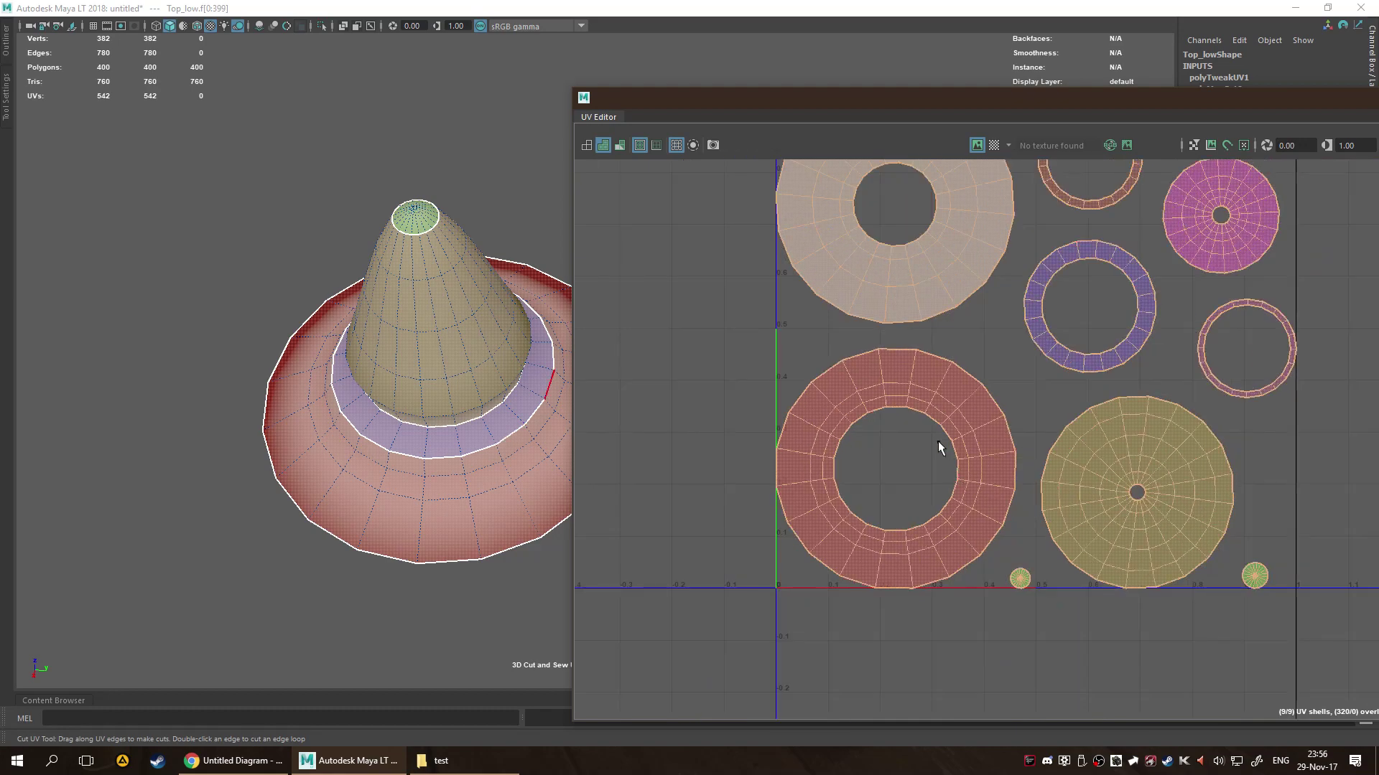
alt+middle_drag(1023, 445, 911, 491)
scroll(901, 503, up, 2)
scroll(870, 474, up, 5)
scroll(821, 346, down, 5)
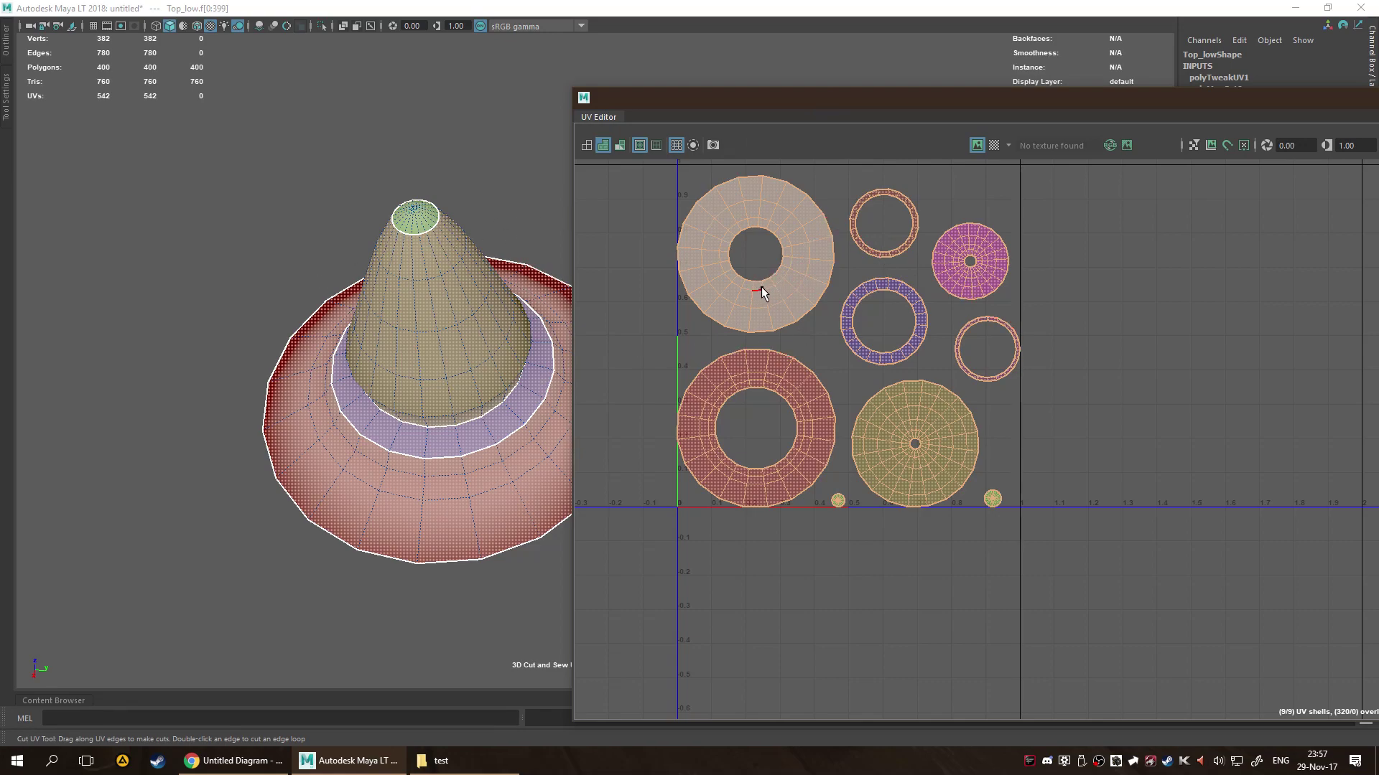
Cut a vertical UV seam from the hat's tip down the cone, collar and brim, continuing along the underside to the bottom cap.
click(444, 315)
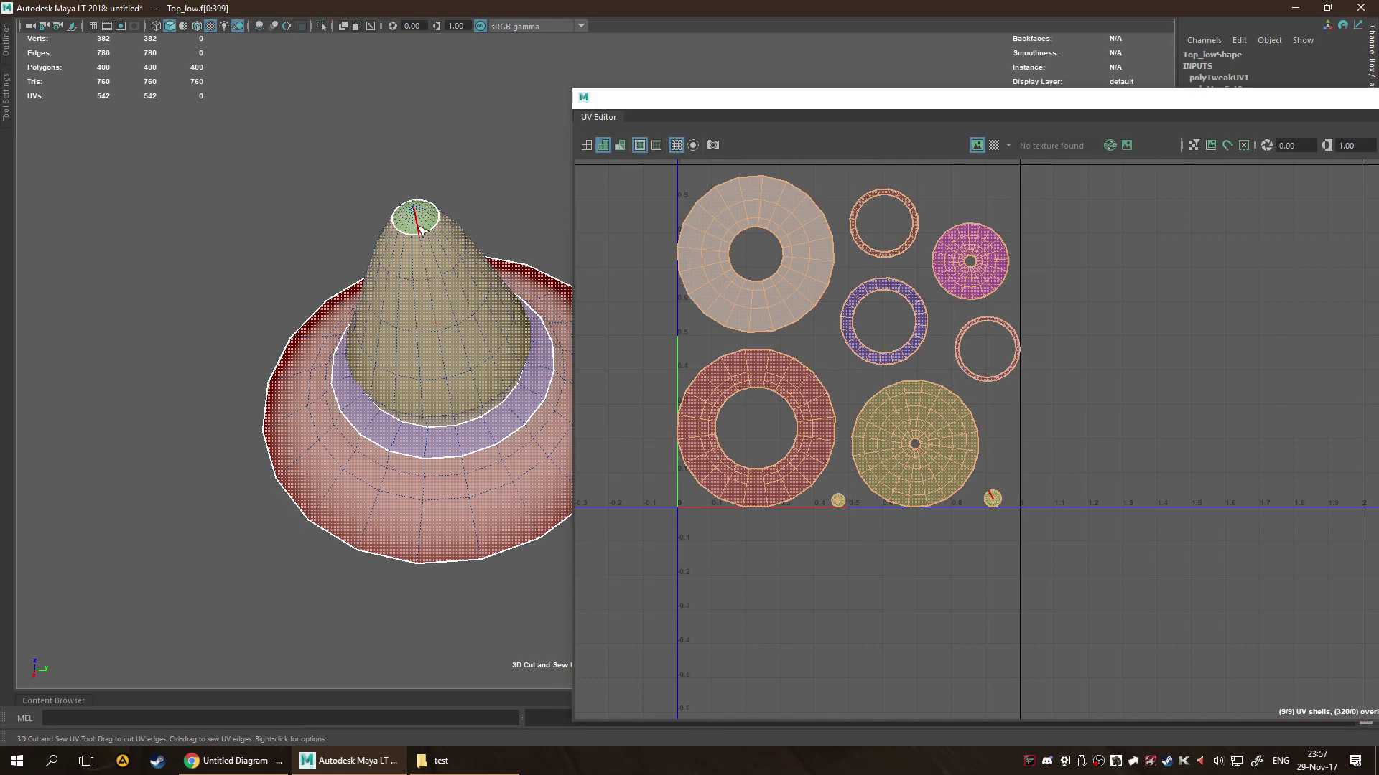
mouse_move(422, 232)
mouse_down()
mouse_move(502, 621)
mouse_move(481, 503)
mouse_up()
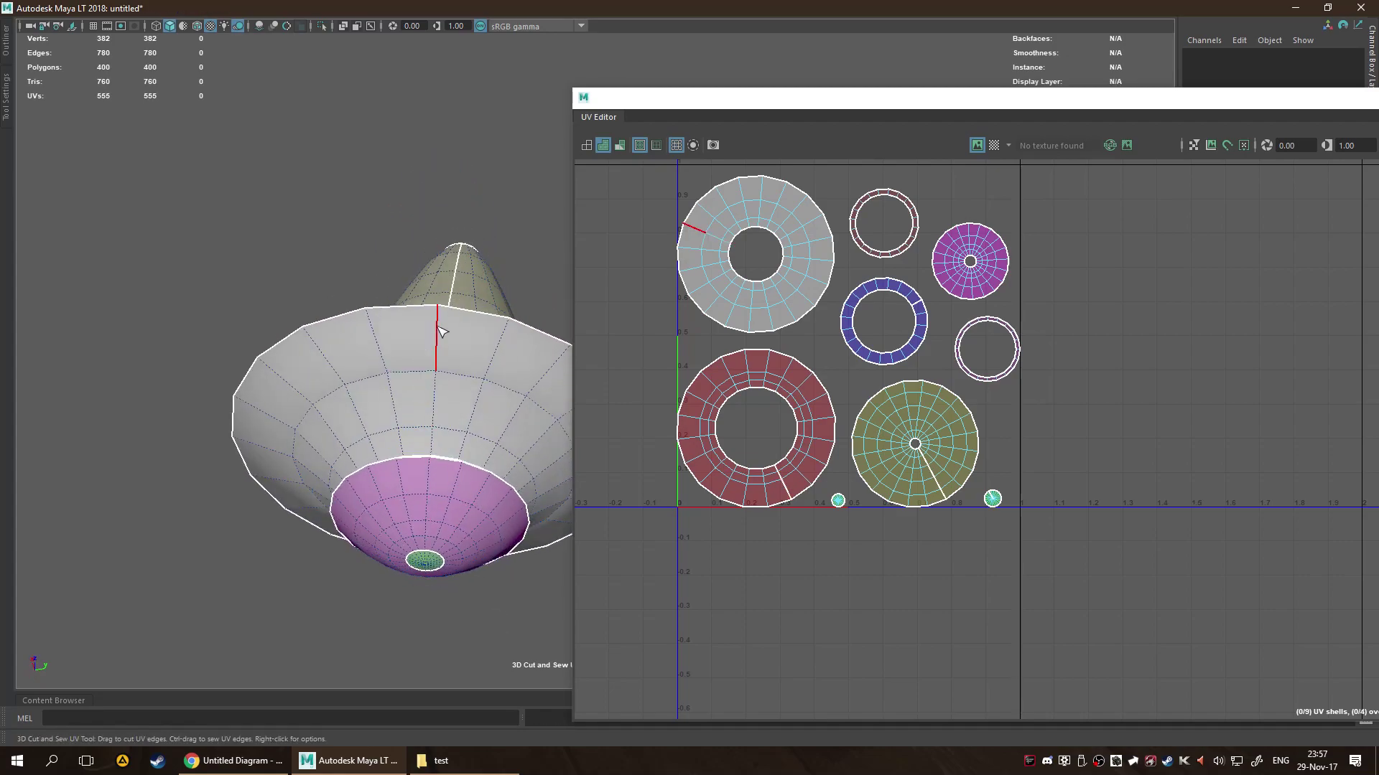
drag(436, 307, 431, 576)
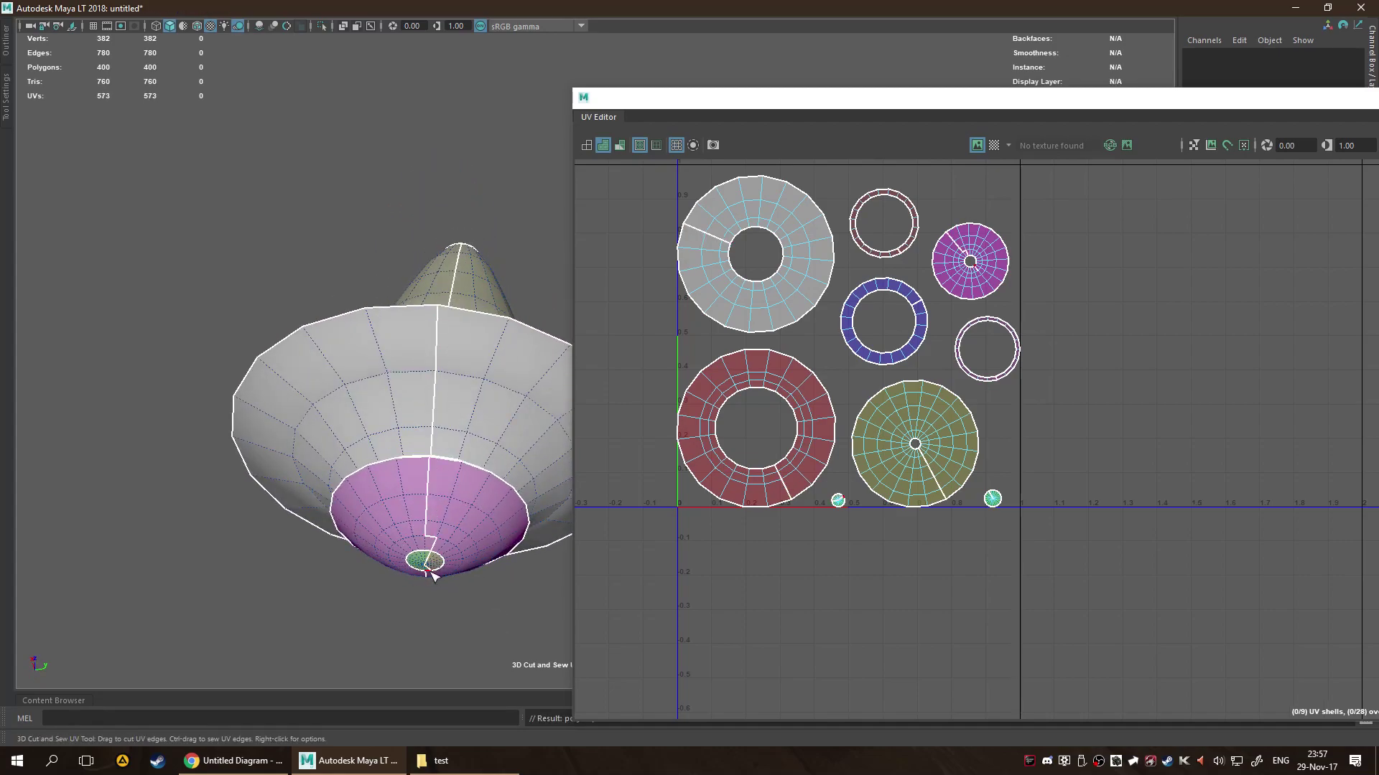
Undo the stray cut at the bottom cap and cut a single radial edge inside the cap in line with the seam.
key(ctrl+z)
mouse_move(439, 342)
mouse_down()
mouse_move(431, 562)
mouse_move(465, 541)
mouse_move(440, 463)
mouse_up()
scroll(404, 352, up, 5)
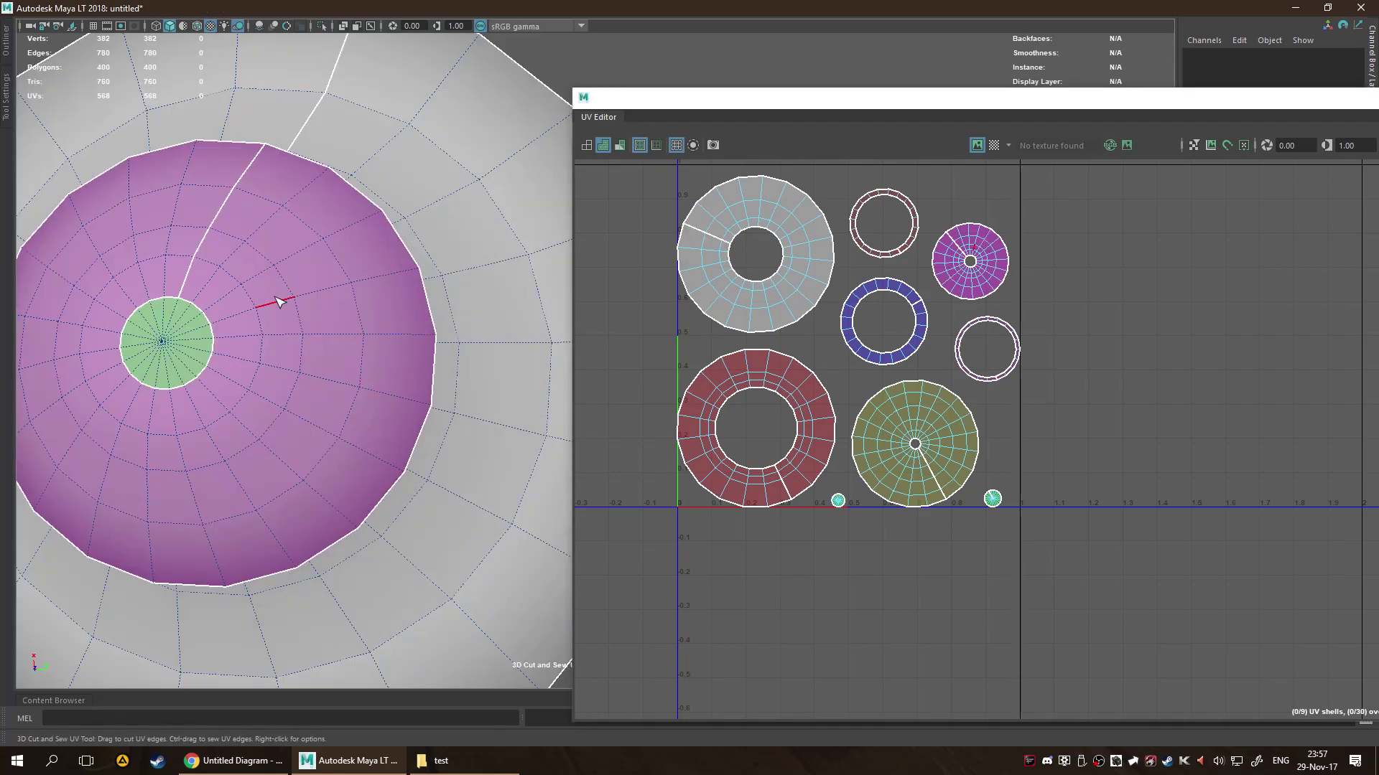
alt+middle_drag(279, 301, 406, 346)
click(307, 358)
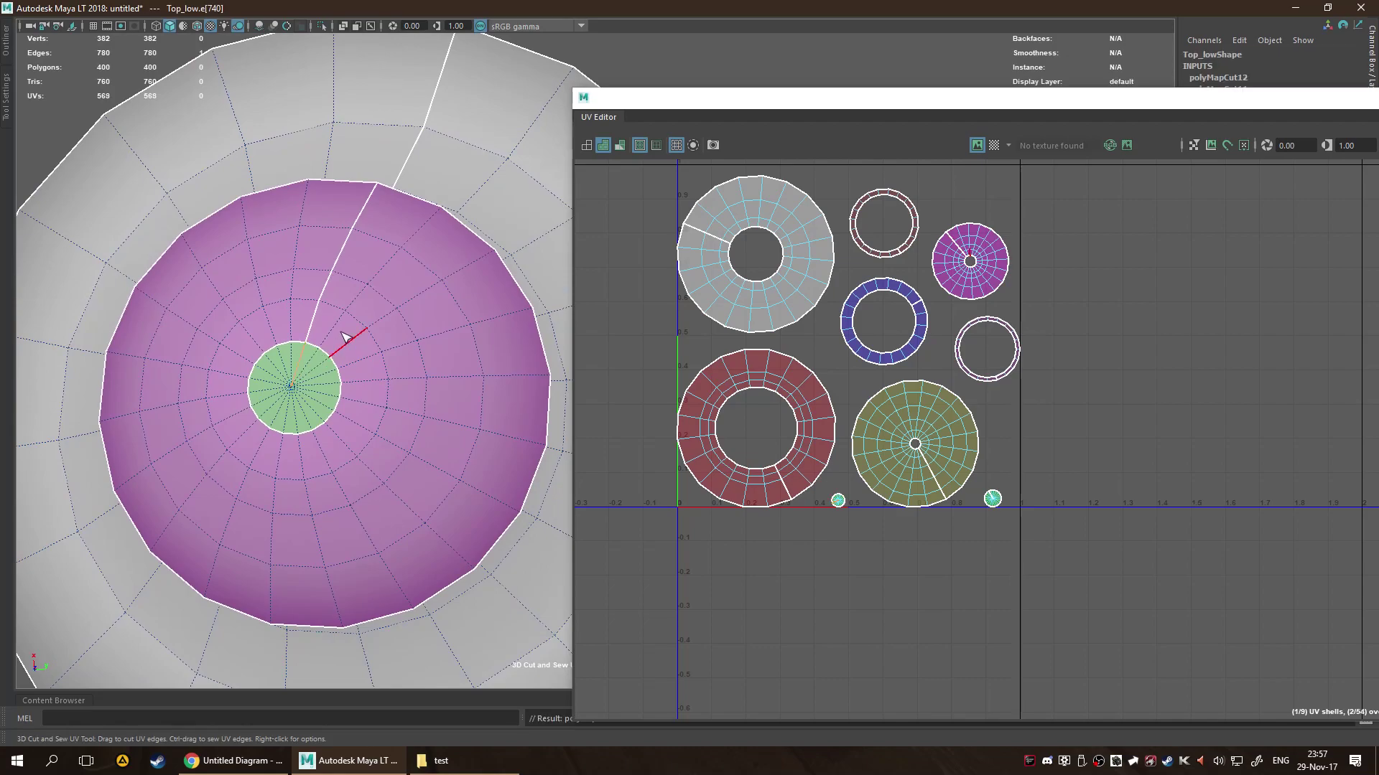
scroll(360, 259, down, 5)
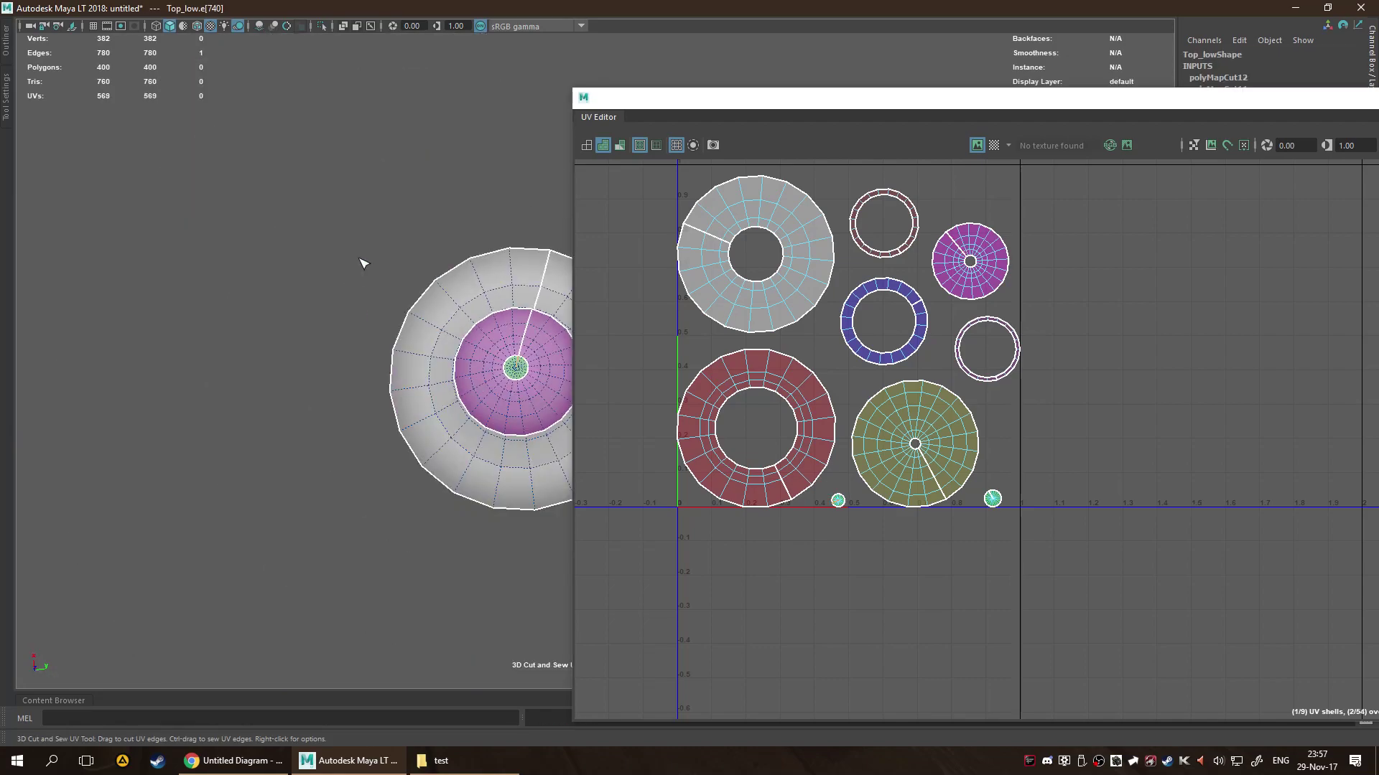
Select all of the hat's faces and unfold and lay out their UV shells along the new vertical seam.
alt+drag(360, 259, 460, 379)
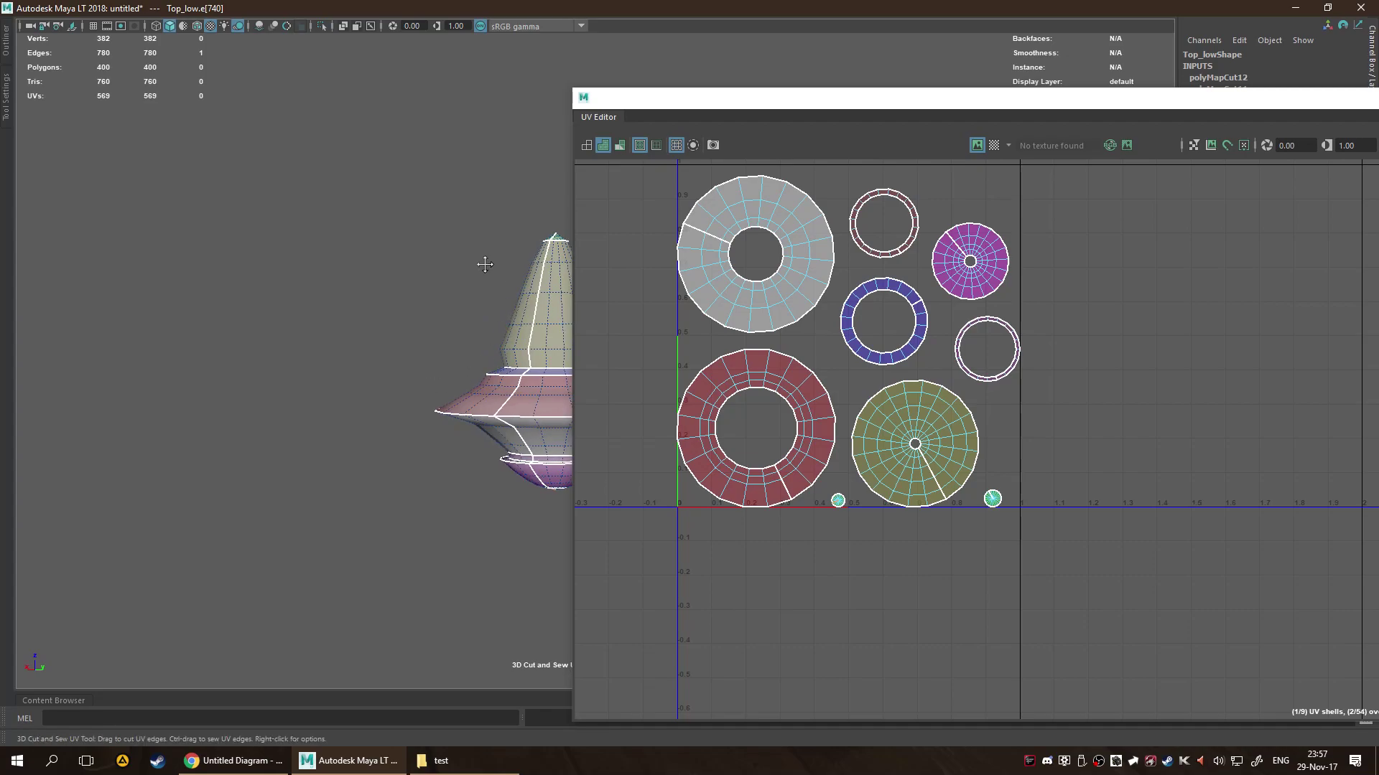
alt+middle_drag(482, 261, 350, 361)
alt+drag(350, 361, 451, 280)
scroll(496, 463, up, 2)
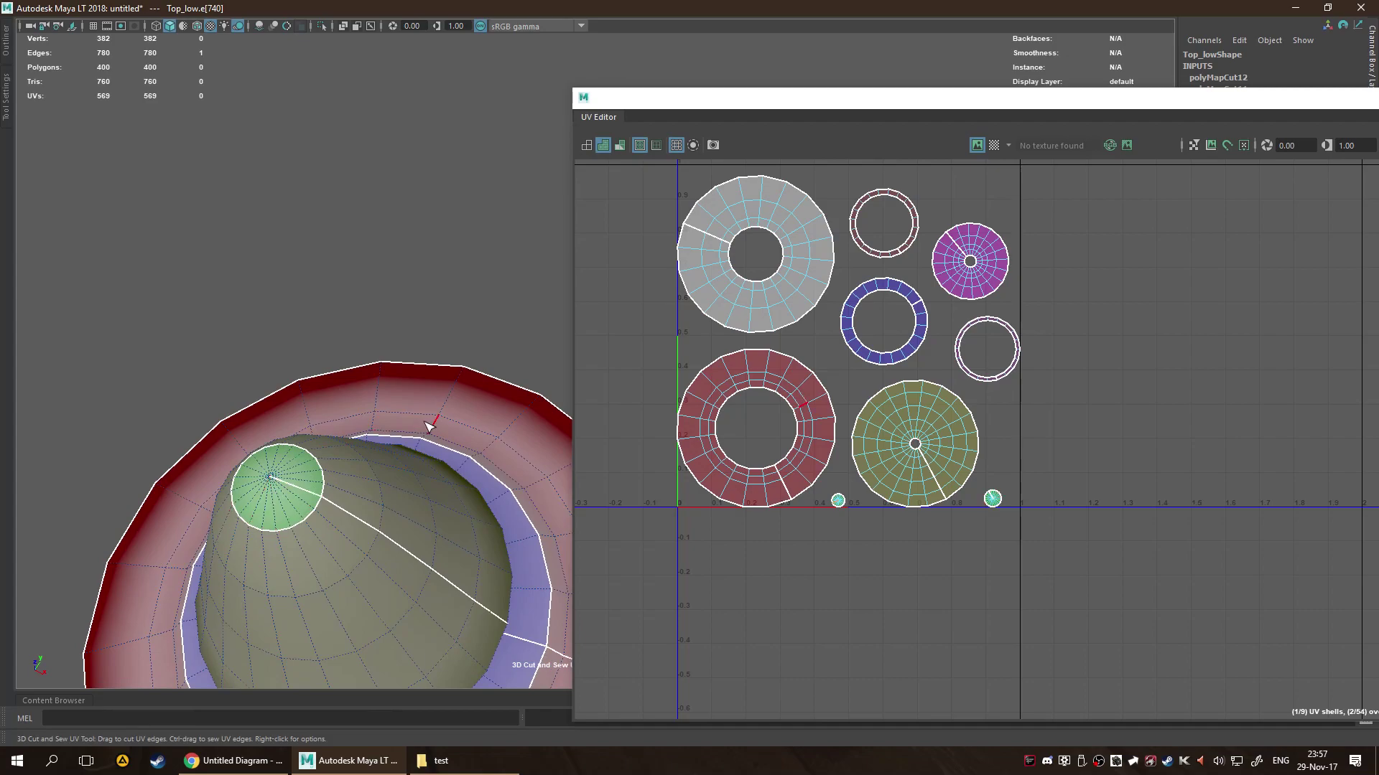
scroll(356, 428, down, 4)
right_click(455, 425)
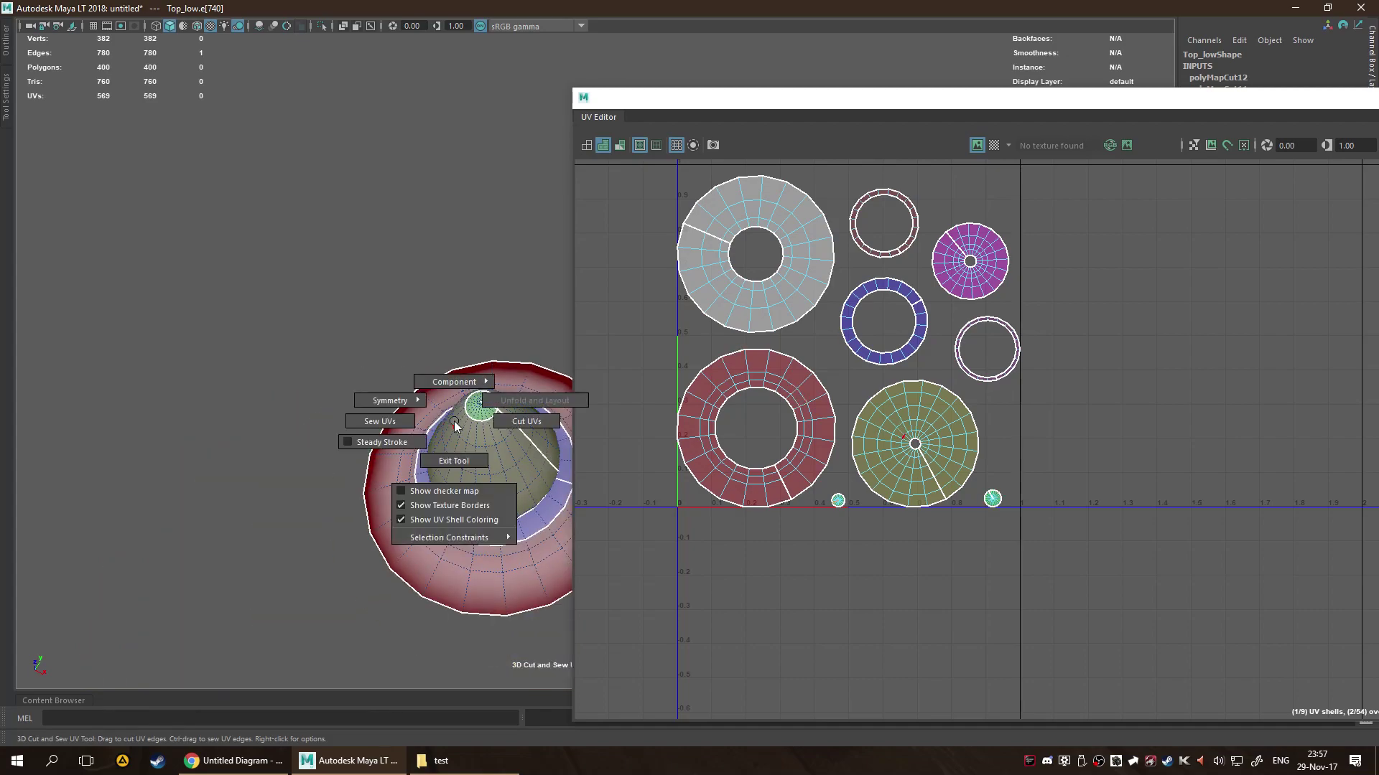
right_drag(454, 422, 487, 302)
scroll(461, 353, down, 5)
alt+middle_drag(462, 353, 198, 324)
drag(170, 252, 510, 568)
drag(118, 224, 453, 559)
key(ctrl+u)
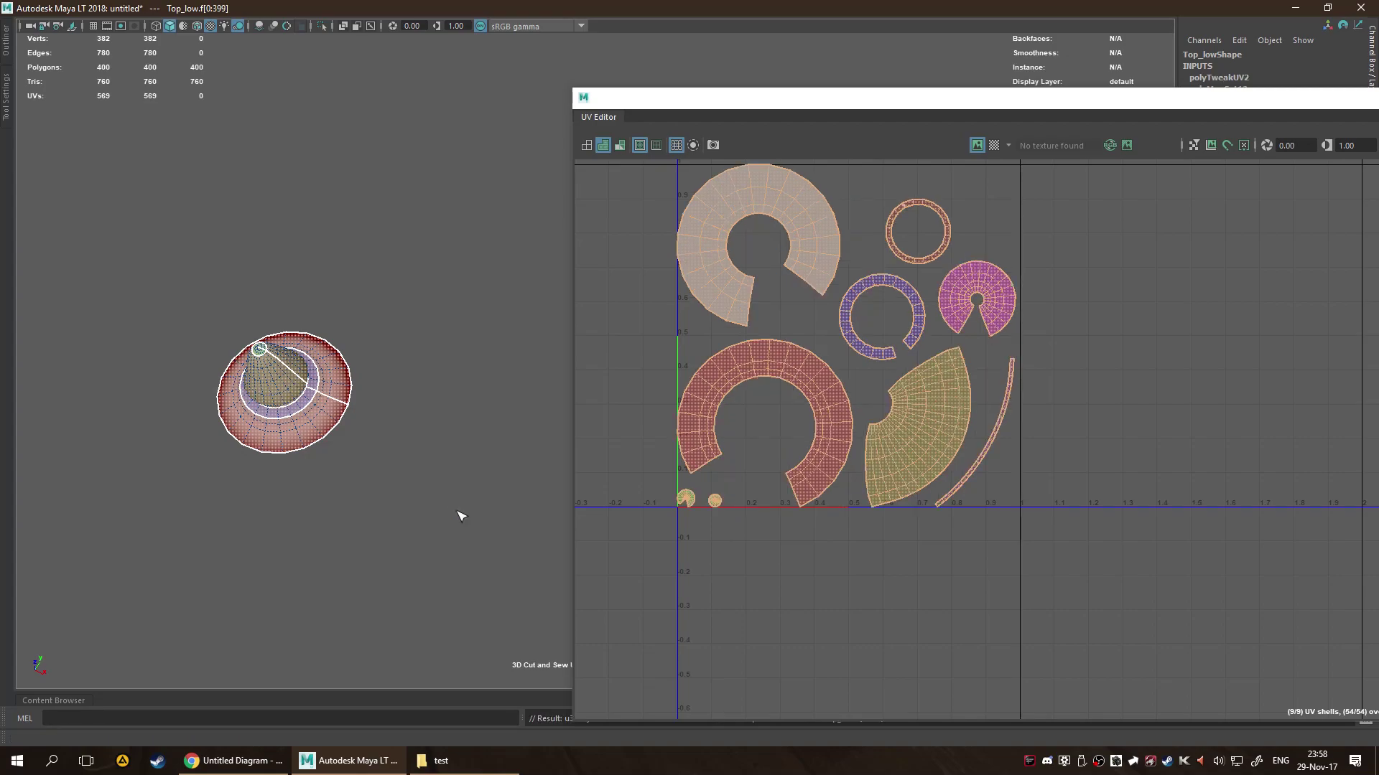
Examine the opened UV shells, matching the cone and brim shells to their areas on the hat.
click(905, 386)
scroll(905, 385, up, 5)
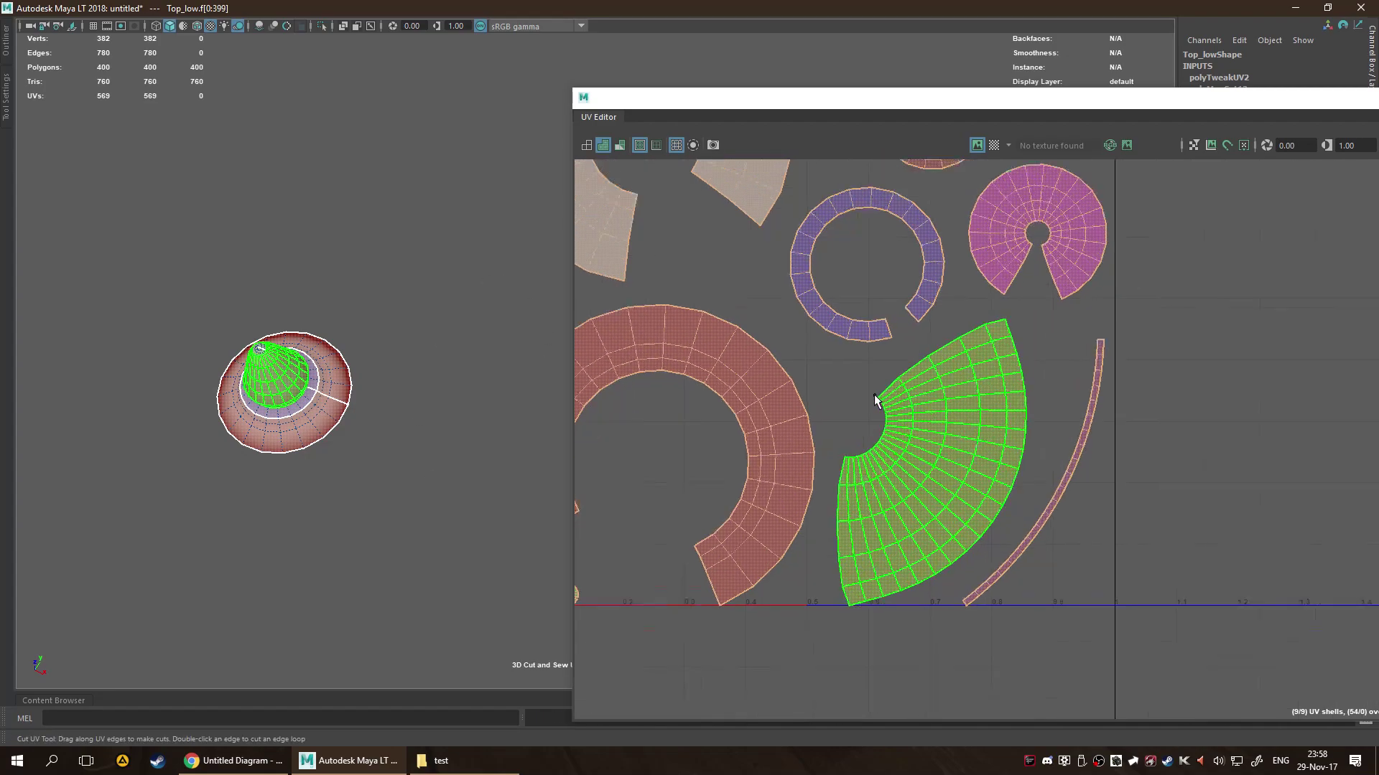
scroll(929, 407, down, 5)
scroll(829, 347, up, 2)
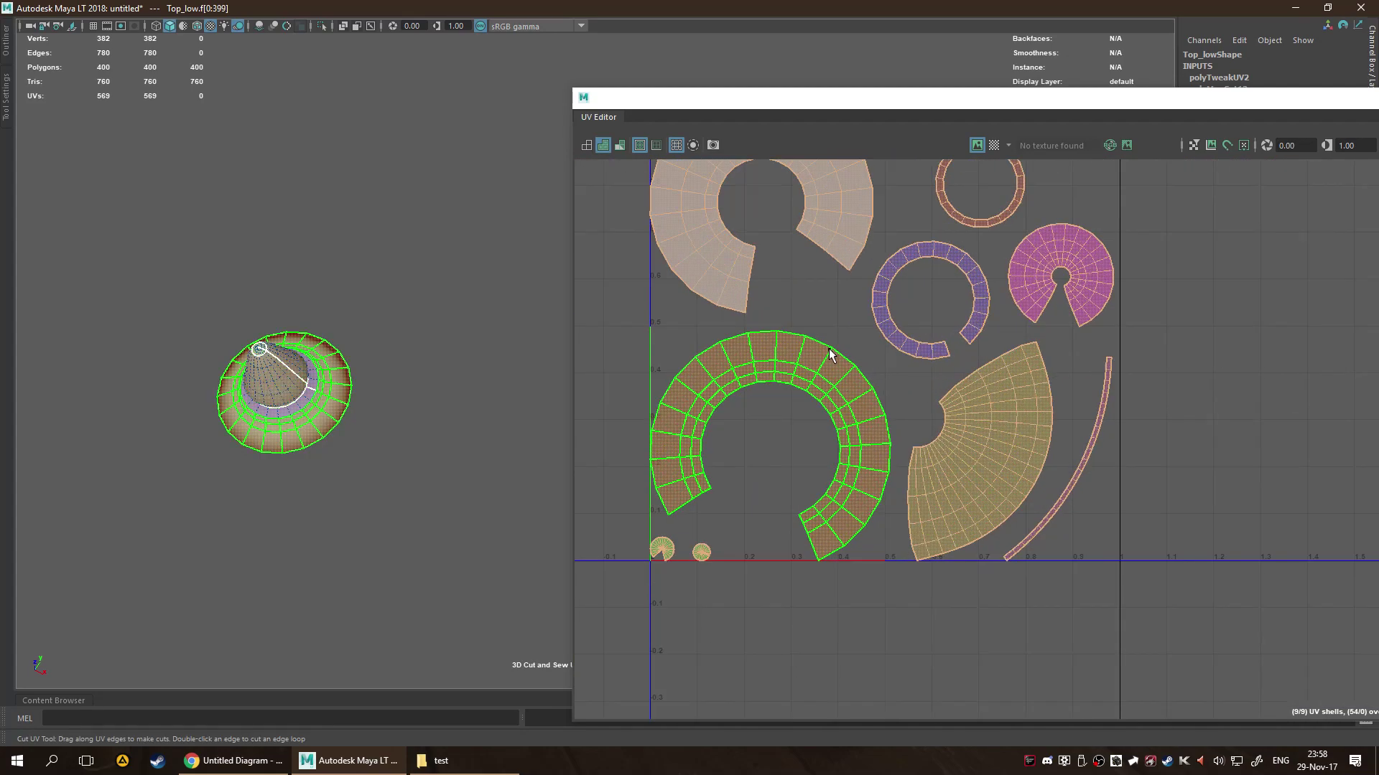
alt+middle_drag(362, 364, 396, 371)
scroll(373, 369, up, 3)
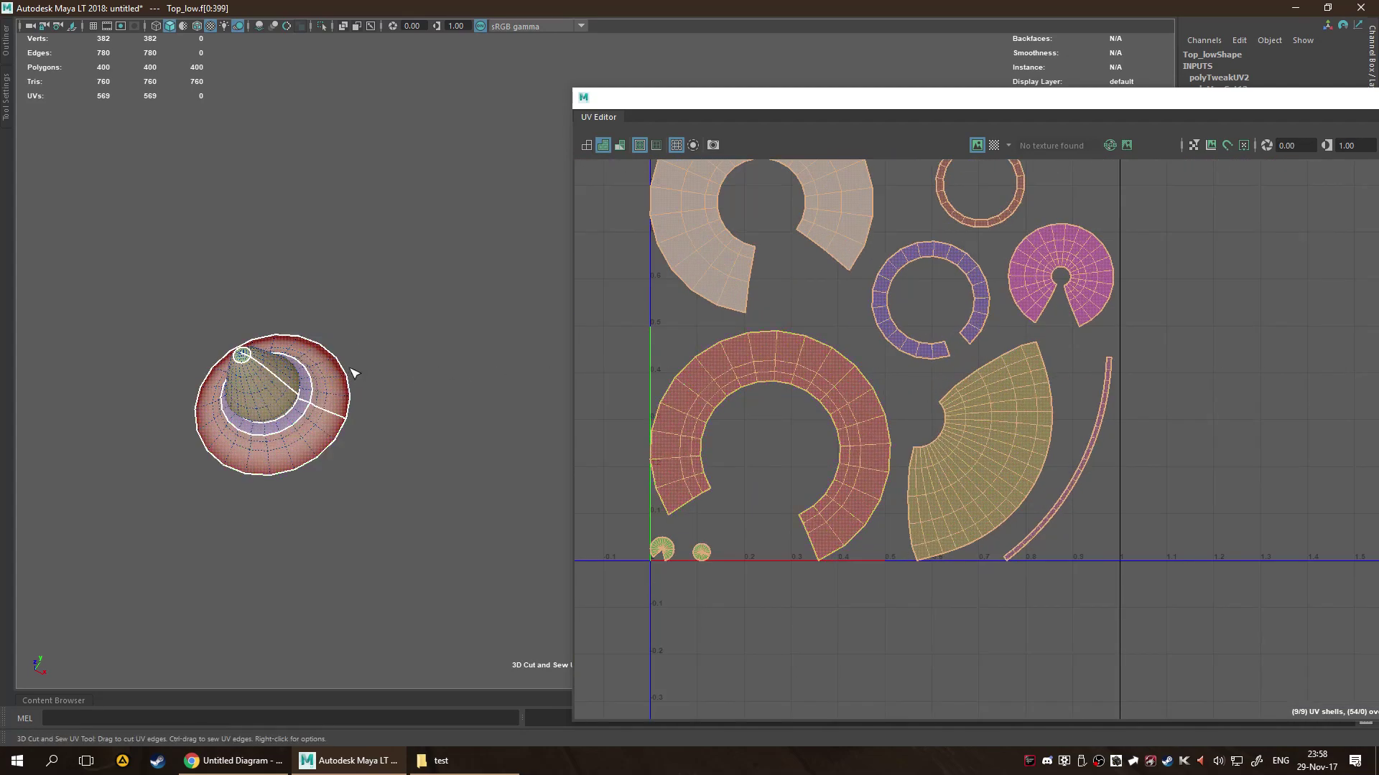
alt+middle_drag(222, 373, 298, 357)
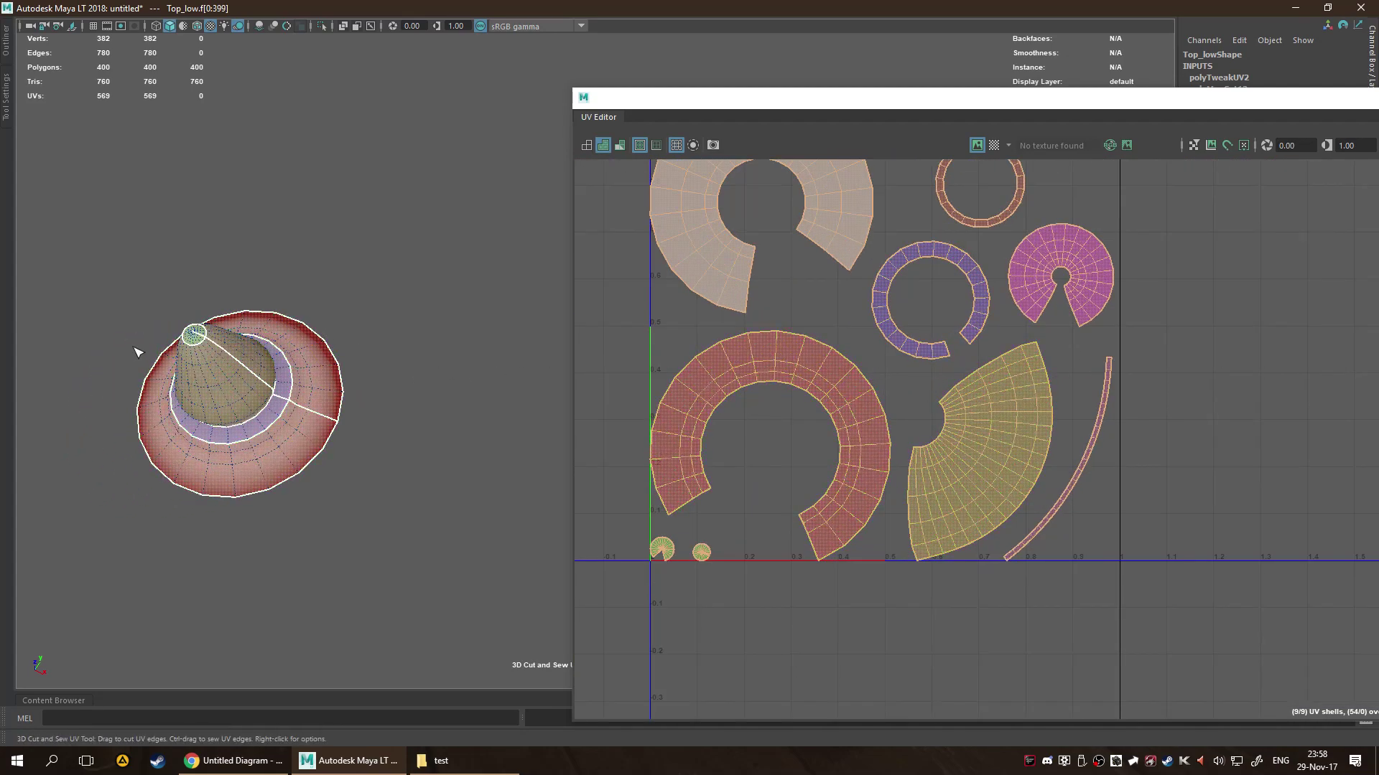
click(336, 397)
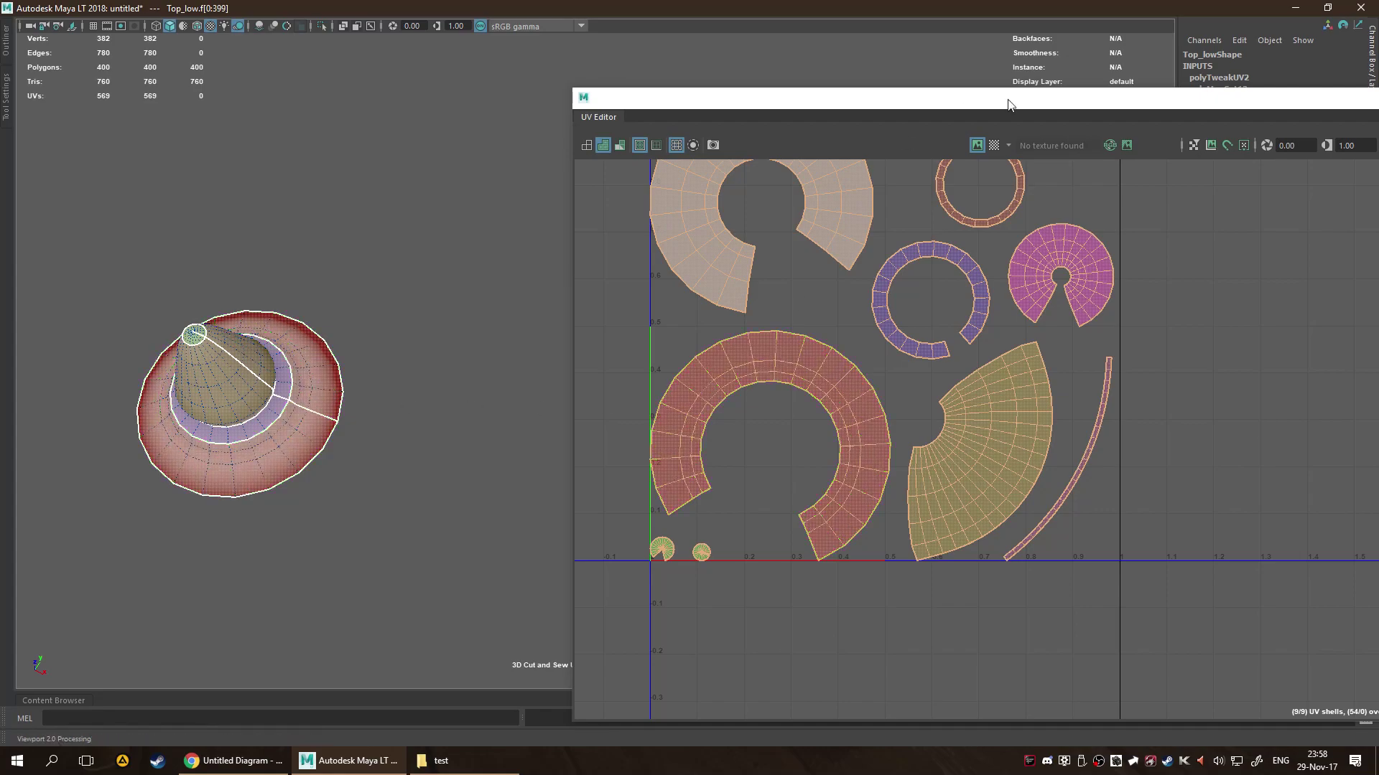
Close the UV Editor and leave the 3D Cut and Sew UV Tool, returning to plain selection on the hat.
drag(1274, 108, 748, 54)
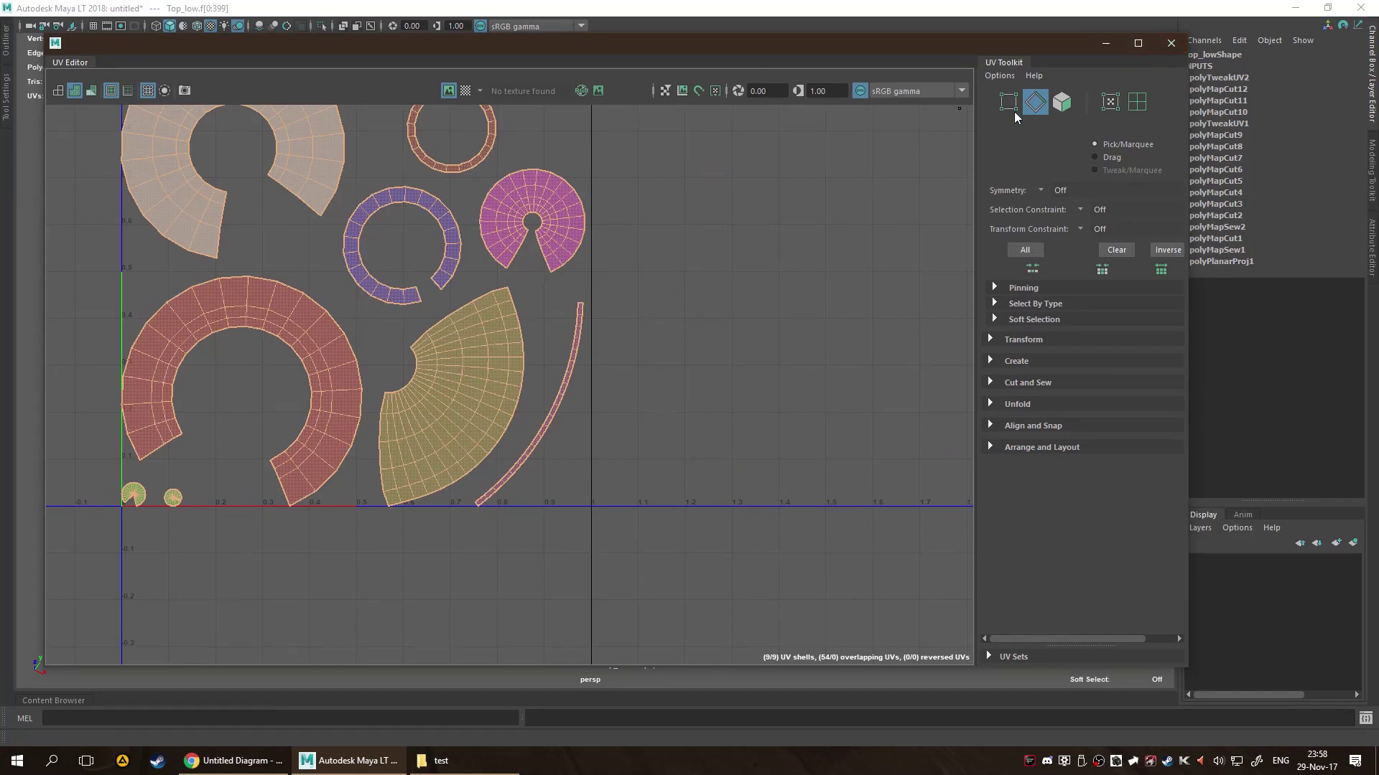
click(1171, 43)
alt+drag(350, 370, 286, 304)
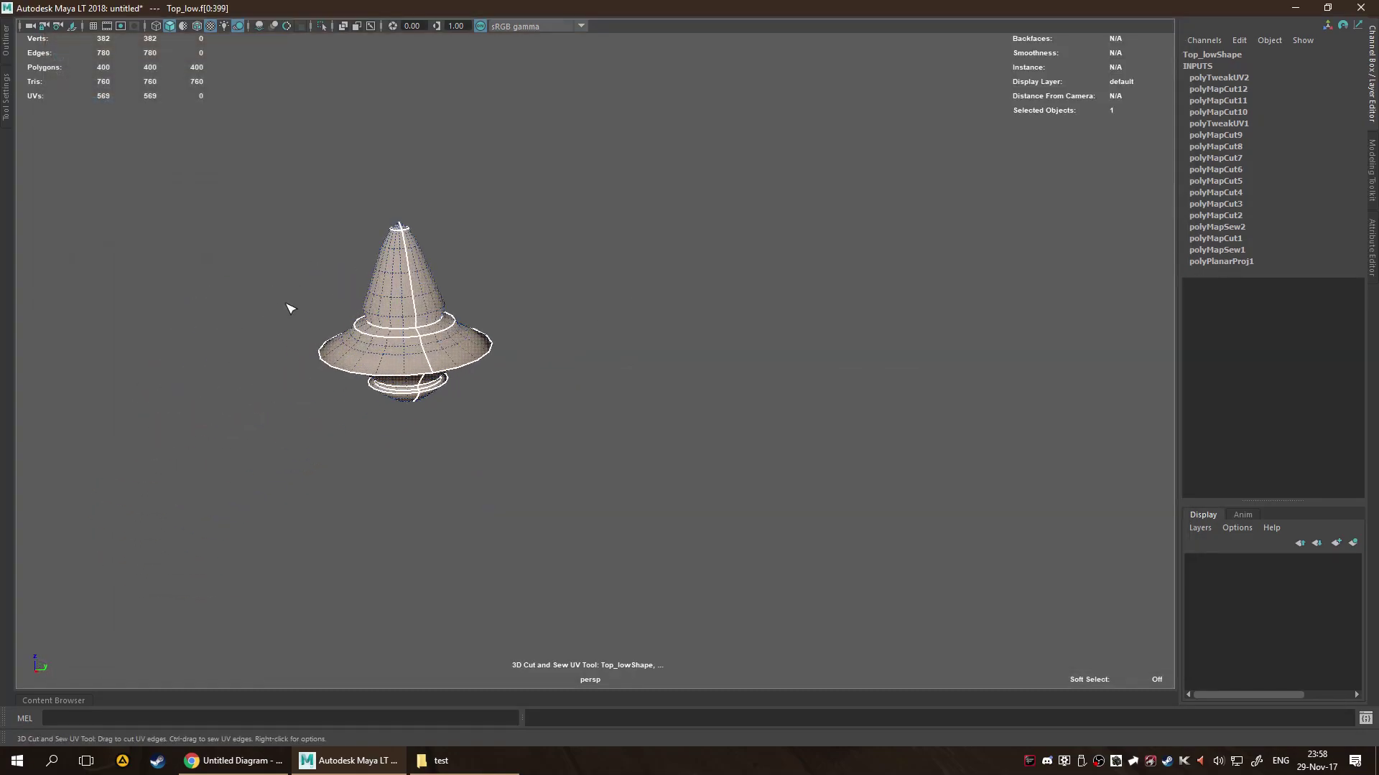
scroll(306, 290, up, 5)
alt+middle_drag(331, 266, 650, 284)
alt+middle_drag(488, 253, 604, 288)
alt+drag(502, 273, 647, 301)
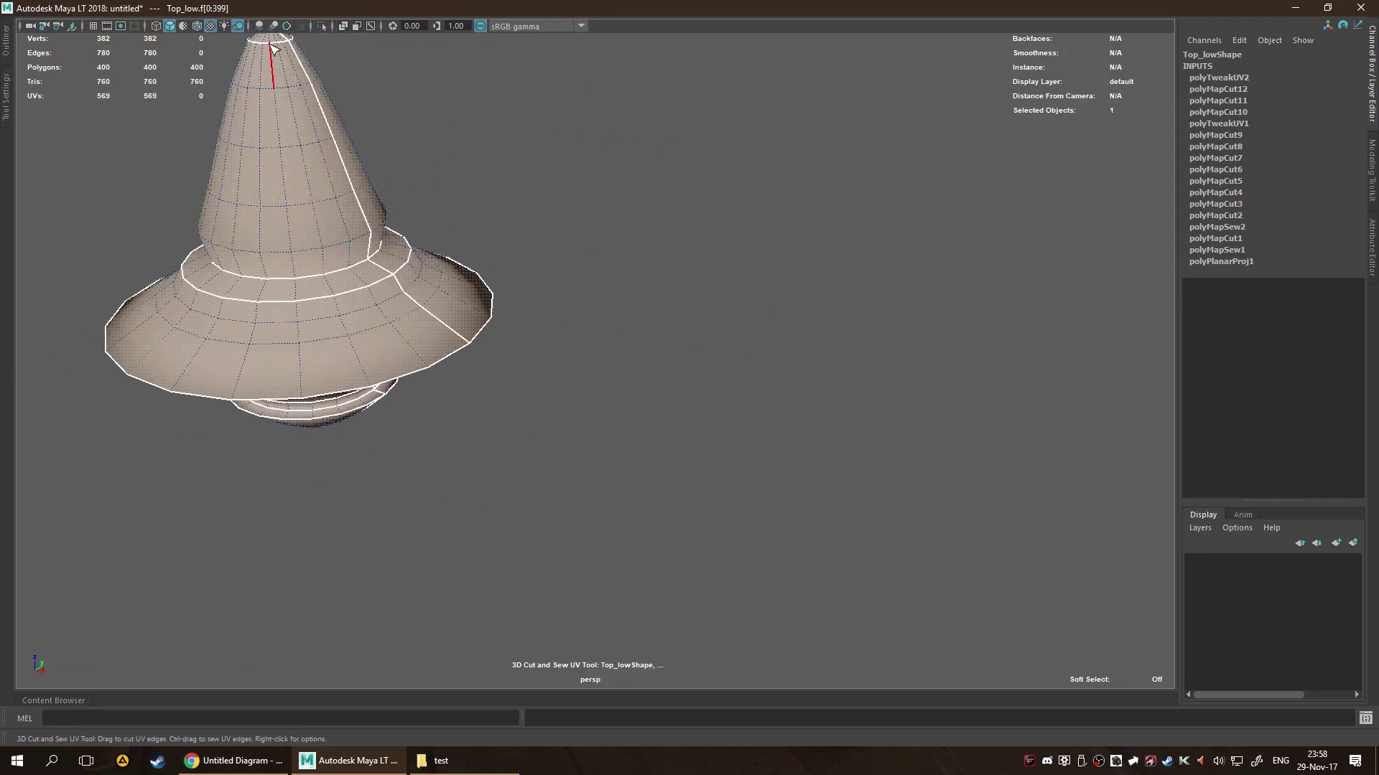
key(q)
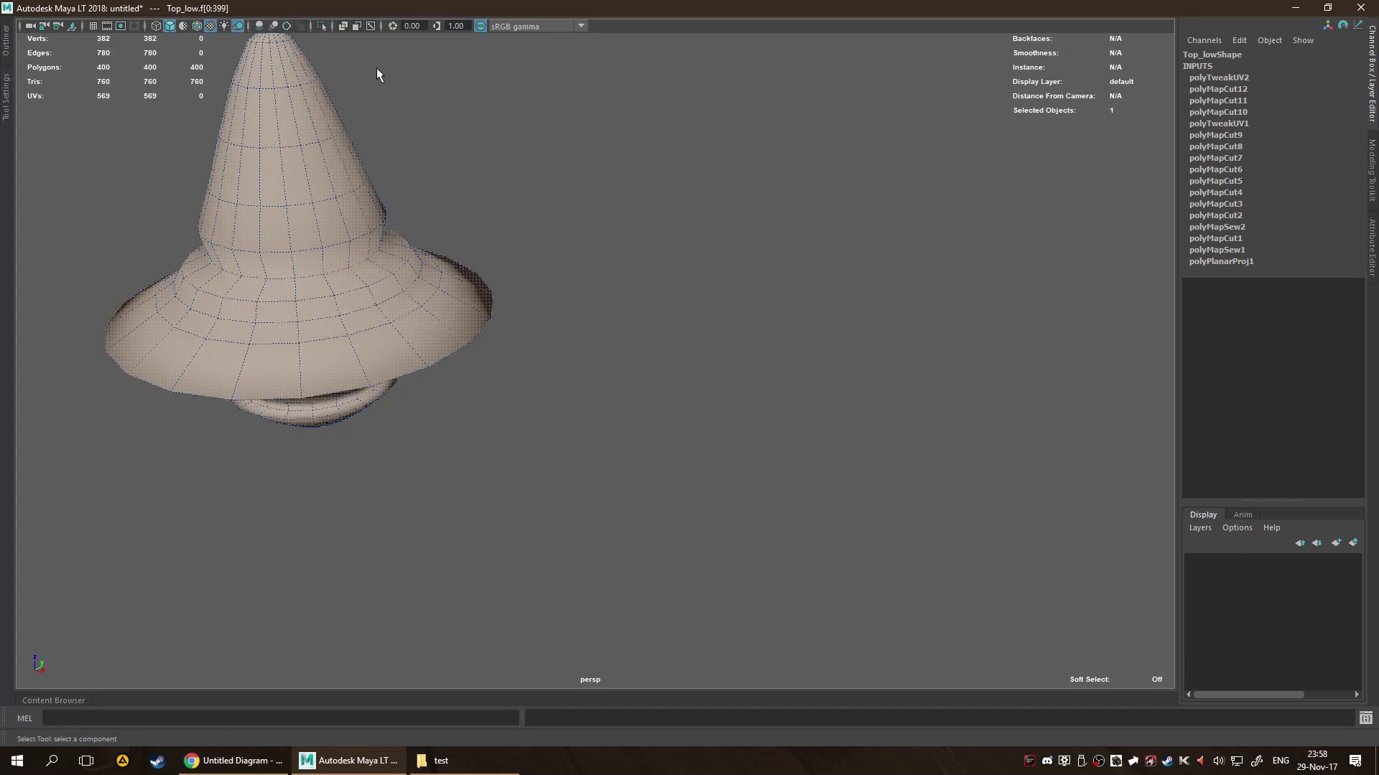
Select all of the hat's edges and apply Soften/Harden Edges with the Texture Borders method.
click(376, 67)
key(f)
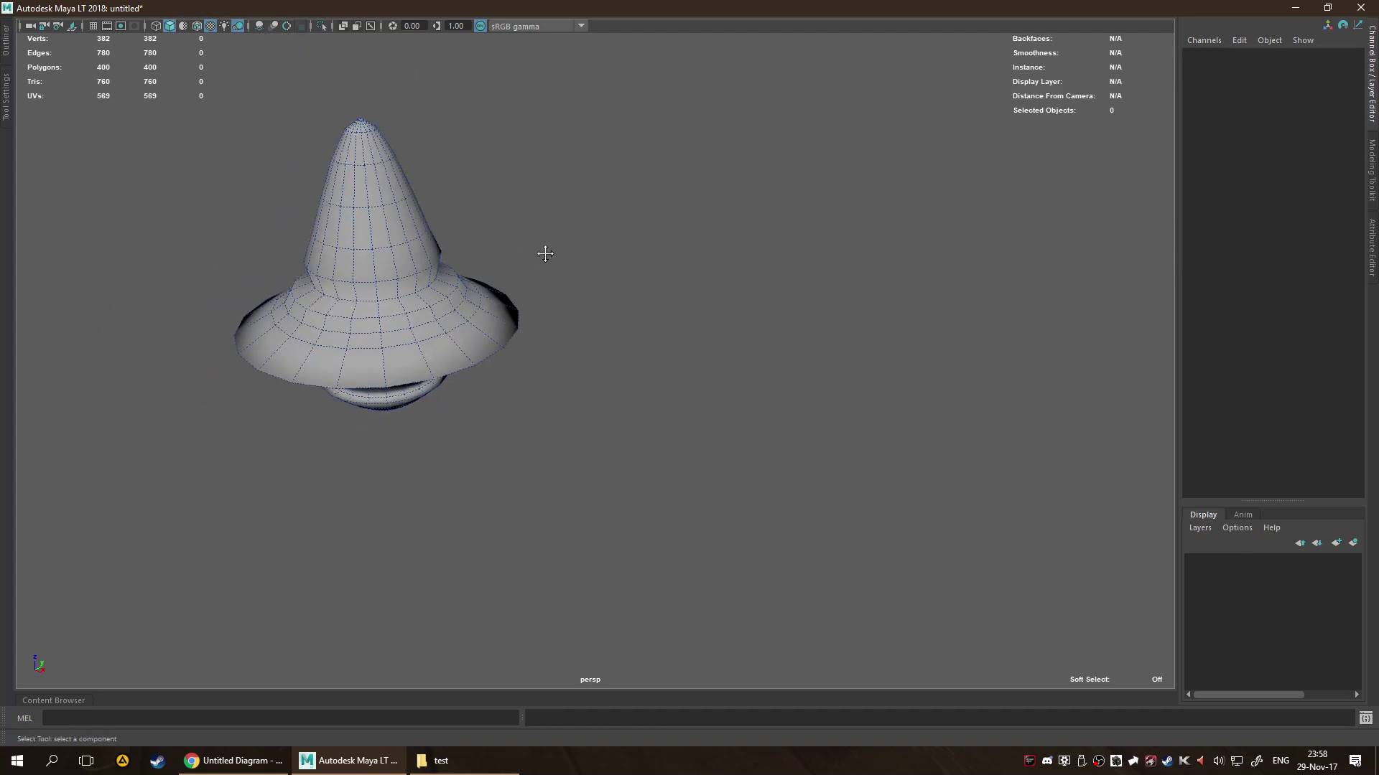
drag(225, 76, 1092, 603)
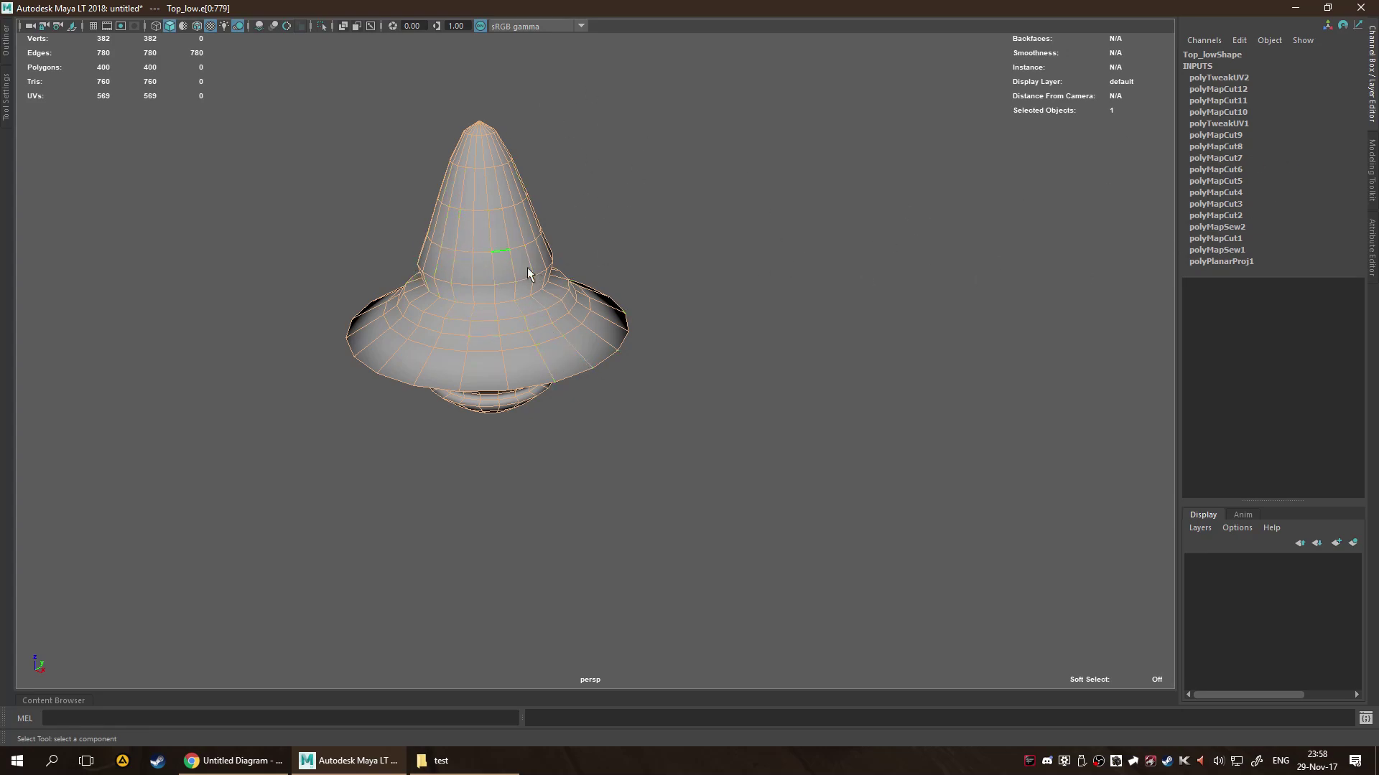
shift+right_drag(490, 263, 717, 335)
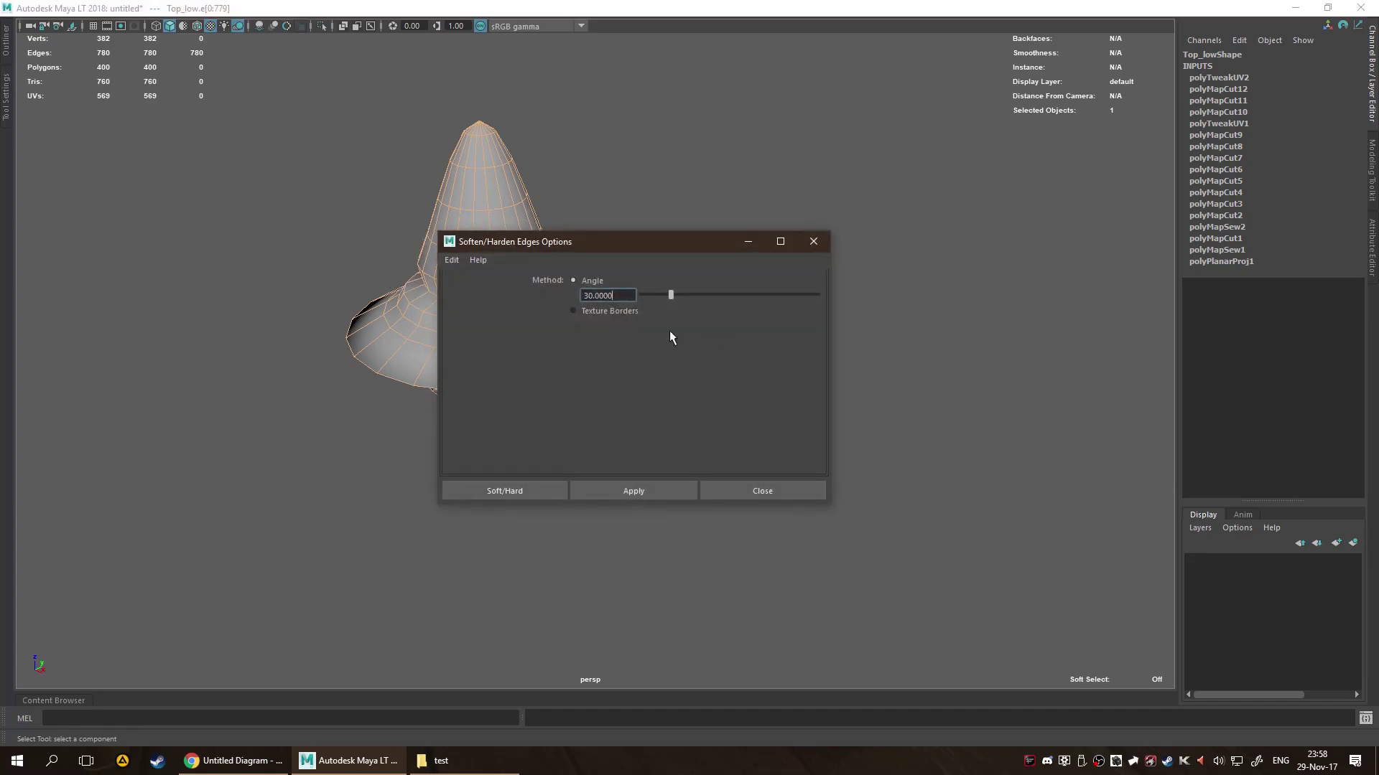
click(608, 306)
click(540, 493)
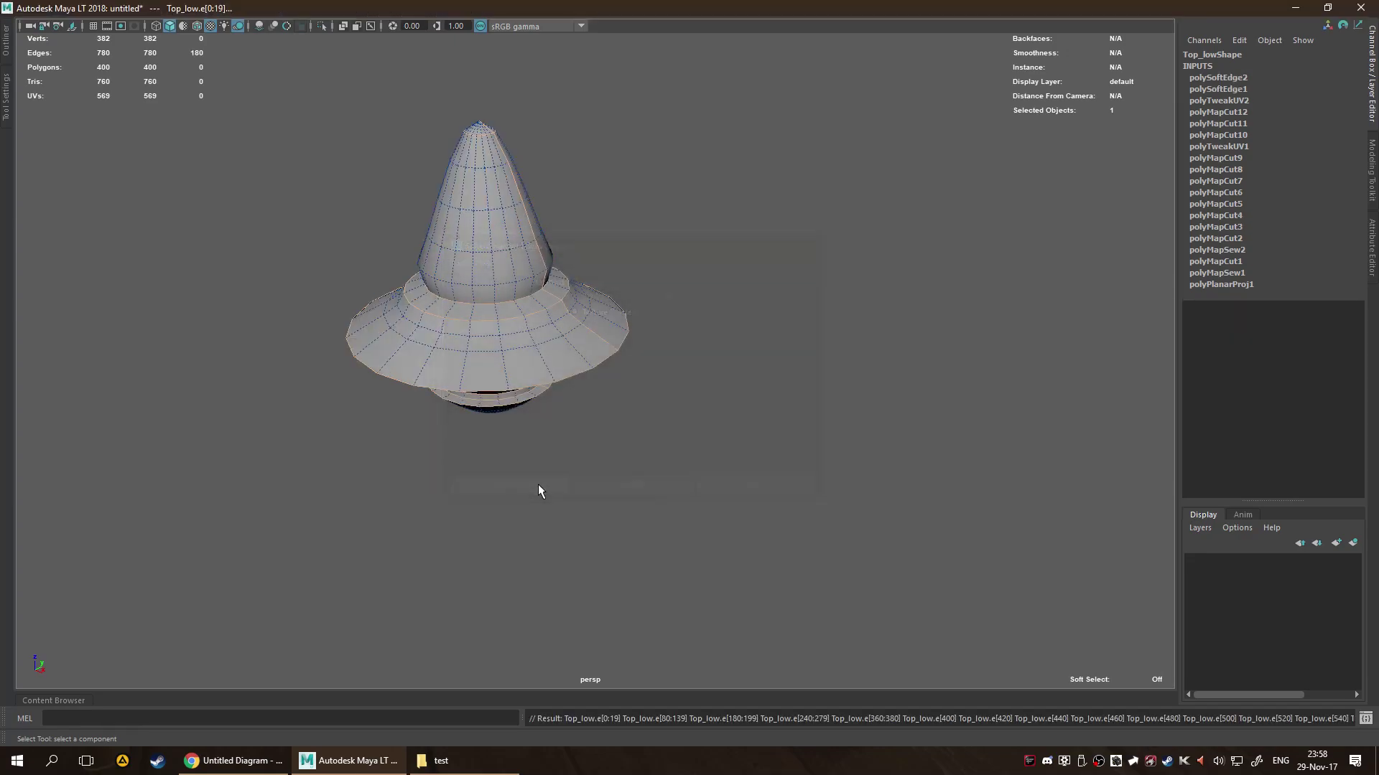
Select the edge loop around the hat's tip cap and soften it.
scroll(642, 318, up, 5)
alt+drag(689, 279, 644, 225)
scroll(713, 308, up, 5)
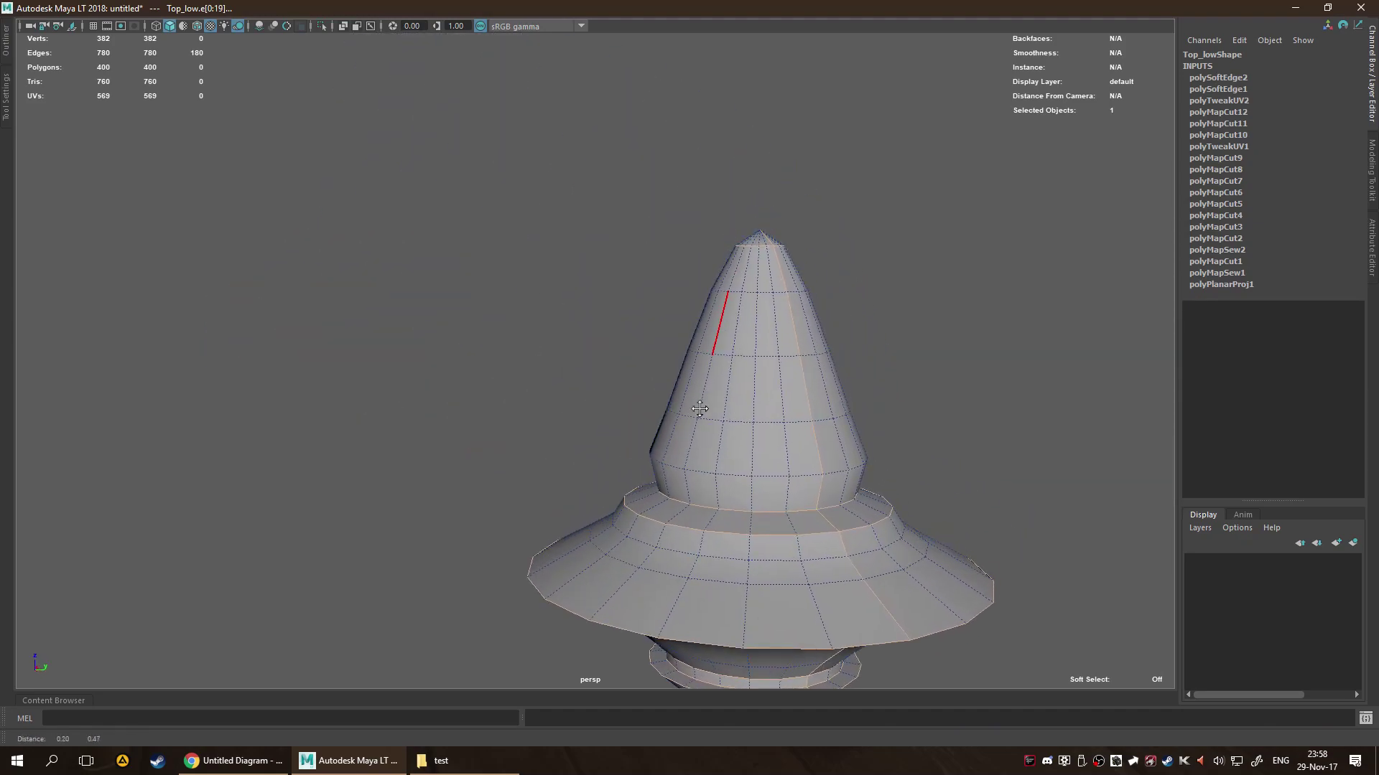
alt+drag(669, 306, 715, 332)
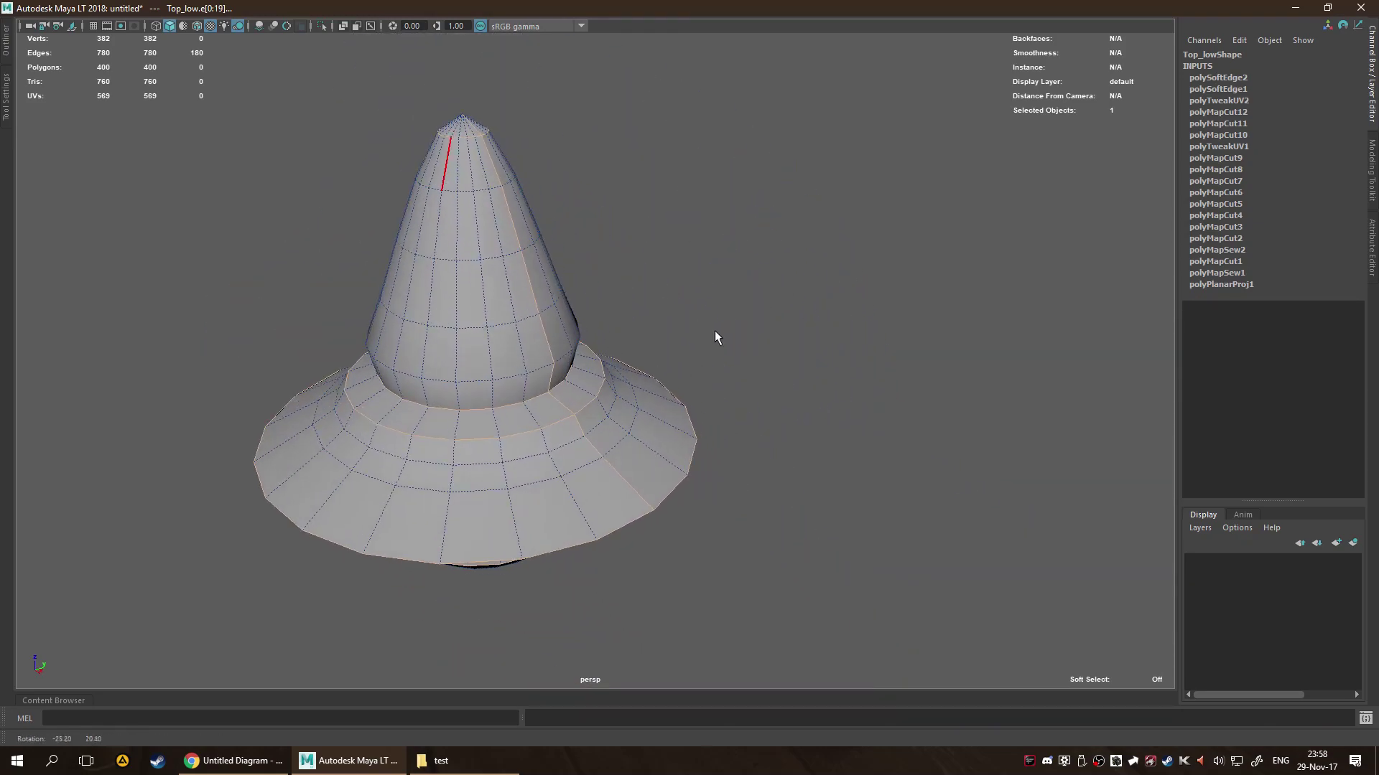
scroll(714, 330, down, 3)
alt+middle_drag(695, 274, 812, 452)
scroll(668, 413, up, 4)
alt+drag(666, 410, 696, 447)
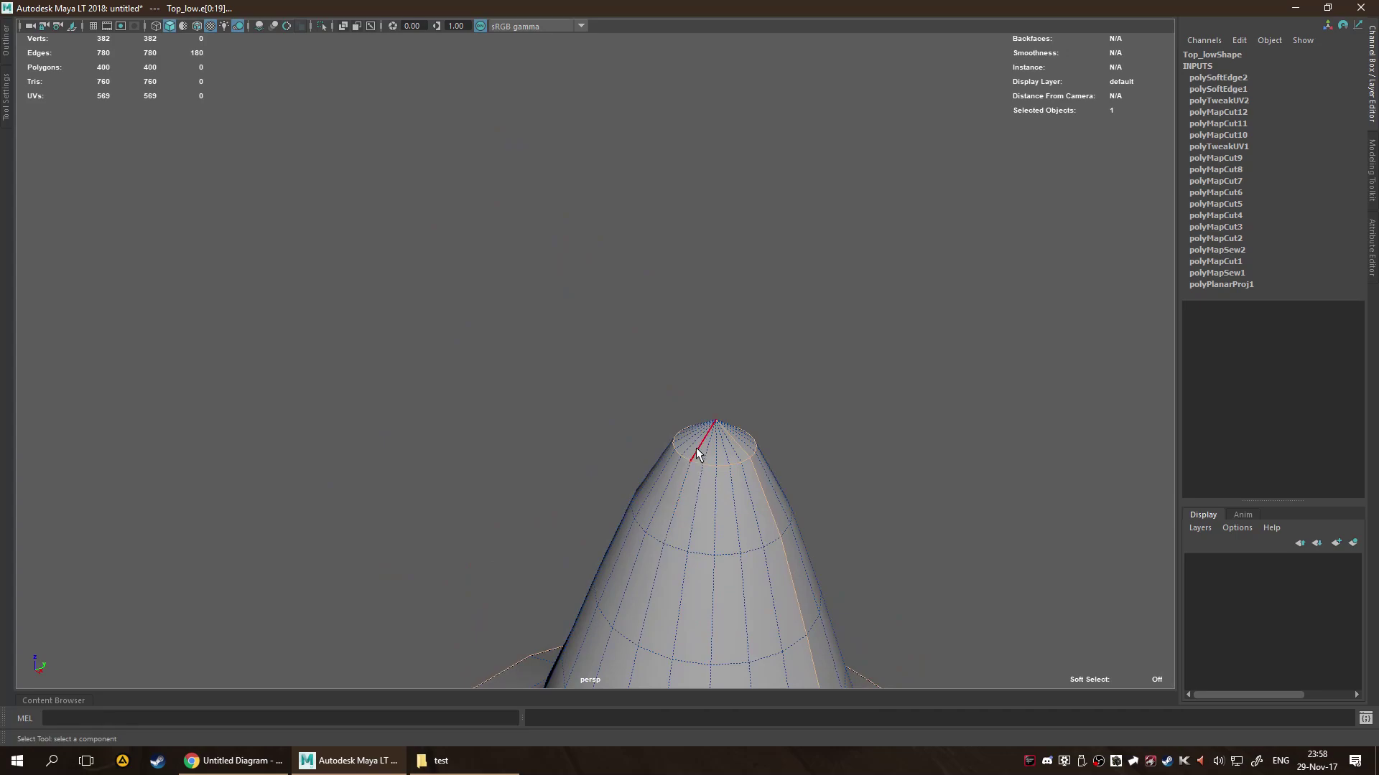
click(682, 456)
double_click(684, 459)
alt+middle_drag(741, 456, 655, 421)
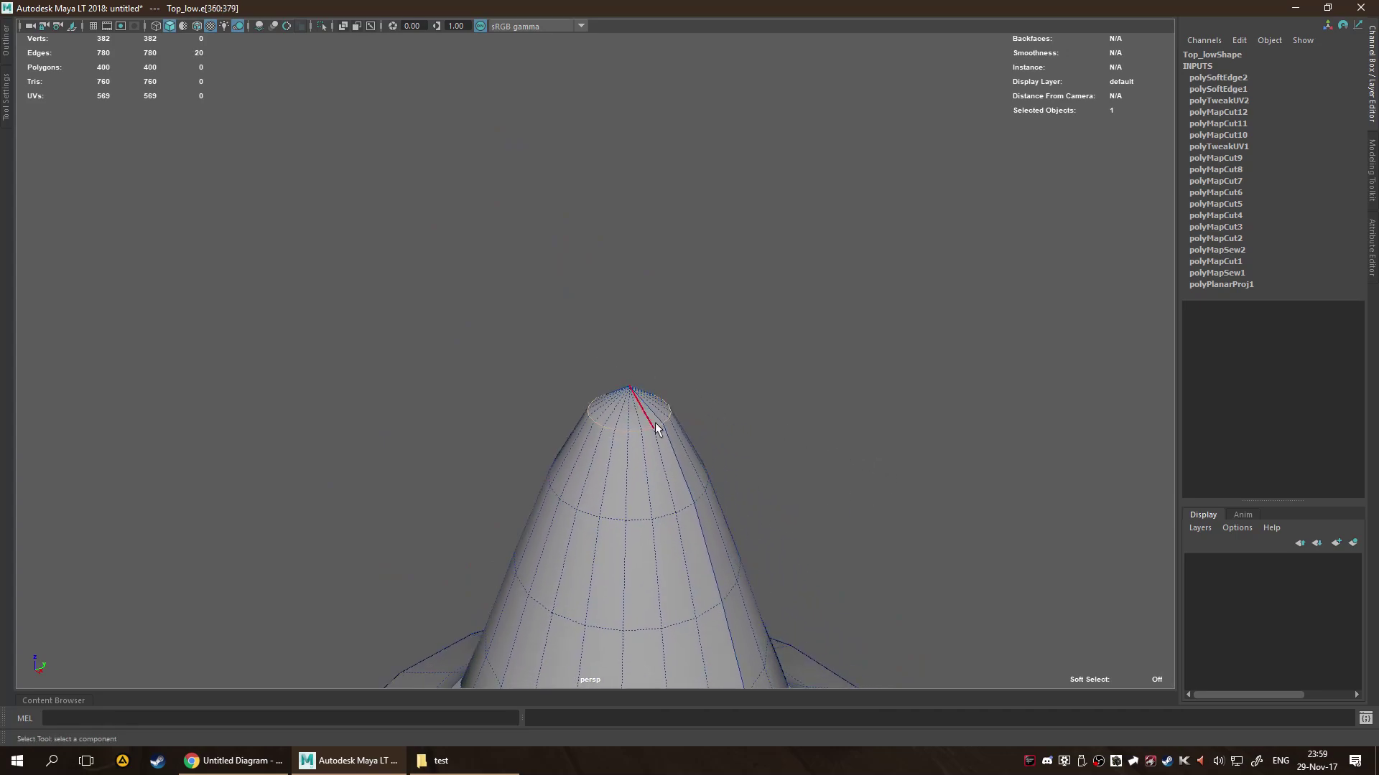
shift+right_drag(638, 328, 790, 357)
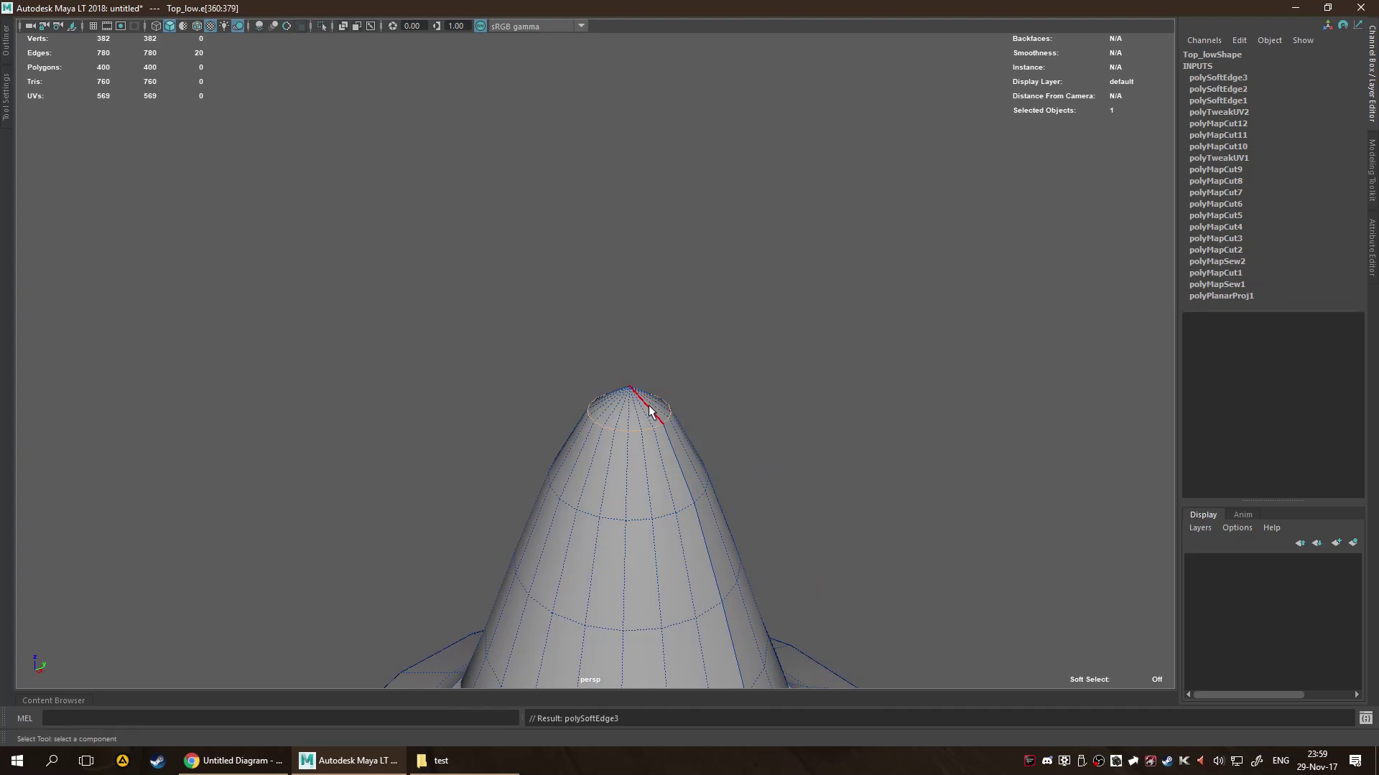
Soften the seam edge loop running lengthwise along the hat and the edge loop around its underside cap.
click(754, 511)
alt+drag(754, 511, 748, 395)
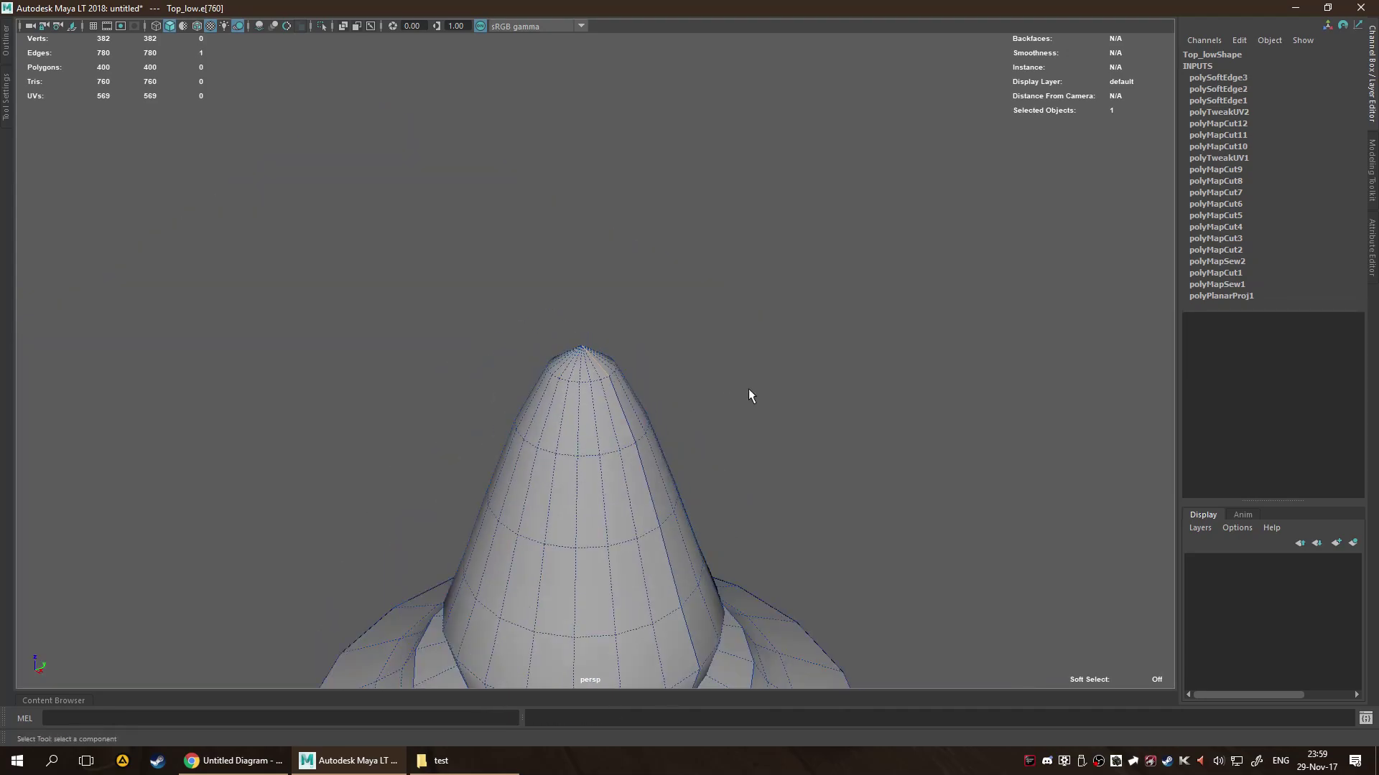
alt+middle_drag(797, 606, 627, 296)
alt+drag(630, 381, 636, 289)
alt+middle_drag(465, 573, 466, 518)
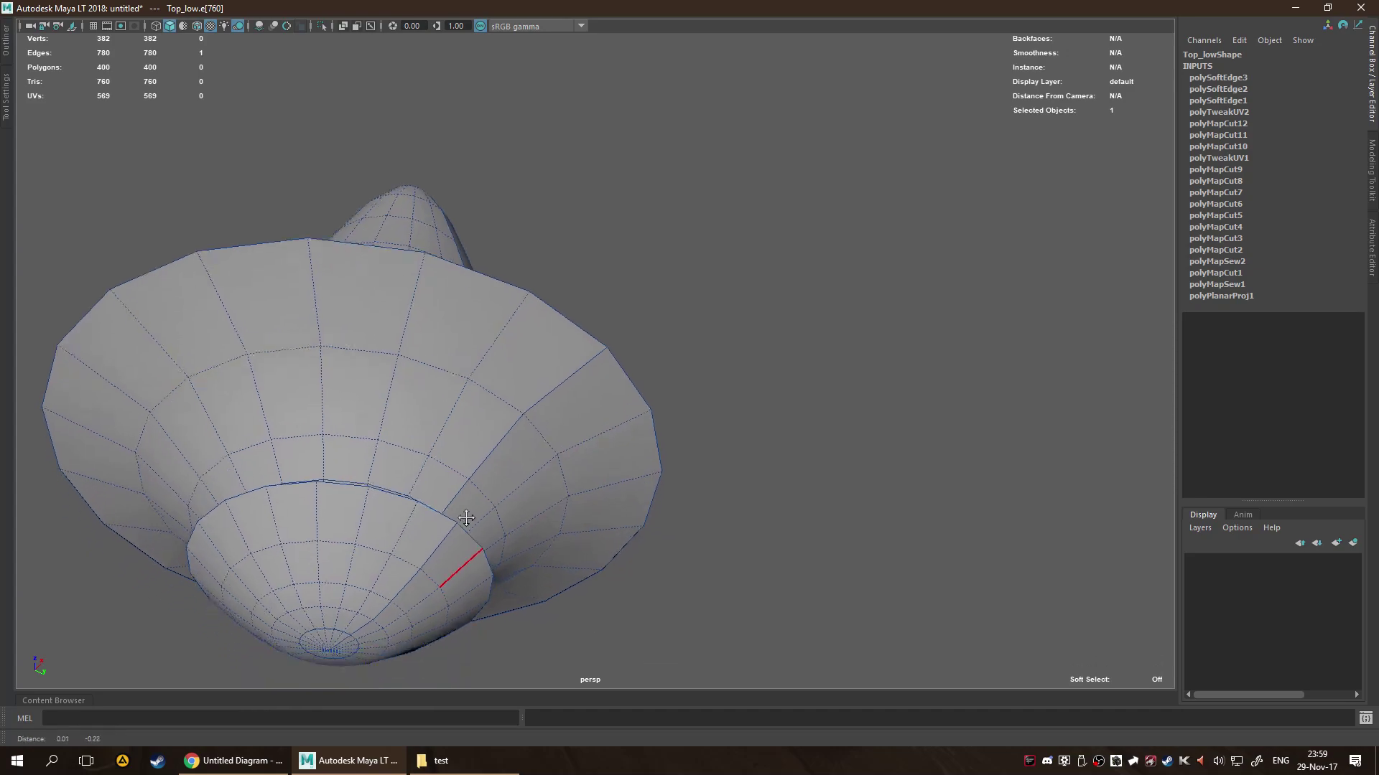
alt+drag(466, 518, 359, 433)
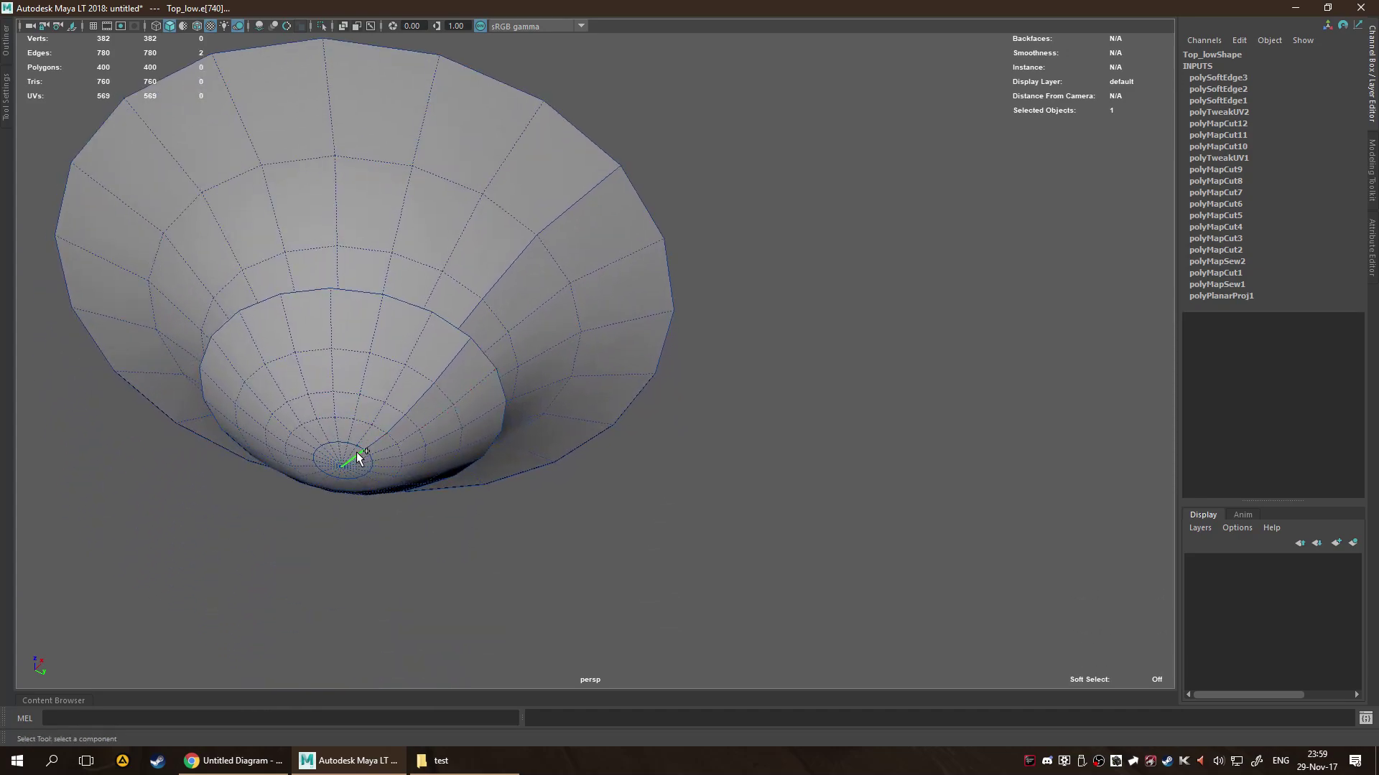
double_click(363, 452)
key(g)
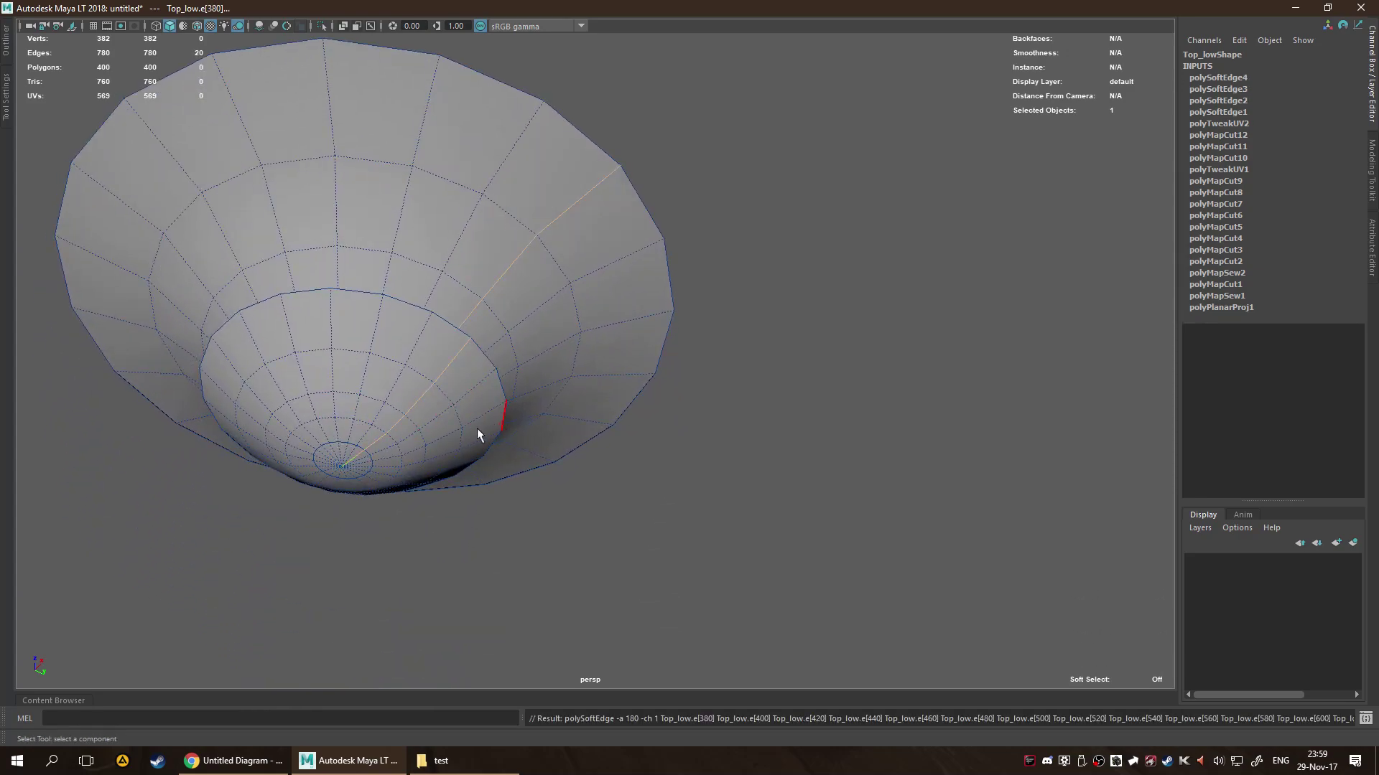
click(347, 439)
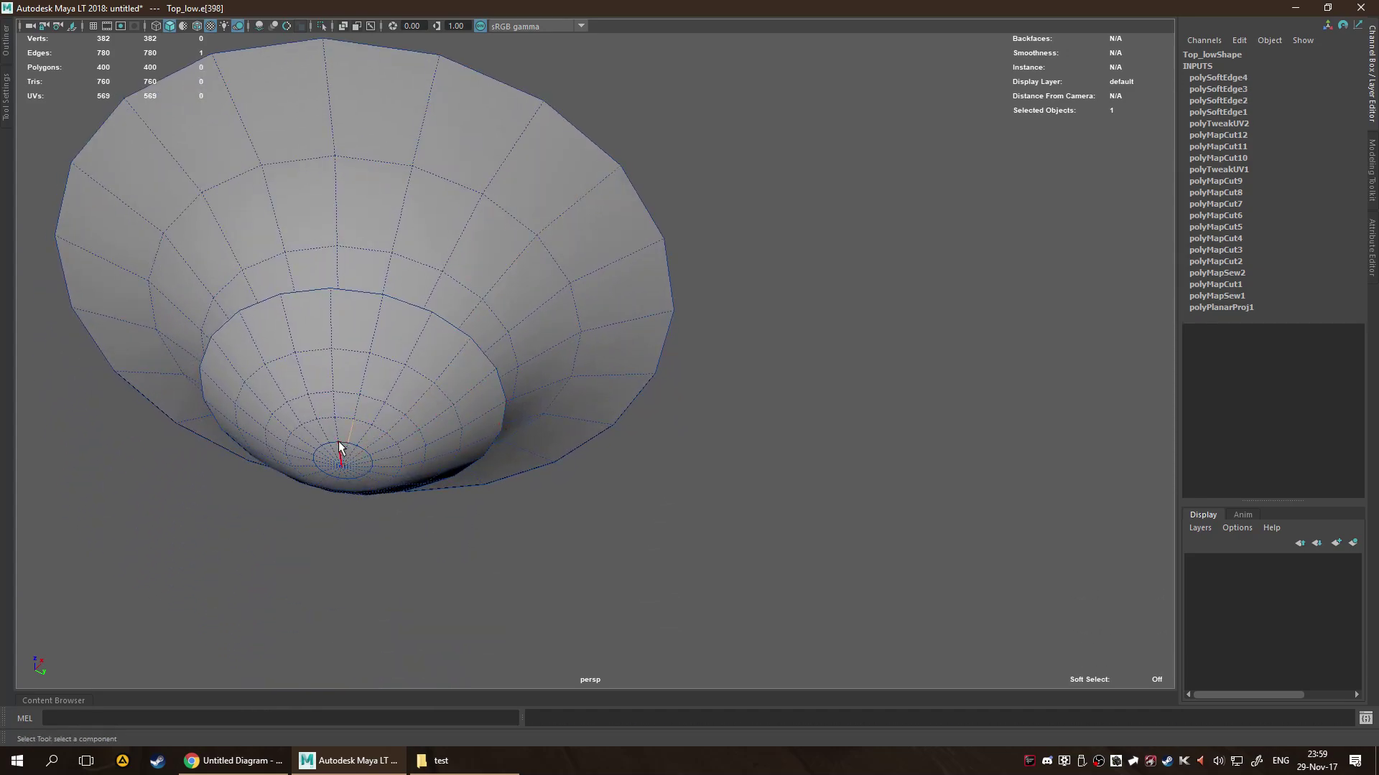
click(453, 552)
Select all of the hat's edges and delete its non-deformer history.
alt+drag(672, 176, 559, 380)
scroll(593, 295, down, 5)
alt+middle_drag(604, 176, 669, 280)
scroll(565, 365, up, 4)
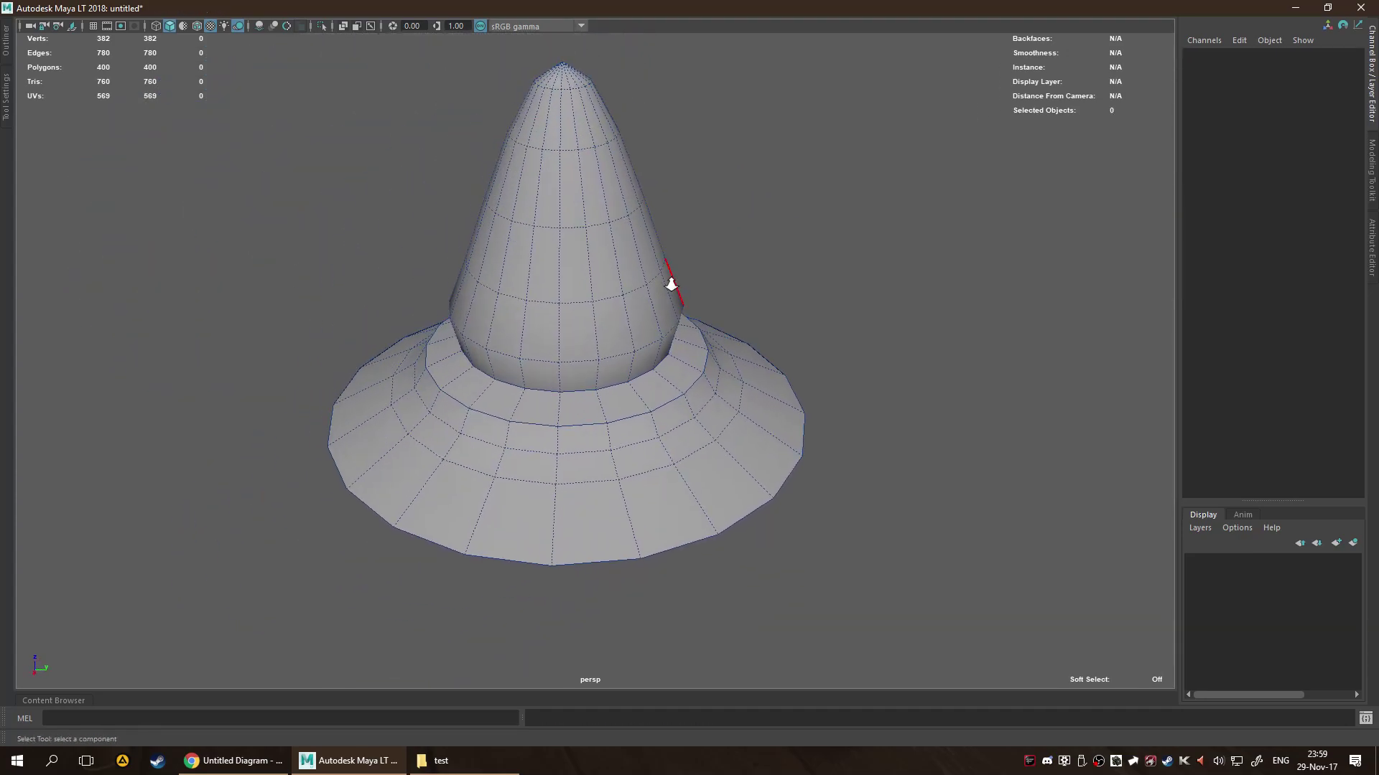
scroll(669, 280, up, 5)
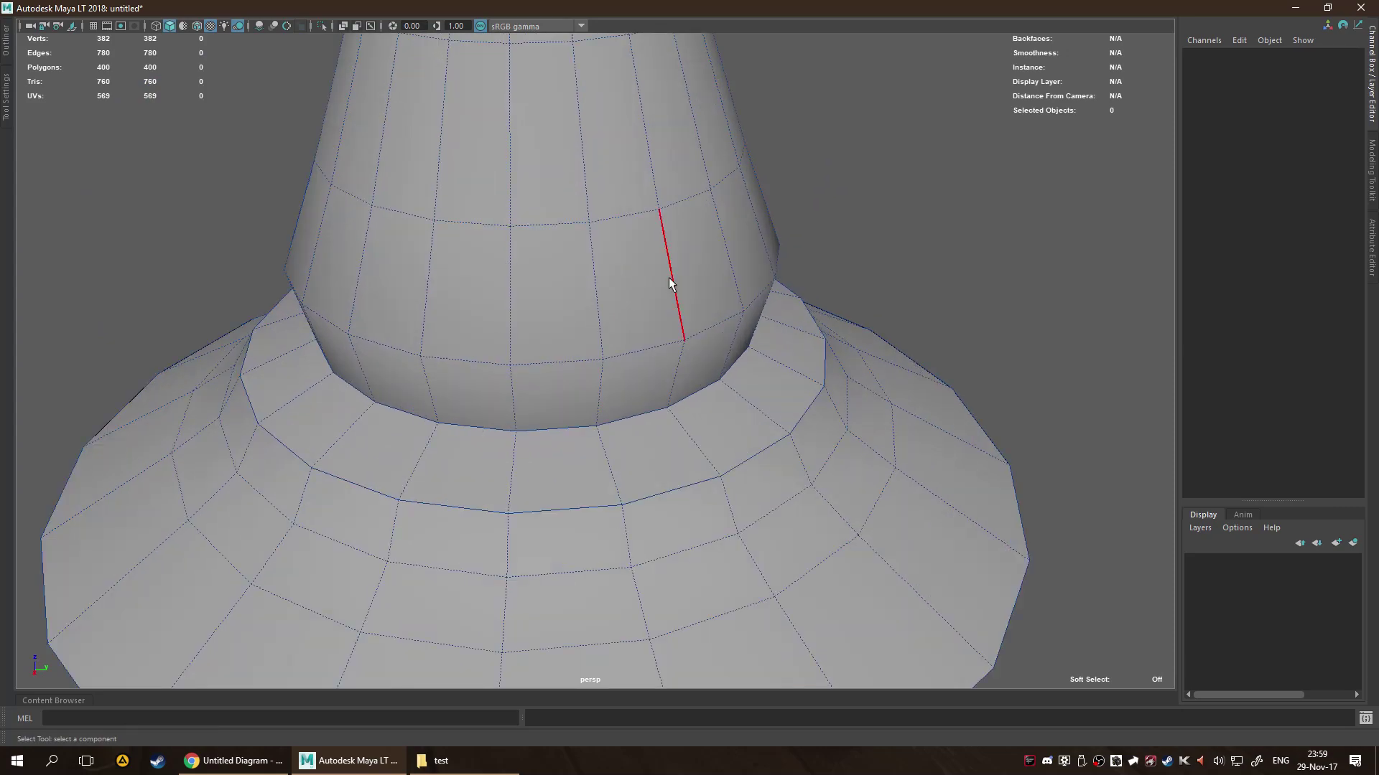
alt+drag(669, 283, 588, 330)
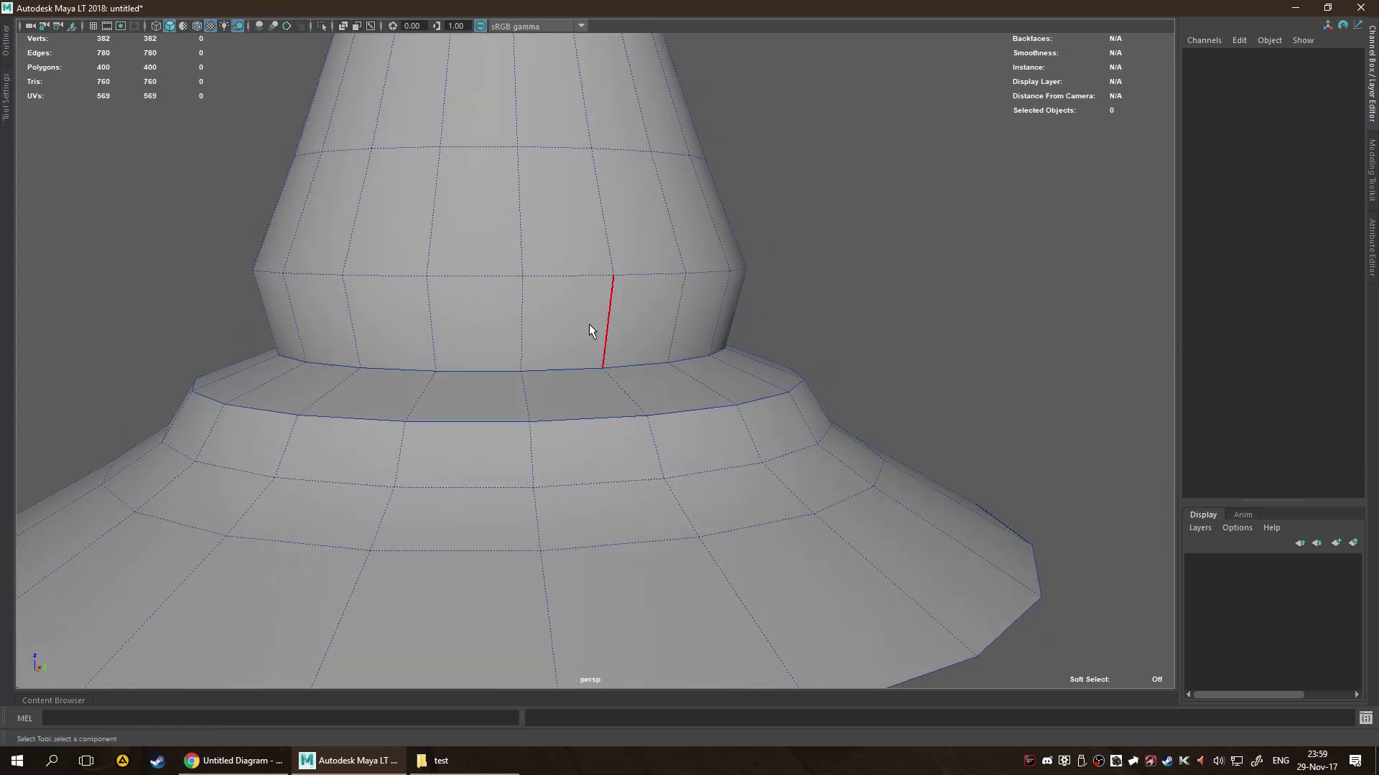
scroll(564, 342, down, 6)
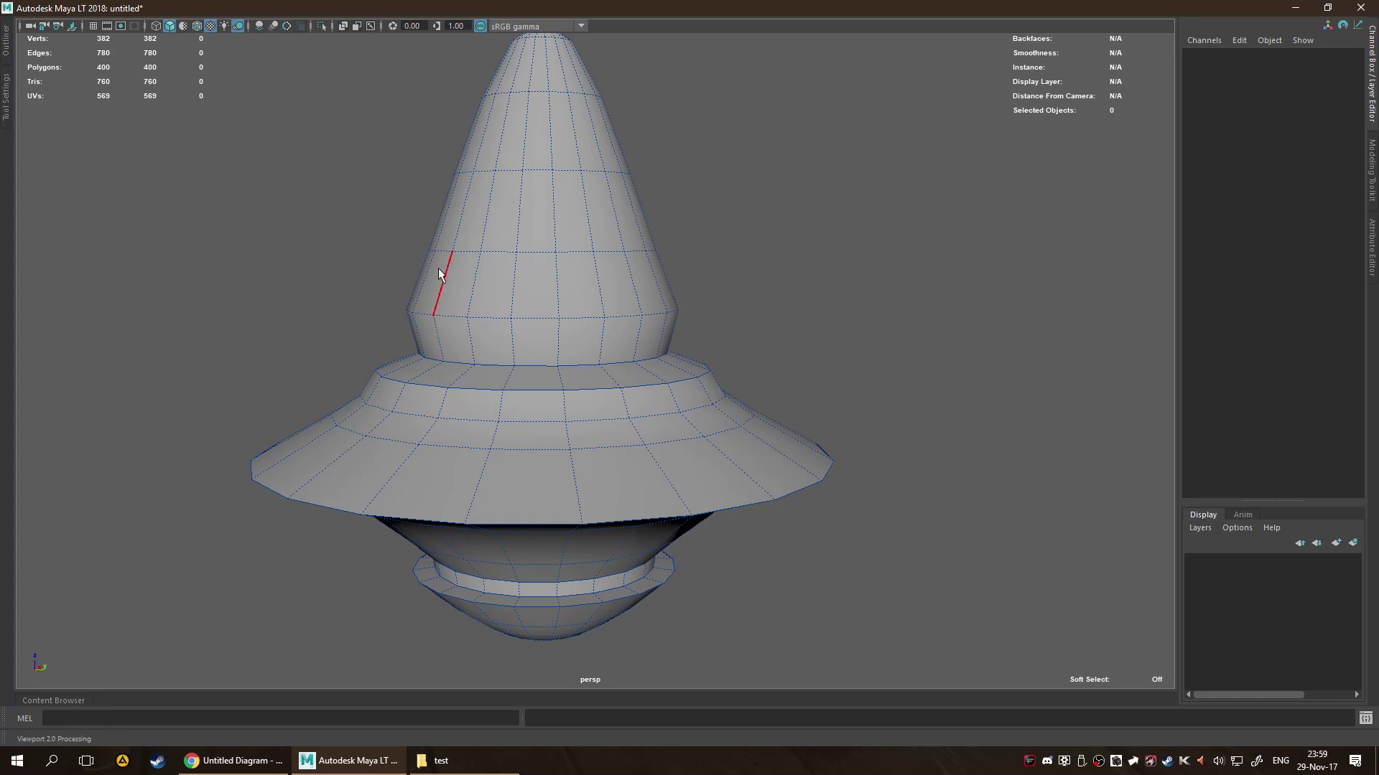
scroll(442, 301, down, 3)
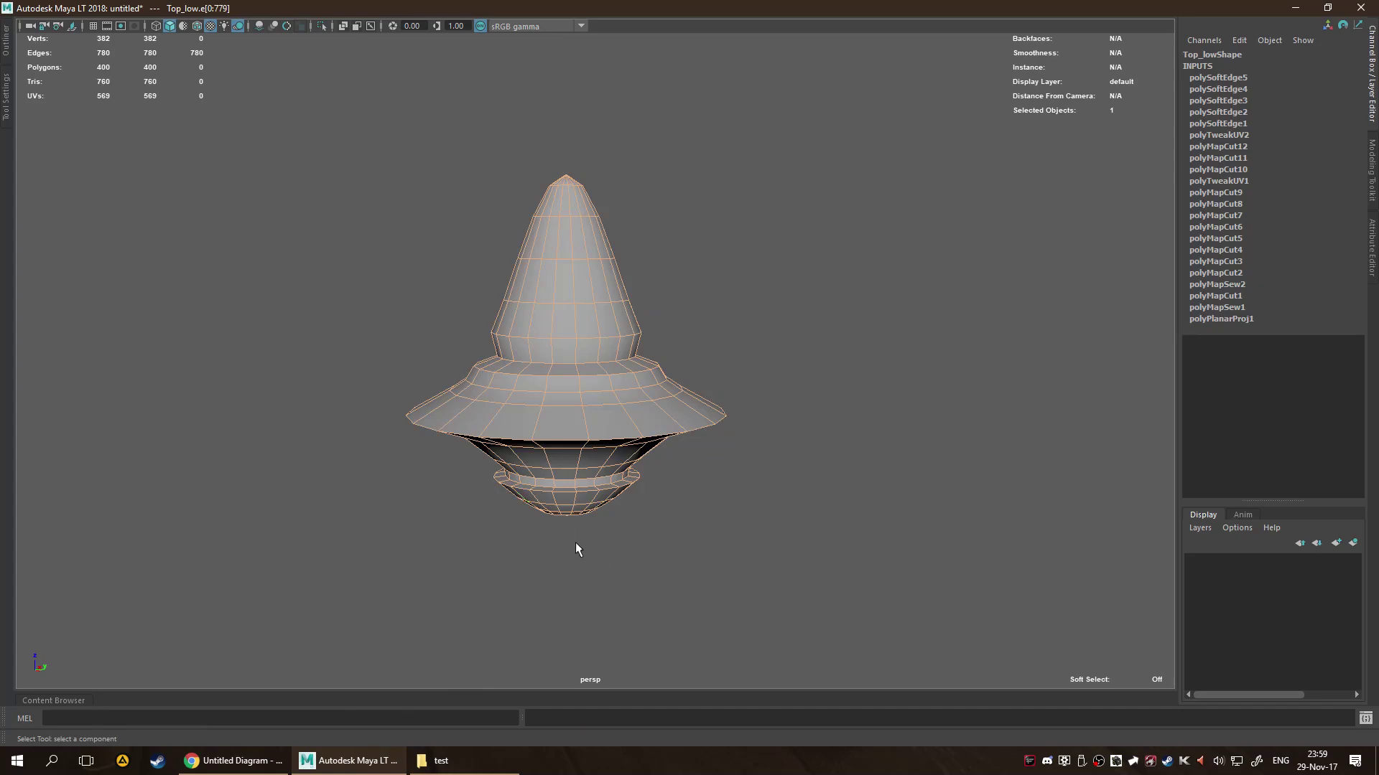
key(ctrl+shift+alt+d)
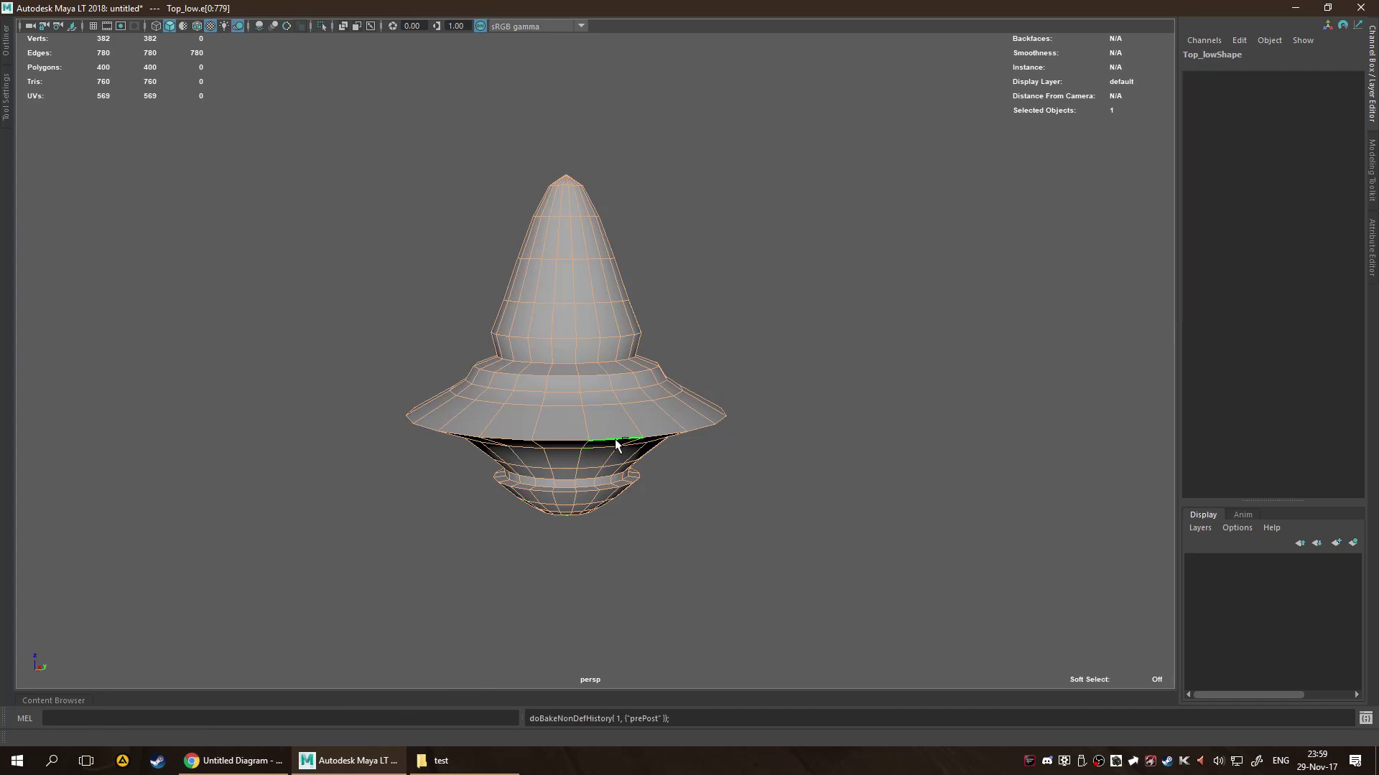
Try beveling all of the hat's edges with a fraction of 1 and two segments.
key(ctrl+b)
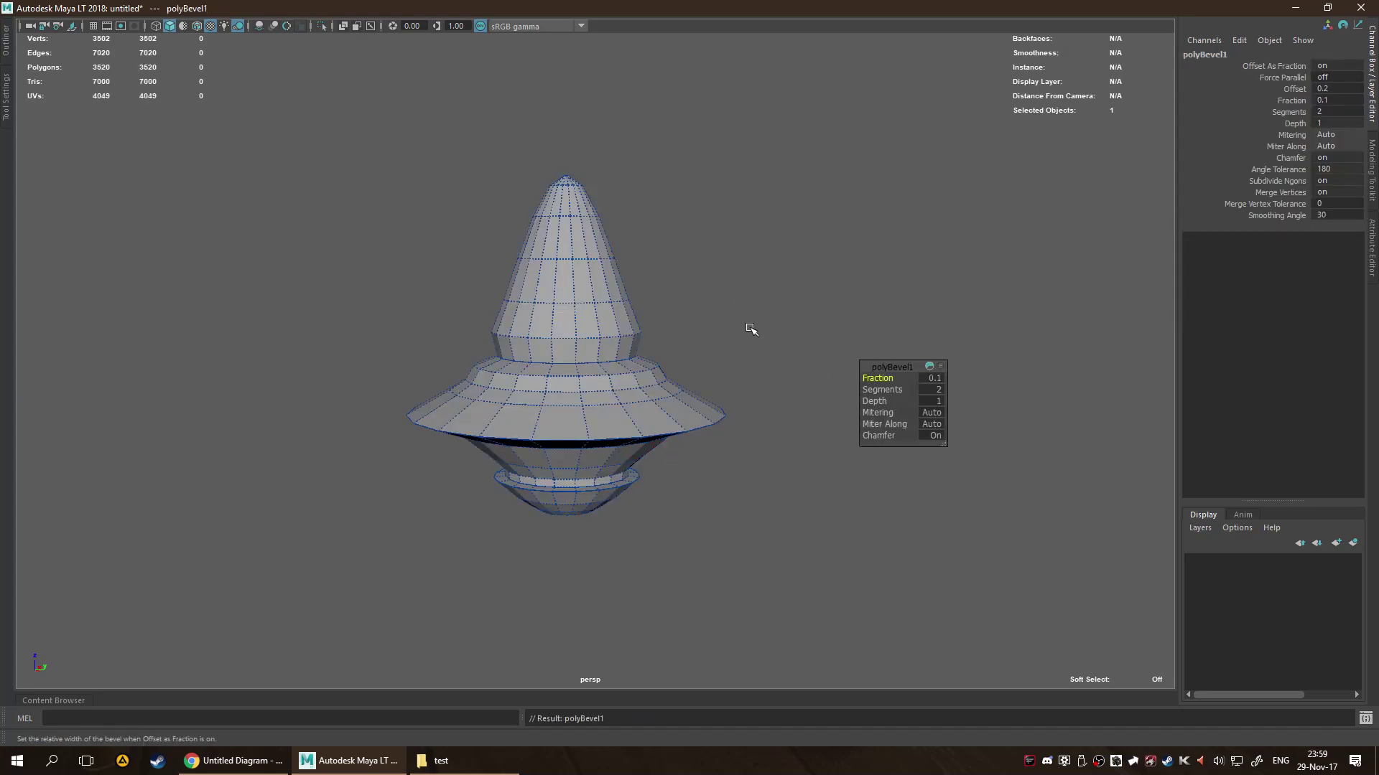
scroll(747, 328, up, 5)
middle_drag(732, 320, 740, 310)
scroll(761, 341, down, 5)
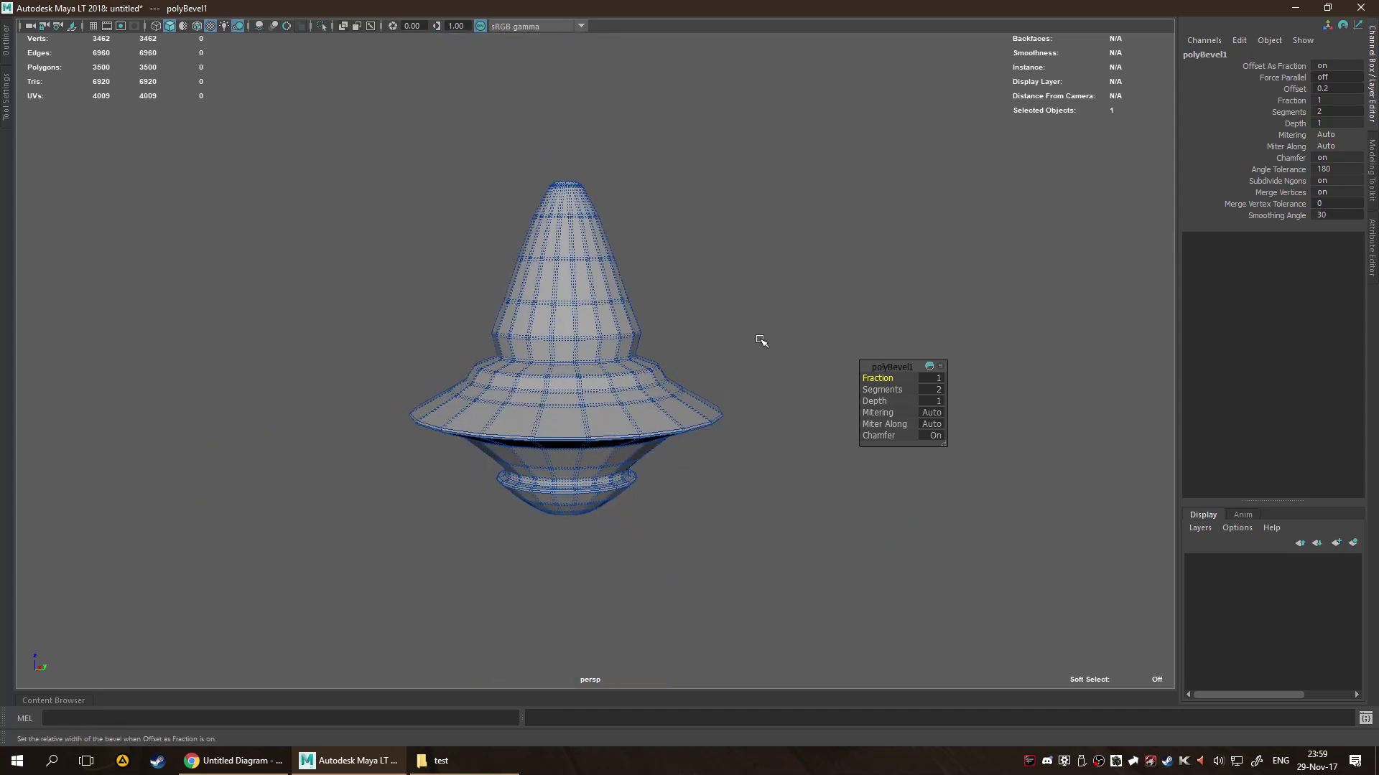
alt+drag(741, 327, 714, 344)
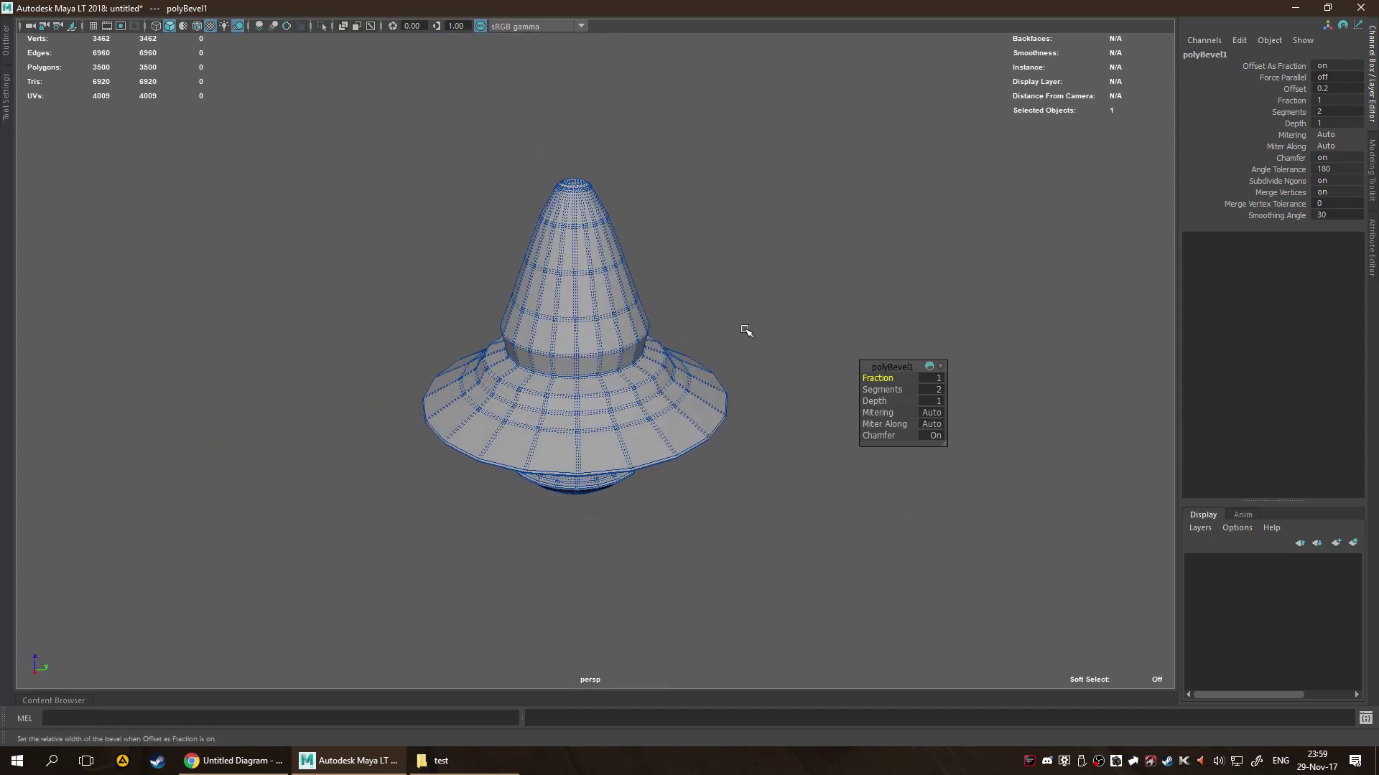
Examine the fully beveled hat's shading and edge flow in object selection mode from several angles.
click(774, 312)
key(F8)
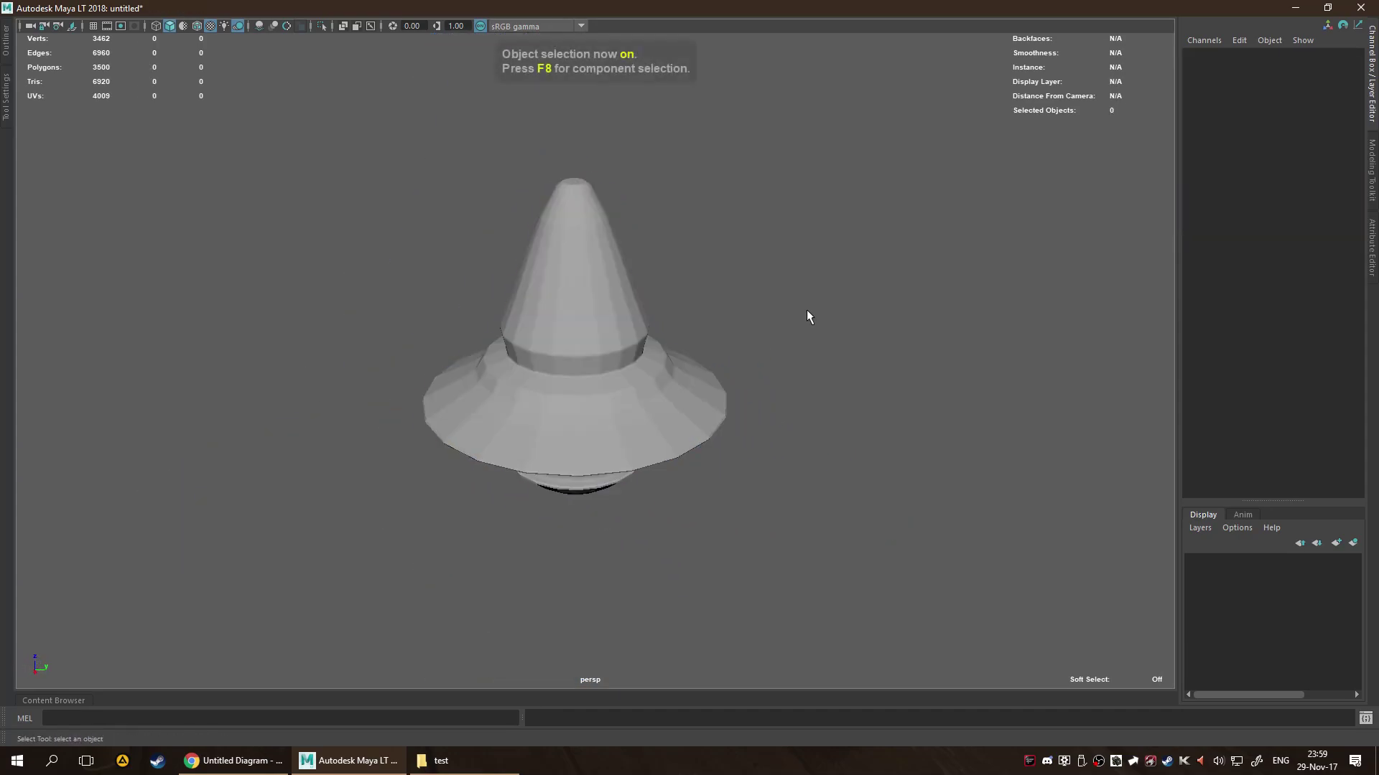
alt+drag(843, 385, 840, 347)
scroll(860, 352, up, 5)
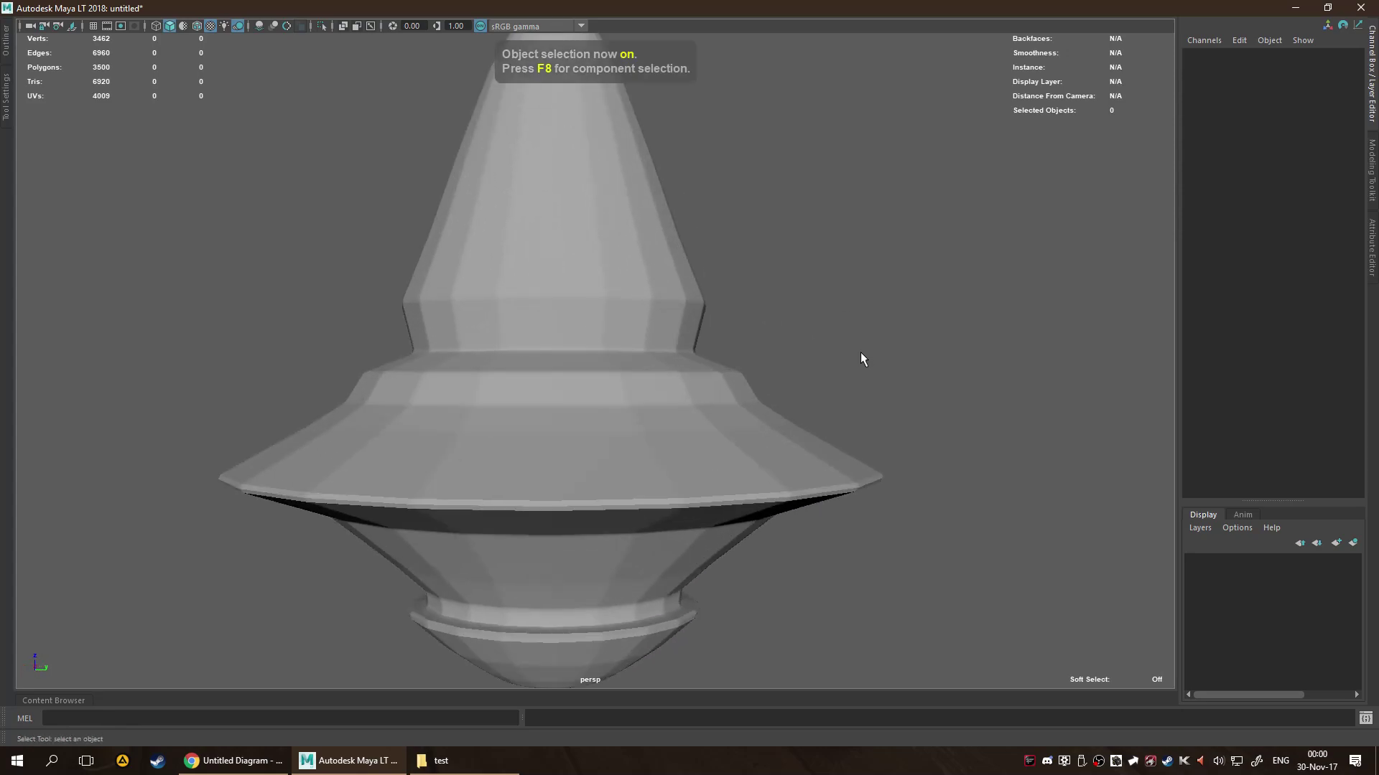
scroll(825, 355, up, 3)
alt+drag(533, 363, 728, 327)
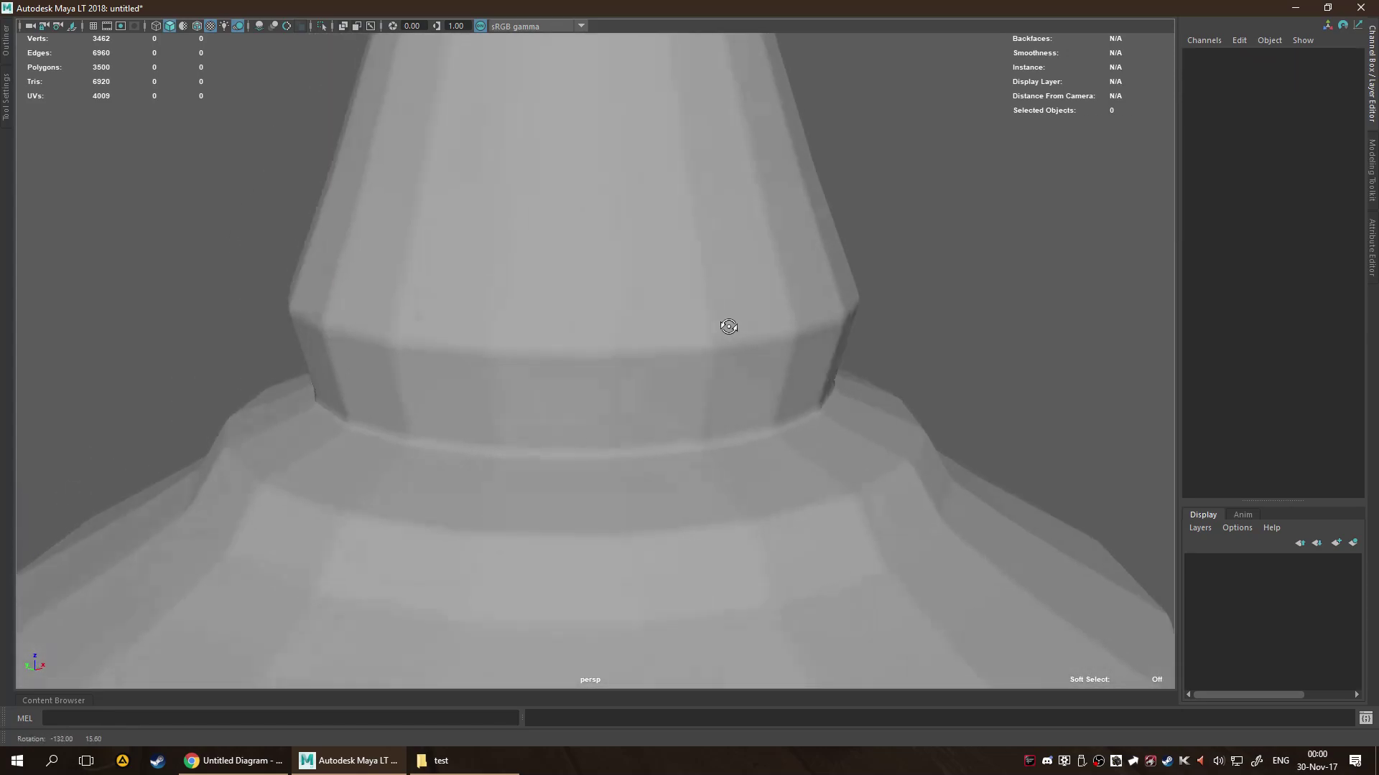
scroll(572, 316, down, 8)
click(591, 313)
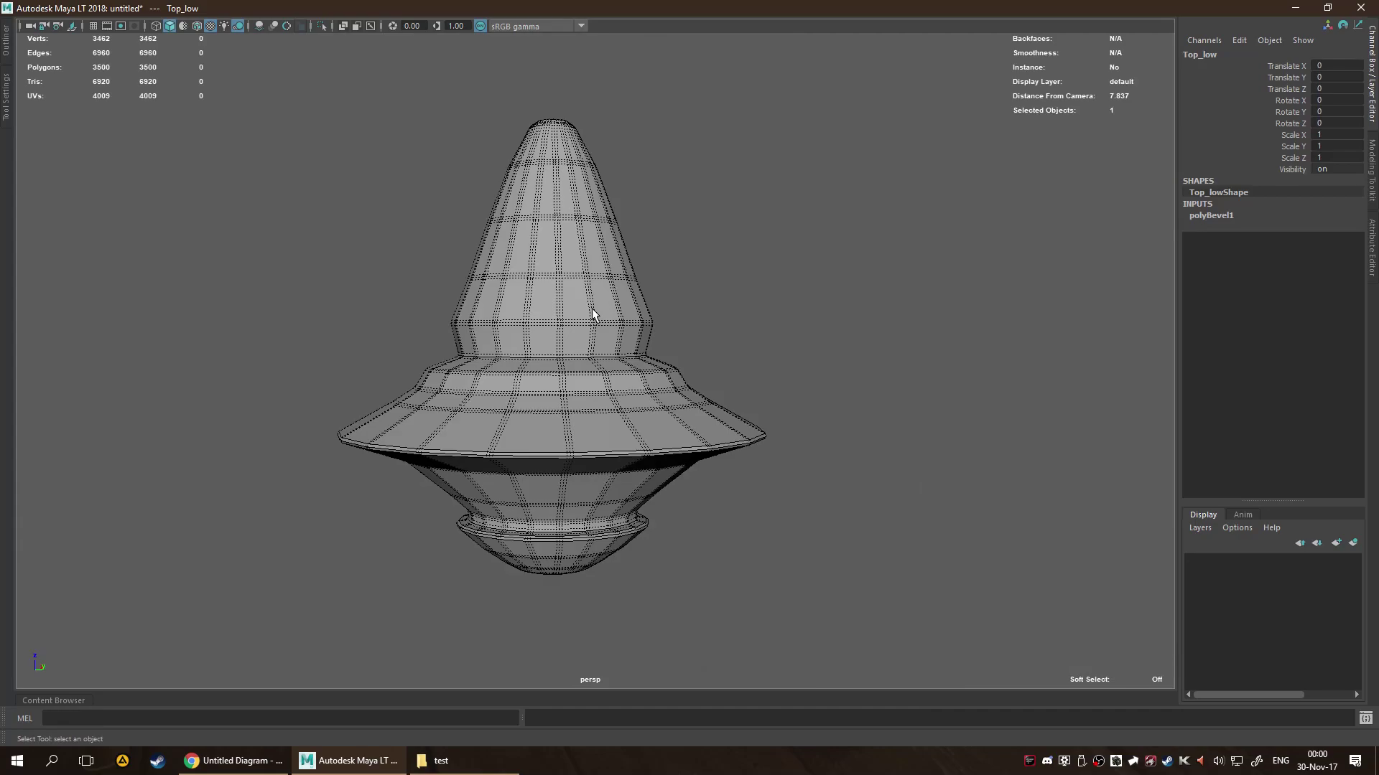
Undo the bevel on all of the hat's edges and clear the edge selection.
key(ctrl+z)
key(ctrl+z)
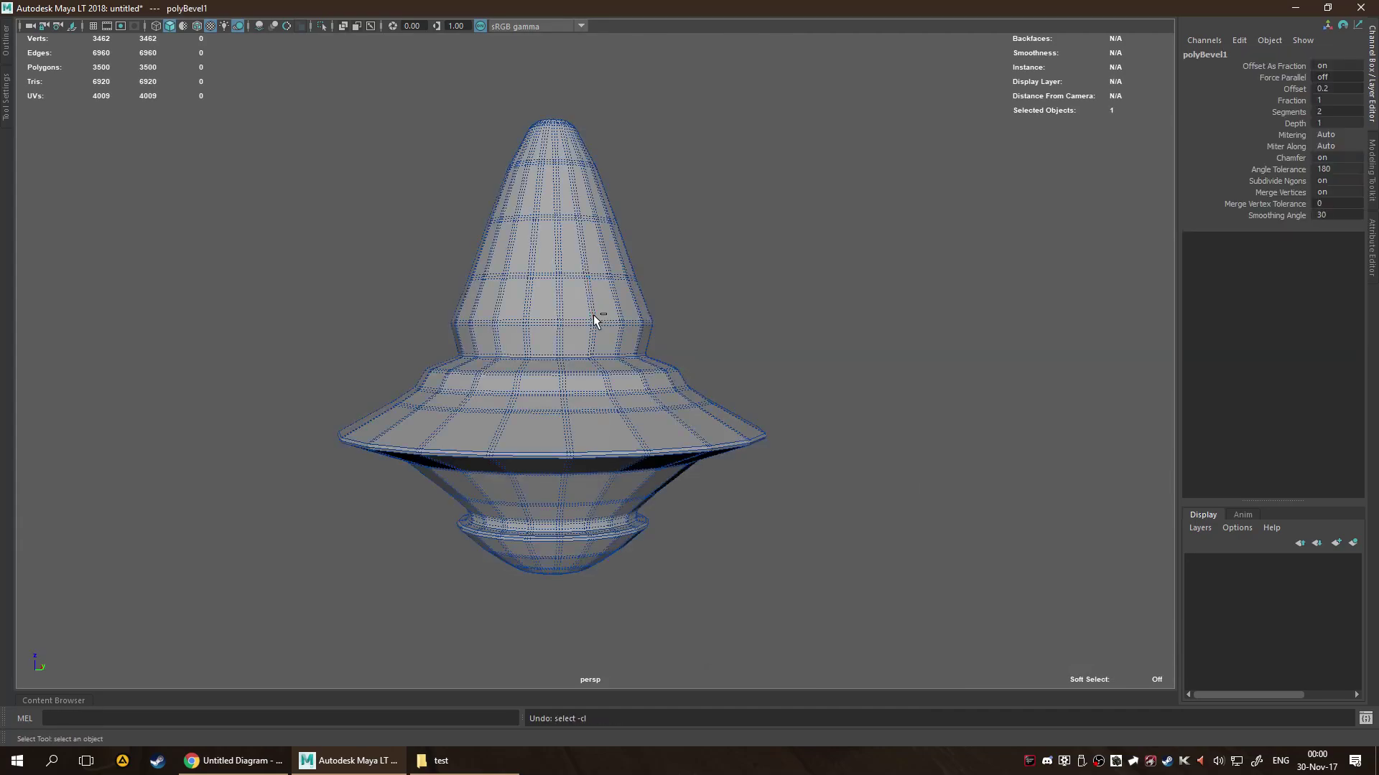
key(ctrl+z)
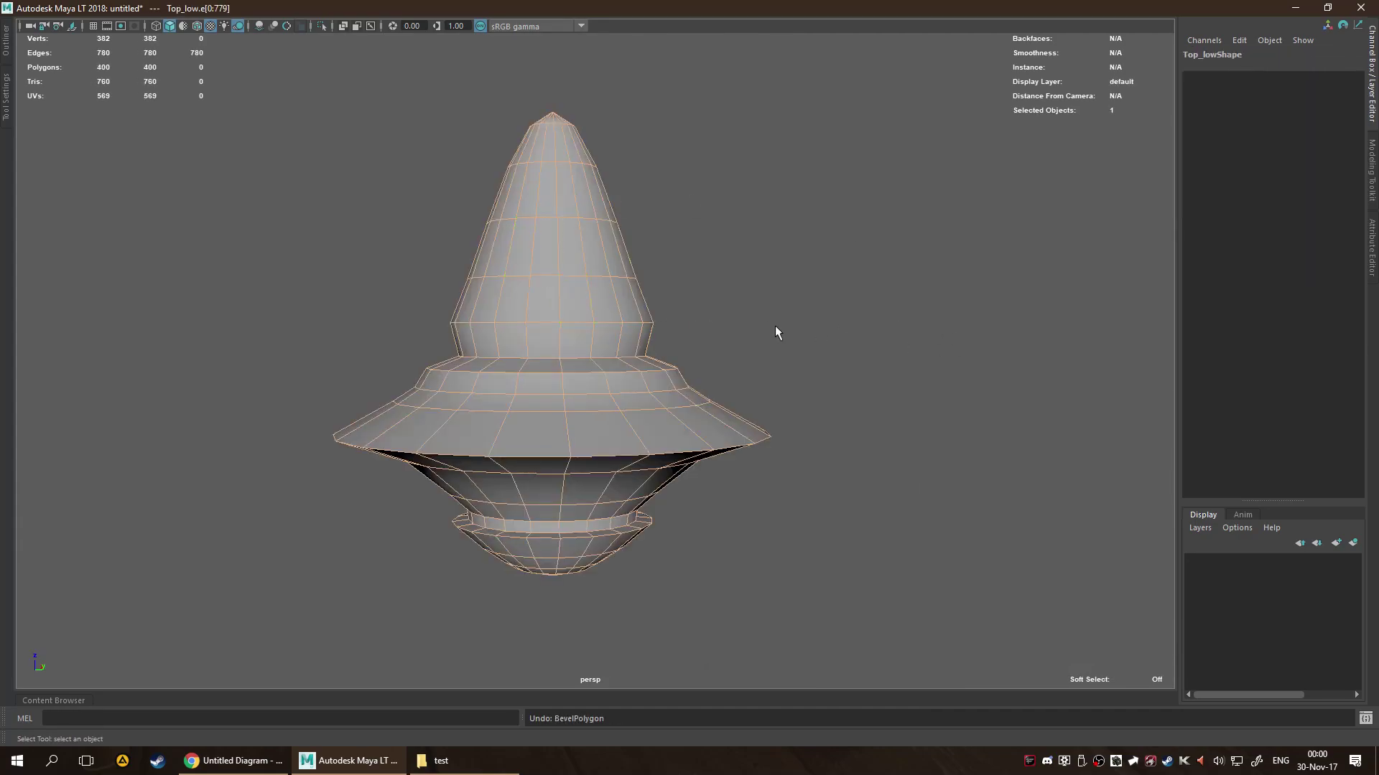
click(817, 282)
Bevel the edge loop around the brim's outer rim with a fraction of 0.1 and two segments.
alt+drag(763, 296, 733, 354)
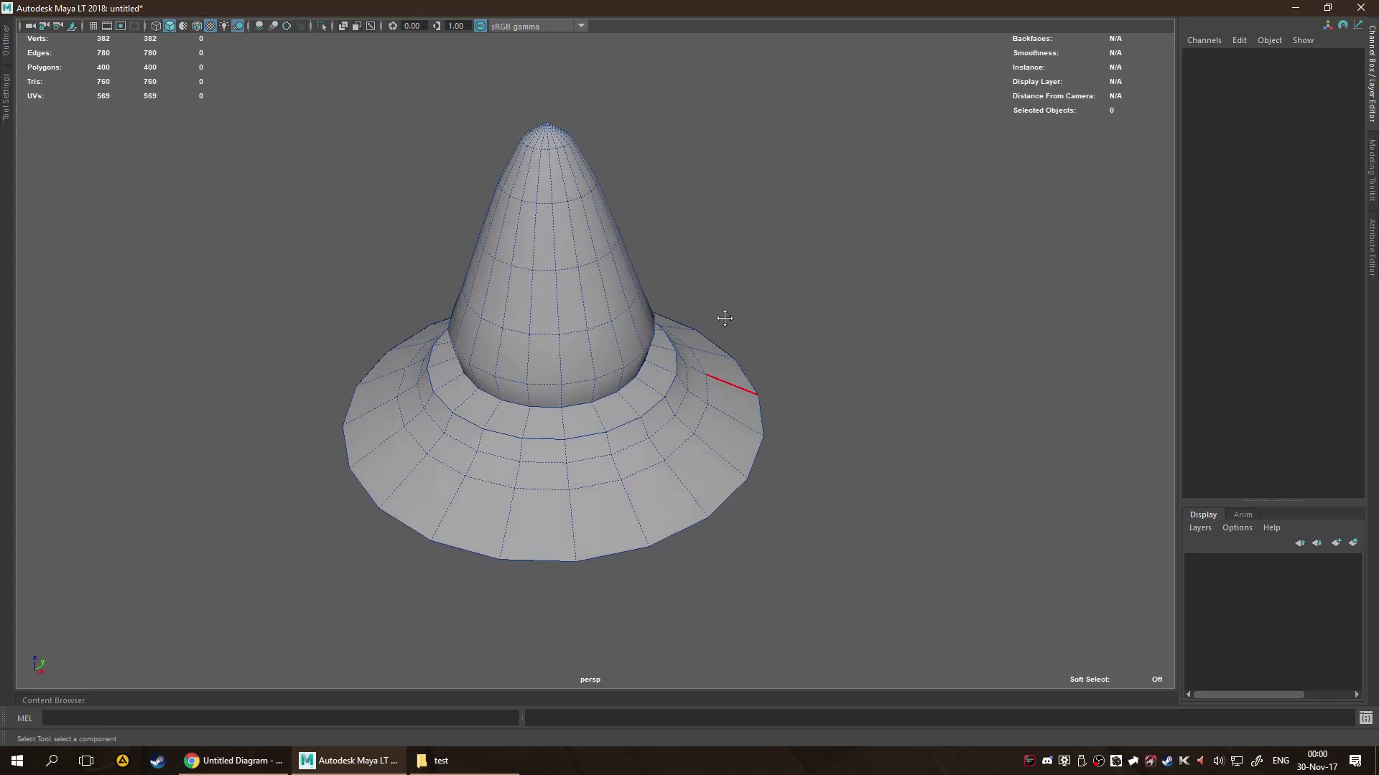
scroll(507, 456, up, 3)
double_click(497, 527)
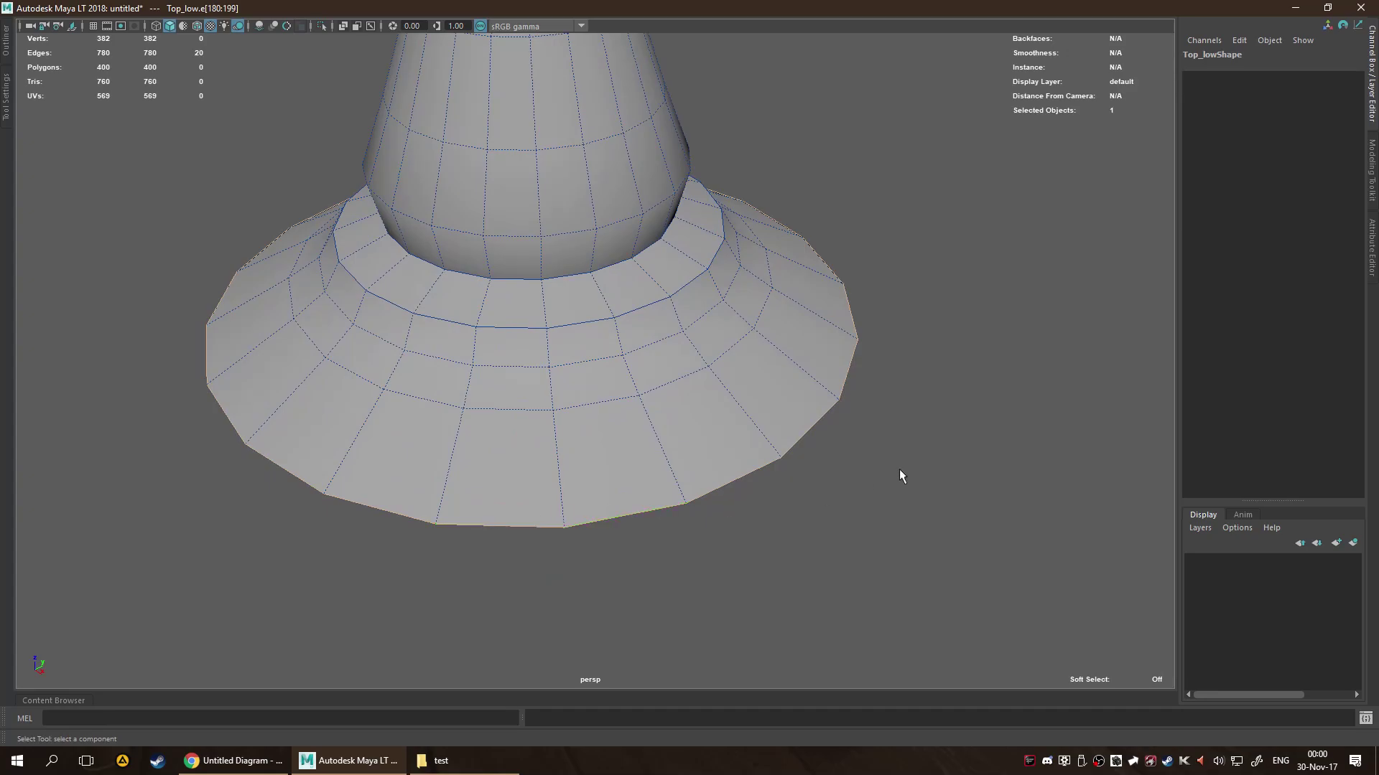
alt+drag(899, 474, 957, 431)
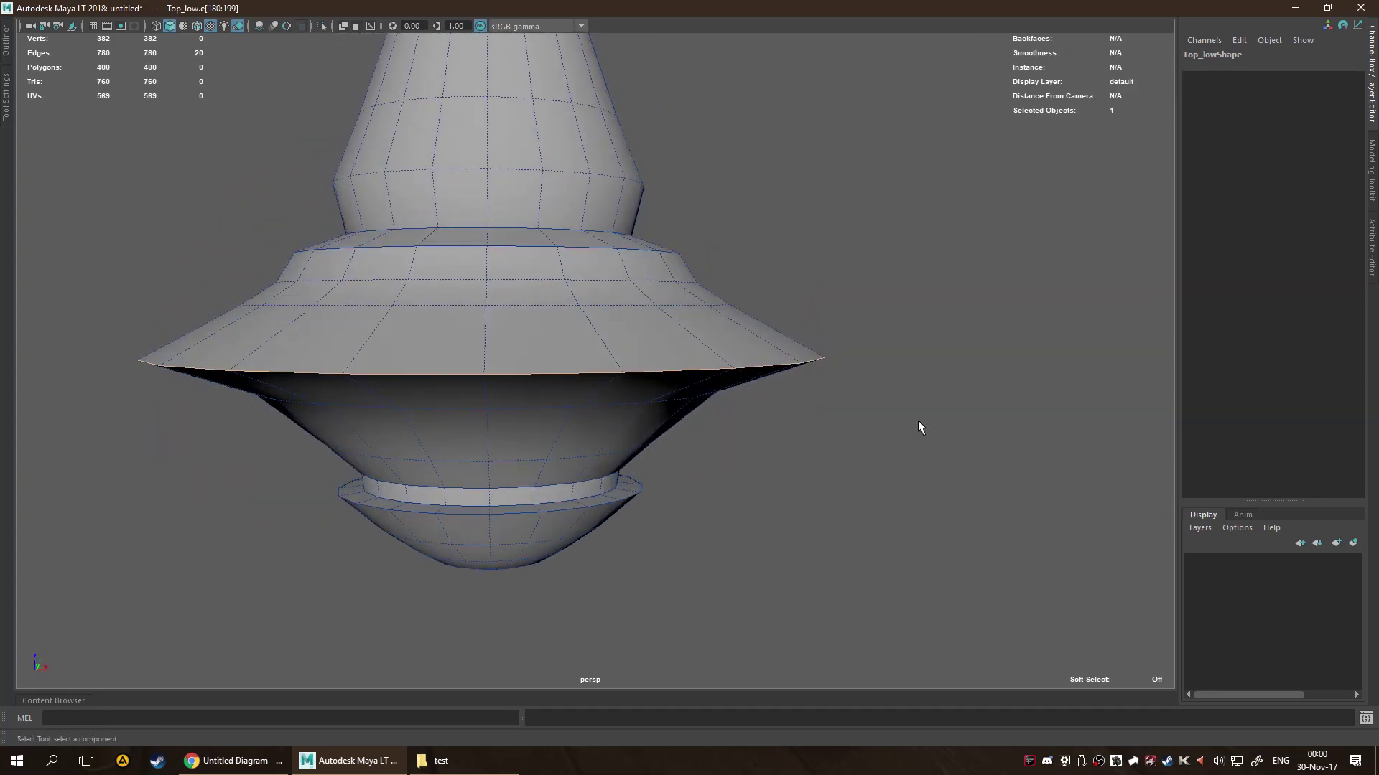
key(ctrl+b)
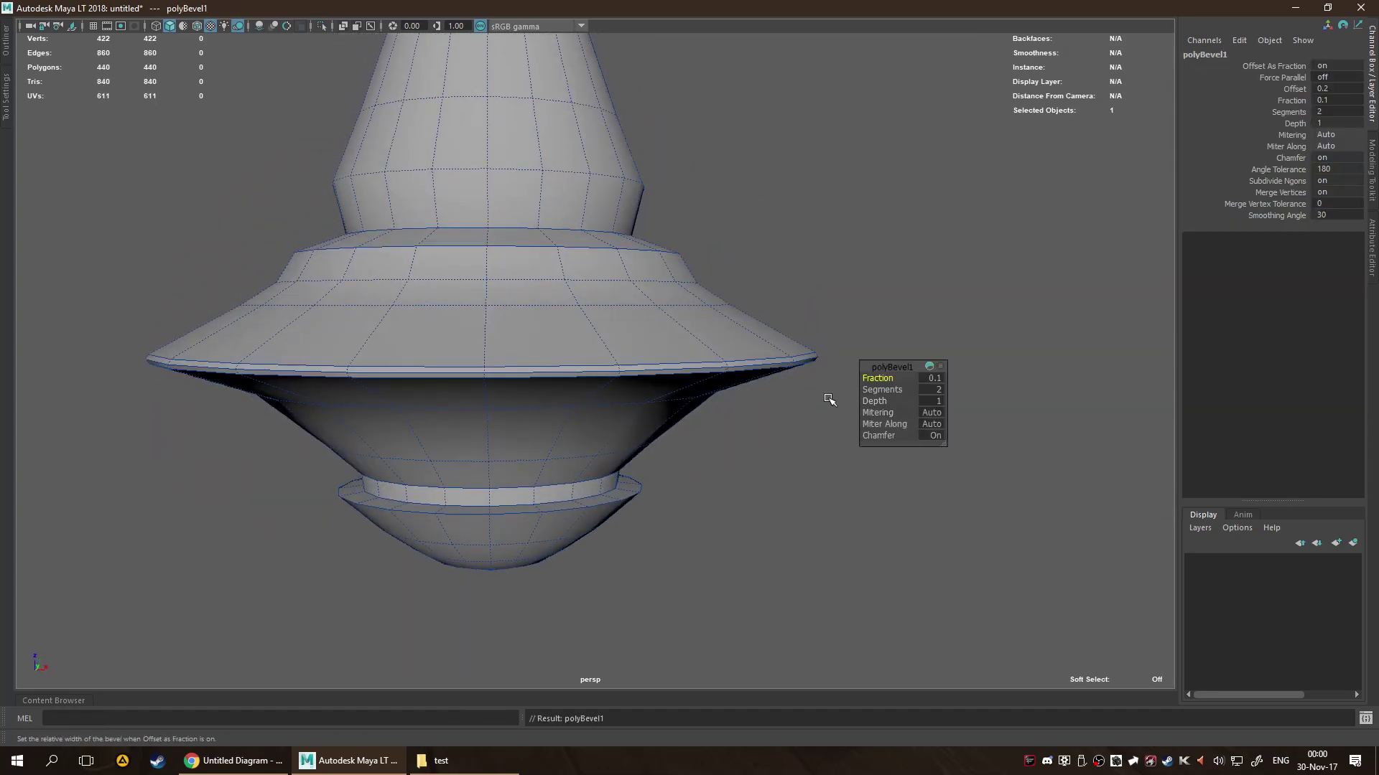
Try three segments on the brim rim's bevel and inspect the rounded edge from above and below.
scroll(746, 388, up, 5)
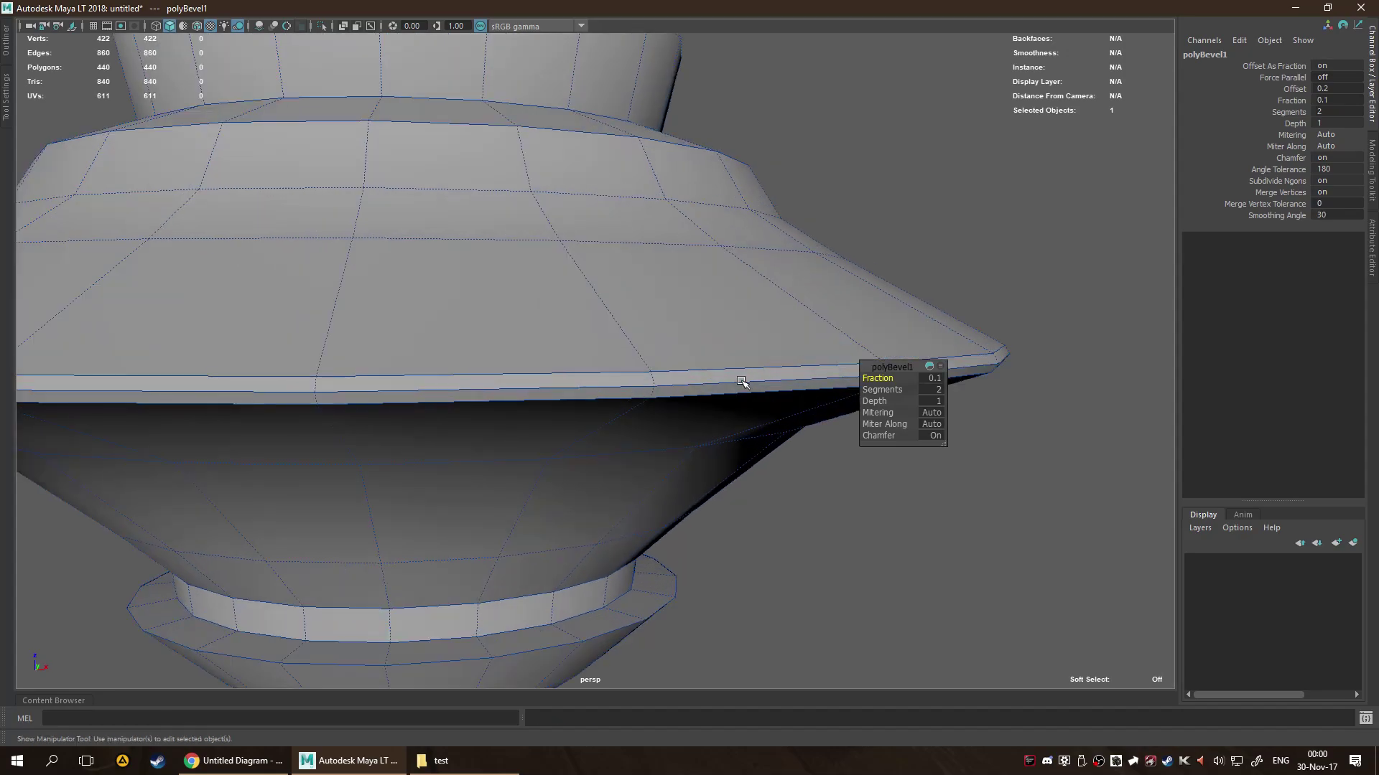
alt+drag(743, 385, 766, 335)
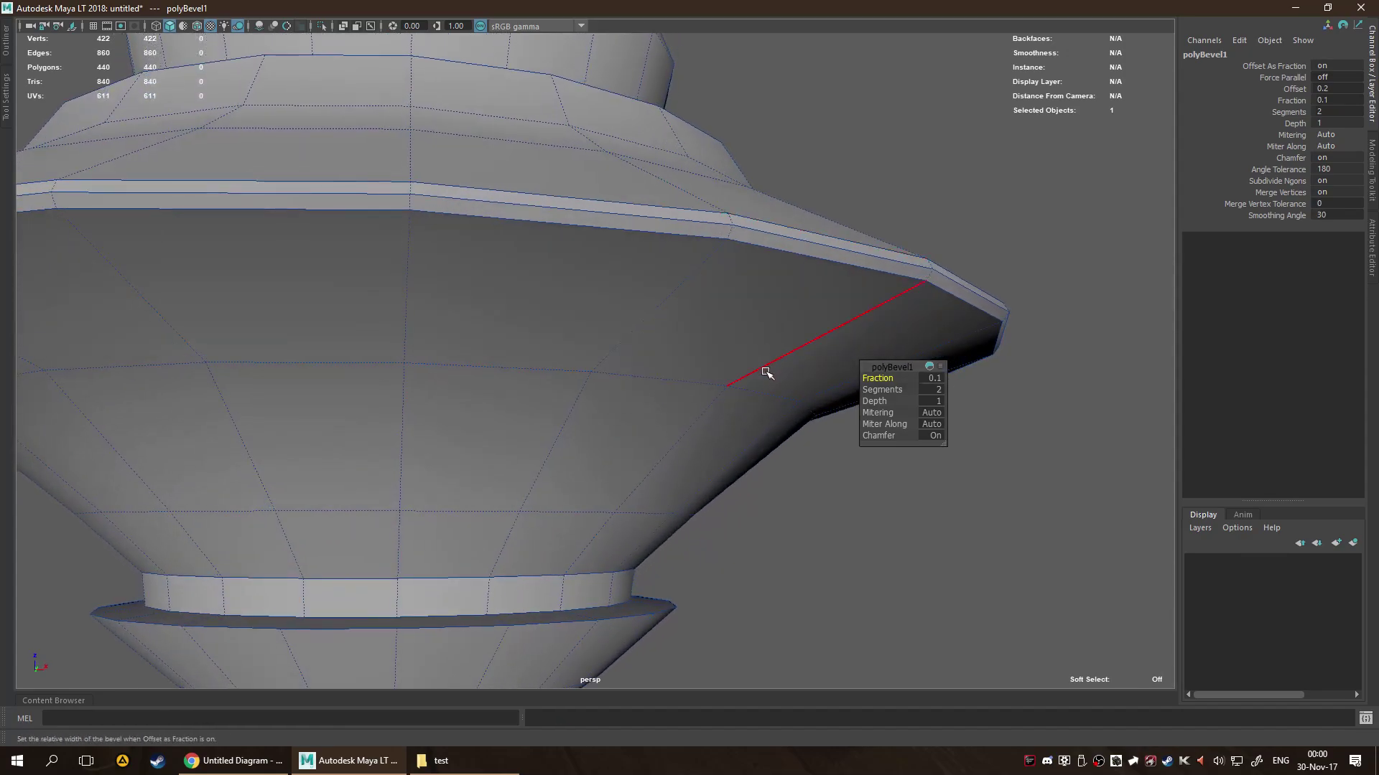
scroll(766, 373, up, 5)
alt+middle_drag(766, 304, 744, 368)
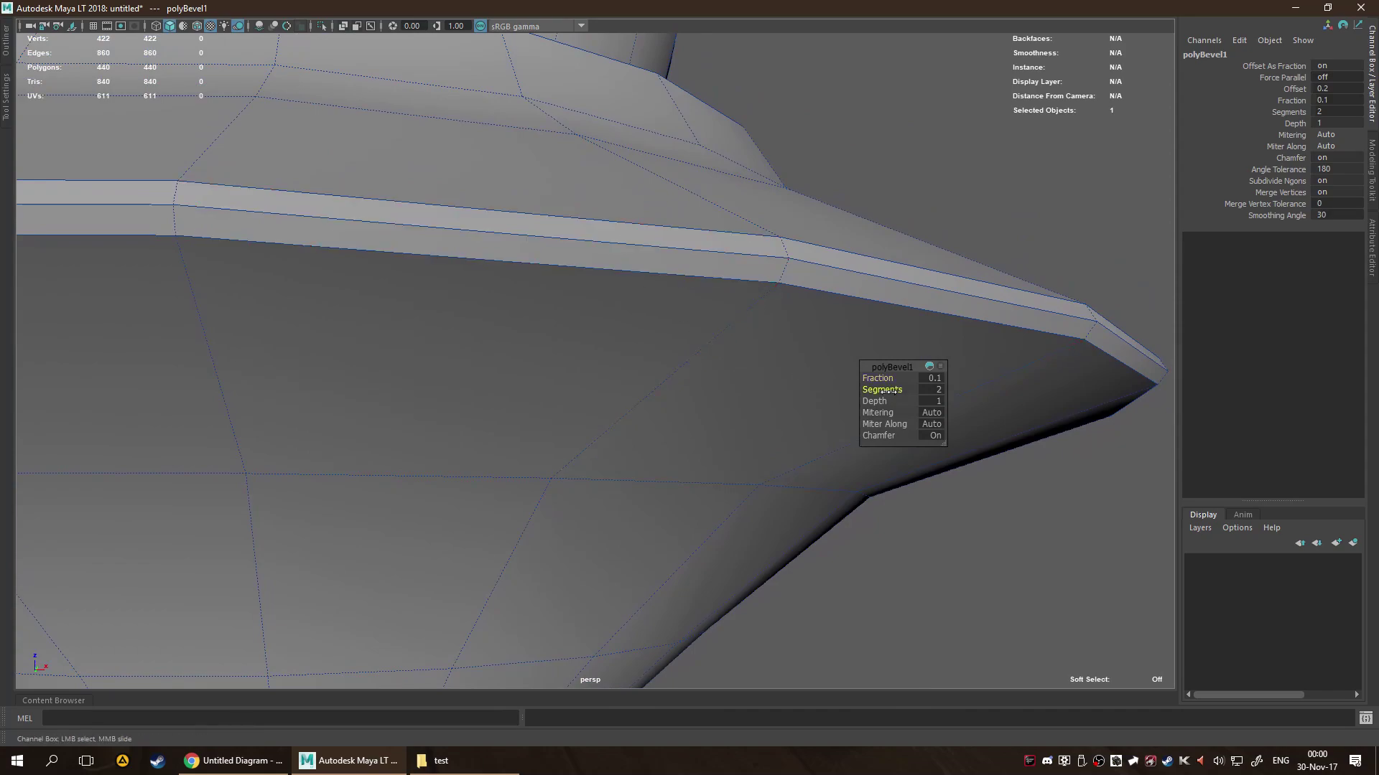
drag(894, 390, 897, 390)
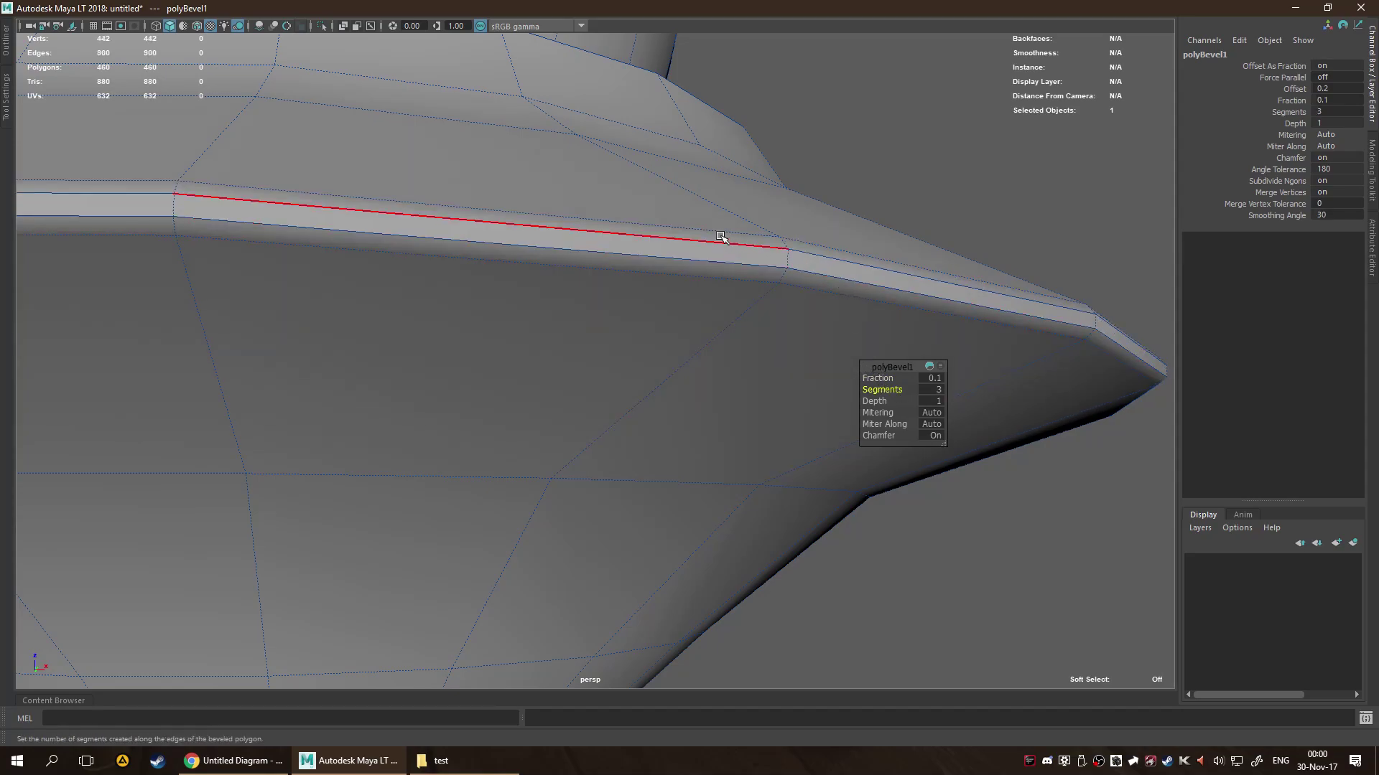
alt+drag(670, 263, 577, 297)
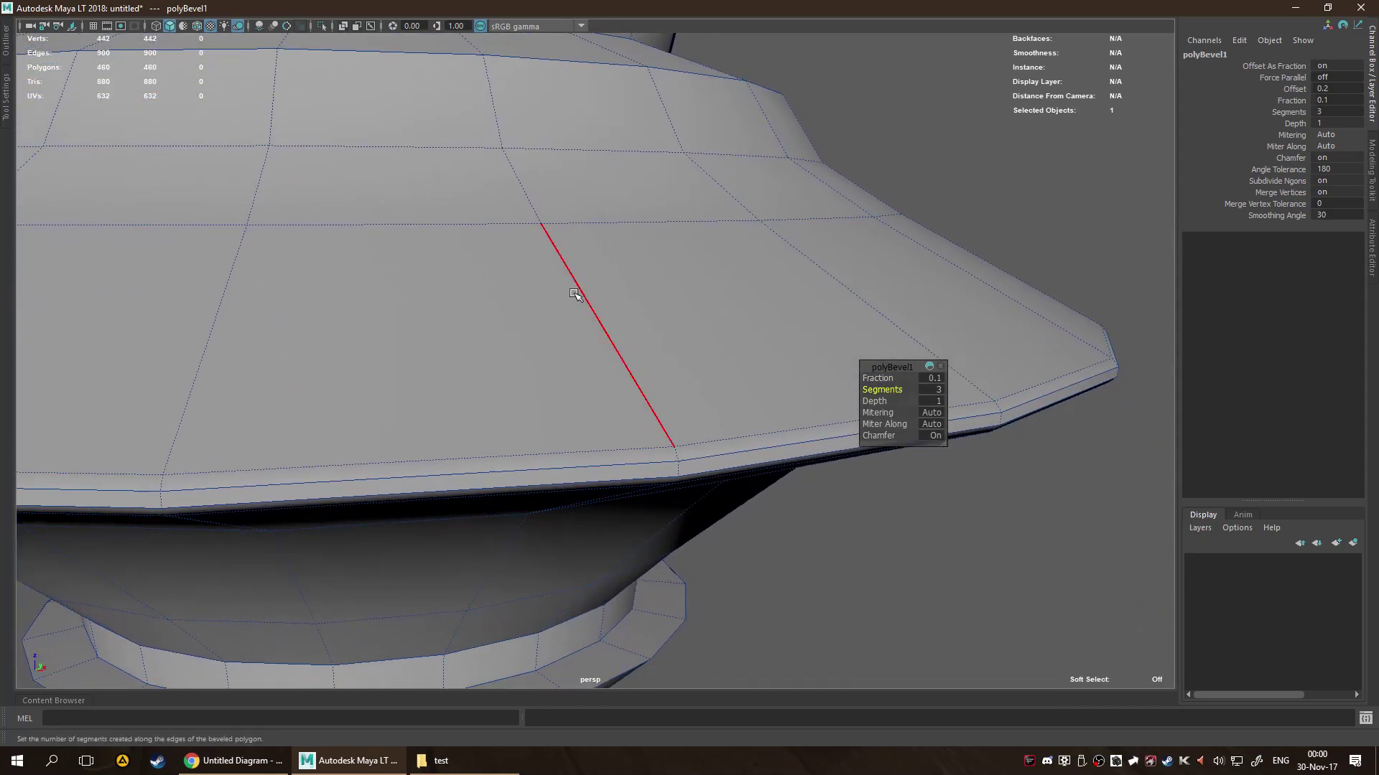
scroll(578, 298, up, 3)
alt+drag(583, 345, 575, 369)
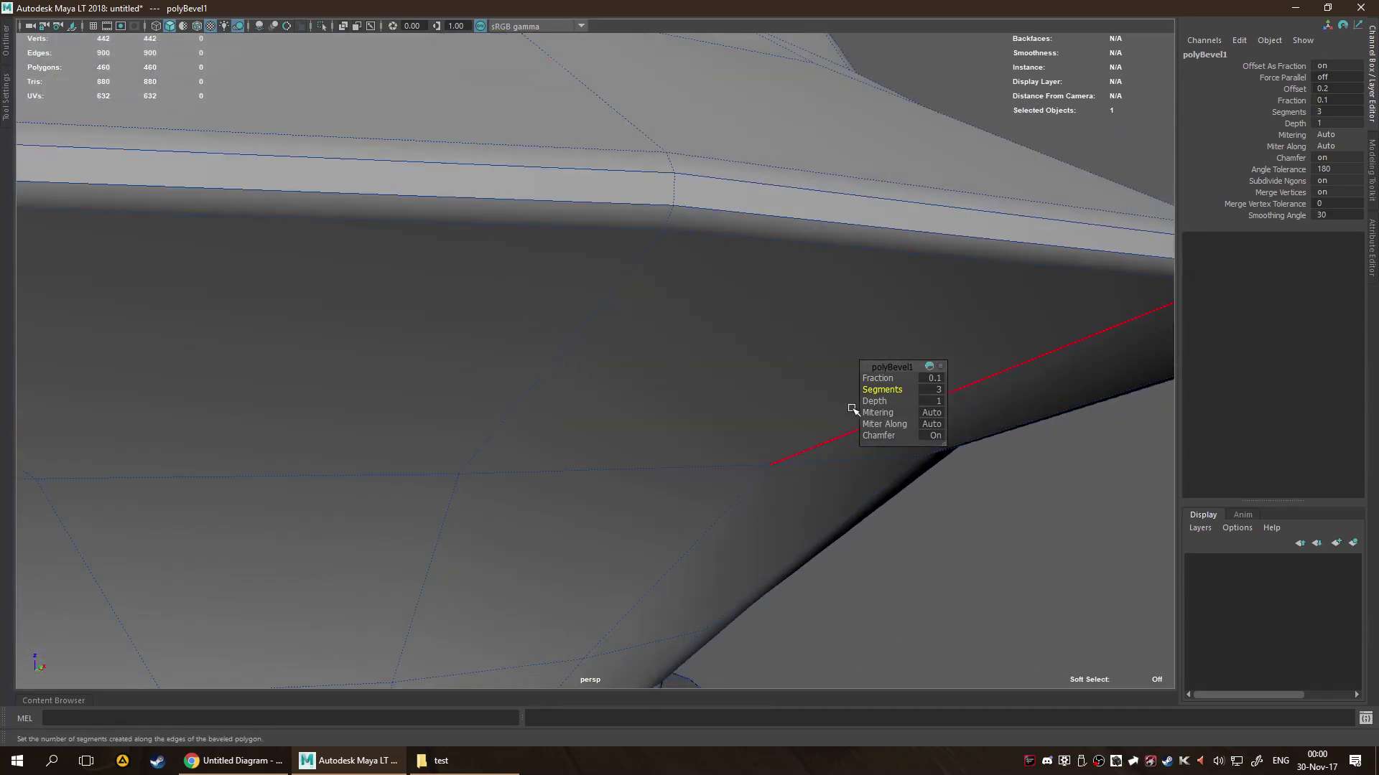
Try a single segment on the brim rim's bevel and inspect the flat band it forms.
mouse_move(892, 394)
mouse_down()
mouse_move(904, 391)
mouse_move(874, 389)
mouse_up()
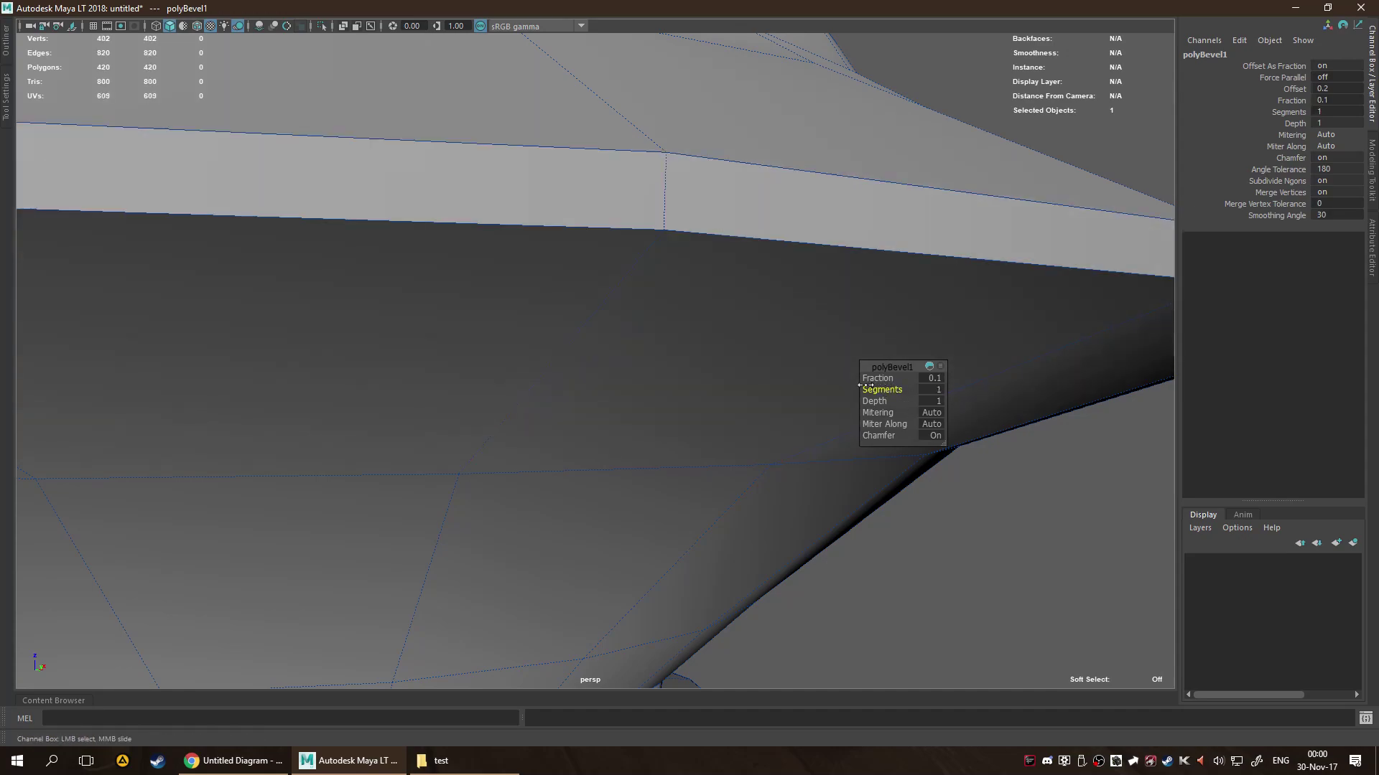
alt+drag(591, 355, 386, 346)
scroll(452, 354, down, 5)
scroll(412, 357, up, 5)
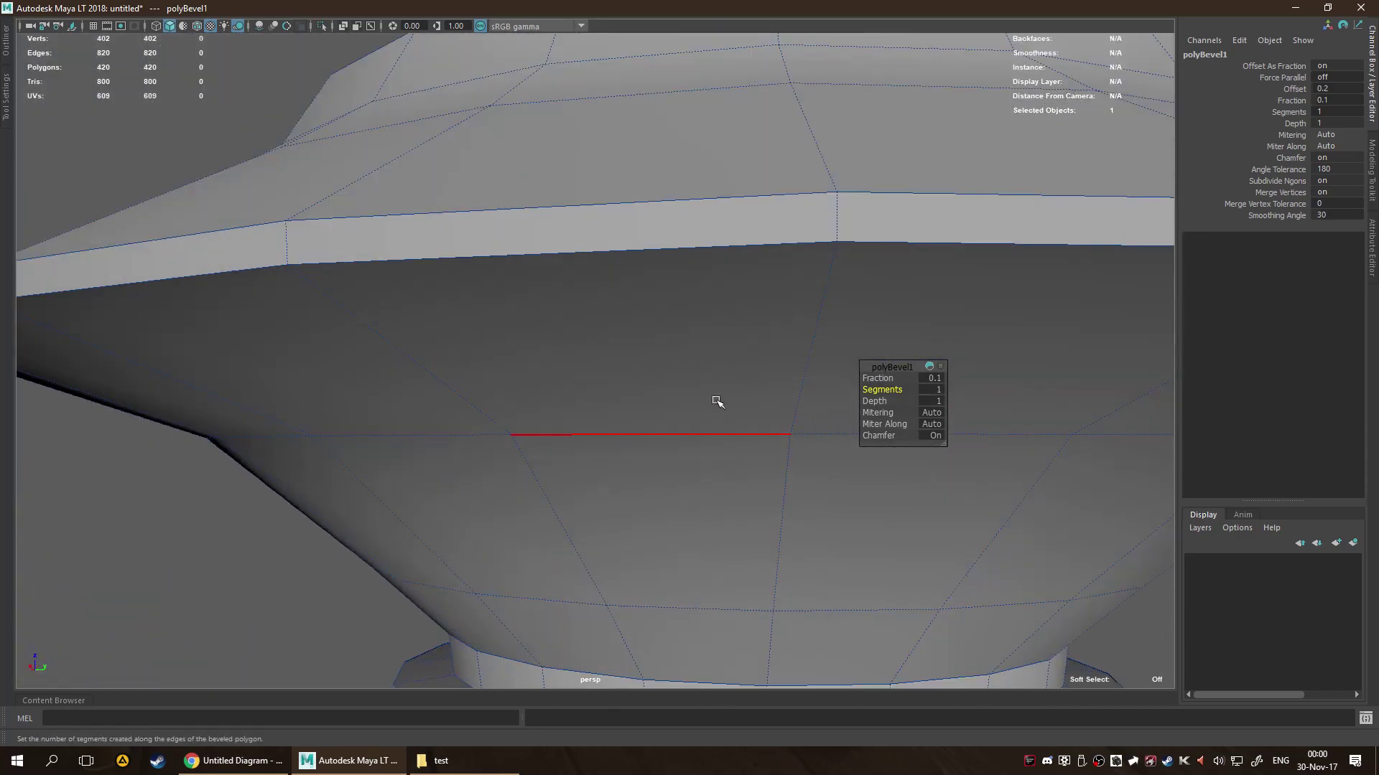
Set the brim rim bevel's segments to 2 and check the edge from above.
drag(885, 390, 902, 390)
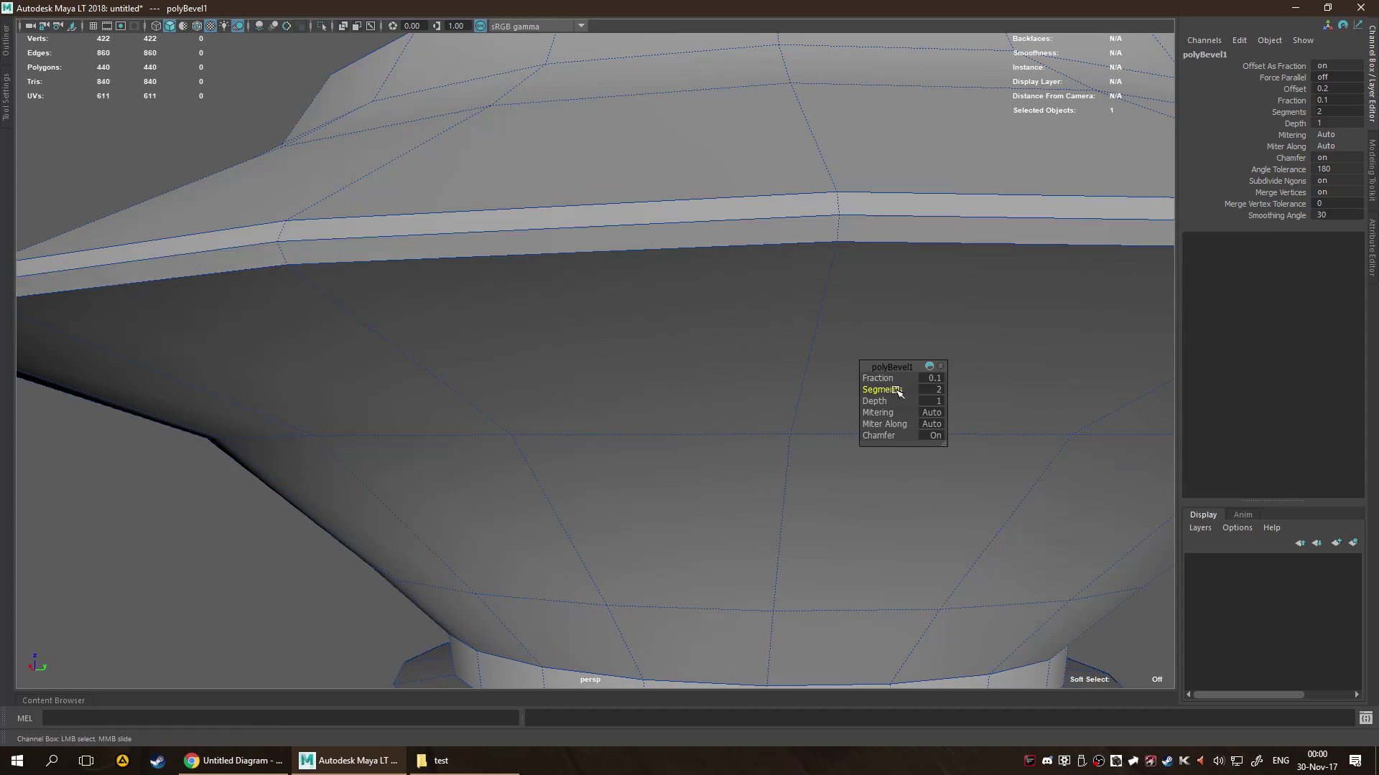
alt+drag(576, 311, 502, 334)
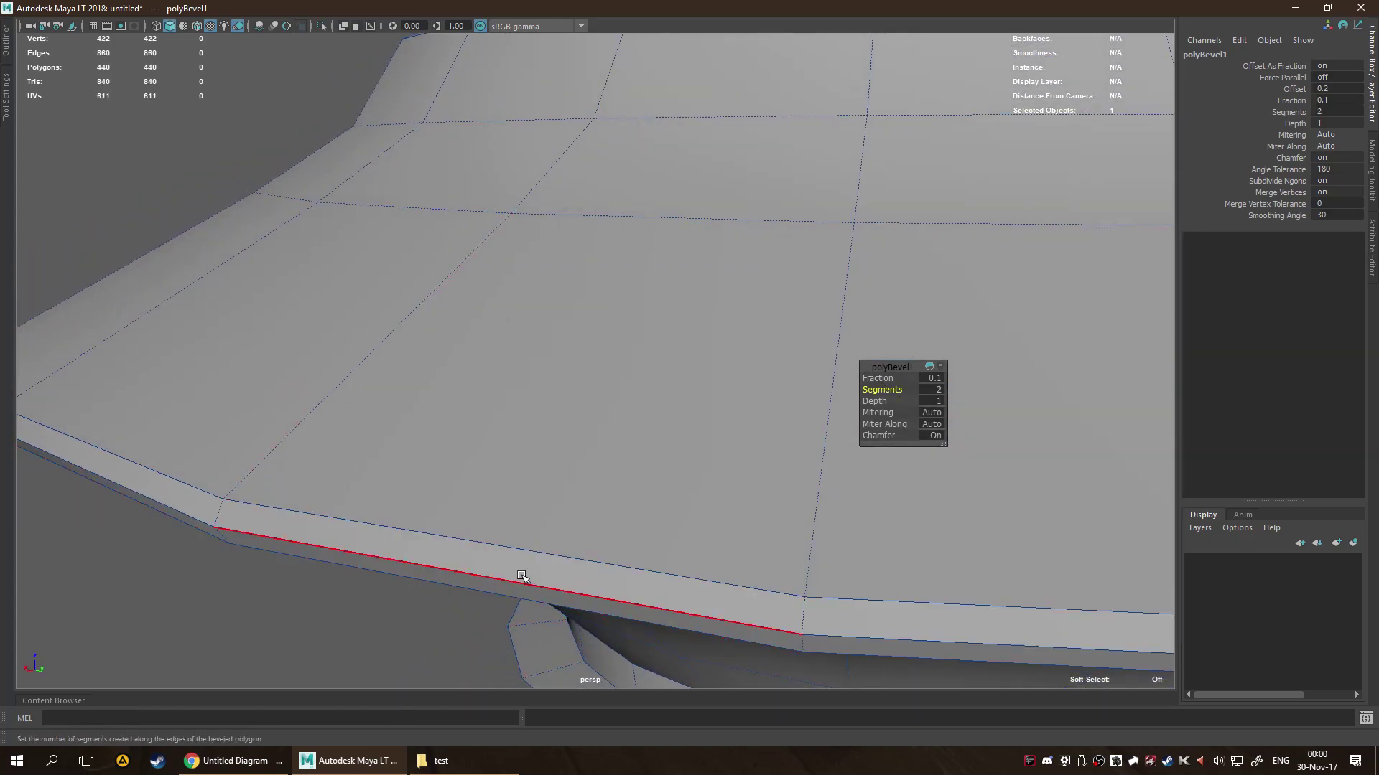
scroll(427, 478, down, 3)
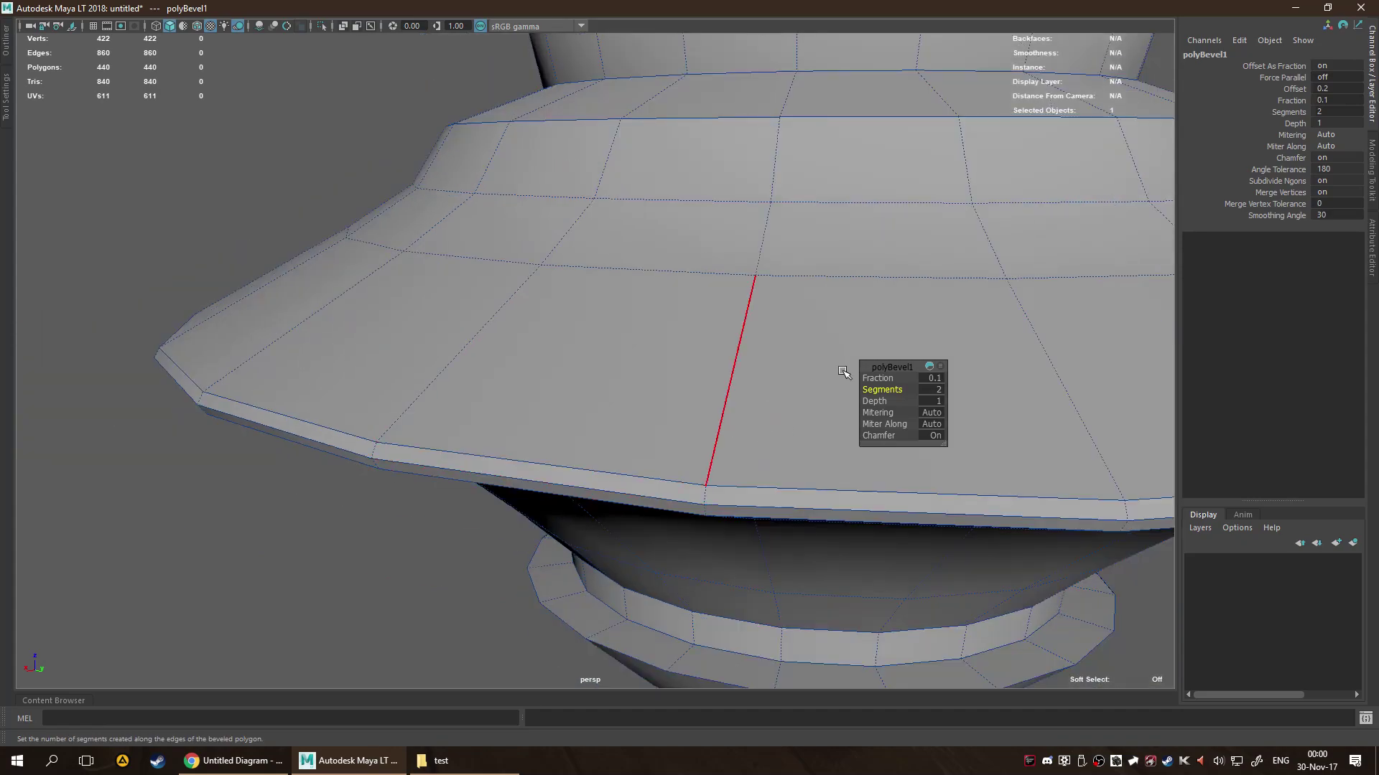
Reduce the brim rim bevel's fraction to 0.033 and check the narrower edge from below.
middle_drag(650, 372, 601, 387)
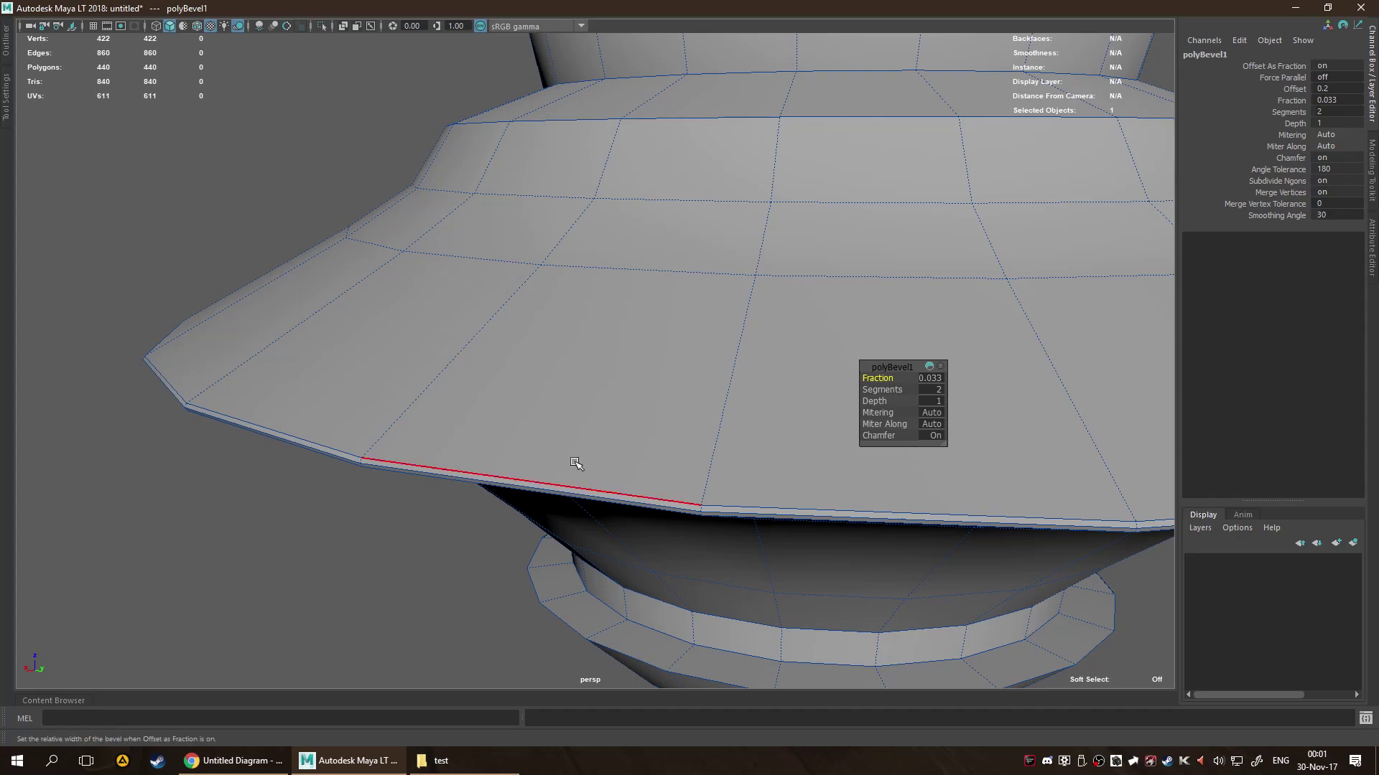
alt+drag(575, 463, 630, 425)
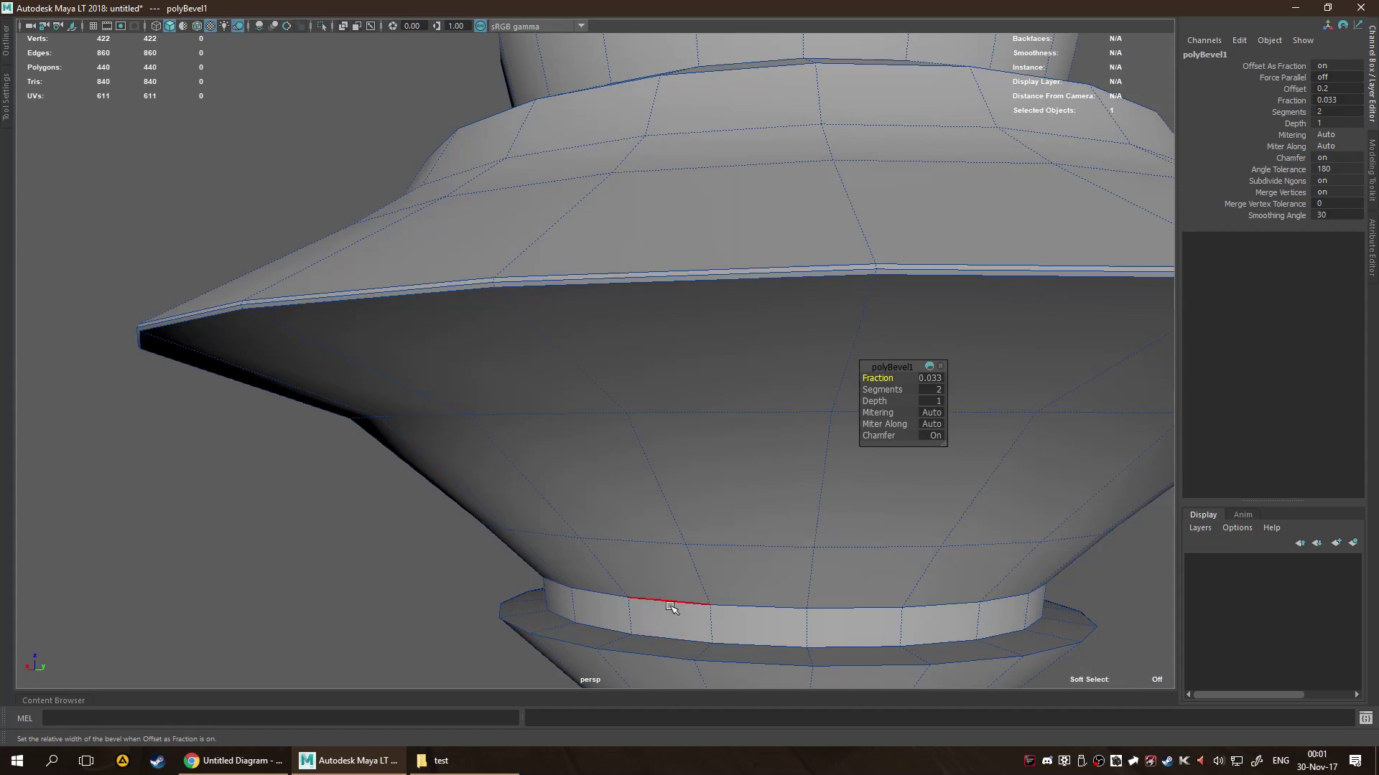
Bevel the upper and lower edge loops of the band below the brim plus the flange's outer loop, with fraction 0.033 and two segments.
double_click(680, 639)
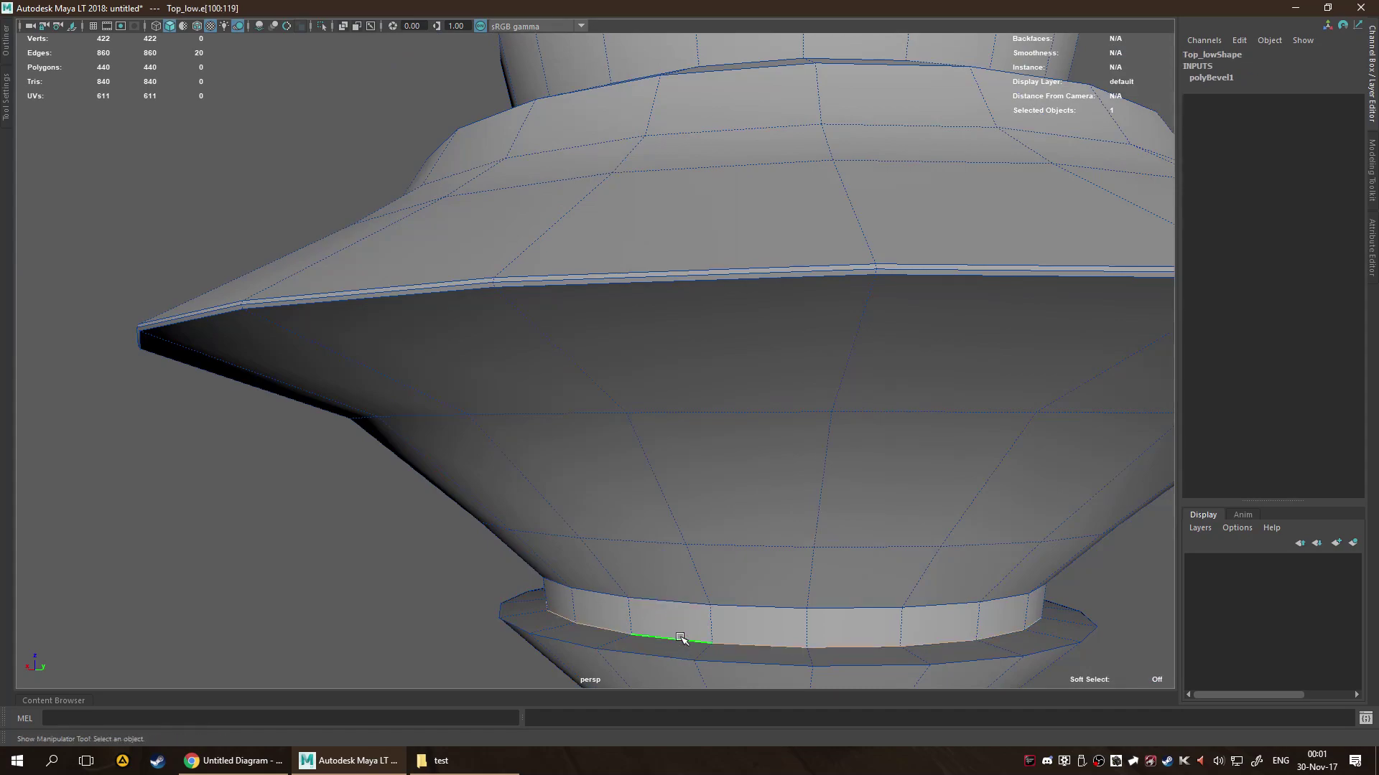
double_click(676, 655)
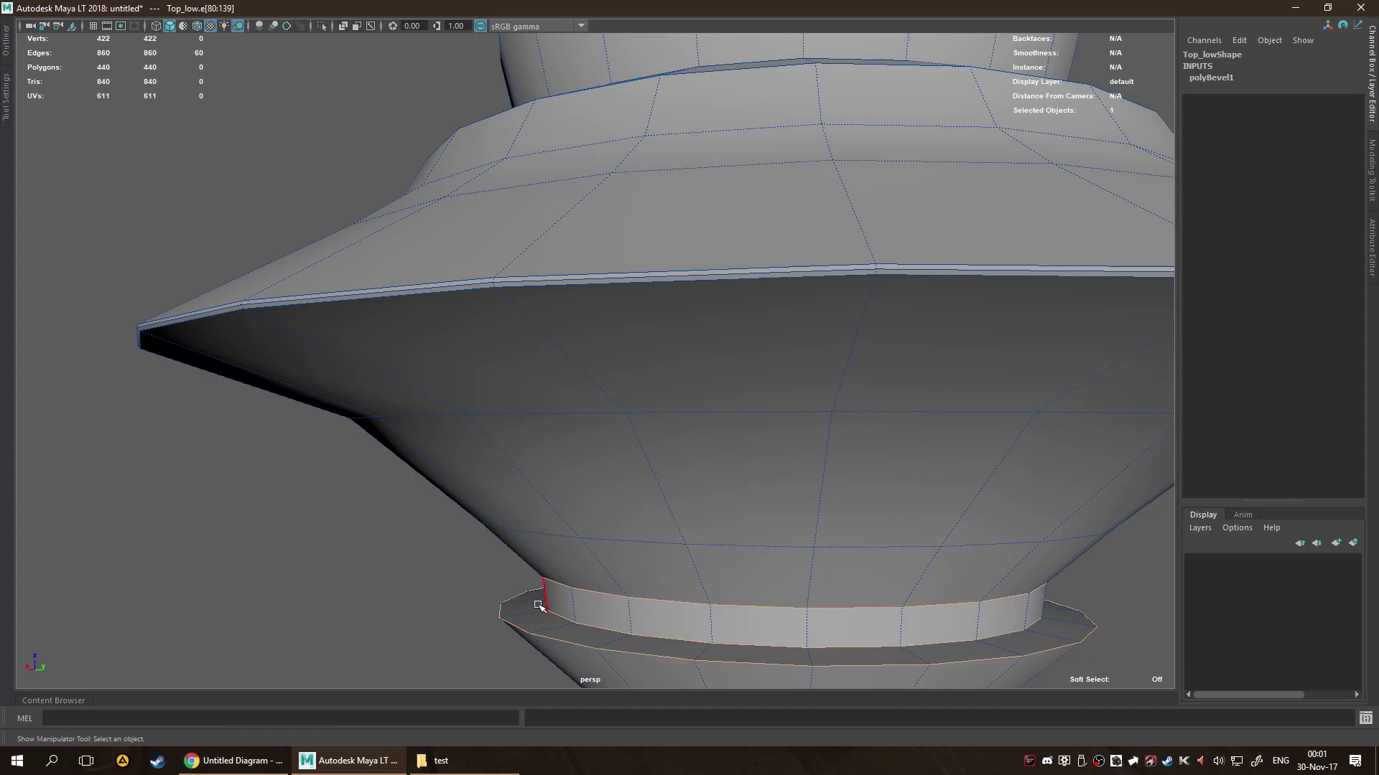
key(ctrl+b)
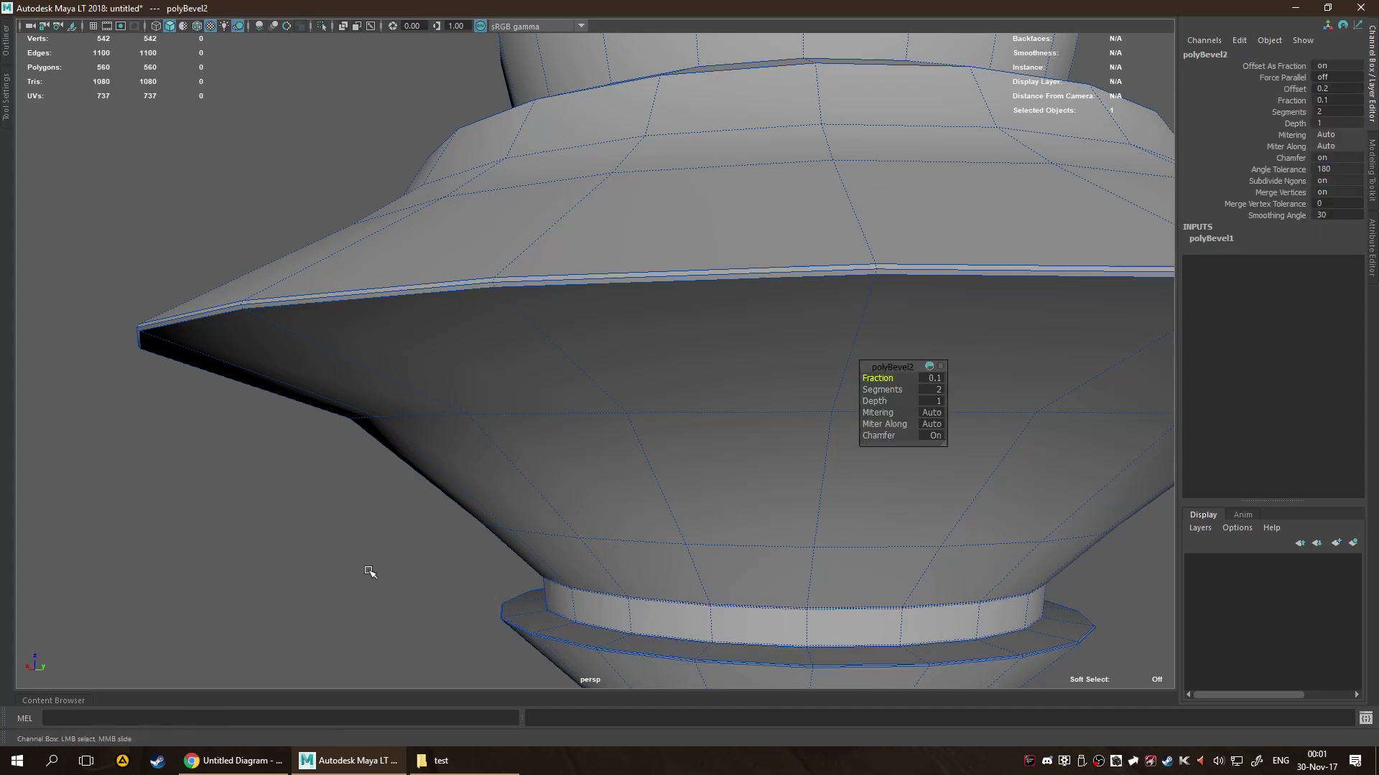
drag(367, 570, 353, 570)
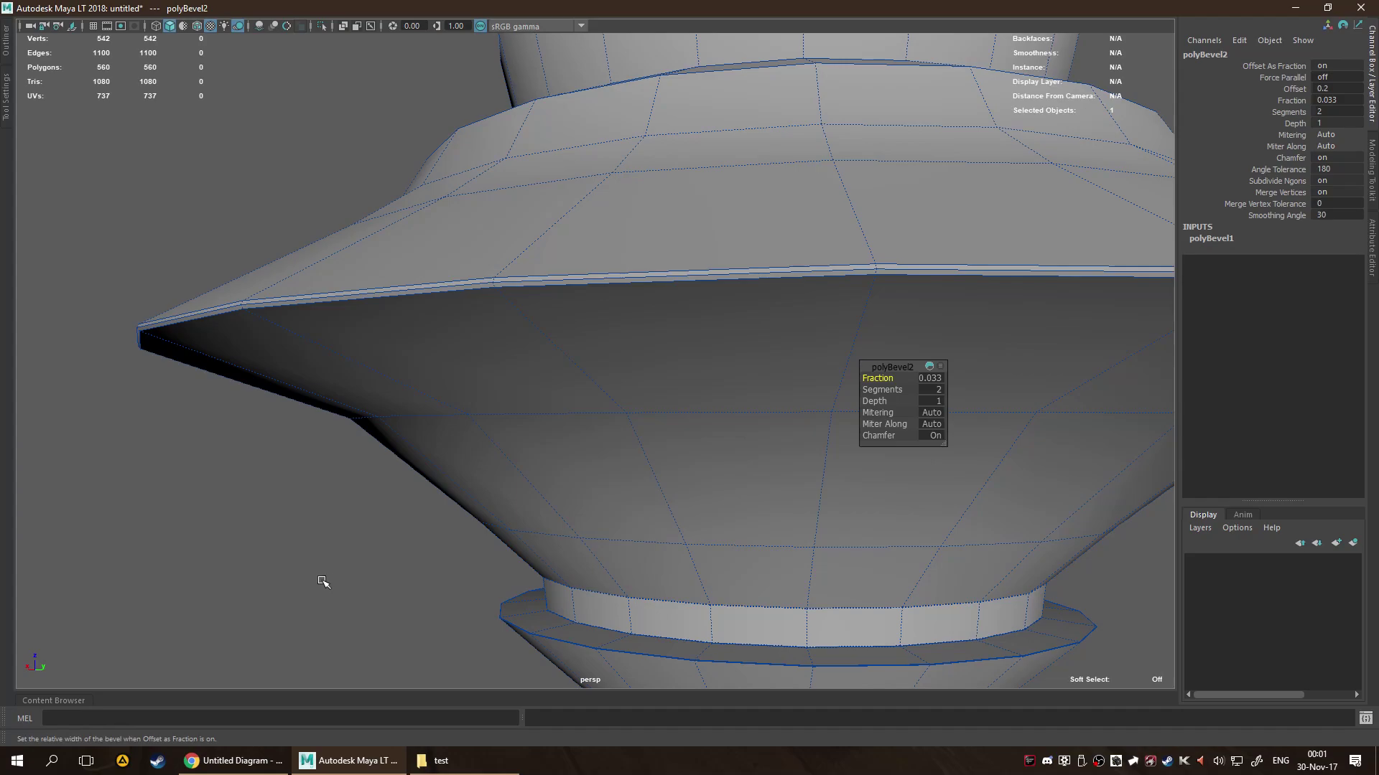
Examine the new bevels on the band and flange below the brim up close from several angles.
scroll(345, 583, down, 4)
alt+middle_drag(544, 539, 489, 386)
scroll(646, 402, up, 7)
scroll(662, 405, up, 5)
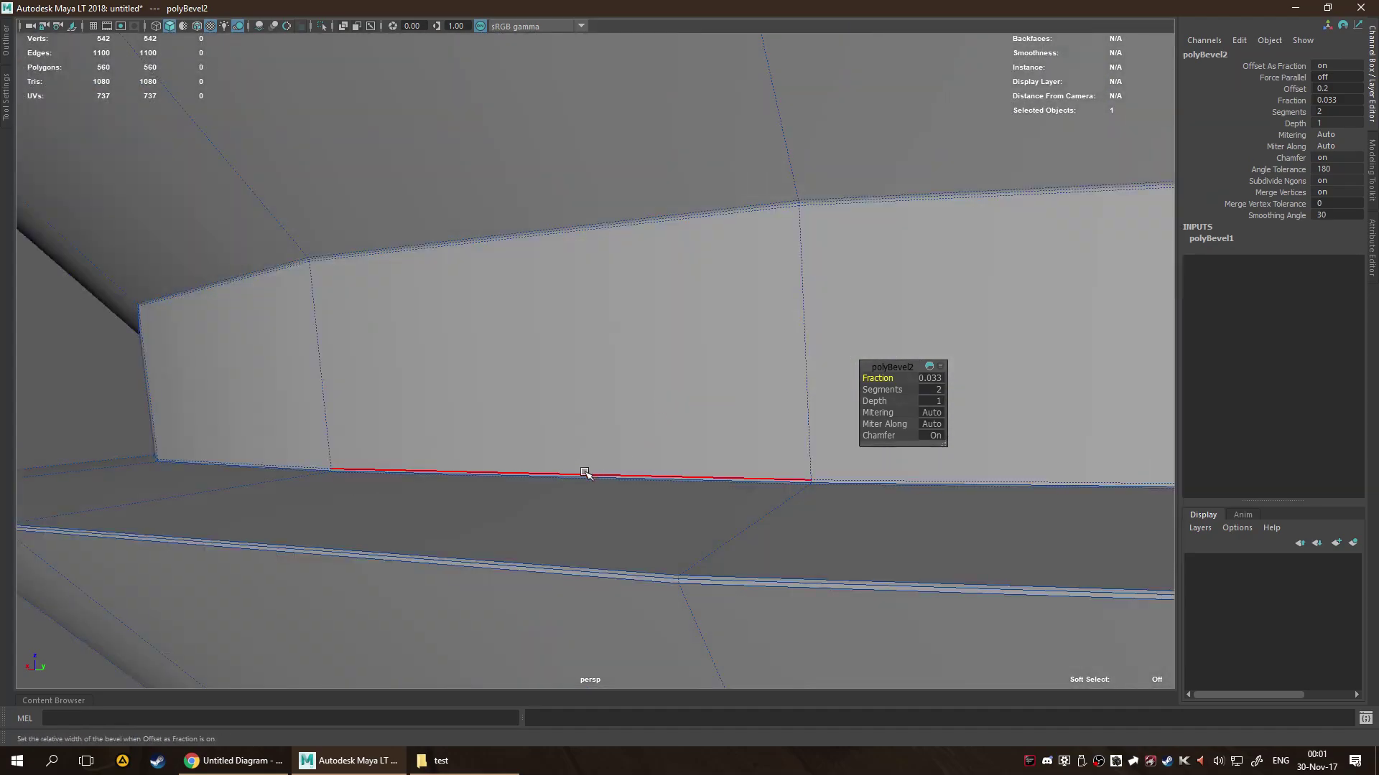
scroll(669, 547, down, 9)
alt+middle_drag(719, 376, 534, 511)
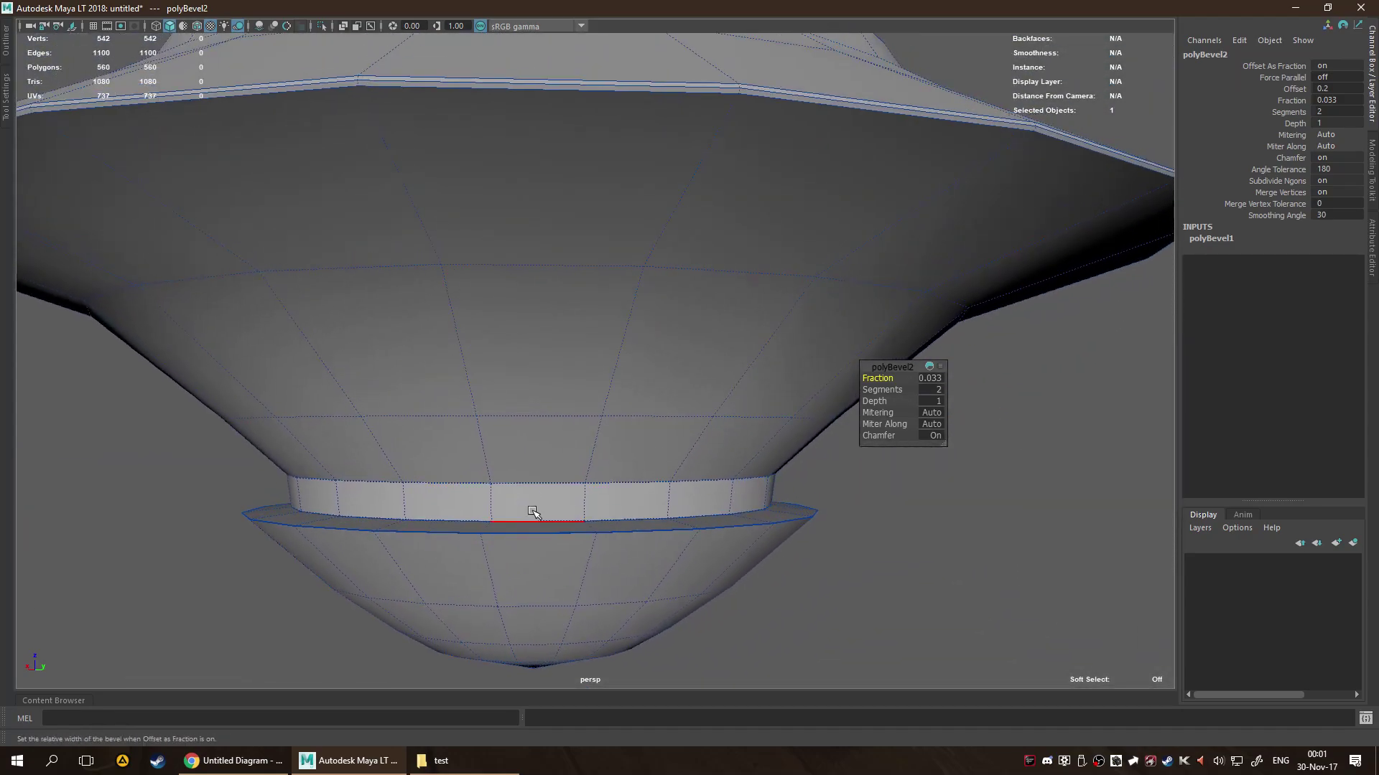
scroll(574, 502, up, 5)
scroll(610, 524, down, 5)
alt+middle_drag(628, 524, 650, 441)
scroll(650, 441, up, 4)
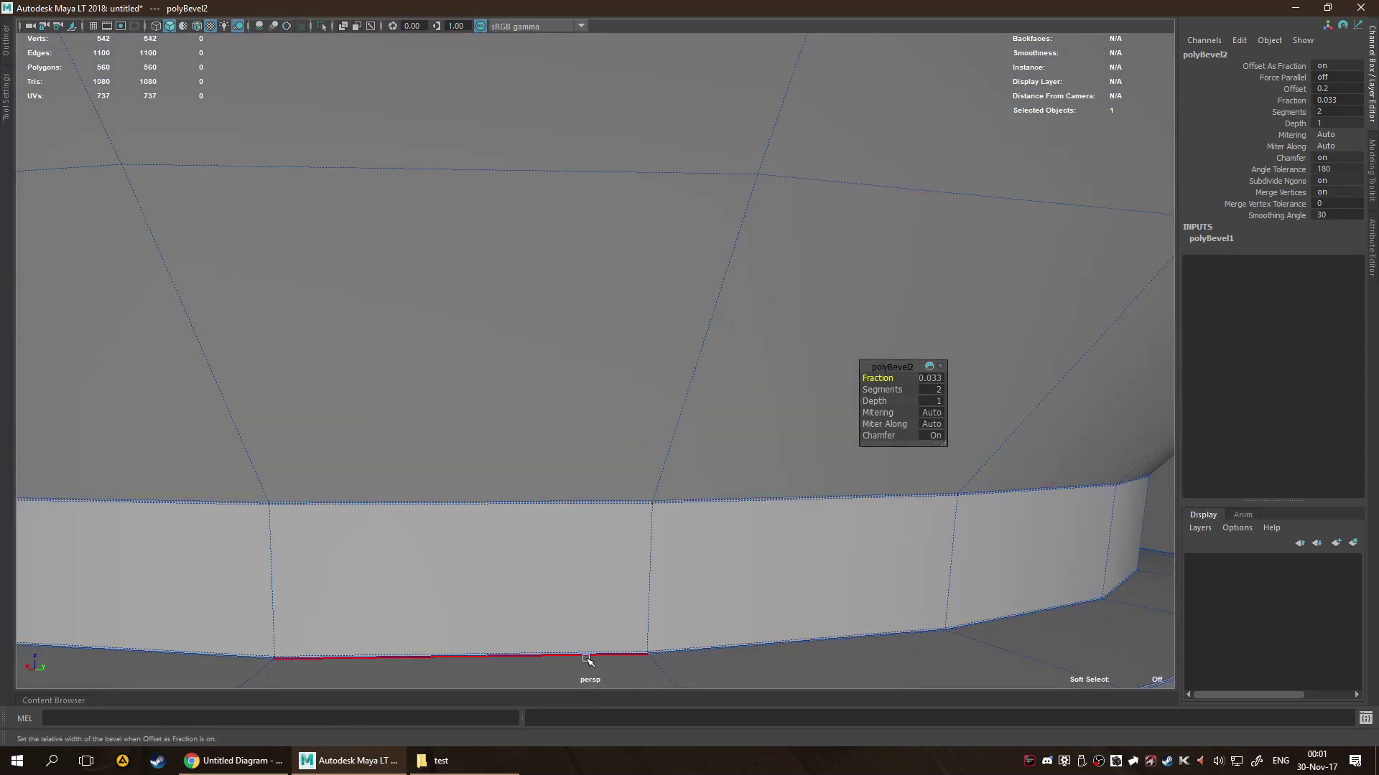
scroll(548, 636, down, 4)
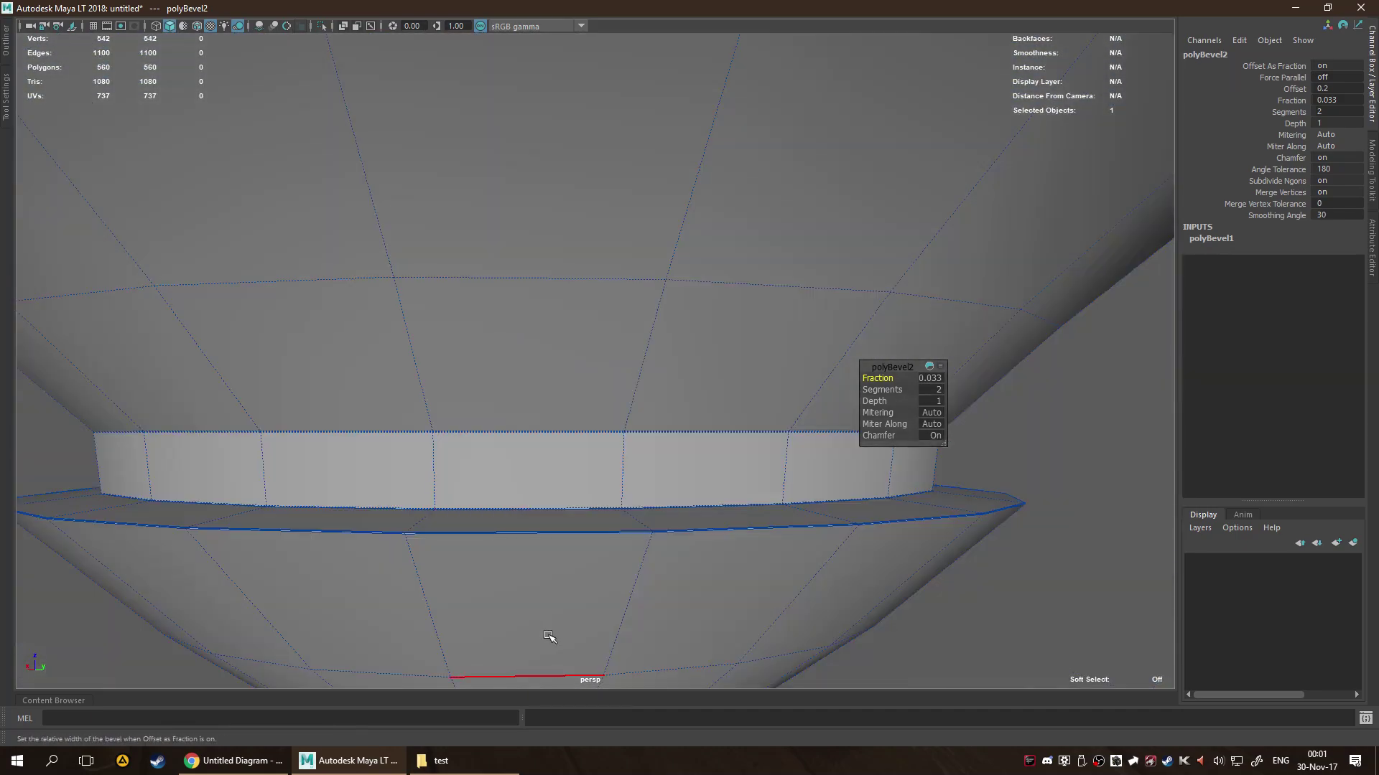
alt+drag(548, 636, 616, 511)
scroll(650, 493, up, 4)
scroll(651, 494, down, 1)
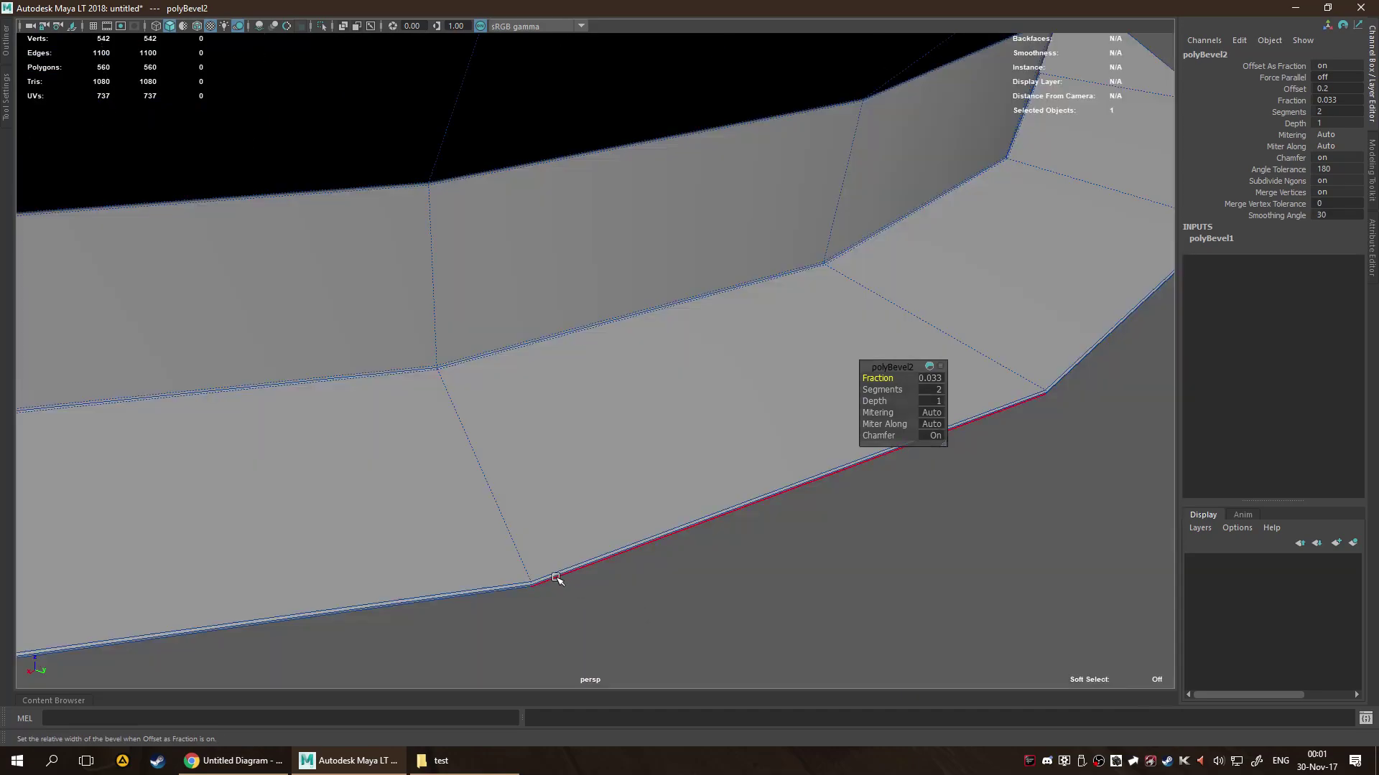
scroll(613, 510, down, 6)
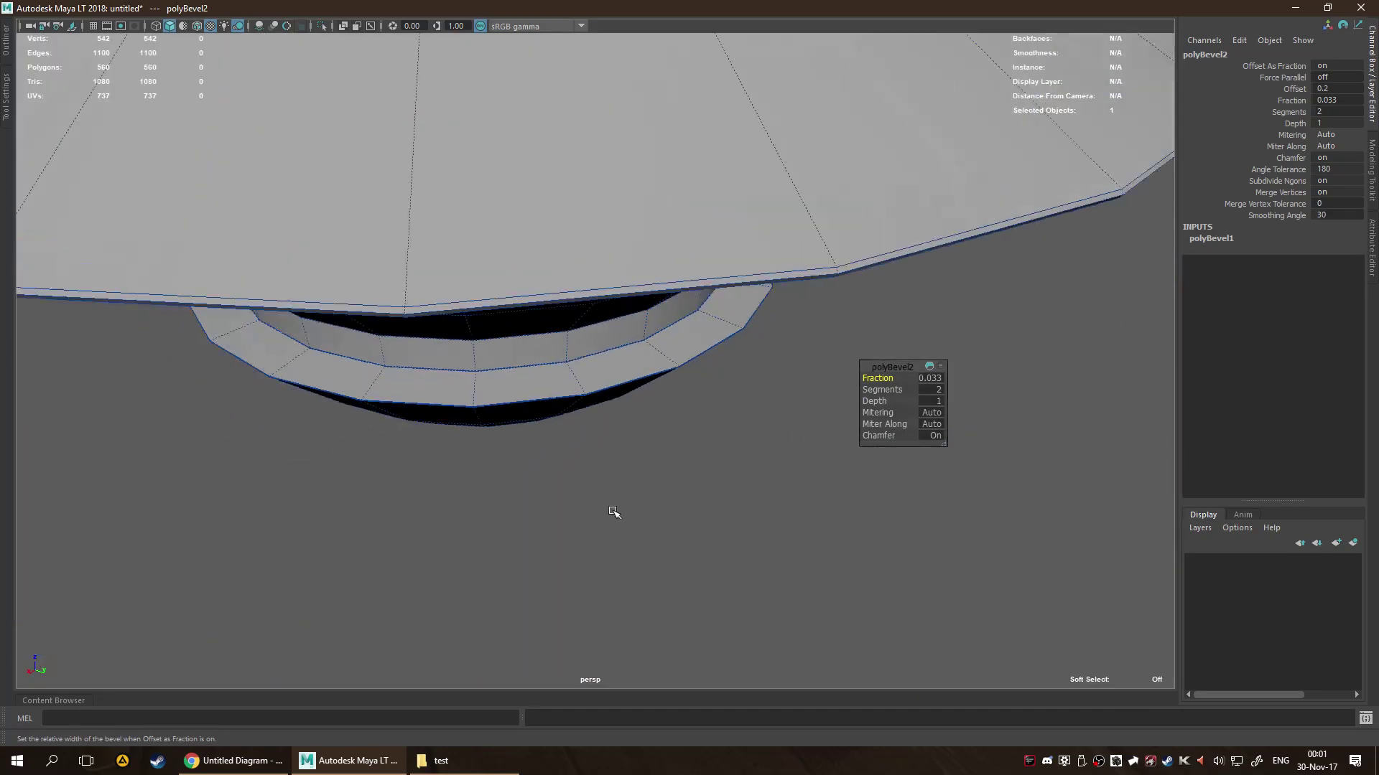
scroll(604, 502, up, 3)
scroll(613, 410, up, 5)
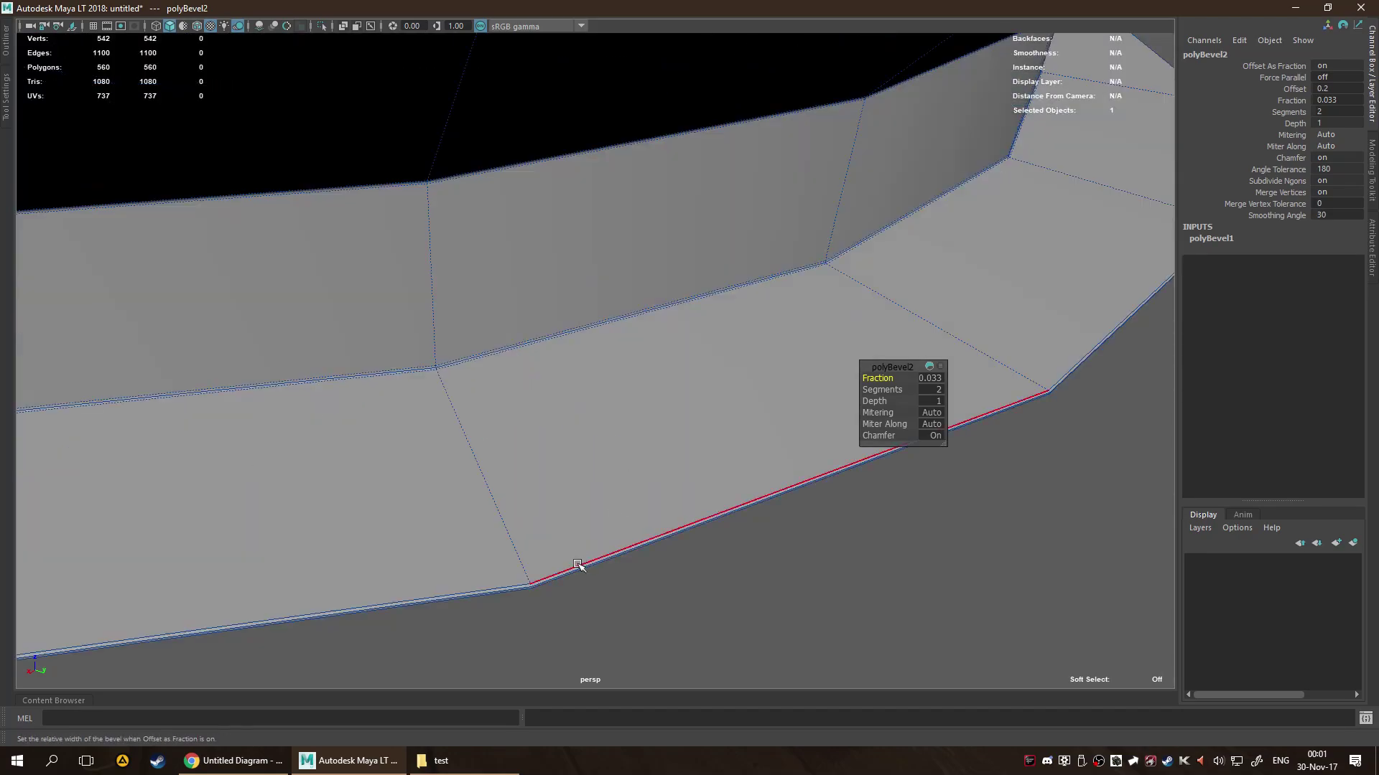
Soften the two edge loops bordering the bevel on the lower flange's outer rim.
double_click(578, 565)
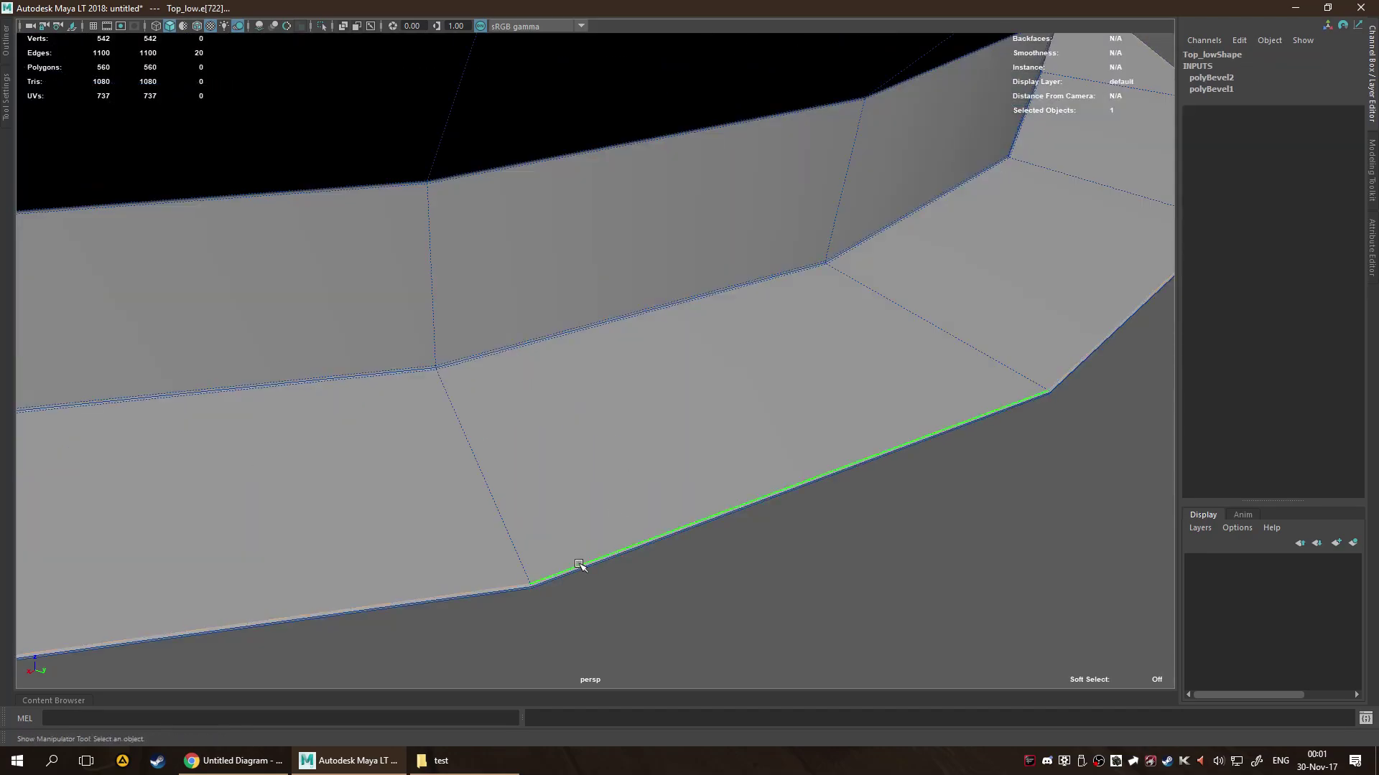
shift+right_drag(595, 515, 744, 488)
click(761, 596)
alt+drag(695, 586, 705, 529)
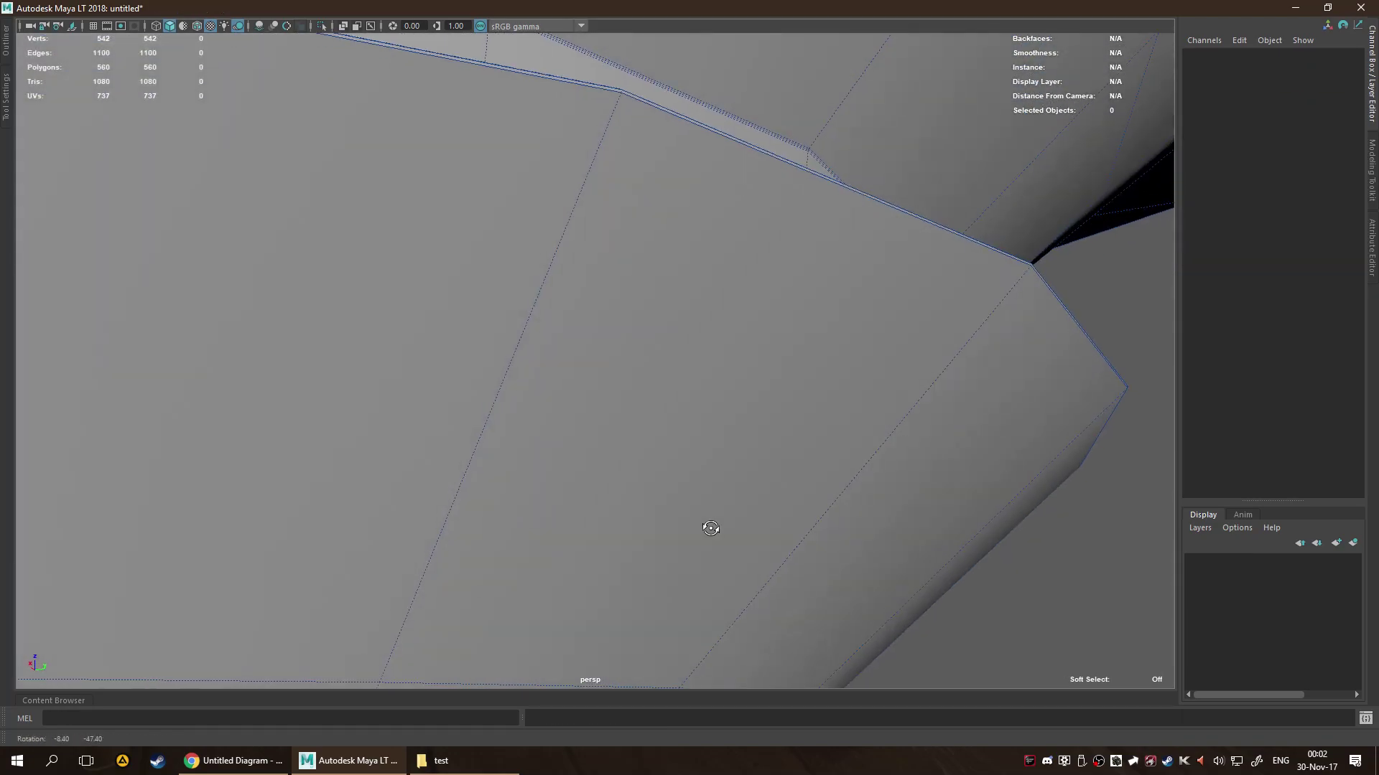
double_click(690, 151)
shift+right_drag(725, 345, 842, 344)
scroll(827, 458, down, 5)
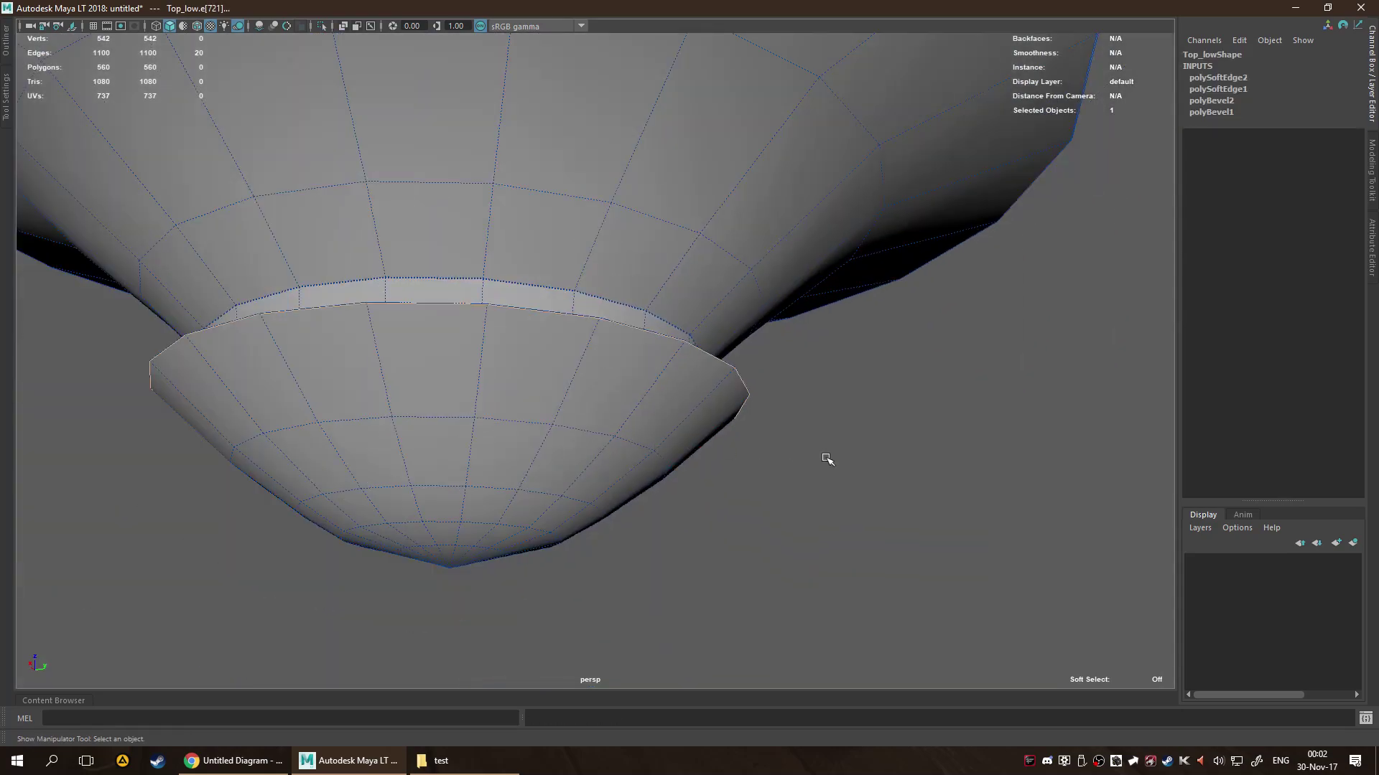
click(845, 458)
alt+drag(810, 436, 807, 472)
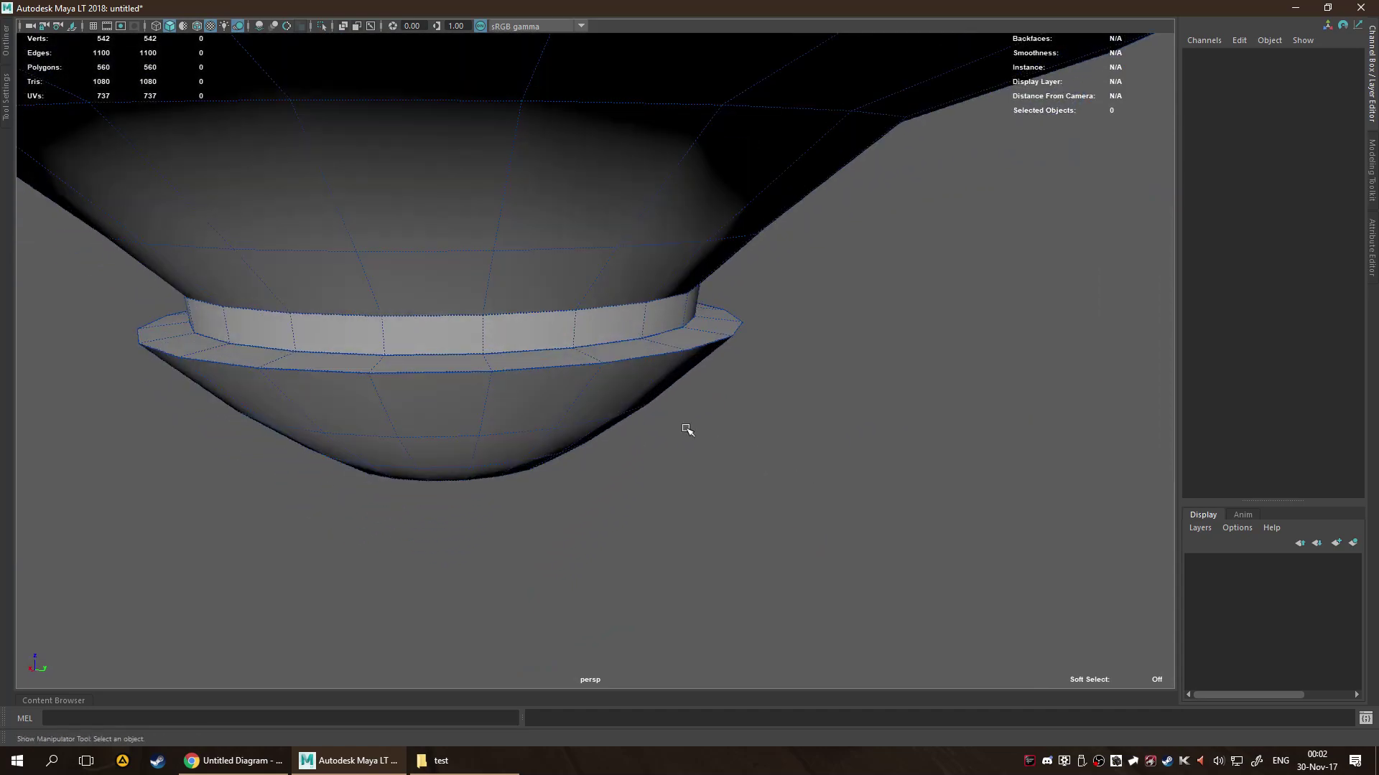
Soften the two edge loops bordering the bevel on the brim's outer rim.
scroll(625, 344, up, 4)
scroll(596, 307, down, 8)
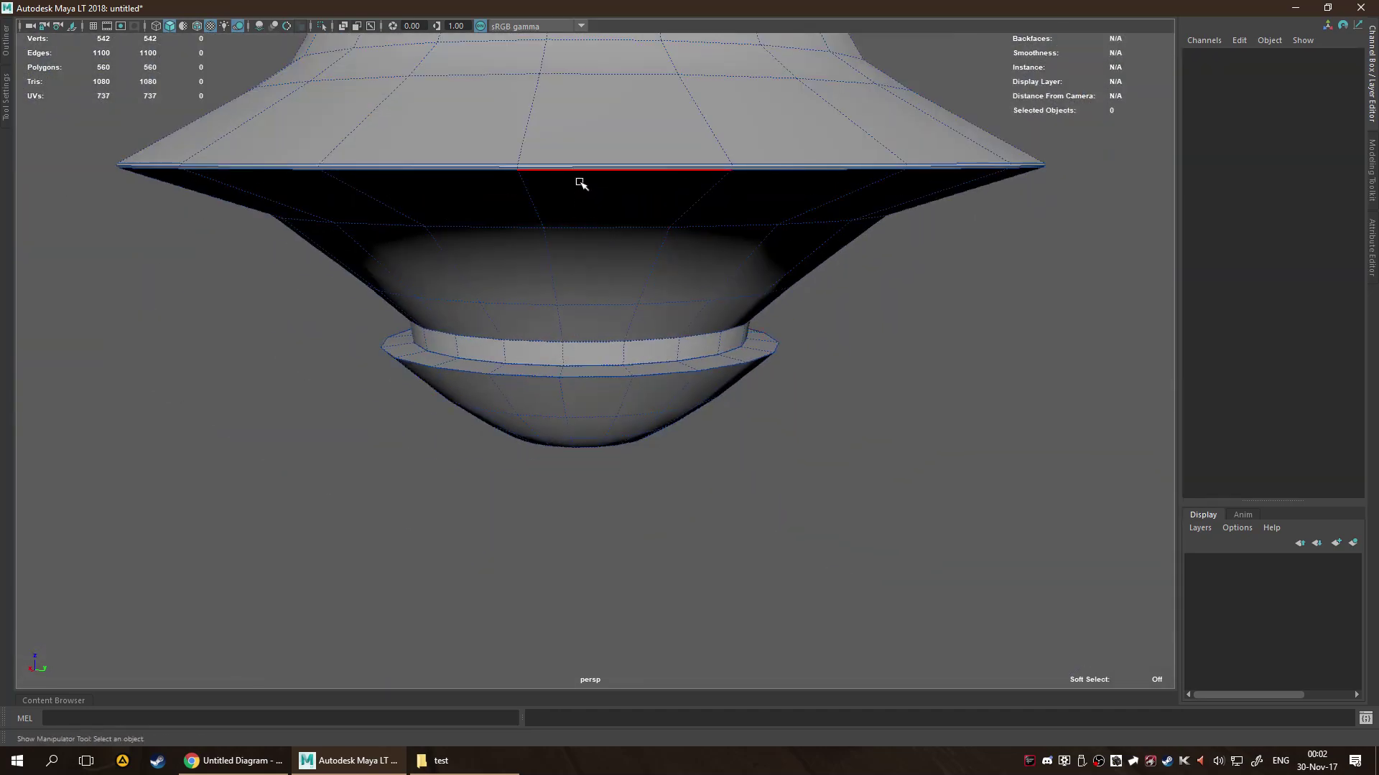
double_click(589, 165)
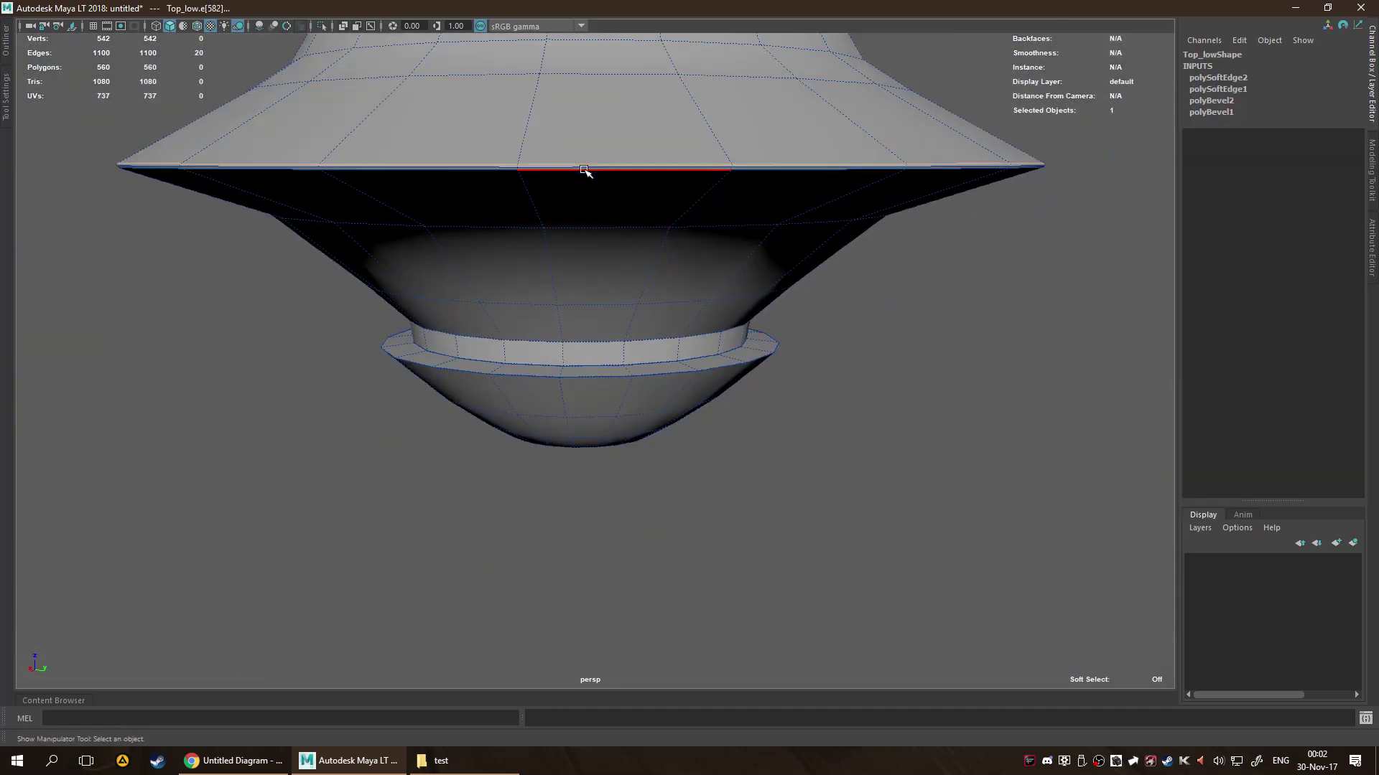
key(g)
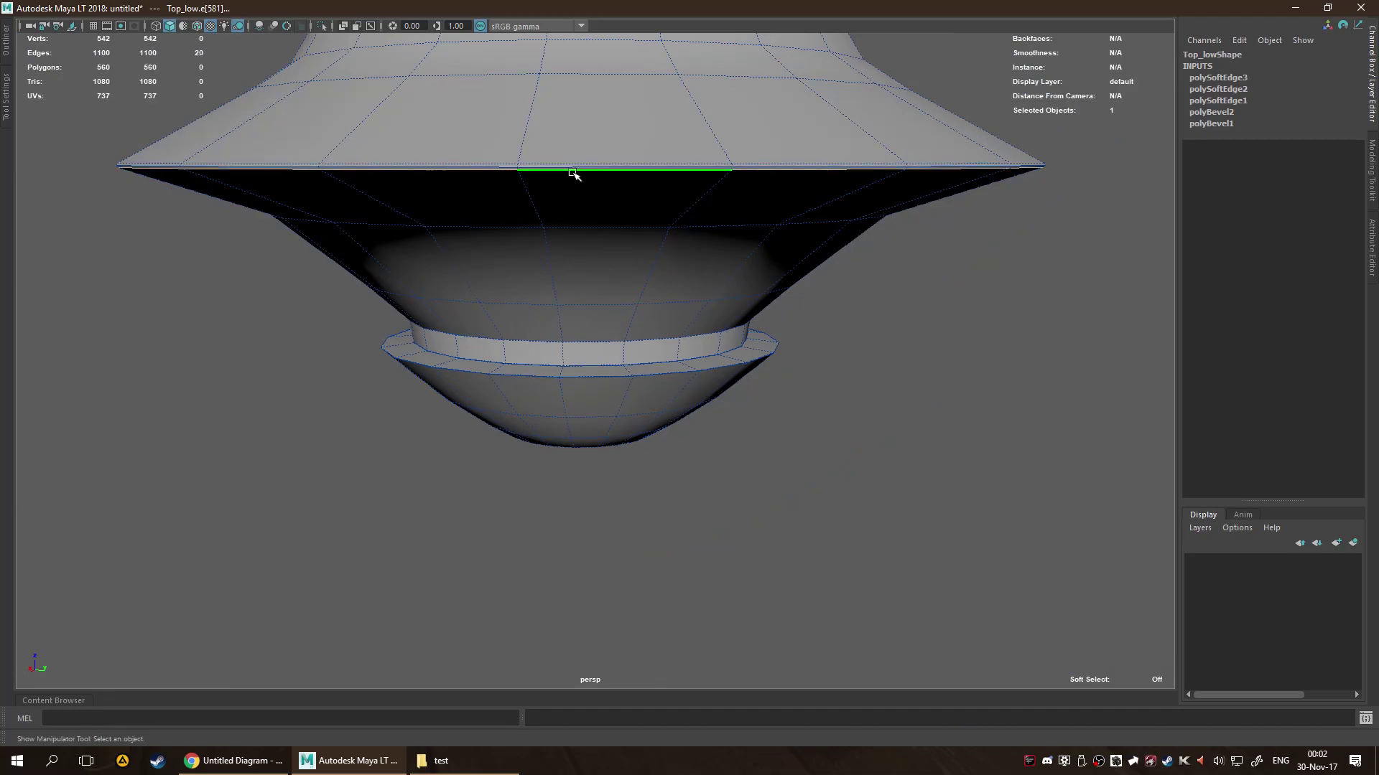
click(926, 370)
Bevel the outer edge loop of the ledge around the crown's base with fraction 0.033 and two segments.
alt+middle_drag(930, 372, 864, 520)
alt+drag(864, 520, 920, 543)
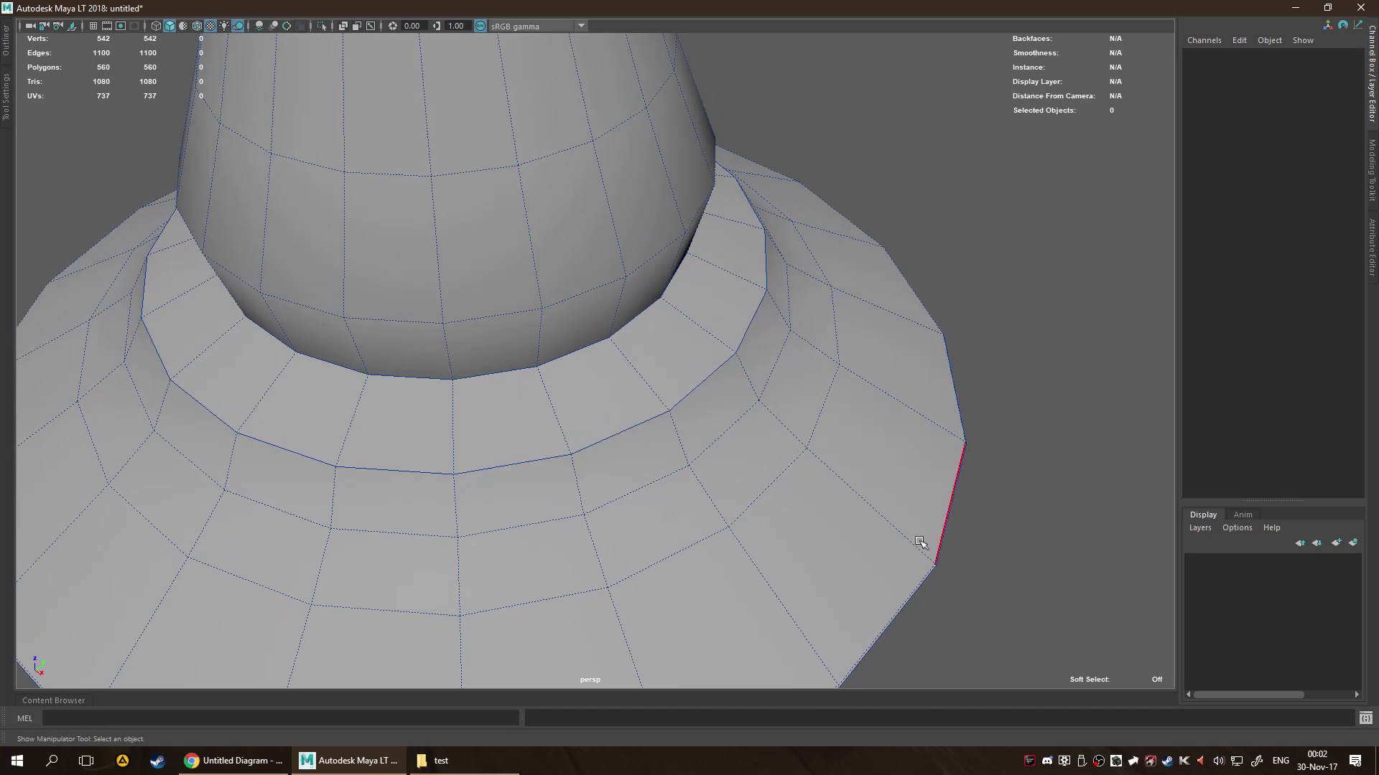
double_click(506, 470)
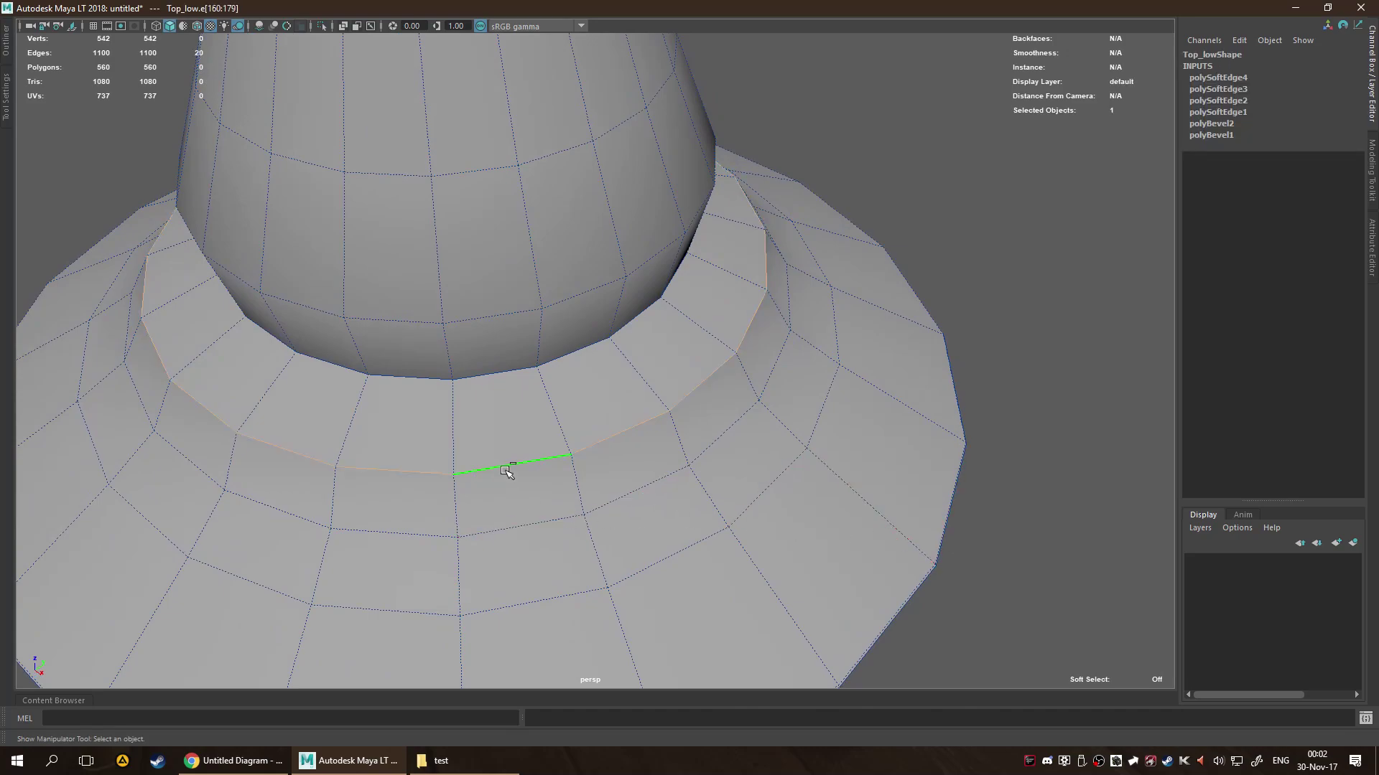
key(ctrl+b)
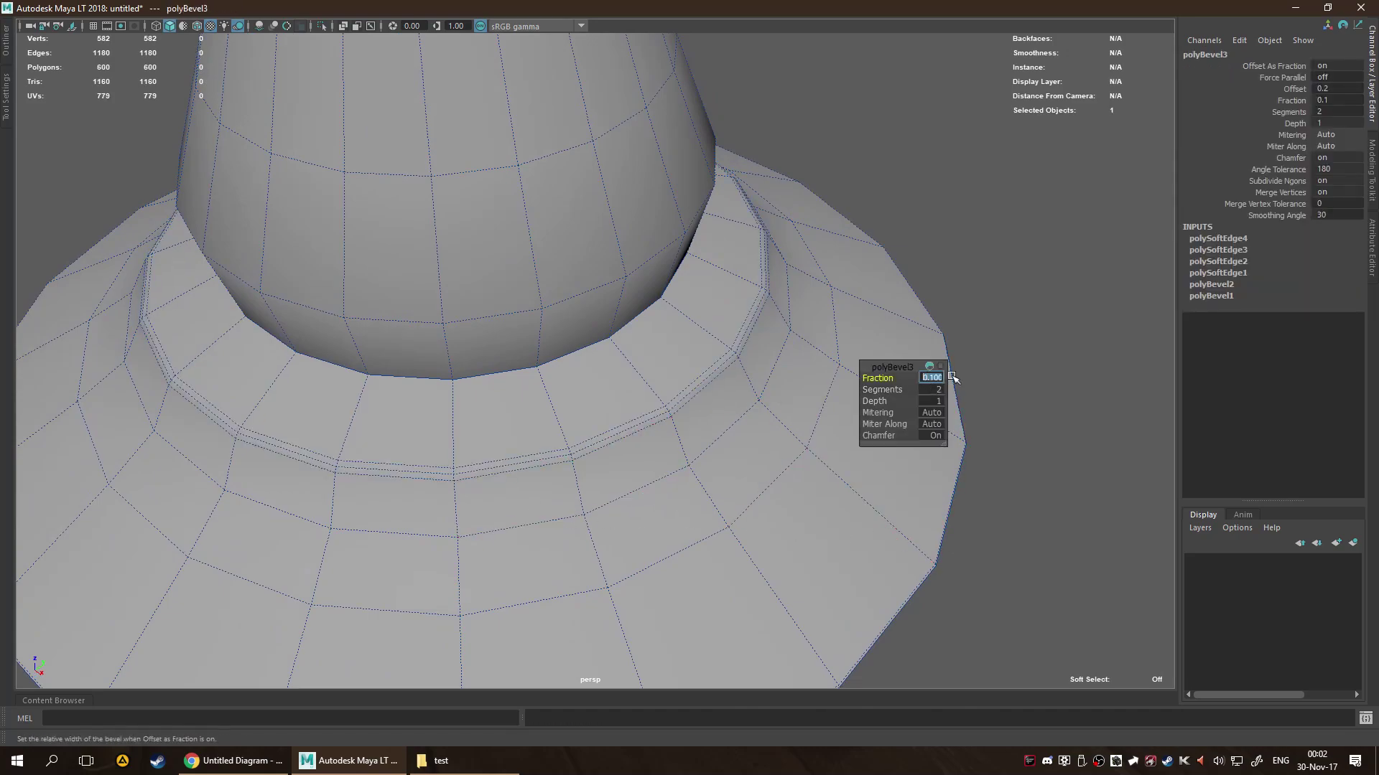
text(0.033)
key(Return)
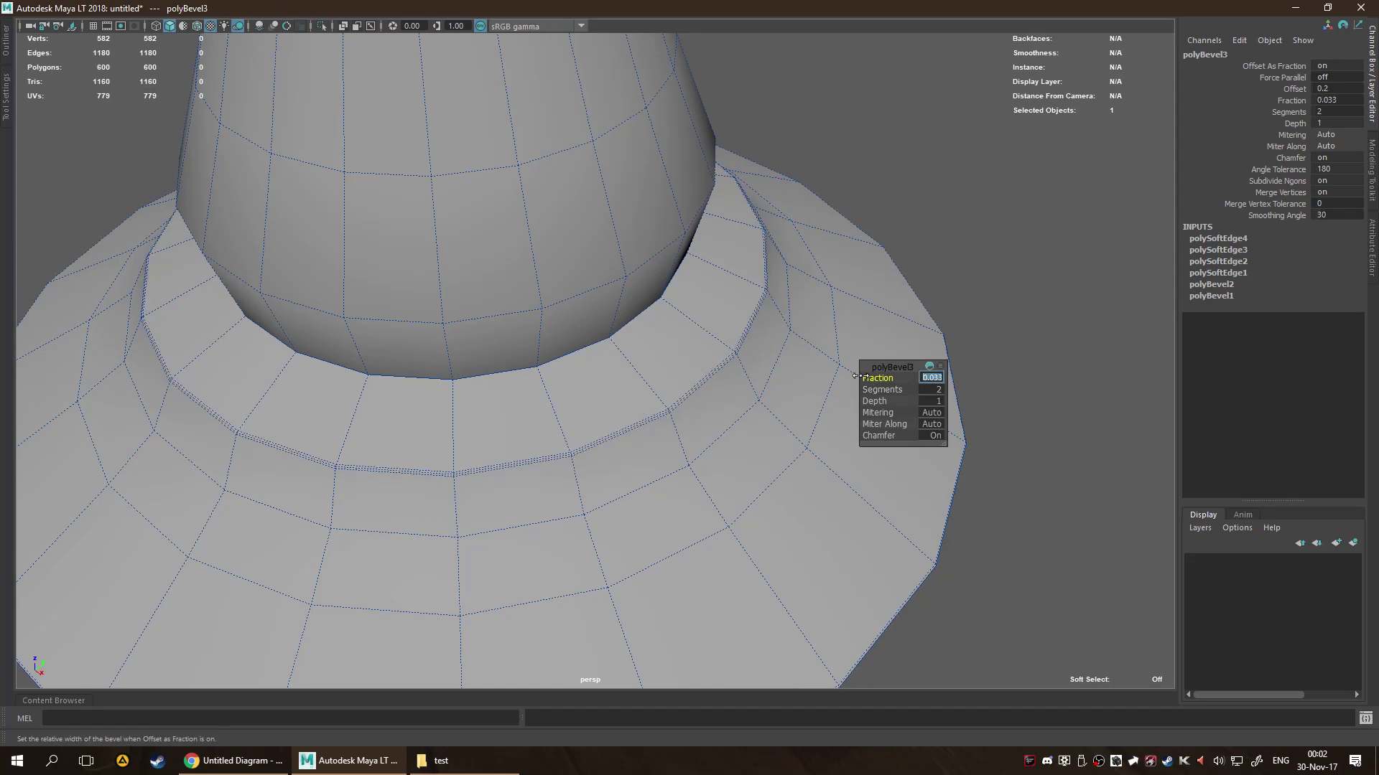
Harden the middle edge loop of the bevel on the ledge's outer edge and check its shading.
scroll(639, 424, up, 5)
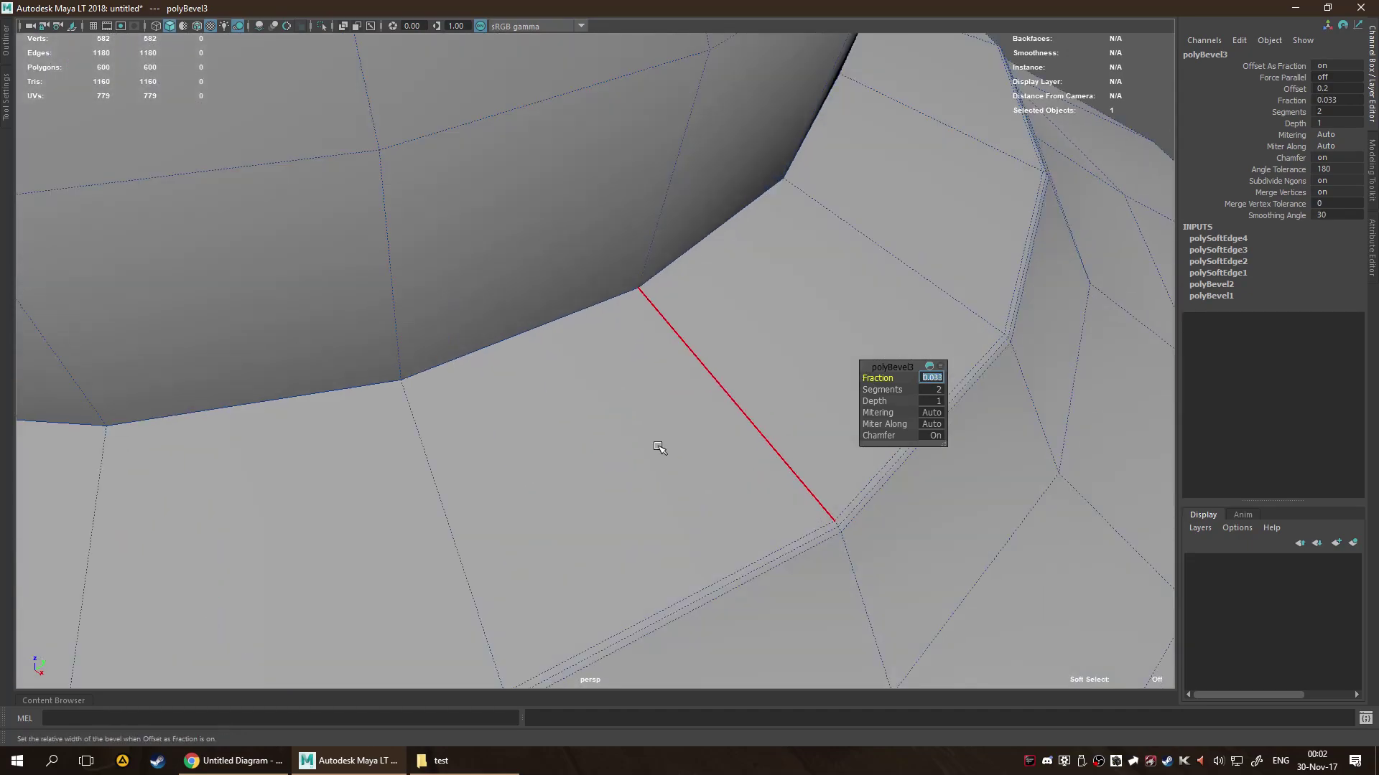
double_click(748, 570)
scroll(749, 570, down, 8)
shift+right_drag(656, 352, 803, 395)
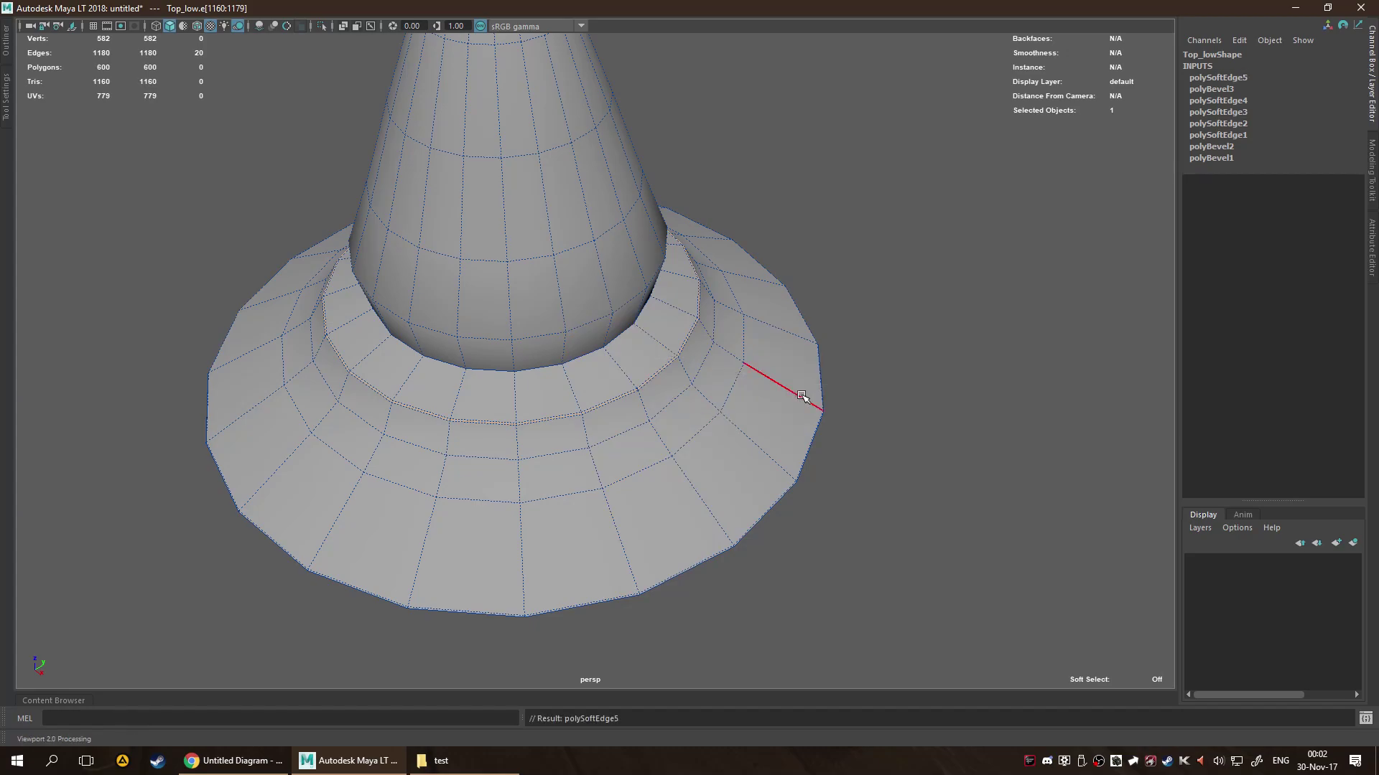
scroll(804, 386, up, 9)
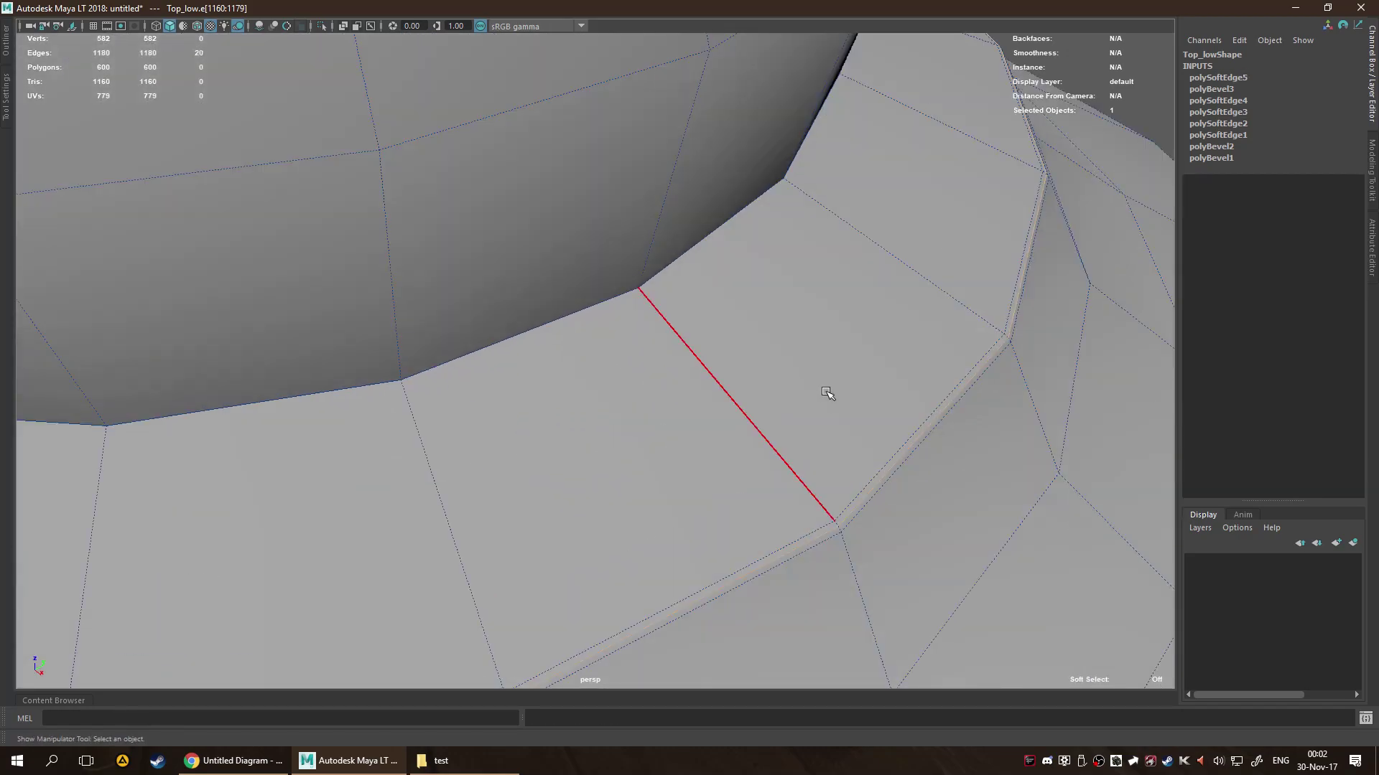
scroll(840, 403, down, 9)
click(945, 331)
scroll(739, 375, up, 5)
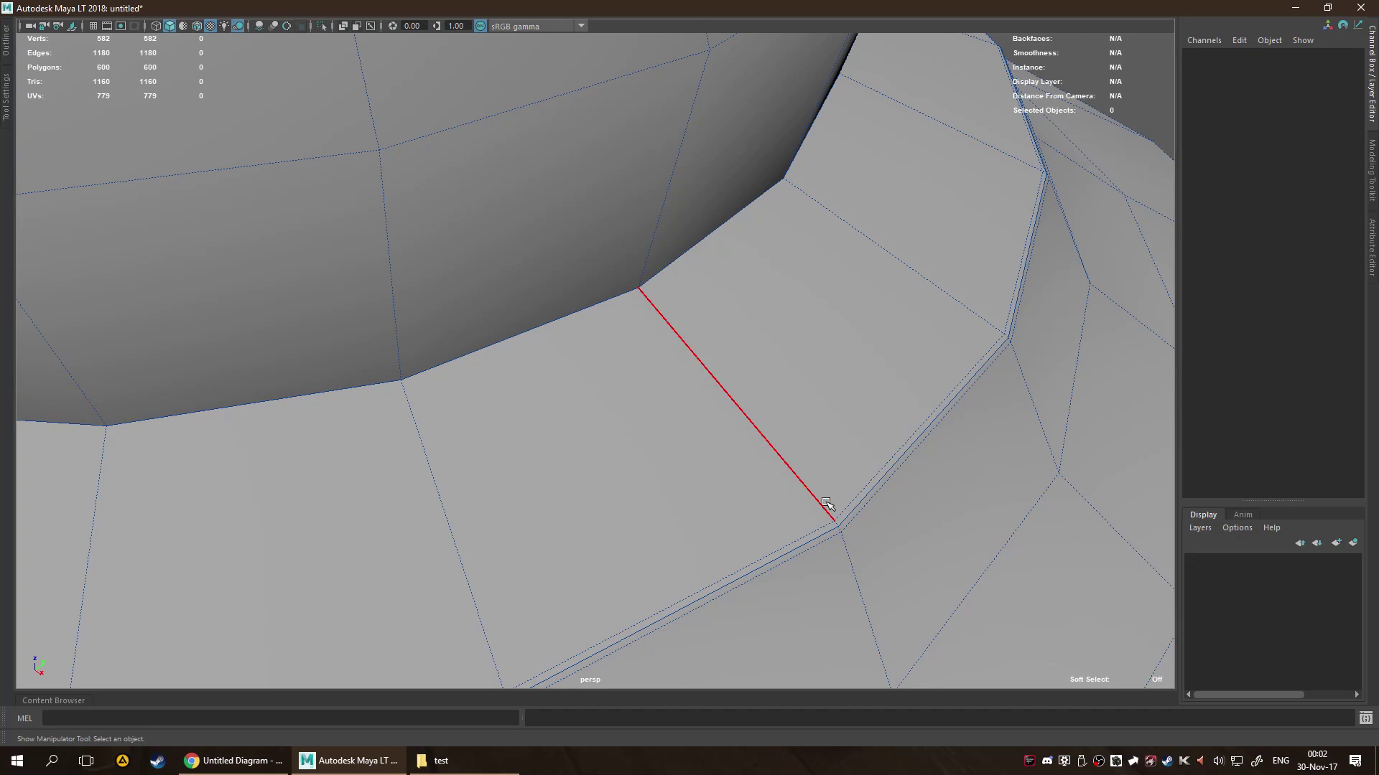
Bevel the inner edge loop where the crown meets the ledge with fraction 0.033 and two segments.
scroll(747, 400, down, 3)
double_click(579, 354)
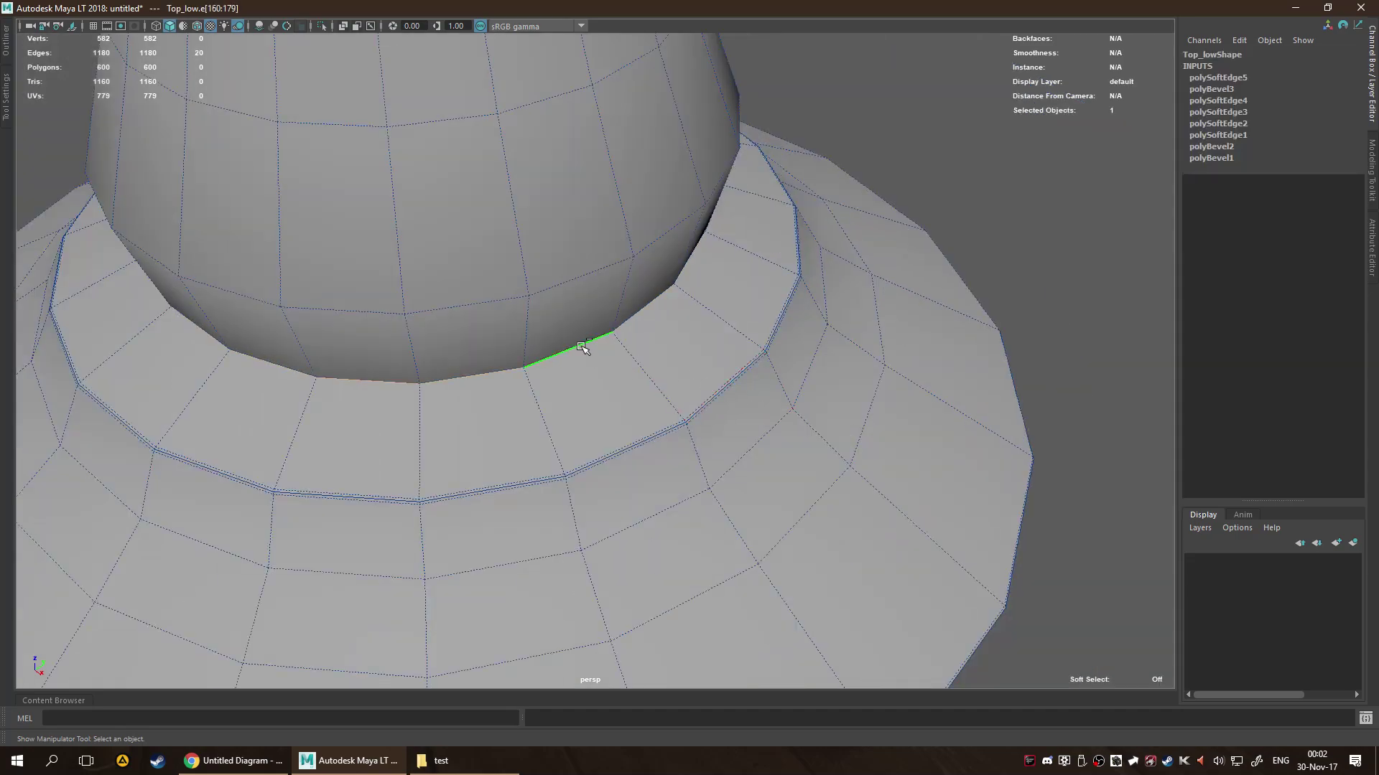
key(ctrl+b)
mouse_move(581, 338)
middle_down()
mouse_move(646, 330)
mouse_move(605, 339)
middle_up()
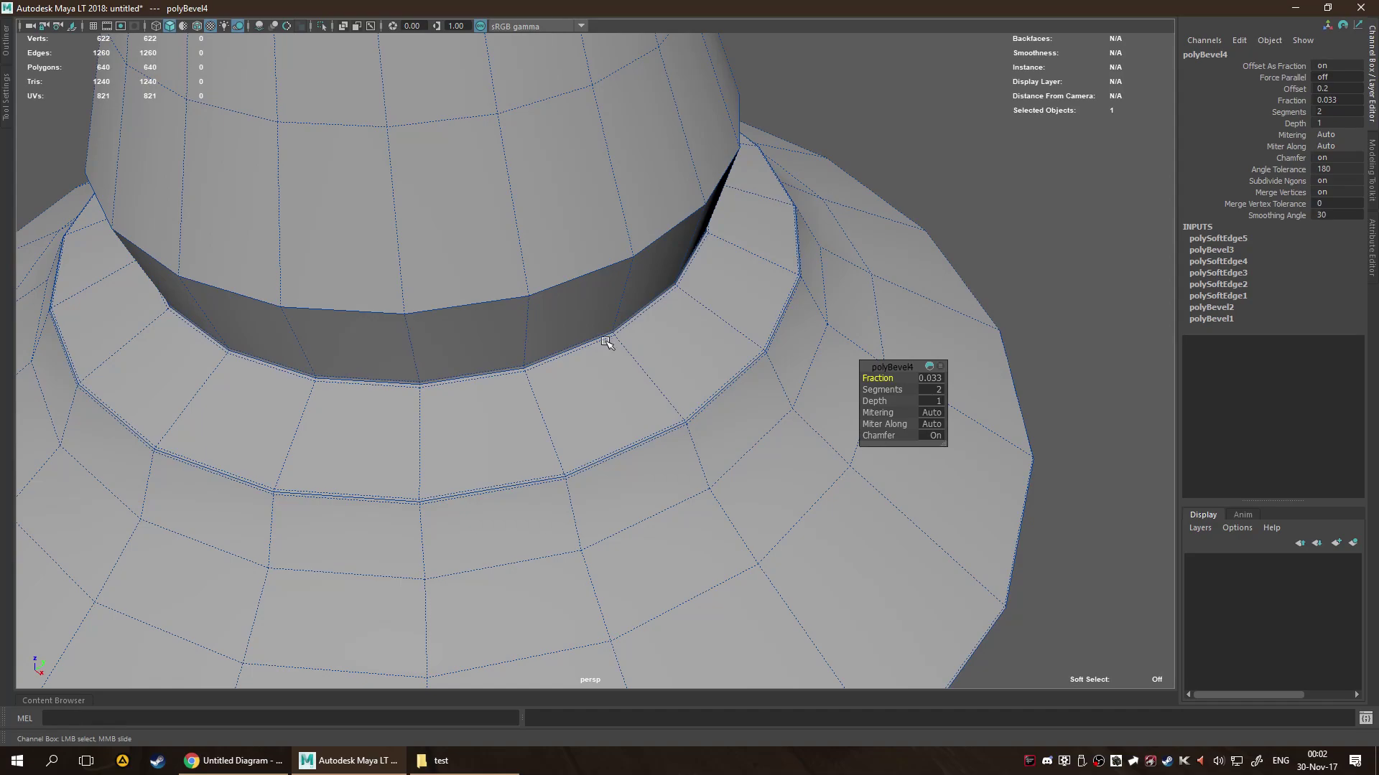
Examine the bevel at the crown's base and the crown's lower edge up close, and clear the selection.
scroll(632, 323, up, 10)
alt+drag(612, 357, 656, 344)
scroll(655, 344, down, 8)
alt+middle_drag(581, 205, 647, 345)
scroll(645, 352, up, 5)
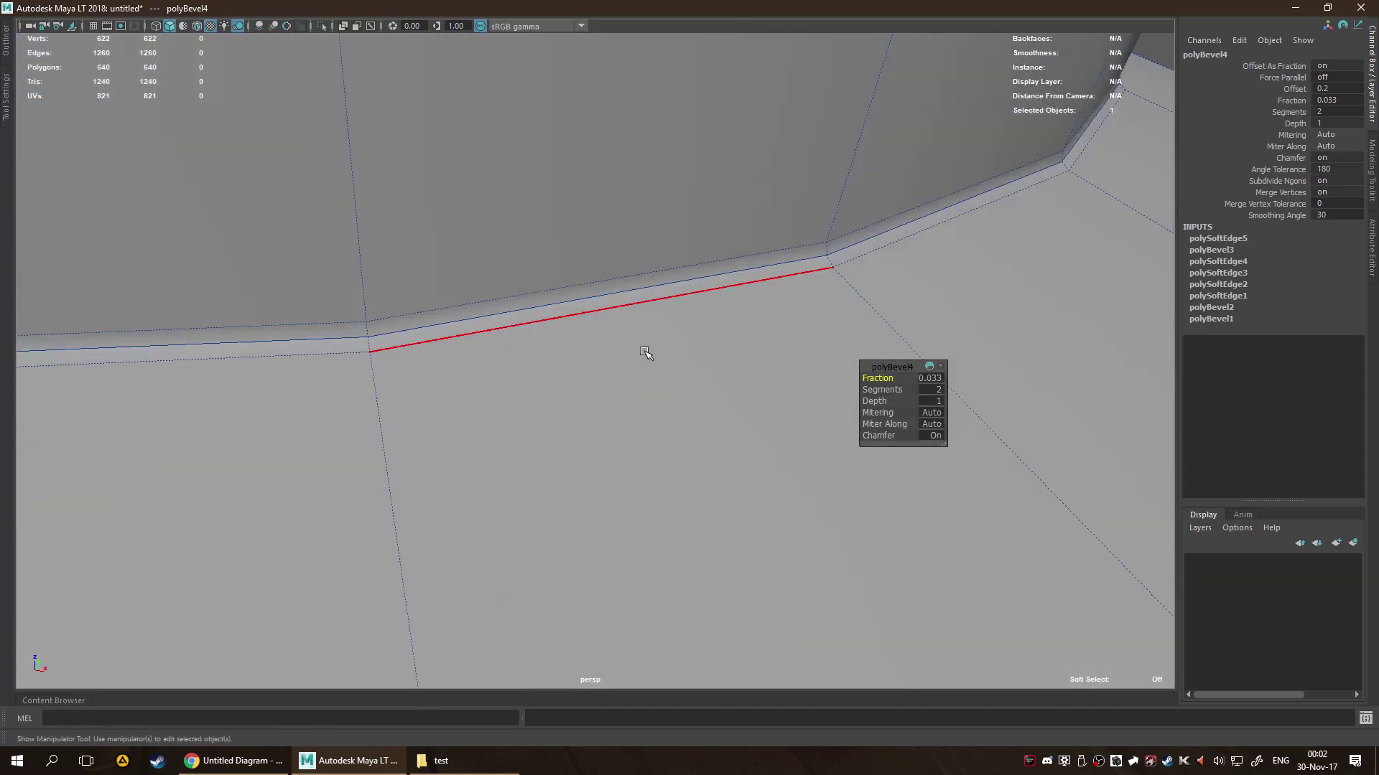
scroll(698, 252, down, 8)
scroll(575, 218, down, 4)
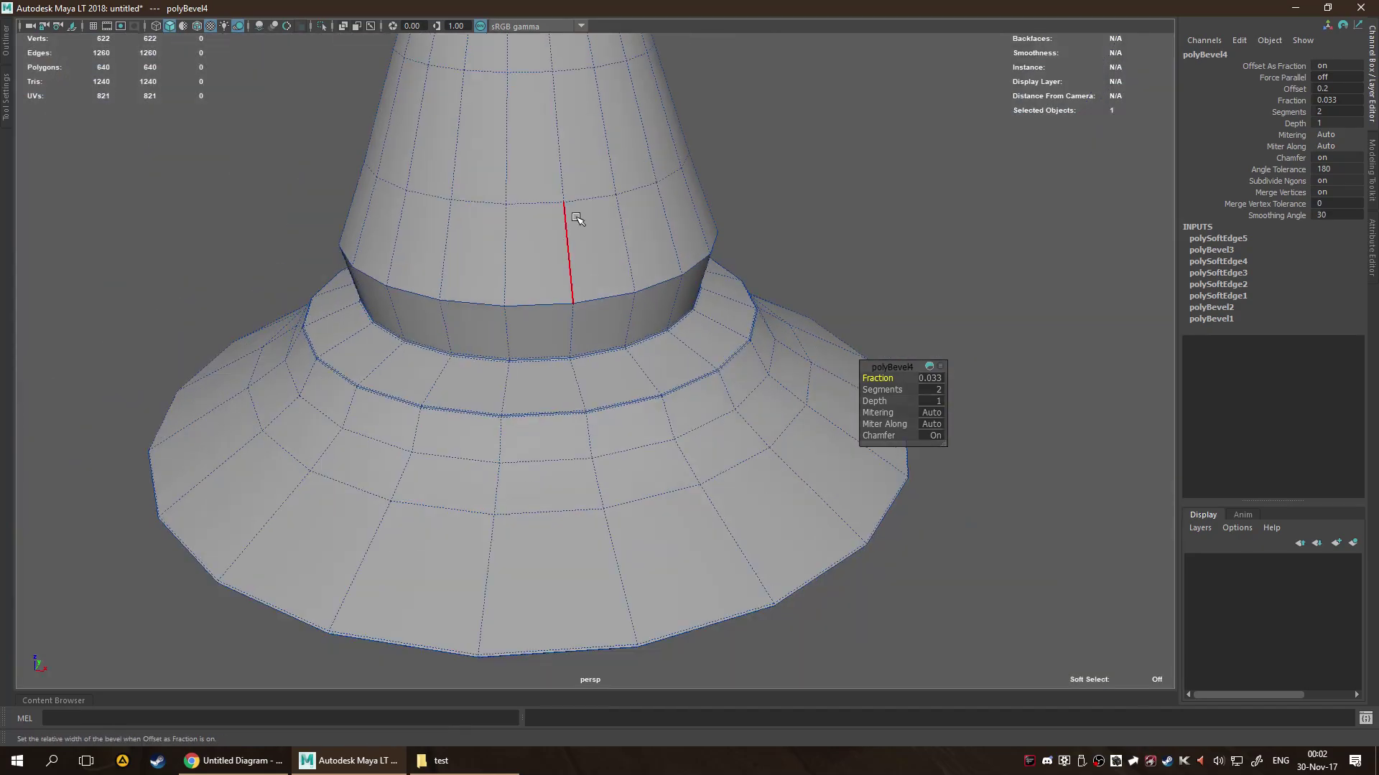
alt+middle_drag(616, 213, 662, 532)
alt+middle_drag(612, 446, 594, 283)
scroll(618, 404, up, 5)
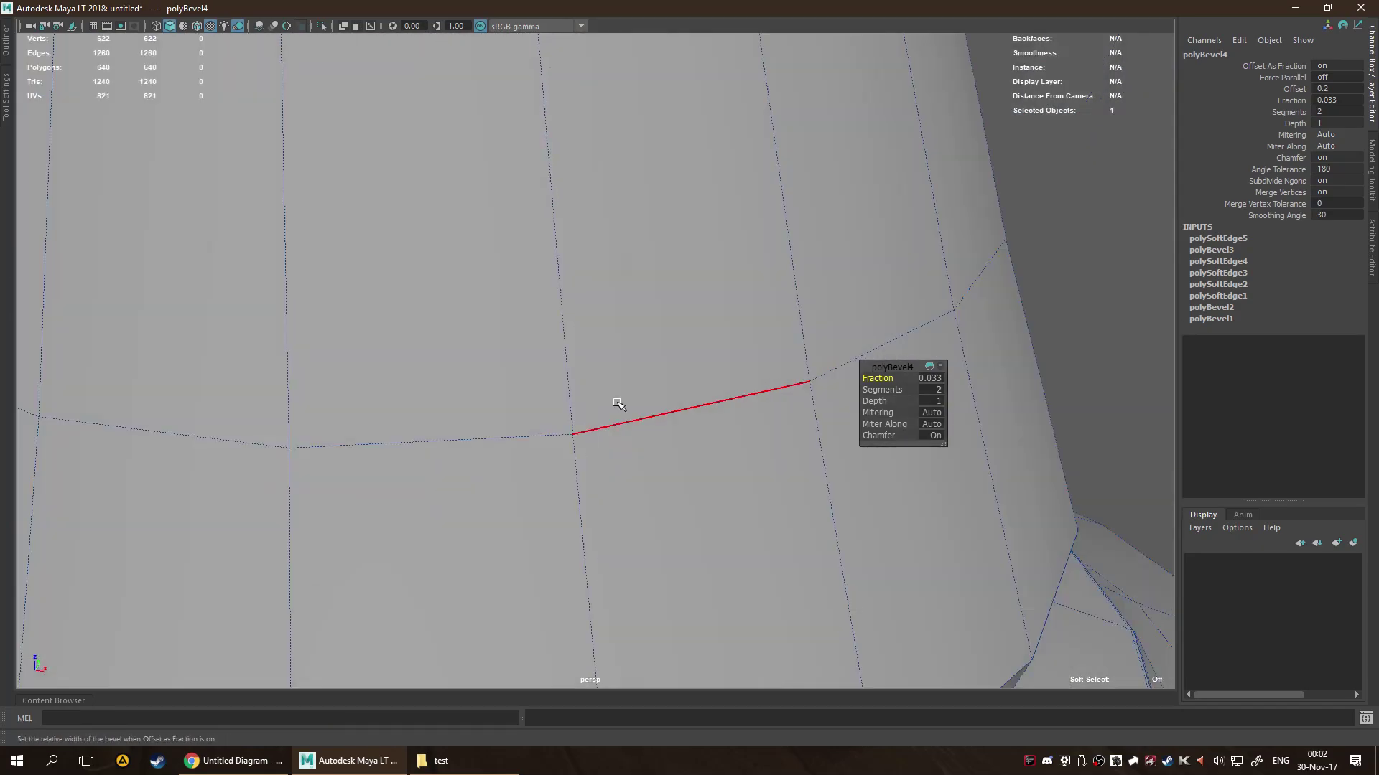
alt+drag(618, 404, 551, 265)
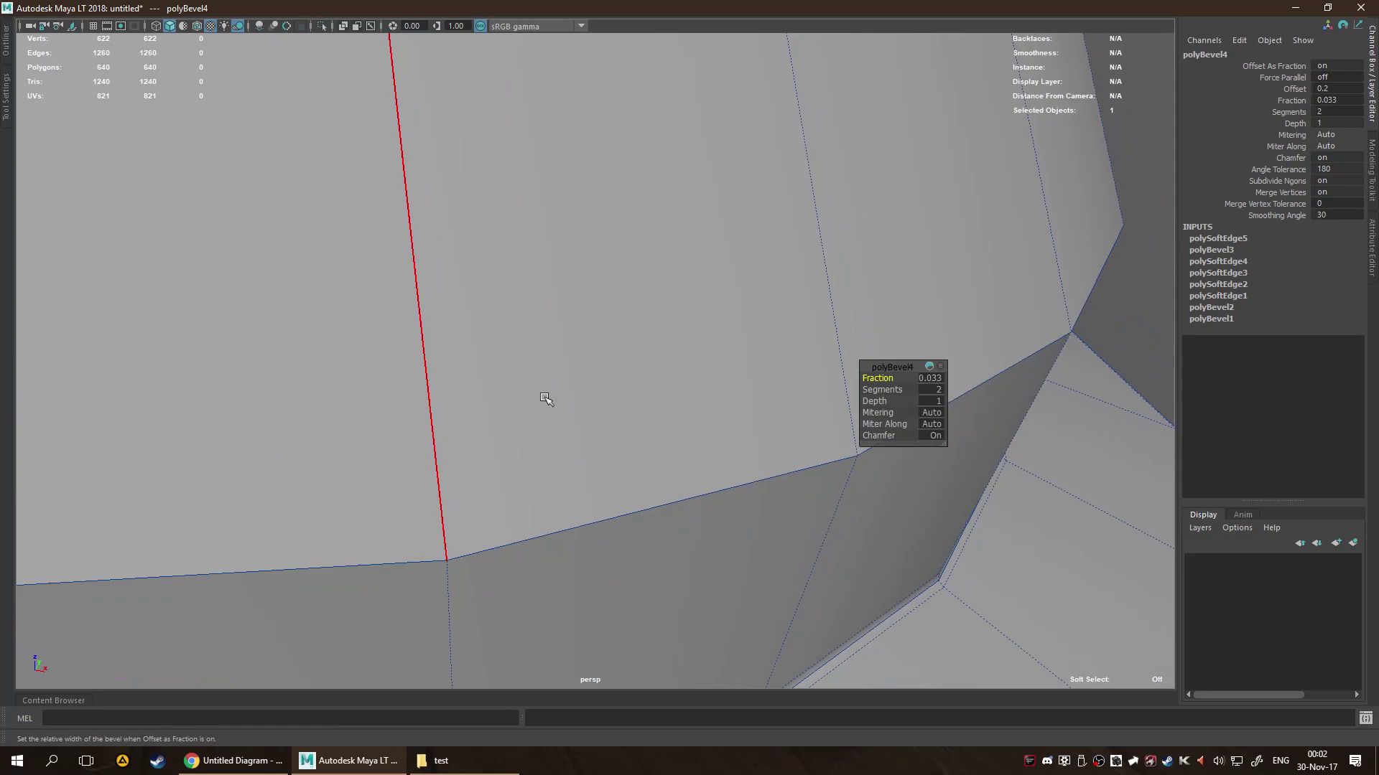
key(f)
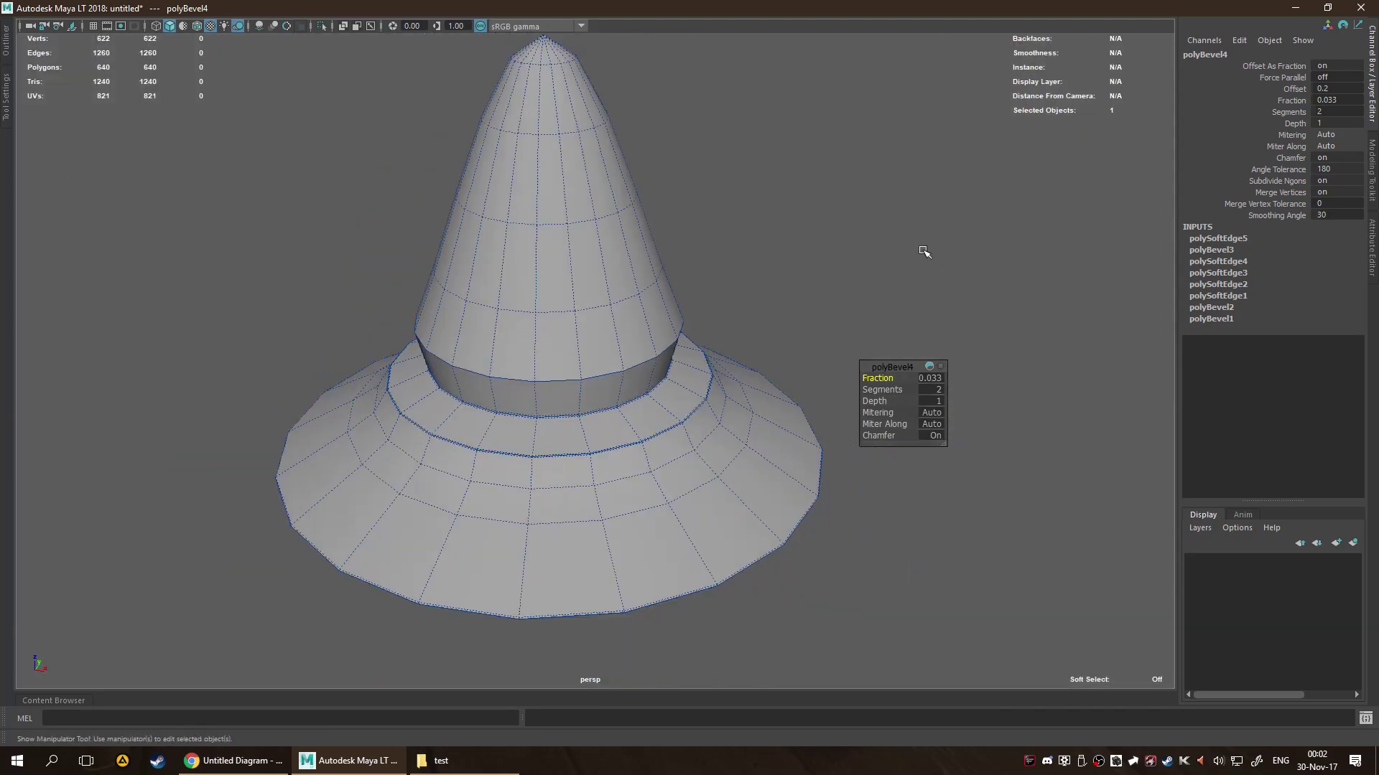
click(924, 252)
scroll(738, 328, up, 5)
scroll(686, 383, down, 4)
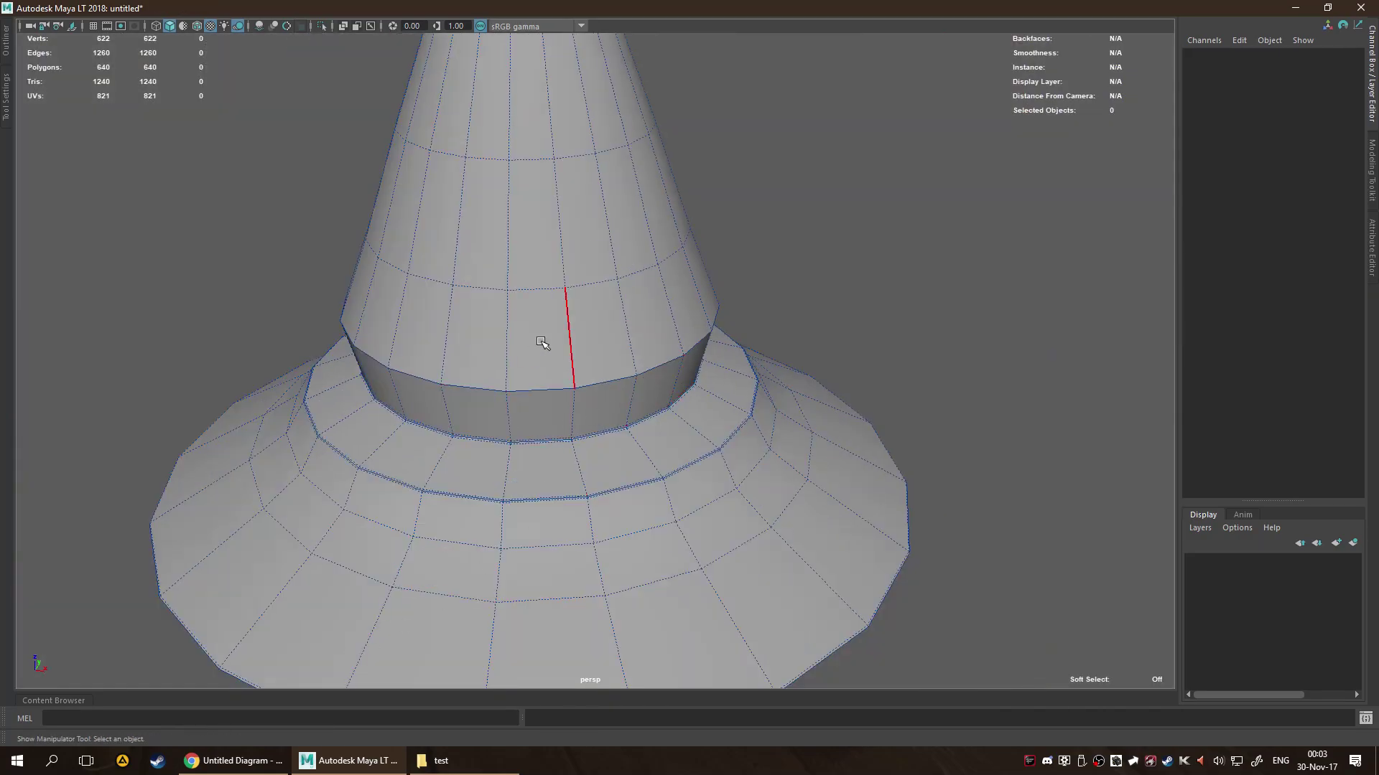
Select the whole hat as an object, check its UV shell colours with the UV Editor open, and close the editor.
key(F8)
click(797, 276)
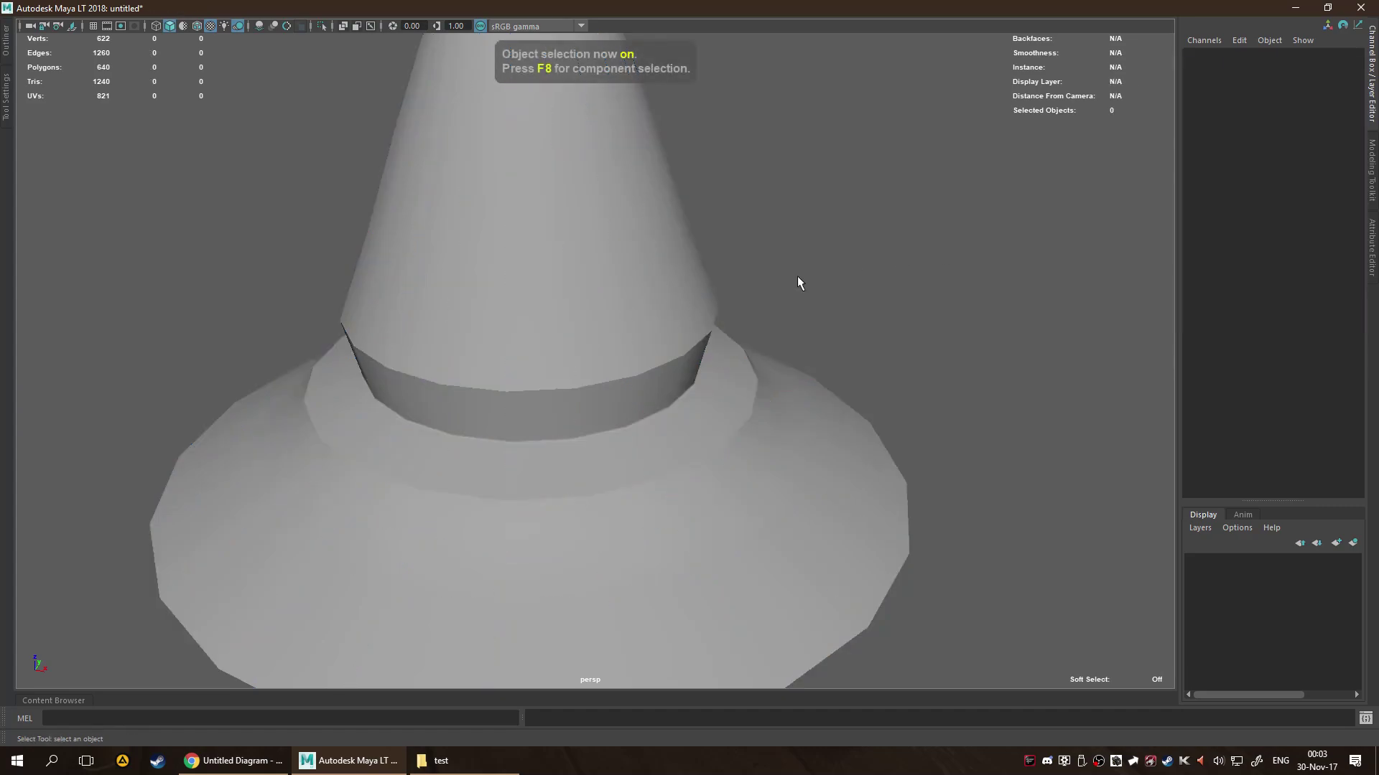
click(636, 300)
shift+right_click(571, 308)
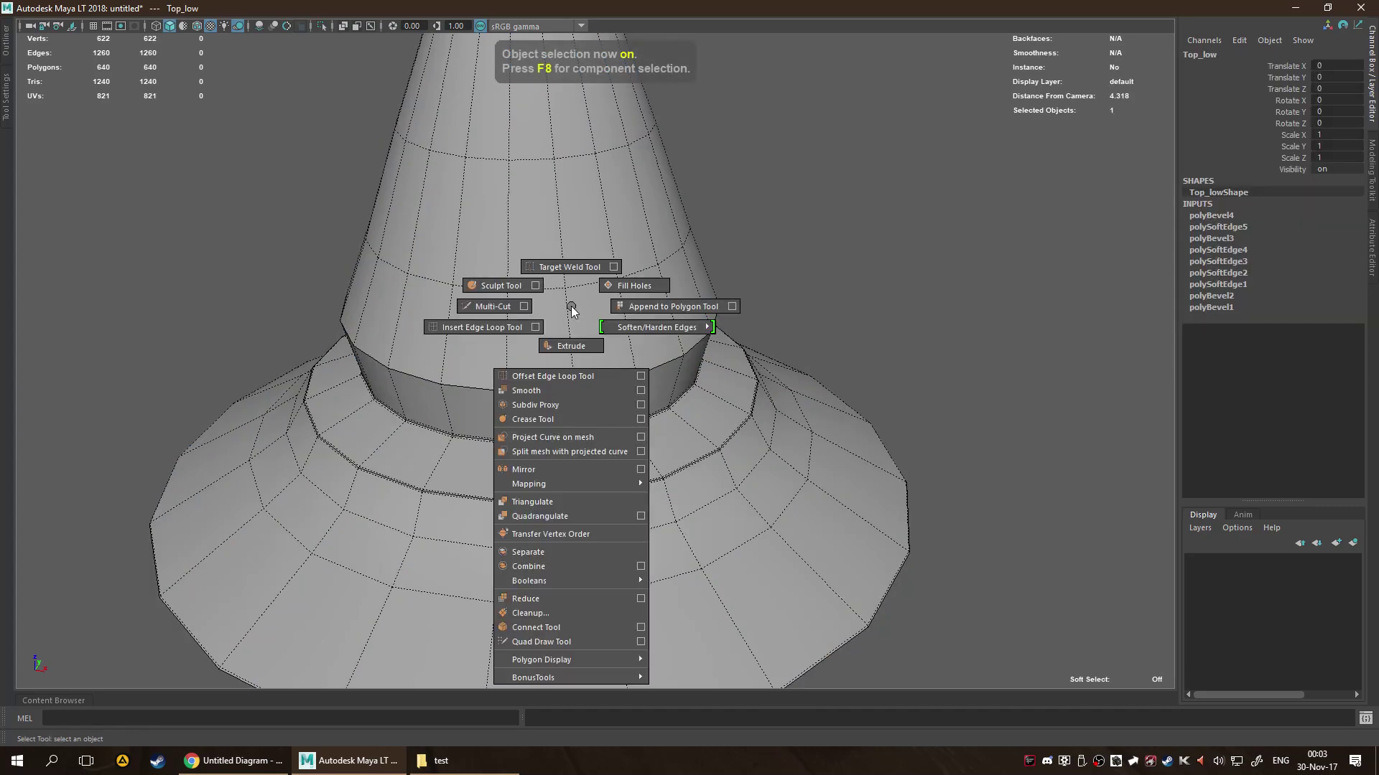
key(space)
click(714, 337)
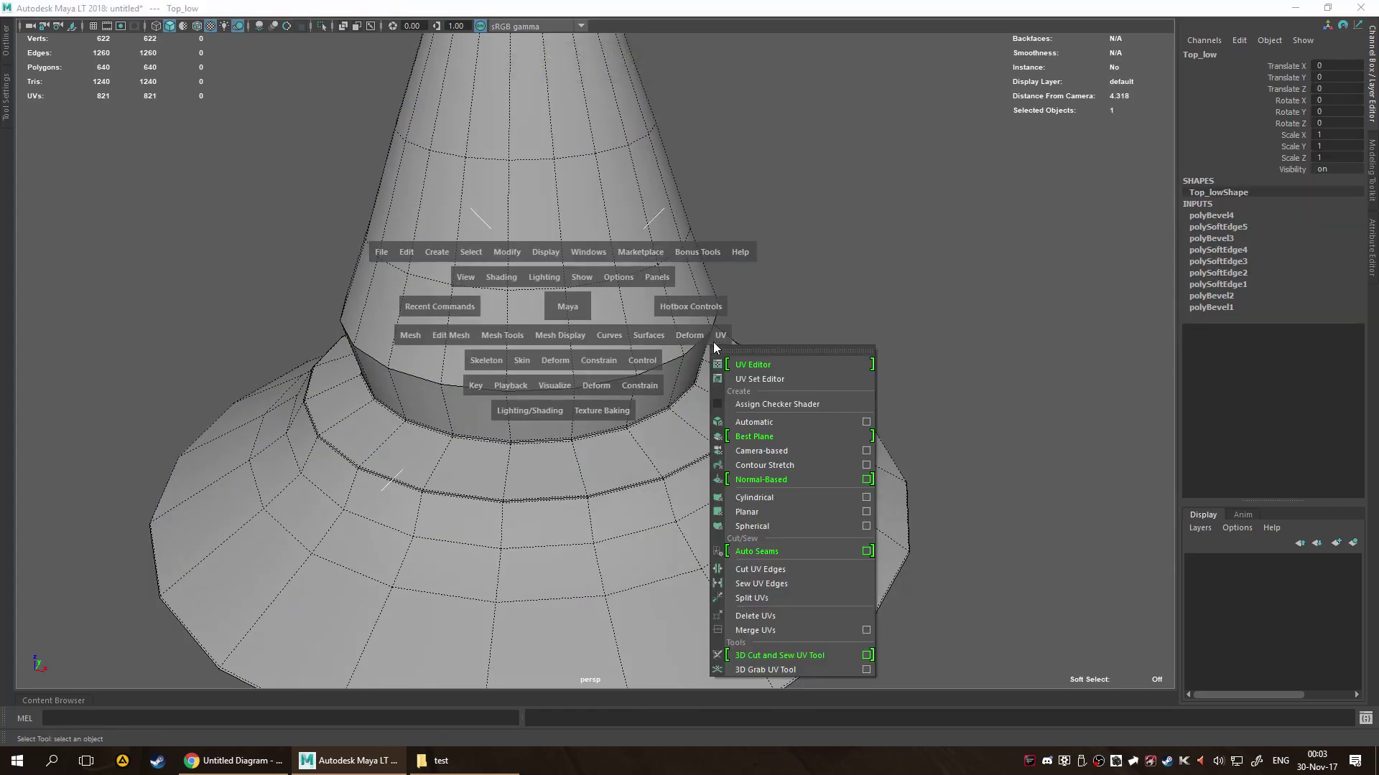
click(764, 366)
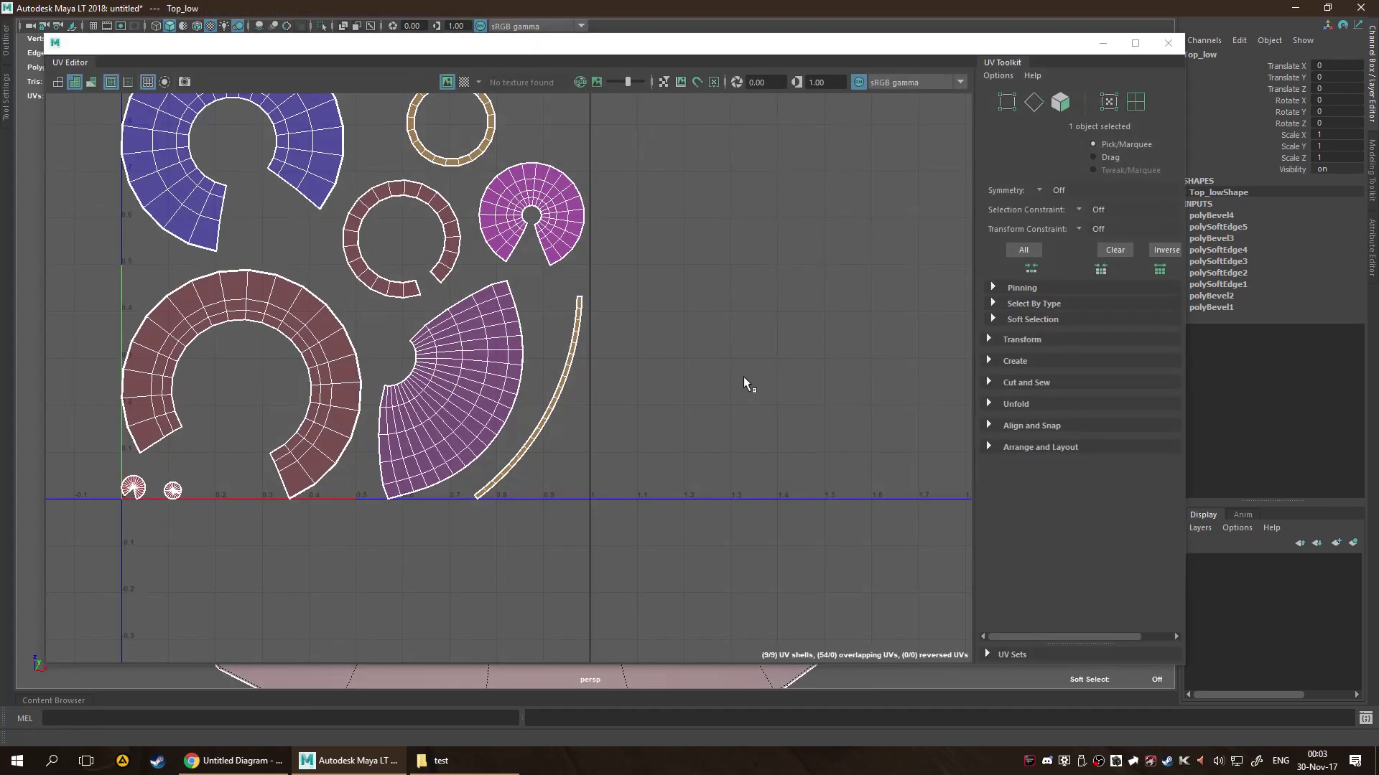
click(1102, 44)
alt+drag(754, 391, 669, 381)
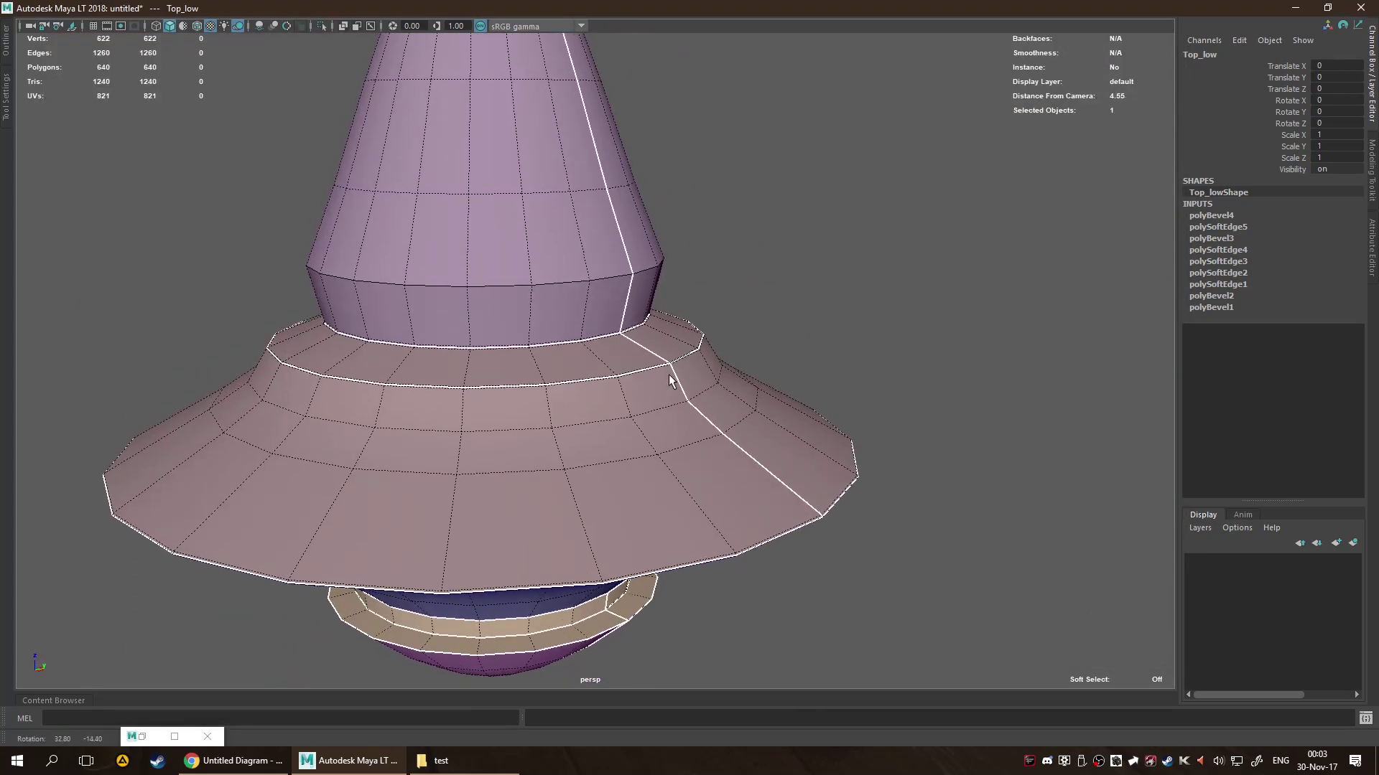
click(221, 728)
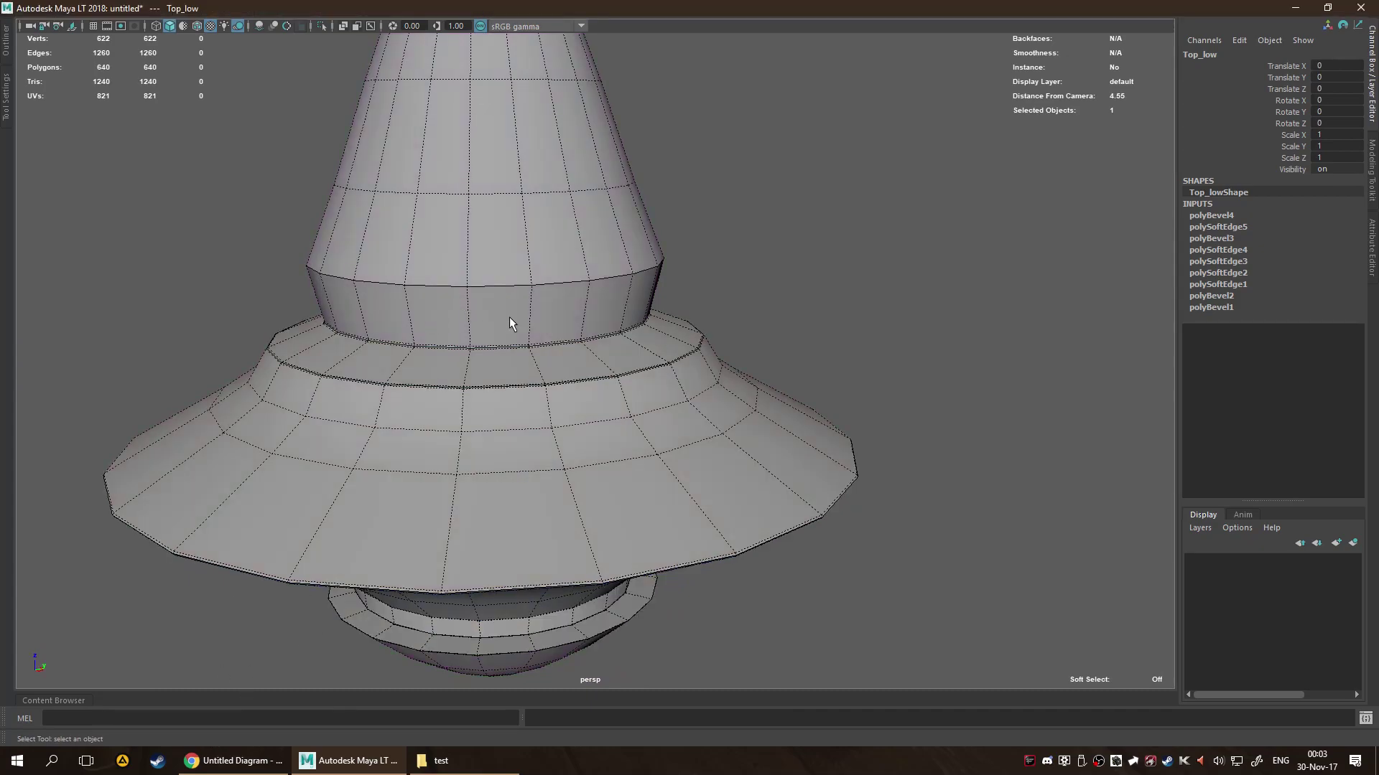
alt+drag(554, 314, 609, 325)
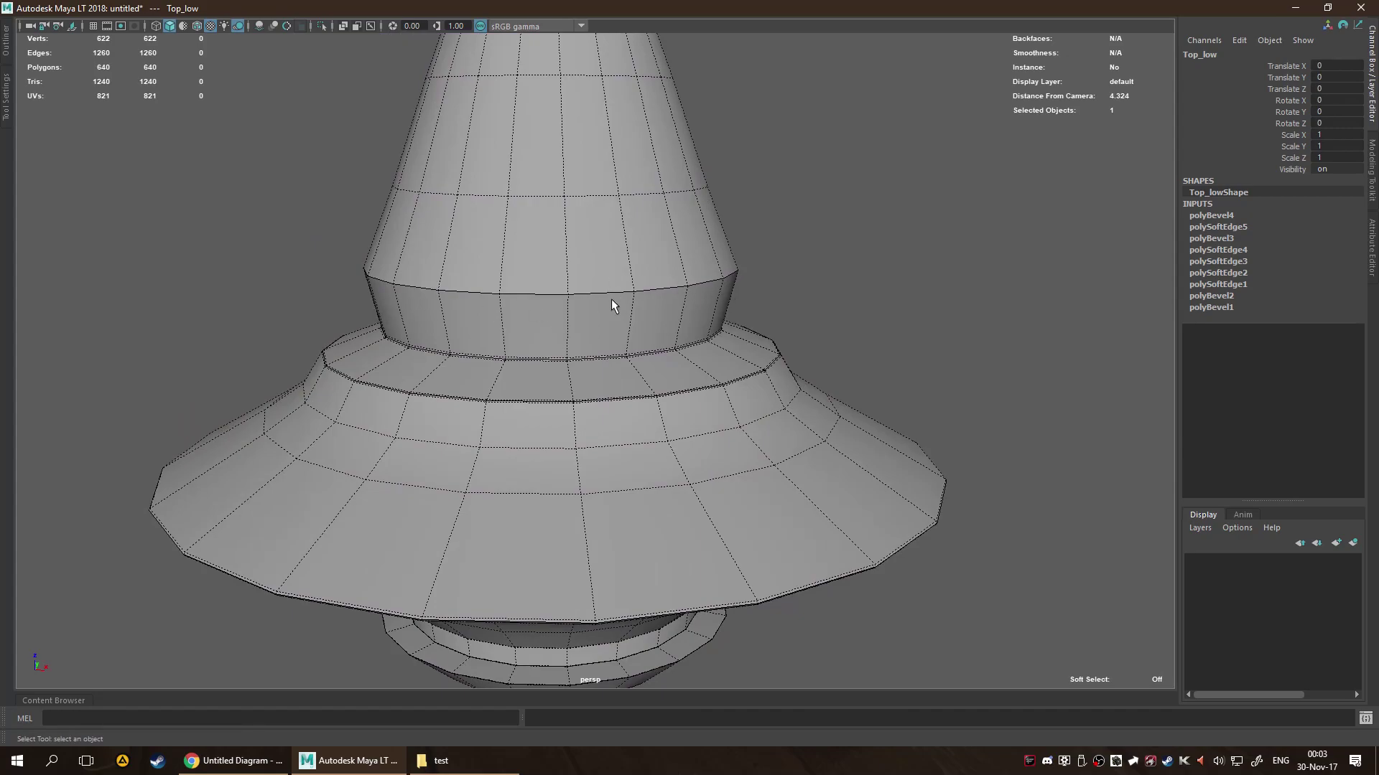
Reopen the UV Editor for the hat and minimize it so the shell colours show on the model.
key(space)
click(761, 333)
click(790, 345)
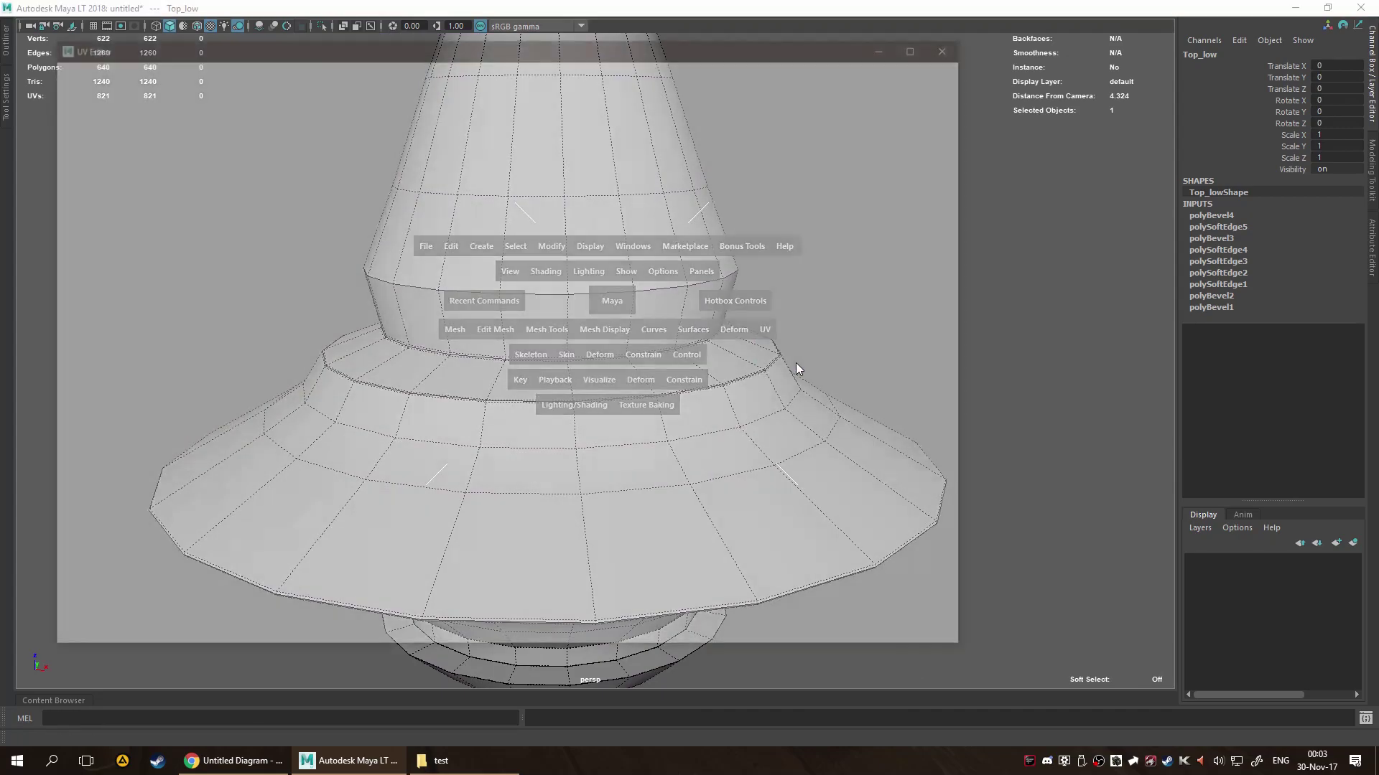
click(1098, 43)
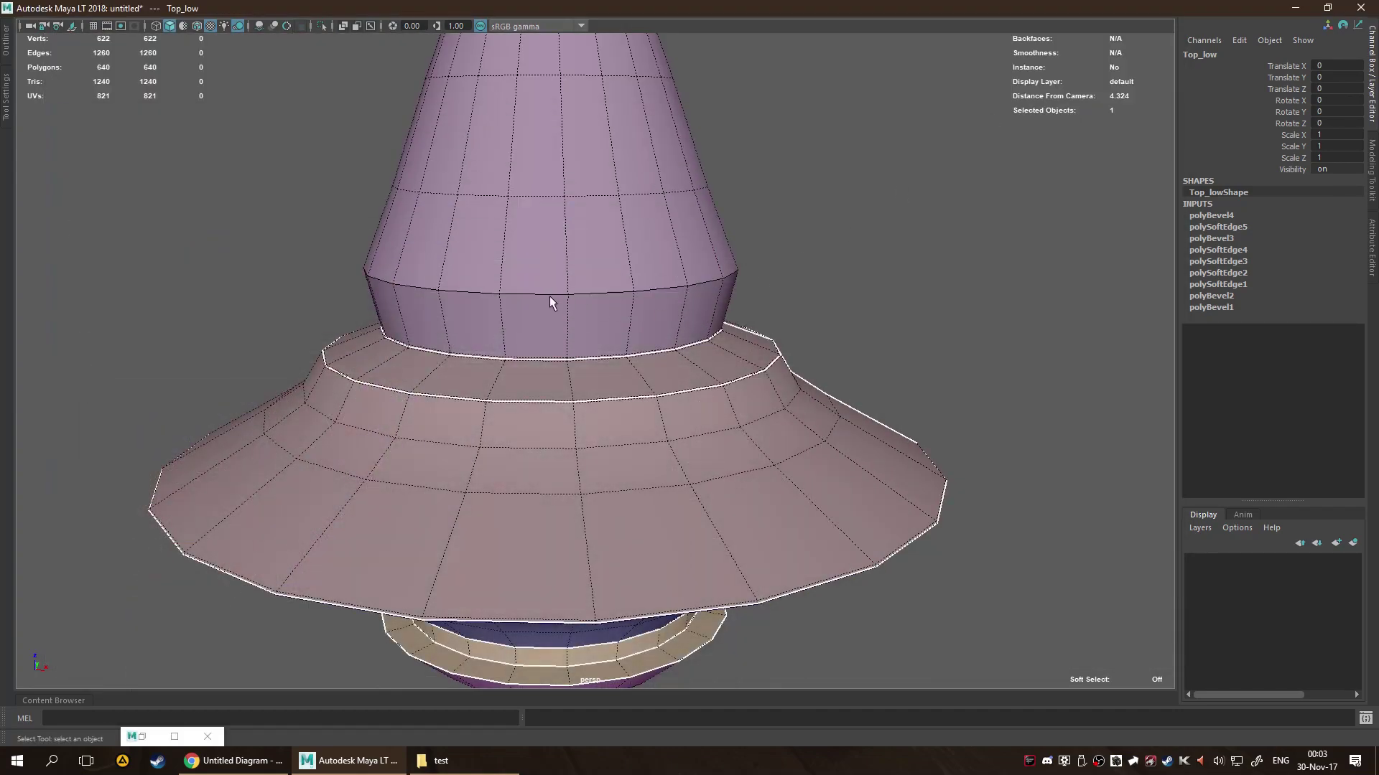
right_drag(534, 292, 626, 296)
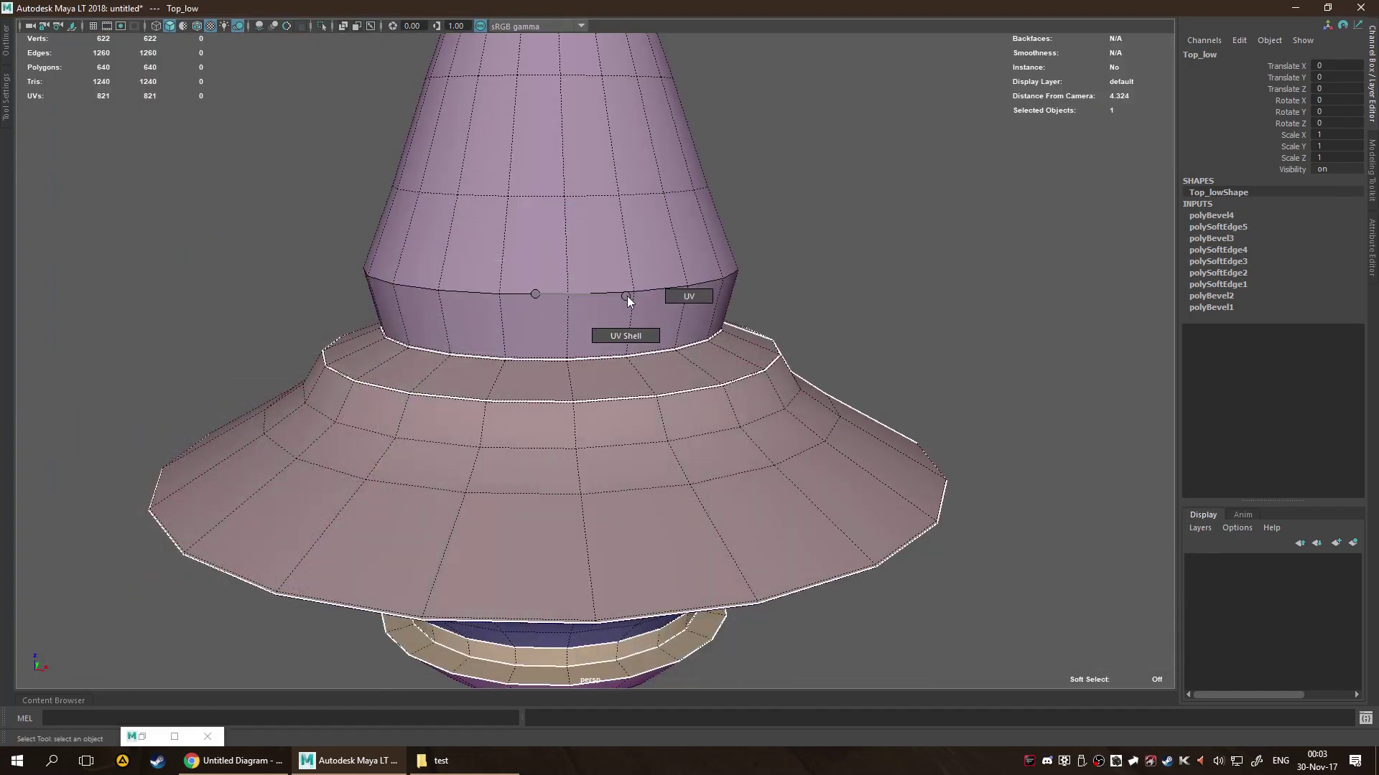
Cut the UVs along the edge loop at the crown's widest lower edge with the 3D Cut and Sew UV Tool.
key(F10)
double_click(544, 298)
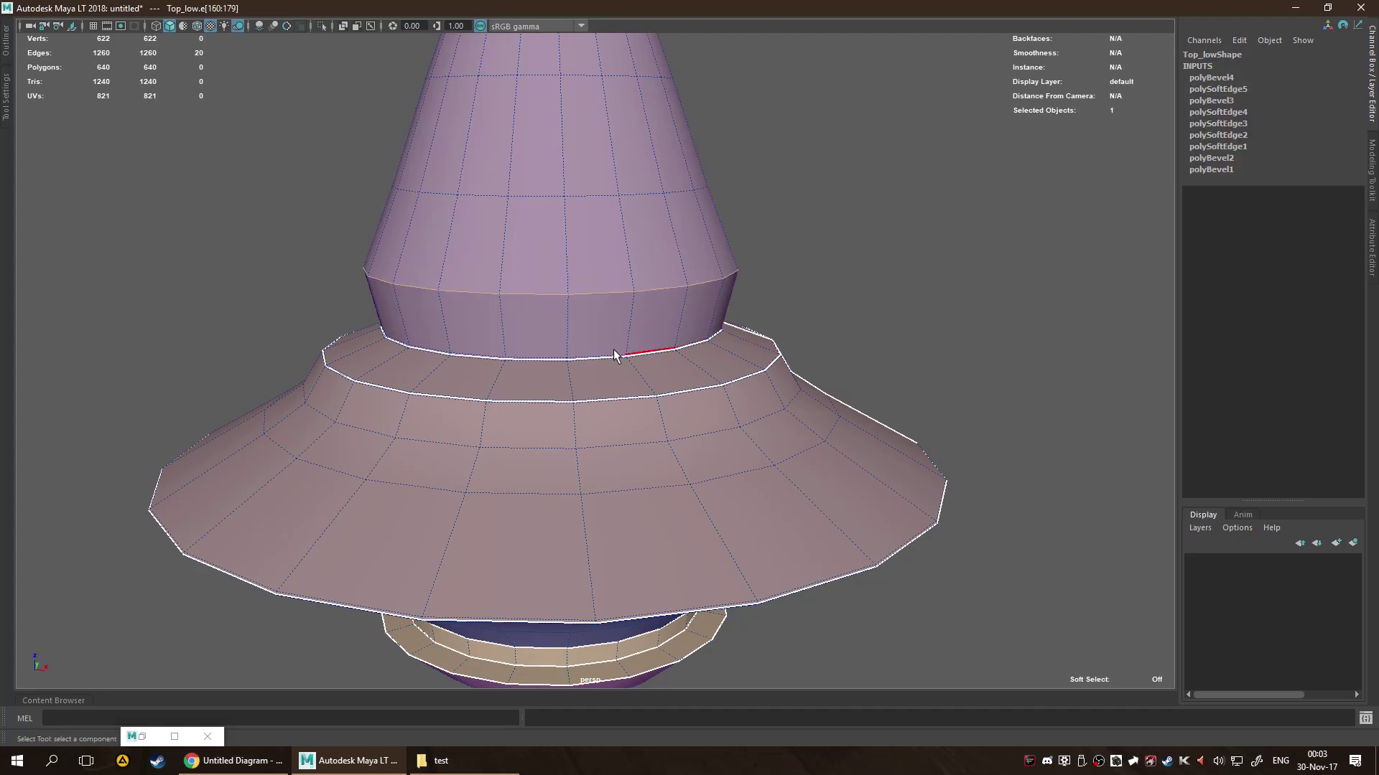
right_drag(535, 293, 602, 330)
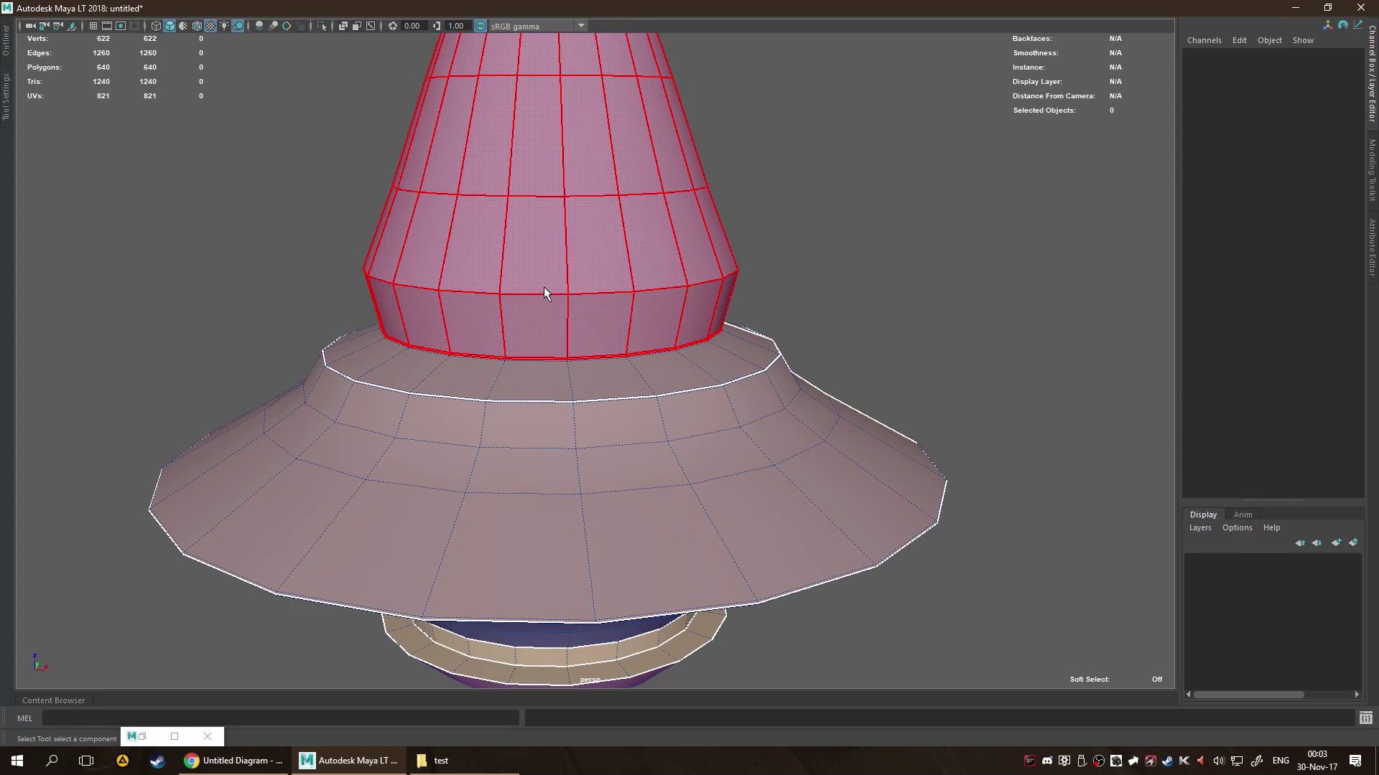
right_click(545, 289)
shift+right_drag(549, 289, 424, 278)
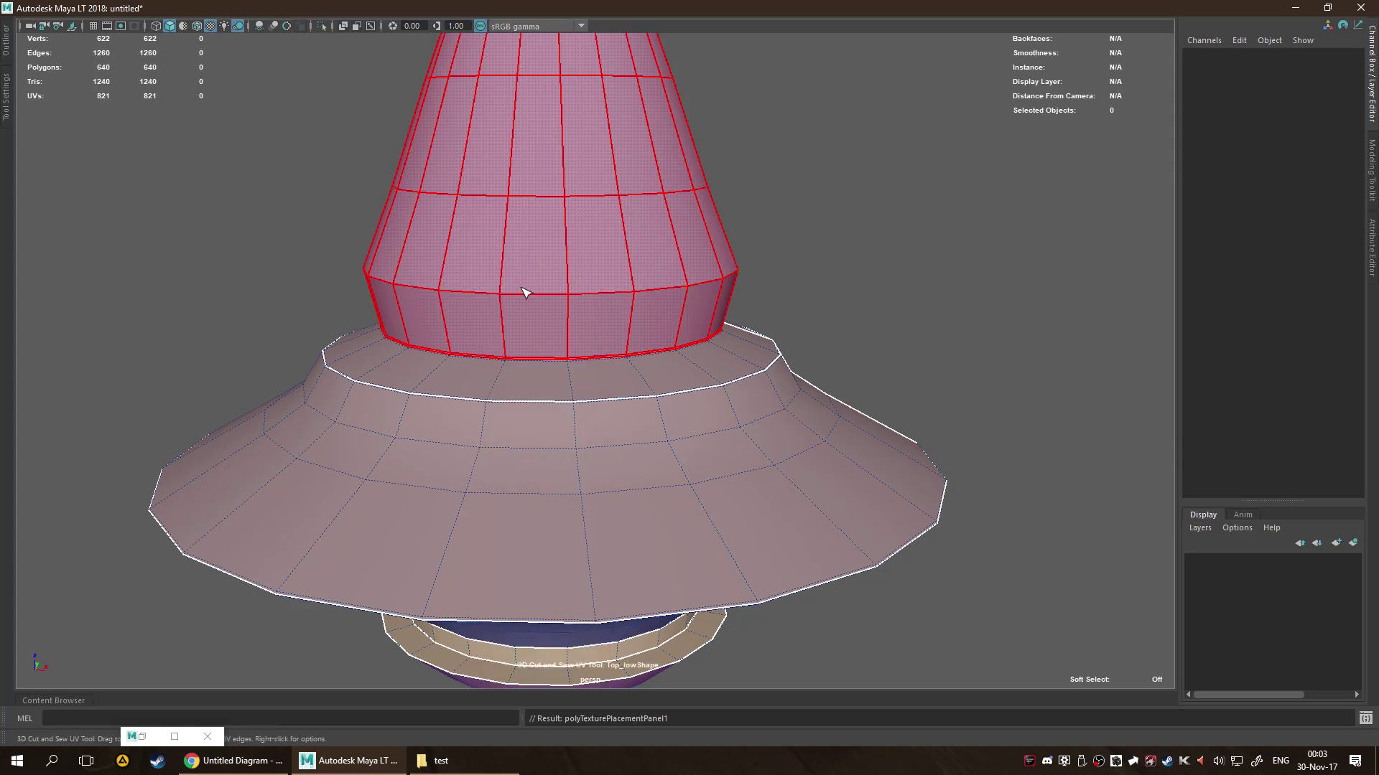
double_click(528, 293)
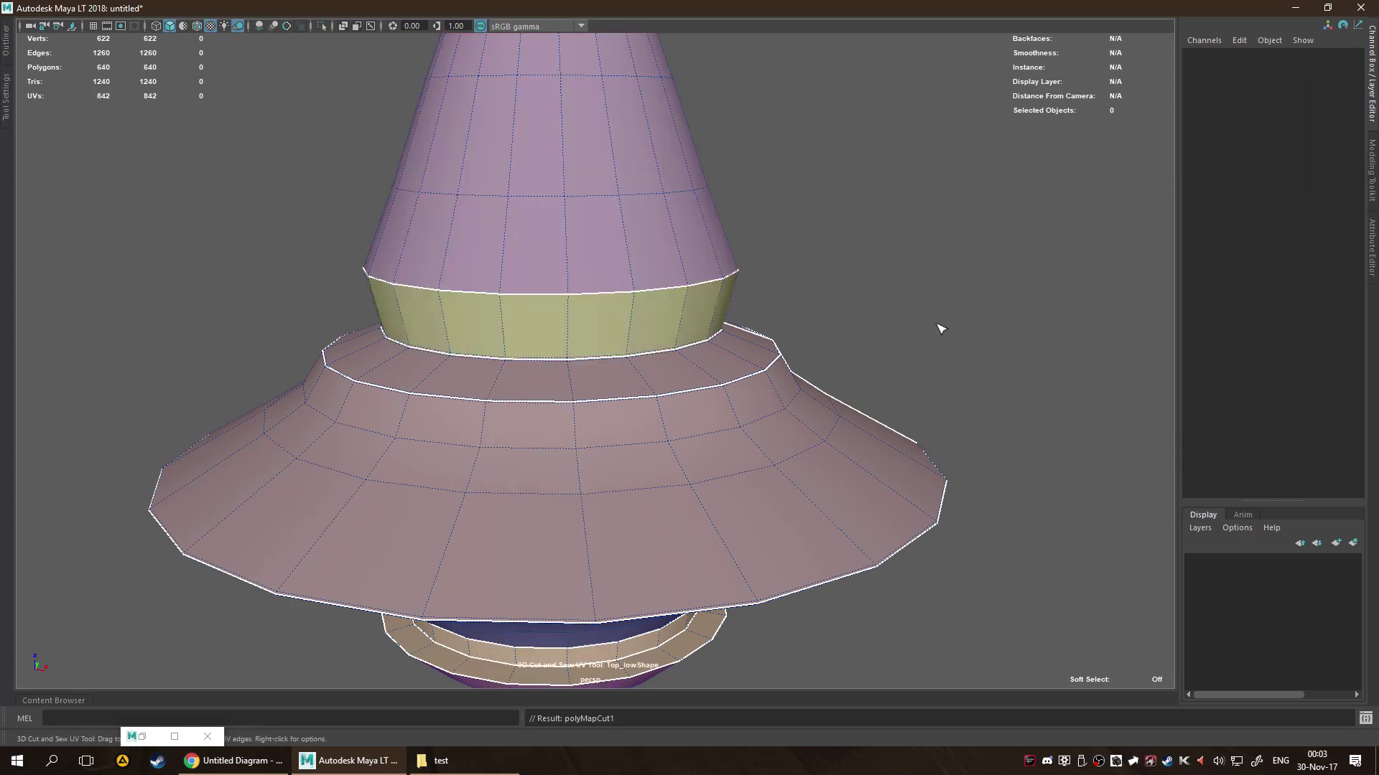
Select all of the hat's faces and lay out their UV shells within the 0 to 1 space.
alt+drag(905, 318, 668, 331)
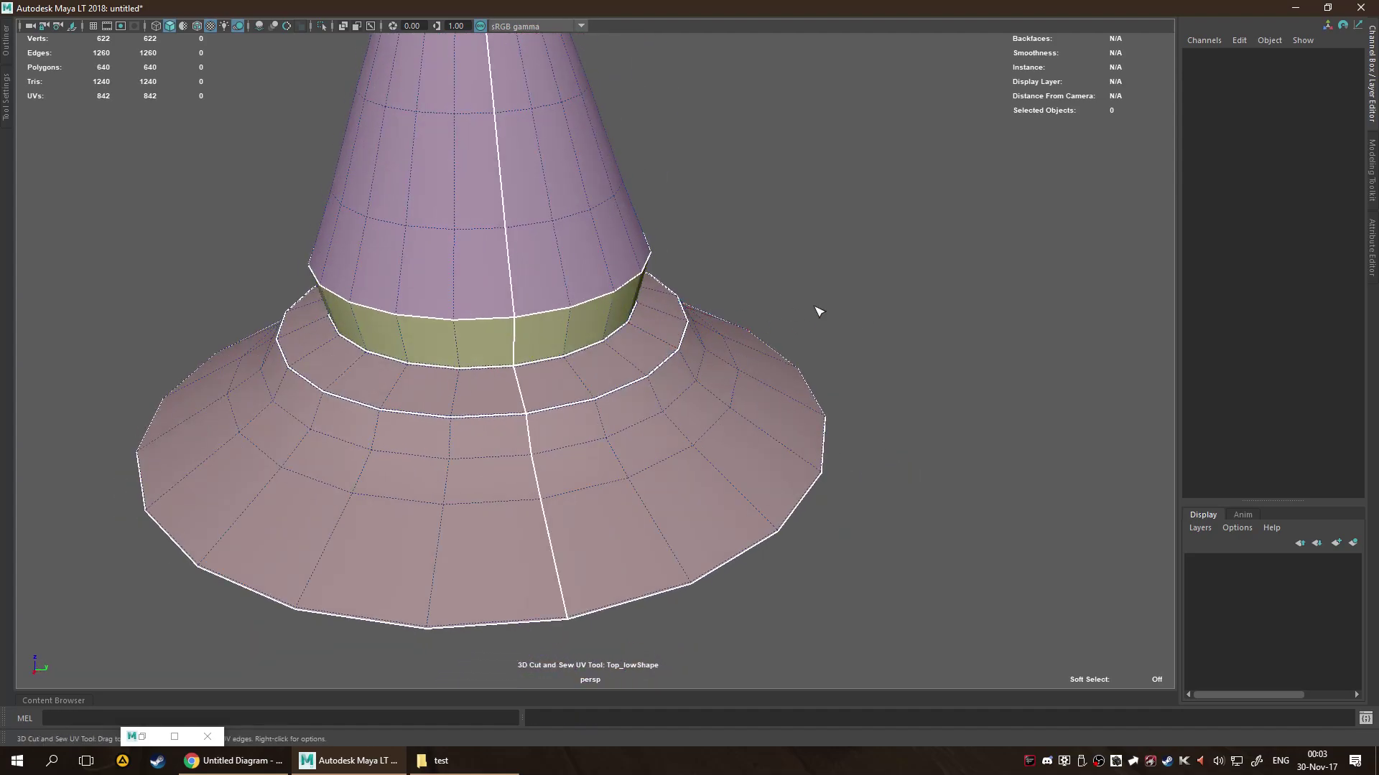
alt+drag(817, 310, 907, 295)
scroll(887, 312, down, 6)
key(ctrl+shift+a)
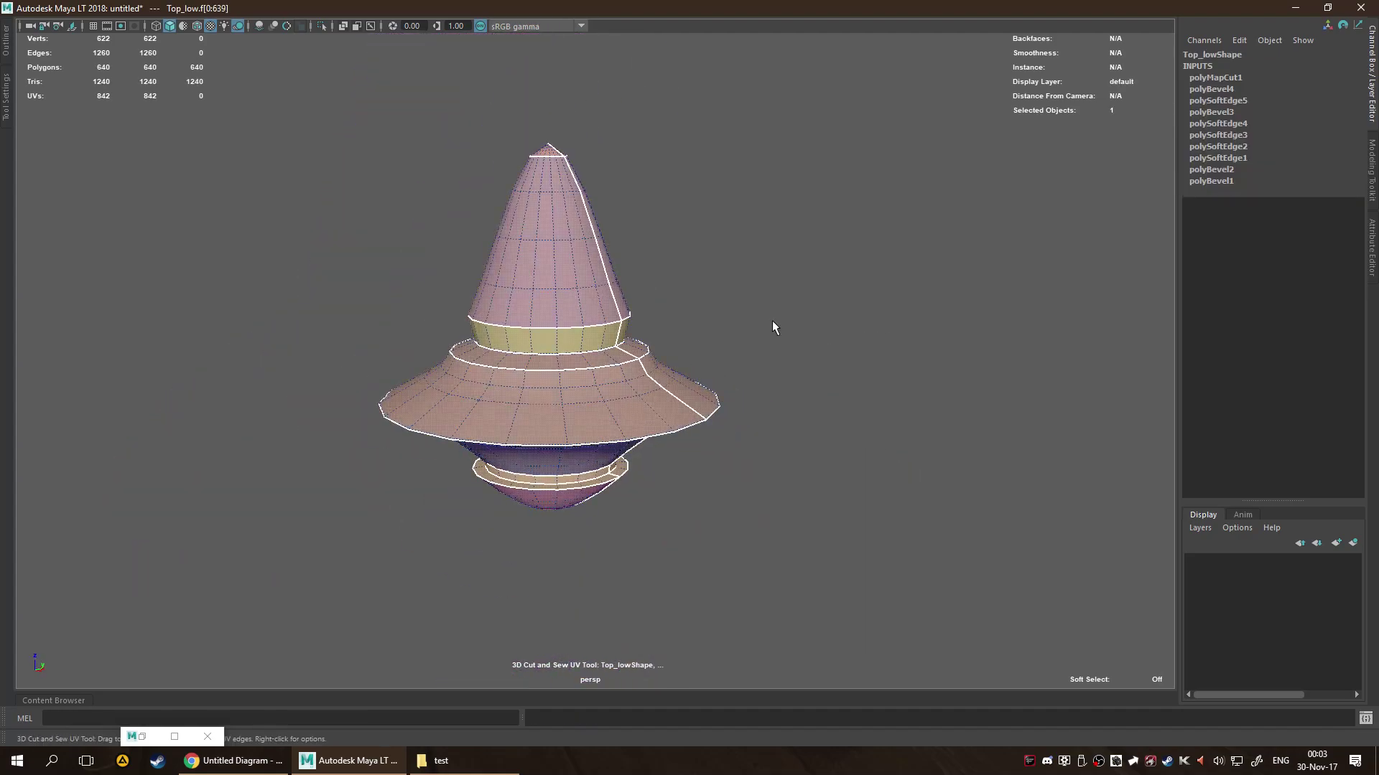
right_drag(754, 316, 764, 261)
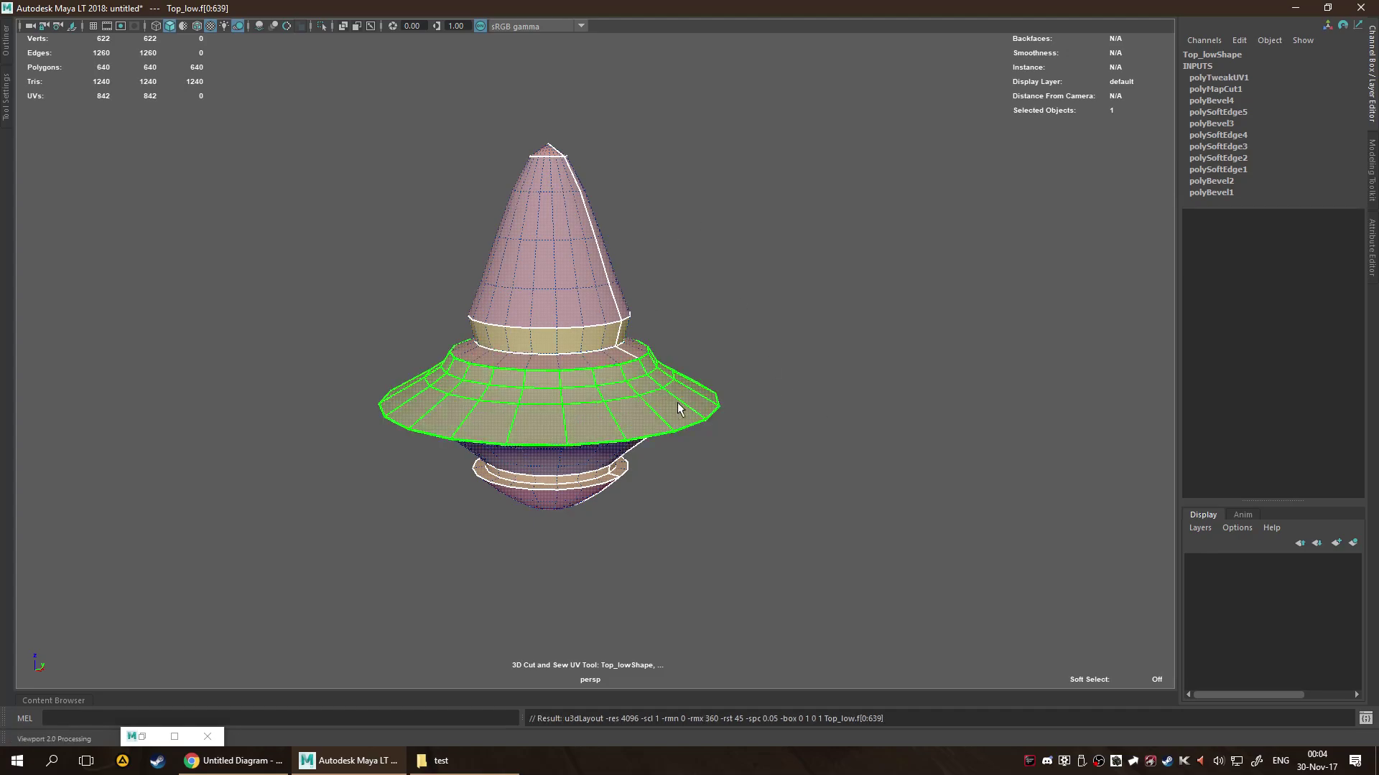
Inspect the seams on the hat's underside and brim, and maximize the UV Editor with the complete shell layout in view.
scroll(680, 397, up, 5)
alt+drag(698, 488, 649, 360)
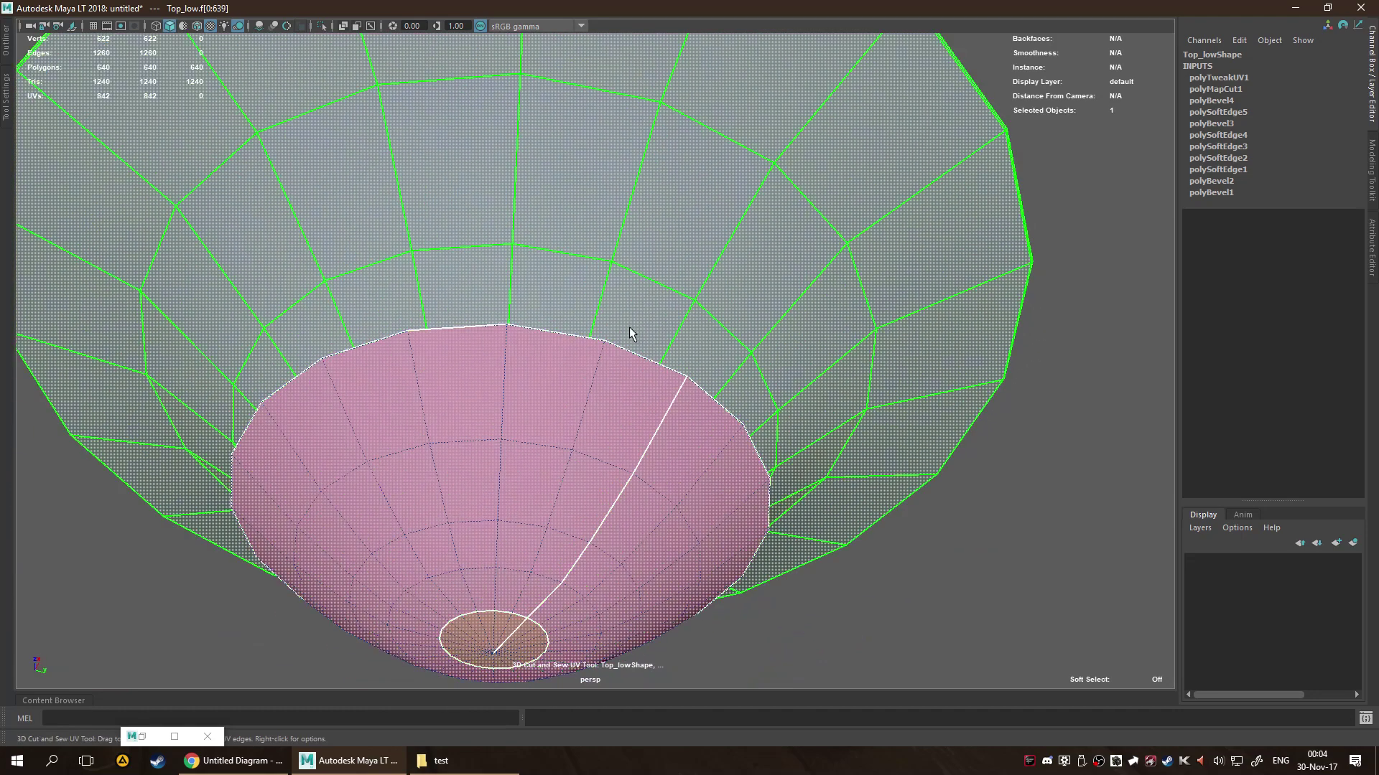
alt+drag(618, 302, 510, 449)
click(131, 736)
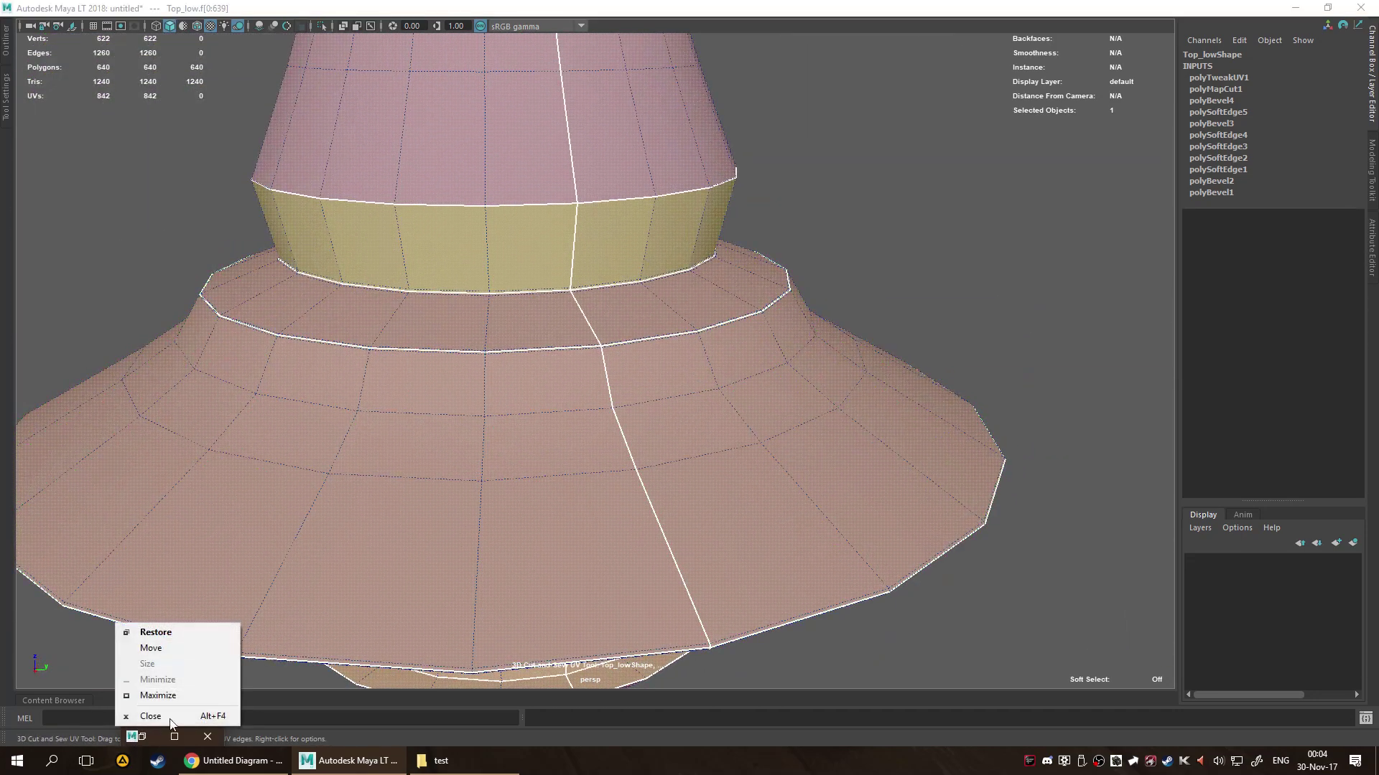
click(163, 741)
click(174, 737)
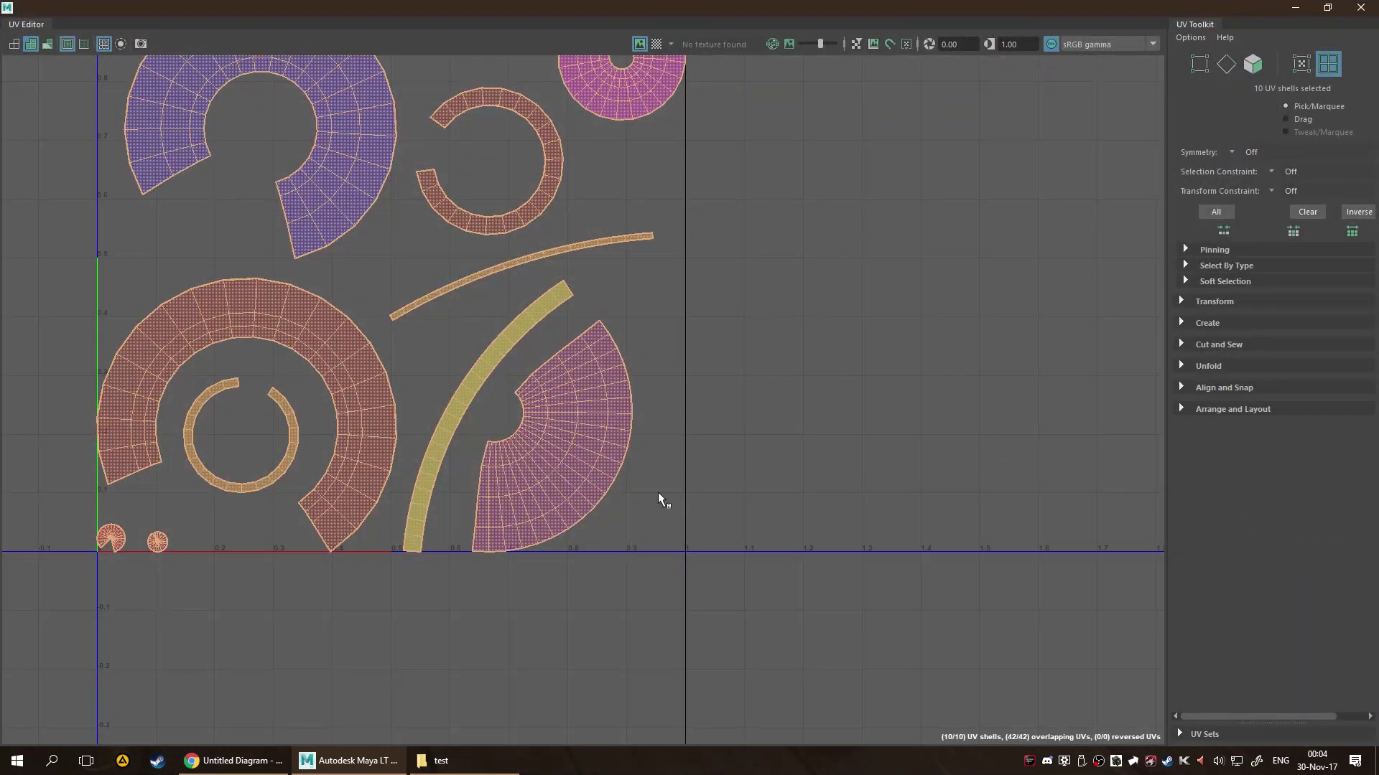
alt+middle_drag(743, 366, 814, 473)
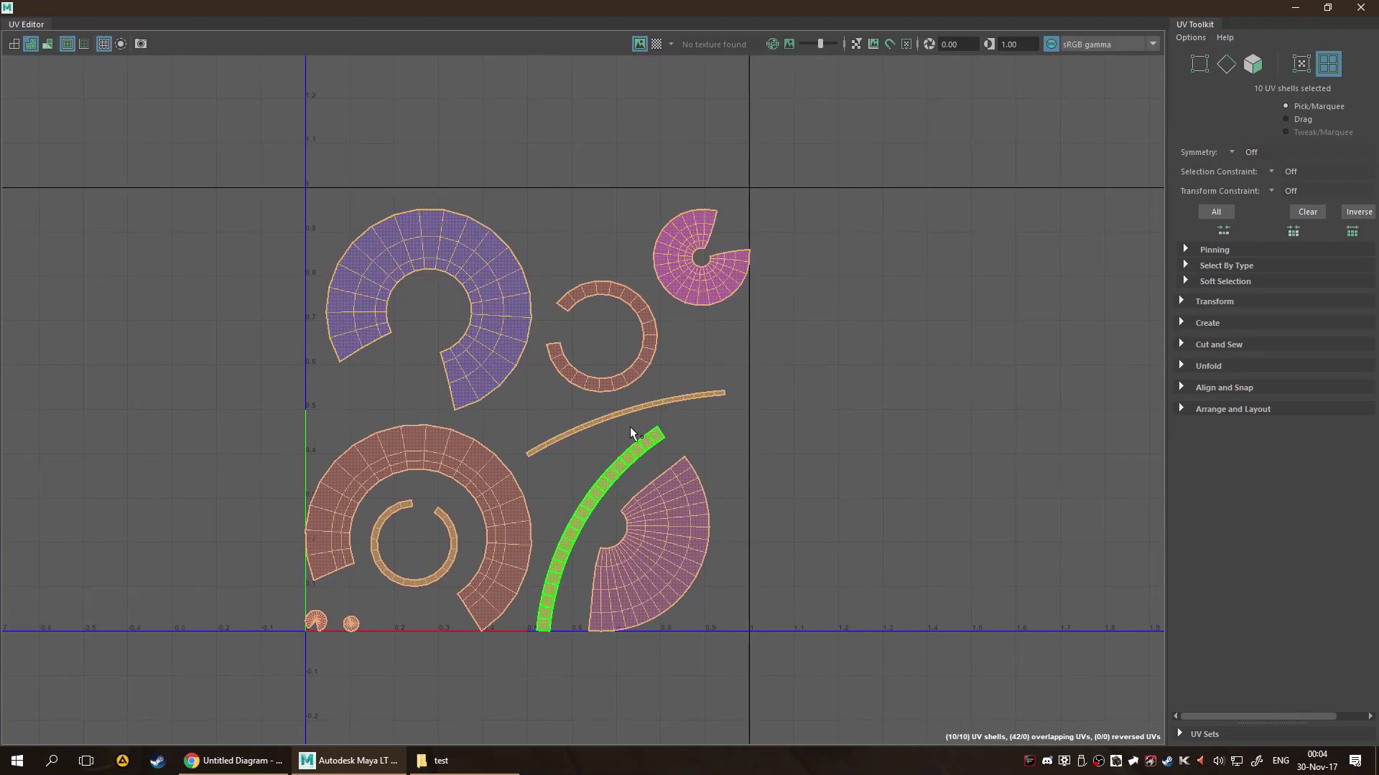
Select the UV shell of the band beneath the crown, switch to edge selection and try Straighten Shell on it.
click(616, 415)
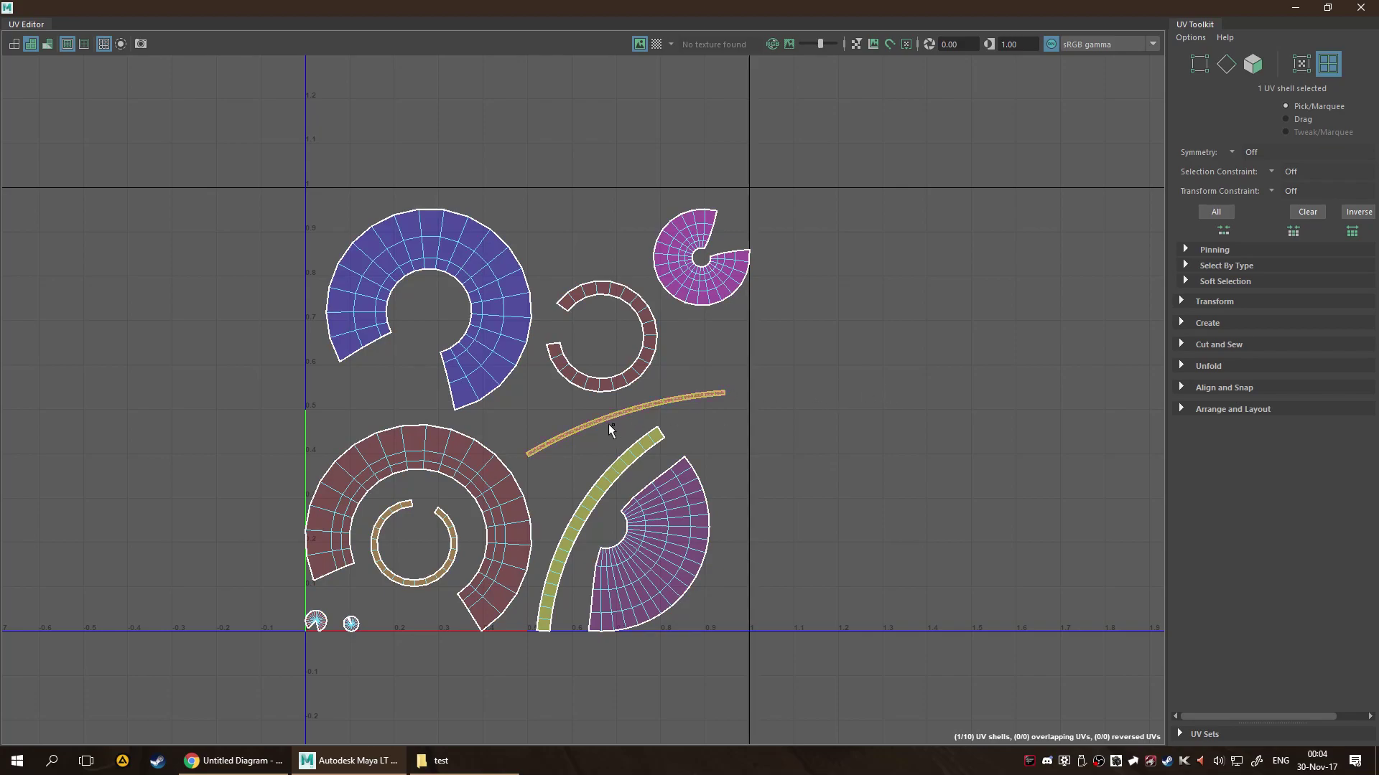
click(619, 481)
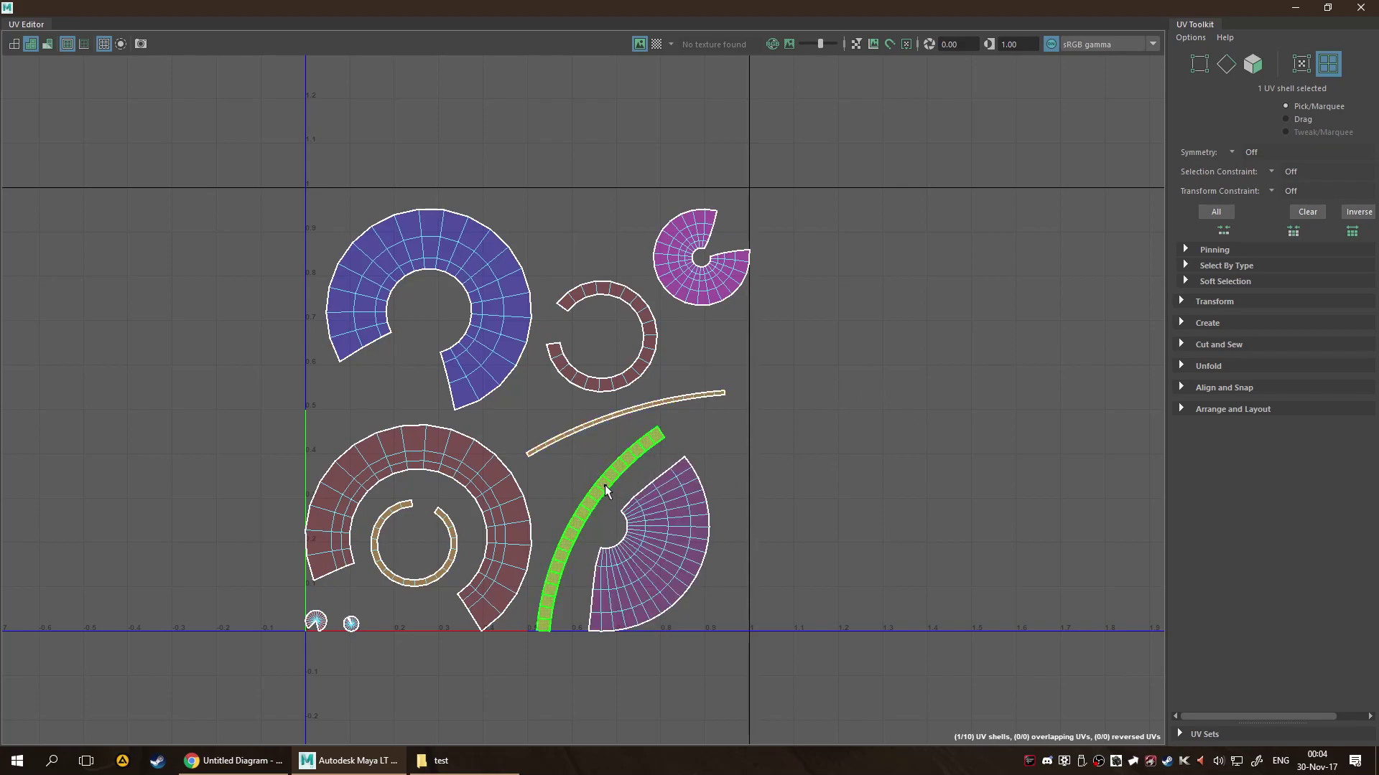
key(F10)
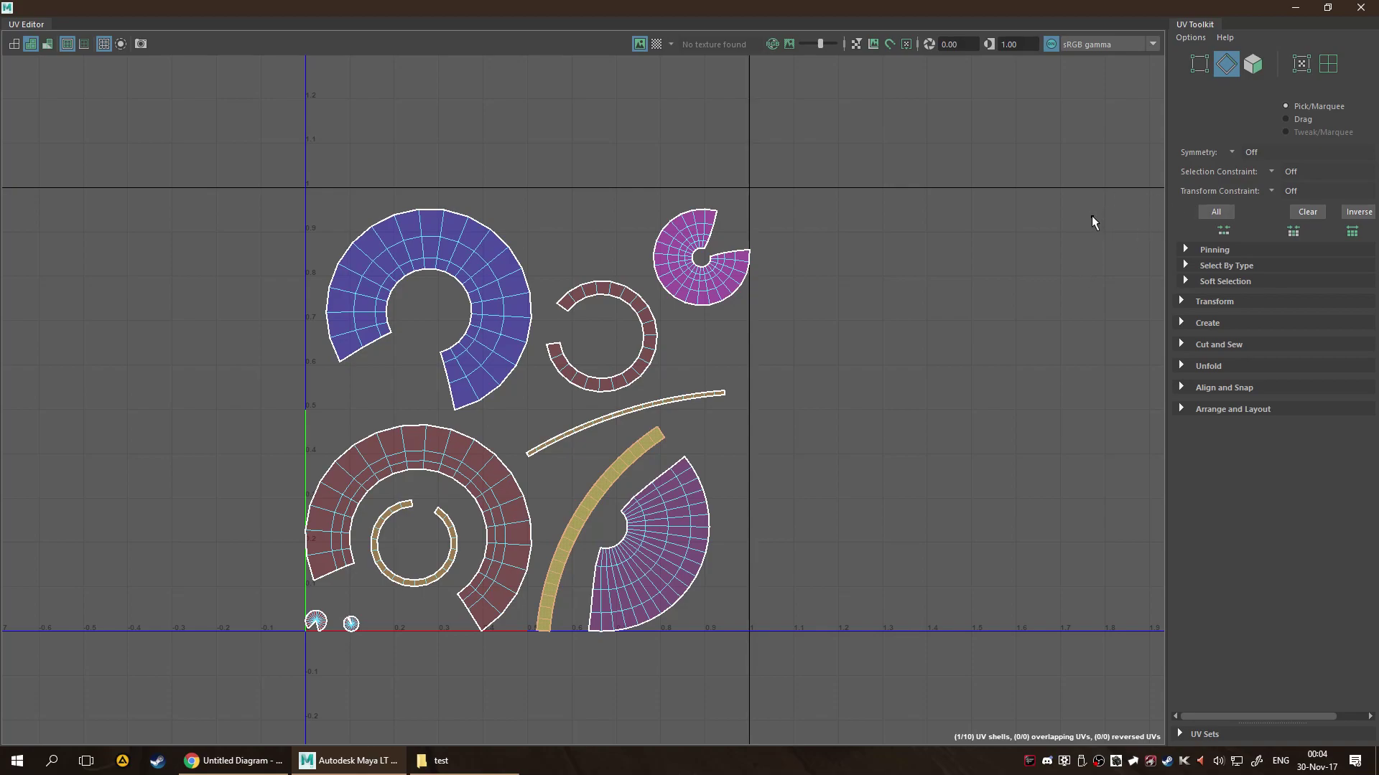
click(1182, 388)
click(1195, 367)
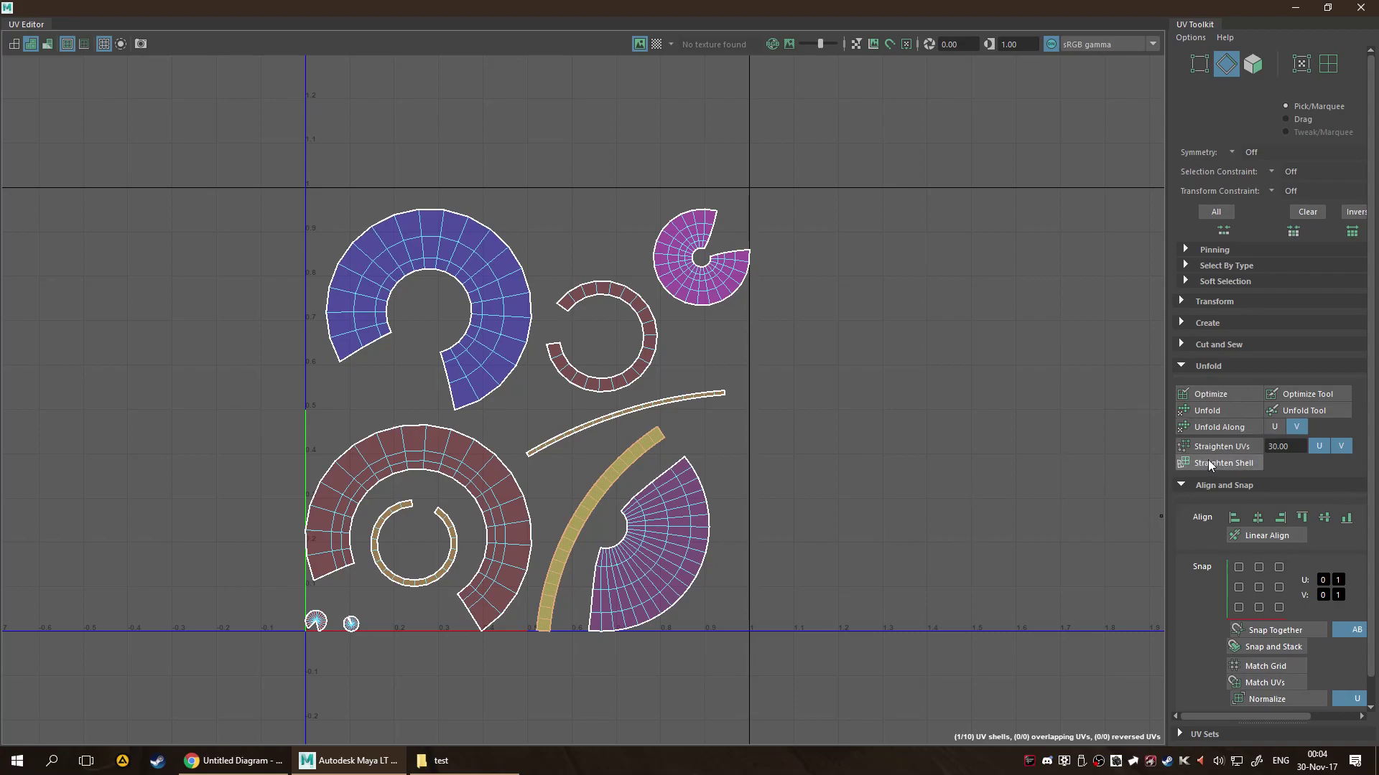
click(1253, 461)
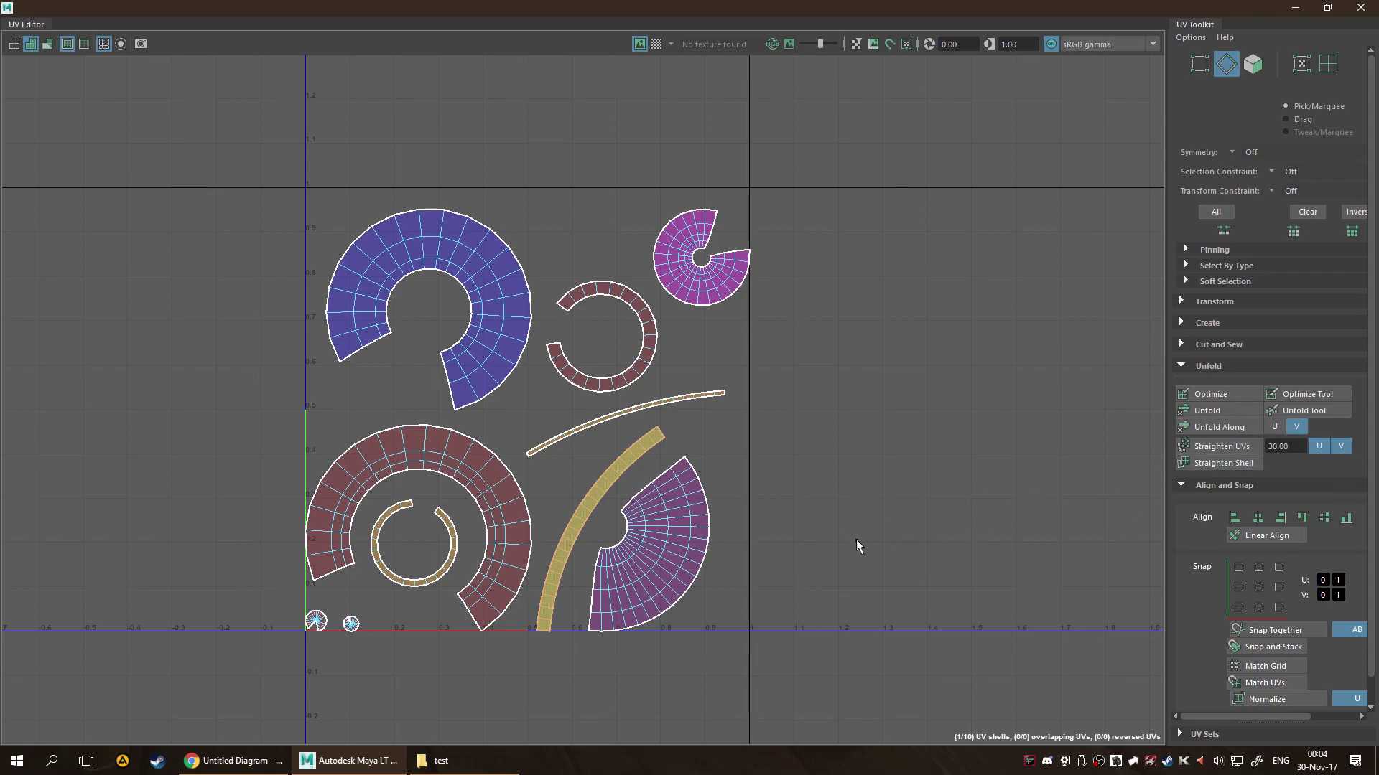
Try to cut the curved band shell across at two of its crosswise edges, and undo the cuts.
click(582, 506)
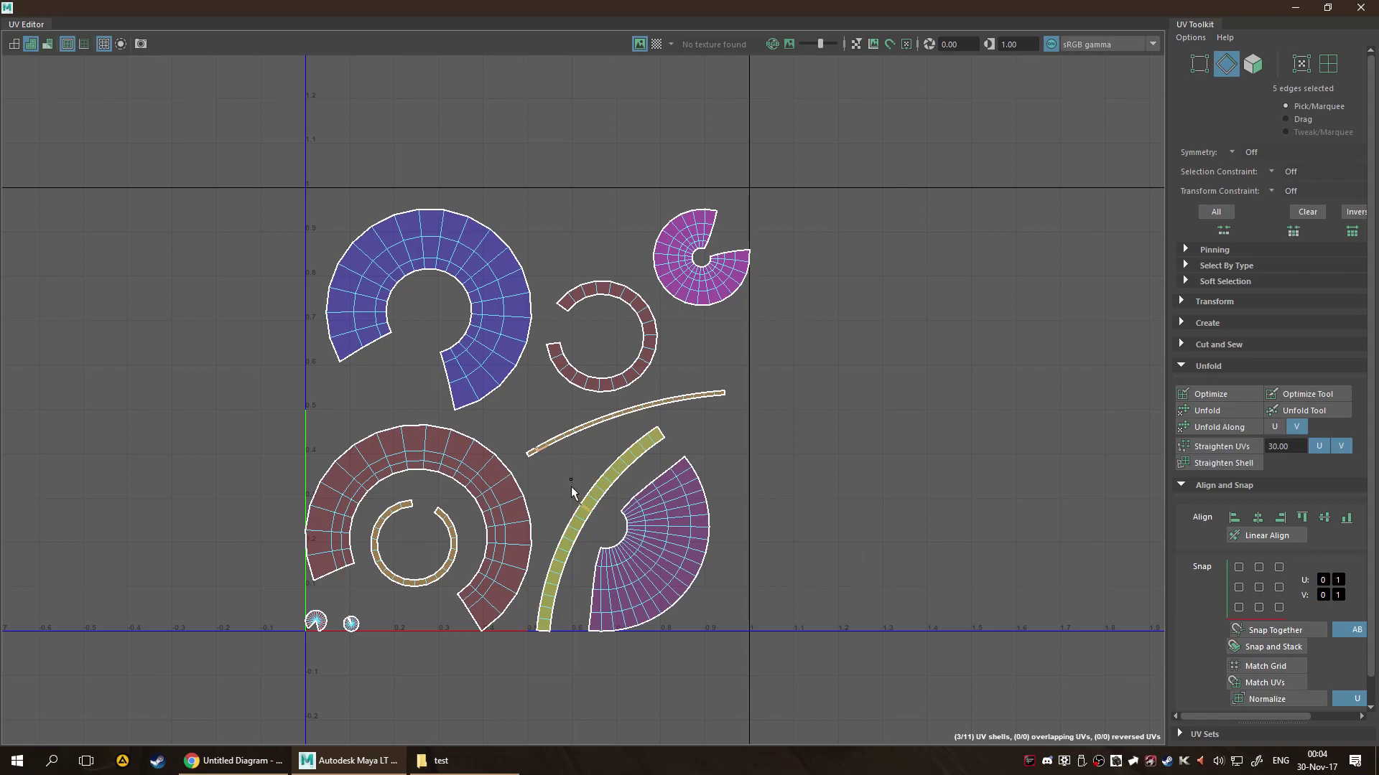
key(shift+x)
click(605, 472)
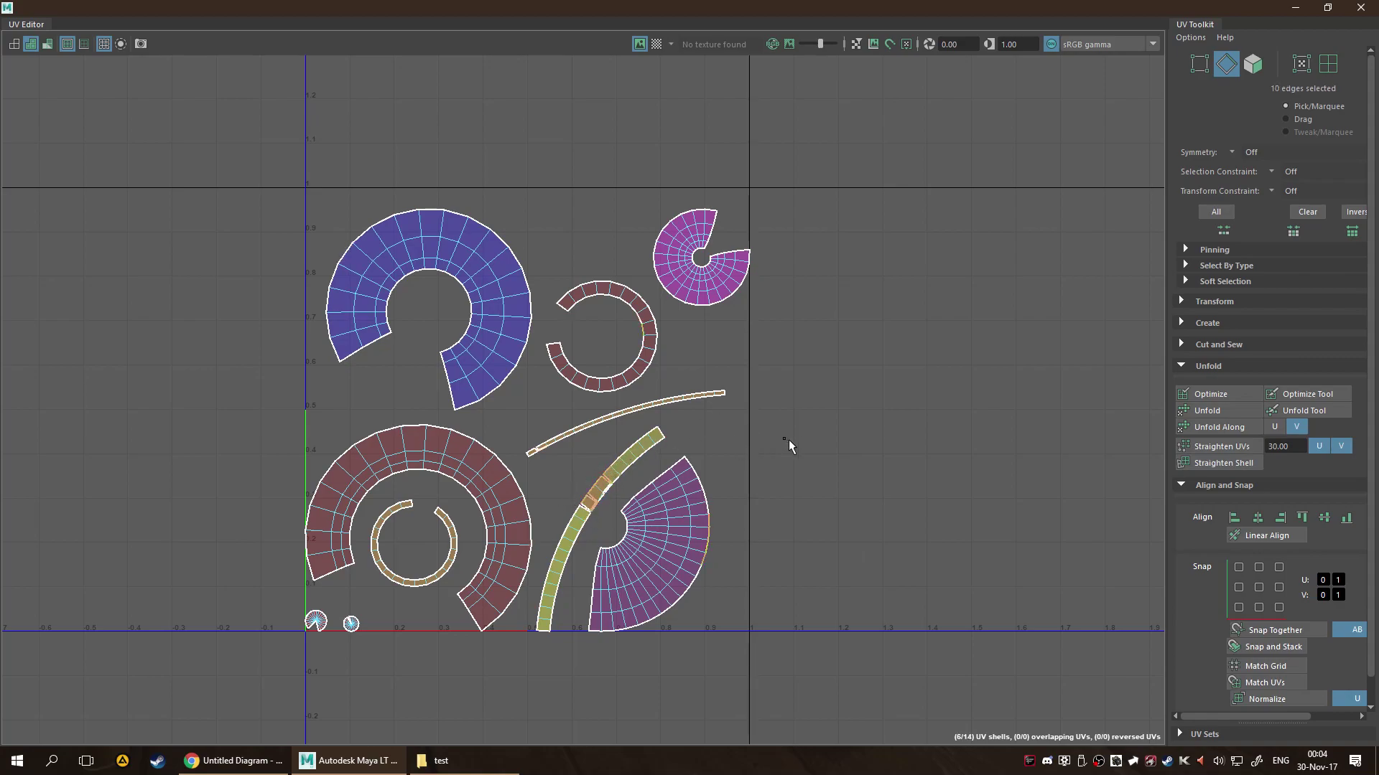
key(shift+x)
key(ctrl+z)
key(ctrl+z)
key(ctrl+z)
key(ctrl+z)
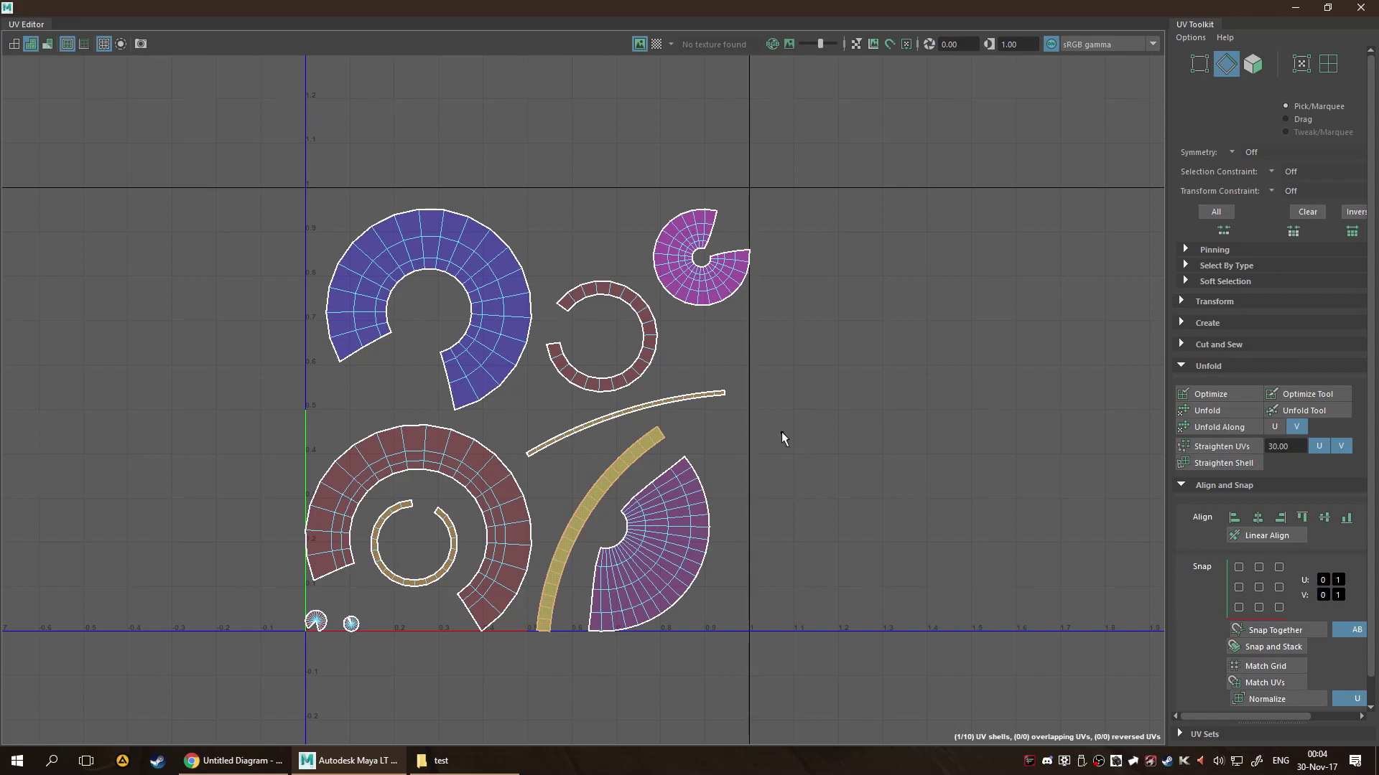
Switch to UV shell selection and select the fan-shaped shell of the crown's cone.
click(622, 481)
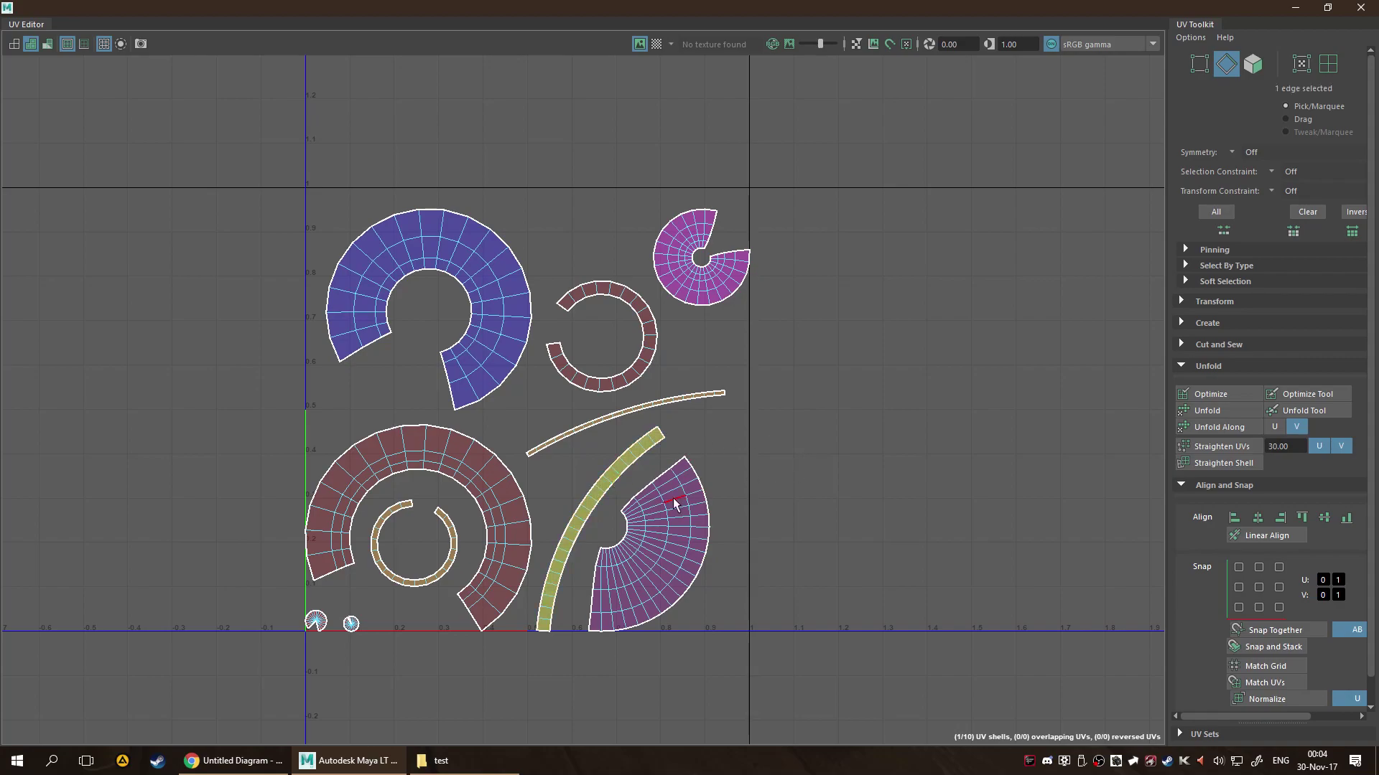
right_drag(827, 431, 762, 428)
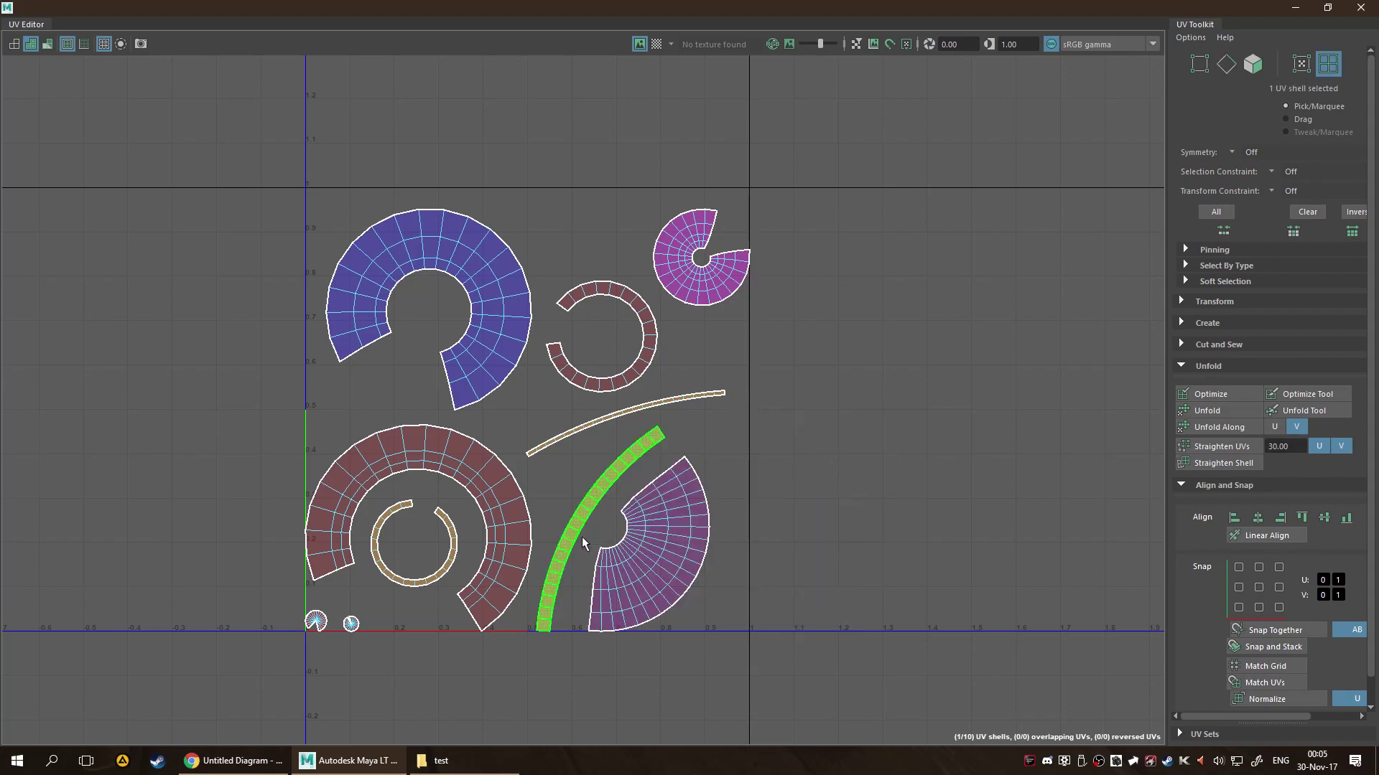
click(631, 507)
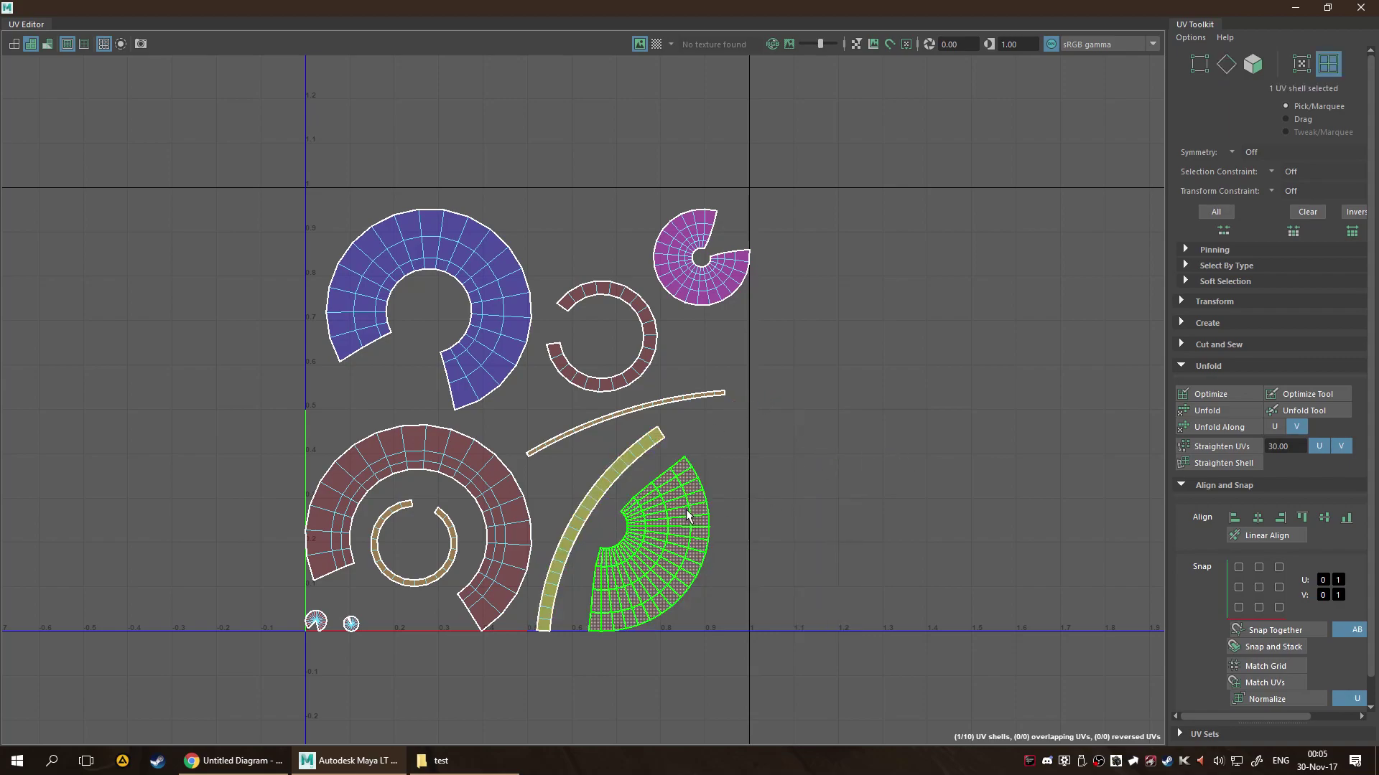
Try Straighten UVs on the cone shell in both U and V, undo it, and straighten along U only at 30.00.
click(1213, 446)
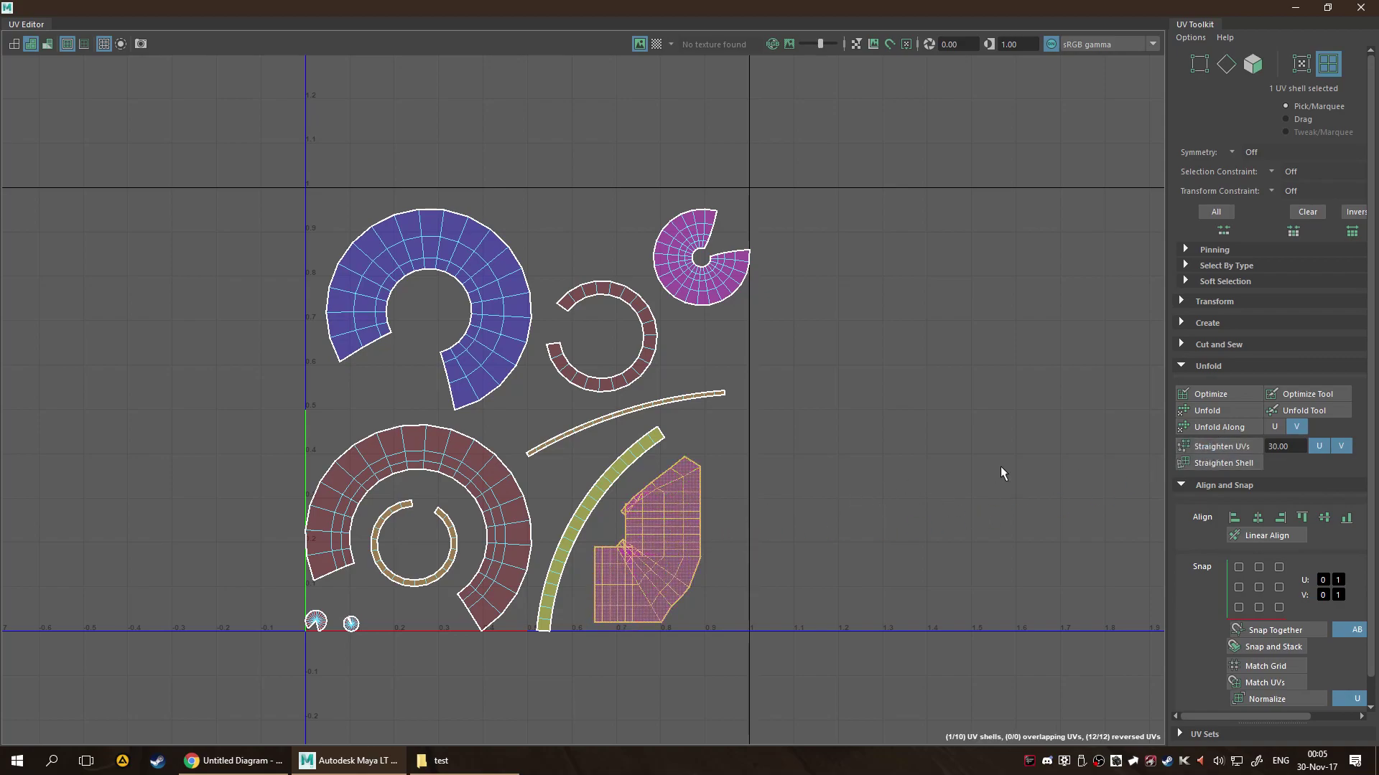
key(ctrl+z)
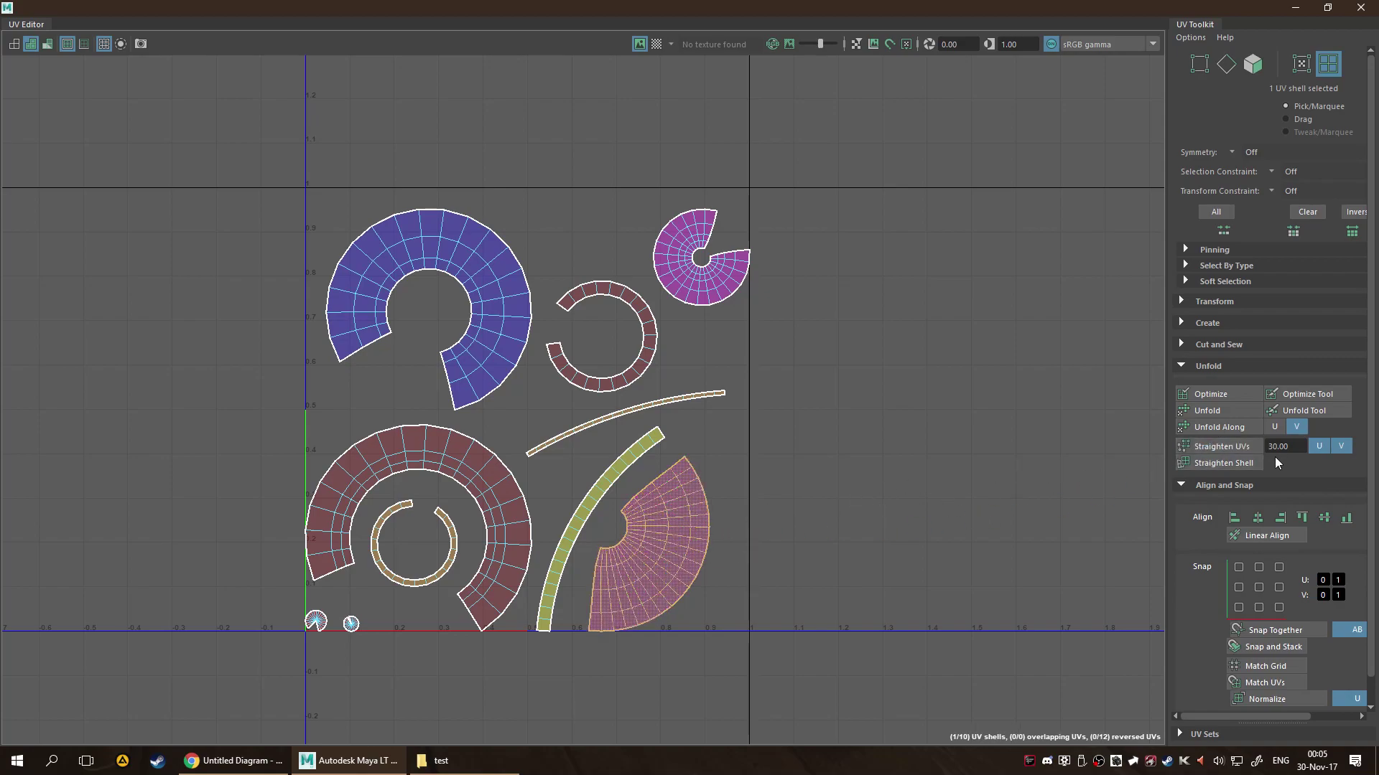
click(1340, 447)
click(1213, 446)
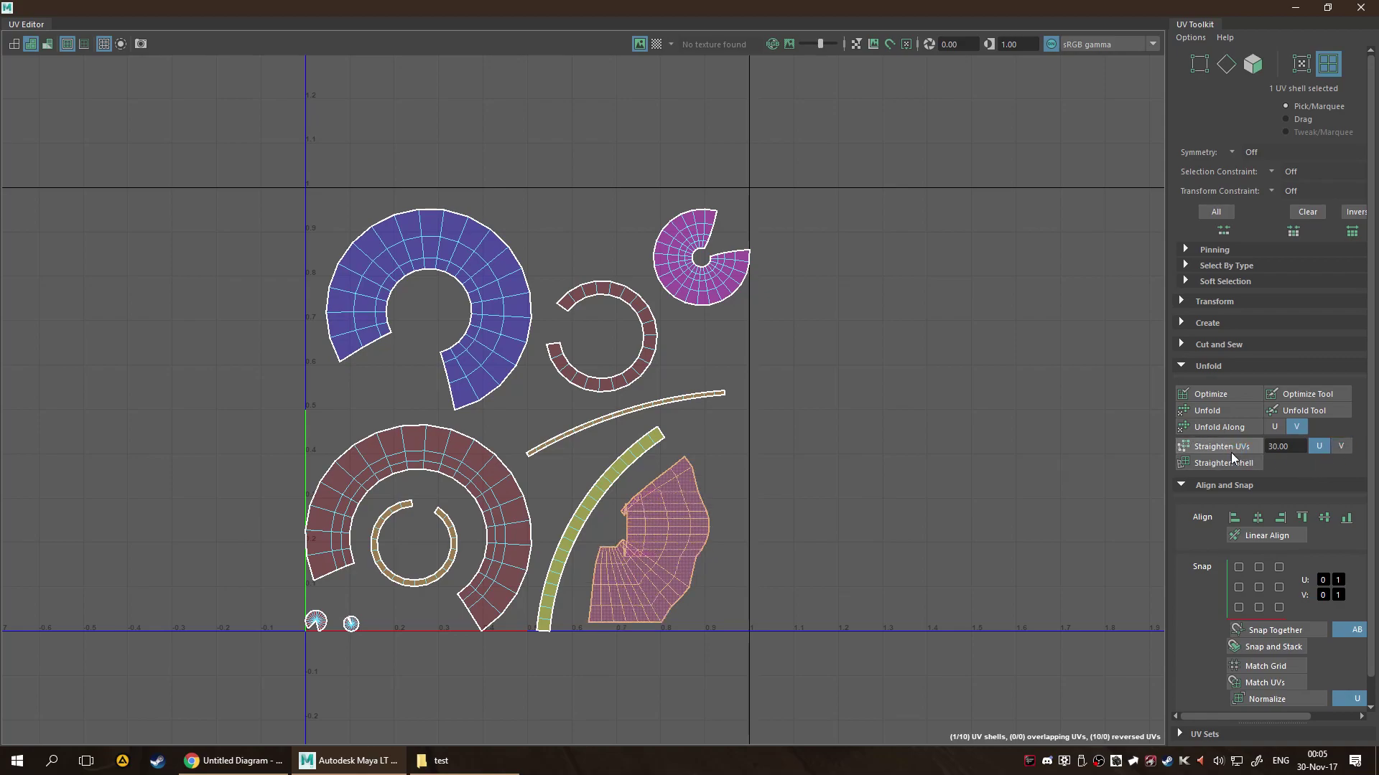
Undo the U-only straightening of the cone shell and enable the V direction alongside U for Straighten UVs.
key(ctrl+z)
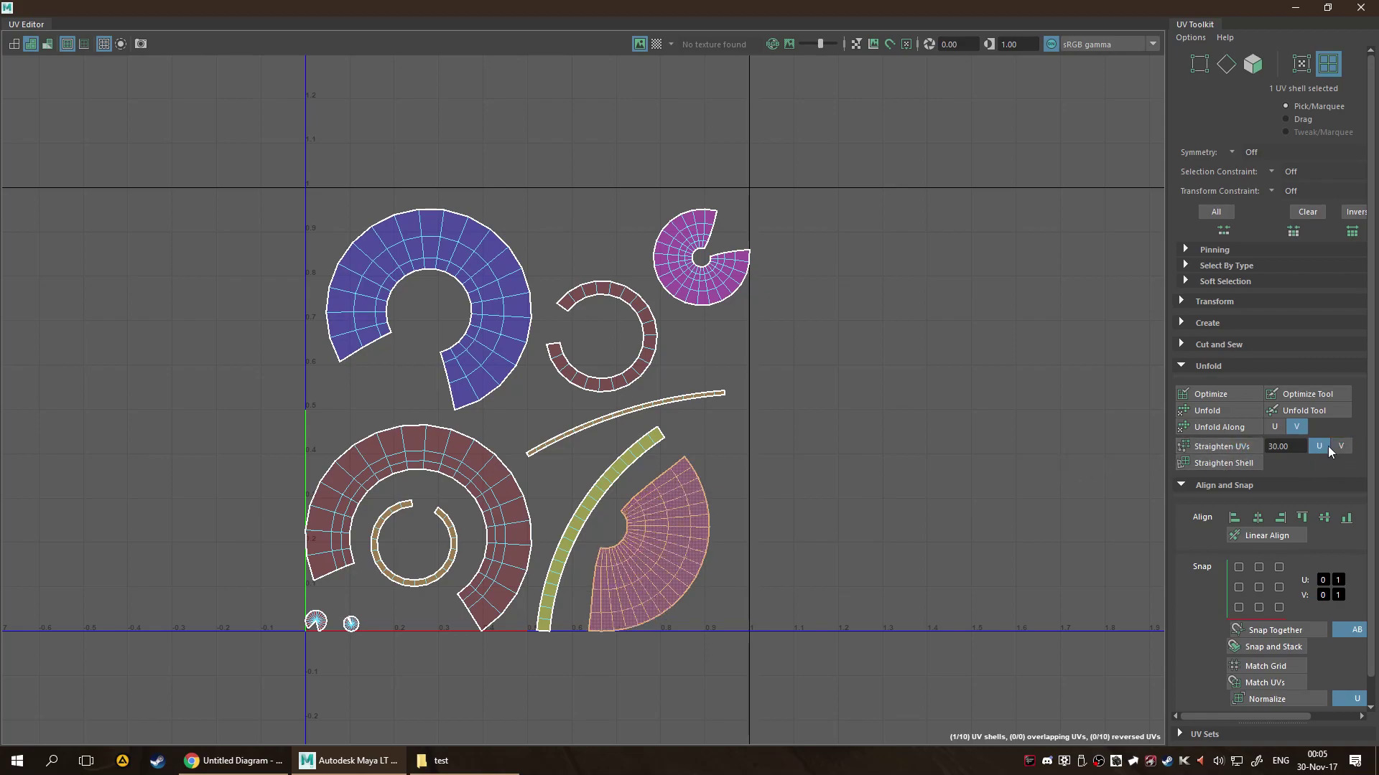
click(1340, 447)
scroll(1217, 369, down, 1)
scroll(1246, 416, up, 1)
click(668, 524)
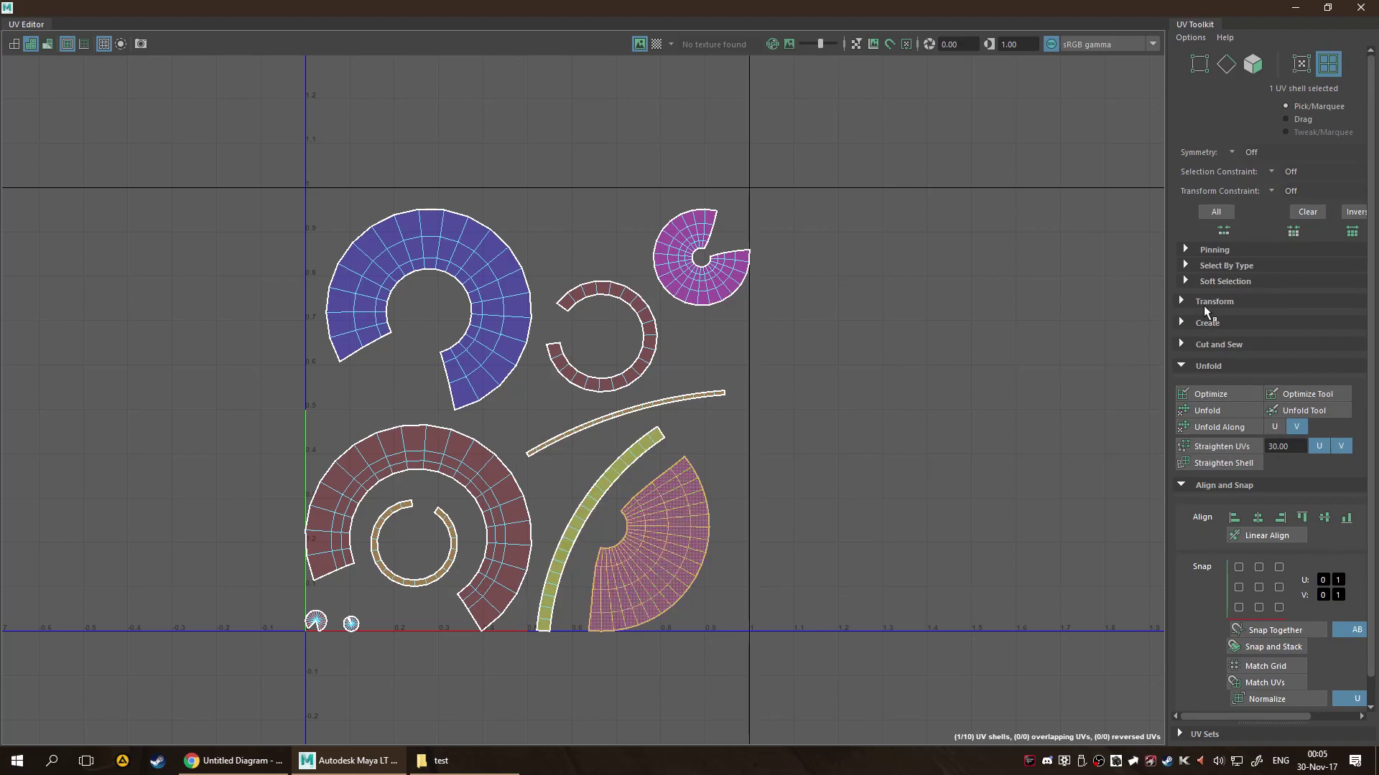
Straighten the thin curved strip shell with Straighten UVs in both U and V at 30.00.
scroll(1212, 494, down, 1)
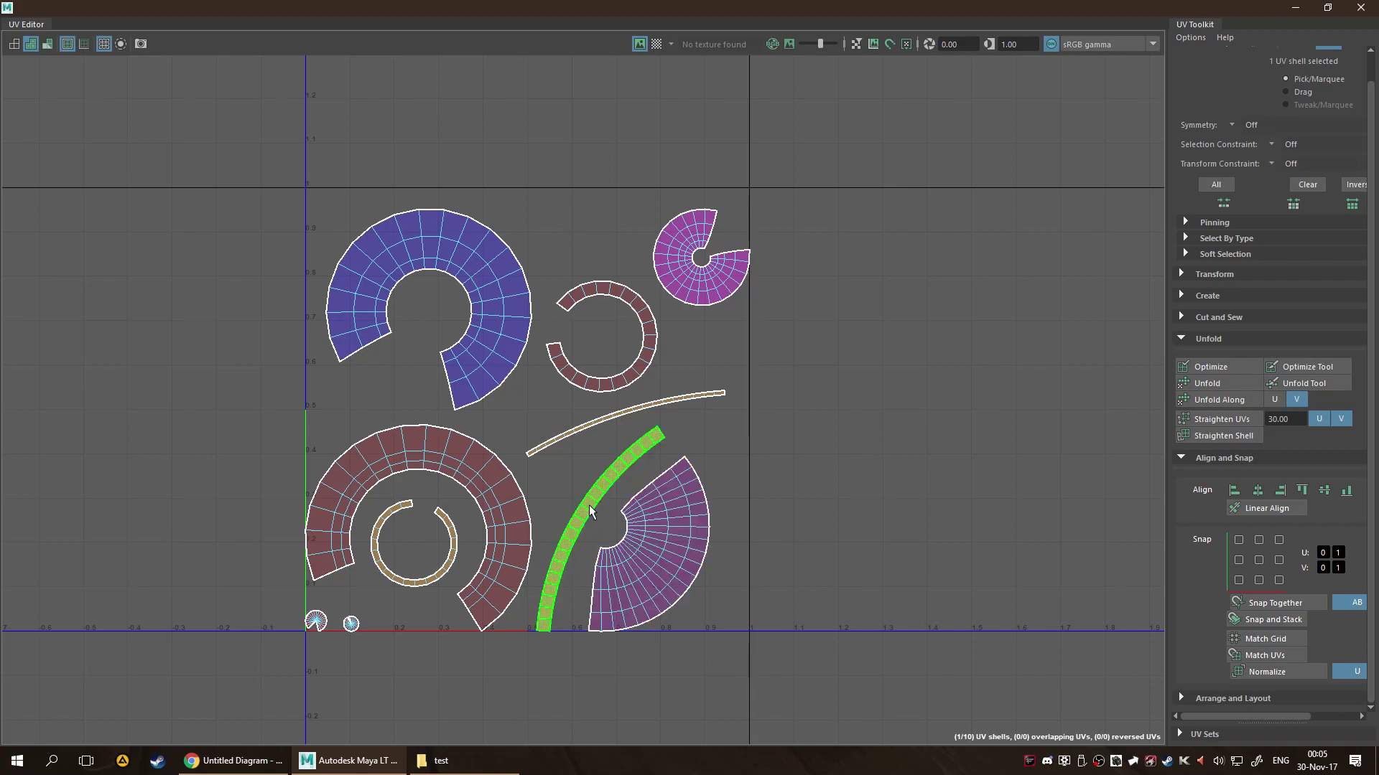
click(637, 408)
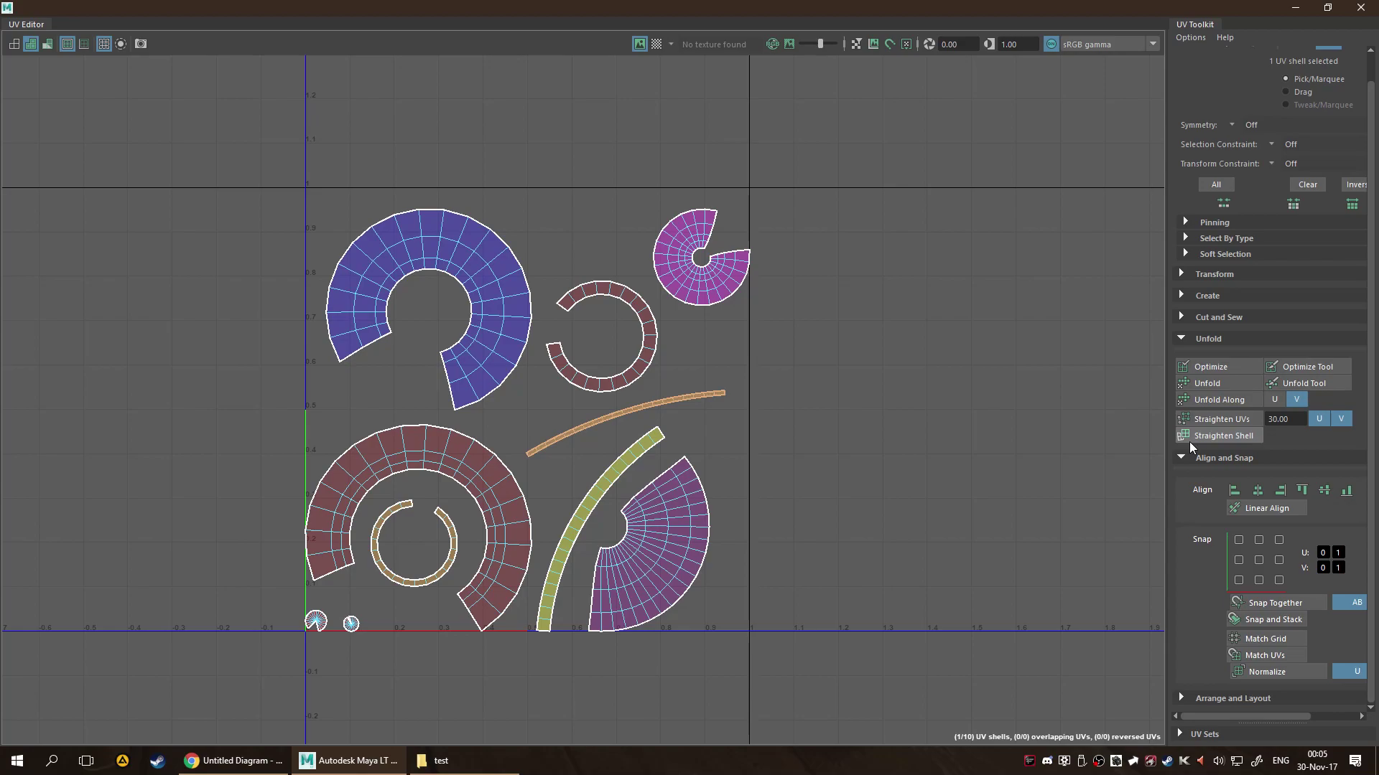
click(1218, 416)
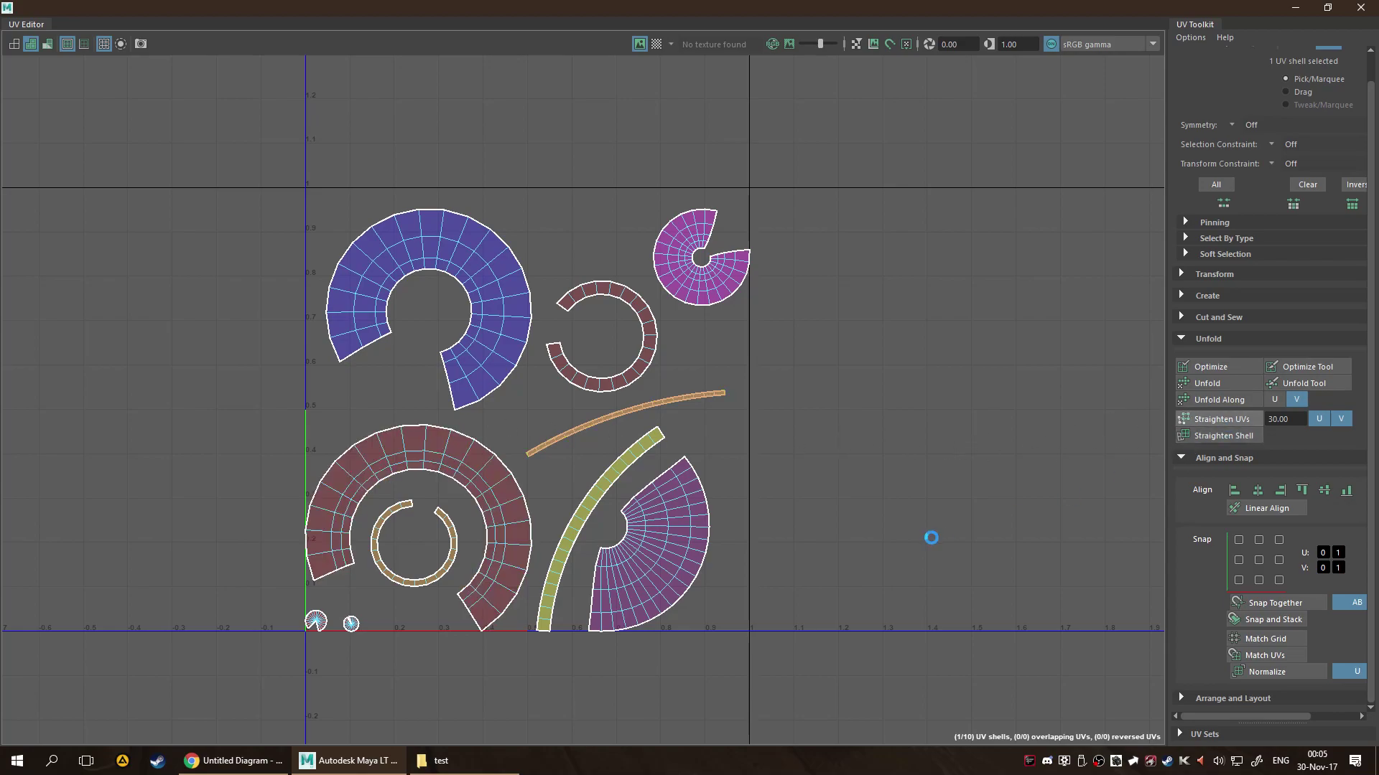
scroll(639, 473, up, 4)
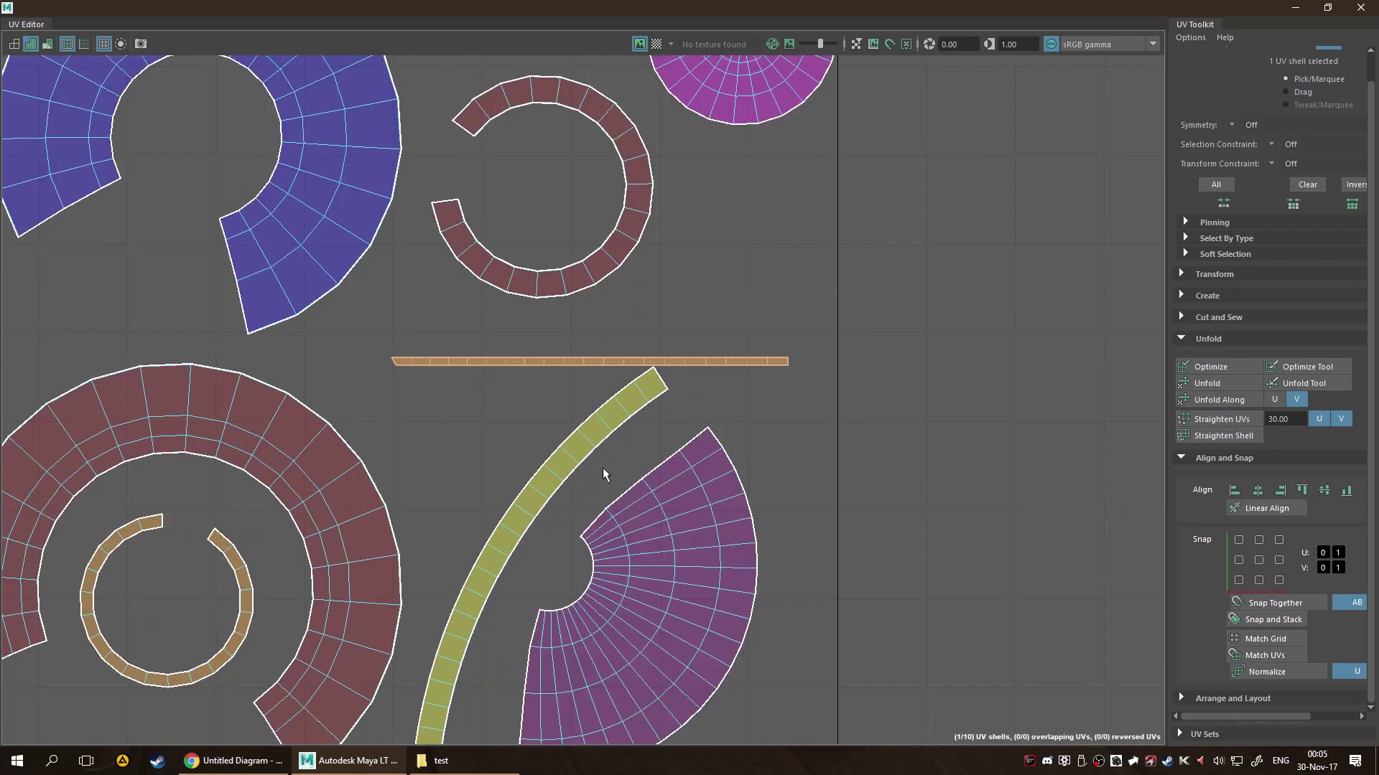
Rotate the curved yellow-green band shell to lie horizontally and move it just below the thin straight strip.
click(756, 506)
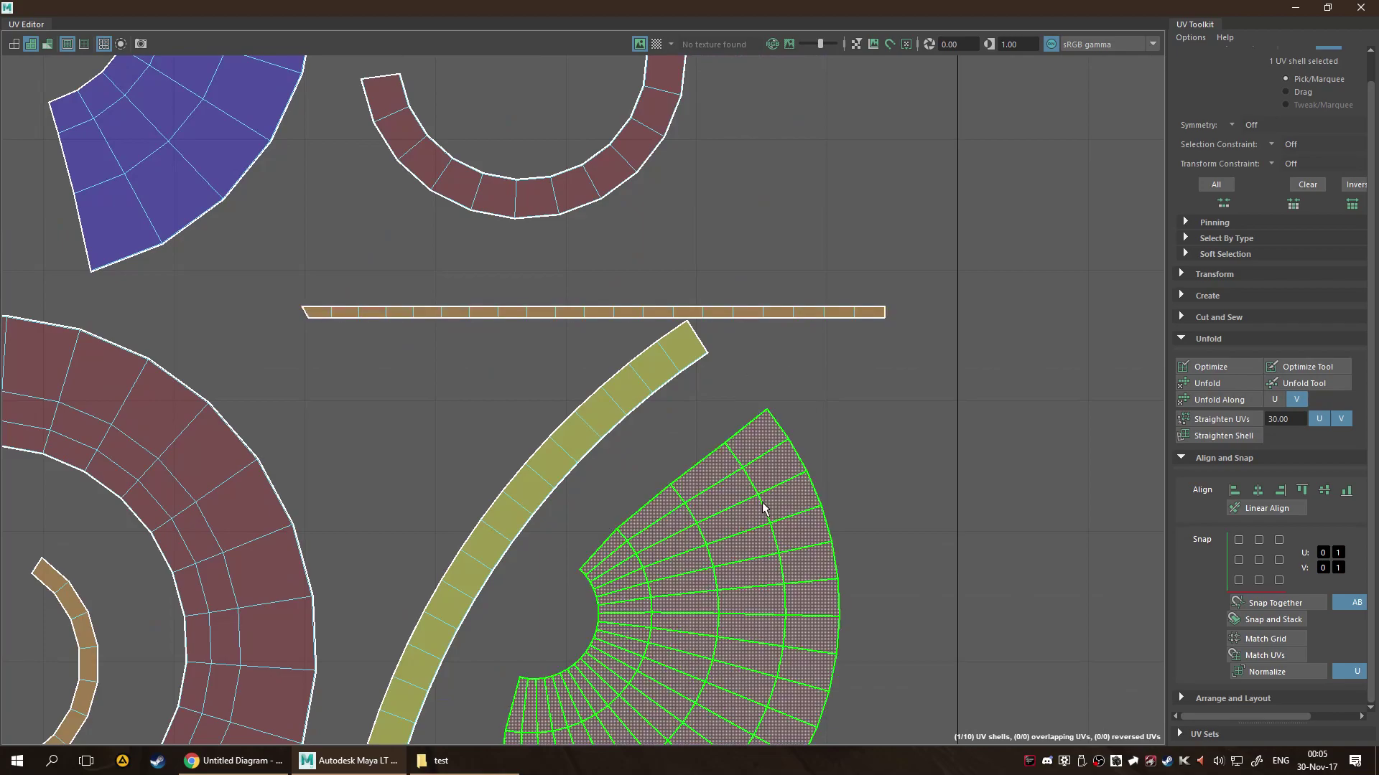
click(539, 504)
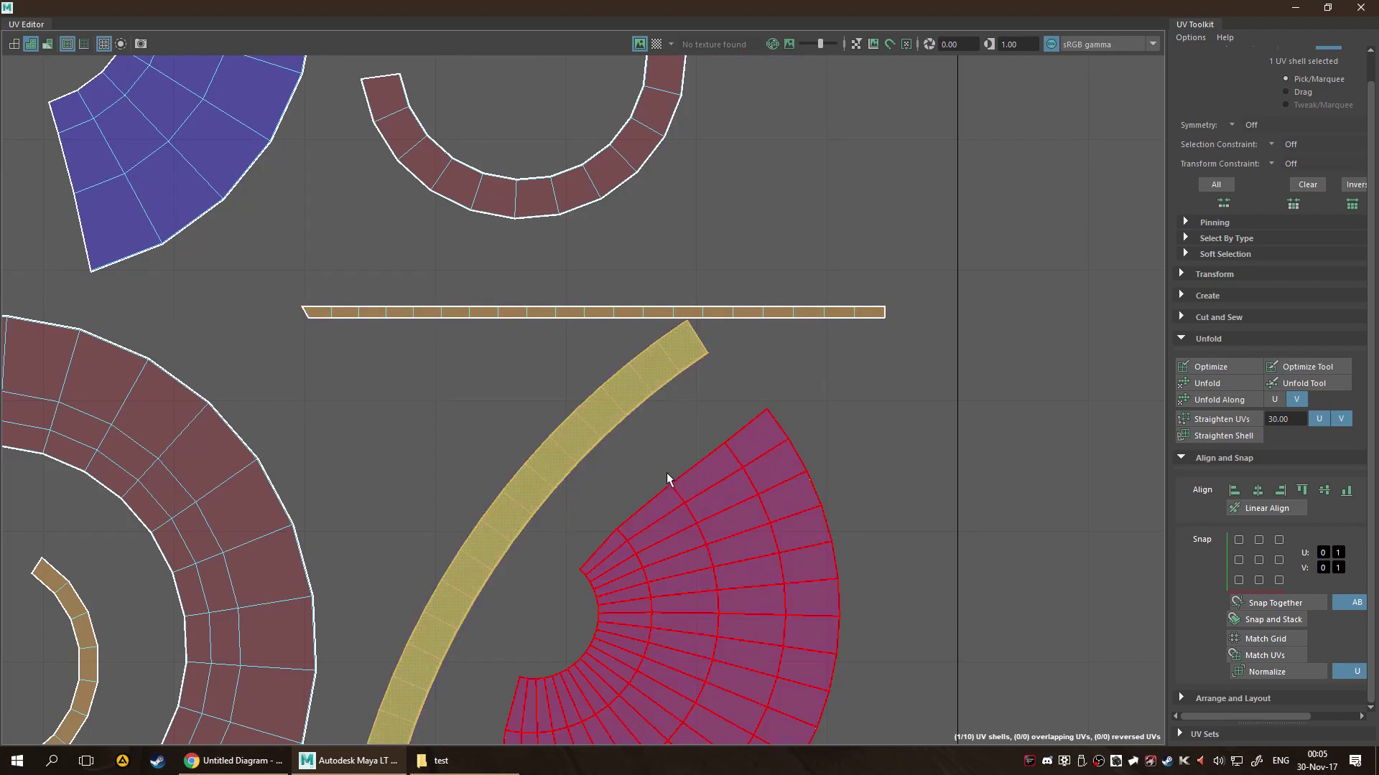
key(e)
scroll(615, 488, down, 2)
drag(583, 492, 716, 569)
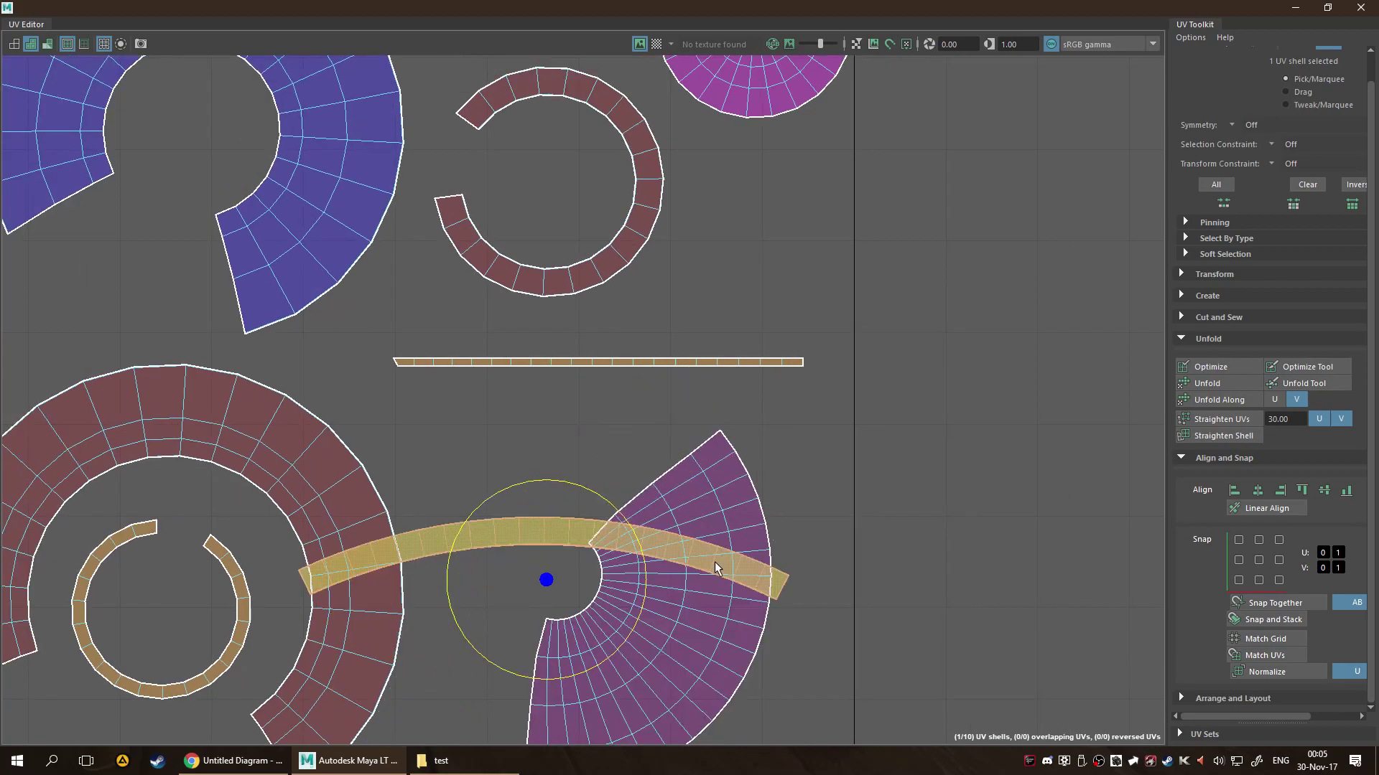
key(w)
drag(544, 439, 540, 347)
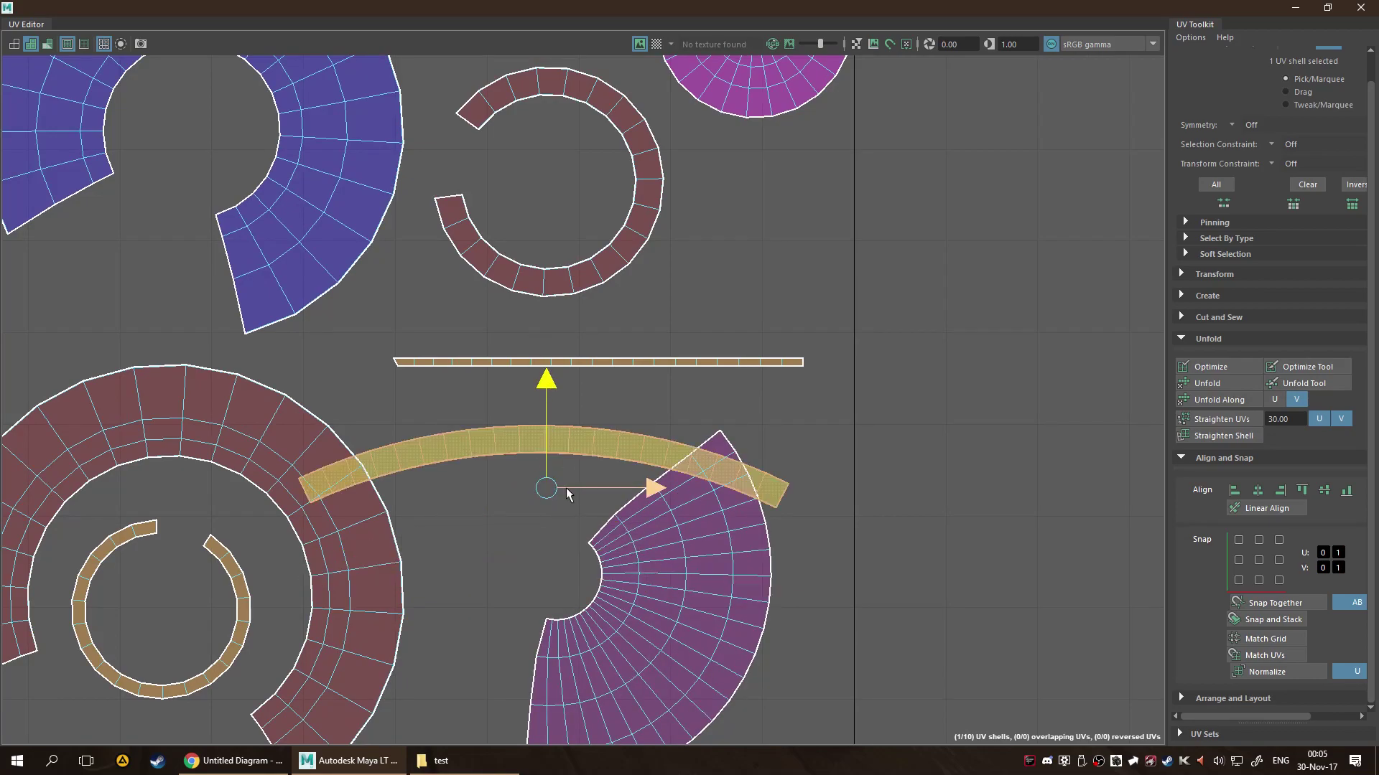
drag(548, 489, 606, 441)
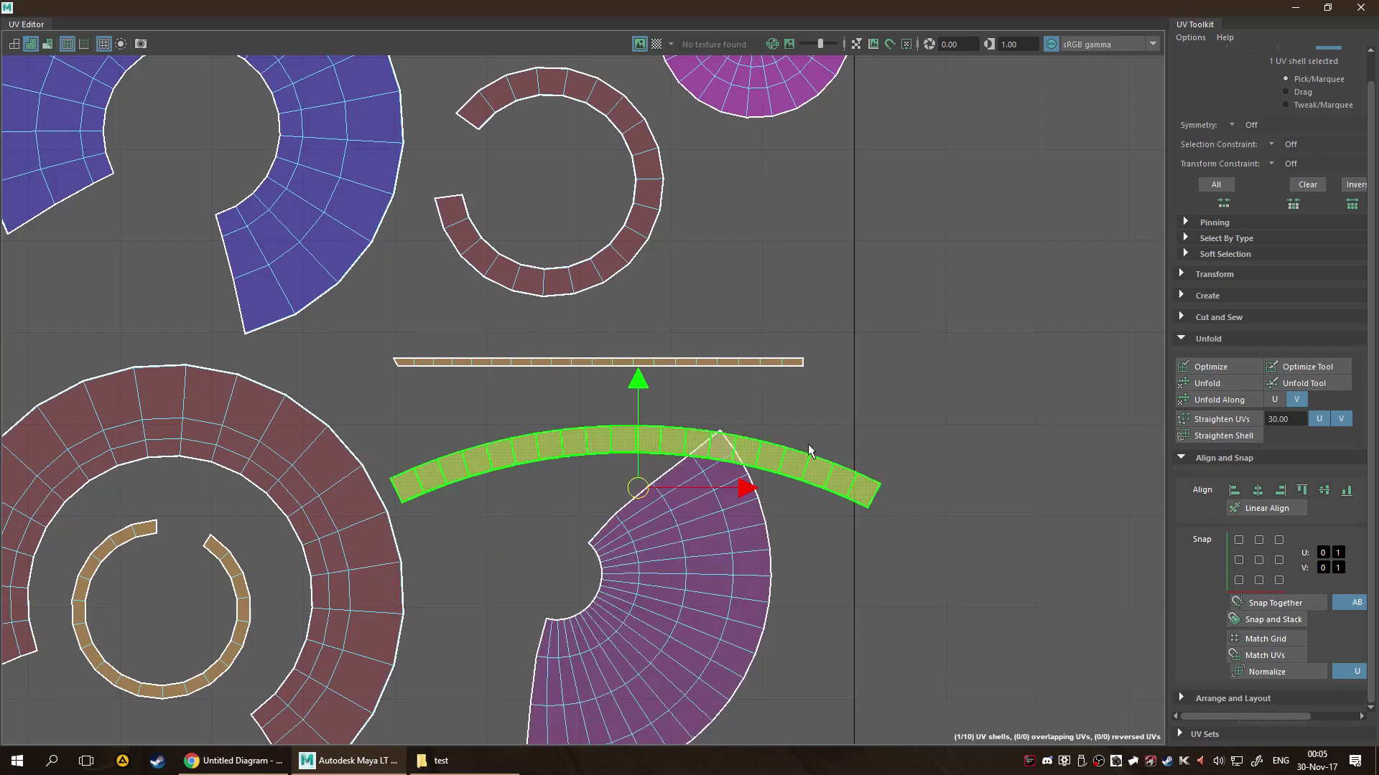
Rotate the fan-shaped cone shell clockwise so its inner arc faces upward beneath the curved band, and deselect it.
scroll(799, 447, down, 3)
click(749, 601)
scroll(814, 589, down, 2)
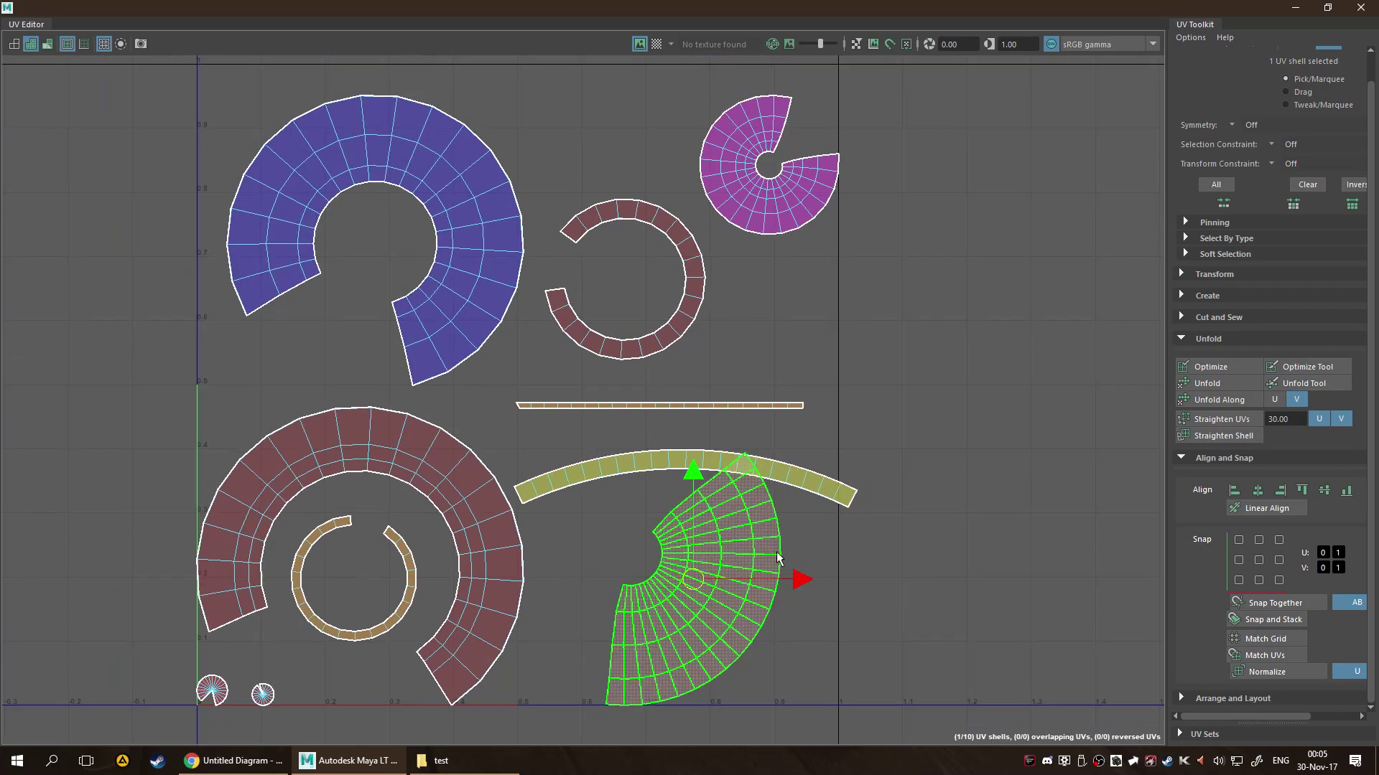
key(e)
drag(733, 492, 797, 546)
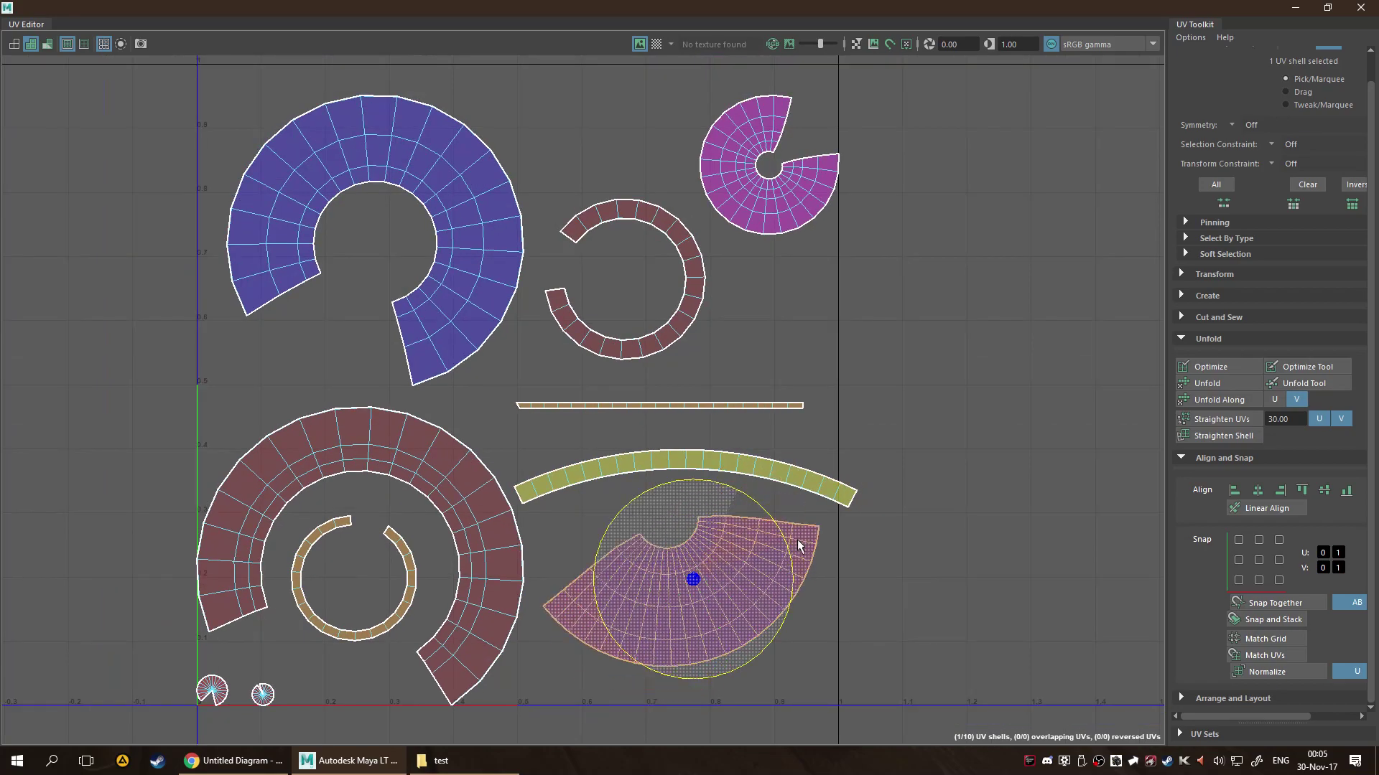
click(483, 386)
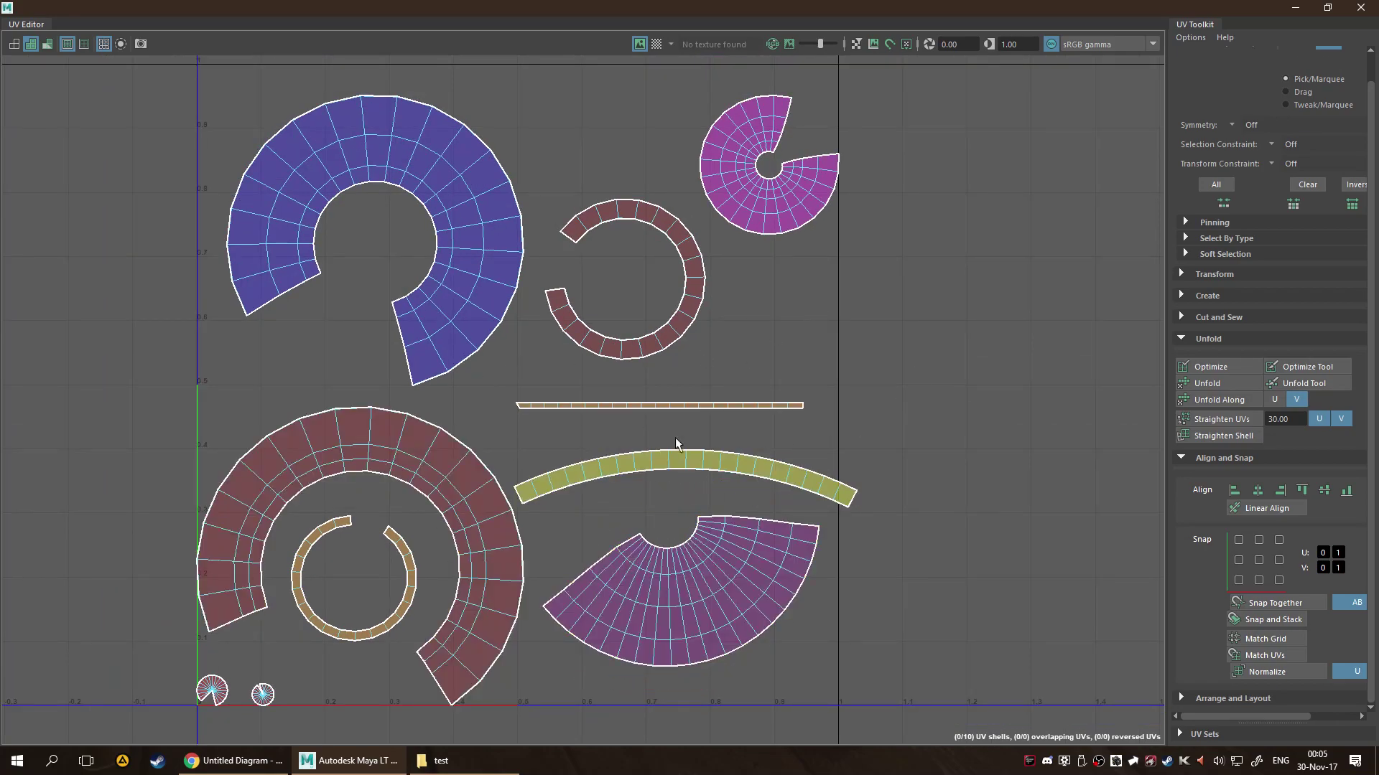
Try Straighten UVs in U and V on the open ring shell above the thin strip, undo it and deselect the shell.
alt+middle_drag(878, 319, 955, 417)
drag(646, 240, 963, 447)
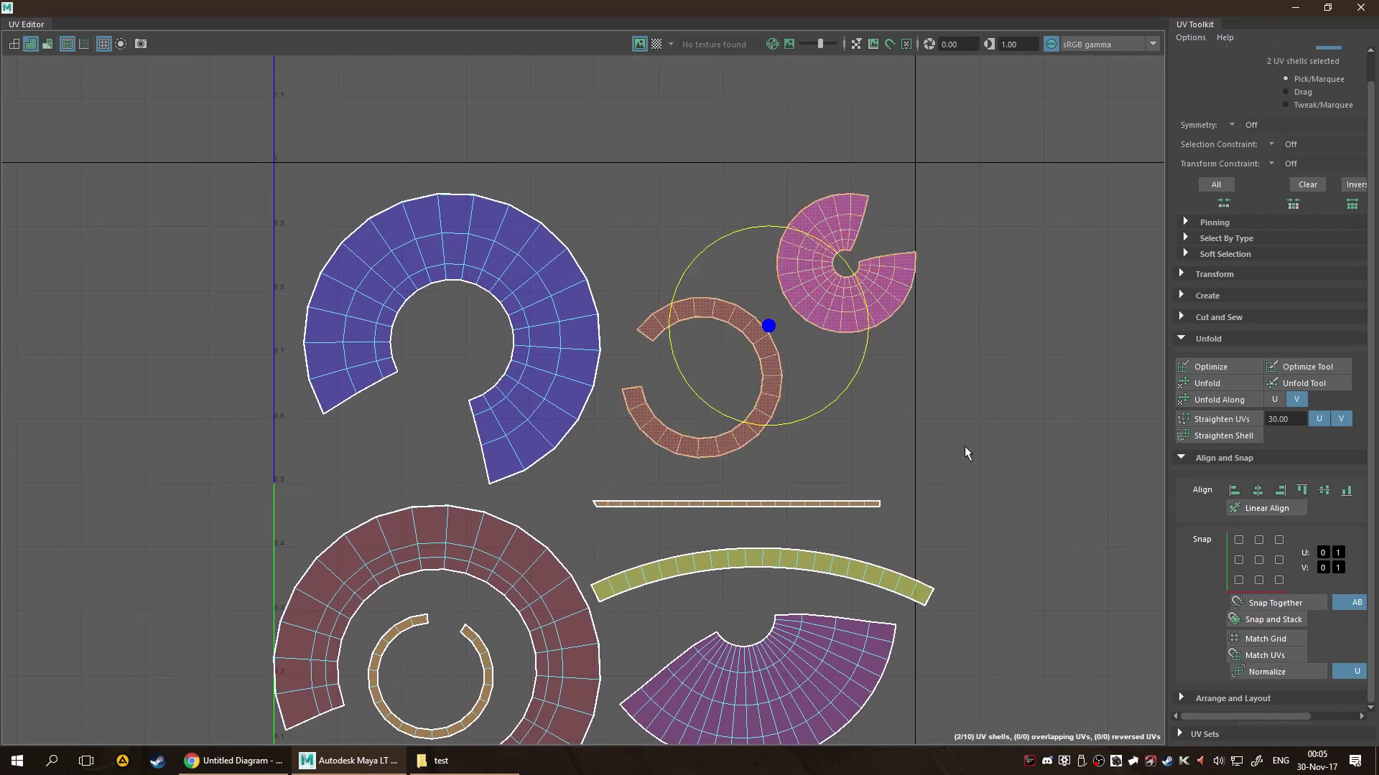
click(570, 295)
click(664, 316)
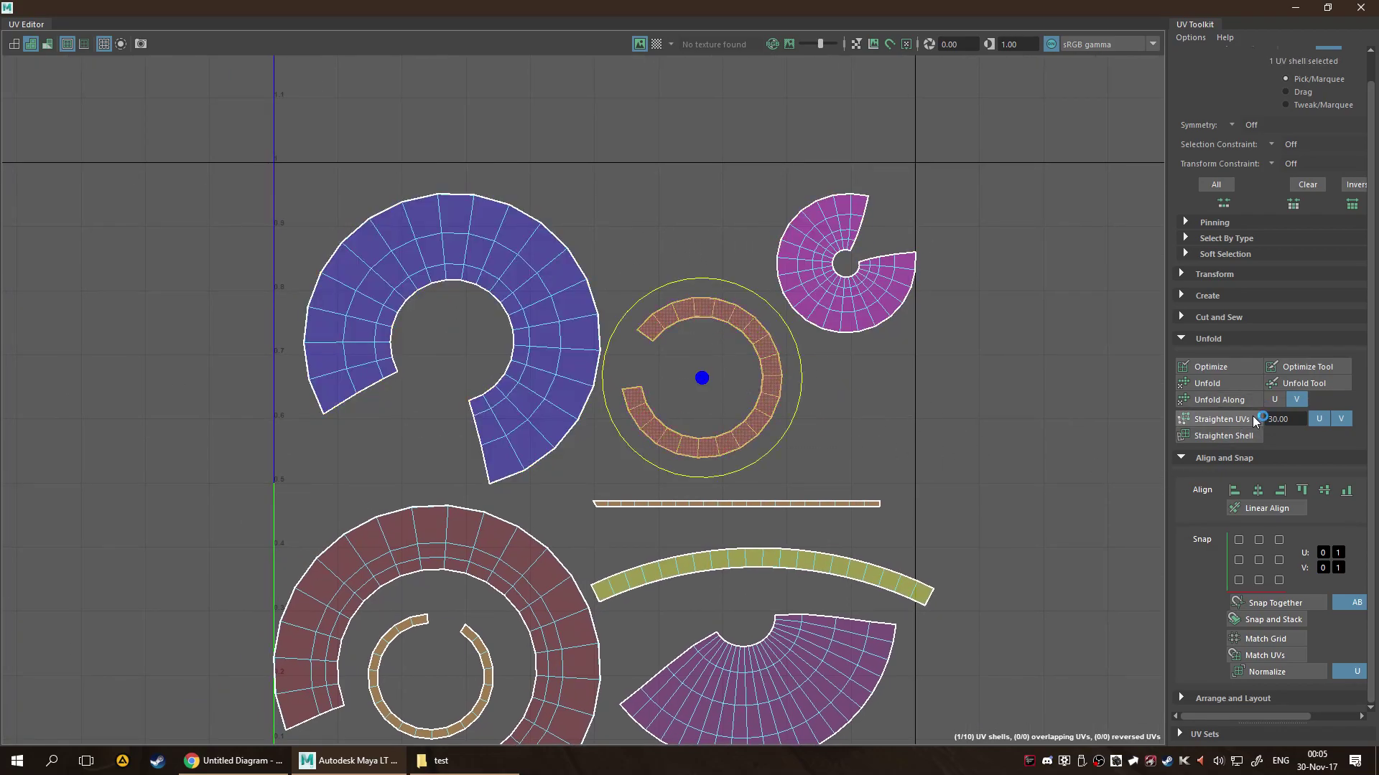
click(1220, 419)
key(ctrl+z)
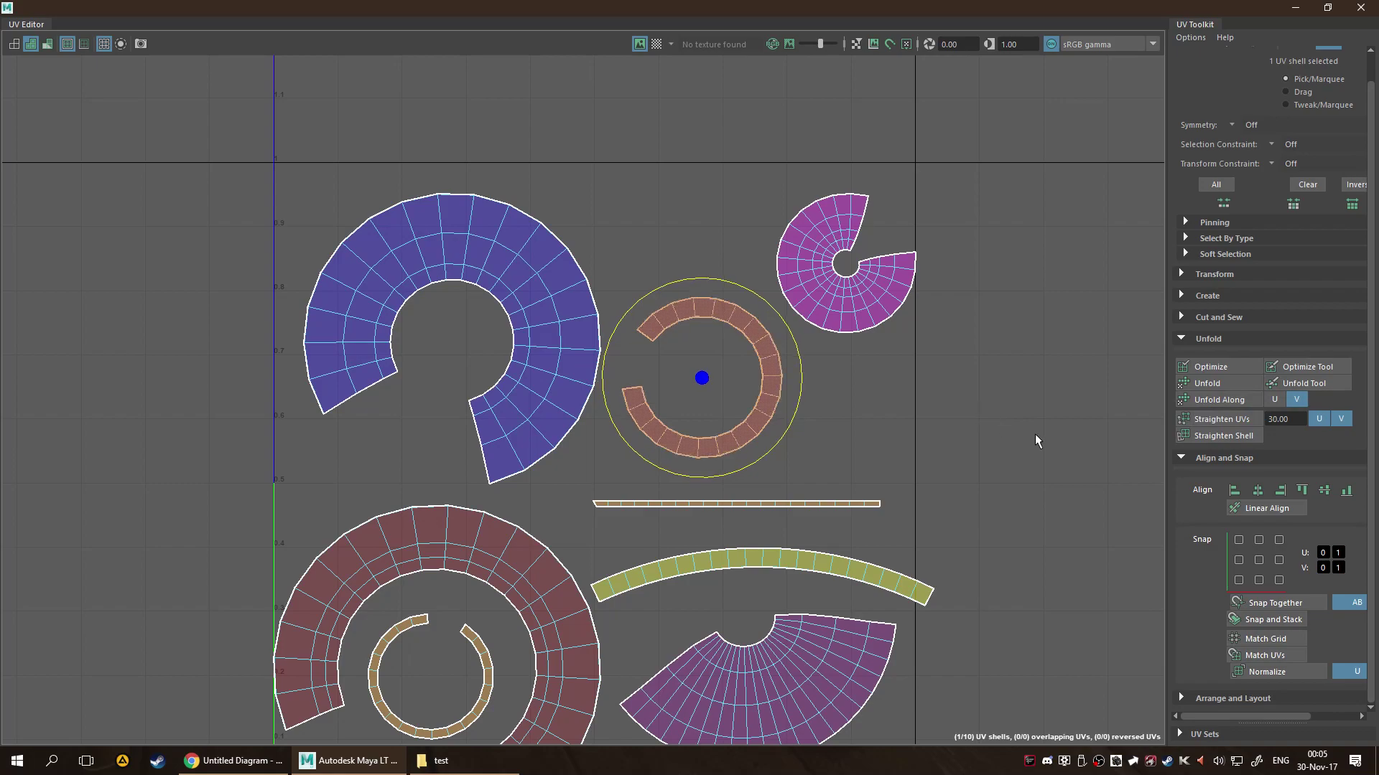
click(1220, 419)
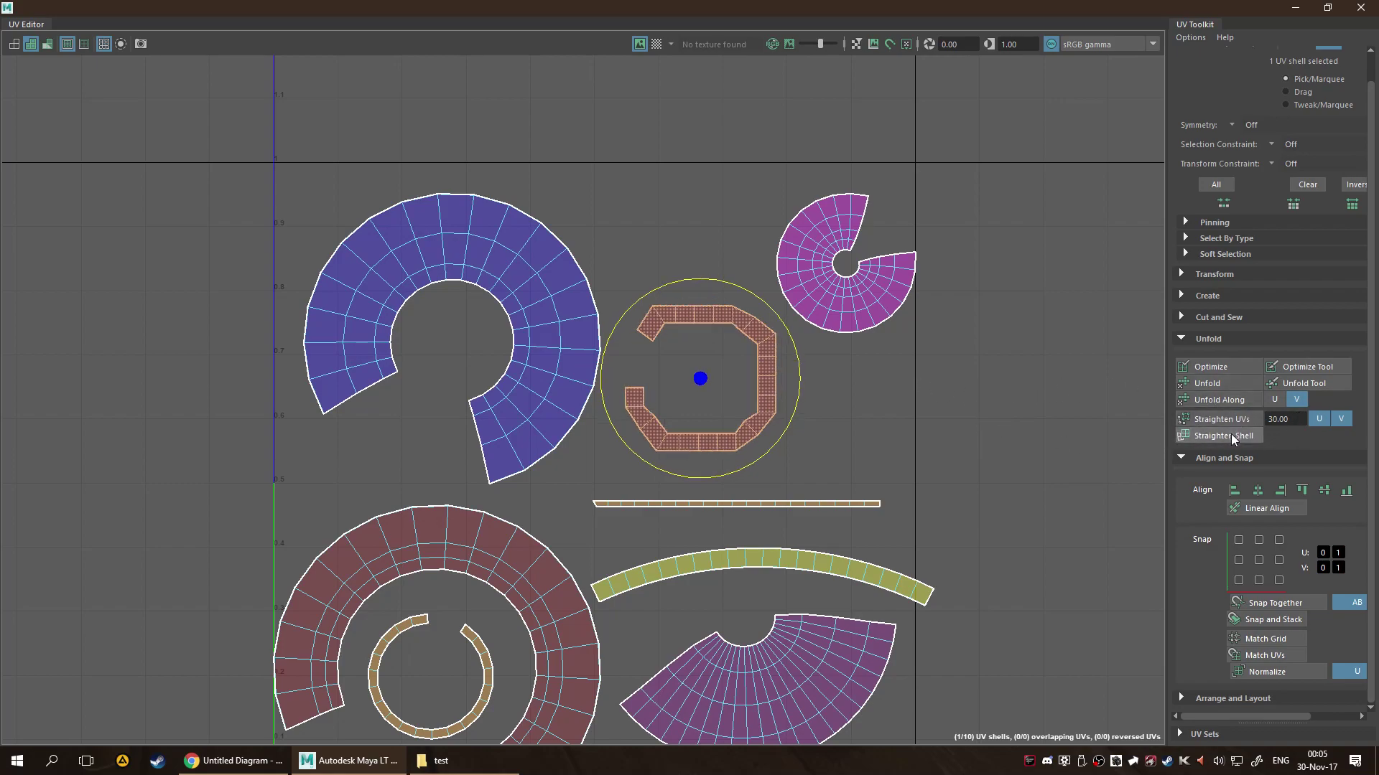
key(ctrl+z)
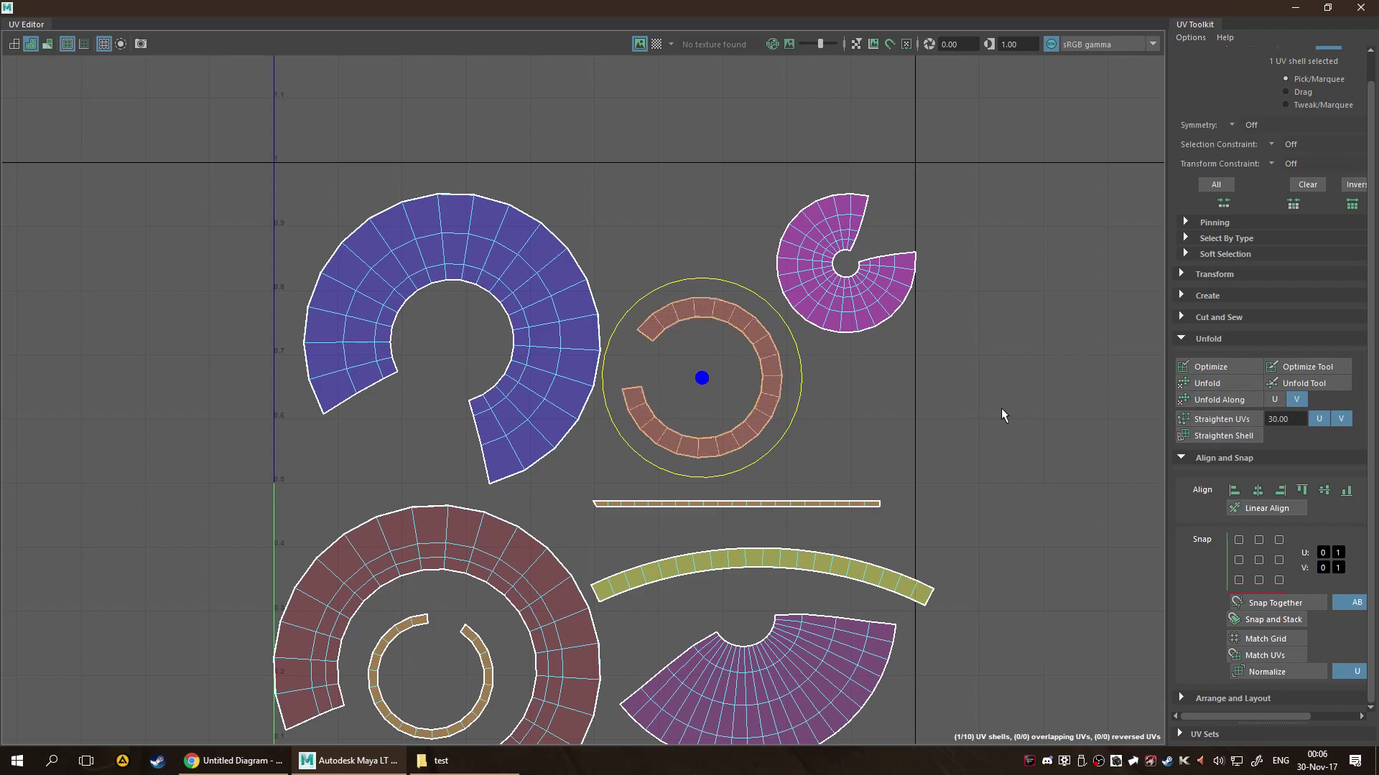
click(1000, 415)
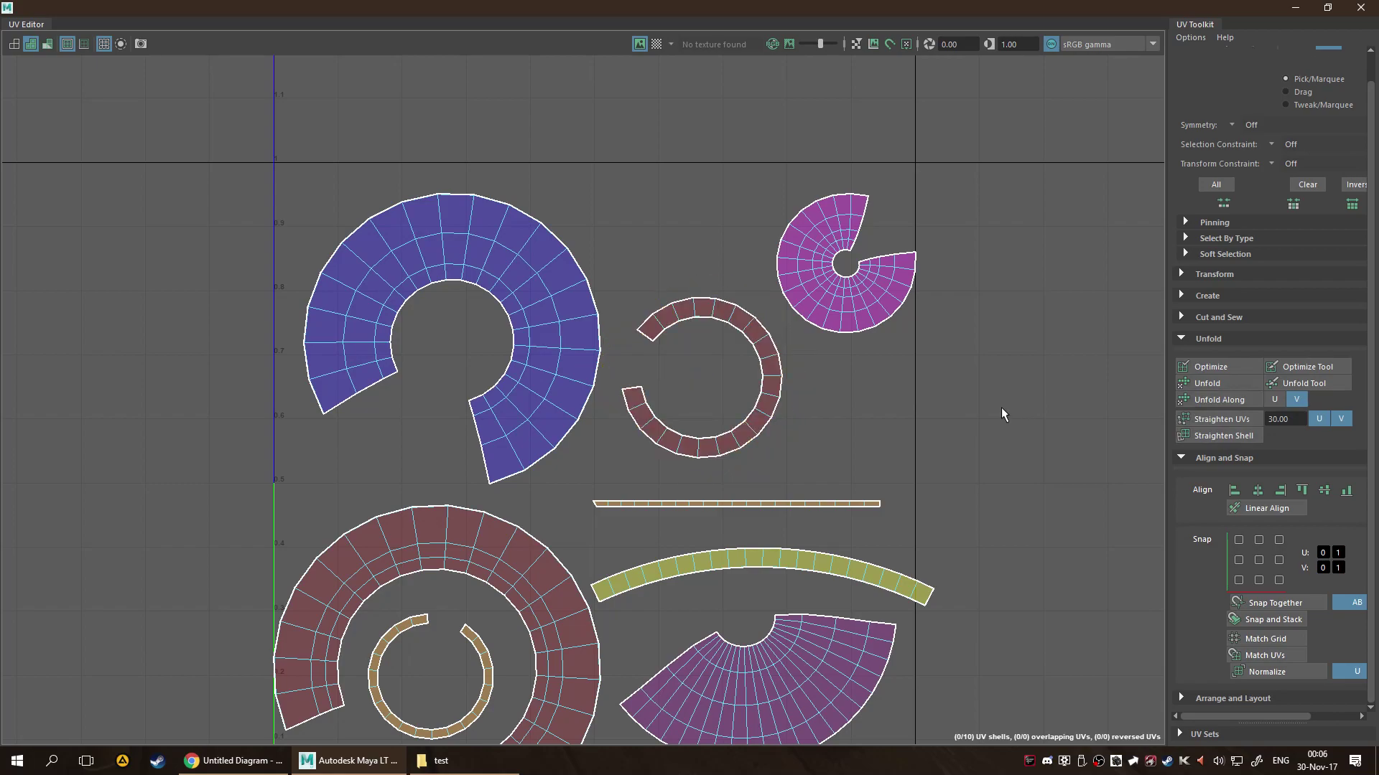
Straighten the curved yellow-green band shell in U and V at 30.00 and move it up closer to the thin strip.
click(731, 568)
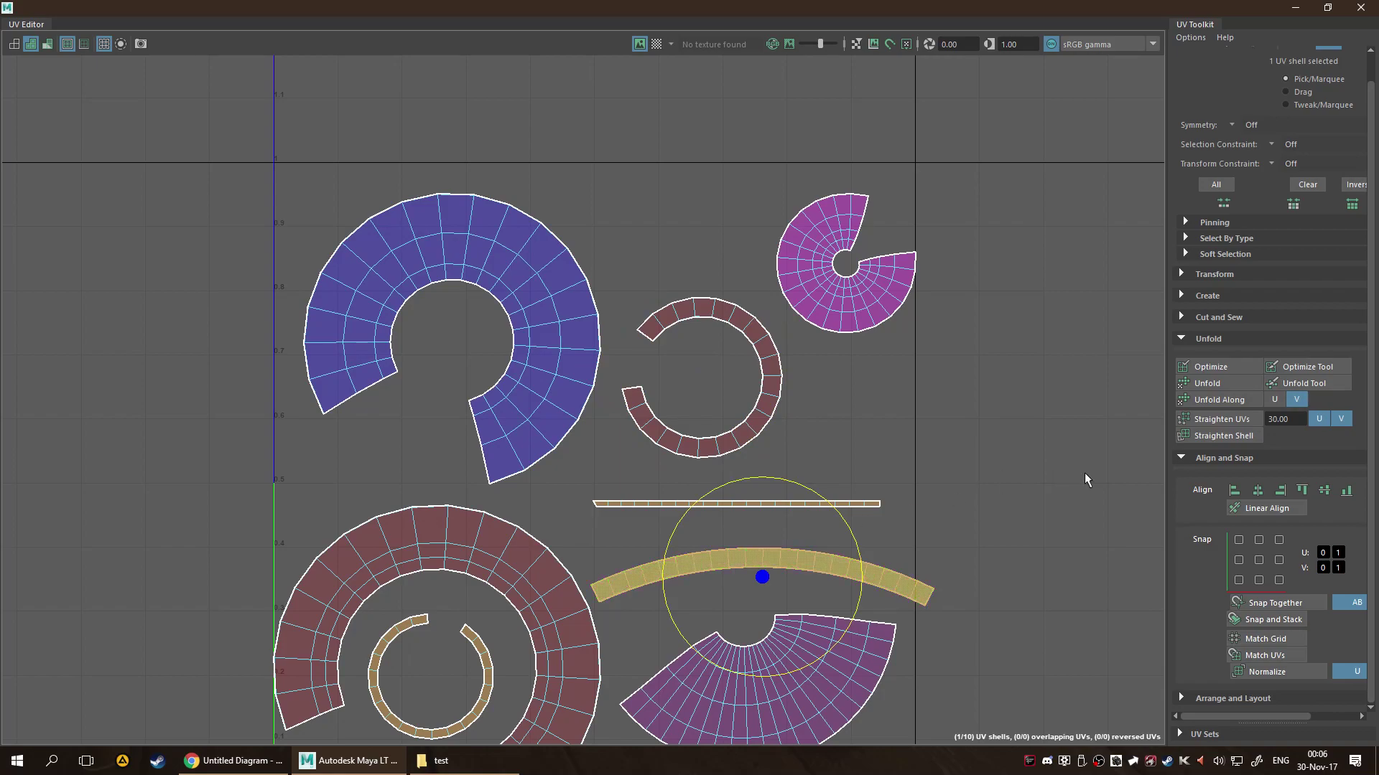
click(1230, 420)
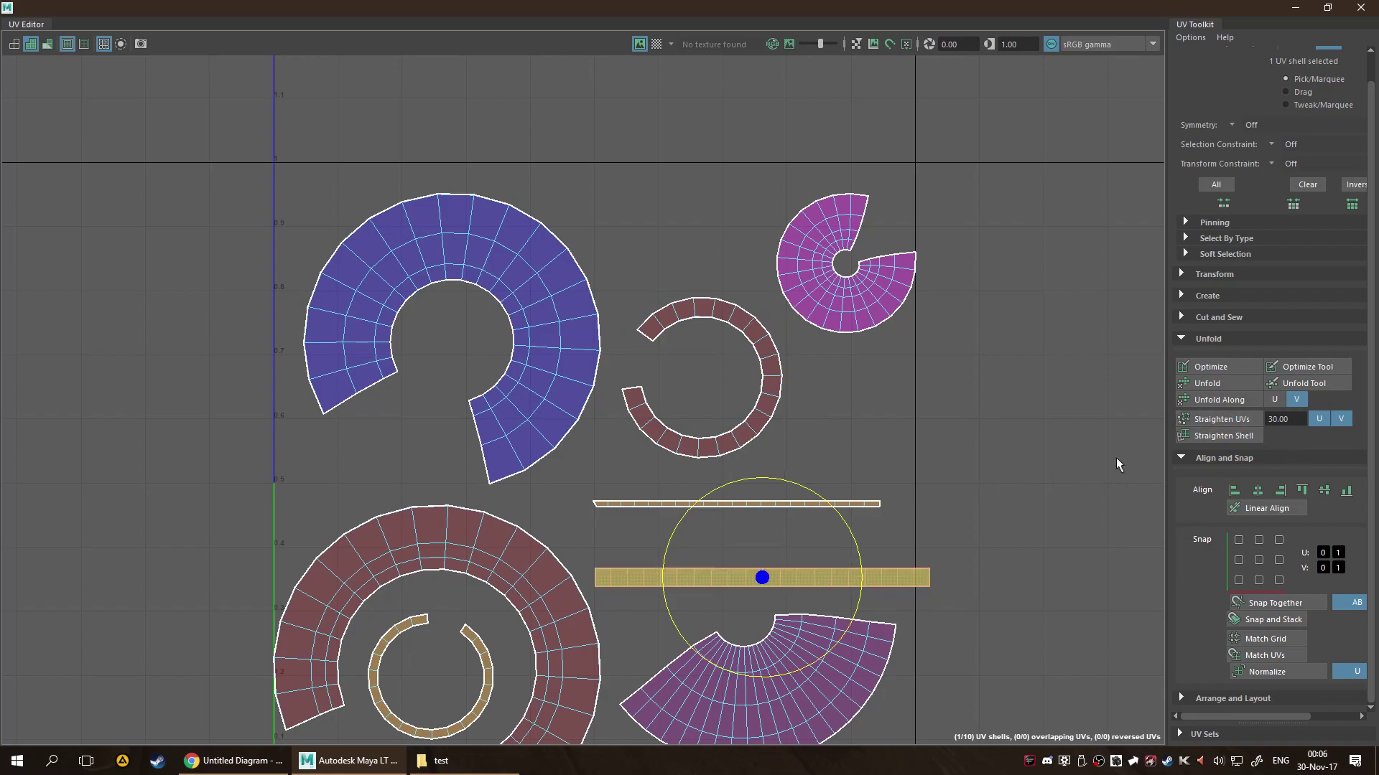
key(w)
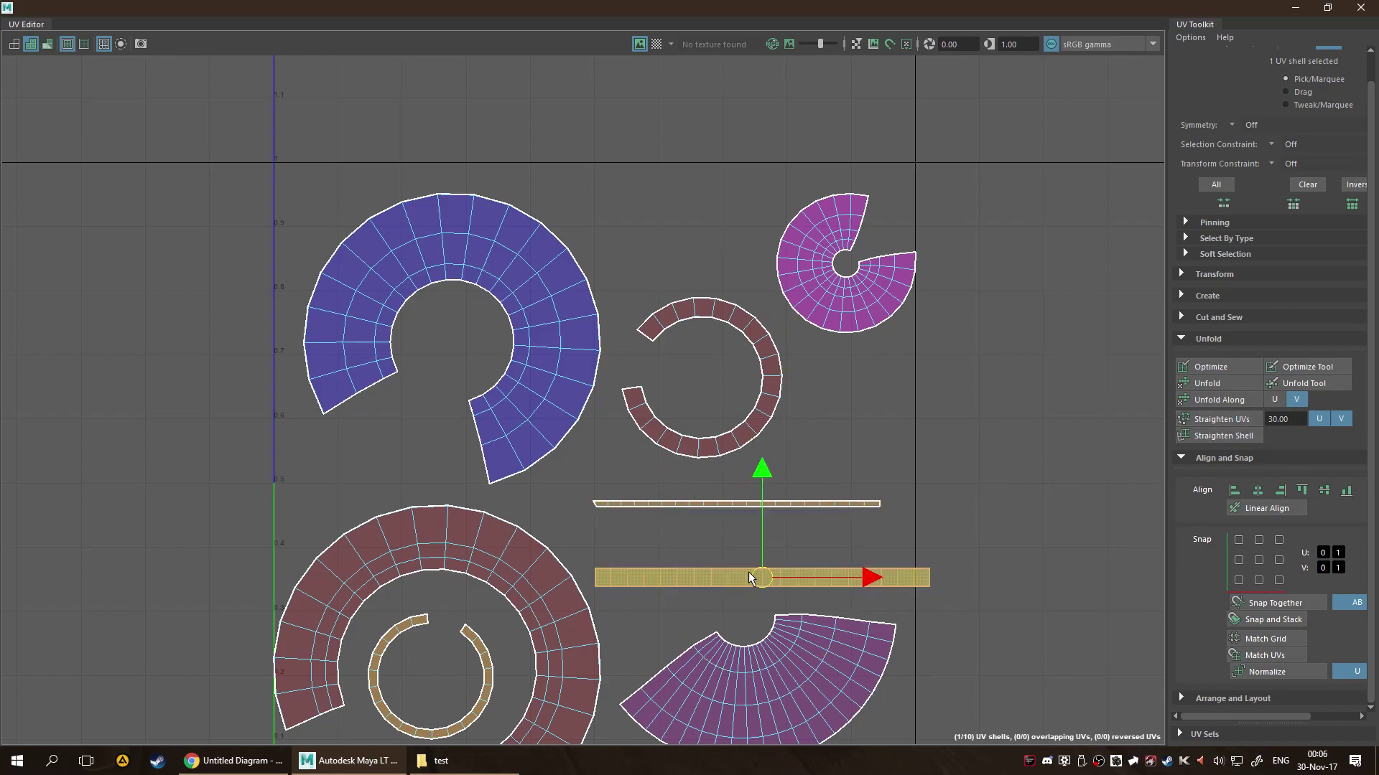
mouse_move(752, 575)
mouse_down()
mouse_move(716, 540)
mouse_move(749, 553)
mouse_up()
Nudge the straightened band shell so it fits inside the 0–1 UV tile beneath the thin strip, and deselect it.
scroll(1012, 530, down, 3)
scroll(877, 556, up, 2)
scroll(862, 579, up, 2)
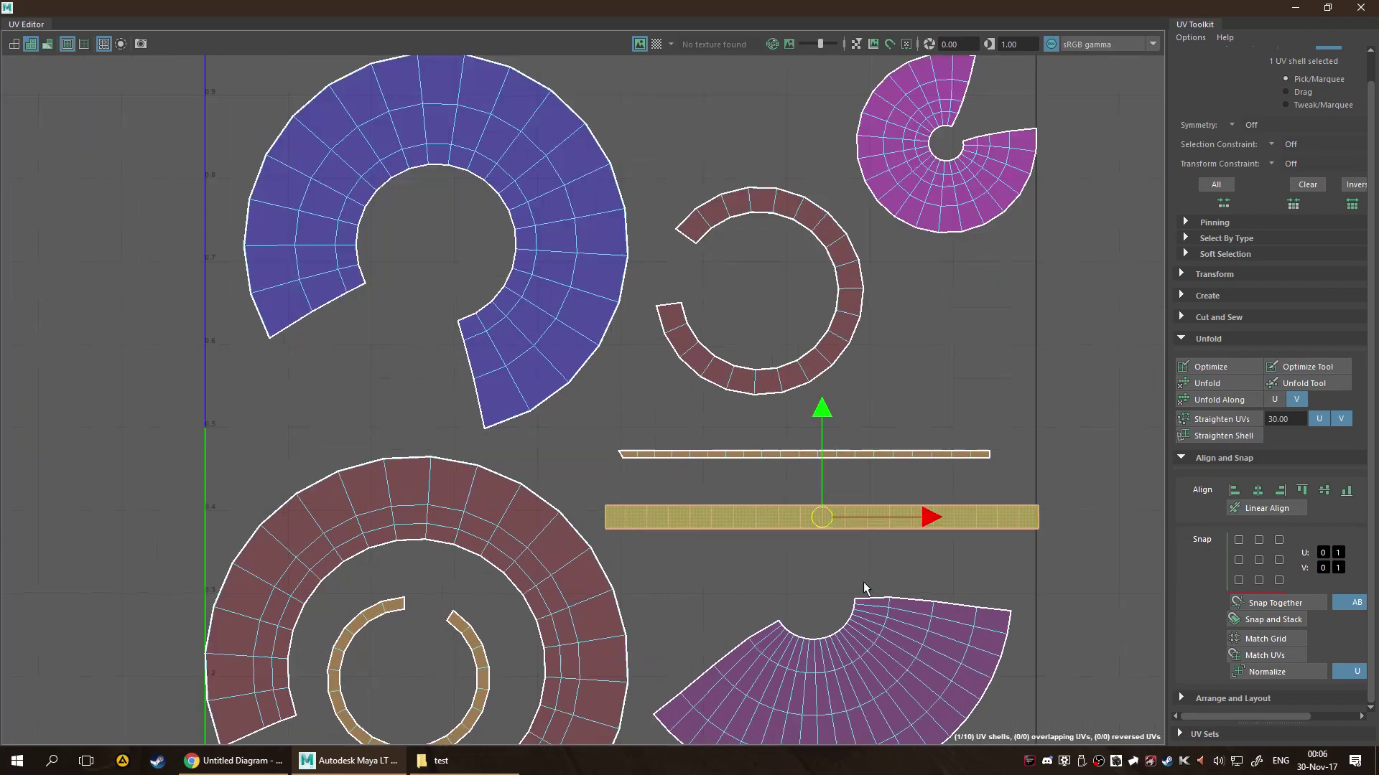
drag(819, 514, 810, 509)
scroll(1138, 503, down, 2)
alt+middle_drag(1052, 412, 1041, 409)
scroll(998, 415, up, 1)
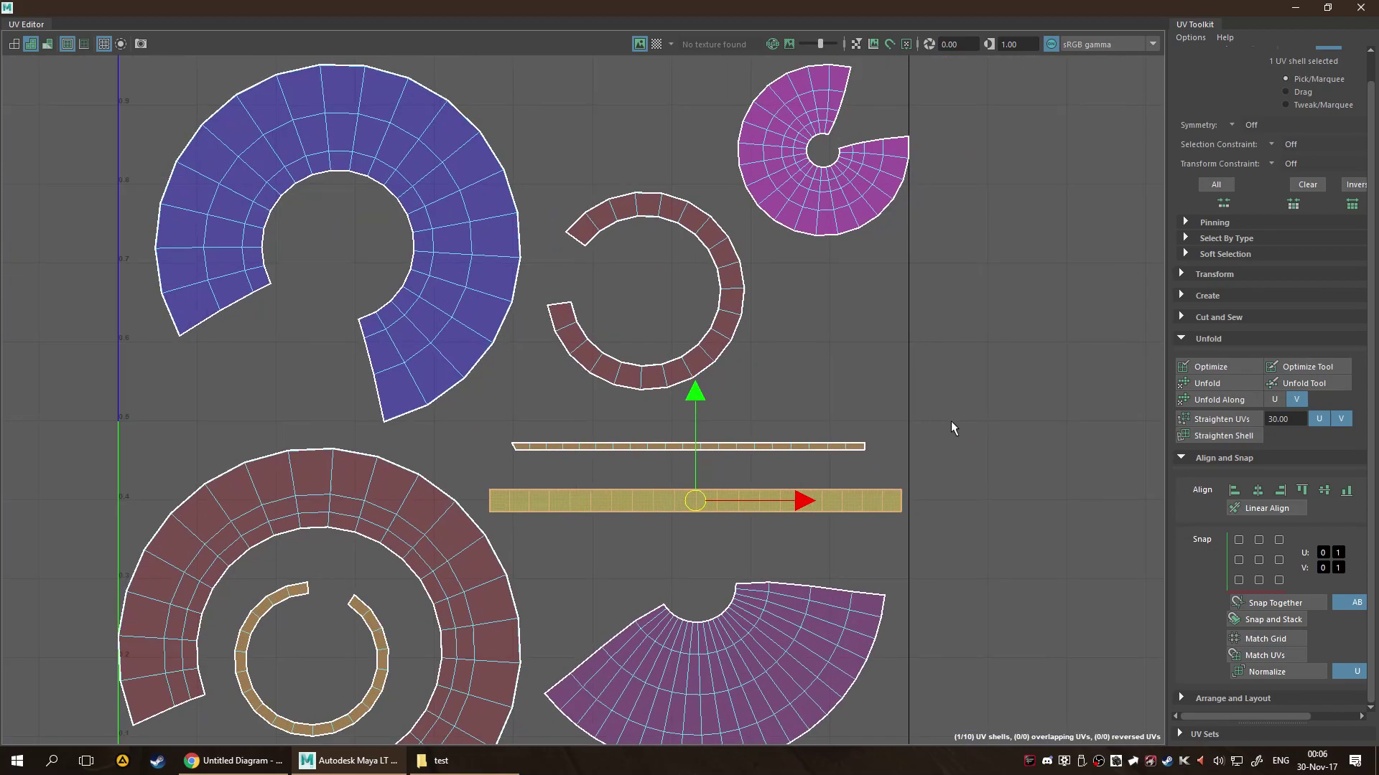
scroll(966, 460, down, 2)
click(1037, 569)
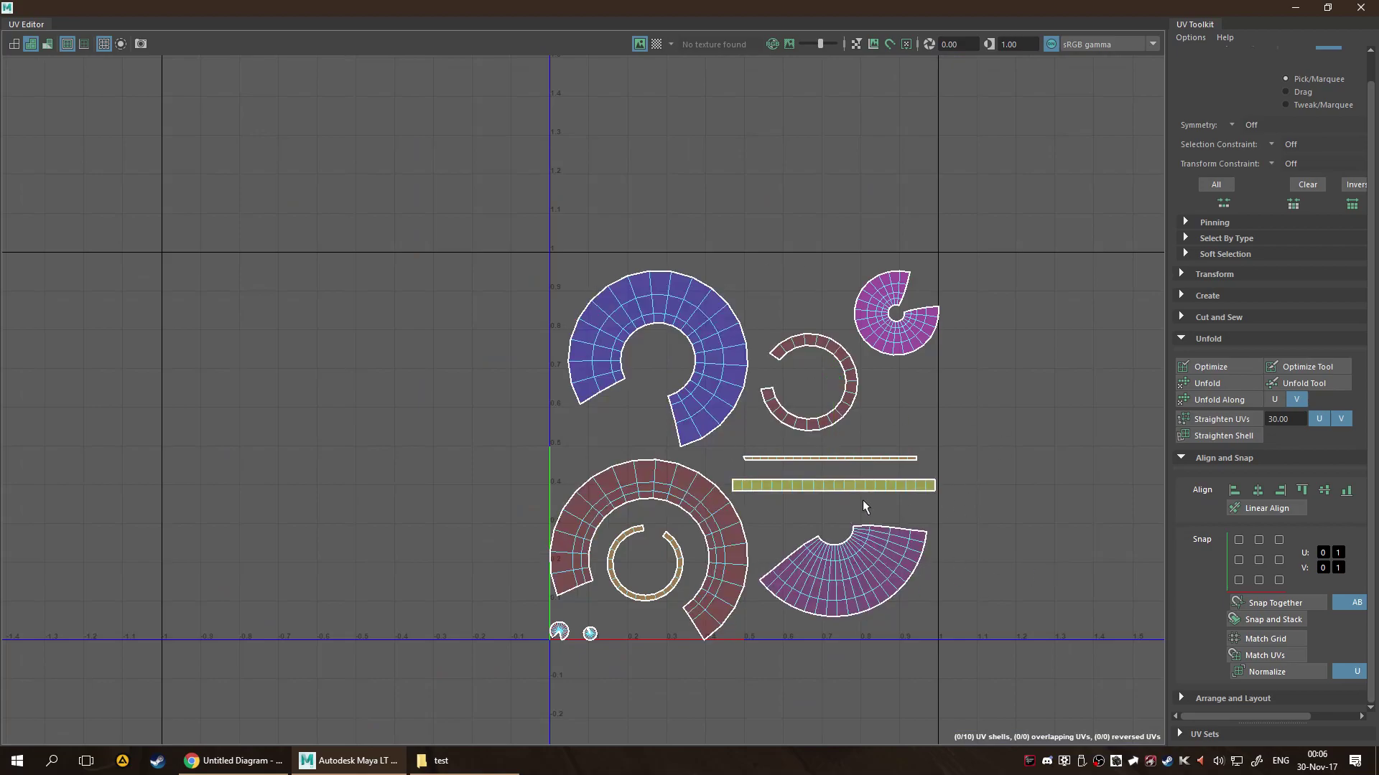
scroll(941, 488, up, 2)
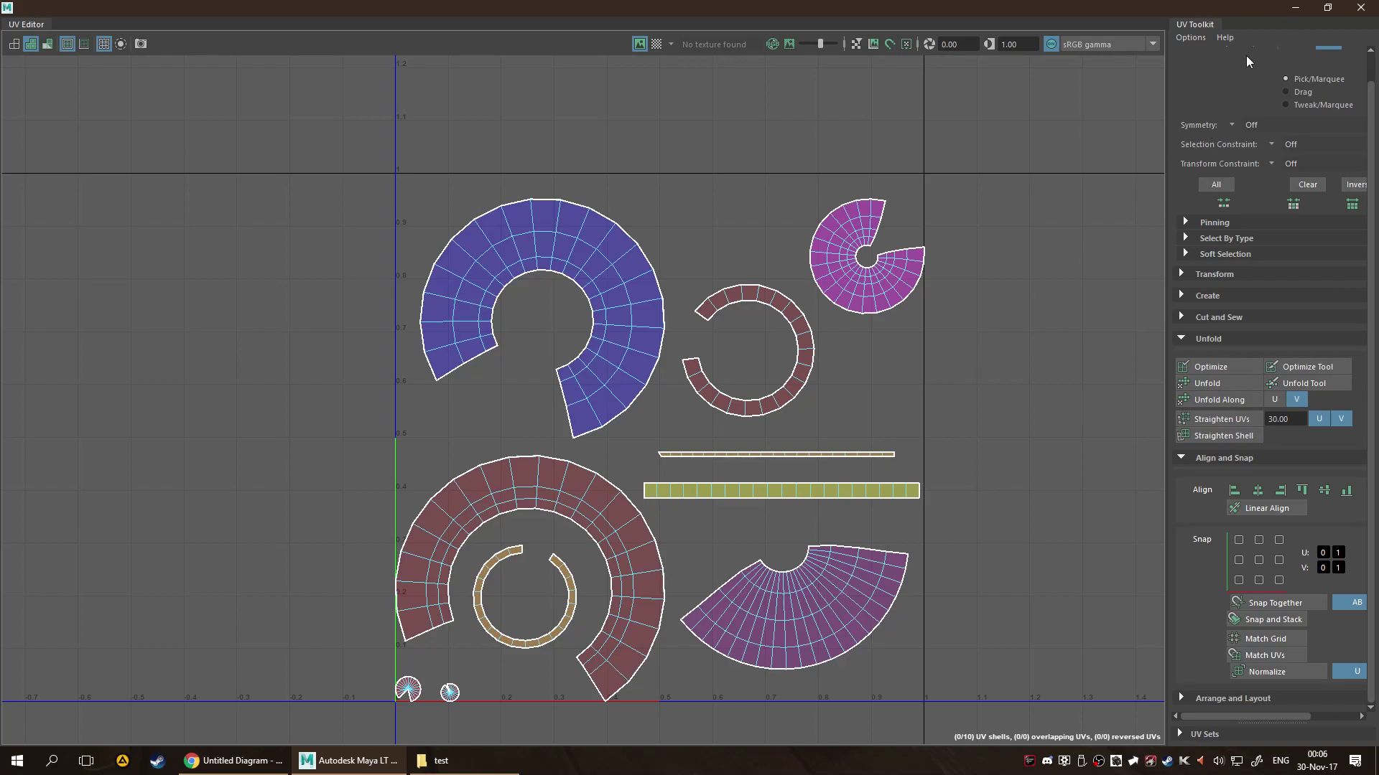
Close the UV Editor and bevel the edge loop where the cone meets the band with 2 segments and a fraction of 0.032.
click(1295, 7)
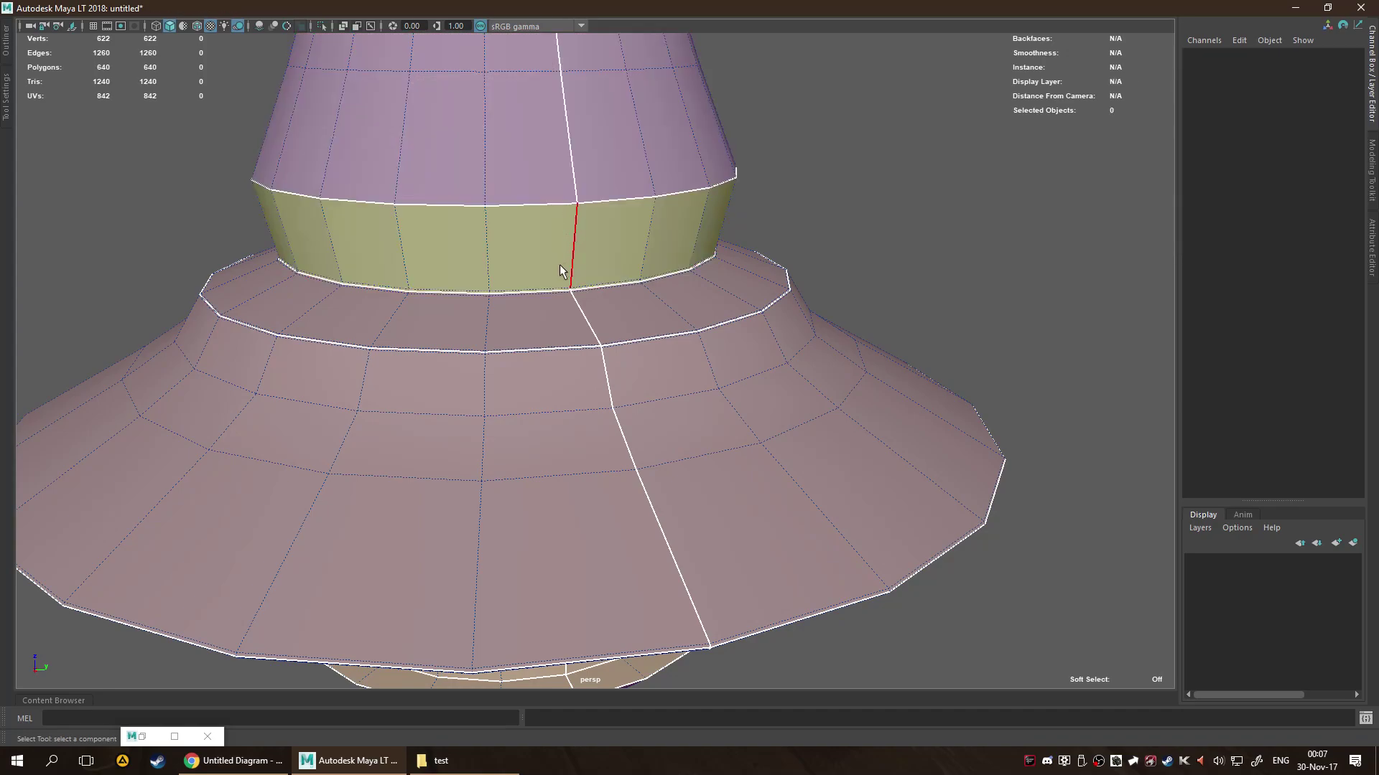
click(215, 738)
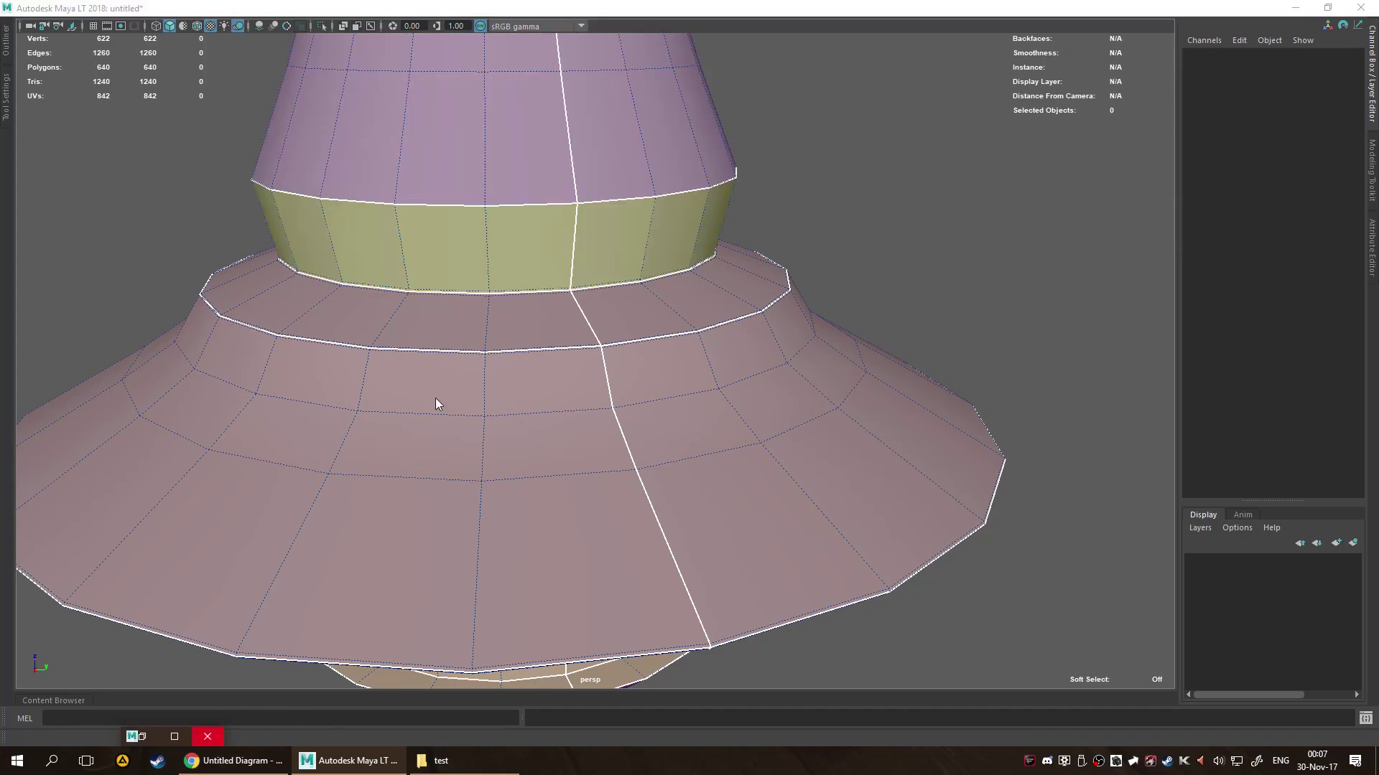
double_click(520, 207)
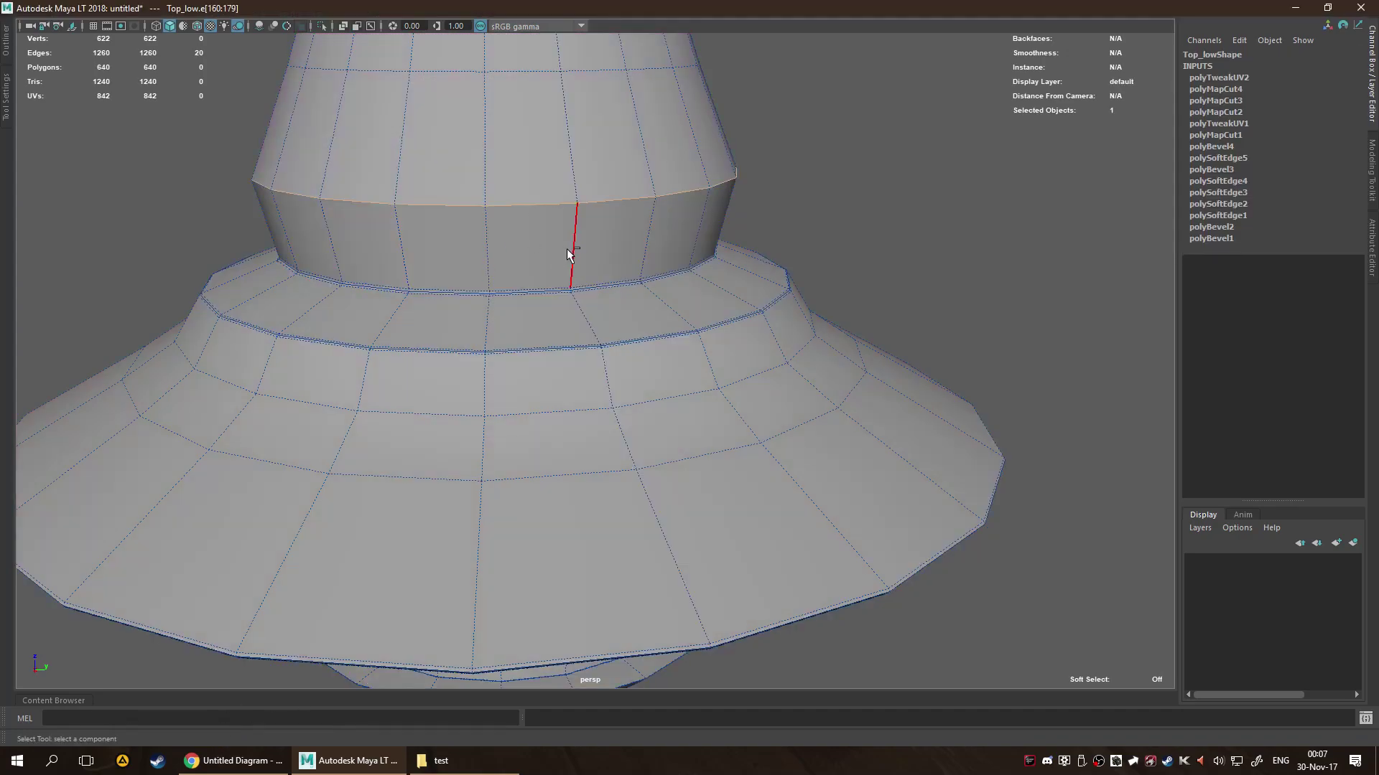
key(ctrl+b)
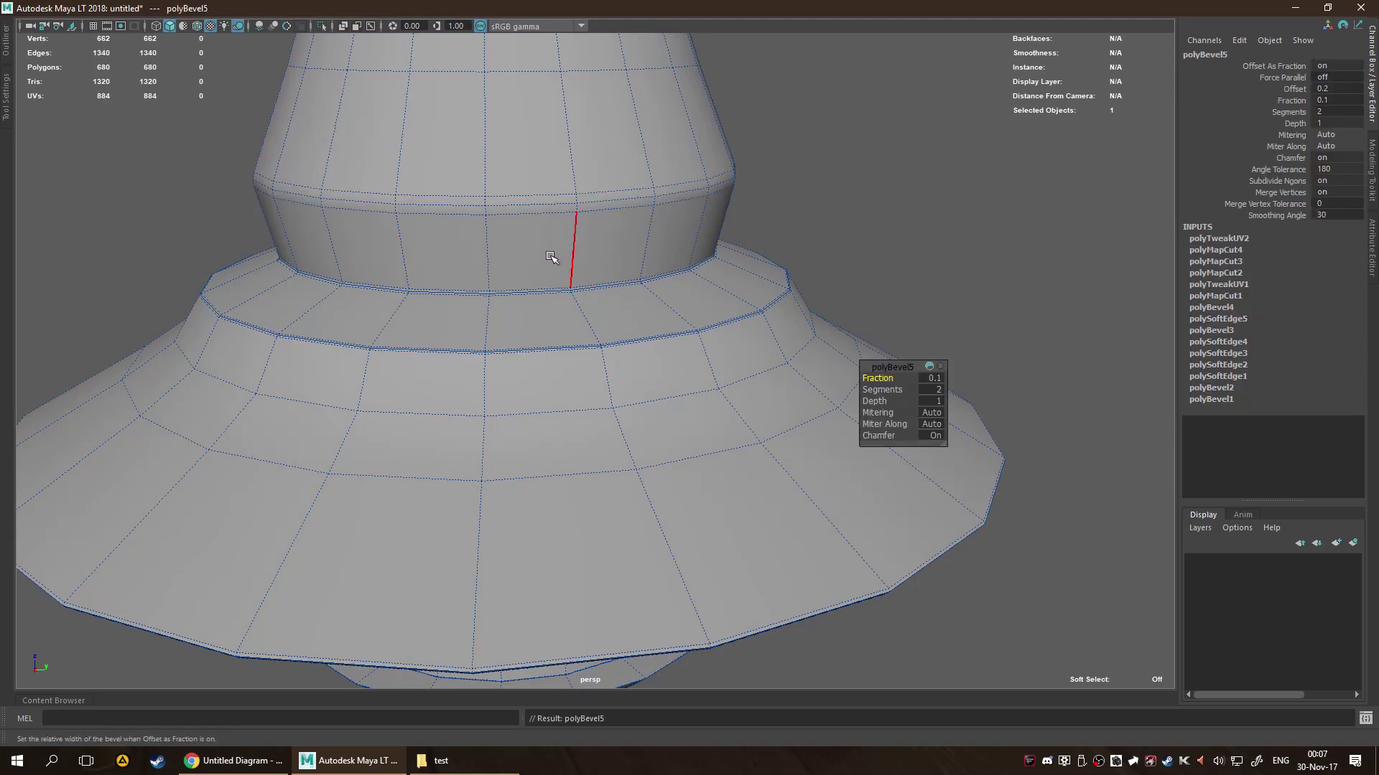
middle_drag(560, 255, 504, 262)
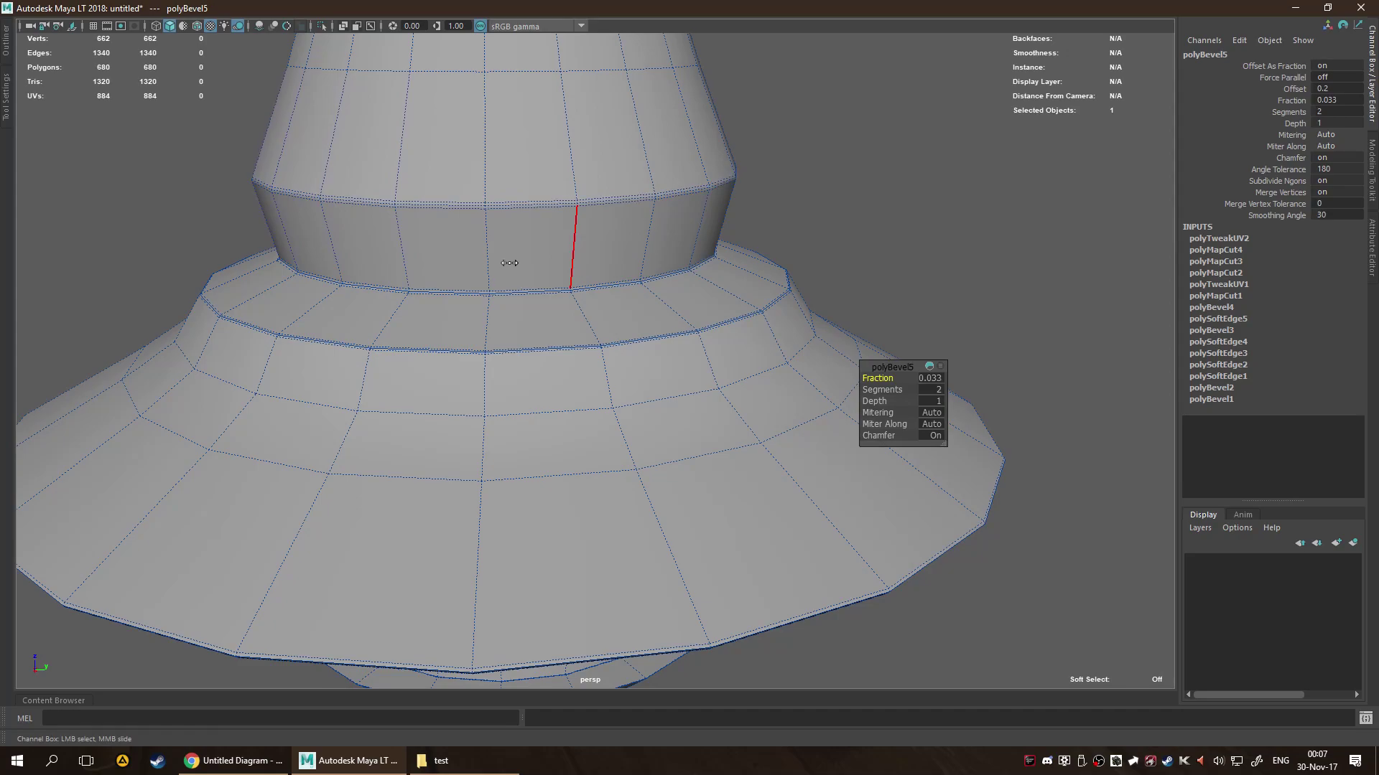
middle_drag(510, 262, 509, 263)
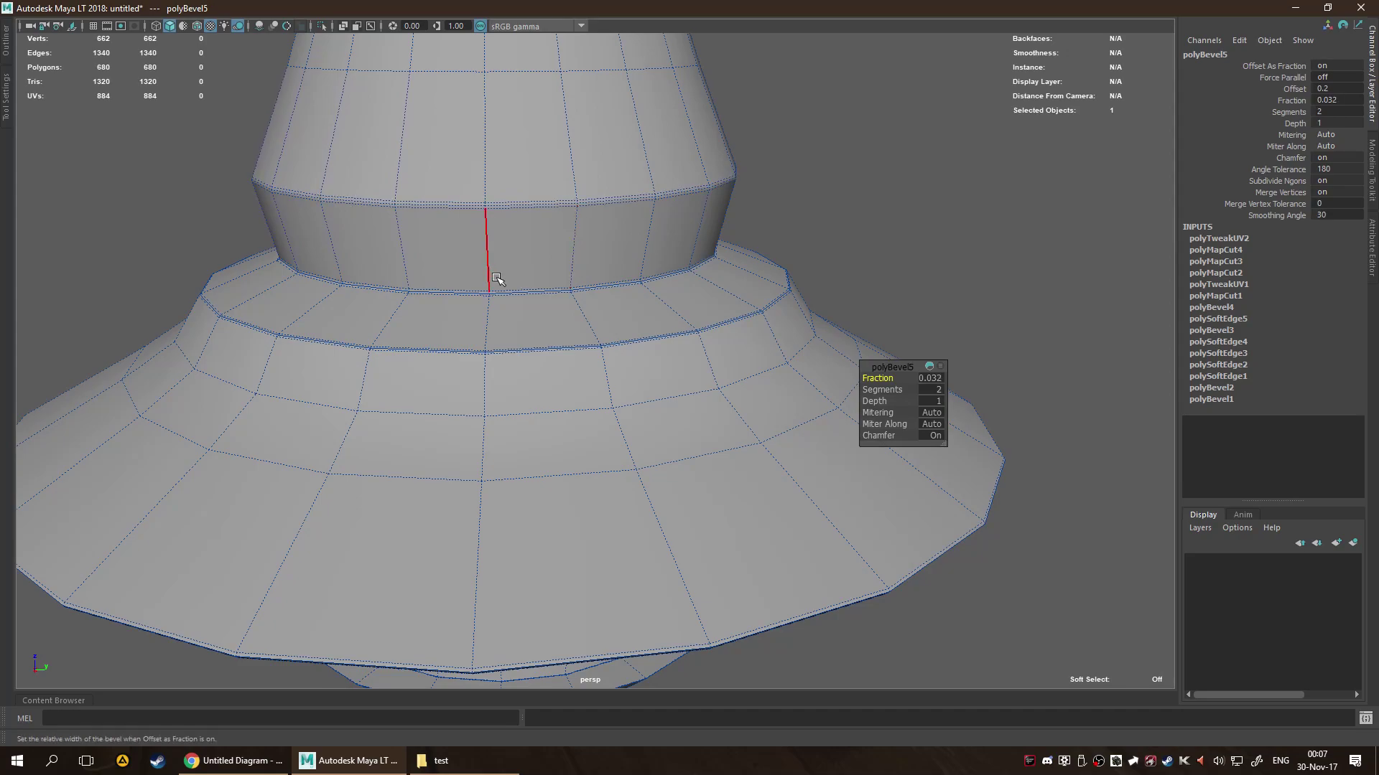
Harden the middle edge loop of the new bevel between the cone and the band, and deselect it.
scroll(640, 209, up, 5)
alt+middle_drag(515, 101, 546, 330)
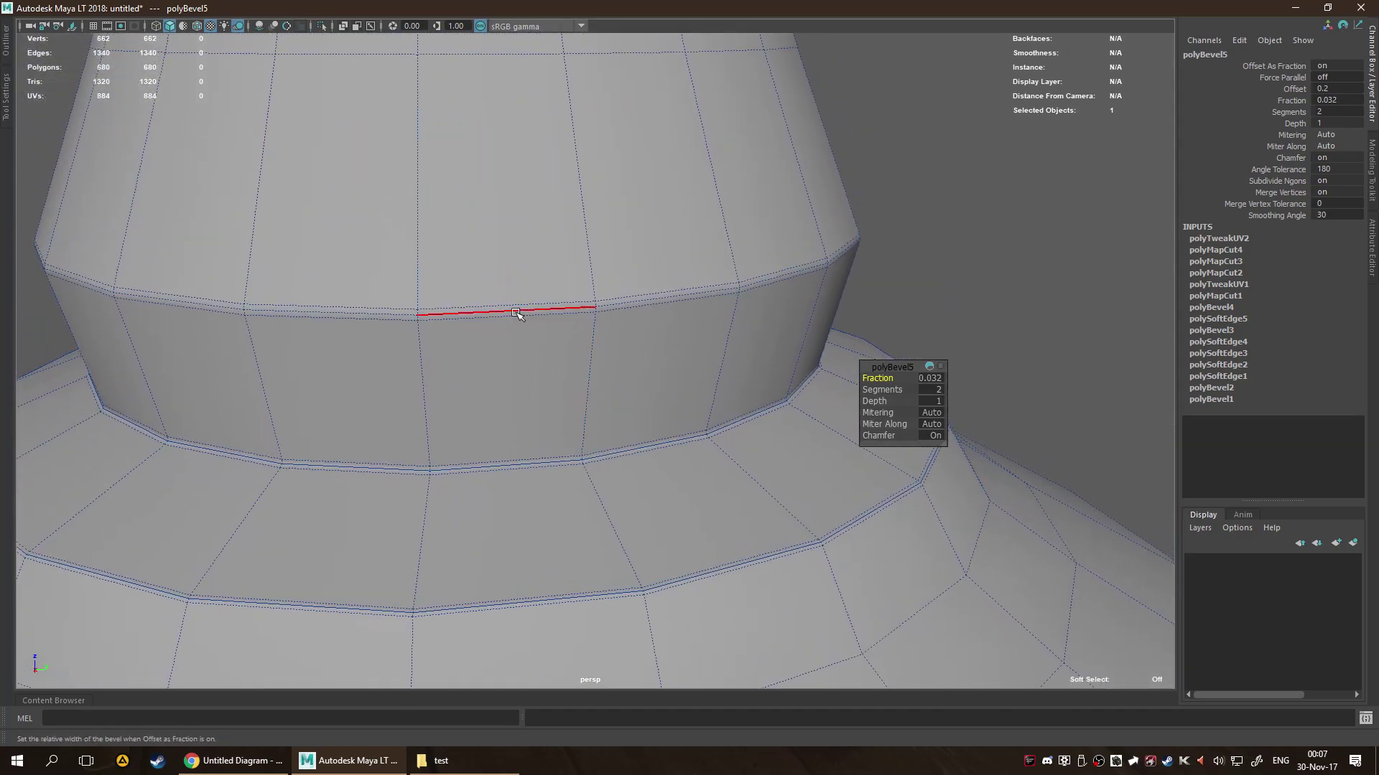
double_click(515, 314)
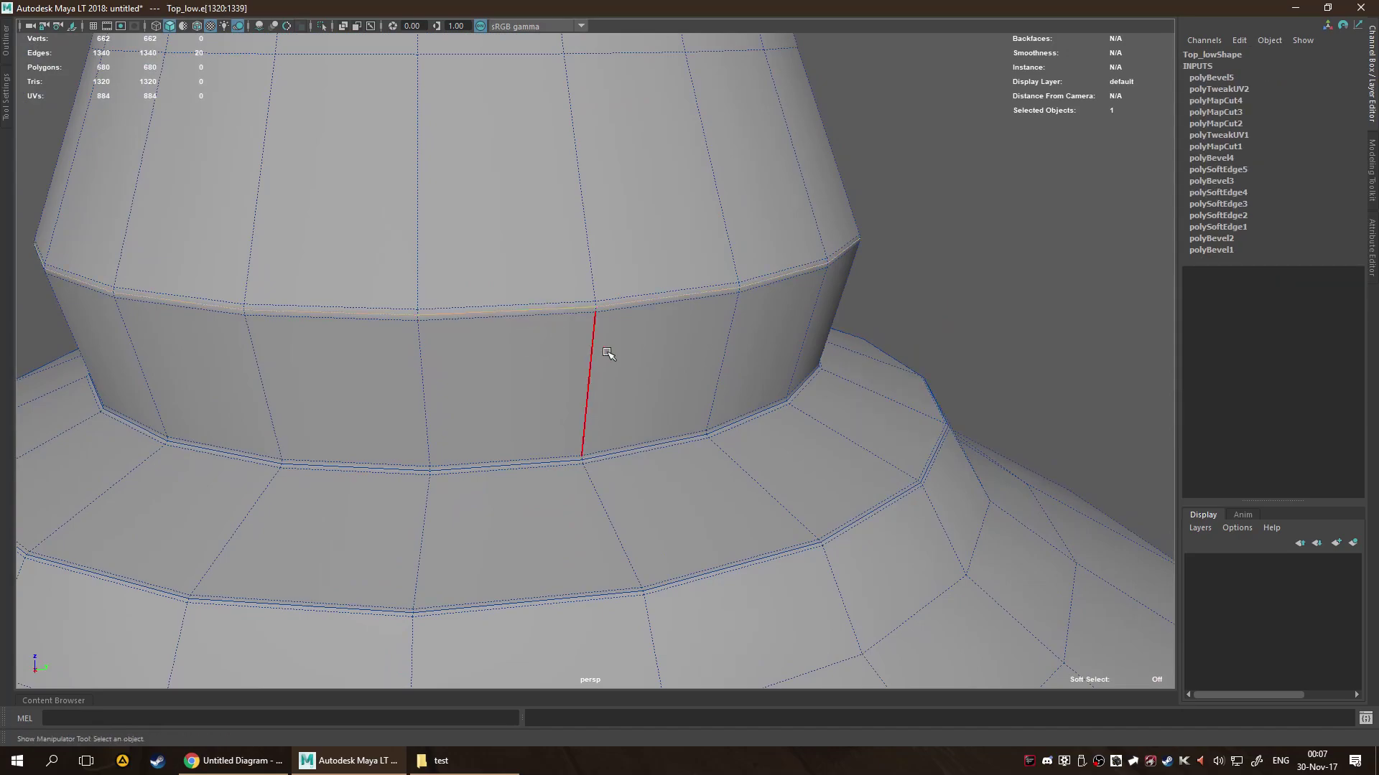
key(g)
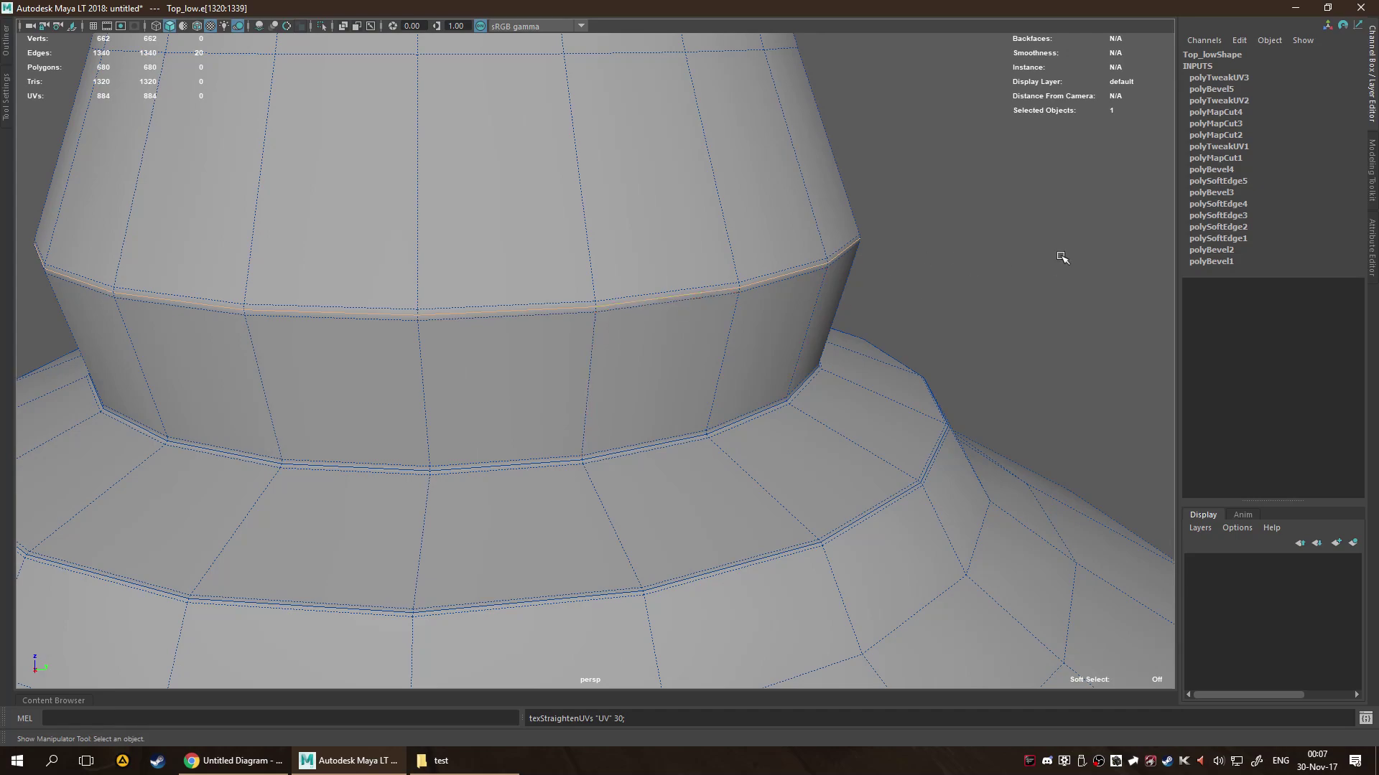
click(1034, 255)
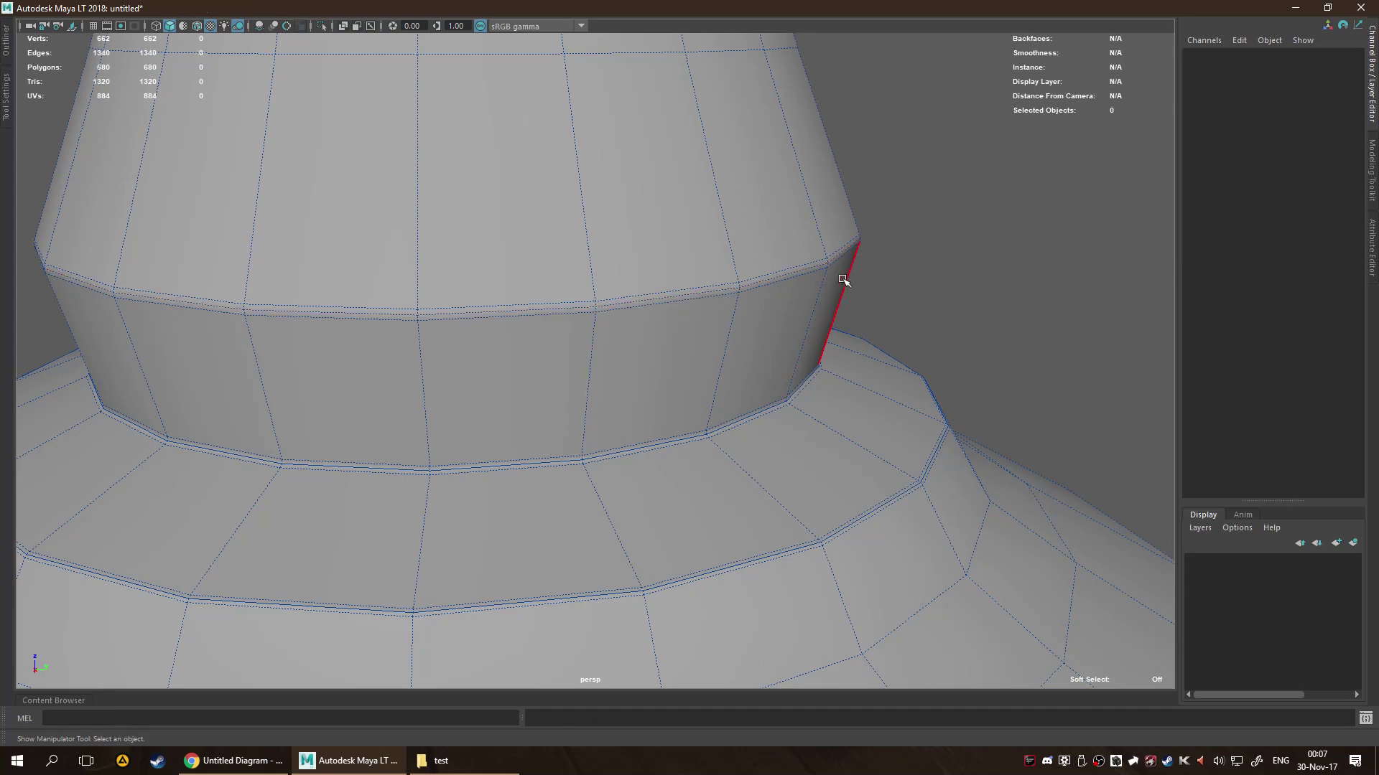
click(501, 313)
shift+right_drag(501, 313, 617, 332)
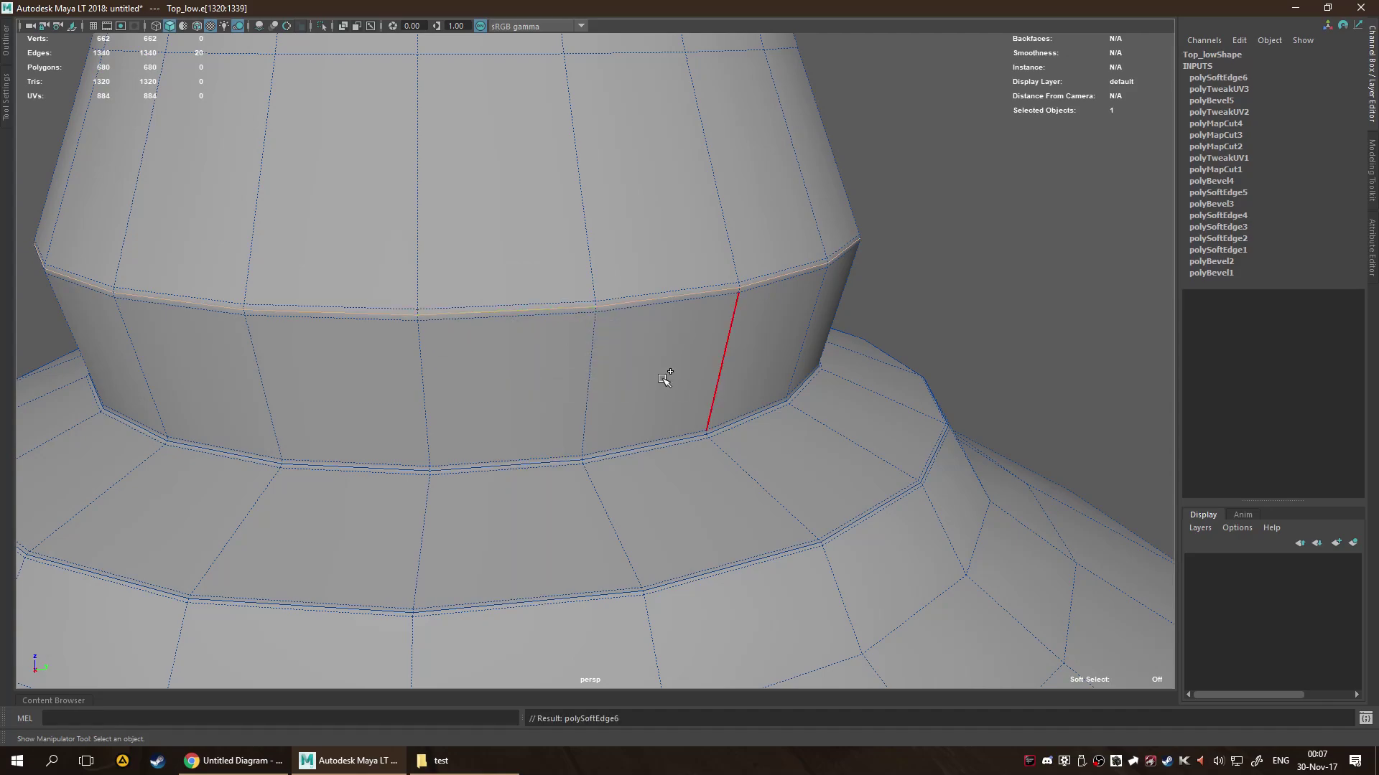
click(976, 284)
Examine the hat from the tip down to the underside to check the edge shading and bevels.
scroll(999, 260, down, 5)
alt+middle_drag(817, 228, 840, 507)
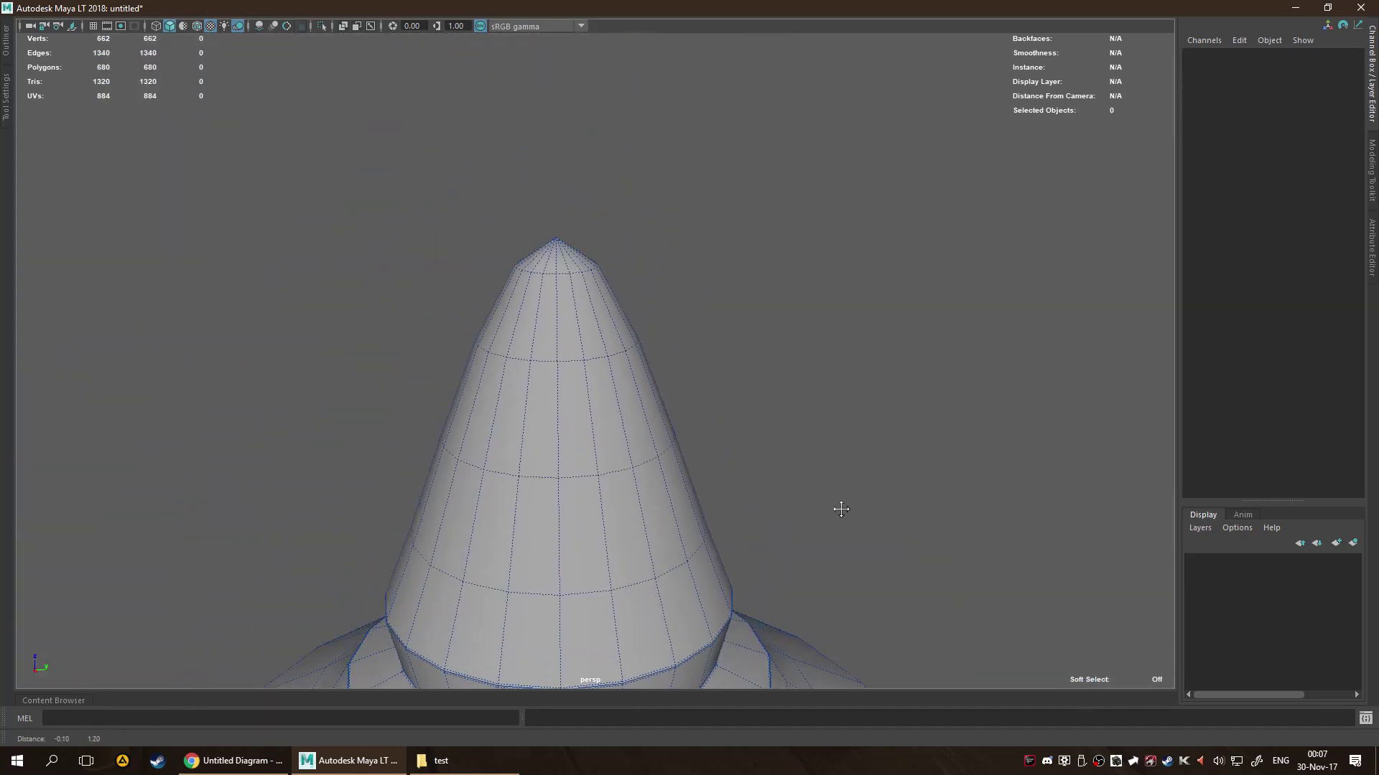
scroll(650, 193, up, 5)
alt+middle_drag(690, 229, 766, 427)
alt+drag(725, 359, 741, 464)
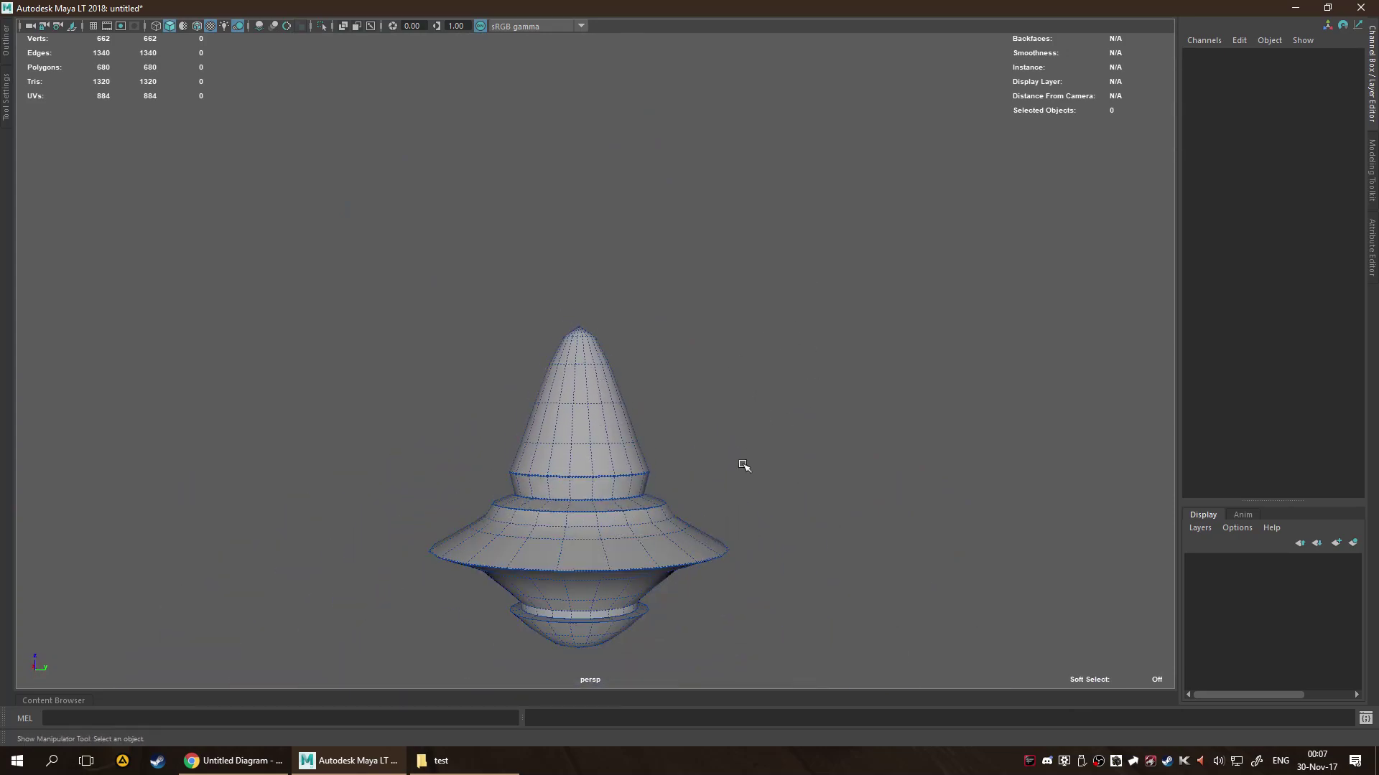
scroll(742, 300, up, 3)
scroll(741, 300, up, 4)
alt+middle_drag(769, 388, 820, 233)
alt+drag(836, 381, 806, 338)
scroll(793, 398, up, 5)
scroll(793, 399, down, 3)
alt+drag(593, 529, 824, 303)
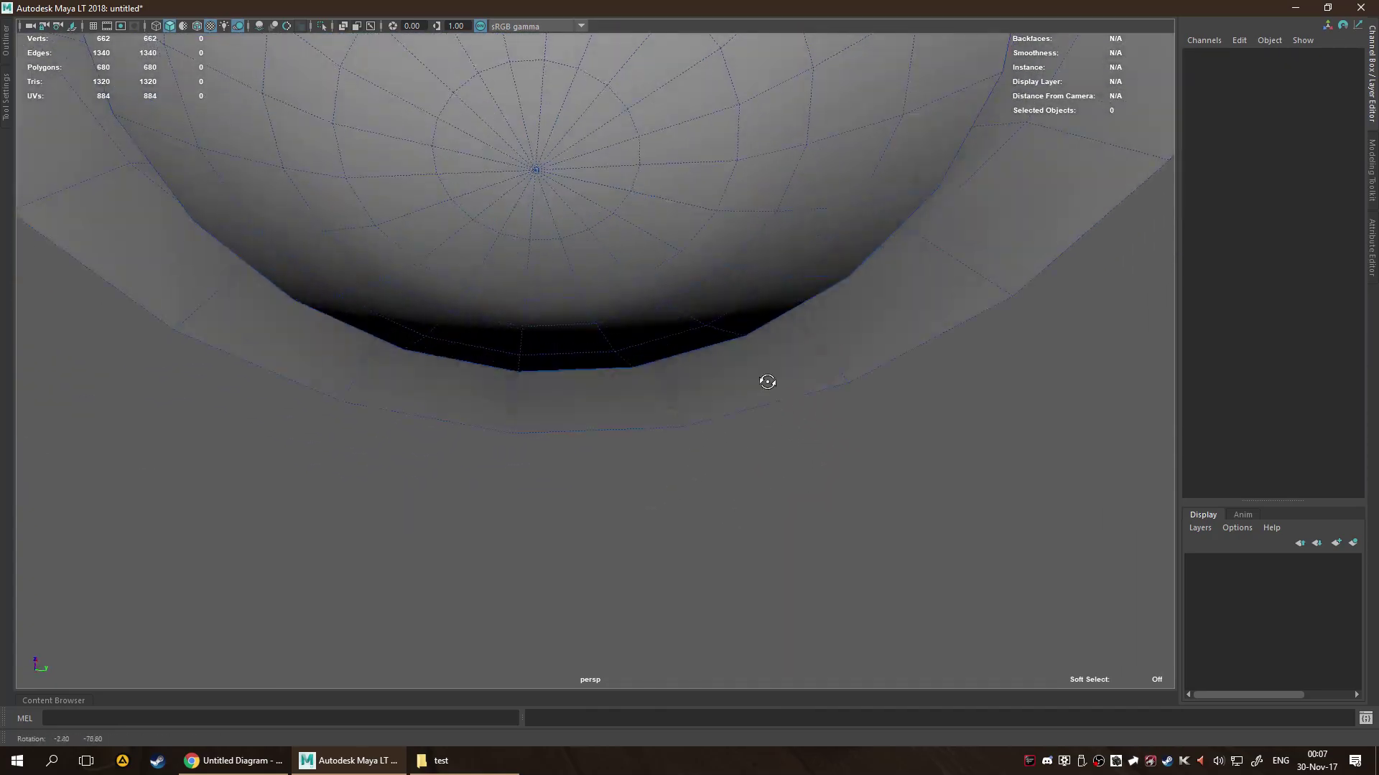
scroll(824, 303, down, 3)
alt+middle_drag(845, 281, 834, 338)
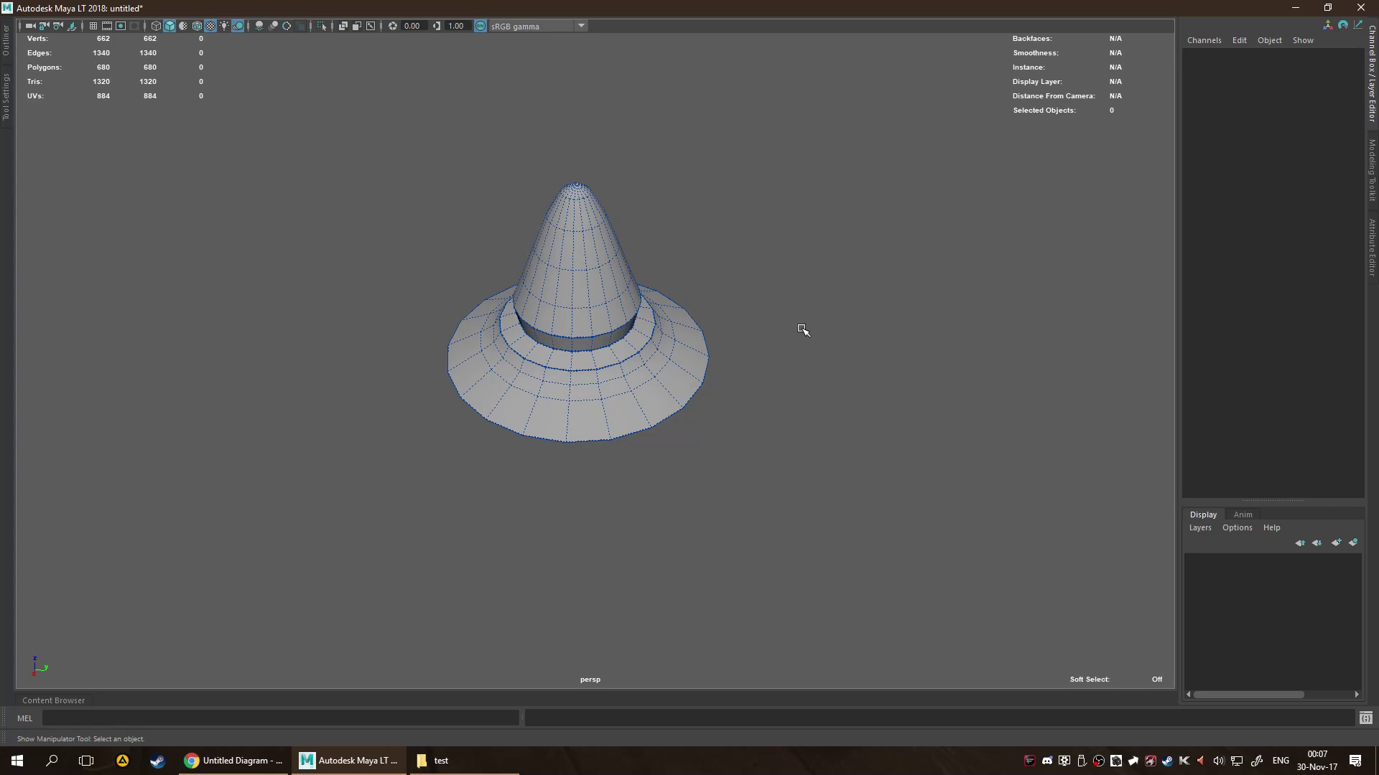
Return to object mode with the whole hat selected and delete its construction history.
key(q)
key(F8)
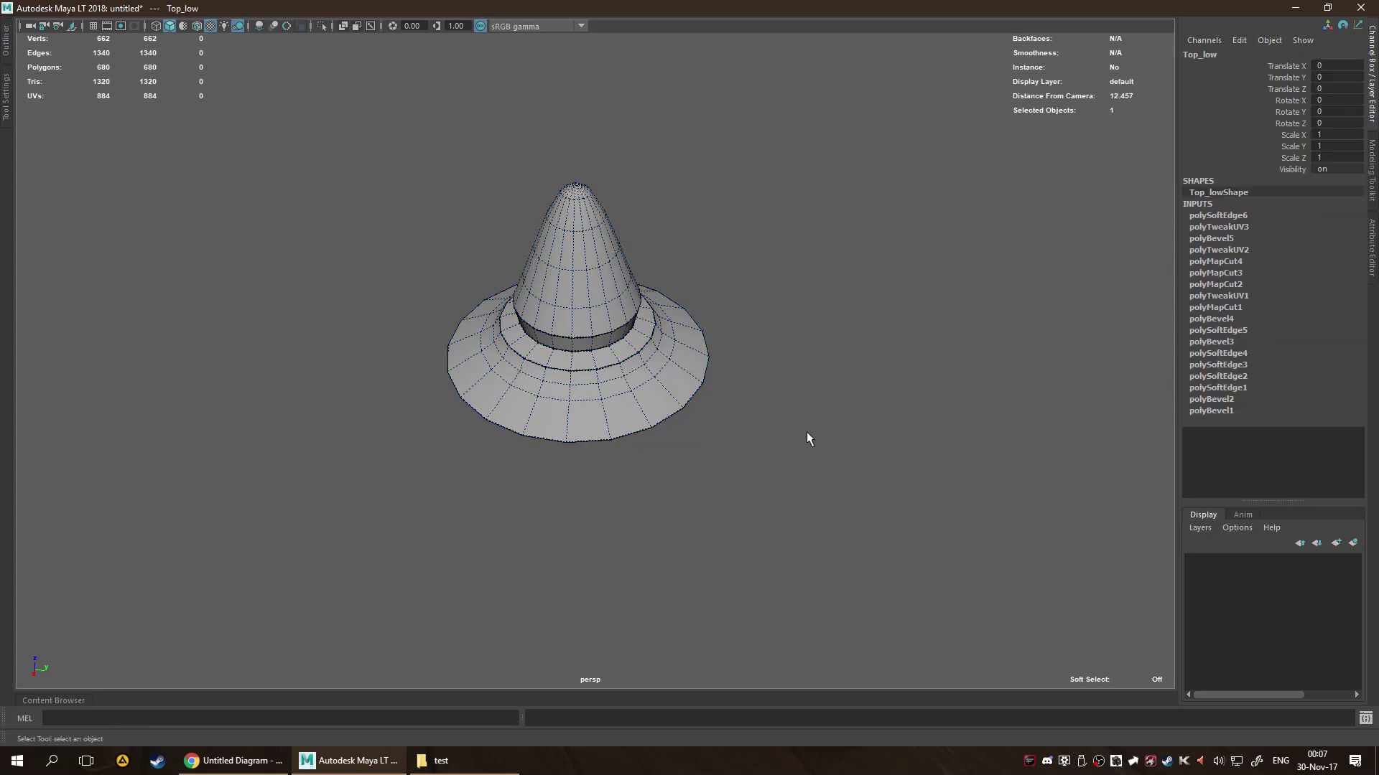
drag(384, 140, 429, 232)
key(alt+shift+d)
Start an Export Selection of the hat and choose the test folder on the desktop as destination.
key(space)
click(404, 265)
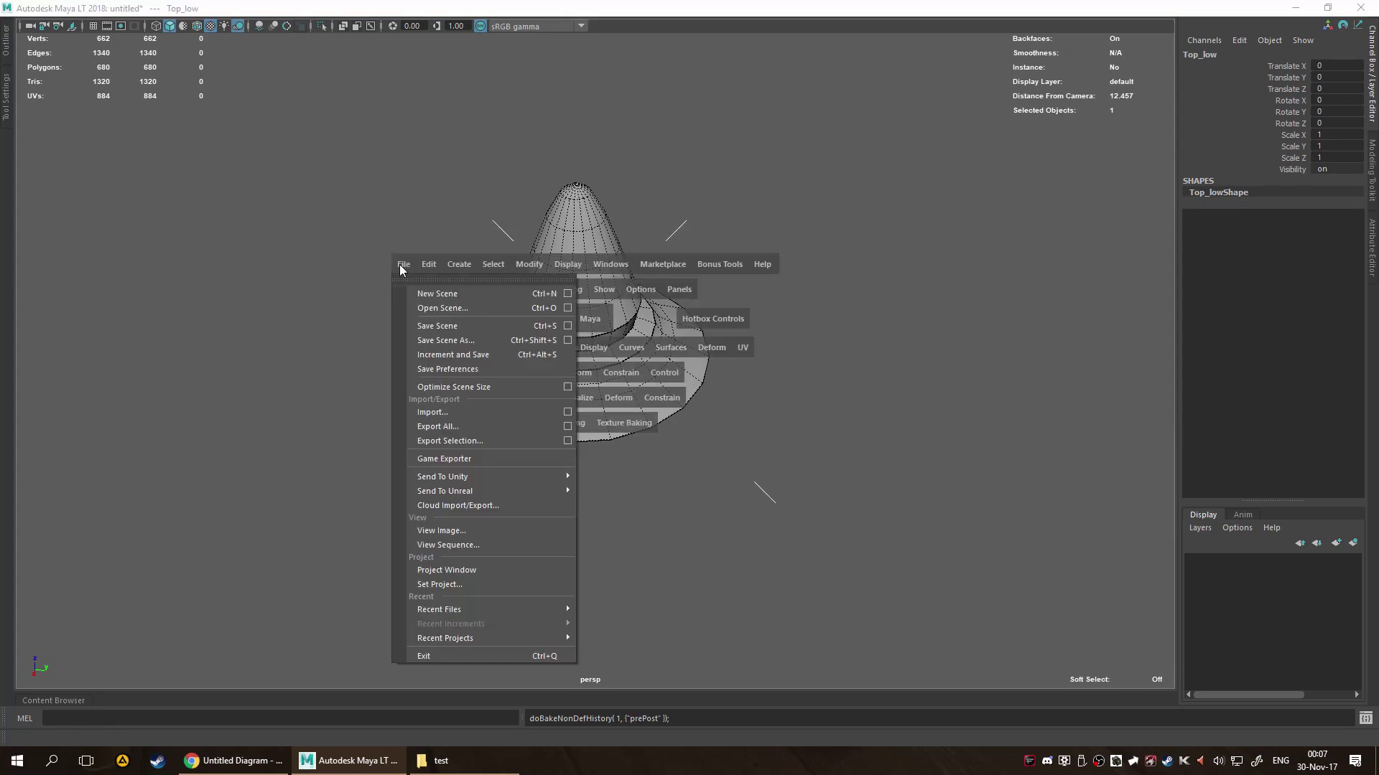
click(460, 441)
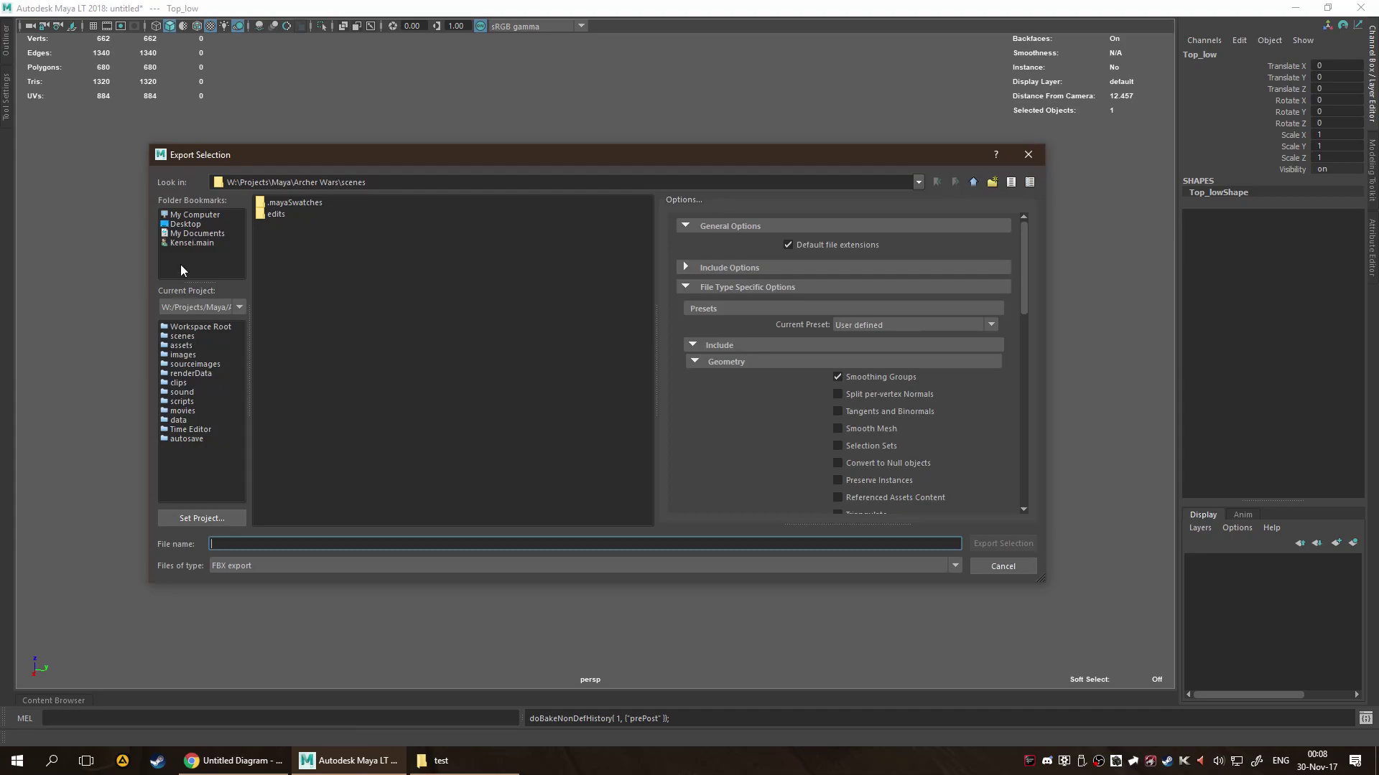
click(184, 222)
double_click(281, 235)
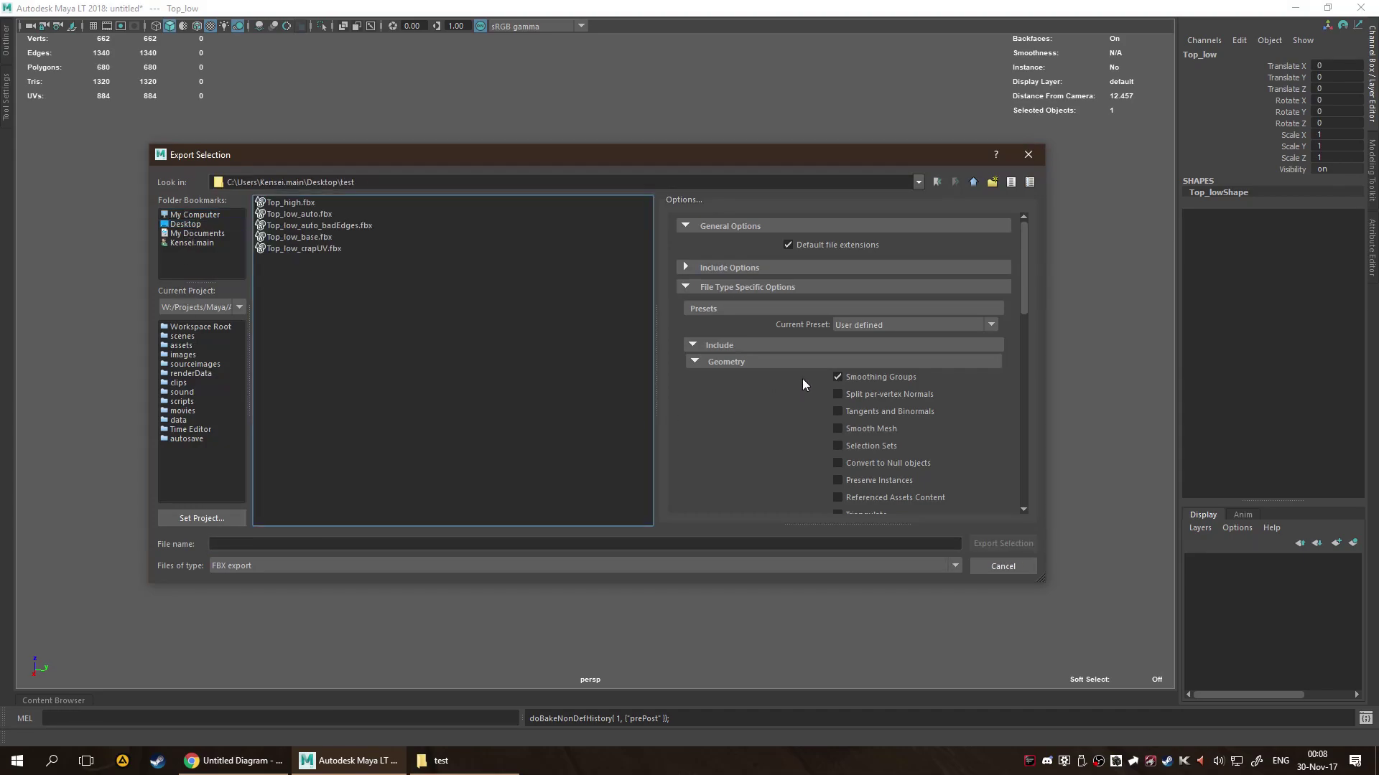
Enable Triangulate in the FBX export options and review the units, up axis and file format settings.
scroll(861, 395, down, 2)
scroll(808, 359, down, 3)
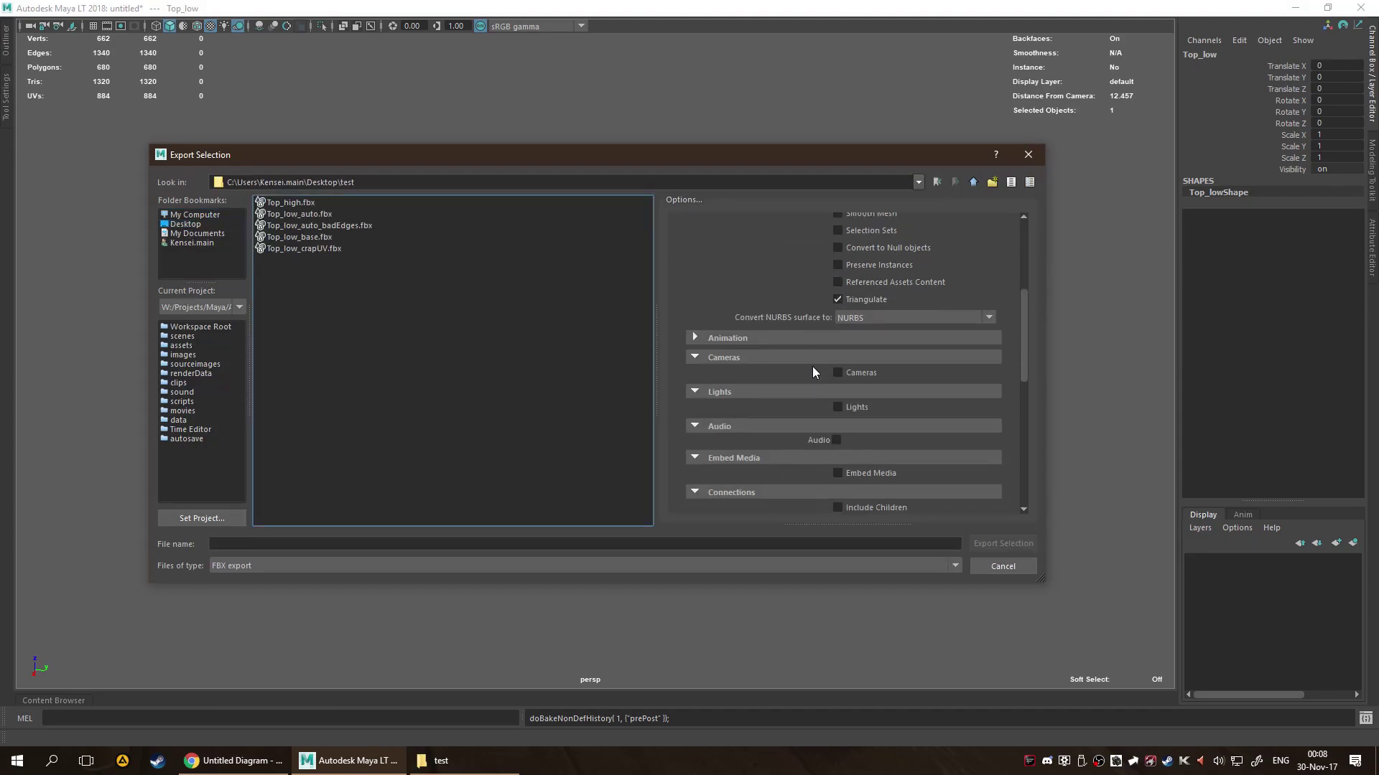
scroll(812, 372, down, 3)
scroll(833, 405, down, 3)
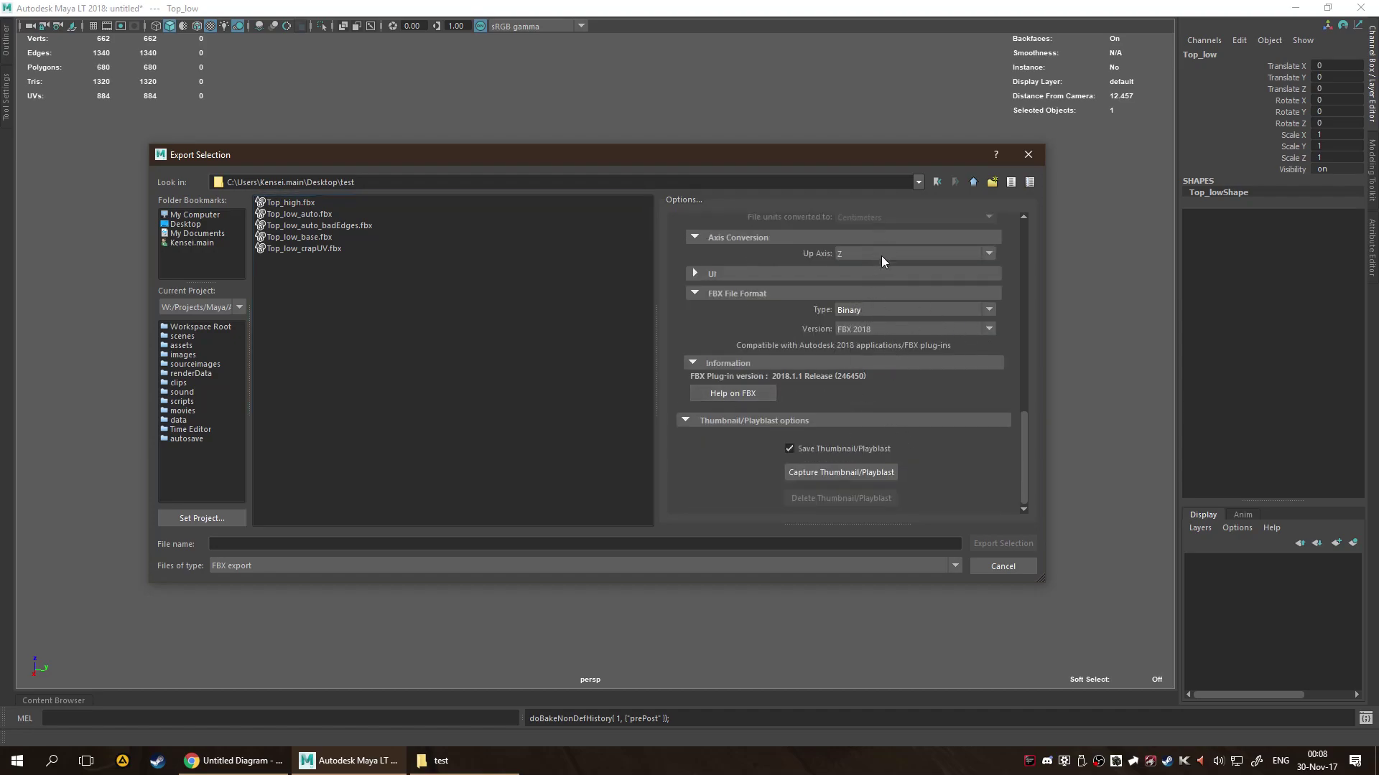
scroll(830, 378, down, 1)
scroll(748, 409, up, 5)
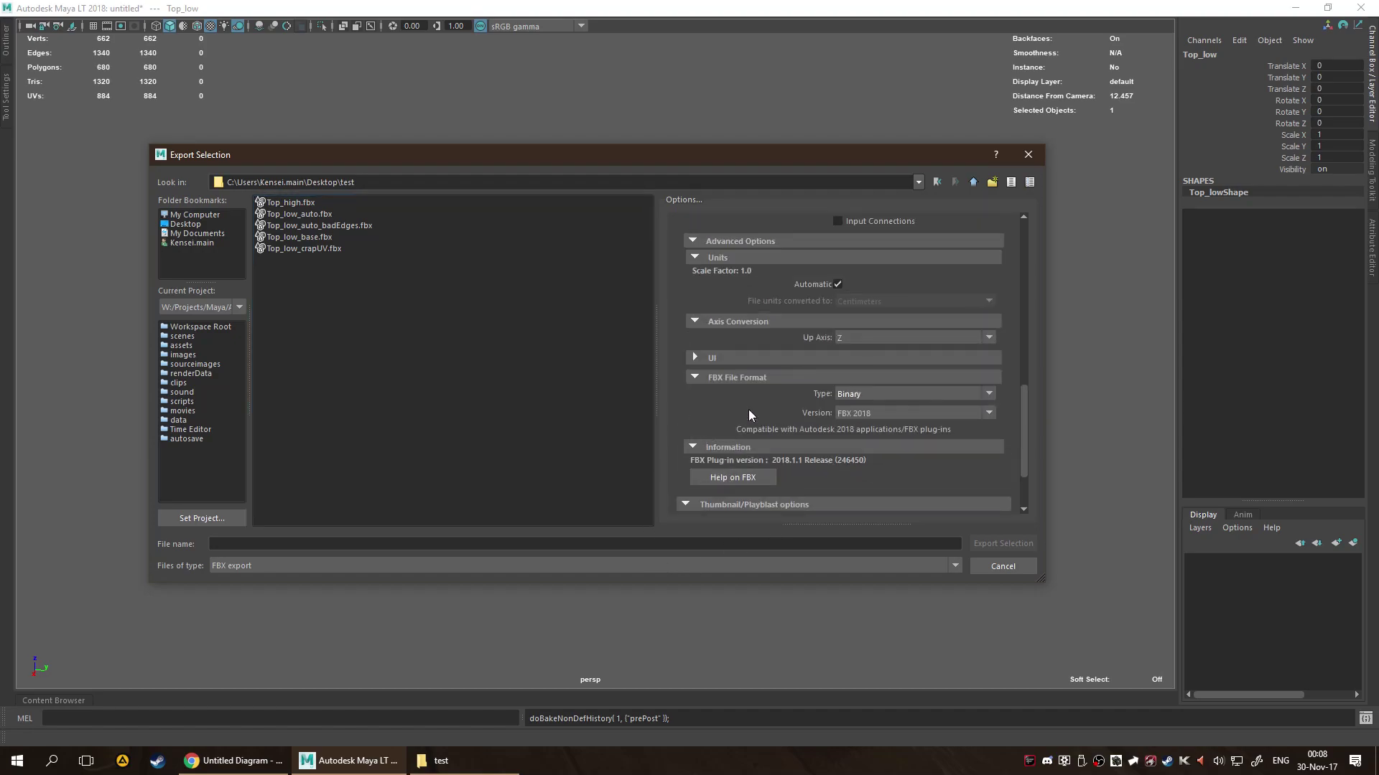
scroll(918, 339, up, 10)
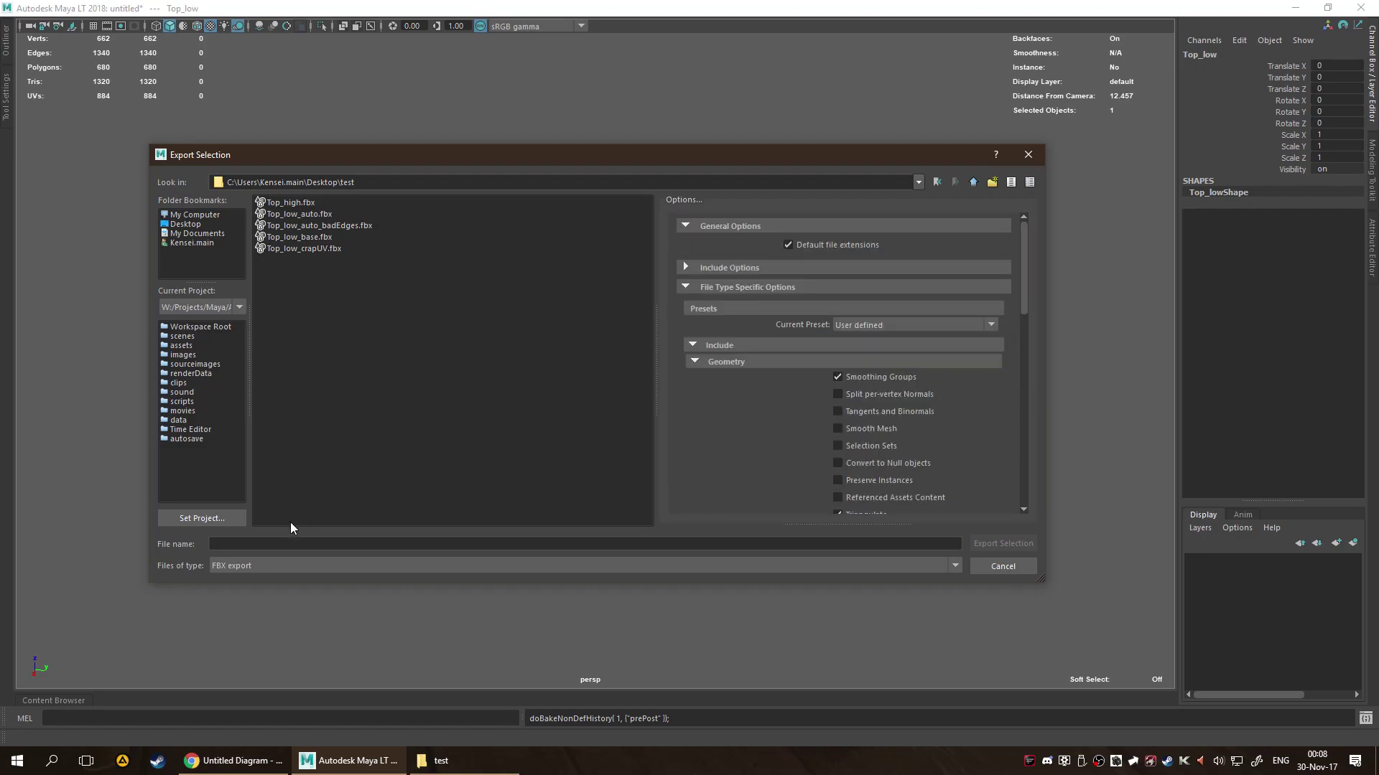
Export the hat as an FBX file named Top_low, read the export warning's description and close it.
click(285, 542)
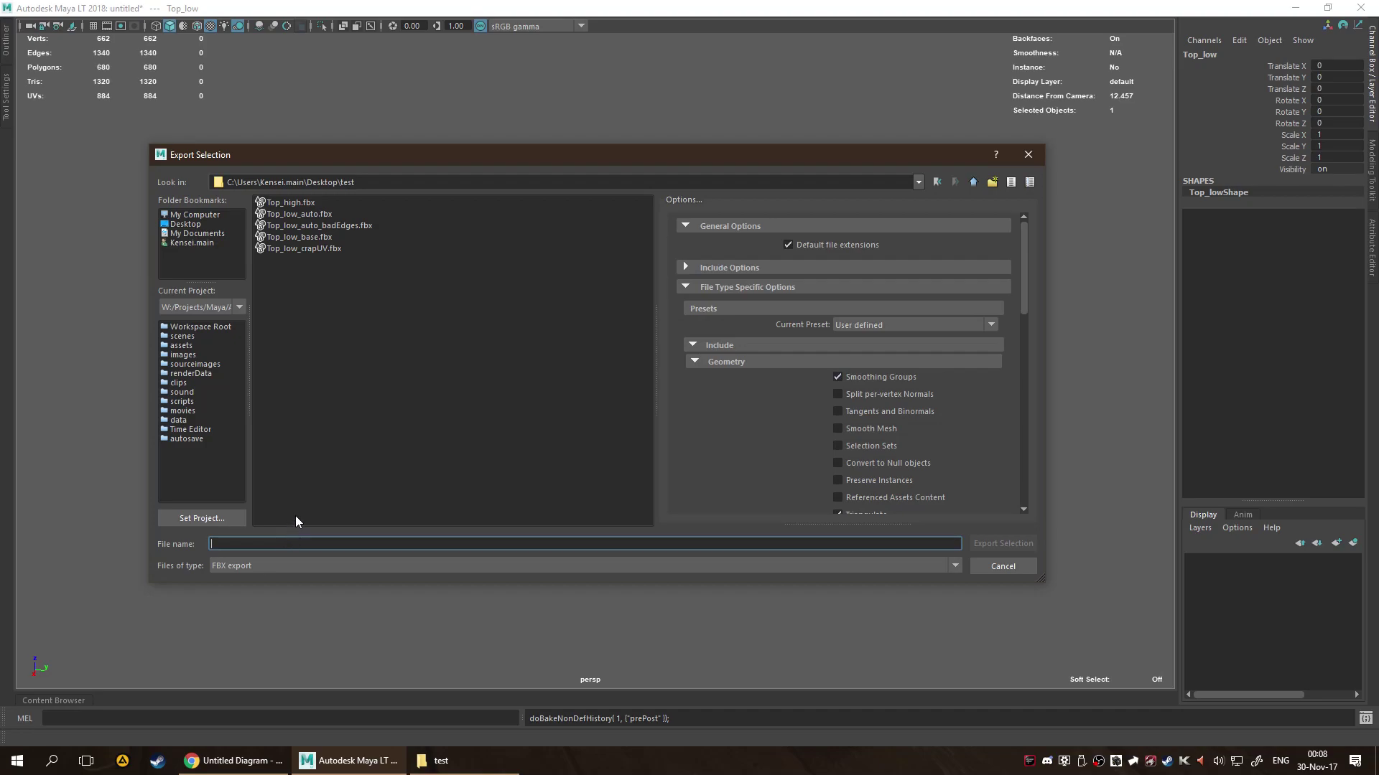
text(Top_)
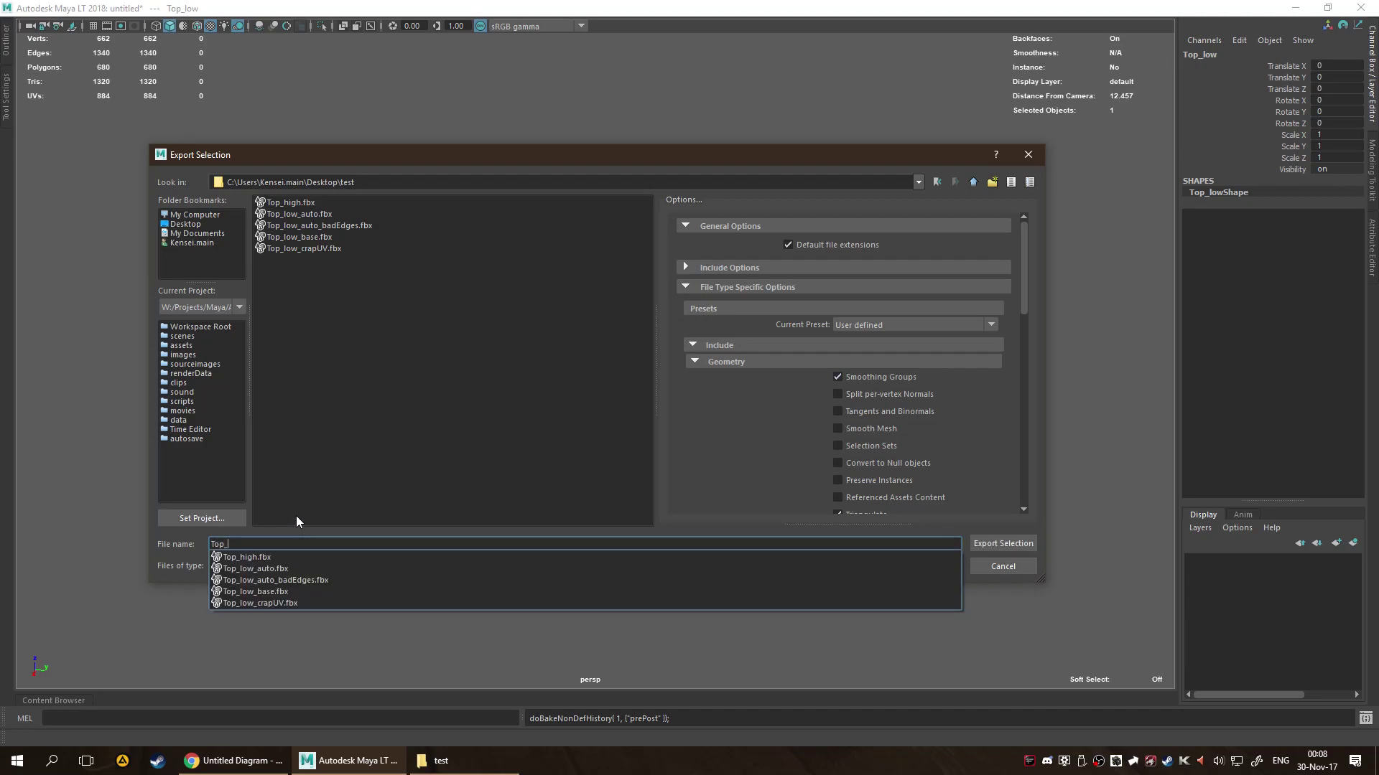
text(low)
key(Return)
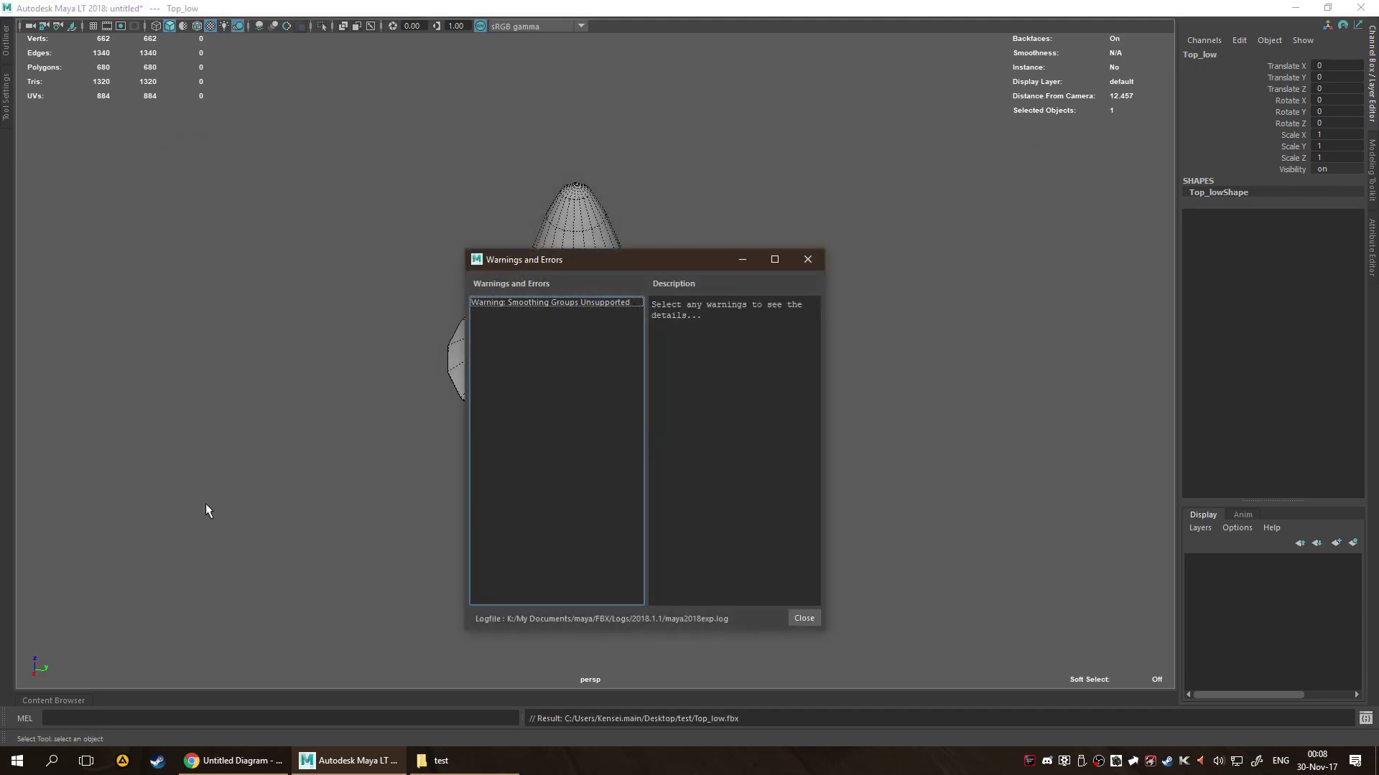
click(531, 303)
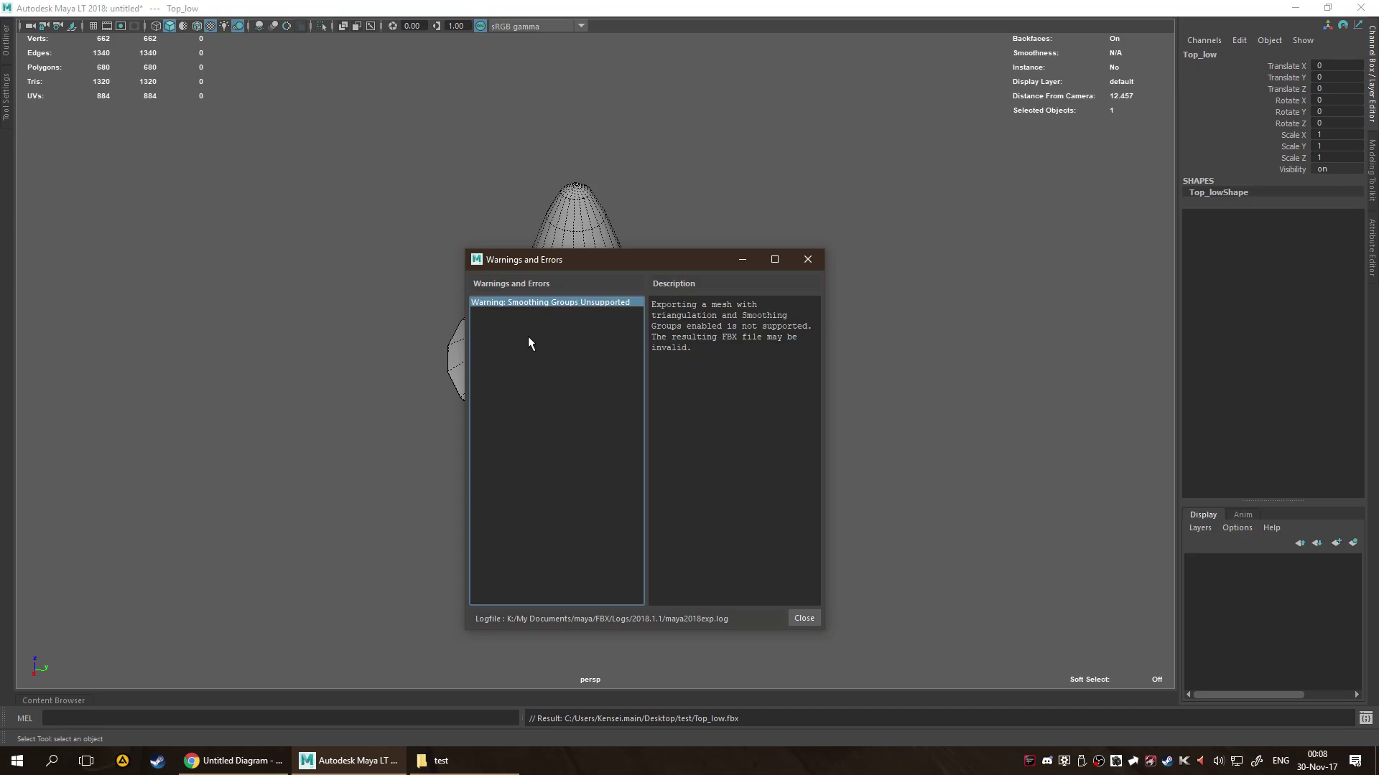
click(803, 261)
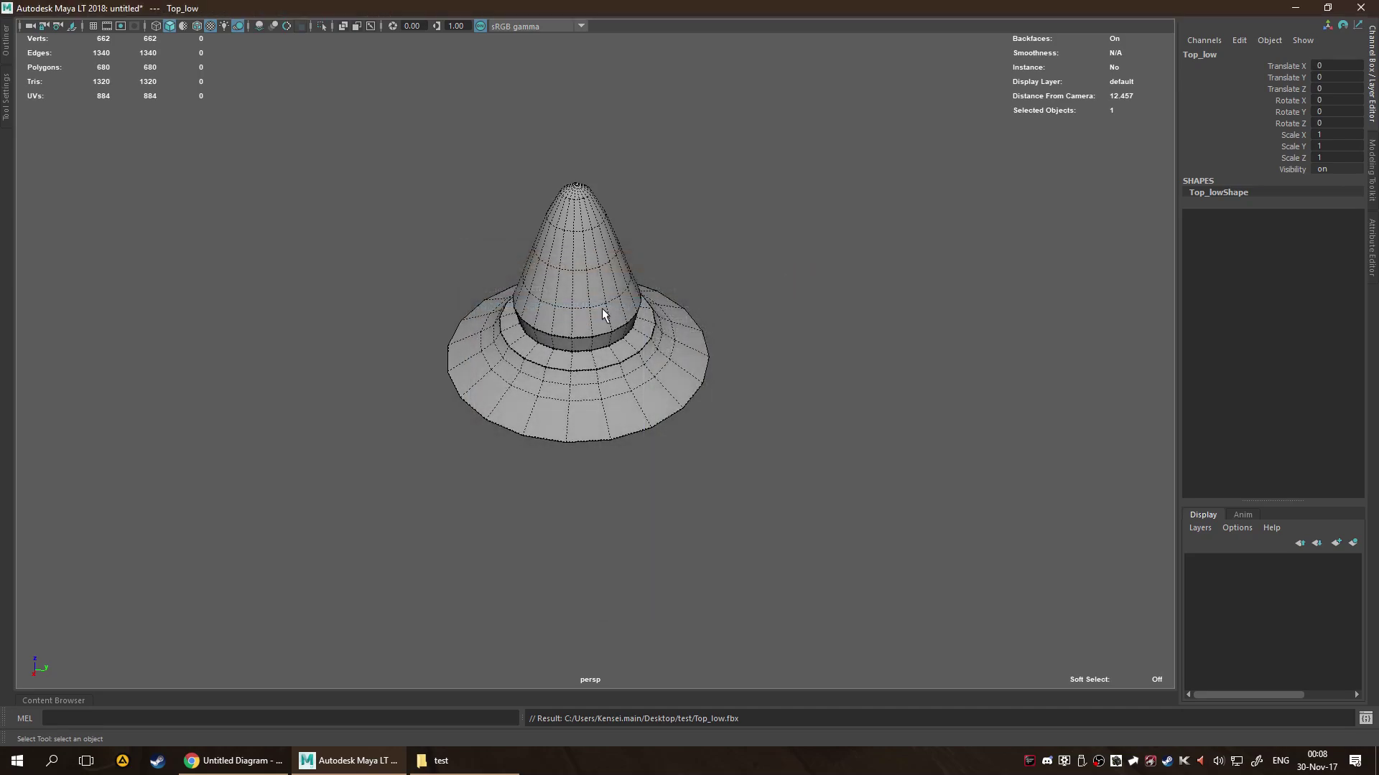
Triangulate the hat mesh.
shift+right_click(567, 299)
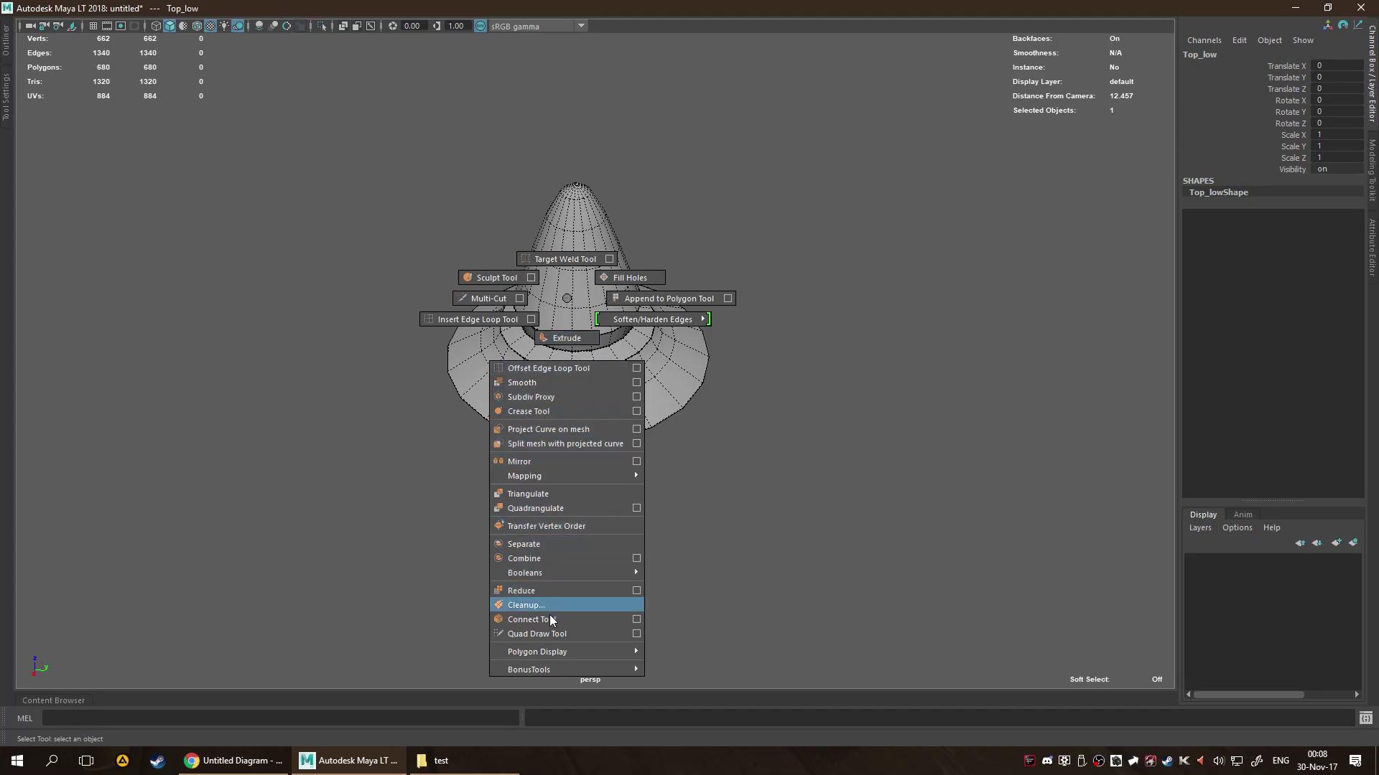
click(556, 494)
scroll(623, 448, up, 4)
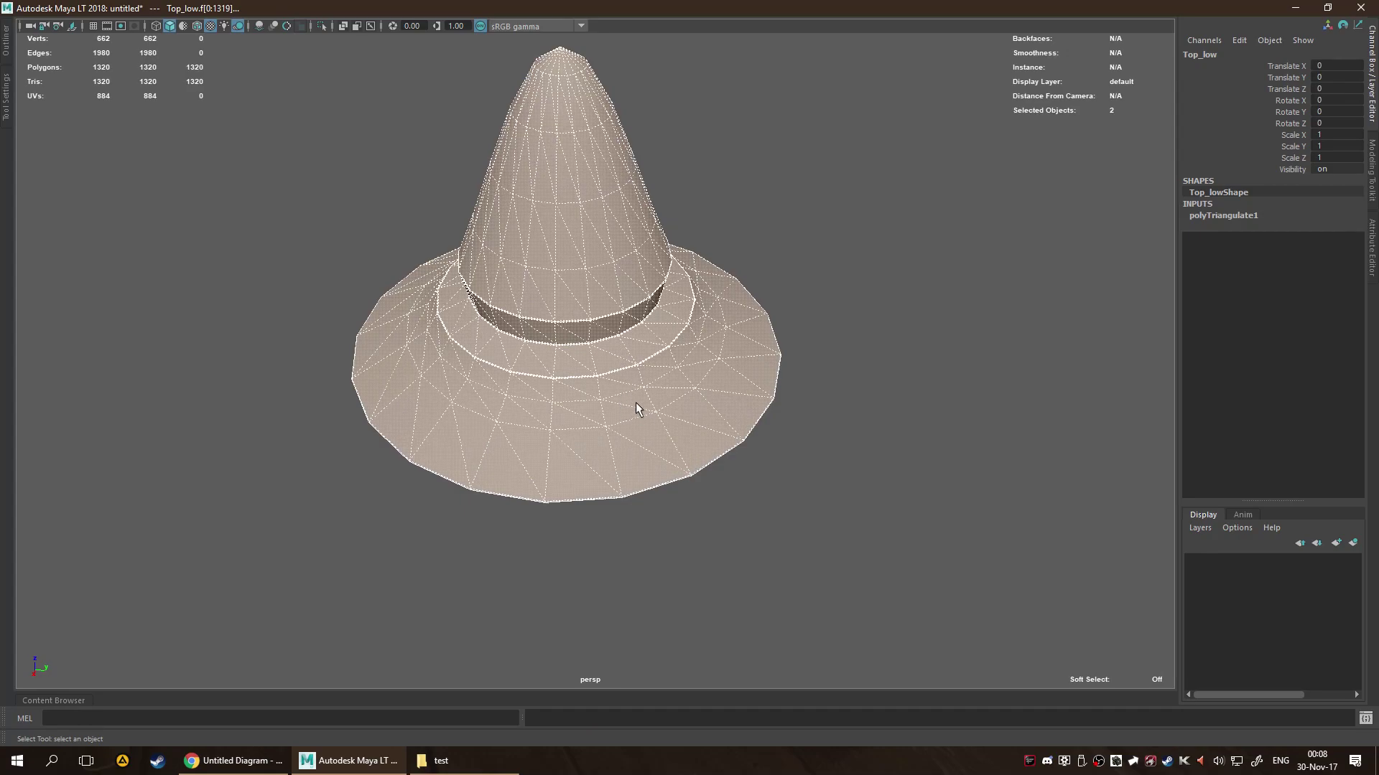
key(space)
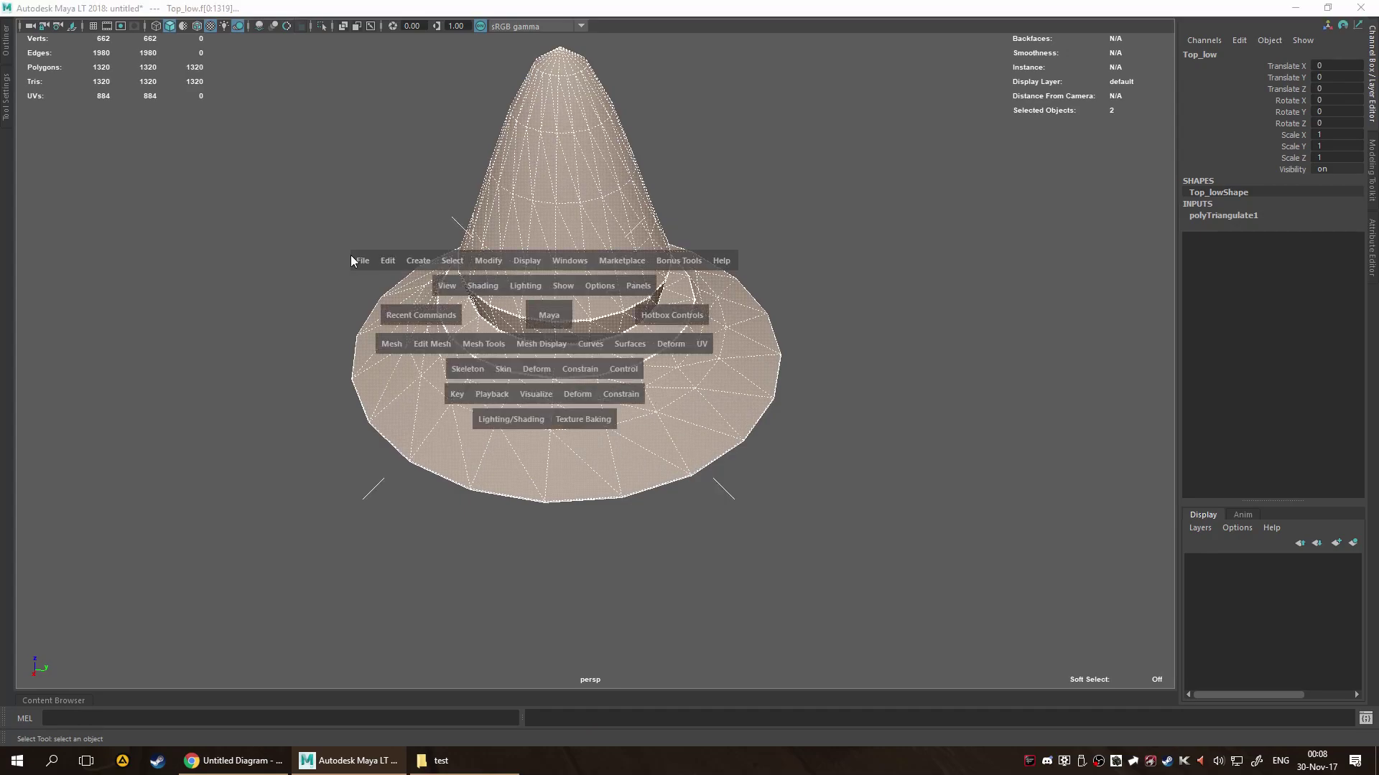
drag(355, 260, 436, 433)
scroll(844, 389, down, 3)
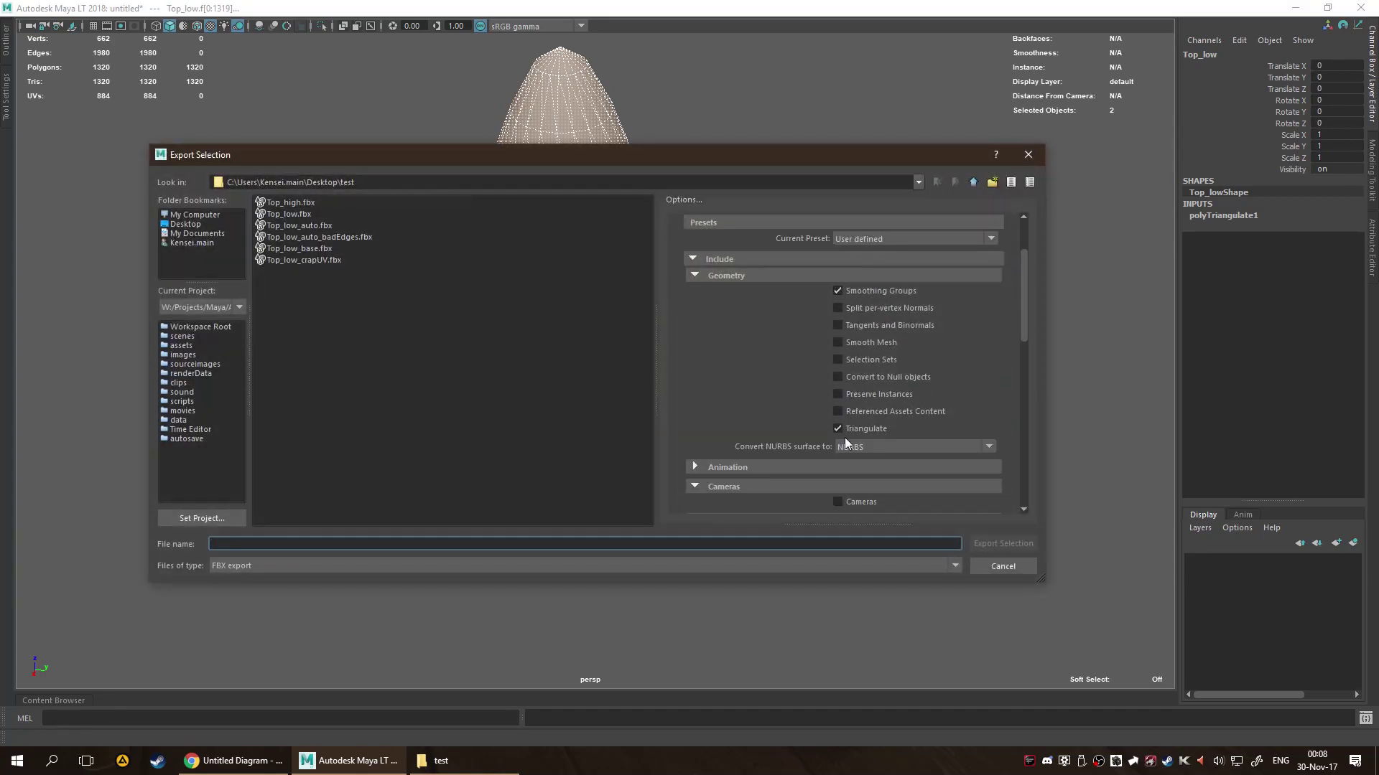
scroll(919, 405, down, 9)
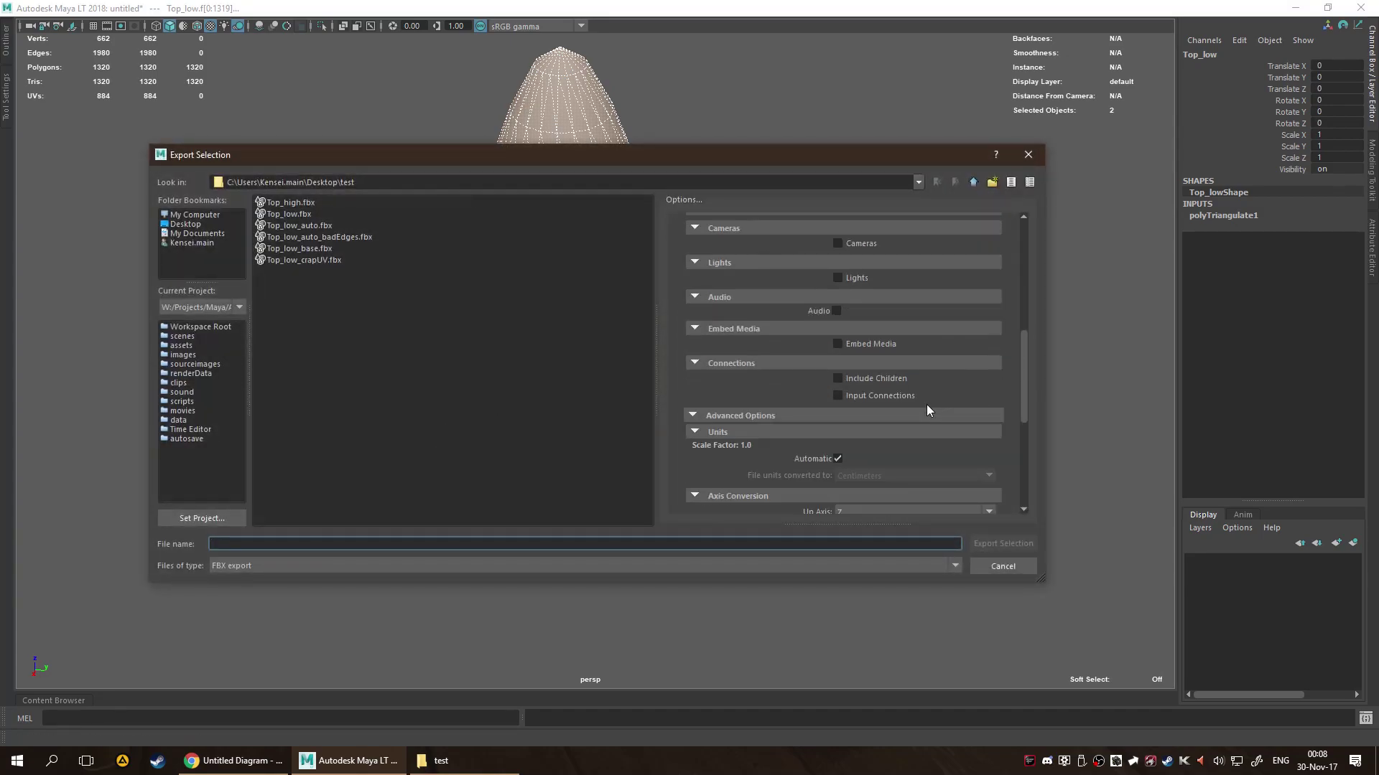
drag(935, 165, 820, 175)
click(931, 173)
Examine the triangulated topology around the beveled loops of the band and brim.
scroll(715, 374, up, 5)
alt+drag(696, 380, 712, 349)
alt+middle_drag(704, 236, 705, 300)
scroll(705, 300, up, 4)
alt+middle_drag(732, 137, 744, 206)
scroll(744, 283, down, 3)
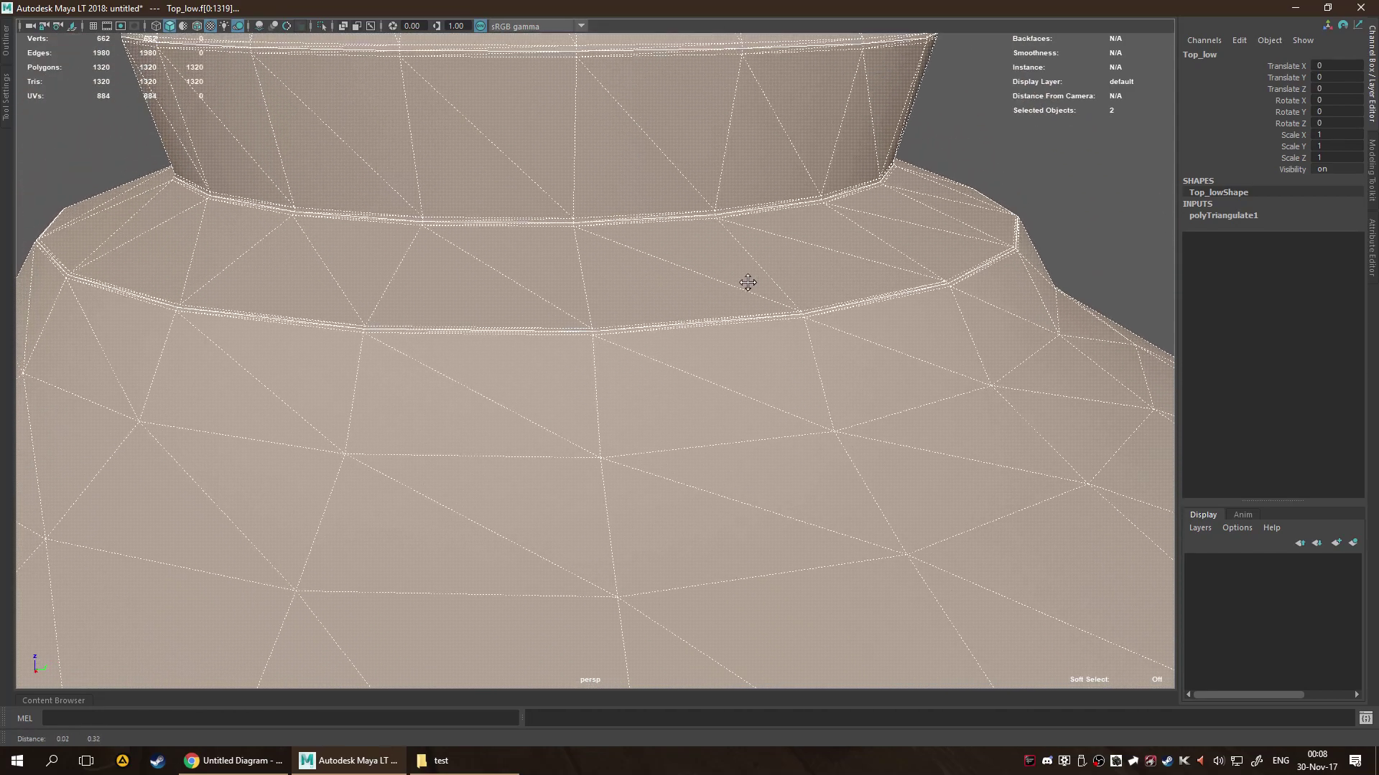
scroll(747, 289, up, 5)
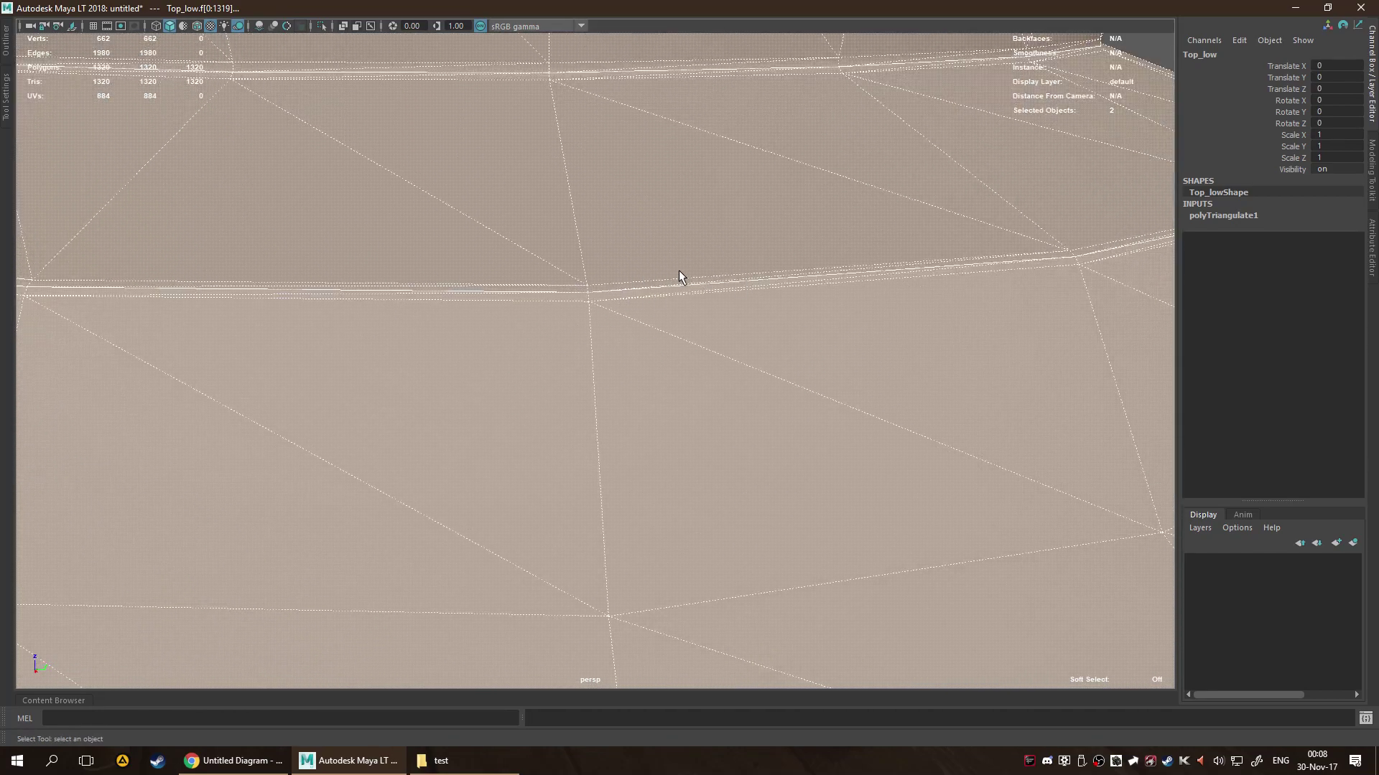
scroll(759, 280, down, 3)
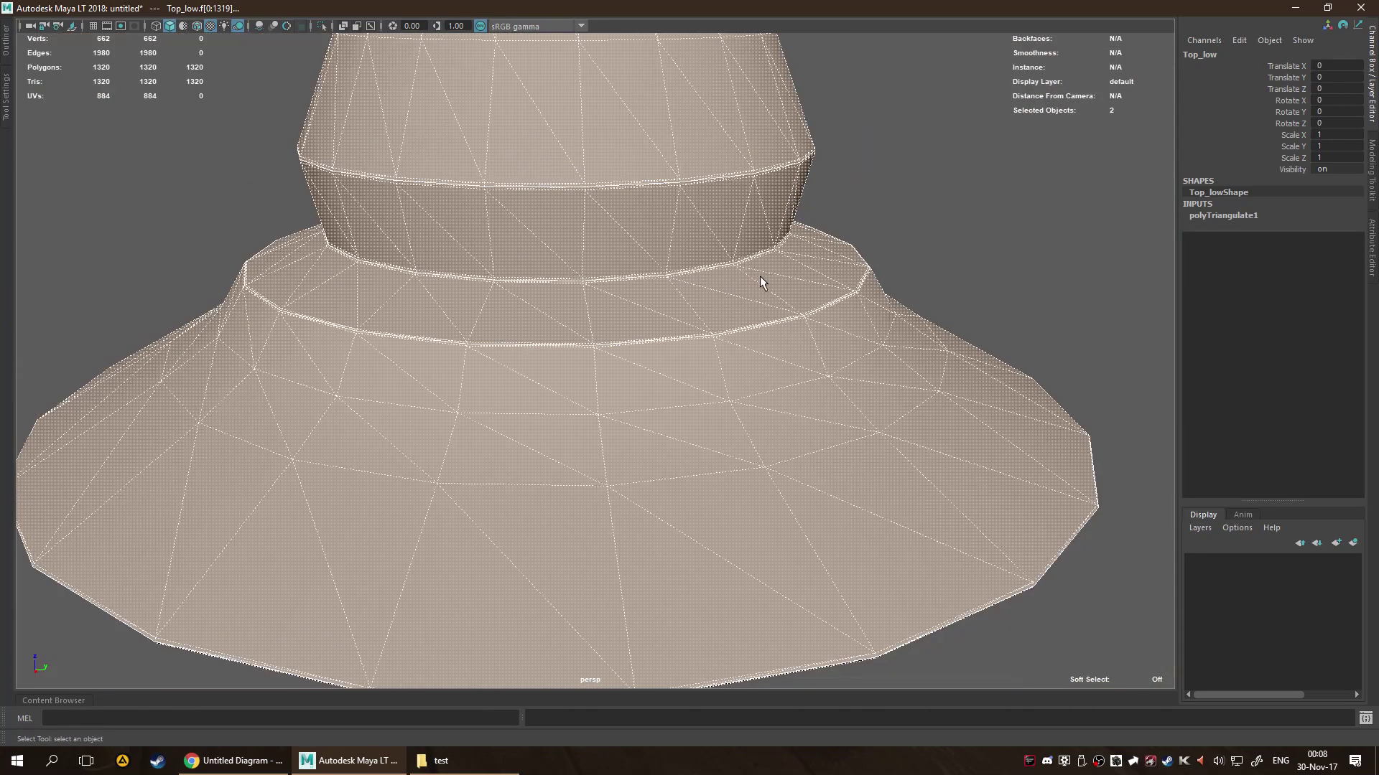
Clear the face selection and select the triangulated hat as a whole object.
click(970, 200)
scroll(700, 308, up, 5)
click(686, 312)
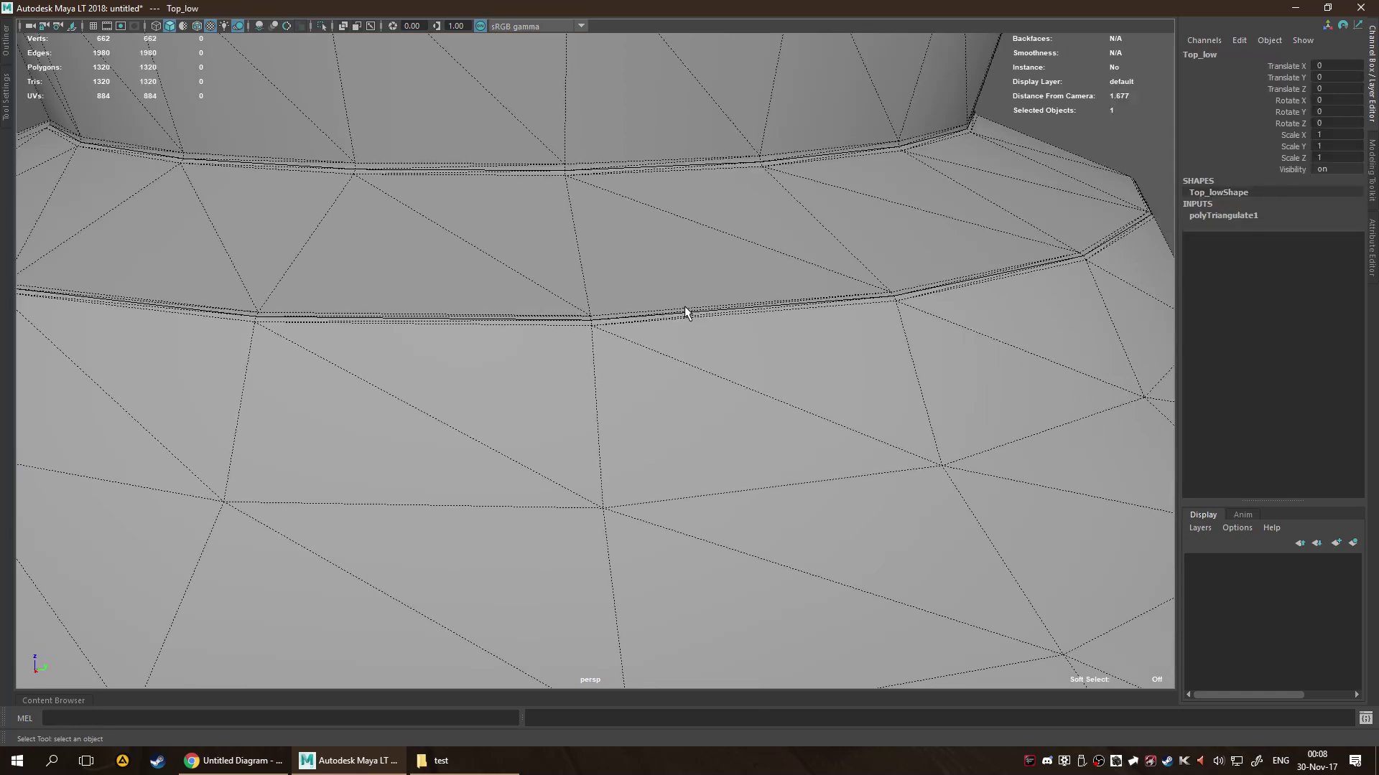
Examine the triangulated beveled edge loops where the crown, band and brim of the hat meet.
scroll(693, 328, up, 2)
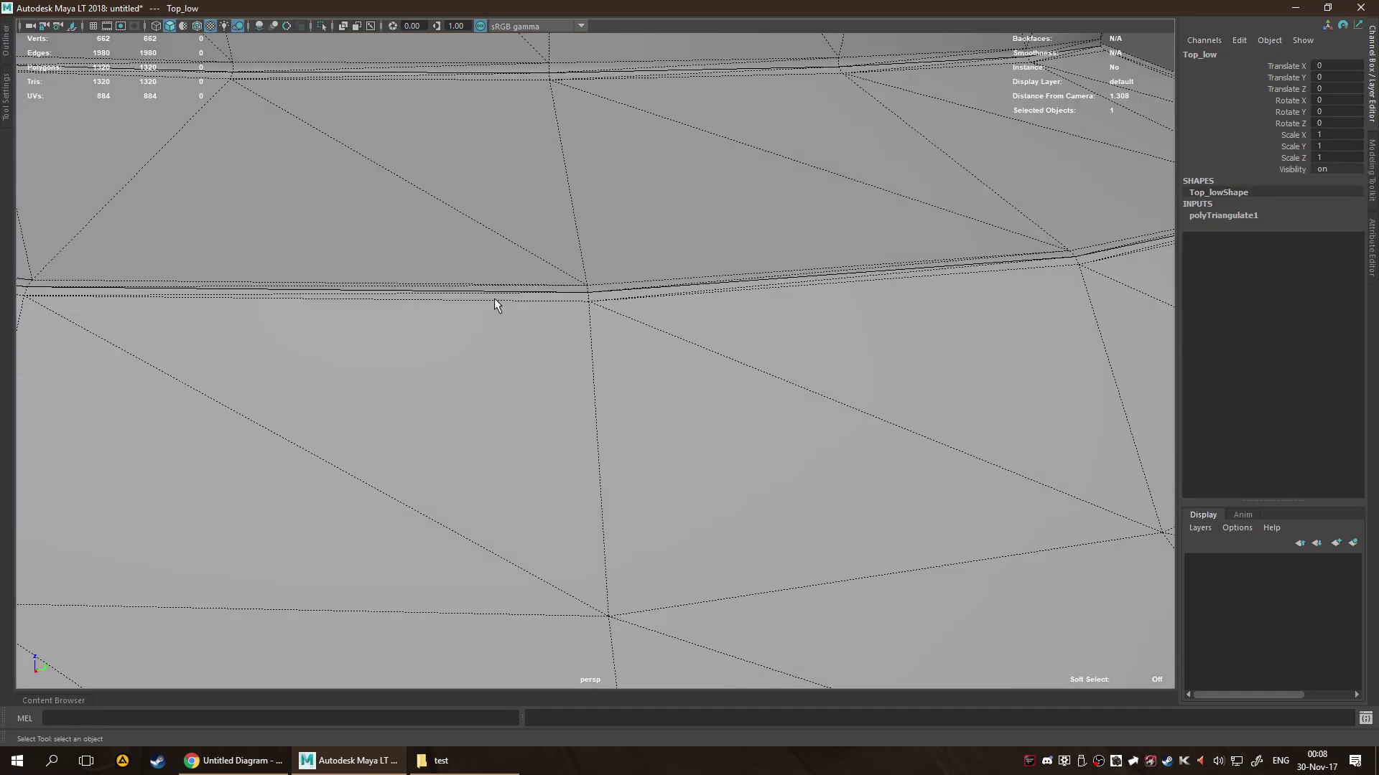
alt+middle_drag(656, 277, 740, 289)
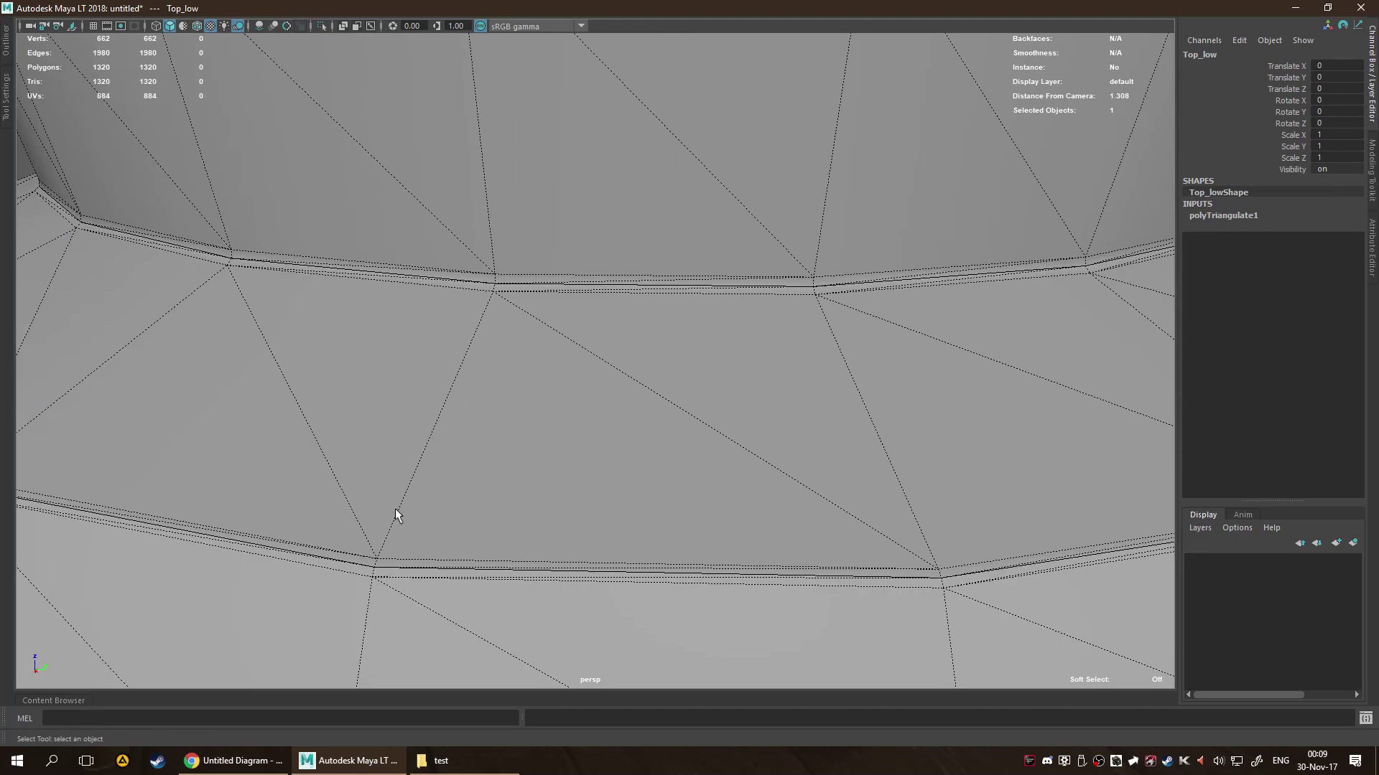
alt+middle_drag(527, 320, 603, 287)
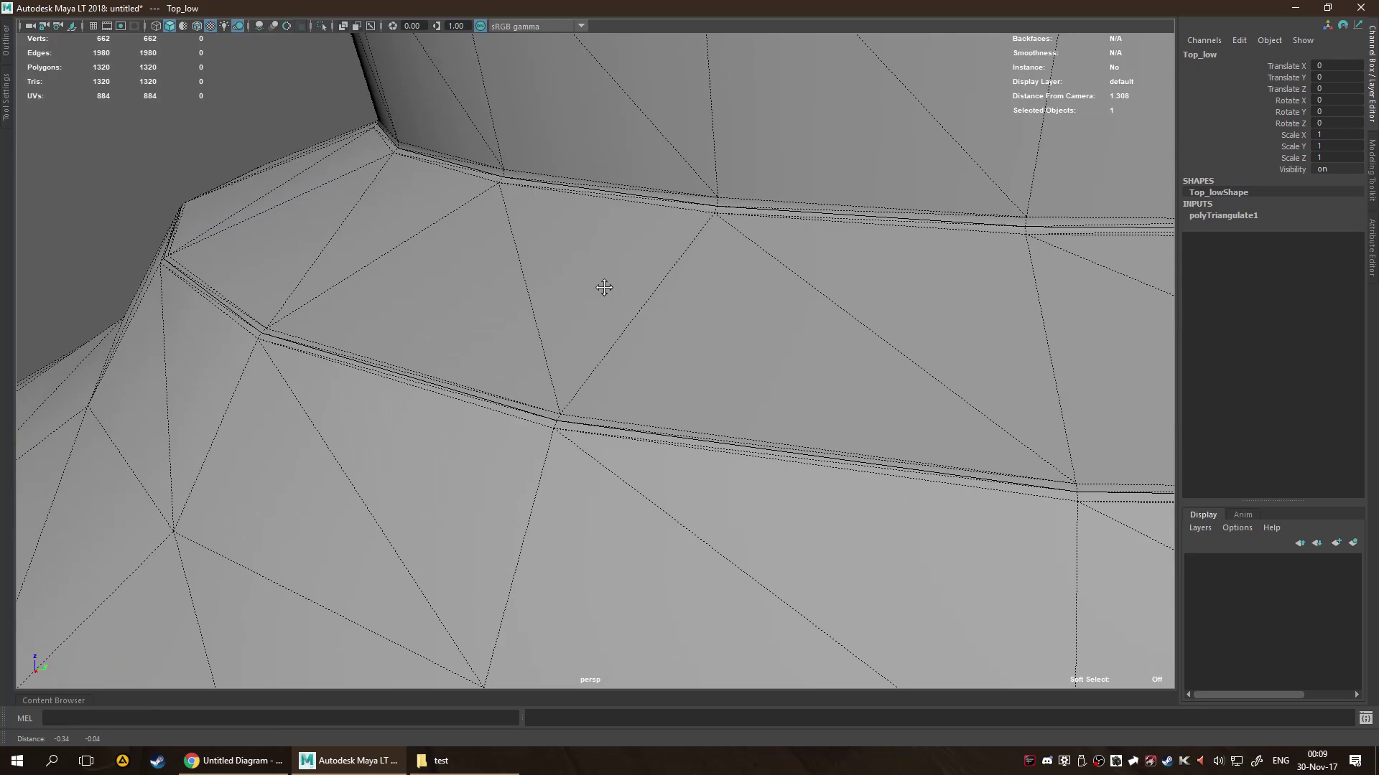
alt+drag(604, 287, 720, 160)
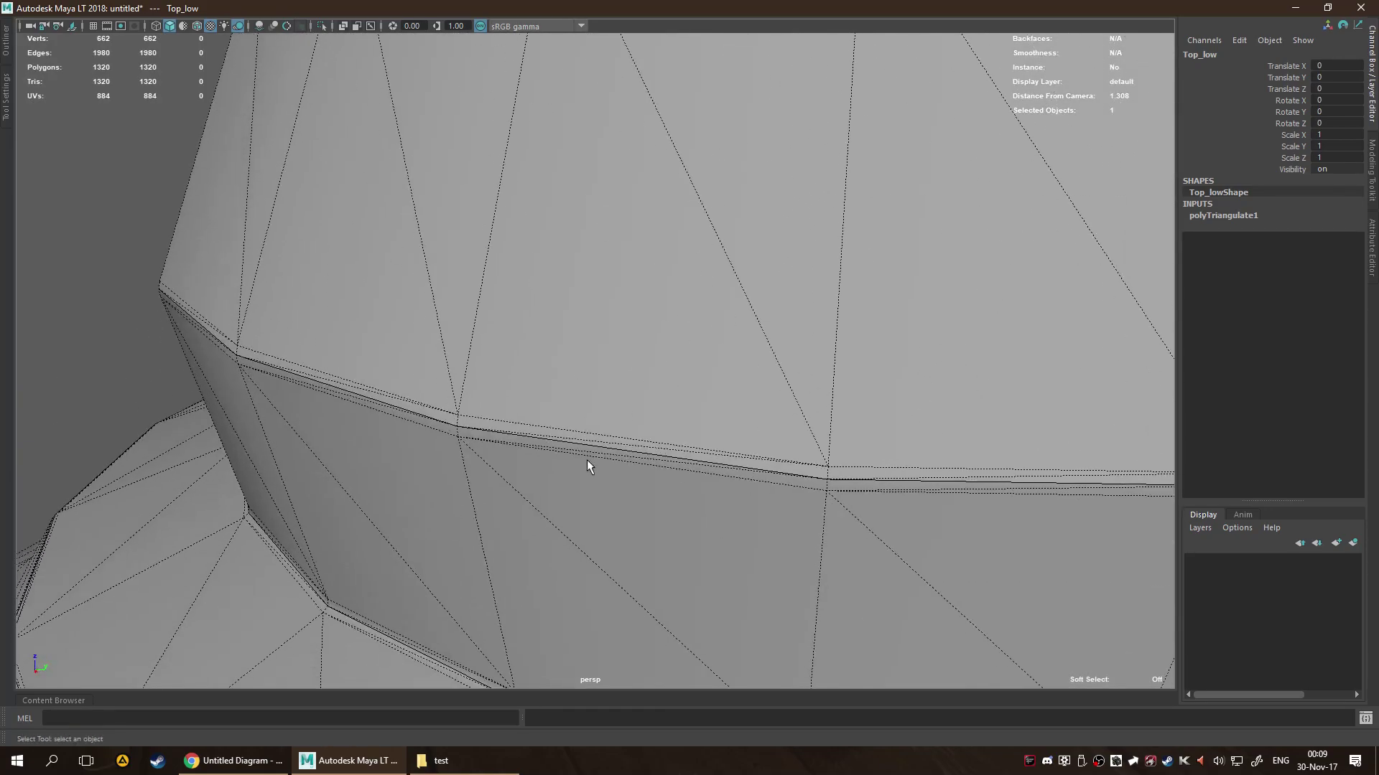
alt+middle_drag(587, 460, 668, 252)
scroll(727, 364, down, 6)
scroll(737, 379, up, 4)
alt+middle_drag(714, 385, 670, 254)
Inspect the triangulation on the hat's underside and inner rim, and review the whole mesh.
alt+middle_drag(417, 644, 416, 501)
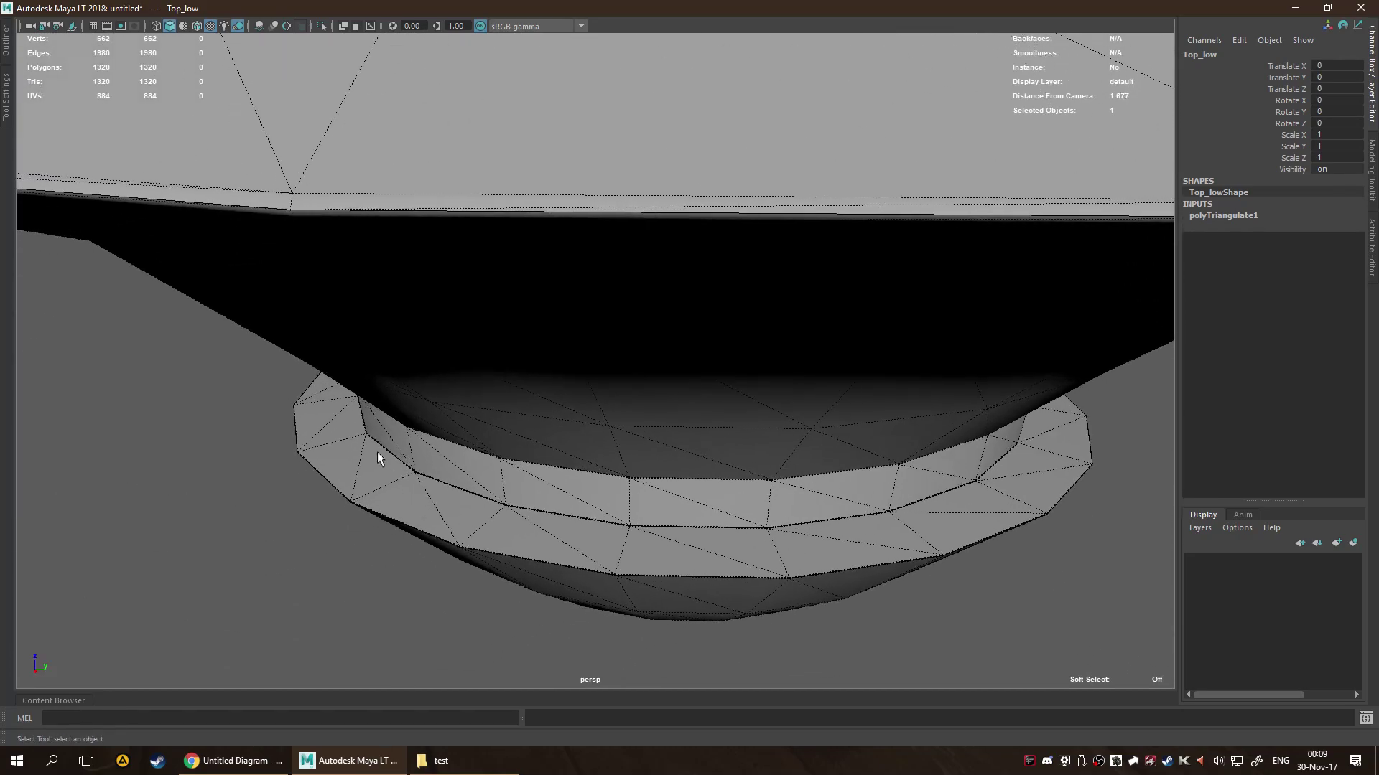
alt+drag(378, 458, 373, 296)
scroll(606, 357, down, 2)
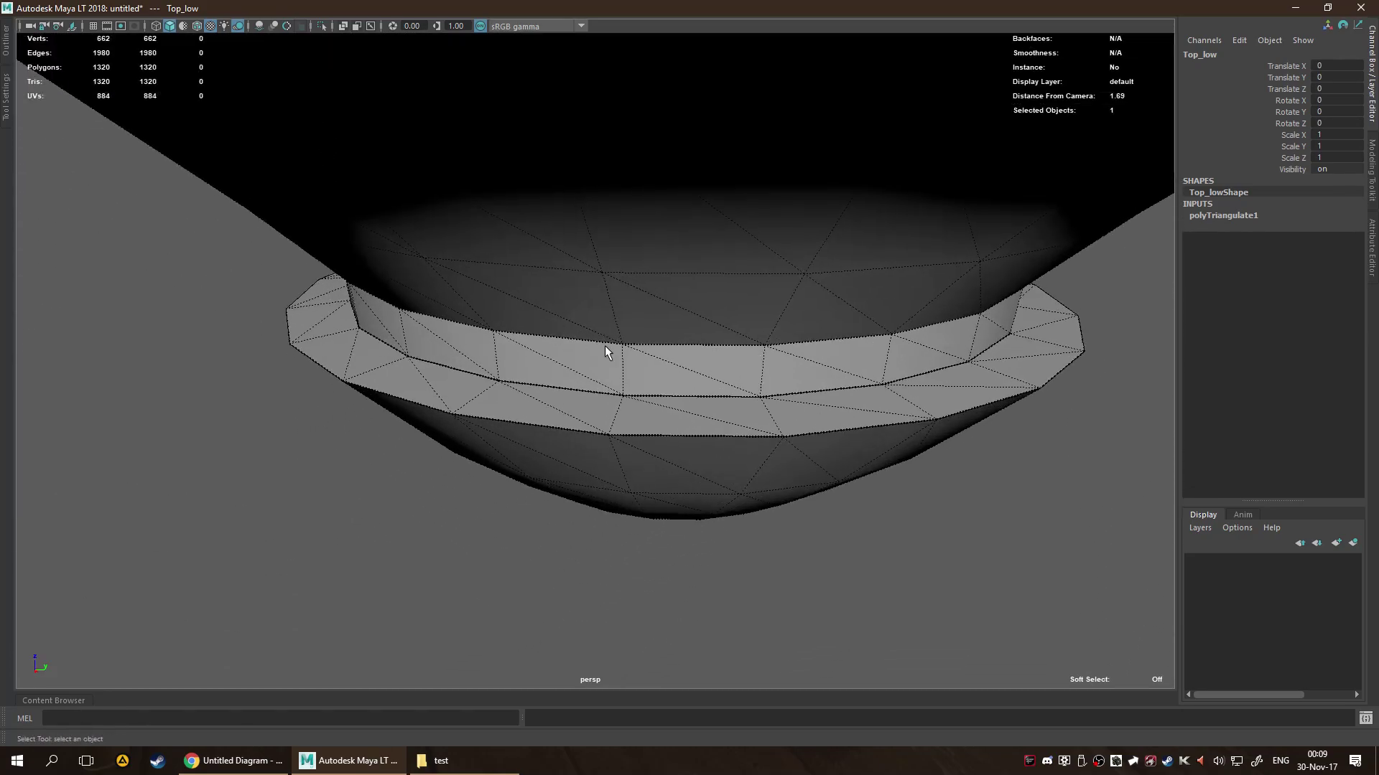
scroll(618, 332, up, 5)
scroll(625, 354, down, 6)
alt+middle_drag(660, 306, 576, 418)
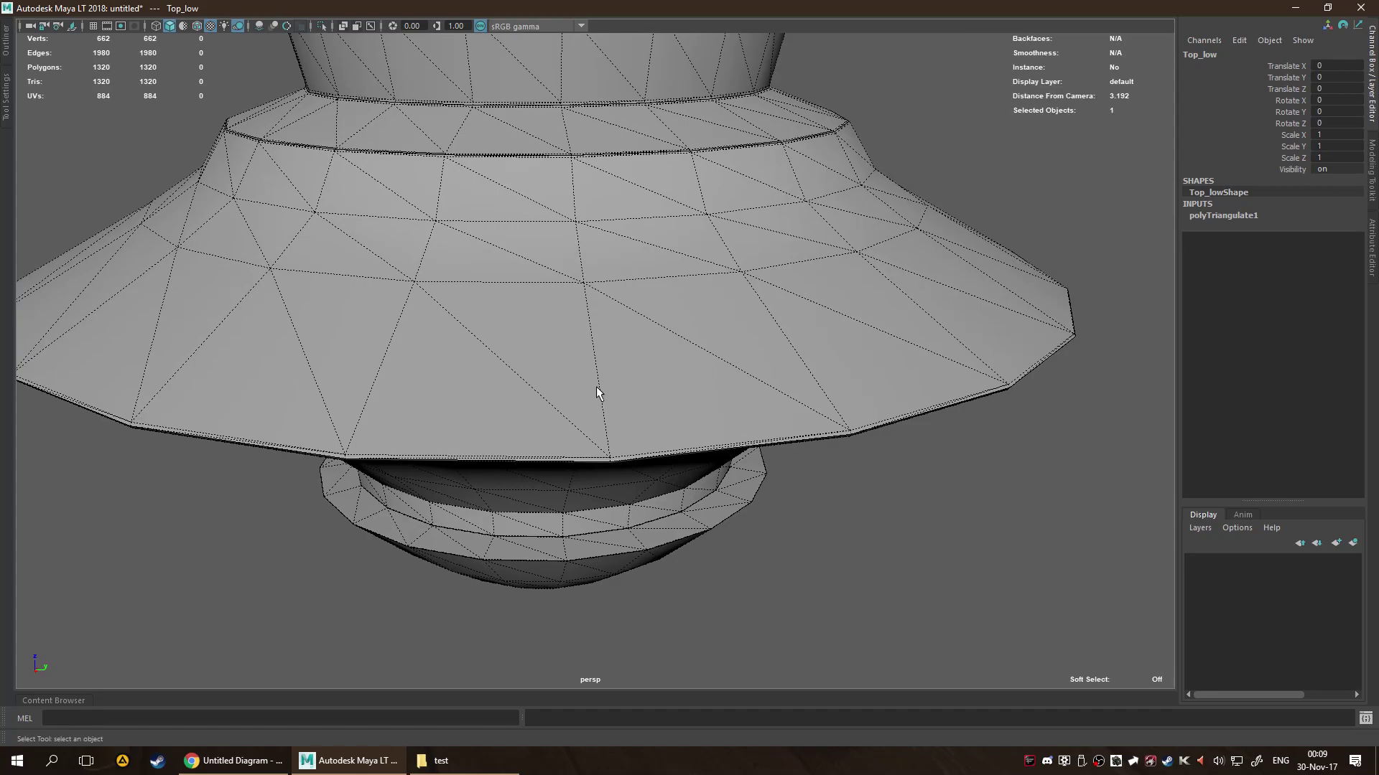
scroll(628, 344, down, 6)
alt+middle_drag(641, 324, 629, 401)
alt+drag(630, 406, 625, 400)
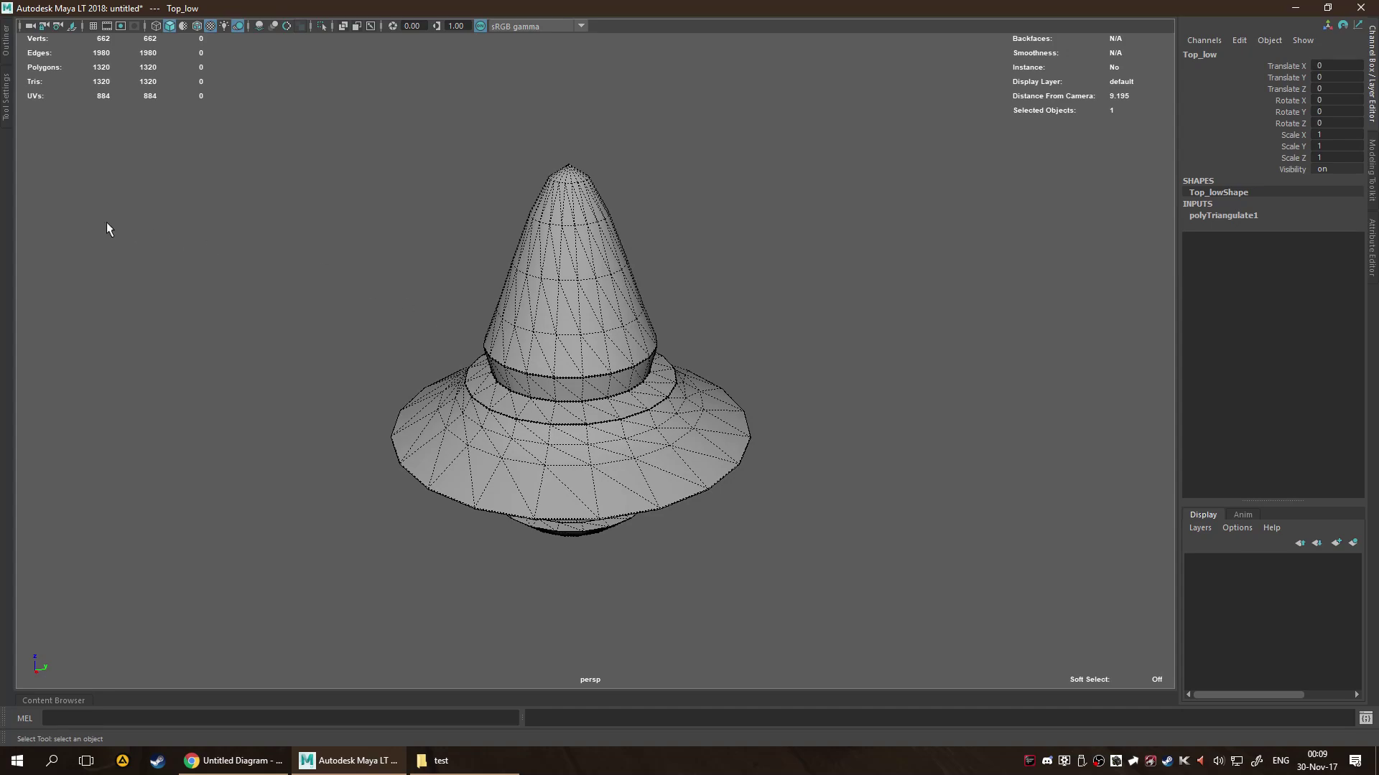
Open the Outliner, unhide Top_high, isolate it and inspect its dense wireframe around the band and brim.
click(7, 97)
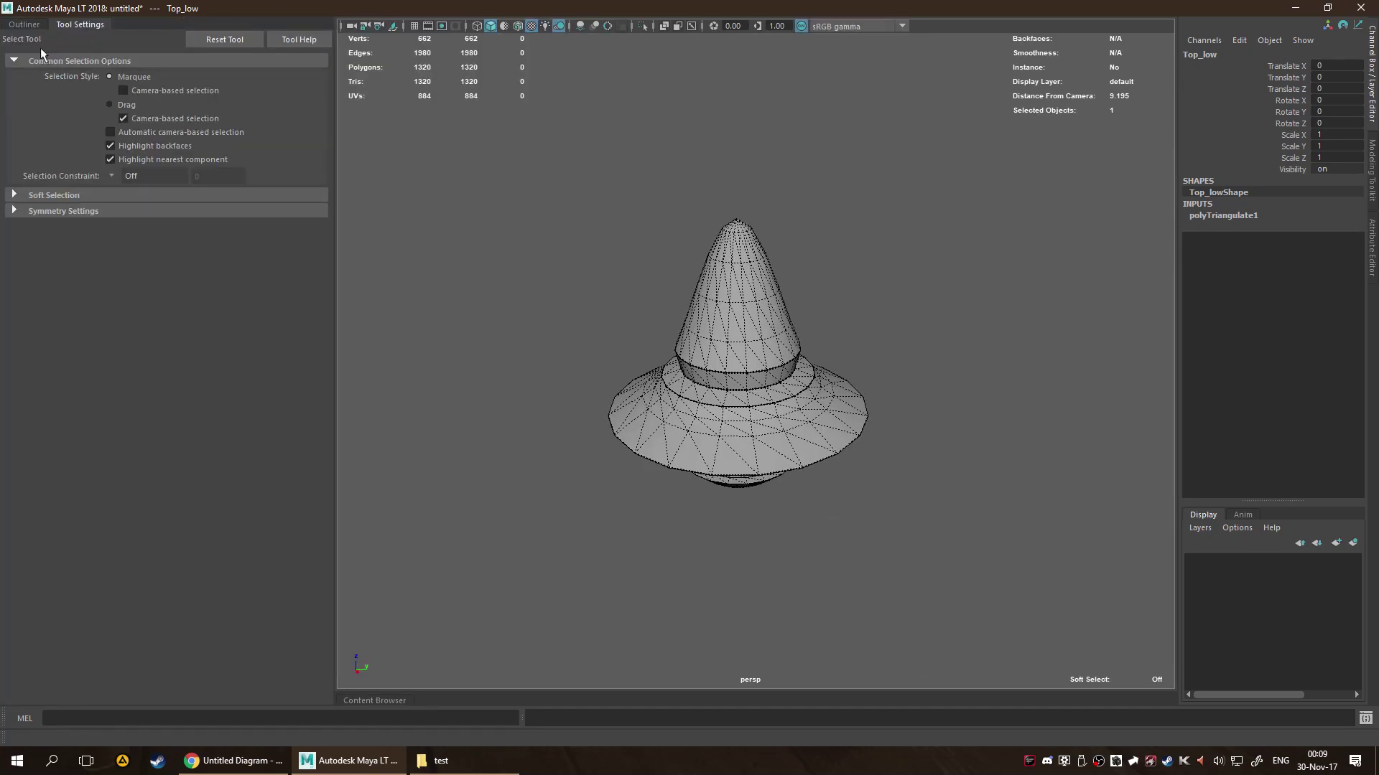
click(25, 24)
click(59, 142)
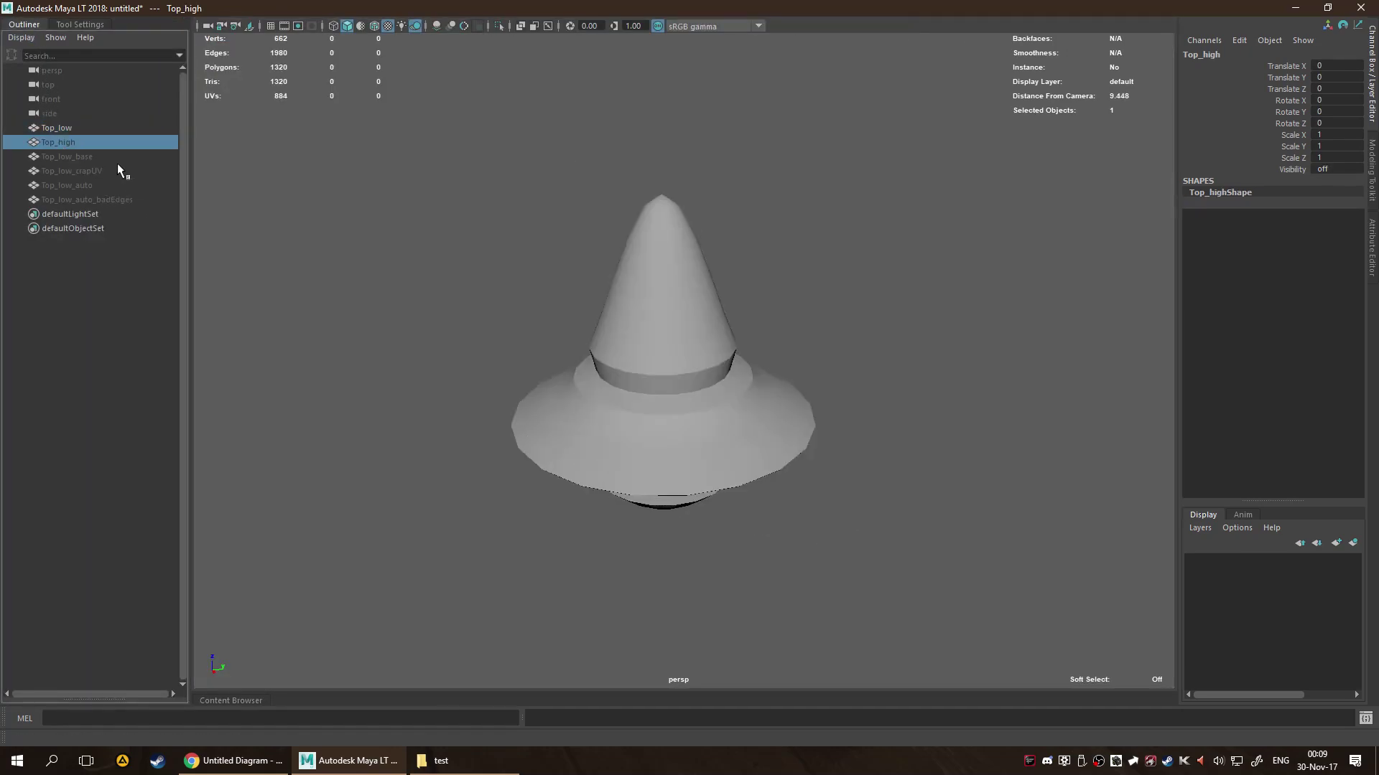
key(shift+h)
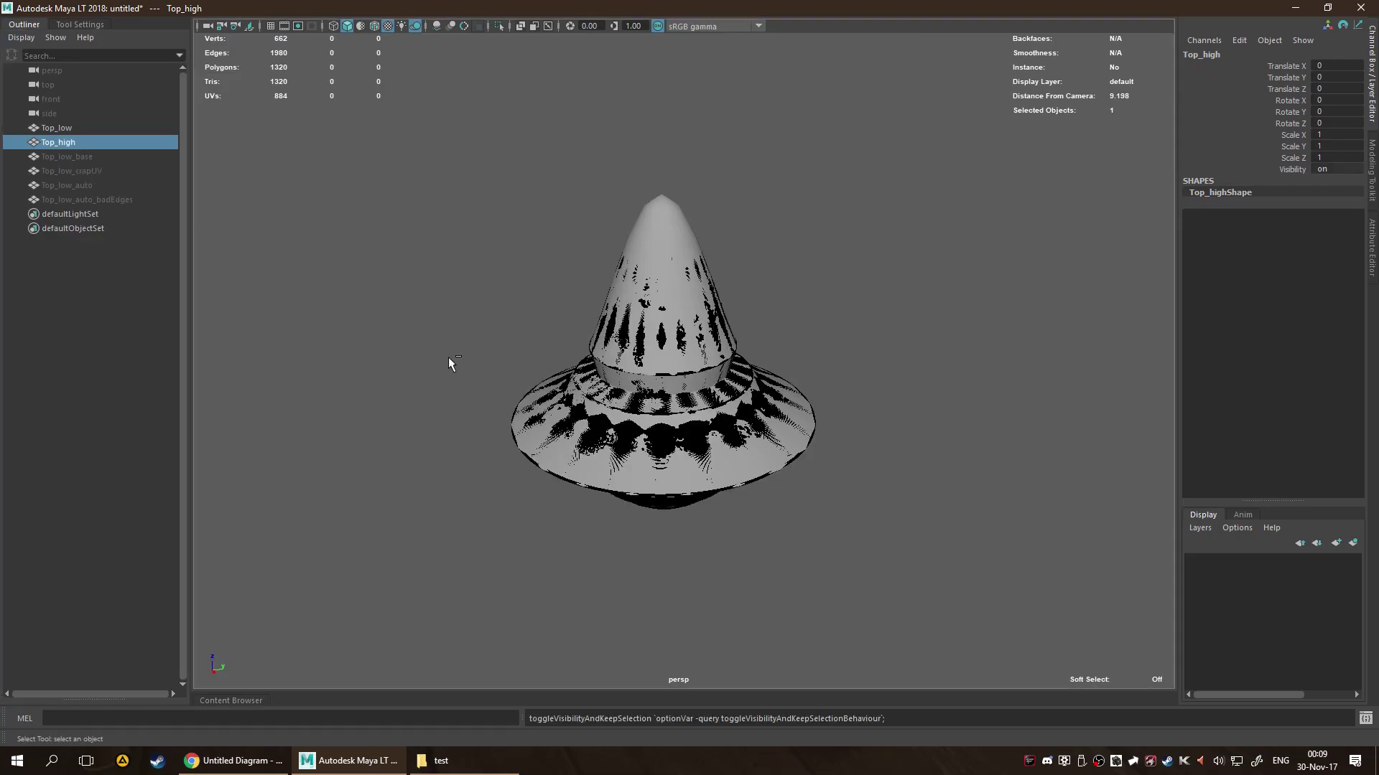
key(ctrl+1)
scroll(603, 452, up, 6)
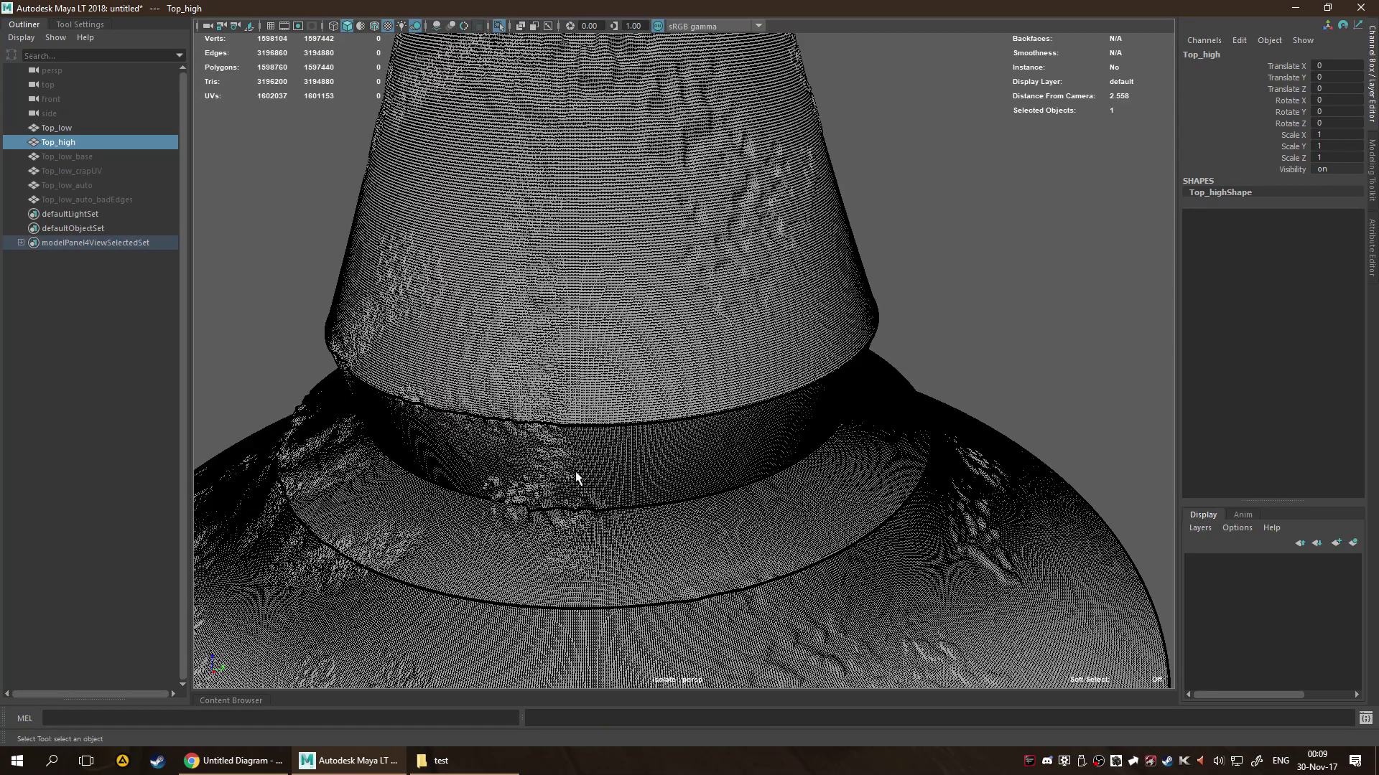
scroll(632, 458, up, 3)
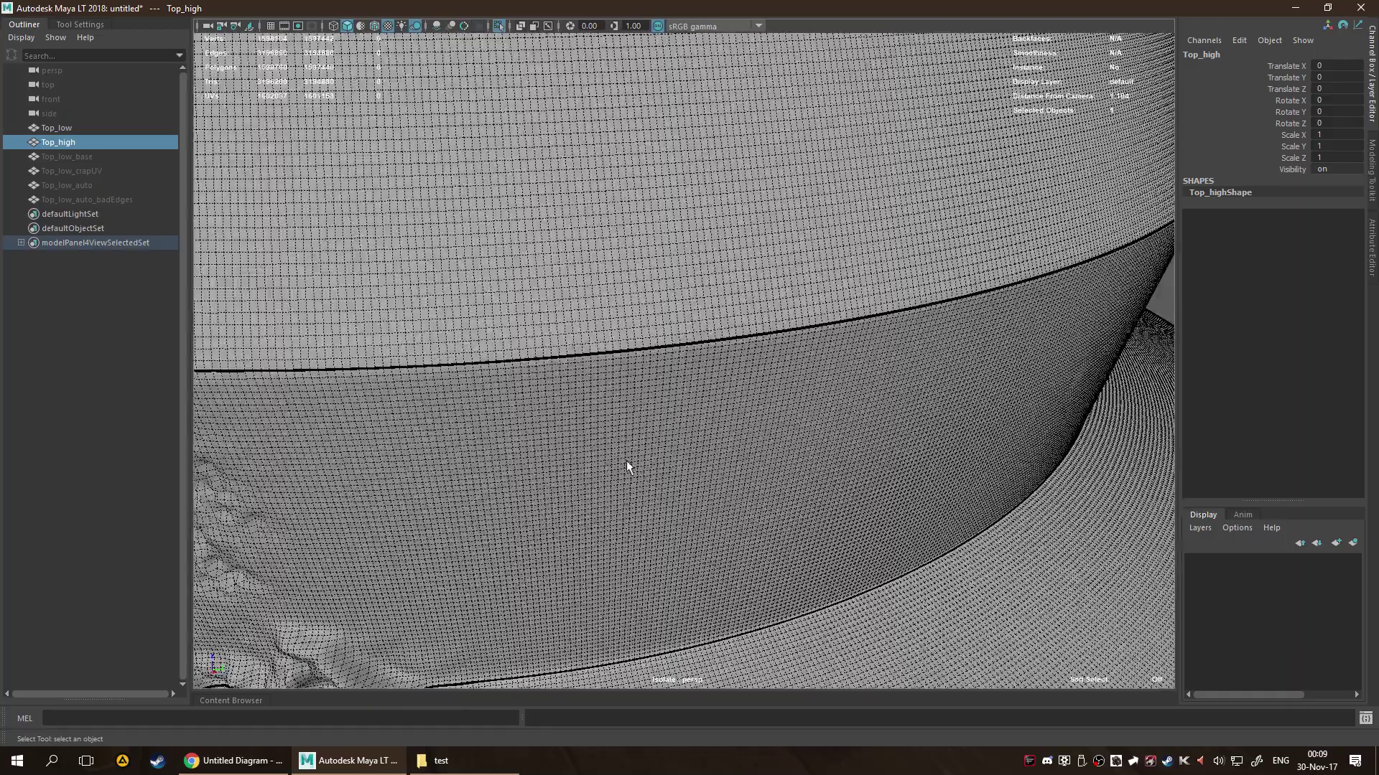
scroll(605, 447, down, 3)
scroll(567, 418, down, 3)
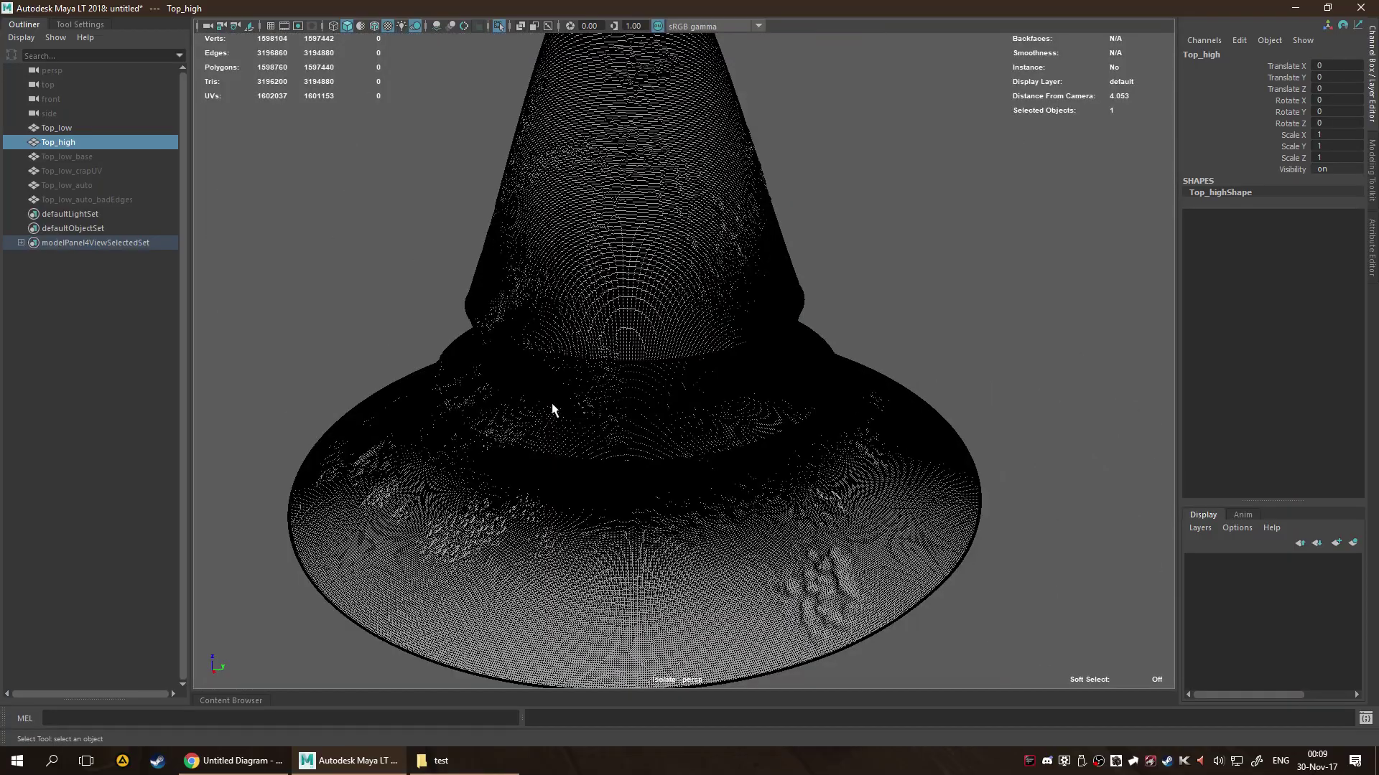
scroll(552, 410, up, 3)
Hide Top_high again, select Top_low and turn off the isolated view.
key(h)
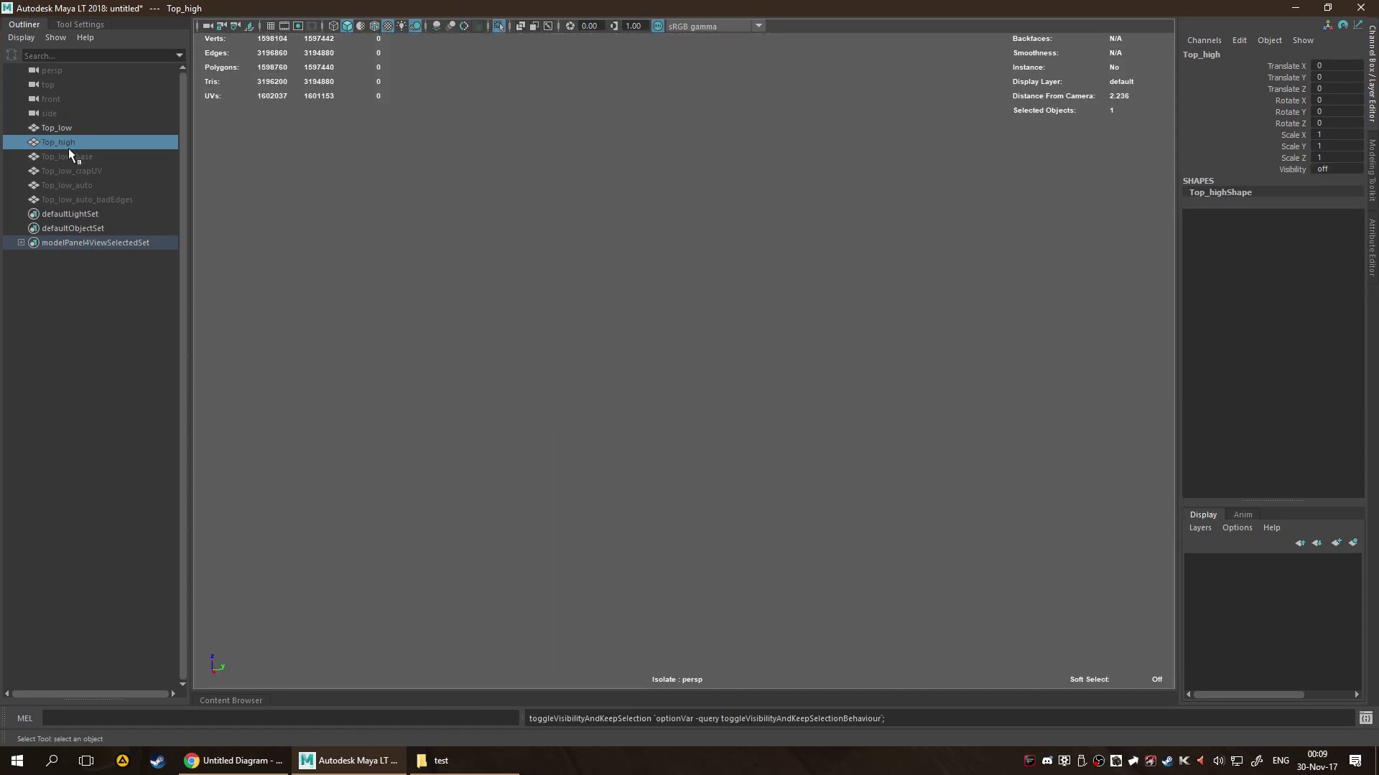
click(76, 130)
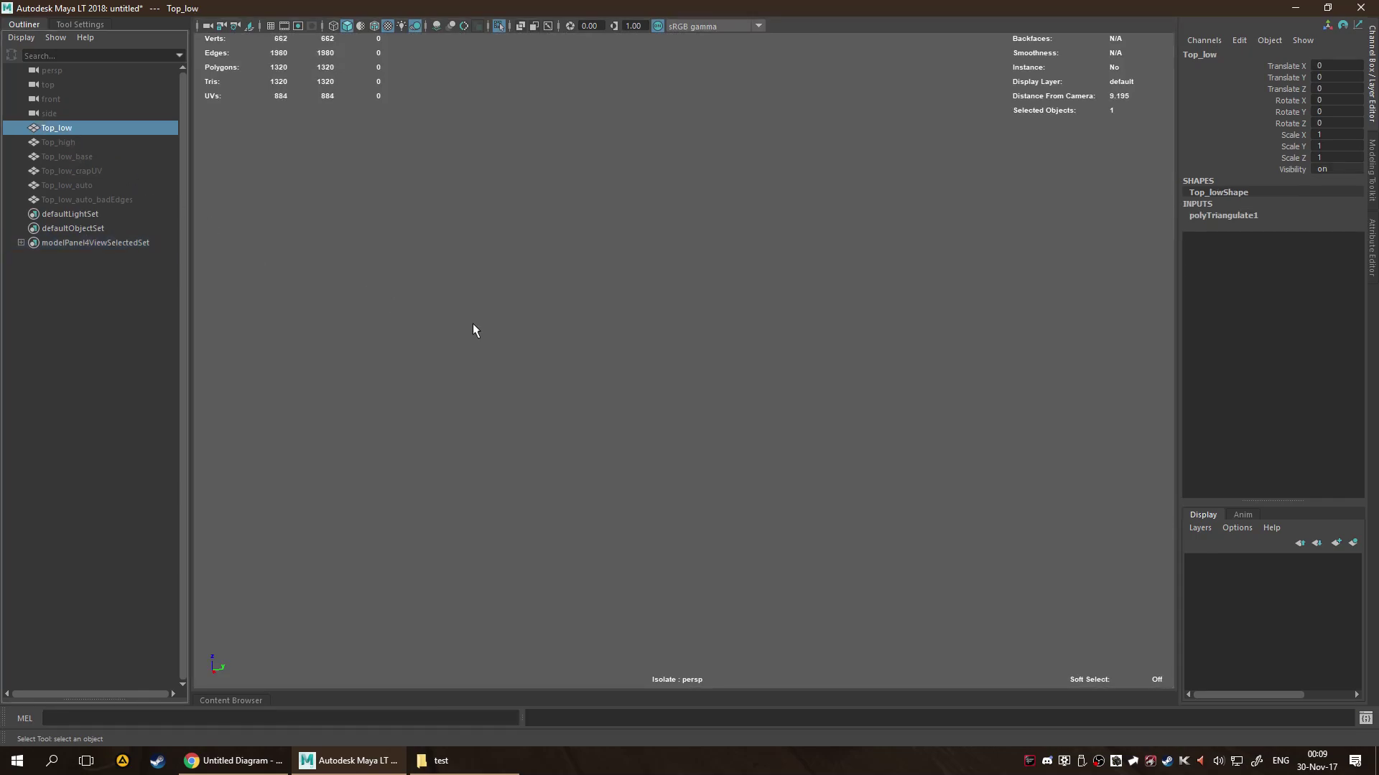
key(ctrl+1)
scroll(573, 365, up, 1)
Export the selected Top_low mesh as FBX, overwriting Top_low.fbx in the test folder, and deselect it.
key(space)
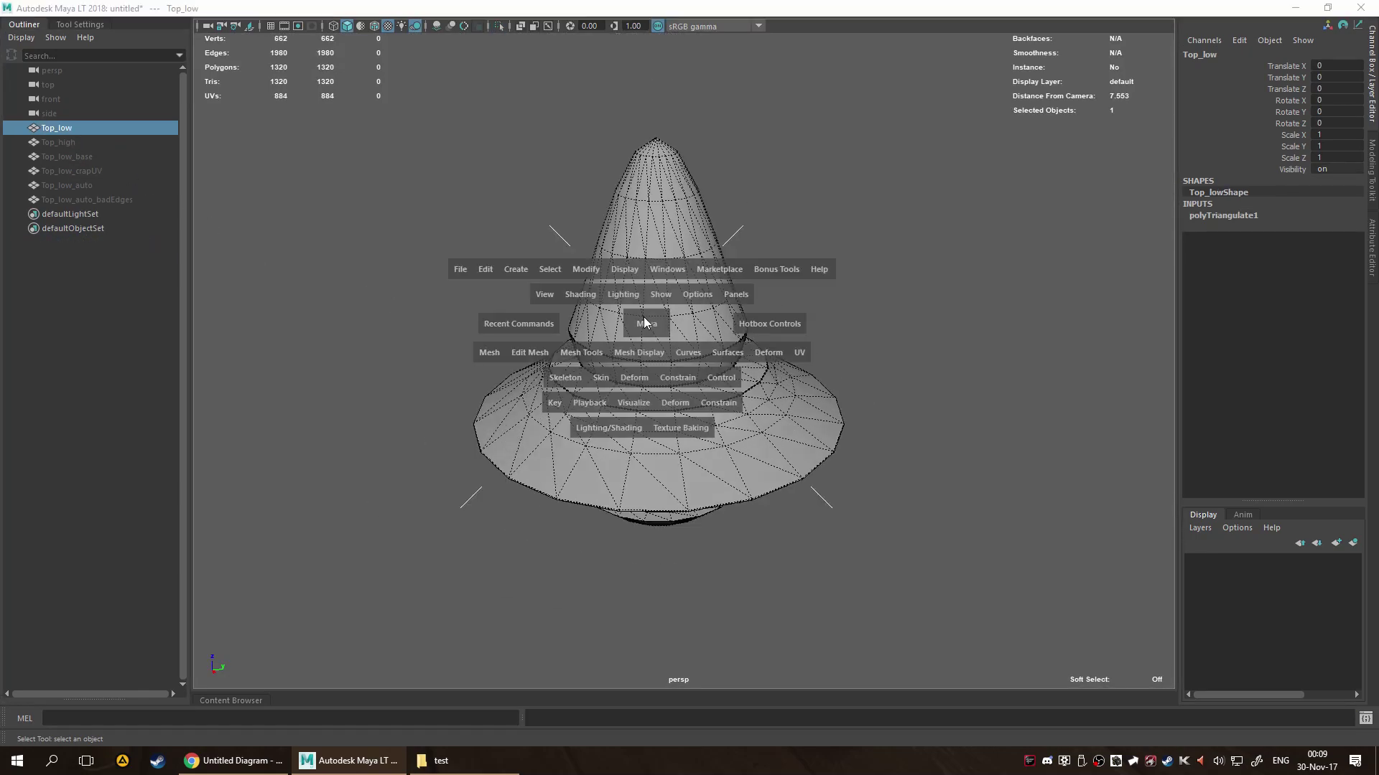
click(392, 235)
click(599, 359)
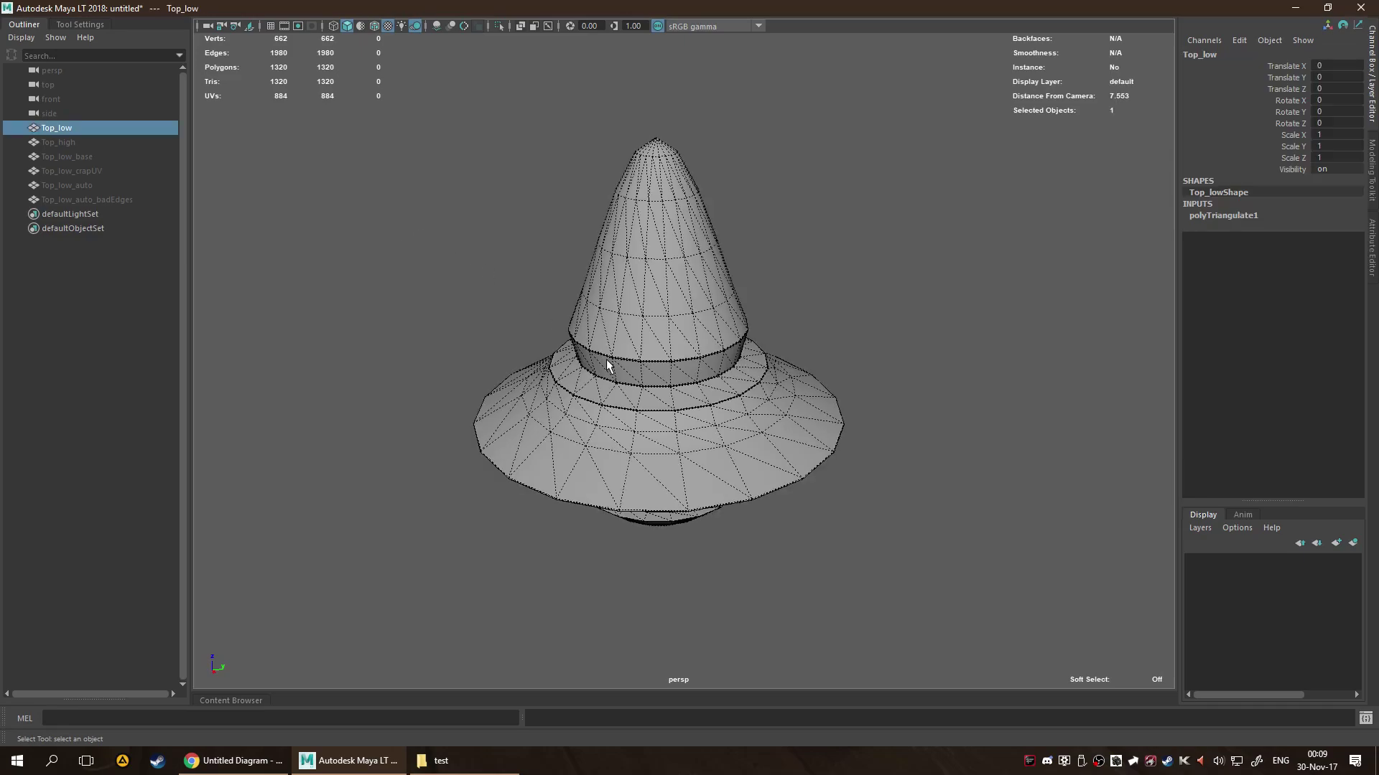
key(space)
click(410, 295)
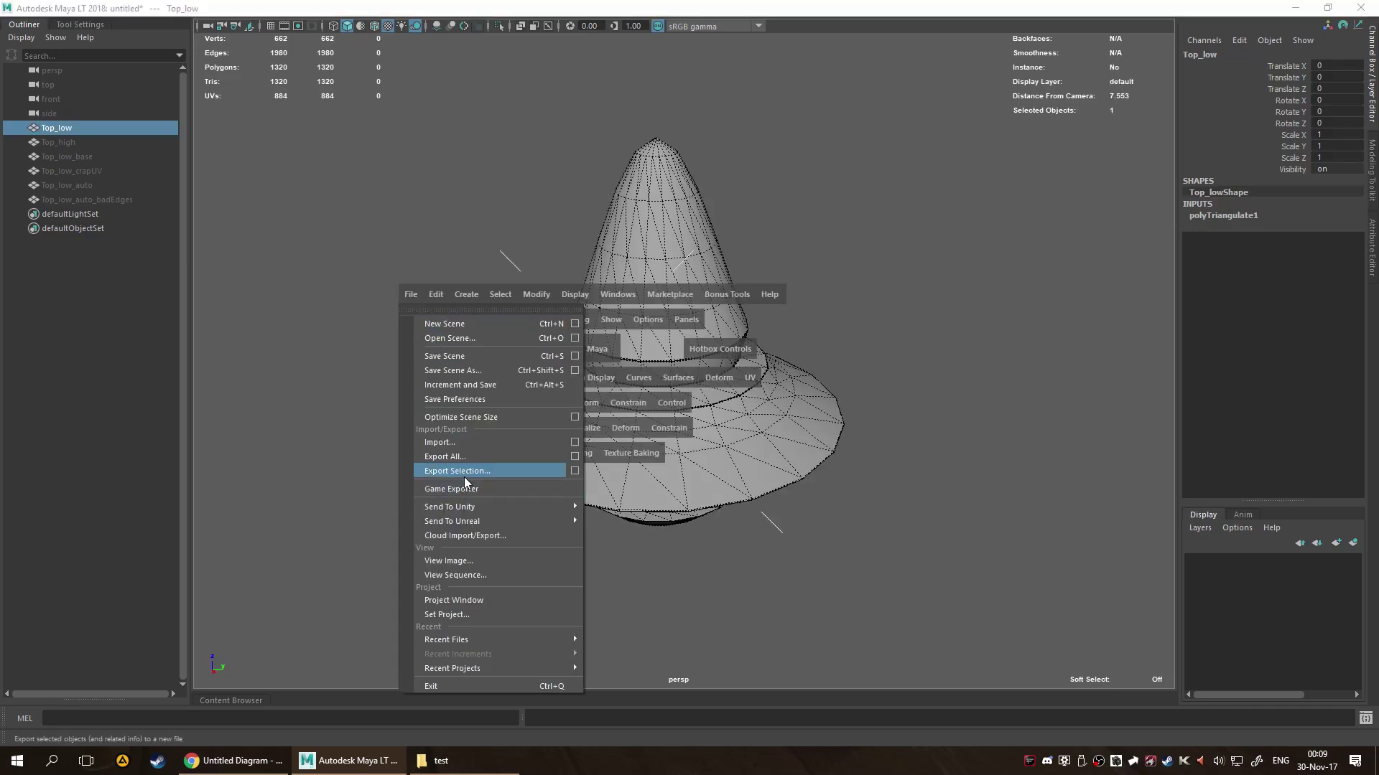
click(528, 467)
scroll(776, 408, down, 3)
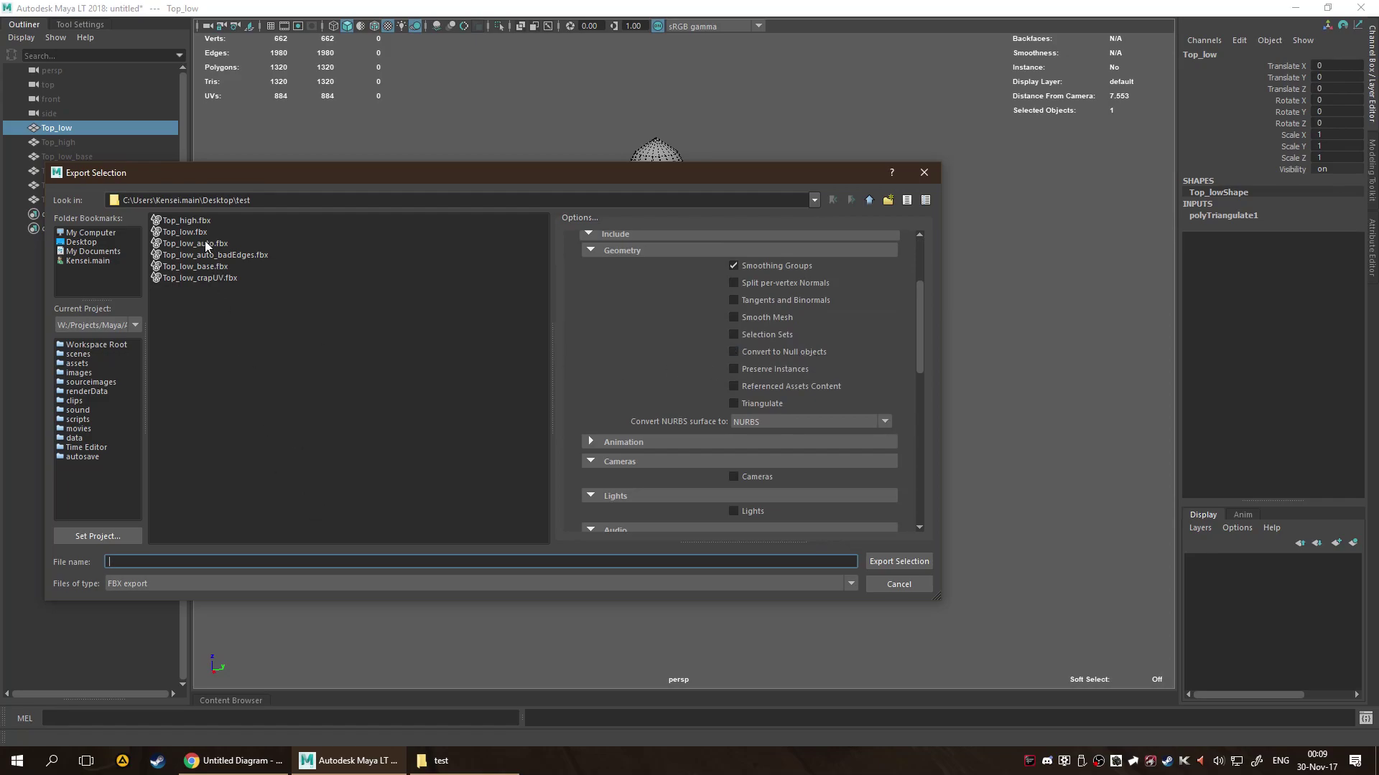
double_click(188, 233)
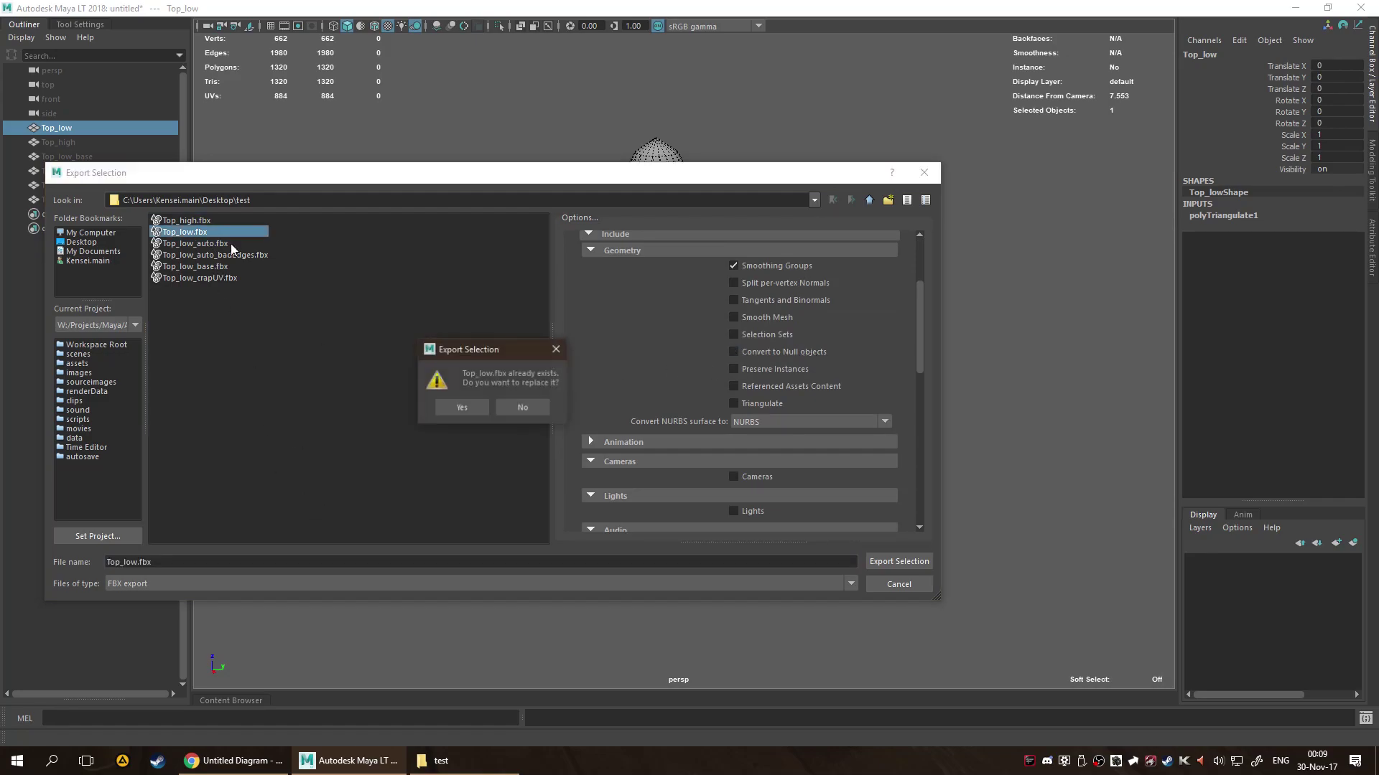
click(462, 408)
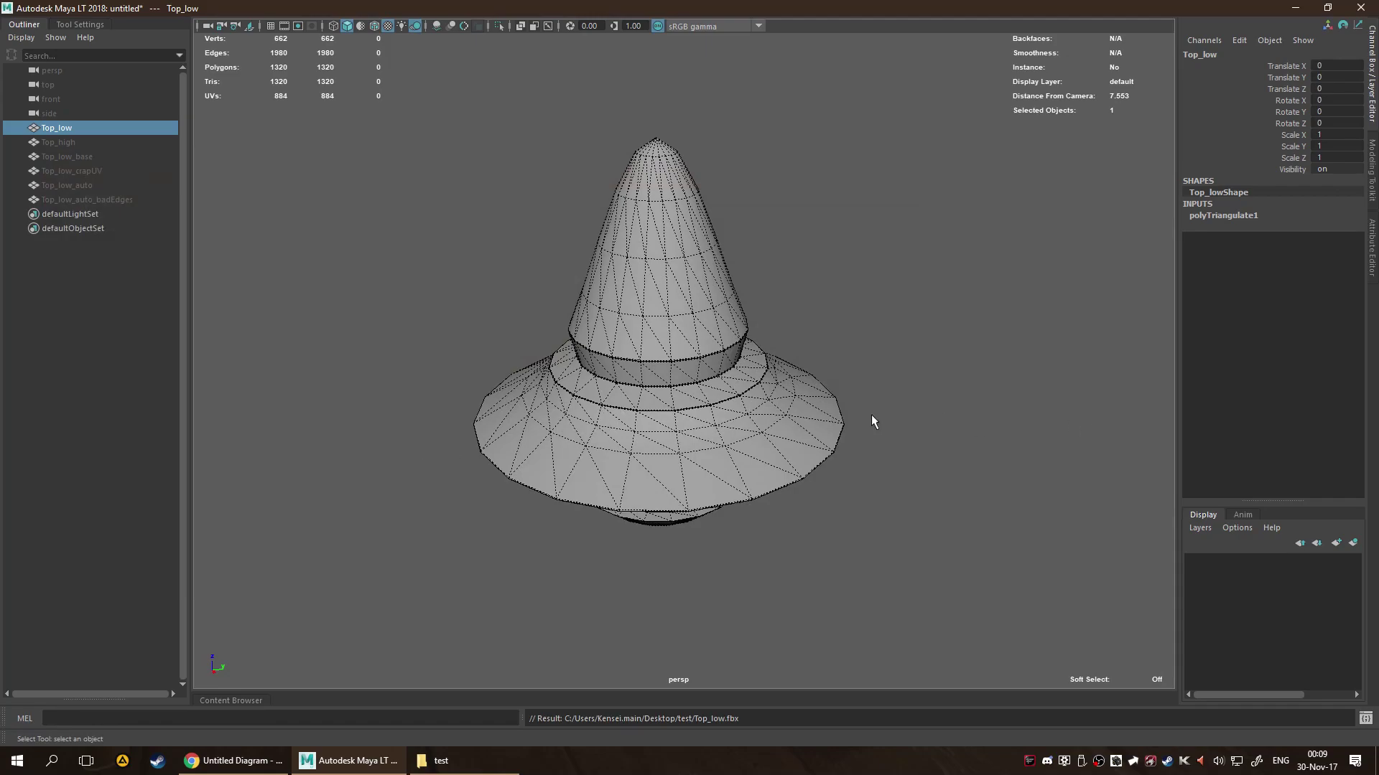
click(952, 396)
Launch Substance Painter from the desktop and dismiss its welcome window.
key(super+d)
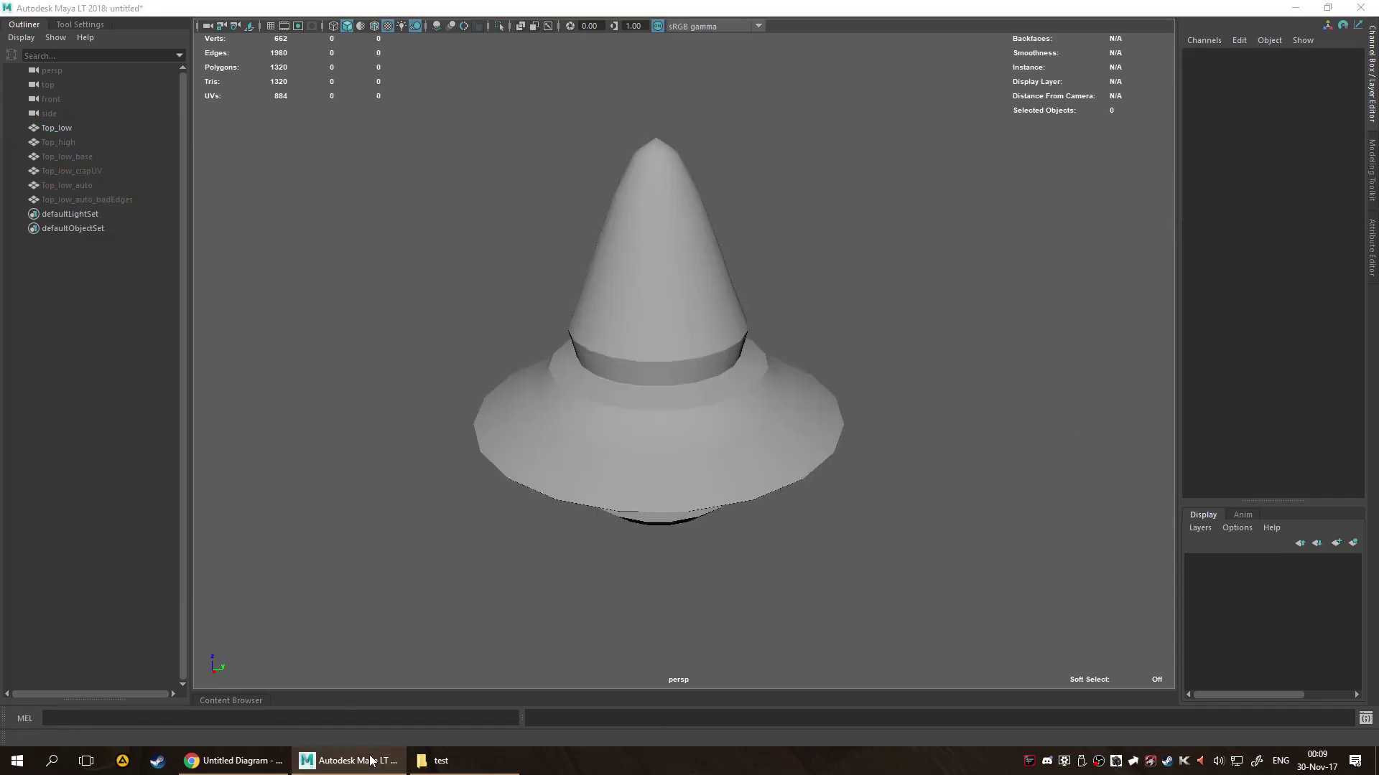
double_click(736, 679)
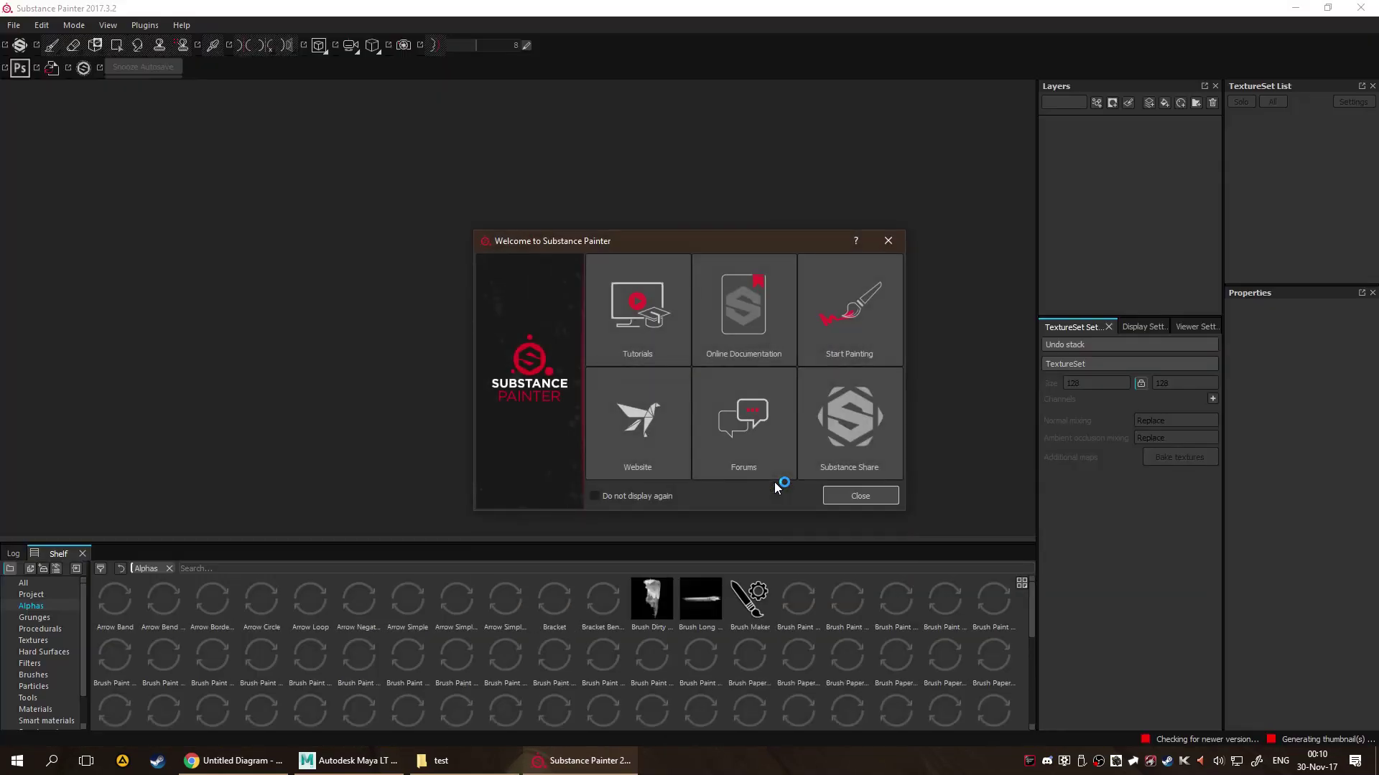
click(775, 477)
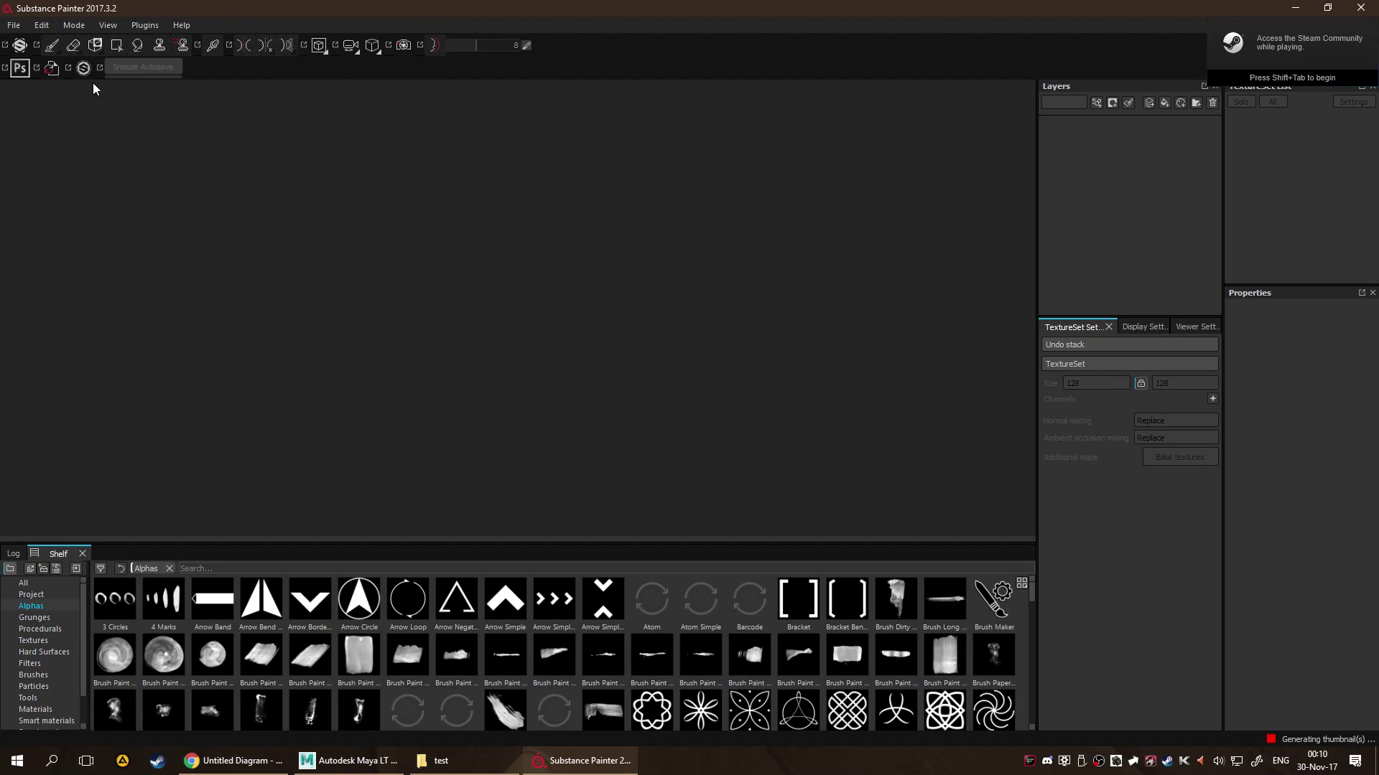
Create a new project with the Unreal Engine 4 (allegorithmic) template and Top_low.fbx as its mesh.
click(14, 25)
click(28, 37)
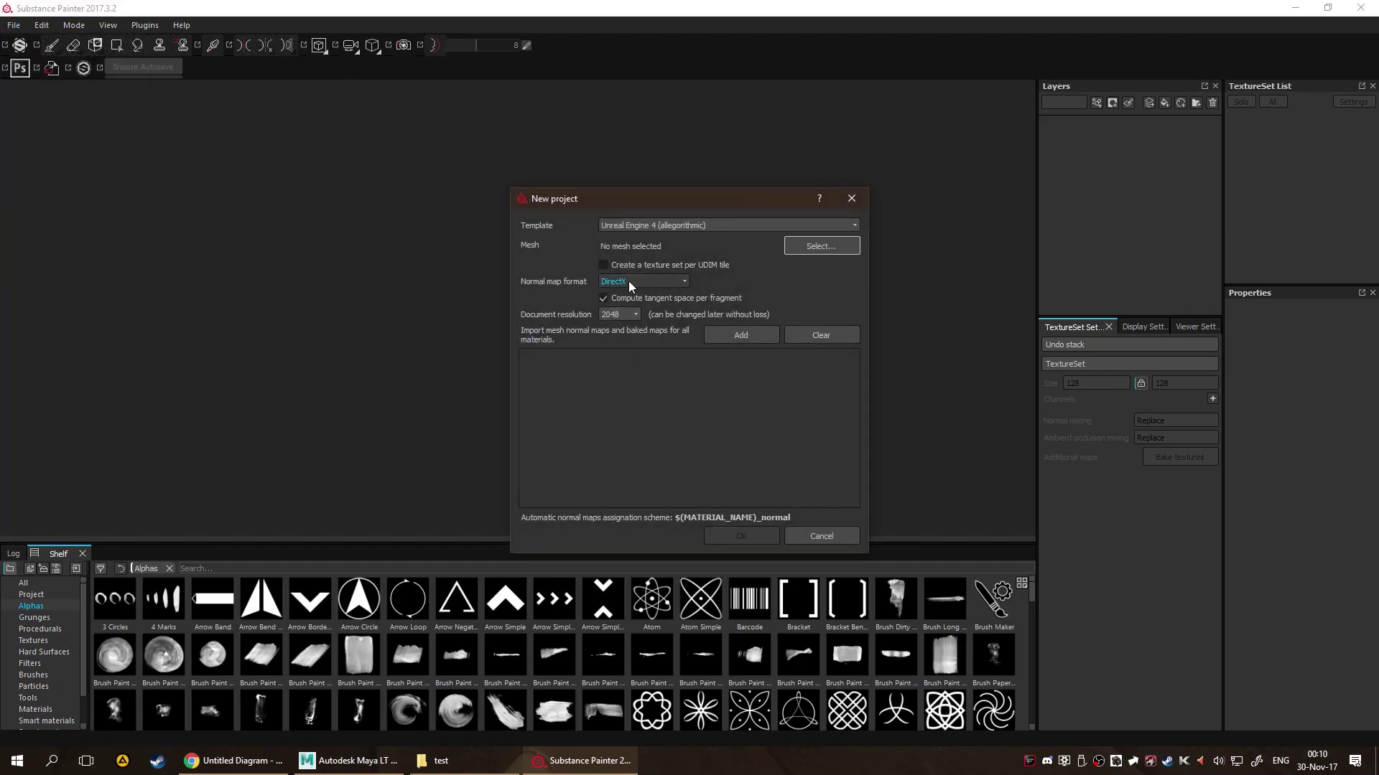
click(796, 247)
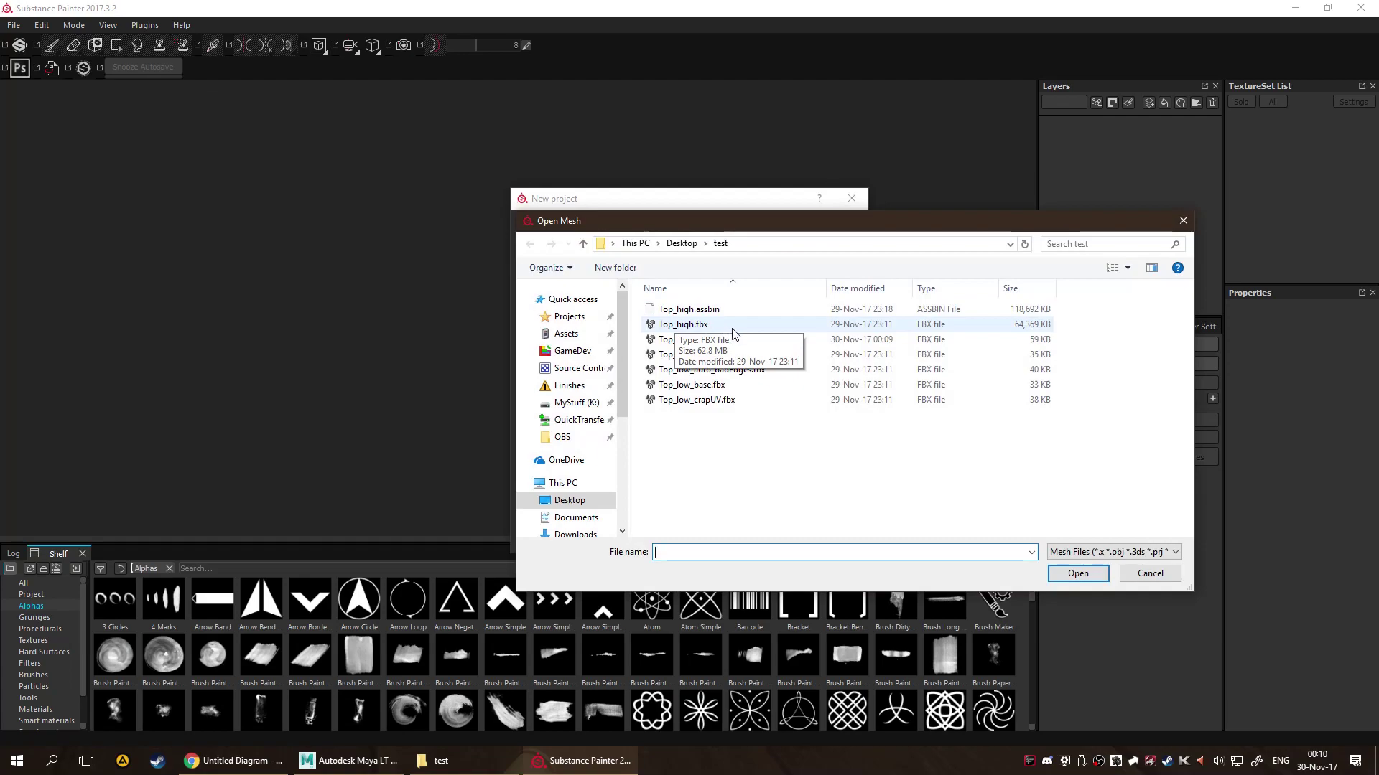
double_click(728, 340)
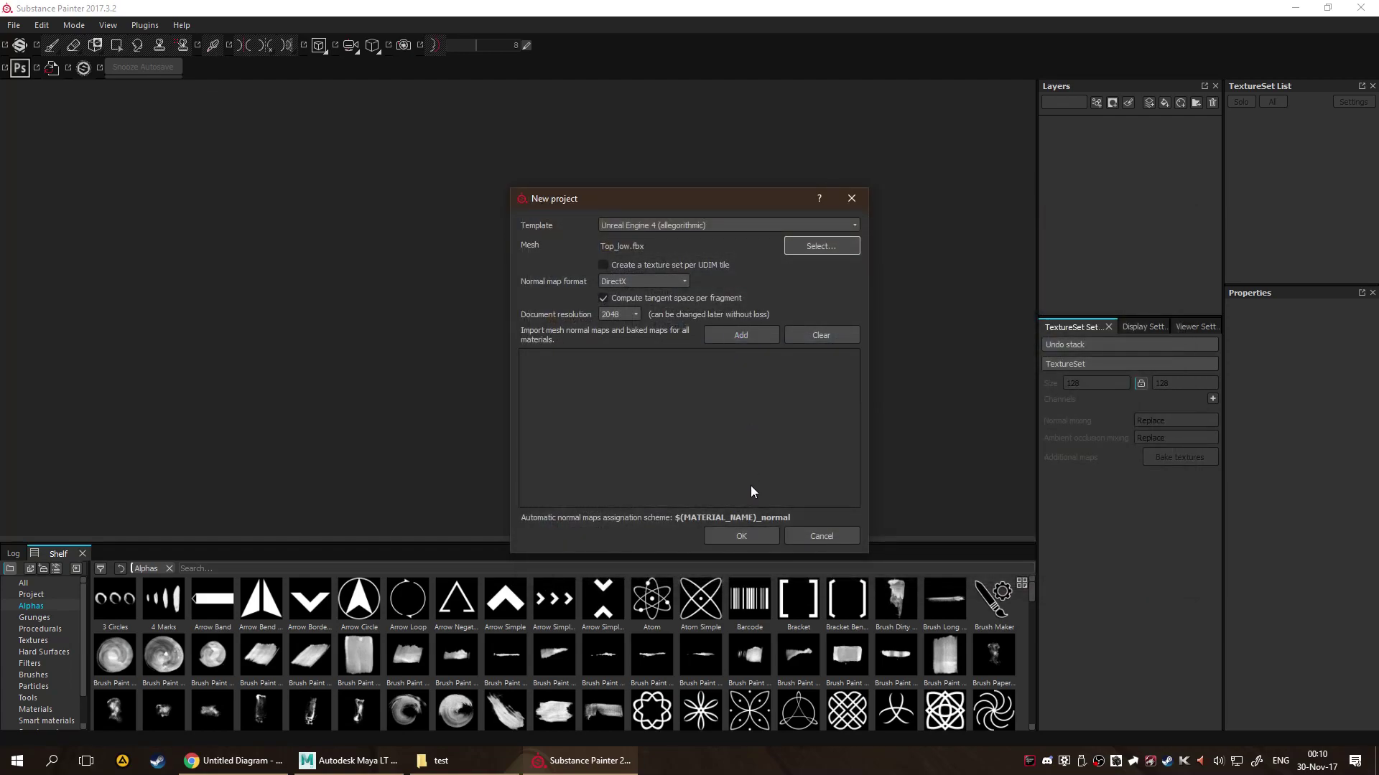
click(741, 537)
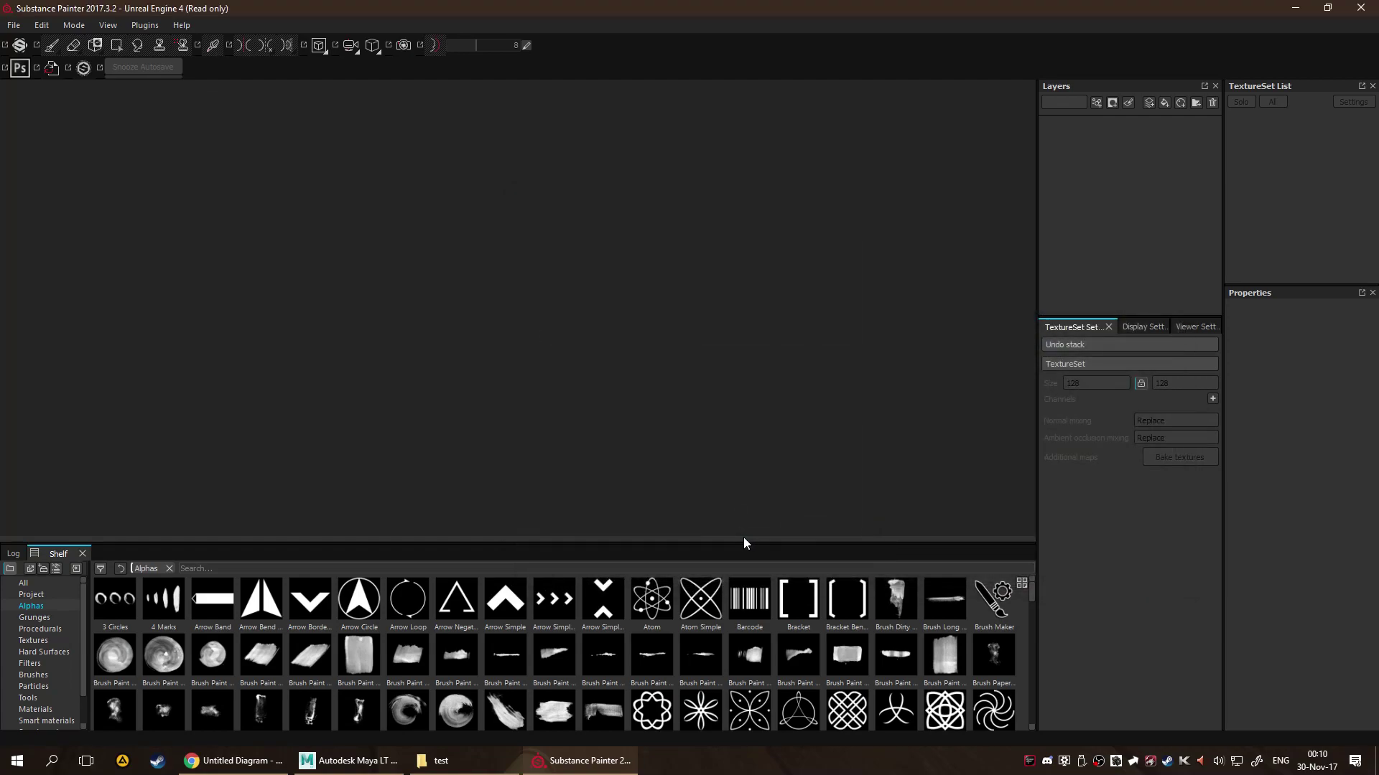
Inspect the shading of the imported hat's brim, band and tip from several angles in the 3D view.
alt+drag(622, 339, 569, 388)
mouse_move(655, 381)
alt+mouse_down()
mouse_move(748, 344)
mouse_move(914, 373)
mouse_move(874, 329)
mouse_move(820, 321)
mouse_move(908, 397)
mouse_move(923, 452)
mouse_move(799, 428)
alt+mouse_up()
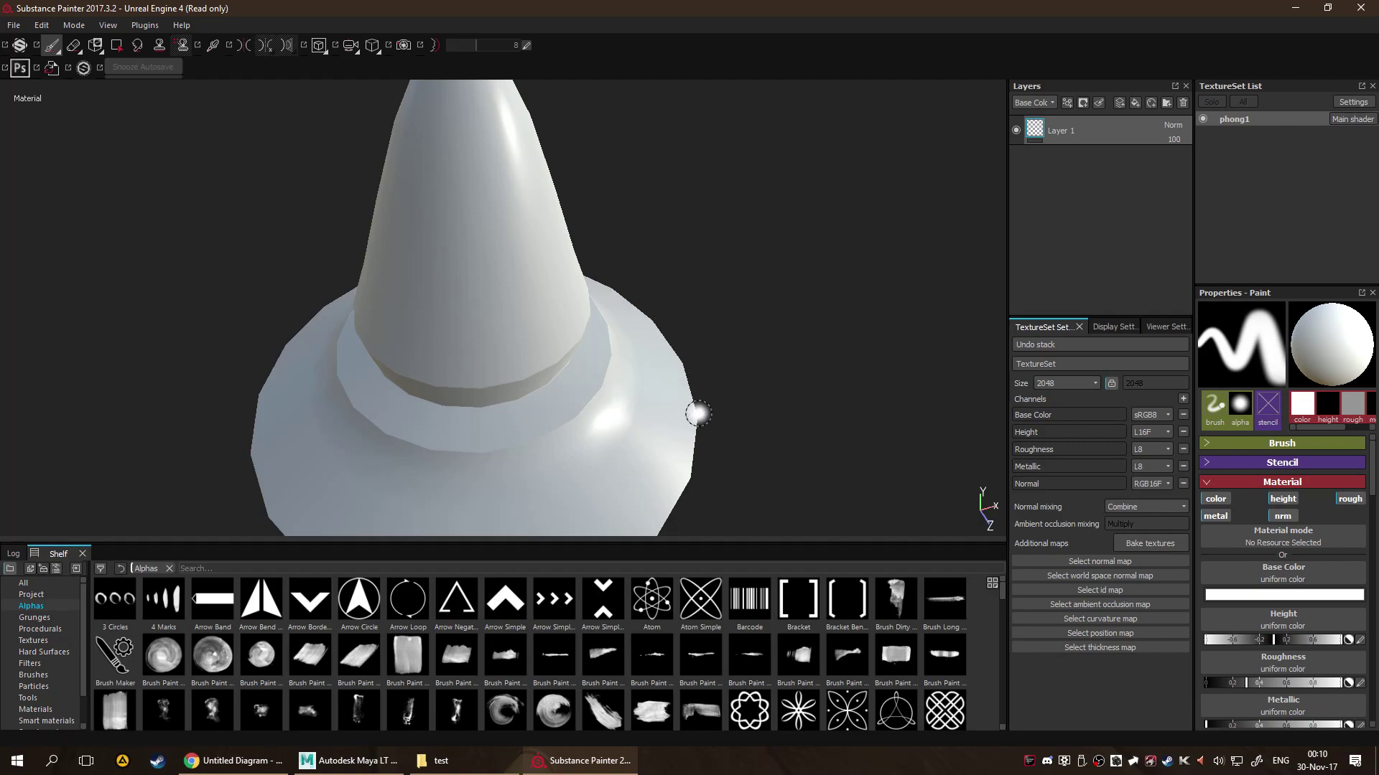
alt+drag(416, 471, 506, 371)
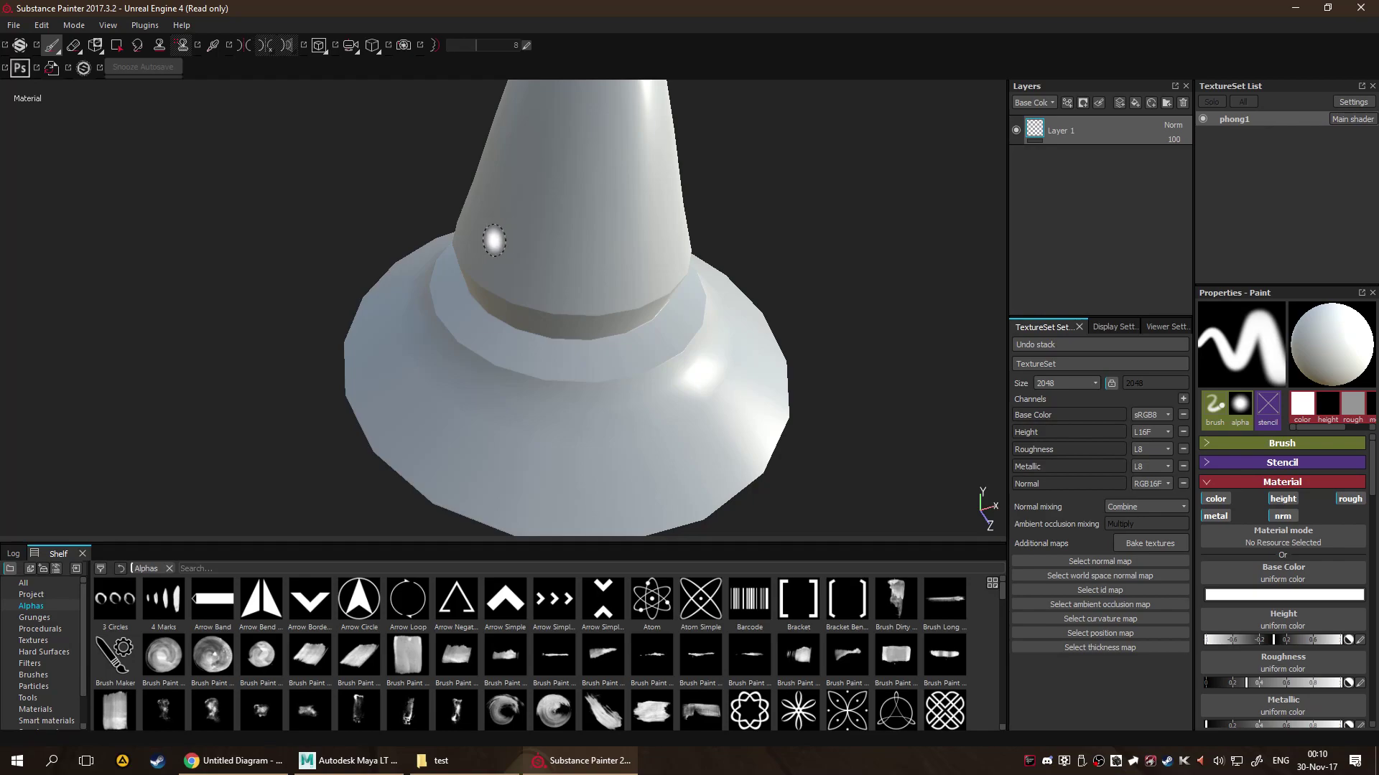
mouse_move(535, 399)
alt+mouse_down()
mouse_move(649, 299)
mouse_move(649, 449)
mouse_move(666, 236)
mouse_move(701, 293)
mouse_move(698, 237)
mouse_move(701, 299)
mouse_move(825, 243)
mouse_move(770, 237)
mouse_move(757, 256)
alt+mouse_up()
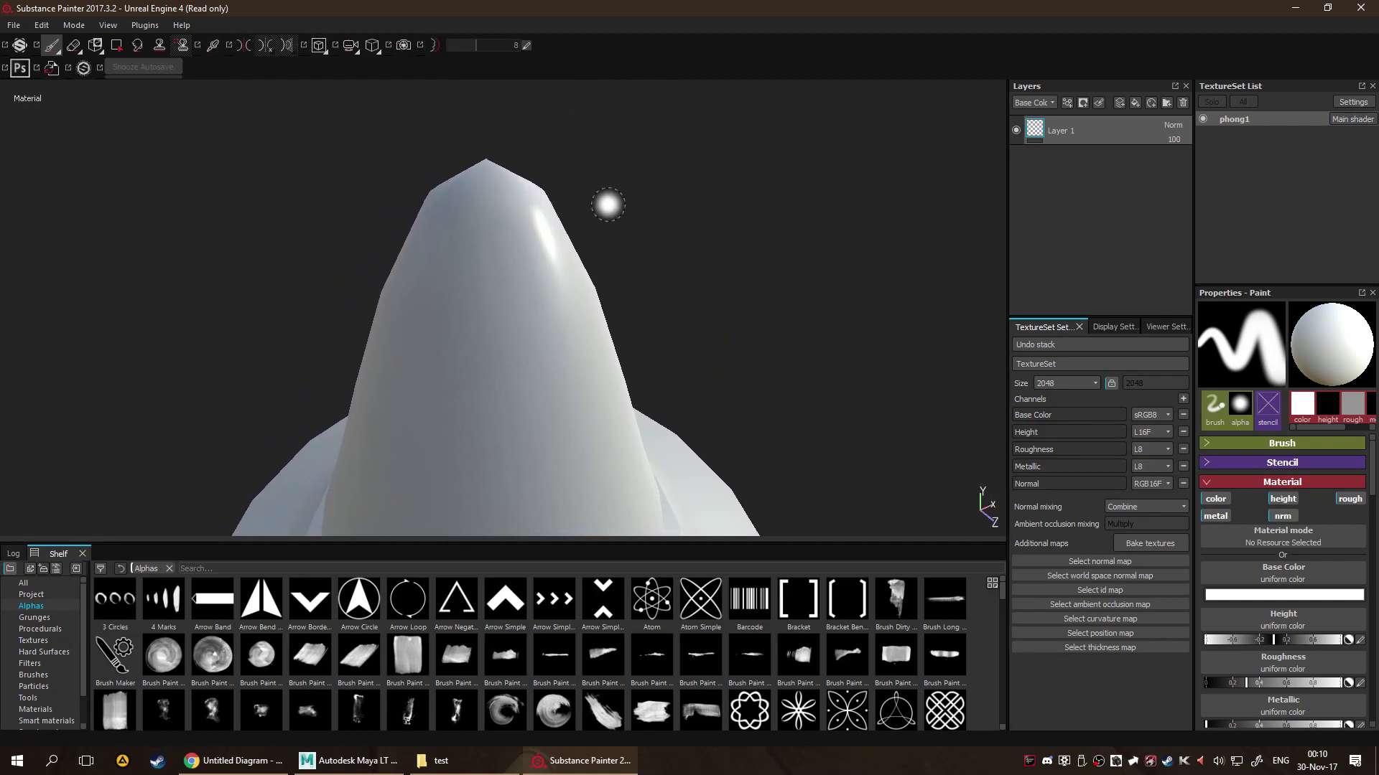
alt+drag(621, 207, 710, 238)
Display the hat's UV layout in the 2D view, examine its islands and return to the 3D view.
key(F3)
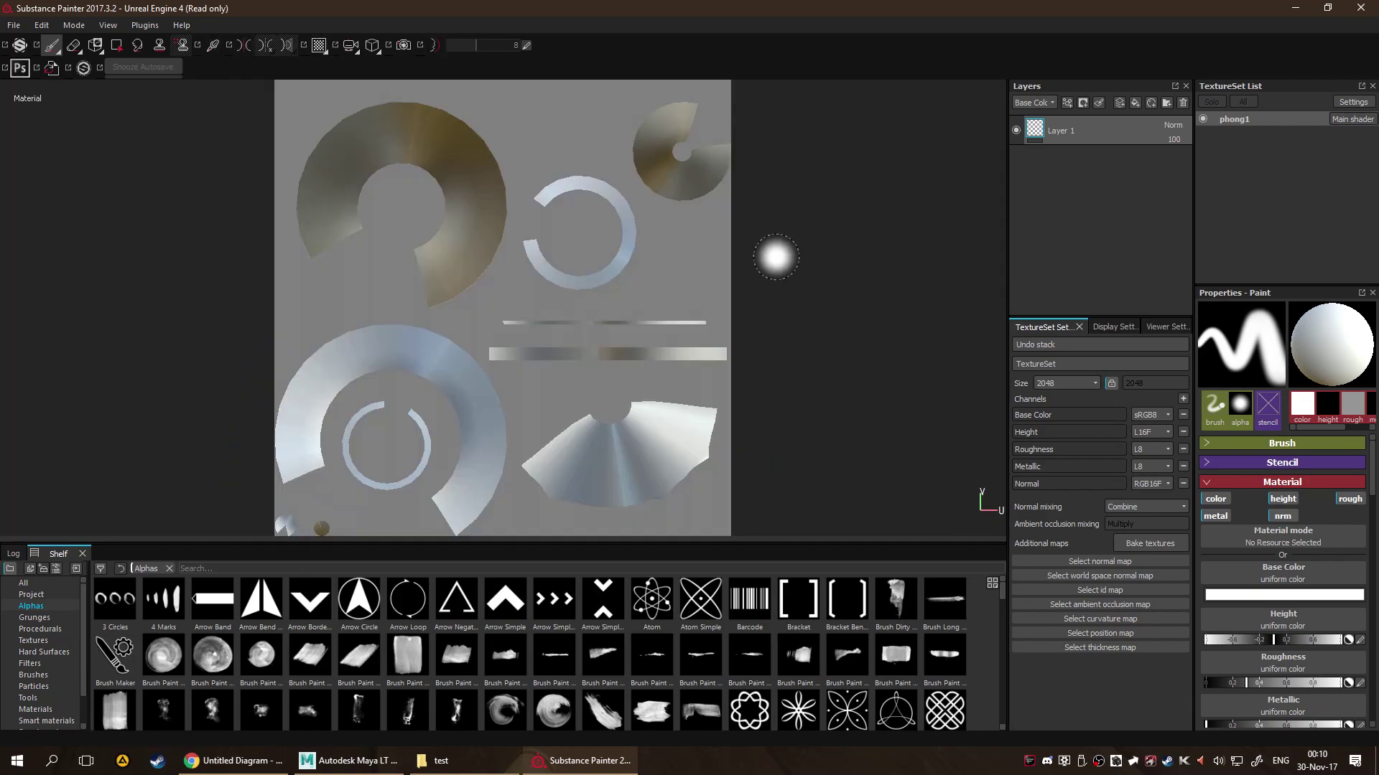
scroll(692, 403, up, 3)
alt+middle_drag(496, 438, 589, 374)
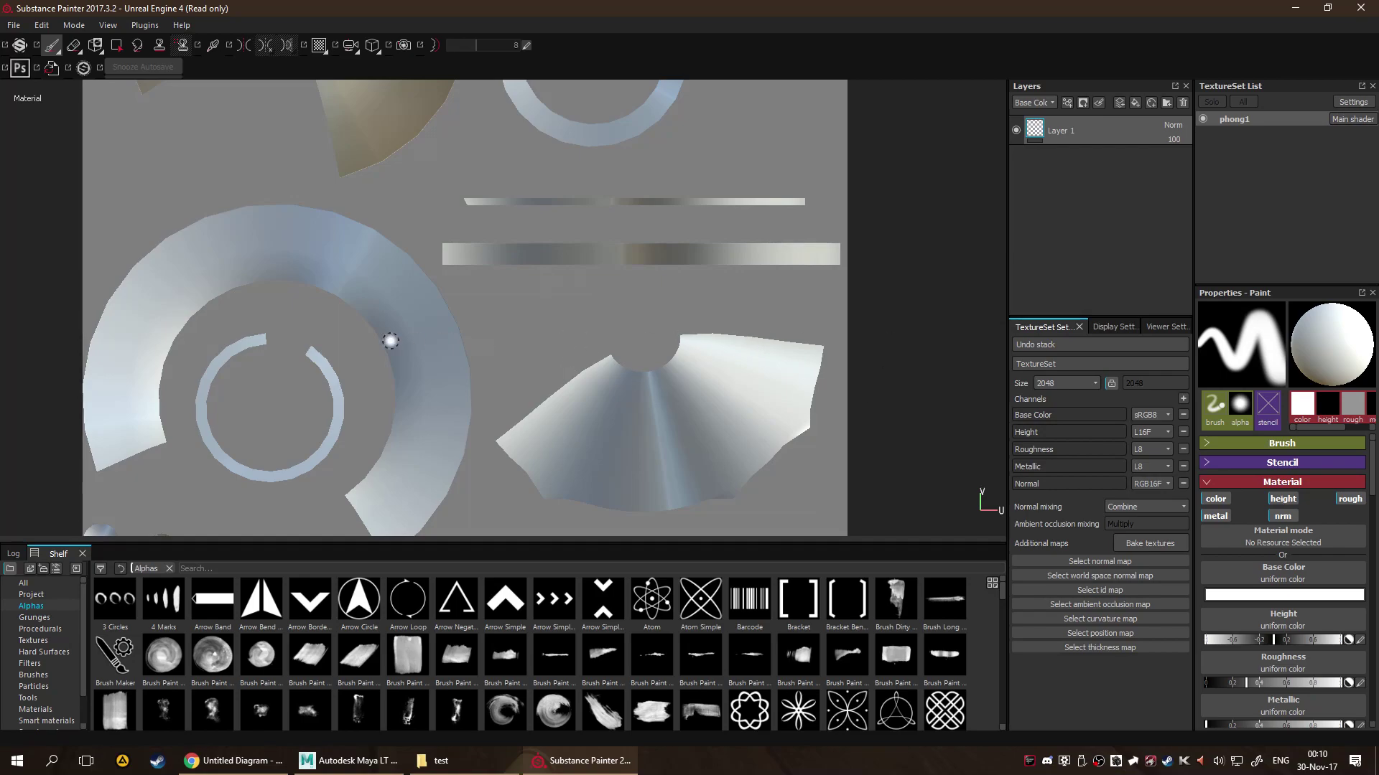
key(F2)
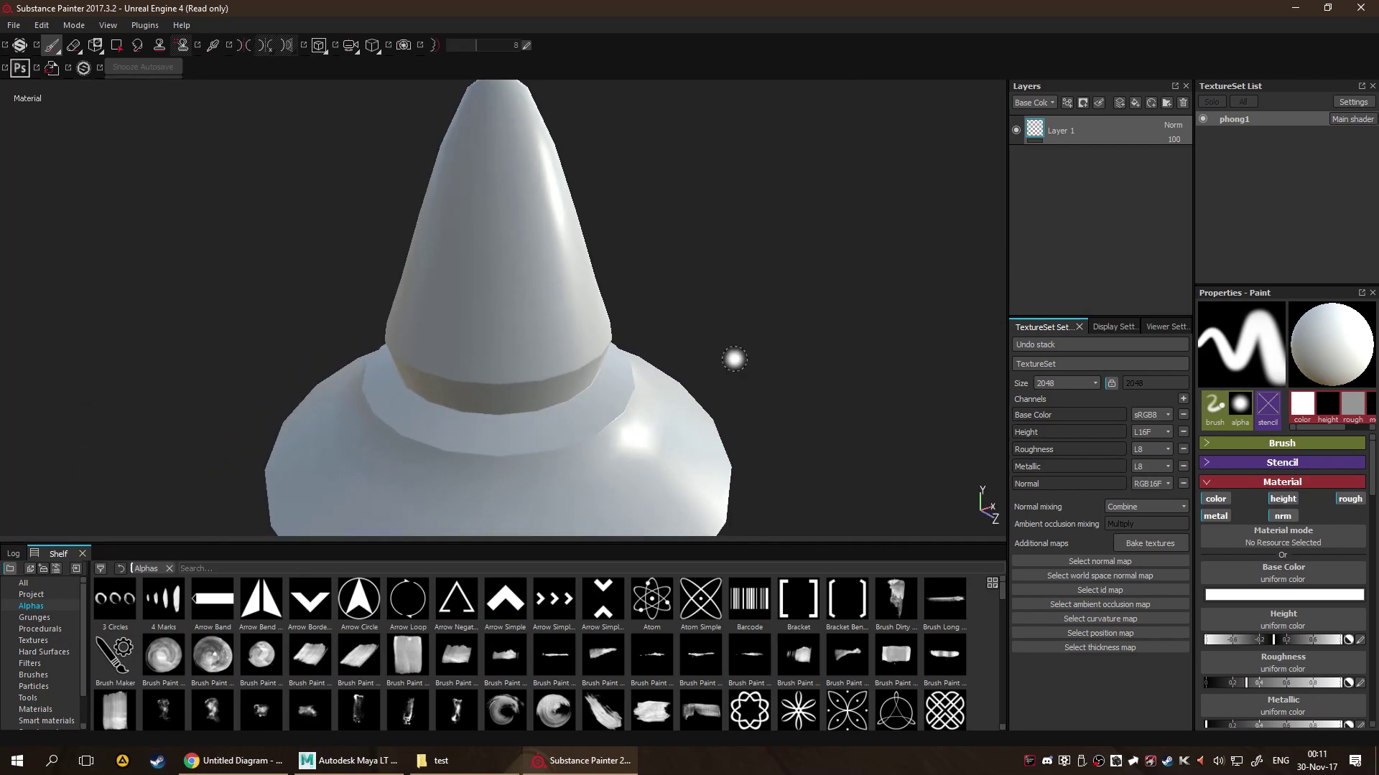
Check the smooth shading around the hat's band and brim, and open the baking settings.
shift+right_drag(734, 359, 671, 381)
scroll(661, 402, up, 4)
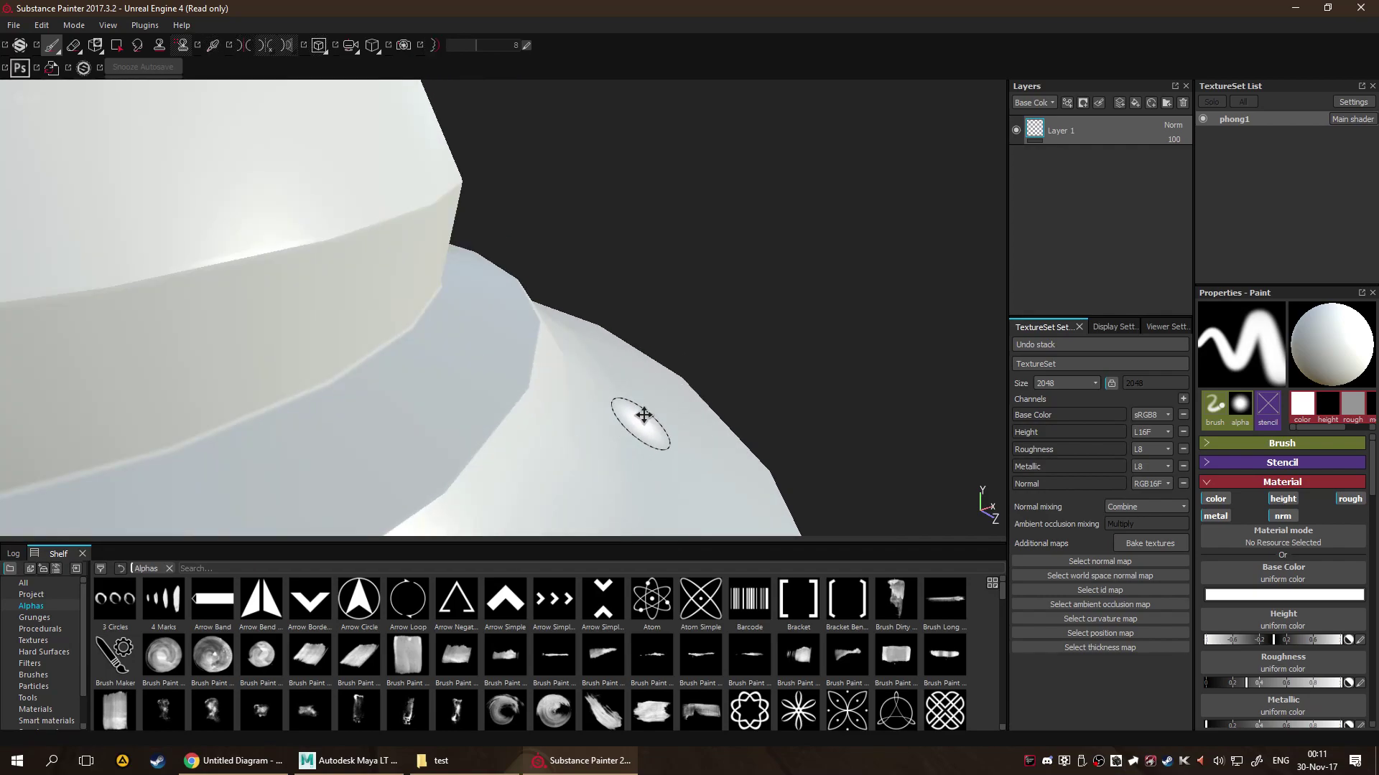
scroll(640, 412, up, 4)
mouse_move(779, 277)
alt+mouse_down()
mouse_move(821, 271)
mouse_move(834, 311)
mouse_move(969, 299)
mouse_move(888, 307)
alt+mouse_up()
scroll(809, 347, down, 6)
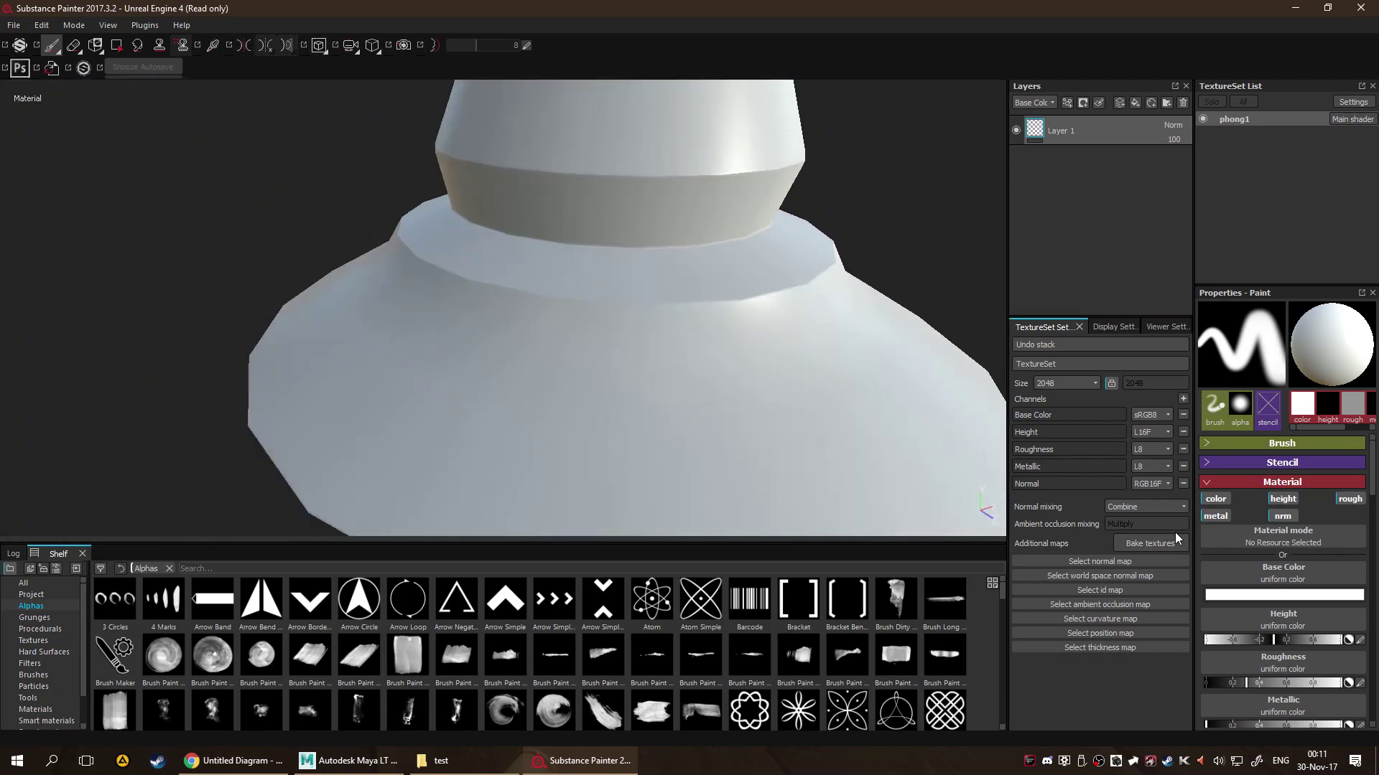
click(1163, 544)
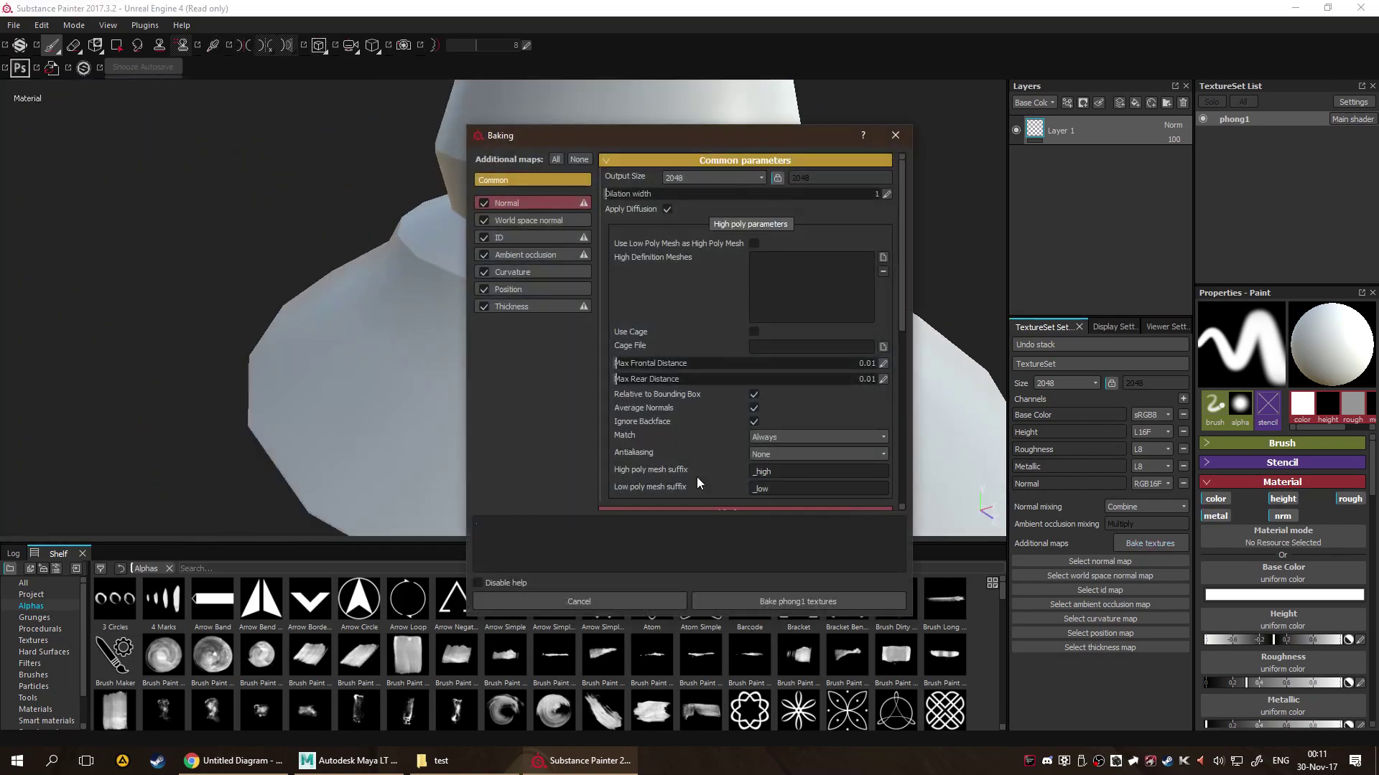
click(786, 454)
click(778, 495)
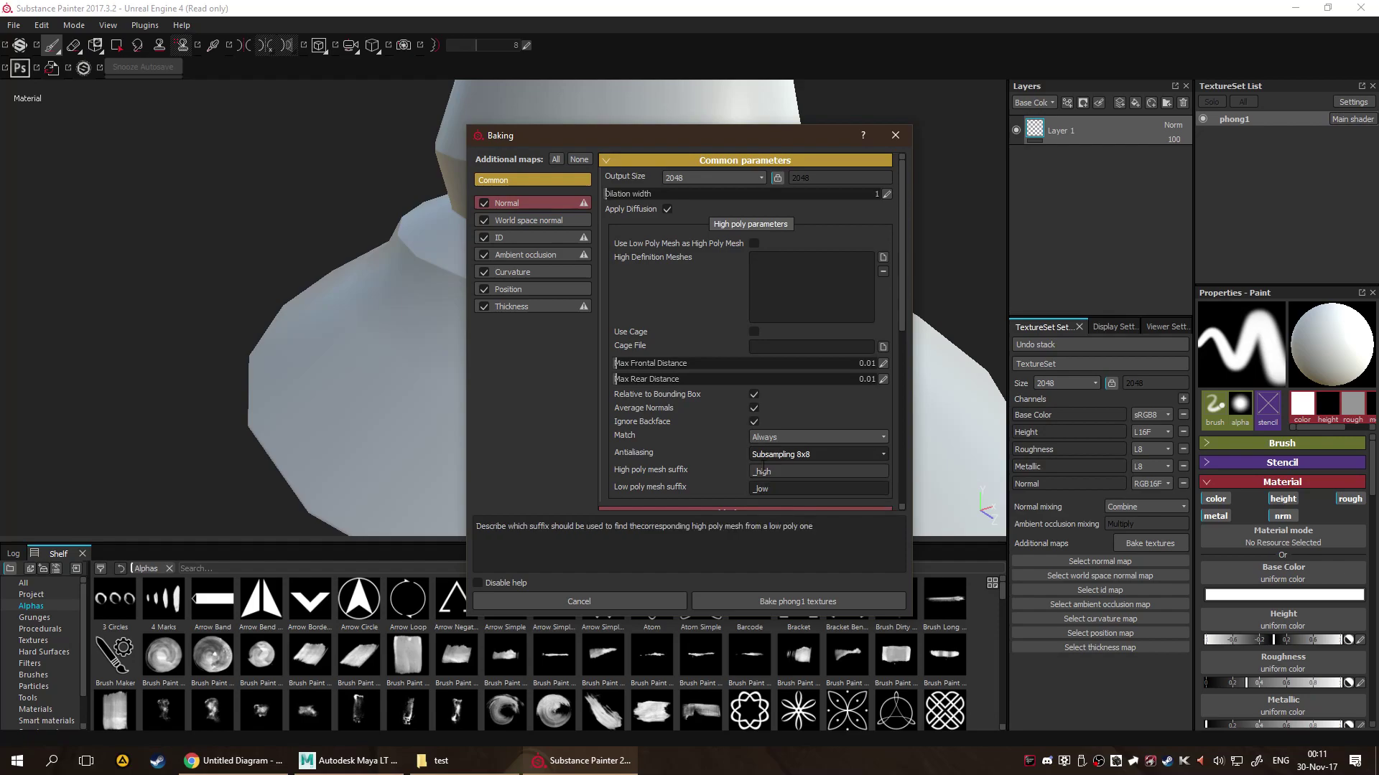
click(837, 451)
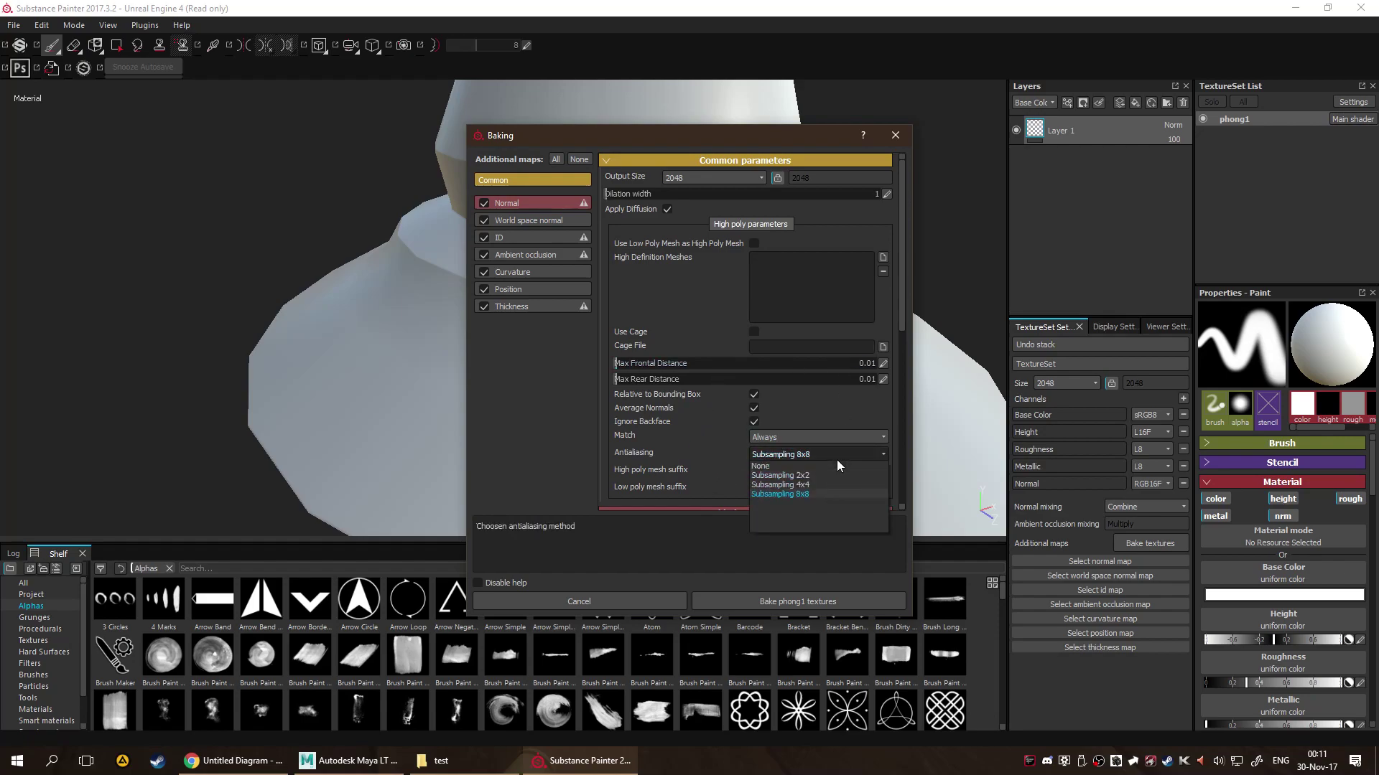
click(835, 462)
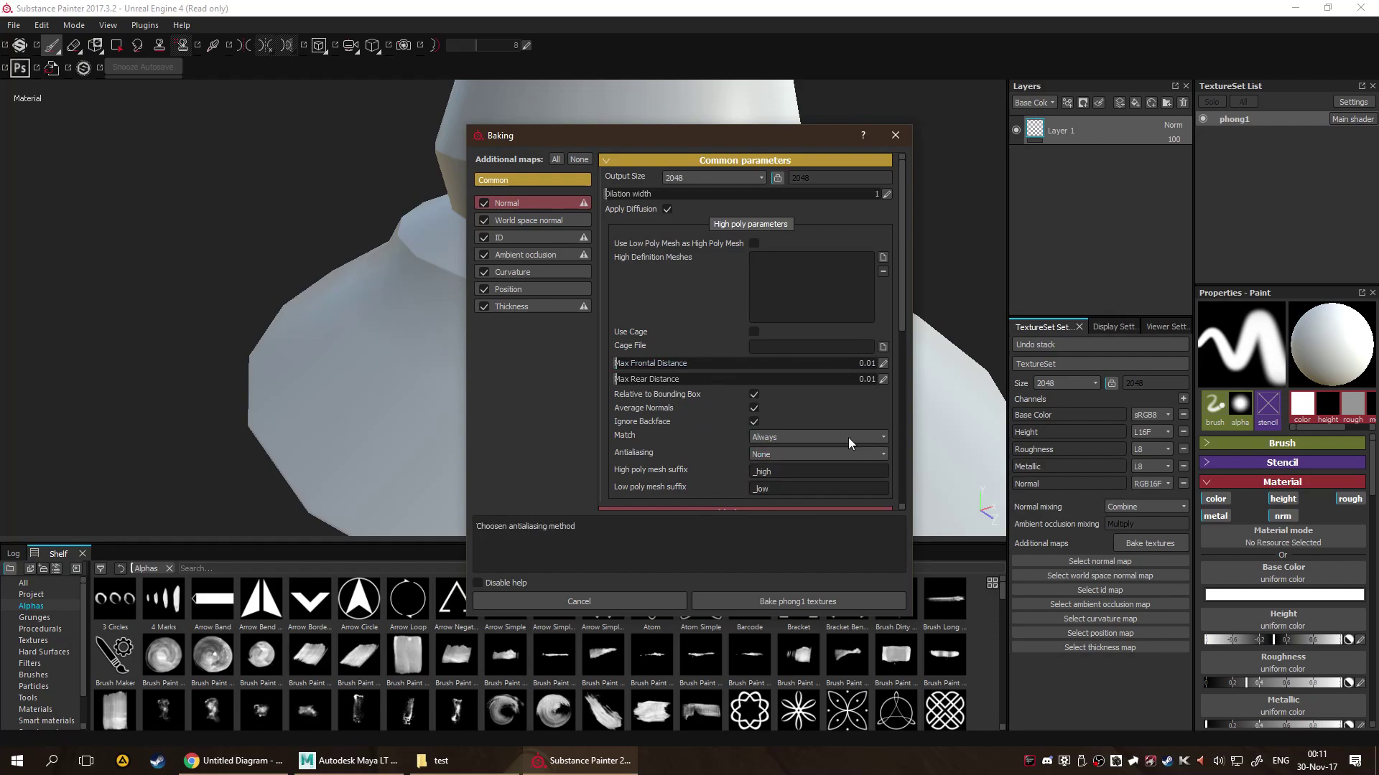
Load the high-poly hat as the high definition mesh and bake only the Normal map for phong1.
click(883, 256)
double_click(721, 269)
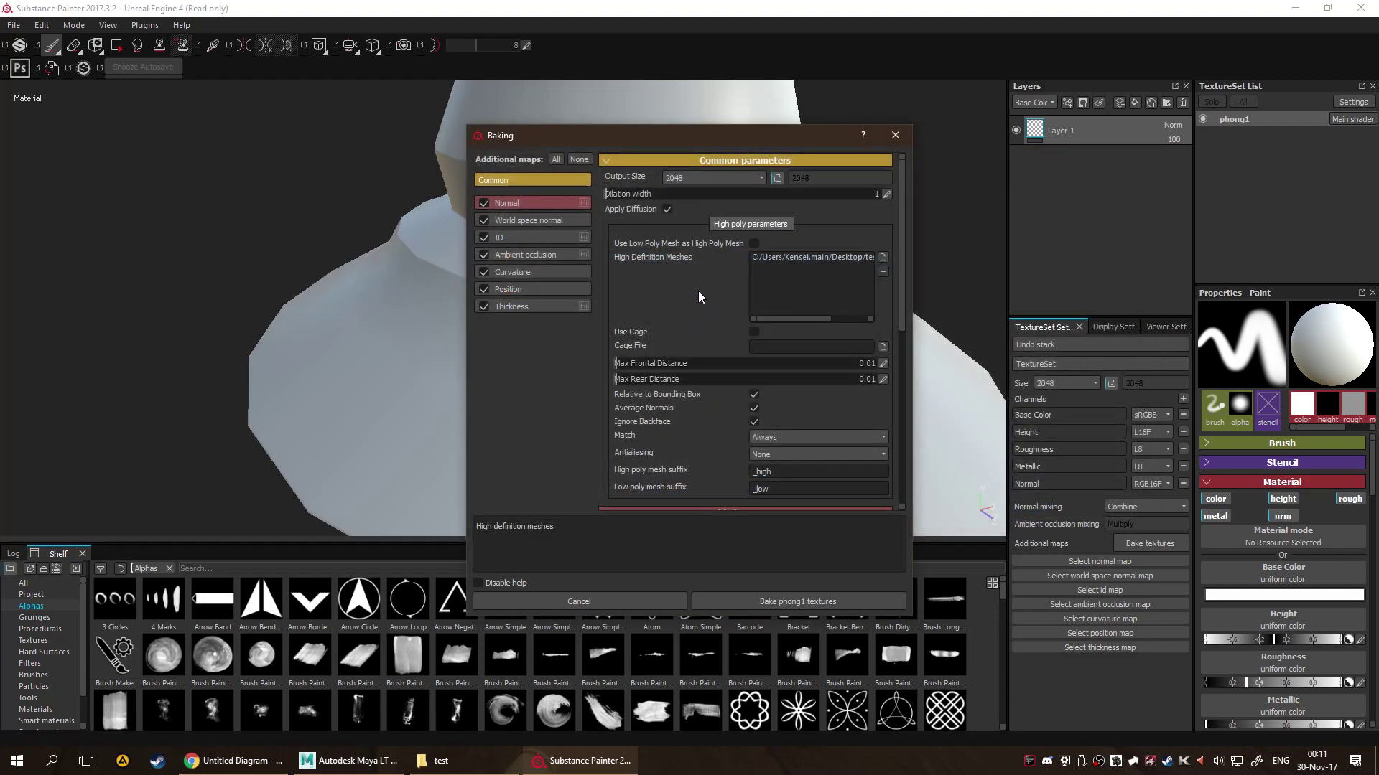
click(574, 161)
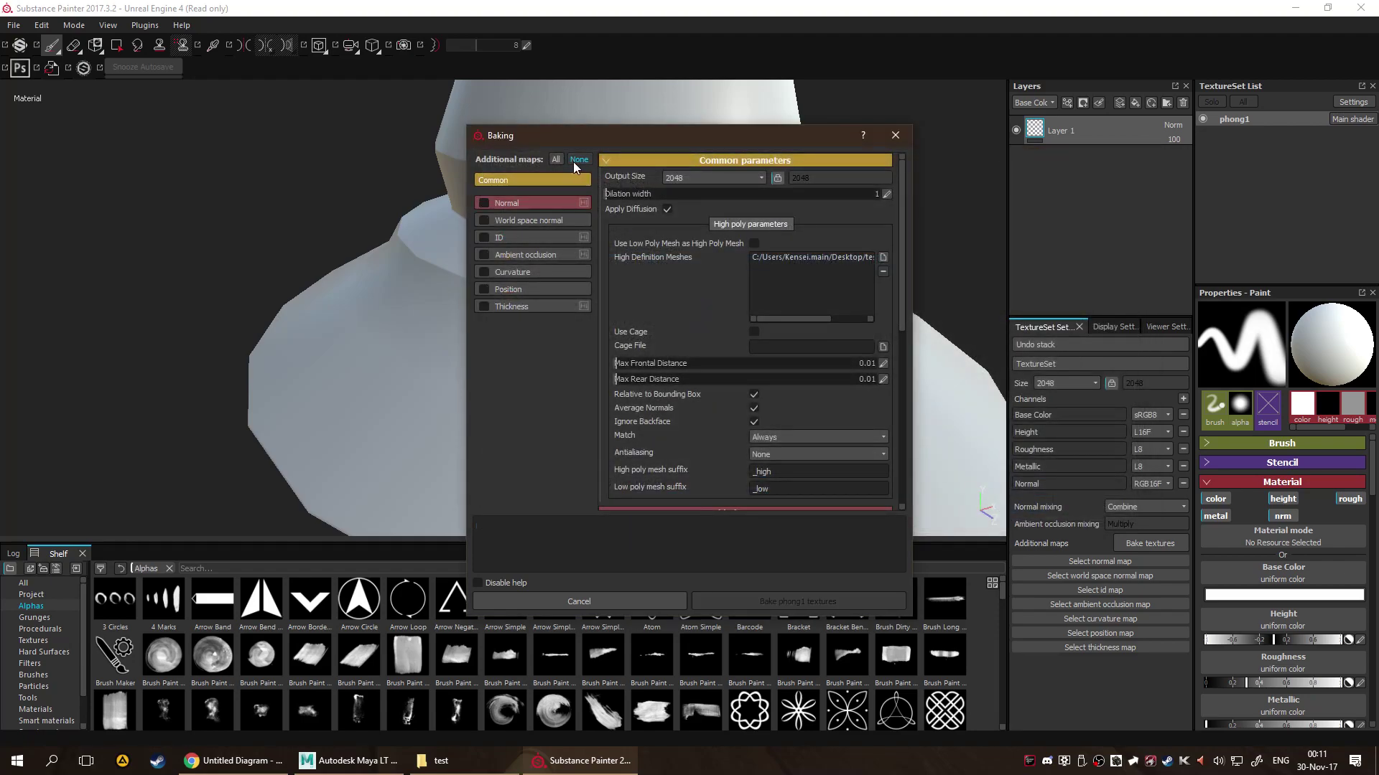
click(484, 204)
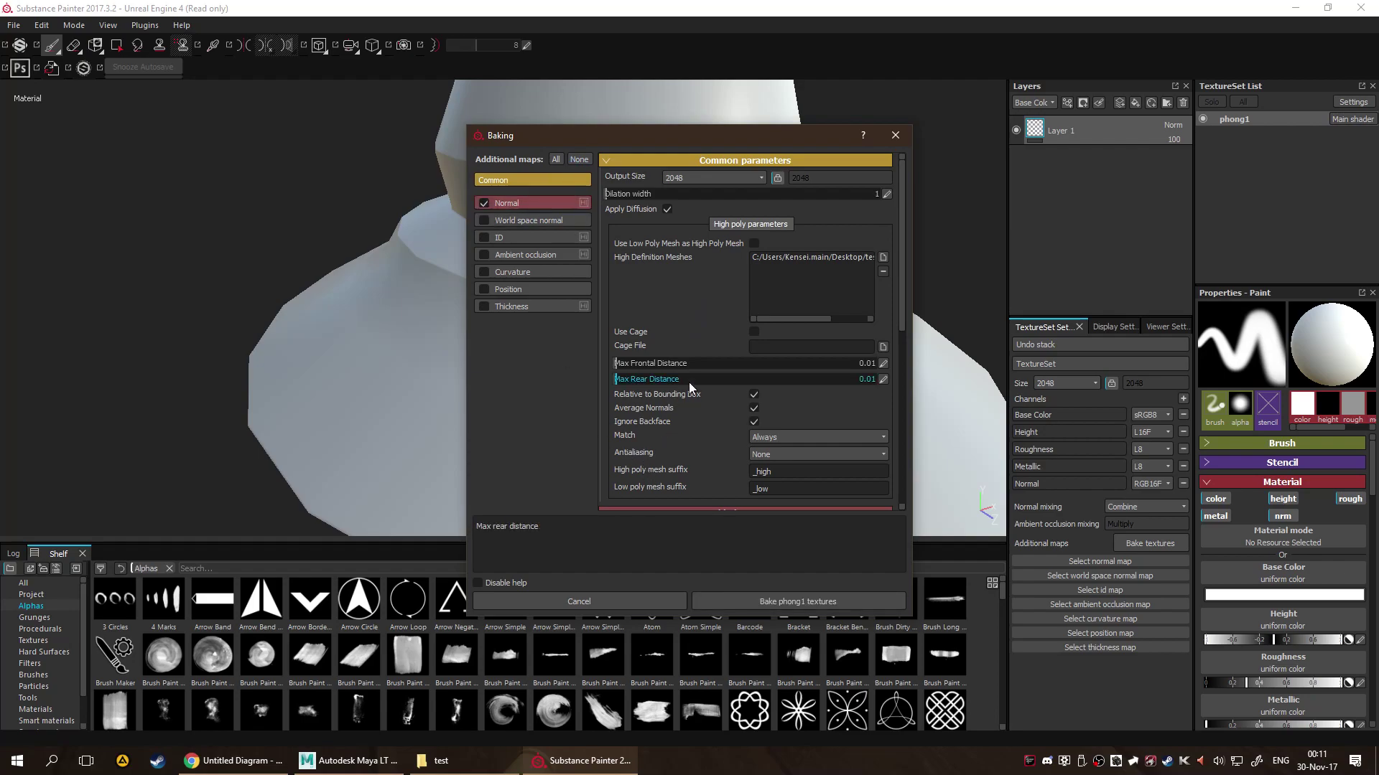
scroll(678, 363, down, 3)
scroll(693, 375, up, 3)
scroll(716, 345, down, 2)
scroll(696, 344, up, 2)
click(760, 596)
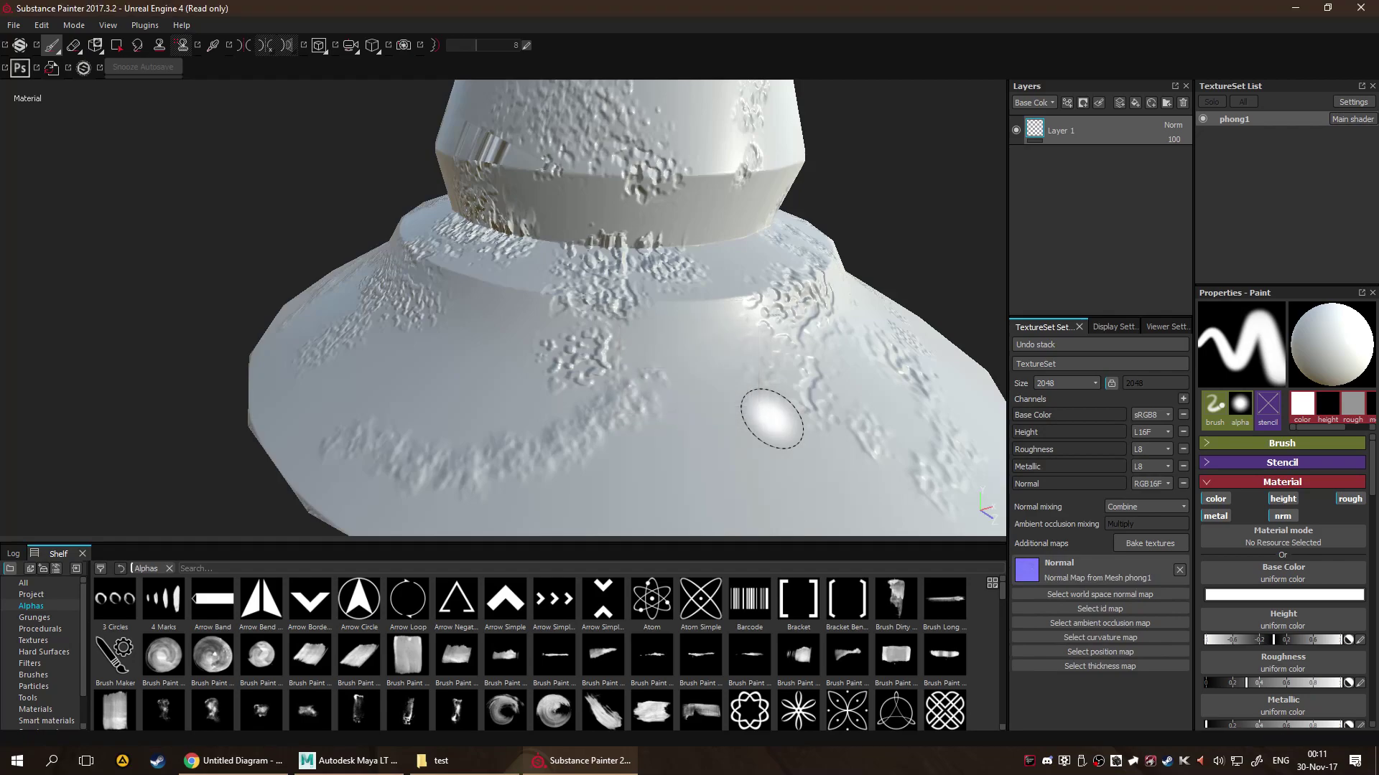
Examine the baked surface detail around the hat's band up close and delete Layer 1.
scroll(769, 416, up, 3)
alt+middle_drag(738, 280, 726, 452)
scroll(726, 450, up, 3)
mouse_move(720, 388)
alt+mouse_down()
mouse_move(748, 345)
mouse_move(976, 320)
alt+mouse_up()
mouse_move(655, 332)
alt+mouse_down()
mouse_move(739, 323)
mouse_move(580, 271)
alt+mouse_up()
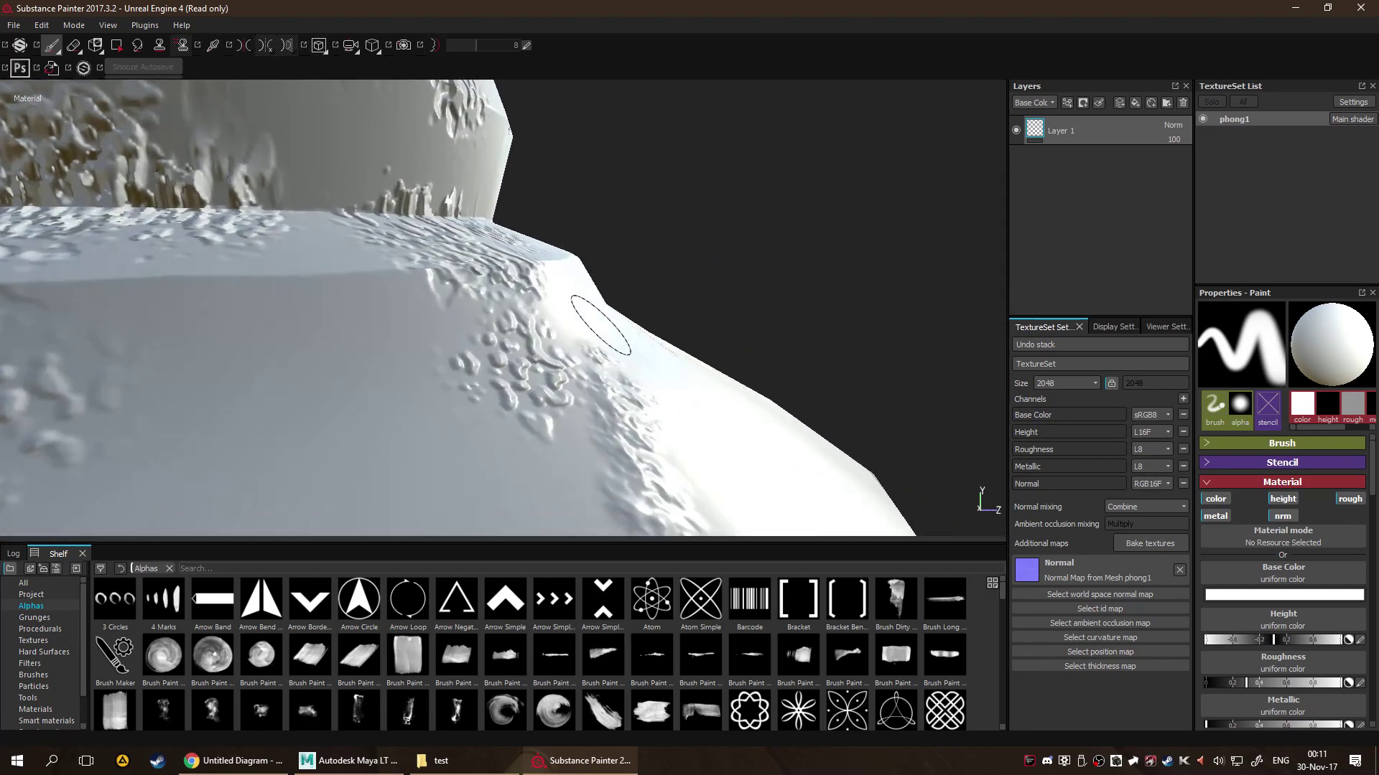
mouse_move(601, 324)
alt+mouse_down()
mouse_move(683, 348)
mouse_move(557, 311)
alt+mouse_up()
alt+middle_drag(557, 311, 664, 253)
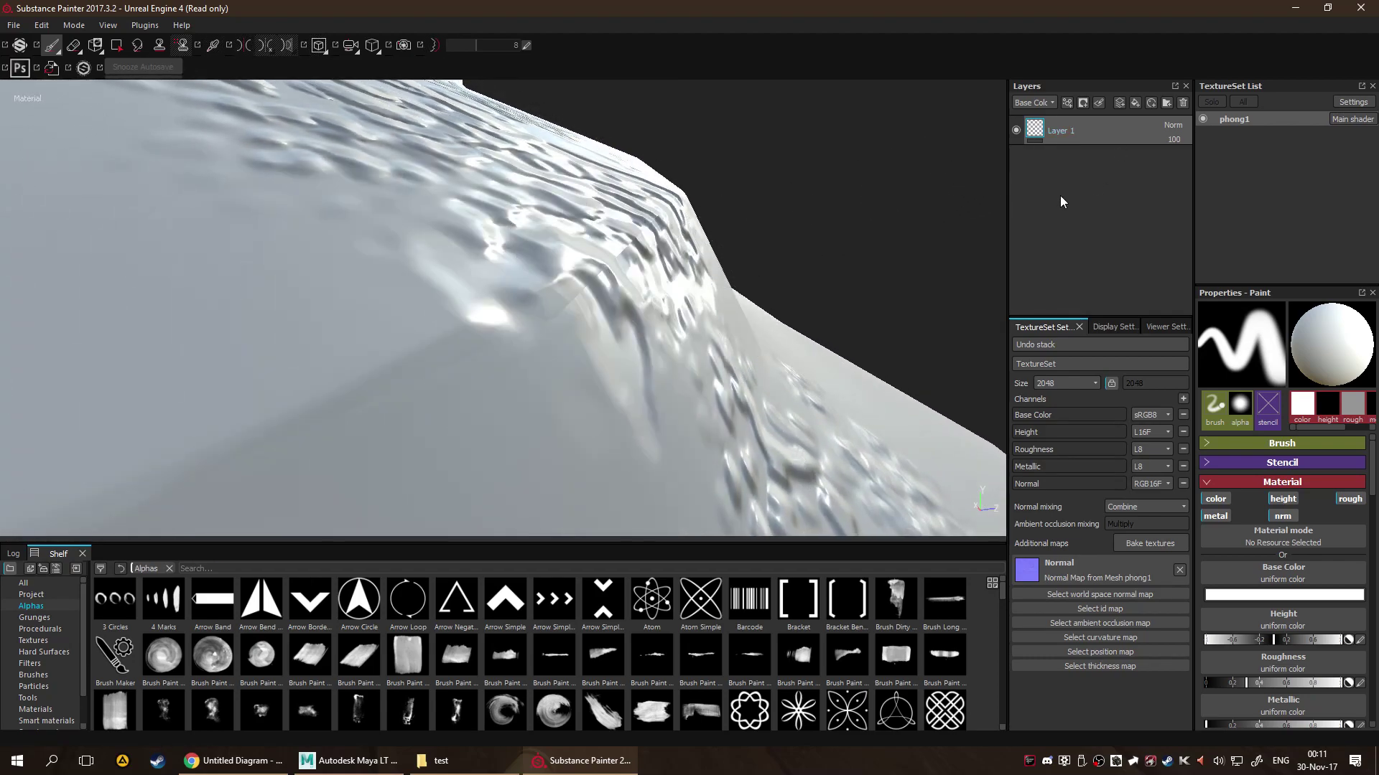
key(Delete)
Inspect the baked normal detail along the band, the brim's outer edge and the whole hat from above.
scroll(589, 287, down, 1)
alt+drag(243, 237, 517, 244)
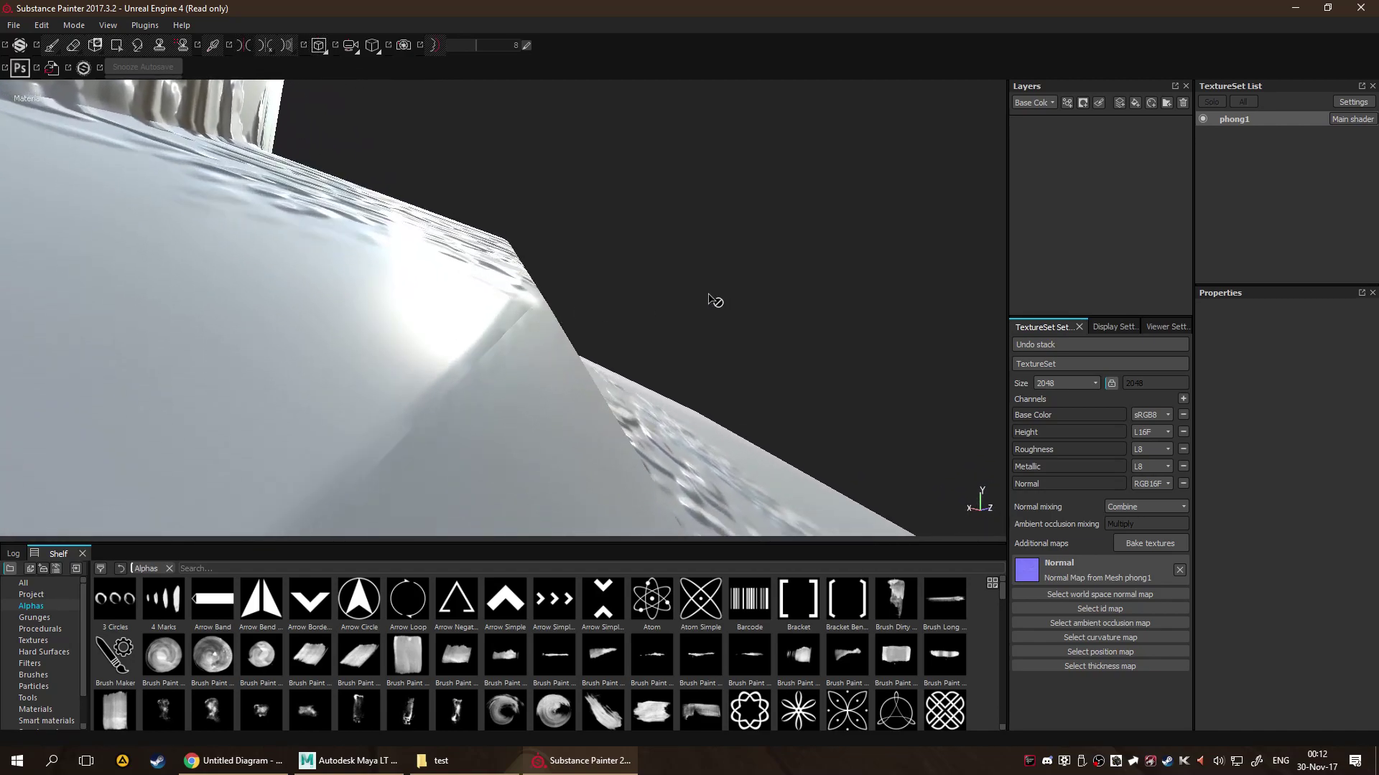
alt+drag(715, 301, 514, 278)
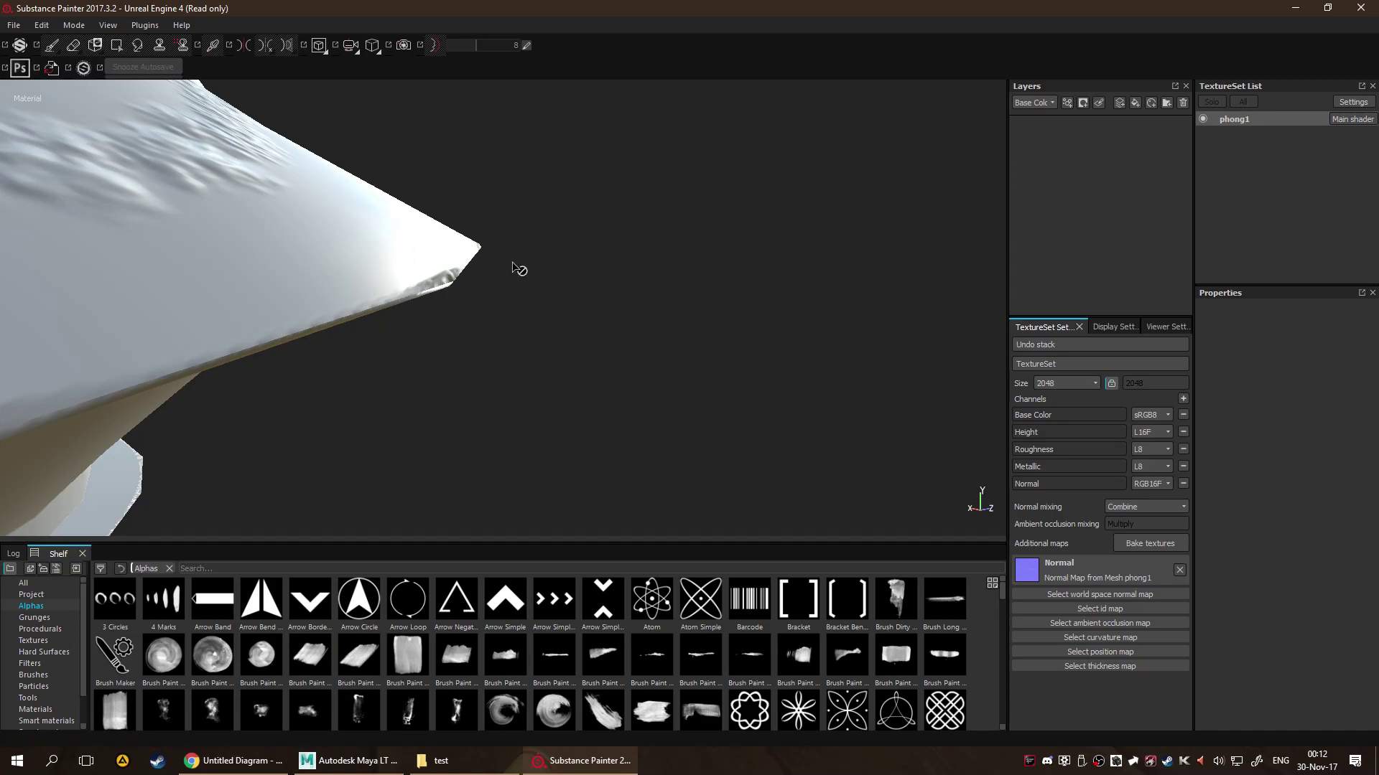
alt+drag(516, 267, 514, 425)
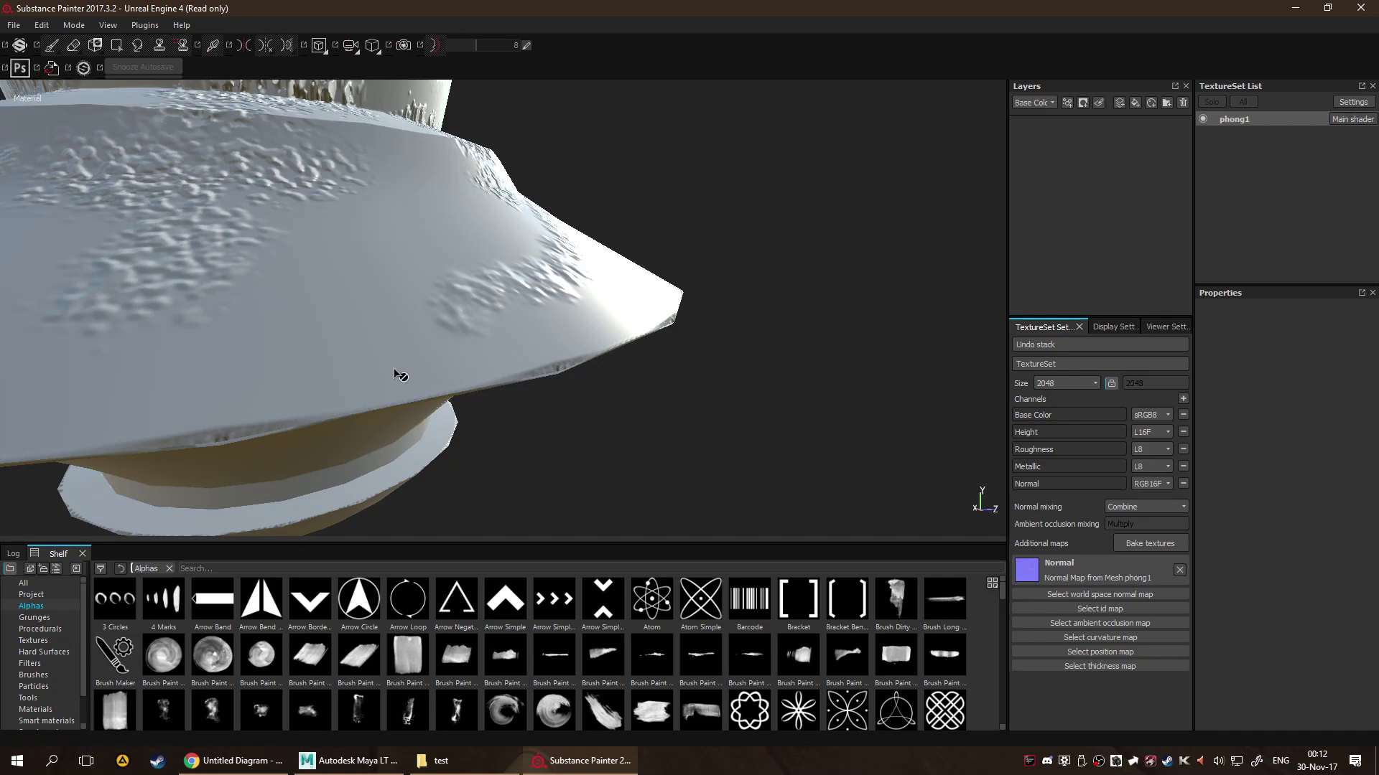
scroll(374, 372, up, 6)
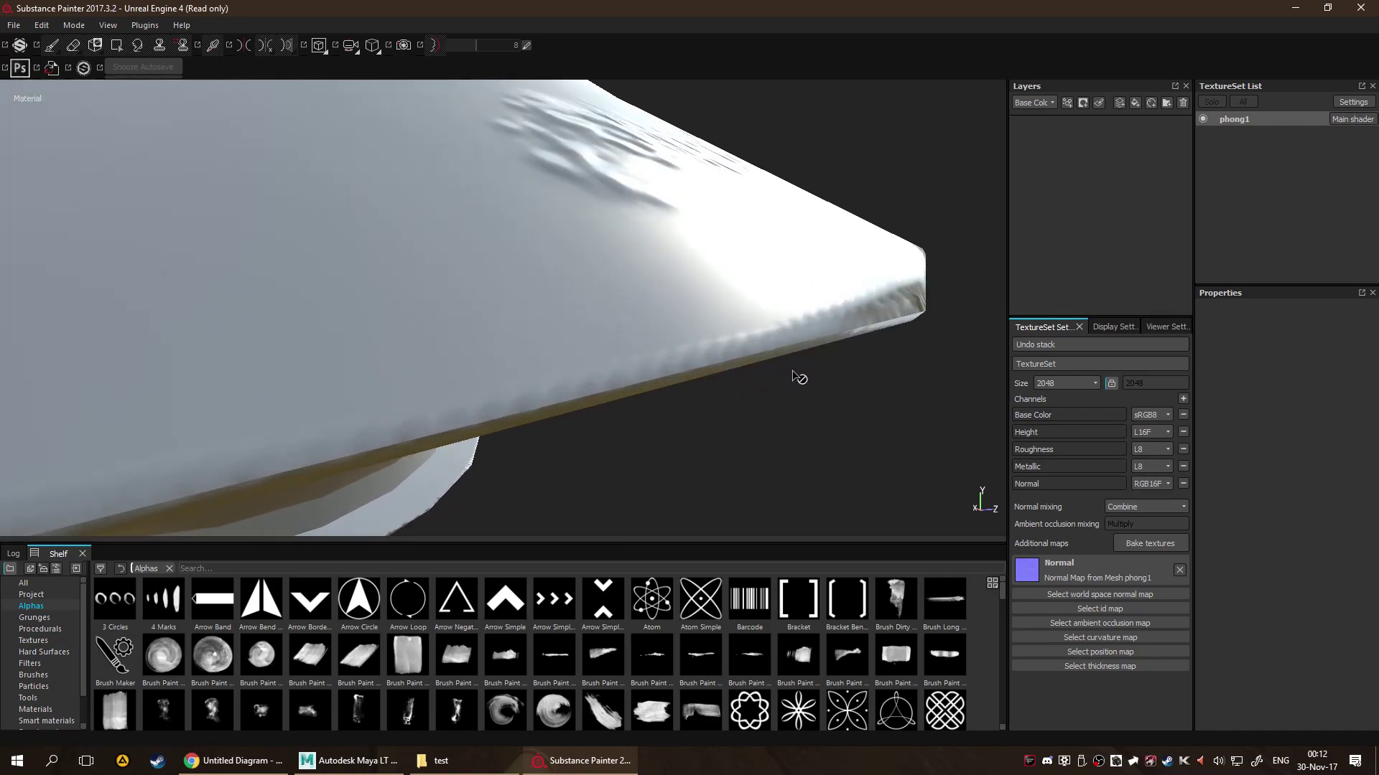
alt+drag(627, 408, 886, 354)
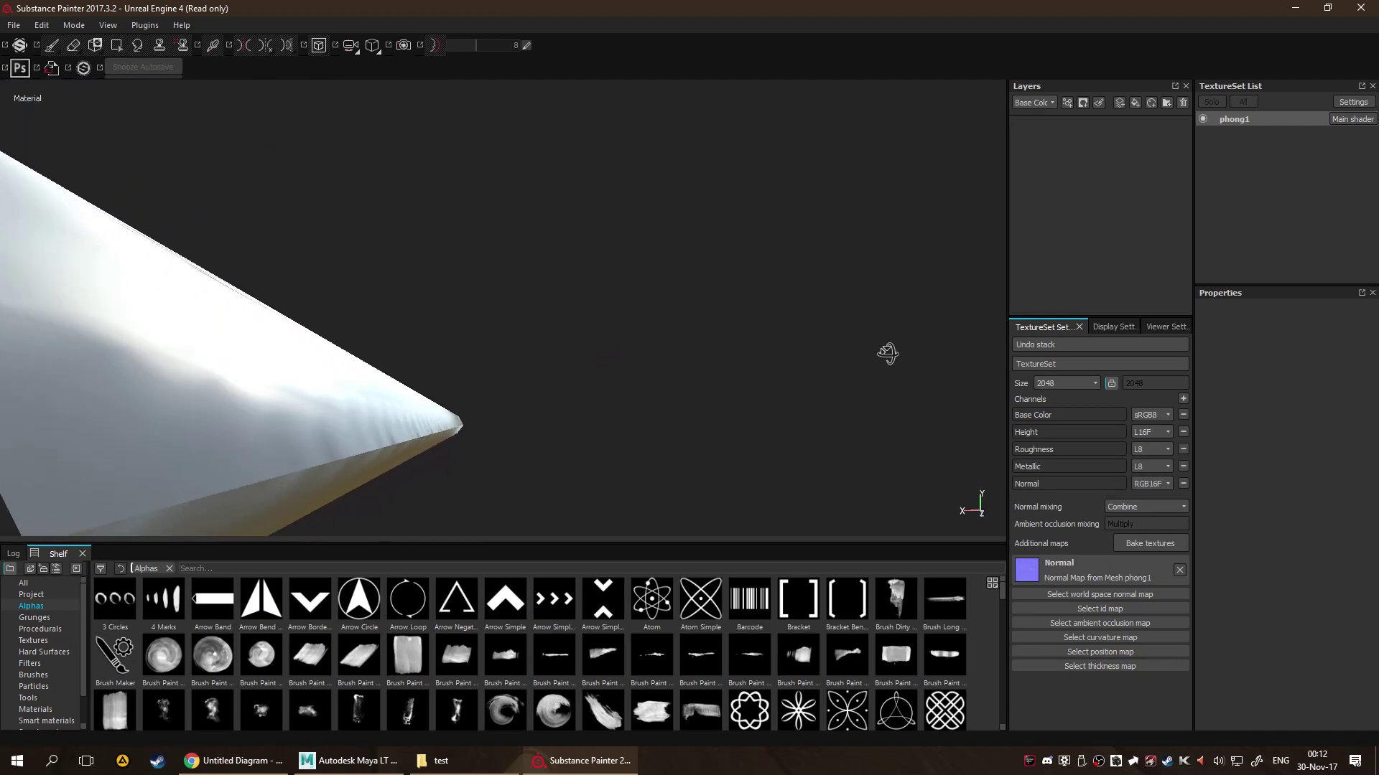
alt+drag(480, 417, 335, 415)
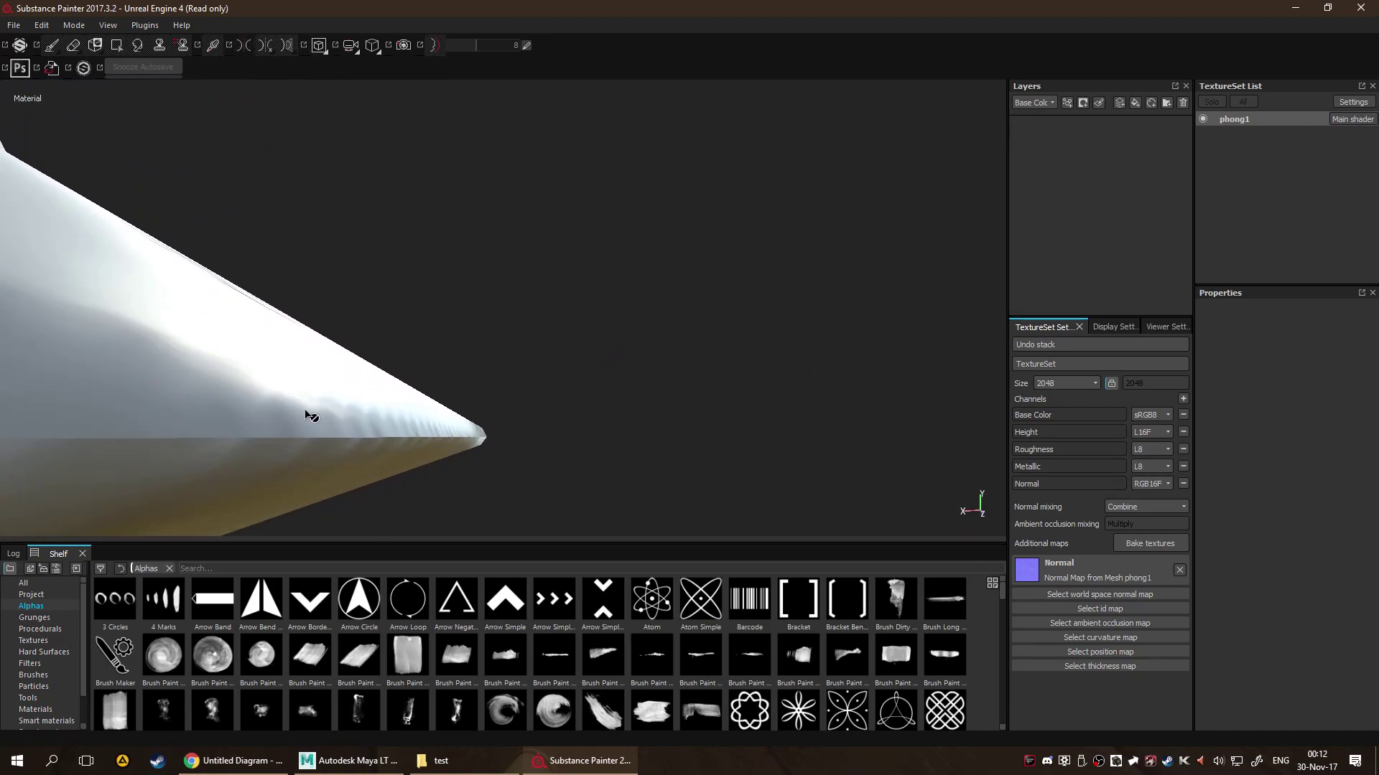
alt+drag(412, 465, 641, 249)
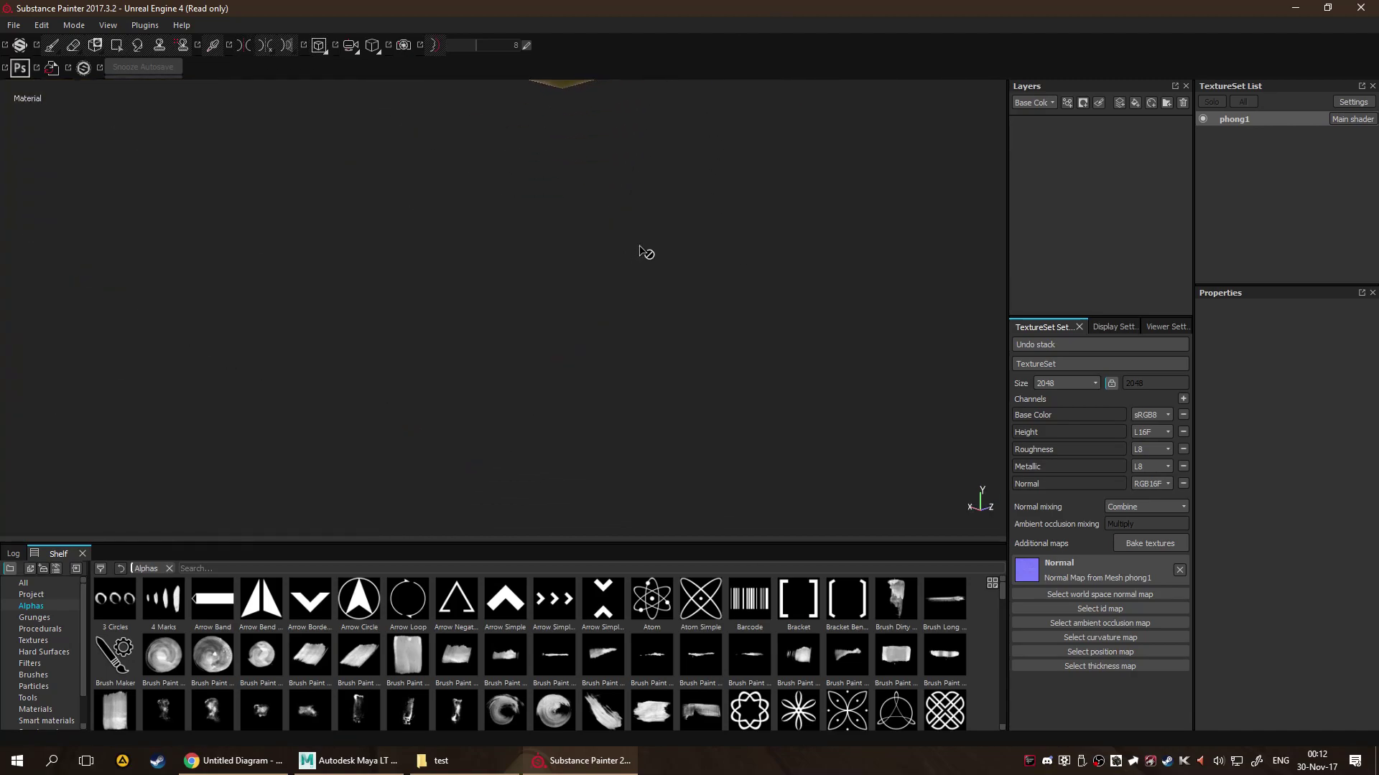
alt+middle_drag(675, 224, 611, 544)
key(f)
alt+drag(616, 402, 772, 385)
scroll(701, 313, up, 3)
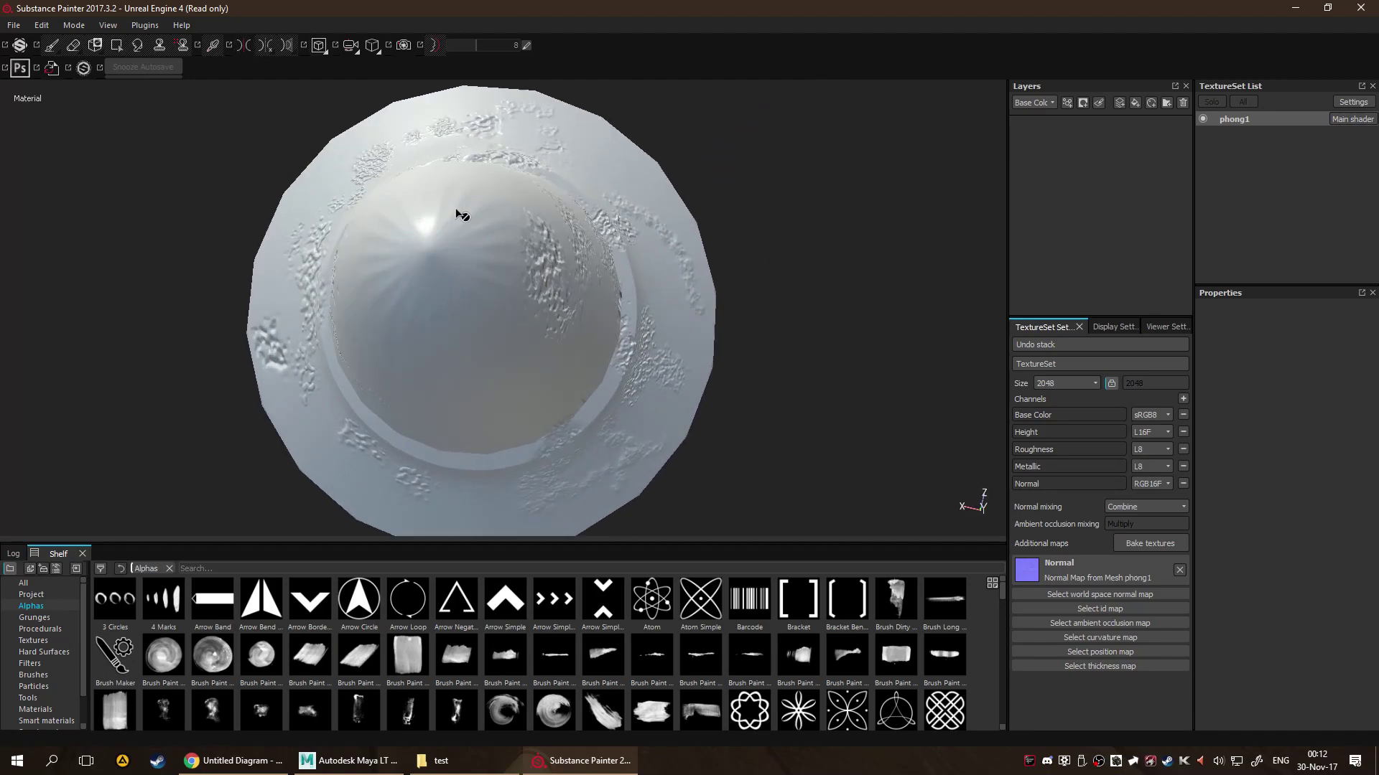
Display the Normal + Height + Base normal channel in the viewport and examine the edges between the hat's band and brim.
key(c)
key(c)
key(c)
key(c)
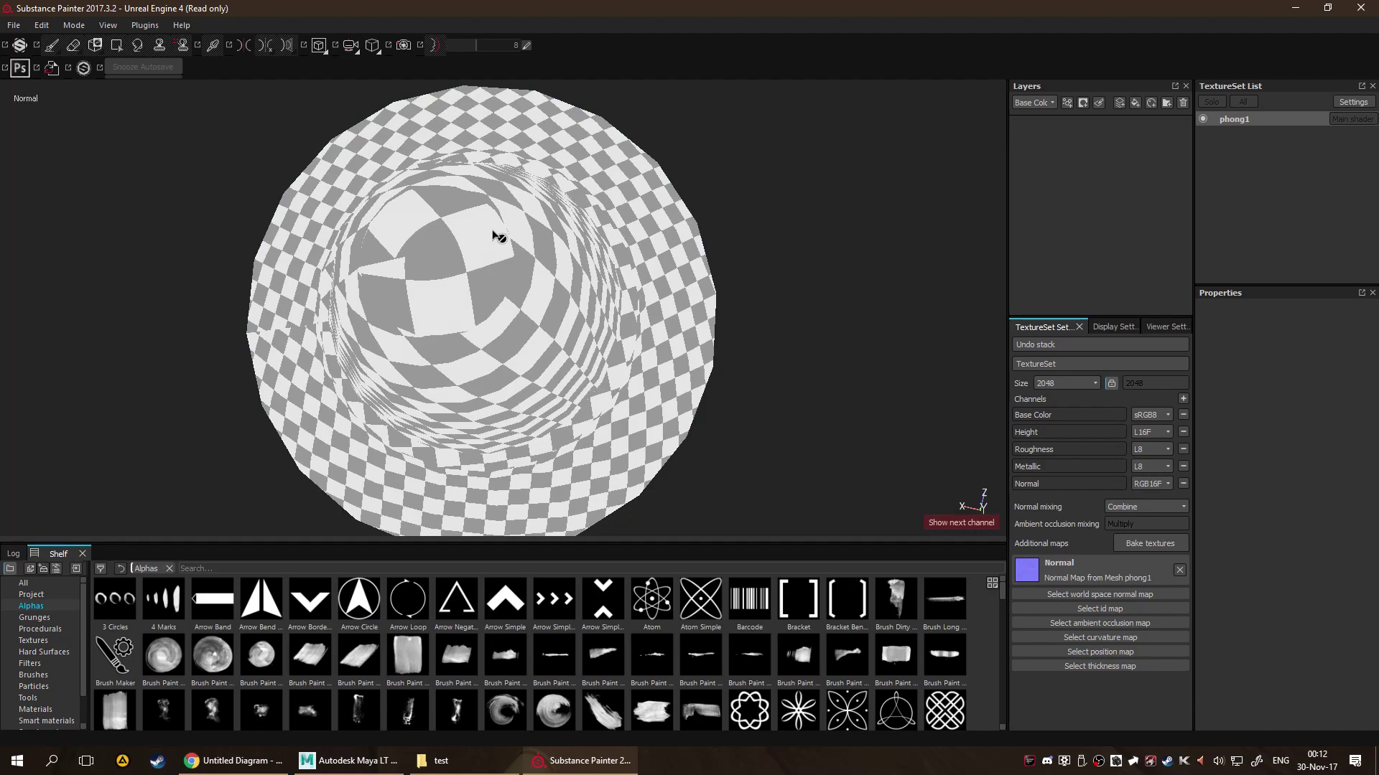
key(c)
alt+drag(615, 287, 825, 183)
alt+middle_drag(845, 415, 728, 281)
scroll(711, 251, up, 2)
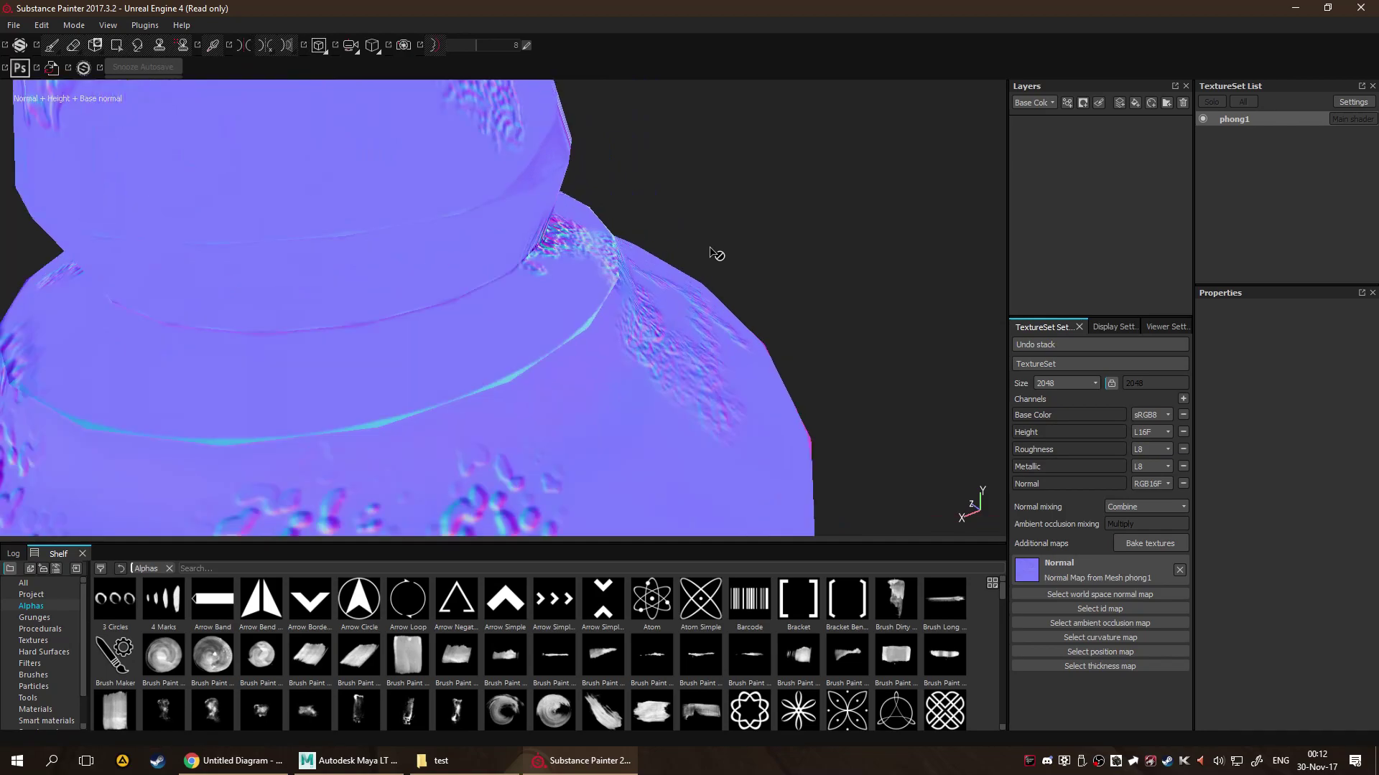
alt+drag(716, 254, 763, 289)
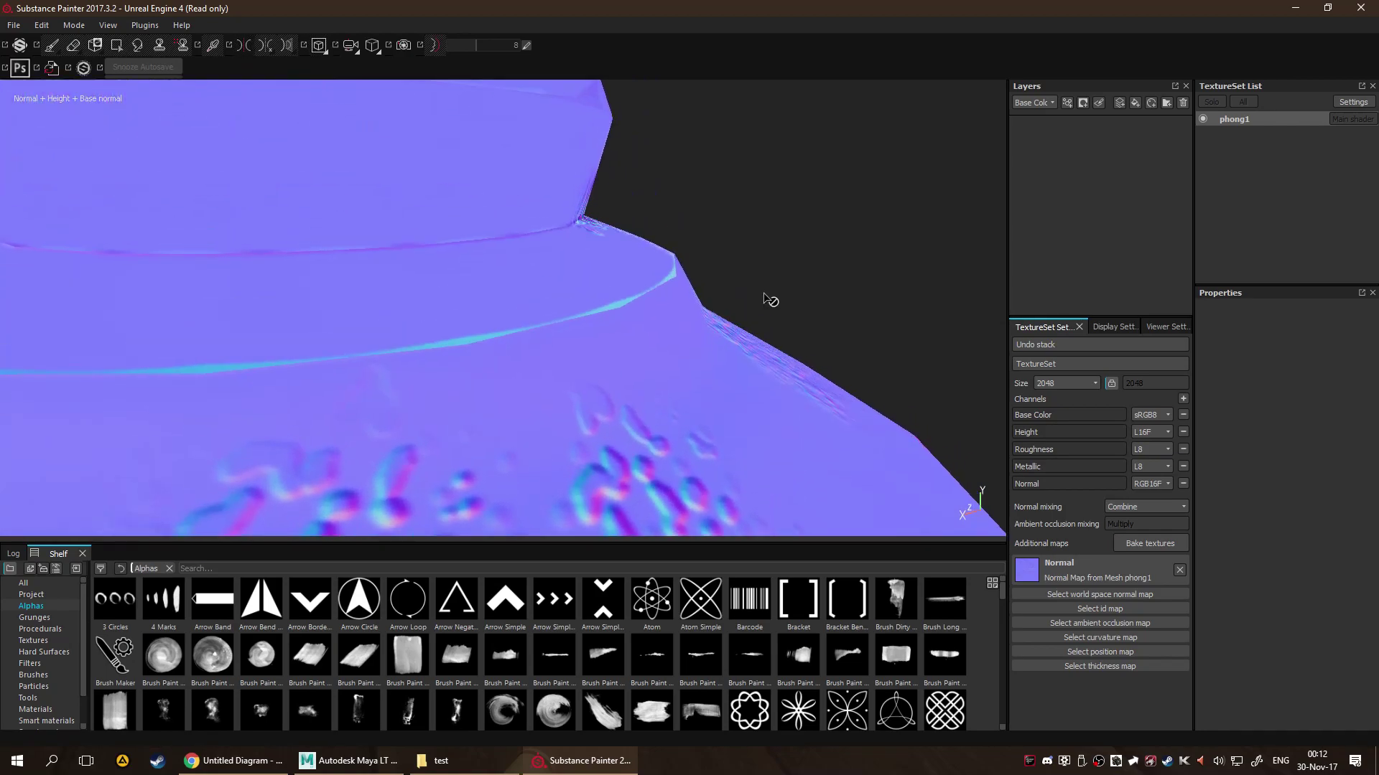
alt+right_drag(763, 294, 713, 260)
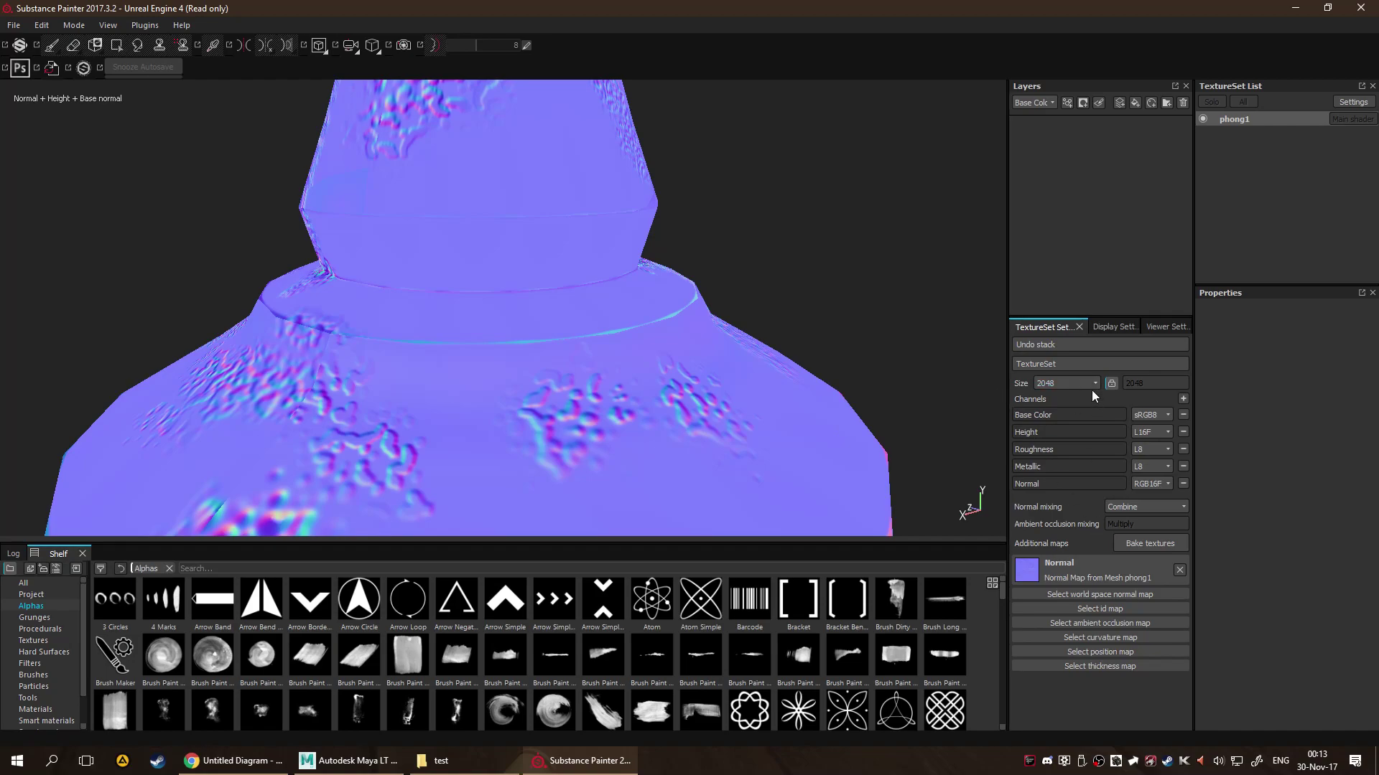
Rebake the Normal map with Subsampling 8x8 antialiasing and maximum frontal and rear distances of 0.005.
click(1130, 545)
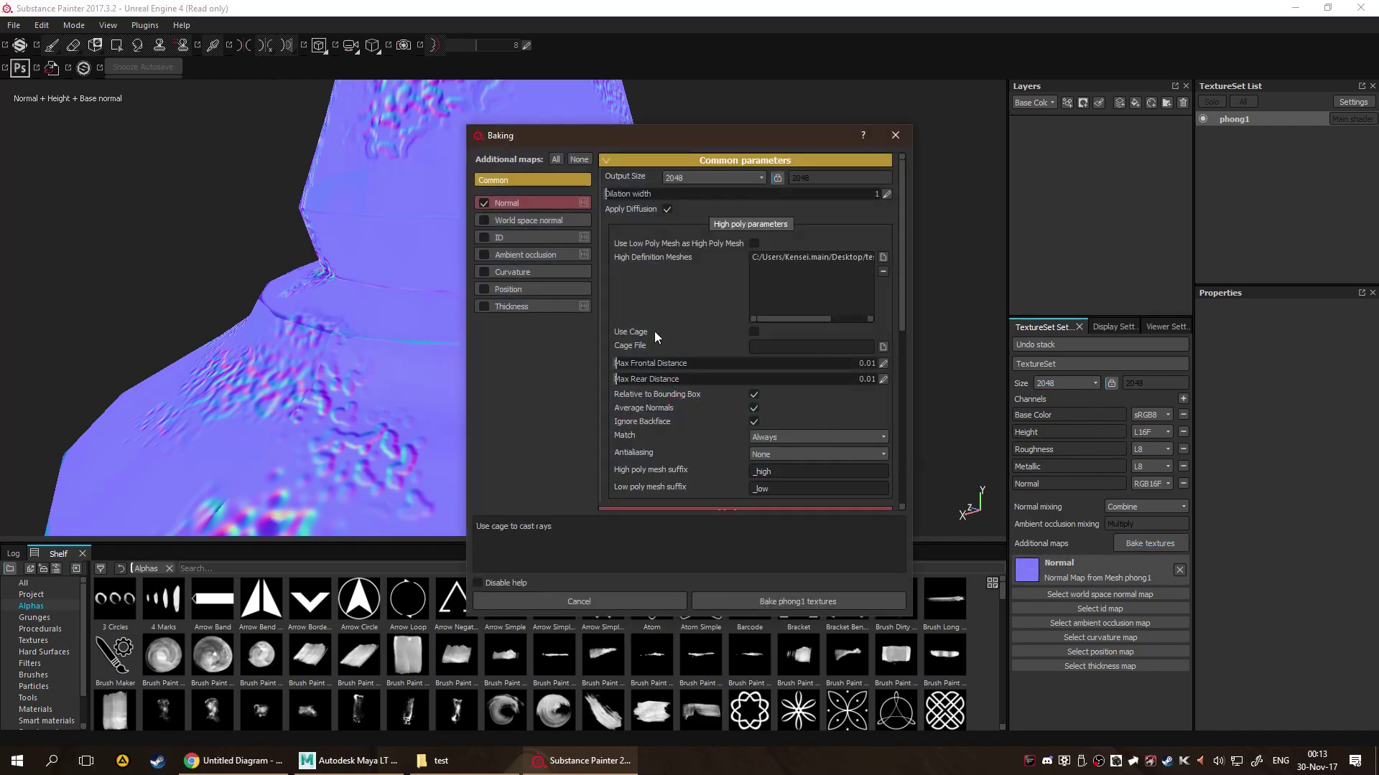
click(805, 459)
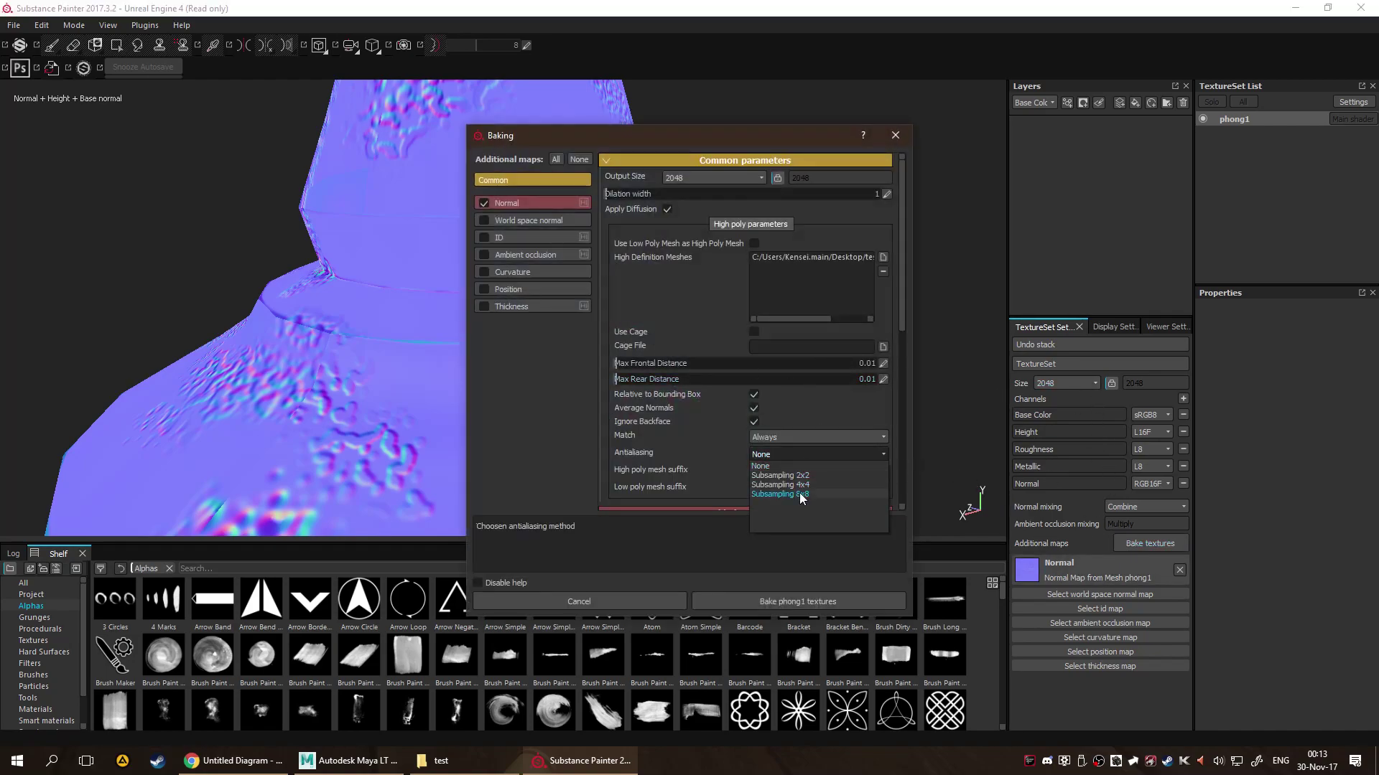
click(799, 492)
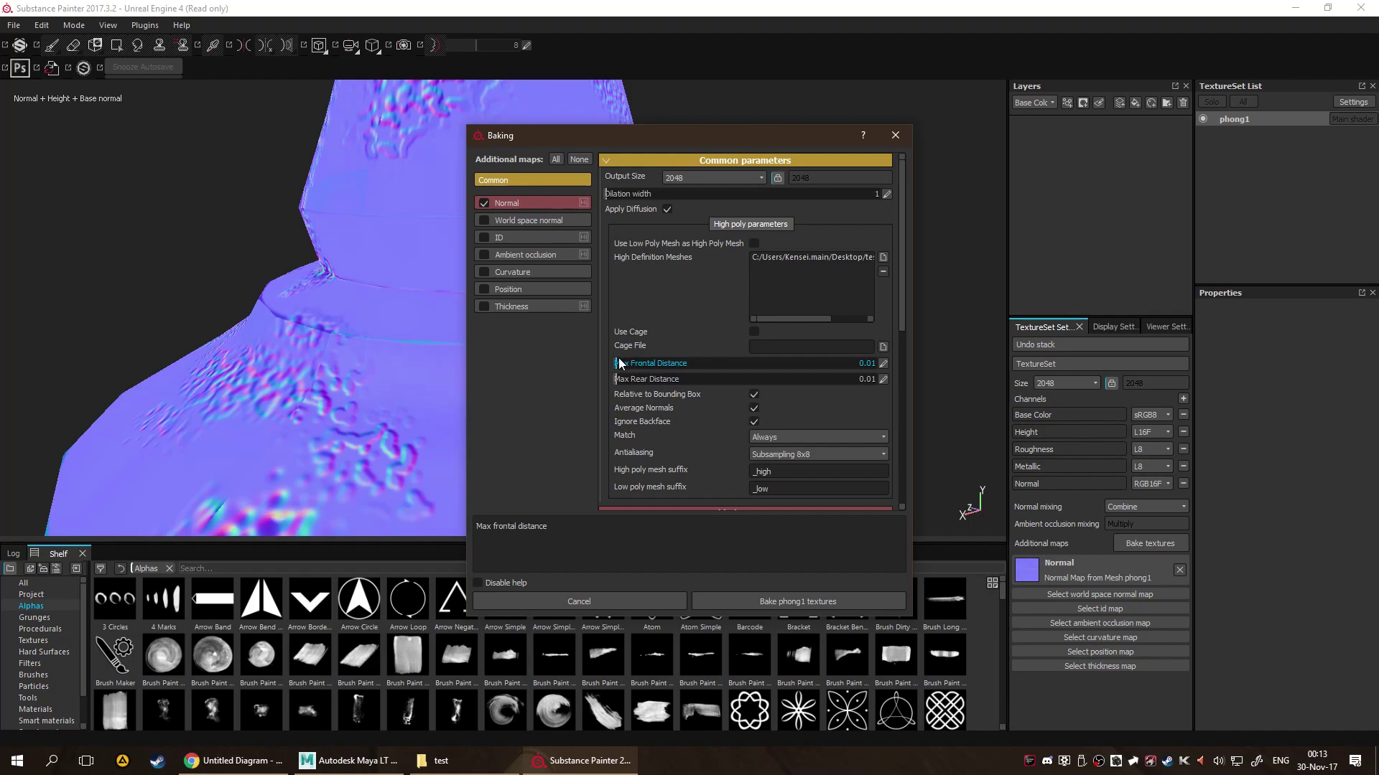
drag(639, 132, 772, 117)
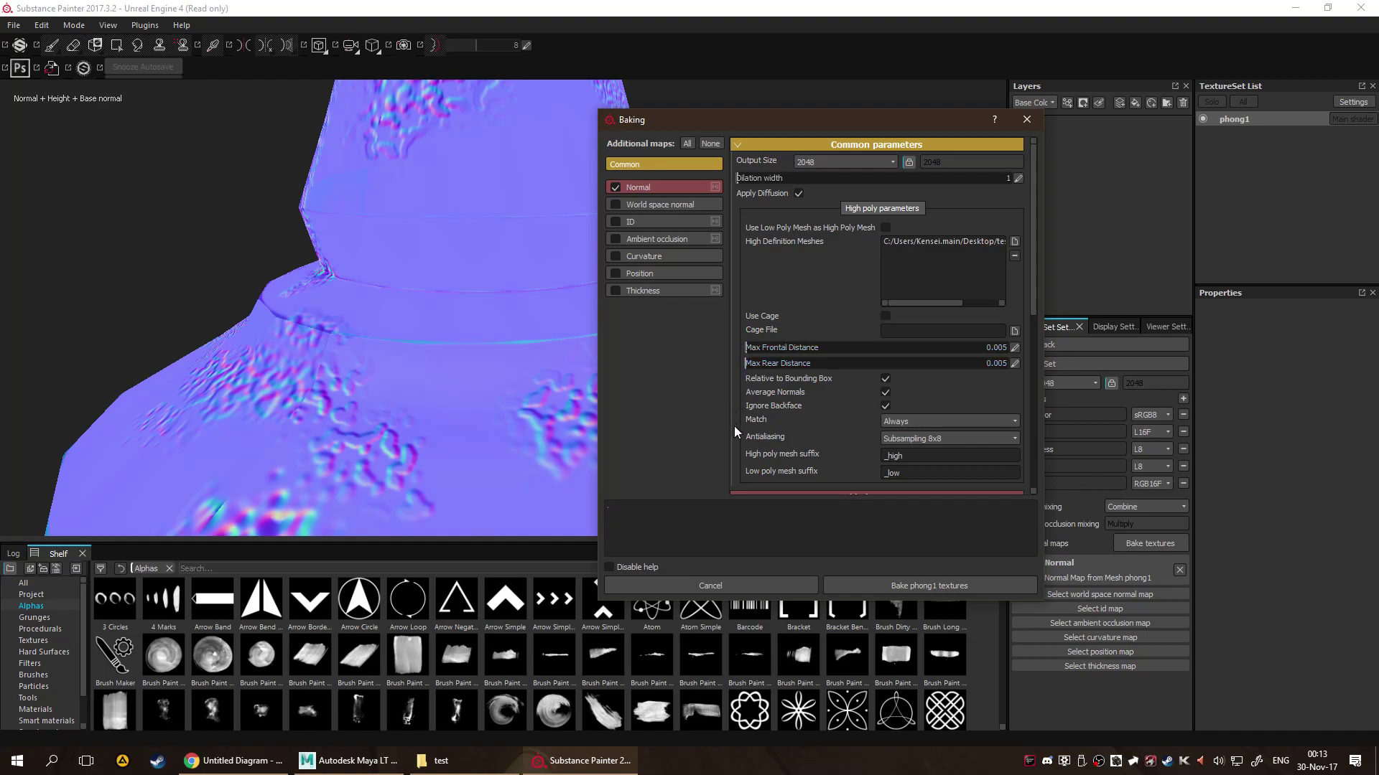
scroll(823, 400, down, 3)
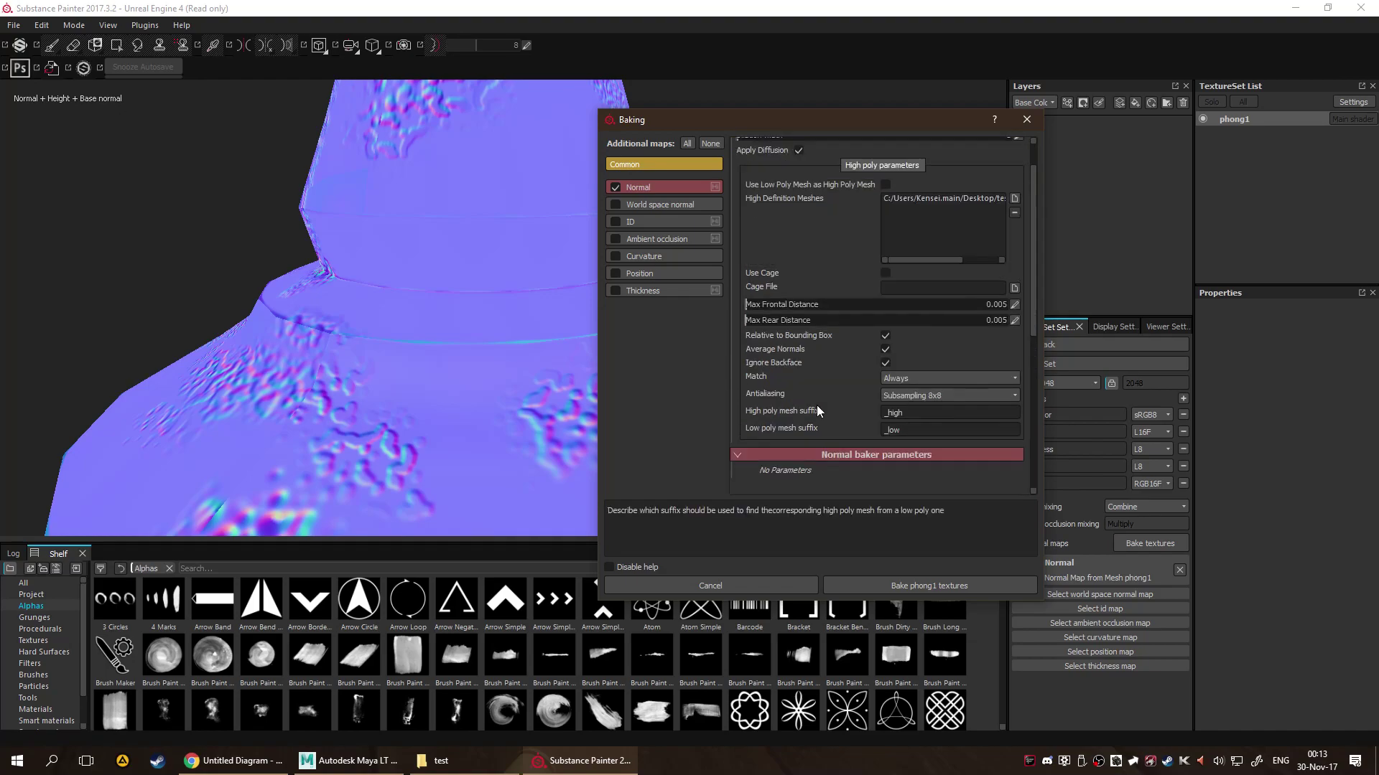
scroll(817, 407, up, 3)
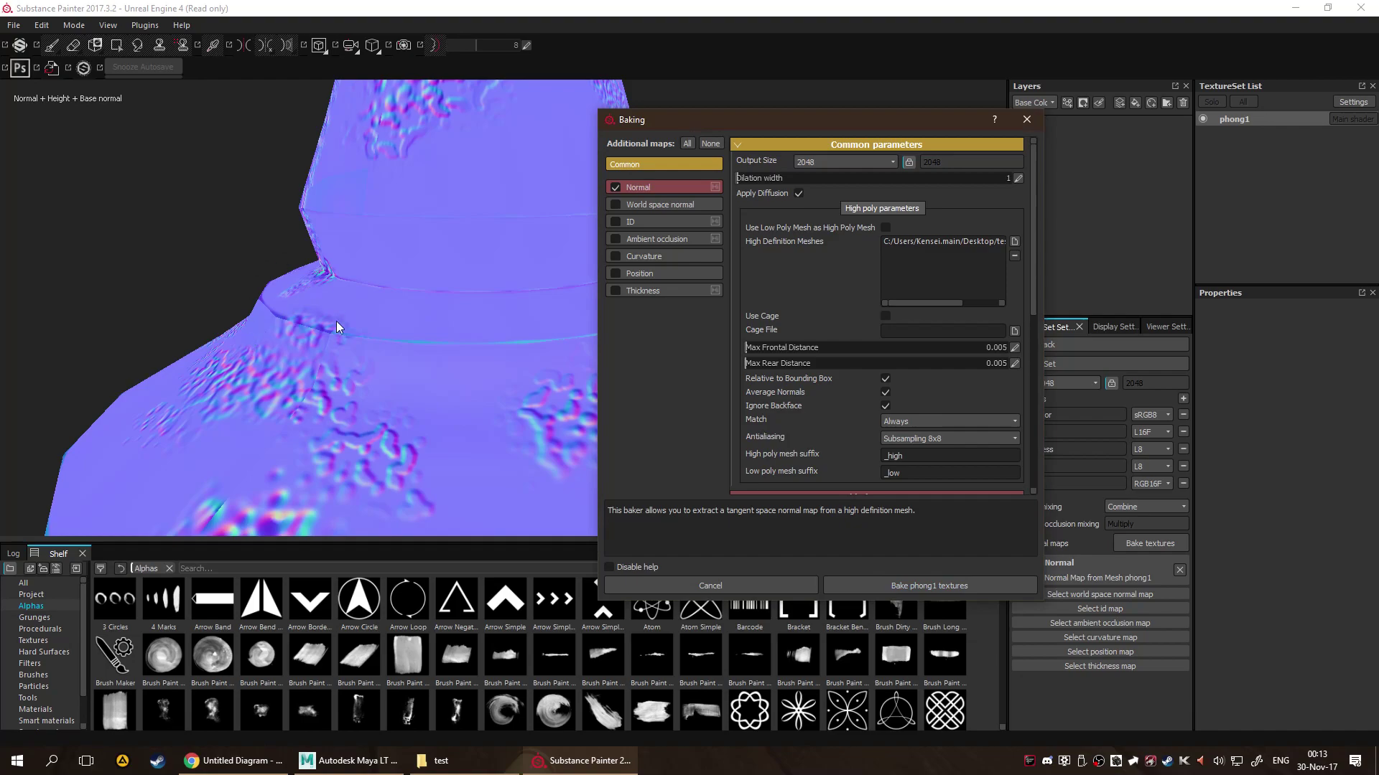
click(968, 588)
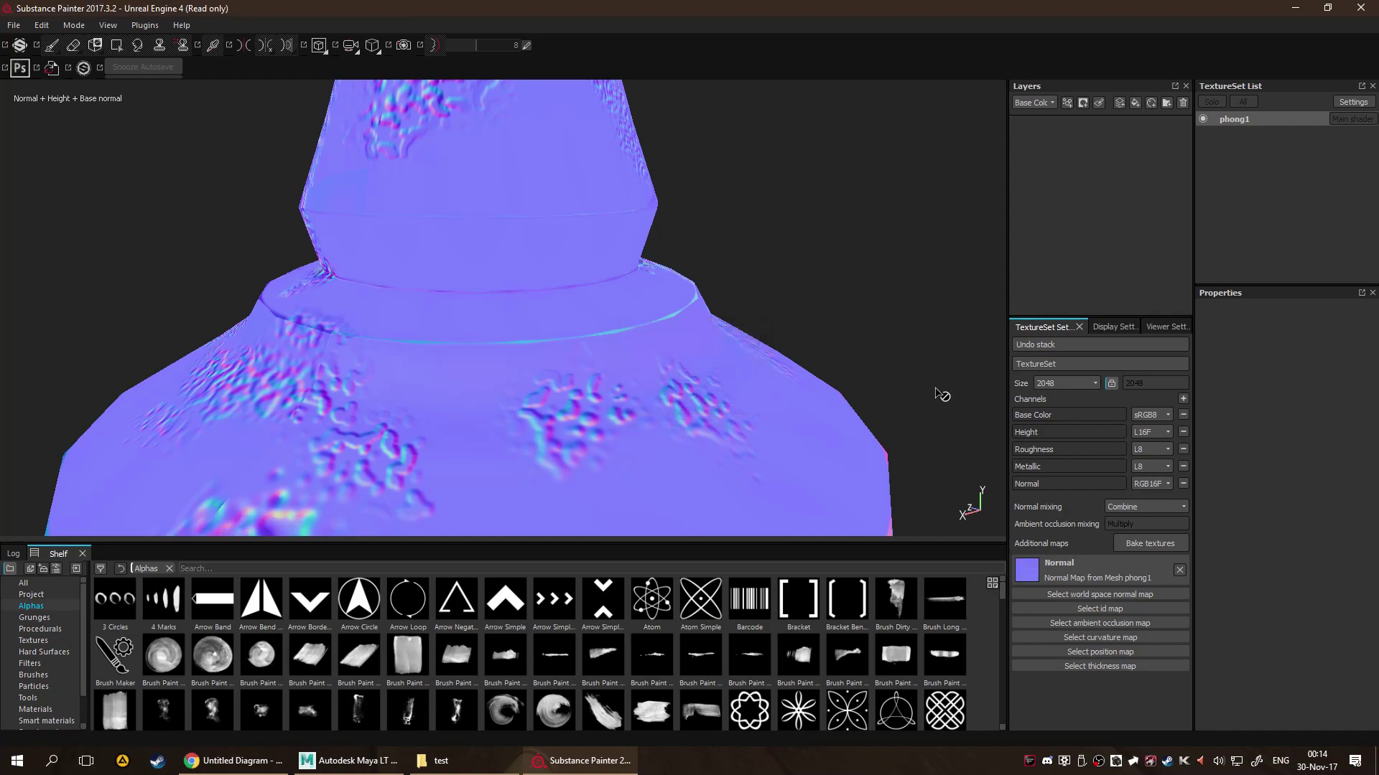
Examine the rebaked normals on the hat's underside, brim and band, and return the viewport to the Material display.
alt+drag(746, 363, 686, 425)
scroll(684, 423, up, 3)
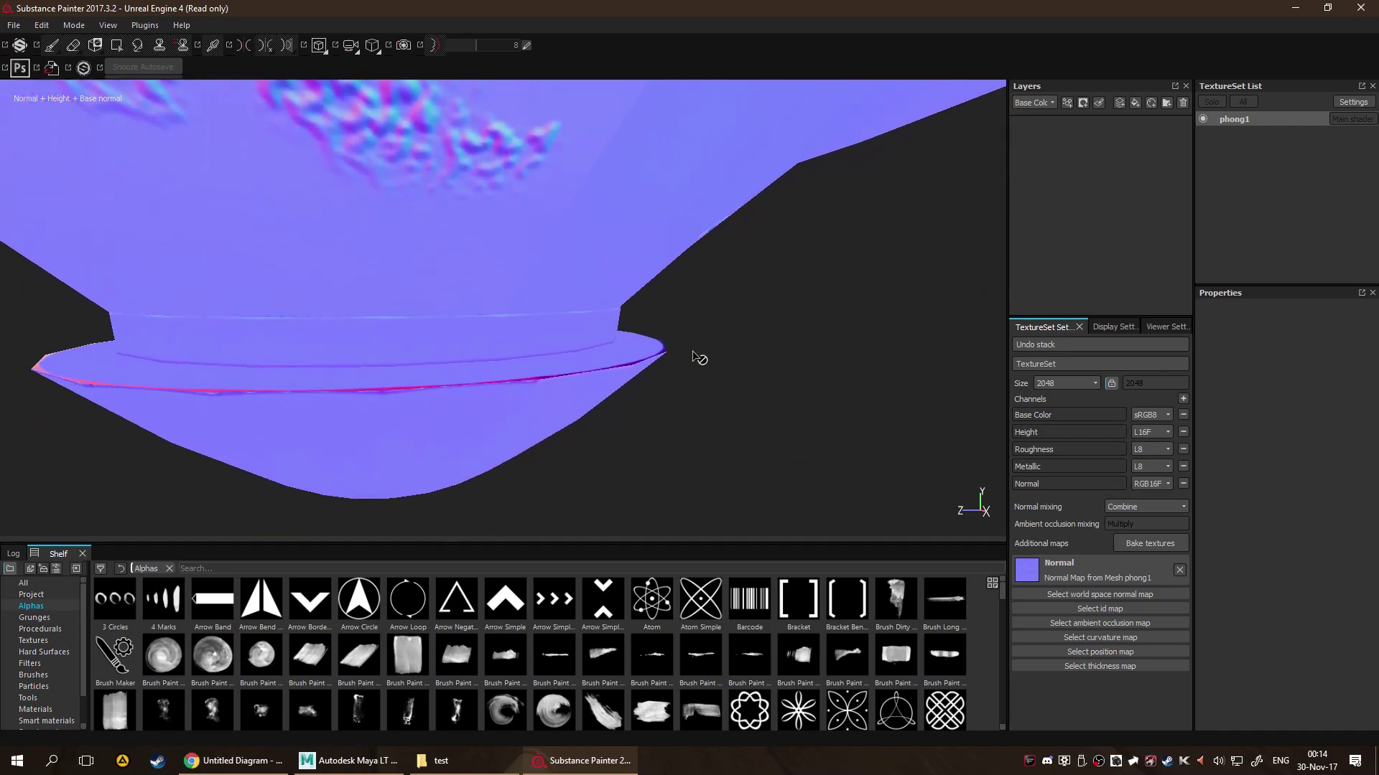
alt+drag(700, 357, 671, 402)
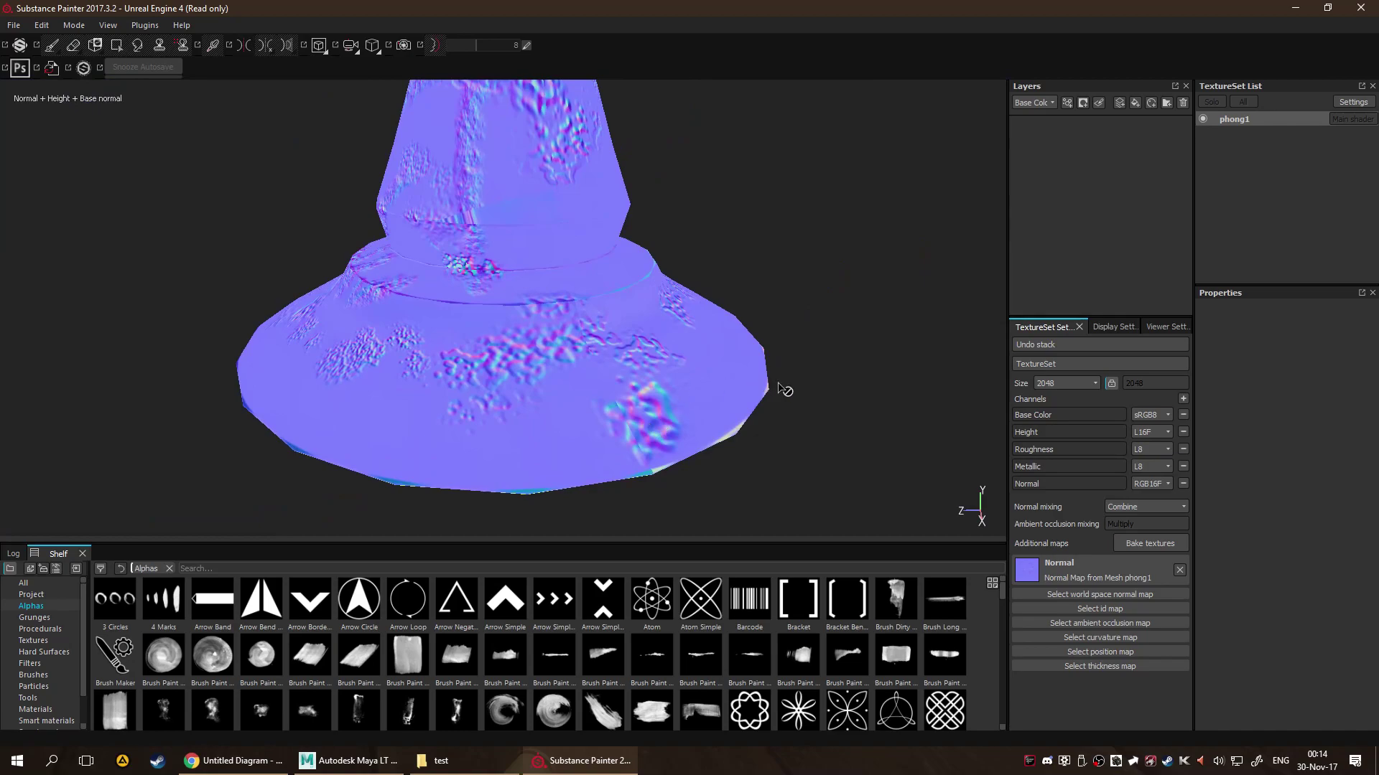
key(c)
key(c)
key(c)
key(c)
key(c)
key(c)
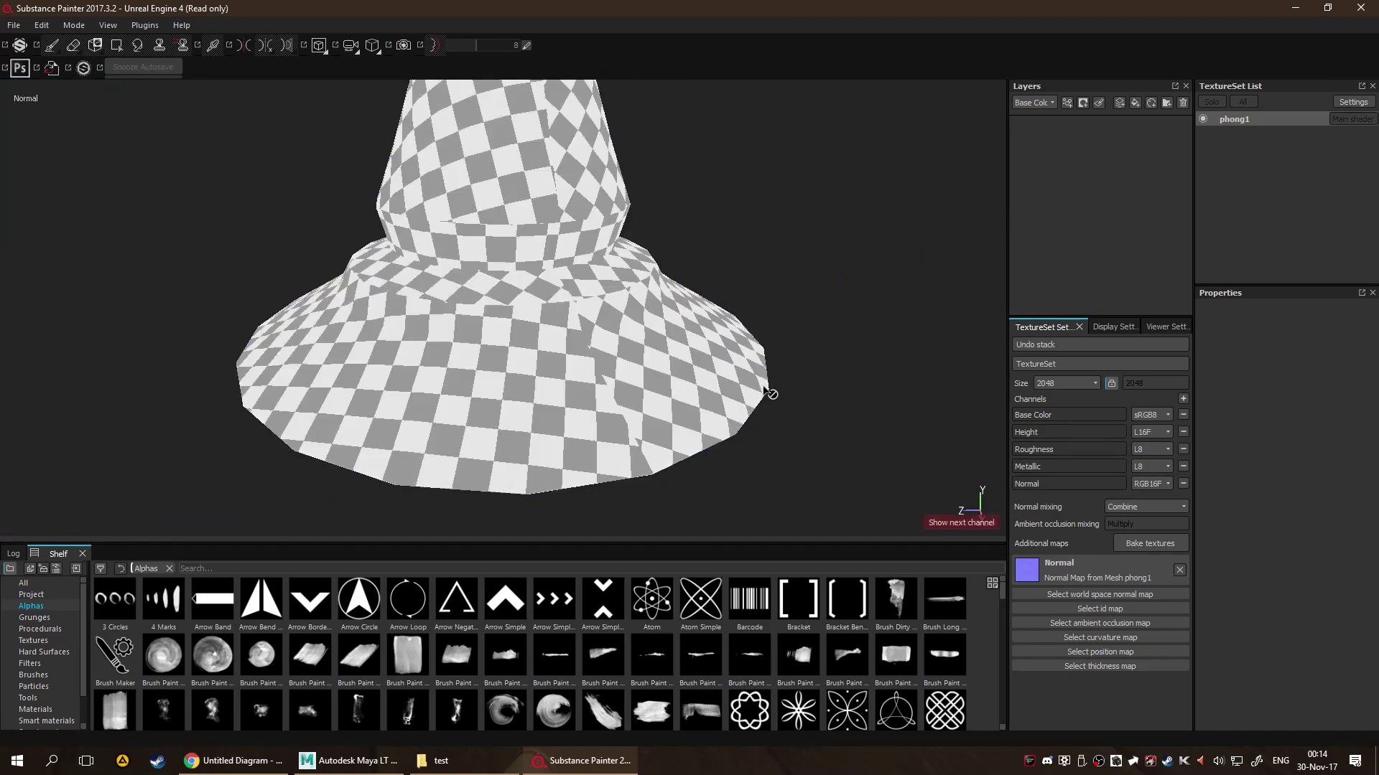
key(c)
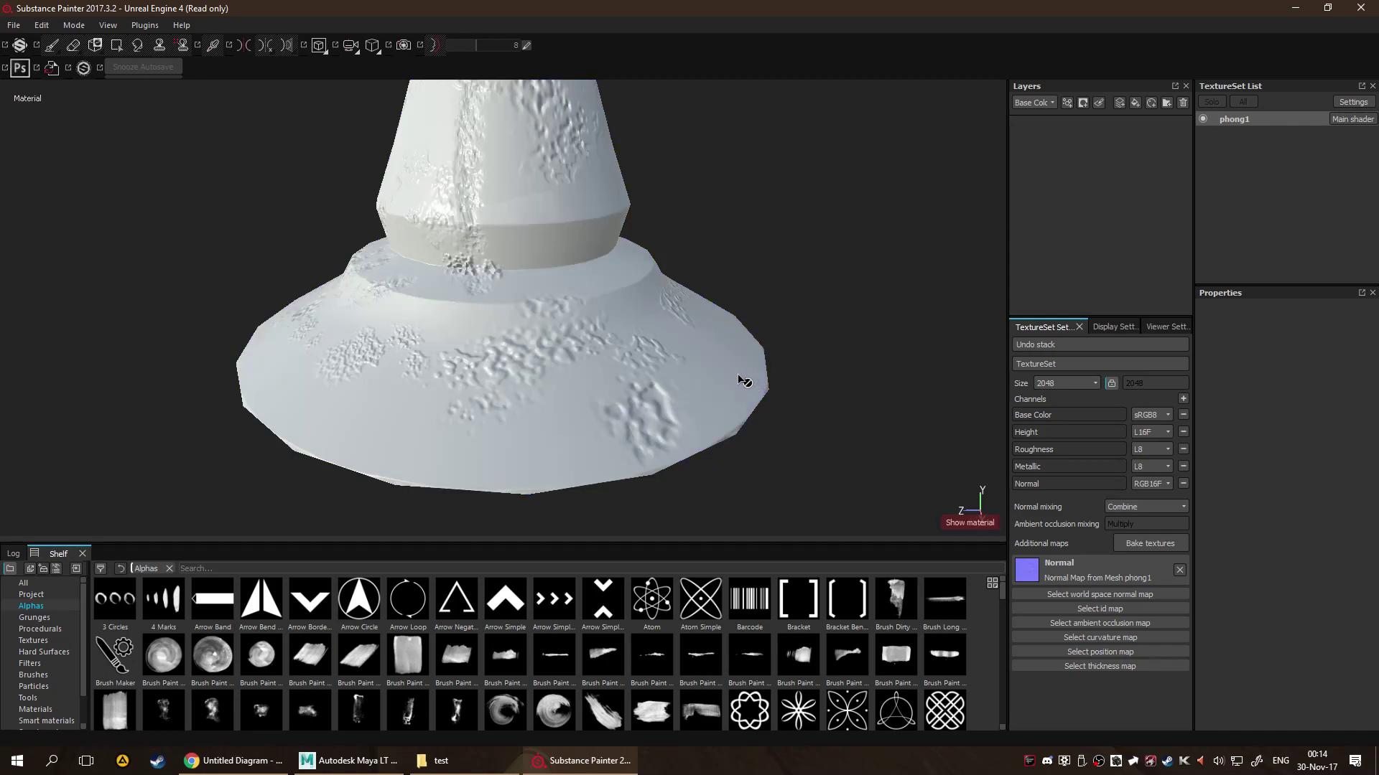
Search the complete shelf for wood and add the Wood american cherry material to the hat as a fill layer.
key(b)
key(b)
key(m)
click(35, 585)
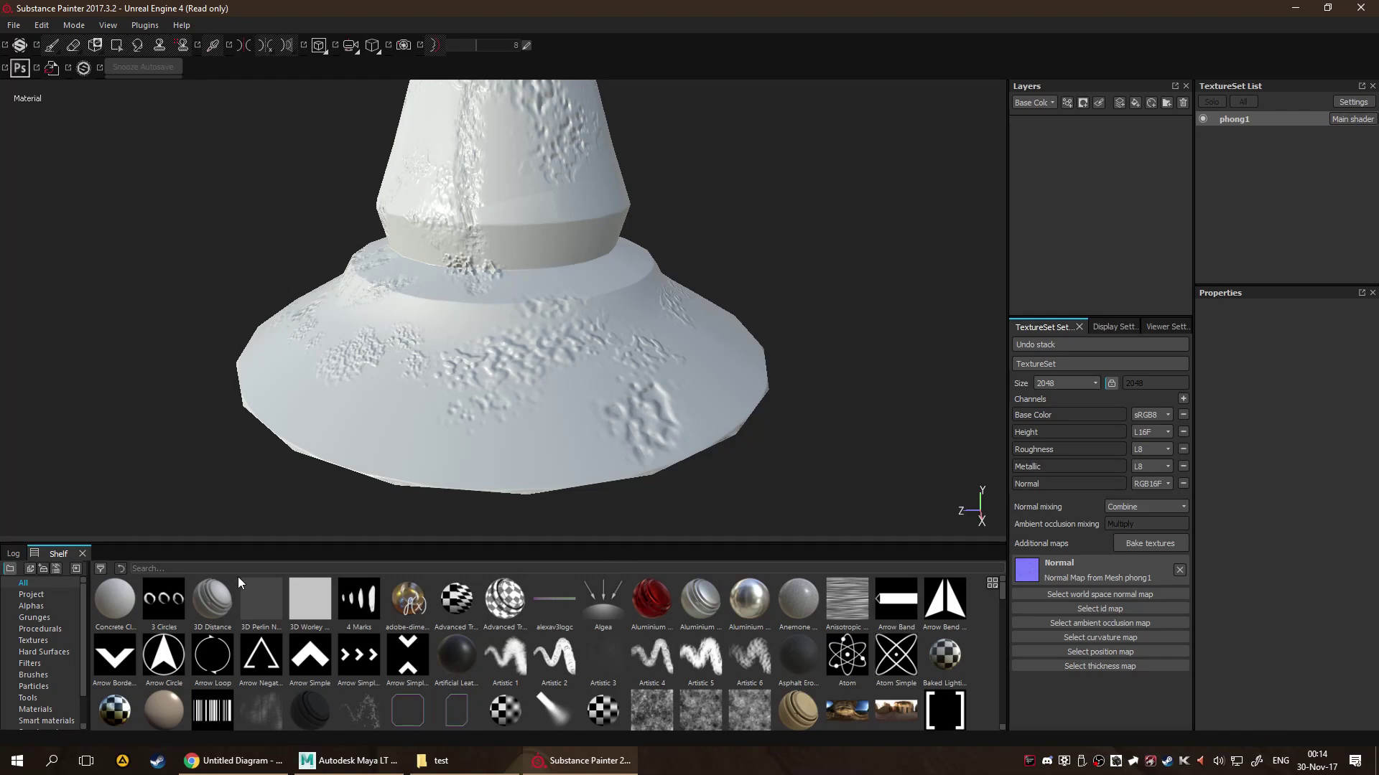
text(wood)
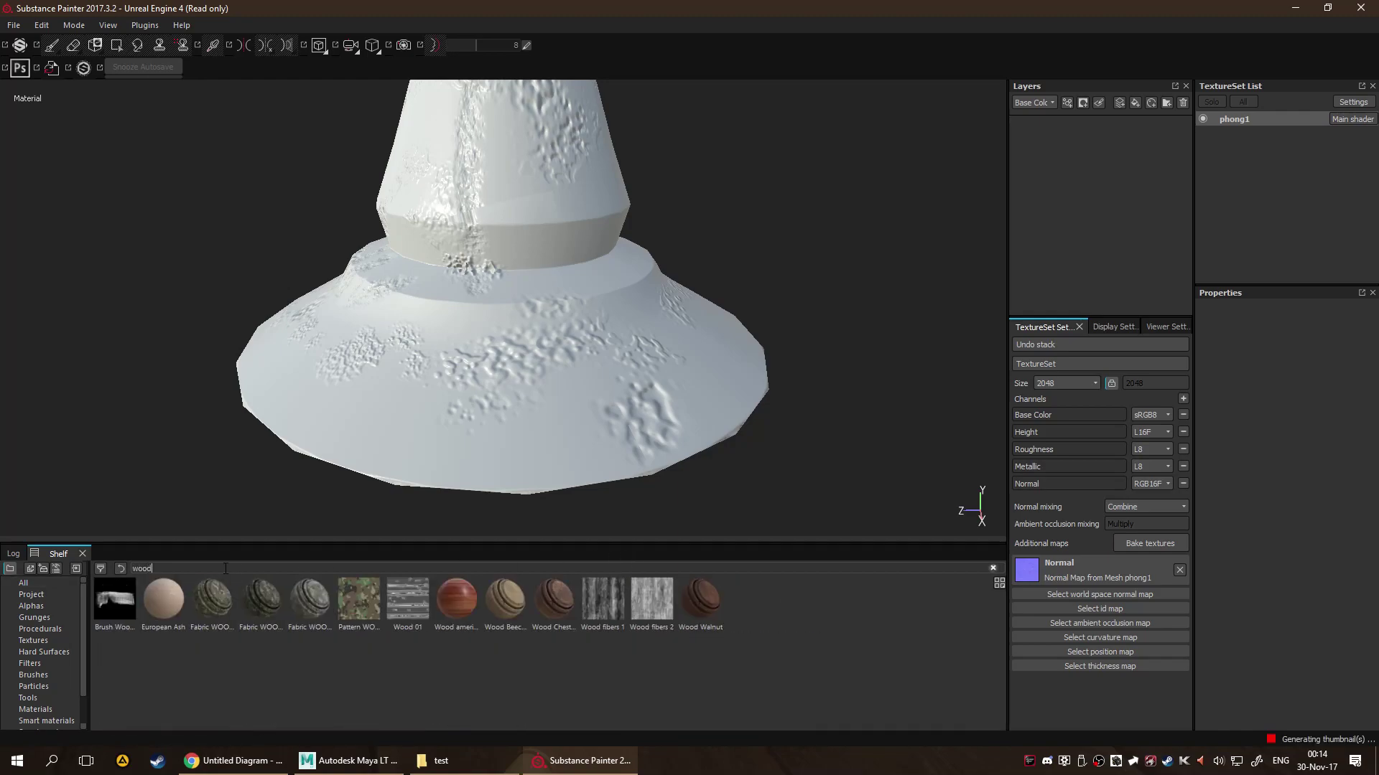
drag(463, 601, 1098, 133)
alt+drag(589, 434, 655, 426)
scroll(655, 427, up, 2)
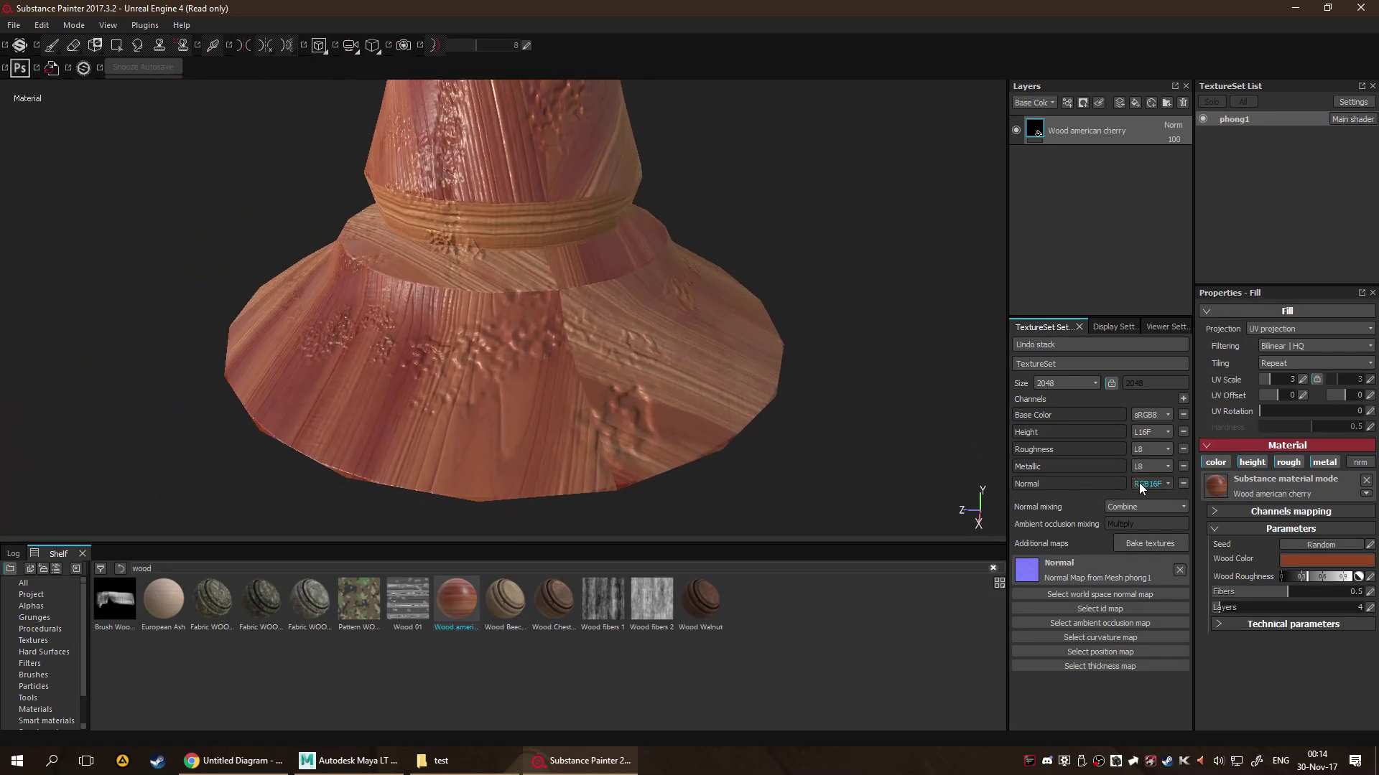
Set the wood fill layer to Tri-planar projection and examine the texture at the edges between cone, band and brim.
click(1325, 332)
click(1314, 350)
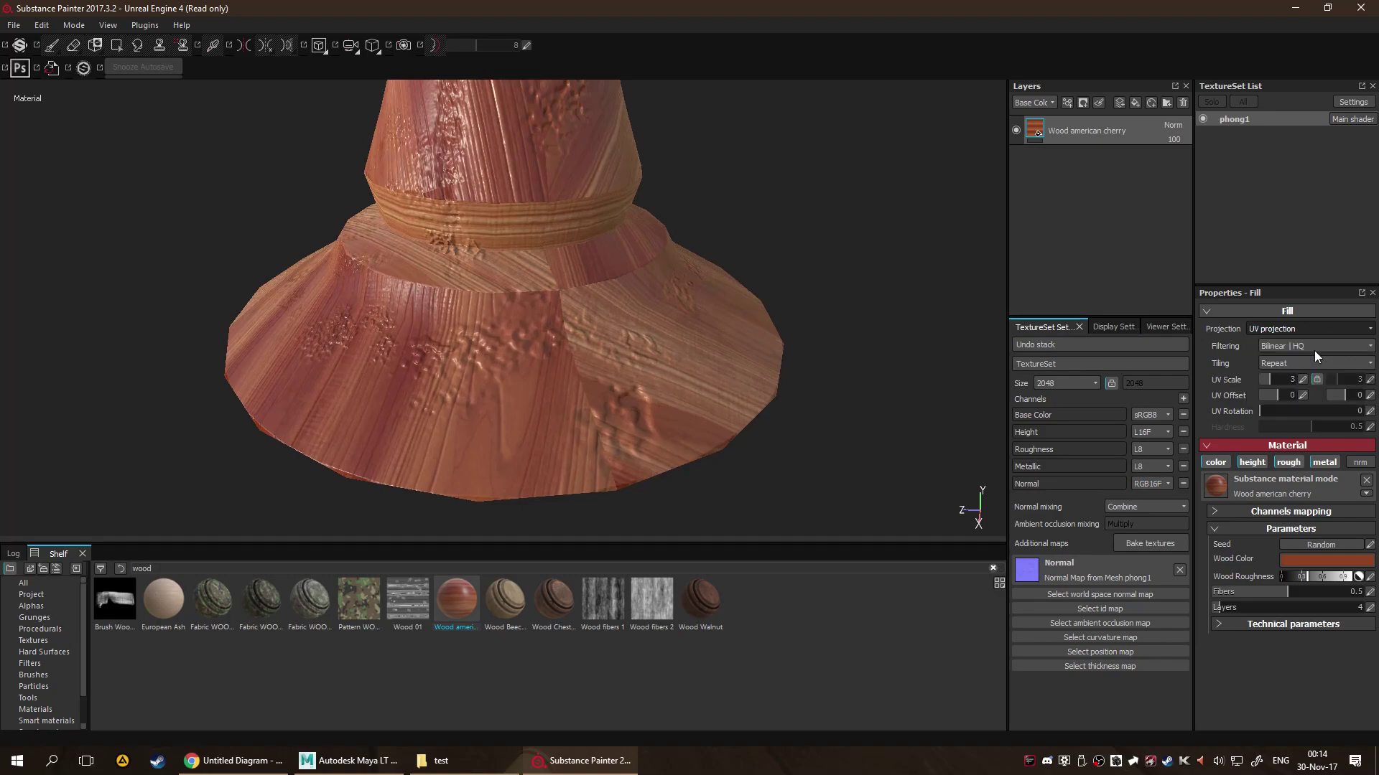
alt+drag(845, 396, 1261, 359)
alt+drag(747, 377, 763, 341)
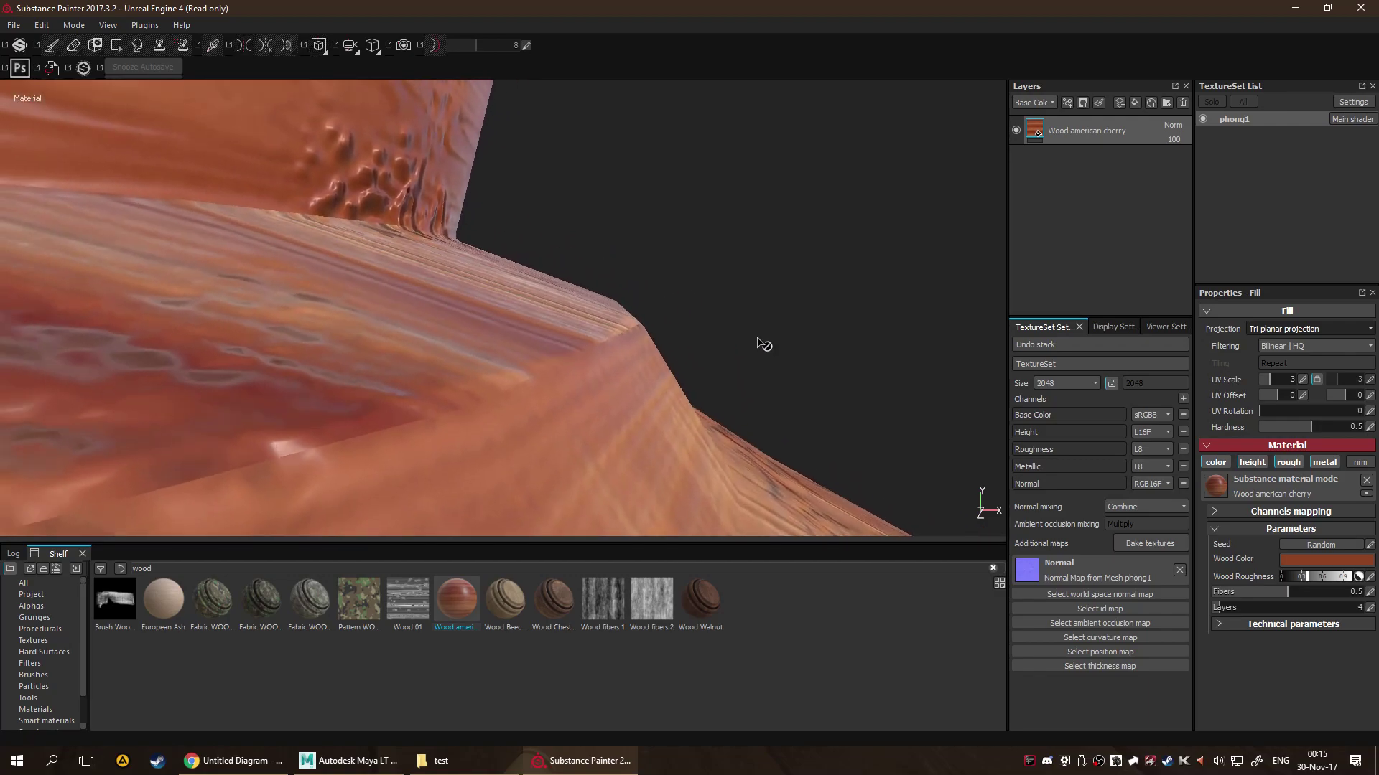
alt+drag(670, 380, 747, 407)
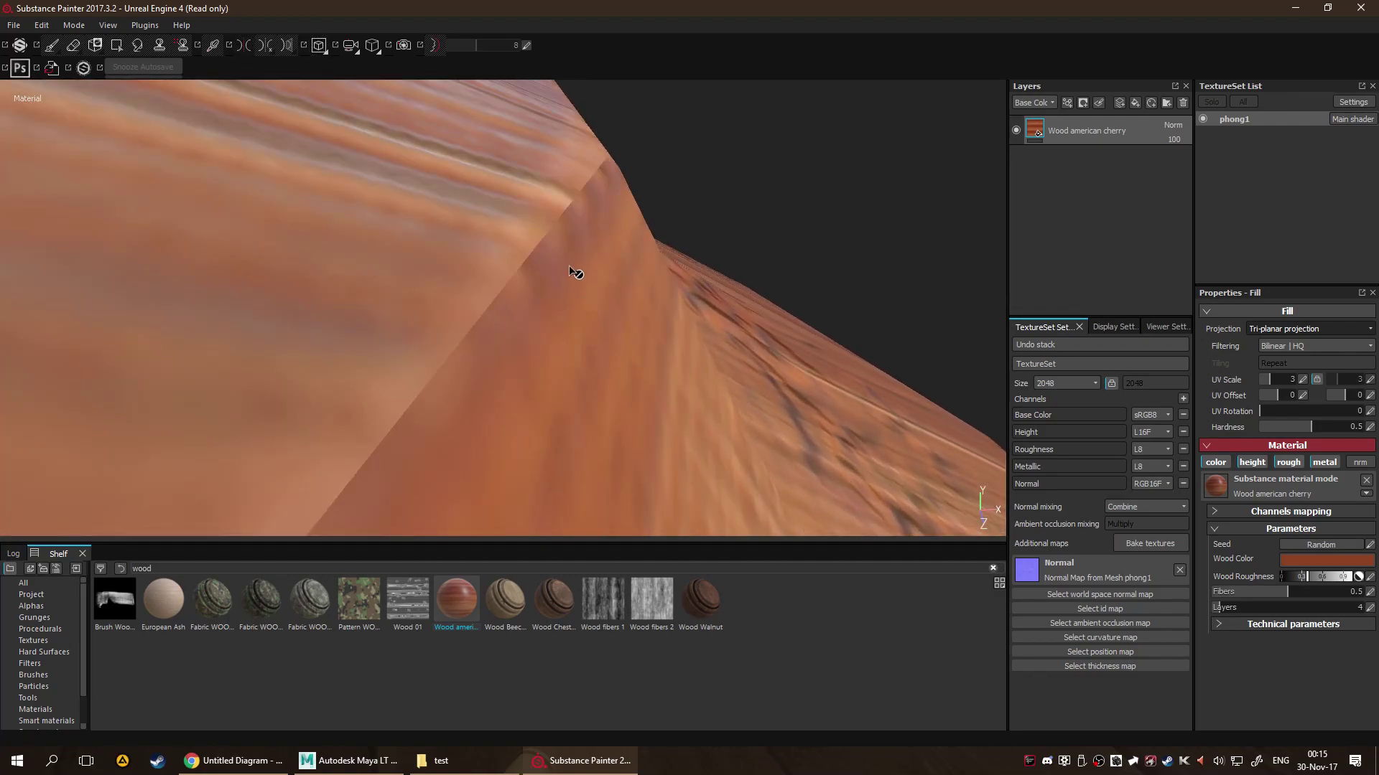
alt+drag(575, 273, 706, 222)
alt+drag(611, 309, 803, 343)
Show only the 2D texture view and examine the wood and baked detail on the brim and cone UV islands.
key(F3)
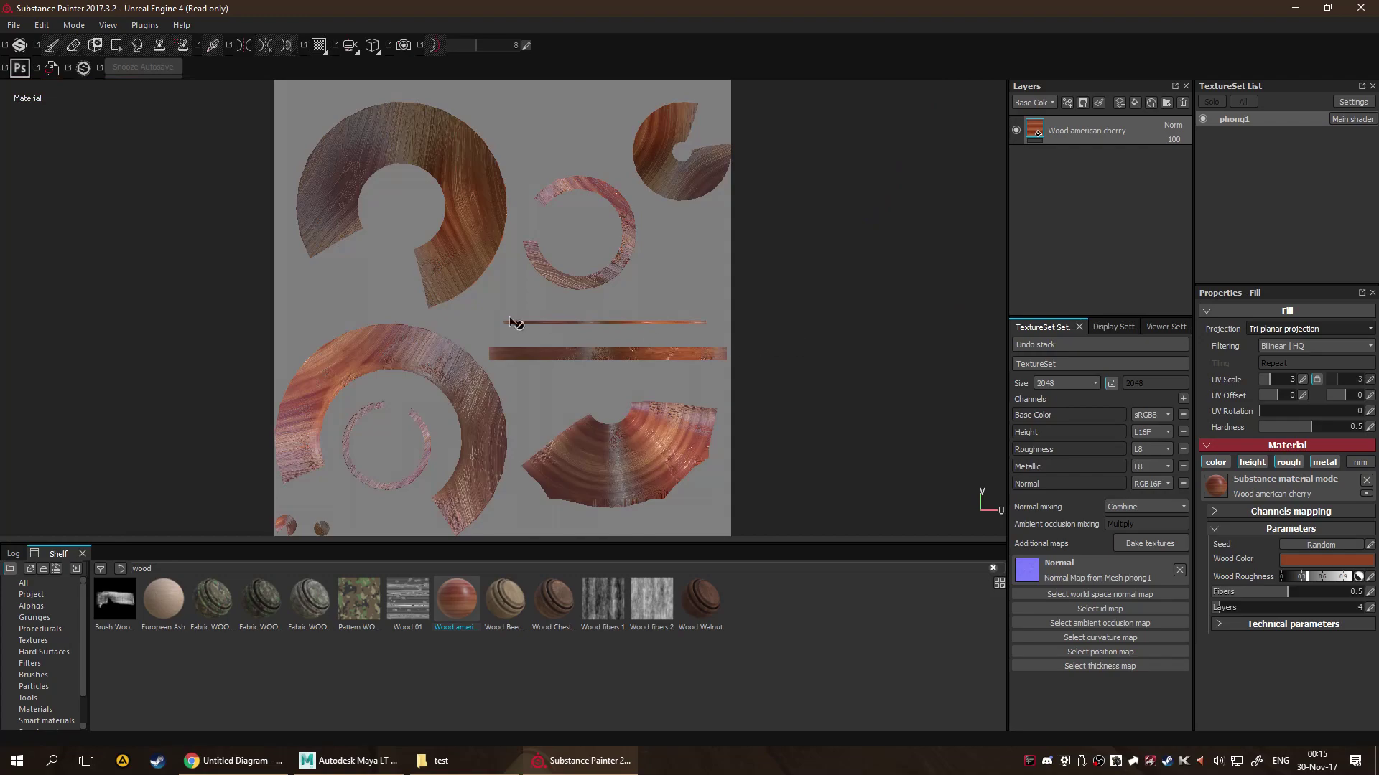
scroll(705, 421, up, 8)
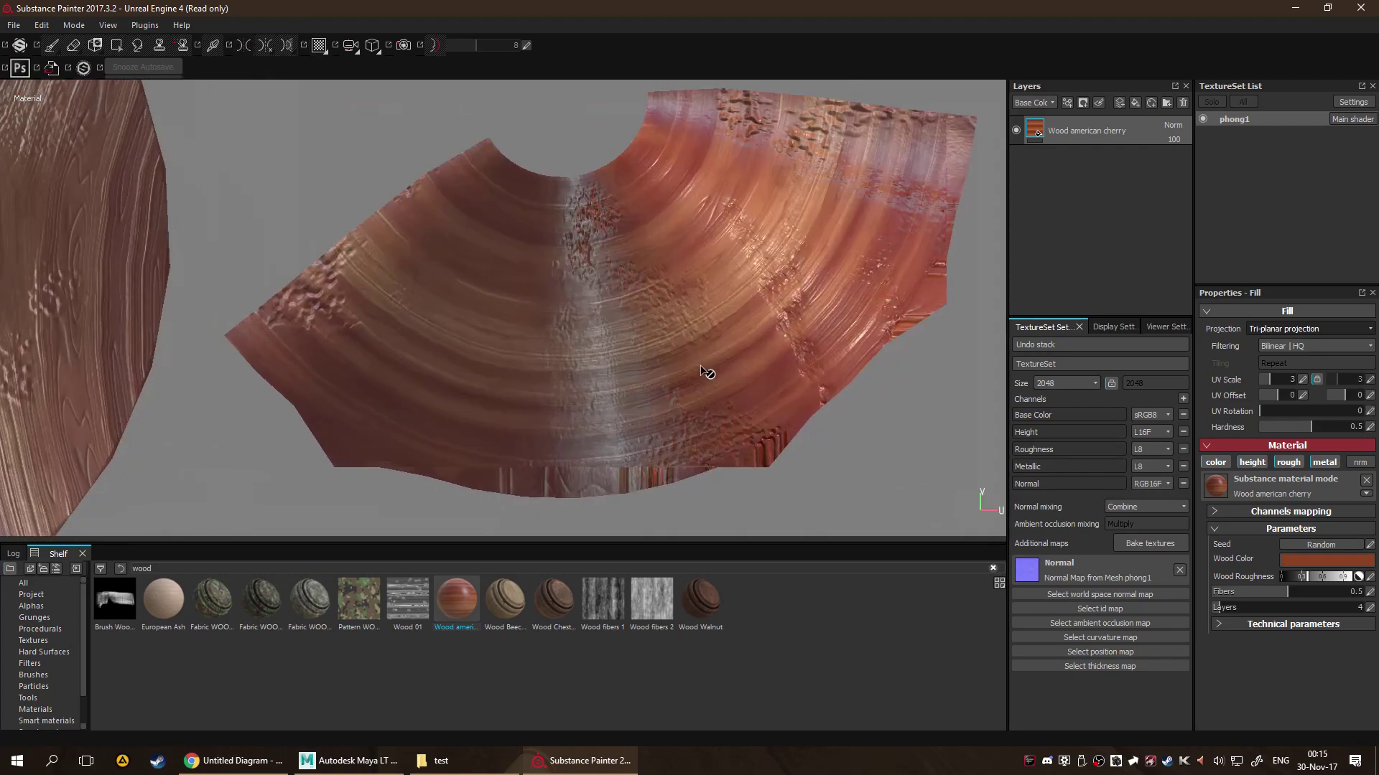
scroll(723, 336, up, 4)
alt+middle_drag(598, 398, 736, 251)
scroll(740, 262, down, 3)
alt+middle_drag(643, 280, 1207, 282)
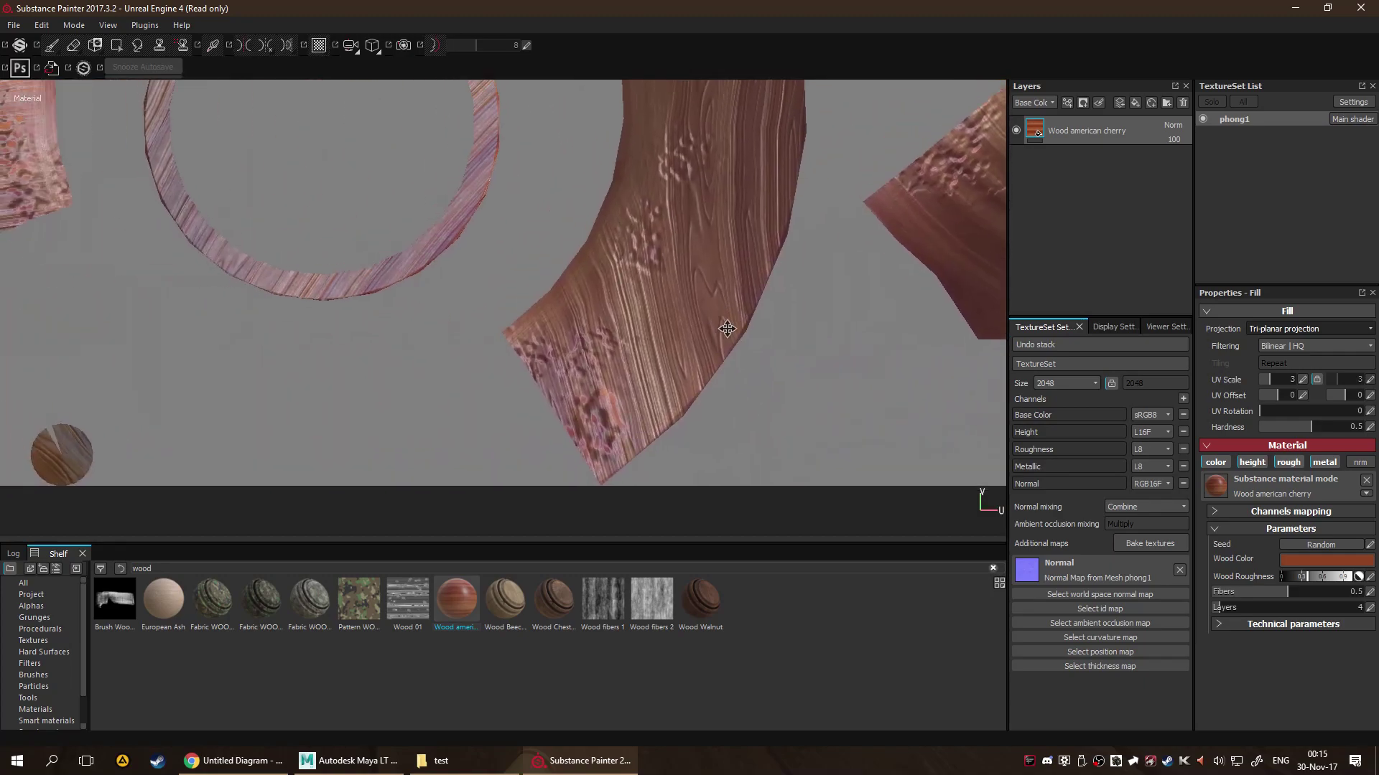
mouse_move(664, 100)
alt+middle_down()
mouse_move(535, 286)
mouse_move(299, 149)
alt+middle_up()
alt+middle_drag(837, 379, 613, 307)
mouse_move(766, 347)
alt+middle_down()
mouse_move(754, 330)
mouse_move(627, 301)
alt+middle_up()
mouse_move(769, 181)
alt+middle_down()
mouse_move(739, 416)
mouse_move(743, 235)
alt+middle_up()
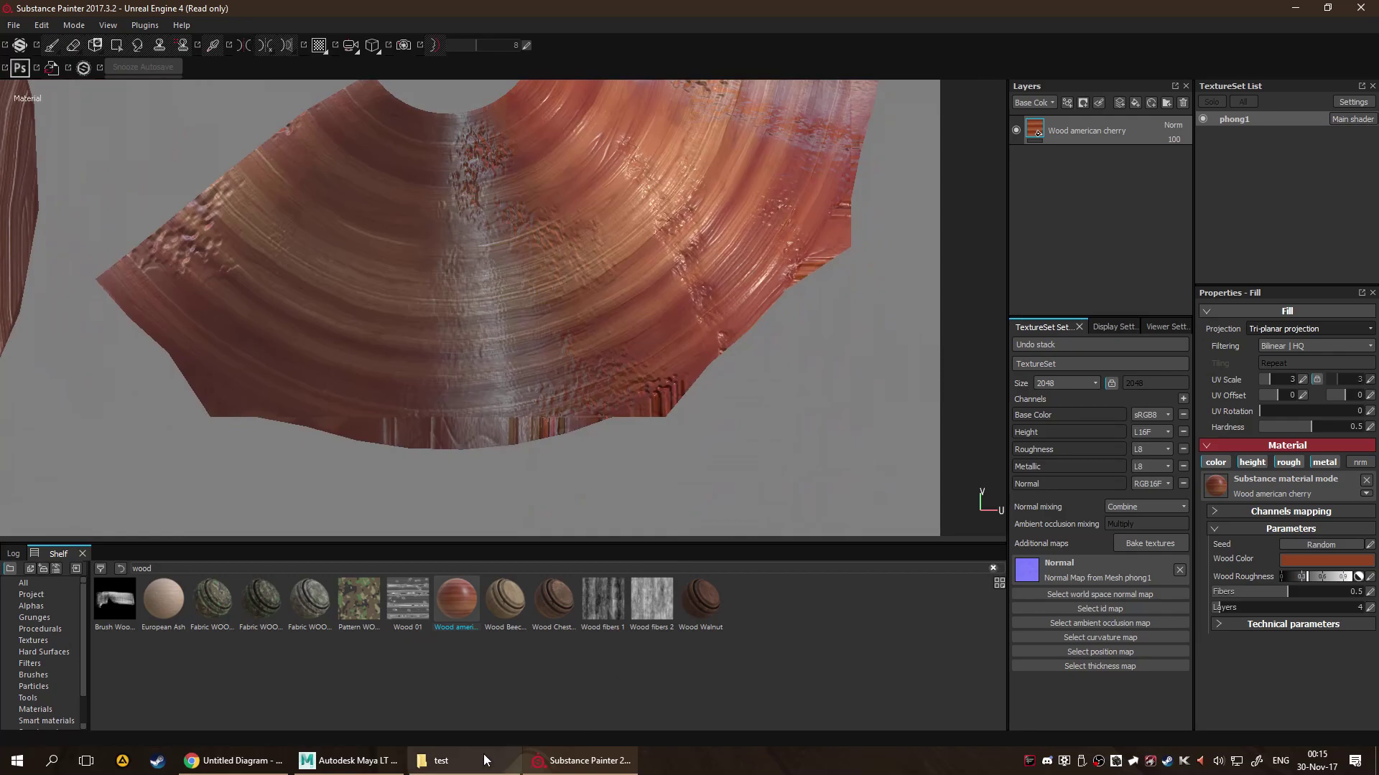
Switch to Maya LT, open the UV Editor and load the Top_low mesh's UV layout beside the model.
click(353, 760)
key(space)
click(763, 384)
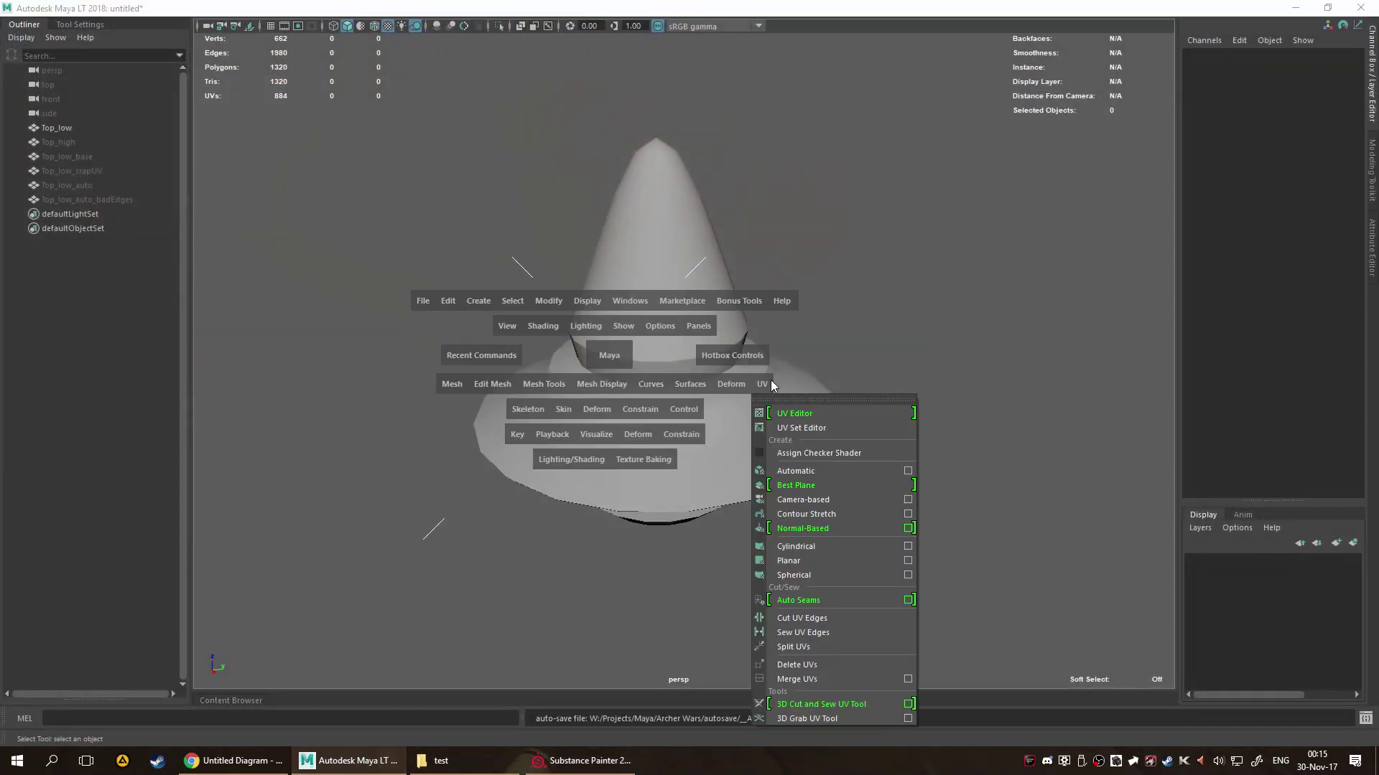
click(792, 413)
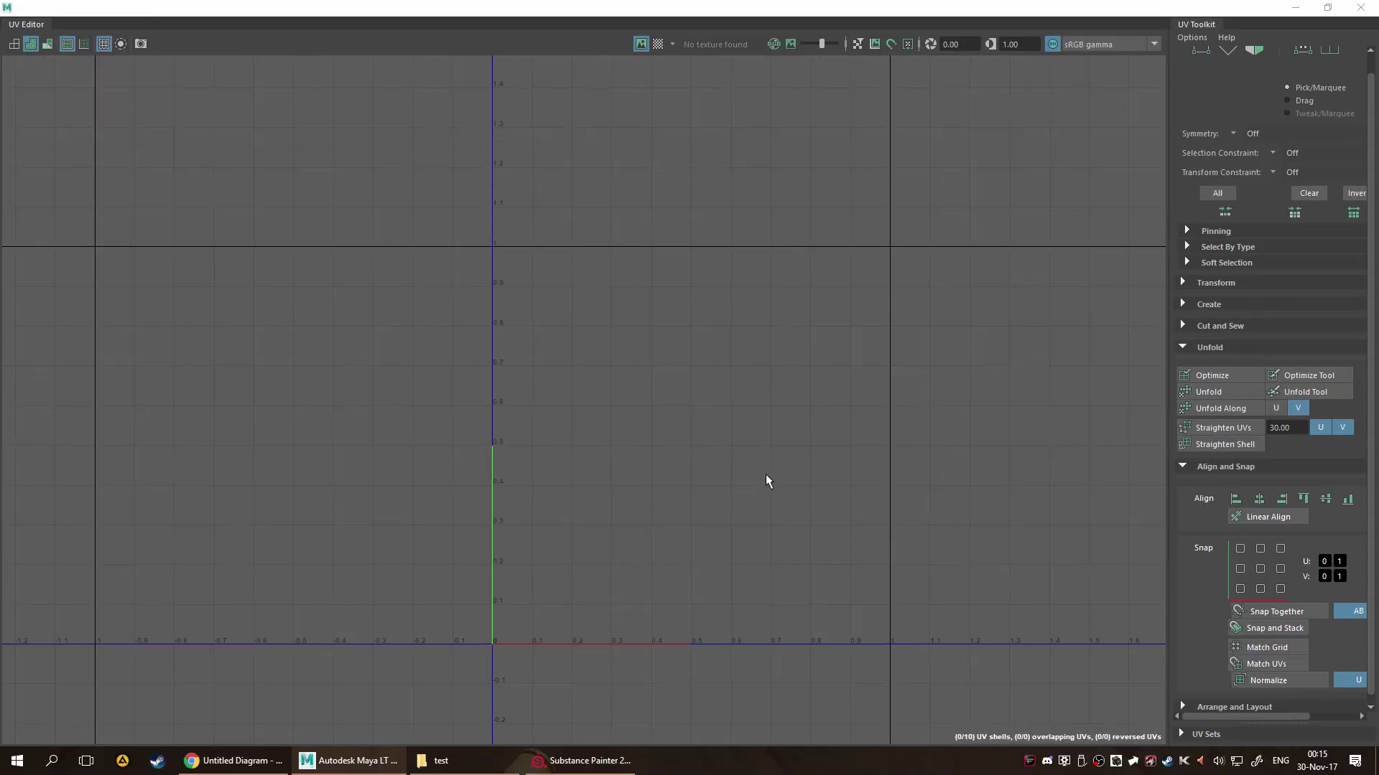
click(1088, 23)
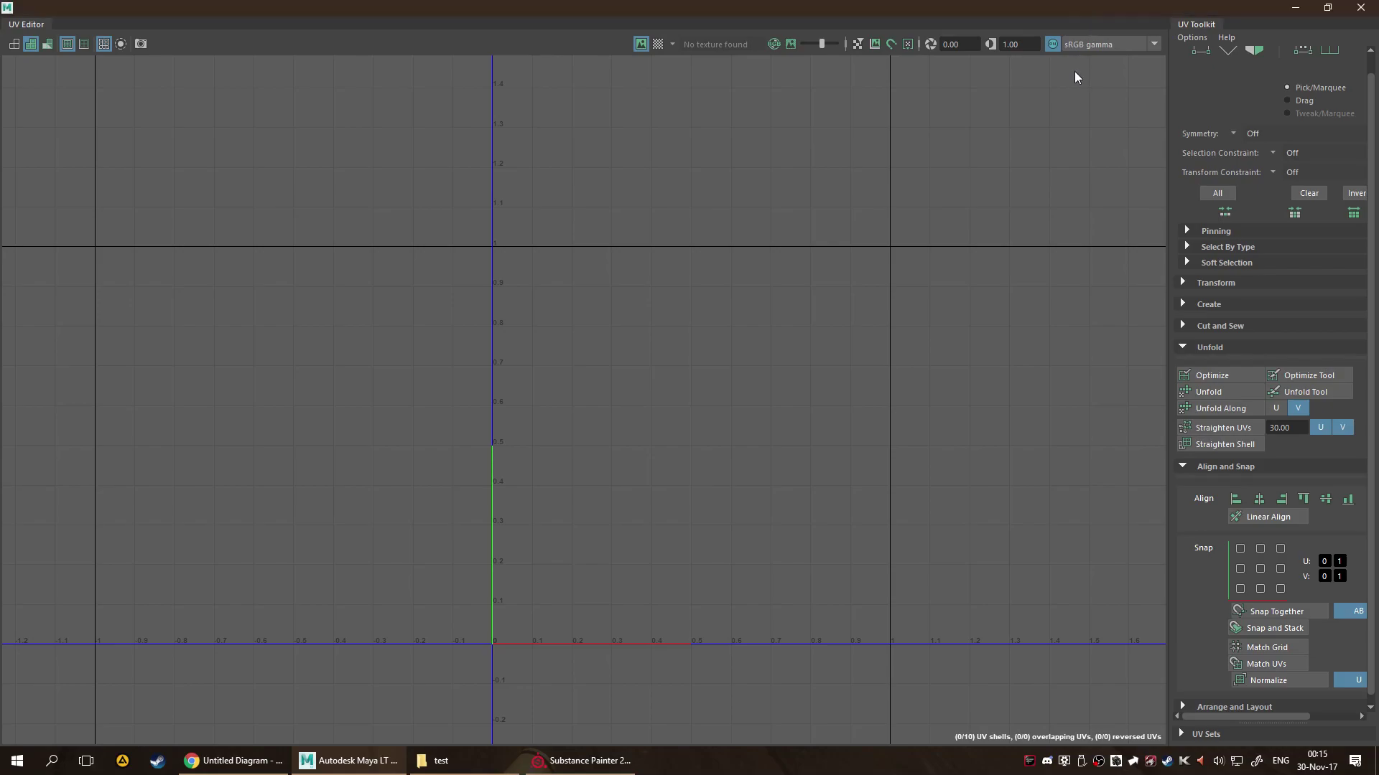
drag(1071, 10, 1009, 317)
click(625, 225)
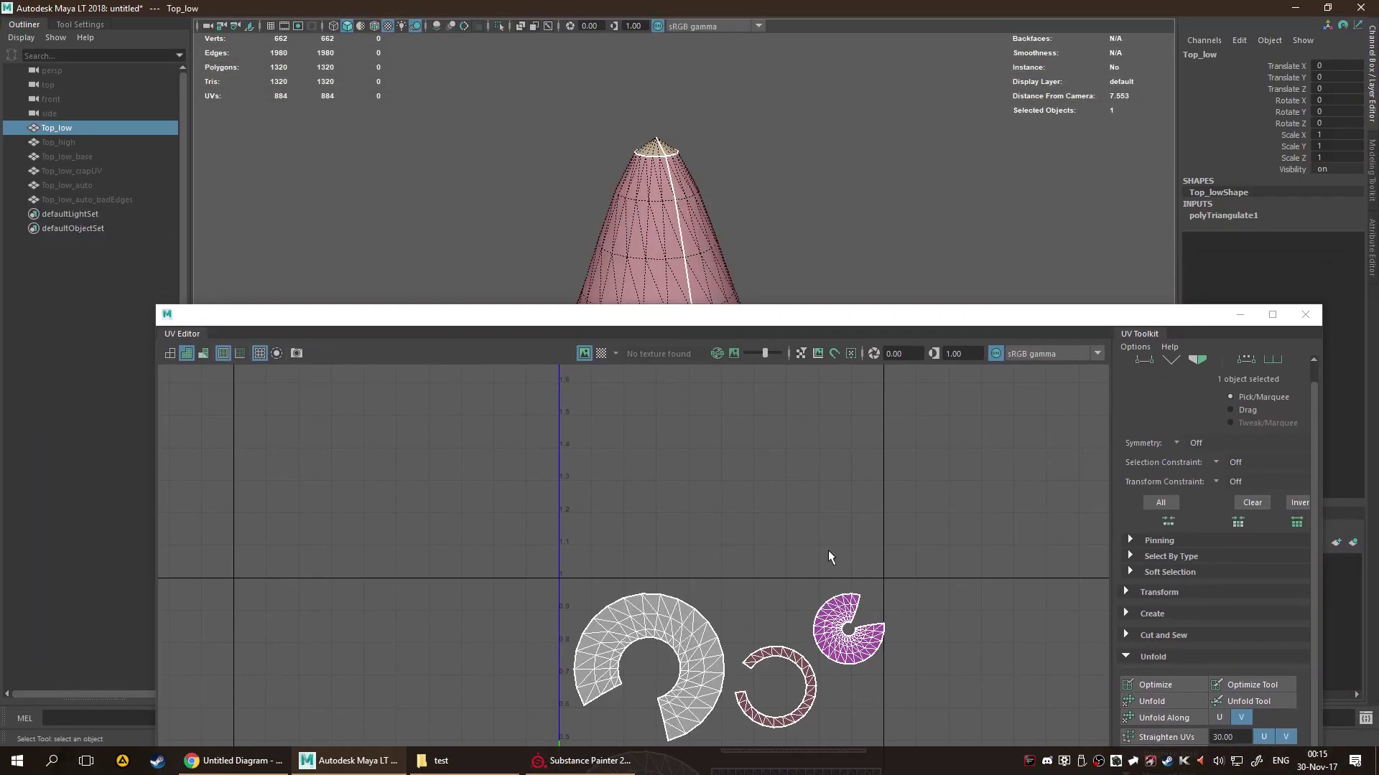
Examine the cone's fan-shaped UV shell, especially its outer edge, and the overall layout in the UV Editor.
alt+middle_drag(982, 639, 945, 417)
alt+middle_drag(896, 734, 868, 562)
scroll(820, 665, up, 3)
alt+middle_drag(820, 665, 936, 472)
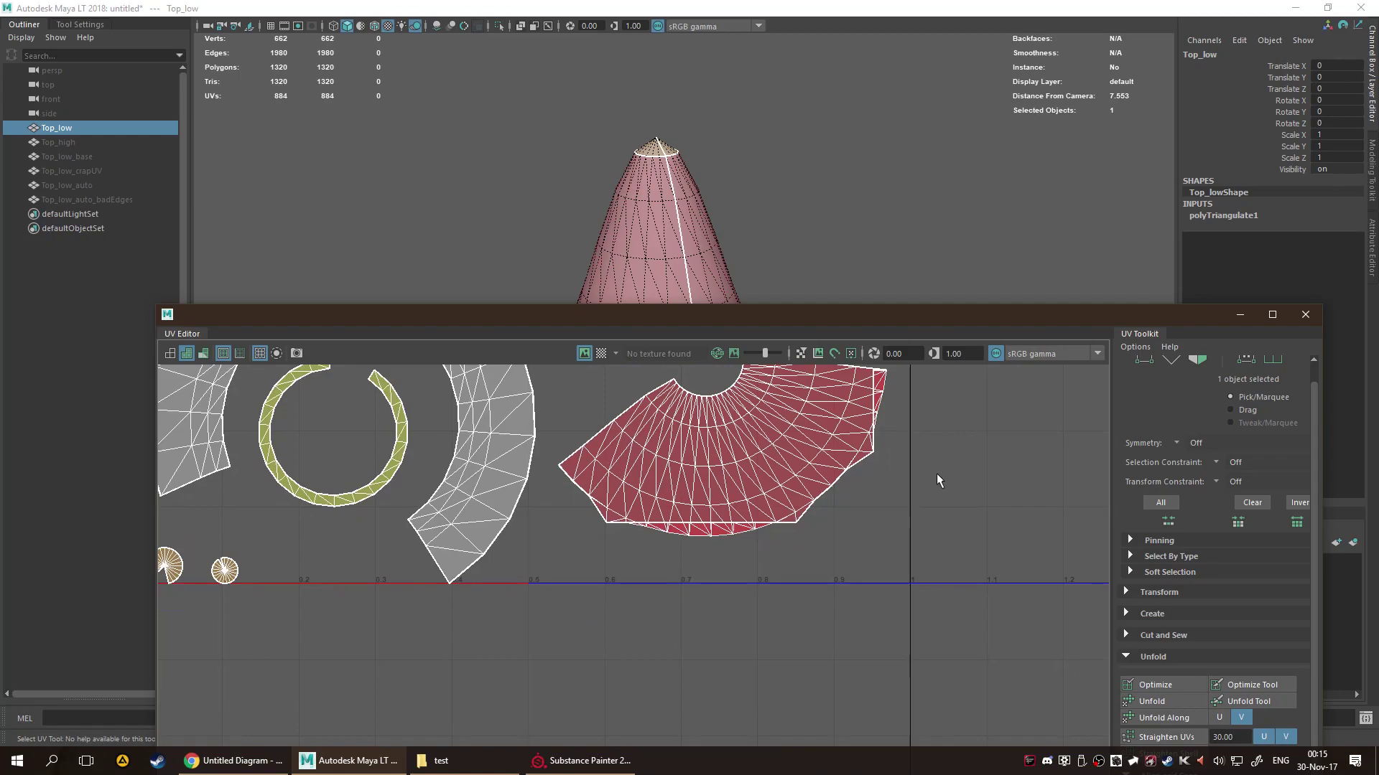
scroll(897, 487, up, 7)
scroll(771, 545, up, 2)
scroll(775, 545, down, 1)
scroll(849, 543, down, 2)
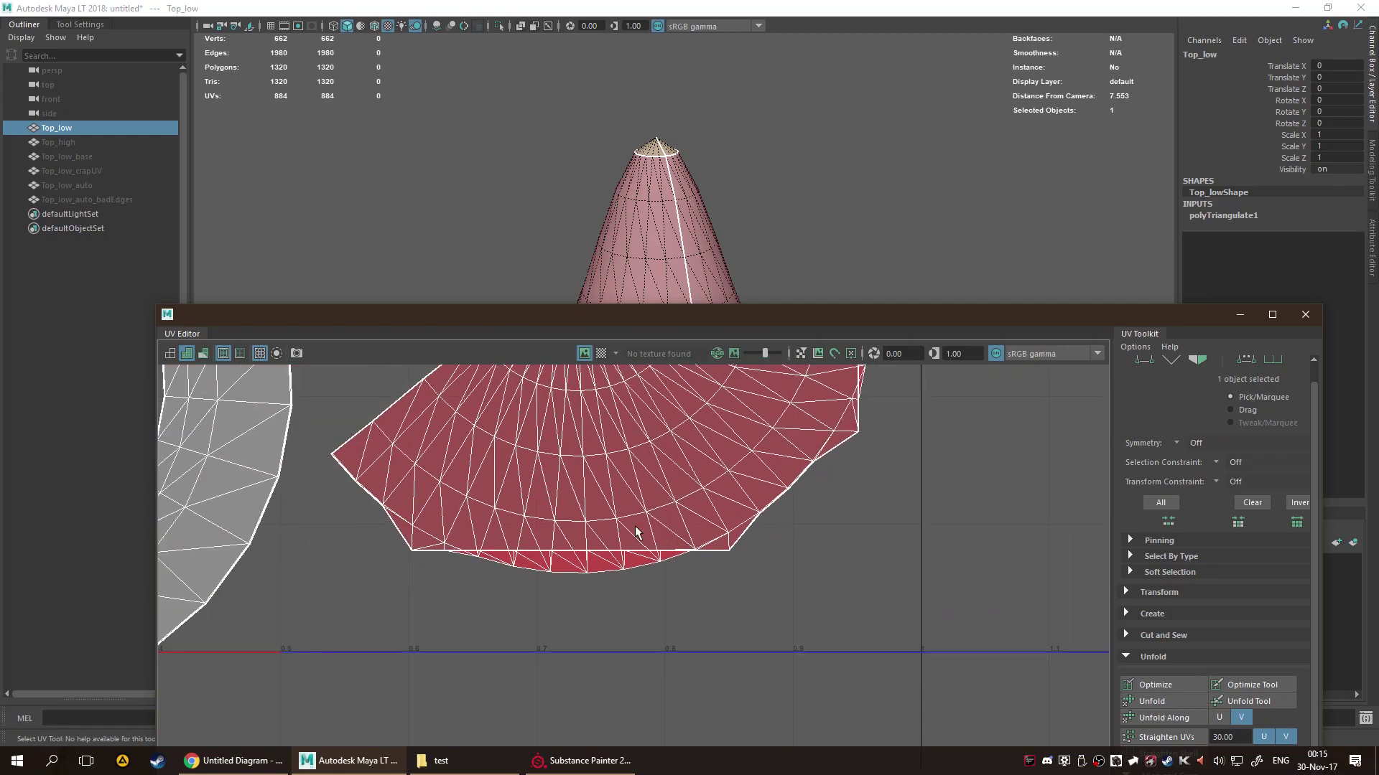
scroll(688, 527, down, 1)
scroll(690, 533, down, 4)
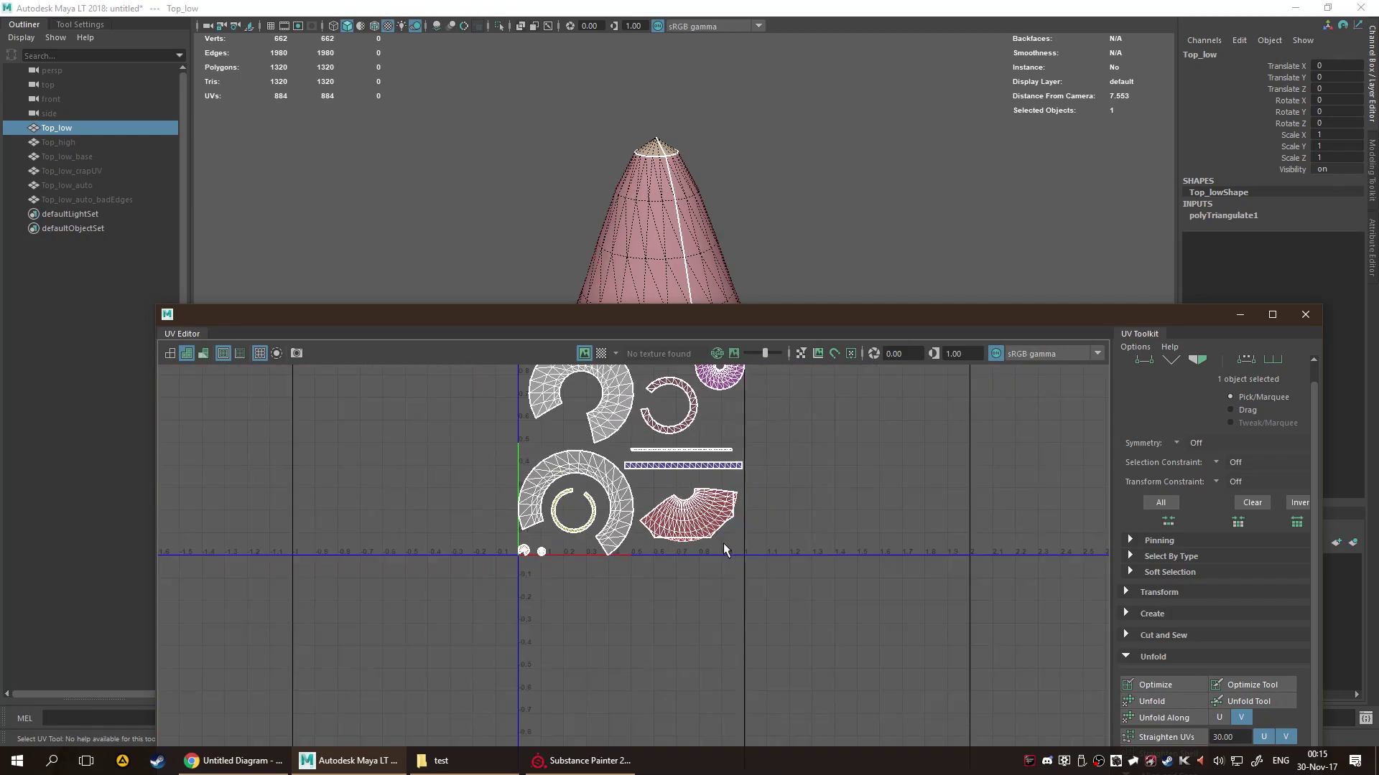
right_drag(594, 219, 593, 200)
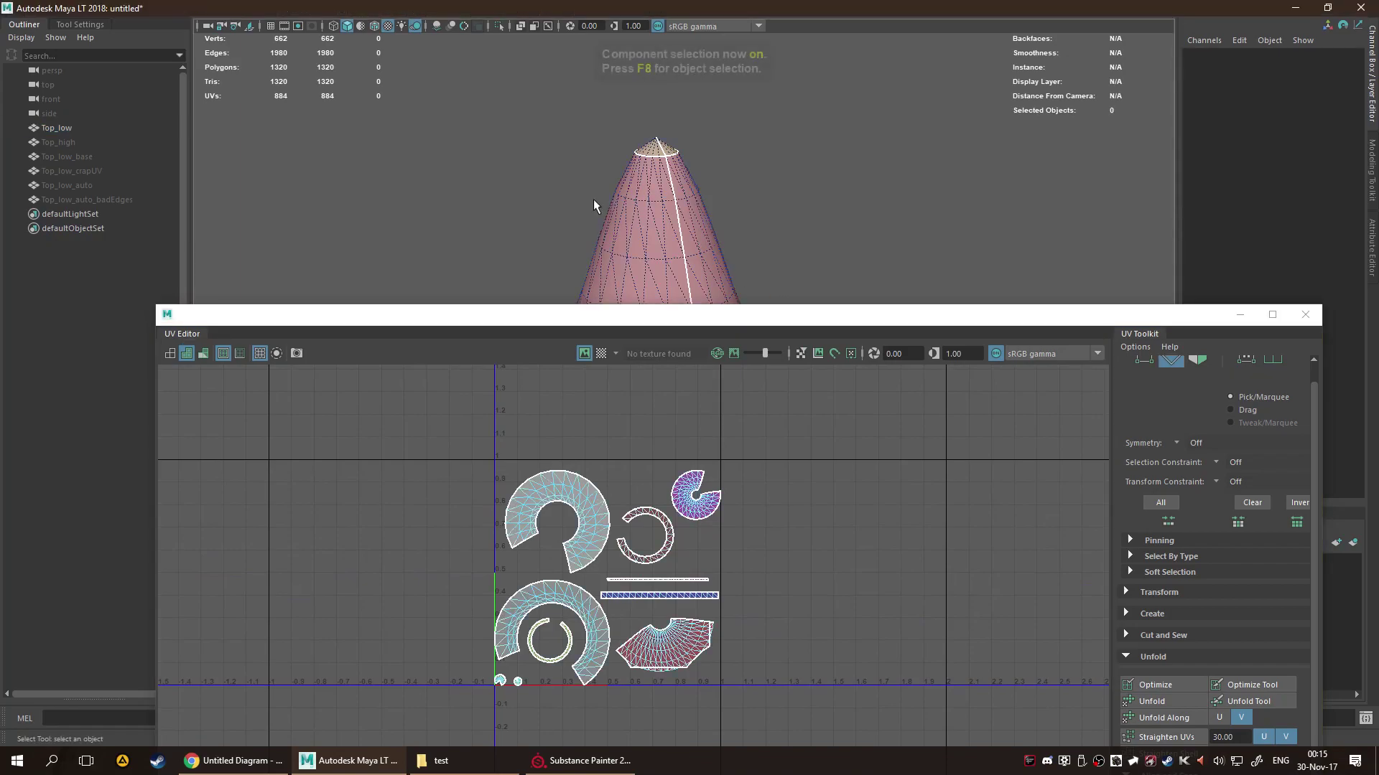
click(664, 205)
key(ctrl+z)
key(ctrl+z)
key(F8)
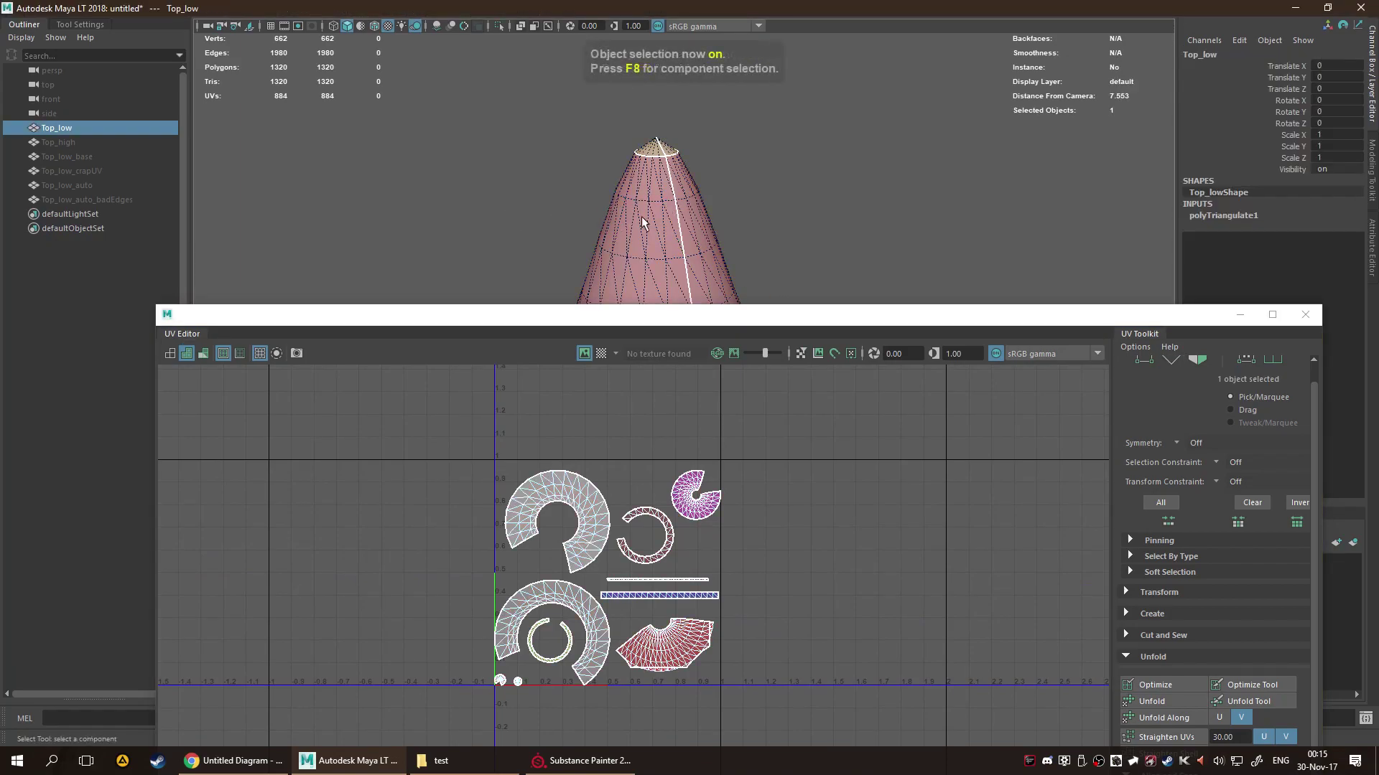
click(556, 218)
click(672, 218)
Minimize the UV Editor and undo the recent selection, isolation and visibility changes in the scene.
click(1250, 321)
key(ctrl+z)
key(ctrl+z)
key(ctrl+z)
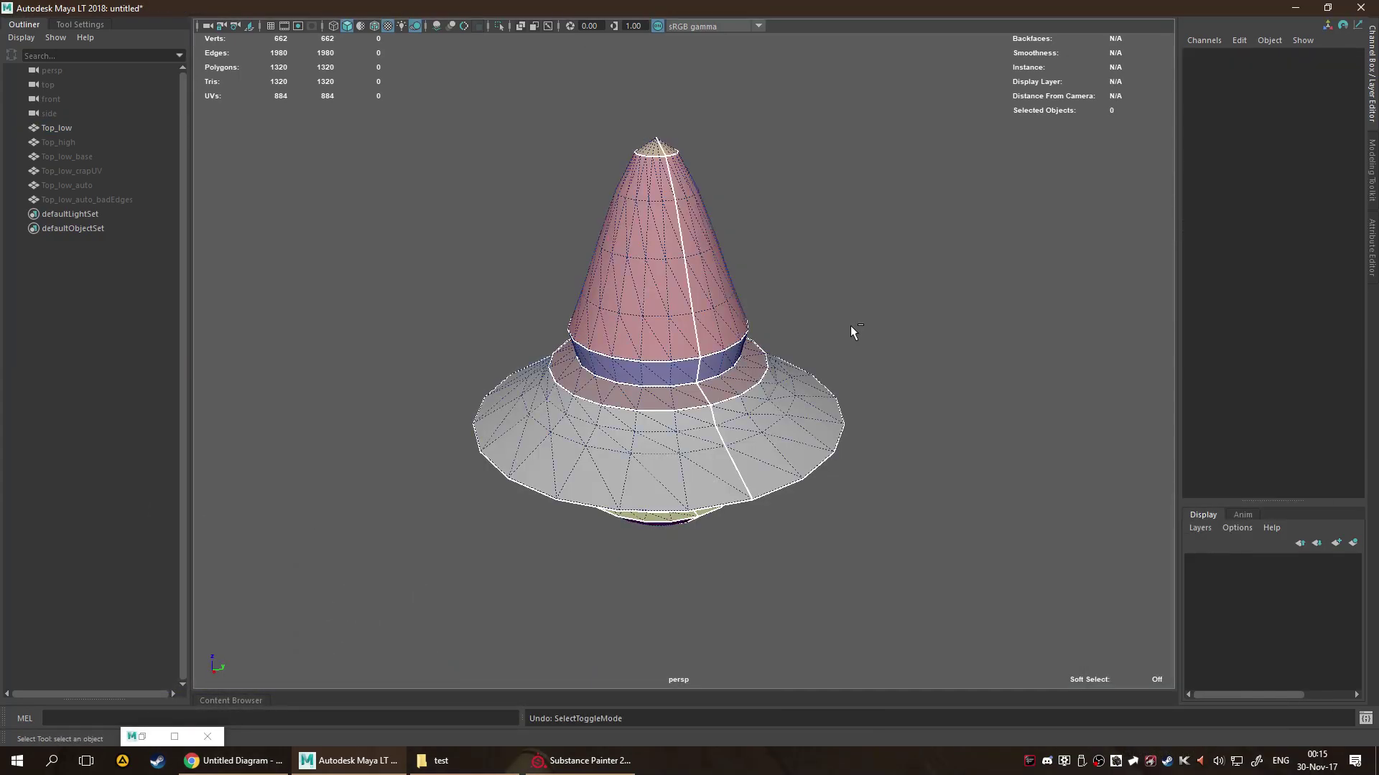
key(ctrl+z)
key(ctrl+z)
key(ctrl+z)
key(ctrl+z)
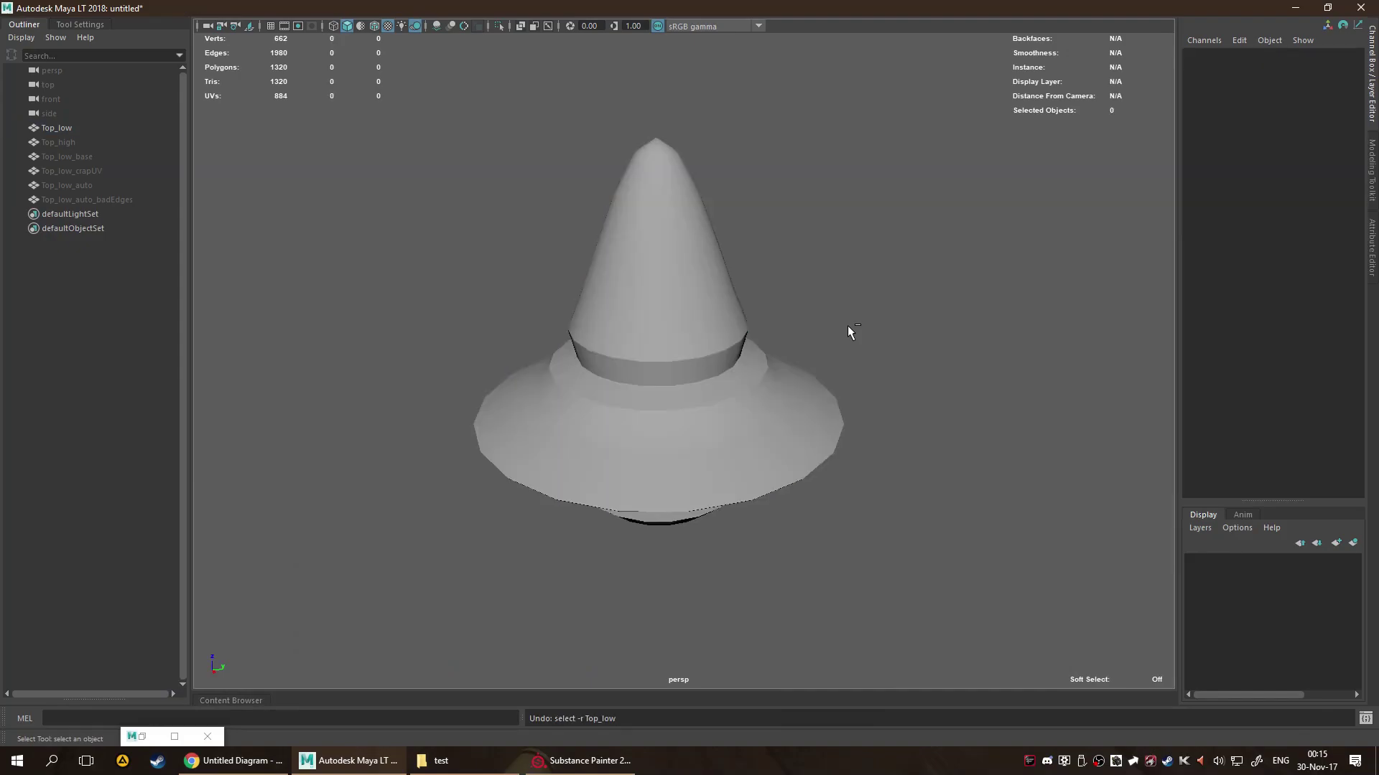
key(ctrl+z)
key(ctrl+z)
key(ctrl+z)
key(ctrl+z)
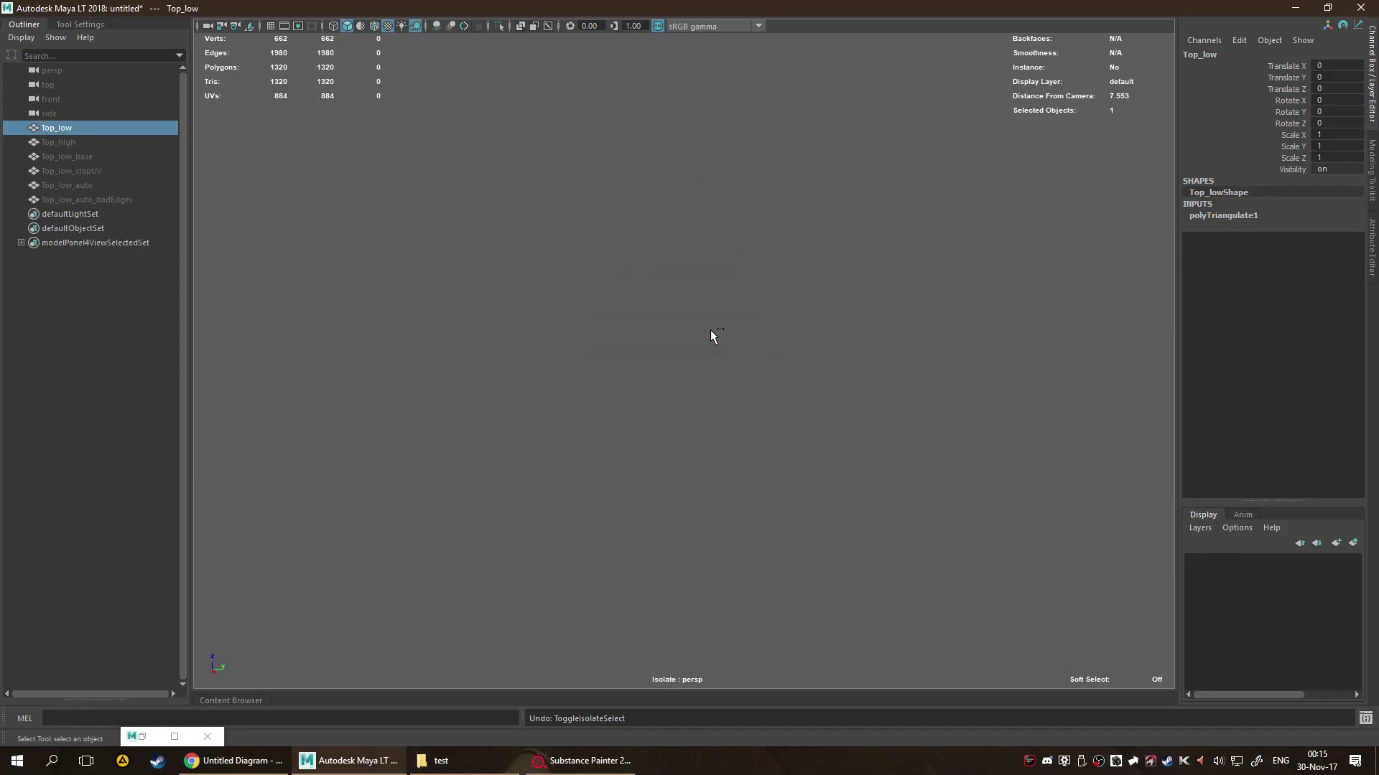
key(ctrl+z)
key(ctrl+z)
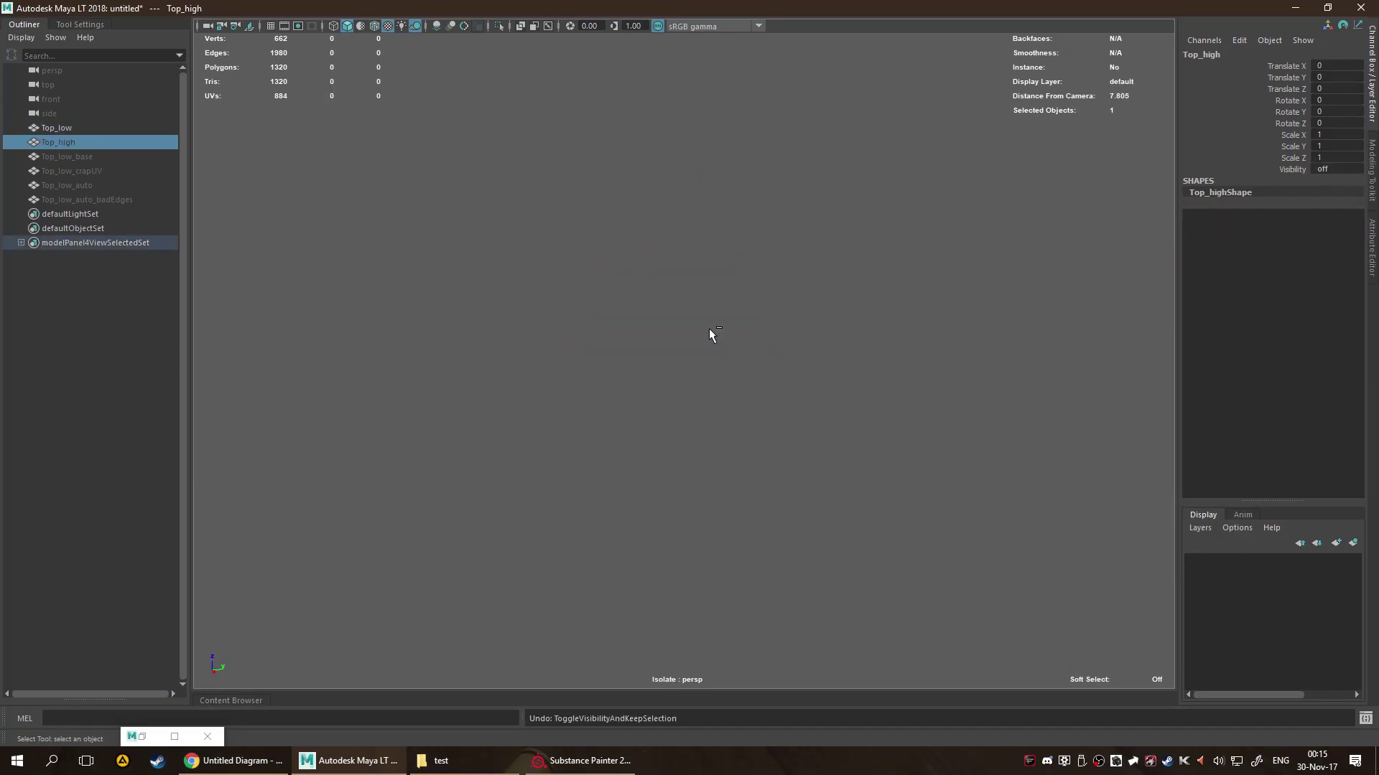
Turn off object isolation and quadrangulate the Top_low mesh.
key(ctrl+1)
click(85, 132)
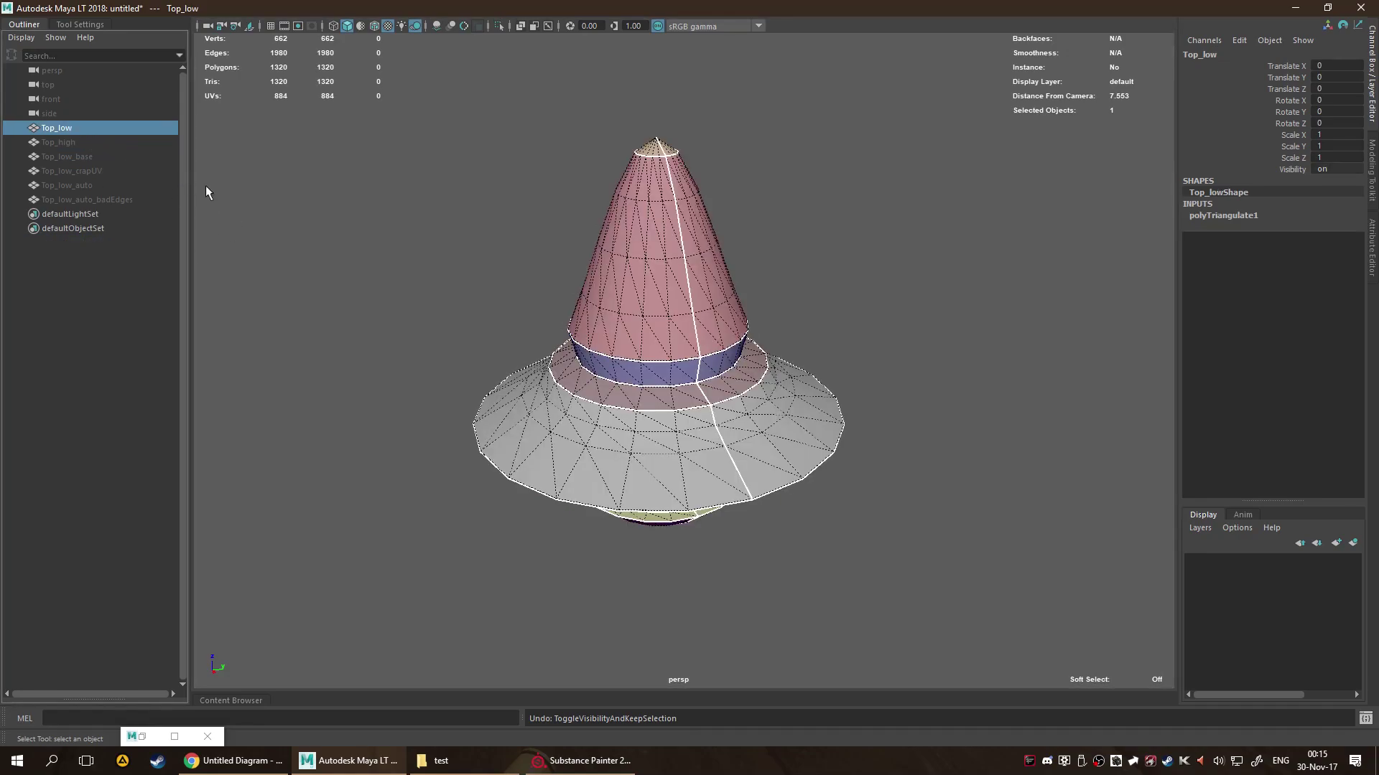
shift+right_drag(615, 300, 603, 510)
click(925, 503)
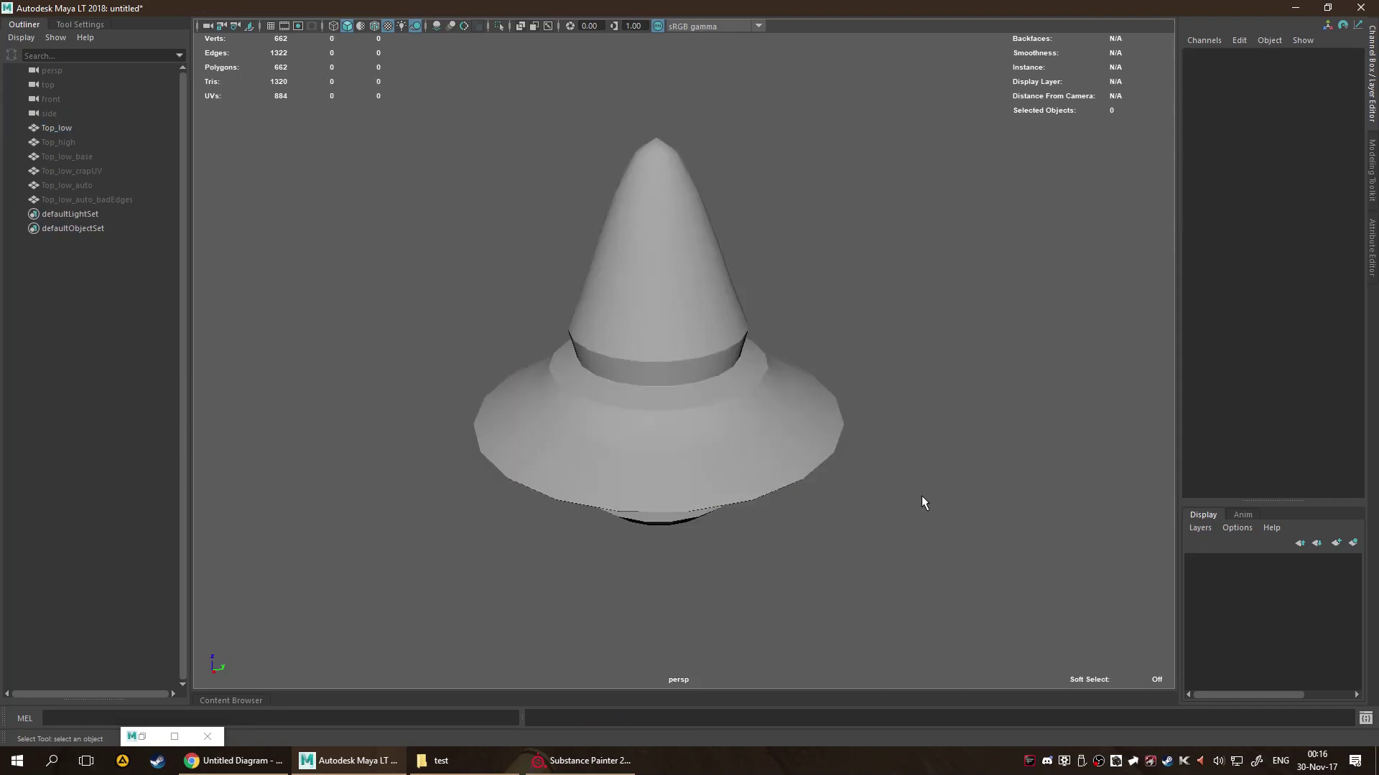
Examine the Top_low mesh's quad topology and UV seams on the underside, brim and band.
click(751, 372)
alt+drag(882, 310, 885, 362)
scroll(776, 436, up, 6)
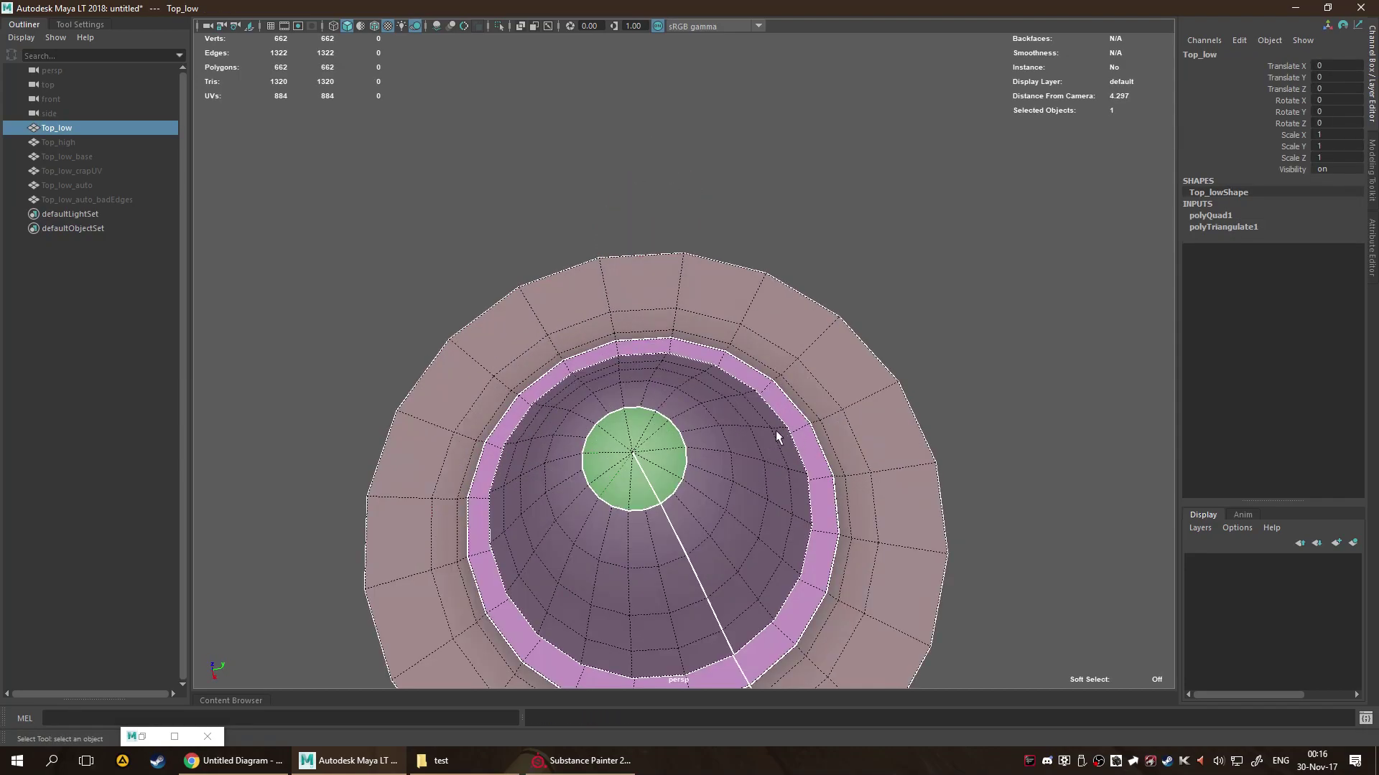
alt+drag(668, 529, 924, 457)
scroll(927, 463, up, 5)
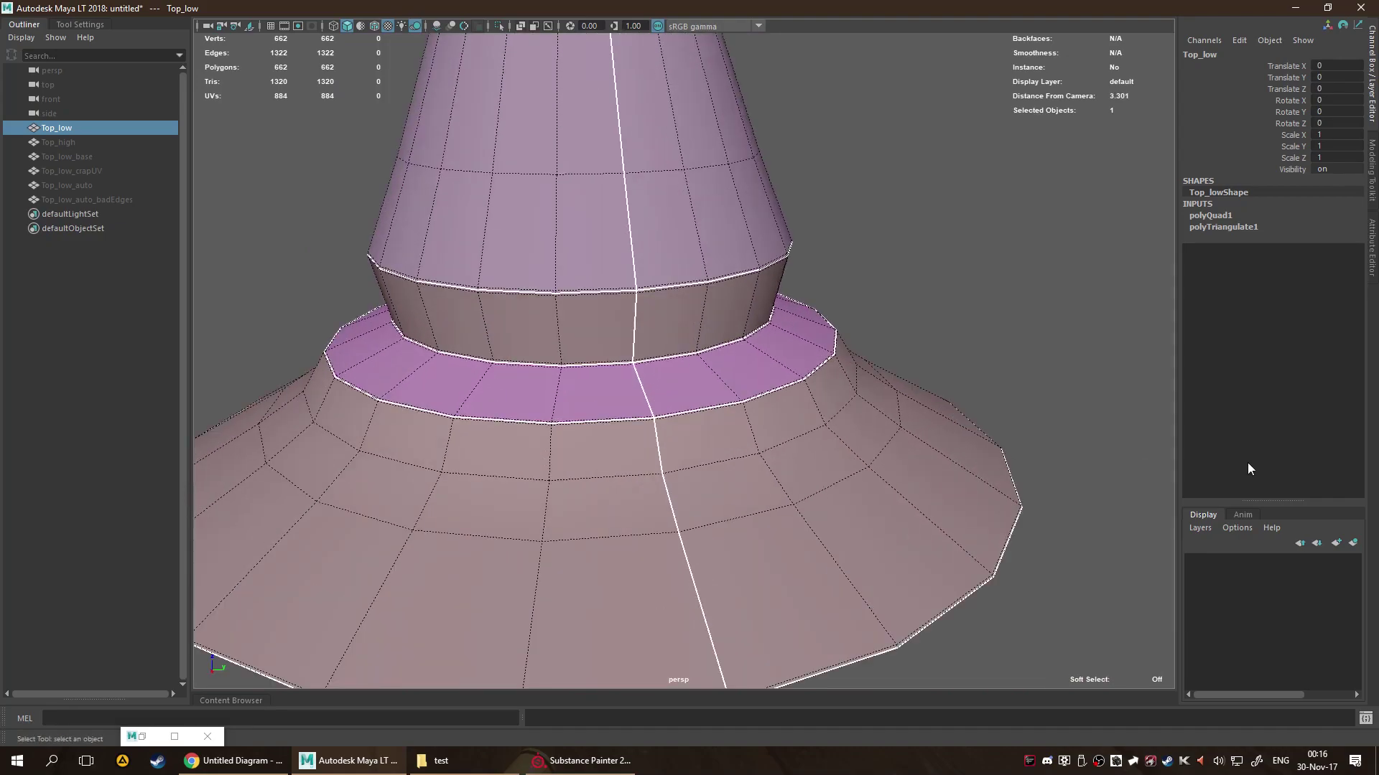
click(1080, 462)
click(821, 460)
scroll(821, 453, up, 3)
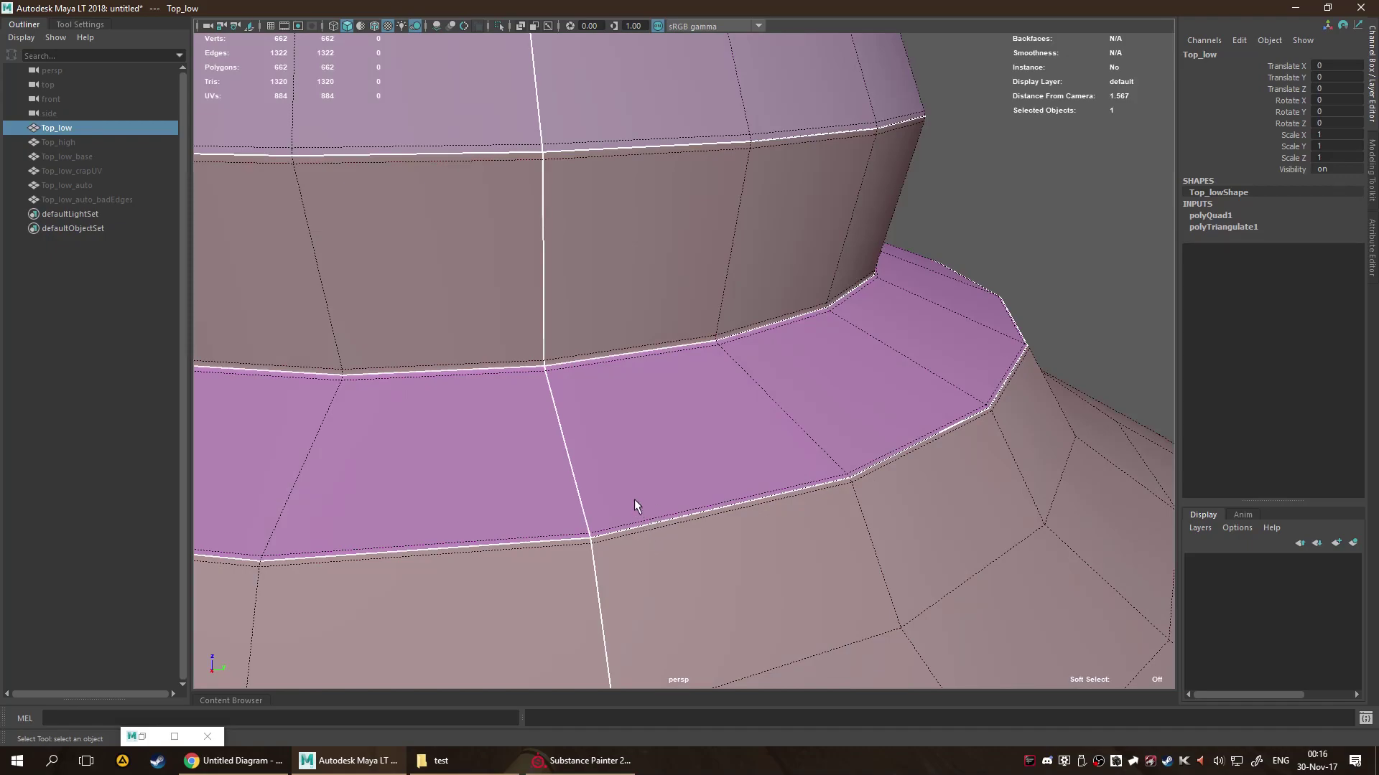
scroll(633, 502, down, 8)
click(978, 421)
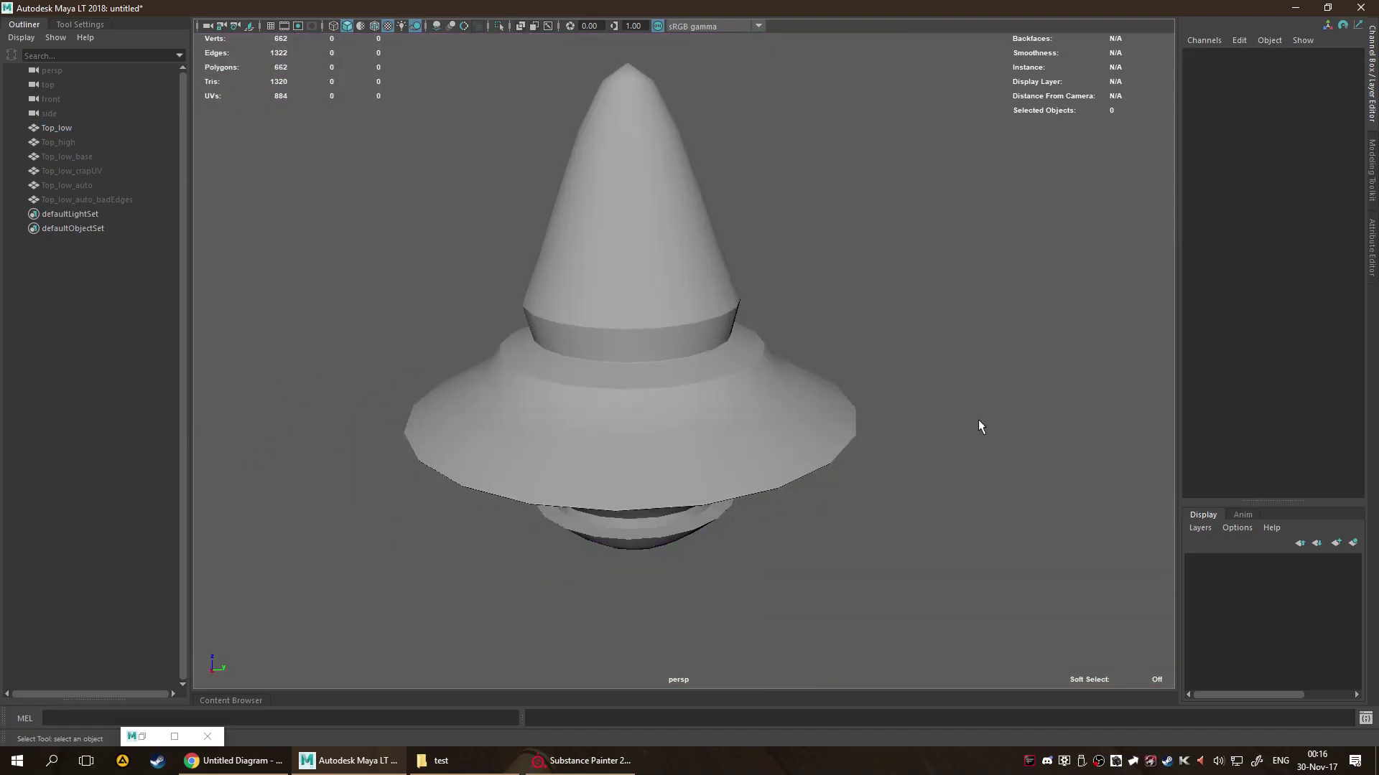
click(788, 398)
Switch to Substance Painter and examine the cone's UV island and the full texture layout at different view rotations.
click(574, 760)
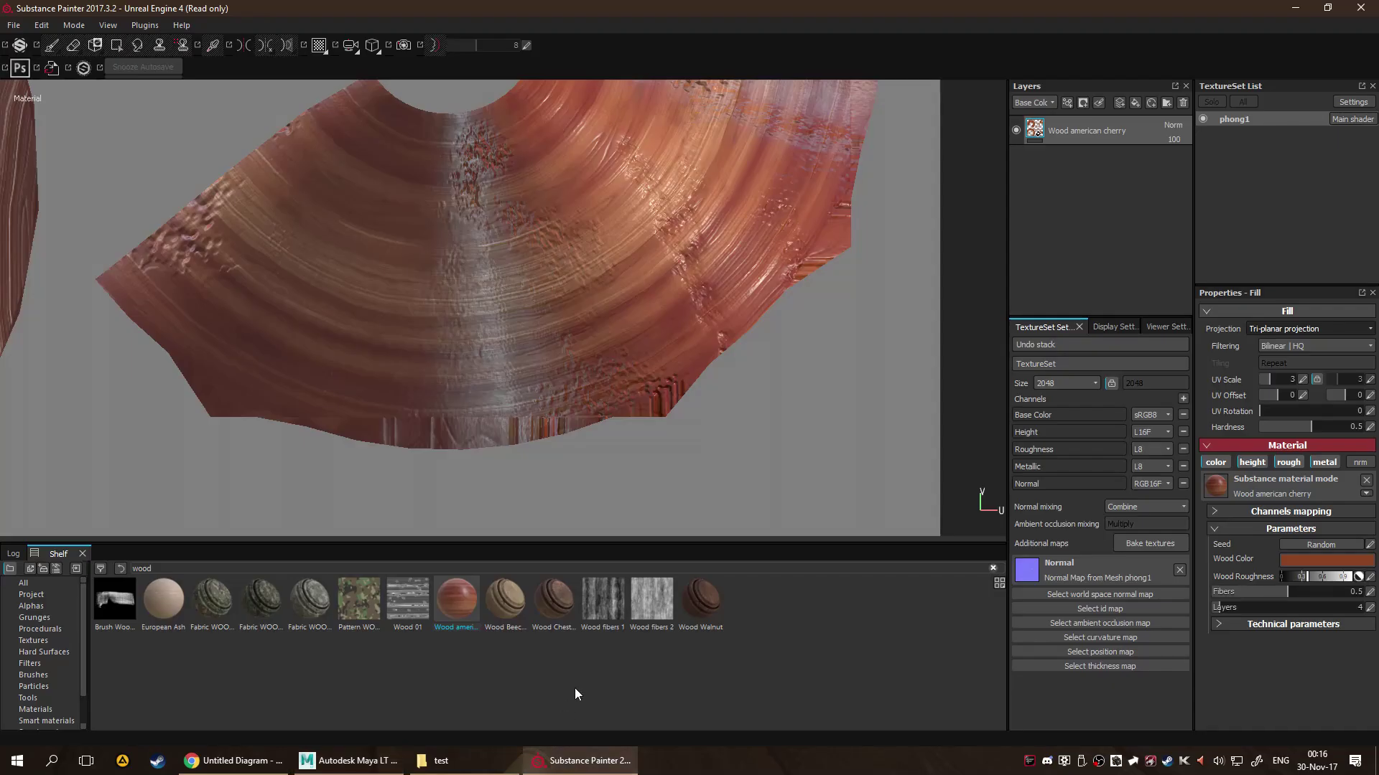
alt+drag(717, 455, 694, 369)
alt+drag(845, 274, 812, 231)
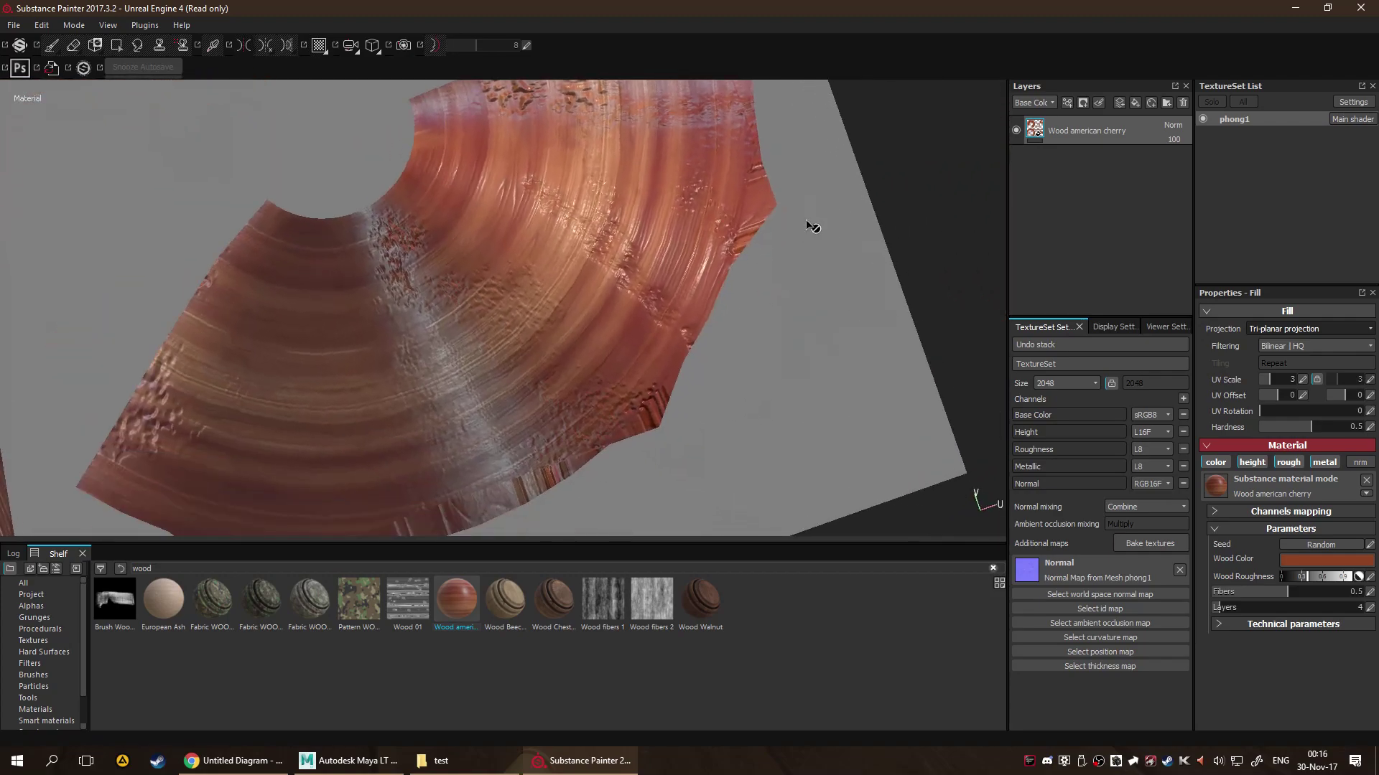
click(804, 221)
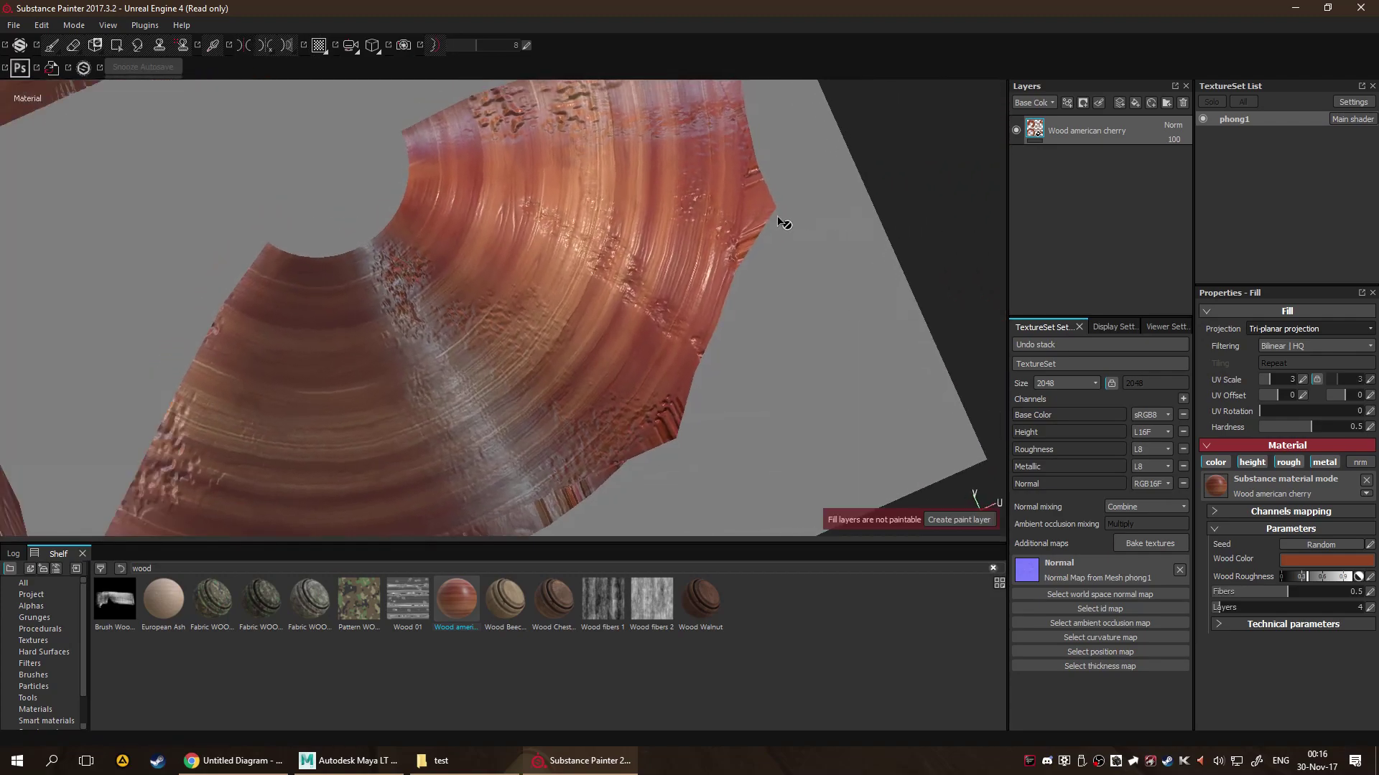
mouse_move(737, 218)
alt+mouse_down()
mouse_move(667, 223)
mouse_move(644, 206)
mouse_move(642, 235)
alt+mouse_up()
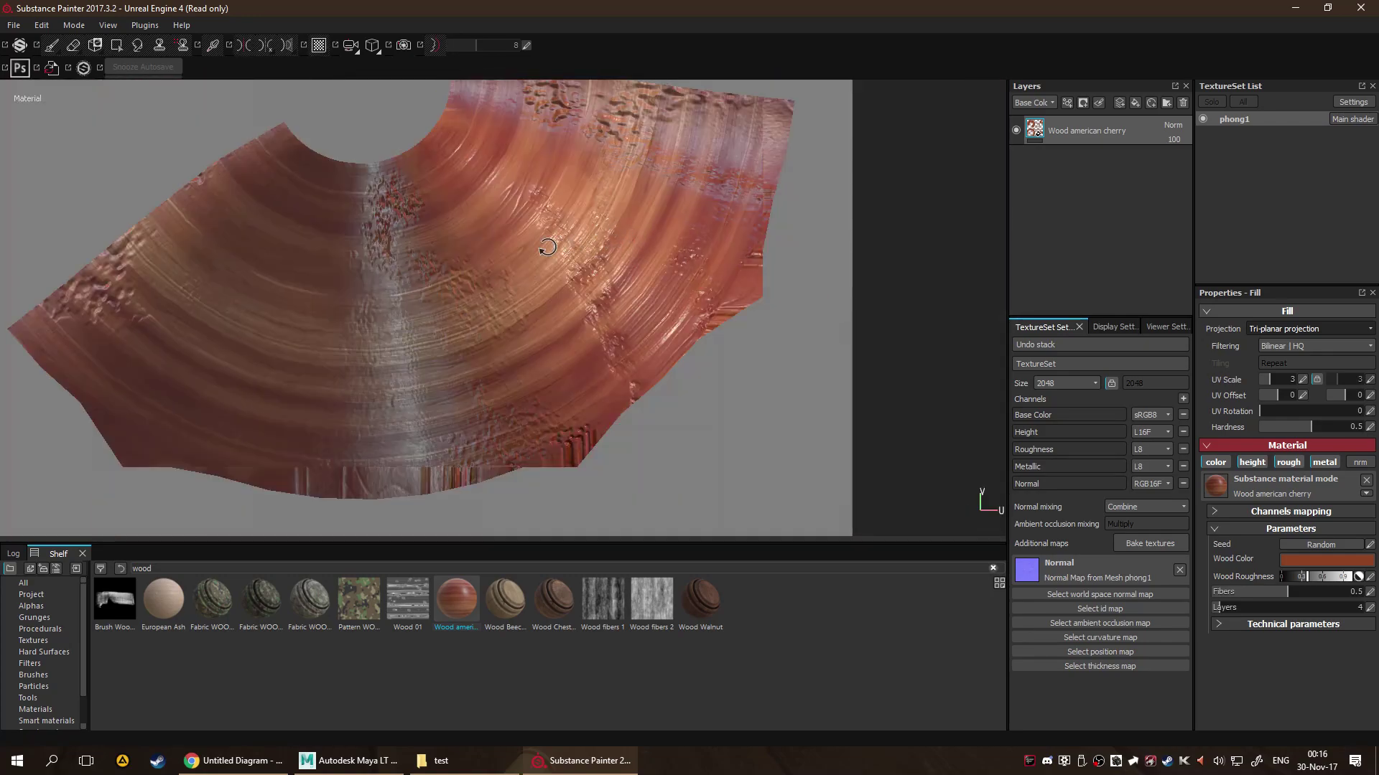
alt+shift+drag(548, 247, 527, 255)
scroll(575, 272, down, 8)
alt+middle_drag(606, 290, 692, 215)
alt+drag(692, 215, 652, 280)
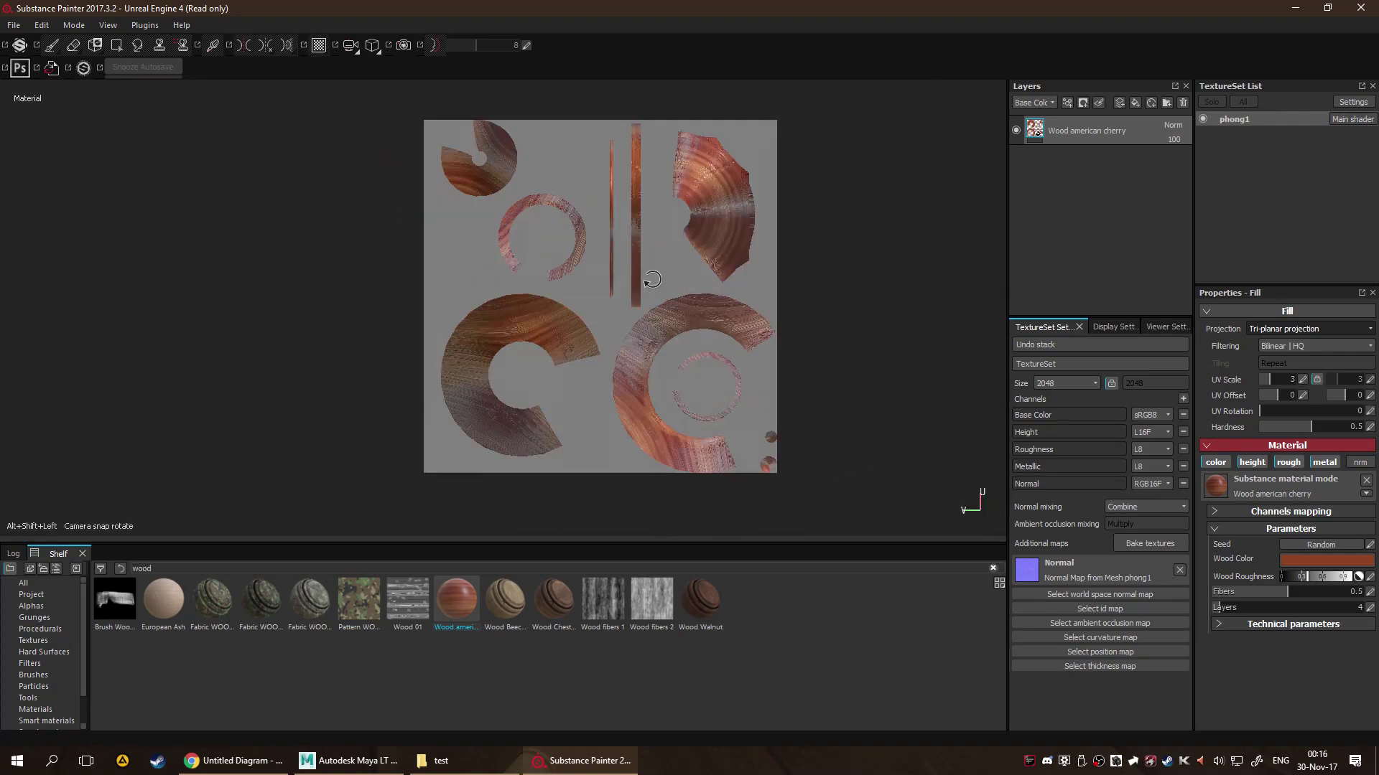
Return to the 3D-only view and inspect the whole wood-textured hat.
key(F1)
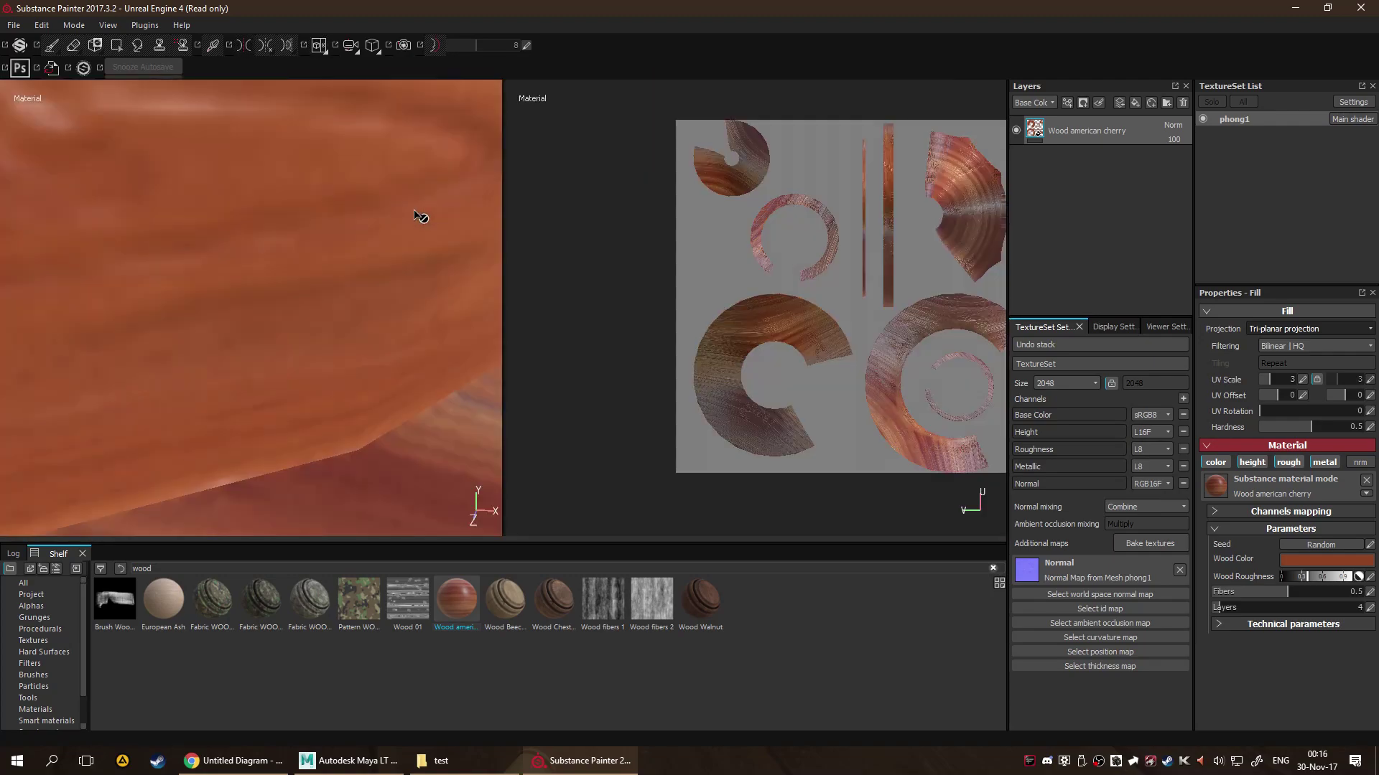
key(F2)
scroll(438, 246, down, 4)
alt+drag(464, 268, 744, 278)
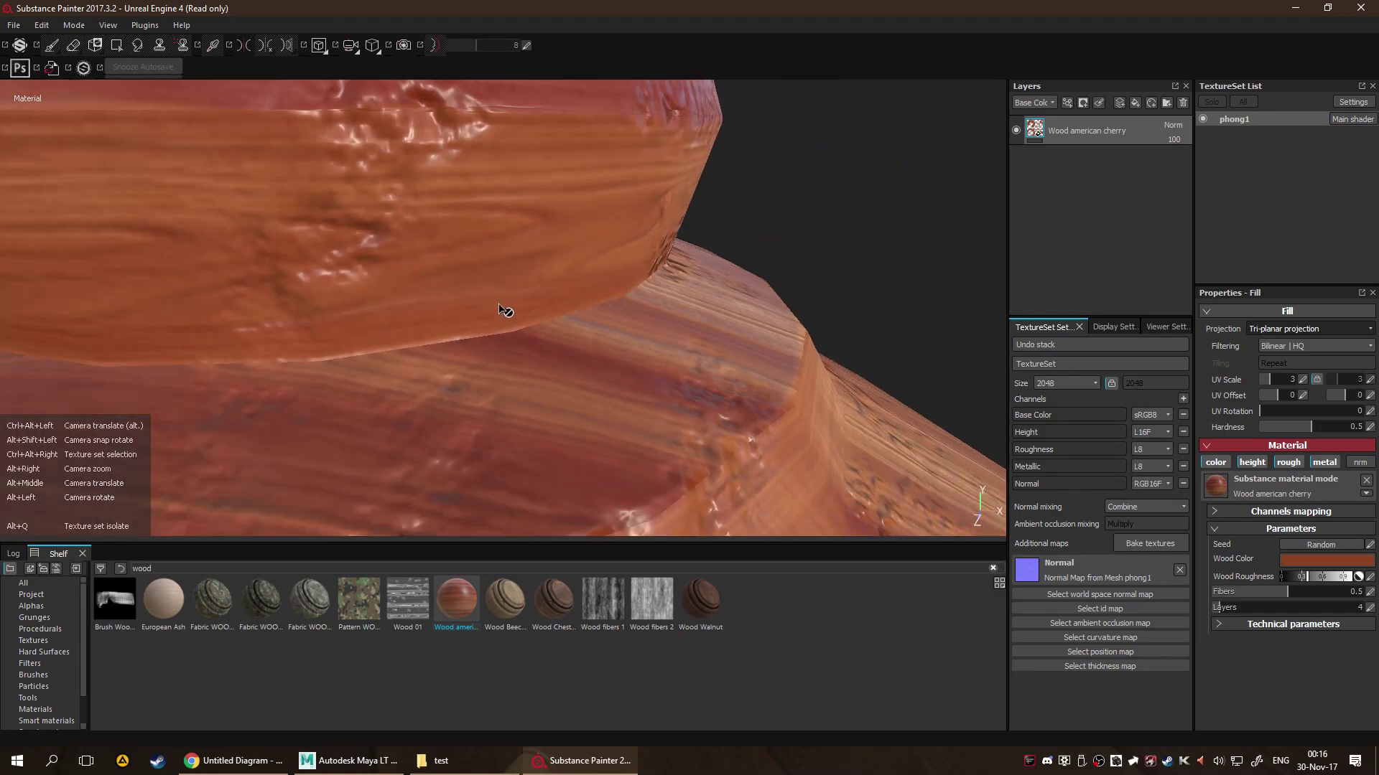
alt+drag(437, 294, 792, 312)
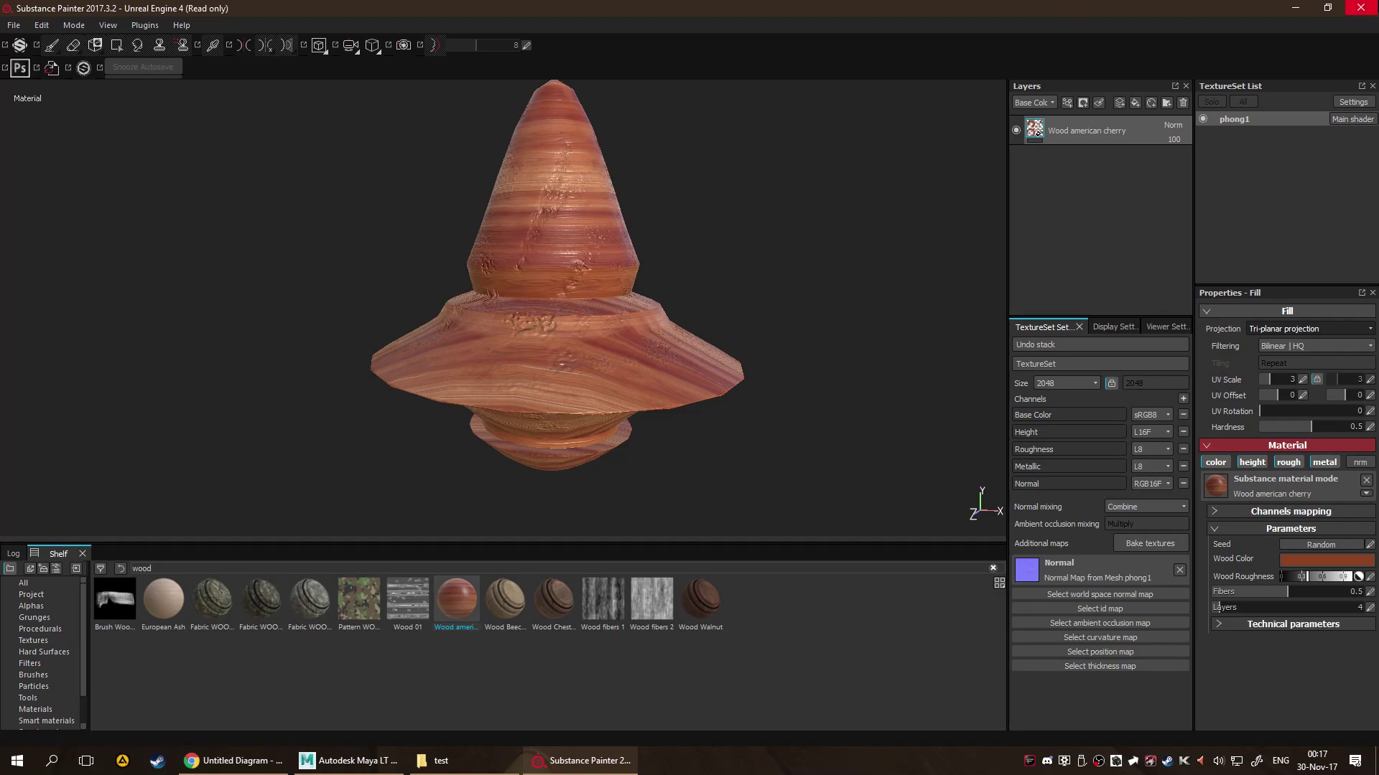
click(511, 388)
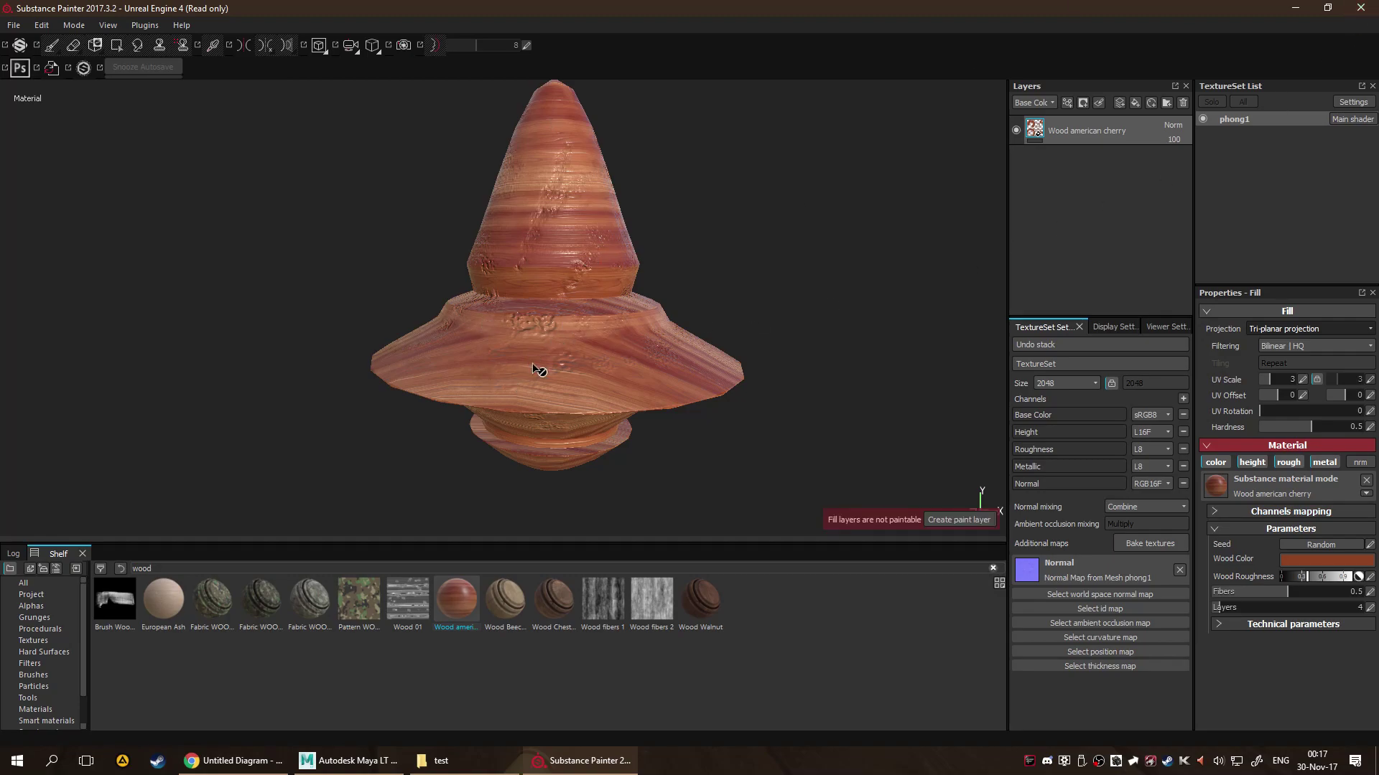